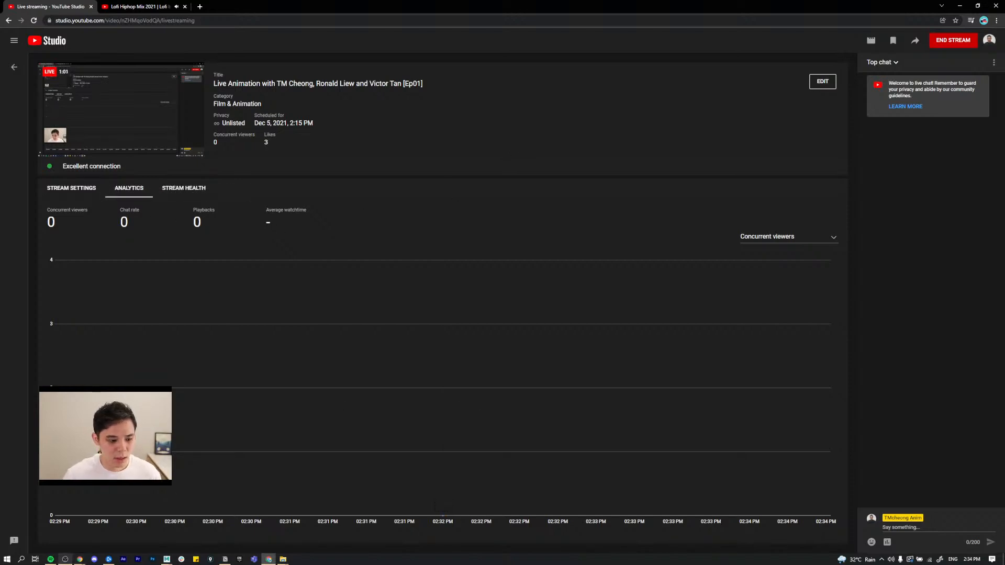
# Step: Switch to the WhatsApp group chat beside the SyncSketch reference, check its recent messages, and move that browser window away
pyautogui.moveTo(83, 561)
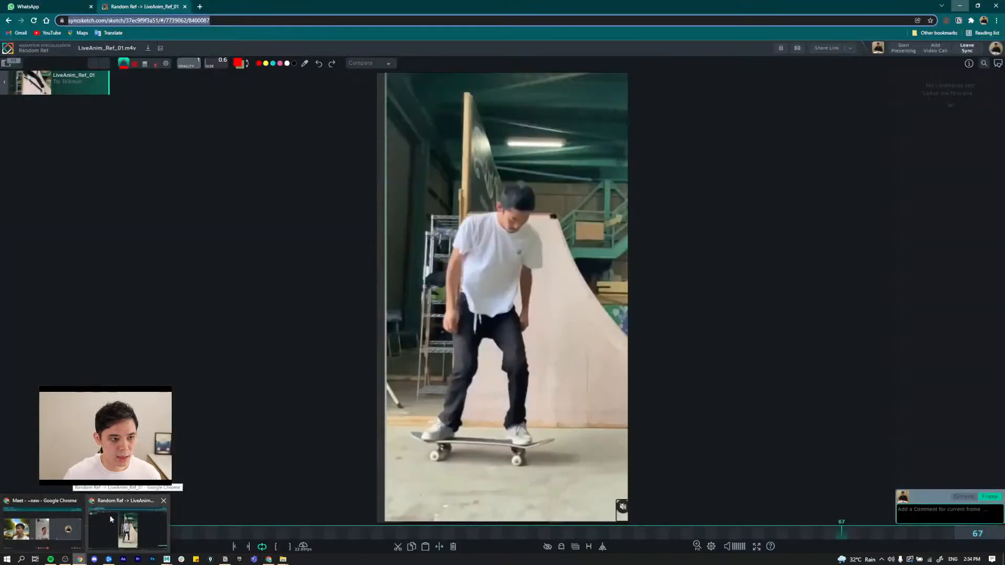
pyautogui.click(110, 519)
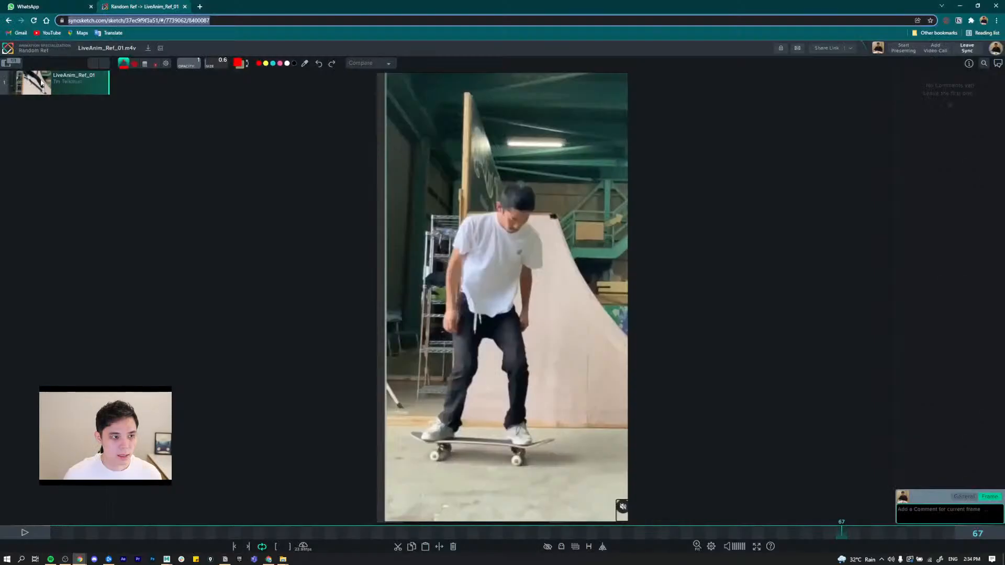
pyautogui.click(68, 4)
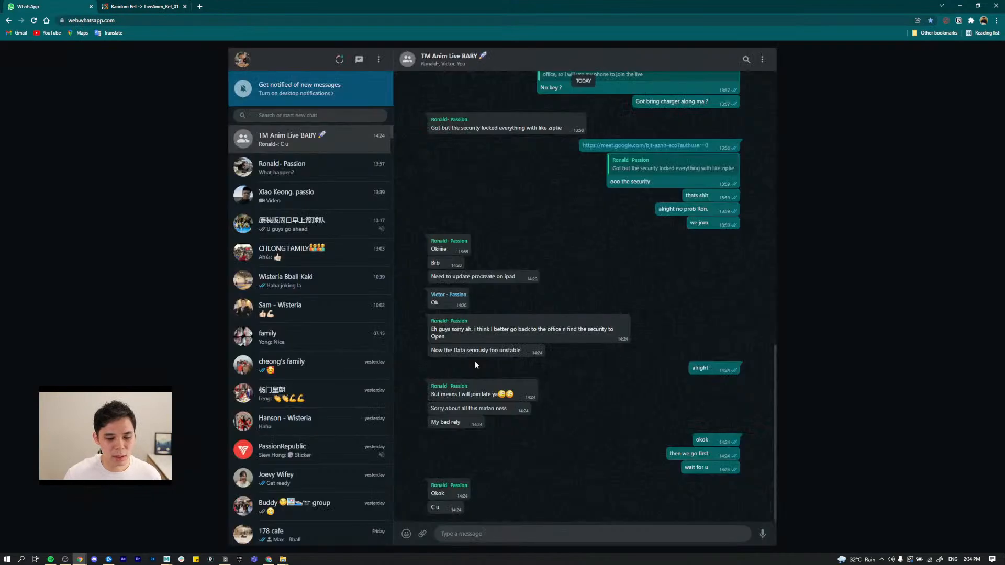
pyautogui.scroll(4, 557, 362)
pyautogui.moveTo(718, 12); pyautogui.dragTo(1004, 309)
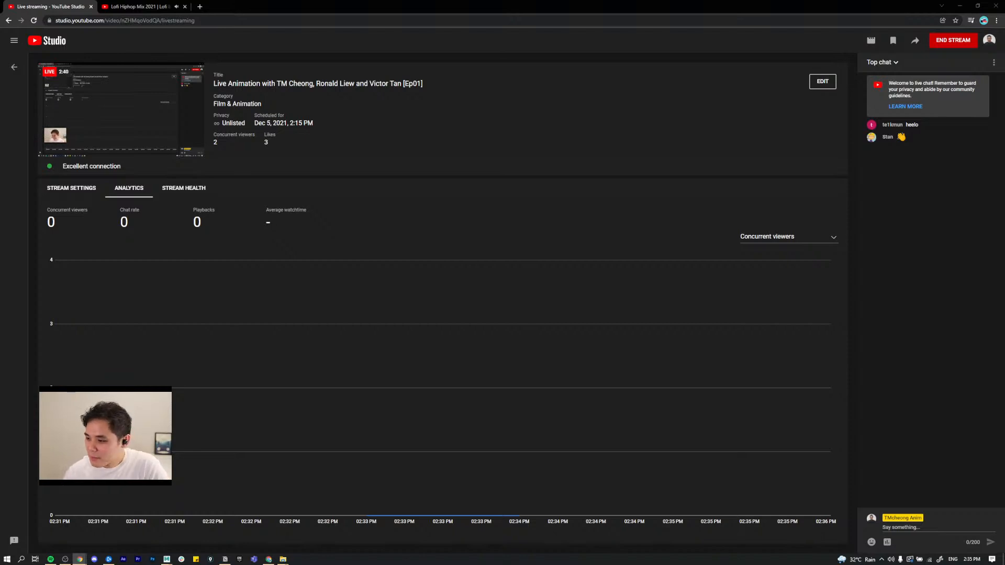
# Step: Send "Hello Everyone !!" in the stream's live chat
pyautogui.click(921, 530)
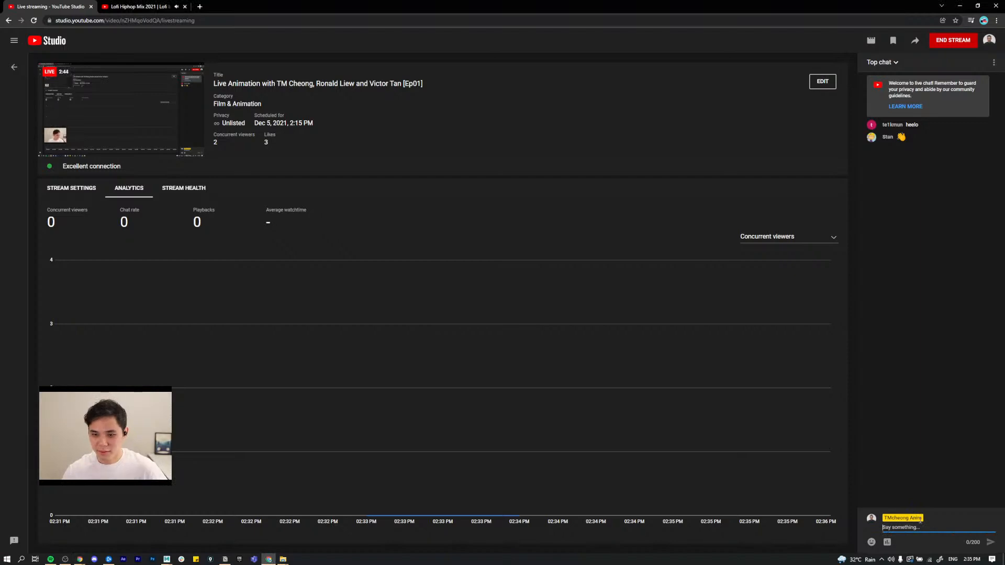
pyautogui.write('H')
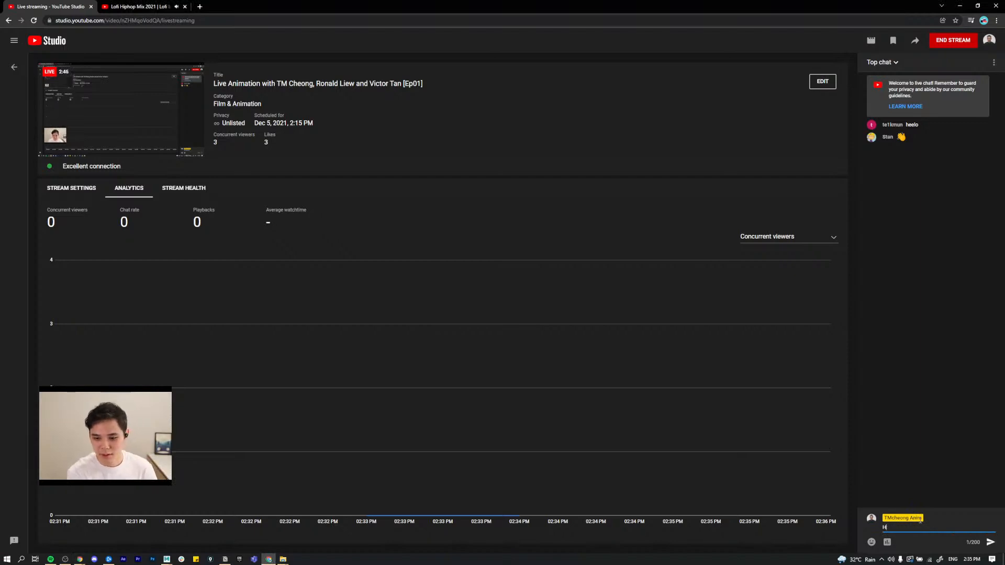
pyautogui.write('ello Everyone !!')
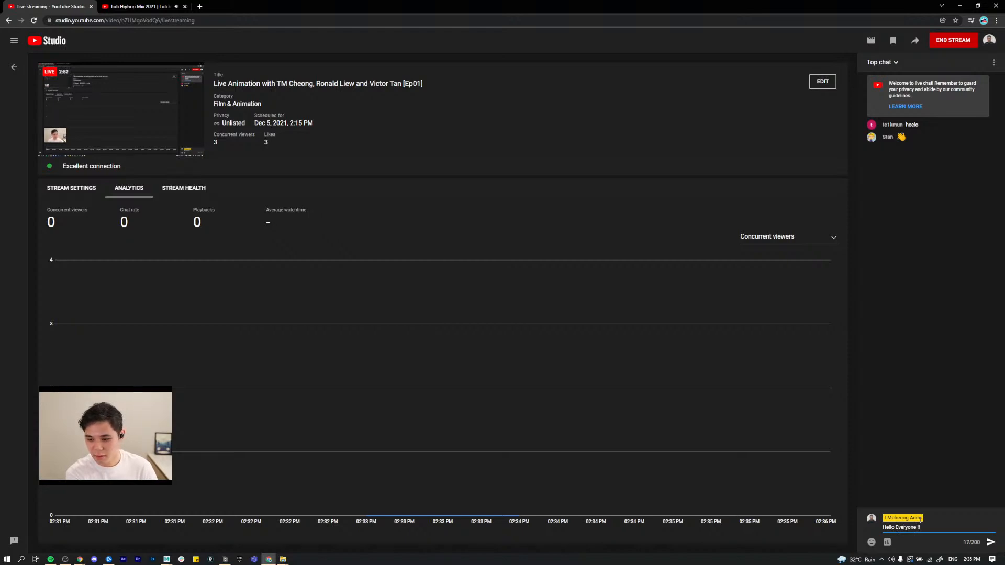
pyautogui.press('Return')
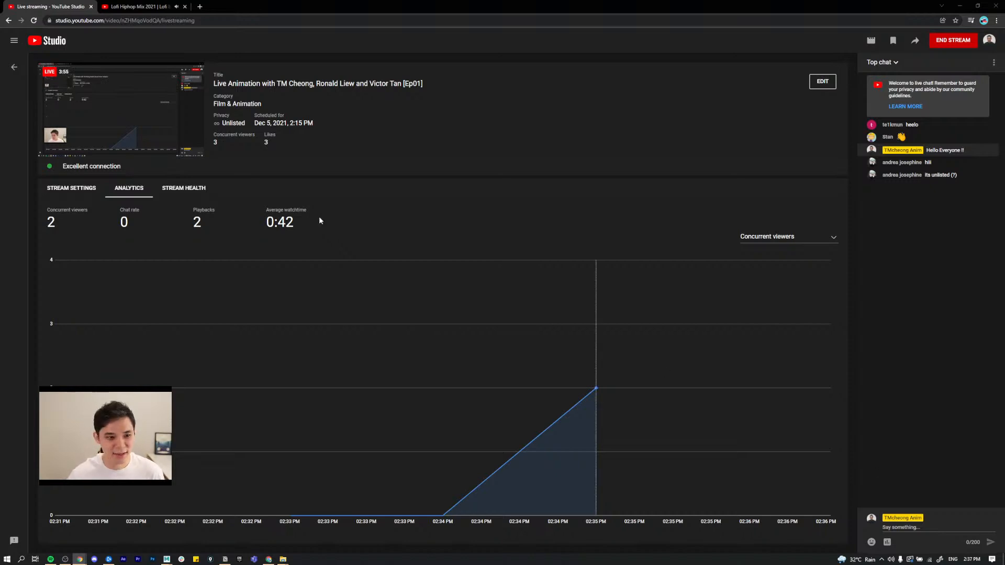
# Step: Change the live stream's privacy setting to Public and save the stream settings
pyautogui.moveTo(223, 124); pyautogui.dragTo(236, 124)
pyautogui.click(745, 126)
pyautogui.click(823, 82)
pyautogui.scroll(-5, 658, 323)
pyautogui.click(478, 262)
pyautogui.click(473, 283)
pyautogui.click(465, 326)
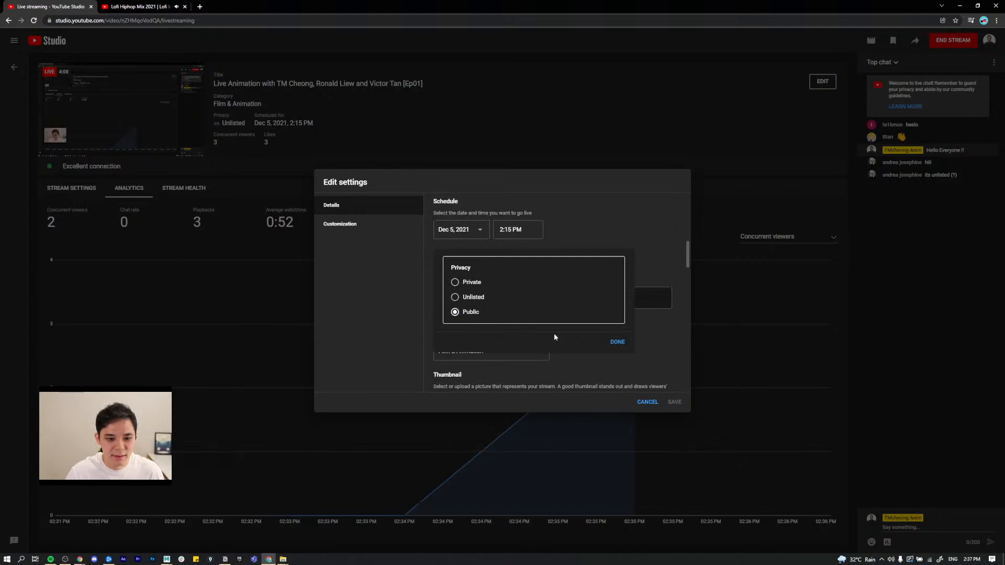
pyautogui.click(618, 345)
pyautogui.click(674, 402)
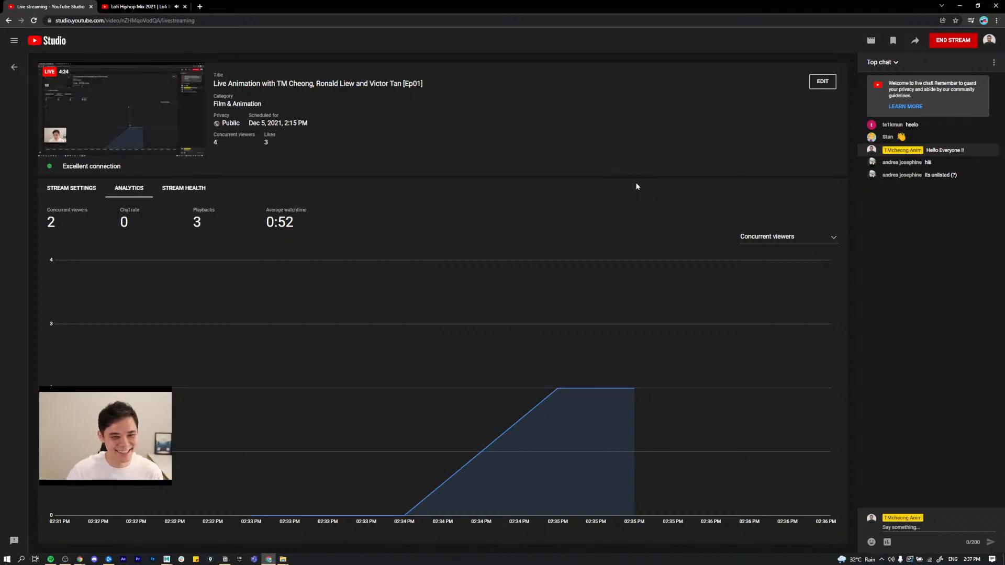
# Step: Switch to Maya and inspect the character rig and skateboard in the perspective view
pyautogui.hotkey('alt', 'Tab')
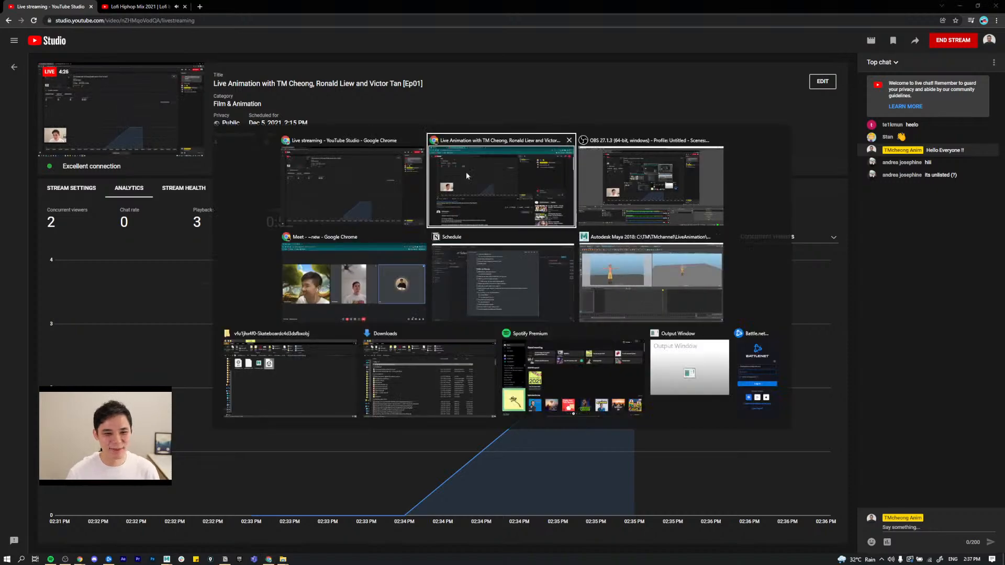
pyautogui.click(673, 274)
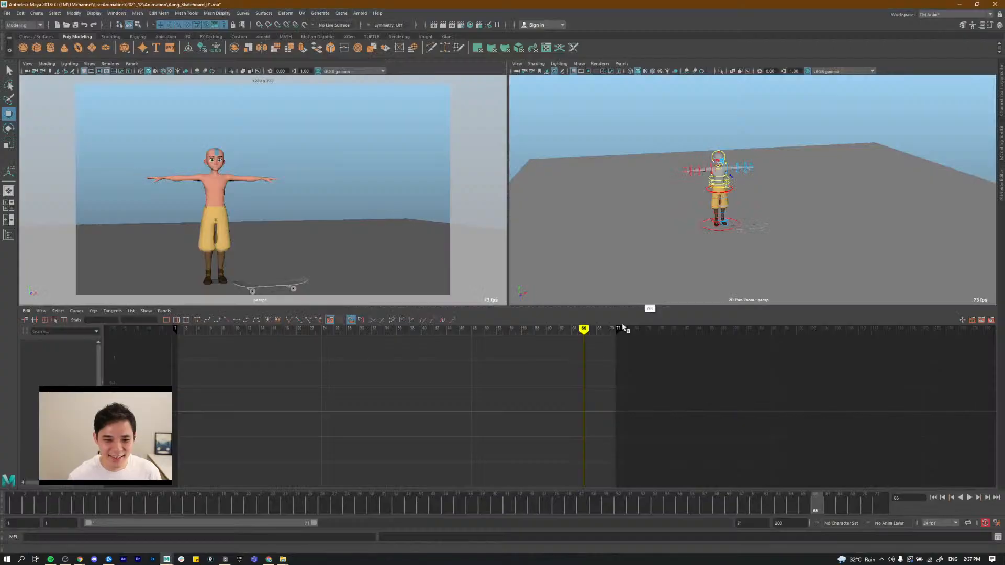
pyautogui.keyDown('alt'); pyautogui.moveTo(765, 238); pyautogui.dragTo(736, 195); pyautogui.keyUp('alt')
pyautogui.keyDown('alt'); pyautogui.moveTo(784, 206); pyautogui.dragTo(841, 262, button='right'); pyautogui.keyUp('alt')
pyautogui.keyDown('alt'); pyautogui.moveTo(764, 198); pyautogui.dragTo(749, 233, button='middle'); pyautogui.keyUp('alt')
pyautogui.keyDown('alt'); pyautogui.moveTo(750, 234); pyautogui.dragTo(785, 194); pyautogui.keyUp('alt')
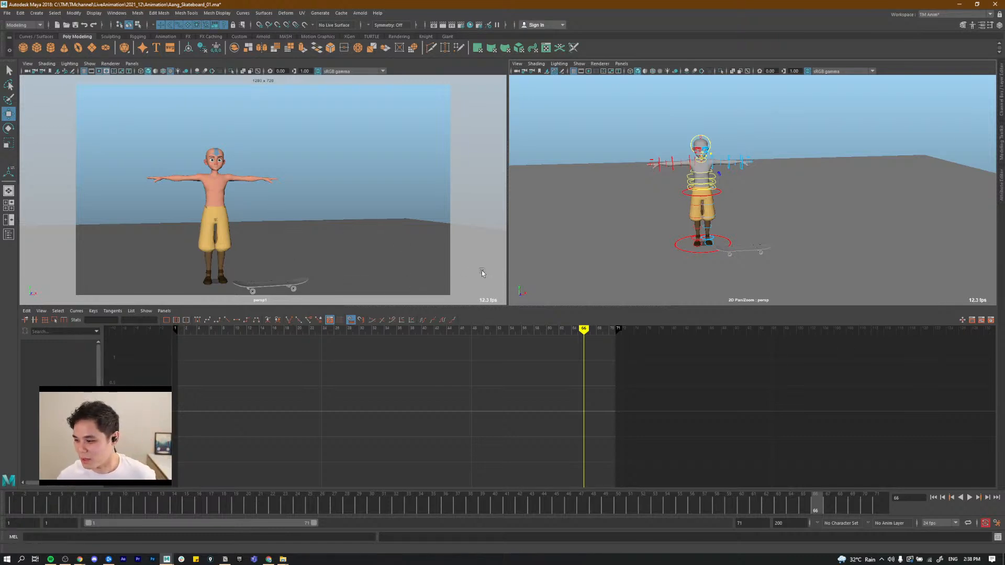
# Step: Switch back to YouTube Studio, add a stream marker, and check the stream health before returning to the analytics
pyautogui.hotkey('alt', 'Tab')
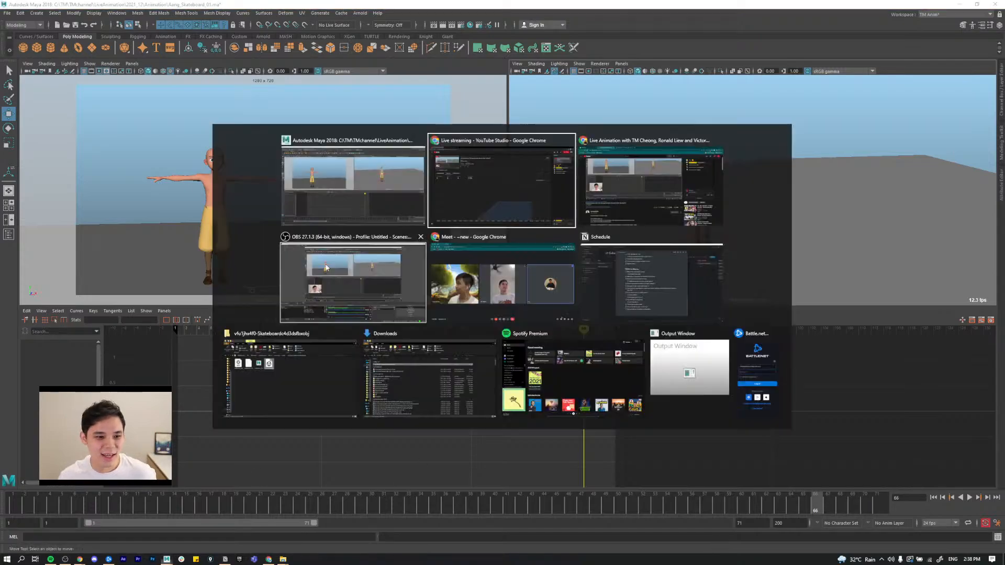
pyautogui.click(484, 209)
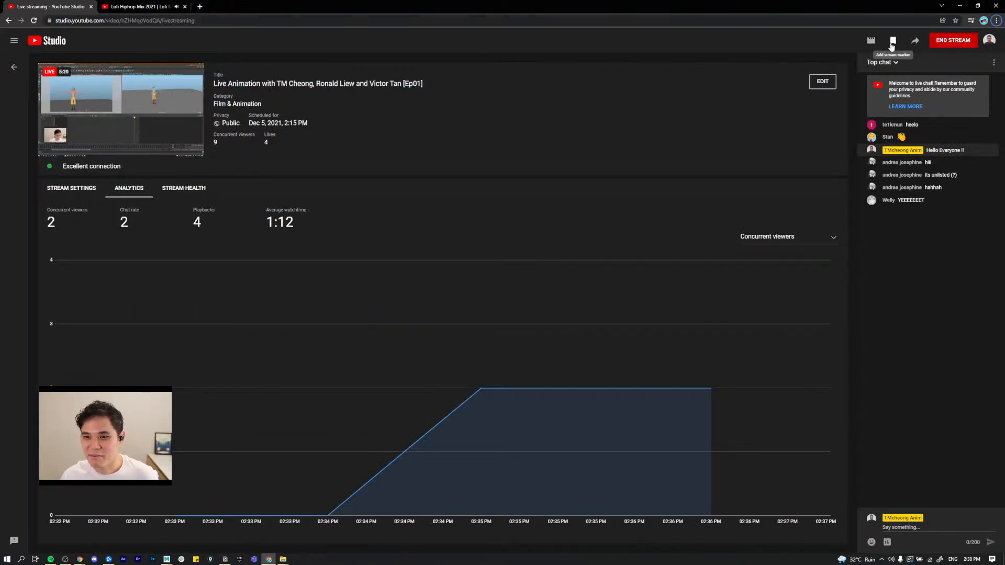
pyautogui.click(893, 44)
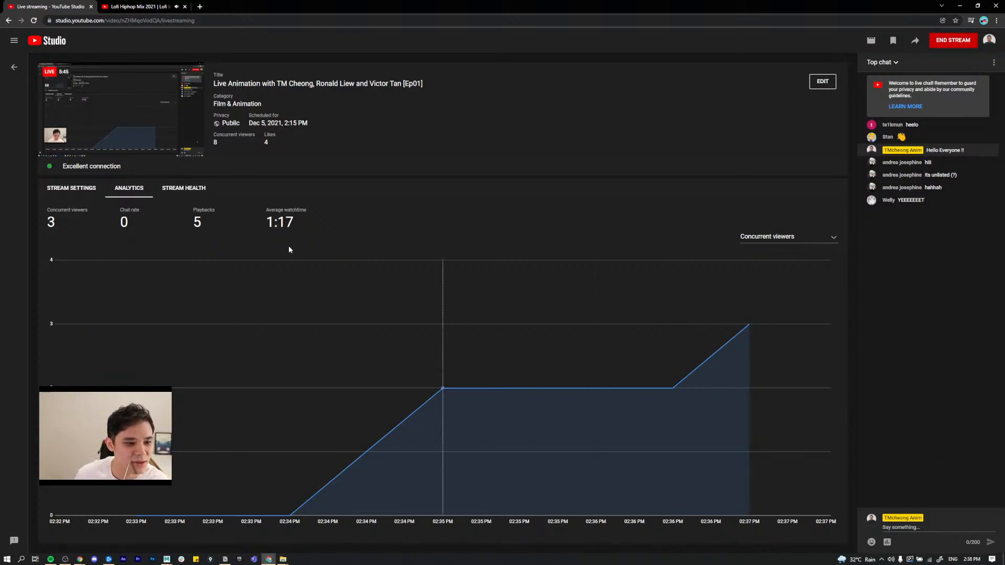
pyautogui.click(184, 188)
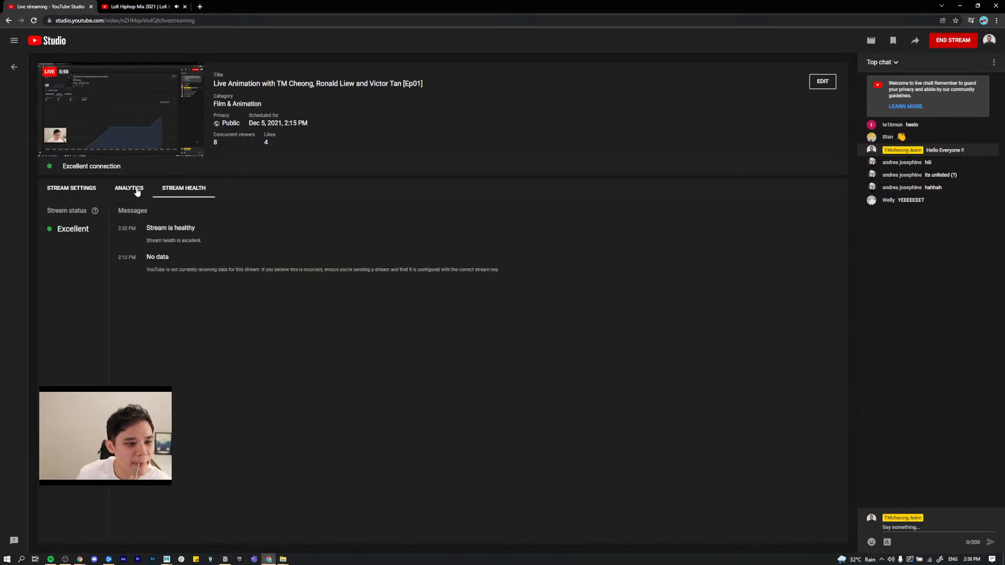
pyautogui.click(135, 191)
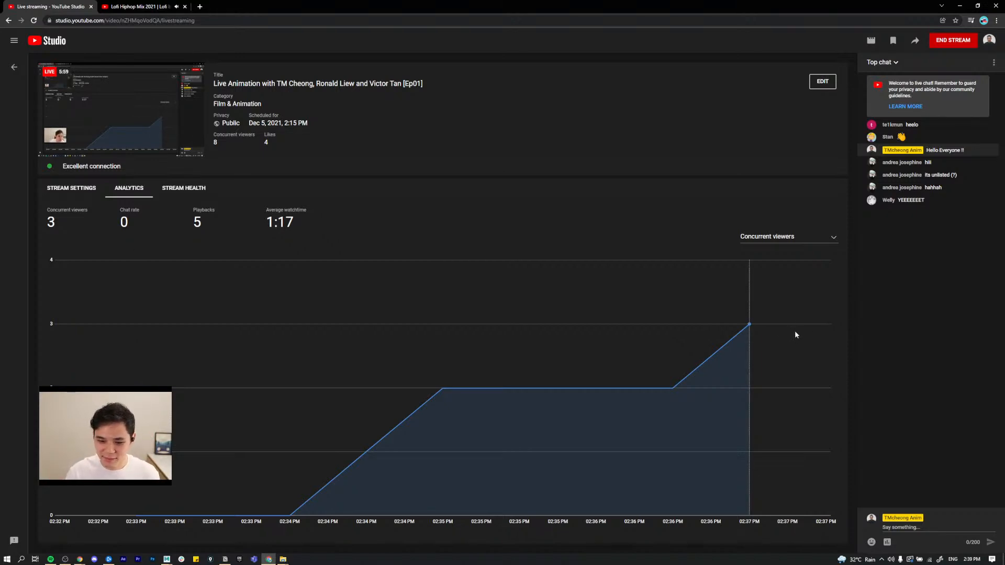
# Step: Send a live chat message saying you are still waiting for the co-host to start the animating session
pyautogui.click(931, 527)
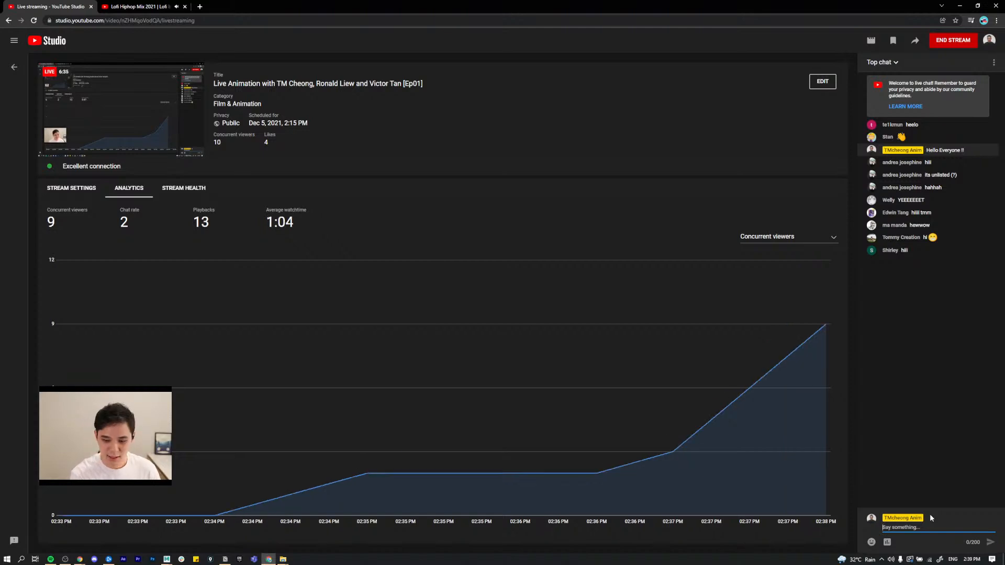
pyautogui.write('Ronald is')
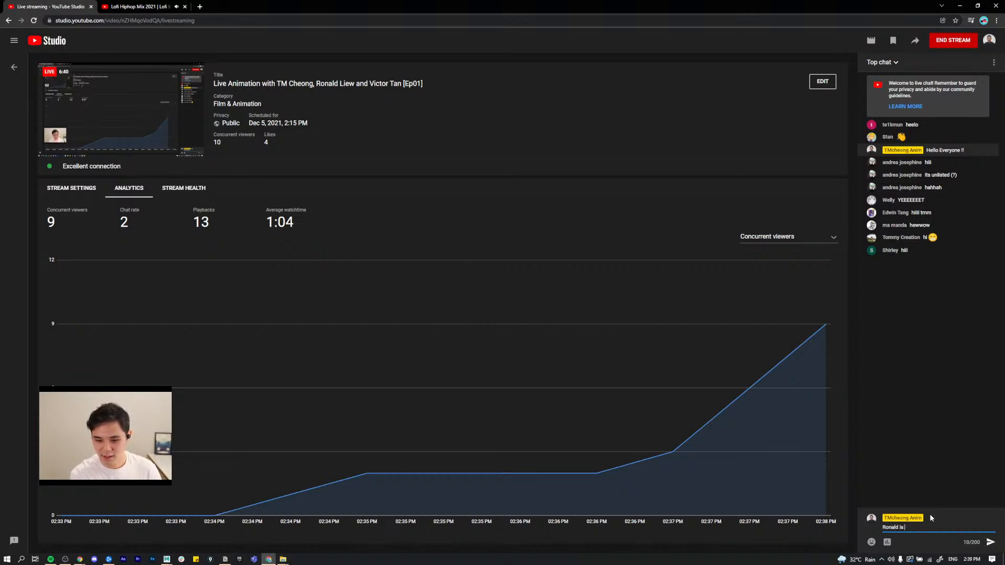
pyautogui.write('We are still waiting for Ron')
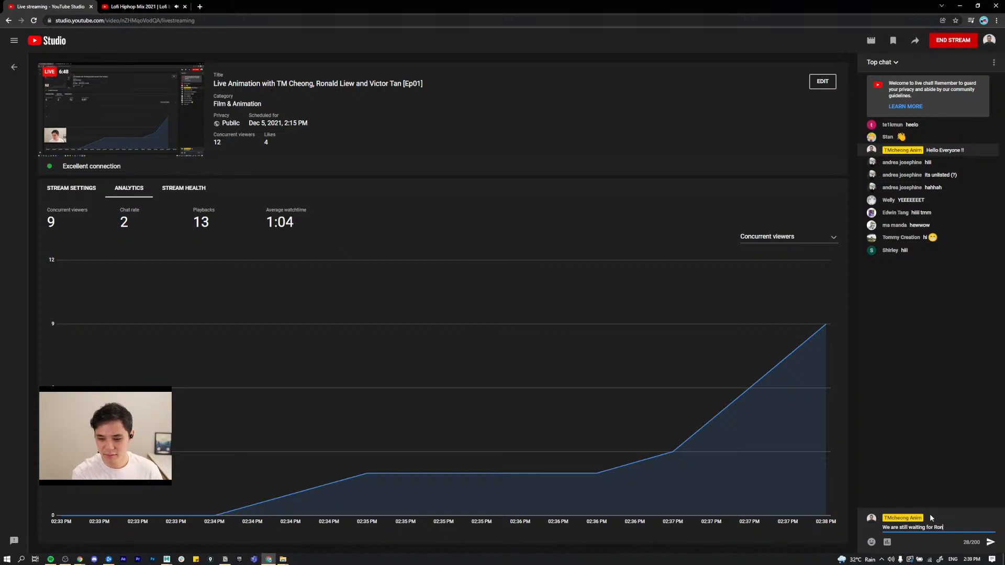
pyautogui.write('. To start ')
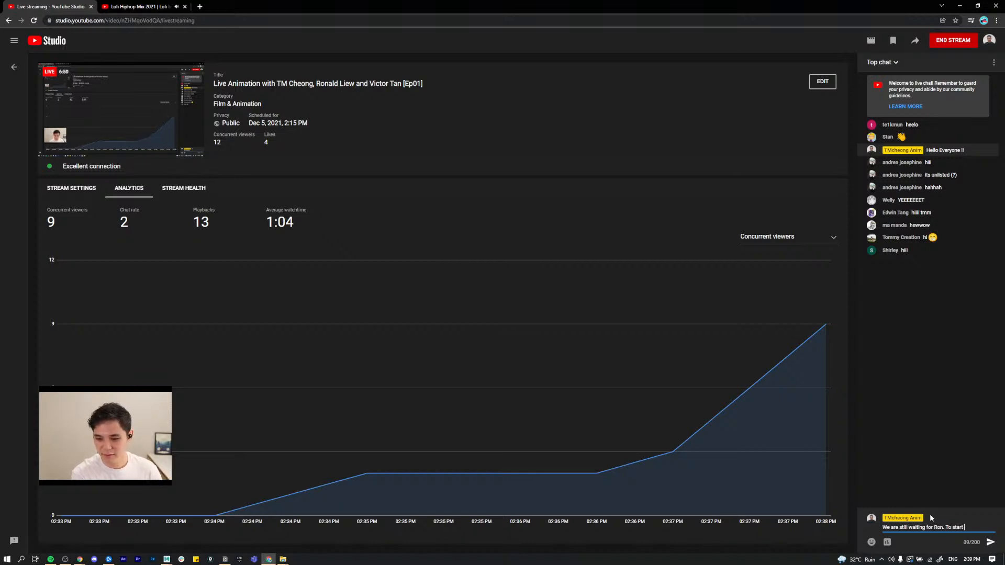
pyautogui.write('the anima')
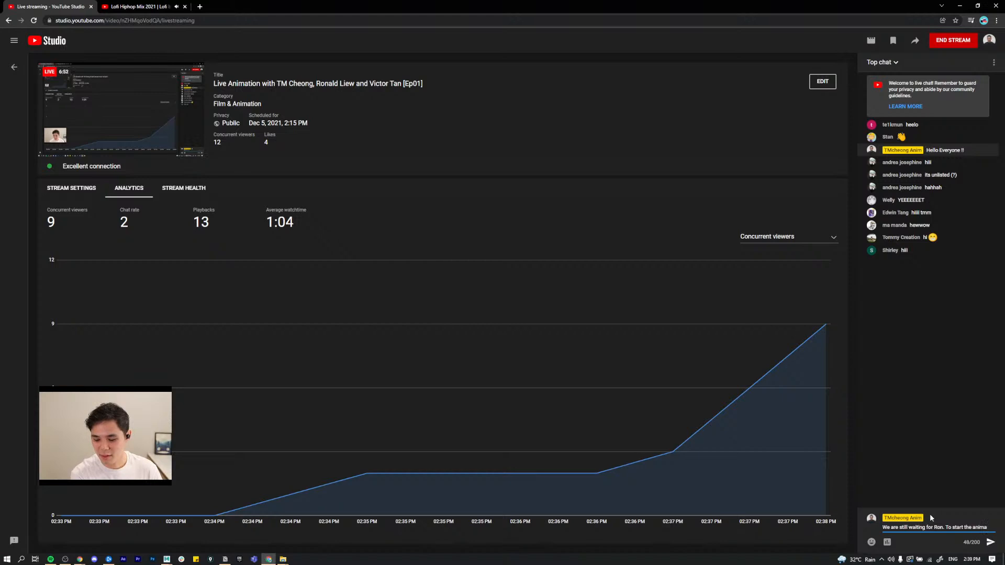
pyautogui.write('ting session')
pyautogui.press('Return')
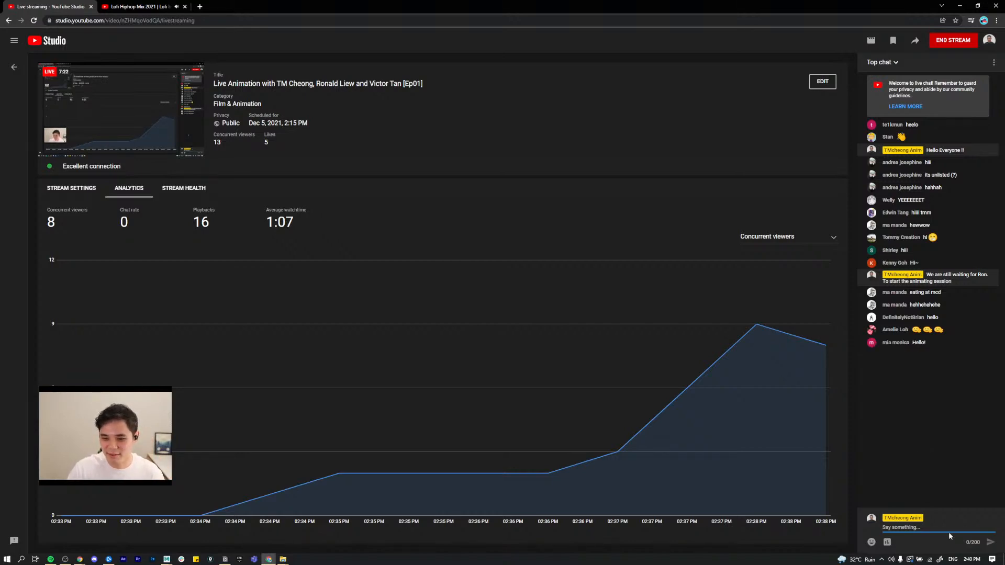
# Step: Send a live chat message saying the co-host is having some technical issue
pyautogui.write('Ron is havin')
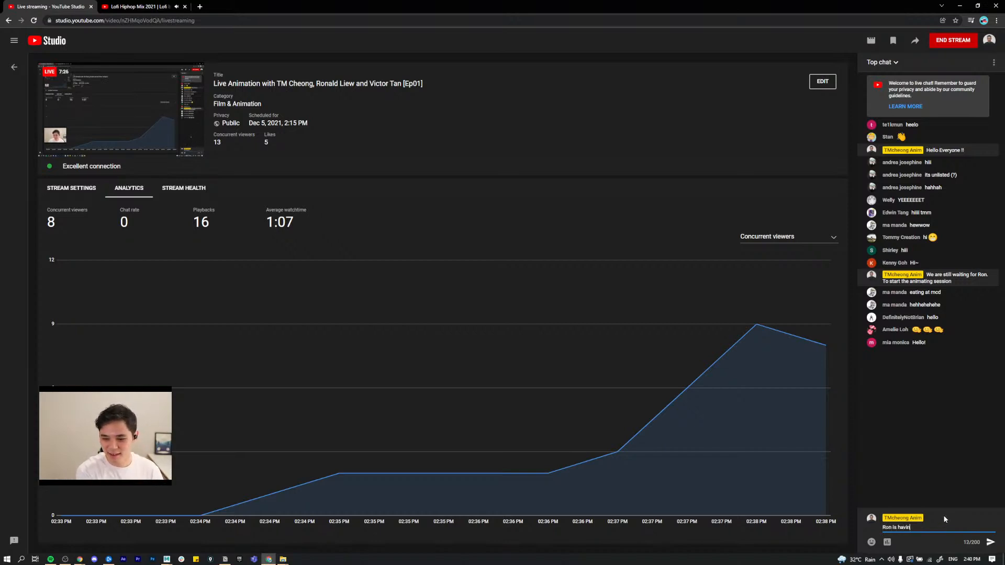
pyautogui.write('g some technical issue')
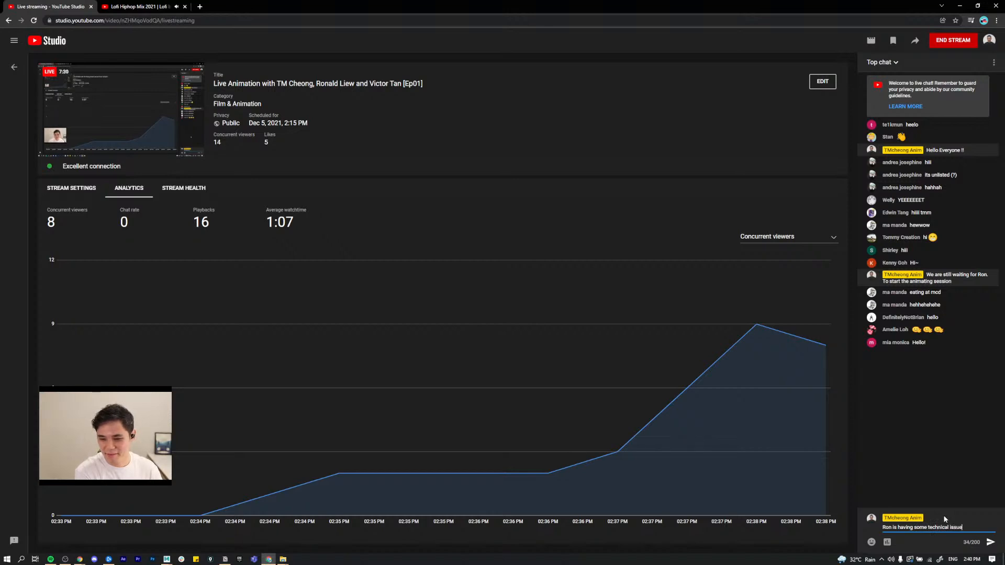
pyautogui.press('Return')
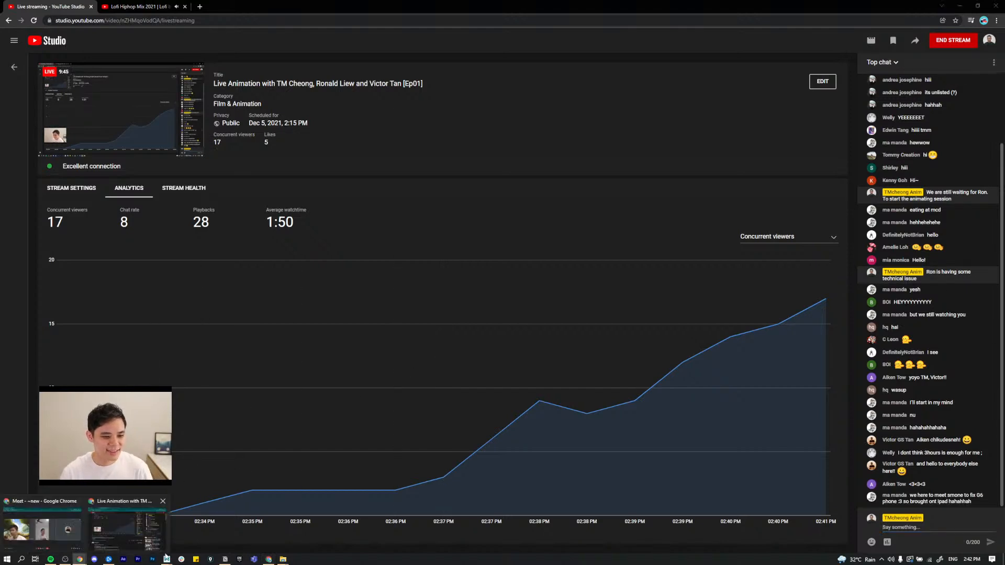
# Step: Switch to Maya, activate the Select tool, and examine the rig controls and skateboard closer and from a higher angle
pyautogui.click(205, 529)
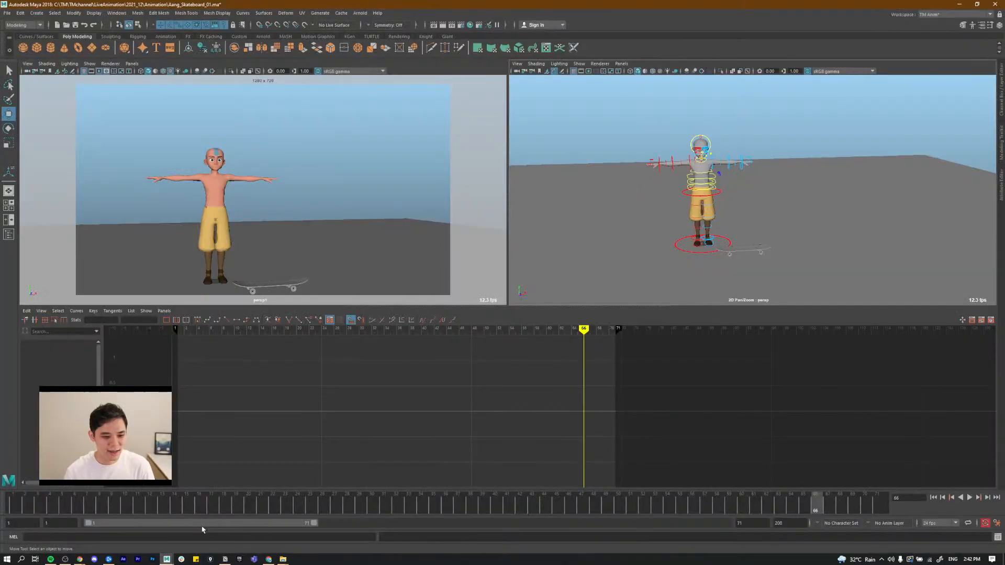
pyautogui.keyDown('alt'); pyautogui.moveTo(792, 209); pyautogui.dragTo(839, 227, button='right'); pyautogui.keyUp('alt')
pyautogui.keyDown('alt'); pyautogui.moveTo(839, 227); pyautogui.dragTo(769, 238); pyautogui.keyUp('alt')
pyautogui.keyDown('alt'); pyautogui.moveTo(769, 238); pyautogui.dragTo(816, 245, button='right'); pyautogui.keyUp('alt')
pyautogui.keyDown('alt'); pyautogui.moveTo(817, 244); pyautogui.dragTo(781, 232); pyautogui.keyUp('alt')
pyautogui.press('q')
pyautogui.keyDown('alt'); pyautogui.moveTo(780, 231); pyautogui.dragTo(749, 229, button='middle'); pyautogui.keyUp('alt')
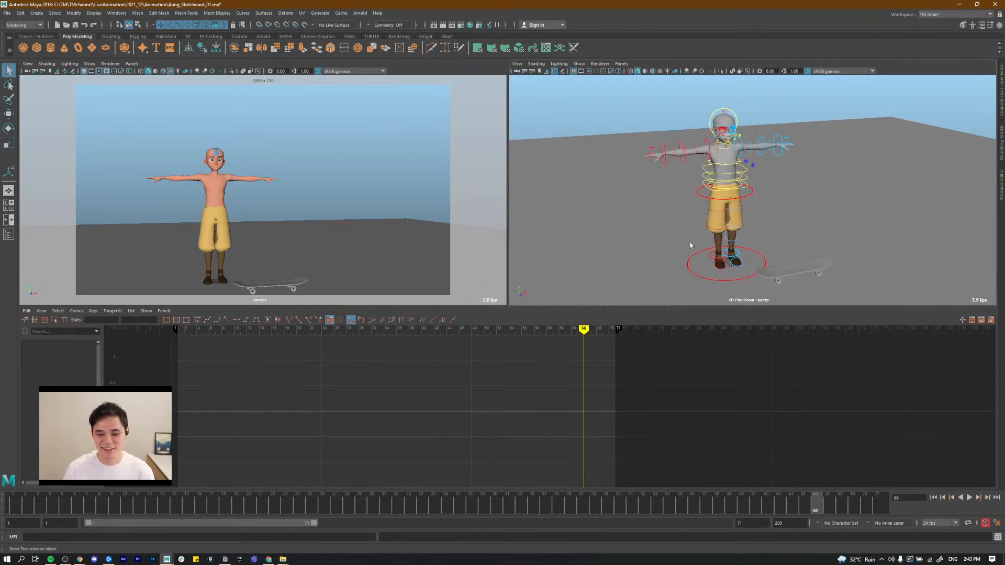
# Step: Switch to the Chrome window with the public stream page and open the LiveAnim_Ref_01 skateboard reference in SyncSketch
pyautogui.hotkey('alt', 'Tab')
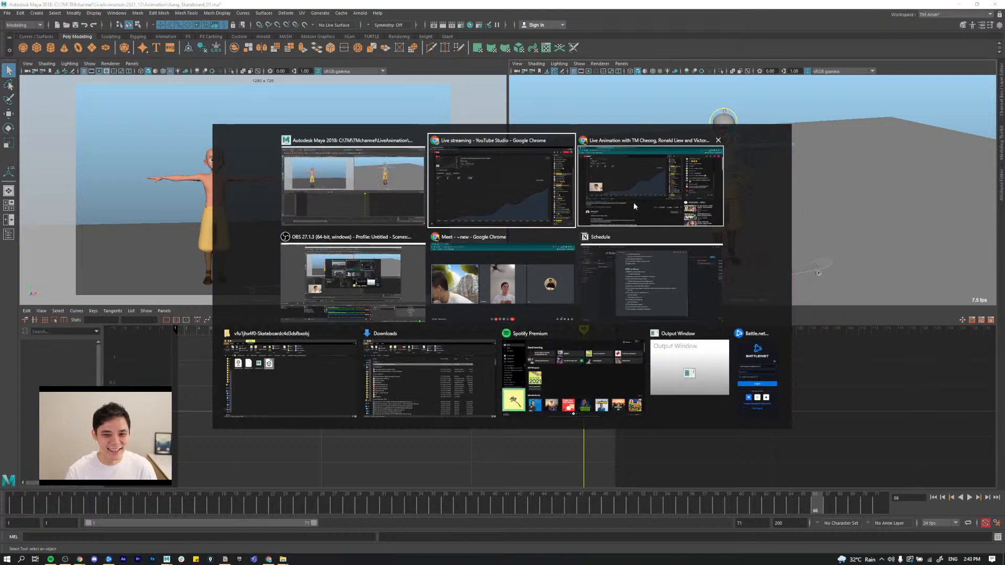
pyautogui.click(487, 212)
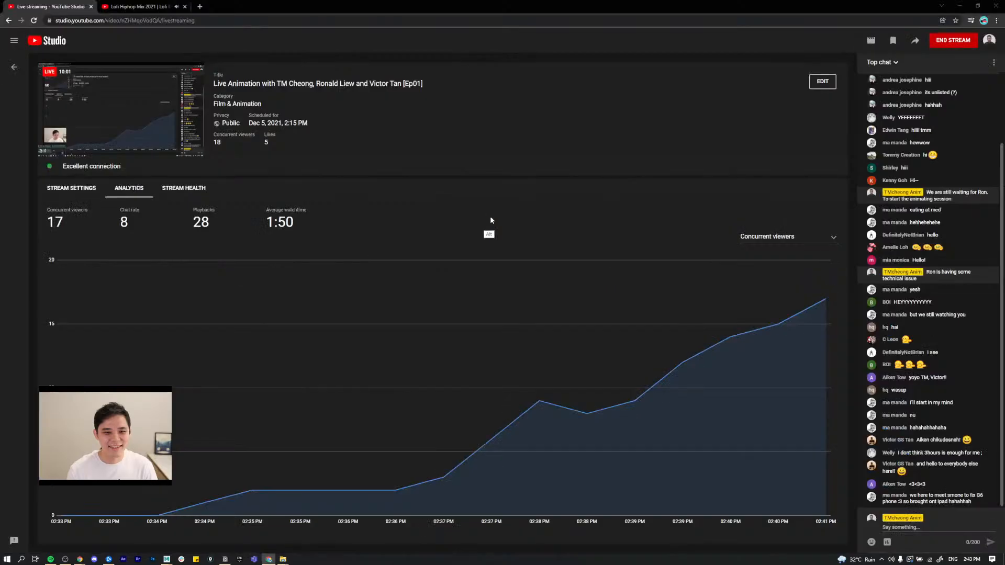
pyautogui.hotkey('alt', 'Tab')
pyautogui.click(630, 184)
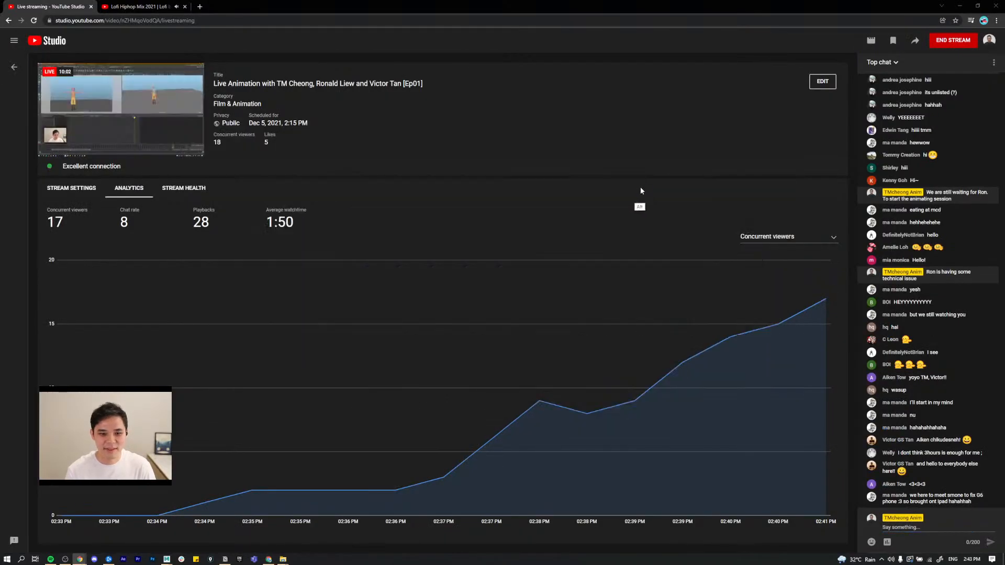
pyautogui.hotkey('alt', 'Tab')
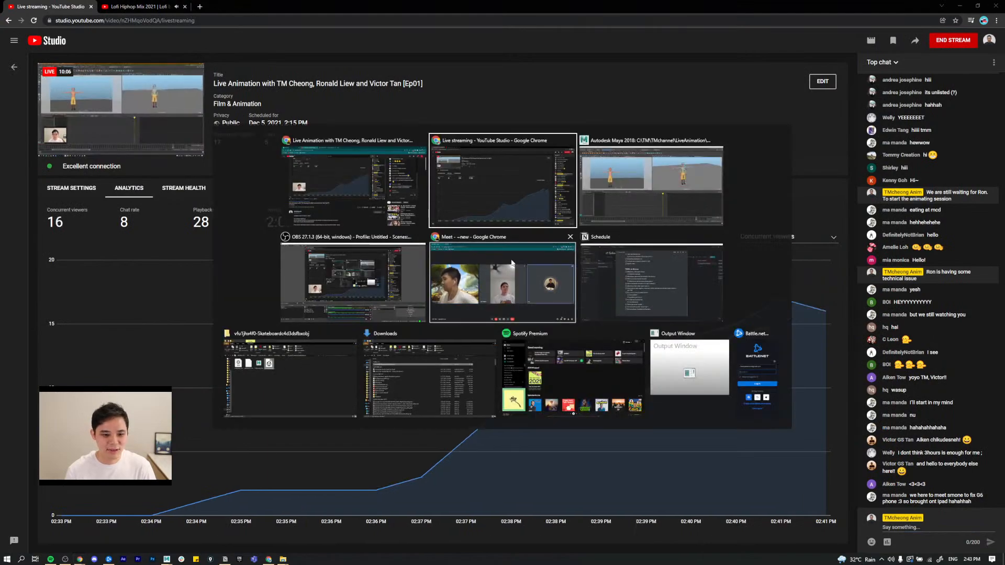
pyautogui.click(617, 219)
pyautogui.hotkey('alt', 'Tab')
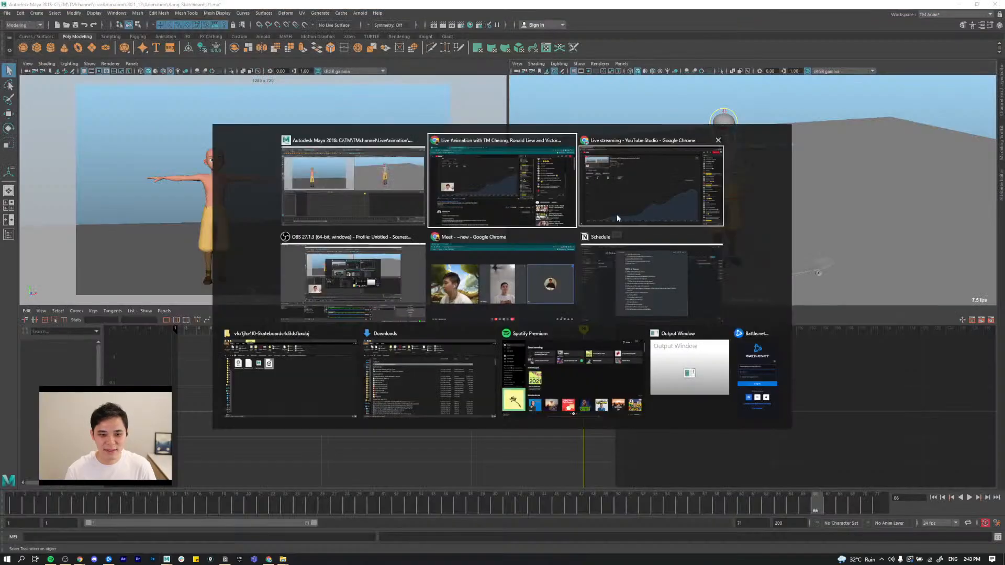
pyautogui.click(519, 277)
pyautogui.hotkey('alt', 'Tab')
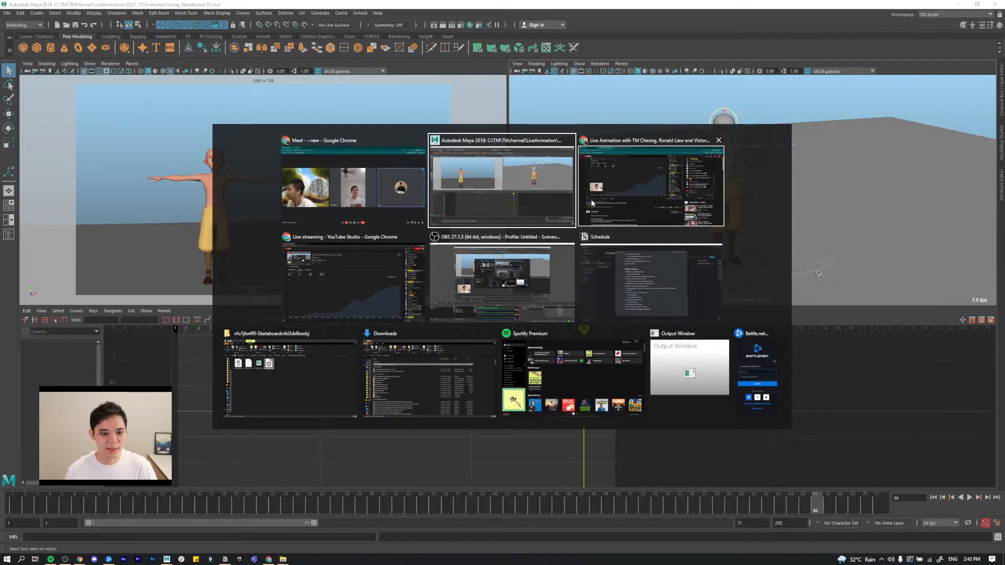
pyautogui.click(633, 186)
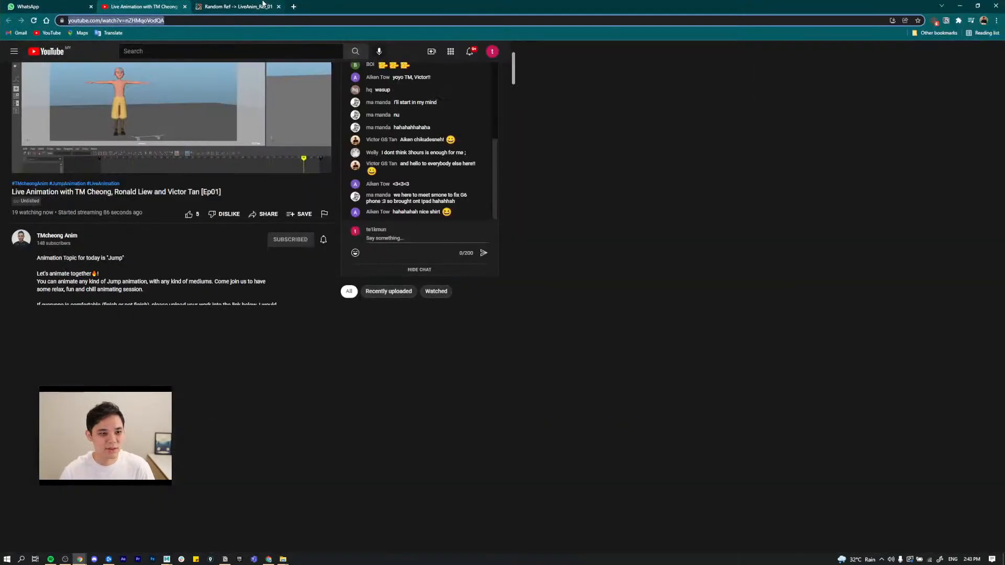
pyautogui.click(264, 6)
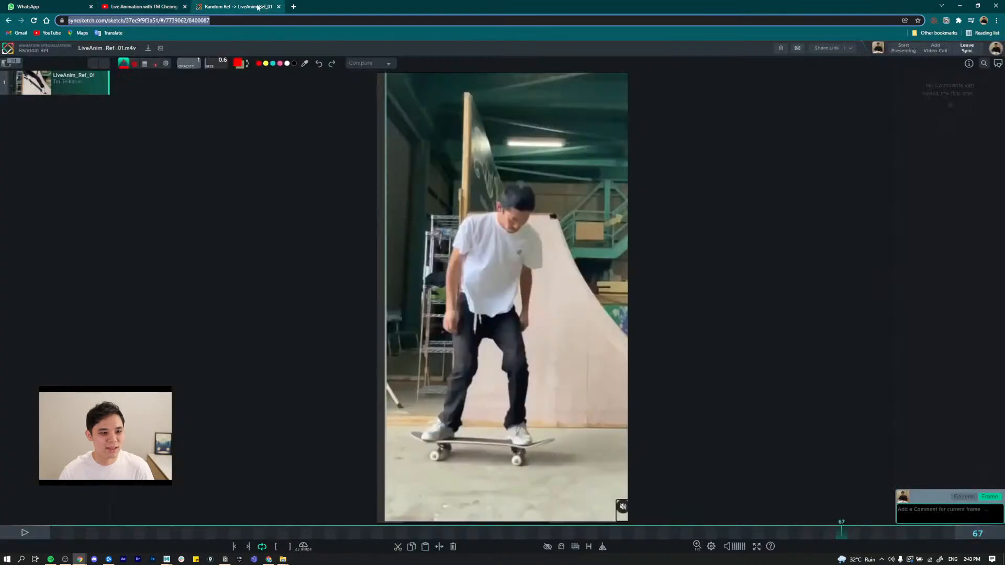
# Step: Play the skateboard jump reference from near its start
pyautogui.click(83, 532)
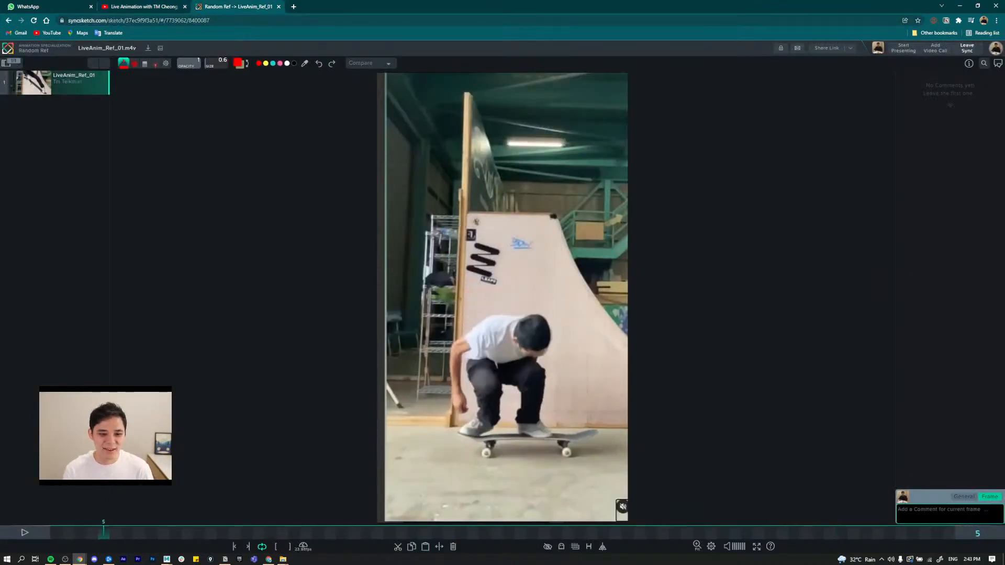
pyautogui.press('space')
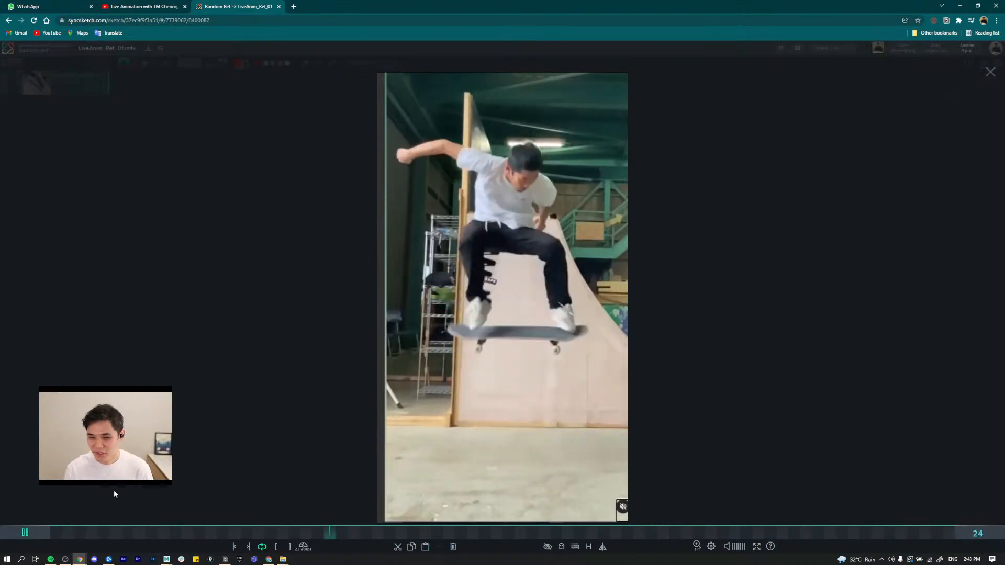
pyautogui.moveTo(98, 534); pyautogui.dragTo(68, 532)
pyautogui.press('space')
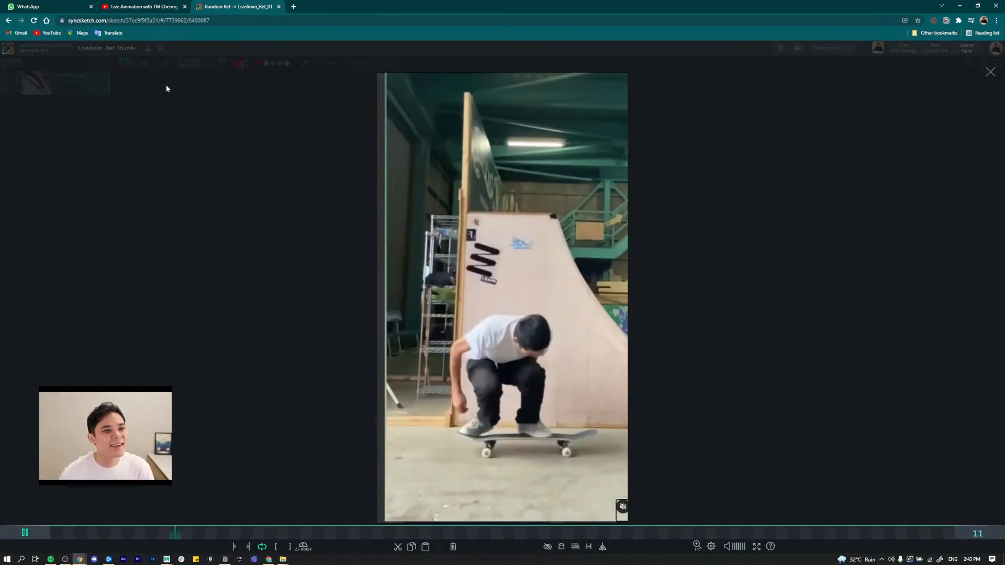
# Step: Close the live stream's YouTube tab and replay the skateboard reference from the beginning before pausing it
pyautogui.click(144, 7)
pyautogui.click(185, 6)
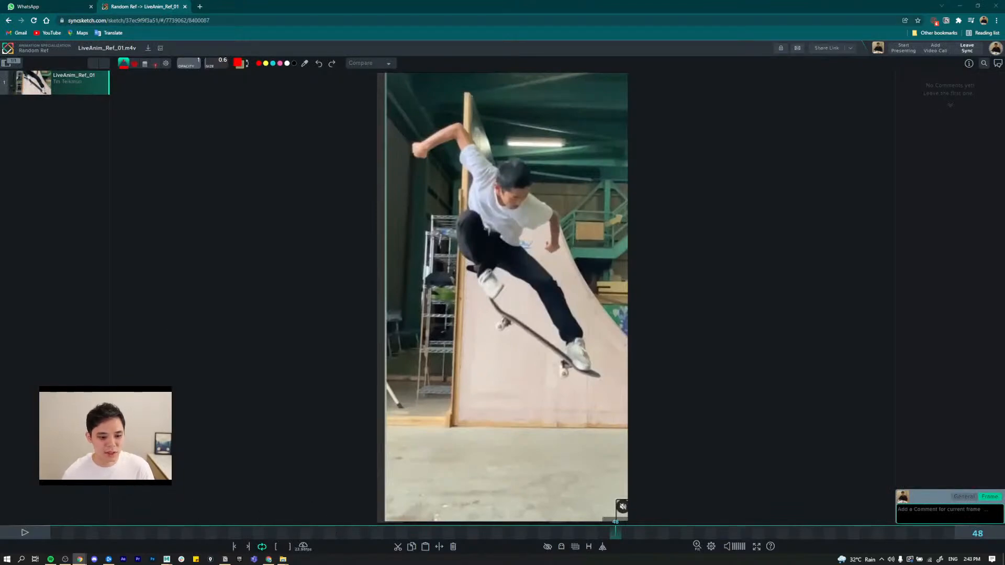
pyautogui.click(73, 523)
pyautogui.press('space')
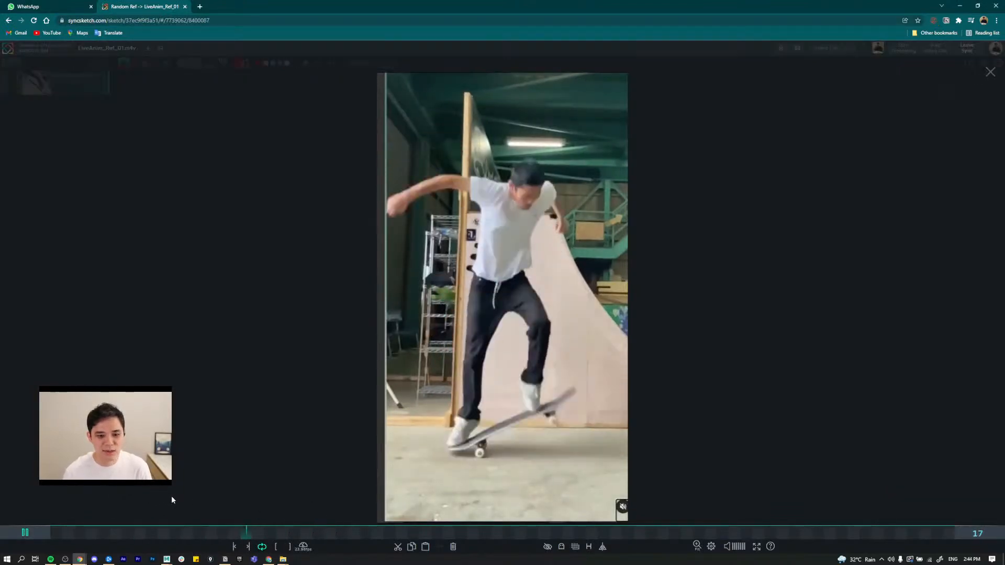
pyautogui.press('space')
pyautogui.press('space')
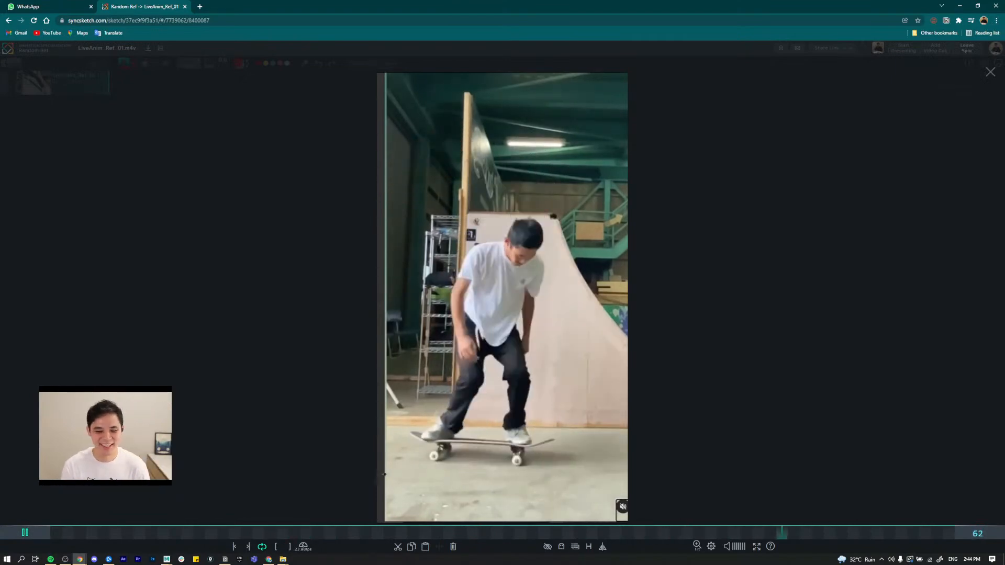
pyautogui.press('space')
# Step: Switch to Maya, show the Channel Box / Layer Editor, and toggle the CTRL_lr layer's visibility off and back on
pyautogui.press('super+Tab')
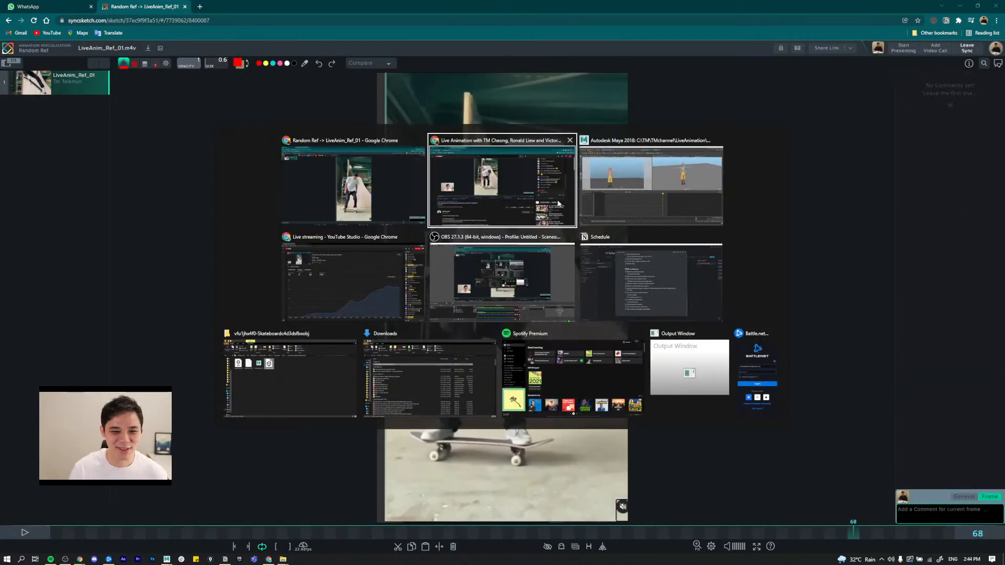
pyautogui.click(648, 183)
pyautogui.keyDown('alt'); pyautogui.moveTo(692, 197); pyautogui.dragTo(749, 257, button='right'); pyautogui.keyUp('alt')
pyautogui.keyDown('alt'); pyautogui.moveTo(652, 218); pyautogui.dragTo(763, 195, button='middle'); pyautogui.keyUp('alt')
pyautogui.keyDown('alt'); pyautogui.moveTo(693, 213); pyautogui.dragTo(663, 196); pyautogui.keyUp('alt')
pyautogui.keyDown('alt'); pyautogui.moveTo(716, 142); pyautogui.dragTo(692, 151, button='middle'); pyautogui.keyUp('alt')
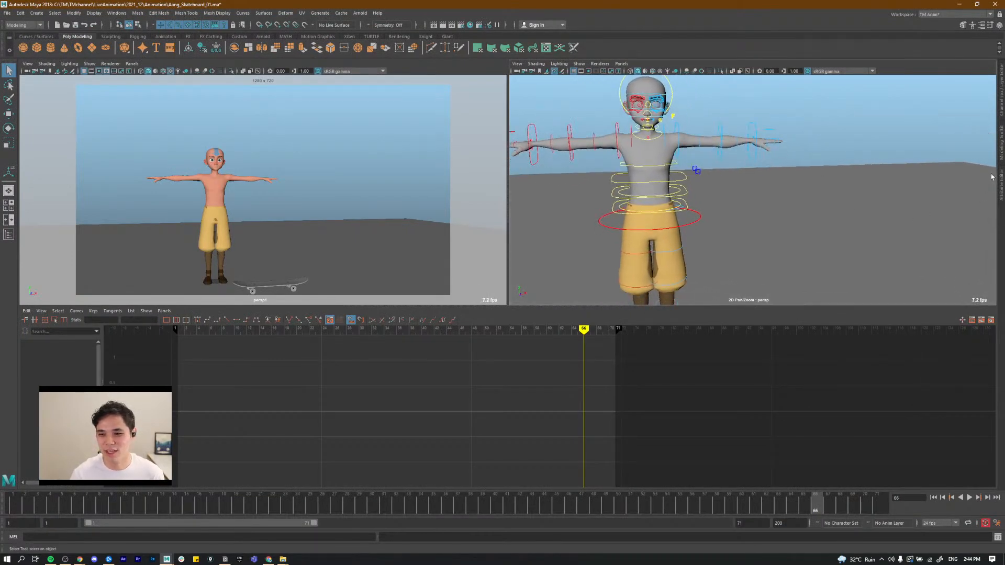
pyautogui.click(1001, 109)
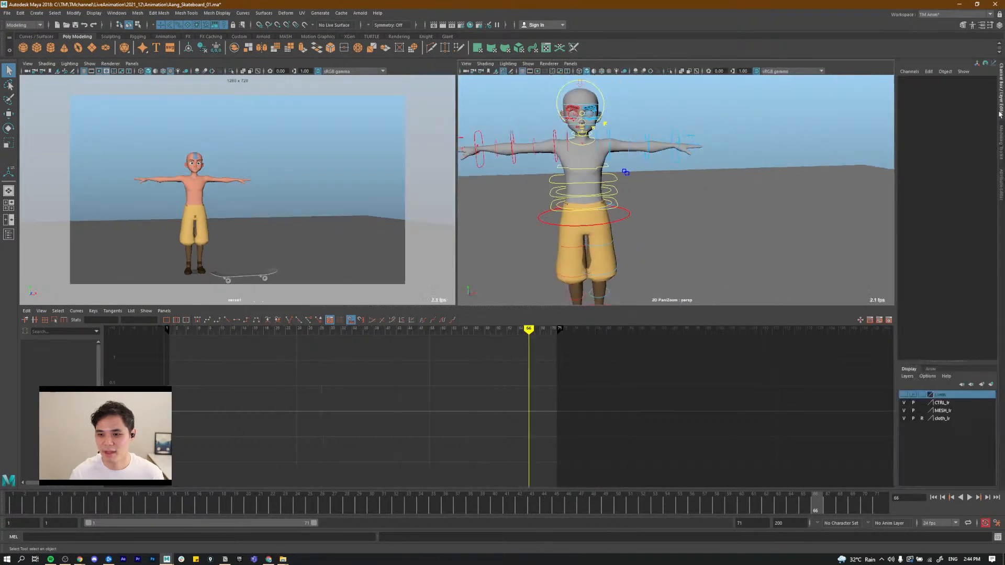
pyautogui.click(904, 403)
pyautogui.click(904, 403)
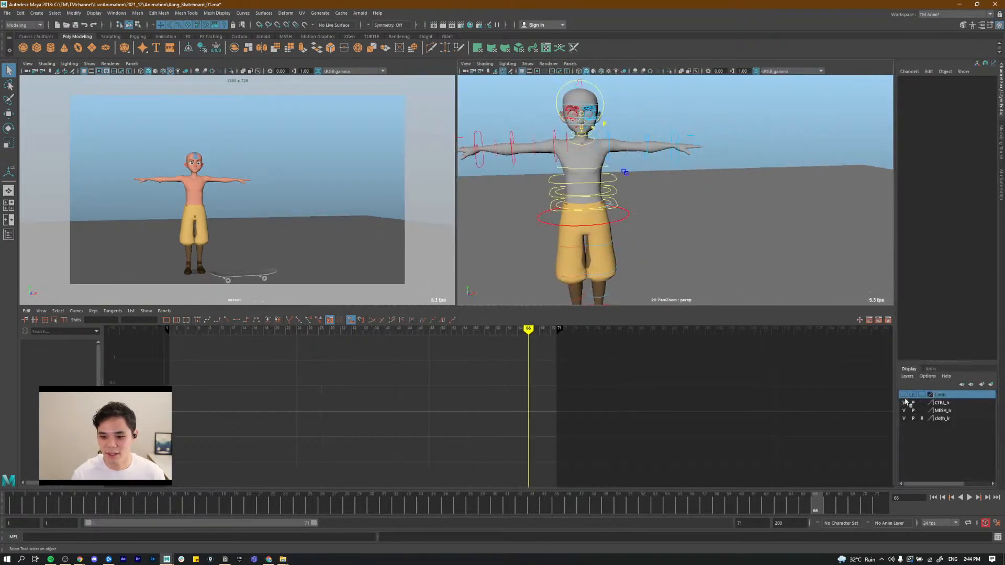
# Step: Show the topmost display layer holding the character's robe, inspect the outfit up close, and hide the layer again
pyautogui.click(904, 394)
pyautogui.keyDown('alt'); pyautogui.moveTo(641, 149); pyautogui.dragTo(660, 156, button='right'); pyautogui.keyUp('alt')
pyautogui.keyDown('alt'); pyautogui.moveTo(660, 156); pyautogui.dragTo(716, 152, button='middle'); pyautogui.keyUp('alt')
pyautogui.keyDown('alt'); pyautogui.moveTo(716, 152); pyautogui.dragTo(691, 234, button='right'); pyautogui.keyUp('alt')
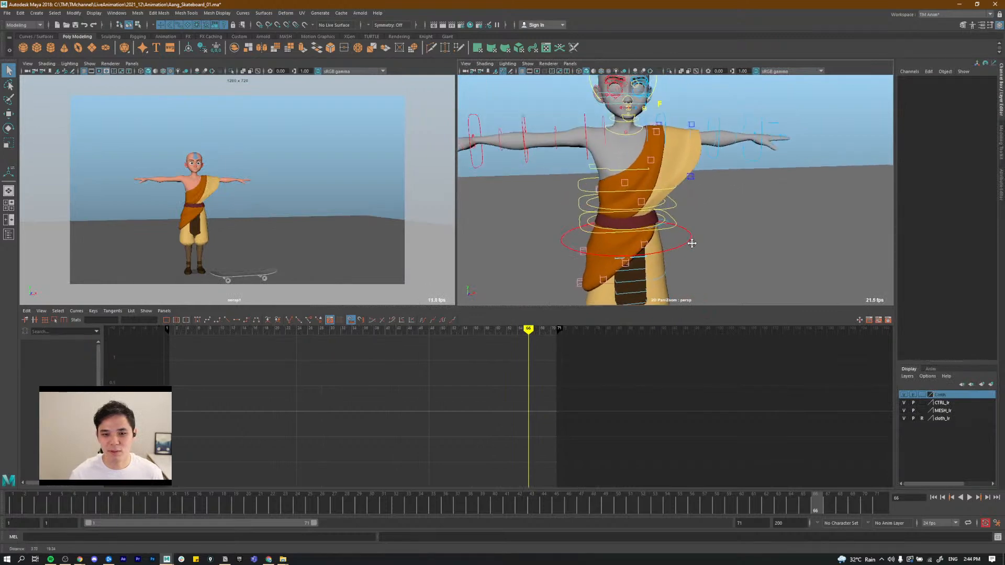
pyautogui.keyDown('alt'); pyautogui.moveTo(688, 184); pyautogui.dragTo(693, 204, button='middle'); pyautogui.keyUp('alt')
pyautogui.keyDown('alt'); pyautogui.moveTo(675, 204); pyautogui.dragTo(675, 161); pyautogui.keyUp('alt')
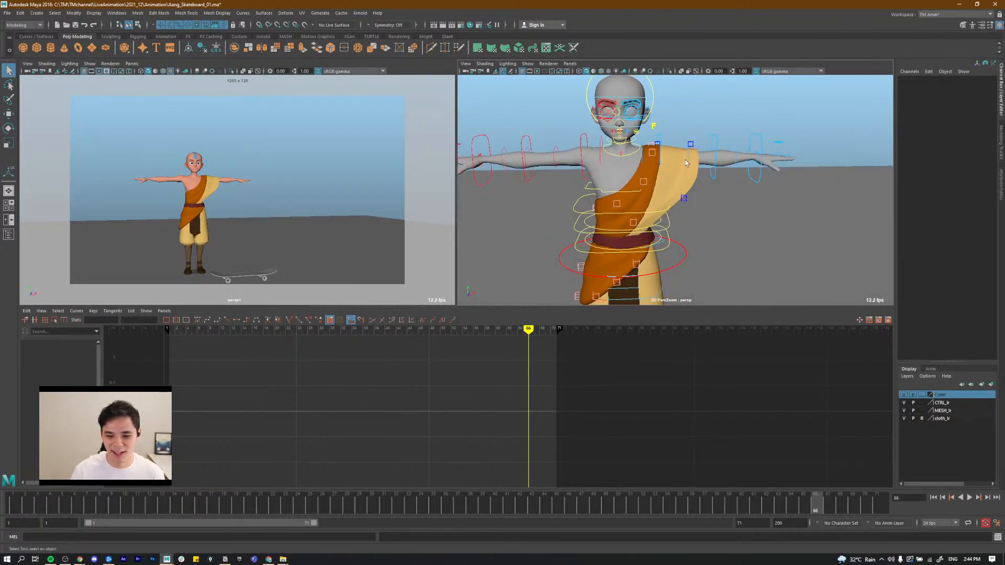
pyautogui.click(904, 395)
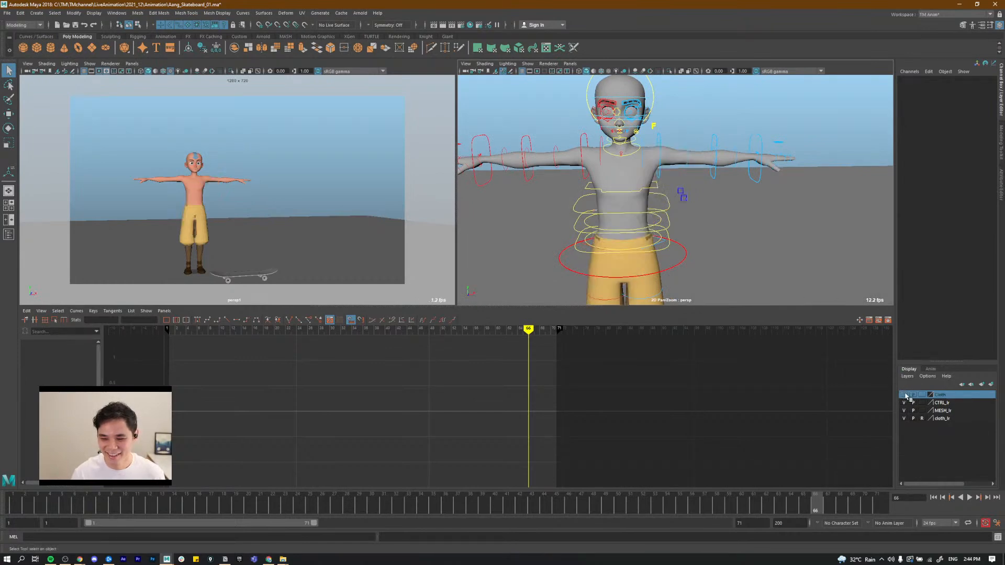
# Step: Frame the whole character in the perspective view and lower the viewing angle of the persp1 camera
pyautogui.keyDown('alt'); pyautogui.moveTo(685, 182); pyautogui.dragTo(651, 172, button='right'); pyautogui.keyUp('alt')
pyautogui.moveTo(651, 173)
pyautogui.keyDown('alt'); pyautogui.mouseDown(button='middle')
pyautogui.moveTo(672, 187)
pyautogui.moveTo(663, 164)
pyautogui.moveTo(647, 159)
pyautogui.mouseUp(button='middle'); pyautogui.keyUp('alt')
pyautogui.keyDown('alt'); pyautogui.moveTo(647, 160); pyautogui.dragTo(649, 181, button='right'); pyautogui.keyUp('alt')
pyautogui.keyDown('alt'); pyautogui.moveTo(649, 181); pyautogui.dragTo(662, 201, button='middle'); pyautogui.keyUp('alt')
pyautogui.keyDown('alt'); pyautogui.moveTo(662, 201); pyautogui.dragTo(652, 199, button='right'); pyautogui.keyUp('alt')
pyautogui.keyDown('alt'); pyautogui.moveTo(652, 199); pyautogui.dragTo(647, 163, button='middle'); pyautogui.keyUp('alt')
pyautogui.keyDown('alt'); pyautogui.moveTo(336, 155); pyautogui.dragTo(328, 224); pyautogui.keyUp('alt')
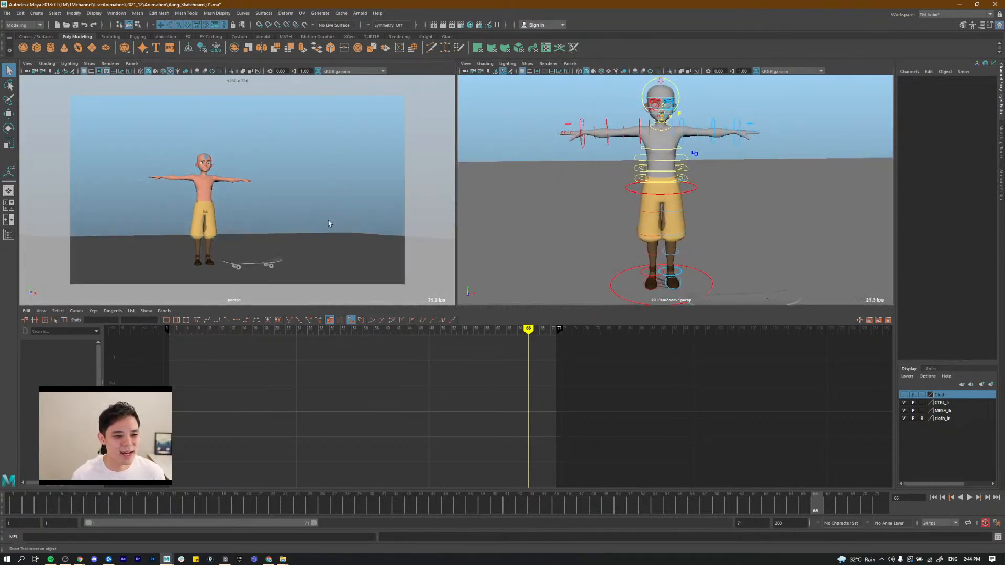
# Step: Inspect the character's legs and foot controls up close and from the side in the perspective view
pyautogui.keyDown('alt'); pyautogui.moveTo(669, 158); pyautogui.dragTo(676, 188); pyautogui.keyUp('alt')
pyautogui.keyDown('alt'); pyautogui.moveTo(676, 189); pyautogui.dragTo(664, 209, button='right'); pyautogui.keyUp('alt')
pyautogui.keyDown('alt'); pyautogui.moveTo(664, 208); pyautogui.dragTo(689, 150, button='middle'); pyautogui.keyUp('alt')
pyautogui.keyDown('alt'); pyautogui.moveTo(687, 261); pyautogui.dragTo(677, 236); pyautogui.keyUp('alt')
pyautogui.keyDown('alt'); pyautogui.moveTo(678, 235); pyautogui.dragTo(697, 258, button='right'); pyautogui.keyUp('alt')
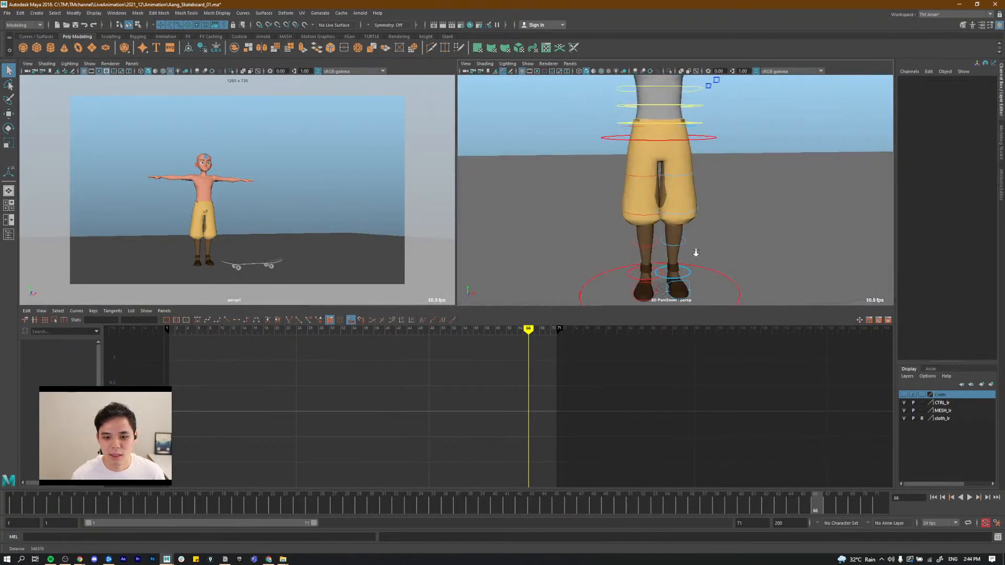
pyautogui.keyDown('alt'); pyautogui.moveTo(697, 258); pyautogui.dragTo(693, 191, button='middle'); pyautogui.keyUp('alt')
pyautogui.keyDown('alt'); pyautogui.moveTo(693, 191); pyautogui.dragTo(707, 253, button='right'); pyautogui.keyUp('alt')
pyautogui.keyDown('alt'); pyautogui.moveTo(707, 254); pyautogui.dragTo(777, 125); pyautogui.keyUp('alt')
# Step: Try moving the left leg IK control with the Move tool and undo the moves
pyautogui.click(716, 240)
pyautogui.press('w')
pyautogui.hotkey('ctrl', 'z')
pyautogui.keyDown('alt'); pyautogui.moveTo(773, 187); pyautogui.dragTo(693, 198, button='right'); pyautogui.keyUp('alt')
pyautogui.keyDown('alt'); pyautogui.moveTo(702, 195); pyautogui.dragTo(758, 139); pyautogui.keyUp('alt')
pyautogui.hotkey('ctrl', 'z')
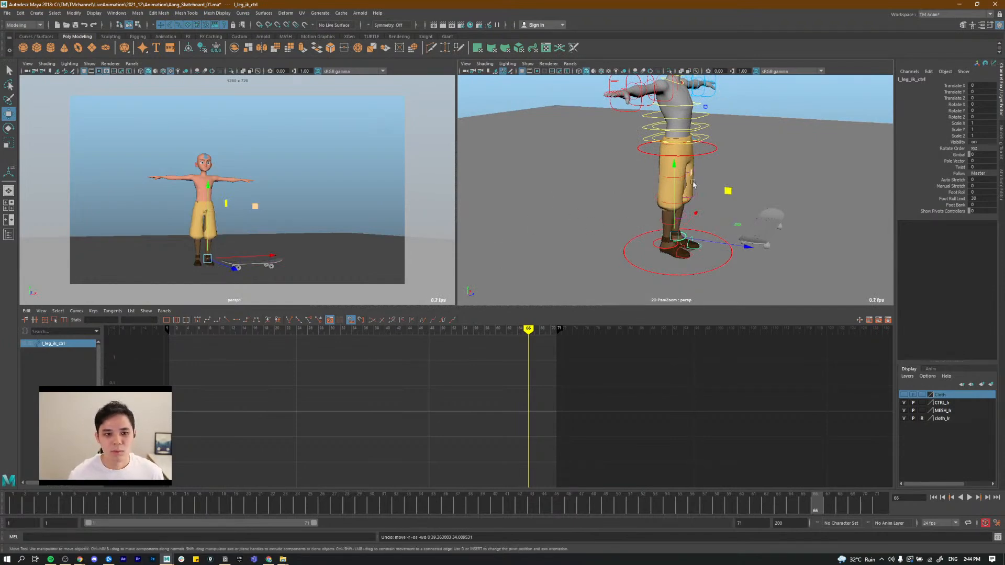
# Step: Examine the character and the skateboard together from the front, closer in on the lower body
pyautogui.keyDown('alt'); pyautogui.moveTo(535, 220); pyautogui.dragTo(669, 247); pyautogui.keyUp('alt')
pyautogui.keyDown('alt'); pyautogui.moveTo(668, 247); pyautogui.dragTo(646, 265, button='middle'); pyautogui.keyUp('alt')
pyautogui.keyDown('alt'); pyautogui.moveTo(646, 264); pyautogui.dragTo(621, 251, button='right'); pyautogui.keyUp('alt')
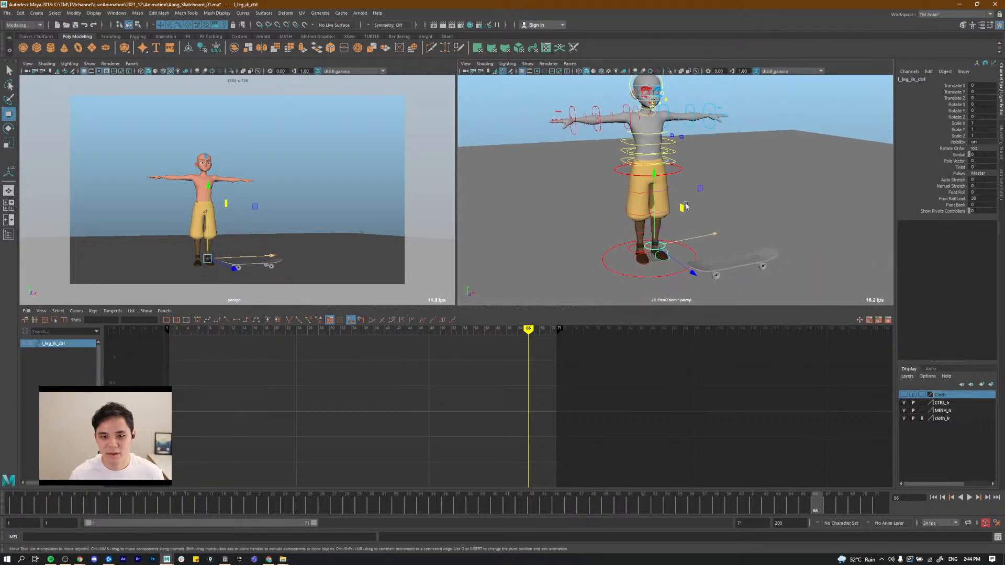
pyautogui.keyDown('alt'); pyautogui.moveTo(634, 205); pyautogui.dragTo(633, 250, button='middle'); pyautogui.keyUp('alt')
pyautogui.keyDown('alt'); pyautogui.moveTo(642, 246); pyautogui.dragTo(716, 233, button='right'); pyautogui.keyUp('alt')
pyautogui.keyDown('alt'); pyautogui.moveTo(713, 216); pyautogui.dragTo(730, 259, button='middle'); pyautogui.keyUp('alt')
pyautogui.keyDown('alt'); pyautogui.moveTo(724, 225); pyautogui.dragTo(709, 220); pyautogui.keyUp('alt')
pyautogui.keyDown('alt'); pyautogui.moveTo(708, 219); pyautogui.dragTo(718, 179, button='middle'); pyautogui.keyUp('alt')
# Step: Switch to the SyncSketch reference and scrub through the takeoff to frame 20 and back to frame 1
pyautogui.hotkey('alt', 'Tab')
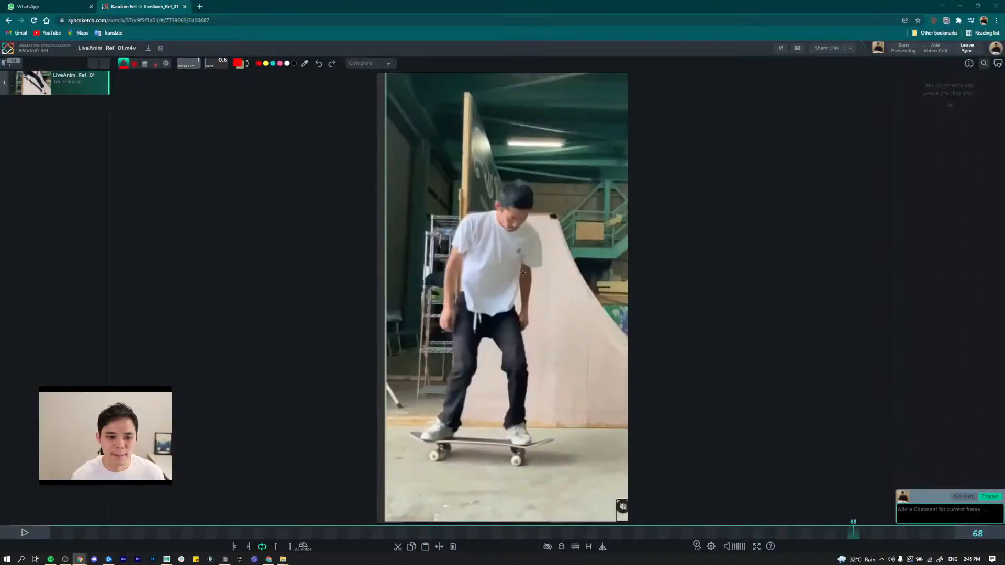
pyautogui.moveTo(70, 533); pyautogui.dragTo(282, 533)
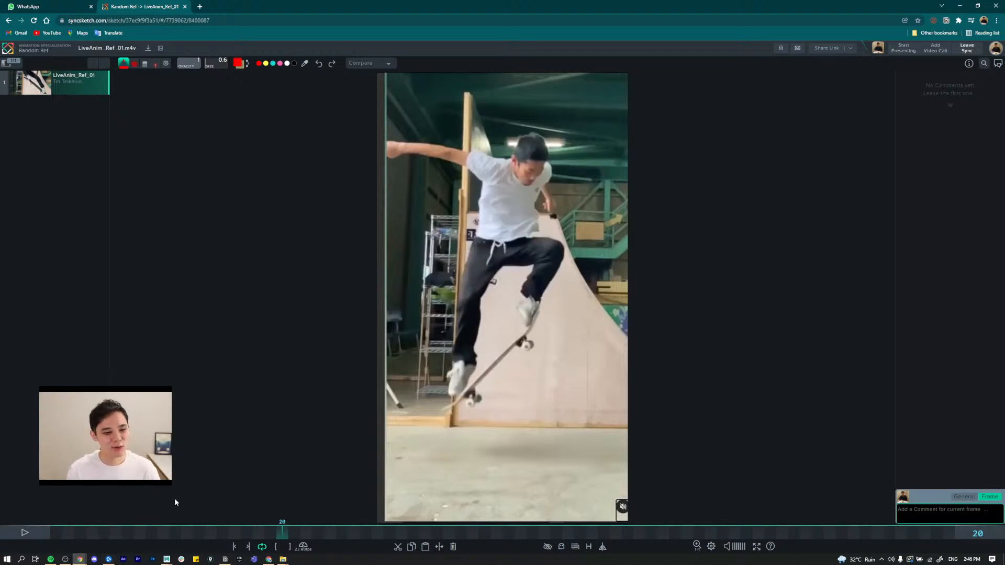
pyautogui.moveTo(128, 535); pyautogui.dragTo(56, 534)
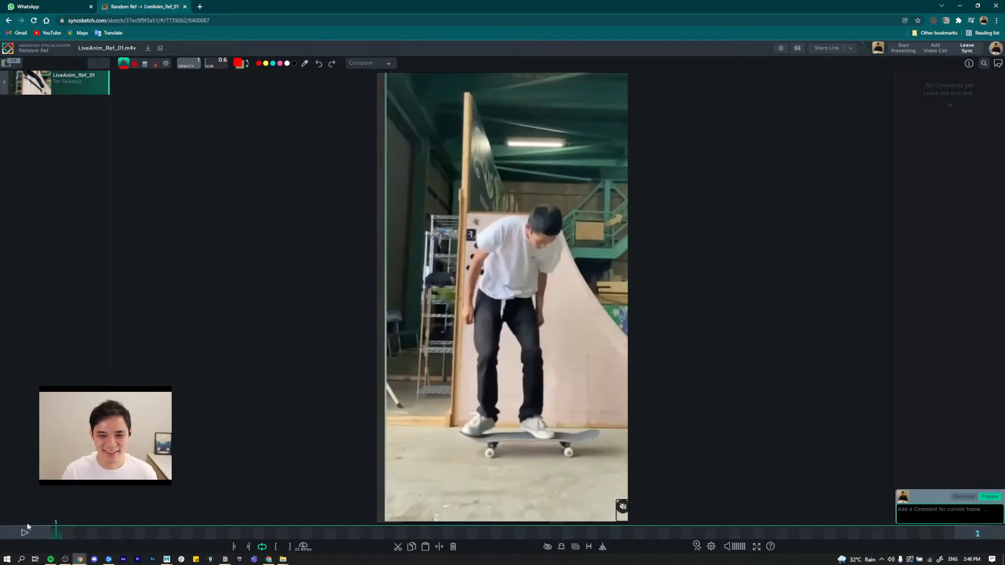
# Step: Draw red check marks on the key poses at frame 1, the crouch before the jump, and the takeoff at frame 19
pyautogui.moveTo(416, 198); pyautogui.dragTo(449, 182)
pyautogui.moveTo(74, 523)
pyautogui.mouseDown()
pyautogui.moveTo(90, 534)
pyautogui.moveTo(164, 533)
pyautogui.mouseUp()
pyautogui.moveTo(401, 460); pyautogui.dragTo(423, 454)
pyautogui.moveTo(180, 539)
pyautogui.mouseDown()
pyautogui.moveTo(293, 536)
pyautogui.moveTo(270, 536)
pyautogui.mouseUp()
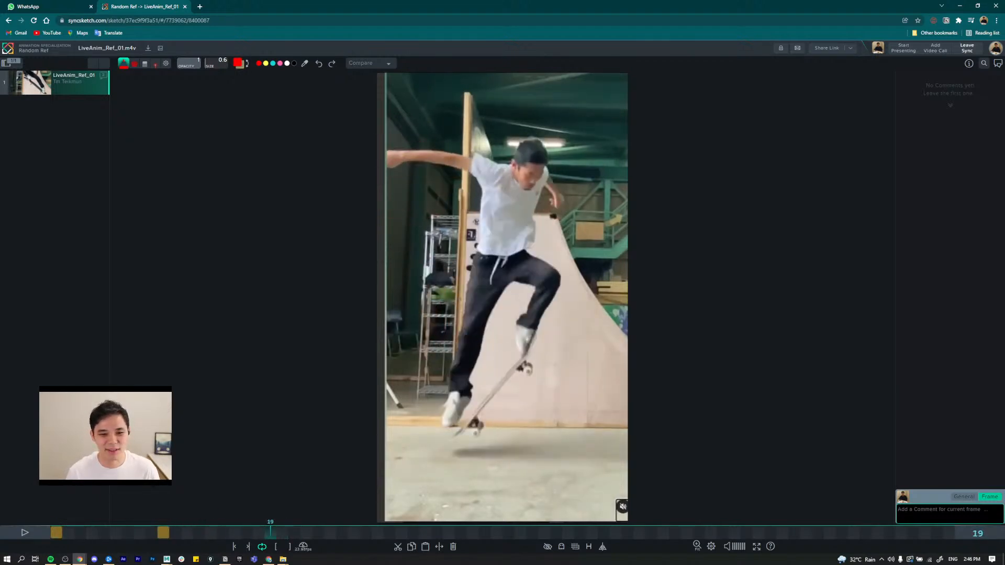
pyautogui.moveTo(470, 458); pyautogui.dragTo(511, 440)
# Step: Draw red check marks on the airborne pose at frame 32 and on the landing pose
pyautogui.moveTo(291, 532); pyautogui.dragTo(425, 532)
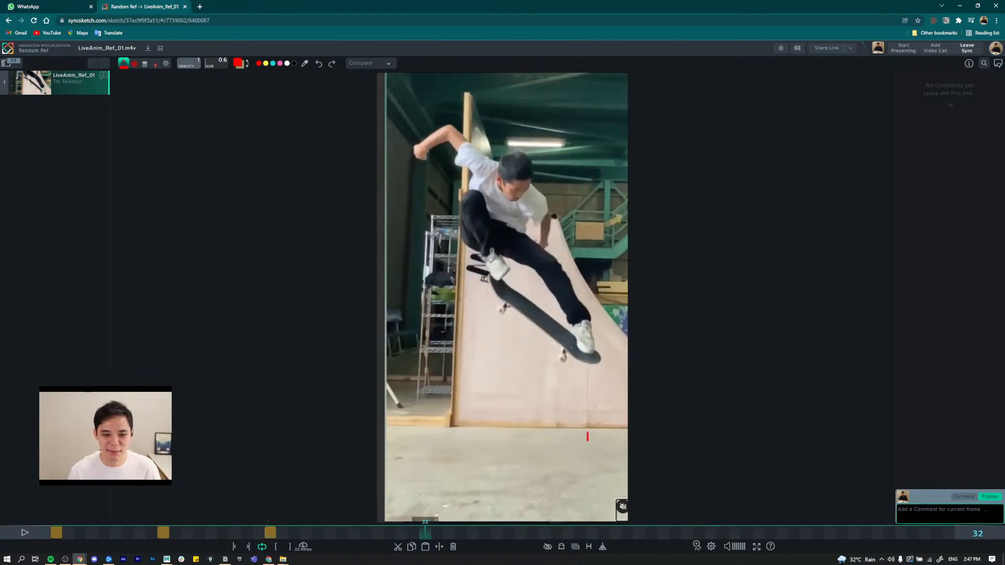
pyautogui.moveTo(587, 435); pyautogui.dragTo(608, 424)
pyautogui.moveTo(465, 534)
pyautogui.mouseDown()
pyautogui.moveTo(758, 534)
pyautogui.moveTo(686, 533)
pyautogui.moveTo(709, 533)
pyautogui.mouseUp()
pyautogui.moveTo(580, 409)
pyautogui.mouseDown()
pyautogui.moveTo(591, 423)
pyautogui.moveTo(603, 397)
pyautogui.mouseUp()
# Step: Step through the frames following the landing mark and draw a red check mark on the pose a few frames past it
pyautogui.press('Right')
pyautogui.press('Right')
pyautogui.press('Right')
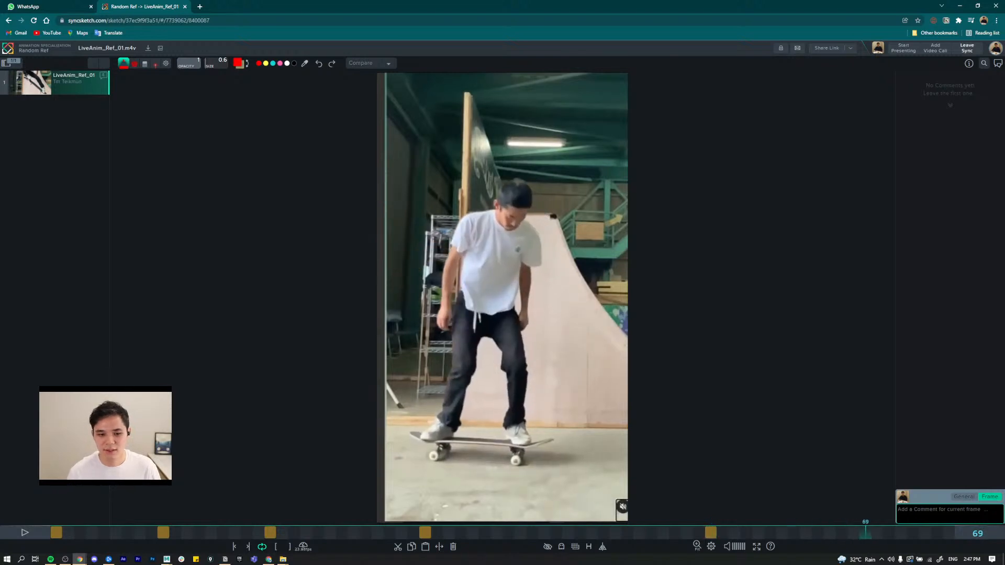
pyautogui.press('Left')
pyautogui.press('Left')
pyautogui.press('Left')
pyautogui.press('Right')
pyautogui.press('Right')
pyautogui.press('Right')
pyautogui.press('Right')
pyautogui.press('Right')
pyautogui.moveTo(587, 440); pyautogui.dragTo(616, 420)
# Step: Step forward to the final standing pose at frame 75 and draw a red check mark on it
pyautogui.press('Right')
pyautogui.press('Right')
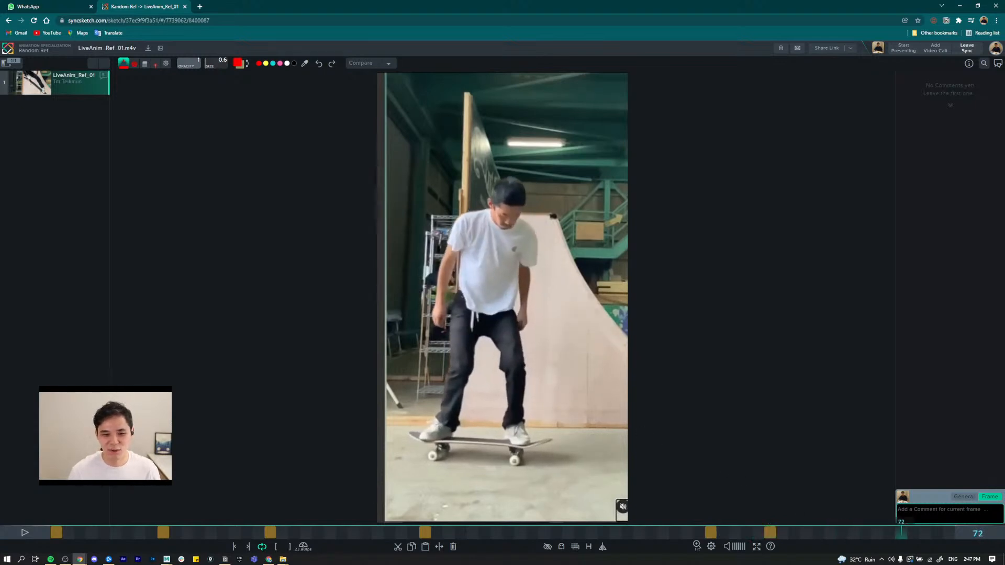
pyautogui.press('Right')
pyautogui.press('Right')
pyautogui.press('Right')
pyautogui.press('Right')
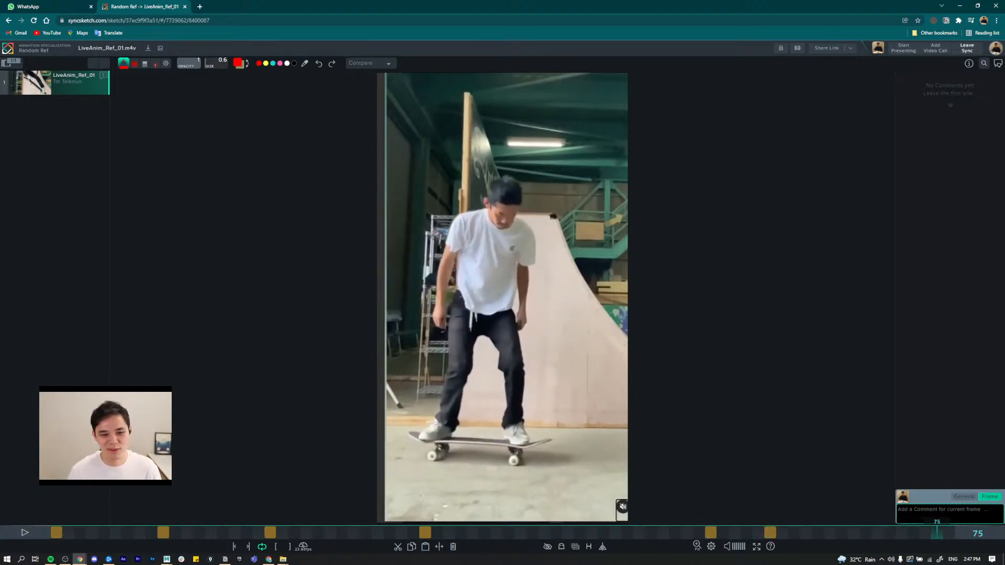
pyautogui.press('Right')
pyautogui.press('Right')
pyautogui.press('Right')
pyautogui.press('Right')
pyautogui.press('Right')
pyautogui.press('Right')
pyautogui.press('Right')
pyautogui.press('Right')
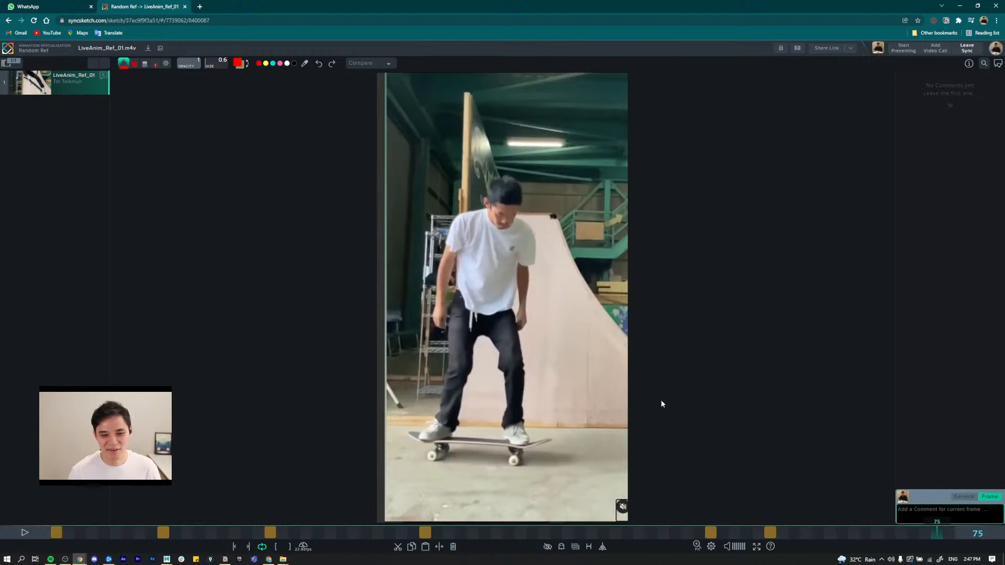
pyautogui.moveTo(614, 375); pyautogui.dragTo(626, 376)
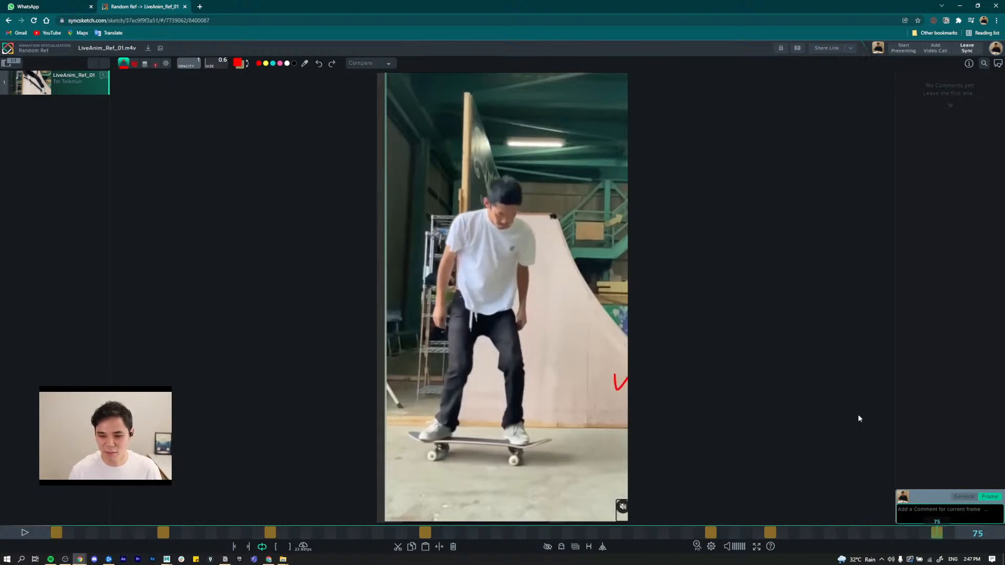
# Step: Return to frame 1, fade the footage with the white overlay, and sketch the torso, hips and legs over the standing pose in red
pyautogui.press('space')
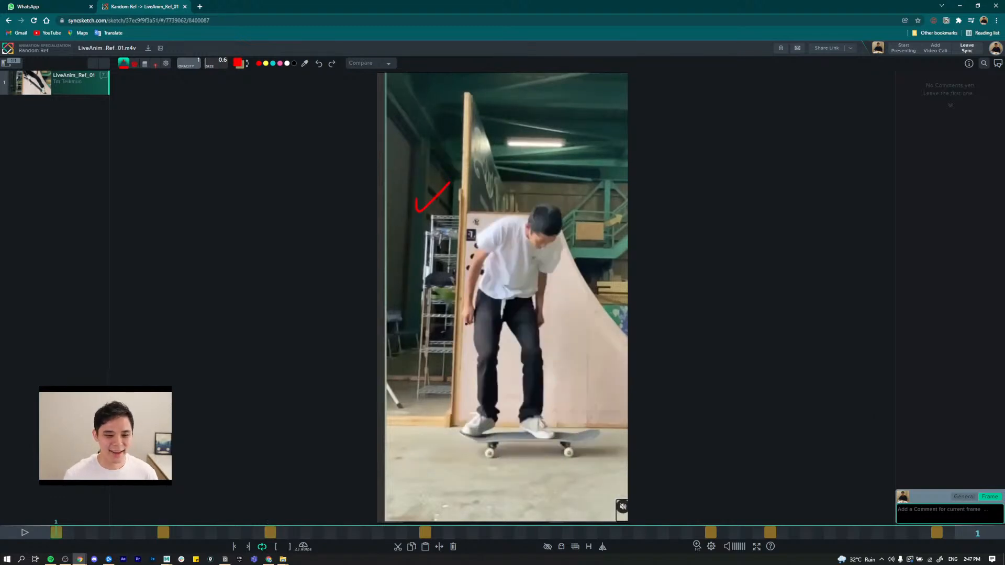
pyautogui.moveTo(471, 320)
pyautogui.mouseDown()
pyautogui.moveTo(496, 230)
pyautogui.moveTo(472, 314)
pyautogui.mouseUp()
pyautogui.press('o')
pyautogui.moveTo(482, 255)
pyautogui.mouseDown()
pyautogui.moveTo(503, 225)
pyautogui.moveTo(529, 245)
pyautogui.mouseUp()
pyautogui.moveTo(518, 232)
pyautogui.mouseDown()
pyautogui.moveTo(543, 260)
pyautogui.moveTo(524, 319)
pyautogui.mouseUp()
pyautogui.moveTo(520, 305)
pyautogui.mouseDown()
pyautogui.moveTo(494, 301)
pyautogui.moveTo(516, 308)
pyautogui.moveTo(485, 338)
pyautogui.moveTo(481, 414)
pyautogui.moveTo(529, 399)
pyautogui.mouseUp()
# Step: Sketch both hanging arms and the head over the standing pose at frame 1
pyautogui.moveTo(497, 228)
pyautogui.mouseDown()
pyautogui.moveTo(467, 255)
pyautogui.moveTo(455, 286)
pyautogui.mouseUp()
pyautogui.moveTo(494, 231)
pyautogui.mouseDown()
pyautogui.moveTo(449, 284)
pyautogui.moveTo(453, 317)
pyautogui.mouseUp()
pyautogui.moveTo(465, 249); pyautogui.dragTo(448, 303)
pyautogui.moveTo(543, 243); pyautogui.dragTo(562, 316)
pyautogui.moveTo(558, 298); pyautogui.dragTo(550, 310)
pyautogui.moveTo(548, 219)
pyautogui.mouseDown()
pyautogui.moveTo(521, 238)
pyautogui.moveTo(544, 247)
pyautogui.mouseUp()
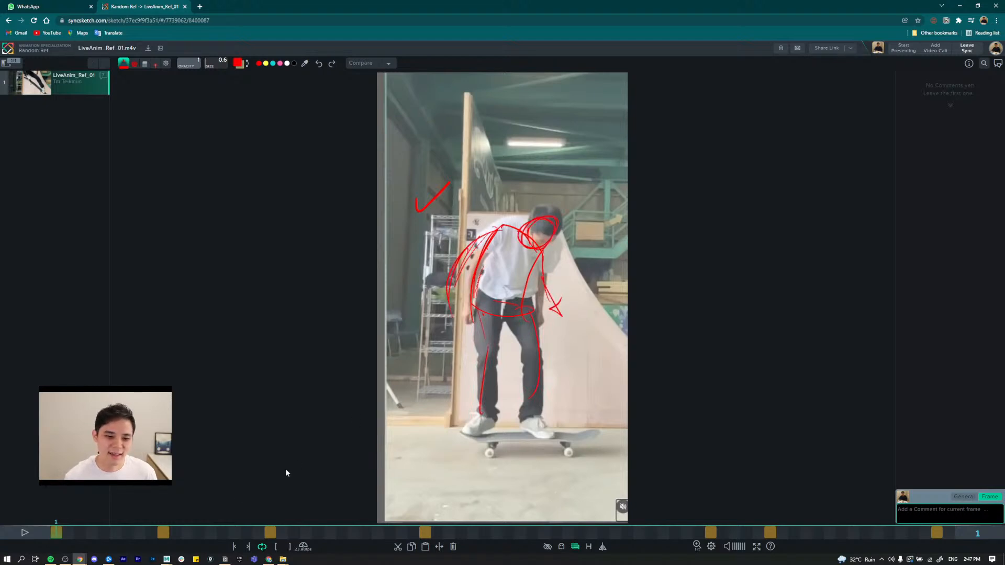
# Step: Go to the crouch at frame 10 and sketch the head, curved back, bent legs and an arm reaching backward in red
pyautogui.click(163, 532)
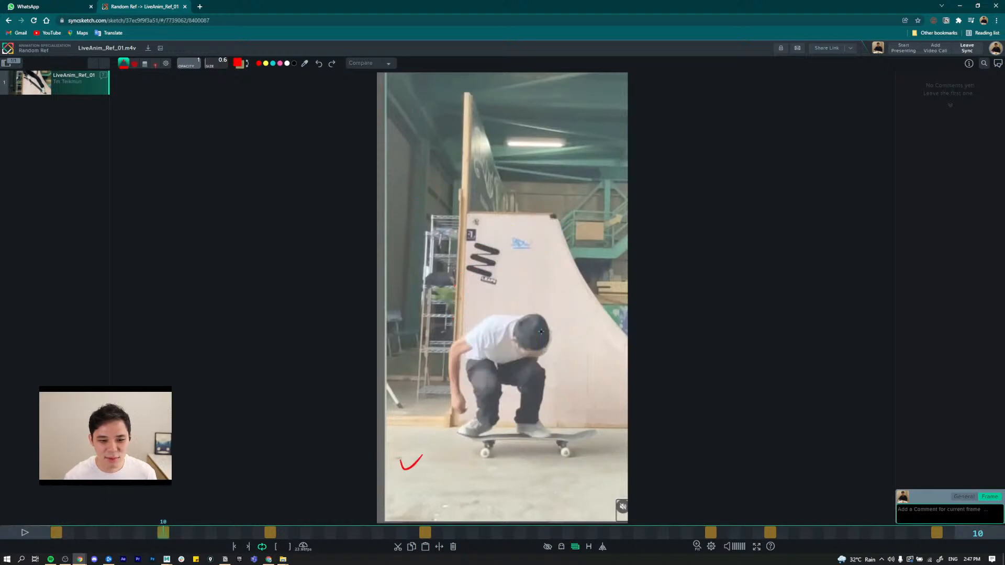
pyautogui.moveTo(516, 321)
pyautogui.mouseDown()
pyautogui.moveTo(547, 306)
pyautogui.moveTo(560, 329)
pyautogui.moveTo(551, 342)
pyautogui.mouseUp()
pyautogui.moveTo(477, 316); pyautogui.dragTo(494, 321)
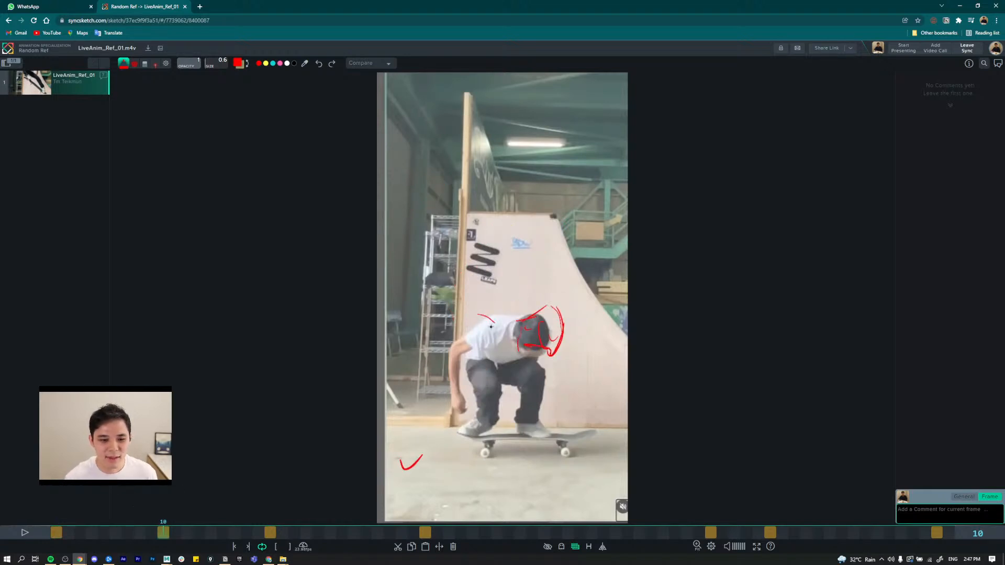
pyautogui.moveTo(433, 326)
pyautogui.mouseDown()
pyautogui.moveTo(504, 323)
pyautogui.moveTo(473, 367)
pyautogui.mouseUp()
pyautogui.moveTo(481, 324)
pyautogui.mouseDown()
pyautogui.moveTo(464, 367)
pyautogui.moveTo(479, 402)
pyautogui.mouseUp()
pyautogui.moveTo(492, 368); pyautogui.dragTo(469, 434)
pyautogui.moveTo(538, 366); pyautogui.dragTo(534, 414)
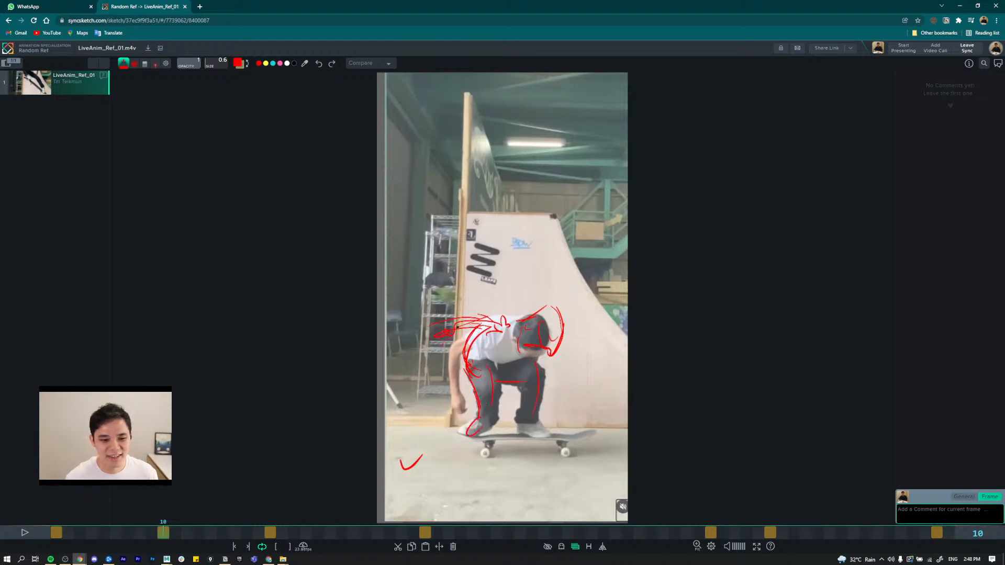
pyautogui.moveTo(421, 358); pyautogui.dragTo(401, 371)
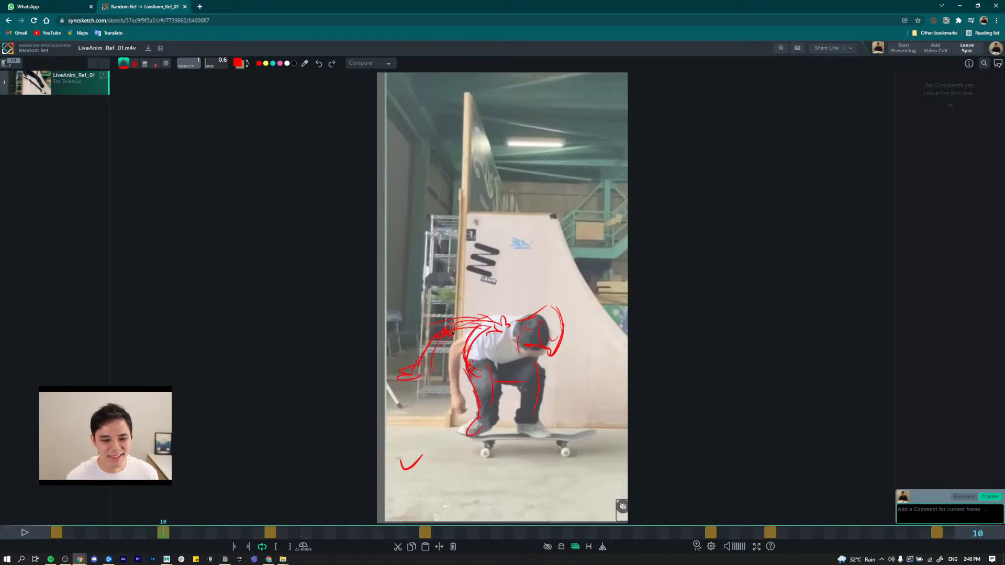
pyautogui.moveTo(452, 332); pyautogui.dragTo(499, 328)
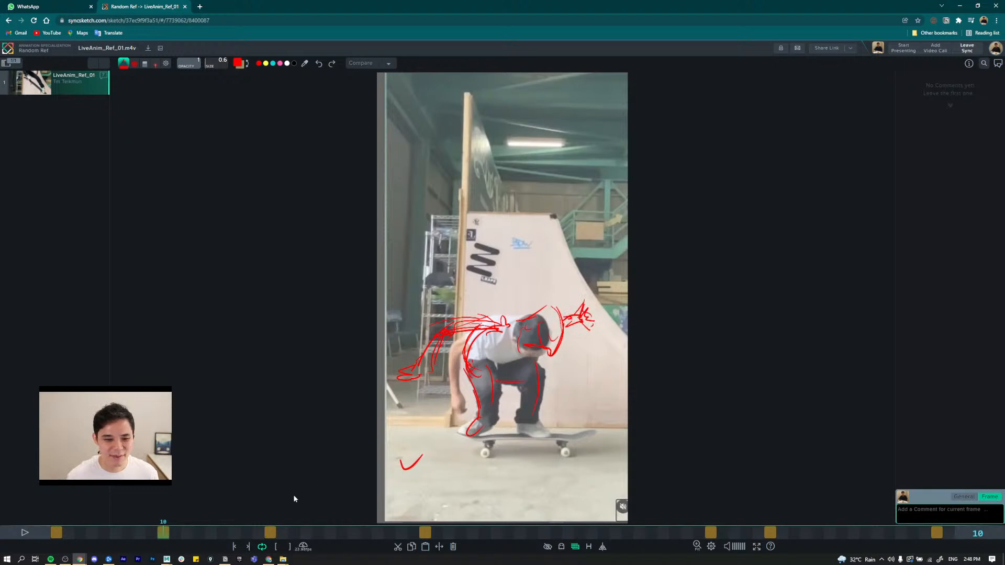
# Step: Erase the rough far hand on the frame 10 sketch, then redraw the hand and reinforce the head and face lines
pyautogui.press('e')
pyautogui.moveTo(586, 300); pyautogui.dragTo(587, 327)
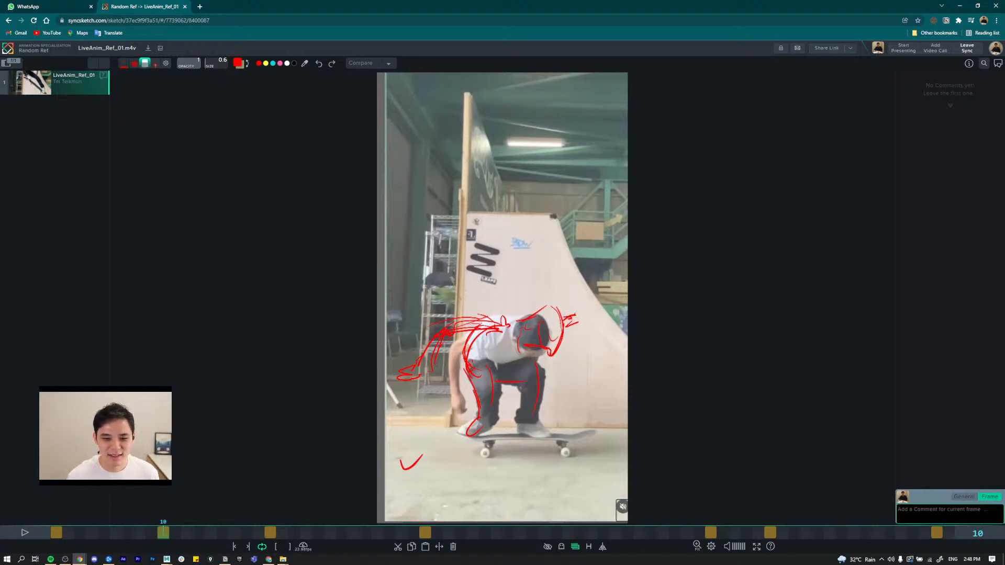
pyautogui.press('b')
pyautogui.moveTo(541, 316)
pyautogui.mouseDown()
pyautogui.moveTo(562, 314)
pyautogui.moveTo(549, 359)
pyautogui.mouseUp()
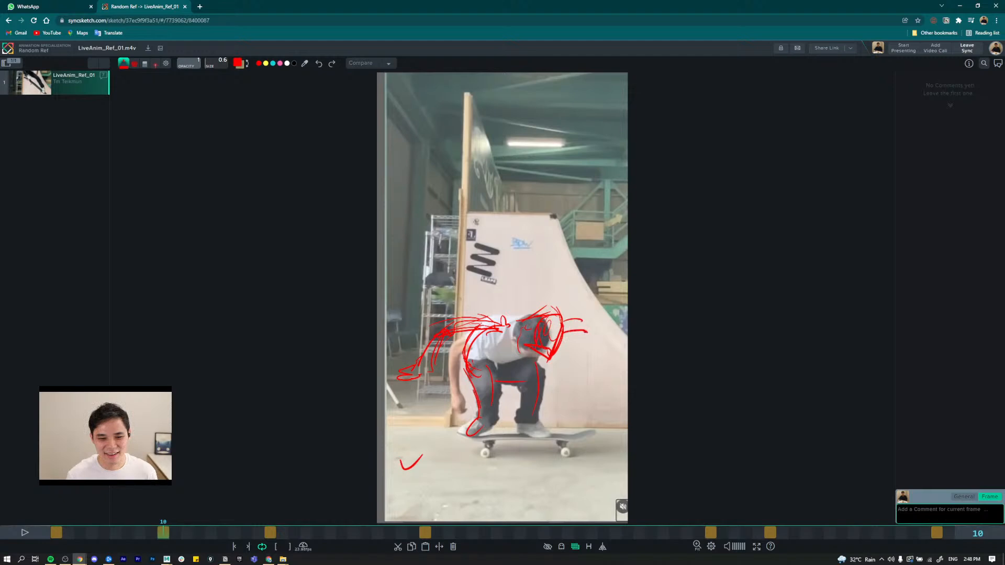
pyautogui.moveTo(582, 299); pyautogui.dragTo(577, 325)
pyautogui.moveTo(569, 313); pyautogui.dragTo(575, 324)
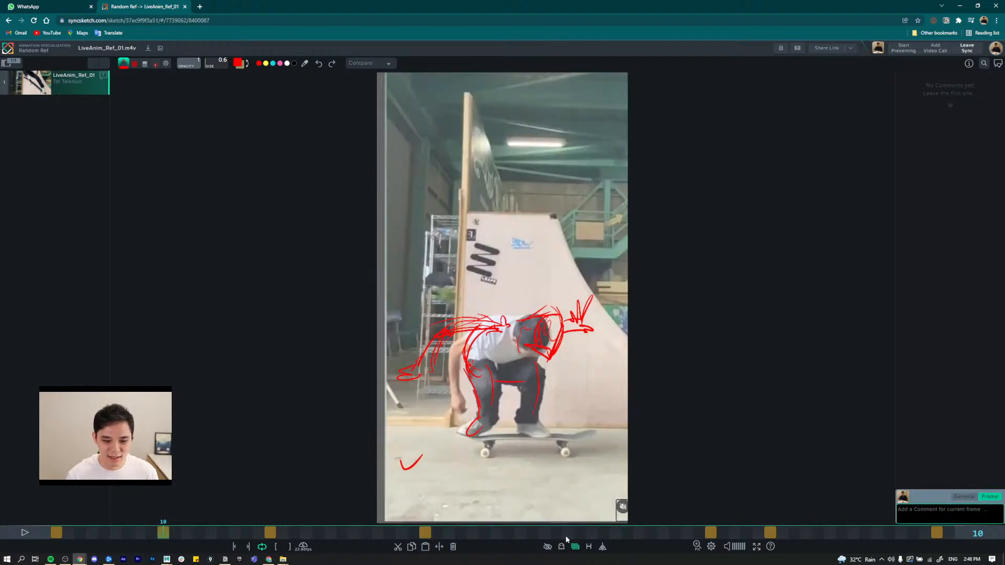
# Step: Strengthen the white overlay that fades the footage and go to the takeoff pose at frame 19
pyautogui.moveTo(574, 546)
pyautogui.click(581, 509)
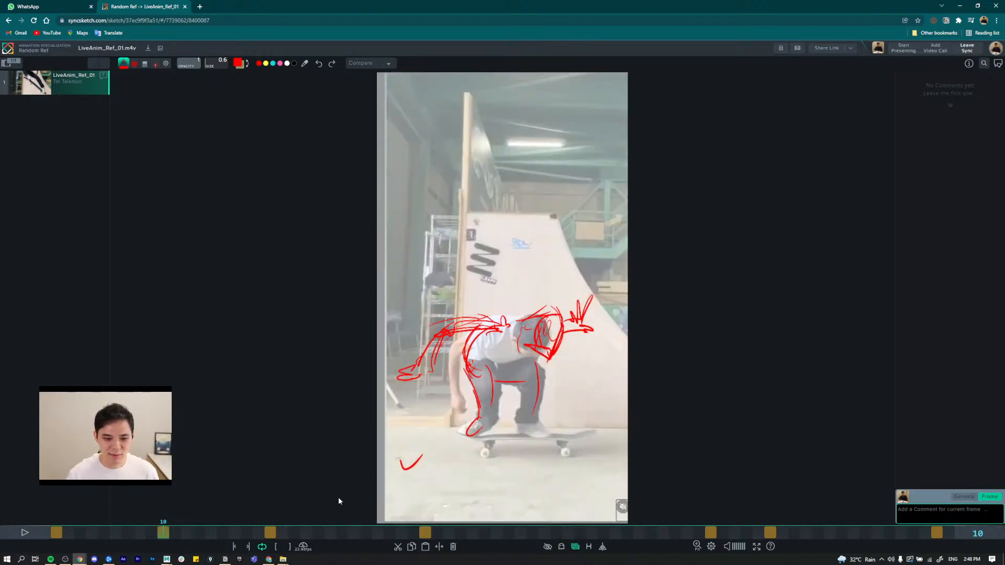
pyautogui.hotkey('shift', 'Right')
pyautogui.hotkey('shift', 'Left')
pyautogui.hotkey('shift', 'Right')
# Step: Draw a red line of action from head to back foot on the takeoff pose, plus the bent front leg and outstretched arms
pyautogui.moveTo(531, 155); pyautogui.dragTo(465, 434)
pyautogui.hotkey('ctrl', 'z')
pyautogui.moveTo(539, 138); pyautogui.dragTo(458, 445)
pyautogui.moveTo(488, 273); pyautogui.dragTo(527, 342)
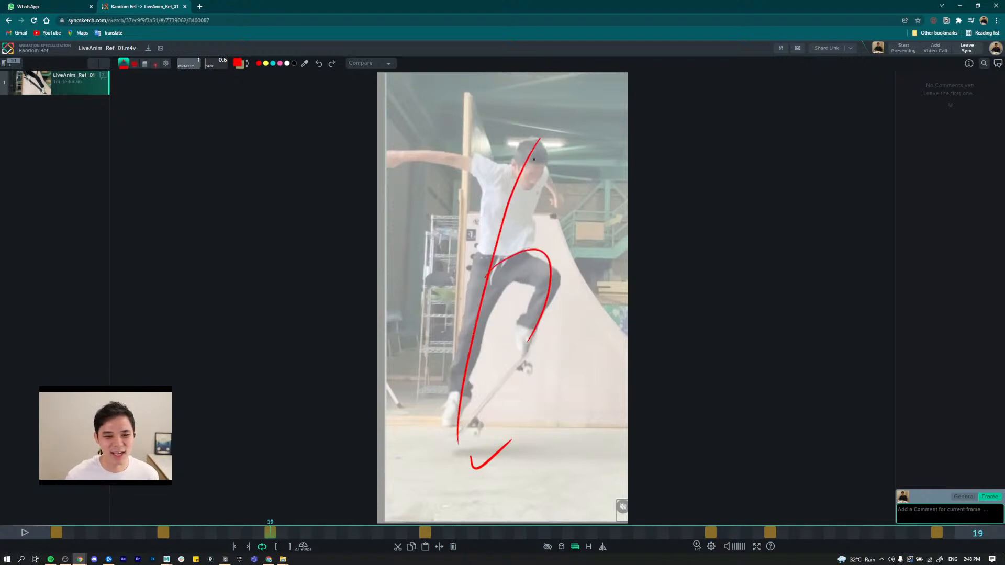
pyautogui.moveTo(382, 162)
pyautogui.mouseDown()
pyautogui.moveTo(452, 156)
pyautogui.moveTo(568, 212)
pyautogui.mouseUp()
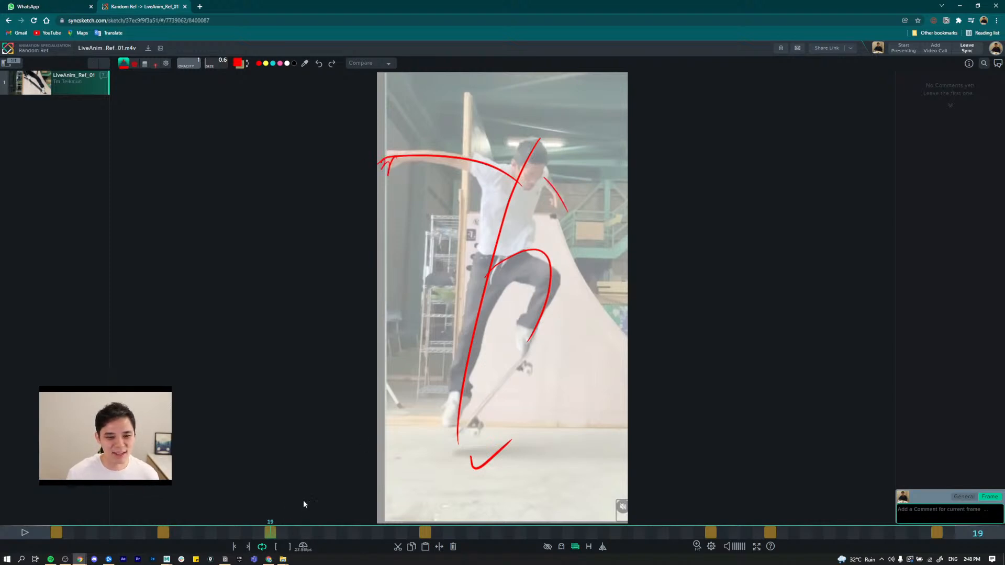
# Step: Go to the airborne pose at frame 32 and draw red curves for the spine, the tucked leg and the extended leg
pyautogui.press('Down')
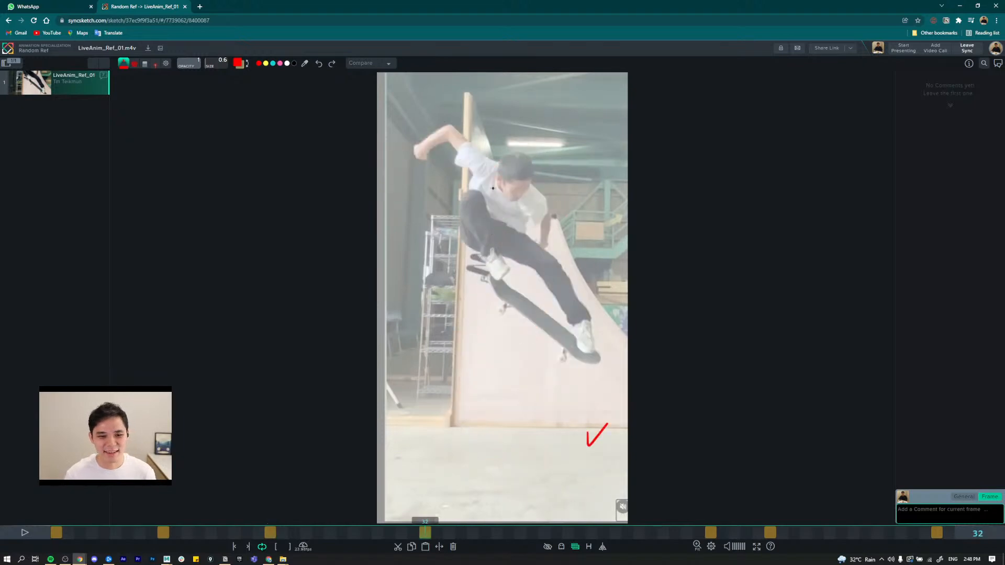
pyautogui.moveTo(517, 161); pyautogui.dragTo(507, 247)
pyautogui.hotkey('ctrl', 'z')
pyautogui.moveTo(536, 161); pyautogui.dragTo(510, 254)
pyautogui.hotkey('ctrl', 'z')
pyautogui.moveTo(526, 169); pyautogui.dragTo(498, 246)
pyautogui.hotkey('ctrl', 'z')
pyautogui.moveTo(527, 168); pyautogui.dragTo(488, 243)
pyautogui.moveTo(492, 204); pyautogui.dragTo(491, 281)
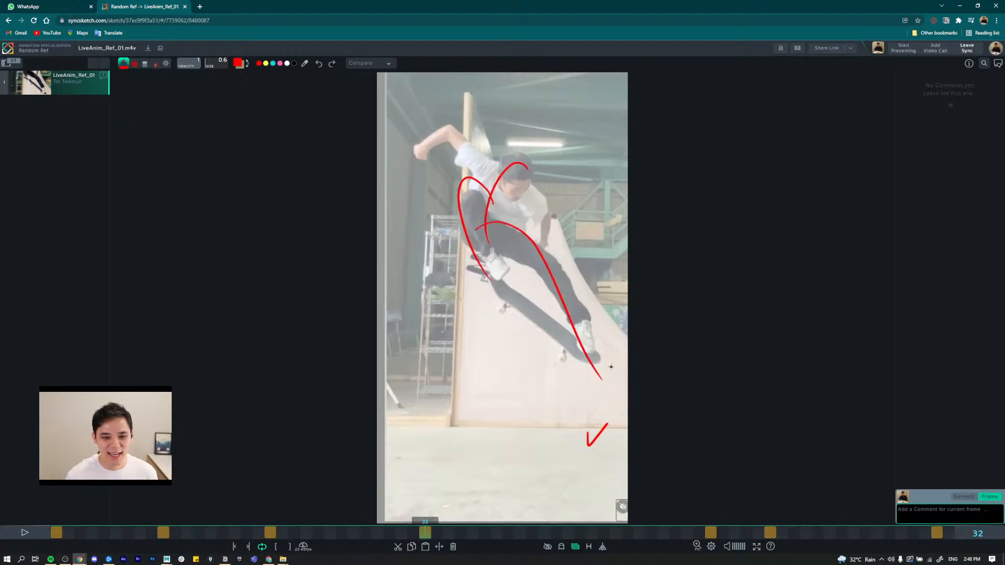
pyautogui.moveTo(475, 226); pyautogui.dragTo(593, 358)
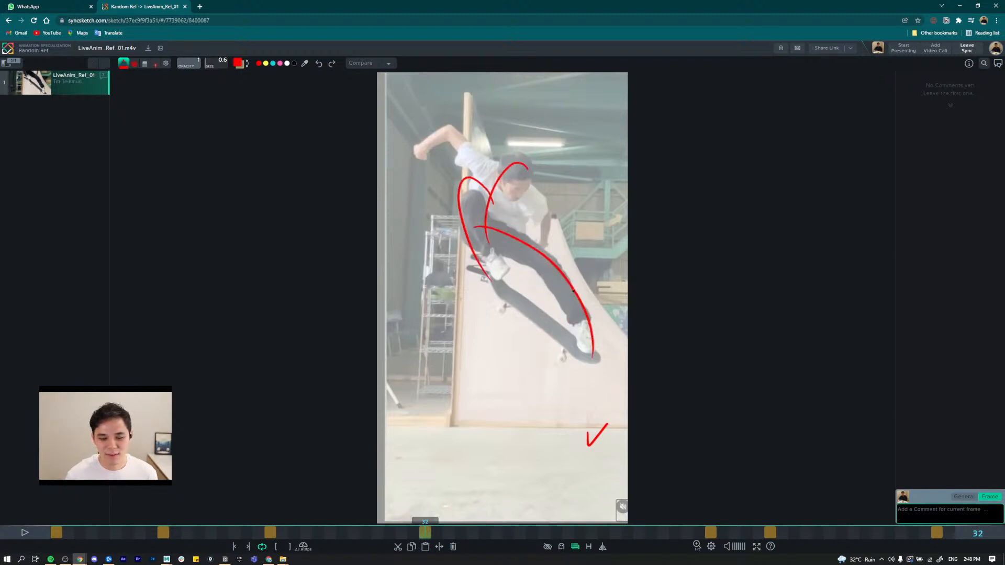
# Step: Add the shoulder line, both arms with hands, and the torso sides to the airborne pose sketch
pyautogui.moveTo(479, 166); pyautogui.dragTo(522, 191)
pyautogui.moveTo(476, 164)
pyautogui.mouseDown()
pyautogui.moveTo(444, 135)
pyautogui.moveTo(403, 159)
pyautogui.mouseUp()
pyautogui.moveTo(527, 195); pyautogui.dragTo(551, 226)
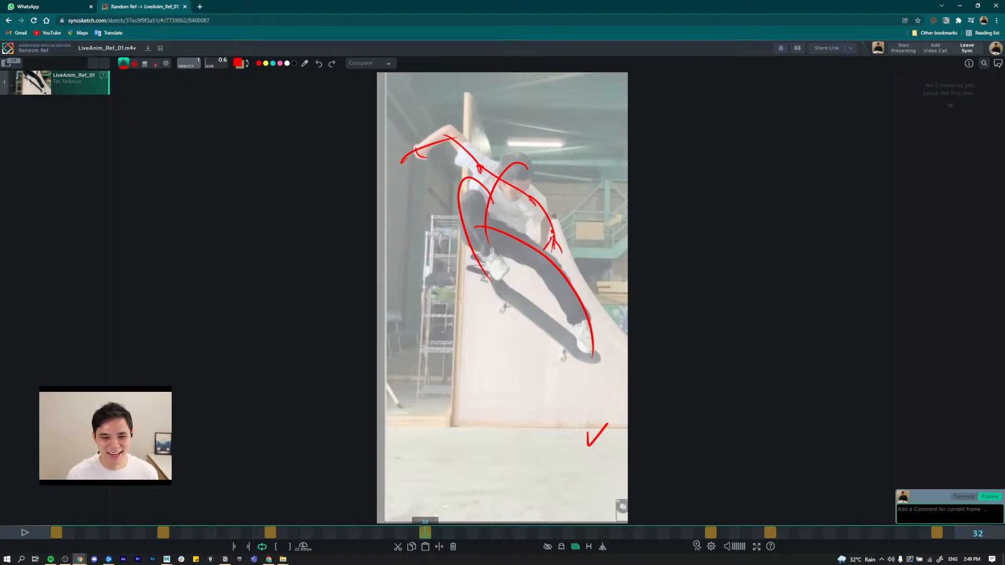
pyautogui.moveTo(526, 192); pyautogui.dragTo(521, 239)
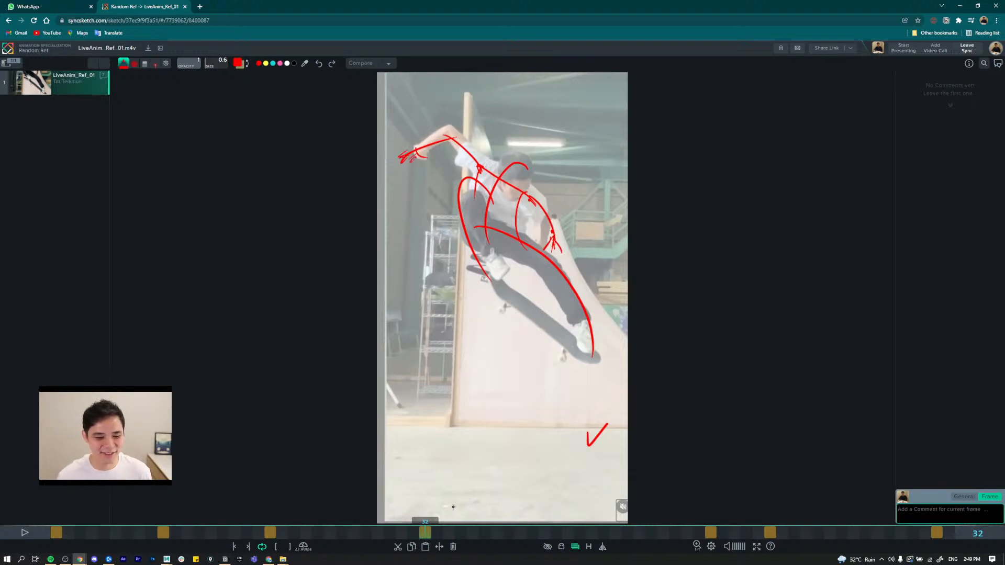
# Step: Go to the landing pose at frame 56 and sketch the hips, legs, torso and head in red
pyautogui.hotkey('shift', 'Right')
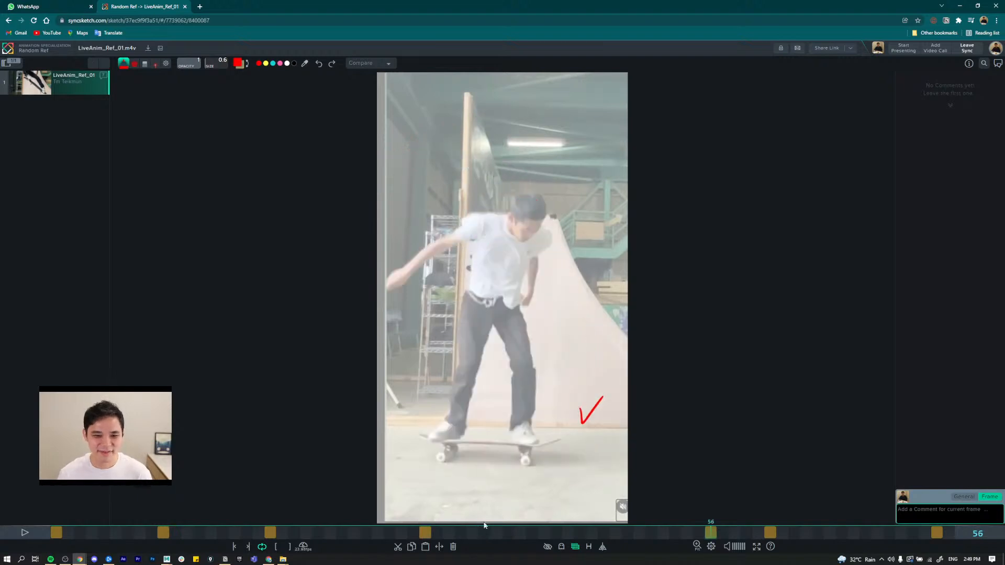
pyautogui.moveTo(468, 321)
pyautogui.mouseDown()
pyautogui.moveTo(457, 442)
pyautogui.moveTo(466, 309)
pyautogui.mouseUp()
pyautogui.moveTo(524, 293)
pyautogui.mouseDown()
pyautogui.moveTo(531, 357)
pyautogui.moveTo(510, 422)
pyautogui.moveTo(523, 429)
pyautogui.mouseUp()
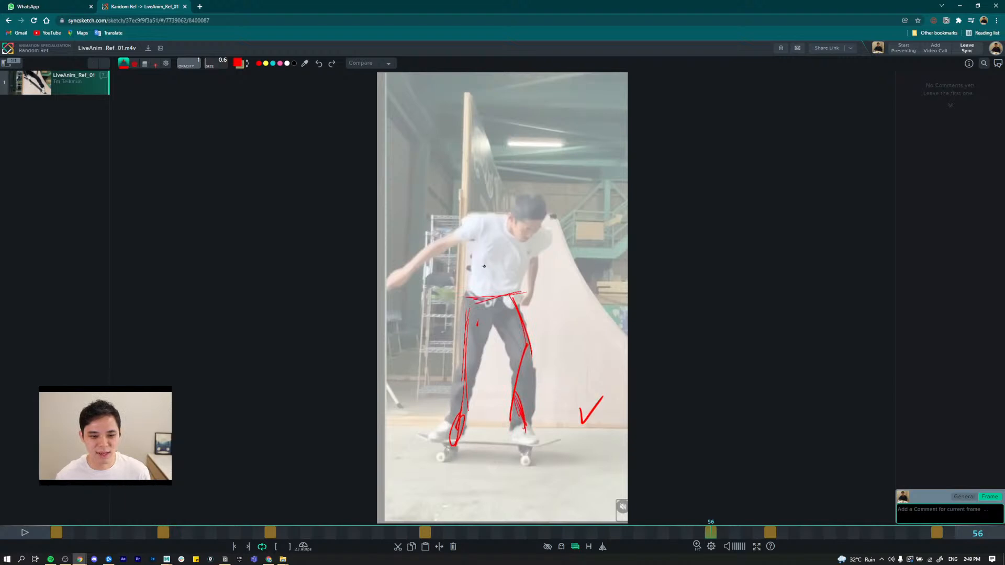
pyautogui.moveTo(473, 290); pyautogui.dragTo(480, 240)
pyautogui.moveTo(470, 341)
pyautogui.mouseDown()
pyautogui.moveTo(490, 217)
pyautogui.moveTo(504, 221)
pyautogui.moveTo(518, 291)
pyautogui.mouseUp()
pyautogui.moveTo(517, 215)
pyautogui.mouseDown()
pyautogui.moveTo(540, 207)
pyautogui.moveTo(474, 293)
pyautogui.mouseUp()
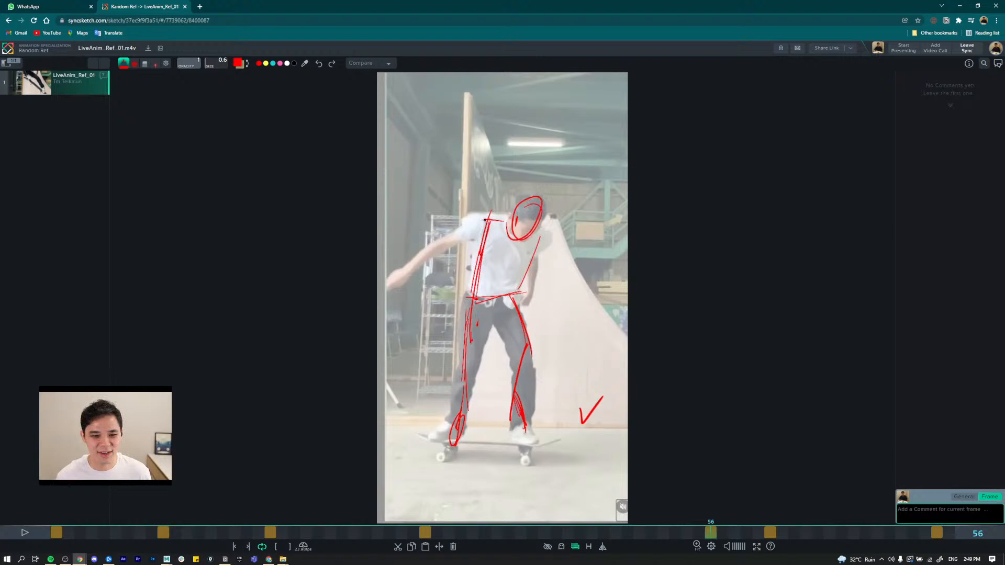
# Step: Sketch the shoulders, the outstretched arm with its hand, and the other arm over the landing pose at frame 56
pyautogui.moveTo(509, 213)
pyautogui.mouseDown()
pyautogui.moveTo(476, 219)
pyautogui.moveTo(402, 282)
pyautogui.mouseUp()
pyautogui.moveTo(541, 236); pyautogui.dragTo(534, 304)
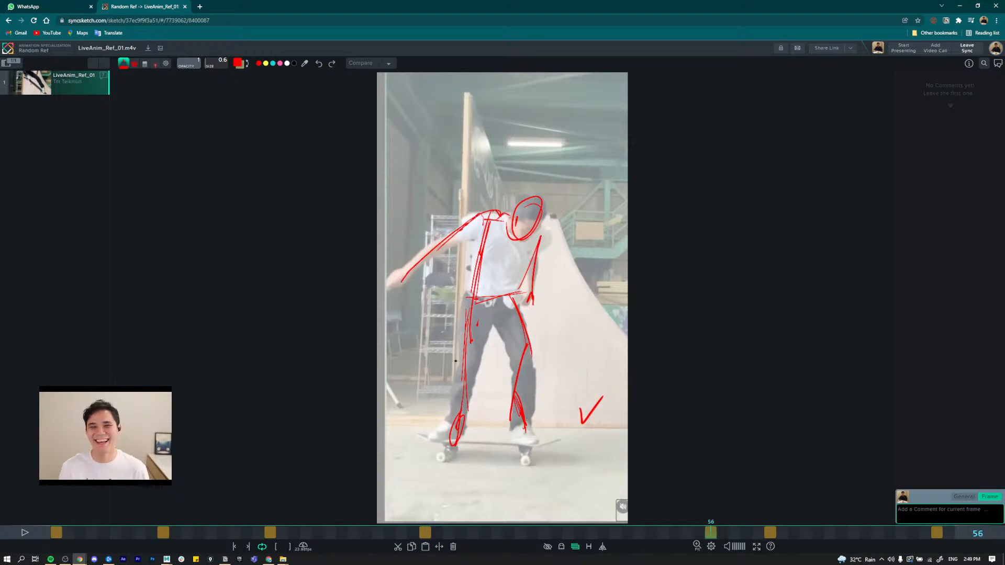
pyautogui.moveTo(413, 268)
pyautogui.mouseDown()
pyautogui.moveTo(395, 270)
pyautogui.moveTo(400, 284)
pyautogui.mouseUp()
pyautogui.moveTo(407, 282)
pyautogui.mouseDown()
pyautogui.moveTo(386, 288)
pyautogui.moveTo(398, 283)
pyautogui.mouseUp()
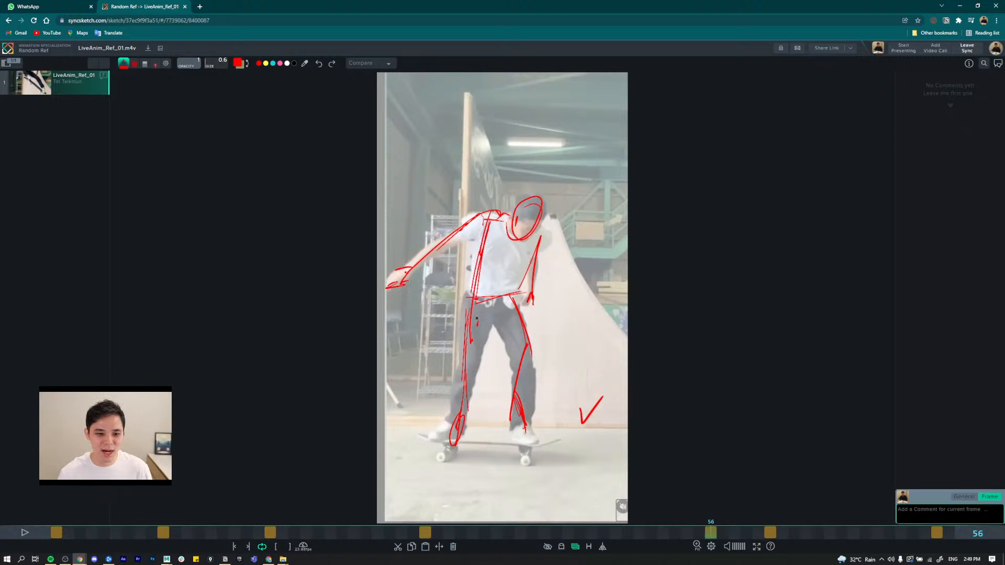
# Step: Compare the landing pose with frame 61, then sketch the torso, hips and bent legs over the frame 61 pose
pyautogui.hotkey('shift', 'Right')
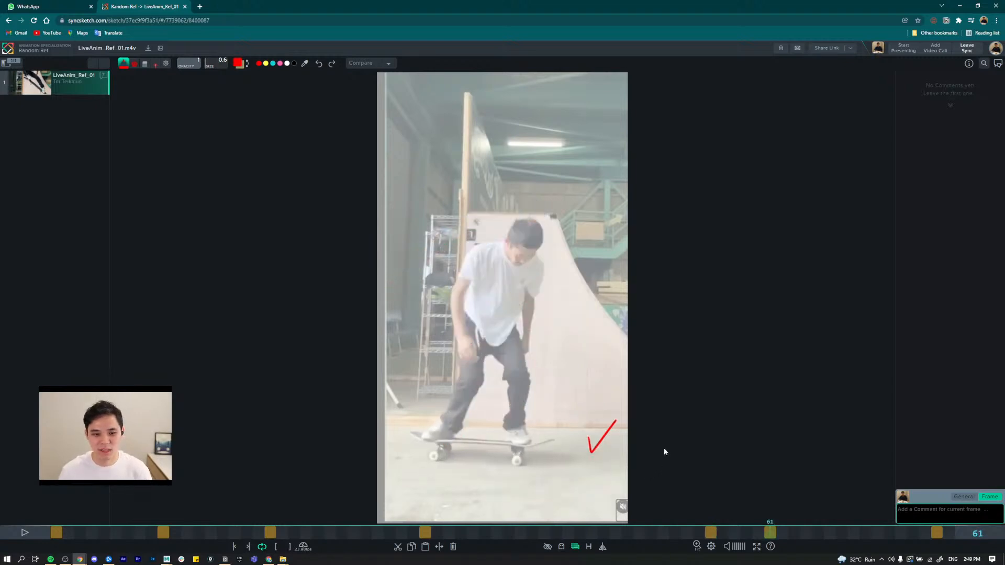
pyautogui.hotkey('shift', 'Left')
pyautogui.hotkey('shift', 'Right')
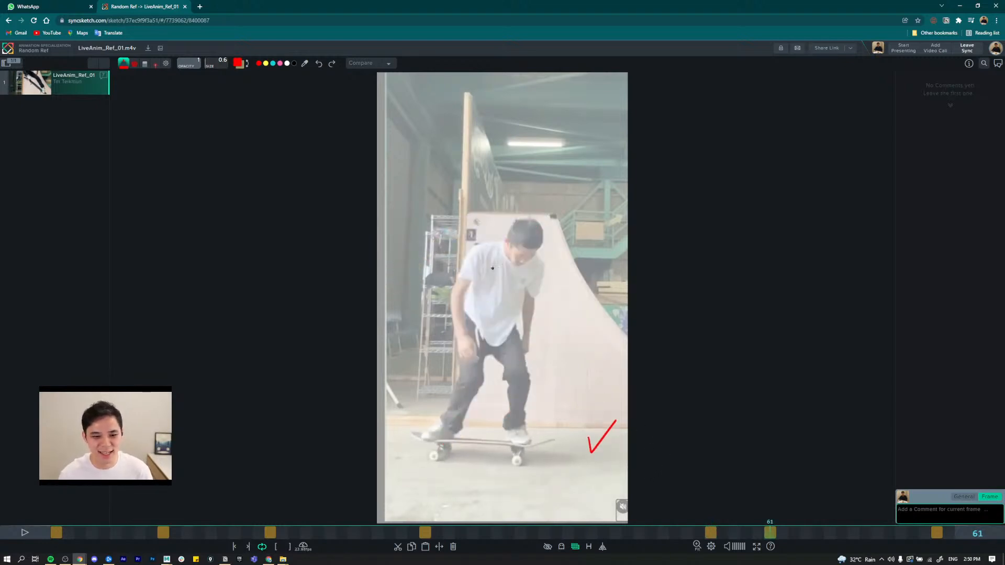
pyautogui.moveTo(530, 271)
pyautogui.mouseDown()
pyautogui.moveTo(459, 330)
pyautogui.moveTo(506, 335)
pyautogui.moveTo(492, 336)
pyautogui.moveTo(513, 310)
pyautogui.moveTo(471, 376)
pyautogui.moveTo(453, 434)
pyautogui.mouseUp()
pyautogui.moveTo(503, 335); pyautogui.dragTo(518, 415)
# Step: Add both arms, the head and the shoulder marks to the red sketch at frame 61
pyautogui.moveTo(474, 259)
pyautogui.mouseDown()
pyautogui.moveTo(483, 252)
pyautogui.moveTo(439, 335)
pyautogui.mouseUp()
pyautogui.moveTo(477, 254)
pyautogui.mouseDown()
pyautogui.moveTo(451, 296)
pyautogui.moveTo(445, 360)
pyautogui.mouseUp()
pyautogui.moveTo(533, 269); pyautogui.dragTo(532, 343)
pyautogui.moveTo(525, 240)
pyautogui.mouseDown()
pyautogui.moveTo(510, 261)
pyautogui.moveTo(531, 246)
pyautogui.moveTo(518, 238)
pyautogui.moveTo(513, 265)
pyautogui.mouseUp()
pyautogui.moveTo(483, 265); pyautogui.dragTo(504, 264)
pyautogui.moveTo(499, 274); pyautogui.dragTo(508, 270)
pyautogui.moveTo(528, 269); pyautogui.dragTo(538, 271)
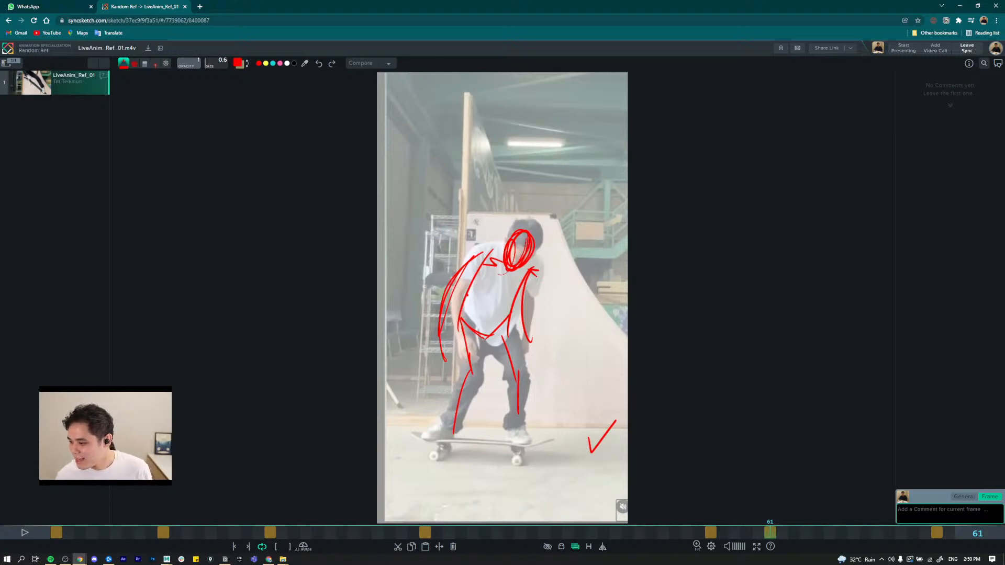
# Step: Switch to OBS
pyautogui.hotkey('alt', 'Tab')
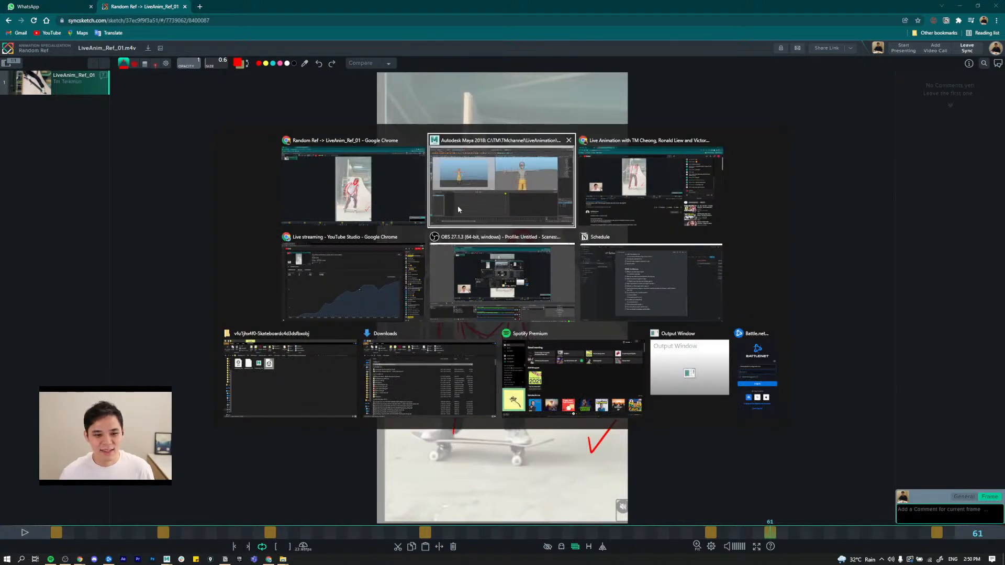
pyautogui.click(496, 285)
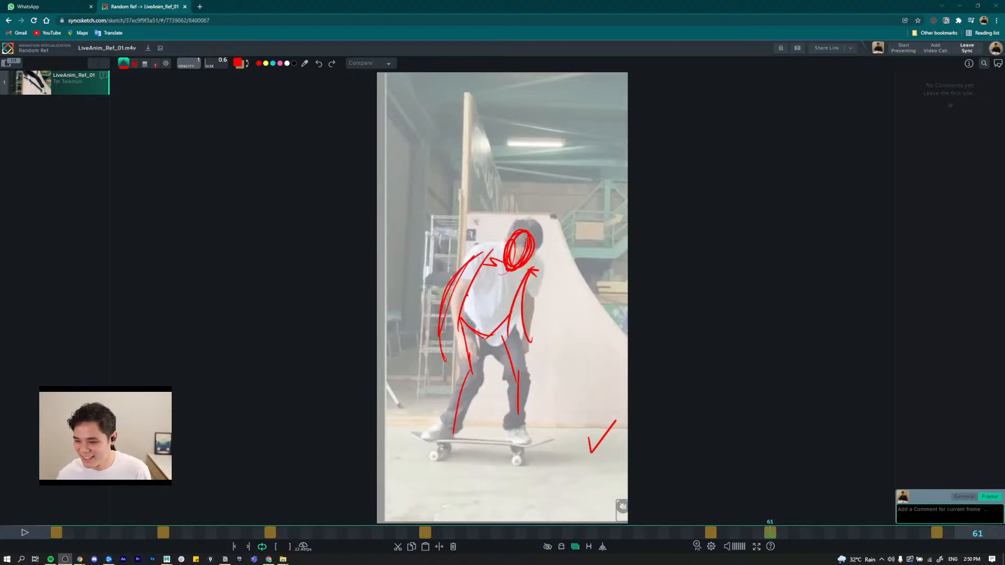
pyautogui.hotkey('alt', 'Tab')
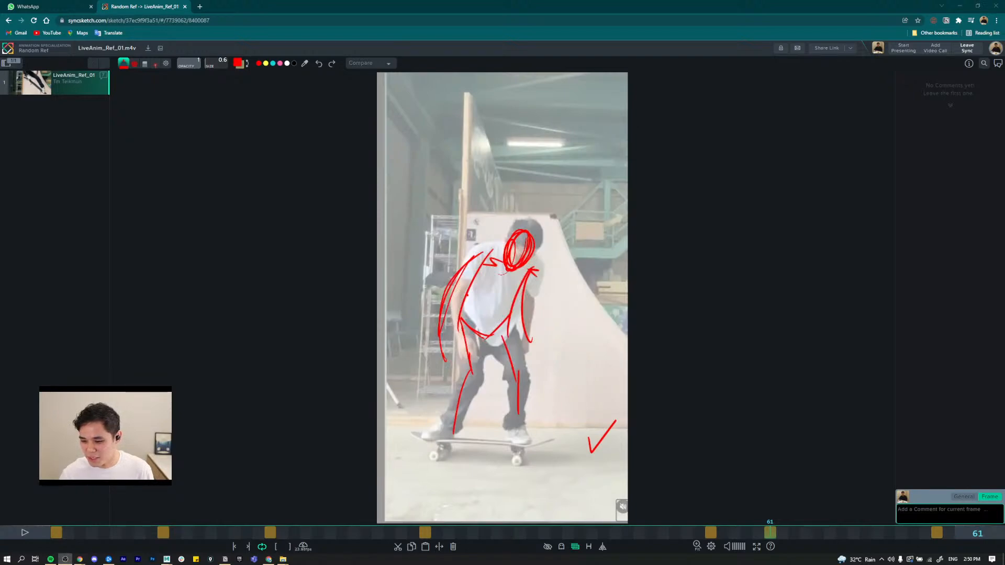
pyautogui.press('super+d')
pyautogui.press('super+d')
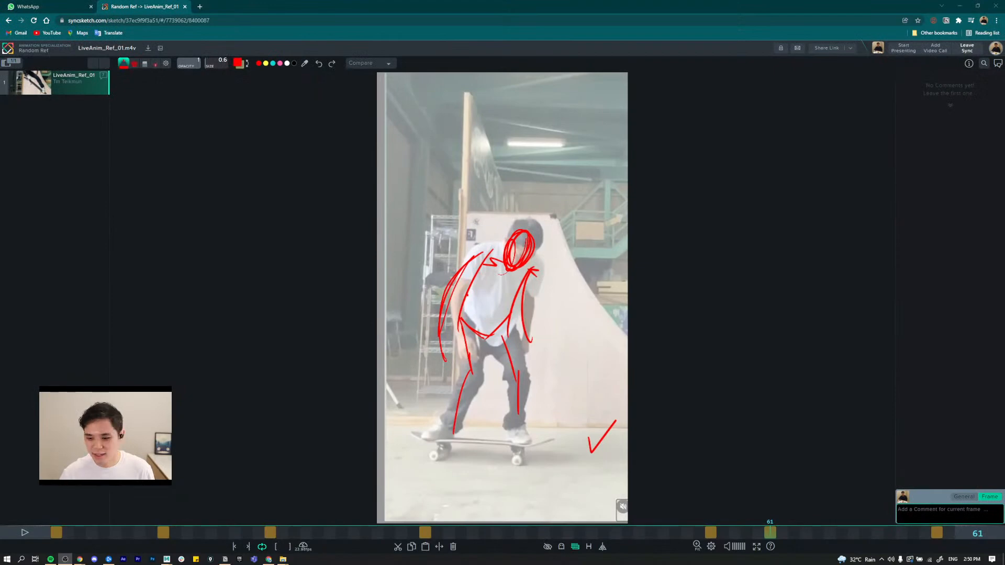
# Step: Switch to the YouTube Studio live dashboard and read back through the viewers' live chat
pyautogui.hotkey('alt', 'Tab')
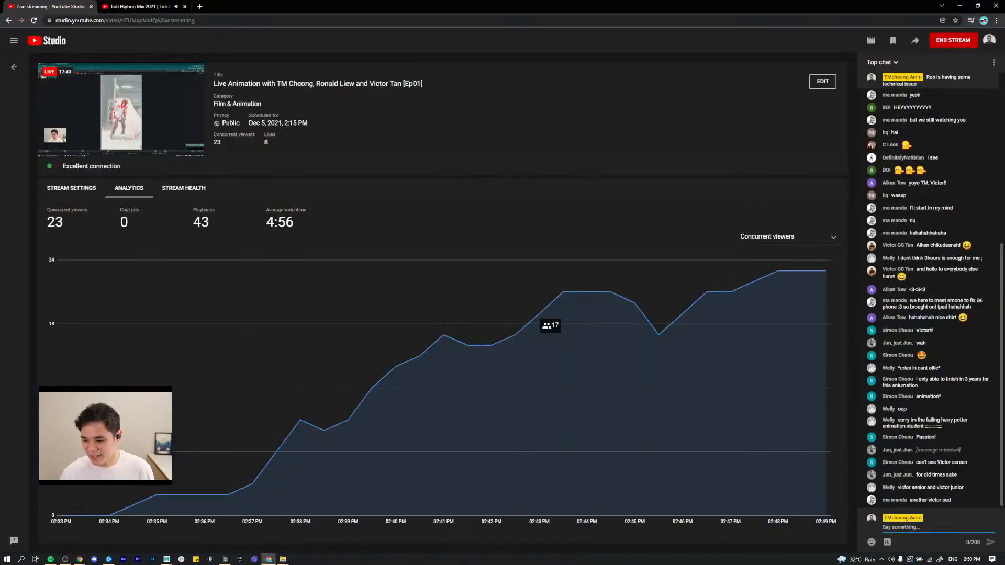
pyautogui.press('super+d')
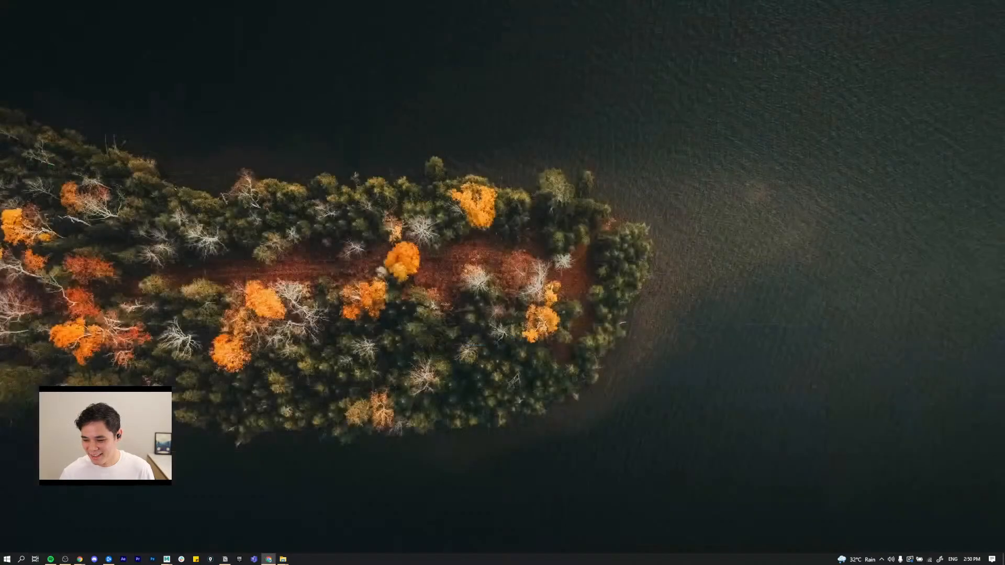
pyautogui.hotkey('alt', 'Tab')
pyautogui.press('super+d')
pyautogui.hotkey('alt', 'Tab')
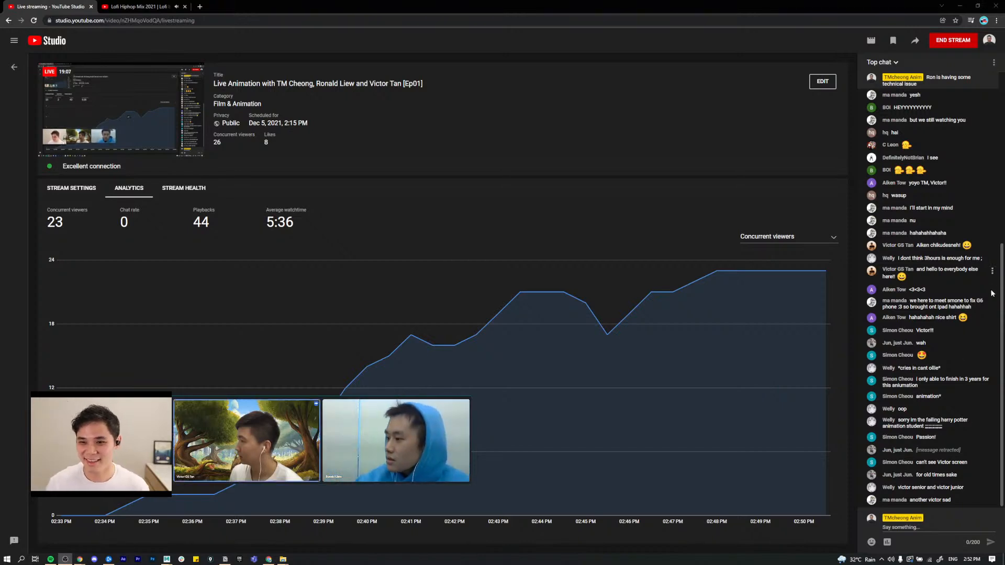
pyautogui.scroll(5, 1002, 279)
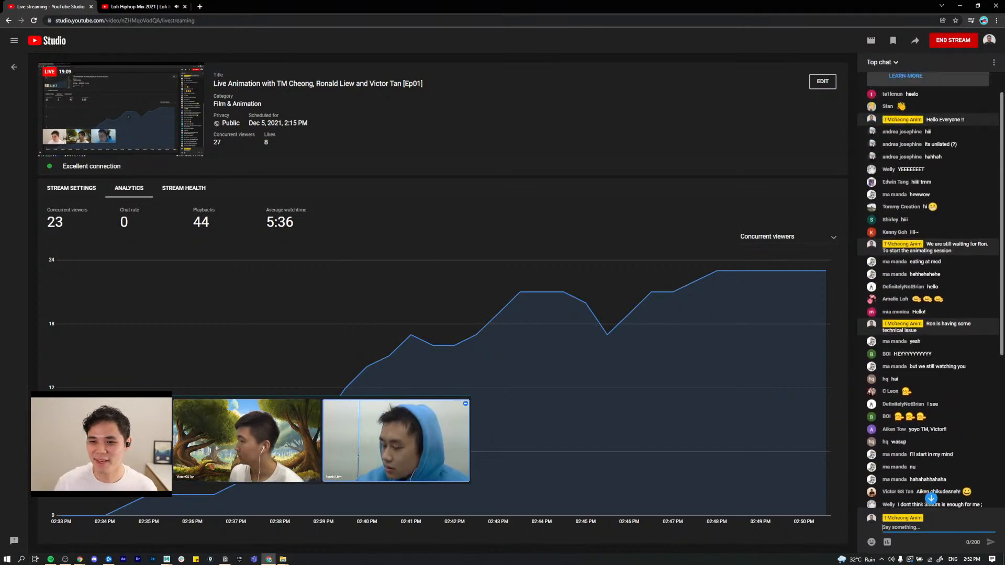
pyautogui.scroll(-5, 1001, 279)
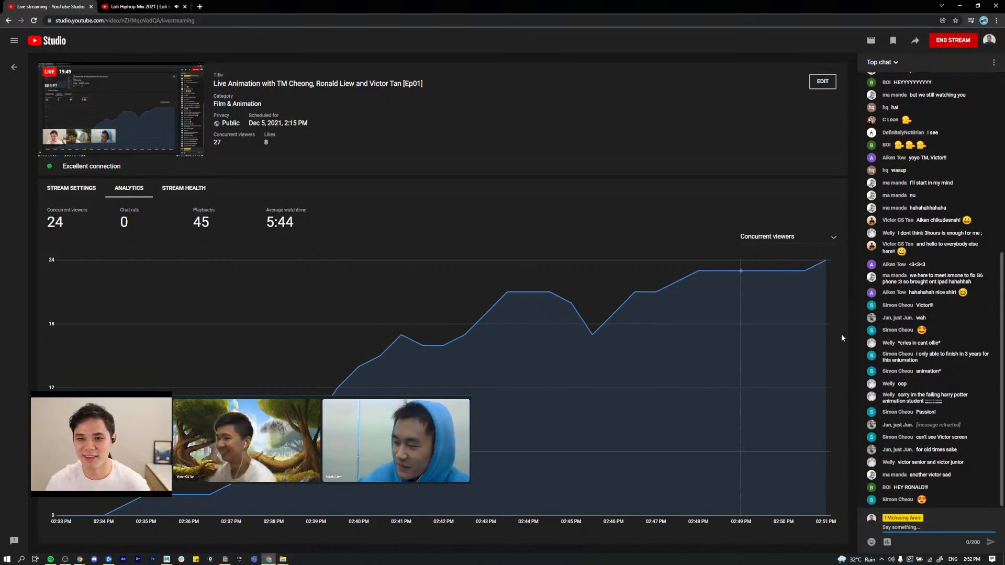
# Step: Return to SyncSketch and review the sketched key poses along the timeline, ending at frame 1
pyautogui.click(960, 6)
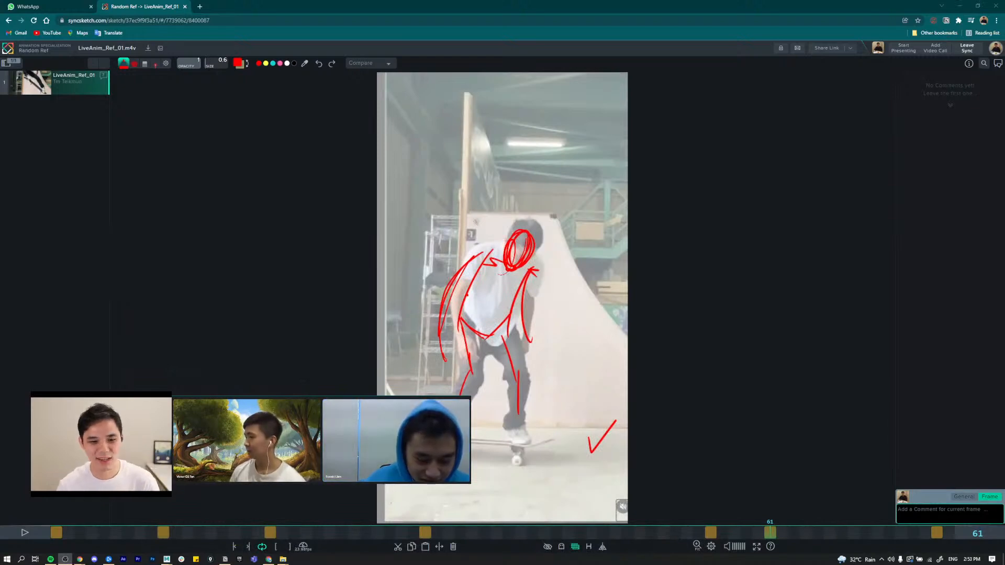
pyautogui.moveTo(57, 534); pyautogui.dragTo(425, 534)
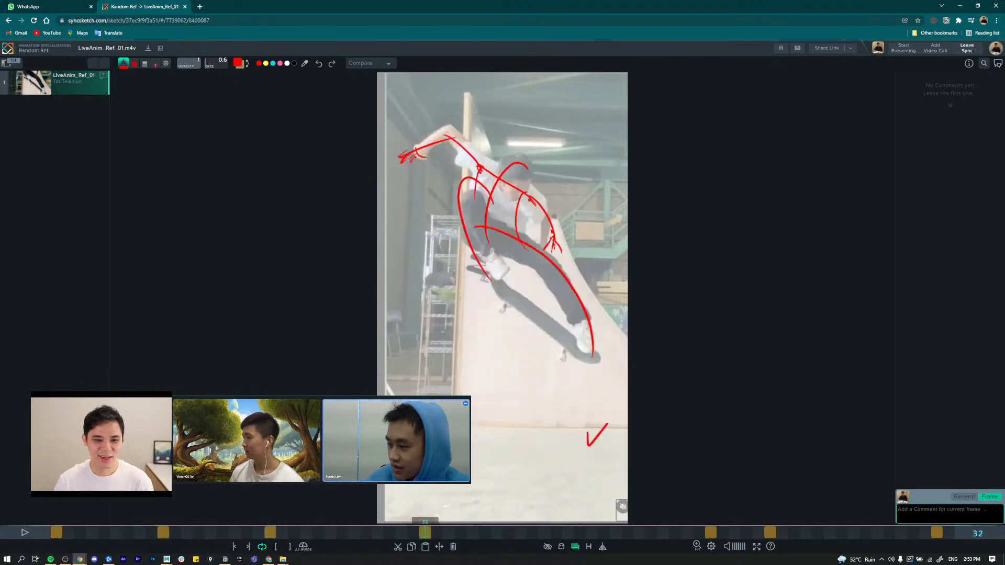
pyautogui.hotkey('shift', 'Right')
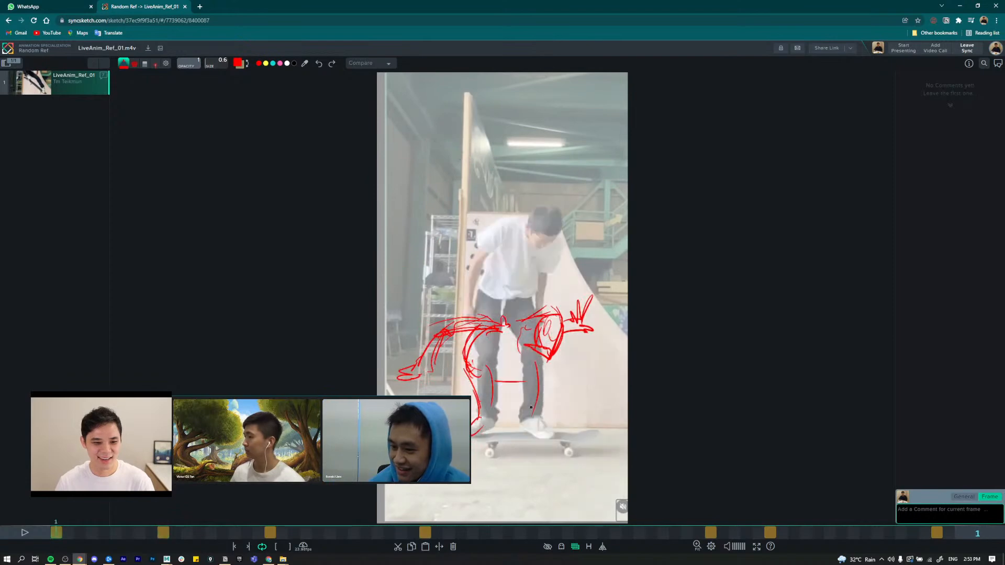
# Step: Switch to Maya and select the character's cog control in the perspective view
pyautogui.hotkey('alt', 'Tab')
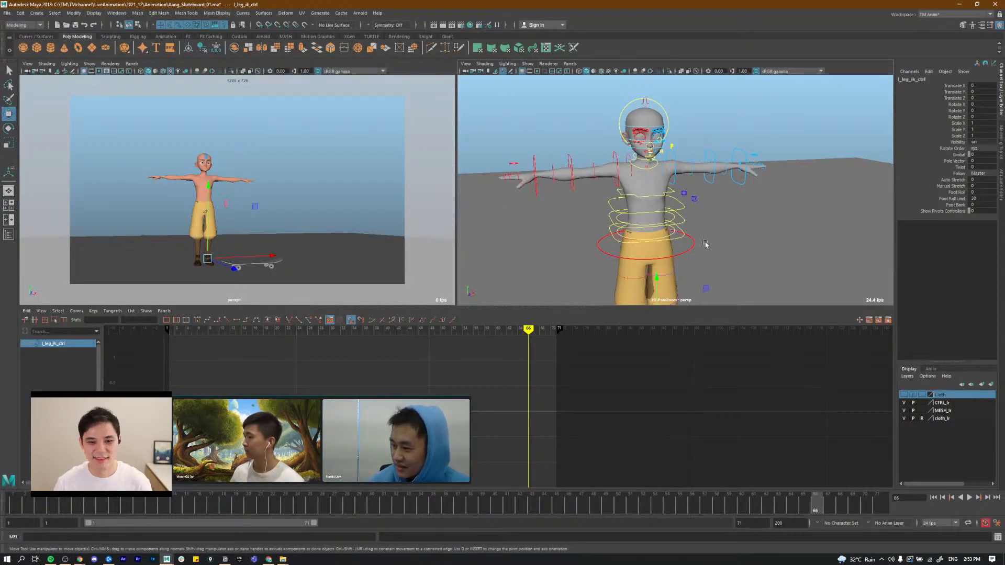
pyautogui.keyDown('alt'); pyautogui.moveTo(733, 234); pyautogui.dragTo(711, 196, button='middle'); pyautogui.keyUp('alt')
pyautogui.keyDown('alt'); pyautogui.moveTo(711, 195); pyautogui.dragTo(651, 187, button='right'); pyautogui.keyUp('alt')
pyautogui.keyDown('alt'); pyautogui.moveTo(660, 246); pyautogui.dragTo(666, 230, button='middle'); pyautogui.keyUp('alt')
pyautogui.keyDown('alt'); pyautogui.moveTo(666, 231); pyautogui.dragTo(661, 231, button='right'); pyautogui.keyUp('alt')
pyautogui.keyDown('alt'); pyautogui.moveTo(665, 195); pyautogui.dragTo(749, 204); pyautogui.keyUp('alt')
pyautogui.press('q')
pyautogui.click(667, 193)
pyautogui.keyDown('alt'); pyautogui.moveTo(749, 204); pyautogui.dragTo(673, 200, button='right'); pyautogui.keyUp('alt')
pyautogui.keyDown('alt'); pyautogui.moveTo(673, 200); pyautogui.dragTo(702, 229); pyautogui.keyUp('alt')
# Step: Check the frame 1 sketch in SyncSketch, then rotate the cog control to about -51 in Y in Maya
pyautogui.hotkey('alt', 'Tab')
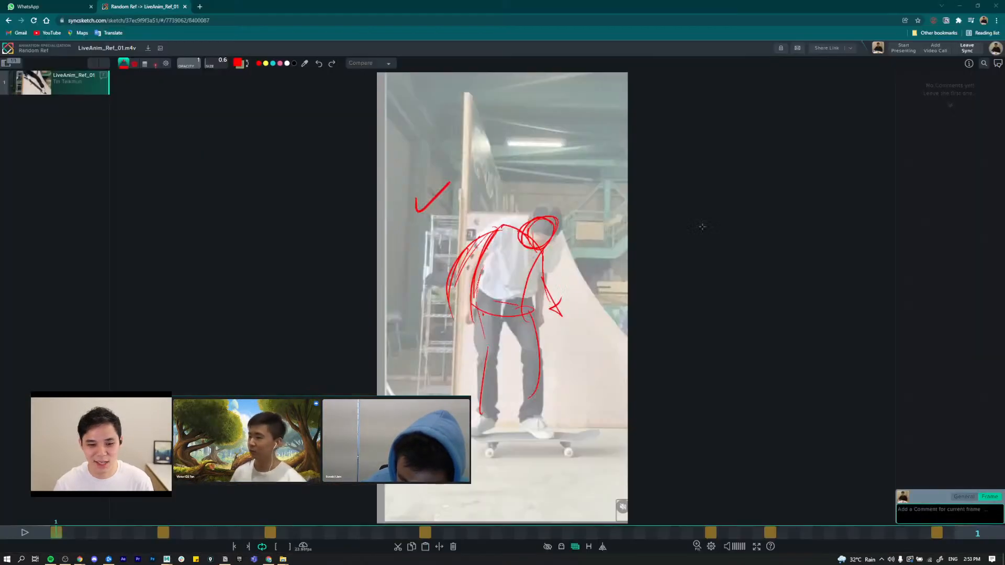
pyautogui.hotkey('alt', 'Tab')
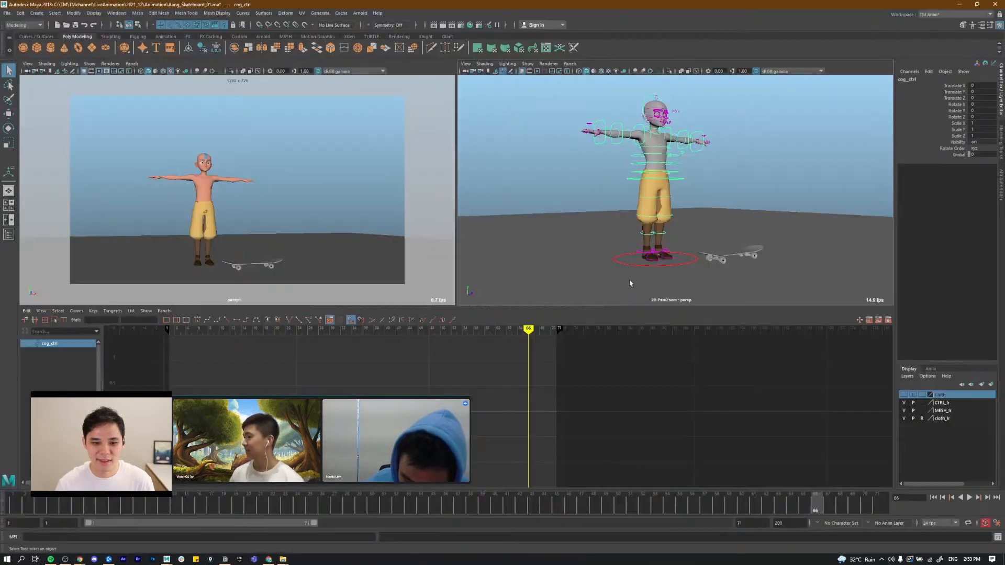
pyautogui.moveTo(674, 233)
pyautogui.keyDown('alt'); pyautogui.mouseDown()
pyautogui.moveTo(690, 251)
pyautogui.moveTo(644, 260)
pyautogui.moveTo(768, 213)
pyautogui.moveTo(738, 246)
pyautogui.moveTo(685, 240)
pyautogui.mouseUp(); pyautogui.keyUp('alt')
pyautogui.press('e')
pyautogui.keyDown('alt'); pyautogui.moveTo(680, 214); pyautogui.dragTo(686, 231, button='middle'); pyautogui.keyUp('alt')
pyautogui.keyDown('alt'); pyautogui.moveTo(686, 231); pyautogui.dragTo(696, 238); pyautogui.keyUp('alt')
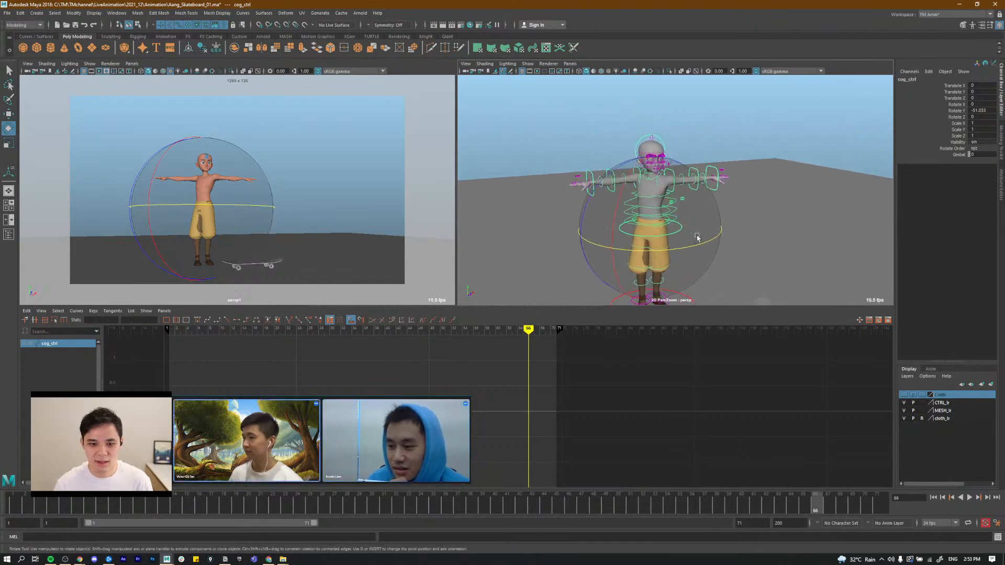
# Step: Play the scene's timeline briefly, then stop it and return to frame 1
pyautogui.hotkey('alt', 'v')
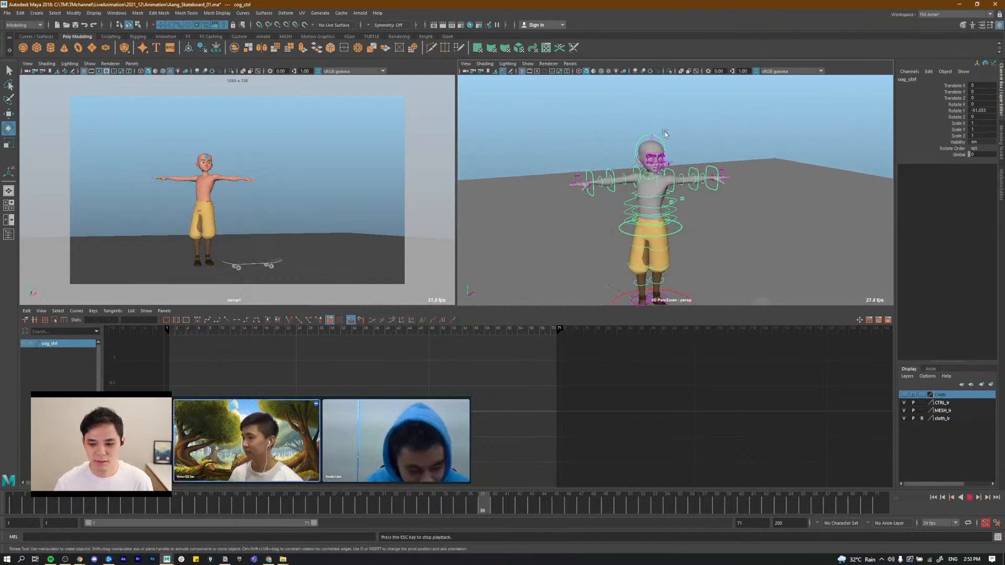
pyautogui.hotkey('alt', 'v')
pyautogui.moveTo(264, 508); pyautogui.dragTo(5, 513)
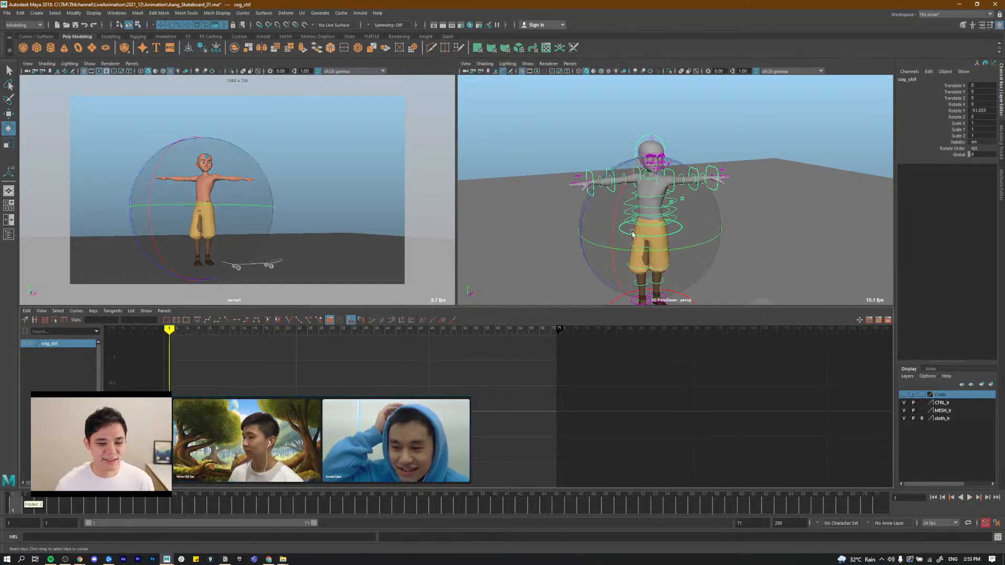
# Step: Select the right leg IK control at the foot and rotate it to about -22.7 in Y
pyautogui.keyDown('alt'); pyautogui.moveTo(649, 248); pyautogui.dragTo(690, 175, button='middle'); pyautogui.keyUp('alt')
pyautogui.keyDown('alt'); pyautogui.moveTo(689, 175); pyautogui.dragTo(654, 275); pyautogui.keyUp('alt')
pyautogui.scroll(5, 691, 257)
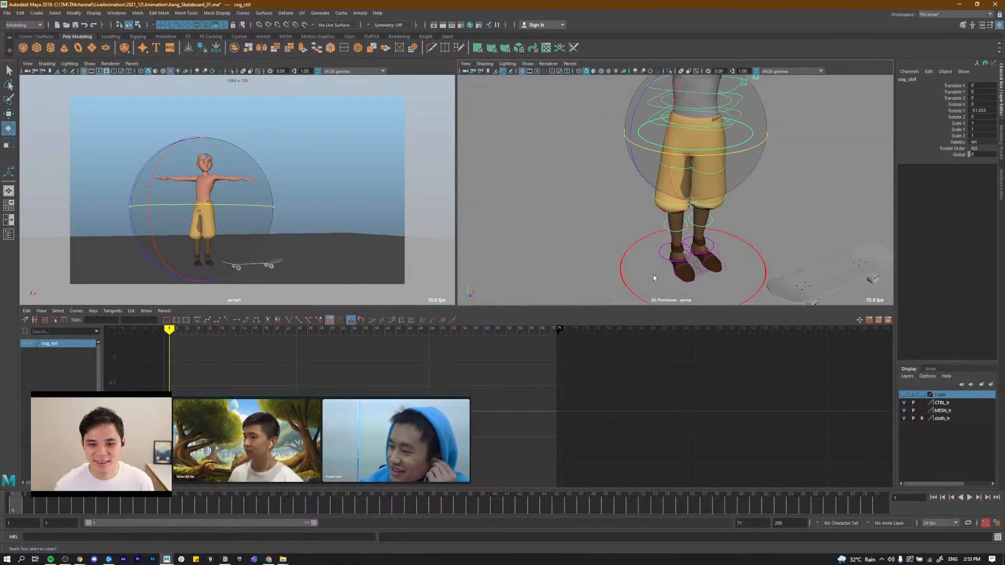
pyautogui.press('q')
pyautogui.click(664, 257)
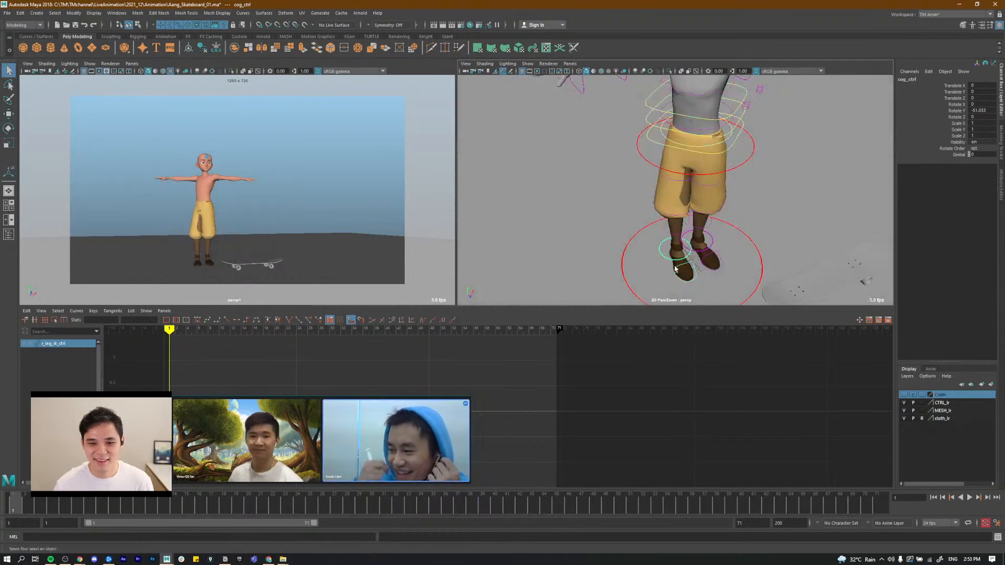
pyautogui.press('e')
pyautogui.moveTo(727, 287); pyautogui.dragTo(707, 298)
pyautogui.press('e')
pyautogui.click(707, 248)
pyautogui.moveTo(705, 251); pyautogui.dragTo(670, 247)
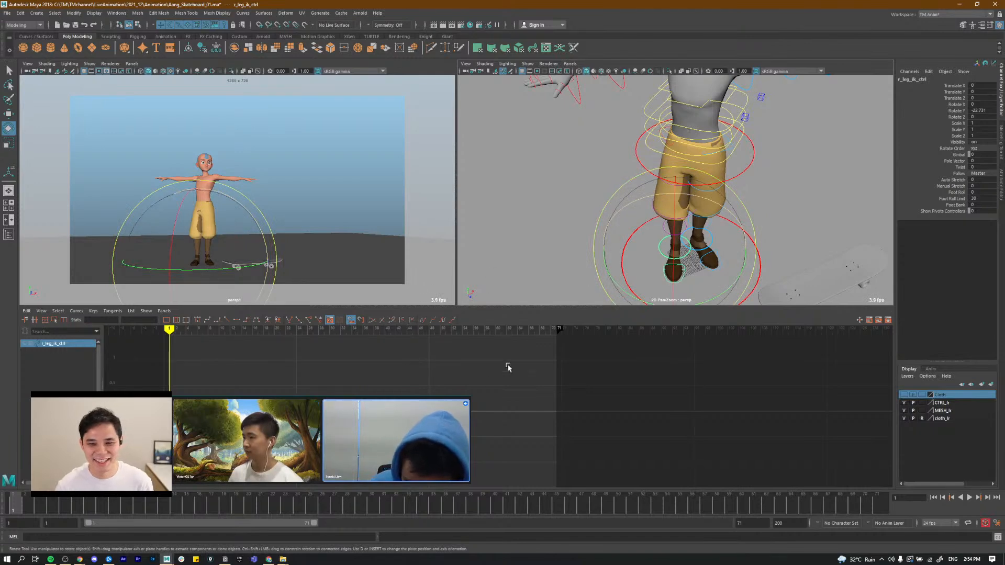
# Step: Move the right leg IK control outward and backward to widen the stance
pyautogui.keyDown('alt'); pyautogui.moveTo(665, 257); pyautogui.dragTo(682, 271); pyautogui.keyUp('alt')
pyautogui.press('w')
pyautogui.keyDown('alt'); pyautogui.moveTo(714, 234); pyautogui.dragTo(704, 192, button='middle'); pyautogui.keyUp('alt')
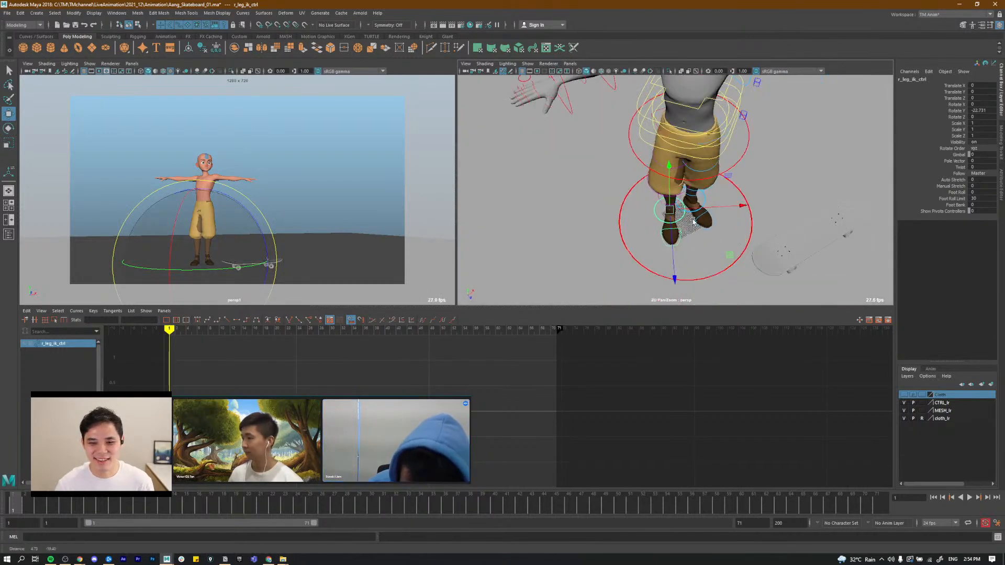
pyautogui.keyDown('alt'); pyautogui.moveTo(705, 193); pyautogui.dragTo(681, 224, button='right'); pyautogui.keyUp('alt')
pyautogui.keyDown('alt'); pyautogui.moveTo(683, 228); pyautogui.dragTo(656, 242); pyautogui.keyUp('alt')
pyautogui.press('w')
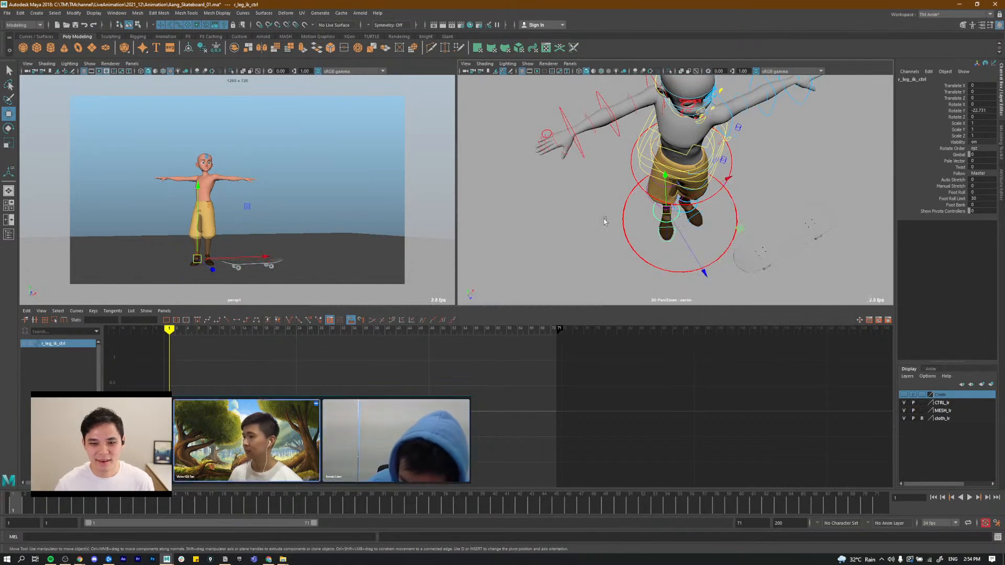
pyautogui.moveTo(582, 236)
pyautogui.keyDown('alt'); pyautogui.mouseDown()
pyautogui.moveTo(577, 223)
pyautogui.moveTo(581, 237)
pyautogui.mouseUp(); pyautogui.keyUp('alt')
pyautogui.keyDown('alt'); pyautogui.moveTo(716, 257); pyautogui.dragTo(718, 276); pyautogui.keyUp('alt')
pyautogui.moveTo(740, 237); pyautogui.dragTo(719, 251)
# Step: Show the perspective view in wireframe and move the left leg IK control forward to about 25.4 in Z
pyautogui.press('q')
pyautogui.click(700, 229)
pyautogui.press('w')
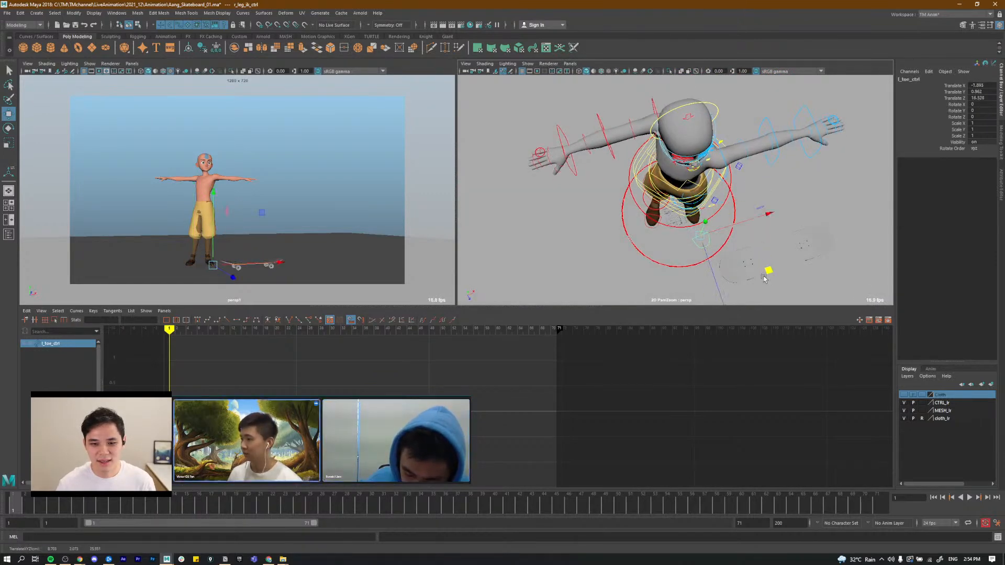
pyautogui.keyDown('alt'); pyautogui.moveTo(768, 272); pyautogui.dragTo(720, 265); pyautogui.keyUp('alt')
pyautogui.press('4')
pyautogui.click(692, 254)
pyautogui.click(703, 224)
pyautogui.moveTo(758, 213); pyautogui.dragTo(780, 235)
pyautogui.keyDown('alt'); pyautogui.moveTo(686, 234); pyautogui.dragTo(711, 194); pyautogui.keyUp('alt')
# Step: Clear the selection, set the persp1 view to plain shaded display without textures, and save the scene
pyautogui.press('q')
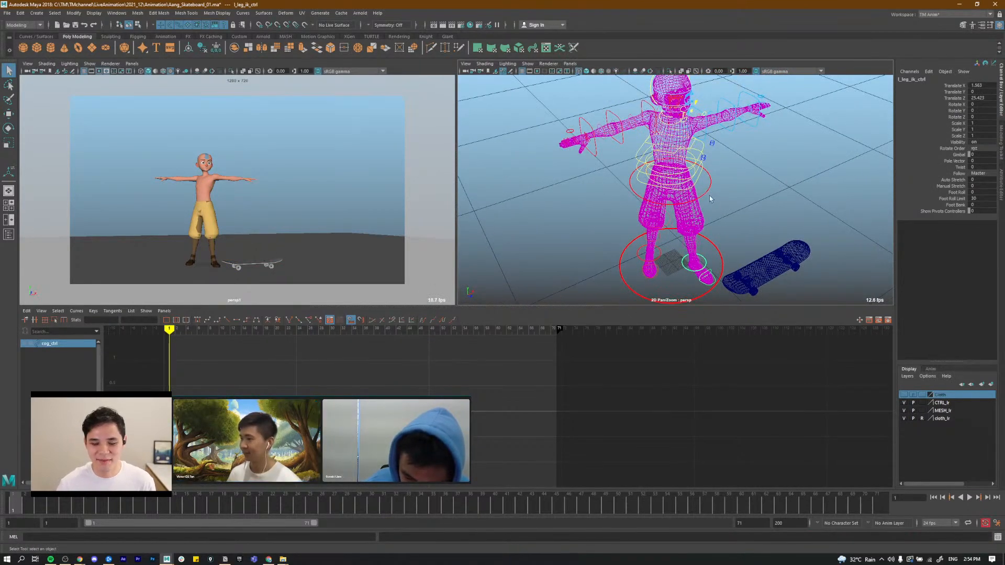
pyautogui.click(711, 197)
pyautogui.click(273, 195)
pyautogui.press('5')
pyautogui.press('5')
pyautogui.keyDown('alt'); pyautogui.moveTo(716, 291); pyautogui.dragTo(690, 261); pyautogui.keyUp('alt')
pyautogui.hotkey('ctrl', 's')
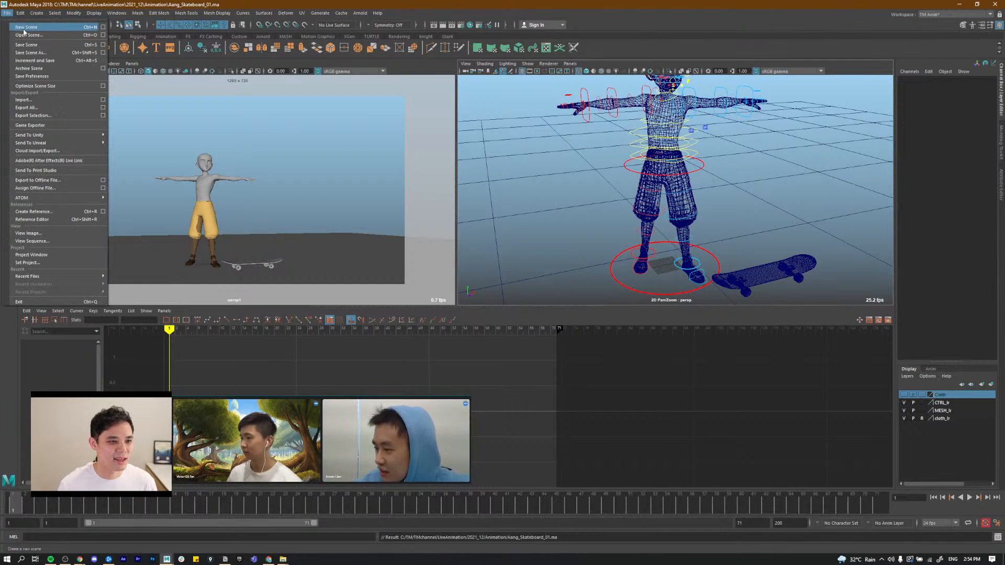
# Step: Start a new empty scene and play its timeline briefly to test playback
pyautogui.click(23, 30)
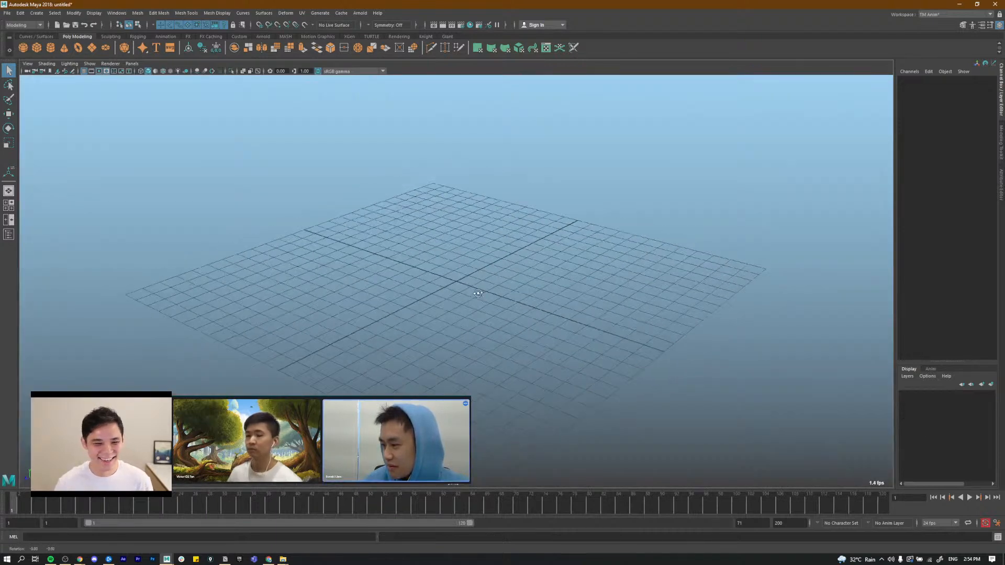
pyautogui.hotkey('alt', 'v')
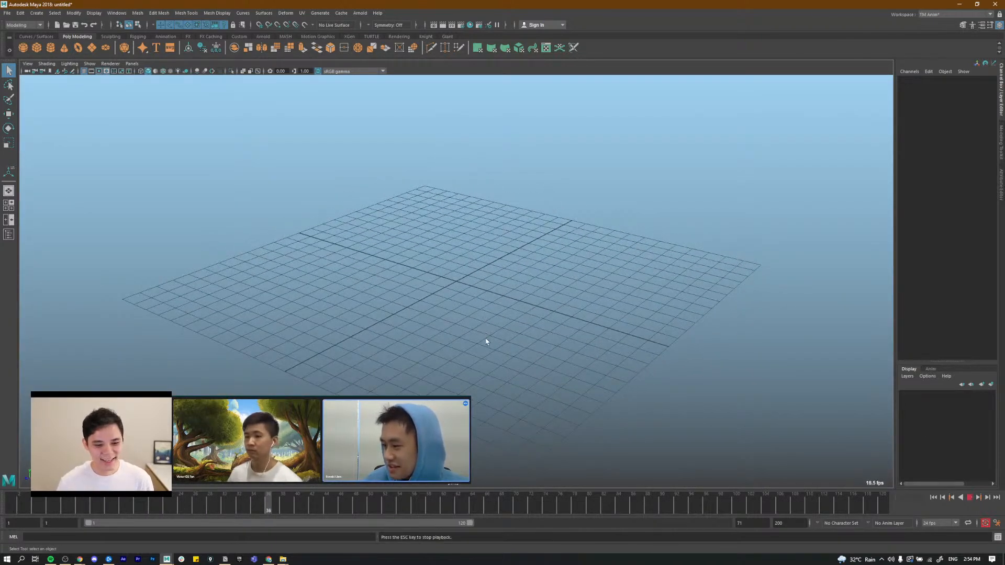
pyautogui.press('Escape')
pyautogui.click(26, 505)
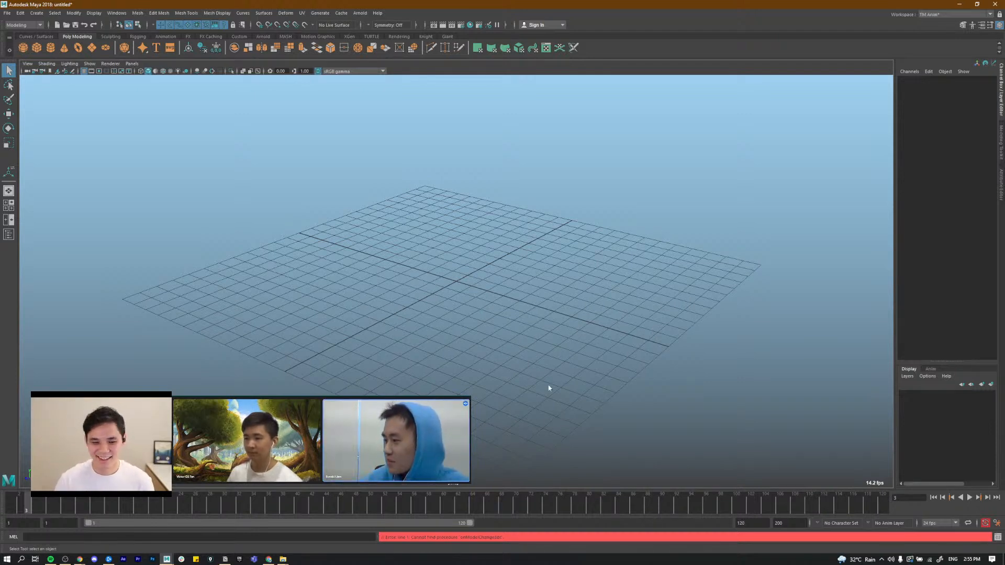
# Step: Examine playback performance in the empty scene by playing the timeline repeatedly while moving the view
pyautogui.hotkey('alt', 'v')
pyautogui.keyDown('alt'); pyautogui.moveTo(534, 296); pyautogui.dragTo(552, 295, button='middle'); pyautogui.keyUp('alt')
pyautogui.keyDown('alt'); pyautogui.moveTo(552, 296); pyautogui.dragTo(481, 281, button='right'); pyautogui.keyUp('alt')
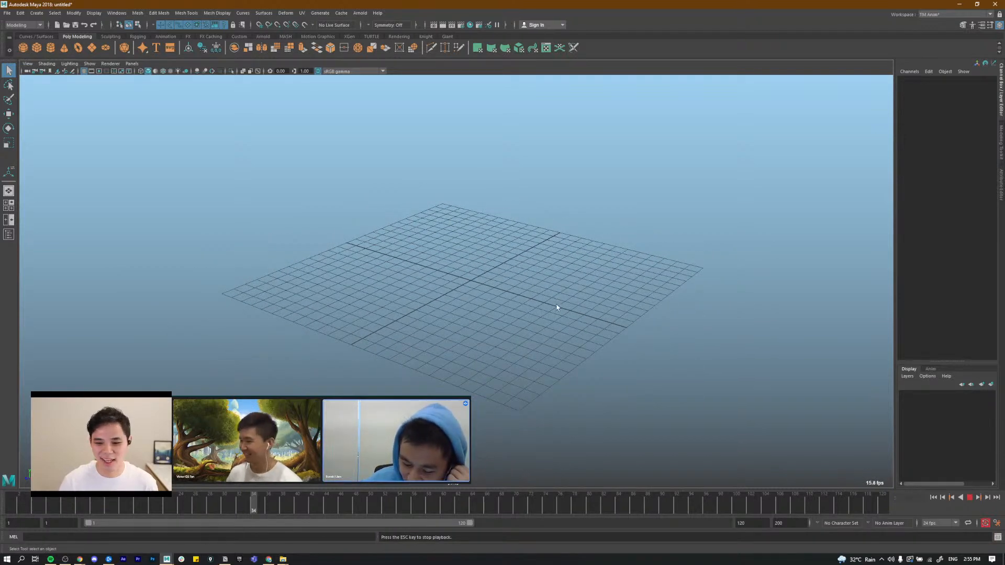
pyautogui.hotkey('alt', 'v')
pyautogui.hotkey('alt', 'v')
pyautogui.moveTo(142, 501); pyautogui.dragTo(18, 507)
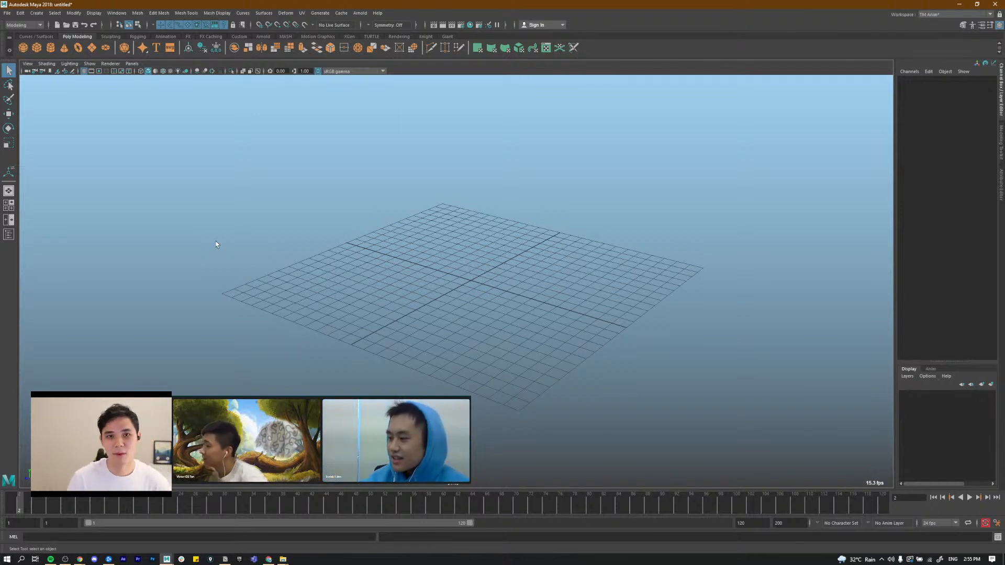
pyautogui.keyDown('alt'); pyautogui.moveTo(476, 239); pyautogui.dragTo(430, 274, button='middle'); pyautogui.keyUp('alt')
pyautogui.moveTo(48, 501)
pyautogui.mouseDown()
pyautogui.moveTo(34, 509)
pyautogui.moveTo(63, 498)
pyautogui.mouseUp()
pyautogui.hotkey('alt', 'v')
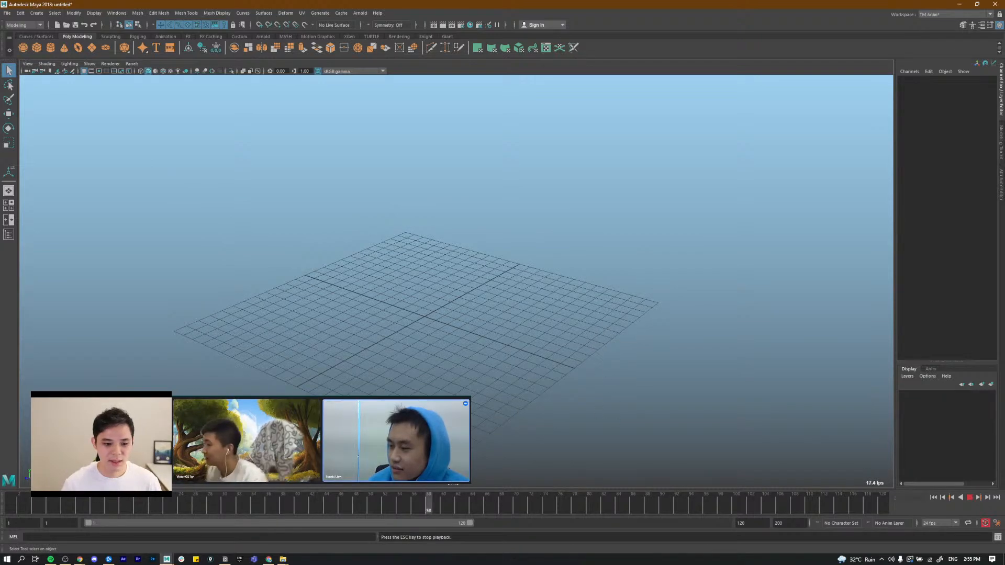
pyautogui.press('Escape')
pyautogui.keyDown('alt'); pyautogui.moveTo(576, 278); pyautogui.dragTo(534, 262, button='right'); pyautogui.keyUp('alt')
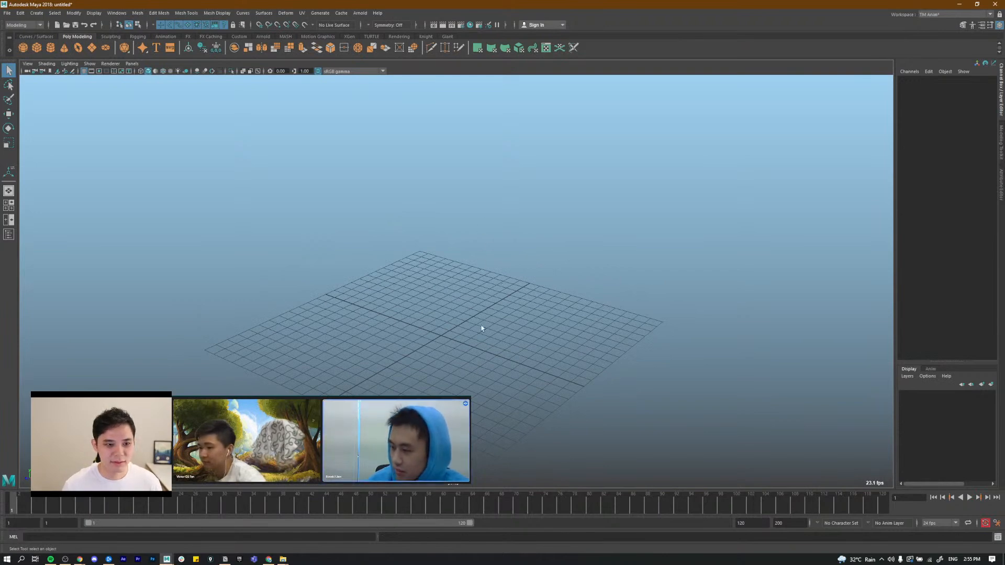
# Step: Open the Aang_Skateboard_01.ma scene from the 2021_12 Animation folder
pyautogui.click(5, 14)
pyautogui.click(18, 36)
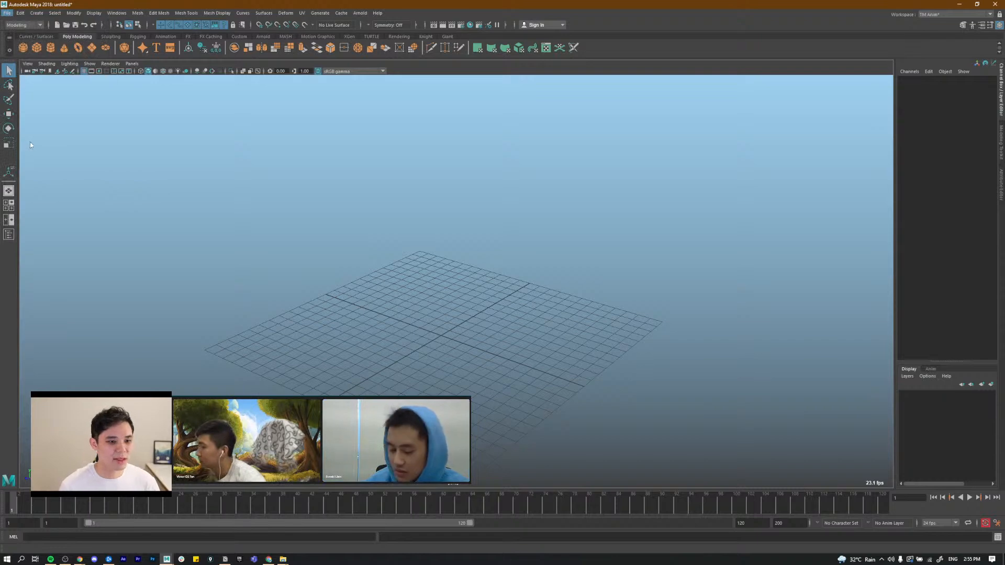
pyautogui.moveTo(518, 59); pyautogui.dragTo(614, 176)
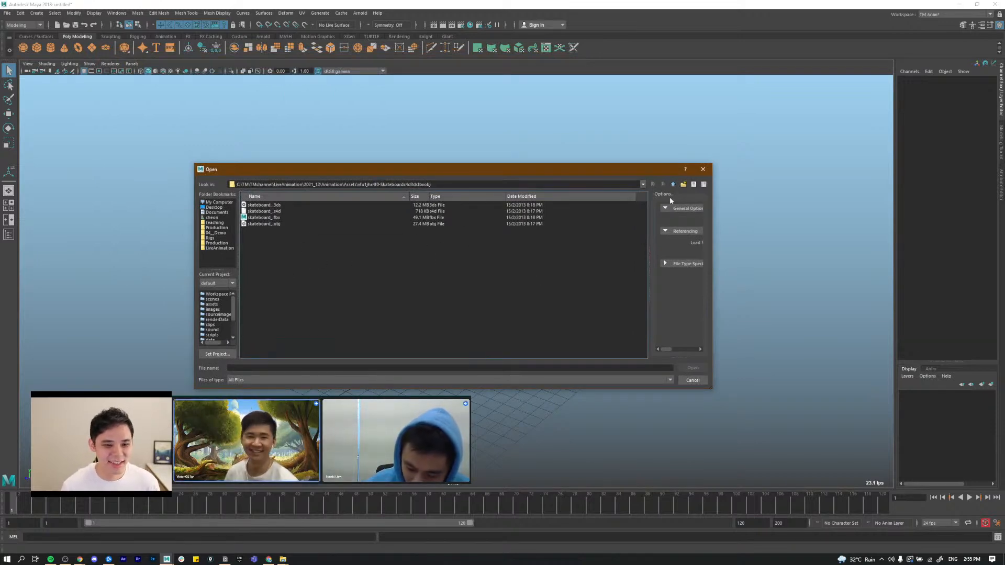
pyautogui.click(673, 185)
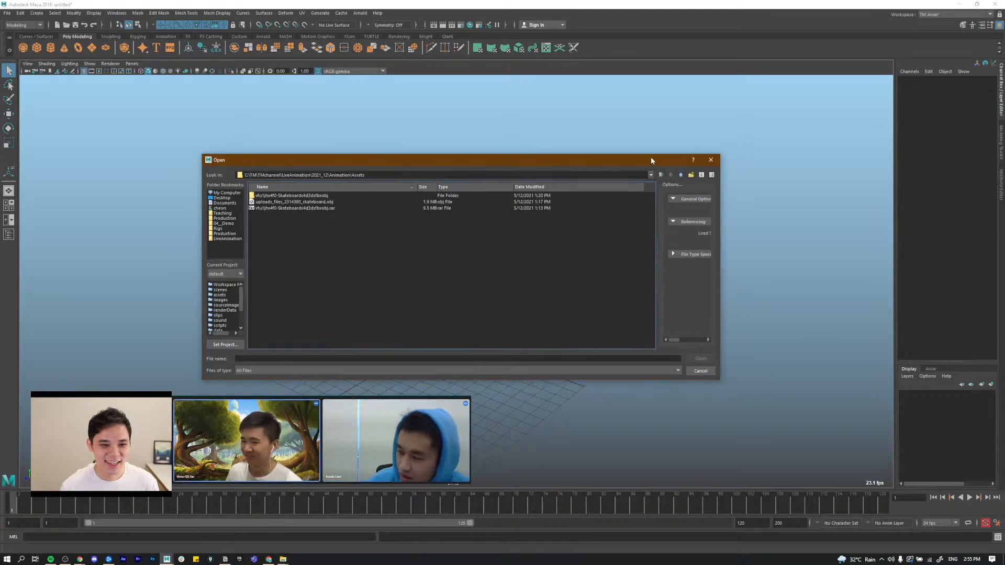
pyautogui.click(676, 175)
pyautogui.click(676, 174)
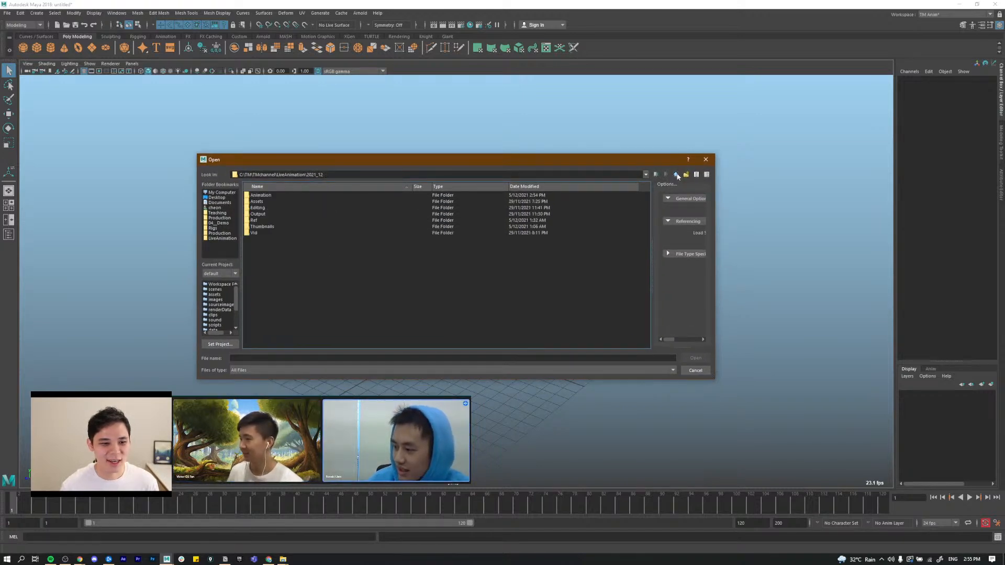
pyautogui.doubleClick(260, 195)
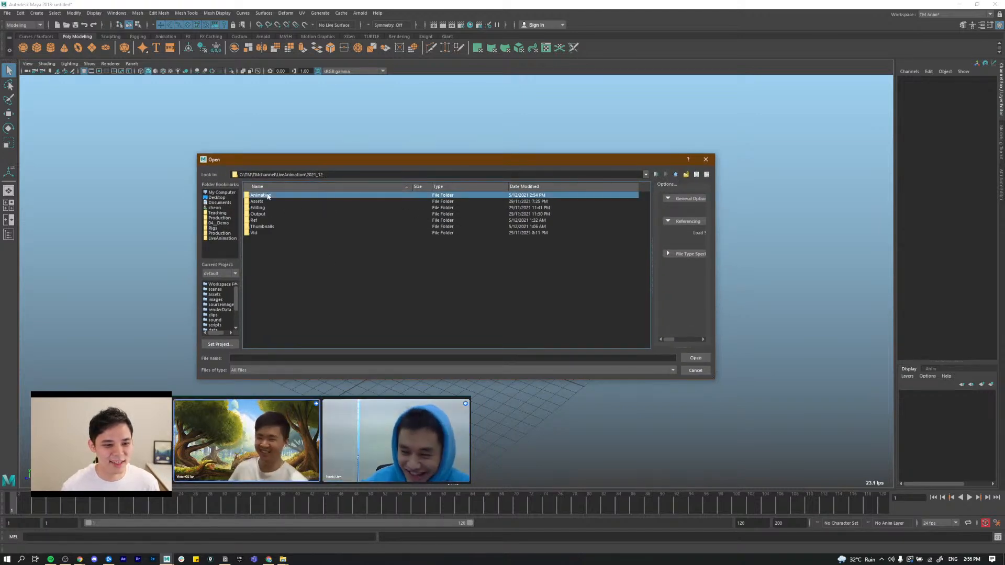
pyautogui.click(286, 208)
pyautogui.press('Return')
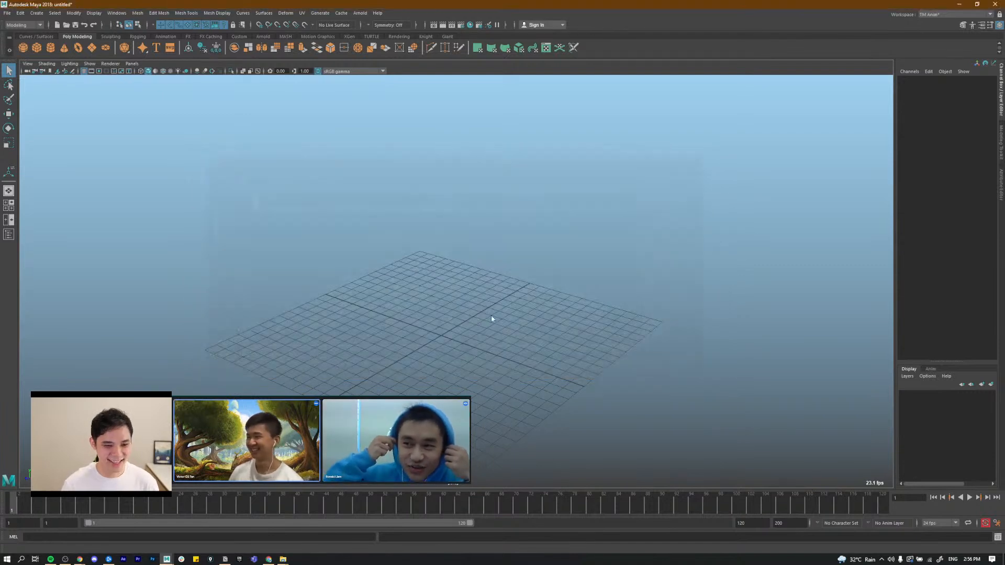
pyautogui.click(500, 282)
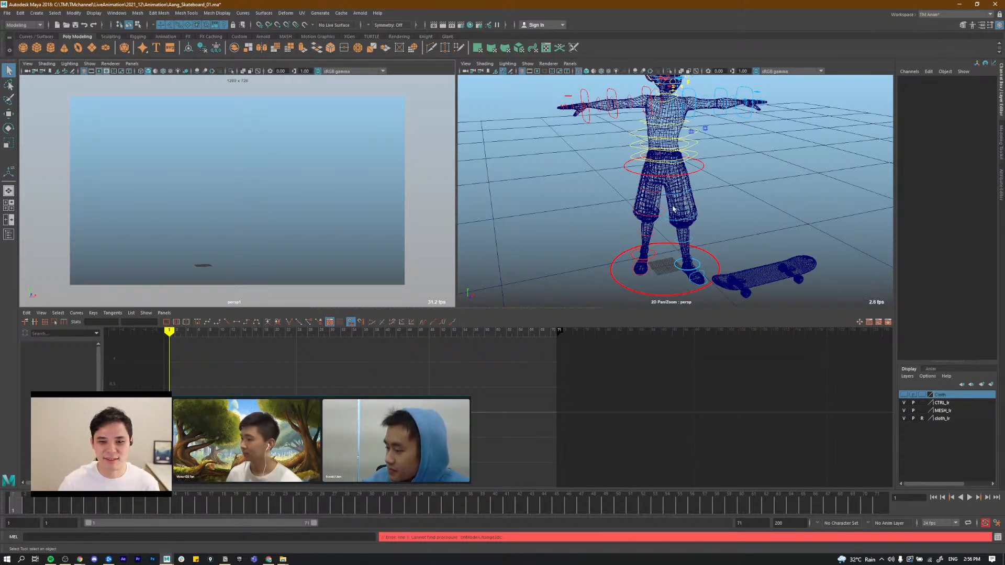
# Step: Save the scene, then orbit the persp1 camera slightly around the character and skateboard
pyautogui.hotkey('ctrl', 's')
pyautogui.keyDown('alt'); pyautogui.moveTo(707, 225); pyautogui.dragTo(720, 209, button='middle'); pyautogui.keyUp('alt')
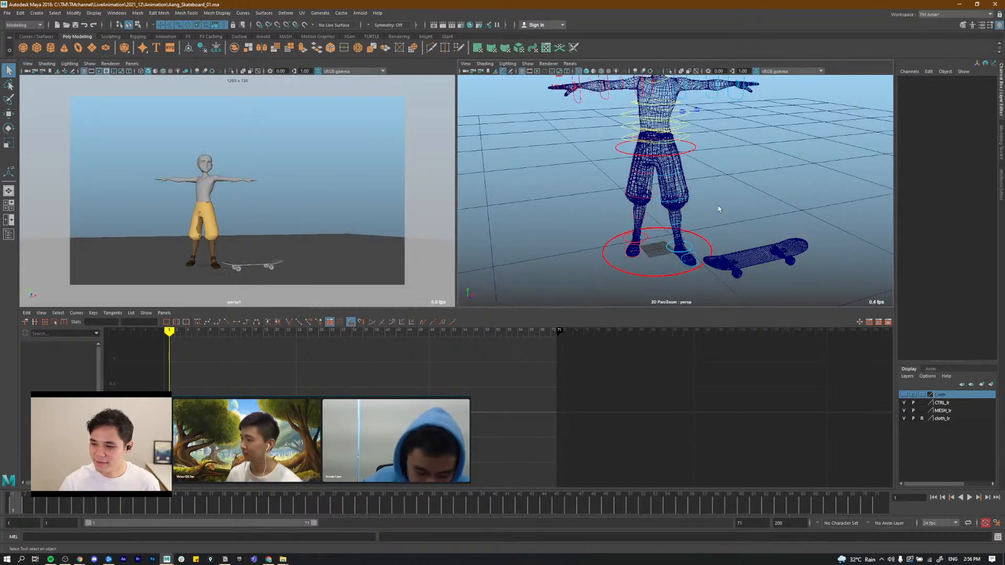
pyautogui.keyDown('alt'); pyautogui.moveTo(719, 209); pyautogui.dragTo(814, 225); pyautogui.keyUp('alt')
pyautogui.click(672, 252)
pyautogui.press('e')
pyautogui.press('w')
pyautogui.press('q')
pyautogui.keyDown('alt'); pyautogui.moveTo(320, 234); pyautogui.dragTo(350, 237); pyautogui.keyUp('alt')
pyautogui.keyDown('alt'); pyautogui.moveTo(320, 236); pyautogui.dragTo(314, 236, button='middle'); pyautogui.keyUp('alt')
pyautogui.keyDown('alt'); pyautogui.moveTo(314, 236); pyautogui.dragTo(330, 241); pyautogui.keyUp('alt')
pyautogui.keyDown('alt'); pyautogui.moveTo(313, 240); pyautogui.dragTo(301, 236, button='middle'); pyautogui.keyUp('alt')
# Step: Rotate the right leg IK control to about -64 in Y so the foot points outward
pyautogui.keyDown('alt'); pyautogui.moveTo(707, 231); pyautogui.dragTo(728, 237, button='middle'); pyautogui.keyUp('alt')
pyautogui.keyDown('alt'); pyautogui.moveTo(728, 237); pyautogui.dragTo(717, 281); pyautogui.keyUp('alt')
pyautogui.click(696, 249)
pyautogui.press('e')
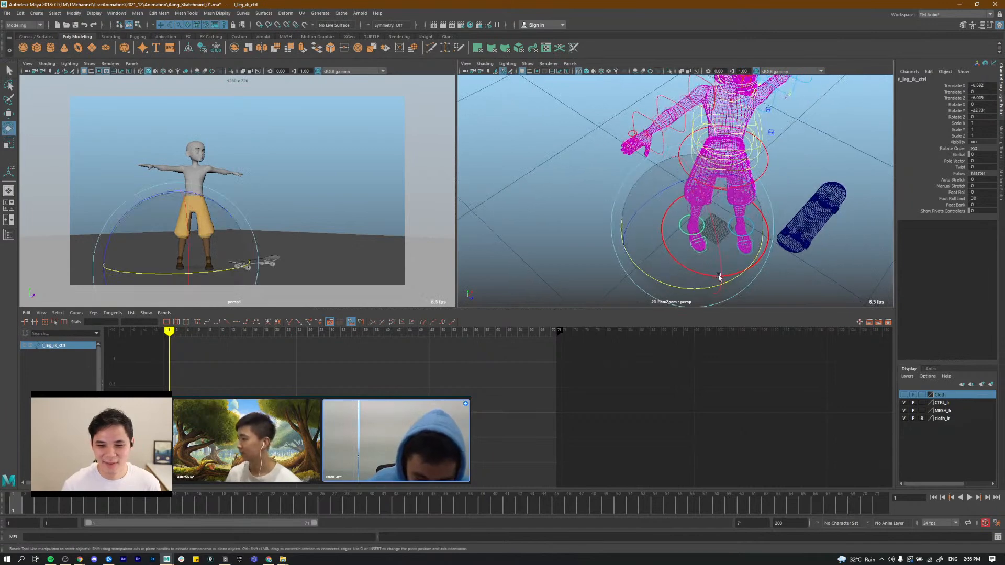
pyautogui.moveTo(645, 282); pyautogui.dragTo(686, 268)
pyautogui.keyDown('alt'); pyautogui.moveTo(718, 236); pyautogui.dragTo(726, 207); pyautogui.keyUp('alt')
pyautogui.keyDown('alt'); pyautogui.moveTo(726, 207); pyautogui.dragTo(739, 251, button='middle'); pyautogui.keyUp('alt')
pyautogui.keyDown('alt'); pyautogui.moveTo(739, 251); pyautogui.dragTo(763, 229); pyautogui.keyUp('alt')
pyautogui.press('q')
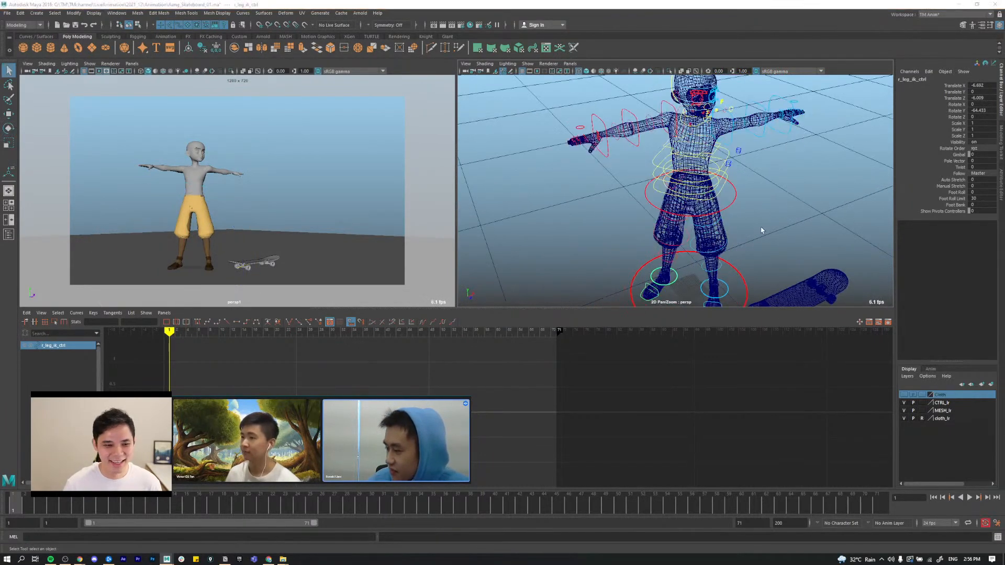
pyautogui.hotkey('alt', 'Tab')
pyautogui.hotkey('alt', 'Tab')
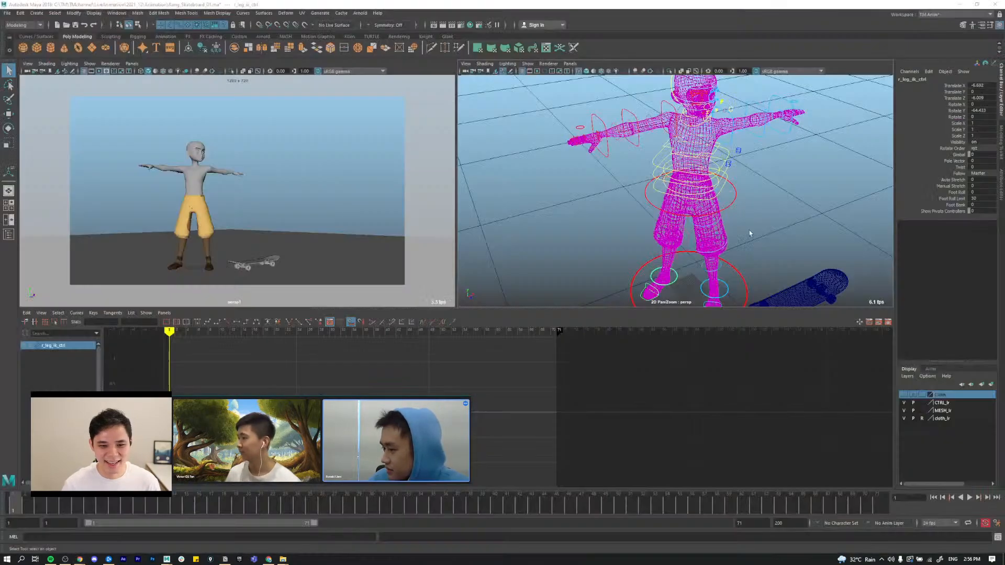
# Step: Lower the cog control and shift it to about -3.8 in X and -5.3 in Z
pyautogui.keyDown('alt'); pyautogui.moveTo(754, 232); pyautogui.dragTo(766, 208); pyautogui.keyUp('alt')
pyautogui.click(779, 180)
pyautogui.keyDown('alt'); pyautogui.moveTo(779, 180); pyautogui.dragTo(739, 213, button='middle'); pyautogui.keyUp('alt')
pyautogui.keyDown('alt'); pyautogui.moveTo(739, 213); pyautogui.dragTo(722, 223, button='right'); pyautogui.keyUp('alt')
pyautogui.keyDown('alt'); pyautogui.moveTo(723, 223); pyautogui.dragTo(696, 175); pyautogui.keyUp('alt')
pyautogui.click(711, 197)
pyautogui.press('w')
pyautogui.moveTo(736, 142); pyautogui.dragTo(733, 150)
pyautogui.keyDown('alt'); pyautogui.moveTo(680, 215); pyautogui.dragTo(672, 192); pyautogui.keyUp('alt')
pyautogui.moveTo(688, 140); pyautogui.dragTo(683, 134)
pyautogui.keyDown('alt'); pyautogui.moveTo(675, 227); pyautogui.dragTo(632, 159); pyautogui.keyUp('alt')
pyautogui.moveTo(681, 138); pyautogui.dragTo(684, 146)
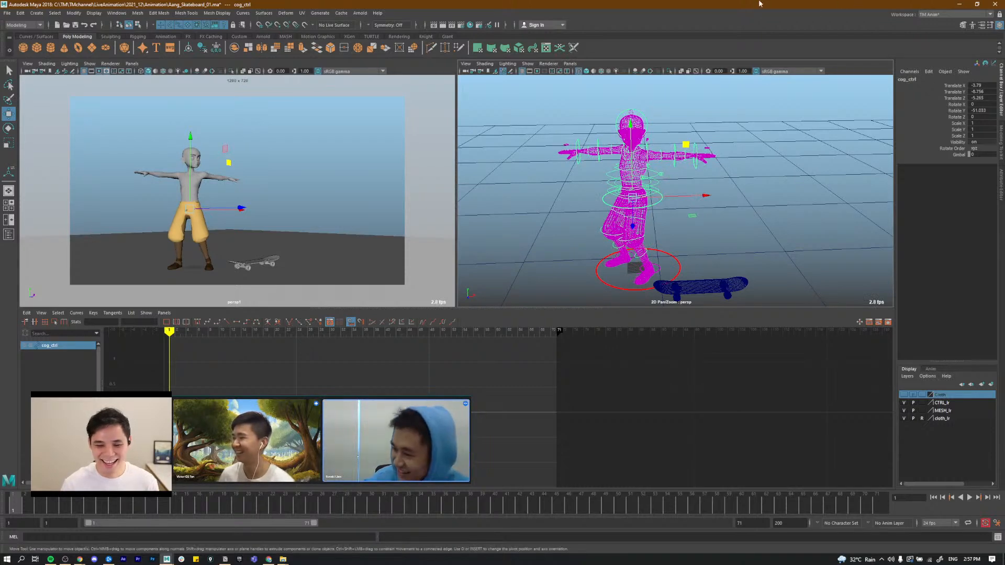
# Step: Examine the body's position over the feet from several angles and compare it with the reference
pyautogui.keyDown('alt'); pyautogui.moveTo(702, 249); pyautogui.dragTo(643, 163); pyautogui.keyUp('alt')
pyautogui.scroll(5, 632, 158)
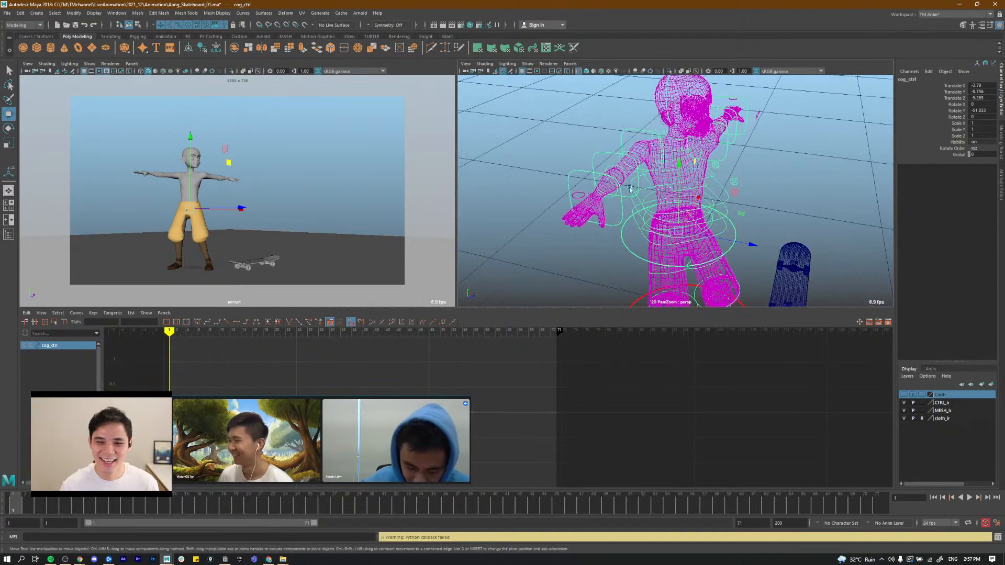
pyautogui.keyDown('alt'); pyautogui.moveTo(547, 264); pyautogui.dragTo(553, 237); pyautogui.keyUp('alt')
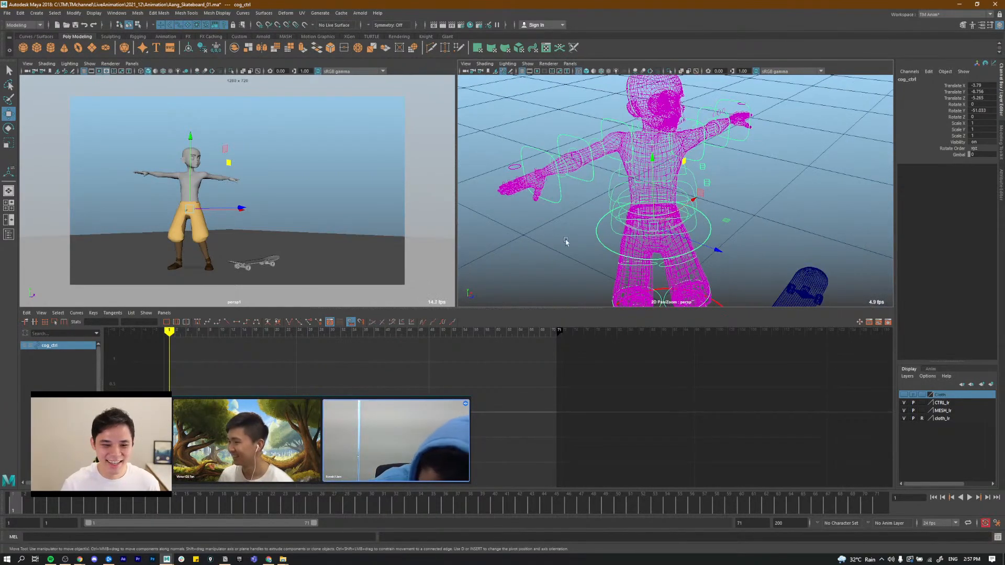
pyautogui.keyDown('alt'); pyautogui.moveTo(564, 236); pyautogui.dragTo(507, 210, button='right'); pyautogui.keyUp('alt')
pyautogui.keyDown('alt'); pyautogui.moveTo(564, 196); pyautogui.dragTo(598, 233, button='right'); pyautogui.keyUp('alt')
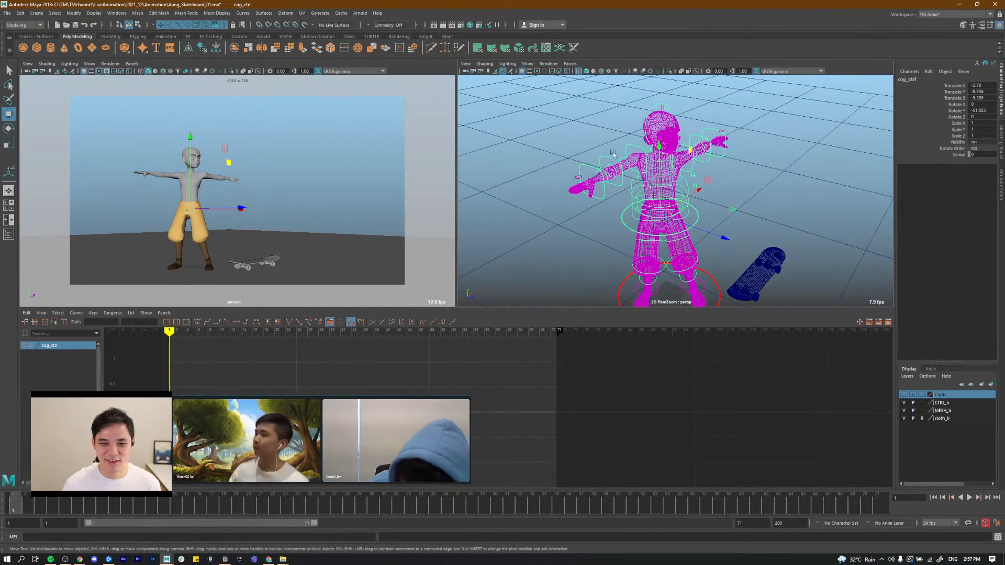
pyautogui.keyDown('alt'); pyautogui.moveTo(614, 162); pyautogui.dragTo(607, 143); pyautogui.keyUp('alt')
pyautogui.keyDown('alt'); pyautogui.moveTo(602, 210); pyautogui.dragTo(550, 194, button='right'); pyautogui.keyUp('alt')
pyautogui.keyDown('alt'); pyautogui.moveTo(559, 257); pyautogui.dragTo(551, 234); pyautogui.keyUp('alt')
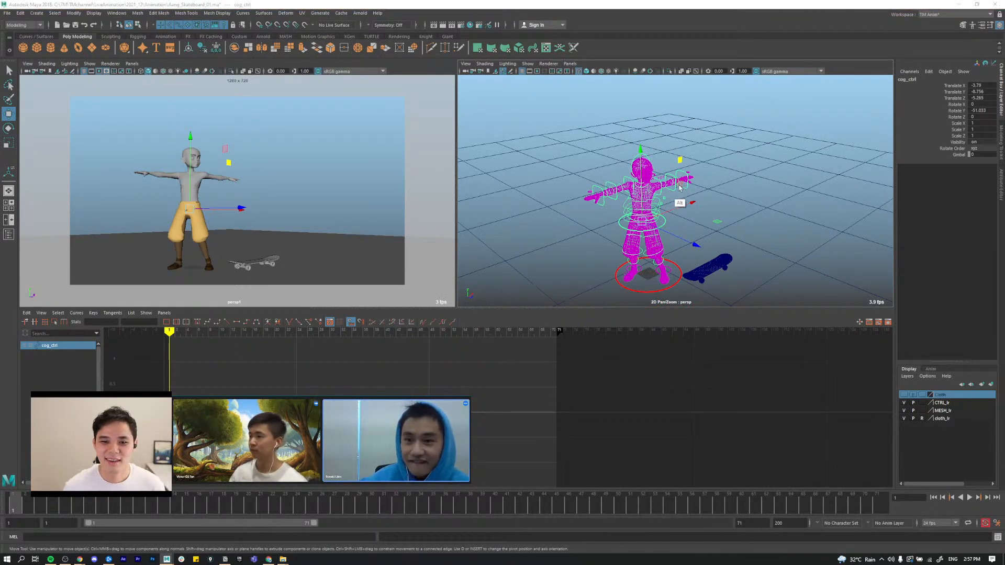
pyautogui.hotkey('alt', 'Tab')
pyautogui.hotkey('alt', 'Tab')
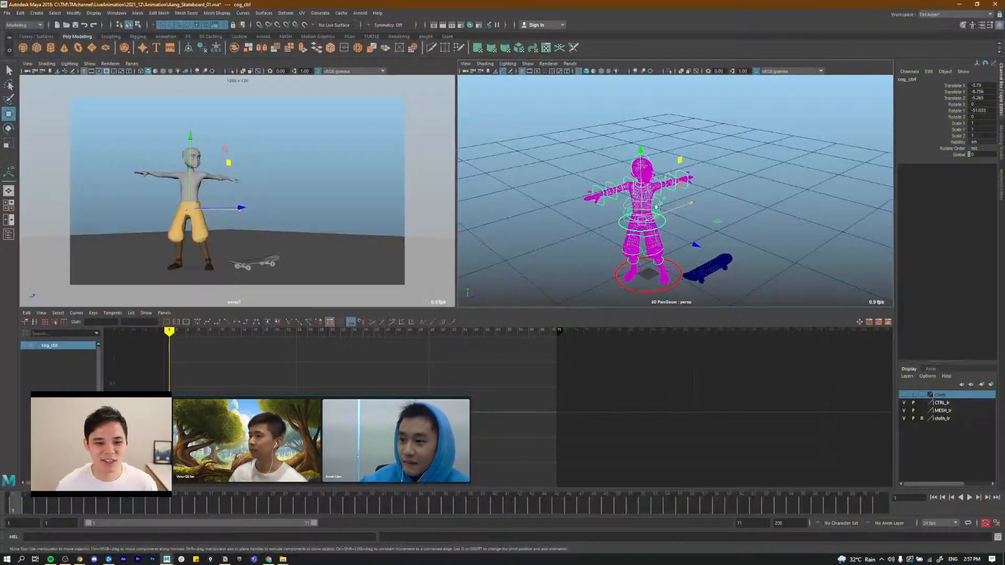
pyautogui.keyDown('alt'); pyautogui.moveTo(719, 221); pyautogui.dragTo(732, 249); pyautogui.keyUp('alt')
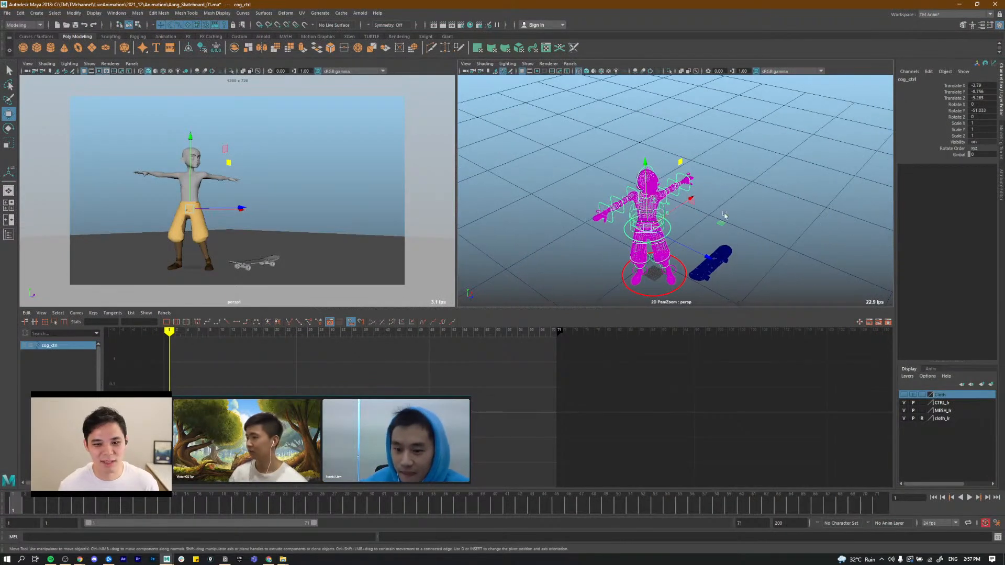
pyautogui.keyDown('alt'); pyautogui.moveTo(515, 157); pyautogui.dragTo(569, 164, button='right'); pyautogui.keyUp('alt')
pyautogui.keyDown('alt'); pyautogui.moveTo(592, 179); pyautogui.dragTo(618, 181); pyautogui.keyUp('alt')
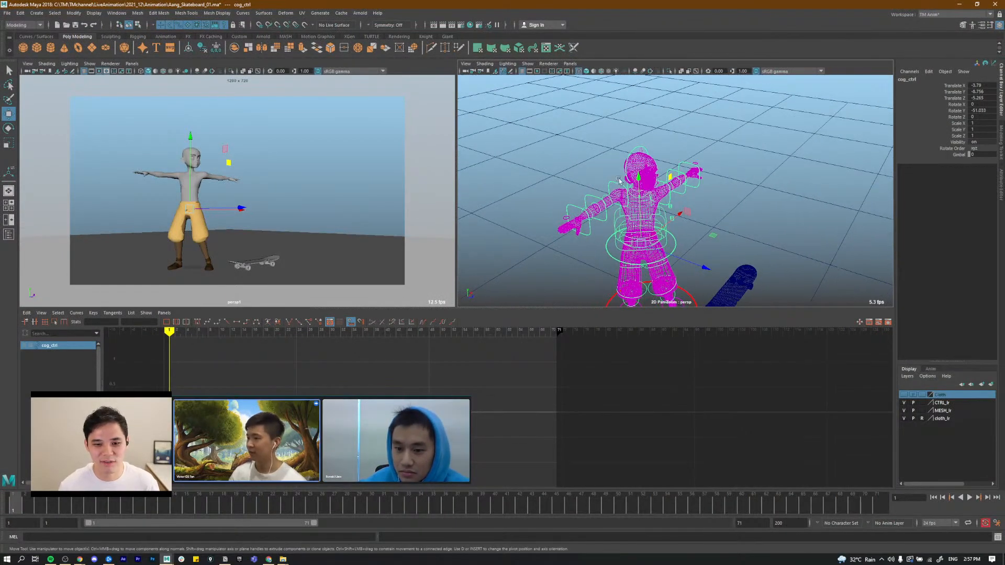
# Step: Switch the persp view from wireframe to shaded display
pyautogui.press('e')
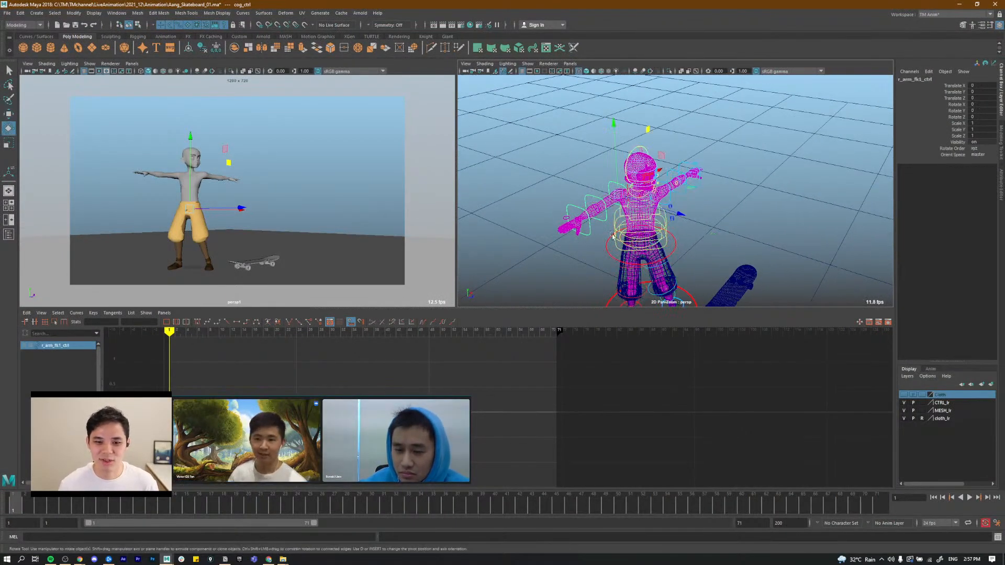
pyautogui.click(613, 178)
pyautogui.keyDown('alt'); pyautogui.moveTo(612, 181); pyautogui.dragTo(626, 226); pyautogui.keyUp('alt')
pyautogui.click(187, 27)
pyautogui.click(620, 179)
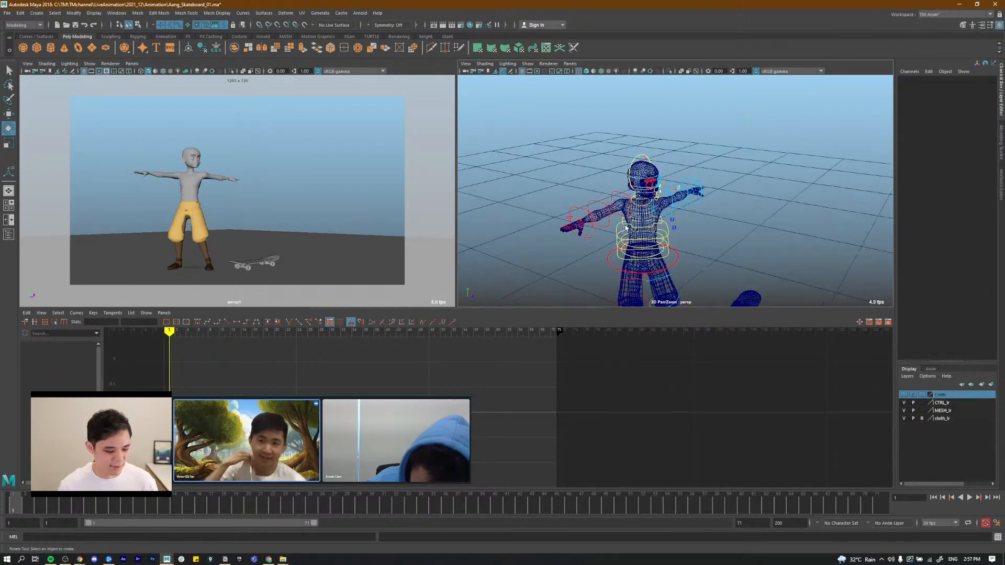
pyautogui.press('5')
pyautogui.scroll(5, 613, 197)
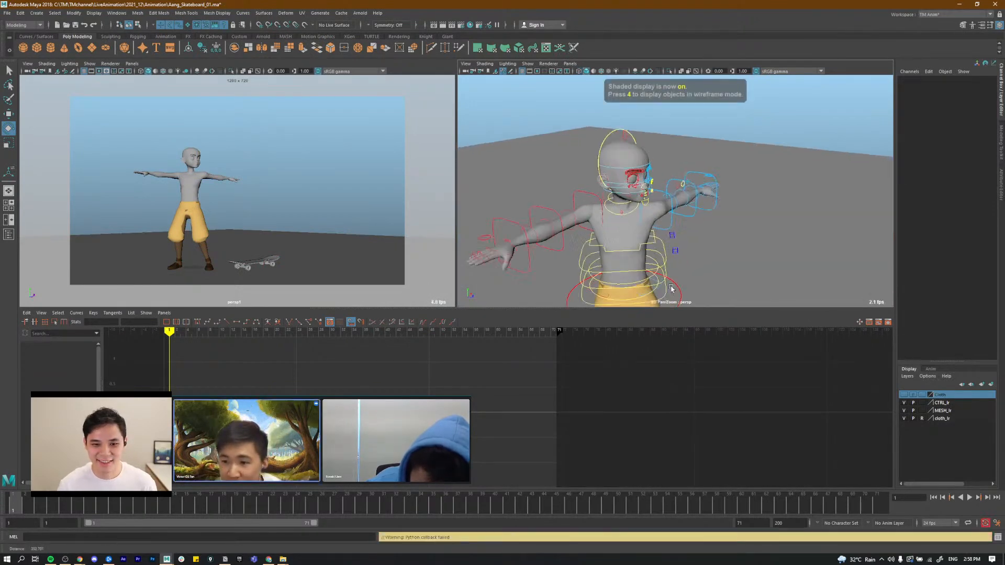
pyautogui.scroll(-5, 721, 231)
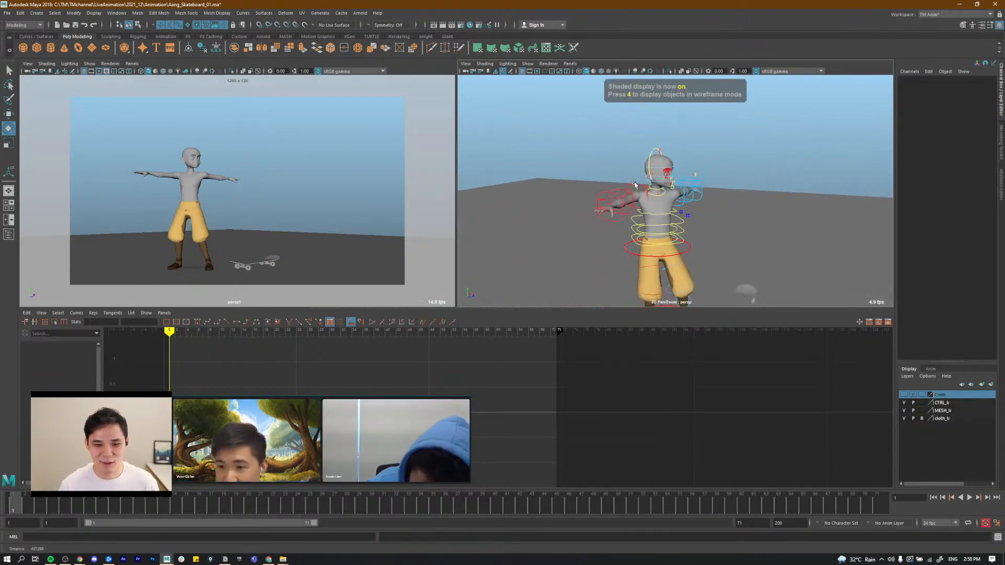
# Step: Rotate the right upper arm control r_arm_fk1_ctrl to about 48 in Y
pyautogui.keyDown('alt'); pyautogui.moveTo(719, 202); pyautogui.dragTo(628, 191); pyautogui.keyUp('alt')
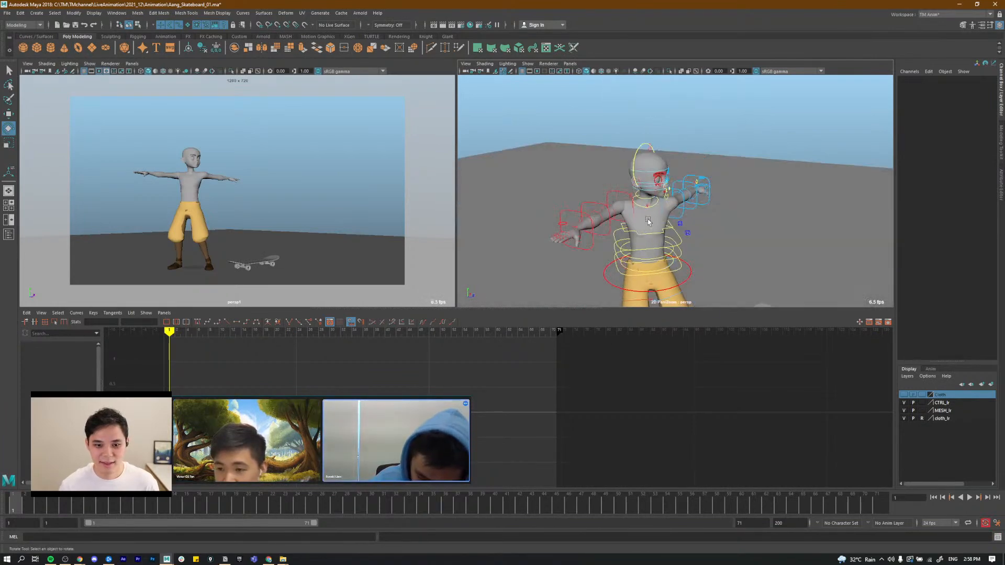
pyautogui.click(624, 194)
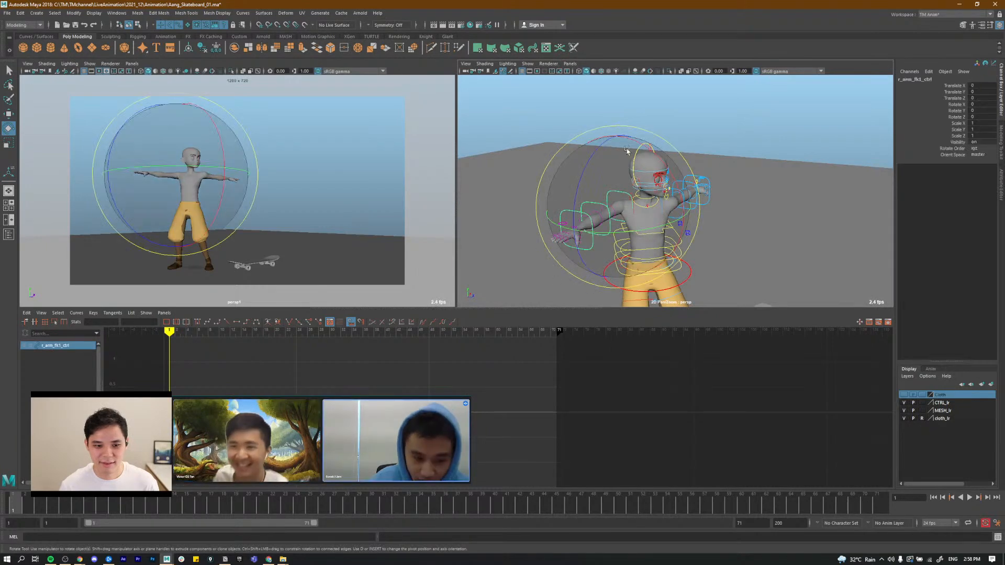
pyautogui.moveTo(661, 224); pyautogui.dragTo(619, 239)
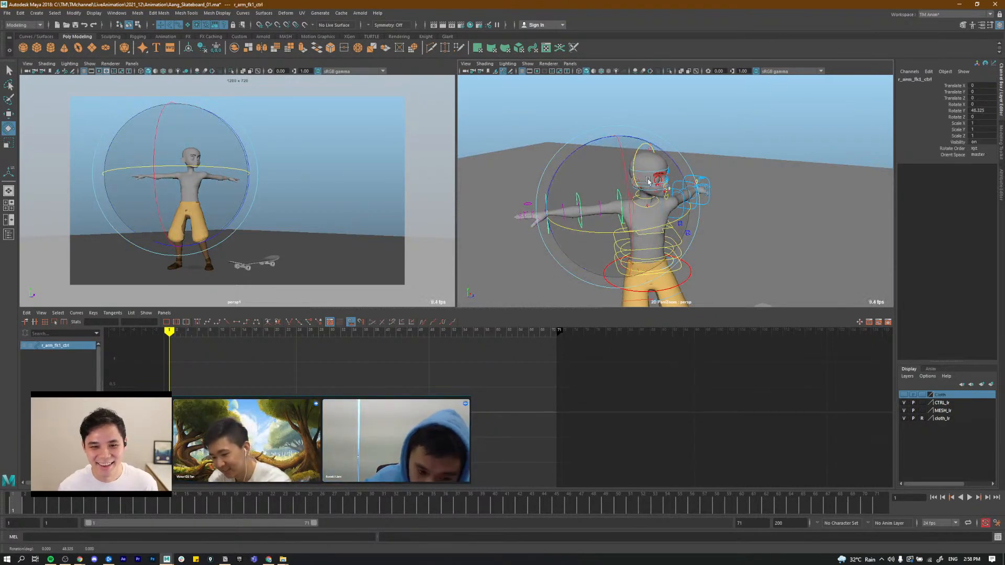
# Step: Compare the character's pose with the first key pose sketched over the skateboarder in SyncSketch
pyautogui.hotkey('alt', 'Tab')
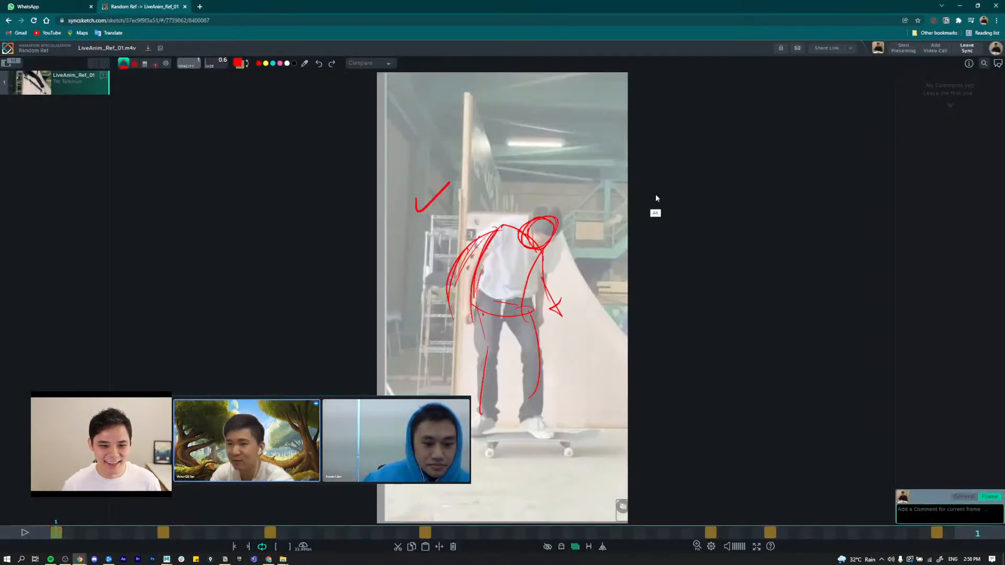
pyautogui.hotkey('alt', 'Tab')
pyautogui.keyDown('alt'); pyautogui.moveTo(680, 198); pyautogui.dragTo(643, 236); pyautogui.keyUp('alt')
pyautogui.hotkey('alt', 'Tab')
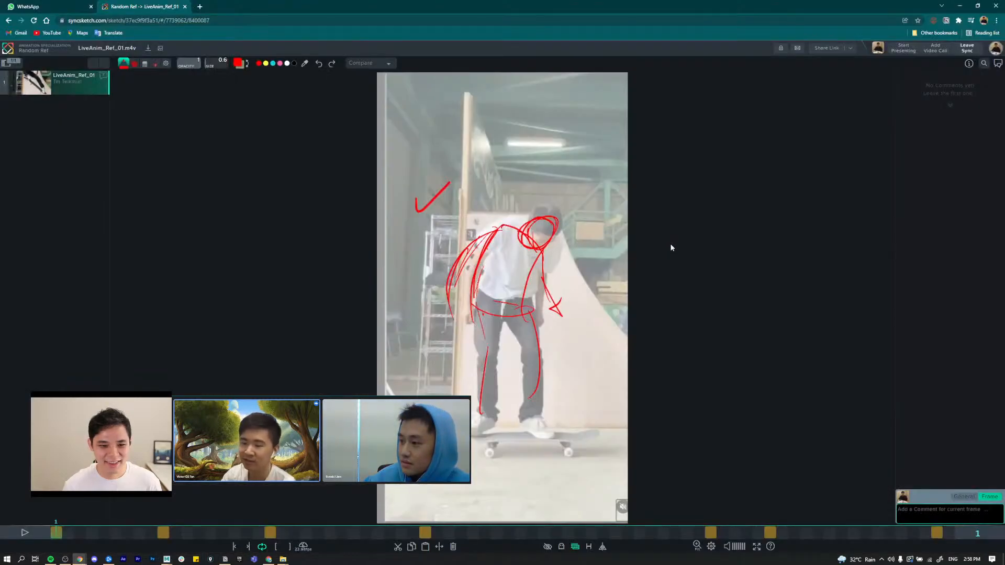
pyautogui.hotkey('alt', 'Tab')
# Step: Rotate the cog control to about -71 in Y so the body turns further
pyautogui.keyDown('alt'); pyautogui.moveTo(679, 253); pyautogui.dragTo(678, 279); pyautogui.keyUp('alt')
pyautogui.keyDown('alt'); pyautogui.moveTo(678, 279); pyautogui.dragTo(674, 226, button='middle'); pyautogui.keyUp('alt')
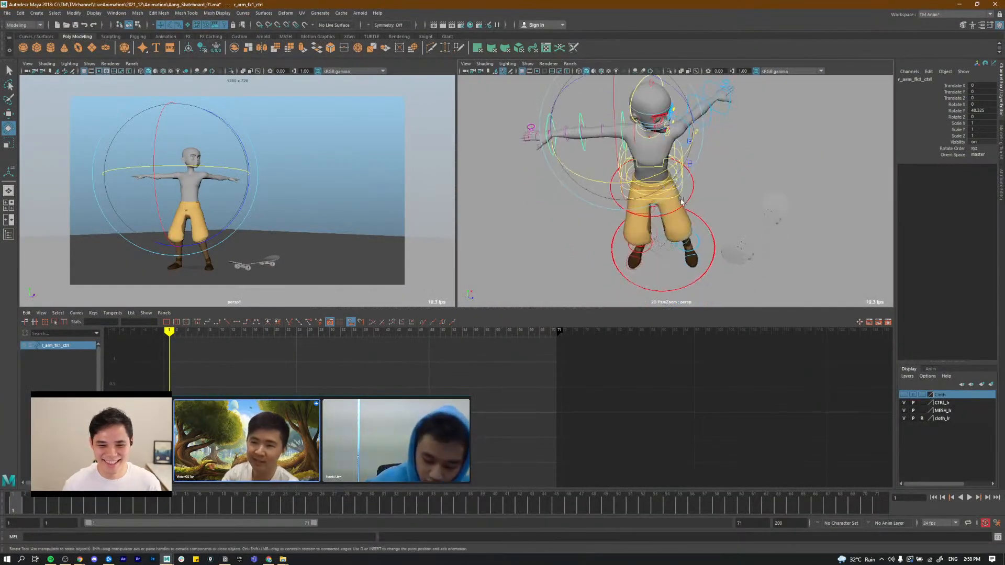
pyautogui.keyDown('alt'); pyautogui.moveTo(674, 226); pyautogui.dragTo(684, 245); pyautogui.keyUp('alt')
pyautogui.click(691, 239)
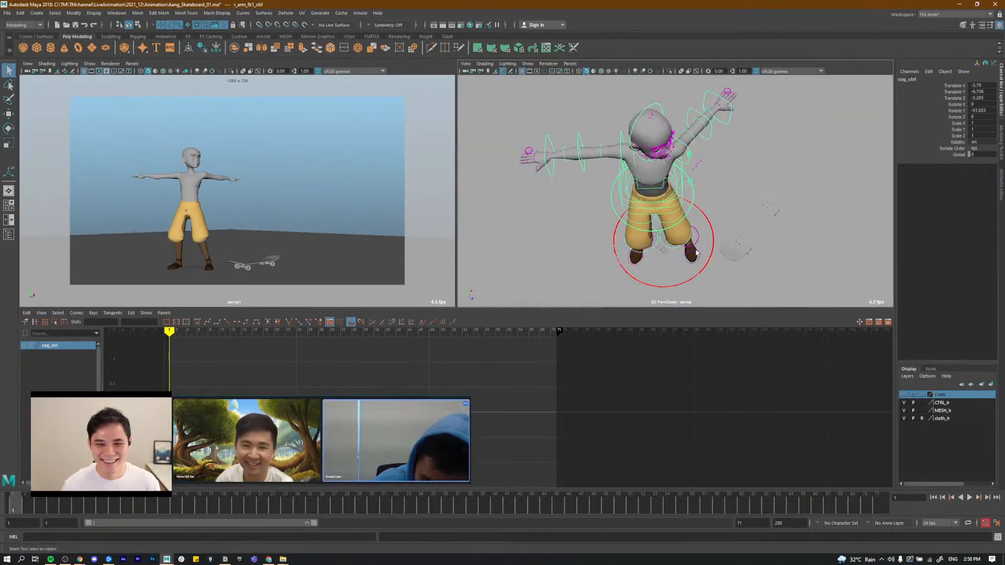
pyautogui.moveTo(703, 241)
pyautogui.mouseDown()
pyautogui.moveTo(675, 262)
pyautogui.moveTo(678, 251)
pyautogui.mouseUp()
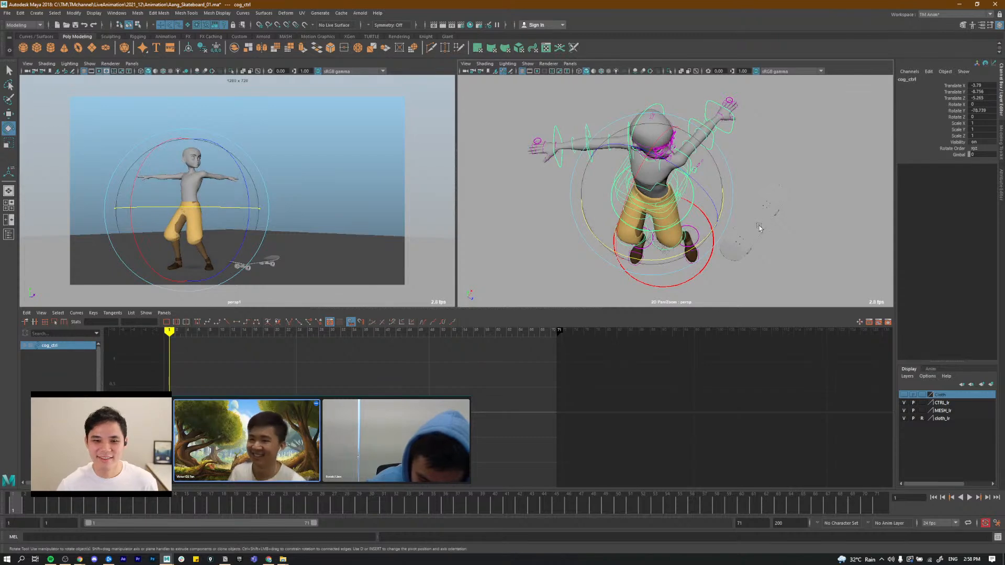
# Step: Move the right leg IK control to about -6.5 in X and -12.5 in Z, widening the stance
pyautogui.keyDown('alt'); pyautogui.moveTo(593, 200); pyautogui.dragTo(721, 213); pyautogui.keyUp('alt')
pyautogui.press('q')
pyautogui.click(670, 262)
pyautogui.press('w')
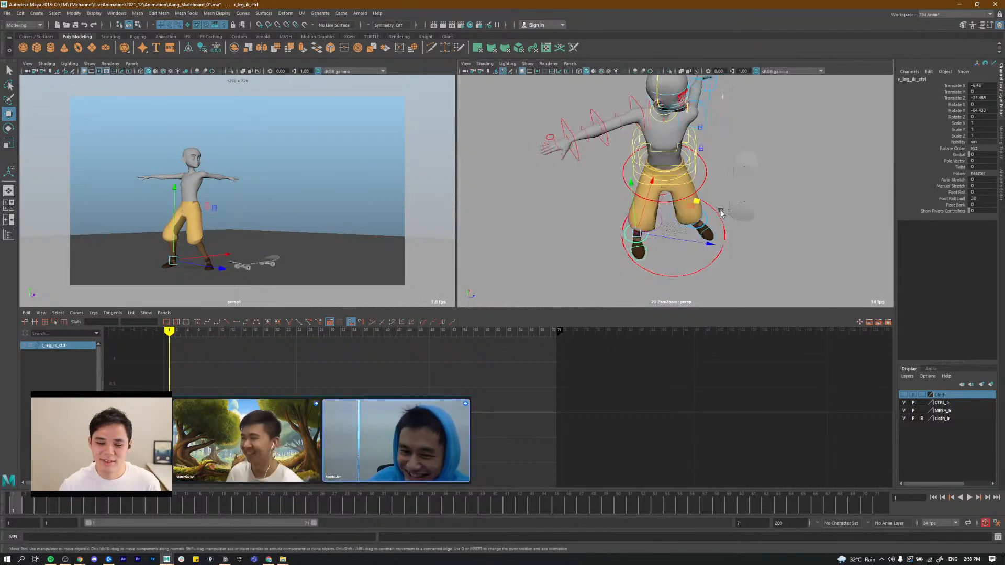
# Step: Check the reference pose, and rotate the right leg IK control to about -88.5 in Y
pyautogui.hotkey('alt', 'Tab')
pyautogui.hotkey('alt', 'Tab')
pyautogui.keyDown('alt'); pyautogui.moveTo(685, 262); pyautogui.dragTo(690, 250); pyautogui.keyUp('alt')
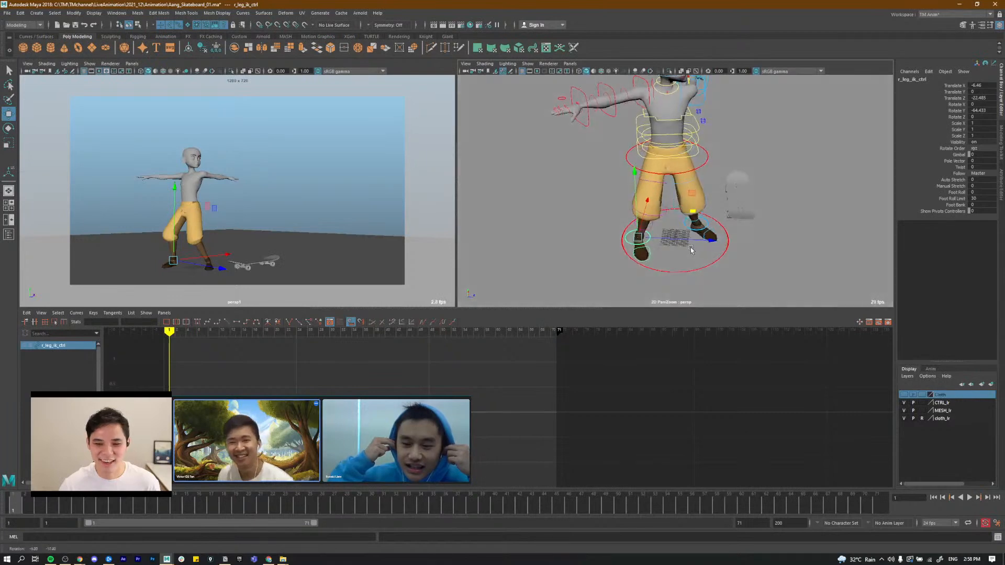
pyautogui.press('e')
pyautogui.moveTo(649, 289); pyautogui.dragTo(687, 259)
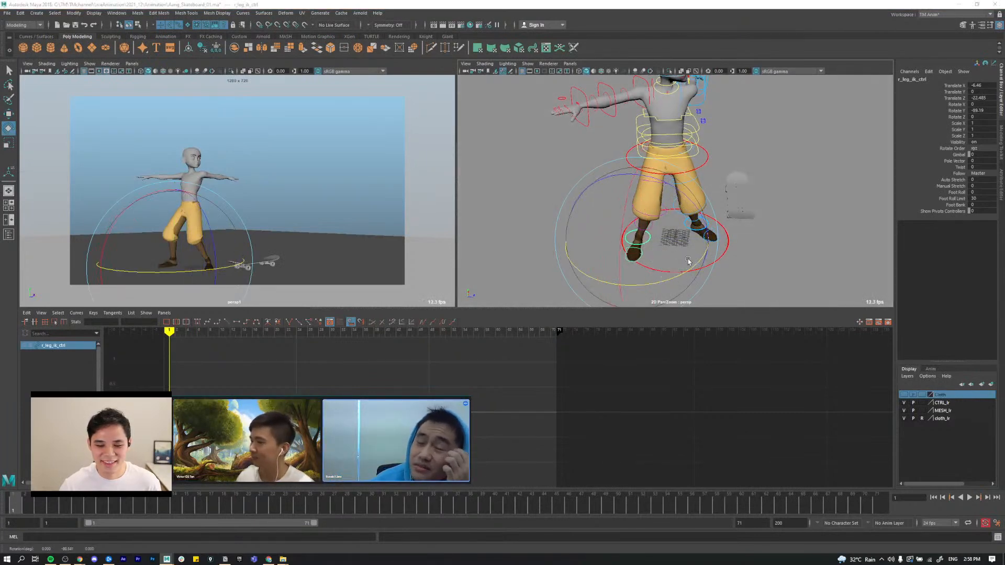
# Step: Compare the new foot placement and leg stance with the sketched frame 1 pose in SyncSketch
pyautogui.hotkey('alt', 'Tab')
pyautogui.hotkey('alt', 'Tab')
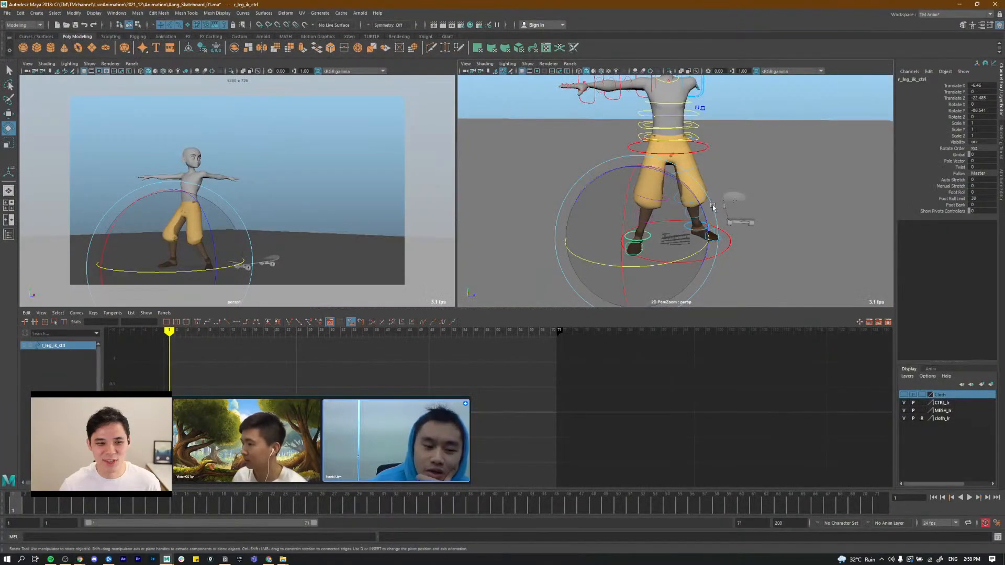
pyautogui.hotkey('alt', 'Tab')
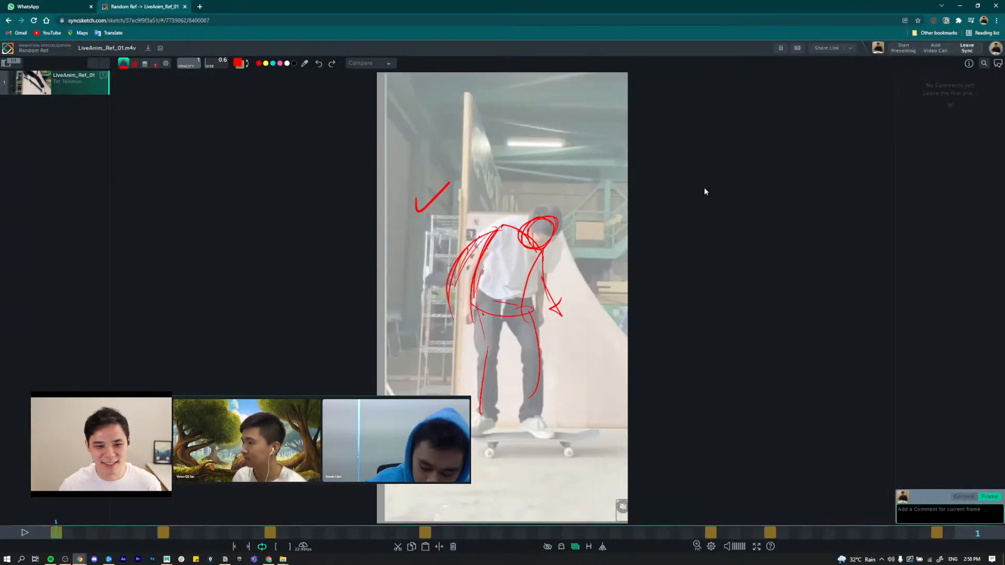
pyautogui.hotkey('alt', 'Tab')
# Step: Rotate the spine start, belly and chest FK controls together to about 10 in X, 5.5 in Y and -1.8 in Z
pyautogui.keyDown('alt'); pyautogui.moveTo(700, 226); pyautogui.dragTo(720, 209, button='right'); pyautogui.keyUp('alt')
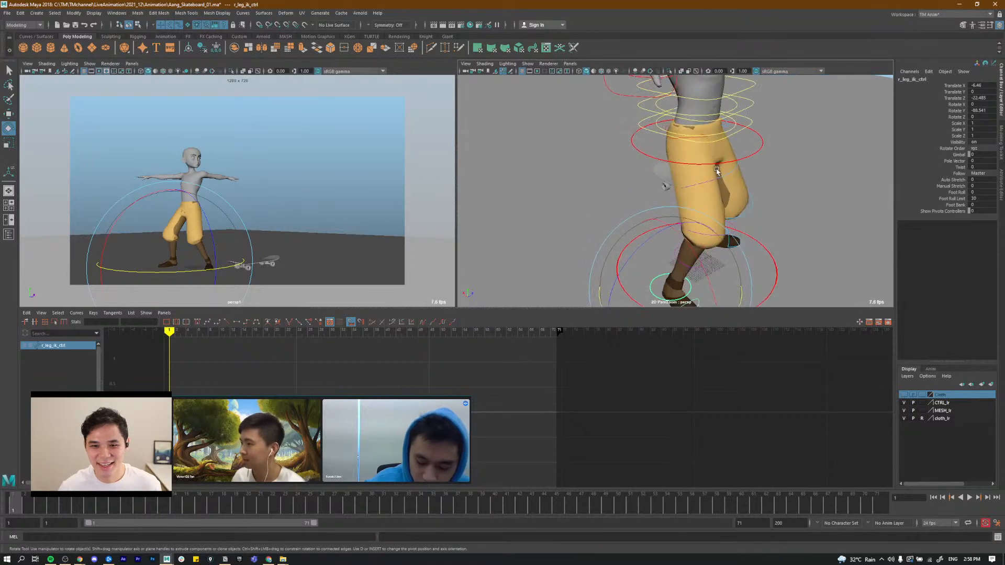
pyautogui.keyDown('alt'); pyautogui.moveTo(720, 198); pyautogui.dragTo(716, 229, button='middle'); pyautogui.keyUp('alt')
pyautogui.keyDown('alt'); pyautogui.moveTo(716, 228); pyautogui.dragTo(712, 187); pyautogui.keyUp('alt')
pyautogui.click(715, 183)
pyautogui.click(712, 158)
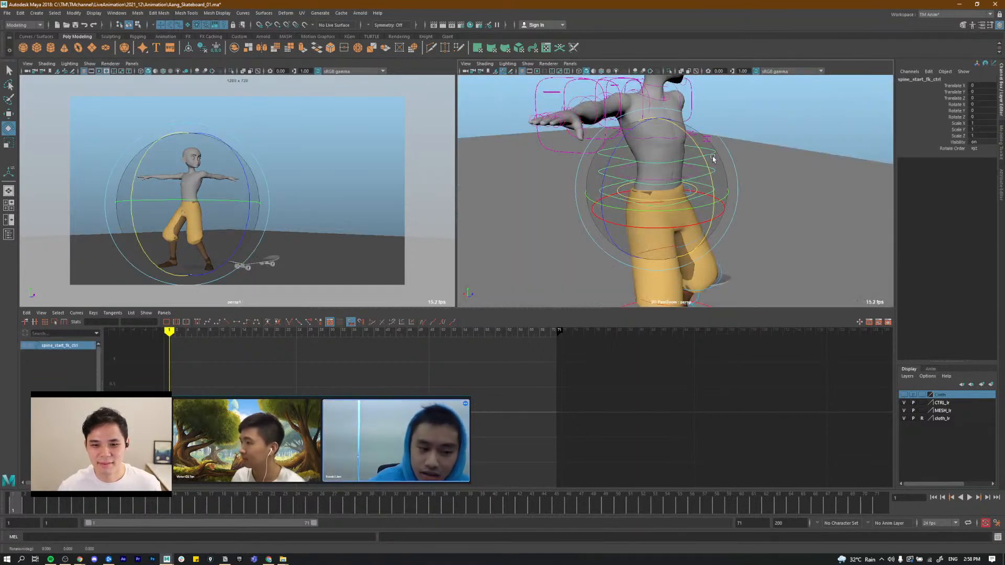
pyautogui.press('q')
pyautogui.click(755, 128)
pyautogui.keyDown('alt'); pyautogui.moveTo(756, 127); pyautogui.dragTo(727, 166); pyautogui.keyUp('alt')
pyautogui.click(710, 184)
pyautogui.keyDown('shift'); pyautogui.click(726, 162); pyautogui.keyUp('shift')
pyautogui.keyDown('shift'); pyautogui.click(708, 128); pyautogui.keyUp('shift')
pyautogui.press('e')
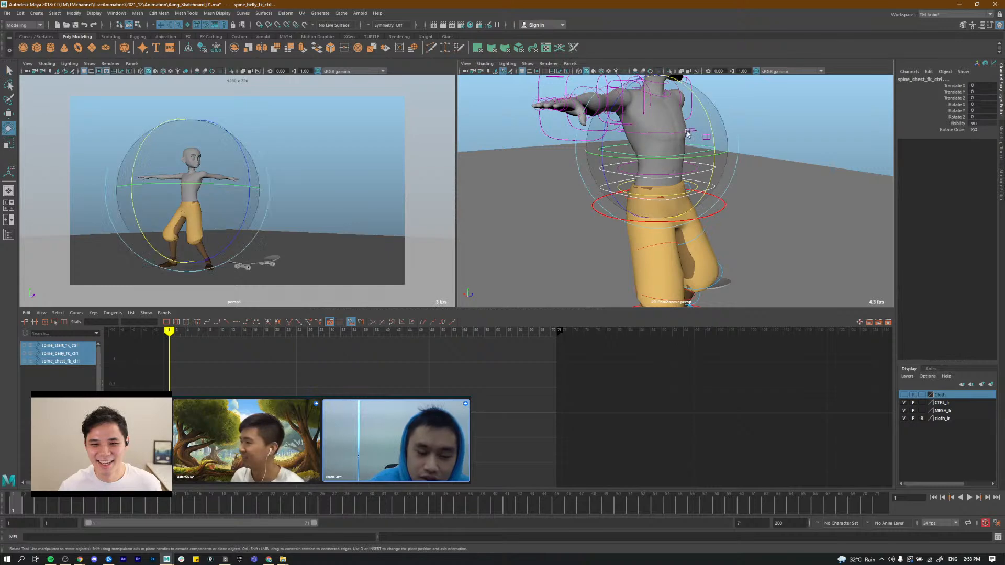
pyautogui.moveTo(709, 127); pyautogui.dragTo(674, 186)
pyautogui.moveTo(594, 167); pyautogui.dragTo(607, 175)
pyautogui.keyDown('alt'); pyautogui.moveTo(662, 176); pyautogui.dragTo(703, 205, button='middle'); pyautogui.keyUp('alt')
pyautogui.moveTo(699, 205)
pyautogui.keyDown('alt'); pyautogui.mouseDown()
pyautogui.moveTo(707, 186)
pyautogui.moveTo(705, 195)
pyautogui.mouseUp(); pyautogui.keyUp('alt')
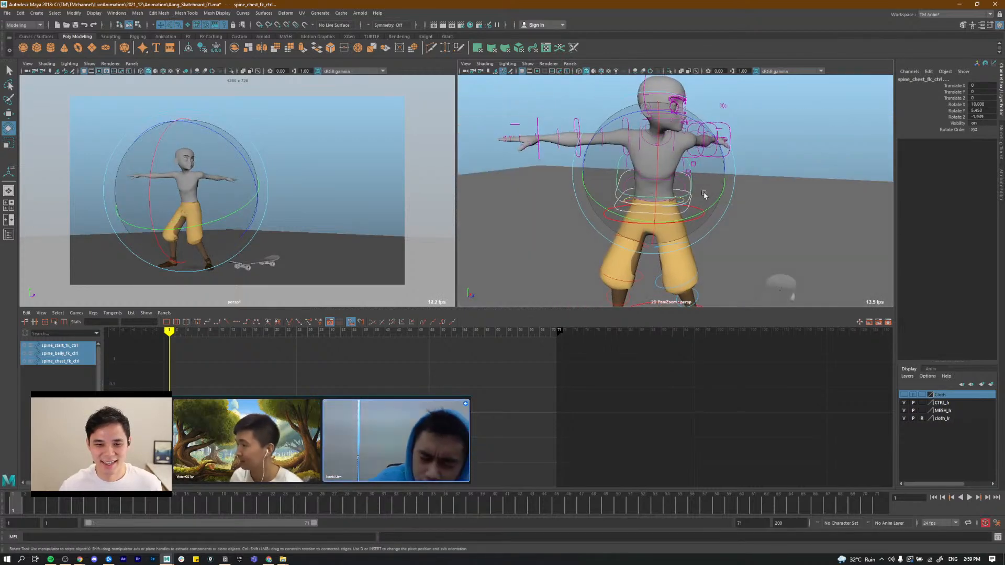
pyautogui.click(167, 559)
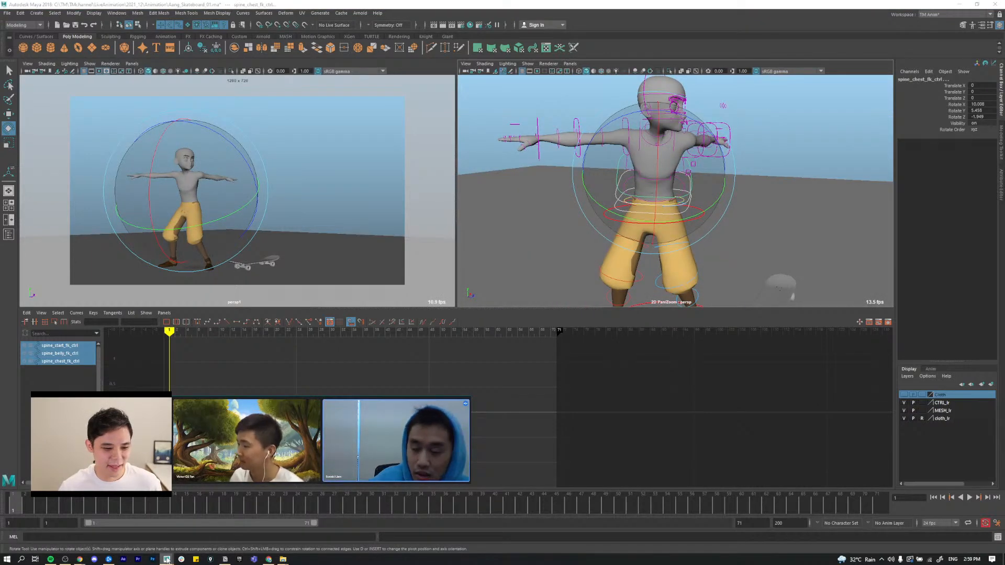
pyautogui.rightClick(167, 559)
pyautogui.click(722, 271)
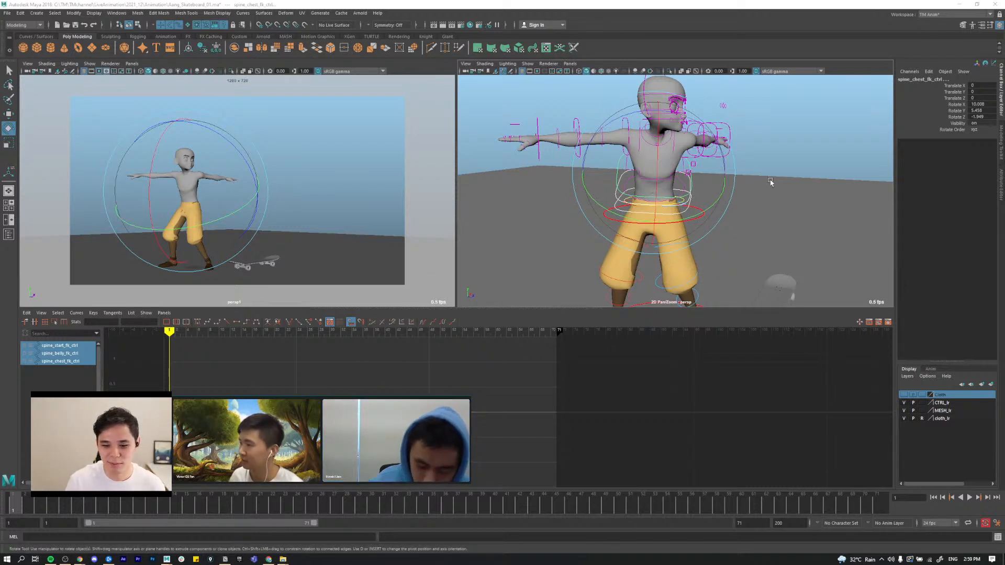
pyautogui.keyDown('alt'); pyautogui.moveTo(734, 179); pyautogui.dragTo(734, 185, button='middle'); pyautogui.keyUp('alt')
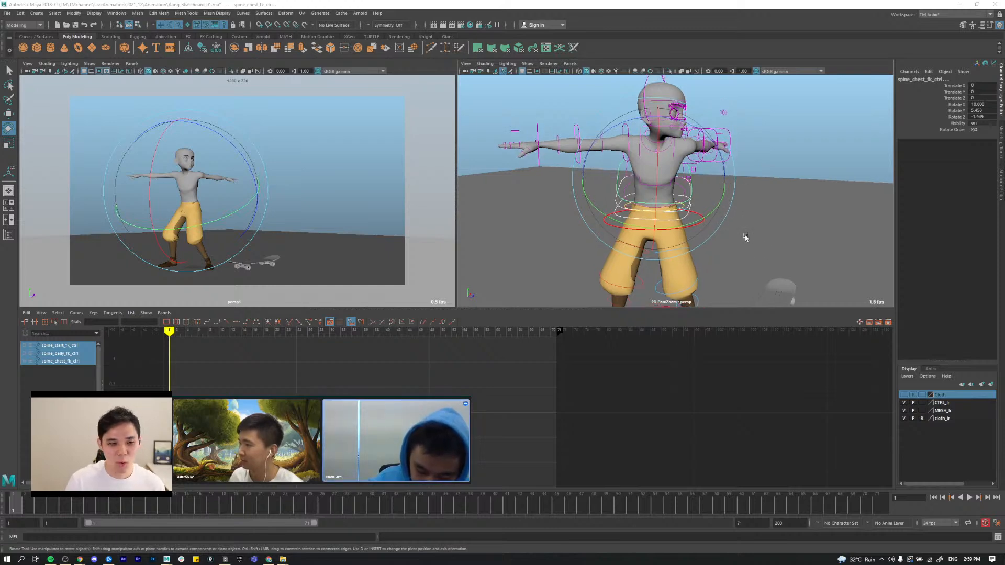
pyautogui.click(764, 187)
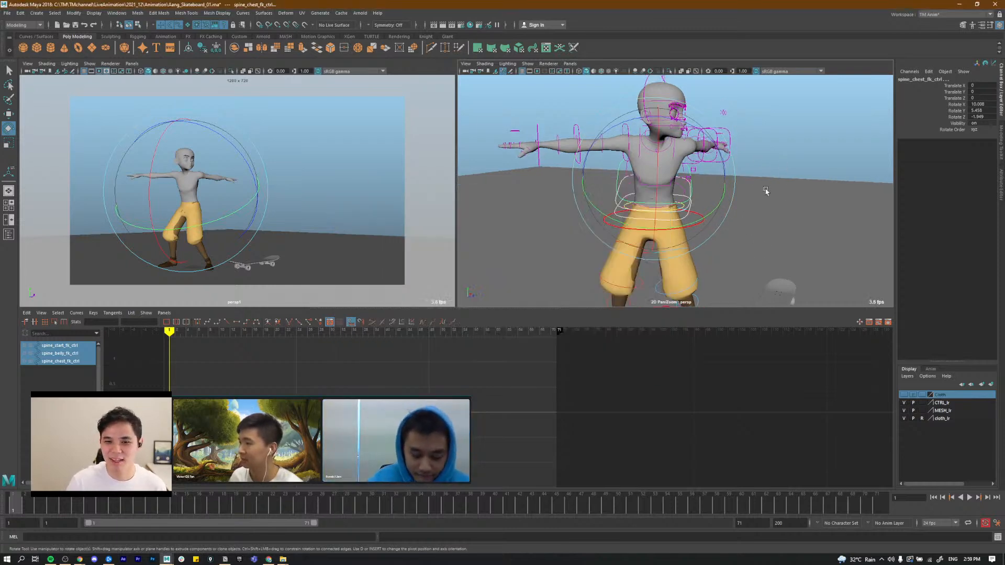
# Step: Rotate the head control to adjust the character's gaze, and compare the head with the sketched frame 1 pose in SyncSketch
pyautogui.keyDown('alt'); pyautogui.moveTo(677, 220); pyautogui.dragTo(655, 218); pyautogui.keyUp('alt')
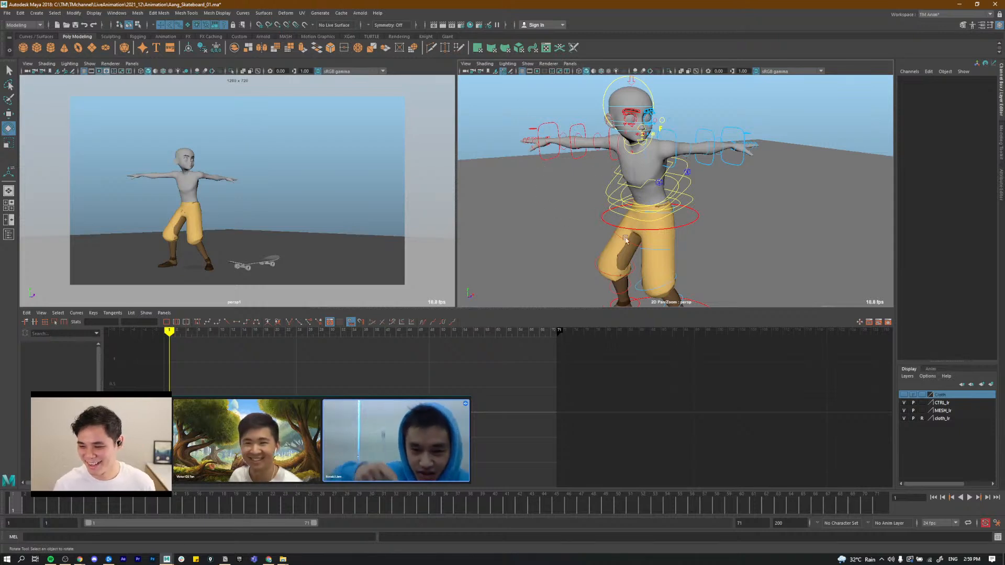
pyautogui.keyDown('alt'); pyautogui.moveTo(611, 244); pyautogui.dragTo(622, 120); pyautogui.keyUp('alt')
pyautogui.click(609, 171)
pyautogui.keyDown('alt'); pyautogui.moveTo(607, 238); pyautogui.dragTo(621, 214, button='middle'); pyautogui.keyUp('alt')
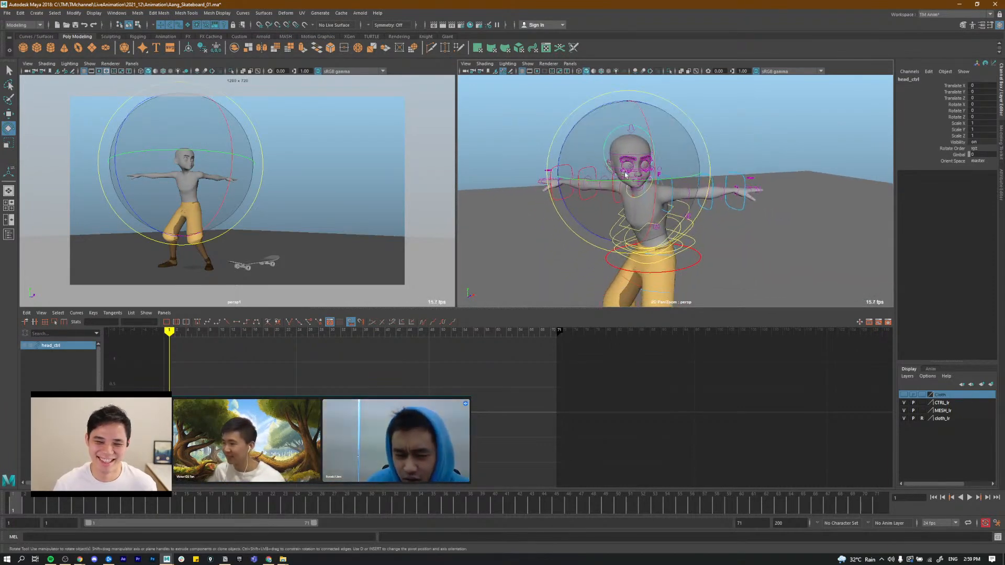
pyautogui.keyDown('alt'); pyautogui.moveTo(623, 214); pyautogui.dragTo(631, 211); pyautogui.keyUp('alt')
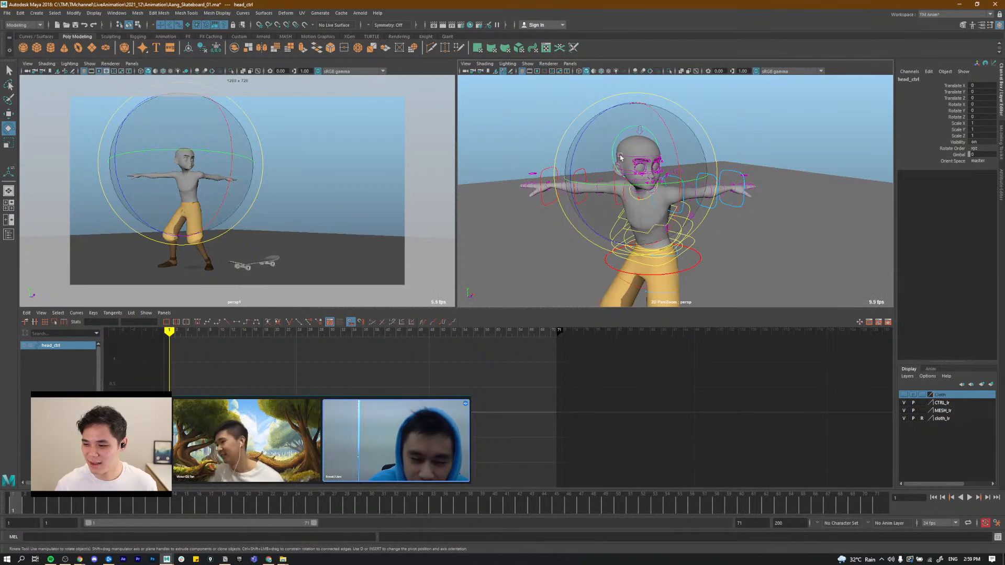
pyautogui.moveTo(606, 144); pyautogui.dragTo(661, 174)
pyautogui.keyDown('alt'); pyautogui.moveTo(729, 240); pyautogui.dragTo(697, 248); pyautogui.keyUp('alt')
pyautogui.hotkey('alt', 'Tab')
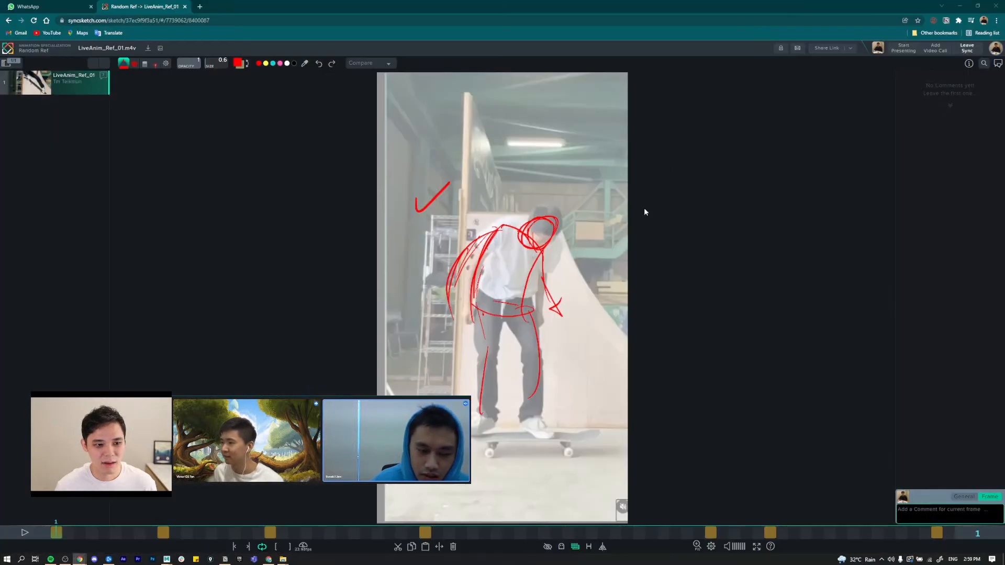
pyautogui.hotkey('alt', 'Tab')
# Step: Isolate and select the spine belly and chest FK controls, and rotate both to about 9.4 in X, 6.4 in Y and -7.8 in Z
pyautogui.keyDown('alt'); pyautogui.moveTo(655, 230); pyautogui.dragTo(592, 238); pyautogui.keyUp('alt')
pyautogui.moveTo(710, 237)
pyautogui.keyDown('alt'); pyautogui.mouseDown()
pyautogui.moveTo(702, 251)
pyautogui.moveTo(676, 246)
pyautogui.moveTo(700, 249)
pyautogui.mouseUp(); pyautogui.keyUp('alt')
pyautogui.press('q')
pyautogui.click(706, 250)
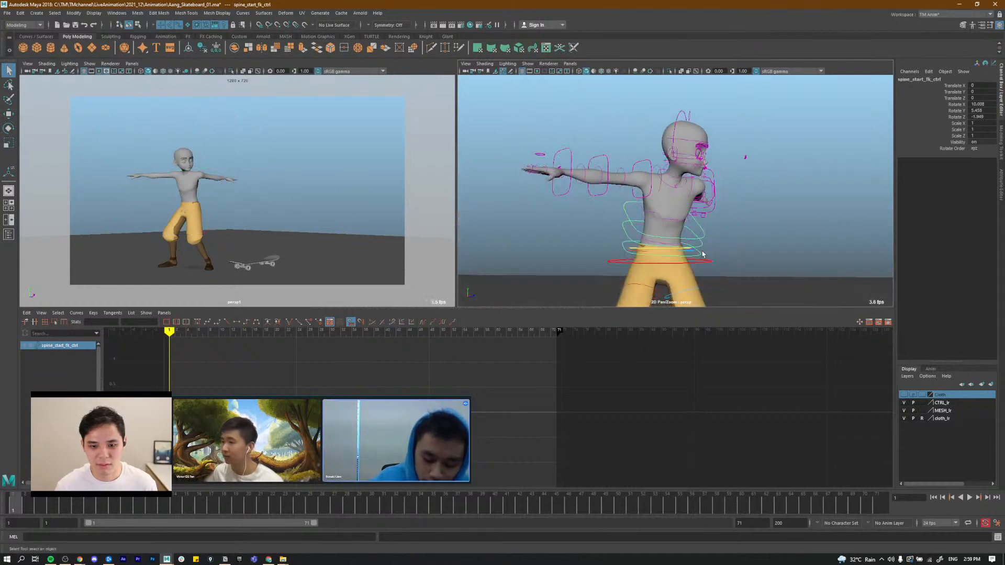
pyautogui.hotkey('ctrl', '1')
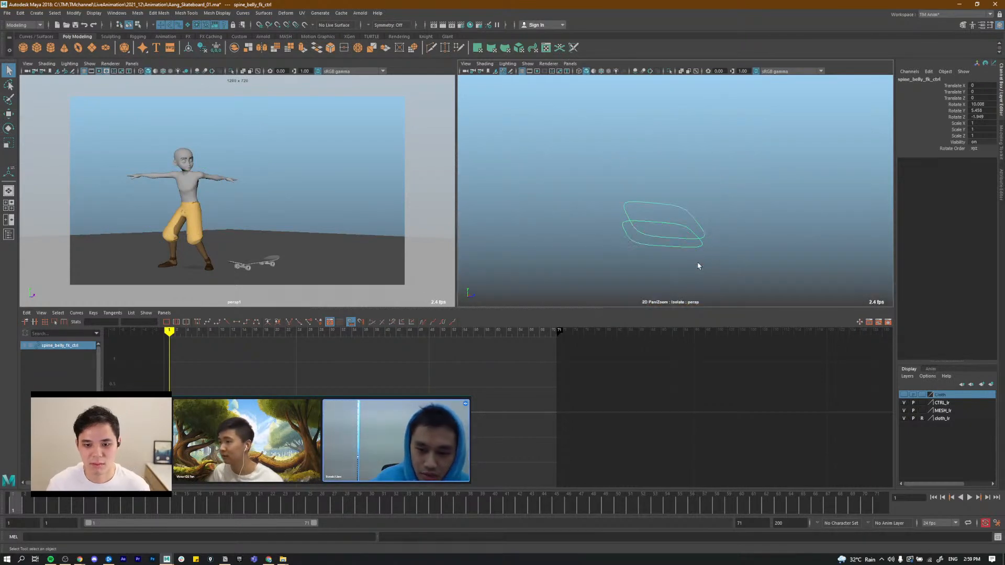
pyautogui.moveTo(691, 235); pyautogui.dragTo(645, 246)
pyautogui.hotkey('ctrl', '1')
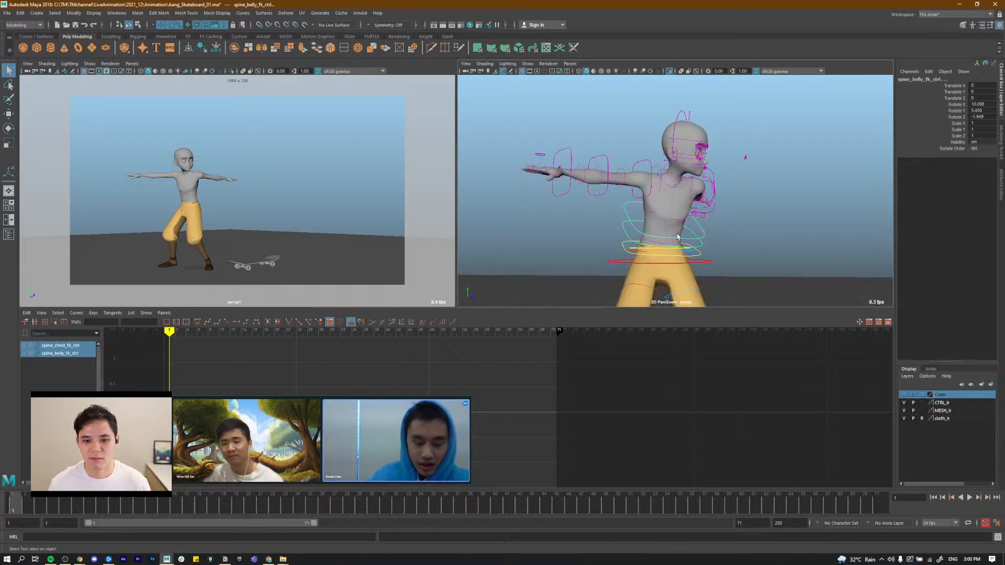
pyautogui.press('e')
pyautogui.keyDown('alt'); pyautogui.moveTo(677, 212); pyautogui.dragTo(717, 198); pyautogui.keyUp('alt')
pyautogui.keyDown('alt'); pyautogui.moveTo(707, 278); pyautogui.dragTo(686, 273); pyautogui.keyUp('alt')
pyautogui.press('q')
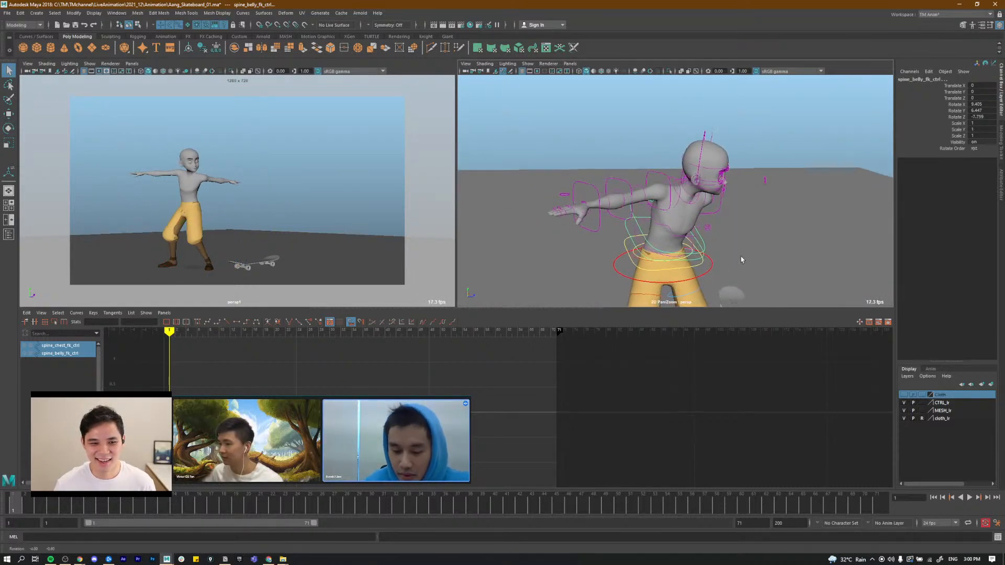
# Step: Examine the torso, hips and shoulders from several angles with the centre of gravity control selected
pyautogui.keyDown('alt'); pyautogui.moveTo(712, 267); pyautogui.dragTo(706, 155, button='middle'); pyautogui.keyUp('alt')
pyautogui.keyDown('alt'); pyautogui.moveTo(704, 201); pyautogui.dragTo(629, 235); pyautogui.keyUp('alt')
pyautogui.click(686, 176)
pyautogui.press('w')
pyautogui.keyDown('alt'); pyautogui.moveTo(676, 181); pyautogui.dragTo(642, 204); pyautogui.keyUp('alt')
pyautogui.keyDown('alt'); pyautogui.moveTo(642, 204); pyautogui.dragTo(645, 241, button='middle'); pyautogui.keyUp('alt')
pyautogui.keyDown('alt'); pyautogui.moveTo(645, 242); pyautogui.dragTo(684, 231, button='right'); pyautogui.keyUp('alt')
pyautogui.keyDown('alt'); pyautogui.moveTo(684, 231); pyautogui.dragTo(624, 190); pyautogui.keyUp('alt')
pyautogui.keyDown('alt'); pyautogui.moveTo(670, 138); pyautogui.dragTo(676, 158); pyautogui.keyUp('alt')
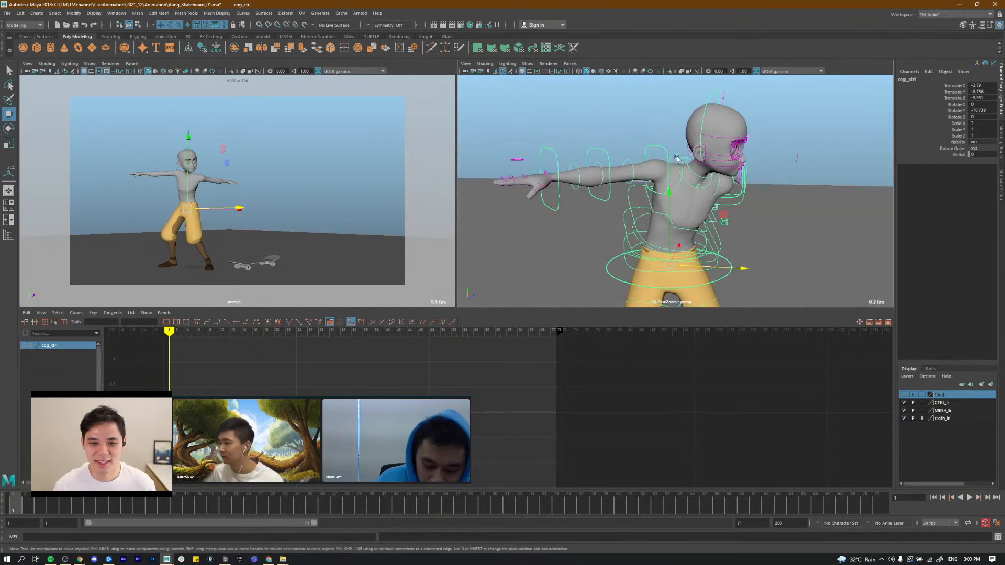
# Step: Rotate the right arm shoulder control to about -3.2 in X, -11.5 in Y and 9 in Z, and check the reference pose
pyautogui.click(698, 181)
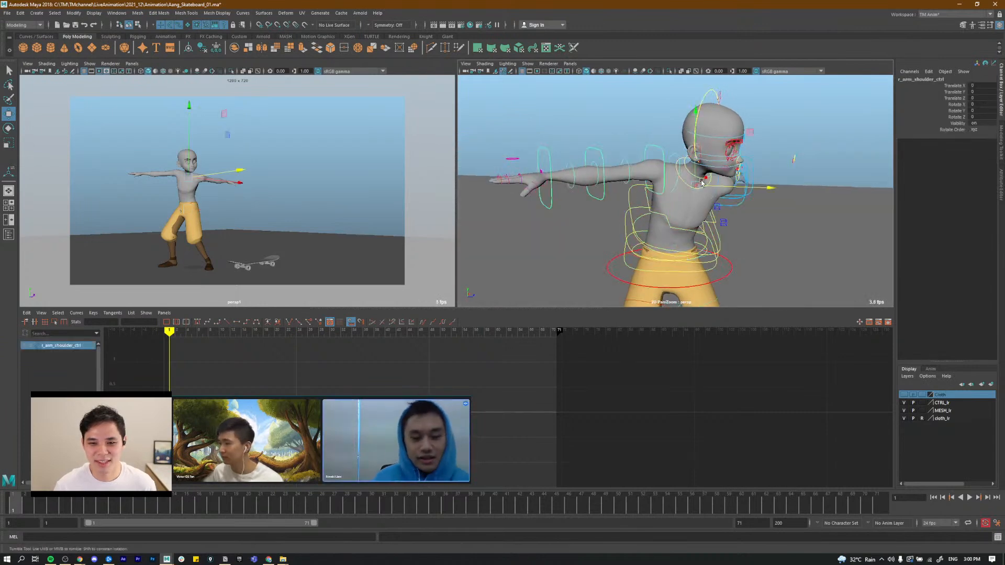
pyautogui.press('e')
pyautogui.moveTo(680, 208)
pyautogui.keyDown('alt'); pyautogui.mouseDown()
pyautogui.moveTo(671, 223)
pyautogui.moveTo(707, 186)
pyautogui.moveTo(701, 205)
pyautogui.moveTo(654, 219)
pyautogui.moveTo(642, 208)
pyautogui.moveTo(675, 217)
pyautogui.mouseUp(); pyautogui.keyUp('alt')
pyautogui.keyDown('alt'); pyautogui.moveTo(675, 216); pyautogui.dragTo(665, 220); pyautogui.keyUp('alt')
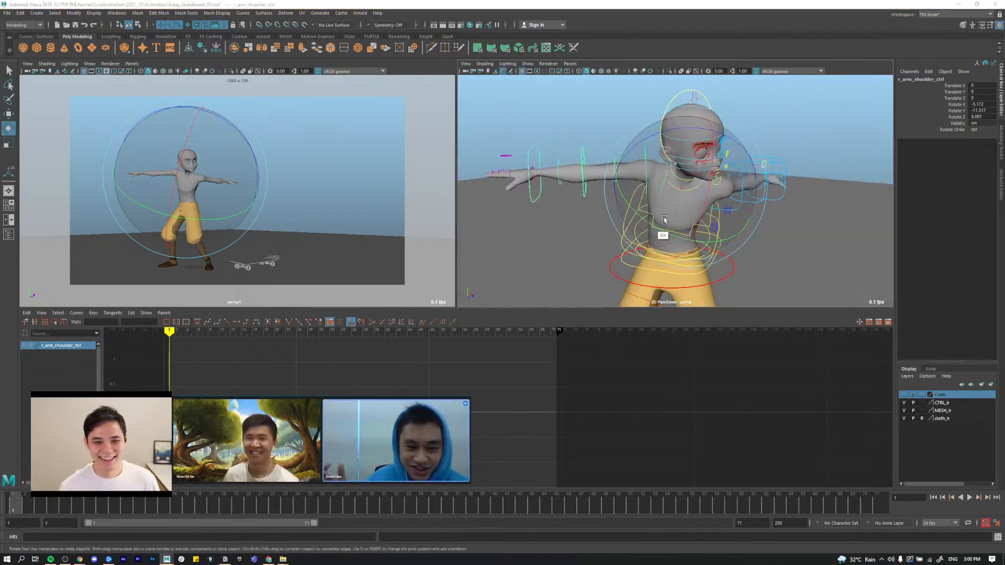
pyautogui.hotkey('alt', 'Tab')
pyautogui.hotkey('alt', 'Tab')
# Step: Rotate the right upper arm FK control to lower the outstretched arm beside the body
pyautogui.keyDown('alt'); pyautogui.moveTo(689, 205); pyautogui.dragTo(660, 151); pyautogui.keyUp('alt')
pyautogui.press('q')
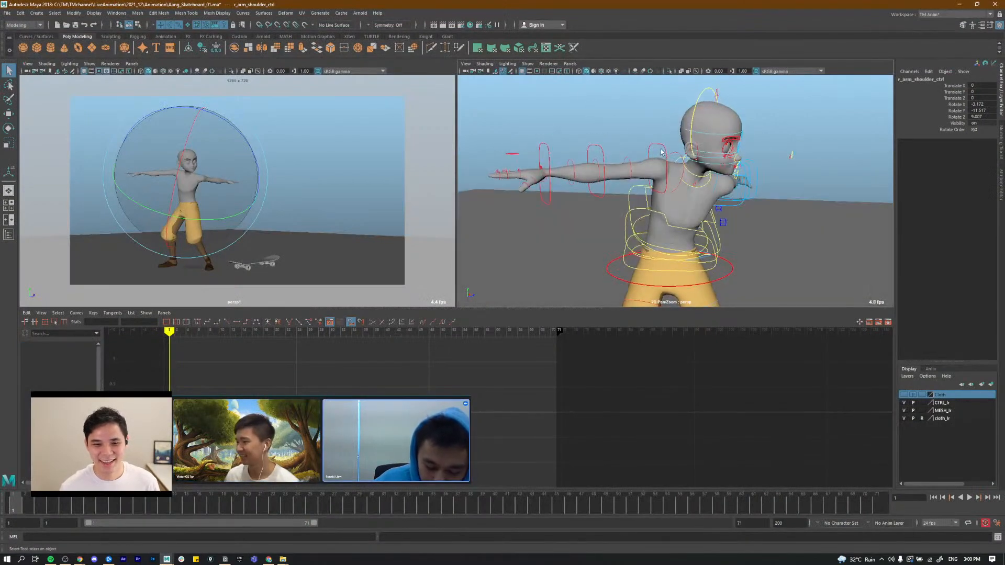
pyautogui.click(660, 152)
pyautogui.press('e')
pyautogui.moveTo(655, 134); pyautogui.dragTo(619, 131)
# Step: Refine the right arm shoulder control's rotation to about -0.6 in X, -13.8 in Y and 4.8 in Z
pyautogui.keyDown('alt'); pyautogui.moveTo(634, 168); pyautogui.dragTo(708, 147); pyautogui.keyUp('alt')
pyautogui.press('q')
pyautogui.click(680, 184)
pyautogui.press('e')
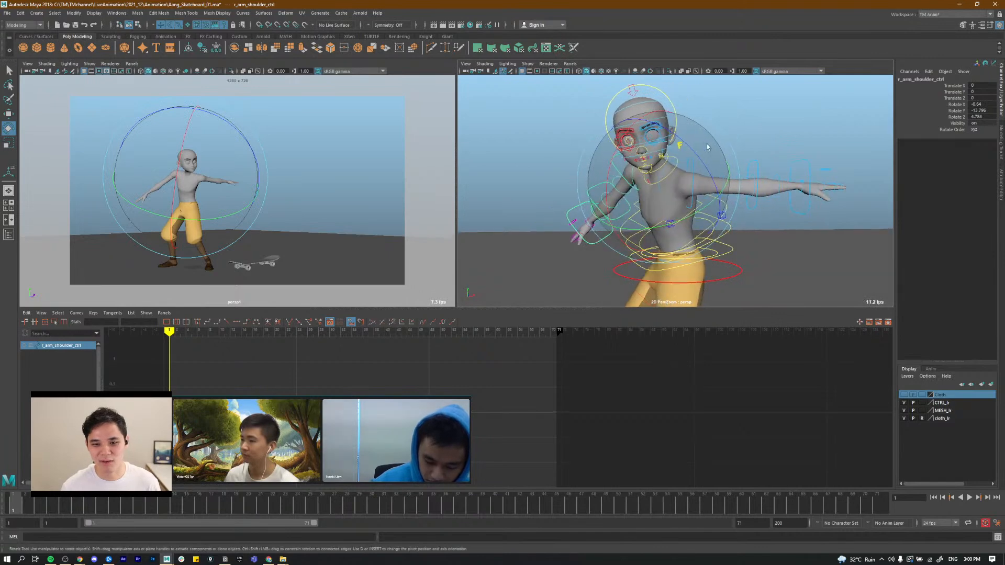
pyautogui.press('q')
pyautogui.click(683, 164)
pyautogui.click(680, 194)
pyautogui.press('e')
pyautogui.moveTo(650, 180); pyautogui.dragTo(658, 172)
# Step: Rotate the left upper arm FK control to about 43 in X, -27 in Y and -57 in Z, lowering the arm
pyautogui.press('q')
pyautogui.click(690, 166)
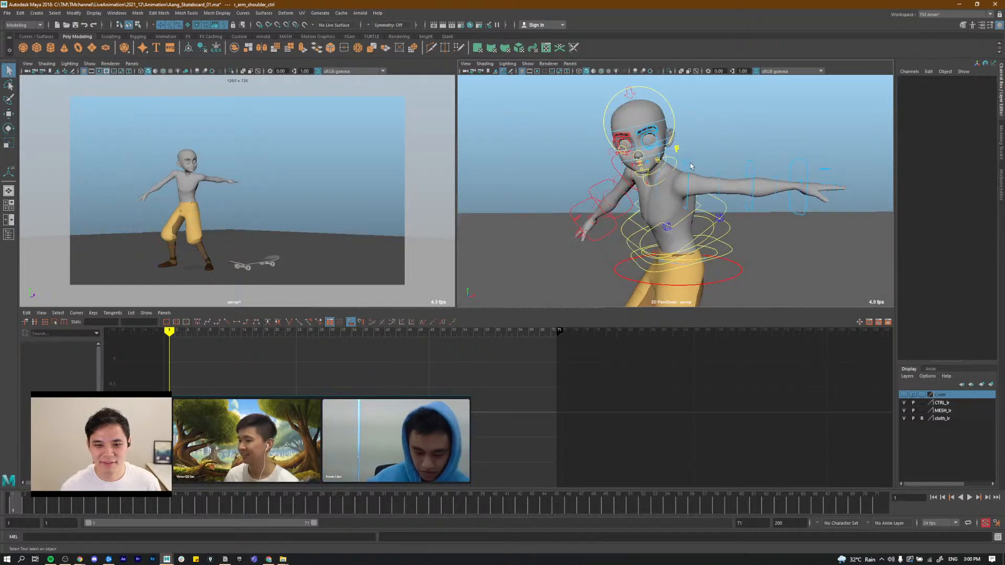
pyautogui.press('e')
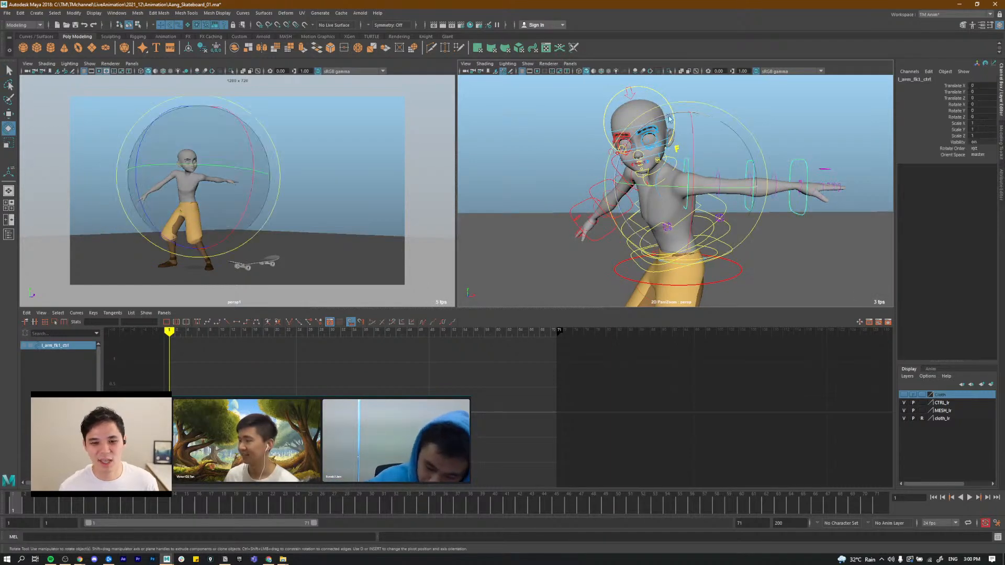
pyautogui.moveTo(712, 219); pyautogui.dragTo(719, 187)
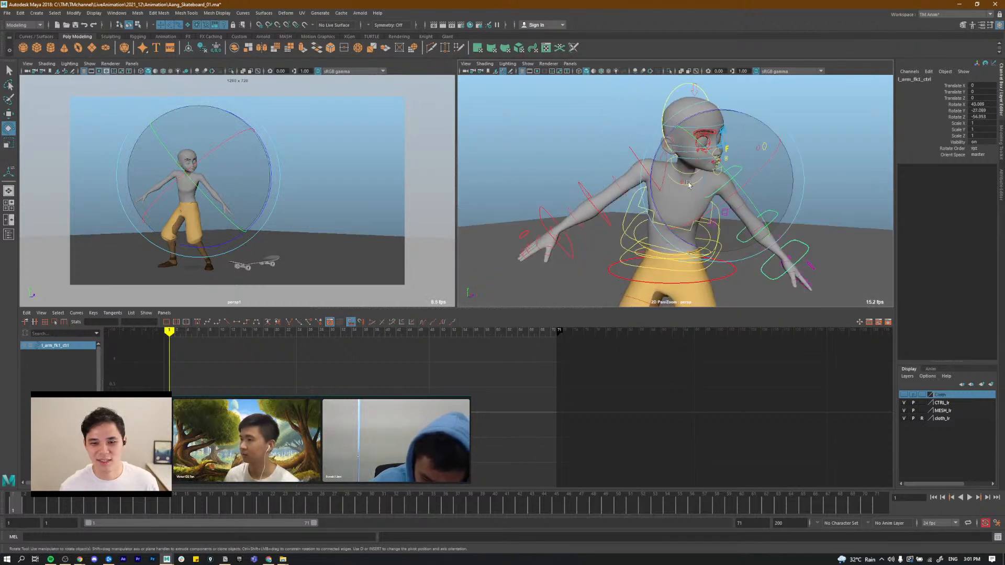
pyautogui.press('q')
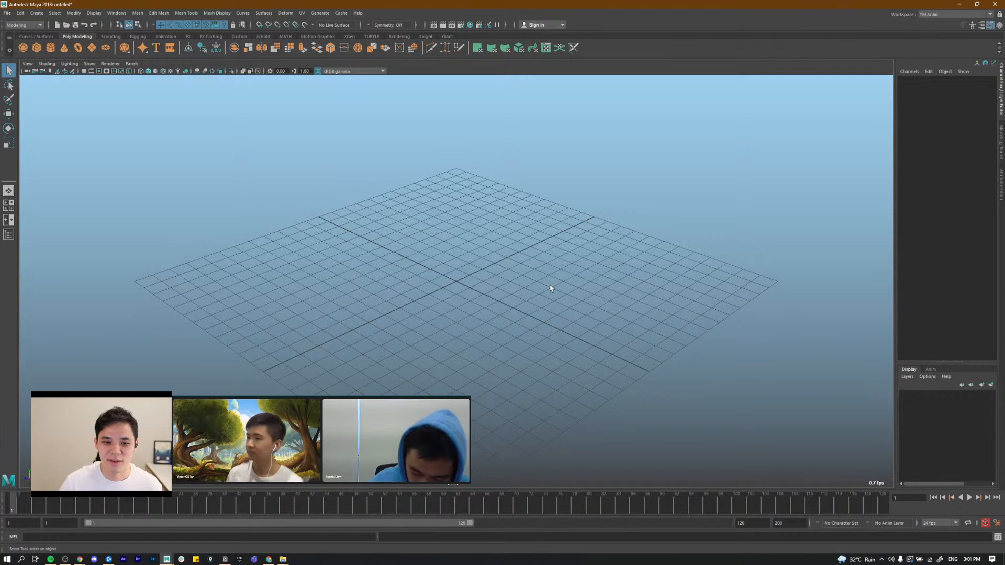
# Step: Change the blank untitled scene from the full perspective view to the multi-view layout, and return to the skateboard scene
pyautogui.scroll(1, 550, 292)
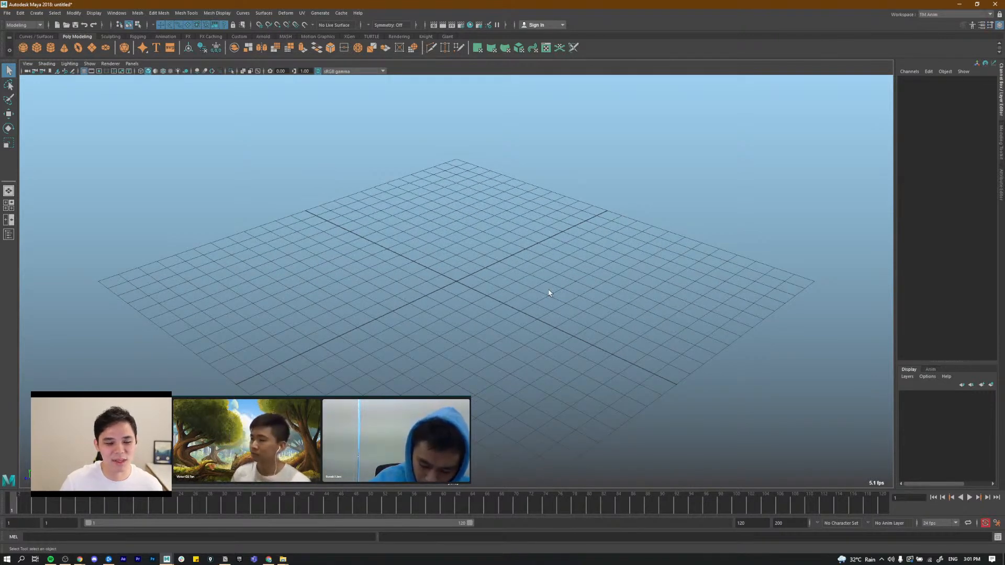
pyautogui.press('space')
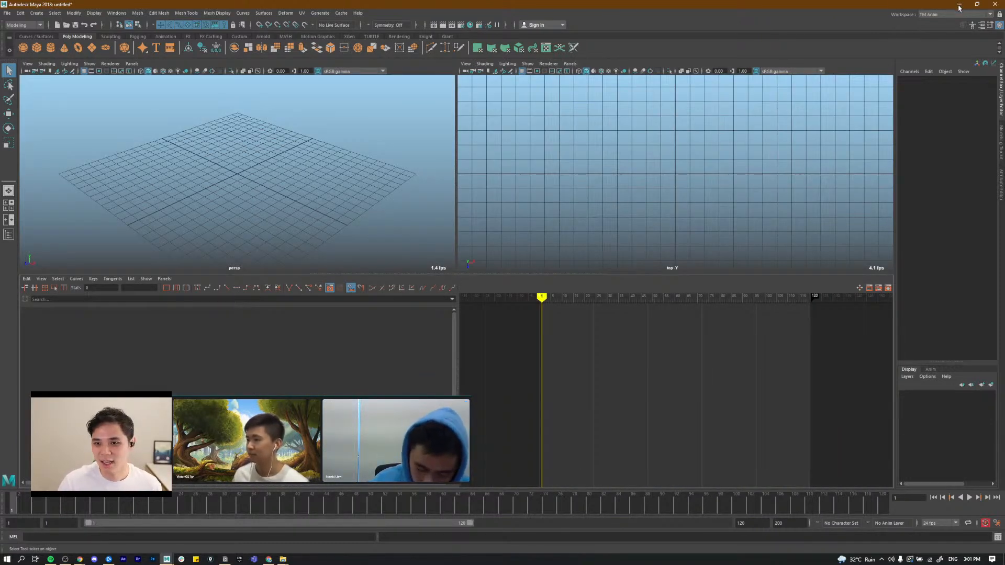
pyautogui.hotkey('alt', 'Tab')
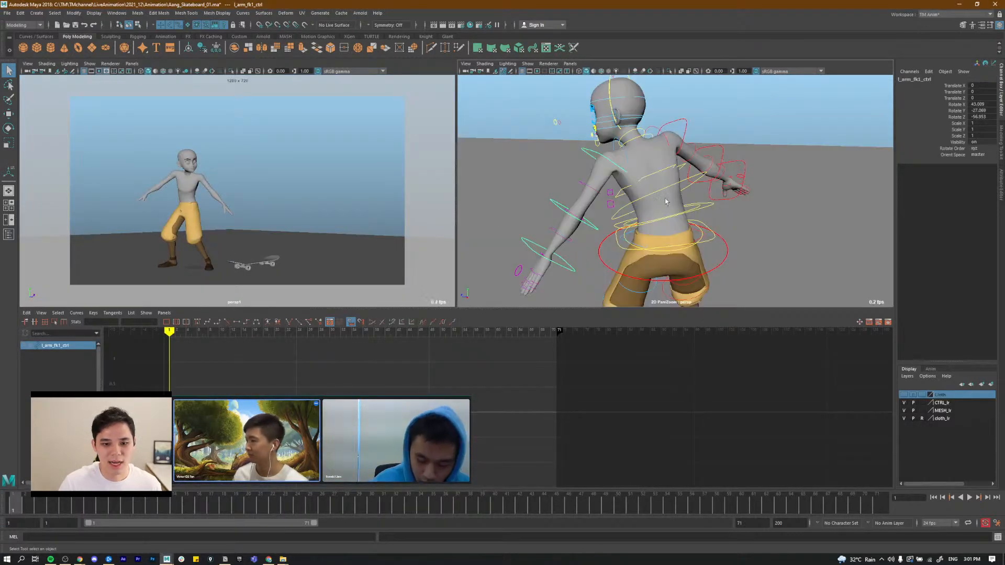
# Step: Review the new arm poses, and switch to the YouTube live stream page to read the viewers' chat messages
pyautogui.keyDown('alt'); pyautogui.moveTo(666, 202); pyautogui.dragTo(806, 173); pyautogui.keyUp('alt')
pyautogui.keyDown('alt'); pyautogui.moveTo(734, 233); pyautogui.dragTo(740, 192); pyautogui.keyUp('alt')
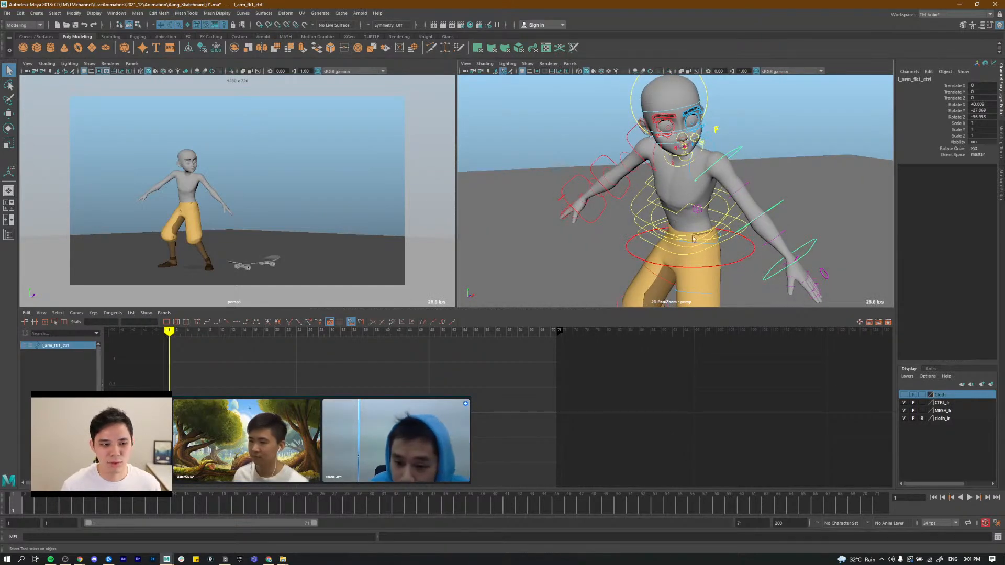
pyautogui.keyDown('alt'); pyautogui.moveTo(699, 239); pyautogui.dragTo(671, 203, button='middle'); pyautogui.keyUp('alt')
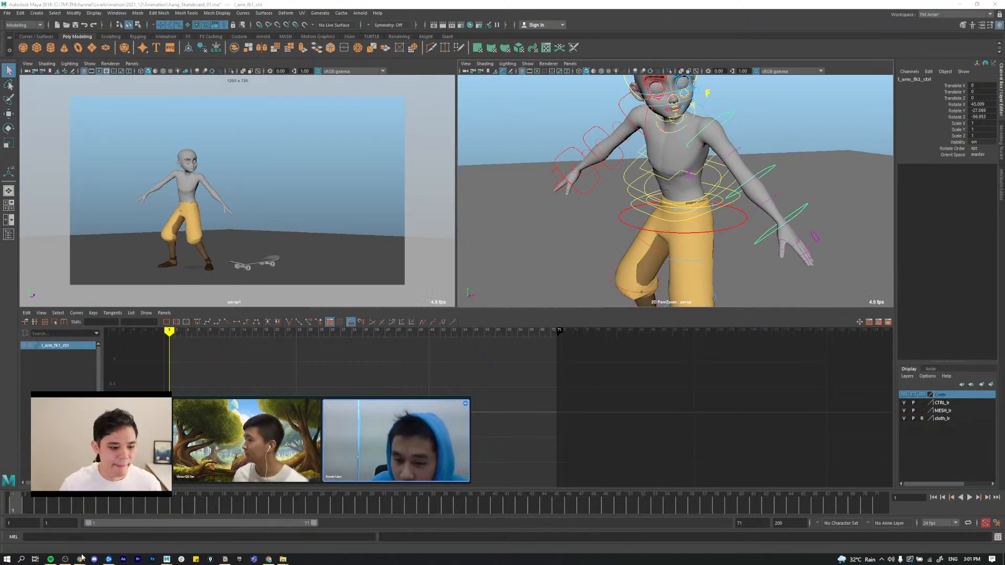
pyautogui.moveTo(80, 558)
pyautogui.moveTo(221, 527)
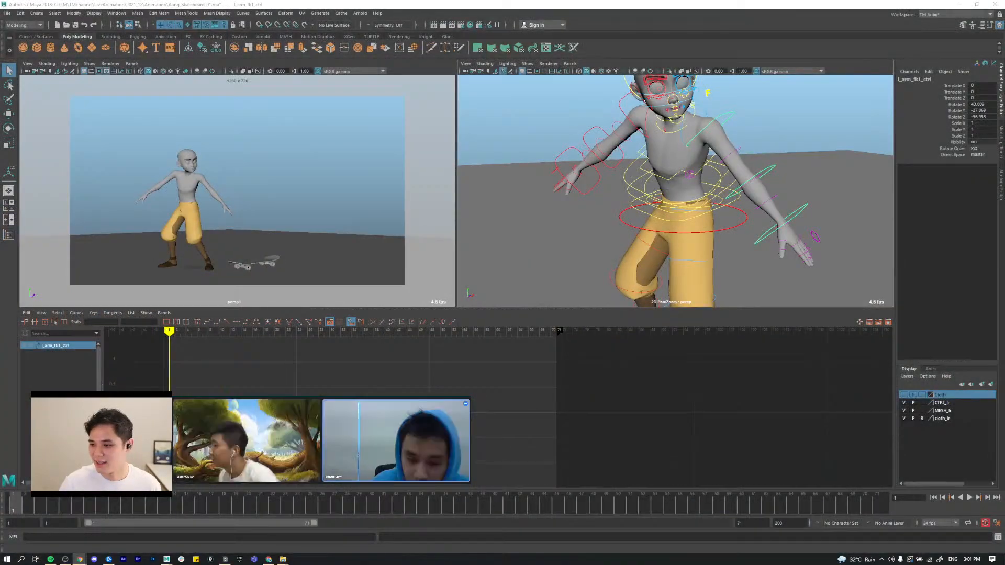
pyautogui.moveTo(665, 564); pyautogui.dragTo(649, 1)
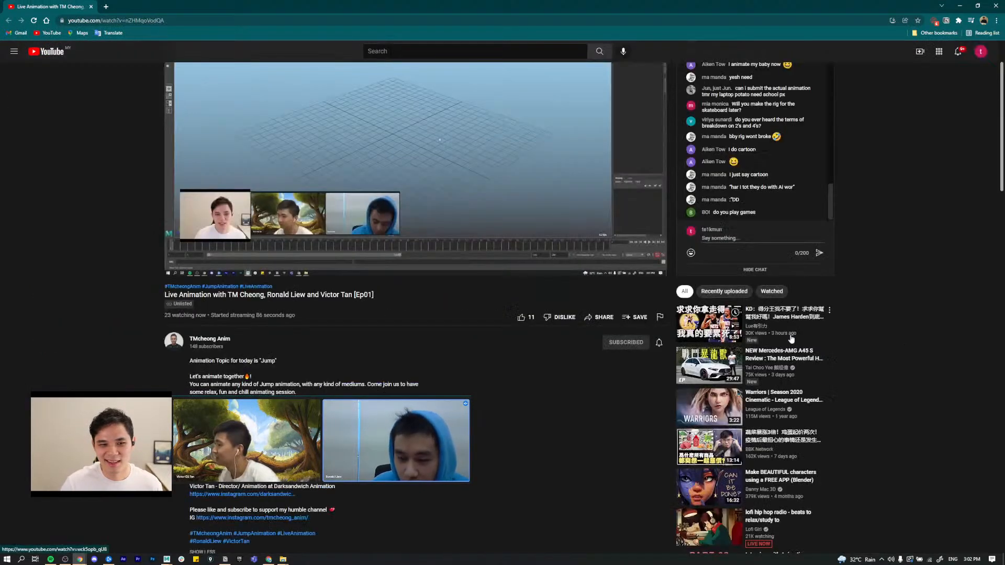
pyautogui.scroll(2, 902, 349)
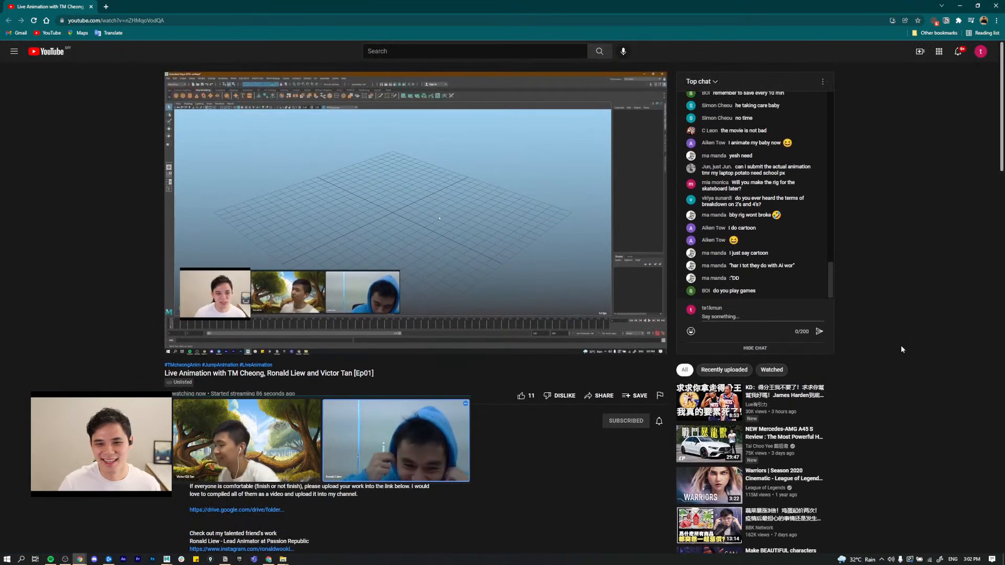
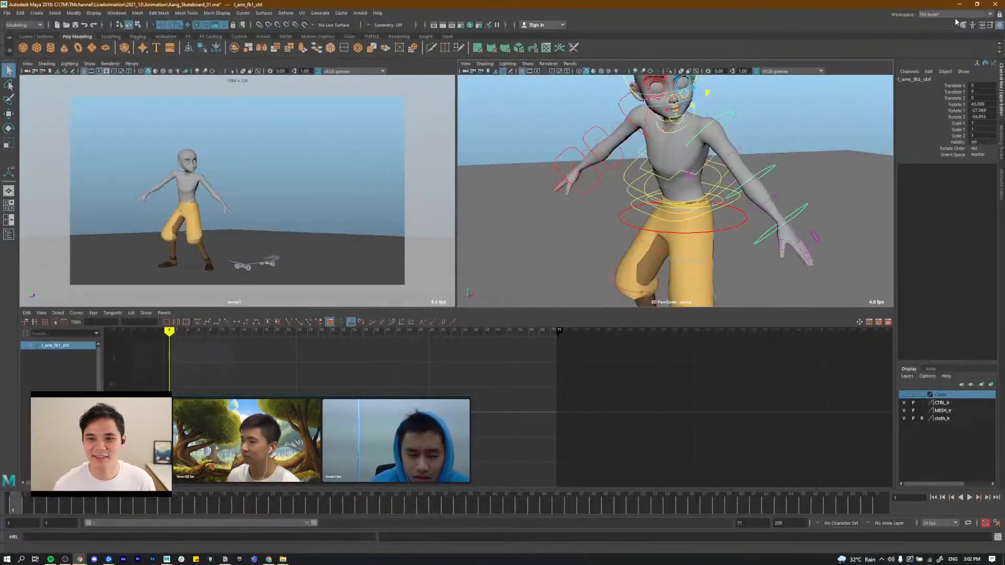
pyautogui.click(959, 5)
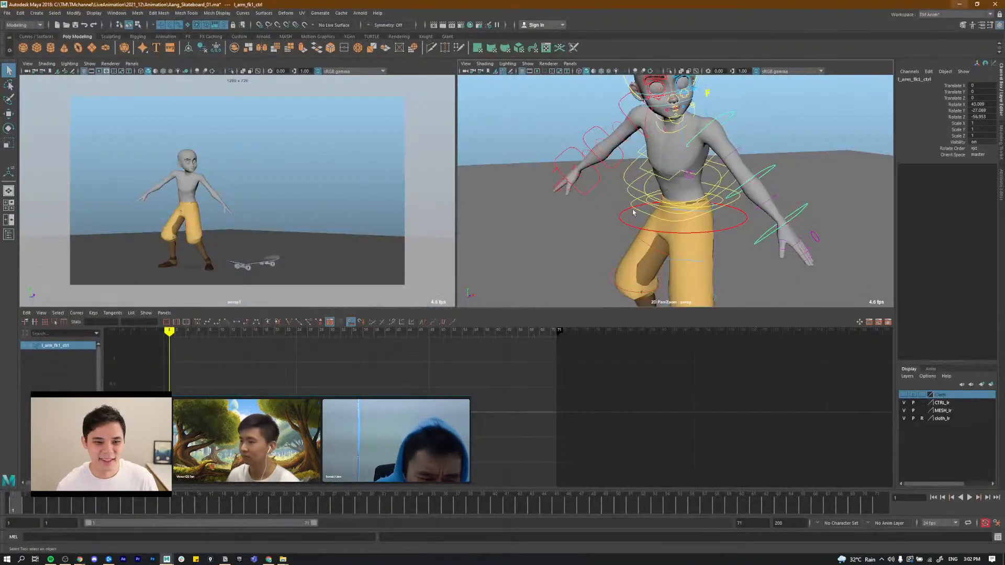
pyautogui.hotkey('alt', 'Tab')
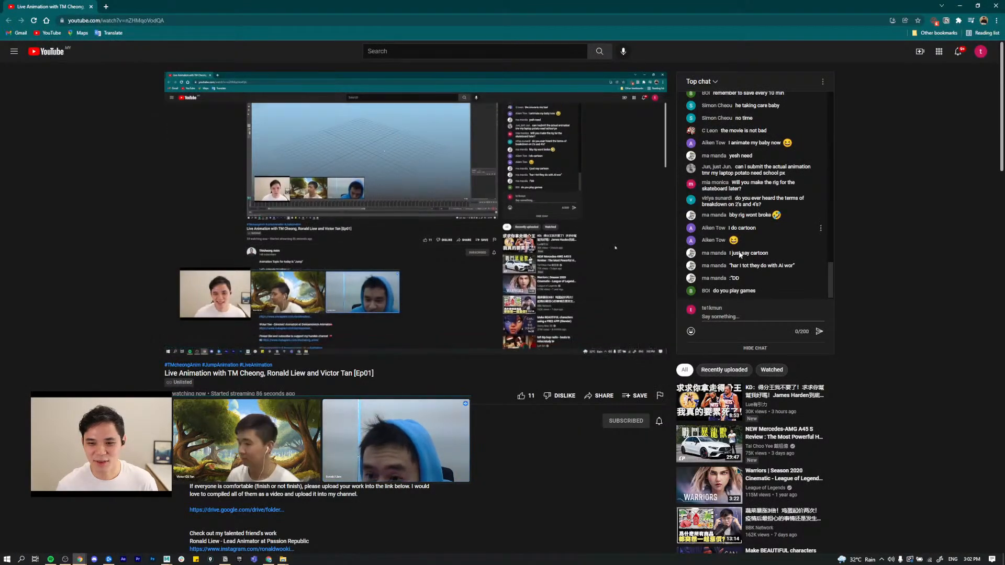
pyautogui.hotkey('alt', 'Tab')
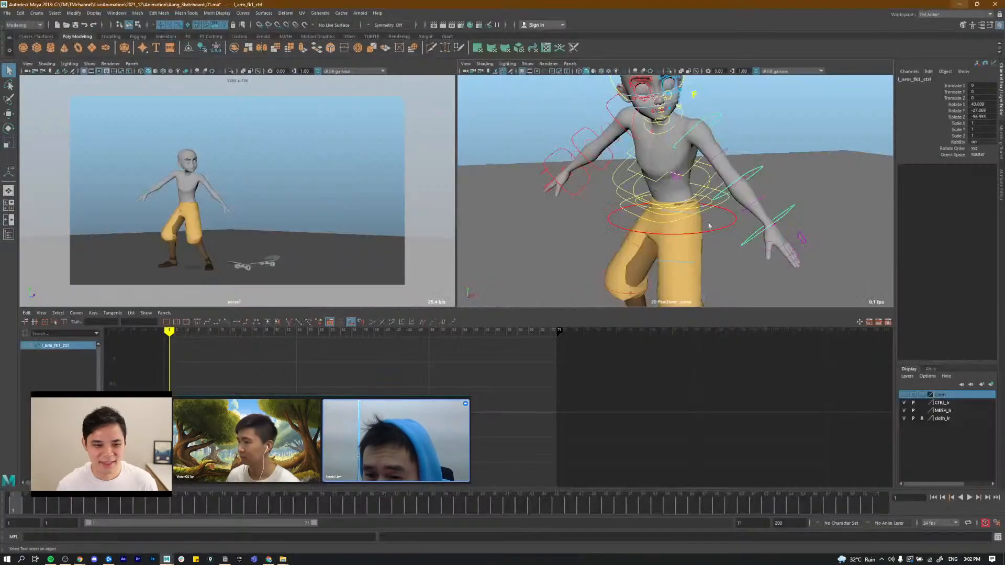
# Step: Switch to the untitled Maya scene and enlarge its perspective and top viewports by shrinking the Graph Editor area
pyautogui.moveTo(711, 180)
pyautogui.keyDown('alt'); pyautogui.mouseDown()
pyautogui.moveTo(726, 171)
pyautogui.moveTo(715, 182)
pyautogui.mouseUp(); pyautogui.keyUp('alt')
pyautogui.keyDown('alt'); pyautogui.moveTo(697, 219); pyautogui.dragTo(686, 216, button='right'); pyautogui.keyUp('alt')
pyautogui.keyDown('alt'); pyautogui.moveTo(687, 218); pyautogui.dragTo(707, 209); pyautogui.keyUp('alt')
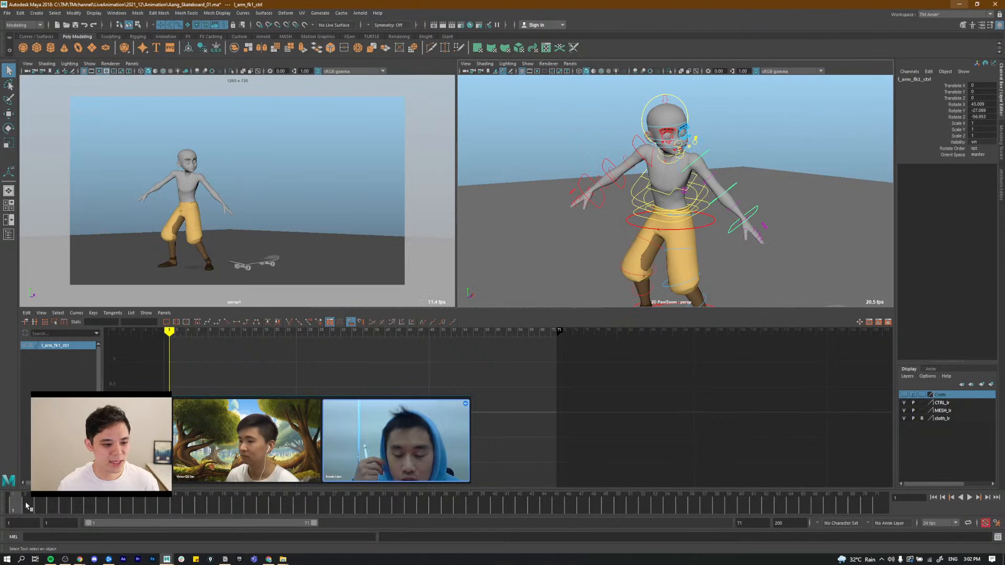
pyautogui.click(166, 559)
pyautogui.click(300, 532)
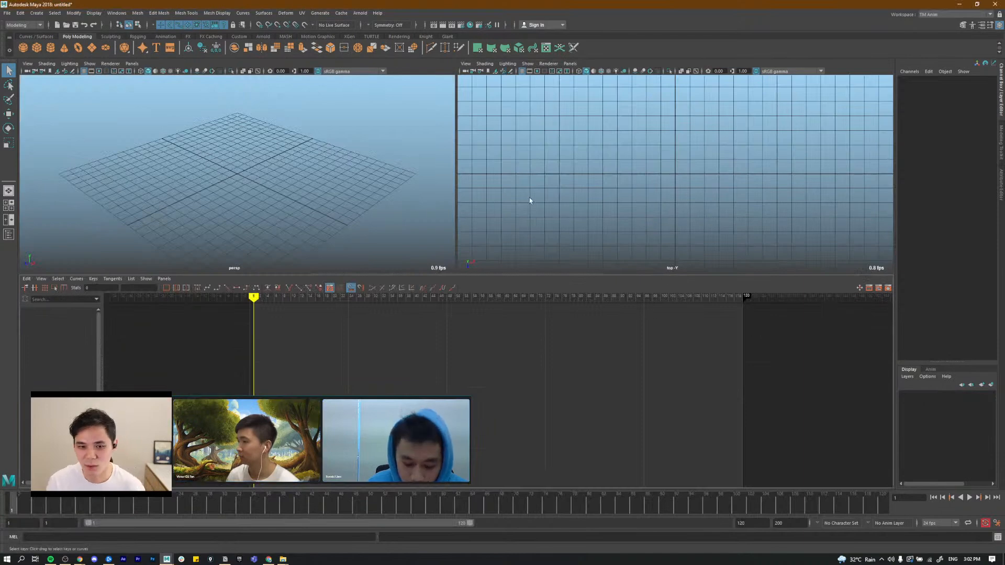
pyautogui.keyDown('alt'); pyautogui.moveTo(530, 201); pyautogui.dragTo(538, 217, button='middle'); pyautogui.keyUp('alt')
pyautogui.moveTo(438, 276); pyautogui.dragTo(656, 485)
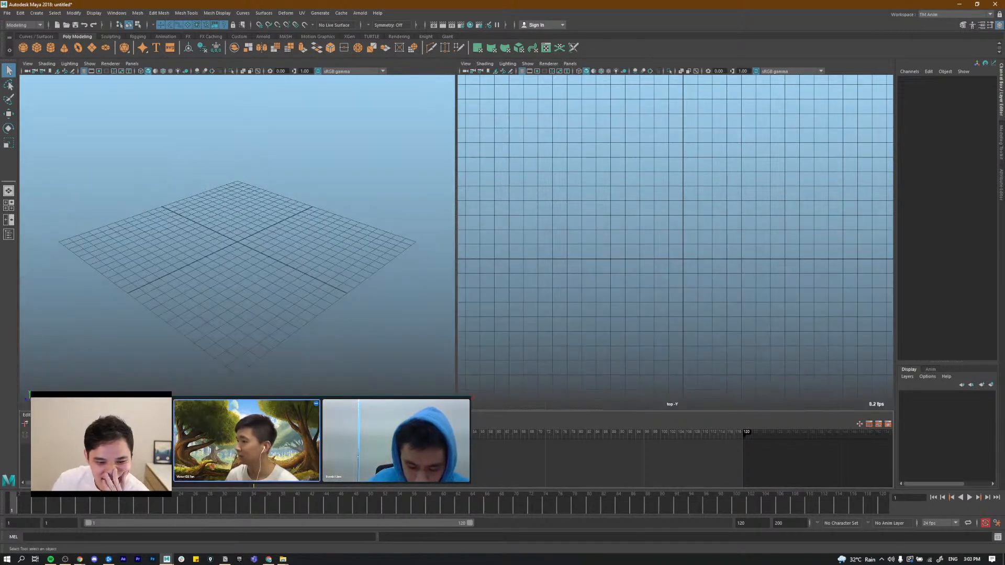
pyautogui.moveTo(397, 407); pyautogui.dragTo(397, 394)
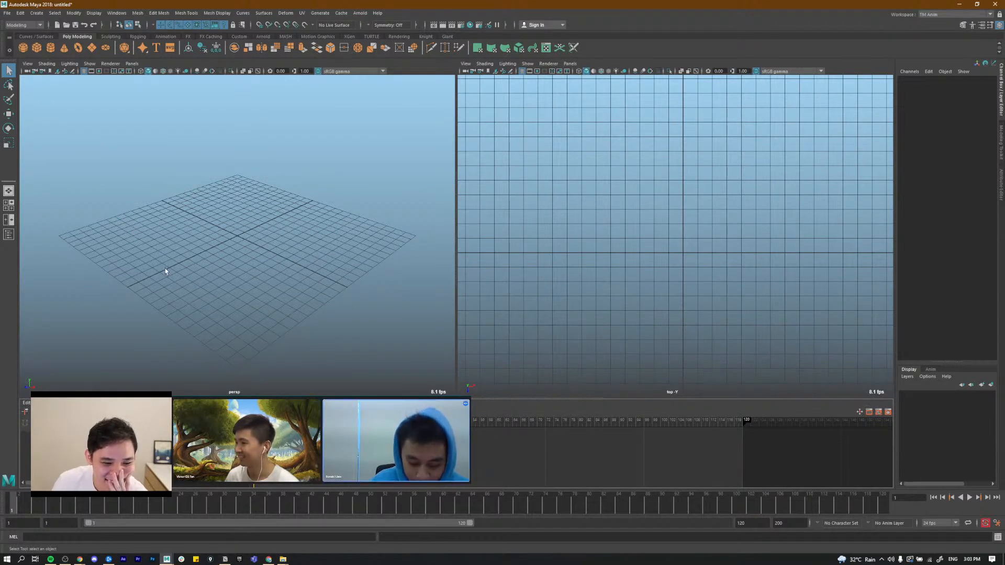
# Step: Create a polygon cube and raise it above the grid to about -0.66 in X and 4.2 in Y
pyautogui.hotkey('alt', 'v')
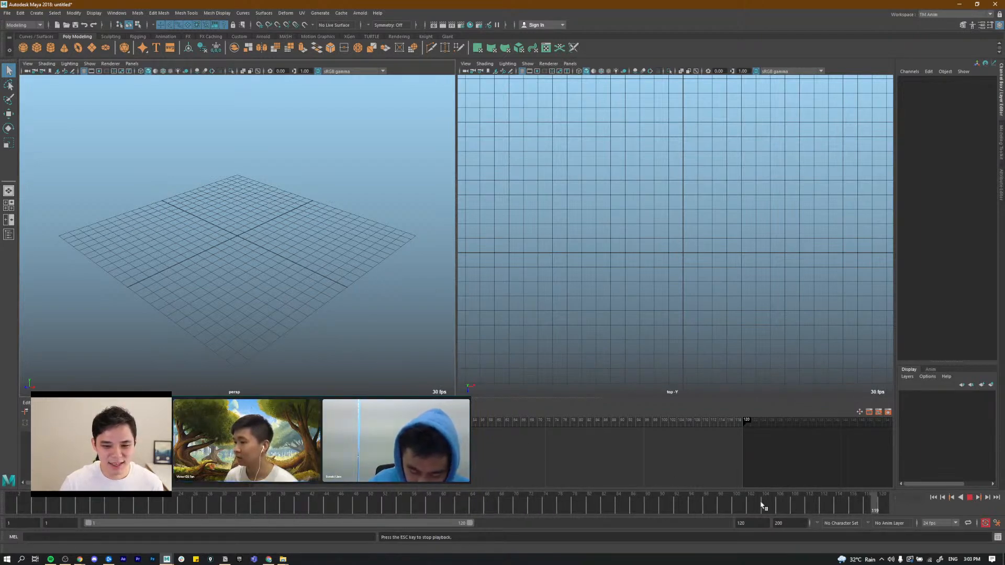
pyautogui.press('Escape')
pyautogui.click(36, 47)
pyautogui.keyDown('alt'); pyautogui.moveTo(197, 264); pyautogui.dragTo(229, 226); pyautogui.keyUp('alt')
pyautogui.press('w')
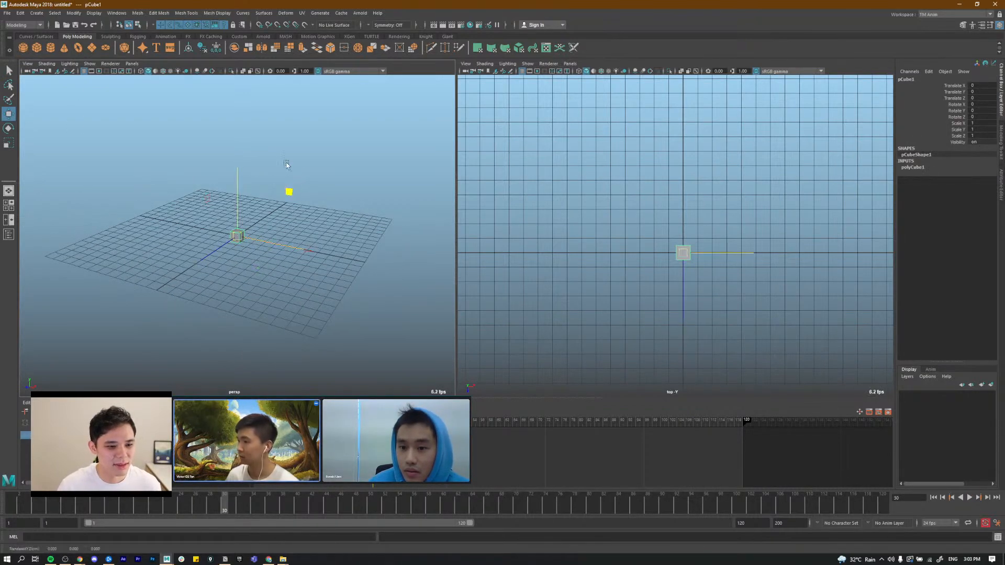
pyautogui.moveTo(288, 191); pyautogui.dragTo(281, 141)
# Step: Play the timeline several times with the raised cube in view, returning to frame 1 between runs, to check playback
pyautogui.keyDown('alt'); pyautogui.moveTo(316, 286); pyautogui.dragTo(359, 319); pyautogui.keyUp('alt')
pyautogui.moveTo(2, 504); pyautogui.dragTo(10, 503)
pyautogui.keyDown('alt'); pyautogui.moveTo(335, 261); pyautogui.dragTo(261, 256); pyautogui.keyUp('alt')
pyautogui.hotkey('alt', 'v')
pyautogui.keyDown('alt'); pyautogui.moveTo(260, 257); pyautogui.dragTo(316, 352, button='right'); pyautogui.keyUp('alt')
pyautogui.hotkey('alt', 'v')
pyautogui.hotkey('alt', 'v')
pyautogui.hotkey('alt', 'v')
pyautogui.hotkey('alt', 'v')
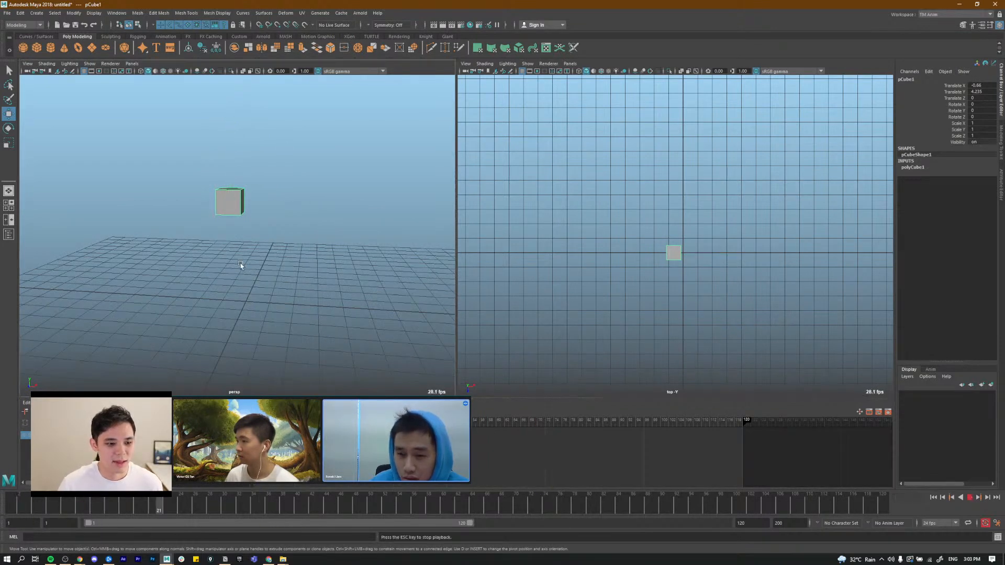
pyautogui.hotkey('alt', 'v')
pyautogui.moveTo(280, 505); pyautogui.dragTo(2, 515)
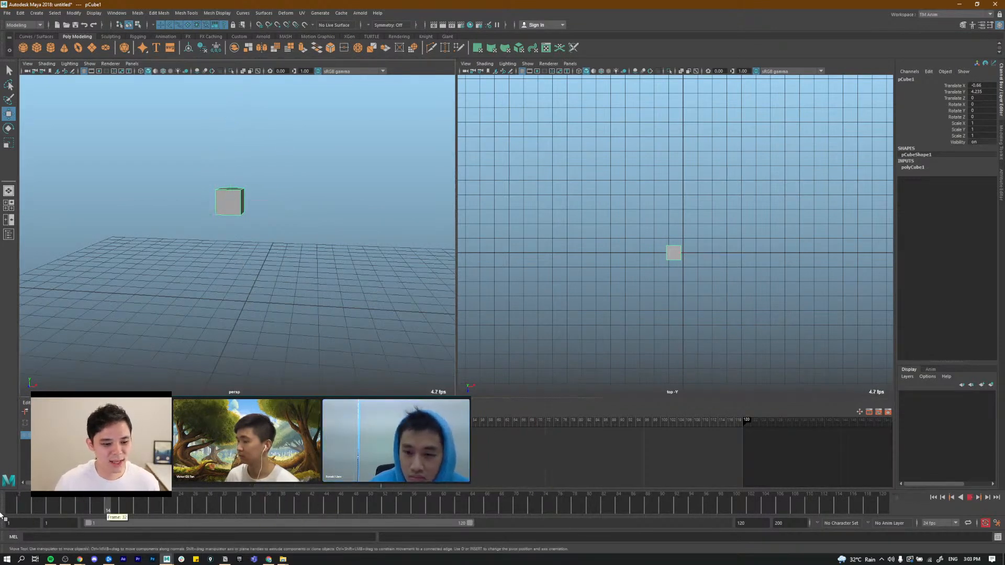
pyautogui.hotkey('alt', 'v')
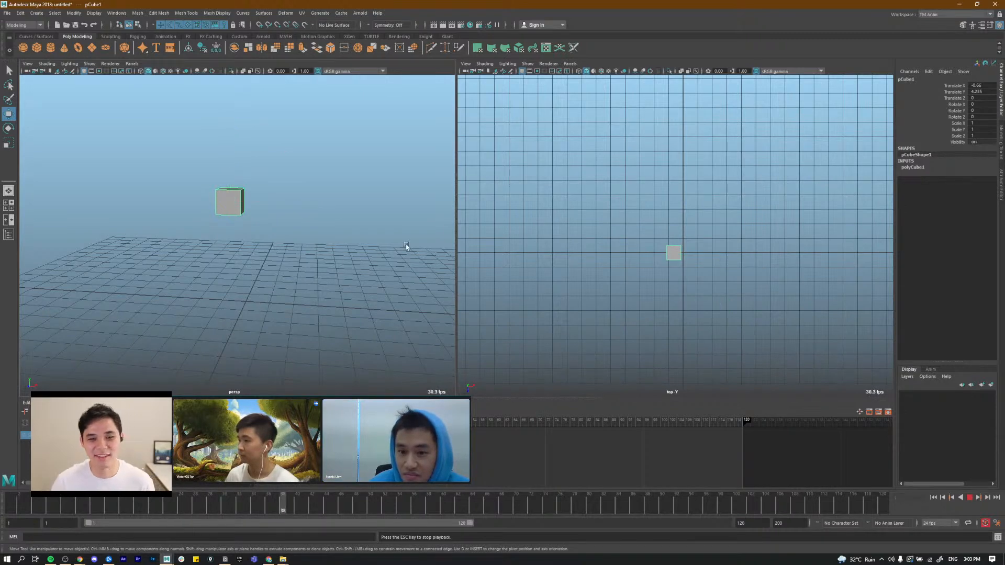
pyautogui.hotkey('alt', 'v')
pyautogui.moveTo(204, 511); pyautogui.dragTo(5, 516)
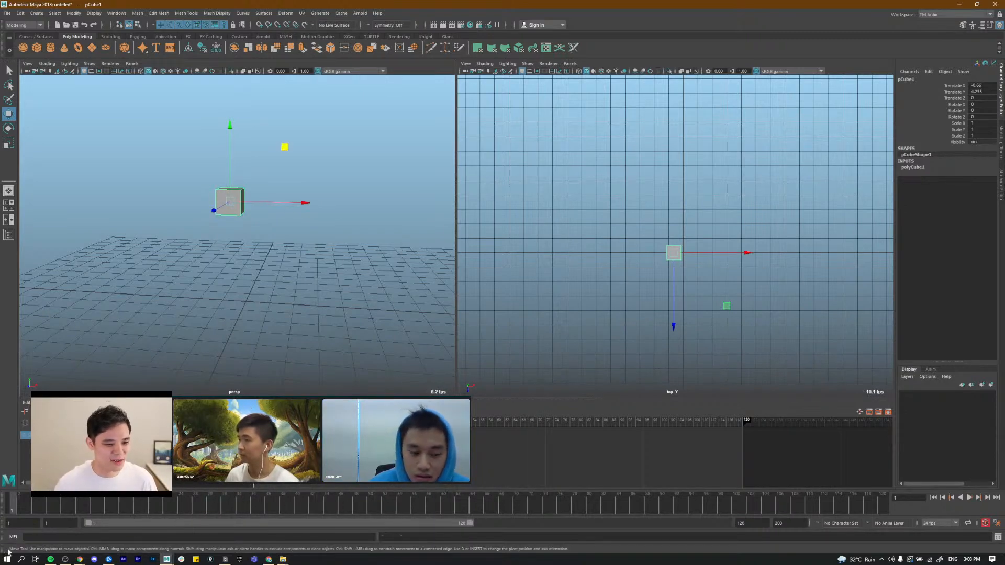
pyautogui.hotkey('alt', 'v')
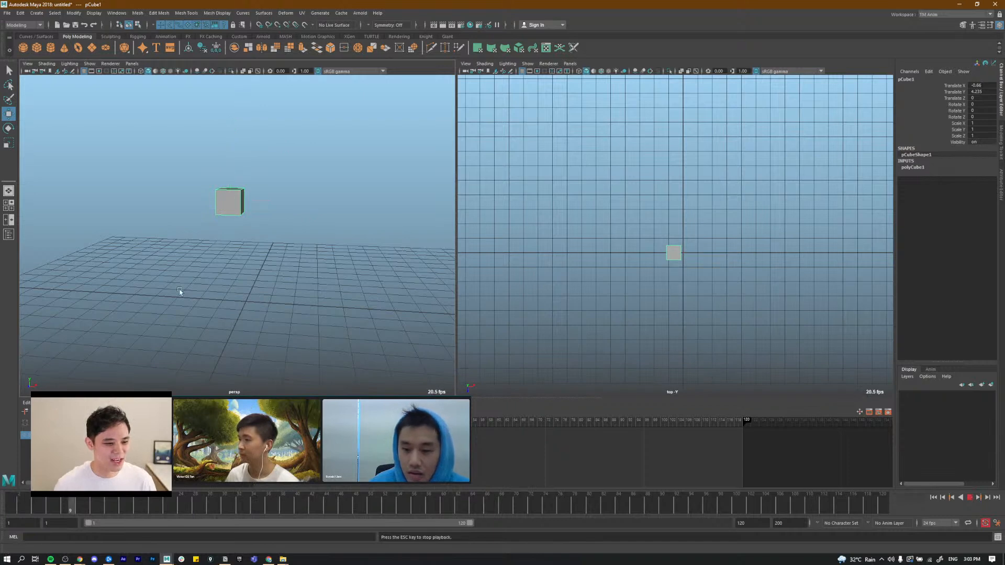
pyautogui.hotkey('alt', 'v')
# Step: Key the cube's raised position at frame 1, and key it at frame 12 lowered just above the grid at about 0.9 in X
pyautogui.moveTo(56, 501); pyautogui.dragTo(11, 498)
pyautogui.press('s')
pyautogui.click(92, 506)
pyautogui.keyDown('alt'); pyautogui.moveTo(221, 307); pyautogui.dragTo(267, 285); pyautogui.keyUp('alt')
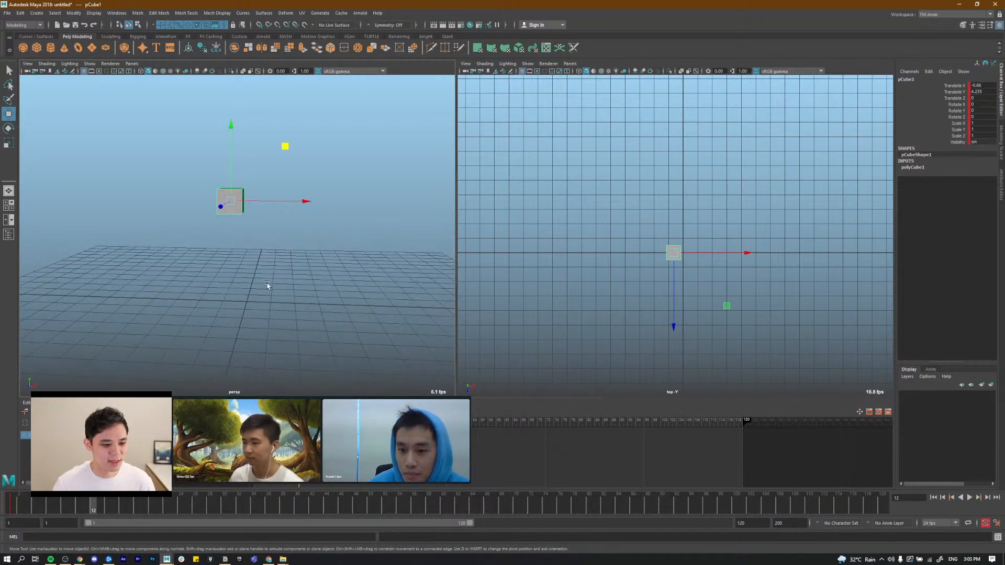
pyautogui.keyDown('alt'); pyautogui.moveTo(282, 184); pyautogui.dragTo(287, 208); pyautogui.keyUp('alt')
pyautogui.moveTo(285, 153); pyautogui.dragTo(323, 214)
pyautogui.moveTo(347, 263)
pyautogui.keyDown('alt'); pyautogui.mouseDown()
pyautogui.moveTo(360, 235)
pyautogui.moveTo(342, 253)
pyautogui.mouseUp(); pyautogui.keyUp('alt')
pyautogui.moveTo(320, 206); pyautogui.dragTo(323, 215)
pyautogui.press('s')
# Step: Raise the cube to about 3 in X and 3.8 in Y at frame 22, and lower it near the grid at frame 34
pyautogui.moveTo(10, 506); pyautogui.dragTo(165, 506)
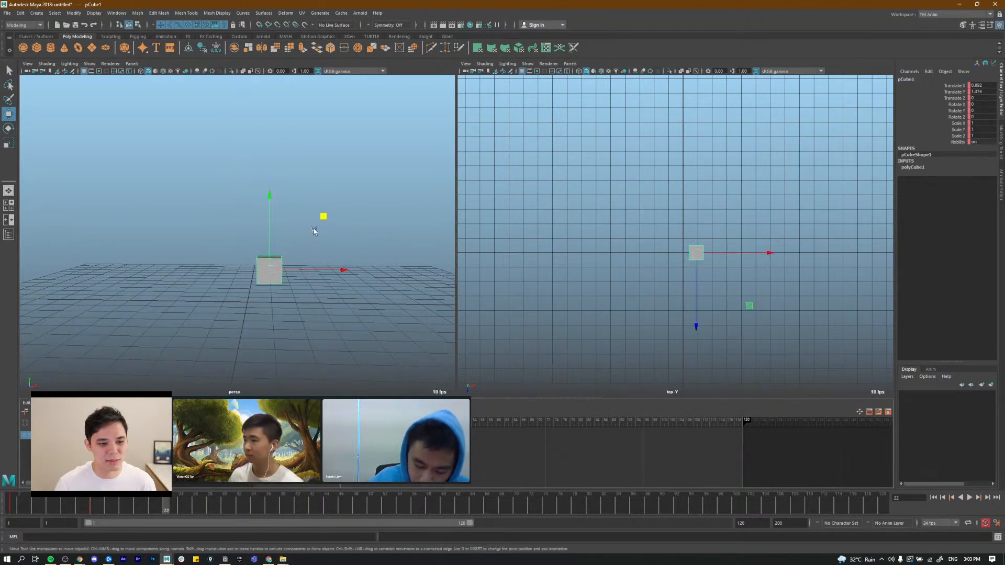
pyautogui.moveTo(322, 219); pyautogui.dragTo(375, 159)
pyautogui.keyDown('alt'); pyautogui.moveTo(354, 228); pyautogui.dragTo(302, 231); pyautogui.keyUp('alt')
pyautogui.moveTo(204, 506); pyautogui.dragTo(253, 506)
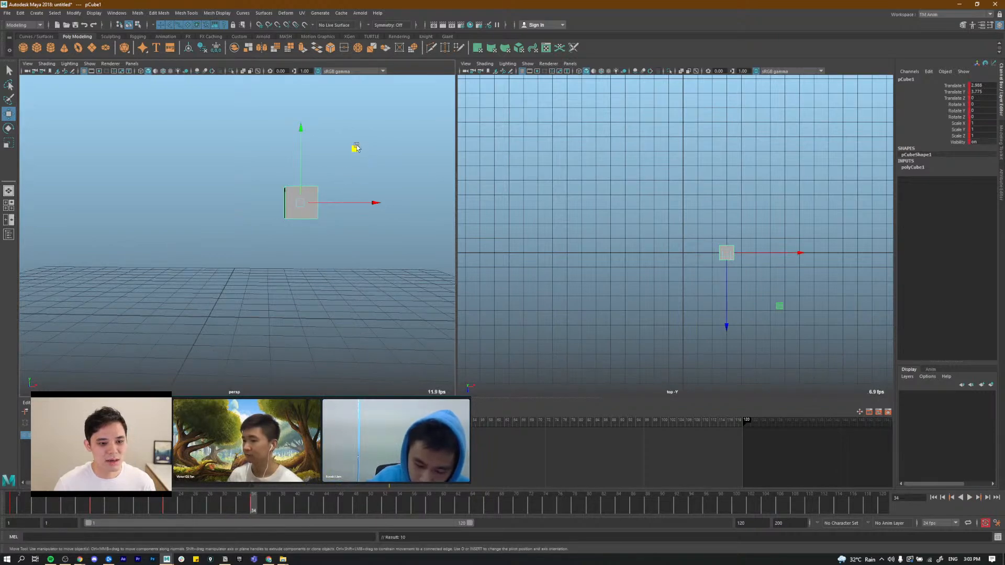
pyautogui.moveTo(366, 150); pyautogui.dragTo(384, 222)
# Step: Play the cube's bouncing motion from frame 1 and review it with the cube deselected
pyautogui.moveTo(238, 506); pyautogui.dragTo(11, 506)
pyautogui.hotkey('alt', 'v')
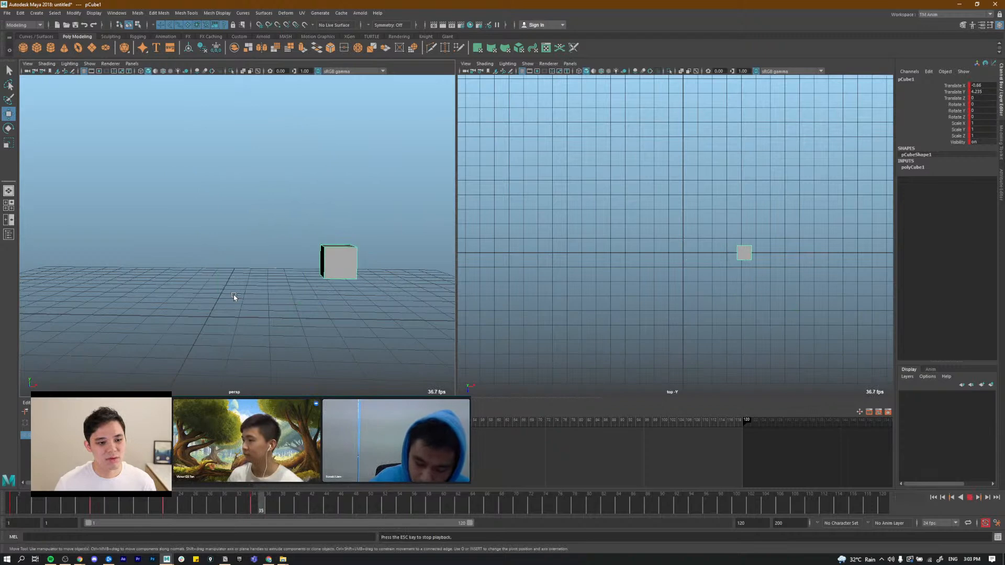
pyautogui.moveTo(150, 508); pyautogui.dragTo(5, 506)
pyautogui.doubleClick(9, 506)
pyautogui.rightClick(13, 504)
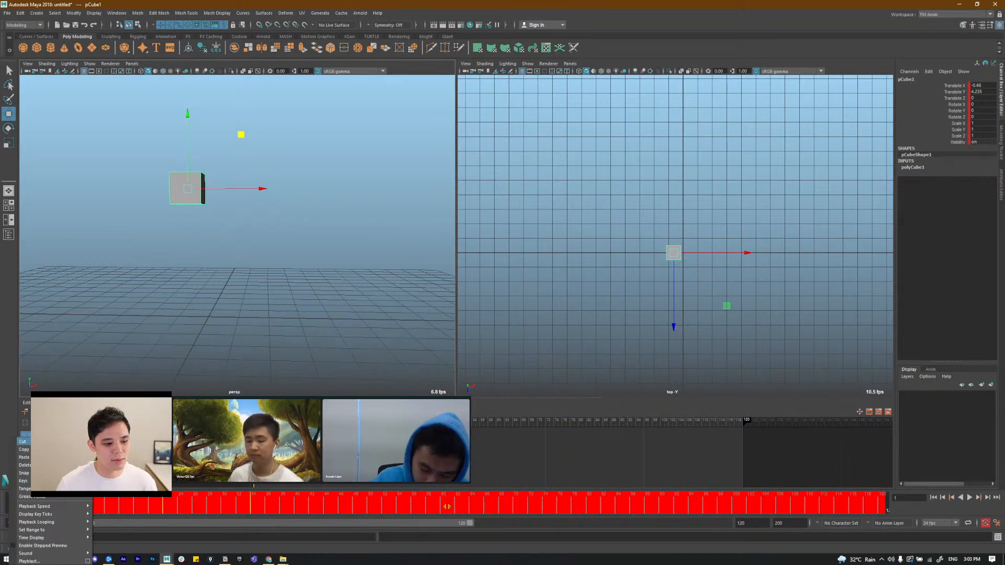
pyautogui.click(339, 214)
pyautogui.hotkey('alt', 'v')
pyautogui.hotkey('alt', 'v')
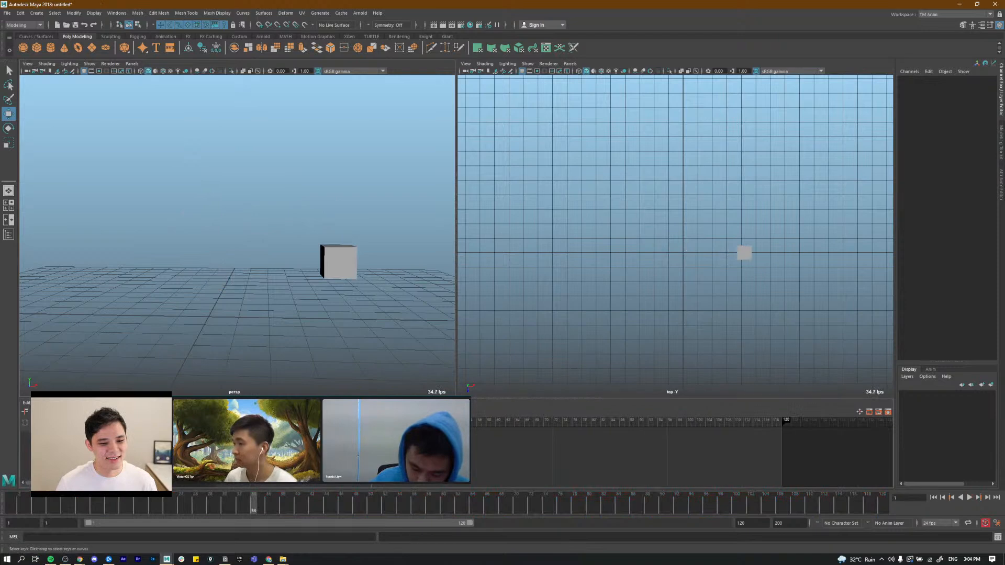
# Step: Delete the animated cube from the untitled scene
pyautogui.moveTo(277, 242); pyautogui.dragTo(357, 327)
pyautogui.press('Delete')
pyautogui.keyDown('alt'); pyautogui.moveTo(81, 233); pyautogui.dragTo(116, 113); pyautogui.keyUp('alt')
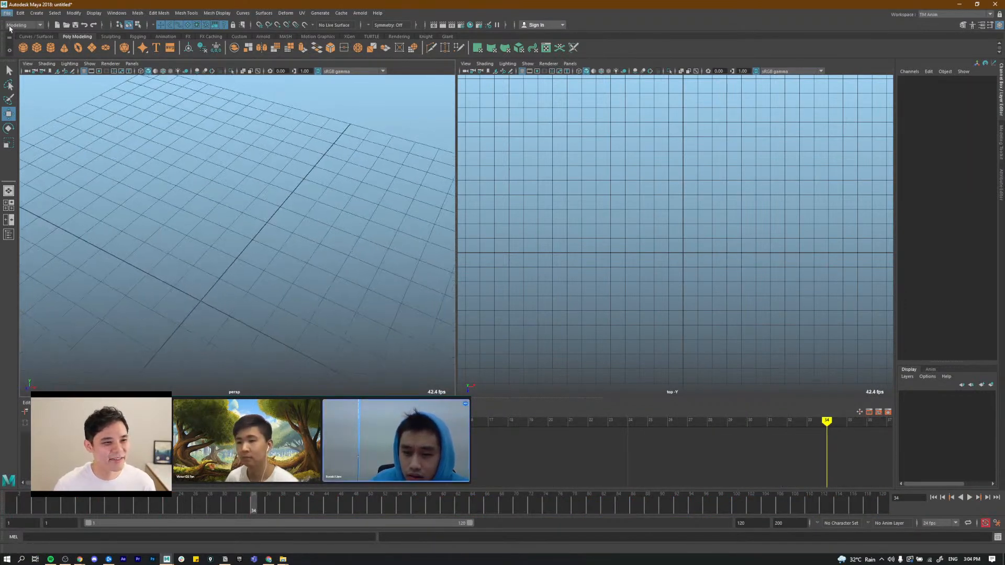
# Step: Start opening a scene file and look through the bookmarked Production, Rigs, Teaching and 04__Demo folders
pyautogui.click(45, 38)
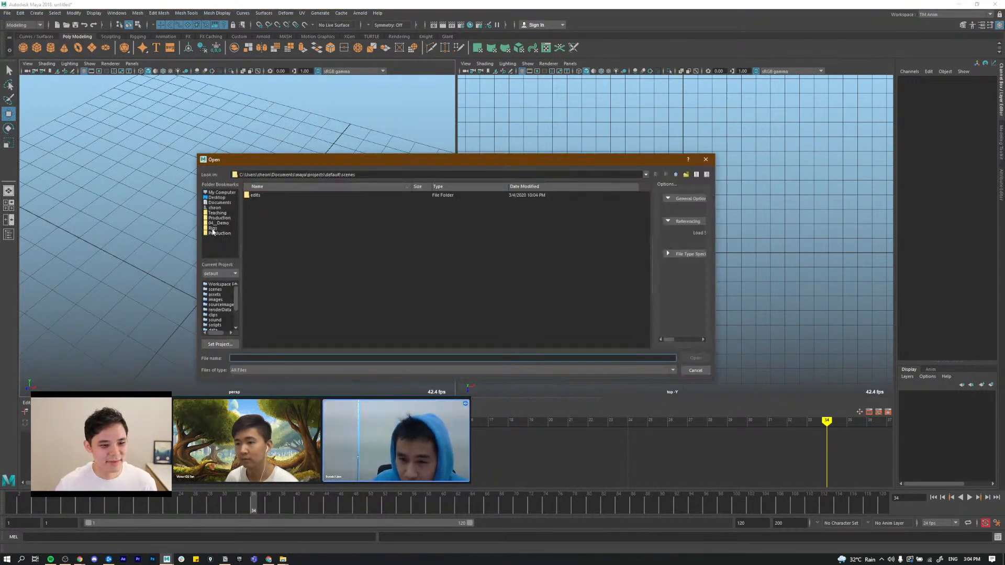
pyautogui.click(230, 233)
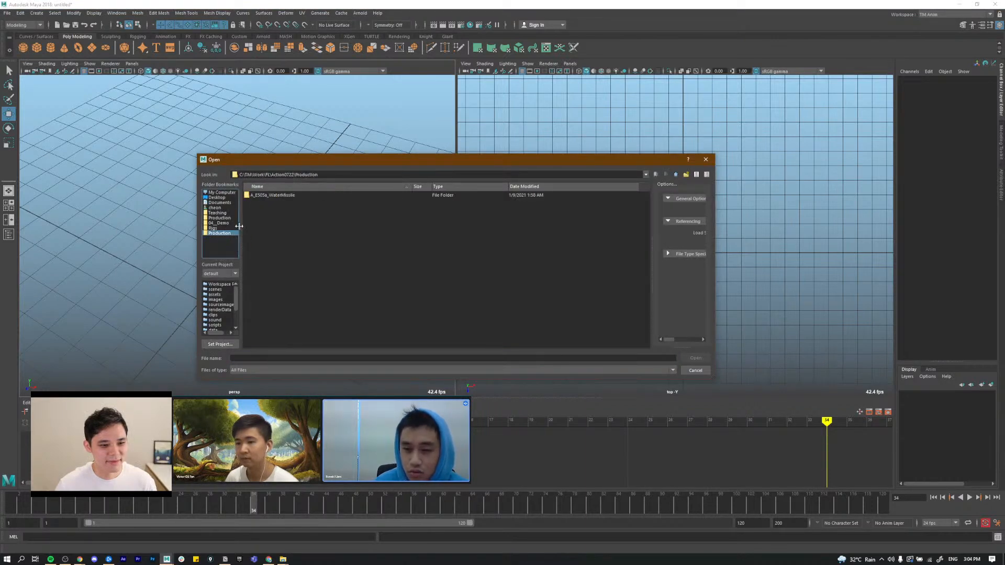
pyautogui.click(213, 229)
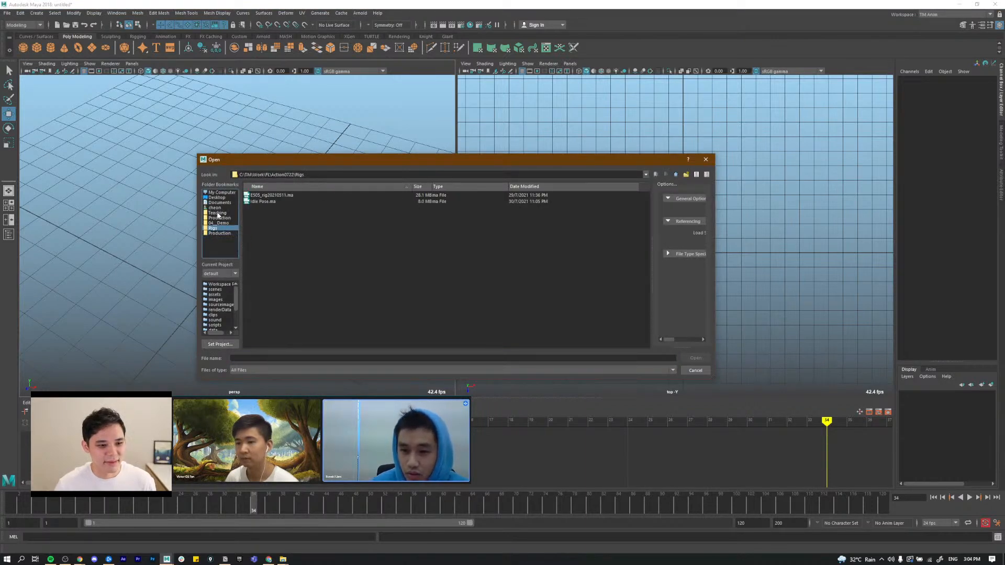
pyautogui.click(217, 213)
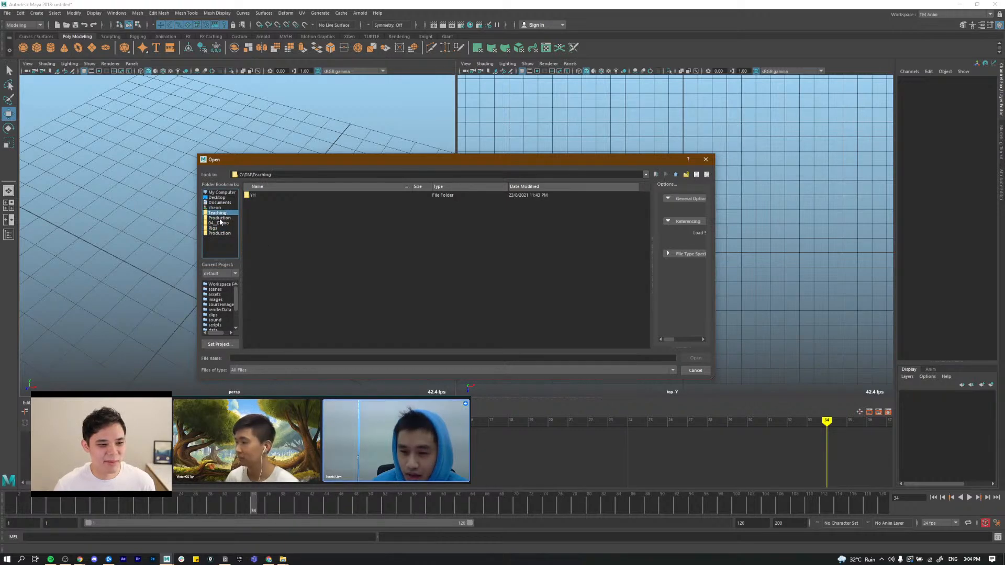
pyautogui.click(231, 223)
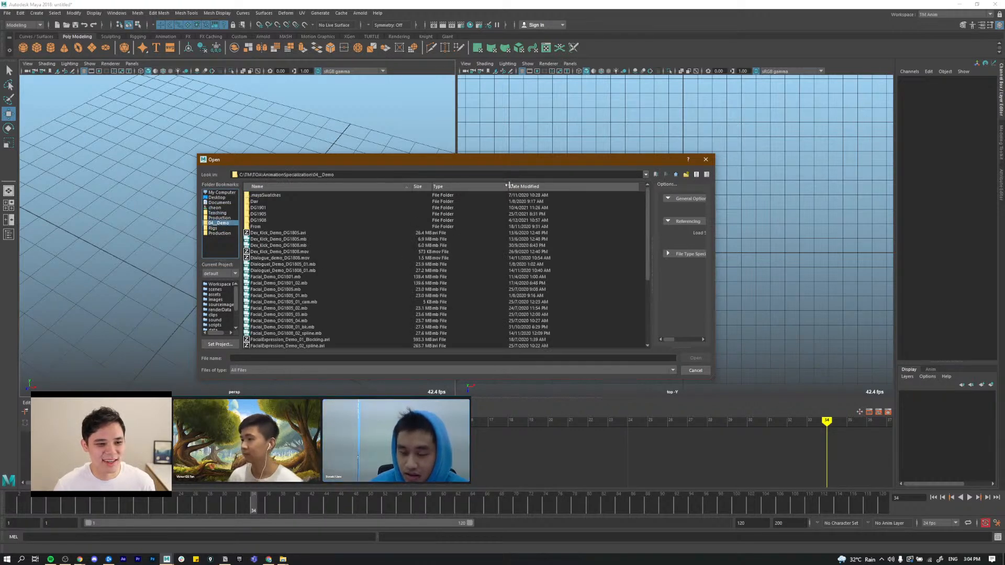
# Step: Open Aang_Skateboard_01.ma from TMchannel\LiveAnimation\2021_12\Animation, discarding the changes to the untitled scene
pyautogui.click(646, 175)
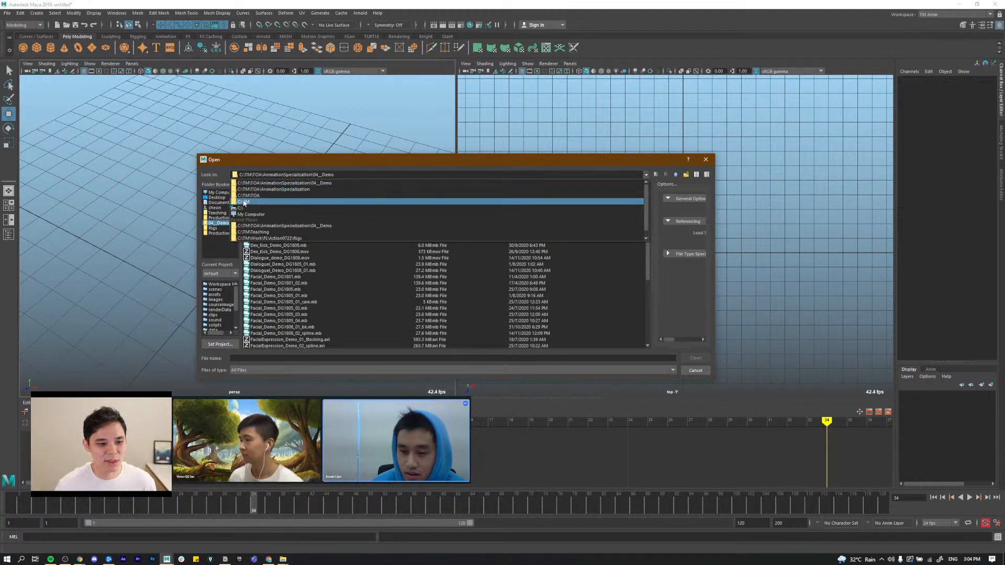
pyautogui.click(243, 202)
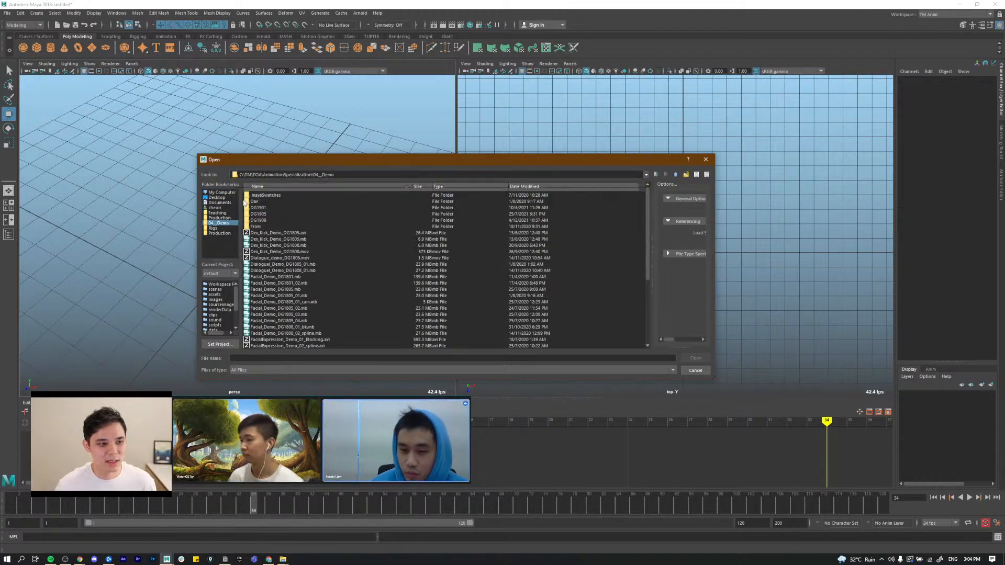
pyautogui.doubleClick(261, 227)
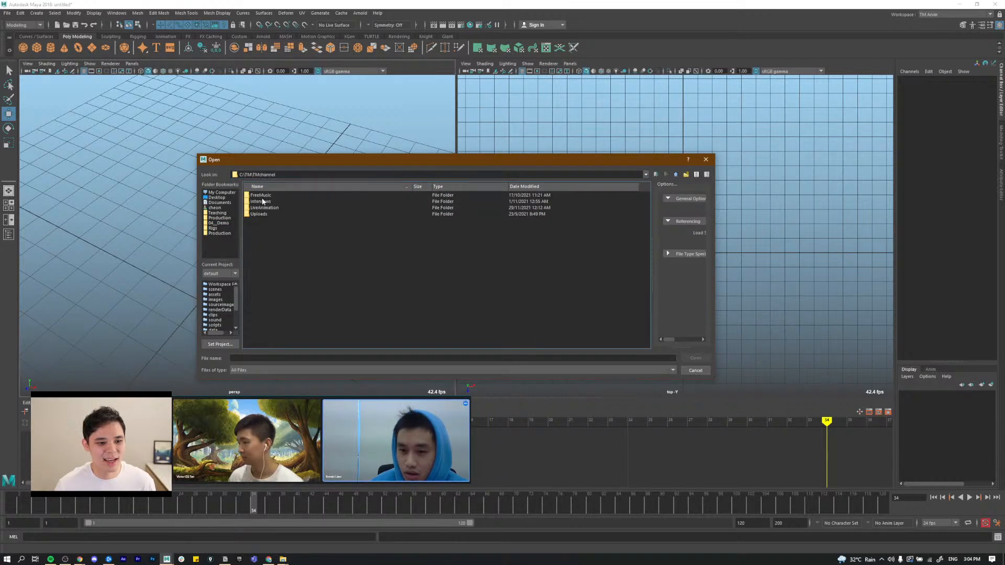
pyautogui.doubleClick(261, 207)
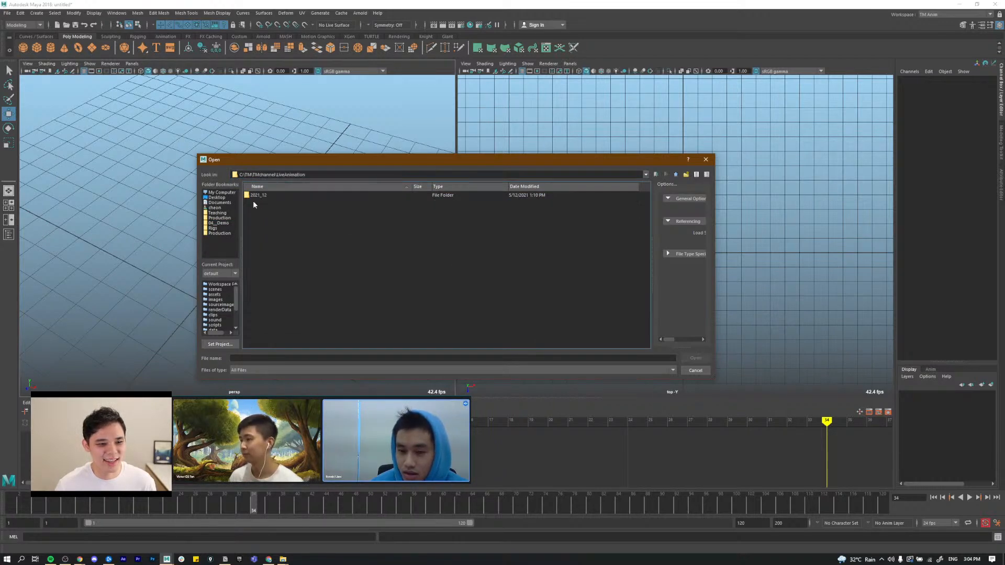
pyautogui.doubleClick(262, 195)
pyautogui.doubleClick(267, 196)
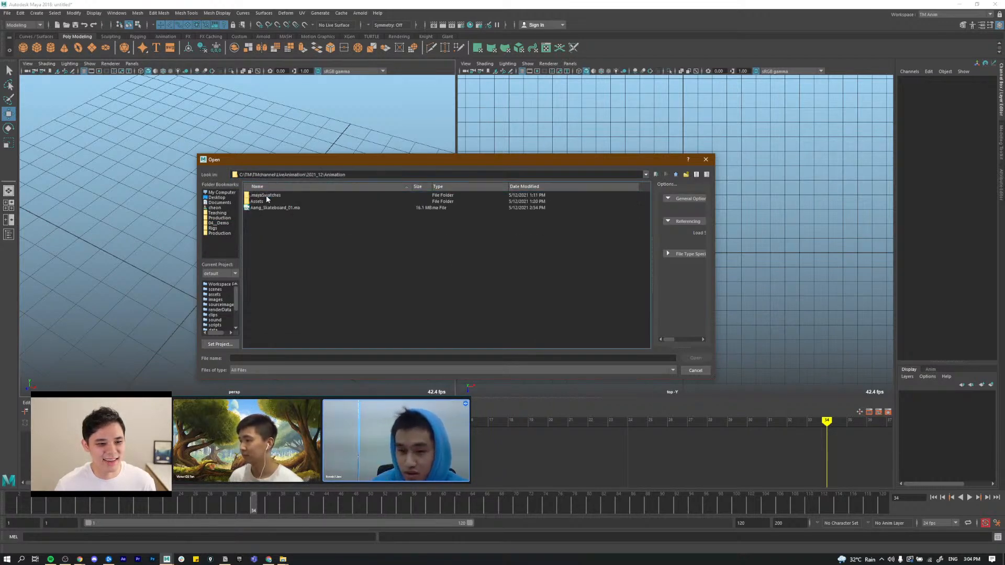
pyautogui.doubleClick(275, 208)
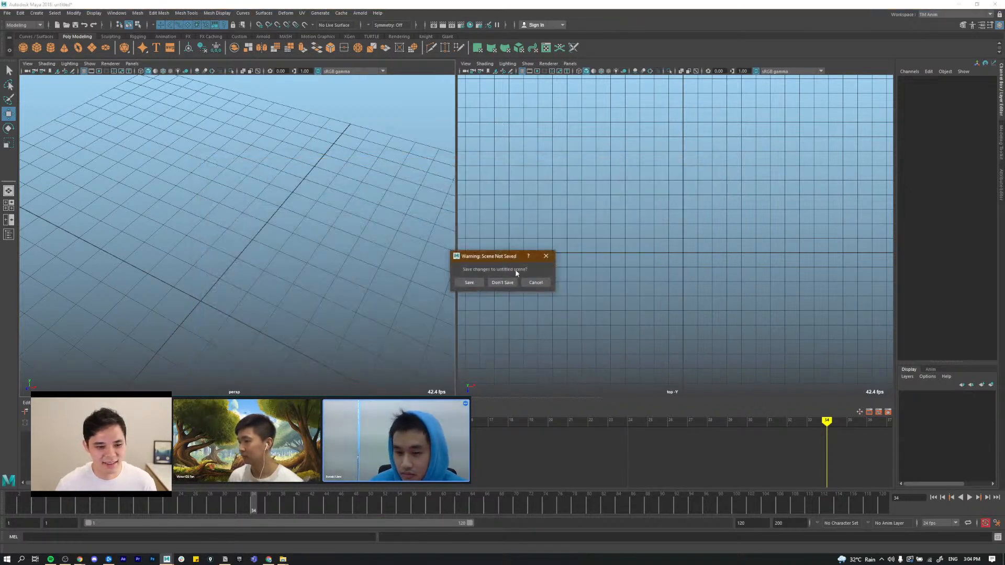
pyautogui.click(497, 282)
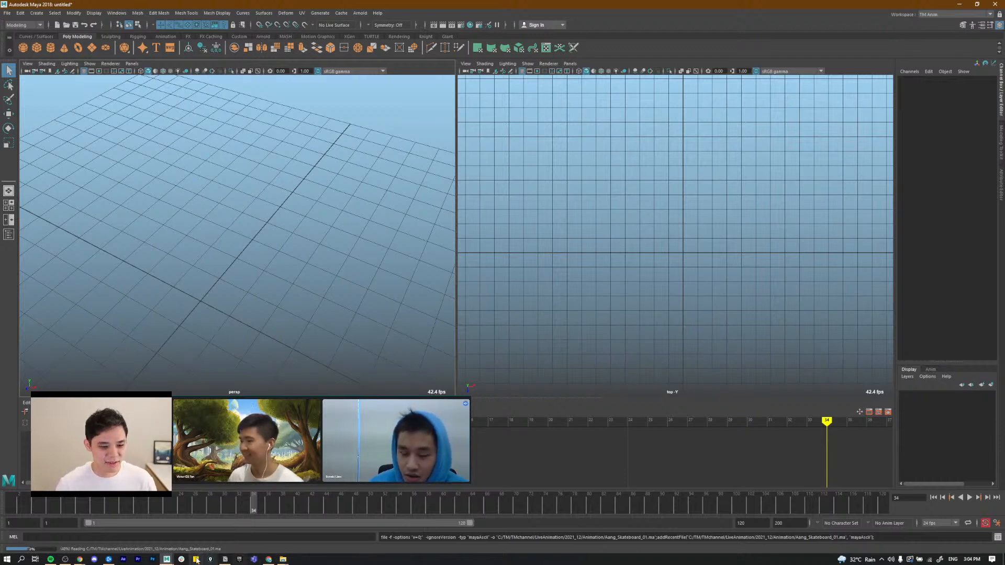
# Step: Close the other Maya window holding the posed skateboard scene with its changes saved, and return to the newly opened scene
pyautogui.moveTo(167, 559)
pyautogui.click(150, 535)
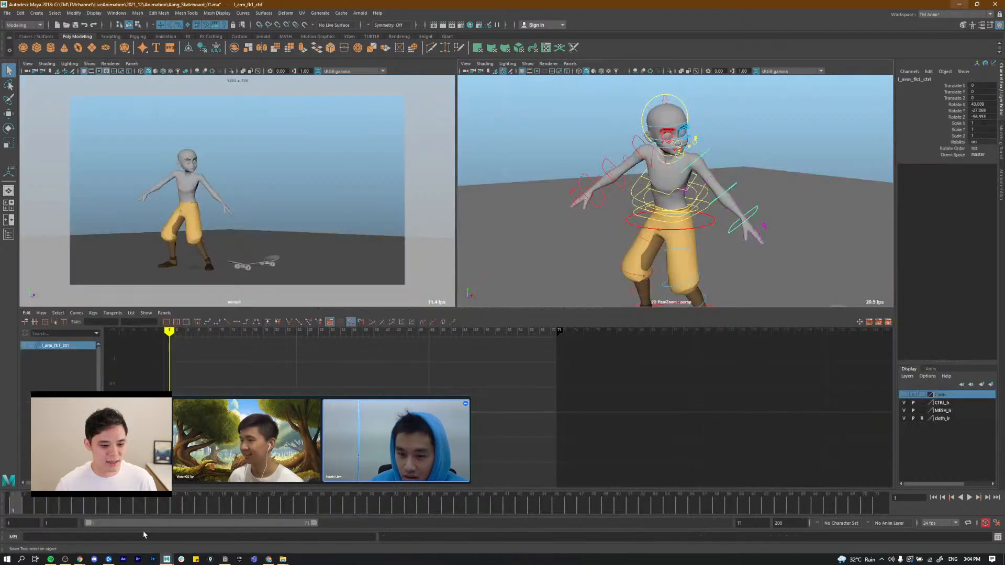
pyautogui.click(1000, 5)
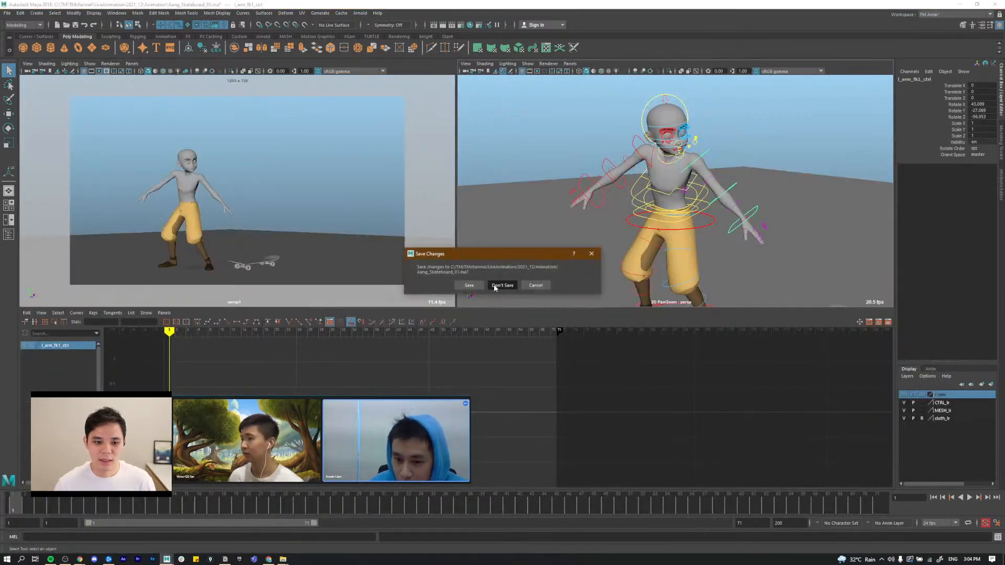
pyautogui.click(470, 286)
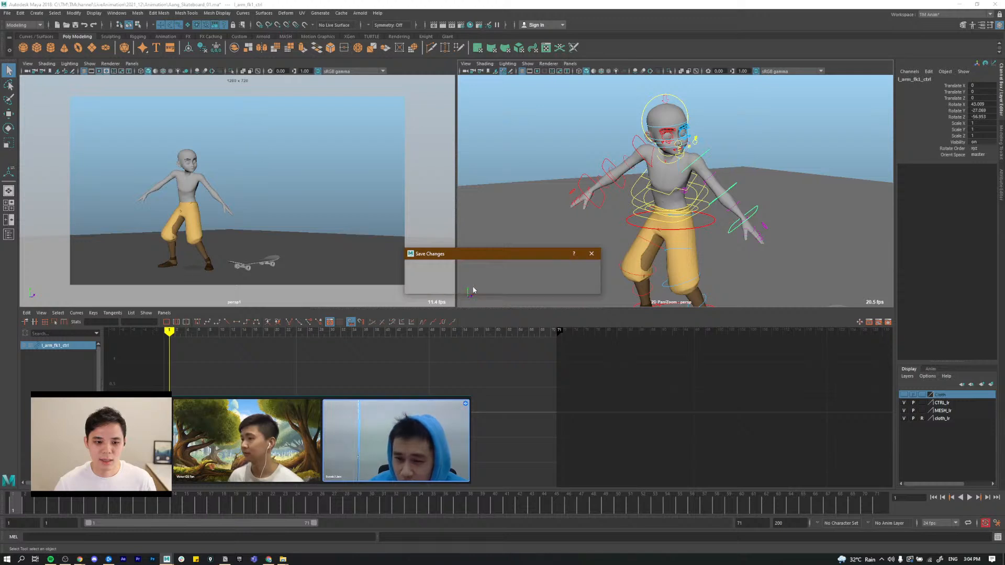
pyautogui.moveTo(168, 562)
pyautogui.click(281, 520)
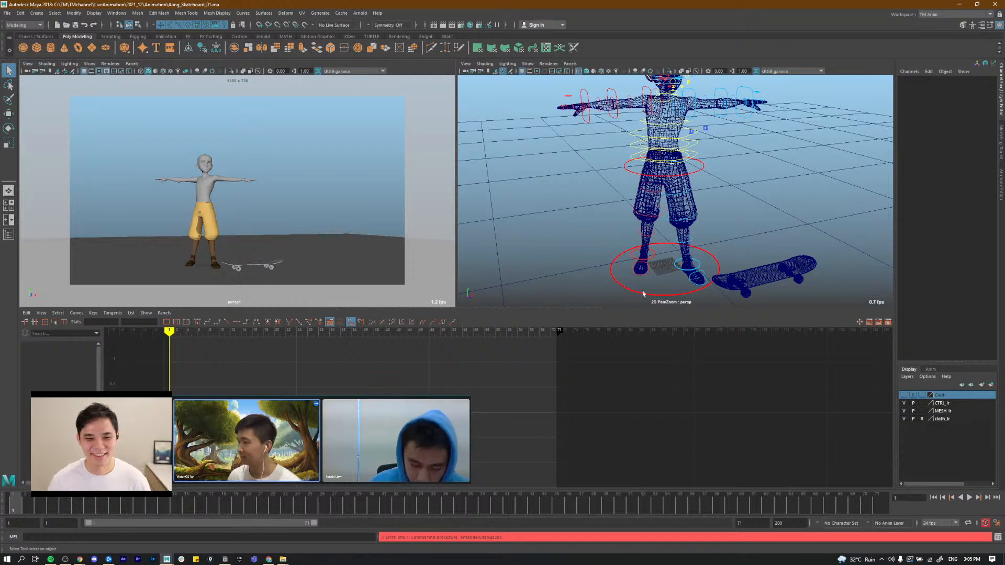
# Step: Select the character's right upper arm FK control and turn on textured shading in the camera viewport
pyautogui.keyDown('alt'); pyautogui.moveTo(701, 197); pyautogui.dragTo(669, 212, button='middle'); pyautogui.keyUp('alt')
pyautogui.keyDown('alt'); pyautogui.moveTo(669, 213); pyautogui.dragTo(712, 216); pyautogui.keyUp('alt')
pyautogui.keyDown('alt'); pyautogui.moveTo(712, 216); pyautogui.dragTo(718, 239, button='middle'); pyautogui.keyUp('alt')
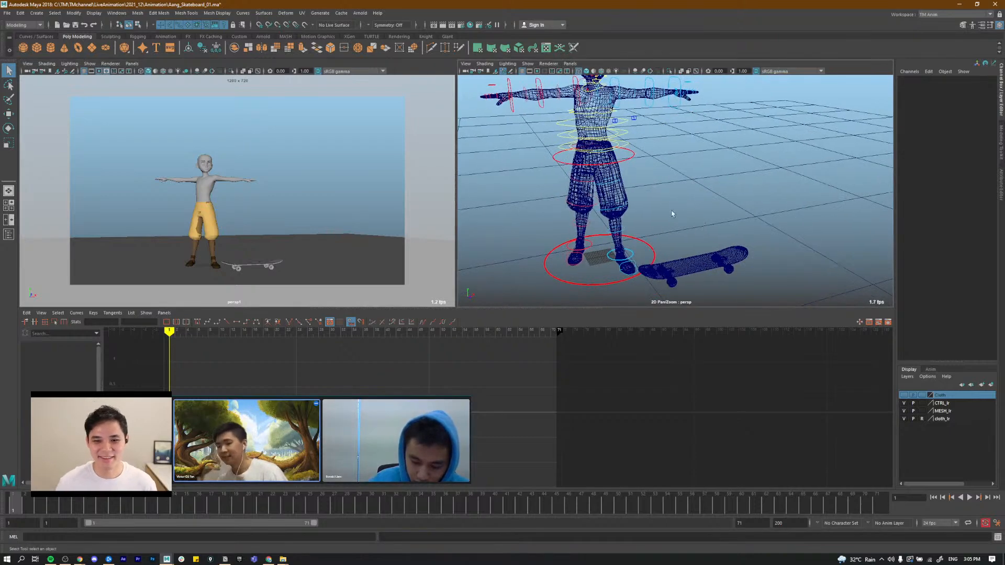
pyautogui.keyDown('alt'); pyautogui.moveTo(717, 239); pyautogui.dragTo(798, 291, button='right'); pyautogui.keyUp('alt')
pyautogui.keyDown('alt'); pyautogui.moveTo(689, 189); pyautogui.dragTo(658, 208); pyautogui.keyUp('alt')
pyautogui.keyDown('alt'); pyautogui.moveTo(658, 208); pyautogui.dragTo(665, 208); pyautogui.keyUp('alt')
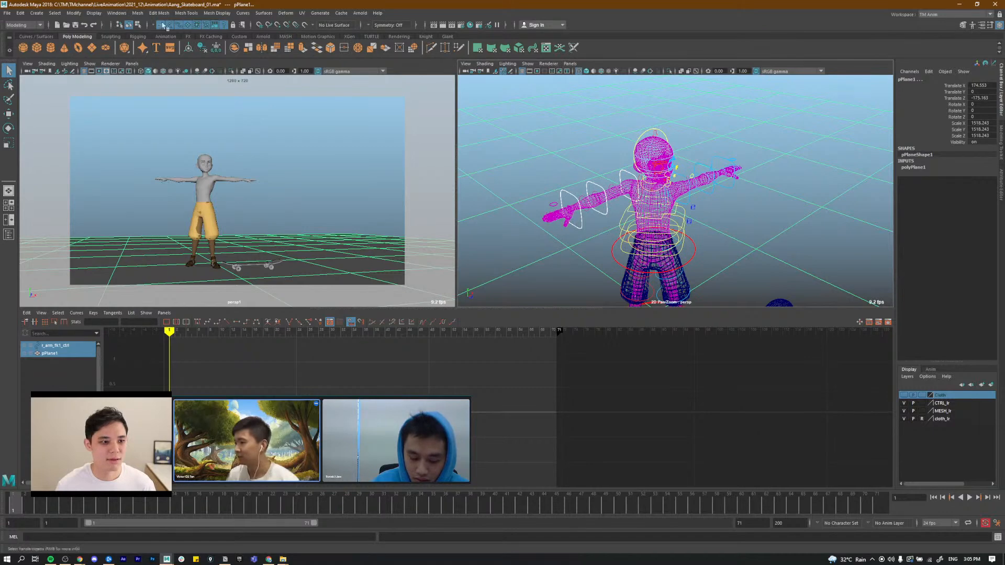
pyautogui.click(629, 192)
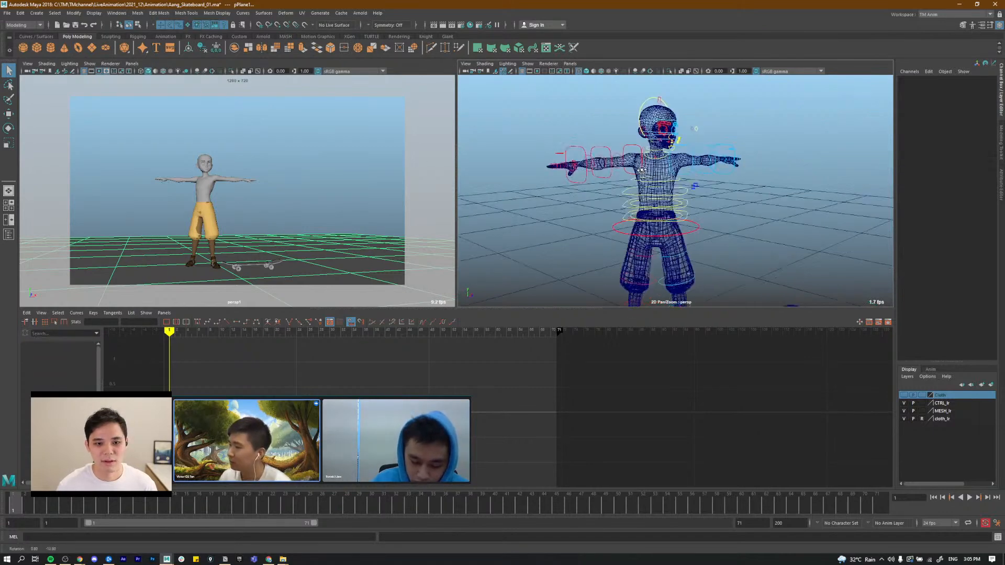
pyautogui.keyDown('alt'); pyautogui.moveTo(630, 192); pyautogui.dragTo(629, 185); pyautogui.keyUp('alt')
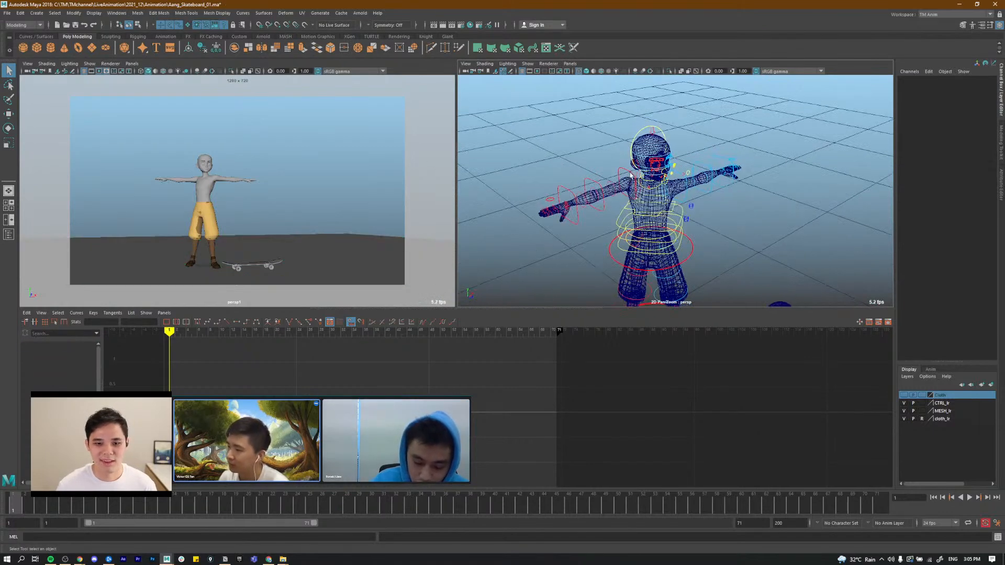
pyautogui.click(631, 175)
pyautogui.press('6')
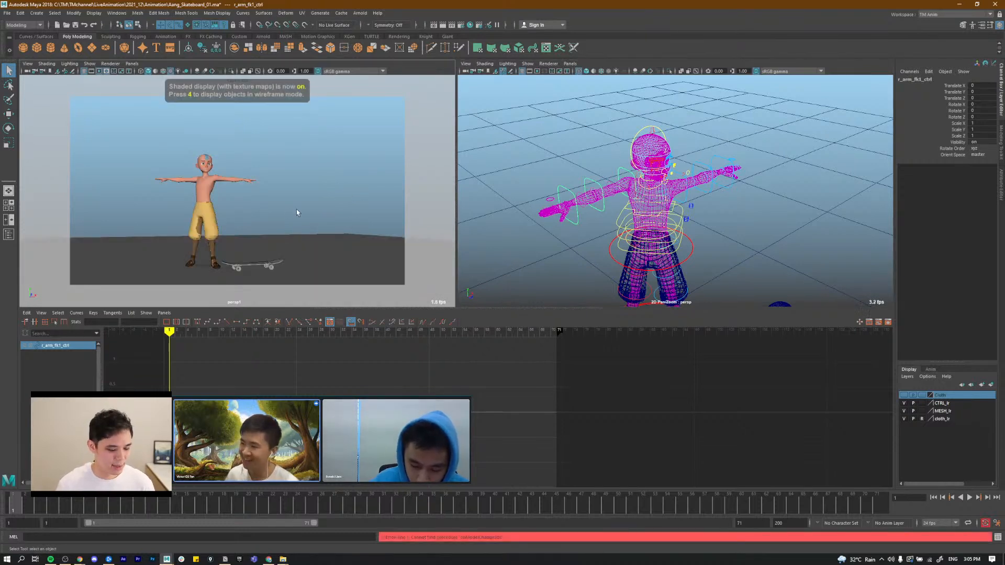
# Step: Change the camera viewport to plain shaded display without textures
pyautogui.press('5')
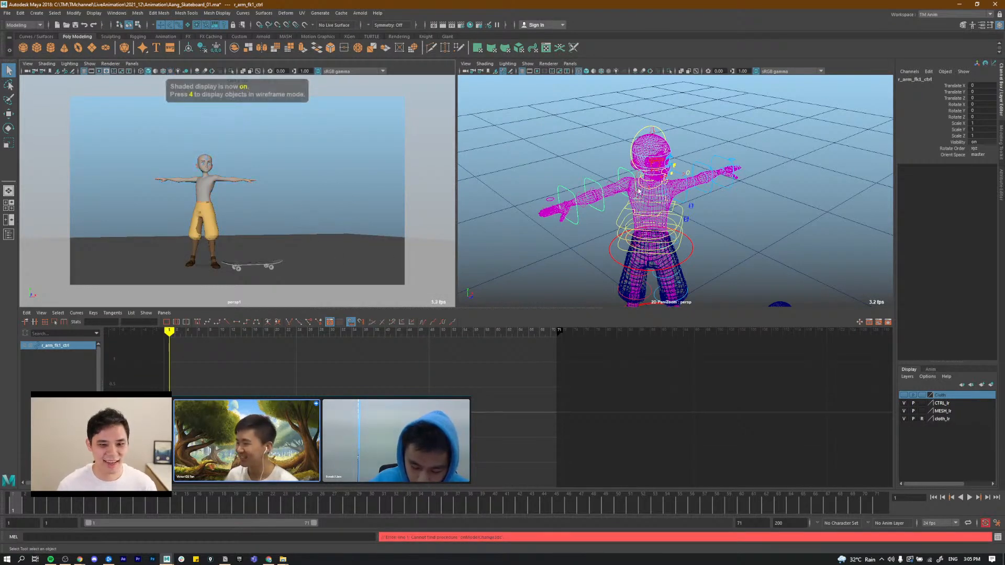
pyautogui.scroll(2, 691, 203)
pyautogui.press('5')
# Step: Rotate the character's right upper arm FK control to about -57, 25, -75 so the arm hangs beside the body
pyautogui.moveTo(691, 203)
pyautogui.keyDown('alt'); pyautogui.mouseDown()
pyautogui.moveTo(630, 182)
pyautogui.moveTo(695, 215)
pyautogui.moveTo(661, 198)
pyautogui.moveTo(649, 202)
pyautogui.moveTo(663, 211)
pyautogui.moveTo(620, 245)
pyautogui.moveTo(597, 246)
pyautogui.moveTo(686, 210)
pyautogui.mouseUp(); pyautogui.keyUp('alt')
pyautogui.press('e')
pyautogui.press('q')
pyautogui.click(663, 211)
pyautogui.press('e')
pyautogui.keyDown('alt'); pyautogui.moveTo(686, 210); pyautogui.dragTo(669, 210, button='right'); pyautogui.keyUp('alt')
pyautogui.keyDown('alt'); pyautogui.moveTo(668, 209); pyautogui.dragTo(657, 183); pyautogui.keyUp('alt')
pyautogui.press('q')
pyautogui.keyDown('alt'); pyautogui.moveTo(636, 191); pyautogui.dragTo(655, 196, button='right'); pyautogui.keyUp('alt')
pyautogui.keyDown('alt'); pyautogui.moveTo(654, 197); pyautogui.dragTo(628, 156); pyautogui.keyUp('alt')
pyautogui.click(641, 166)
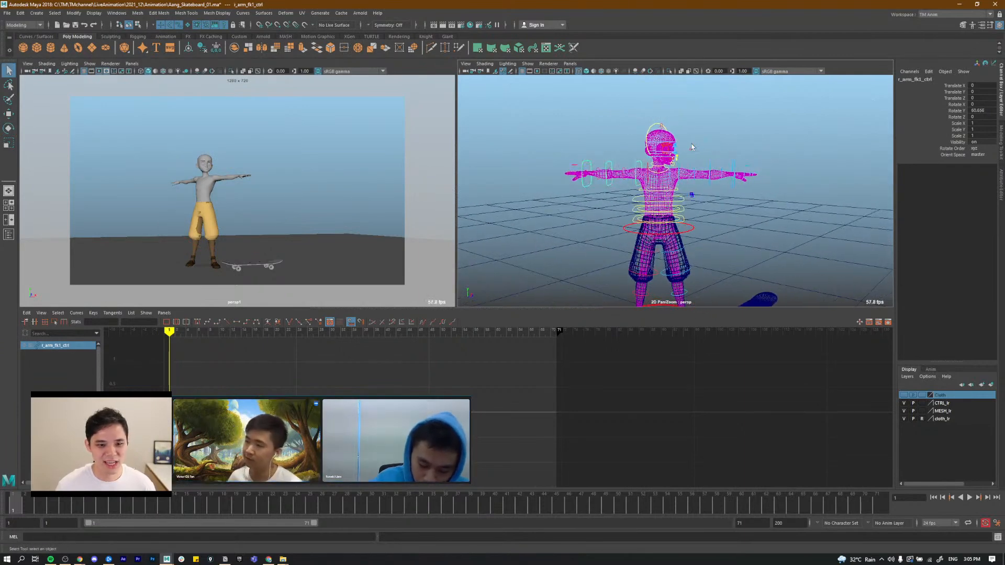
pyautogui.press('e')
pyautogui.moveTo(684, 122); pyautogui.dragTo(596, 82)
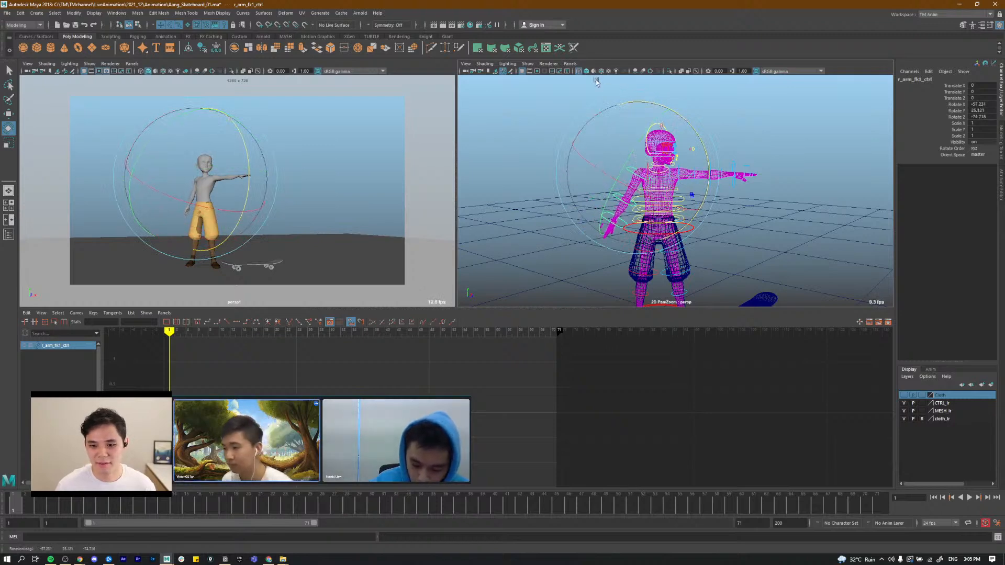
# Step: Switch to the YouTube live stream page in Chrome, restore its window size and move it off the working screen
pyautogui.click(79, 559)
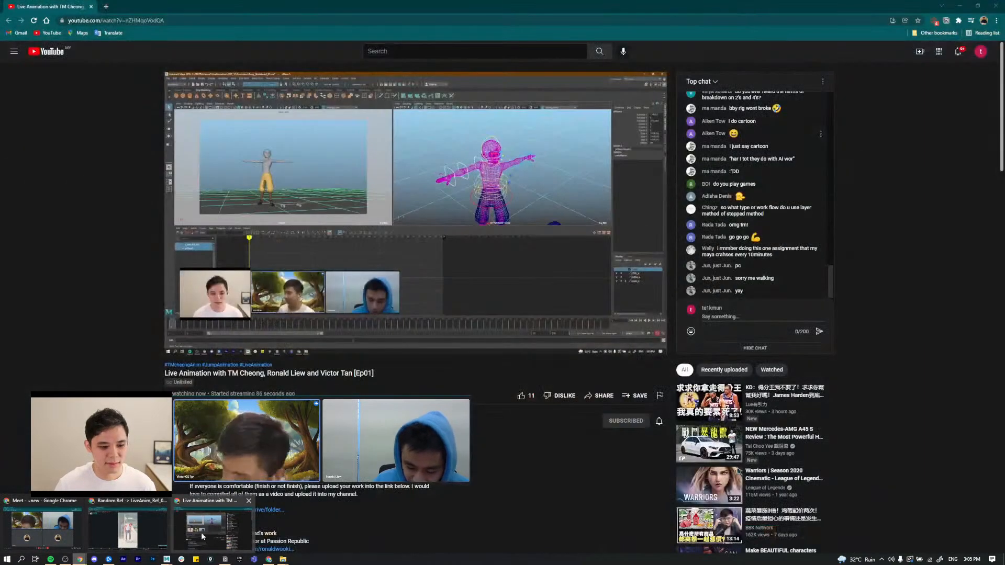
pyautogui.click(201, 532)
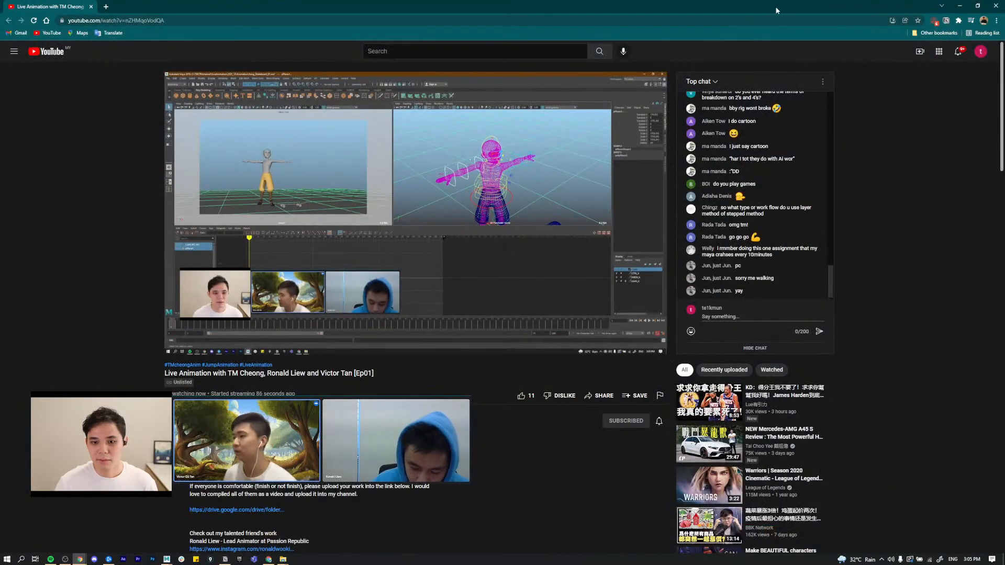
pyautogui.doubleClick(760, 1)
pyautogui.moveTo(994, 279); pyautogui.dragTo(1004, 279)
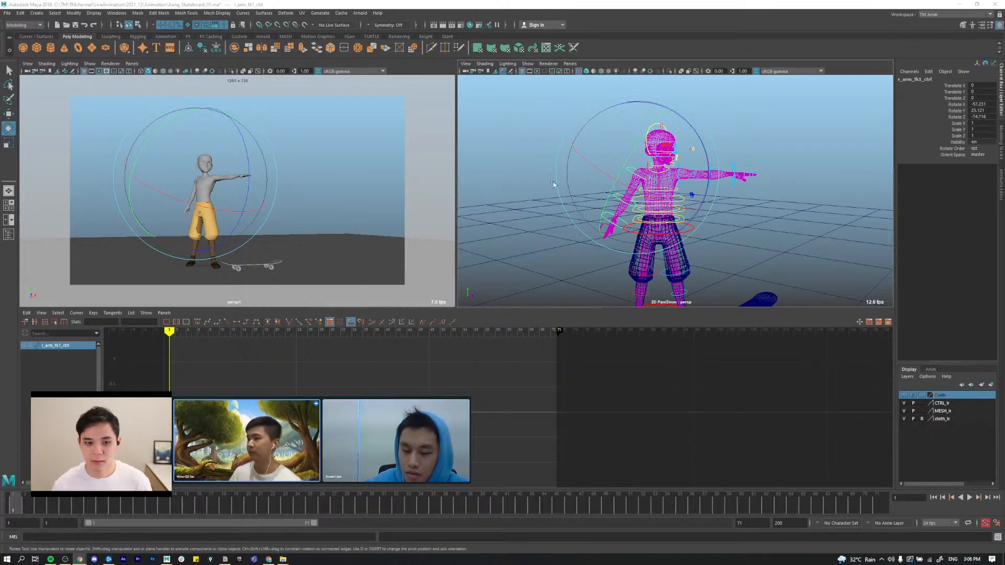
# Step: Set a key on frame 1 for the right upper arm FK control
pyautogui.click(541, 233)
pyautogui.moveTo(616, 250)
pyautogui.keyDown('alt'); pyautogui.mouseDown()
pyautogui.moveTo(575, 242)
pyautogui.moveTo(617, 231)
pyautogui.moveTo(622, 240)
pyautogui.mouseUp(); pyautogui.keyUp('alt')
pyautogui.keyDown('alt'); pyautogui.moveTo(622, 241); pyautogui.dragTo(662, 258, button='right'); pyautogui.keyUp('alt')
pyautogui.keyDown('alt'); pyautogui.moveTo(662, 258); pyautogui.dragTo(667, 247); pyautogui.keyUp('alt')
pyautogui.keyDown('alt'); pyautogui.moveTo(666, 246); pyautogui.dragTo(677, 241, button='middle'); pyautogui.keyUp('alt')
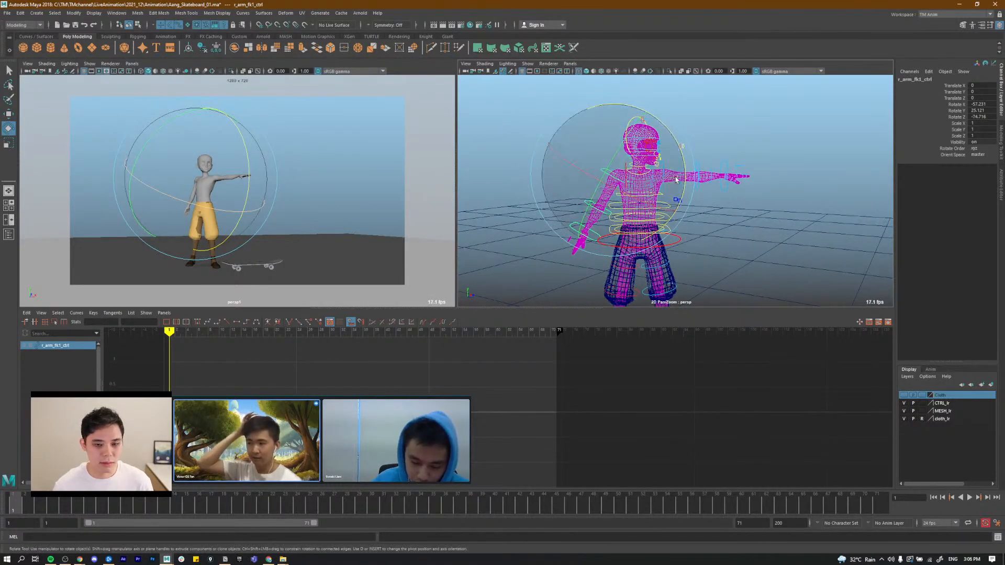
pyautogui.press('s')
# Step: Rotate the left upper arm FK control down beside the body, to about 52, -14, -79
pyautogui.keyDown('alt'); pyautogui.moveTo(678, 177); pyautogui.dragTo(645, 180); pyautogui.keyUp('alt')
pyautogui.press('q')
pyautogui.click(643, 174)
pyautogui.click(643, 171)
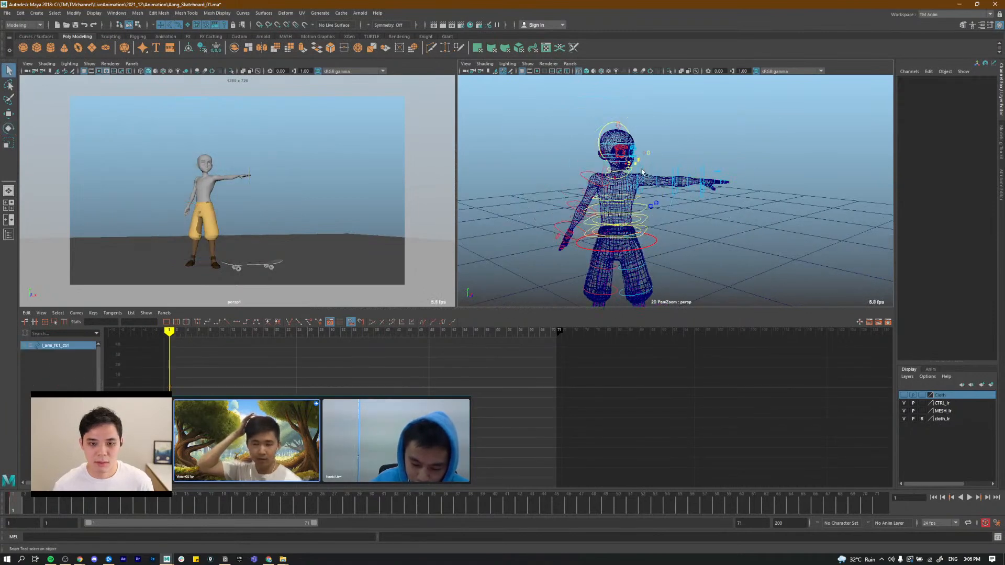
pyautogui.press('e')
pyautogui.moveTo(696, 159); pyautogui.dragTo(696, 223)
# Step: Switch to the SyncSketch reference in Chrome to check the drawn standing pose, and return to Maya
pyautogui.hotkey('alt', 'Tab')
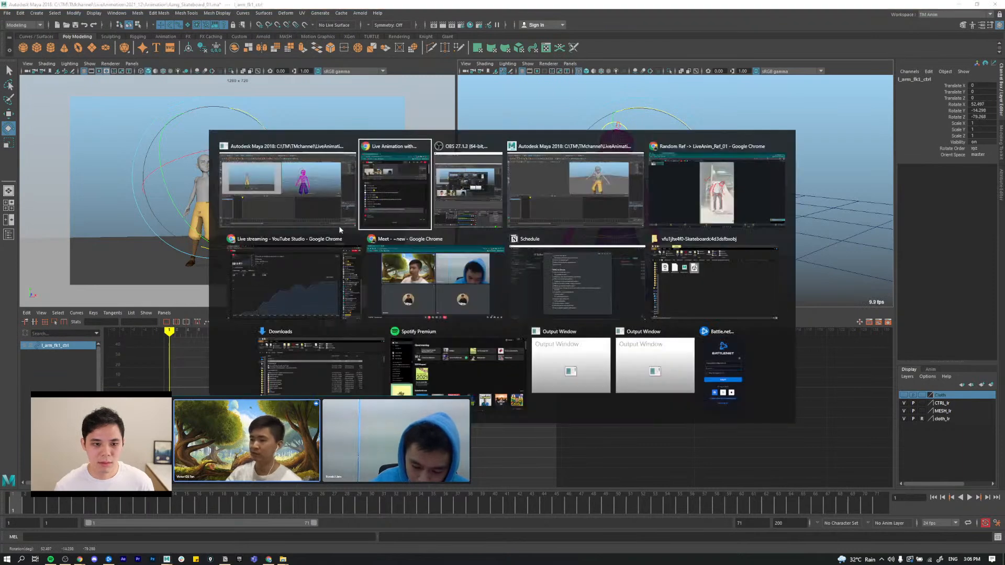
pyautogui.click(672, 211)
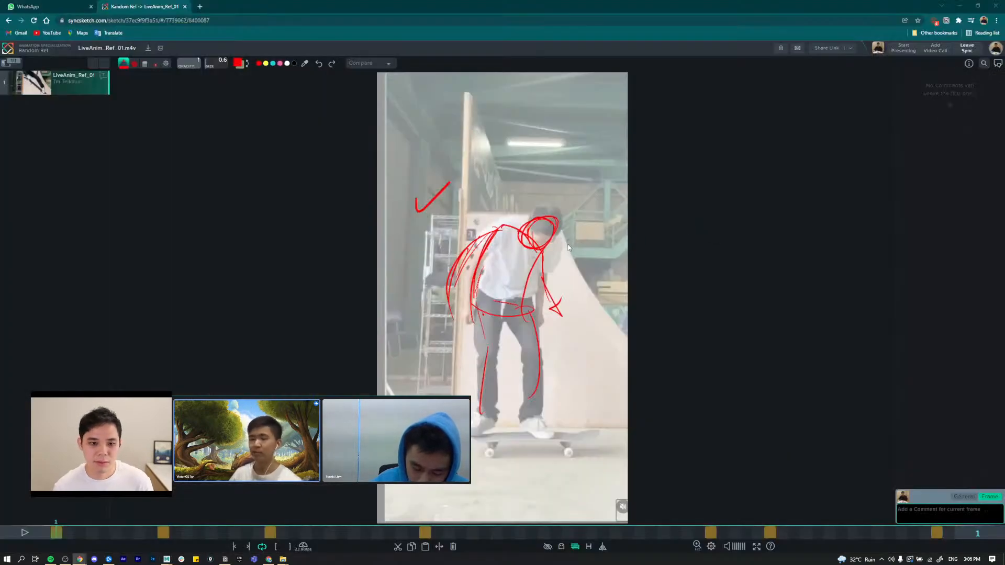
pyautogui.hotkey('alt', 'Tab')
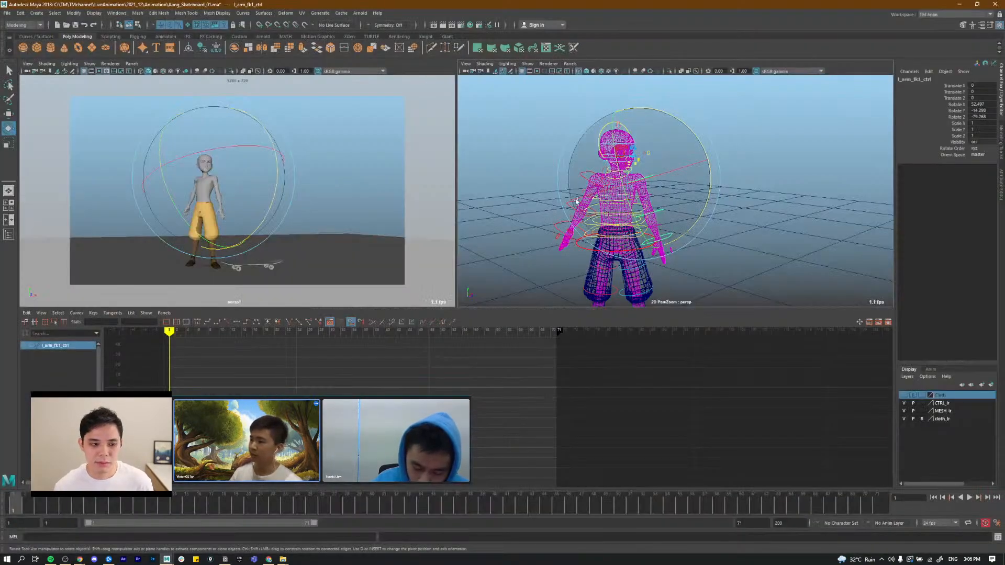
# Step: Select the lowest spine FK control at the waist and rotate it about -7 degrees in X
pyautogui.keyDown('alt'); pyautogui.moveTo(612, 217); pyautogui.dragTo(688, 226); pyautogui.keyUp('alt')
pyautogui.keyDown('alt'); pyautogui.moveTo(689, 226); pyautogui.dragTo(635, 200, button='middle'); pyautogui.keyUp('alt')
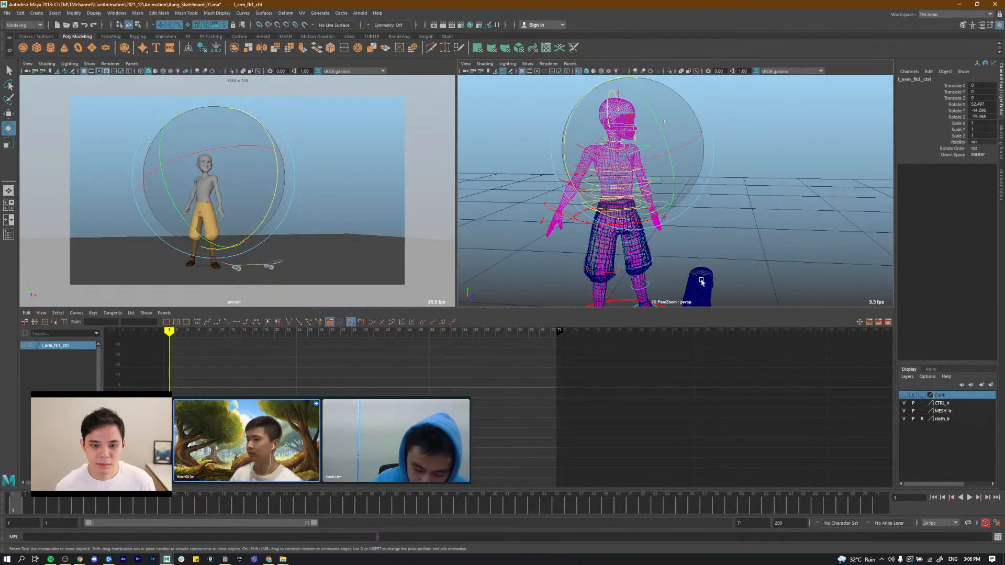
pyautogui.keyDown('alt'); pyautogui.moveTo(635, 200); pyautogui.dragTo(662, 230, button='right'); pyautogui.keyUp('alt')
pyautogui.keyDown('alt'); pyautogui.moveTo(662, 229); pyautogui.dragTo(650, 233, button='middle'); pyautogui.keyUp('alt')
pyautogui.press('q')
pyautogui.moveTo(568, 251); pyautogui.dragTo(546, 246)
pyautogui.press('e')
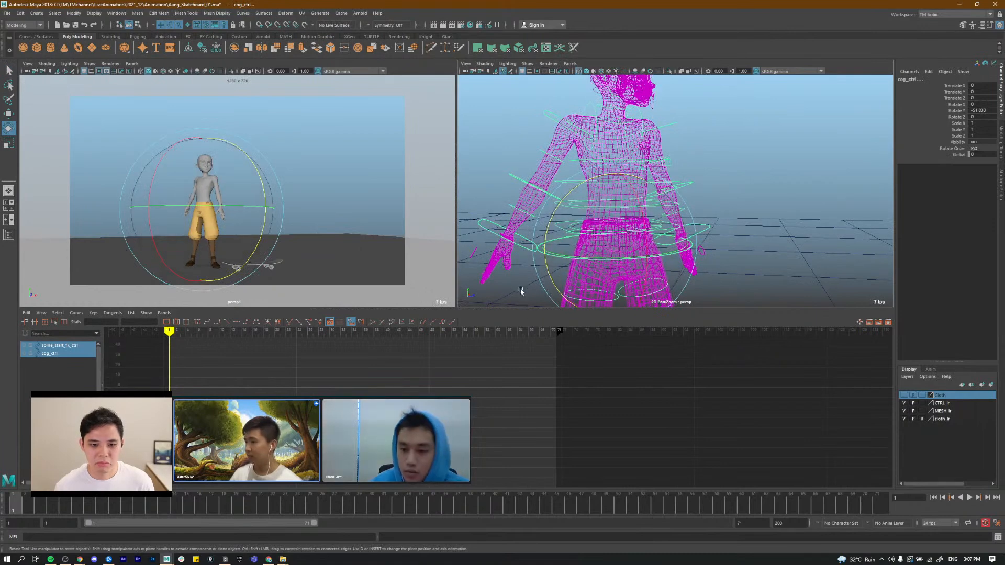
pyautogui.click(550, 235)
pyautogui.click(637, 224)
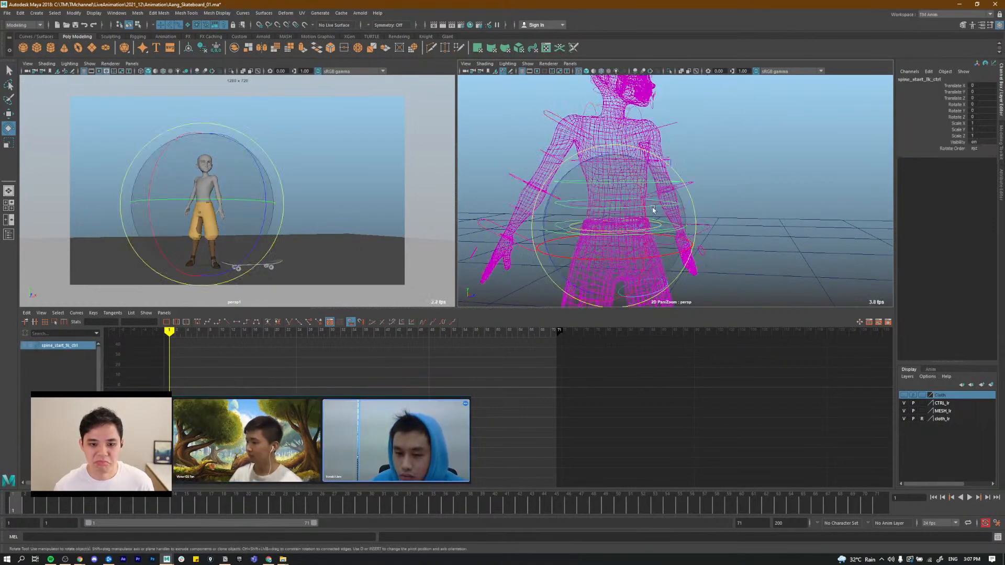
pyautogui.moveTo(641, 199); pyautogui.dragTo(634, 182)
pyautogui.keyDown('alt'); pyautogui.moveTo(736, 158); pyautogui.dragTo(708, 180); pyautogui.keyUp('alt')
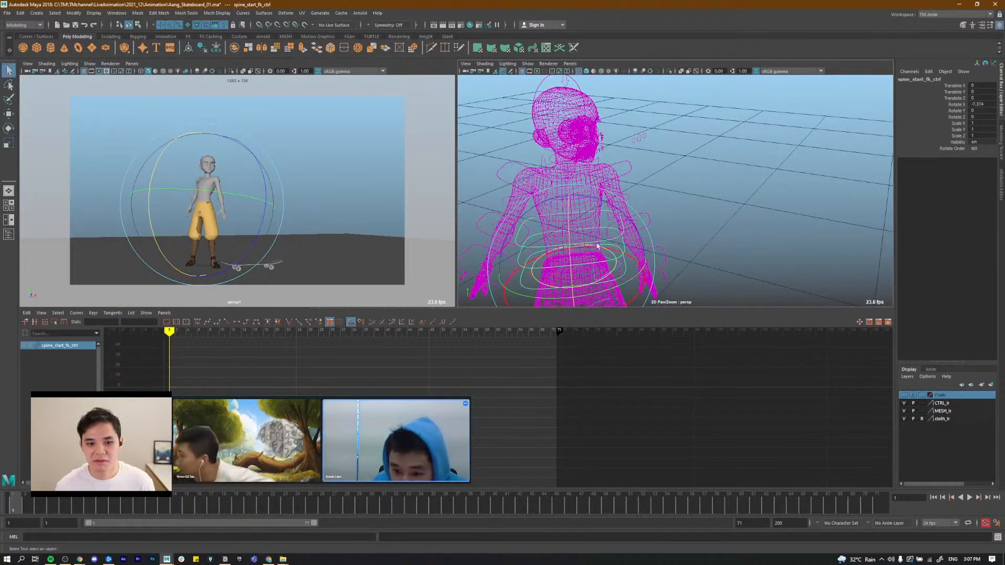
# Step: Select the belly and chest spine FK controls together and bend the upper body about 14 degrees in X
pyautogui.press('q')
pyautogui.click(526, 254)
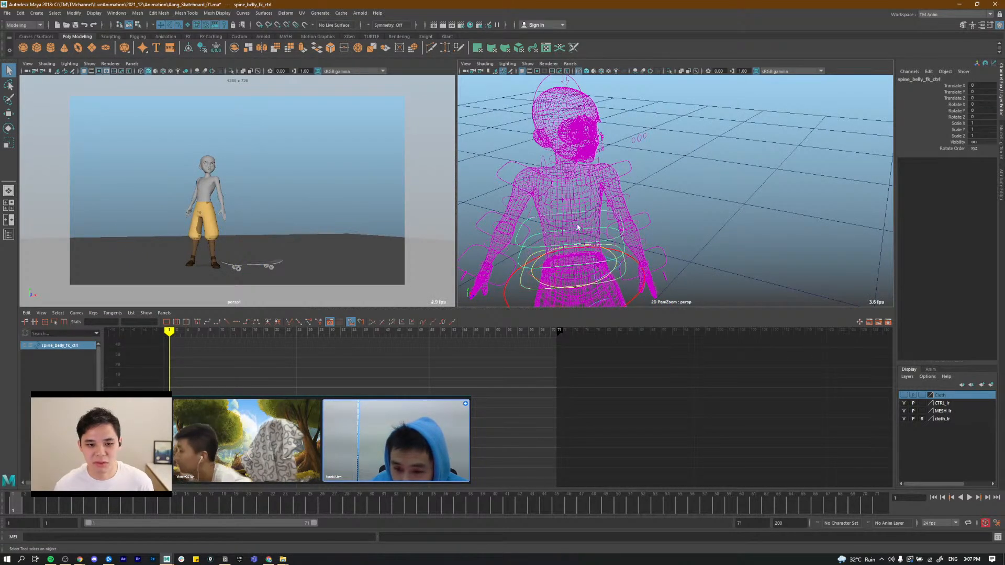
pyautogui.keyDown('shift'); pyautogui.click(530, 247); pyautogui.keyUp('shift')
pyautogui.moveTo(577, 205)
pyautogui.keyDown('alt'); pyautogui.mouseDown()
pyautogui.moveTo(598, 170)
pyautogui.moveTo(587, 212)
pyautogui.mouseUp(); pyautogui.keyUp('alt')
pyautogui.press('e')
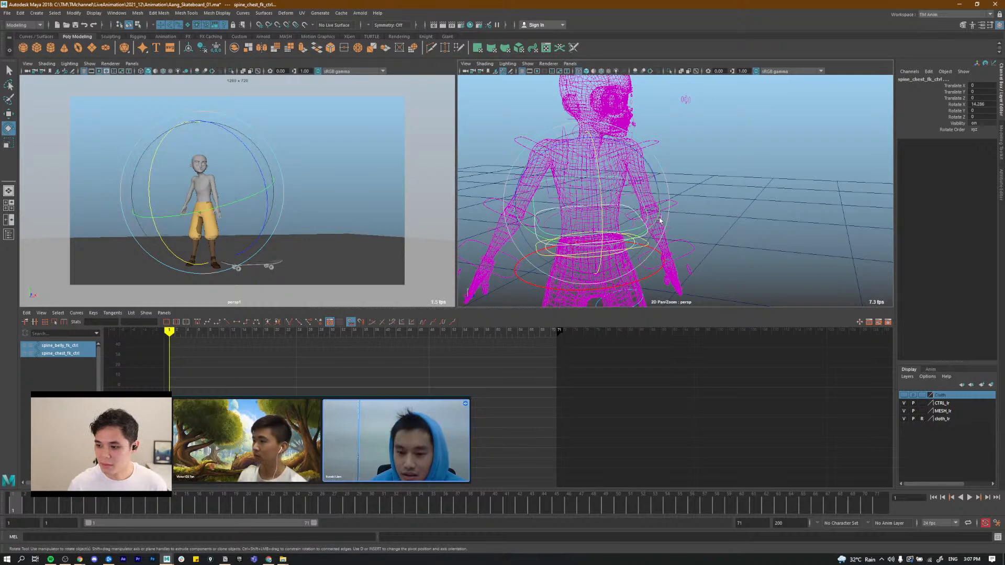
pyautogui.keyDown('alt'); pyautogui.moveTo(652, 222); pyautogui.dragTo(611, 236); pyautogui.keyUp('alt')
pyautogui.keyDown('alt'); pyautogui.moveTo(713, 198); pyautogui.dragTo(711, 193); pyautogui.keyUp('alt')
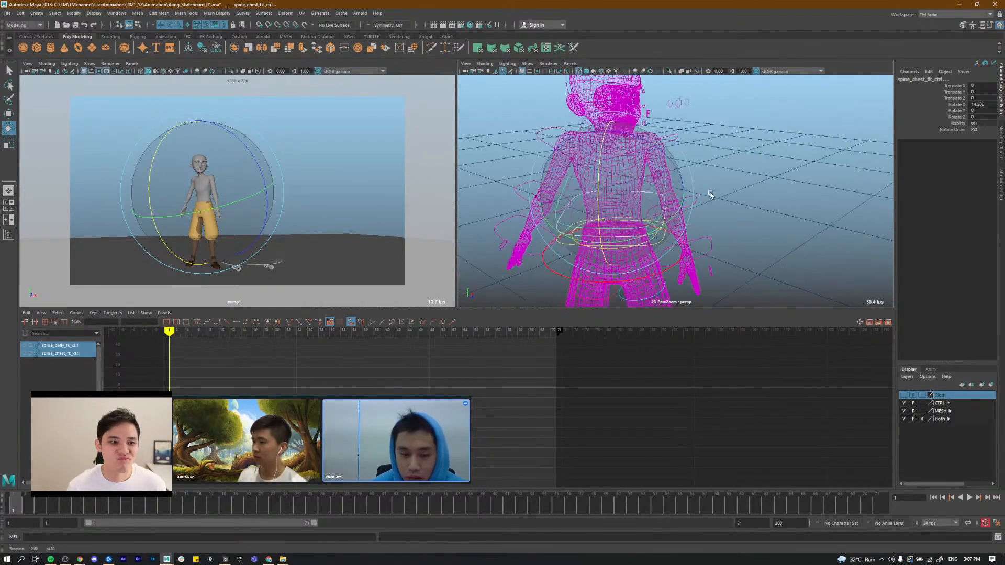
# Step: Check the drawn pose in the SyncSketch reference and rotate the right shoulder control slightly in Maya
pyautogui.hotkey('alt', 'Tab')
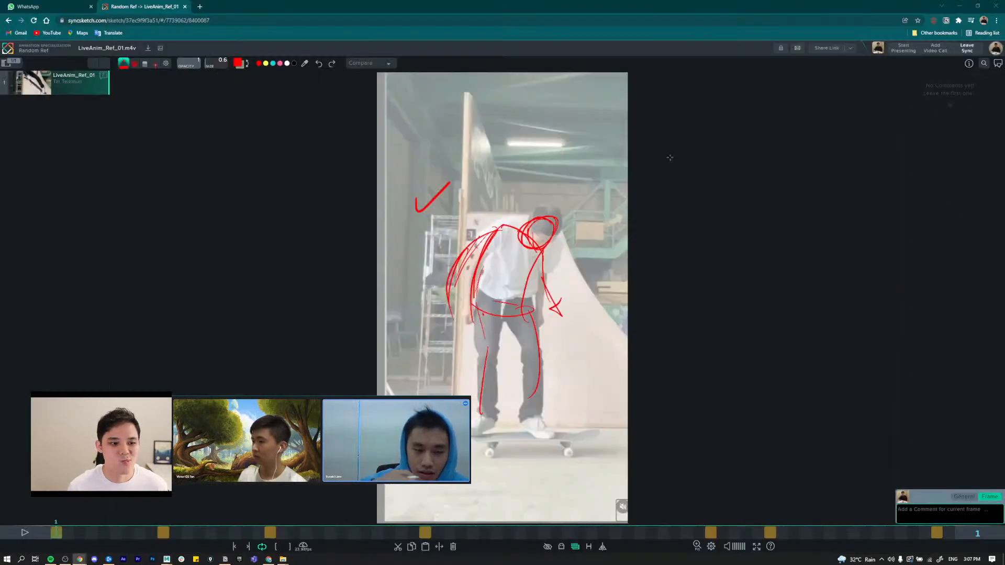
pyautogui.hotkey('alt', 'Tab')
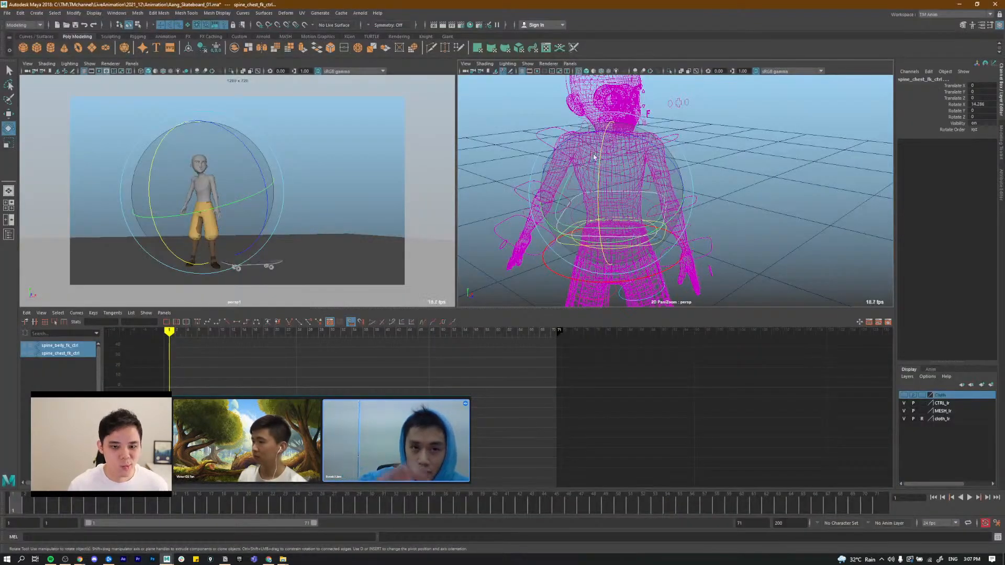
pyautogui.click(541, 175)
pyautogui.keyDown('alt'); pyautogui.moveTo(542, 132); pyautogui.dragTo(576, 141); pyautogui.keyUp('alt')
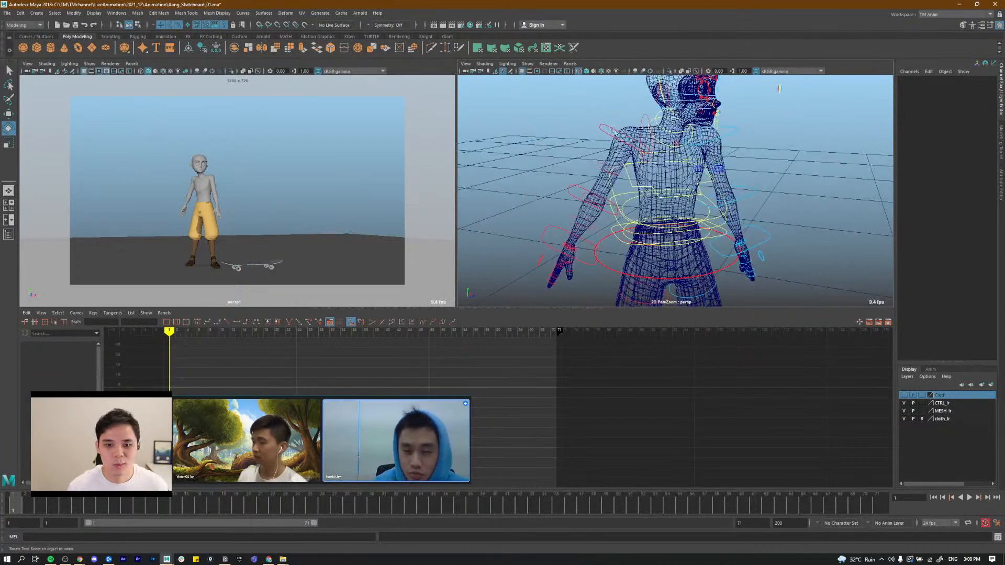
pyautogui.click(636, 108)
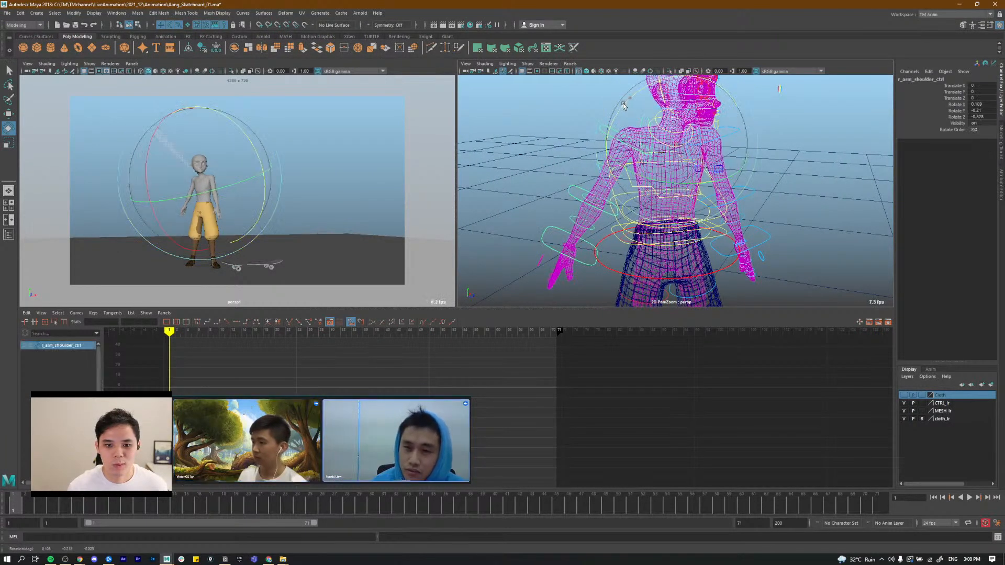
pyautogui.click(590, 137)
pyautogui.keyDown('alt'); pyautogui.moveTo(590, 137); pyautogui.dragTo(585, 139); pyautogui.keyUp('alt')
pyautogui.press('q')
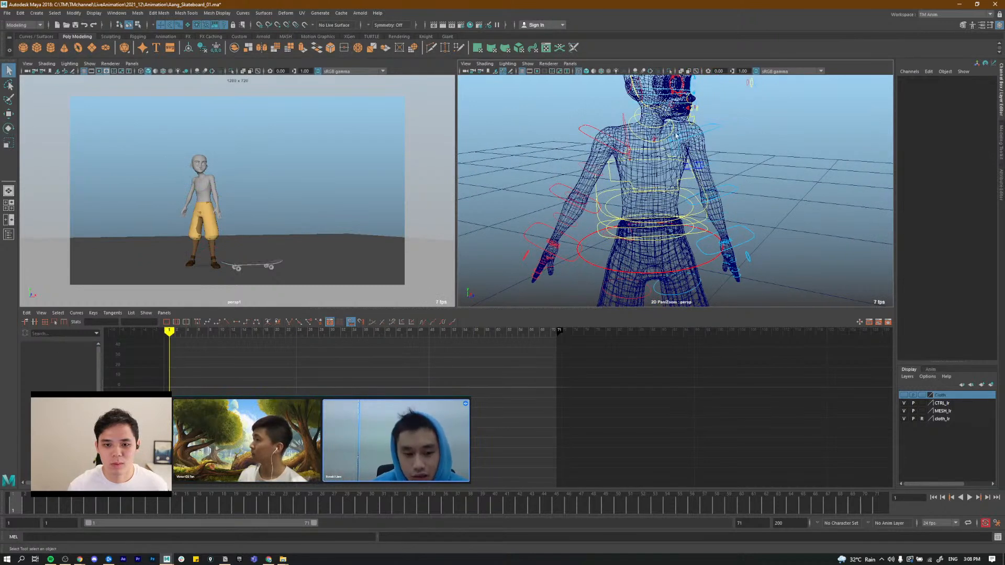
# Step: Rotate the left shoulder control about -4 degrees in Z and compare the pose with the SyncSketch reference
pyautogui.click(678, 135)
pyautogui.press('e')
pyautogui.moveTo(702, 118)
pyautogui.keyDown('alt'); pyautogui.mouseDown()
pyautogui.moveTo(682, 105)
pyautogui.moveTo(688, 111)
pyautogui.mouseUp(); pyautogui.keyUp('alt')
pyautogui.keyDown('alt'); pyautogui.moveTo(567, 160); pyautogui.dragTo(565, 155); pyautogui.keyUp('alt')
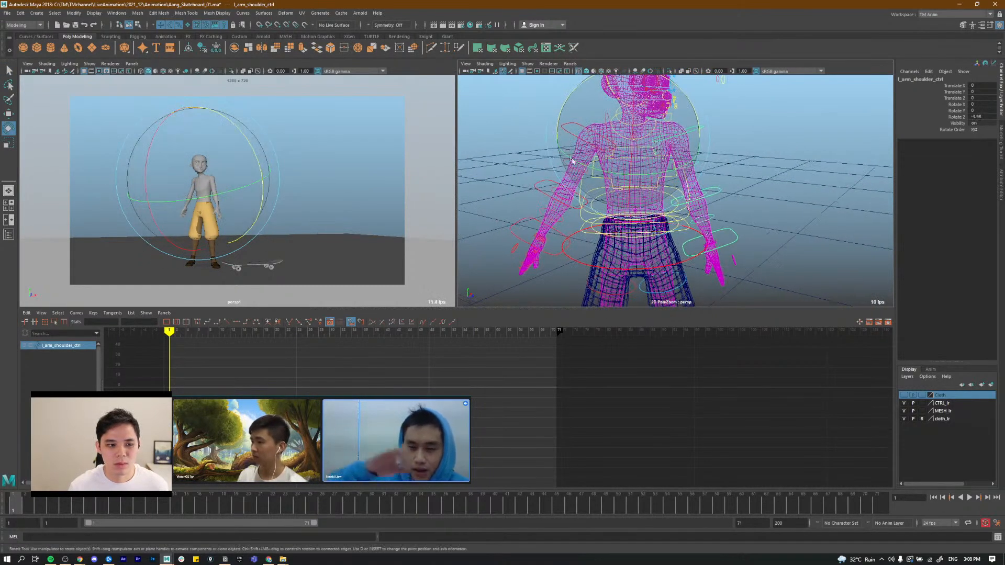
pyautogui.hotkey('alt', 'Tab')
pyautogui.hotkey('alt', 'Tab')
# Step: Readjust the lowest spine FK control's rotation to about -3 degrees in X
pyautogui.keyDown('alt'); pyautogui.moveTo(573, 161); pyautogui.dragTo(556, 209); pyautogui.keyUp('alt')
pyautogui.press('q')
pyautogui.click(557, 209)
pyautogui.press('e')
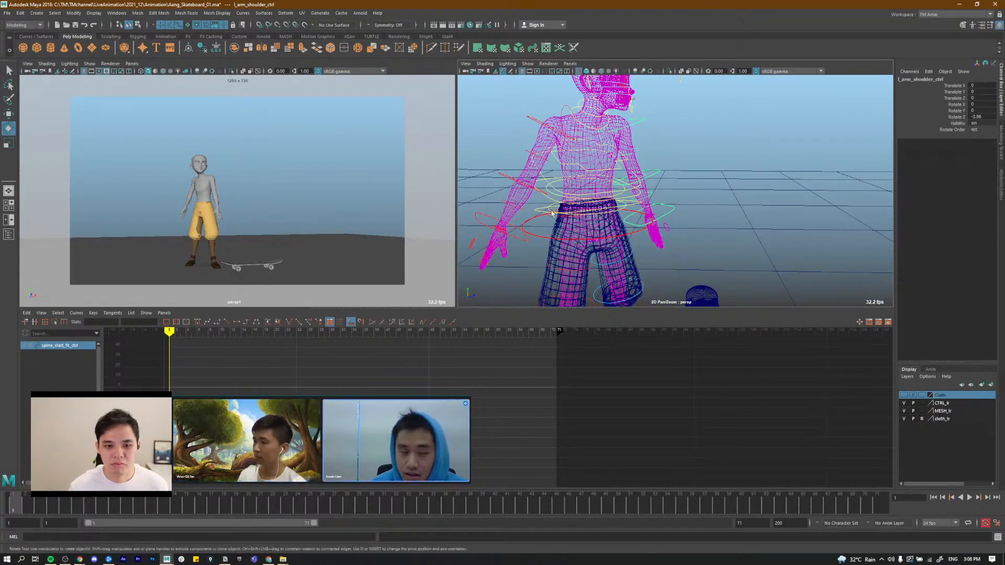
pyautogui.moveTo(617, 173)
pyautogui.mouseDown()
pyautogui.moveTo(619, 183)
pyautogui.moveTo(618, 174)
pyautogui.mouseUp()
pyautogui.keyDown('alt'); pyautogui.moveTo(644, 190); pyautogui.dragTo(603, 207); pyautogui.keyUp('alt')
pyautogui.press('q')
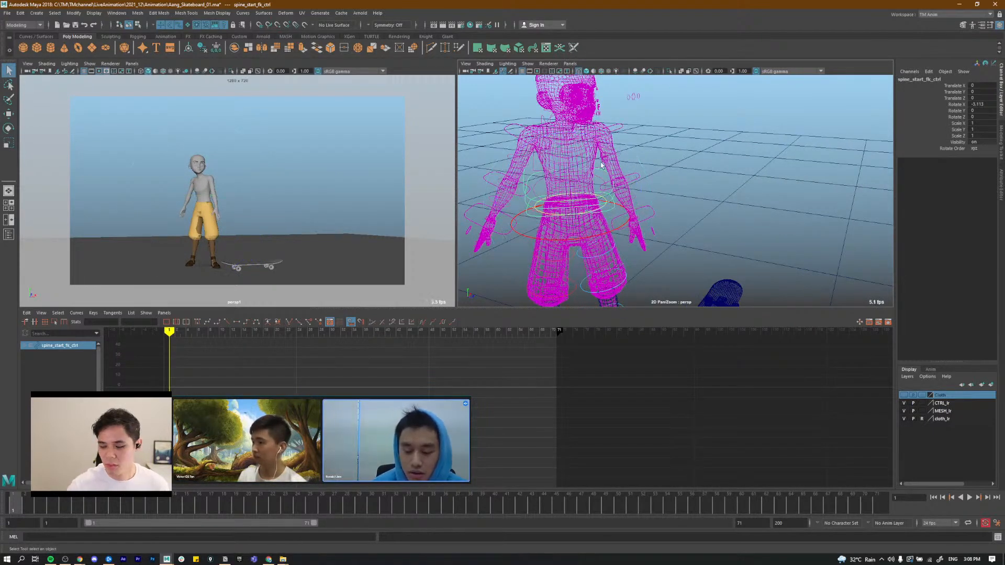
# Step: Bend the right elbow by rotating the right forearm FK control about -23 degrees in Y
pyautogui.keyDown('alt'); pyautogui.moveTo(608, 204); pyautogui.dragTo(675, 161); pyautogui.keyUp('alt')
pyautogui.keyDown('shift'); pyautogui.click(601, 174); pyautogui.keyUp('shift')
pyautogui.press('e')
pyautogui.press('q')
pyautogui.click(587, 176)
pyautogui.click(586, 176)
pyautogui.press('e')
pyautogui.keyDown('alt'); pyautogui.moveTo(586, 176); pyautogui.dragTo(643, 171); pyautogui.keyUp('alt')
pyautogui.press('q')
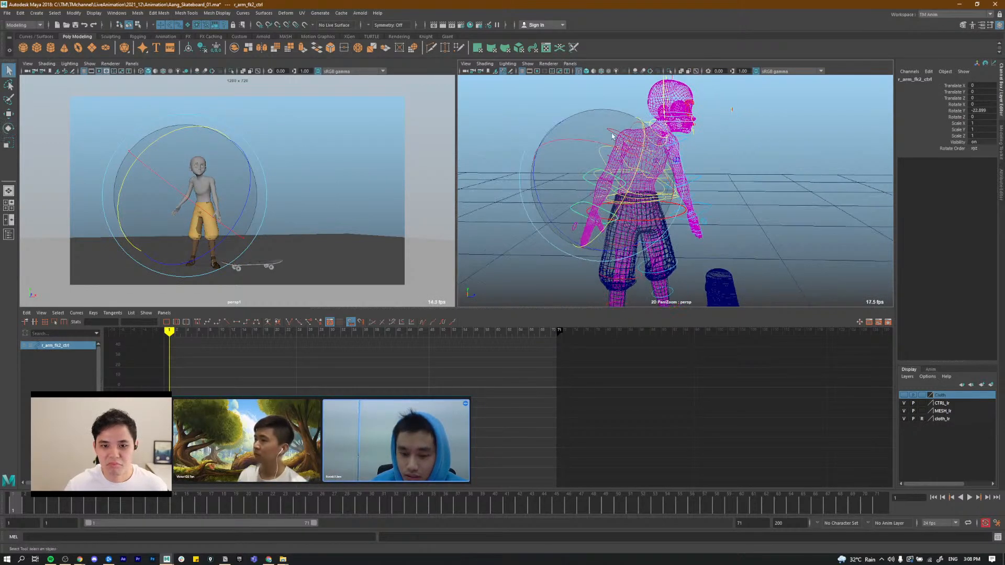
# Step: Rotate the right upper arm FK control to bring the bent arm back down beside the body
pyautogui.click(613, 134)
pyautogui.press('e')
pyautogui.moveTo(659, 185); pyautogui.dragTo(610, 187)
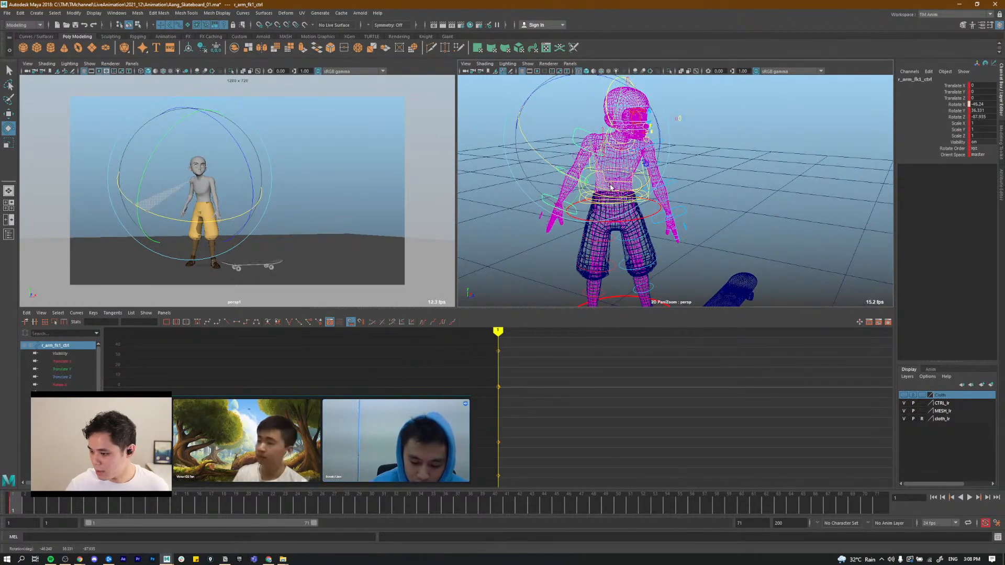
# Step: Readjust the left upper arm FK control's rotation to about 51, -12, -67, moving the arm slightly away from the body
pyautogui.keyDown('alt'); pyautogui.moveTo(625, 199); pyautogui.dragTo(646, 196, button='right'); pyautogui.keyUp('alt')
pyautogui.keyDown('alt'); pyautogui.moveTo(647, 195); pyautogui.dragTo(668, 204, button='middle'); pyautogui.keyUp('alt')
pyautogui.keyDown('alt'); pyautogui.moveTo(668, 204); pyautogui.dragTo(647, 159); pyautogui.keyUp('alt')
pyautogui.press('q')
pyautogui.click(676, 162)
pyautogui.press('e')
pyautogui.moveTo(615, 203); pyautogui.dragTo(666, 164)
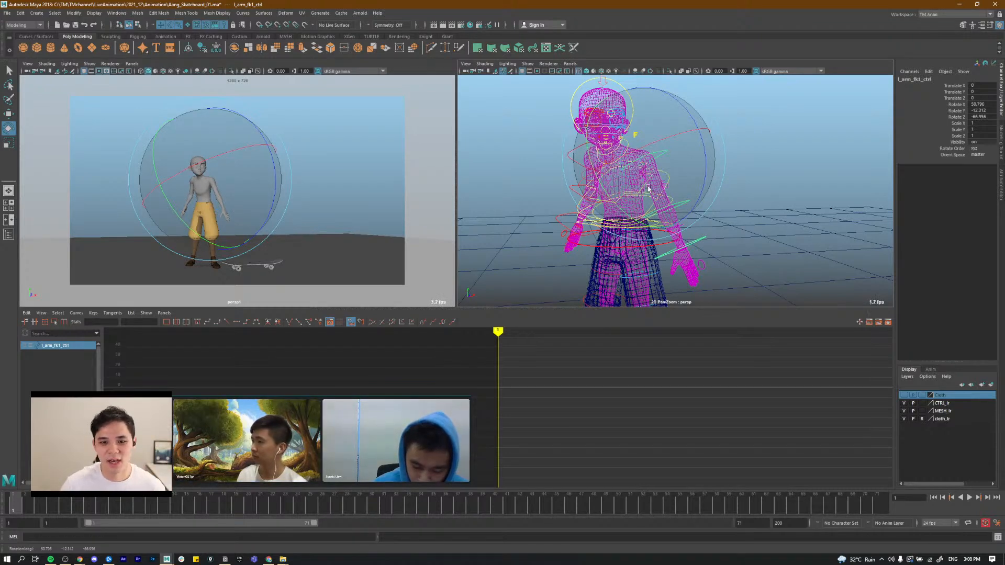
pyautogui.keyDown('alt'); pyautogui.moveTo(647, 151); pyautogui.dragTo(662, 183); pyautogui.keyUp('alt')
# Step: Select the left forearm FK control and rotate it to bend the elbow
pyautogui.press('q')
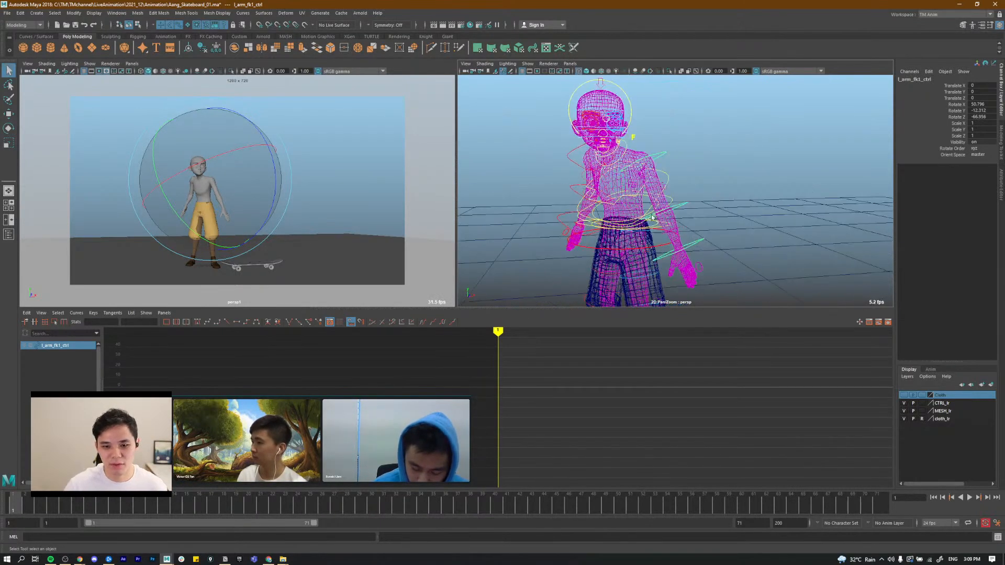
pyautogui.click(675, 209)
pyautogui.press('e')
pyautogui.keyDown('alt'); pyautogui.moveTo(666, 237); pyautogui.dragTo(611, 222); pyautogui.keyUp('alt')
# Step: Rotate the head control to about 7, -3, 7.5 to tilt the head
pyautogui.keyDown('alt'); pyautogui.moveTo(617, 215); pyautogui.dragTo(679, 177); pyautogui.keyUp('alt')
pyautogui.press('q')
pyautogui.click(724, 119)
pyautogui.click(666, 97)
pyautogui.press('e')
pyautogui.keyDown('alt'); pyautogui.moveTo(666, 101); pyautogui.dragTo(607, 145); pyautogui.keyUp('alt')
pyautogui.keyDown('alt'); pyautogui.moveTo(661, 177); pyautogui.dragTo(692, 109); pyautogui.keyUp('alt')
# Step: Move the body's cog control to about -0.2 in Translate X and -3.1 in Translate Y to lower the hips
pyautogui.press('q')
pyautogui.click(739, 218)
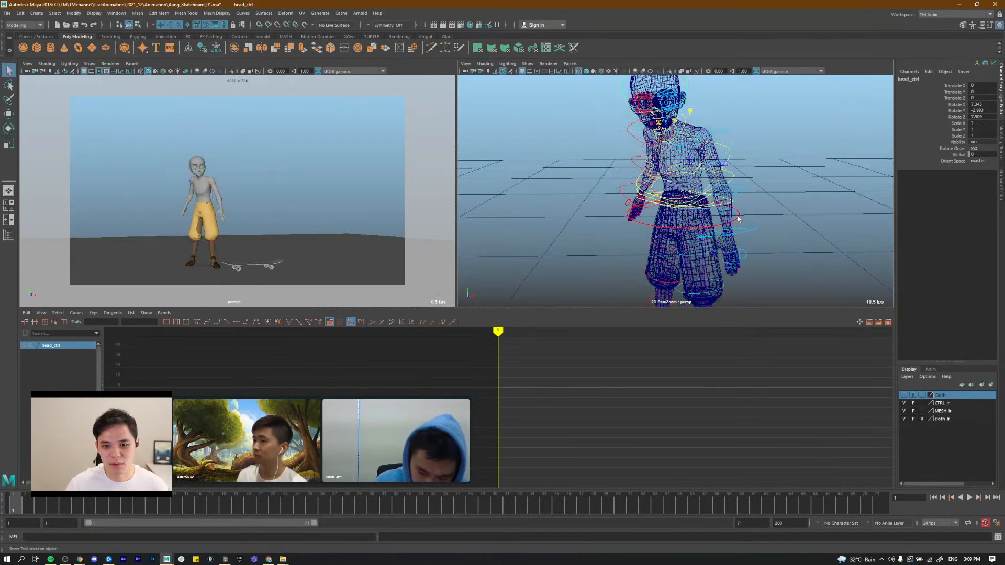
pyautogui.press('w')
pyautogui.keyDown('alt'); pyautogui.moveTo(735, 219); pyautogui.dragTo(696, 217); pyautogui.keyUp('alt')
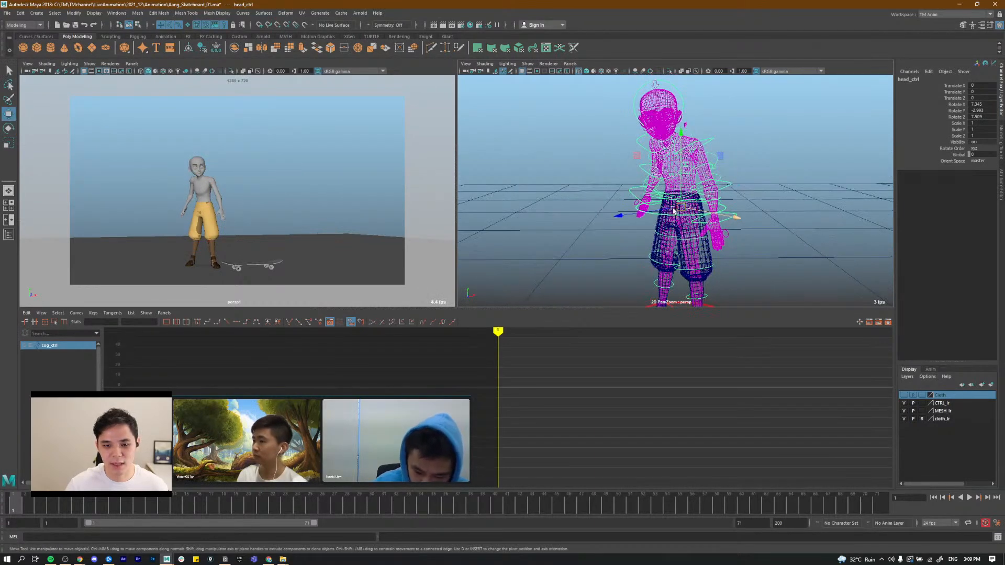
pyautogui.press('w')
pyautogui.click(673, 209)
pyautogui.click(640, 211)
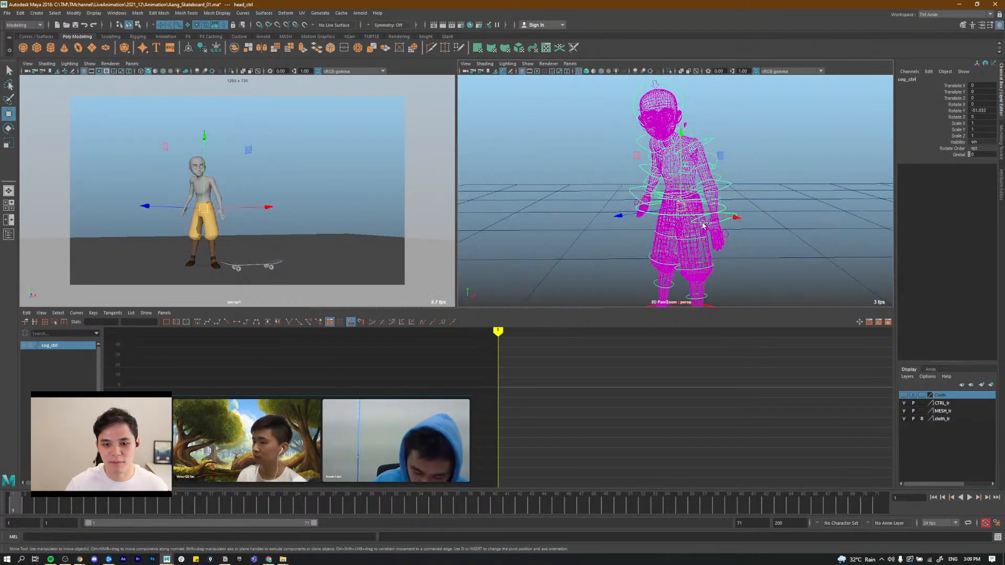
pyautogui.moveTo(753, 208); pyautogui.dragTo(757, 208)
pyautogui.scroll(-4, 754, 206)
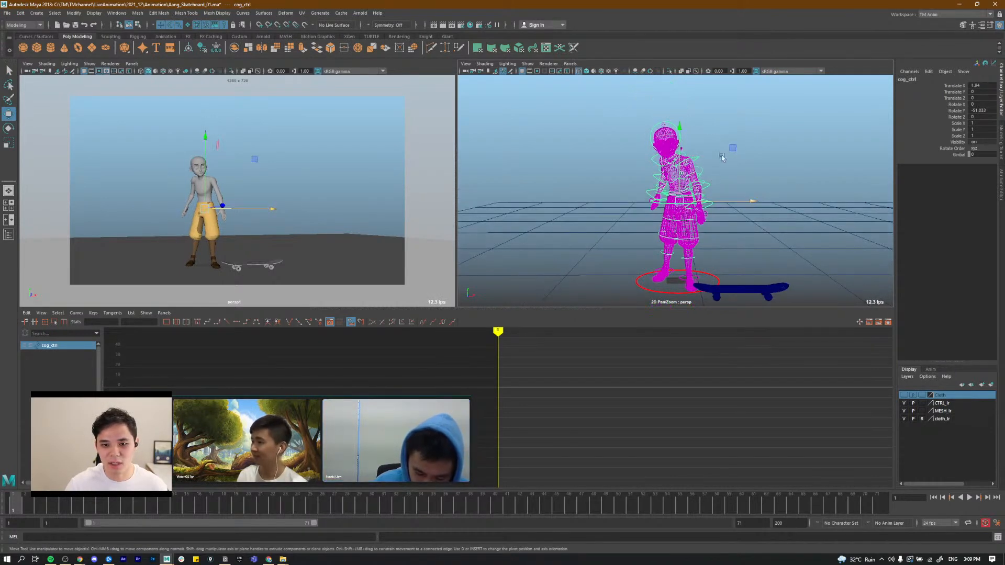
pyautogui.moveTo(733, 150); pyautogui.dragTo(730, 149, button='middle')
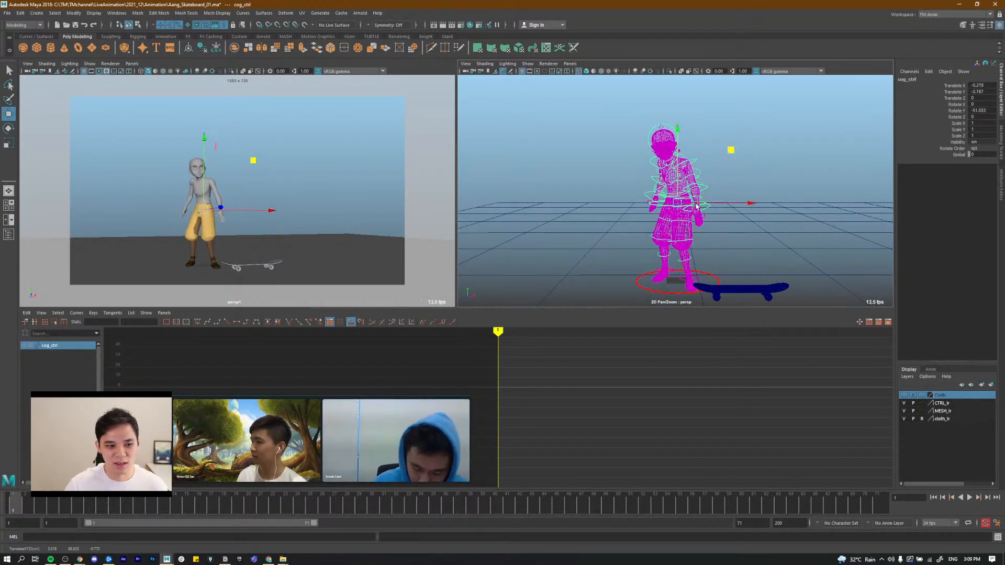
# Step: Select the left foot IK control and rotate it to about -10 in Rotate Y to re-aim the foot
pyautogui.keyDown('alt'); pyautogui.moveTo(232, 230); pyautogui.dragTo(314, 247); pyautogui.keyUp('alt')
pyautogui.scroll(1, 321, 245)
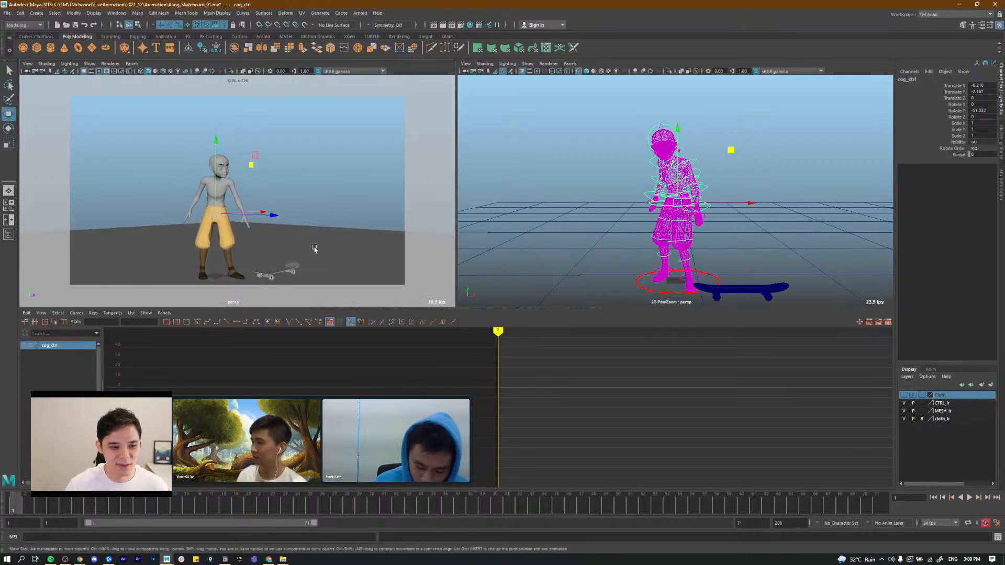
pyautogui.scroll(6, 706, 256)
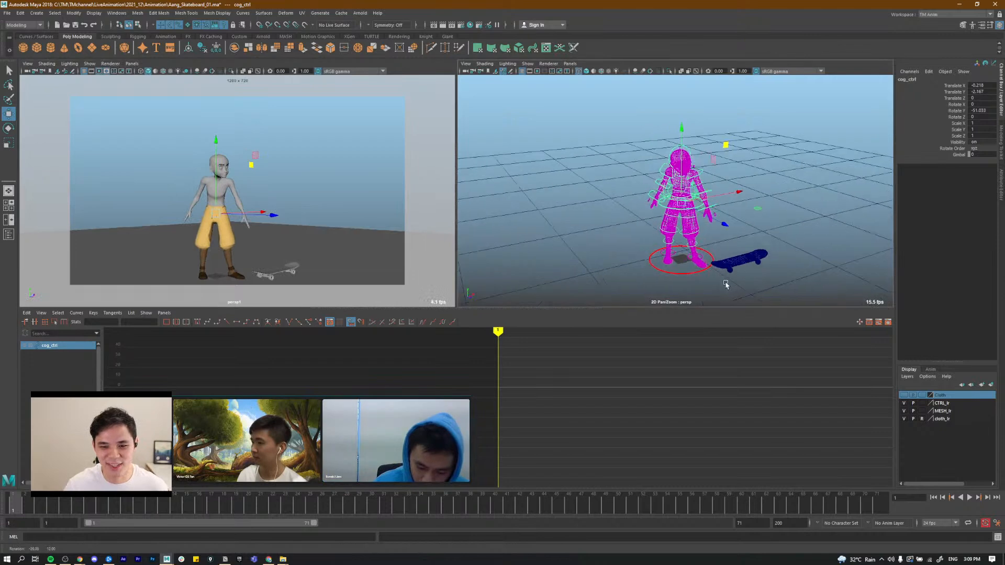
pyautogui.press('q')
pyautogui.click(698, 251)
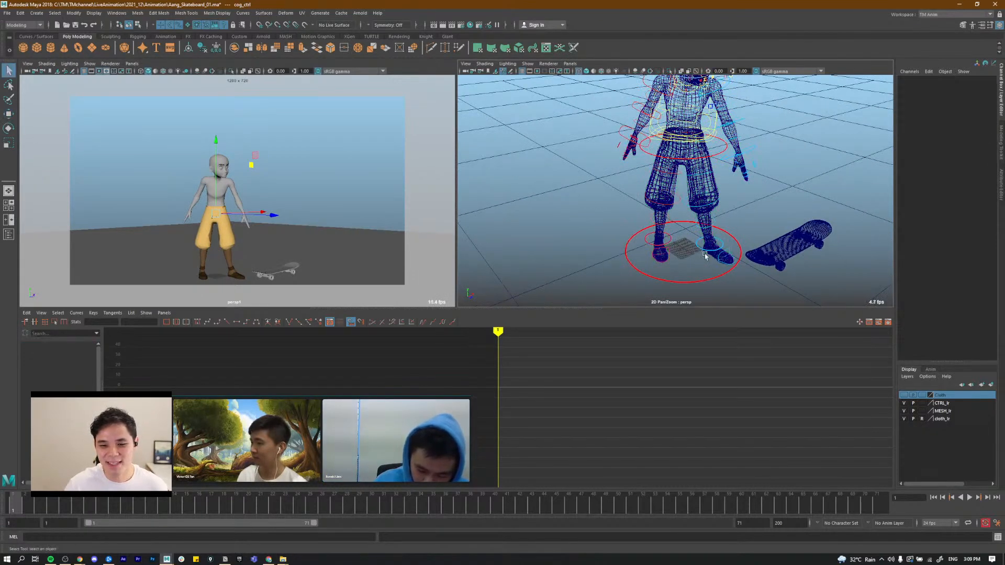
pyautogui.click(701, 251)
pyautogui.press('e')
pyautogui.scroll(-2, 707, 261)
pyautogui.moveTo(706, 260)
pyautogui.mouseDown()
pyautogui.moveTo(690, 281)
pyautogui.moveTo(701, 276)
pyautogui.mouseUp()
pyautogui.press('q')
pyautogui.keyDown('alt'); pyautogui.moveTo(741, 209); pyautogui.dragTo(716, 178); pyautogui.keyUp('alt')
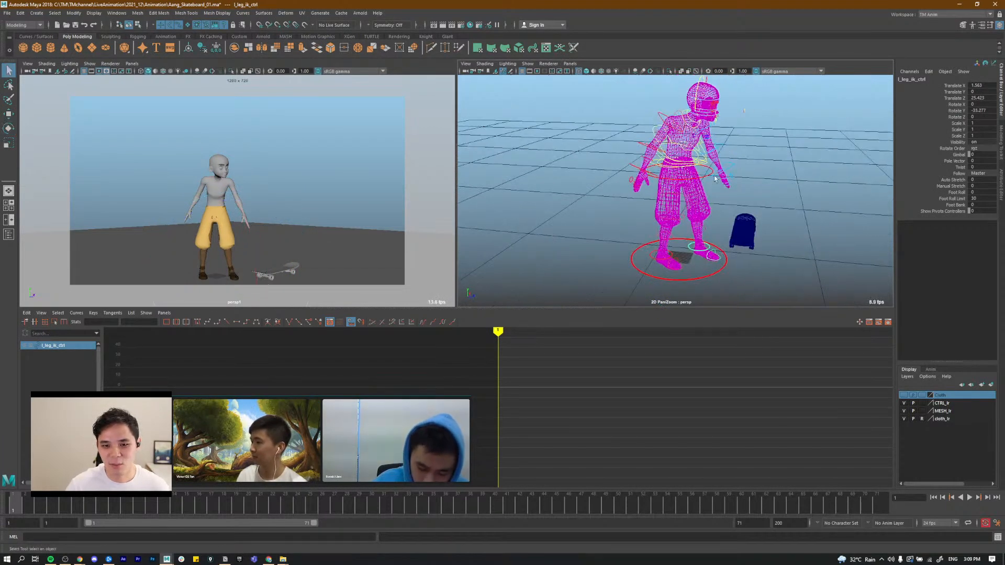
# Step: Select the body's cog control and move it slightly to rebalance the hips over the feet
pyautogui.click(711, 174)
pyautogui.press('w')
pyautogui.keyDown('alt'); pyautogui.moveTo(728, 219); pyautogui.dragTo(730, 183); pyautogui.keyUp('alt')
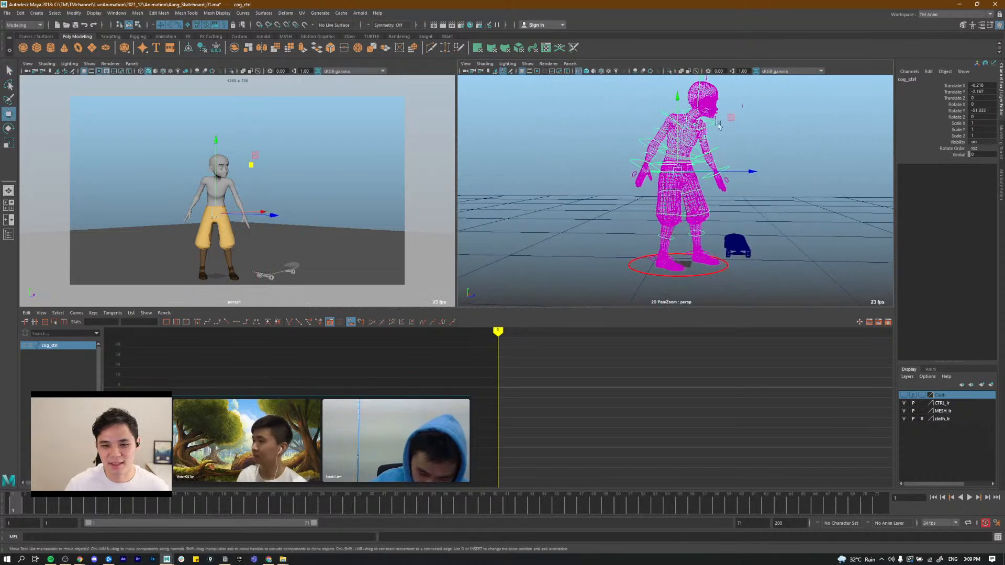
pyautogui.moveTo(728, 119); pyautogui.dragTo(722, 126)
pyautogui.moveTo(720, 127); pyautogui.dragTo(735, 225)
# Step: Rotate the right foot IK control to about -55 in Rotate Y and move it to about -4.9 in Translate X and -20.8 in Translate Z
pyautogui.press('q')
pyautogui.click(675, 246)
pyautogui.press('w')
pyautogui.press('e')
pyautogui.press('w')
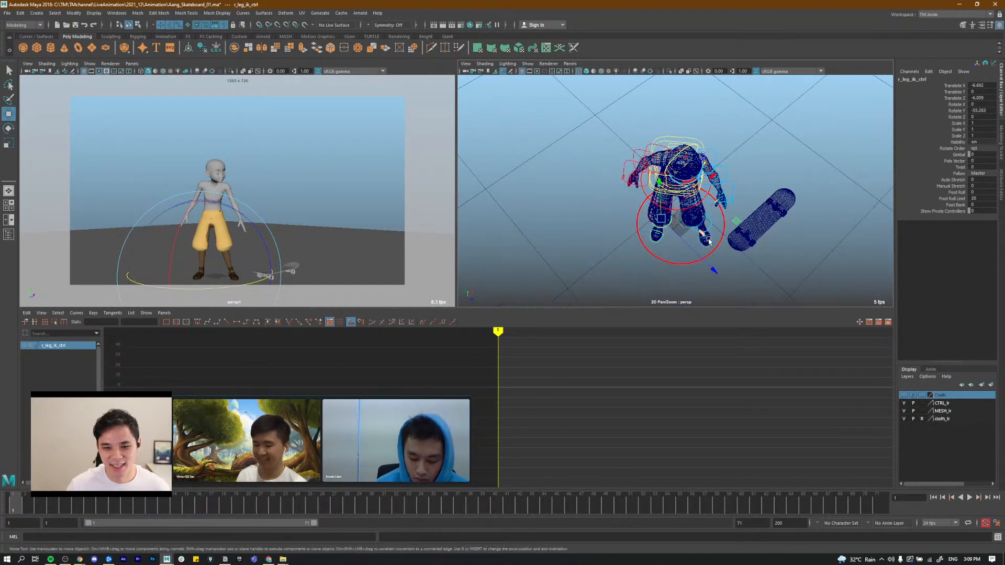
pyautogui.moveTo(735, 225); pyautogui.dragTo(735, 221, button='middle')
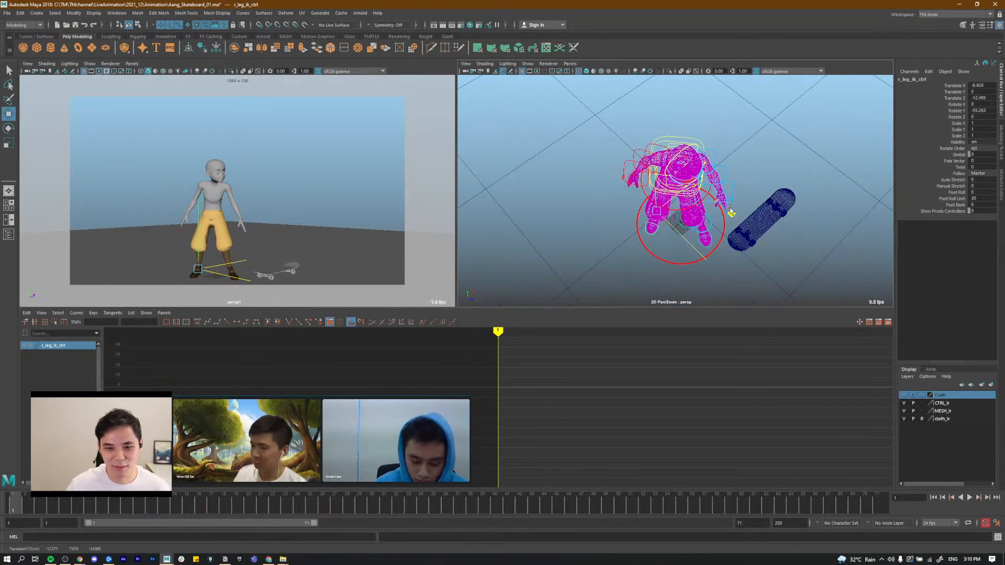
pyautogui.keyDown('alt'); pyautogui.moveTo(765, 226); pyautogui.dragTo(689, 254); pyautogui.keyUp('alt')
pyautogui.press('q')
pyautogui.scroll(-6, 744, 273)
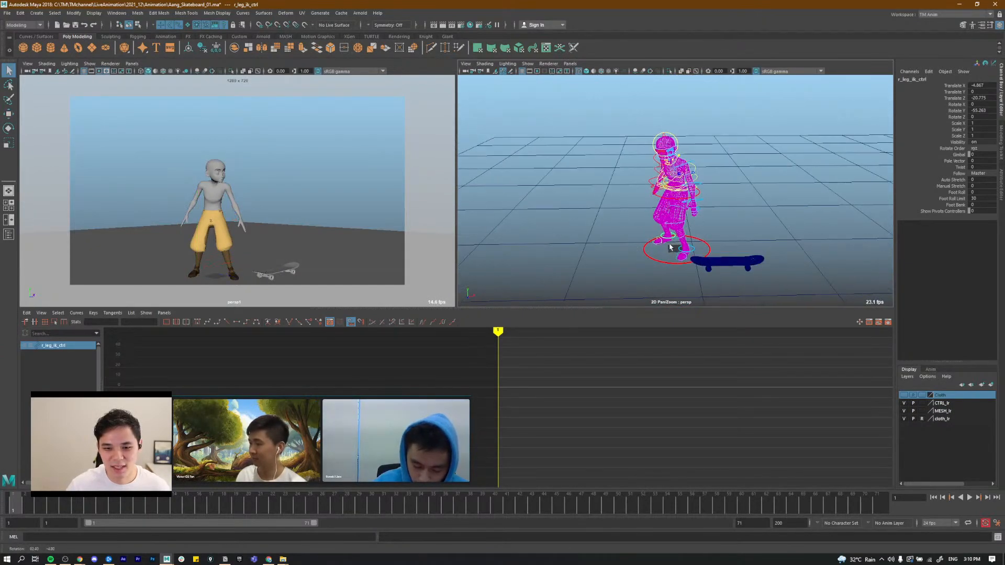
pyautogui.scroll(4, 670, 248)
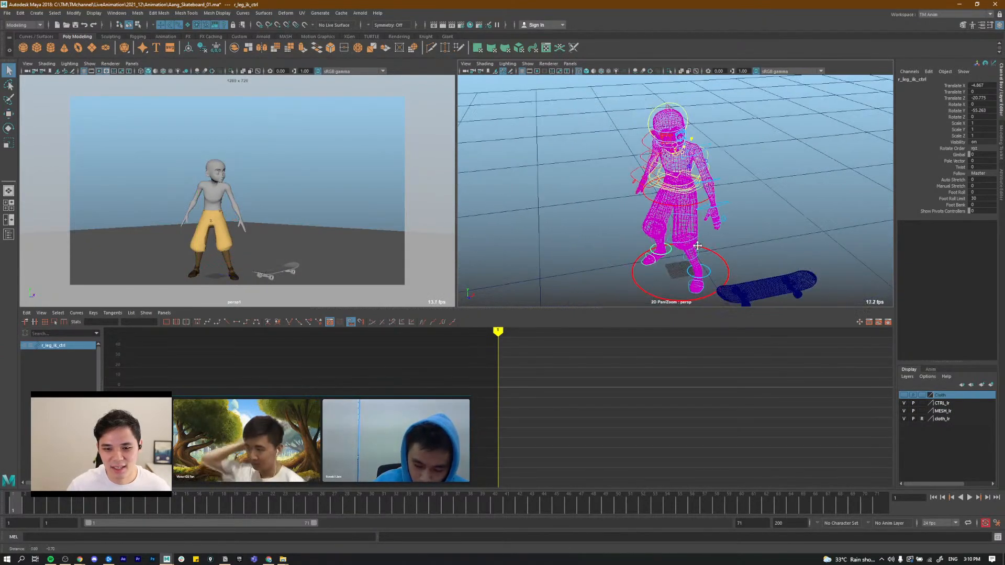
pyautogui.keyDown('alt'); pyautogui.moveTo(690, 254); pyautogui.dragTo(689, 236, button='middle'); pyautogui.keyUp('alt')
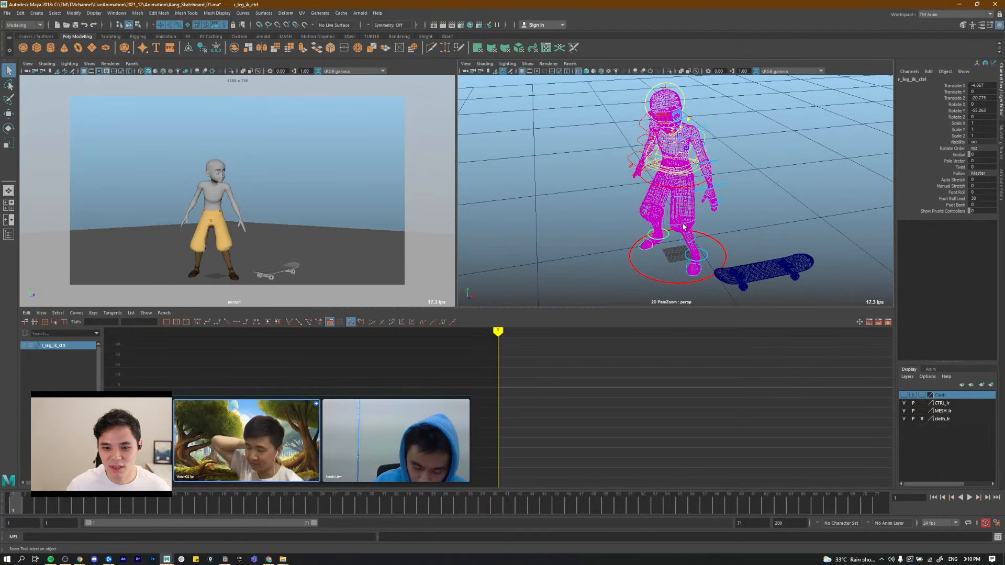
# Step: Try to move the left knee control to change the knee's direction
pyautogui.click(683, 226)
pyautogui.press('w')
pyautogui.keyDown('alt'); pyautogui.moveTo(683, 226); pyautogui.dragTo(859, 236); pyautogui.keyUp('alt')
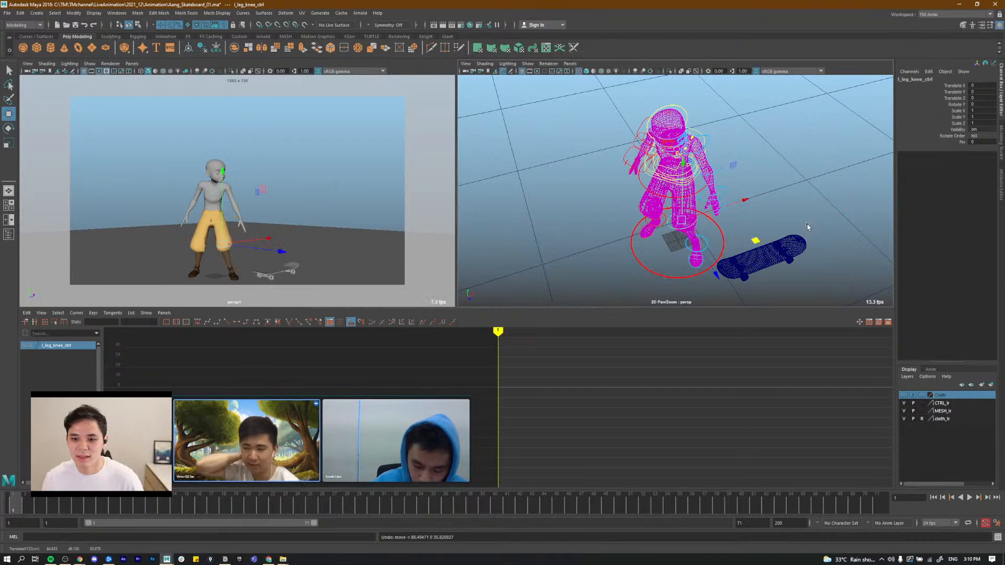
pyautogui.keyDown('alt'); pyautogui.moveTo(772, 230); pyautogui.dragTo(788, 205); pyautogui.keyUp('alt')
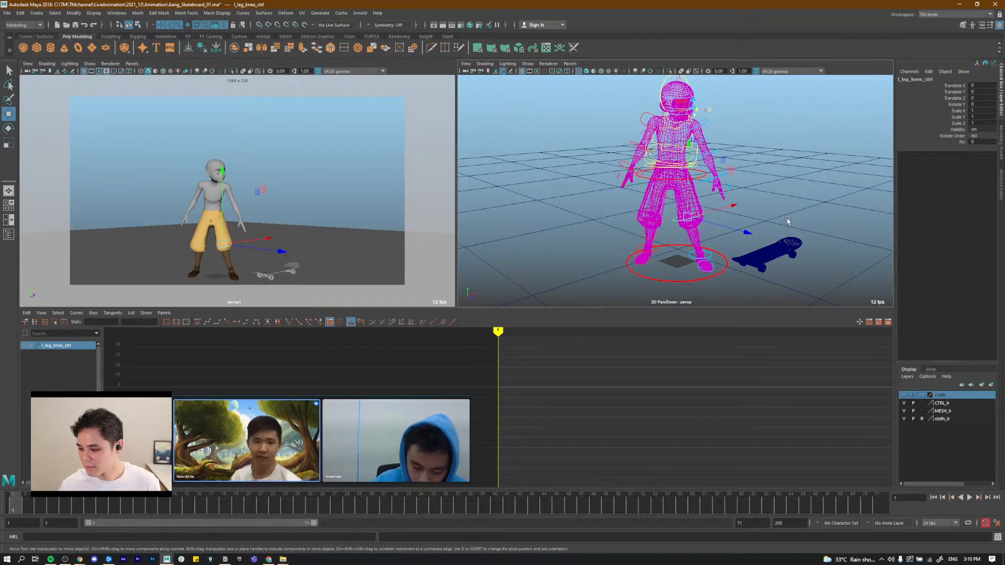
# Step: Compare the upper body with the reference and switch the perspective working view to shaded display
pyautogui.keyDown('alt'); pyautogui.moveTo(643, 197); pyautogui.dragTo(686, 214); pyautogui.keyUp('alt')
pyautogui.scroll(4, 685, 213)
pyautogui.keyDown('alt'); pyautogui.moveTo(698, 168); pyautogui.dragTo(733, 182); pyautogui.keyUp('alt')
pyautogui.hotkey('alt', 'Tab')
pyautogui.hotkey('alt', 'Tab')
pyautogui.click(726, 170)
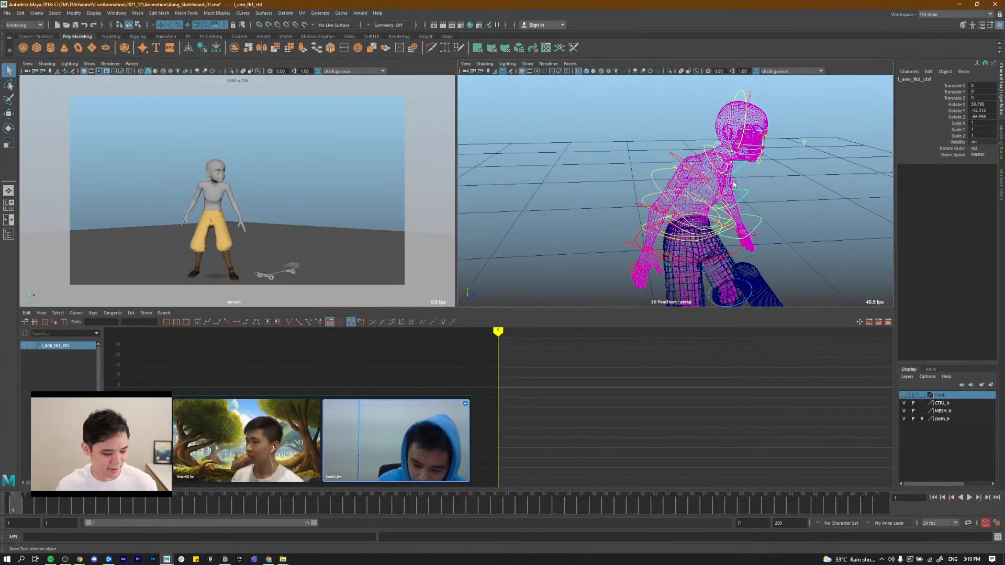
pyautogui.press('5')
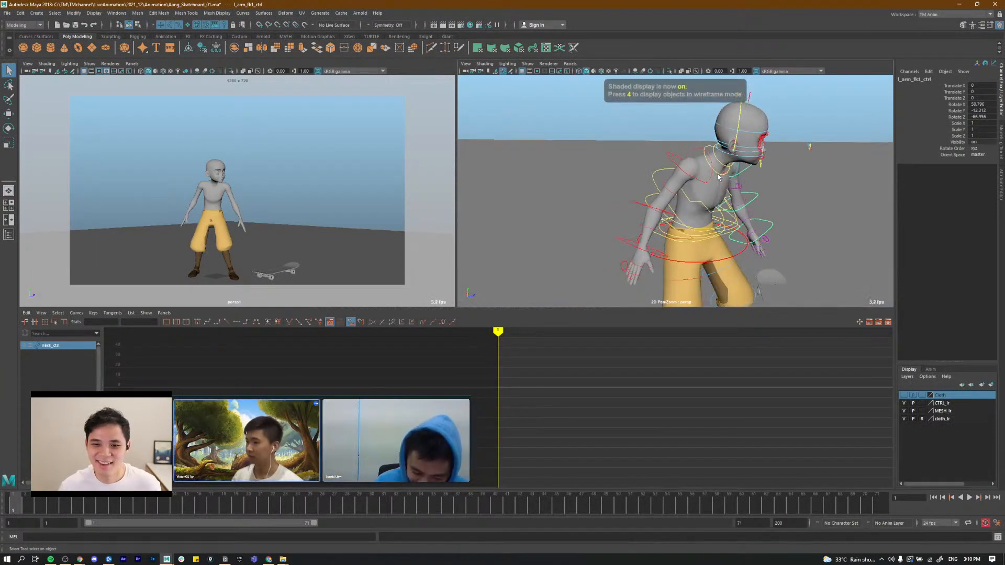
# Step: Select the neck control and rotate it to about 4.3 in Rotate X to bend the neck forward
pyautogui.click(718, 177)
pyautogui.press('e')
pyautogui.keyDown('alt'); pyautogui.moveTo(721, 183); pyautogui.dragTo(690, 171); pyautogui.keyUp('alt')
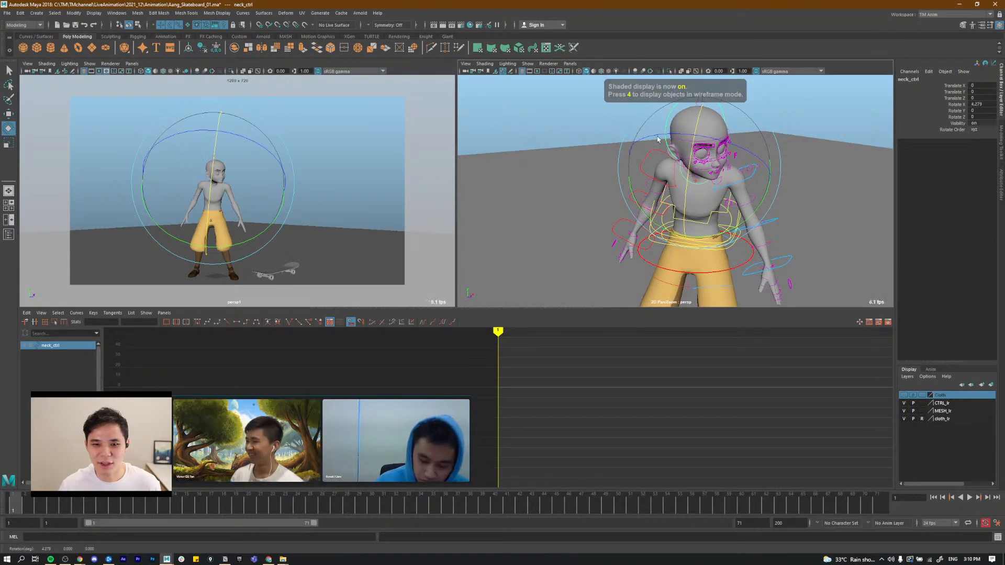
# Step: Rotate the head control to about 16.5, -9.7, 17.7 and compare the tilt with the reference
pyautogui.press('q')
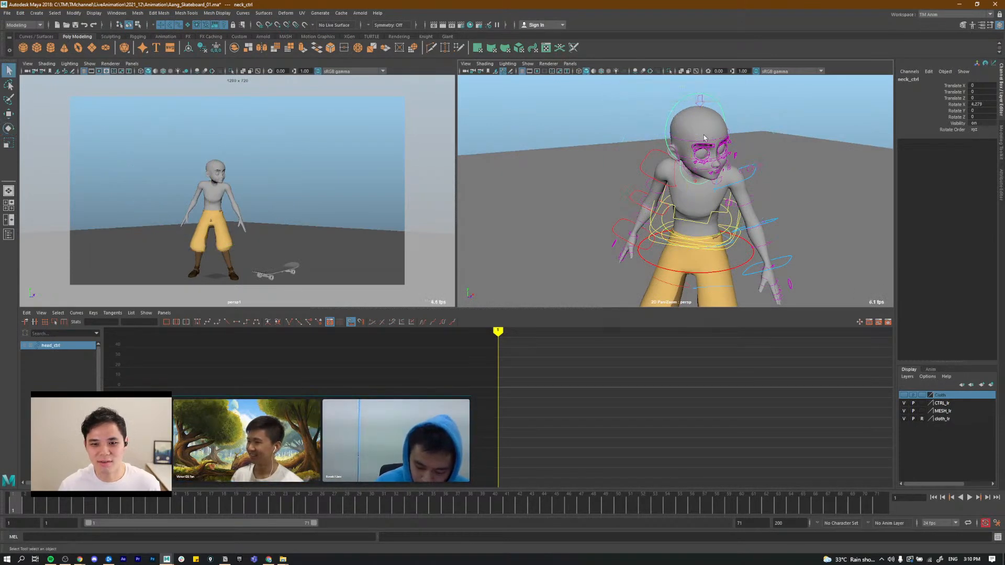
pyautogui.keyDown('alt'); pyautogui.moveTo(677, 158); pyautogui.dragTo(640, 163); pyautogui.keyUp('alt')
pyautogui.press('e')
pyautogui.moveTo(653, 105); pyautogui.dragTo(719, 178)
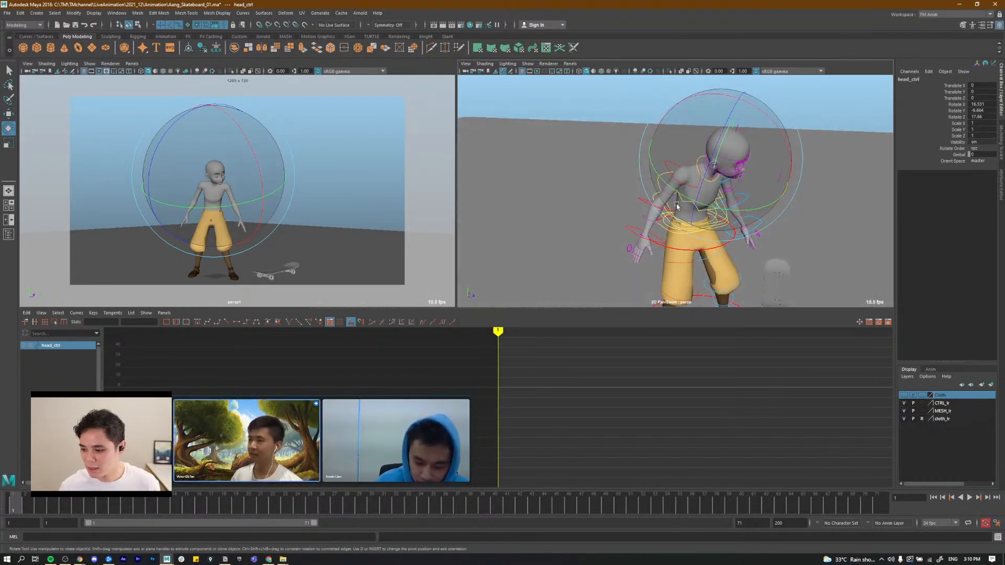
pyautogui.hotkey('alt', 'Tab')
pyautogui.hotkey('alt', 'Tab')
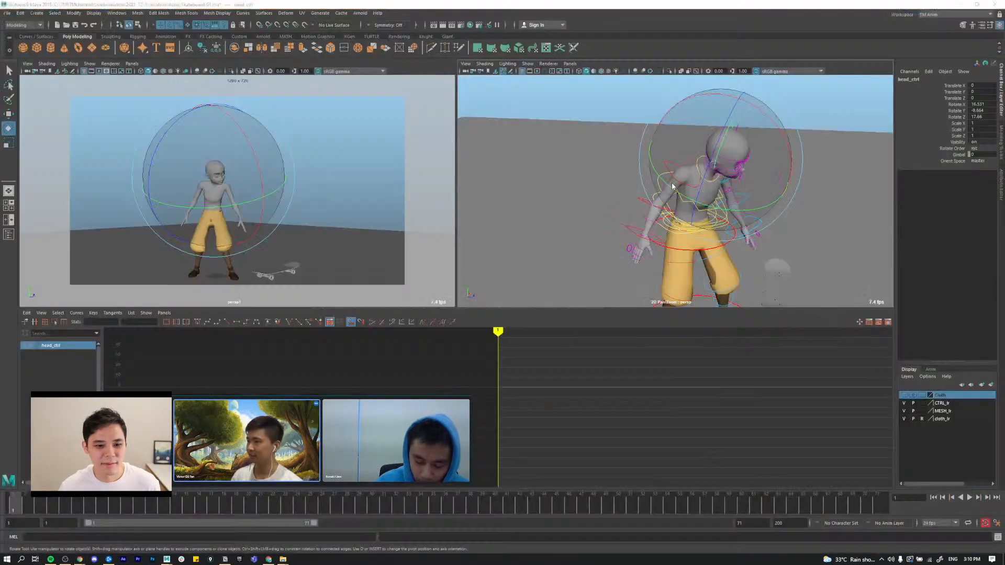
# Step: Select the finger pose control beside the character's right hand
pyautogui.keyDown('alt'); pyautogui.moveTo(675, 210); pyautogui.dragTo(663, 229); pyautogui.keyUp('alt')
pyautogui.press('q')
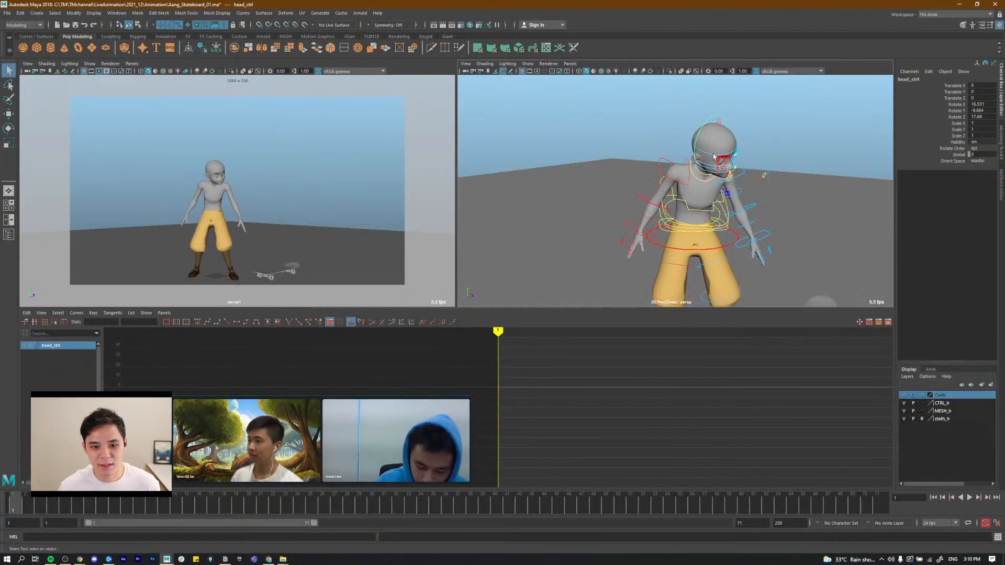
pyautogui.keyDown('alt'); pyautogui.moveTo(663, 230); pyautogui.dragTo(663, 116, button='middle'); pyautogui.keyUp('alt')
pyautogui.keyDown('alt'); pyautogui.moveTo(663, 116); pyautogui.dragTo(652, 204, button='right'); pyautogui.keyUp('alt')
pyautogui.keyDown('alt'); pyautogui.moveTo(653, 204); pyautogui.dragTo(670, 234, button='middle'); pyautogui.keyUp('alt')
pyautogui.keyDown('alt'); pyautogui.moveTo(670, 233); pyautogui.dragTo(651, 177); pyautogui.keyUp('alt')
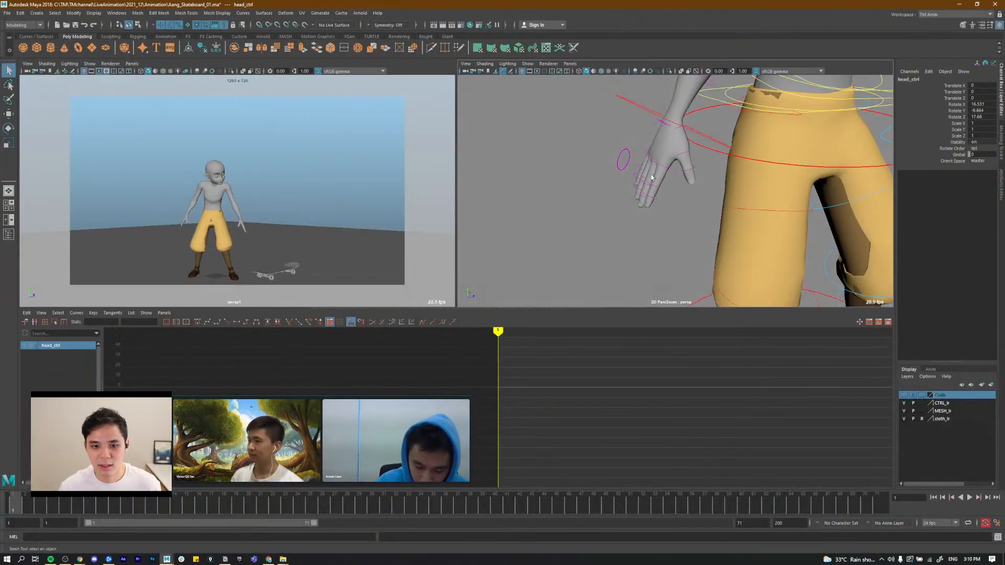
pyautogui.click(625, 155)
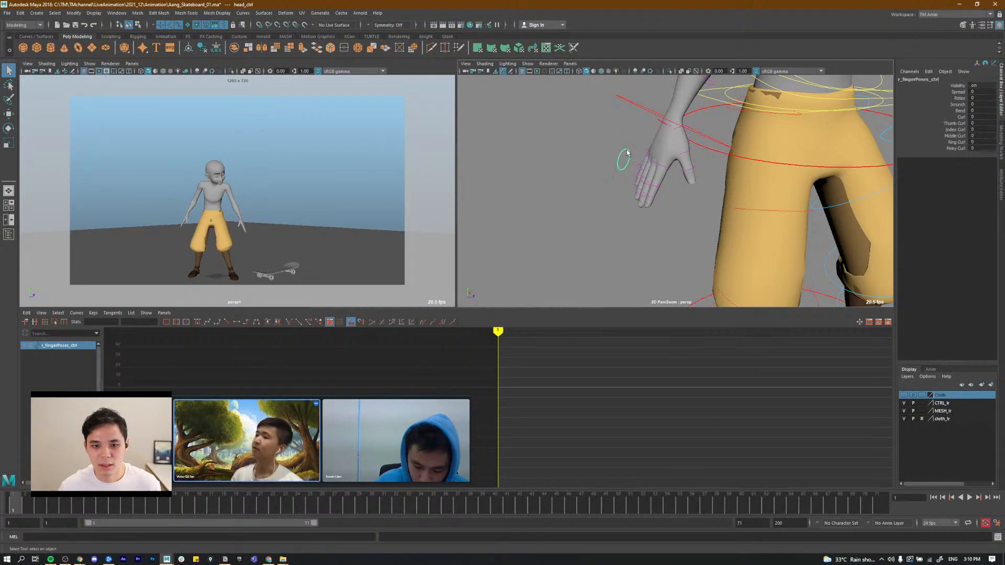
# Step: Try curling all right-hand fingers together with the Curl attribute
pyautogui.click(961, 118)
pyautogui.moveTo(730, 160); pyautogui.dragTo(782, 163, button='middle')
pyautogui.keyDown('alt'); pyautogui.moveTo(796, 163); pyautogui.dragTo(748, 138); pyautogui.keyUp('alt')
pyautogui.hotkey('ctrl', 'z')
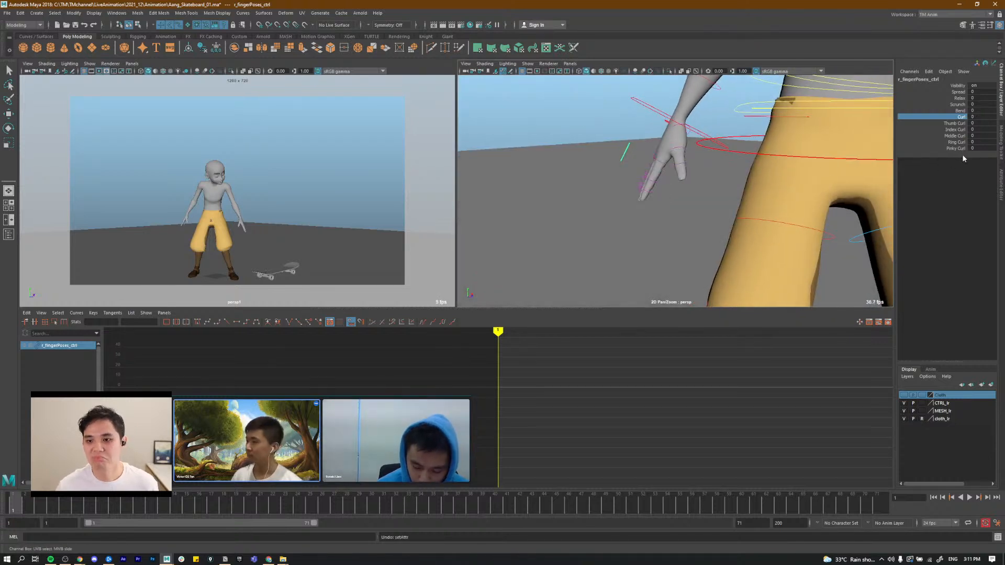
# Step: Set the right hand's Index, Middle, Ring and Pinky Curl together to 7
pyautogui.click(957, 130)
pyautogui.keyDown('shift'); pyautogui.click(956, 149); pyautogui.keyUp('shift')
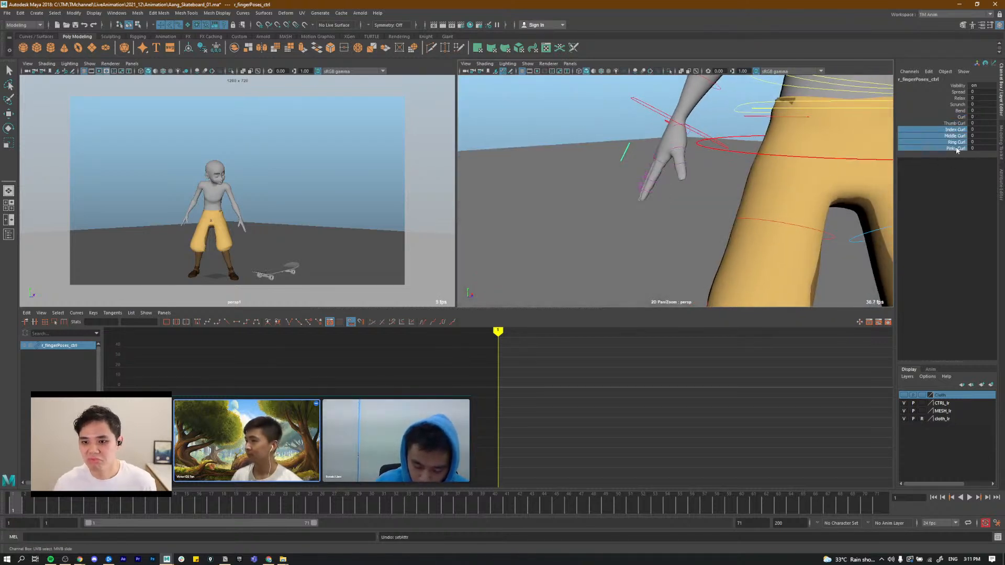
pyautogui.keyDown('alt'); pyautogui.moveTo(623, 220); pyautogui.dragTo(643, 202); pyautogui.keyUp('alt')
pyautogui.moveTo(661, 199); pyautogui.dragTo(679, 202, button='middle')
pyautogui.keyDown('alt'); pyautogui.moveTo(678, 201); pyautogui.dragTo(754, 171); pyautogui.keyUp('alt')
# Step: Increase the right hand's Middle Curl to 10.9, Ring Curl to about 17.6 and Pinky Curl to 25.5
pyautogui.click(958, 136)
pyautogui.keyDown('shift'); pyautogui.click(957, 149); pyautogui.keyUp('shift')
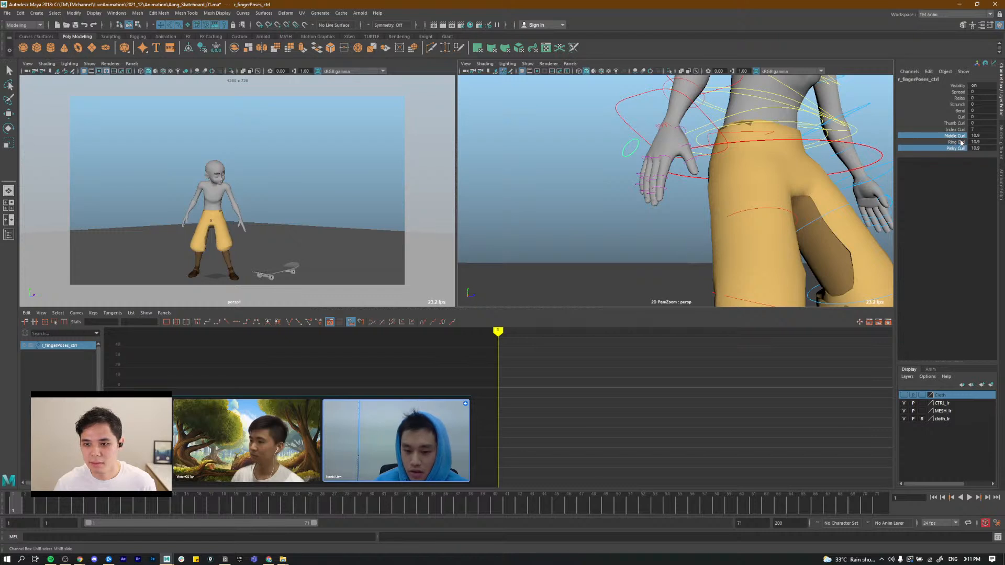
pyautogui.keyDown('alt'); pyautogui.moveTo(621, 199); pyautogui.dragTo(672, 201); pyautogui.keyUp('alt')
pyautogui.moveTo(673, 201); pyautogui.dragTo(694, 197, button='middle')
pyautogui.keyDown('alt'); pyautogui.moveTo(693, 198); pyautogui.dragTo(659, 193); pyautogui.keyUp('alt')
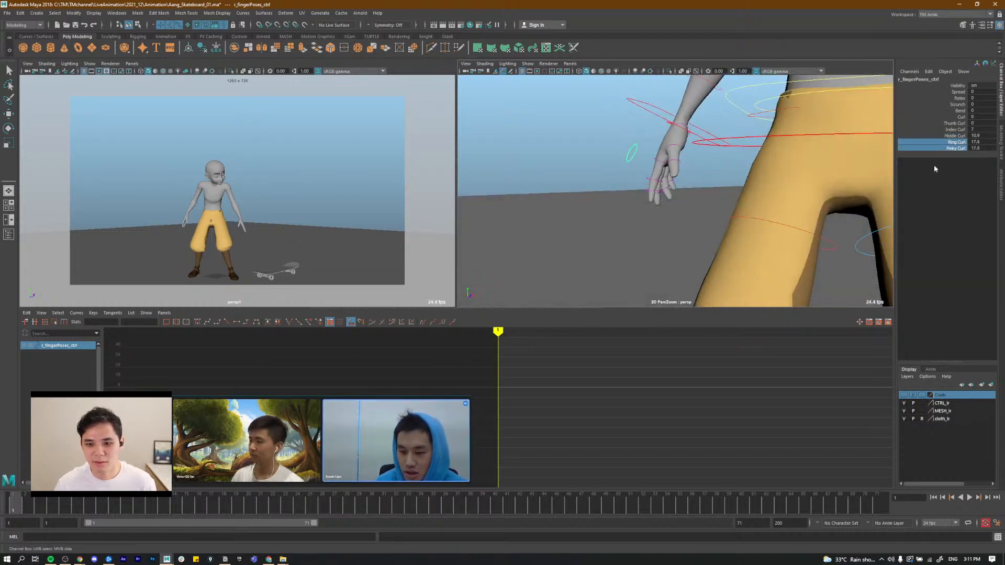
pyautogui.keyDown('alt'); pyautogui.moveTo(700, 224); pyautogui.dragTo(705, 207); pyautogui.keyUp('alt')
# Step: Select the right wrist control and rotate it to refine the hand's angle
pyautogui.click(685, 127)
pyautogui.keyDown('alt'); pyautogui.moveTo(704, 168); pyautogui.dragTo(604, 160); pyautogui.keyUp('alt')
pyautogui.press('e')
pyautogui.press('q')
# Step: Reselect the right hand's finger pose control and adjust its overall Curl slightly
pyautogui.click(625, 155)
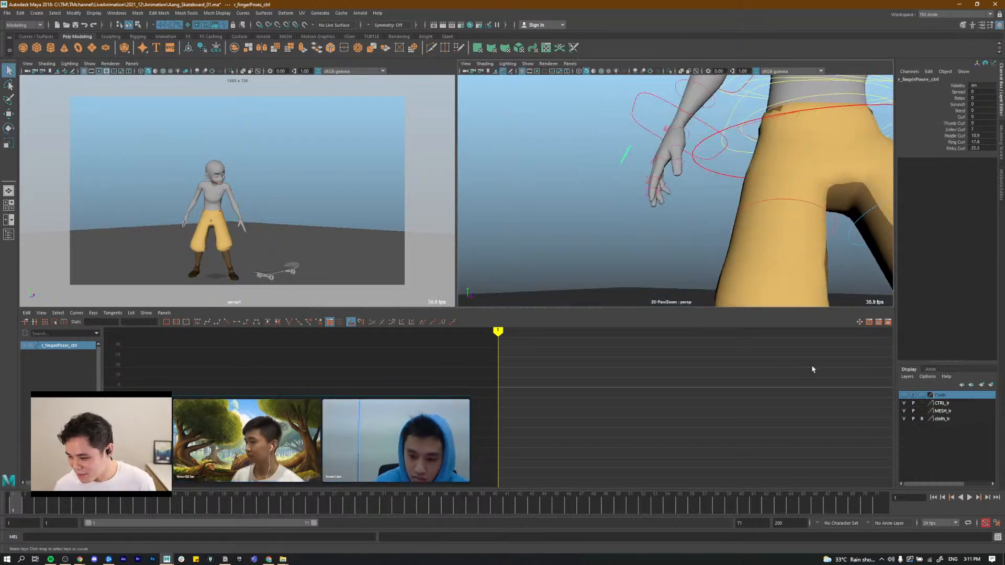
pyautogui.press('e')
pyautogui.keyDown('alt'); pyautogui.moveTo(701, 197); pyautogui.dragTo(770, 186); pyautogui.keyUp('alt')
pyautogui.keyDown('alt'); pyautogui.moveTo(771, 186); pyautogui.dragTo(775, 200, button='middle'); pyautogui.keyUp('alt')
pyautogui.press('q')
pyautogui.click(962, 118)
pyautogui.keyDown('alt'); pyautogui.moveTo(679, 209); pyautogui.dragTo(676, 207); pyautogui.keyUp('alt')
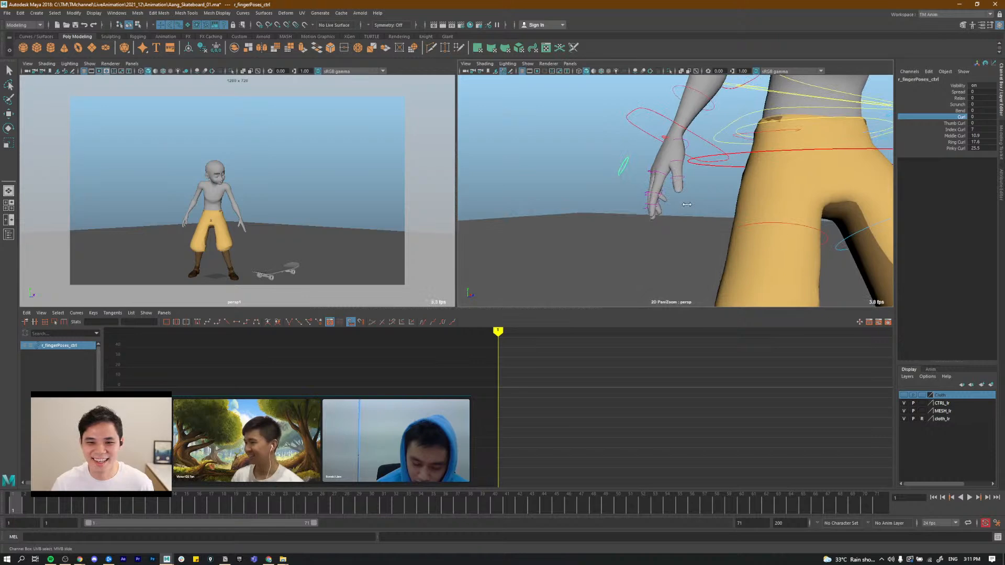
pyautogui.moveTo(694, 212); pyautogui.dragTo(696, 212, button='middle')
# Step: On the left hand's finger pose control, set Index Curl to 10.8, Middle Curl to 21.6, Ring Curl to 31.4 and Pinky Curl to 41.1
pyautogui.keyDown('alt'); pyautogui.moveTo(695, 212); pyautogui.dragTo(667, 211, button='right'); pyautogui.keyUp('alt')
pyautogui.keyDown('alt'); pyautogui.moveTo(667, 210); pyautogui.dragTo(583, 234, button='middle'); pyautogui.keyUp('alt')
pyautogui.click(814, 223)
pyautogui.press('e')
pyautogui.keyDown('alt'); pyautogui.moveTo(801, 233); pyautogui.dragTo(817, 230, button='right'); pyautogui.keyUp('alt')
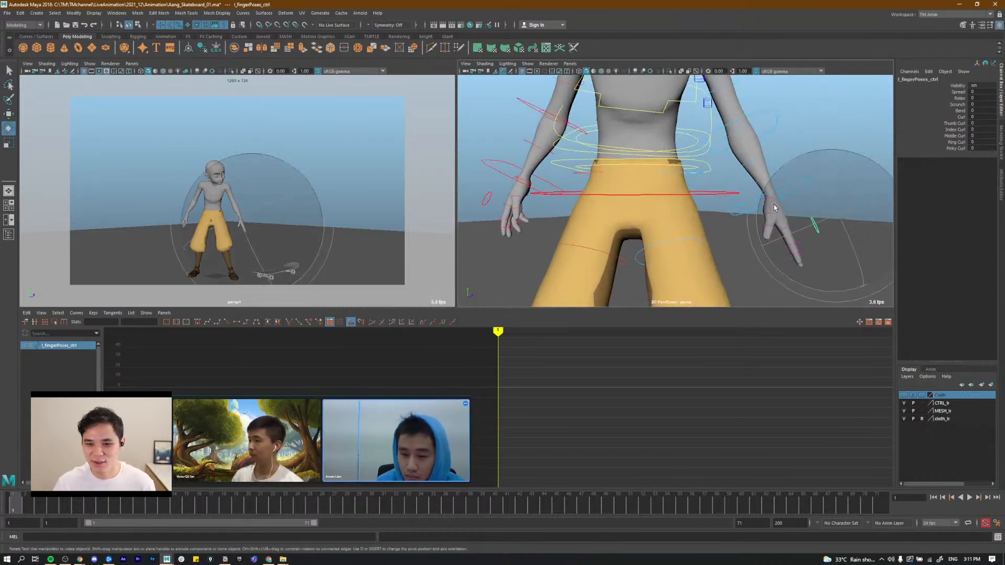
pyautogui.keyDown('alt'); pyautogui.moveTo(818, 229); pyautogui.dragTo(806, 222); pyautogui.keyUp('alt')
pyautogui.keyDown('alt'); pyautogui.moveTo(806, 222); pyautogui.dragTo(771, 216, button='middle'); pyautogui.keyUp('alt')
pyautogui.press('w')
pyautogui.keyDown('alt'); pyautogui.moveTo(771, 216); pyautogui.dragTo(838, 162); pyautogui.keyUp('alt')
pyautogui.keyDown('alt'); pyautogui.moveTo(777, 211); pyautogui.dragTo(763, 203); pyautogui.keyUp('alt')
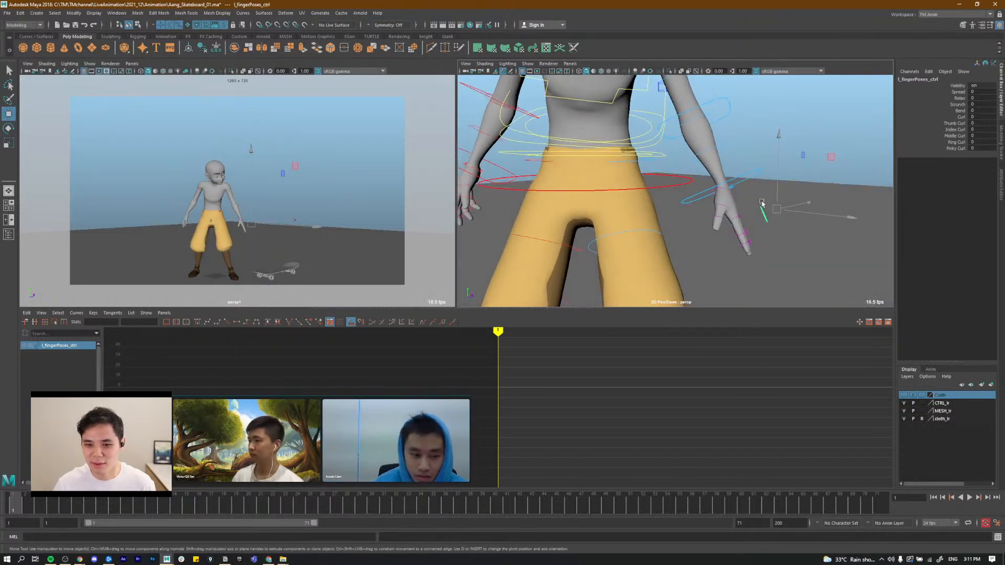
pyautogui.click(958, 123)
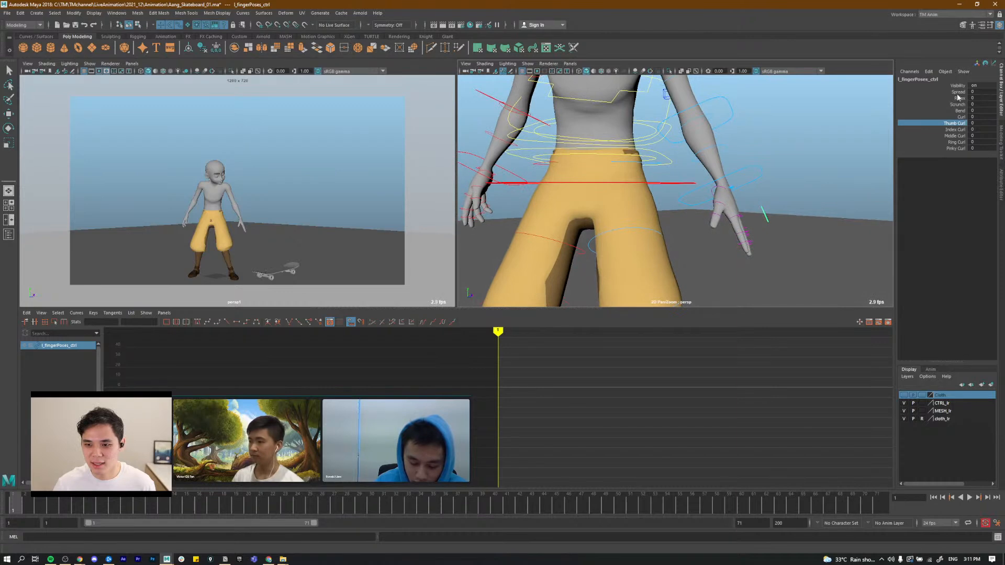
pyautogui.keyDown('alt'); pyautogui.moveTo(776, 206); pyautogui.dragTo(782, 188); pyautogui.keyUp('alt')
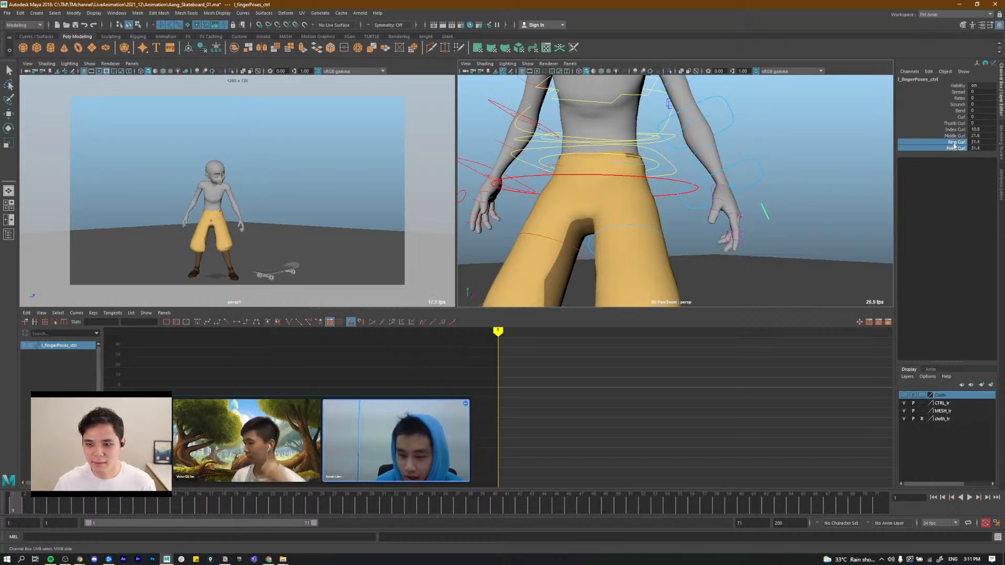
pyautogui.keyDown('alt'); pyautogui.moveTo(839, 209); pyautogui.dragTo(774, 182); pyautogui.keyUp('alt')
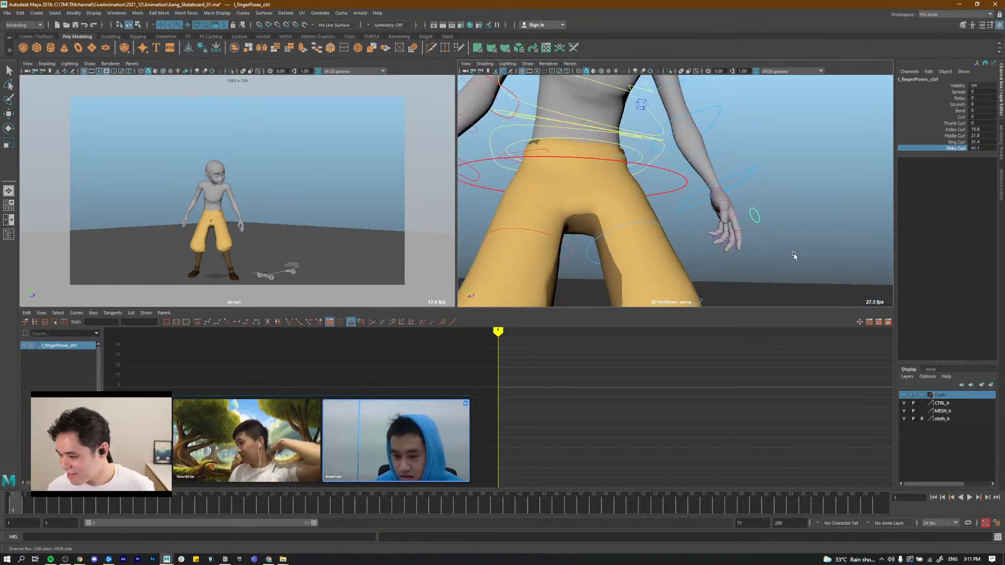
# Step: Select the left thumb's base control and rotate it to about 7, 9, 4
pyautogui.keyDown('alt'); pyautogui.moveTo(737, 210); pyautogui.dragTo(707, 224); pyautogui.keyUp('alt')
pyautogui.keyDown('alt'); pyautogui.moveTo(706, 224); pyautogui.dragTo(739, 216, button='right'); pyautogui.keyUp('alt')
pyautogui.keyDown('alt'); pyautogui.moveTo(740, 216); pyautogui.dragTo(766, 250); pyautogui.keyUp('alt')
pyautogui.click(747, 188)
pyautogui.press('e')
pyautogui.keyDown('alt'); pyautogui.moveTo(765, 249); pyautogui.dragTo(725, 222, button='right'); pyautogui.keyUp('alt')
pyautogui.keyDown('alt'); pyautogui.moveTo(725, 222); pyautogui.dragTo(767, 255); pyautogui.keyUp('alt')
pyautogui.keyDown('alt'); pyautogui.moveTo(767, 256); pyautogui.dragTo(673, 200, button='right'); pyautogui.keyUp('alt')
# Step: Examine the full-body standing pose from several angles and compare it with the reference
pyautogui.moveTo(698, 189)
pyautogui.keyDown('alt'); pyautogui.mouseDown()
pyautogui.moveTo(686, 180)
pyautogui.moveTo(704, 199)
pyautogui.moveTo(694, 195)
pyautogui.mouseUp(); pyautogui.keyUp('alt')
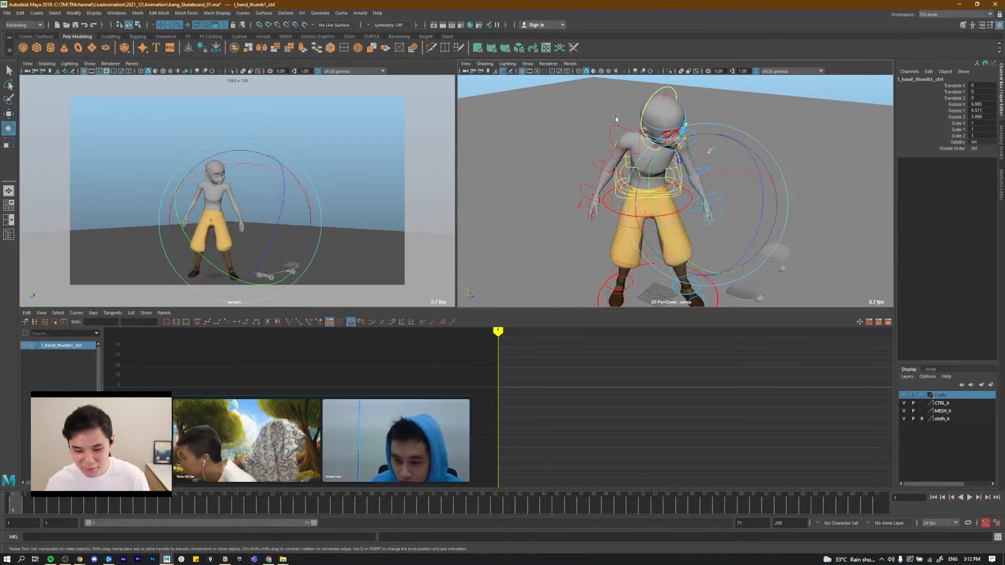
pyautogui.keyDown('alt'); pyautogui.moveTo(722, 200); pyautogui.dragTo(697, 230); pyautogui.keyUp('alt')
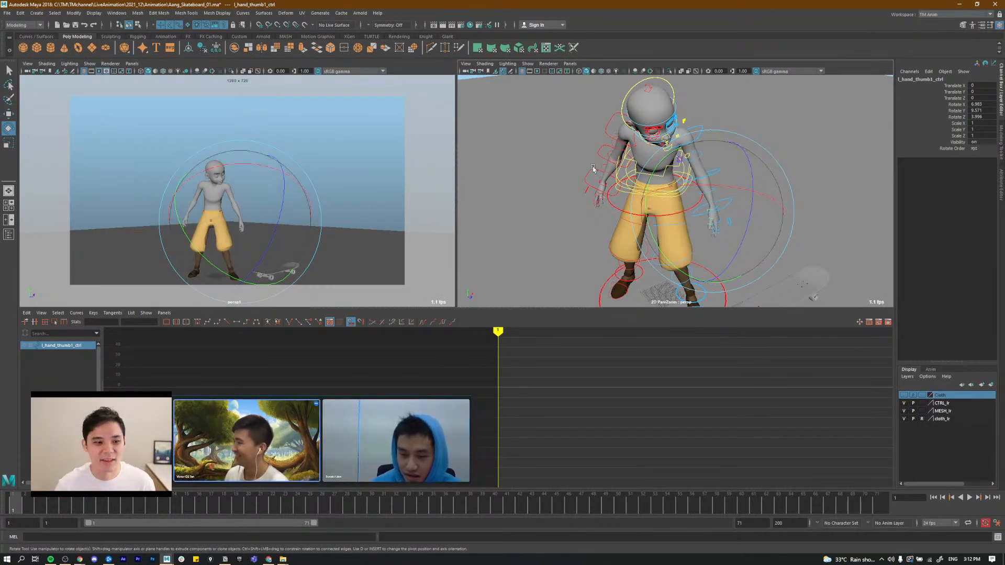
pyautogui.keyDown('alt'); pyautogui.moveTo(667, 194); pyautogui.dragTo(697, 248); pyautogui.keyUp('alt')
pyautogui.hotkey('alt', 'Tab')
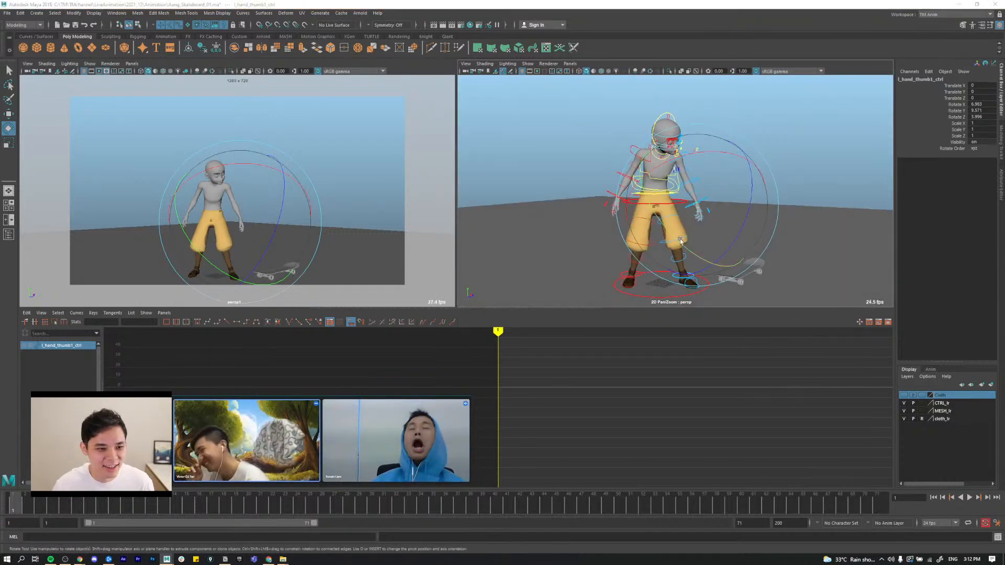
# Step: Reframe both viewports and check the standing pose from front and side against the reference video
pyautogui.hotkey('alt', 'Tab')
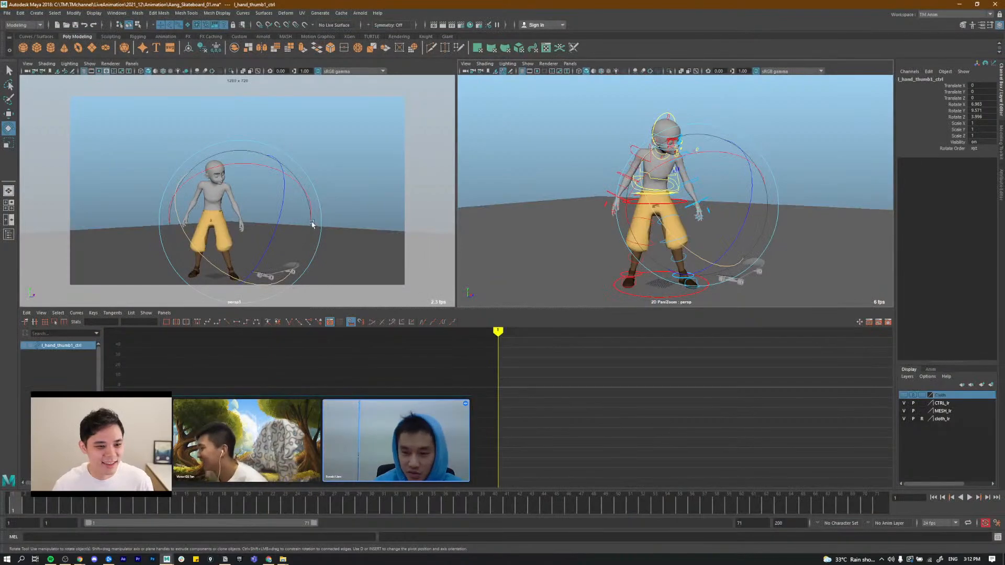
pyautogui.keyDown('alt'); pyautogui.moveTo(314, 229); pyautogui.dragTo(340, 218); pyautogui.keyUp('alt')
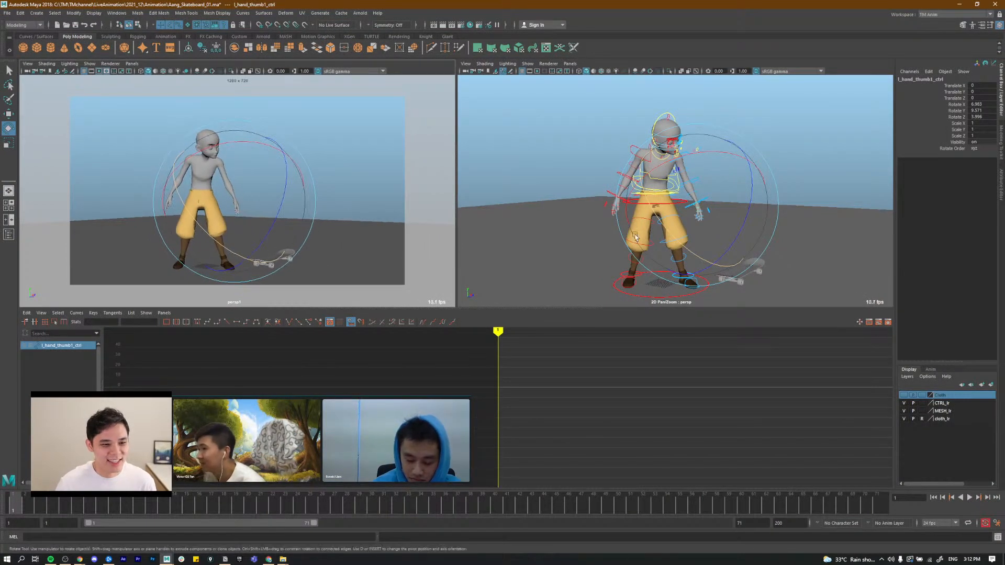
pyautogui.keyDown('alt'); pyautogui.moveTo(735, 231); pyautogui.dragTo(728, 233); pyautogui.keyUp('alt')
pyautogui.click(780, 117)
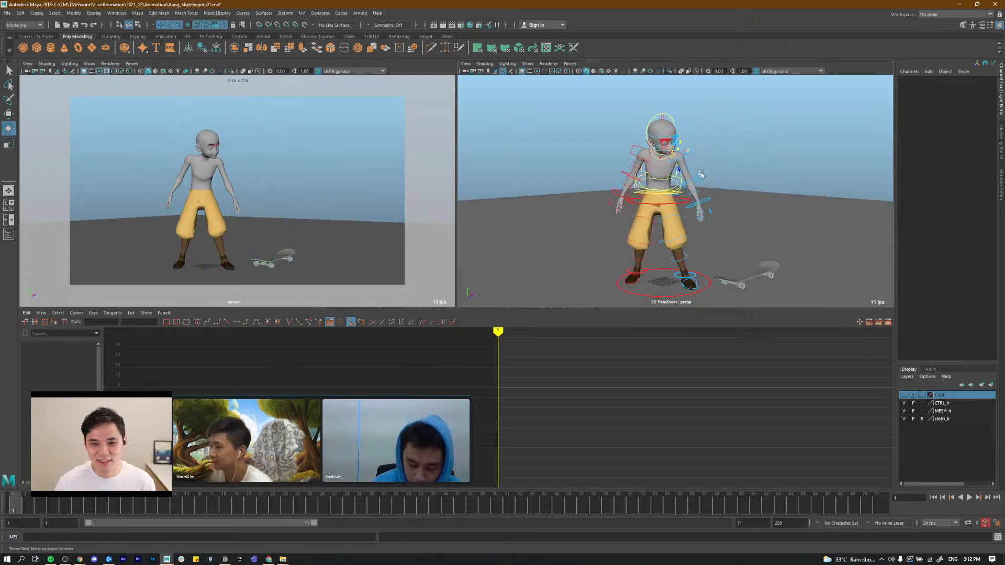
pyautogui.keyDown('alt'); pyautogui.moveTo(705, 176); pyautogui.dragTo(662, 185); pyautogui.keyUp('alt')
pyautogui.keyDown('alt'); pyautogui.moveTo(662, 184); pyautogui.dragTo(668, 186, button='right'); pyautogui.keyUp('alt')
pyautogui.keyDown('alt'); pyautogui.moveTo(667, 186); pyautogui.dragTo(767, 233); pyautogui.keyUp('alt')
pyautogui.hotkey('alt', 'Tab')
pyautogui.hotkey('alt', 'Tab')
# Step: Try rotating the neck control to tilt the head, and undo the rotation
pyautogui.click(655, 157)
pyautogui.moveTo(654, 182)
pyautogui.keyDown('alt'); pyautogui.mouseDown()
pyautogui.moveTo(620, 177)
pyautogui.moveTo(616, 161)
pyautogui.moveTo(661, 163)
pyautogui.mouseUp(); pyautogui.keyUp('alt')
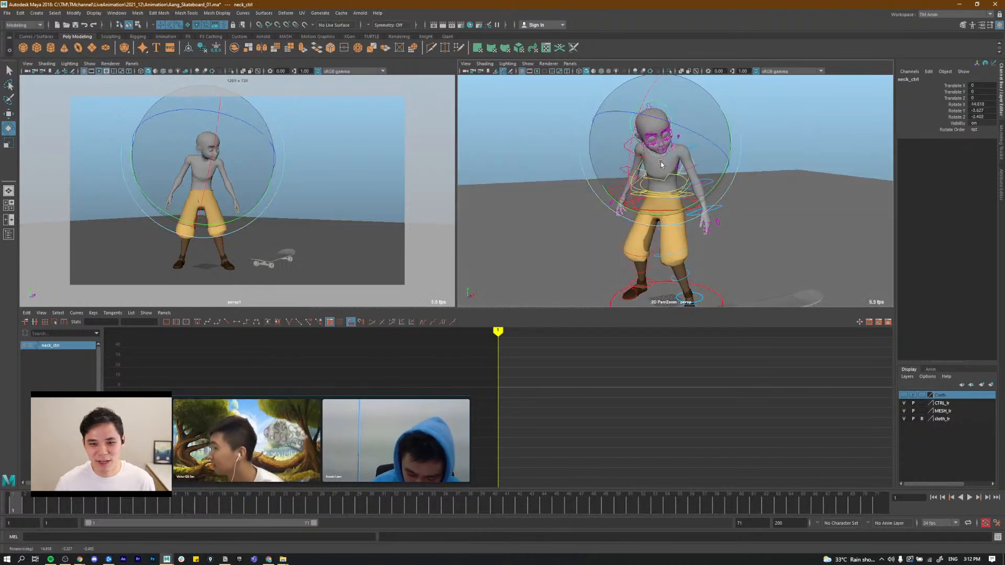
pyautogui.hotkey('ctrl', 'z')
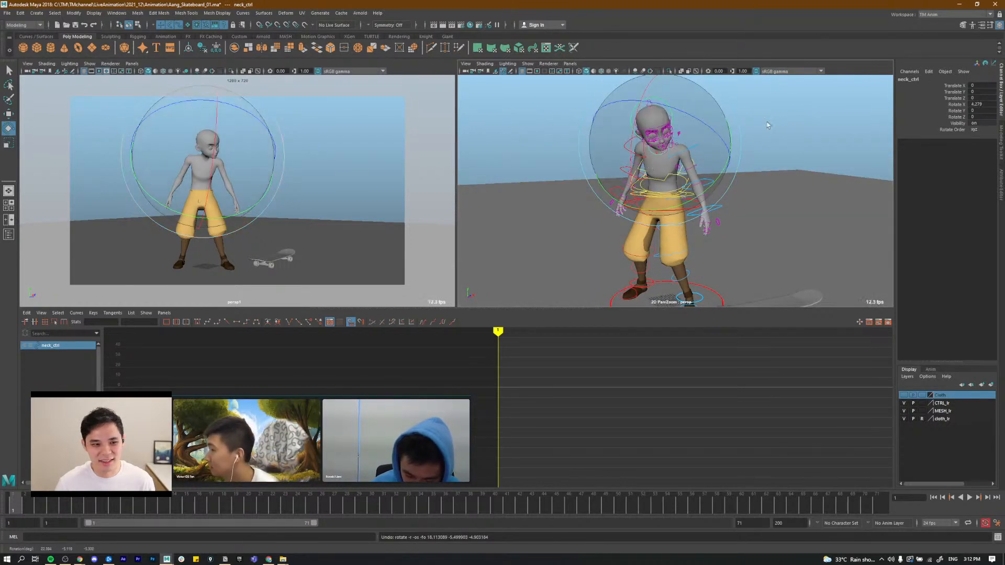
pyautogui.moveTo(632, 92)
pyautogui.keyDown('alt'); pyautogui.mouseDown()
pyautogui.moveTo(596, 98)
pyautogui.moveTo(620, 103)
pyautogui.mouseUp(); pyautogui.keyUp('alt')
pyautogui.click(597, 99)
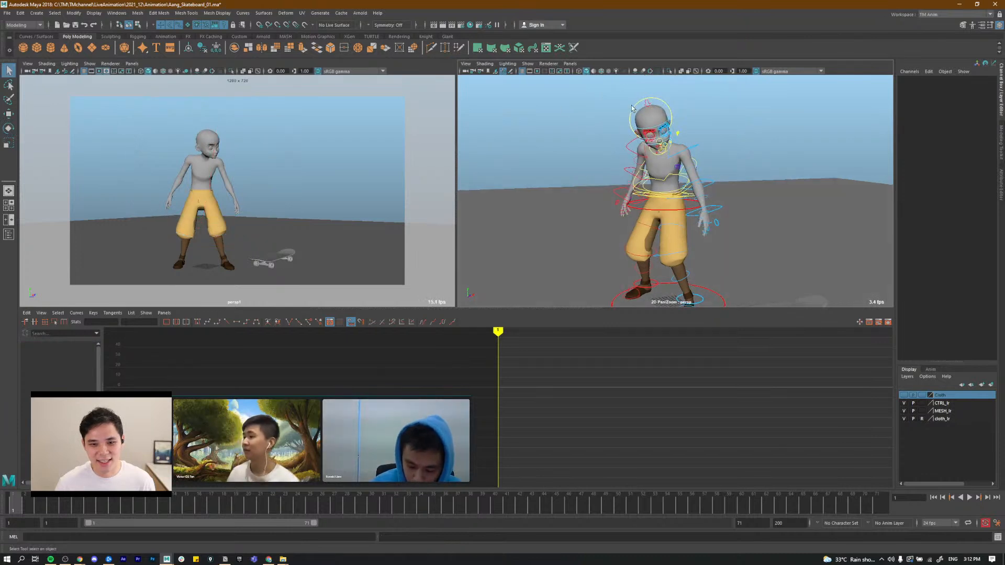
# Step: Rotate the head control slightly and check the head's angle against the reference
pyautogui.click(633, 108)
pyautogui.press('e')
pyautogui.moveTo(670, 134); pyautogui.dragTo(678, 133)
pyautogui.keyDown('alt'); pyautogui.moveTo(720, 187); pyautogui.dragTo(611, 136); pyautogui.keyUp('alt')
pyautogui.hotkey('alt', 'Tab')
pyautogui.hotkey('alt', 'Tab')
# Step: Select the body's cog_ctrl and nudge the body's position with the Move tool, leaving nothing selected
pyautogui.press('q')
pyautogui.click(672, 235)
pyautogui.press('w')
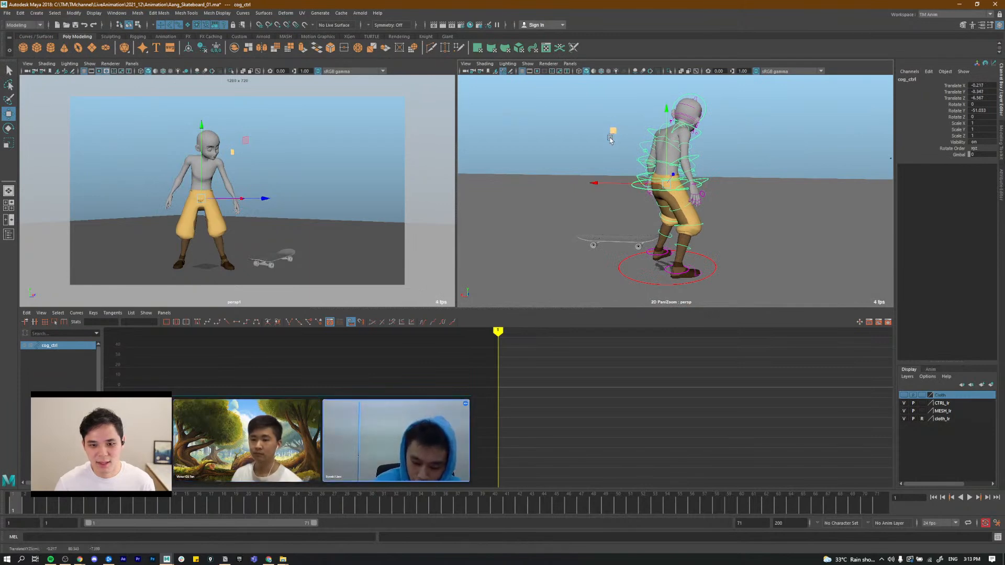
pyautogui.click(778, 156)
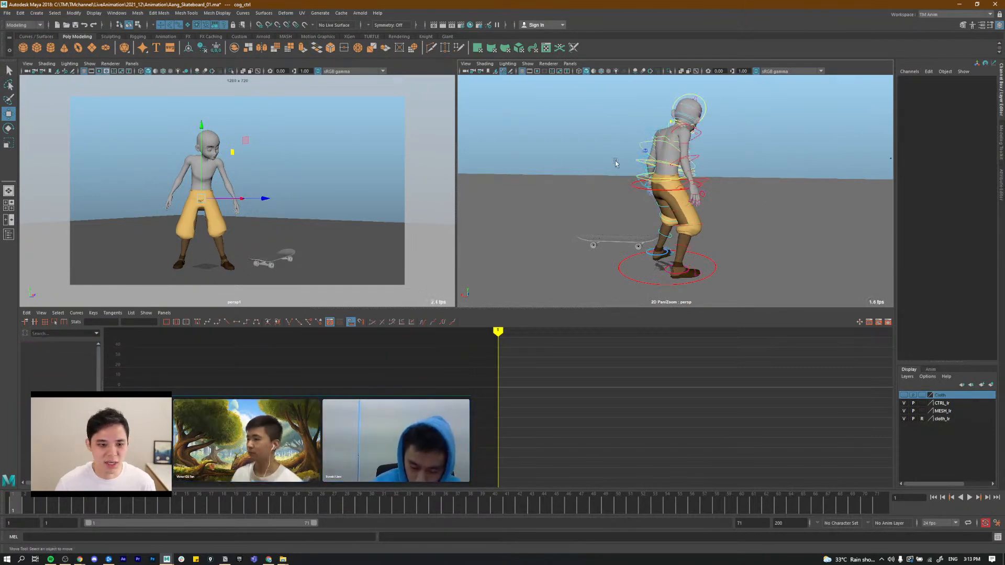
# Step: Launch MotionBuilder 2019, maximize its window and enlarge the viewer area
pyautogui.press('super')
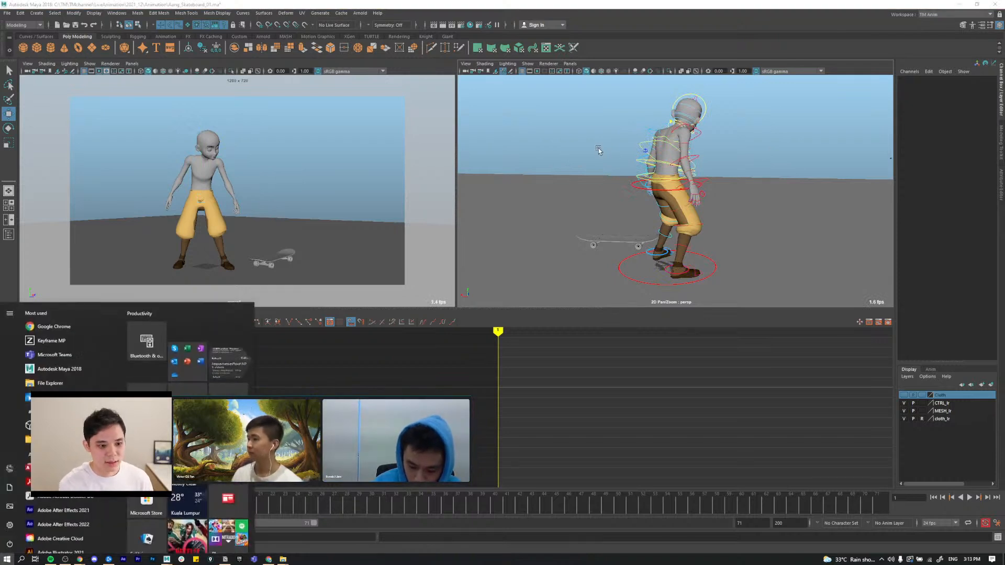
pyautogui.write('on')
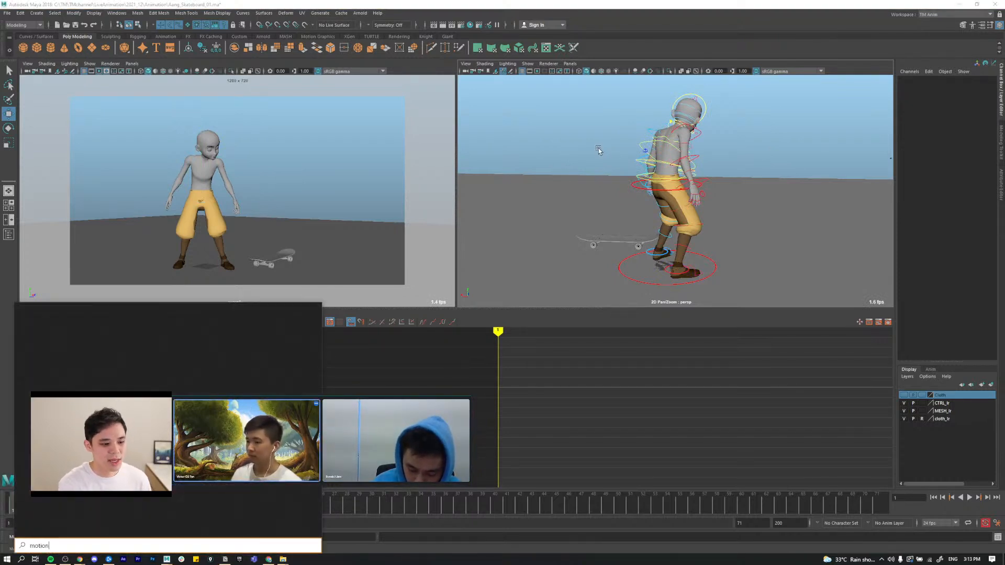
pyautogui.press('BackSpace')
pyautogui.press('BackSpace')
pyautogui.press('BackSpace')
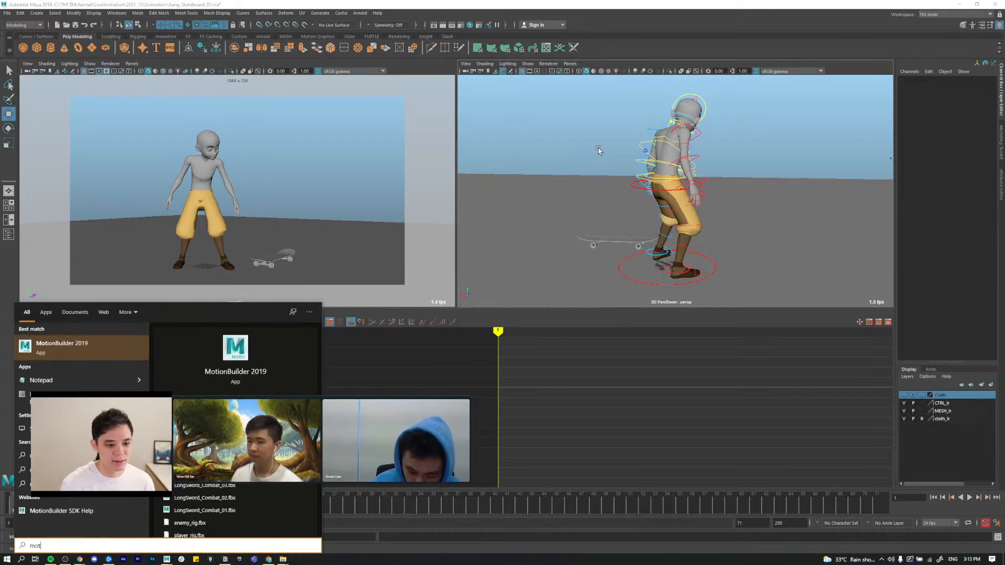
pyautogui.press('Return')
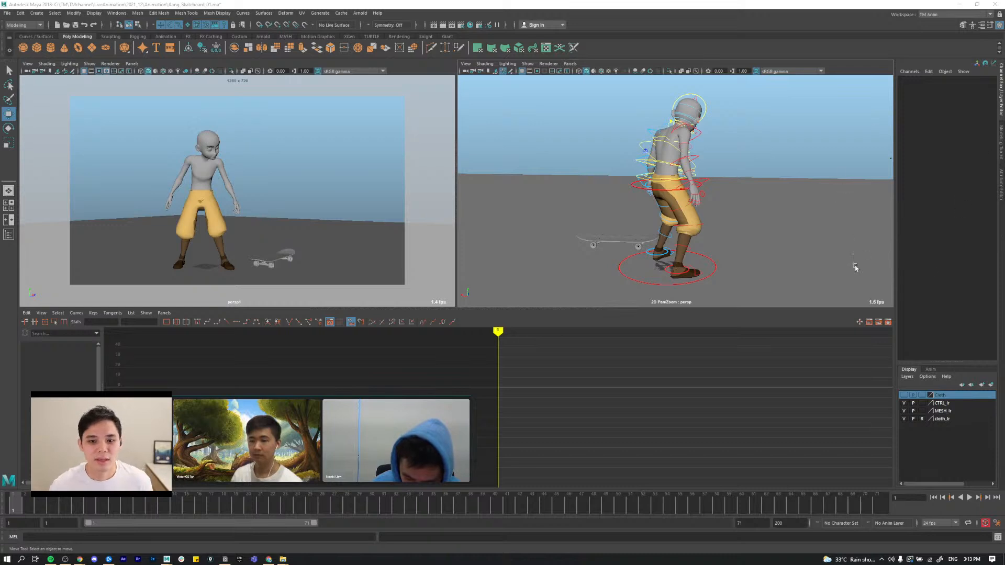
pyautogui.scroll(-4, 756, 167)
pyautogui.scroll(-2, 760, 170)
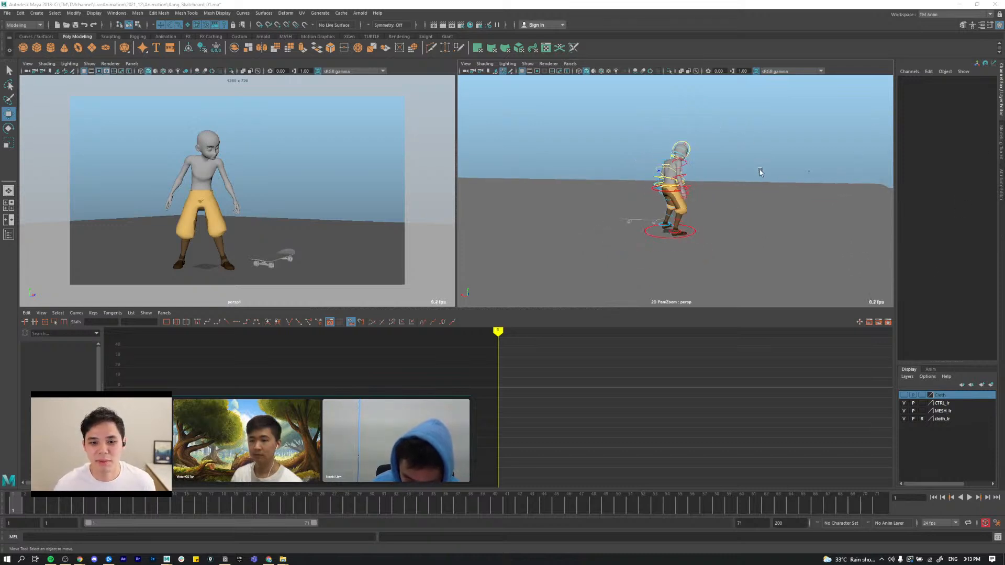
pyautogui.scroll(2, 761, 172)
pyautogui.scroll(4, 752, 176)
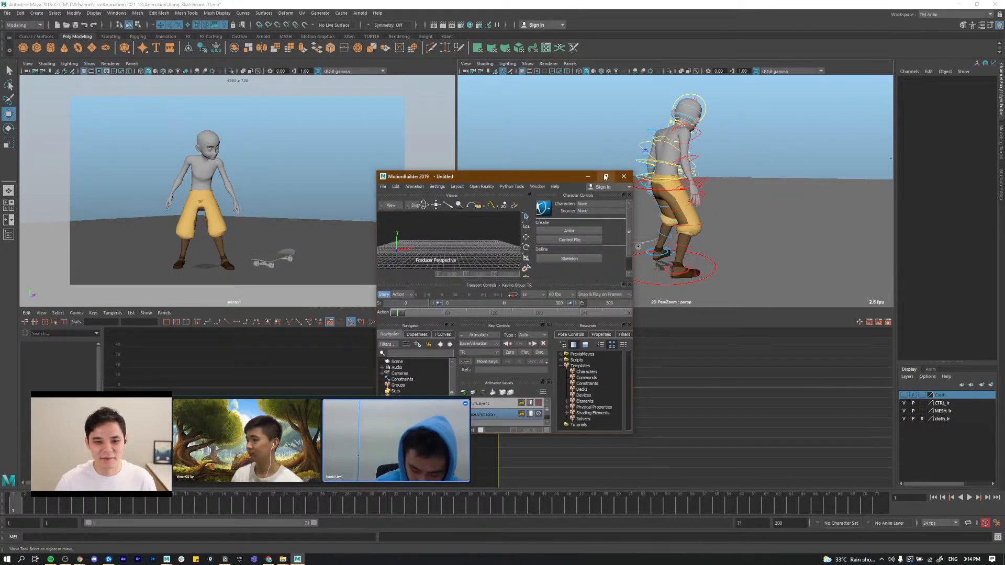
pyautogui.click(605, 176)
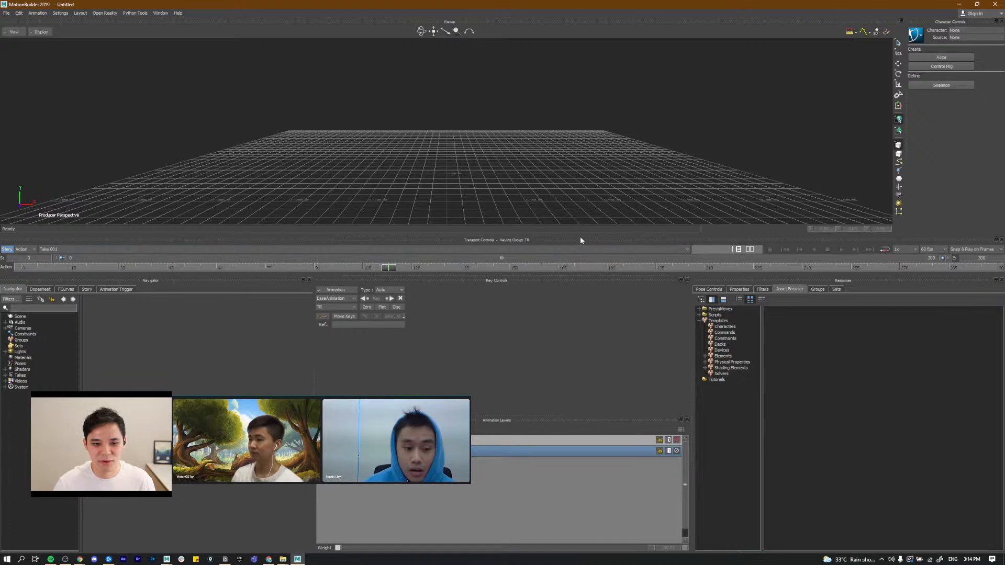
pyautogui.moveTo(580, 235); pyautogui.dragTo(555, 397)
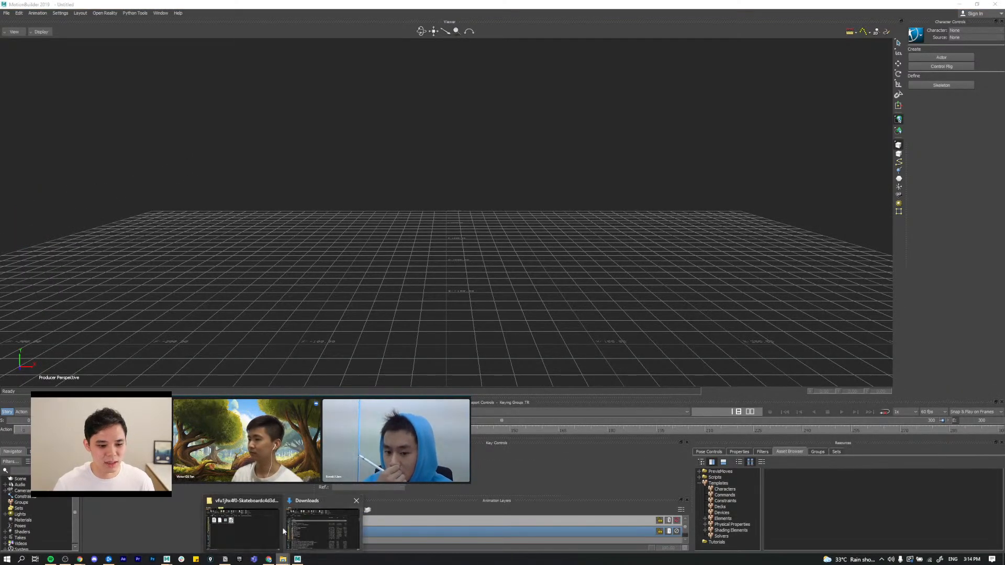
# Step: Load the Soldier_Cap.fbx character from File Explorer into MotionBuilder using FBX Open
pyautogui.click(262, 532)
pyautogui.moveTo(639, 8); pyautogui.dragTo(1004, 275)
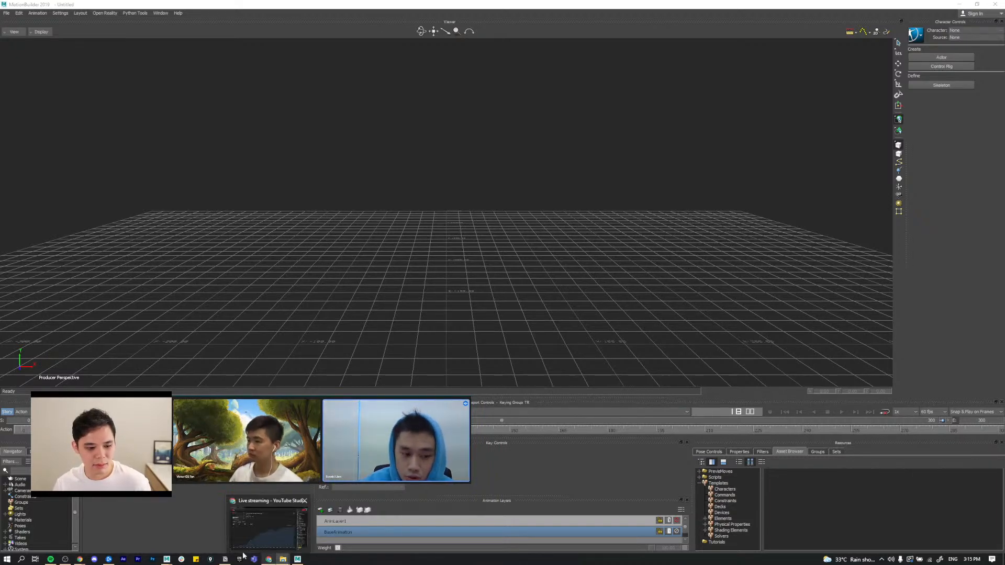
pyautogui.moveTo(79, 559)
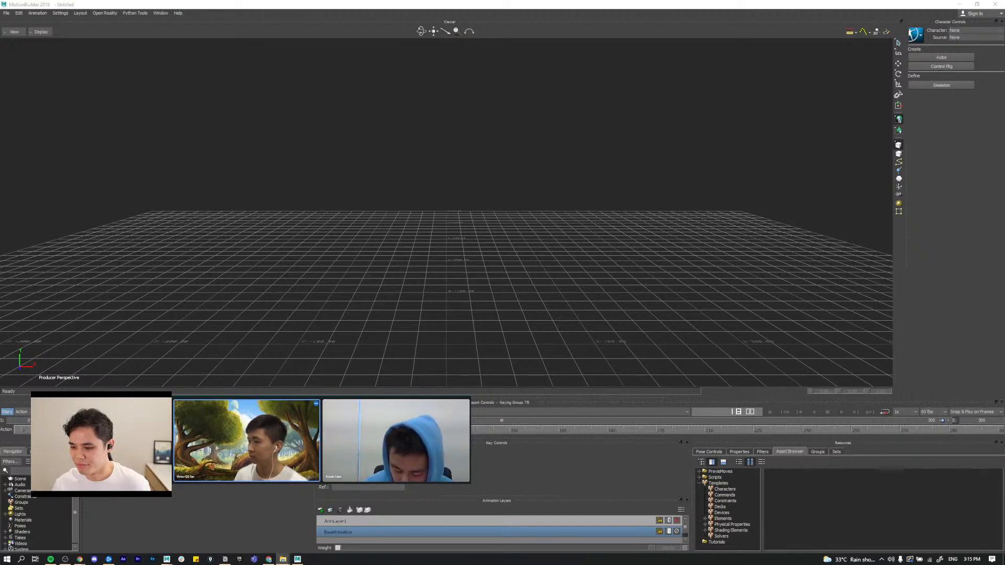
pyautogui.moveTo(669, 206); pyautogui.dragTo(670, 209)
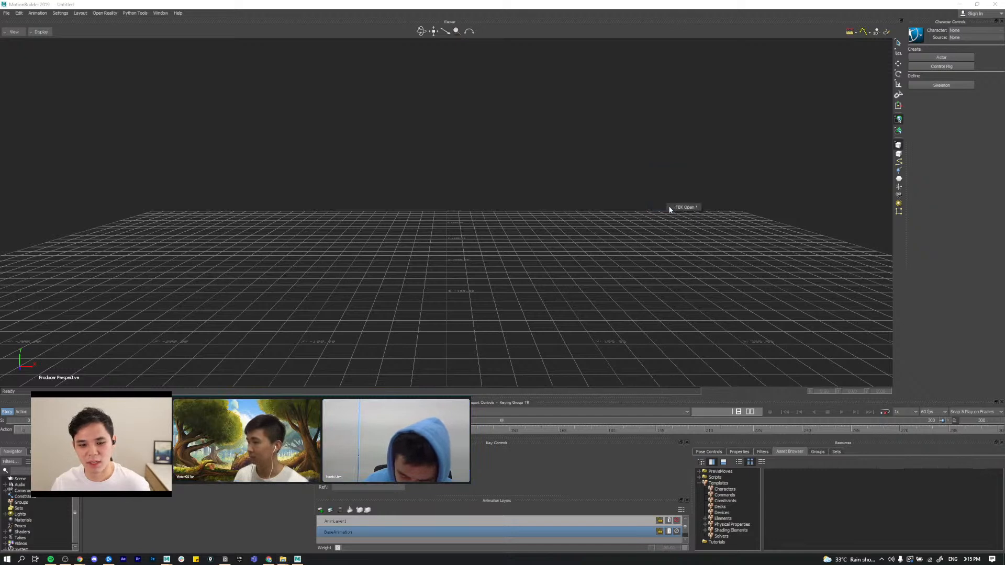
pyautogui.moveTo(680, 207)
pyautogui.click(745, 213)
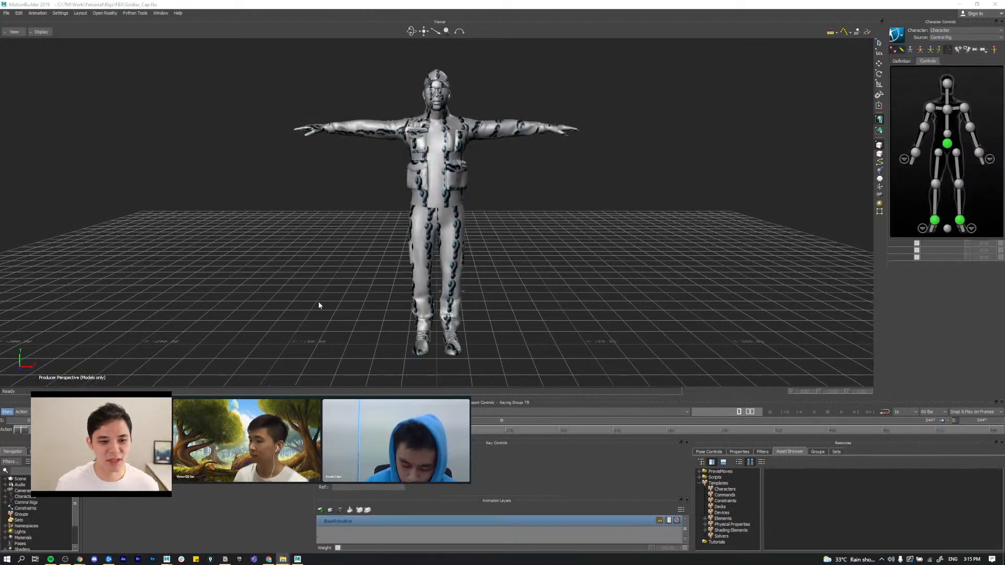
# Step: Set the transport frame rate to 30 fps and switch off Story mode for the soldier scene
pyautogui.click(511, 244)
pyautogui.keyDown('alt'); pyautogui.moveTo(526, 285); pyautogui.dragTo(553, 248); pyautogui.keyUp('alt')
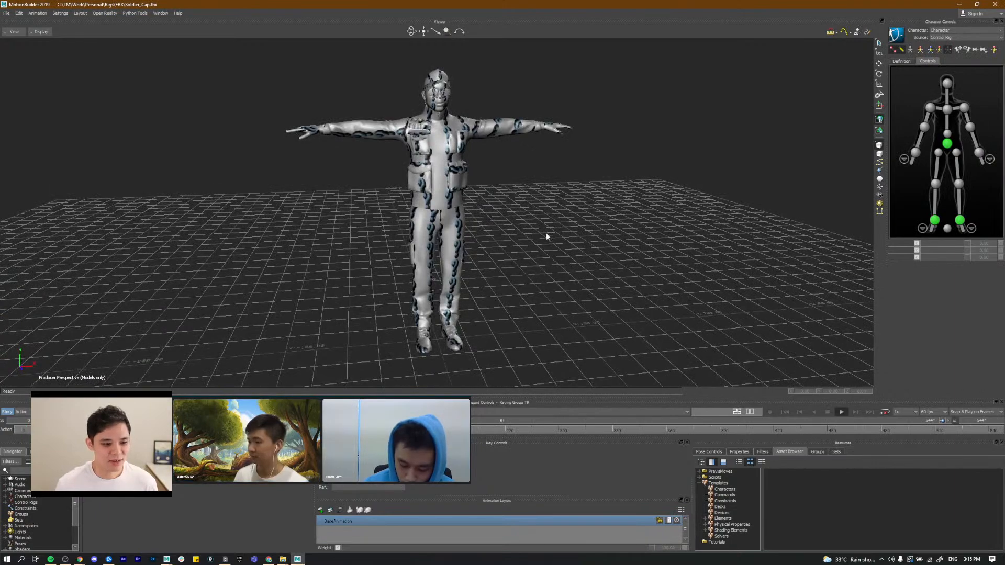
pyautogui.keyDown('alt'); pyautogui.moveTo(533, 285); pyautogui.dragTo(537, 277); pyautogui.keyUp('alt')
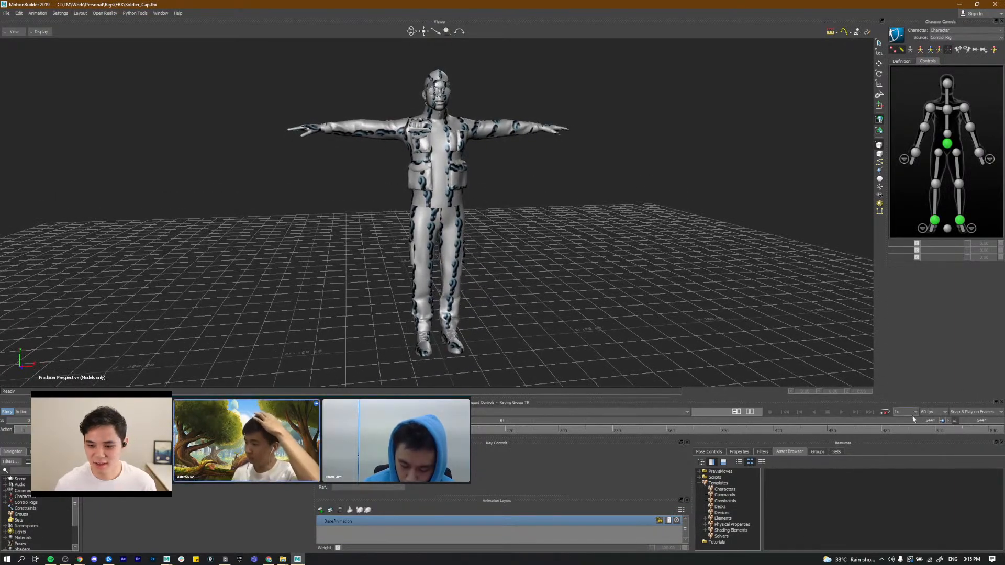
pyautogui.click(935, 413)
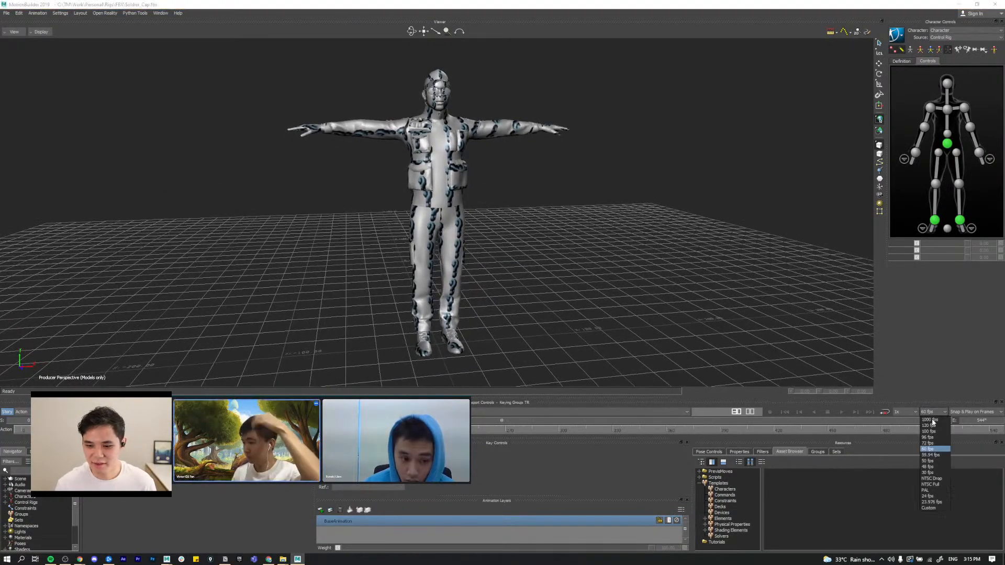
pyautogui.click(929, 472)
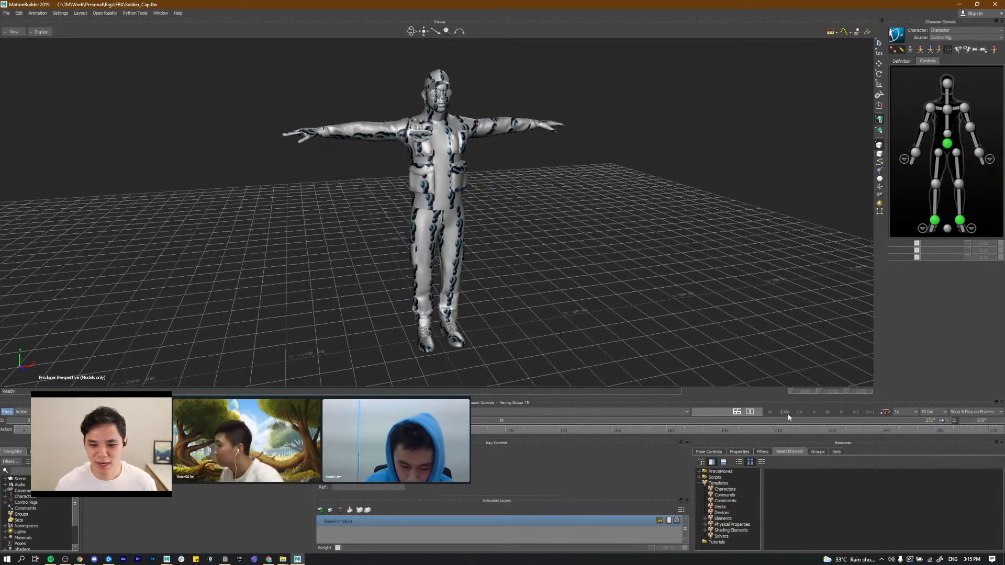
pyautogui.moveTo(568, 287)
pyautogui.keyDown('alt'); pyautogui.mouseDown()
pyautogui.moveTo(616, 283)
pyautogui.moveTo(582, 286)
pyautogui.mouseUp(); pyautogui.keyUp('alt')
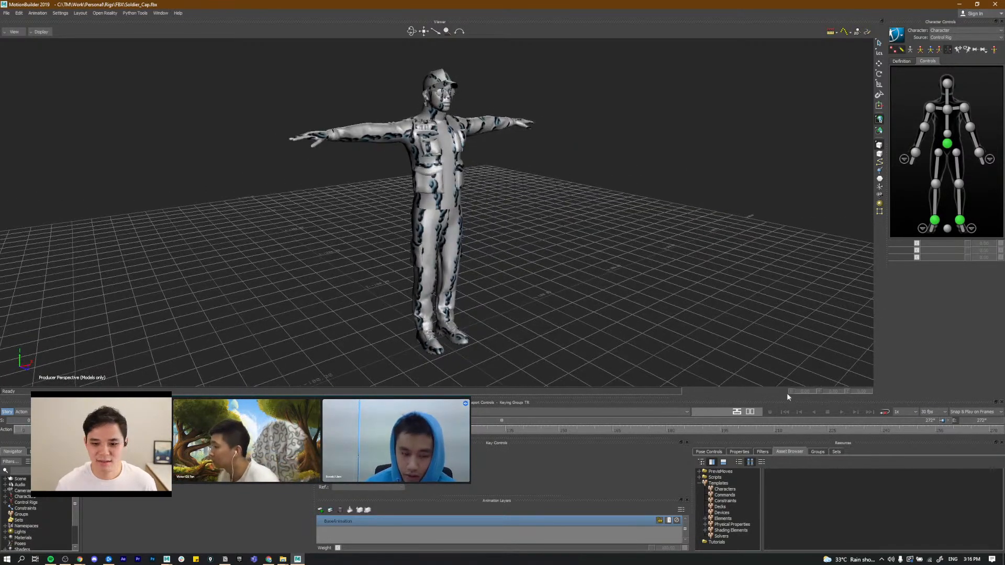
pyautogui.click(6, 412)
# Step: Switch the soldier's control rig to Body Part keying and try moving its torso effector downward
pyautogui.keyDown('alt'); pyautogui.moveTo(522, 216); pyautogui.dragTo(521, 213); pyautogui.keyUp('alt')
pyautogui.click(948, 134)
pyautogui.click(939, 49)
pyautogui.press('w')
pyautogui.moveTo(516, 231)
pyautogui.keyDown('ctrl'); pyautogui.keyDown('shift'); pyautogui.mouseDown()
pyautogui.moveTo(537, 221)
pyautogui.moveTo(507, 213)
pyautogui.moveTo(521, 212)
pyautogui.mouseUp(); pyautogui.keyUp('shift'); pyautogui.keyUp('ctrl')
pyautogui.press('t')
pyautogui.moveTo(446, 208); pyautogui.dragTo(425, 277)
pyautogui.hotkey('ctrl', 'z')
# Step: Reposition the soldier's right and left ankle effectors to spread the feet into a wider stance
pyautogui.press('r')
pyautogui.click(934, 220)
pyautogui.keyDown('ctrl'); pyautogui.keyDown('shift'); pyautogui.moveTo(502, 332); pyautogui.dragTo(416, 292); pyautogui.keyUp('shift'); pyautogui.keyUp('ctrl')
pyautogui.press('t')
pyautogui.click(959, 220)
pyautogui.press('r')
pyautogui.keyDown('ctrl'); pyautogui.keyDown('shift'); pyautogui.moveTo(544, 319); pyautogui.dragTo(444, 314); pyautogui.keyUp('shift'); pyautogui.keyUp('ctrl')
pyautogui.press('t')
pyautogui.moveTo(454, 254); pyautogui.dragTo(544, 256)
# Step: Select the soldier's hips effector and rotate the hips
pyautogui.click(947, 142)
pyautogui.press('e')
pyautogui.moveTo(560, 256); pyautogui.dragTo(418, 272)
pyautogui.keyDown('alt'); pyautogui.moveTo(654, 251); pyautogui.dragTo(837, 213); pyautogui.keyUp('alt')
# Step: Select the soldier's right ankle effector, try rotating the foot, and undo the last change
pyautogui.press('w')
pyautogui.click(934, 218)
pyautogui.keyDown('alt'); pyautogui.moveTo(457, 331); pyautogui.dragTo(391, 344); pyautogui.keyUp('alt')
pyautogui.press('e')
pyautogui.hotkey('ctrl', 'z')
# Step: Examine the soldier's bent right knee, ankle and foot contact close up and from several angles
pyautogui.keyDown('alt'); pyautogui.moveTo(457, 309); pyautogui.dragTo(467, 258); pyautogui.keyUp('alt')
pyautogui.keyDown('alt'); pyautogui.moveTo(477, 343); pyautogui.dragTo(478, 333); pyautogui.keyUp('alt')
pyautogui.keyDown('alt'); pyautogui.moveTo(479, 333); pyautogui.dragTo(519, 202, button='middle'); pyautogui.keyUp('alt')
pyautogui.keyDown('alt'); pyautogui.moveTo(494, 282); pyautogui.dragTo(497, 308); pyautogui.keyUp('alt')
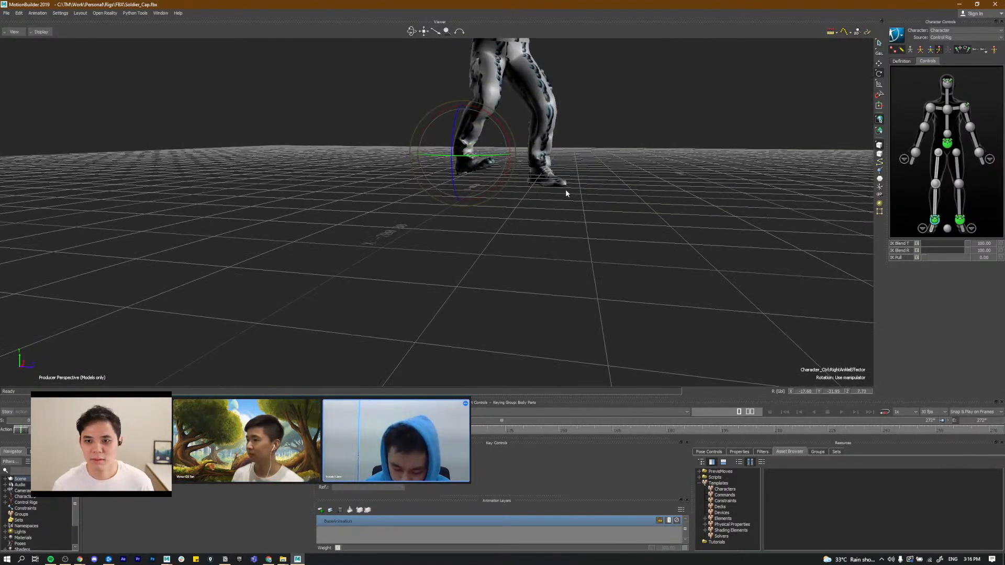
pyautogui.keyDown('alt'); pyautogui.moveTo(566, 191); pyautogui.dragTo(556, 250, button='middle'); pyautogui.keyUp('alt')
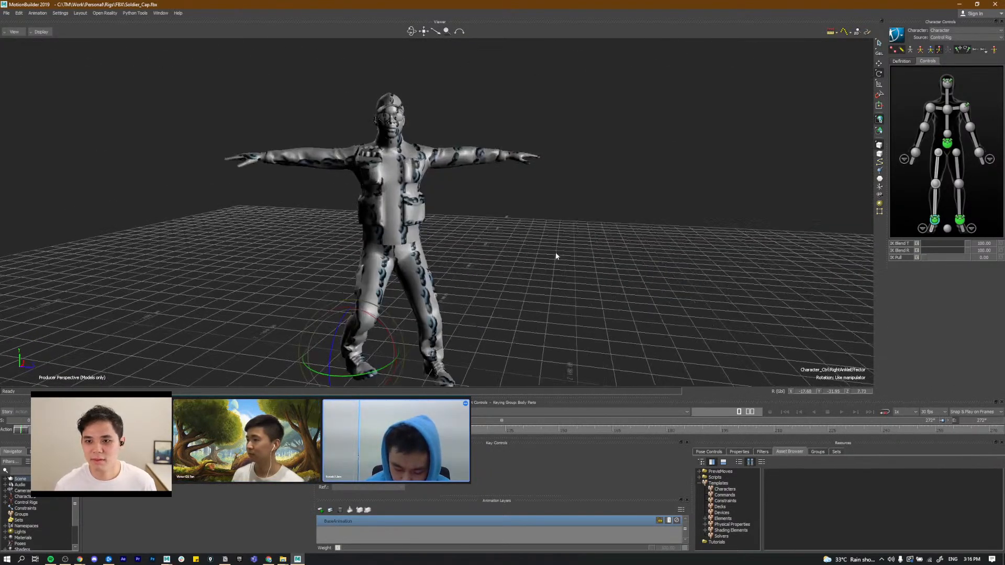
pyautogui.keyDown('alt'); pyautogui.moveTo(582, 200); pyautogui.dragTo(587, 220, button='middle'); pyautogui.keyUp('alt')
pyautogui.press('f')
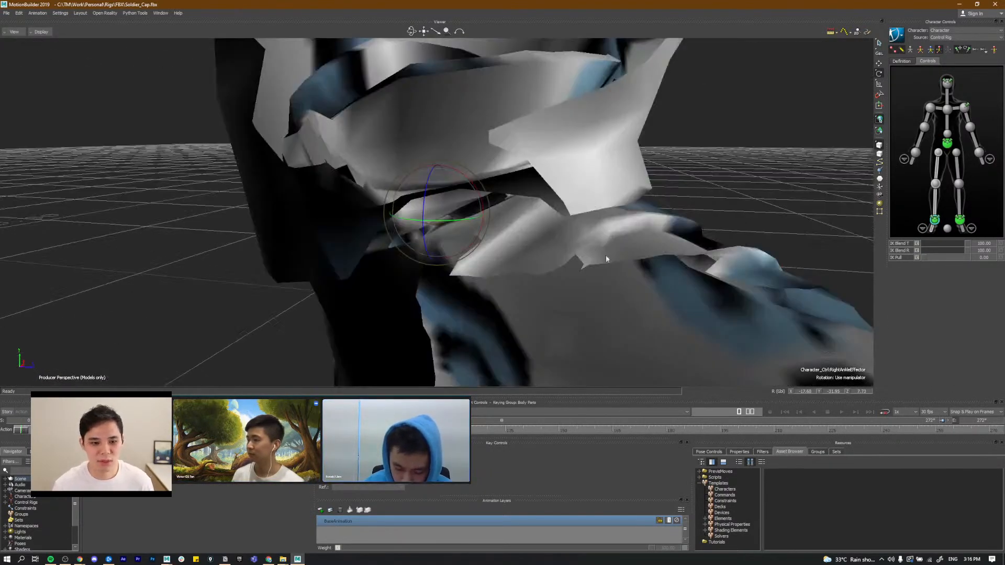
pyautogui.keyDown('alt'); pyautogui.moveTo(606, 259); pyautogui.dragTo(324, 170, button='right'); pyautogui.keyUp('alt')
# Step: Return to Maya, acknowledge its fatal error message and close the crash report without sending it
pyautogui.click(169, 558)
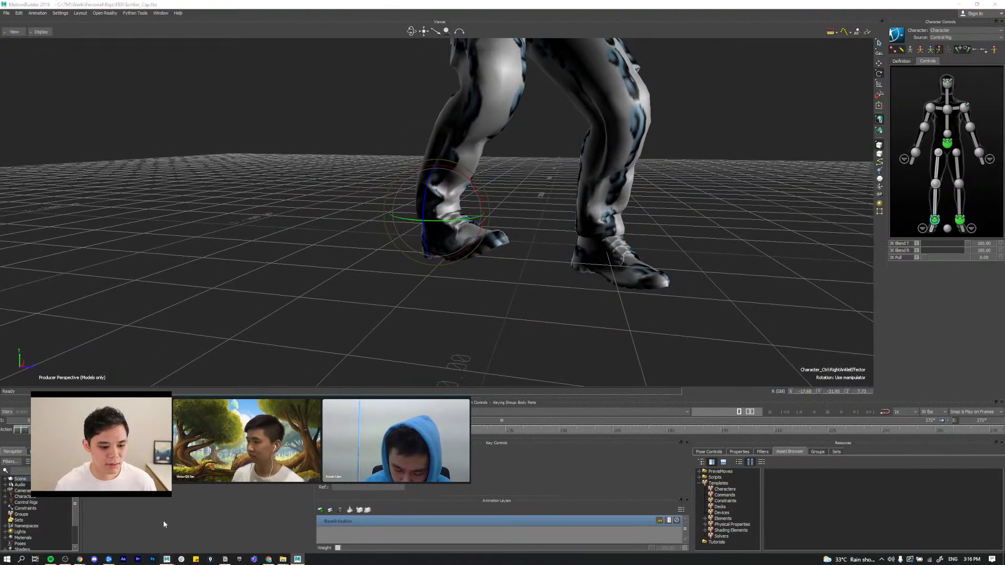
pyautogui.click(144, 529)
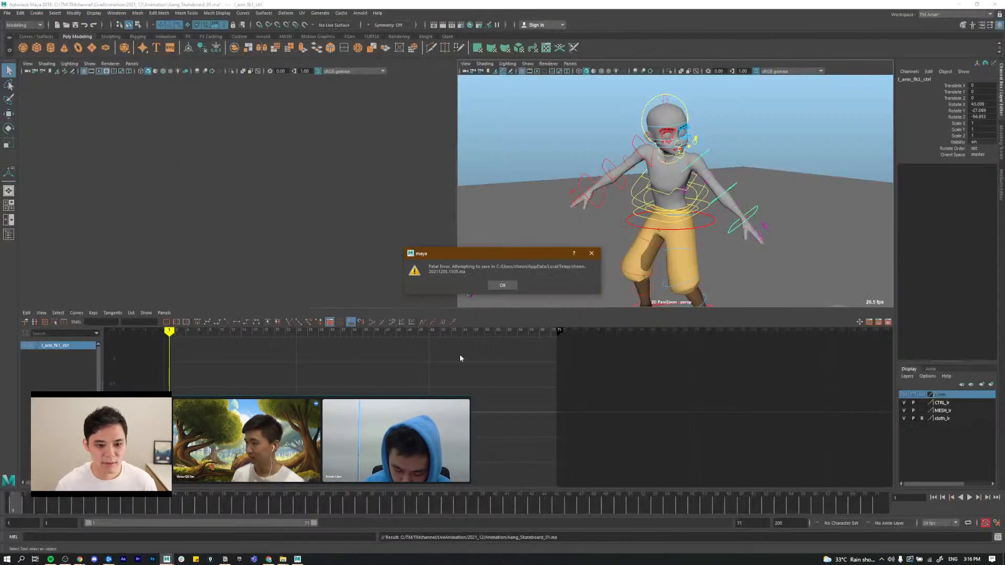
pyautogui.click(502, 286)
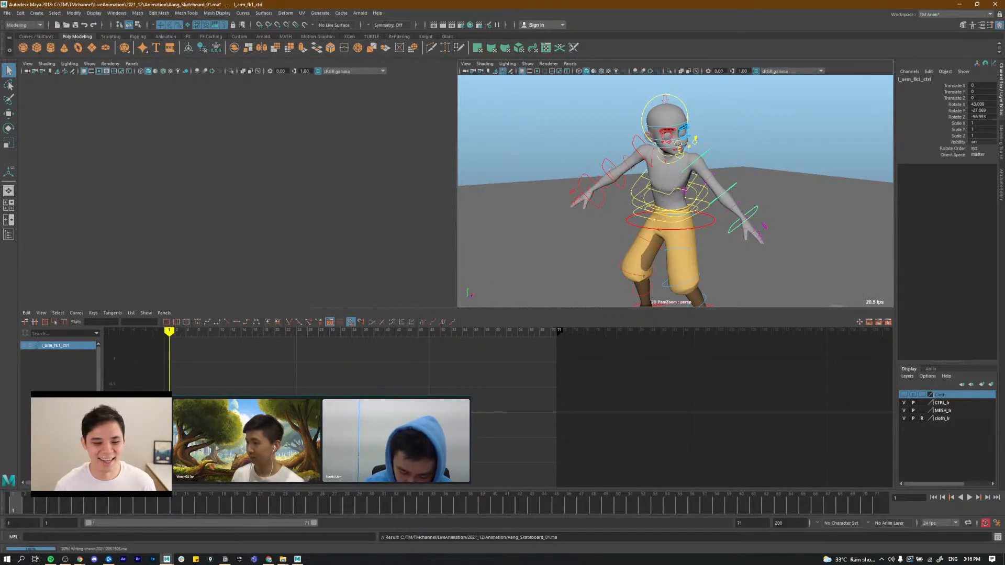
pyautogui.click(297, 559)
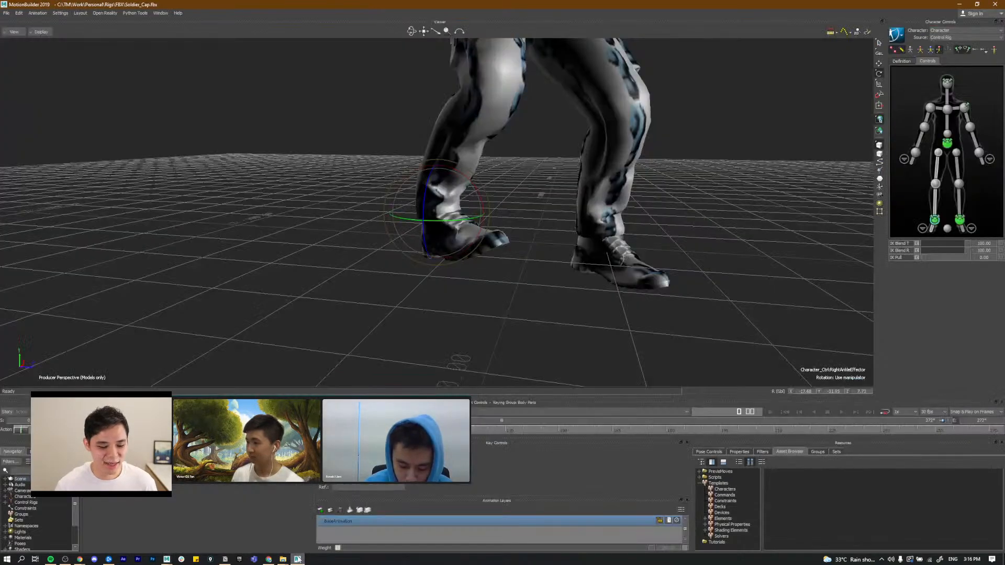
pyautogui.click(167, 560)
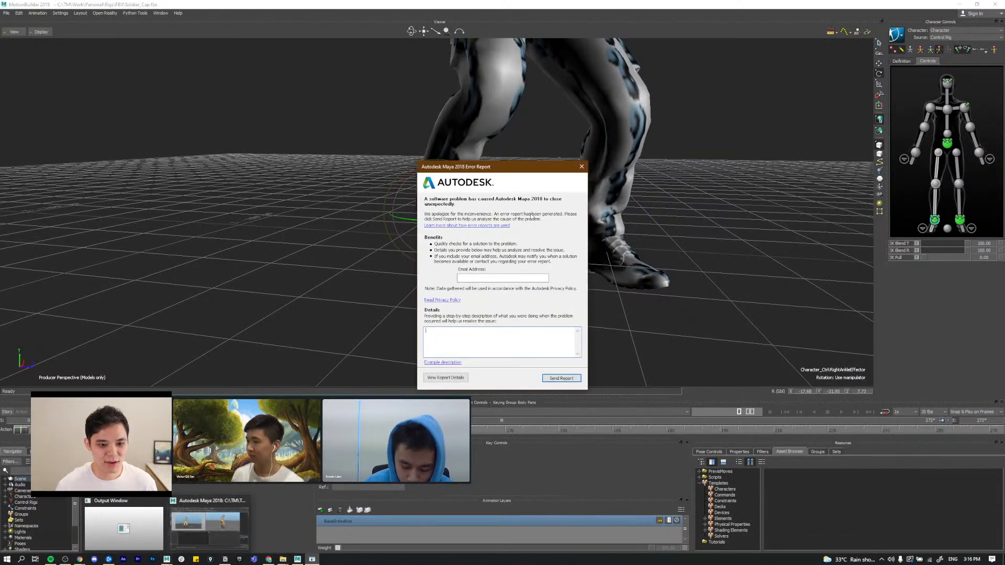
pyautogui.click(582, 167)
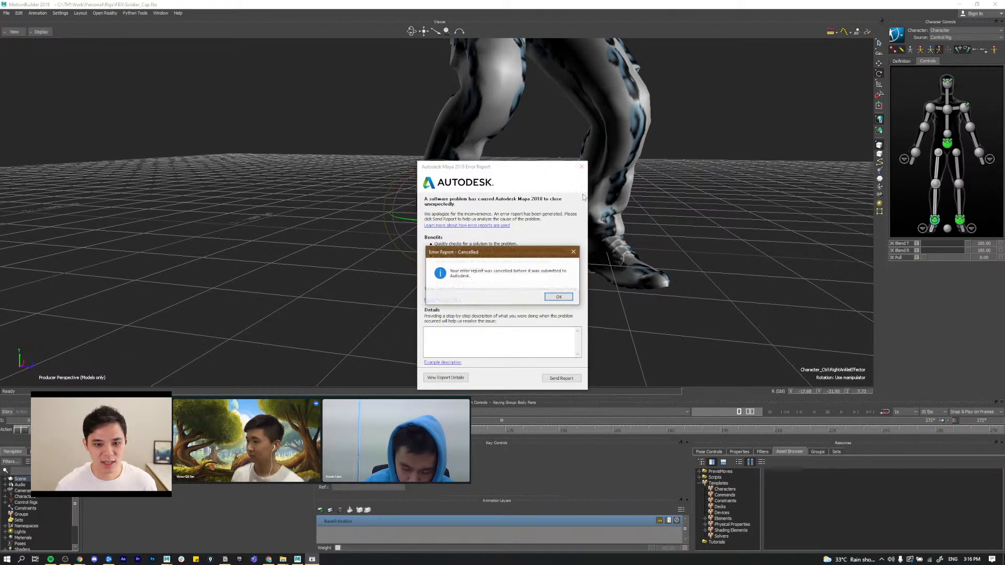
# Step: Dismiss the cancelled Maya error report notice and clear the current selection in MotionBuilder
pyautogui.click(558, 297)
pyautogui.click(305, 242)
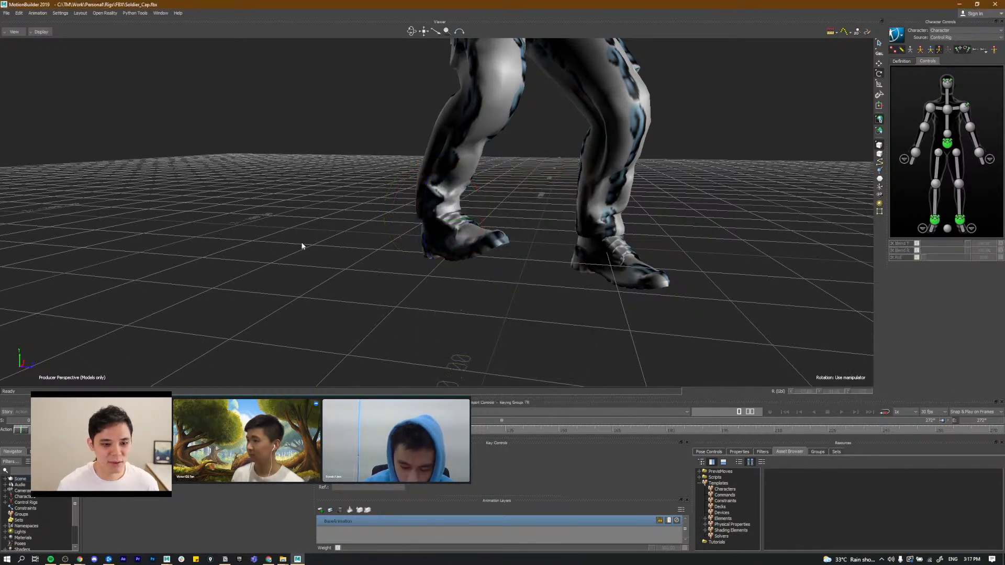
pyautogui.keyDown('shift'); pyautogui.moveTo(687, 262); pyautogui.dragTo(851, 127); pyautogui.keyUp('shift')
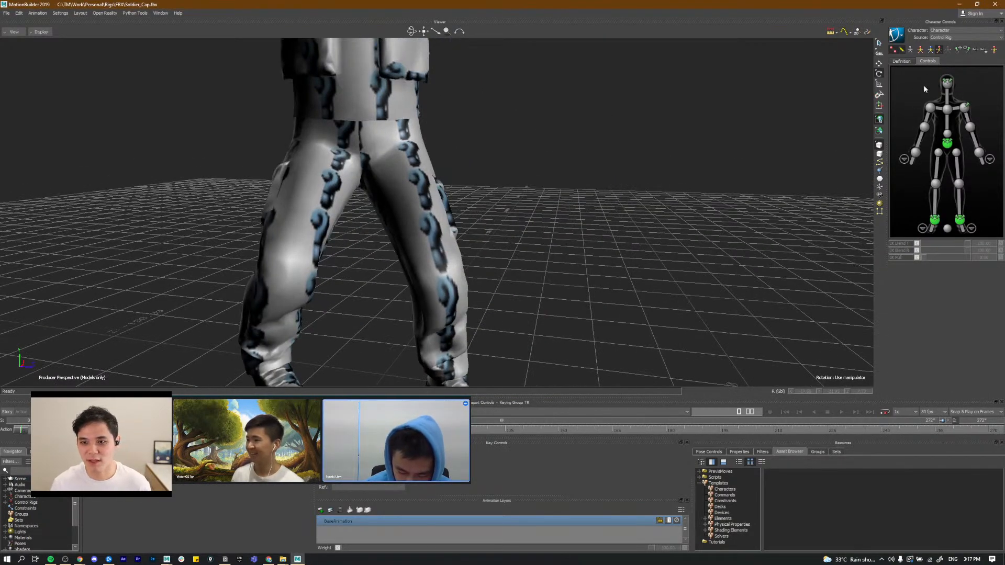
# Step: Rotate the right ankle effector to turn the character's right foot on the ground
pyautogui.click(937, 225)
pyautogui.keyDown('ctrl'); pyautogui.keyDown('shift'); pyautogui.moveTo(697, 262); pyautogui.dragTo(444, 195); pyautogui.keyUp('shift'); pyautogui.keyUp('ctrl')
pyautogui.press('t')
pyautogui.press('r')
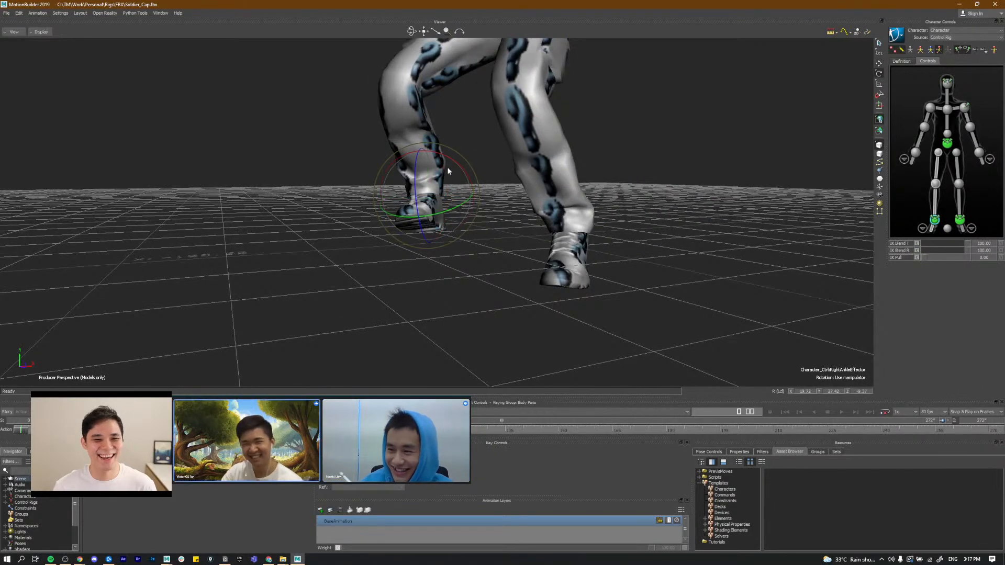
pyautogui.moveTo(448, 170); pyautogui.dragTo(425, 255)
pyautogui.hotkey('ctrl', 'z')
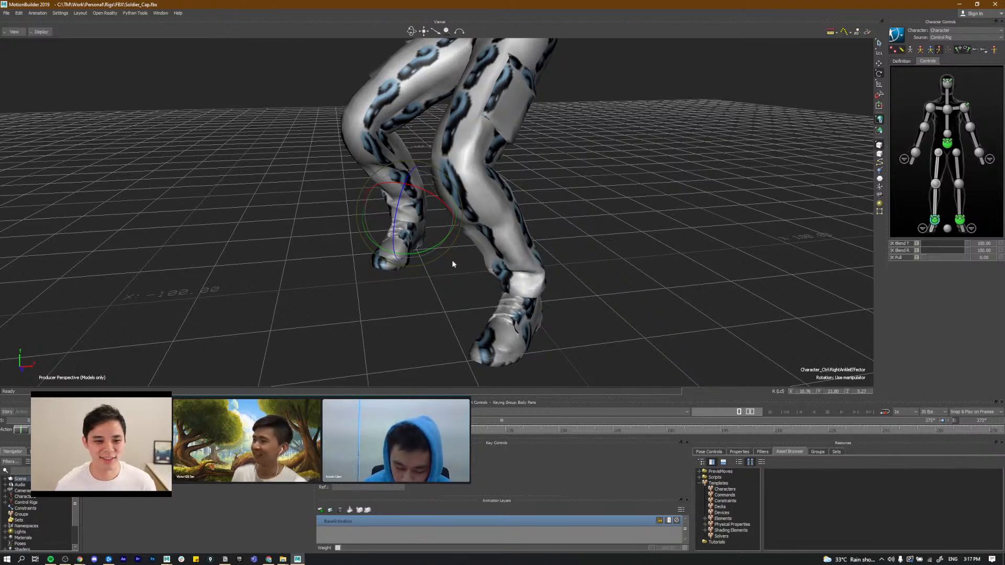
pyautogui.keyDown('alt'); pyautogui.moveTo(452, 260); pyautogui.dragTo(483, 247); pyautogui.keyUp('alt')
pyautogui.press('F5')
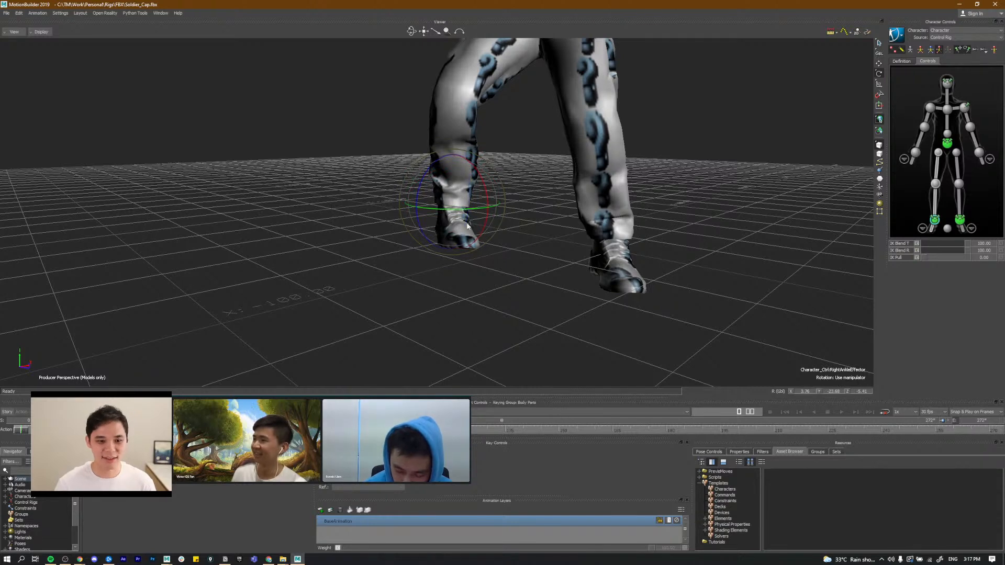
pyautogui.moveTo(472, 212); pyautogui.dragTo(434, 213)
pyautogui.keyDown('alt'); pyautogui.moveTo(497, 228); pyautogui.dragTo(534, 193); pyautogui.keyUp('alt')
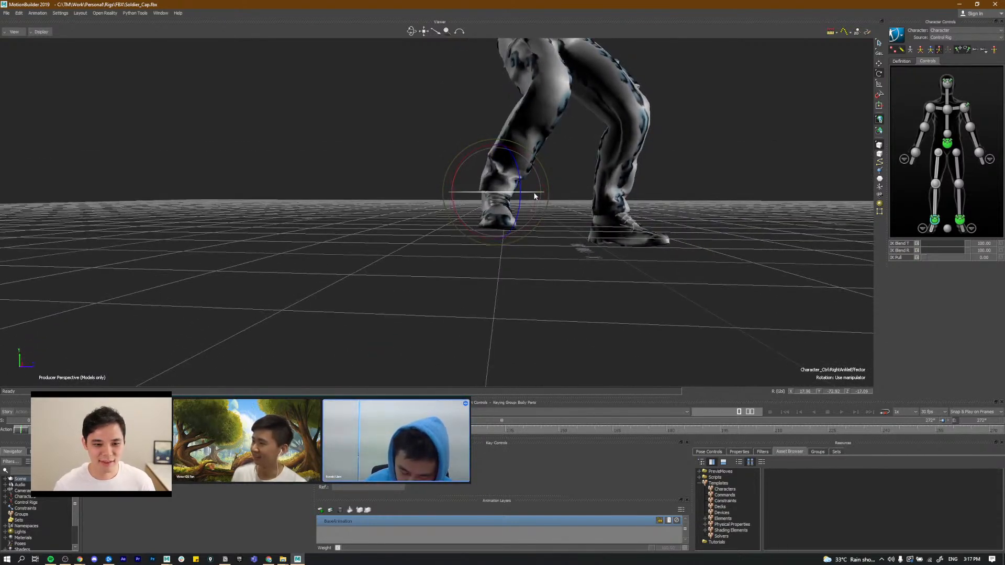
pyautogui.keyDown('alt'); pyautogui.moveTo(646, 217); pyautogui.dragTo(846, 195); pyautogui.keyUp('alt')
# Step: Move the left ankle effector to reposition the character's left foot
pyautogui.click(962, 230)
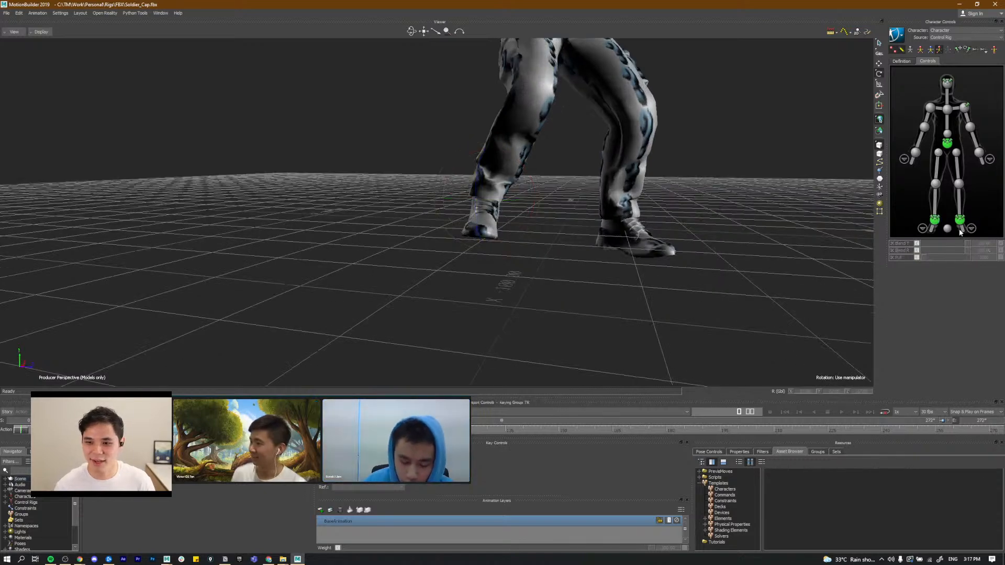
pyautogui.click(959, 224)
pyautogui.press('w')
pyautogui.keyDown('alt'); pyautogui.moveTo(604, 235); pyautogui.dragTo(568, 233); pyautogui.keyUp('alt')
pyautogui.moveTo(636, 208); pyautogui.dragTo(654, 187)
pyautogui.keyDown('alt'); pyautogui.moveTo(683, 244); pyautogui.dragTo(605, 248); pyautogui.keyUp('alt')
pyautogui.keyDown('alt'); pyautogui.moveTo(605, 248); pyautogui.dragTo(529, 250, button='right'); pyautogui.keyUp('alt')
pyautogui.keyDown('alt'); pyautogui.moveTo(528, 250); pyautogui.dragTo(555, 299); pyautogui.keyUp('alt')
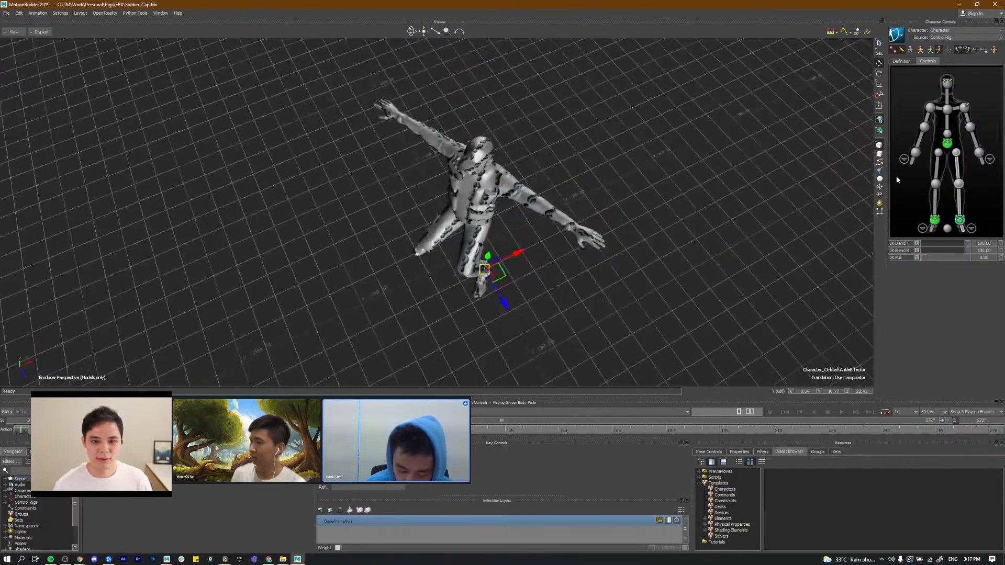
# Step: Move the right knee effector to adjust the direction in which the right leg bends
pyautogui.click(935, 185)
pyautogui.keyDown('alt'); pyautogui.moveTo(495, 283); pyautogui.dragTo(493, 291); pyautogui.keyUp('alt')
pyautogui.moveTo(420, 259); pyautogui.dragTo(415, 250)
pyautogui.keyDown('alt'); pyautogui.moveTo(627, 256); pyautogui.dragTo(733, 177); pyautogui.keyUp('alt')
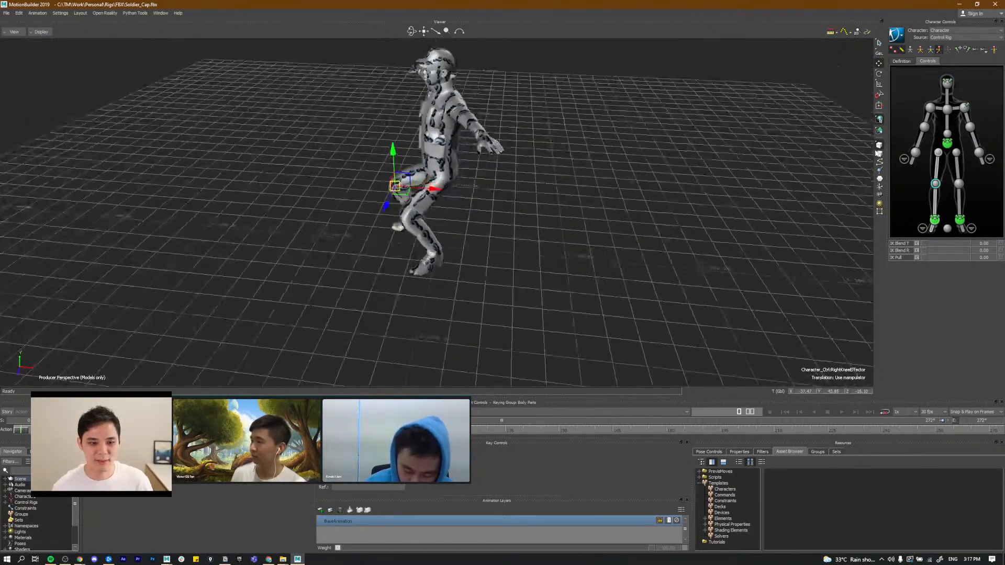
# Step: Try to bend the upper body forward by rotating the chest effector in Body Parts keying mode
pyautogui.click(947, 142)
pyautogui.keyDown('alt'); pyautogui.moveTo(508, 188); pyautogui.dragTo(523, 214); pyautogui.keyUp('alt')
pyautogui.click(948, 109)
pyautogui.press('r')
pyautogui.press('l')
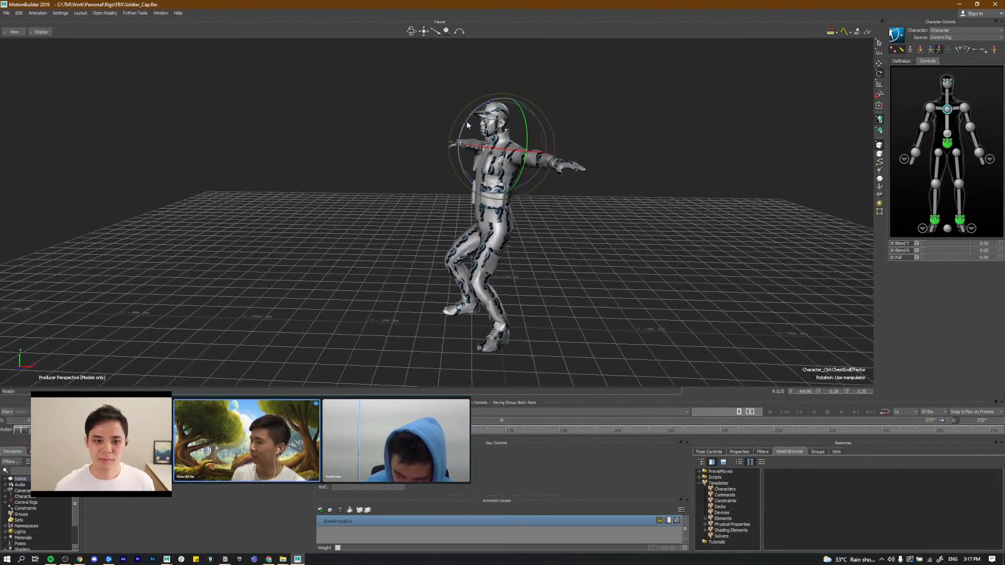
pyautogui.moveTo(473, 111); pyautogui.dragTo(458, 156)
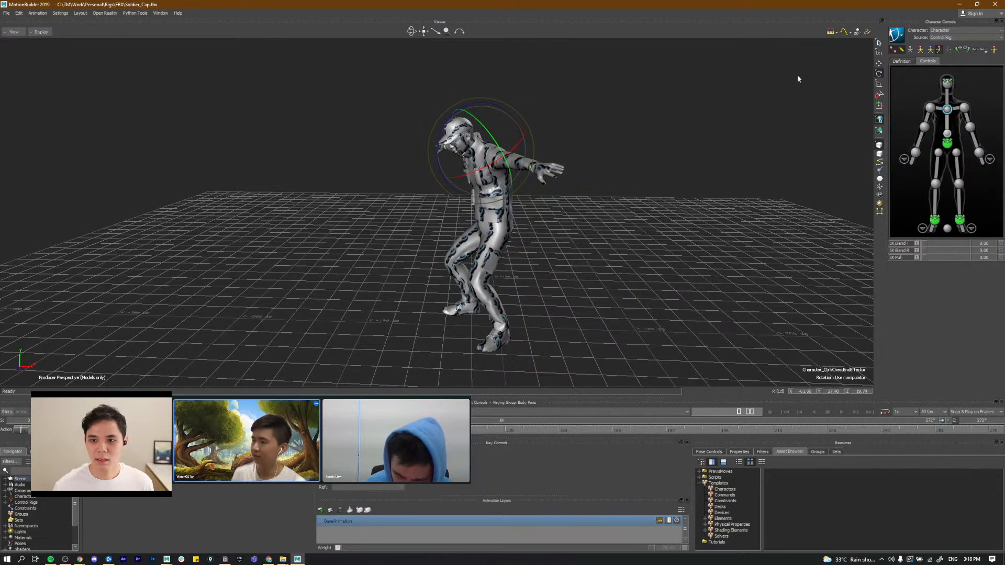
pyautogui.hotkey('ctrl', 'z')
# Step: Switch the keying mode to Full Body and adjust the pinning of the head, chest and shoulder effectors
pyautogui.click(920, 50)
pyautogui.click(948, 84)
pyautogui.press('w')
pyautogui.press('e')
pyautogui.click(948, 110)
pyautogui.press('e')
pyautogui.click(964, 110)
pyautogui.press('e')
pyautogui.click(931, 110)
pyautogui.press('e')
# Step: Rotate the chest effector in Full Body mode to bend the torso forward
pyautogui.click(948, 110)
pyautogui.moveTo(474, 117); pyautogui.dragTo(460, 146)
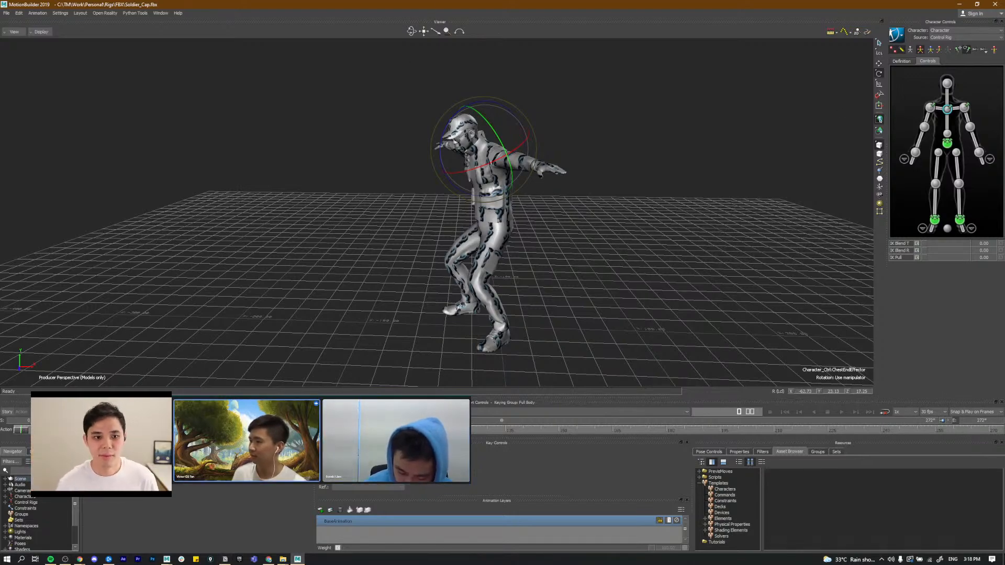
pyautogui.keyDown('ctrl'); pyautogui.keyDown('shift'); pyautogui.moveTo(400, 116); pyautogui.dragTo(414, 314); pyautogui.keyUp('shift'); pyautogui.keyUp('ctrl')
pyautogui.press('f')
pyautogui.keyDown('ctrl'); pyautogui.keyDown('shift'); pyautogui.moveTo(414, 314); pyautogui.dragTo(411, 247); pyautogui.keyUp('shift'); pyautogui.keyUp('ctrl')
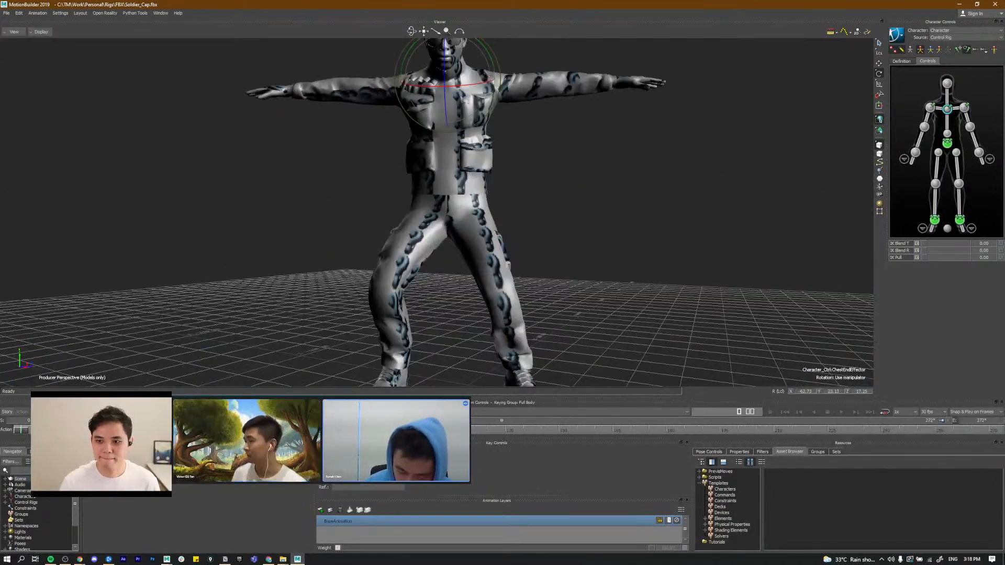
# Step: Rotate the head effector to turn the head toward the character's left side
pyautogui.click(947, 81)
pyautogui.keyDown('ctrl'); pyautogui.keyDown('shift'); pyautogui.moveTo(408, 131); pyautogui.dragTo(383, 280); pyautogui.keyUp('shift'); pyautogui.keyUp('ctrl')
pyautogui.moveTo(397, 216); pyautogui.dragTo(578, 204)
# Step: Rotate the chest effector further to lean and twist the torso toward the character's left side
pyautogui.click(947, 110)
pyautogui.keyDown('ctrl'); pyautogui.keyDown('shift'); pyautogui.moveTo(722, 173); pyautogui.dragTo(544, 201); pyautogui.keyUp('shift'); pyautogui.keyUp('ctrl')
pyautogui.moveTo(451, 209); pyautogui.dragTo(539, 175)
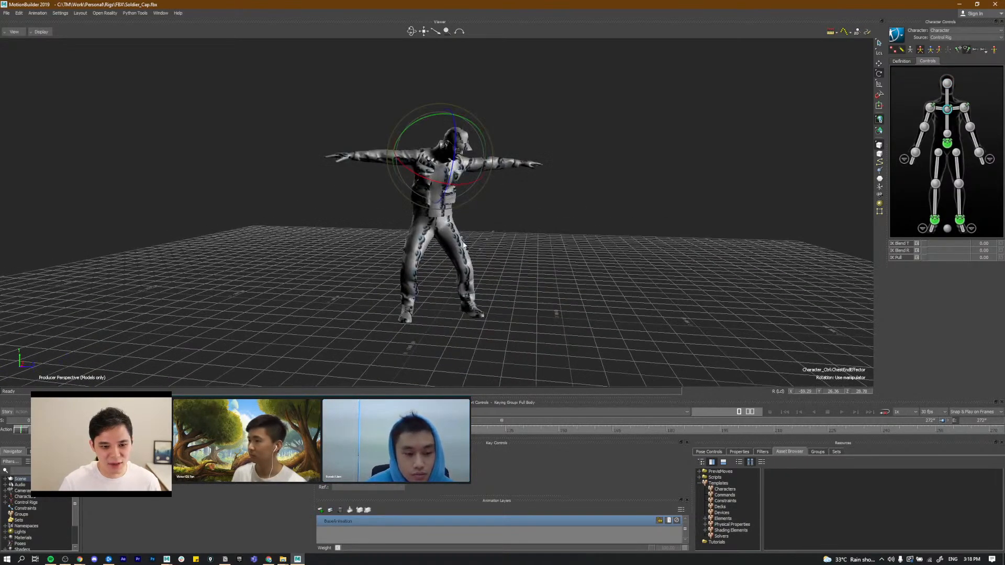
# Step: Move the hips effector to shift the body's weight over the legs
pyautogui.click(948, 144)
pyautogui.keyDown('ctrl'); pyautogui.keyDown('shift'); pyautogui.moveTo(391, 184); pyautogui.dragTo(429, 198); pyautogui.keyUp('shift'); pyautogui.keyUp('ctrl')
pyautogui.press('t')
pyautogui.scroll(1, 438, 213)
# Step: Reposition the right ankle and right knee effectors to refine the right leg's stance
pyautogui.click(935, 220)
pyautogui.keyDown('ctrl'); pyautogui.keyDown('shift'); pyautogui.moveTo(442, 301); pyautogui.dragTo(440, 318); pyautogui.keyUp('shift'); pyautogui.keyUp('ctrl')
pyautogui.click(935, 183)
pyautogui.keyDown('ctrl'); pyautogui.keyDown('shift'); pyautogui.moveTo(379, 271); pyautogui.dragTo(452, 286); pyautogui.keyUp('shift'); pyautogui.keyUp('ctrl')
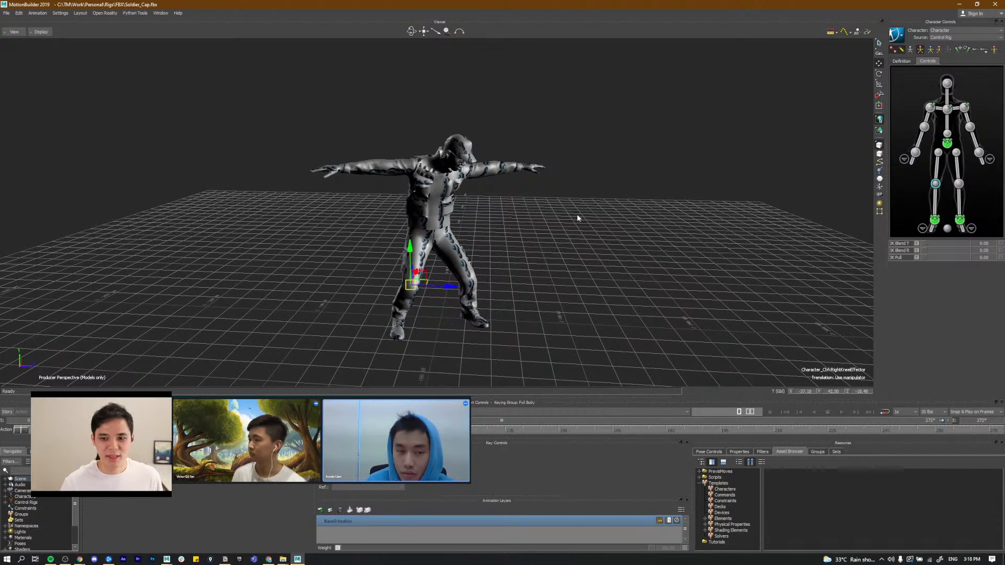
# Step: Rotate the chest and right shoulder effectors to refine the upper body's lean
pyautogui.click(947, 109)
pyautogui.keyDown('ctrl'); pyautogui.keyDown('shift'); pyautogui.moveTo(549, 185); pyautogui.dragTo(655, 188); pyautogui.keyUp('shift'); pyautogui.keyUp('ctrl')
pyautogui.press('r')
pyautogui.click(932, 110)
pyautogui.keyDown('ctrl'); pyautogui.keyDown('shift'); pyautogui.moveTo(382, 194); pyautogui.dragTo(551, 198); pyautogui.keyUp('shift'); pyautogui.keyUp('ctrl')
# Step: Move the right and left wrist effectors down so both arms hang beside the body
pyautogui.click(914, 154)
pyautogui.press('t')
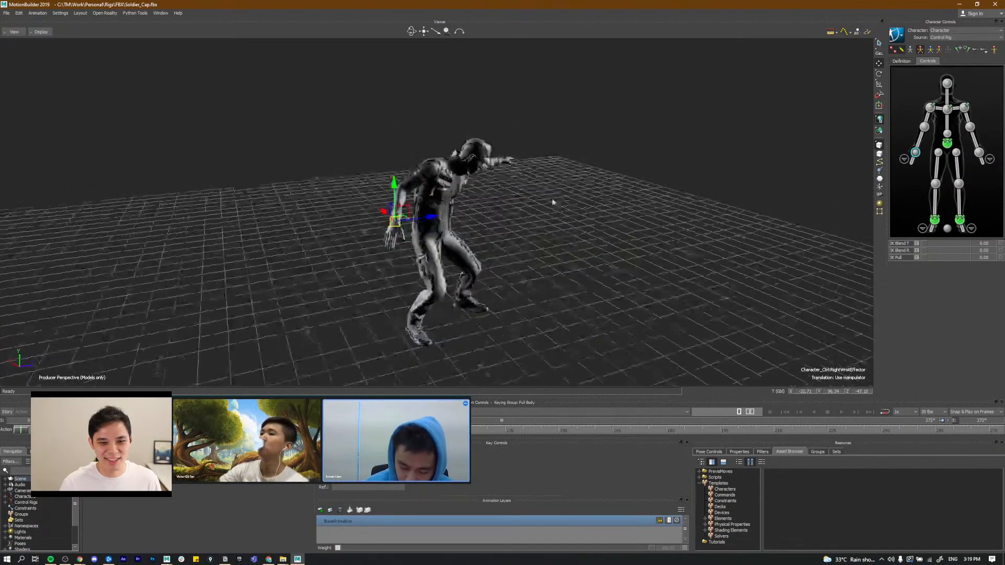
pyautogui.click(978, 154)
pyautogui.keyDown('ctrl'); pyautogui.keyDown('shift'); pyautogui.moveTo(467, 193); pyautogui.dragTo(435, 196); pyautogui.keyUp('shift'); pyautogui.keyUp('ctrl')
pyautogui.moveTo(434, 196)
pyautogui.keyDown('ctrl'); pyautogui.keyDown('shift'); pyautogui.mouseDown()
pyautogui.moveTo(533, 200)
pyautogui.moveTo(501, 200)
pyautogui.moveTo(482, 173)
pyautogui.moveTo(443, 194)
pyautogui.moveTo(448, 187)
pyautogui.mouseUp(); pyautogui.keyUp('shift'); pyautogui.keyUp('ctrl')
pyautogui.moveTo(523, 209)
pyautogui.keyDown('ctrl'); pyautogui.keyDown('shift'); pyautogui.mouseDown()
pyautogui.moveTo(554, 204)
pyautogui.moveTo(518, 205)
pyautogui.mouseUp(); pyautogui.keyUp('shift'); pyautogui.keyUp('ctrl')
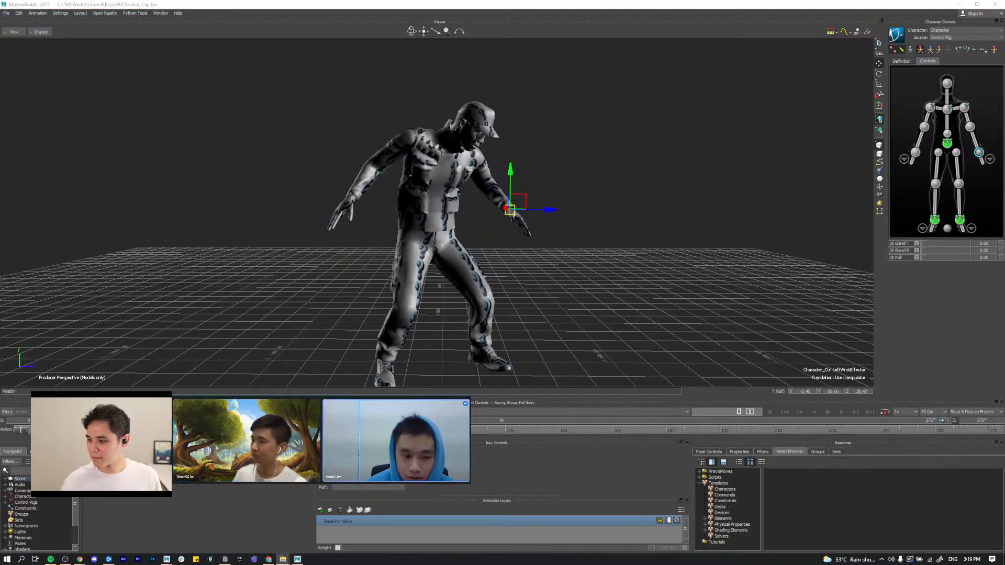
pyautogui.keyDown('alt'); pyautogui.moveTo(571, 241); pyautogui.dragTo(350, 241); pyautogui.keyUp('alt')
pyautogui.keyDown('alt'); pyautogui.moveTo(473, 227); pyautogui.dragTo(602, 257); pyautogui.keyUp('alt')
pyautogui.moveTo(506, 230); pyautogui.dragTo(548, 239)
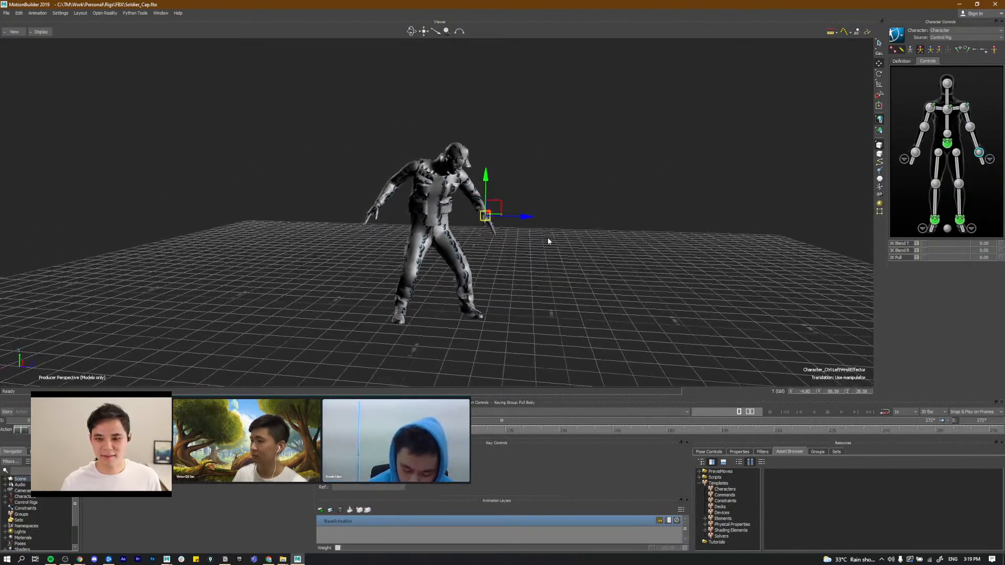
# Step: Open the left hand's finger controls and switch the viewport to X-Ray display around the left hand
pyautogui.keyDown('alt'); pyautogui.moveTo(548, 238); pyautogui.dragTo(876, 194, button='right'); pyautogui.keyUp('alt')
pyautogui.click(989, 160)
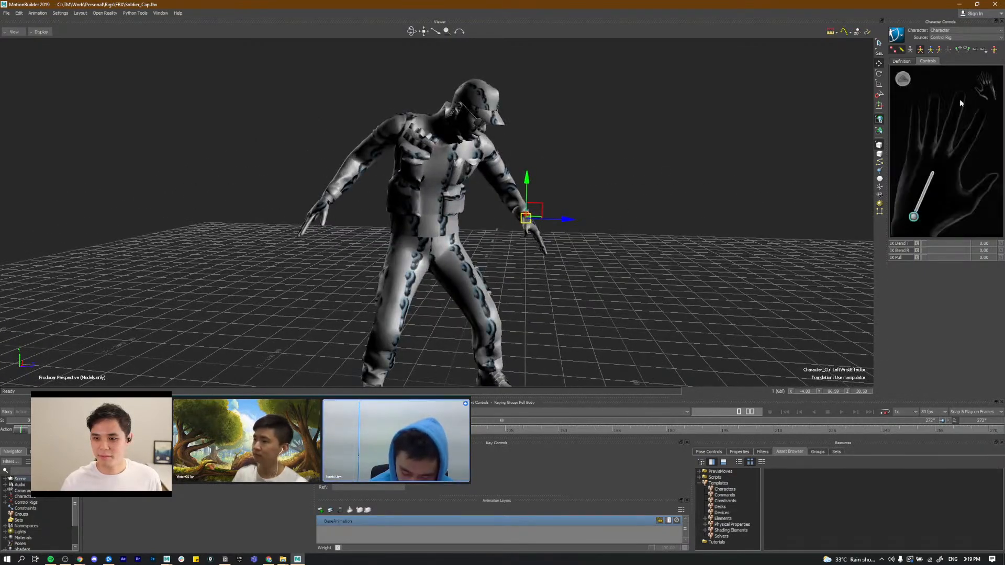
pyautogui.keyDown('alt'); pyautogui.moveTo(602, 238); pyautogui.dragTo(565, 249); pyautogui.keyUp('alt')
pyautogui.keyDown('alt'); pyautogui.moveTo(502, 252); pyautogui.dragTo(546, 260, button='right'); pyautogui.keyUp('alt')
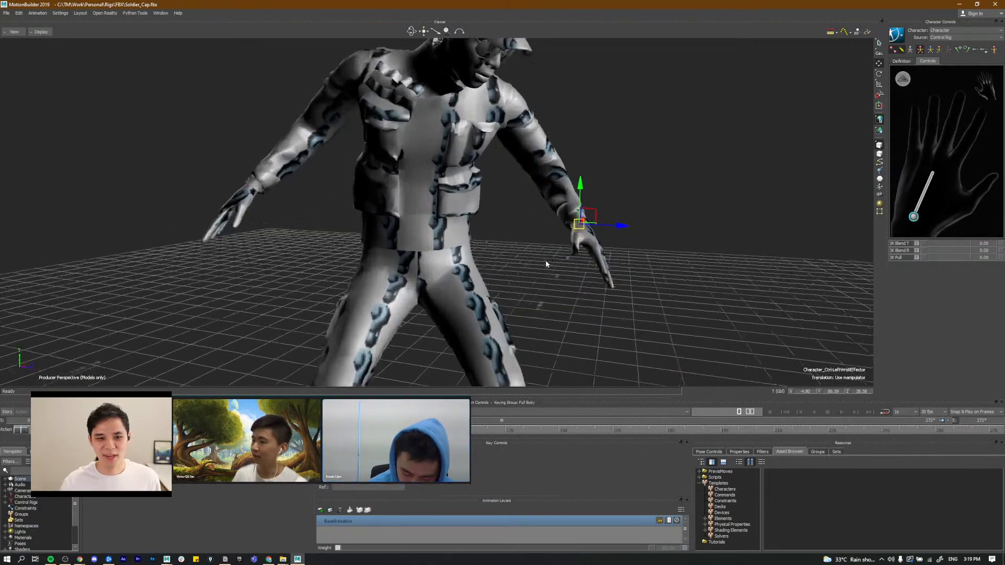
pyautogui.keyDown('alt'); pyautogui.moveTo(545, 259); pyautogui.dragTo(505, 262); pyautogui.keyUp('alt')
pyautogui.hotkey('ctrl', 'a')
pyautogui.hotkey('ctrl', 'a')
pyautogui.keyDown('alt'); pyautogui.moveTo(507, 263); pyautogui.dragTo(568, 268, button='right'); pyautogui.keyUp('alt')
pyautogui.keyDown('alt'); pyautogui.moveTo(569, 271); pyautogui.dragTo(560, 253, button='middle'); pyautogui.keyUp('alt')
pyautogui.keyDown('alt'); pyautogui.moveTo(560, 253); pyautogui.dragTo(539, 253); pyautogui.keyUp('alt')
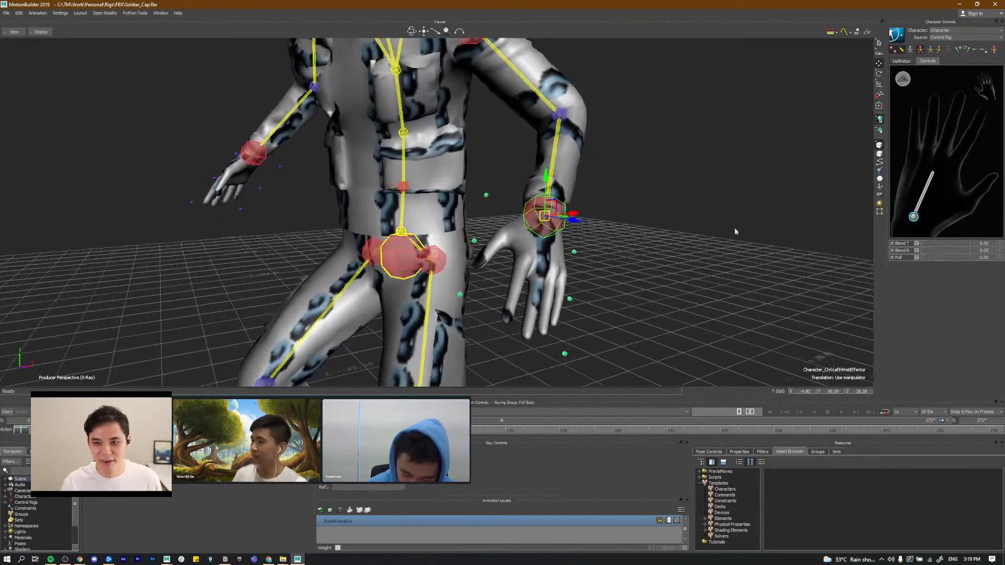
# Step: Try to rotate the left hand joint at the wrist
pyautogui.click(541, 220)
pyautogui.press('e')
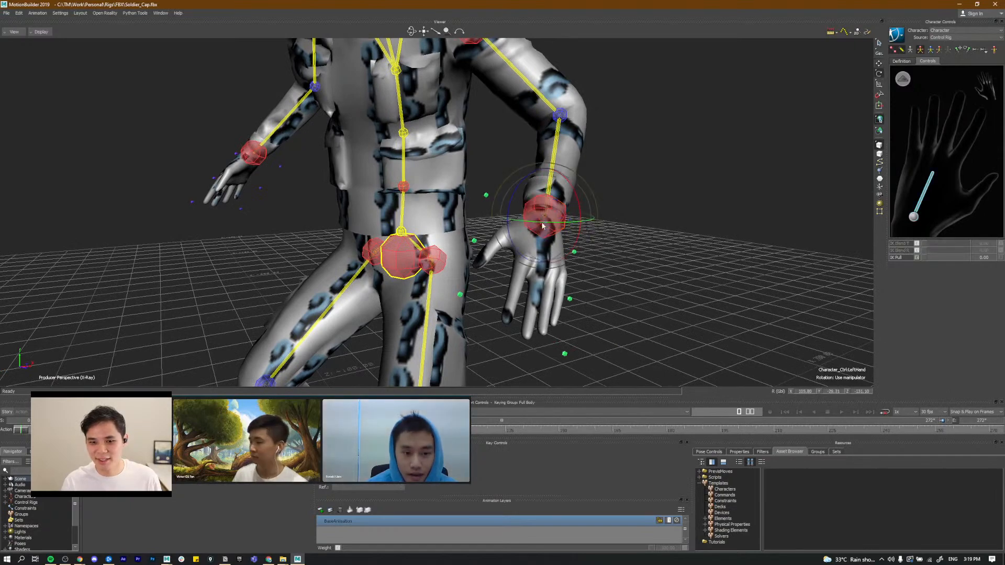
pyautogui.moveTo(567, 235)
pyautogui.mouseDown()
pyautogui.moveTo(547, 239)
pyautogui.moveTo(565, 232)
pyautogui.mouseUp()
pyautogui.hotkey('ctrl', 'z')
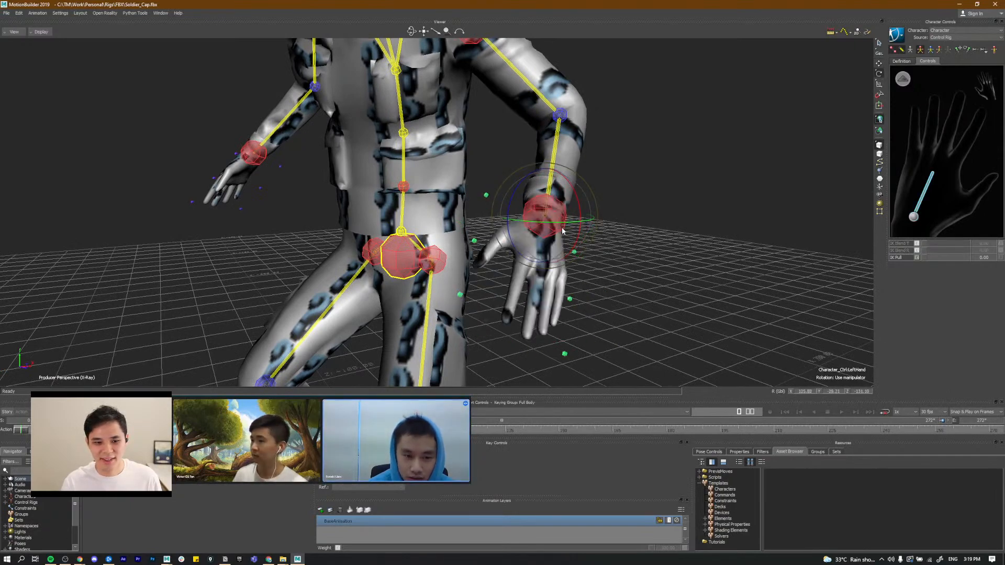
# Step: Examine the full-body pose and its rig in X-Ray display from several angles
pyautogui.keyDown('alt'); pyautogui.moveTo(628, 231); pyautogui.dragTo(574, 234, button='right'); pyautogui.keyUp('alt')
pyautogui.keyDown('alt'); pyautogui.moveTo(574, 232); pyautogui.dragTo(602, 243); pyautogui.keyUp('alt')
pyautogui.keyDown('alt'); pyautogui.moveTo(602, 243); pyautogui.dragTo(535, 216, button='right'); pyautogui.keyUp('alt')
pyautogui.keyDown('alt'); pyautogui.moveTo(534, 218); pyautogui.dragTo(377, 210); pyautogui.keyUp('alt')
pyautogui.keyDown('alt'); pyautogui.moveTo(377, 209); pyautogui.dragTo(426, 224, button='right'); pyautogui.keyUp('alt')
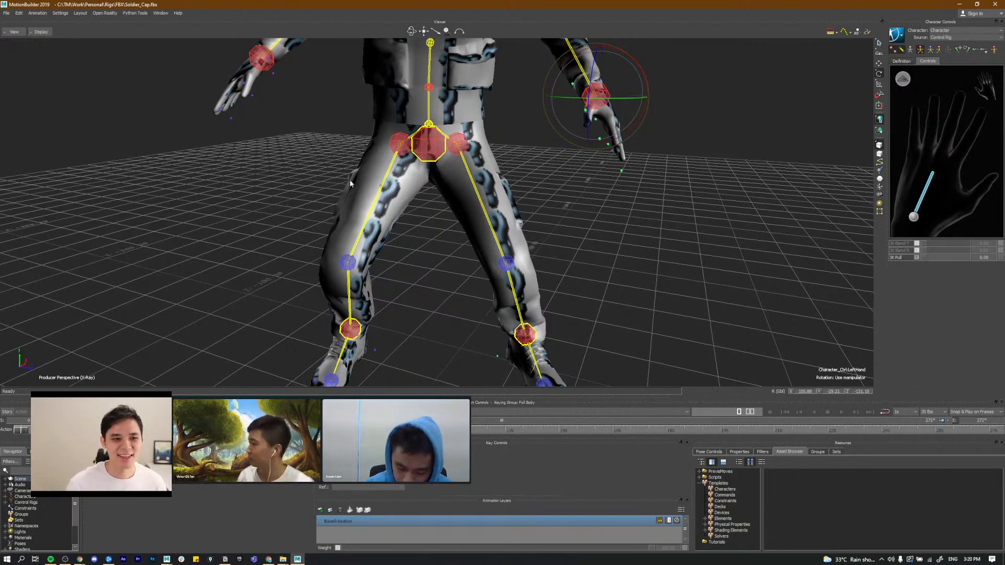
pyautogui.keyDown('alt'); pyautogui.moveTo(364, 190); pyautogui.dragTo(413, 210, button='right'); pyautogui.keyUp('alt')
pyautogui.keyDown('alt'); pyautogui.moveTo(413, 209); pyautogui.dragTo(461, 199, button='middle'); pyautogui.keyUp('alt')
pyautogui.keyDown('alt'); pyautogui.moveTo(461, 199); pyautogui.dragTo(500, 224); pyautogui.keyUp('alt')
# Step: Switch to Autodesk Maya 2018, close Aang_Skateboard_01.ma without saving, and dismiss the crash error and error report
pyautogui.press('super+Tab')
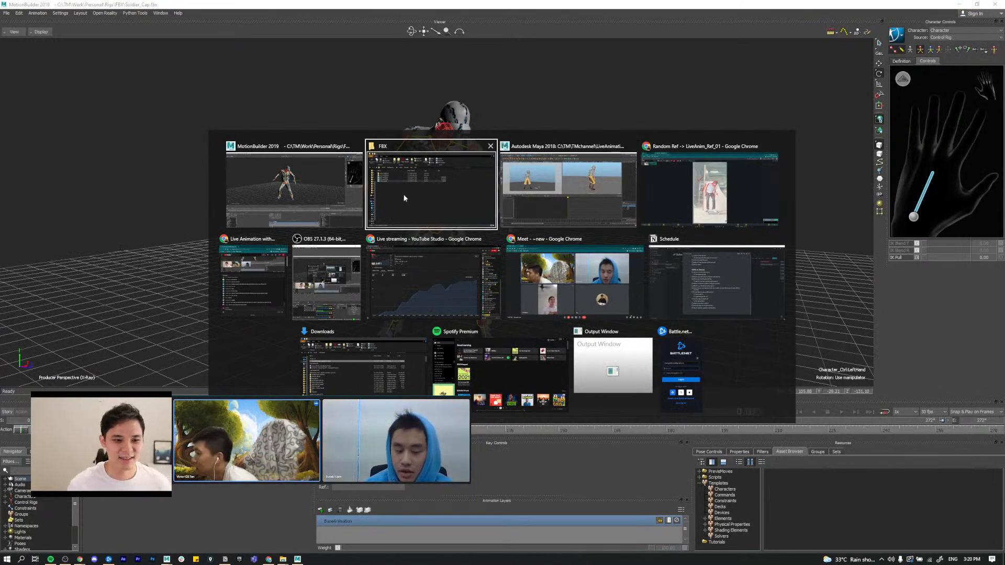
pyautogui.click(539, 205)
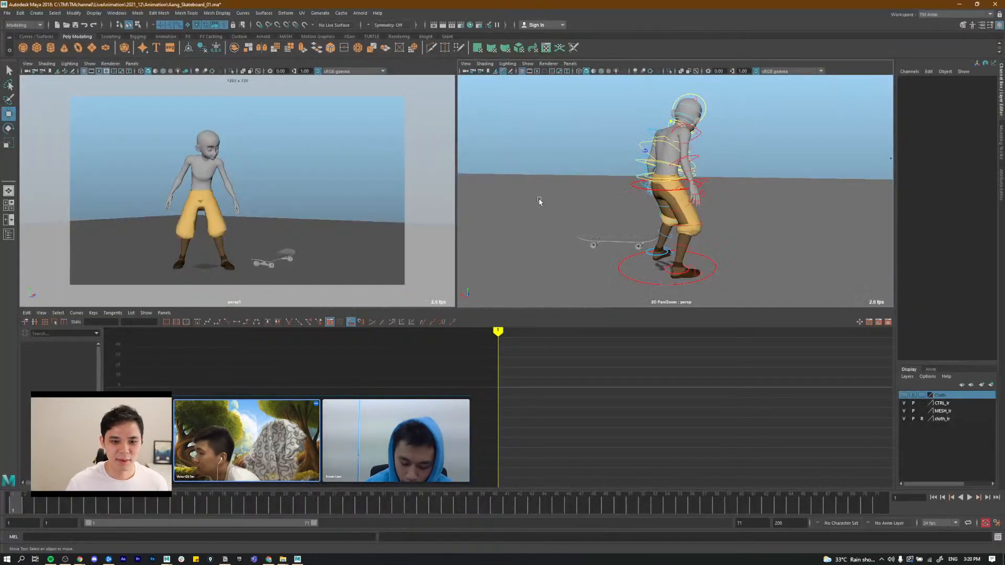
pyautogui.hotkey('alt', 'Tab')
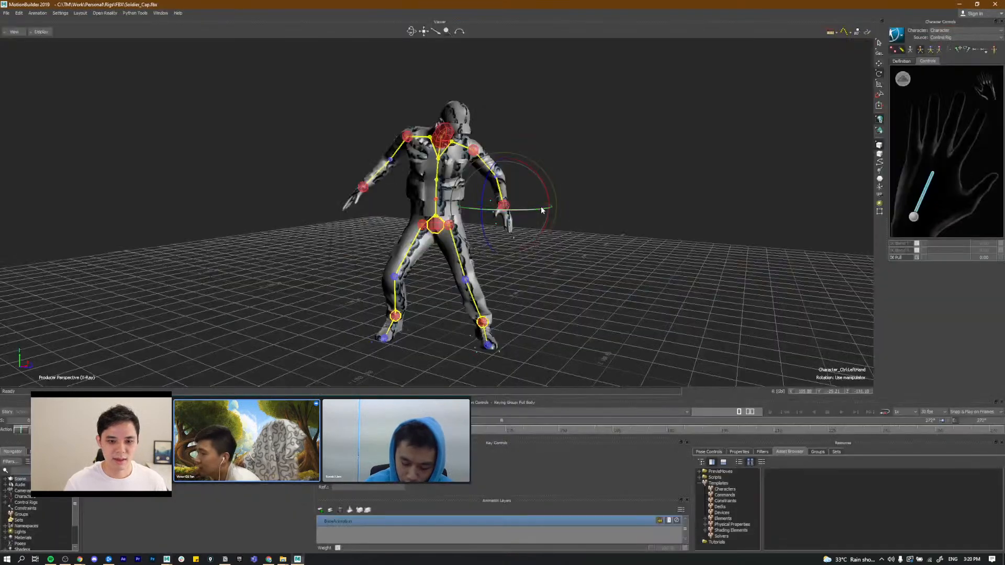
pyautogui.hotkey('alt', 'Tab')
pyautogui.click(994, 6)
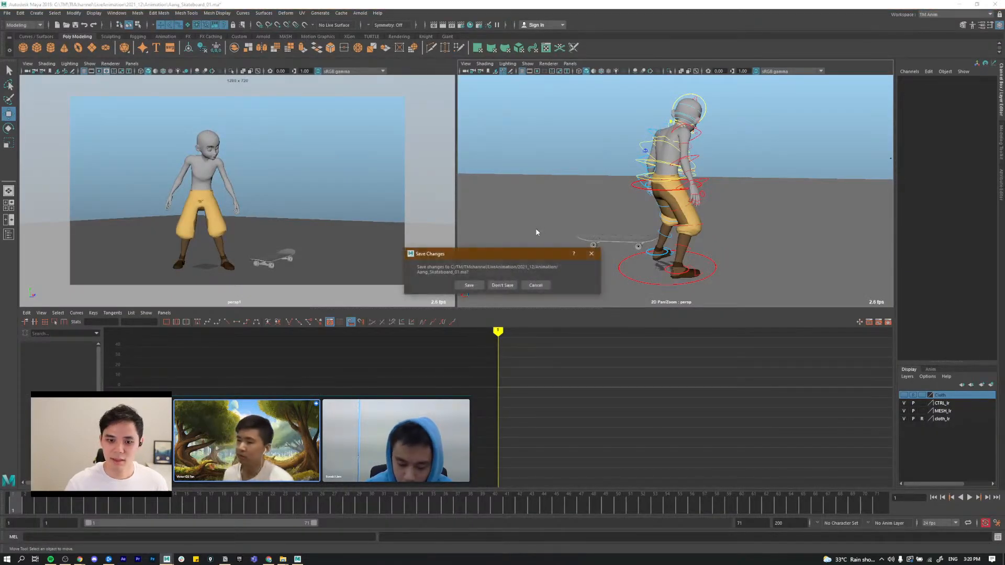
pyautogui.click(501, 286)
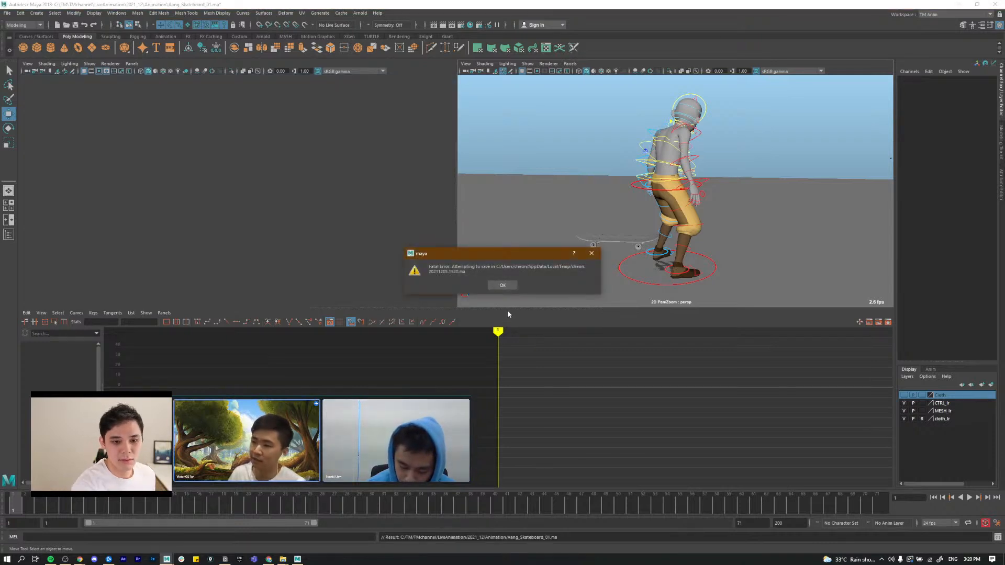
pyautogui.click(503, 285)
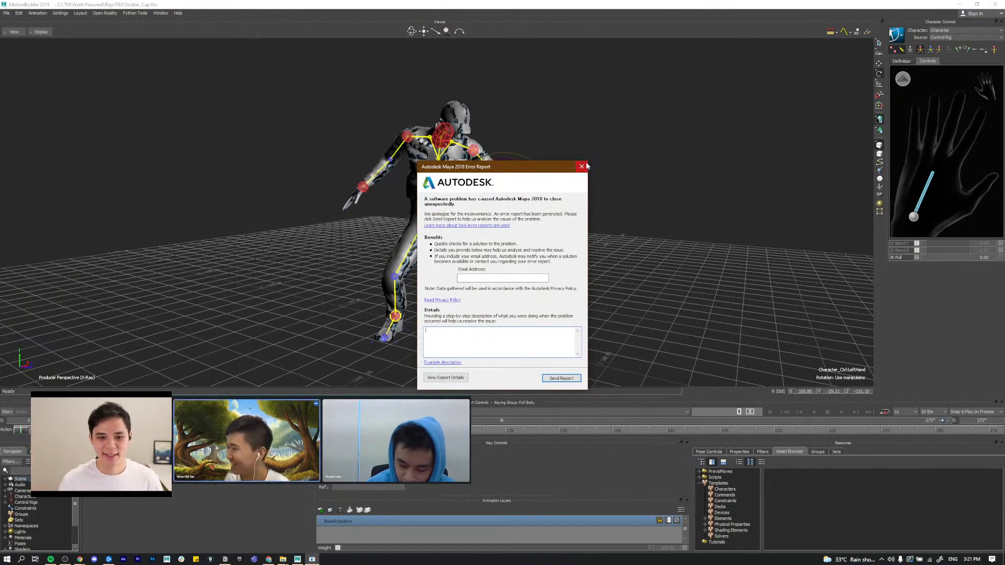
pyautogui.click(581, 167)
pyautogui.click(559, 298)
# Step: Move the left hand along the X axis to adjust the left arm's position beside the body
pyautogui.keyDown('alt'); pyautogui.moveTo(536, 280); pyautogui.dragTo(444, 279); pyautogui.keyUp('alt')
pyautogui.keyDown('alt'); pyautogui.moveTo(444, 278); pyautogui.dragTo(488, 266, button='right'); pyautogui.keyUp('alt')
pyautogui.press('w')
pyautogui.keyDown('alt'); pyautogui.moveTo(421, 226); pyautogui.dragTo(447, 220, button='right'); pyautogui.keyUp('alt')
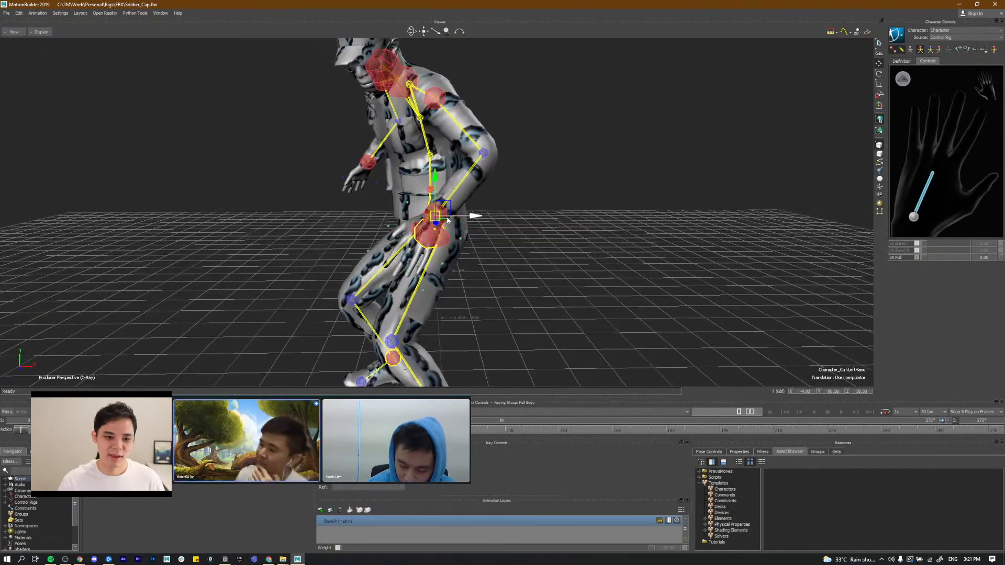
pyautogui.moveTo(444, 215); pyautogui.dragTo(472, 231)
pyautogui.keyDown('alt'); pyautogui.moveTo(472, 230); pyautogui.dragTo(536, 256); pyautogui.keyUp('alt')
pyautogui.keyDown('alt'); pyautogui.moveTo(536, 255); pyautogui.dragTo(534, 248, button='right'); pyautogui.keyUp('alt')
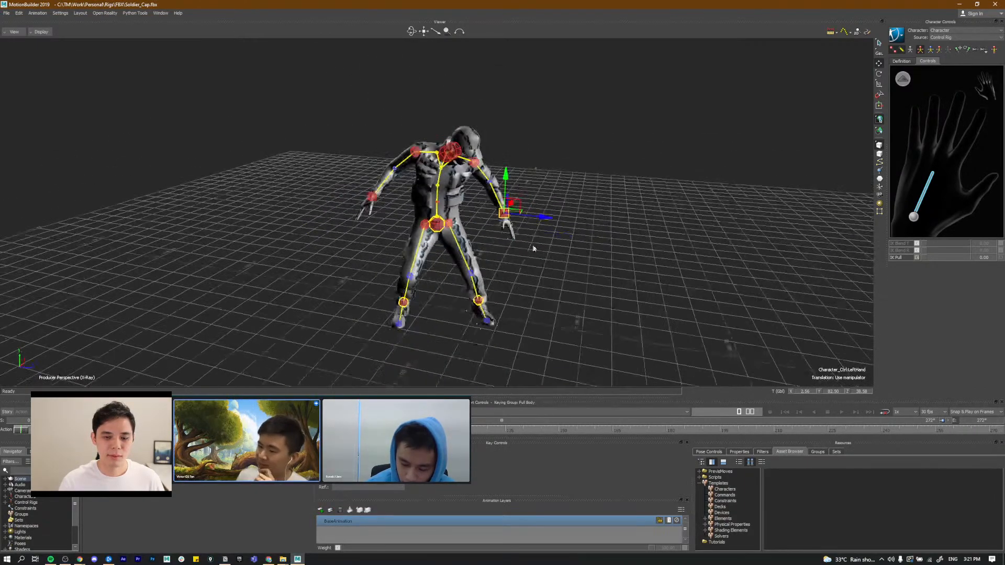
pyautogui.keyDown('alt'); pyautogui.moveTo(533, 247); pyautogui.dragTo(519, 262); pyautogui.keyUp('alt')
# Step: Compare the character's pose with the sketched skateboarder reference LiveAnim_Ref_01 in SyncSketch
pyautogui.hotkey('alt', 'Tab')
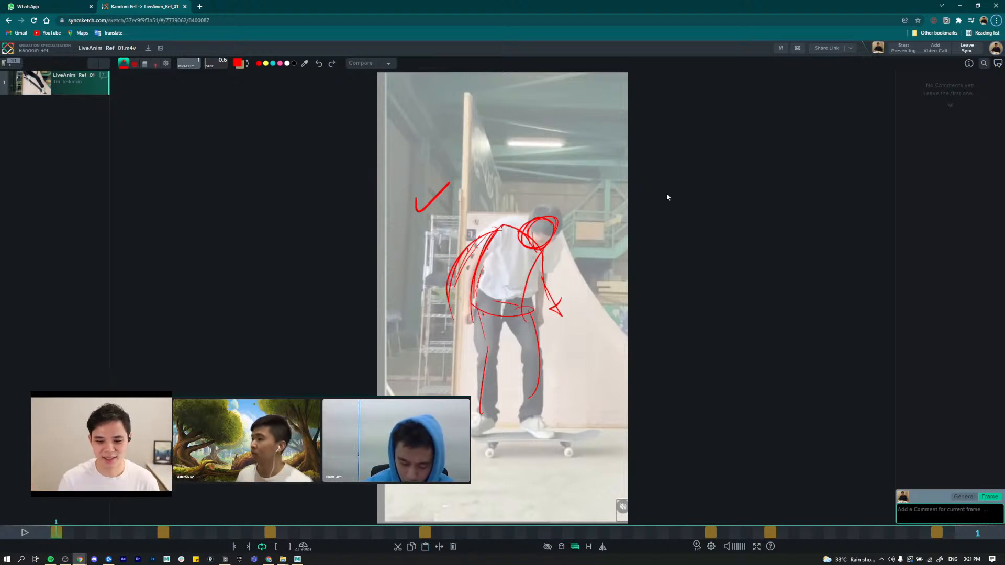
pyautogui.hotkey('alt', 'Tab')
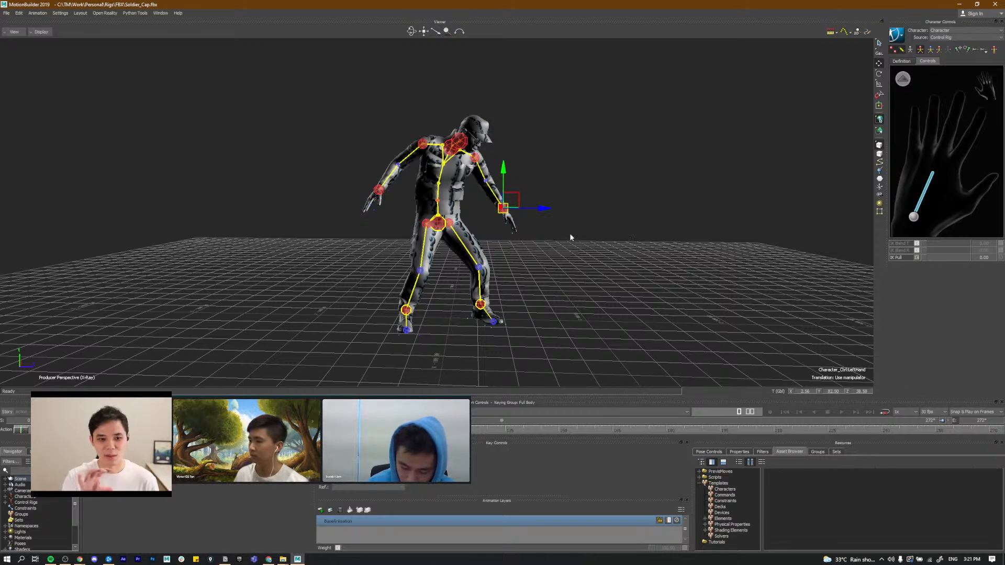
pyautogui.keyDown('alt'); pyautogui.moveTo(413, 298); pyautogui.dragTo(494, 293); pyautogui.keyUp('alt')
pyautogui.hotkey('alt', 'Tab')
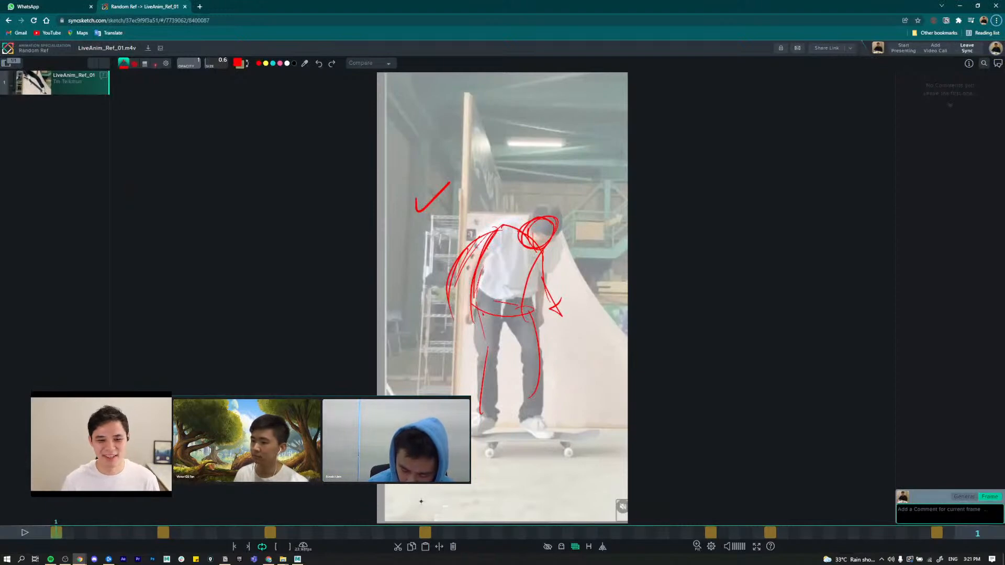
# Step: Advance the LiveAnim_Ref_01 reference to the crouching skateboarder sketch at frame 10 and study it
pyautogui.press('Down')
pyautogui.click(288, 502)
pyautogui.press('Down')
pyautogui.press('Up')
pyautogui.press('Down')
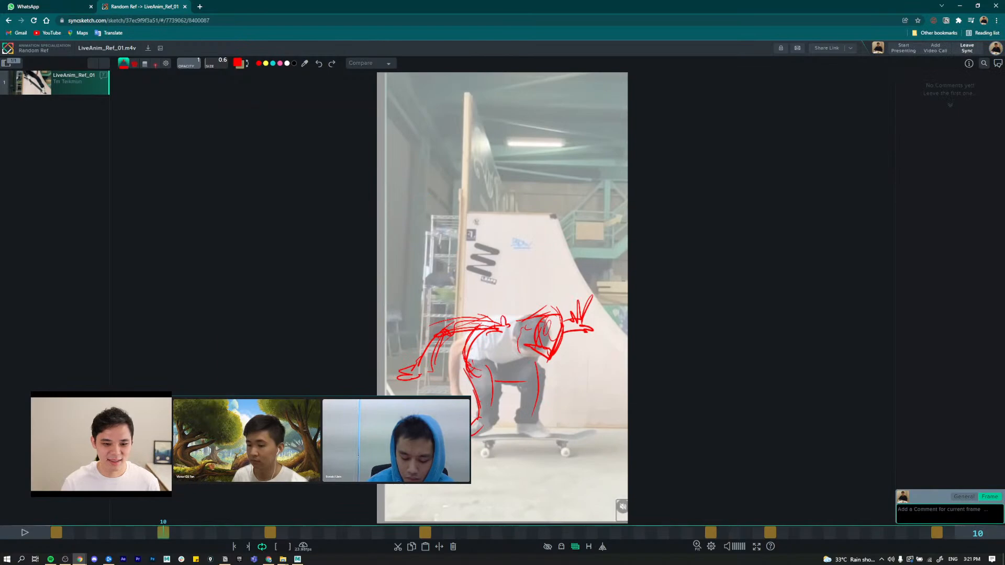
# Step: Switch to MotionBuilder, show the full-body controls, and lower the hips to drop the character into the frame 10 crouch
pyautogui.hotkey('alt', 'Tab')
pyautogui.keyDown('alt'); pyautogui.moveTo(333, 319); pyautogui.dragTo(466, 307); pyautogui.keyUp('alt')
pyautogui.keyDown('alt'); pyautogui.moveTo(341, 366); pyautogui.dragTo(341, 348, button='middle'); pyautogui.keyUp('alt')
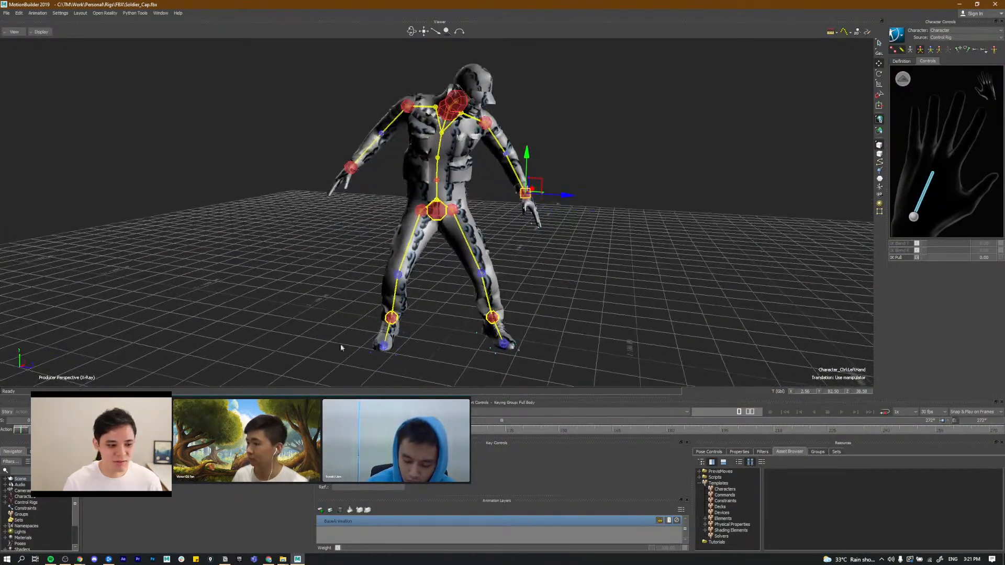
pyautogui.keyDown('alt'); pyautogui.moveTo(649, 246); pyautogui.dragTo(647, 243, button='middle'); pyautogui.keyUp('alt')
pyautogui.click(902, 79)
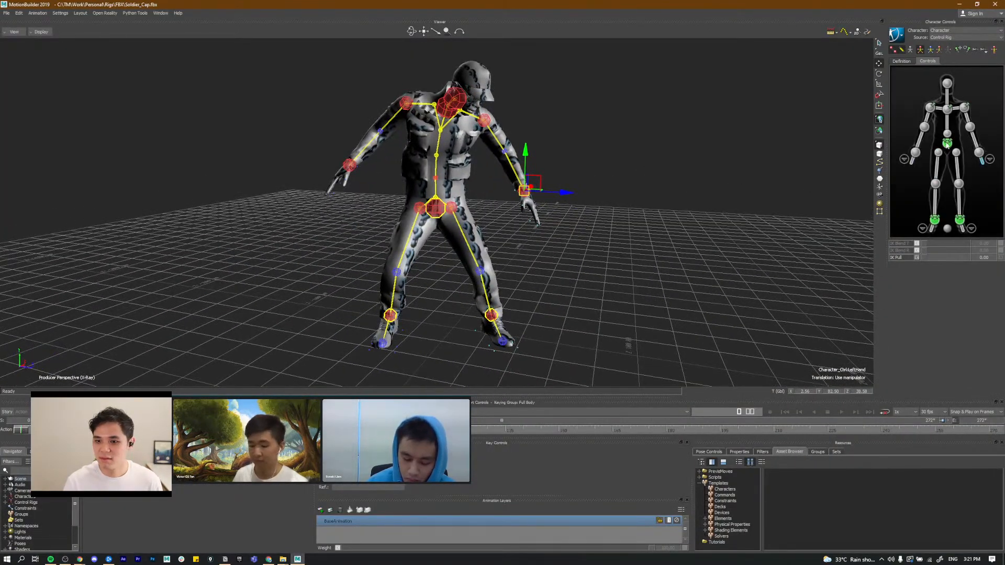
pyautogui.click(947, 143)
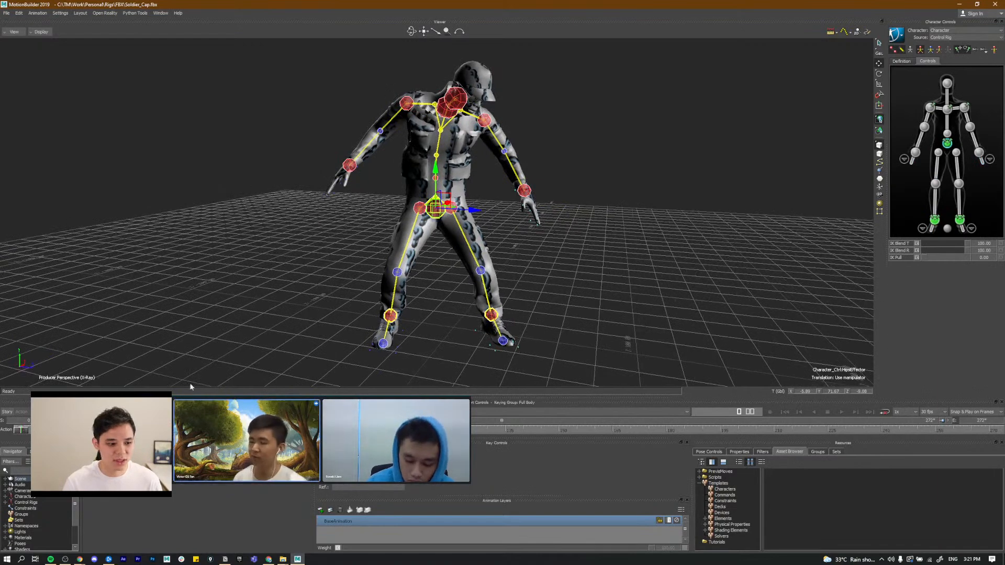
pyautogui.hotkey('alt', 'Tab')
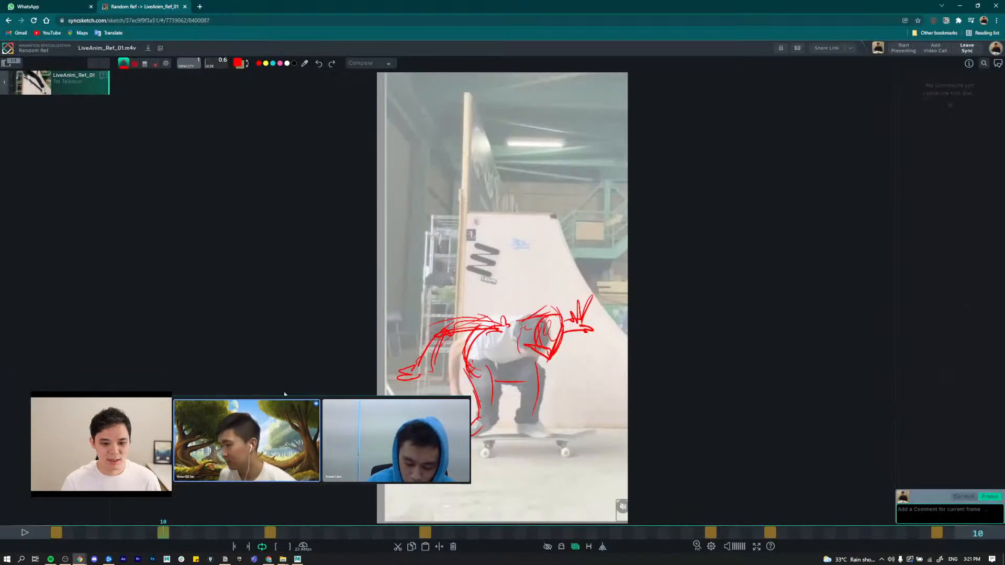
pyautogui.hotkey('alt', 'Tab')
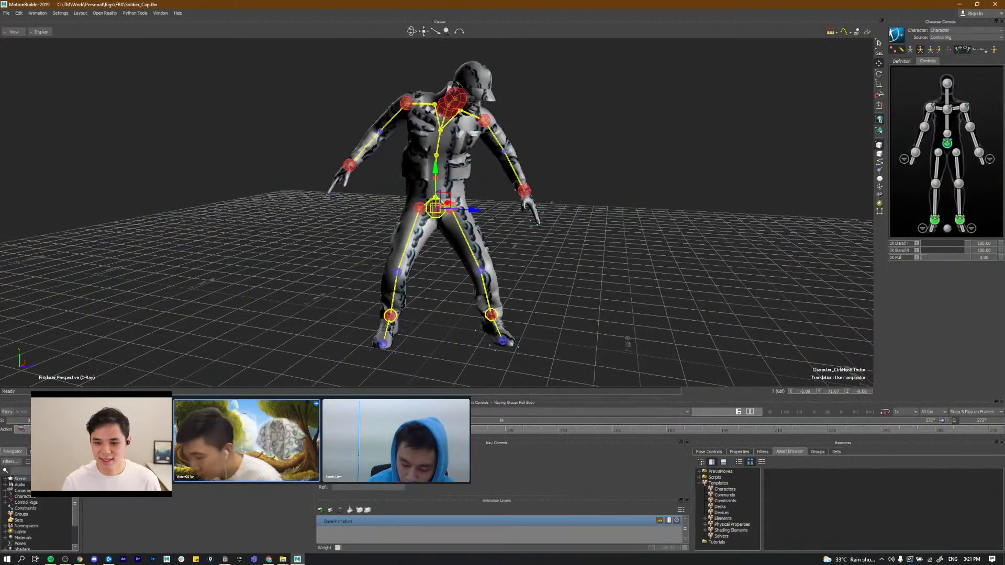
pyautogui.hotkey('alt', 'Tab')
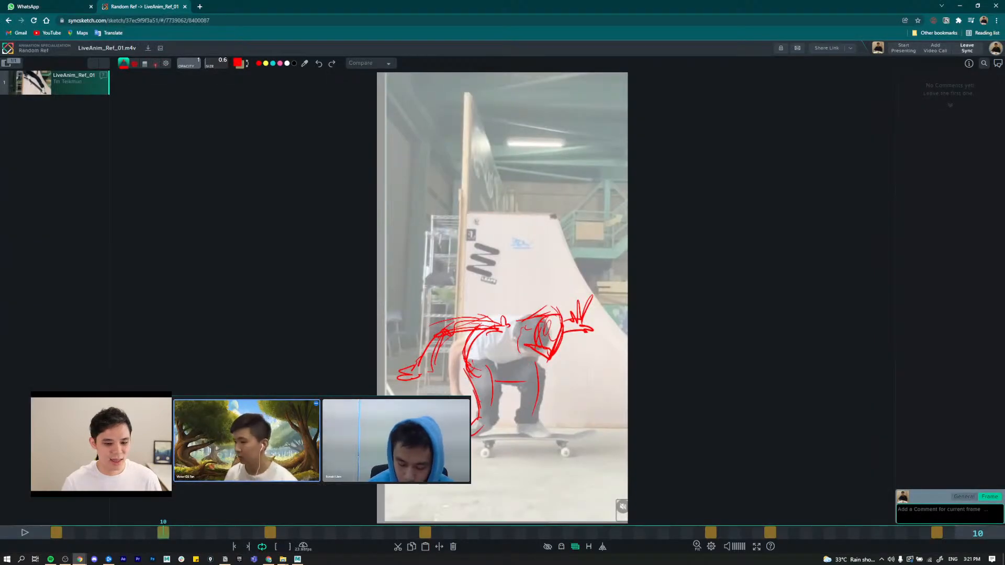
pyautogui.hotkey('alt', 'Tab')
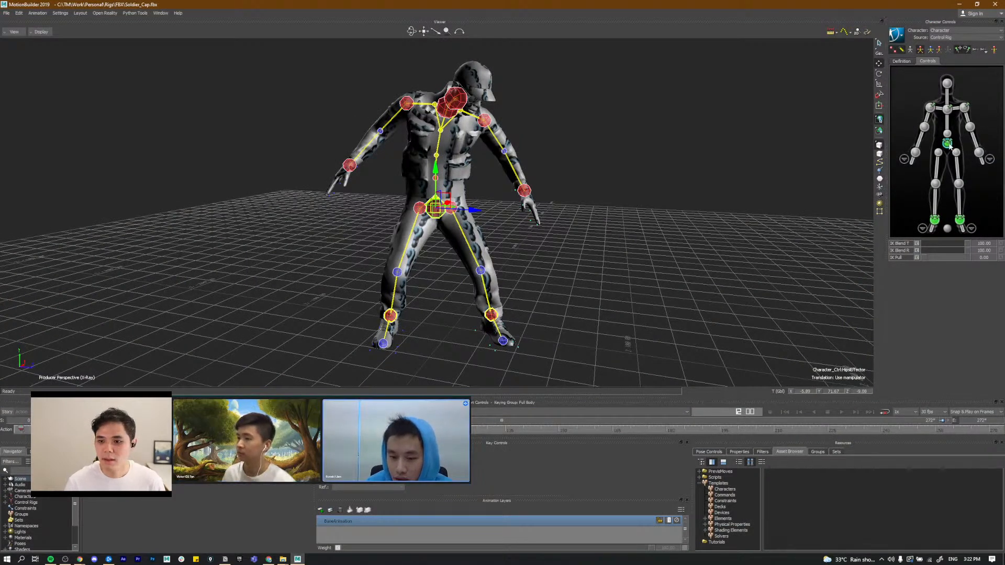
pyautogui.keyDown('alt'); pyautogui.moveTo(512, 216); pyautogui.dragTo(508, 197); pyautogui.keyUp('alt')
pyautogui.moveTo(445, 202); pyautogui.dragTo(430, 238)
pyautogui.keyDown('alt'); pyautogui.moveTo(529, 225); pyautogui.dragTo(464, 231); pyautogui.keyUp('alt')
pyautogui.hotkey('alt', 'Tab')
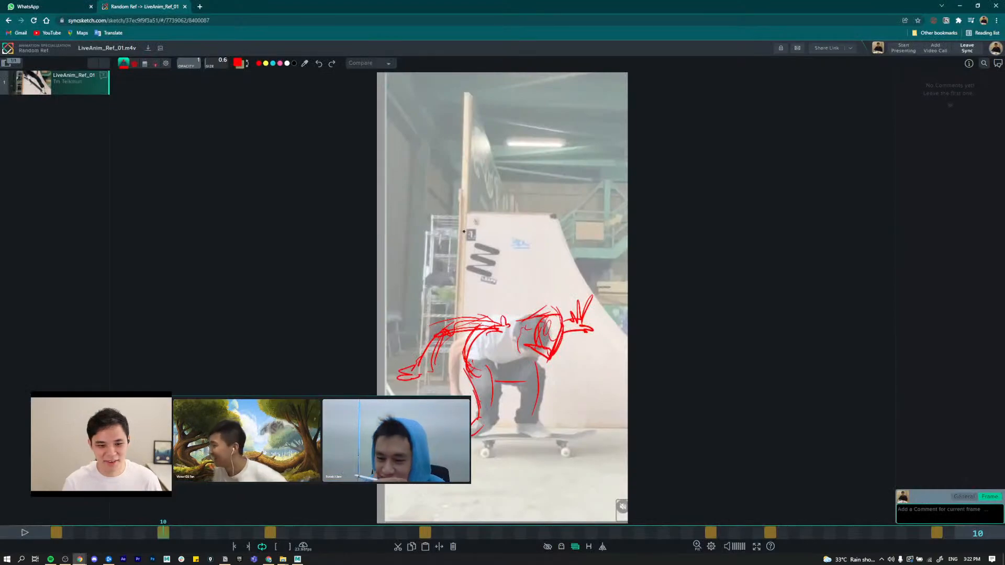
pyautogui.hotkey('alt', 'Tab')
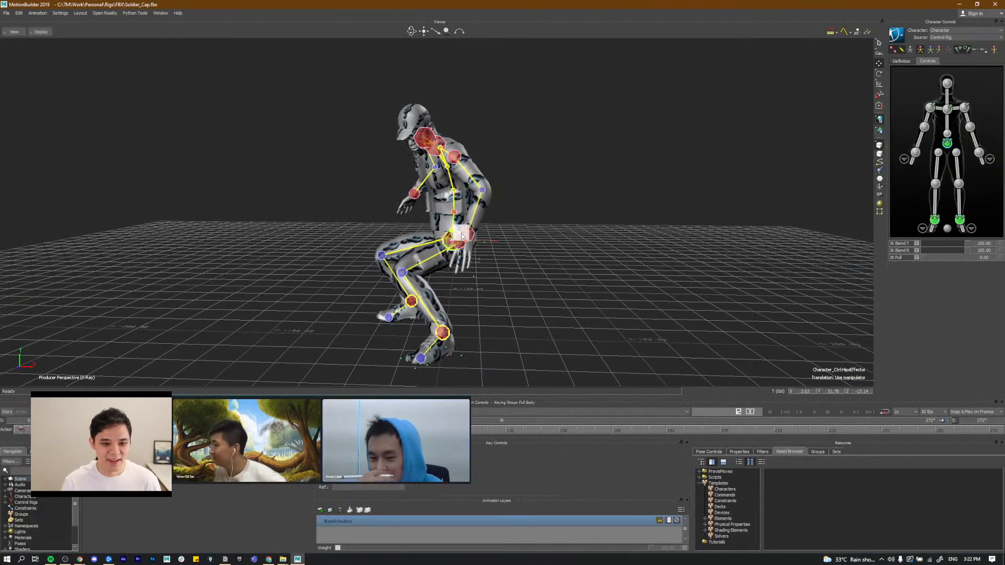
pyautogui.moveTo(462, 236); pyautogui.dragTo(463, 236)
# Step: Rotate the chest effector forward so the torso bends over the knees
pyautogui.keyDown('alt'); pyautogui.moveTo(463, 236); pyautogui.dragTo(888, 134); pyautogui.keyUp('alt')
pyautogui.click(947, 109)
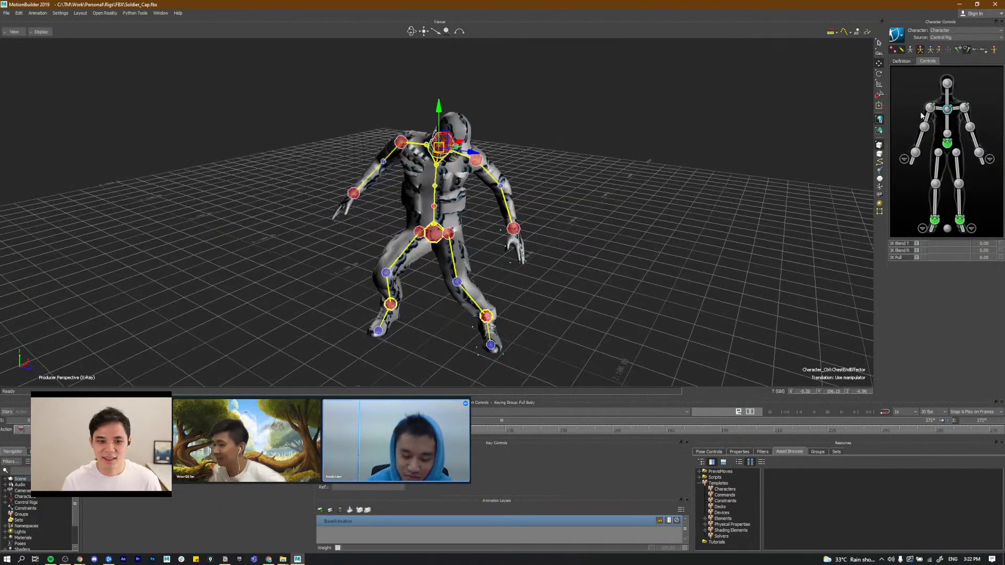
pyautogui.click(963, 108)
pyautogui.press('e')
pyautogui.click(440, 145)
pyautogui.keyDown('alt'); pyautogui.moveTo(440, 209); pyautogui.dragTo(366, 209); pyautogui.keyUp('alt')
pyautogui.click(930, 108)
pyautogui.click(965, 108)
pyautogui.click(948, 110)
pyautogui.keyDown('alt'); pyautogui.moveTo(492, 163); pyautogui.dragTo(439, 167); pyautogui.keyUp('alt')
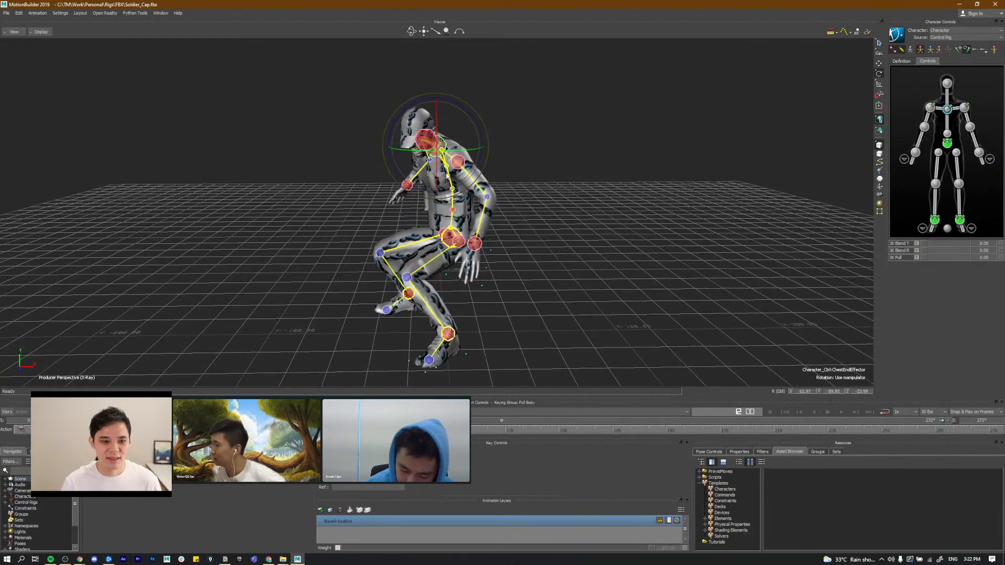
pyautogui.moveTo(413, 109); pyautogui.dragTo(395, 115)
pyautogui.keyDown('alt'); pyautogui.moveTo(435, 157); pyautogui.dragTo(602, 194); pyautogui.keyUp('alt')
pyautogui.press('w')
pyautogui.moveTo(443, 188)
pyautogui.keyDown('alt'); pyautogui.mouseDown()
pyautogui.moveTo(477, 202)
pyautogui.moveTo(484, 177)
pyautogui.moveTo(492, 179)
pyautogui.moveTo(449, 195)
pyautogui.mouseUp(); pyautogui.keyUp('alt')
# Step: Rotate the head effector to raise the face from the bent torso, checking it against the SyncSketch sketch
pyautogui.press('e')
pyautogui.click(947, 83)
pyautogui.moveTo(461, 161); pyautogui.dragTo(467, 158)
pyautogui.moveTo(468, 158)
pyautogui.keyDown('alt'); pyautogui.mouseDown()
pyautogui.moveTo(427, 157)
pyautogui.moveTo(462, 169)
pyautogui.mouseUp(); pyautogui.keyUp('alt')
pyautogui.hotkey('alt', 'Tab')
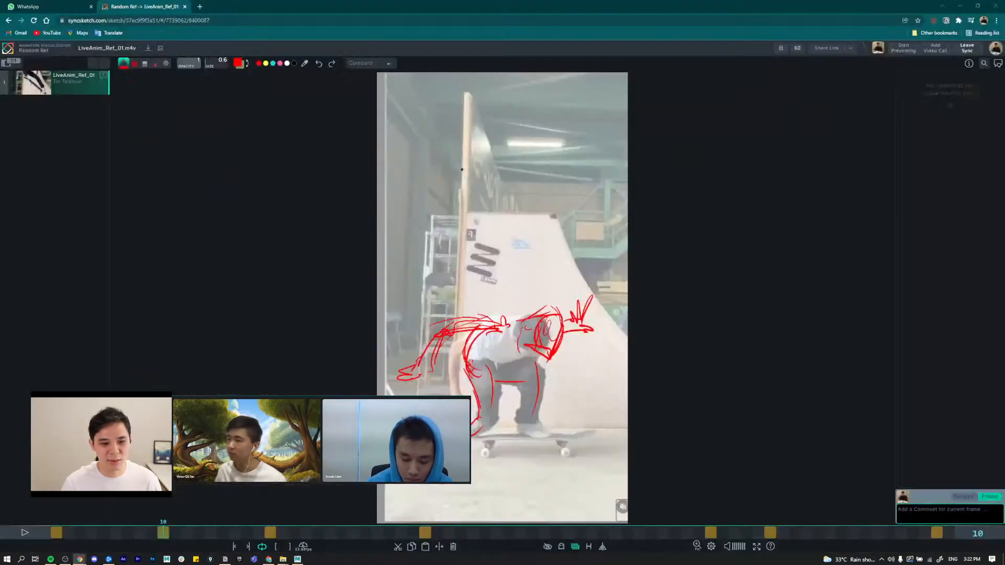
pyautogui.hotkey('alt', 'Tab')
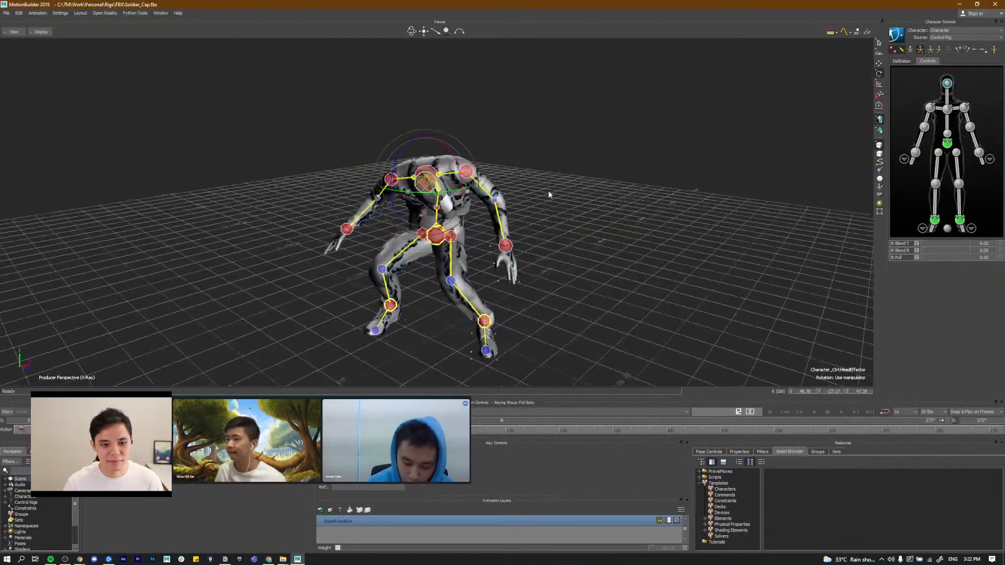
pyautogui.moveTo(481, 150); pyautogui.dragTo(445, 152)
pyautogui.keyDown('alt'); pyautogui.moveTo(505, 203); pyautogui.dragTo(396, 166); pyautogui.keyUp('alt')
pyautogui.keyDown('alt'); pyautogui.moveTo(493, 187); pyautogui.dragTo(680, 160); pyautogui.keyUp('alt')
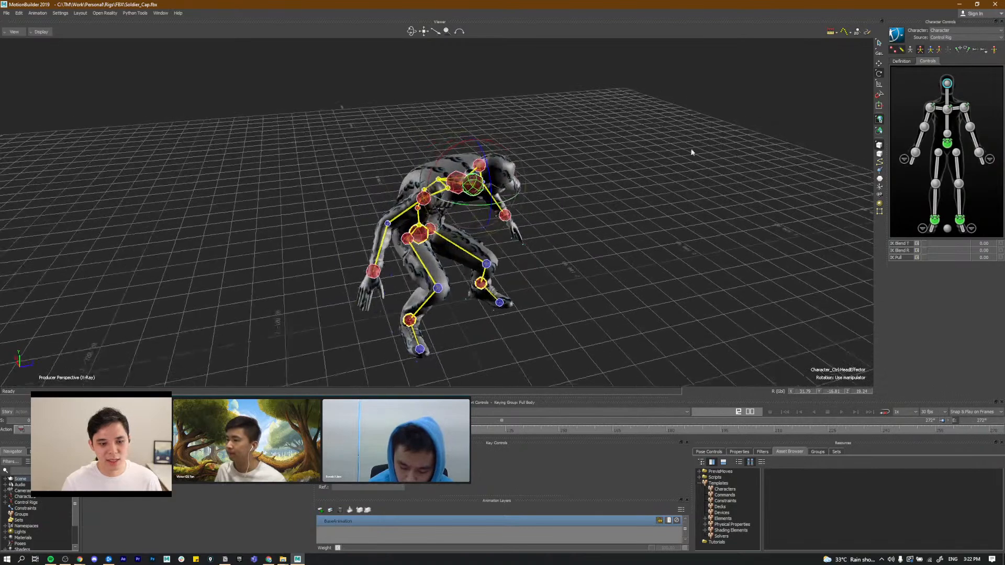
# Step: Recheck the frame 10 sketch and adjust the right shoulder effector to start lifting the right arm
pyautogui.hotkey('alt', 'Tab')
pyautogui.hotkey('alt', 'Tab')
pyautogui.click(930, 108)
pyautogui.press('t')
pyautogui.keyDown('ctrl'); pyautogui.keyDown('shift'); pyautogui.moveTo(443, 194); pyautogui.dragTo(417, 179); pyautogui.keyUp('shift'); pyautogui.keyUp('ctrl')
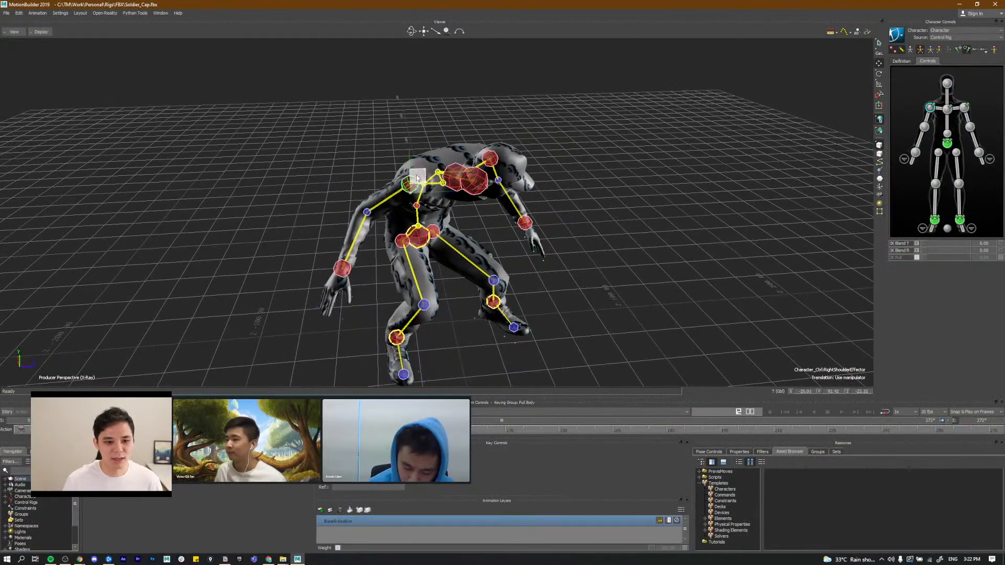
pyautogui.press('r')
pyautogui.keyDown('ctrl'); pyautogui.keyDown('shift'); pyautogui.moveTo(667, 189); pyautogui.dragTo(510, 185); pyautogui.keyUp('shift'); pyautogui.keyUp('ctrl')
pyautogui.keyDown('ctrl'); pyautogui.keyDown('shift'); pyautogui.moveTo(547, 224); pyautogui.dragTo(516, 219); pyautogui.keyUp('shift'); pyautogui.keyUp('ctrl')
# Step: Raise the right wrist outward to shoulder height, rotate the hand, and compare the arm with the reference sketch
pyautogui.click(329, 225)
pyautogui.press('t')
pyautogui.moveTo(331, 224)
pyautogui.keyDown('ctrl'); pyautogui.keyDown('shift'); pyautogui.mouseDown()
pyautogui.moveTo(346, 231)
pyautogui.moveTo(326, 207)
pyautogui.mouseUp(); pyautogui.keyUp('shift'); pyautogui.keyUp('ctrl')
pyautogui.keyDown('ctrl'); pyautogui.keyDown('shift'); pyautogui.moveTo(446, 223); pyautogui.dragTo(332, 185); pyautogui.keyUp('shift'); pyautogui.keyUp('ctrl')
pyautogui.press('r')
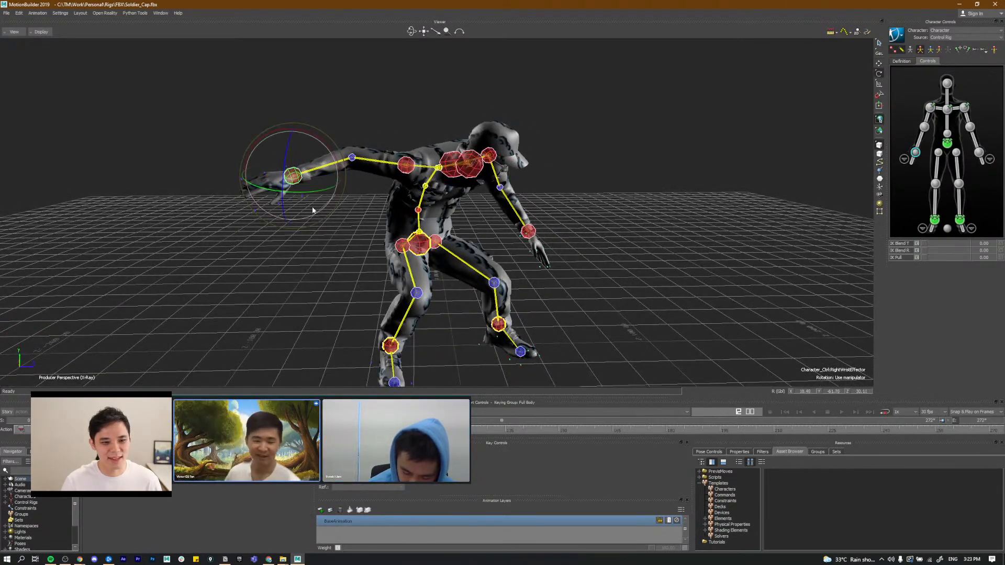
pyautogui.keyDown('ctrl'); pyautogui.keyDown('shift'); pyautogui.moveTo(502, 217); pyautogui.dragTo(419, 235); pyautogui.keyUp('shift'); pyautogui.keyUp('ctrl')
pyautogui.hotkey('alt', 'Tab')
pyautogui.hotkey('alt', 'Tab')
# Step: Rotate the left shoulder effector to prepare the left arm's outstretched position
pyautogui.keyDown('ctrl'); pyautogui.keyDown('shift'); pyautogui.moveTo(602, 230); pyautogui.dragTo(497, 221); pyautogui.keyUp('shift'); pyautogui.keyUp('ctrl')
pyautogui.click(420, 164)
pyautogui.keyDown('ctrl'); pyautogui.keyDown('shift'); pyautogui.moveTo(471, 173); pyautogui.dragTo(435, 173); pyautogui.keyUp('shift'); pyautogui.keyUp('ctrl')
pyautogui.moveTo(449, 168); pyautogui.dragTo(400, 137)
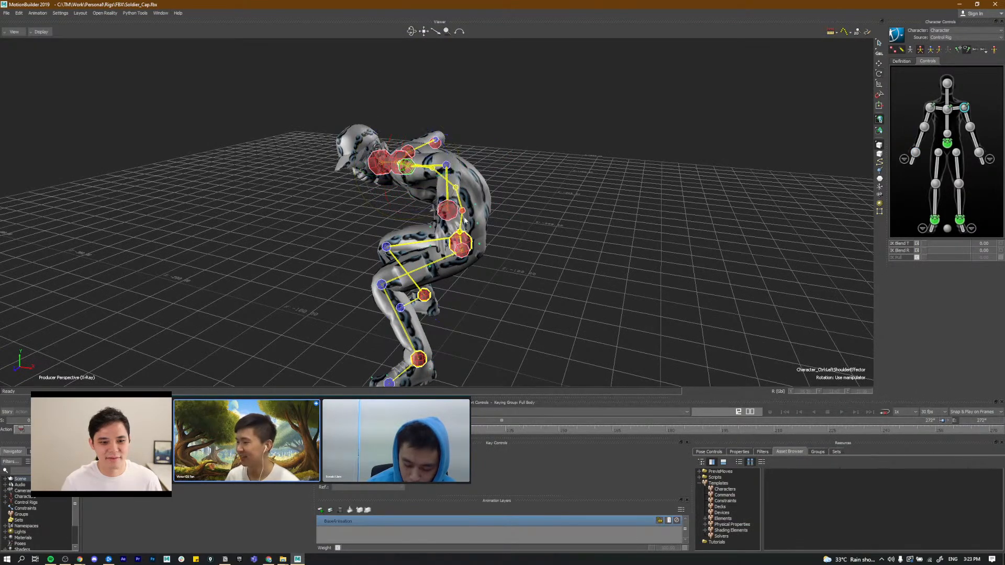
# Step: Raise the left wrist up and away from the body to extend the left arm for balance
pyautogui.click(456, 216)
pyautogui.keyDown('ctrl'); pyautogui.keyDown('shift'); pyautogui.moveTo(457, 216); pyautogui.dragTo(536, 229); pyautogui.keyUp('shift'); pyautogui.keyUp('ctrl')
pyautogui.moveTo(503, 189); pyautogui.dragTo(496, 213)
pyautogui.keyDown('ctrl'); pyautogui.keyDown('shift'); pyautogui.moveTo(473, 294); pyautogui.dragTo(508, 263); pyautogui.keyUp('shift'); pyautogui.keyUp('ctrl')
pyautogui.press('t')
pyautogui.click(447, 230)
pyautogui.keyDown('ctrl'); pyautogui.keyDown('shift'); pyautogui.moveTo(448, 229); pyautogui.dragTo(468, 226); pyautogui.keyUp('shift'); pyautogui.keyUp('ctrl')
pyautogui.keyDown('ctrl'); pyautogui.keyDown('shift'); pyautogui.moveTo(467, 254); pyautogui.dragTo(391, 183); pyautogui.keyUp('shift'); pyautogui.keyUp('ctrl')
# Step: Adjust the hips effector to balance the crouch between the two feet
pyautogui.click(380, 222)
pyautogui.keyDown('ctrl'); pyautogui.keyDown('shift'); pyautogui.moveTo(467, 215); pyautogui.dragTo(424, 206); pyautogui.keyUp('shift'); pyautogui.keyUp('ctrl')
pyautogui.click(414, 220)
pyautogui.press('r')
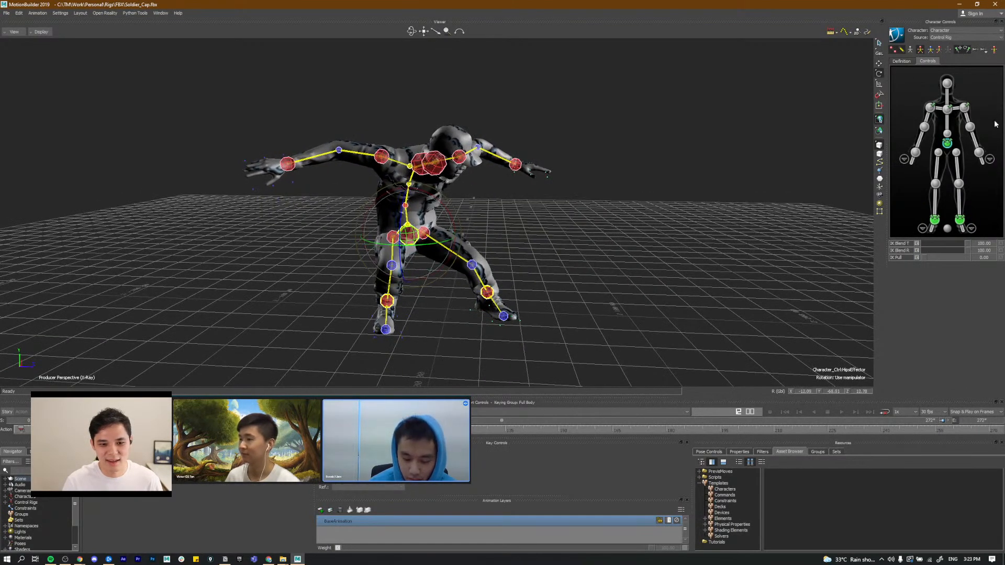
# Step: Split the viewer into perspective and front panes and clear the effector selection
pyautogui.click(947, 110)
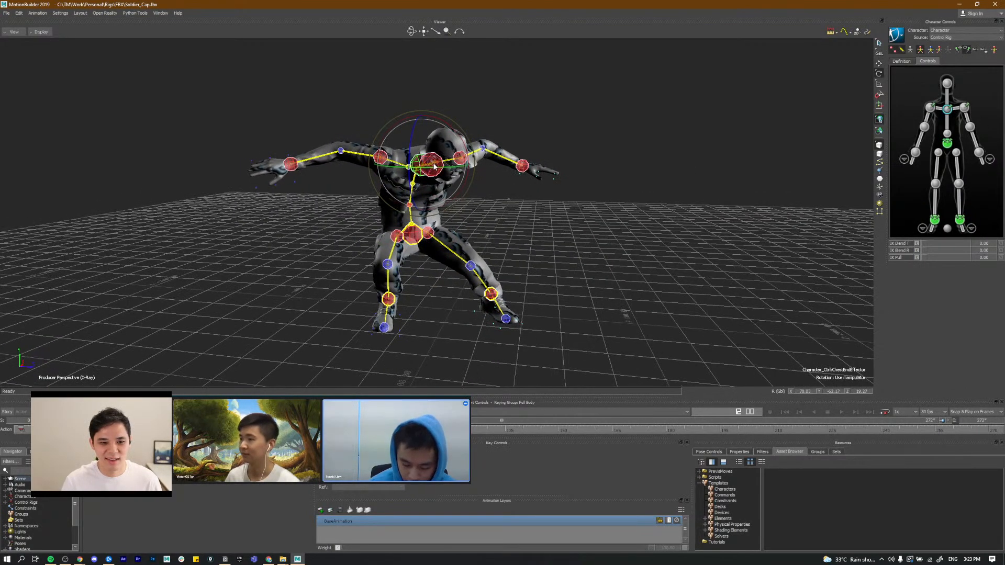
pyautogui.hotkey('ctrl', '2')
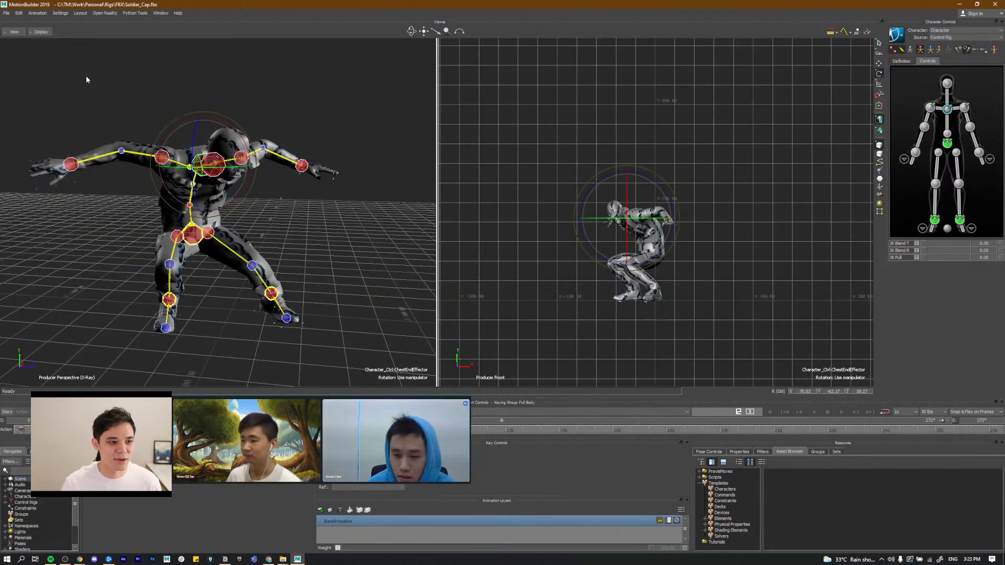
pyautogui.click(73, 120)
pyautogui.click(18, 33)
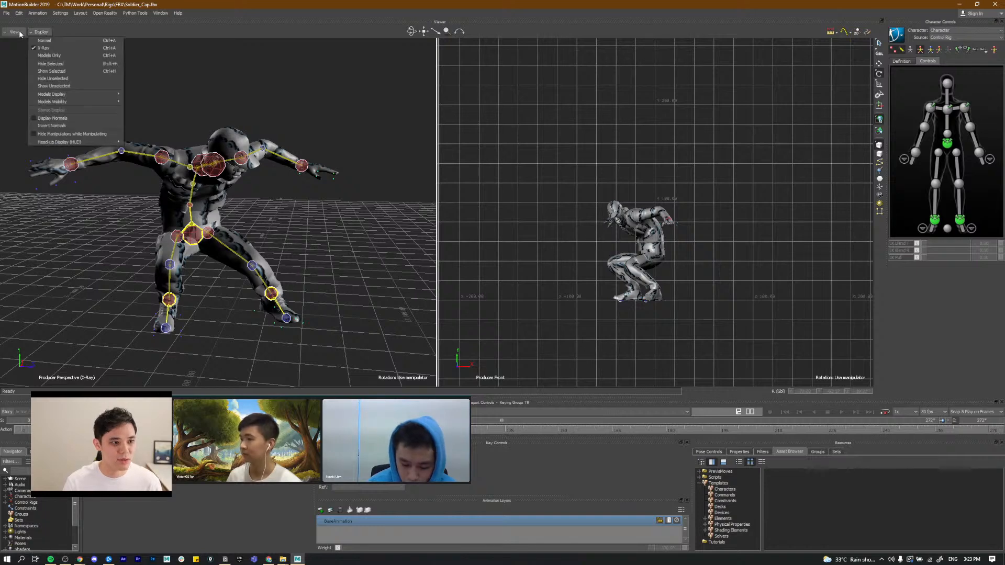
pyautogui.click(16, 33)
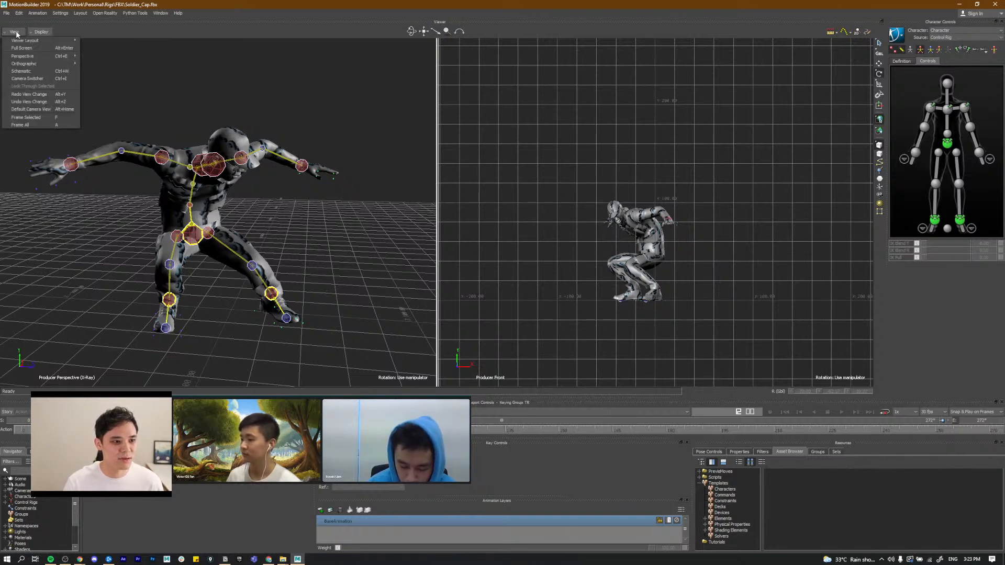
pyautogui.click(254, 83)
pyautogui.moveTo(81, 14)
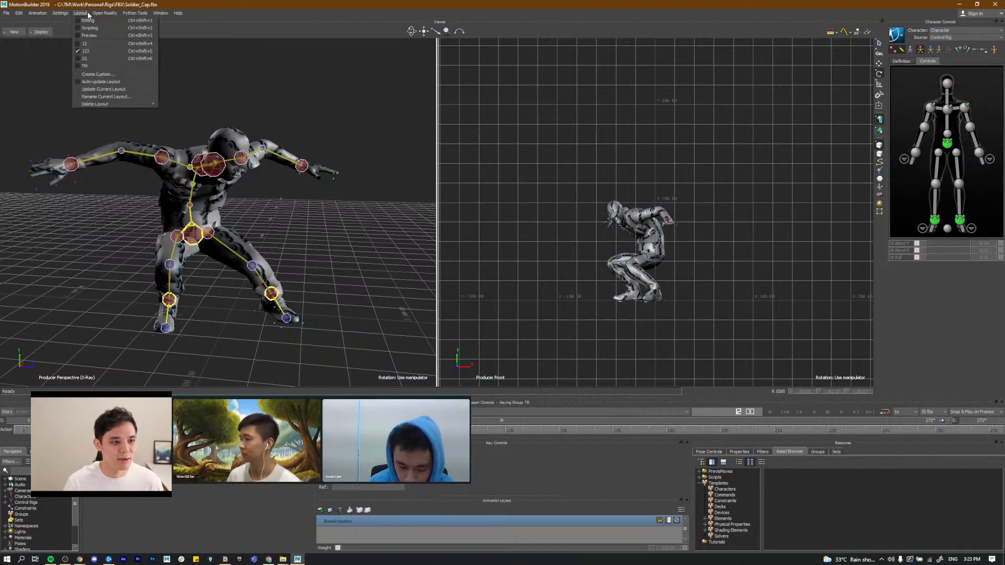
pyautogui.click(225, 78)
pyautogui.click(35, 32)
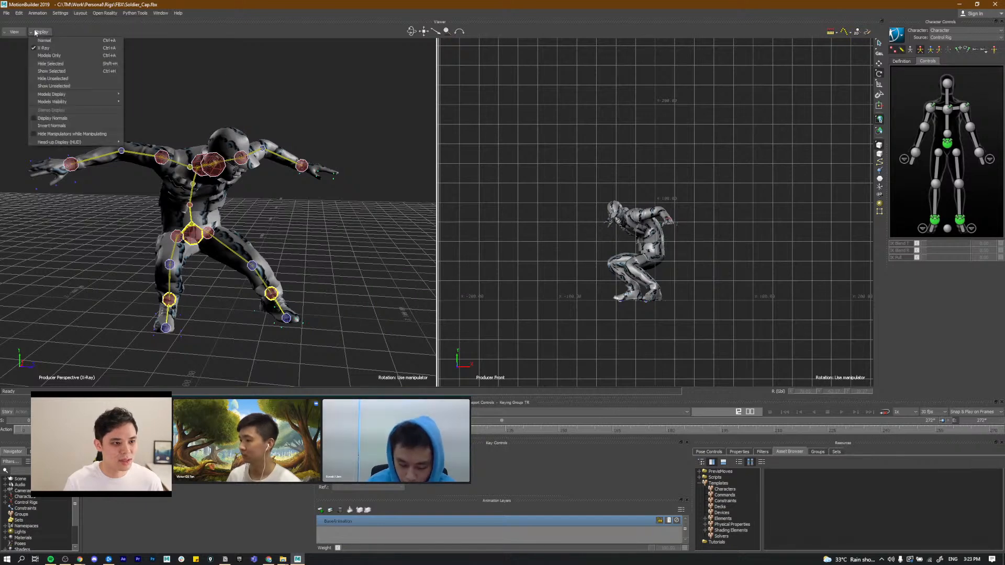
pyautogui.click(285, 91)
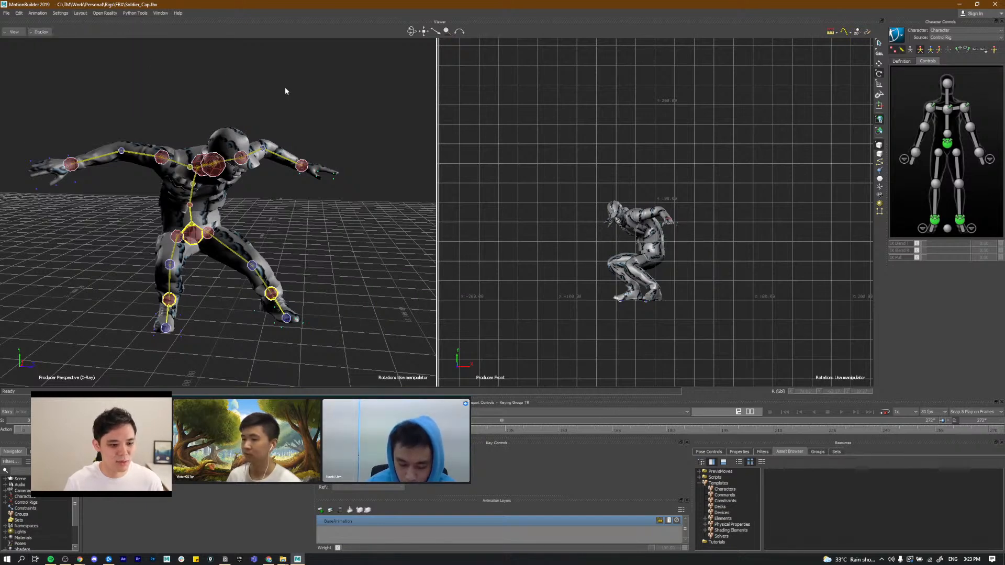
# Step: Insert a new camera into the scene's Cameras
pyautogui.click(6, 492)
pyautogui.rightClick(21, 494)
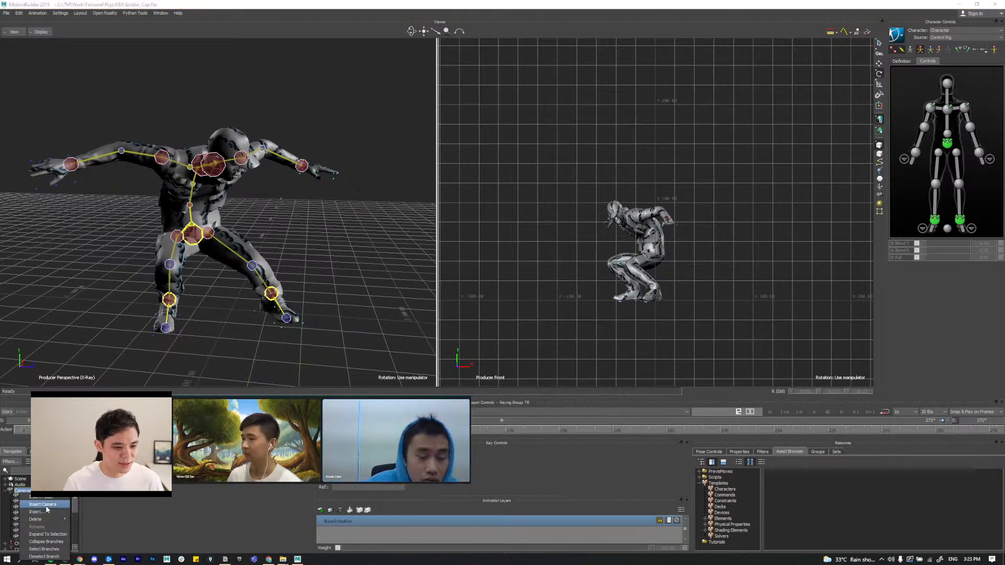
pyautogui.click(45, 506)
pyautogui.scroll(-3, 278, 239)
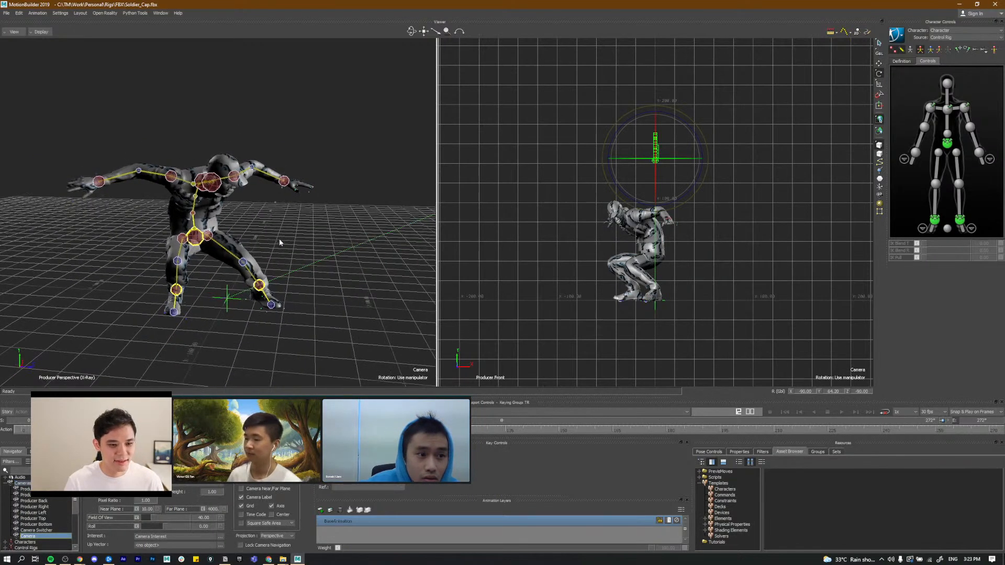
# Step: Show the new Camera in the perspective pane and frame the whole character from the front
pyautogui.hotkey('ctrl', 'g')
pyautogui.scroll(-2, 272, 223)
pyautogui.keyDown('alt'); pyautogui.moveTo(123, 111); pyautogui.dragTo(188, 197, button='middle'); pyautogui.keyUp('alt')
pyautogui.keyDown('alt'); pyautogui.moveTo(188, 197); pyautogui.dragTo(235, 199, button='right'); pyautogui.keyUp('alt')
pyautogui.keyDown('alt'); pyautogui.moveTo(235, 198); pyautogui.dragTo(387, 199); pyautogui.keyUp('alt')
pyautogui.keyDown('alt'); pyautogui.moveTo(388, 199); pyautogui.dragTo(260, 197, button='middle'); pyautogui.keyUp('alt')
pyautogui.keyDown('alt'); pyautogui.moveTo(260, 196); pyautogui.dragTo(218, 205); pyautogui.keyUp('alt')
pyautogui.keyDown('alt'); pyautogui.moveTo(217, 205); pyautogui.dragTo(366, 209, button='middle'); pyautogui.keyUp('alt')
pyautogui.keyDown('alt'); pyautogui.moveTo(367, 209); pyautogui.dragTo(330, 230); pyautogui.keyUp('alt')
pyautogui.keyDown('alt'); pyautogui.moveTo(330, 230); pyautogui.dragTo(247, 236, button='middle'); pyautogui.keyUp('alt')
pyautogui.keyDown('alt'); pyautogui.moveTo(246, 235); pyautogui.dragTo(231, 234); pyautogui.keyUp('alt')
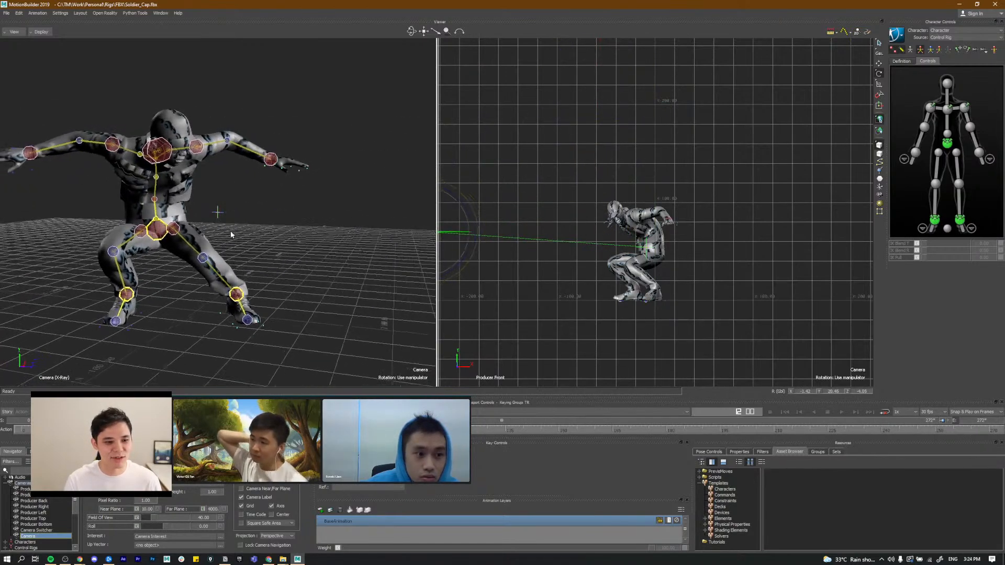
pyautogui.scroll(-1, 231, 234)
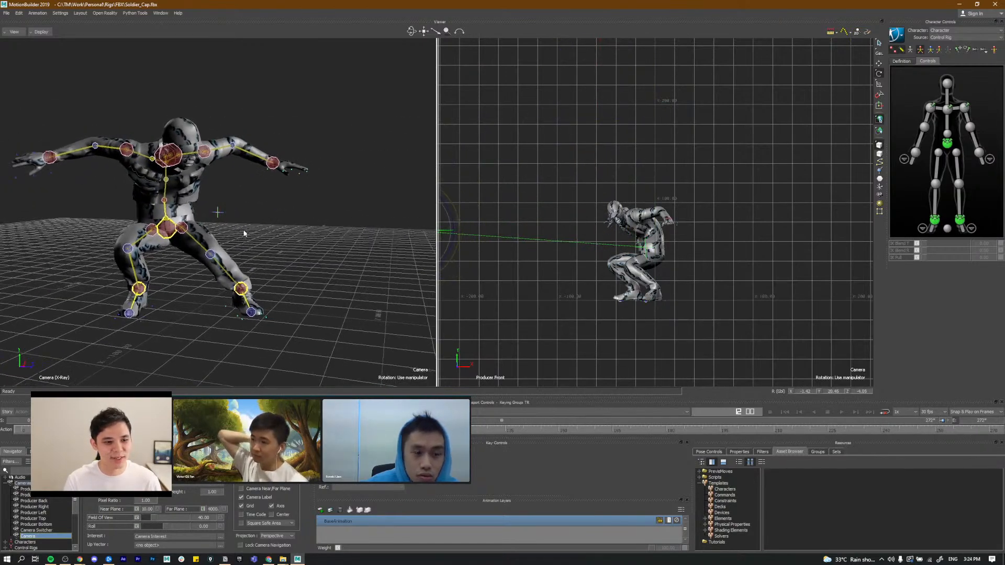
pyautogui.keyDown('alt'); pyautogui.moveTo(242, 231); pyautogui.dragTo(251, 233, button='middle'); pyautogui.keyUp('alt')
# Step: Change the Producer Front pane to Producer Perspective in X-Ray display and bring the character into view
pyautogui.hotkey('ctrl', 'e')
pyautogui.keyDown('alt'); pyautogui.moveTo(717, 267); pyautogui.dragTo(618, 270); pyautogui.keyUp('alt')
pyautogui.click(727, 253)
pyautogui.keyDown('alt'); pyautogui.moveTo(727, 253); pyautogui.dragTo(756, 259); pyautogui.keyUp('alt')
pyautogui.scroll(3, 670, 260)
pyautogui.hotkey('ctrl', 'a')
pyautogui.scroll(3, 664, 260)
pyautogui.hotkey('ctrl', 'a')
# Step: Pull the new Camera back and recentre the crouching character in its pane
pyautogui.keyDown('alt'); pyautogui.moveTo(180, 227); pyautogui.dragTo(171, 222); pyautogui.keyUp('alt')
pyautogui.scroll(-3, 170, 223)
pyautogui.keyDown('alt'); pyautogui.moveTo(194, 221); pyautogui.dragTo(203, 235, button='middle'); pyautogui.keyUp('alt')
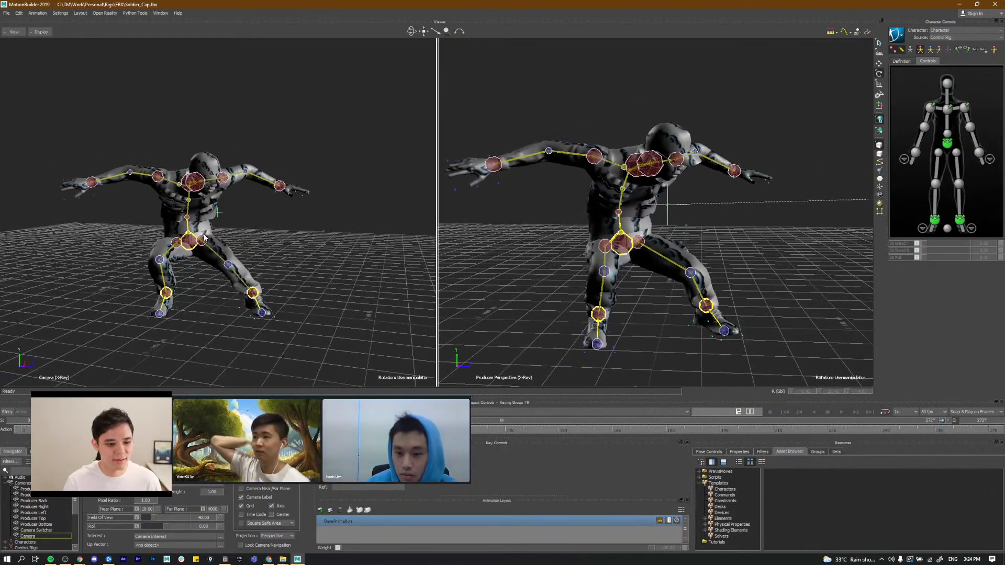
# Step: Flip between the standing and crouching key poses and compare them from the front and side
pyautogui.keyDown('alt'); pyautogui.moveTo(645, 178); pyautogui.dragTo(665, 265); pyautogui.keyUp('alt')
pyautogui.click(640, 242)
pyautogui.press(',')
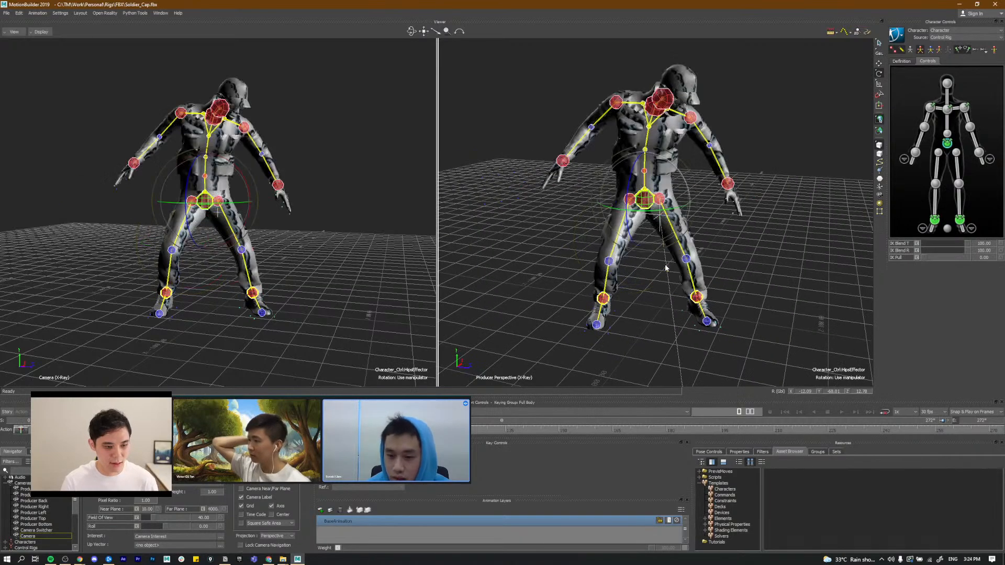
pyautogui.press('.')
pyautogui.press(',')
pyautogui.press('.')
pyautogui.keyDown('alt'); pyautogui.moveTo(606, 273); pyautogui.dragTo(667, 229); pyautogui.keyUp('alt')
pyautogui.press(',')
pyautogui.press('.')
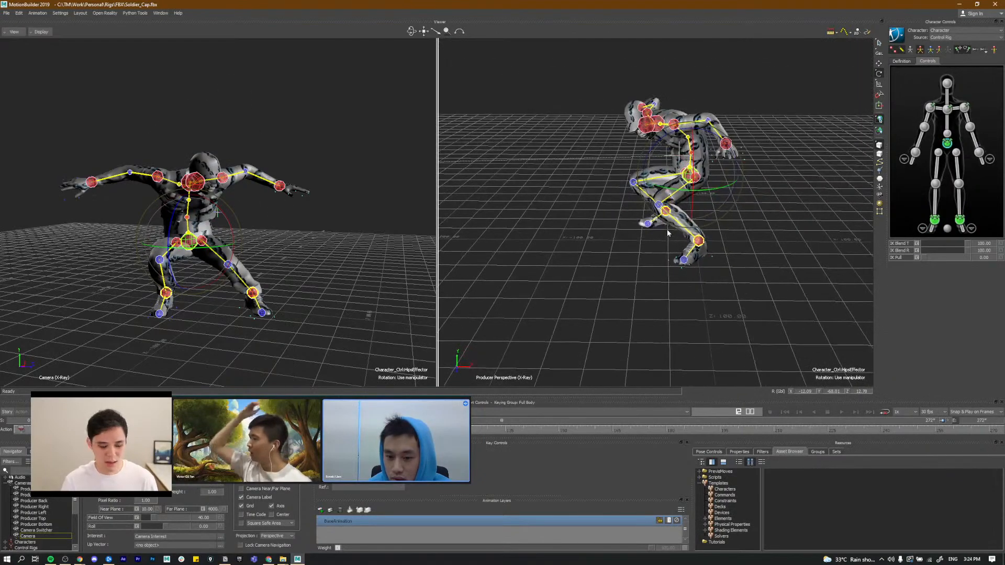
pyautogui.press(',')
pyautogui.press('.')
pyautogui.press(',')
pyautogui.press('.')
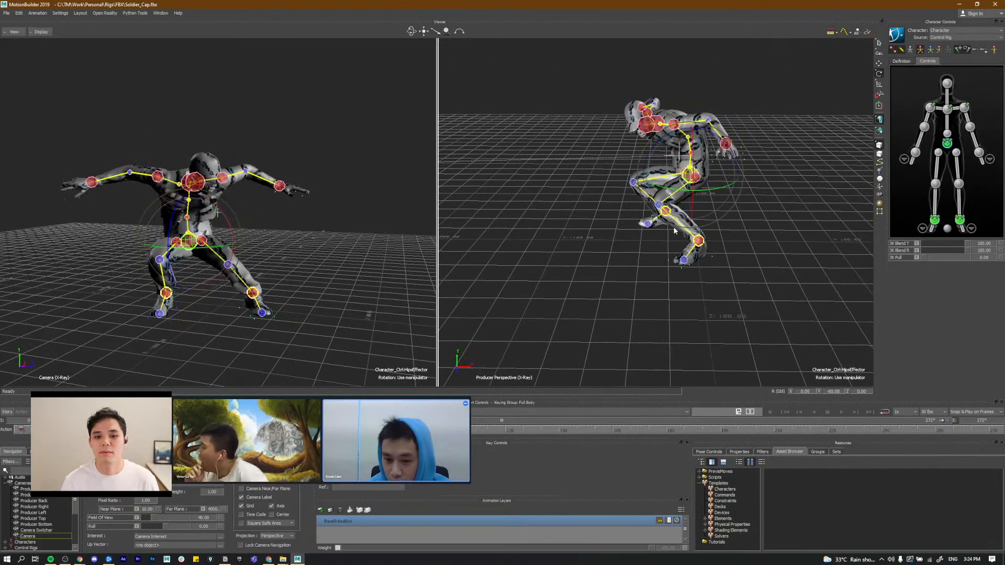
# Step: Move the left ankle effector slightly to adjust the left foot's placement in the crouch
pyautogui.keyDown('alt'); pyautogui.moveTo(649, 211); pyautogui.dragTo(672, 284); pyautogui.keyUp('alt')
pyautogui.click(705, 233)
pyautogui.press('w')
pyautogui.moveTo(705, 254); pyautogui.dragTo(701, 256)
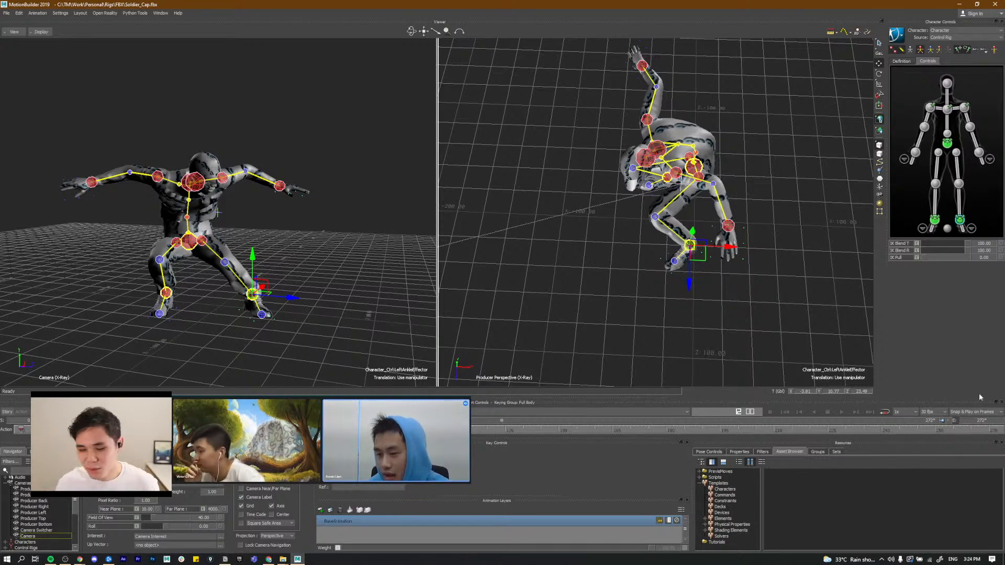
# Step: Nudge the right shoulder effector slightly upward in the crouch pose
pyautogui.keyDown('alt'); pyautogui.moveTo(637, 279); pyautogui.dragTo(710, 261); pyautogui.keyUp('alt')
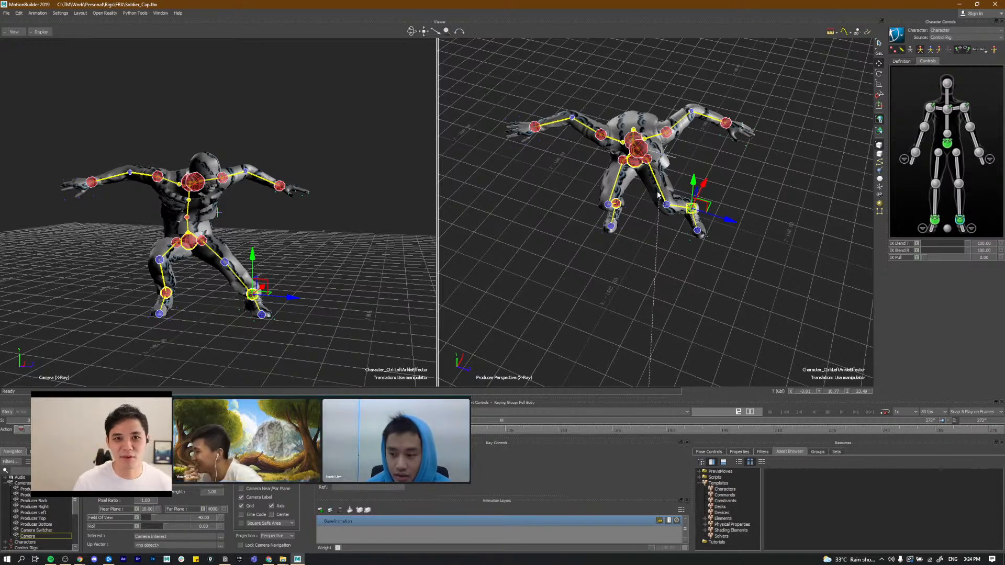
pyautogui.keyDown('alt'); pyautogui.moveTo(637, 177); pyautogui.dragTo(665, 176); pyautogui.keyUp('alt')
pyautogui.keyDown('alt'); pyautogui.moveTo(665, 175); pyautogui.dragTo(699, 170, button='right'); pyautogui.keyUp('alt')
pyautogui.click(593, 80)
pyautogui.keyDown('alt'); pyautogui.moveTo(622, 85); pyautogui.dragTo(606, 64); pyautogui.keyUp('alt')
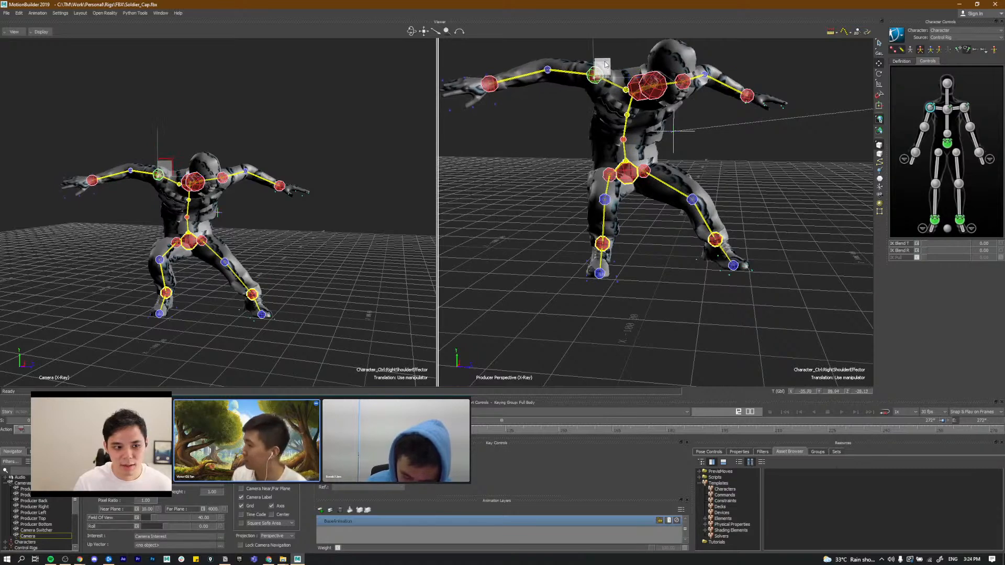
# Step: Examine the crouch from several angles in the Producer Perspective pane and flip to the neighbouring key pose for comparison
pyautogui.keyDown('alt'); pyautogui.moveTo(670, 179); pyautogui.dragTo(652, 209); pyautogui.keyUp('alt')
pyautogui.keyDown('alt'); pyautogui.moveTo(651, 208); pyautogui.dragTo(664, 221, button='right'); pyautogui.keyUp('alt')
pyautogui.keyDown('alt'); pyautogui.moveTo(664, 221); pyautogui.dragTo(669, 243); pyautogui.keyUp('alt')
pyautogui.keyDown('alt'); pyautogui.moveTo(670, 243); pyautogui.dragTo(647, 241, button='right'); pyautogui.keyUp('alt')
pyautogui.keyDown('alt'); pyautogui.moveTo(646, 238); pyautogui.dragTo(666, 253); pyautogui.keyUp('alt')
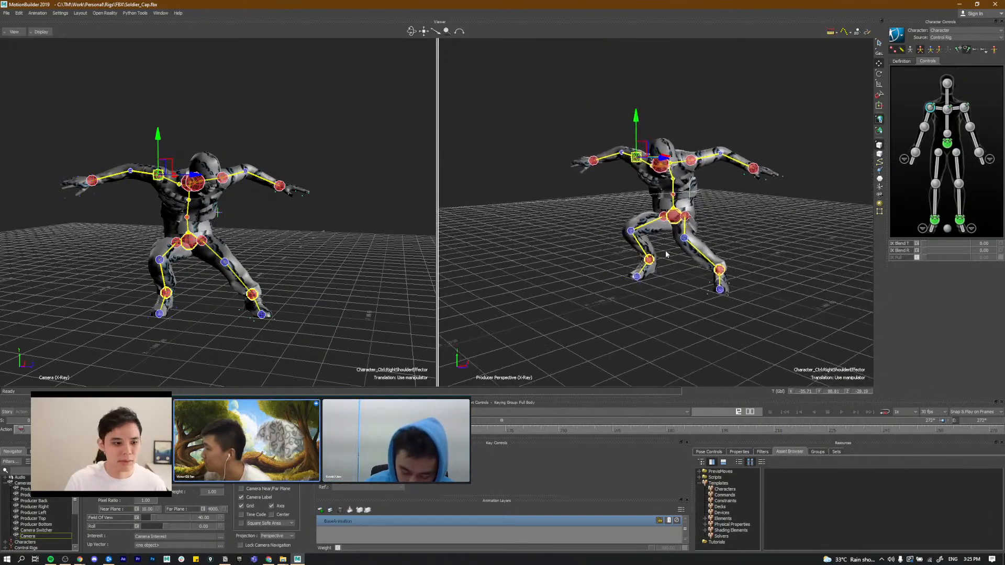
pyautogui.press(',')
pyautogui.press('.')
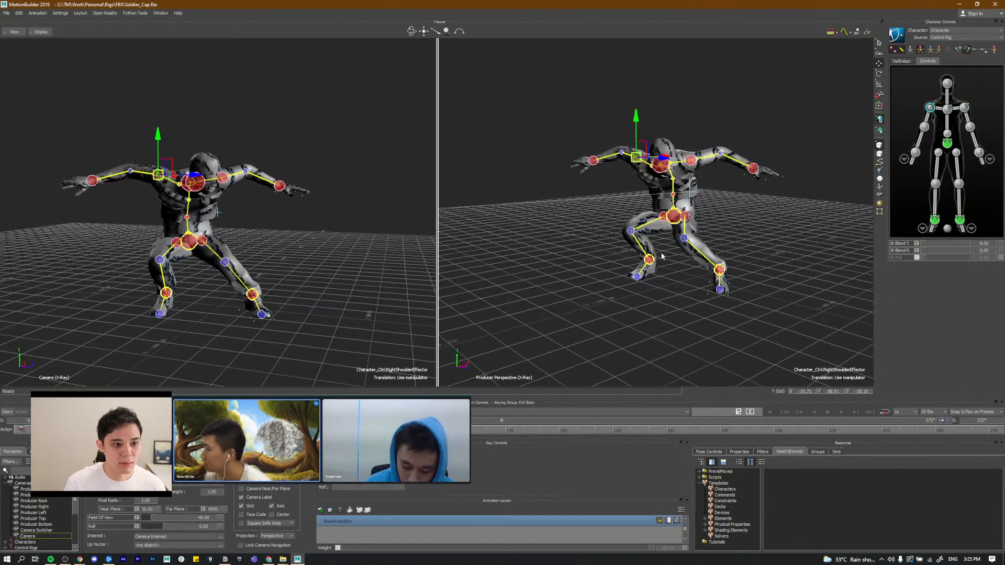
pyautogui.moveTo(731, 218)
pyautogui.keyDown('alt'); pyautogui.mouseDown()
pyautogui.moveTo(678, 216)
pyautogui.moveTo(719, 212)
pyautogui.moveTo(742, 227)
pyautogui.mouseUp(); pyautogui.keyUp('alt')
# Step: Set the Producer Perspective pane to Models Only display and take the Camera pane out of X-Ray display
pyautogui.hotkey('ctrl', 'x')
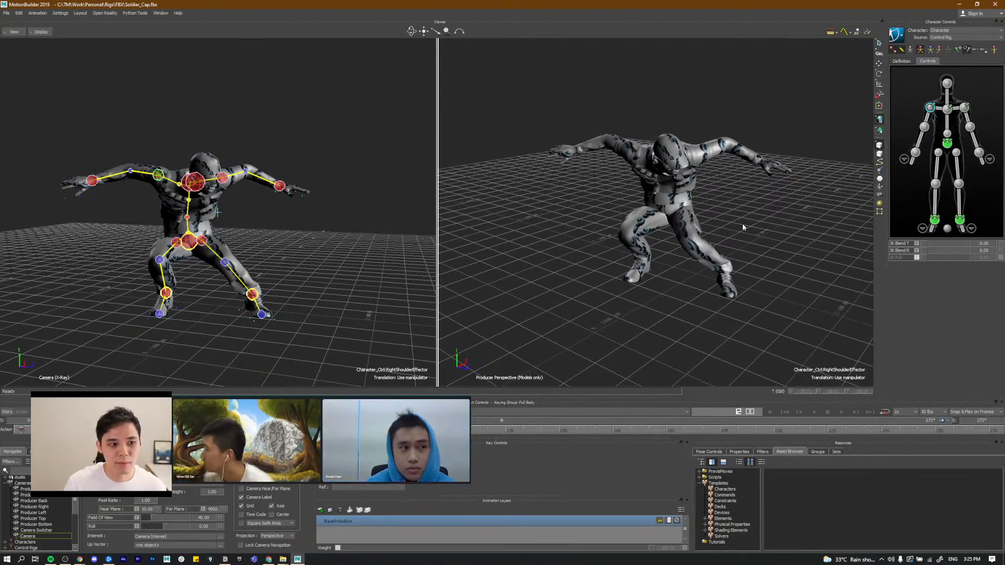
pyautogui.hotkey('ctrl', 'x')
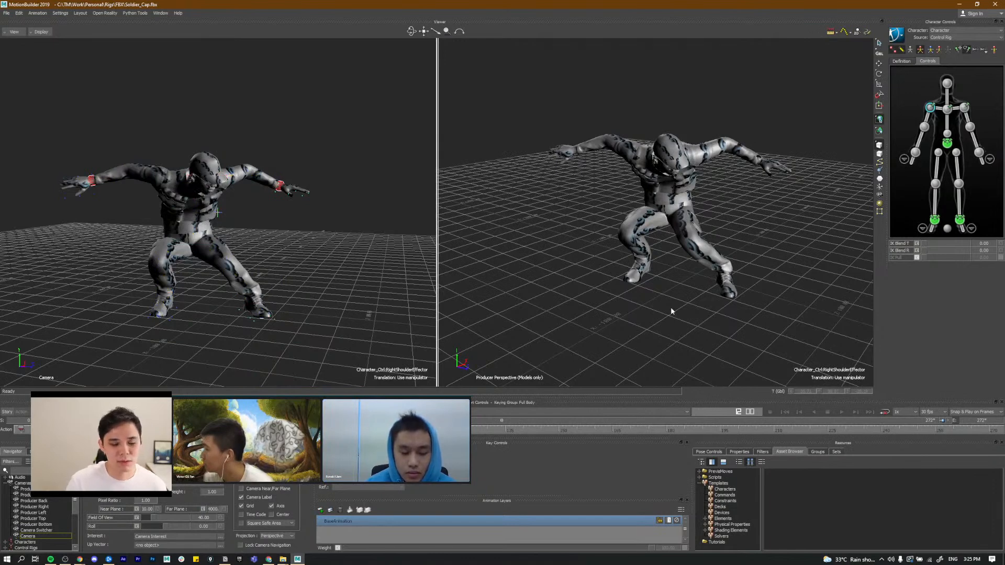
pyautogui.keyDown('alt'); pyautogui.moveTo(674, 253); pyautogui.dragTo(662, 248); pyautogui.keyUp('alt')
pyautogui.keyDown('alt'); pyautogui.moveTo(662, 248); pyautogui.dragTo(674, 257, button='right'); pyautogui.keyUp('alt')
pyautogui.keyDown('alt'); pyautogui.moveTo(674, 257); pyautogui.dragTo(670, 259); pyautogui.keyUp('alt')
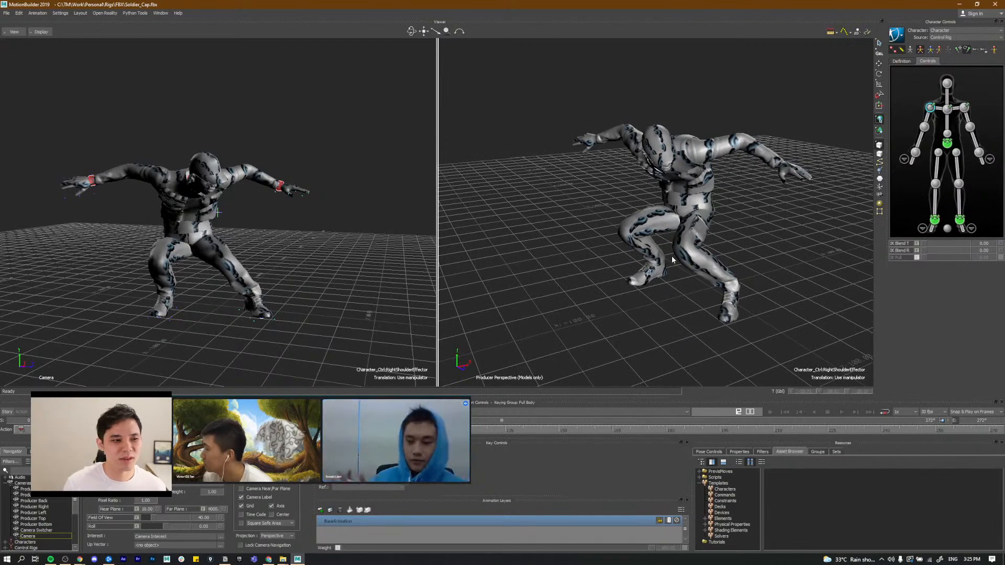
pyautogui.keyDown('alt'); pyautogui.moveTo(633, 252); pyautogui.dragTo(646, 221); pyautogui.keyUp('alt')
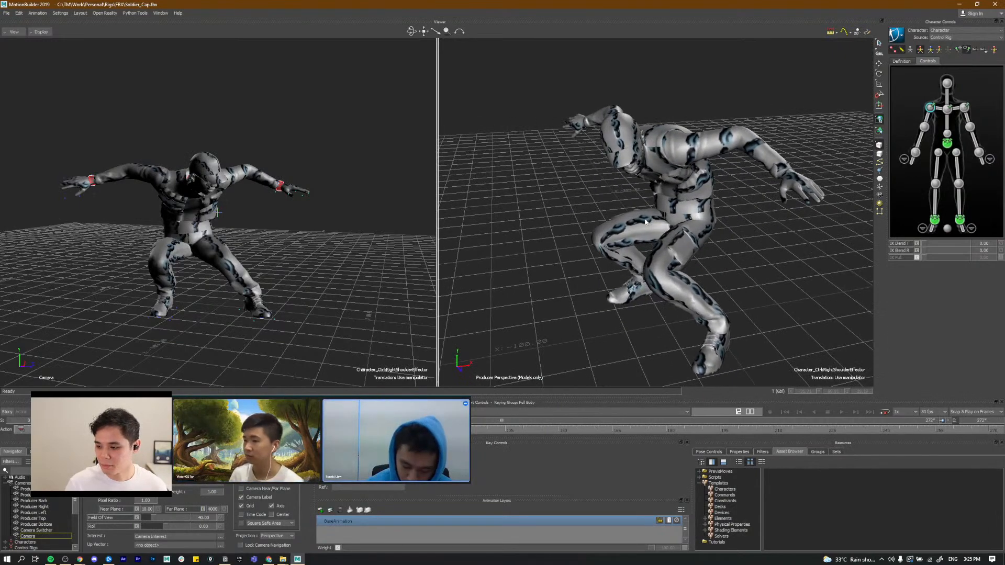
# Step: Switch to the SyncSketch reference, flip between the sketched frames around 10 and 19, and return to MotionBuilder
pyautogui.hotkey('alt', 'Tab')
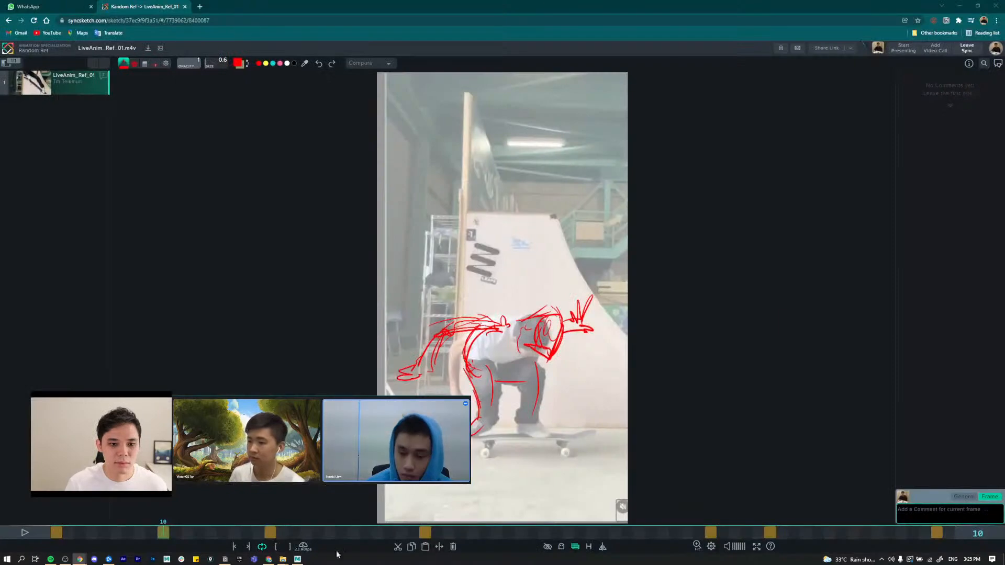
pyautogui.press('Down')
pyautogui.click(686, 486)
pyautogui.press('Down')
pyautogui.press('Up')
pyautogui.press('Down')
pyautogui.press('Up')
pyautogui.press('Up')
pyautogui.press('Down')
pyautogui.press('Down')
pyautogui.press('Up')
pyautogui.press('Up')
pyautogui.press('Down')
pyautogui.press('Down')
pyautogui.hotkey('alt', 'Tab')
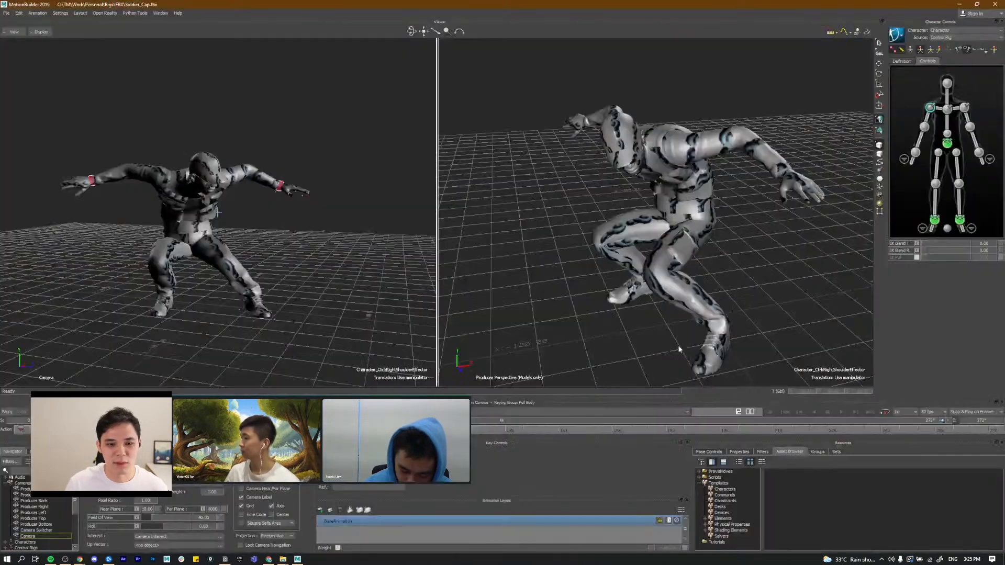
# Step: Select the hips effector and step back and forth through the key poses to compare them before posing the jump
pyautogui.click(948, 146)
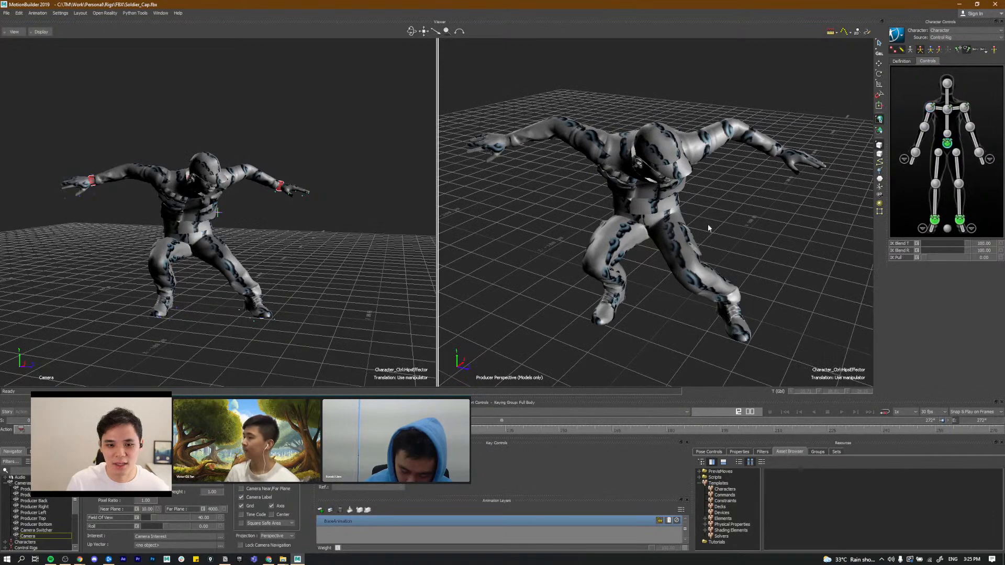
pyautogui.keyDown('alt'); pyautogui.moveTo(709, 226); pyautogui.dragTo(713, 223); pyautogui.keyUp('alt')
pyautogui.press(',')
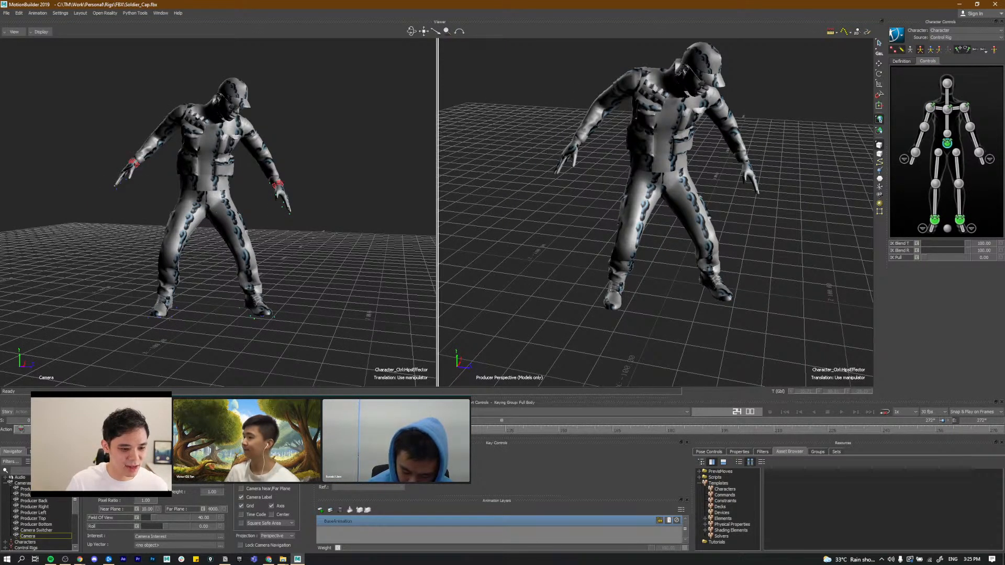
pyautogui.press('.')
pyautogui.press('.')
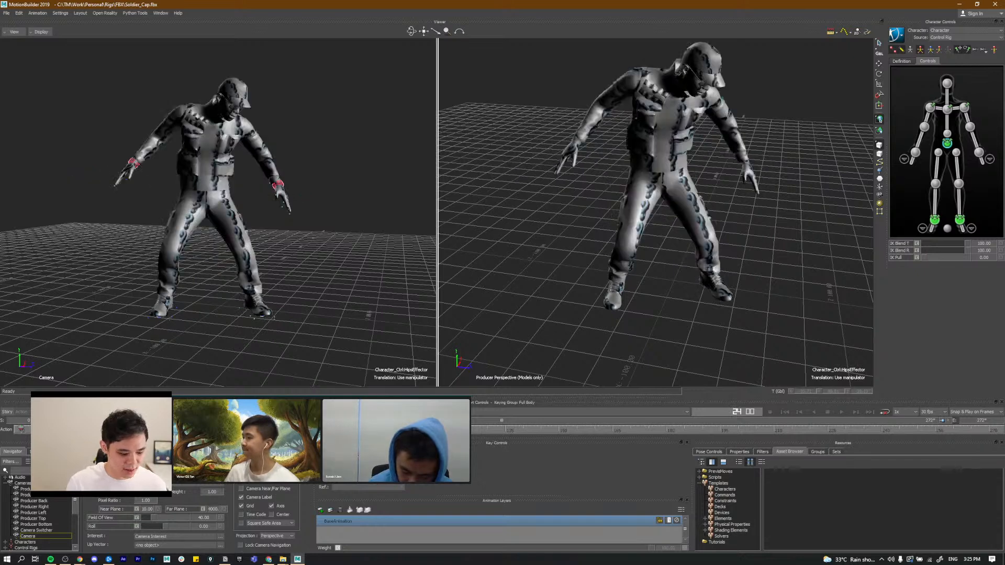
pyautogui.press(',')
pyautogui.press('.')
# Step: Try raising the hips effector and shifting it forward to start the jump pose
pyautogui.keyDown('alt'); pyautogui.moveTo(654, 225); pyautogui.dragTo(567, 185); pyautogui.keyUp('alt')
pyautogui.click(957, 146)
pyautogui.click(948, 144)
pyautogui.press('w')
pyautogui.moveTo(679, 174); pyautogui.dragTo(664, 155)
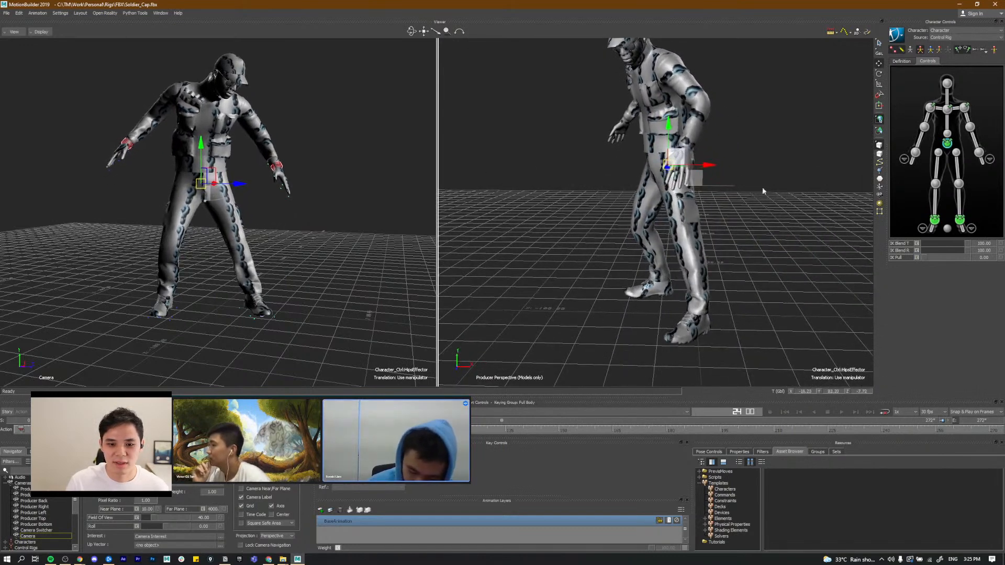
# Step: Try adjusting the ankle and hips effectors so the left leg lifts off the ground
pyautogui.click(695, 268)
pyautogui.keyDown('alt'); pyautogui.moveTo(696, 268); pyautogui.dragTo(715, 278); pyautogui.keyUp('alt')
pyautogui.press('e')
pyautogui.moveTo(711, 235); pyautogui.dragTo(699, 274)
pyautogui.keyDown('alt'); pyautogui.moveTo(765, 222); pyautogui.dragTo(798, 233); pyautogui.keyUp('alt')
pyautogui.click(935, 221)
pyautogui.keyDown('alt'); pyautogui.moveTo(718, 273); pyautogui.dragTo(766, 305); pyautogui.keyUp('alt')
pyautogui.press('w')
pyautogui.click(946, 145)
pyautogui.keyDown('alt'); pyautogui.moveTo(592, 219); pyautogui.dragTo(640, 198); pyautogui.keyUp('alt')
pyautogui.keyDown('alt'); pyautogui.moveTo(641, 197); pyautogui.dragTo(673, 245); pyautogui.keyUp('alt')
pyautogui.moveTo(673, 245)
pyautogui.keyDown('alt'); pyautogui.mouseDown()
pyautogui.moveTo(594, 257)
pyautogui.moveTo(657, 237)
pyautogui.mouseUp(); pyautogui.keyUp('alt')
pyautogui.moveTo(656, 237)
pyautogui.keyDown('alt'); pyautogui.mouseDown()
pyautogui.moveTo(695, 251)
pyautogui.moveTo(658, 251)
pyautogui.mouseUp(); pyautogui.keyUp('alt')
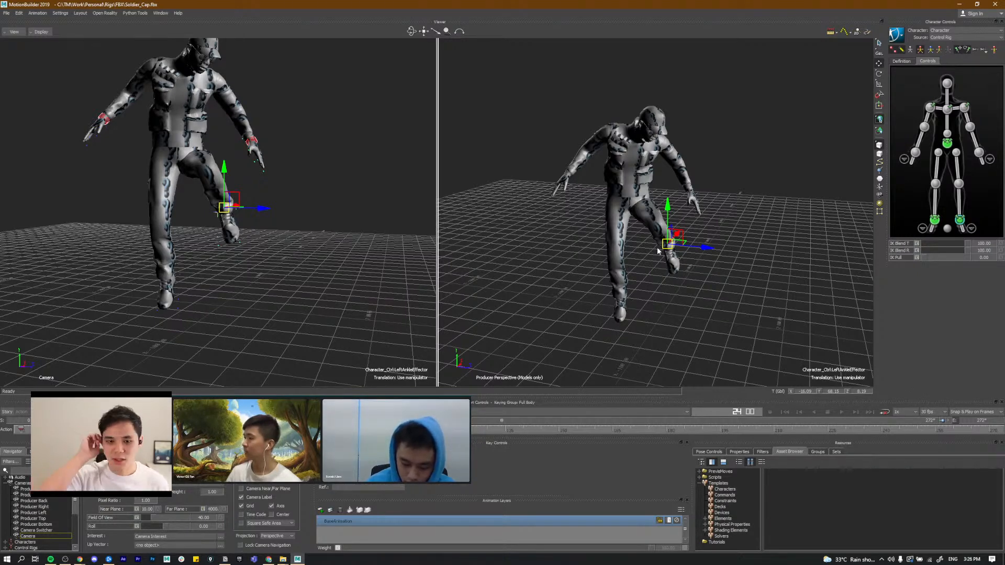
# Step: Try bending the left leg into a raised knee by rotating the left upper leg and ankle effector
pyautogui.keyDown('alt'); pyautogui.moveTo(694, 272); pyautogui.dragTo(673, 251); pyautogui.keyUp('alt')
pyautogui.keyDown('alt'); pyautogui.moveTo(658, 249); pyautogui.dragTo(662, 194); pyautogui.keyUp('alt')
pyautogui.click(956, 167)
pyautogui.keyDown('alt'); pyautogui.moveTo(665, 212); pyautogui.dragTo(688, 222); pyautogui.keyUp('alt')
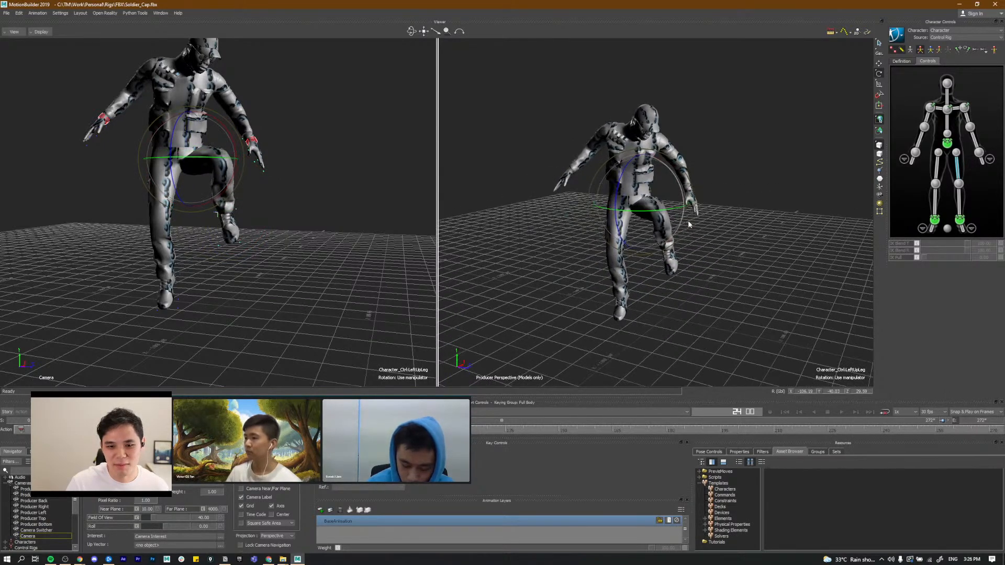
pyautogui.click(959, 222)
pyautogui.keyDown('alt'); pyautogui.moveTo(632, 271); pyautogui.dragTo(696, 231); pyautogui.keyUp('alt')
pyautogui.keyDown('alt'); pyautogui.moveTo(696, 230); pyautogui.dragTo(678, 205); pyautogui.keyUp('alt')
pyautogui.keyDown('alt'); pyautogui.moveTo(678, 205); pyautogui.dragTo(677, 213, button='right'); pyautogui.keyUp('alt')
pyautogui.keyDown('alt'); pyautogui.moveTo(677, 214); pyautogui.dragTo(689, 224, button='middle'); pyautogui.keyUp('alt')
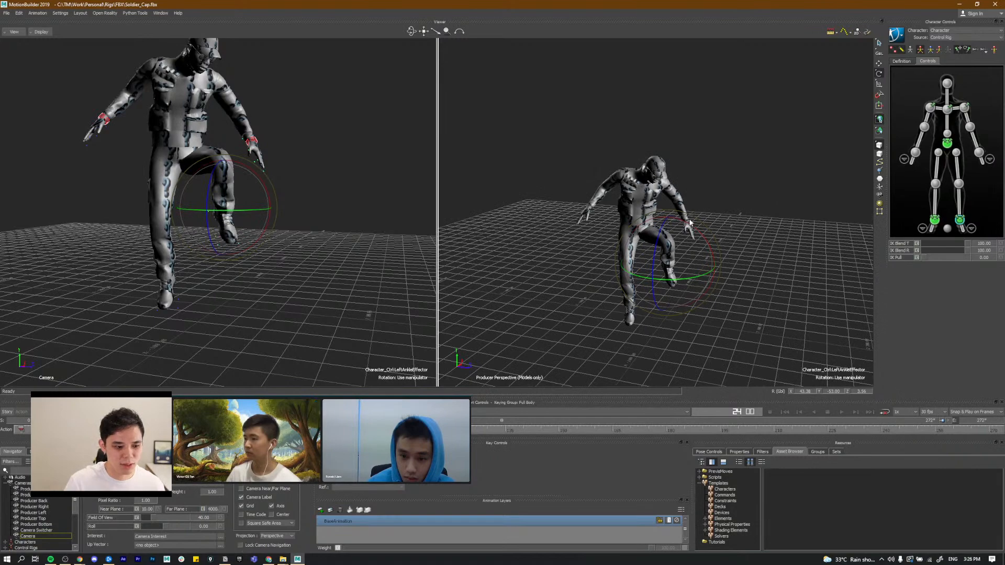
# Step: Flip repeatedly between the neighbouring key poses to check the motion into the jump
pyautogui.press(',')
pyautogui.press(',')
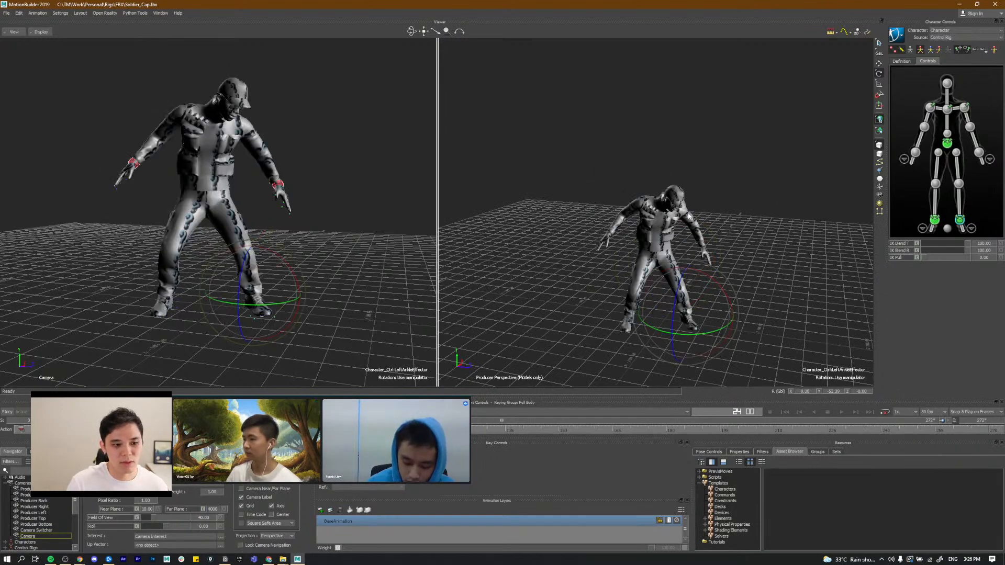
pyautogui.press('.')
pyautogui.press(',')
pyautogui.press('.')
pyautogui.press(',')
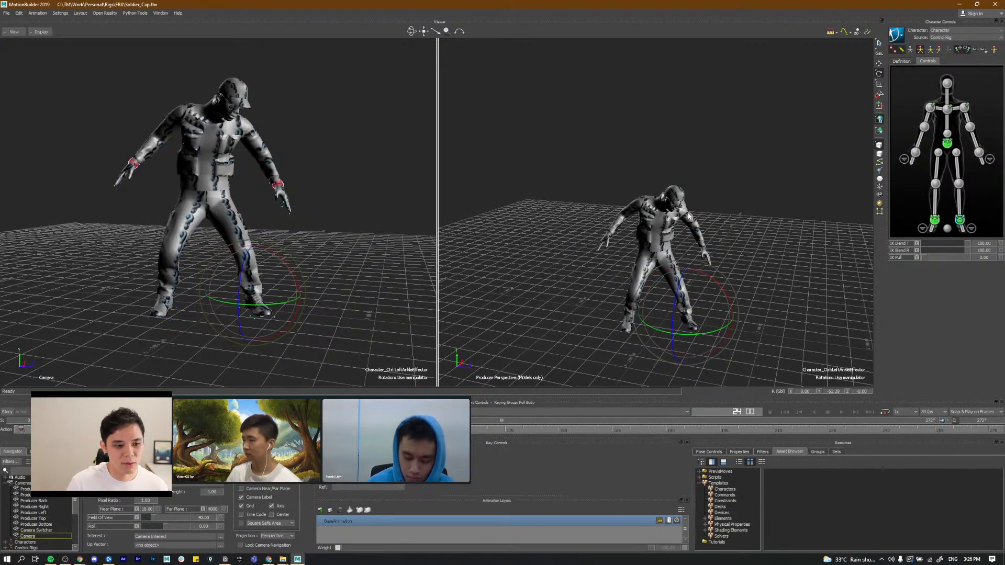
# Step: Raise the hips effector and shift it over the character's right leg for the jump pose
pyautogui.moveTo(674, 236)
pyautogui.keyDown('alt'); pyautogui.mouseDown()
pyautogui.moveTo(680, 247)
pyautogui.moveTo(664, 251)
pyautogui.moveTo(660, 231)
pyautogui.mouseUp(); pyautogui.keyUp('alt')
pyautogui.click(947, 145)
pyautogui.keyDown('alt'); pyautogui.moveTo(733, 273); pyautogui.dragTo(591, 231); pyautogui.keyUp('alt')
pyautogui.press('w')
pyautogui.moveTo(665, 256); pyautogui.dragTo(649, 244)
pyautogui.keyDown('alt'); pyautogui.moveTo(716, 276); pyautogui.dragTo(691, 297); pyautogui.keyUp('alt')
# Step: Lift the left ankle effector off the ground and readjust the hips position above the straight right leg
pyautogui.click(960, 221)
pyautogui.keyDown('alt'); pyautogui.moveTo(691, 298); pyautogui.dragTo(605, 308); pyautogui.keyUp('alt')
pyautogui.moveTo(679, 313); pyautogui.dragTo(648, 294)
pyautogui.click(946, 145)
pyautogui.moveTo(619, 240)
pyautogui.keyDown('alt'); pyautogui.mouseDown()
pyautogui.moveTo(702, 249)
pyautogui.moveTo(639, 235)
pyautogui.mouseUp(); pyautogui.keyUp('alt')
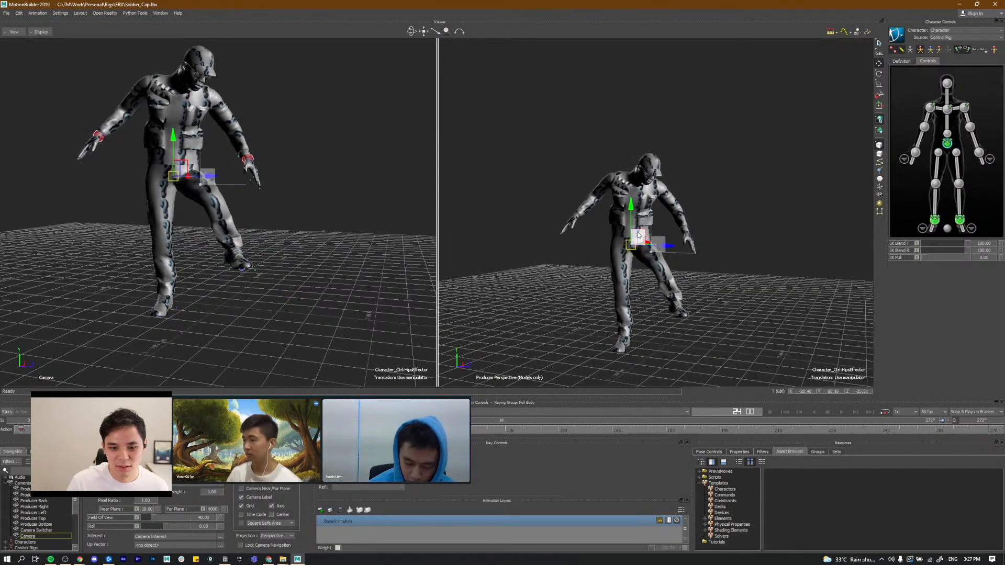
pyautogui.keyDown('alt'); pyautogui.moveTo(730, 254); pyautogui.dragTo(732, 261); pyautogui.keyUp('alt')
# Step: Raise the left ankle effector to bend the knee and rotate the left foot so its toes hang down
pyautogui.click(959, 219)
pyautogui.keyDown('alt'); pyautogui.moveTo(666, 296); pyautogui.dragTo(602, 300); pyautogui.keyUp('alt')
pyautogui.moveTo(668, 292); pyautogui.dragTo(746, 280)
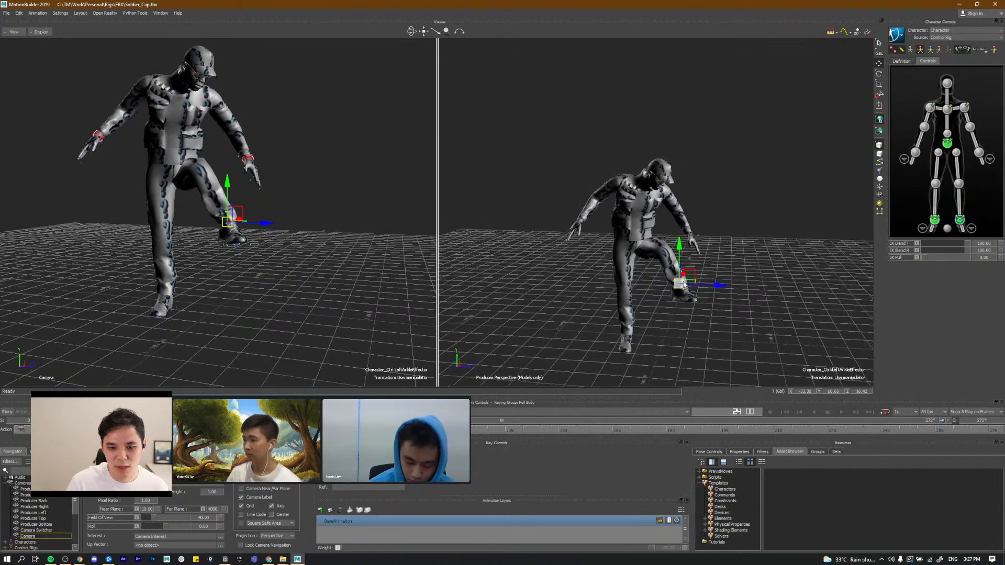
pyautogui.moveTo(684, 277)
pyautogui.mouseDown()
pyautogui.moveTo(631, 284)
pyautogui.moveTo(674, 285)
pyautogui.moveTo(650, 285)
pyautogui.moveTo(680, 273)
pyautogui.mouseUp()
pyautogui.press('e')
pyautogui.keyDown('alt'); pyautogui.moveTo(680, 274); pyautogui.dragTo(689, 263); pyautogui.keyUp('alt')
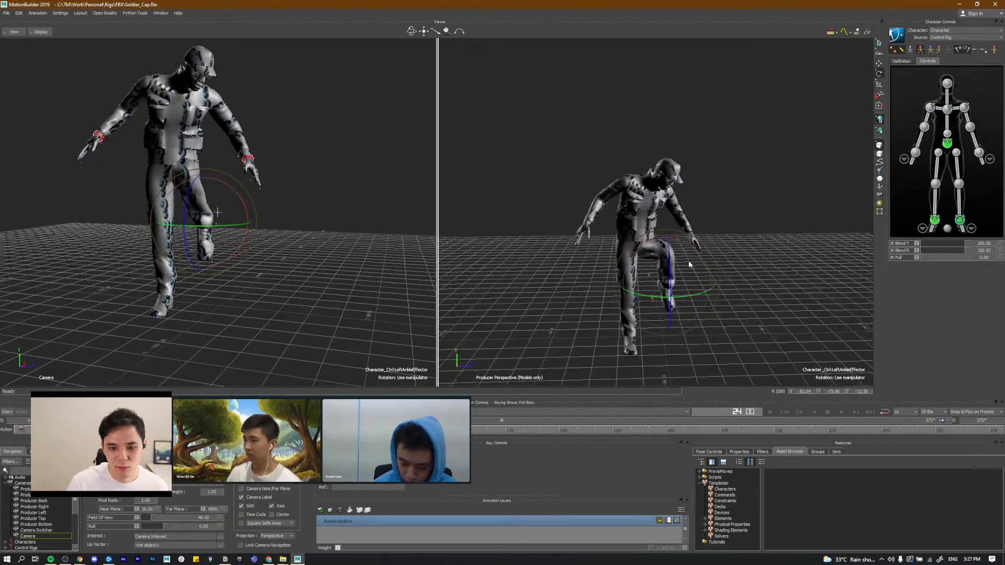
# Step: Adjust the right ankle effector's height and rotate the right foot so its toes point down
pyautogui.click(947, 144)
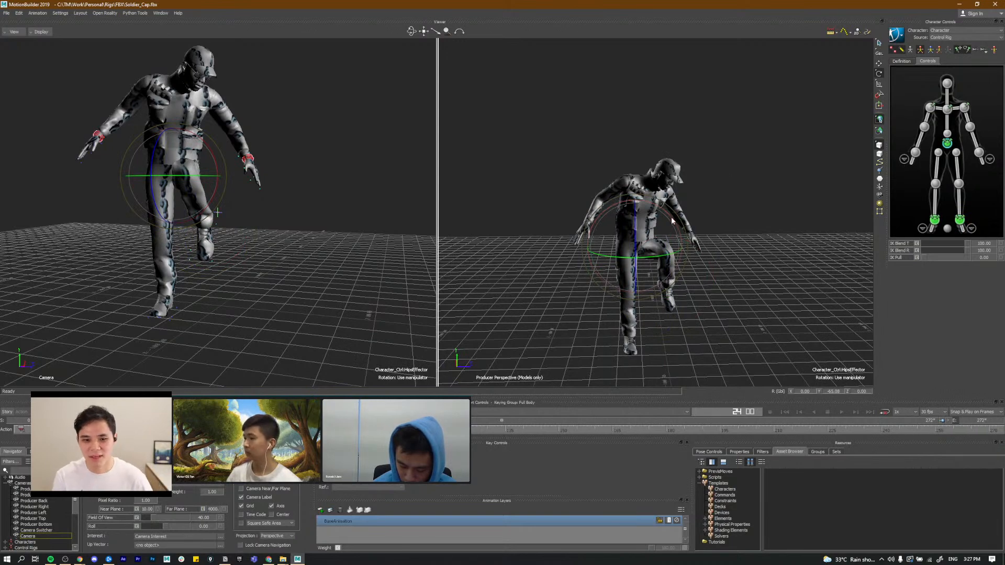
pyautogui.keyDown('alt'); pyautogui.moveTo(701, 269); pyautogui.dragTo(743, 266); pyautogui.keyUp('alt')
pyautogui.click(935, 220)
pyautogui.moveTo(639, 335)
pyautogui.keyDown('alt'); pyautogui.mouseDown()
pyautogui.moveTo(669, 330)
pyautogui.moveTo(672, 316)
pyautogui.moveTo(630, 319)
pyautogui.moveTo(640, 317)
pyautogui.mouseUp(); pyautogui.keyUp('alt')
pyautogui.press('w')
pyautogui.press('e')
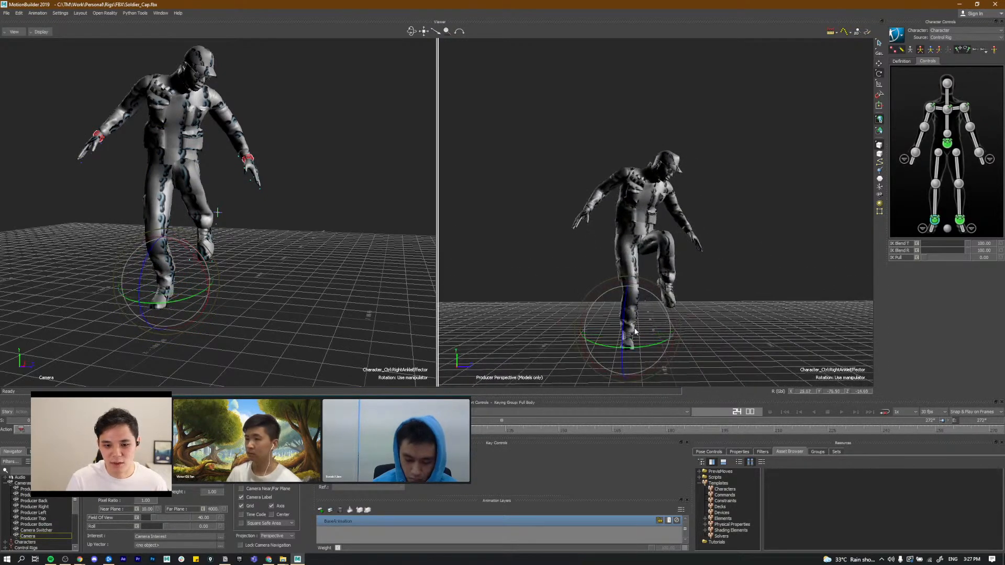
pyautogui.keyDown('alt'); pyautogui.moveTo(645, 321); pyautogui.dragTo(647, 348, button='middle'); pyautogui.keyUp('alt')
pyautogui.keyDown('alt'); pyautogui.moveTo(647, 348); pyautogui.dragTo(644, 352); pyautogui.keyUp('alt')
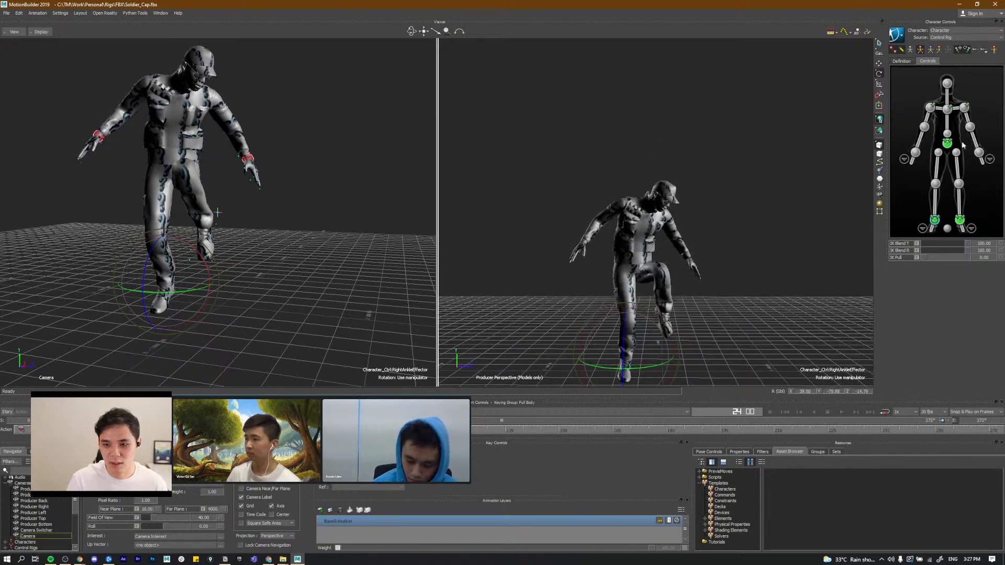
# Step: Move the hips effector slightly up and toward the character's right to straighten the supporting leg
pyautogui.press('w')
pyautogui.click(628, 262)
pyautogui.moveTo(639, 260); pyautogui.dragTo(638, 254)
pyautogui.keyDown('alt'); pyautogui.moveTo(605, 300); pyautogui.dragTo(667, 278); pyautogui.keyUp('alt')
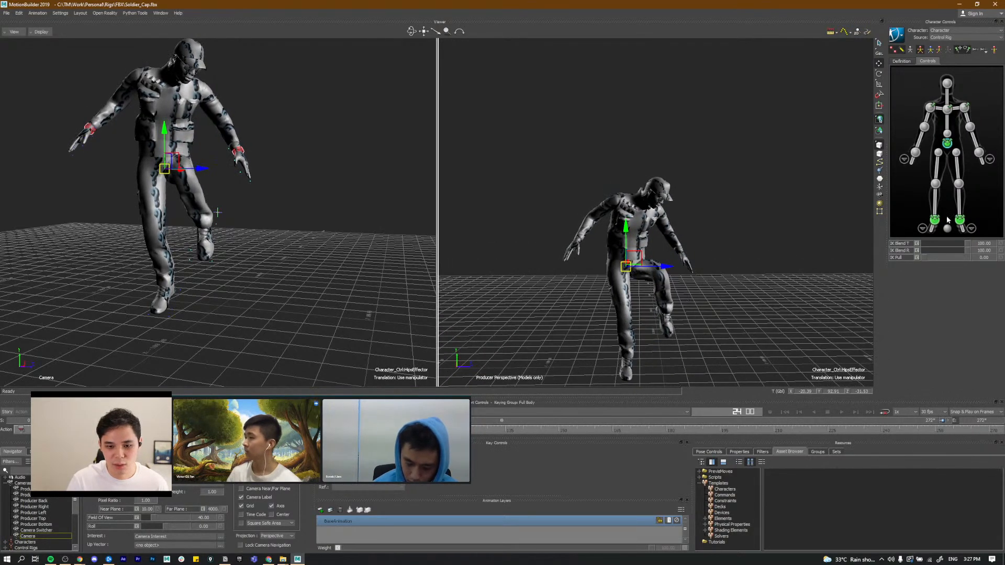
# Step: Refine the raised left leg by reorienting the foot and lifting the left knee effector
pyautogui.keyDown('alt'); pyautogui.moveTo(651, 314); pyautogui.dragTo(690, 283); pyautogui.keyUp('alt')
pyautogui.press('e')
pyautogui.click(959, 184)
pyautogui.press('w')
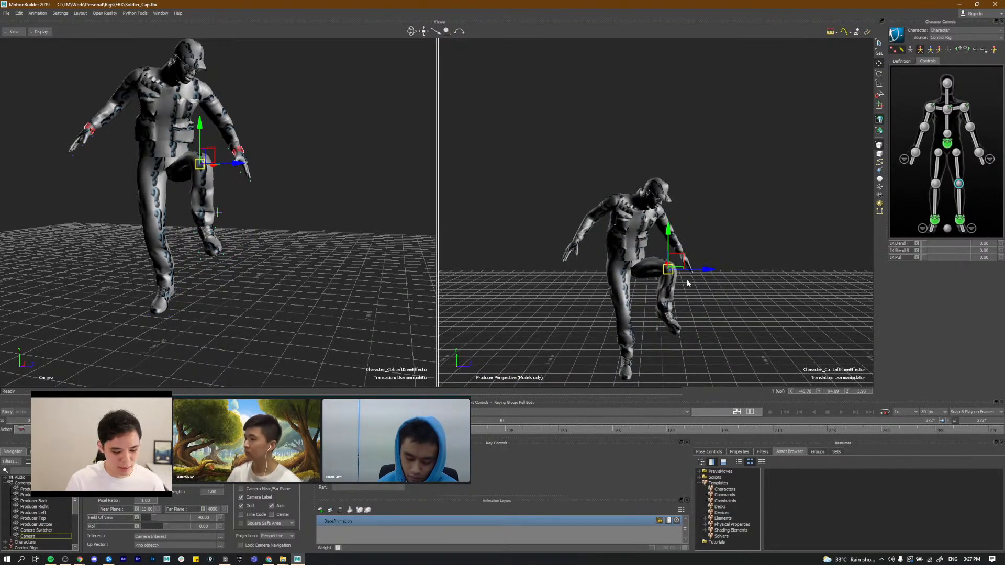
# Step: Flip back and forth through the standing, crouching and jumping key poses to judge the progression
pyautogui.press(',')
pyautogui.press(',')
pyautogui.press('.')
pyautogui.press('.')
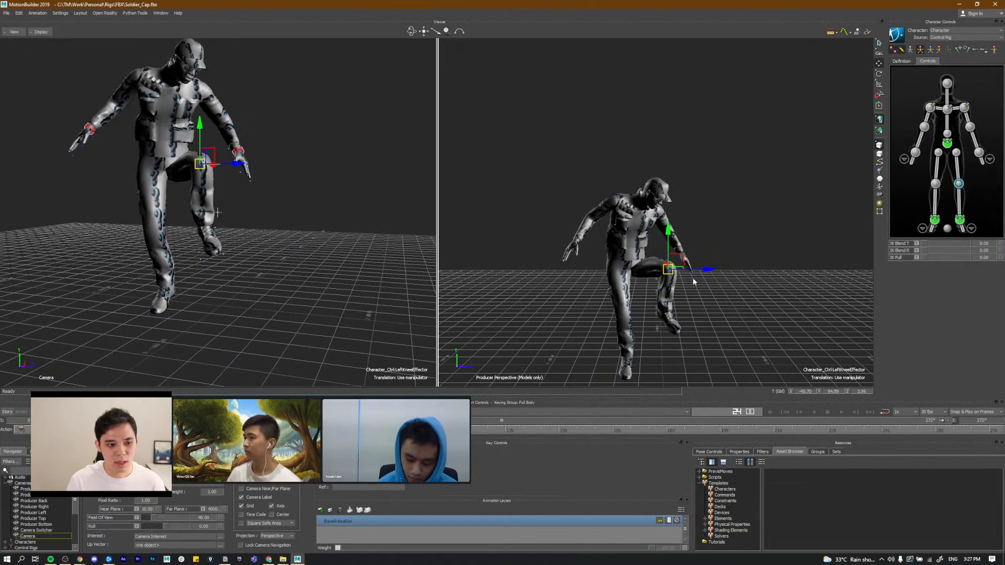
pyautogui.press(',')
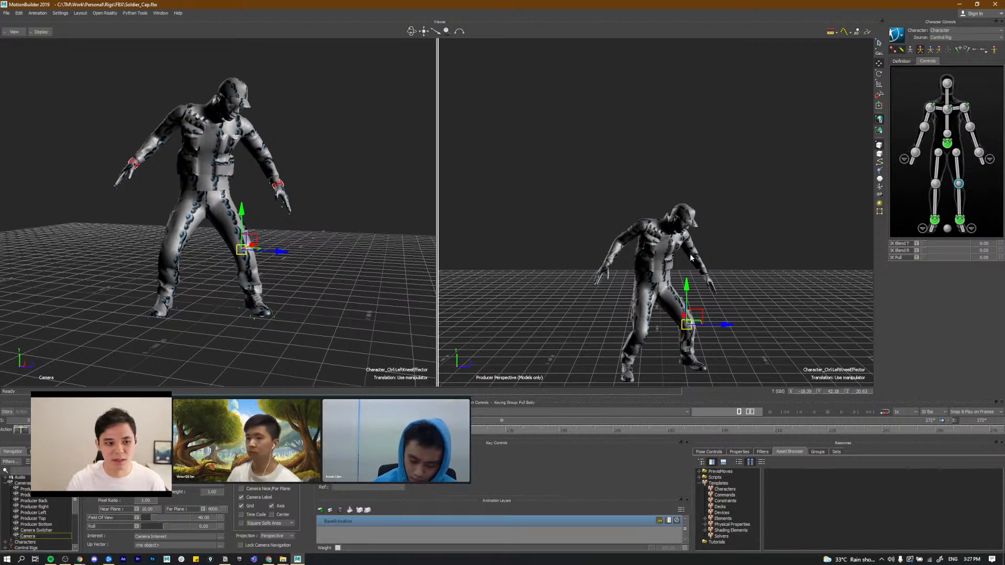
pyautogui.press('.')
pyautogui.press('.')
pyautogui.press(',')
pyautogui.press(',')
pyautogui.press('.')
pyautogui.press('.')
# Step: Compare the jump pose with the sketched frame 19 in the SyncSketch reference
pyautogui.hotkey('alt', 'Tab')
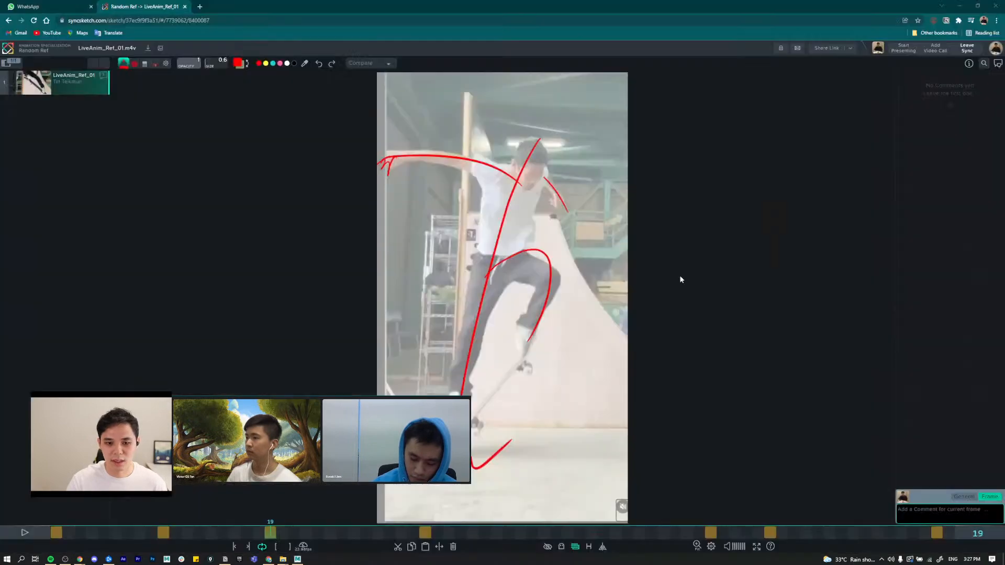
pyautogui.hotkey('alt', 'Tab')
pyautogui.moveTo(626, 264)
pyautogui.keyDown('alt'); pyautogui.mouseDown()
pyautogui.moveTo(649, 264)
pyautogui.moveTo(631, 264)
pyautogui.mouseUp(); pyautogui.keyUp('alt')
pyautogui.hotkey('alt', 'Tab')
pyautogui.hotkey('alt', 'Tab')
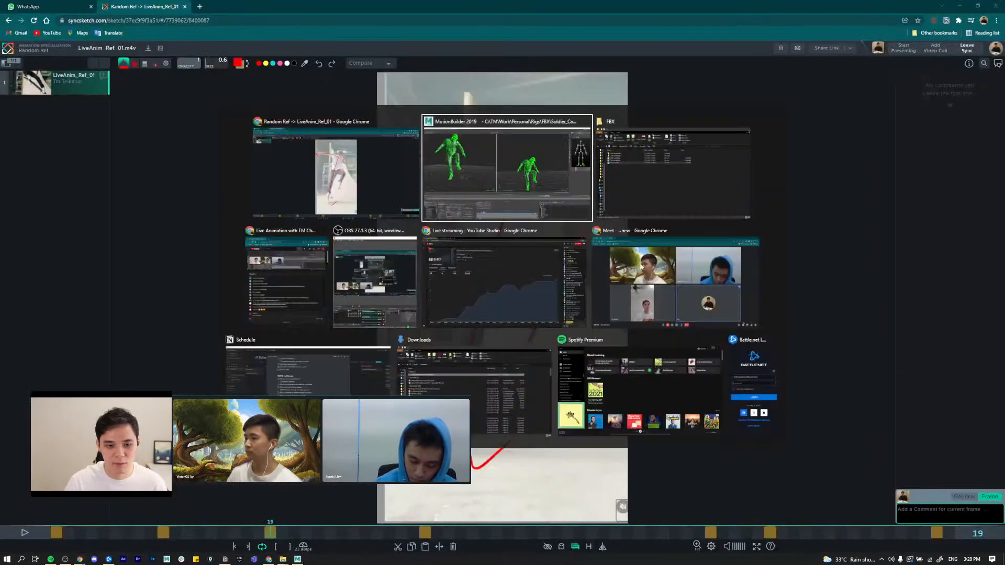
# Step: Shift the hips effector toward the raised left leg and rotate the right ankle effector so the supporting foot points downward
pyautogui.click(947, 145)
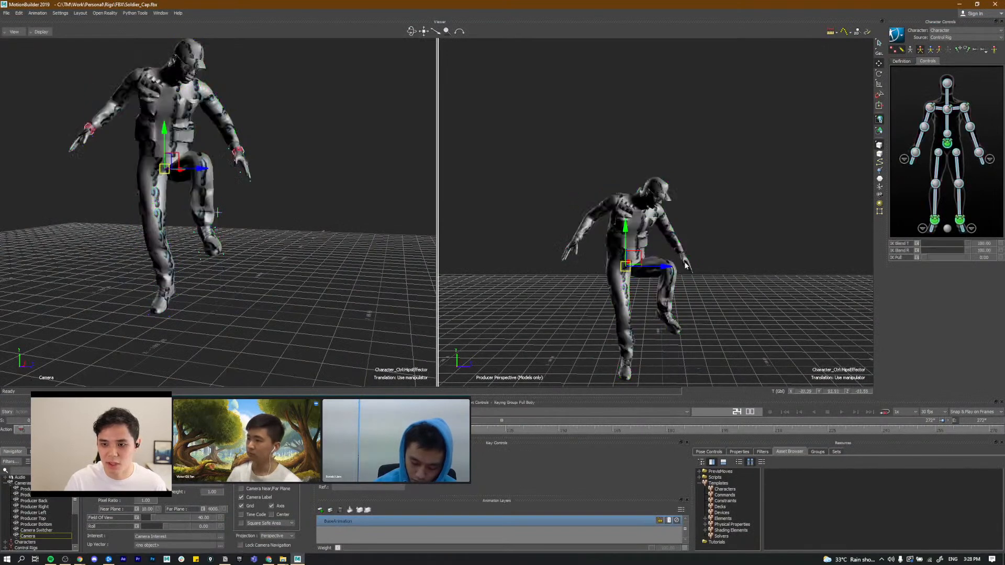
pyautogui.moveTo(638, 256); pyautogui.dragTo(666, 253)
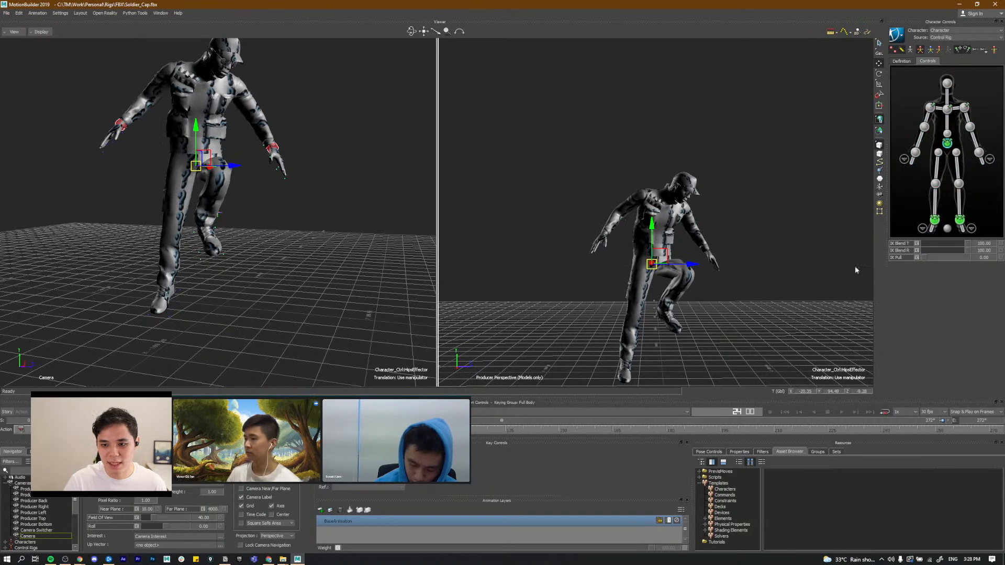
pyautogui.click(935, 220)
pyautogui.keyDown('alt'); pyautogui.moveTo(655, 366); pyautogui.dragTo(664, 278, button='middle'); pyautogui.keyUp('alt')
pyautogui.keyDown('alt'); pyautogui.moveTo(658, 231); pyautogui.dragTo(646, 212); pyautogui.keyUp('alt')
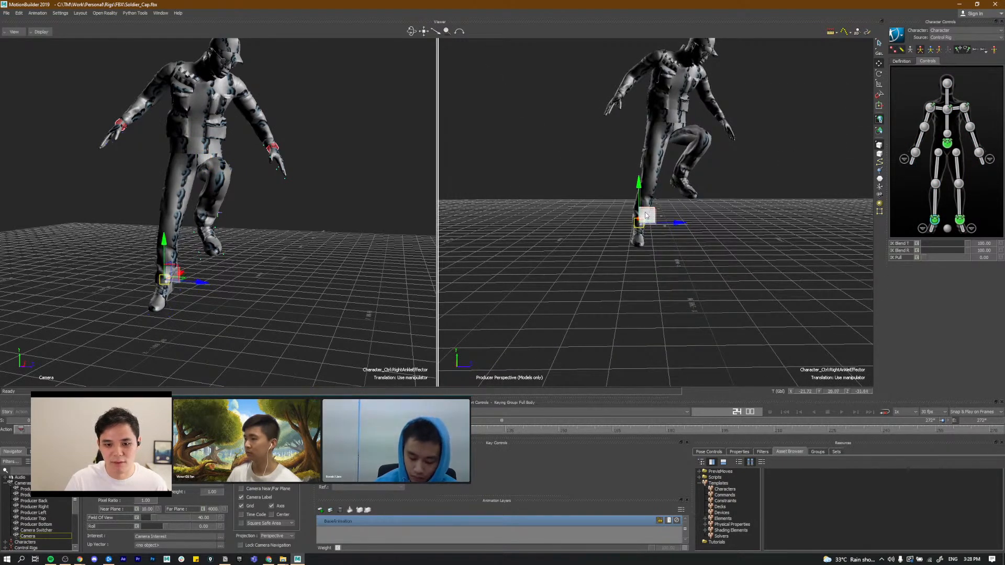
pyautogui.press('e')
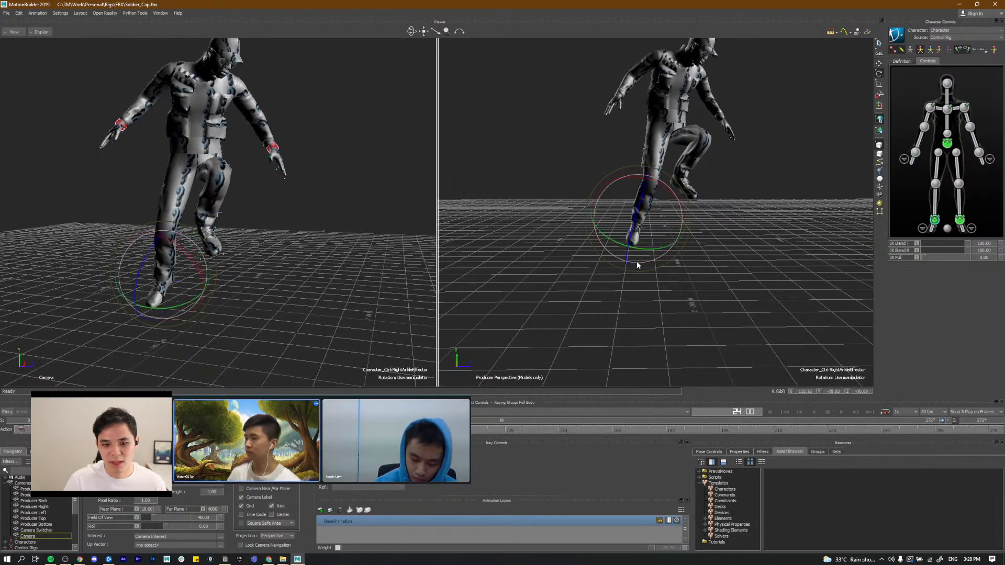
pyautogui.moveTo(637, 261); pyautogui.dragTo(684, 225)
pyautogui.keyDown('alt'); pyautogui.moveTo(685, 229); pyautogui.dragTo(648, 272, button='middle'); pyautogui.keyUp('alt')
# Step: Reorient the raised left foot by rotating the left ankle effector, comparing it with the sketched frame 19 reference
pyautogui.click(962, 220)
pyautogui.moveTo(655, 213); pyautogui.dragTo(679, 240)
pyautogui.moveTo(671, 193); pyautogui.dragTo(702, 228)
pyautogui.hotkey('alt', 'Tab')
pyautogui.hotkey('alt', 'Tab')
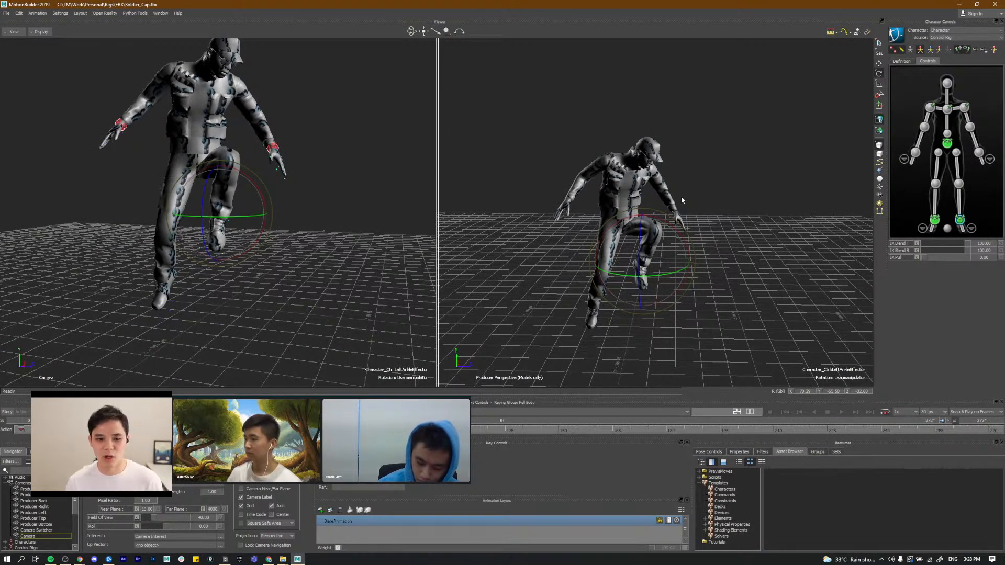
pyautogui.keyDown('alt'); pyautogui.moveTo(706, 196); pyautogui.dragTo(732, 194); pyautogui.keyUp('alt')
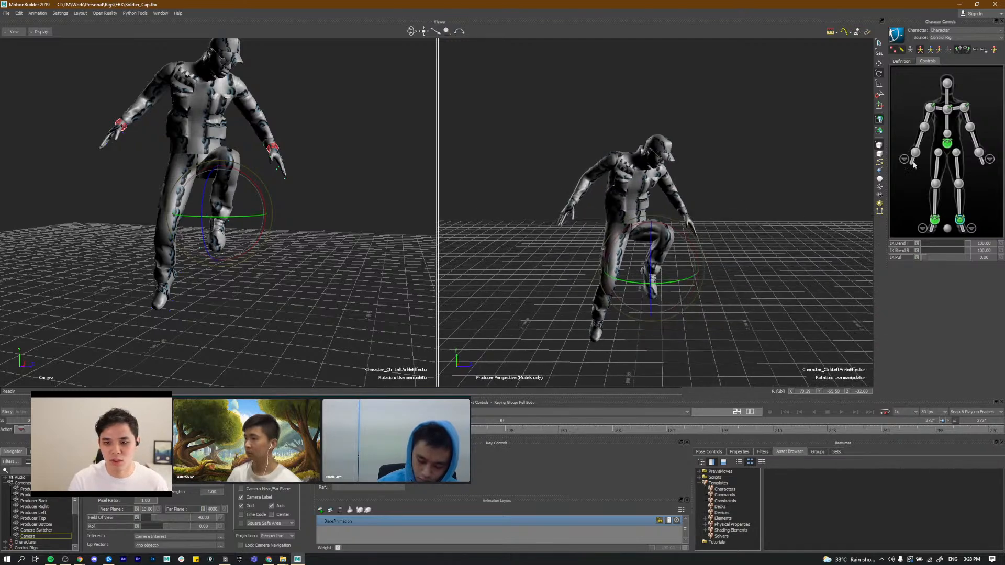
pyautogui.hotkey('alt', 'Tab')
pyautogui.hotkey('alt', 'Tab')
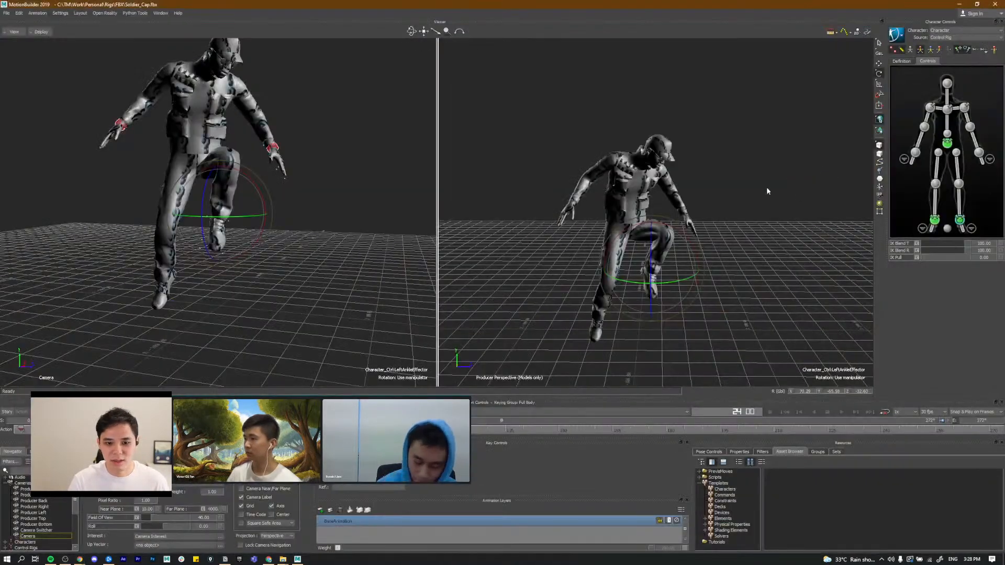
# Step: Adjust the rotation of the hips and chest effectors to refine the torso's lean in the jump pose
pyautogui.click(946, 145)
pyautogui.keyDown('alt'); pyautogui.moveTo(645, 232); pyautogui.dragTo(670, 227); pyautogui.keyUp('alt')
pyautogui.click(948, 109)
pyautogui.keyDown('alt'); pyautogui.moveTo(644, 178); pyautogui.dragTo(621, 155); pyautogui.keyUp('alt')
# Step: Flip between the standing, crouching and jumping key poses to judge how the body moves into the jump
pyautogui.scroll(-1, 281, 242)
pyautogui.scroll(-2, 272, 238)
pyautogui.keyDown('alt'); pyautogui.moveTo(271, 237); pyautogui.dragTo(267, 270, button='middle'); pyautogui.keyUp('alt')
pyautogui.keyDown('alt'); pyautogui.moveTo(633, 275); pyautogui.dragTo(701, 272); pyautogui.keyUp('alt')
pyautogui.press(',')
pyautogui.press(',')
pyautogui.press('.')
pyautogui.press('.')
pyautogui.press(',')
pyautogui.press(',')
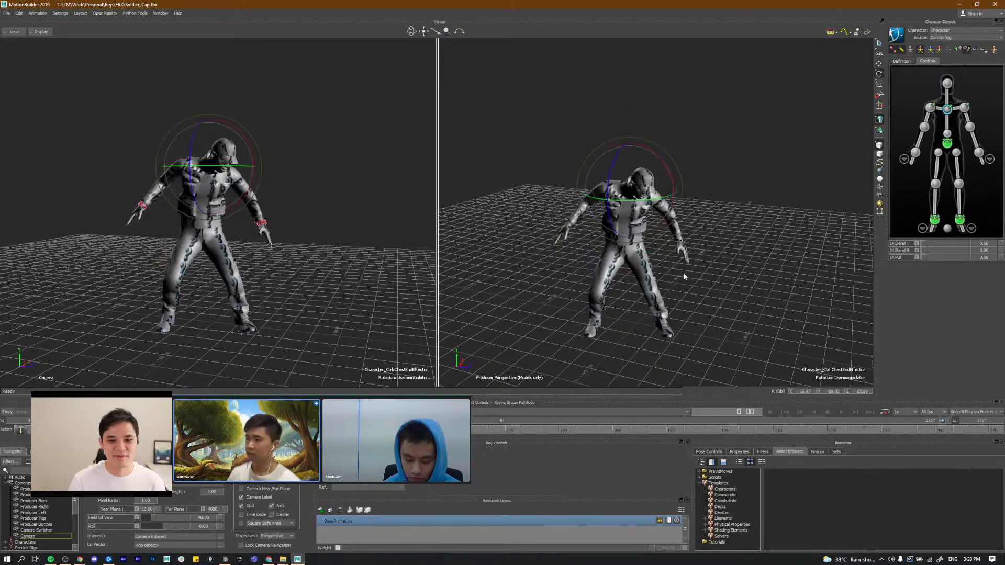
pyautogui.press('.')
pyautogui.keyDown('alt'); pyautogui.moveTo(720, 281); pyautogui.dragTo(725, 273); pyautogui.keyUp('alt')
pyautogui.press('.')
pyautogui.press(',')
pyautogui.press(',')
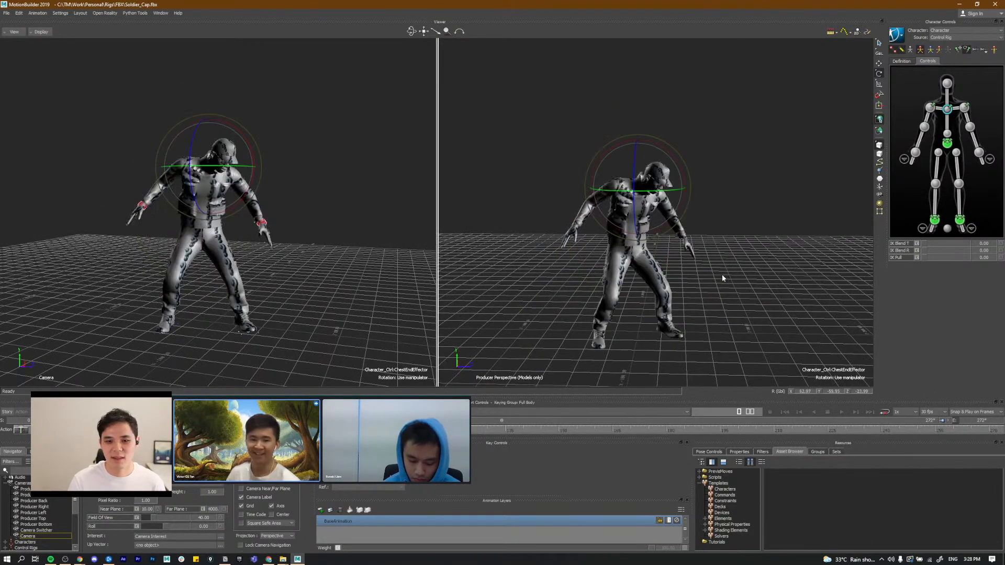
pyautogui.press('.')
pyautogui.press('.')
# Step: Raise the whole jumping body with the hips effector and check its height against the sketched reference
pyautogui.click(948, 147)
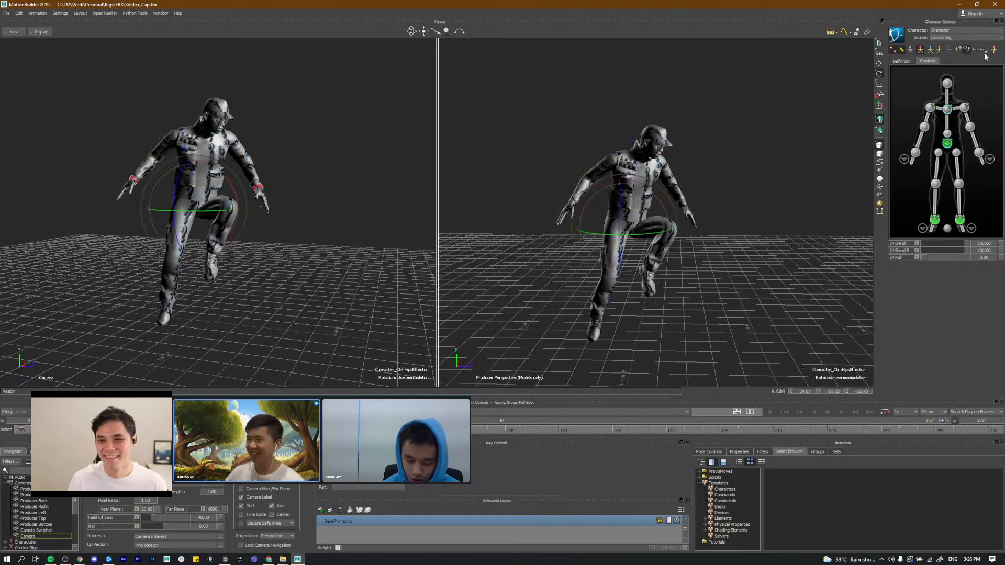
pyautogui.press('t')
pyautogui.moveTo(631, 219); pyautogui.dragTo(640, 190)
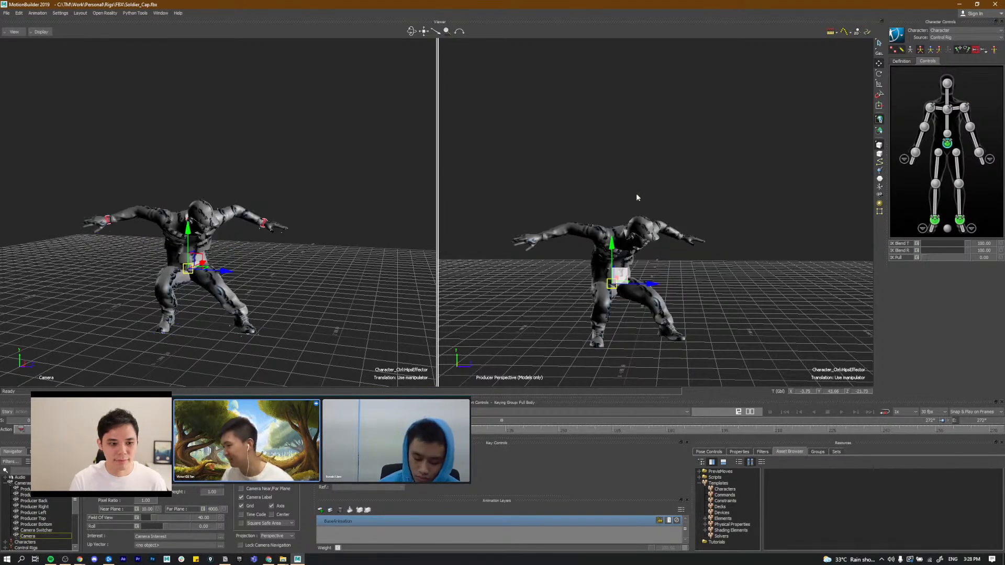
pyautogui.hotkey('alt', 'Tab')
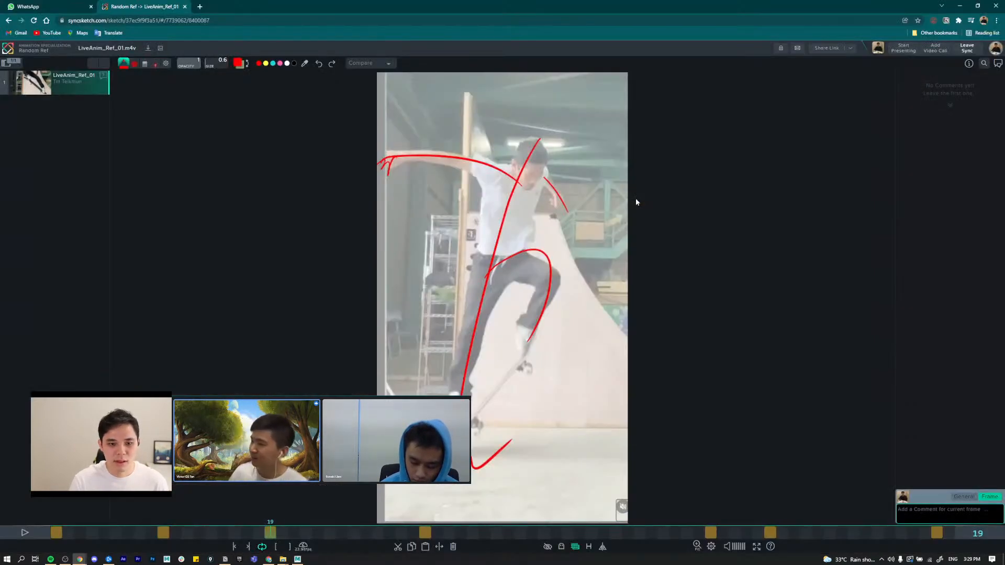
pyautogui.hotkey('alt', 'Tab')
pyautogui.keyDown('alt'); pyautogui.moveTo(657, 168); pyautogui.dragTo(919, 92, button='right'); pyautogui.keyUp('alt')
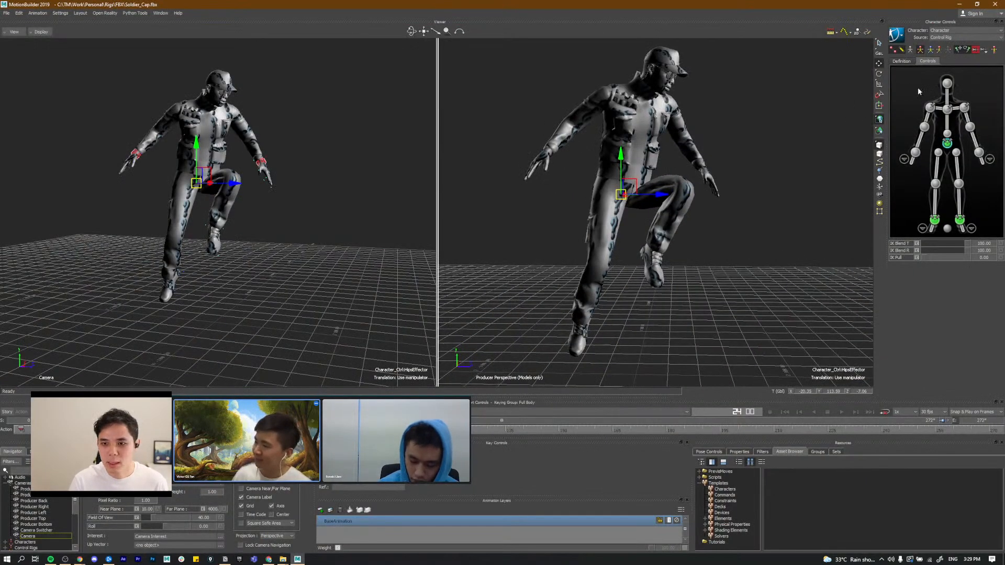
# Step: Rotate the head effector and lift the right shoulder effector to start raising the right arm
pyautogui.click(948, 86)
pyautogui.press('e')
pyautogui.keyDown('alt'); pyautogui.moveTo(583, 168); pyautogui.dragTo(492, 180); pyautogui.keyUp('alt')
pyautogui.moveTo(574, 122); pyautogui.dragTo(937, 128)
pyautogui.click(525, 178)
pyautogui.press('w')
pyautogui.keyDown('alt'); pyautogui.moveTo(525, 178); pyautogui.dragTo(601, 155); pyautogui.keyUp('alt')
pyautogui.click(625, 129)
pyautogui.keyDown('alt'); pyautogui.moveTo(671, 156); pyautogui.dragTo(747, 145); pyautogui.keyUp('alt')
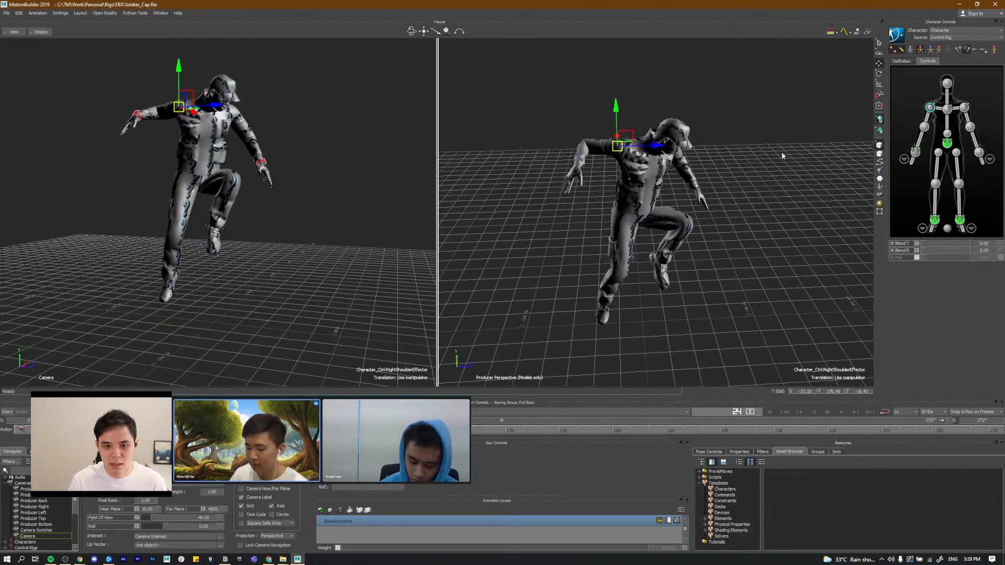
# Step: Move the right wrist effector up and outward to stretch the right arm sideways at shoulder height as in the reference
pyautogui.click(915, 152)
pyautogui.keyDown('alt'); pyautogui.moveTo(590, 211); pyautogui.dragTo(621, 200); pyautogui.keyUp('alt')
pyautogui.press('e')
pyautogui.press('w')
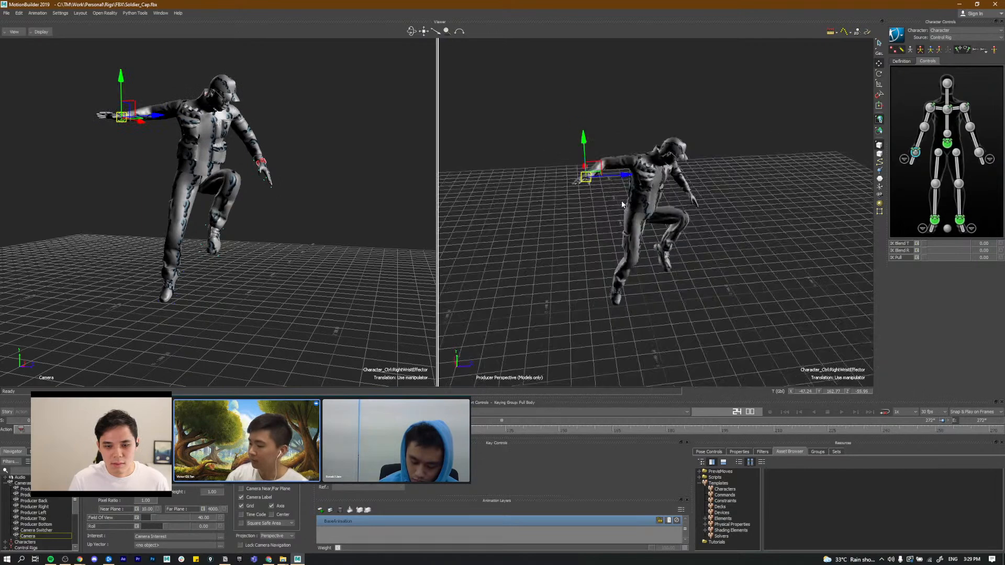
pyautogui.hotkey('alt', 'Tab')
pyautogui.hotkey('alt', 'Tab')
pyautogui.keyDown('alt'); pyautogui.click(638, 186); pyautogui.keyUp('alt')
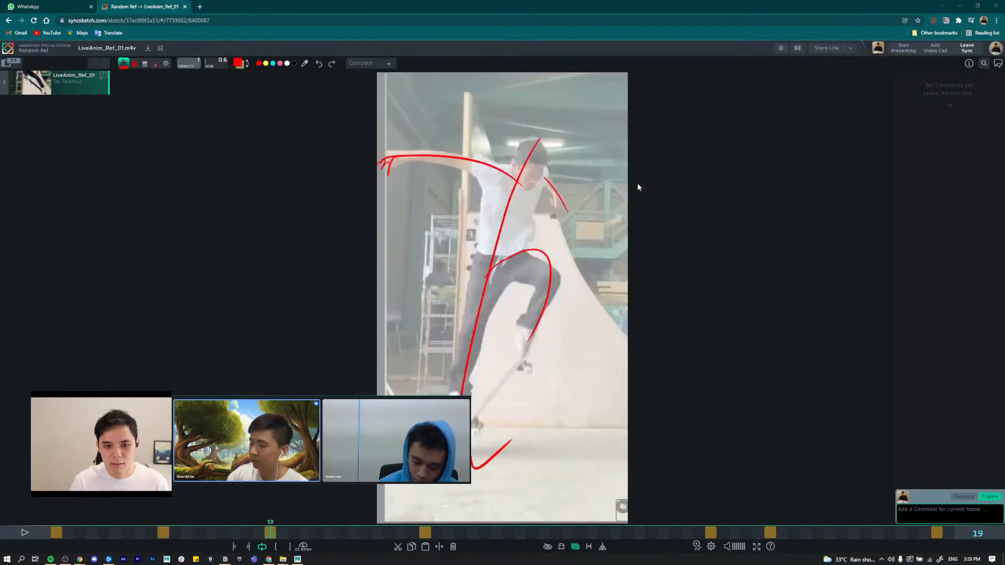
pyautogui.hotkey('alt', 'Tab')
pyautogui.hotkey('alt', 'Tab')
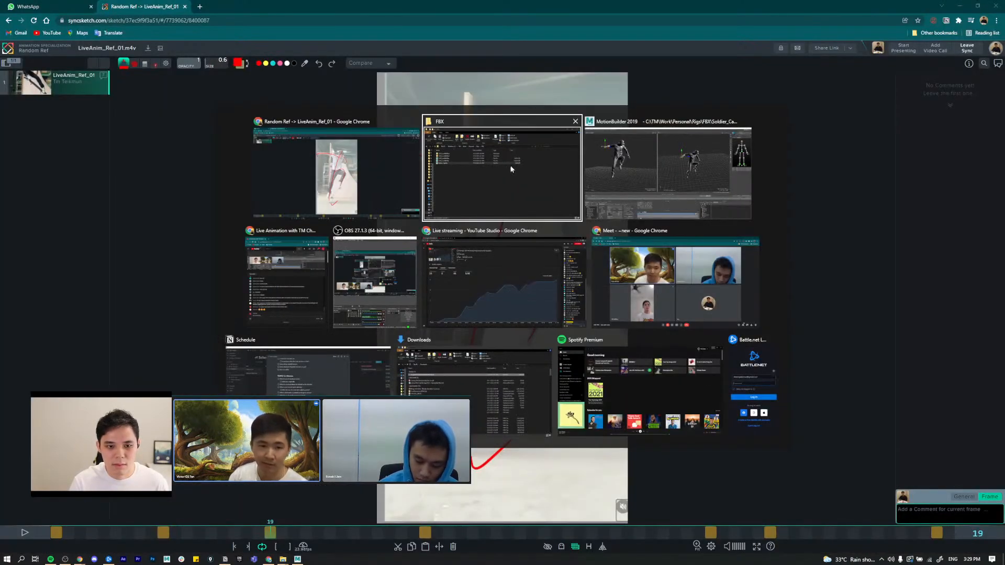
pyautogui.keyDown('alt'); pyautogui.click(643, 177); pyautogui.keyUp('alt')
# Step: Refine the right wrist's depth and rotate the right hand to match the sketched arm line
pyautogui.keyDown('alt'); pyautogui.moveTo(662, 217); pyautogui.dragTo(601, 250); pyautogui.keyUp('alt')
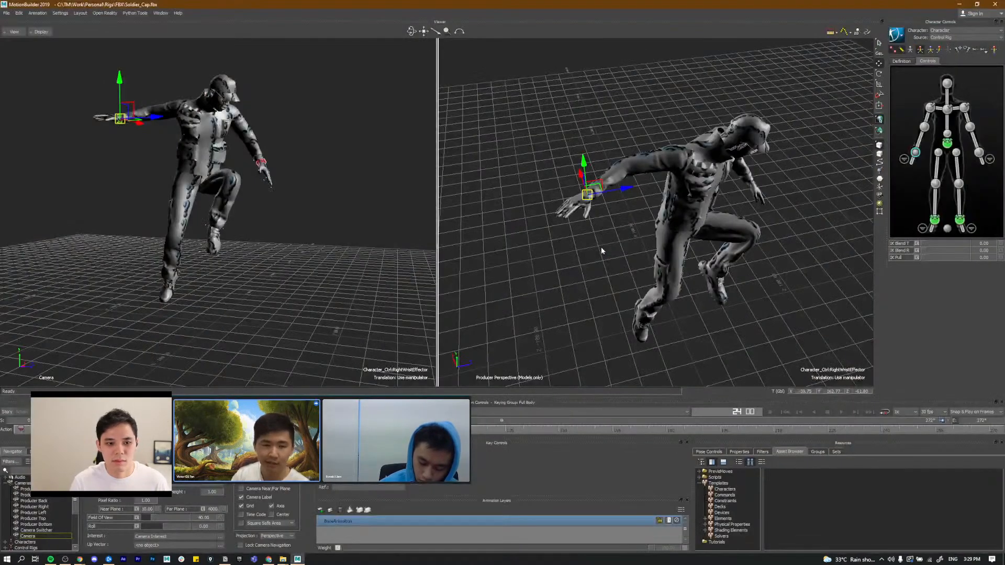
pyautogui.press('e')
pyautogui.keyDown('alt'); pyautogui.moveTo(617, 249); pyautogui.dragTo(833, 179); pyautogui.keyUp('alt')
pyautogui.press('w')
pyautogui.hotkey('alt', 'Tab')
pyautogui.hotkey('alt', 'Tab')
# Step: Rotate the chest effector to twist and lean the upper body toward the reference pose
pyautogui.click(947, 109)
pyautogui.press('e')
pyautogui.keyDown('alt'); pyautogui.moveTo(681, 209); pyautogui.dragTo(691, 215); pyautogui.keyUp('alt')
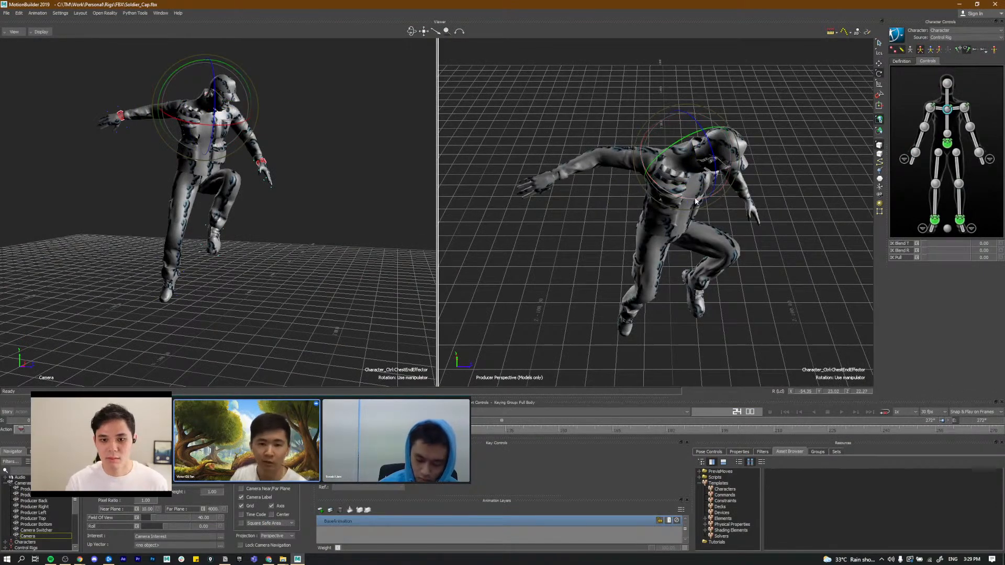
pyautogui.moveTo(698, 203); pyautogui.dragTo(712, 199)
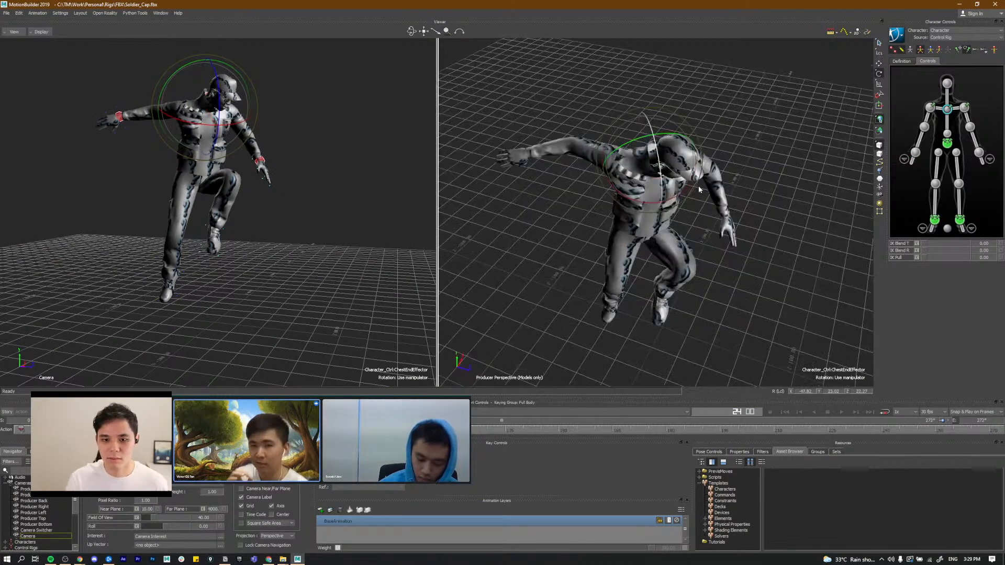
pyautogui.hotkey('alt', 'Tab')
pyautogui.hotkey('alt', 'Tab')
# Step: Move the right ankle effector slightly downward to stretch the supporting leg
pyautogui.keyDown('alt'); pyautogui.moveTo(698, 233); pyautogui.dragTo(710, 218); pyautogui.keyUp('alt')
pyautogui.click(933, 223)
pyautogui.press('w')
pyautogui.keyDown('alt'); pyautogui.moveTo(662, 247); pyautogui.dragTo(614, 235); pyautogui.keyUp('alt')
pyautogui.keyDown('alt'); pyautogui.moveTo(614, 257); pyautogui.dragTo(621, 226, button='middle'); pyautogui.keyUp('alt')
pyautogui.moveTo(630, 273); pyautogui.dragTo(631, 283)
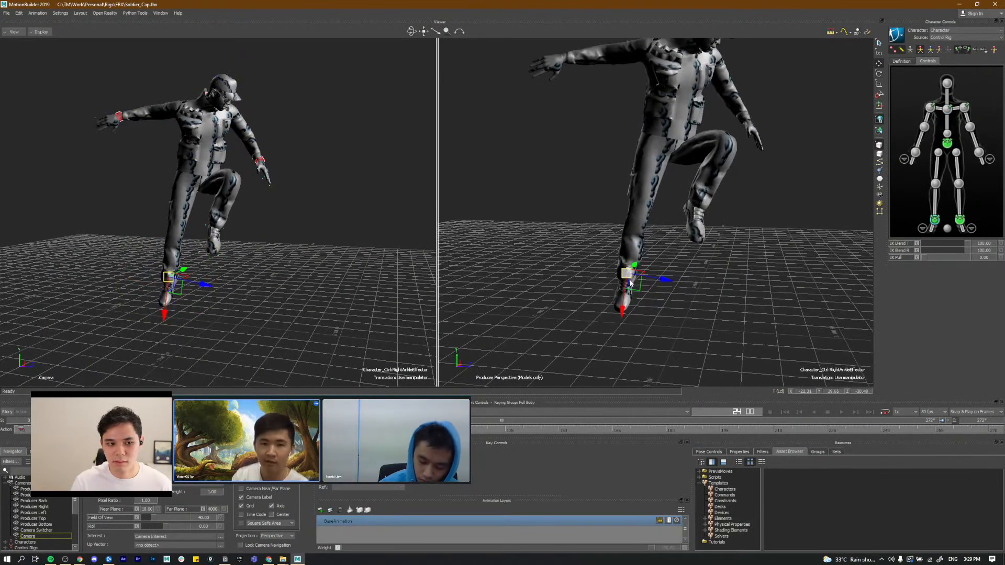
# Step: Fine-tune the chest rotation and rotate the left shoulder effector to swing the left arm outward
pyautogui.keyDown('alt'); pyautogui.moveTo(717, 205); pyautogui.dragTo(915, 111); pyautogui.keyUp('alt')
pyautogui.click(948, 109)
pyautogui.keyDown('alt'); pyautogui.moveTo(662, 238); pyautogui.dragTo(601, 224); pyautogui.keyUp('alt')
pyautogui.press('e')
pyautogui.moveTo(654, 121); pyautogui.dragTo(658, 129)
pyautogui.click(965, 107)
pyautogui.keyDown('alt'); pyautogui.moveTo(727, 137); pyautogui.dragTo(594, 129); pyautogui.keyUp('alt')
pyautogui.moveTo(667, 86); pyautogui.dragTo(638, 101)
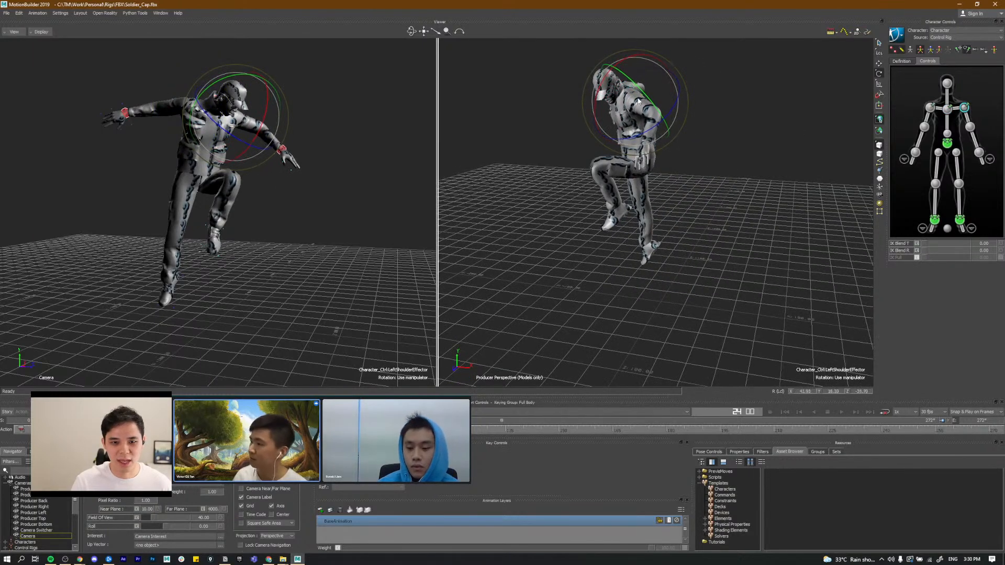
# Step: Adjust the left wrist effector's position and rotation to angle the left hand outward, checking against the reference sketch
pyautogui.click(979, 152)
pyautogui.press('w')
pyautogui.keyDown('alt'); pyautogui.moveTo(649, 151); pyautogui.dragTo(706, 173); pyautogui.keyUp('alt')
pyautogui.press('e')
pyautogui.hotkey('alt', 'Tab')
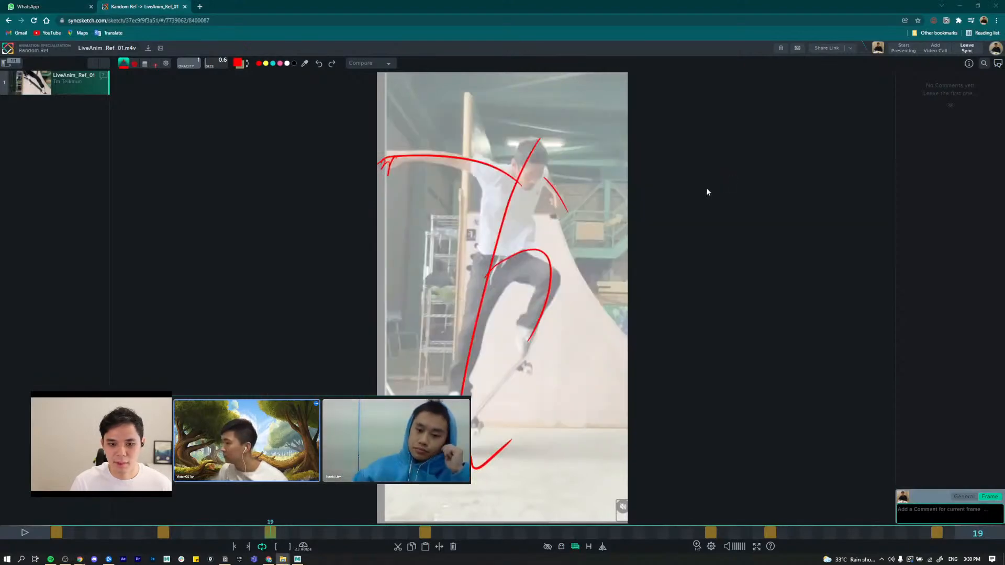
pyautogui.hotkey('alt', 'Tab')
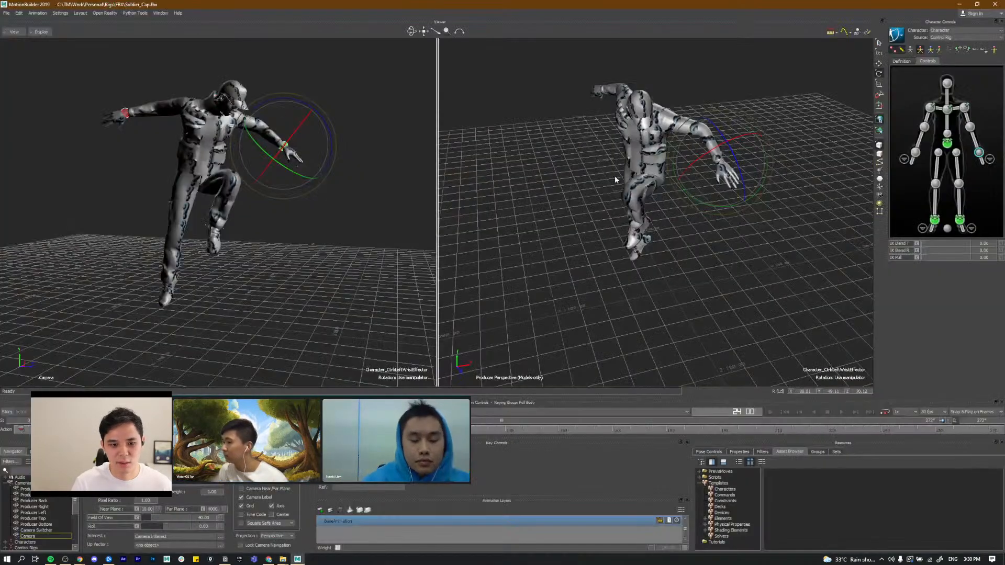
pyautogui.keyDown('alt'); pyautogui.moveTo(615, 179); pyautogui.dragTo(841, 127); pyautogui.keyUp('alt')
pyautogui.press('w')
pyautogui.press('e')
# Step: Adjust the left shoulder effector's position to refine the line of the extended left arm
pyautogui.click(964, 107)
pyautogui.press('w')
pyautogui.keyDown('alt'); pyautogui.moveTo(806, 173); pyautogui.dragTo(641, 148); pyautogui.keyUp('alt')
pyautogui.moveTo(670, 192); pyautogui.dragTo(692, 221)
pyautogui.click(692, 221)
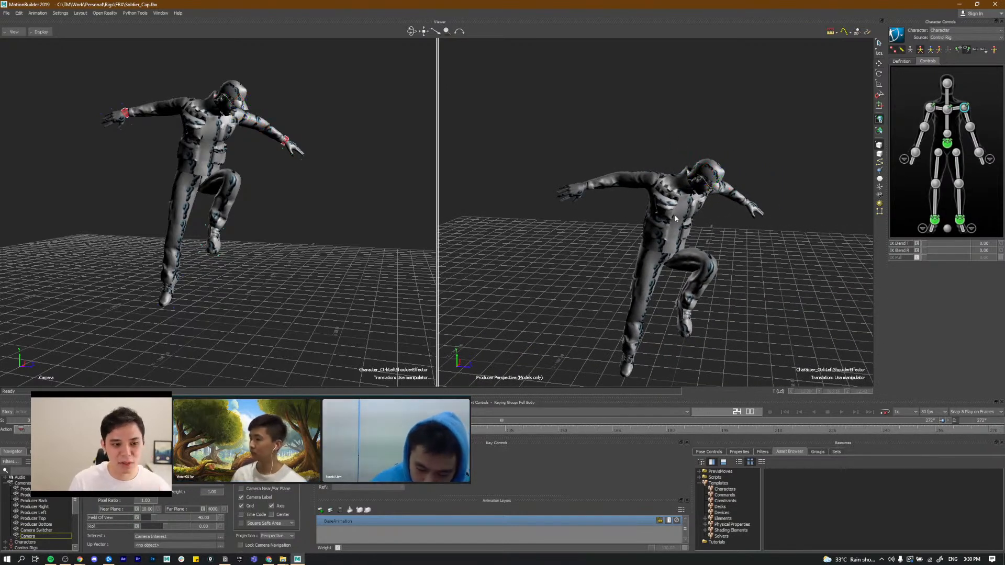
# Step: Change the keying group to Body Parts at the crouch pose and enable rotation for the left ankle effector
pyautogui.keyDown('alt'); pyautogui.moveTo(664, 272); pyautogui.dragTo(685, 265); pyautogui.keyUp('alt')
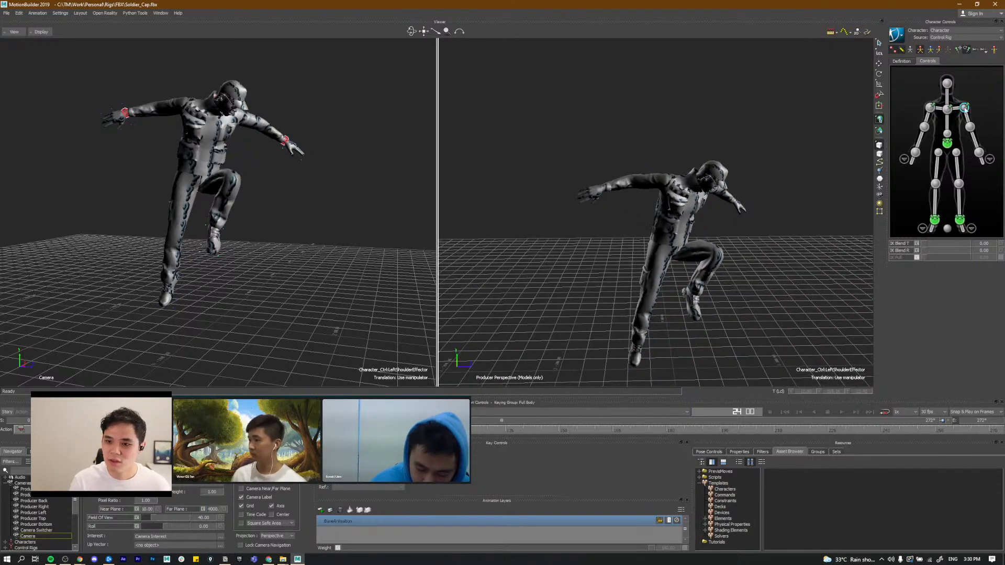
pyautogui.click(946, 144)
pyautogui.keyDown('alt'); pyautogui.moveTo(711, 225); pyautogui.dragTo(721, 239, button='right'); pyautogui.keyUp('alt')
pyautogui.keyDown('alt'); pyautogui.moveTo(720, 239); pyautogui.dragTo(711, 237); pyautogui.keyUp('alt')
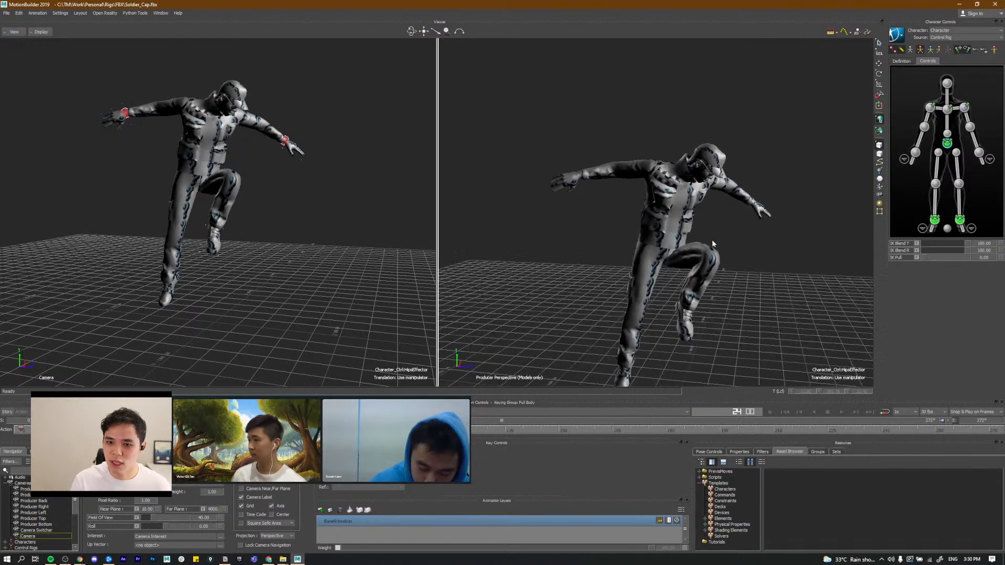
pyautogui.keyDown('alt'); pyautogui.moveTo(712, 237); pyautogui.dragTo(705, 225, button='middle'); pyautogui.keyUp('alt')
pyautogui.keyDown('alt'); pyautogui.moveTo(706, 225); pyautogui.dragTo(706, 225); pyautogui.keyUp('alt')
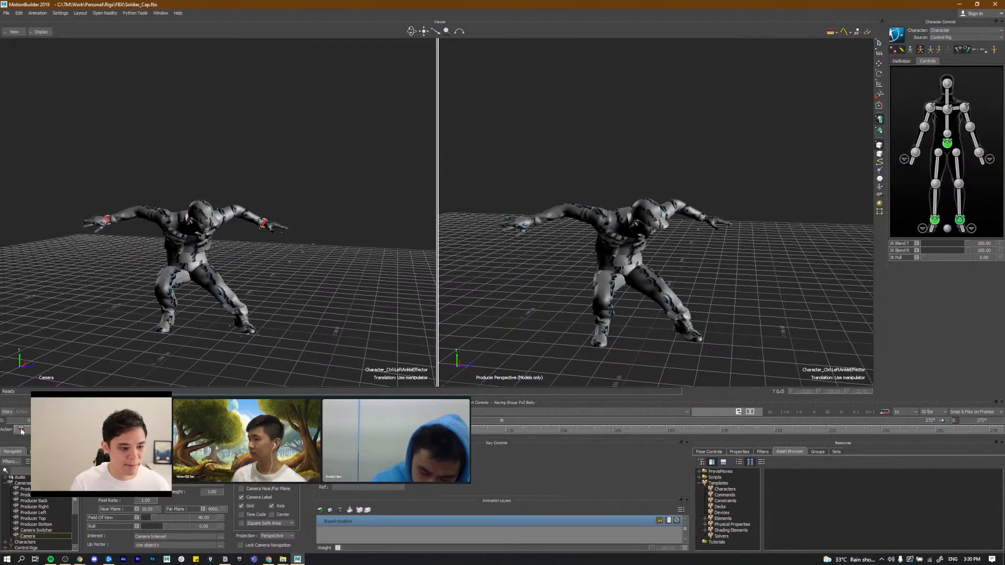
pyautogui.click(940, 49)
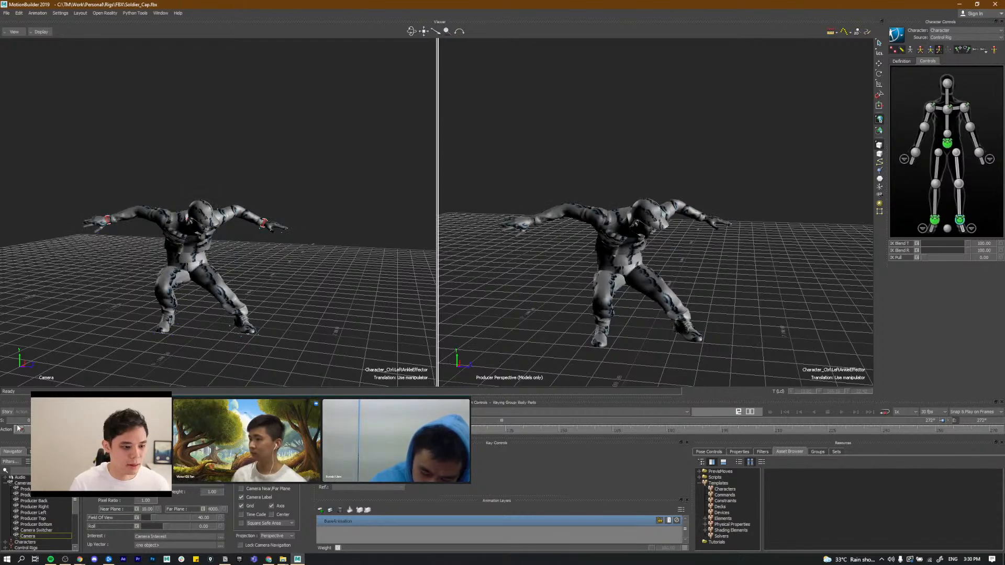
pyautogui.keyDown('ctrl'); pyautogui.keyDown('shift'); pyautogui.moveTo(634, 297); pyautogui.dragTo(676, 300); pyautogui.keyUp('shift'); pyautogui.keyUp('ctrl')
pyautogui.press('r')
# Step: Step repeatedly through the standing, crouching and jumping keys at different zoom levels to review the flow of the poses
pyautogui.hotkey('alt', 'Left')
pyautogui.hotkey('alt', 'Right')
pyautogui.hotkey('alt', 'Right')
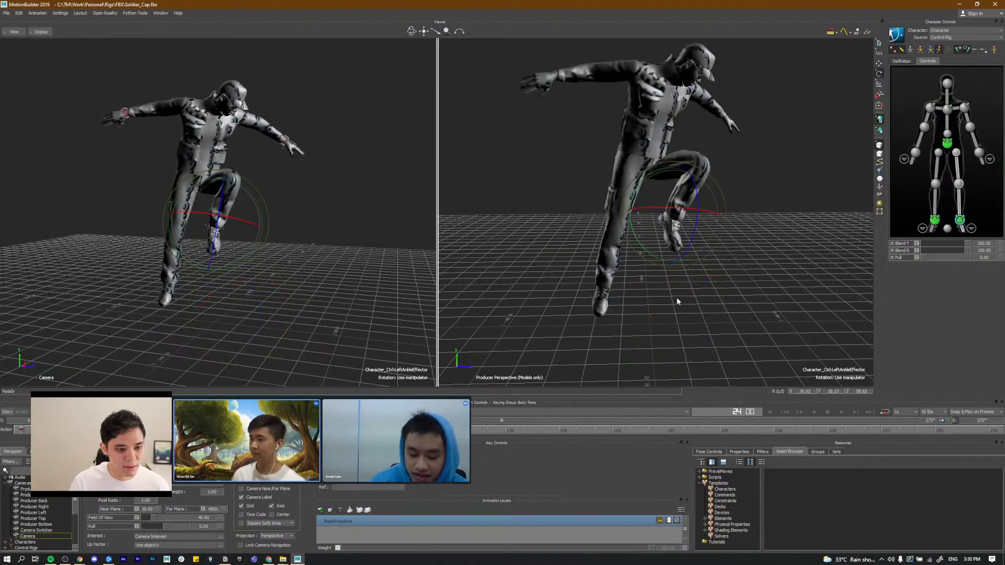
pyautogui.scroll(-8, 677, 302)
pyautogui.hotkey('alt', 'Left')
pyautogui.hotkey('alt', 'Left')
pyautogui.hotkey('alt', 'Right')
pyautogui.hotkey('alt', 'Right')
pyautogui.hotkey('alt', 'Left')
pyautogui.hotkey('alt', 'Right')
pyautogui.scroll(6, 715, 297)
pyautogui.scroll(5, 681, 281)
pyautogui.hotkey('alt', 'Left')
pyautogui.hotkey('alt', 'Right')
pyautogui.hotkey('alt', 'Left')
pyautogui.hotkey('alt', 'Left')
pyautogui.hotkey('alt', 'Right')
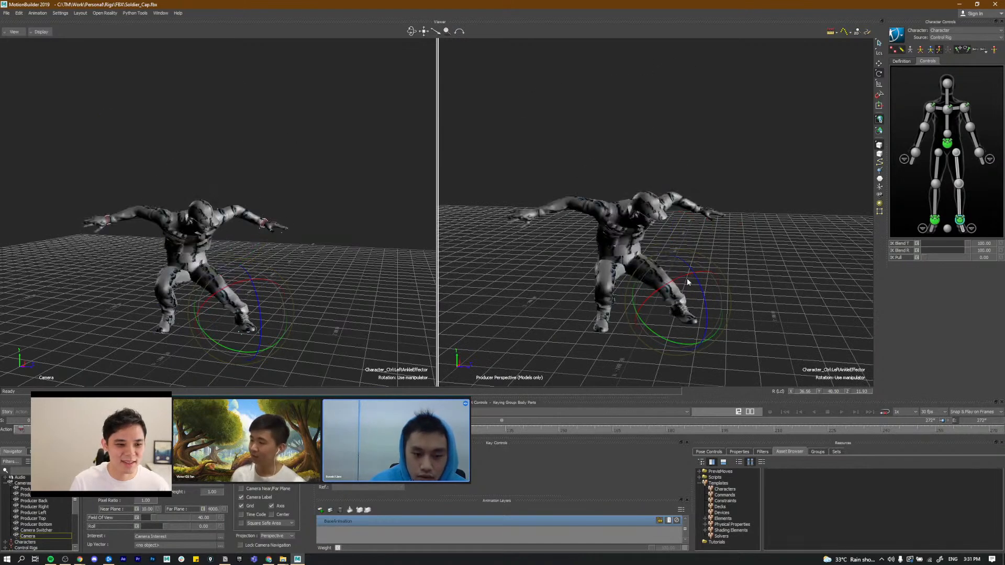
pyautogui.hotkey('alt', 'Right')
pyautogui.hotkey('alt', 'Left')
pyautogui.hotkey('alt', 'Left')
pyautogui.hotkey('alt', 'Right')
pyautogui.hotkey('alt', 'Right')
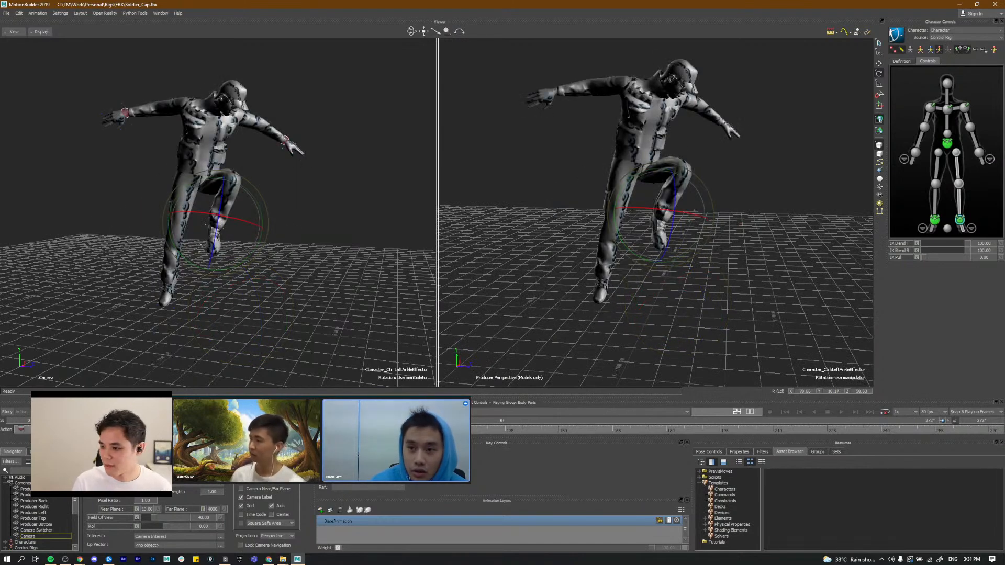
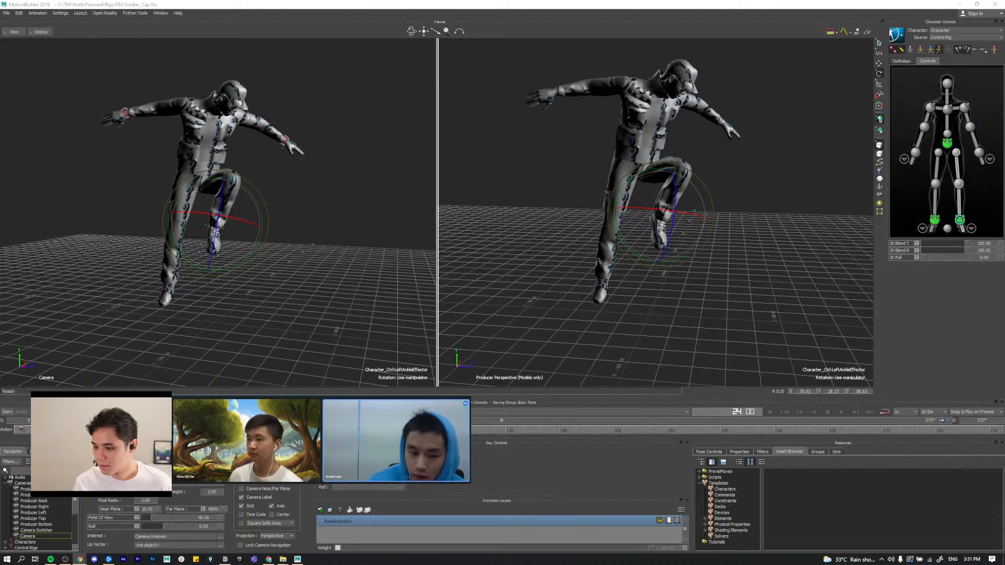
pyautogui.click(611, 279)
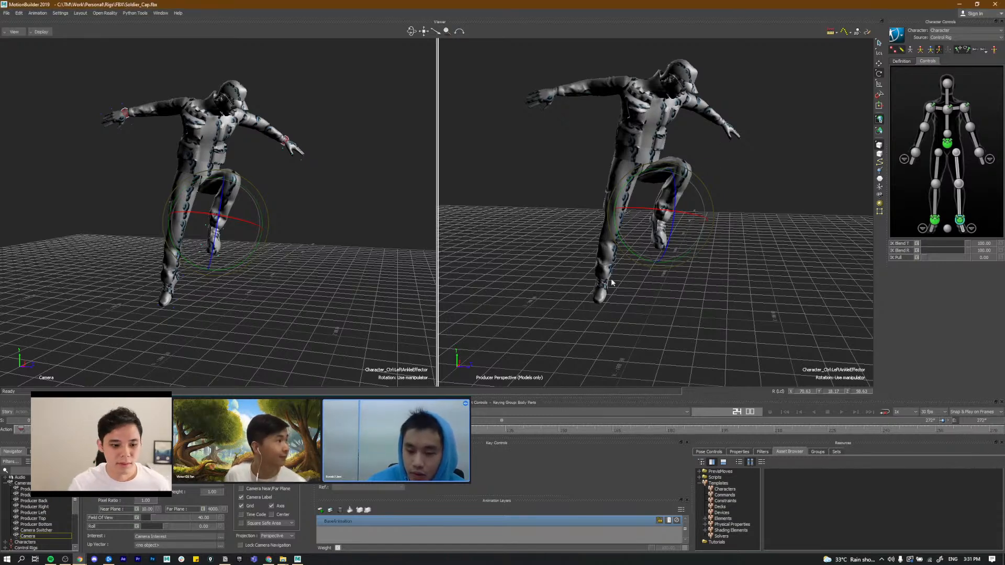
pyautogui.keyDown('alt'); pyautogui.moveTo(623, 283); pyautogui.dragTo(633, 282); pyautogui.keyUp('alt')
pyautogui.hotkey('alt', 'Tab')
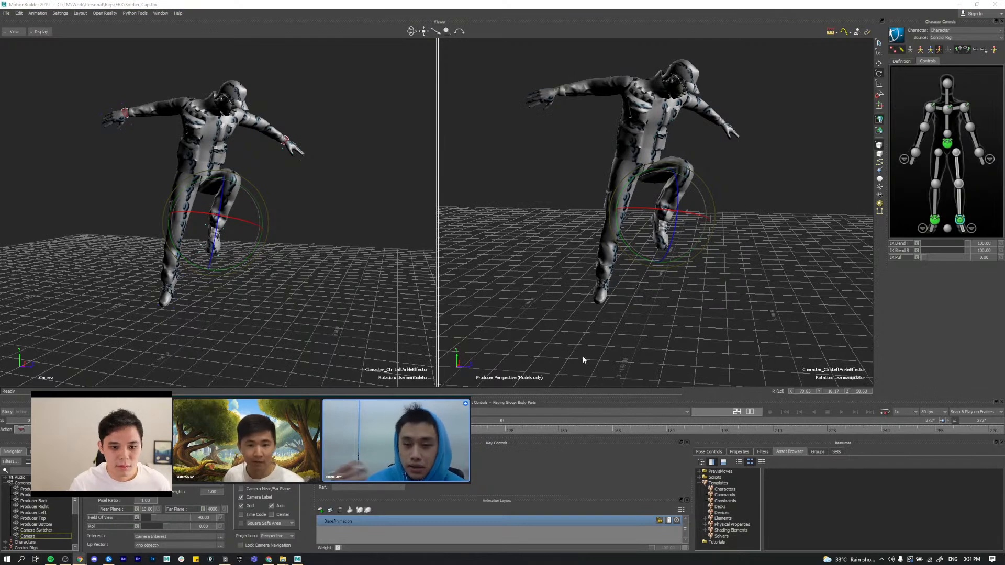
# Step: Switch to the SyncSketch reference, compare the frame 19 jump sketch with the frame 32 airborne sketch, and return to MotionBuilder
pyautogui.hotkey('alt', 'Tab')
pyautogui.click(678, 188)
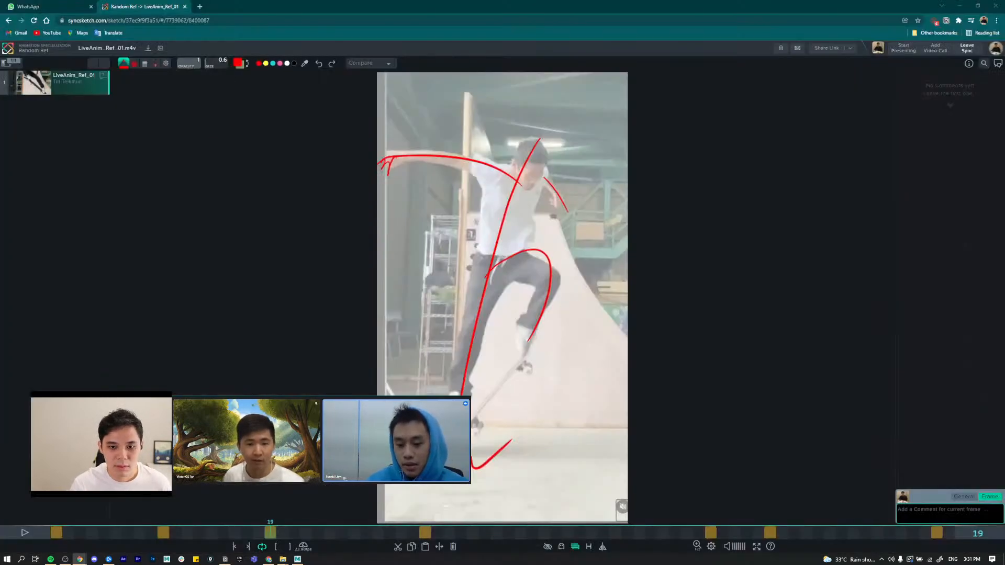
pyautogui.press('Down')
pyautogui.click(847, 380)
pyautogui.press('Down')
pyautogui.press('Up')
pyautogui.press('Down')
pyautogui.press('Up')
pyautogui.press('Down')
pyautogui.press('Up')
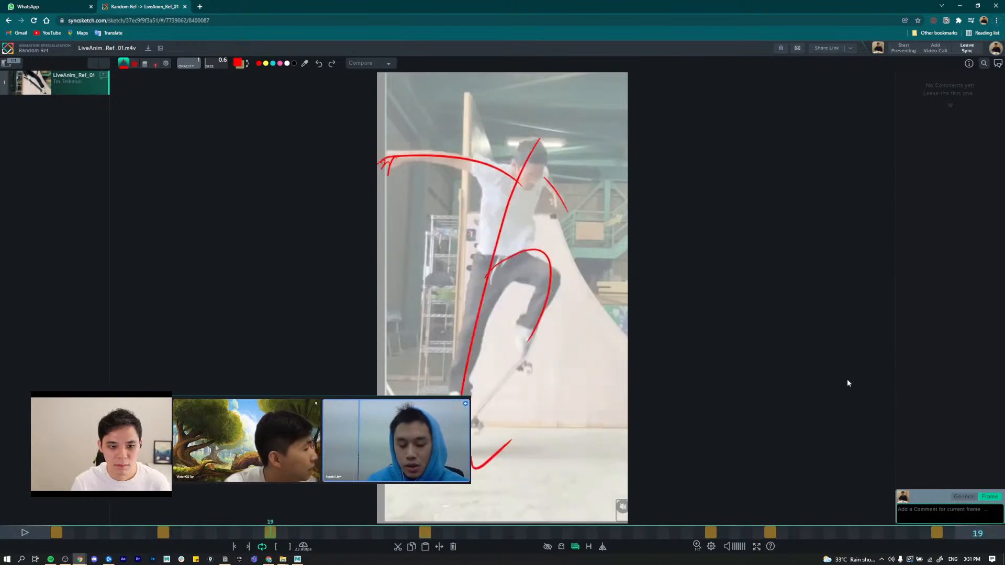
pyautogui.press('Down')
pyautogui.press('Up')
pyautogui.press('Down')
pyautogui.hotkey('alt', 'Tab')
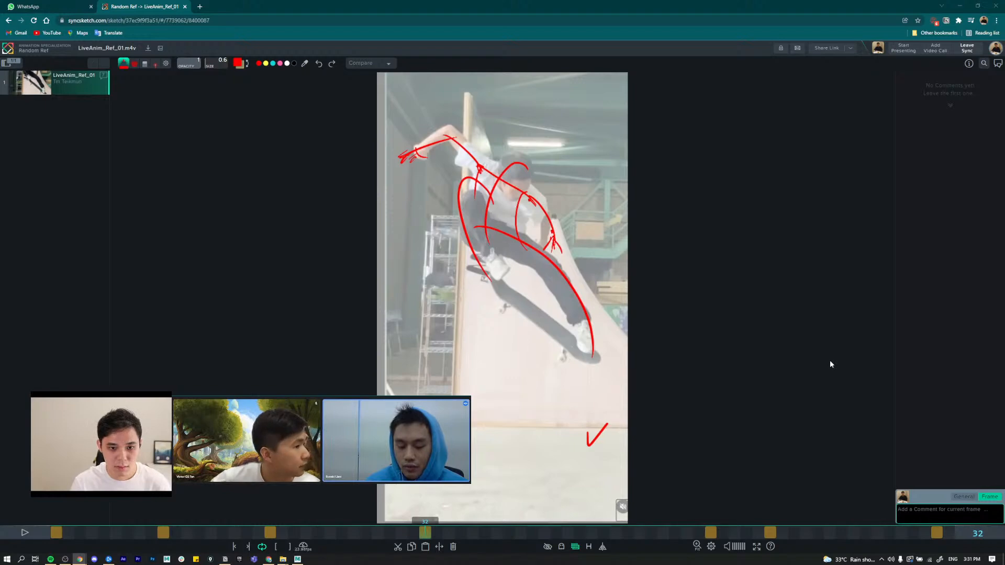
pyautogui.press('Up')
pyautogui.press('Down')
pyautogui.press('Up')
pyautogui.press('Down')
pyautogui.press('Up')
pyautogui.press('Down')
pyautogui.hotkey('alt', 'Tab')
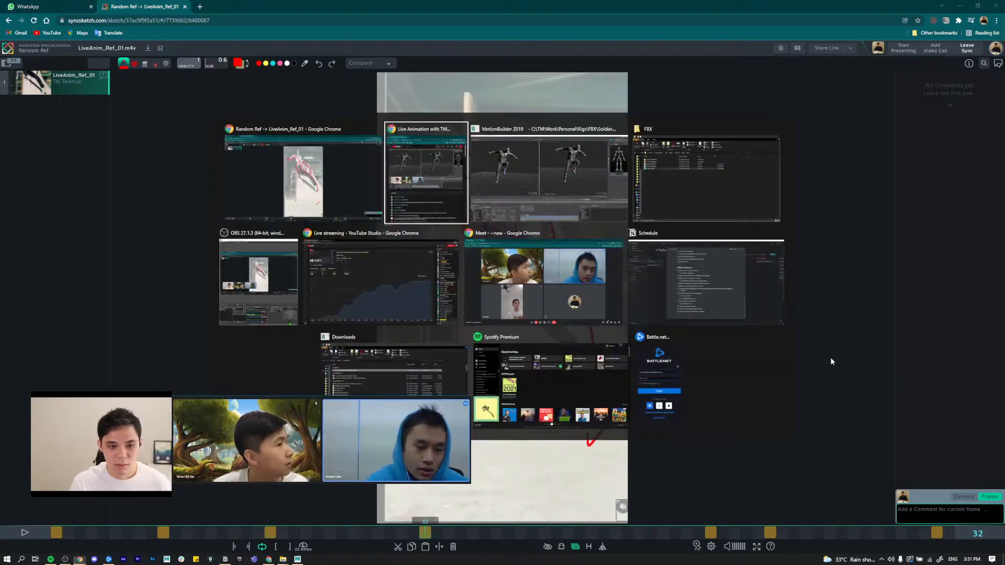
pyautogui.hotkey('alt', 'Tab')
pyautogui.click(561, 194)
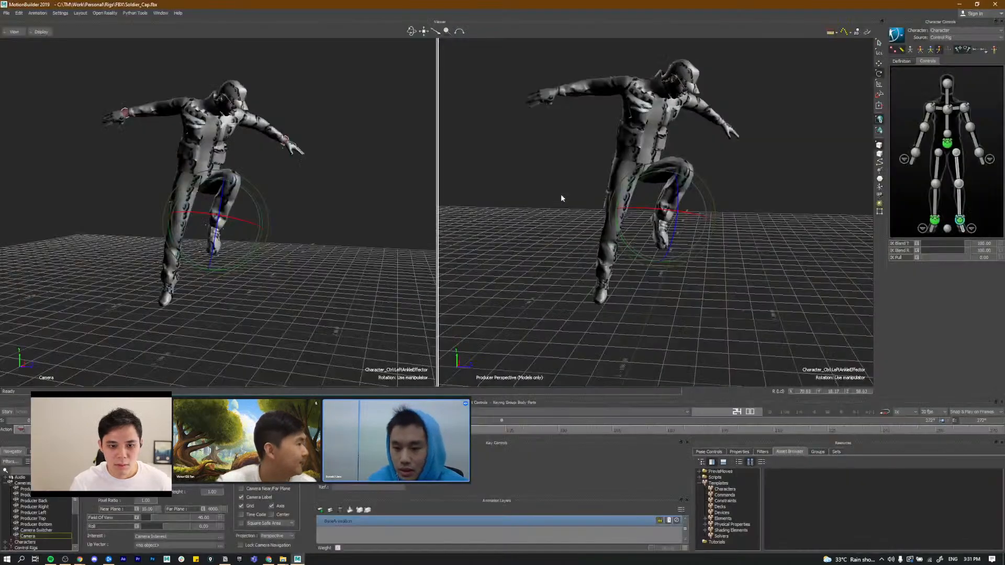
# Step: Advance past the frame 24 jump pose, set the keying group to Full Body, and ready the hips effector for translation
pyautogui.keyDown('alt'); pyautogui.moveTo(607, 200); pyautogui.dragTo(616, 180); pyautogui.keyUp('alt')
pyautogui.click(948, 146)
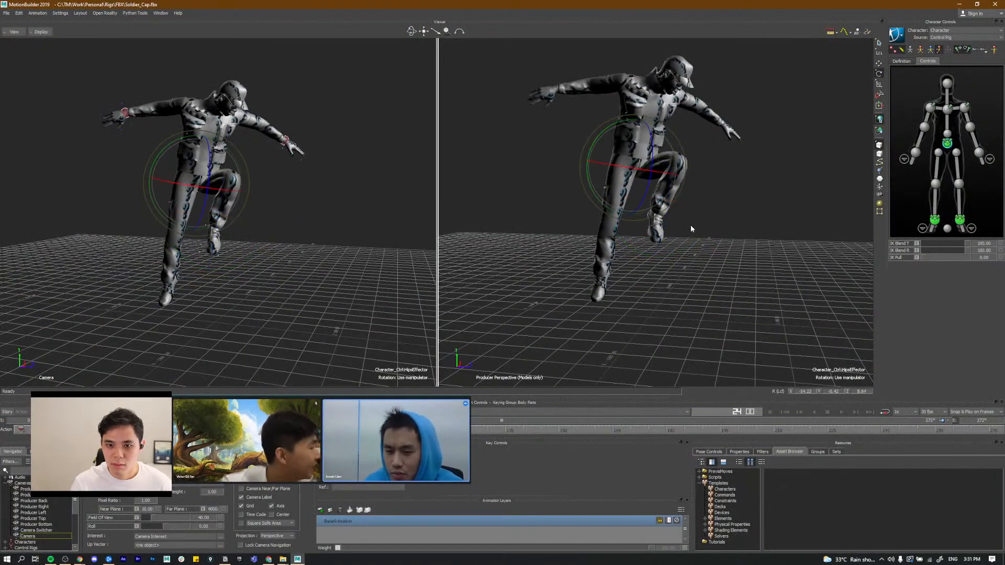
pyautogui.keyDown('alt'); pyautogui.moveTo(690, 227); pyautogui.dragTo(684, 243, button='middle'); pyautogui.keyUp('alt')
pyautogui.keyDown('alt'); pyautogui.moveTo(682, 269); pyautogui.dragTo(689, 276); pyautogui.keyUp('alt')
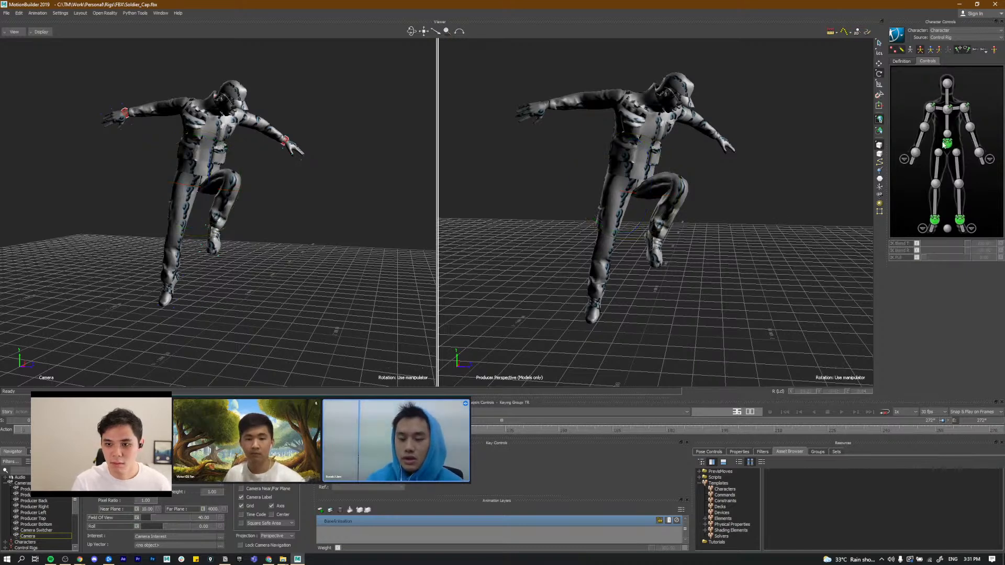
pyautogui.press('w')
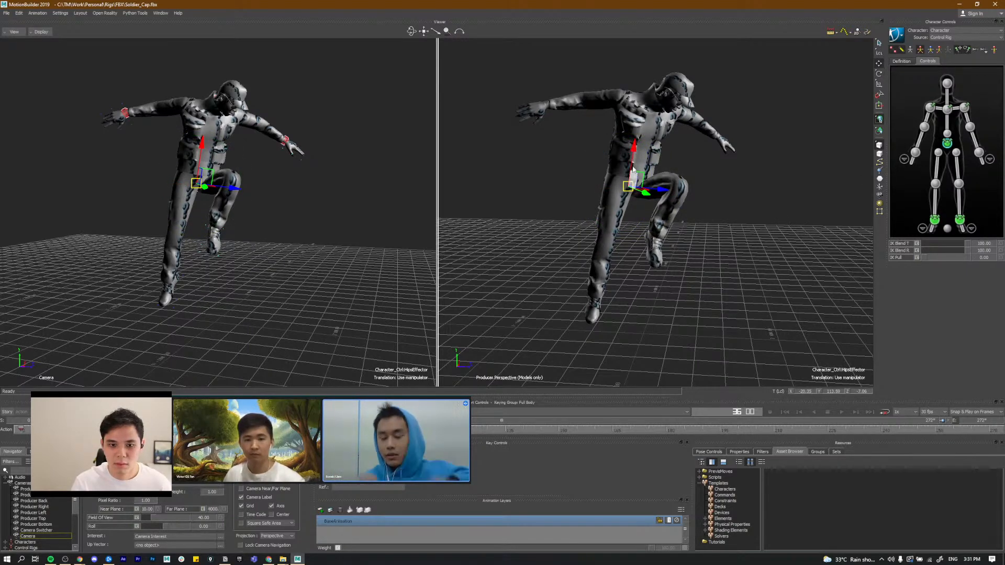
pyautogui.click(935, 224)
pyautogui.click(948, 143)
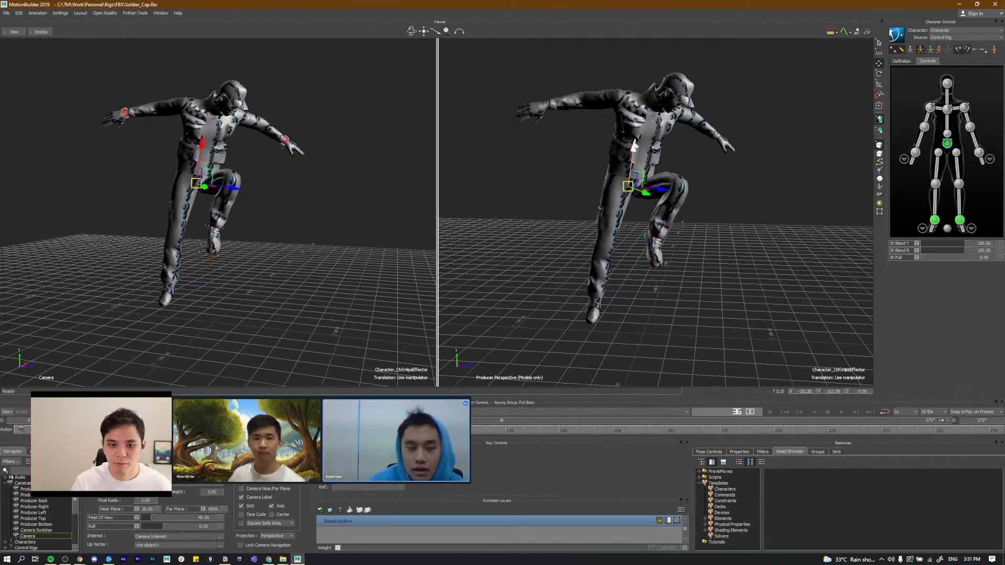
# Step: Raise the hips effector and rotate it to turn the body into the new airborne pose
pyautogui.moveTo(633, 147); pyautogui.dragTo(635, 173)
pyautogui.press('e')
pyautogui.keyDown('alt'); pyautogui.moveTo(744, 152); pyautogui.dragTo(837, 161); pyautogui.keyUp('alt')
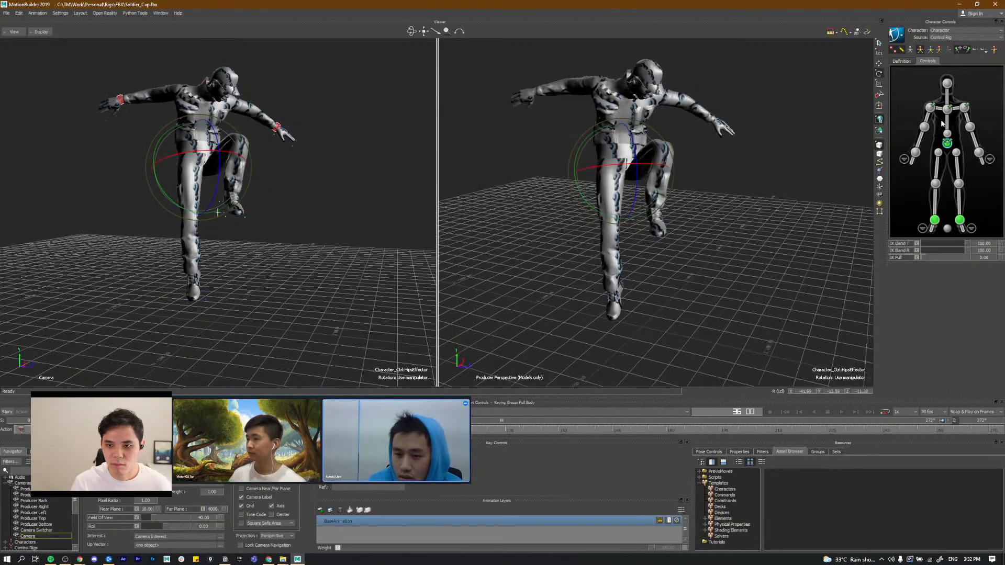
# Step: Refine the upper body's lean in the airborne pose, comparing it with the crouch and jump keys
pyautogui.click(632, 98)
pyautogui.keyDown('alt'); pyautogui.moveTo(661, 128); pyautogui.dragTo(681, 130); pyautogui.keyUp('alt')
pyautogui.hotkey('ctrl', 'z')
pyautogui.hotkey('ctrl', 'y')
pyautogui.press(',')
pyautogui.press(',')
pyautogui.press('.')
pyautogui.press('.')
pyautogui.press(',')
pyautogui.press('.')
# Step: Rotate the head effector to adjust the head's downward tilt, checking it against the frame 32 reference sketch
pyautogui.keyDown('alt'); pyautogui.moveTo(788, 116); pyautogui.dragTo(626, 70); pyautogui.keyUp('alt')
pyautogui.click(948, 85)
pyautogui.press(',')
pyautogui.press('.')
pyautogui.keyDown('alt'); pyautogui.moveTo(647, 121); pyautogui.dragTo(661, 109); pyautogui.keyUp('alt')
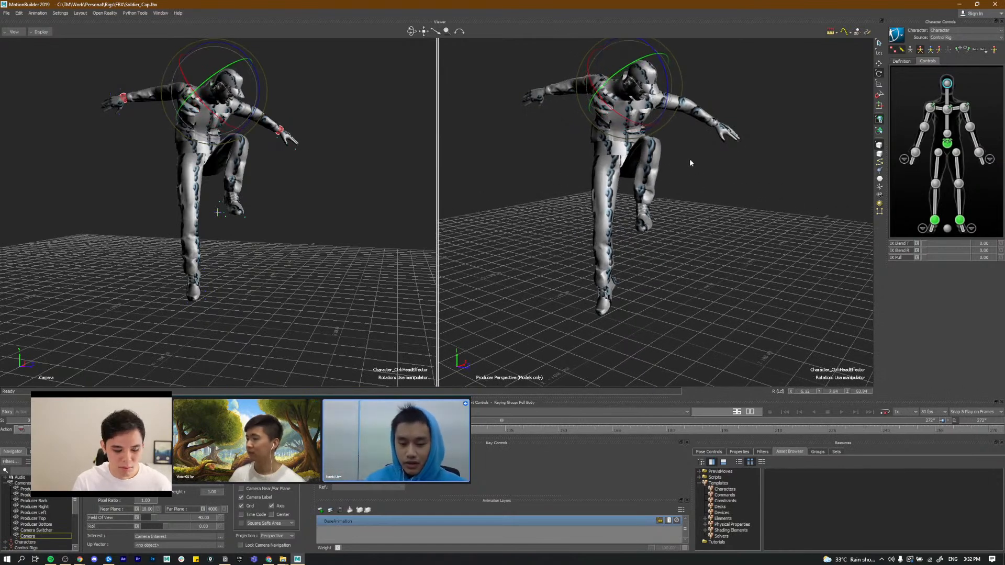
pyautogui.keyDown('alt'); pyautogui.moveTo(701, 181); pyautogui.dragTo(712, 213); pyautogui.keyUp('alt')
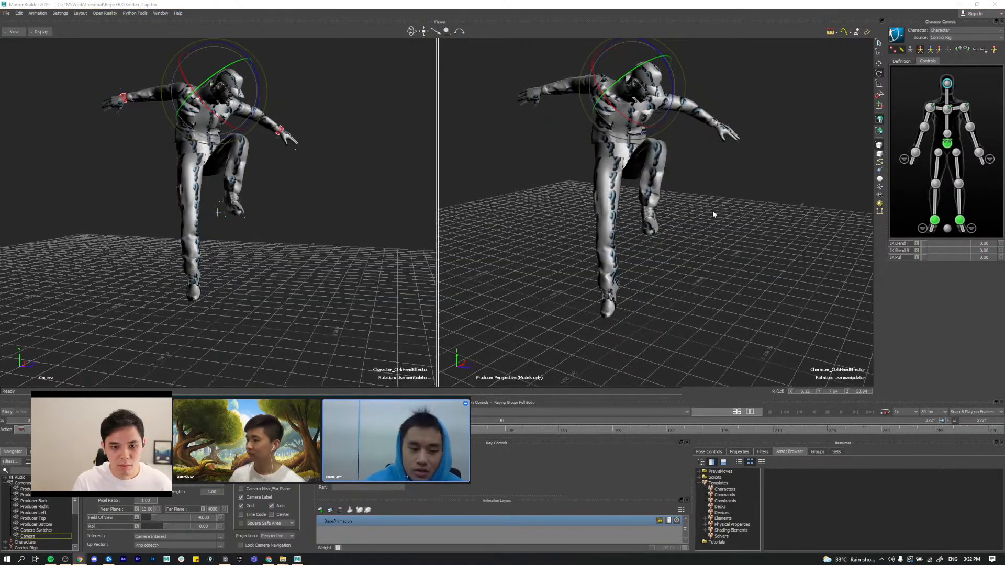
pyautogui.hotkey('alt', 'Tab')
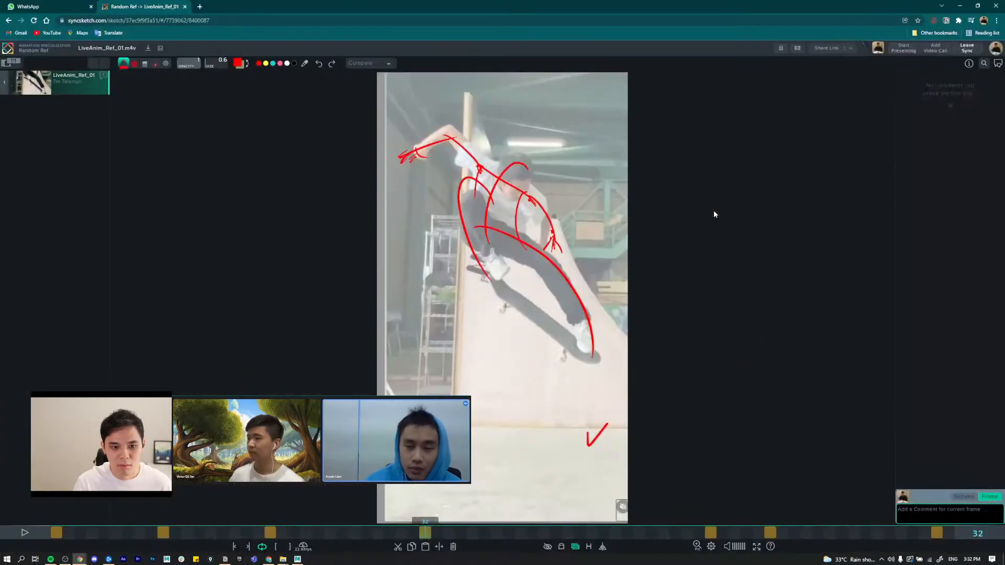
pyautogui.hotkey('alt', 'Tab')
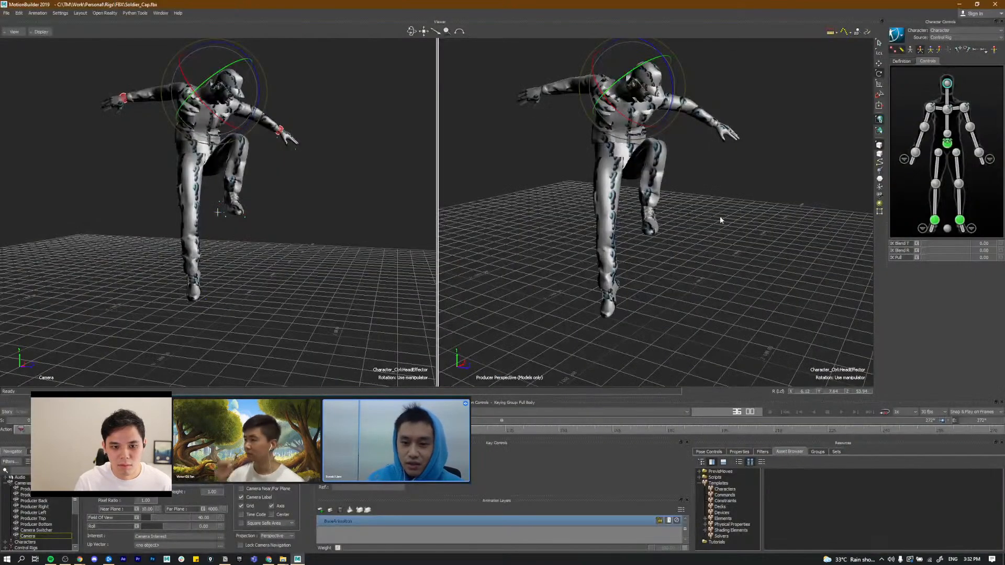
# Step: Adjust the hips and chest effectors' rotation to tilt the torso in the airborne pose
pyautogui.keyDown('alt'); pyautogui.moveTo(713, 217); pyautogui.dragTo(758, 207); pyautogui.keyUp('alt')
pyautogui.click(947, 143)
pyautogui.keyDown('alt'); pyautogui.moveTo(607, 193); pyautogui.dragTo(648, 190); pyautogui.keyUp('alt')
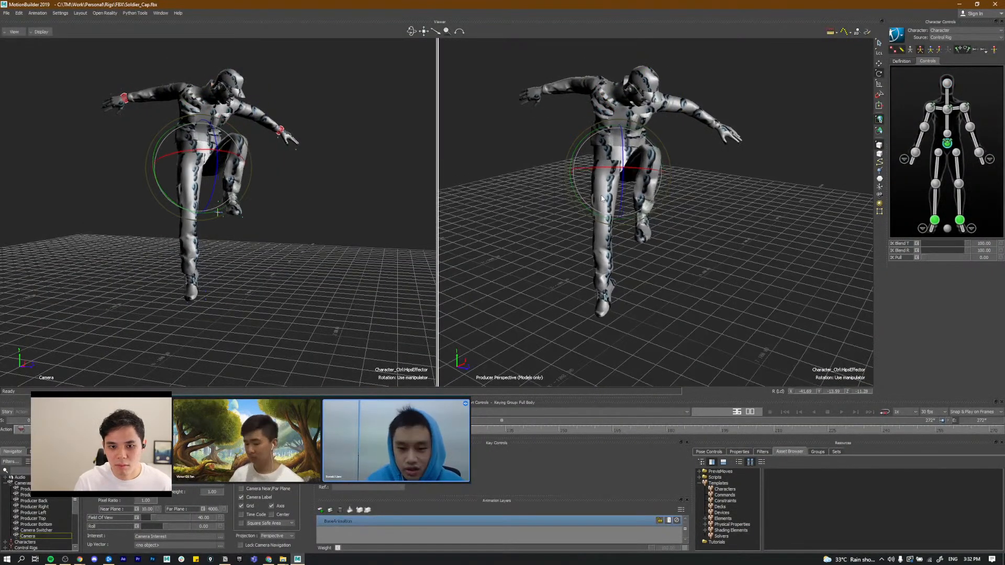
pyautogui.click(947, 108)
pyautogui.keyDown('alt'); pyautogui.moveTo(586, 157); pyautogui.dragTo(949, 114); pyautogui.keyUp('alt')
pyautogui.keyDown('alt'); pyautogui.moveTo(498, 141); pyautogui.dragTo(923, 121); pyautogui.keyUp('alt')
# Step: Rotate the right shoulder effector to raise the right arm as in the reference, and compare with the earlier keys
pyautogui.hotkey('alt', 'Tab')
pyautogui.hotkey('alt', 'Tab')
pyautogui.keyDown('alt'); pyautogui.moveTo(623, 122); pyautogui.dragTo(671, 103); pyautogui.keyUp('alt')
pyautogui.keyDown('alt'); pyautogui.moveTo(733, 152); pyautogui.dragTo(676, 154); pyautogui.keyUp('alt')
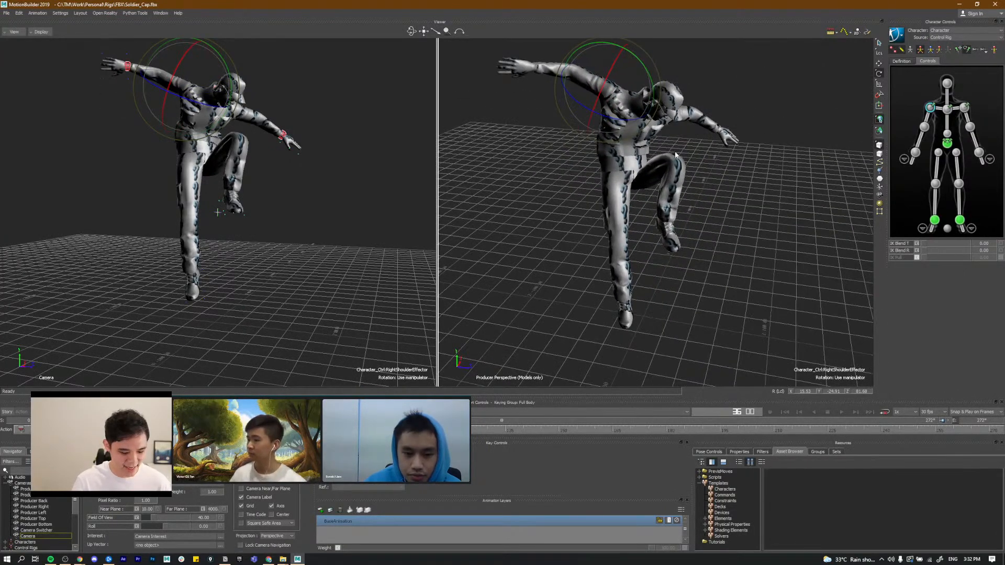
pyautogui.press(',')
pyautogui.press(',')
pyautogui.press(',')
pyautogui.press('.')
pyautogui.press('.')
pyautogui.press('.')
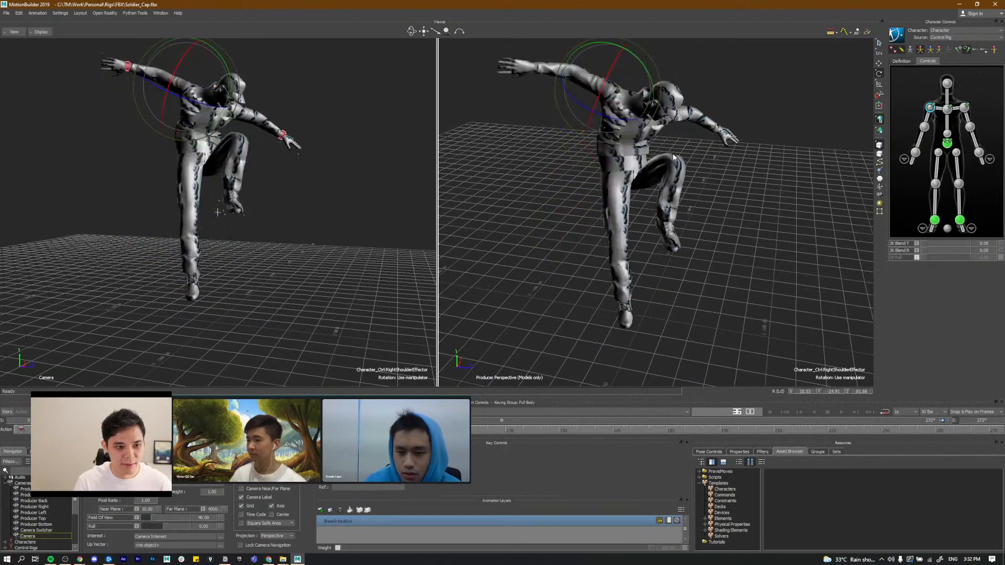
# Step: Raise the right ankle effector and adjust the right knee to tuck the right leg as in the frame 32 reference
pyautogui.hotkey('alt', 'Tab')
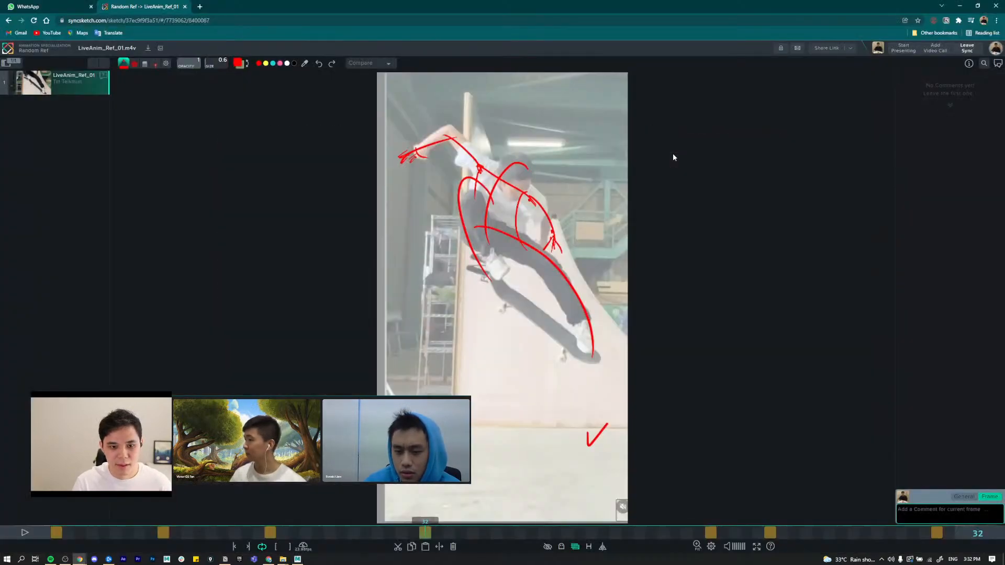
pyautogui.hotkey('alt', 'Tab')
pyautogui.keyDown('alt'); pyautogui.moveTo(681, 230); pyautogui.dragTo(724, 236); pyautogui.keyUp('alt')
pyautogui.click(935, 219)
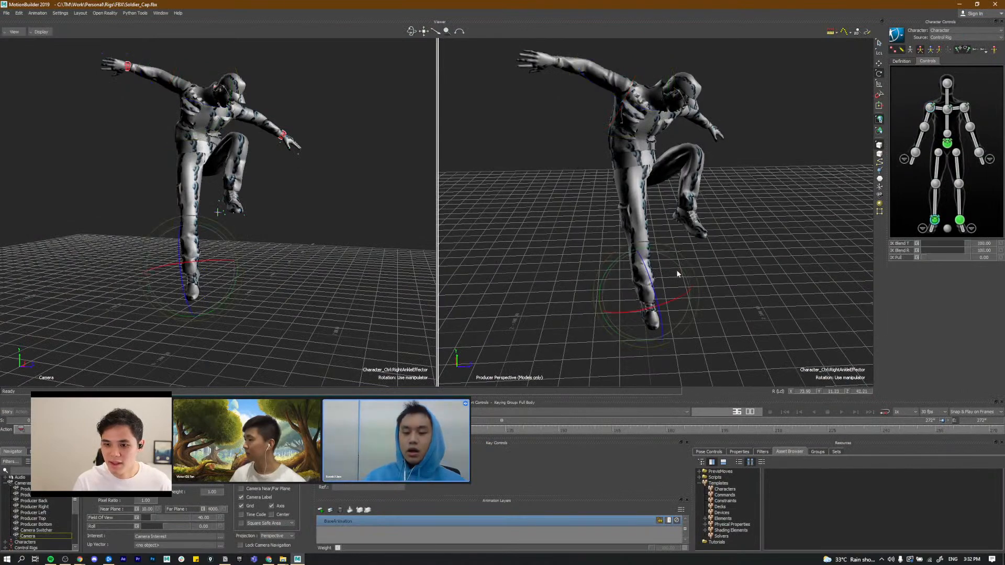
pyautogui.keyDown('alt'); pyautogui.moveTo(609, 275); pyautogui.dragTo(617, 120); pyautogui.keyUp('alt')
pyautogui.press('w')
pyautogui.click(935, 183)
pyautogui.hotkey('alt', 'Tab')
pyautogui.hotkey('alt', 'Tab')
pyautogui.click(934, 220)
pyautogui.keyDown('alt'); pyautogui.moveTo(585, 212); pyautogui.dragTo(592, 189); pyautogui.keyUp('alt')
pyautogui.press('e')
# Step: Move the left ankle effector forward to extend the left leg in front of the body
pyautogui.click(958, 222)
pyautogui.keyDown('alt'); pyautogui.moveTo(693, 231); pyautogui.dragTo(718, 260); pyautogui.keyUp('alt')
pyautogui.press('w')
pyautogui.moveTo(712, 263); pyautogui.dragTo(705, 265)
pyautogui.scroll(-3, 705, 206)
pyautogui.keyDown('alt'); pyautogui.moveTo(705, 206); pyautogui.dragTo(719, 208); pyautogui.keyUp('alt')
pyautogui.keyDown('alt'); pyautogui.moveTo(702, 246); pyautogui.dragTo(703, 215); pyautogui.keyUp('alt')
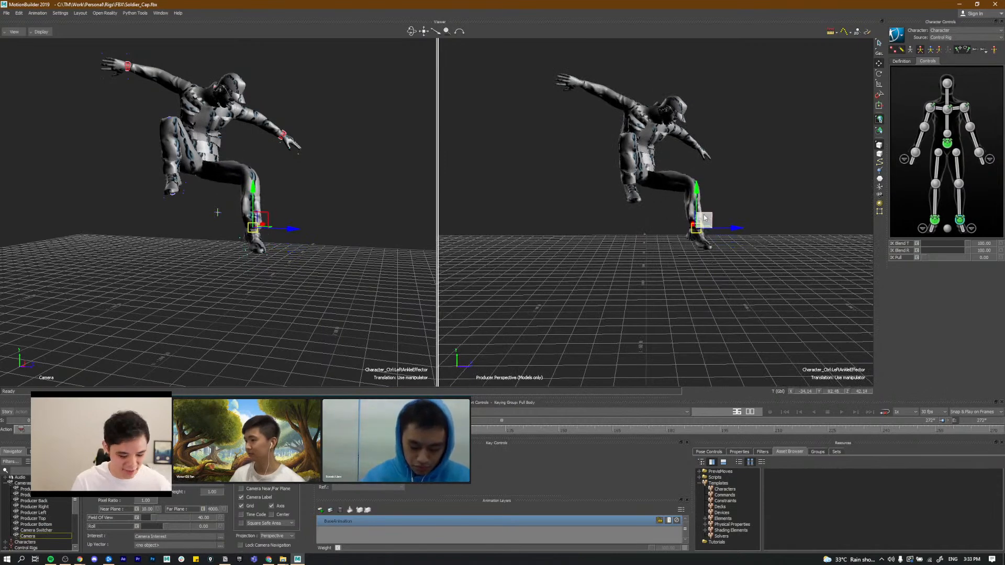
# Step: Step back and forth between the earlier keys and the airborne pose to check the leg positions
pyautogui.press(',')
pyautogui.press(',')
pyautogui.press('.')
pyautogui.press('.')
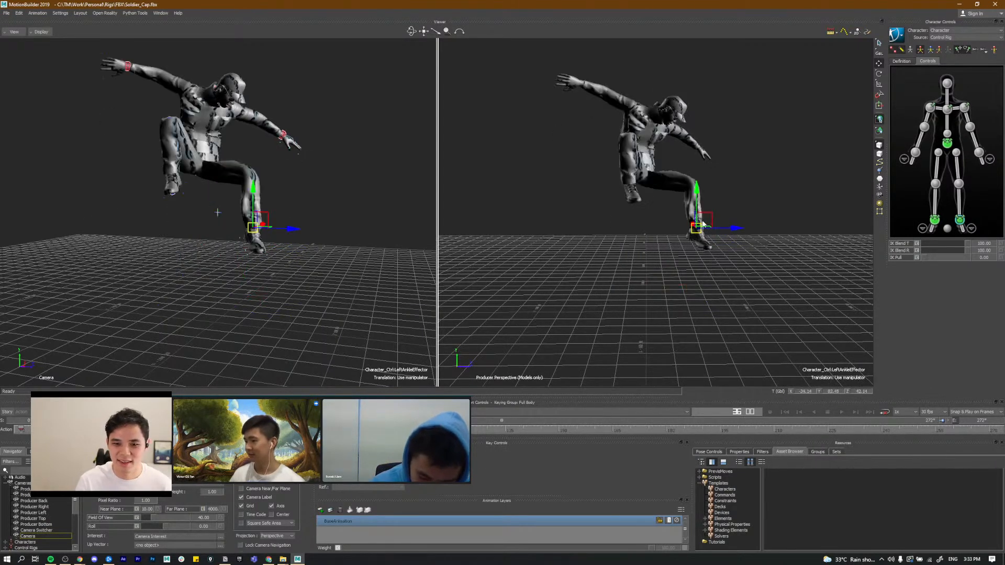
pyautogui.press(',')
pyautogui.press(',')
pyautogui.press('.')
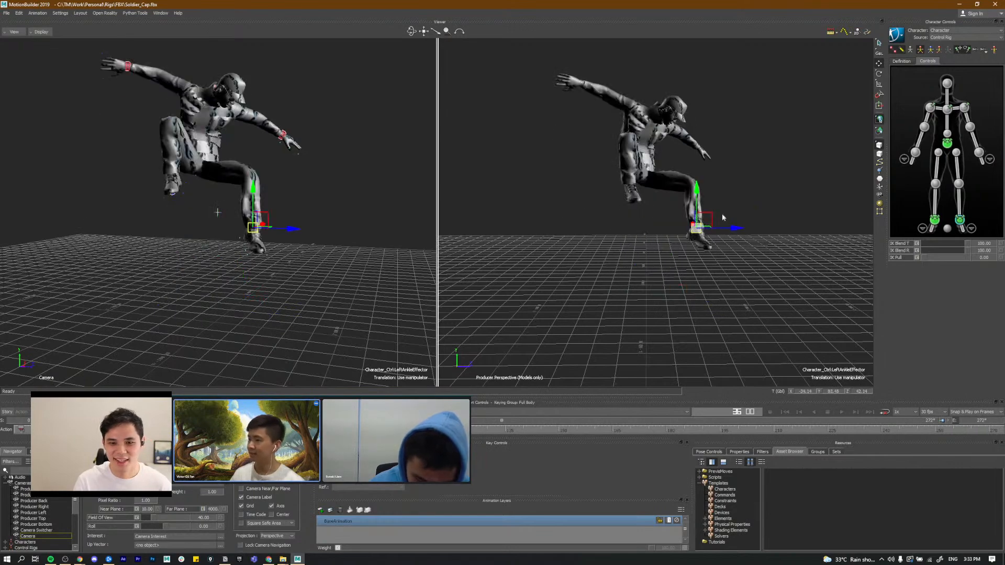
# Step: Adjust the chest and hips effectors to refine the torso's twist in the airborne pose
pyautogui.click(948, 110)
pyautogui.keyDown('alt'); pyautogui.moveTo(699, 170); pyautogui.dragTo(674, 157); pyautogui.keyUp('alt')
pyautogui.press('e')
pyautogui.click(948, 143)
# Step: Step repeatedly through the crouch, jump and airborne keys to review the torso's progression
pyautogui.press(',')
pyautogui.press(',')
pyautogui.press('.')
pyautogui.press('.')
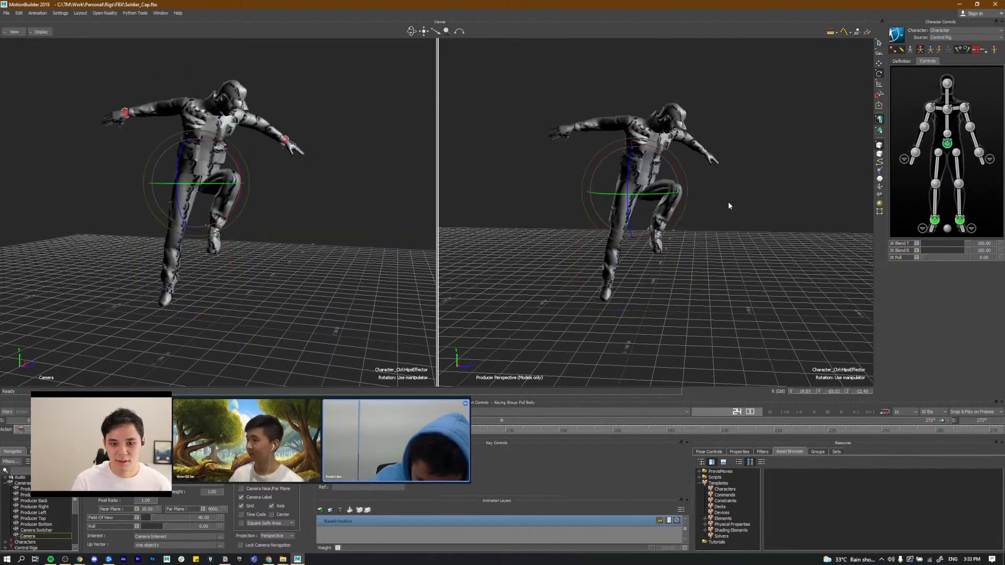
pyautogui.press(',')
pyautogui.press(',')
pyautogui.press('.')
pyautogui.press('.')
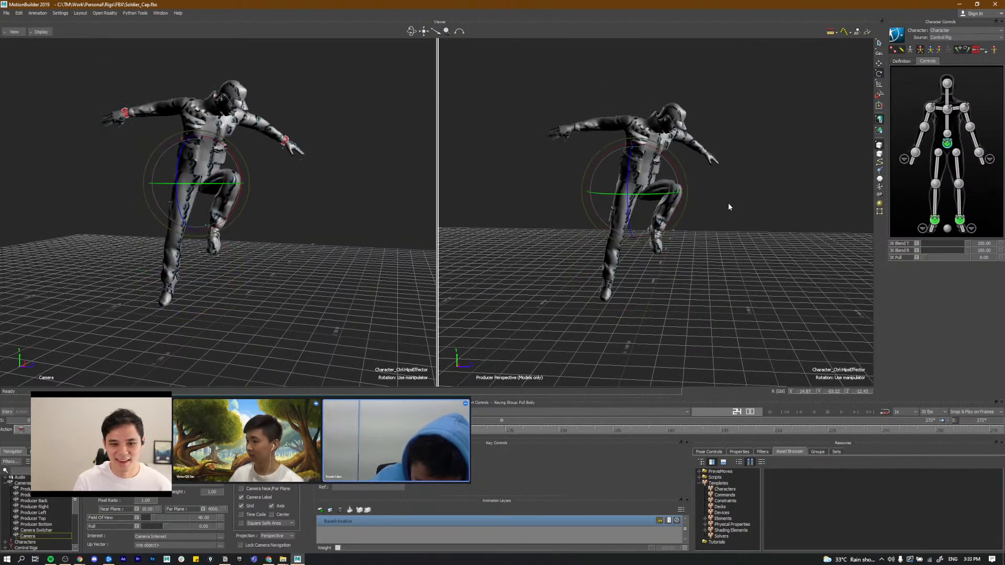
pyautogui.keyDown('alt'); pyautogui.moveTo(730, 208); pyautogui.dragTo(710, 206); pyautogui.keyUp('alt')
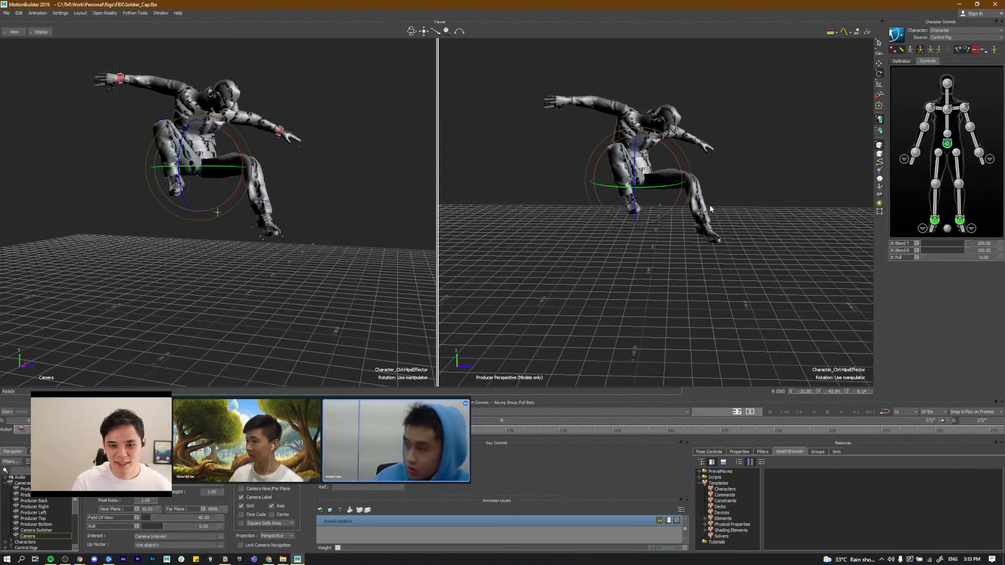
# Step: Rotate the right hip effector to swing the tucked right leg inward
pyautogui.click(939, 152)
pyautogui.moveTo(652, 166); pyautogui.dragTo(658, 165)
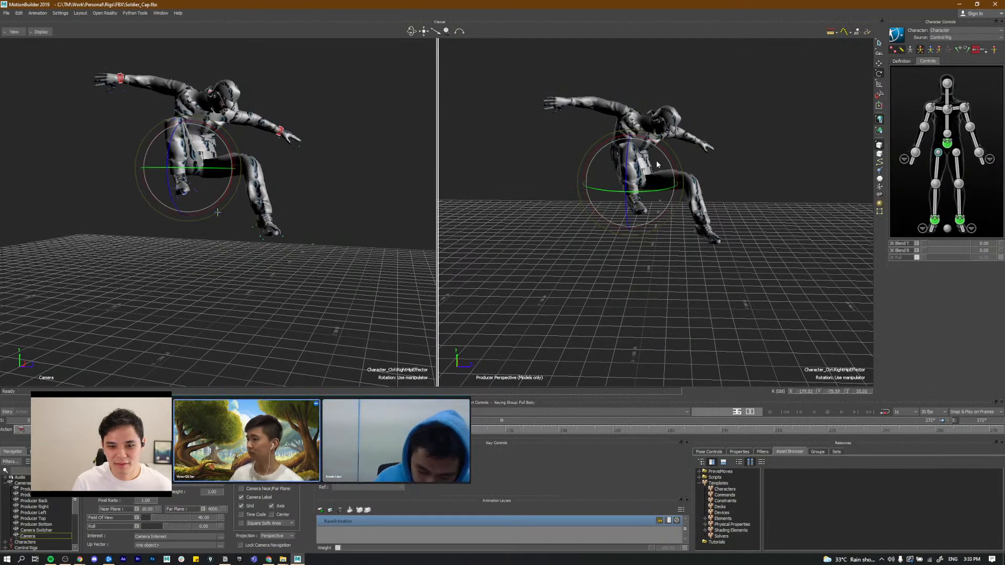
pyautogui.keyDown('alt'); pyautogui.moveTo(680, 200); pyautogui.dragTo(689, 184); pyautogui.keyUp('alt')
# Step: Step through the three poses again to review the tucked right leg's motion into the airborne pose
pyautogui.press(',')
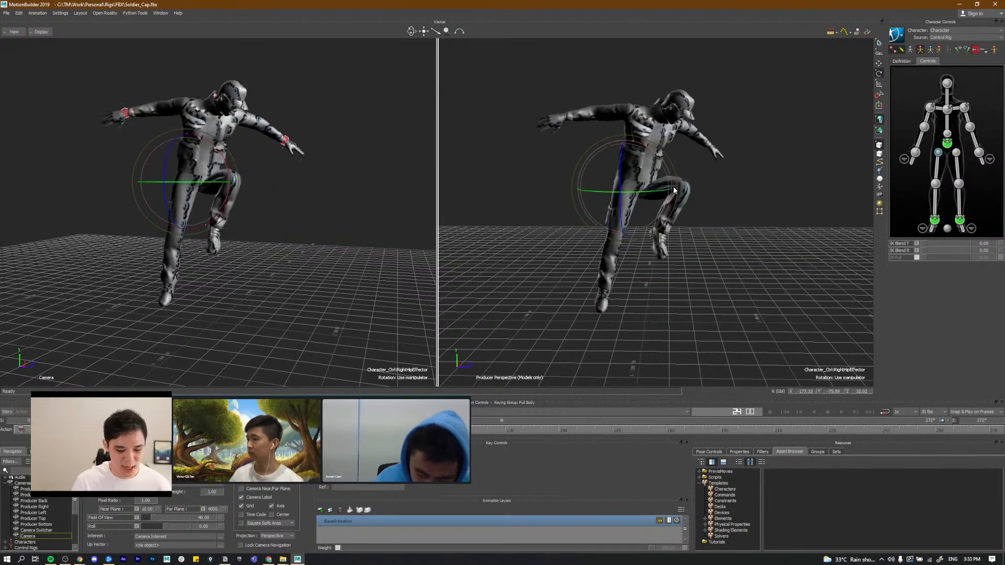
pyautogui.press(',')
pyautogui.press('.')
pyautogui.press('.')
pyautogui.press(',')
pyautogui.press(',')
pyautogui.press('.')
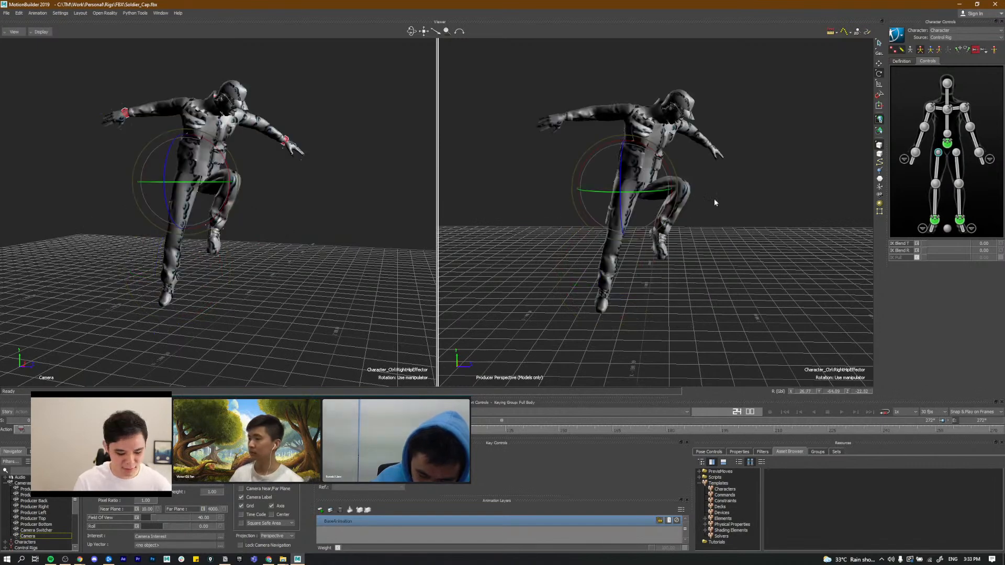
pyautogui.press('.')
pyautogui.keyDown('alt'); pyautogui.moveTo(681, 180); pyautogui.dragTo(676, 187); pyautogui.keyUp('alt')
# Step: Check the left arm against the frame 32 reference, inspecting its shoulder and wrist effectors from behind
pyautogui.hotkey('alt', 'Tab')
pyautogui.hotkey('alt', 'Tab')
pyautogui.keyDown('alt'); pyautogui.moveTo(817, 201); pyautogui.dragTo(633, 152); pyautogui.keyUp('alt')
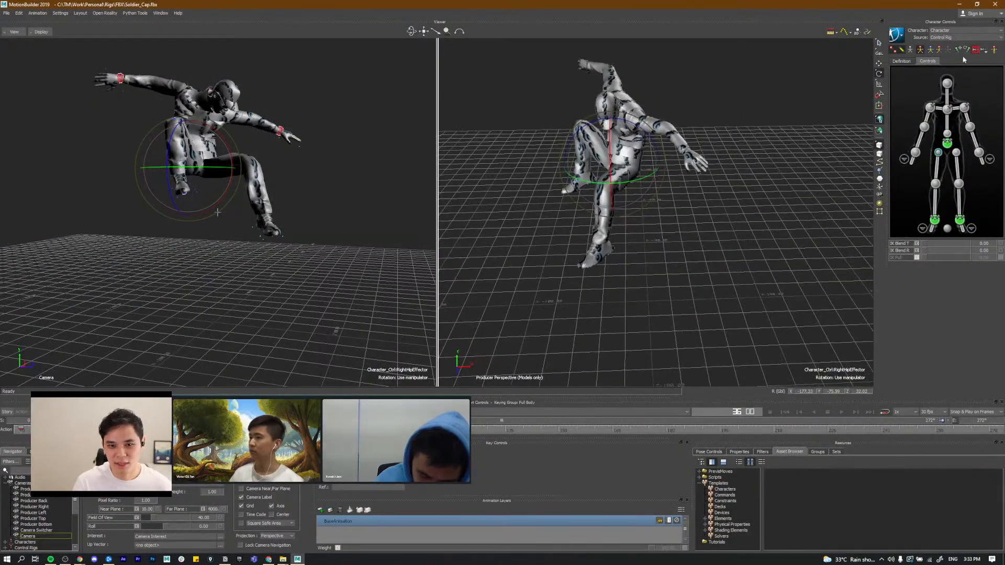
pyautogui.click(979, 101)
pyautogui.click(964, 108)
pyautogui.moveTo(651, 121); pyautogui.dragTo(711, 166)
pyautogui.click(979, 152)
pyautogui.press('w')
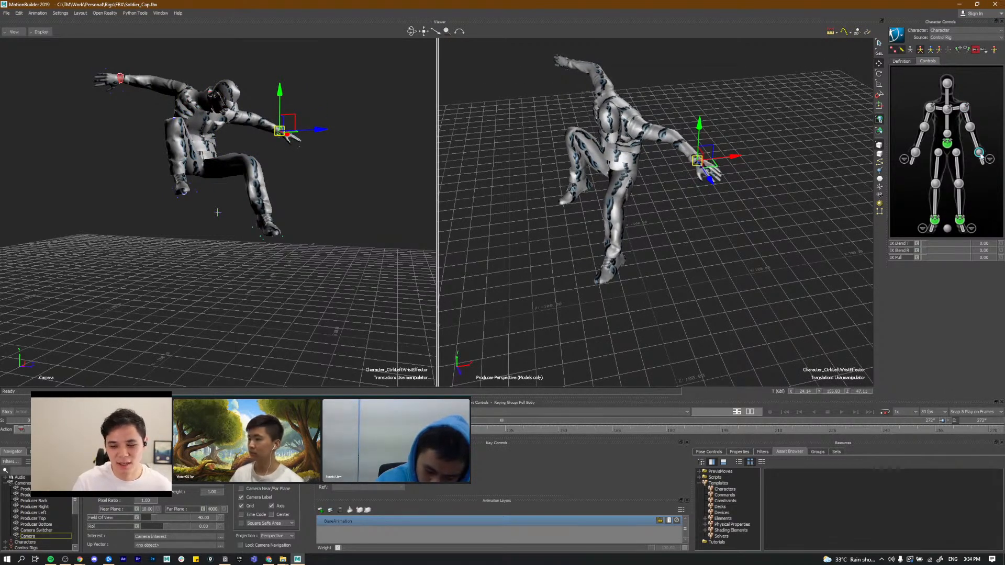
# Step: Rotate the left upper arm bone to lower the extended left arm in the airborne pose
pyautogui.click(968, 121)
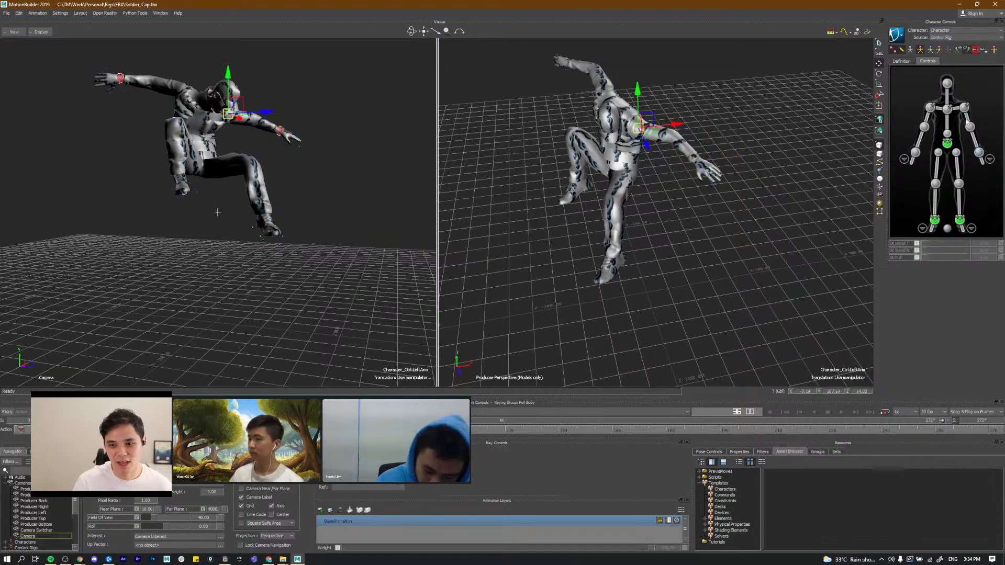
pyautogui.keyDown('alt'); pyautogui.moveTo(700, 165); pyautogui.dragTo(684, 185); pyautogui.keyUp('alt')
pyautogui.keyDown('alt'); pyautogui.moveTo(683, 185); pyautogui.dragTo(664, 196, button='middle'); pyautogui.keyUp('alt')
pyautogui.scroll(3, 665, 195)
pyautogui.keyDown('alt'); pyautogui.moveTo(664, 196); pyautogui.dragTo(697, 152); pyautogui.keyUp('alt')
pyautogui.press(',')
pyautogui.press('.')
pyautogui.press('e')
# Step: Step back and forth through the keys to examine the left arm's movement between poses
pyautogui.press(',')
pyautogui.press(',')
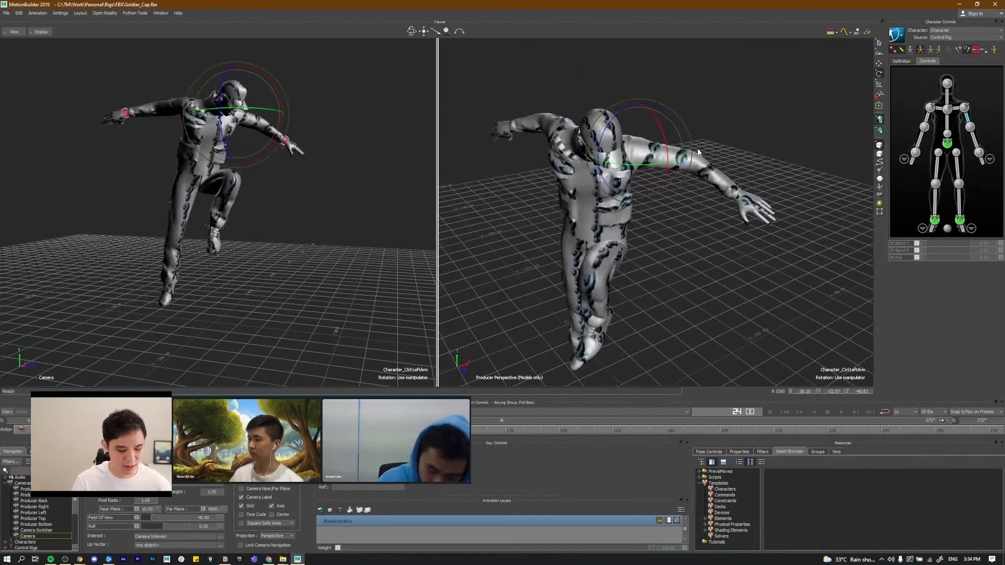
pyautogui.press('.')
pyautogui.press('.')
pyautogui.press(',')
pyautogui.press(',')
pyautogui.press('.')
pyautogui.press('.')
# Step: Move the right wrist effector inward and upward to bend the raised right arm
pyautogui.keyDown('alt'); pyautogui.moveTo(618, 145); pyautogui.dragTo(694, 167); pyautogui.keyUp('alt')
pyautogui.click(915, 152)
pyautogui.press('w')
pyautogui.keyDown('alt'); pyautogui.moveTo(628, 194); pyautogui.dragTo(604, 157); pyautogui.keyUp('alt')
pyautogui.moveTo(555, 115); pyautogui.dragTo(565, 108)
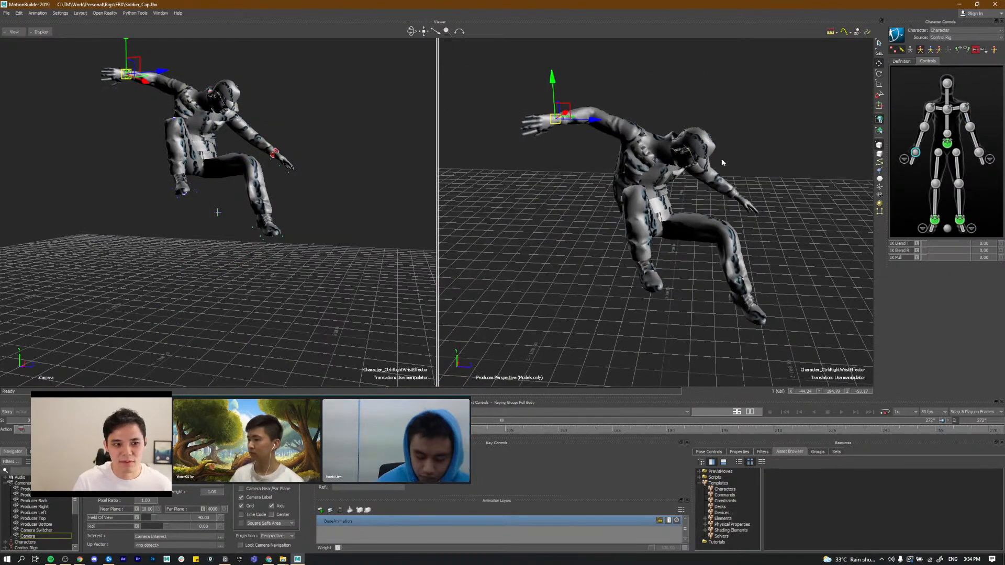
# Step: Rotate the right shoulder effector to refine the bent right arm, checking its shape from several angles
pyautogui.click(930, 107)
pyautogui.keyDown('alt'); pyautogui.moveTo(641, 163); pyautogui.dragTo(641, 136); pyautogui.keyUp('alt')
pyautogui.press('e')
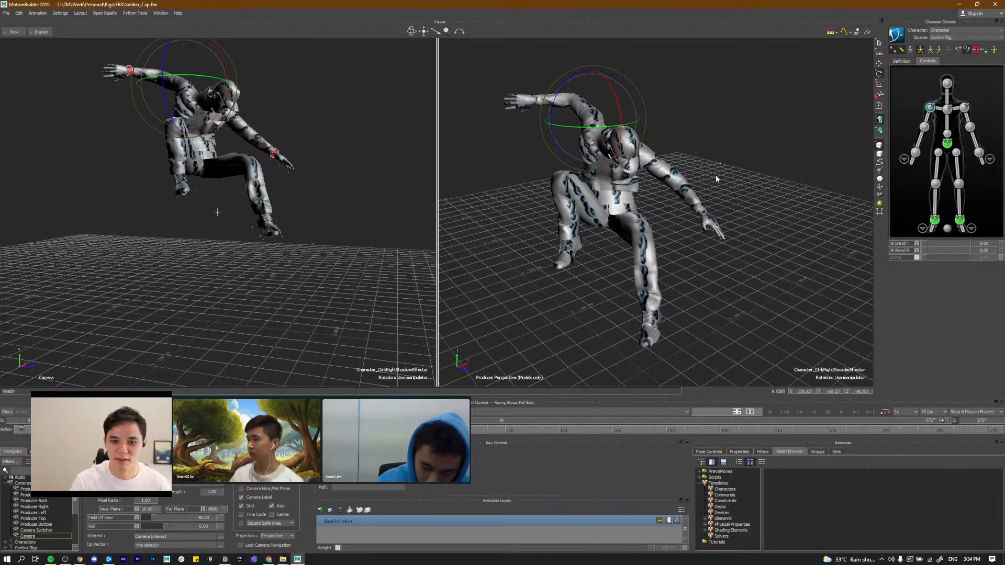
pyautogui.keyDown('alt'); pyautogui.moveTo(679, 217); pyautogui.dragTo(712, 216); pyautogui.keyUp('alt')
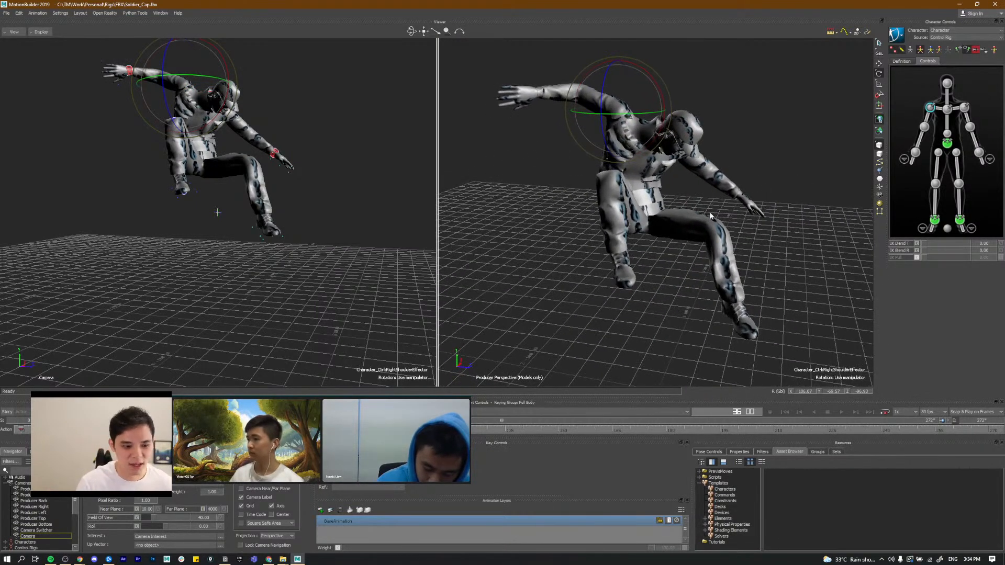
# Step: Step through the jump and airborne keys to examine the arm movement, and check the SyncSketch reference
pyautogui.press(',')
pyautogui.press(',')
pyautogui.press('.')
pyautogui.press('.')
pyautogui.press(',')
pyautogui.press(',')
pyautogui.press('.')
pyautogui.press('.')
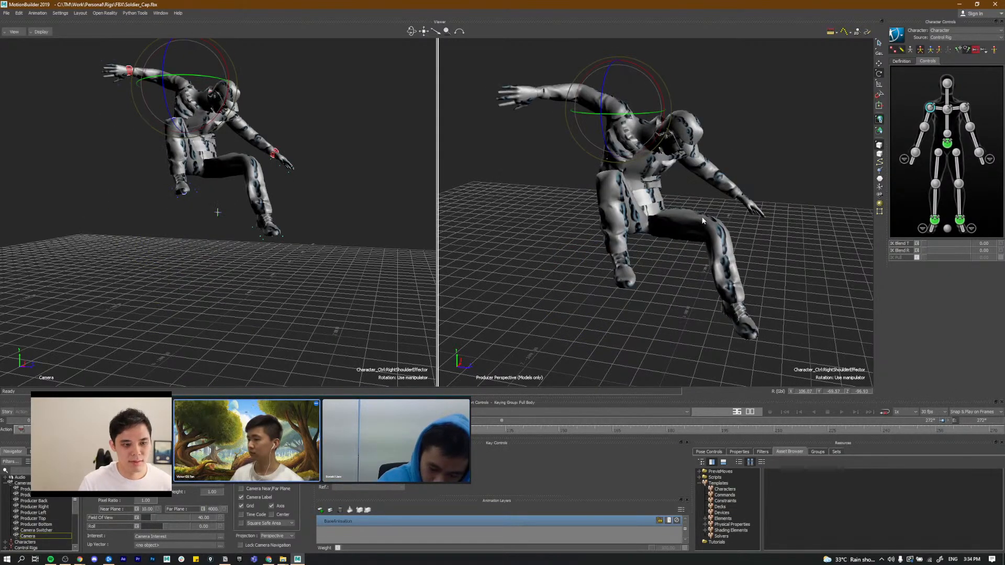
pyautogui.hotkey('alt', 'Tab')
pyautogui.hotkey('alt', 'Tab')
# Step: Rotate the left shoulder and left wrist effectors to bring the left arm down and inward in the airborne pose
pyautogui.keyDown('alt'); pyautogui.moveTo(698, 218); pyautogui.dragTo(640, 175); pyautogui.keyUp('alt')
pyautogui.click(966, 109)
pyautogui.moveTo(639, 175)
pyautogui.keyDown('alt'); pyautogui.mouseDown()
pyautogui.moveTo(586, 161)
pyautogui.moveTo(648, 157)
pyautogui.mouseUp(); pyautogui.keyUp('alt')
pyautogui.click(979, 153)
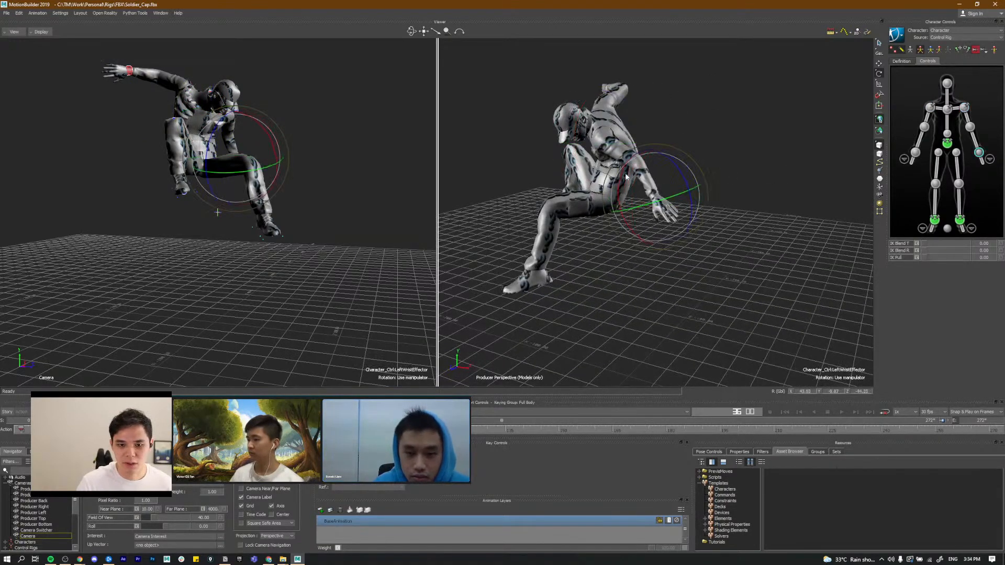
pyautogui.moveTo(633, 207); pyautogui.dragTo(635, 205)
pyautogui.moveTo(660, 172); pyautogui.dragTo(655, 175)
pyautogui.keyDown('alt'); pyautogui.moveTo(708, 207); pyautogui.dragTo(745, 203); pyautogui.keyUp('alt')
pyautogui.keyDown('alt'); pyautogui.moveTo(682, 254); pyautogui.dragTo(699, 246); pyautogui.keyUp('alt')
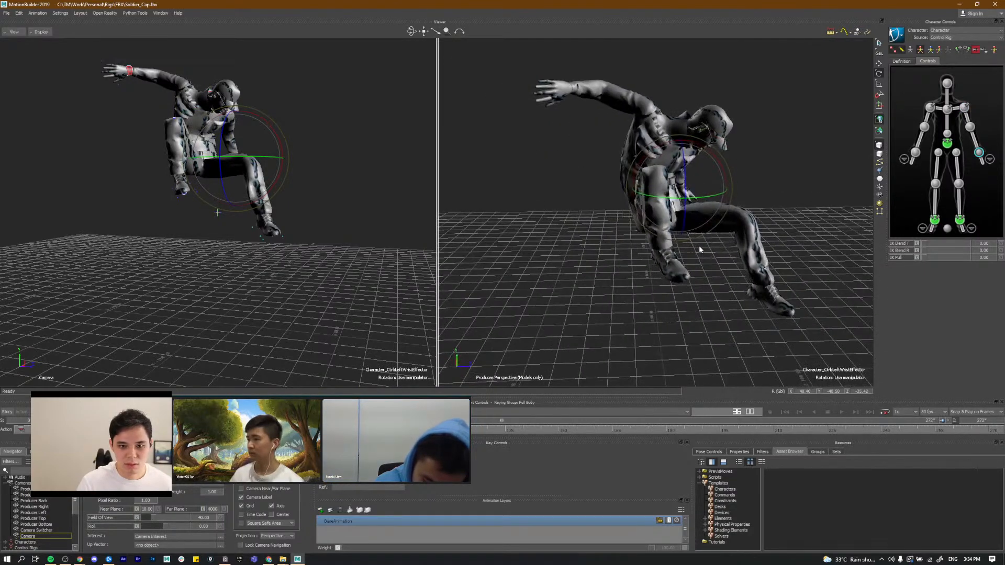
# Step: Compare the jump key's left arm with the annotated frames of the skateboarding reference in SyncSketch
pyautogui.press(',')
pyautogui.press(',')
pyautogui.press('.')
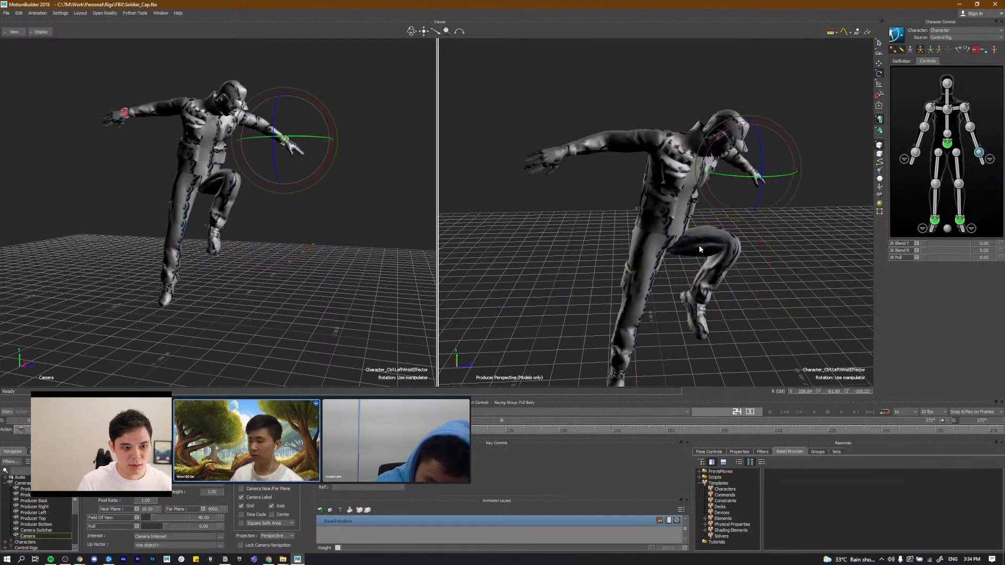
pyautogui.hotkey('alt', 'Tab')
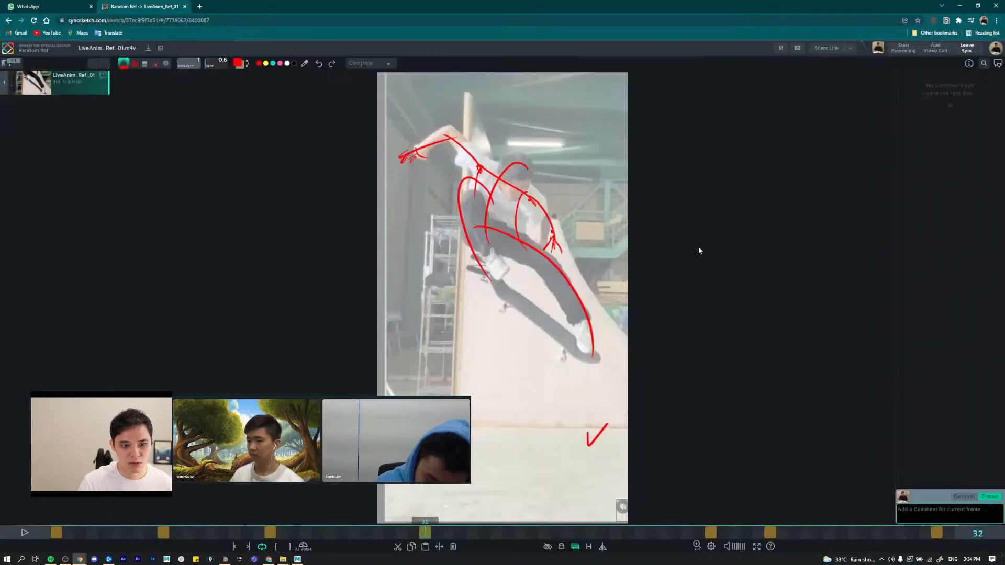
pyautogui.hotkey('alt', 'Tab')
pyautogui.hotkey('alt', 'Tab')
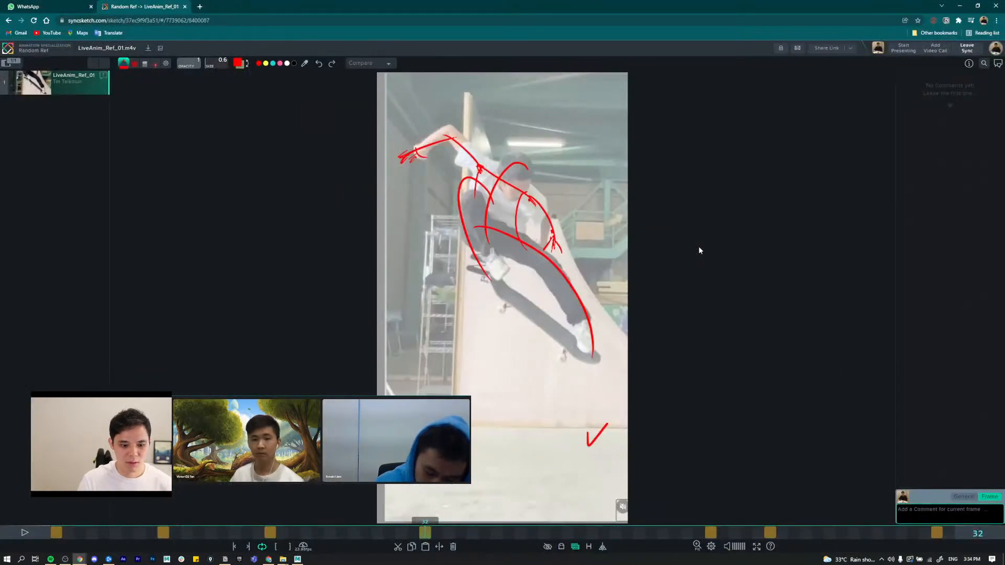
pyautogui.press('.')
pyautogui.press(',')
pyautogui.press(',')
pyautogui.press(',')
pyautogui.press('.')
pyautogui.hotkey('alt', 'Tab')
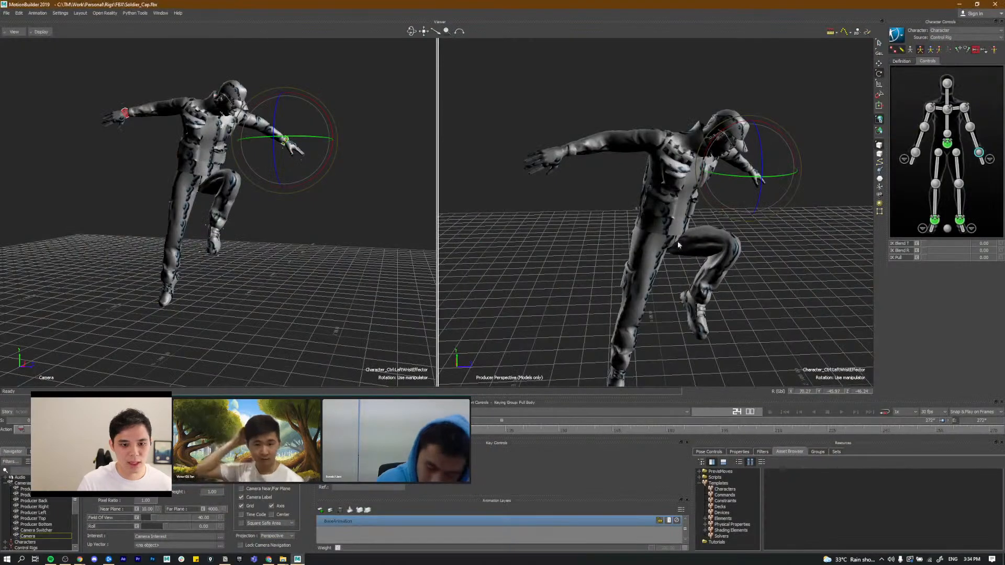
# Step: Rotate the left shoulder and left wrist effectors to pull in and lower the left arm in the jump pose
pyautogui.keyDown('alt'); pyautogui.moveTo(740, 167); pyautogui.dragTo(826, 145); pyautogui.keyUp('alt')
pyautogui.click(964, 107)
pyautogui.keyDown('alt'); pyautogui.moveTo(589, 181); pyautogui.dragTo(534, 183); pyautogui.keyUp('alt')
pyautogui.moveTo(609, 157); pyautogui.dragTo(817, 170)
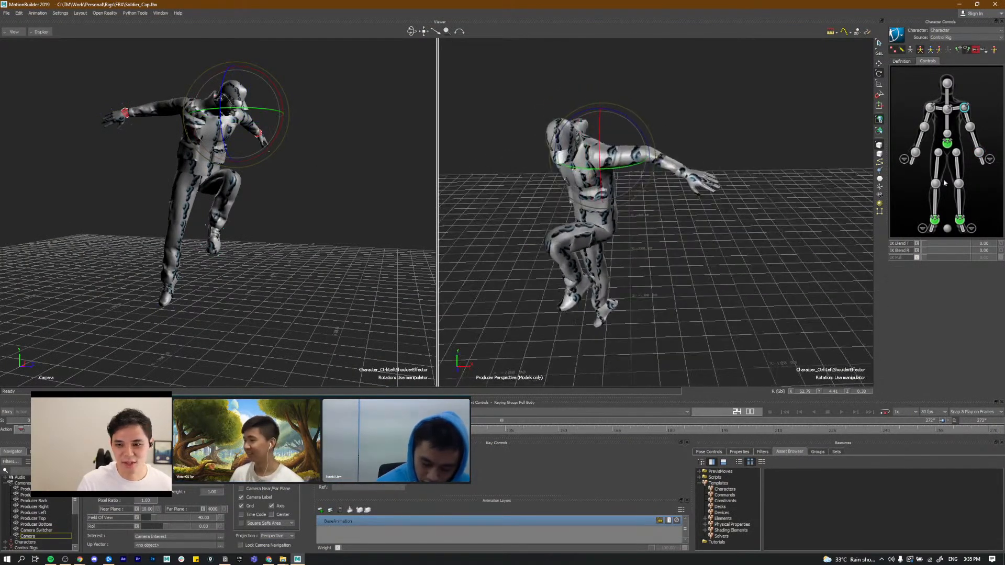
pyautogui.click(979, 153)
pyautogui.keyDown('alt'); pyautogui.moveTo(711, 204); pyautogui.dragTo(666, 179); pyautogui.keyUp('alt')
pyautogui.press('t')
pyautogui.press('r')
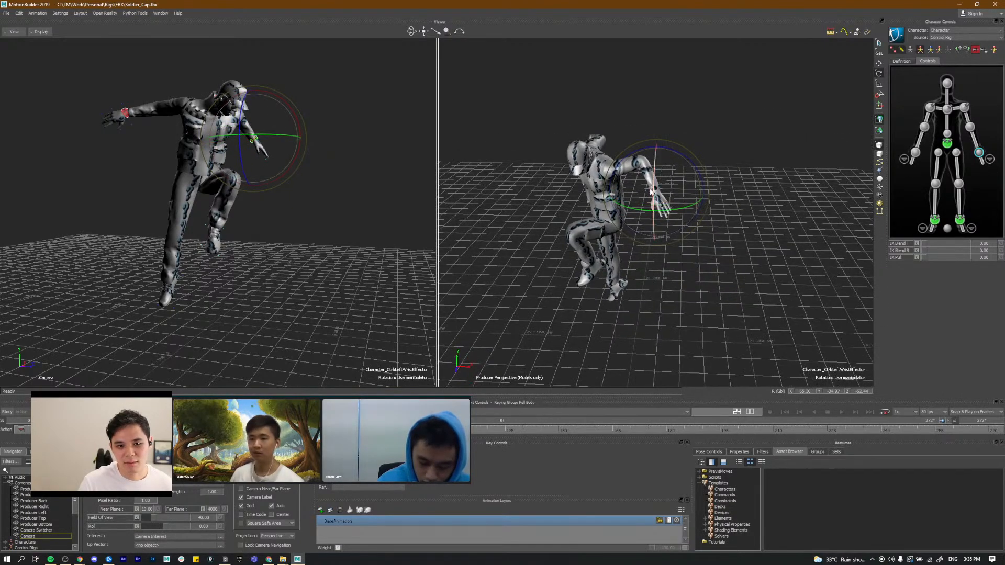
# Step: Examine the left hand's path by stepping between the jump and airborne keys
pyautogui.keyDown('alt'); pyautogui.moveTo(643, 211); pyautogui.dragTo(840, 98); pyautogui.keyUp('alt')
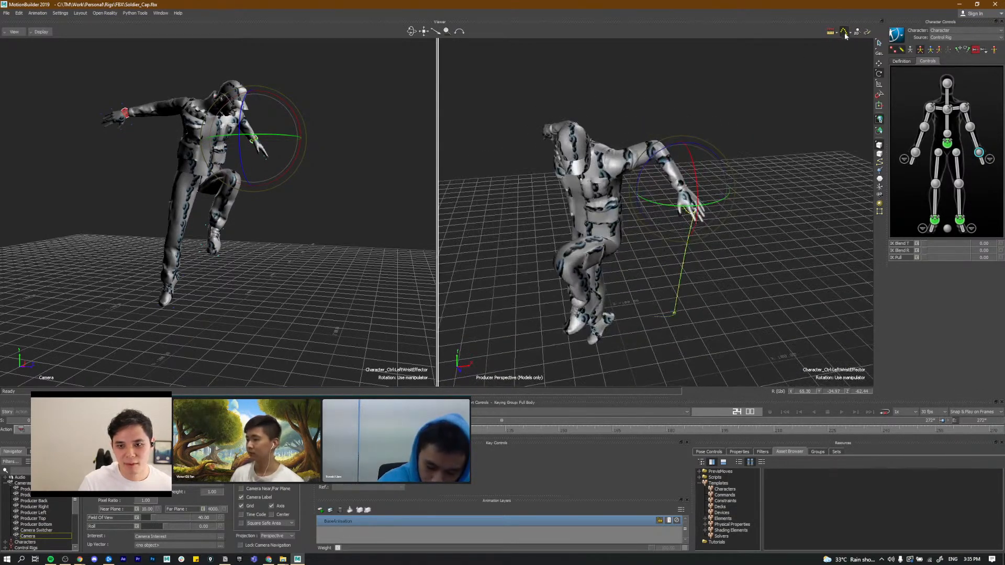
pyautogui.moveTo(715, 158)
pyautogui.keyDown('alt'); pyautogui.mouseDown()
pyautogui.moveTo(734, 175)
pyautogui.moveTo(706, 149)
pyautogui.mouseUp(); pyautogui.keyUp('alt')
pyautogui.press('.')
pyautogui.press(',')
pyautogui.press('.')
pyautogui.press(',')
pyautogui.press('.')
pyautogui.press(',')
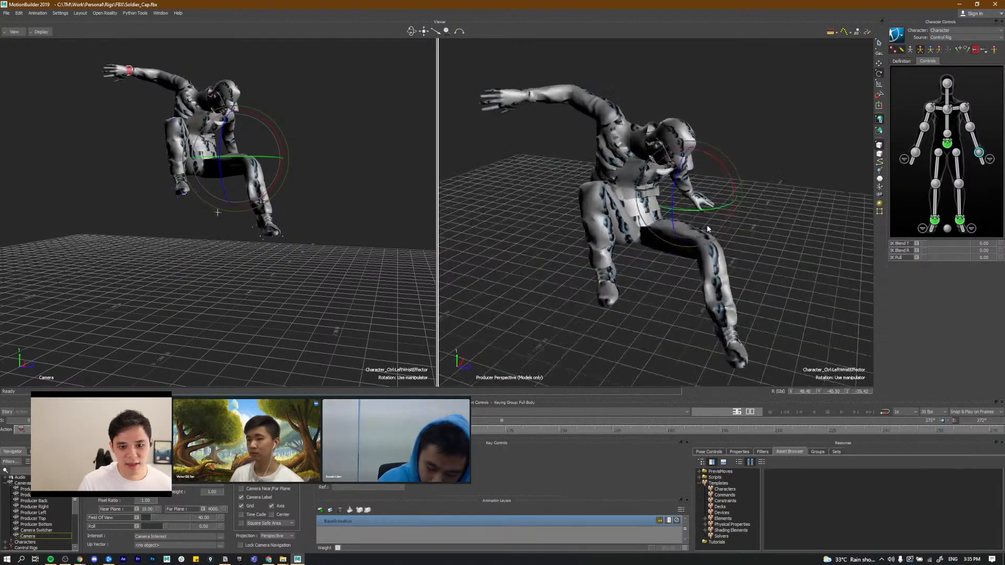
# Step: Rotate the head effector to adjust the head's tilt in the airborne pose, checking it from several angles
pyautogui.keyDown('ctrl'); pyautogui.keyDown('shift'); pyautogui.moveTo(718, 192); pyautogui.dragTo(703, 207); pyautogui.keyUp('shift'); pyautogui.keyUp('ctrl')
pyautogui.keyDown('ctrl'); pyautogui.keyDown('shift'); pyautogui.moveTo(650, 173); pyautogui.dragTo(618, 134); pyautogui.keyUp('shift'); pyautogui.keyUp('ctrl')
pyautogui.keyDown('ctrl'); pyautogui.keyDown('shift'); pyautogui.moveTo(729, 143); pyautogui.dragTo(777, 142); pyautogui.keyUp('shift'); pyautogui.keyUp('ctrl')
pyautogui.press('Escape')
pyautogui.keyDown('ctrl'); pyautogui.keyDown('shift'); pyautogui.moveTo(702, 159); pyautogui.dragTo(692, 120); pyautogui.keyUp('shift'); pyautogui.keyUp('ctrl')
pyautogui.click(950, 85)
pyautogui.press('r')
pyautogui.moveTo(630, 116); pyautogui.dragTo(627, 104)
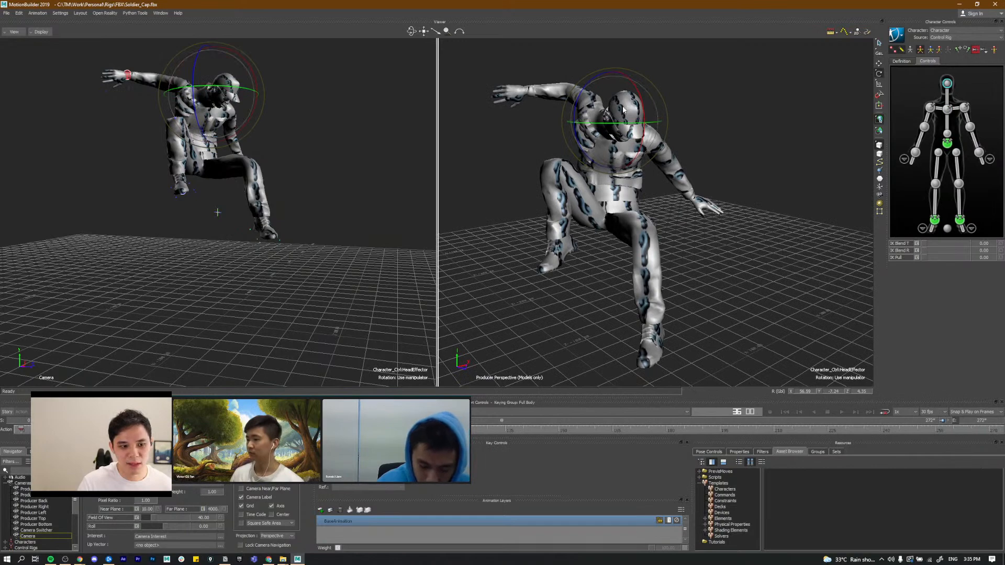
pyautogui.keyDown('ctrl'); pyautogui.keyDown('shift'); pyautogui.moveTo(660, 170); pyautogui.dragTo(633, 178); pyautogui.keyUp('shift'); pyautogui.keyUp('ctrl')
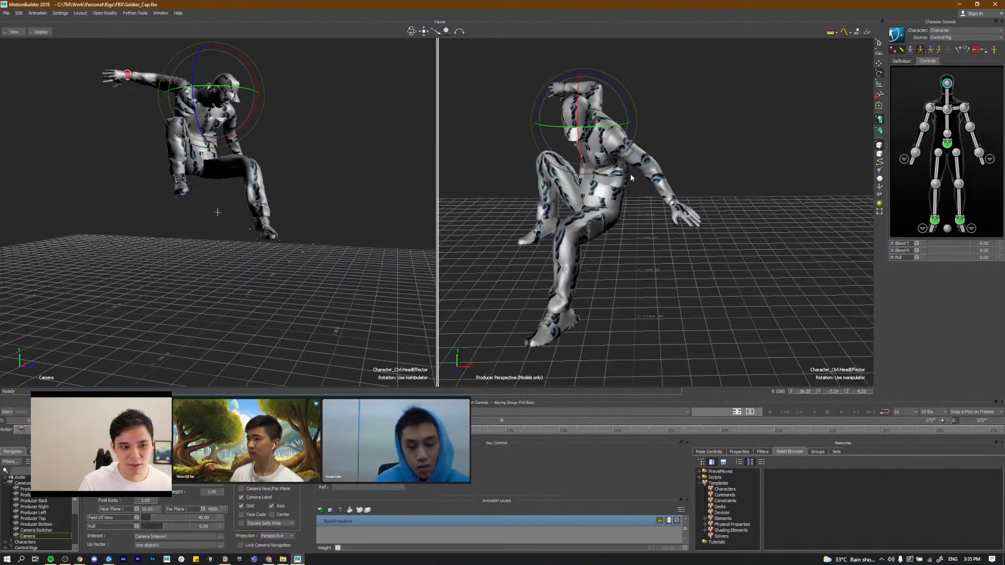
pyautogui.keyDown('ctrl'); pyautogui.keyDown('shift'); pyautogui.moveTo(677, 204); pyautogui.dragTo(690, 204); pyautogui.keyUp('shift'); pyautogui.keyUp('ctrl')
# Step: Check the frame 32 reference and rotate the right hip effector to turn the raised right leg inward
pyautogui.hotkey('alt', 'Tab')
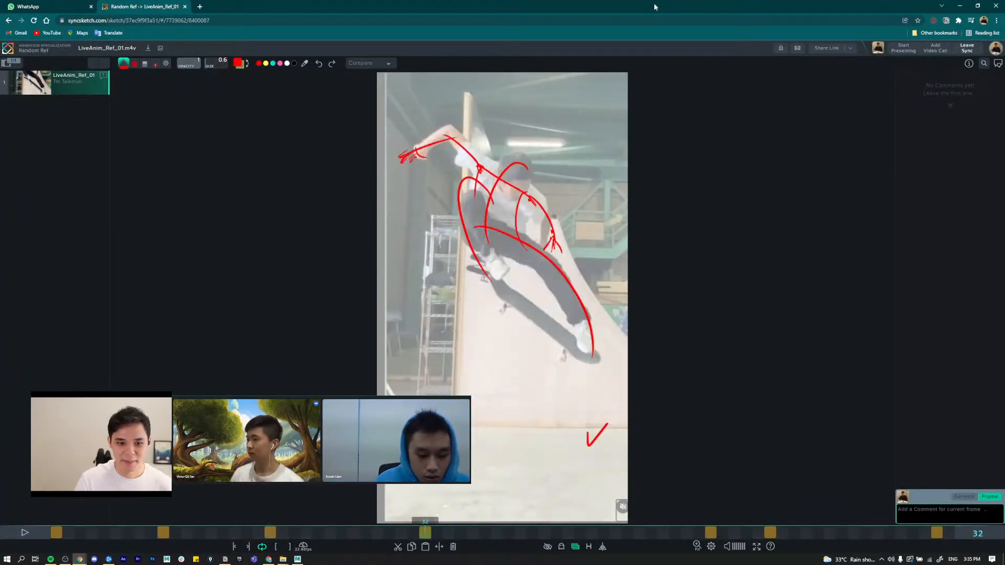
pyautogui.hotkey('alt', 'Tab')
pyautogui.keyDown('ctrl'); pyautogui.keyDown('shift'); pyautogui.moveTo(598, 254); pyautogui.dragTo(643, 257); pyautogui.keyUp('shift'); pyautogui.keyUp('ctrl')
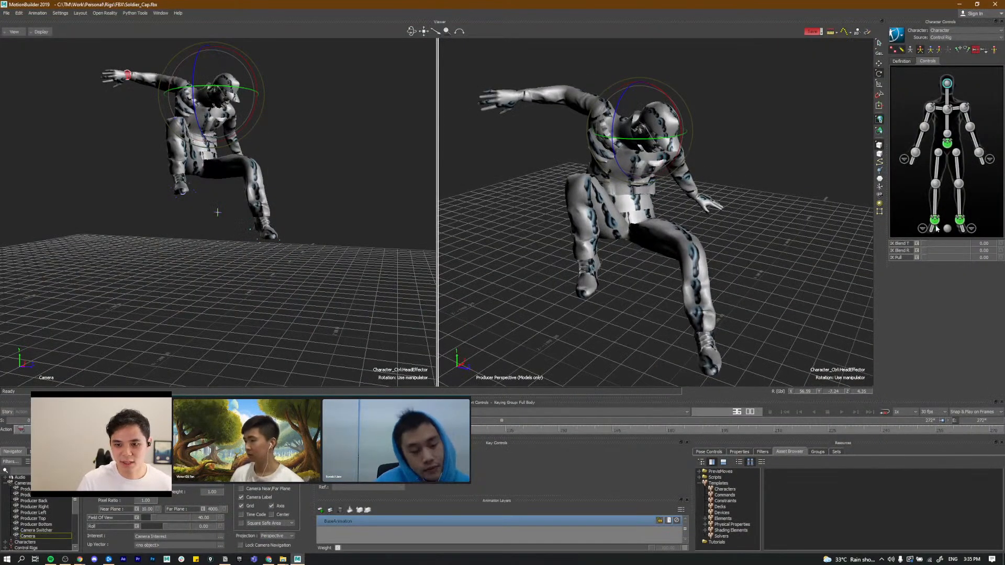
pyautogui.click(931, 153)
pyautogui.moveTo(656, 213); pyautogui.dragTo(625, 215)
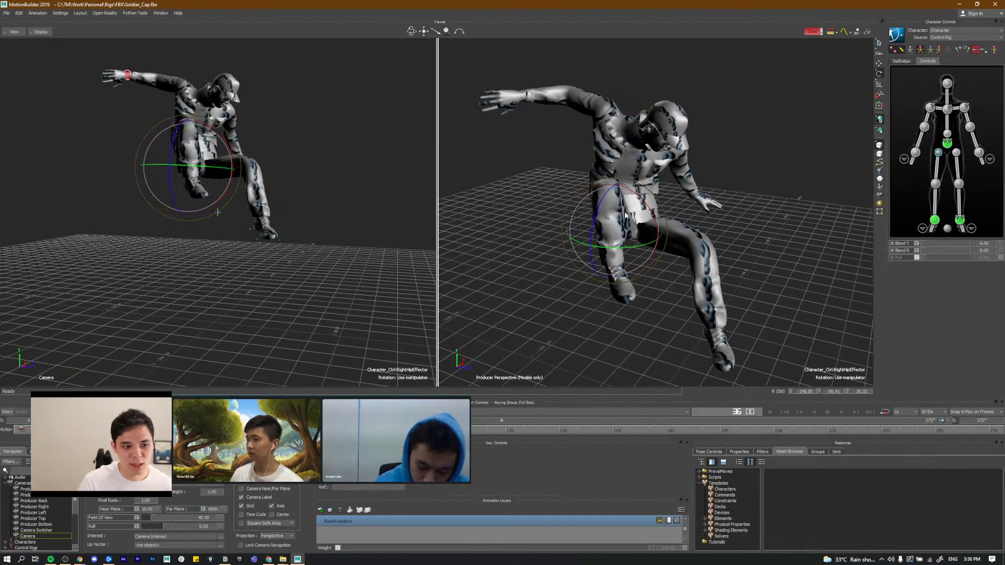
pyautogui.press(',')
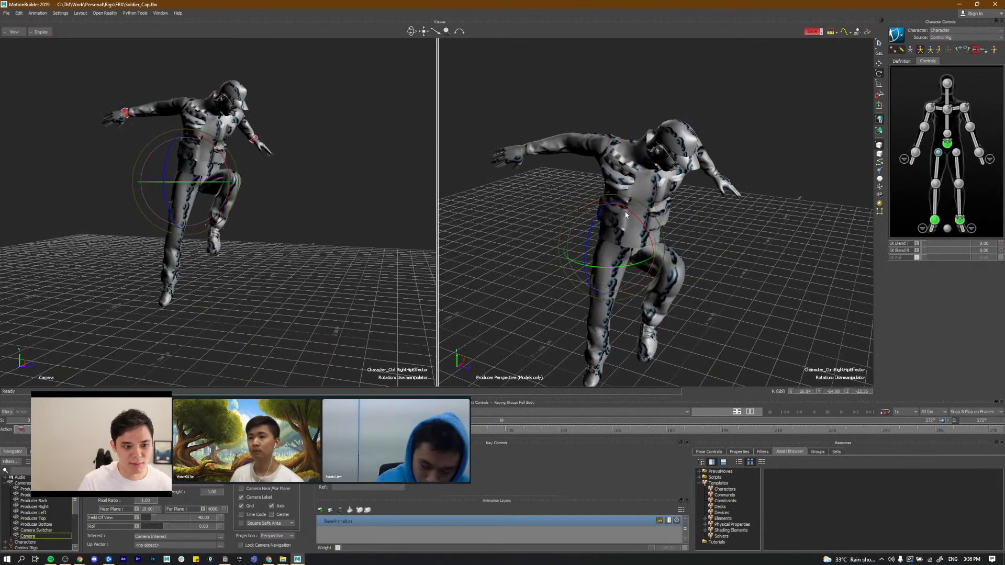
pyautogui.press('.')
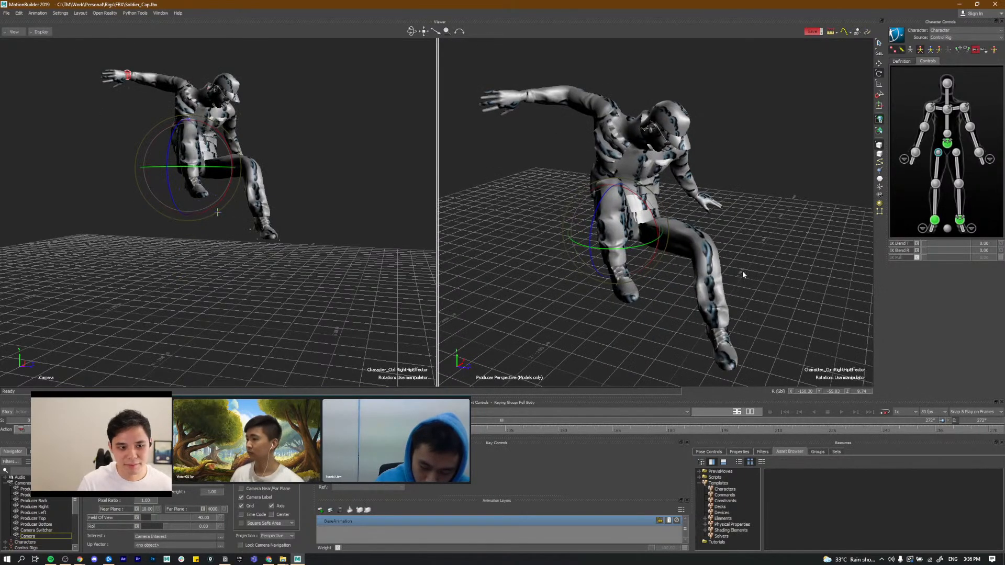
# Step: Select the left shoulder effector and step between the jump and airborne keys to examine the left arm's movement
pyautogui.click(966, 108)
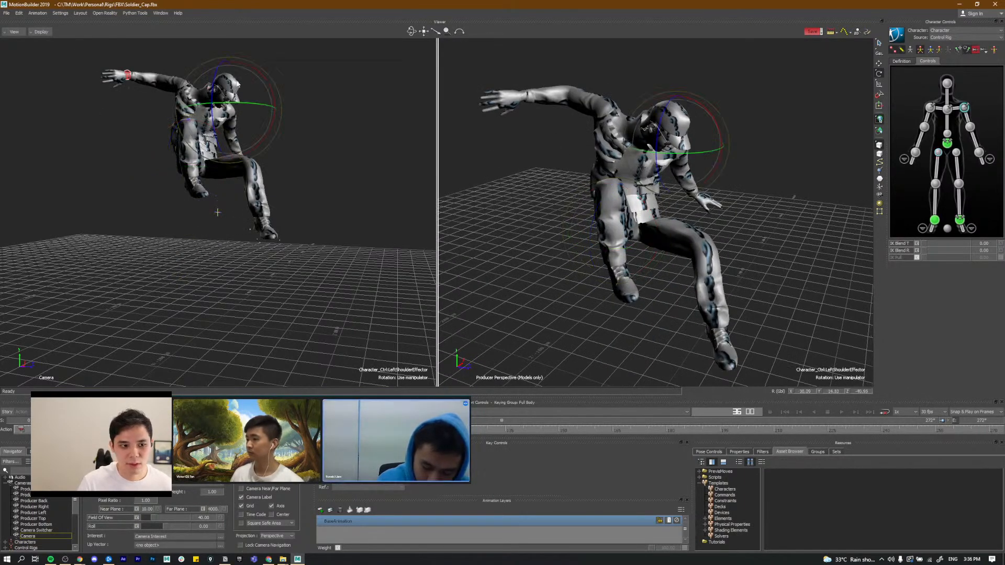
pyautogui.press('.')
pyautogui.press('.')
pyautogui.press('.')
pyautogui.press('.')
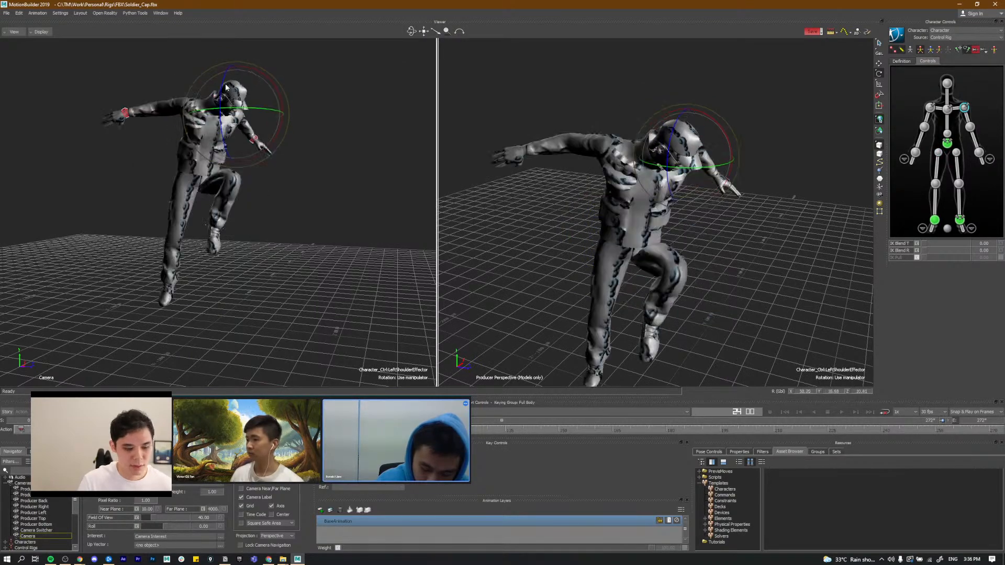
pyautogui.press('.')
pyautogui.press(',')
pyautogui.press(',')
pyautogui.press('.')
pyautogui.press('.')
pyautogui.press(',')
pyautogui.press('.')
pyautogui.press(',')
pyautogui.press('.')
pyautogui.press(',')
pyautogui.press('.')
# Step: Compare the airborne pose with the frame 19 and frame 32 drawings of the SyncSketch reference
pyautogui.hotkey('alt', 'Tab')
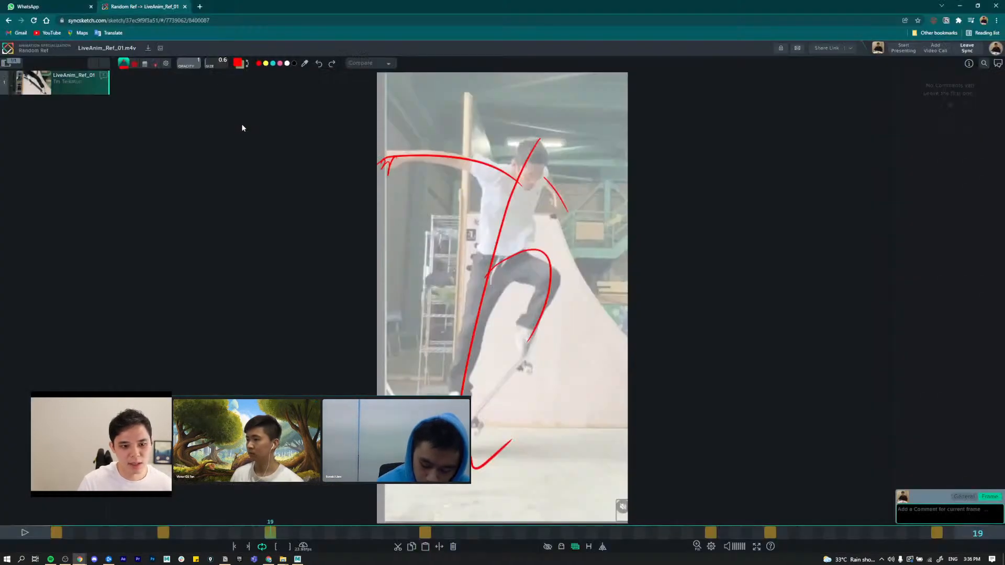
pyautogui.hotkey('alt', 'Tab')
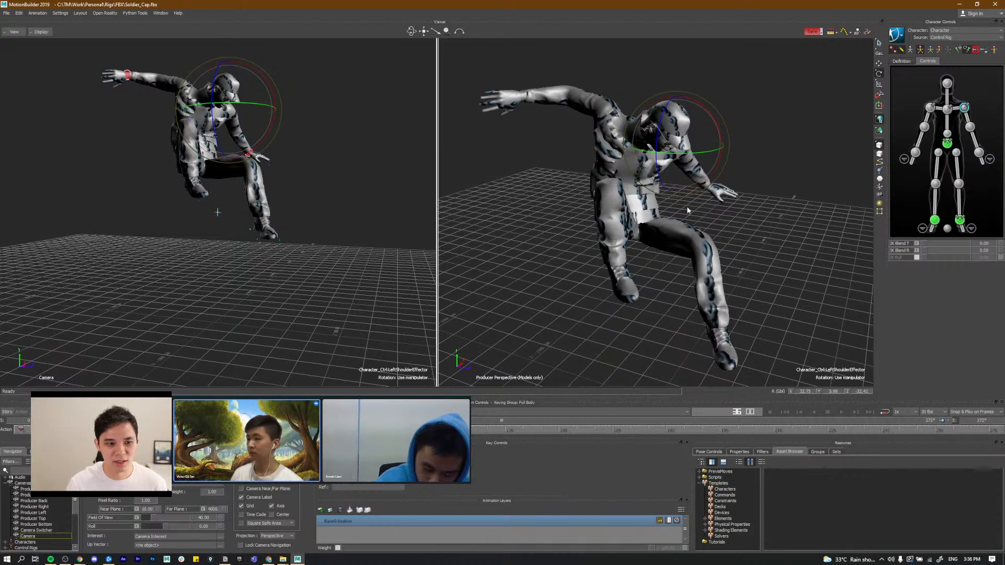
pyautogui.hotkey('alt', 'Tab')
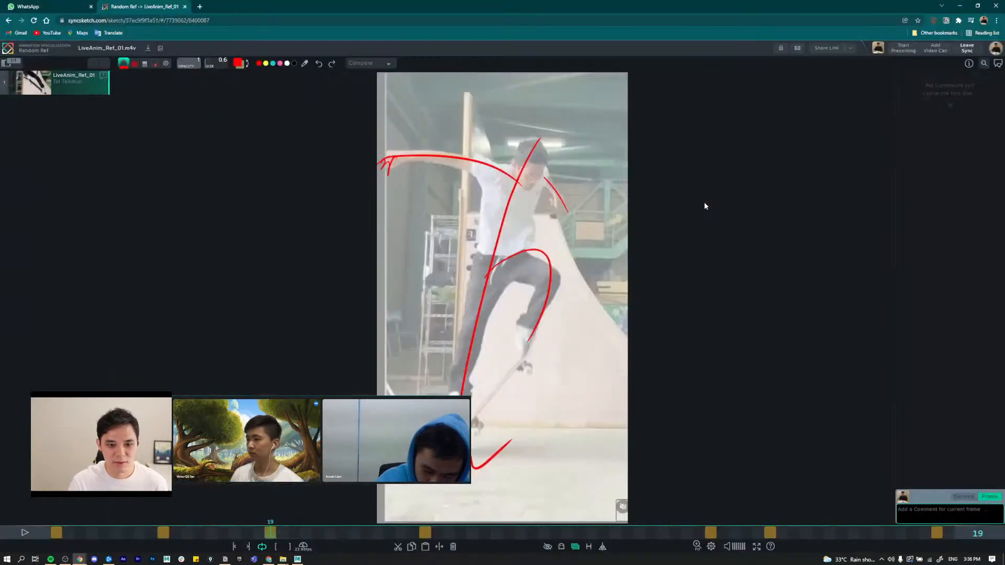
pyautogui.press('Down')
pyautogui.press('Up')
pyautogui.press('Down')
pyautogui.press('Up')
pyautogui.press('Down')
pyautogui.hotkey('alt', 'Tab')
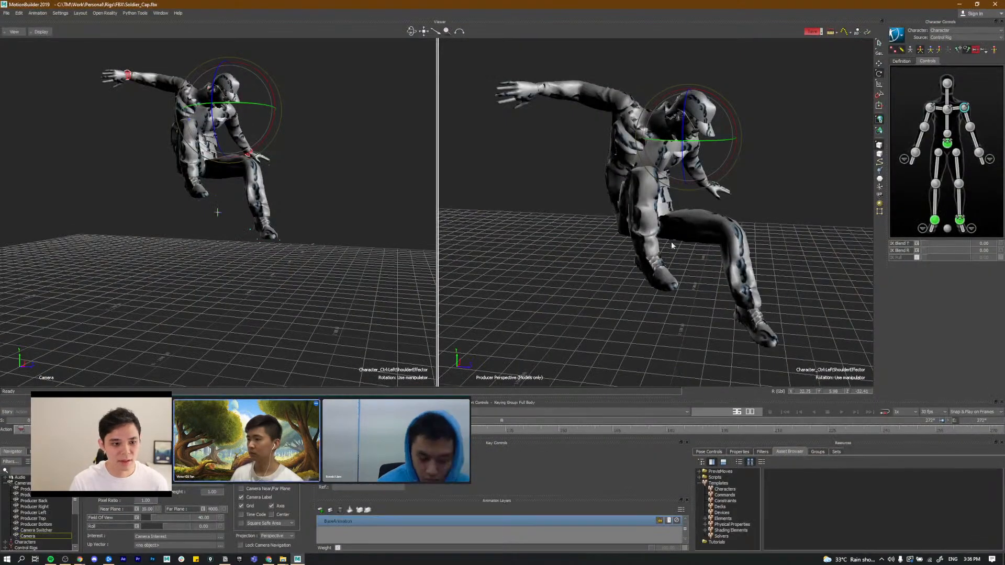
# Step: Rotate the hips effector to turn the body in the airborne pose, comparing it with the jump key
pyautogui.keyDown('alt'); pyautogui.moveTo(671, 245); pyautogui.dragTo(685, 250); pyautogui.keyUp('alt')
pyautogui.click(947, 142)
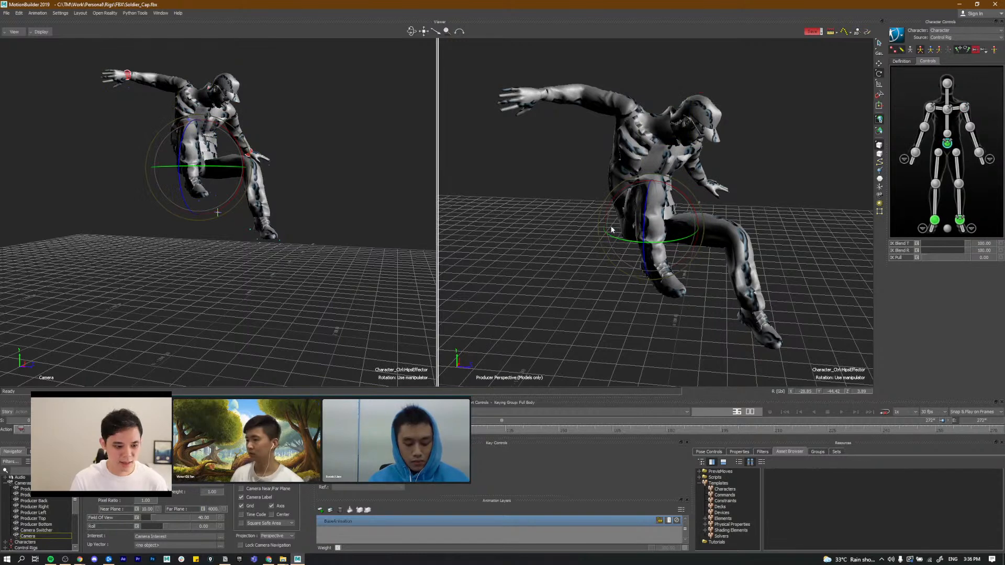
pyautogui.press(',')
pyautogui.press(',')
pyautogui.press('.')
pyautogui.press('.')
pyautogui.press(',')
pyautogui.press(',')
pyautogui.press('.')
pyautogui.moveTo(674, 262); pyautogui.dragTo(686, 262)
# Step: Fine-tune the hips effector's rotation in the airborne pose while checking the transition from the jump key
pyautogui.press(',')
pyautogui.press('.')
pyautogui.press(',')
pyautogui.press('.')
pyautogui.press(',')
pyautogui.moveTo(673, 242); pyautogui.dragTo(675, 241)
pyautogui.press('.')
pyautogui.press(',')
pyautogui.press('.')
pyautogui.press(',')
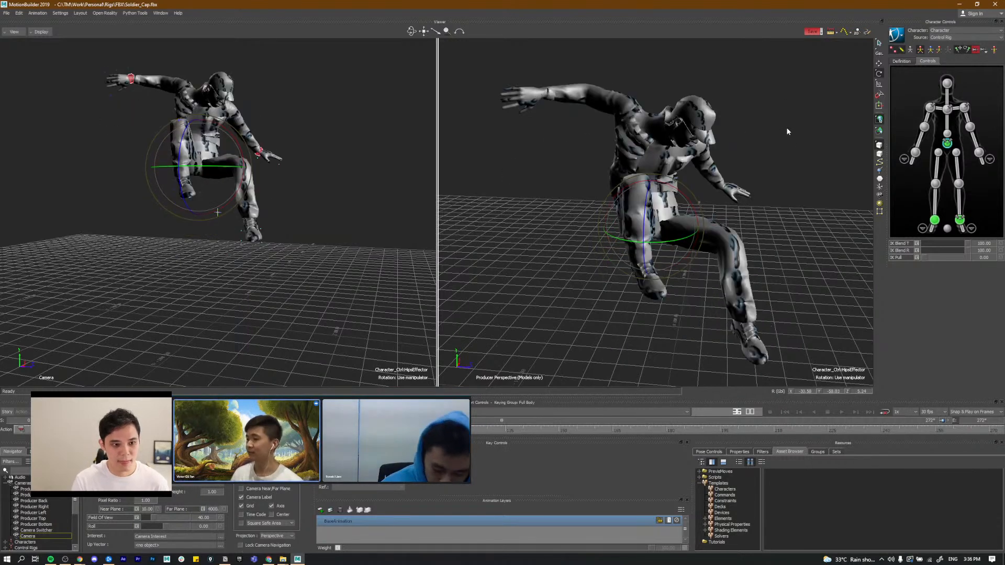
# Step: Flip between the annotated jump and airborne frames in SyncSketch to examine how the skater's body turns
pyautogui.hotkey('alt', 'Tab')
pyautogui.press('Down')
pyautogui.press('Up')
pyautogui.press('Up')
pyautogui.press('Down')
pyautogui.press('Up')
pyautogui.press('Down')
pyautogui.press('Up')
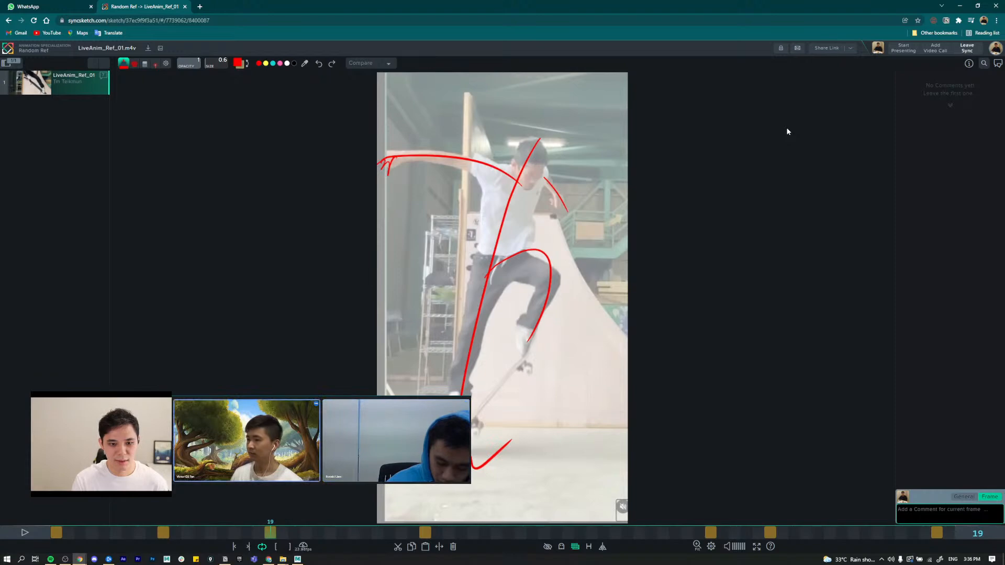
pyautogui.hotkey('alt', 'Tab')
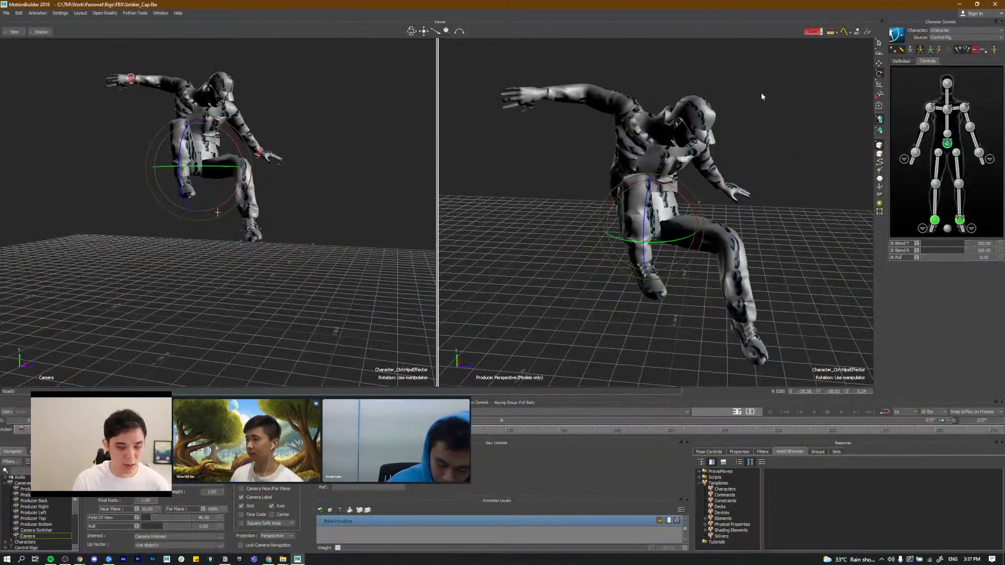
# Step: Select the left ankle effector for translation and step through the keys to examine the left foot's movement
pyautogui.press(',')
pyautogui.press('.')
pyautogui.press(',')
pyautogui.click(960, 223)
pyautogui.keyDown('alt'); pyautogui.moveTo(695, 314); pyautogui.dragTo(667, 244, button='middle'); pyautogui.keyUp('alt')
pyautogui.keyDown('alt'); pyautogui.moveTo(667, 243); pyautogui.dragTo(675, 207); pyautogui.keyUp('alt')
pyautogui.press('w')
pyautogui.press(',')
pyautogui.press('.')
pyautogui.press(',')
pyautogui.press('.')
pyautogui.press('.')
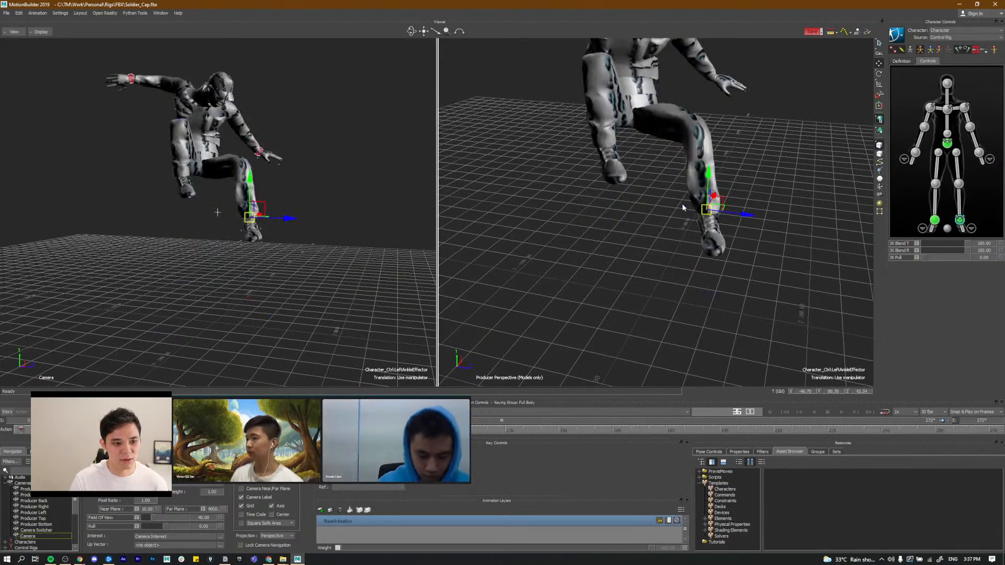
# Step: Rotate the left ankle effector to flatten the extended left foot in the airborne pose
pyautogui.moveTo(681, 208)
pyautogui.keyDown('alt'); pyautogui.mouseDown()
pyautogui.moveTo(726, 182)
pyautogui.moveTo(750, 192)
pyautogui.moveTo(670, 223)
pyautogui.mouseUp(); pyautogui.keyUp('alt')
pyautogui.press('e')
pyautogui.moveTo(592, 179); pyautogui.dragTo(703, 214)
pyautogui.keyDown('alt'); pyautogui.moveTo(704, 215); pyautogui.dragTo(656, 221, button='right'); pyautogui.keyUp('alt')
pyautogui.keyDown('alt'); pyautogui.moveTo(657, 221); pyautogui.dragTo(661, 214); pyautogui.keyUp('alt')
# Step: Step through the crouch, jump and airborne keys to examine how the whole movement flows
pyautogui.press(',')
pyautogui.press('.')
pyautogui.press(',')
pyautogui.press('.')
pyautogui.press(',')
pyautogui.press('.')
pyautogui.press(',')
pyautogui.press('.')
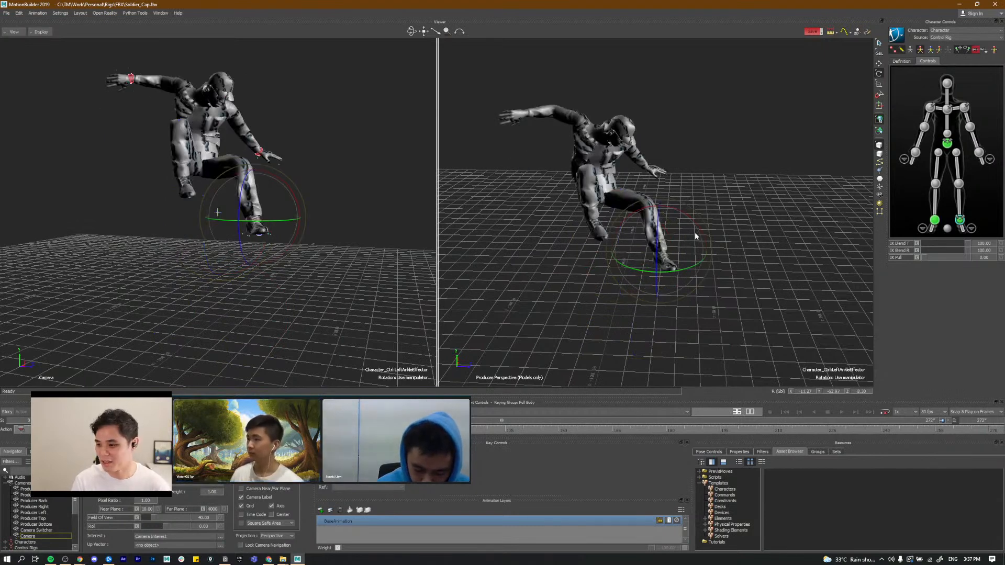
pyautogui.press(',')
pyautogui.press(',')
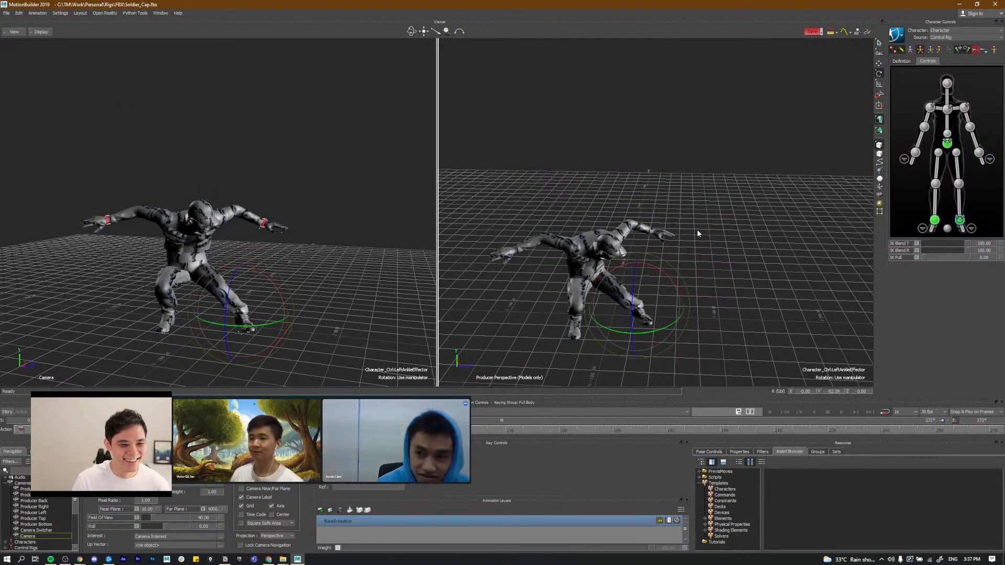
pyautogui.press('.')
pyautogui.press('.')
pyautogui.press(',')
pyautogui.press('.')
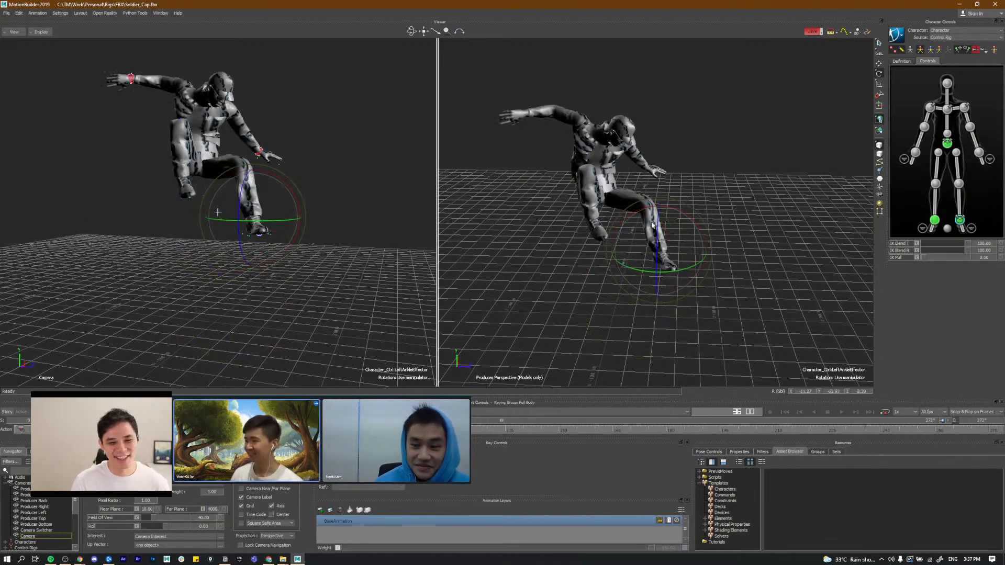
# Step: Examine the annotated skater frames 19, 32 and 56 in SyncSketch to study the next pose after the airborne one
pyautogui.keyDown('ctrl'); pyautogui.moveTo(641, 215); pyautogui.dragTo(667, 217); pyautogui.keyUp('ctrl')
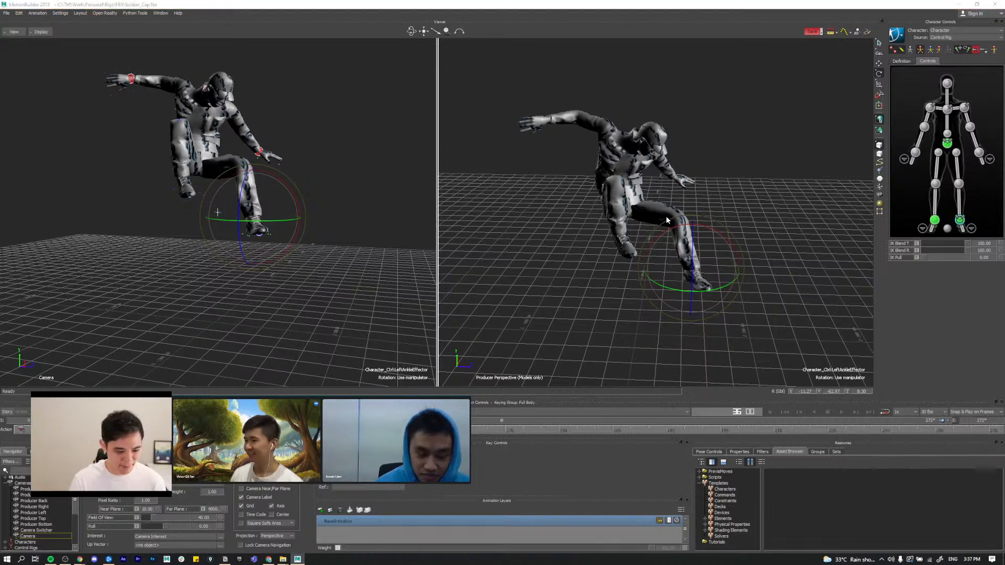
pyautogui.hotkey('alt', 'Tab')
pyautogui.hotkey('alt', 'Tab')
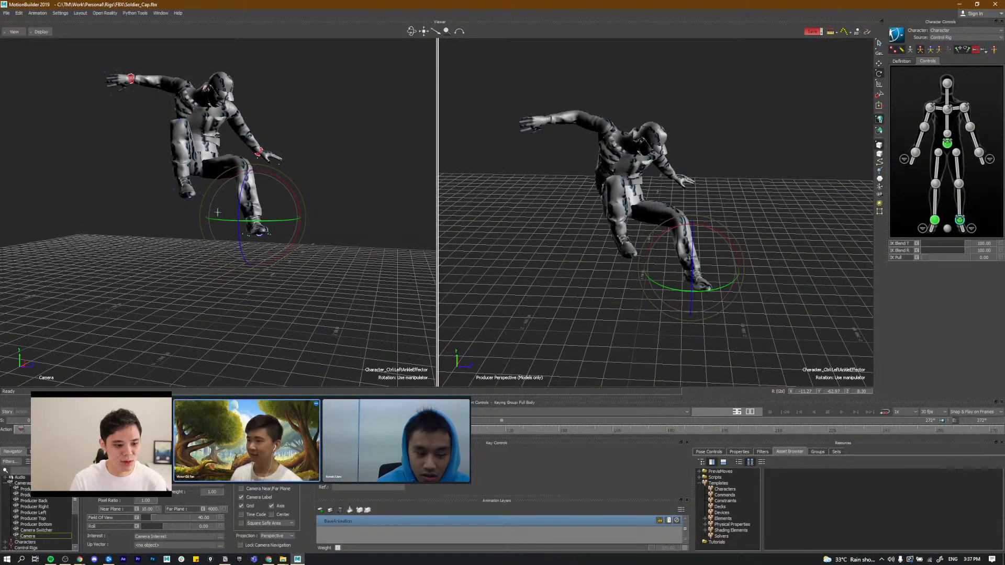
pyautogui.hotkey('alt', 'Tab')
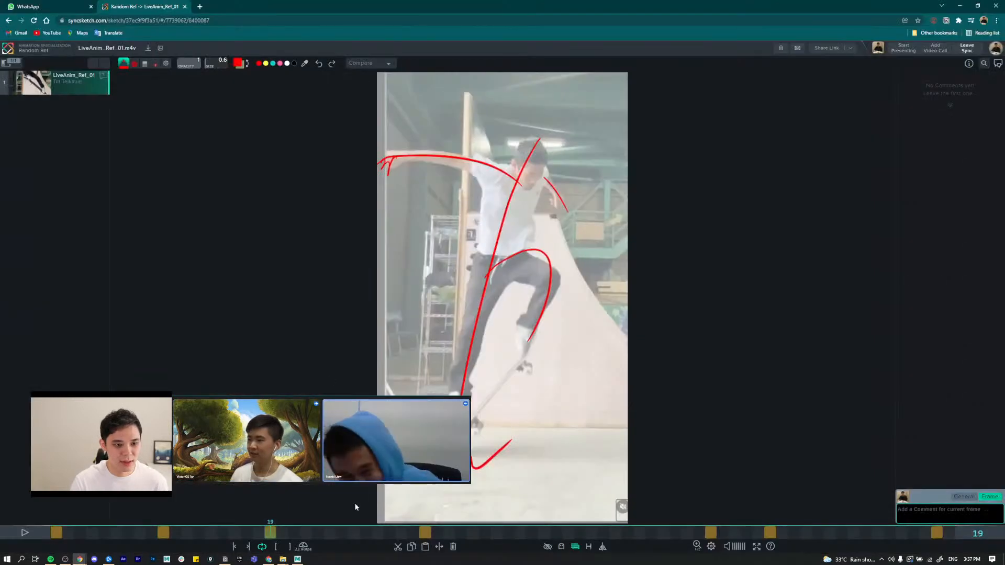
pyautogui.click(425, 532)
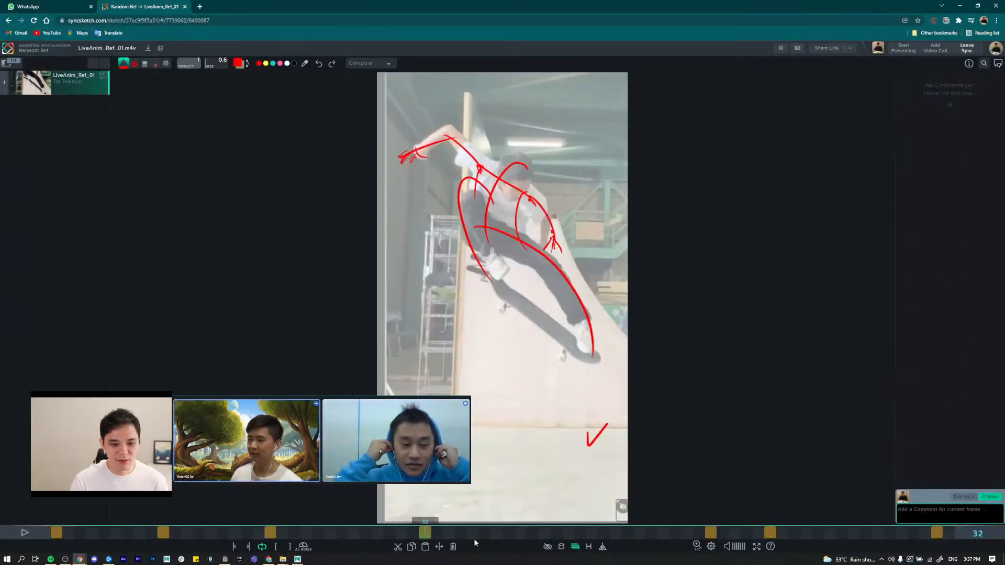
pyautogui.press('Down')
pyautogui.press('Up')
pyautogui.press('Up')
pyautogui.press('Down')
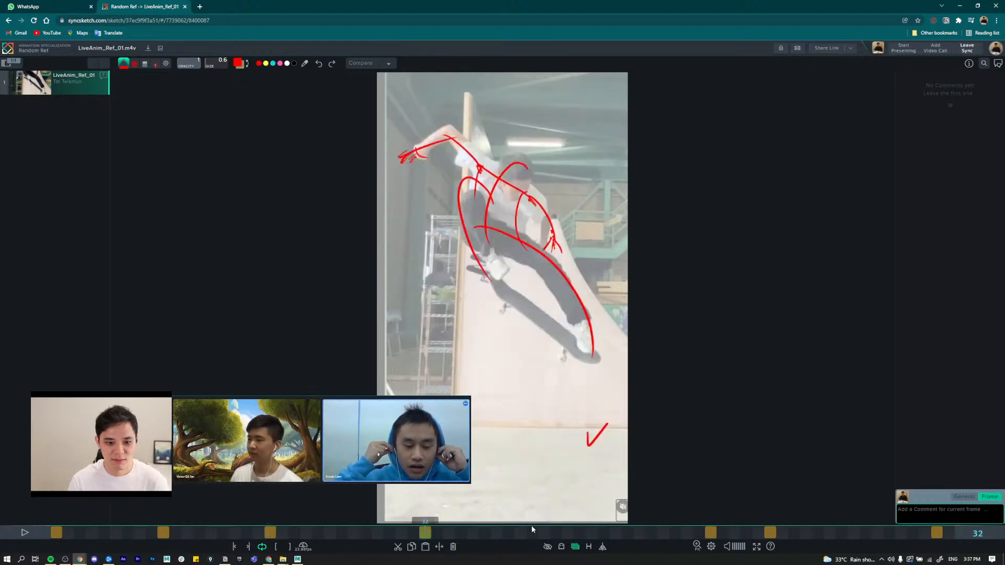
pyautogui.press('Down')
# Step: Switch to MotionBuilder and copy the jump pose from frame 24 to frame 45 as the base of the landing pose
pyautogui.hotkey('alt', 'Tab')
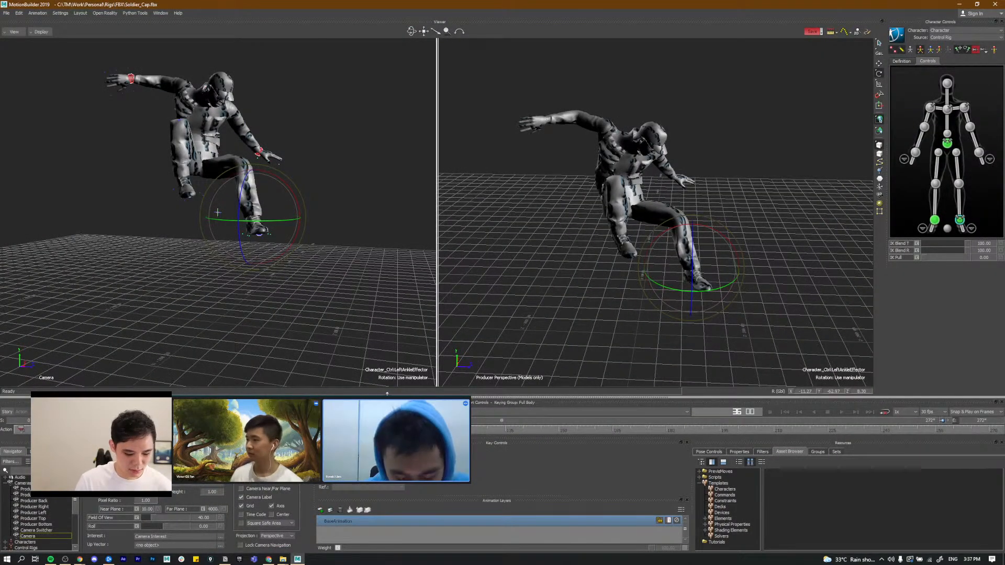
pyautogui.press(',')
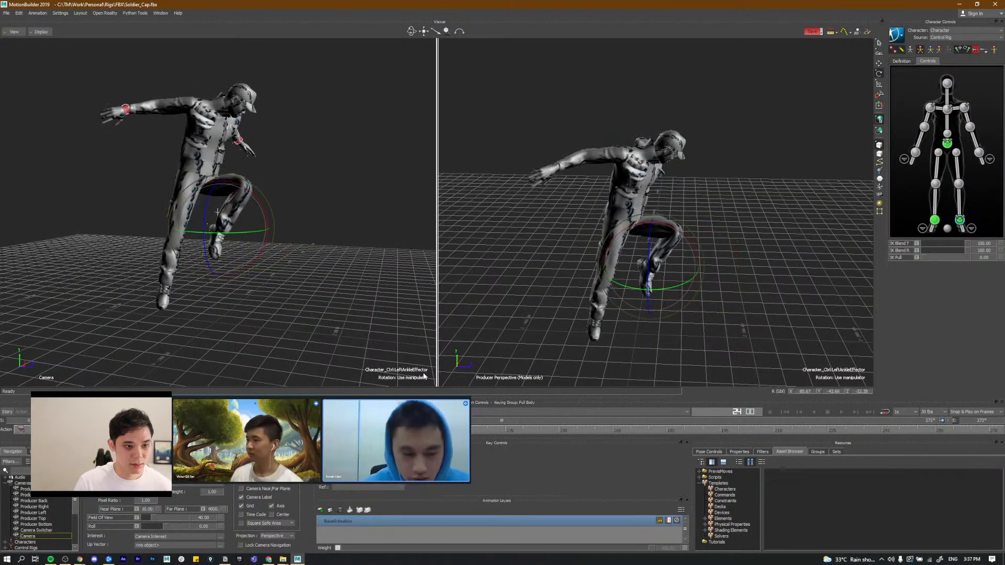
pyautogui.press(',')
pyautogui.press(',')
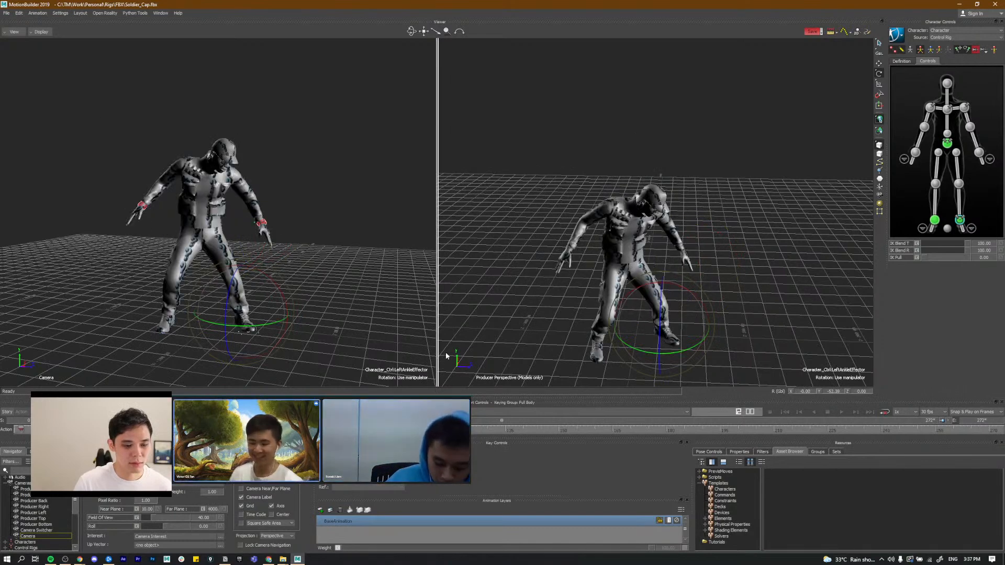
pyautogui.press('.')
pyautogui.press('.')
pyautogui.press(',')
pyautogui.press('.')
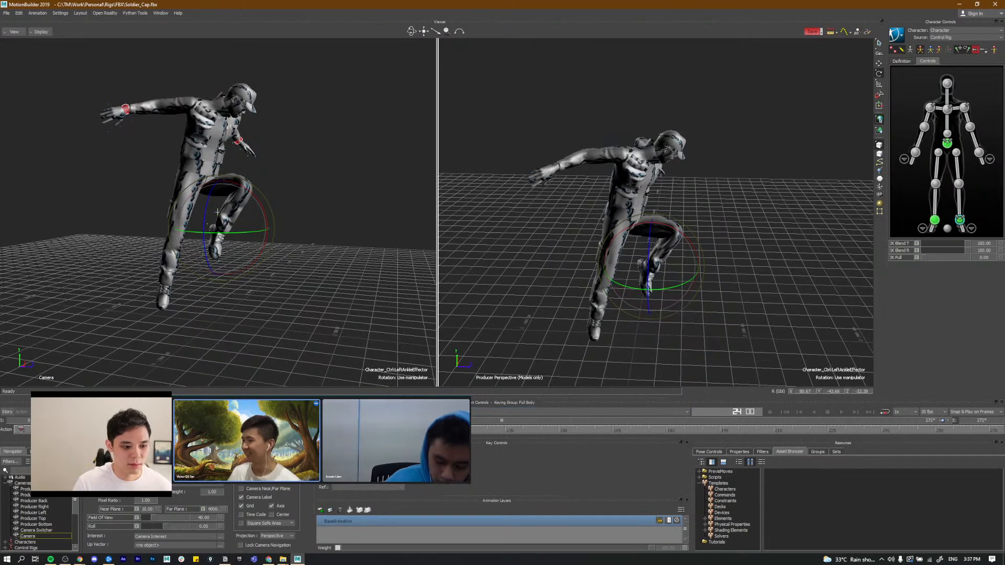
pyautogui.press('.')
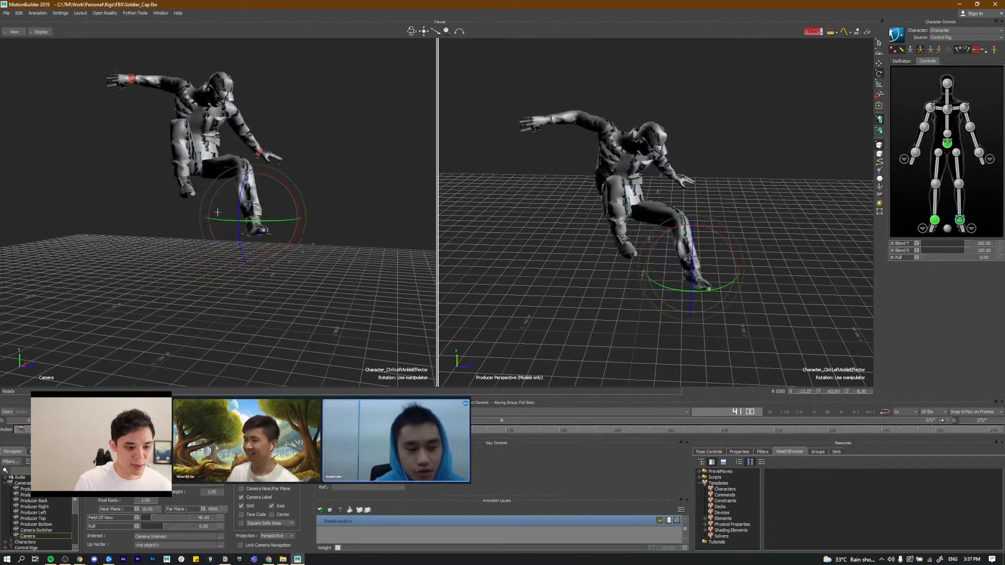
pyautogui.press('.')
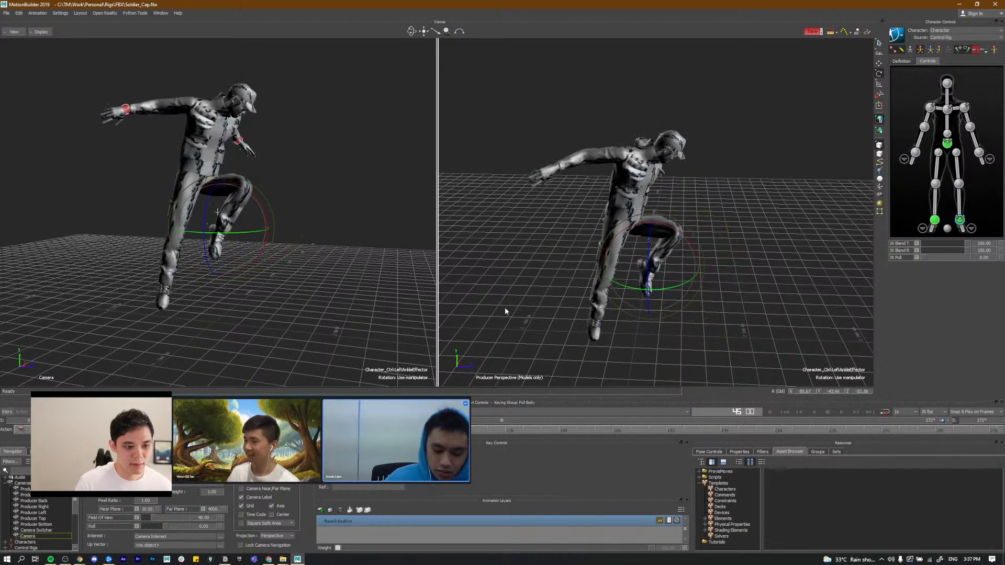
# Step: Step through all keys from the opening stance to frame 45 to examine how the poses lead into each other
pyautogui.keyDown('alt'); pyautogui.moveTo(669, 282); pyautogui.dragTo(668, 275); pyautogui.keyUp('alt')
pyautogui.press(',')
pyautogui.press(',')
pyautogui.press(',')
pyautogui.press(',')
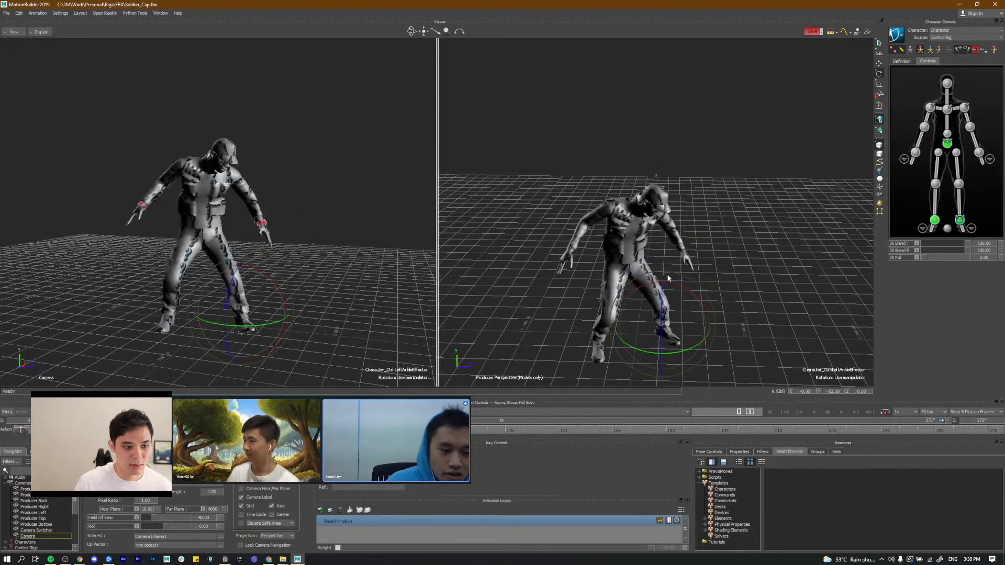
pyautogui.press('.')
pyautogui.press('.')
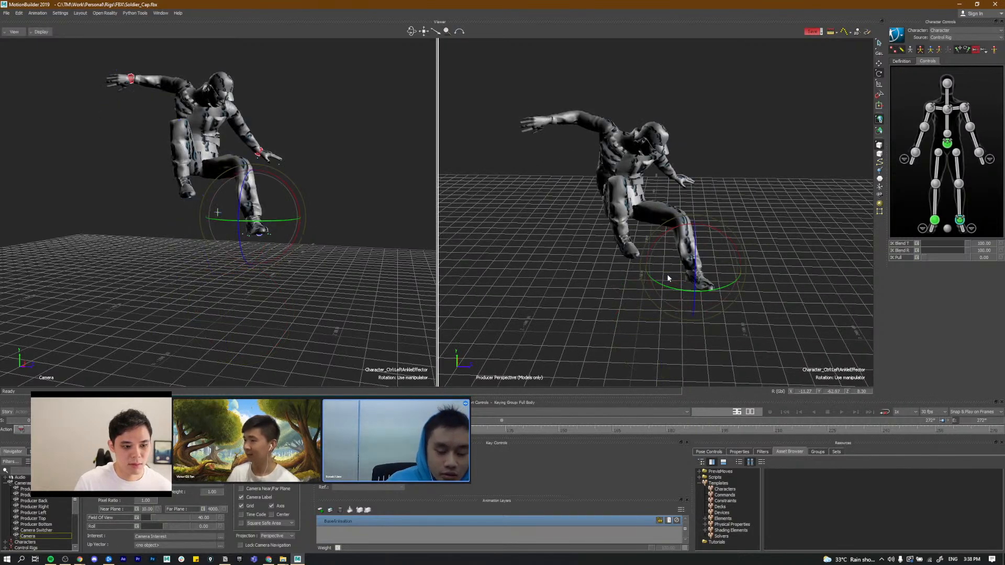
pyautogui.press('.')
# Step: Lower the raised left foot beside the right foot with the left ankle effector in the frame 45 pose
pyautogui.click(966, 216)
pyautogui.click(960, 219)
pyautogui.press('w')
pyautogui.keyDown('alt'); pyautogui.moveTo(700, 249); pyautogui.dragTo(647, 302); pyautogui.keyUp('alt')
# Step: Rotate the hips effector in the frame 45 pose to turn the body towards the camera
pyautogui.click(948, 144)
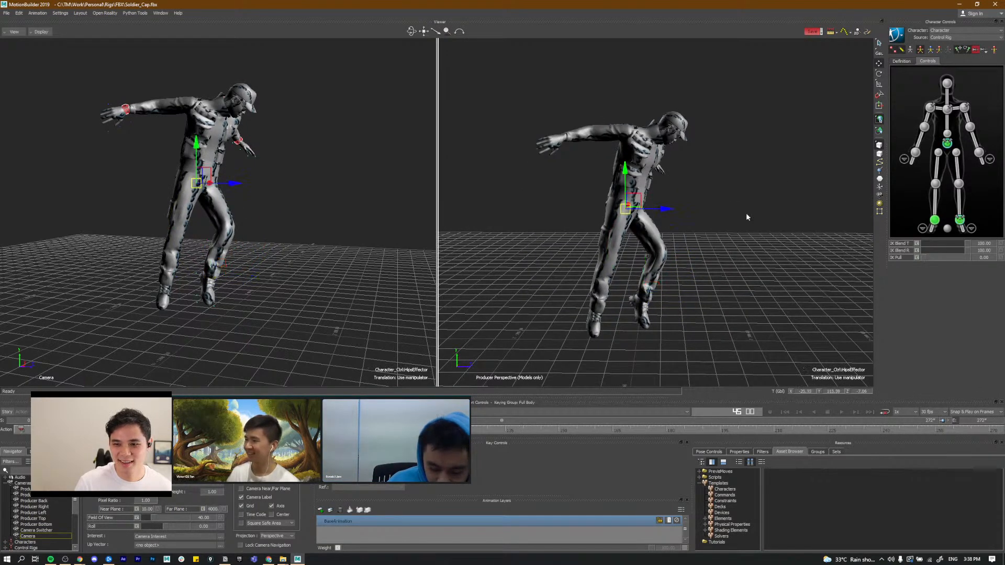
pyautogui.press('e')
pyautogui.keyDown('alt'); pyautogui.moveTo(687, 217); pyautogui.dragTo(632, 237); pyautogui.keyUp('alt')
# Step: Step through the keys and compare the frame 45 pose with the annotated frame 56 in SyncSketch
pyautogui.press(',')
pyautogui.press(',')
pyautogui.press(',')
pyautogui.press('.')
pyautogui.press('.')
pyautogui.press('.')
pyautogui.press(',')
pyautogui.press('.')
pyautogui.hotkey('alt', 'Tab')
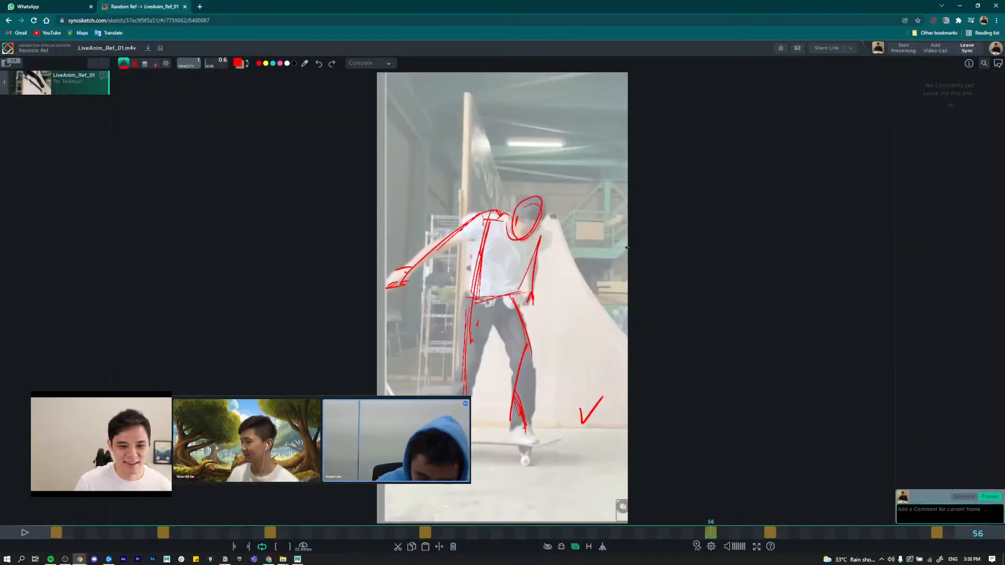
pyautogui.hotkey('alt', 'Tab')
# Step: Move the left ankle effector away from the right foot to widen the legs in the frame 45 pose
pyautogui.click(960, 221)
pyautogui.press('t')
pyautogui.keyDown('ctrl'); pyautogui.keyDown('shift'); pyautogui.moveTo(686, 264); pyautogui.dragTo(511, 264); pyautogui.keyUp('shift'); pyautogui.keyUp('ctrl')
pyautogui.moveTo(601, 233); pyautogui.dragTo(732, 251)
pyautogui.moveTo(653, 254); pyautogui.dragTo(656, 258)
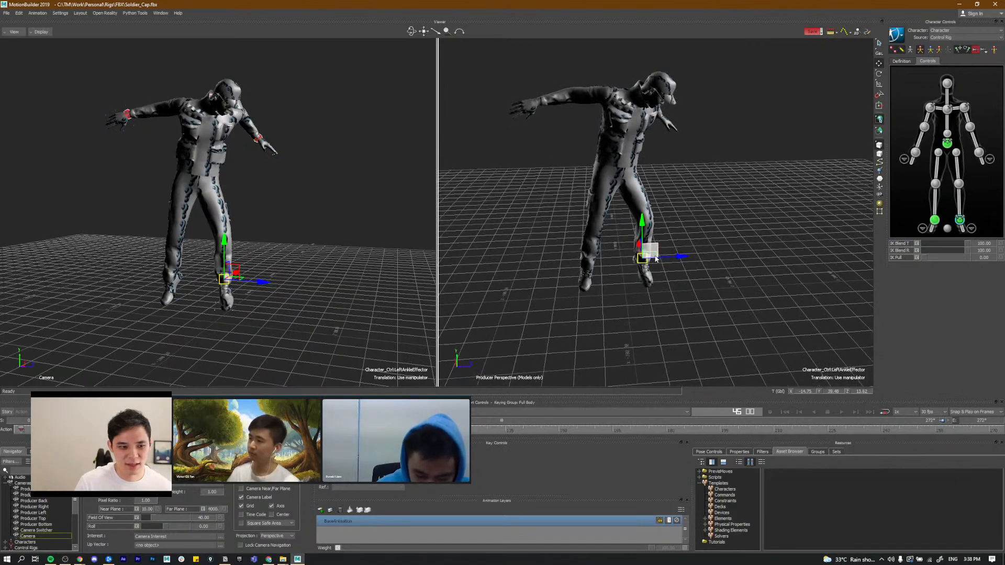
# Step: Step between the jump, airborne and frame 45 keys and check them against the annotated reference
pyautogui.hotkey('ctrl', 'Left')
pyautogui.hotkey('ctrl', 'Left')
pyautogui.hotkey('ctrl', 'Left')
pyautogui.hotkey('ctrl', 'Right')
pyautogui.hotkey('ctrl', 'Right')
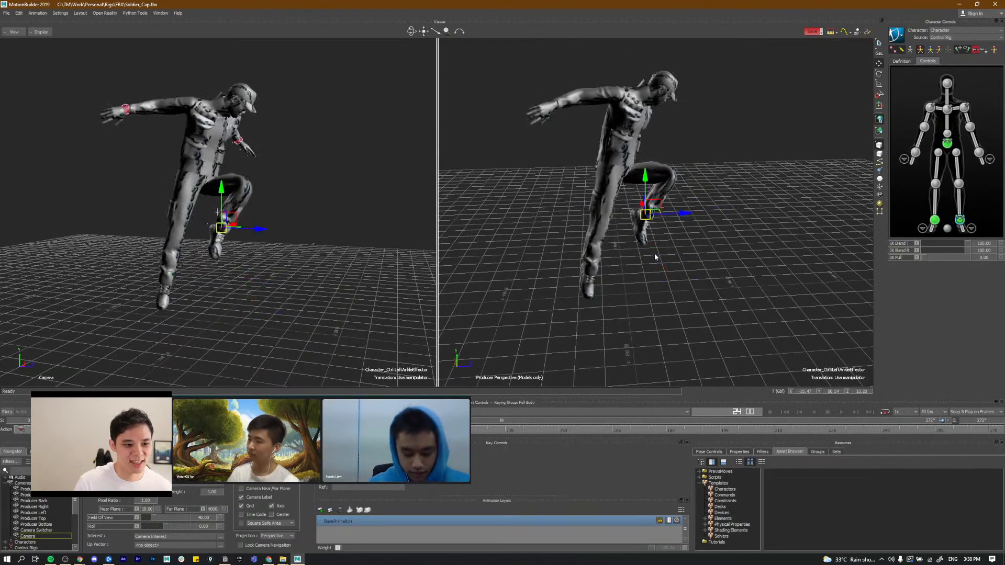
pyautogui.hotkey('ctrl', 'Right')
pyautogui.hotkey('ctrl', 'Left')
pyautogui.hotkey('ctrl', 'Right')
pyautogui.hotkey('ctrl', 'Left')
pyautogui.hotkey('ctrl', 'Right')
pyautogui.hotkey('alt', 'Tab')
pyautogui.hotkey('alt', 'Tab')
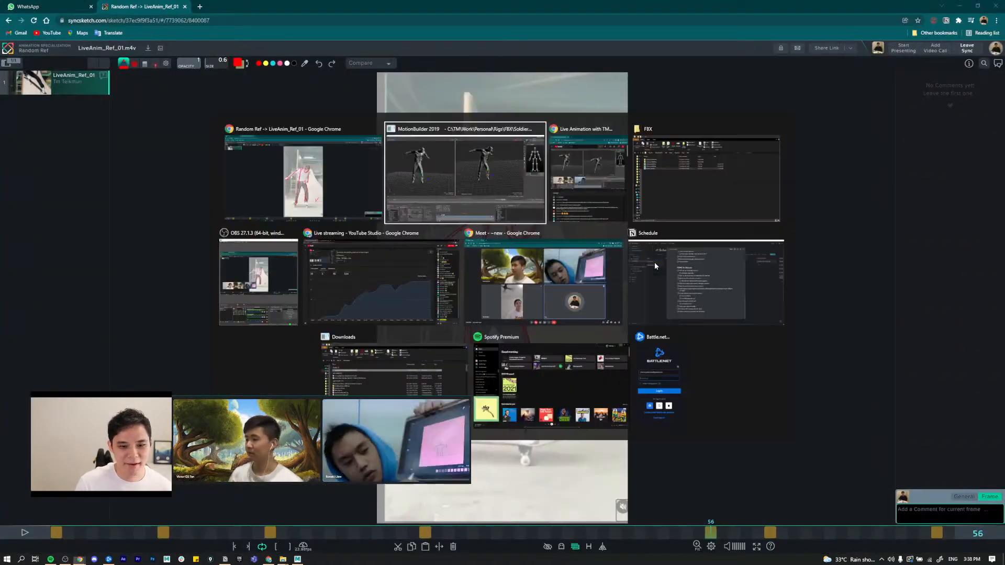
# Step: Switch the keying mode to Body Parts and shift the hips towards the right foot in the frame 45 pose
pyautogui.click(950, 145)
pyautogui.keyDown('alt'); pyautogui.moveTo(667, 163); pyautogui.dragTo(630, 159); pyautogui.keyUp('alt')
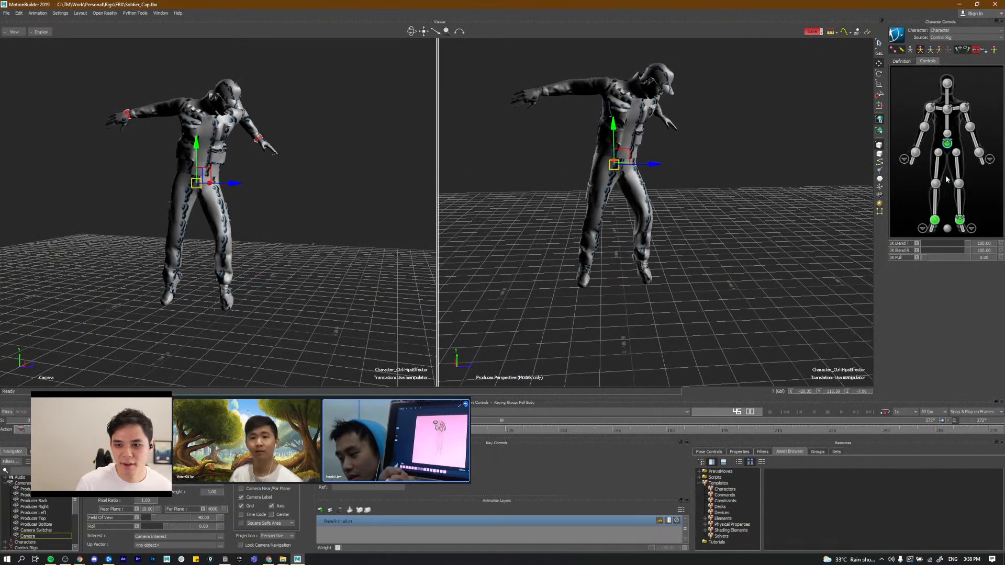
pyautogui.click(934, 221)
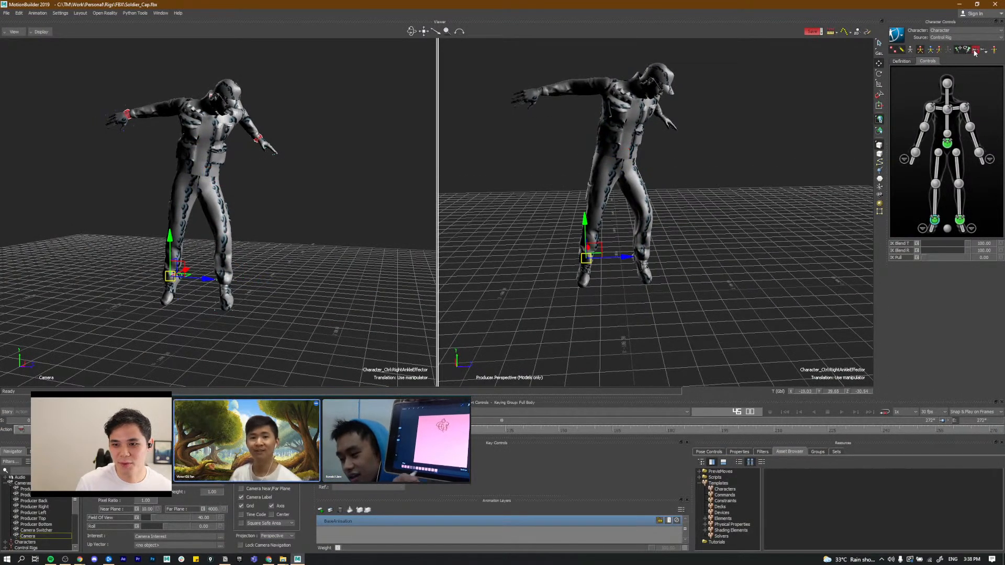
pyautogui.click(938, 50)
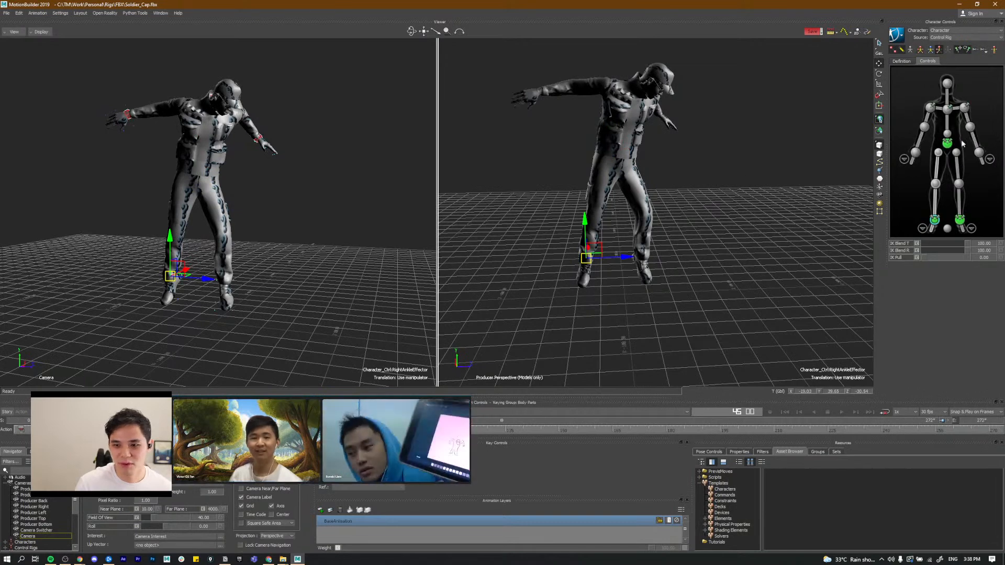
pyautogui.click(613, 164)
pyautogui.moveTo(653, 172)
pyautogui.mouseDown()
pyautogui.moveTo(629, 168)
pyautogui.moveTo(640, 168)
pyautogui.mouseUp()
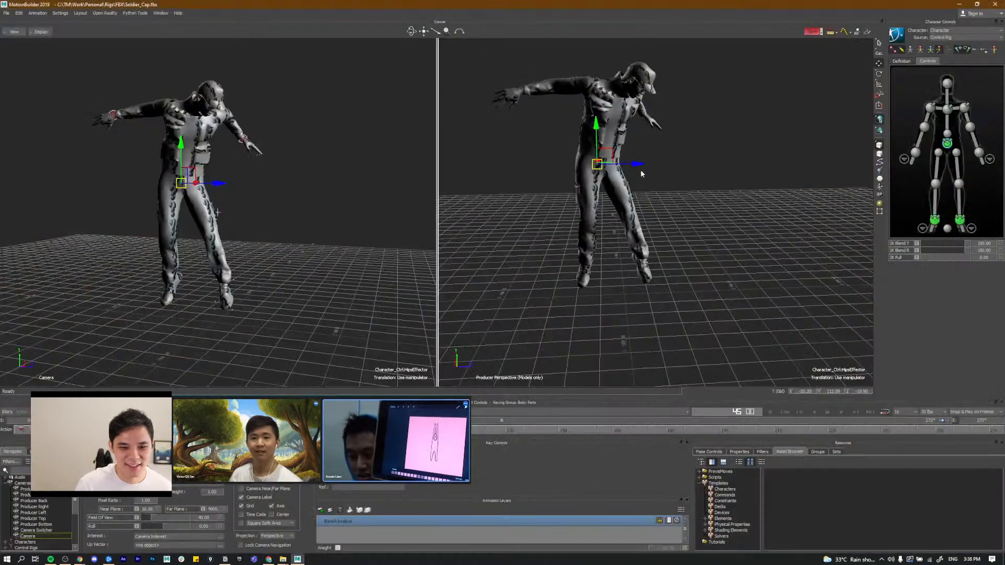
pyautogui.keyDown('alt'); pyautogui.moveTo(642, 174); pyautogui.dragTo(670, 140); pyautogui.keyUp('alt')
# Step: Turn the chest end effector and readjust the position of the hips over the legs in the frame 45 pose
pyautogui.press('e')
pyautogui.click(946, 109)
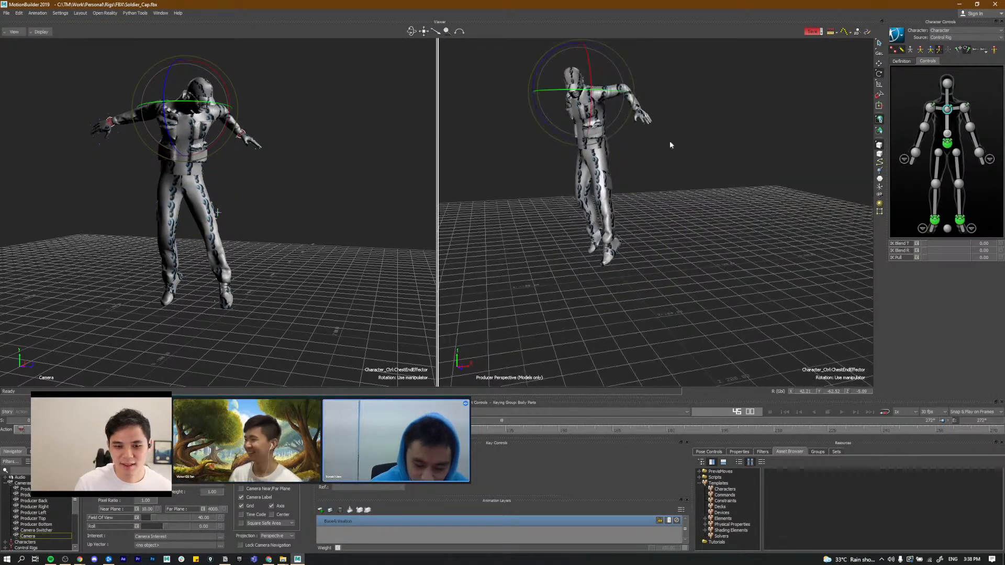
pyautogui.click(948, 142)
pyautogui.press('t')
pyautogui.keyDown('alt'); pyautogui.moveTo(555, 128); pyautogui.dragTo(673, 176); pyautogui.keyUp('alt')
pyautogui.moveTo(598, 154); pyautogui.dragTo(572, 181)
pyautogui.moveTo(651, 158); pyautogui.dragTo(625, 171)
# Step: Rotate the chest end effector further to twist and lean the upper body like the reference skater in frame 56
pyautogui.click(948, 109)
pyautogui.press('e')
pyautogui.hotkey('alt', 'Tab')
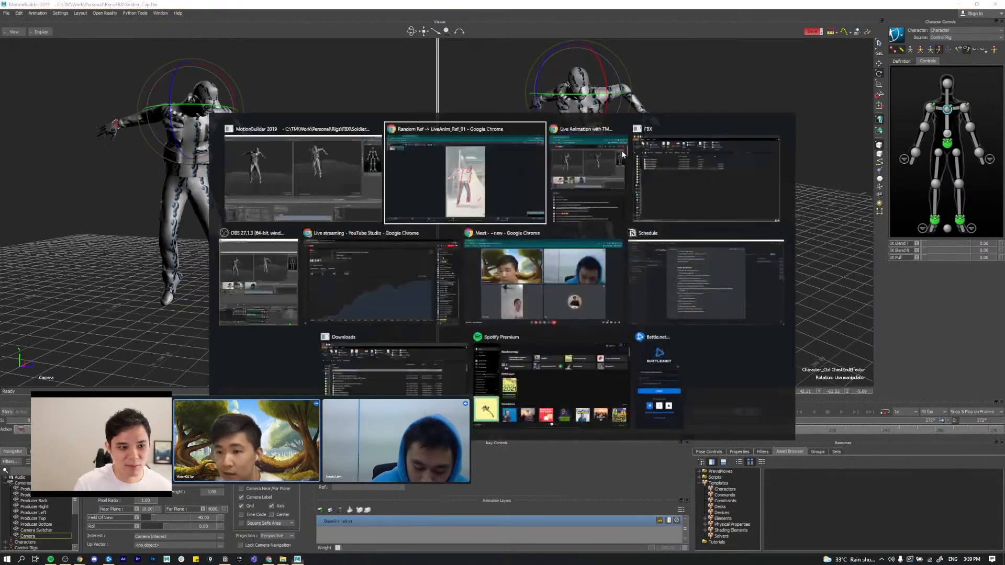
pyautogui.hotkey('alt', 'Tab')
pyautogui.keyDown('alt'); pyautogui.moveTo(608, 168); pyautogui.dragTo(812, 153); pyautogui.keyUp('alt')
pyautogui.keyDown('alt'); pyautogui.moveTo(594, 137); pyautogui.dragTo(626, 118); pyautogui.keyUp('alt')
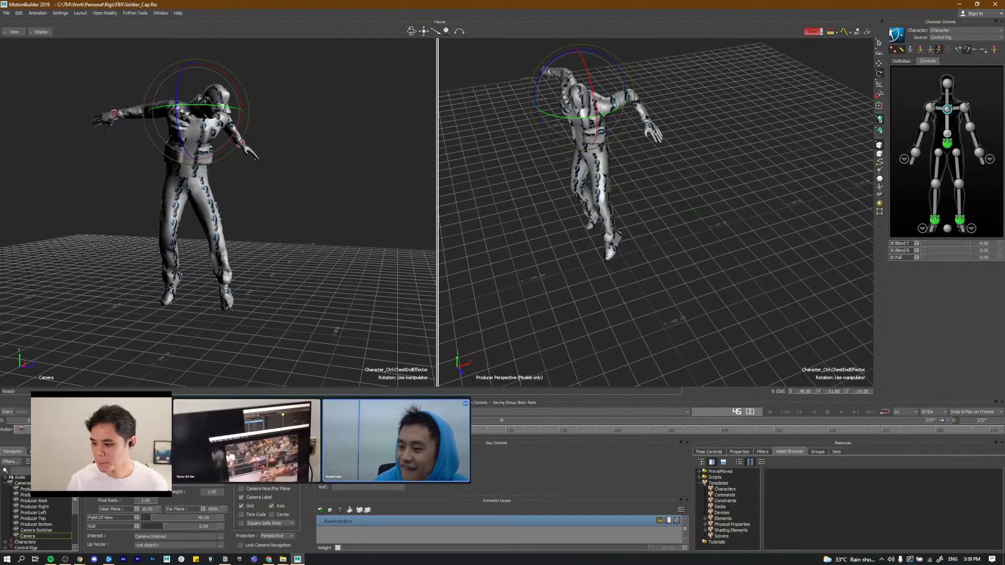
pyautogui.hotkey('alt', 'Tab')
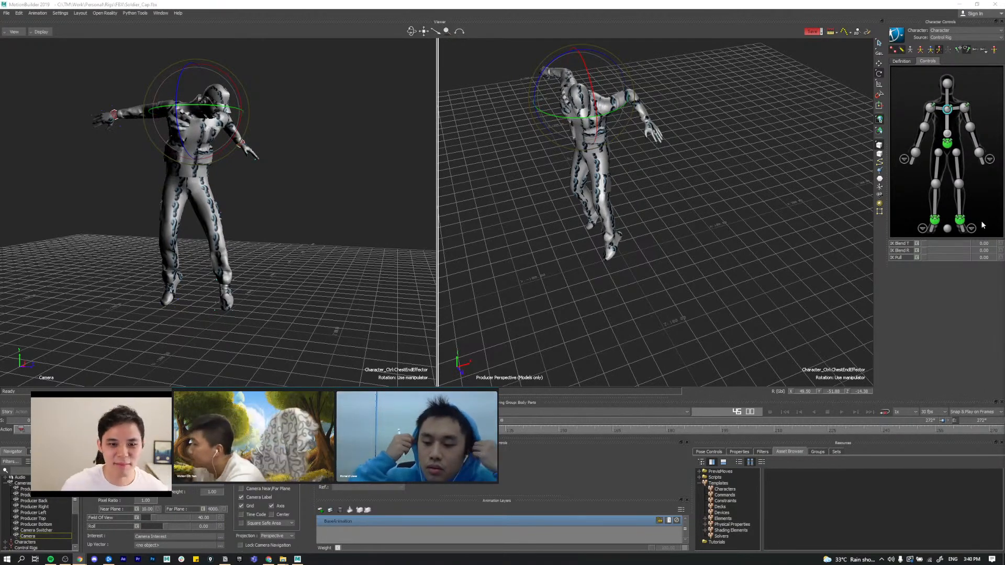
pyautogui.click(664, 7)
pyautogui.keyDown('alt'); pyautogui.moveTo(565, 210); pyautogui.dragTo(655, 192); pyautogui.keyUp('alt')
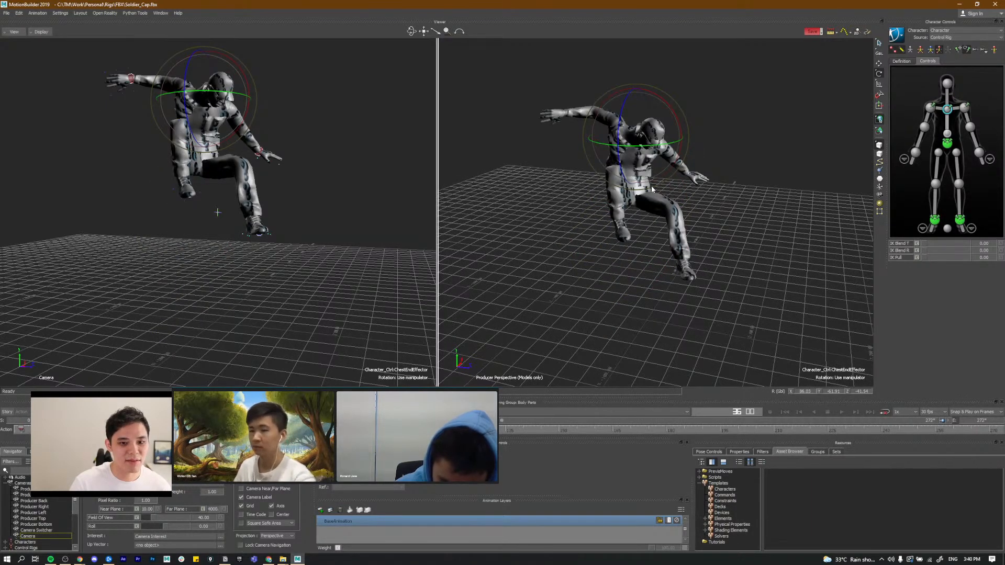
# Step: Flip between the annotated frames 56 and 61 in SyncSketch to examine how the skater's torso and arms drop
pyautogui.hotkey('alt', 'Tab')
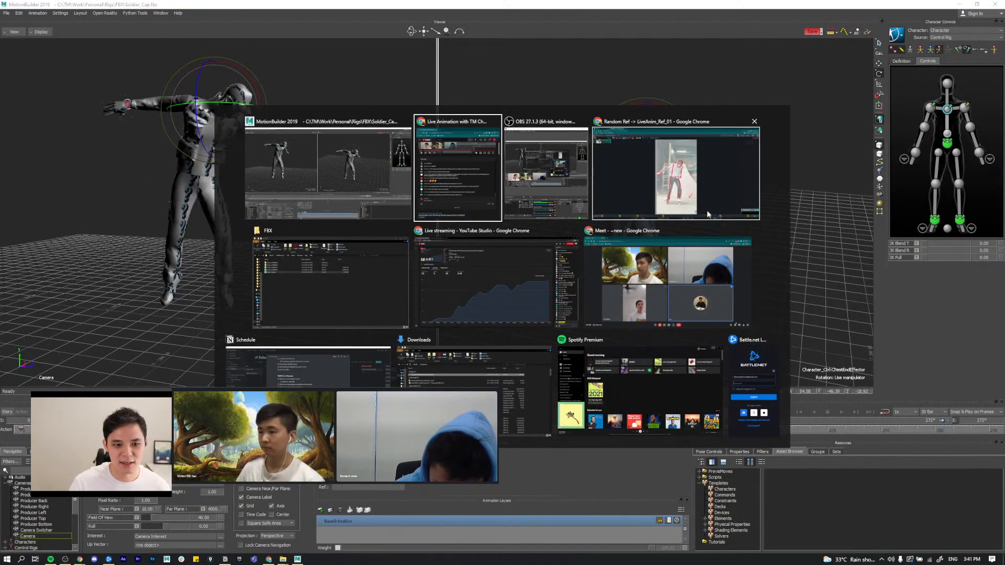
pyautogui.click(669, 197)
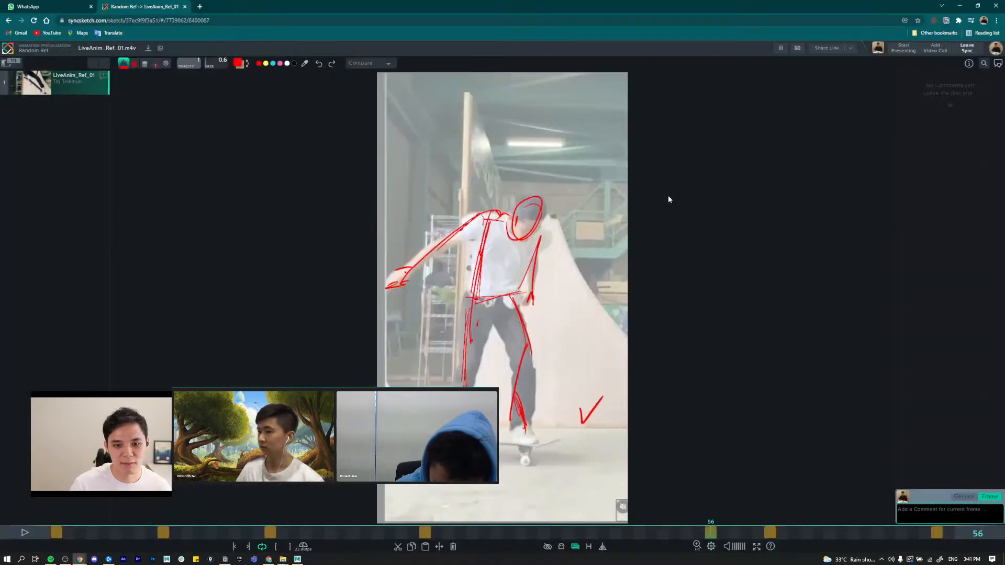
pyautogui.press(',')
pyautogui.press('.')
pyautogui.press(',')
pyautogui.press('.')
pyautogui.press(',')
pyautogui.press('.')
pyautogui.press(',')
pyautogui.press('.')
pyautogui.press(',')
pyautogui.press('.')
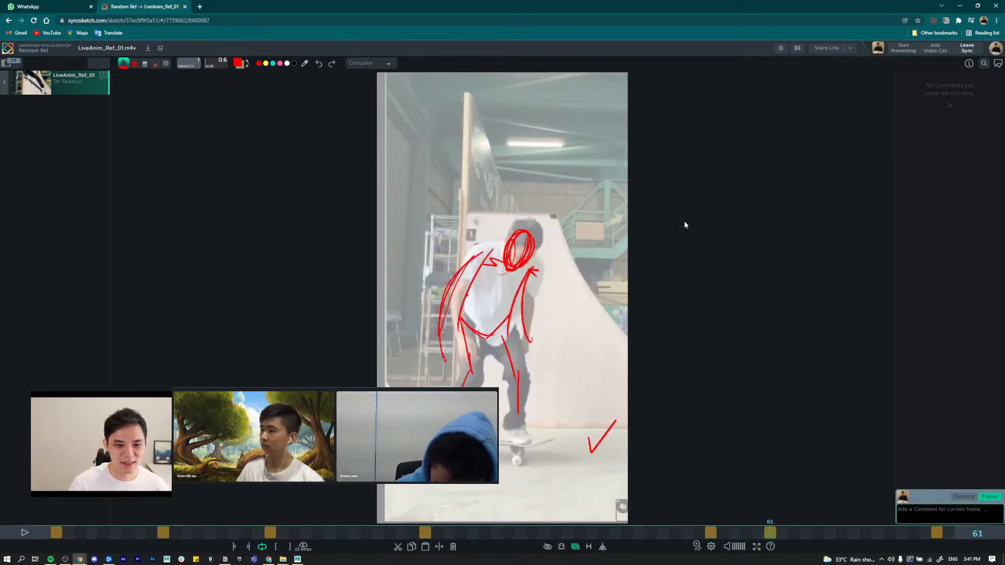
pyautogui.press(',')
pyautogui.press('.')
# Step: Return to MotionBuilder, shift the hips towards the left foot at frame 45 and select the left shoulder effector for rotation
pyautogui.hotkey('alt', 'Tab')
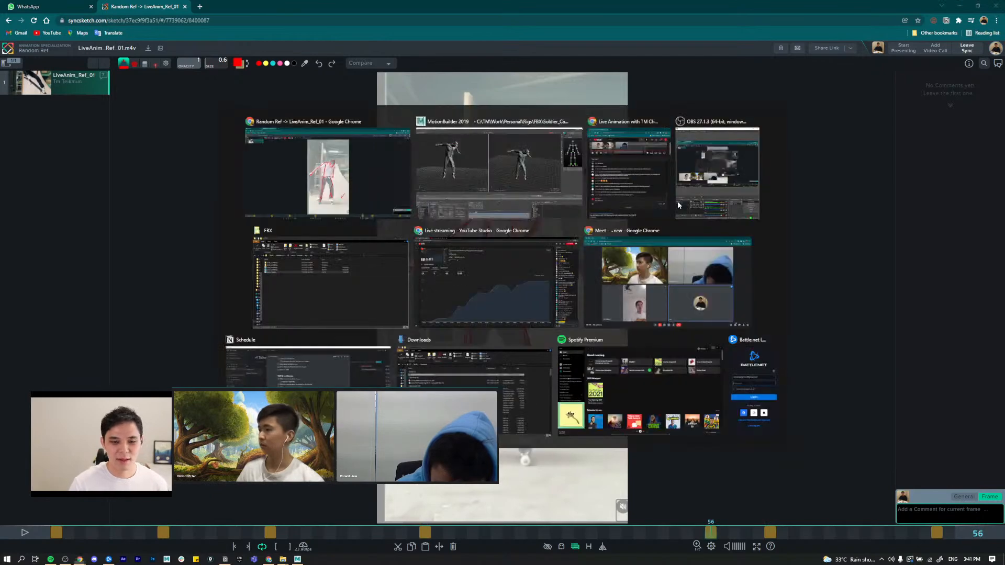
pyautogui.click(623, 145)
pyautogui.keyDown('alt'); pyautogui.moveTo(623, 137); pyautogui.dragTo(574, 239); pyautogui.keyUp('alt')
pyautogui.press('t')
pyautogui.click(651, 152)
pyautogui.press('r')
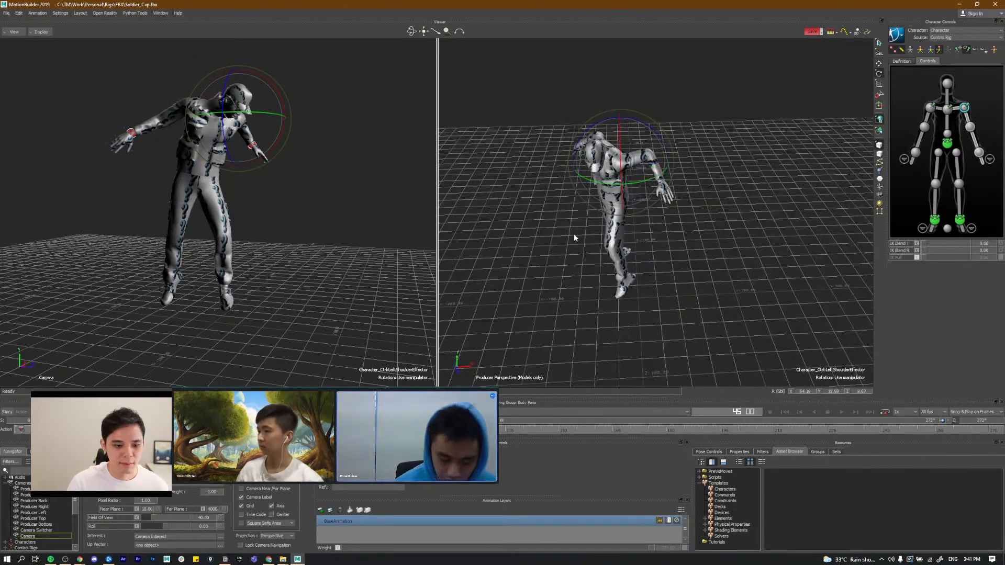
# Step: Compare with the opening stance and lower the left arm beside the body in the frame 45 pose
pyautogui.press(',')
pyautogui.press(',')
pyautogui.press(',')
pyautogui.press(',')
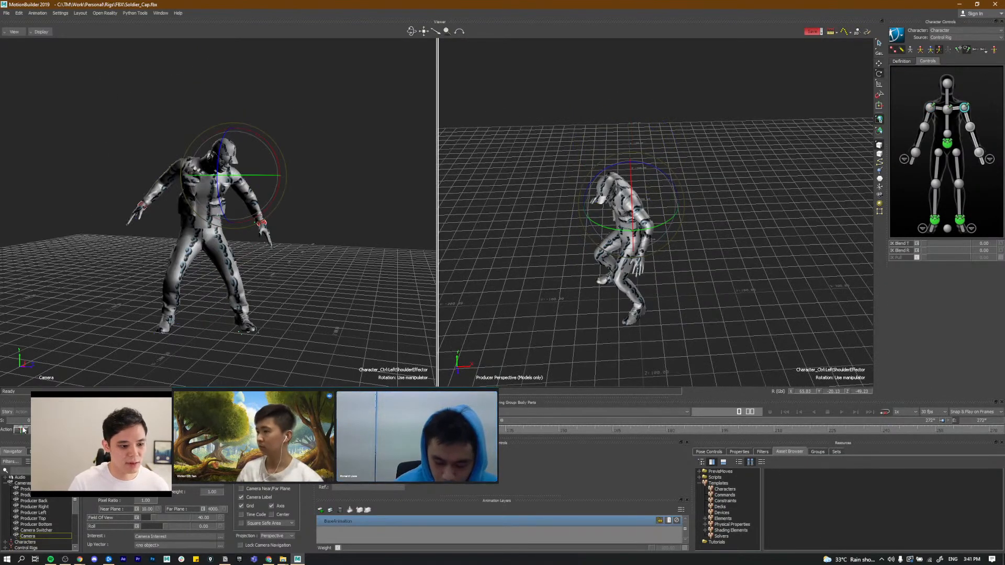
pyautogui.press('.')
pyautogui.press('.')
pyautogui.press('.')
pyautogui.press(',')
pyautogui.press('.')
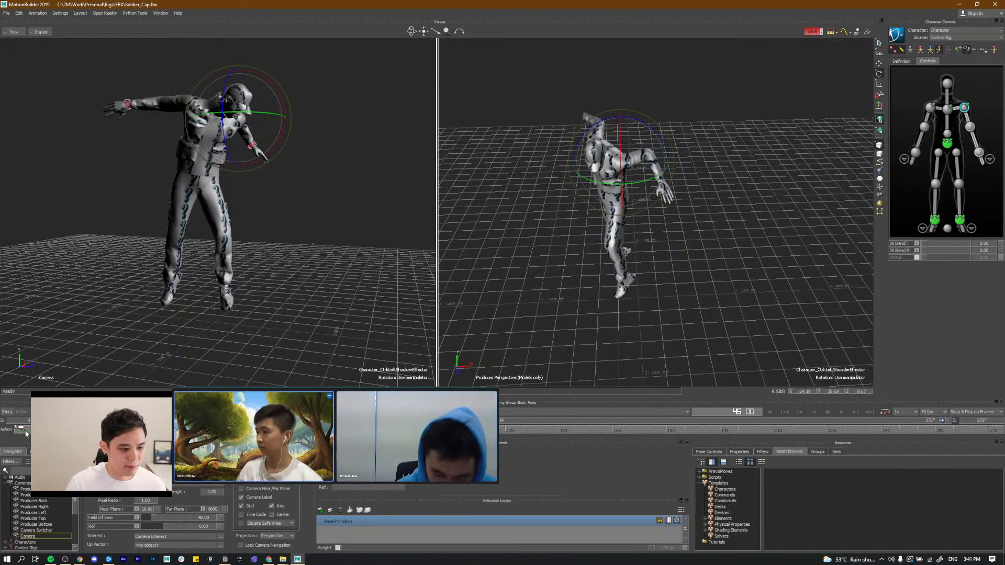
pyautogui.click(26, 433)
pyautogui.keyDown('ctrl'); pyautogui.keyDown('shift'); pyautogui.moveTo(680, 269); pyautogui.dragTo(683, 244); pyautogui.keyUp('shift'); pyautogui.keyUp('ctrl')
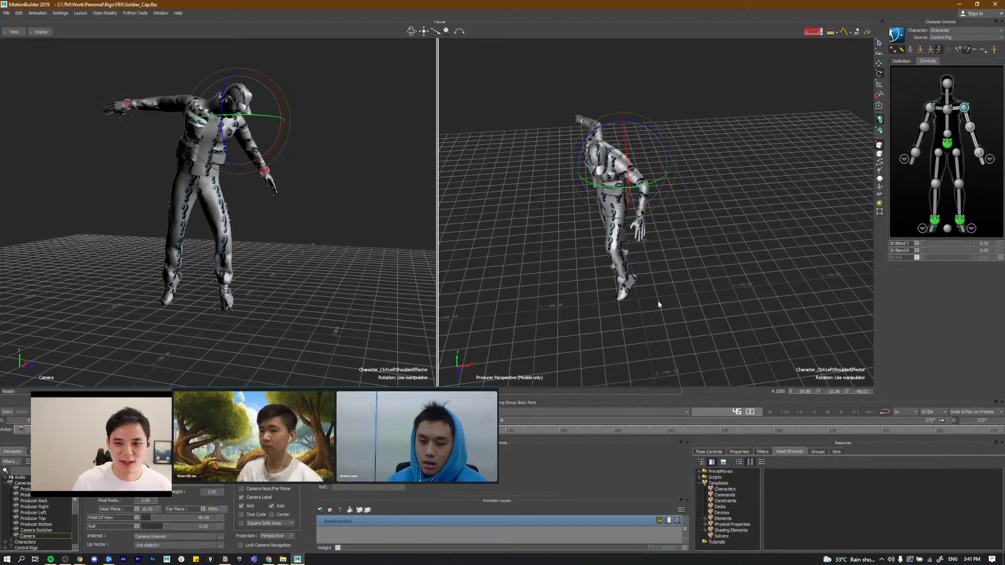
# Step: Step through the key poses between the crouch and frame 45 from another angle to examine the left arm and shoulder
pyautogui.scroll(3, 613, 298)
pyautogui.press('f')
pyautogui.scroll(-6, 625, 189)
pyautogui.keyDown('alt'); pyautogui.moveTo(595, 127); pyautogui.dragTo(672, 206); pyautogui.keyUp('alt')
pyautogui.scroll(-4, 672, 196)
pyautogui.press(',')
pyautogui.press('.')
pyautogui.press(',')
pyautogui.press(',')
pyautogui.press('.')
pyautogui.moveTo(686, 193)
pyautogui.keyDown('alt'); pyautogui.mouseDown()
pyautogui.moveTo(651, 199)
pyautogui.moveTo(655, 181)
pyautogui.moveTo(690, 206)
pyautogui.mouseUp(); pyautogui.keyUp('alt')
pyautogui.press(',')
pyautogui.press(',')
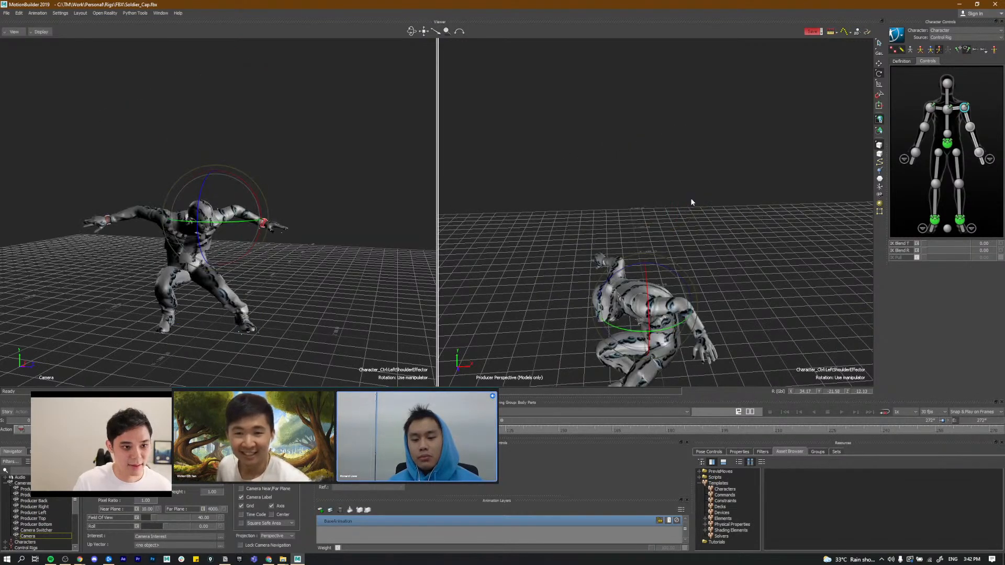
pyautogui.press('.')
pyautogui.press(',')
pyautogui.press('.')
pyautogui.press(',')
pyautogui.press('.')
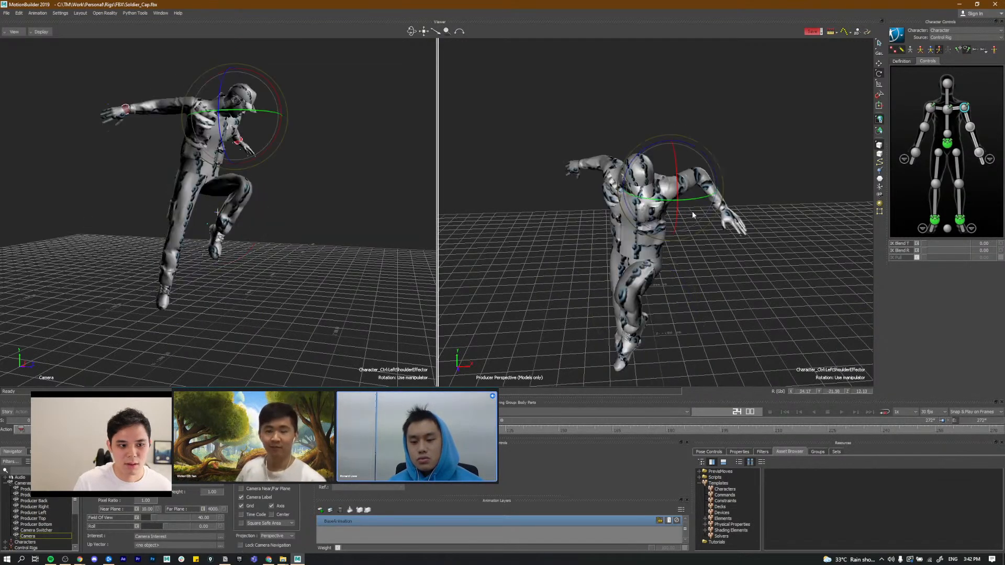
# Step: Compare the key poses from frame 24 onwards from the front, and check the annotated frame 56 skater in SyncSketch
pyautogui.keyDown('alt'); pyautogui.moveTo(692, 212); pyautogui.dragTo(761, 193); pyautogui.keyUp('alt')
pyautogui.press(',')
pyautogui.press('.')
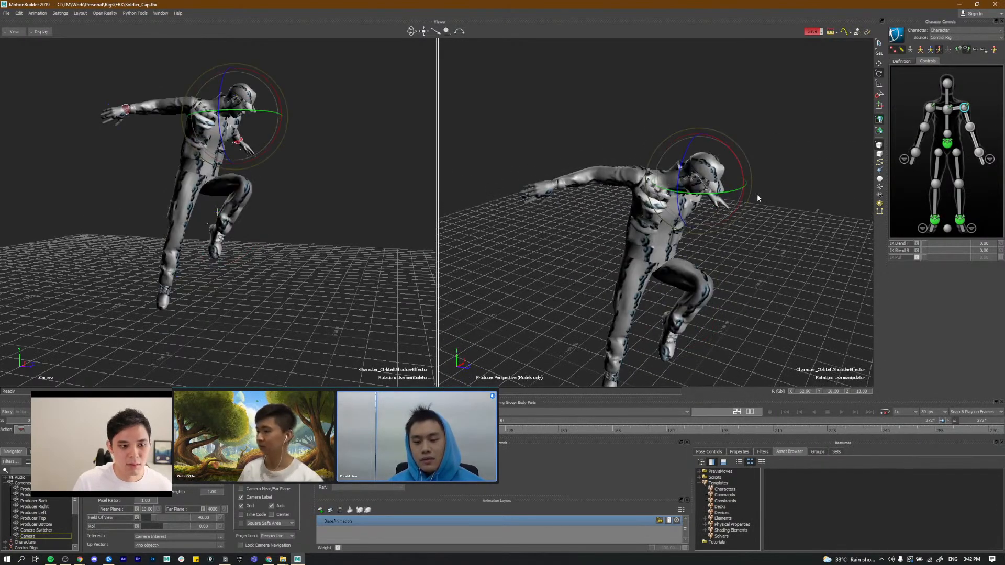
pyautogui.press('.')
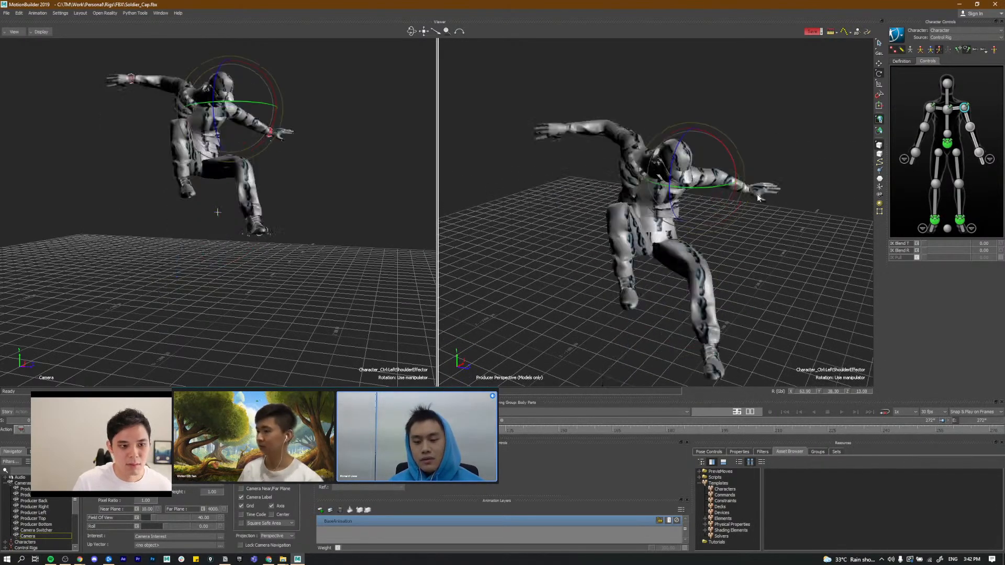
pyautogui.press('.')
pyautogui.press('.')
pyautogui.press('.')
pyautogui.press(',')
pyautogui.press(',')
pyautogui.press(',')
pyautogui.press('.')
pyautogui.press(',')
pyautogui.press('.')
pyautogui.hotkey('alt', 'Tab')
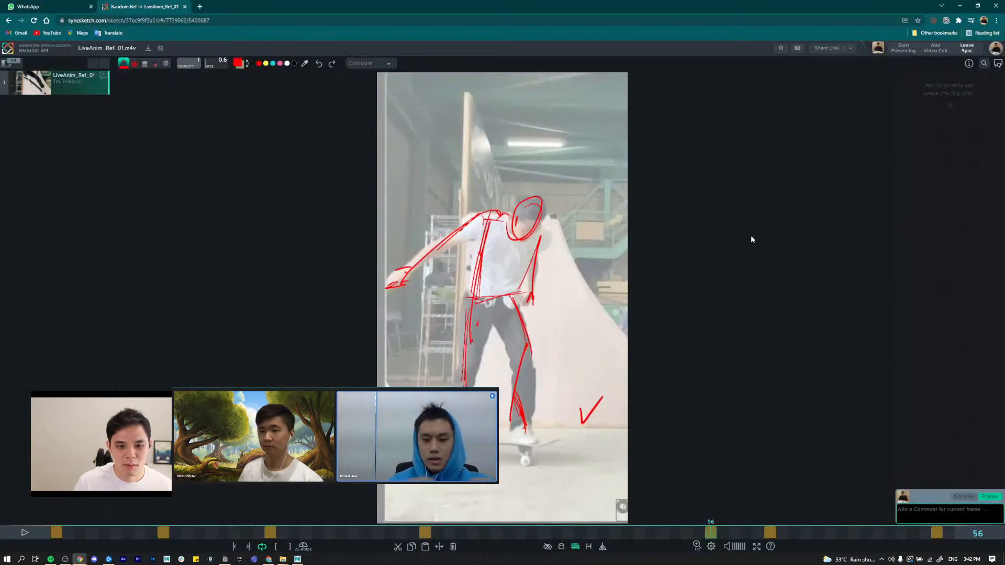
pyautogui.hotkey('alt', 'Tab')
# Step: Rotate the left forearm and left shoulder effector at frame 45 so the arm hangs down beside the body
pyautogui.keyDown('alt'); pyautogui.moveTo(751, 237); pyautogui.dragTo(649, 205); pyautogui.keyUp('alt')
pyautogui.click(973, 142)
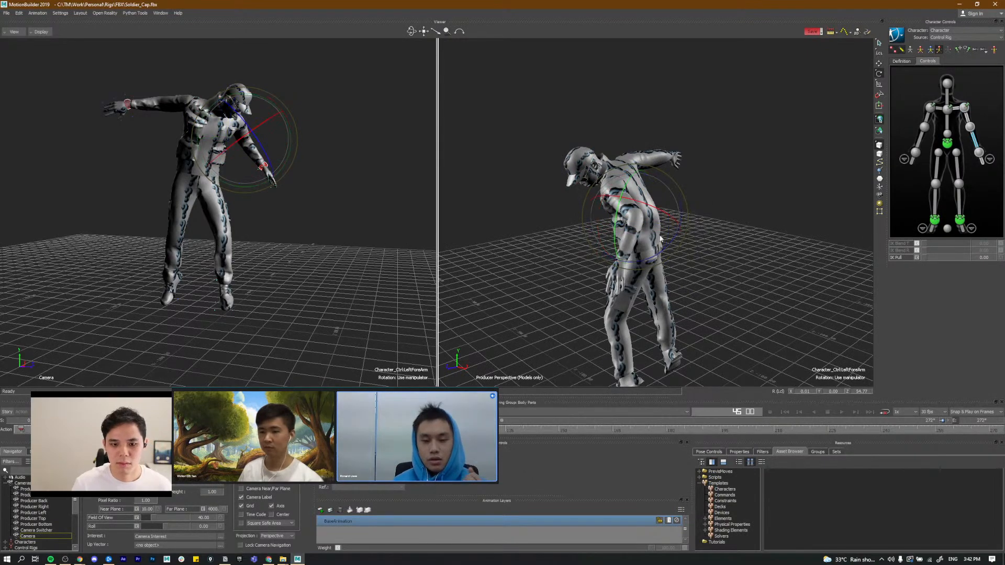
pyautogui.moveTo(662, 255); pyautogui.dragTo(932, 151)
pyautogui.click(964, 110)
pyautogui.moveTo(706, 197); pyautogui.dragTo(752, 225)
# Step: Flip between the frame 24, 36 and 45 poses to examine how the left arm travels
pyautogui.press(',')
pyautogui.press('.')
pyautogui.press('.')
pyautogui.press(',')
pyautogui.press(',')
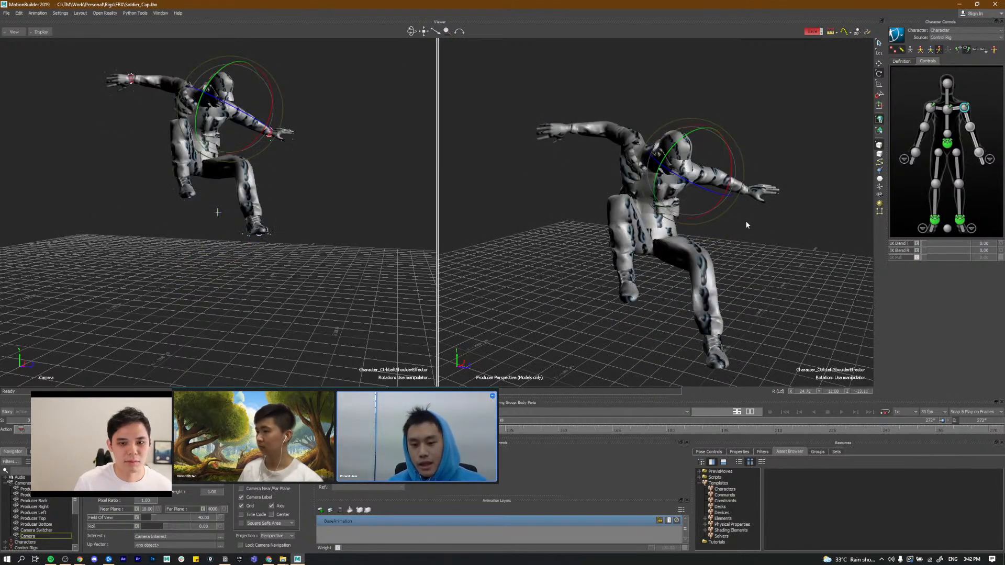
pyautogui.press('.')
pyautogui.press(',')
pyautogui.press(',')
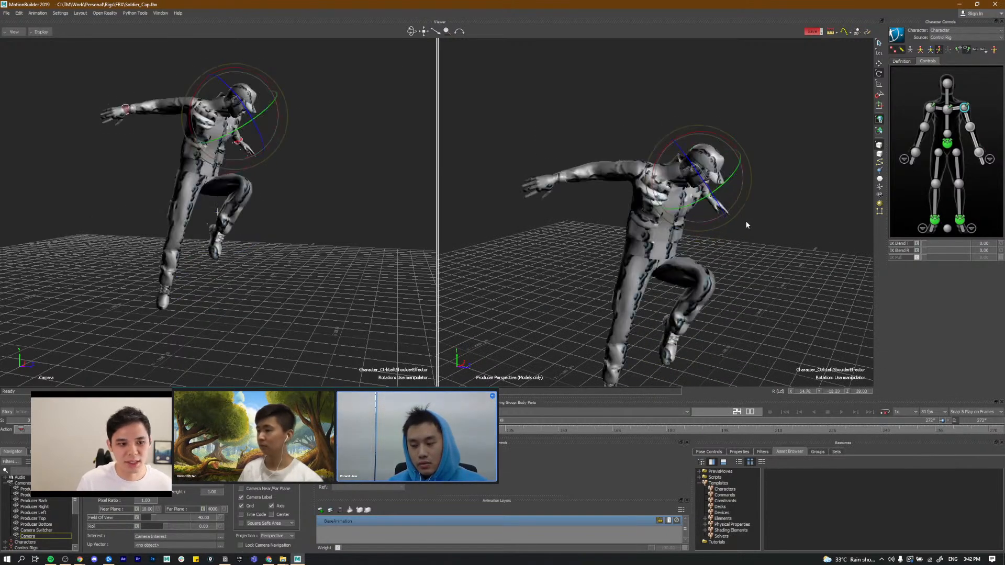
pyautogui.press('.')
pyautogui.press(',')
pyautogui.press('.')
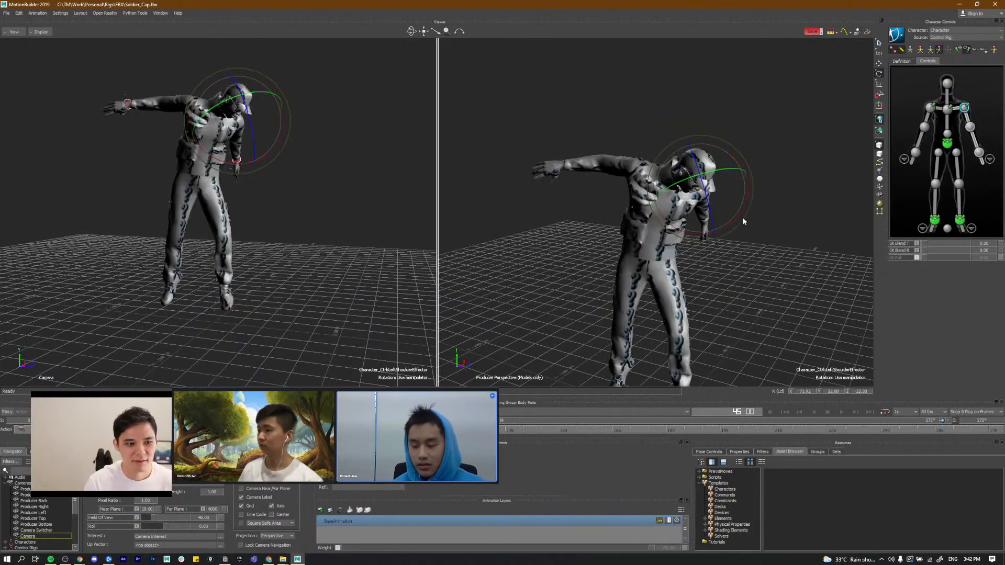
# Step: Rotate the right shoulder effector at frame 45 to lower the outstretched right arm
pyautogui.click(931, 108)
pyautogui.keyDown('alt'); pyautogui.moveTo(621, 248); pyautogui.dragTo(740, 224); pyautogui.keyUp('alt')
pyautogui.moveTo(677, 181); pyautogui.dragTo(681, 211)
pyautogui.keyDown('alt'); pyautogui.moveTo(717, 209); pyautogui.dragTo(666, 227); pyautogui.keyUp('alt')
# Step: Step back through the airborne, jump and crouch poses to examine the right arm's path
pyautogui.press(',')
pyautogui.press(',')
pyautogui.press(',')
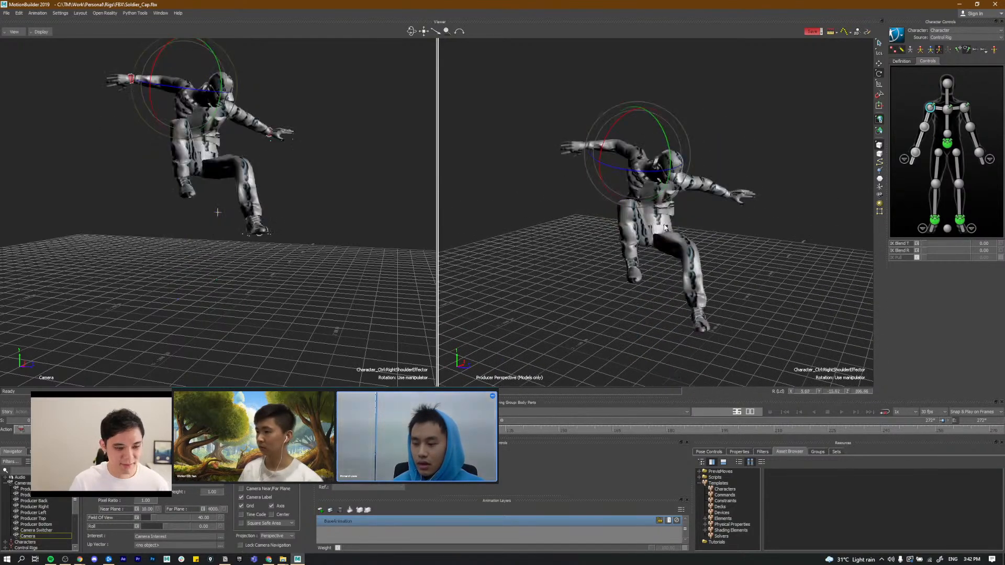
pyautogui.press(',')
pyautogui.press(',')
pyautogui.press(',')
pyautogui.press(',')
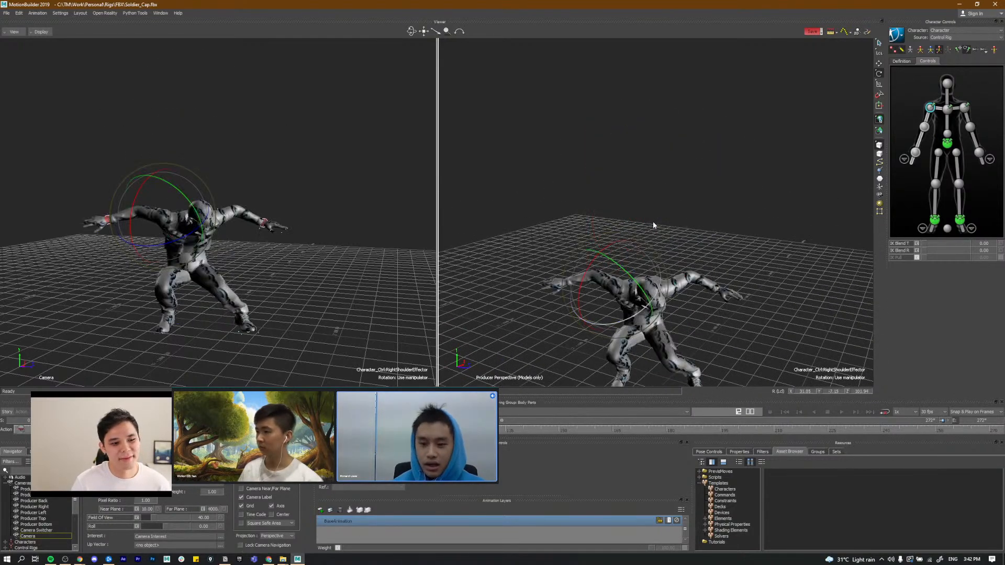
pyautogui.press(',')
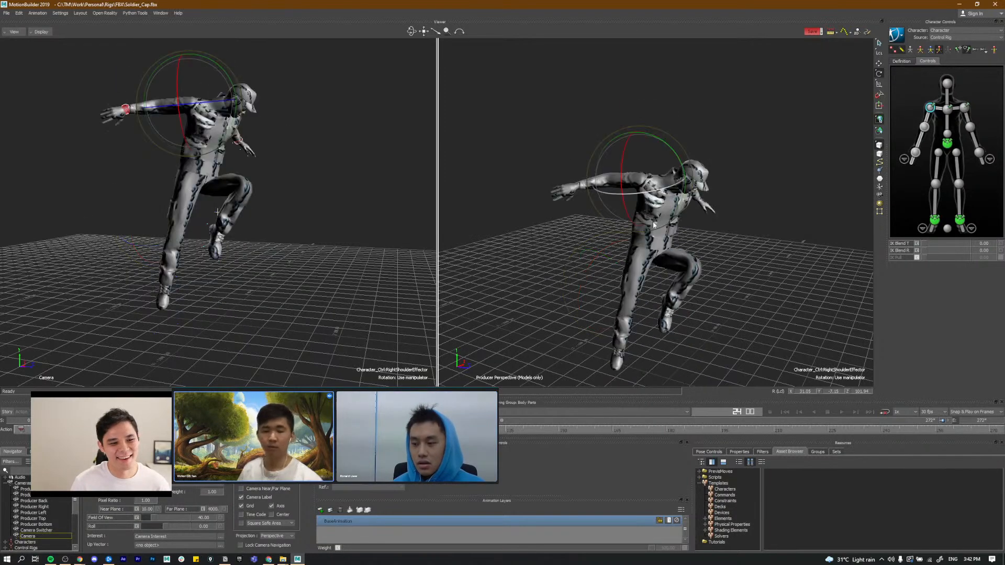
pyautogui.press('.')
pyautogui.press(',')
pyautogui.press('.')
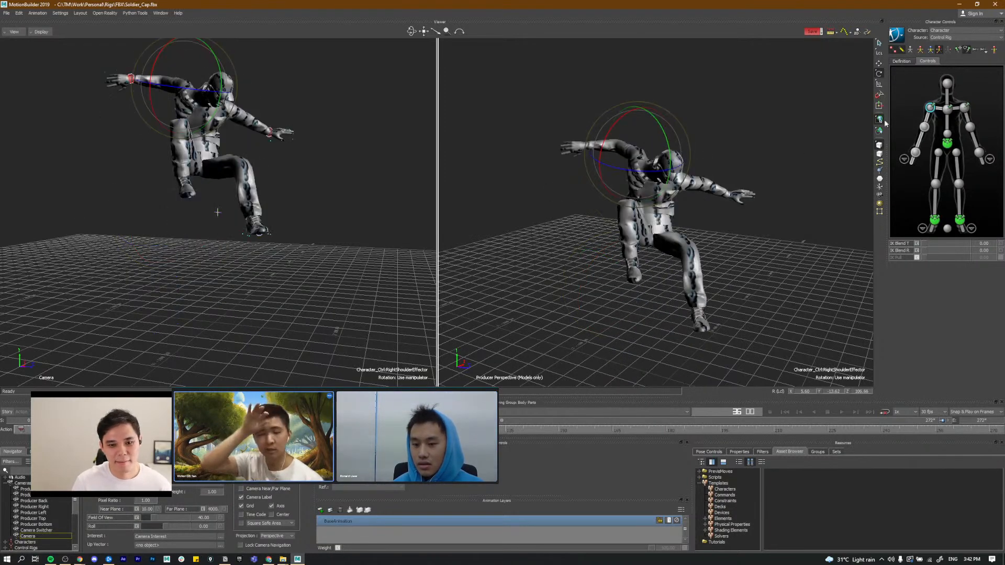
# Step: Move the right wrist effector slightly in towards the body in the airborne frame 36 pose, using global translation
pyautogui.keyDown('alt'); pyautogui.moveTo(767, 183); pyautogui.dragTo(743, 242); pyautogui.keyUp('alt')
pyautogui.click(577, 185)
pyautogui.keyDown('alt'); pyautogui.moveTo(580, 194); pyautogui.dragTo(736, 249, button='right'); pyautogui.keyUp('alt')
pyautogui.press('w')
pyautogui.keyDown('alt'); pyautogui.moveTo(736, 249); pyautogui.dragTo(629, 235, button='middle'); pyautogui.keyUp('alt')
pyautogui.keyDown('alt'); pyautogui.moveTo(629, 234); pyautogui.dragTo(630, 256); pyautogui.keyUp('alt')
pyautogui.keyDown('alt'); pyautogui.moveTo(628, 253); pyautogui.dragTo(652, 253, button='middle'); pyautogui.keyUp('alt')
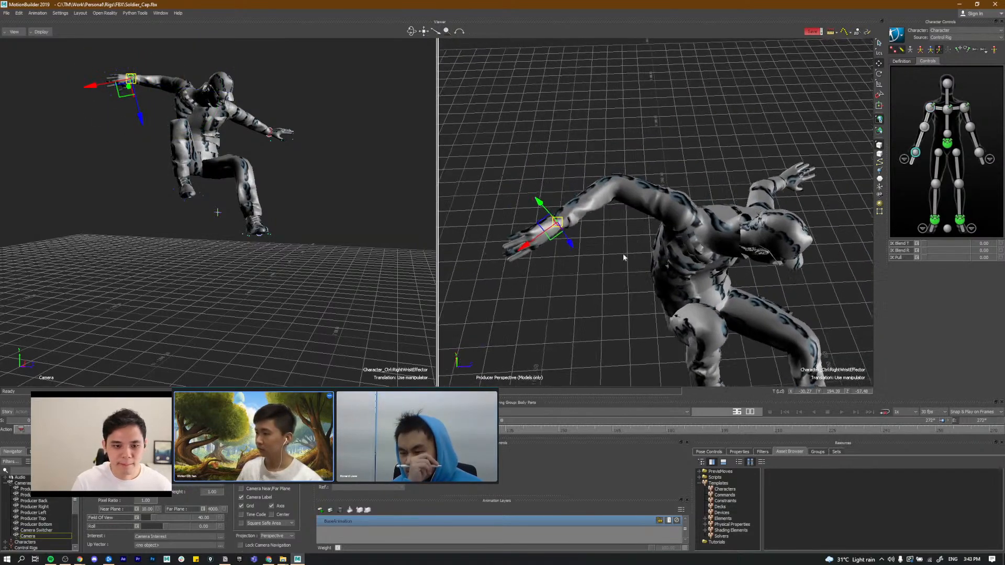
pyautogui.press('F5')
pyautogui.moveTo(595, 224); pyautogui.dragTo(660, 219)
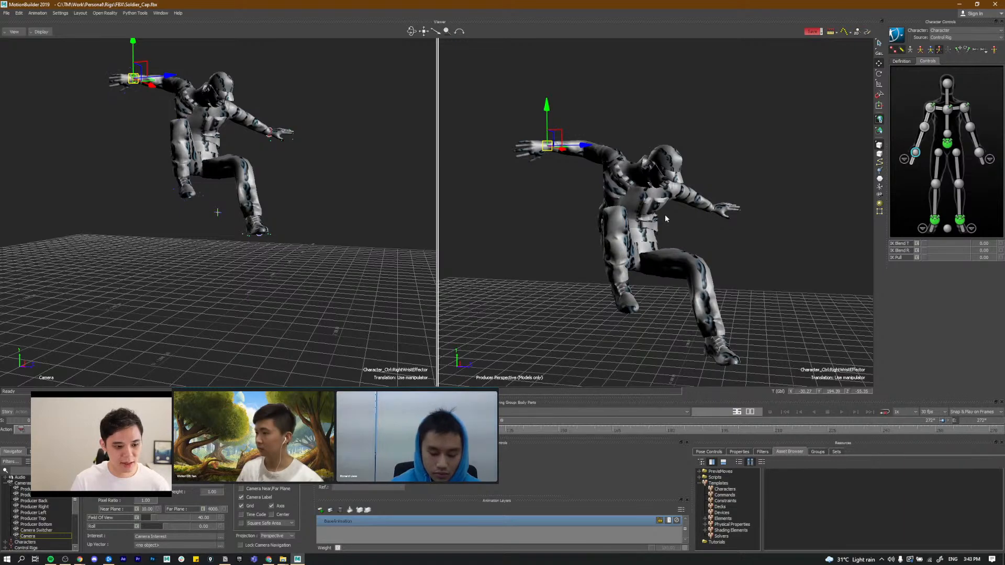
# Step: Step through the key poses from frame 36 onwards to examine the right arm and overall silhouette
pyautogui.scroll(-5, 662, 218)
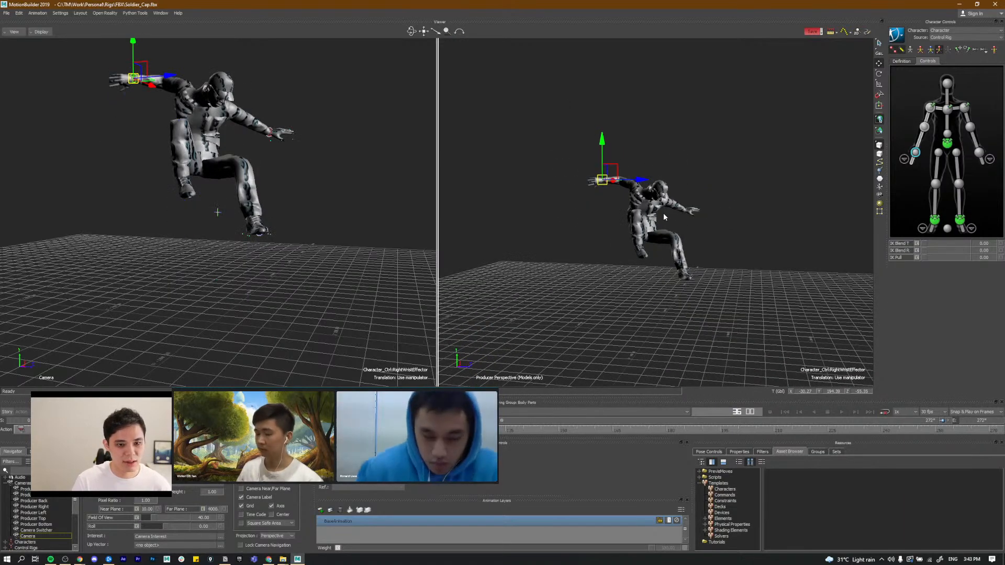
pyautogui.press('.')
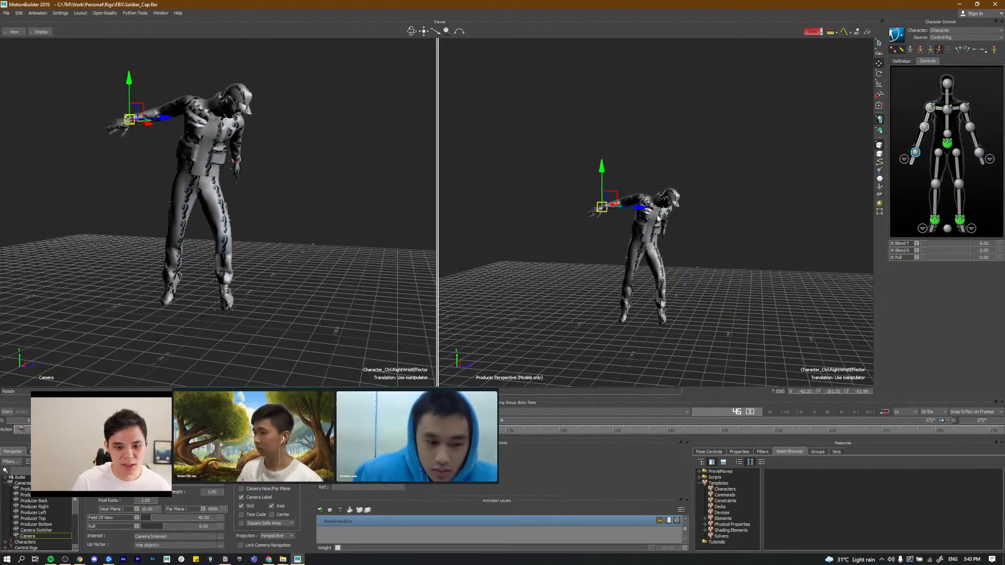
pyautogui.scroll(3, 659, 219)
pyautogui.scroll(3, 659, 212)
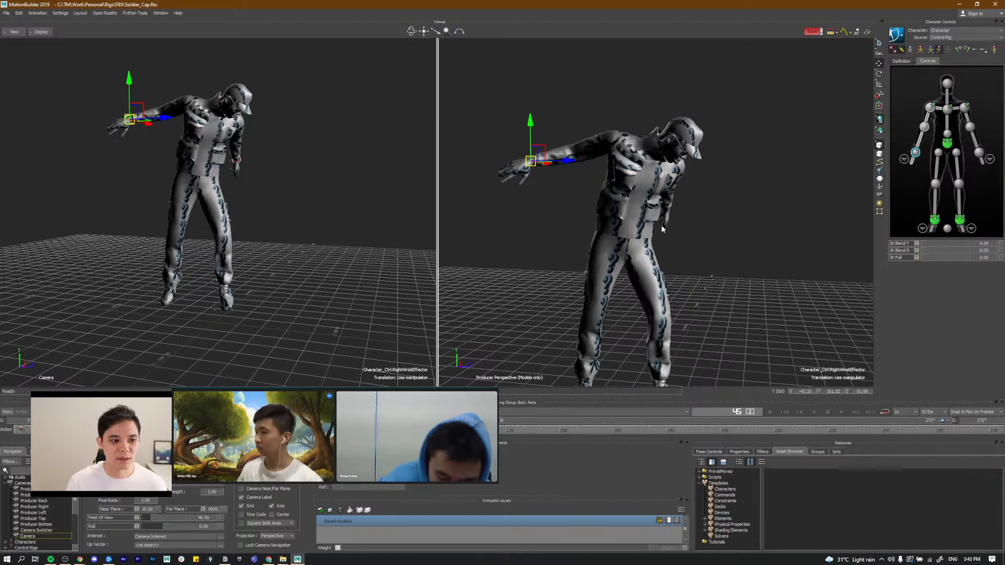
pyautogui.scroll(-2, 665, 225)
pyautogui.keyDown('alt'); pyautogui.moveTo(672, 228); pyautogui.dragTo(669, 237); pyautogui.keyUp('alt')
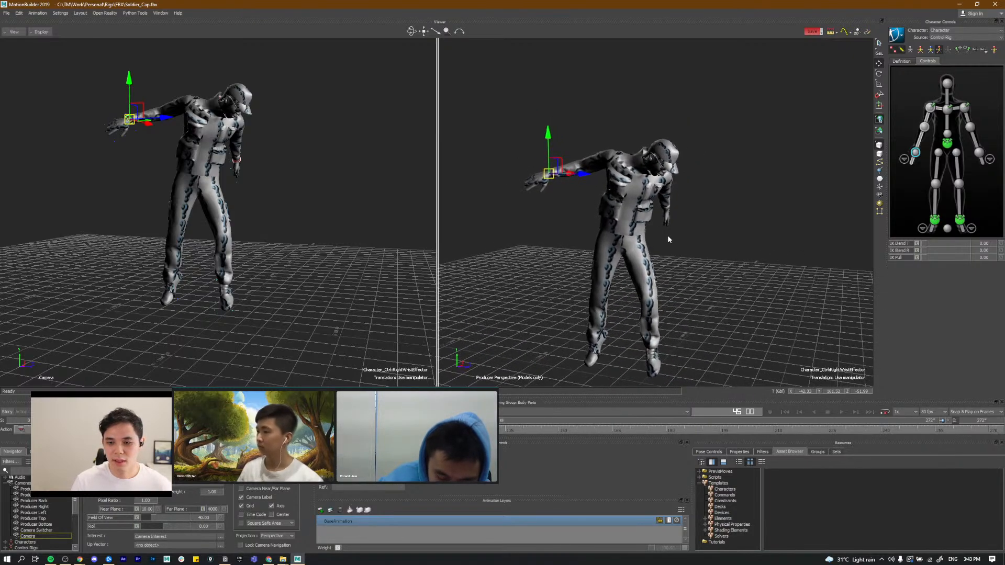
pyautogui.keyDown('alt'); pyautogui.moveTo(668, 237); pyautogui.dragTo(663, 231, button='middle'); pyautogui.keyUp('alt')
pyautogui.keyDown('alt'); pyautogui.moveTo(663, 231); pyautogui.dragTo(670, 235); pyautogui.keyUp('alt')
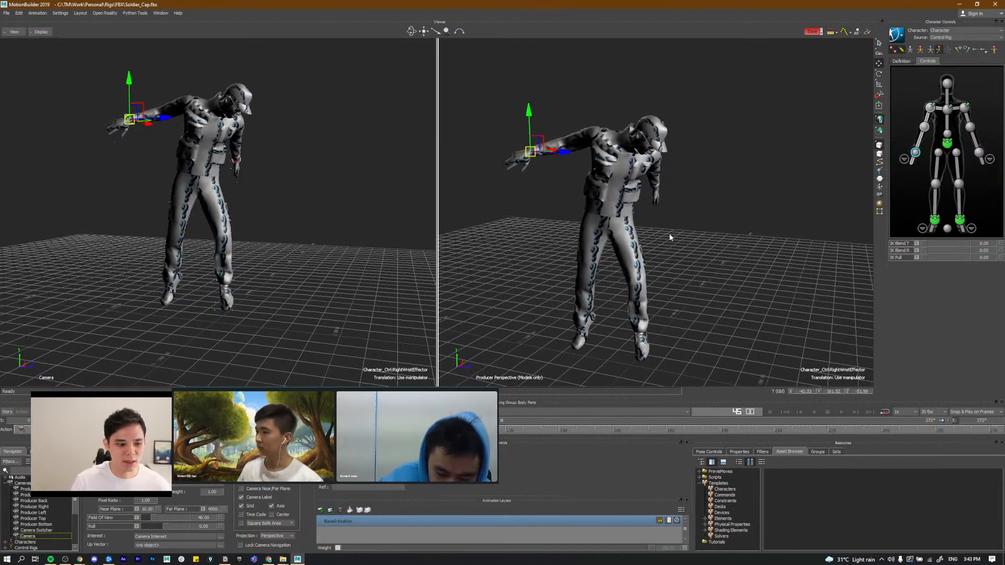
pyautogui.press(',')
pyautogui.press(',')
pyautogui.press(',')
pyautogui.press('.')
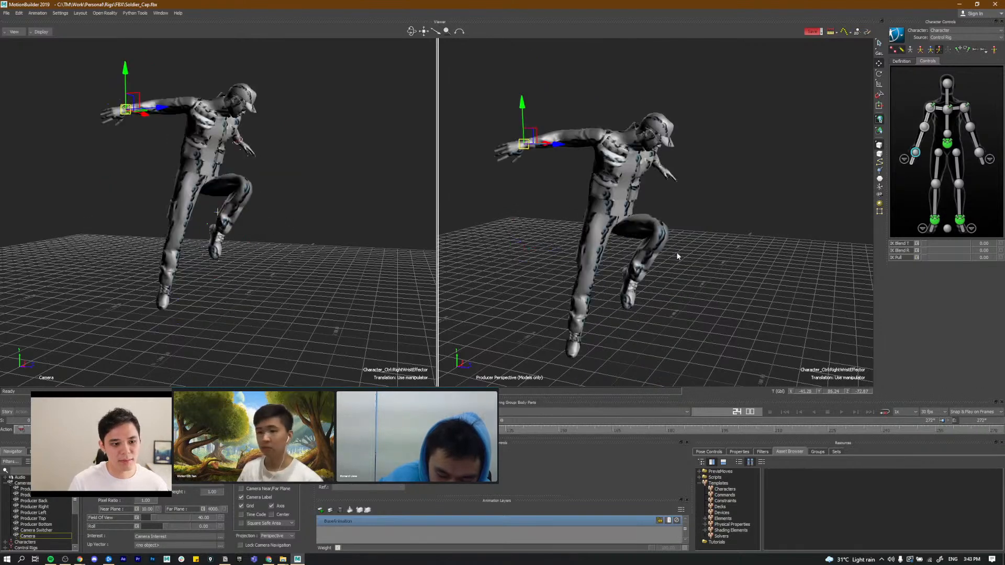
pyautogui.press('.')
pyautogui.press('.')
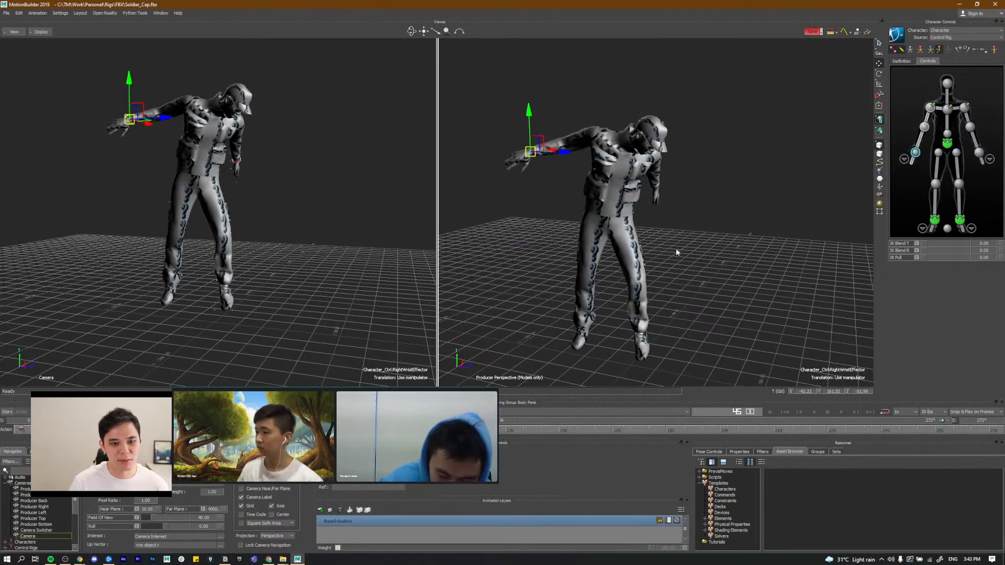
pyautogui.press('.')
pyautogui.press('.')
pyautogui.press('.')
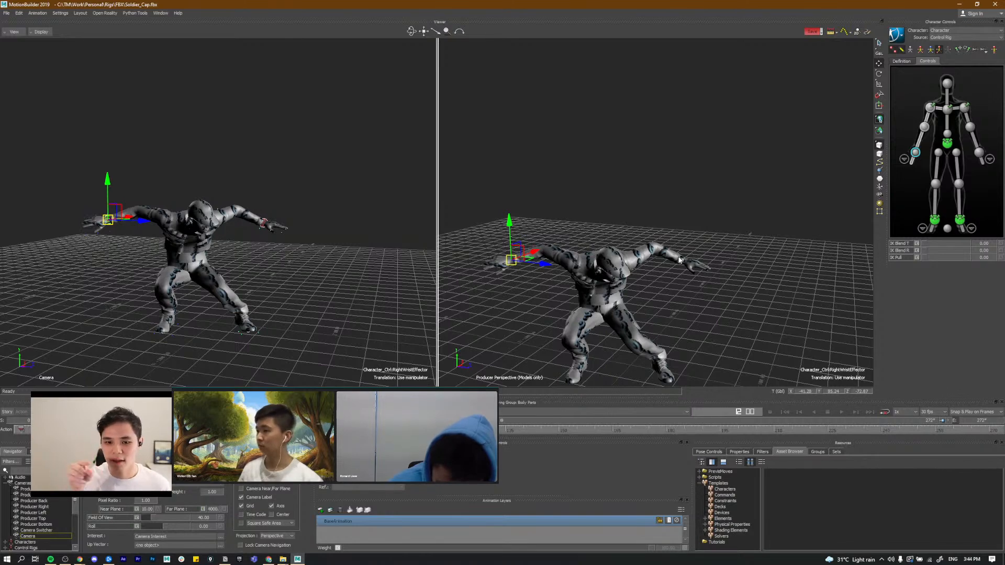
# Step: Examine the crouch pose from lower angles and compare it with the airborne frame 36 and landing frame 45 poses
pyautogui.keyDown('alt'); pyautogui.moveTo(622, 274); pyautogui.dragTo(642, 272); pyautogui.keyUp('alt')
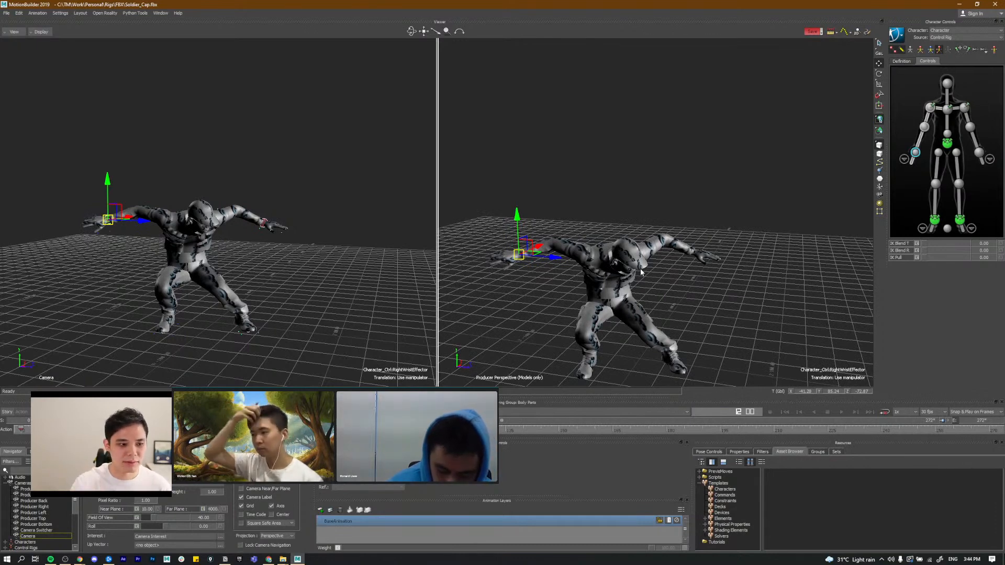
pyautogui.press(',')
pyautogui.press('.')
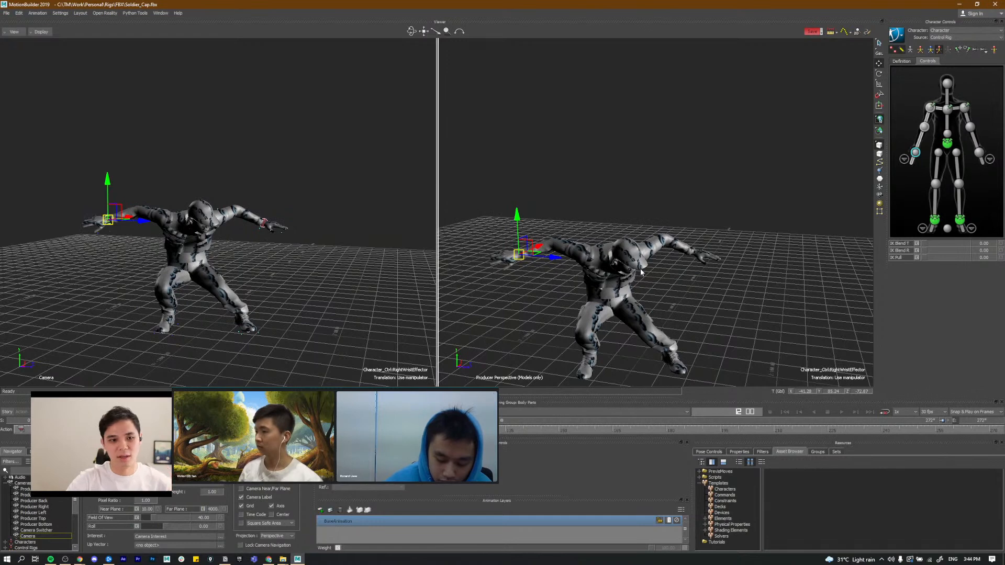
pyautogui.keyDown('alt'); pyautogui.moveTo(709, 203); pyautogui.dragTo(691, 273); pyautogui.keyUp('alt')
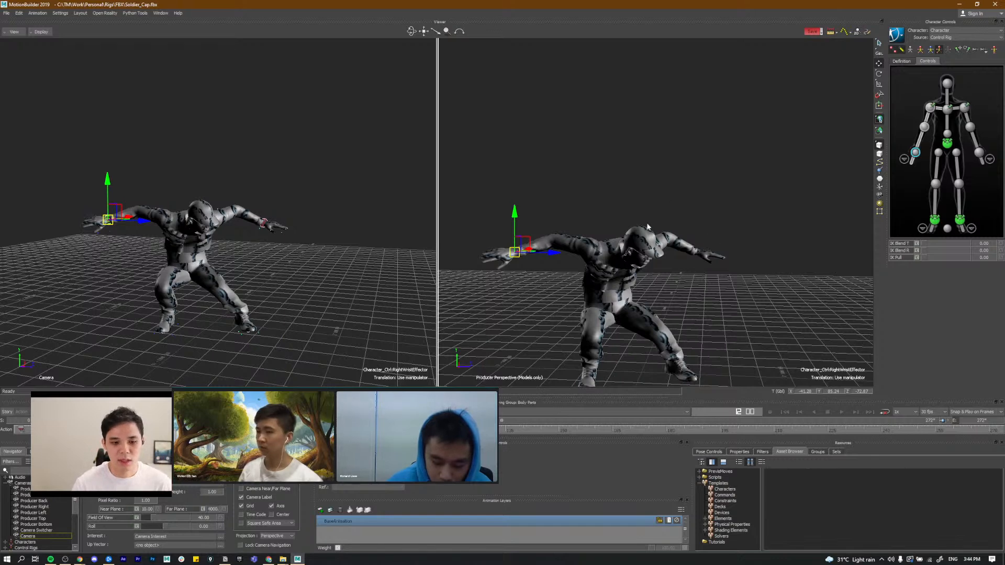
pyautogui.press('.')
pyautogui.press(',')
pyautogui.press(',')
pyautogui.press('.')
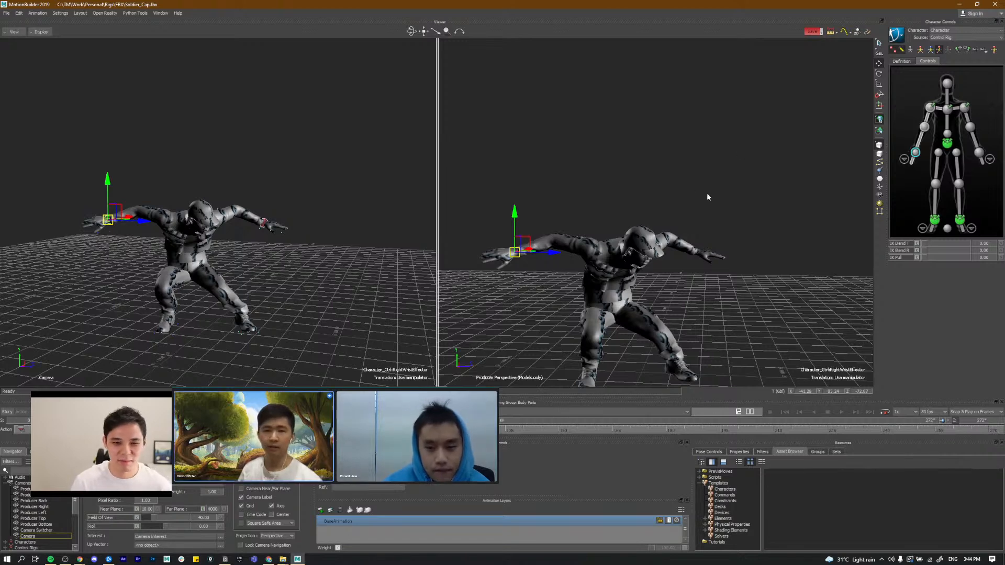
pyautogui.keyDown('alt'); pyautogui.moveTo(707, 262); pyautogui.dragTo(713, 265); pyautogui.keyUp('alt')
pyautogui.press('.')
pyautogui.press('.')
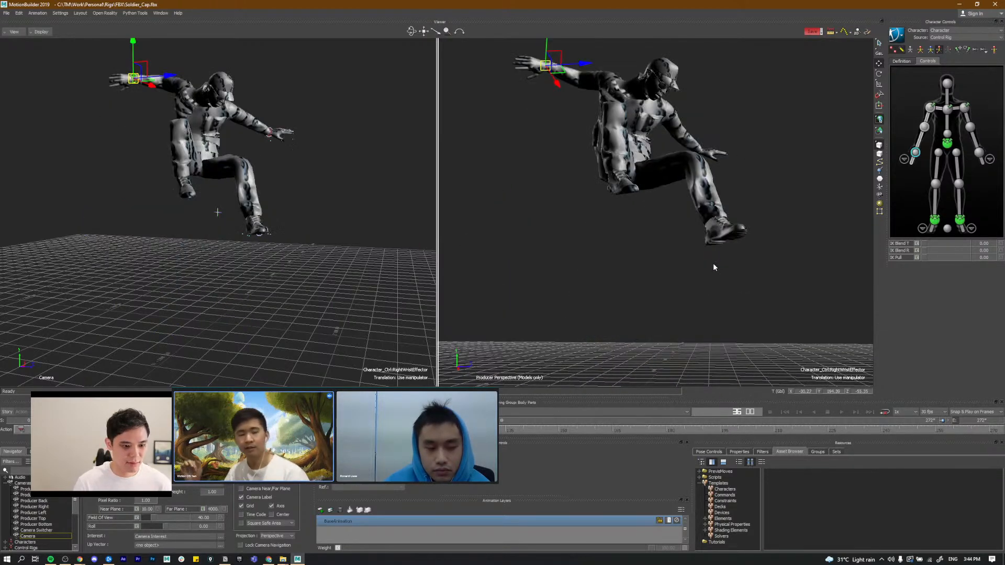
pyautogui.press(',')
pyautogui.press('.')
pyautogui.press(',')
pyautogui.press('.')
pyautogui.press('.')
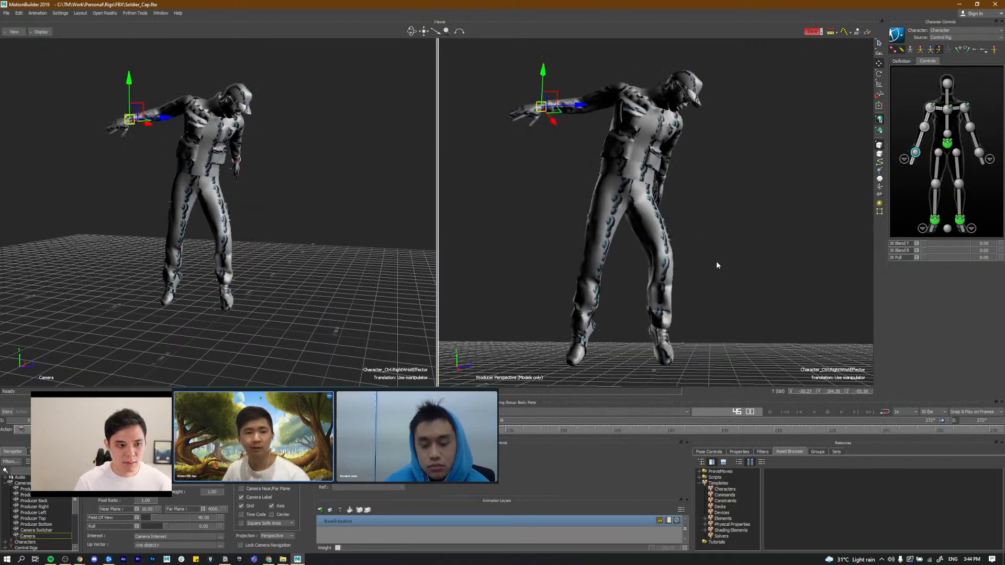
# Step: Move the right elbow effector at frame 45 to adjust the bend of the right arm
pyautogui.click(925, 127)
pyautogui.keyDown('alt'); pyautogui.moveTo(738, 162); pyautogui.dragTo(652, 193); pyautogui.keyUp('alt')
pyautogui.moveTo(651, 102); pyautogui.dragTo(586, 141)
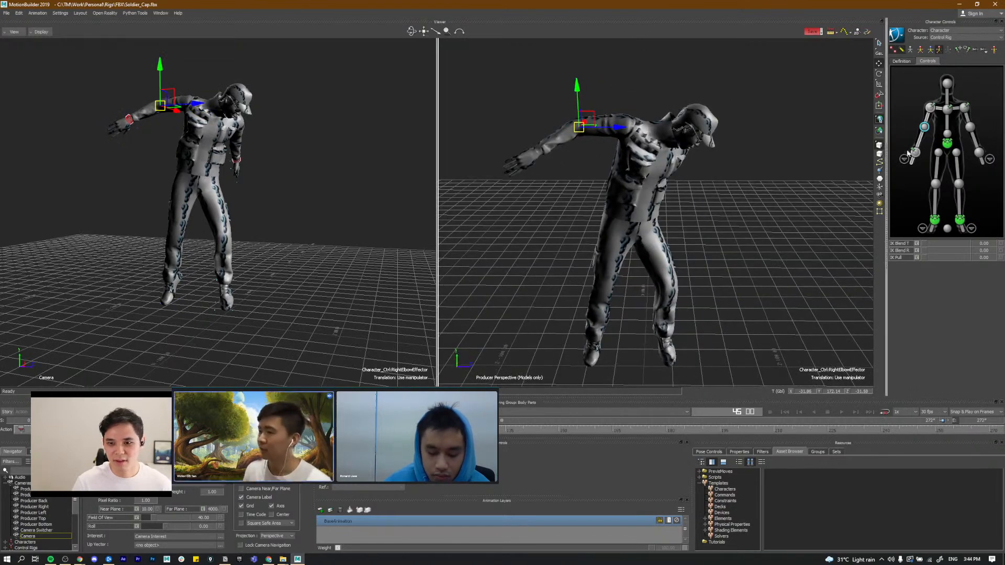
# Step: Rotate the right wrist effector at frame 45 to angle the hand, and return to translation
pyautogui.click(915, 153)
pyautogui.press('e')
pyautogui.keyDown('alt'); pyautogui.moveTo(614, 218); pyautogui.dragTo(647, 232, button='middle'); pyautogui.keyUp('alt')
pyautogui.moveTo(571, 190); pyautogui.dragTo(586, 172)
pyautogui.press('w')
pyautogui.moveTo(678, 197)
pyautogui.keyDown('alt'); pyautogui.mouseDown()
pyautogui.moveTo(665, 196)
pyautogui.moveTo(681, 215)
pyautogui.mouseUp(); pyautogui.keyUp('alt')
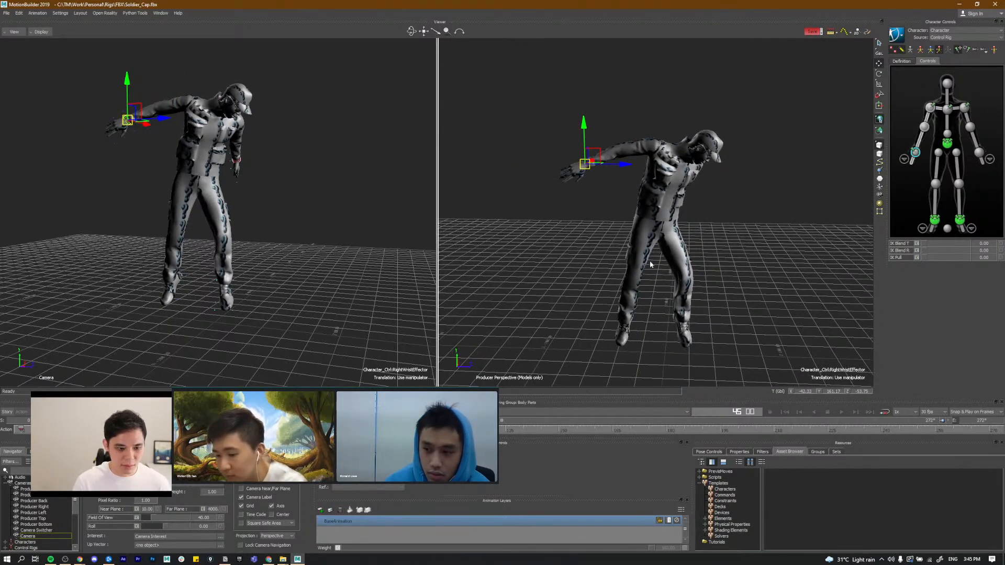
# Step: Select the hips effector at frame 45 and switch the control rig to Full Body keying
pyautogui.scroll(-2, 704, 272)
pyautogui.click(947, 143)
pyautogui.click(920, 51)
pyautogui.keyDown('alt'); pyautogui.moveTo(613, 249); pyautogui.dragTo(617, 249); pyautogui.keyUp('alt')
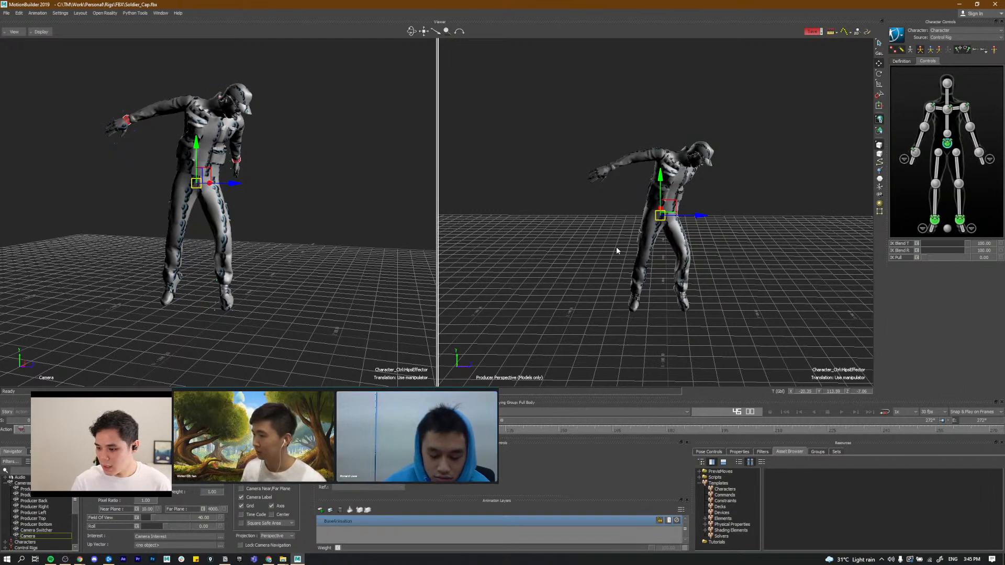
# Step: Step back and forth through all key poses to examine the hips and body placement from crouch to landing
pyautogui.press(',')
pyautogui.press(',')
pyautogui.press(',')
pyautogui.press(',')
pyautogui.press('.')
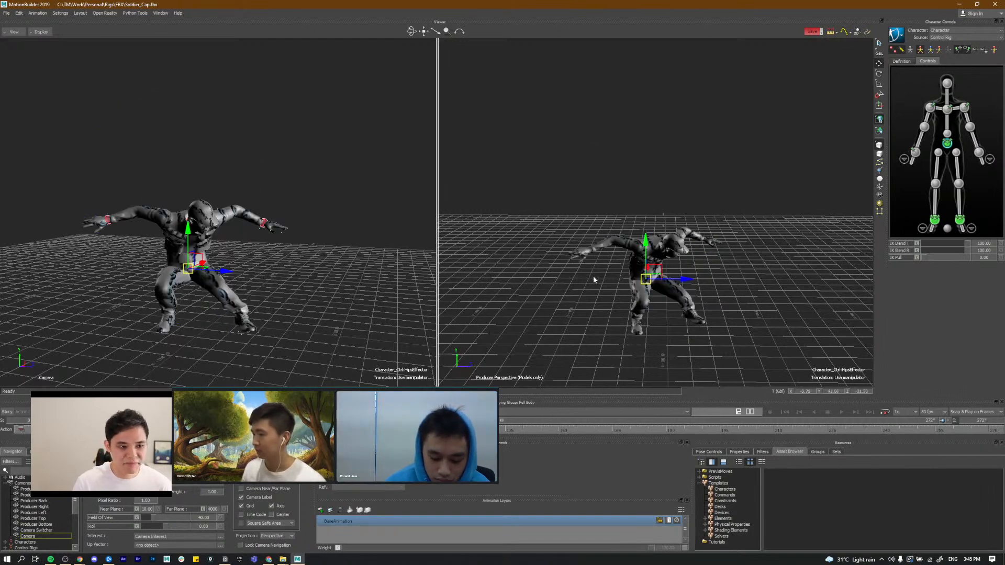
pyautogui.press('.')
pyautogui.press('.')
pyautogui.press('.')
pyautogui.press(',')
pyautogui.press(',')
pyautogui.press(',')
pyautogui.press(',')
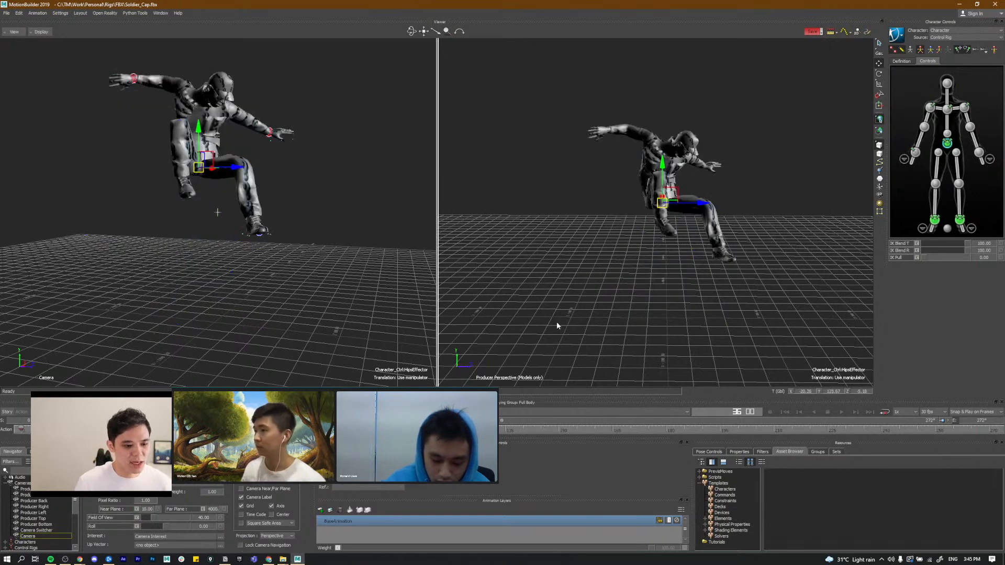
pyautogui.press('.')
pyautogui.press('.')
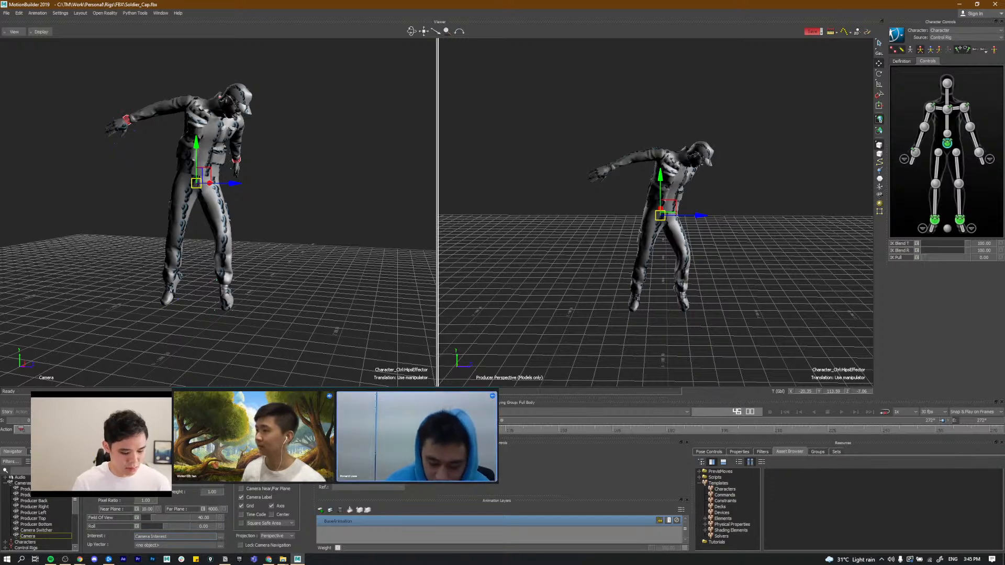
# Step: Step through the key poses between frames 24 and 54 to examine how the hips travel from jump to landing
pyautogui.click(884, 412)
pyautogui.press('.')
pyautogui.press(',')
pyautogui.press(',')
pyautogui.press(',')
pyautogui.press('.')
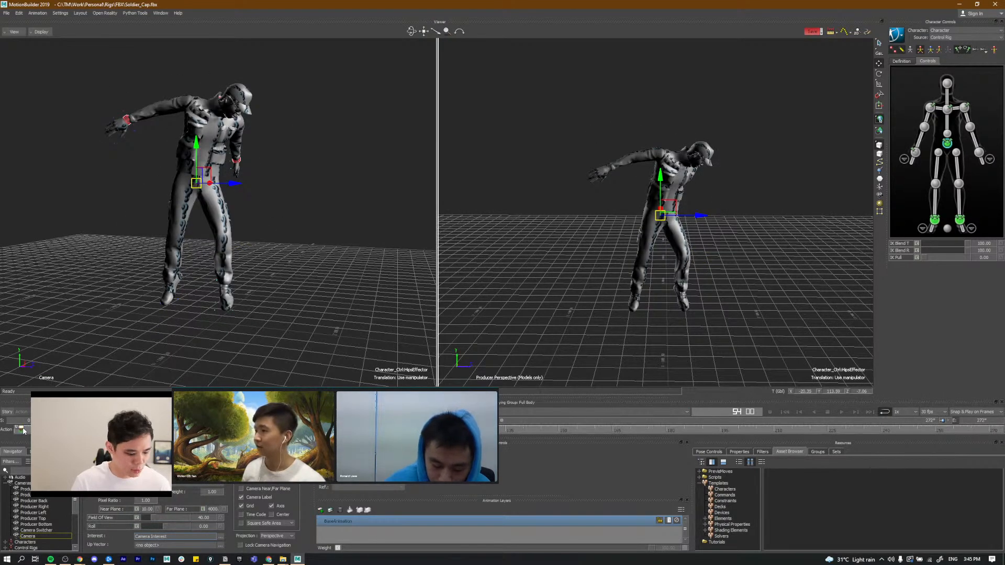
pyautogui.press('.')
pyautogui.keyDown('alt'); pyautogui.moveTo(676, 289); pyautogui.dragTo(705, 272); pyautogui.keyUp('alt')
pyautogui.press(',')
pyautogui.press(',')
pyautogui.press(',')
pyautogui.press(',')
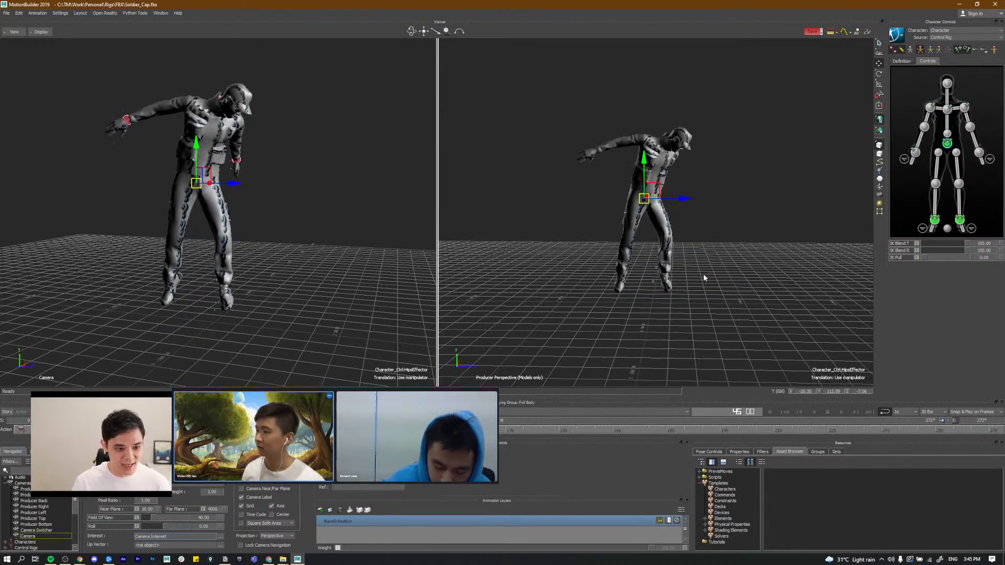
pyautogui.press('.')
pyautogui.press('.')
pyautogui.press('.')
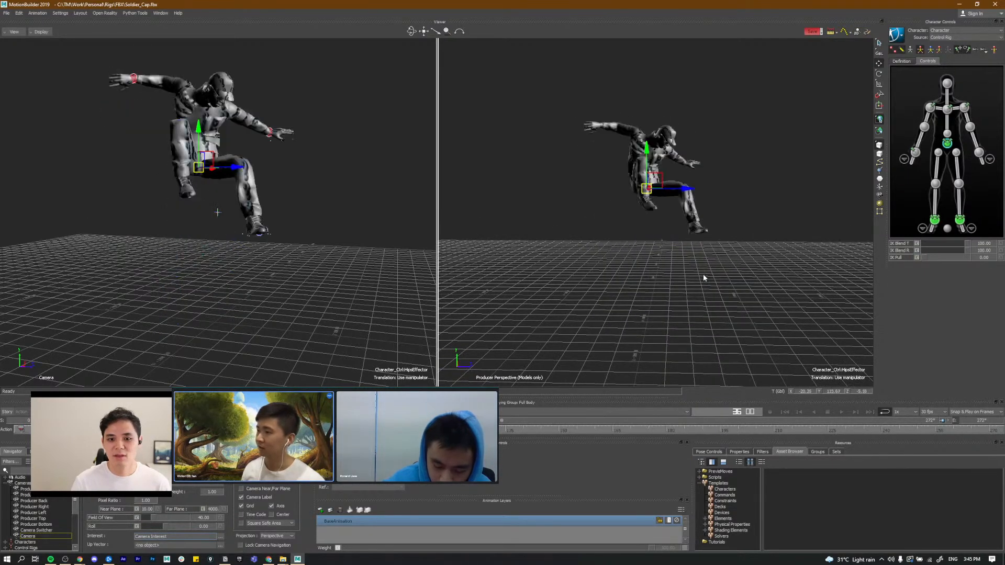
pyautogui.press('.')
# Step: Compare the take-off pose at frame 24 with the airborne pose at frame 36 and the descent at frame 45
pyautogui.scroll(5, 705, 278)
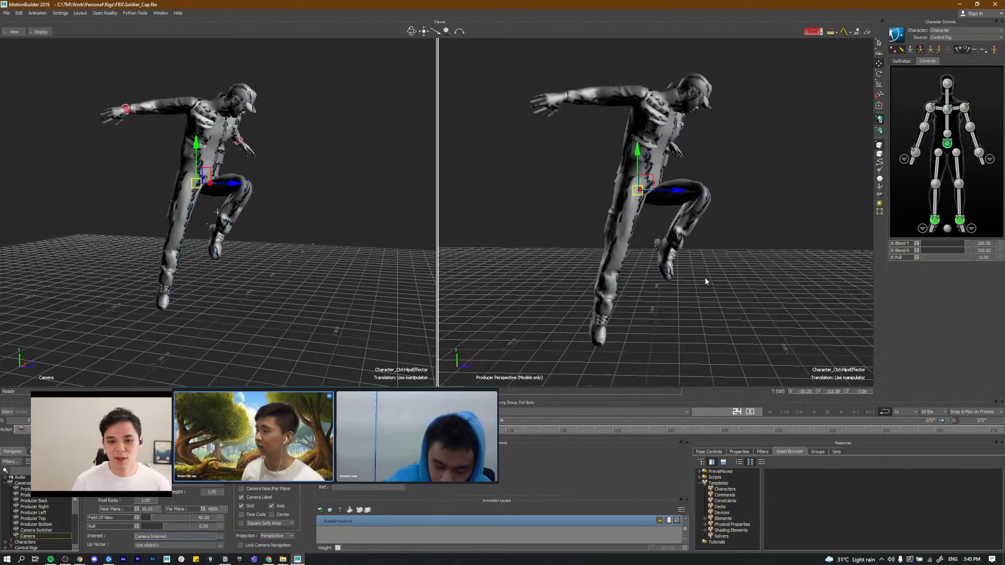
pyautogui.keyDown('alt'); pyautogui.moveTo(705, 277); pyautogui.dragTo(705, 283, button='middle'); pyautogui.keyUp('alt')
pyautogui.scroll(-2, 703, 283)
pyautogui.scroll(2, 703, 287)
pyautogui.press(',')
pyautogui.press('.')
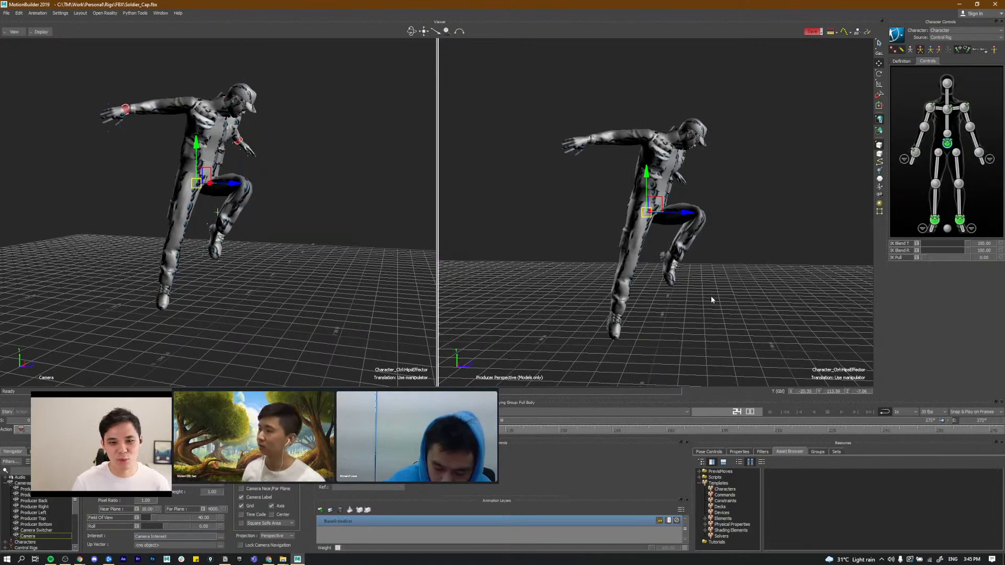
pyautogui.press('.')
pyautogui.press('.')
pyautogui.press(',')
pyautogui.press('.')
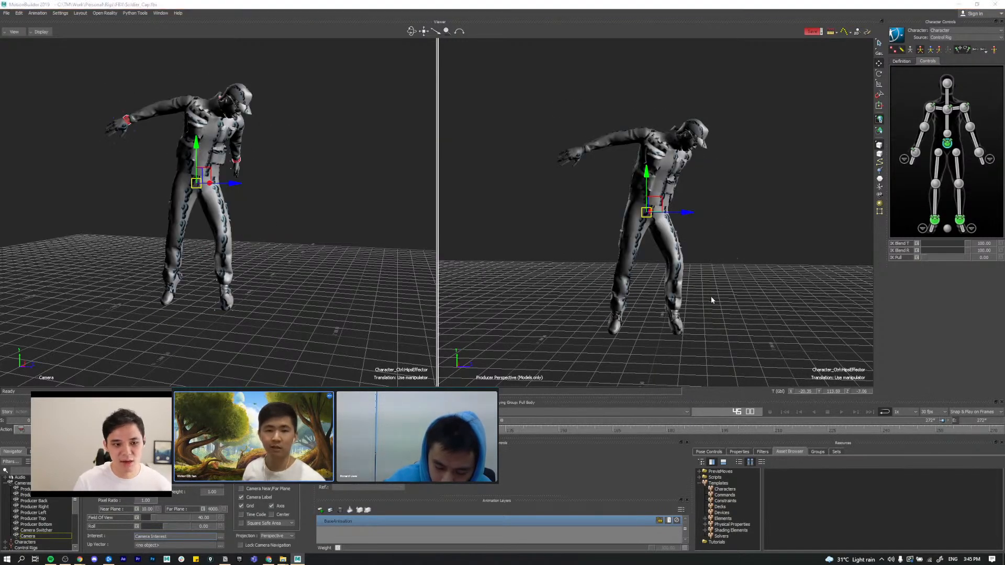
# Step: Switch to the SyncSketch reference, examine the sketched poses around the landing at frame 61, and return to MotionBuilder
pyautogui.hotkey('alt', 'Tab')
pyautogui.press('.')
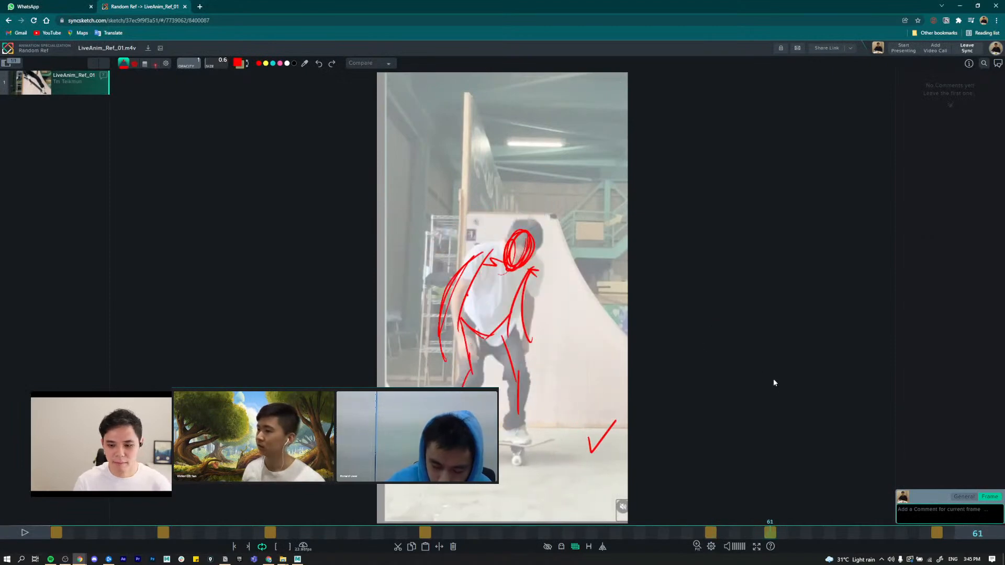
pyautogui.press(',')
pyautogui.press('.')
pyautogui.press(',')
pyautogui.press(',')
pyautogui.press('.')
pyautogui.press('.')
pyautogui.press(',')
pyautogui.hotkey('alt', 'Tab')
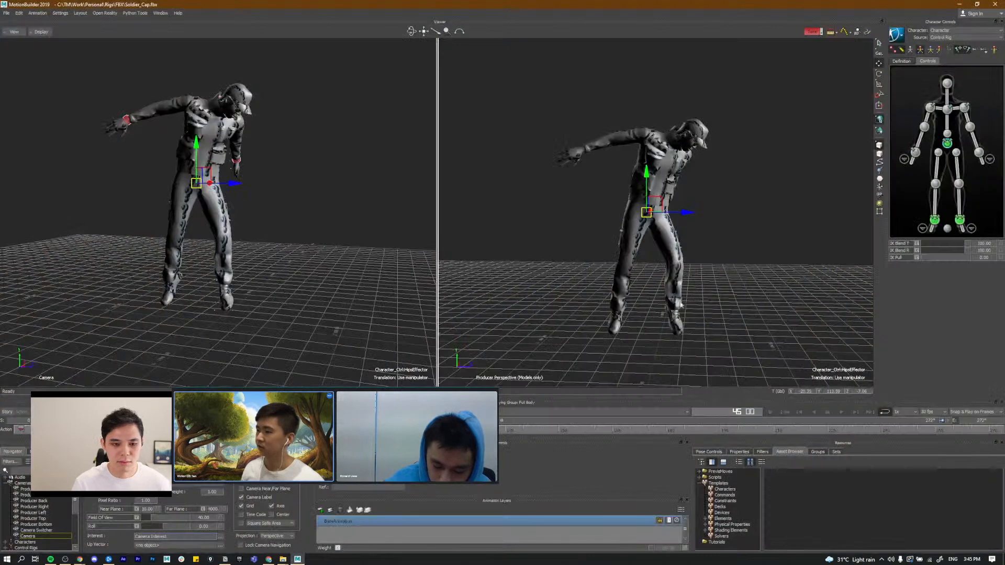
# Step: Step back and forth around frames 45 and 54 to examine the hips and body angle from the descent into the landing
pyautogui.press('.')
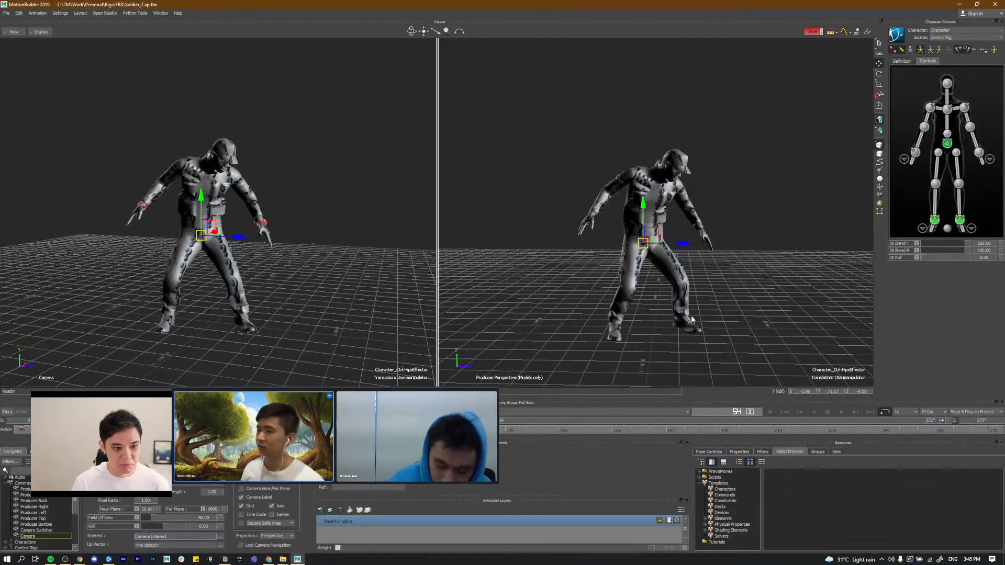
pyautogui.press(',')
pyautogui.press('.')
pyautogui.keyDown('alt'); pyautogui.moveTo(692, 316); pyautogui.dragTo(700, 275); pyautogui.keyUp('alt')
pyautogui.press(',')
pyautogui.press(',')
pyautogui.press('.')
pyautogui.press('.')
pyautogui.press(',')
pyautogui.press(',')
pyautogui.press('.')
pyautogui.press(',')
pyautogui.press('.')
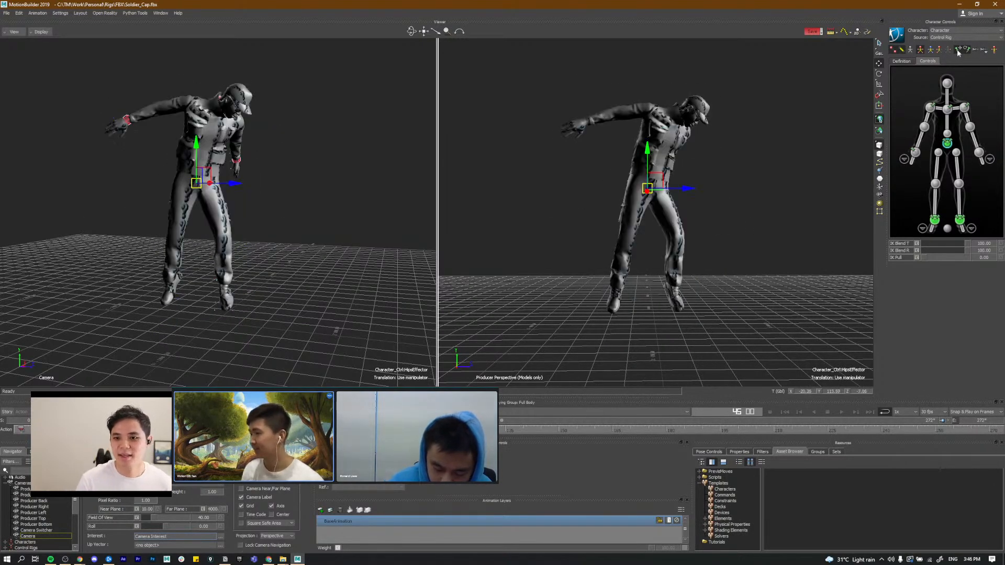
# Step: Release all pins on the control rig at frame 45, then move the hips back and tilt them to make the body more upright
pyautogui.click(976, 51)
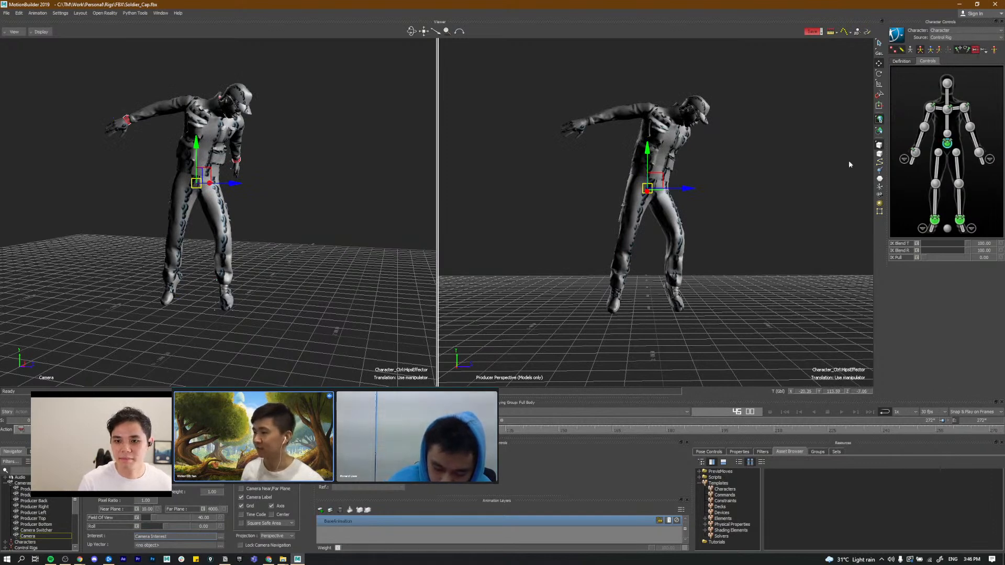
pyautogui.moveTo(690, 192); pyautogui.dragTo(652, 188)
pyautogui.press('e')
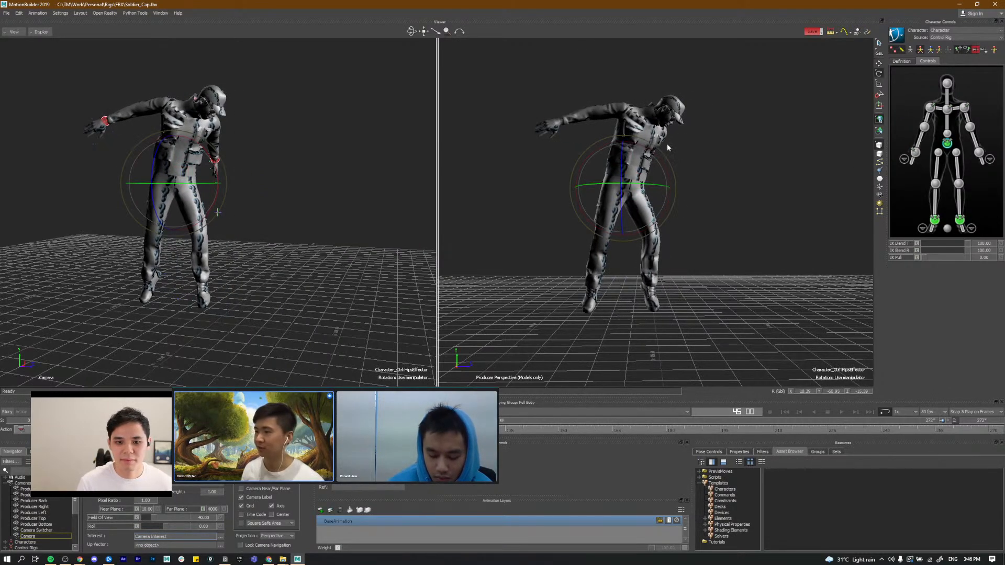
pyautogui.moveTo(650, 152); pyautogui.dragTo(644, 148)
pyautogui.press(',')
pyautogui.press('.')
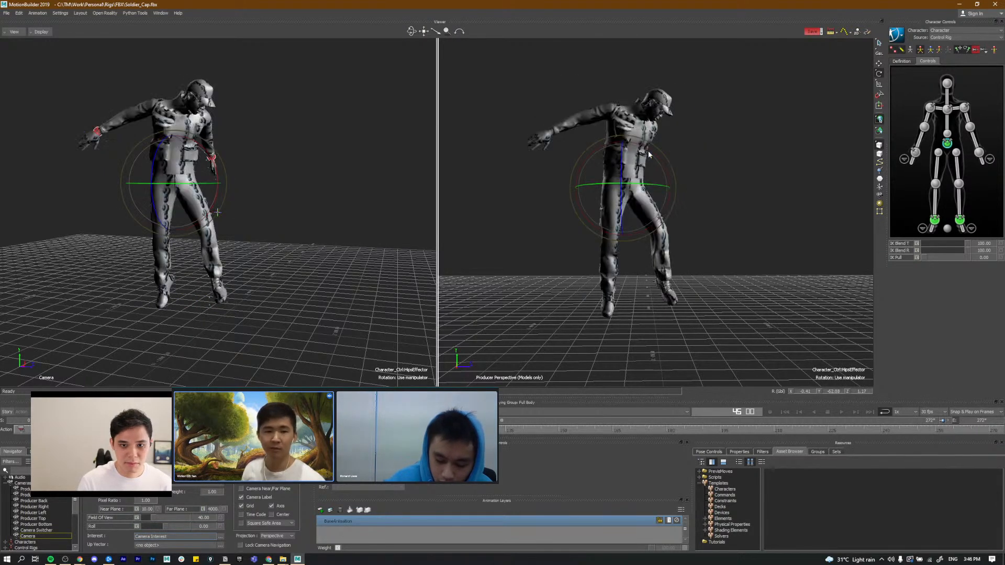
# Step: Check frame 45 against its neighboring key poses and shift the hips forward along the Z axis
pyautogui.press('.')
pyautogui.press(',')
pyautogui.press(',')
pyautogui.press(',')
pyautogui.press(',')
pyautogui.press('.')
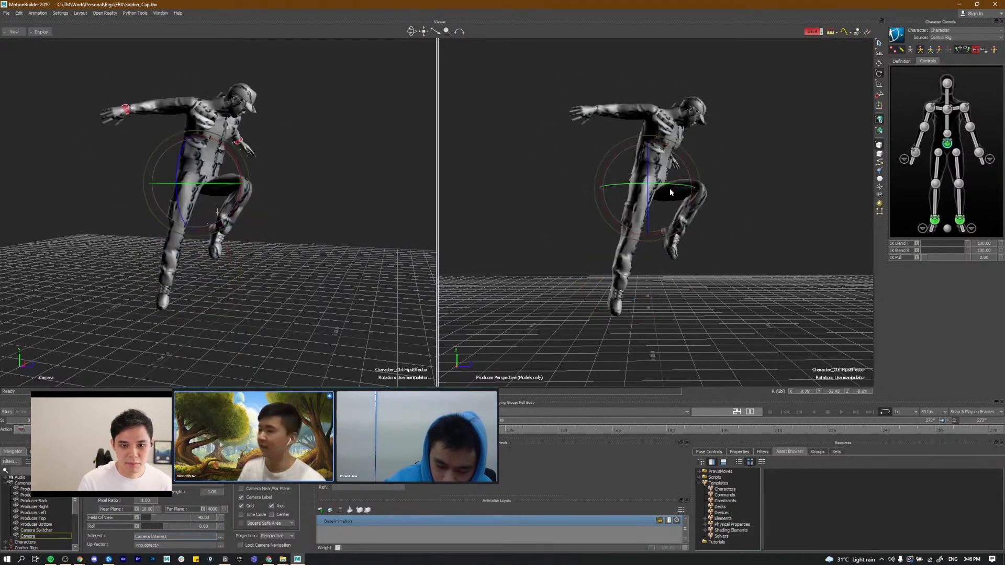
pyautogui.press('.')
pyautogui.press('.')
pyautogui.press('w')
pyautogui.moveTo(658, 189); pyautogui.dragTo(673, 190)
pyautogui.press(',')
pyautogui.press('.')
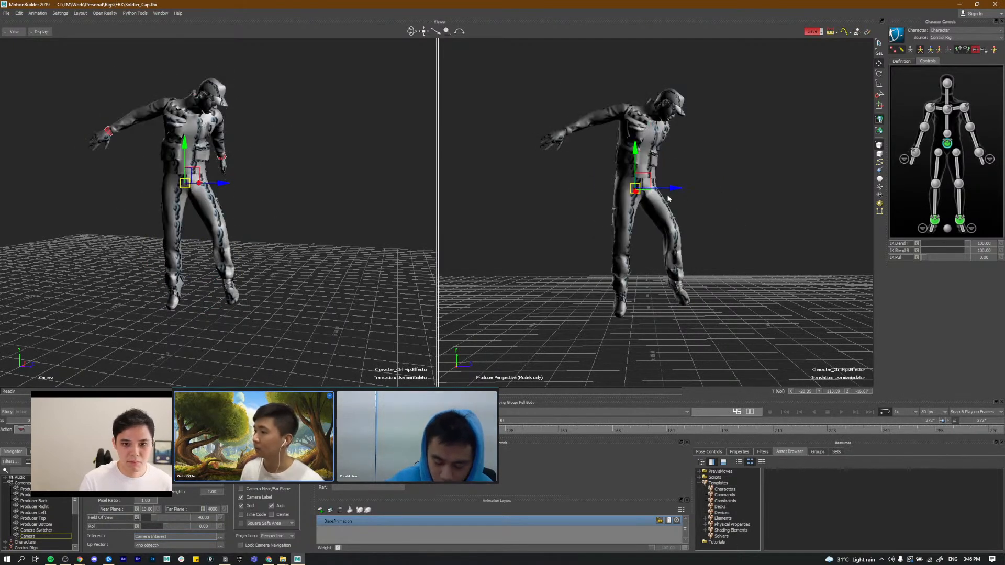
# Step: Check the jump poses again and nudge the hips at frame 45 slightly further forward along the Z axis
pyautogui.press(',')
pyautogui.press(',')
pyautogui.press(',')
pyautogui.press(',')
pyautogui.press('.')
pyautogui.press('.')
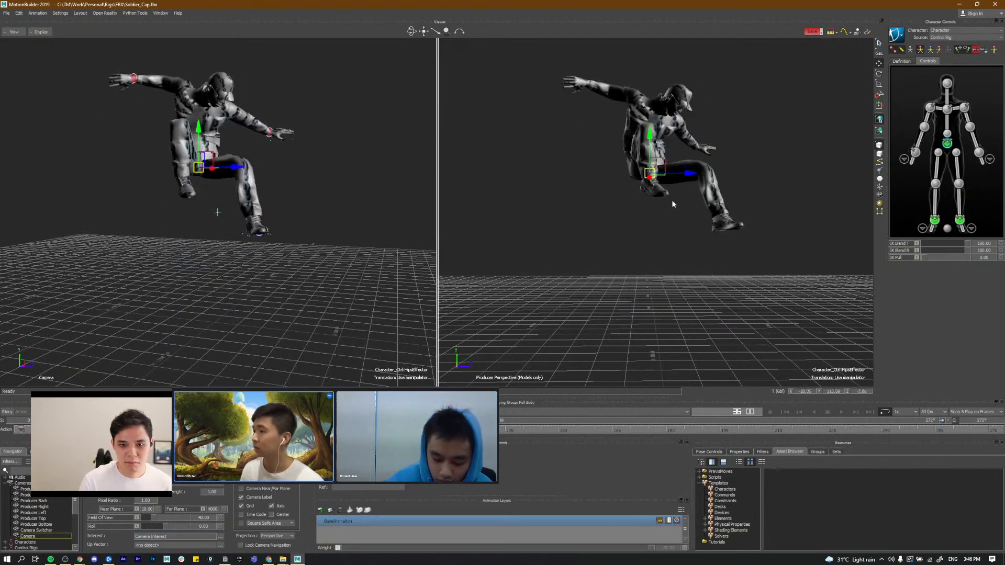
pyautogui.press('.')
pyautogui.moveTo(672, 188); pyautogui.dragTo(682, 188)
# Step: Step between the key poses around frame 45 to examine how the repositioned hips flow with the neighboring poses
pyautogui.press(',')
pyautogui.press('.')
pyautogui.press('.')
pyautogui.press(',')
pyautogui.press('.')
pyautogui.press(',')
pyautogui.press('.')
pyautogui.press('.')
pyautogui.press('.')
pyautogui.press(',')
pyautogui.press('.')
pyautogui.press(',')
pyautogui.press('.')
pyautogui.moveTo(649, 245)
pyautogui.keyDown('alt'); pyautogui.mouseDown()
pyautogui.moveTo(639, 245)
pyautogui.moveTo(649, 246)
pyautogui.mouseUp(); pyautogui.keyUp('alt')
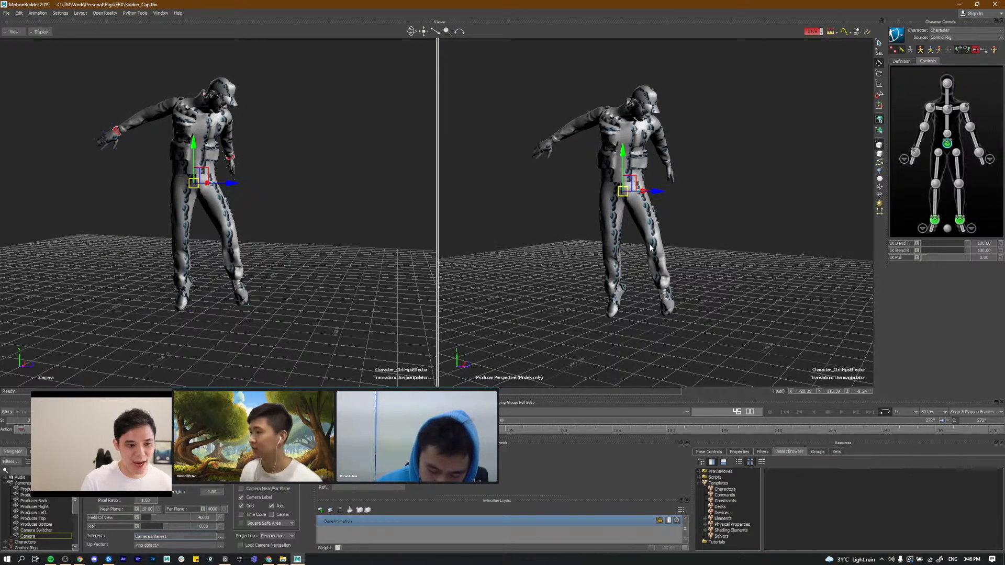
# Step: Inspect the landing pose at frame 54 and compare it with the neighboring frames of the skateboarding reference
pyautogui.press('.')
pyautogui.keyDown('alt'); pyautogui.moveTo(715, 251); pyautogui.dragTo(733, 249); pyautogui.keyUp('alt')
pyautogui.press('.')
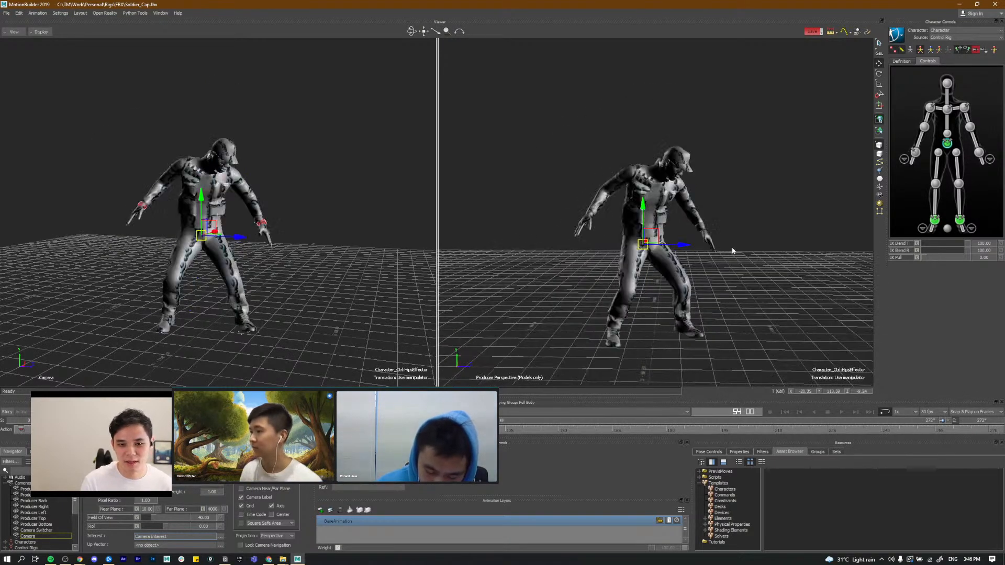
pyautogui.press('.')
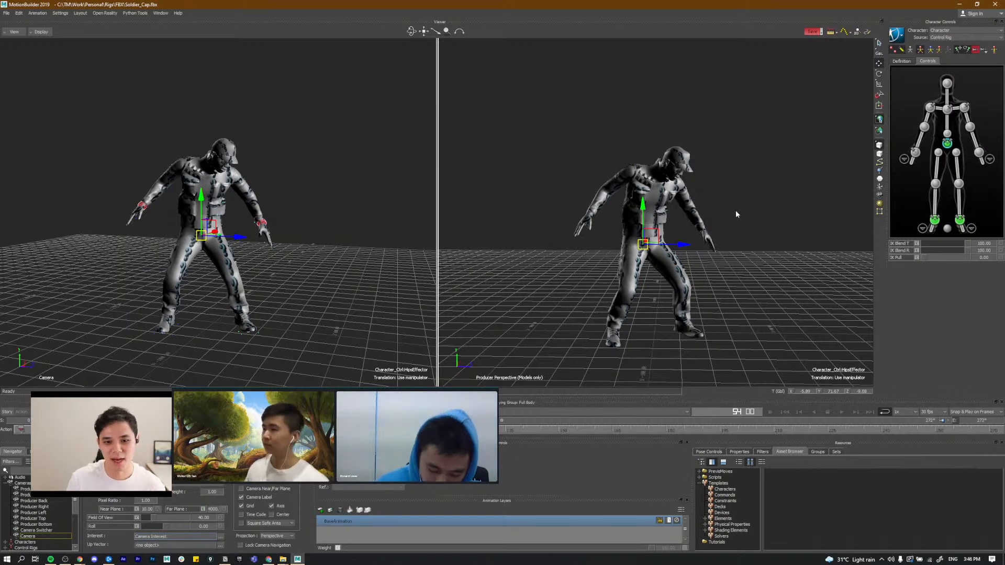
pyautogui.keyDown('alt'); pyautogui.moveTo(643, 236); pyautogui.dragTo(664, 236); pyautogui.keyUp('alt')
pyautogui.hotkey('alt', 'Tab')
pyautogui.hotkey('alt', 'Tab')
pyautogui.hotkey('alt', 'Tab')
pyautogui.hotkey('shift', 'Right')
pyautogui.hotkey('shift', 'Left')
pyautogui.hotkey('shift', 'Left')
pyautogui.hotkey('shift', 'Right')
pyautogui.hotkey('shift', 'Right')
pyautogui.hotkey('shift', 'Left')
pyautogui.hotkey('alt', 'Tab')
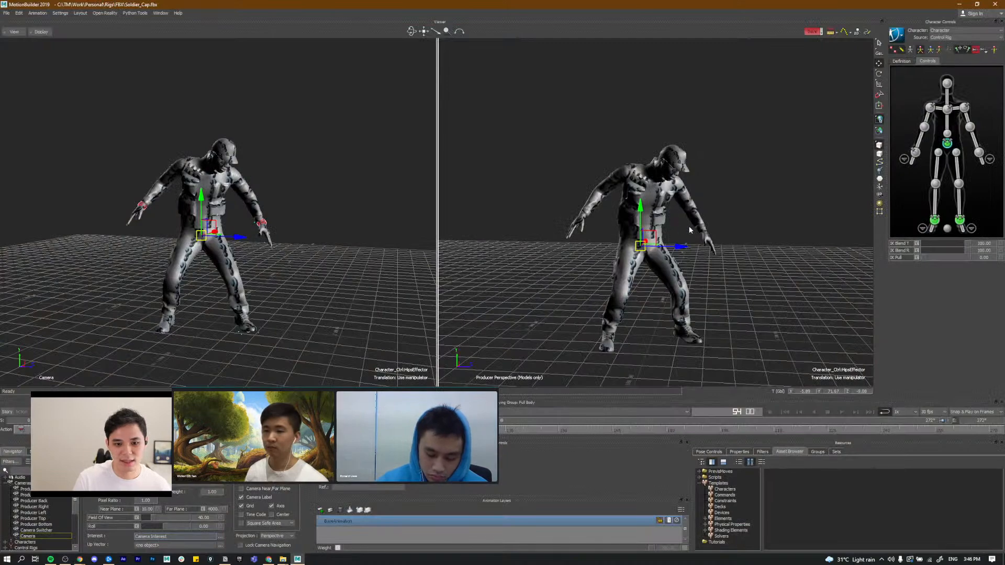
# Step: Lower the hips effector at frame 45 to a height of about 109
pyautogui.moveTo(686, 226); pyautogui.dragTo(694, 226)
pyautogui.hotkey('shift', 'Right')
pyautogui.hotkey('shift', 'Right')
pyautogui.hotkey('shift', 'Left')
pyautogui.hotkey('shift', 'Left')
pyautogui.press(',')
pyautogui.keyDown('alt'); pyautogui.moveTo(702, 222); pyautogui.dragTo(618, 189); pyautogui.keyUp('alt')
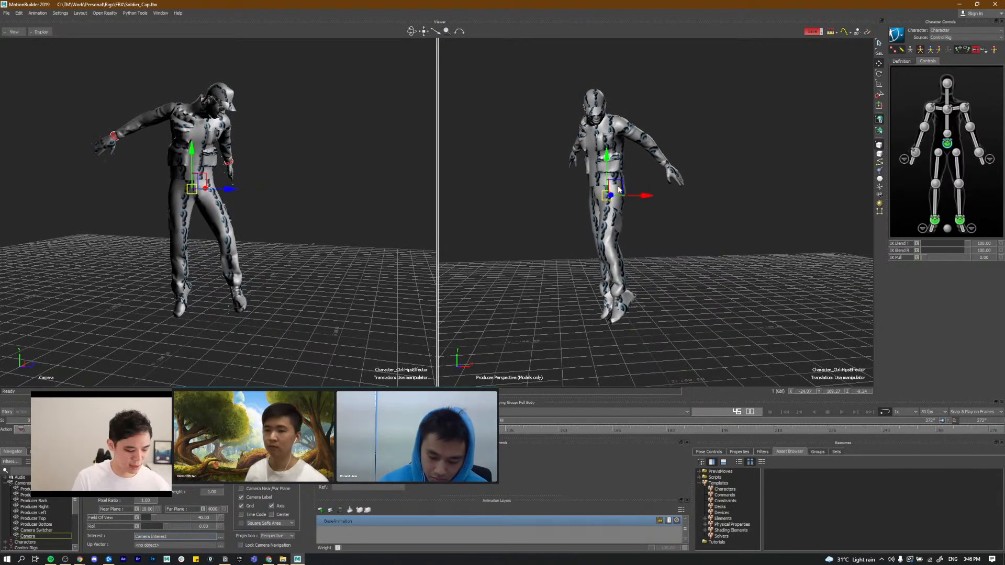
# Step: Step between frame 45 and its neighboring key poses to examine the drop of the hips into the landing
pyautogui.press(',')
pyautogui.press('.')
pyautogui.press('.')
pyautogui.keyDown('alt'); pyautogui.moveTo(668, 232); pyautogui.dragTo(712, 229); pyautogui.keyUp('alt')
pyautogui.press(',')
pyautogui.press('.')
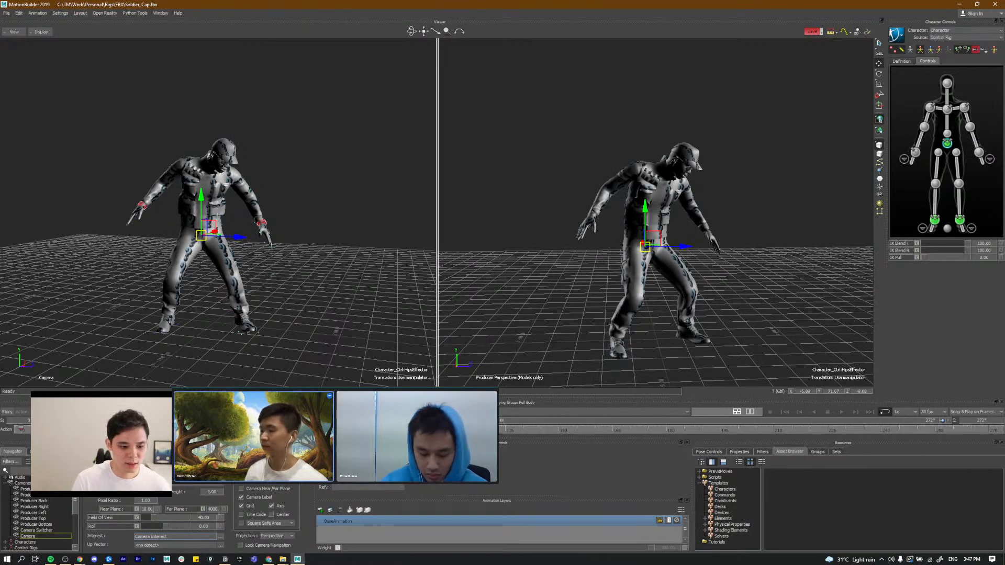
pyautogui.press(',')
pyautogui.press('.')
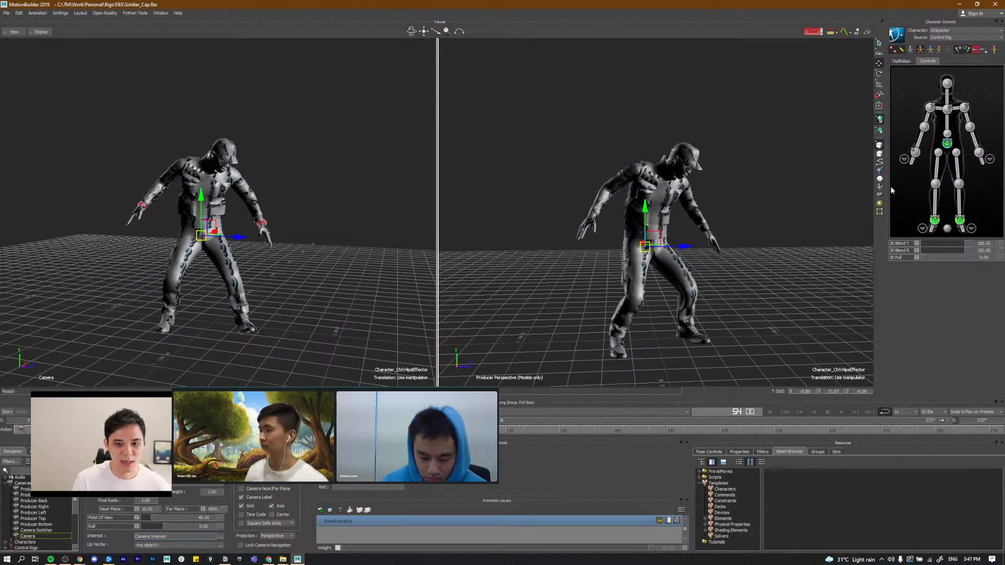
# Step: Switch the control rig to Body Part keying at frame 54 and select the hips effector
pyautogui.keyDown('alt'); pyautogui.moveTo(630, 241); pyautogui.dragTo(630, 239); pyautogui.keyUp('alt')
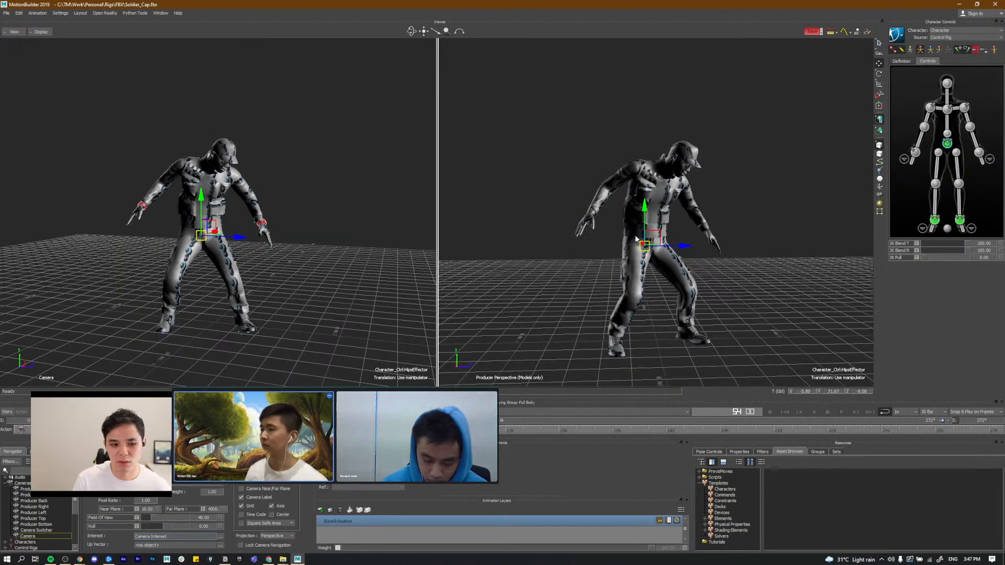
pyautogui.keyDown('alt'); pyautogui.moveTo(637, 239); pyautogui.dragTo(644, 238, button='right'); pyautogui.keyUp('alt')
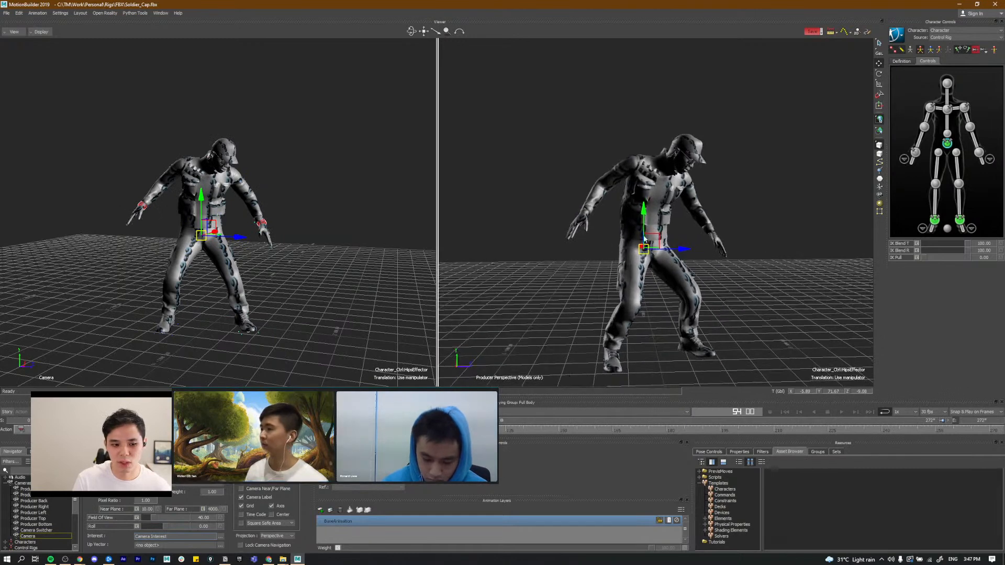
pyautogui.click(939, 50)
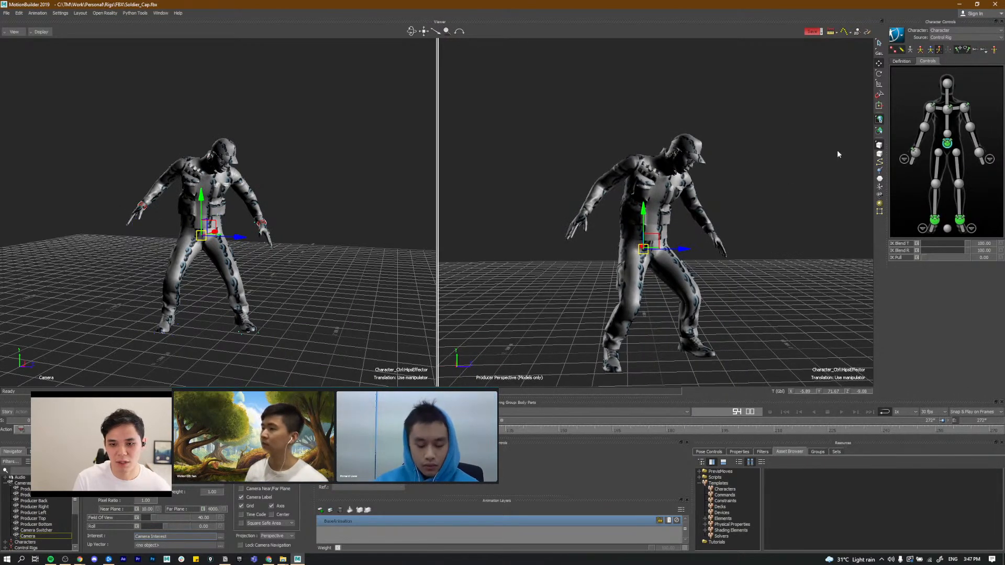
pyautogui.click(913, 154)
pyautogui.click(930, 111)
pyautogui.click(949, 110)
pyautogui.click(965, 110)
pyautogui.click(948, 146)
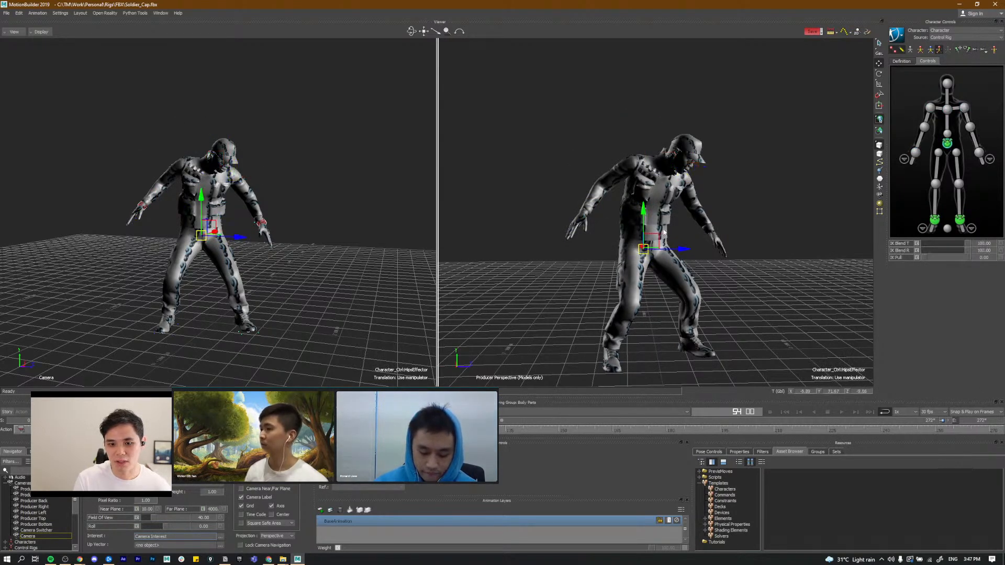
# Step: Rotate the chest end effector at frame 54 to bend the upper body further forward
pyautogui.moveTo(654, 237); pyautogui.dragTo(790, 270)
pyautogui.moveTo(668, 252); pyautogui.dragTo(660, 248)
pyautogui.keyDown('ctrl'); pyautogui.keyDown('shift'); pyautogui.moveTo(749, 248); pyautogui.dragTo(655, 239); pyautogui.keyUp('shift'); pyautogui.keyUp('ctrl')
pyautogui.click(947, 112)
pyautogui.press('r')
pyautogui.keyDown('ctrl'); pyautogui.keyDown('shift'); pyautogui.moveTo(699, 198); pyautogui.dragTo(641, 220); pyautogui.keyUp('shift'); pyautogui.keyUp('ctrl')
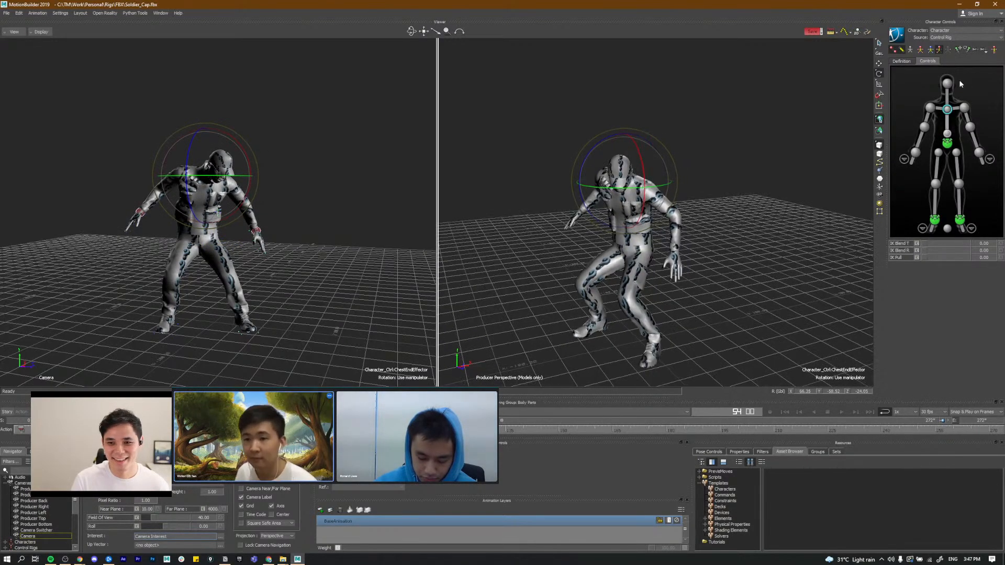
# Step: Rotate the head effector at frame 54 to lift the face out of the forward bend
pyautogui.click(948, 83)
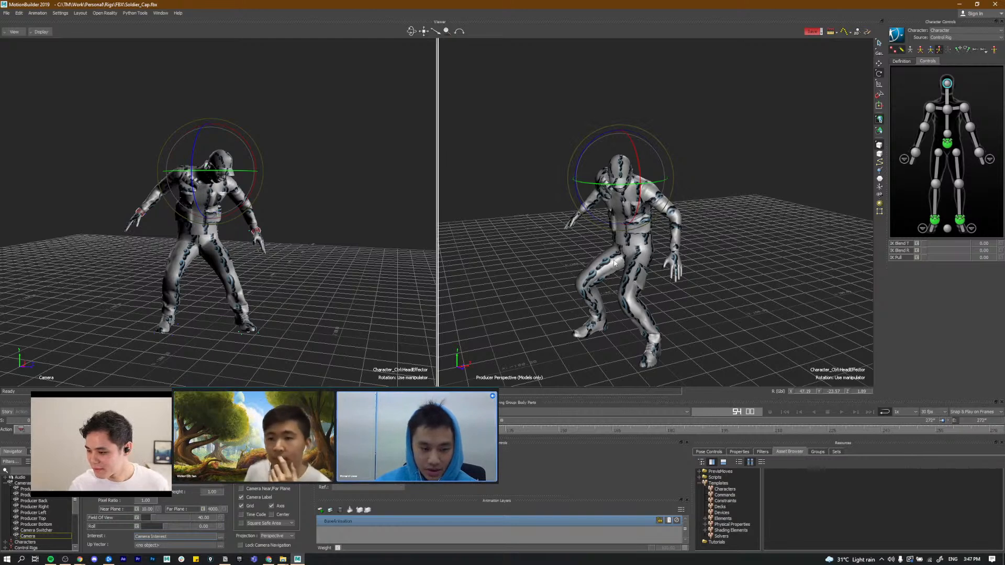
pyautogui.moveTo(621, 166); pyautogui.dragTo(629, 205)
pyautogui.keyDown('alt'); pyautogui.moveTo(630, 205); pyautogui.dragTo(667, 173); pyautogui.keyUp('alt')
pyautogui.keyDown('alt'); pyautogui.moveTo(672, 179); pyautogui.dragTo(707, 219); pyautogui.keyUp('alt')
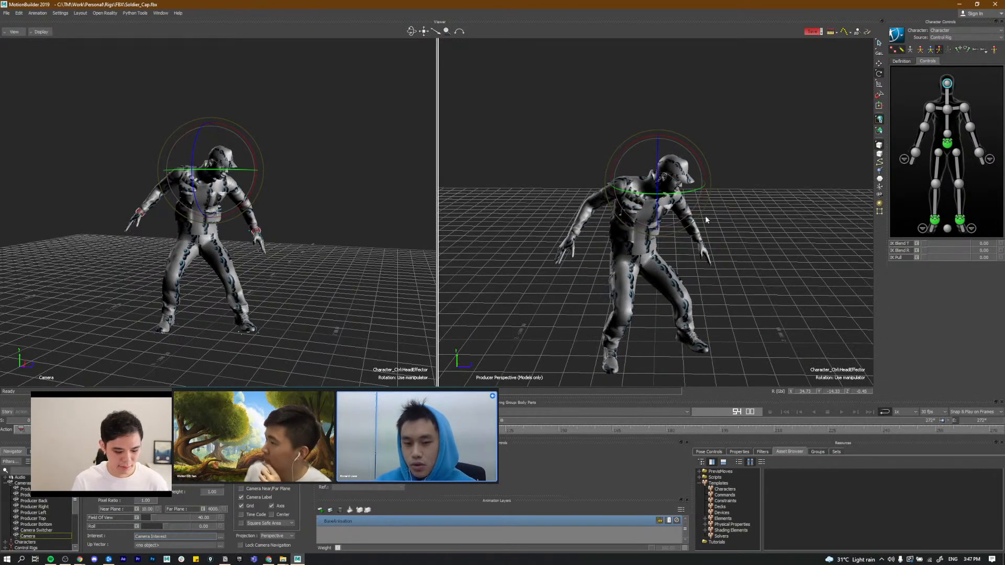
# Step: Step between frames 45 and 54 to examine how the chest and head move into the landing
pyautogui.press(',')
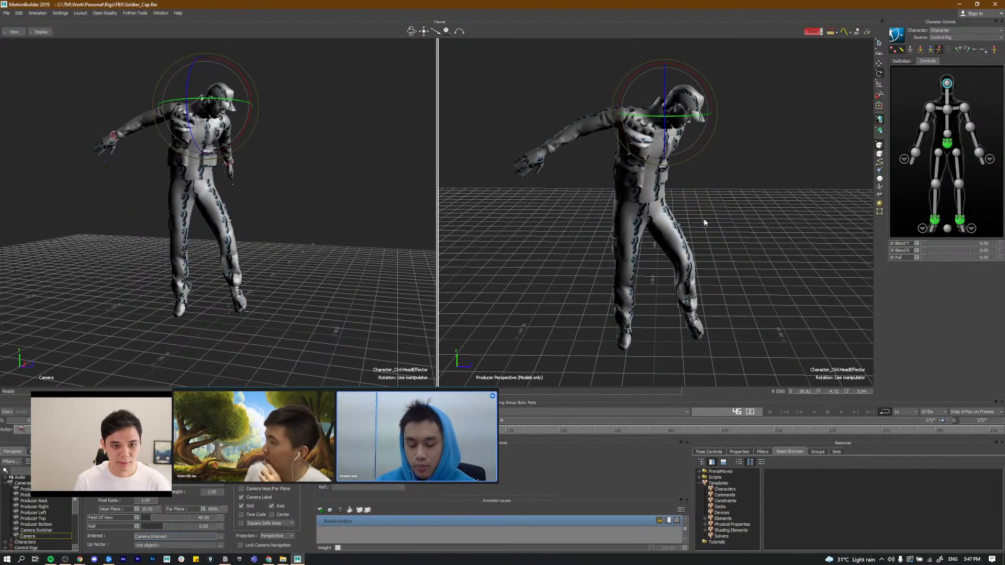
pyautogui.press('.')
pyautogui.press(',')
pyautogui.press('.')
pyautogui.press('.')
pyautogui.press(',')
pyautogui.press(',')
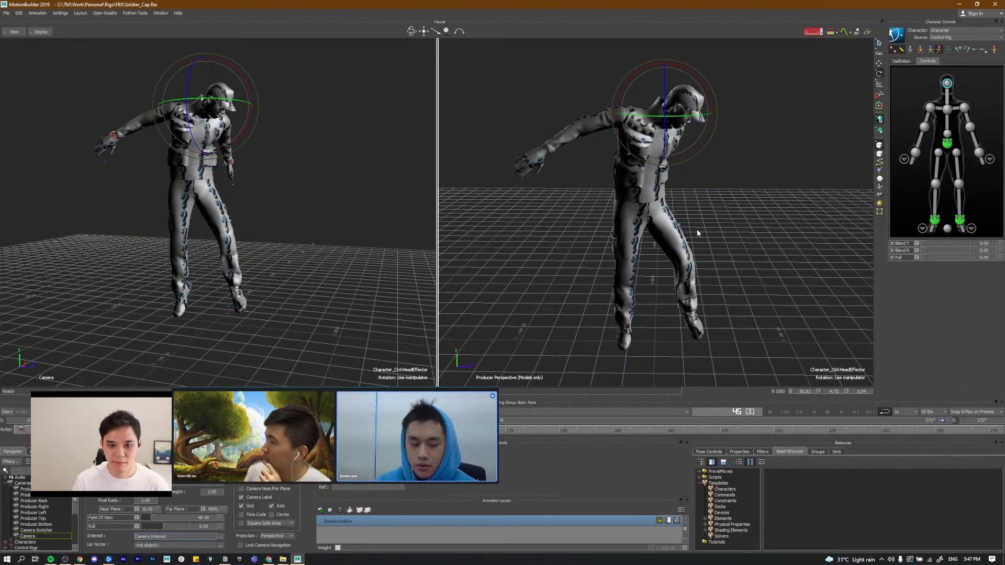
pyautogui.press('.')
pyautogui.keyDown('alt'); pyautogui.moveTo(716, 231); pyautogui.dragTo(717, 211); pyautogui.keyUp('alt')
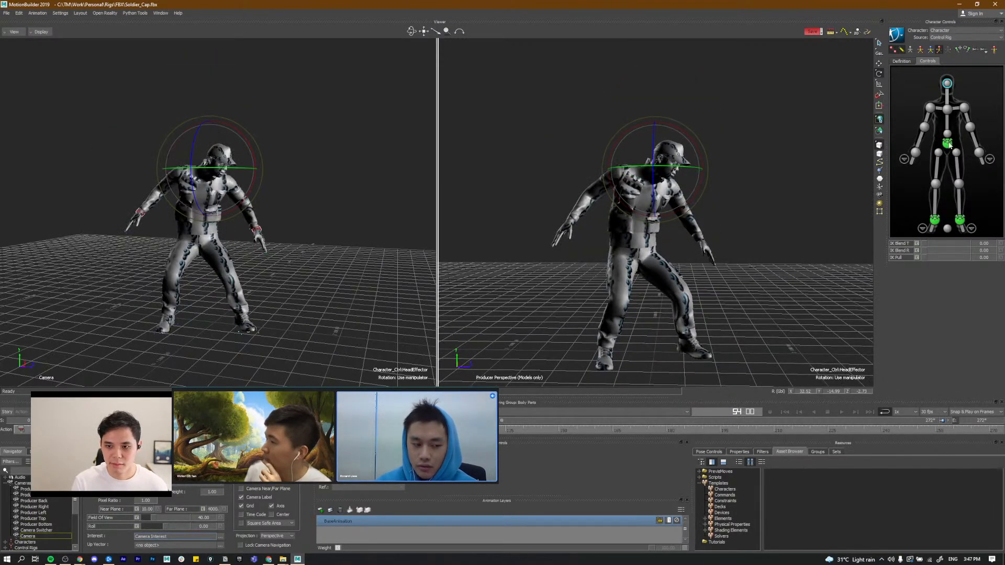
# Step: Try nudging the hips effector at frame 54, comparing the pose with and without the change, and undo it
pyautogui.click(948, 143)
pyautogui.press('w')
pyautogui.moveTo(641, 250); pyautogui.dragTo(645, 252)
pyautogui.hotkey('ctrl', 'z')
pyautogui.hotkey('ctrl', 'z')
pyautogui.hotkey('ctrl', 'y')
pyautogui.hotkey('ctrl', 'y')
pyautogui.hotkey('ctrl', 'z')
pyautogui.hotkey('ctrl', 'y')
pyautogui.hotkey('ctrl', 'z')
pyautogui.hotkey('ctrl', 'z')
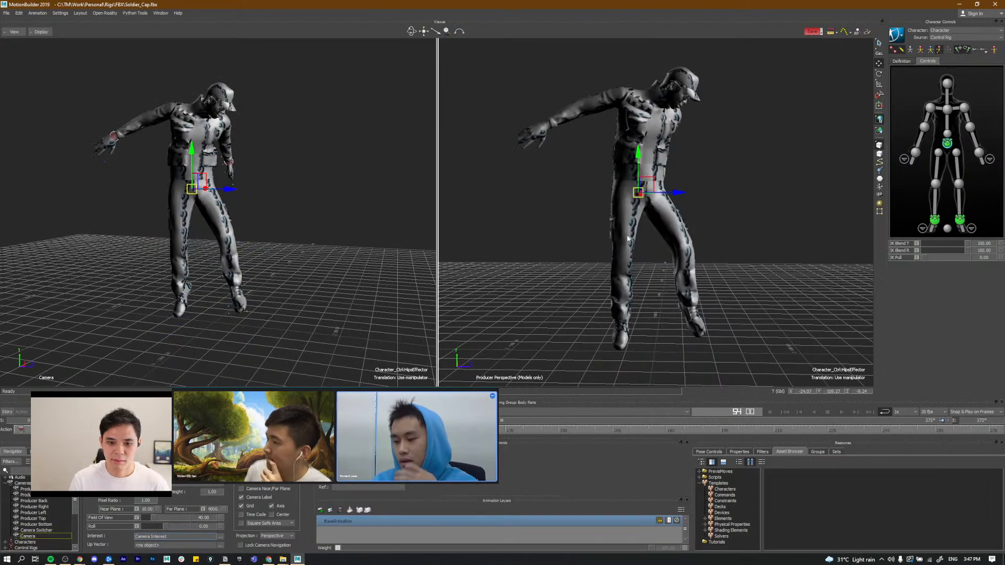
# Step: Toggle the hips shift at frame 54 on and off to compare the landing poses, and leave it undone
pyautogui.hotkey('ctrl', 'y')
pyautogui.hotkey('ctrl', 'y')
pyautogui.moveTo(640, 244); pyautogui.dragTo(639, 247)
pyautogui.hotkey('ctrl', 'z')
pyautogui.hotkey('ctrl', 'z')
pyautogui.hotkey('ctrl', 'y')
pyautogui.hotkey('ctrl', 'y')
pyautogui.hotkey('ctrl', 'z')
pyautogui.hotkey('ctrl', 'z')
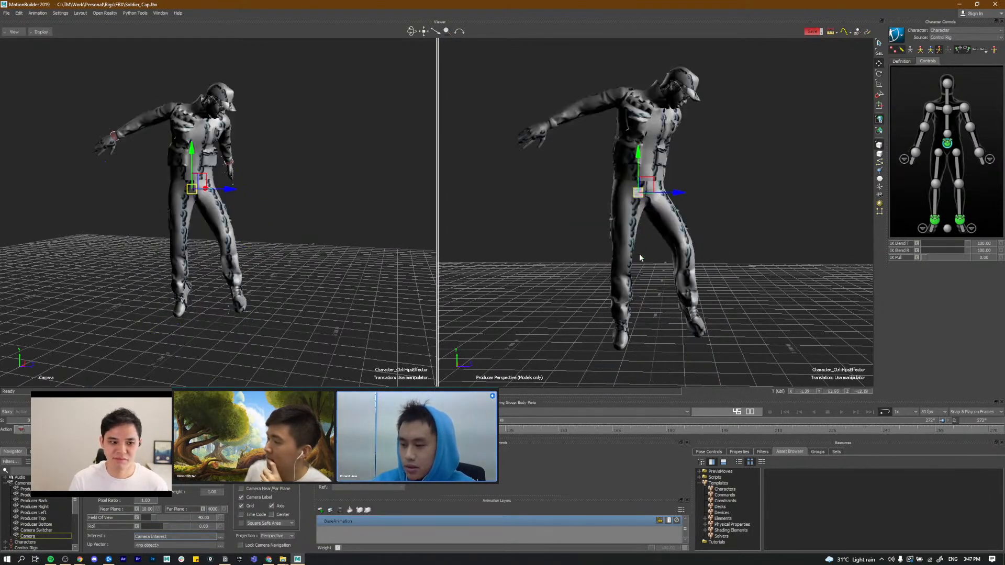
# Step: Nudge the hips effector at frame 54 and rotate the chest end effector to adjust the torso's lean
pyautogui.press('.')
pyautogui.press(',')
pyautogui.press('.')
pyautogui.moveTo(643, 252); pyautogui.dragTo(638, 256)
pyautogui.click(947, 110)
pyautogui.press('r')
pyautogui.moveTo(687, 162); pyautogui.dragTo(686, 138)
# Step: Select the head effector and step between frames 45 and 54 to examine how the head follows the body into the landing
pyautogui.click(947, 83)
pyautogui.press(',')
pyautogui.press('.')
pyautogui.press('.')
pyautogui.press(',')
pyautogui.press(',')
pyautogui.press('.')
pyautogui.press(',')
pyautogui.press('.')
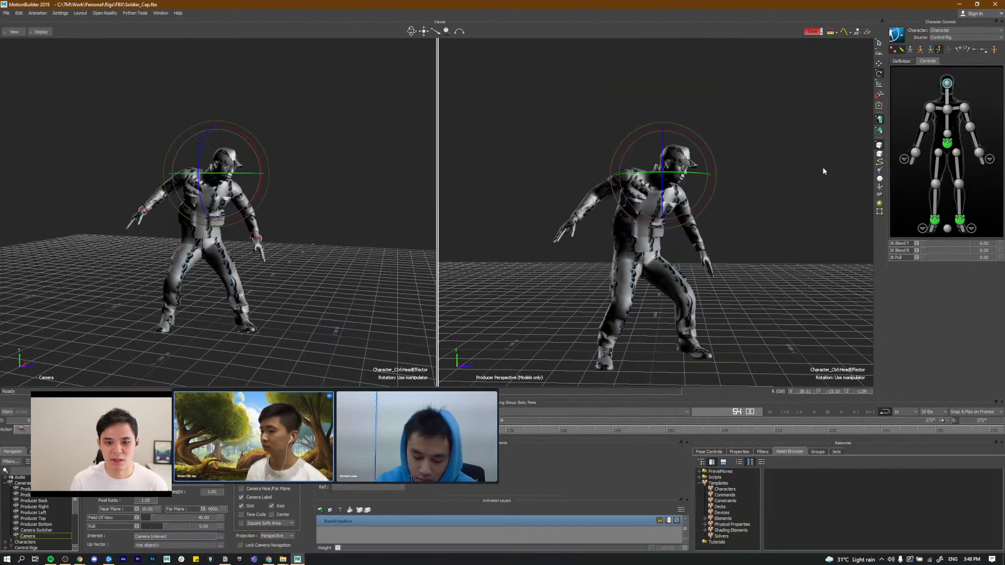
# Step: Move the hips effector at frame 54 back over the rear leg and slightly lower
pyautogui.click(947, 142)
pyautogui.press('w')
pyautogui.moveTo(649, 255); pyautogui.dragTo(643, 260)
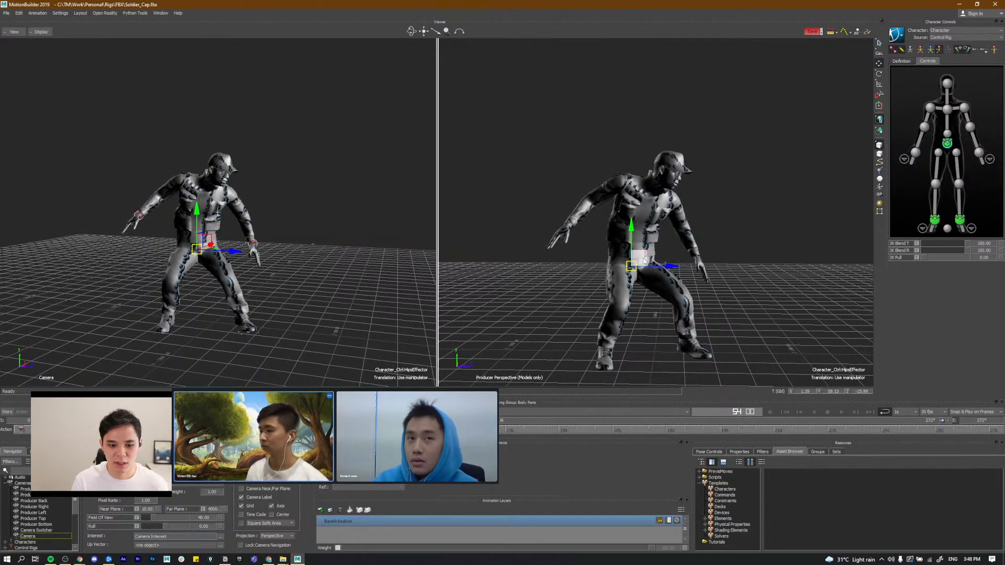
pyautogui.press(',')
pyautogui.press('.')
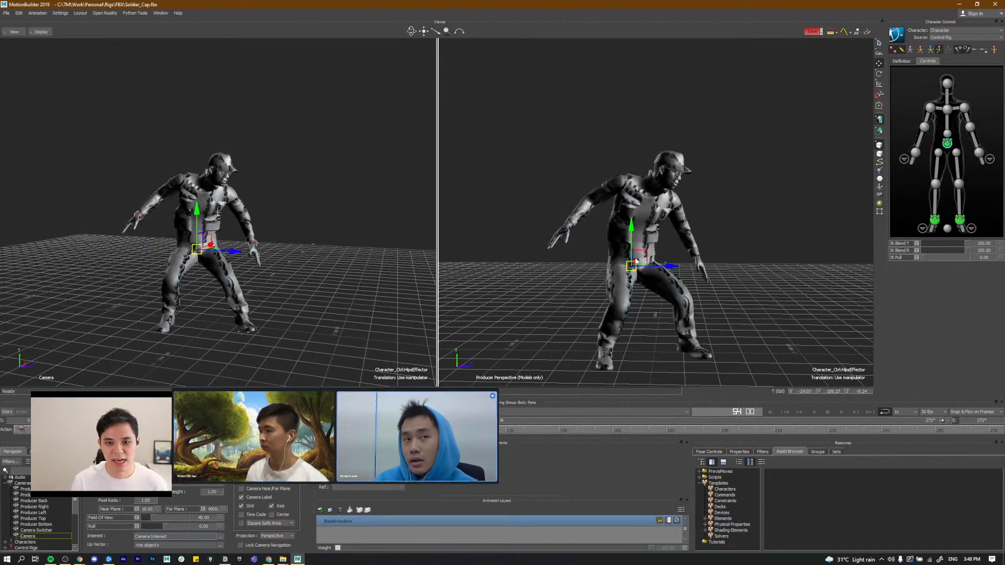
# Step: Step back and forth through the key poses around frames 45 and 54 to examine the hips' path into the landing
pyautogui.press('.')
pyautogui.press(',')
pyautogui.press(',')
pyautogui.press('.')
pyautogui.press('.')
pyautogui.press(',')
pyautogui.press(',')
pyautogui.press(',')
pyautogui.press(',')
pyautogui.press(',')
pyautogui.press('.')
pyautogui.press('.')
pyautogui.press('.')
pyautogui.press('.')
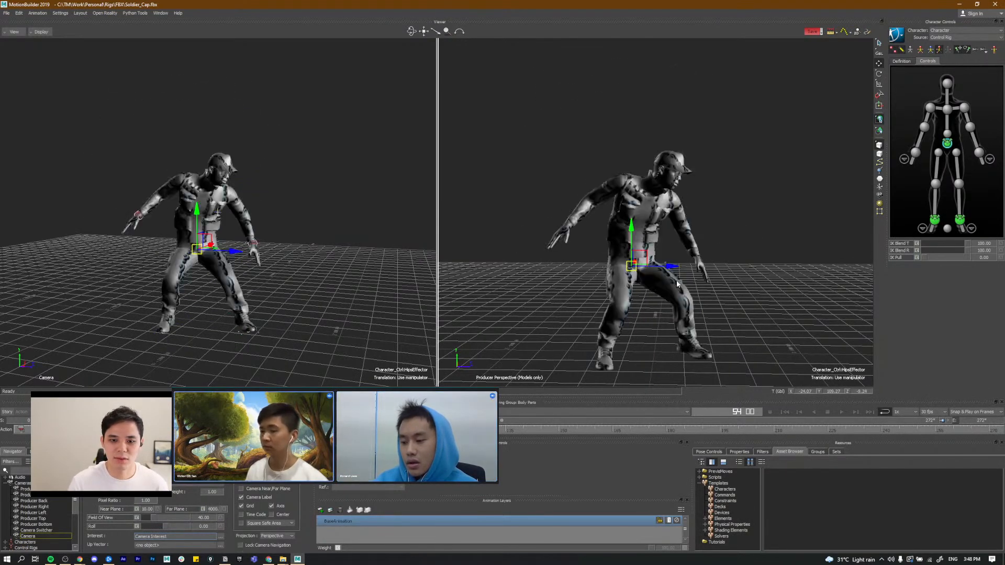
pyautogui.press('.')
pyautogui.press(',')
pyautogui.press(',')
pyautogui.press(',')
pyautogui.press('.')
pyautogui.press('.')
pyautogui.press('.')
pyautogui.press(',')
pyautogui.press(',')
pyautogui.press(',')
pyautogui.press('.')
pyautogui.press('.')
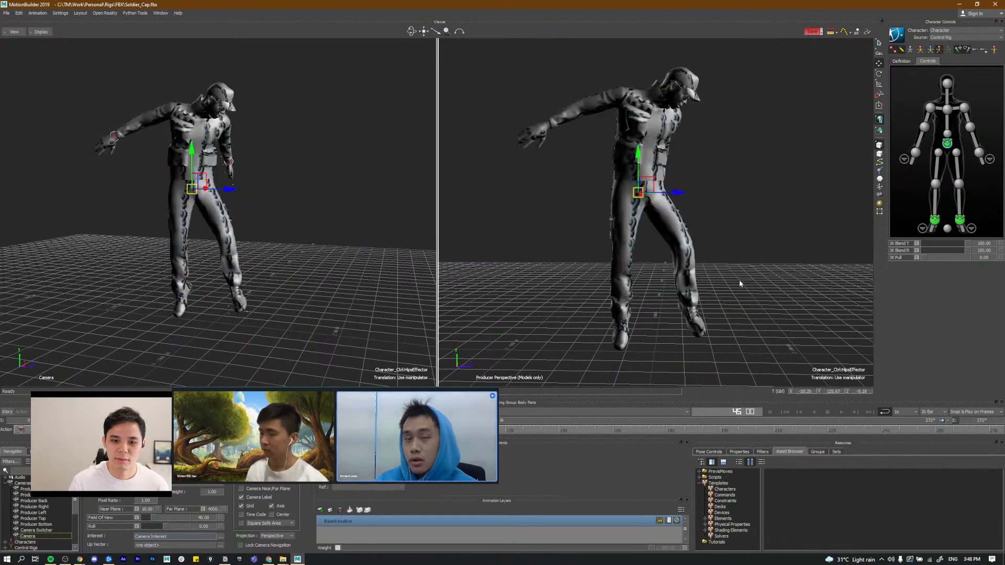
# Step: Set the control rig's keying mode to Full Body
pyautogui.press('e')
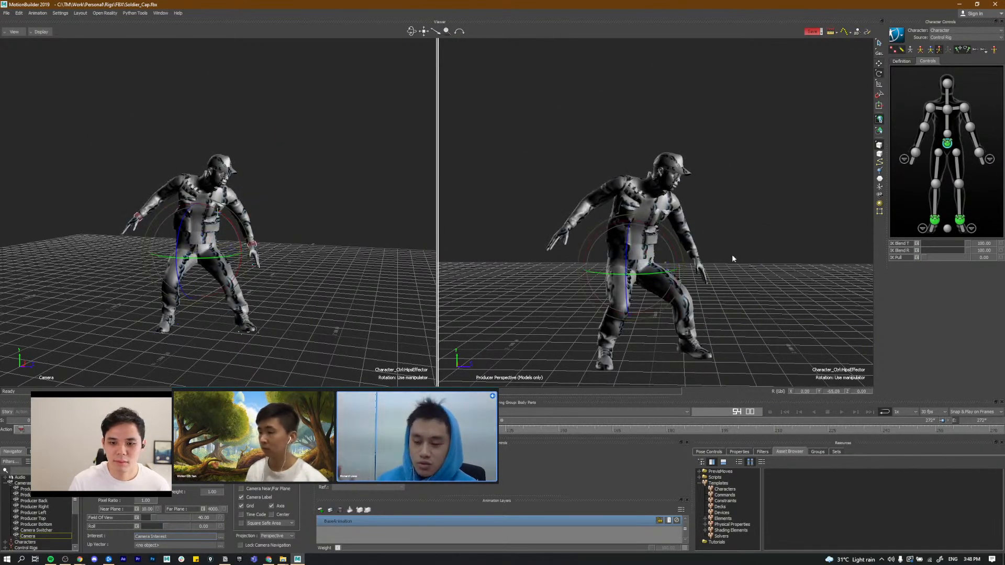
pyautogui.click(947, 110)
pyautogui.click(948, 143)
pyautogui.keyDown('alt'); pyautogui.moveTo(595, 264); pyautogui.dragTo(601, 267); pyautogui.keyUp('alt')
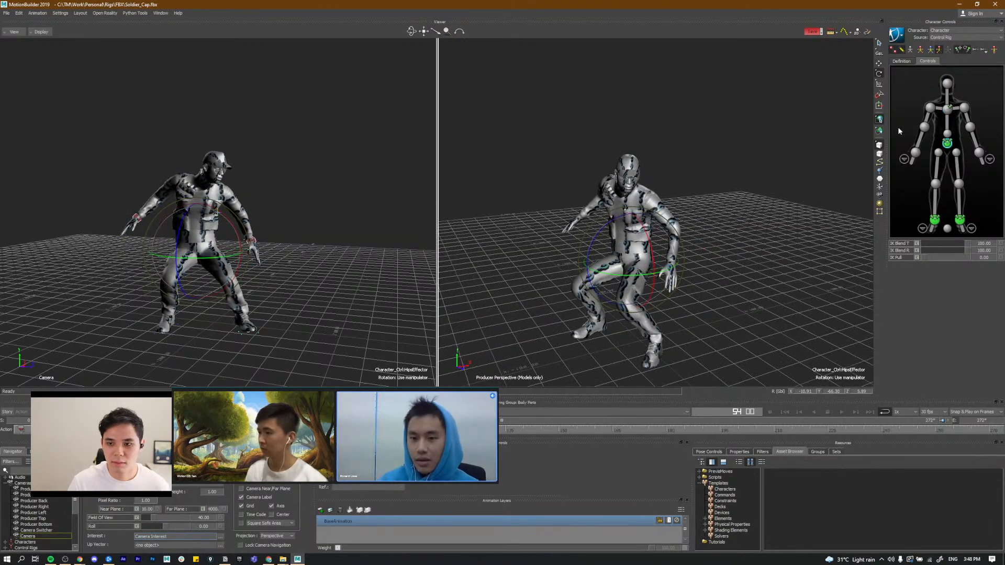
pyautogui.click(921, 49)
pyautogui.keyDown('alt'); pyautogui.moveTo(601, 242); pyautogui.dragTo(636, 251); pyautogui.keyUp('alt')
pyautogui.press(',')
pyautogui.press('.')
pyautogui.keyDown('alt'); pyautogui.moveTo(722, 207); pyautogui.dragTo(701, 205); pyautogui.keyUp('alt')
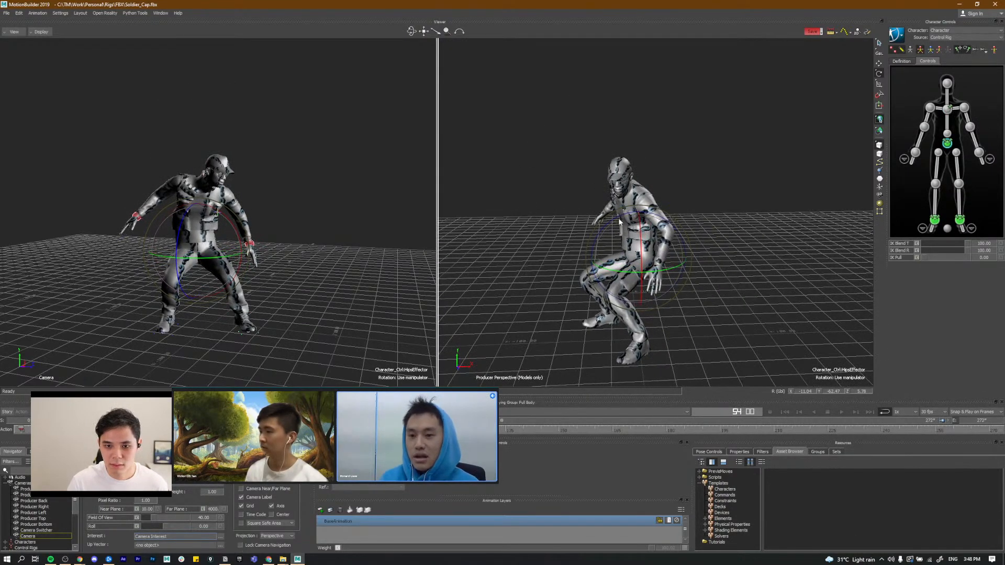
# Step: Move the chest end effector slightly at frame 54 and rotate it to bend the upper body forward
pyautogui.click(947, 110)
pyautogui.press('w')
pyautogui.keyDown('alt'); pyautogui.moveTo(628, 211); pyautogui.dragTo(598, 219); pyautogui.keyUp('alt')
pyautogui.moveTo(668, 195); pyautogui.dragTo(660, 195)
pyautogui.keyDown('alt'); pyautogui.moveTo(612, 248); pyautogui.dragTo(641, 251); pyautogui.keyUp('alt')
pyautogui.press('e')
pyautogui.moveTo(611, 203); pyautogui.dragTo(693, 211)
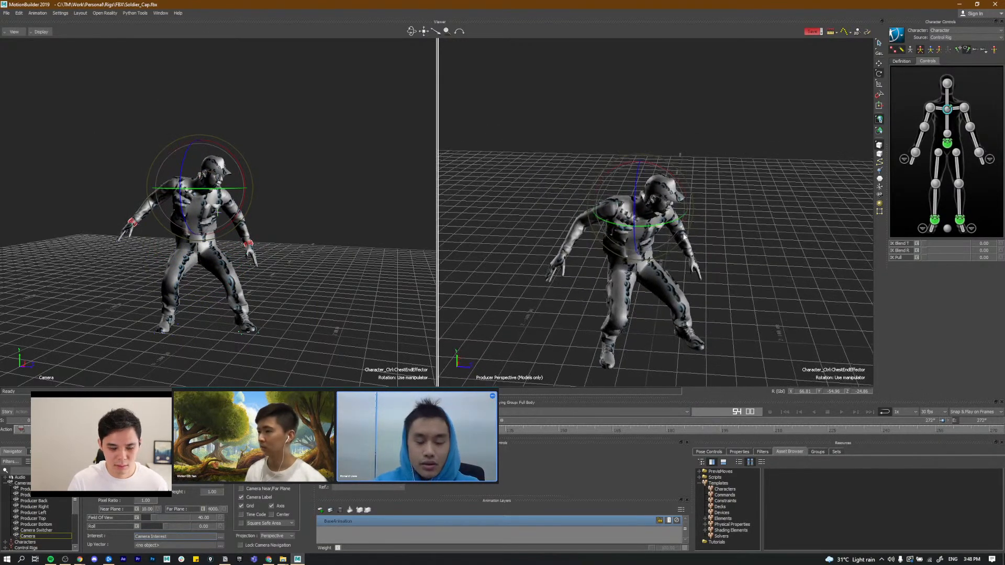
# Step: Compare frame 54 with its neighbouring poses and rotate the chest end effector further to lower the upper body
pyautogui.press(',')
pyautogui.press('.')
pyautogui.press(',')
pyautogui.press('.')
pyautogui.press('.')
pyautogui.press(',')
pyautogui.press(',')
pyautogui.press('.')
pyautogui.keyDown('alt'); pyautogui.moveTo(694, 219); pyautogui.dragTo(640, 189); pyautogui.keyUp('alt')
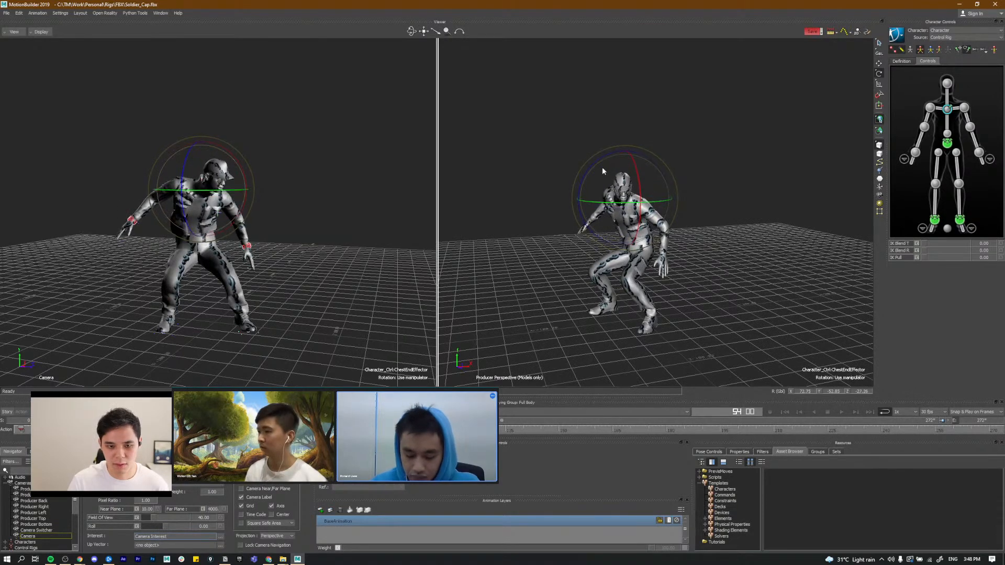
pyautogui.moveTo(588, 168); pyautogui.dragTo(626, 196)
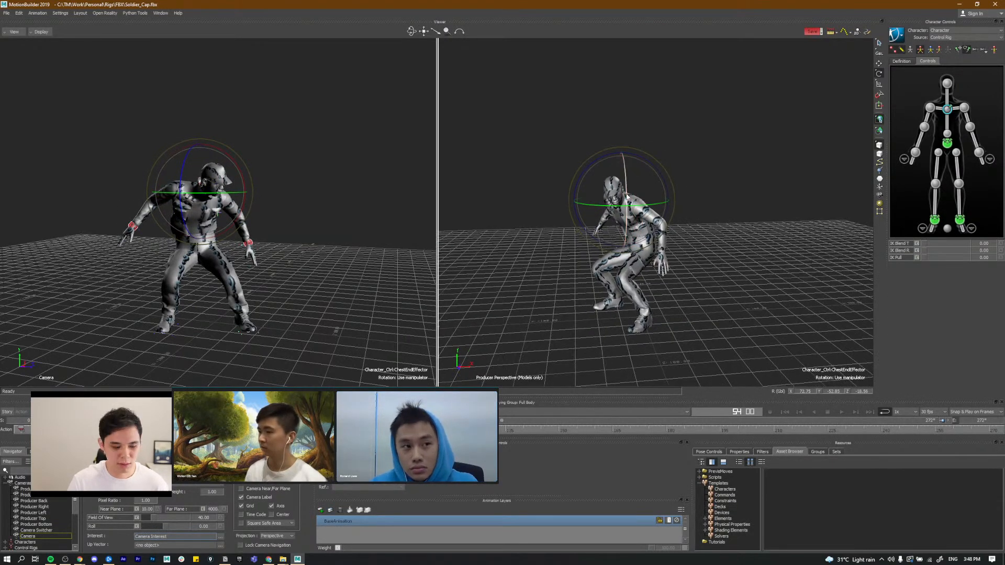
# Step: Step through the key poses from frame 24 to frame 54 to examine the body's sideways balance during the descent and landing
pyautogui.press(',')
pyautogui.press('.')
pyautogui.press(',')
pyautogui.press(',')
pyautogui.press(',')
pyautogui.press('.')
pyautogui.press('.')
pyautogui.press('.')
pyautogui.press('.')
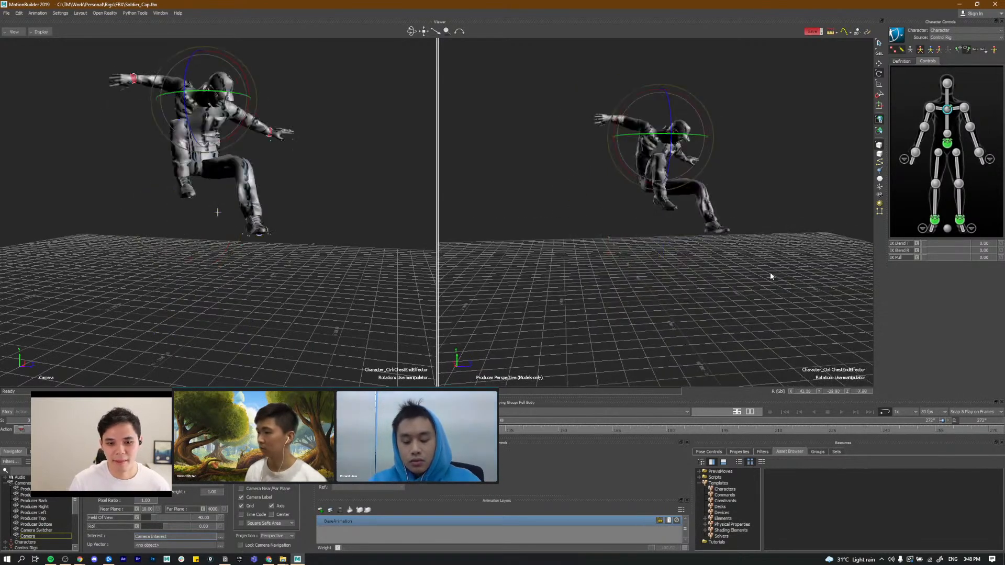
pyautogui.press(',')
pyautogui.press(',')
pyautogui.press(',')
pyautogui.press(',')
pyautogui.press(',')
pyautogui.press(',')
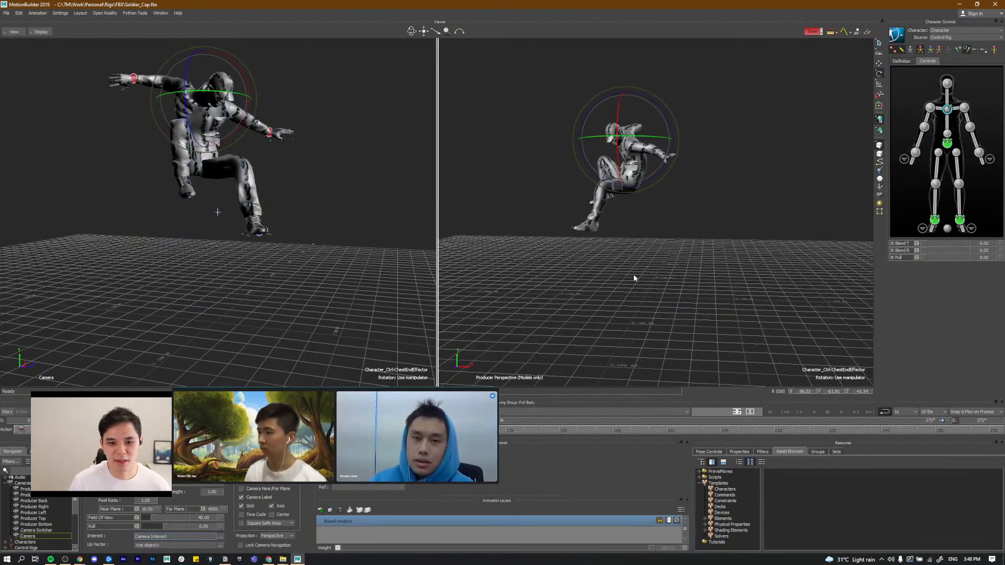
pyautogui.press('.')
pyautogui.press('.')
pyautogui.press('.')
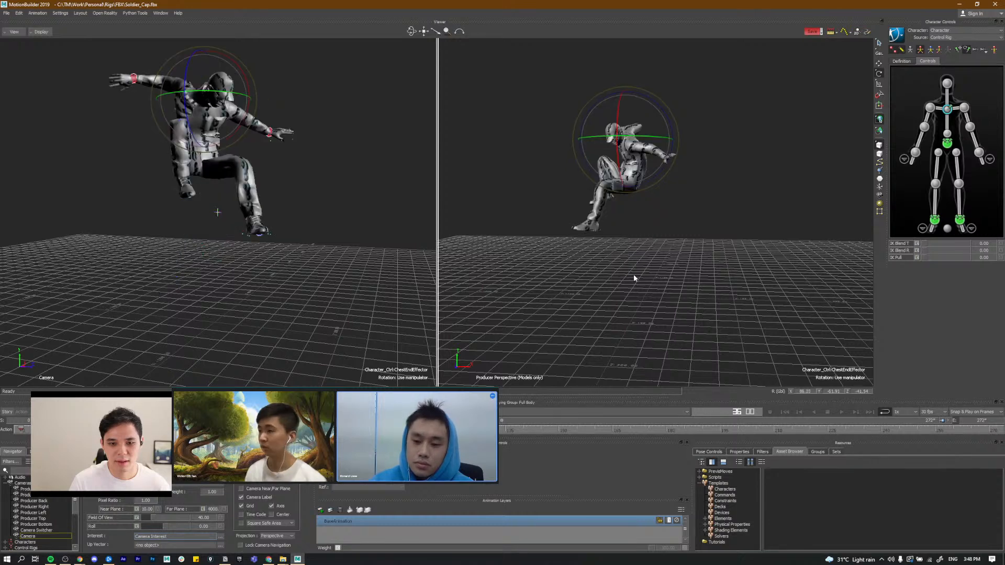
pyautogui.press(',')
pyautogui.press(',')
pyautogui.press(',')
pyautogui.press(',')
pyautogui.press('.')
pyautogui.press('.')
pyautogui.press('.')
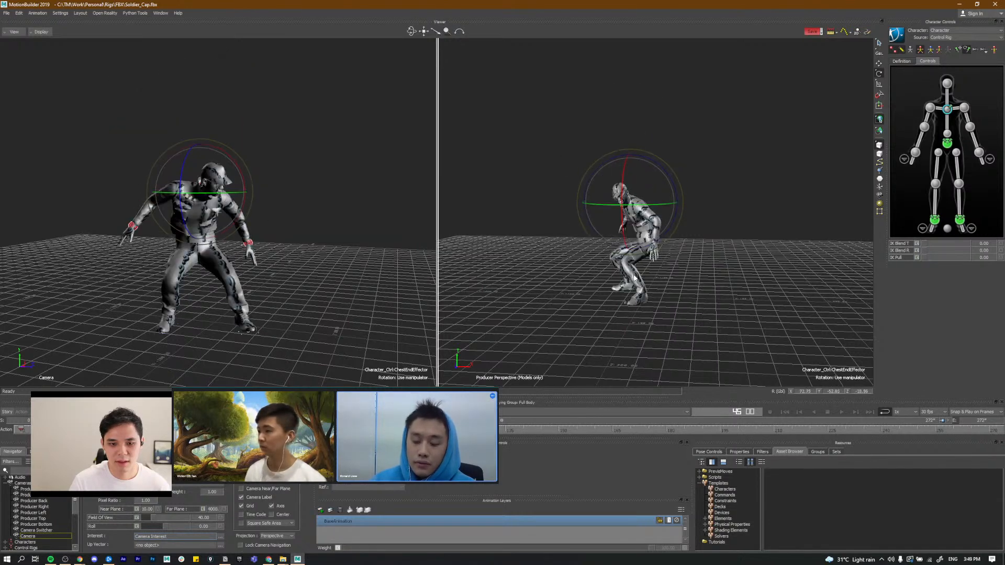
pyautogui.press(',')
pyautogui.press(',')
pyautogui.press(',')
pyautogui.press('.')
pyautogui.press('.')
pyautogui.press('.')
pyautogui.press('.')
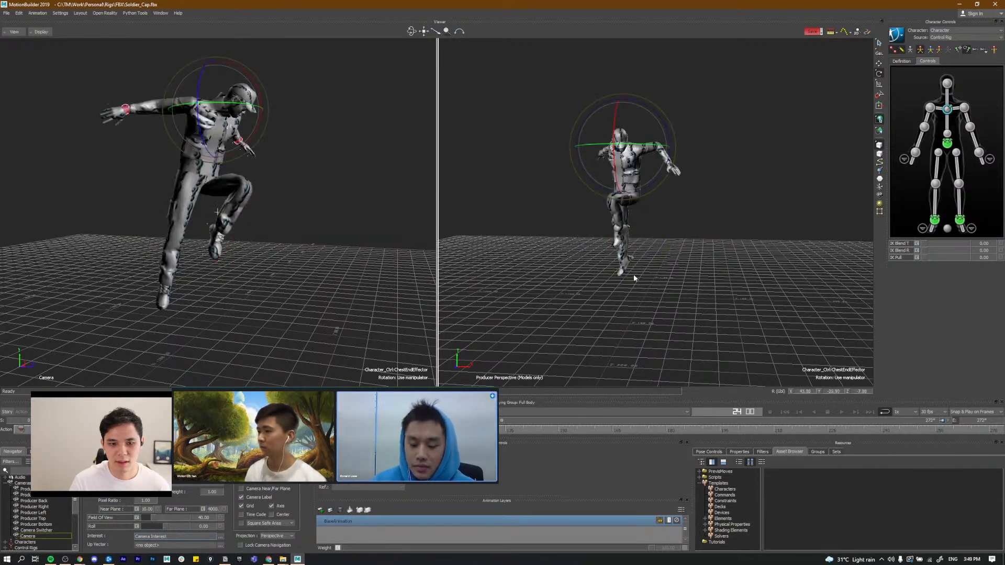
pyautogui.press('.')
pyautogui.press('.')
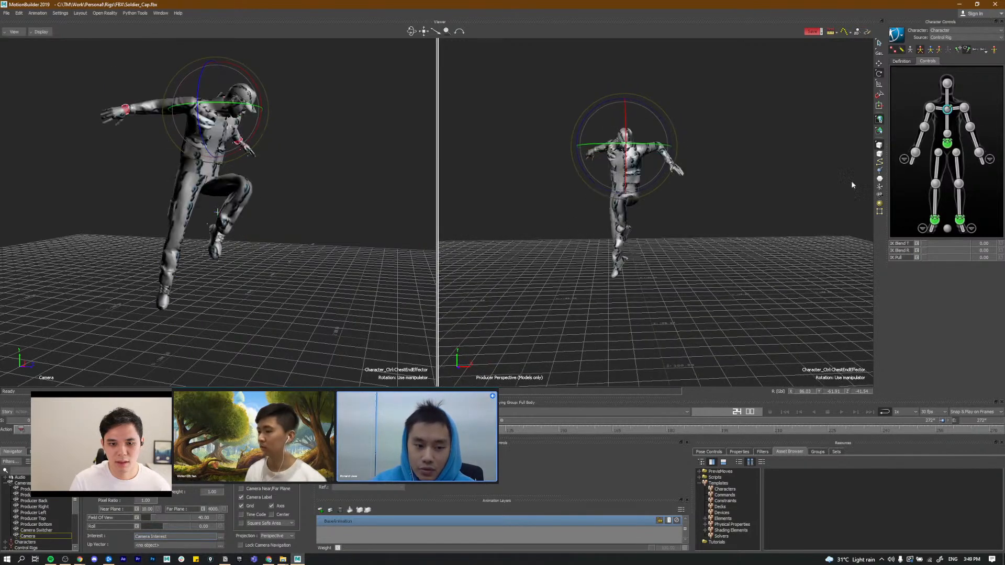
# Step: Shift the hips effector sideways at frame 36 and check it against the neighbouring key poses
pyautogui.click(948, 144)
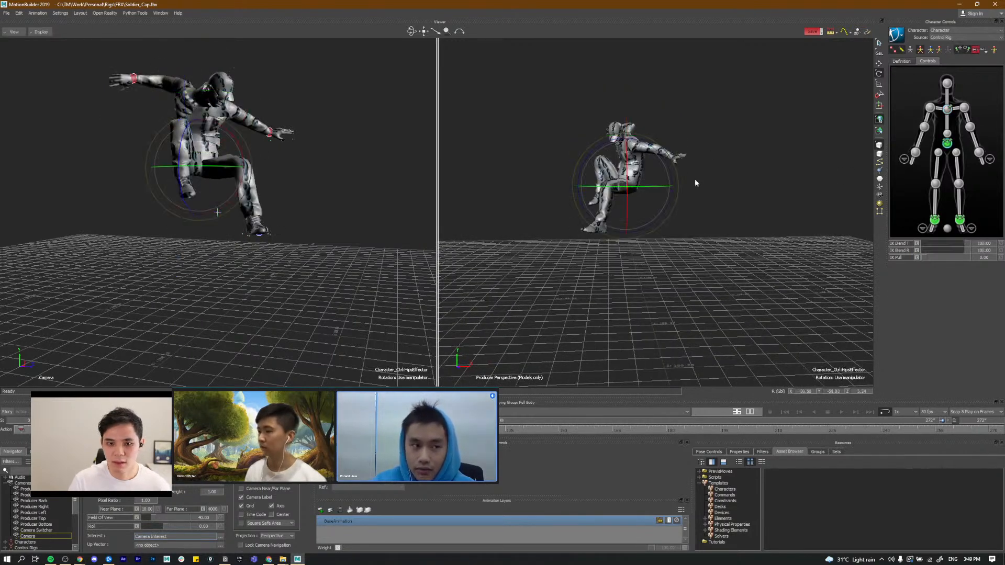
pyautogui.press('t')
pyautogui.moveTo(667, 189); pyautogui.dragTo(675, 189)
pyautogui.press('r')
pyautogui.hotkey('ctrl', 'Left')
pyautogui.hotkey('ctrl', 'Left')
pyautogui.hotkey('ctrl', 'Right')
pyautogui.hotkey('ctrl', 'Right')
pyautogui.hotkey('ctrl', 'Right')
pyautogui.hotkey('ctrl', 'Right')
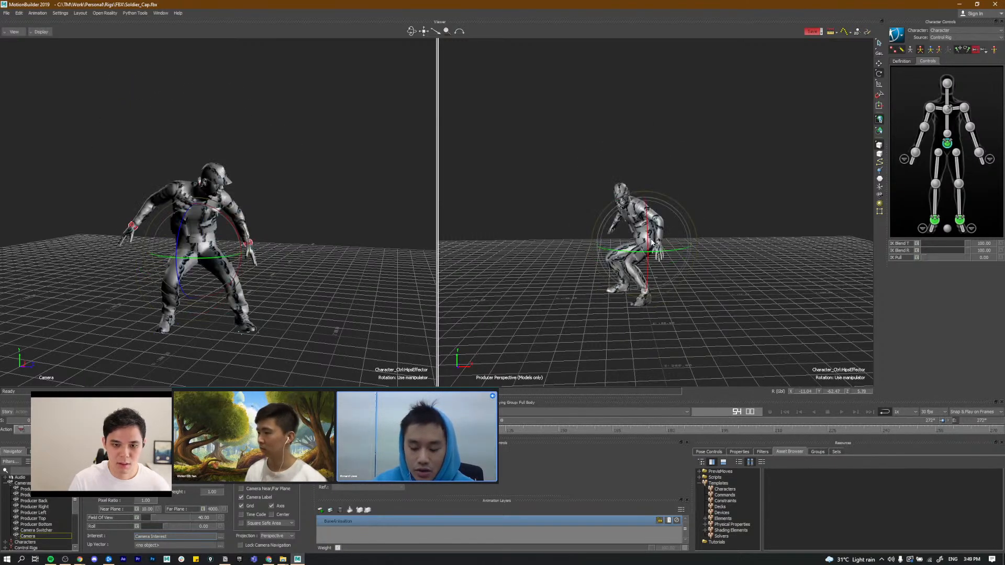
# Step: Shift the hips effector slightly sideways at frame 45 to fit the neighbouring descent and landing poses
pyautogui.hotkey('ctrl', 'Left')
pyautogui.press('t')
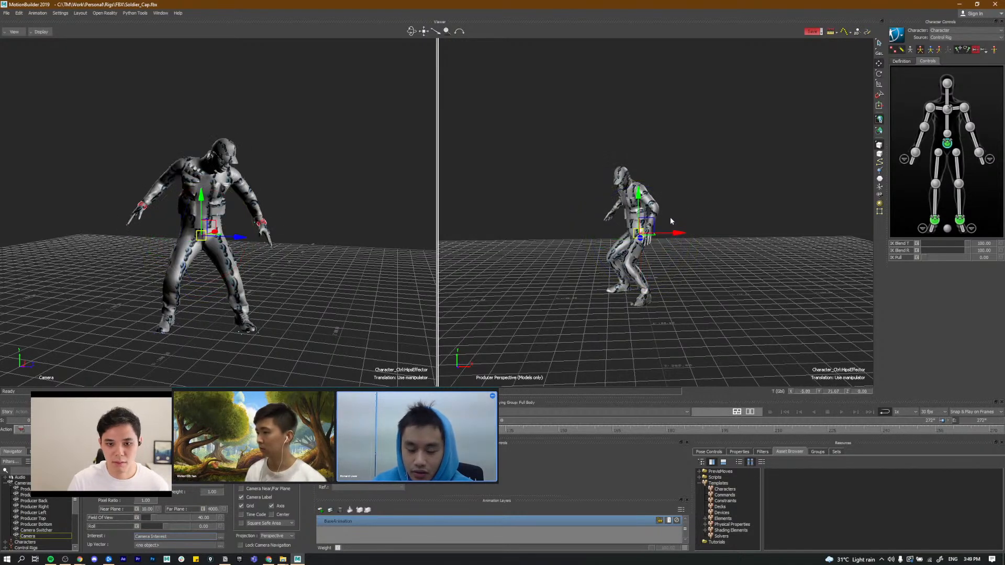
pyautogui.hotkey('ctrl', 'Left')
pyautogui.hotkey('ctrl', 'Left')
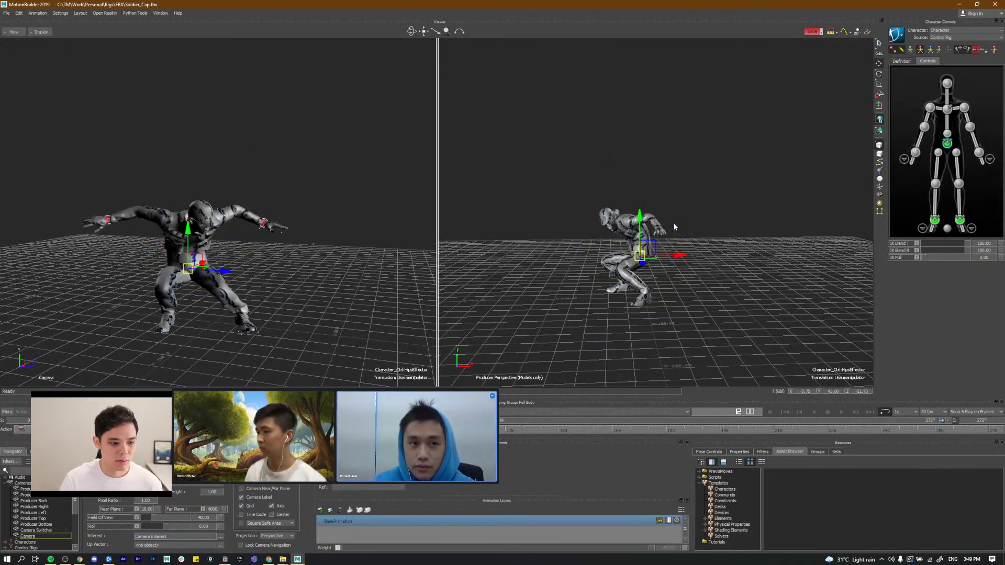
pyautogui.moveTo(664, 198); pyautogui.dragTo(670, 199)
pyautogui.hotkey('ctrl', 'Left')
pyautogui.hotkey('ctrl', 'Right')
pyautogui.hotkey('ctrl', 'Right')
pyautogui.hotkey('ctrl', 'Right')
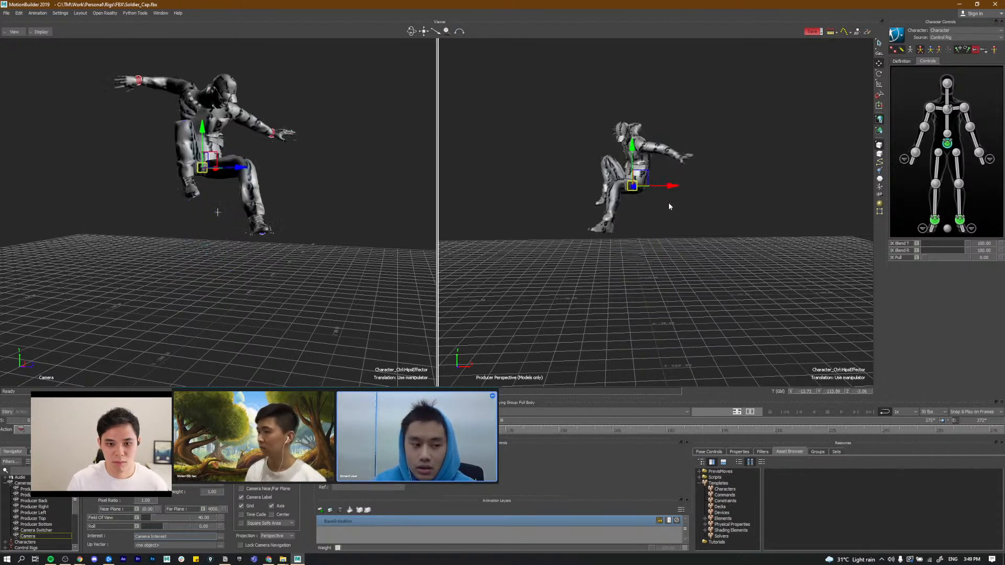
pyautogui.hotkey('ctrl', 'Left')
pyautogui.hotkey('ctrl', 'Right')
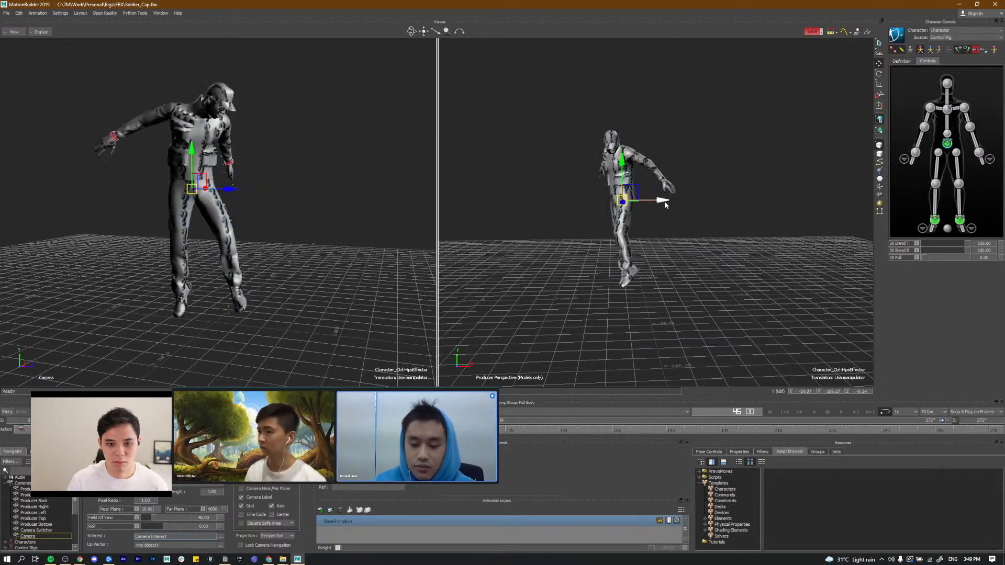
pyautogui.moveTo(662, 201); pyautogui.dragTo(666, 202)
# Step: Step through the key poses around the landing to examine the hips' rotation, and inspect the head in the recovery pose
pyautogui.press('r')
pyautogui.hotkey('ctrl', 'Left')
pyautogui.hotkey('ctrl', 'Right')
pyautogui.hotkey('ctrl', 'Right')
pyautogui.hotkey('ctrl', 'Left')
pyautogui.hotkey('ctrl', 'Right')
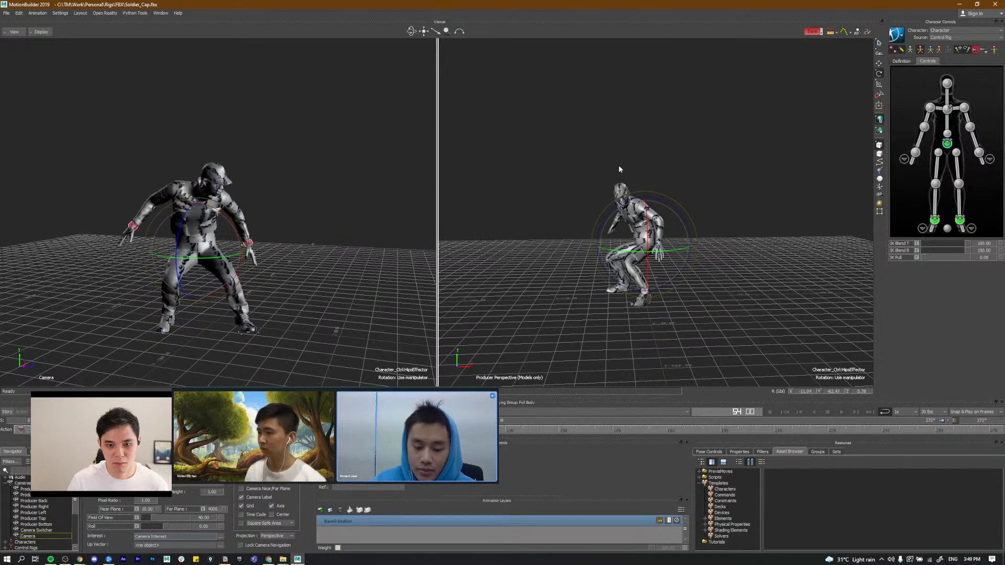
pyautogui.hotkey('ctrl', 'Right')
pyautogui.hotkey('ctrl', 'Right')
pyautogui.hotkey('ctrl', 'Right')
pyautogui.hotkey('ctrl', 'Left')
pyautogui.hotkey('ctrl', 'Left')
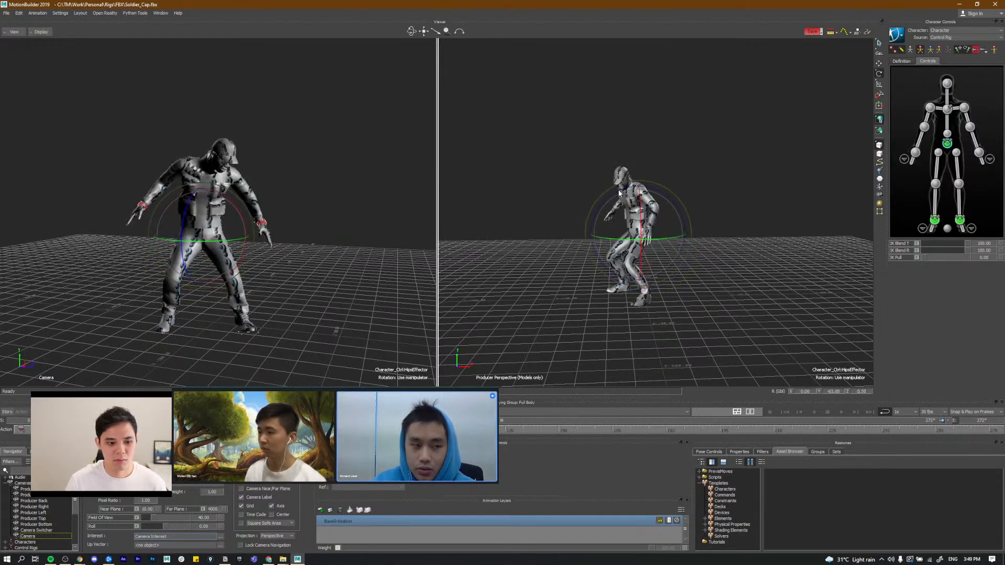
pyautogui.hotkey('ctrl', 'Right')
pyautogui.hotkey('ctrl', 'Right')
pyautogui.hotkey('ctrl', 'Left')
pyautogui.hotkey('ctrl', 'Left')
pyautogui.hotkey('ctrl', 'Left')
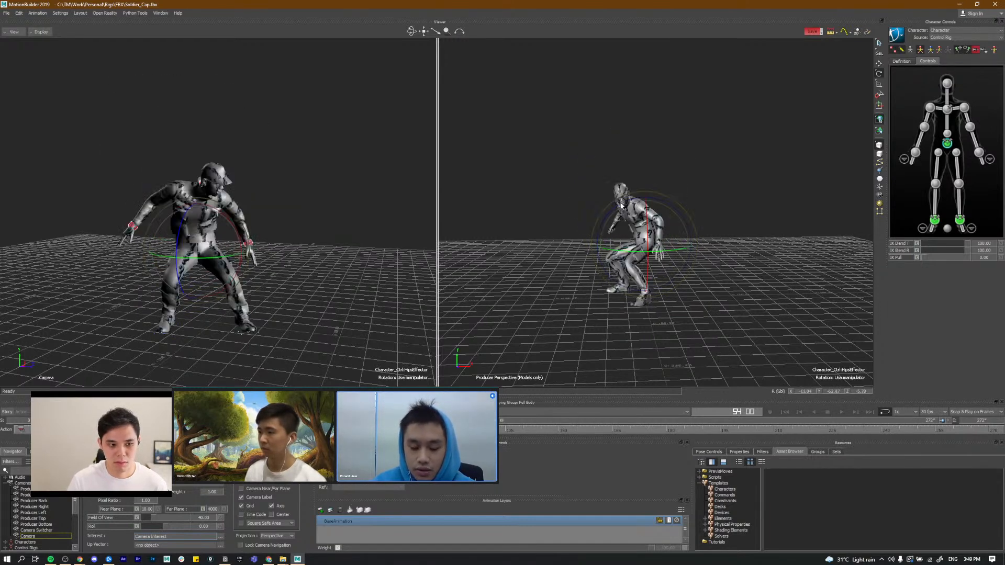
pyautogui.hotkey('ctrl', 'Right')
pyautogui.keyDown('alt'); pyautogui.moveTo(646, 233); pyautogui.dragTo(699, 236); pyautogui.keyUp('alt')
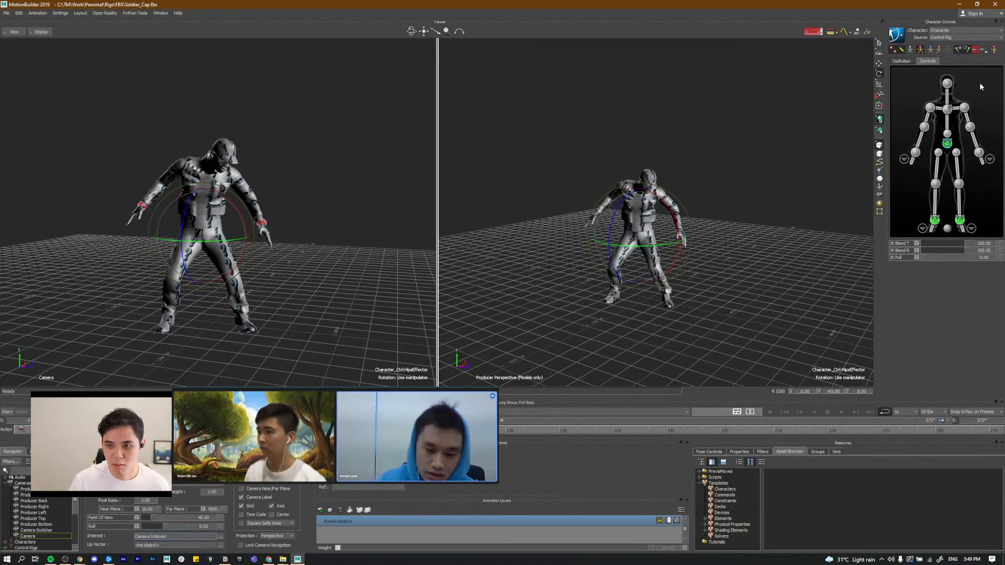
pyautogui.click(947, 82)
pyautogui.keyDown('alt'); pyautogui.moveTo(596, 215); pyautogui.dragTo(678, 265); pyautogui.keyUp('alt')
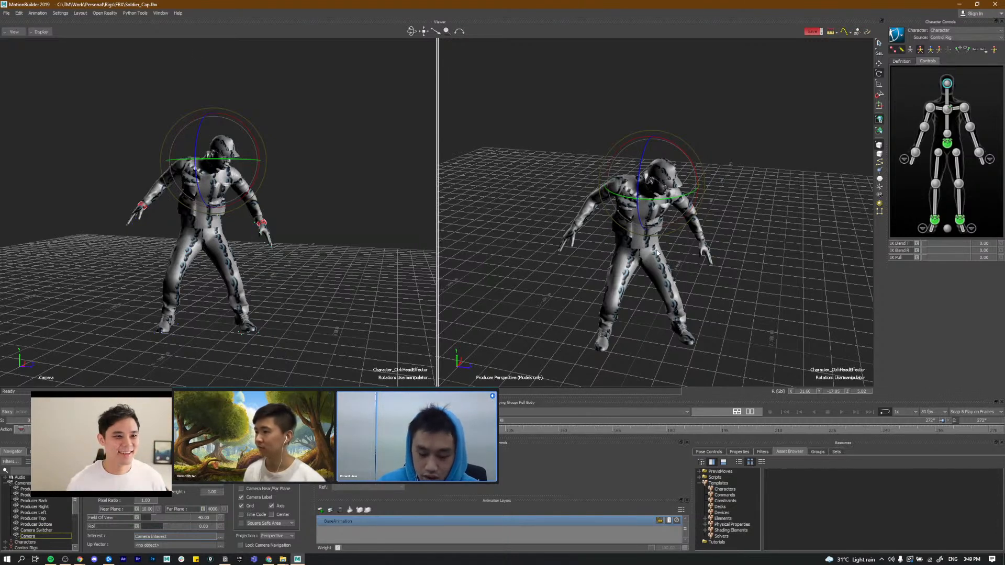
# Step: Save the scene as a new binary FBX file in the FBX folder, adding _Jump to the Soldier_Cap file name
pyautogui.click(7, 13)
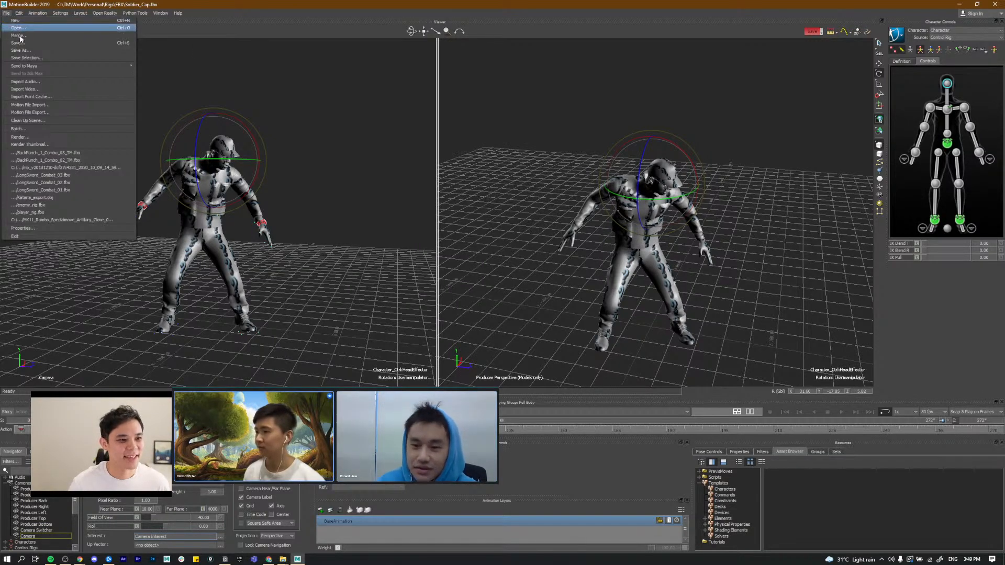
pyautogui.press('Escape')
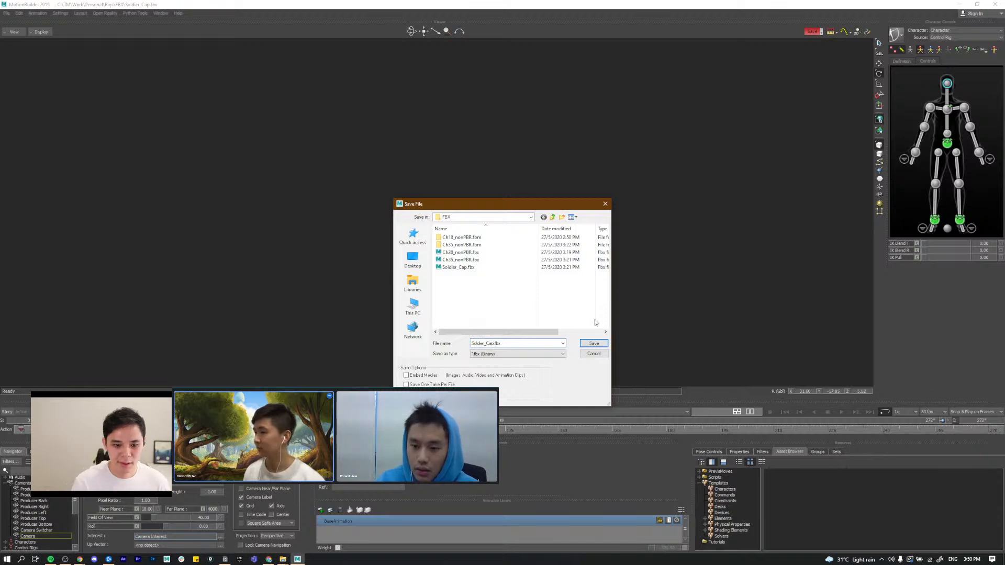
pyautogui.write('_Jump_')
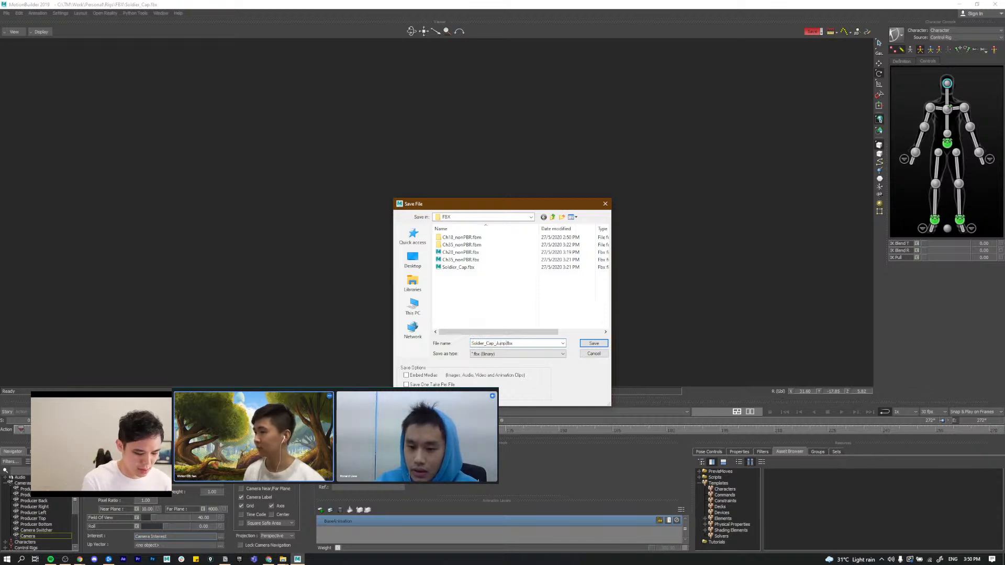
pyautogui.press('Return')
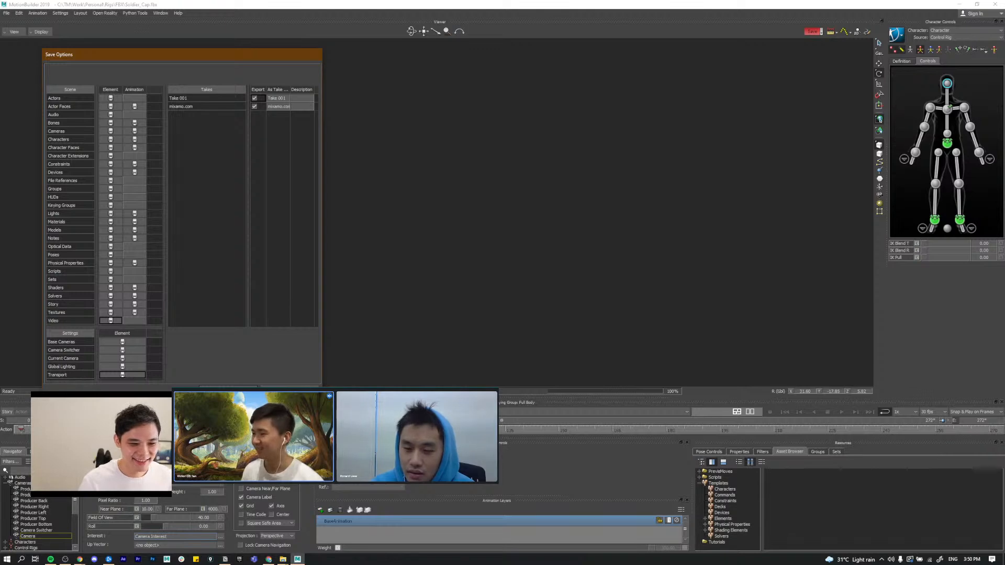
# Step: Save the scene as Soldier_Cap_Jump_01.fbx with both takes and the preset save options
pyautogui.press('Return')
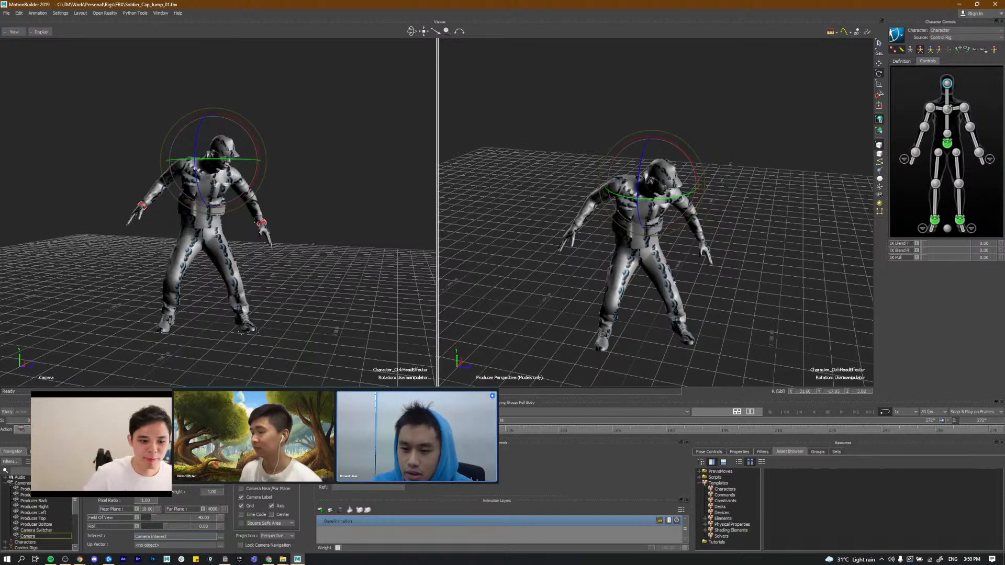
# Step: Step forward through the keyed poses of the jump to review them
pyautogui.press('.')
pyautogui.press('.')
pyautogui.press('.')
pyautogui.press('.')
pyautogui.press('.')
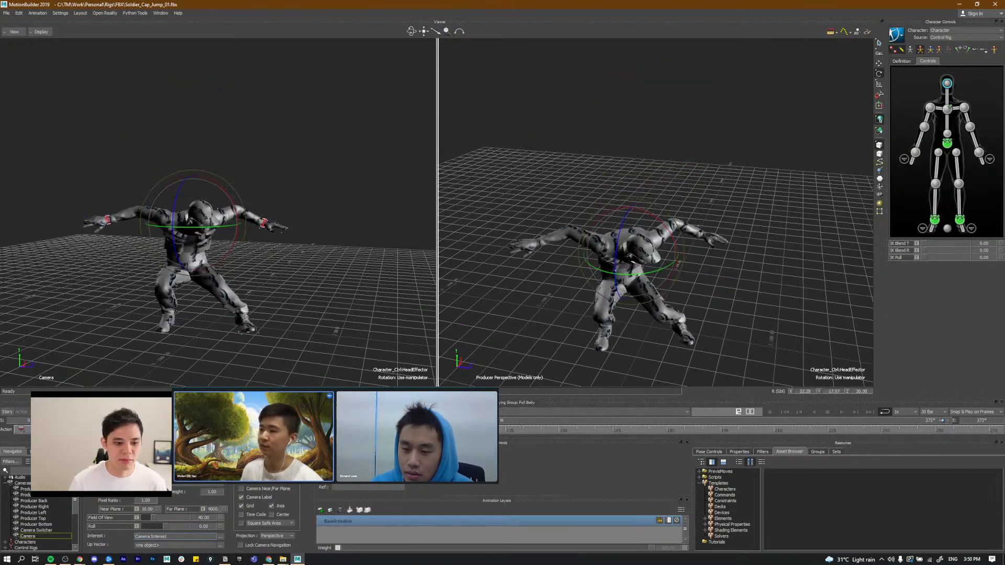
# Step: Set the end of the visible timeline range to frame 90 and play the jump from the start
pyautogui.doubleClick(932, 420)
pyautogui.write('90')
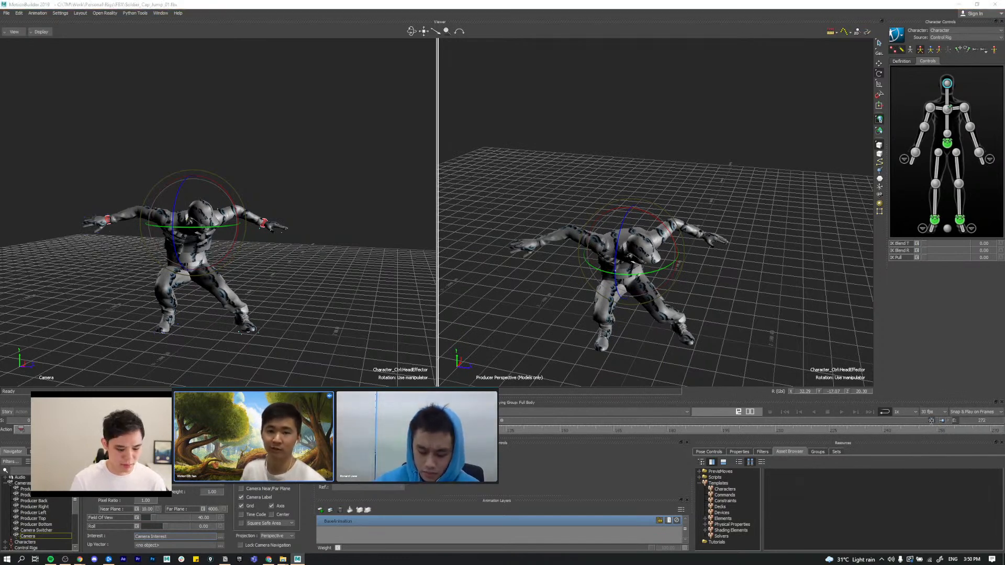
pyautogui.press('Return')
pyautogui.click(786, 413)
pyautogui.hotkey('ctrl', 'space')
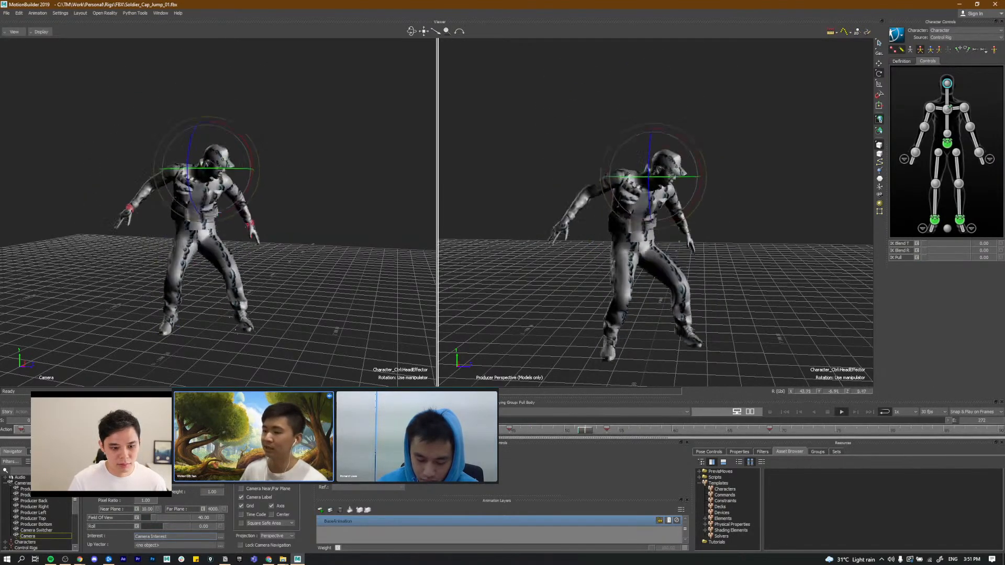
# Step: Select the block of keys in the second half of the jump and shift it about 5 frames earlier
pyautogui.click(514, 431)
pyautogui.moveTo(510, 435); pyautogui.dragTo(554, 434)
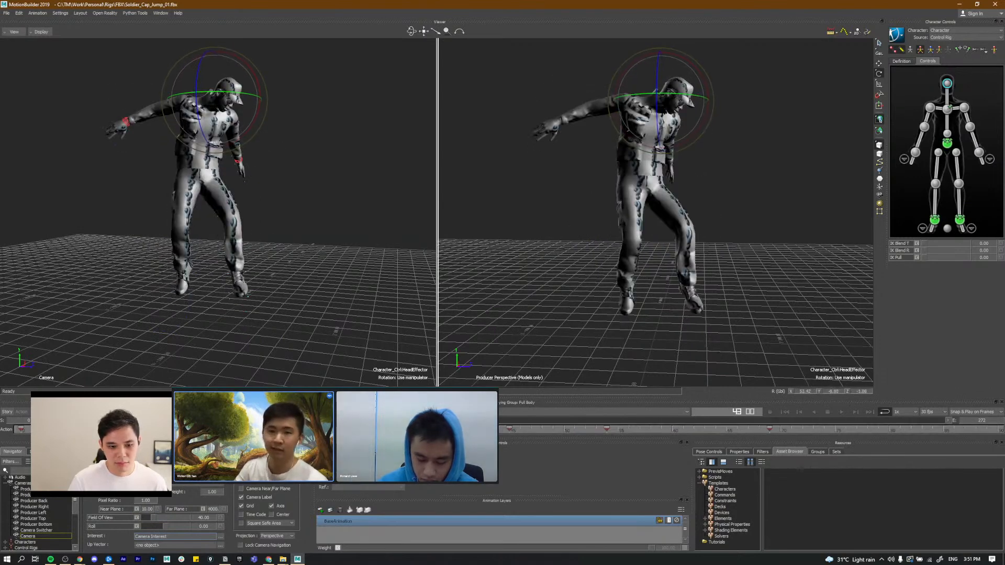
pyautogui.keyDown('shift'); pyautogui.doubleClick(531, 433); pyautogui.keyUp('shift')
pyautogui.moveTo(532, 433); pyautogui.dragTo(477, 433)
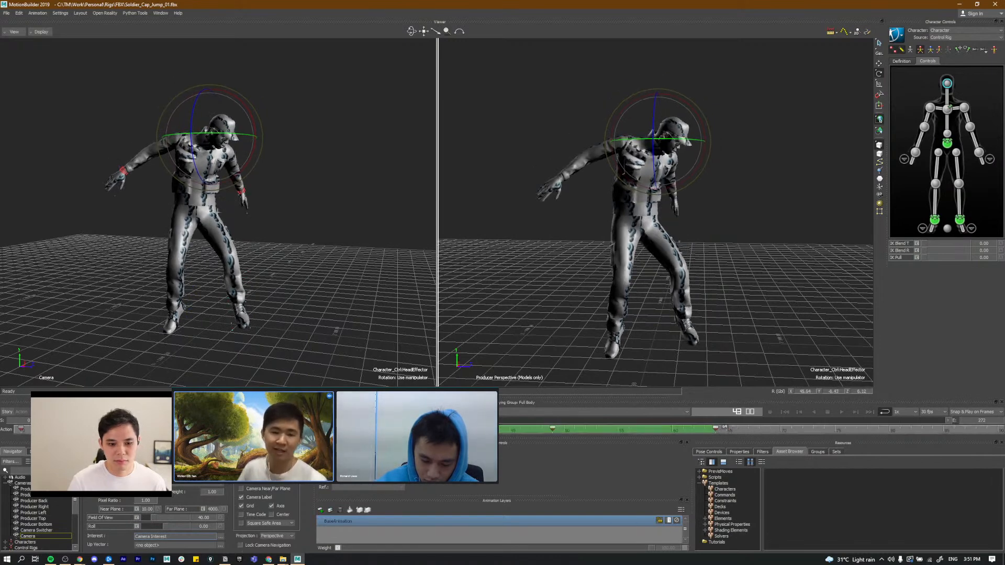
# Step: Unlock the Action timeline's height, make the timeline taller and lock its height again
pyautogui.rightClick(780, 430)
pyautogui.click(839, 557)
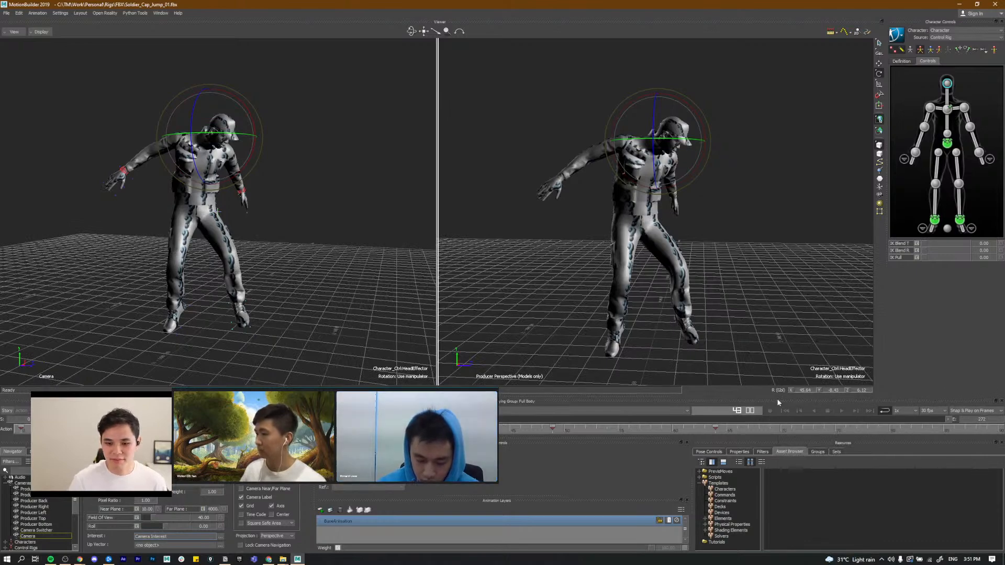
pyautogui.moveTo(764, 397); pyautogui.dragTo(764, 373)
pyautogui.rightClick(771, 431)
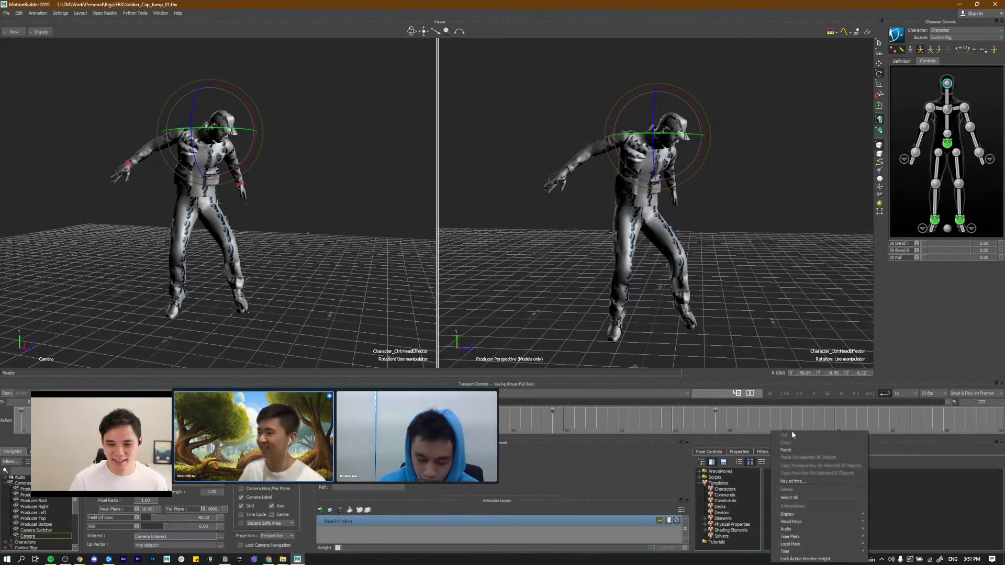
pyautogui.moveTo(827, 555)
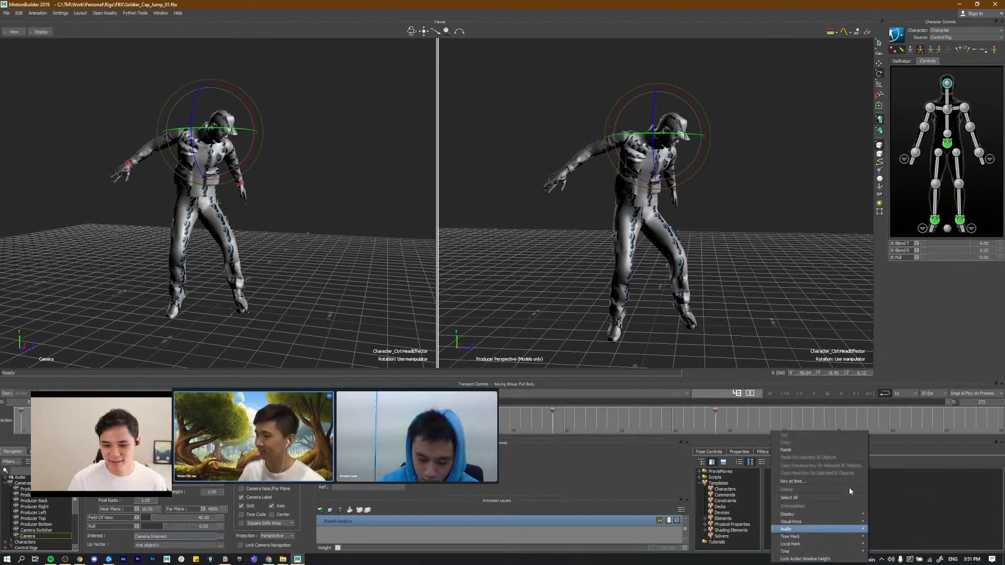
pyautogui.click(835, 561)
# Step: Step back and forth through the jump's key poses and play the animation to examine its timing
pyautogui.moveTo(726, 318)
pyautogui.keyDown('ctrl'); pyautogui.keyDown('shift'); pyautogui.mouseDown()
pyautogui.moveTo(711, 319)
pyautogui.moveTo(723, 323)
pyautogui.mouseUp(); pyautogui.keyUp('shift'); pyautogui.keyUp('ctrl')
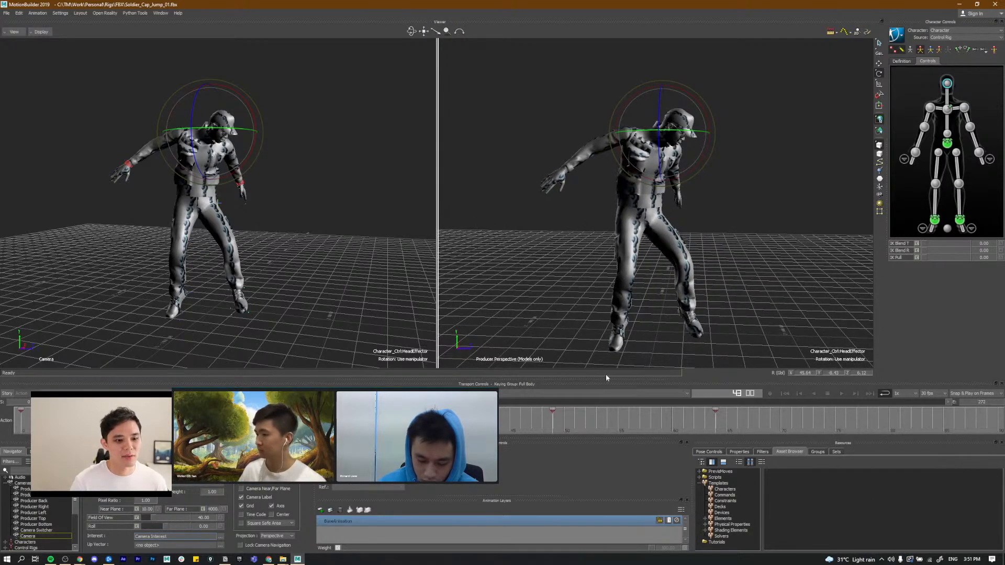
pyautogui.press(',')
pyautogui.press(',')
pyautogui.press(',')
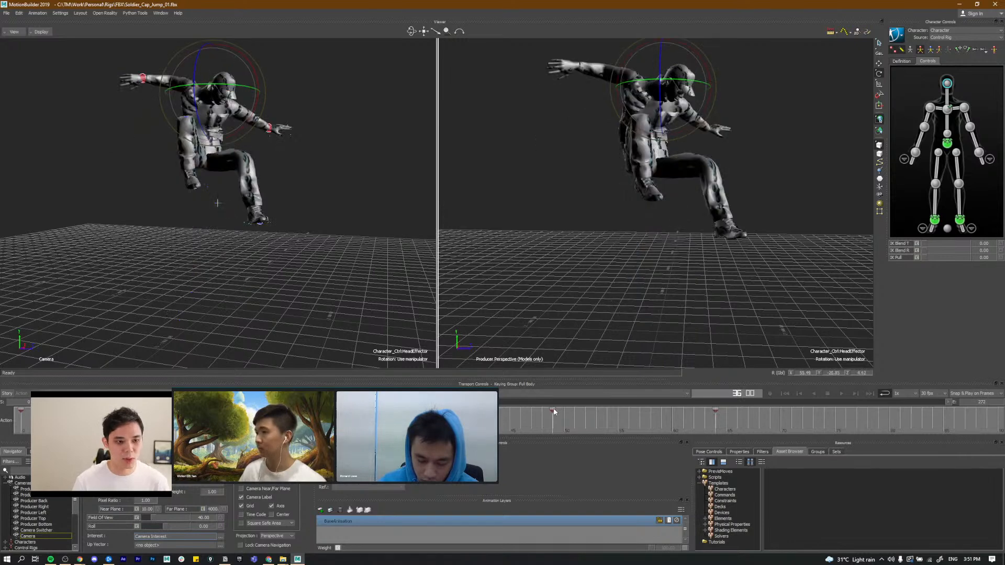
pyautogui.press(',')
pyautogui.press(',')
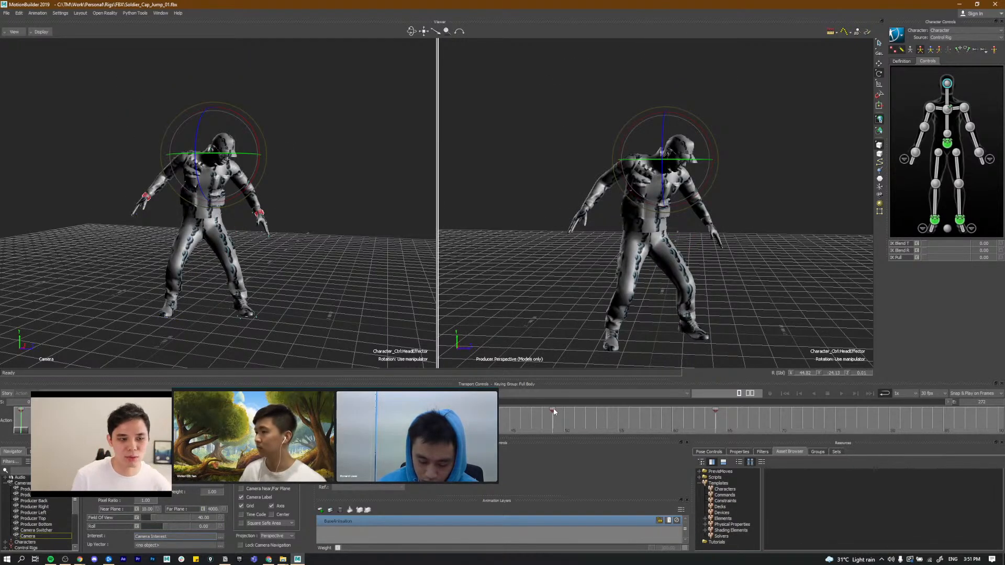
pyautogui.press('.')
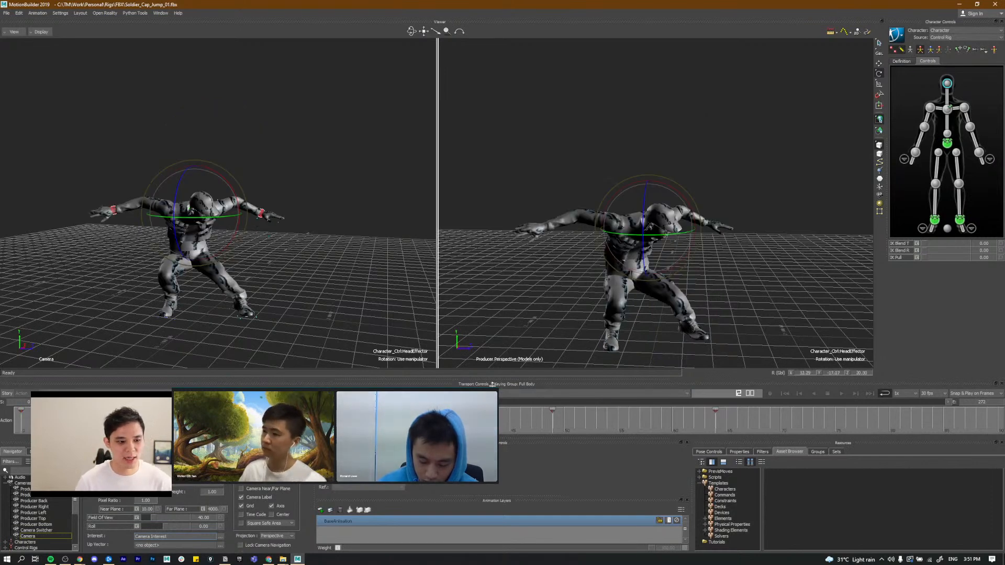
pyautogui.click(75, 417)
pyautogui.press(',')
pyautogui.press(',')
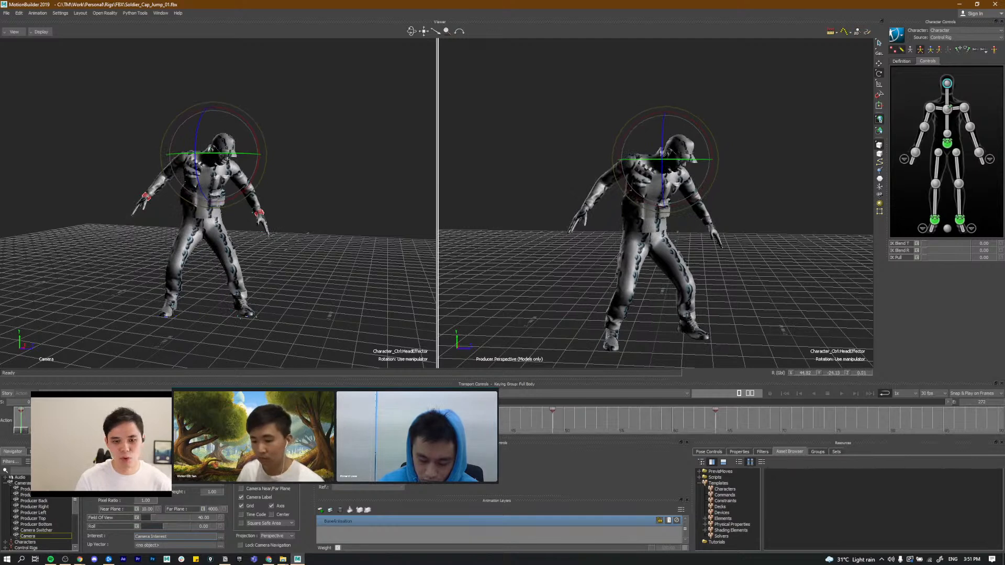
pyautogui.press('space')
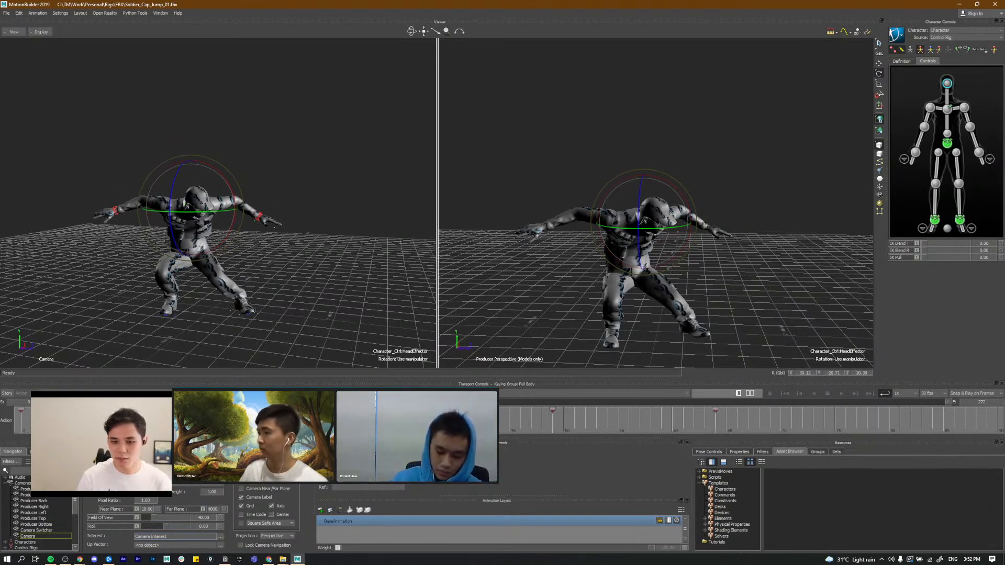
pyautogui.hotkey('ctrl', 'space')
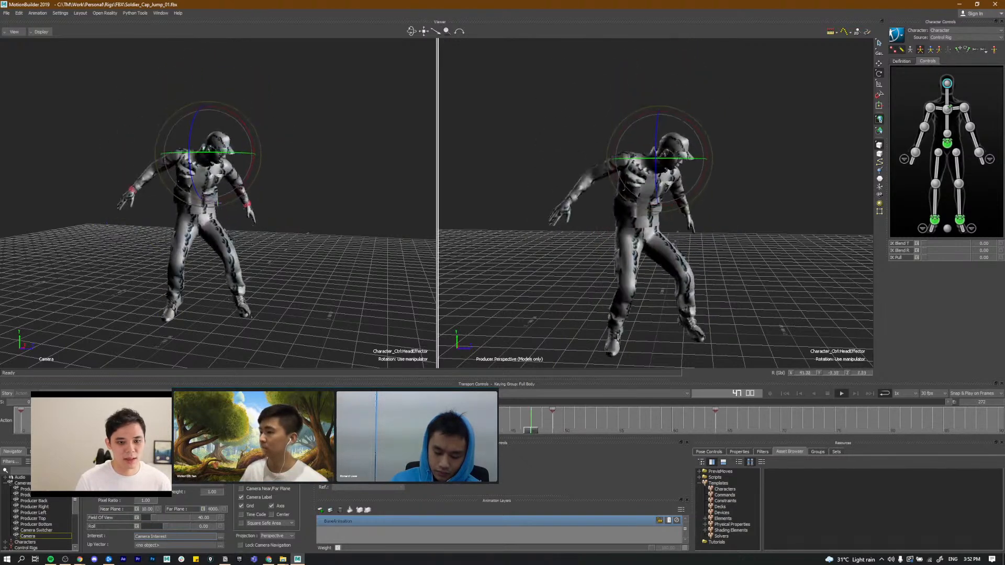
# Step: Select the keys from the mid-air tuck pose onward and shift them about 7 frames later
pyautogui.moveTo(346, 426); pyautogui.dragTo(574, 427)
pyautogui.keyDown('shift'); pyautogui.doubleClick(660, 434); pyautogui.keyUp('shift')
pyautogui.moveTo(660, 434); pyautogui.dragTo(738, 426)
pyautogui.click(644, 420)
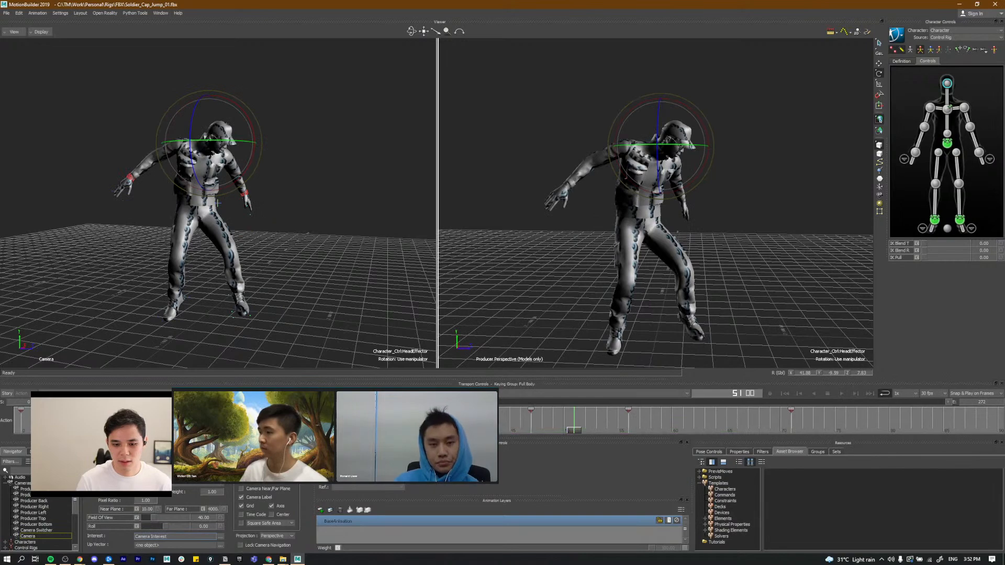
# Step: Move the second-to-last key to frame 55 and play the jump back to check it
pyautogui.press('space')
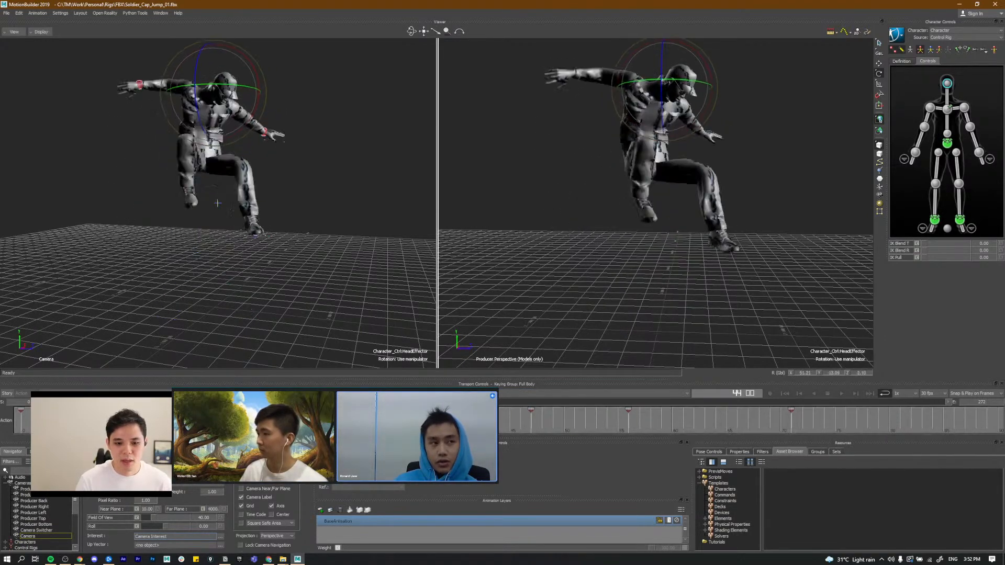
pyautogui.moveTo(534, 431); pyautogui.dragTo(617, 435)
pyautogui.press('space')
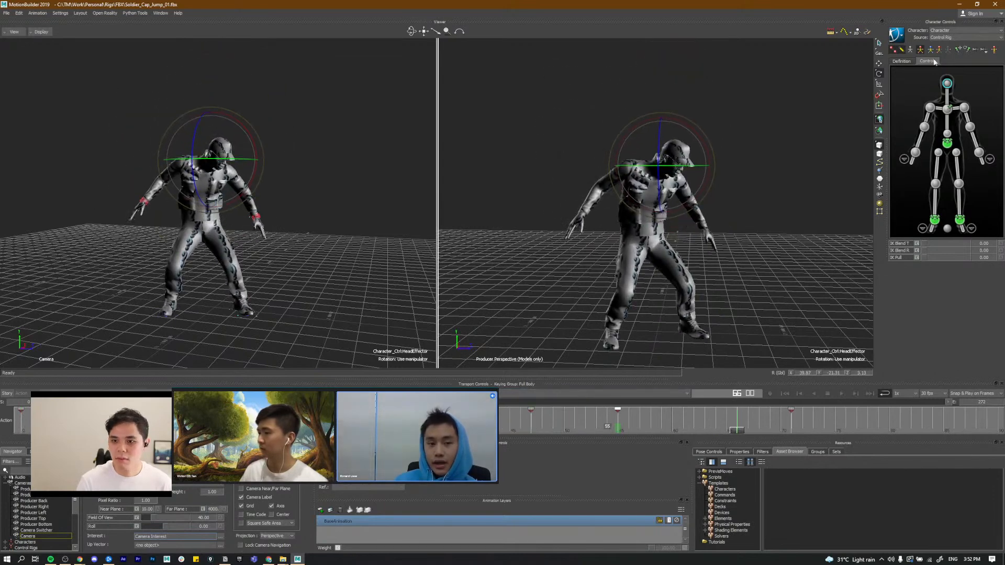
# Step: Set IK Blend R to 100 on the head, chest and both shoulder effectors of the control rig
pyautogui.click(947, 109)
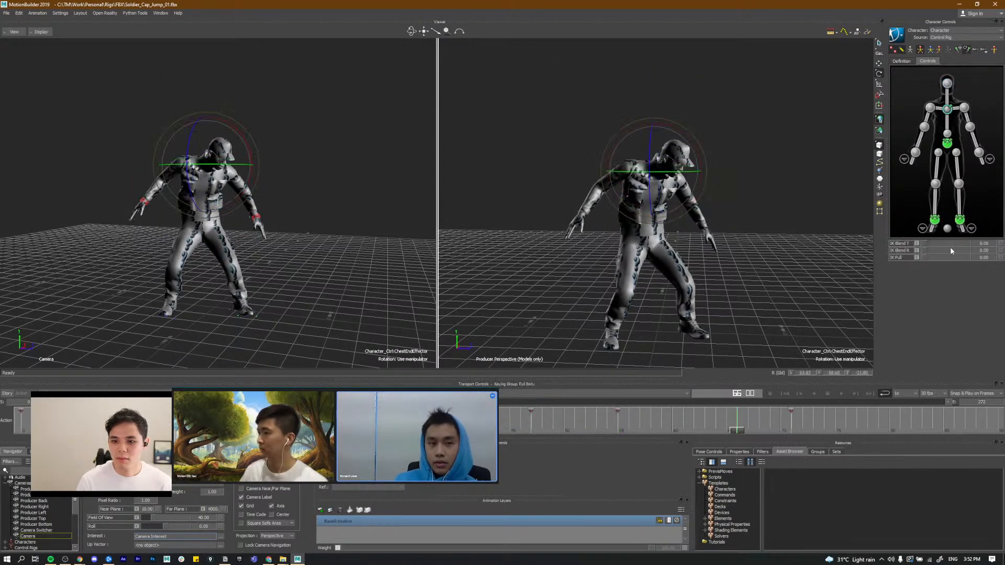
pyautogui.click(948, 85)
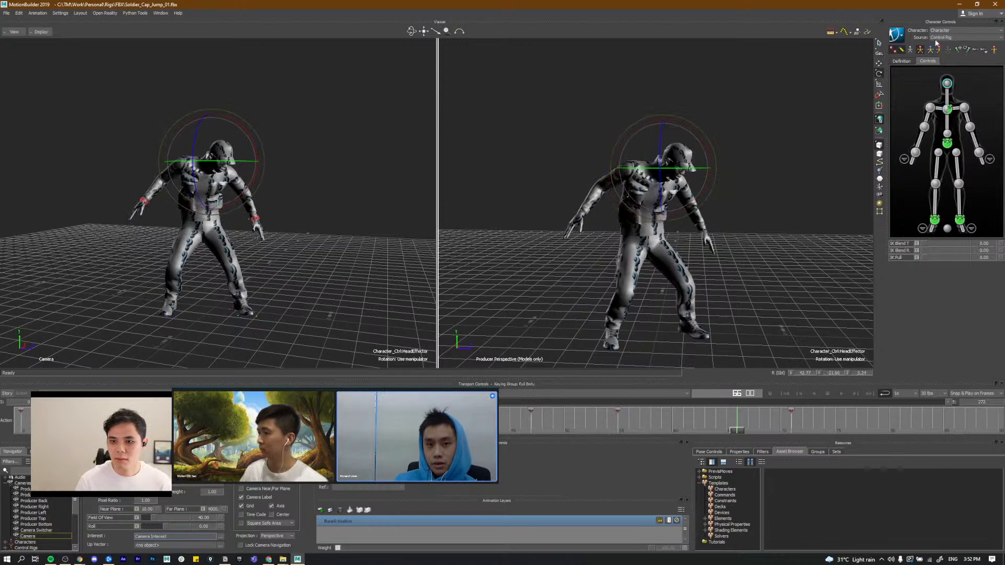
pyautogui.doubleClick(946, 160)
pyautogui.moveTo(941, 251); pyautogui.dragTo(980, 253)
pyautogui.click(965, 108)
pyautogui.keyDown('shift'); pyautogui.click(929, 108); pyautogui.keyUp('shift')
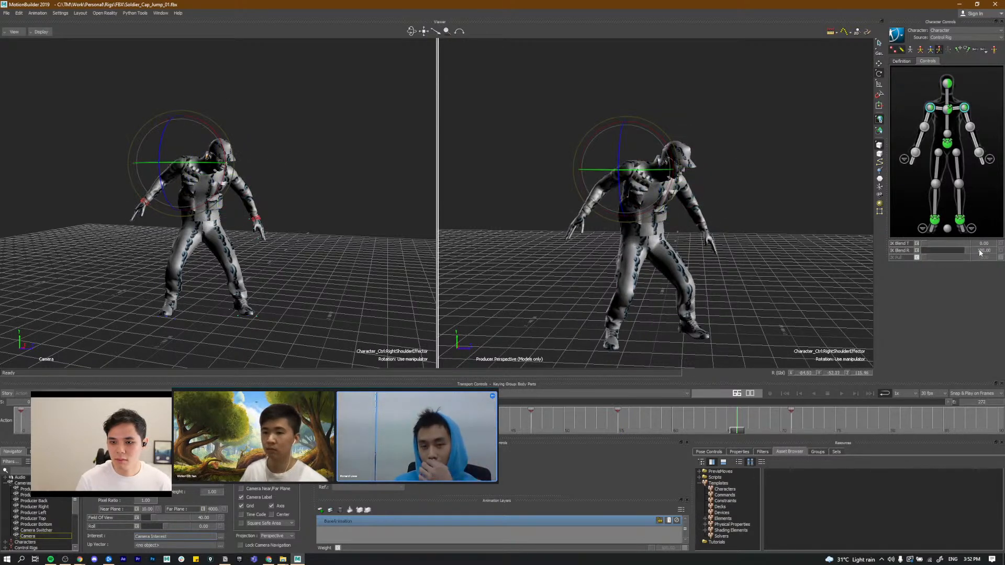
pyautogui.click(948, 142)
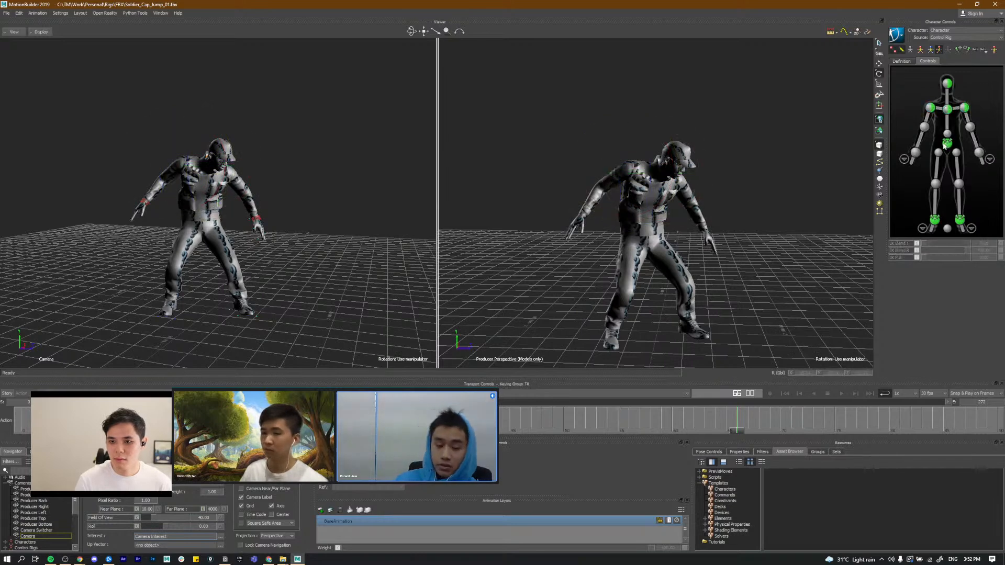
# Step: Select the chest effector, switch the keying mode to Full Body and step back through the key poses
pyautogui.click(947, 108)
pyautogui.click(920, 49)
pyautogui.press('.')
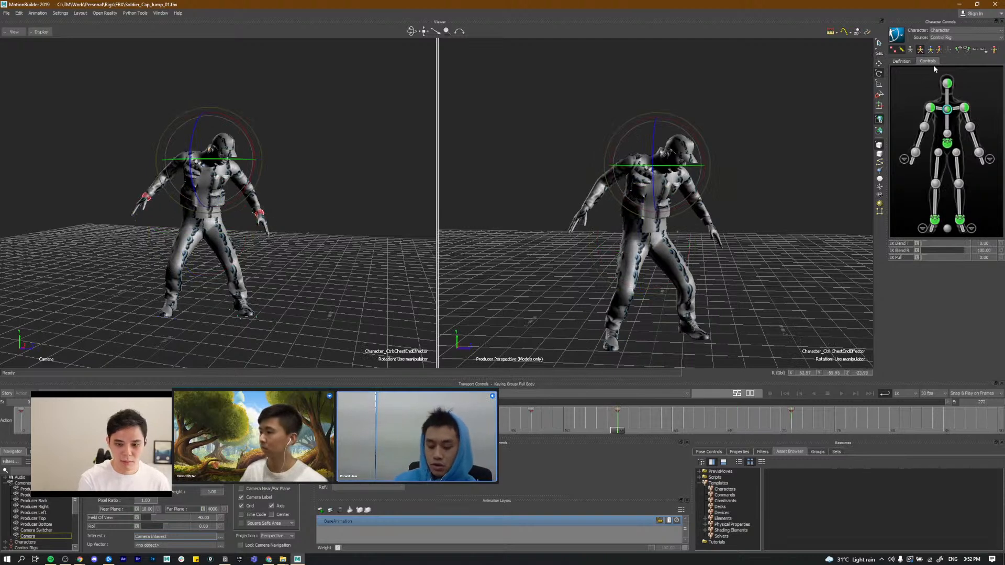
pyautogui.press(',')
pyautogui.press(',')
pyautogui.press(',')
pyautogui.press(',')
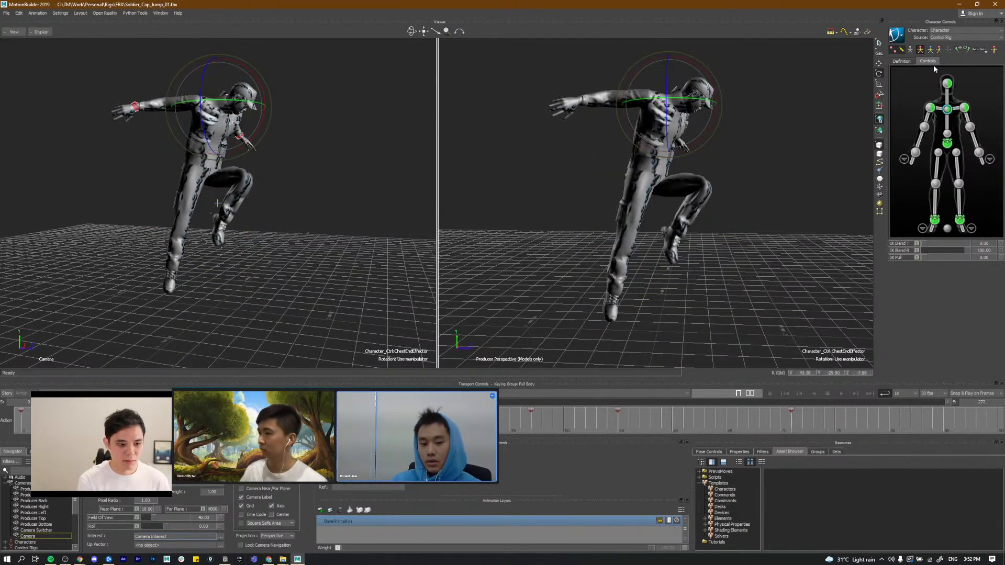
pyautogui.press(',')
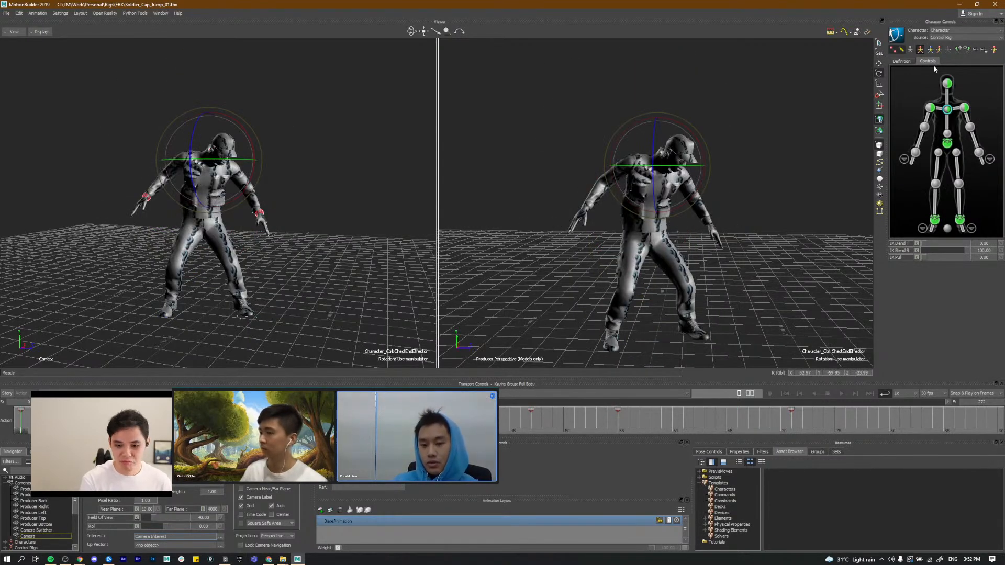
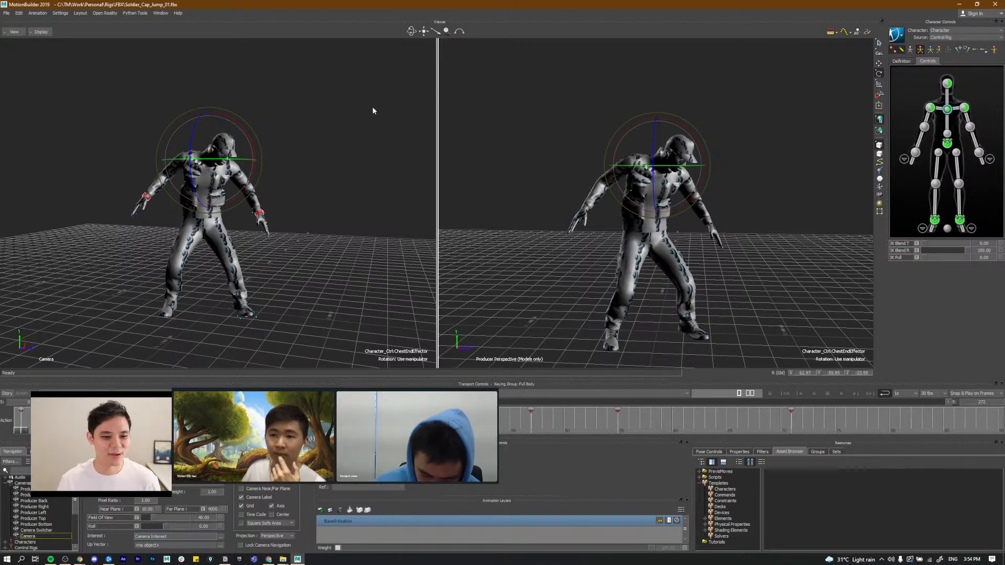
# Step: Play the jump, then enlarge the lower work area and show the FCurves editor at a wider size
pyautogui.press('space')
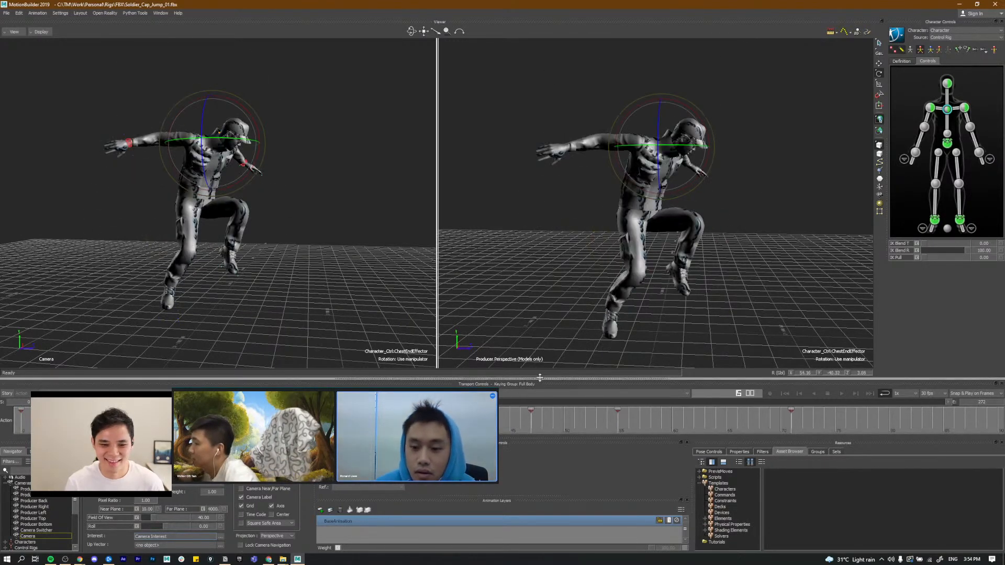
pyautogui.moveTo(539, 378); pyautogui.dragTo(538, 302)
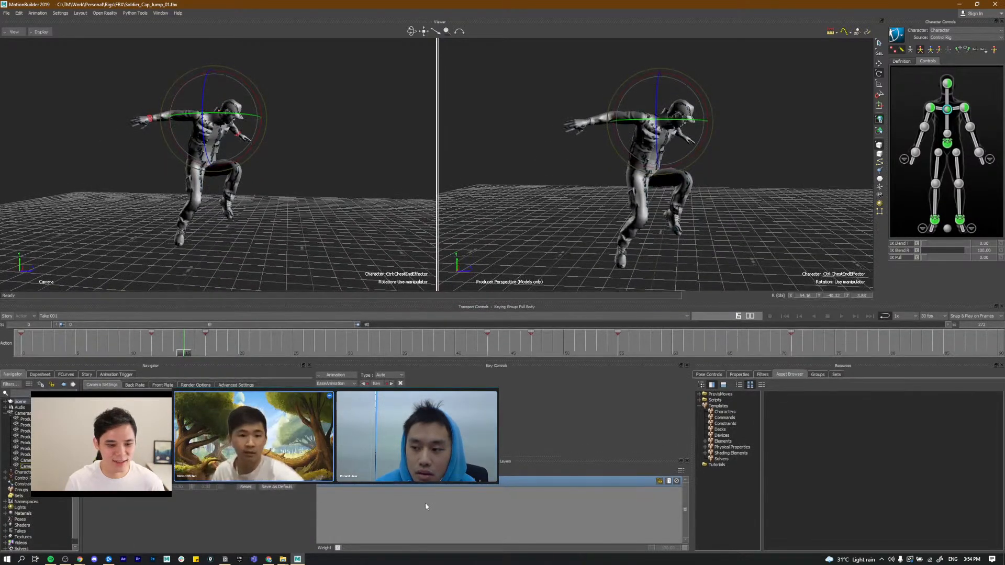
pyautogui.click(65, 374)
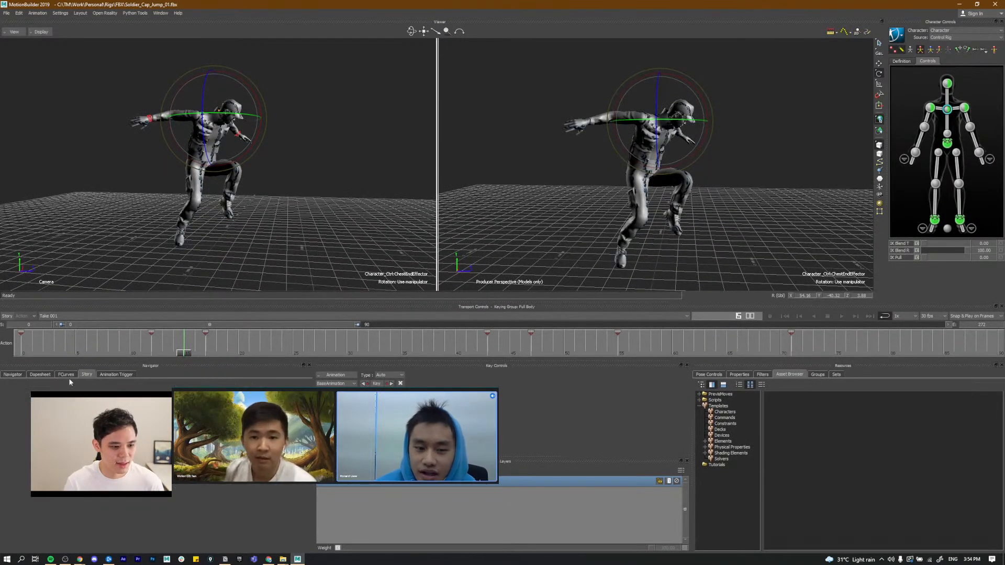
pyautogui.moveTo(542, 408); pyautogui.dragTo(830, 408)
# Step: Select the hips effector with the translation tool and bring its Translation Y curve into clear view in the FCurves editor
pyautogui.click(950, 145)
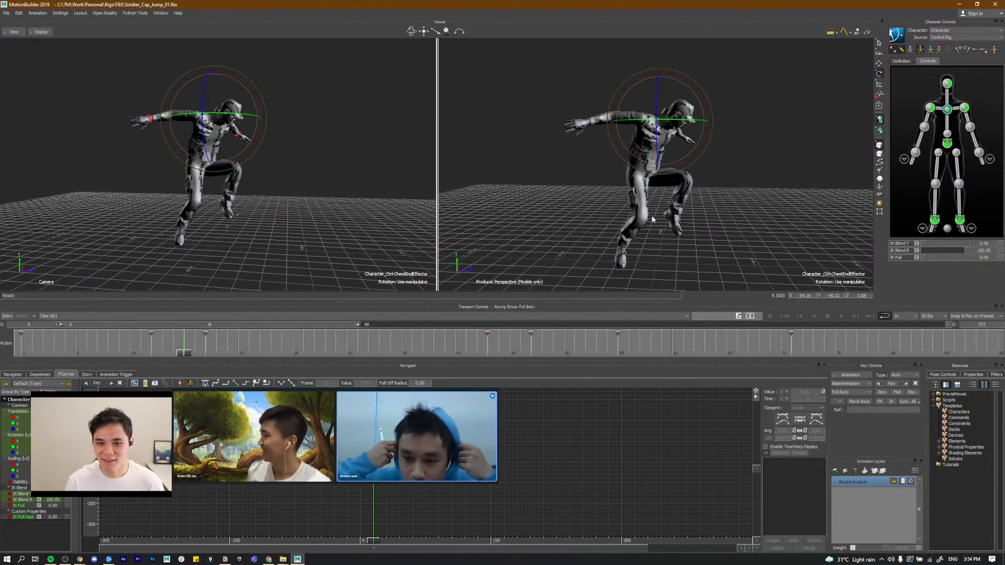
pyautogui.press('t')
pyautogui.press('f')
pyautogui.scroll(-3, 659, 183)
pyautogui.click(18, 424)
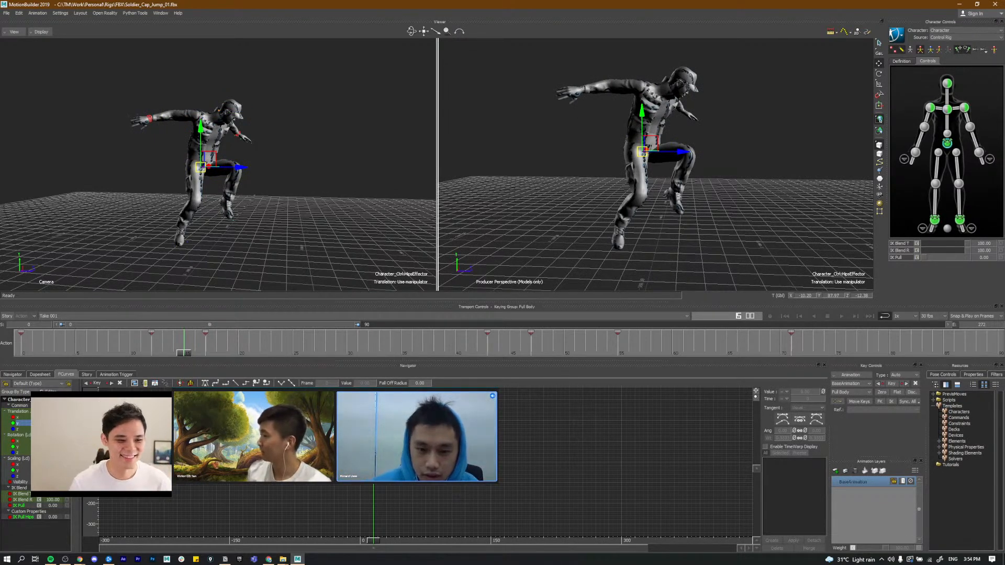
pyautogui.keyDown('alt'); pyautogui.moveTo(293, 439); pyautogui.dragTo(319, 445, button='middle'); pyautogui.keyUp('alt')
pyautogui.rightClick(342, 444)
pyautogui.click(340, 446)
pyautogui.keyDown('alt'); pyautogui.moveTo(391, 447); pyautogui.dragTo(542, 479, button='right'); pyautogui.keyUp('alt')
pyautogui.keyDown('alt'); pyautogui.moveTo(314, 451); pyautogui.dragTo(511, 486, button='right'); pyautogui.keyUp('alt')
pyautogui.keyDown('alt'); pyautogui.moveTo(511, 485); pyautogui.dragTo(300, 495, button='middle'); pyautogui.keyUp('alt')
pyautogui.keyDown('alt'); pyautogui.moveTo(301, 495); pyautogui.dragTo(487, 499, button='right'); pyautogui.keyUp('alt')
pyautogui.keyDown('alt'); pyautogui.moveTo(332, 483); pyautogui.dragTo(456, 486, button='middle'); pyautogui.keyUp('alt')
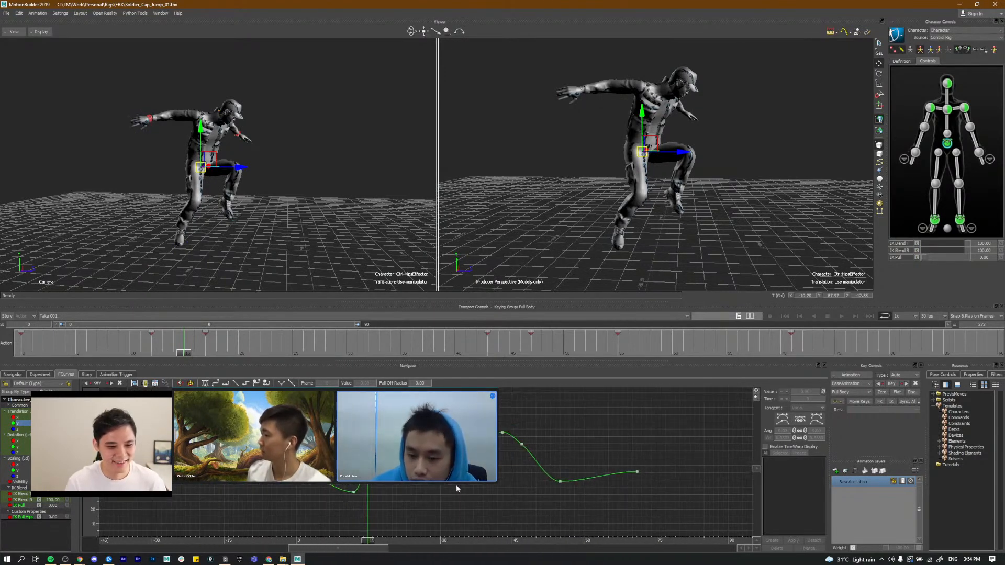
# Step: Return to the start of the timeline and replay the jump several times to judge the take-off timing
pyautogui.moveTo(183, 353); pyautogui.dragTo(31, 351)
pyautogui.hotkey('alt', 'v')
pyautogui.hotkey('alt', 'v')
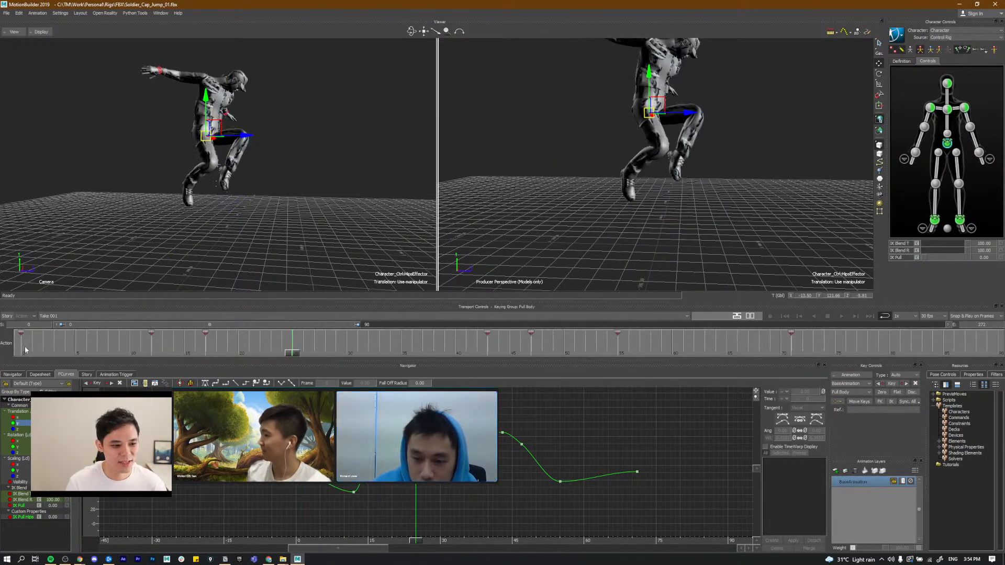
pyautogui.click(24, 355)
pyautogui.hotkey('alt', 'v')
pyautogui.hotkey('alt', 'v')
pyautogui.click(25, 355)
pyautogui.hotkey('alt', 'v')
# Step: Add a full-body key for the starting pose at about frame 4
pyautogui.moveTo(57, 359); pyautogui.dragTo(67, 339)
pyautogui.press('k')
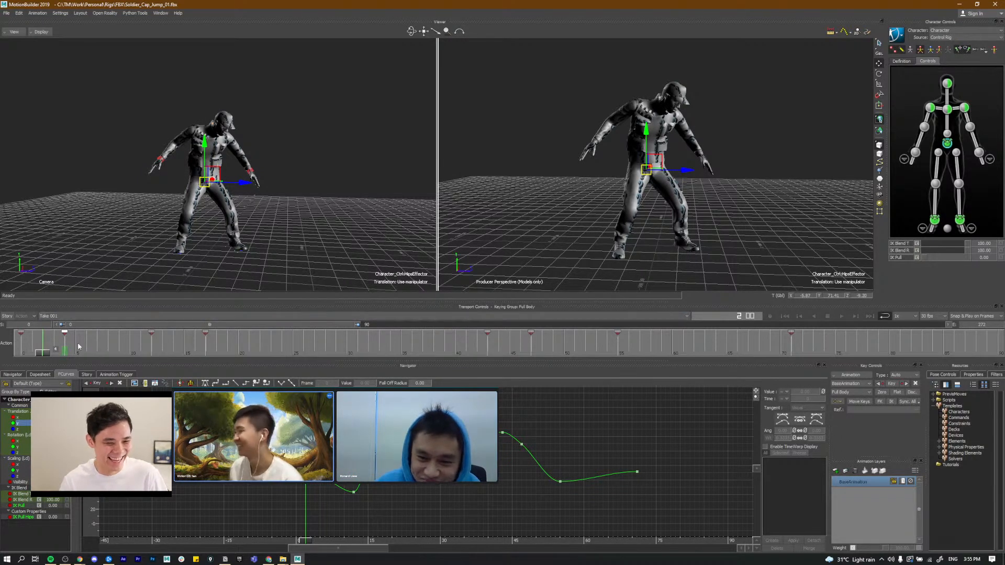
# Step: Reframe the hips Translation Y curve in the FCurves editor and play the jump from the start of the timeline
pyautogui.click(369, 488)
pyautogui.hotkey('alt', 'space')
pyautogui.press('Escape')
pyautogui.keyDown('alt'); pyautogui.moveTo(369, 518); pyautogui.dragTo(408, 501, button='middle'); pyautogui.keyUp('alt')
pyautogui.keyDown('alt'); pyautogui.moveTo(408, 501); pyautogui.dragTo(418, 507, button='right'); pyautogui.keyUp('alt')
pyautogui.keyDown('alt'); pyautogui.moveTo(417, 507); pyautogui.dragTo(424, 509, button='middle'); pyautogui.keyUp('alt')
pyautogui.moveTo(36, 355); pyautogui.dragTo(21, 354)
pyautogui.hotkey('ctrl', 'space')
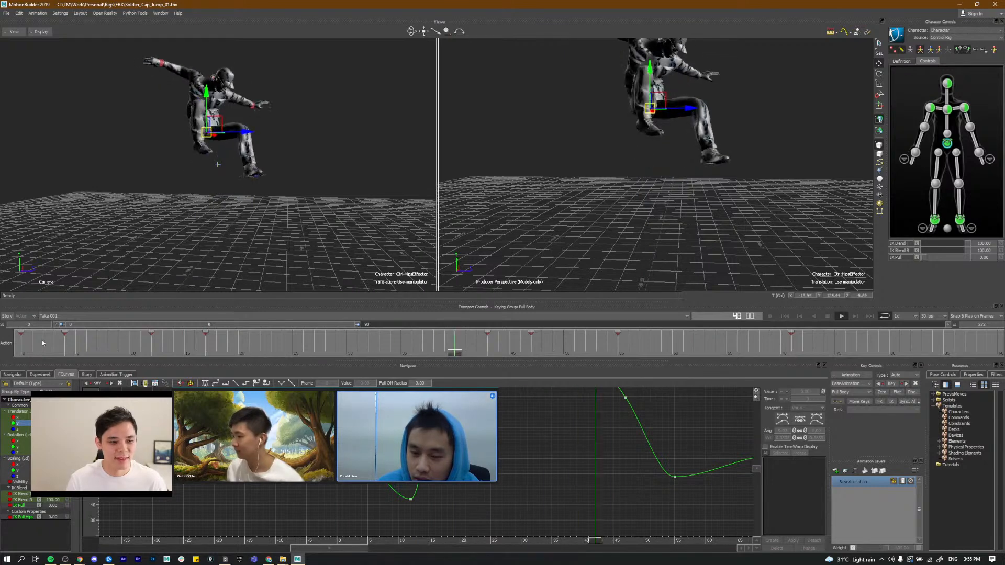
pyautogui.moveTo(43, 350); pyautogui.dragTo(58, 356)
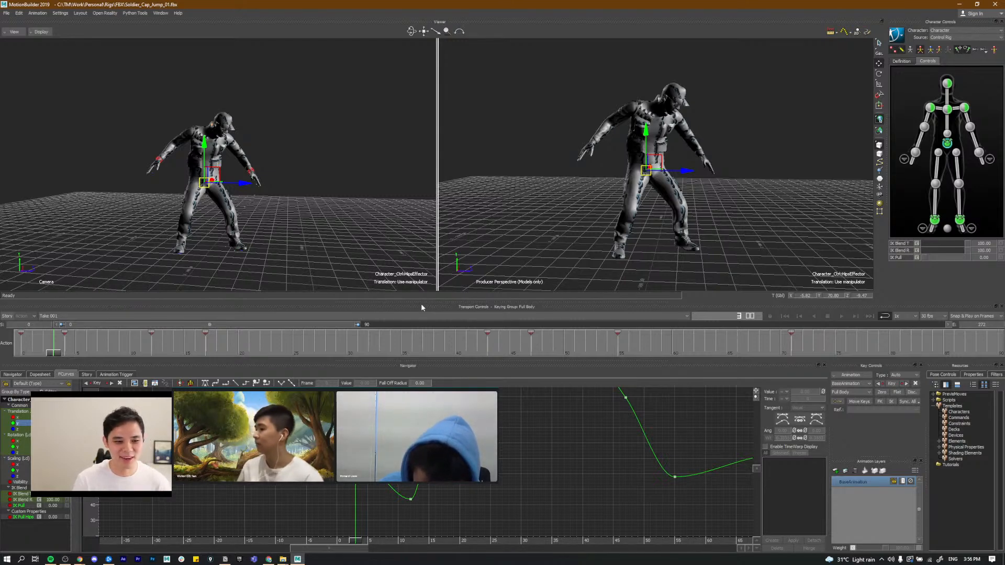
# Step: Replay the start of the jump several times from a slightly more distant view to judge the crouch and take-off
pyautogui.scroll(-3, 649, 201)
pyautogui.keyDown('alt'); pyautogui.moveTo(650, 203); pyautogui.dragTo(641, 198); pyautogui.keyUp('alt')
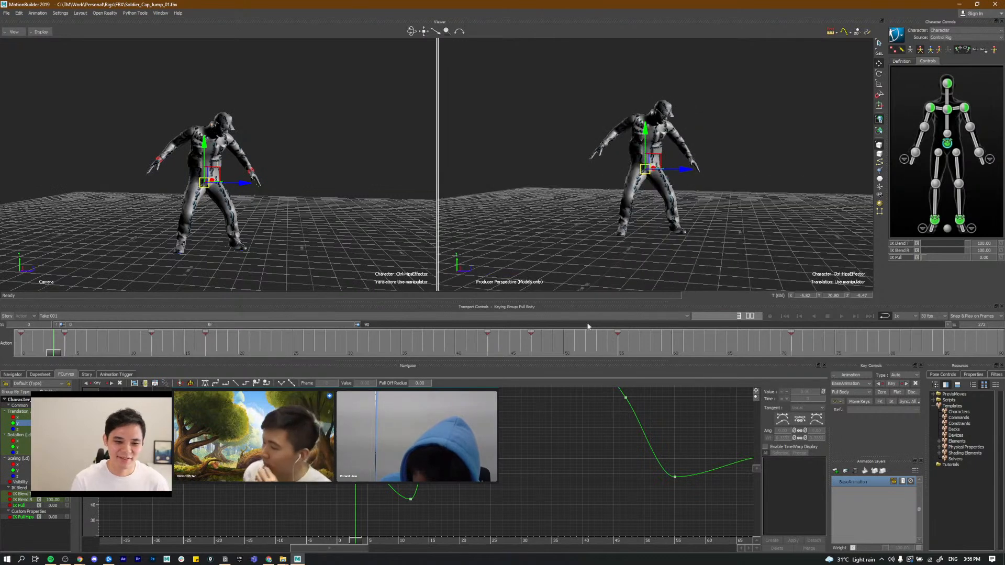
pyautogui.keyDown('alt'); pyautogui.moveTo(618, 450); pyautogui.dragTo(586, 460, button='middle'); pyautogui.keyUp('alt')
pyautogui.keyDown('alt'); pyautogui.moveTo(585, 460); pyautogui.dragTo(611, 466, button='right'); pyautogui.keyUp('alt')
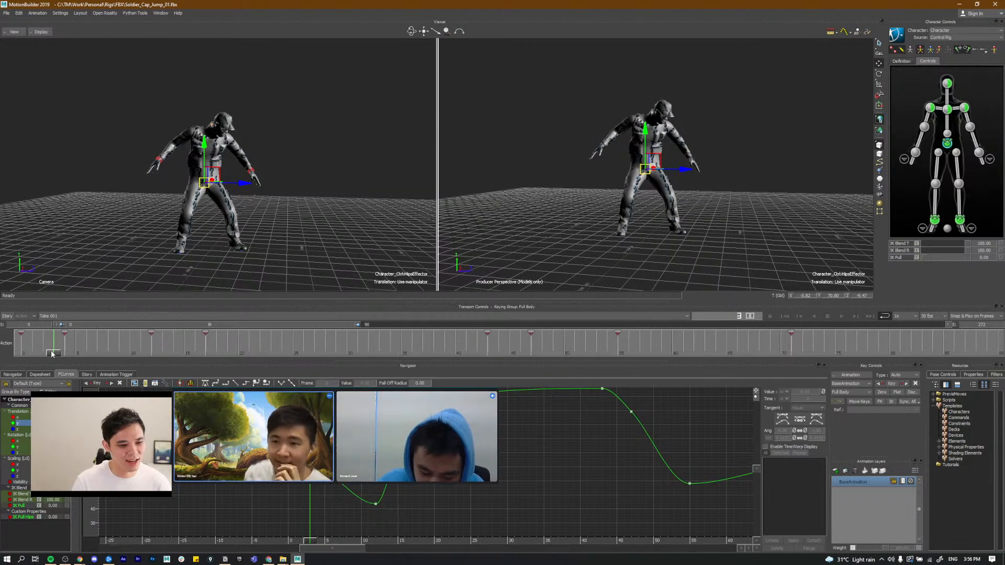
pyautogui.moveTo(55, 355); pyautogui.dragTo(36, 358)
pyautogui.press('space')
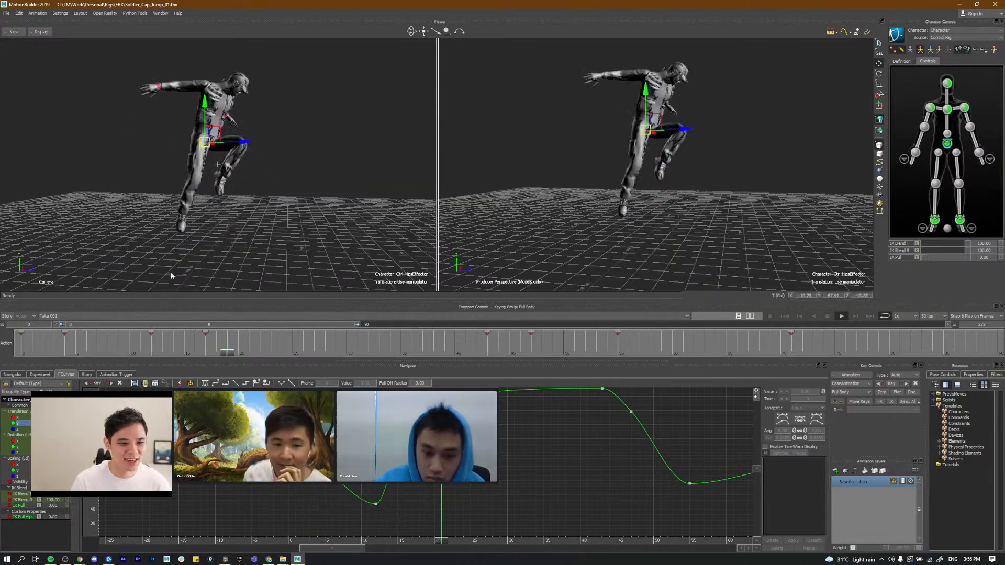
pyautogui.press('space')
pyautogui.click(24, 351)
pyautogui.press('space')
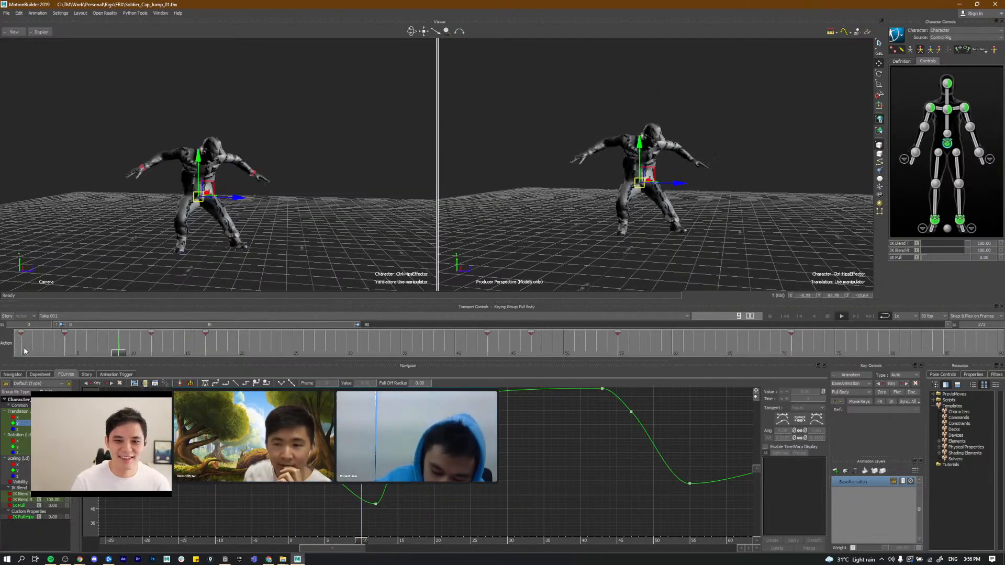
pyautogui.click(24, 352)
pyautogui.press('space')
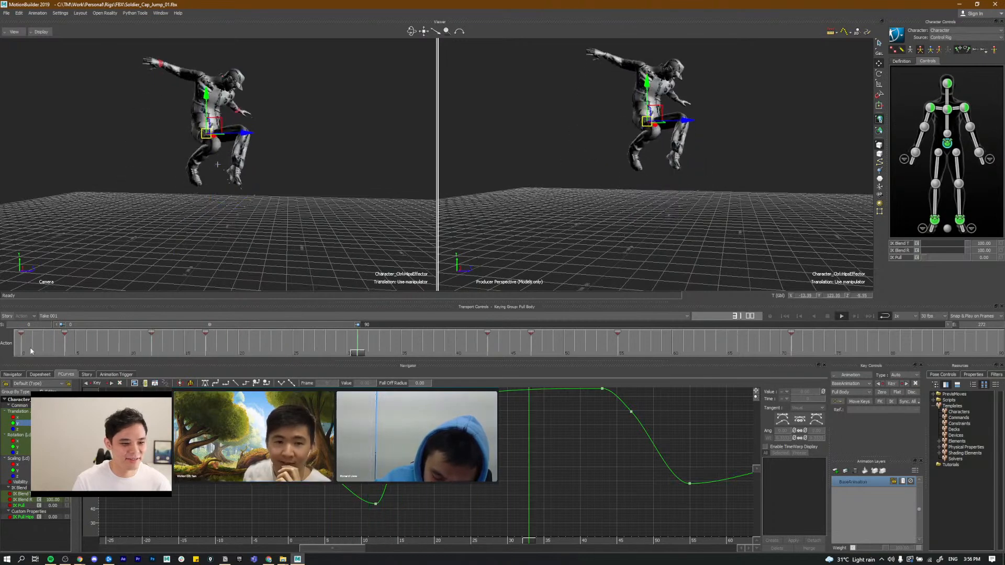
pyautogui.click(30, 351)
# Step: Add a key at frame 10 on the hips Translation Y curve with a value of about 45 and play the jump
pyautogui.scroll(2, 350, 508)
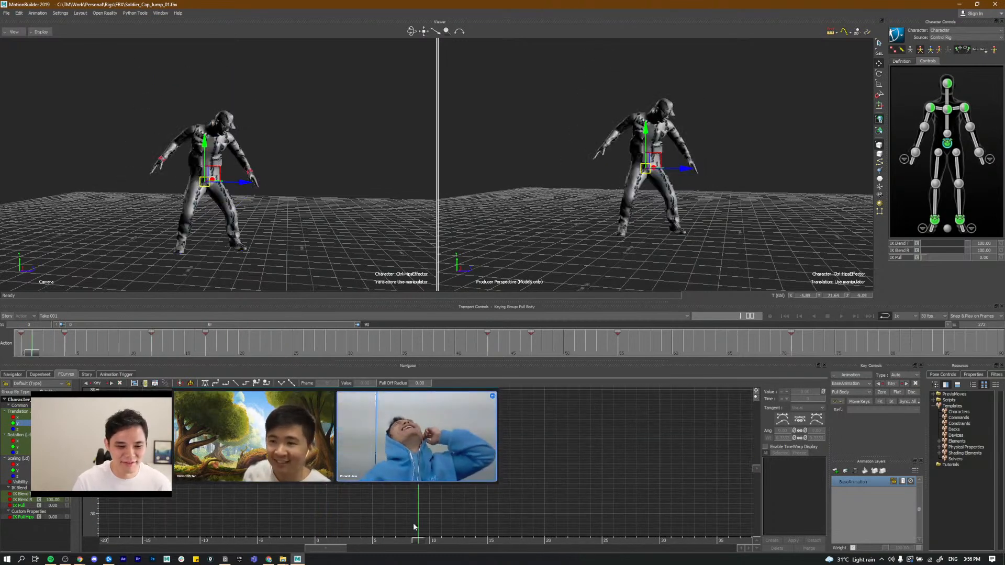
pyautogui.click(417, 540)
pyautogui.moveTo(412, 540); pyautogui.dragTo(453, 539)
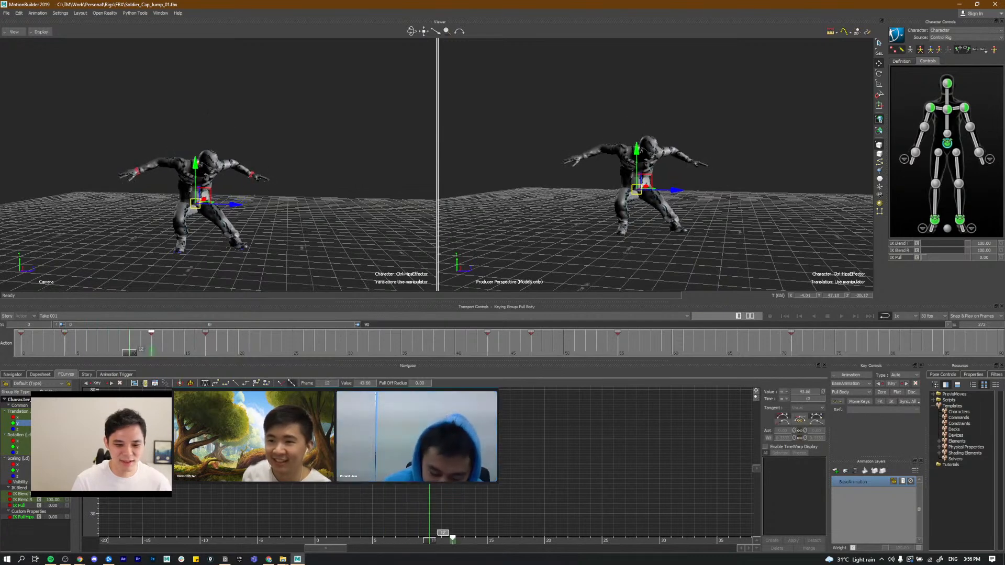
pyautogui.hotkey('ctrl', 'z')
pyautogui.keyDown('ctrl'); pyautogui.moveTo(436, 508); pyautogui.dragTo(433, 484); pyautogui.keyUp('ctrl')
pyautogui.keyDown('ctrl'); pyautogui.moveTo(484, 414); pyautogui.dragTo(498, 446); pyautogui.keyUp('ctrl')
pyautogui.keyDown('alt'); pyautogui.moveTo(397, 471); pyautogui.dragTo(386, 454, button='middle'); pyautogui.keyUp('alt')
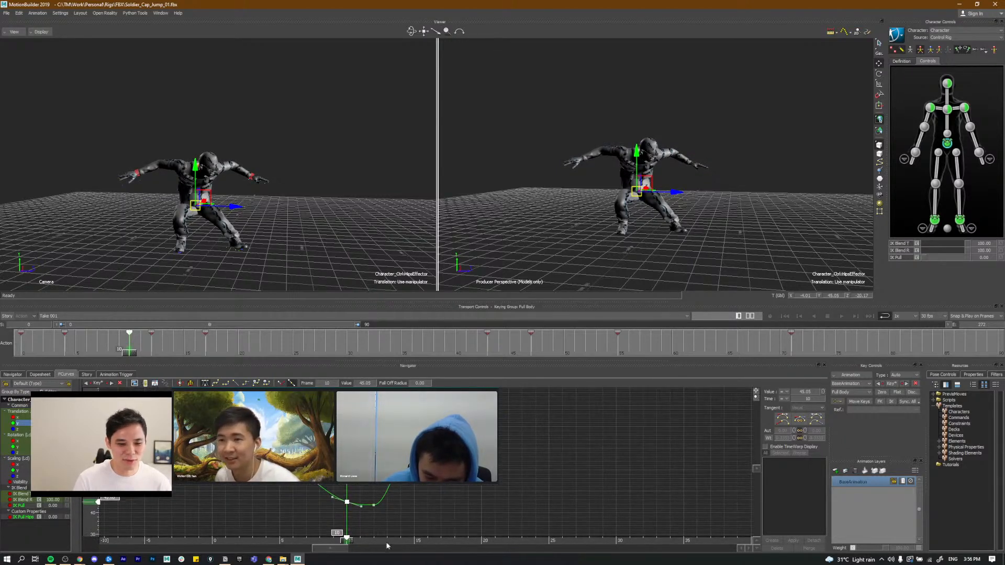
pyautogui.click(374, 505)
pyautogui.press('space')
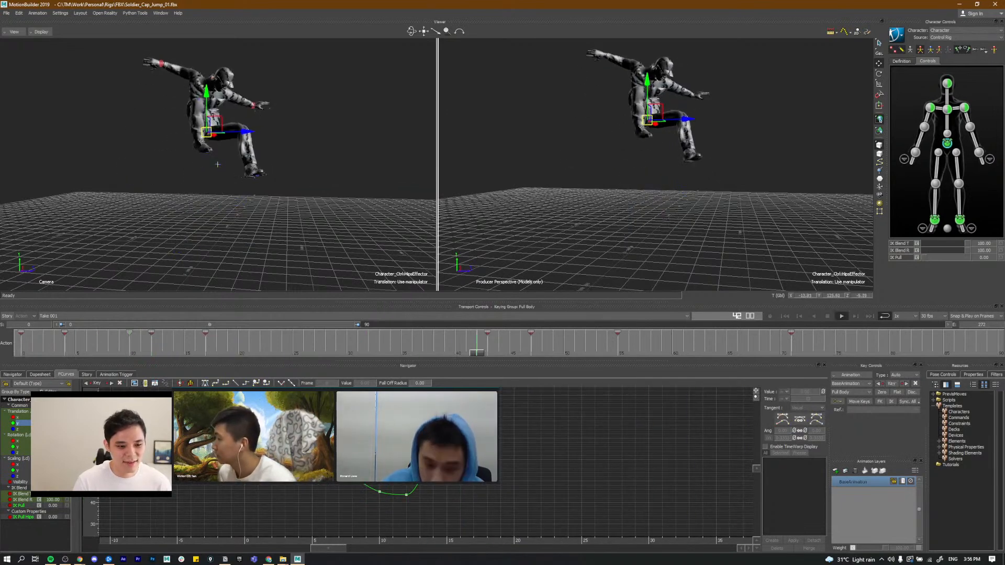
pyautogui.press('space')
# Step: Move the hips Translation Y key at frame 17 to frame 22
pyautogui.keyDown('shift'); pyautogui.moveTo(649, 419); pyautogui.dragTo(538, 506); pyautogui.keyUp('shift')
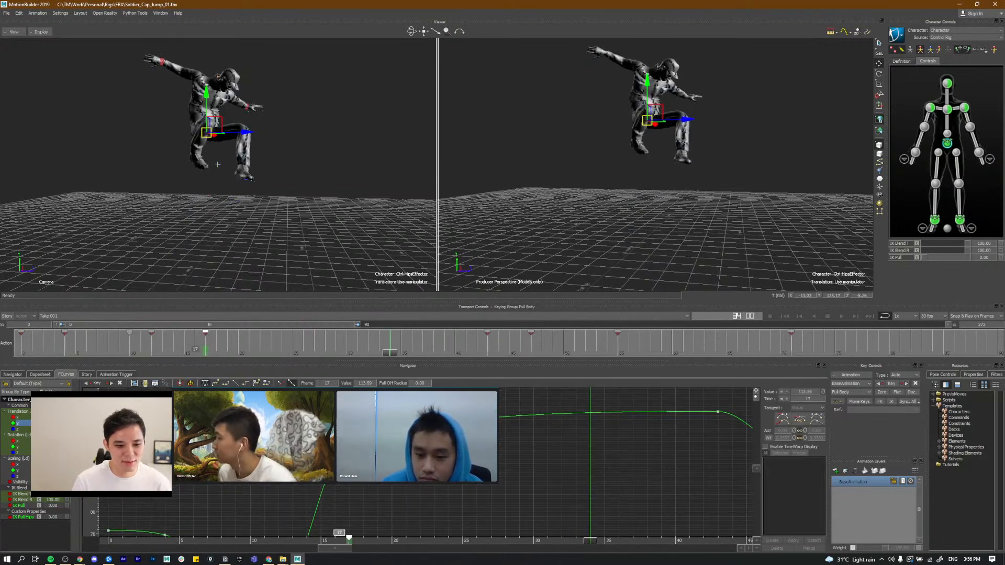
pyautogui.click(406, 541)
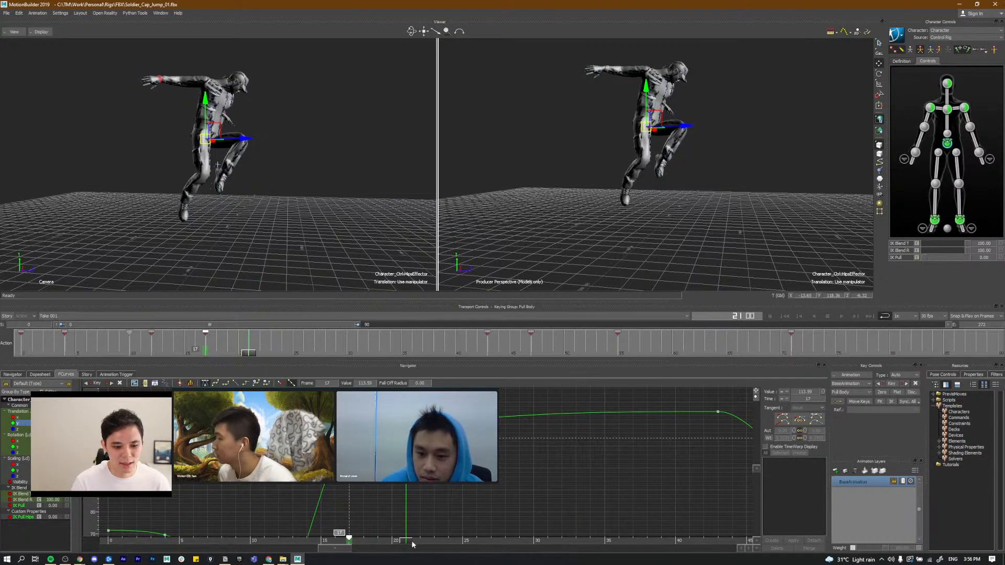
pyautogui.moveTo(413, 545); pyautogui.dragTo(420, 542)
pyautogui.keyDown('shift'); pyautogui.moveTo(450, 439); pyautogui.dragTo(413, 466); pyautogui.keyUp('shift')
pyautogui.press('Delete')
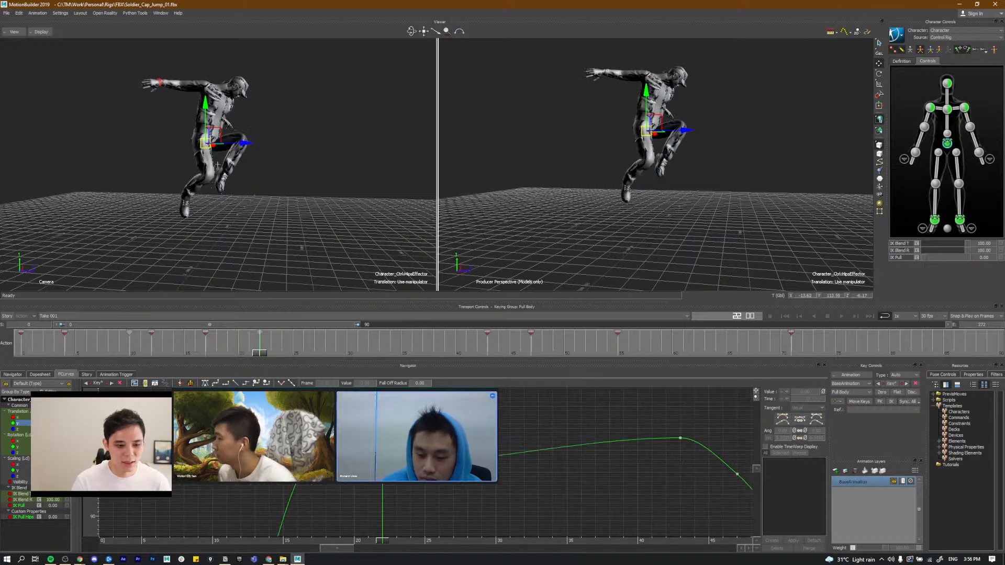
# Step: Raise the hips Translation Y key at frame 22 to about 135.89
pyautogui.moveTo(382, 464); pyautogui.dragTo(382, 422)
pyautogui.keyDown('shift'); pyautogui.moveTo(476, 510); pyautogui.dragTo(434, 511); pyautogui.keyUp('shift')
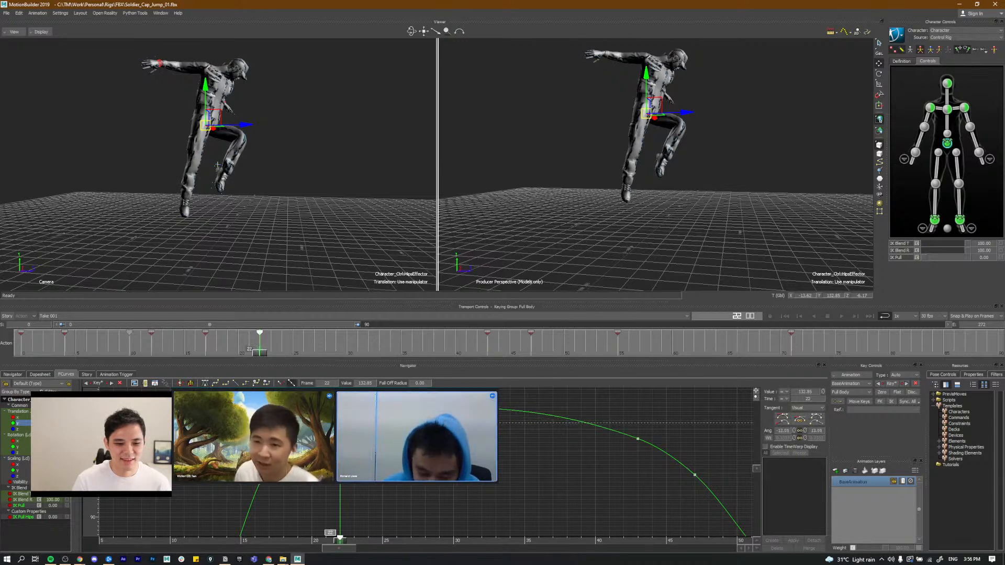
pyautogui.moveTo(340, 422); pyautogui.dragTo(340, 416)
pyautogui.moveTo(340, 477)
pyautogui.keyDown('shift'); pyautogui.mouseDown()
pyautogui.moveTo(360, 459)
pyautogui.moveTo(354, 425)
pyautogui.moveTo(434, 401)
pyautogui.moveTo(413, 445)
pyautogui.mouseUp(); pyautogui.keyUp('shift')
pyautogui.moveTo(414, 445)
pyautogui.keyDown('shift'); pyautogui.mouseDown()
pyautogui.moveTo(492, 445)
pyautogui.moveTo(442, 434)
pyautogui.moveTo(445, 446)
pyautogui.mouseUp(); pyautogui.keyUp('shift')
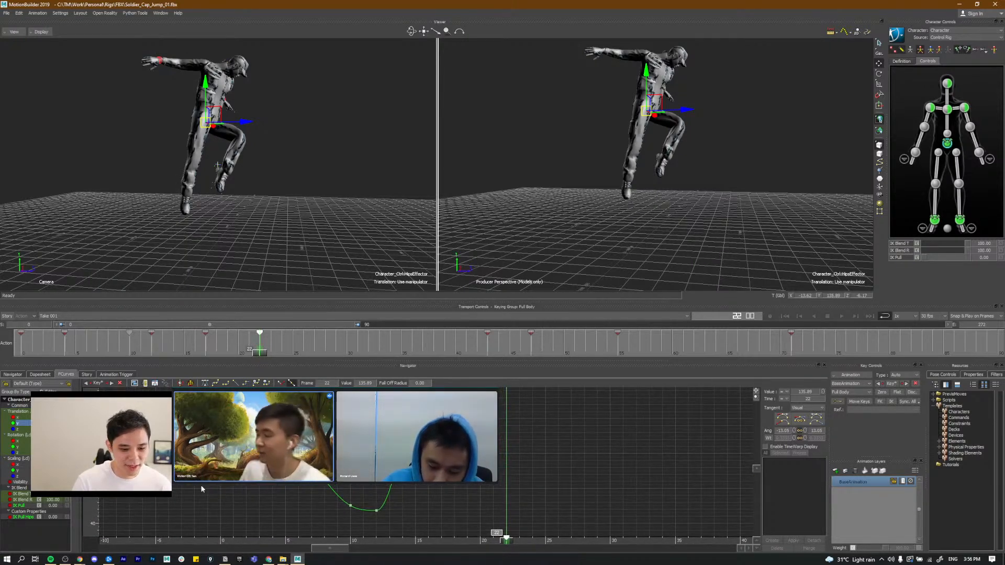
# Step: Play the jump from its first frame to check the hips height, and return to the start
pyautogui.hotkey('ctrl', 'Home')
pyautogui.hotkey('ctrl', 'space')
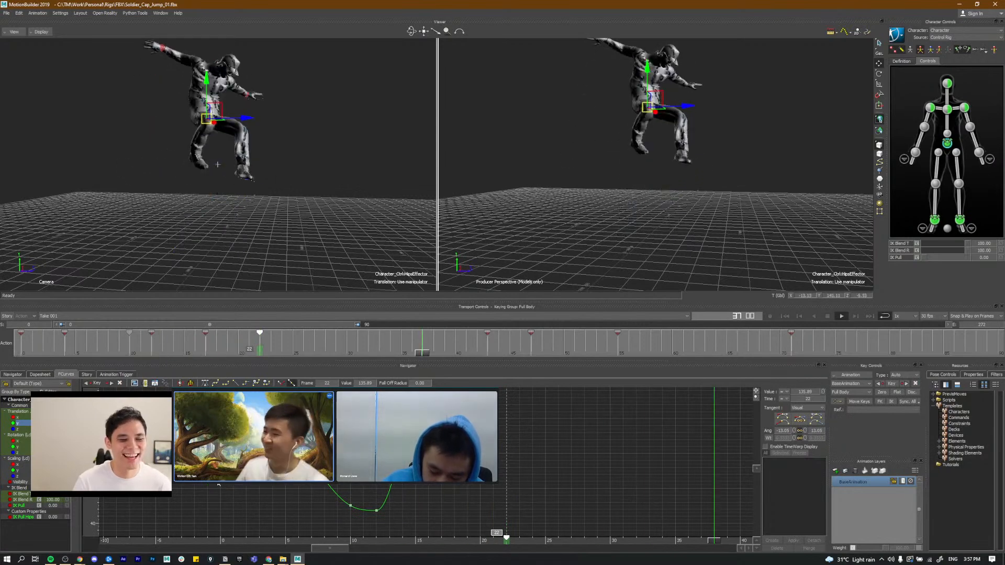
pyautogui.hotkey('ctrl', 'Home')
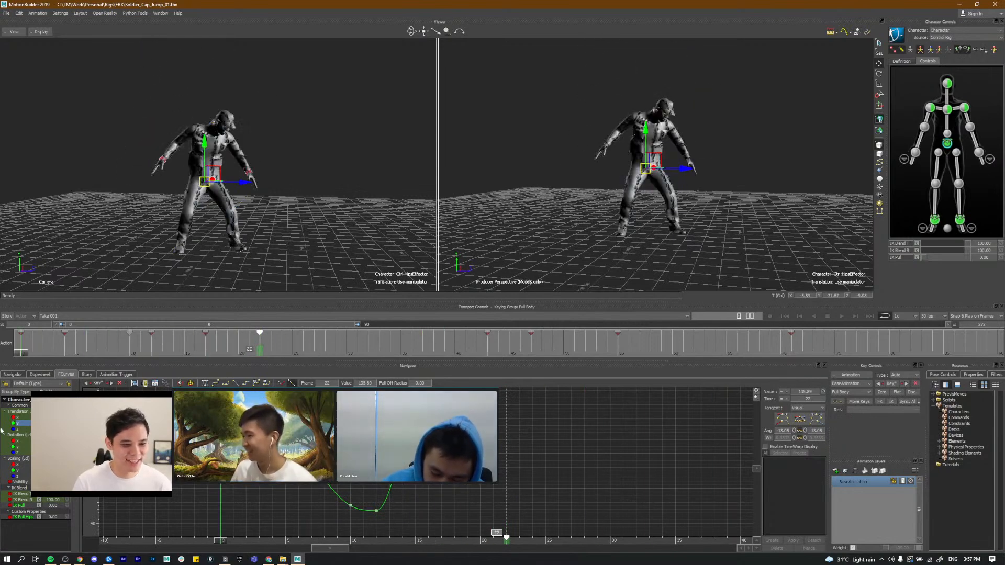
# Step: Show the hips effector's Translation Z curve in the FCurves editor and frame its crouch section
pyautogui.click(19, 430)
pyautogui.press('a')
pyautogui.keyDown('shift'); pyautogui.moveTo(293, 439); pyautogui.dragTo(407, 448); pyautogui.keyUp('shift')
pyautogui.hotkey('ctrl', 'space')
pyautogui.click(266, 541)
pyautogui.keyDown('shift'); pyautogui.moveTo(293, 531); pyautogui.dragTo(293, 511); pyautogui.keyUp('shift')
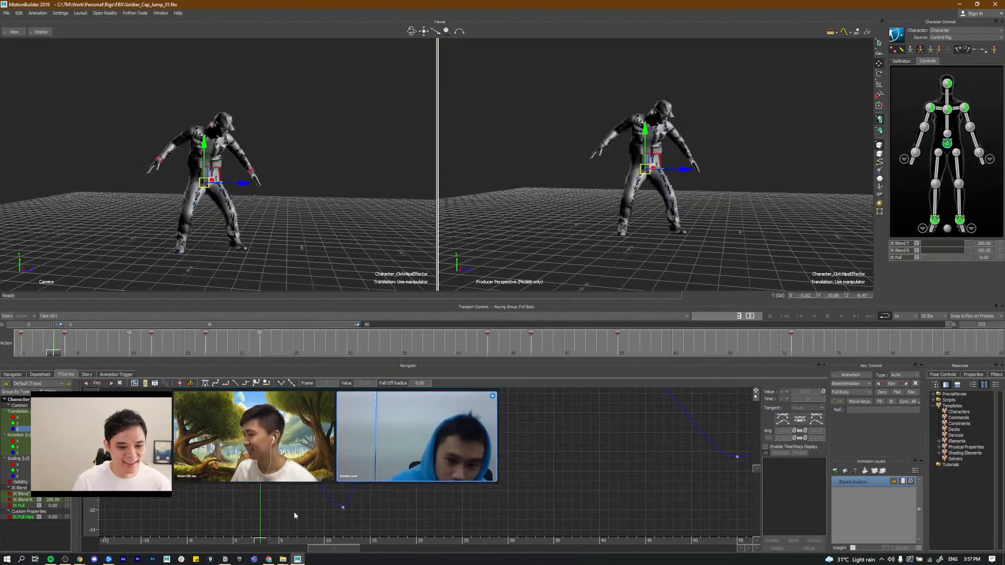
# Step: Add a key for the crouching pose at frame 9
pyautogui.click(300, 543)
pyautogui.moveTo(303, 544); pyautogui.dragTo(313, 543)
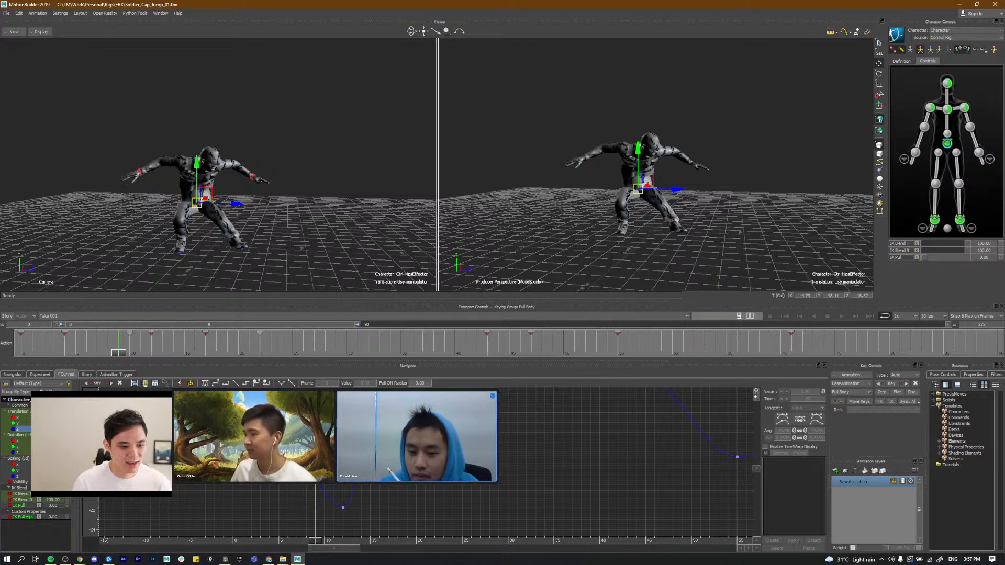
pyautogui.press('k')
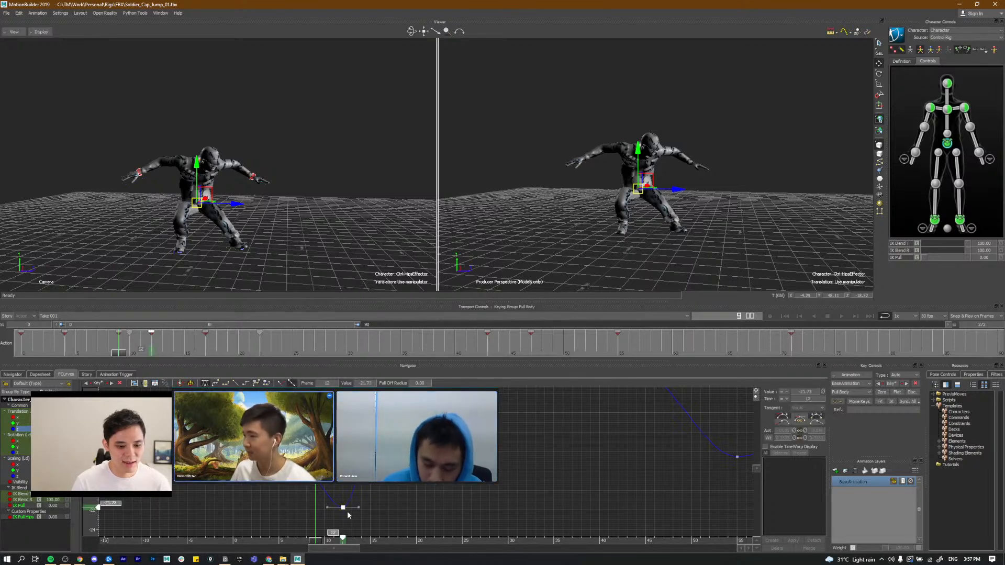
# Step: Move the hips Translation Z key at frame 12 to frame 13 at about -20.64 and tilt its tangent to about 24 degrees
pyautogui.moveTo(348, 516); pyautogui.dragTo(354, 501)
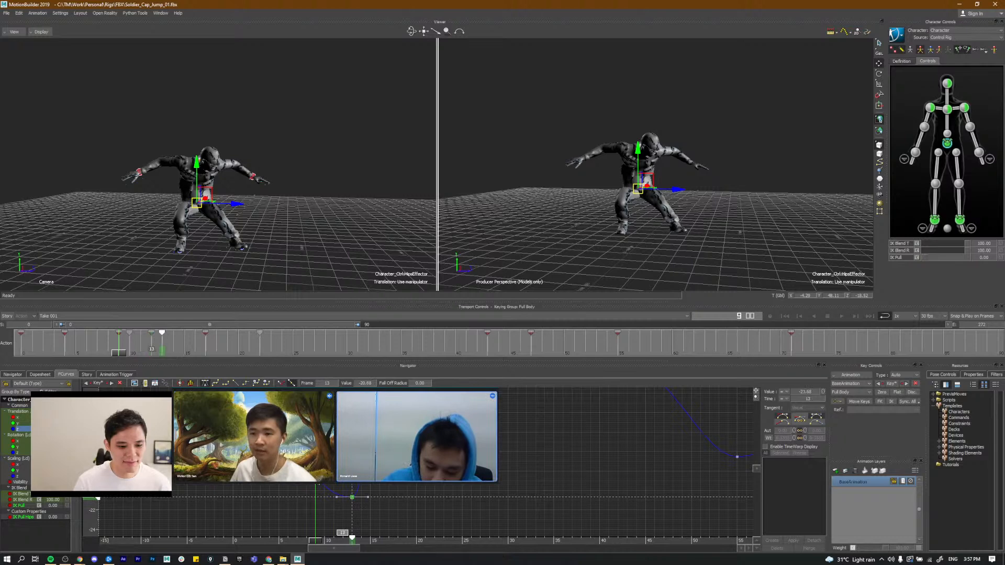
pyautogui.click(352, 495)
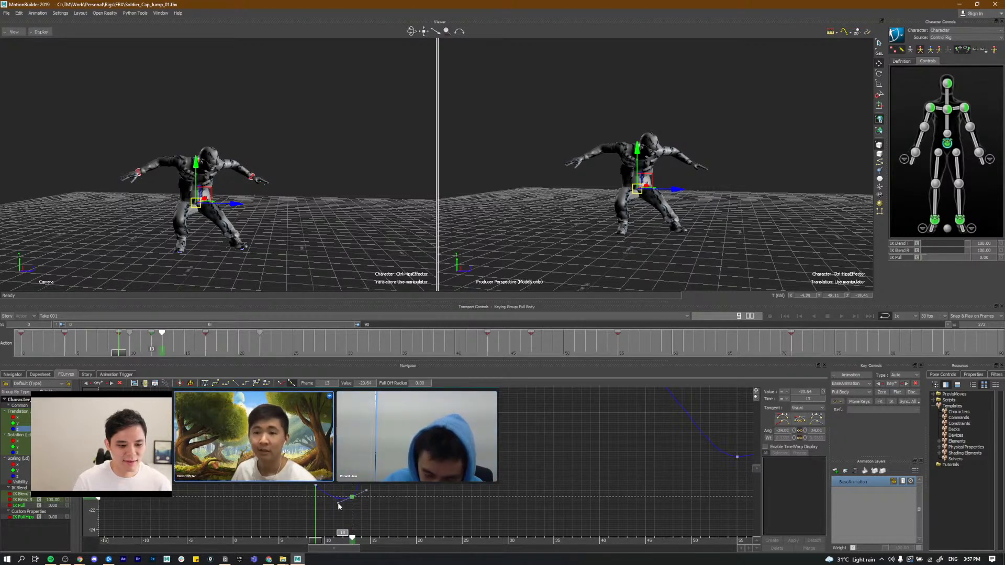
pyautogui.keyDown('ctrl'); pyautogui.moveTo(441, 496); pyautogui.dragTo(451, 518); pyautogui.keyUp('ctrl')
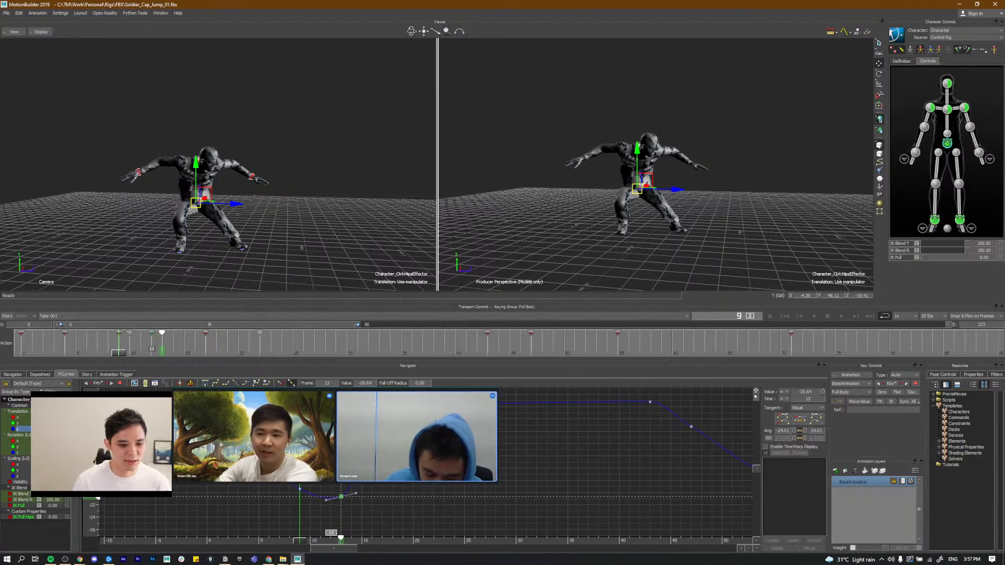
# Step: Replay the jump several times from the start to judge the forward and backward hips movement
pyautogui.press('space')
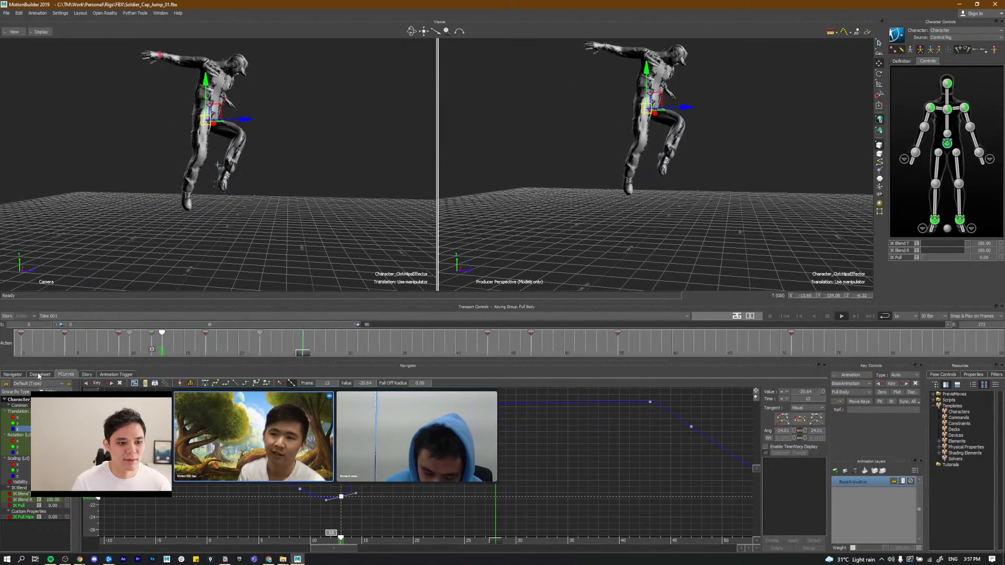
pyautogui.press('space')
pyautogui.click(25, 352)
pyautogui.press('space')
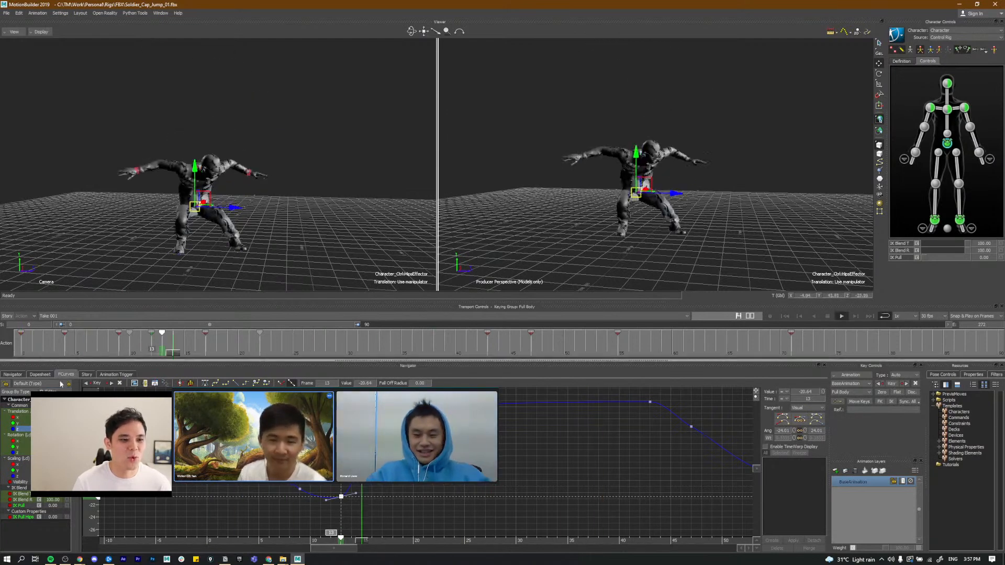
pyautogui.press('space')
pyautogui.click(23, 352)
pyautogui.press('space')
pyautogui.press('space')
pyautogui.click(22, 352)
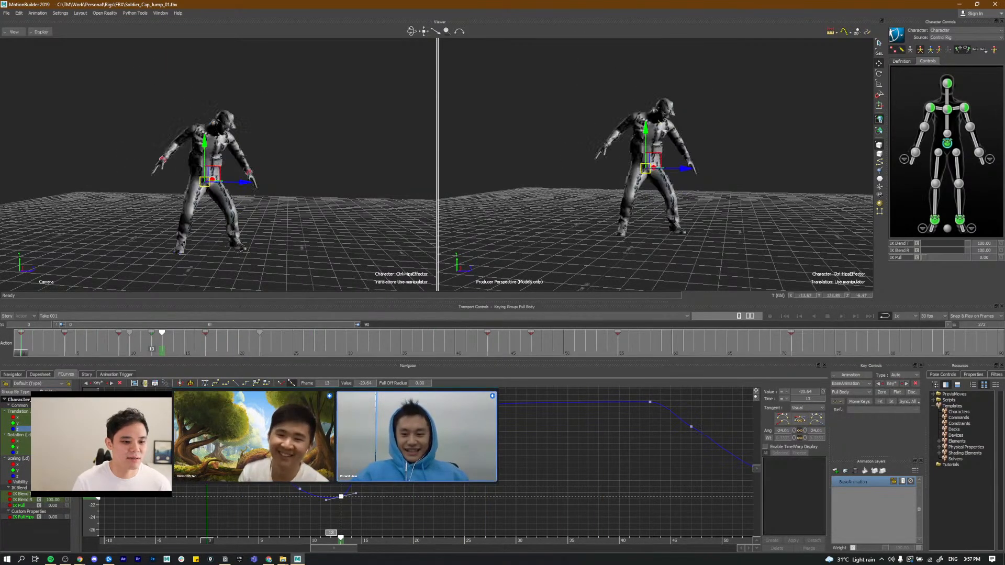
# Step: View the character from a lower camera angle, select the hips Translation Z key at frame 4 and play the jump
pyautogui.keyDown('ctrl'); pyautogui.keyDown('shift'); pyautogui.moveTo(240, 253); pyautogui.dragTo(257, 240); pyautogui.keyUp('shift'); pyautogui.keyUp('ctrl')
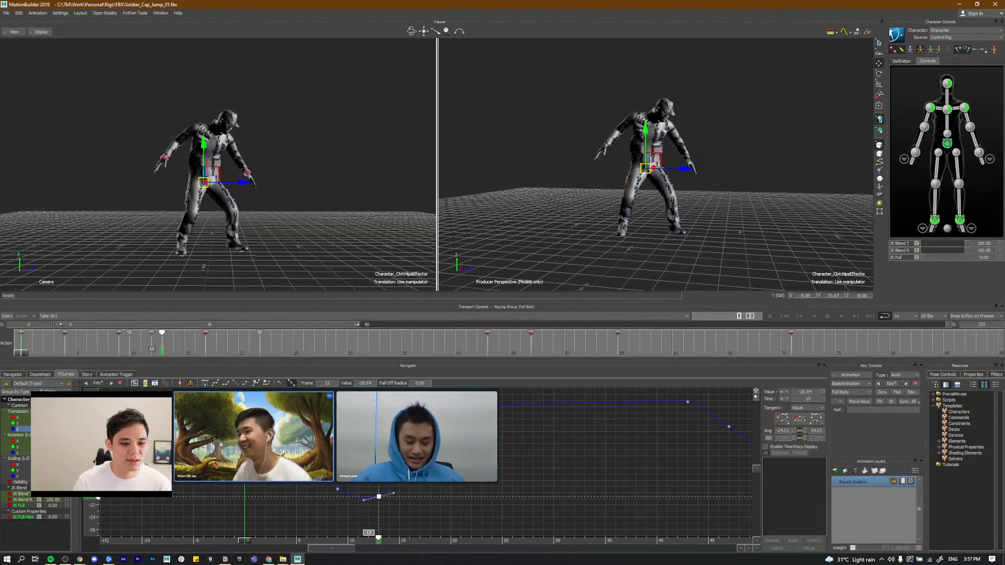
pyautogui.click(285, 431)
pyautogui.keyDown('ctrl'); pyautogui.moveTo(286, 432); pyautogui.dragTo(325, 456); pyautogui.keyUp('ctrl')
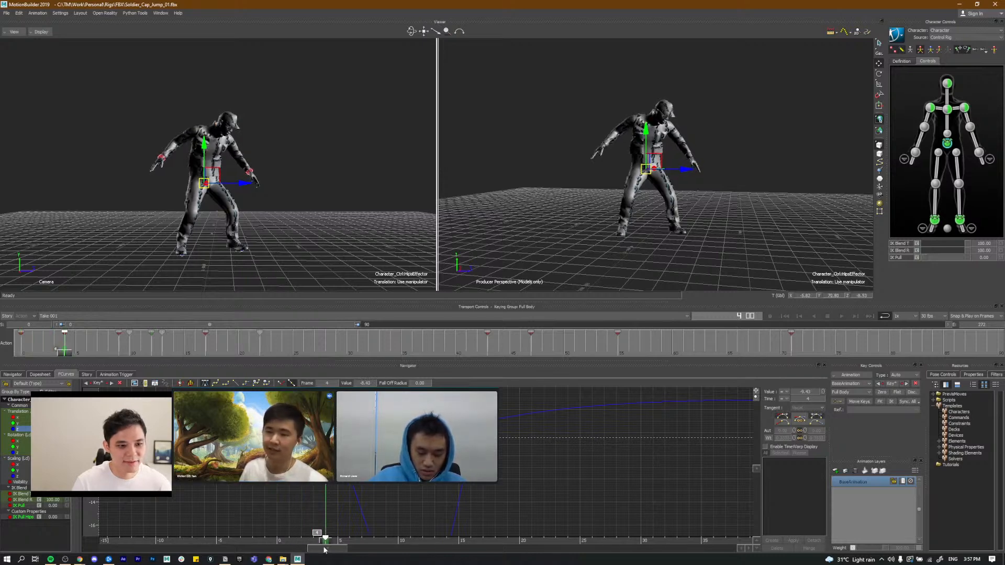
pyautogui.press('space')
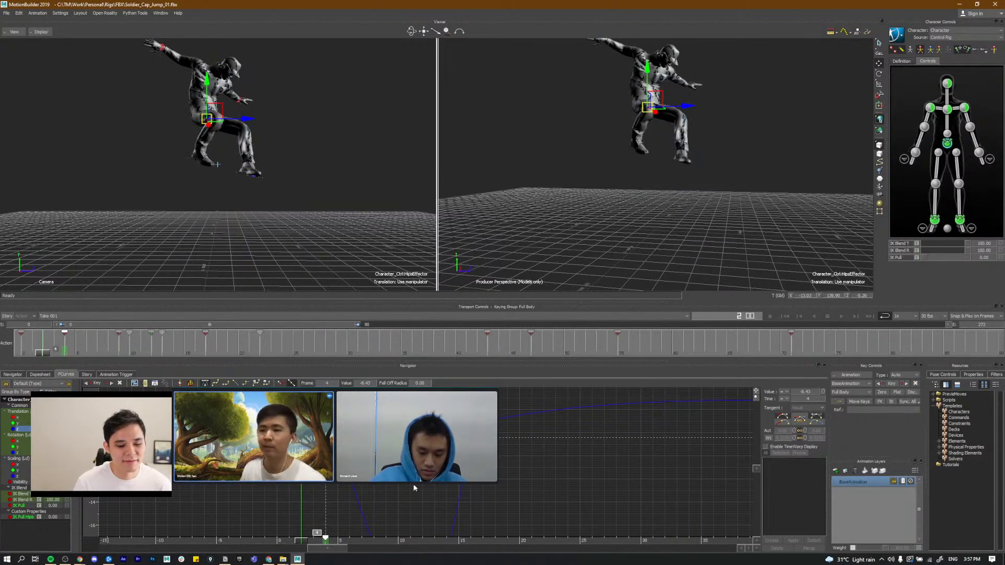
# Step: Raise the hips Translation Z key at frame 9 to about -14.40 and move the frame 13 key to frame 14 at about -11.29
pyautogui.keyDown('ctrl'); pyautogui.moveTo(417, 490); pyautogui.dragTo(396, 508); pyautogui.keyUp('ctrl')
pyautogui.moveTo(324, 541); pyautogui.dragTo(361, 545)
pyautogui.keyDown('alt'); pyautogui.moveTo(415, 531); pyautogui.dragTo(406, 521, button='middle'); pyautogui.keyUp('alt')
pyautogui.moveTo(409, 518)
pyautogui.mouseDown()
pyautogui.moveTo(419, 492)
pyautogui.moveTo(407, 469)
pyautogui.mouseUp()
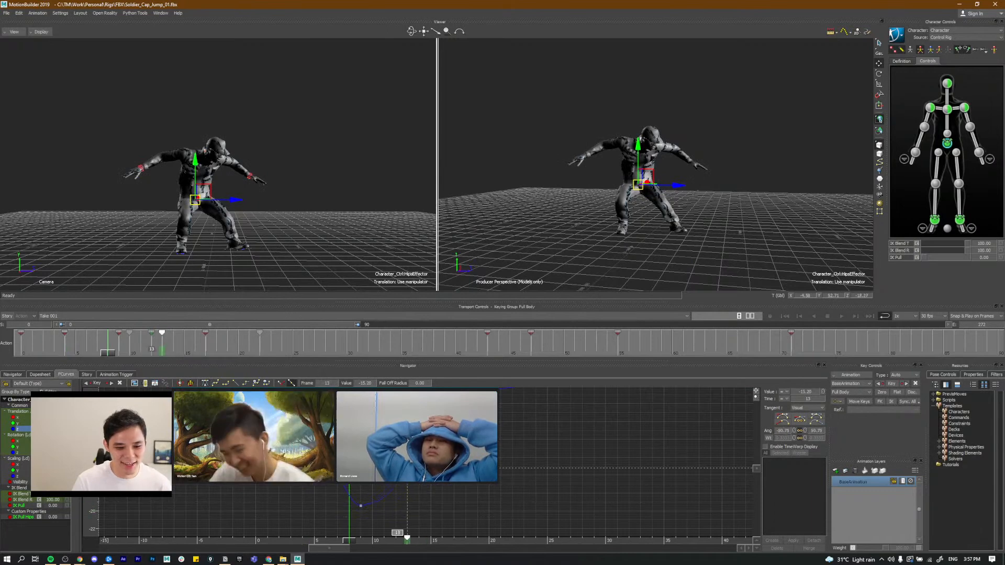
pyautogui.moveTo(364, 504); pyautogui.dragTo(363, 462)
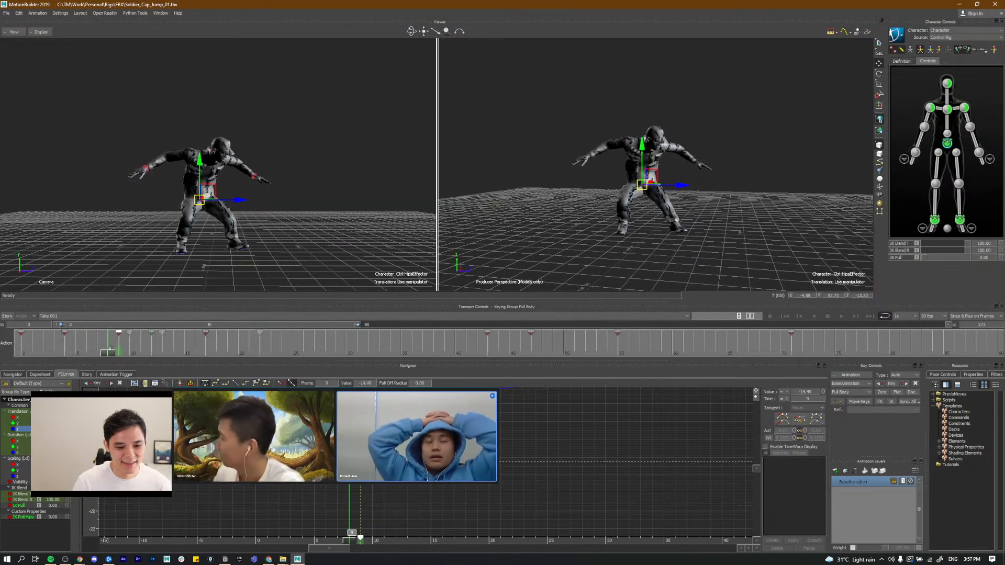
pyautogui.moveTo(407, 469); pyautogui.dragTo(418, 434)
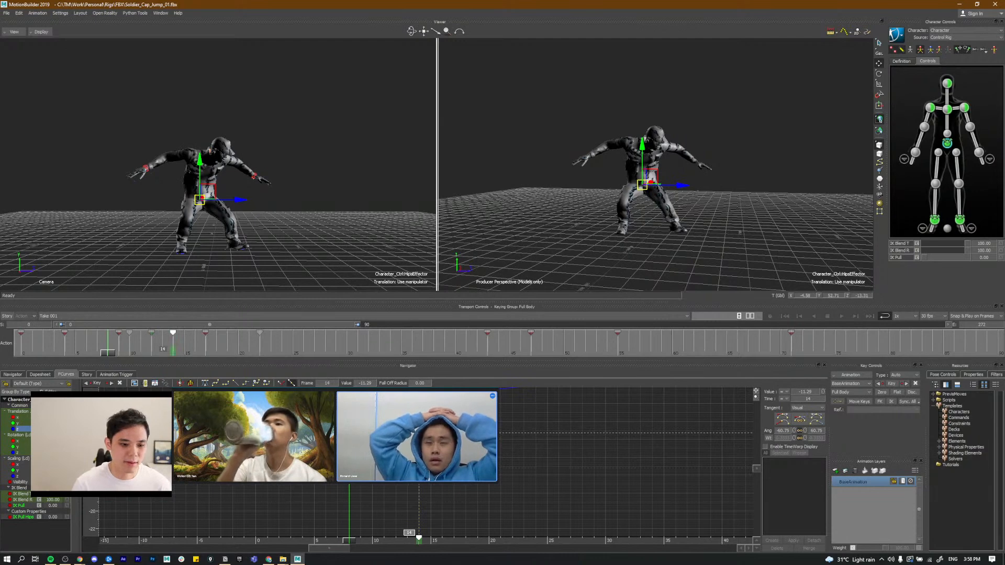
# Step: Scrub through the crouch and take-off up to about frame 15, and play the jump to check the hips motion
pyautogui.click(267, 539)
pyautogui.moveTo(267, 539); pyautogui.dragTo(430, 530)
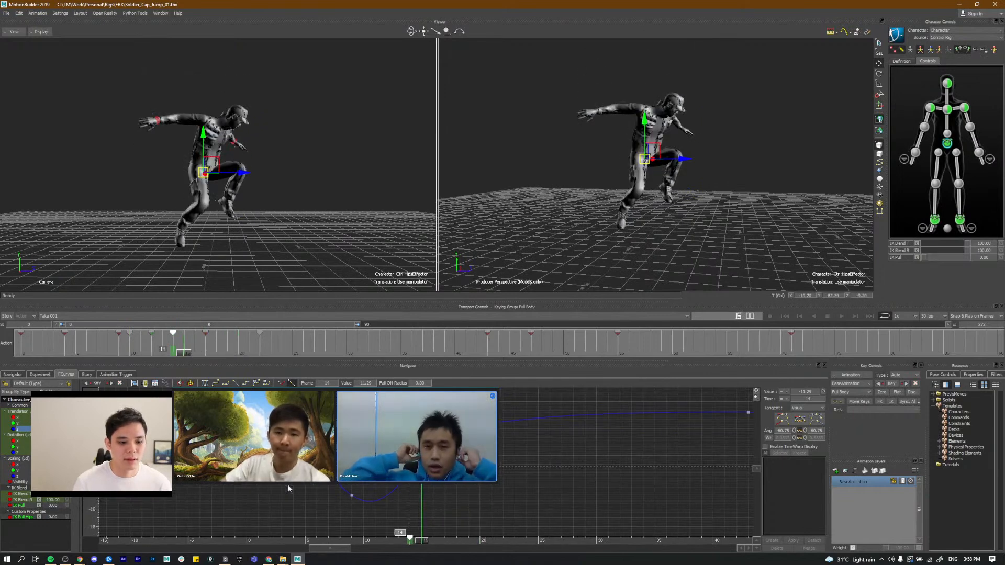
pyautogui.press('space')
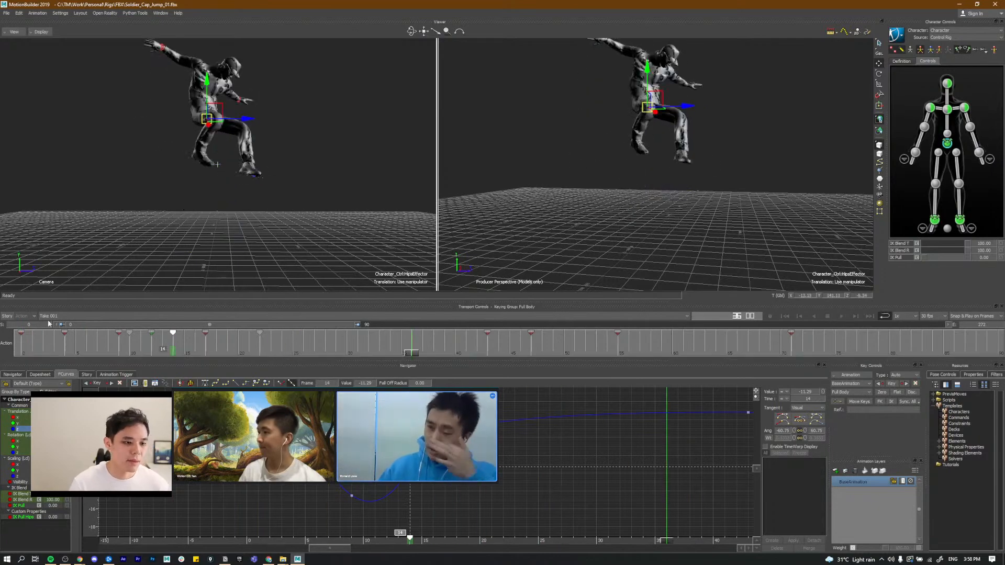
# Step: Switch to the LiveAnim_Ref_01 skateboard jump reference in Chrome, view its playback, and return to MotionBuilder
pyautogui.hotkey('alt', 'Tab')
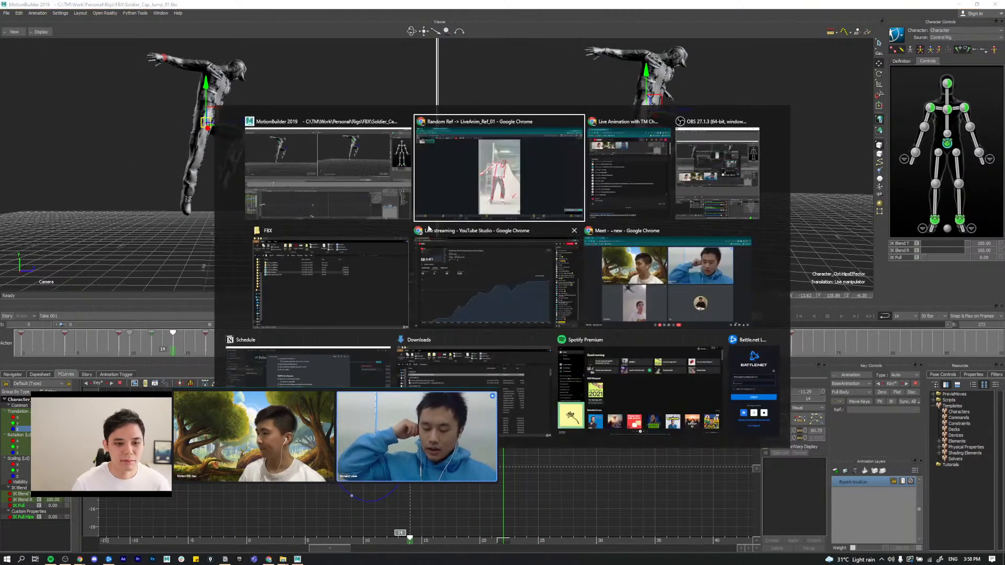
pyautogui.press('space')
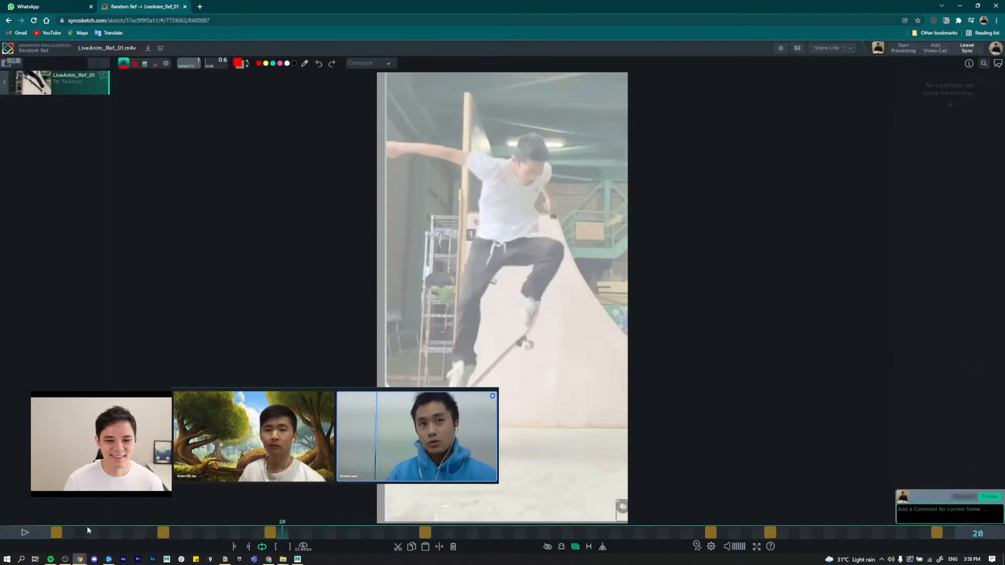
pyautogui.hotkey('alt', 'Tab')
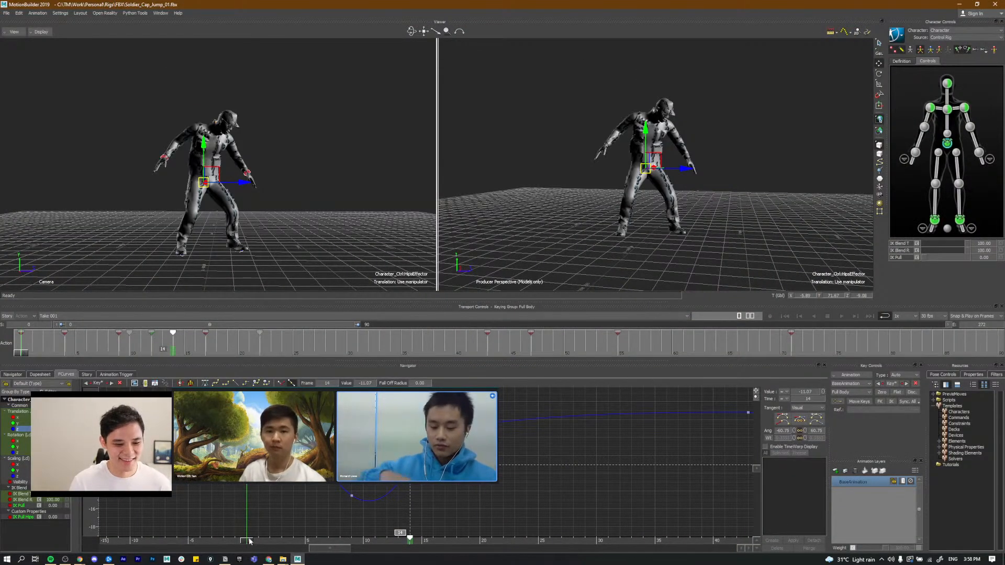
# Step: Raise the hips Translation Z keys at frames 4, 9 and 14 together and play the jump
pyautogui.moveTo(279, 540); pyautogui.dragTo(368, 552)
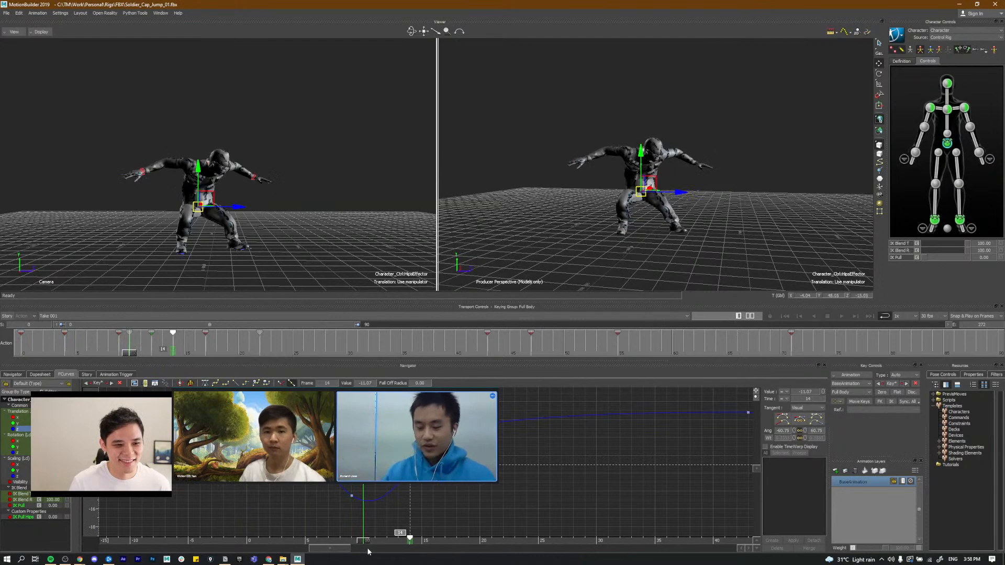
pyautogui.keyDown('alt'); pyautogui.moveTo(410, 514); pyautogui.dragTo(403, 507, button='middle'); pyautogui.keyUp('alt')
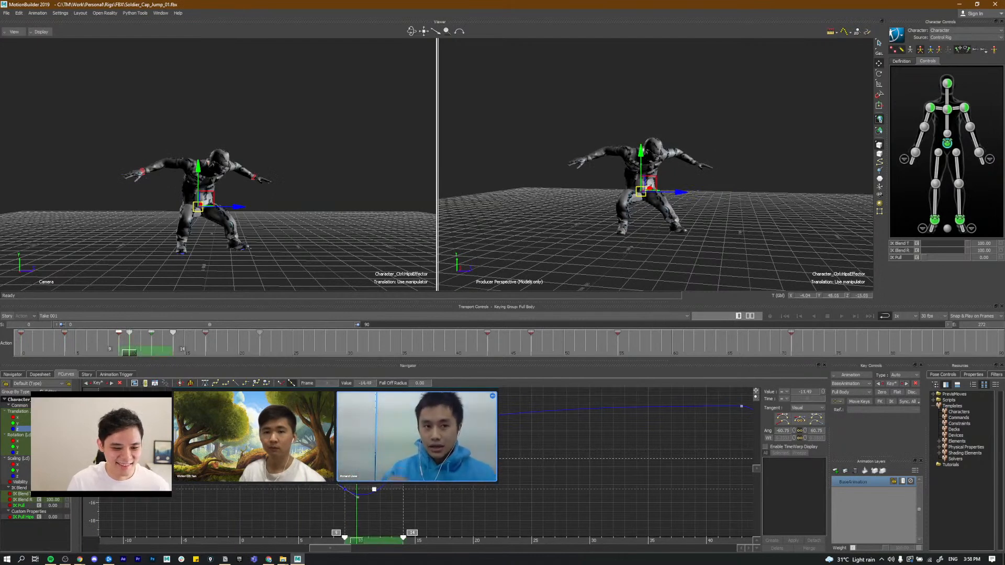
pyautogui.keyDown('shift'); pyautogui.click(286, 435); pyautogui.keyUp('shift')
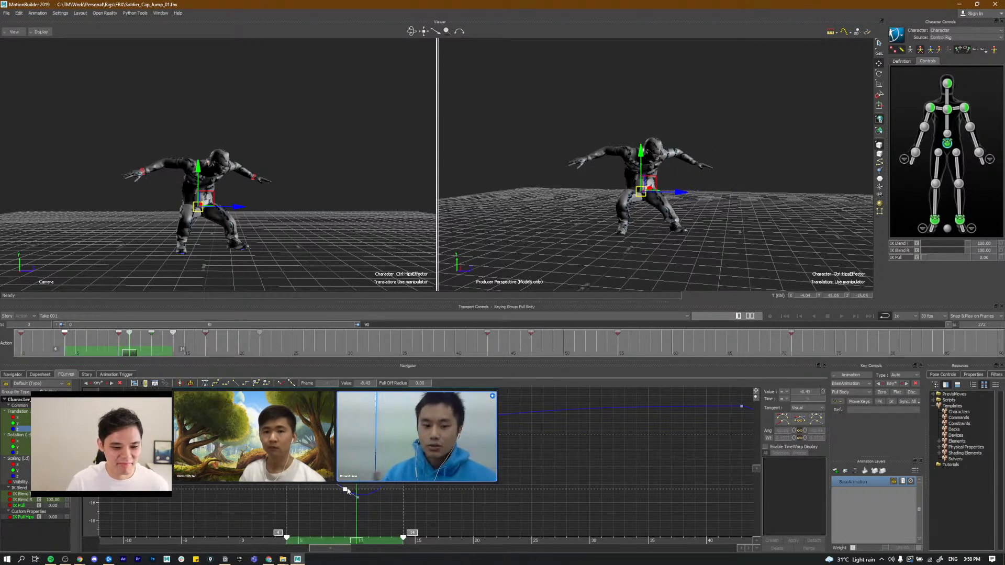
pyautogui.moveTo(345, 490); pyautogui.dragTo(344, 458)
pyautogui.moveTo(357, 541); pyautogui.dragTo(250, 541)
pyautogui.hotkey('ctrl', 'space')
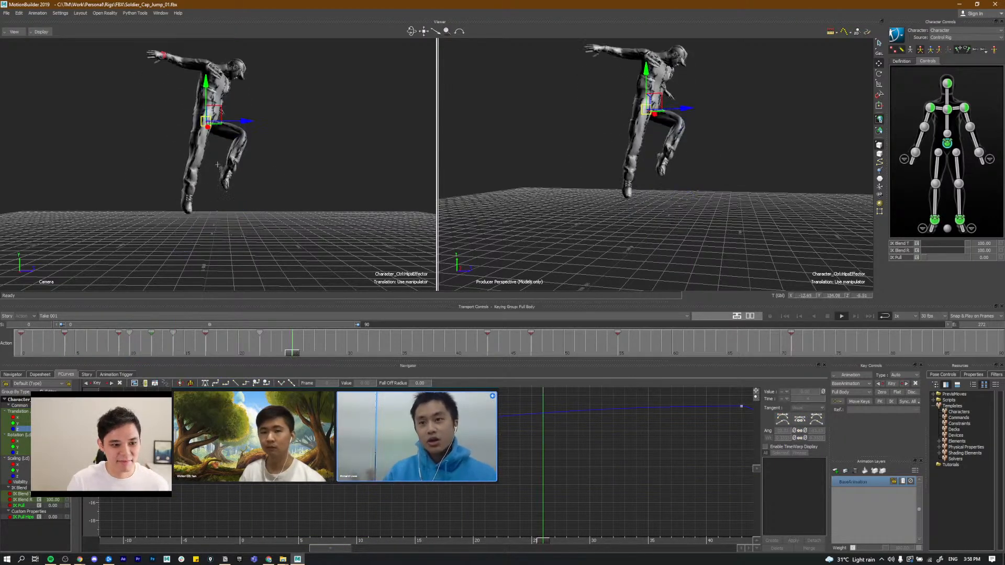
pyautogui.hotkey('ctrl', 'space')
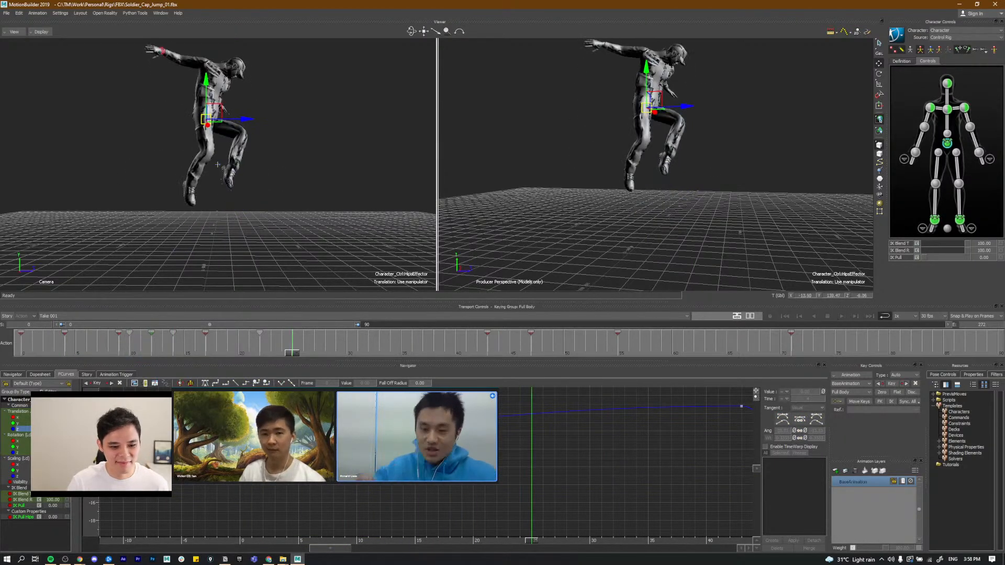
# Step: Adjust the hips Translation Z keys at frames 14 and 17, with frame 17 at about -6.70, and play the jump
pyautogui.click(345, 464)
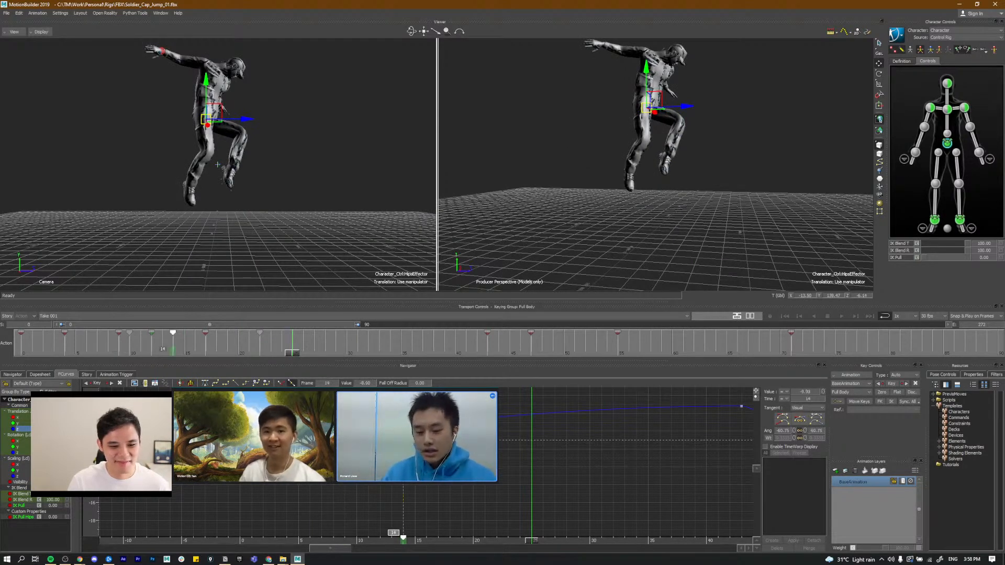
pyautogui.hotkey('ctrl', 'space')
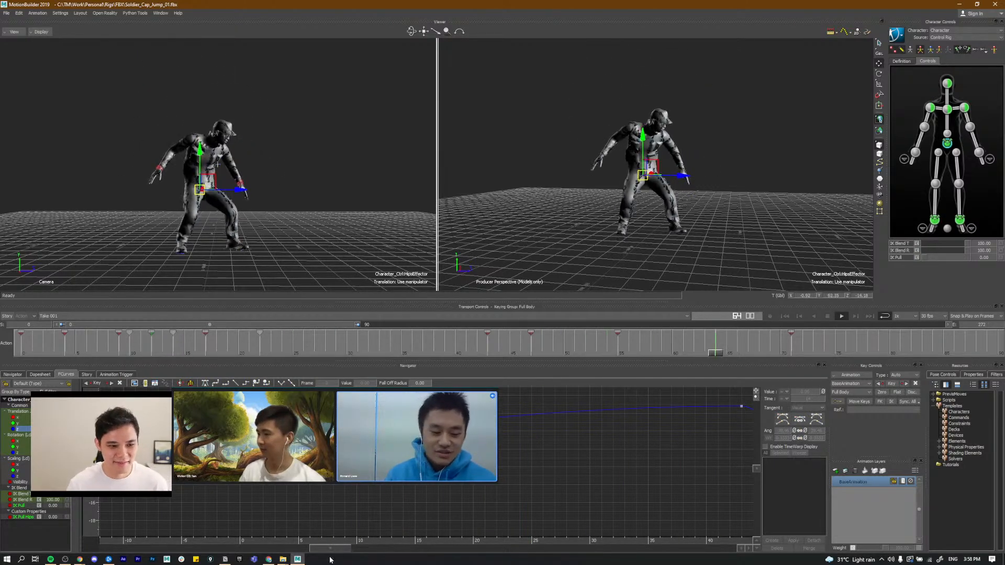
pyautogui.moveTo(345, 455)
pyautogui.keyDown('shift'); pyautogui.mouseDown()
pyautogui.moveTo(328, 460)
pyautogui.moveTo(338, 429)
pyautogui.moveTo(332, 441)
pyautogui.mouseUp(); pyautogui.keyUp('shift')
pyautogui.hotkey('ctrl', 'space')
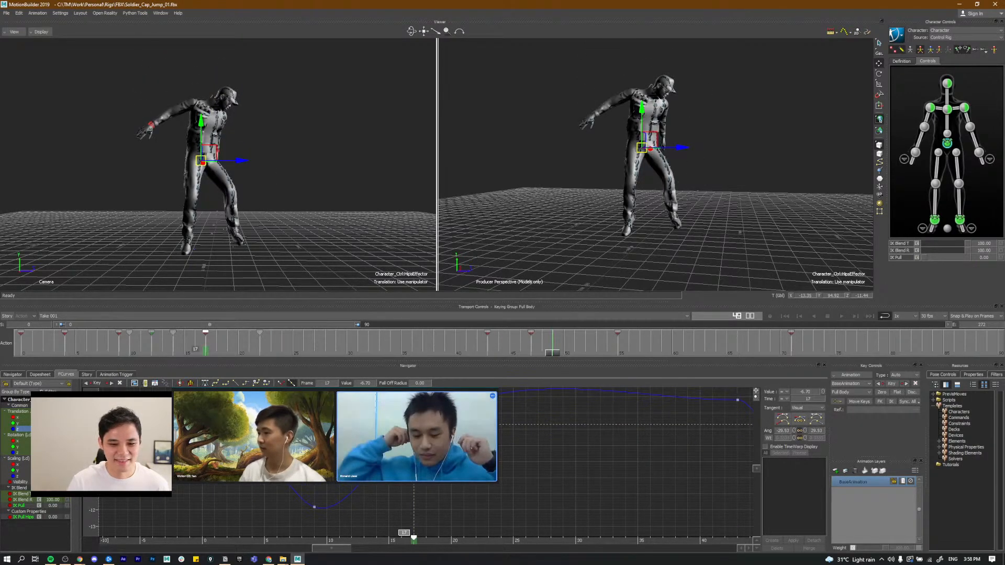
pyautogui.moveTo(437, 411); pyautogui.dragTo(437, 411)
pyautogui.keyDown('shift'); pyautogui.moveTo(263, 487); pyautogui.dragTo(268, 486); pyautogui.keyUp('shift')
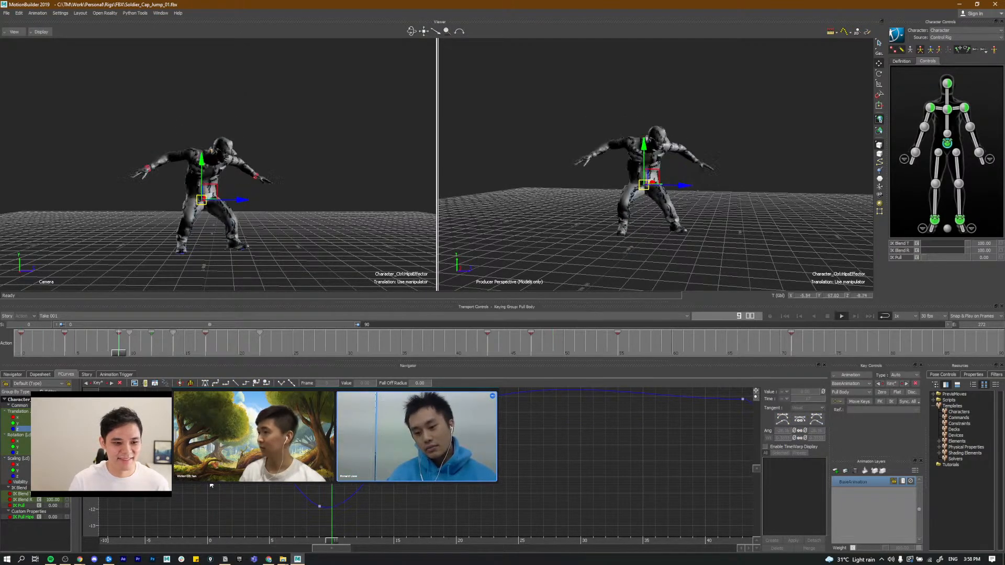
# Step: Replay the jump from the first frame several times to judge the smoothed hips motion
pyautogui.hotkey('ctrl', 'Home')
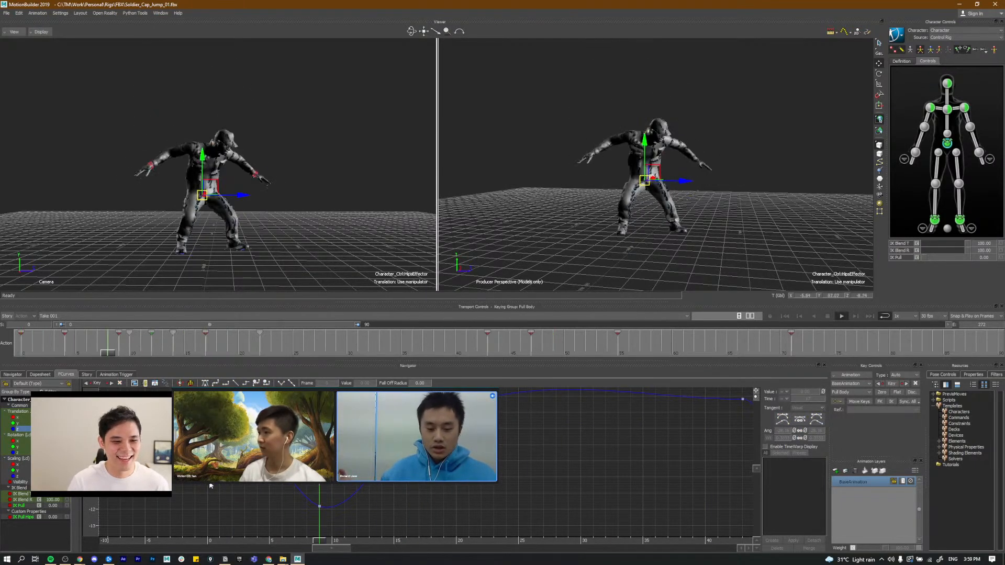
pyautogui.hotkey('ctrl', 'Home')
pyautogui.hotkey('ctrl', 'space')
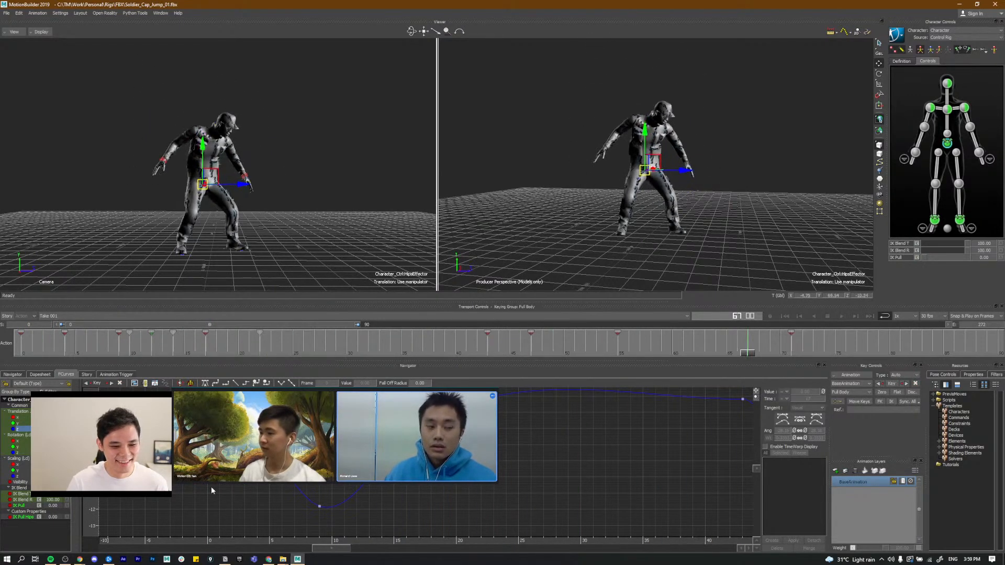
pyautogui.hotkey('ctrl', 'Home')
pyautogui.hotkey('ctrl', 'space')
pyautogui.hotkey('ctrl', 'Home')
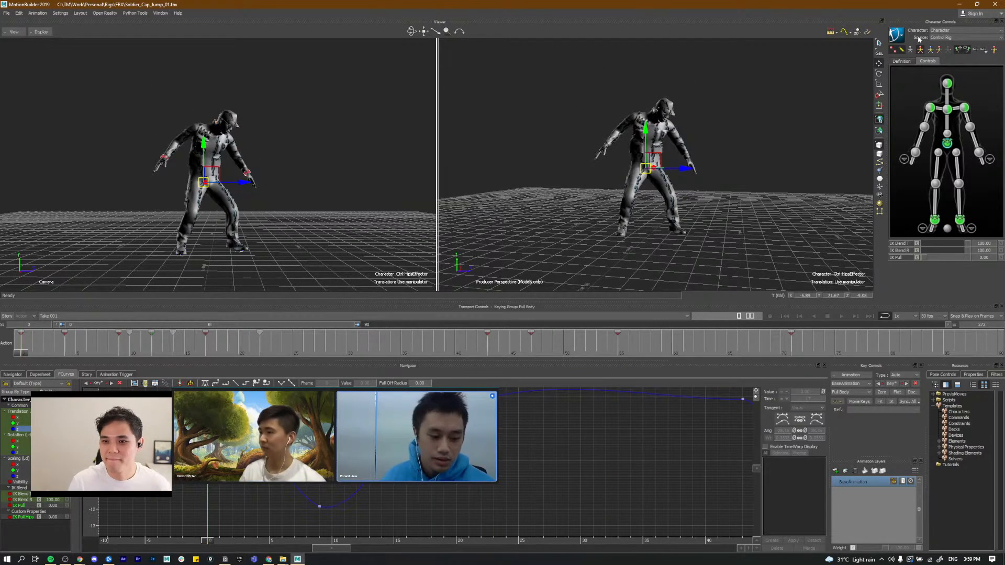
# Step: Switch to Body Parts keying, select the chest effector, retime its keys at frames 4, 9 and 12 to 6, 12 and 15, and play
pyautogui.click(939, 49)
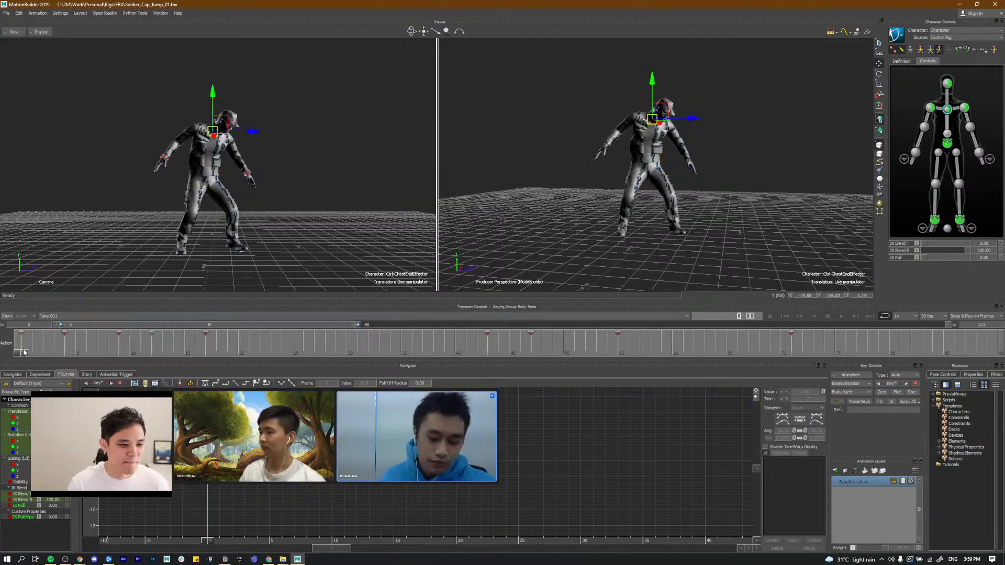
pyautogui.moveTo(36, 354)
pyautogui.mouseDown()
pyautogui.moveTo(52, 344)
pyautogui.moveTo(21, 355)
pyautogui.mouseUp()
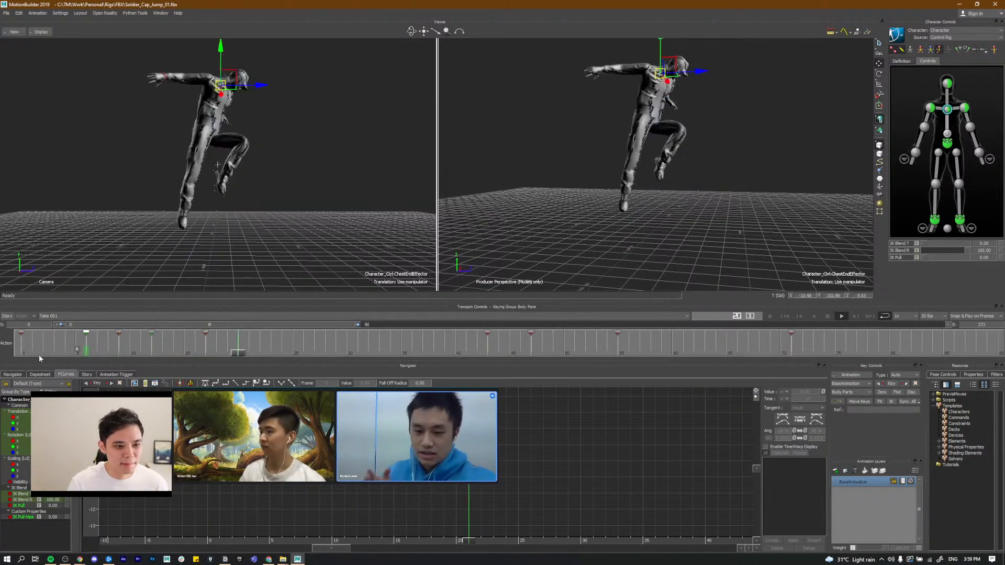
pyautogui.click(55, 354)
pyautogui.moveTo(130, 352); pyautogui.dragTo(239, 356)
pyautogui.moveTo(151, 355); pyautogui.dragTo(32, 342)
pyautogui.hotkey('ctrl', 'space')
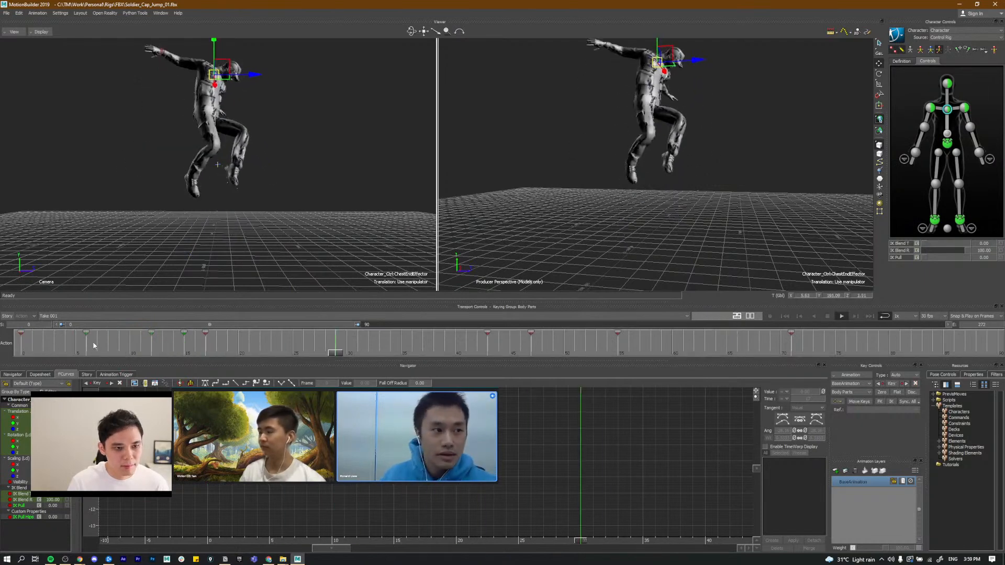
# Step: Key the chest at frame 1, move that key to frame 3, and rotate the chest at frame 6
pyautogui.click(30, 351)
pyautogui.press('k')
pyautogui.moveTo(32, 334); pyautogui.dragTo(85, 372)
pyautogui.press('e')
pyautogui.keyDown('alt'); pyautogui.moveTo(587, 214); pyautogui.dragTo(487, 222); pyautogui.keyUp('alt')
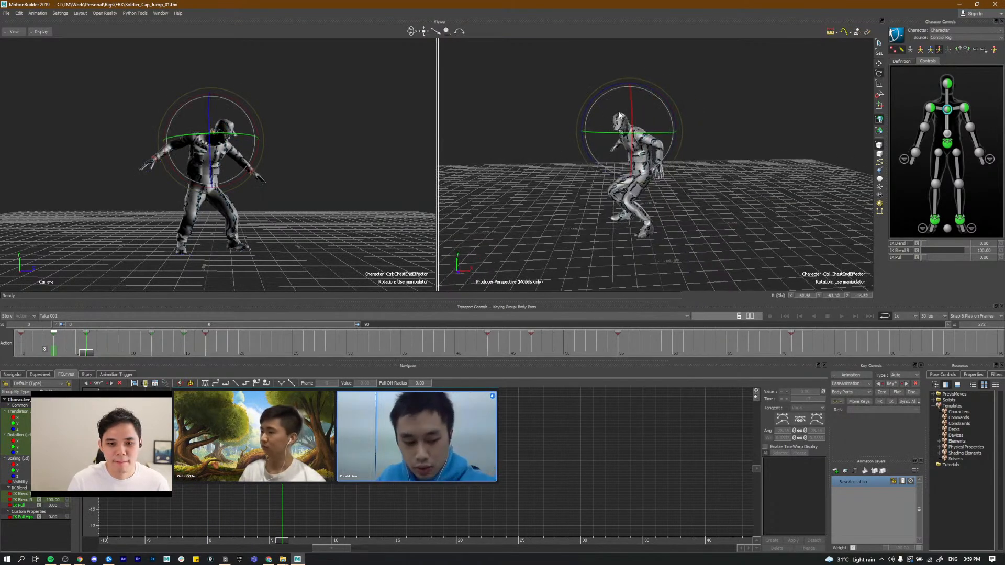
pyautogui.keyDown('alt'); pyautogui.moveTo(630, 189); pyautogui.dragTo(650, 189); pyautogui.keyUp('alt')
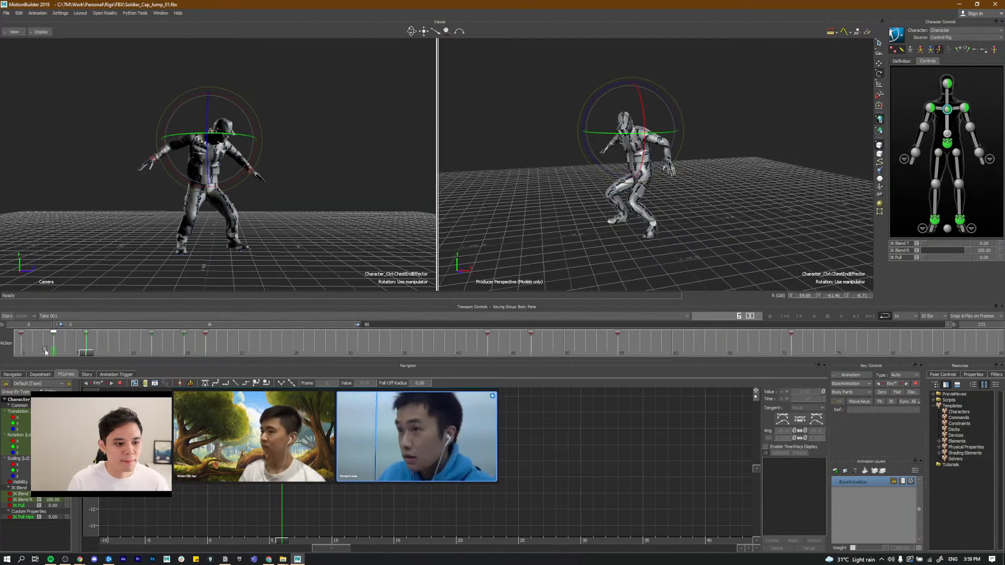
# Step: Rotate the chest effector to refine the take-off pose at frame 15
pyautogui.moveTo(90, 355); pyautogui.dragTo(176, 339)
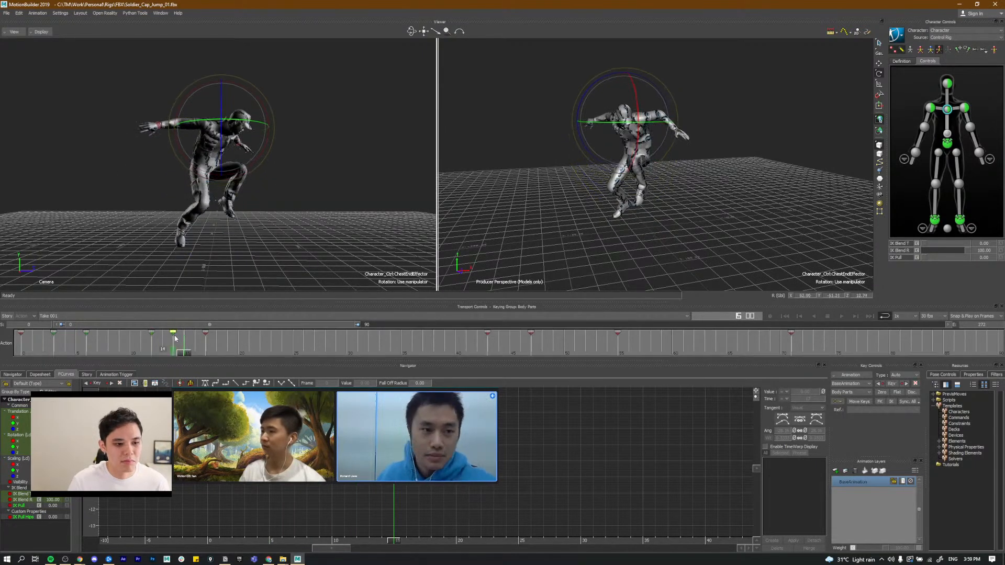
pyautogui.keyDown('alt'); pyautogui.moveTo(690, 139); pyautogui.dragTo(678, 143); pyautogui.keyUp('alt')
pyautogui.moveTo(616, 143); pyautogui.dragTo(669, 165)
pyautogui.scroll(5, 660, 168)
pyautogui.scroll(-5, 661, 169)
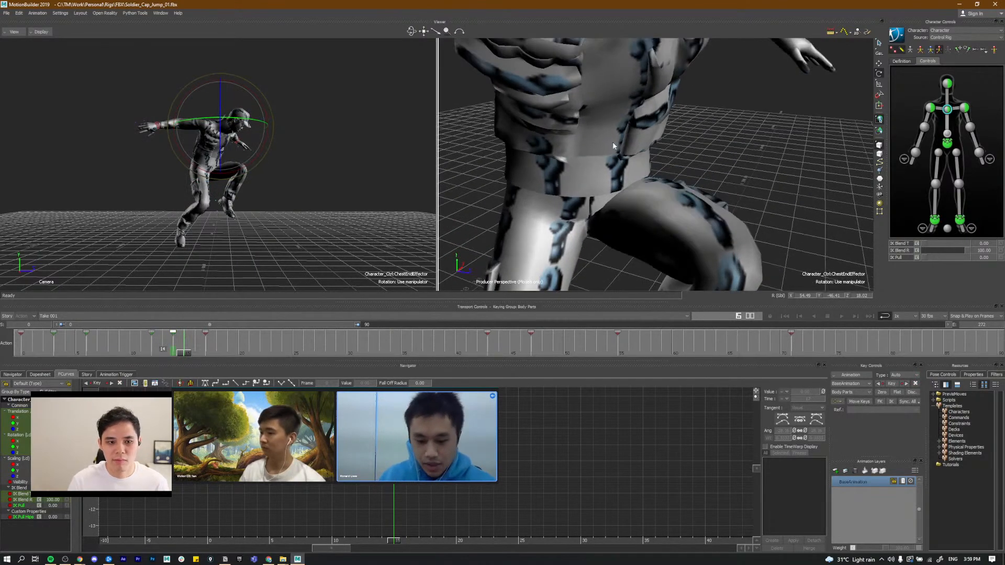
pyautogui.moveTo(627, 126); pyautogui.dragTo(616, 113)
pyautogui.scroll(-2, 617, 117)
# Step: Clear the extra chest key at frame 14, move the frame 17 key to frame 20, and play the jump
pyautogui.moveTo(175, 334); pyautogui.dragTo(177, 334)
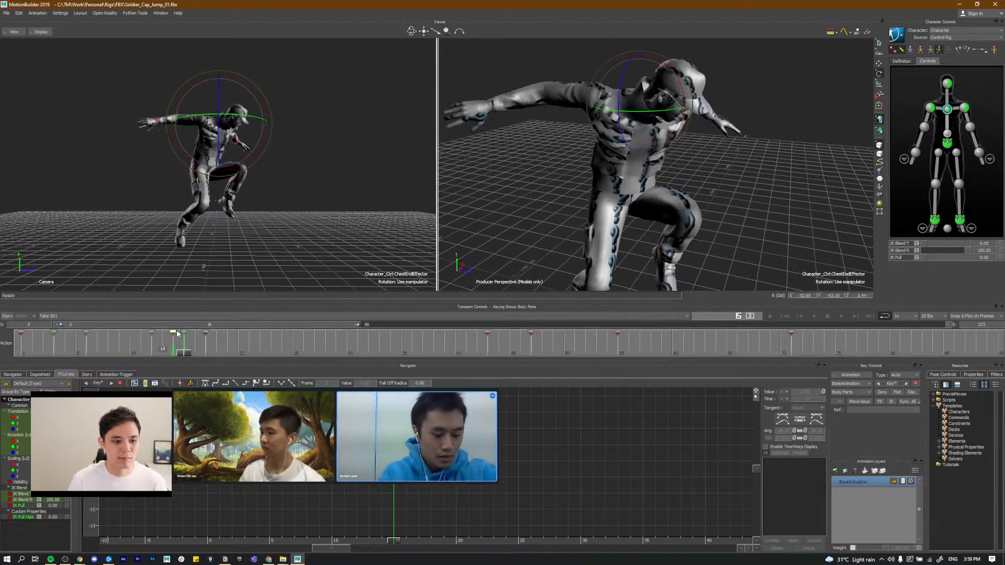
pyautogui.moveTo(222, 335)
pyautogui.mouseDown()
pyautogui.moveTo(120, 349)
pyautogui.moveTo(205, 353)
pyautogui.mouseUp()
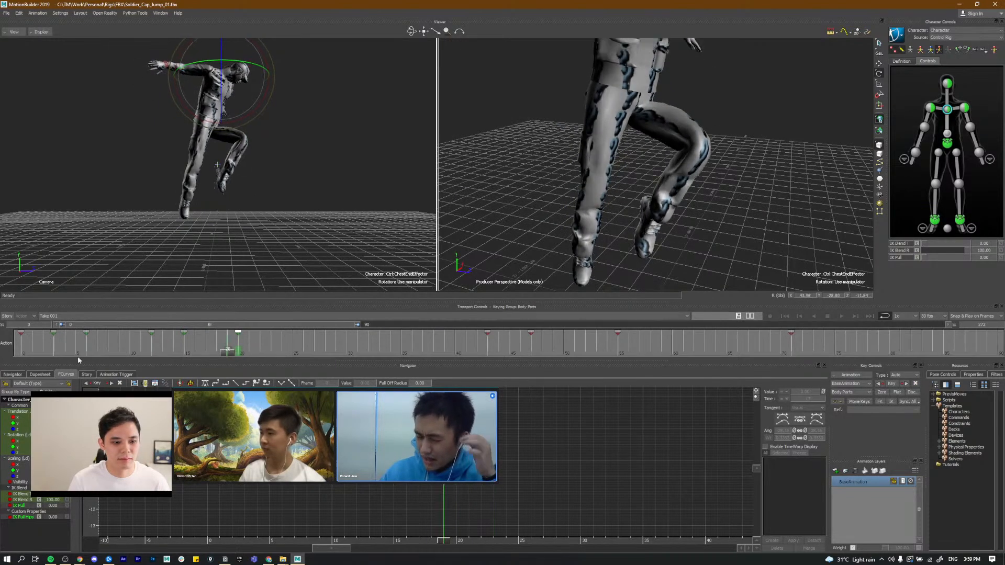
pyautogui.click(22, 348)
pyautogui.press('space')
pyautogui.click(28, 348)
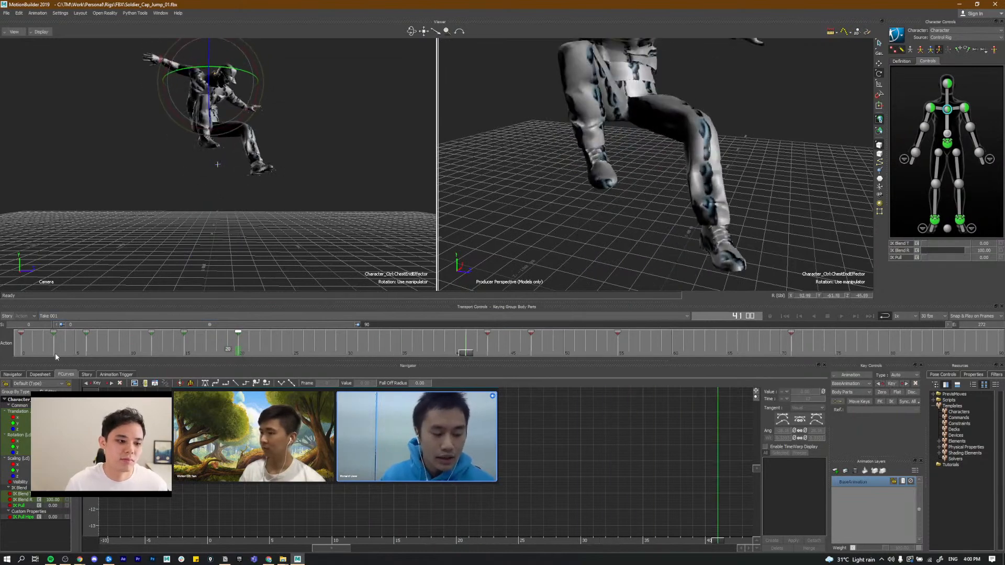
# Step: Scrub the crouch and move the chest keys at frames 3 and 6 to frames 2 and 5
pyautogui.click(17, 350)
pyautogui.moveTo(17, 350)
pyautogui.mouseDown()
pyautogui.moveTo(120, 353)
pyautogui.moveTo(40, 356)
pyautogui.moveTo(31, 344)
pyautogui.moveTo(75, 355)
pyautogui.moveTo(35, 358)
pyautogui.moveTo(77, 361)
pyautogui.mouseUp()
pyautogui.click(21, 356)
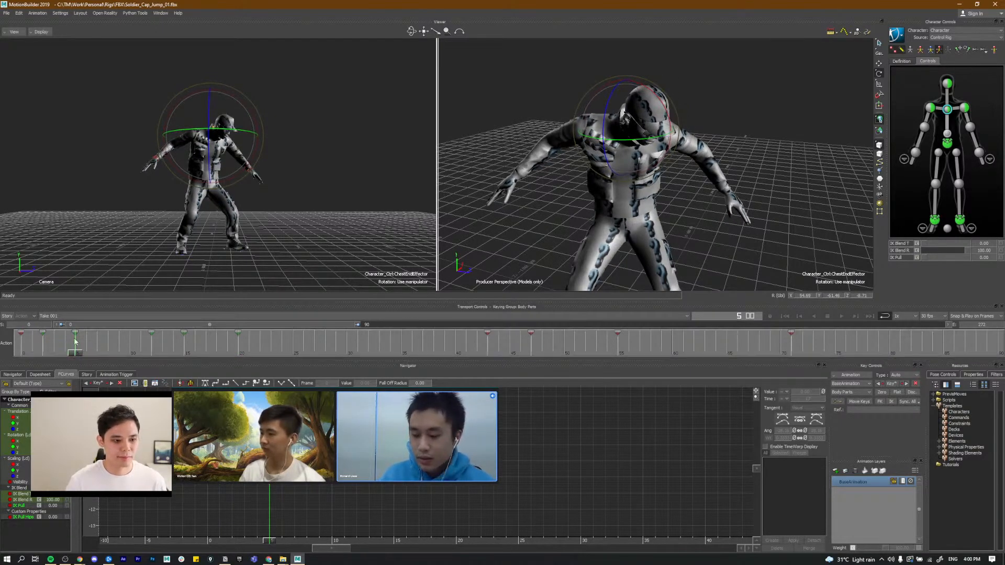
# Step: Replace the chest key at frame 5 with a newly rotated chest pose and play the jump from the start
pyautogui.press('Delete')
pyautogui.keyDown('ctrl'); pyautogui.keyDown('shift'); pyautogui.moveTo(610, 249); pyautogui.dragTo(675, 198); pyautogui.keyUp('shift'); pyautogui.keyUp('ctrl')
pyautogui.moveTo(578, 153); pyautogui.dragTo(583, 165)
pyautogui.keyDown('ctrl'); pyautogui.keyDown('shift'); pyautogui.moveTo(634, 197); pyautogui.dragTo(701, 205); pyautogui.keyUp('shift'); pyautogui.keyUp('ctrl')
pyautogui.press('k')
pyautogui.moveTo(75, 353); pyautogui.dragTo(19, 354)
pyautogui.hotkey('ctrl', 'space')
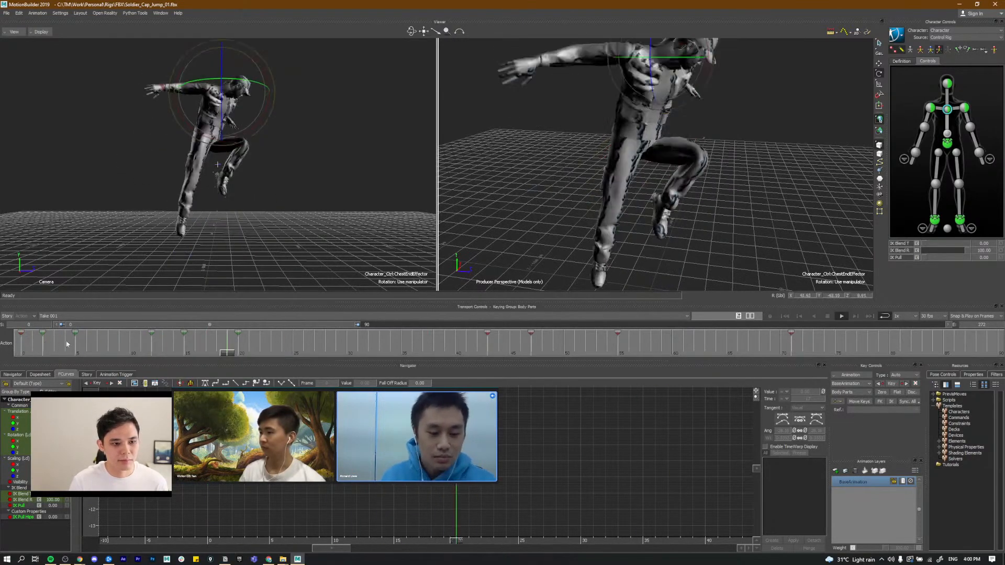
# Step: Retime the chest keys at frames 5 and 12 to frames 7 and 10 and play the jump from the start
pyautogui.moveTo(45, 352); pyautogui.dragTo(10, 349)
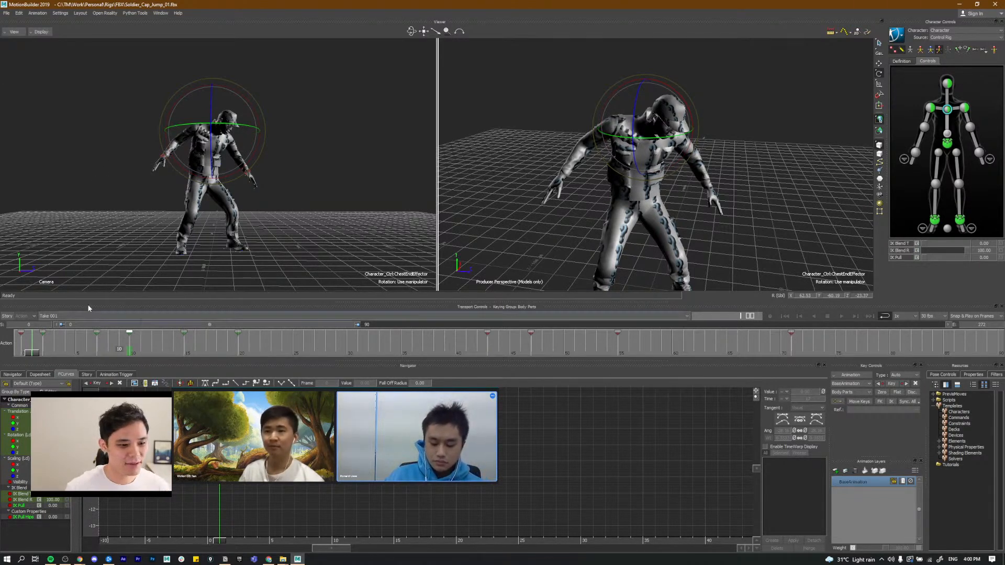
pyautogui.moveTo(32, 354)
pyautogui.mouseDown()
pyautogui.moveTo(108, 351)
pyautogui.moveTo(22, 357)
pyautogui.mouseUp()
pyautogui.hotkey('ctrl', 'space')
pyautogui.keyDown('shift'); pyautogui.moveTo(157, 429); pyautogui.dragTo(176, 432); pyautogui.keyUp('shift')
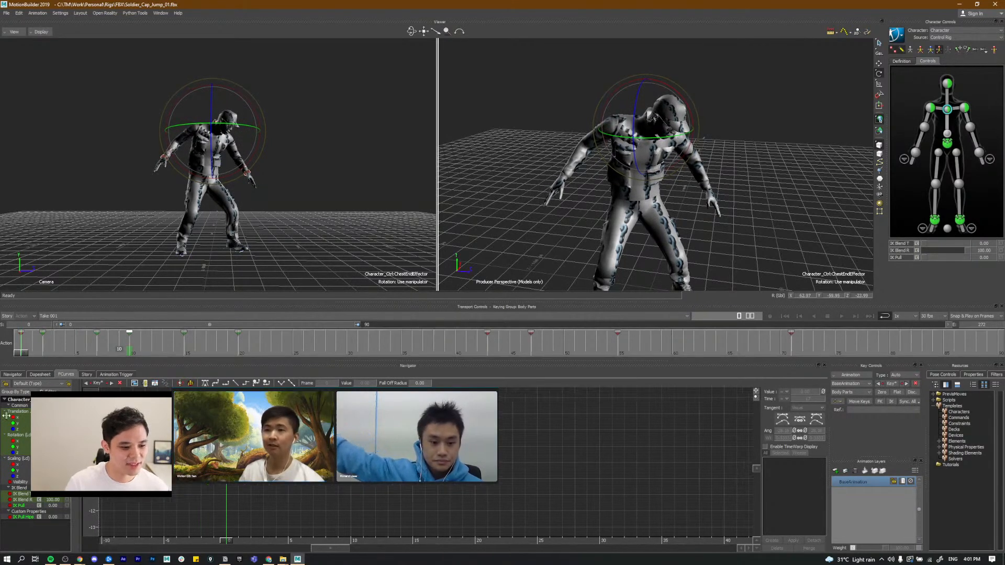
# Step: Delete the chest key at frame 2 and check the pose at frame 1
pyautogui.click(42, 336)
pyautogui.press('Delete')
pyautogui.moveTo(42, 353); pyautogui.dragTo(31, 354)
pyautogui.click(23, 339)
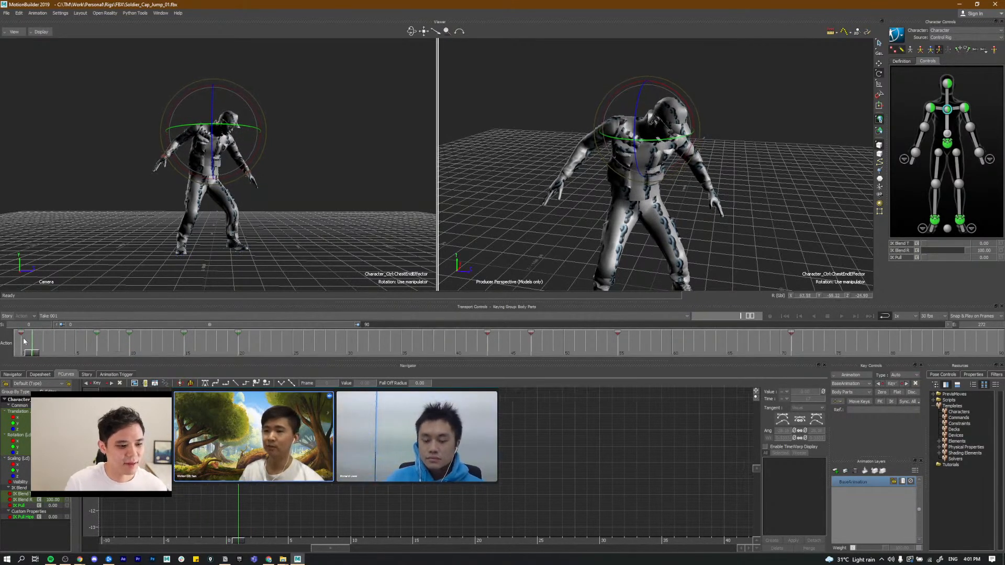
# Step: Show the chest rotation curves and adjust the frame 7 keys, with the red curve at about -43.27 and another at about 58.49
pyautogui.keyDown('shift'); pyautogui.moveTo(149, 484); pyautogui.dragTo(226, 504); pyautogui.keyUp('shift')
pyautogui.keyDown('alt'); pyautogui.moveTo(271, 501); pyautogui.dragTo(263, 499, button='middle'); pyautogui.keyUp('alt')
pyautogui.hotkey('ctrl', 'z')
pyautogui.click(267, 492)
pyautogui.moveTo(253, 498); pyautogui.dragTo(255, 502)
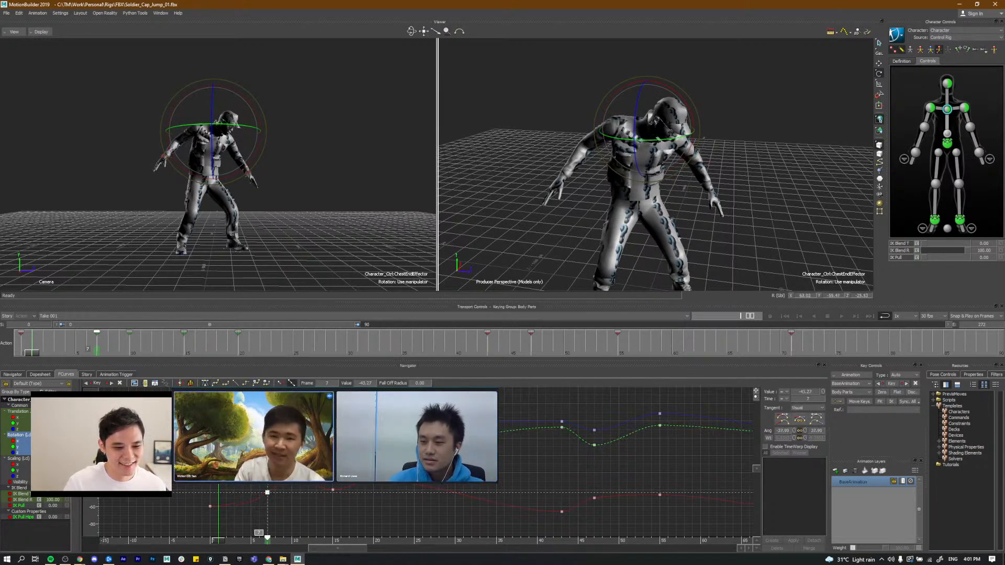
pyautogui.moveTo(254, 425); pyautogui.dragTo(256, 427)
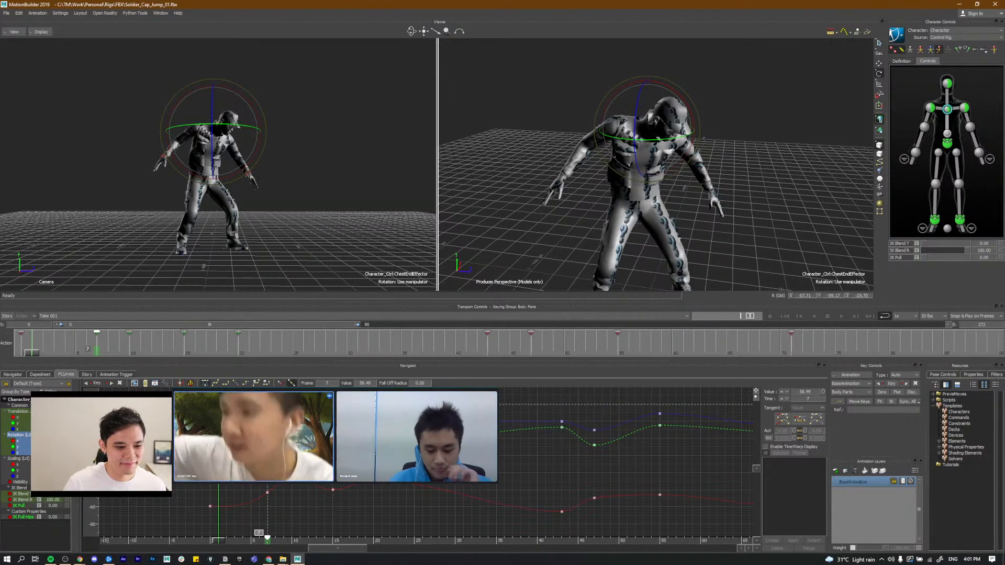
pyautogui.click(210, 426)
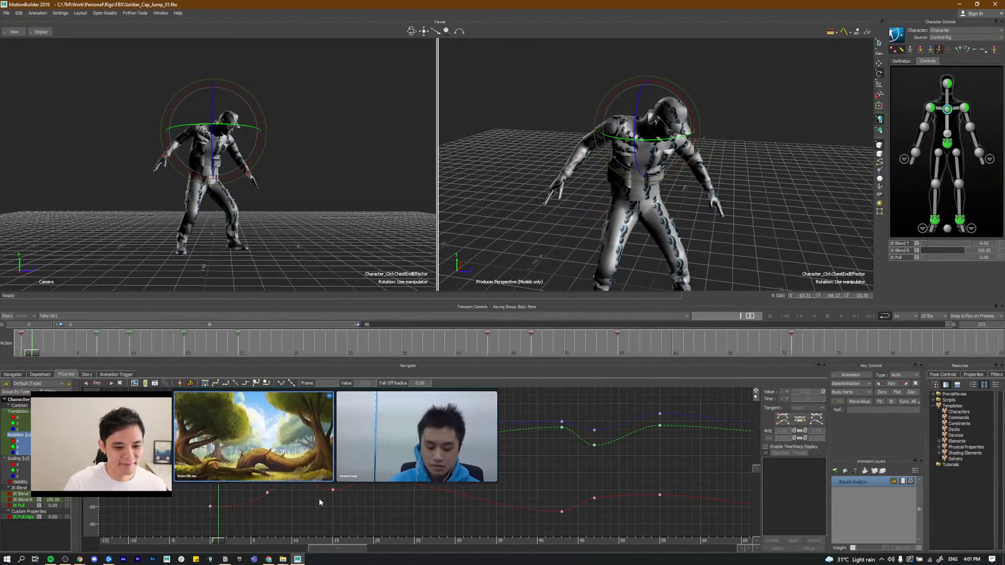
# Step: Examine the chest rotation curves around frame 15 and play the jump from the start
pyautogui.keyDown('ctrl'); pyautogui.moveTo(252, 450); pyautogui.dragTo(315, 490); pyautogui.keyUp('ctrl')
pyautogui.click(322, 541)
pyautogui.keyDown('ctrl'); pyautogui.moveTo(315, 490); pyautogui.dragTo(315, 480); pyautogui.keyUp('ctrl')
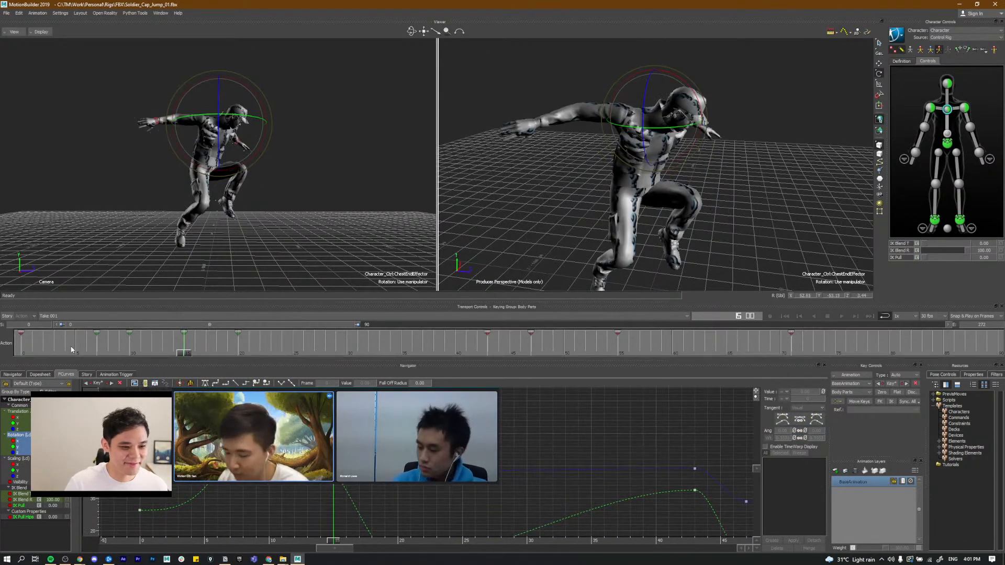
pyautogui.moveTo(72, 350); pyautogui.dragTo(21, 354)
pyautogui.hotkey('ctrl', 'space')
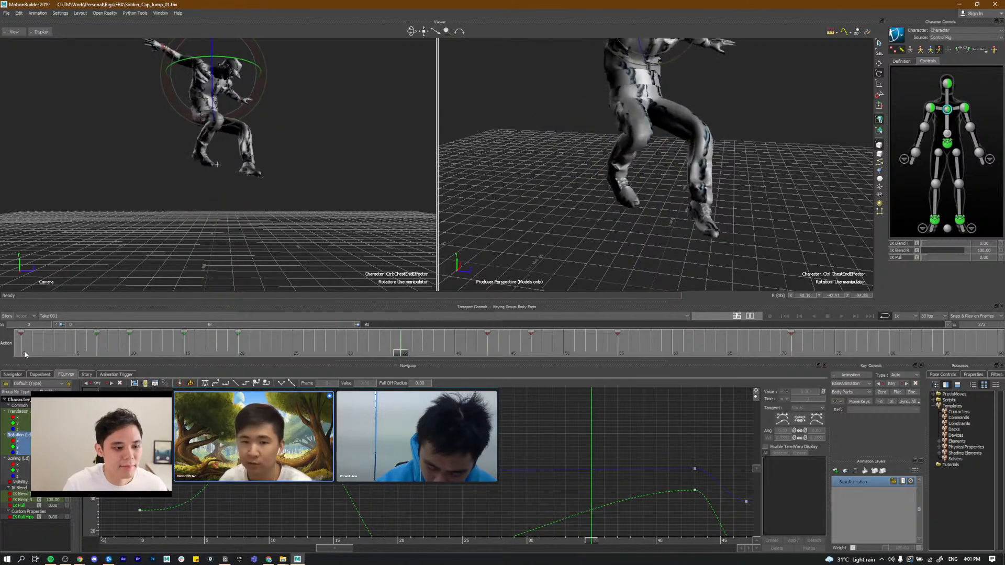
# Step: Key the chest rotation at frame 4 and delete the chest key at frame 7
pyautogui.click(76, 354)
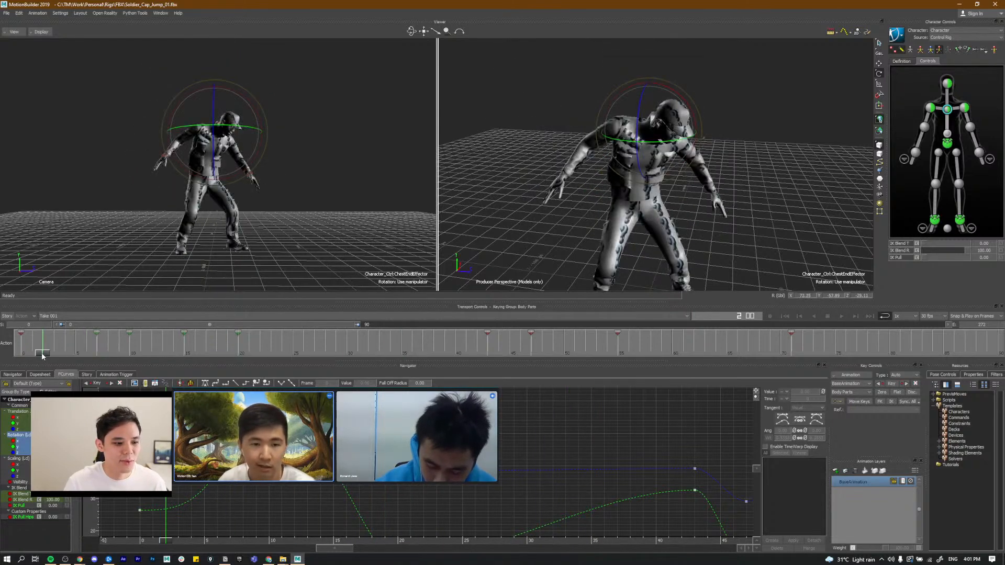
pyautogui.click(66, 352)
pyautogui.press('k')
pyautogui.click(98, 335)
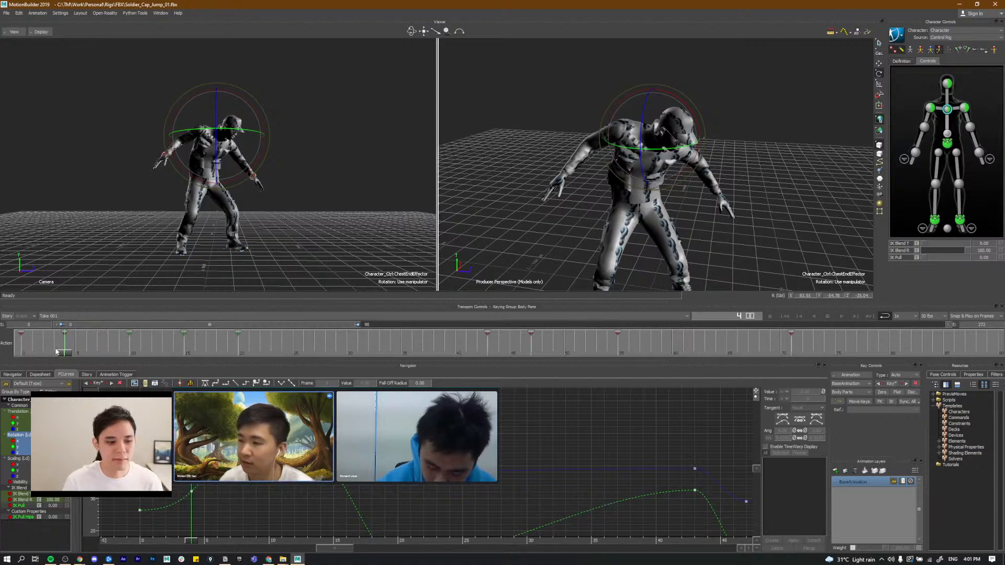
# Step: Adjust the chest rotation at frame 4 in the Camera view and key the new pose
pyautogui.moveTo(27, 350)
pyautogui.mouseDown()
pyautogui.moveTo(103, 362)
pyautogui.moveTo(26, 360)
pyautogui.moveTo(37, 361)
pyautogui.mouseUp()
pyautogui.press('space')
pyautogui.moveTo(50, 359)
pyautogui.mouseDown()
pyautogui.moveTo(173, 356)
pyautogui.moveTo(34, 357)
pyautogui.moveTo(62, 362)
pyautogui.mouseUp()
pyautogui.moveTo(251, 101); pyautogui.dragTo(263, 122)
pyautogui.press('k')
# Step: Check the chest motion between frames 4 and 10 and play the jump from the start
pyautogui.moveTo(66, 354); pyautogui.dragTo(130, 357)
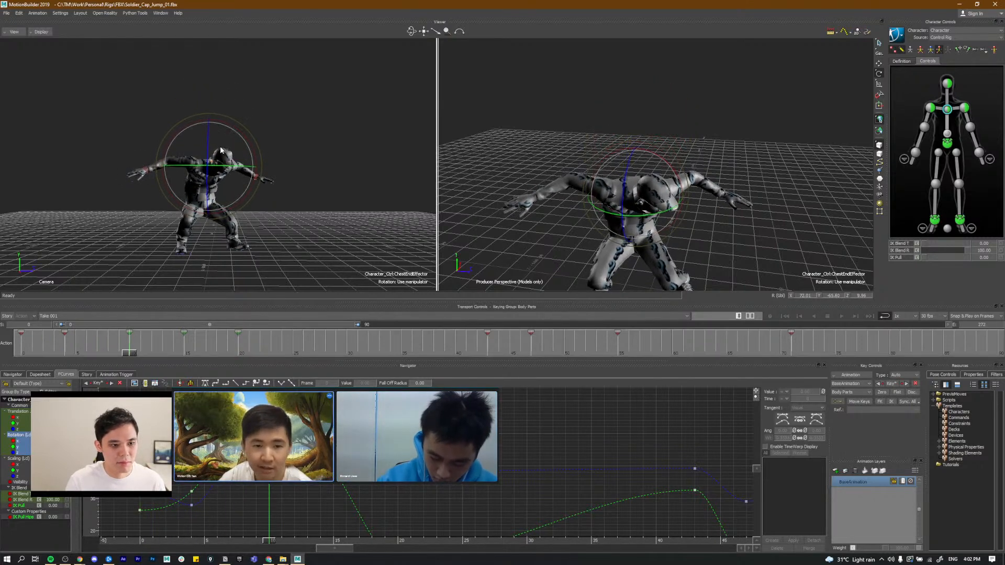
pyautogui.moveTo(127, 356); pyautogui.dragTo(19, 356)
pyautogui.hotkey('ctrl', 'space')
pyautogui.hotkey('ctrl', 'space')
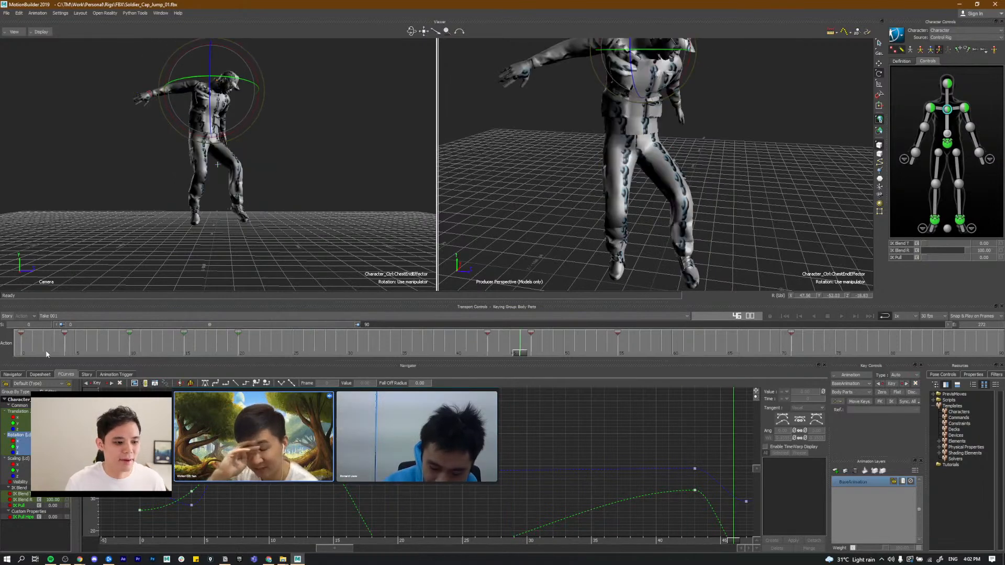
pyautogui.click(17, 355)
pyautogui.hotkey('ctrl', 'space')
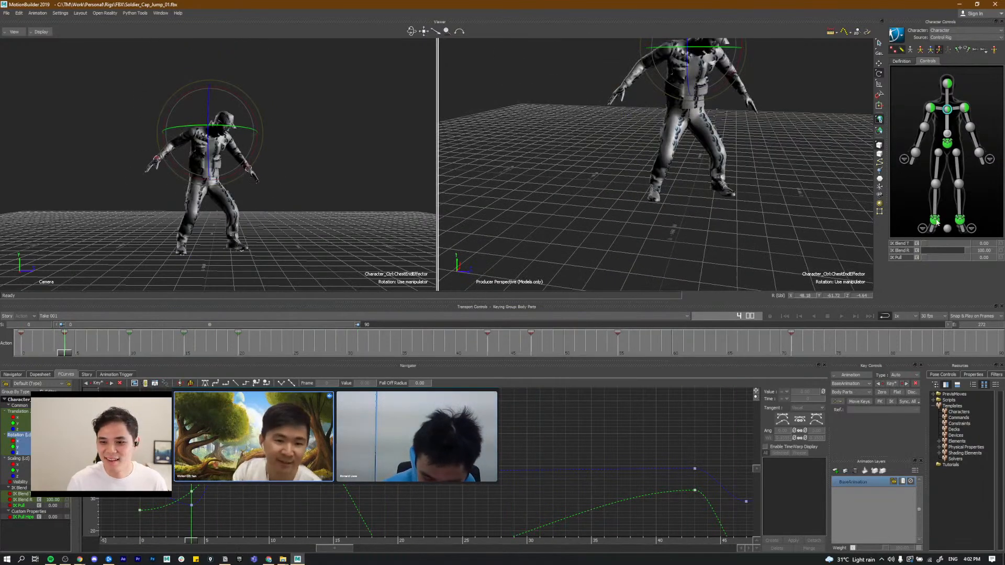
# Step: Delete the right ankle keys at frames 4 and 9 and set the keys at frames 0 and 12 to Flat interpolation
pyautogui.click(936, 222)
pyautogui.scroll(5, 686, 208)
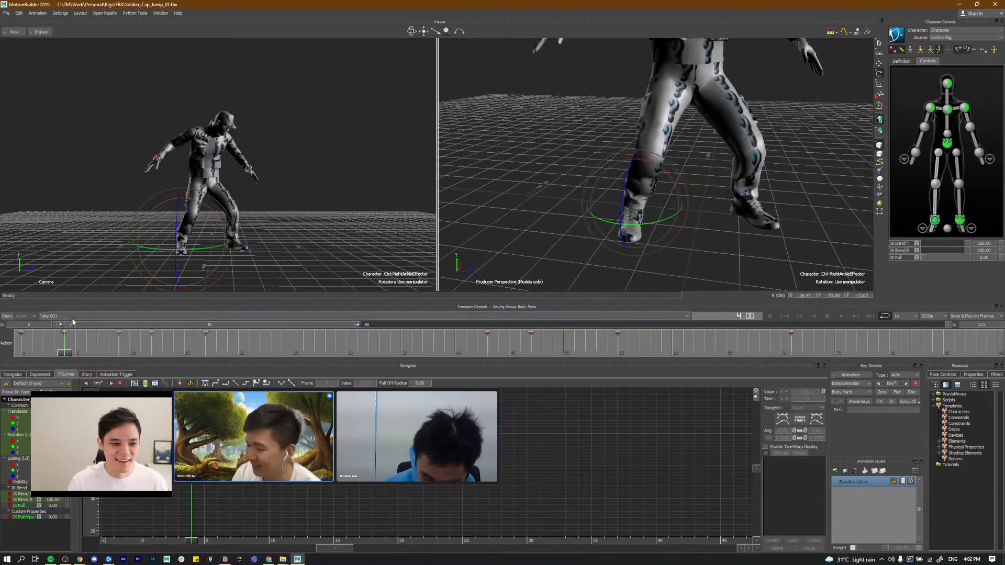
pyautogui.moveTo(65, 356)
pyautogui.mouseDown()
pyautogui.moveTo(54, 355)
pyautogui.moveTo(154, 353)
pyautogui.moveTo(56, 340)
pyautogui.mouseUp()
pyautogui.press('Delete')
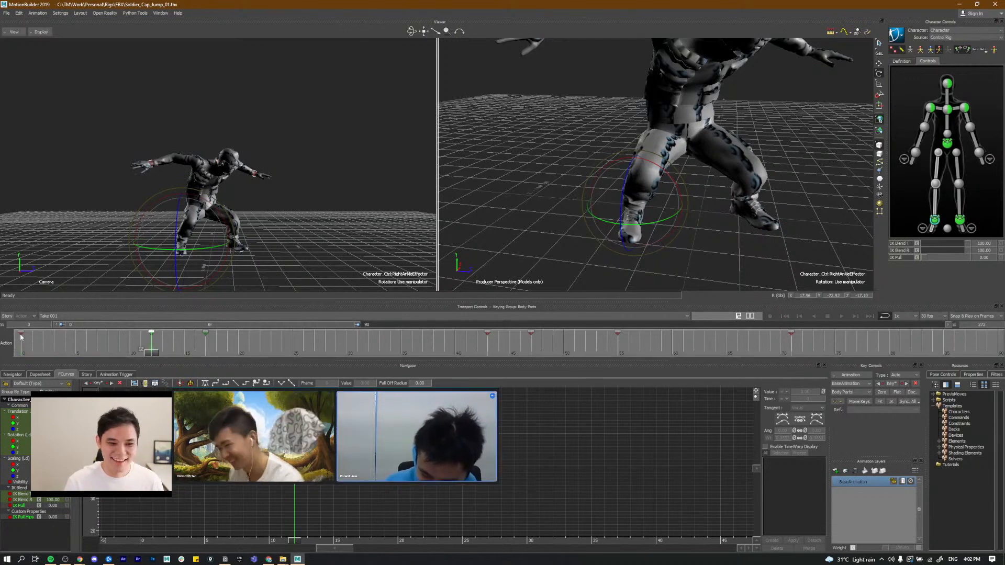
pyautogui.keyDown('shift'); pyautogui.moveTo(147, 343); pyautogui.dragTo(62, 345); pyautogui.keyUp('shift')
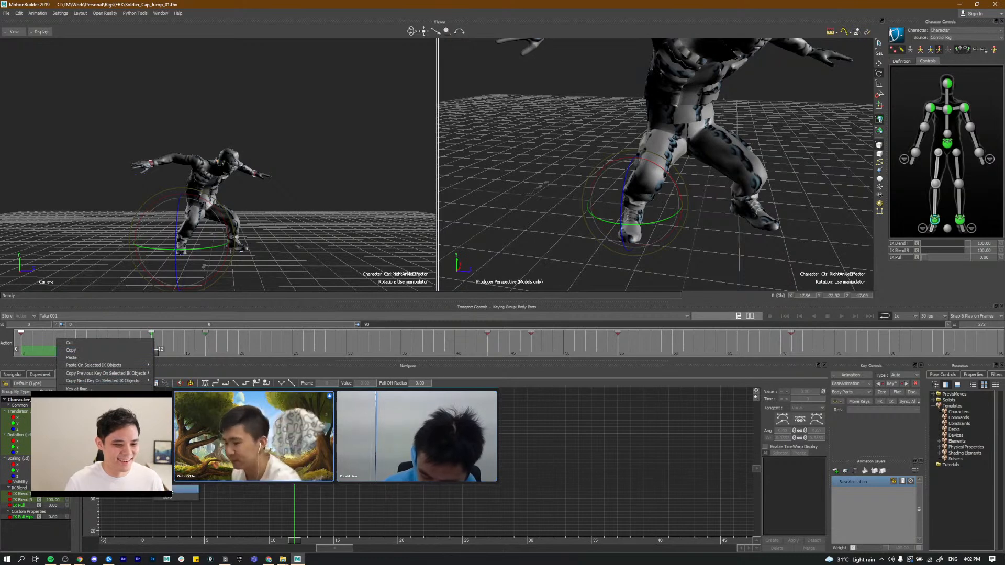
pyautogui.click(169, 489)
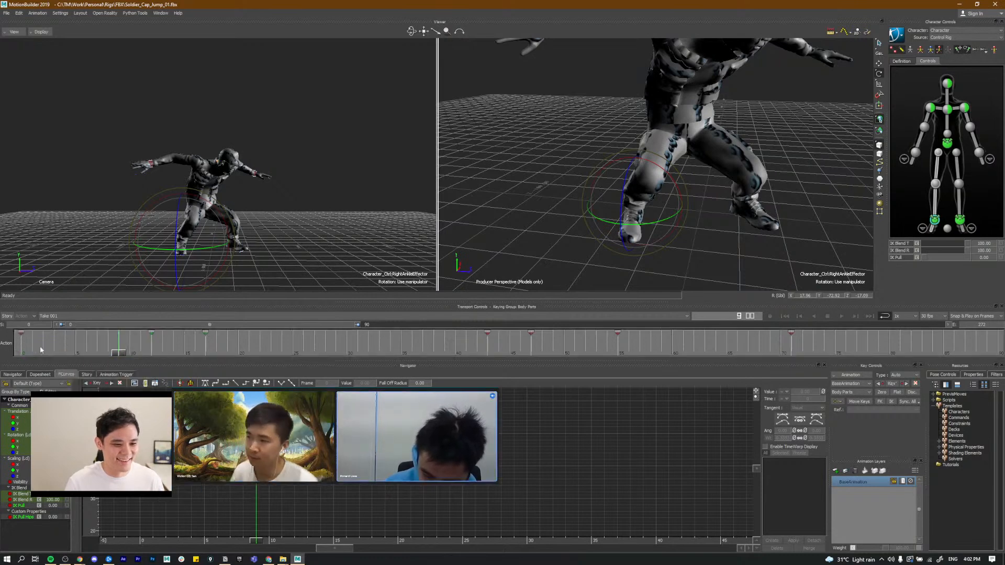
# Step: Play the jump repeatedly from the first frames to check the right foot and the crouch
pyautogui.press('space')
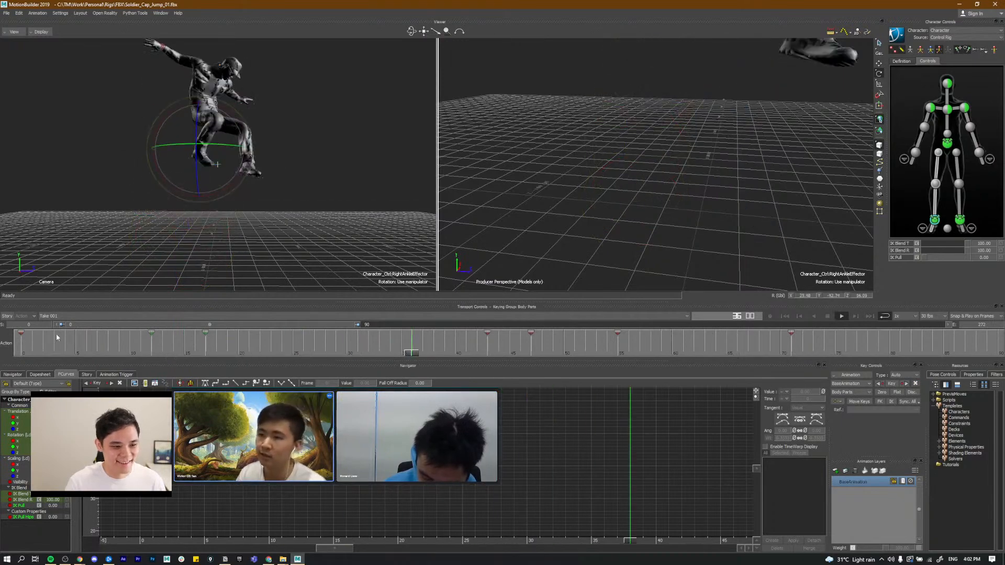
pyautogui.click(33, 352)
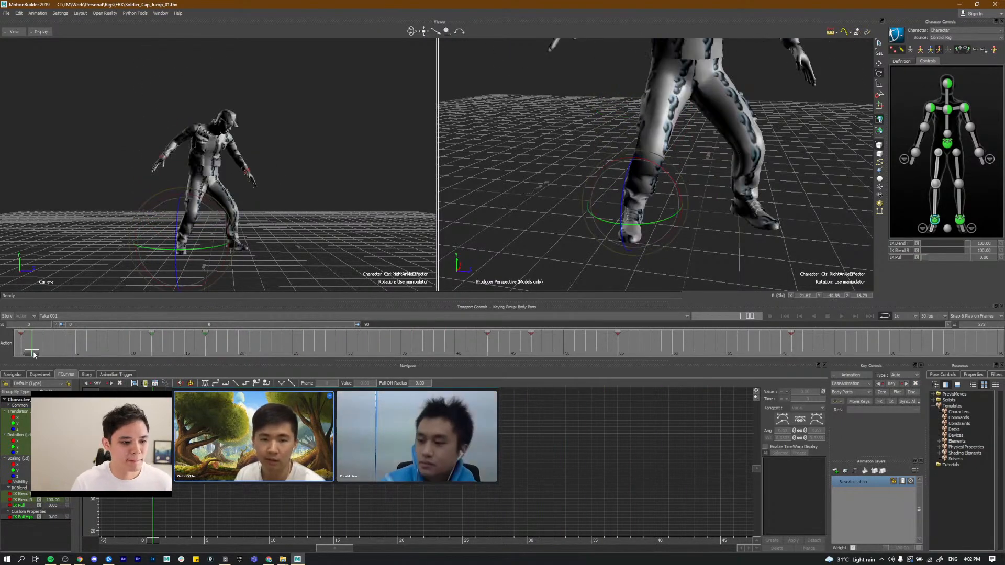
pyautogui.press('space')
pyautogui.click(35, 353)
pyautogui.press('space')
pyautogui.click(22, 355)
pyautogui.press('space')
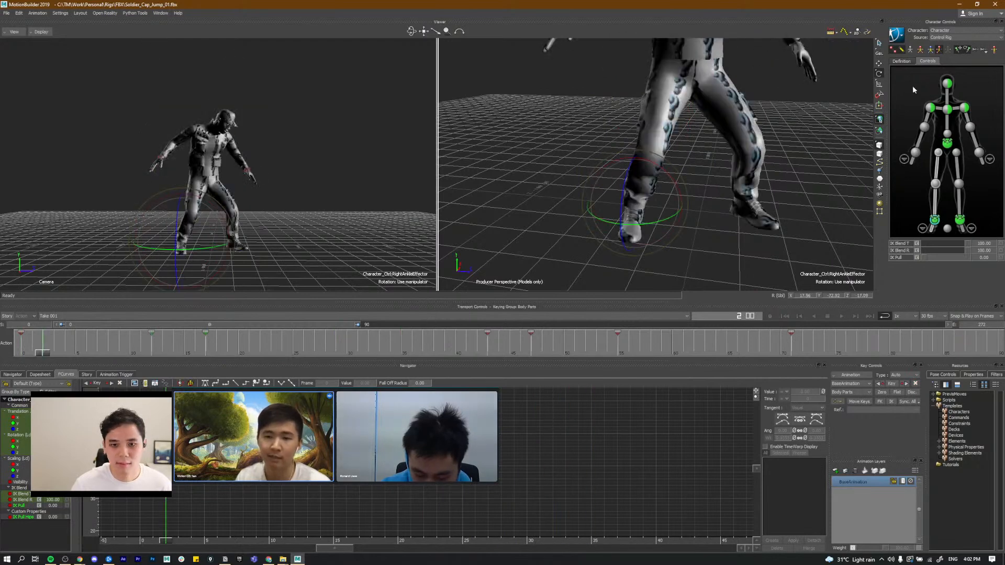
# Step: Tilt the chest sideways at frame 8, key the pose and play back the crouch
pyautogui.click(947, 110)
pyautogui.moveTo(45, 352); pyautogui.dragTo(111, 356)
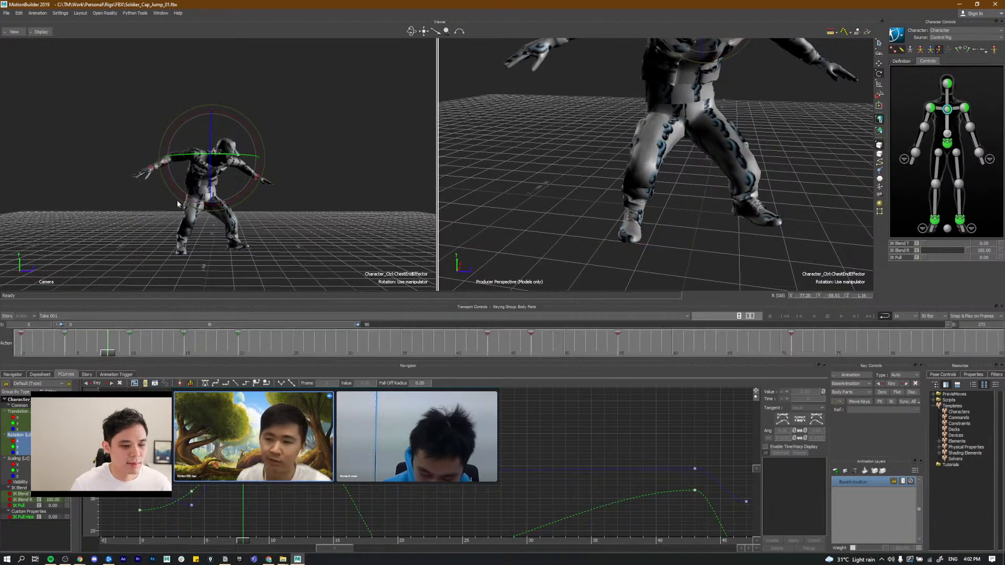
pyautogui.moveTo(191, 139); pyautogui.dragTo(184, 136)
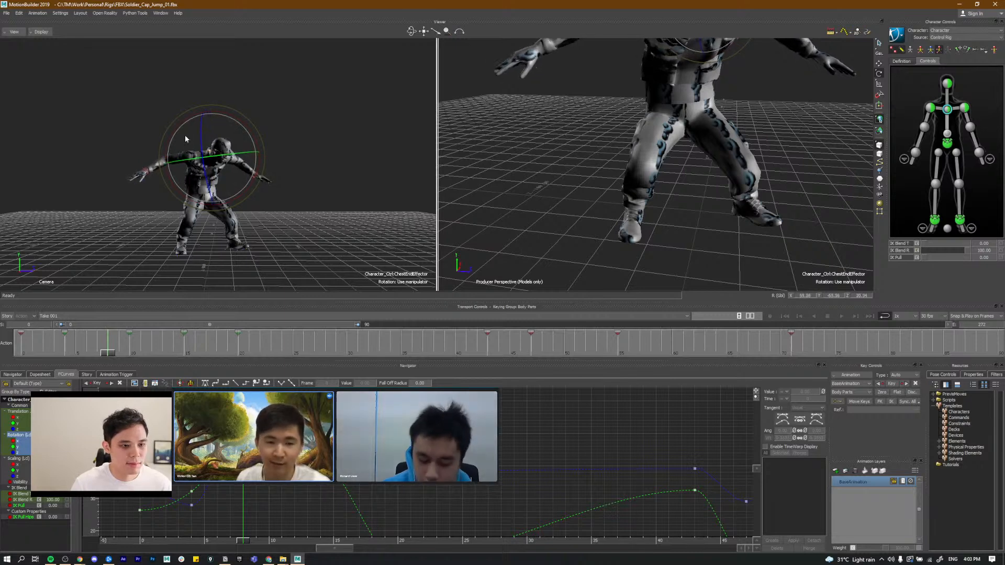
pyautogui.press('k')
pyautogui.moveTo(106, 353)
pyautogui.mouseDown()
pyautogui.moveTo(65, 353)
pyautogui.moveTo(134, 358)
pyautogui.moveTo(62, 358)
pyautogui.mouseUp()
pyautogui.click(68, 352)
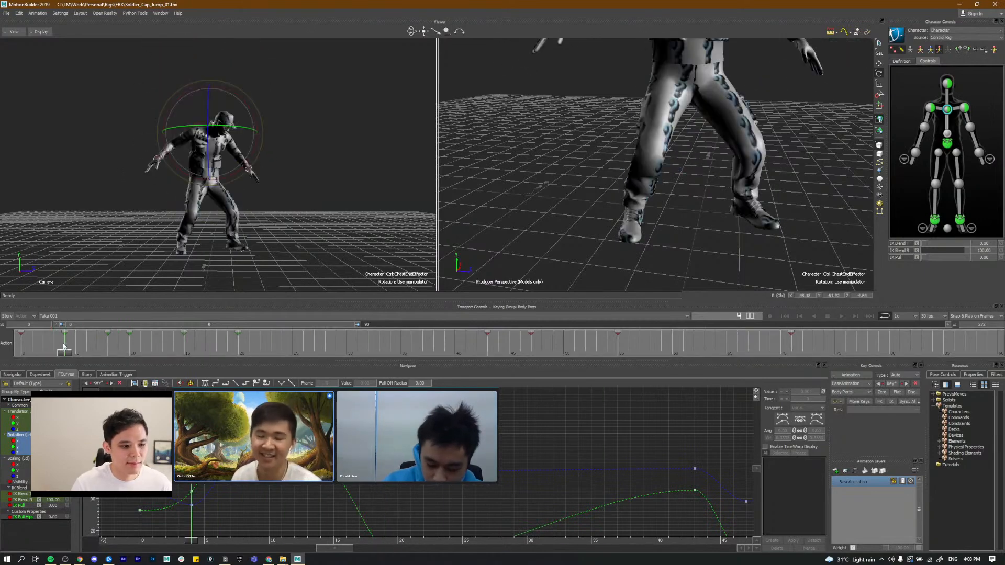
pyautogui.press('space')
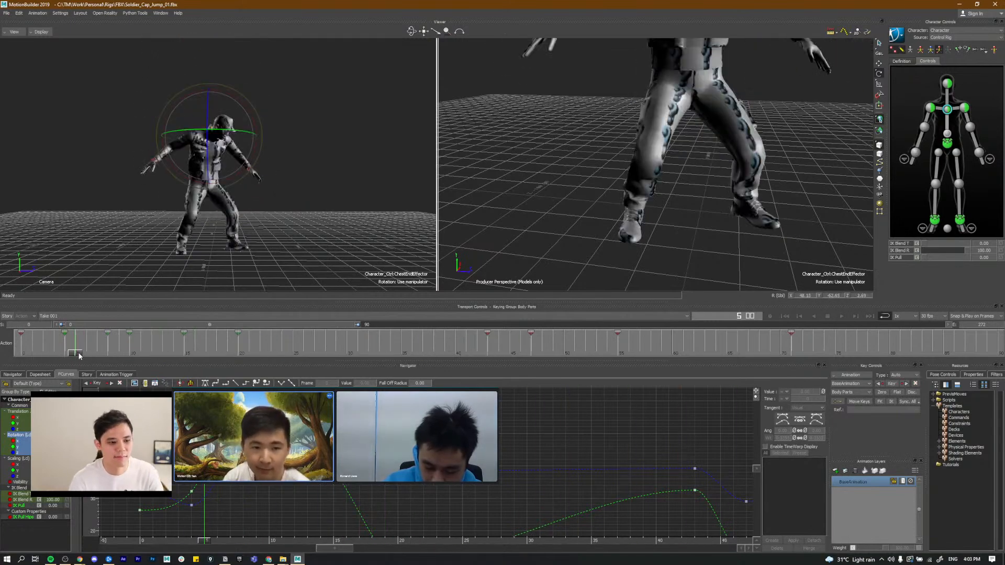
pyautogui.press('space')
pyautogui.moveTo(84, 356); pyautogui.dragTo(119, 358)
# Step: Delete the left ankle keys at frames 4 and 9 and set the keys at frames 0 and 12 to Flat interpolation
pyautogui.click(959, 221)
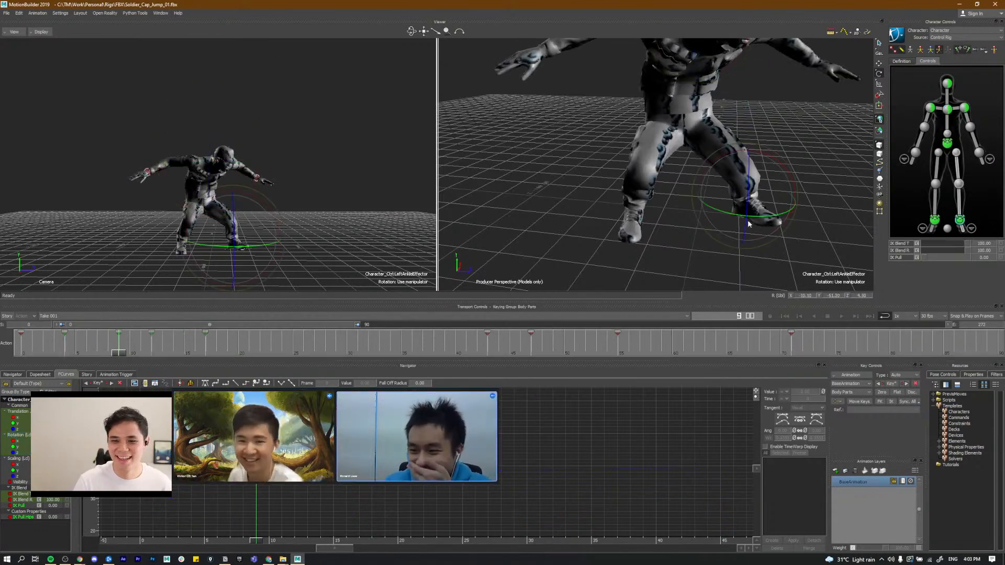
pyautogui.press('t')
pyautogui.scroll(3, 753, 222)
pyautogui.moveTo(772, 211)
pyautogui.keyDown('ctrl'); pyautogui.keyDown('shift'); pyautogui.mouseDown()
pyautogui.moveTo(727, 209)
pyautogui.moveTo(754, 216)
pyautogui.mouseUp(); pyautogui.keyUp('shift'); pyautogui.keyUp('ctrl')
pyautogui.hotkey('alt', 'Left')
pyautogui.press('space')
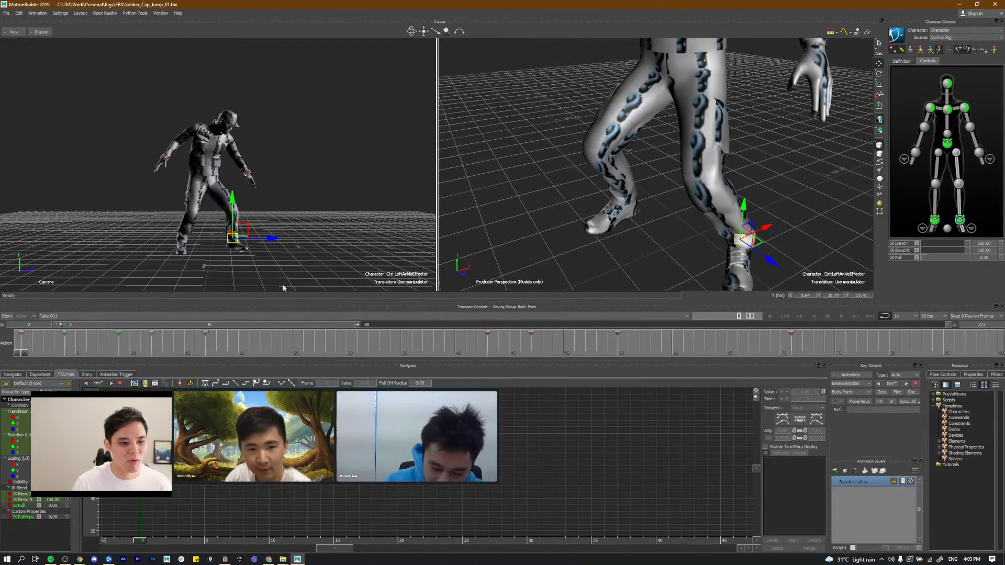
pyautogui.click(158, 351)
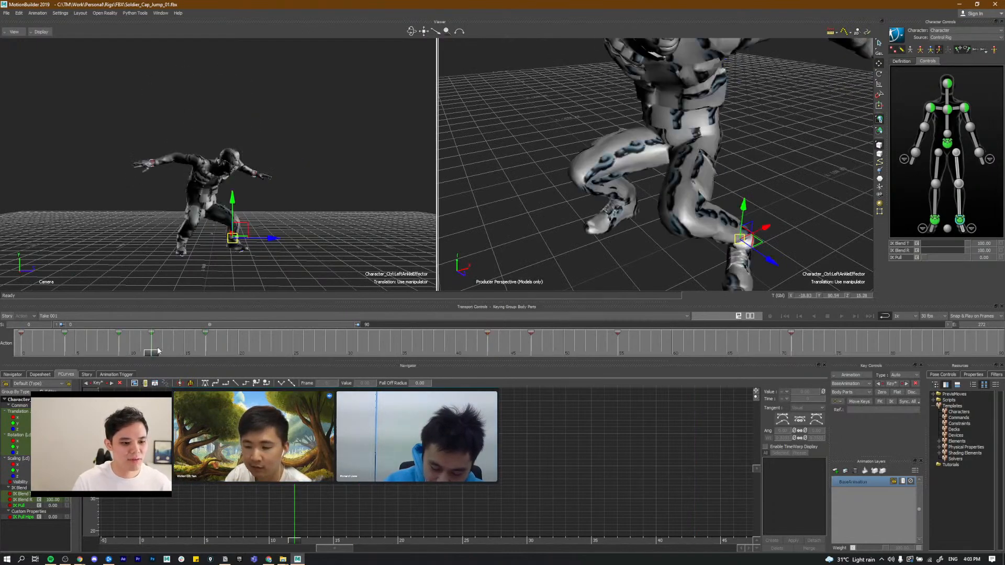
pyautogui.moveTo(53, 351); pyautogui.dragTo(51, 351)
pyautogui.press('Delete')
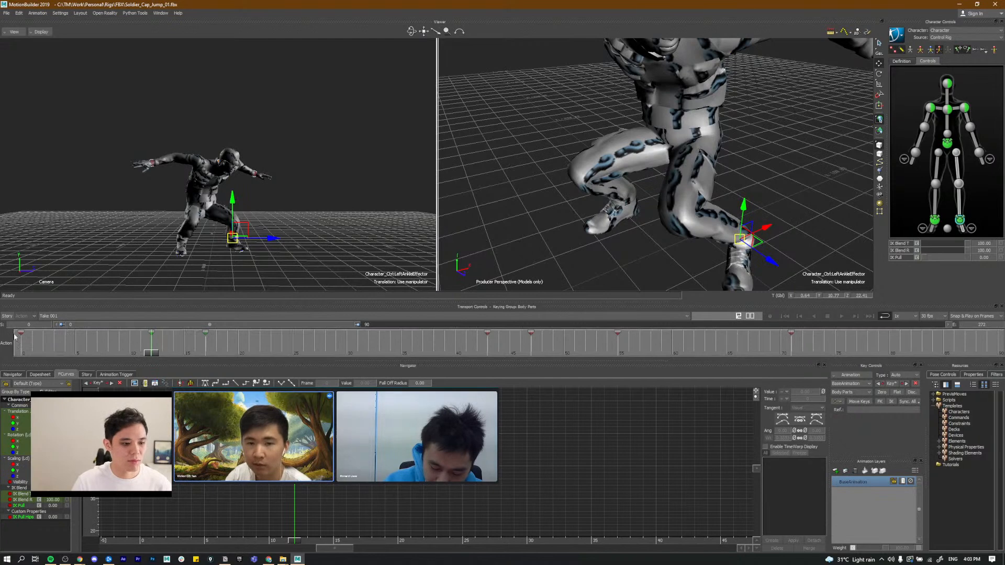
pyautogui.doubleClick(74, 344)
pyautogui.rightClick(73, 341)
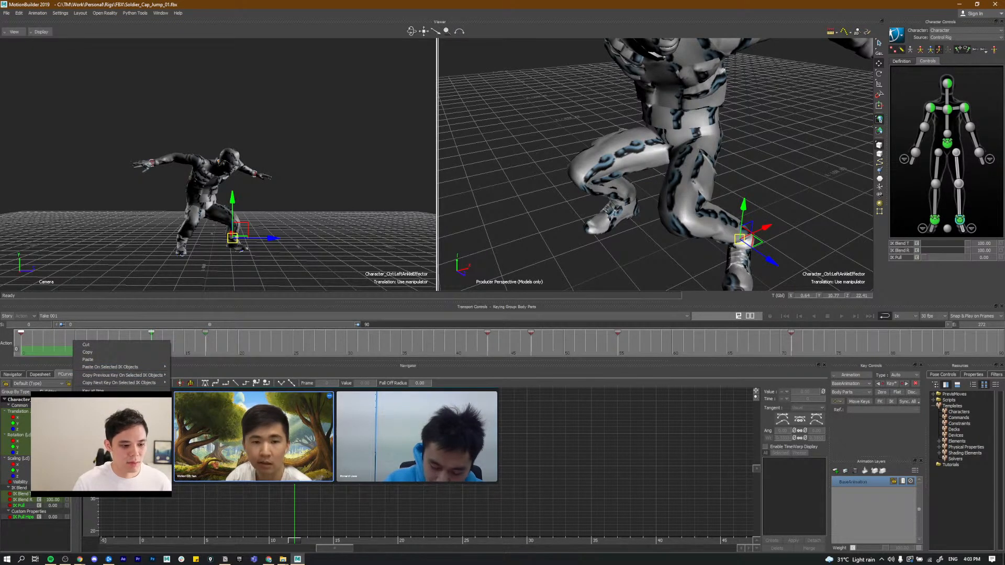
pyautogui.click(187, 490)
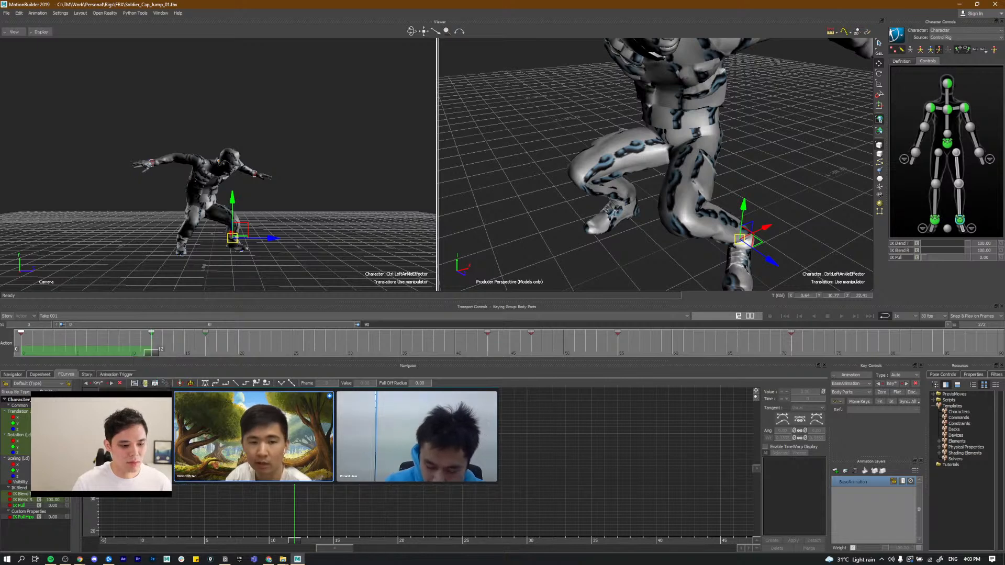
# Step: Retime the left ankle keys at frames 12 and 17 to frames 14 and 19 and play the jump
pyautogui.moveTo(151, 353)
pyautogui.mouseDown()
pyautogui.moveTo(48, 349)
pyautogui.moveTo(184, 352)
pyautogui.moveTo(150, 332)
pyautogui.mouseUp()
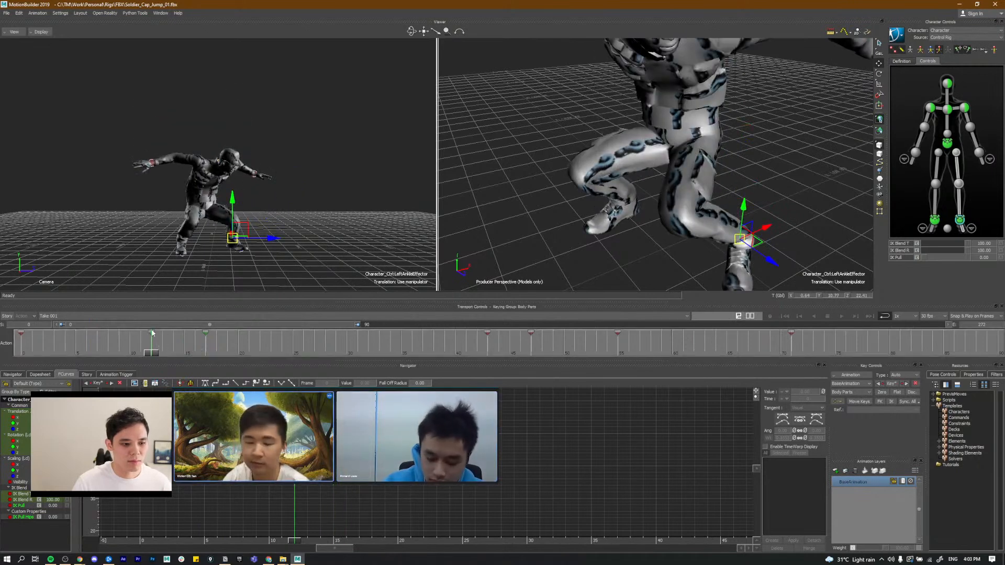
pyautogui.moveTo(168, 349); pyautogui.dragTo(33, 349)
pyautogui.hotkey('ctrl', 'space')
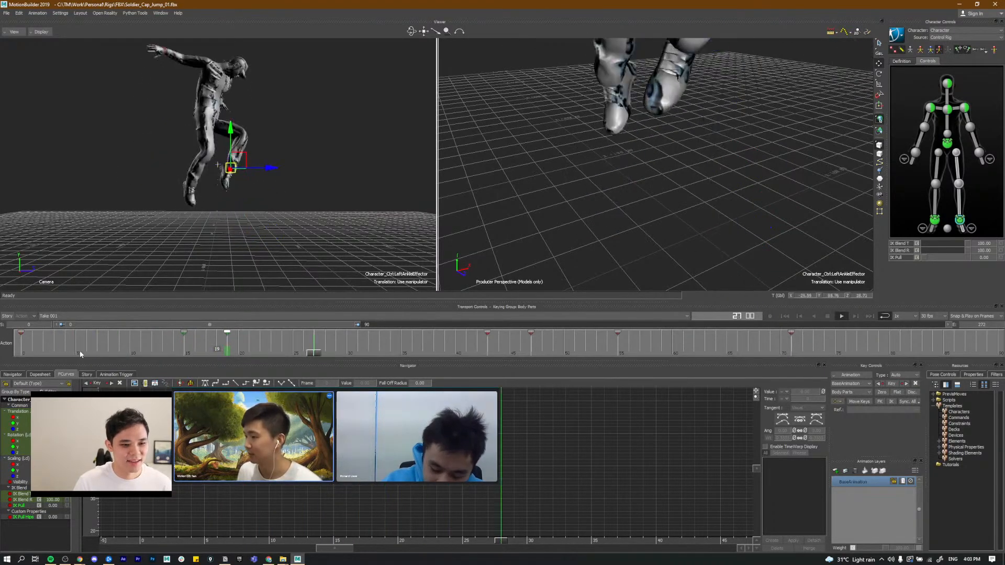
pyautogui.click(174, 340)
pyautogui.moveTo(161, 358); pyautogui.dragTo(22, 346)
pyautogui.hotkey('ctrl', 'space')
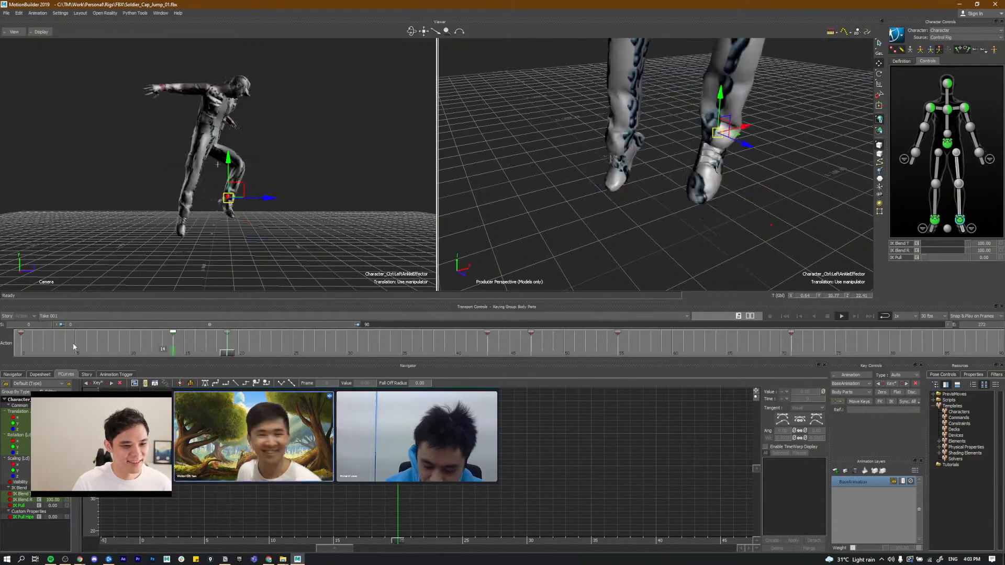
# Step: Play the jump from several early frames to check the timing of the left foot's lift-off
pyautogui.click(138, 353)
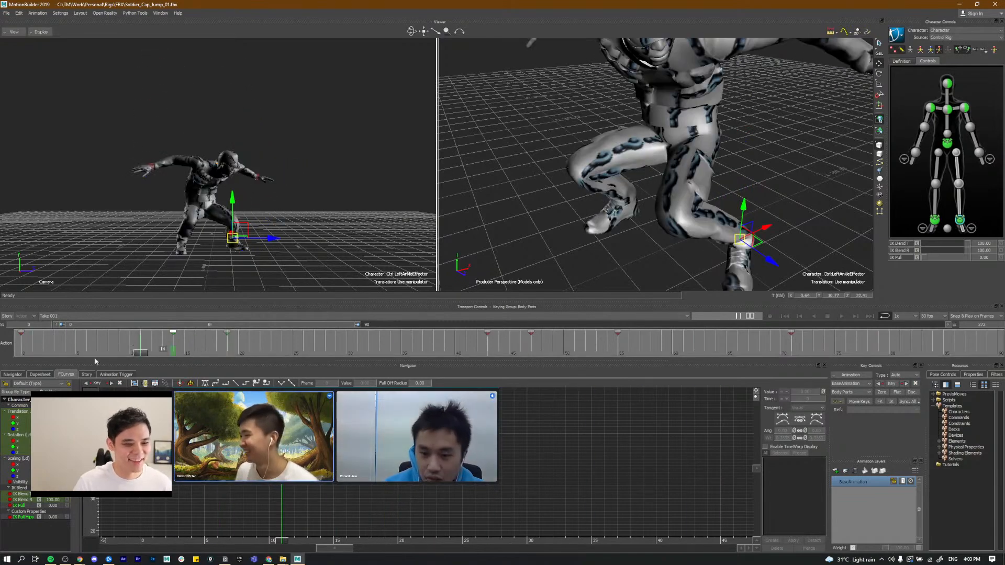
pyautogui.hotkey('ctrl', 'space')
pyautogui.hotkey('ctrl', 'space')
pyautogui.click(72, 352)
pyautogui.press('Left')
pyautogui.press('Left')
pyautogui.hotkey('ctrl', 'space')
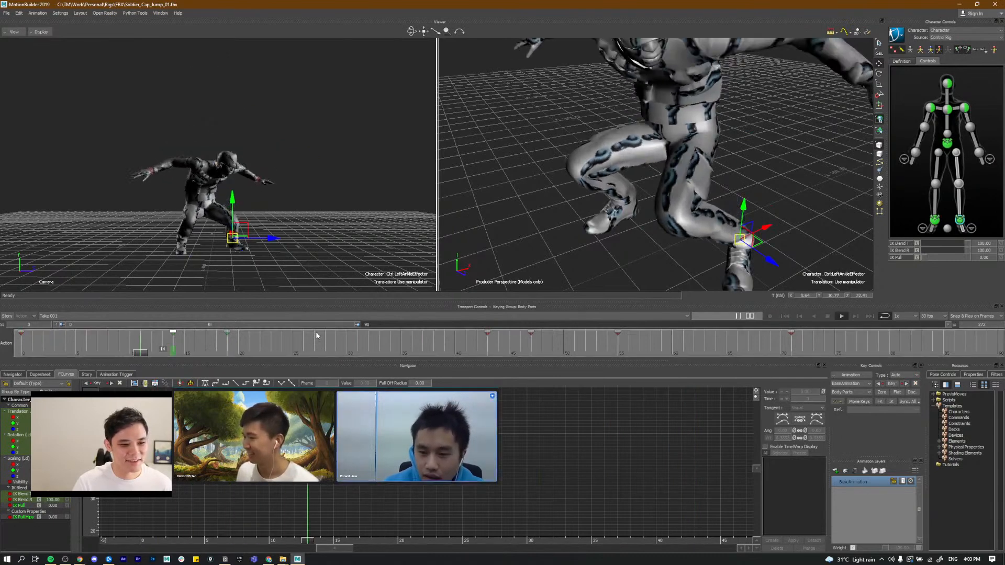
# Step: Key the right ankle at frame 15 in its planted pose from frame 12
pyautogui.click(935, 221)
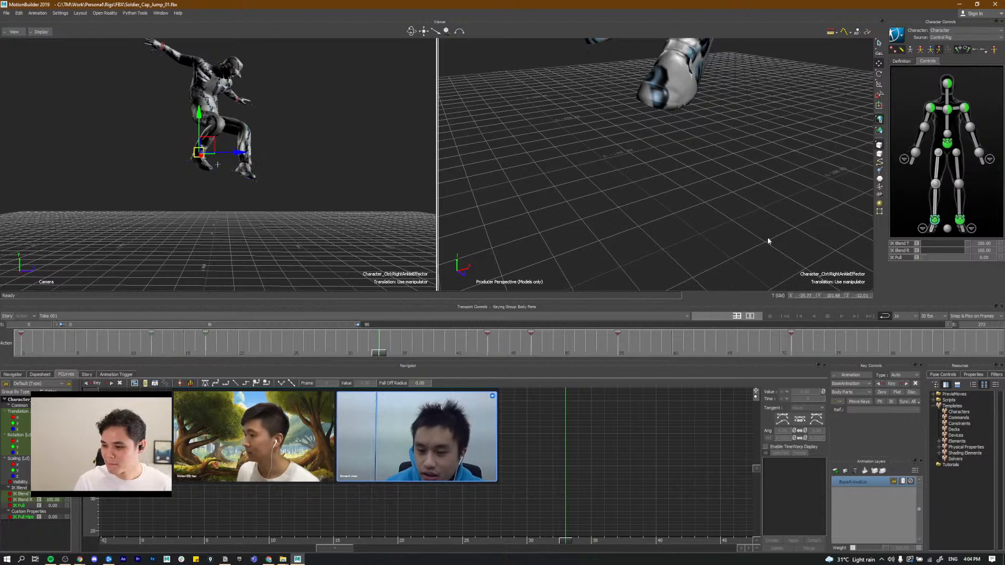
pyautogui.click(197, 354)
pyautogui.moveTo(160, 356); pyautogui.dragTo(183, 350)
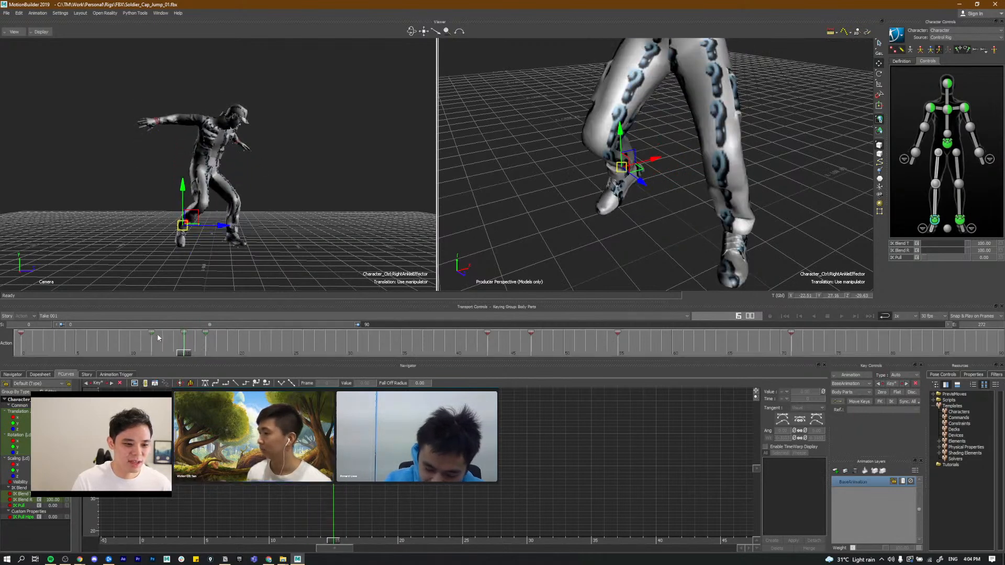
pyautogui.hotkey('ctrl', 'z')
# Step: Set the right ankle keys at frames 12 and 15 to Flat interpolation
pyautogui.keyDown('shift'); pyautogui.moveTo(152, 349); pyautogui.dragTo(184, 349); pyautogui.keyUp('shift')
pyautogui.rightClick(167, 351)
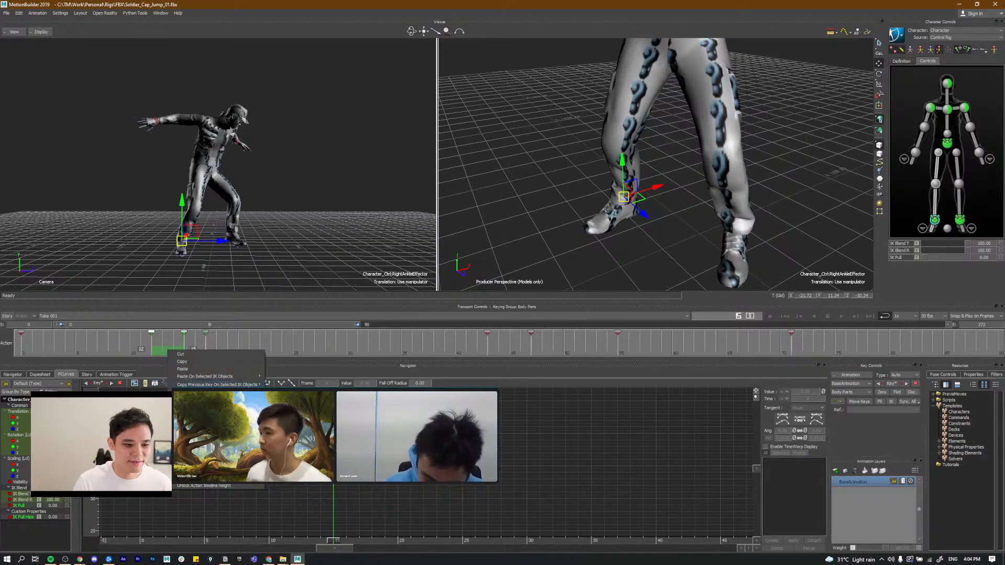
pyautogui.click(159, 340)
pyautogui.click(165, 353)
pyautogui.moveTo(184, 353); pyautogui.dragTo(151, 352)
pyautogui.rightClick(161, 355)
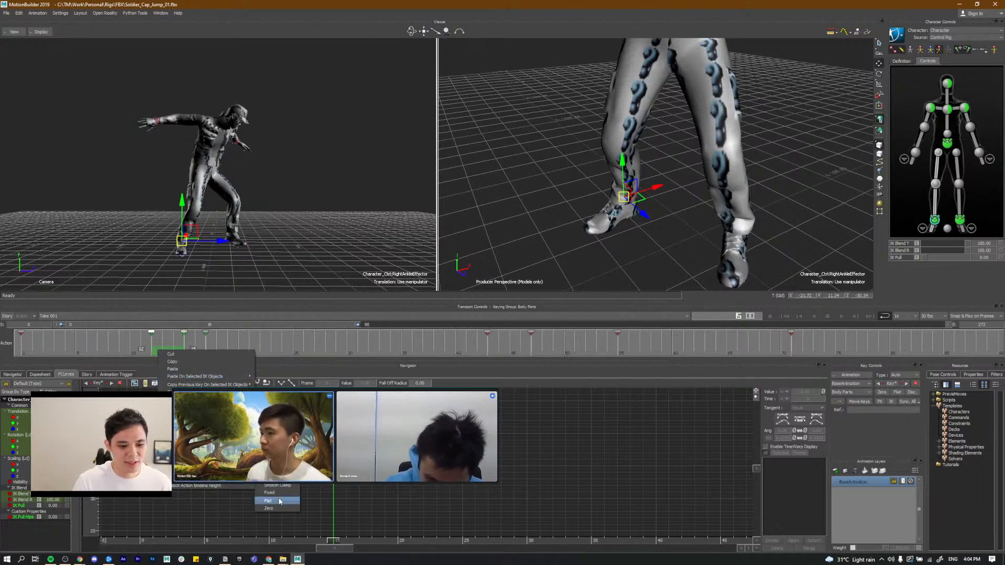
pyautogui.click(280, 502)
# Step: Scrub through the takeoff and play the jump repeatedly from the first frames to check the right foot's lift-off
pyautogui.moveTo(184, 356); pyautogui.dragTo(288, 354)
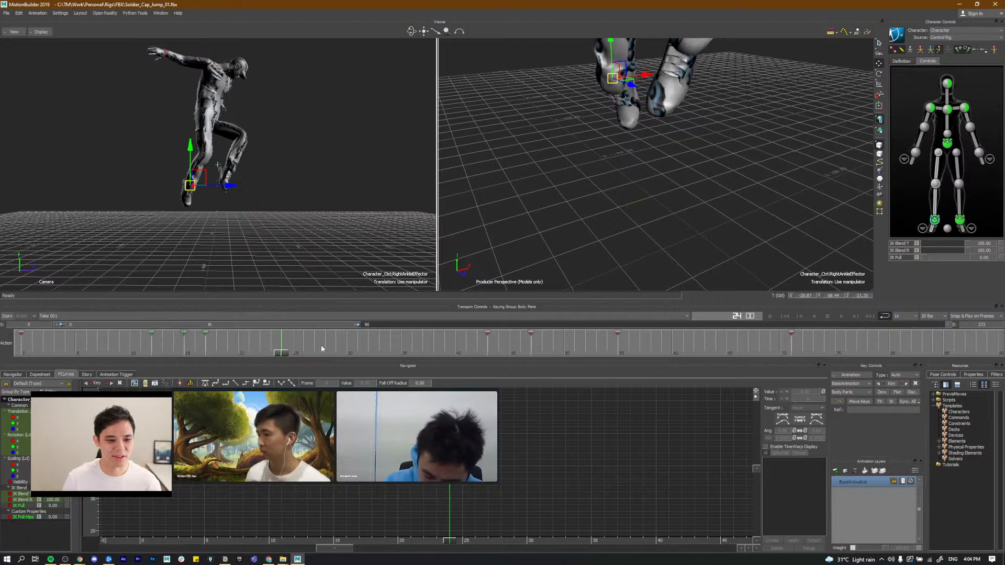
pyautogui.click(129, 349)
pyautogui.moveTo(113, 349); pyautogui.dragTo(22, 357)
pyautogui.hotkey('ctrl', 'space')
pyautogui.hotkey('ctrl', 'space')
pyautogui.hotkey('ctrl', 'space')
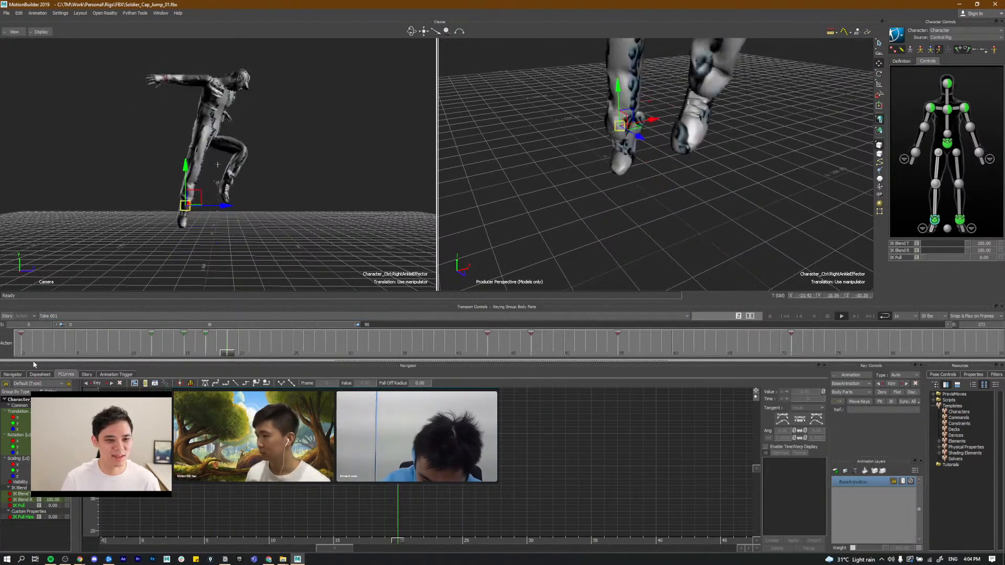
pyautogui.click(31, 348)
pyautogui.hotkey('ctrl', 'space')
pyautogui.moveTo(72, 352); pyautogui.dragTo(29, 354)
pyautogui.hotkey('ctrl', 'space')
pyautogui.click(80, 354)
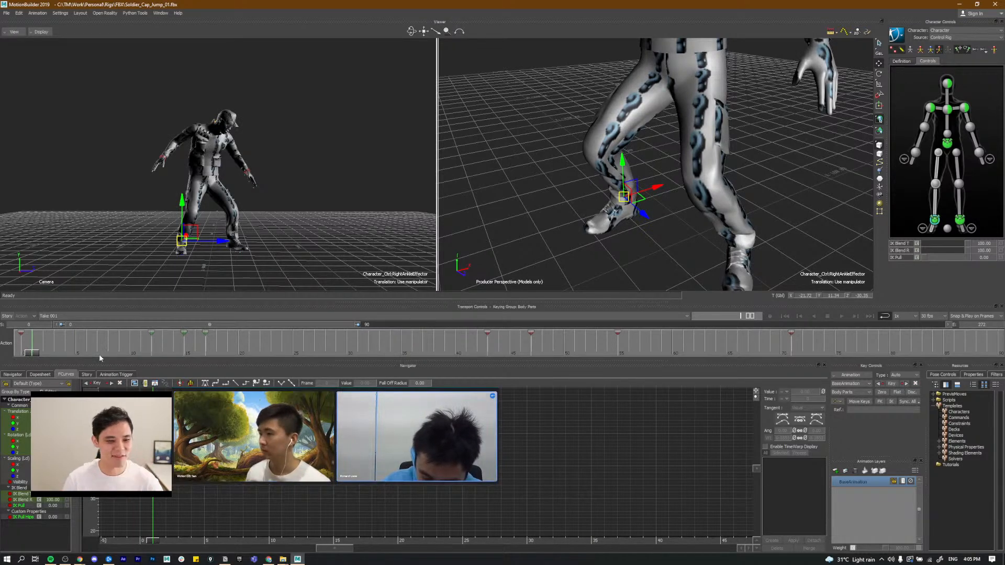
pyautogui.press('space')
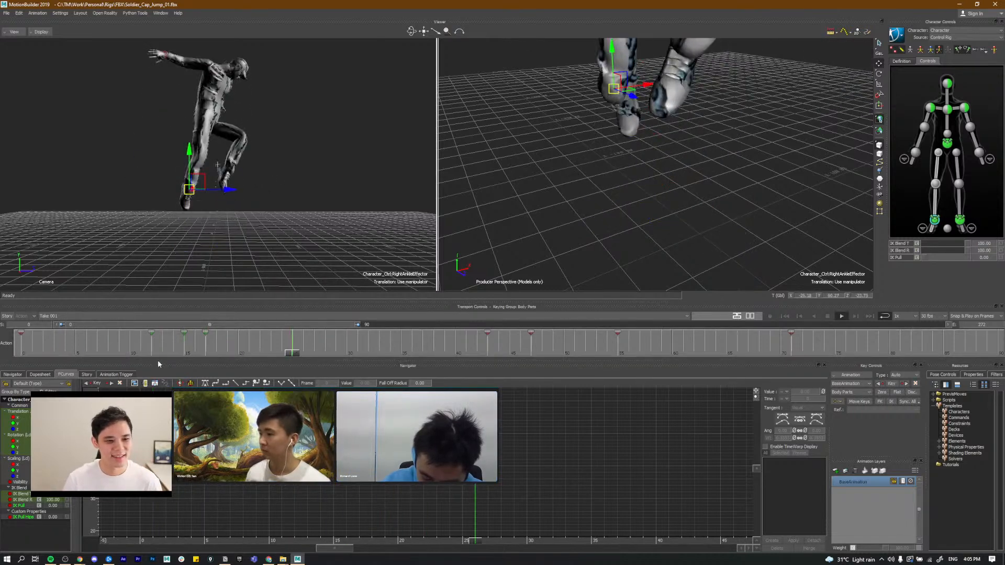
# Step: Play the jump repeatedly from several frames between the start and frame 12 to judge the takeoff timing
pyautogui.click(153, 354)
pyautogui.moveTo(155, 355); pyautogui.dragTo(15, 354)
pyautogui.press('space')
pyautogui.click(150, 352)
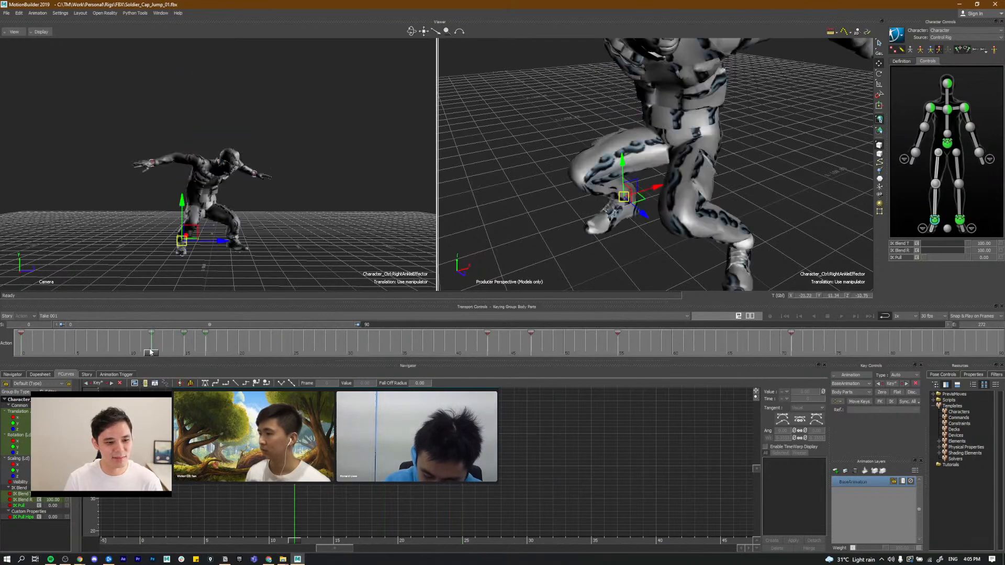
pyautogui.press('space')
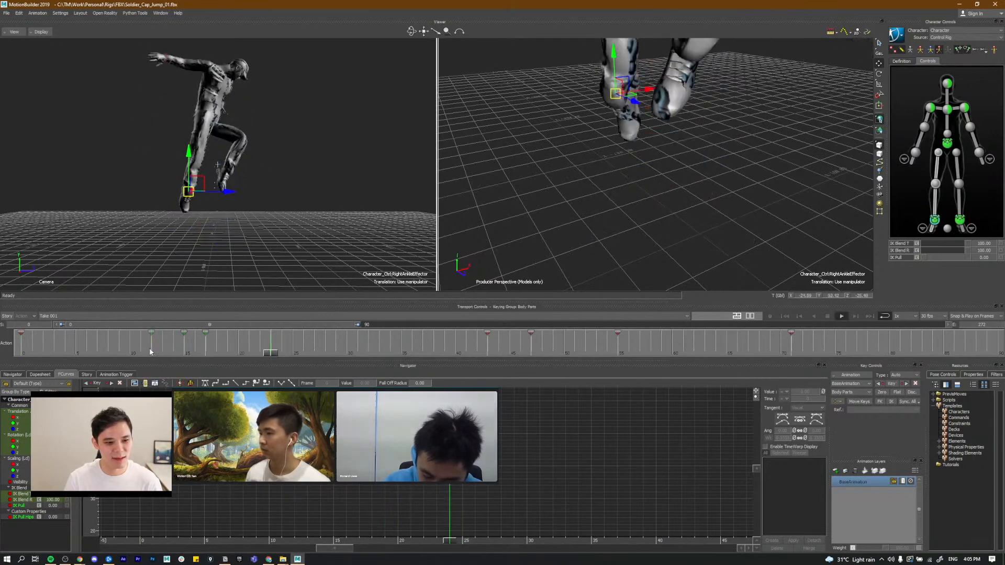
pyautogui.click(223, 354)
pyautogui.click(20, 354)
pyautogui.press('space')
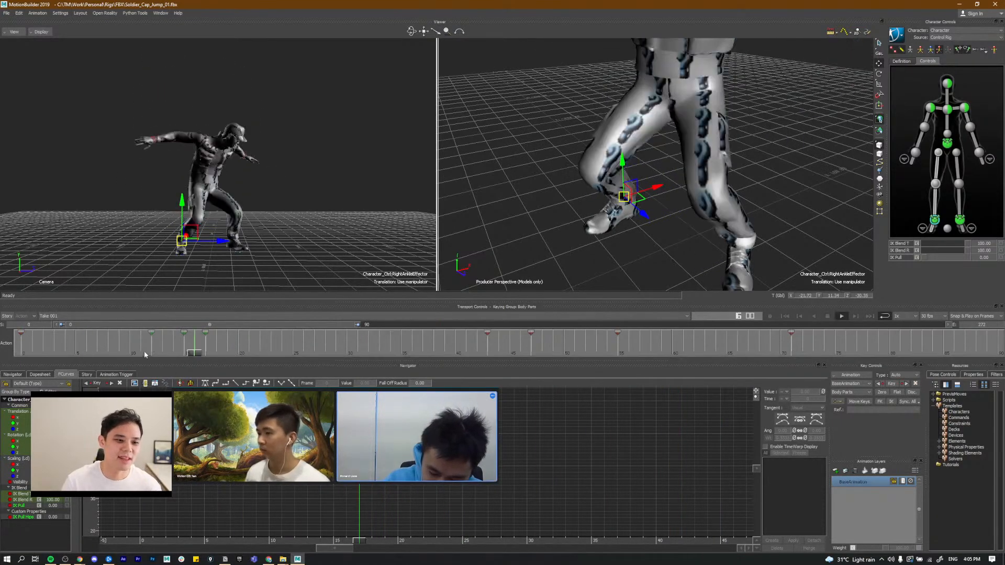
pyautogui.press('space')
pyautogui.click(147, 349)
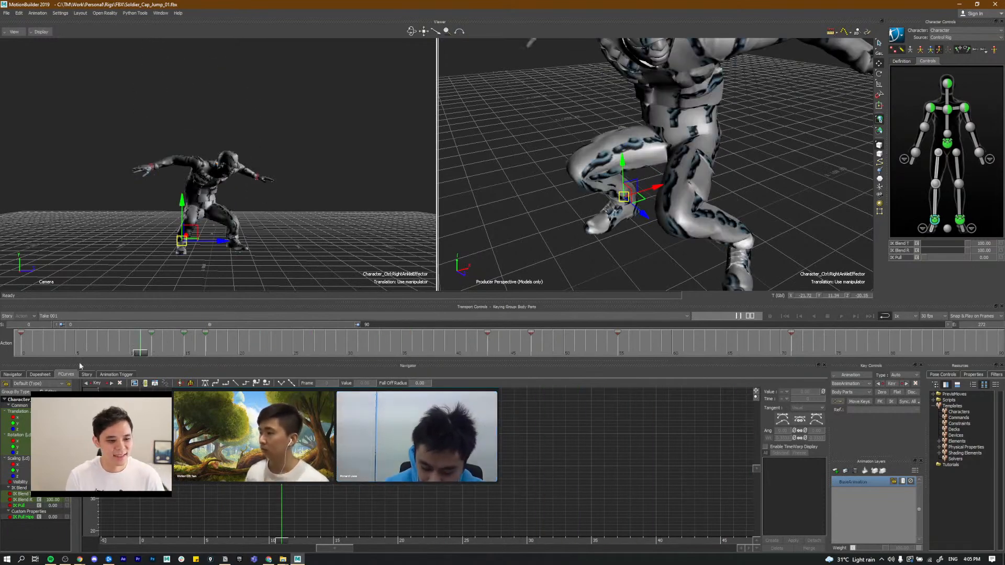
pyautogui.click(22, 352)
pyautogui.press('space')
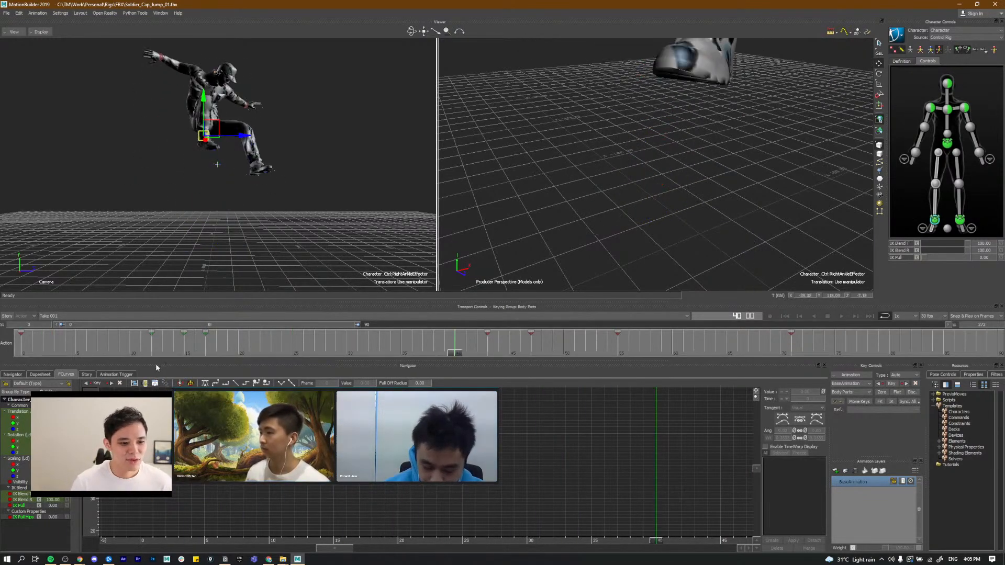
pyautogui.click(32, 344)
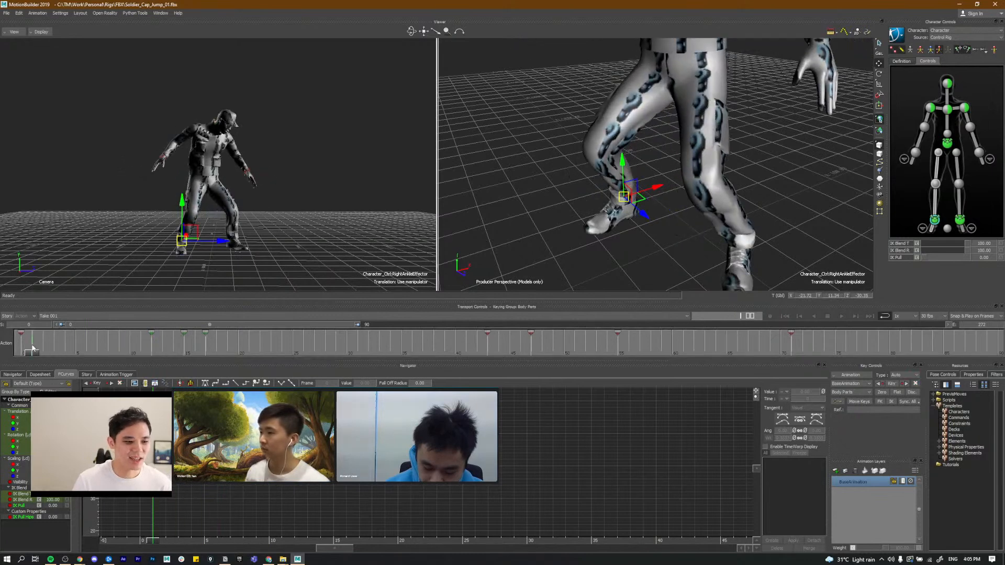
pyautogui.moveTo(37, 347); pyautogui.dragTo(96, 343)
pyautogui.press('space')
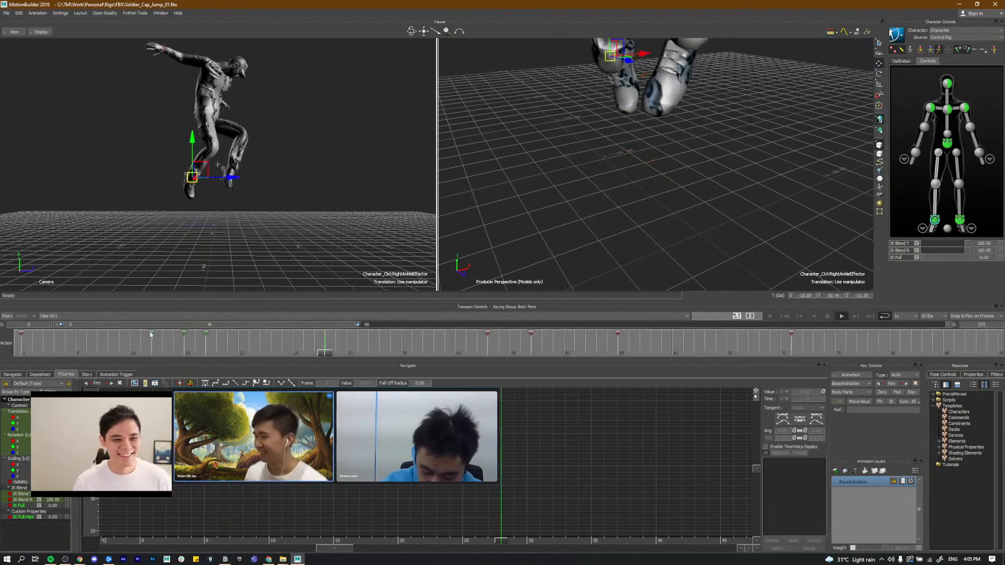
# Step: Step through the keyed takeoff poses around frames 12 to 17 and examine the right foot from a low side angle
pyautogui.moveTo(188, 340)
pyautogui.mouseDown()
pyautogui.moveTo(185, 357)
pyautogui.moveTo(153, 354)
pyautogui.moveTo(194, 352)
pyautogui.mouseUp()
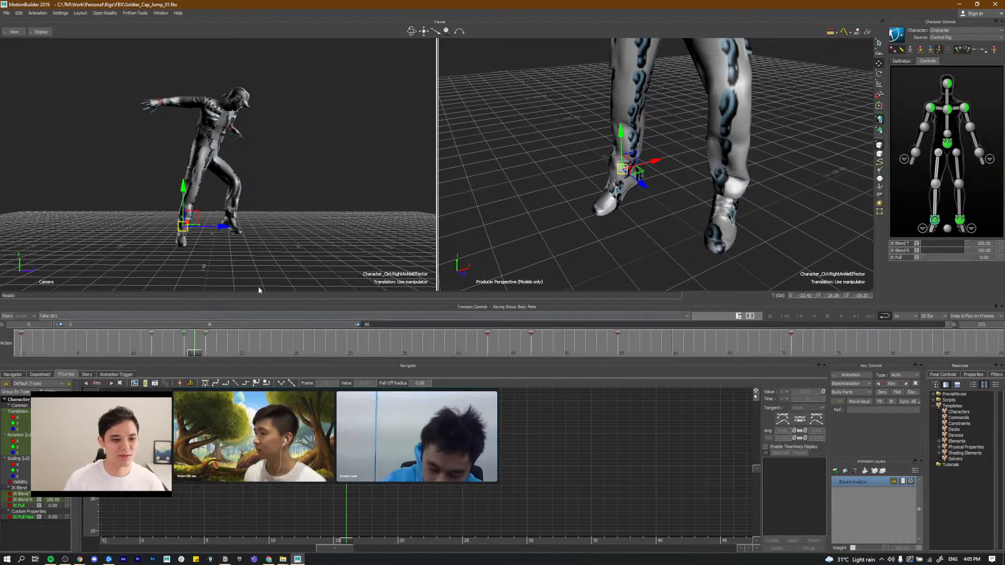
pyautogui.press(',')
pyautogui.press(',')
pyautogui.press(',')
pyautogui.press('.')
pyautogui.press('.')
pyautogui.press(',')
pyautogui.press('.')
pyautogui.keyDown('alt'); pyautogui.moveTo(761, 186); pyautogui.dragTo(723, 141); pyautogui.keyUp('alt')
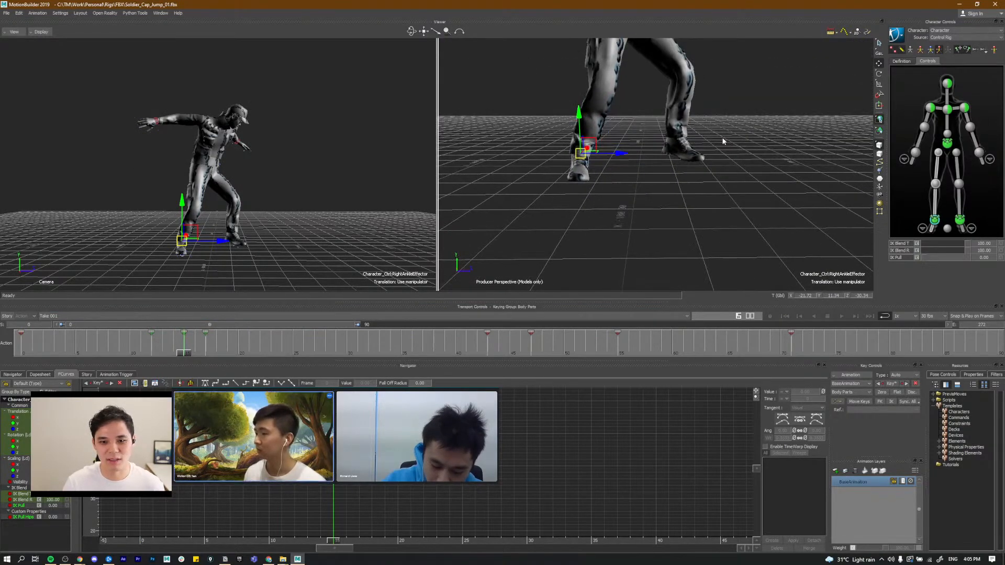
pyautogui.keyDown('alt'); pyautogui.moveTo(688, 163); pyautogui.dragTo(677, 249, button='middle'); pyautogui.keyUp('alt')
# Step: Play the jump from its first frame and compare the right foot's poses at frames 12, 15 and 17
pyautogui.moveTo(183, 354)
pyautogui.mouseDown()
pyautogui.moveTo(141, 354)
pyautogui.moveTo(246, 355)
pyautogui.moveTo(6, 339)
pyautogui.mouseUp()
pyautogui.hotkey('ctrl', 'space')
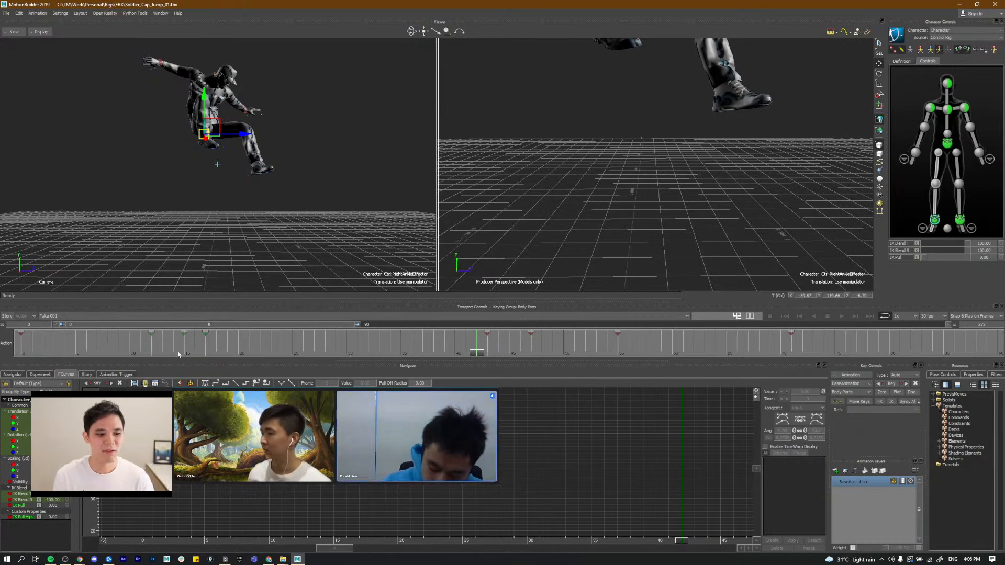
pyautogui.moveTo(180, 350)
pyautogui.mouseDown()
pyautogui.moveTo(130, 352)
pyautogui.moveTo(206, 358)
pyautogui.moveTo(183, 360)
pyautogui.mouseUp()
pyautogui.moveTo(196, 360); pyautogui.dragTo(199, 360)
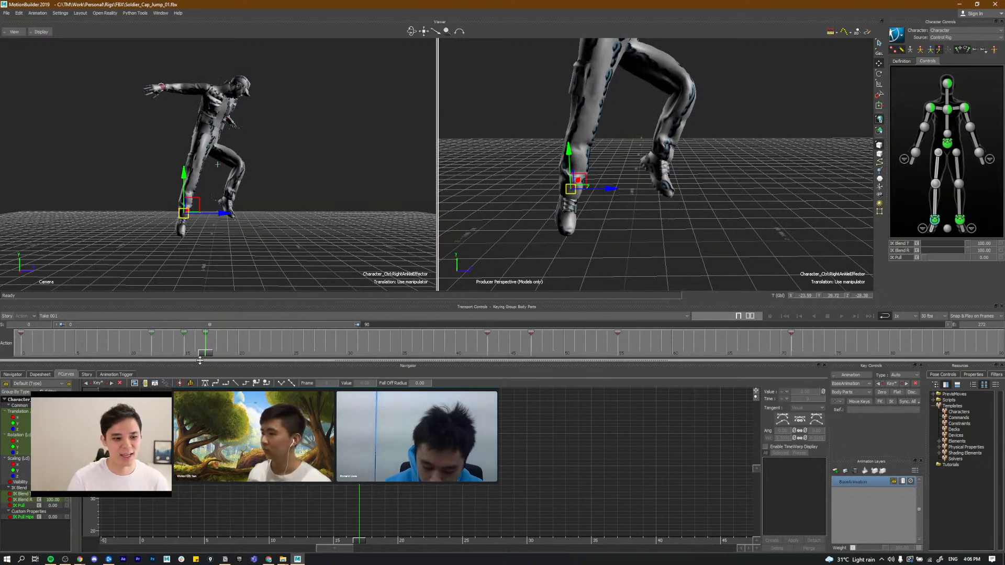
pyautogui.click(190, 340)
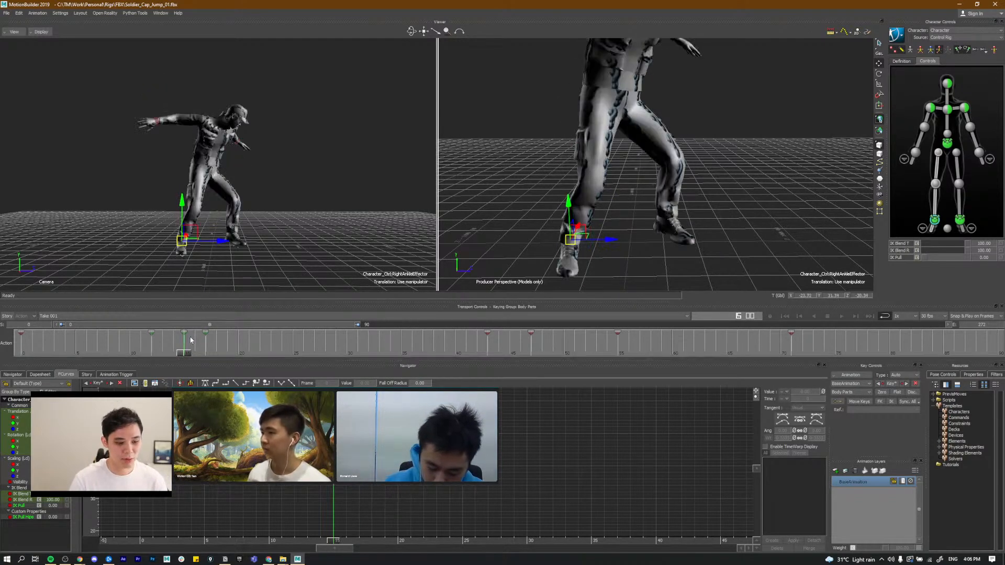
pyautogui.press(',')
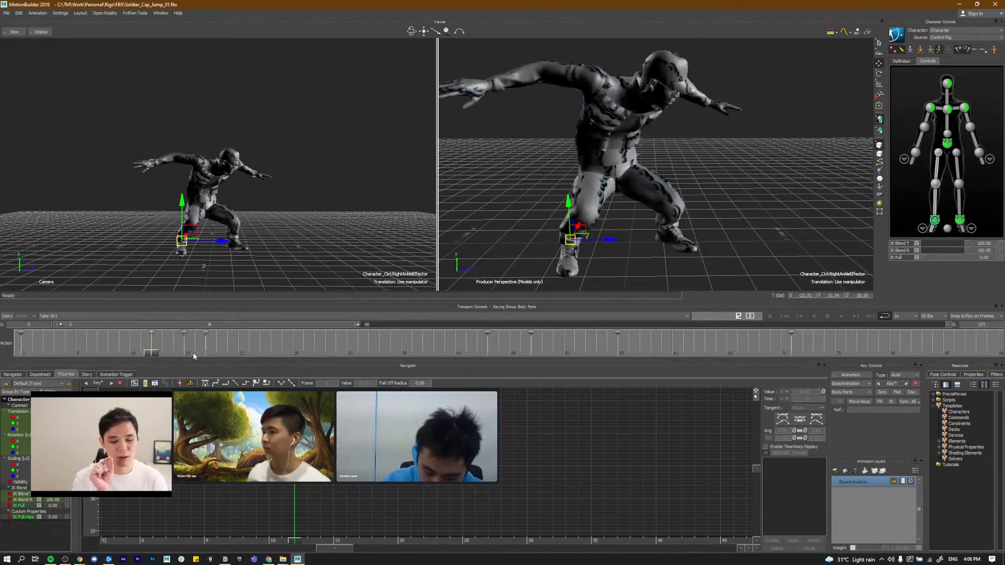
pyautogui.click(189, 346)
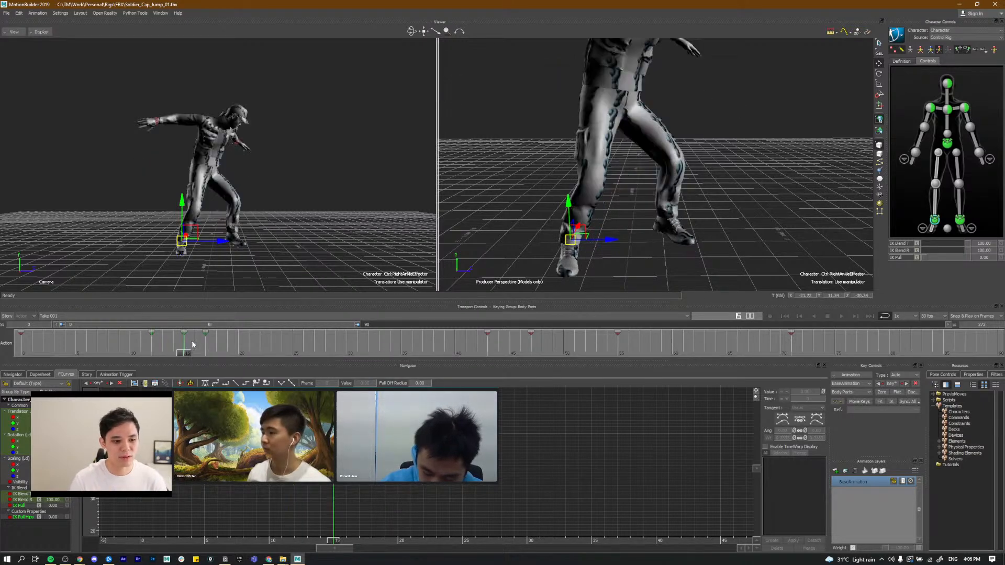
# Step: Try adjusting the right ankle at frame 17 and replay the jump from its first frame
pyautogui.click(206, 348)
pyautogui.moveTo(191, 207)
pyautogui.mouseDown()
pyautogui.moveTo(205, 197)
pyautogui.moveTo(200, 204)
pyautogui.mouseUp()
pyautogui.press('e')
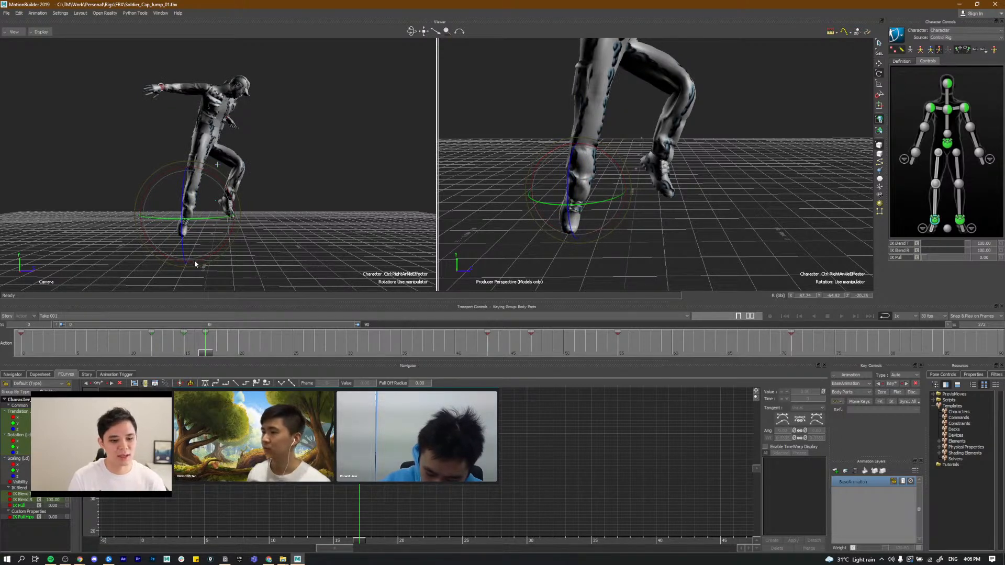
pyautogui.moveTo(184, 349); pyautogui.dragTo(20, 343)
pyautogui.hotkey('ctrl', 'space')
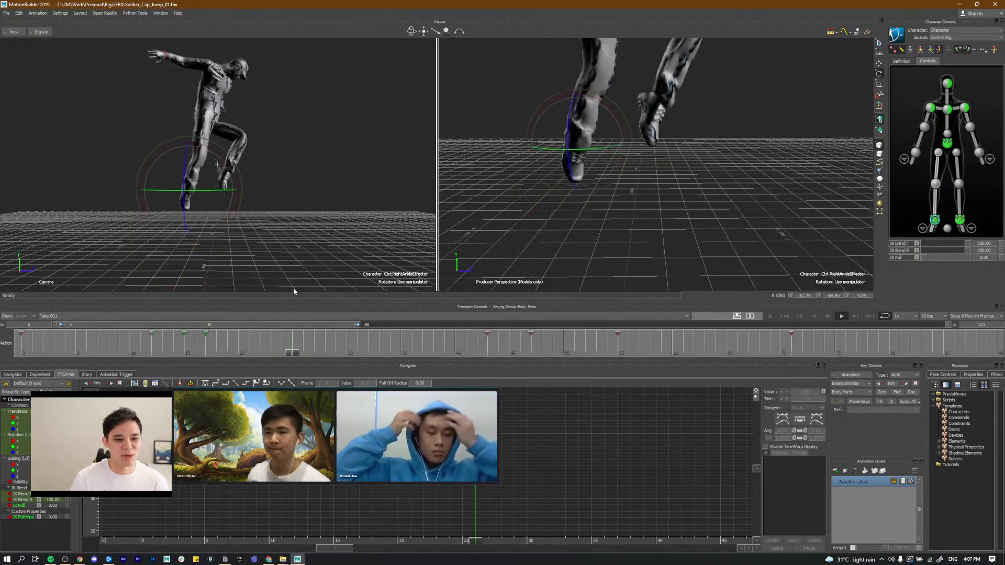
pyautogui.hotkey('ctrl', 'space')
# Step: Try reshaping the incoming tangent of the right ankle's vertical translation key at frame 17 and check frames 14 and 15
pyautogui.click(156, 346)
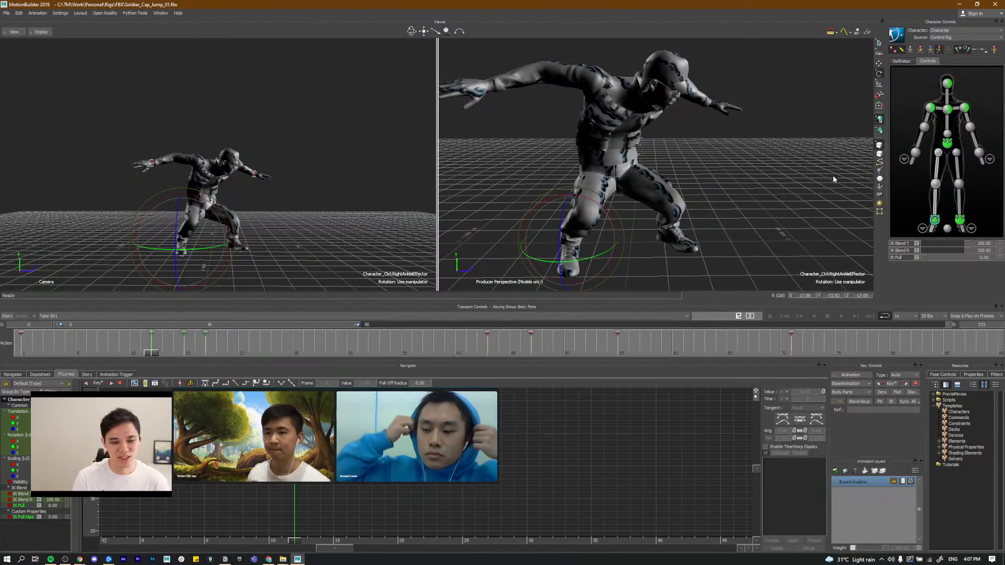
pyautogui.press('w')
pyautogui.keyDown('alt'); pyautogui.moveTo(634, 228); pyautogui.dragTo(654, 216, button='middle'); pyautogui.keyUp('alt')
pyautogui.press('a')
pyautogui.keyDown('alt'); pyautogui.moveTo(343, 503); pyautogui.dragTo(395, 478, button='middle'); pyautogui.keyUp('alt')
pyautogui.keyDown('alt'); pyautogui.moveTo(345, 485); pyautogui.dragTo(306, 500, button='right'); pyautogui.keyUp('alt')
pyautogui.keyDown('alt'); pyautogui.moveTo(306, 500); pyautogui.dragTo(317, 500, button='middle'); pyautogui.keyUp('alt')
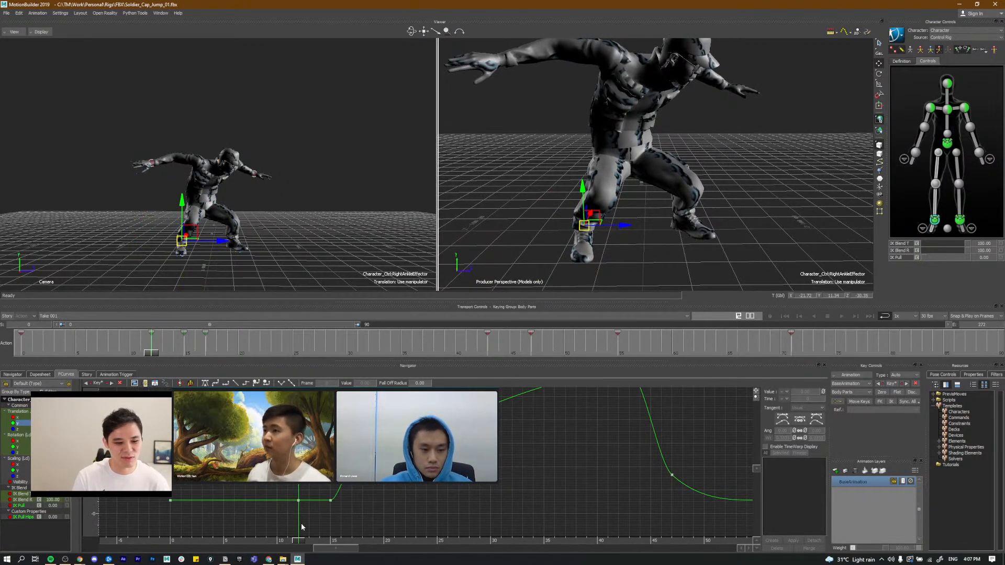
pyautogui.moveTo(300, 546); pyautogui.dragTo(342, 519)
pyautogui.click(320, 487)
pyautogui.moveTo(307, 490); pyautogui.dragTo(312, 497)
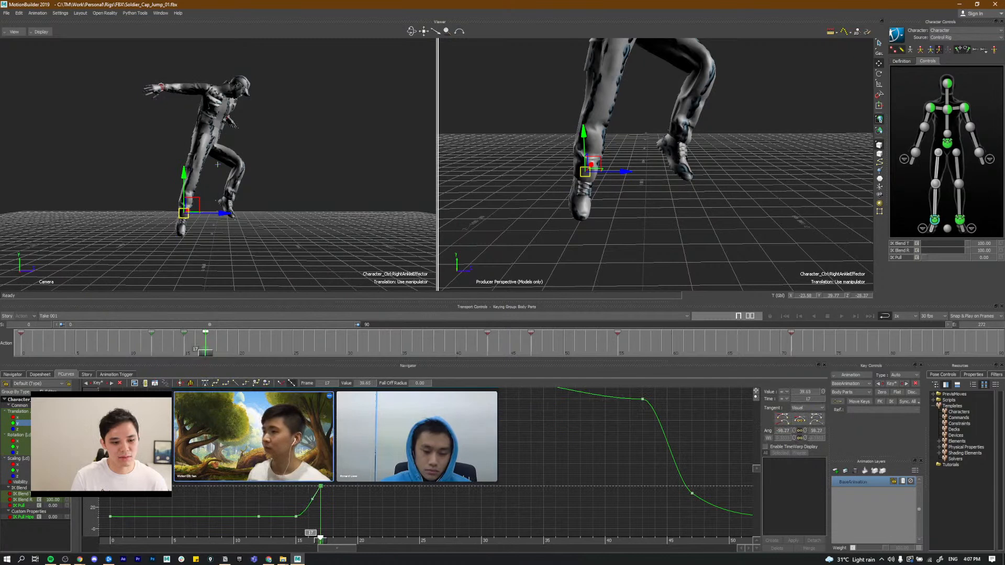
pyautogui.click(283, 543)
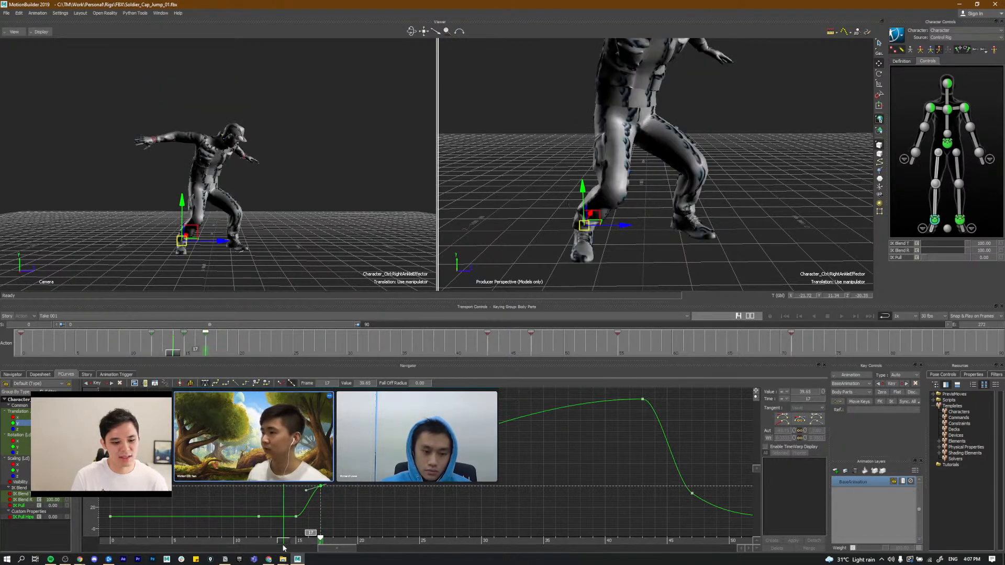
pyautogui.moveTo(266, 546); pyautogui.dragTo(295, 547)
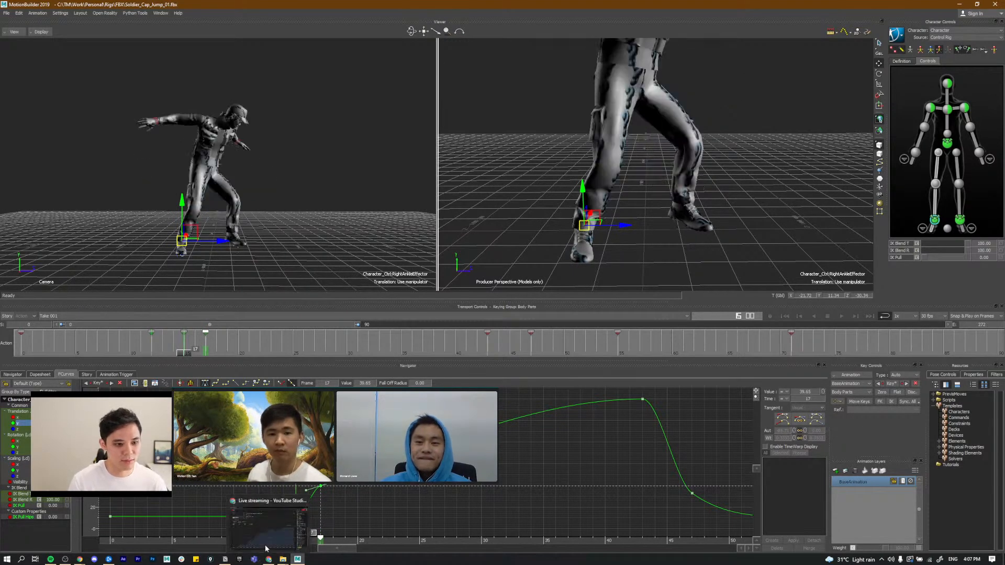
# Step: Rotate the right upper leg in the takeoff pose at frame 15
pyautogui.click(937, 164)
pyautogui.moveTo(626, 109)
pyautogui.mouseDown()
pyautogui.moveTo(641, 129)
pyautogui.moveTo(630, 128)
pyautogui.mouseUp()
pyautogui.scroll(-3, 641, 129)
pyautogui.press('F5')
pyautogui.press(',')
pyautogui.press('.')
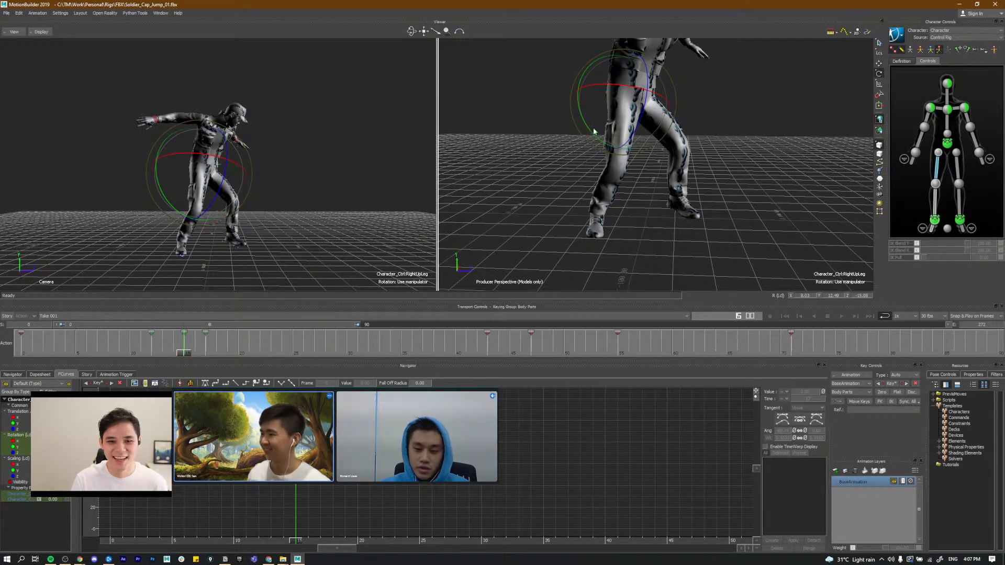
pyautogui.moveTo(595, 131); pyautogui.dragTo(568, 129)
# Step: Step back and forth between the keyed poses at frames 12, 15 and 17 to compare the right leg's bend
pyautogui.press(',')
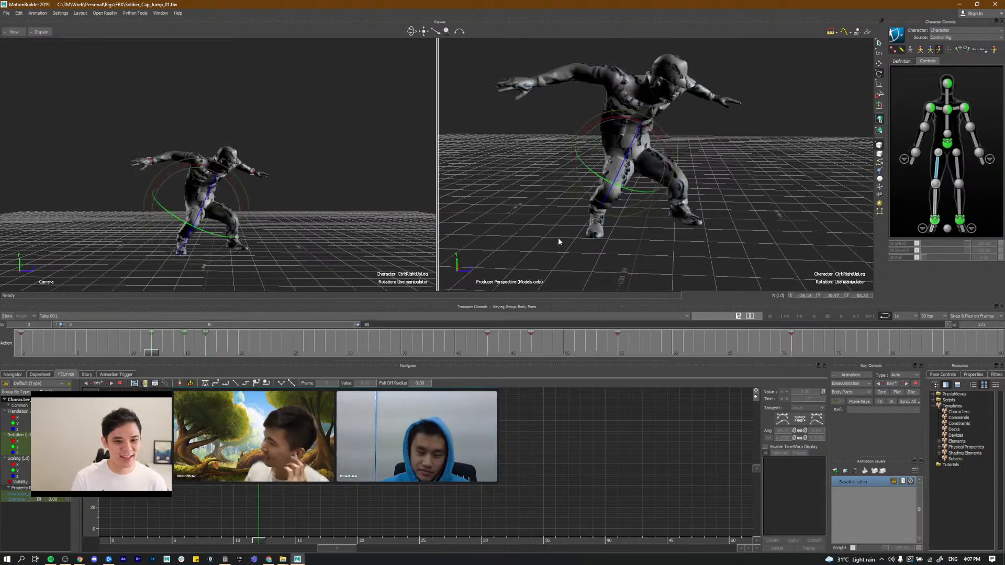
pyautogui.press('.')
pyautogui.press('.')
pyautogui.press(',')
pyautogui.press(',')
pyautogui.press('.')
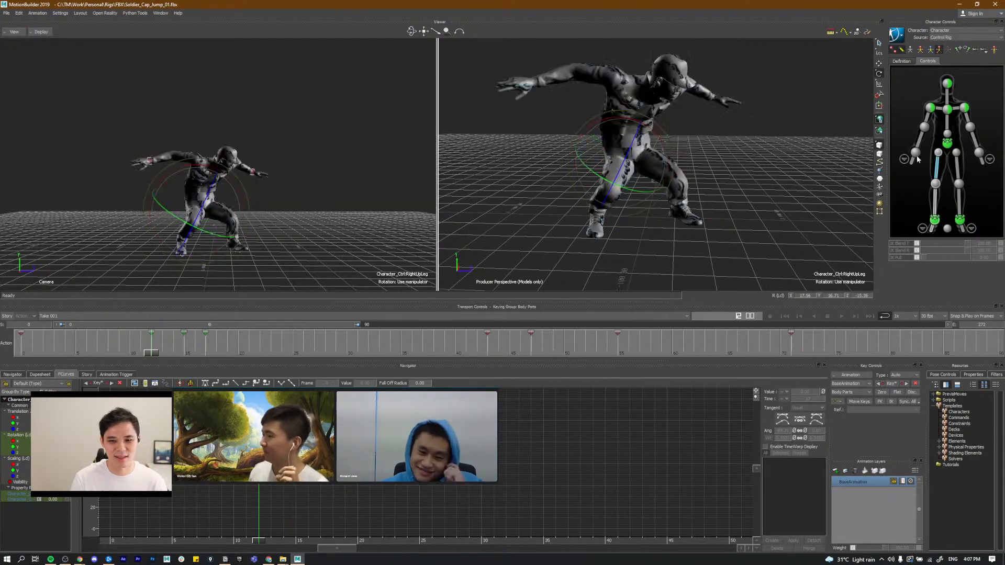
pyautogui.press('.')
pyautogui.press(',')
pyautogui.press('.')
pyautogui.press(',')
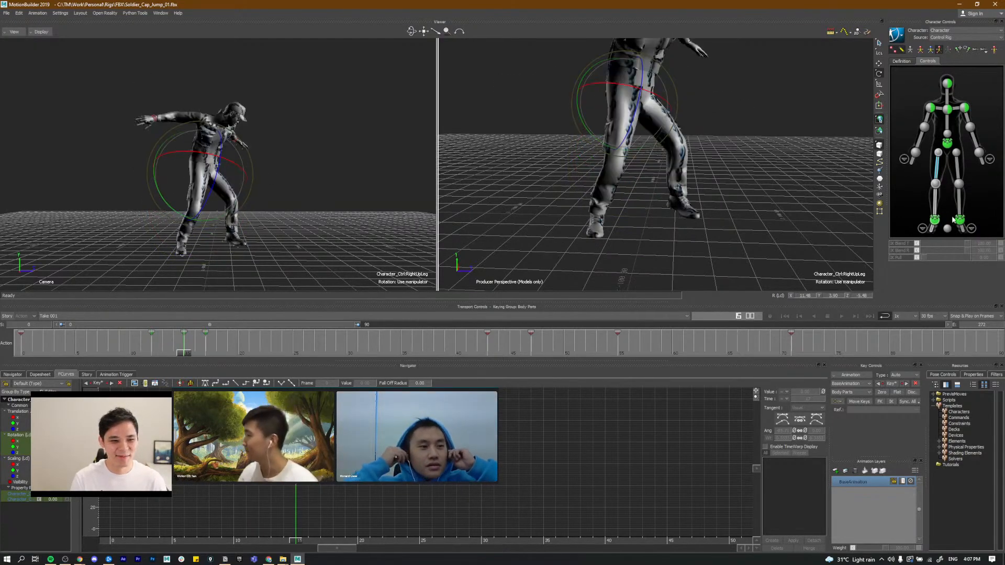
pyautogui.press('.')
# Step: Lower the right ankle effector slightly in its lift-off pose at frame 17
pyautogui.click(935, 220)
pyautogui.keyDown('alt'); pyautogui.moveTo(667, 193); pyautogui.dragTo(664, 182); pyautogui.keyUp('alt')
pyautogui.press('w')
pyautogui.keyDown('alt'); pyautogui.moveTo(598, 175); pyautogui.dragTo(595, 178); pyautogui.keyUp('alt')
pyautogui.press('F5')
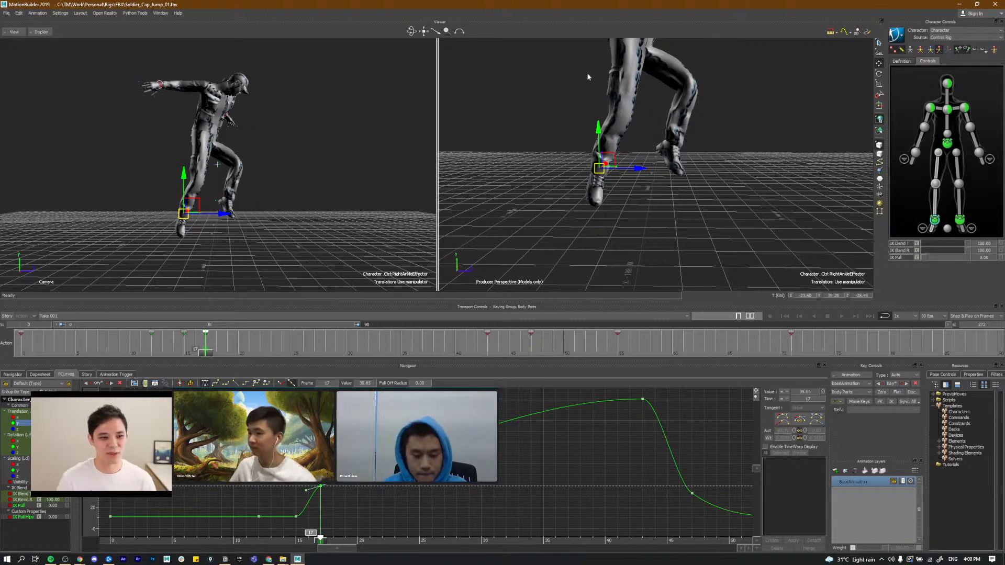
pyautogui.moveTo(616, 188)
pyautogui.keyDown('alt'); pyautogui.mouseDown()
pyautogui.moveTo(628, 198)
pyautogui.moveTo(612, 198)
pyautogui.moveTo(604, 172)
pyautogui.moveTo(611, 177)
pyautogui.mouseUp(); pyautogui.keyUp('alt')
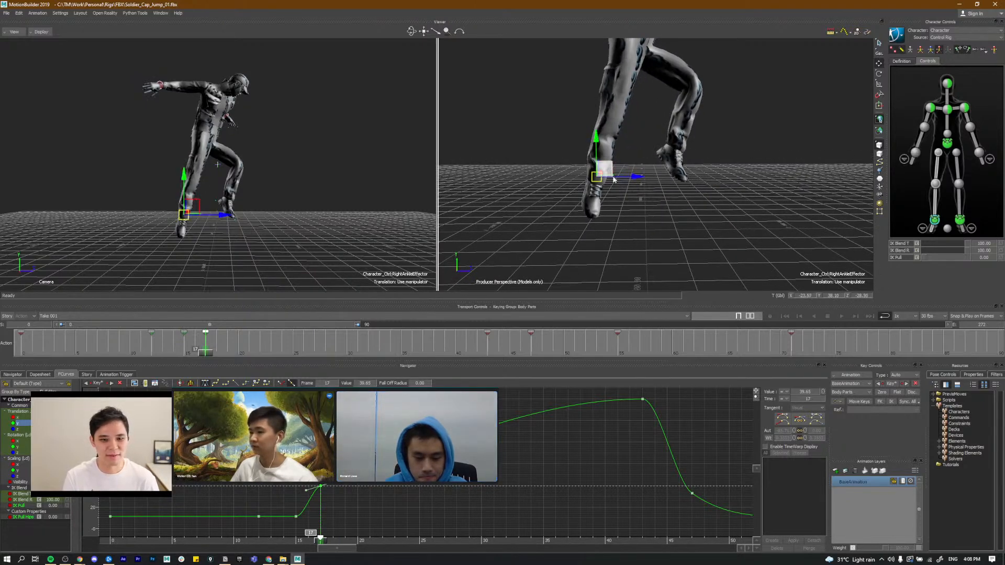
pyautogui.keyDown('alt'); pyautogui.moveTo(645, 186); pyautogui.dragTo(647, 186, button='middle'); pyautogui.keyUp('alt')
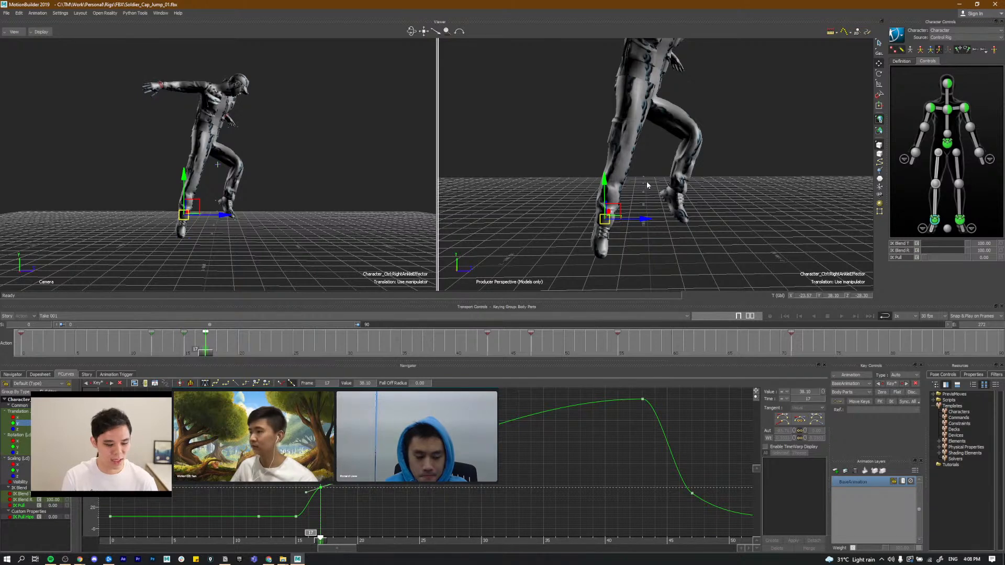
# Step: Play and scrub the whole jump from a wider view to check the right foot's takeoff
pyautogui.press('space')
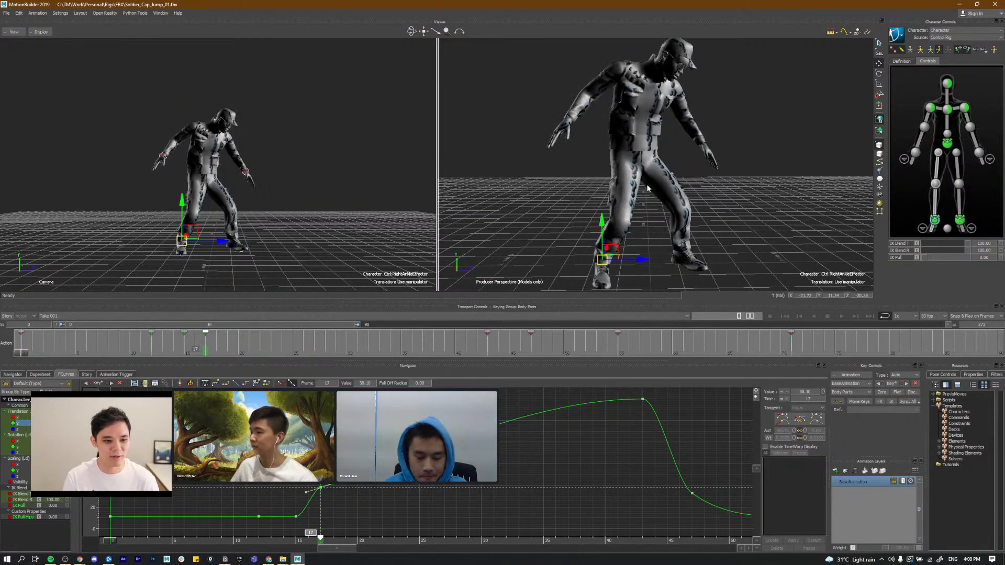
pyautogui.press('.')
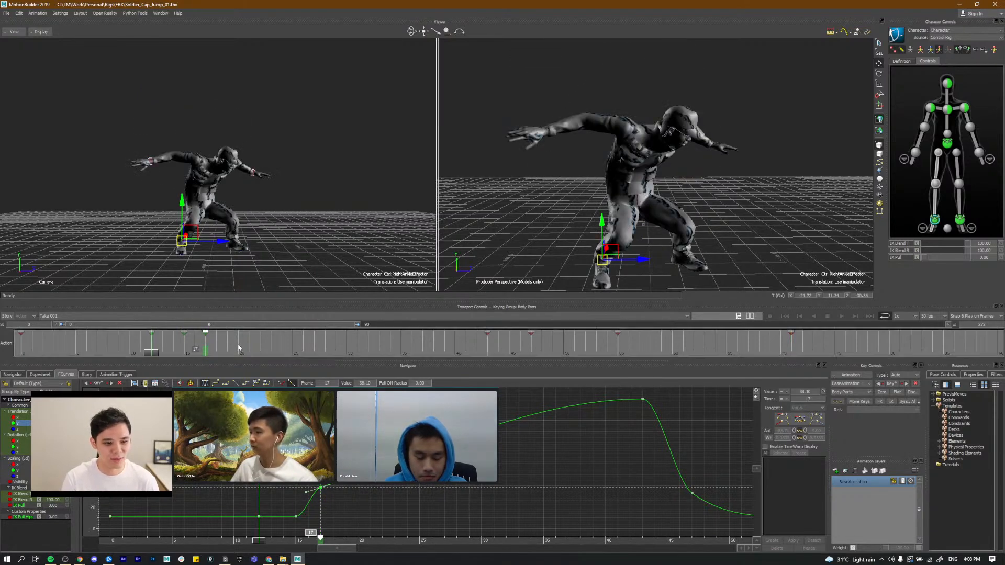
pyautogui.click(240, 348)
pyautogui.moveTo(162, 353)
pyautogui.mouseDown()
pyautogui.moveTo(497, 354)
pyautogui.moveTo(309, 340)
pyautogui.moveTo(233, 314)
pyautogui.moveTo(285, 292)
pyautogui.mouseUp()
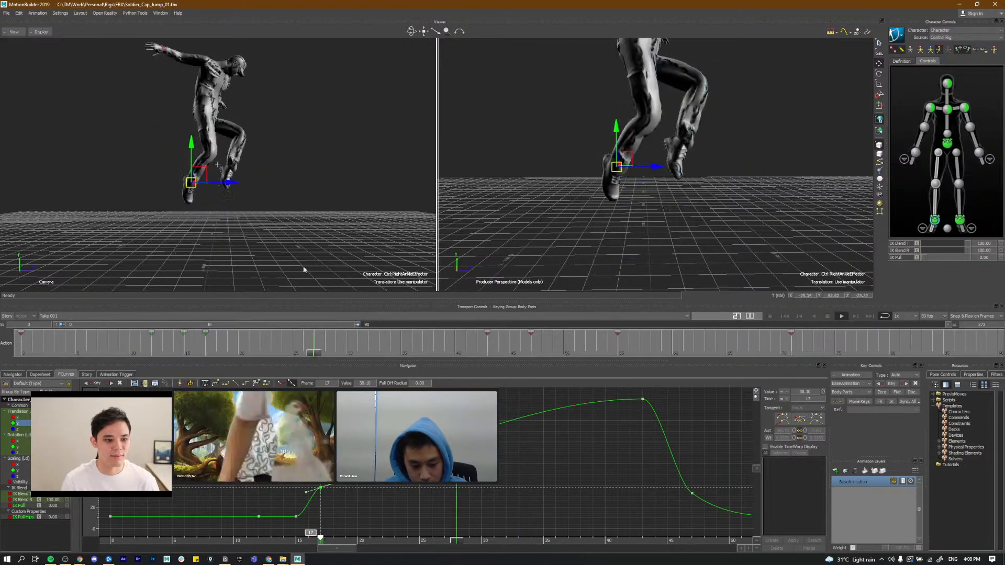
pyautogui.scroll(-5, 622, 210)
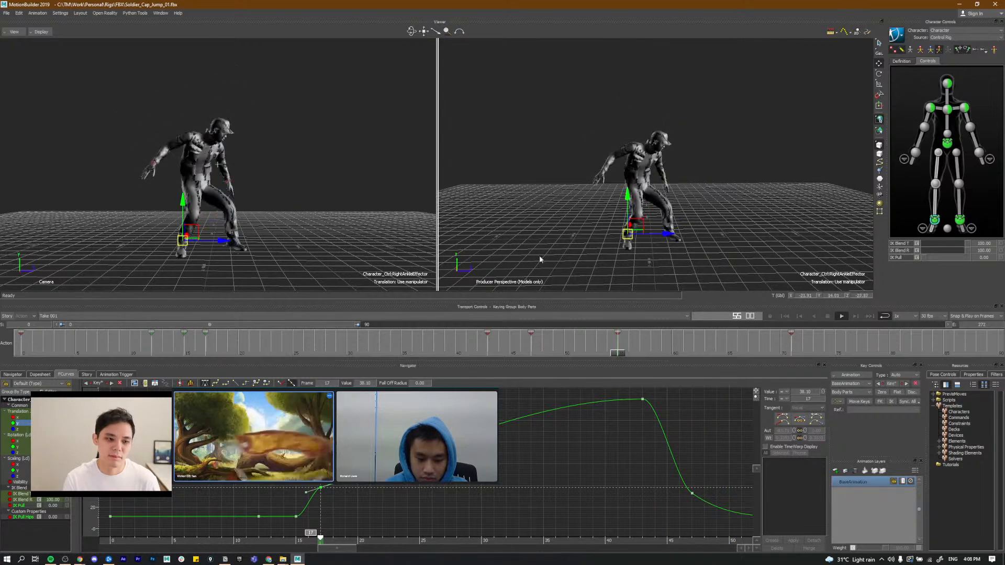
pyautogui.moveTo(157, 353); pyautogui.dragTo(202, 355)
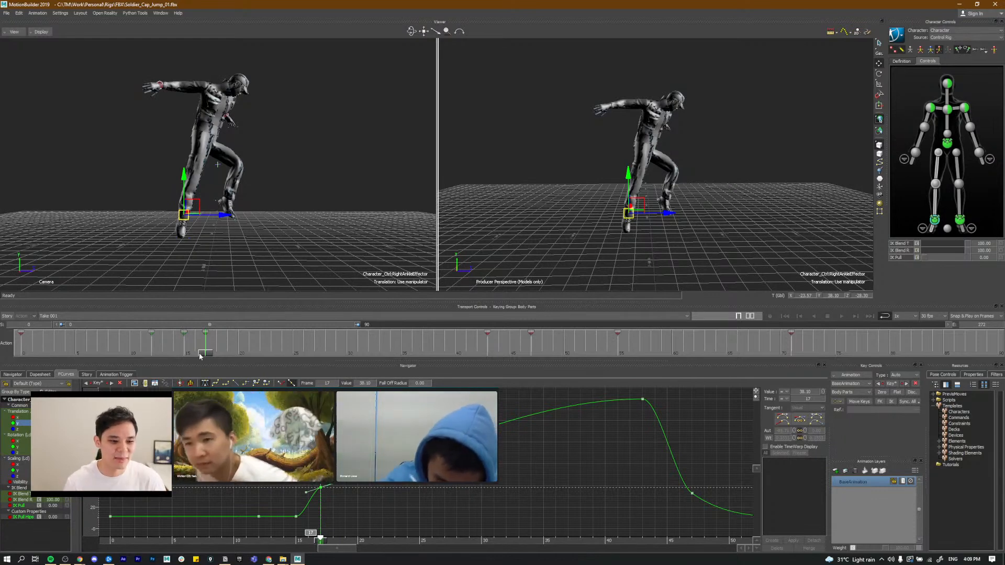
pyautogui.moveTo(204, 356); pyautogui.dragTo(10, 368)
pyautogui.hotkey('ctrl', 'space')
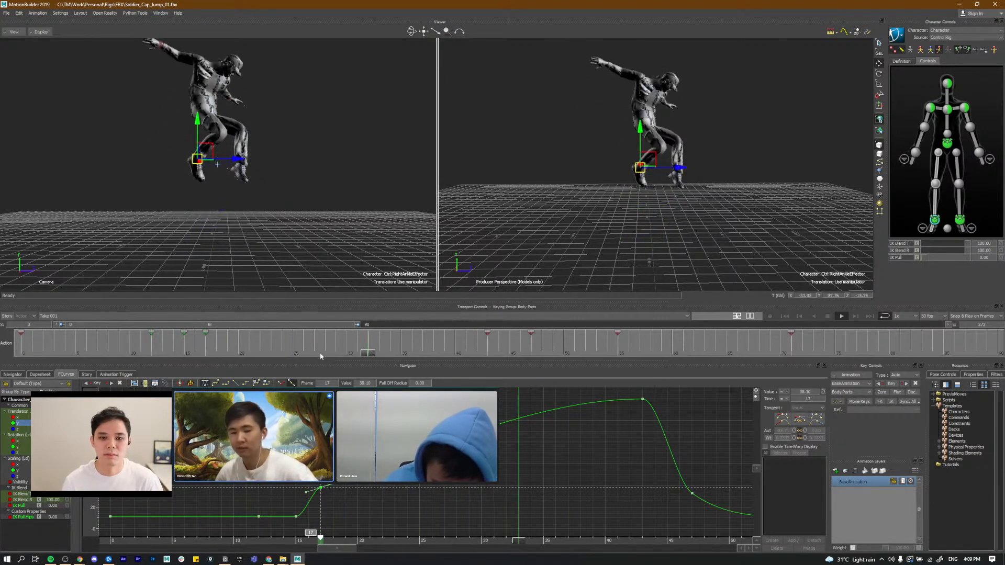
# Step: Go to frame 14 and switch the keying group to Full Body
pyautogui.moveTo(240, 355); pyautogui.dragTo(175, 352)
pyautogui.click(921, 50)
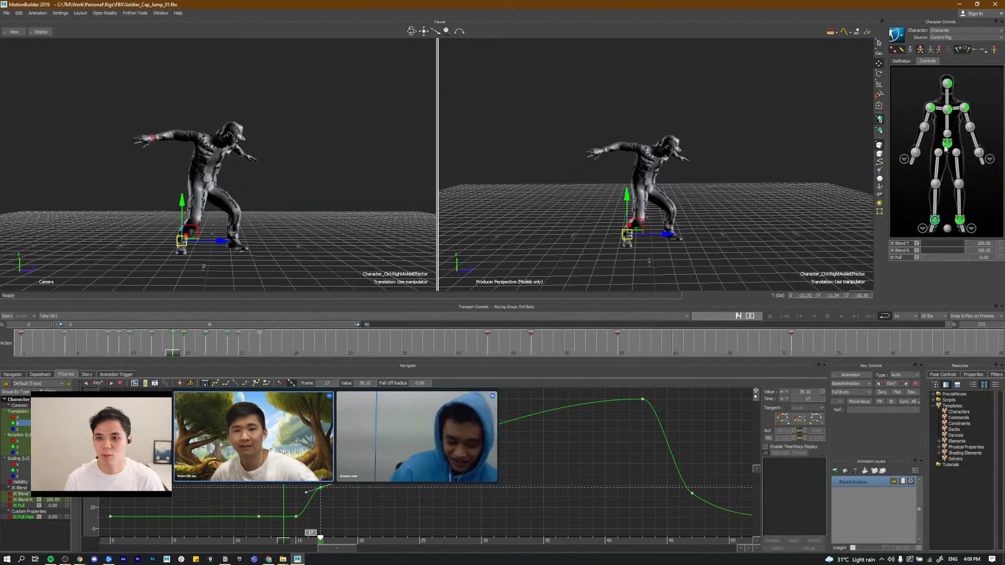
# Step: Select the hips effector, move the full-body keys after takeoff earlier so the first sits on frame 27, and play the jump
pyautogui.click(947, 145)
pyautogui.moveTo(261, 352); pyautogui.dragTo(875, 361)
pyautogui.moveTo(702, 353); pyautogui.dragTo(529, 354)
pyautogui.moveTo(446, 355); pyautogui.dragTo(238, 351)
pyautogui.hotkey('ctrl', 'space')
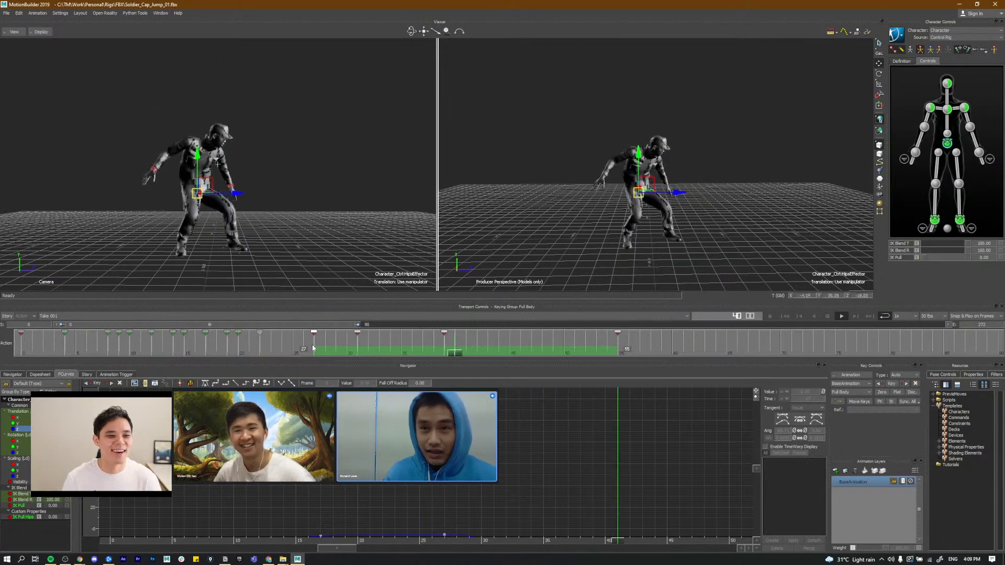
pyautogui.hotkey('ctrl', 'space')
# Step: Shift the selected keys two frames later so they start at frame 29, and replay the jump to check the timing
pyautogui.moveTo(365, 354); pyautogui.dragTo(387, 354)
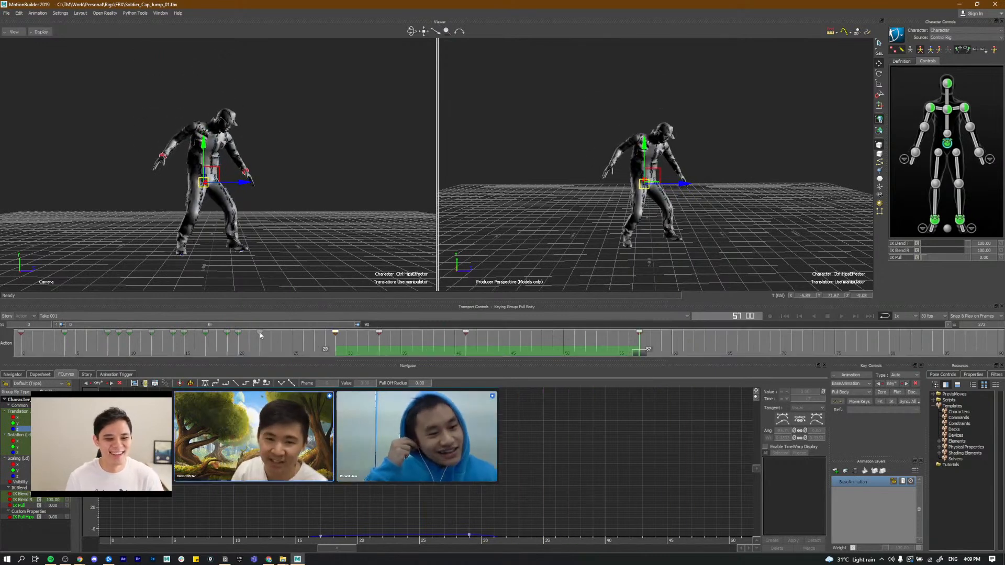
pyautogui.click(196, 337)
pyautogui.hotkey('ctrl', 'space')
pyautogui.click(263, 352)
pyautogui.hotkey('ctrl', 'space')
pyautogui.moveTo(281, 353); pyautogui.dragTo(121, 351)
pyautogui.hotkey('ctrl', 'space')
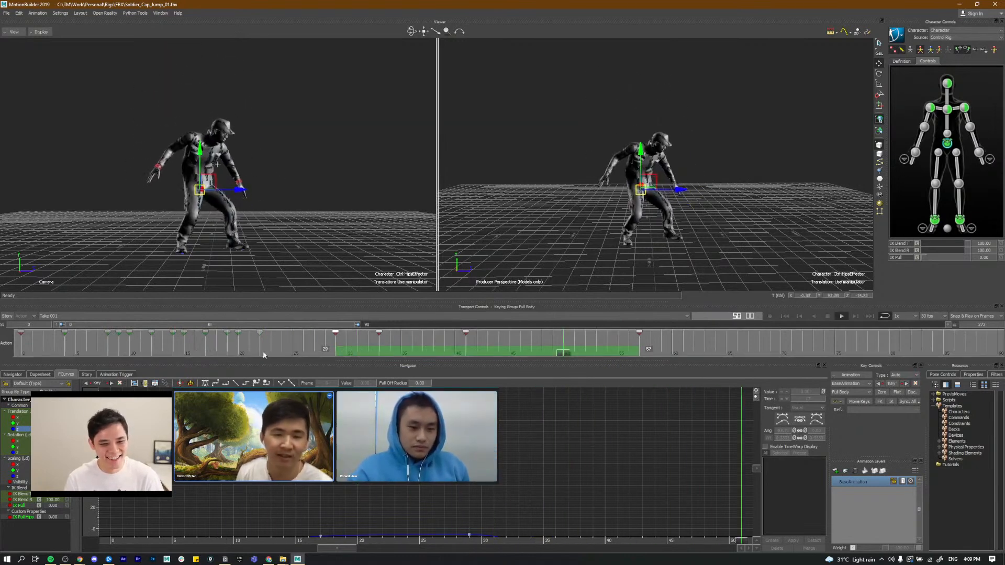
# Step: Shift the same keys one more frame later to start at frame 30, deselect them and return to frame 0
pyautogui.moveTo(364, 353); pyautogui.dragTo(373, 357)
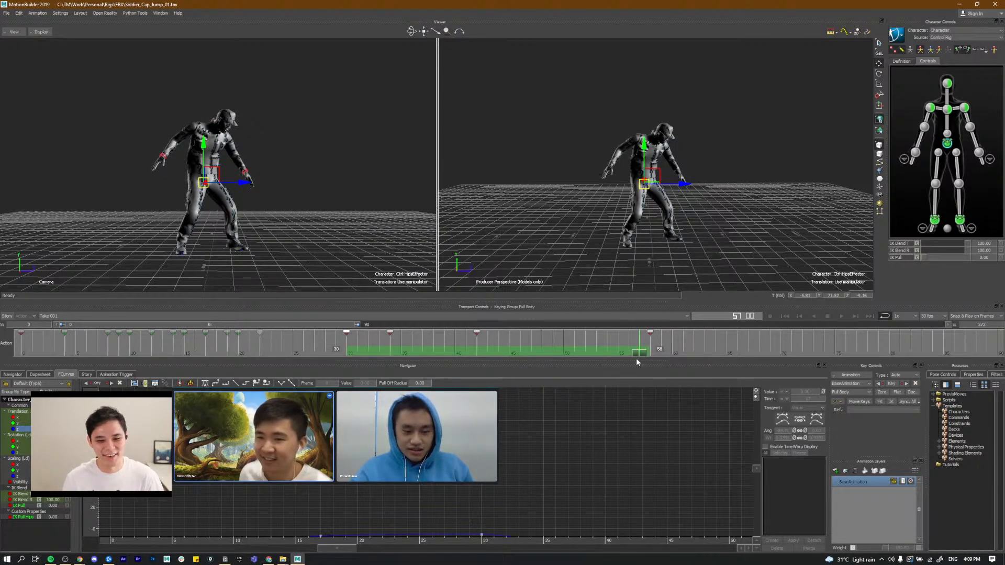
pyautogui.click(688, 352)
pyautogui.moveTo(639, 353); pyautogui.dragTo(20, 324)
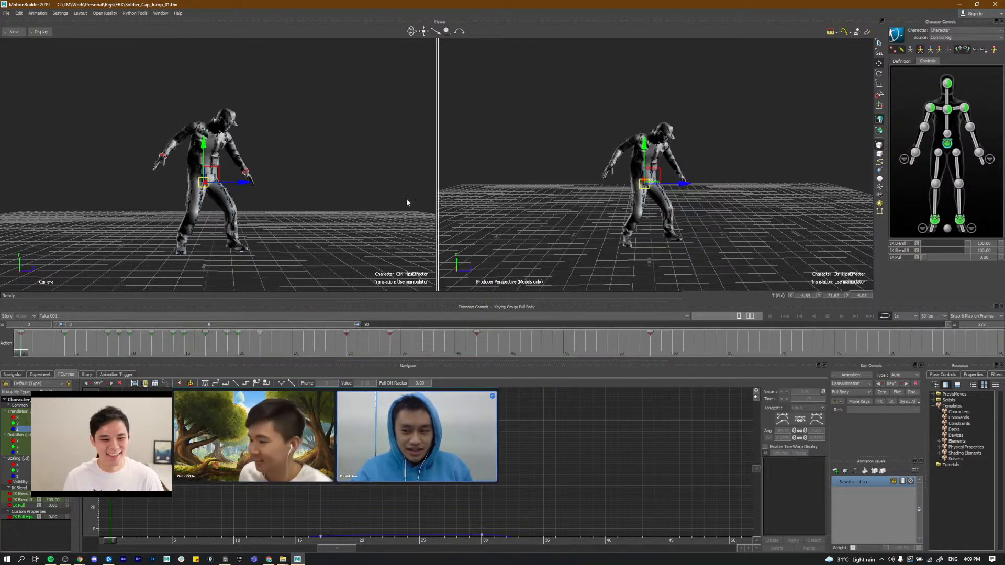
# Step: Save the scene as a new version named Soldier_Cap_Jump_02.fbx with the default save options
pyautogui.click(6, 13)
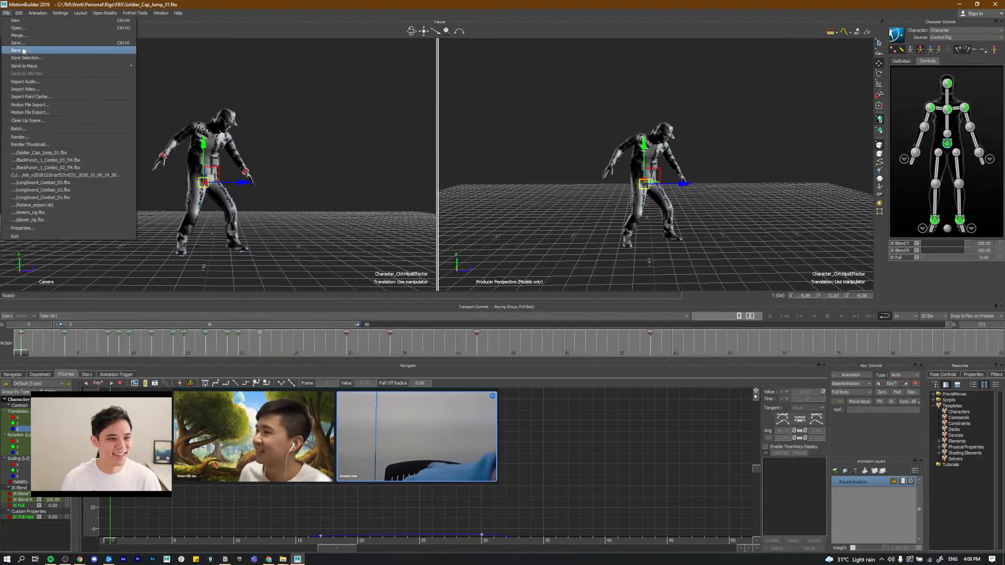
pyautogui.click(21, 49)
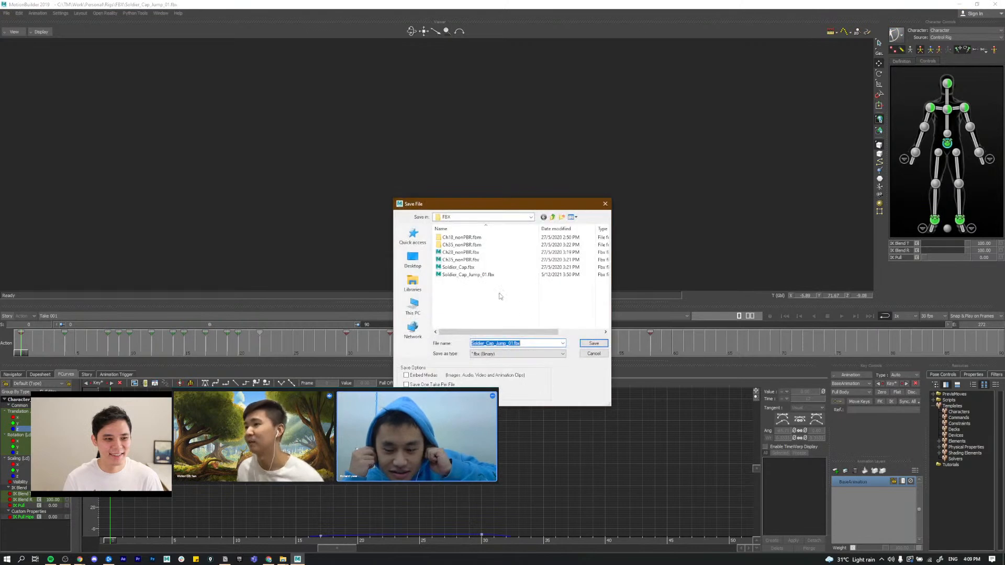
pyautogui.click(513, 343)
pyautogui.press('BackSpace')
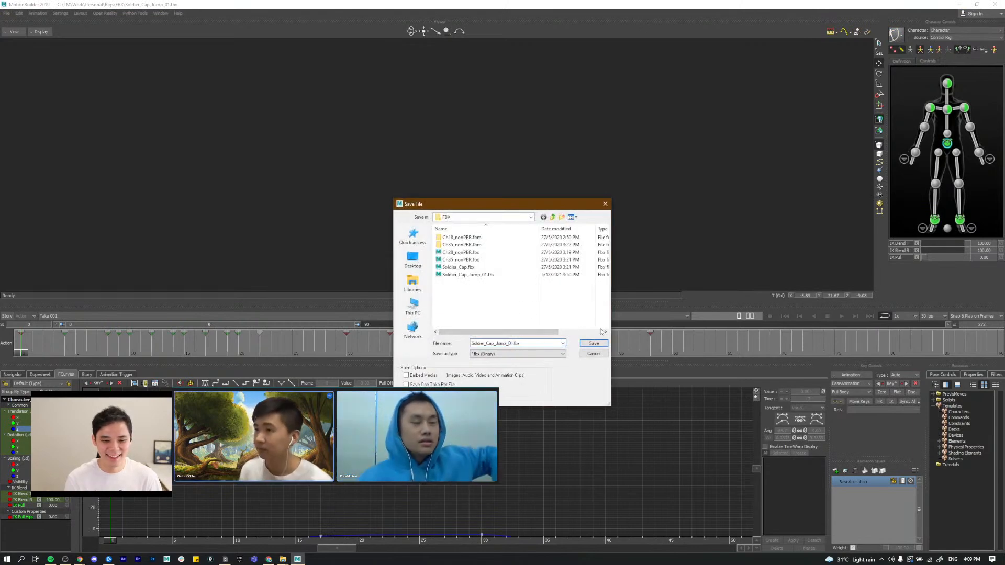
pyautogui.press('Return')
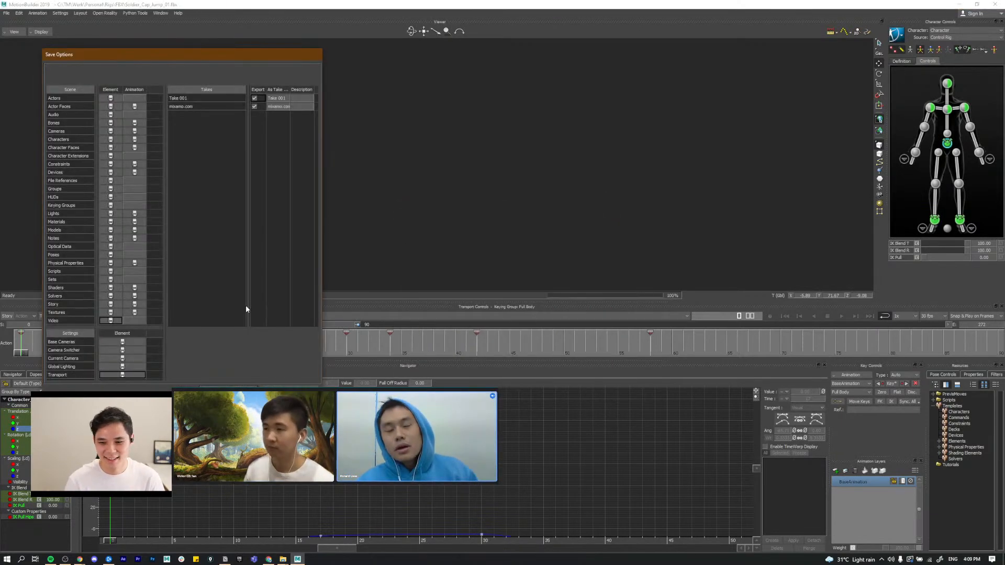
pyautogui.click(228, 393)
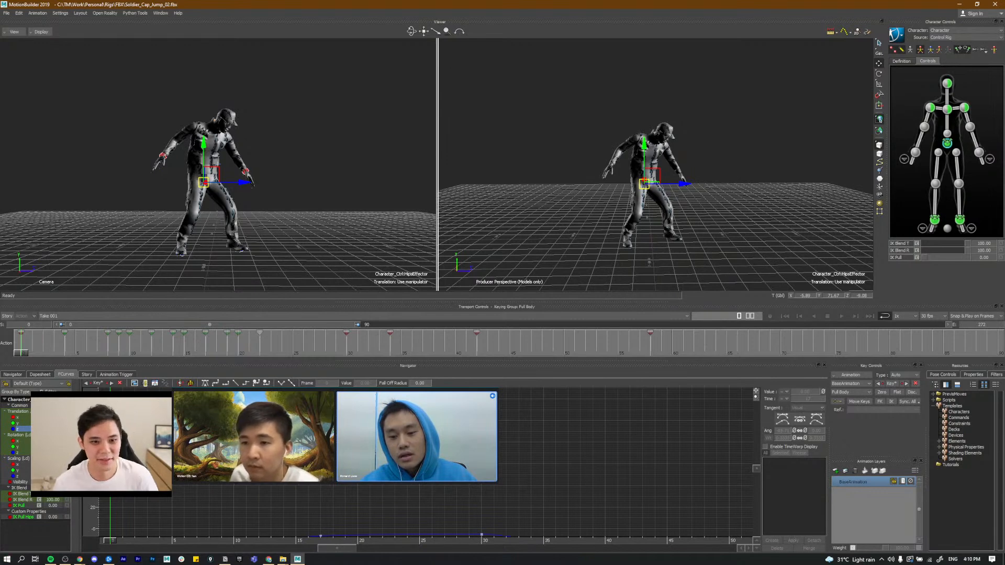
# Step: Play the jump and shift the last three full-body keys one frame later so they start at frame 35
pyautogui.moveTo(282, 558)
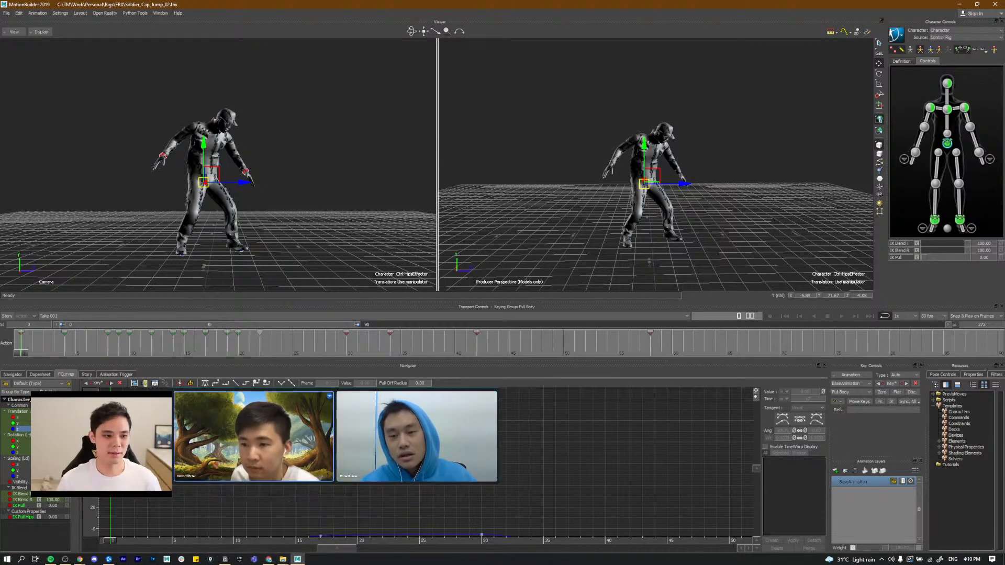
pyautogui.hotkey('ctrl', 'space')
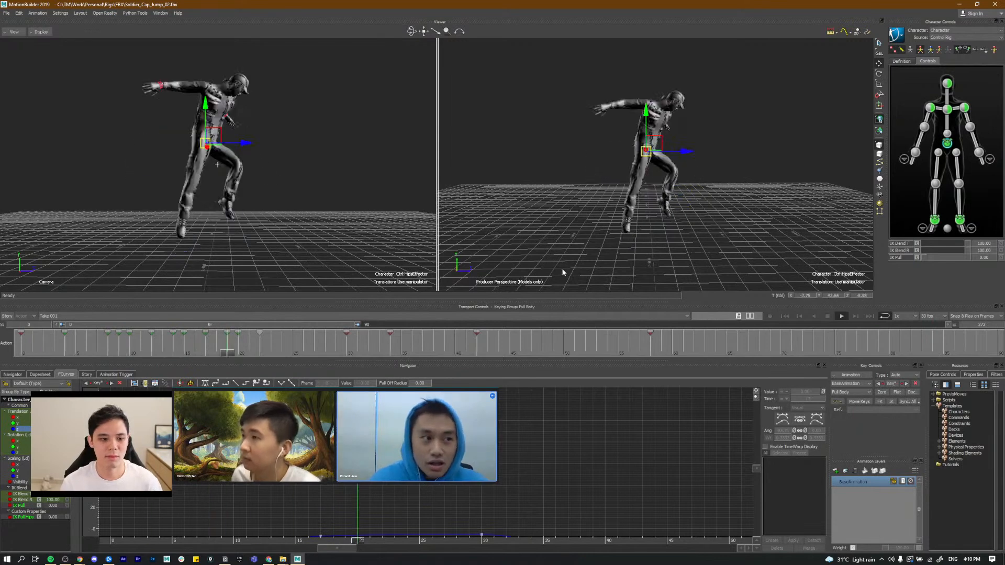
pyautogui.hotkey('ctrl', 'space')
pyautogui.moveTo(366, 352); pyautogui.dragTo(603, 355)
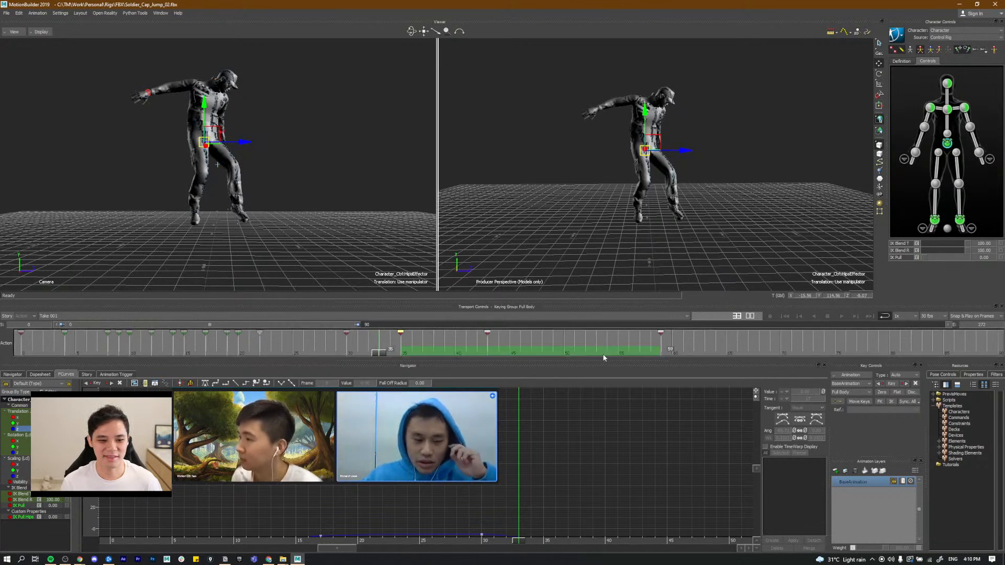
pyautogui.click(490, 341)
pyautogui.moveTo(381, 352)
pyautogui.mouseDown()
pyautogui.moveTo(343, 352)
pyautogui.moveTo(395, 356)
pyautogui.mouseUp()
# Step: Replay the jump from the crouch through the landing to check the adjusted descent timing
pyautogui.press('space')
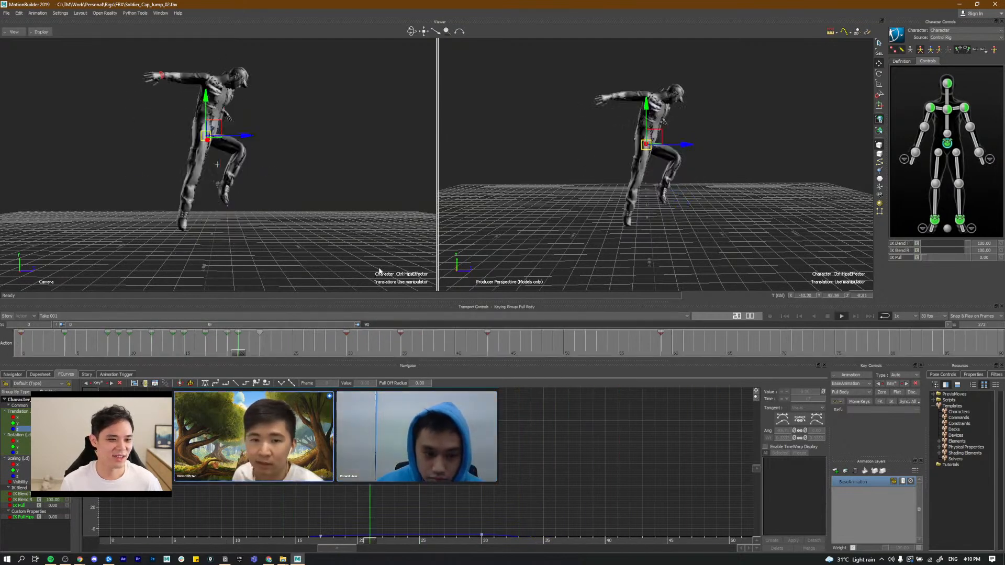
pyautogui.click(219, 356)
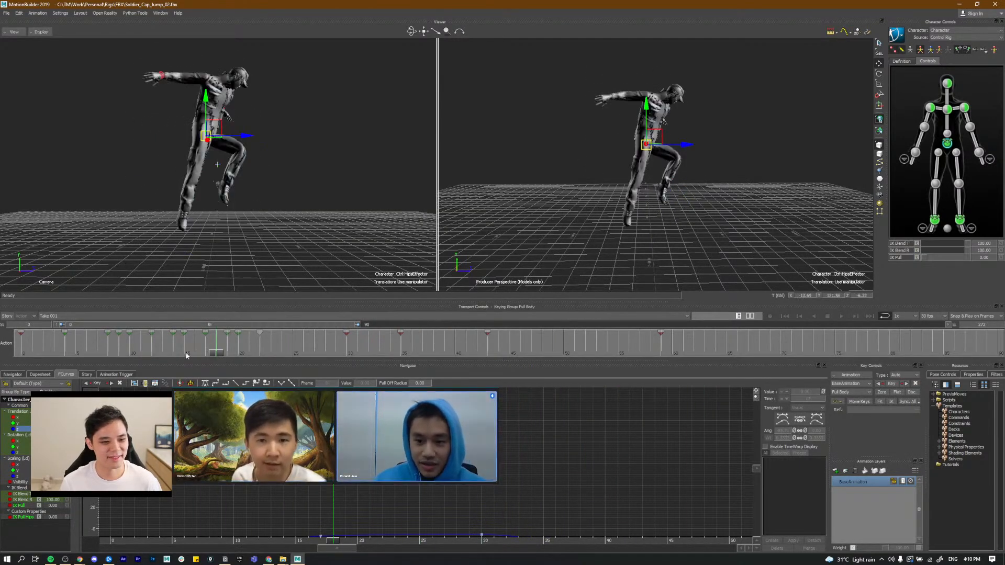
pyautogui.press('space')
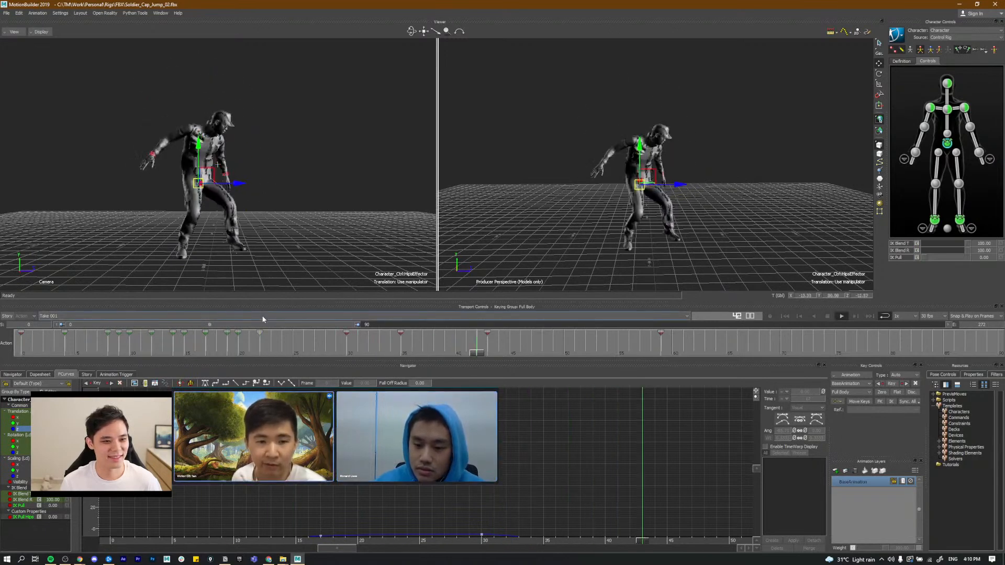
pyautogui.moveTo(255, 352); pyautogui.dragTo(76, 350)
pyautogui.press('space')
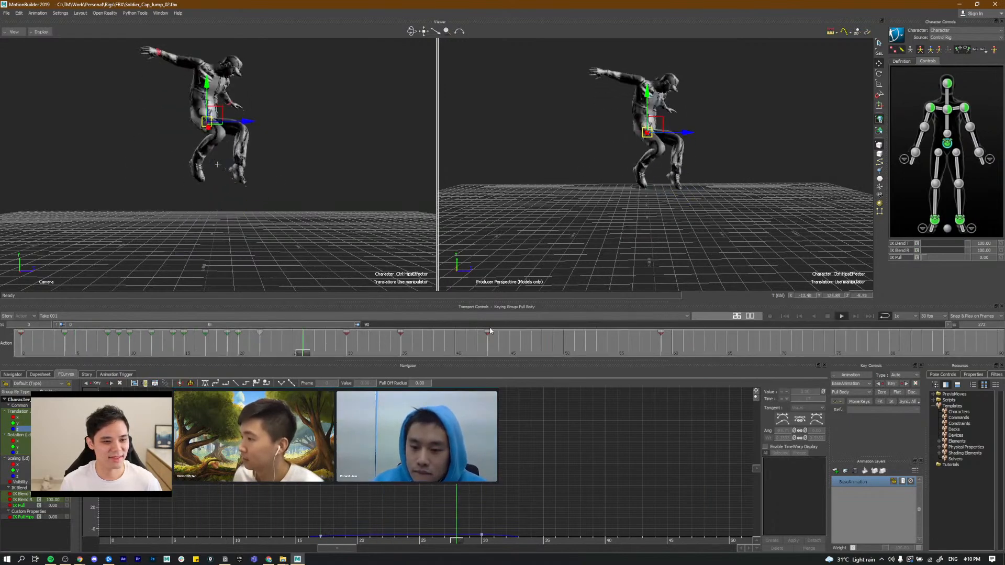
# Step: Examine the descent up to the pose at frame 35 from a closer perspective view, stepping and scrubbing between the neighbouring poses
pyautogui.keyDown('alt'); pyautogui.moveTo(706, 202); pyautogui.dragTo(968, 169, button='right'); pyautogui.keyUp('alt')
pyautogui.click(706, 211)
pyautogui.hotkey('ctrl', 'z')
pyautogui.keyDown('alt'); pyautogui.moveTo(706, 210); pyautogui.dragTo(641, 194, button='right'); pyautogui.keyUp('alt')
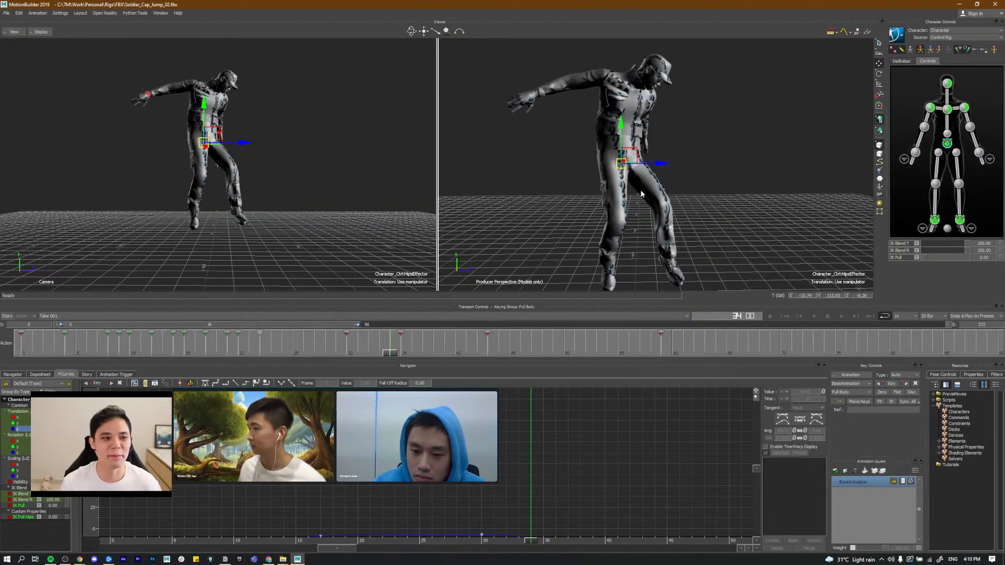
pyautogui.scroll(-3, 640, 192)
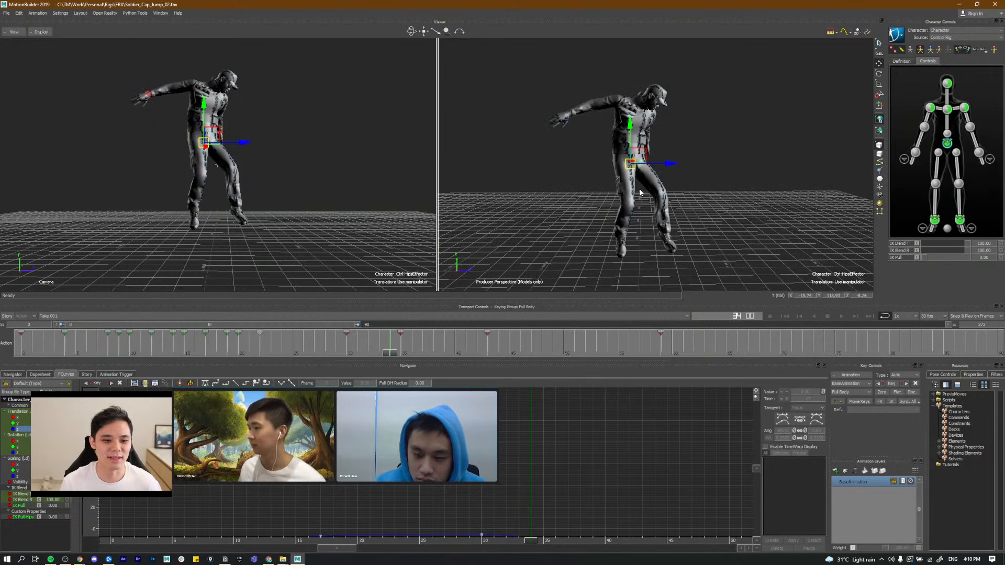
pyautogui.keyDown('alt'); pyautogui.moveTo(648, 200); pyautogui.dragTo(646, 206, button='middle'); pyautogui.keyUp('alt')
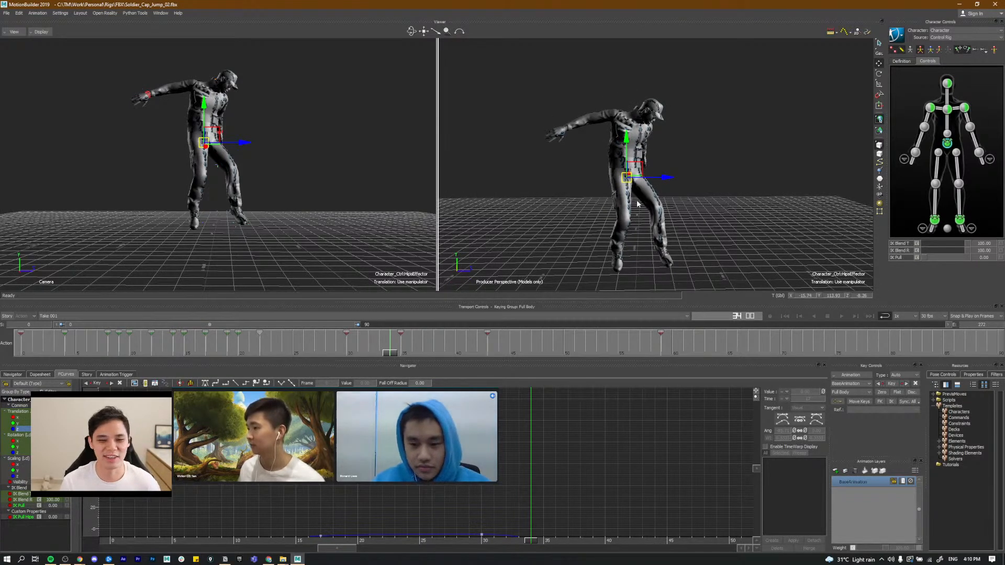
pyautogui.moveTo(620, 218)
pyautogui.keyDown('alt'); pyautogui.mouseDown(button='middle')
pyautogui.moveTo(601, 200)
pyautogui.moveTo(634, 221)
pyautogui.mouseUp(button='middle'); pyautogui.keyUp('alt')
pyautogui.scroll(2, 601, 200)
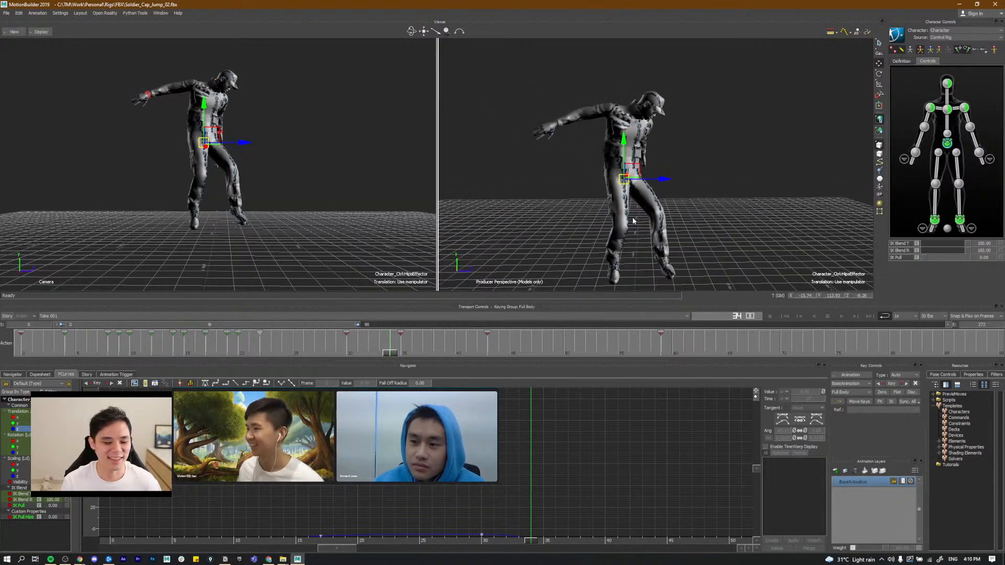
pyautogui.press(',')
pyautogui.press(',')
pyautogui.press('.')
pyautogui.press('.')
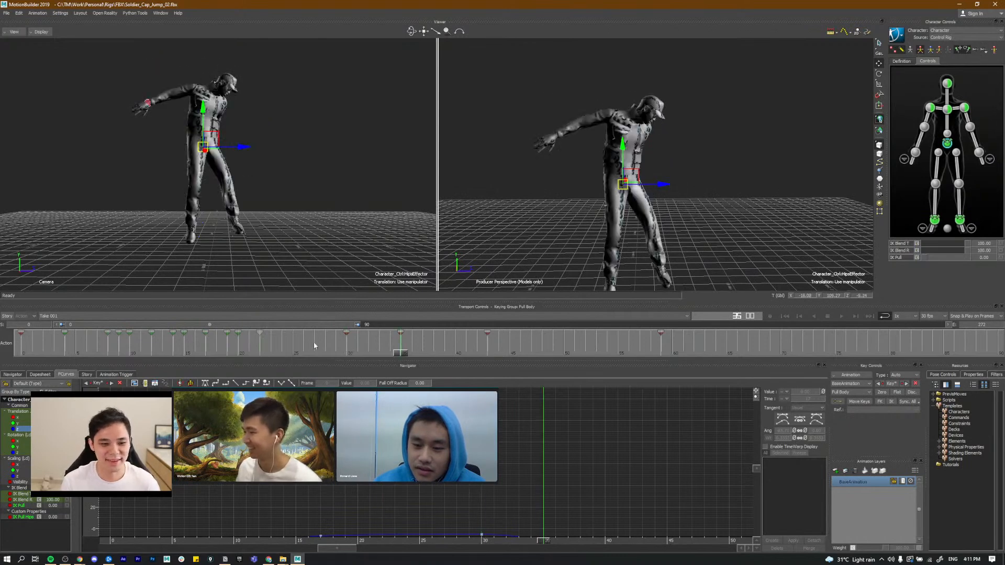
pyautogui.click(323, 353)
pyautogui.moveTo(339, 358); pyautogui.dragTo(402, 351)
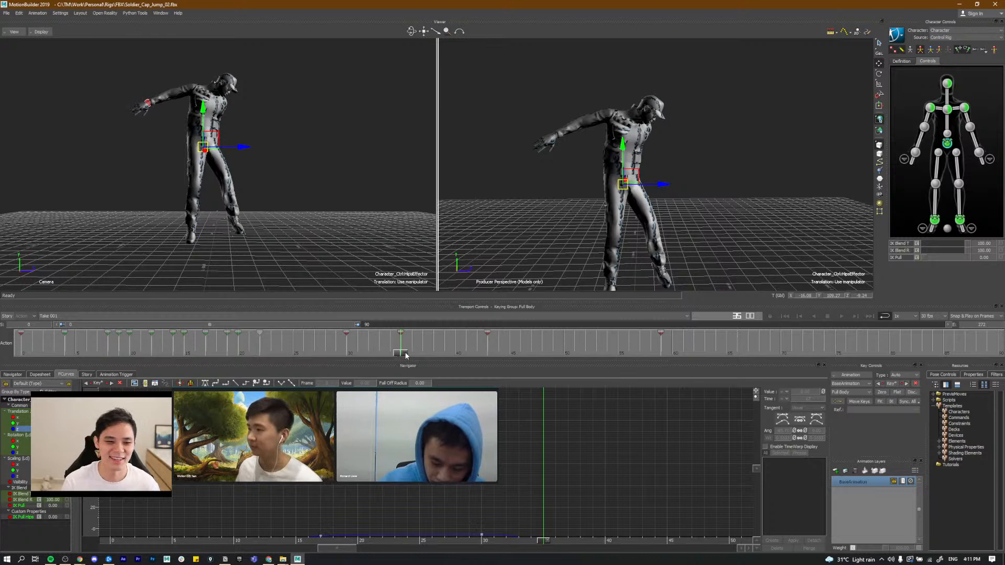
# Step: Play and scrub the whole jump repeatedly from the start to judge the airtime and landing timing
pyautogui.moveTo(402, 359); pyautogui.dragTo(98, 357)
pyautogui.press('space')
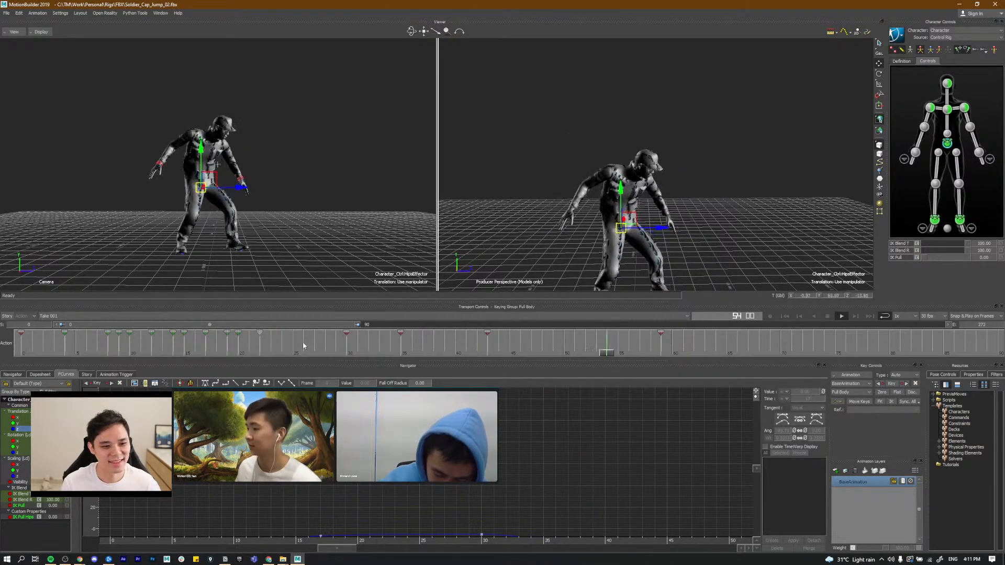
pyautogui.click(333, 354)
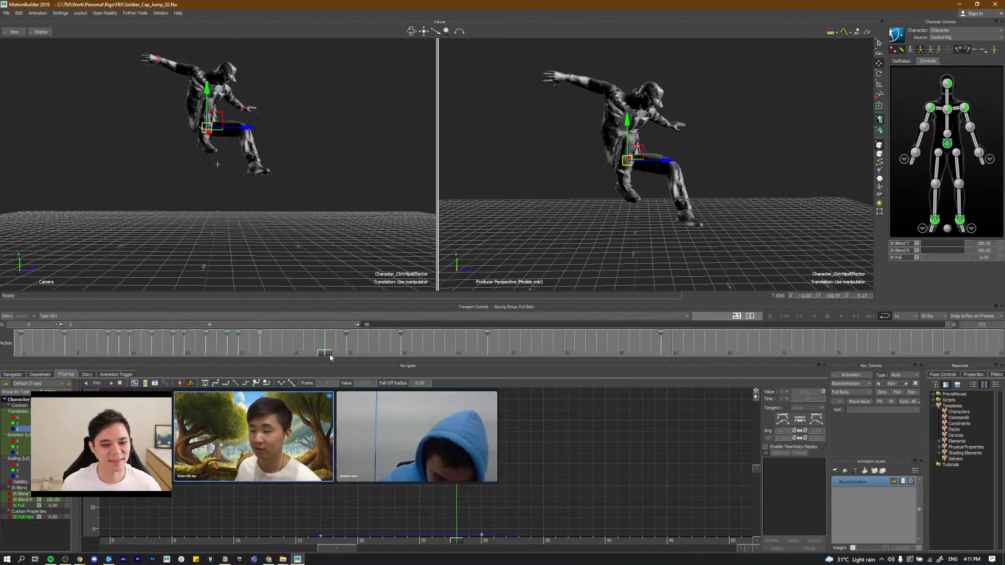
pyautogui.moveTo(339, 358); pyautogui.dragTo(63, 354)
pyautogui.press('space')
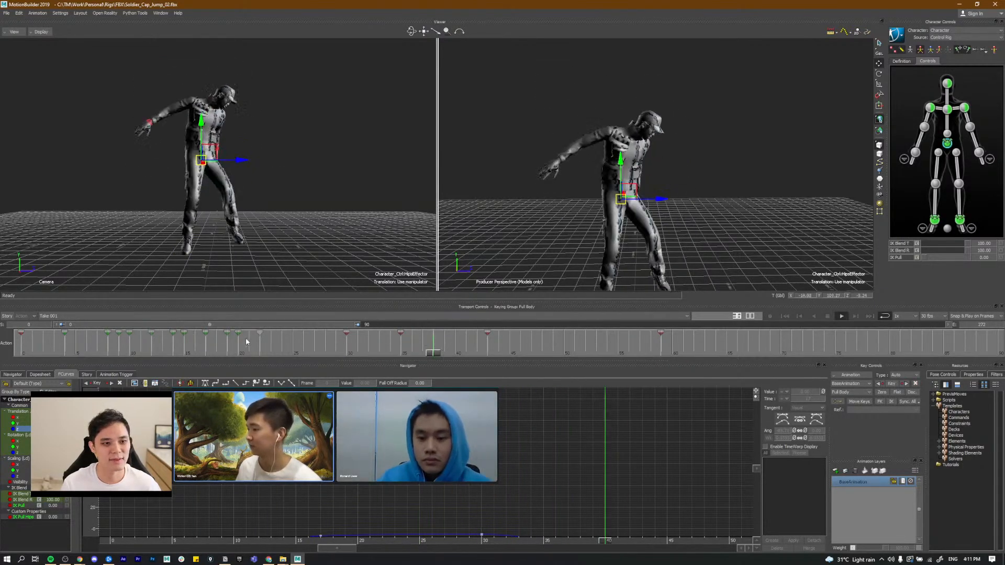
pyautogui.moveTo(234, 351); pyautogui.dragTo(331, 343)
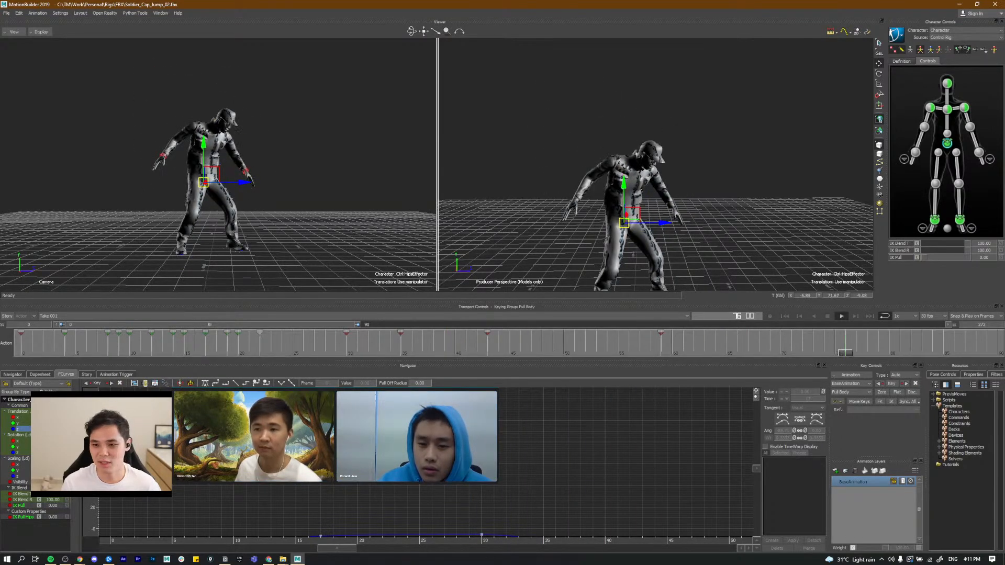
pyautogui.click(785, 316)
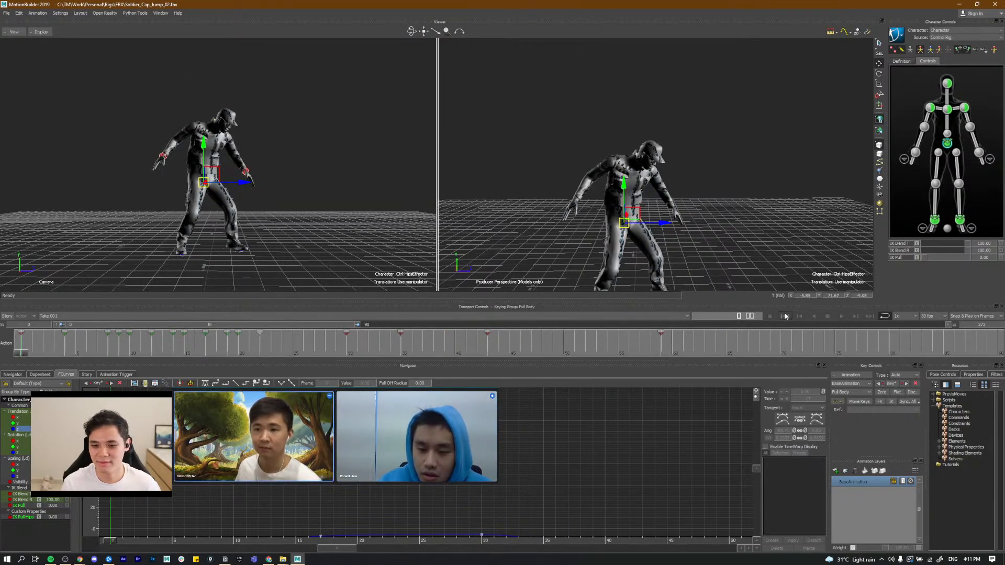
pyautogui.hotkey('ctrl', 'space')
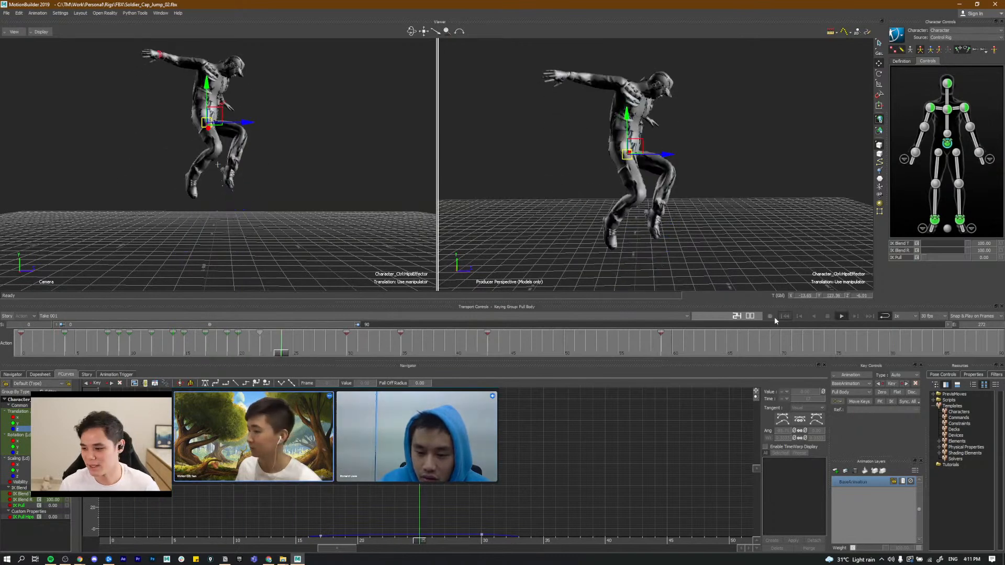
pyautogui.hotkey('ctrl', 'space')
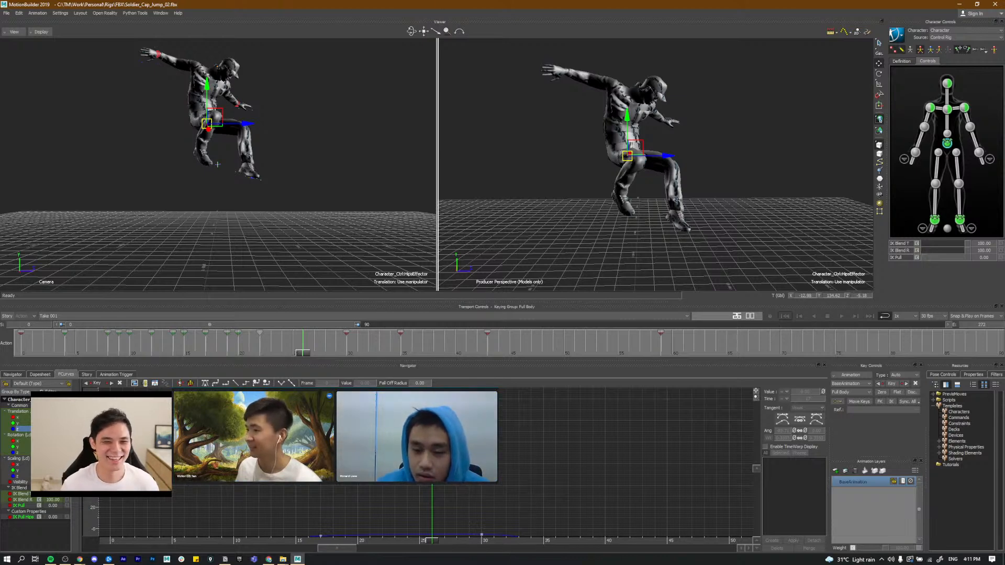
pyautogui.moveTo(303, 353); pyautogui.dragTo(283, 353)
pyautogui.press('space')
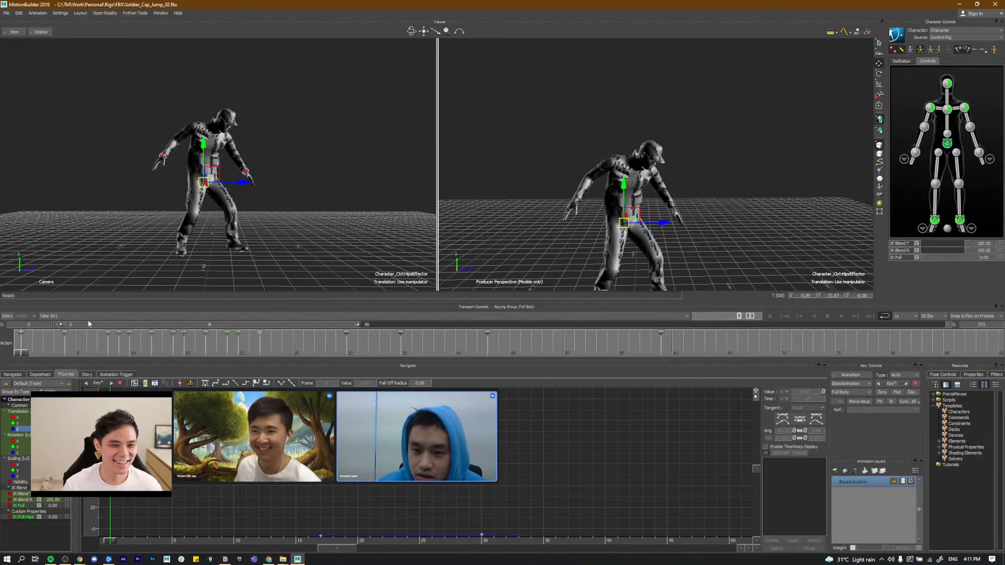
# Step: Switch to the jump reference video in Chrome, scrub through it, and return to MotionBuilder
pyautogui.hotkey('alt', 'Tab')
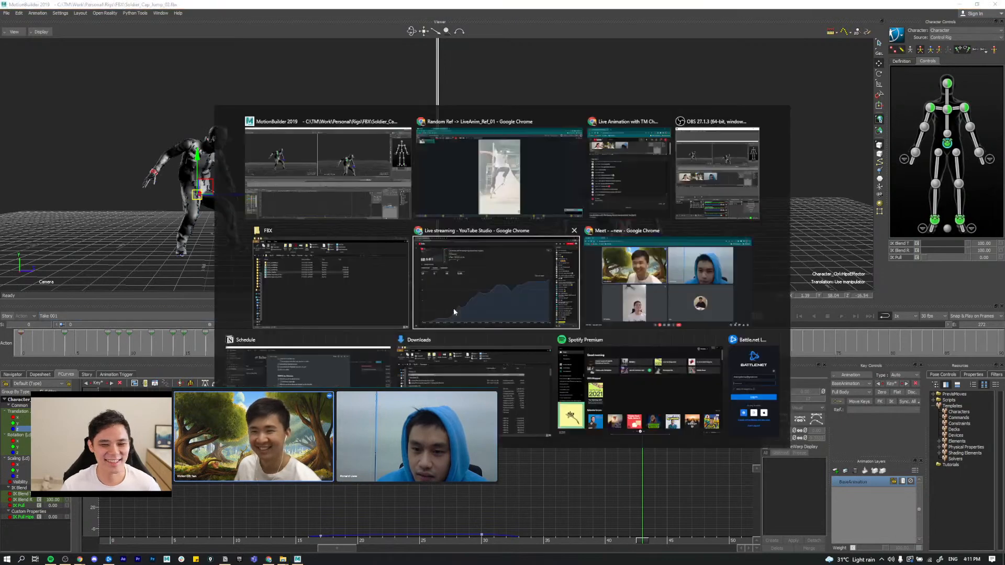
pyautogui.moveTo(513, 533)
pyautogui.mouseDown()
pyautogui.moveTo(721, 536)
pyautogui.moveTo(668, 535)
pyautogui.moveTo(686, 525)
pyautogui.mouseUp()
pyautogui.hotkey('alt', 'Tab')
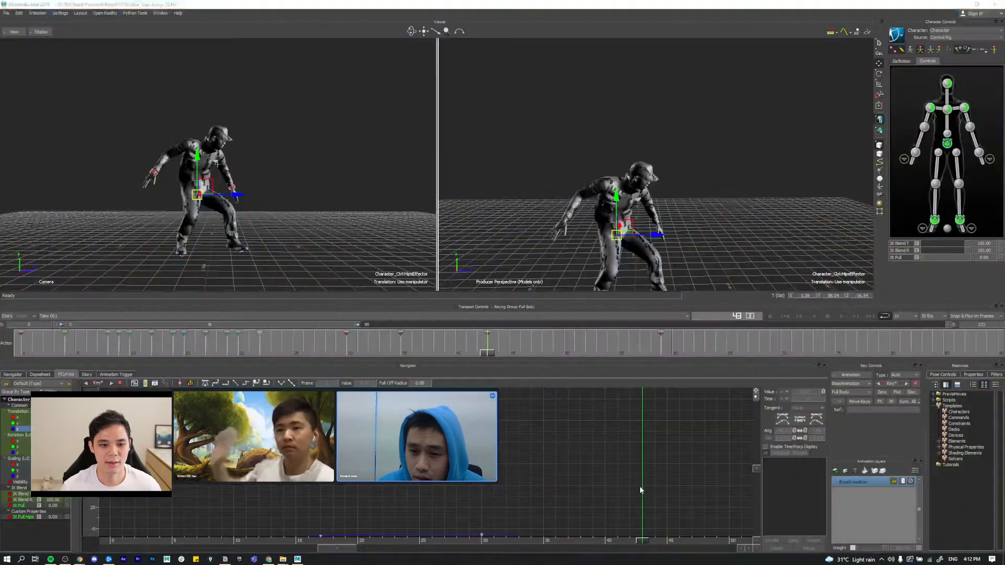
# Step: Go to frame 32 and frame the hips effector's Translation Y curve in the FCurve editor
pyautogui.click(379, 341)
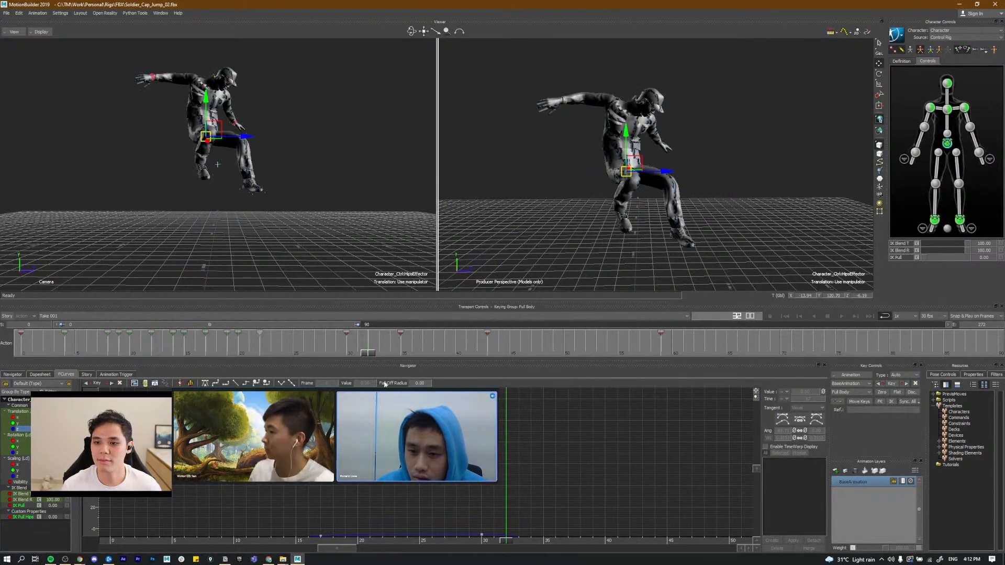
pyautogui.click(16, 423)
pyautogui.press('a')
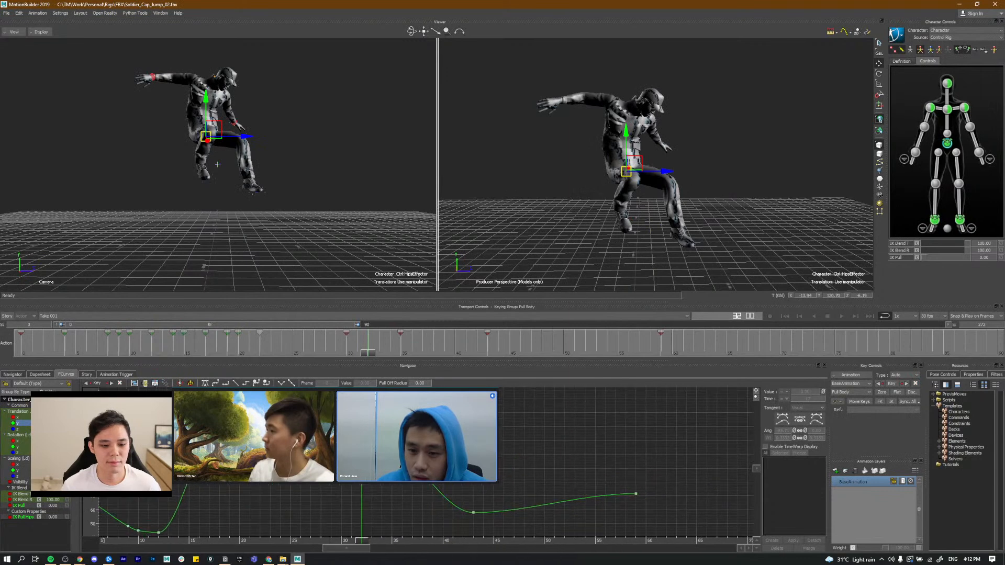
# Step: Raise the hips at the airborne pose on frame 30, setting their Translation Y key to about 138.7
pyautogui.moveTo(309, 542); pyautogui.dragTo(339, 486)
pyautogui.click(341, 419)
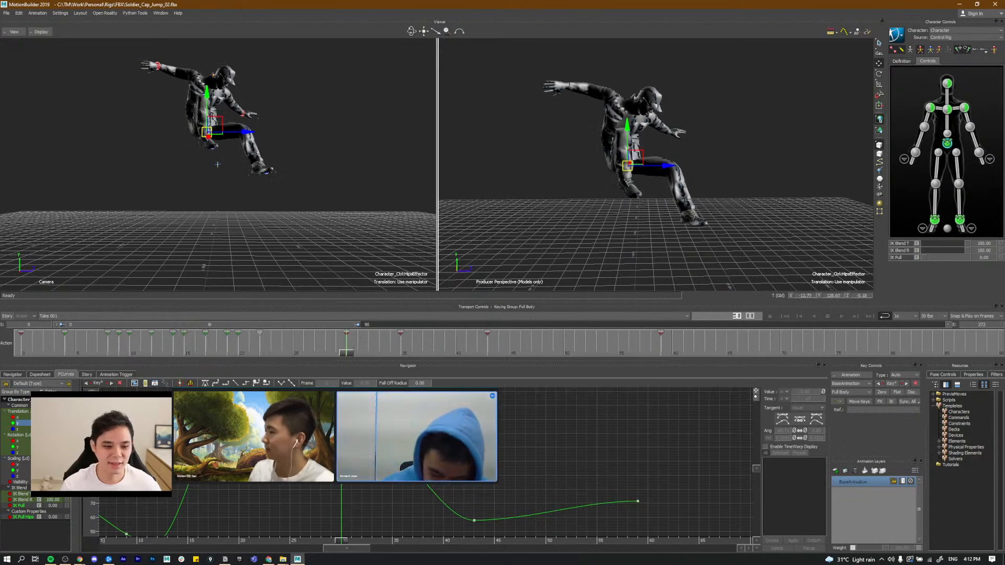
pyautogui.press(',')
pyautogui.press('.')
pyautogui.keyDown('alt'); pyautogui.moveTo(714, 152); pyautogui.dragTo(871, 104, button='right'); pyautogui.keyUp('alt')
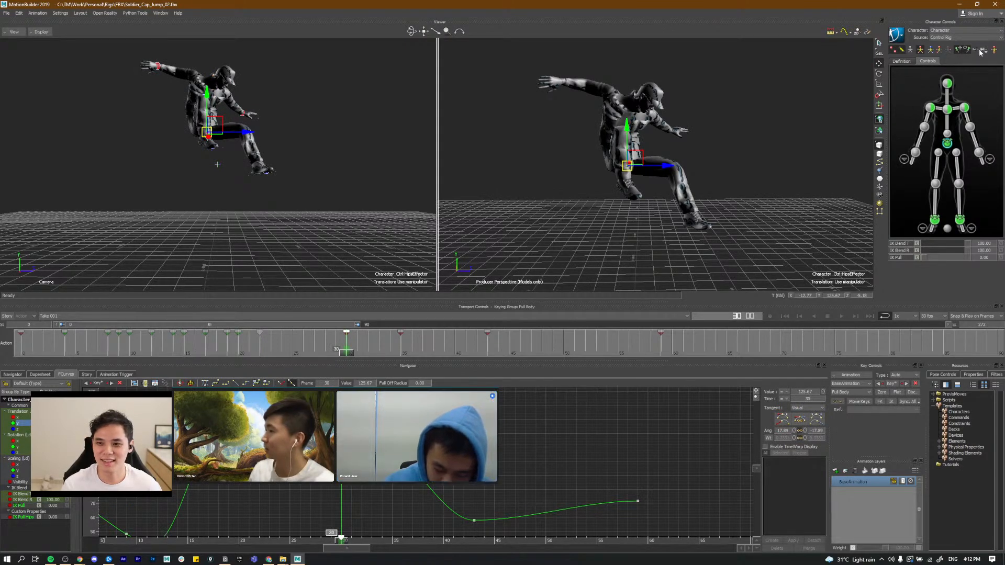
pyautogui.moveTo(616, 131); pyautogui.dragTo(636, 103)
pyautogui.keyDown('alt'); pyautogui.moveTo(330, 384); pyautogui.dragTo(354, 410, button='middle'); pyautogui.keyUp('alt')
pyautogui.keyDown('shift'); pyautogui.click(284, 449); pyautogui.keyUp('shift')
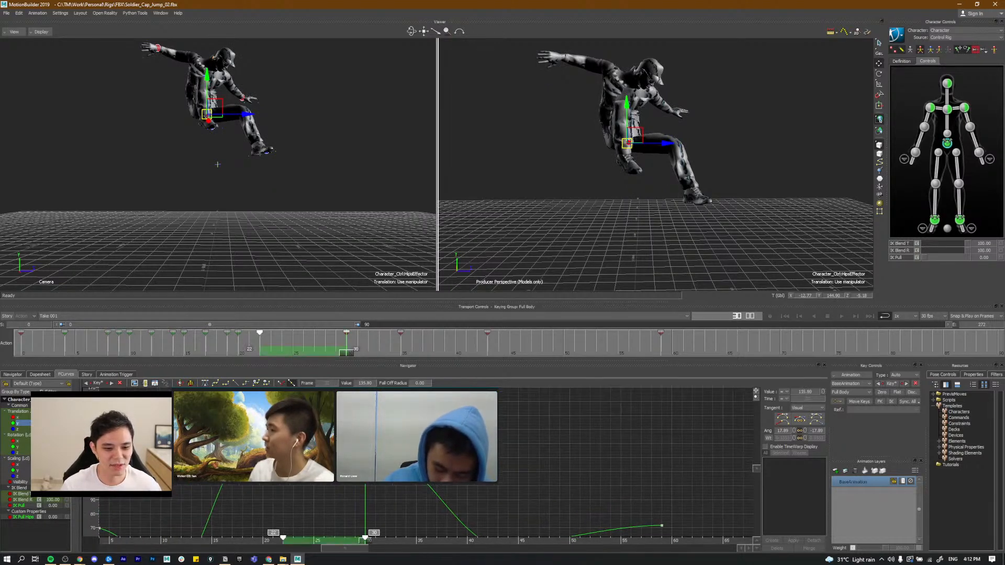
pyautogui.click(365, 424)
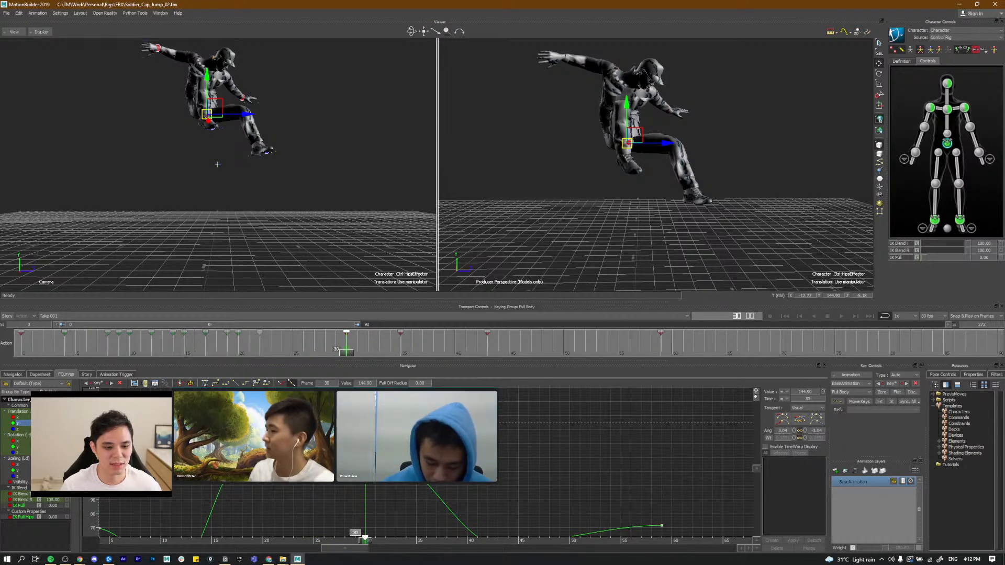
pyautogui.moveTo(364, 423); pyautogui.dragTo(365, 432)
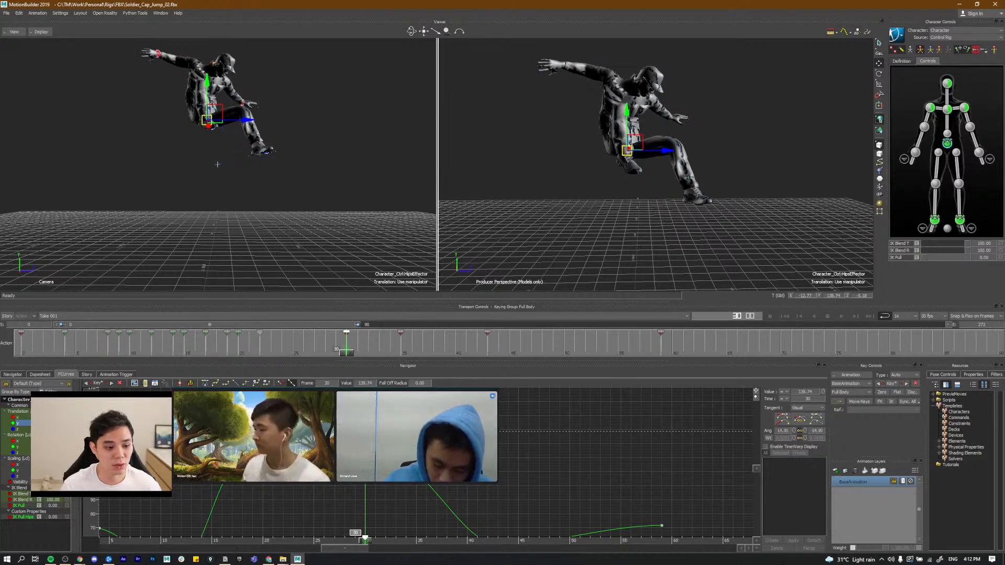
# Step: Select both ankle effectors and examine their Translation Y curves from takeoff at frame 17 through the landing
pyautogui.click(959, 220)
pyautogui.keyDown('shift'); pyautogui.click(960, 223); pyautogui.keyUp('shift')
pyautogui.keyDown('shift'); pyautogui.moveTo(628, 228); pyautogui.dragTo(627, 215); pyautogui.keyUp('shift')
pyautogui.keyDown('shift'); pyautogui.moveTo(419, 434); pyautogui.dragTo(430, 432); pyautogui.keyUp('shift')
pyautogui.rightClick(342, 460)
pyautogui.click(395, 492)
pyautogui.keyDown('ctrl'); pyautogui.moveTo(395, 492); pyautogui.dragTo(366, 471); pyautogui.keyUp('ctrl')
pyautogui.keyDown('shift'); pyautogui.moveTo(287, 511); pyautogui.dragTo(301, 485); pyautogui.keyUp('shift')
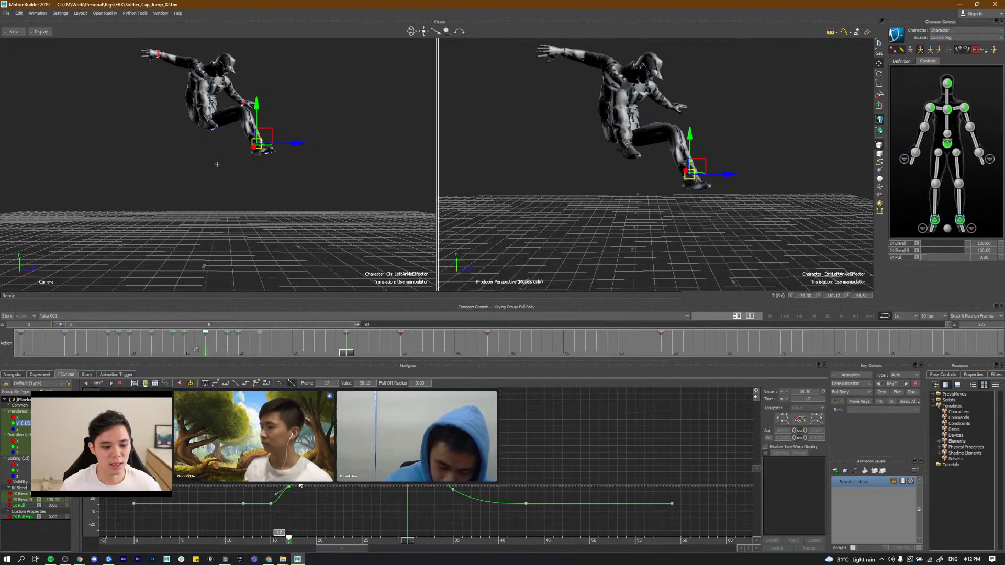
pyautogui.keyDown('shift'); pyautogui.moveTo(366, 450); pyautogui.dragTo(332, 447); pyautogui.keyUp('shift')
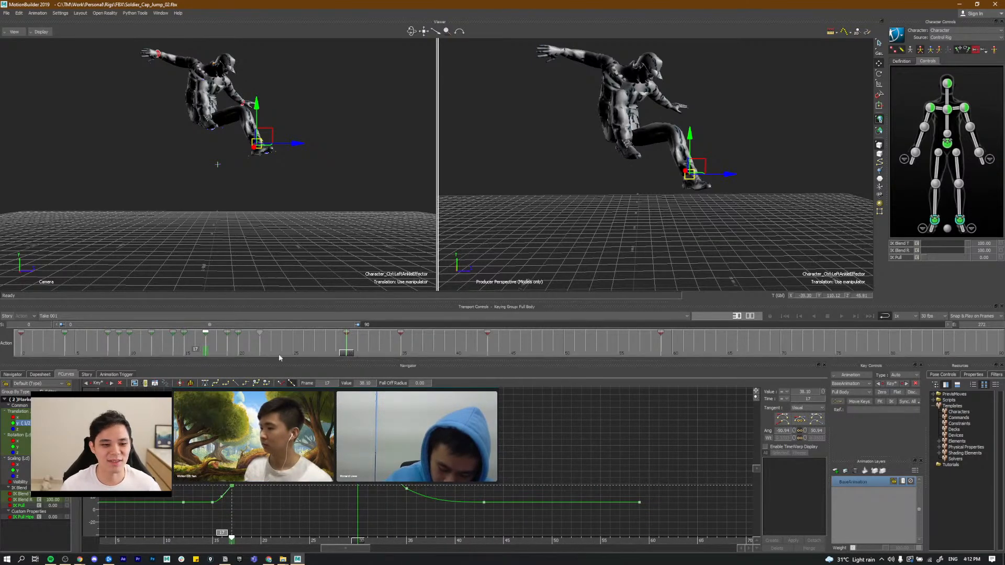
# Step: Scrub and play the whole jump from the start, checking how the feet descend from the higher peak to the landing
pyautogui.moveTo(341, 353); pyautogui.dragTo(381, 353)
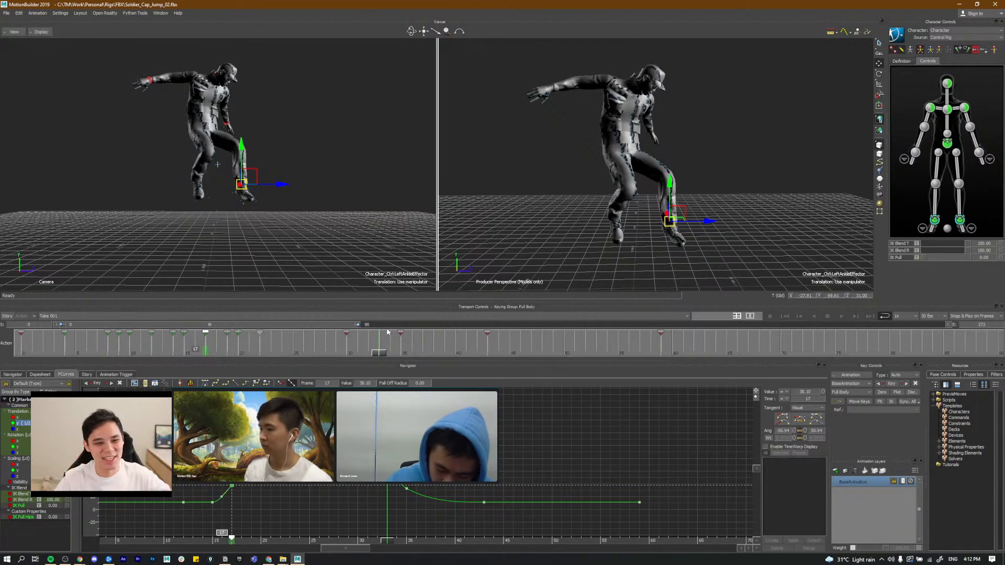
pyautogui.moveTo(378, 357); pyautogui.dragTo(447, 353)
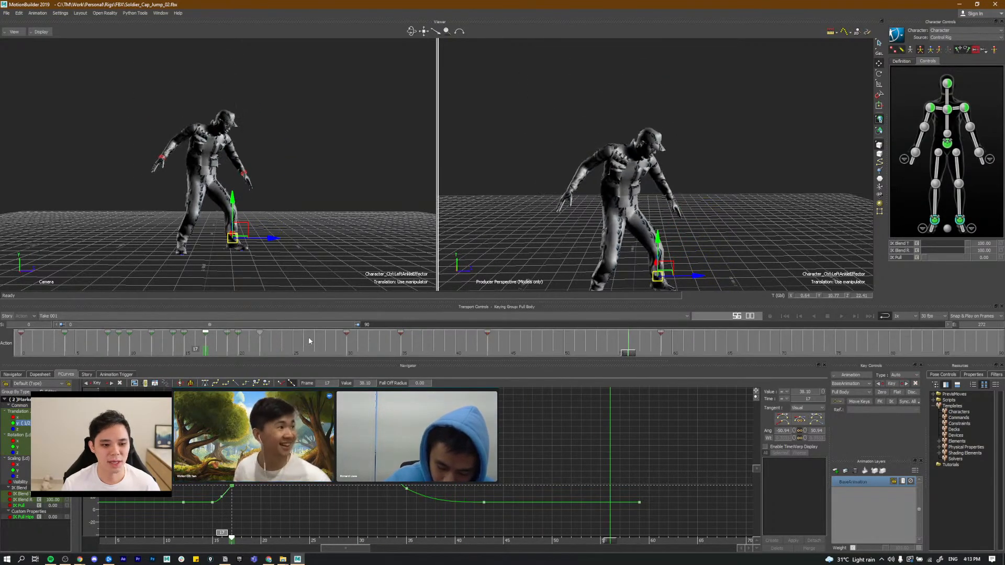
pyautogui.click(195, 346)
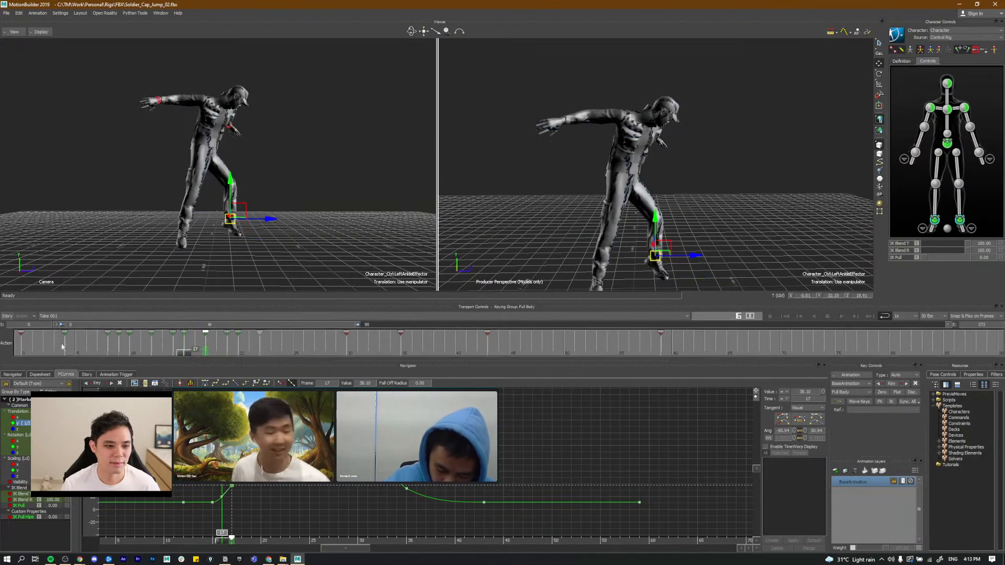
pyautogui.moveTo(266, 352); pyautogui.dragTo(76, 348)
pyautogui.hotkey('ctrl', 'space')
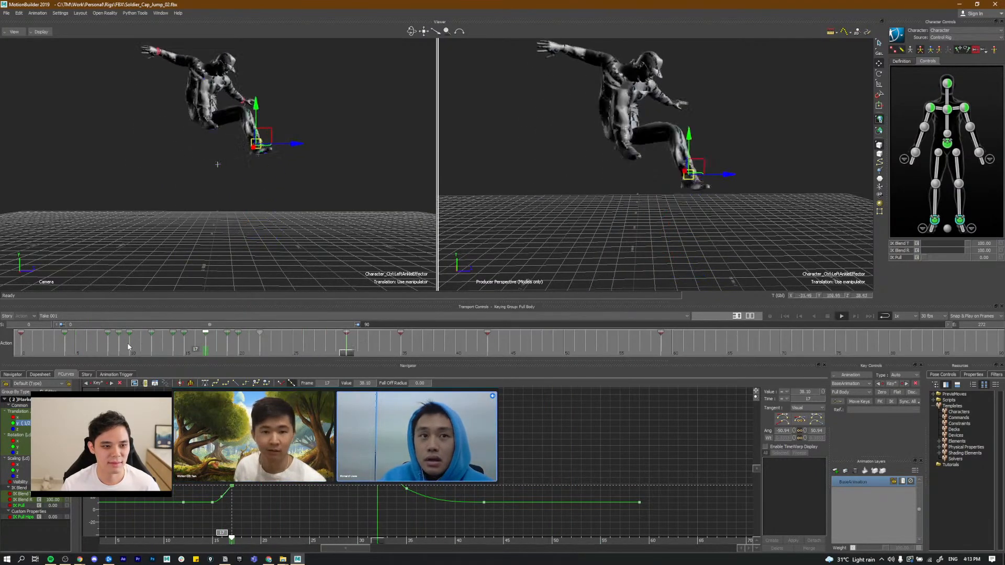
pyautogui.moveTo(165, 351); pyautogui.dragTo(12, 353)
pyautogui.hotkey('ctrl', 'space')
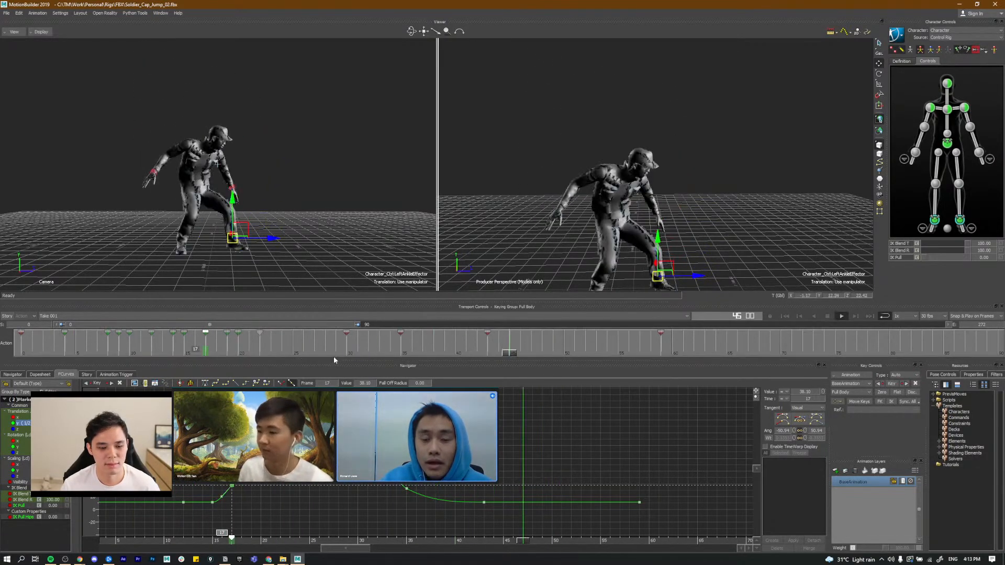
pyautogui.hotkey('ctrl', 'space')
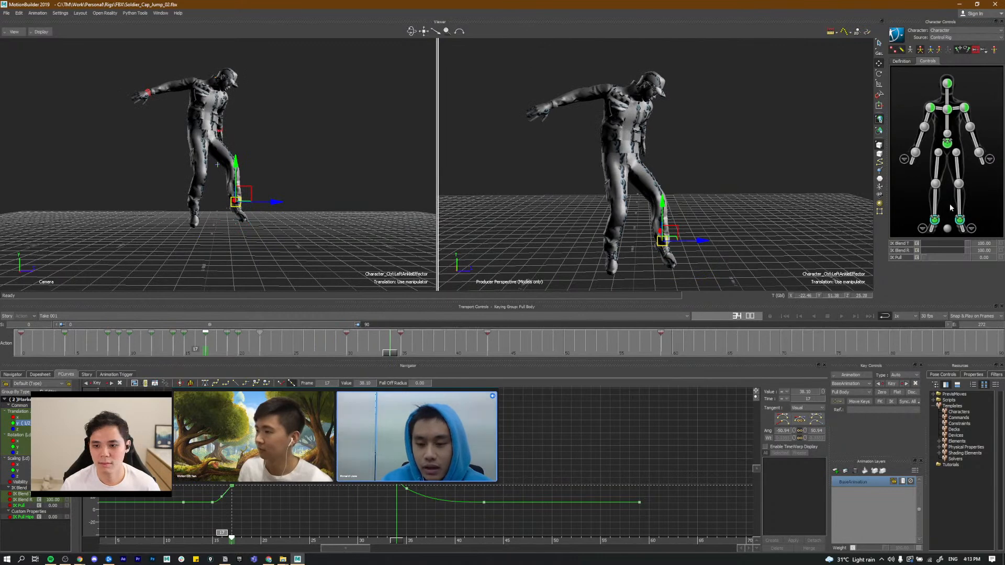
# Step: Switch the keying group to Body Parts and move the right ankle's two landing keys to frames 34 and 38
pyautogui.click(952, 201)
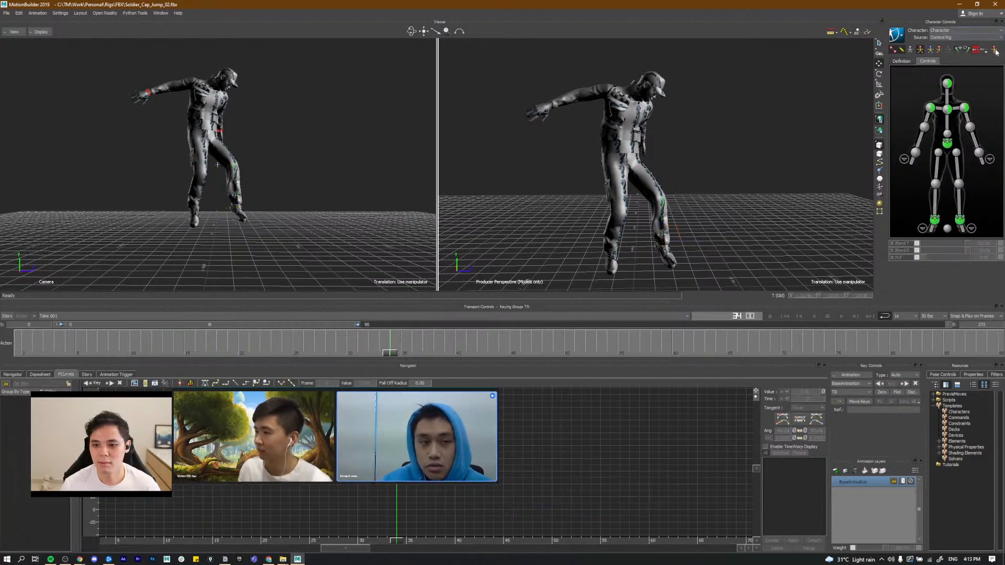
pyautogui.click(959, 219)
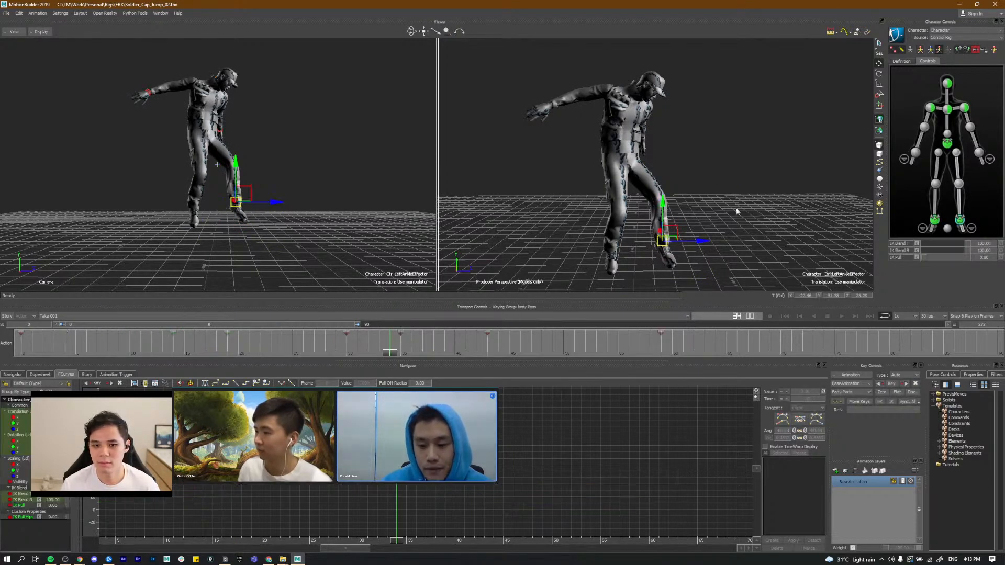
pyautogui.click(934, 220)
pyautogui.keyDown('shift'); pyautogui.moveTo(399, 343); pyautogui.dragTo(421, 357); pyautogui.keyUp('shift')
# Step: Set the interpolation of the right ankle's keys from frame 38 to frame 59 to Flat
pyautogui.keyDown('shift'); pyautogui.moveTo(488, 338); pyautogui.dragTo(643, 347); pyautogui.keyUp('shift')
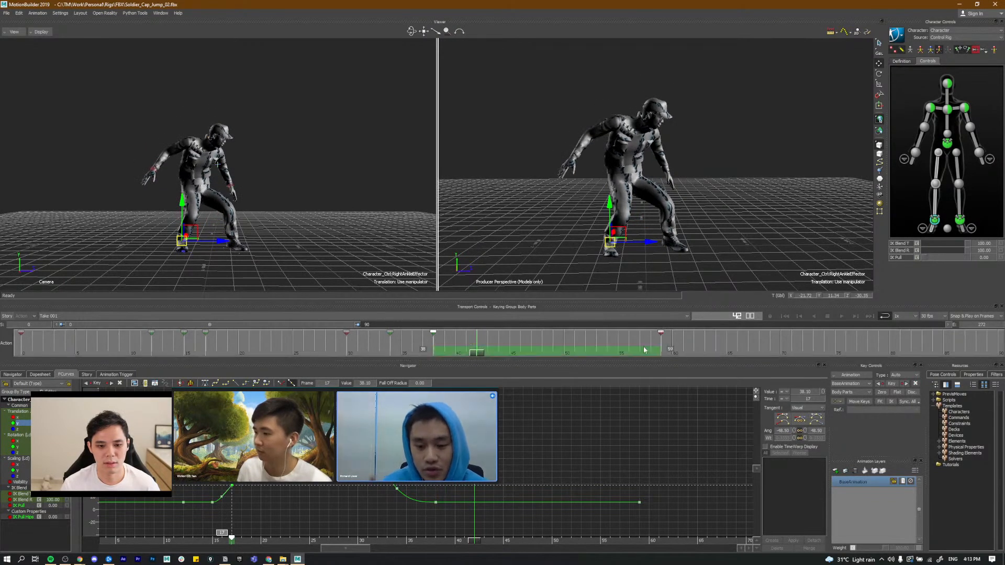
pyautogui.rightClick(644, 348)
pyautogui.moveTo(708, 422)
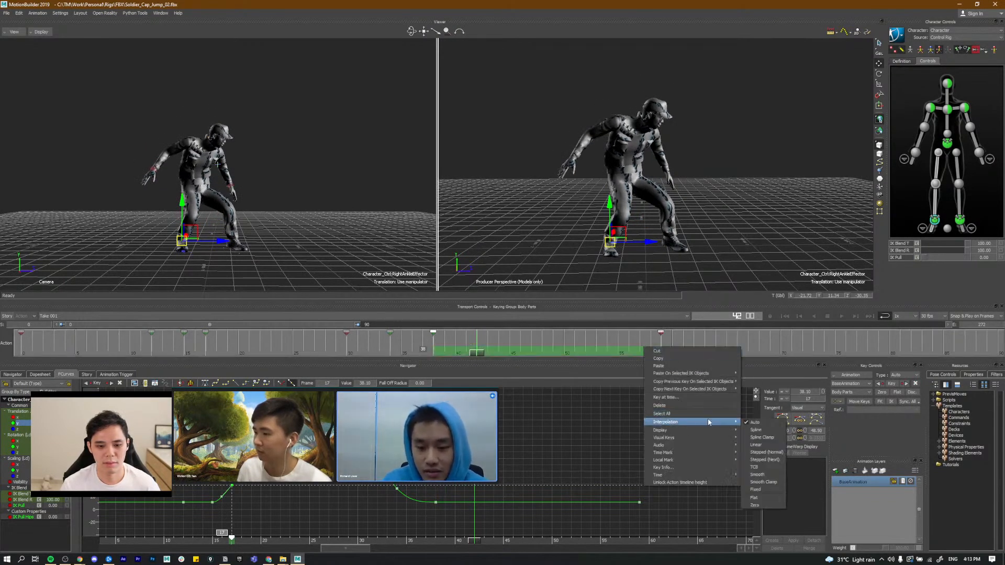
pyautogui.click(757, 496)
pyautogui.click(582, 345)
# Step: Move the right ankle's airborne key to frame 29 and scrub down to the landing contact at frame 34
pyautogui.moveTo(475, 355); pyautogui.dragTo(391, 365)
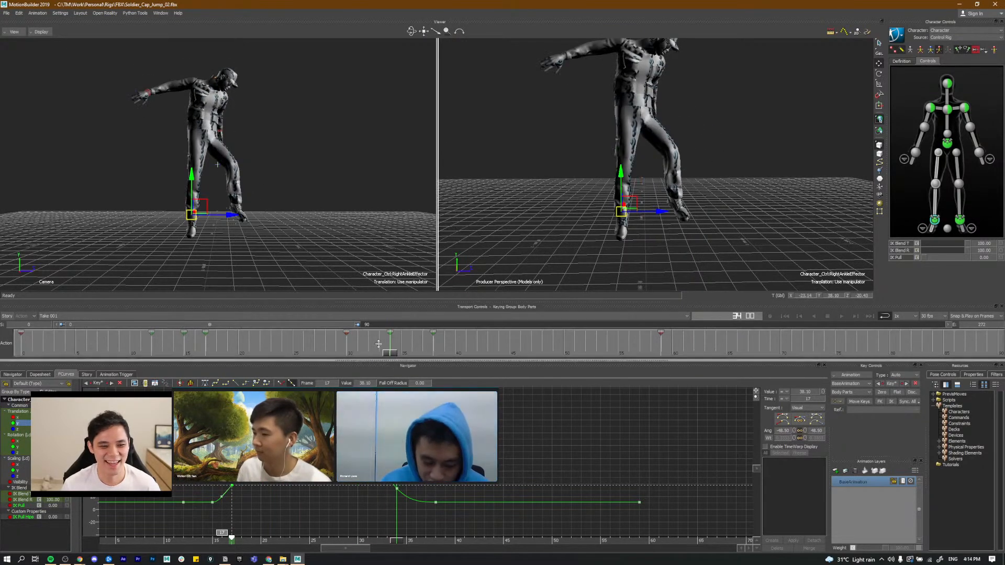
pyautogui.click(341, 356)
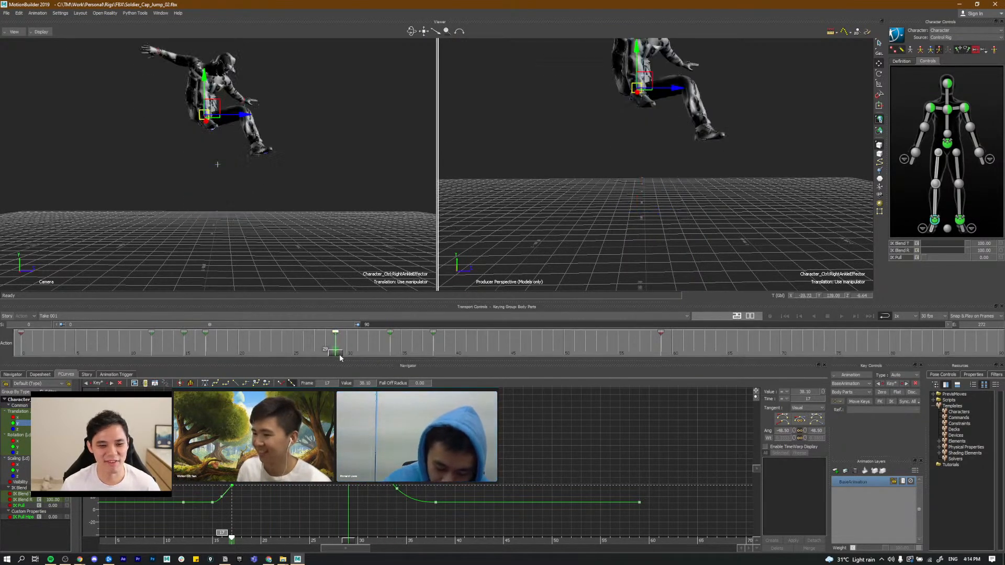
pyautogui.moveTo(342, 358); pyautogui.dragTo(386, 358)
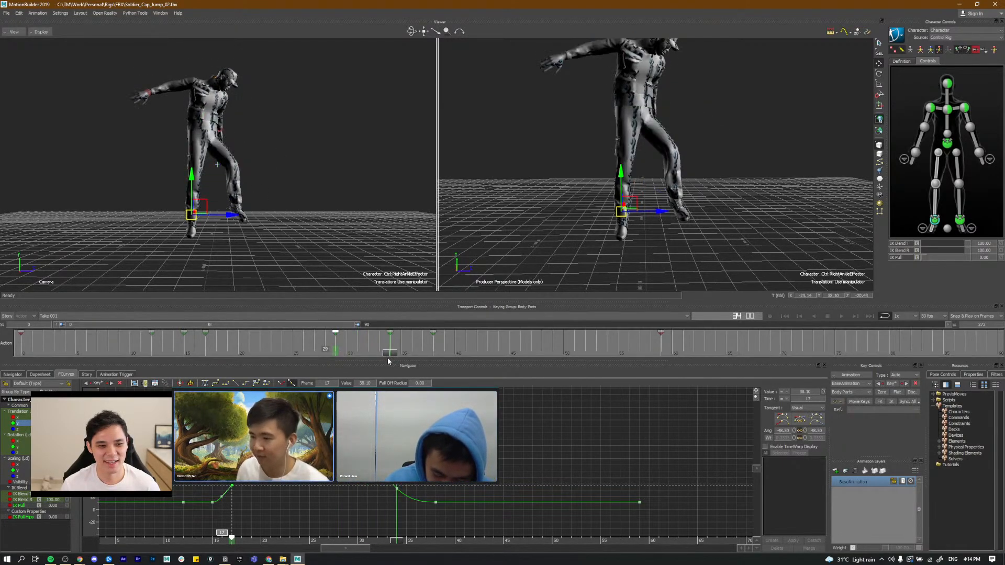
# Step: Try an extra right ankle key at frame 40, compare it with the neighbouring keys, and delete the extra key
pyautogui.moveTo(725, 175)
pyautogui.keyDown('alt'); pyautogui.mouseDown()
pyautogui.moveTo(702, 184)
pyautogui.moveTo(722, 185)
pyautogui.mouseUp(); pyautogui.keyUp('alt')
pyautogui.moveTo(393, 355); pyautogui.dragTo(455, 356)
pyautogui.click(554, 332)
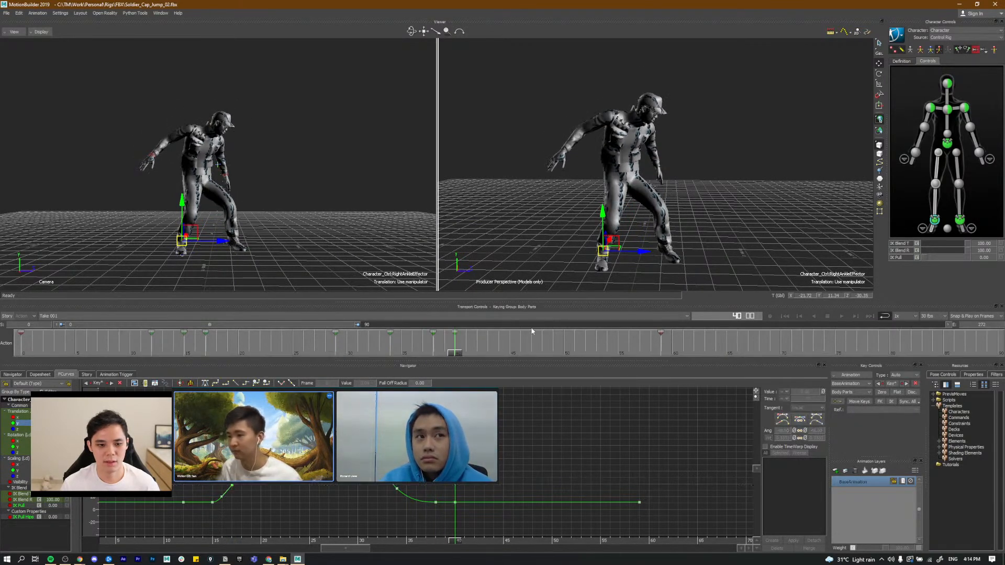
pyautogui.moveTo(424, 335); pyautogui.dragTo(445, 337)
pyautogui.click(656, 304)
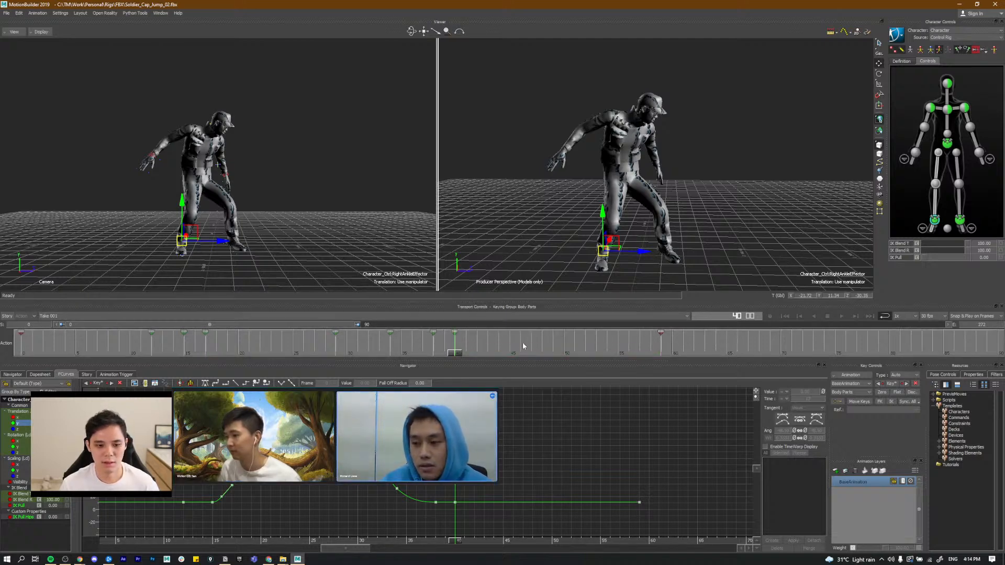
pyautogui.press(',')
pyautogui.press(',')
pyautogui.press('.')
pyautogui.press('.')
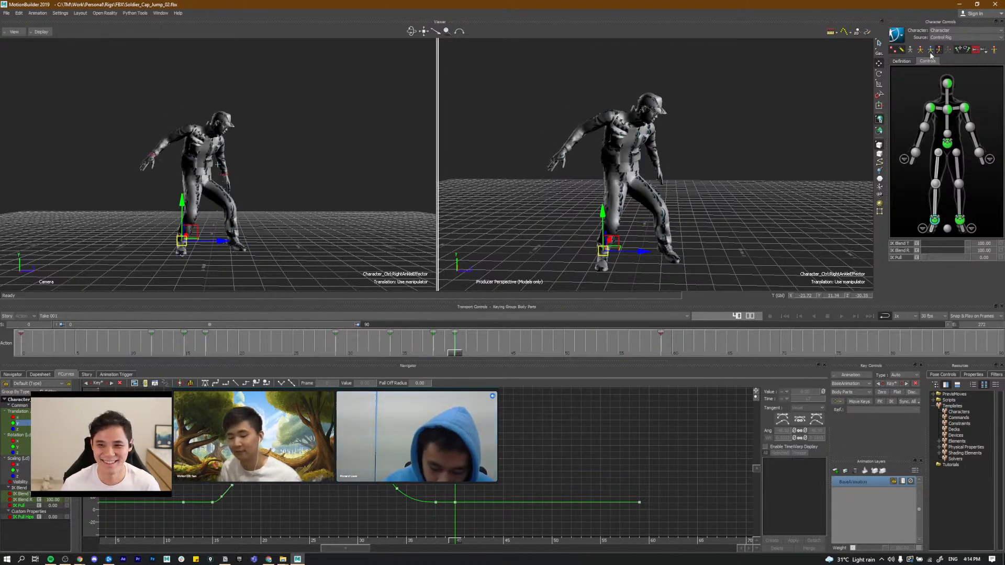
pyautogui.keyDown('shift'); pyautogui.click(455, 344); pyautogui.keyUp('shift')
pyautogui.press('Delete')
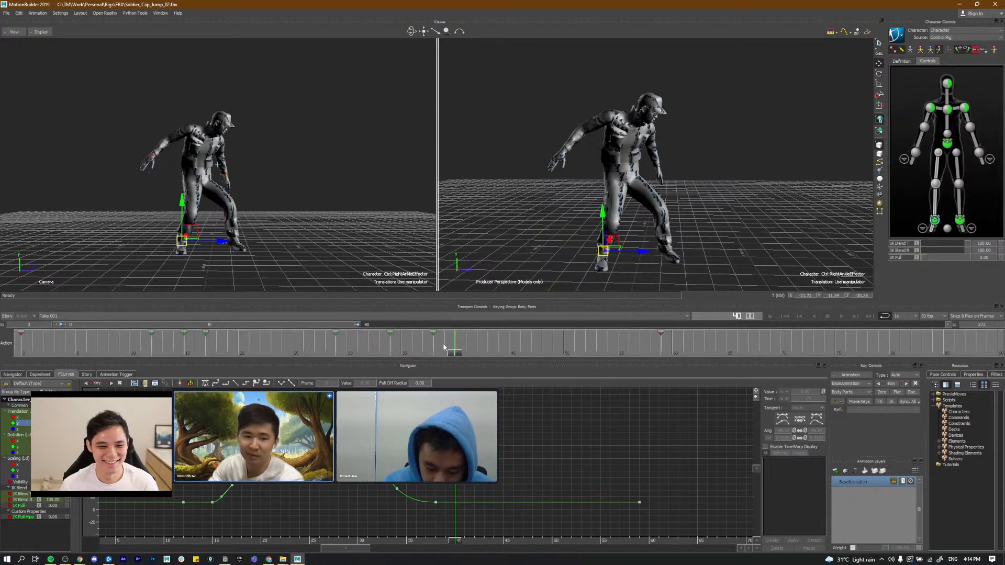
# Step: Select the left ankle effector and move its planted landing key to frame 40
pyautogui.moveTo(433, 352); pyautogui.dragTo(455, 359)
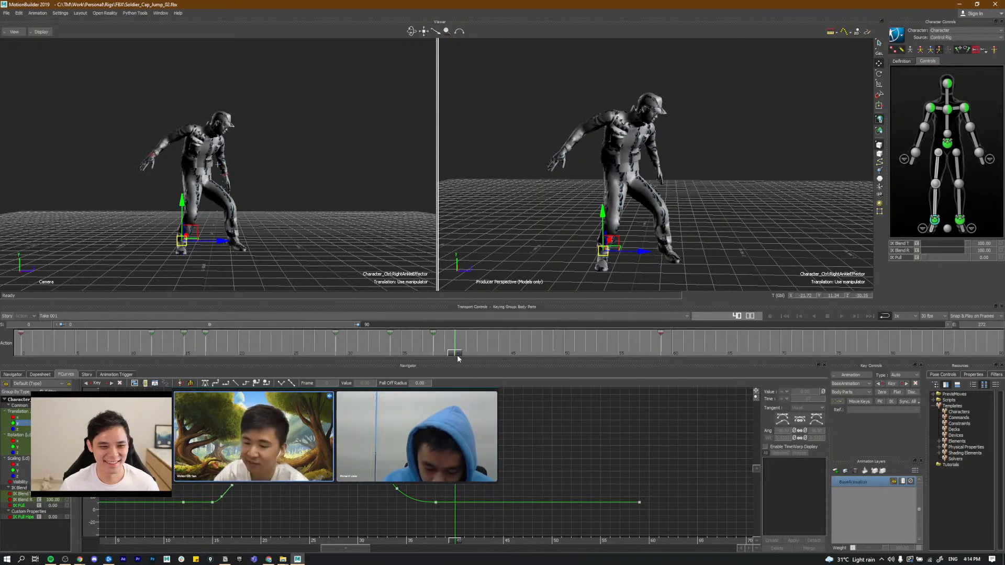
pyautogui.click(959, 219)
pyautogui.moveTo(454, 356)
pyautogui.mouseDown()
pyautogui.moveTo(401, 354)
pyautogui.moveTo(441, 355)
pyautogui.moveTo(445, 335)
pyautogui.moveTo(429, 354)
pyautogui.moveTo(401, 353)
pyautogui.moveTo(453, 359)
pyautogui.moveTo(454, 340)
pyautogui.moveTo(419, 354)
pyautogui.moveTo(455, 352)
pyautogui.mouseUp()
pyautogui.hotkey('ctrl', 'z')
pyautogui.click(477, 345)
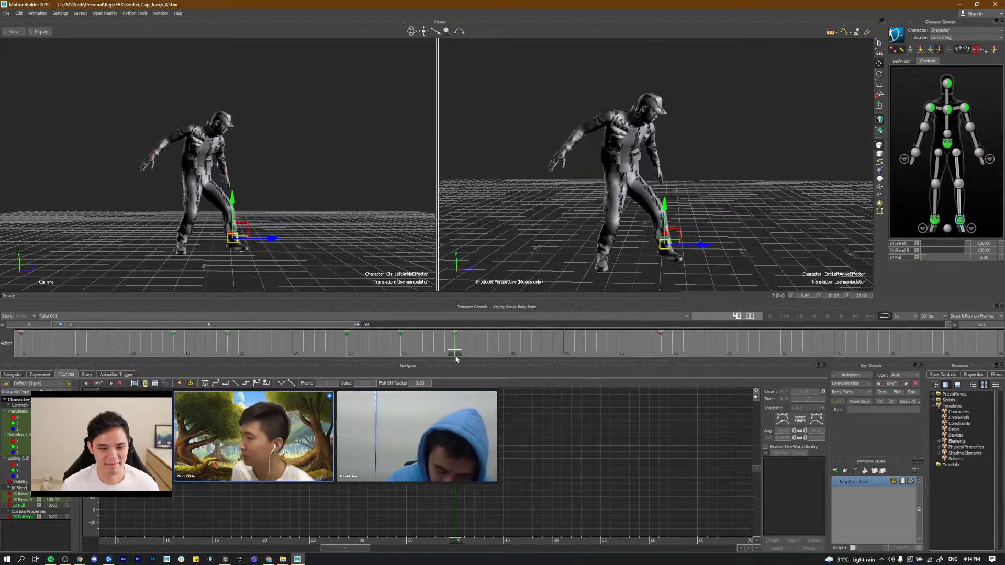
# Step: Set the left ankle's keys from frame 40 to frame 59 to Fixed interpolation and play back the landing
pyautogui.moveTo(671, 361); pyautogui.dragTo(670, 360)
pyautogui.rightClick(613, 343)
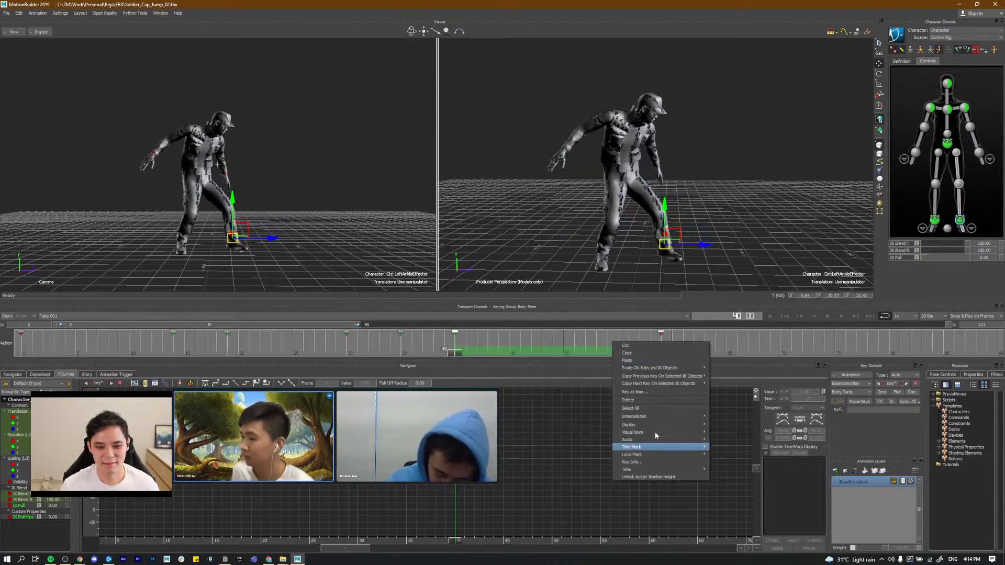
pyautogui.moveTo(667, 416)
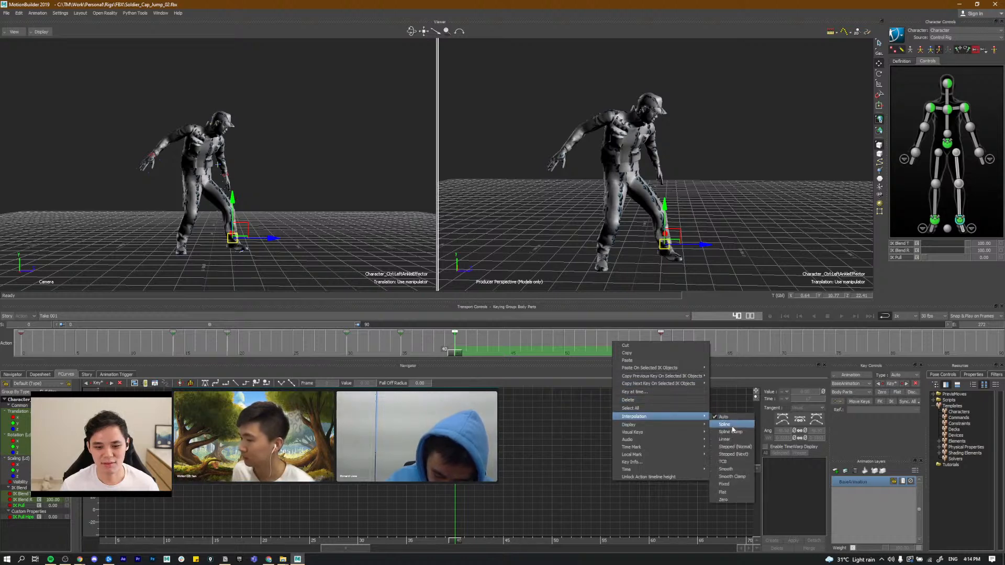
pyautogui.click(741, 485)
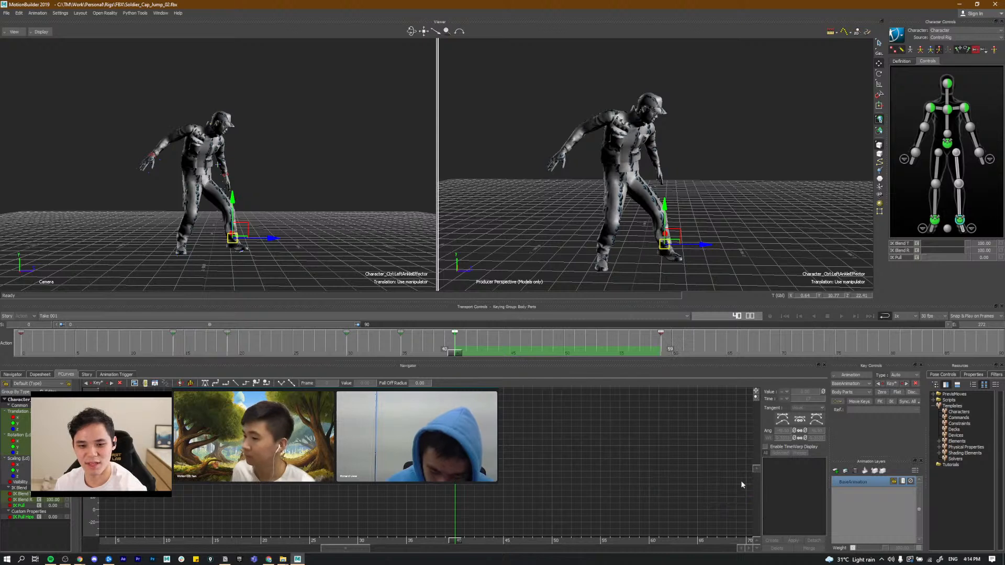
pyautogui.click(509, 345)
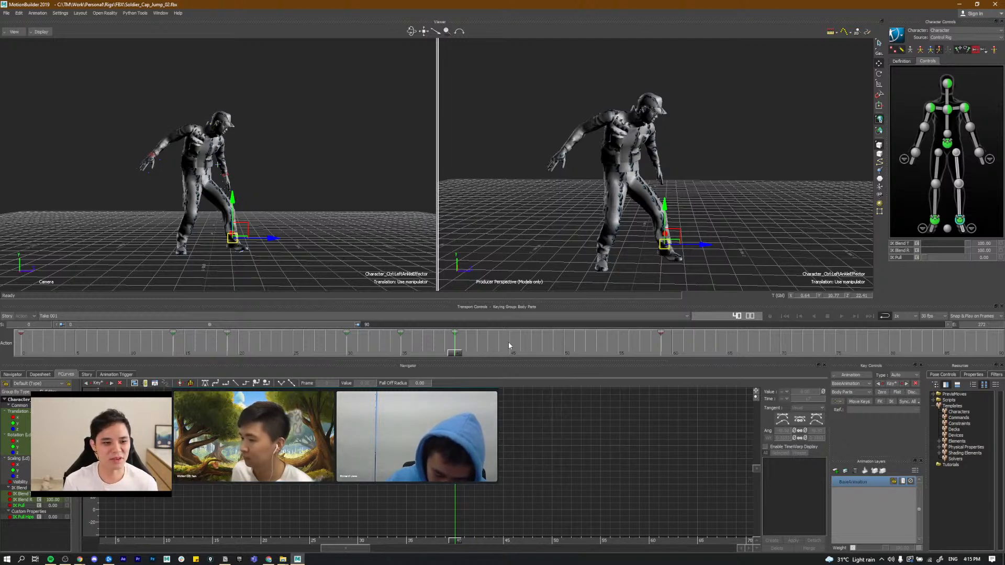
pyautogui.press(',')
pyautogui.press('.')
pyautogui.moveTo(443, 357)
pyautogui.mouseDown()
pyautogui.moveTo(366, 356)
pyautogui.moveTo(463, 358)
pyautogui.mouseUp()
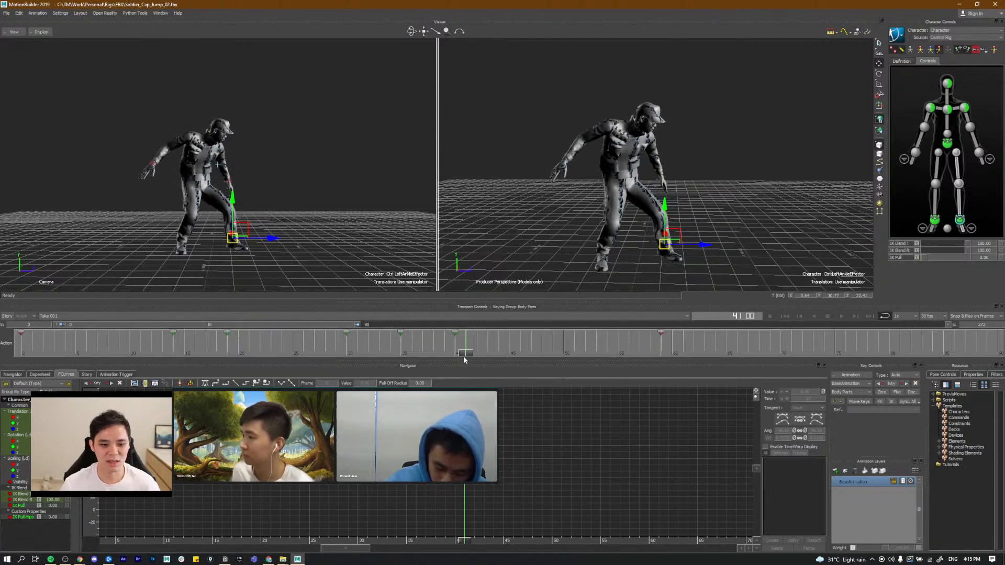
pyautogui.moveTo(465, 354); pyautogui.dragTo(325, 358)
pyautogui.hotkey('ctrl', 'space')
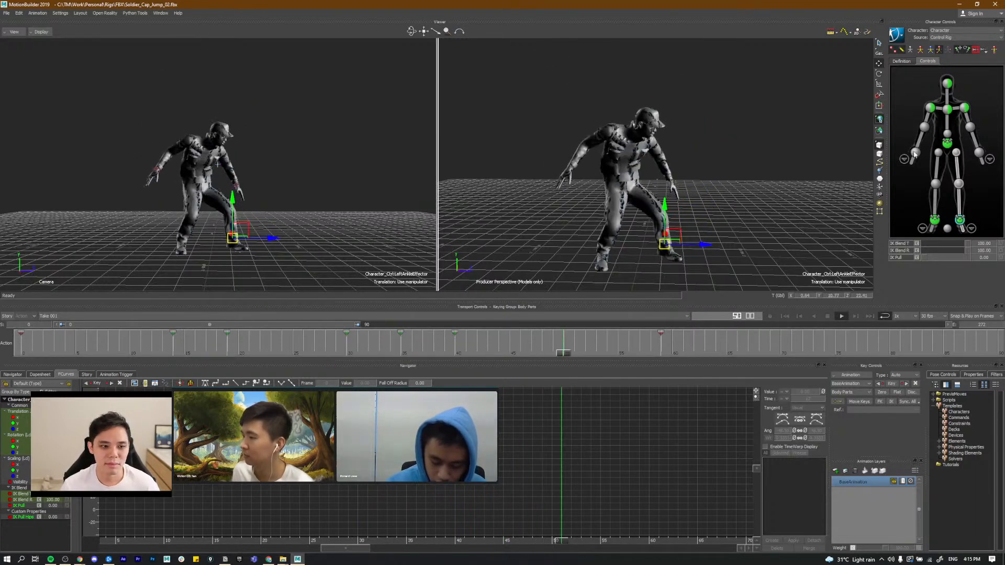
# Step: Move the hips' lowest landing key on the Translation Y curve to frame 40 and lower it to about 42
pyautogui.click(947, 145)
pyautogui.keyDown('shift'); pyautogui.moveTo(392, 448); pyautogui.dragTo(356, 492); pyautogui.keyUp('shift')
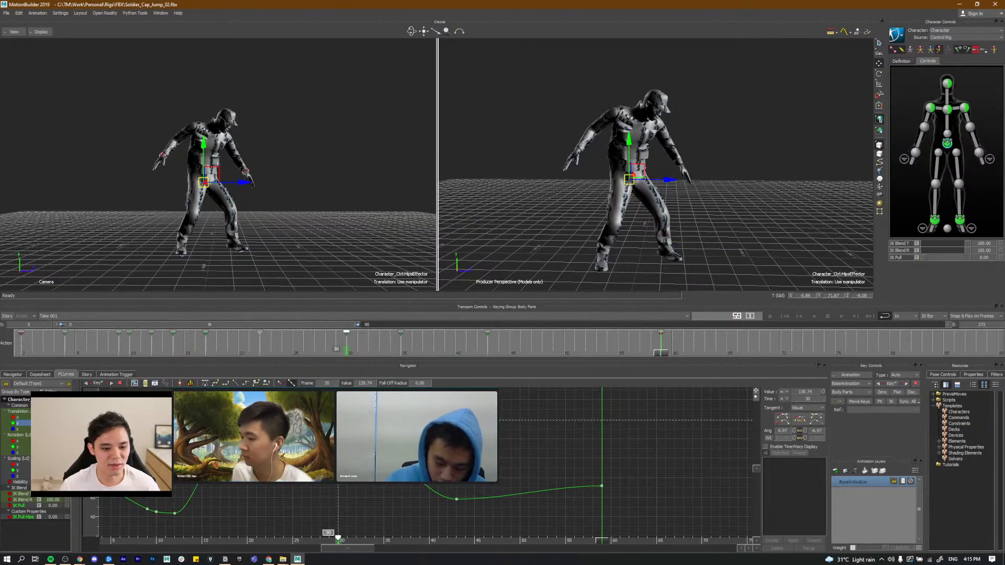
pyautogui.keyDown('ctrl'); pyautogui.keyDown('shift'); pyautogui.click(334, 518); pyautogui.keyUp('shift'); pyautogui.keyUp('ctrl')
pyautogui.moveTo(329, 545); pyautogui.dragTo(447, 541)
pyautogui.keyDown('shift'); pyautogui.moveTo(455, 503); pyautogui.dragTo(422, 510); pyautogui.keyUp('shift')
pyautogui.click(454, 494)
# Step: Copy the hips' final Translation Y key to frame 49, raise the copy to about 76, and play back the landing
pyautogui.hotkey('ctrl', 'space')
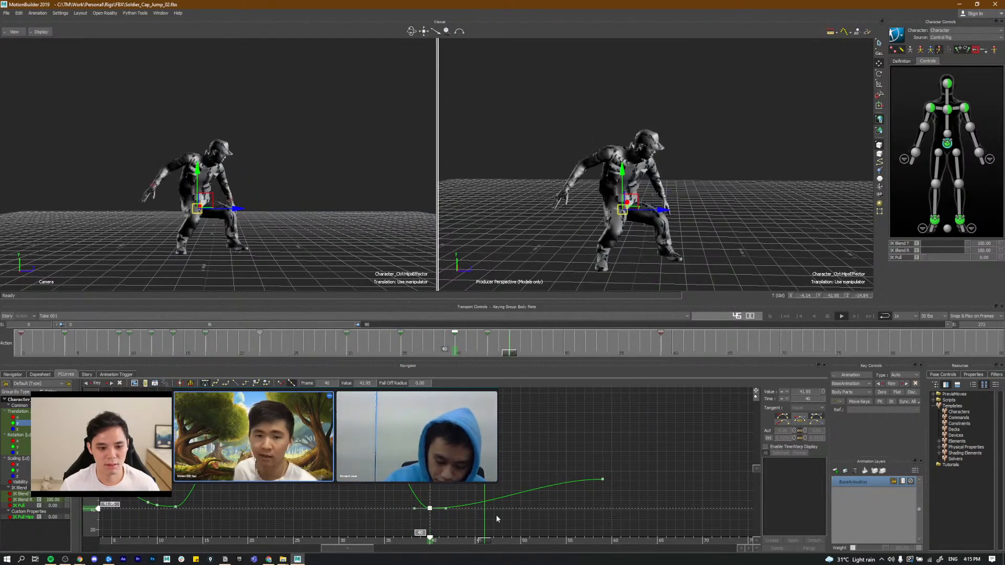
pyautogui.moveTo(512, 540); pyautogui.dragTo(514, 540)
pyautogui.moveTo(618, 491); pyautogui.dragTo(590, 470)
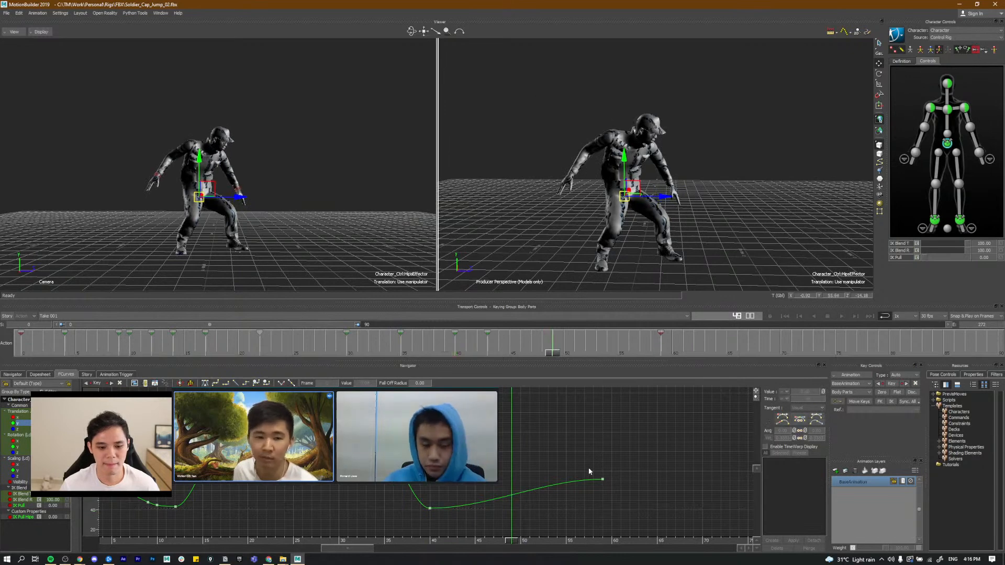
pyautogui.hotkey('ctrl', 'c')
pyautogui.hotkey('ctrl', 'v')
pyautogui.click(512, 480)
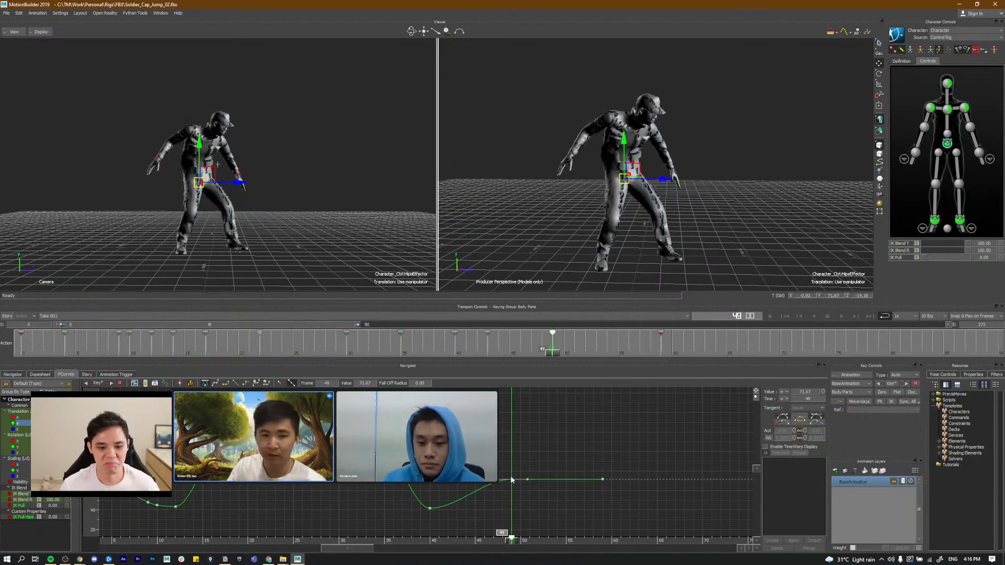
pyautogui.moveTo(512, 480); pyautogui.dragTo(511, 474)
pyautogui.press('space')
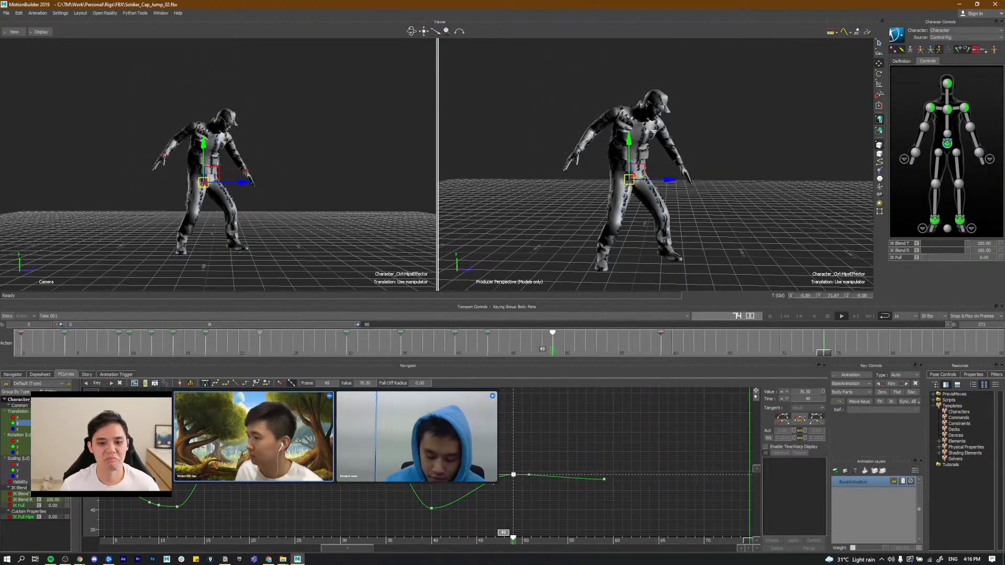
pyautogui.keyDown('alt'); pyautogui.moveTo(454, 473); pyautogui.dragTo(499, 478, button='middle'); pyautogui.keyUp('alt')
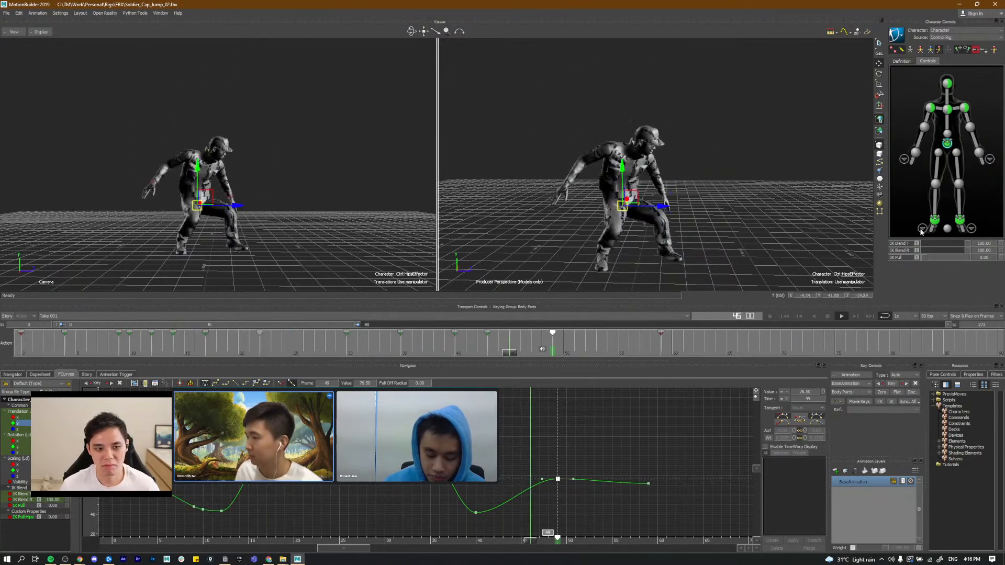
pyautogui.press('space')
# Step: Select the right ankle effector and scrub along its Translation Y curve to examine the foot's descent
pyautogui.click(949, 215)
pyautogui.click(935, 220)
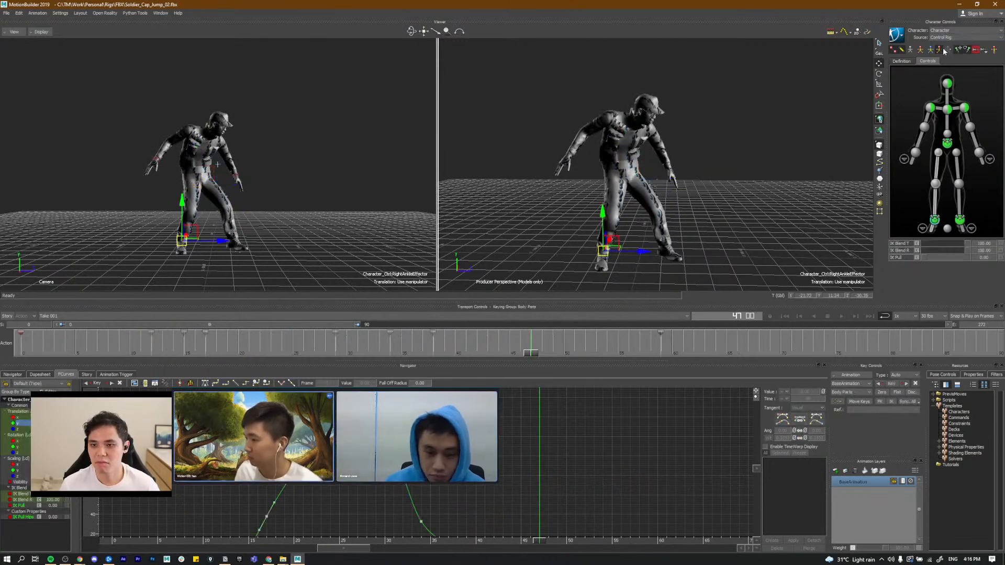
pyautogui.keyDown('alt'); pyautogui.moveTo(429, 474); pyautogui.dragTo(482, 445, button='middle'); pyautogui.keyUp('alt')
pyautogui.keyDown('alt'); pyautogui.moveTo(482, 445); pyautogui.dragTo(493, 444, button='right'); pyautogui.keyUp('alt')
pyautogui.keyDown('alt'); pyautogui.moveTo(493, 445); pyautogui.dragTo(476, 432, button='middle'); pyautogui.keyUp('alt')
pyautogui.moveTo(217, 539); pyautogui.dragTo(384, 510)
pyautogui.moveTo(397, 509); pyautogui.dragTo(455, 486)
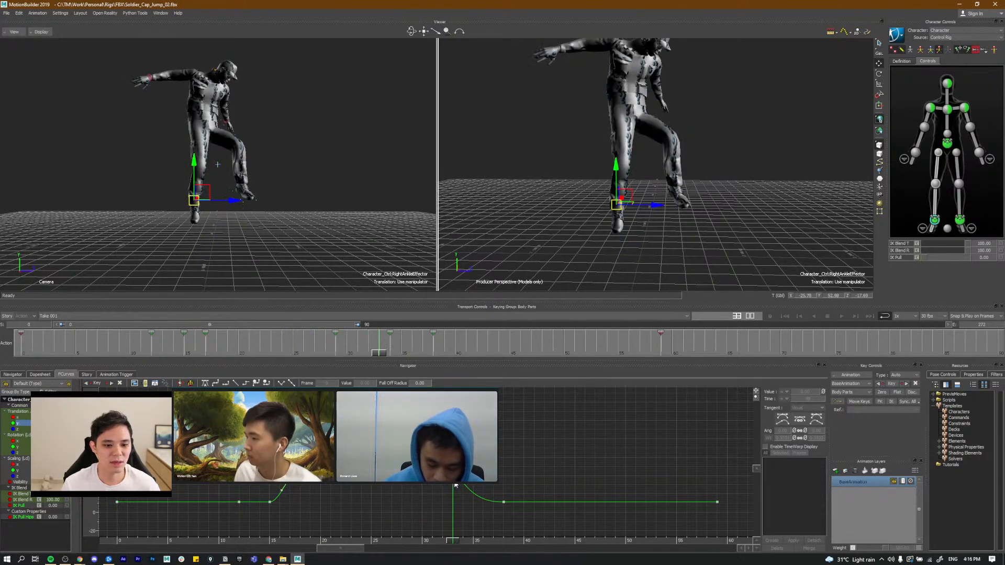
pyautogui.keyDown('alt'); pyautogui.moveTo(463, 486); pyautogui.dragTo(432, 498, button='middle'); pyautogui.keyUp('alt')
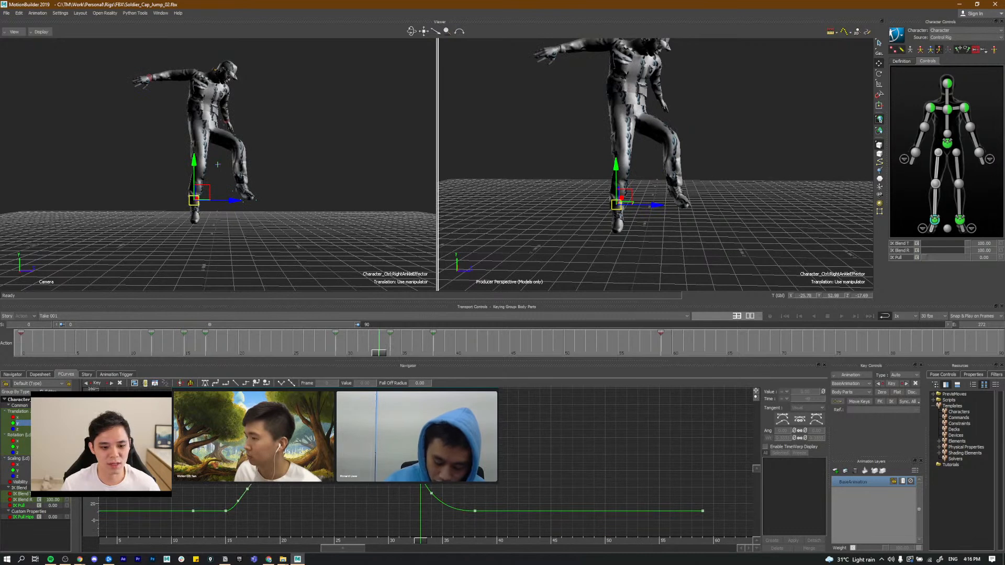
pyautogui.click(366, 542)
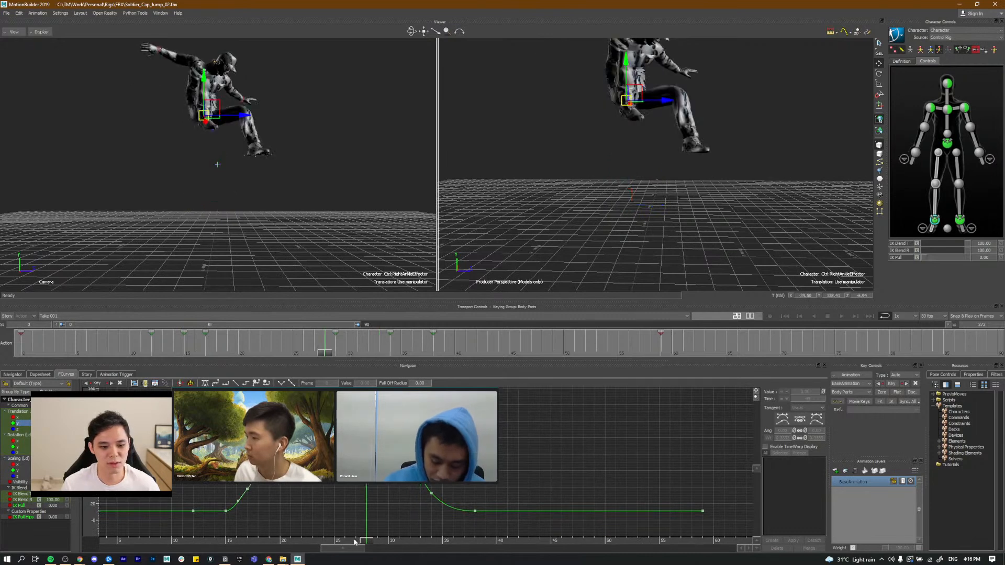
pyautogui.moveTo(367, 544); pyautogui.dragTo(409, 534)
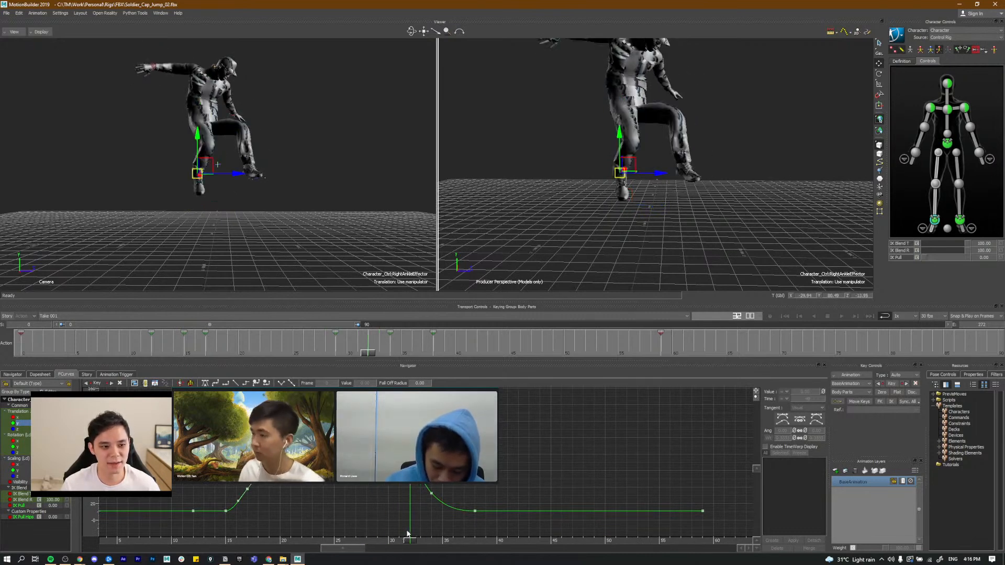
# Step: Add a Translation Y key to the right ankle at frame 32 and raise it to about 114
pyautogui.keyDown('alt'); pyautogui.moveTo(406, 490); pyautogui.dragTo(407, 505, button='middle'); pyautogui.keyUp('alt')
pyautogui.keyDown('alt'); pyautogui.moveTo(406, 505); pyautogui.dragTo(411, 491, button='right'); pyautogui.keyUp('alt')
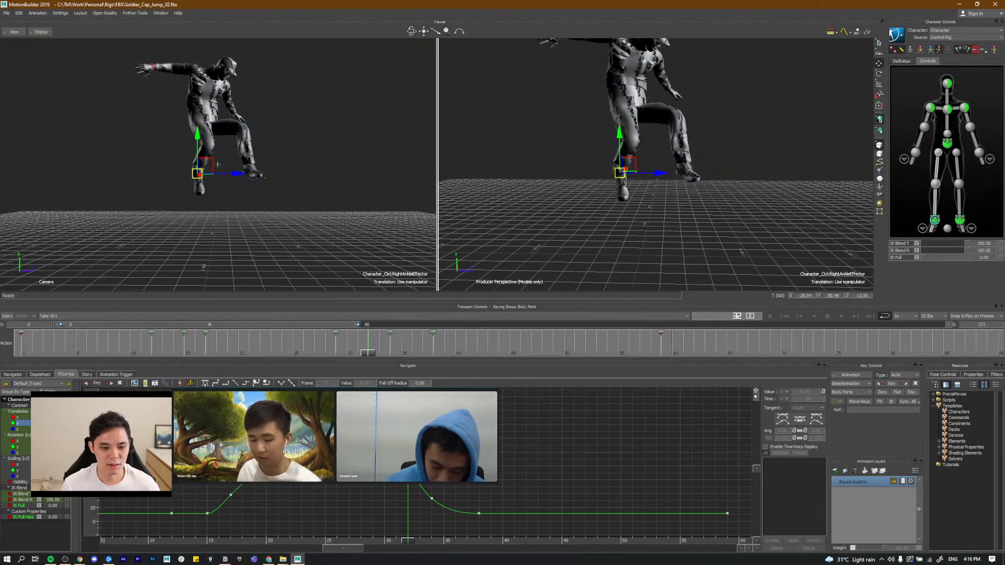
pyautogui.moveTo(420, 488)
pyautogui.mouseDown()
pyautogui.moveTo(439, 517)
pyautogui.moveTo(398, 484)
pyautogui.moveTo(408, 502)
pyautogui.mouseUp()
pyautogui.hotkey('ctrl', 'c')
pyautogui.hotkey('ctrl', 'v')
pyautogui.moveTo(98, 500); pyautogui.dragTo(98, 444)
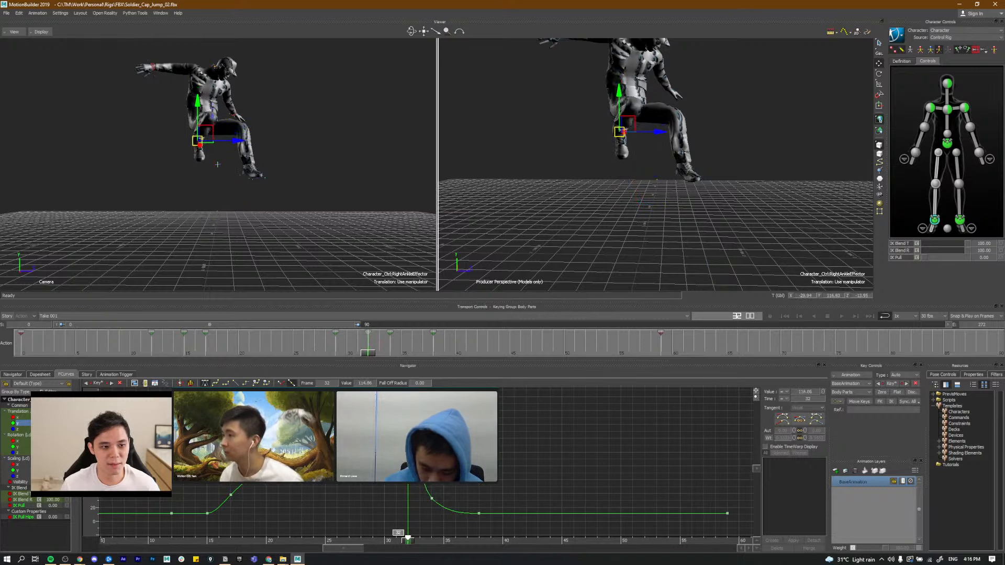
pyautogui.keyDown('shift'); pyautogui.moveTo(374, 511); pyautogui.dragTo(390, 486); pyautogui.keyUp('shift')
pyautogui.moveTo(395, 539); pyautogui.dragTo(400, 496)
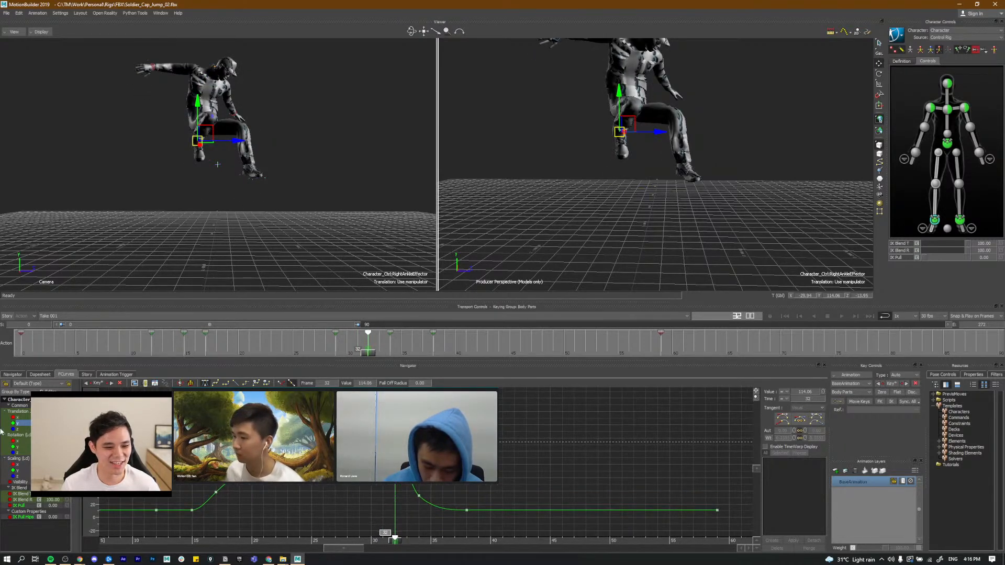
# Step: On the right ankle's Translation Z curve, add a frame 32 key at about -9 and raise the frame 34 key to about -16.6
pyautogui.click(18, 428)
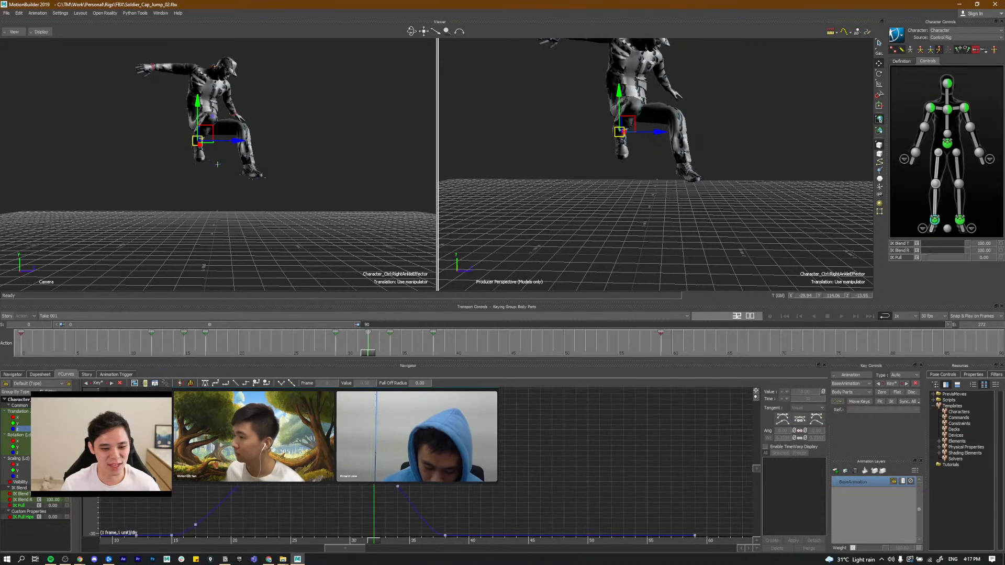
pyautogui.hotkey('ctrl', 'c')
pyautogui.moveTo(410, 498); pyautogui.dragTo(374, 426)
pyautogui.hotkey('ctrl', 'v')
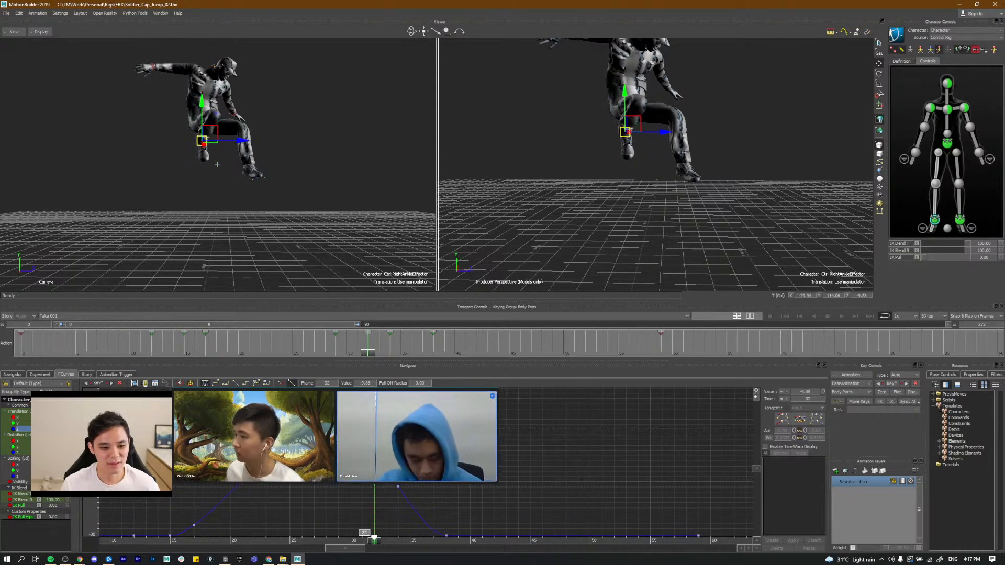
pyautogui.moveTo(354, 541)
pyautogui.mouseDown()
pyautogui.moveTo(295, 546)
pyautogui.moveTo(366, 539)
pyautogui.mouseUp()
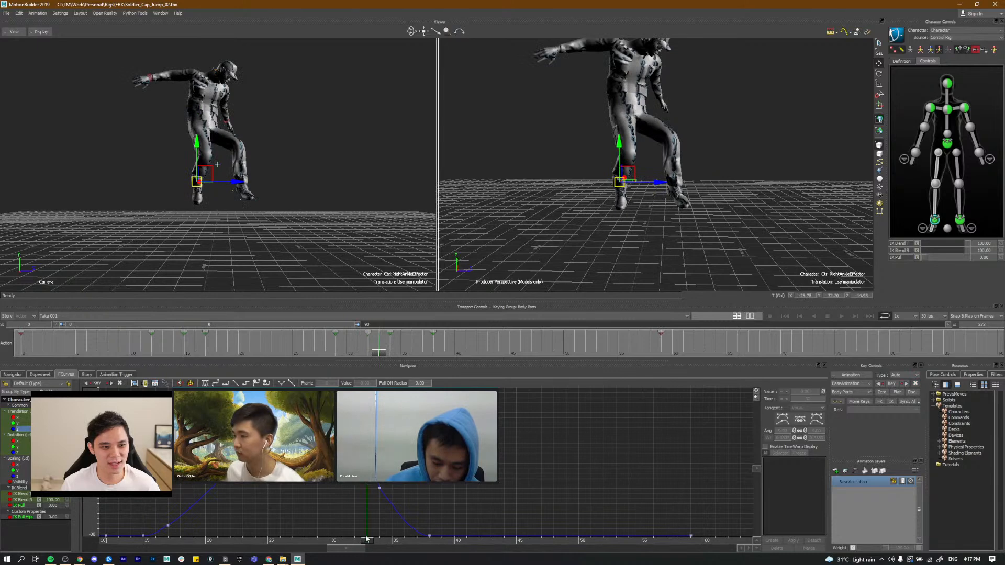
pyautogui.click(379, 487)
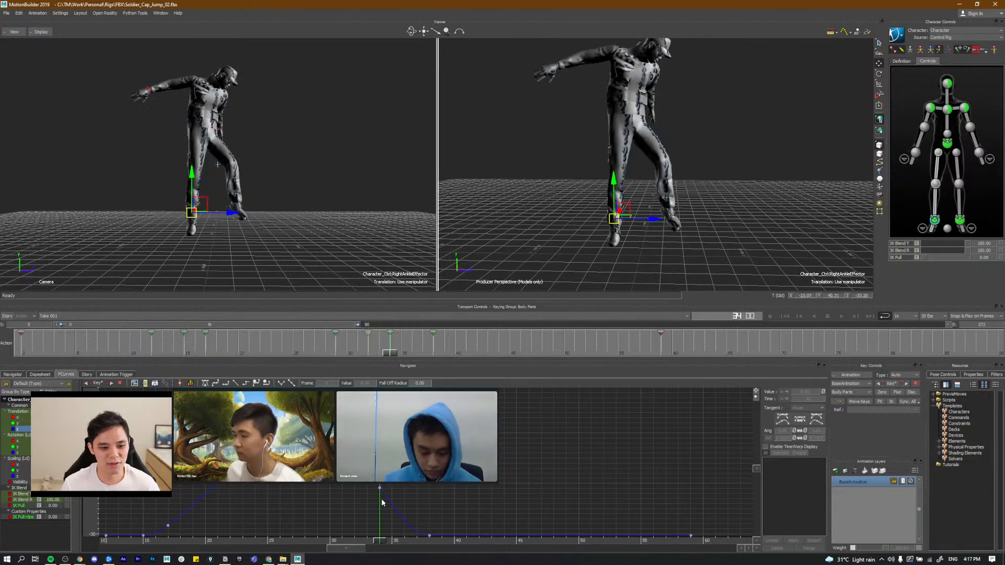
pyautogui.moveTo(380, 488); pyautogui.dragTo(381, 462)
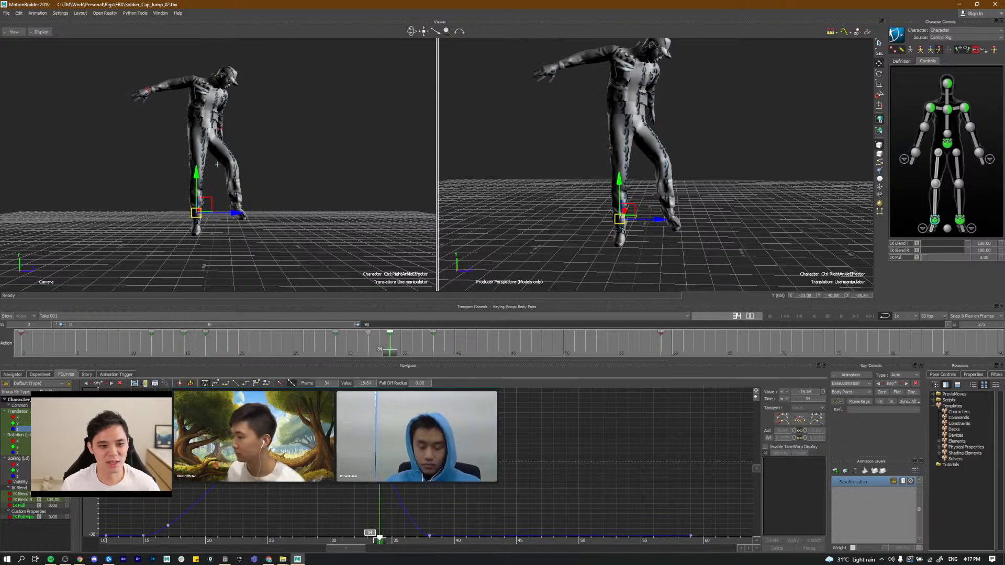
# Step: Scrub through and play back the jump to review the right ankle's adjusted descent
pyautogui.keyDown('ctrl'); pyautogui.moveTo(381, 462); pyautogui.dragTo(366, 479); pyautogui.keyUp('ctrl')
pyautogui.click(309, 478)
pyautogui.moveTo(272, 540); pyautogui.dragTo(429, 518)
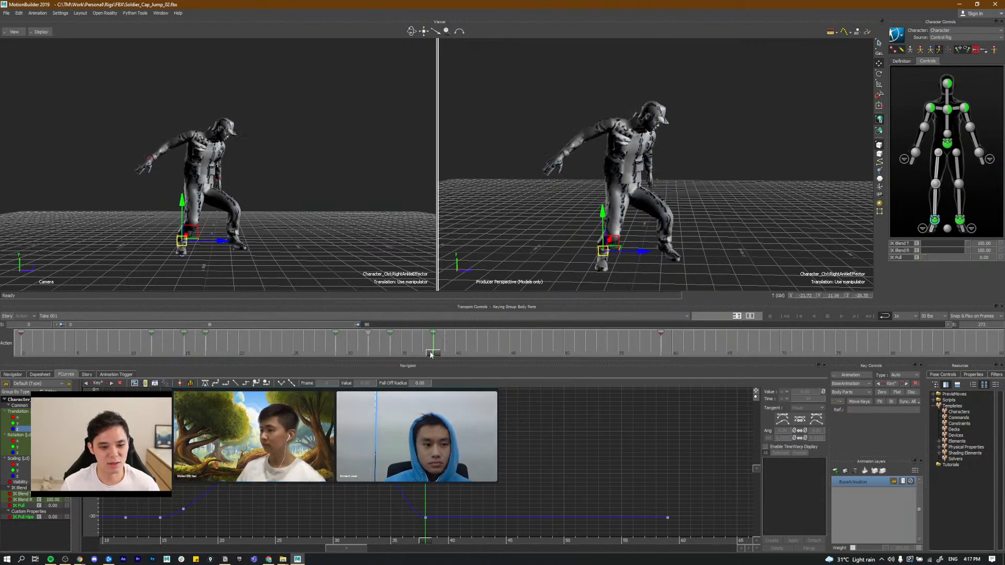
pyautogui.moveTo(434, 353)
pyautogui.mouseDown()
pyautogui.moveTo(388, 354)
pyautogui.moveTo(525, 358)
pyautogui.moveTo(366, 350)
pyautogui.mouseUp()
pyautogui.hotkey('ctrl', 'space')
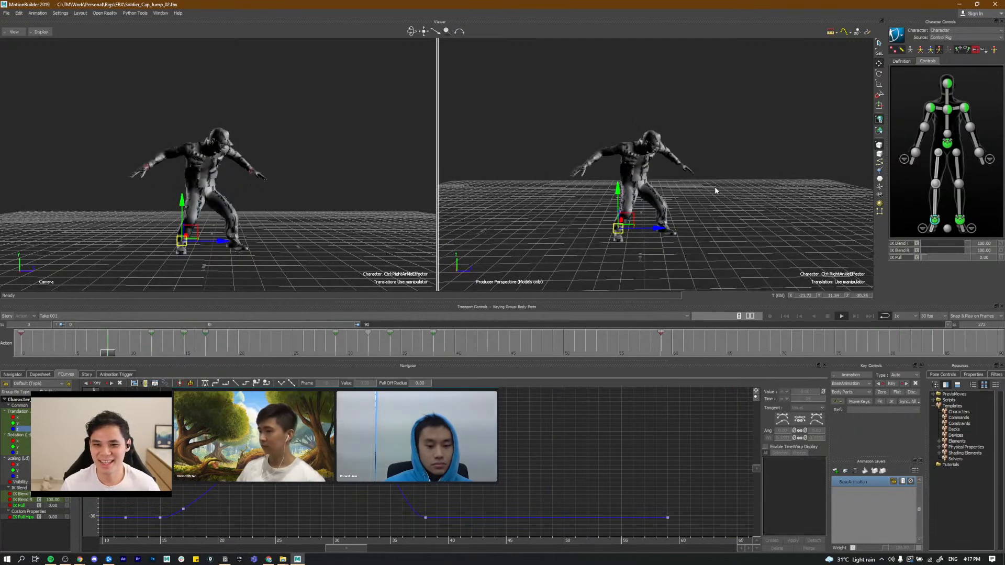
pyautogui.hotkey('ctrl', 'space')
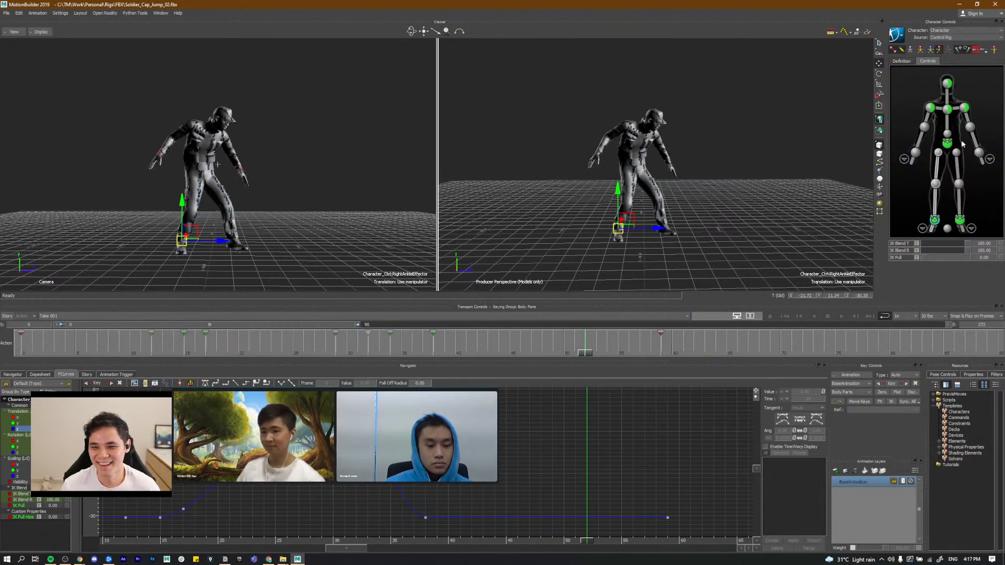
# Step: Select the hips effector, inspect its Translation Y key at frame 22, and check the takeoff and airtime by scrubbing and playback
pyautogui.hotkey('ctrl', 'z')
pyautogui.click(17, 423)
pyautogui.press('a')
pyautogui.keyDown('shift'); pyautogui.moveTo(390, 487); pyautogui.dragTo(429, 515); pyautogui.keyUp('shift')
pyautogui.click(372, 422)
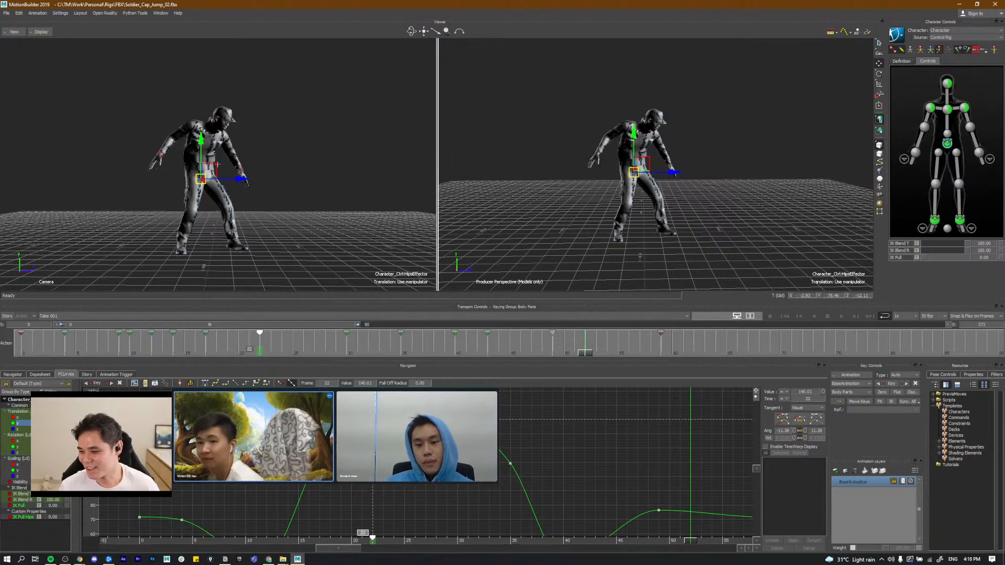
pyautogui.keyDown('ctrl'); pyautogui.moveTo(373, 450); pyautogui.dragTo(386, 469); pyautogui.keyUp('ctrl')
pyautogui.click(309, 541)
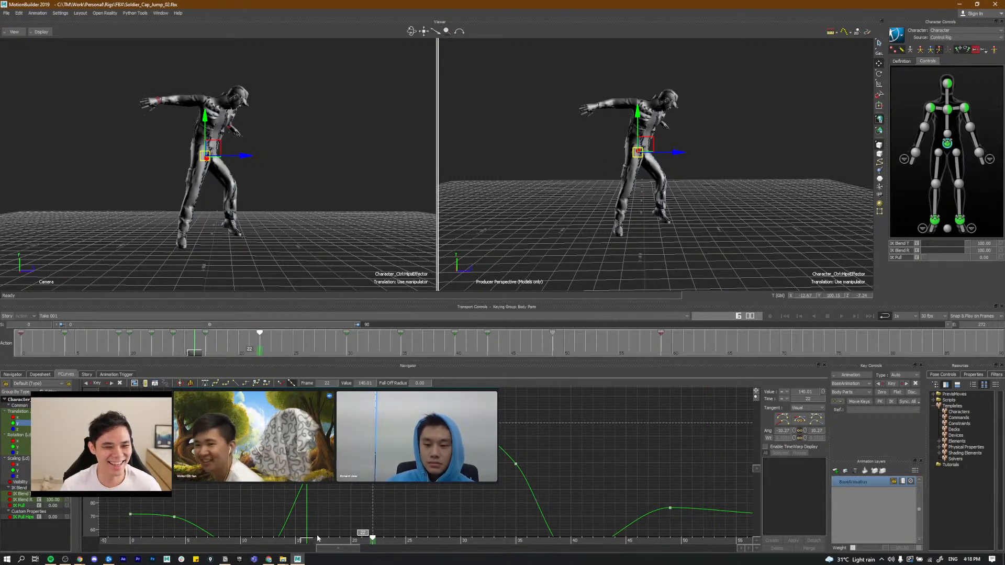
pyautogui.click(324, 539)
pyautogui.moveTo(323, 538); pyautogui.dragTo(383, 516)
pyautogui.hotkey('ctrl', 'space')
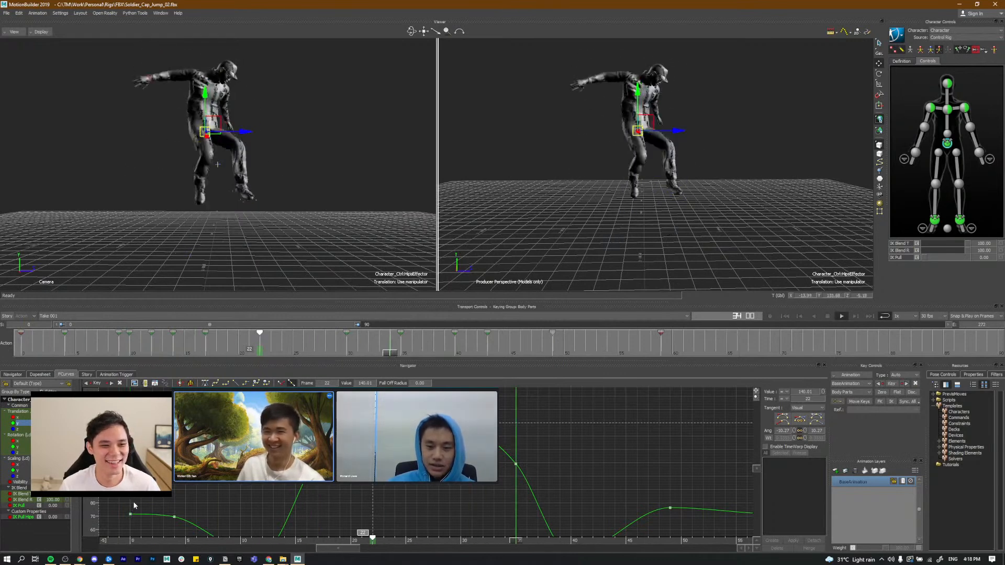
pyautogui.hotkey('ctrl', 'space')
# Step: Examine the falling part of the hips' Translation Y curve, scrubbing between frames 35 and 30
pyautogui.keyDown('shift'); pyautogui.moveTo(132, 507); pyautogui.dragTo(68, 475); pyautogui.keyUp('shift')
pyautogui.moveTo(650, 540); pyautogui.dragTo(451, 542)
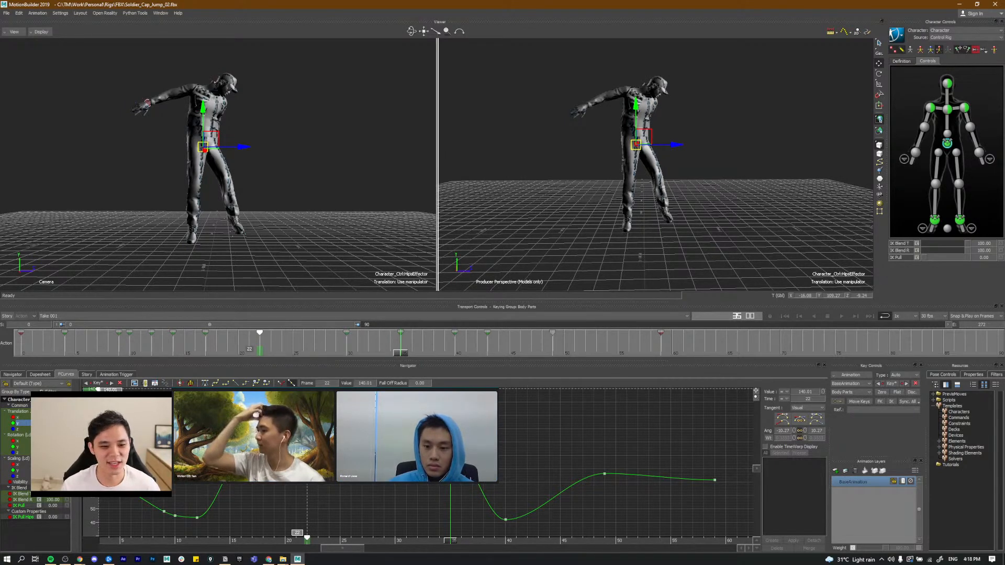
pyautogui.click(336, 350)
pyautogui.keyDown('alt'); pyautogui.moveTo(469, 478); pyautogui.dragTo(460, 492, button='middle'); pyautogui.keyUp('alt')
pyautogui.keyDown('alt'); pyautogui.moveTo(414, 471); pyautogui.dragTo(397, 487, button='right'); pyautogui.keyUp('alt')
pyautogui.keyDown('alt'); pyautogui.moveTo(398, 487); pyautogui.dragTo(348, 464, button='middle'); pyautogui.keyUp('alt')
pyautogui.click(341, 541)
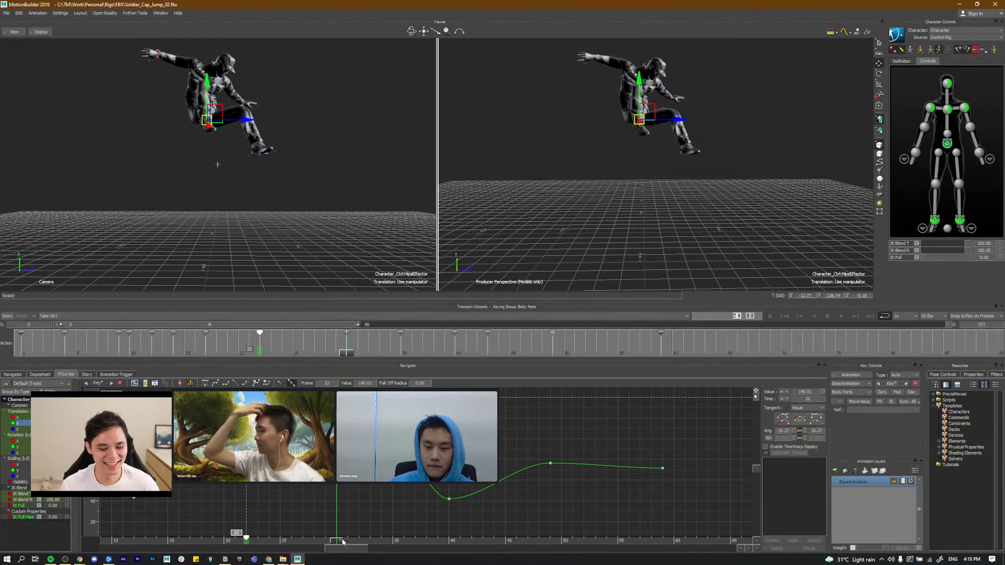
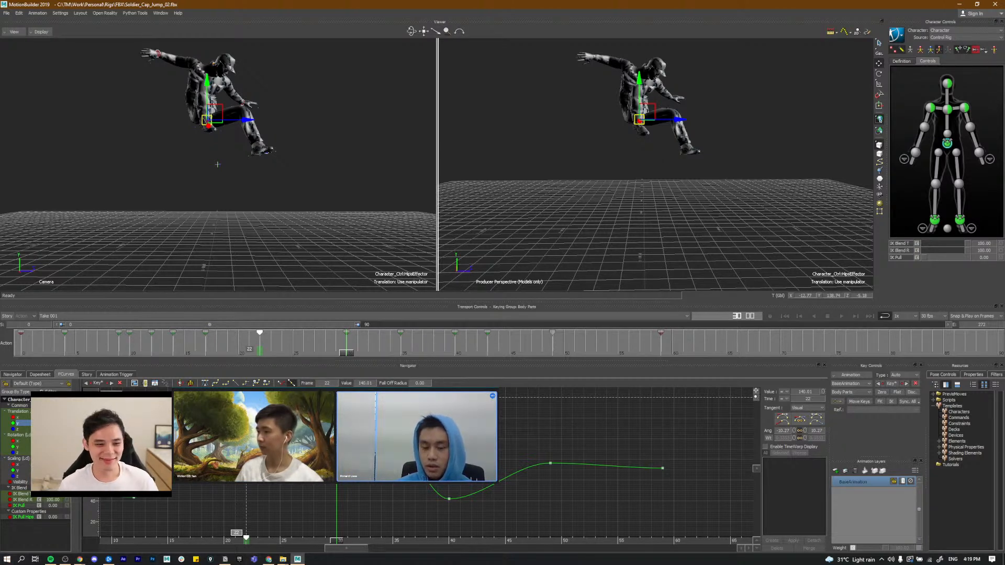
# Step: Play the whole jump several times from the start to judge its overall timing
pyautogui.hotkey('ctrl', 'space')
pyautogui.keyDown('ctrl'); pyautogui.keyDown('shift'); pyautogui.click(369, 486); pyautogui.keyUp('shift'); pyautogui.keyUp('ctrl')
pyautogui.hotkey('ctrl', 'space')
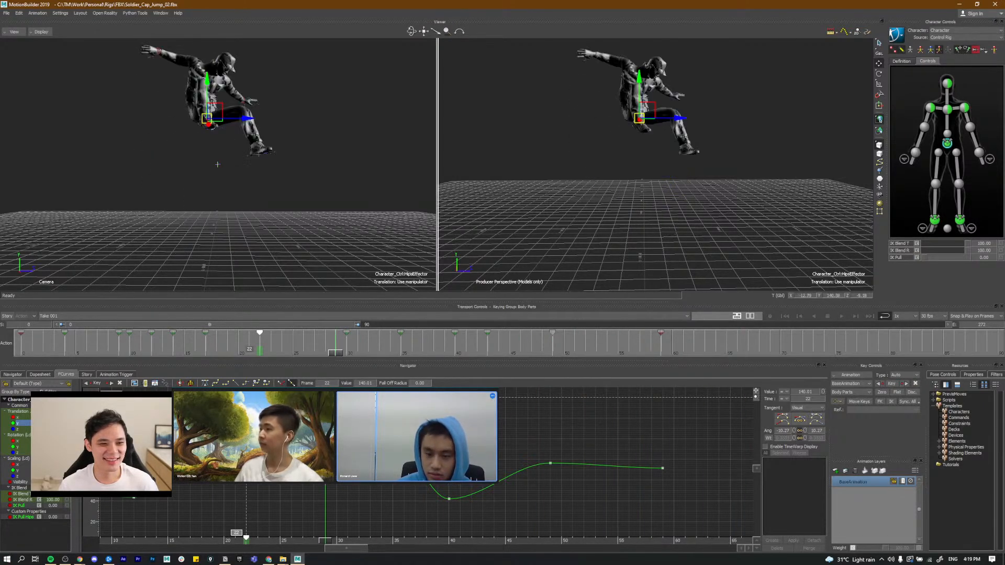
pyautogui.hotkey('ctrl', 'space')
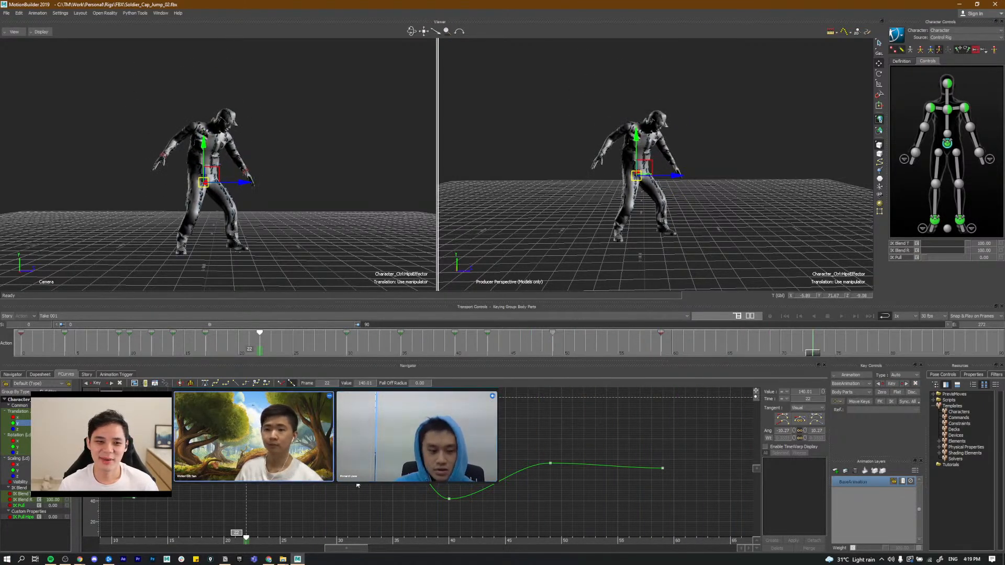
pyautogui.keyDown('ctrl'); pyautogui.keyDown('shift'); pyautogui.click(359, 486); pyautogui.keyUp('shift'); pyautogui.keyUp('ctrl')
pyautogui.hotkey('ctrl', 'space')
pyautogui.hotkey('ctrl', 'space')
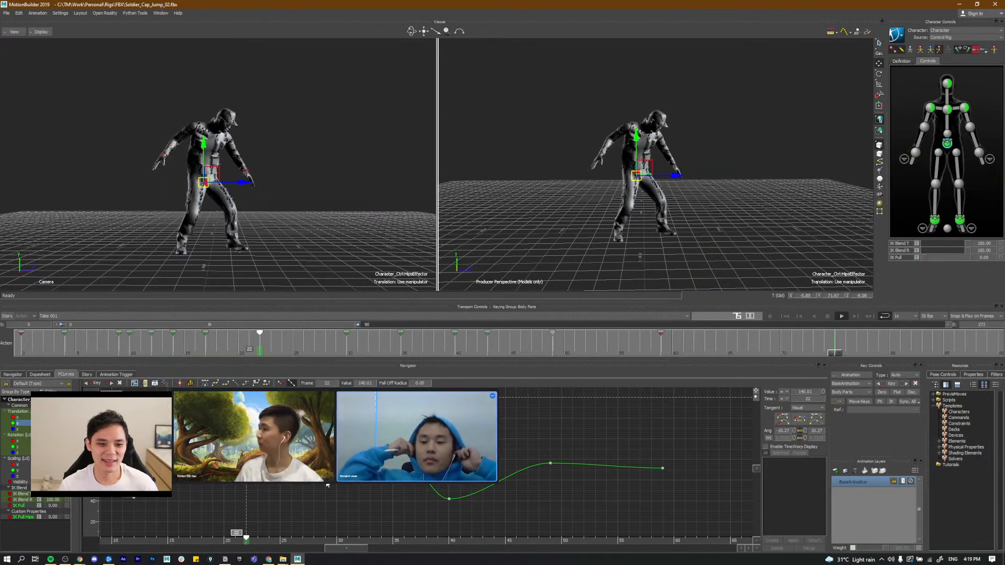
pyautogui.keyDown('ctrl'); pyautogui.keyDown('shift'); pyautogui.click(325, 485); pyautogui.keyUp('shift'); pyautogui.keyUp('ctrl')
pyautogui.hotkey('ctrl', 'space')
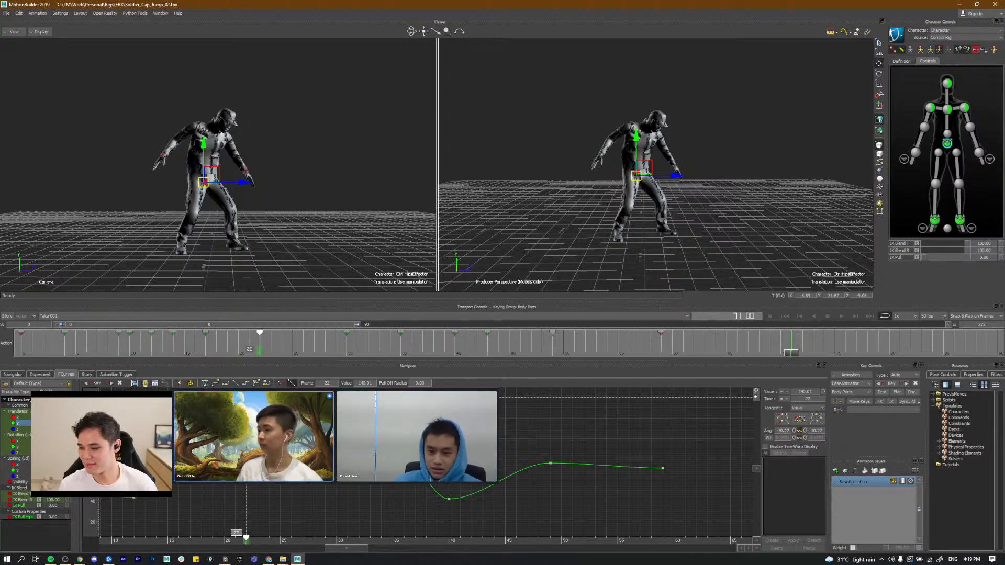
# Step: Play back the jump again to examine the descent and landing, stopping at frame 35
pyautogui.hotkey('alt', 'Tab')
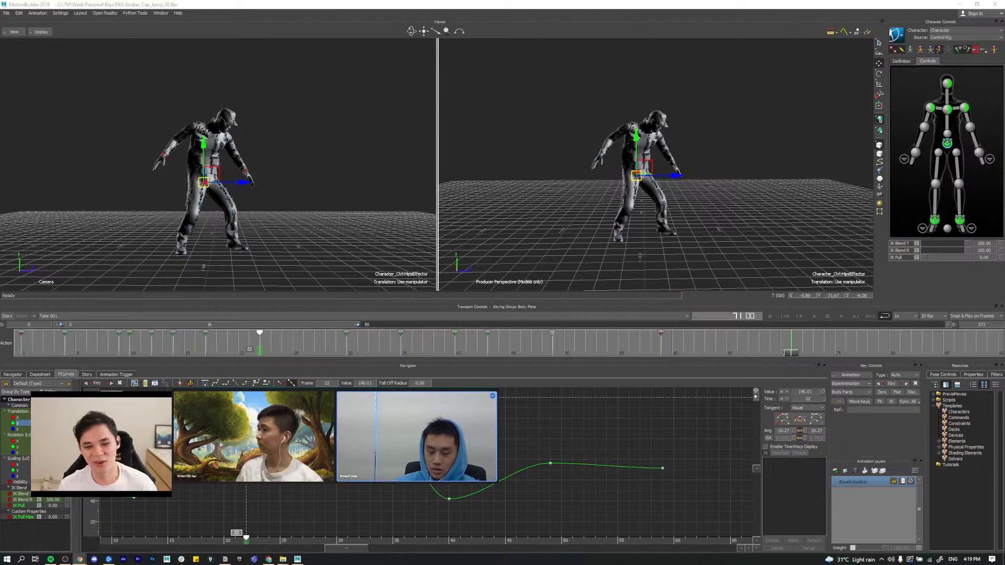
pyautogui.hotkey('alt', 'Tab')
pyautogui.press('space')
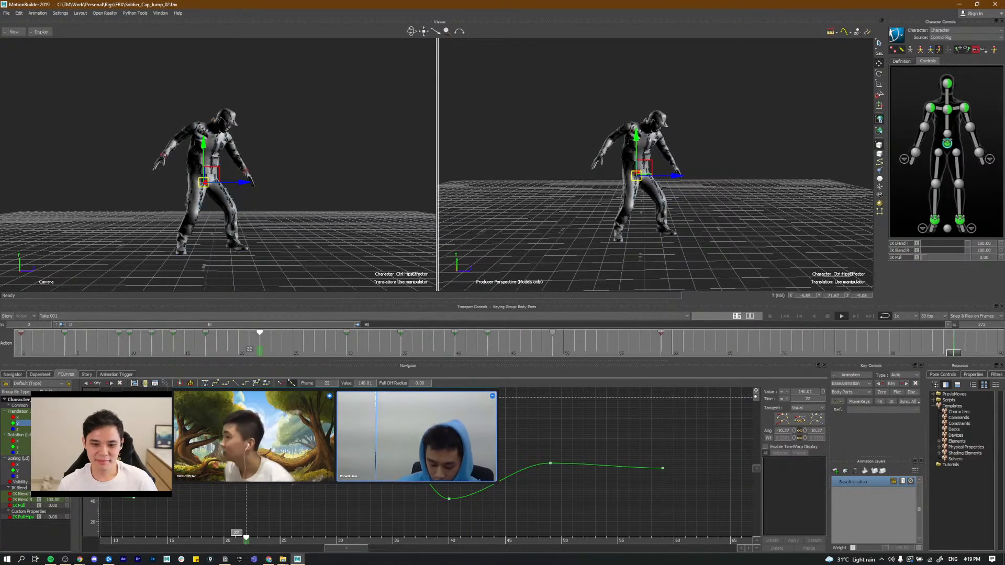
pyautogui.press('space')
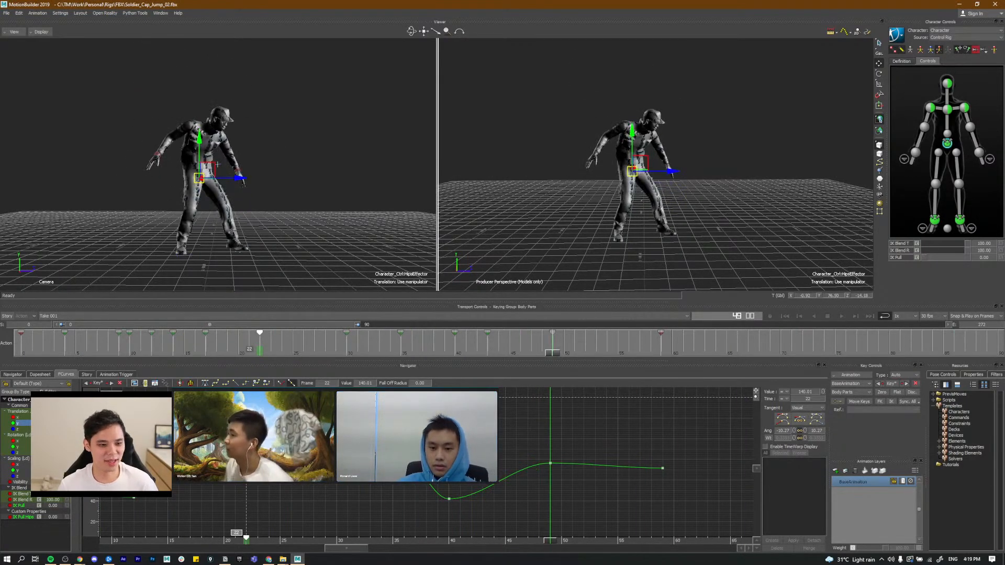
pyautogui.press('space')
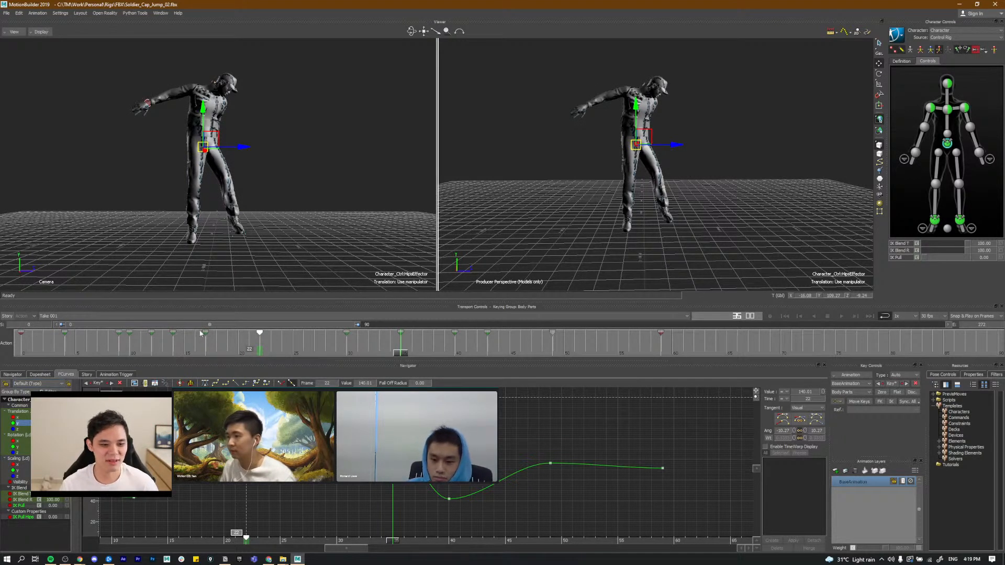
# Step: Scrub and play the descent and landing, examining how the body settles between frames 35 and 49
pyautogui.click(220, 353)
pyautogui.moveTo(220, 354); pyautogui.dragTo(401, 340)
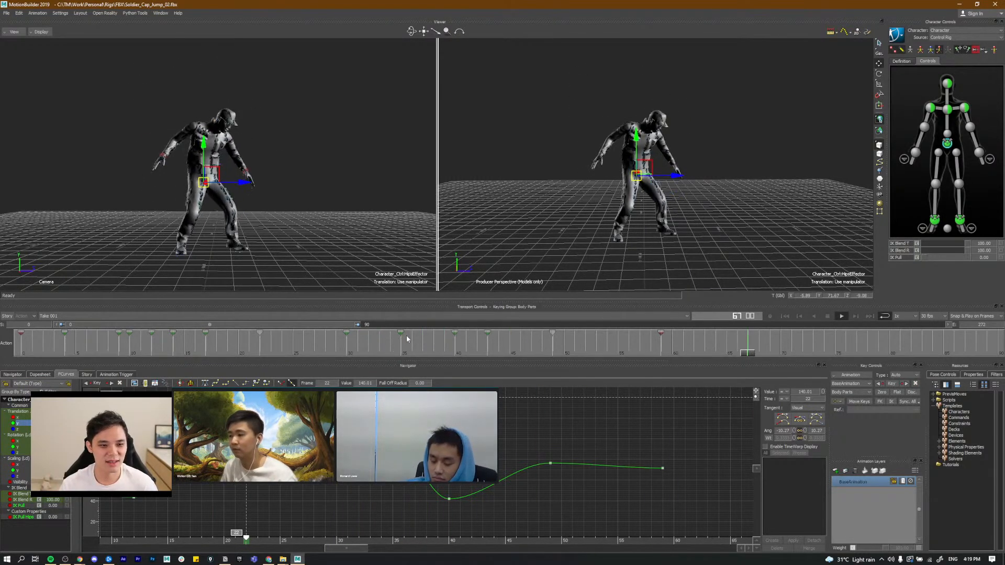
pyautogui.keyDown('alt'); pyautogui.moveTo(666, 198); pyautogui.dragTo(615, 214); pyautogui.keyUp('alt')
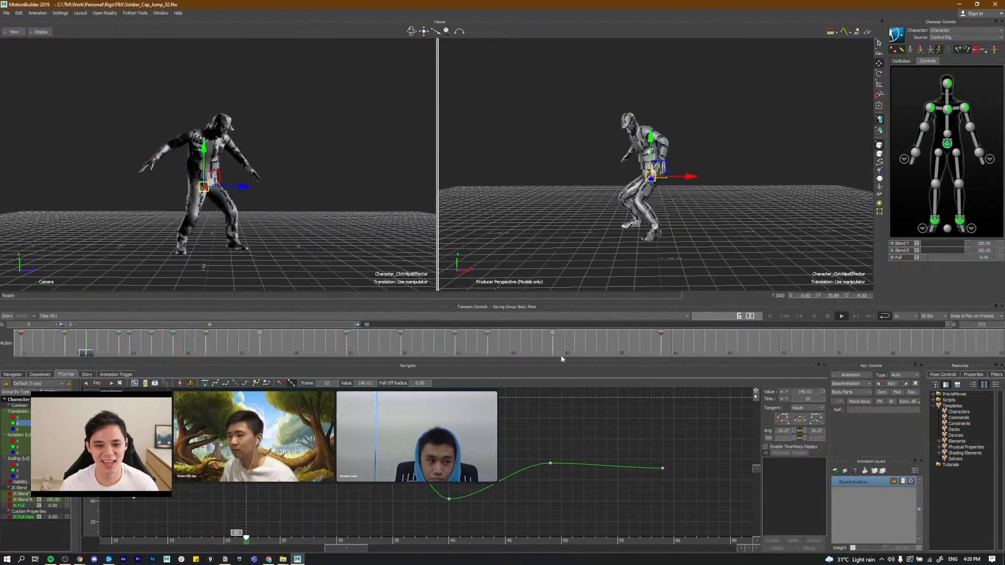
pyautogui.moveTo(543, 353)
pyautogui.mouseDown()
pyautogui.moveTo(509, 350)
pyautogui.moveTo(552, 346)
pyautogui.mouseUp()
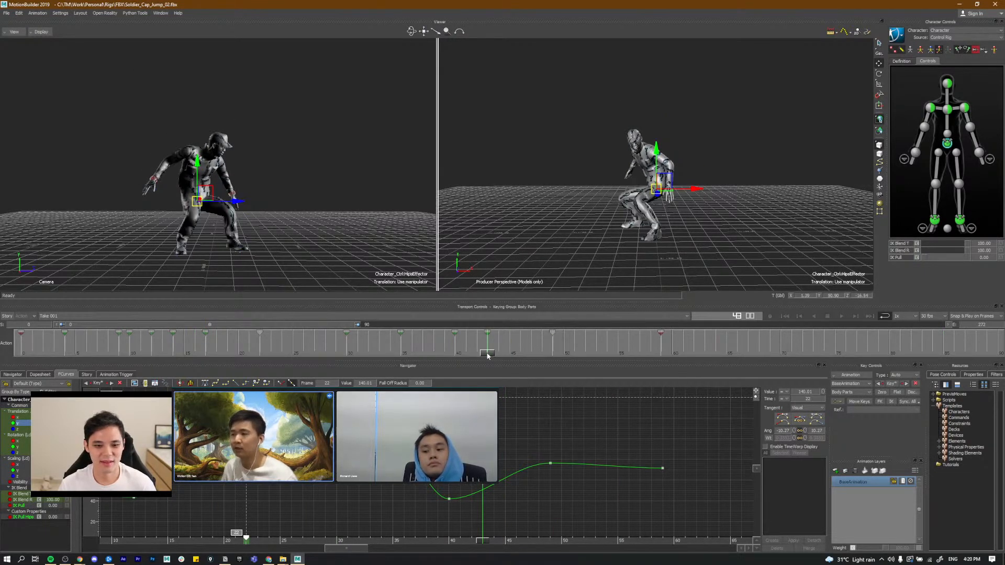
pyautogui.click(400, 349)
pyautogui.moveTo(401, 348); pyautogui.dragTo(552, 363)
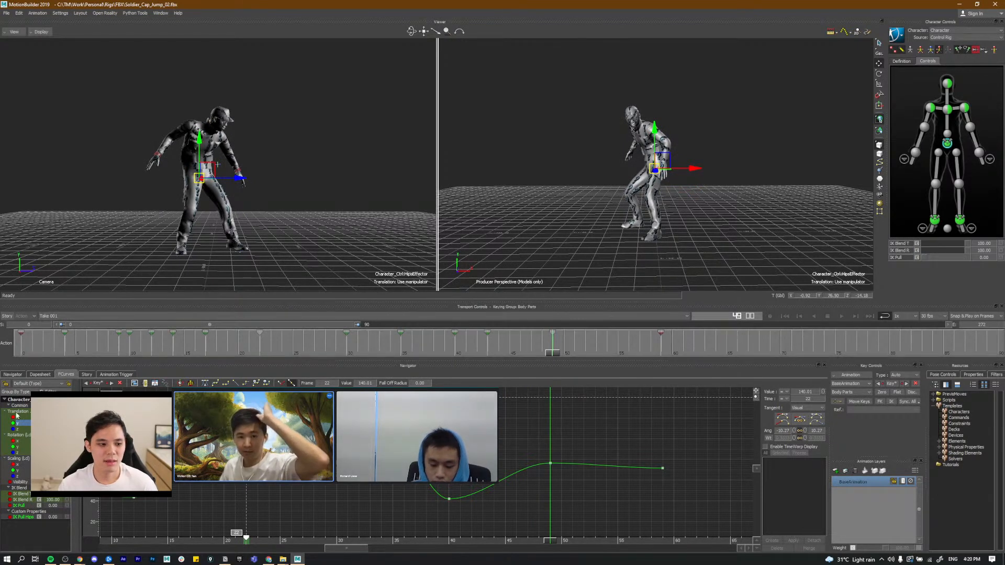
# Step: Lower the hips' Translation X curve key at frame 43 to about -7.73
pyautogui.press('a')
pyautogui.keyDown('alt'); pyautogui.moveTo(497, 450); pyautogui.dragTo(411, 459, button='middle'); pyautogui.keyUp('alt')
pyautogui.keyDown('alt'); pyautogui.moveTo(411, 459); pyautogui.dragTo(430, 479, button='right'); pyautogui.keyUp('alt')
pyautogui.click(426, 541)
pyautogui.moveTo(419, 544); pyautogui.dragTo(480, 533)
pyautogui.moveTo(480, 408); pyautogui.dragTo(480, 472)
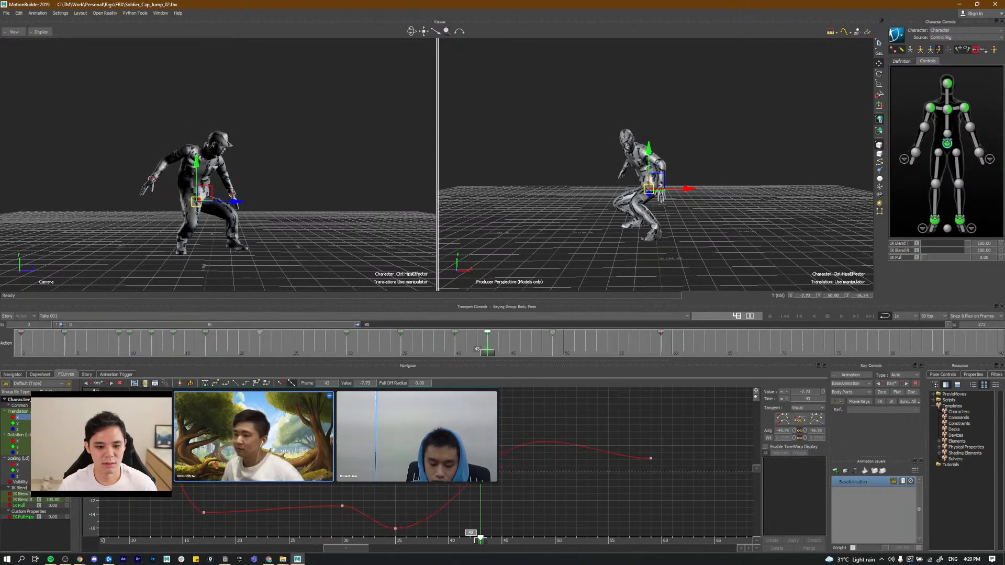
pyautogui.click(519, 486)
pyautogui.keyDown('alt'); pyautogui.moveTo(520, 485); pyautogui.dragTo(574, 469, button='middle'); pyautogui.keyUp('alt')
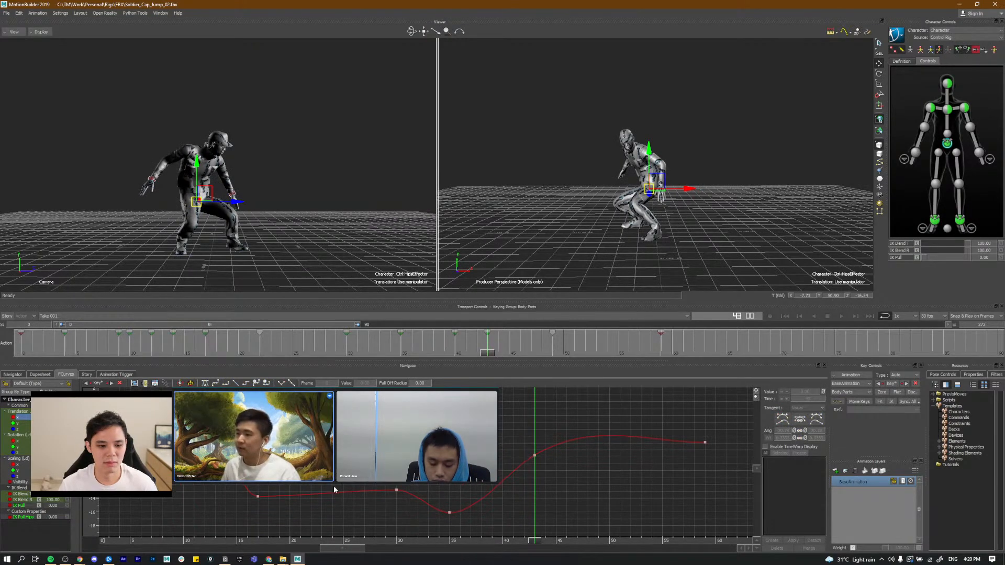
# Step: Play the whole jump from the start and scrub the takeoff up to frame 21
pyautogui.click(333, 541)
pyautogui.hotkey('ctrl', 'space')
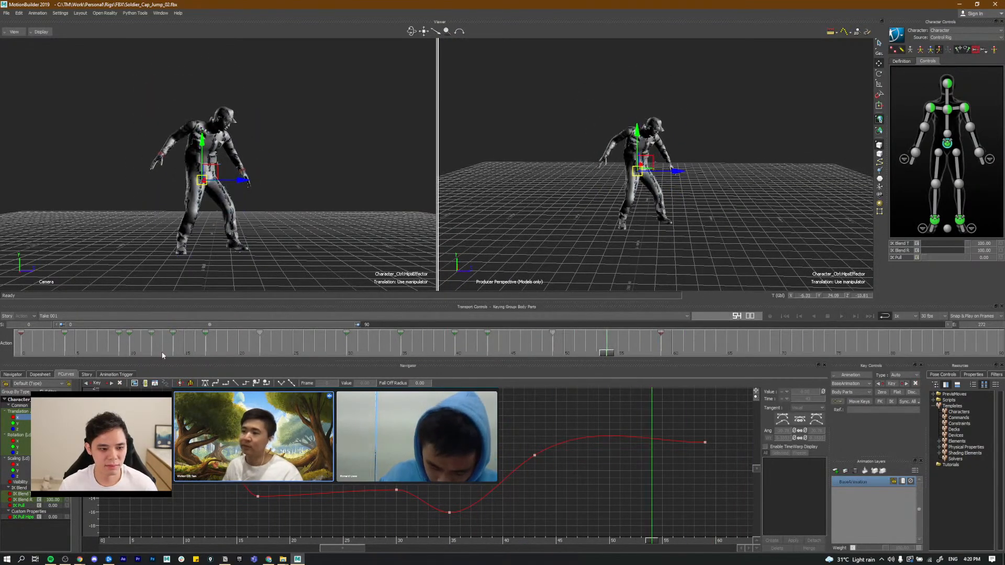
pyautogui.click(164, 353)
pyautogui.press('Home')
pyautogui.press('space')
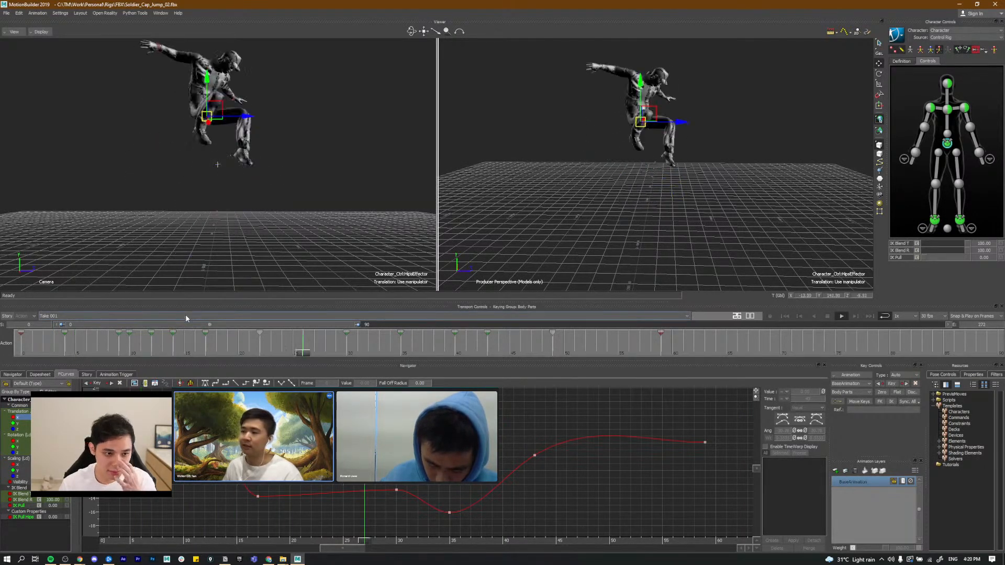
pyautogui.moveTo(131, 353); pyautogui.dragTo(249, 359)
# Step: Select the left ankle effector and retime its keys between takeoff and descent to frames 17, 25 and 33
pyautogui.click(935, 222)
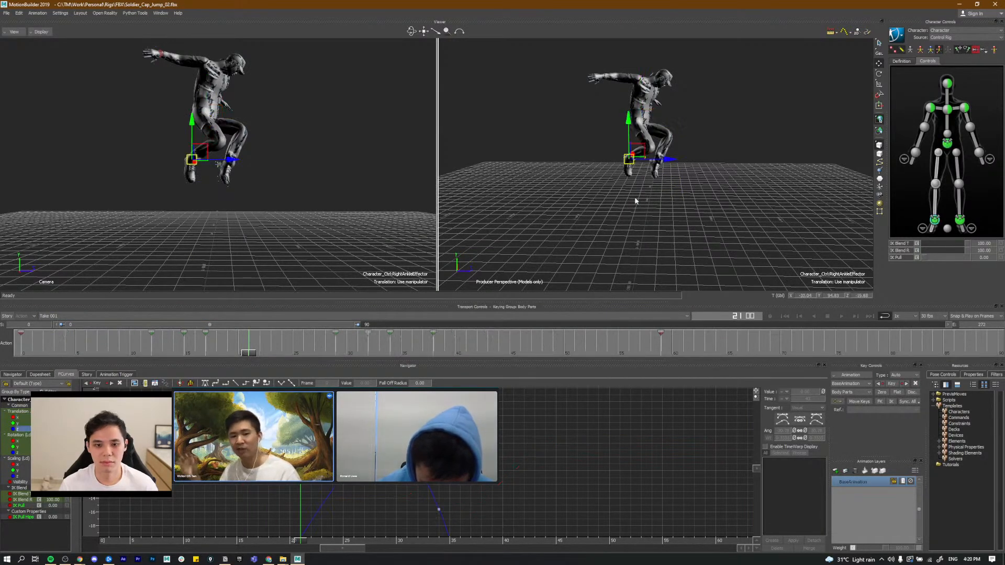
pyautogui.click(958, 221)
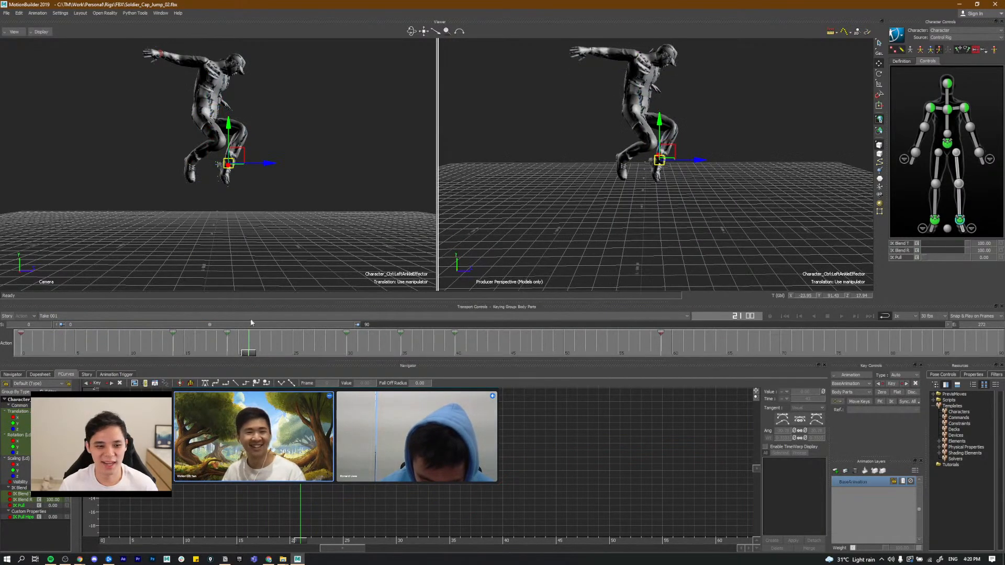
pyautogui.moveTo(249, 355); pyautogui.dragTo(379, 343)
pyautogui.click(312, 344)
pyautogui.moveTo(290, 350); pyautogui.dragTo(379, 355)
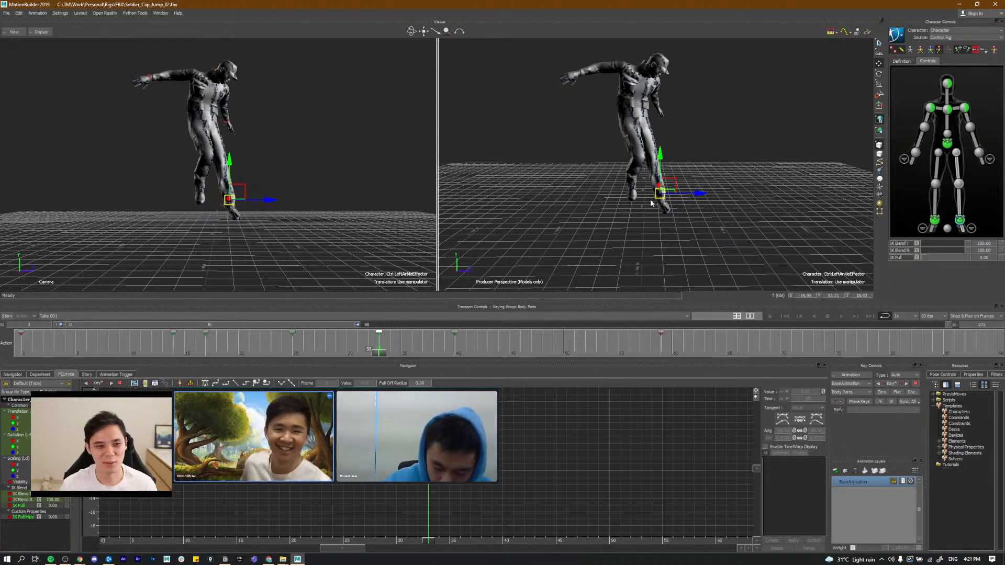
# Step: Raise the left ankle slightly and pull it inward at frame 33, checking the landing by scrubbing and playback
pyautogui.scroll(10, 652, 203)
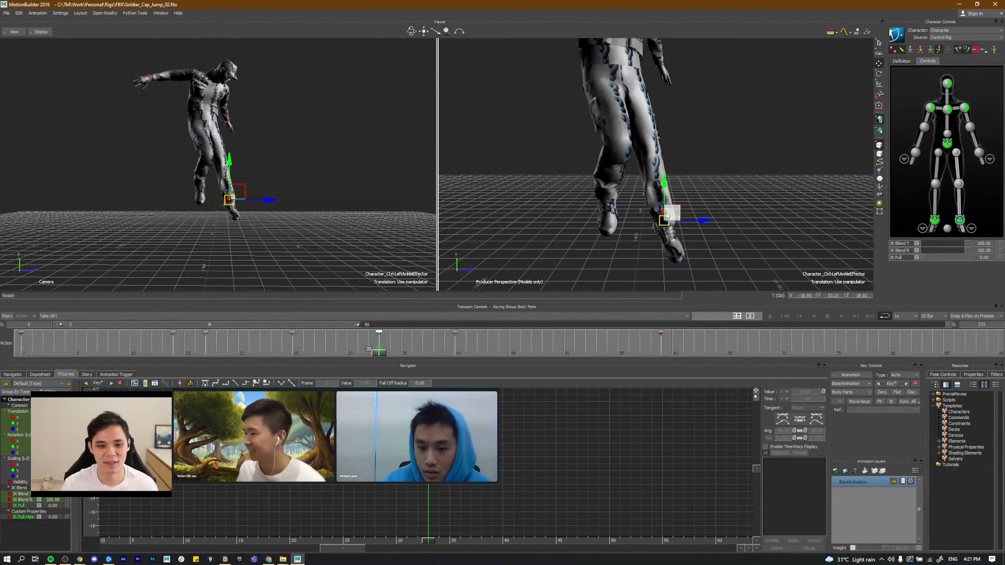
pyautogui.moveTo(667, 215); pyautogui.dragTo(663, 211)
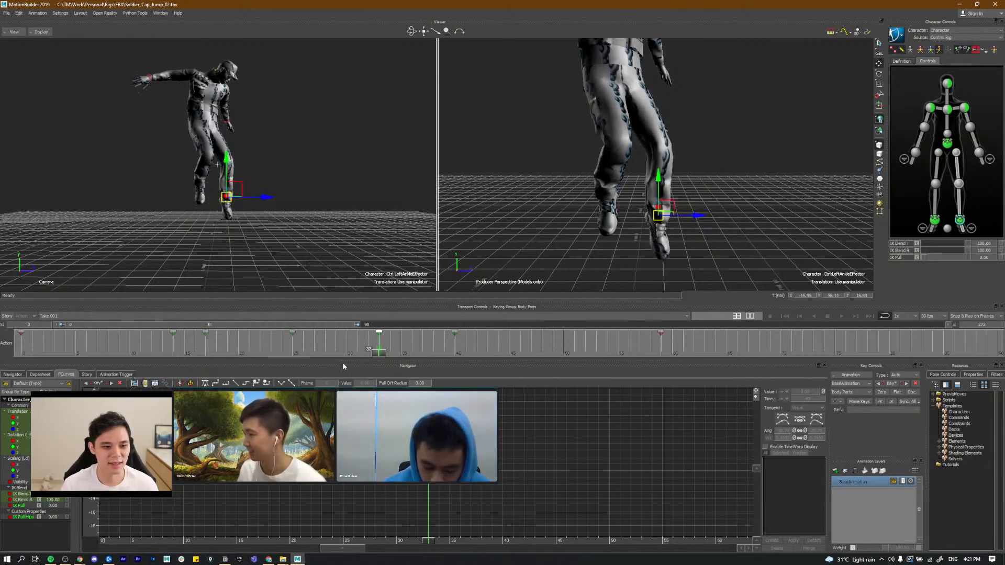
pyautogui.moveTo(375, 353); pyautogui.dragTo(451, 365)
pyautogui.press('space')
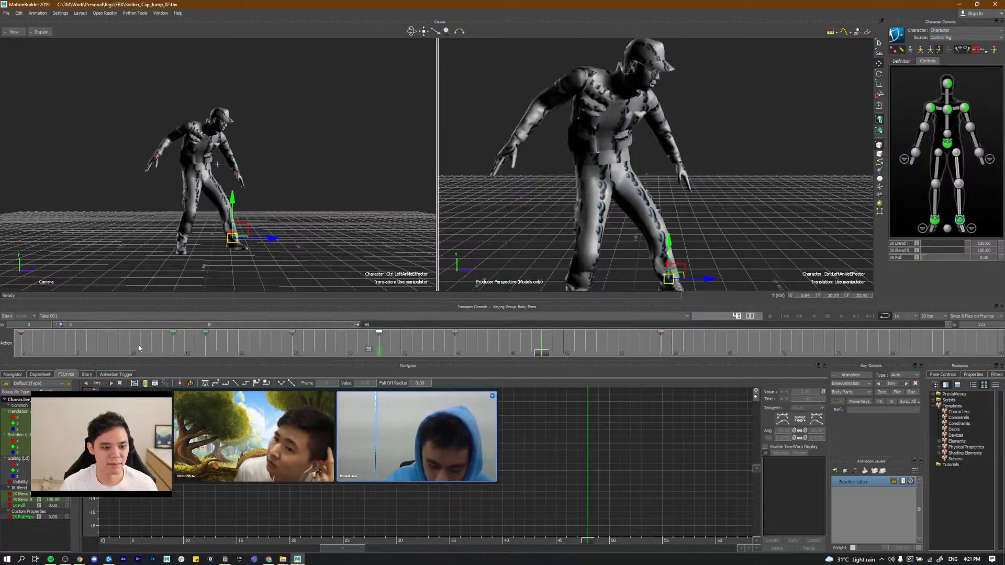
# Step: Scrub the takeoff, clear the effector selection and play the jump from the start
pyautogui.moveTo(174, 352); pyautogui.dragTo(257, 342)
pyautogui.click(199, 181)
pyautogui.hotkey('ctrl', 'space')
pyautogui.hotkey('ctrl', 'space')
pyautogui.click(789, 149)
pyautogui.click(785, 316)
pyautogui.hotkey('ctrl', 'space')
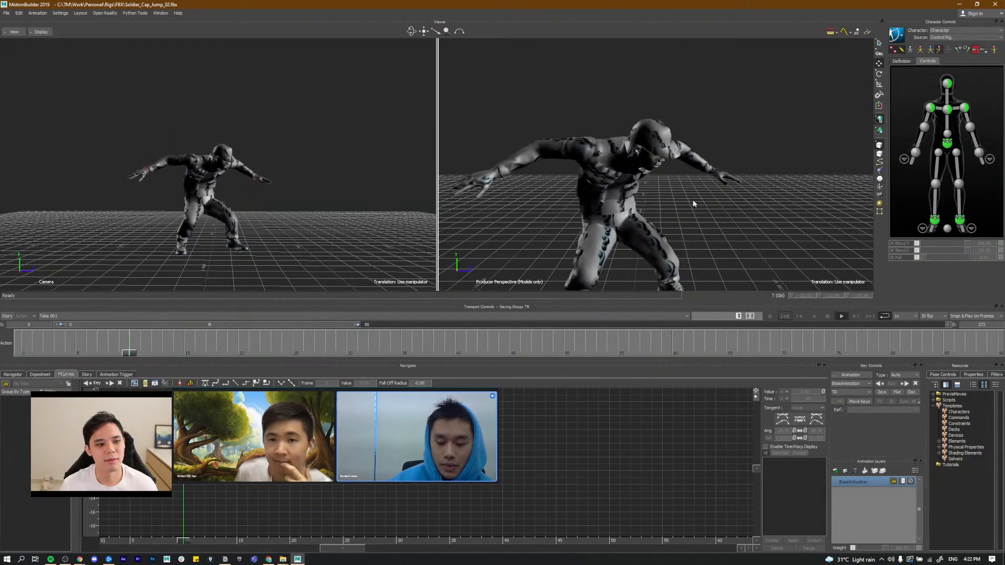
# Step: Replay the jump repeatedly from frame 0 to judge the crouch and takeoff timing
pyautogui.hotkey('ctrl', 'space')
pyautogui.click(22, 347)
pyautogui.hotkey('ctrl', 'space')
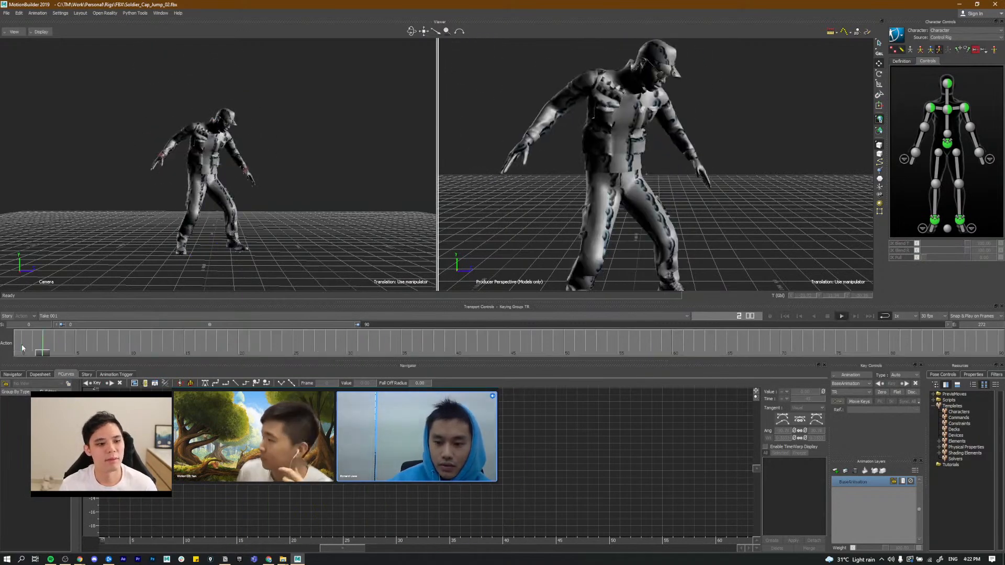
pyautogui.hotkey('ctrl', 'space')
pyautogui.click(22, 348)
pyautogui.hotkey('ctrl', 'space')
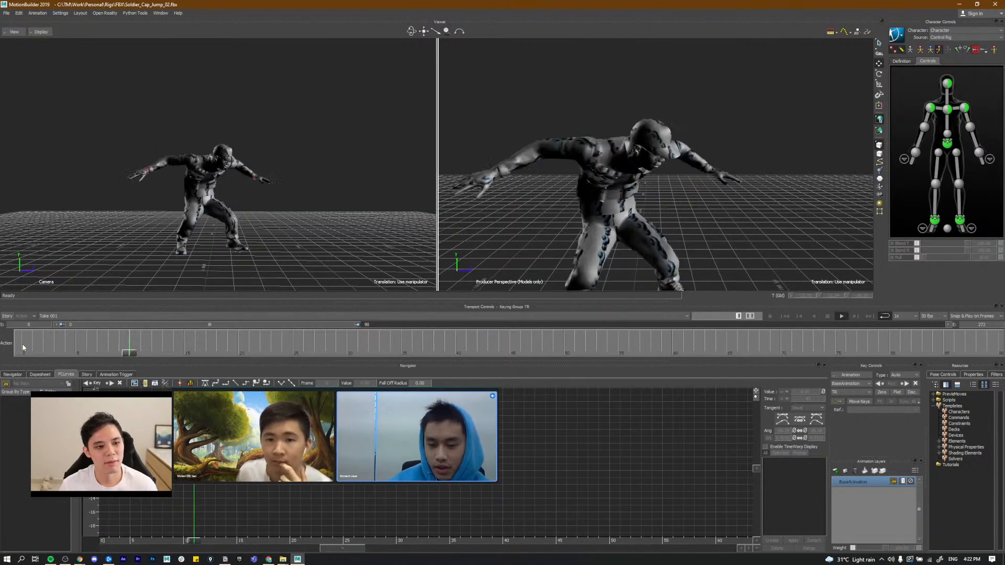
pyautogui.hotkey('ctrl', 'space')
pyautogui.click(22, 348)
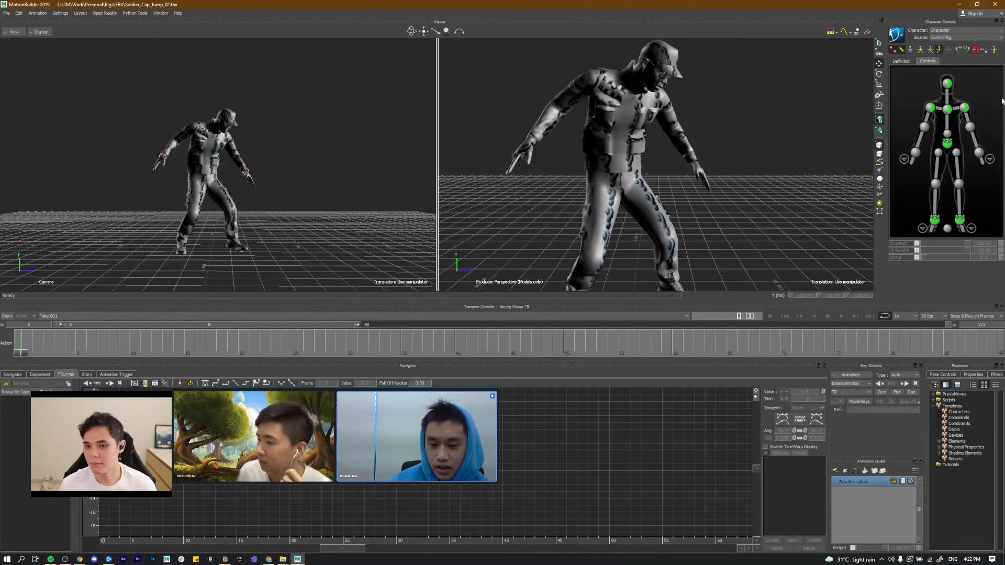
# Step: Select the chest effector and set its rotation manipulator to local space
pyautogui.click(947, 110)
pyautogui.press('e')
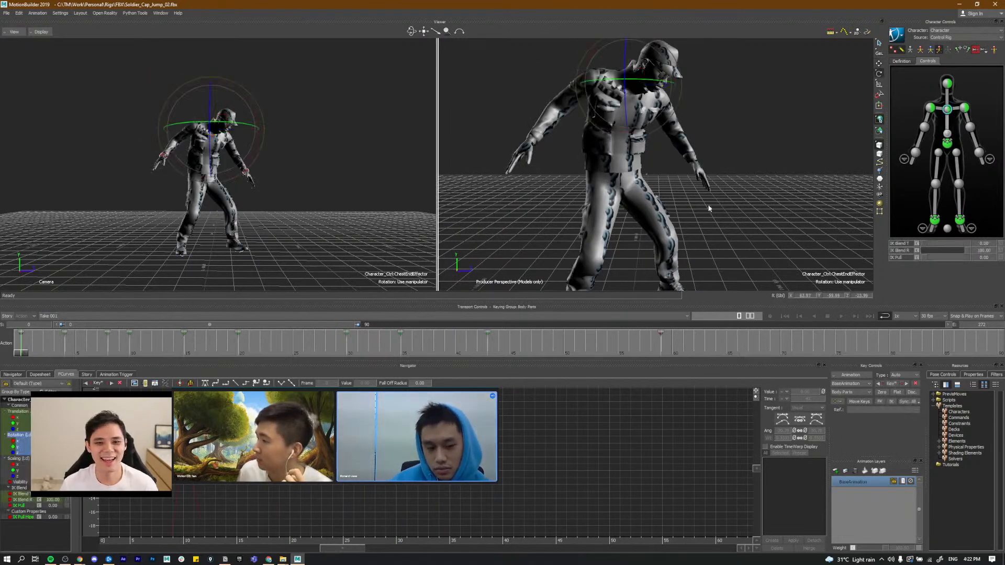
pyautogui.keyDown('alt'); pyautogui.moveTo(706, 192); pyautogui.dragTo(702, 192); pyautogui.keyUp('alt')
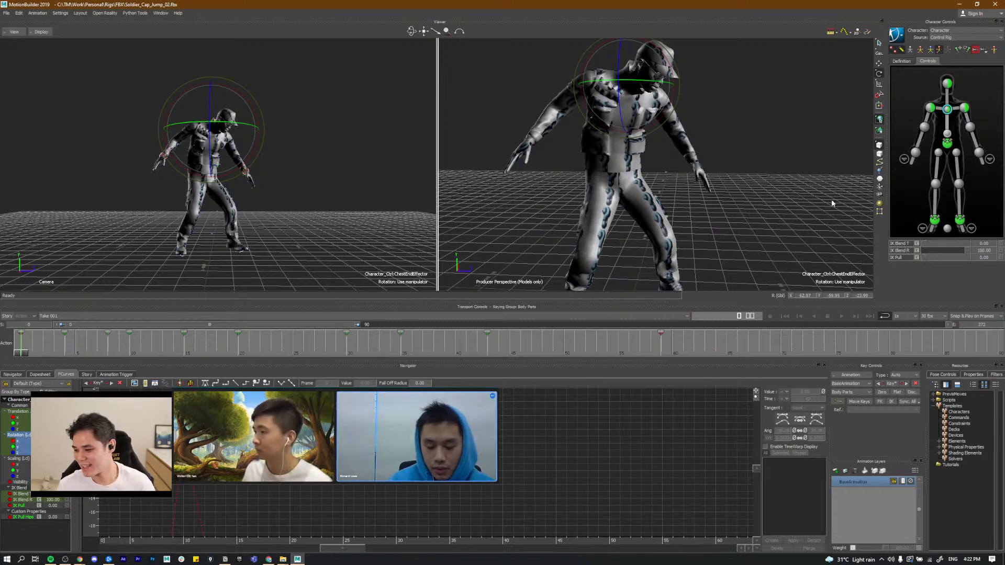
pyautogui.moveTo(682, 137)
pyautogui.keyDown('alt'); pyautogui.mouseDown()
pyautogui.moveTo(663, 137)
pyautogui.moveTo(673, 130)
pyautogui.mouseUp(); pyautogui.keyUp('alt')
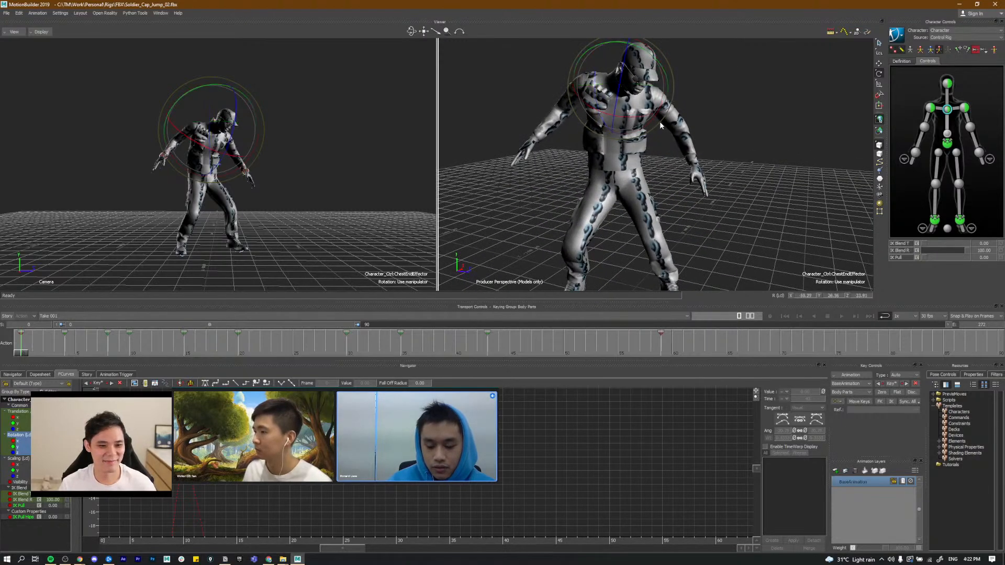
# Step: Play and scrub the jump up to frame 27, examining the chest's rotation through the crouch and airtime
pyautogui.press('space')
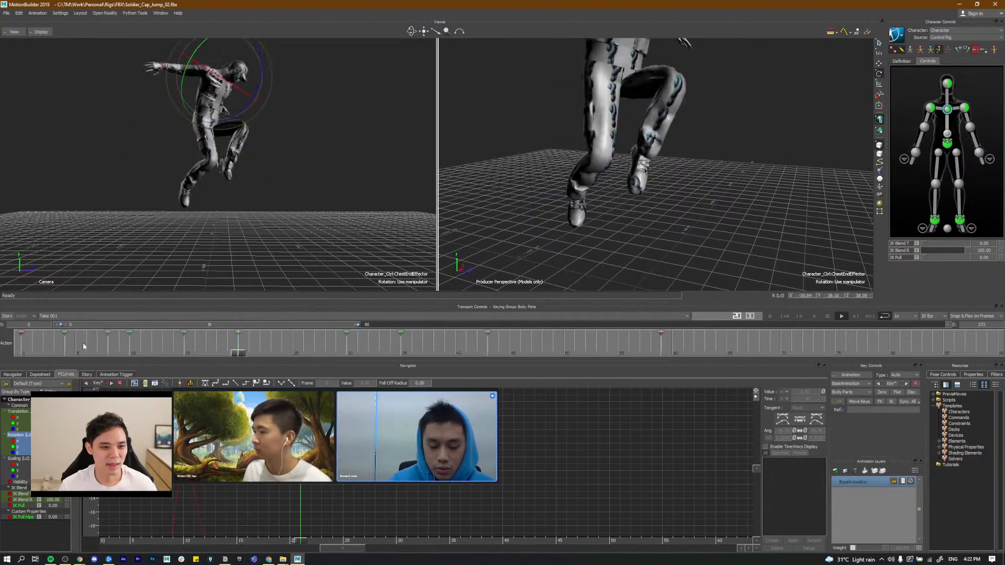
pyautogui.moveTo(72, 344); pyautogui.dragTo(129, 343)
pyautogui.keyDown('alt'); pyautogui.moveTo(563, 219); pyautogui.dragTo(582, 222); pyautogui.keyUp('alt')
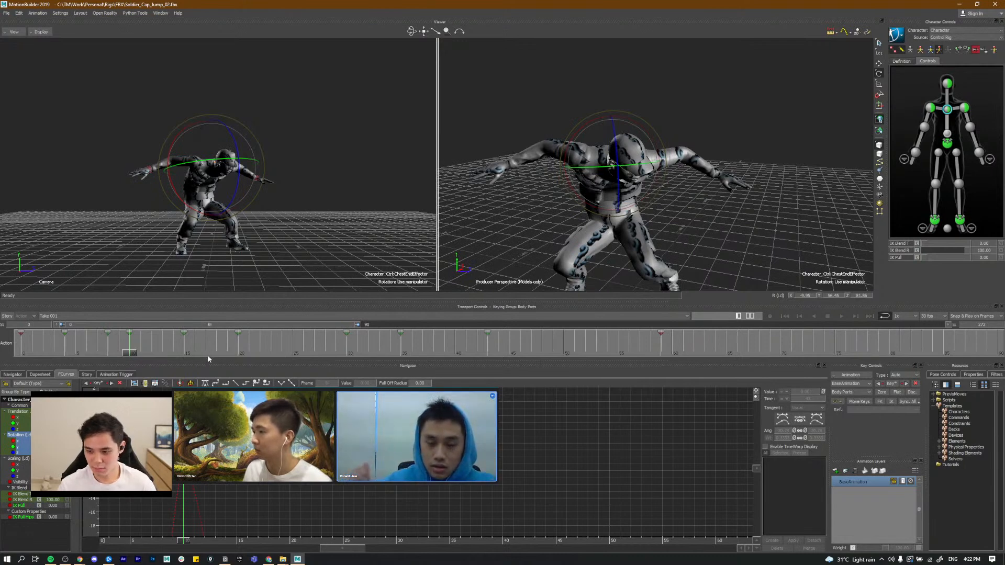
pyautogui.moveTo(105, 349); pyautogui.dragTo(311, 365)
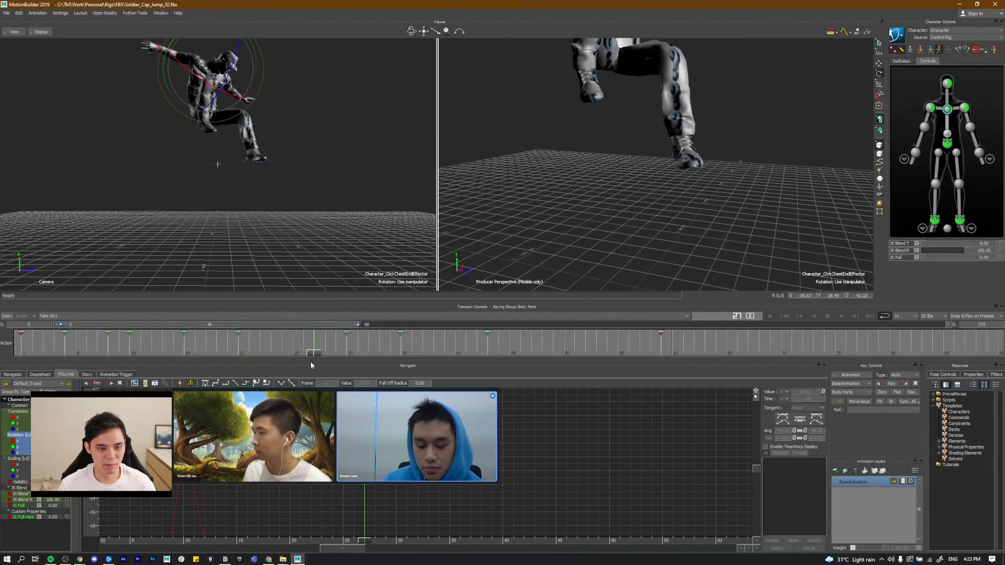
# Step: Switch to the SyncSketch reference video and scrub around frame 19 to examine the skater's airborne pose
pyautogui.hotkey('alt', 'Tab')
pyautogui.hotkey('alt', 'Tab')
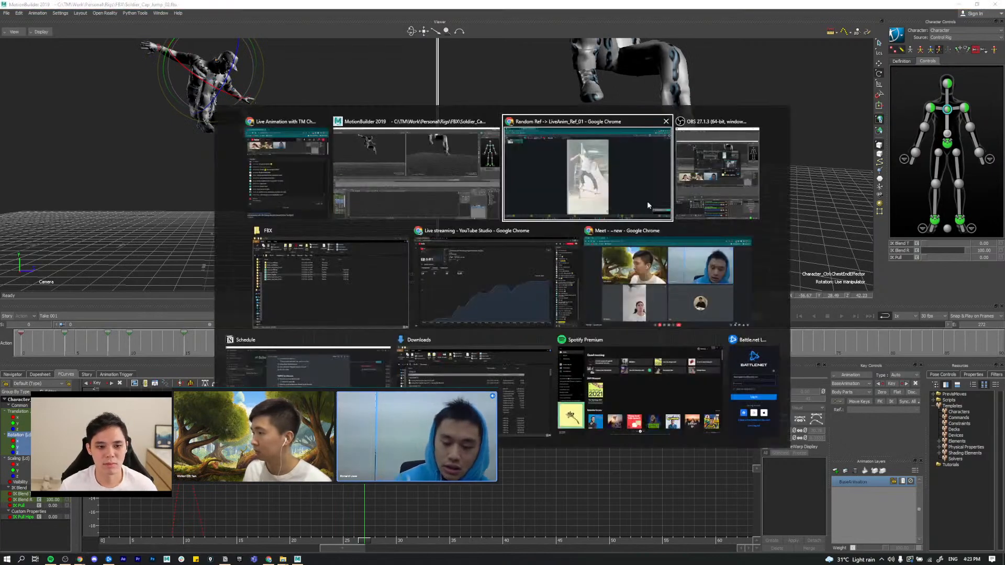
pyautogui.moveTo(190, 537); pyautogui.dragTo(293, 548)
pyautogui.moveTo(213, 534)
pyautogui.mouseDown()
pyautogui.moveTo(387, 544)
pyautogui.moveTo(269, 546)
pyautogui.mouseUp()
pyautogui.hotkey('alt', 'Tab')
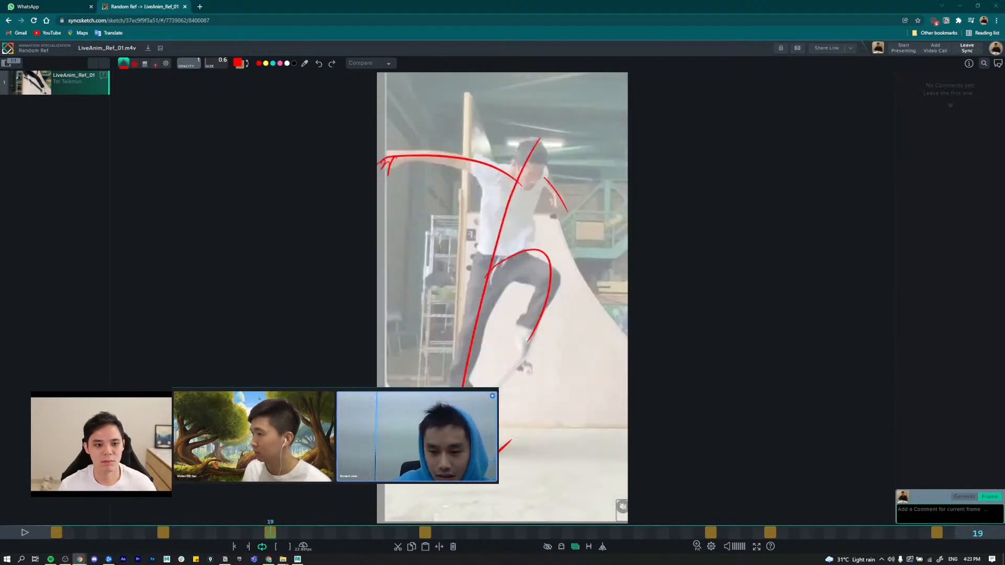
# Step: Return to MotionBuilder and rotate the chest around frame 20 to refine the upper body's airborne pose
pyautogui.hotkey('alt', 'Tab')
pyautogui.moveTo(117, 337); pyautogui.dragTo(238, 361)
pyautogui.keyDown('alt'); pyautogui.moveTo(708, 90); pyautogui.dragTo(698, 219, button='middle'); pyautogui.keyUp('alt')
pyautogui.scroll(-2, 624, 114)
pyautogui.moveTo(624, 113); pyautogui.dragTo(613, 115)
pyautogui.moveTo(241, 354); pyautogui.dragTo(238, 353)
pyautogui.moveTo(607, 111); pyautogui.dragTo(585, 148)
# Step: Retime the chest keys for the crouch, airtime and descent to frames 11, 27 and 36
pyautogui.moveTo(201, 354); pyautogui.dragTo(283, 383)
pyautogui.moveTo(342, 339); pyautogui.dragTo(392, 383)
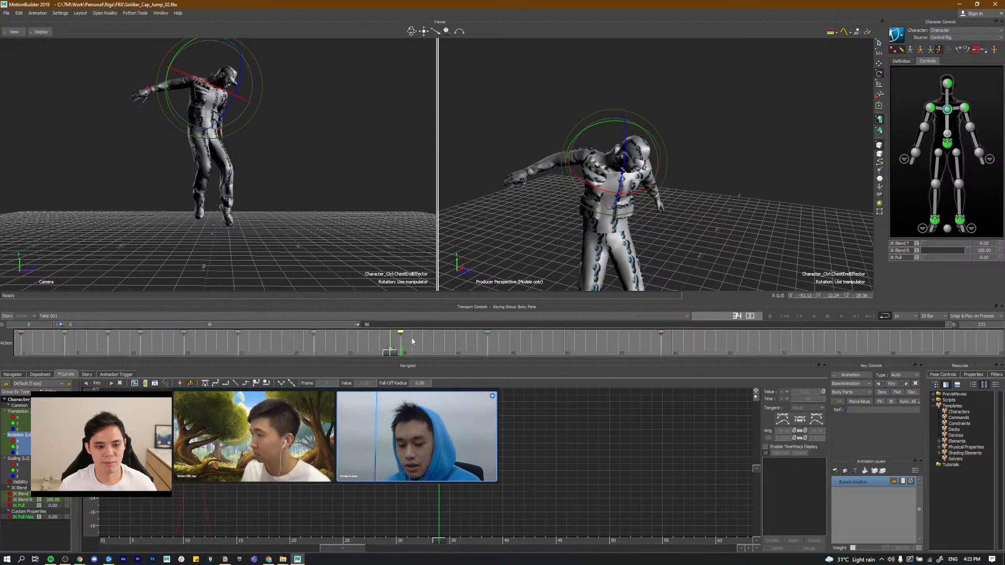
pyautogui.click(281, 345)
pyautogui.moveTo(297, 355); pyautogui.dragTo(98, 352)
pyautogui.moveTo(177, 367); pyautogui.dragTo(393, 386)
# Step: Rotate the chest at the frame 36 landing key and compare the pose with the frame 27 key
pyautogui.press(',')
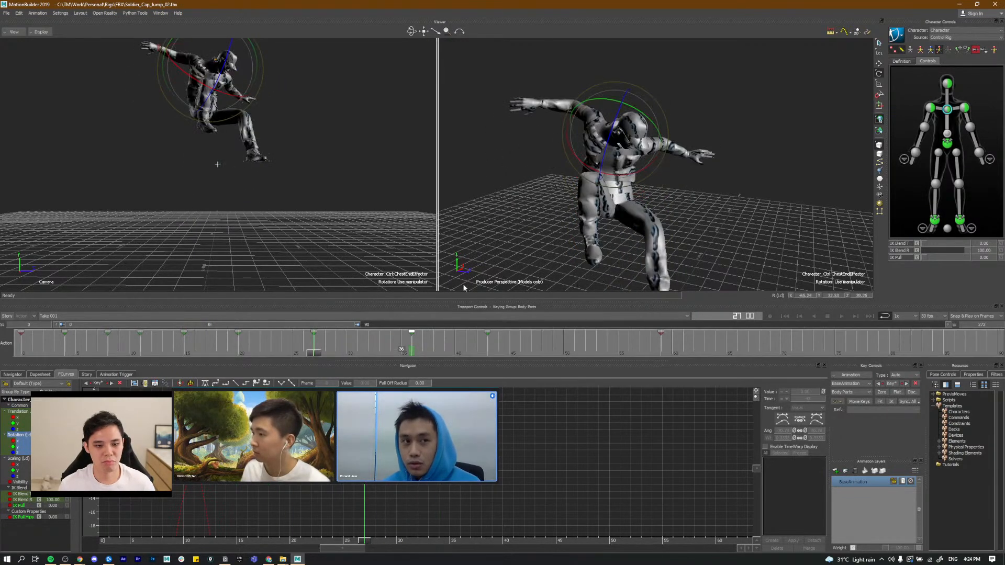
pyautogui.press('.')
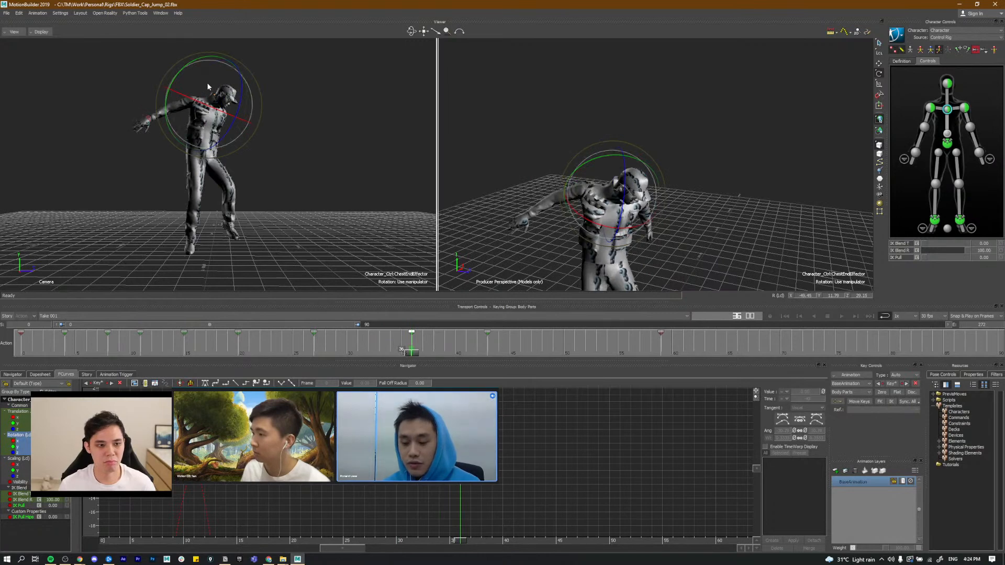
pyautogui.moveTo(206, 83); pyautogui.dragTo(193, 78)
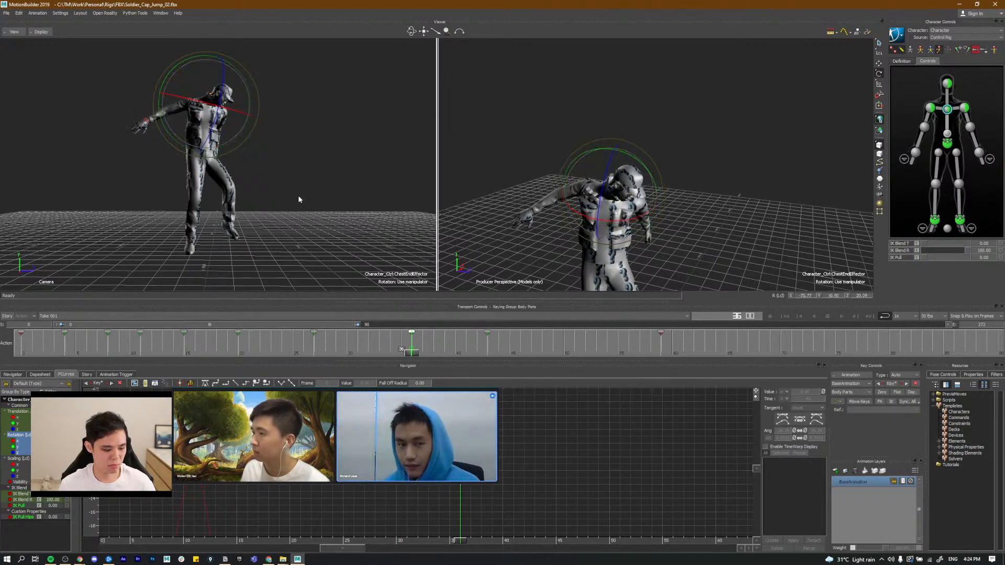
pyautogui.press(',')
pyautogui.press('.')
pyautogui.press(',')
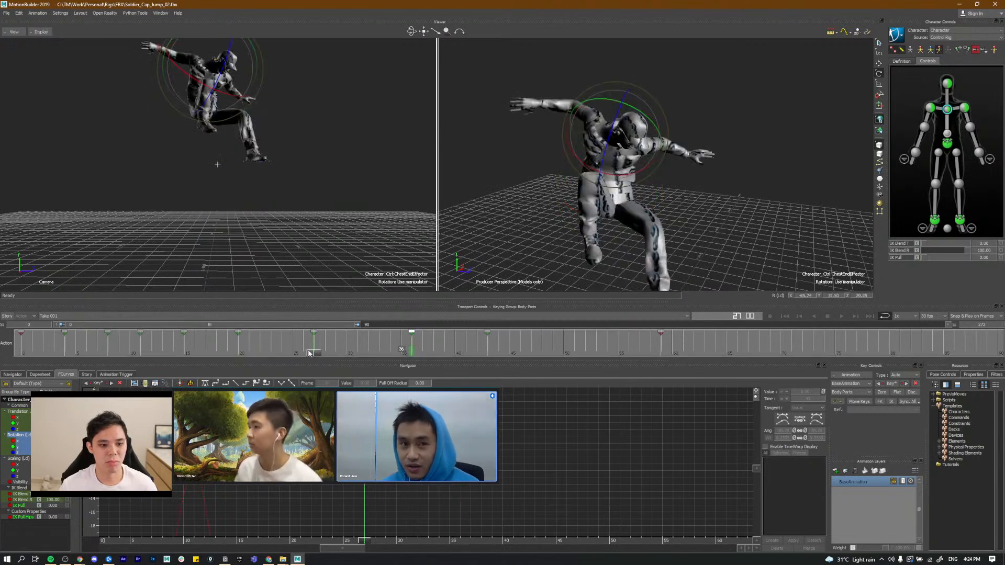
# Step: Adjust the chest's rotation further at frame 36, checking it against the head from several angles
pyautogui.moveTo(319, 355); pyautogui.dragTo(412, 365)
pyautogui.keyDown('alt'); pyautogui.moveTo(630, 192); pyautogui.dragTo(620, 216); pyautogui.keyUp('alt')
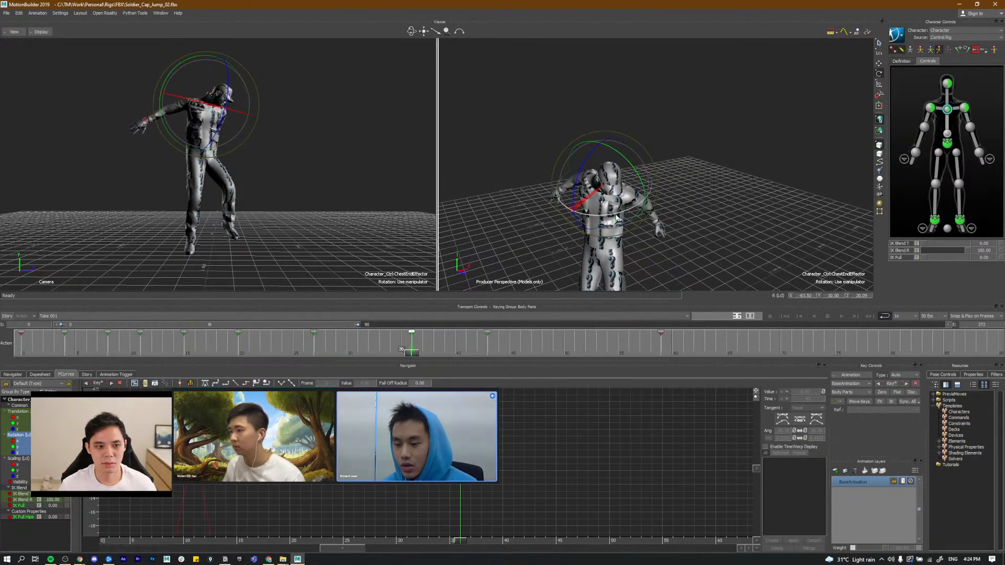
pyautogui.moveTo(578, 185); pyautogui.dragTo(704, 223)
pyautogui.click(949, 84)
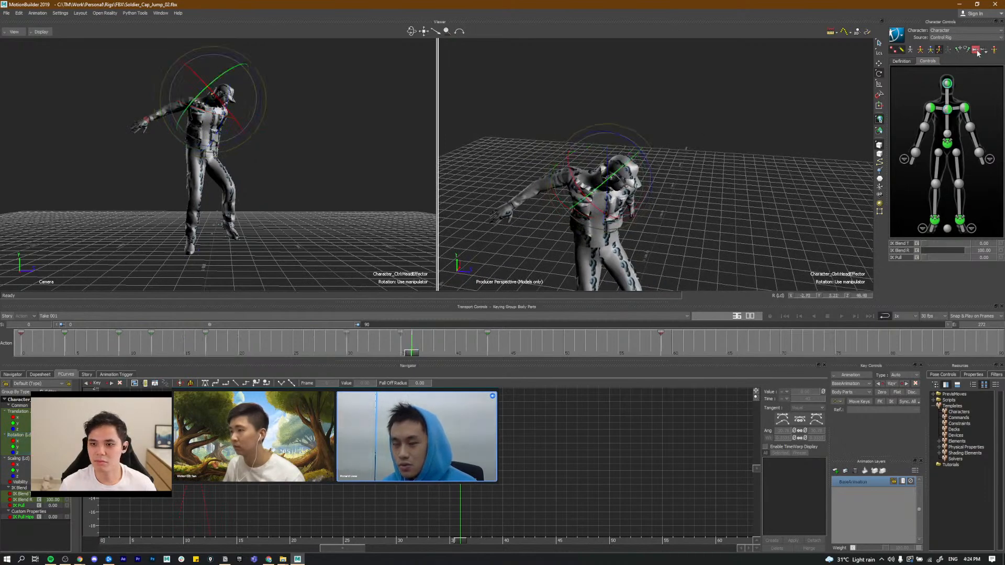
pyautogui.keyDown('alt'); pyautogui.moveTo(549, 153); pyautogui.dragTo(557, 143); pyautogui.keyUp('alt')
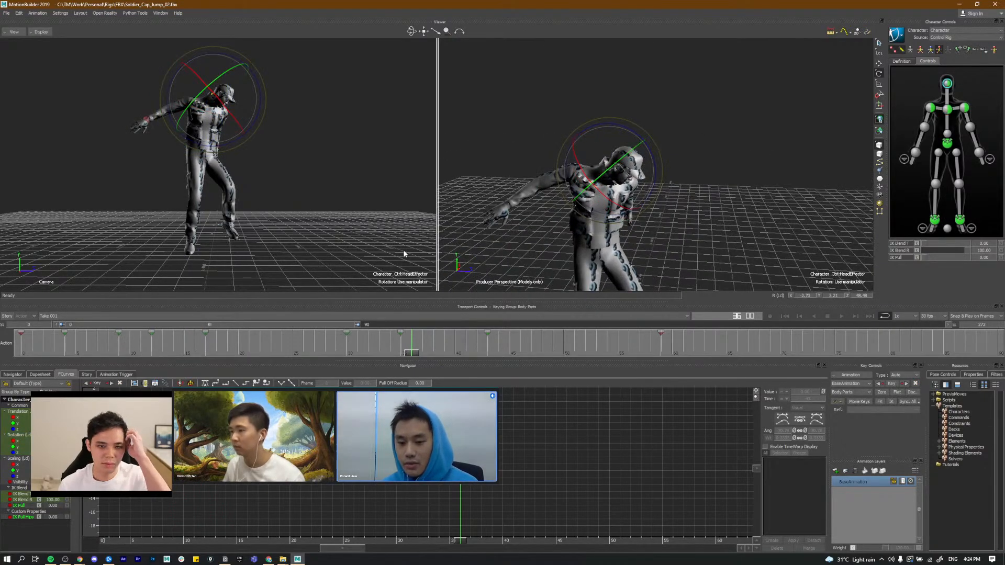
pyautogui.keyDown('alt'); pyautogui.moveTo(664, 202); pyautogui.dragTo(661, 212); pyautogui.keyUp('alt')
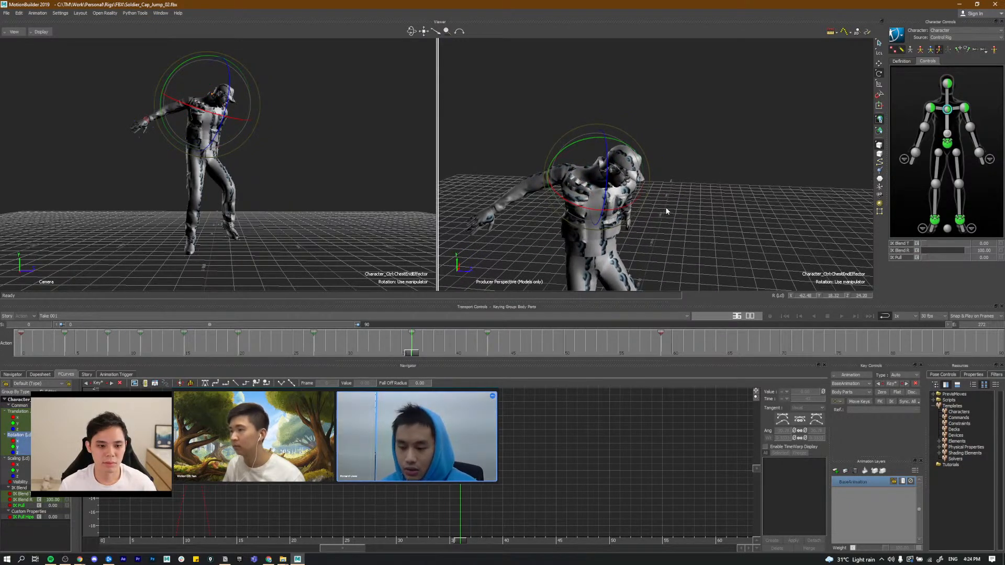
# Step: Review the chest key poses from the landing back to the start and forward again to frame 15
pyautogui.press(',')
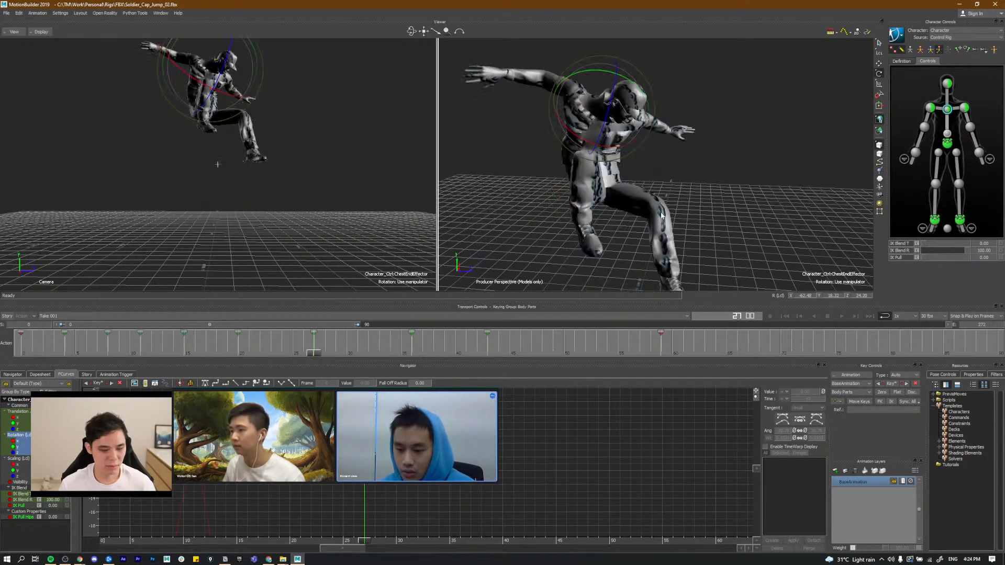
pyautogui.press(',')
pyautogui.press(',')
pyautogui.press(',')
pyautogui.press(',')
pyautogui.press(',')
pyautogui.press(',')
pyautogui.press('.')
pyautogui.press('.')
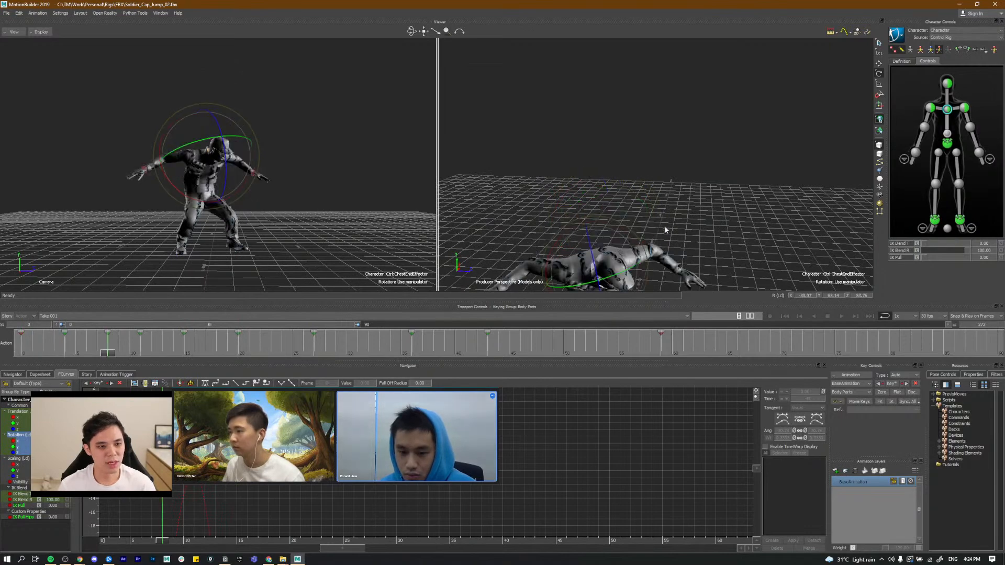
pyautogui.press('.')
pyautogui.press('.')
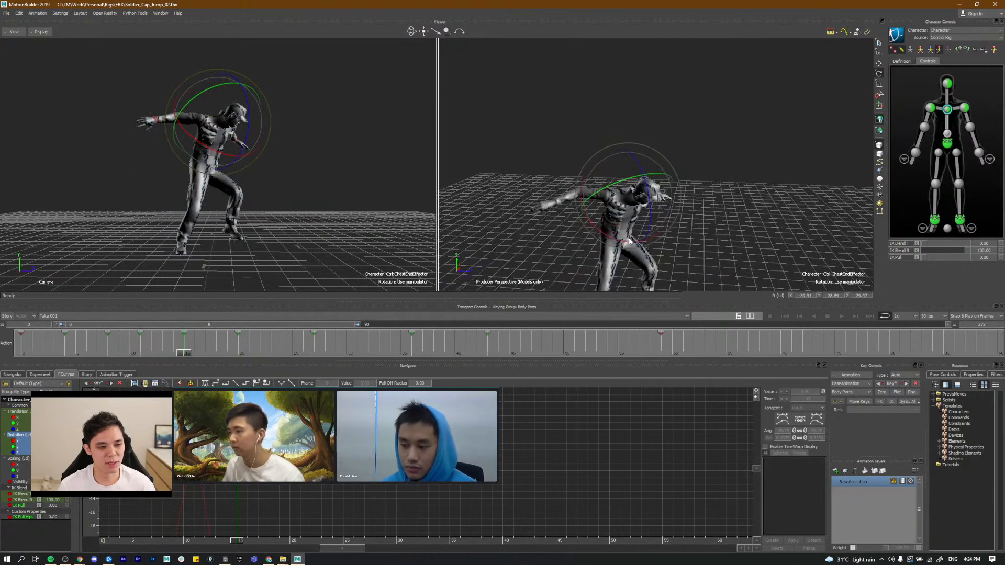
# Step: Inspect the frame 15 takeoff pose from a closer angle and compare it with the frame 11 crouch
pyautogui.keyDown('alt'); pyautogui.moveTo(622, 224); pyautogui.dragTo(602, 223); pyautogui.keyUp('alt')
pyautogui.keyDown('alt'); pyautogui.moveTo(602, 223); pyautogui.dragTo(626, 210, button='right'); pyautogui.keyUp('alt')
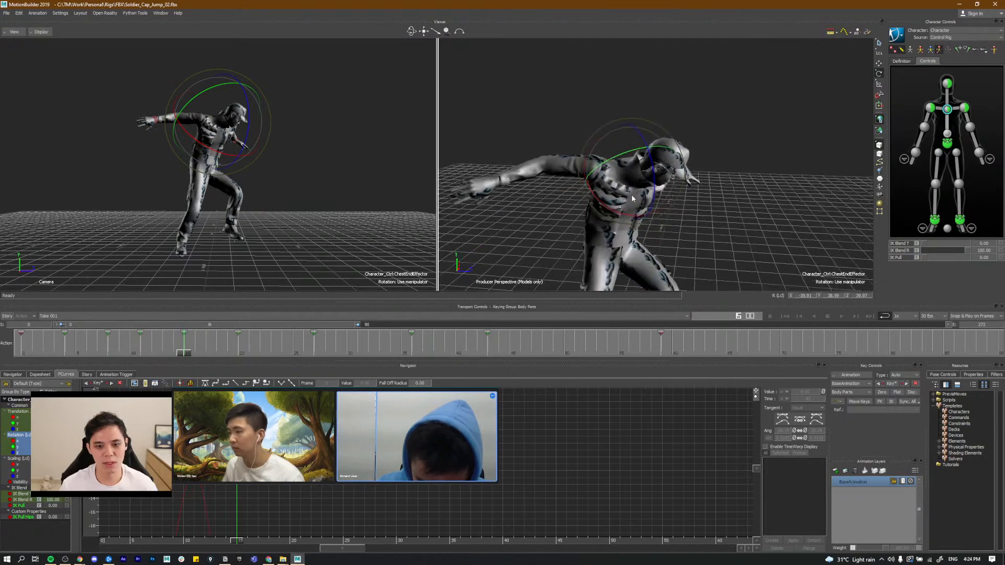
pyautogui.keyDown('alt'); pyautogui.moveTo(626, 210); pyautogui.dragTo(621, 197, button='middle'); pyautogui.keyUp('alt')
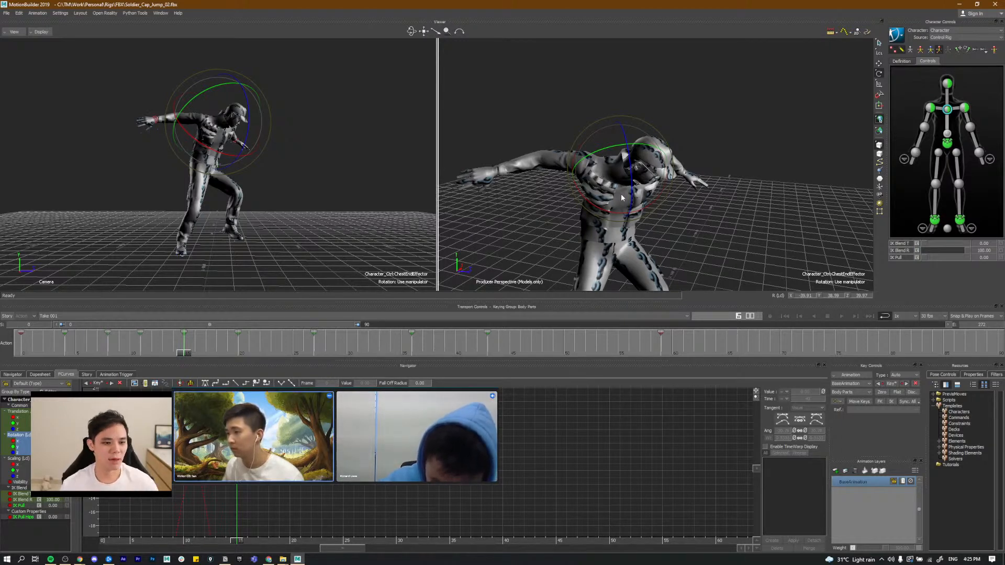
pyautogui.press(',')
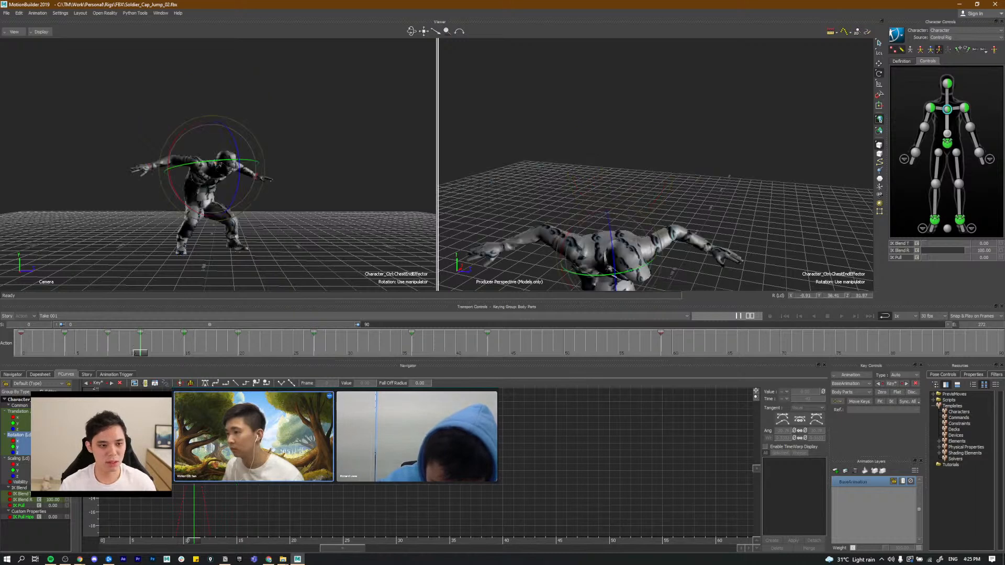
pyautogui.press('.')
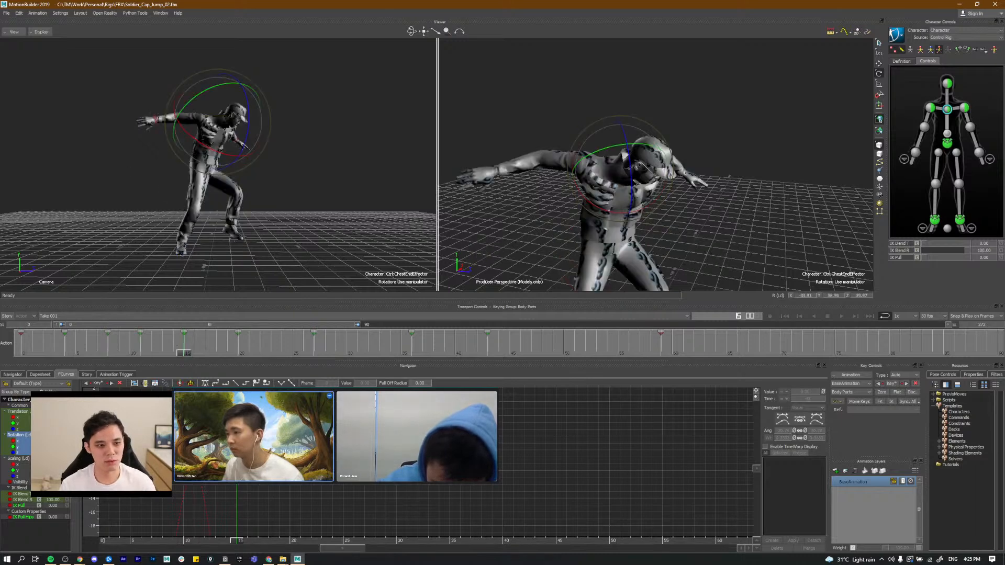
pyautogui.press(',')
# Step: Check the chest's motion through the landing, then play the jump and stop at the frame 34 descent pose
pyautogui.moveTo(139, 354); pyautogui.dragTo(448, 375)
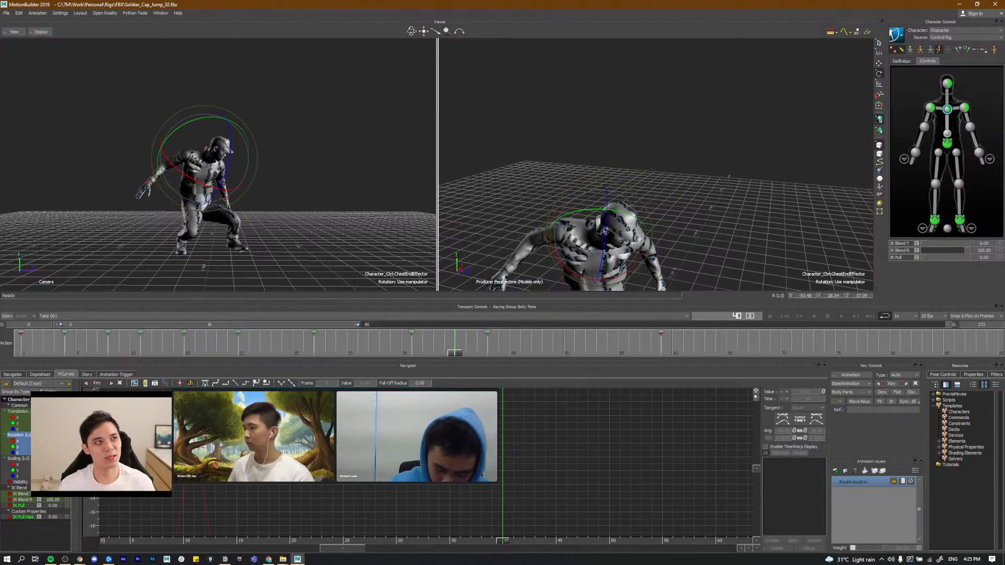
pyautogui.moveTo(328, 345); pyautogui.dragTo(470, 359)
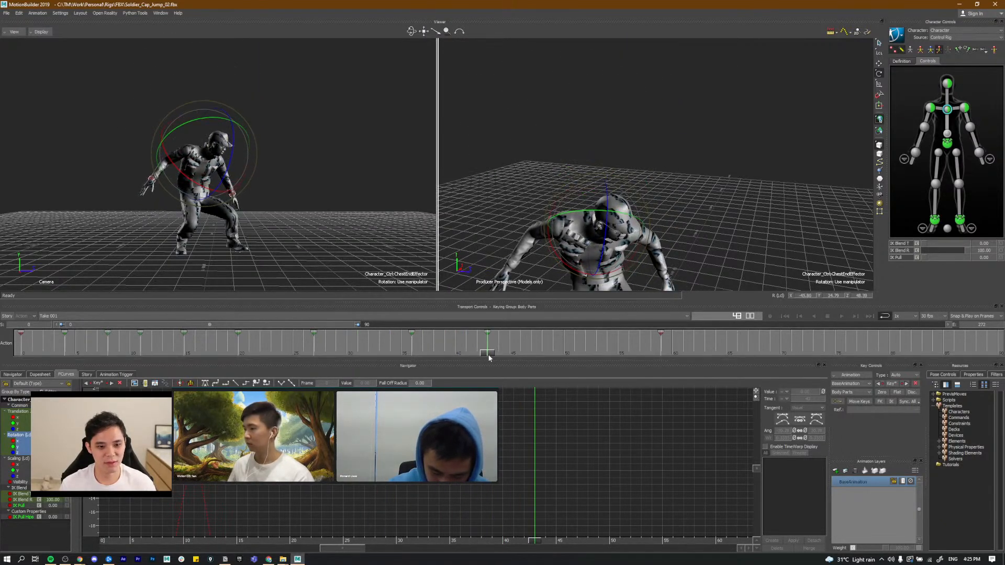
pyautogui.moveTo(490, 357); pyautogui.dragTo(502, 356)
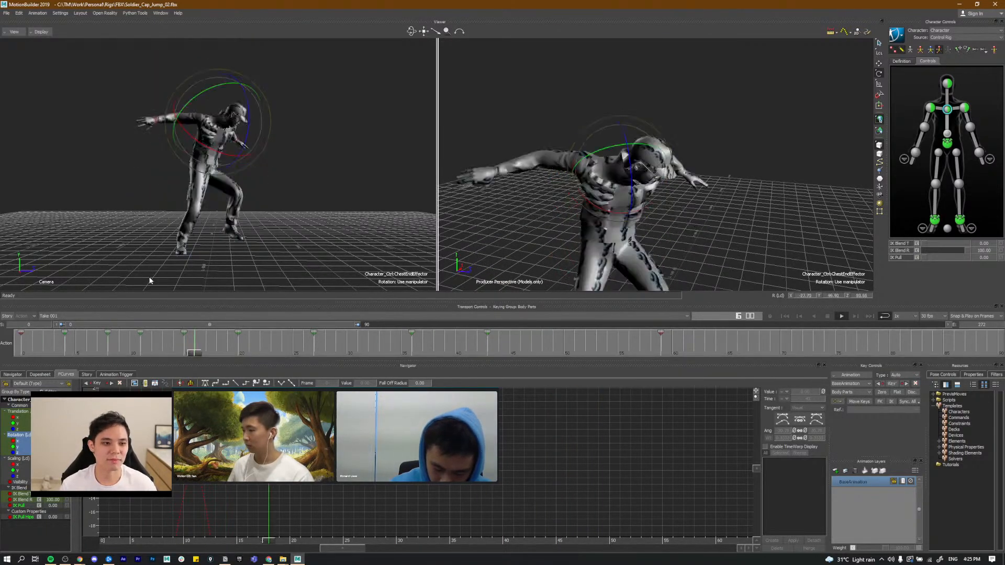
pyautogui.moveTo(57, 355); pyautogui.dragTo(294, 350)
pyautogui.hotkey('ctrl', 'space')
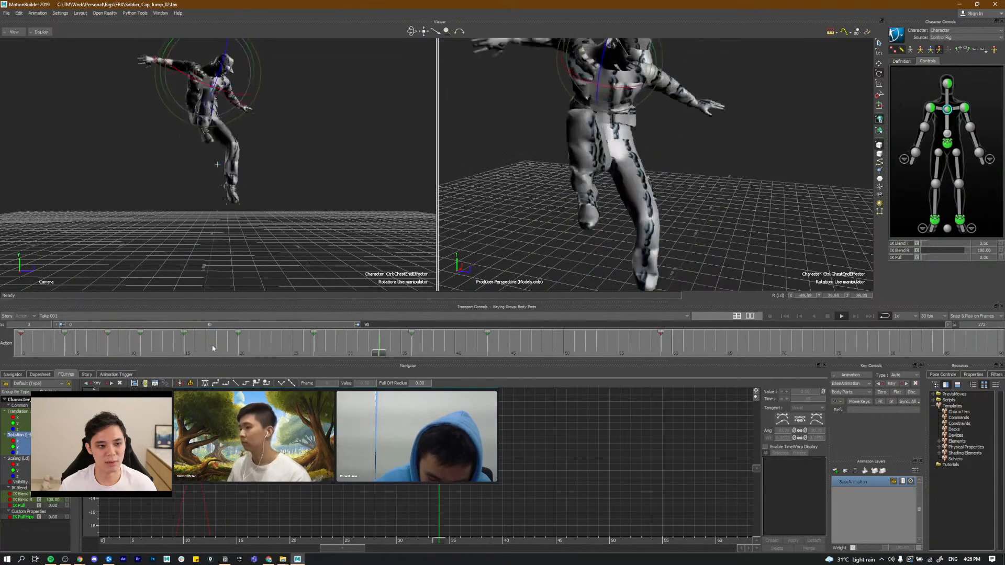
pyautogui.click(389, 351)
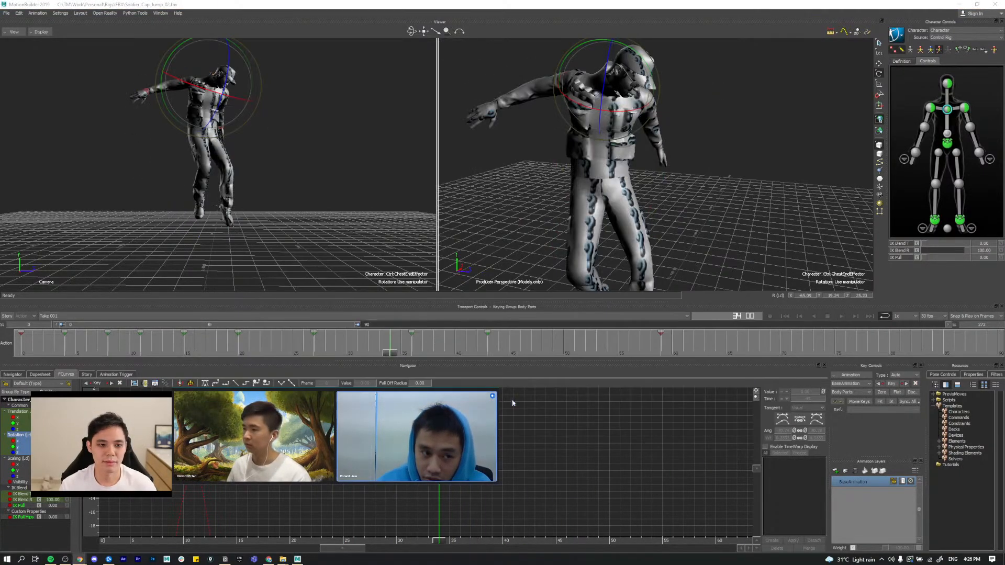
# Step: Switch to the SyncSketch reference and study the skater's descent and landing frame by frame around frames 48 to 57
pyautogui.hotkey('alt', 'Tab')
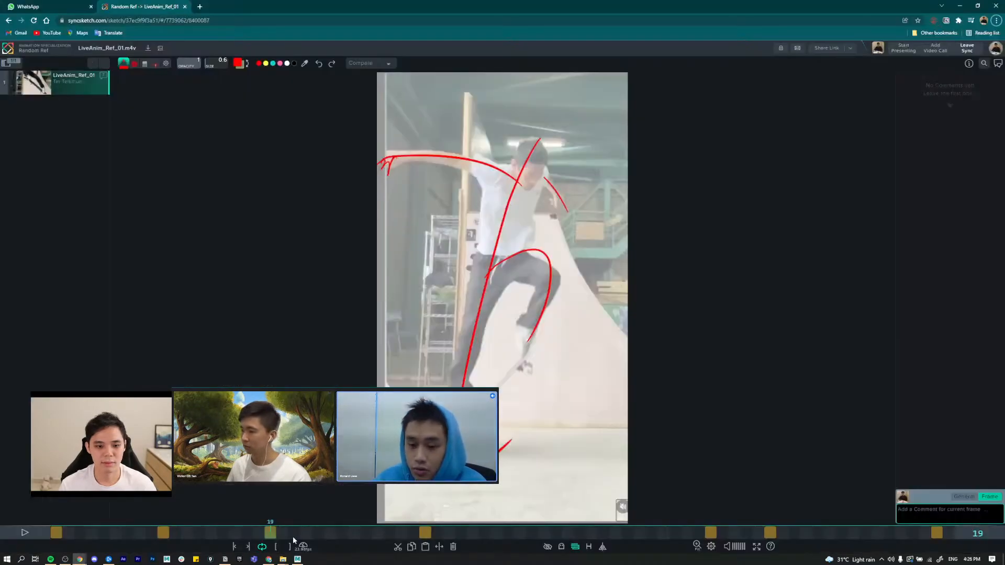
pyautogui.moveTo(272, 537); pyautogui.dragTo(533, 549)
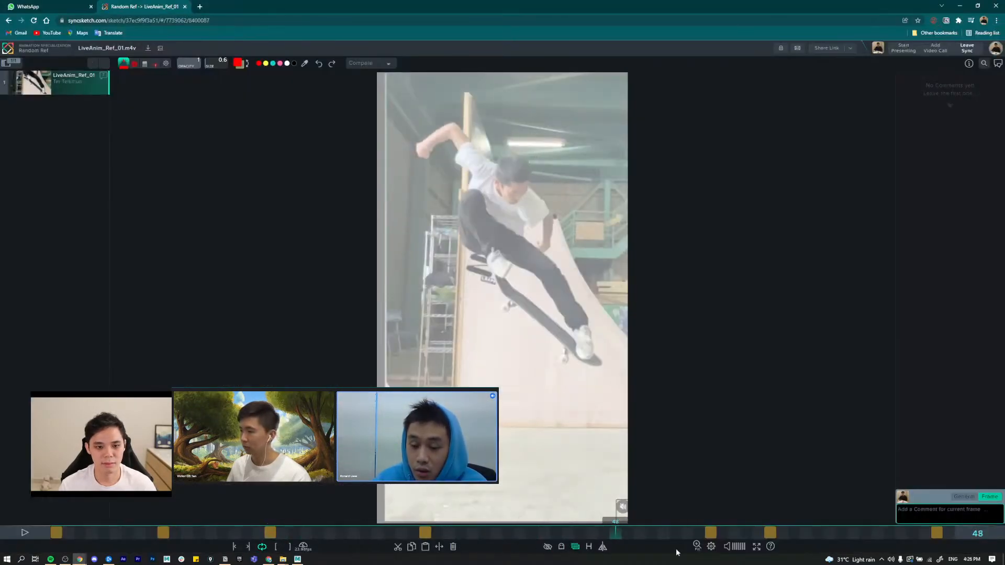
pyautogui.click(736, 534)
pyautogui.press('Left')
pyautogui.press('Left')
pyautogui.press('Left')
pyautogui.press('Left')
pyautogui.press('Left')
pyautogui.press('Left')
pyautogui.press('Left')
pyautogui.press('Left')
pyautogui.press('Left')
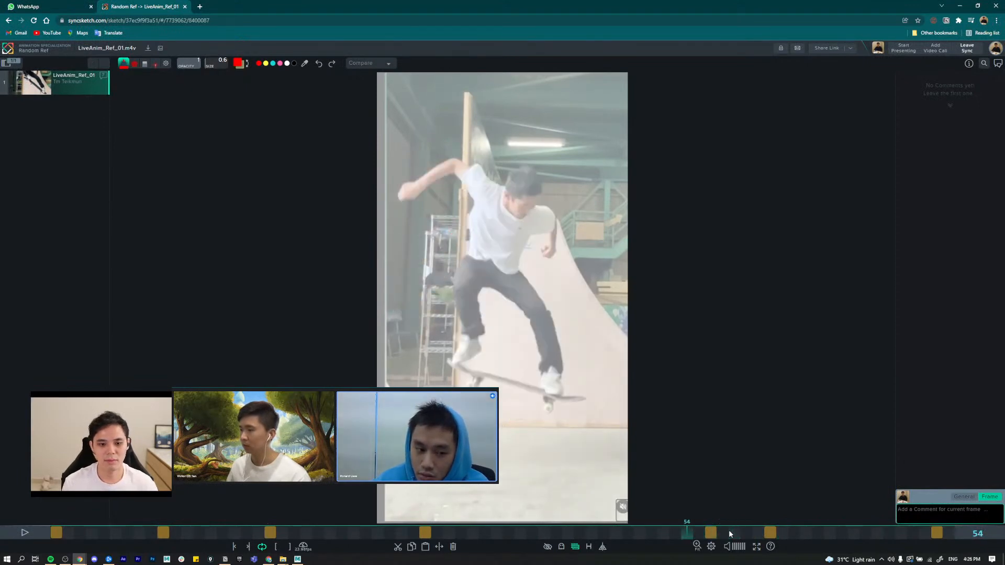
pyautogui.press('Right')
pyautogui.press('Right')
pyautogui.press('Right')
pyautogui.press('Right')
pyautogui.press('Right')
pyautogui.press('Right')
pyautogui.press('Right')
pyautogui.press('Right')
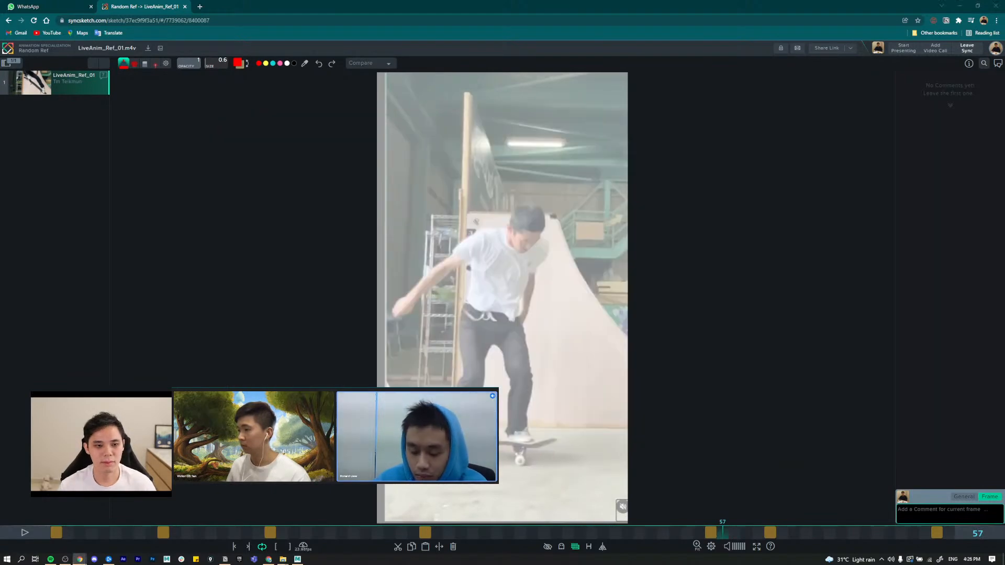
# Step: Return to MotionBuilder, rotate the chest at frame 53 and move its final key to frame 61
pyautogui.hotkey('alt', 'Tab')
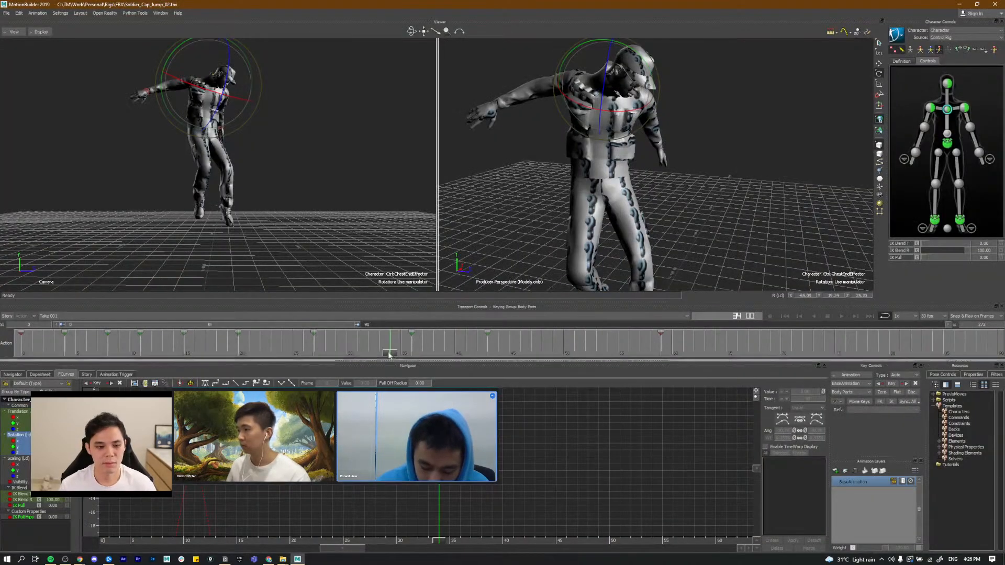
pyautogui.moveTo(391, 354); pyautogui.dragTo(456, 372)
pyautogui.moveTo(476, 369); pyautogui.dragTo(596, 372)
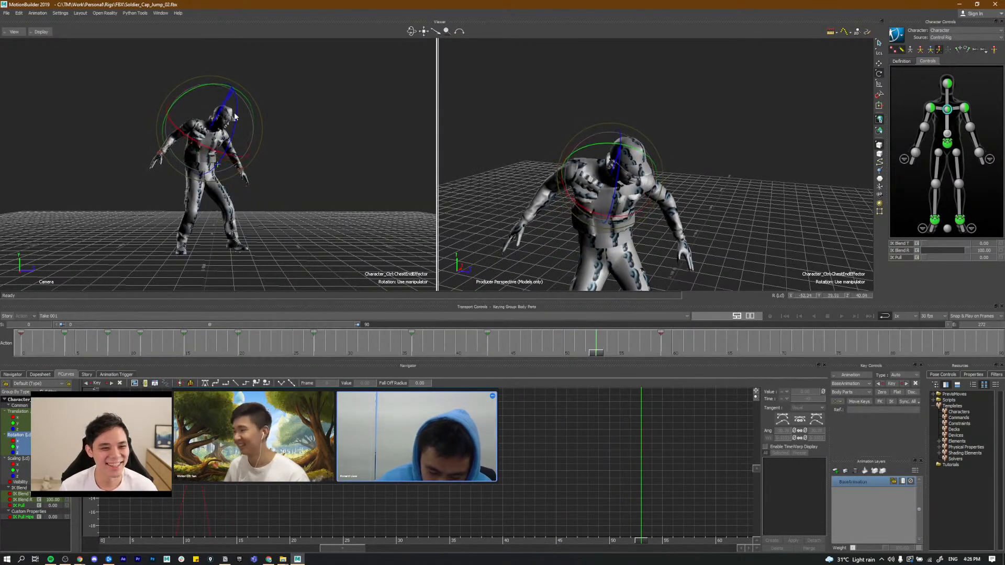
pyautogui.moveTo(207, 84); pyautogui.dragTo(202, 148)
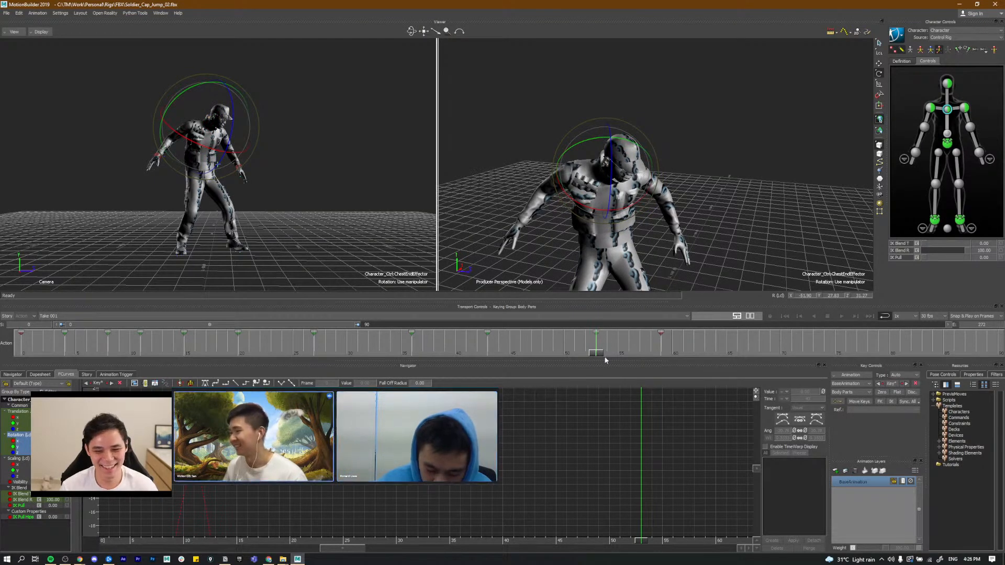
pyautogui.keyDown('ctrl'); pyautogui.moveTo(662, 335); pyautogui.dragTo(682, 339); pyautogui.keyUp('ctrl')
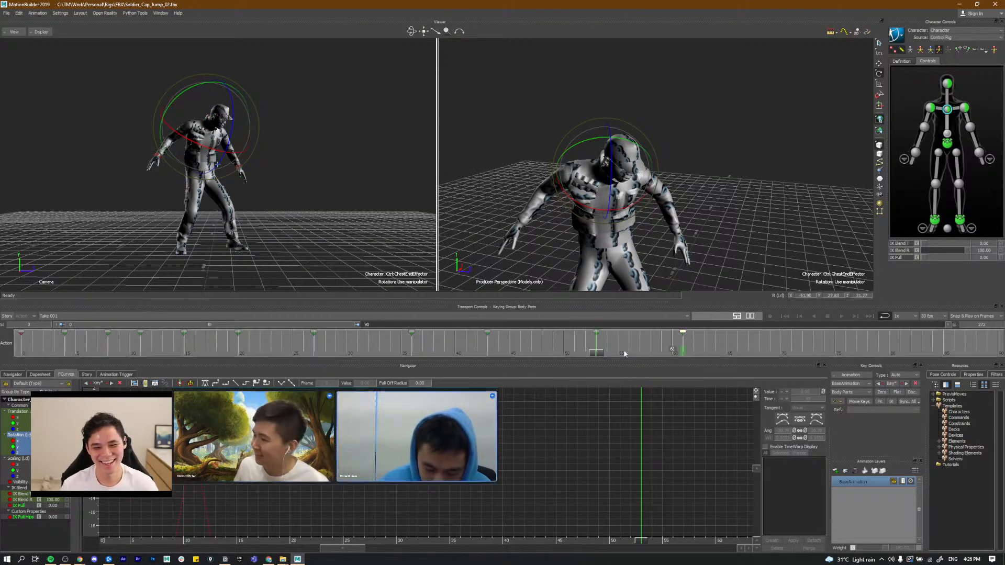
# Step: Play the jump back from the start to check the chest's landing and settle
pyautogui.moveTo(597, 356); pyautogui.dragTo(2, 363)
pyautogui.hotkey('ctrl', 'space')
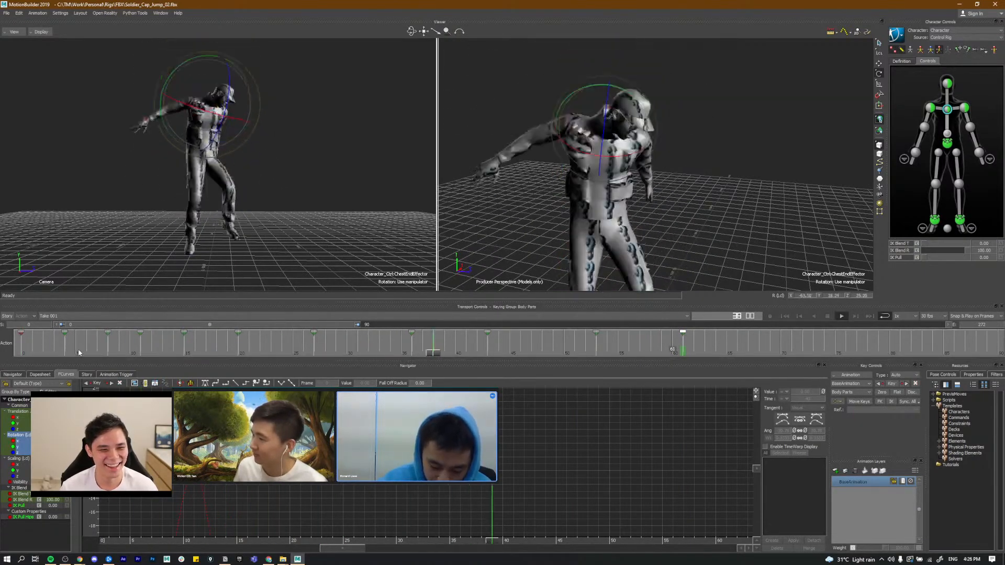
pyautogui.click(30, 352)
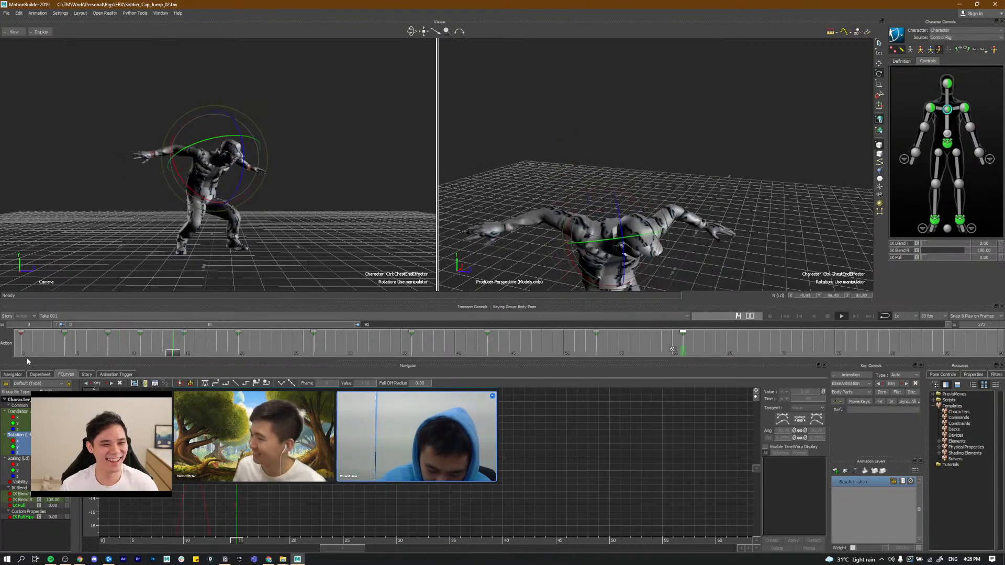
pyautogui.hotkey('ctrl', 'space')
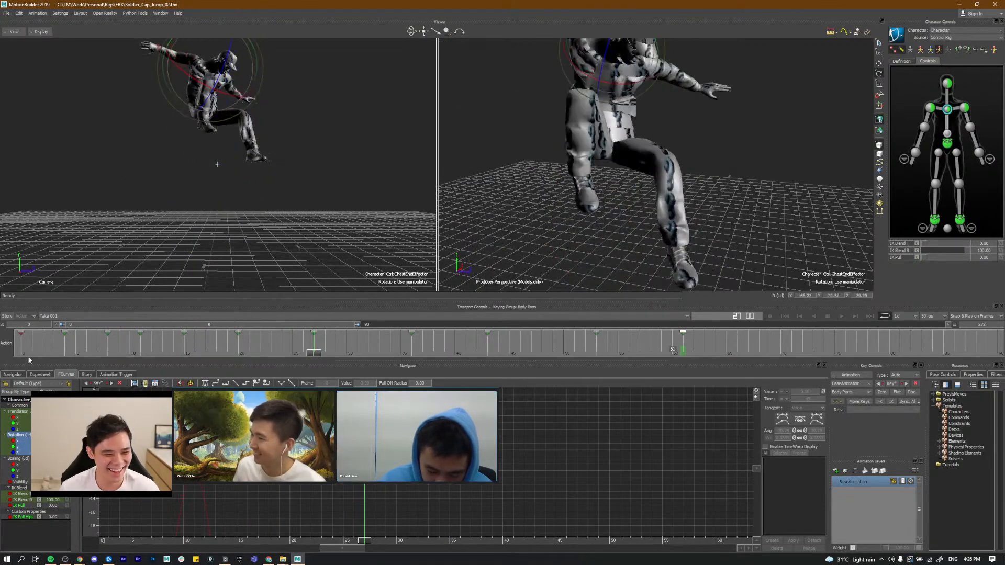
# Step: Try the start of the crouch without the chest key at frame 4
pyautogui.click(33, 354)
pyautogui.moveTo(34, 354); pyautogui.dragTo(107, 351)
pyautogui.click(62, 351)
pyautogui.click(65, 334)
pyautogui.press('Delete')
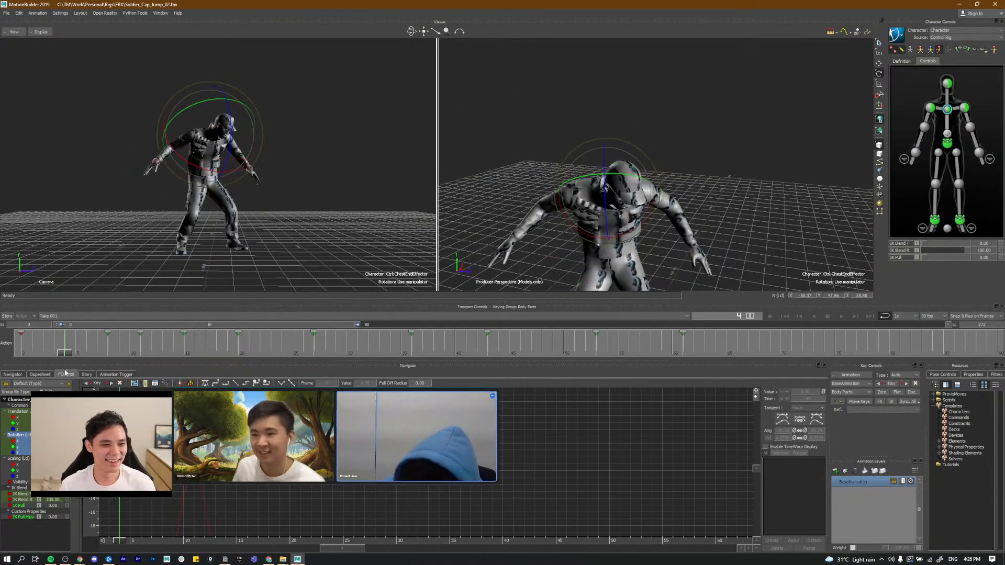
pyautogui.moveTo(62, 356)
pyautogui.mouseDown()
pyautogui.moveTo(40, 351)
pyautogui.moveTo(64, 335)
pyautogui.mouseUp()
# Step: Go to the first frame and check the chest's starting pose
pyautogui.click(24, 351)
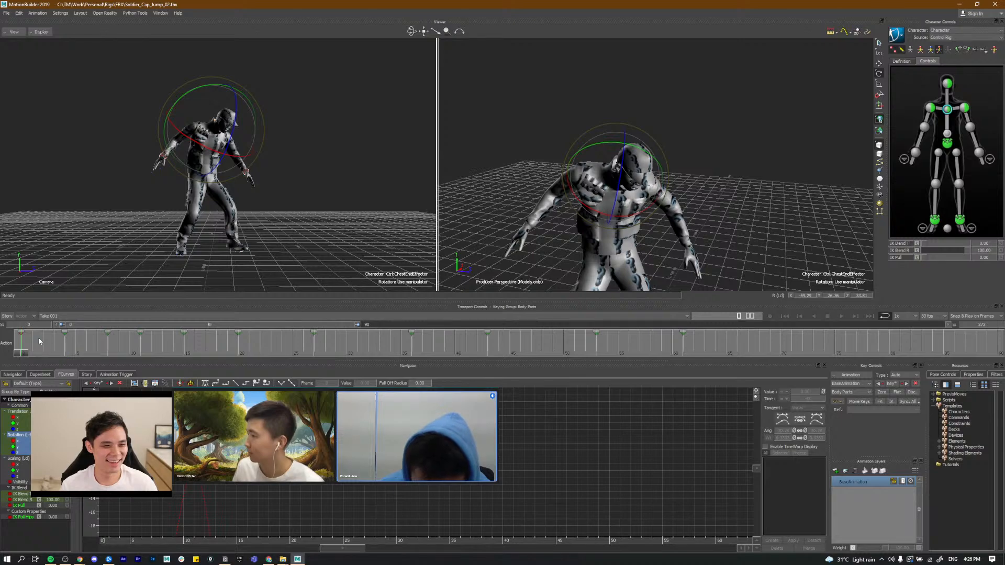
pyautogui.press('space')
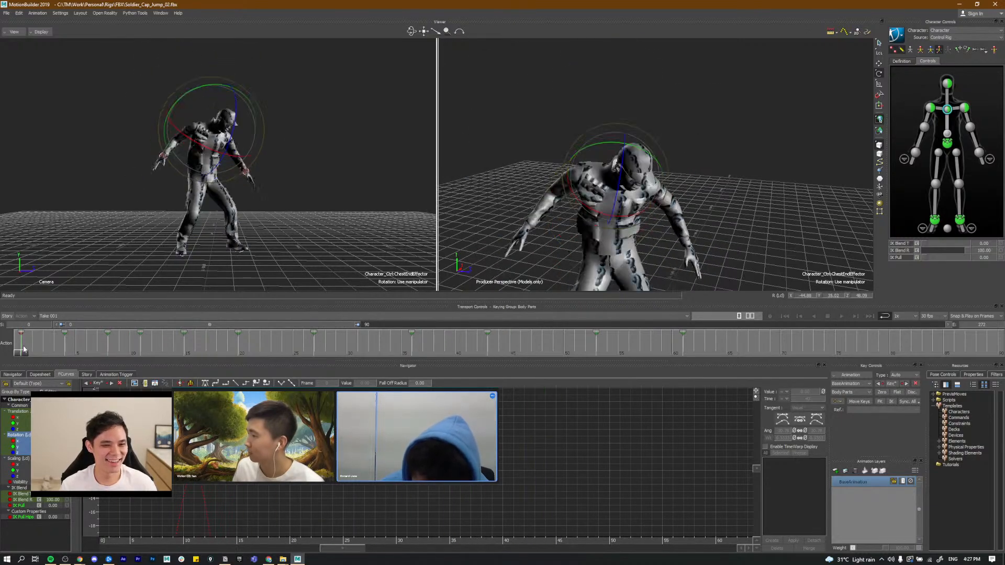
# Step: Play and scrub the full jump, examining the chest's movement through the crouch, take-off and landing
pyautogui.press('space')
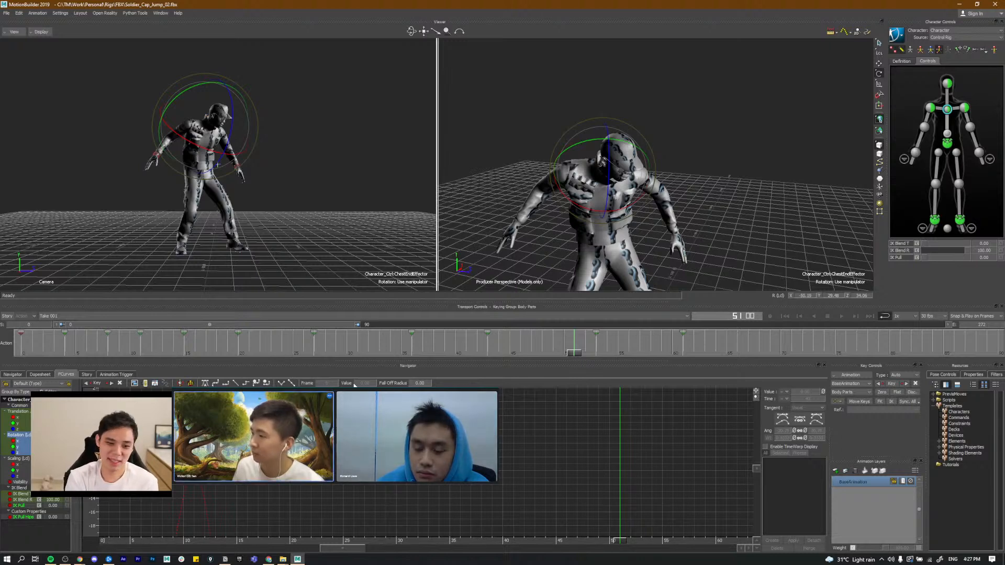
pyautogui.moveTo(221, 354); pyautogui.dragTo(4, 377)
pyautogui.hotkey('ctrl', 'space')
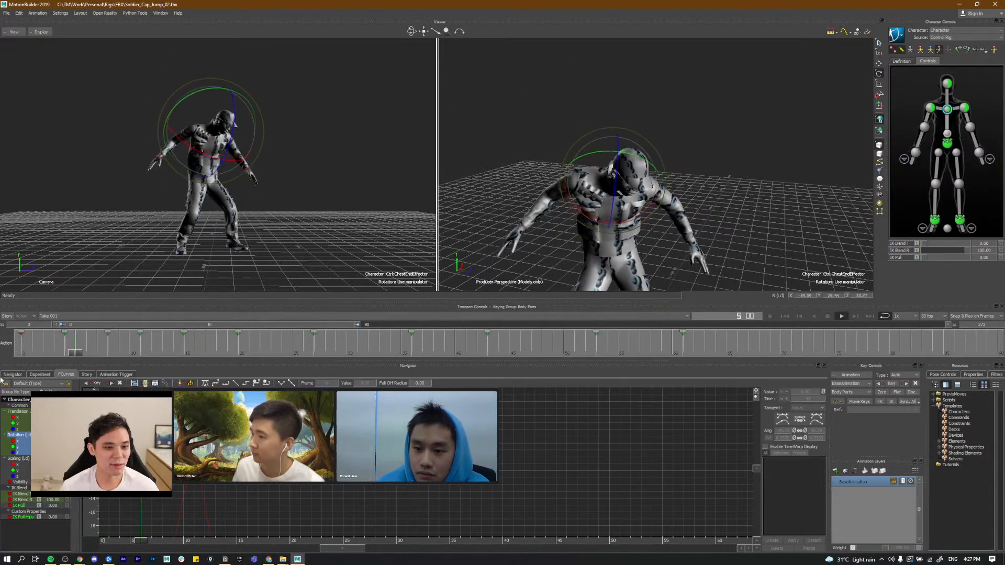
pyautogui.click(60, 355)
pyautogui.moveTo(60, 356); pyautogui.dragTo(38, 353)
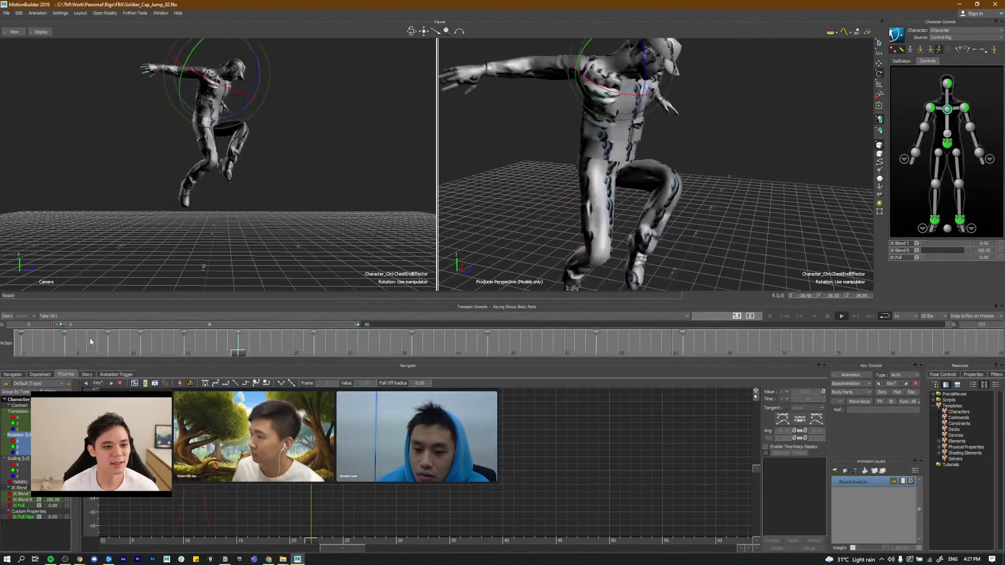
pyautogui.moveTo(83, 351); pyautogui.dragTo(110, 354)
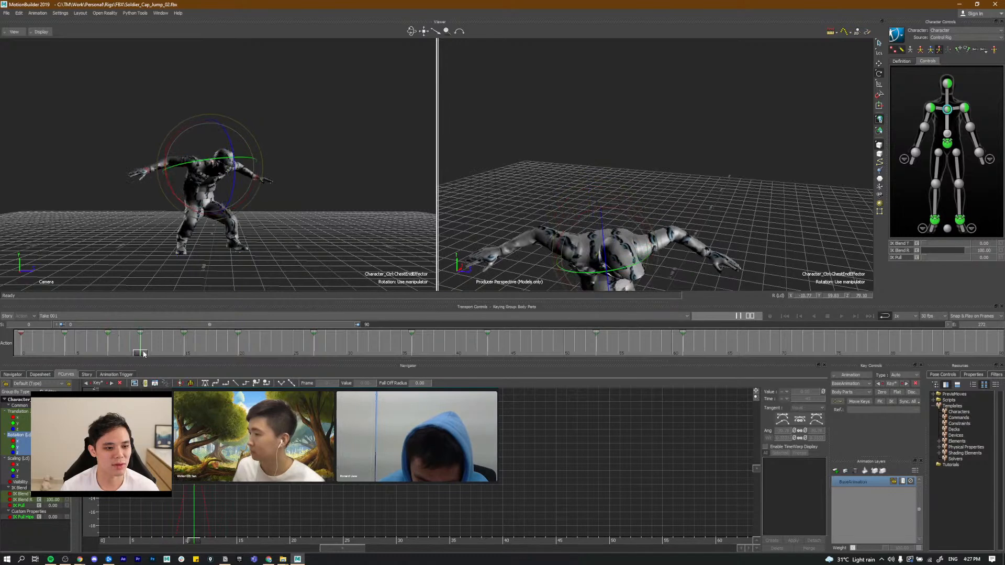
pyautogui.moveTo(182, 355); pyautogui.dragTo(126, 361)
pyautogui.moveTo(203, 362); pyautogui.dragTo(437, 344)
pyautogui.keyDown('shift'); pyautogui.moveTo(698, 215); pyautogui.dragTo(696, 195); pyautogui.keyUp('shift')
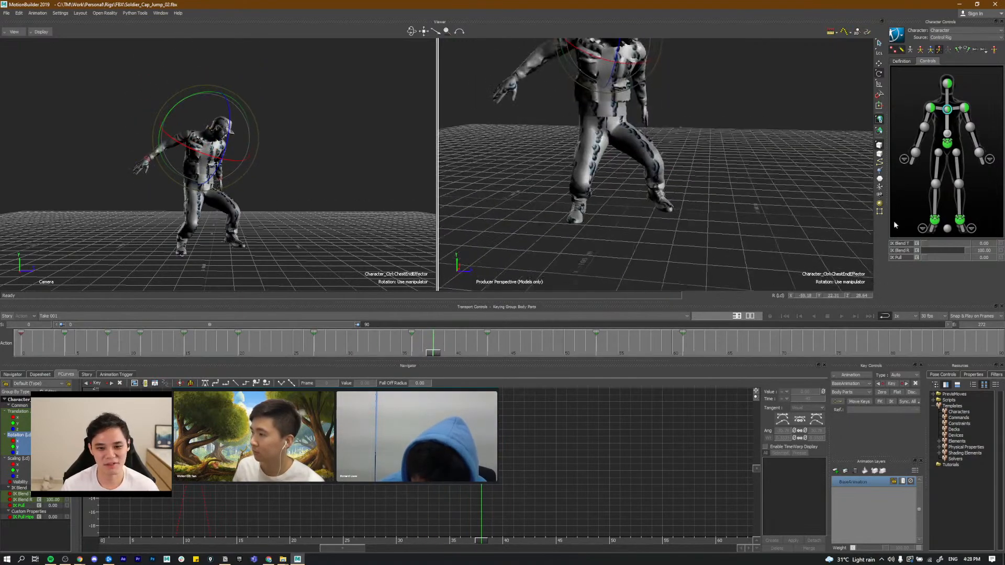
# Step: Select the left ankle effector in translation mode and review the foot's motion around the landing
pyautogui.click(959, 220)
pyautogui.press('t')
pyautogui.scroll(3, 598, 236)
pyautogui.moveTo(437, 351); pyautogui.dragTo(412, 348)
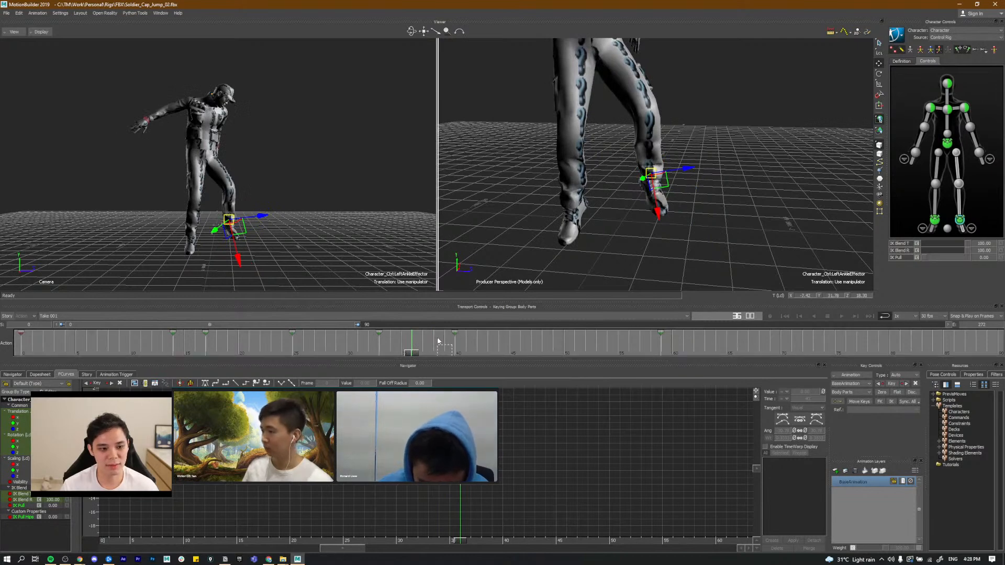
pyautogui.moveTo(441, 339); pyautogui.dragTo(19, 352)
pyautogui.press('space')
pyautogui.click(344, 184)
pyautogui.press('space')
pyautogui.scroll(-3, 649, 223)
pyautogui.click(959, 220)
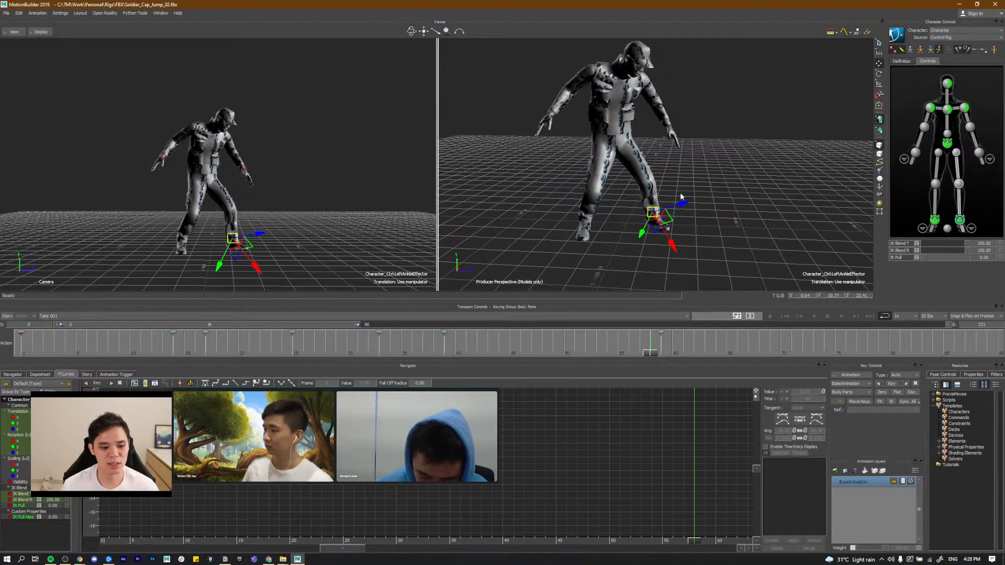
# Step: Scrub and play the jump from the start to check the left foot's take-off and airborne poses, then deselect the effector
pyautogui.click(152, 341)
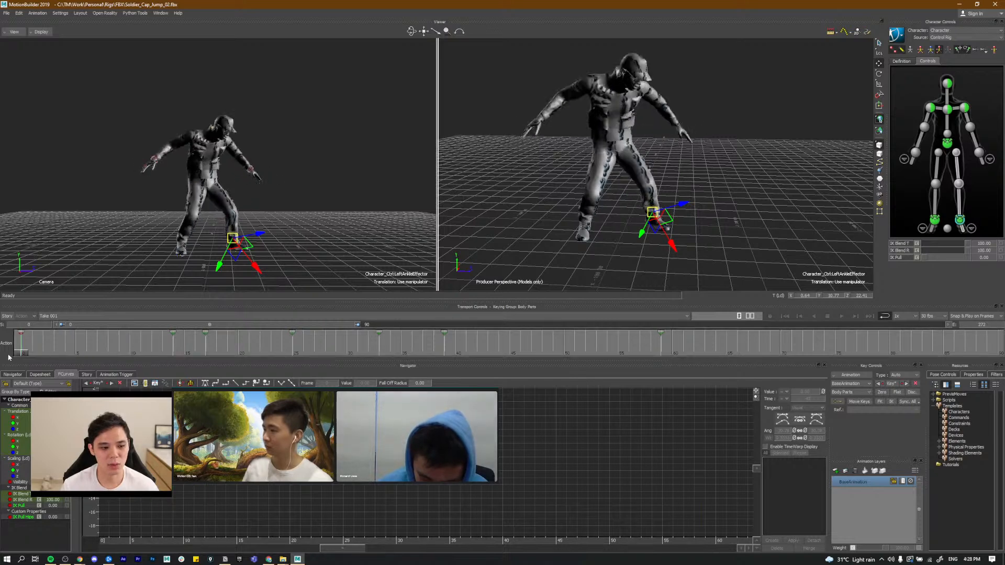
pyautogui.moveTo(150, 356)
pyautogui.mouseDown()
pyautogui.moveTo(498, 354)
pyautogui.moveTo(380, 355)
pyautogui.moveTo(465, 365)
pyautogui.moveTo(422, 358)
pyautogui.mouseUp()
pyautogui.moveTo(281, 361); pyautogui.dragTo(107, 341)
pyautogui.press('space')
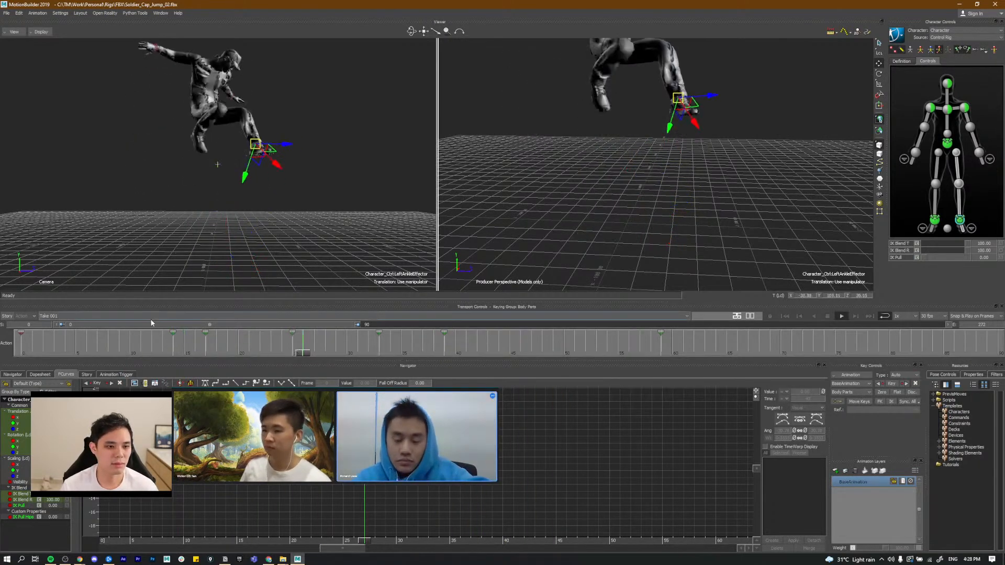
pyautogui.click(313, 164)
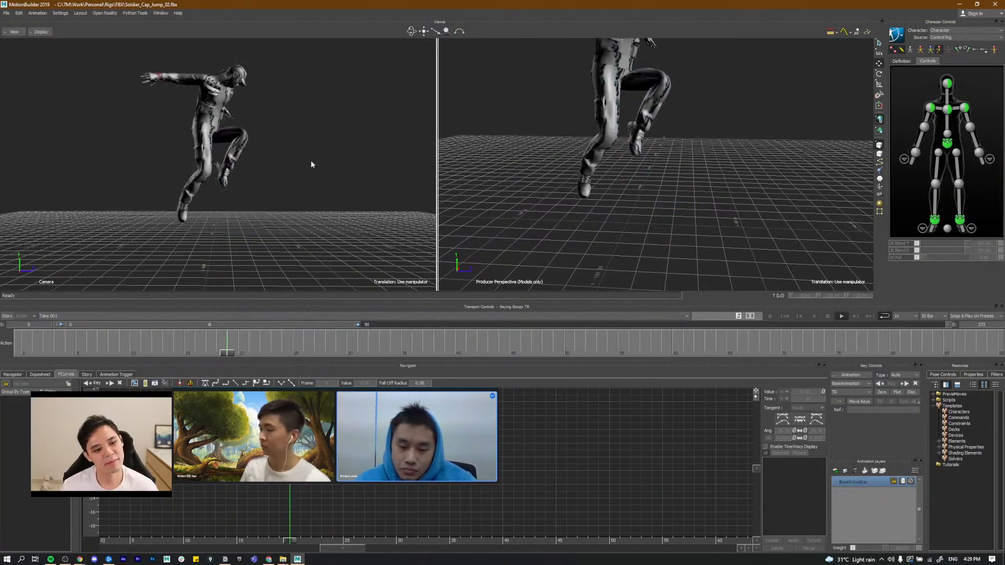
pyautogui.press('space')
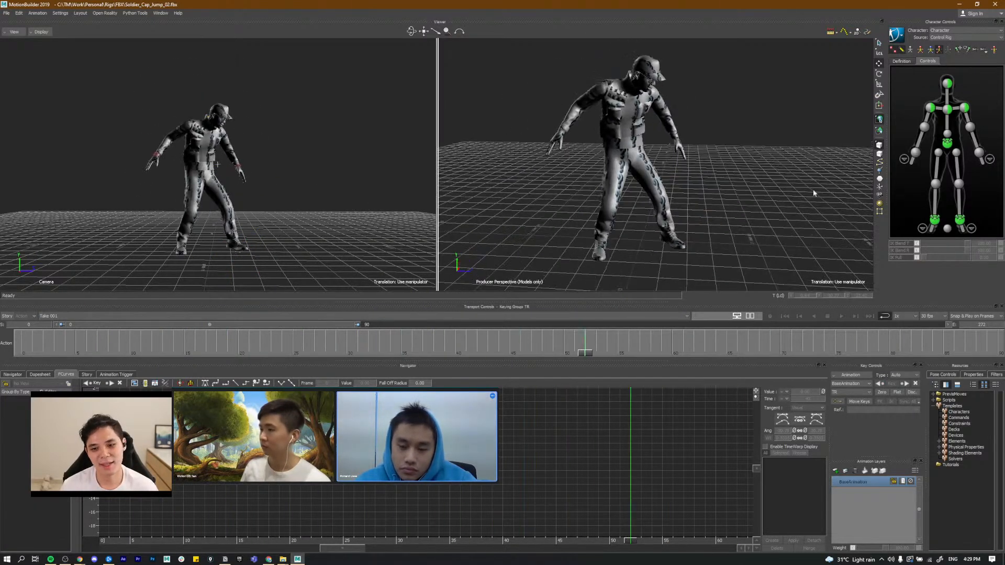
# Step: Select the hips effector, examine its Y translation curve, and play and scrub the opening crouch
pyautogui.click(947, 143)
pyautogui.press('a')
pyautogui.keyDown('shift'); pyautogui.moveTo(549, 510); pyautogui.dragTo(572, 513); pyautogui.keyUp('shift')
pyautogui.click(203, 540)
pyautogui.keyDown('shift'); pyautogui.moveTo(335, 524); pyautogui.dragTo(387, 476); pyautogui.keyUp('shift')
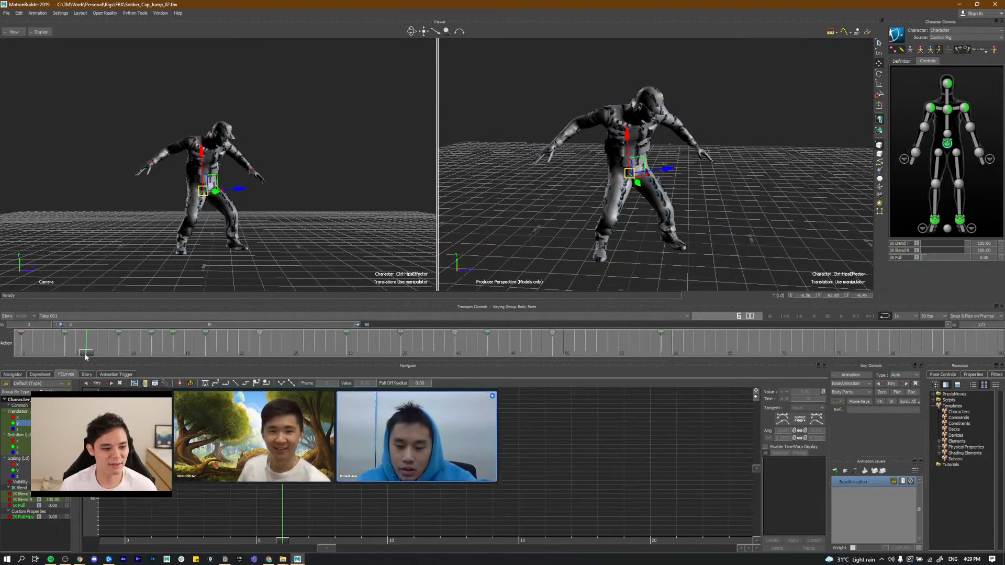
pyautogui.press('space')
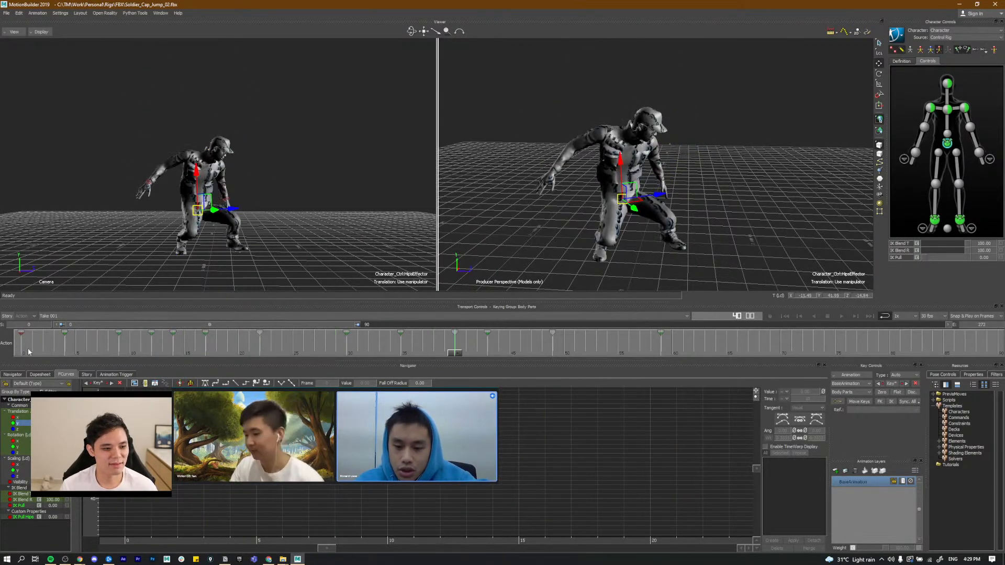
pyautogui.click(29, 353)
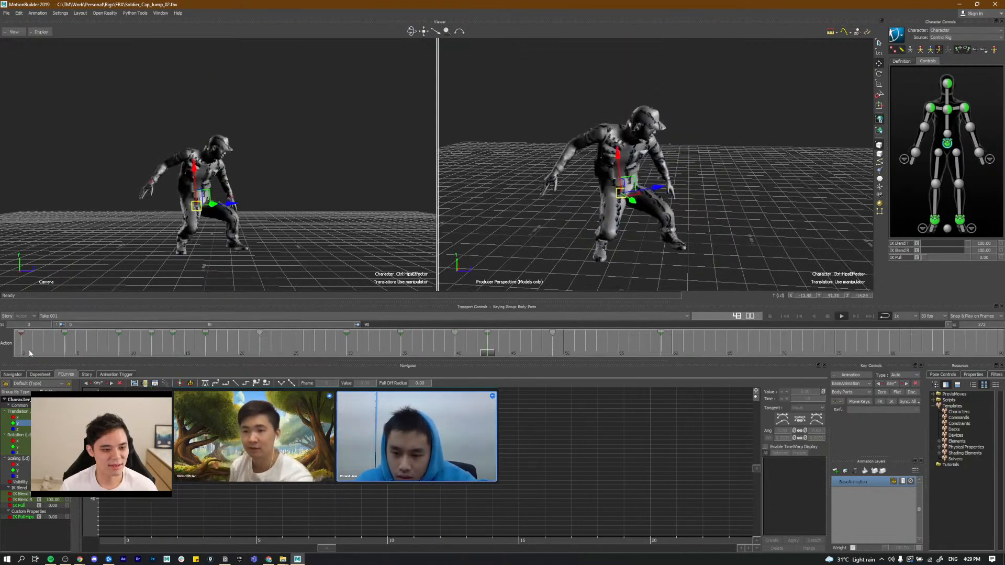
pyautogui.press('space')
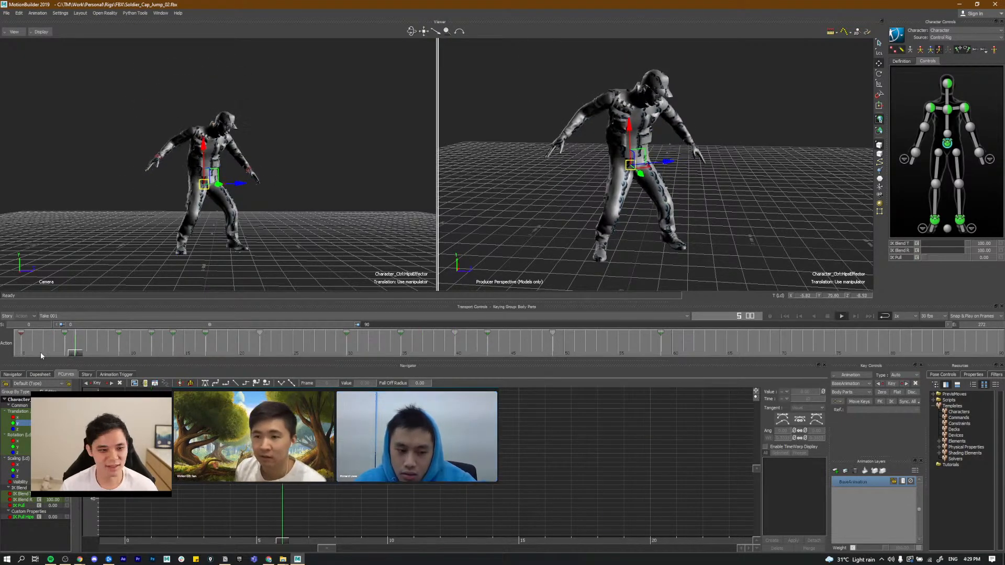
pyautogui.moveTo(69, 353); pyautogui.dragTo(141, 363)
pyautogui.press('space')
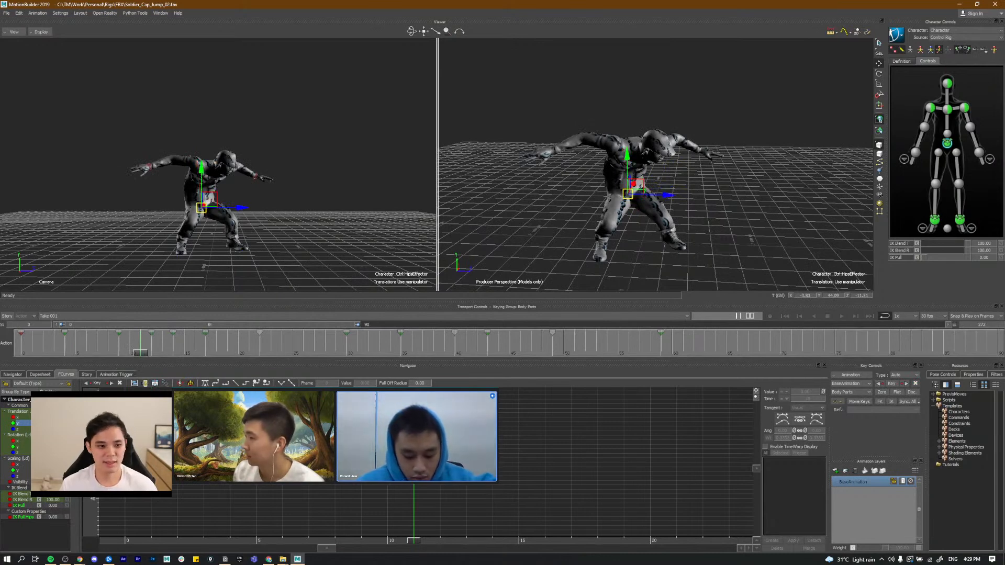
# Step: Adjust the hips' Z translation key at frame 0 to -9.15 in the curve graph and play the result
pyautogui.press('a')
pyautogui.keyDown('alt'); pyautogui.moveTo(251, 450); pyautogui.dragTo(410, 443, button='middle'); pyautogui.keyUp('alt')
pyautogui.keyDown('alt'); pyautogui.moveTo(410, 443); pyautogui.dragTo(425, 406, button='right'); pyautogui.keyUp('alt')
pyautogui.moveTo(396, 541); pyautogui.dragTo(338, 541)
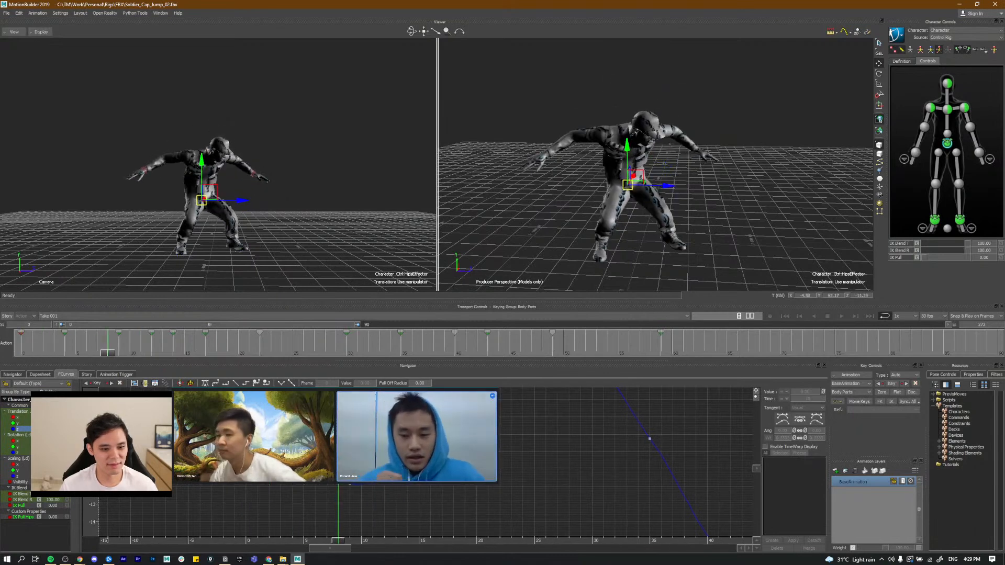
pyautogui.keyDown('alt'); pyautogui.moveTo(243, 495); pyautogui.dragTo(206, 507, button='middle'); pyautogui.keyUp('alt')
pyautogui.moveTo(207, 539); pyautogui.dragTo(501, 522)
pyautogui.moveTo(388, 517); pyautogui.dragTo(219, 494)
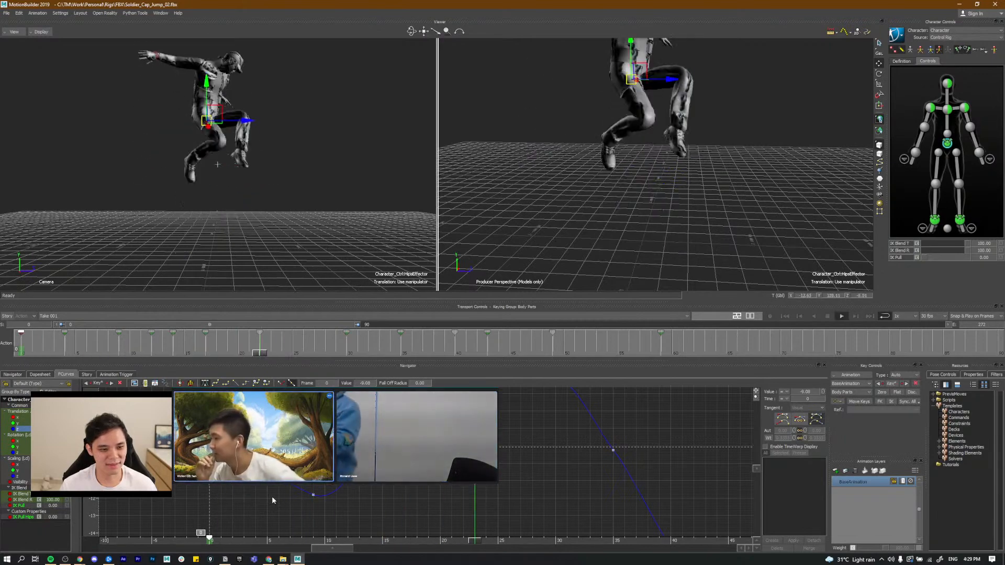
pyautogui.press('space')
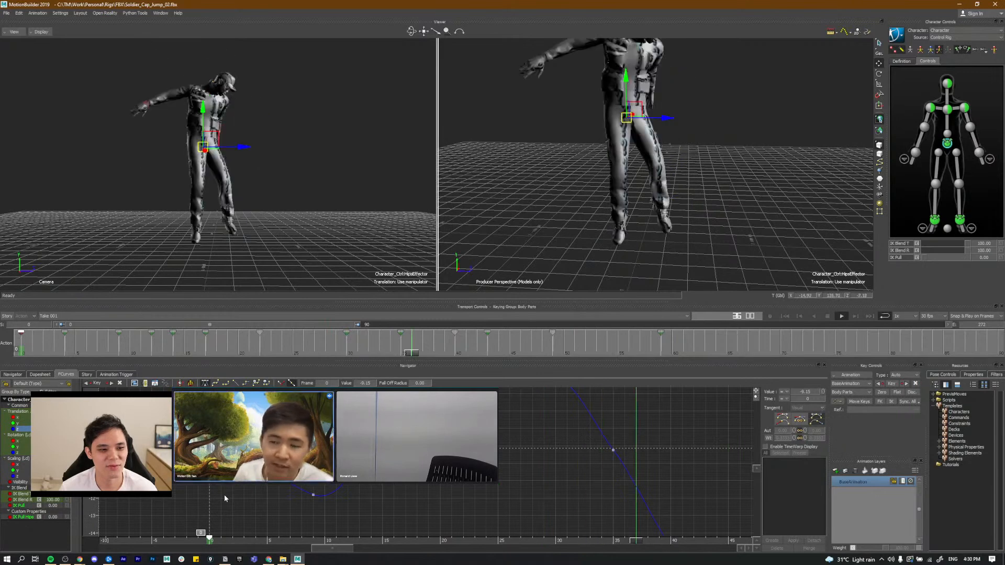
# Step: Go to frame 14 and select the left ankle effector
pyautogui.moveTo(229, 539)
pyautogui.mouseDown()
pyautogui.moveTo(434, 530)
pyautogui.moveTo(357, 534)
pyautogui.moveTo(383, 535)
pyautogui.moveTo(373, 535)
pyautogui.mouseUp()
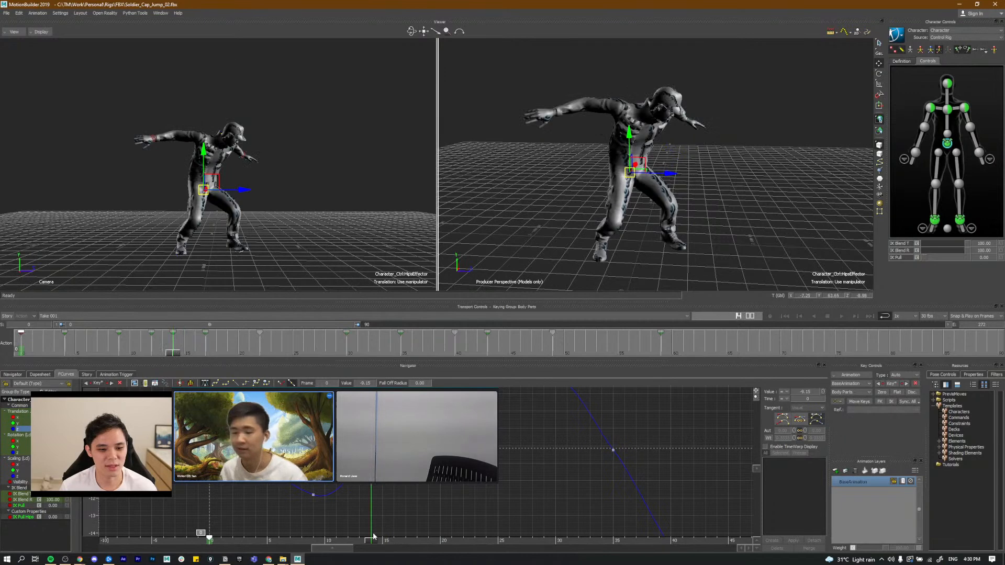
pyautogui.click(959, 220)
pyautogui.moveTo(701, 192)
pyautogui.keyDown('alt'); pyautogui.mouseDown()
pyautogui.moveTo(670, 189)
pyautogui.moveTo(683, 191)
pyautogui.mouseUp(); pyautogui.keyUp('alt')
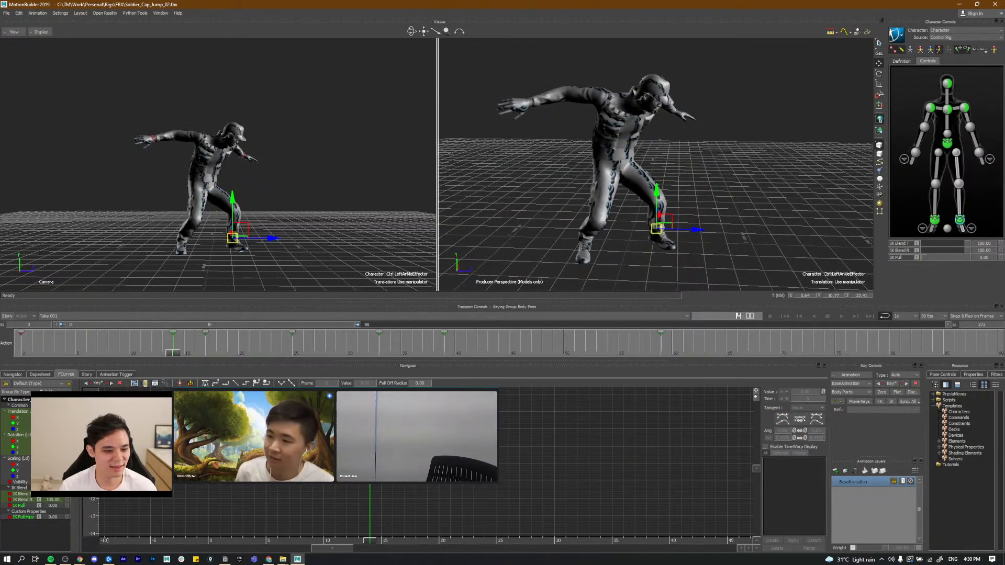
# Step: Try moving the left ankle's key from frame 14 to frame 15
pyautogui.click(183, 354)
pyautogui.moveTo(183, 354)
pyautogui.mouseDown()
pyautogui.moveTo(173, 353)
pyautogui.moveTo(183, 352)
pyautogui.moveTo(183, 336)
pyautogui.mouseUp()
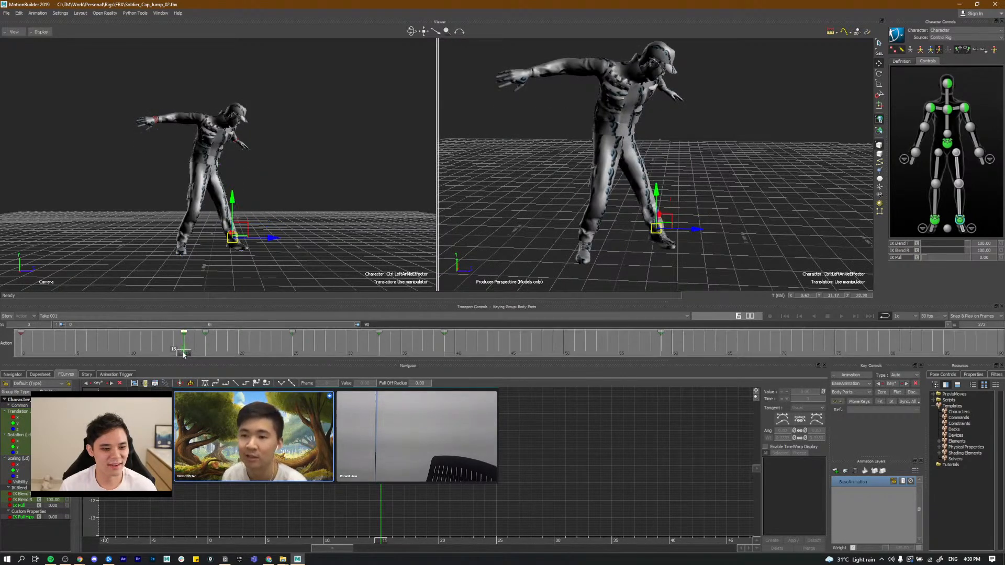
pyautogui.click(176, 356)
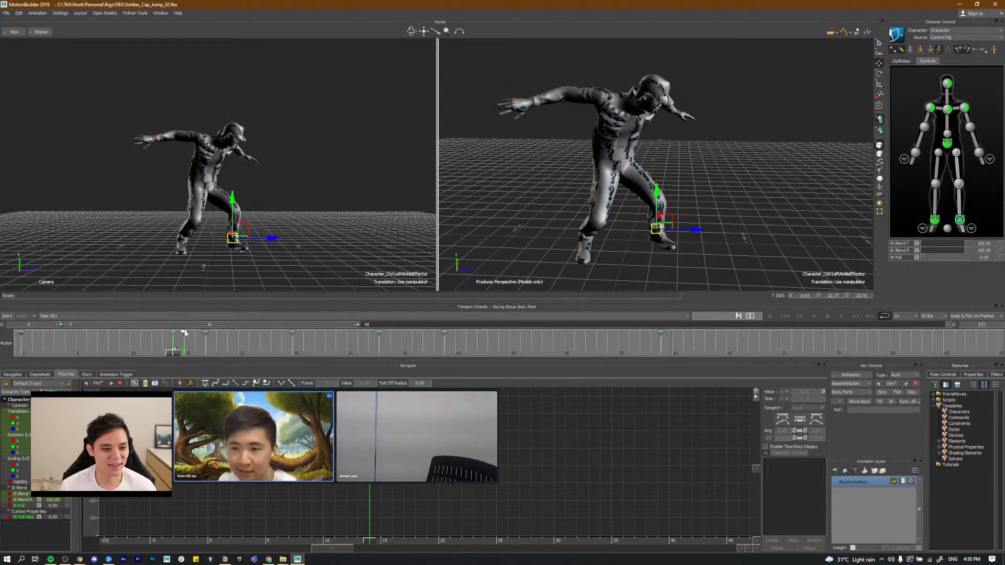
# Step: Lower the left ankle slightly and key it at frame 15, then inspect the foot from the Left view
pyautogui.click(181, 356)
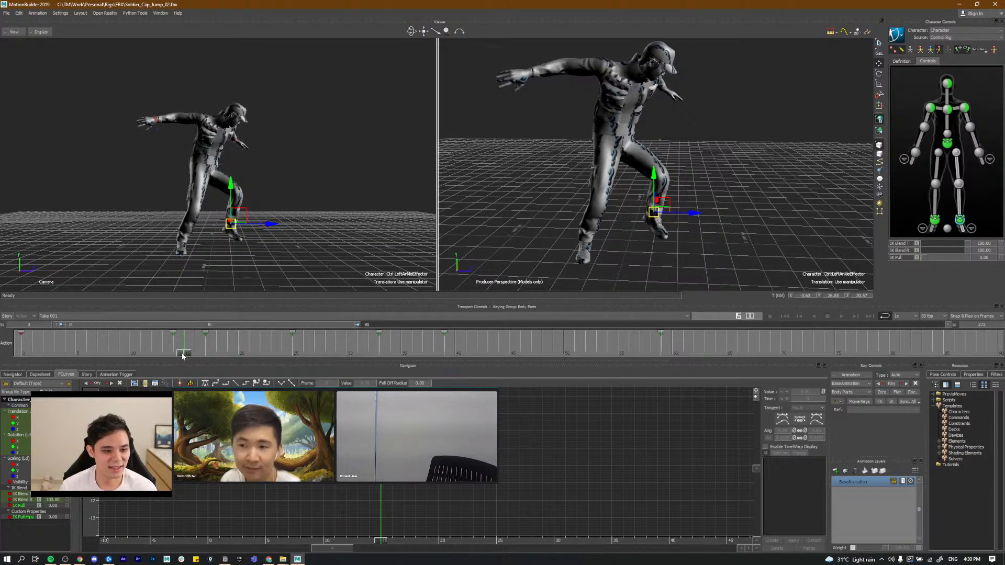
pyautogui.keyDown('alt'); pyautogui.moveTo(727, 249); pyautogui.dragTo(734, 218); pyautogui.keyUp('alt')
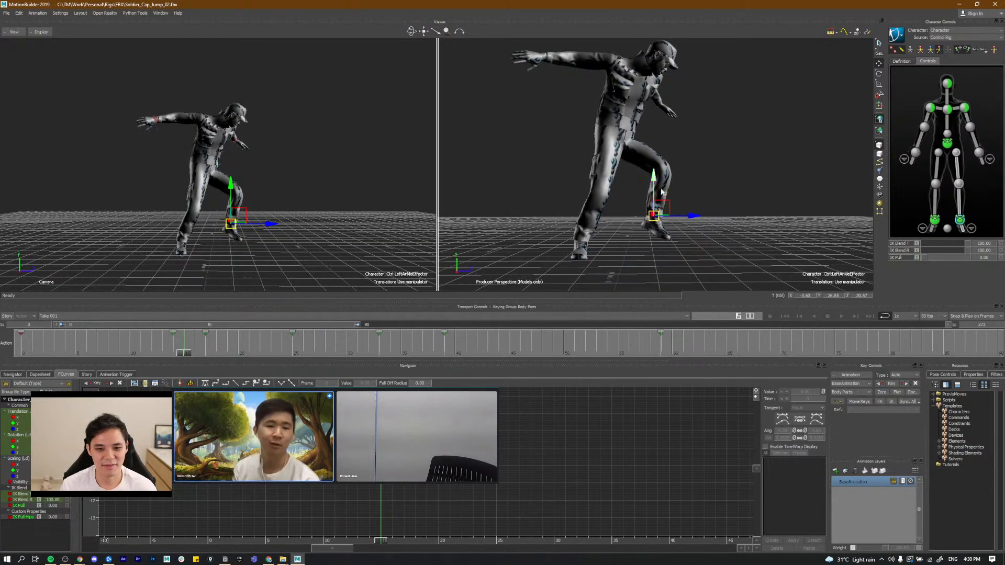
pyautogui.moveTo(654, 179); pyautogui.dragTo(678, 192)
pyautogui.hotkey('ctrl', 'r')
pyautogui.hotkey('ctrl', 'l')
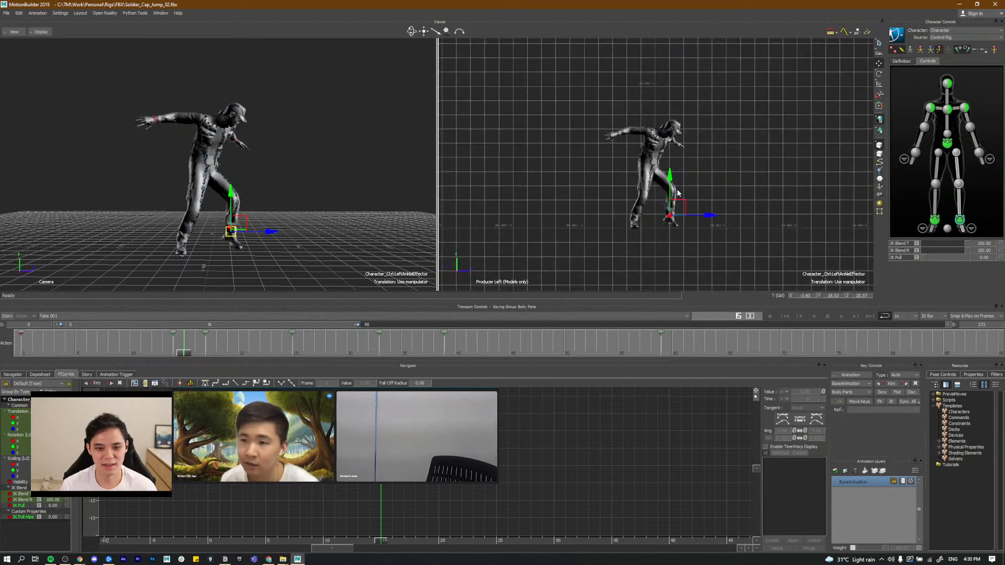
pyautogui.scroll(5, 666, 213)
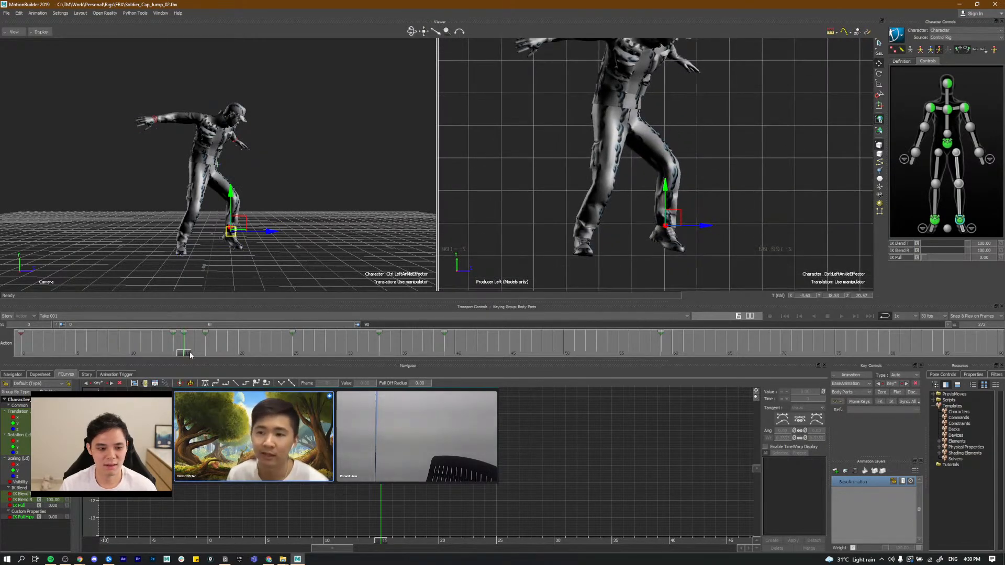
# Step: Select the left ankle's keys from frame 0 to 14 and set them to Fixed
pyautogui.moveTo(179, 355)
pyautogui.mouseDown()
pyautogui.moveTo(300, 371)
pyautogui.moveTo(200, 369)
pyautogui.moveTo(153, 350)
pyautogui.moveTo(194, 361)
pyautogui.moveTo(175, 341)
pyautogui.mouseUp()
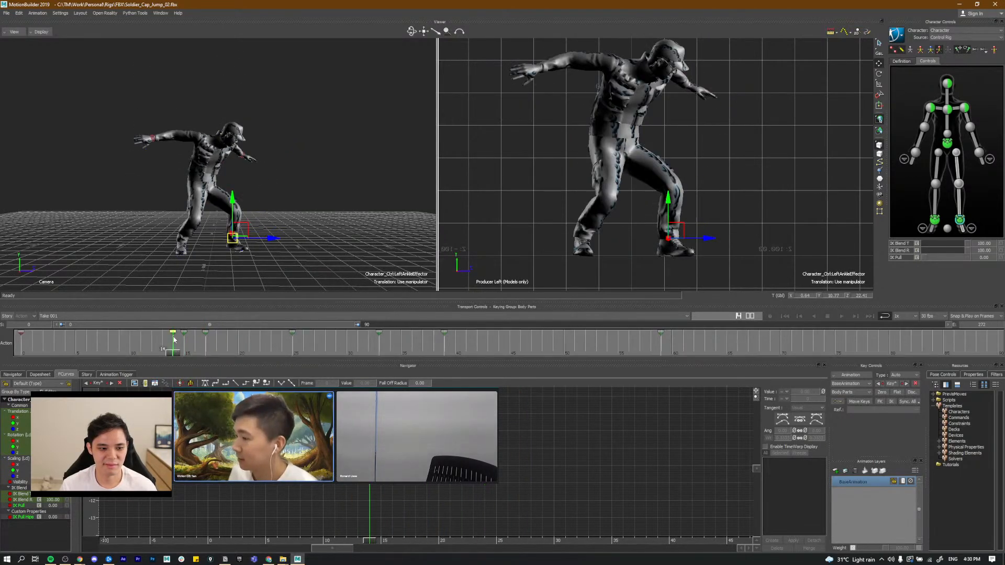
pyautogui.keyDown('shift'); pyautogui.moveTo(22, 346); pyautogui.dragTo(173, 346); pyautogui.keyUp('shift')
pyautogui.rightClick(70, 345)
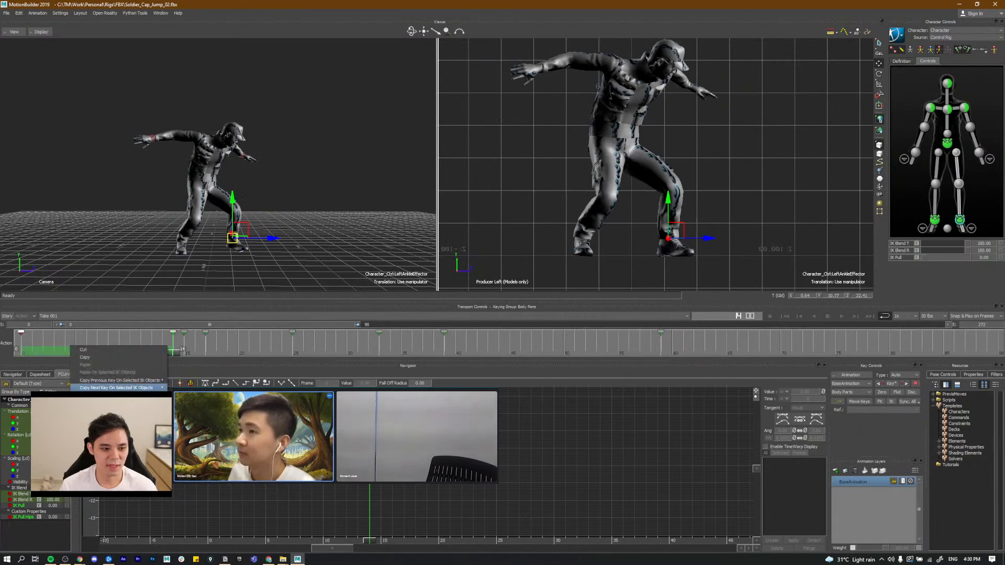
pyautogui.moveTo(104, 449)
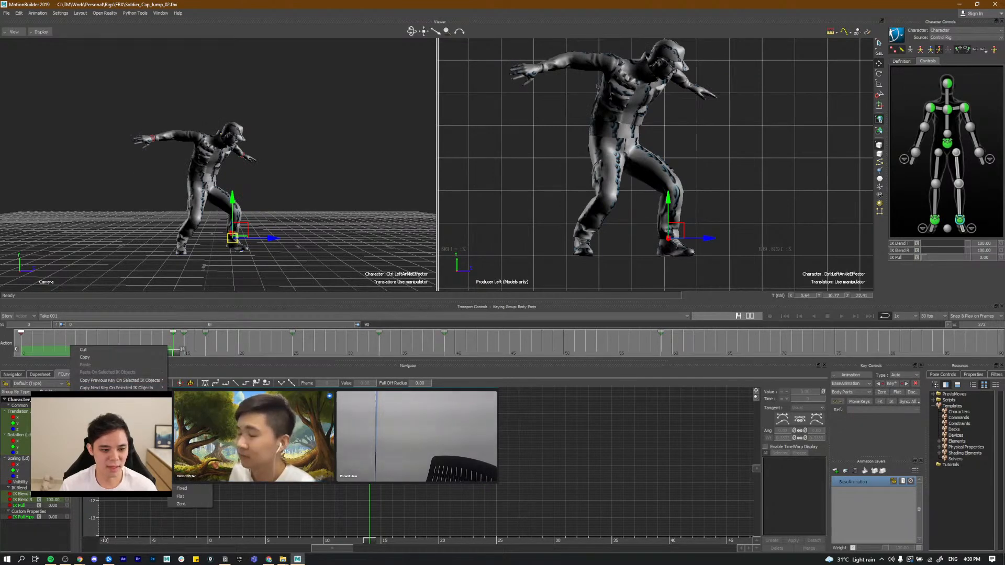
pyautogui.click(184, 490)
# Step: Move the left ankle's key from frame 17 to frame 18 and review the foot's timing through the jump
pyautogui.moveTo(168, 354); pyautogui.dragTo(205, 347)
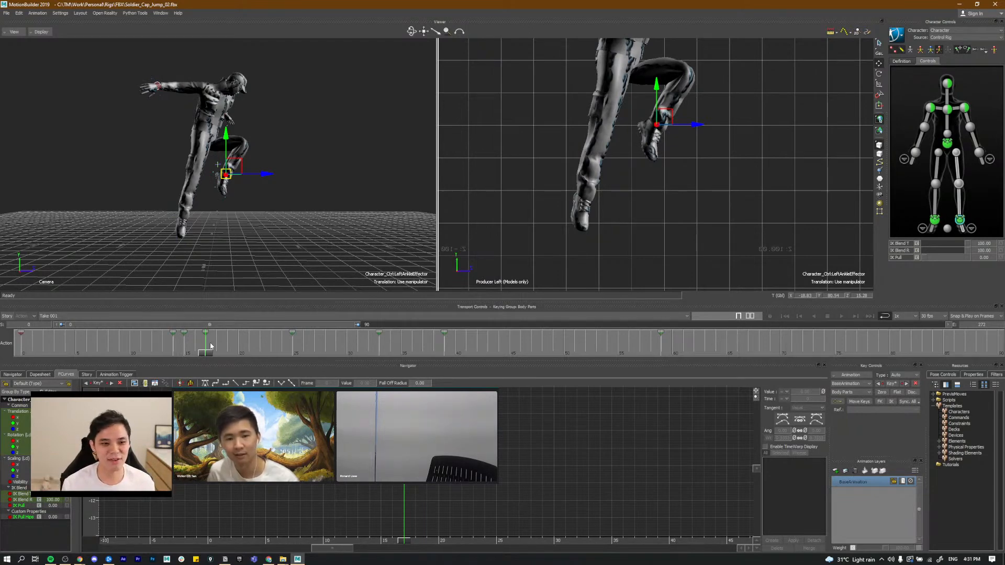
pyautogui.moveTo(207, 357); pyautogui.dragTo(455, 348)
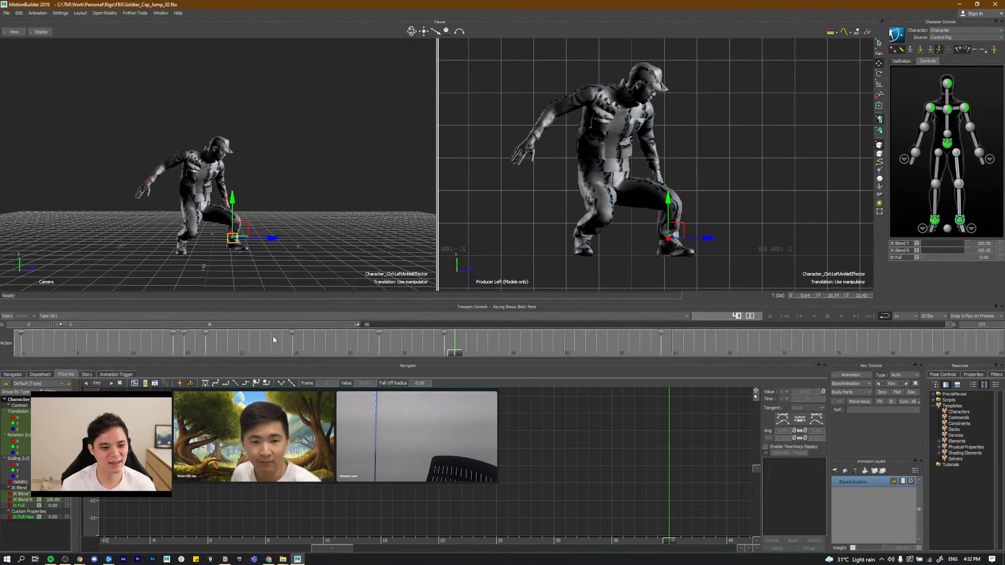
pyautogui.click(278, 352)
pyautogui.moveTo(279, 351)
pyautogui.mouseDown()
pyautogui.moveTo(199, 358)
pyautogui.moveTo(278, 357)
pyautogui.mouseUp()
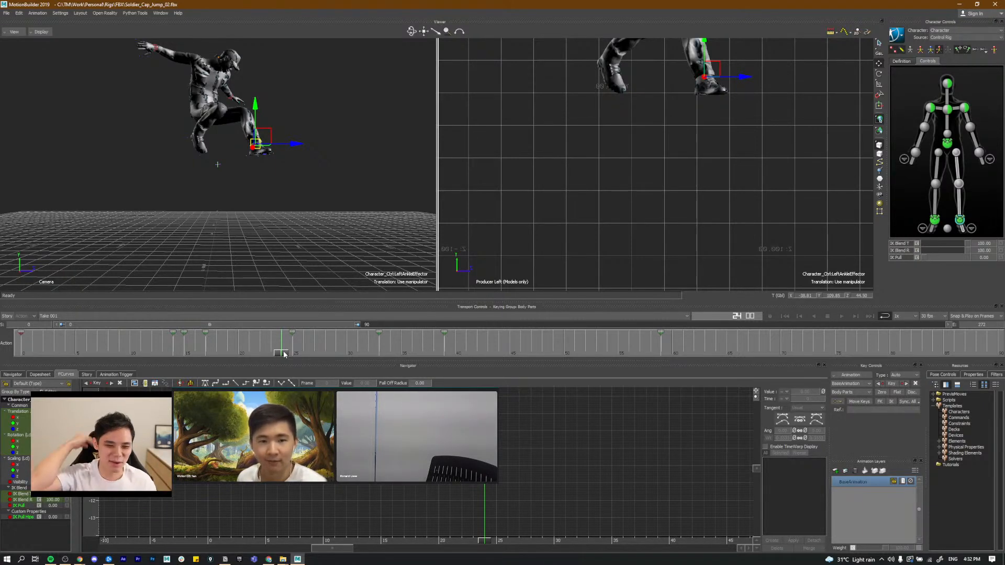
pyautogui.moveTo(251, 352); pyautogui.dragTo(547, 349)
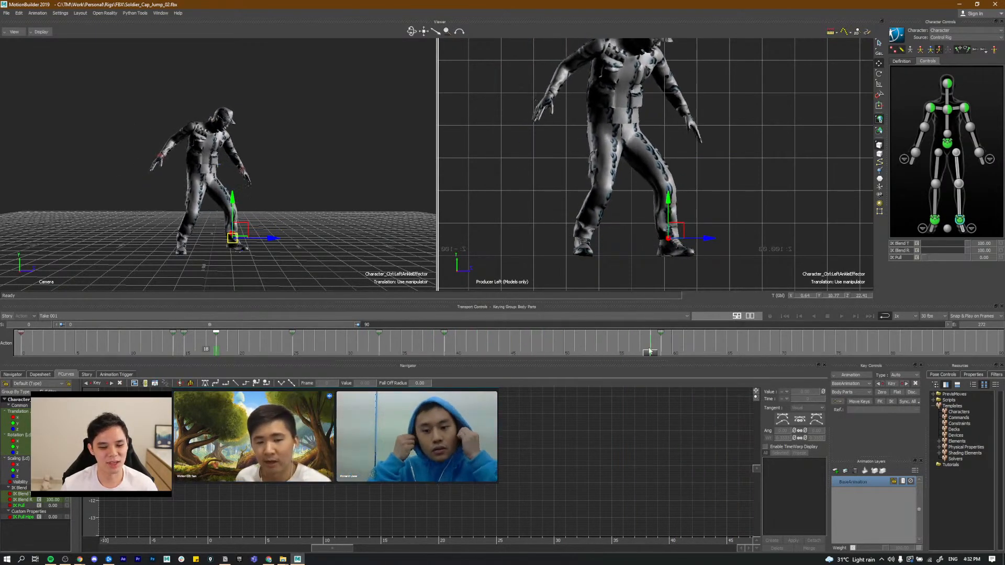
pyautogui.press('space')
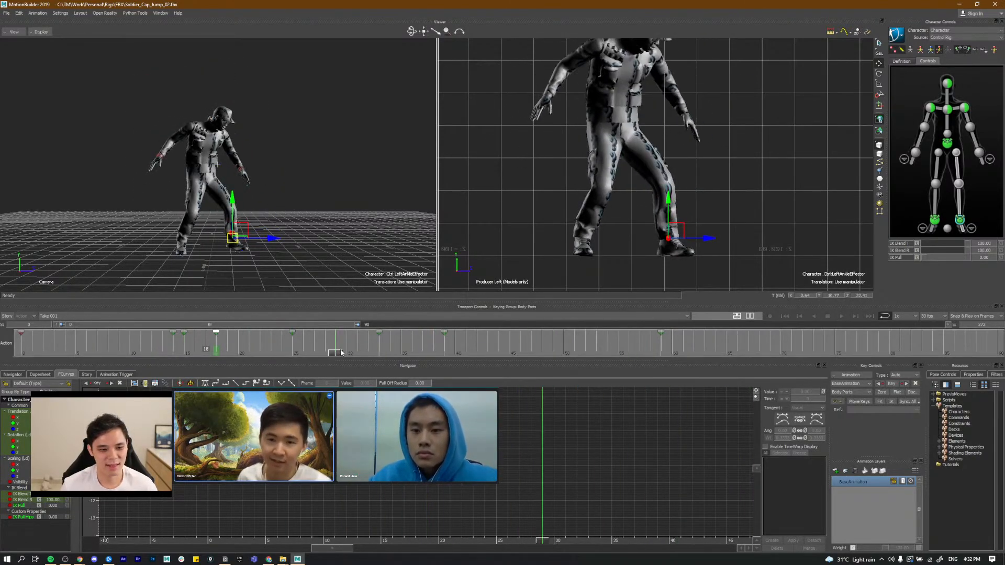
# Step: Play back the jump, select the hips effector and scrub through the descent and landing to examine the hips' motion
pyautogui.moveTo(339, 351); pyautogui.dragTo(14, 339)
pyautogui.press('space')
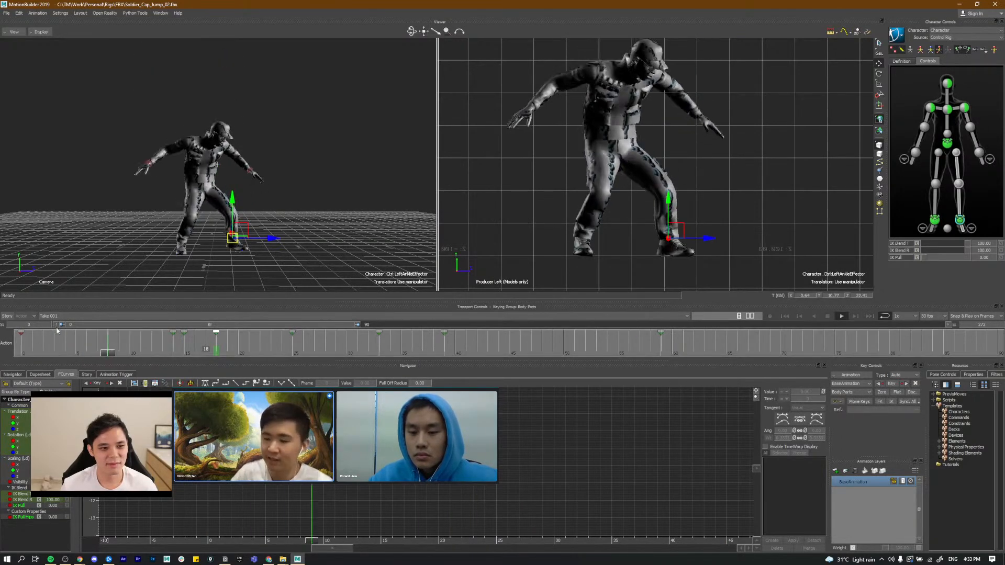
pyautogui.click(242, 341)
pyautogui.click(947, 143)
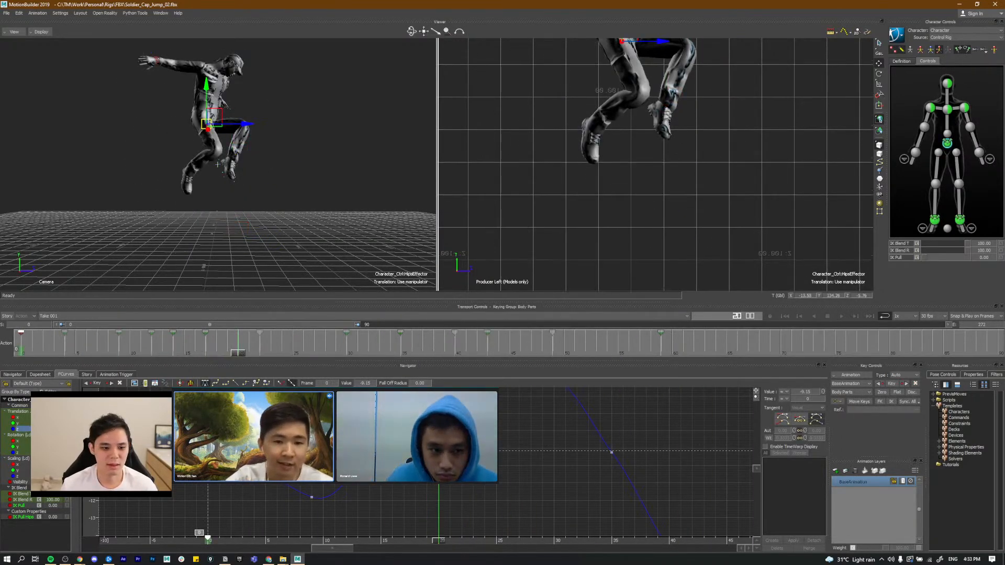
pyautogui.press('space')
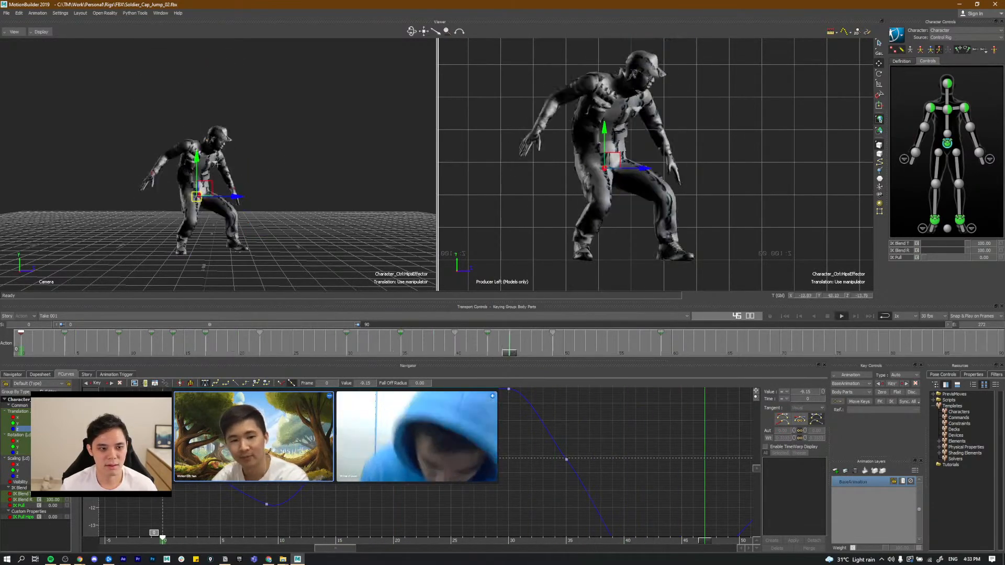
pyautogui.click(348, 349)
pyautogui.press('space')
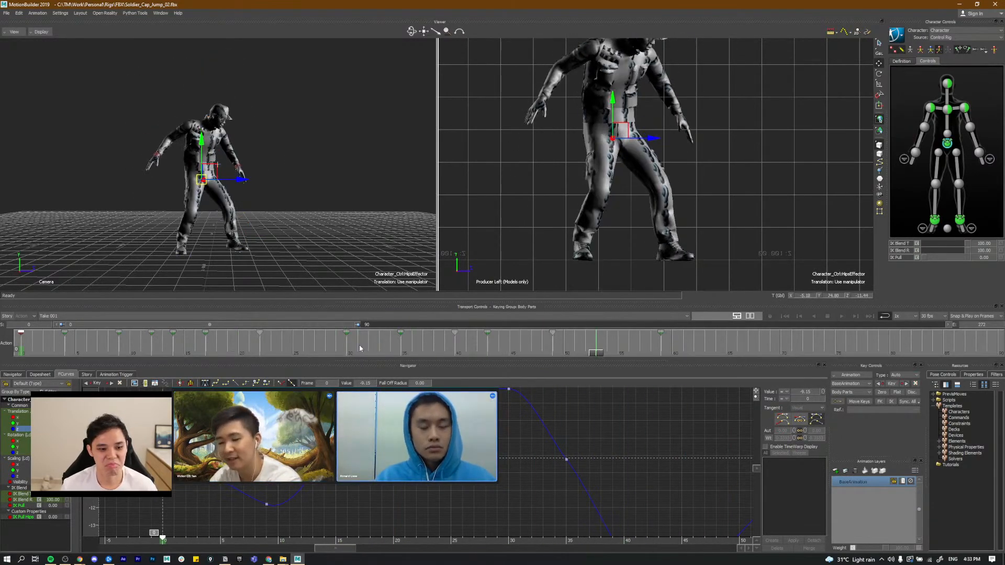
pyautogui.moveTo(359, 356); pyautogui.dragTo(409, 358)
pyautogui.click(408, 356)
pyautogui.click(334, 345)
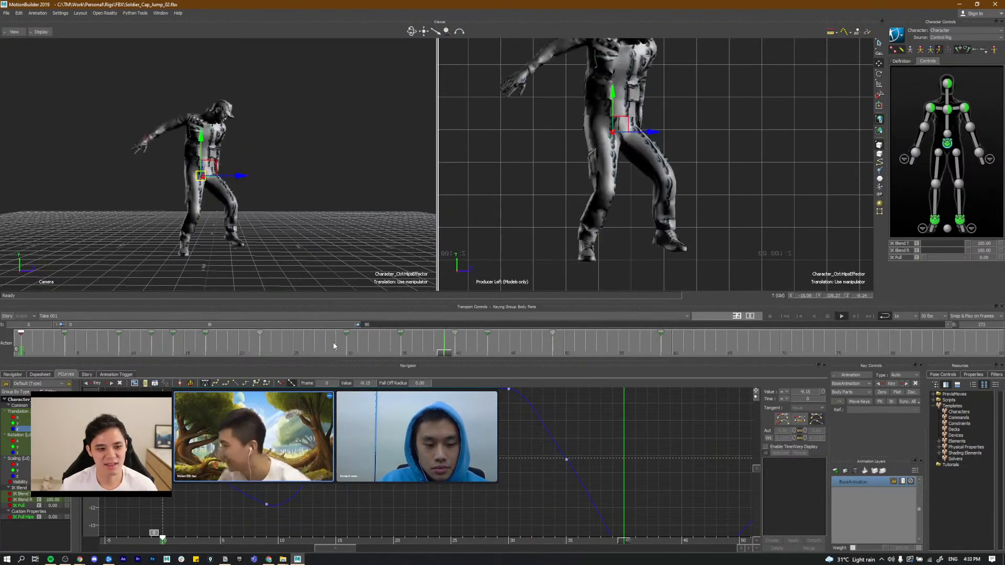
pyautogui.click(336, 350)
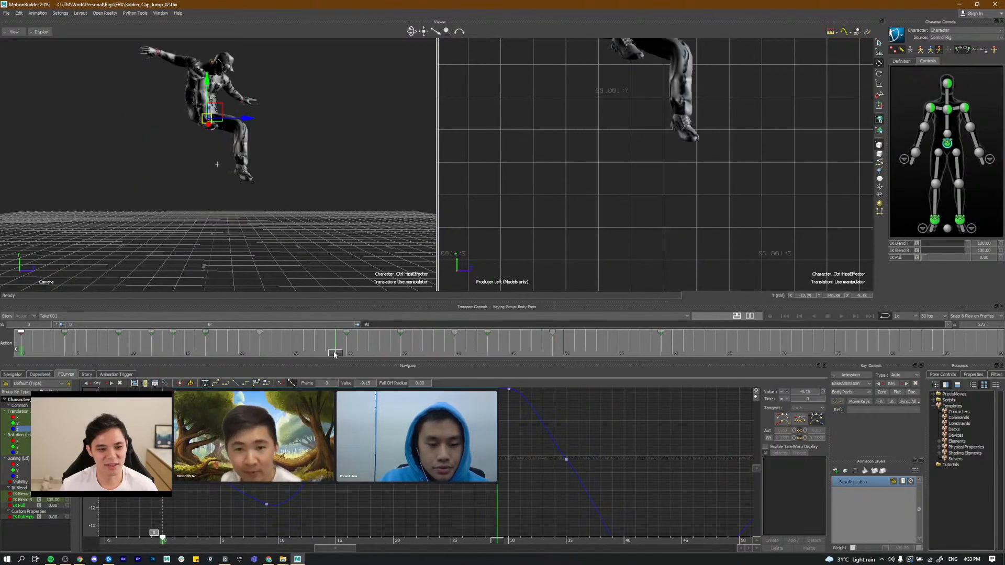
pyautogui.moveTo(368, 357); pyautogui.dragTo(445, 358)
pyautogui.click(454, 334)
# Step: Select the left ankle effector and examine the foot's descent towards the landing between frames 30 and 39
pyautogui.click(960, 220)
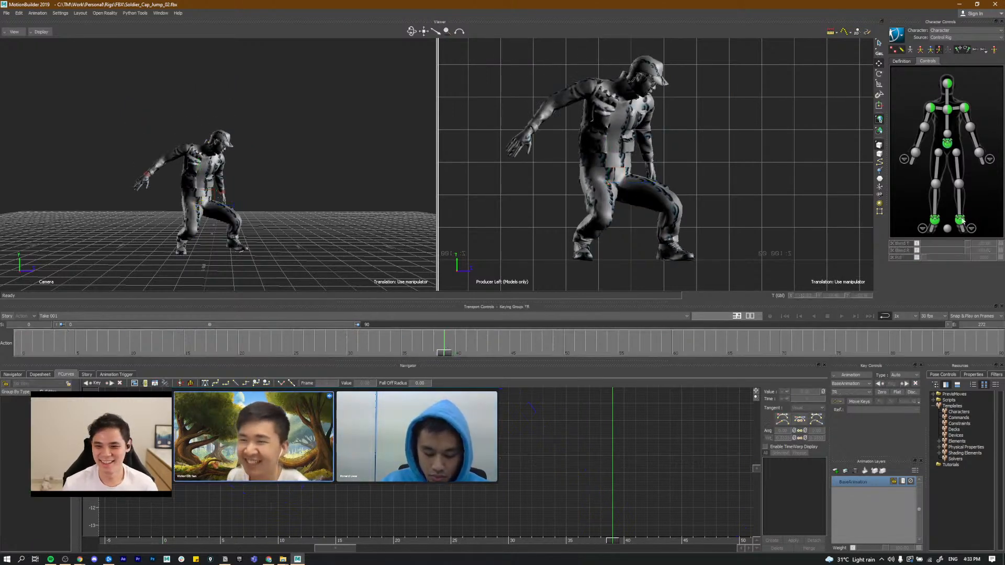
pyautogui.moveTo(446, 333); pyautogui.dragTo(419, 340)
pyautogui.click(346, 354)
pyautogui.moveTo(346, 356)
pyautogui.mouseDown()
pyautogui.moveTo(426, 351)
pyautogui.moveTo(143, 355)
pyautogui.moveTo(128, 346)
pyautogui.moveTo(412, 355)
pyautogui.mouseUp()
pyautogui.hotkey('ctrl', 'z')
pyautogui.click(415, 339)
pyautogui.moveTo(410, 354); pyautogui.dragTo(380, 354)
# Step: Try keying the left ankle at frame 36 with the foot lowered and moved back
pyautogui.press('.')
pyautogui.press(',')
pyautogui.press('.')
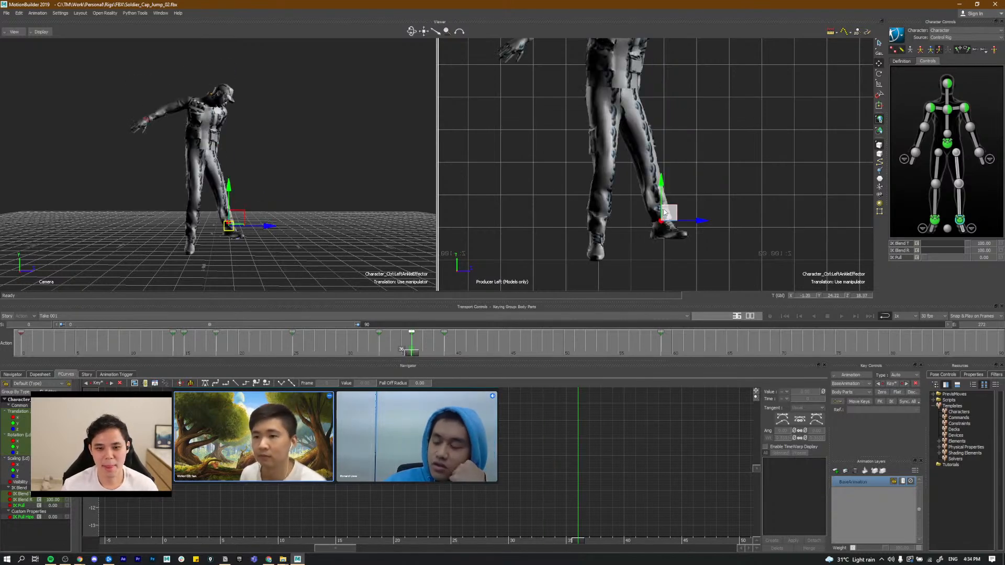
pyautogui.moveTo(665, 212); pyautogui.dragTo(640, 242)
pyautogui.moveTo(408, 359); pyautogui.dragTo(437, 358)
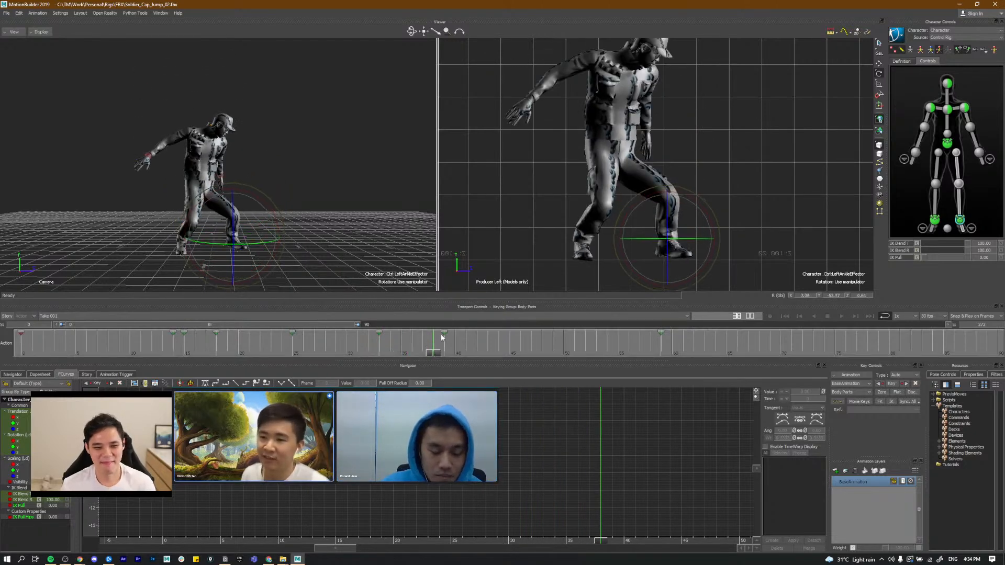
# Step: Move the left ankle's landing key from frame 39 to frame 38 and play back the jump
pyautogui.moveTo(443, 333)
pyautogui.mouseDown()
pyautogui.moveTo(391, 354)
pyautogui.moveTo(670, 369)
pyautogui.moveTo(21, 293)
pyautogui.mouseUp()
pyautogui.press('space')
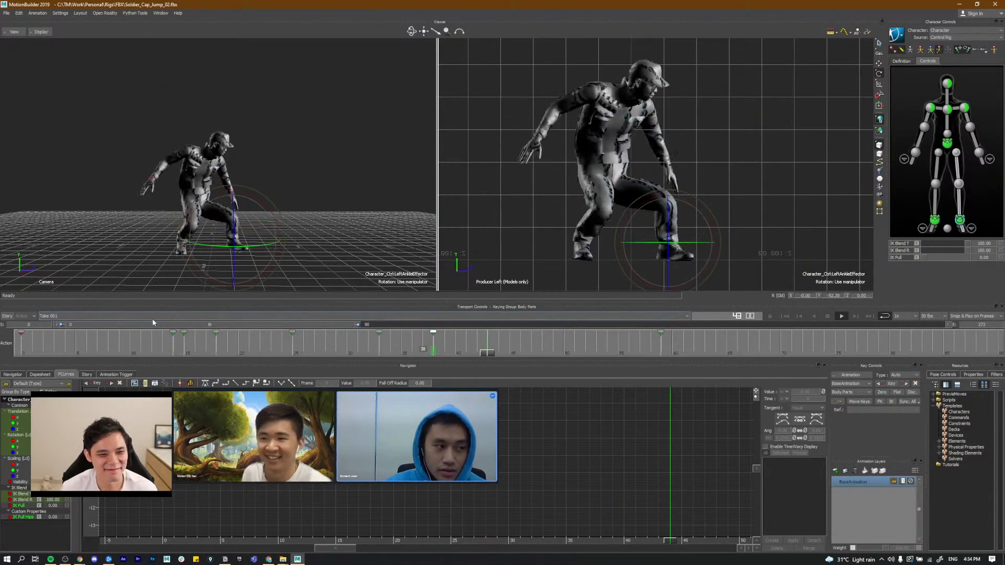
pyautogui.press('space')
pyautogui.click(395, 126)
# Step: Select the hips effector and set its Translation Z curve key at frame 35 to -7.74
pyautogui.click(947, 145)
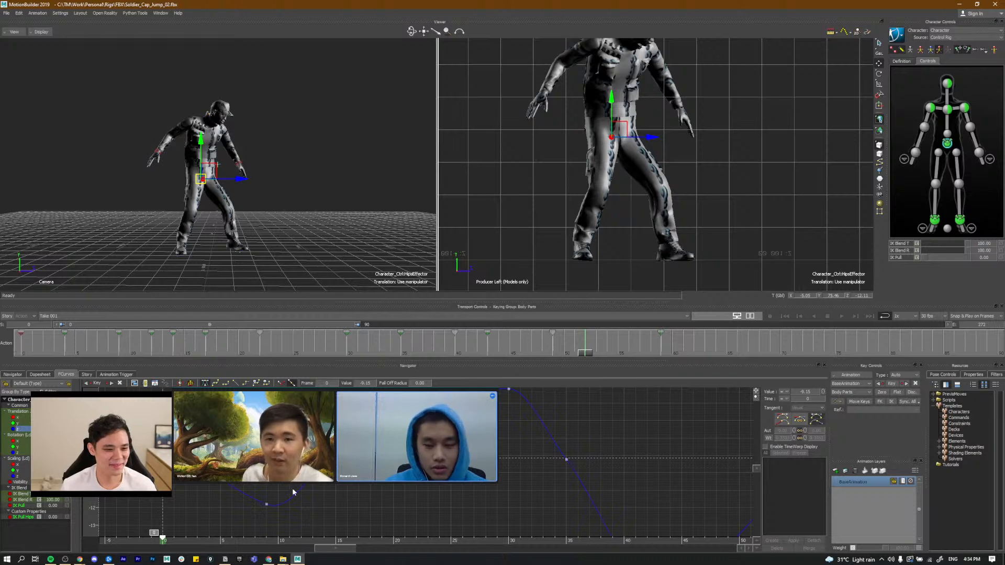
pyautogui.click(18, 417)
pyautogui.press('a')
pyautogui.keyDown('shift'); pyautogui.moveTo(224, 487); pyautogui.dragTo(215, 501); pyautogui.keyUp('shift')
pyautogui.click(64, 344)
pyautogui.keyDown('shift'); pyautogui.moveTo(117, 541); pyautogui.dragTo(332, 536); pyautogui.keyUp('shift')
pyautogui.keyDown('shift'); pyautogui.moveTo(360, 486); pyautogui.dragTo(265, 485); pyautogui.keyUp('shift')
pyautogui.moveTo(320, 542); pyautogui.dragTo(627, 518)
pyautogui.keyDown('shift'); pyautogui.moveTo(577, 458); pyautogui.dragTo(510, 446); pyautogui.keyUp('shift')
pyautogui.moveTo(546, 461); pyautogui.dragTo(509, 430)
pyautogui.moveTo(510, 434)
pyautogui.keyDown('shift'); pyautogui.mouseDown()
pyautogui.moveTo(483, 432)
pyautogui.moveTo(505, 439)
pyautogui.mouseUp(); pyautogui.keyUp('shift')
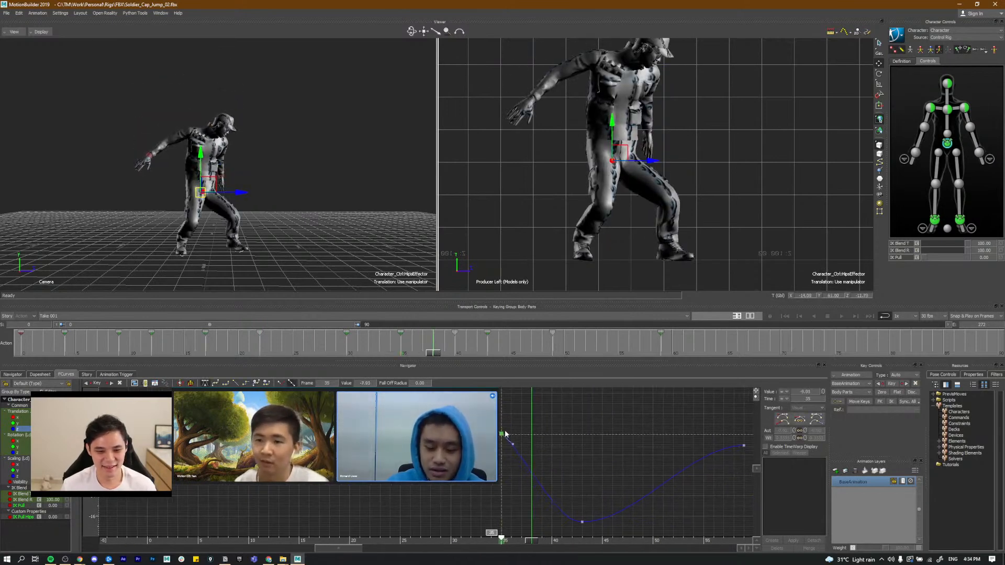
# Step: Play back the jump repeatedly from the start and from the crouch to review the hips' forward and backward motion
pyautogui.click(451, 541)
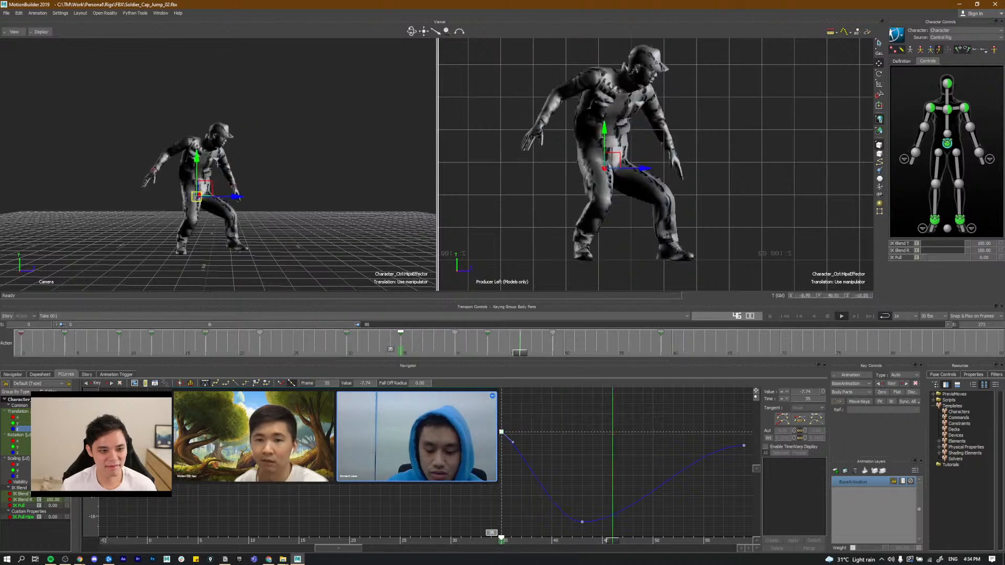
pyautogui.keyDown('shift'); pyautogui.moveTo(521, 469); pyautogui.dragTo(556, 482); pyautogui.keyUp('shift')
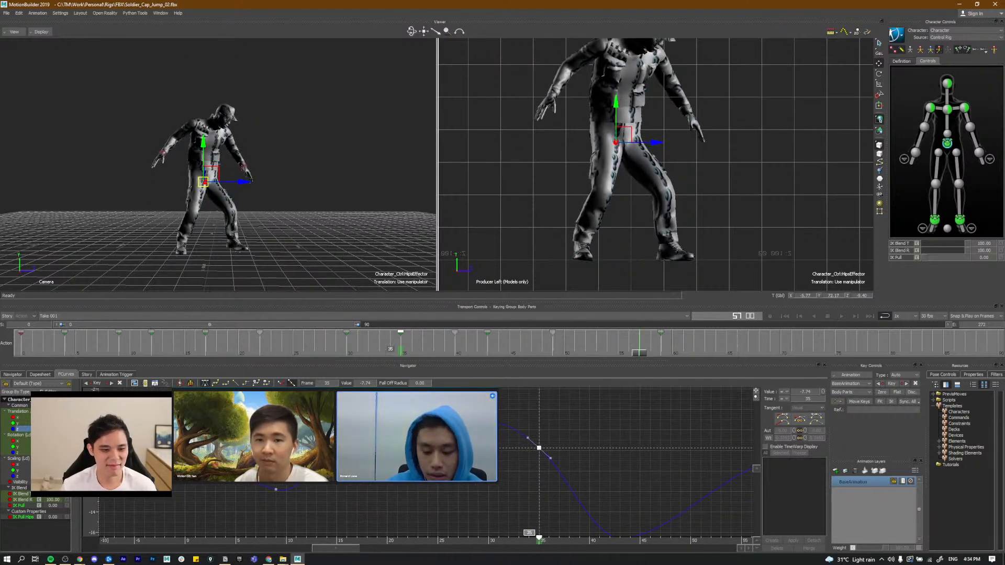
pyautogui.click(185, 541)
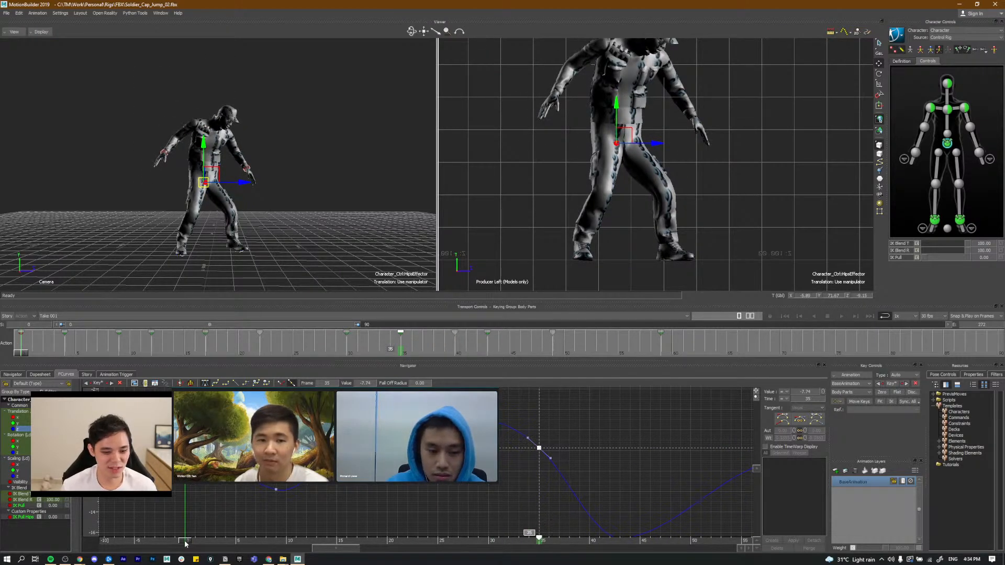
pyautogui.press('space')
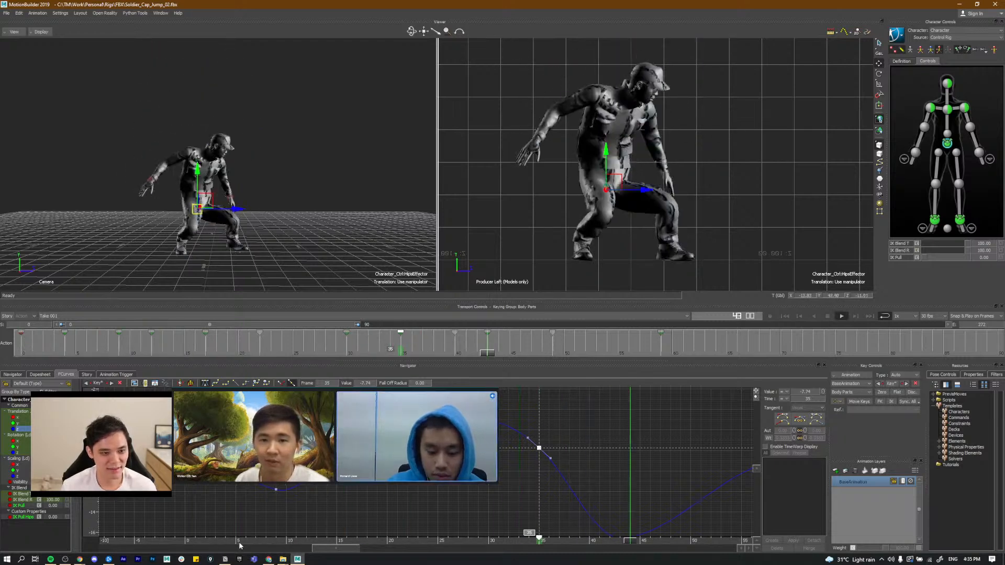
pyautogui.click(270, 541)
pyautogui.press('space')
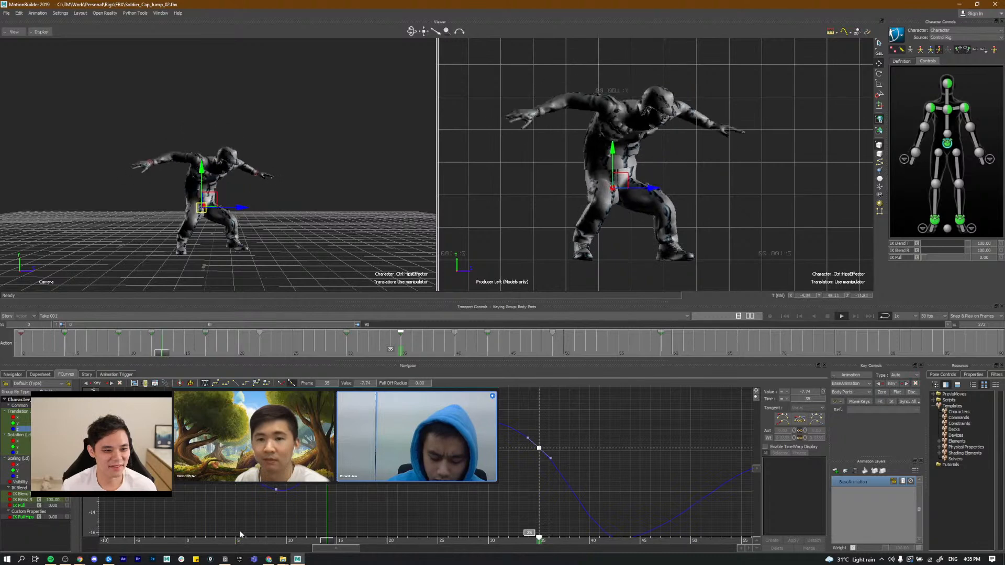
pyautogui.click(255, 540)
pyautogui.press('space')
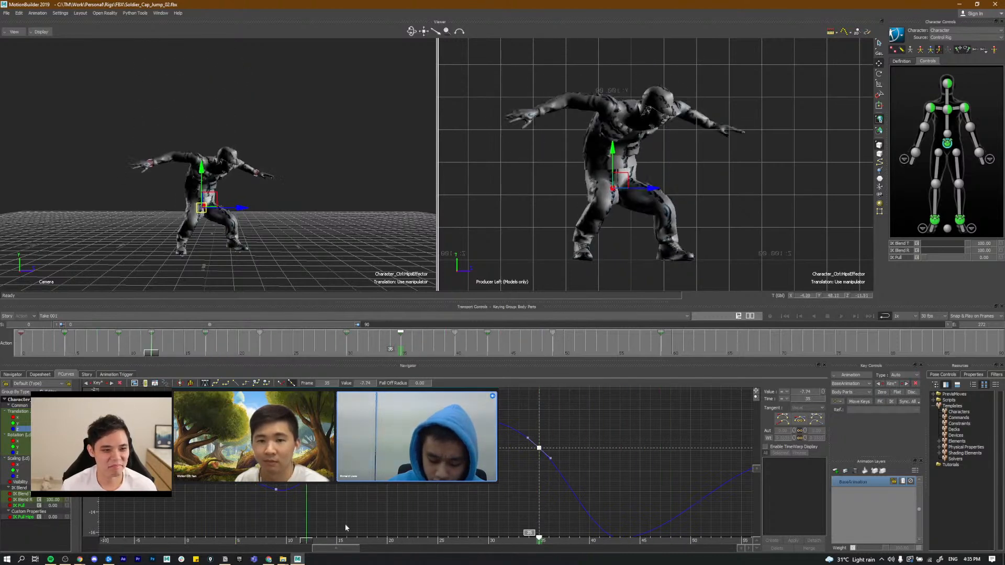
pyautogui.moveTo(426, 511); pyautogui.dragTo(473, 505)
# Step: Show the hips' Rotation Z curve and lower its key at frame 12 to -13.64
pyautogui.keyDown('alt'); pyautogui.moveTo(673, 169); pyautogui.dragTo(662, 219, button='middle'); pyautogui.keyUp('alt')
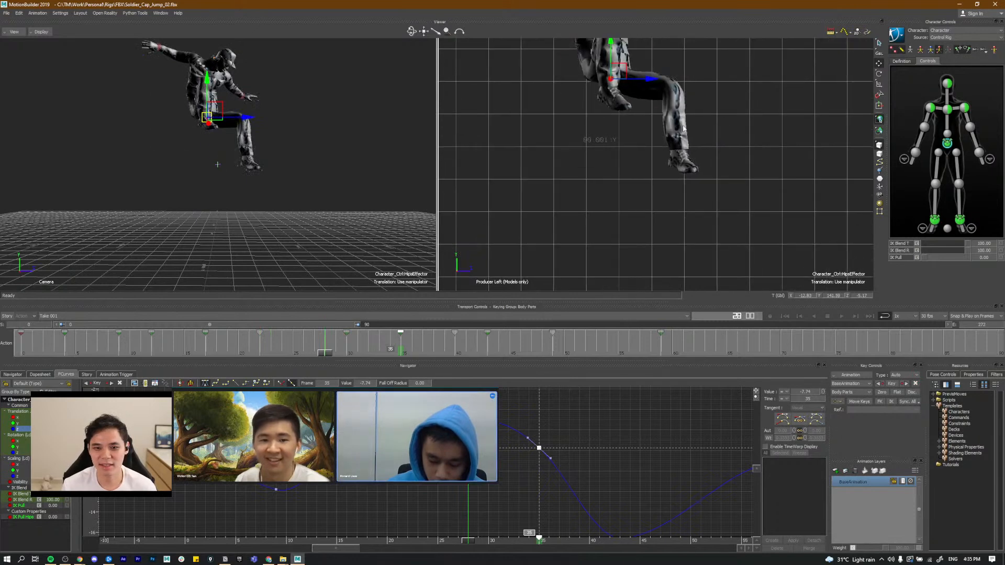
pyautogui.press('e')
pyautogui.keyDown('alt'); pyautogui.moveTo(683, 129); pyautogui.dragTo(639, 174, button='middle'); pyautogui.keyUp('alt')
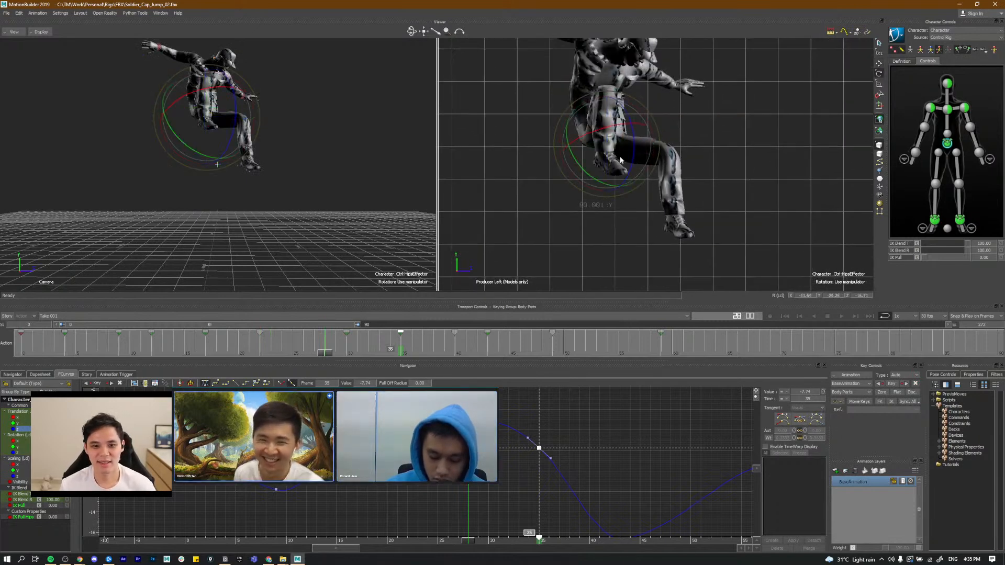
pyautogui.click(17, 453)
pyautogui.keyDown('alt'); pyautogui.moveTo(388, 413); pyautogui.dragTo(307, 469, button='middle'); pyautogui.keyUp('alt')
pyautogui.click(223, 541)
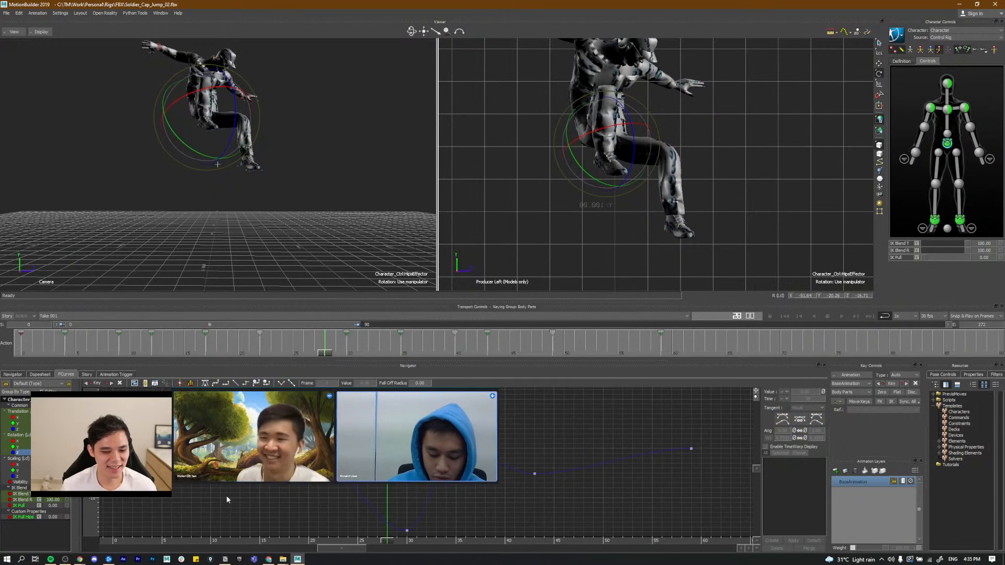
pyautogui.moveTo(141, 534); pyautogui.dragTo(231, 535)
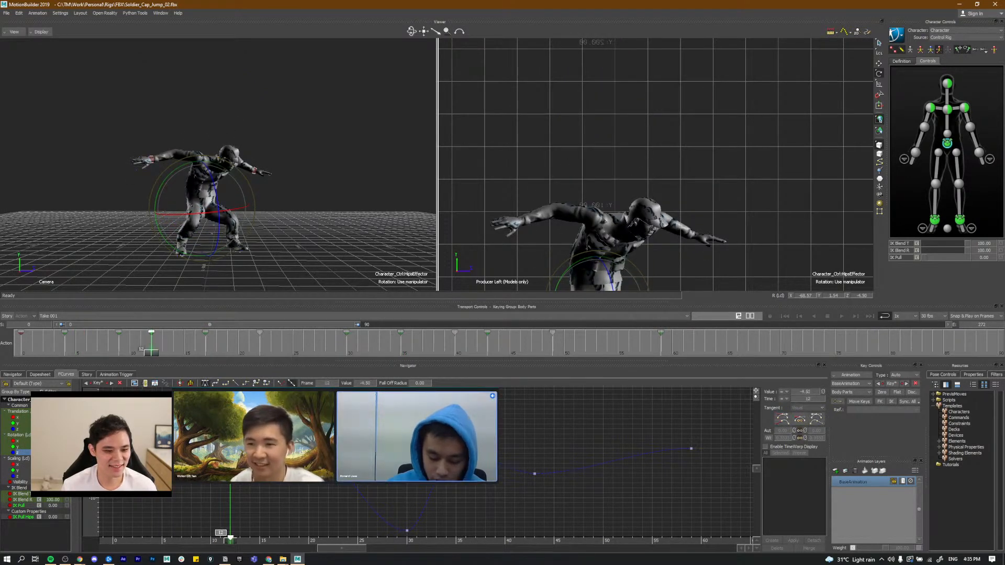
pyautogui.moveTo(99, 485); pyautogui.dragTo(99, 507)
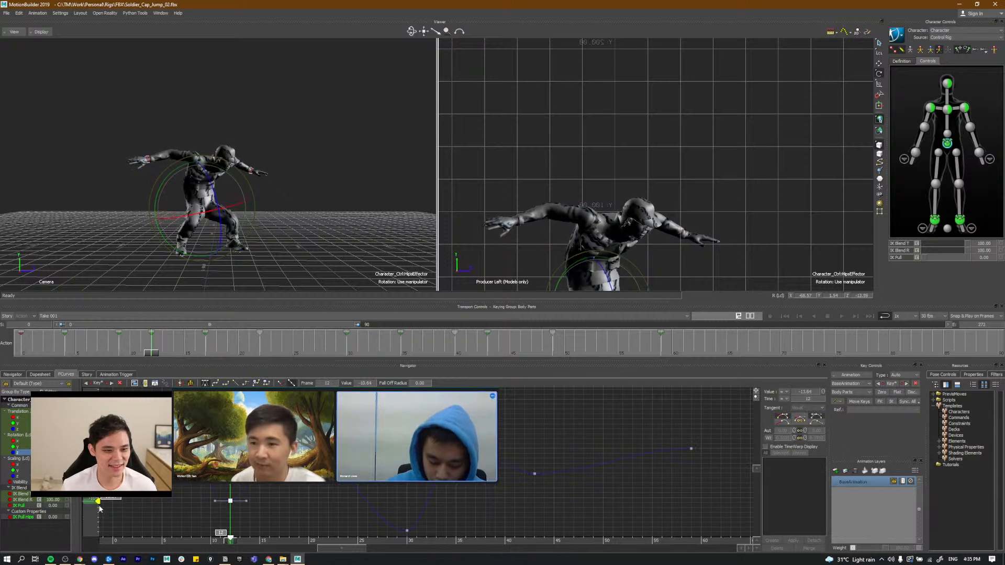
pyautogui.keyDown('alt'); pyautogui.moveTo(251, 465); pyautogui.dragTo(380, 440, button='middle'); pyautogui.keyUp('alt')
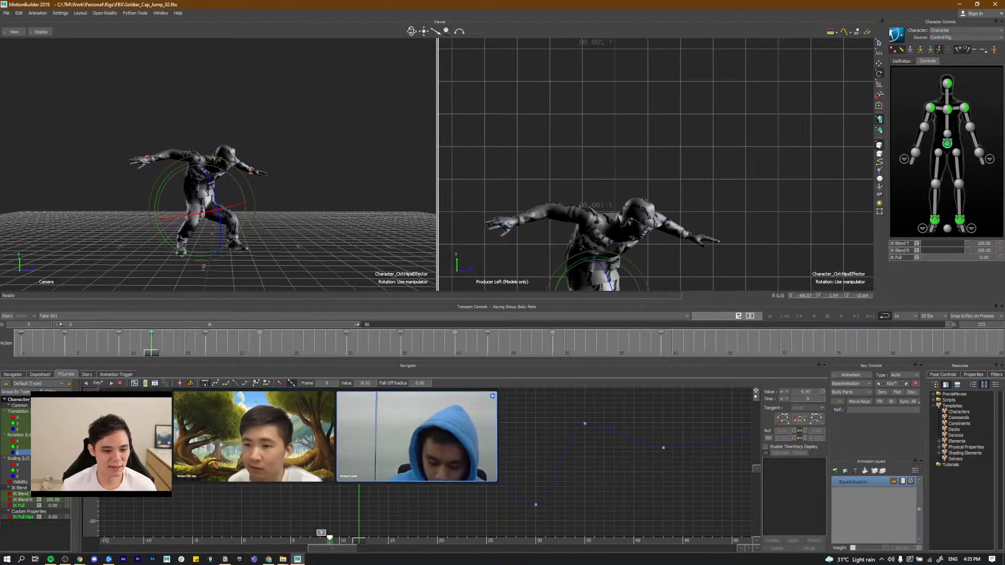
# Step: Scrub from the start to frame 30 and set the hips' Rotation Z key there to -21.83
pyautogui.moveTo(359, 474); pyautogui.dragTo(243, 498)
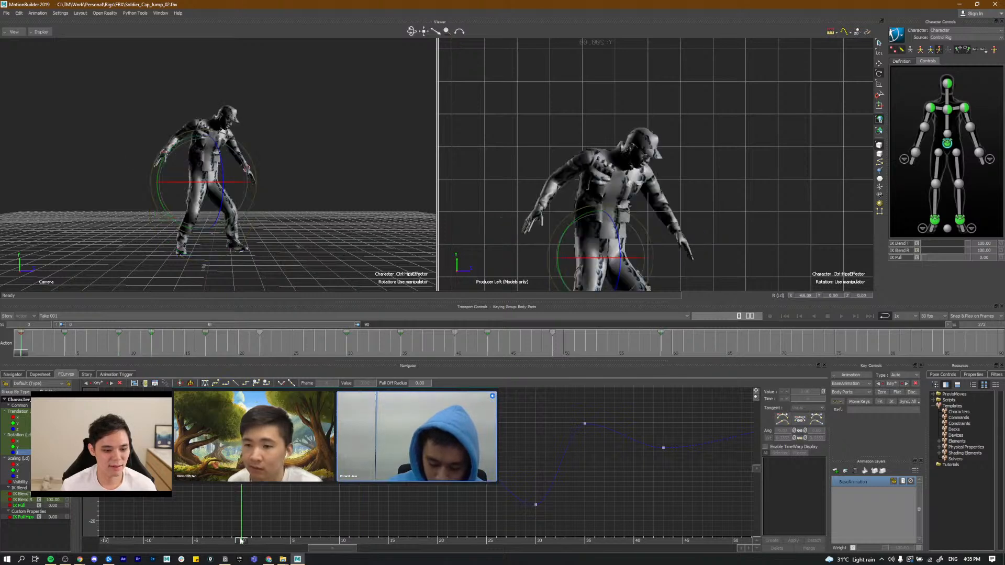
pyautogui.moveTo(241, 541); pyautogui.dragTo(510, 509)
pyautogui.moveTo(503, 482); pyautogui.dragTo(562, 529)
pyautogui.keyDown('shift'); pyautogui.moveTo(562, 528); pyautogui.dragTo(533, 523); pyautogui.keyUp('shift')
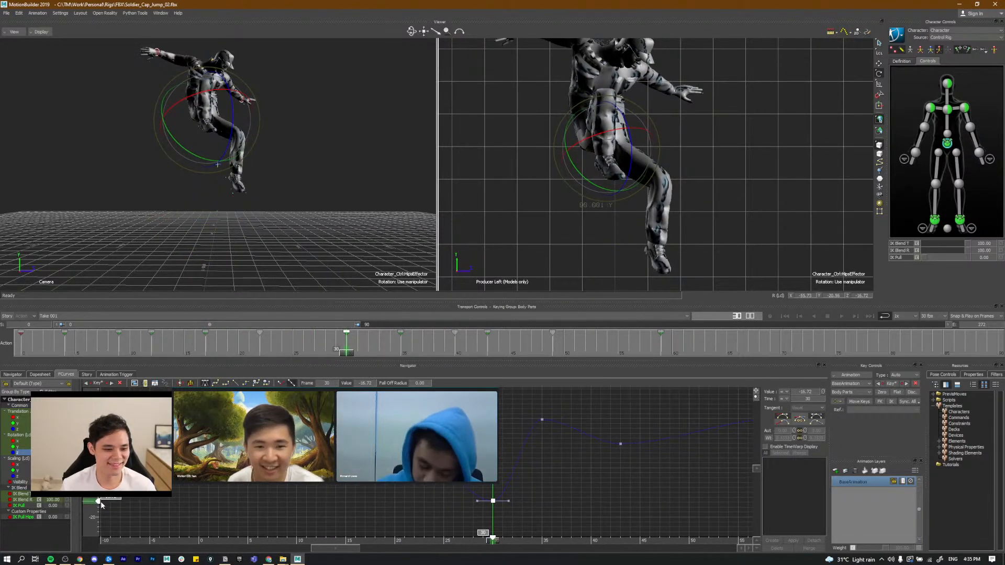
pyautogui.moveTo(99, 501)
pyautogui.mouseDown()
pyautogui.moveTo(100, 540)
pyautogui.moveTo(102, 525)
pyautogui.mouseUp()
pyautogui.keyDown('ctrl'); pyautogui.moveTo(425, 513); pyautogui.dragTo(445, 538); pyautogui.keyUp('ctrl')
pyautogui.moveTo(444, 538)
pyautogui.keyDown('shift'); pyautogui.mouseDown()
pyautogui.moveTo(377, 518)
pyautogui.moveTo(251, 538)
pyautogui.moveTo(205, 531)
pyautogui.moveTo(557, 554)
pyautogui.mouseUp(); pyautogui.keyUp('shift')
# Step: Lower the hips' Rotation Z key at frame 43 to -9.25
pyautogui.click(353, 540)
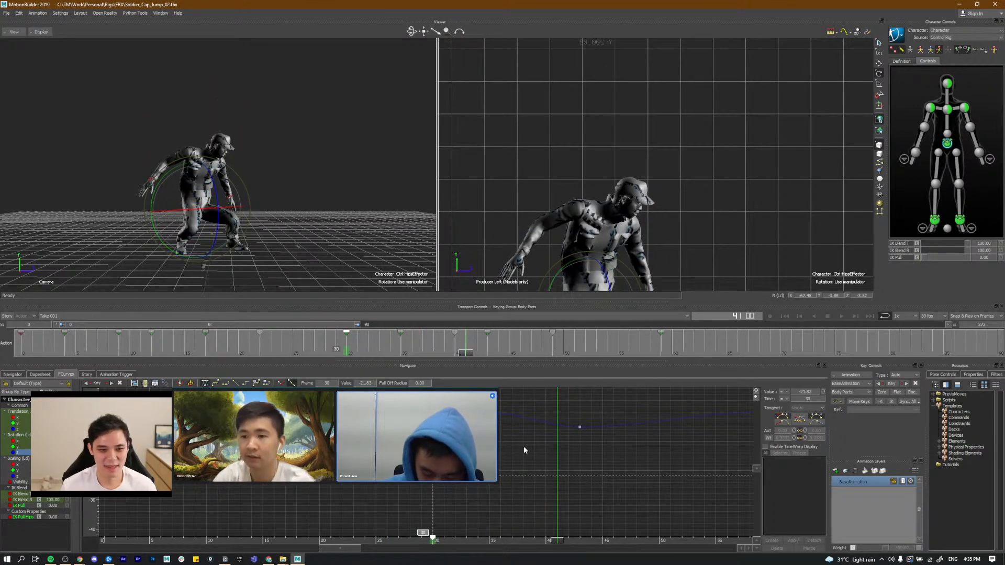
pyautogui.keyDown('alt'); pyautogui.moveTo(540, 418); pyautogui.dragTo(520, 428, button='middle'); pyautogui.keyUp('alt')
pyautogui.moveTo(535, 543); pyautogui.dragTo(560, 542)
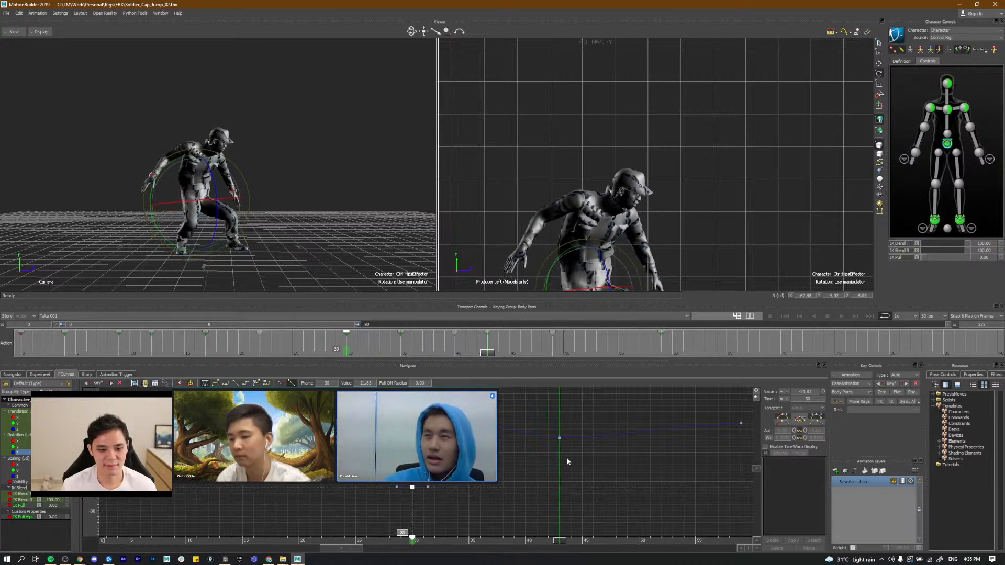
pyautogui.moveTo(560, 438)
pyautogui.mouseDown()
pyautogui.moveTo(559, 410)
pyautogui.moveTo(560, 480)
pyautogui.moveTo(559, 450)
pyautogui.mouseUp()
# Step: Select the chest effector to recover the lost character view, and switch that viewport to Perspective showing the whole soldier
pyautogui.press('f')
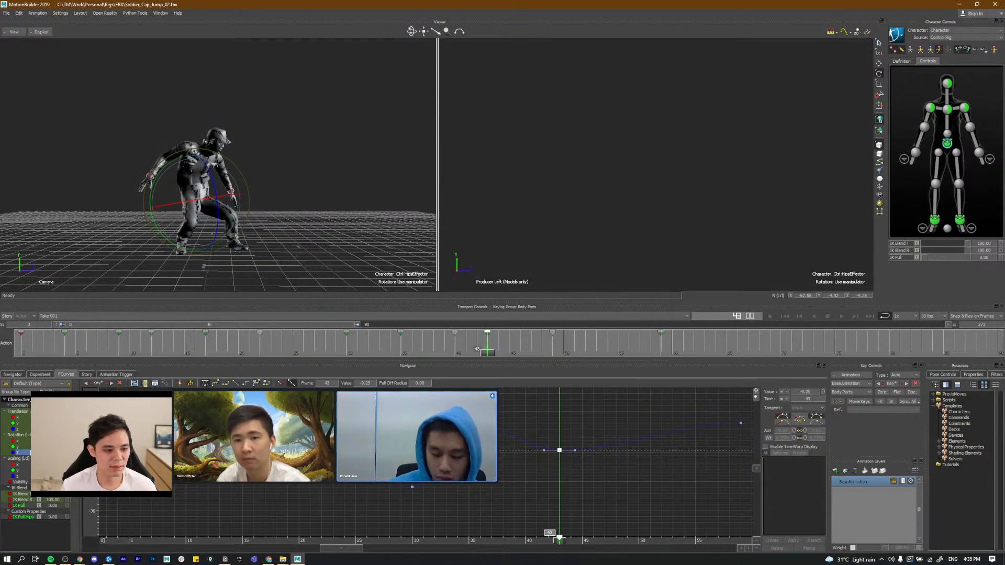
pyautogui.click(22, 447)
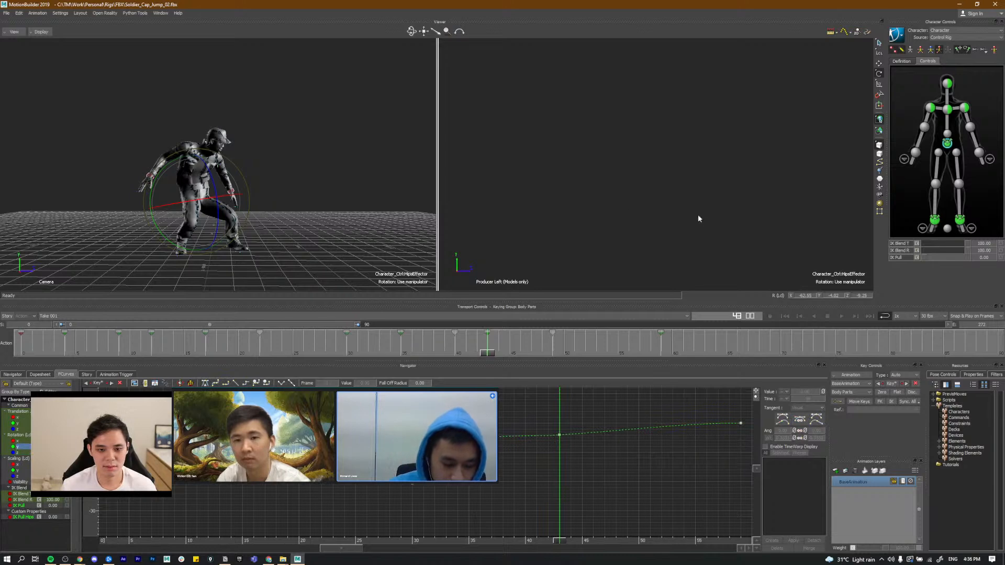
pyautogui.click(948, 110)
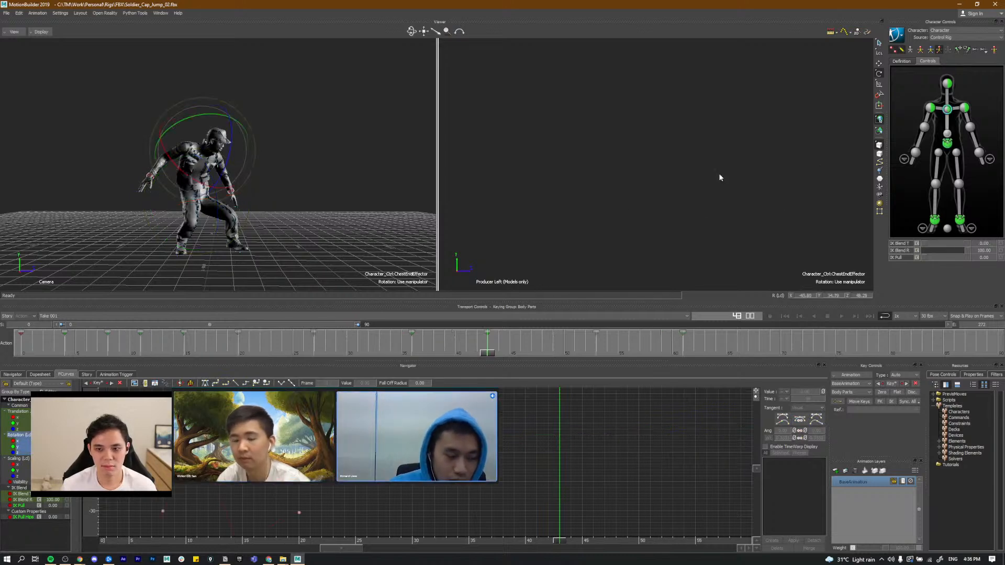
pyautogui.press('f')
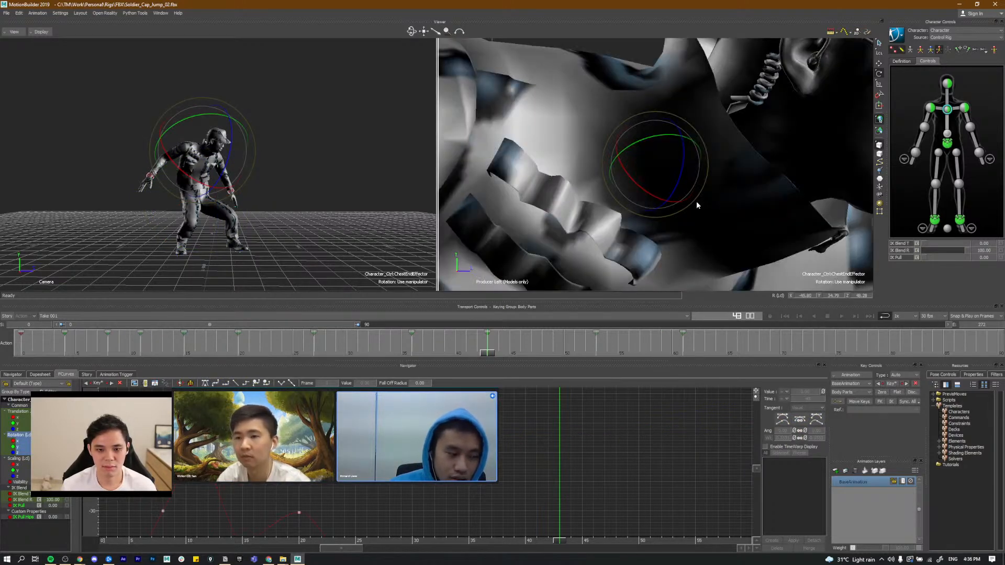
pyautogui.scroll(-10, 696, 201)
pyautogui.moveTo(697, 202)
pyautogui.keyDown('shift'); pyautogui.mouseDown()
pyautogui.moveTo(685, 175)
pyautogui.moveTo(654, 195)
pyautogui.moveTo(647, 216)
pyautogui.moveTo(669, 226)
pyautogui.moveTo(678, 211)
pyautogui.moveTo(632, 205)
pyautogui.moveTo(785, 229)
pyautogui.moveTo(815, 215)
pyautogui.moveTo(714, 209)
pyautogui.mouseUp(); pyautogui.keyUp('shift')
pyautogui.hotkey('ctrl', 'e')
pyautogui.hotkey('ctrl', 'a')
pyautogui.hotkey('ctrl', 'a')
pyautogui.hotkey('ctrl', 'a')
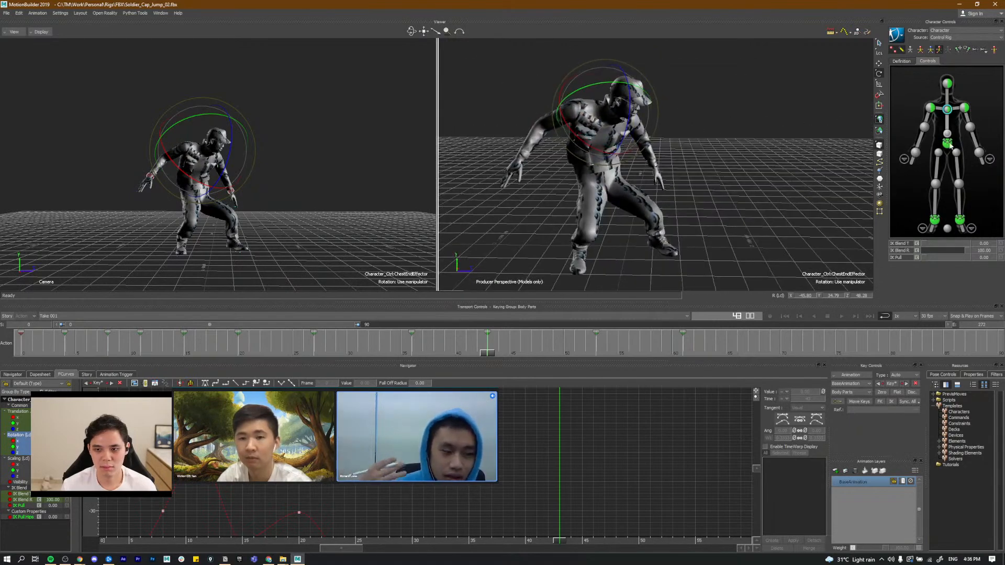
# Step: Reselect the hips and try adjusting the Rotation X curve key at frame 43
pyautogui.click(948, 142)
pyautogui.press('a')
pyautogui.keyDown('shift'); pyautogui.moveTo(628, 450); pyautogui.dragTo(572, 446); pyautogui.keyUp('shift')
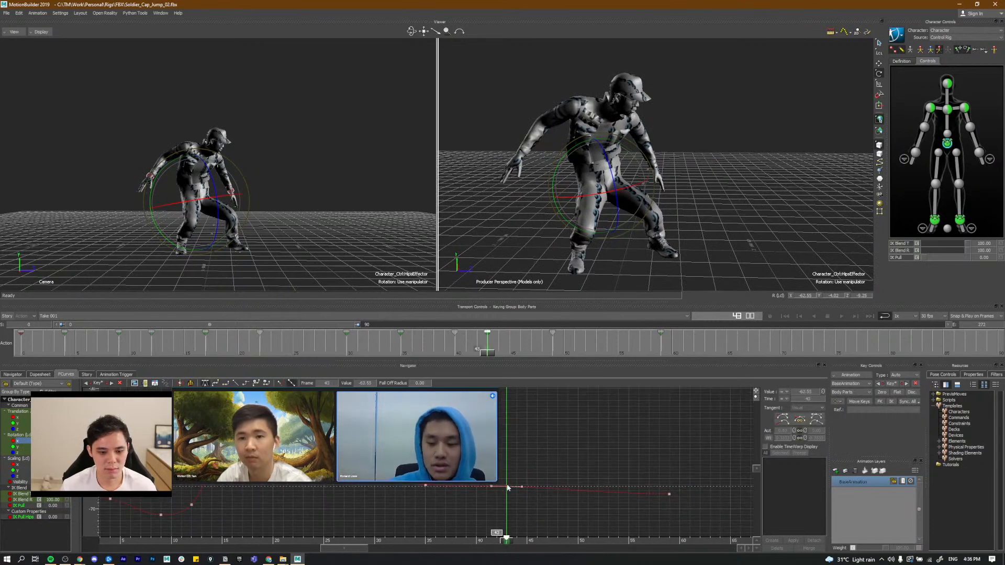
pyautogui.moveTo(506, 487); pyautogui.dragTo(543, 488)
pyautogui.hotkey('ctrl', 'z')
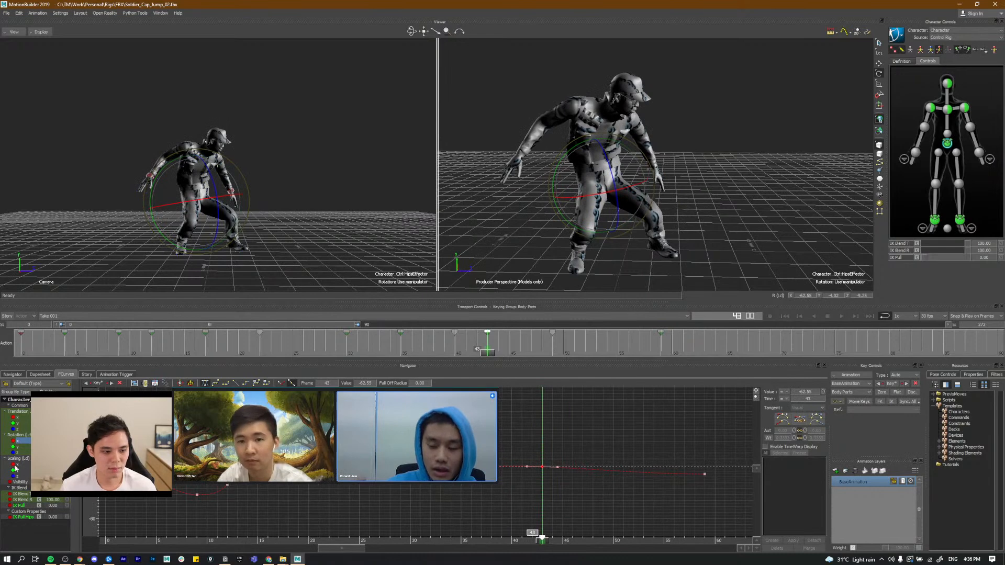
# Step: Shift the hips' Rotation Y key from frame 43 to frame 41 and lower it to about -23
pyautogui.press('a')
pyautogui.click(562, 430)
pyautogui.moveTo(103, 411); pyautogui.dragTo(102, 552)
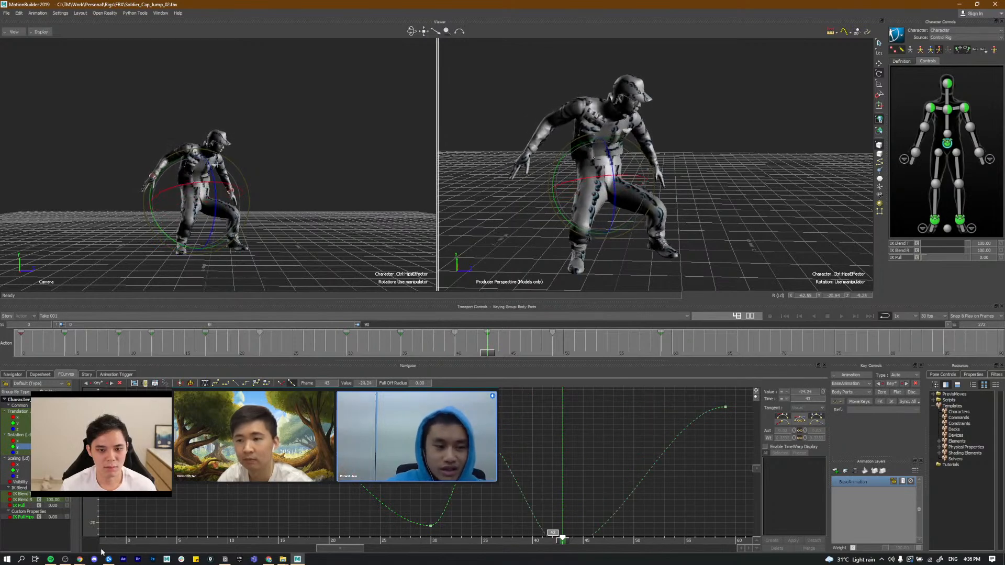
pyautogui.keyDown('shift'); pyautogui.moveTo(518, 486); pyautogui.dragTo(571, 505); pyautogui.keyUp('shift')
pyautogui.moveTo(173, 540); pyautogui.dragTo(567, 545)
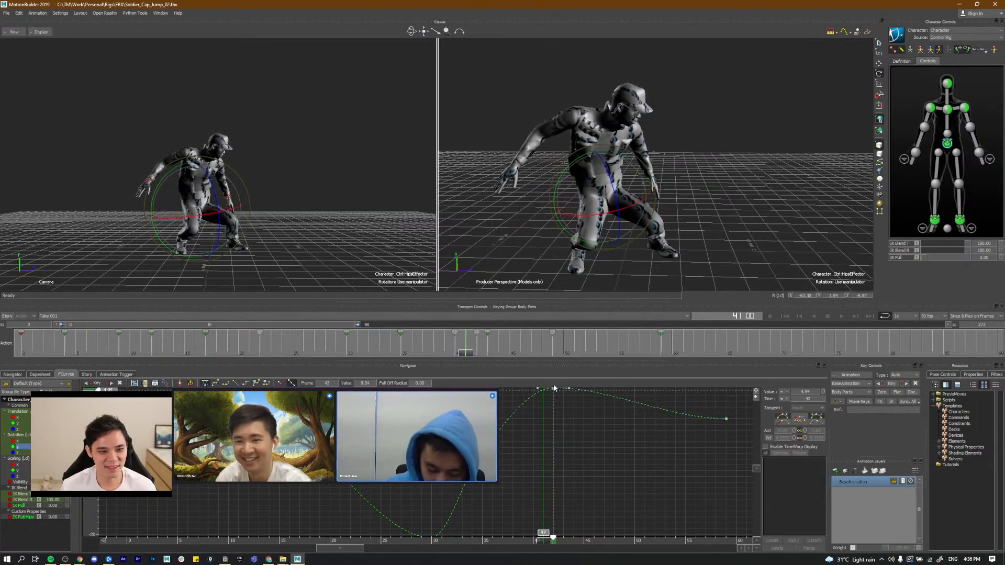
pyautogui.moveTo(545, 396); pyautogui.dragTo(574, 558)
# Step: Select the chest effector and examine the landing between frames 36 and 44 from several viewing angles
pyautogui.keyDown('alt'); pyautogui.moveTo(618, 187); pyautogui.dragTo(555, 192); pyautogui.keyUp('alt')
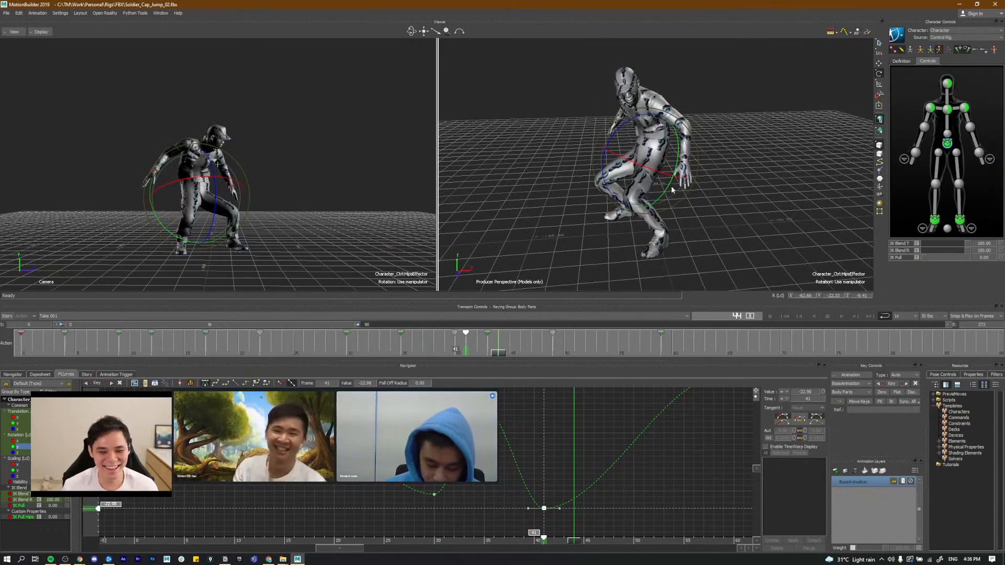
pyautogui.keyDown('alt'); pyautogui.moveTo(749, 143); pyautogui.dragTo(696, 158, button='middle'); pyautogui.keyUp('alt')
pyautogui.keyDown('alt'); pyautogui.moveTo(696, 158); pyautogui.dragTo(711, 164, button='right'); pyautogui.keyUp('alt')
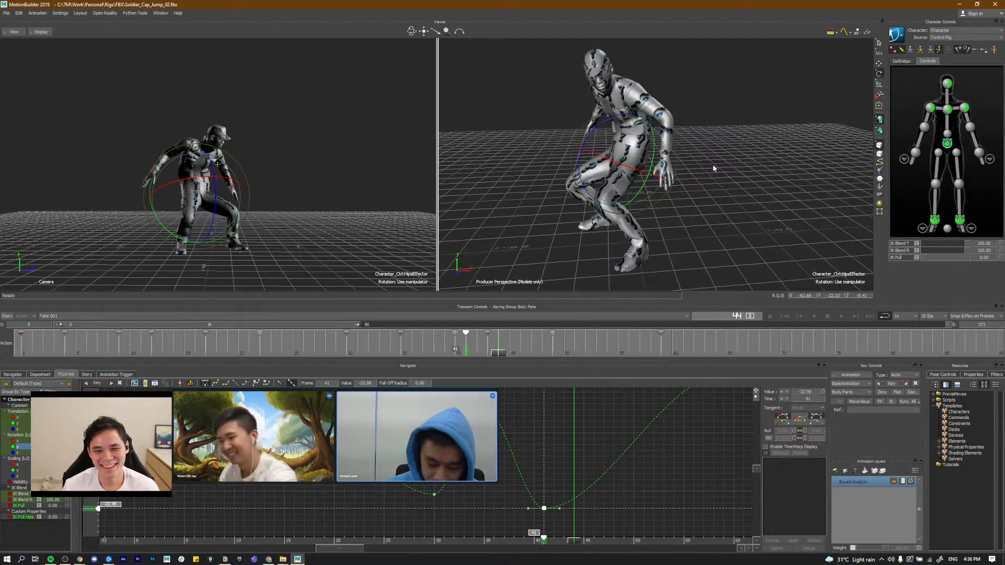
pyautogui.click(945, 111)
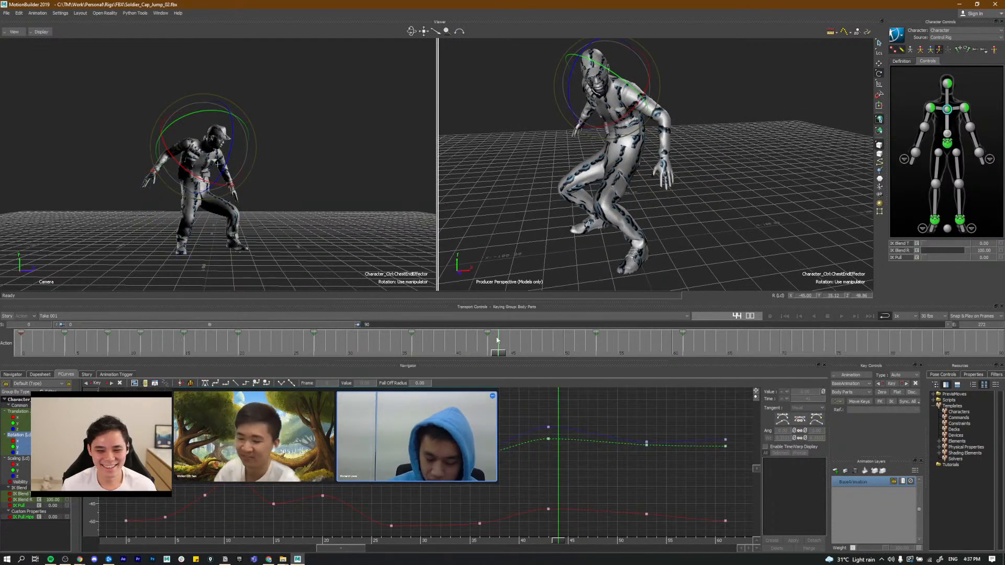
pyautogui.moveTo(498, 355); pyautogui.dragTo(489, 355)
pyautogui.moveTo(425, 350)
pyautogui.mouseDown()
pyautogui.moveTo(414, 351)
pyautogui.moveTo(434, 351)
pyautogui.mouseUp()
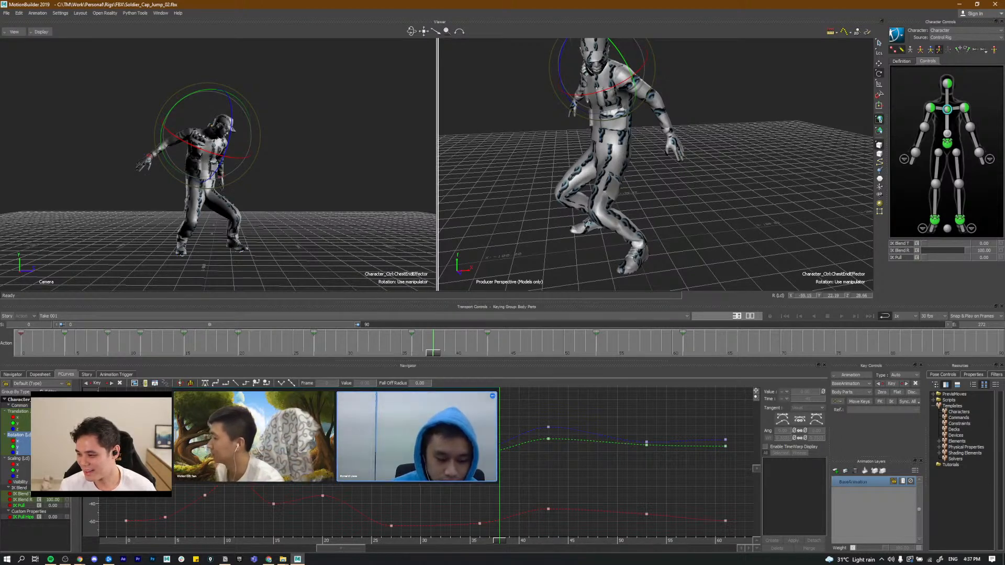
pyautogui.keyDown('ctrl'); pyautogui.keyDown('shift'); pyautogui.moveTo(343, 184); pyautogui.dragTo(357, 216); pyautogui.keyUp('shift'); pyautogui.keyUp('ctrl')
pyautogui.click(413, 353)
pyautogui.moveTo(412, 355); pyautogui.dragTo(466, 353)
pyautogui.keyDown('ctrl'); pyautogui.keyDown('shift'); pyautogui.moveTo(288, 229); pyautogui.dragTo(281, 235); pyautogui.keyUp('shift'); pyautogui.keyUp('ctrl')
pyautogui.moveTo(465, 355); pyautogui.dragTo(488, 358)
pyautogui.hotkey('ctrl', 'space')
pyautogui.keyDown('ctrl'); pyautogui.keyDown('shift'); pyautogui.moveTo(366, 247); pyautogui.dragTo(296, 244); pyautogui.keyUp('shift'); pyautogui.keyUp('ctrl')
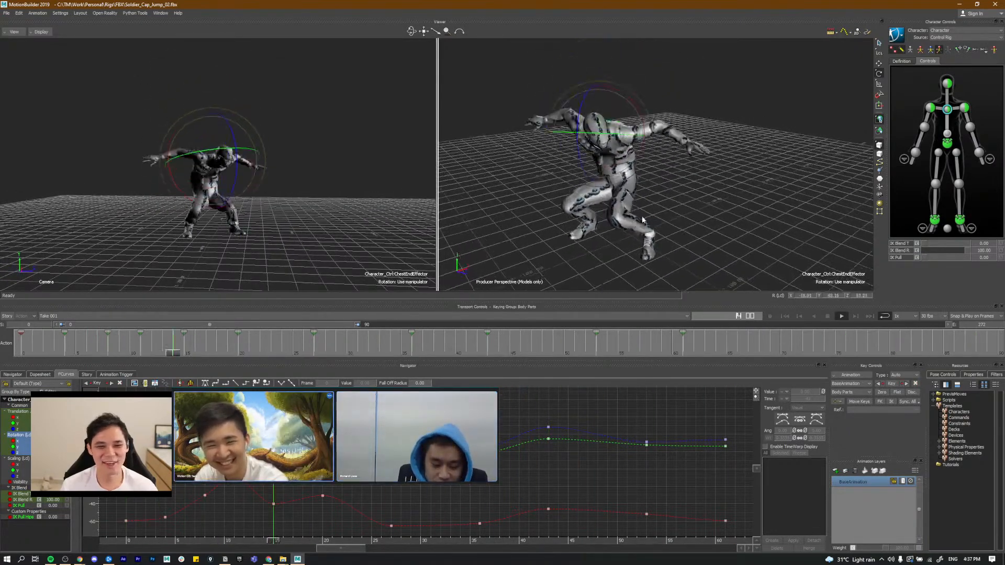
# Step: Play the whole jump repeatedly, then check the landing pose around frame 43 from the side
pyautogui.hotkey('ctrl', 'space')
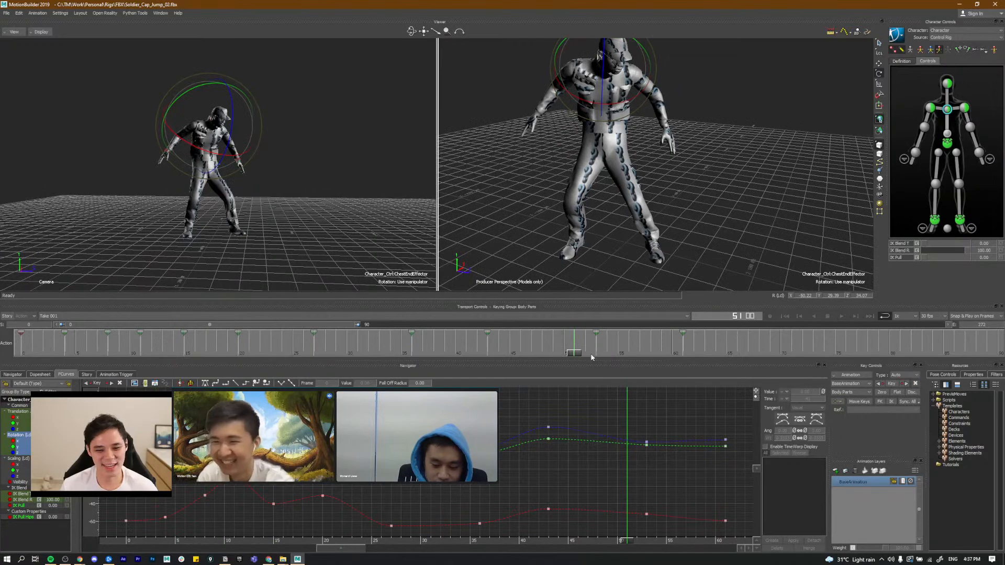
pyautogui.moveTo(575, 355); pyautogui.dragTo(485, 359)
pyautogui.hotkey('ctrl', 'space')
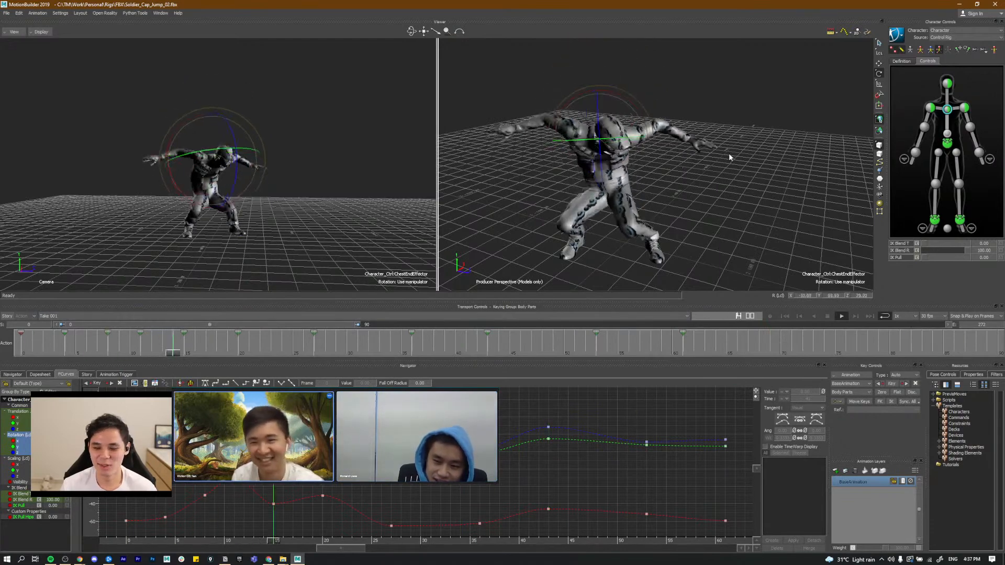
pyautogui.hotkey('ctrl', 'space')
pyautogui.click(784, 320)
pyautogui.hotkey('ctrl', 'space')
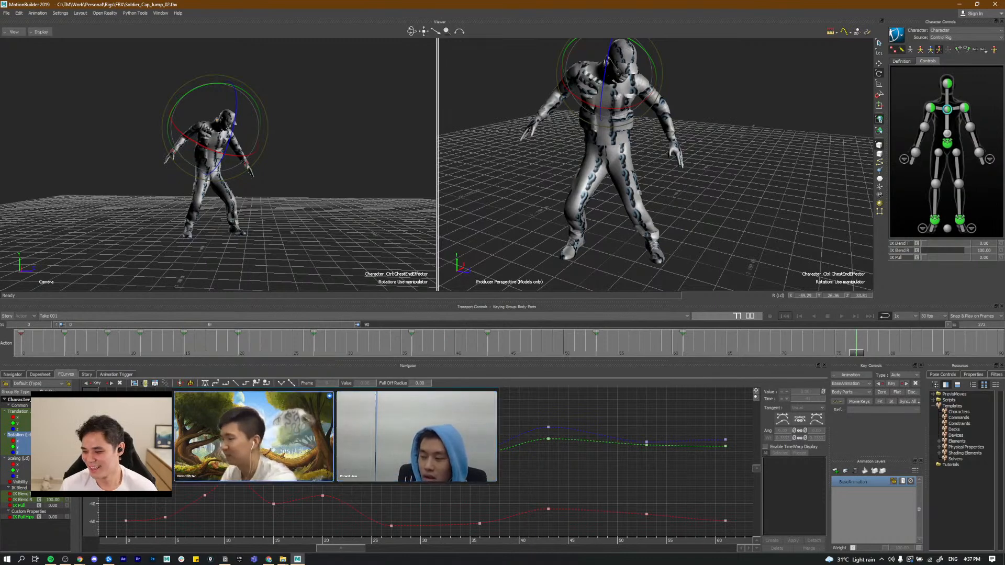
pyautogui.keyDown('alt'); pyautogui.moveTo(602, 218); pyautogui.dragTo(604, 216); pyautogui.keyUp('alt')
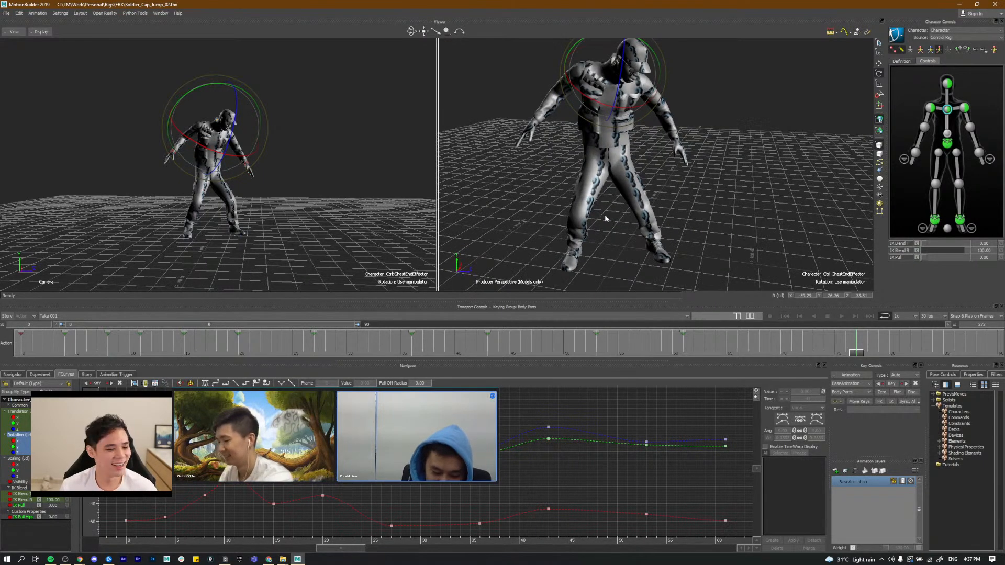
pyautogui.moveTo(405, 352); pyautogui.dragTo(450, 358)
pyautogui.press('space')
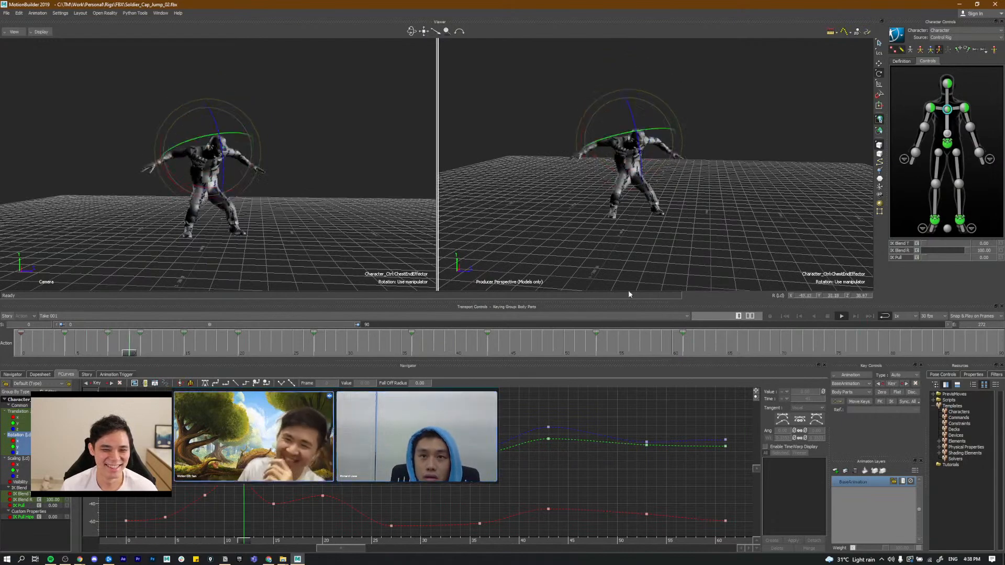
pyautogui.moveTo(548, 349); pyautogui.dragTo(621, 354)
pyautogui.moveTo(513, 355)
pyautogui.mouseDown()
pyautogui.moveTo(457, 351)
pyautogui.moveTo(498, 355)
pyautogui.moveTo(489, 355)
pyautogui.mouseUp()
pyautogui.keyDown('alt'); pyautogui.moveTo(710, 157); pyautogui.dragTo(636, 156); pyautogui.keyUp('alt')
pyautogui.keyDown('alt'); pyautogui.moveTo(685, 165); pyautogui.dragTo(914, 143, button='right'); pyautogui.keyUp('alt')
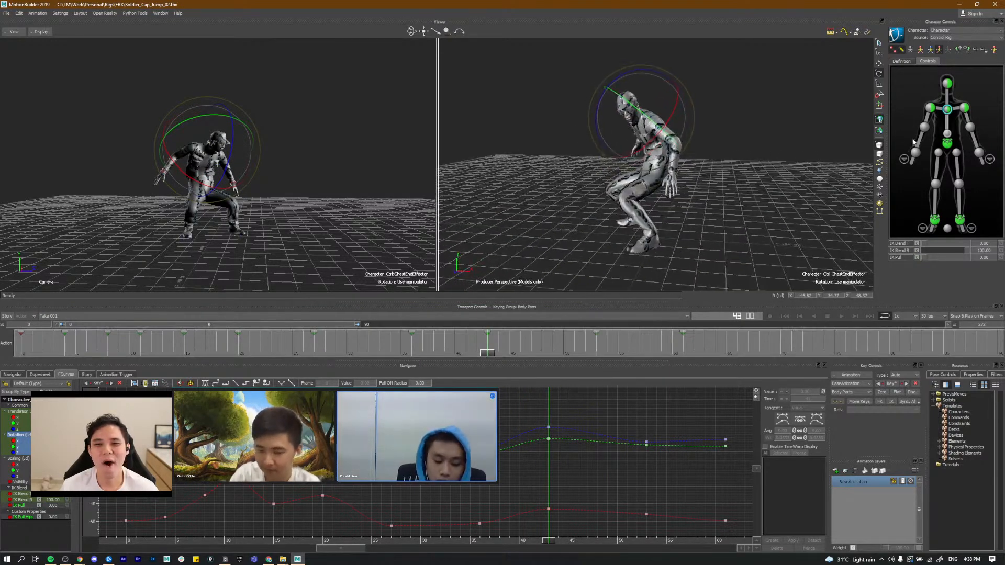
pyautogui.keyDown('alt'); pyautogui.moveTo(706, 151); pyautogui.dragTo(691, 167); pyautogui.keyUp('alt')
# Step: Reselect the hips and raise their Rotation Y key at frame 41 to about -4.9
pyautogui.click(948, 144)
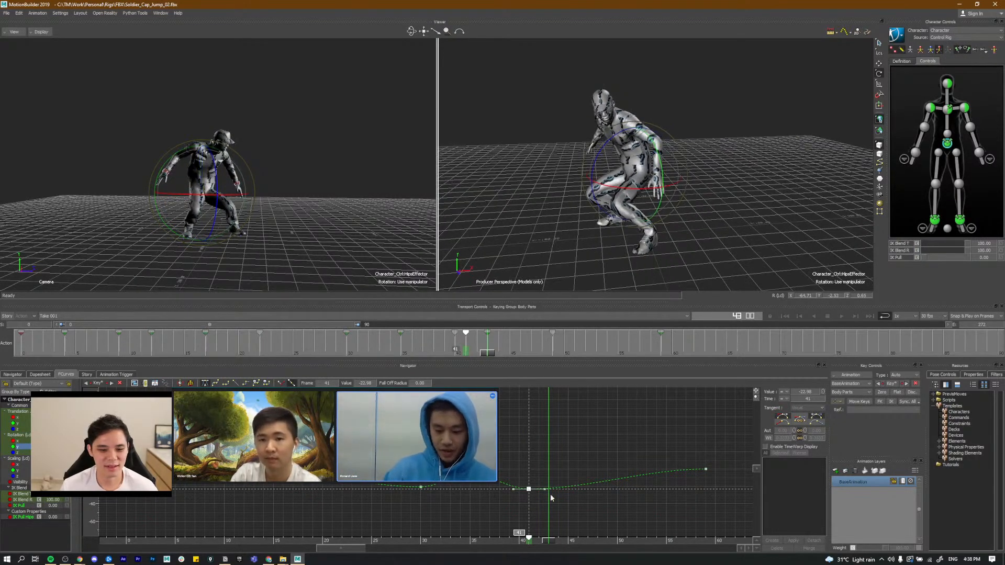
pyautogui.moveTo(487, 357); pyautogui.dragTo(454, 357)
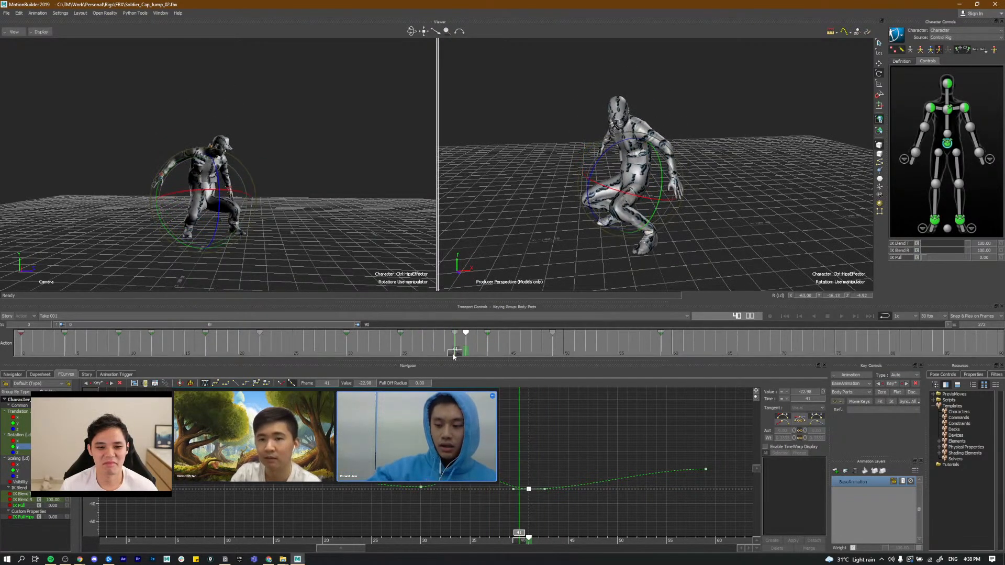
pyautogui.press('f')
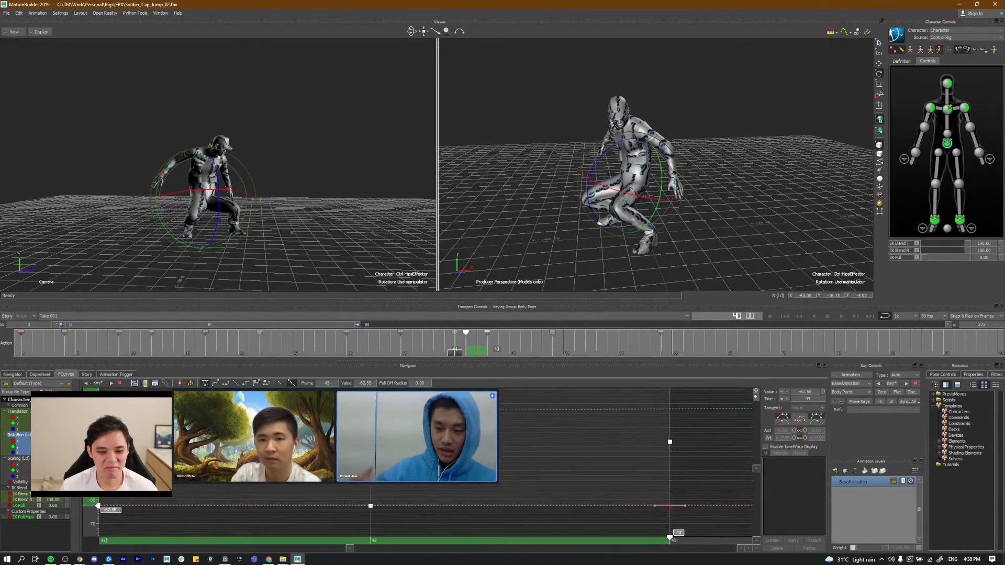
pyautogui.click(565, 466)
pyautogui.press('a')
pyautogui.keyDown('shift'); pyautogui.moveTo(543, 448); pyautogui.dragTo(482, 443); pyautogui.keyUp('shift')
pyautogui.click(481, 444)
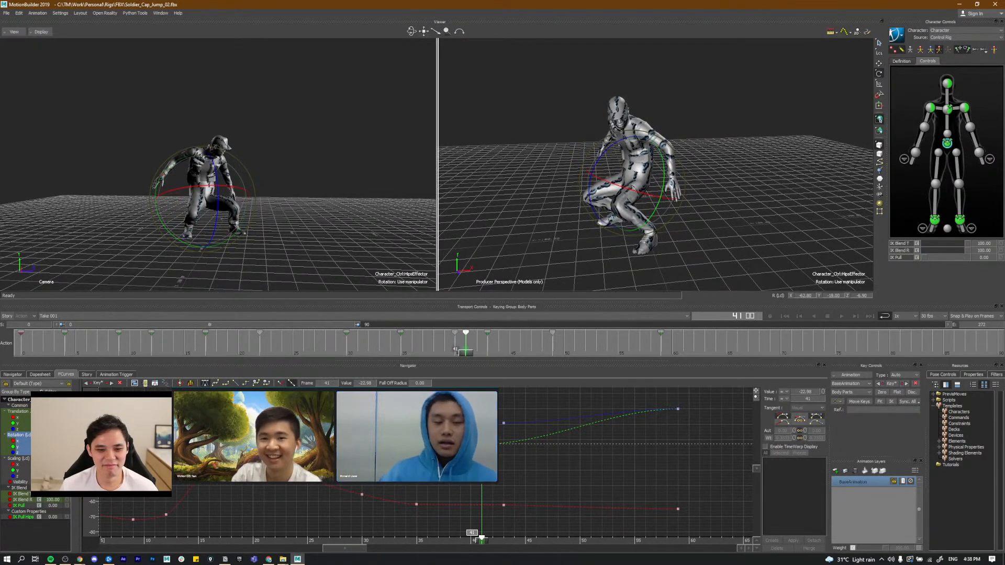
pyautogui.moveTo(482, 444); pyautogui.dragTo(482, 423)
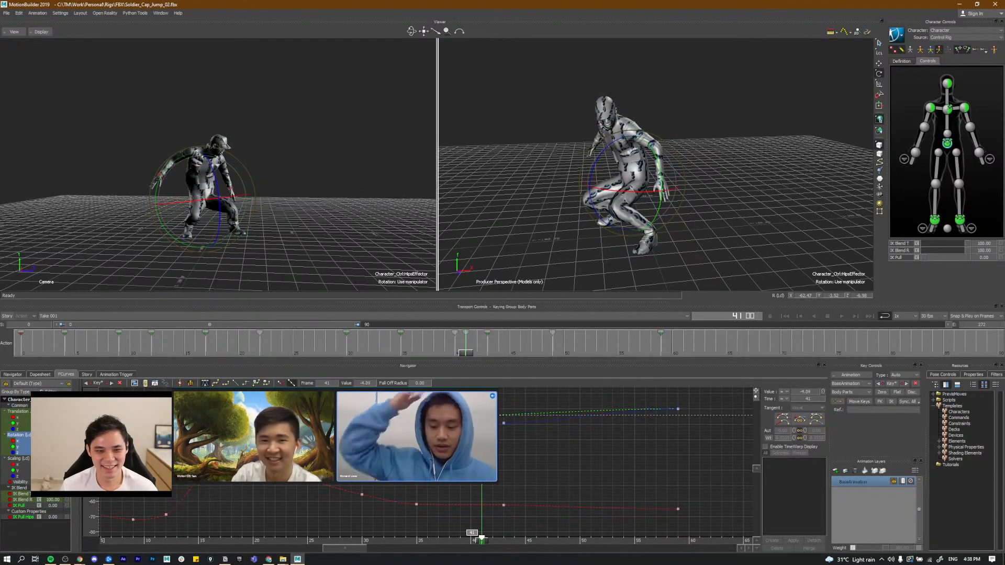
pyautogui.keyDown('ctrl'); pyautogui.moveTo(479, 501); pyautogui.dragTo(481, 491); pyautogui.keyUp('ctrl')
pyautogui.click(475, 515)
pyautogui.moveTo(477, 539); pyautogui.dragTo(704, 552)
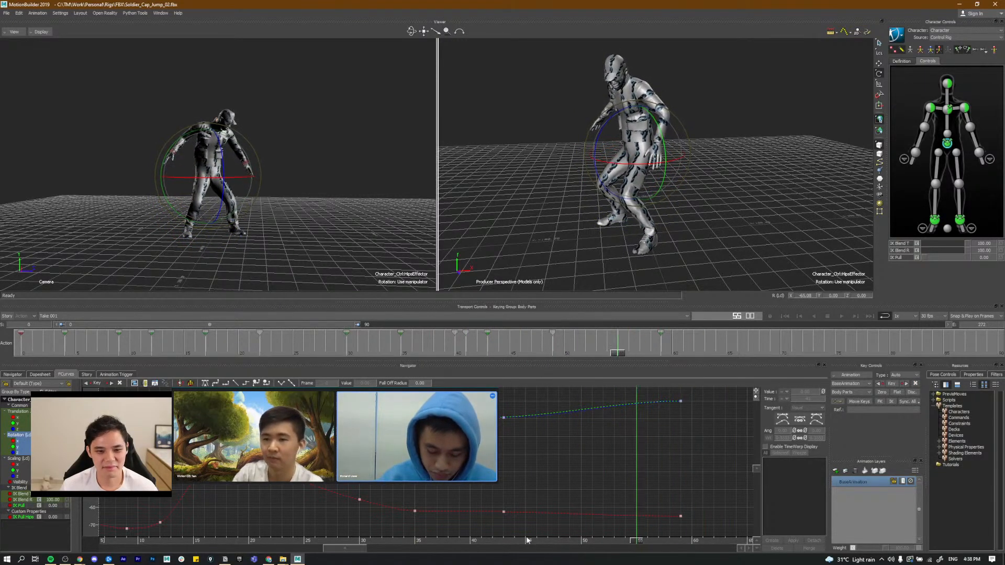
# Step: Play back the jump from a frontal view to review the revised hip rotation during the landing
pyautogui.moveTo(561, 540); pyautogui.dragTo(246, 502)
pyautogui.hotkey('ctrl', 'space')
pyautogui.keyDown('ctrl'); pyautogui.keyDown('shift'); pyautogui.moveTo(659, 205); pyautogui.dragTo(613, 212); pyautogui.keyUp('shift'); pyautogui.keyUp('ctrl')
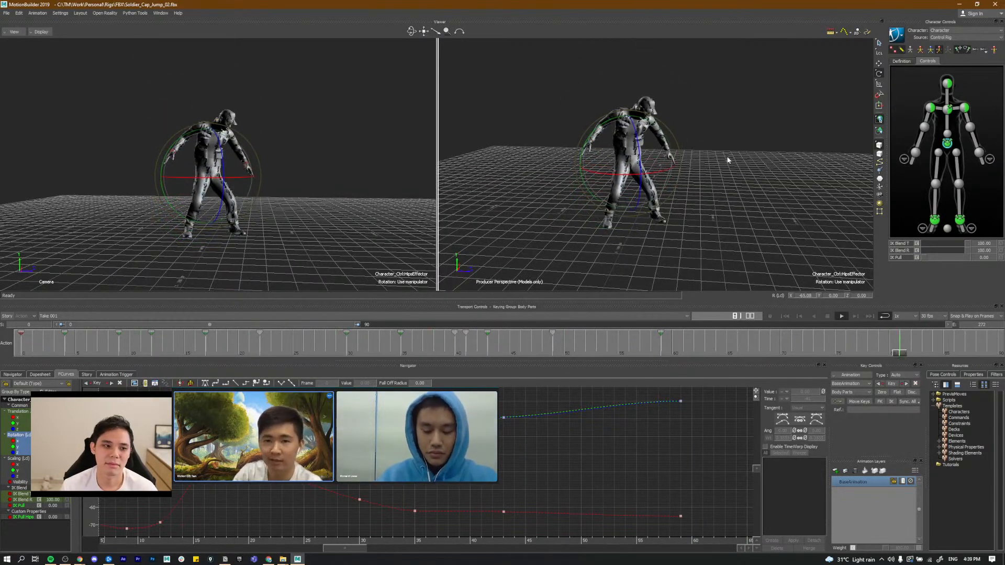
pyautogui.hotkey('ctrl', 'space')
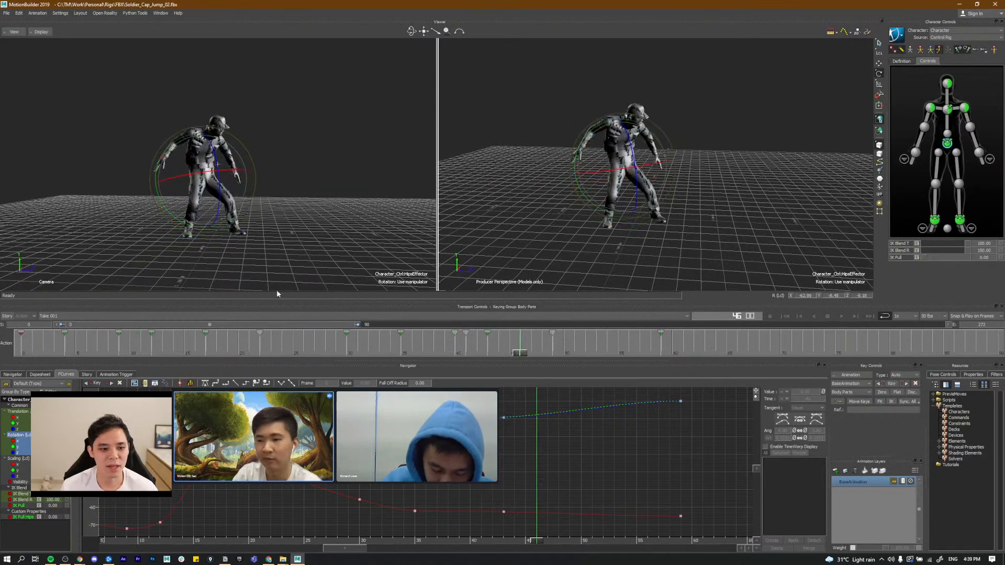
pyautogui.hotkey('ctrl', 'space')
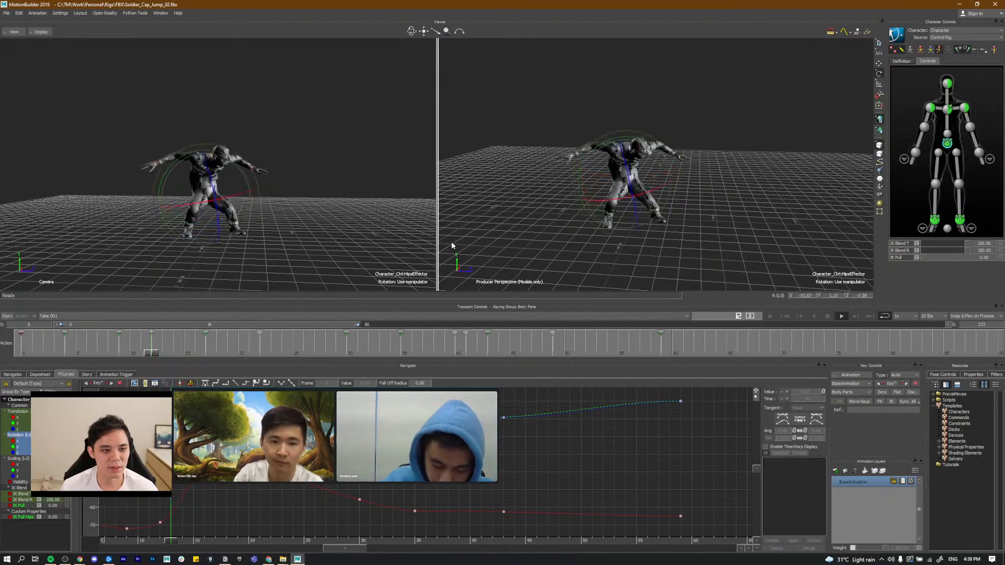
pyautogui.hotkey('ctrl', 'space')
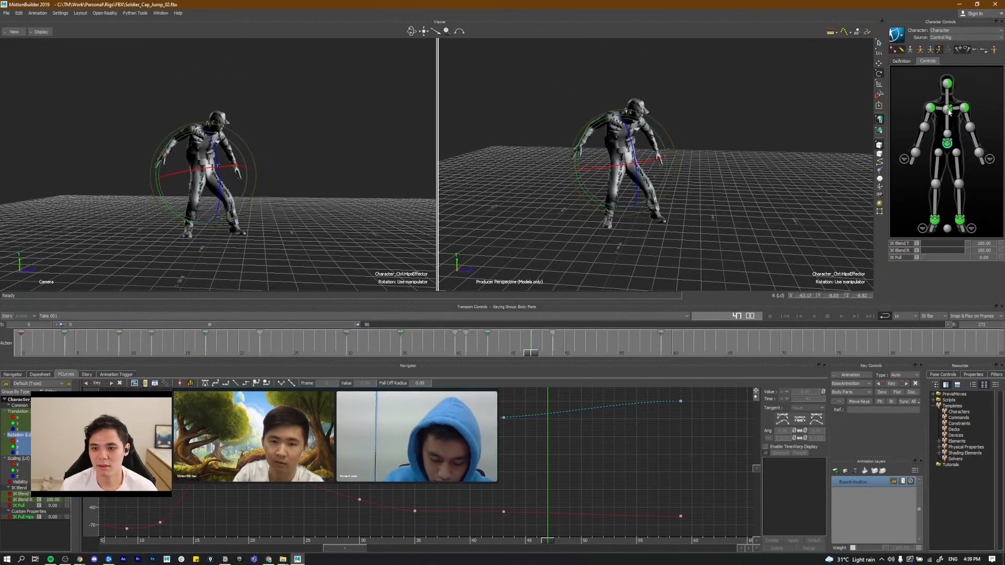
# Step: Select the chest effector, move its key at frame 27 to frame 24, and play back the new timing
pyautogui.moveTo(184, 334); pyautogui.dragTo(306, 357)
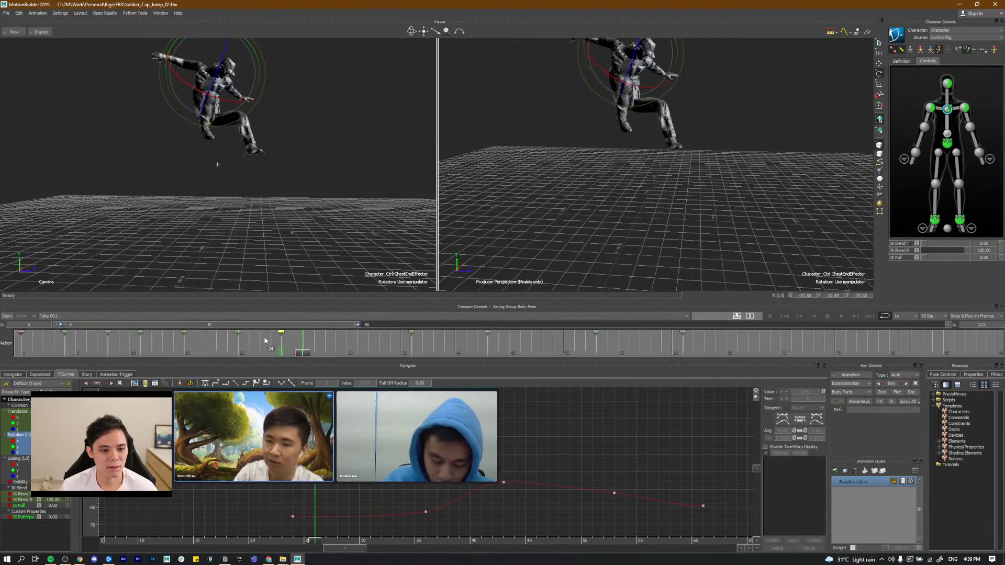
pyautogui.click(238, 342)
pyautogui.hotkey('ctrl', 'space')
pyautogui.click(202, 344)
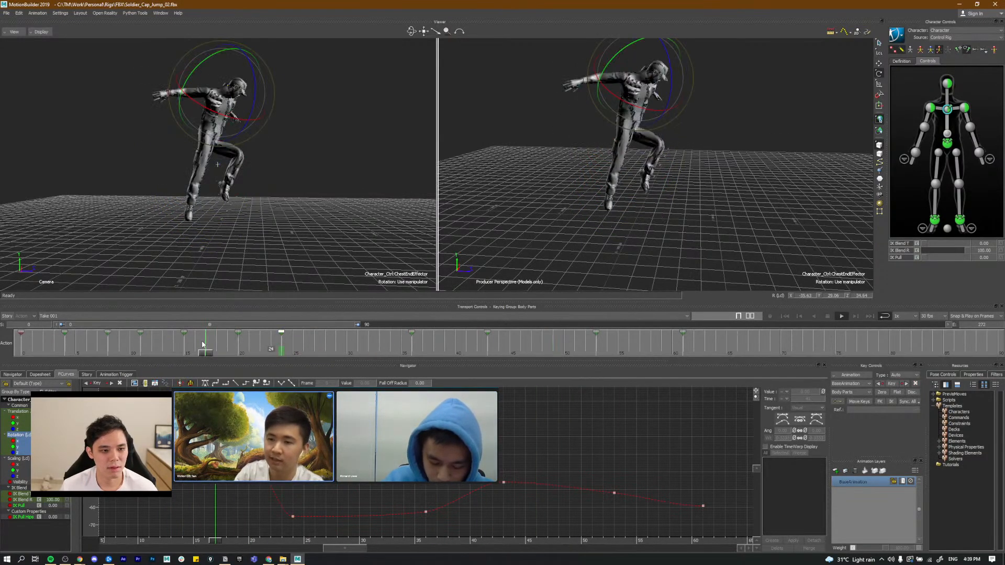
pyautogui.hotkey('ctrl', 'space')
# Step: Adjust the chest effector's rotation key at frame 36, with X at about -64.2
pyautogui.moveTo(279, 353); pyautogui.dragTo(411, 363)
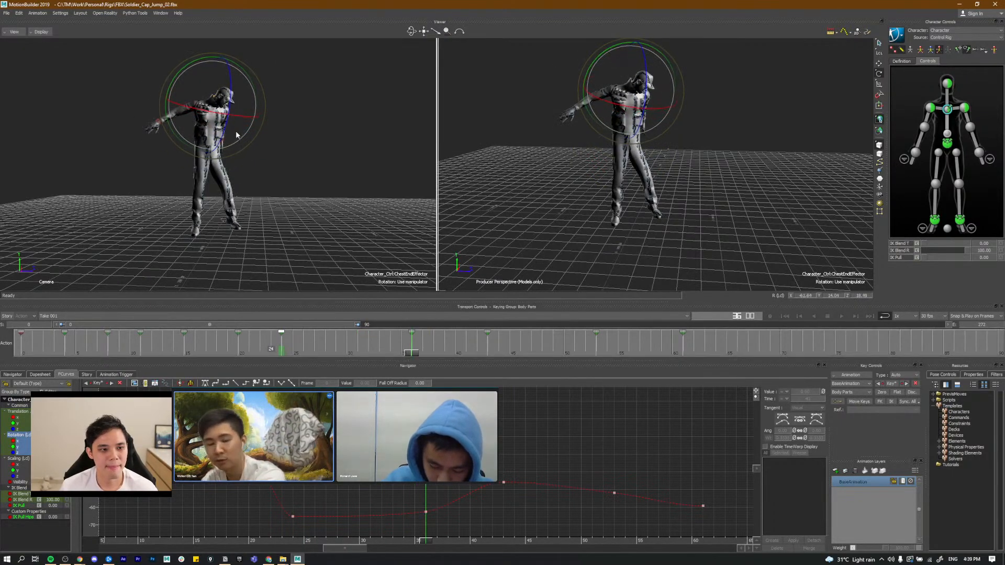
pyautogui.click(284, 354)
pyautogui.moveTo(284, 354); pyautogui.dragTo(397, 356)
pyautogui.press('space')
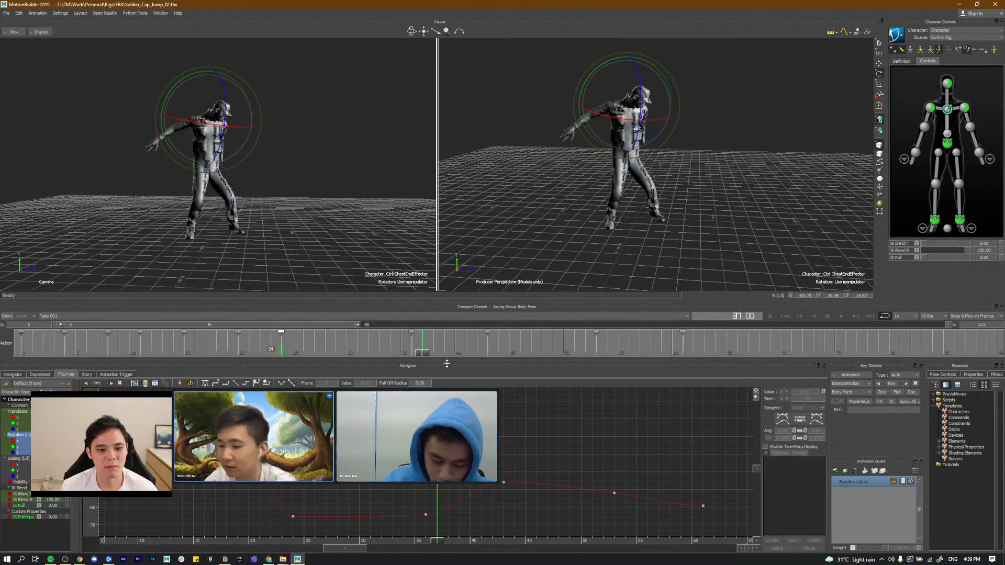
# Step: Lower the chest effector's Rotation X key at frame 43 and check the motion from frame 36 to 48
pyautogui.click(485, 363)
pyautogui.keyDown('ctrl'); pyautogui.keyDown('shift'); pyautogui.moveTo(668, 181); pyautogui.dragTo(670, 156); pyautogui.keyUp('shift'); pyautogui.keyUp('ctrl')
pyautogui.click(454, 349)
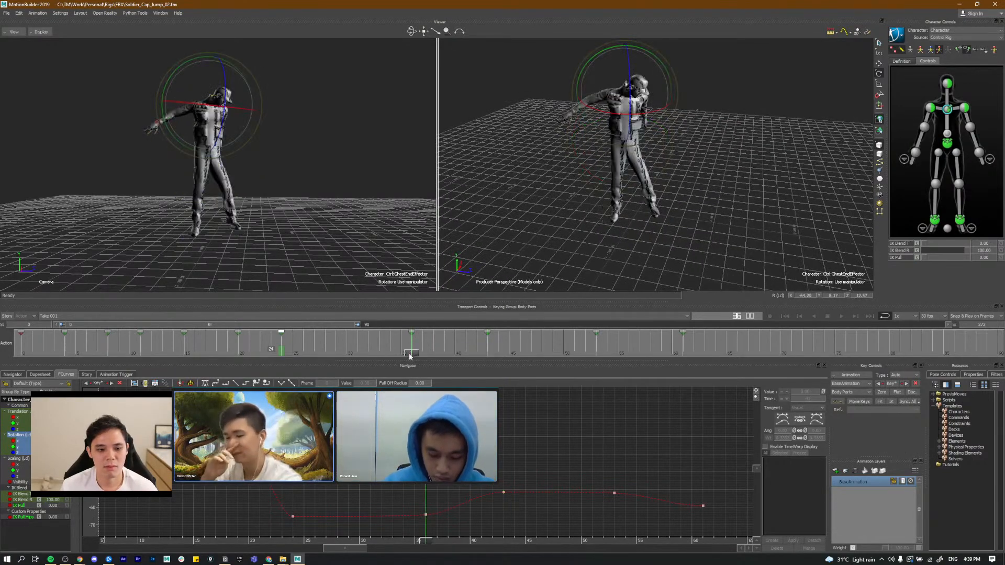
pyautogui.moveTo(462, 366); pyautogui.dragTo(543, 372)
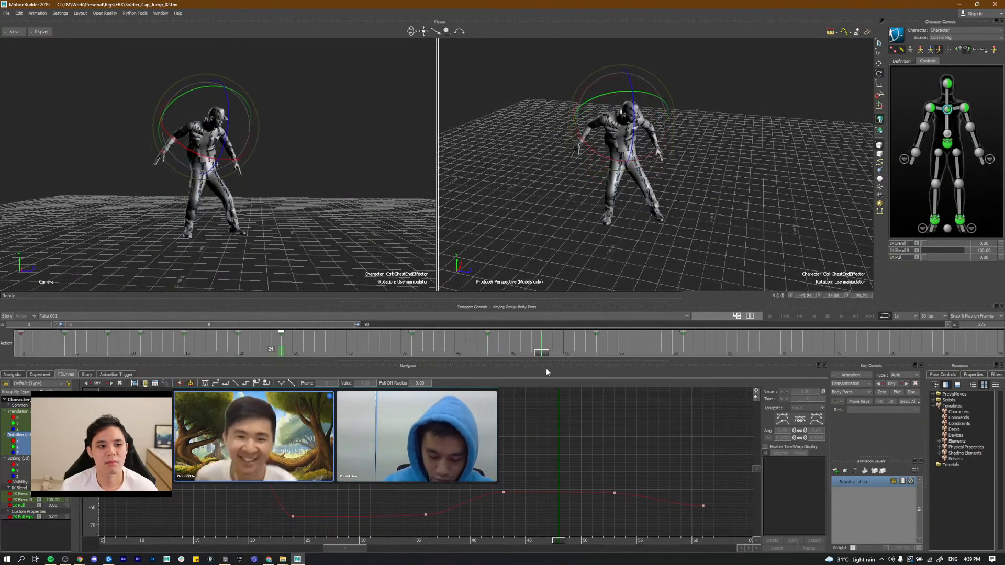
pyautogui.click(410, 348)
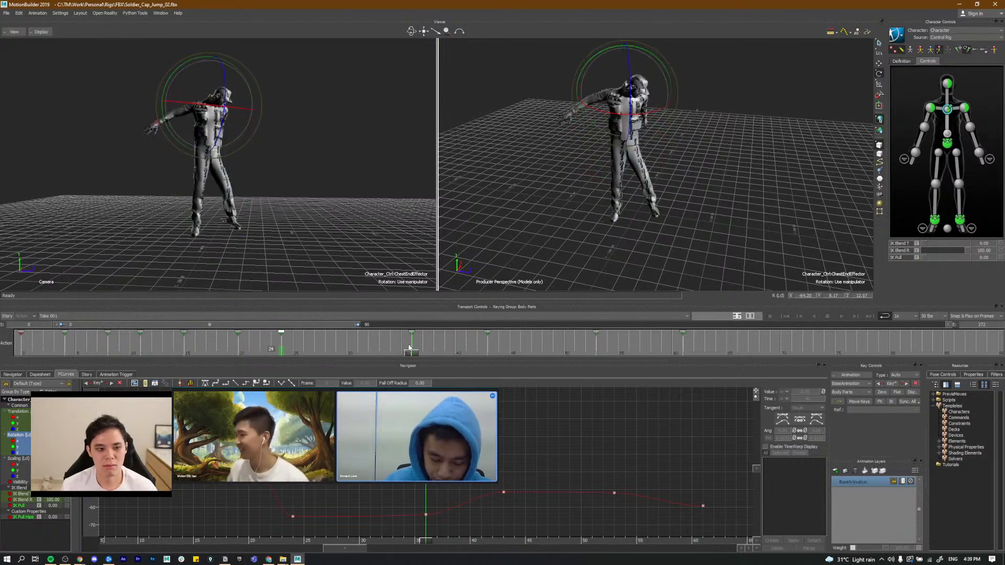
# Step: Play and scrub the revised jump from different angles, then return to the first frame
pyautogui.keyDown('ctrl'); pyautogui.keyDown('shift'); pyautogui.moveTo(615, 212); pyautogui.dragTo(623, 222); pyautogui.keyUp('shift'); pyautogui.keyUp('ctrl')
pyautogui.hotkey('ctrl', 'space')
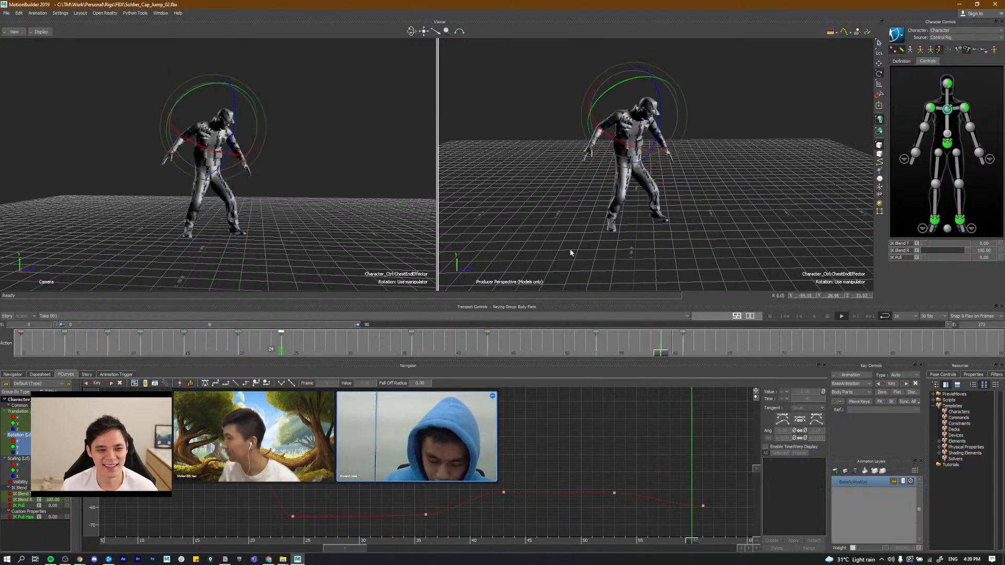
pyautogui.hotkey('ctrl', 'space')
pyautogui.moveTo(444, 347); pyautogui.dragTo(498, 346)
pyautogui.click(785, 316)
pyautogui.keyDown('ctrl'); pyautogui.keyDown('shift'); pyautogui.moveTo(696, 196); pyautogui.dragTo(651, 210); pyautogui.keyUp('shift'); pyautogui.keyUp('ctrl')
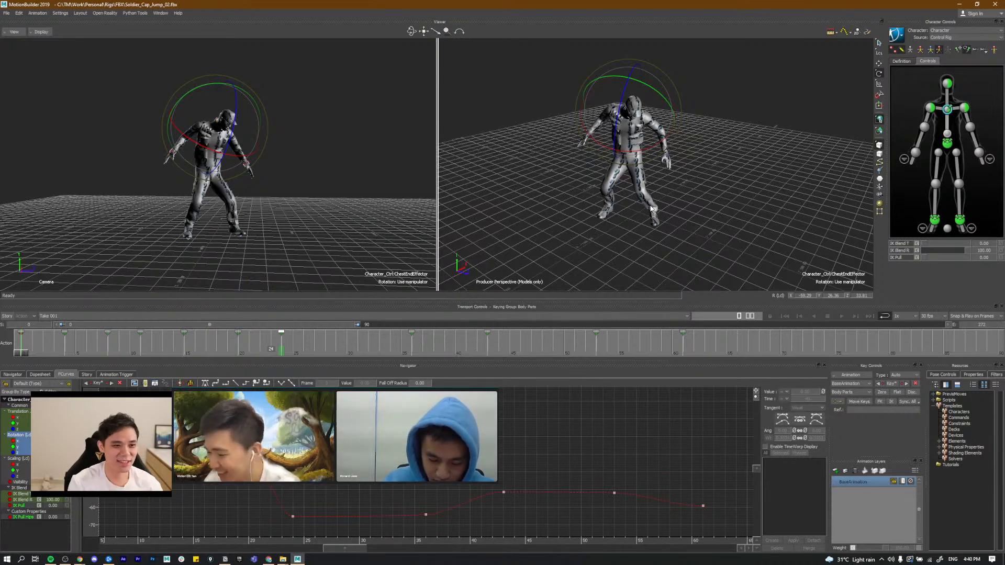
# Step: Save the scene as a new version named Soldier_Cap_Jump_03.fbx with the default save options
pyautogui.click(6, 13)
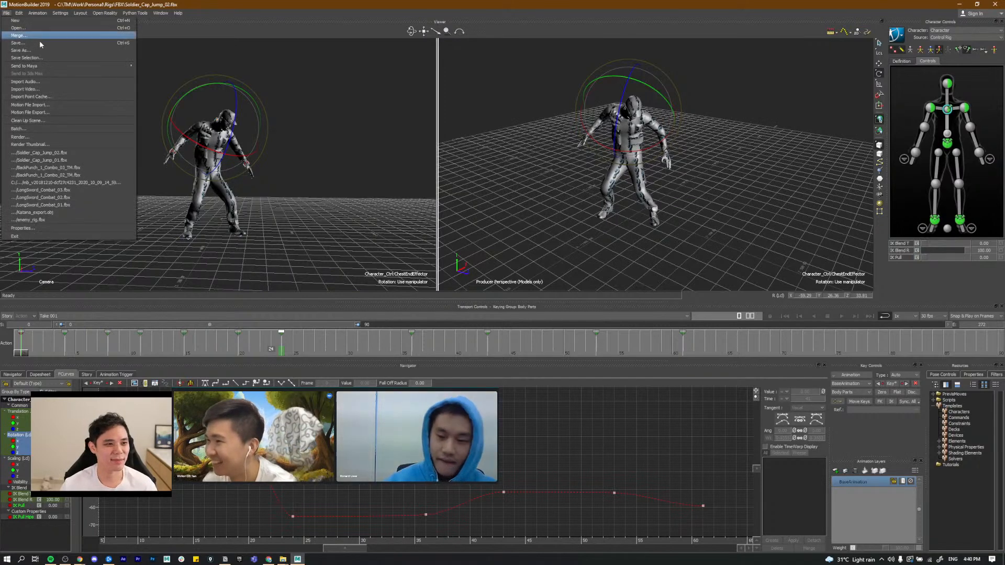
pyautogui.click(51, 51)
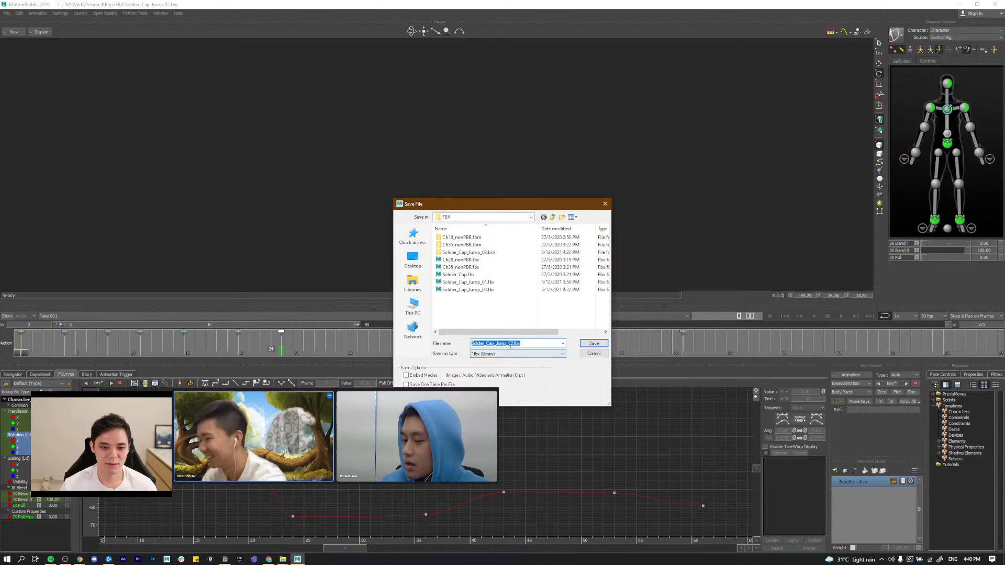
pyautogui.press('Return')
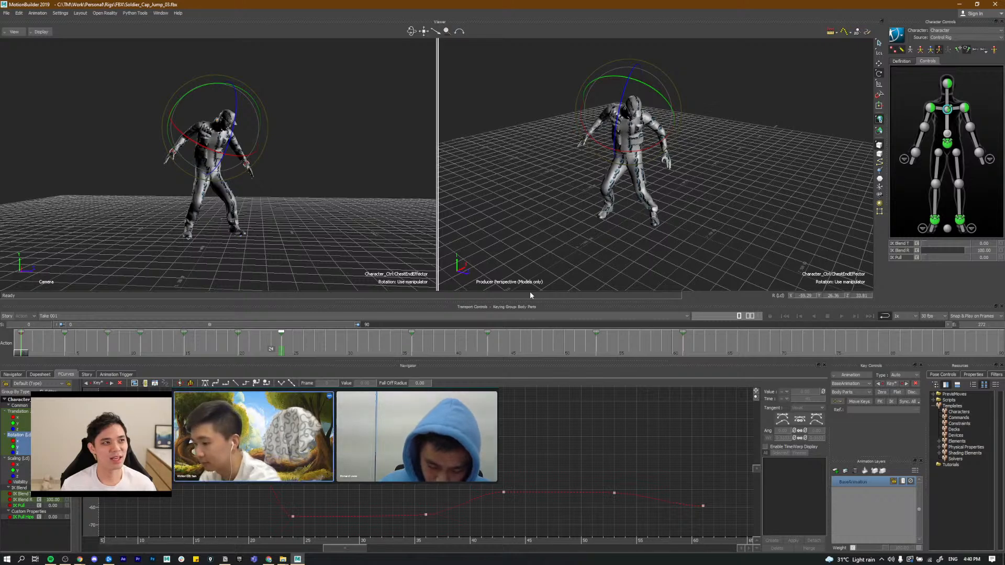
# Step: Play and scrub the saved jump repeatedly from a lower viewing angle to examine the chest motion through takeoff and landing
pyautogui.keyDown('shift'); pyautogui.click(331, 347); pyautogui.keyUp('shift')
pyautogui.moveTo(299, 347); pyautogui.dragTo(407, 357)
pyautogui.press('space')
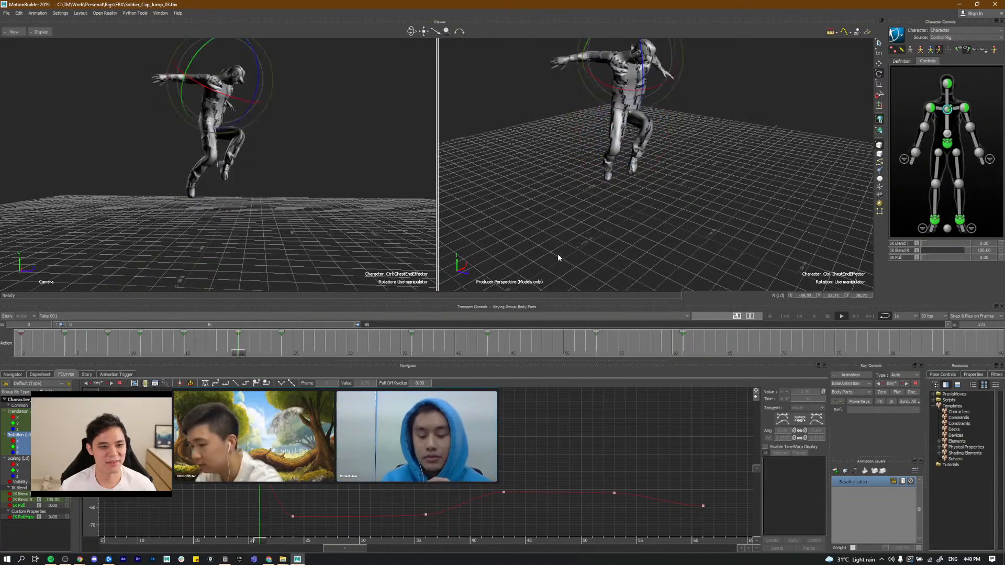
pyautogui.keyDown('alt'); pyautogui.moveTo(610, 242); pyautogui.dragTo(654, 220); pyautogui.keyUp('alt')
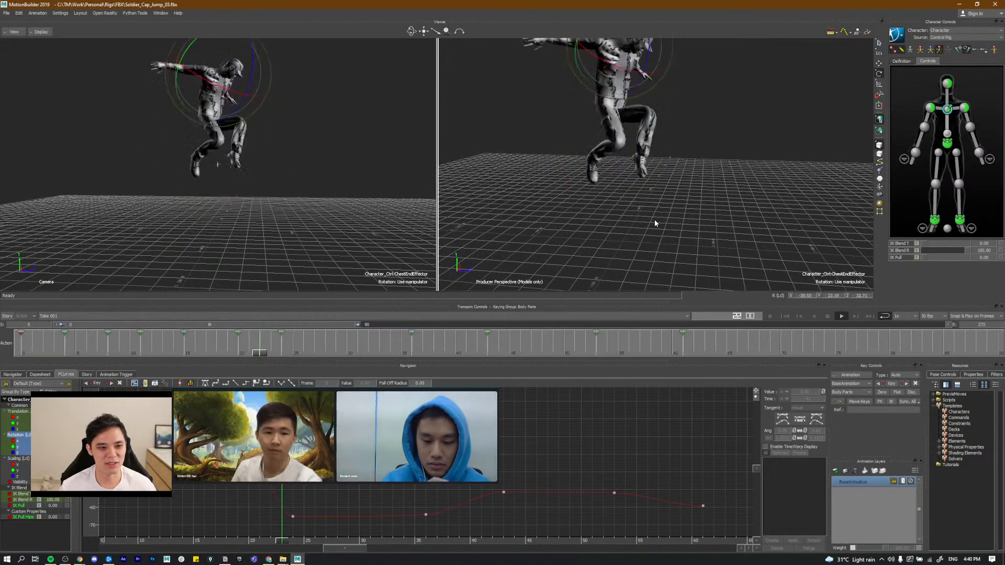
pyautogui.moveTo(266, 353); pyautogui.dragTo(466, 358)
pyautogui.press('space')
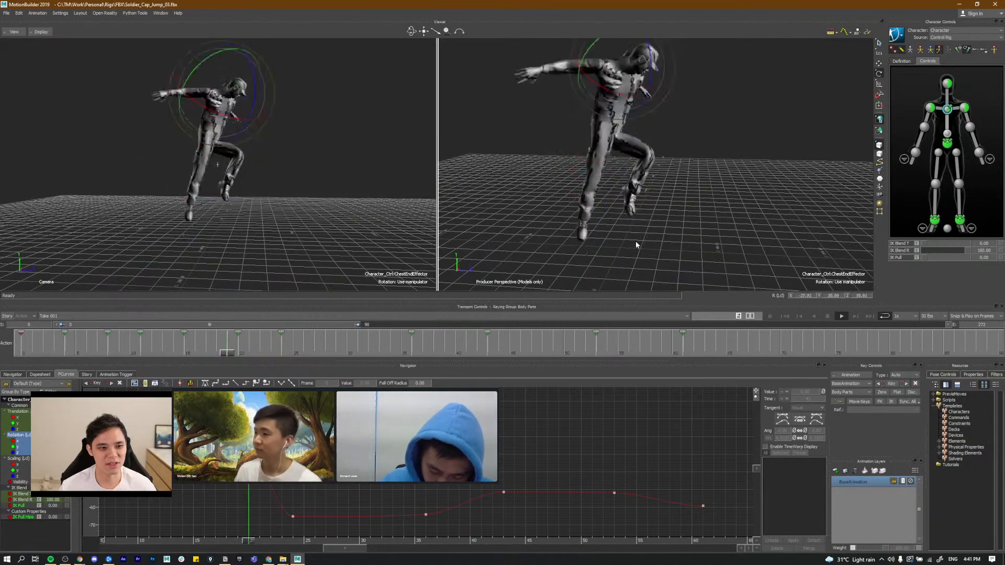
pyautogui.click(200, 352)
pyautogui.moveTo(193, 355); pyautogui.dragTo(69, 354)
pyautogui.press('space')
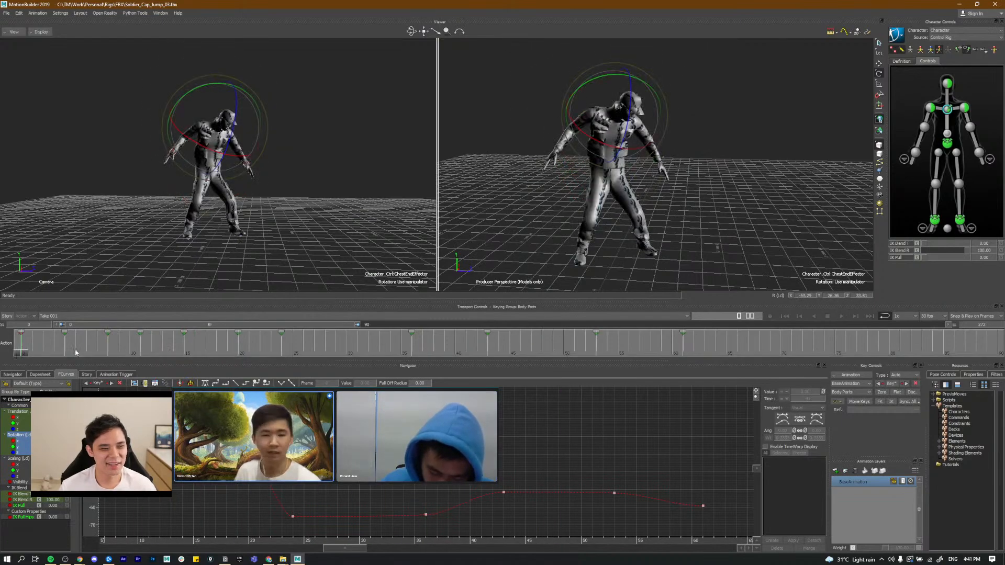
pyautogui.press('space')
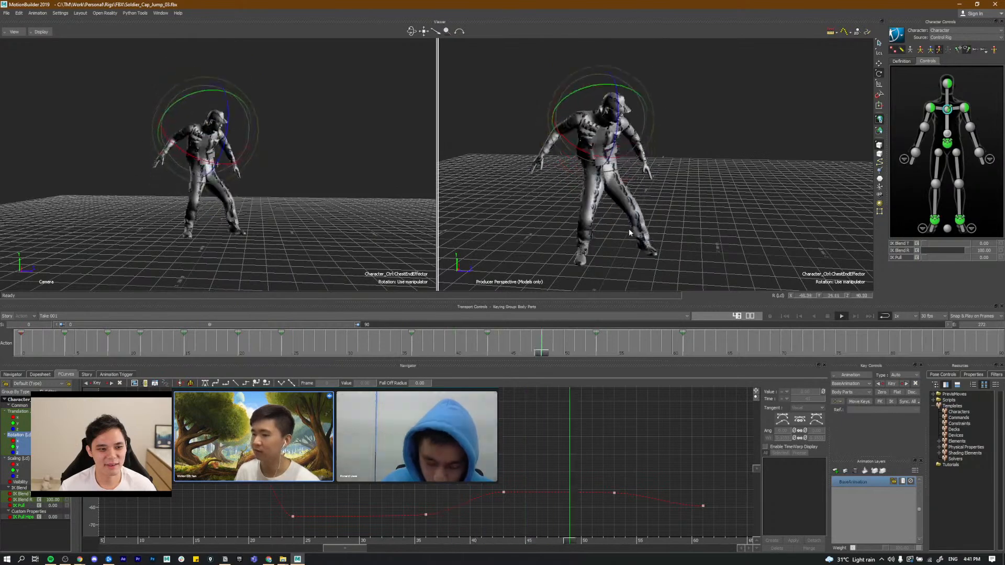
# Step: Move the chest effector's key at frame 24 to frame 26
pyautogui.moveTo(208, 347); pyautogui.dragTo(302, 351)
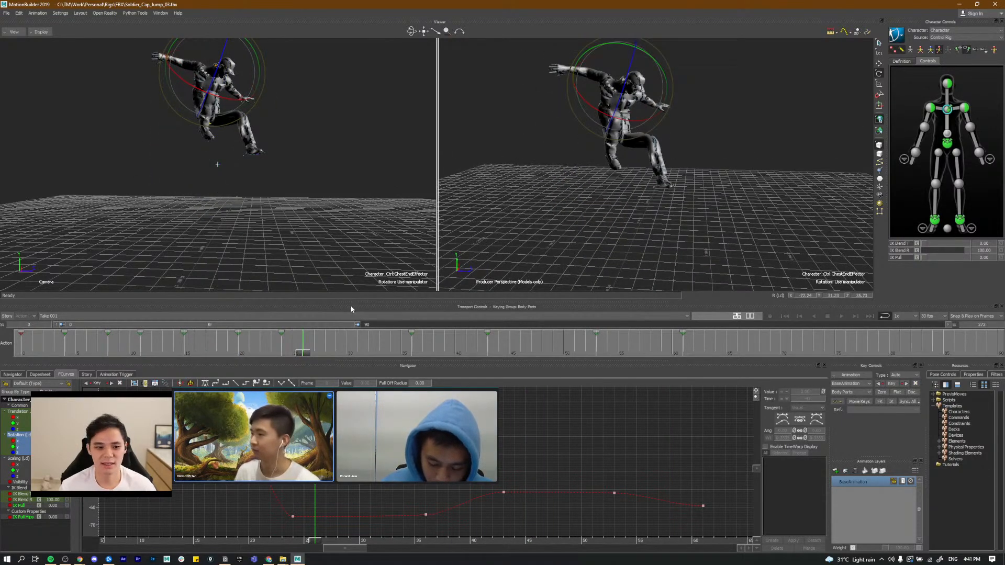
pyautogui.click(281, 338)
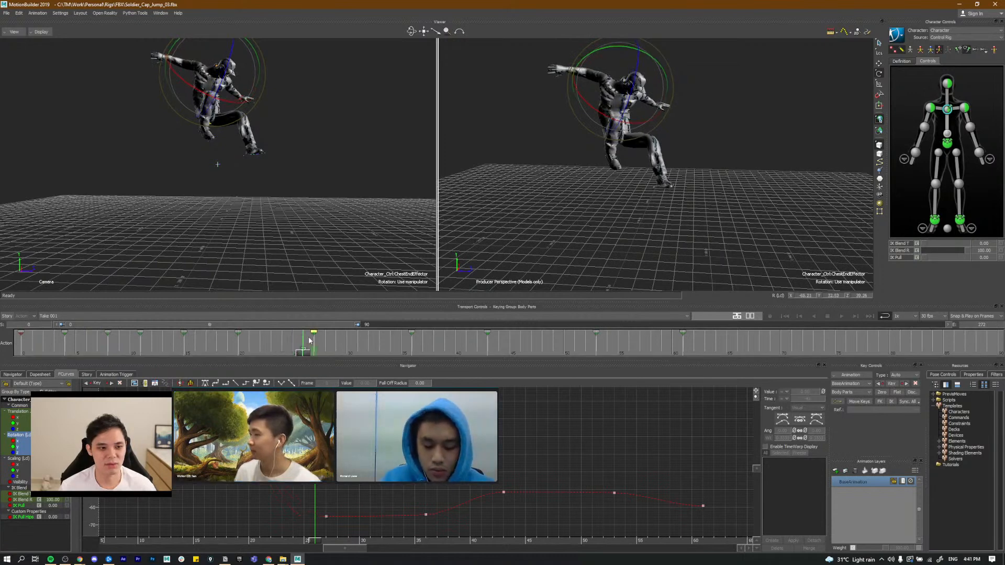
pyautogui.moveTo(308, 341); pyautogui.dragTo(247, 354)
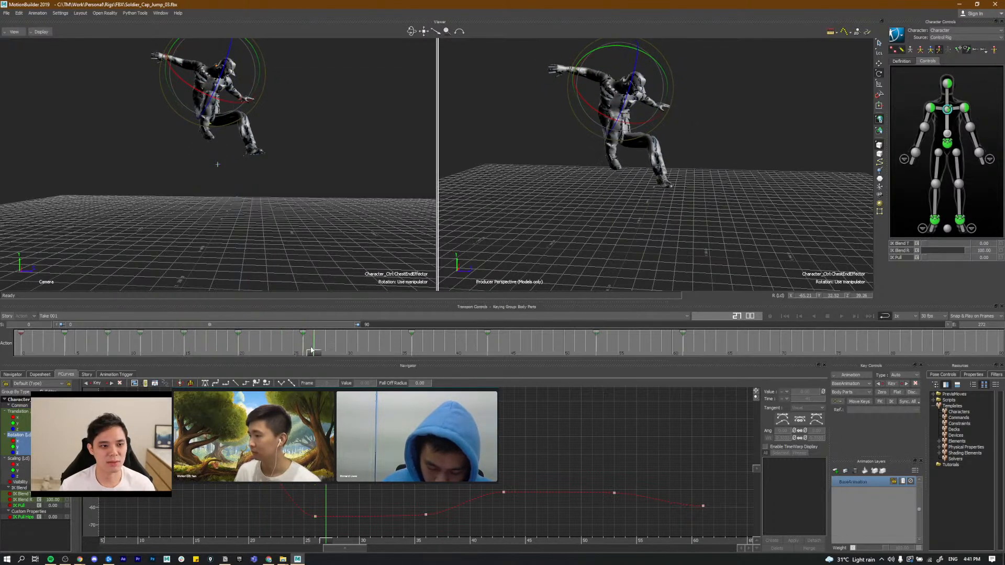
# Step: Scrub the landing frames and replay the jump from the first frame to check the retimed chest motion
pyautogui.moveTo(351, 354); pyautogui.dragTo(417, 357)
pyautogui.press('space')
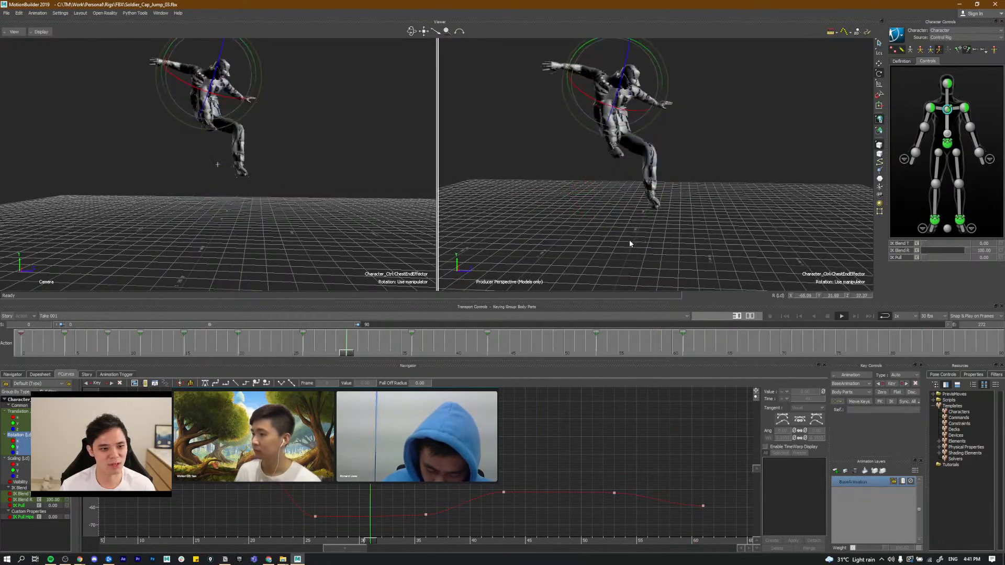
pyautogui.hotkey('ctrl', 'space')
pyautogui.moveTo(275, 348); pyautogui.dragTo(302, 351)
pyautogui.hotkey('ctrl', 'space')
pyautogui.moveTo(289, 345); pyautogui.dragTo(332, 354)
pyautogui.hotkey('ctrl', 'space')
pyautogui.click(337, 348)
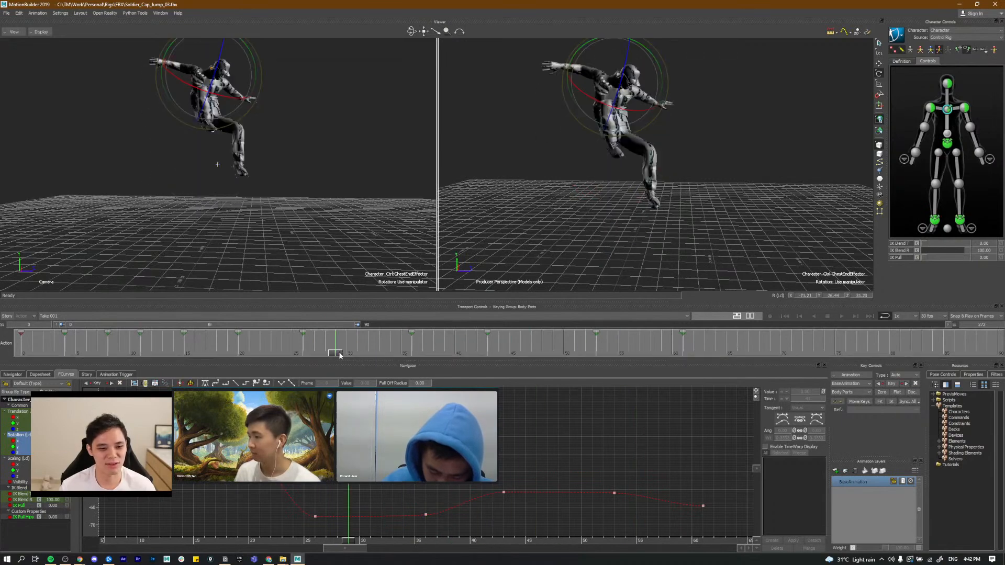
pyautogui.click(318, 353)
pyautogui.moveTo(319, 353); pyautogui.dragTo(443, 354)
pyautogui.press('space')
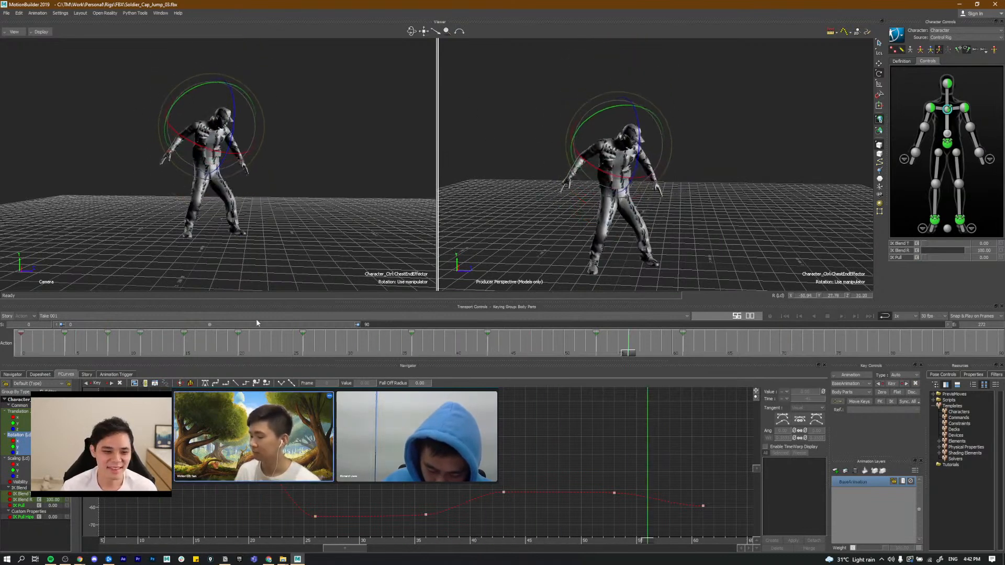
pyautogui.click(268, 352)
pyautogui.click(23, 354)
pyautogui.press('space')
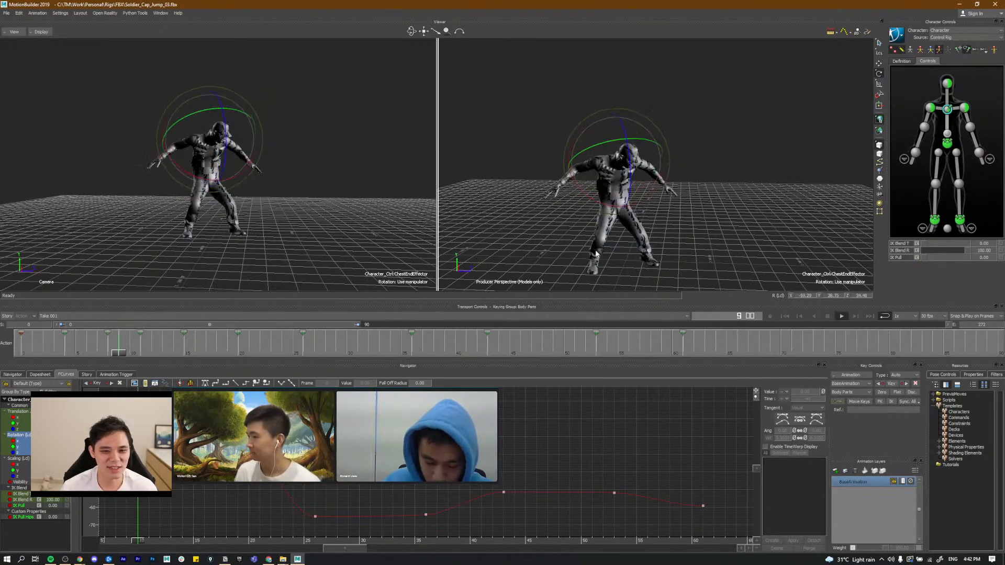
# Step: Select the right shoulder effector and replay the jump from its opening frames to examine the right arm's motion
pyautogui.click(930, 108)
pyautogui.click(291, 353)
pyautogui.moveTo(291, 357); pyautogui.dragTo(15, 339)
pyautogui.press('space')
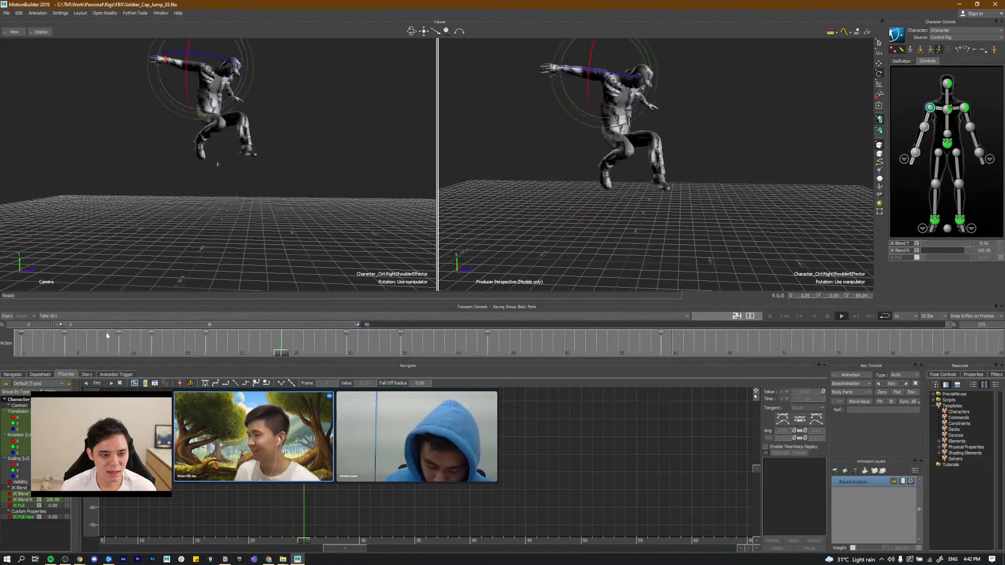
pyautogui.moveTo(76, 353); pyautogui.dragTo(55, 359)
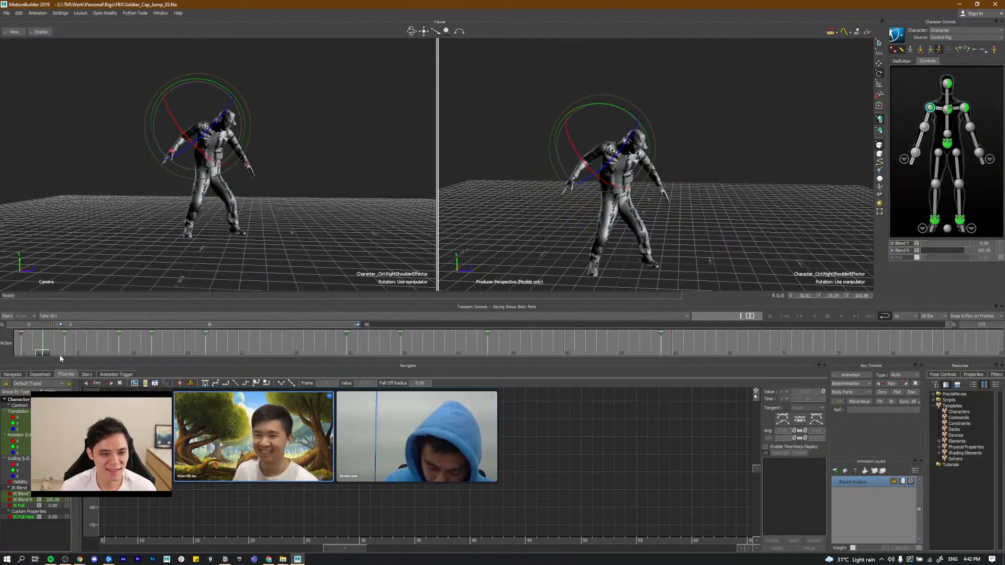
pyautogui.press('space')
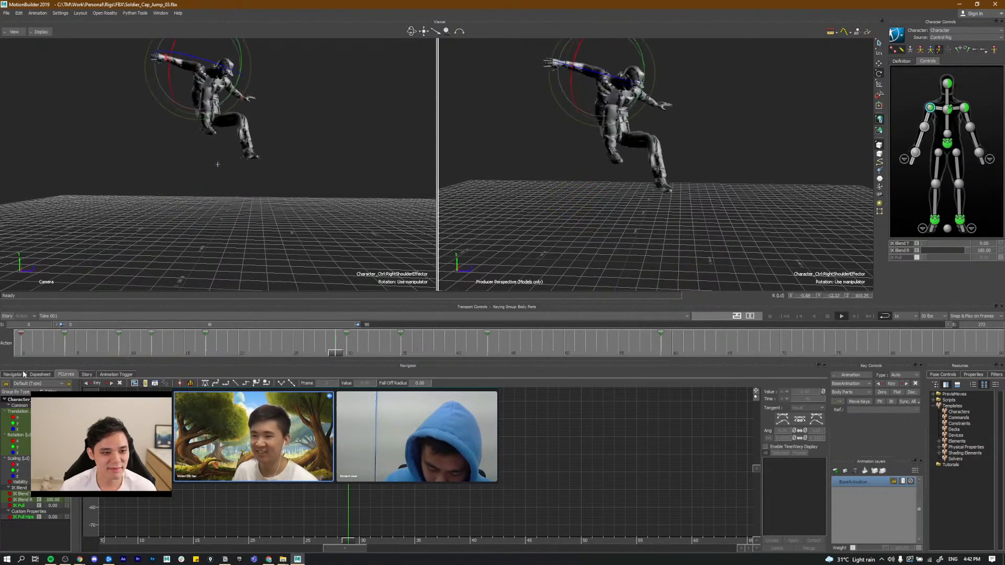
pyautogui.moveTo(40, 352); pyautogui.dragTo(64, 356)
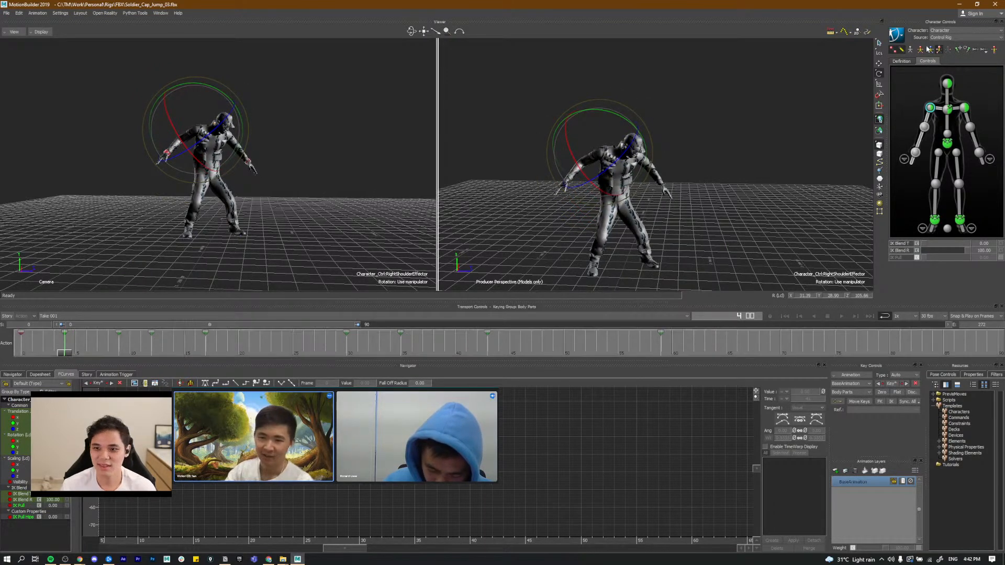
# Step: Repose the right arm at frame 4 from its frame 0 key, rotating the shoulder to lift the arm slightly
pyautogui.click(65, 333)
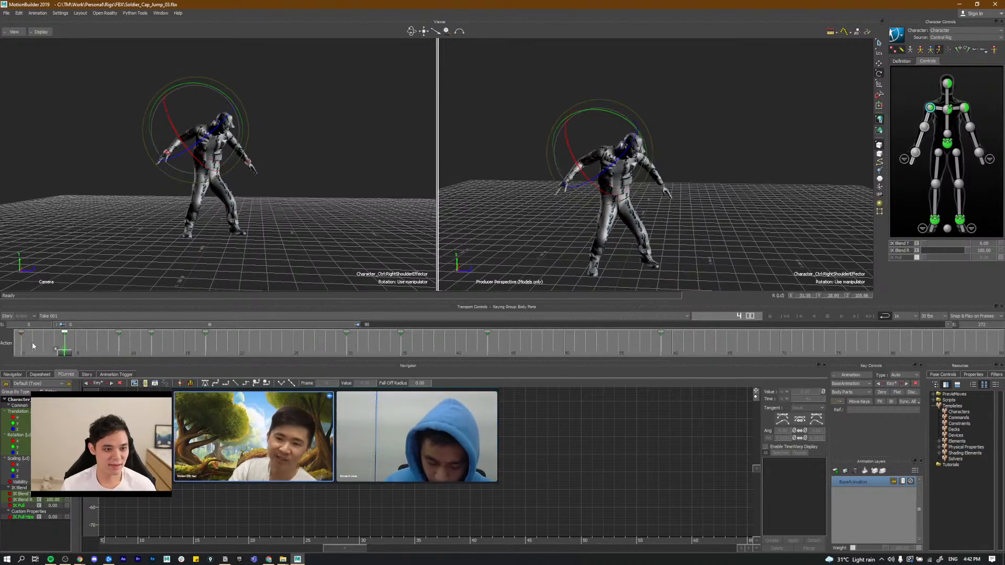
pyautogui.click(21, 333)
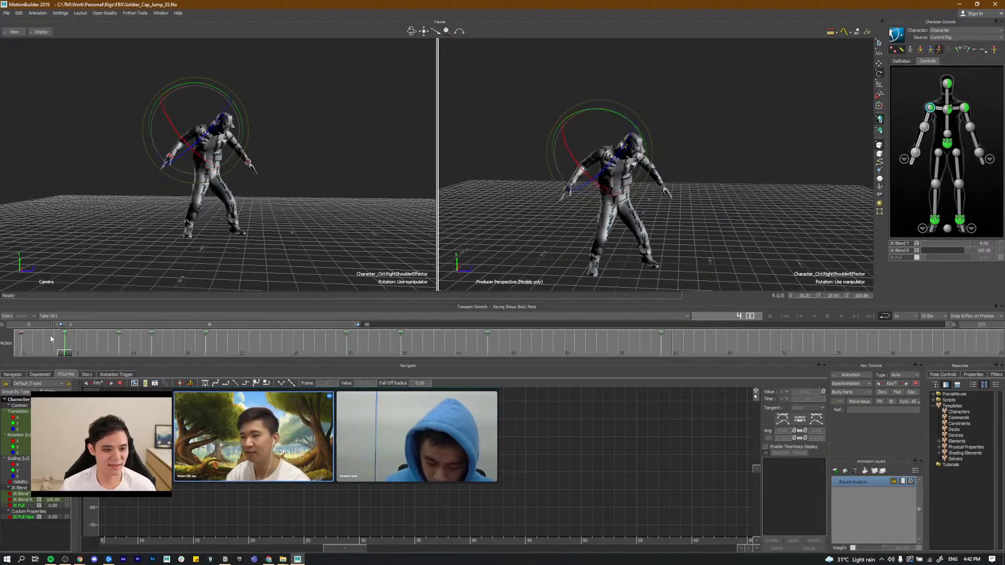
pyautogui.moveTo(63, 352)
pyautogui.mouseDown()
pyautogui.moveTo(25, 356)
pyautogui.moveTo(62, 359)
pyautogui.mouseUp()
pyautogui.press(',')
pyautogui.press('.')
pyautogui.moveTo(626, 145); pyautogui.dragTo(636, 153)
# Step: Move the right wrist slightly closer to the body at frame 4 and check the elbow and shoulder from several angles
pyautogui.click(916, 153)
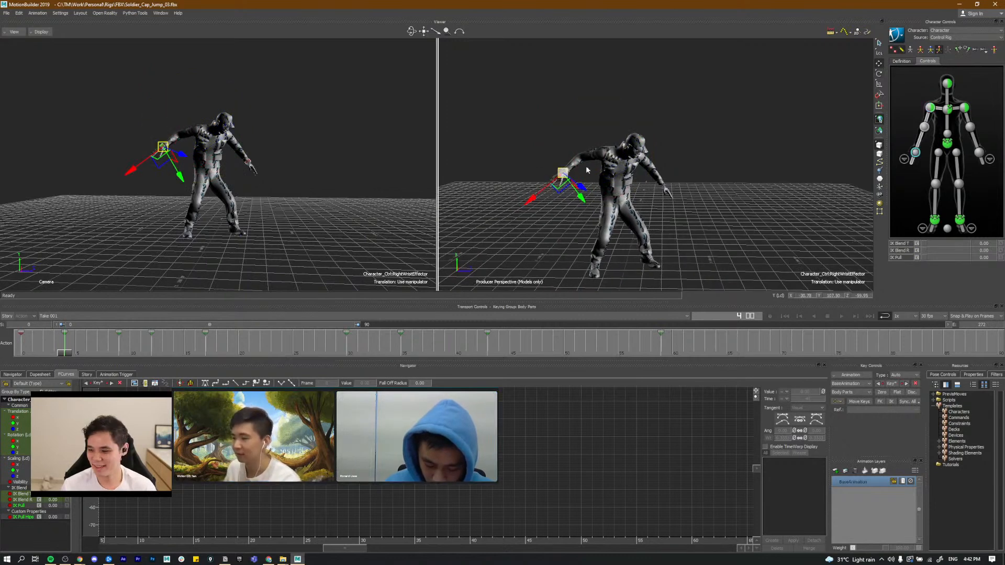
pyautogui.moveTo(579, 180); pyautogui.dragTo(866, 164)
pyautogui.click(924, 127)
pyautogui.keyDown('alt'); pyautogui.moveTo(568, 165); pyautogui.dragTo(668, 183); pyautogui.keyUp('alt')
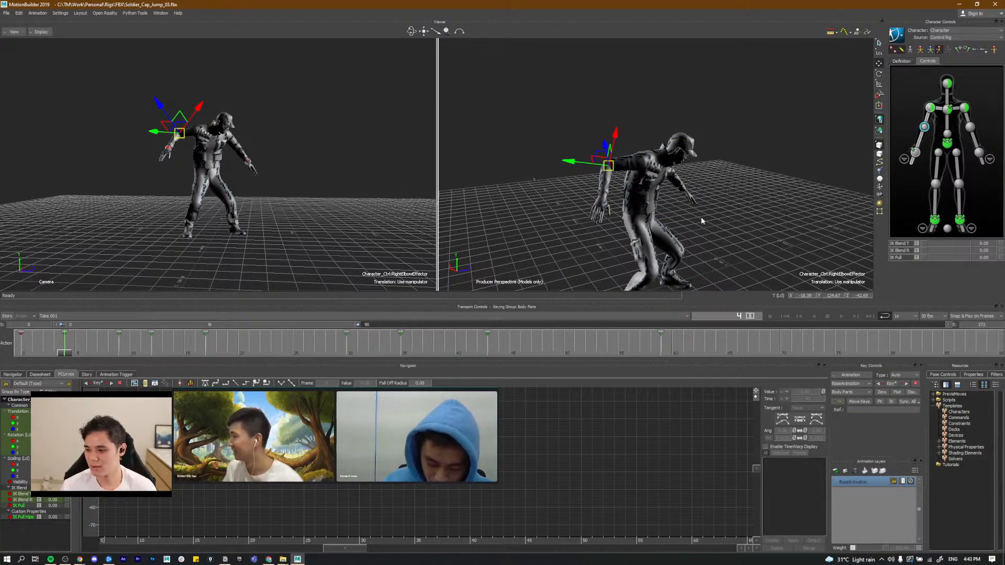
pyautogui.keyDown('alt'); pyautogui.moveTo(705, 227); pyautogui.dragTo(611, 192); pyautogui.keyUp('alt')
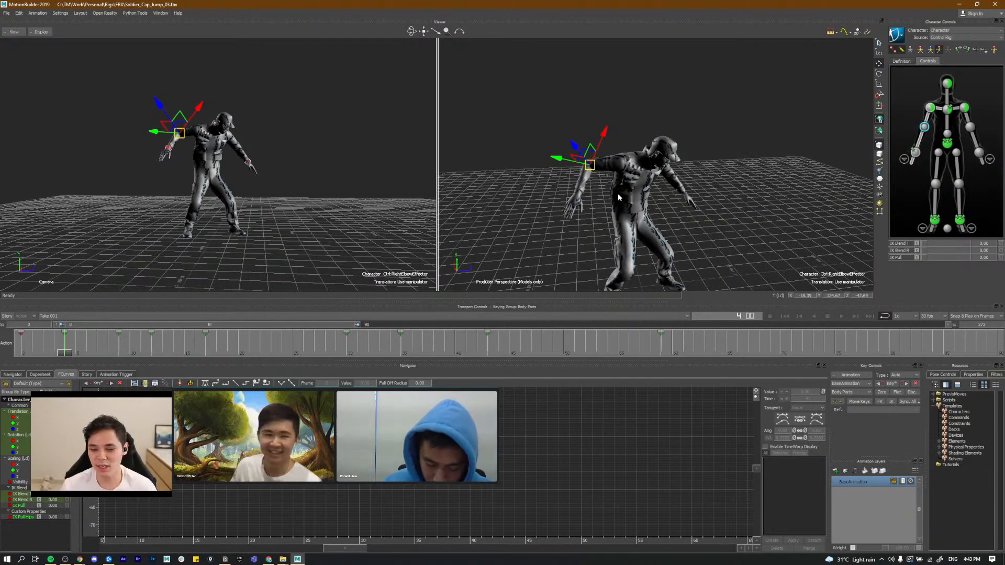
pyautogui.keyDown('alt'); pyautogui.moveTo(609, 211); pyautogui.dragTo(577, 194); pyautogui.keyUp('alt')
pyautogui.click(915, 152)
pyautogui.press('r')
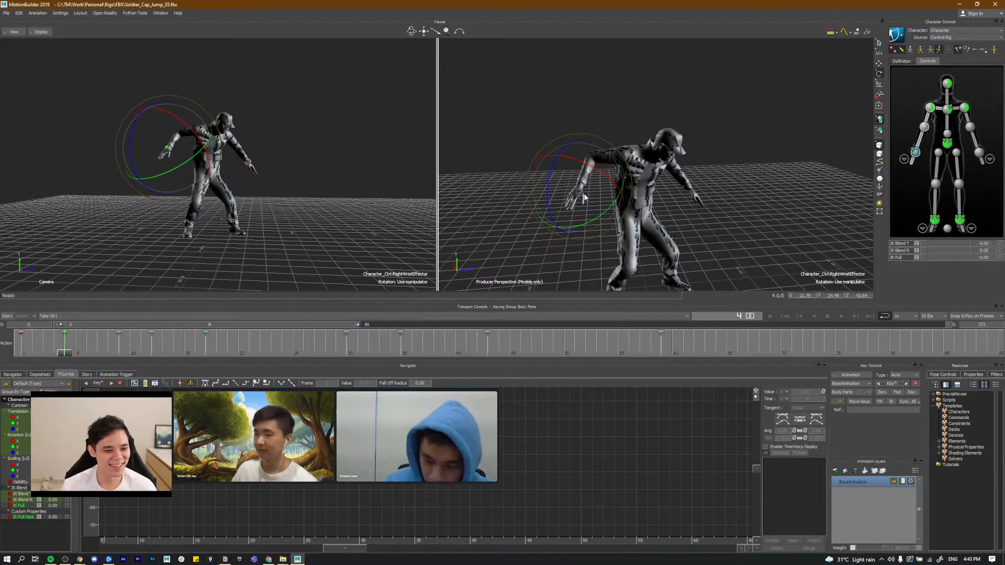
pyautogui.press('Left')
pyautogui.press('Right')
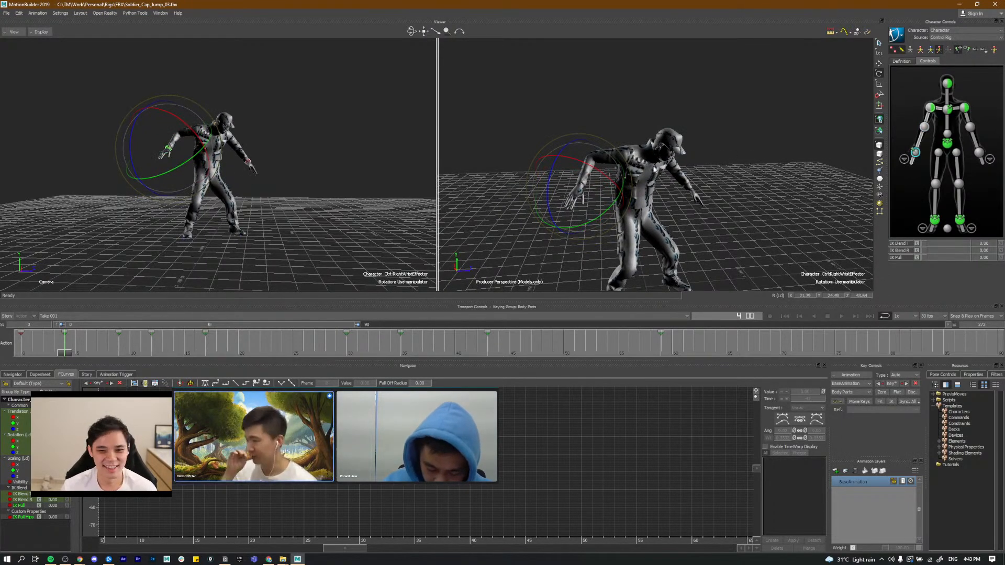
pyautogui.keyDown('ctrl'); pyautogui.keyDown('shift'); pyautogui.moveTo(658, 193); pyautogui.dragTo(628, 132); pyautogui.keyUp('shift'); pyautogui.keyUp('ctrl')
pyautogui.click(929, 108)
pyautogui.press('t')
pyautogui.press('l')
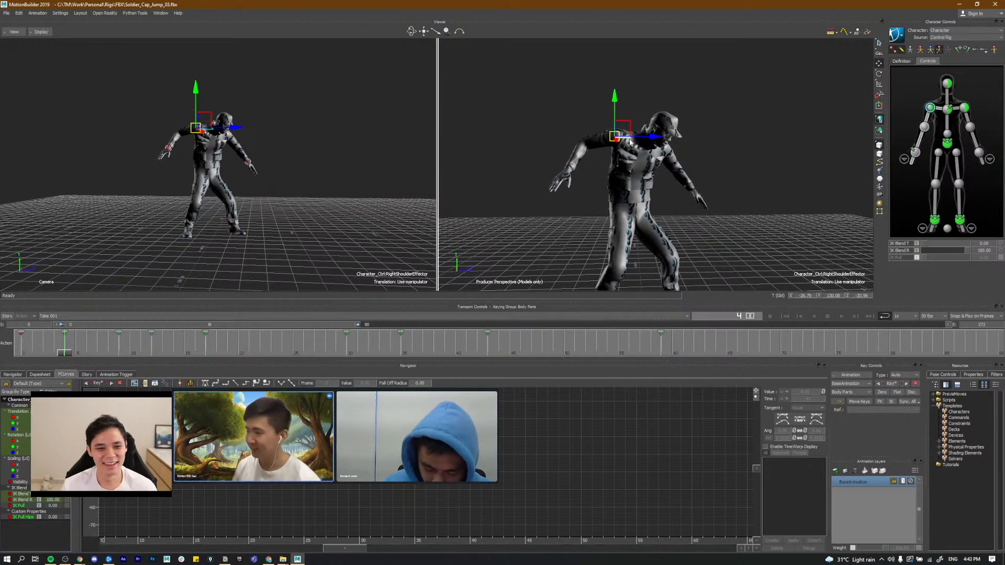
# Step: Delete the right arm's key at frame 9 and retime its frame 4 and frame 12 keys to frames 5 and 10
pyautogui.moveTo(64, 352)
pyautogui.mouseDown()
pyautogui.moveTo(31, 352)
pyautogui.moveTo(134, 340)
pyautogui.moveTo(41, 352)
pyautogui.moveTo(151, 356)
pyautogui.moveTo(57, 350)
pyautogui.moveTo(78, 354)
pyautogui.mouseUp()
pyautogui.click(119, 334)
pyautogui.press('Delete')
pyautogui.click(65, 336)
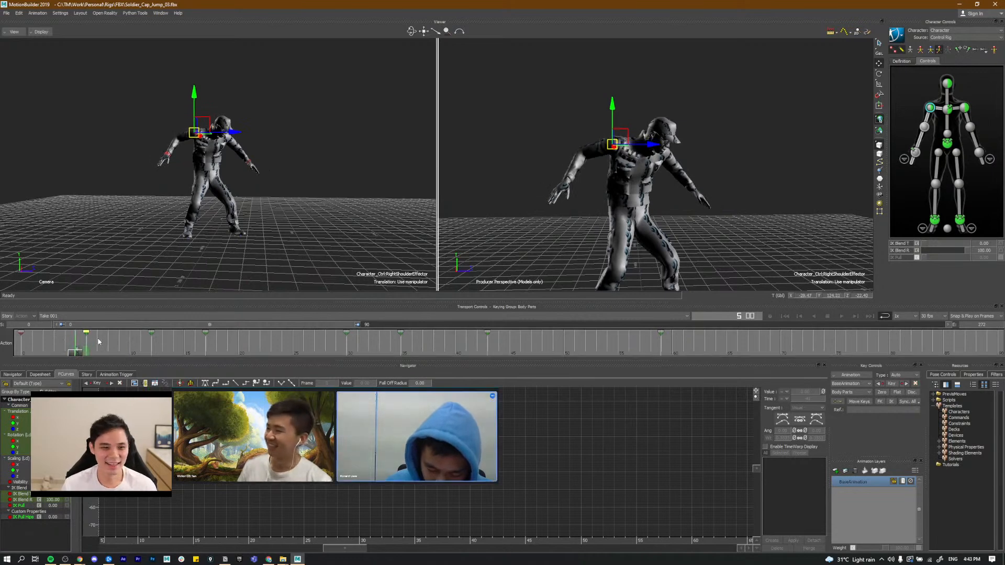
pyautogui.moveTo(61, 358)
pyautogui.mouseDown()
pyautogui.moveTo(3, 351)
pyautogui.moveTo(123, 349)
pyautogui.moveTo(152, 338)
pyautogui.moveTo(62, 352)
pyautogui.moveTo(87, 359)
pyautogui.moveTo(107, 352)
pyautogui.moveTo(76, 335)
pyautogui.moveTo(82, 348)
pyautogui.moveTo(63, 340)
pyautogui.mouseUp()
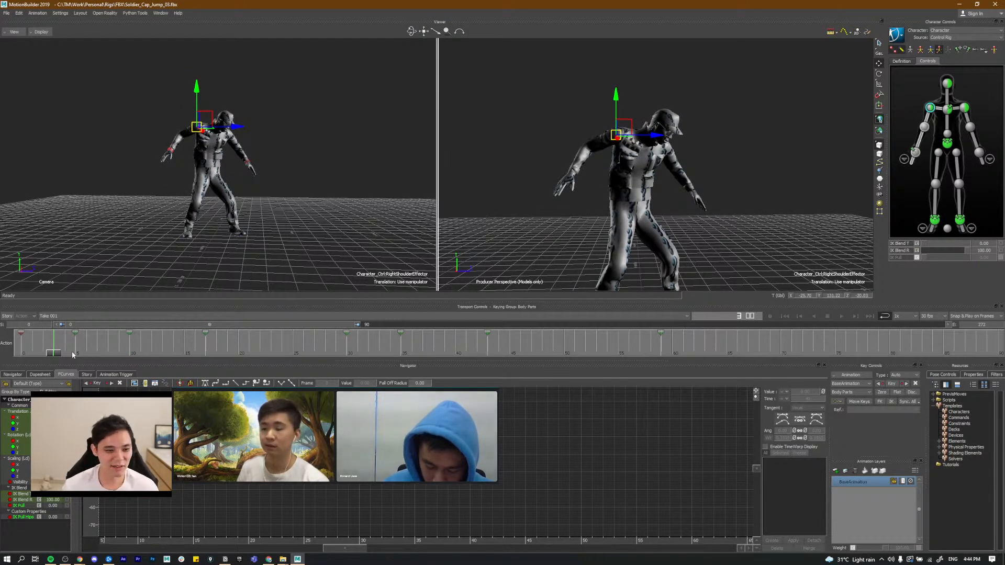
# Step: Scrub the retimed arm keys from the first frame and examine the right arm's pose at frame 17 and around frame 6
pyautogui.moveTo(49, 357); pyautogui.dragTo(112, 375)
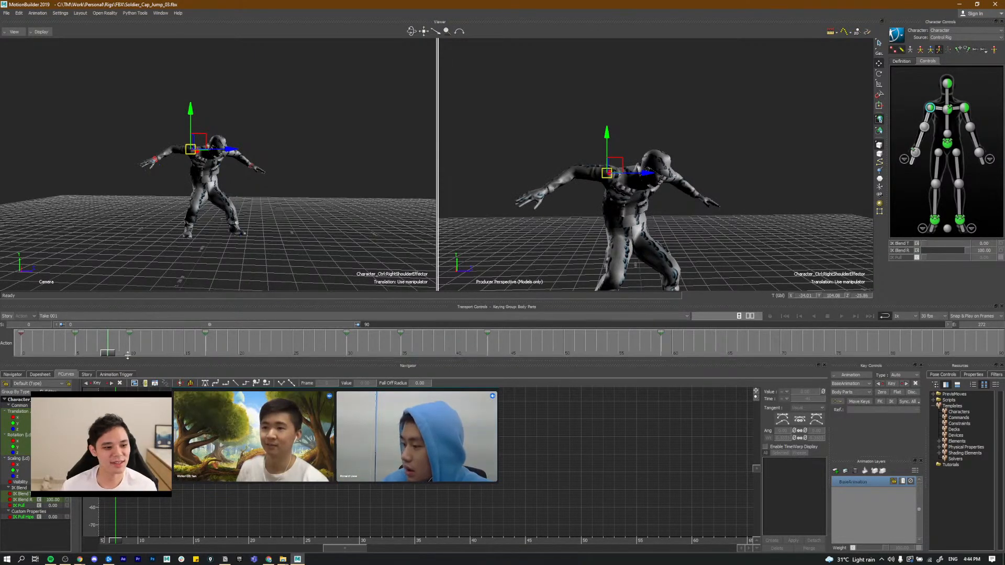
pyautogui.moveTo(79, 359); pyautogui.dragTo(26, 351)
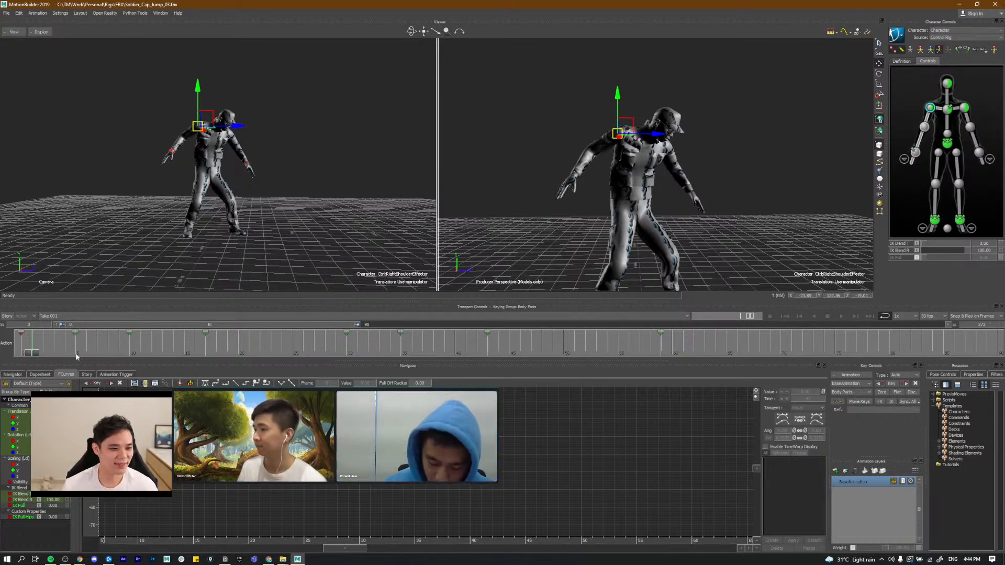
pyautogui.moveTo(30, 356); pyautogui.dragTo(203, 352)
pyautogui.press('e')
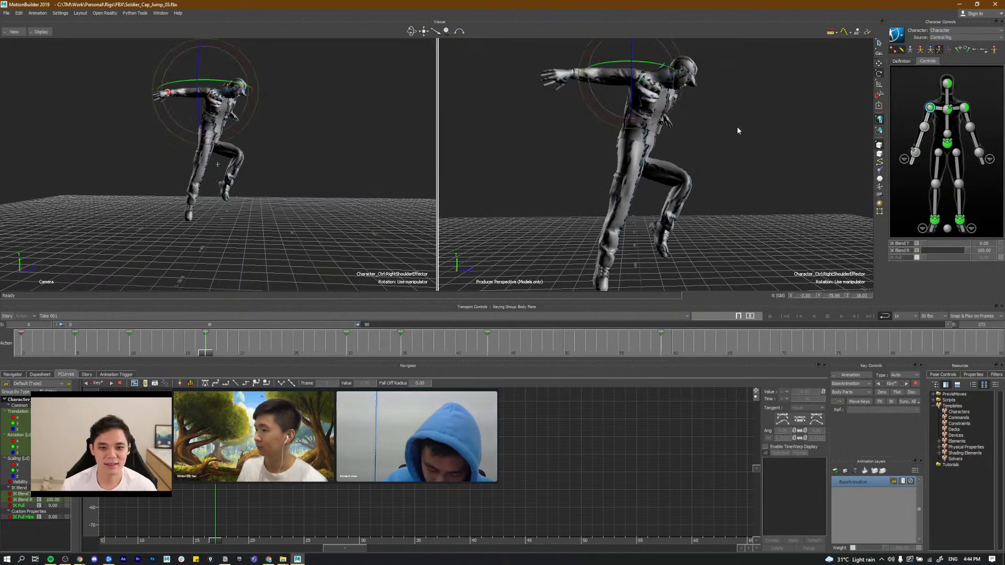
pyautogui.keyDown('alt'); pyautogui.moveTo(737, 126); pyautogui.dragTo(720, 124); pyautogui.keyUp('alt')
pyautogui.moveTo(633, 138); pyautogui.dragTo(688, 169)
pyautogui.click(915, 153)
pyautogui.click(930, 107)
pyautogui.moveTo(206, 351); pyautogui.dragTo(87, 352)
# Step: Switch to the LiveAnim_Ref_01 reference video in Chrome, scrub its crouch and takeoff up to frame 21, and return to MotionBuilder
pyautogui.hotkey('alt', 'Tab')
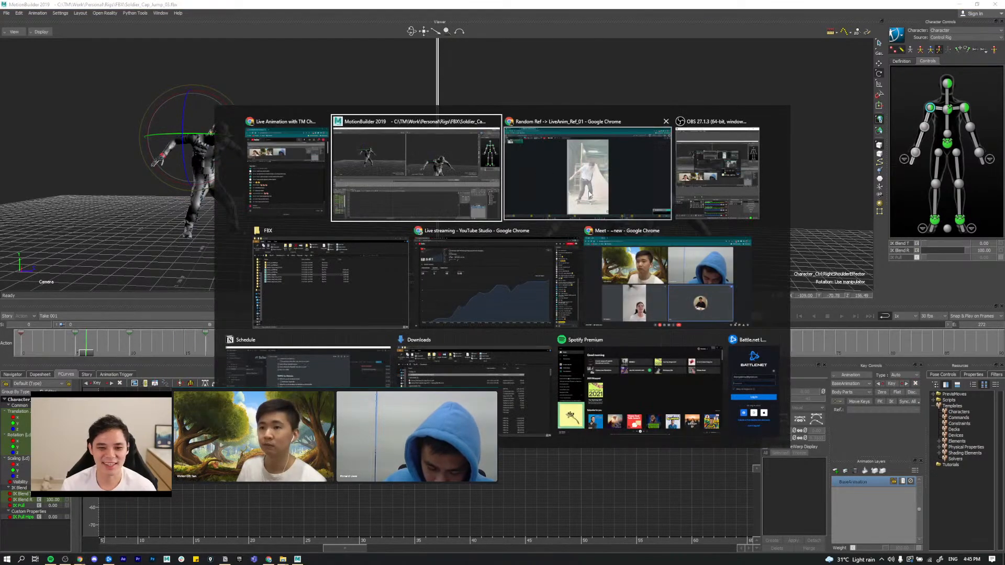
pyautogui.moveTo(130, 531); pyautogui.dragTo(14, 540)
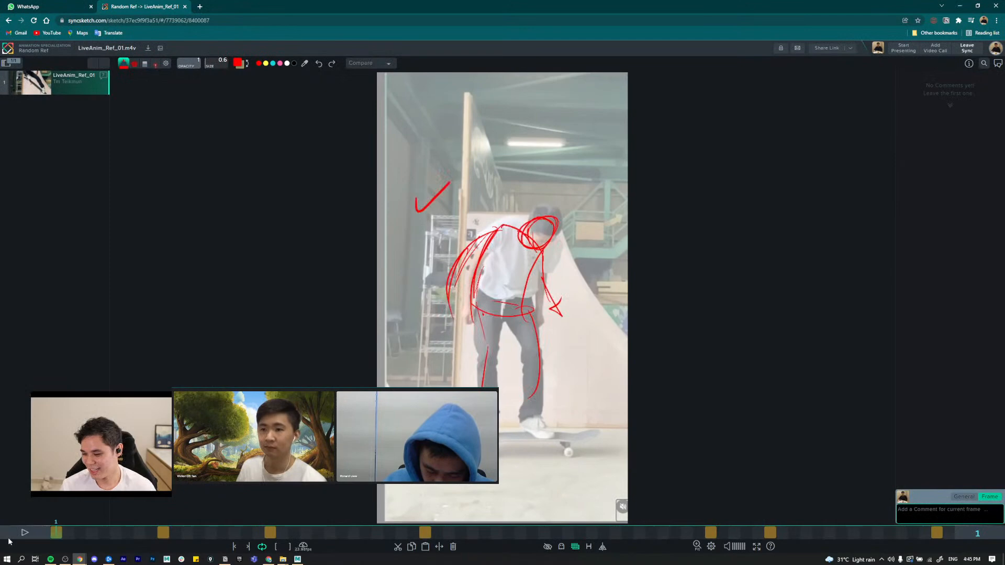
pyautogui.moveTo(15, 539); pyautogui.dragTo(271, 555)
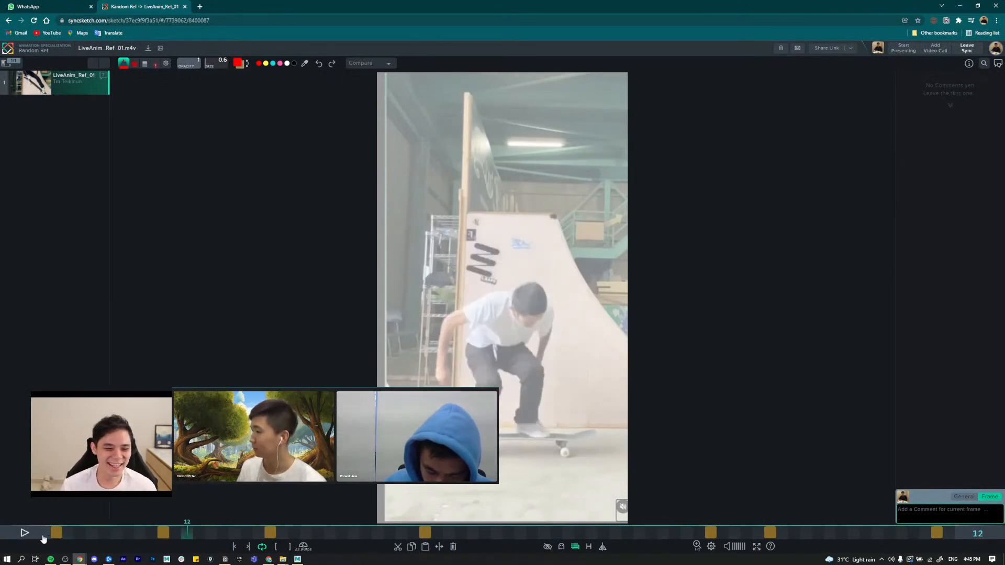
pyautogui.moveTo(59, 535); pyautogui.dragTo(172, 548)
pyautogui.moveTo(295, 556); pyautogui.dragTo(291, 548)
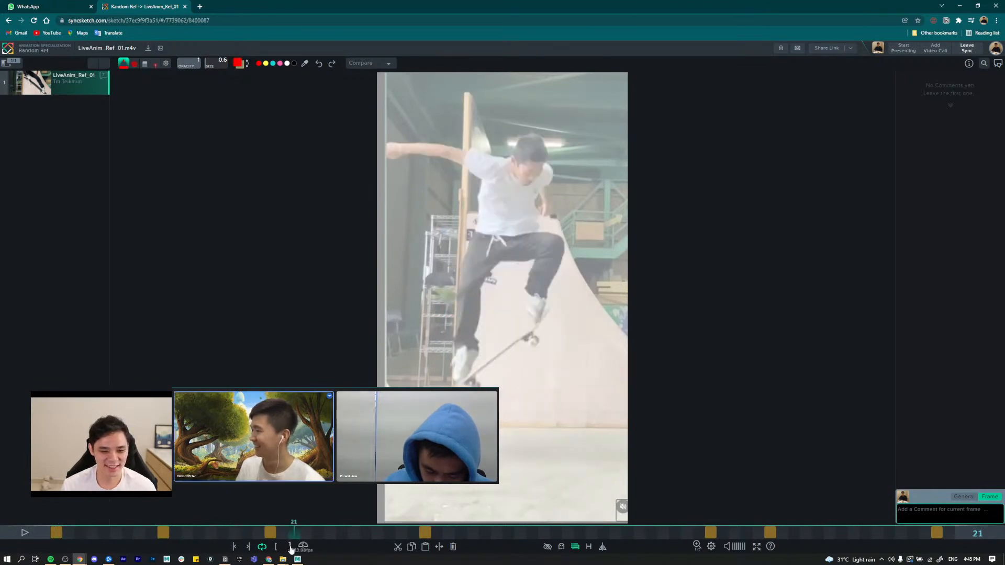
pyautogui.click(68, 532)
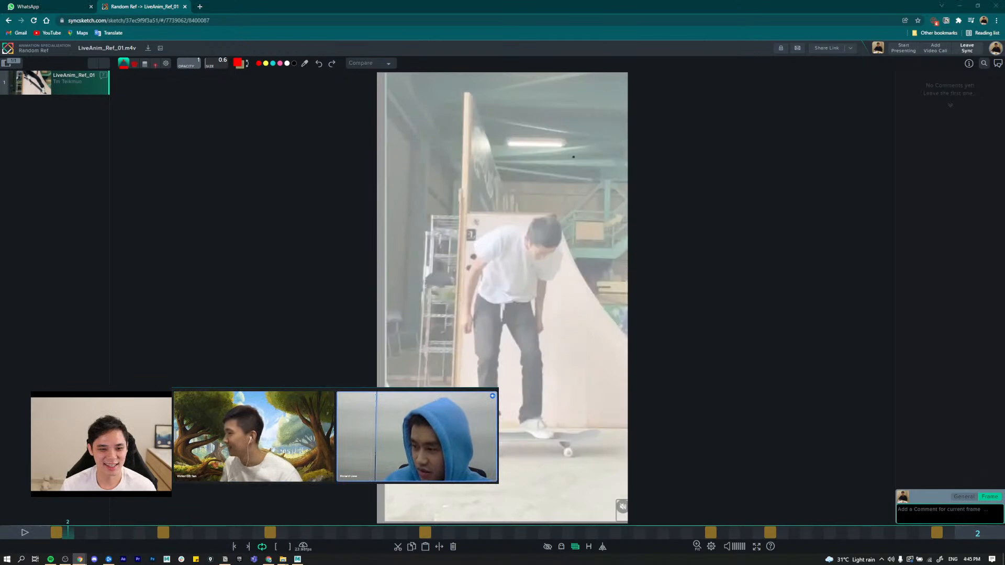
pyautogui.hotkey('alt', 'Tab')
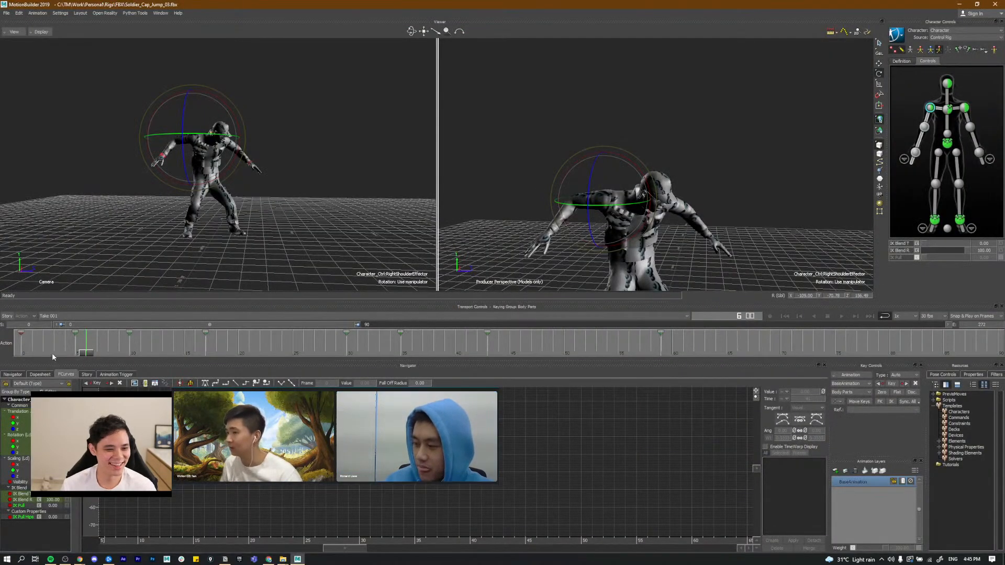
# Step: Retime the right arm's frame 10 key to frame 14 and play the motion from the first frame
pyautogui.press(',')
pyautogui.press(',')
pyautogui.press('.')
pyautogui.press(',')
pyautogui.press('.')
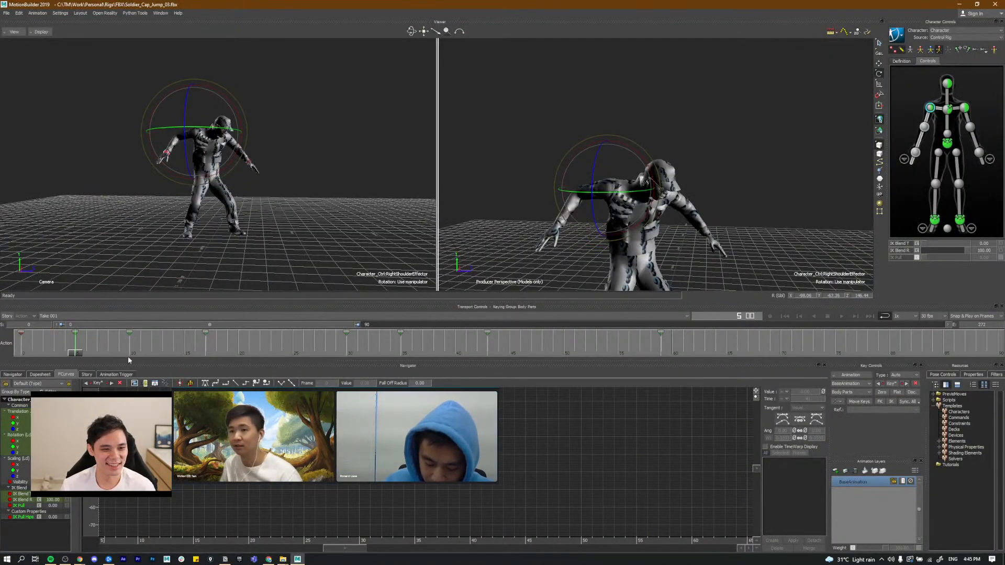
pyautogui.press('.')
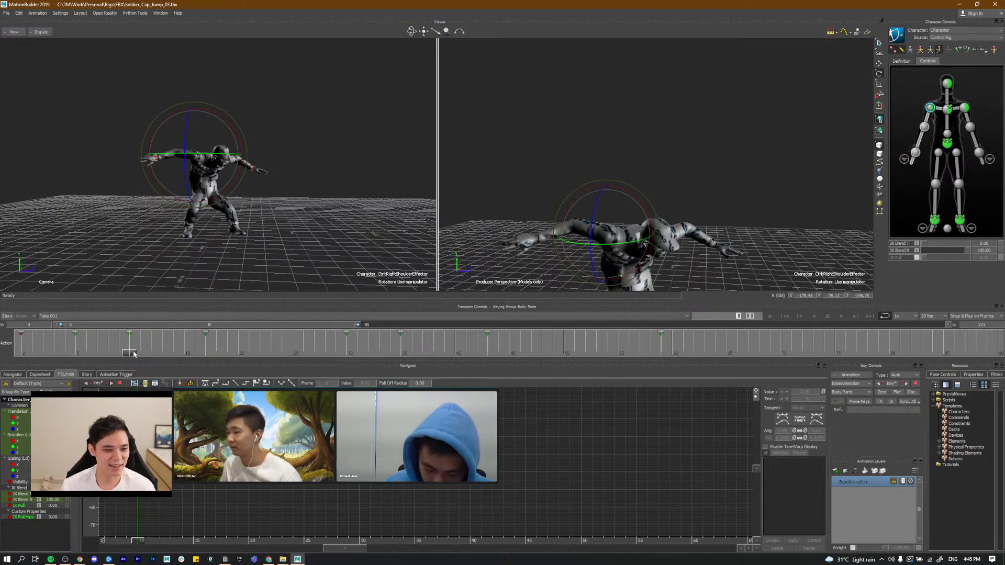
pyautogui.moveTo(128, 335); pyautogui.dragTo(3, 355)
pyautogui.hotkey('ctrl', 'space')
pyautogui.hotkey('ctrl', 'space')
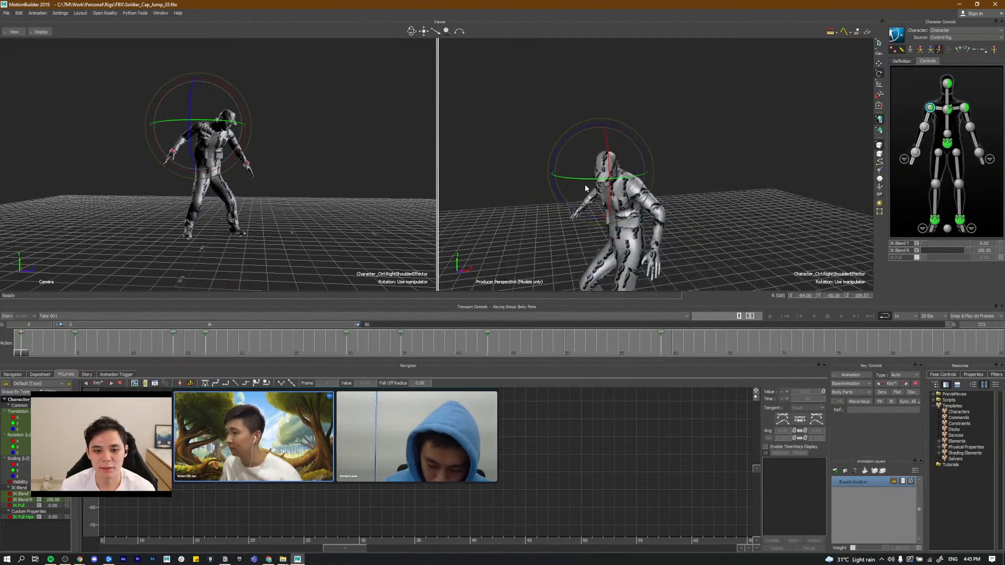
pyautogui.click(31, 354)
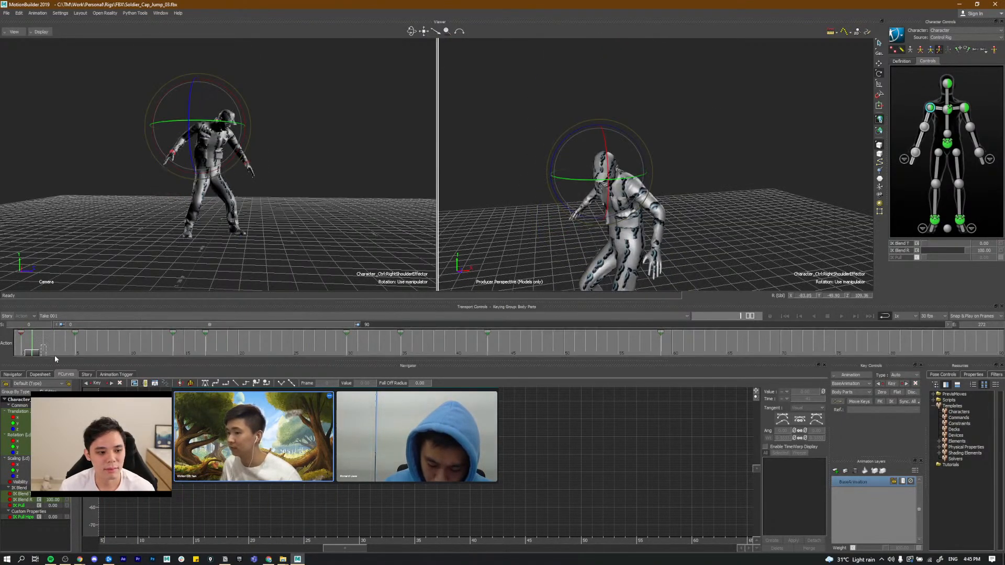
# Step: Compare the chest's poses at frames 0 and 4 and play the jump from the start
pyautogui.click(948, 109)
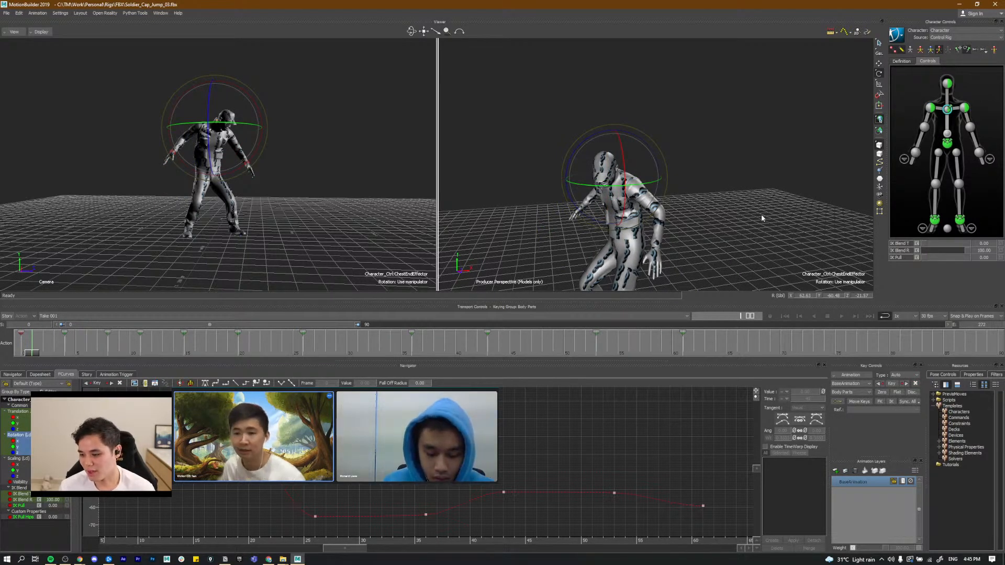
pyautogui.press('Left')
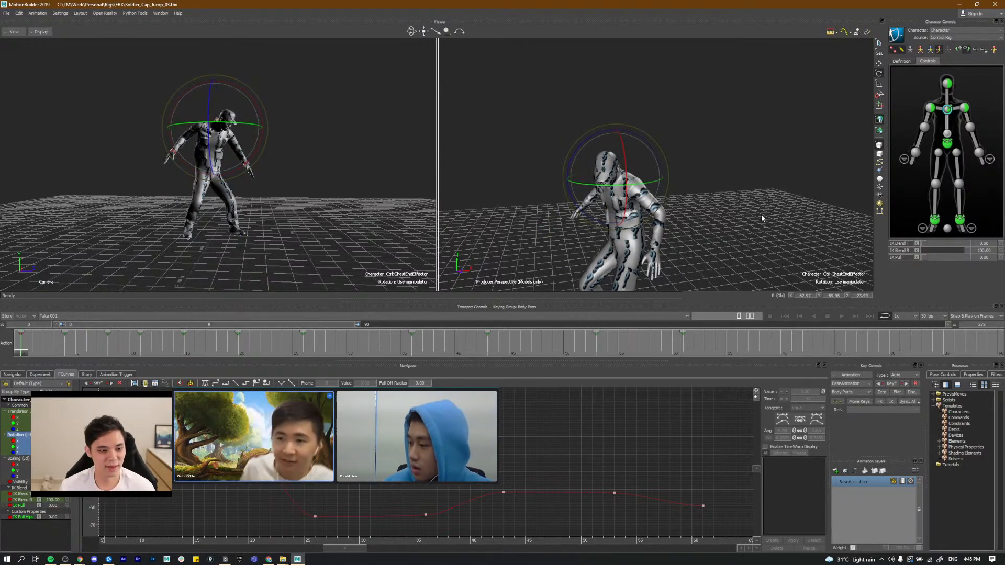
pyautogui.press('.')
pyautogui.keyDown('alt'); pyautogui.moveTo(680, 181); pyautogui.dragTo(635, 138); pyautogui.keyUp('alt')
pyautogui.press(',')
pyautogui.press('.')
pyautogui.press(',')
pyautogui.press('.')
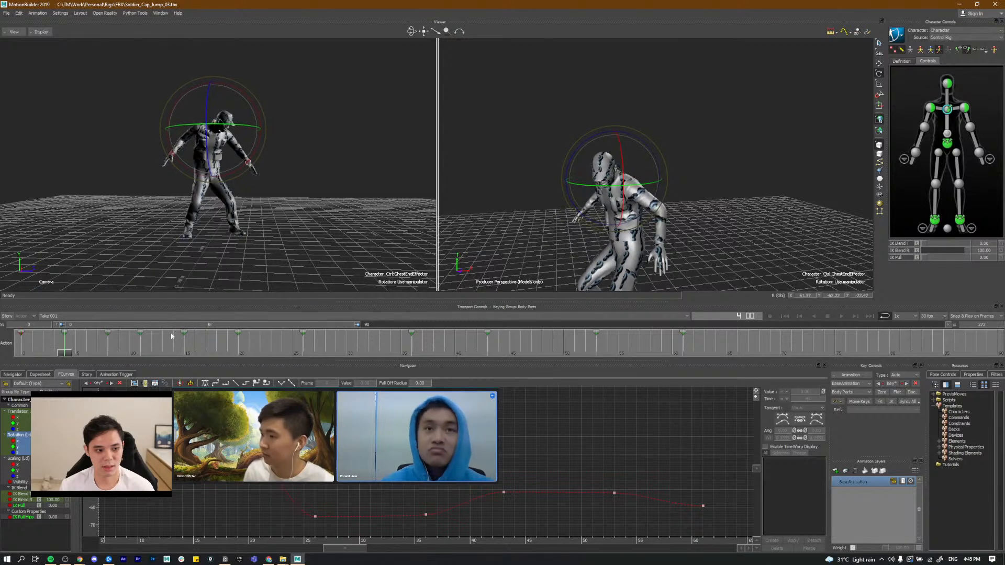
pyautogui.moveTo(67, 354); pyautogui.dragTo(29, 373)
pyautogui.press('space')
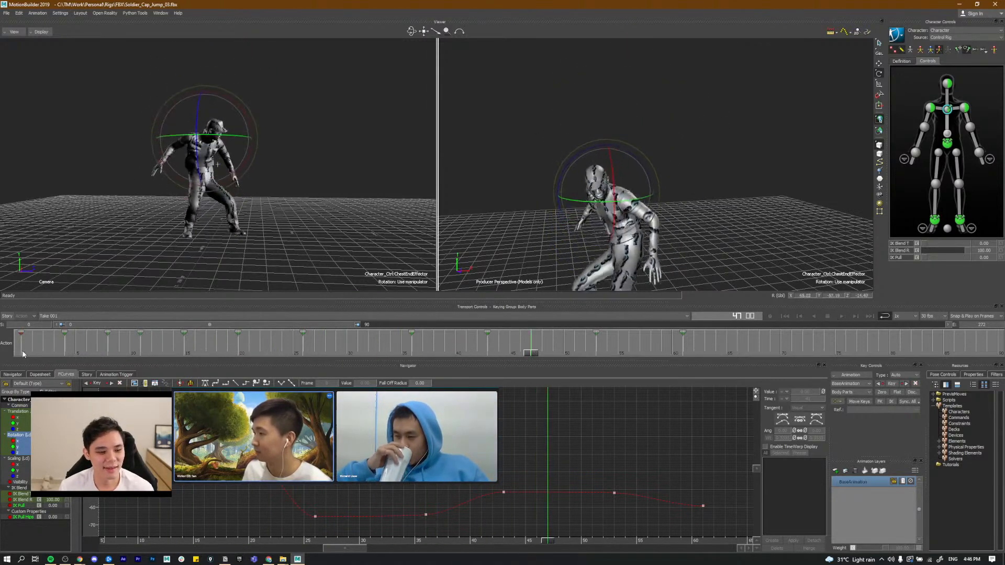
# Step: Repose the right arm at frame 4 by rotating the wrist, bringing it closer to the body, and adjusting the elbow
pyautogui.moveTo(22, 354); pyautogui.dragTo(67, 355)
pyautogui.keyDown('ctrl'); pyautogui.keyDown('shift'); pyautogui.moveTo(737, 230); pyautogui.dragTo(850, 183); pyautogui.keyUp('shift'); pyautogui.keyUp('ctrl')
pyautogui.click(915, 155)
pyautogui.keyDown('ctrl'); pyautogui.keyDown('shift'); pyautogui.moveTo(636, 246); pyautogui.dragTo(610, 209); pyautogui.keyUp('shift'); pyautogui.keyUp('ctrl')
pyautogui.press('t')
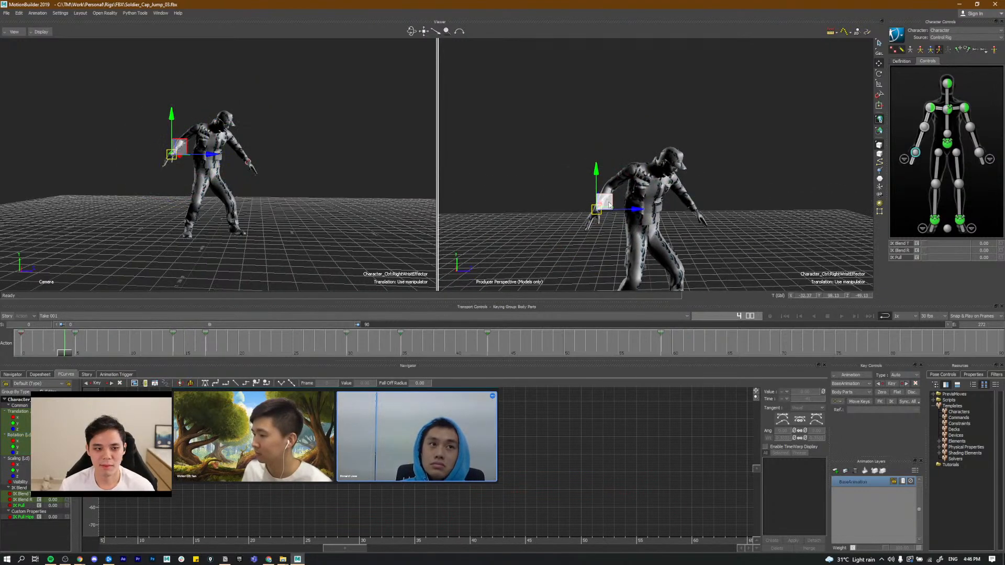
pyautogui.press('r')
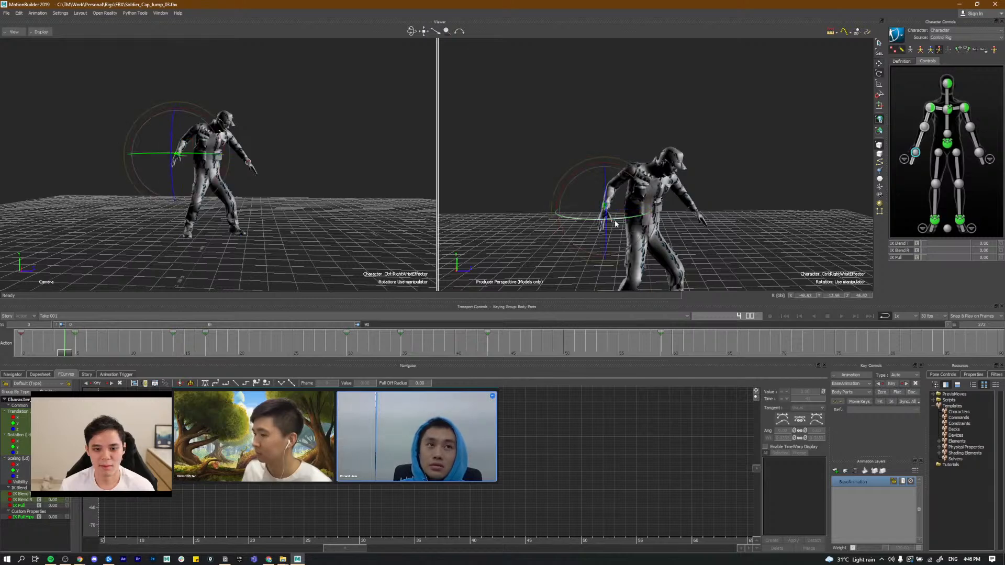
pyautogui.click(925, 128)
pyautogui.press('t')
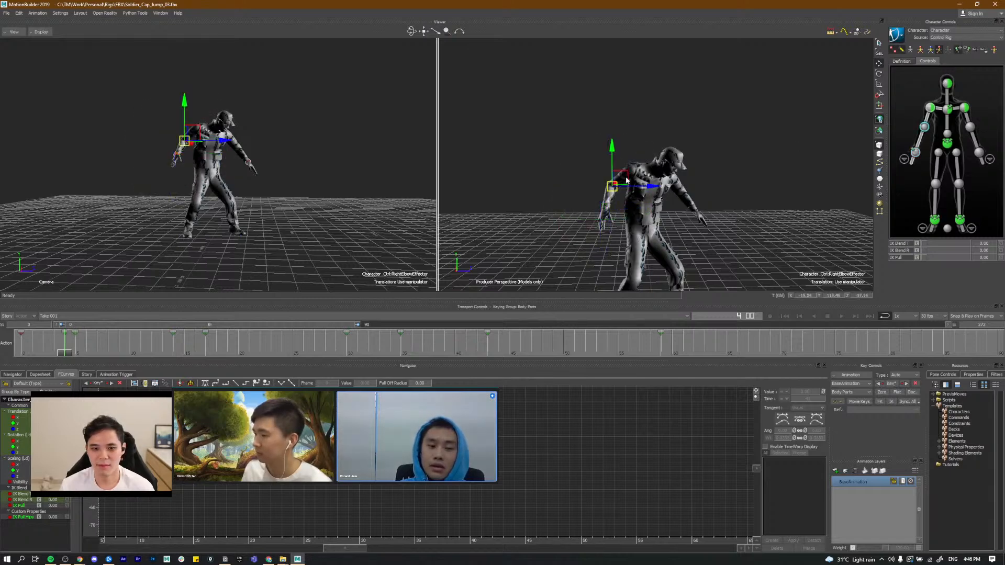
pyautogui.click(914, 152)
pyautogui.scroll(1, 640, 170)
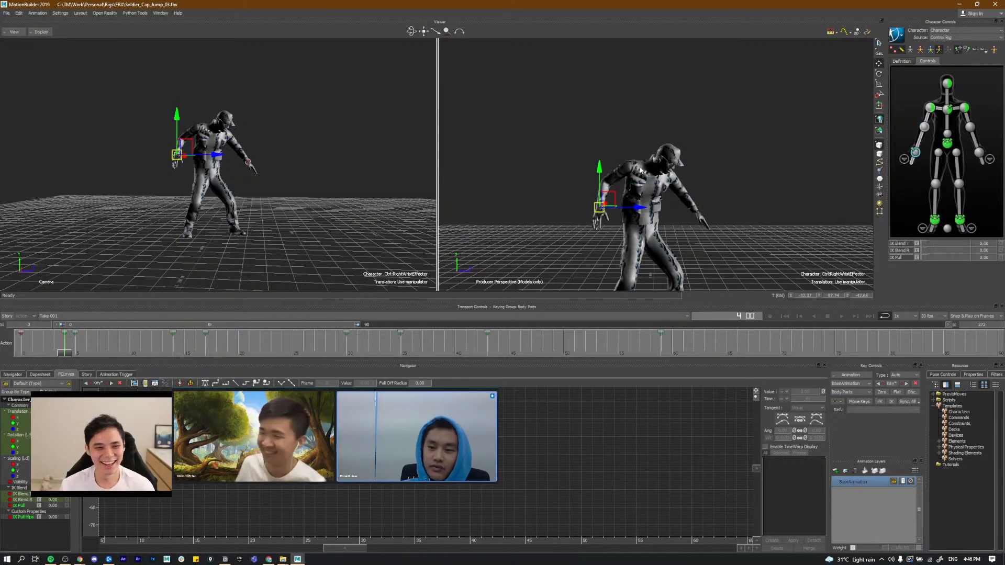
# Step: Replace the right arm's keys at frames 4 and 5 with a single key at frame 7 and play the motion
pyautogui.moveTo(73, 349)
pyautogui.keyDown('ctrl'); pyautogui.mouseDown()
pyautogui.moveTo(1, 362)
pyautogui.moveTo(59, 377)
pyautogui.moveTo(97, 361)
pyautogui.moveTo(76, 340)
pyautogui.moveTo(97, 346)
pyautogui.moveTo(10, 360)
pyautogui.moveTo(135, 377)
pyautogui.moveTo(209, 369)
pyautogui.moveTo(15, 353)
pyautogui.moveTo(99, 360)
pyautogui.moveTo(44, 354)
pyautogui.mouseUp(); pyautogui.keyUp('ctrl')
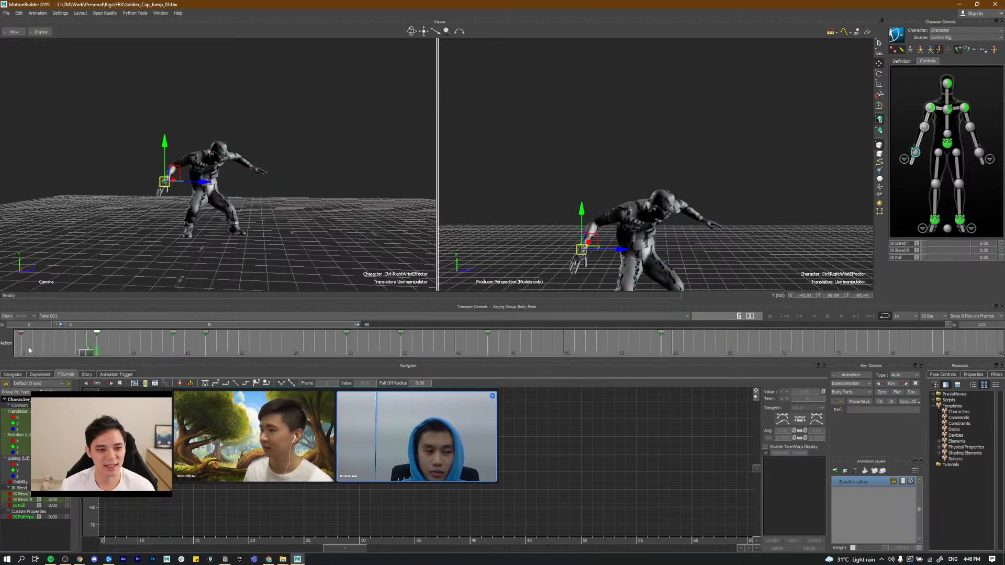
pyautogui.moveTo(121, 359); pyautogui.dragTo(142, 364)
pyautogui.moveTo(20, 354)
pyautogui.mouseDown()
pyautogui.moveTo(79, 362)
pyautogui.moveTo(26, 360)
pyautogui.mouseUp()
pyautogui.click(24, 356)
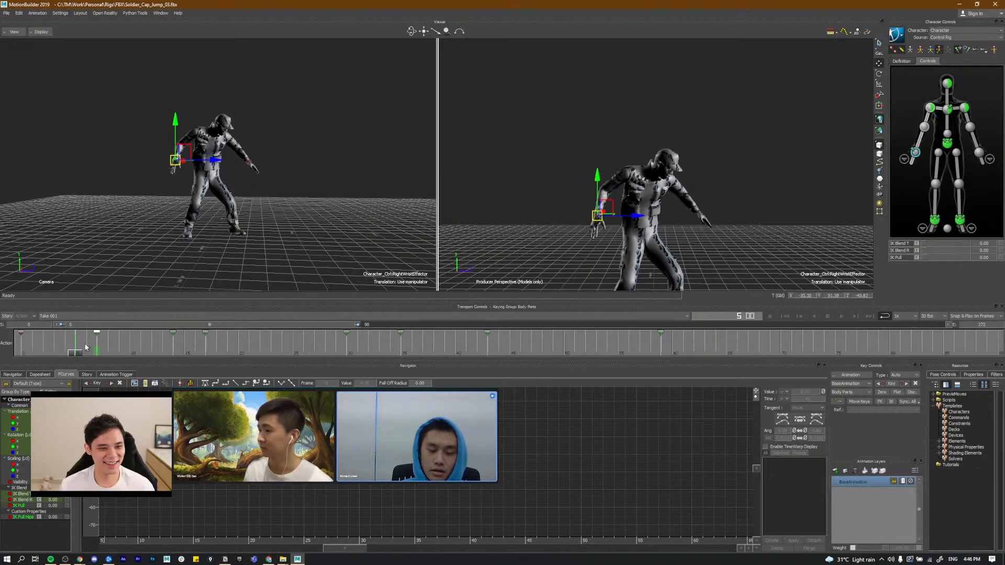
pyautogui.moveTo(130, 352)
pyautogui.mouseDown()
pyautogui.moveTo(164, 353)
pyautogui.moveTo(100, 352)
pyautogui.moveTo(196, 362)
pyautogui.moveTo(21, 351)
pyautogui.mouseUp()
pyautogui.click(339, 102)
pyautogui.hotkey('ctrl', 'space')
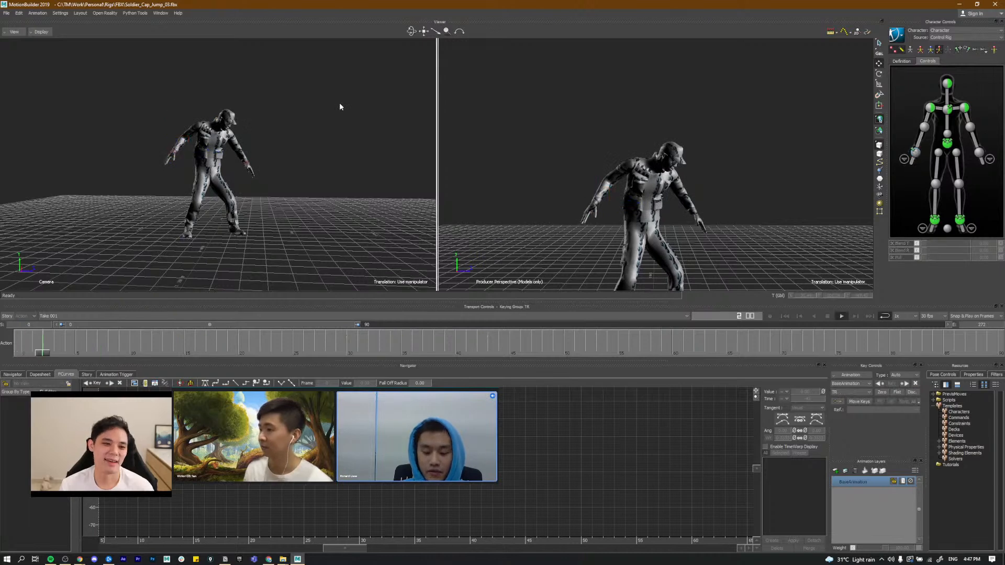
pyautogui.hotkey('ctrl', 'space')
pyautogui.click(129, 346)
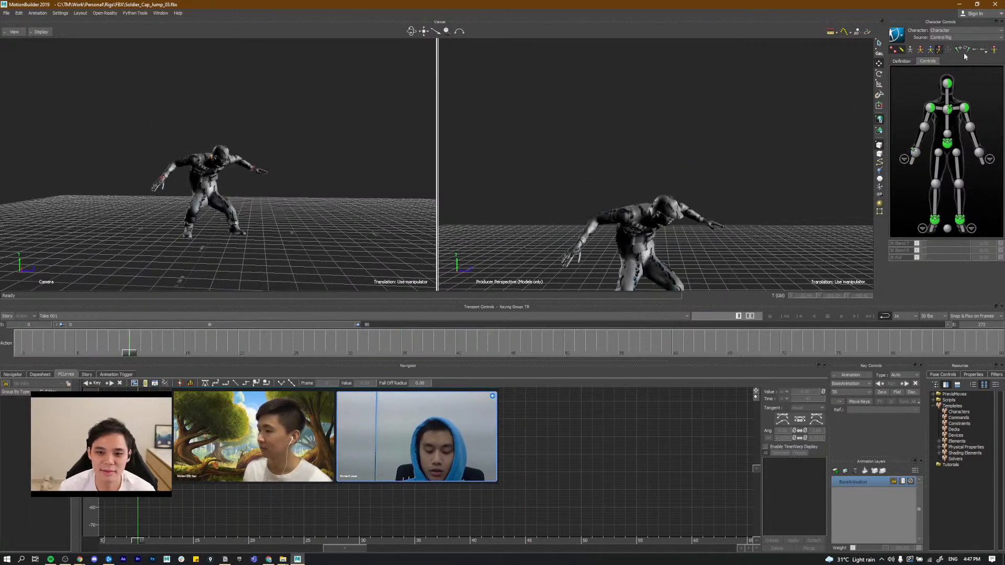
# Step: Delete the right arm's frame 17 key and scrub the takeoff from frame 14 toward the airborne pose
pyautogui.click(930, 107)
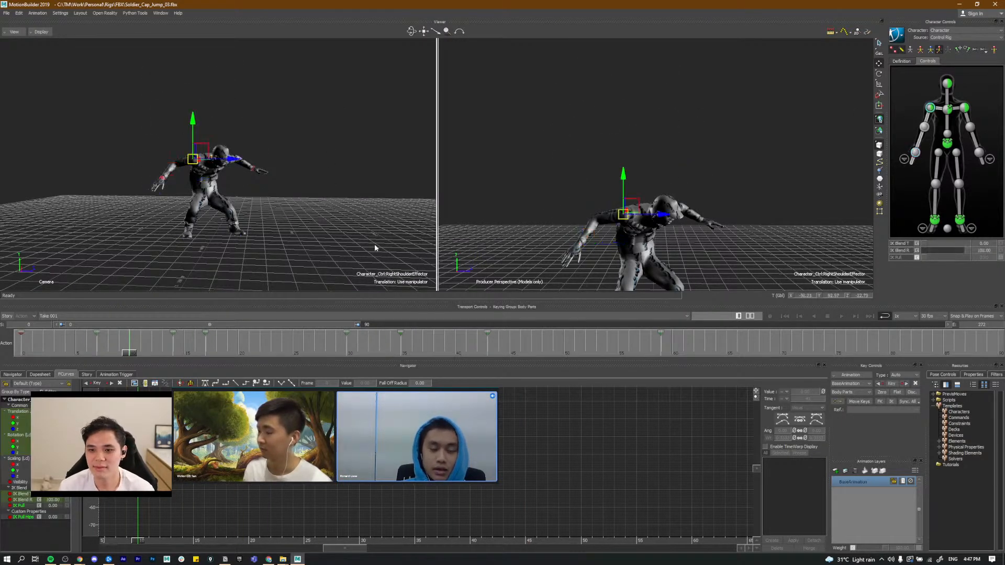
pyautogui.click(175, 336)
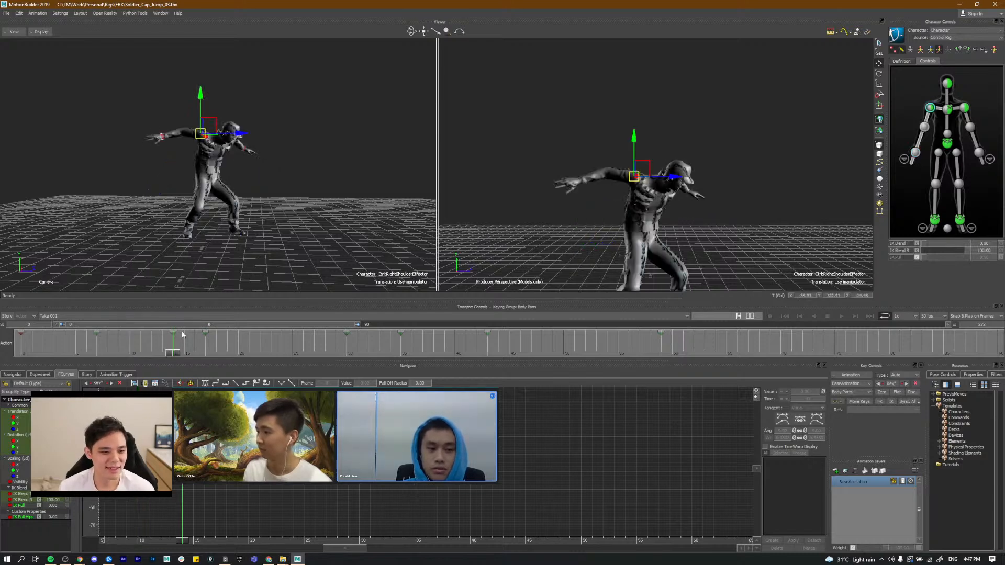
pyautogui.click(208, 345)
pyautogui.click(174, 351)
pyautogui.keyDown('shift'); pyautogui.click(205, 344); pyautogui.keyUp('shift')
pyautogui.moveTo(174, 355); pyautogui.dragTo(313, 350)
# Step: Switch to the LiveAnim_Ref_01 reference video in Chrome, scrub through the crouch and jump, and return to MotionBuilder
pyautogui.hotkey('alt', 'Tab')
pyautogui.hotkey('alt', 'Tab')
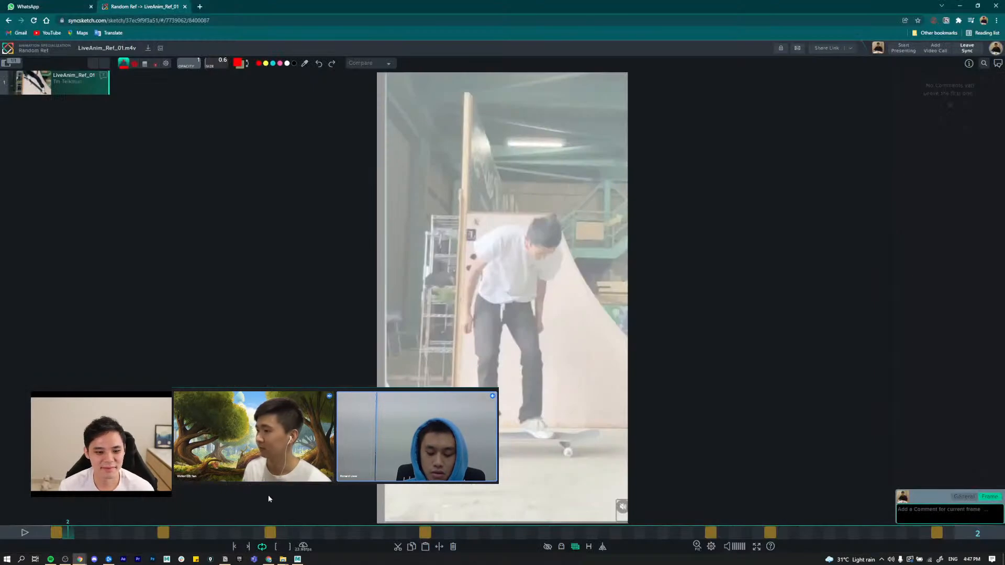
pyautogui.moveTo(107, 531)
pyautogui.mouseDown()
pyautogui.moveTo(535, 548)
pyautogui.moveTo(424, 545)
pyautogui.mouseUp()
pyautogui.hotkey('alt', 'Tab')
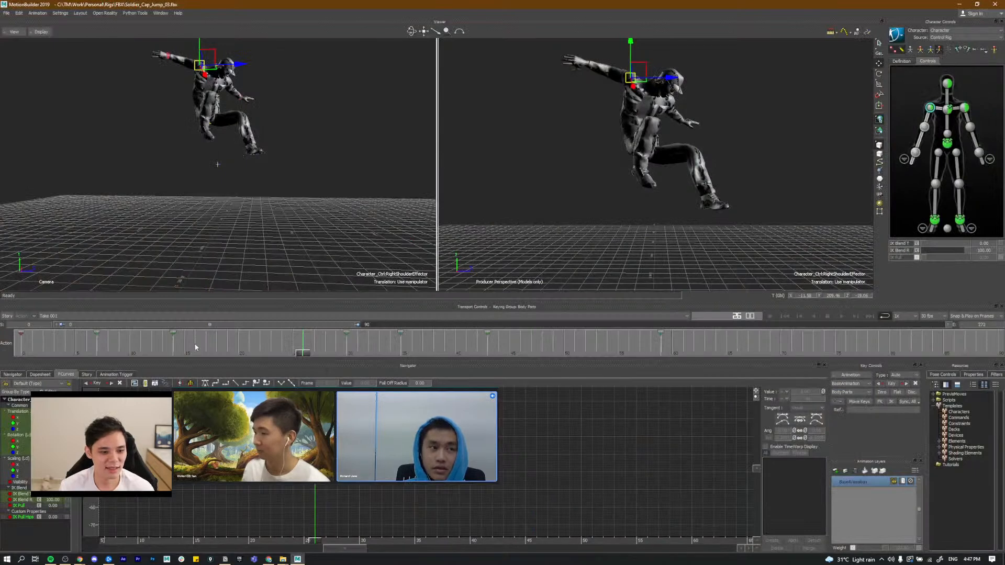
# Step: At frame 7, swing the right arm closer to the body and raise the right shoulder slightly, checking it up close
pyautogui.moveTo(196, 347); pyautogui.dragTo(95, 360)
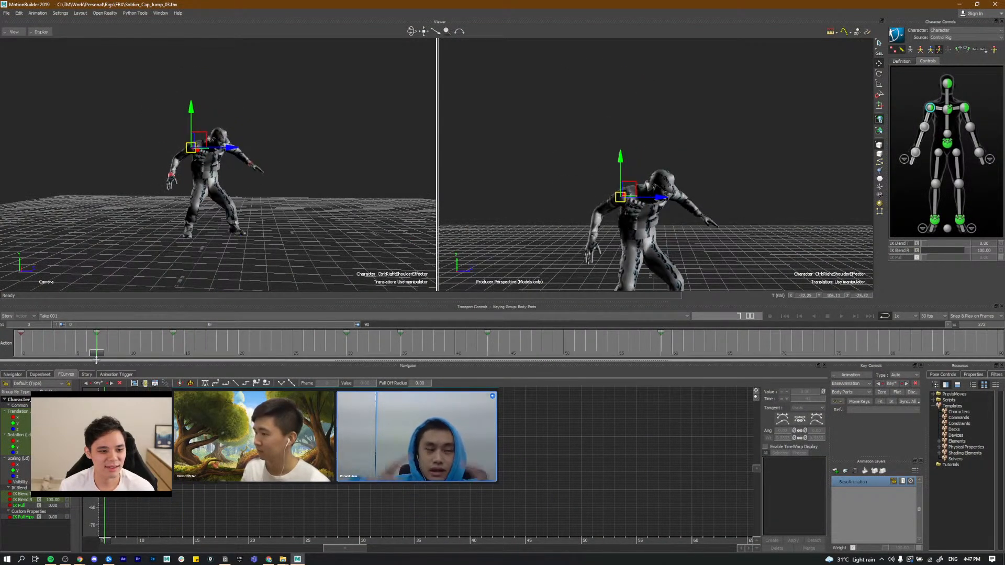
pyautogui.press('e')
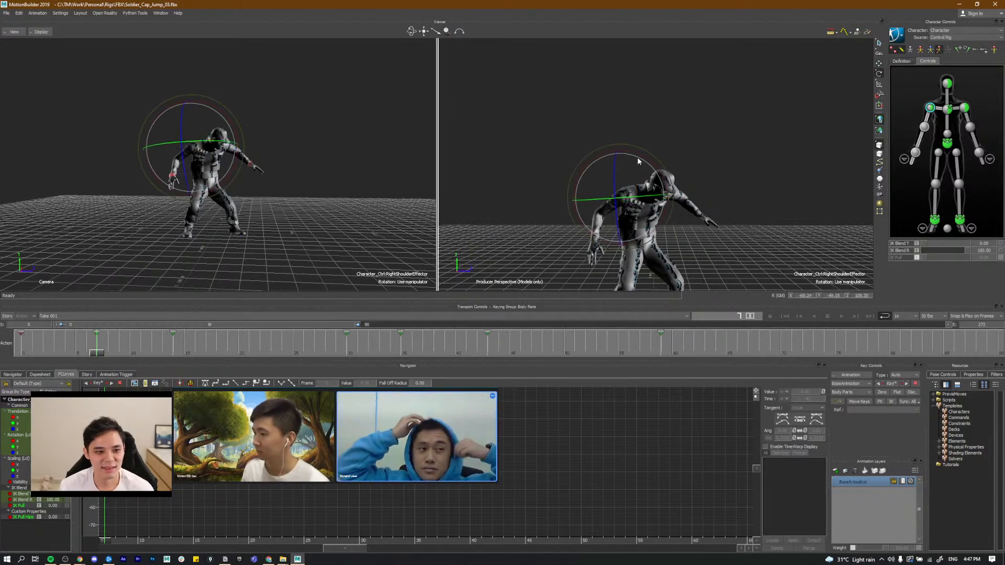
pyautogui.press('w')
pyautogui.moveTo(629, 192); pyautogui.dragTo(629, 193)
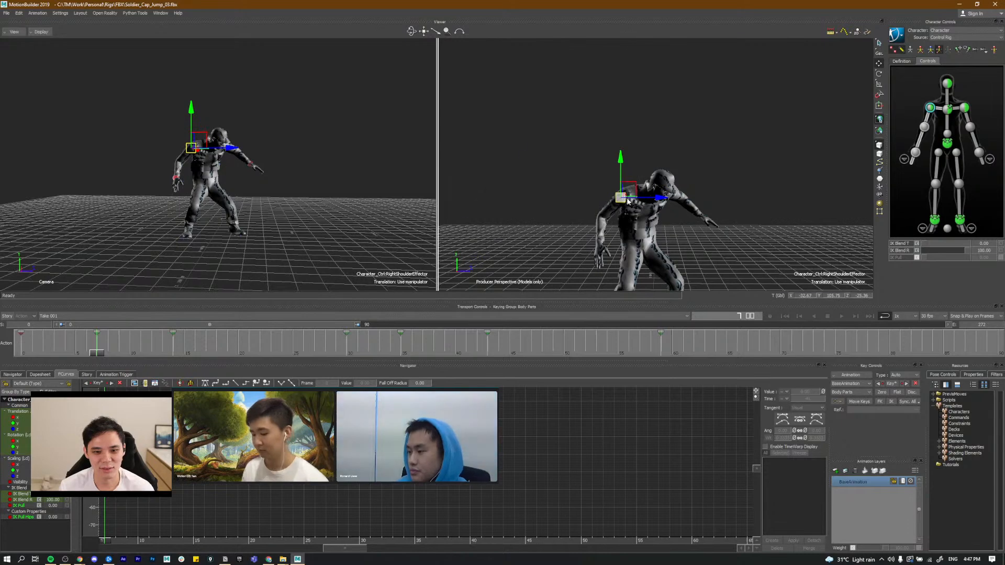
pyautogui.press('f')
pyautogui.keyDown('alt'); pyautogui.moveTo(682, 185); pyautogui.dragTo(610, 170, button='right'); pyautogui.keyUp('alt')
pyautogui.keyDown('alt'); pyautogui.moveTo(610, 170); pyautogui.dragTo(705, 177); pyautogui.keyUp('alt')
pyautogui.moveTo(646, 156); pyautogui.dragTo(658, 144)
pyautogui.keyDown('alt'); pyautogui.moveTo(658, 162); pyautogui.dragTo(689, 205); pyautogui.keyUp('alt')
pyautogui.keyDown('alt'); pyautogui.moveTo(682, 235); pyautogui.dragTo(683, 208, button='right'); pyautogui.keyUp('alt')
pyautogui.press(',')
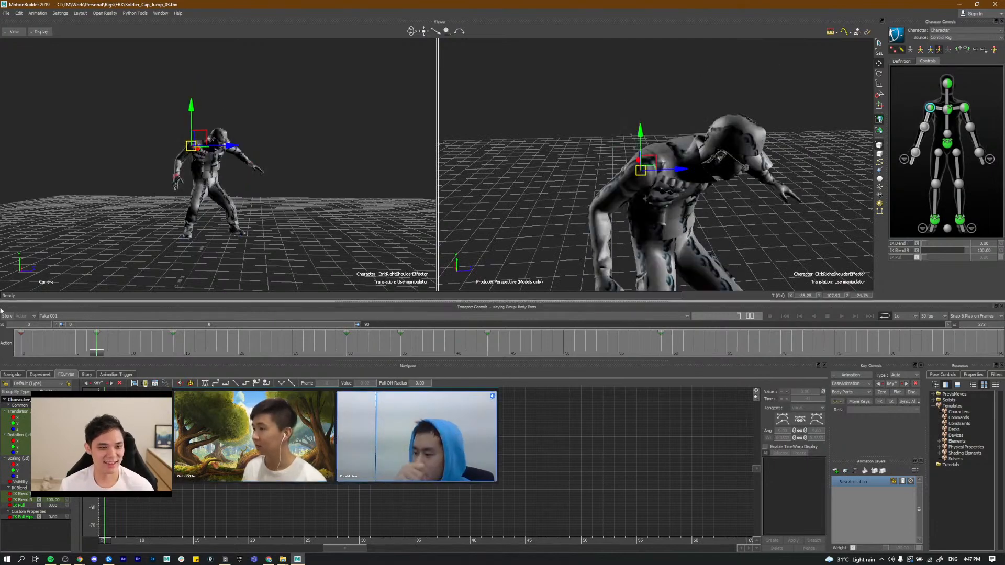
# Step: At frame 30, bend the right forearm downward at the elbow and rotate the right wrist to match
pyautogui.moveTo(109, 353); pyautogui.dragTo(346, 366)
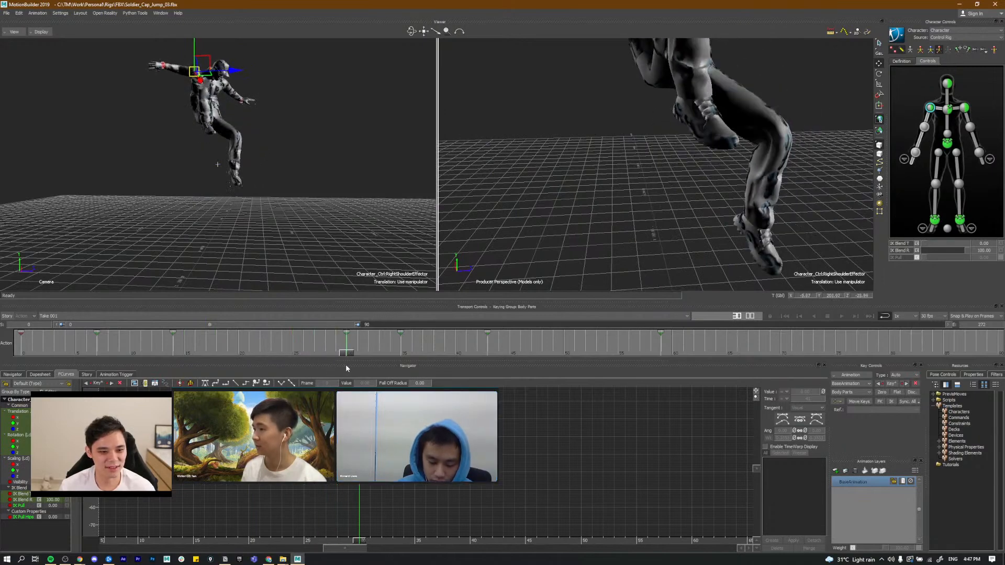
pyautogui.press('a')
pyautogui.keyDown('ctrl'); pyautogui.keyDown('shift'); pyautogui.moveTo(655, 184); pyautogui.dragTo(675, 160); pyautogui.keyUp('shift'); pyautogui.keyUp('ctrl')
pyautogui.press('r')
pyautogui.click(923, 141)
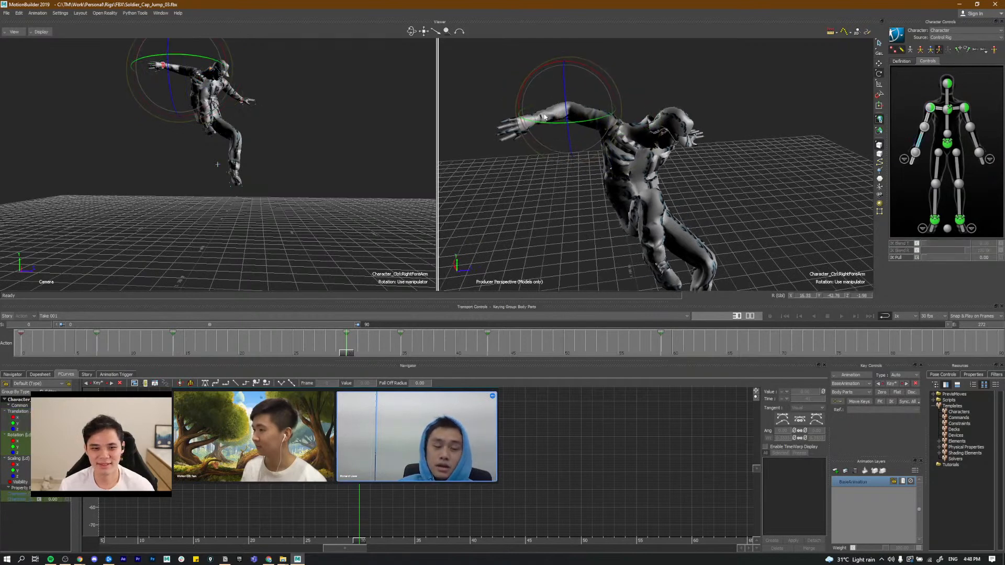
pyautogui.moveTo(567, 132); pyautogui.dragTo(573, 131)
pyautogui.click(913, 154)
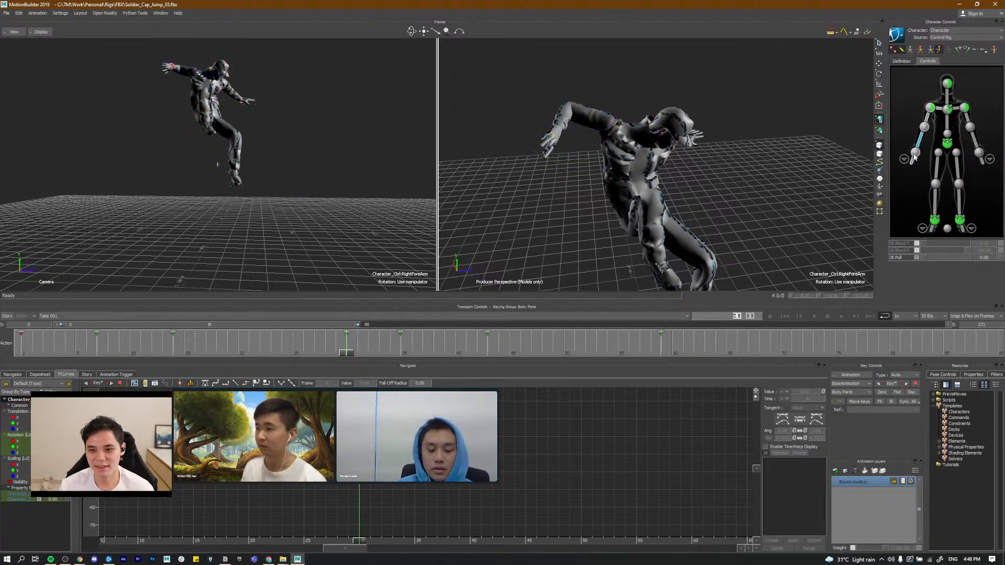
pyautogui.moveTo(577, 96); pyautogui.dragTo(558, 109)
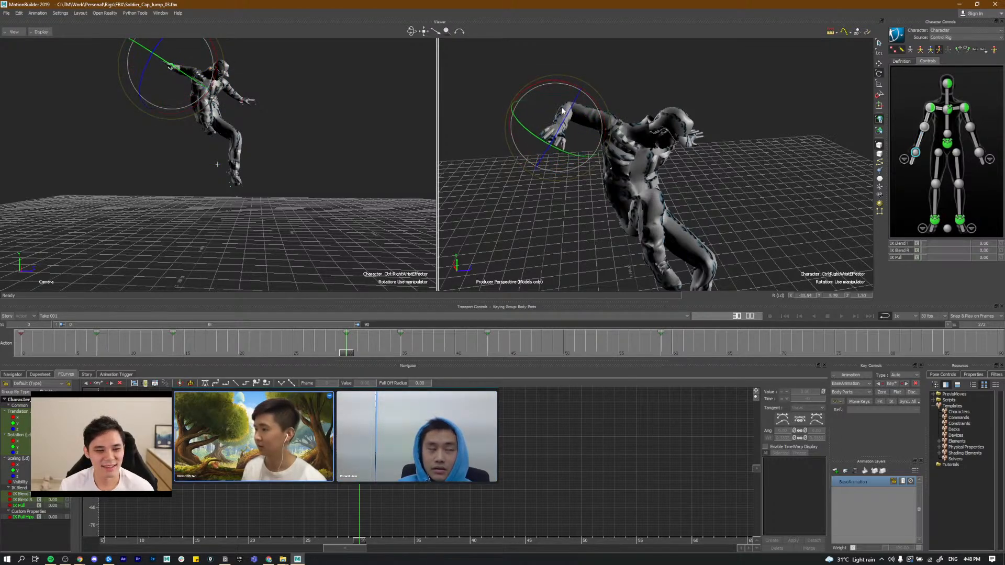
# Step: Rotate and reposition the right shoulder at frame 30 and check the airborne arm pose from several angles
pyautogui.click(930, 108)
pyautogui.moveTo(626, 131); pyautogui.dragTo(653, 166)
pyautogui.press('w')
pyautogui.press('f')
pyautogui.keyDown('alt'); pyautogui.moveTo(654, 166); pyautogui.dragTo(596, 169, button='right'); pyautogui.keyUp('alt')
pyautogui.keyDown('alt'); pyautogui.moveTo(597, 168); pyautogui.dragTo(683, 136); pyautogui.keyUp('alt')
pyautogui.keyDown('alt'); pyautogui.moveTo(703, 172); pyautogui.dragTo(637, 173); pyautogui.keyUp('alt')
pyautogui.click(636, 174)
pyautogui.keyDown('alt'); pyautogui.moveTo(637, 173); pyautogui.dragTo(591, 183, button='right'); pyautogui.keyUp('alt')
pyautogui.keyDown('alt'); pyautogui.moveTo(592, 183); pyautogui.dragTo(762, 178); pyautogui.keyUp('alt')
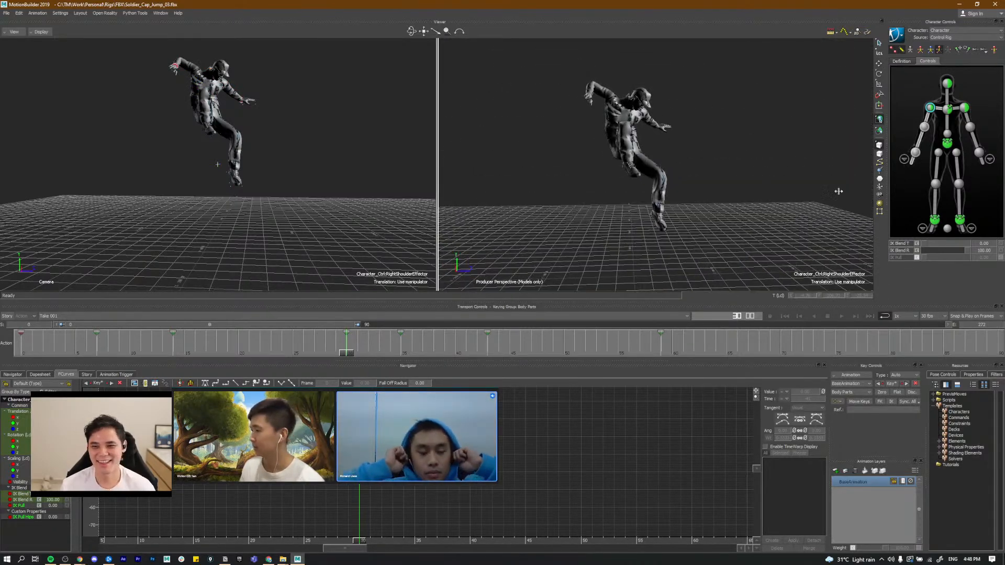
# Step: Retime the right arm's frame 30 key to frame 26
pyautogui.click(915, 153)
pyautogui.moveTo(348, 353); pyautogui.dragTo(284, 334)
pyautogui.click(311, 349)
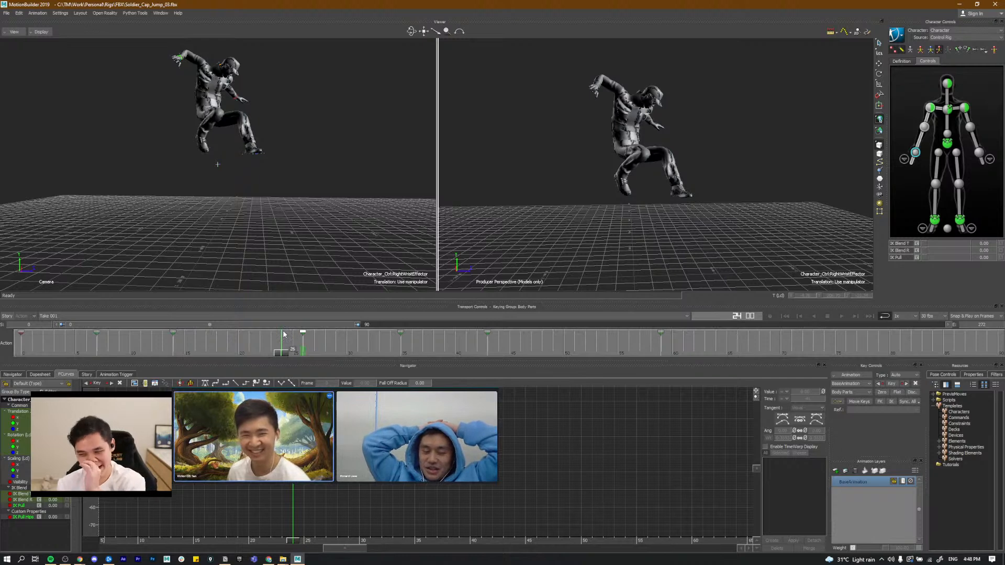
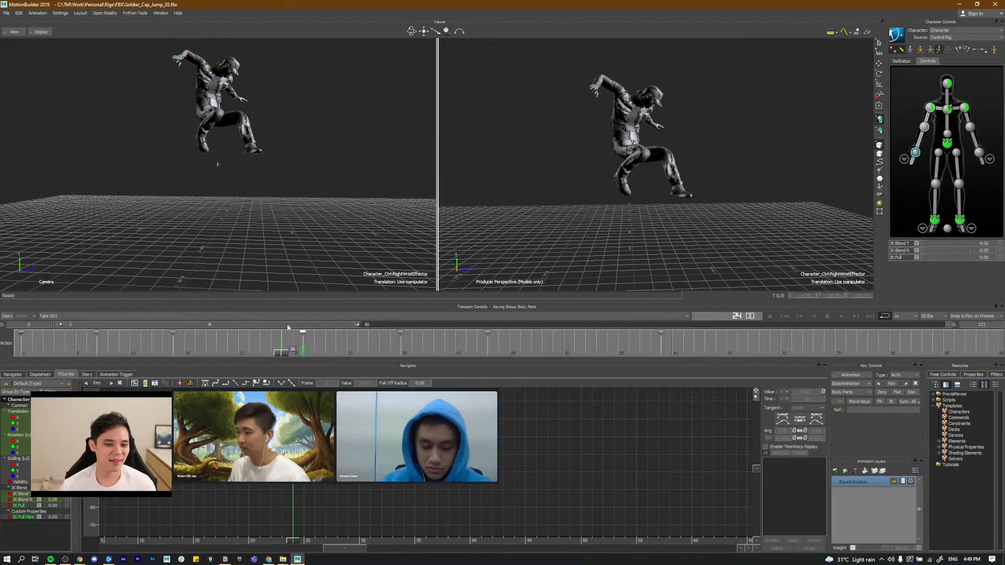
# Step: Retime the right arm's frame 14 key to frame 16 and its frame 35 and 43 keys to frames 39 and 46
pyautogui.click(184, 343)
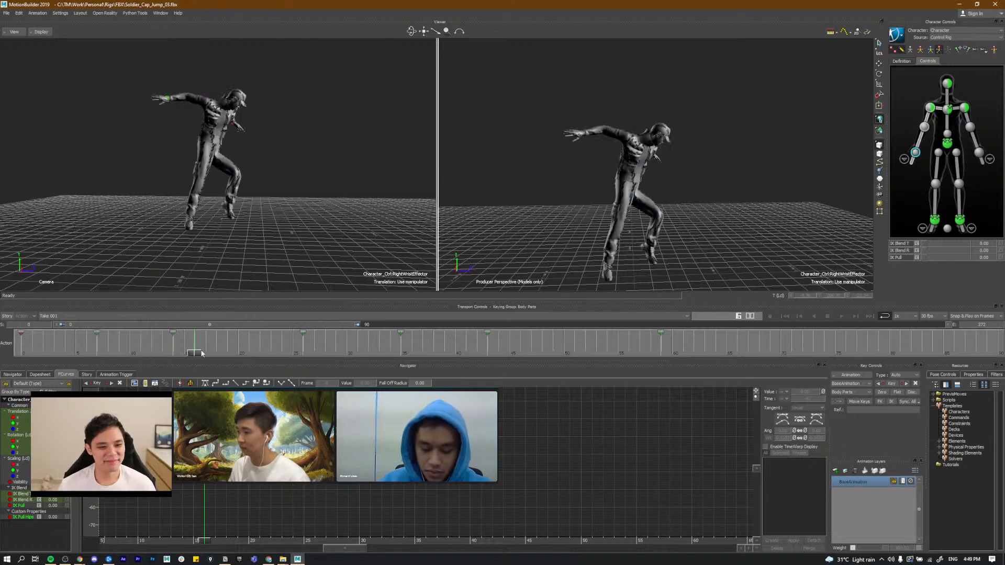
pyautogui.moveTo(116, 354)
pyautogui.mouseDown()
pyautogui.moveTo(114, 364)
pyautogui.moveTo(119, 355)
pyautogui.moveTo(325, 356)
pyautogui.moveTo(86, 356)
pyautogui.moveTo(77, 332)
pyautogui.moveTo(165, 353)
pyautogui.moveTo(214, 351)
pyautogui.moveTo(136, 353)
pyautogui.moveTo(274, 356)
pyautogui.moveTo(344, 374)
pyautogui.moveTo(401, 369)
pyautogui.mouseUp()
pyautogui.press('space')
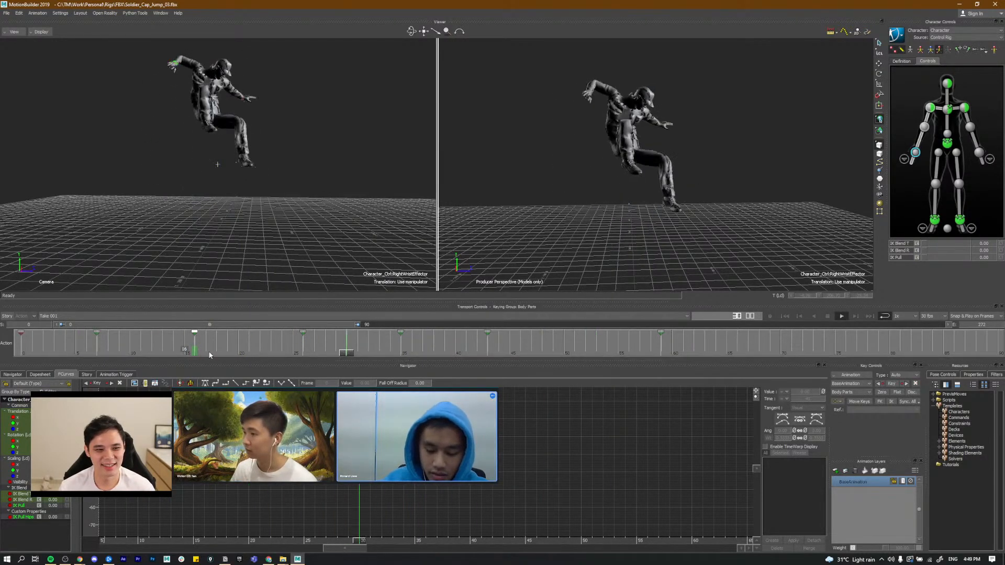
pyautogui.moveTo(215, 352)
pyautogui.mouseDown()
pyautogui.moveTo(407, 359)
pyautogui.moveTo(433, 334)
pyautogui.moveTo(528, 338)
pyautogui.mouseUp()
pyautogui.click(401, 332)
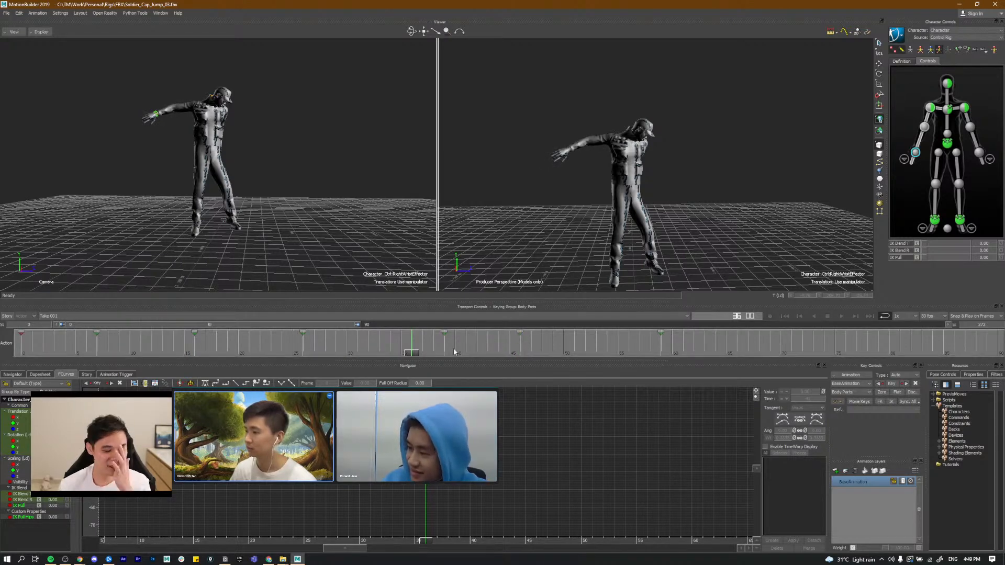
# Step: Key the right arm at frame 32 and adjust the right shoulder's rotation for the descending airborne pose
pyautogui.click(335, 350)
pyautogui.moveTo(312, 356); pyautogui.dragTo(368, 354)
pyautogui.press('t')
pyautogui.moveTo(582, 136)
pyautogui.keyDown('ctrl'); pyautogui.keyDown('shift'); pyautogui.mouseDown()
pyautogui.moveTo(655, 132)
pyautogui.moveTo(652, 120)
pyautogui.moveTo(618, 108)
pyautogui.mouseUp(); pyautogui.keyUp('shift'); pyautogui.keyUp('ctrl')
pyautogui.click(930, 107)
pyautogui.press('r')
pyautogui.press('k')
pyautogui.moveTo(369, 352)
pyautogui.mouseDown()
pyautogui.moveTo(309, 352)
pyautogui.moveTo(371, 364)
pyautogui.mouseUp()
pyautogui.keyDown('ctrl'); pyautogui.keyDown('shift'); pyautogui.moveTo(820, 132); pyautogui.dragTo(869, 136); pyautogui.keyUp('shift'); pyautogui.keyUp('ctrl')
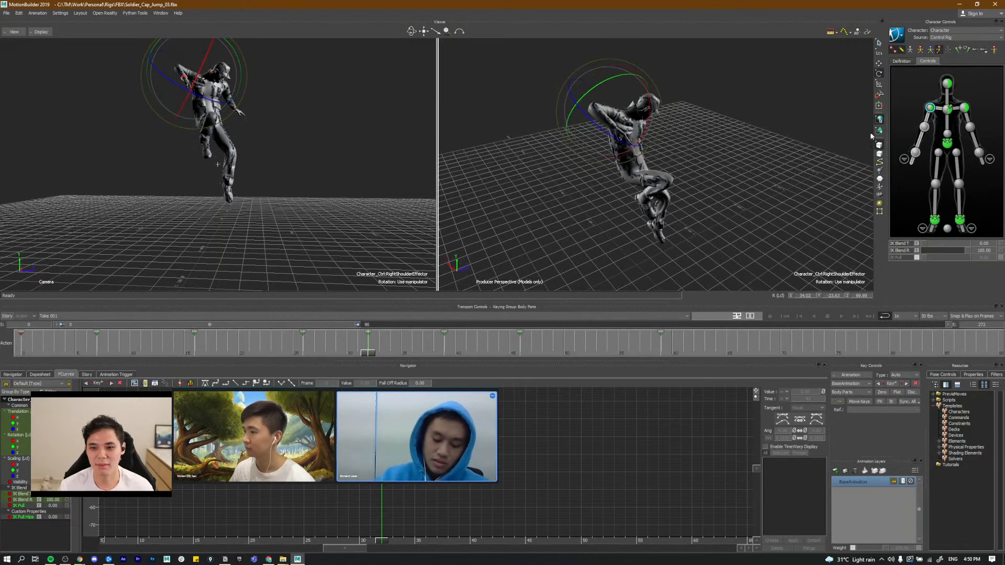
# Step: At frame 32, bend the right forearm at the elbow and check the shoulder against it from another angle
pyautogui.click(919, 142)
pyautogui.keyDown('ctrl'); pyautogui.keyDown('shift'); pyautogui.moveTo(561, 155); pyautogui.dragTo(612, 148); pyautogui.keyUp('shift'); pyautogui.keyUp('ctrl')
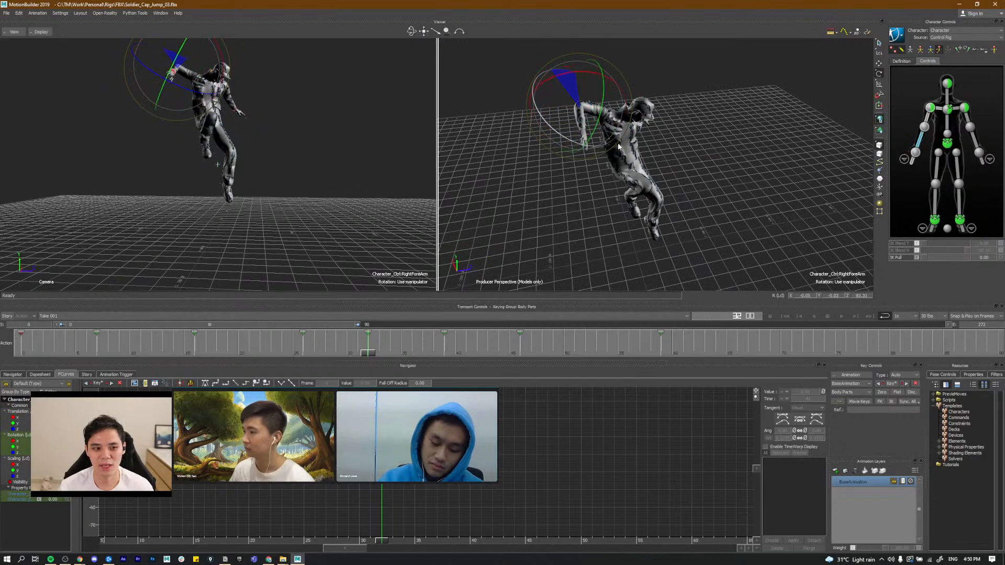
pyautogui.click(931, 108)
pyautogui.keyDown('ctrl'); pyautogui.keyDown('shift'); pyautogui.moveTo(696, 149); pyautogui.dragTo(751, 151); pyautogui.keyUp('shift'); pyautogui.keyUp('ctrl')
# Step: Play back and scrub the whole jump to check the right arm's swing from crouch through landing
pyautogui.moveTo(366, 351); pyautogui.dragTo(22, 354)
pyautogui.hotkey('ctrl', 'space')
pyautogui.click(268, 353)
pyautogui.hotkey('ctrl', 'space')
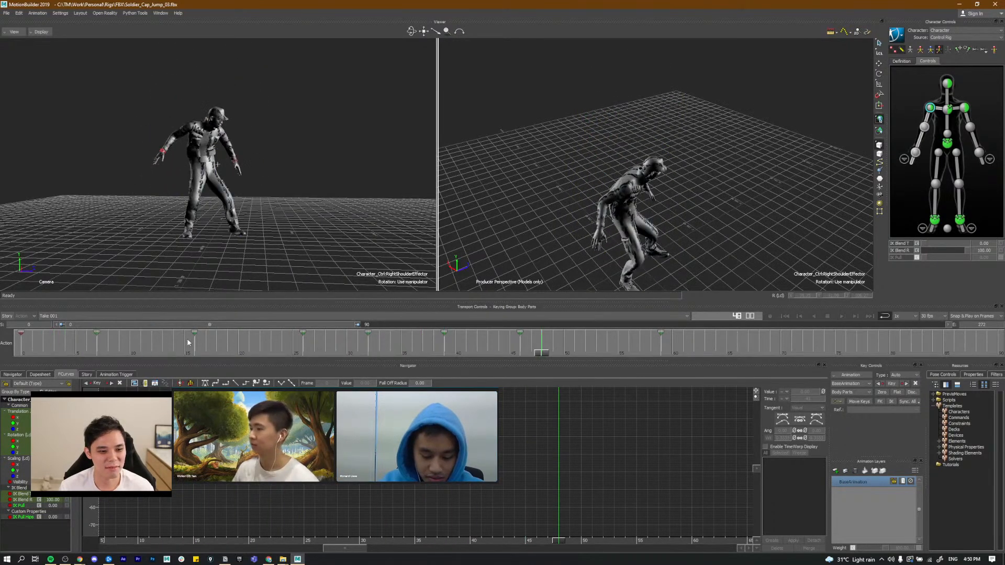
pyautogui.hotkey('ctrl', 'space')
pyautogui.moveTo(227, 352); pyautogui.dragTo(118, 313)
pyautogui.hotkey('ctrl', 'space')
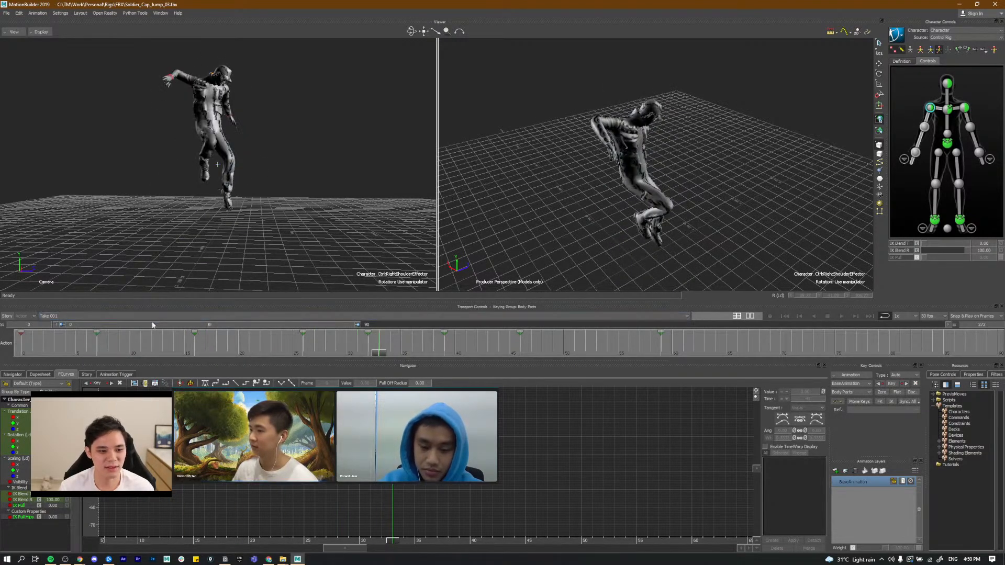
pyautogui.moveTo(181, 353); pyautogui.dragTo(120, 352)
pyautogui.hotkey('ctrl', 'space')
pyautogui.hotkey('ctrl', 'space')
pyautogui.moveTo(198, 353); pyautogui.dragTo(343, 353)
pyautogui.click(222, 347)
pyautogui.hotkey('ctrl', 'space')
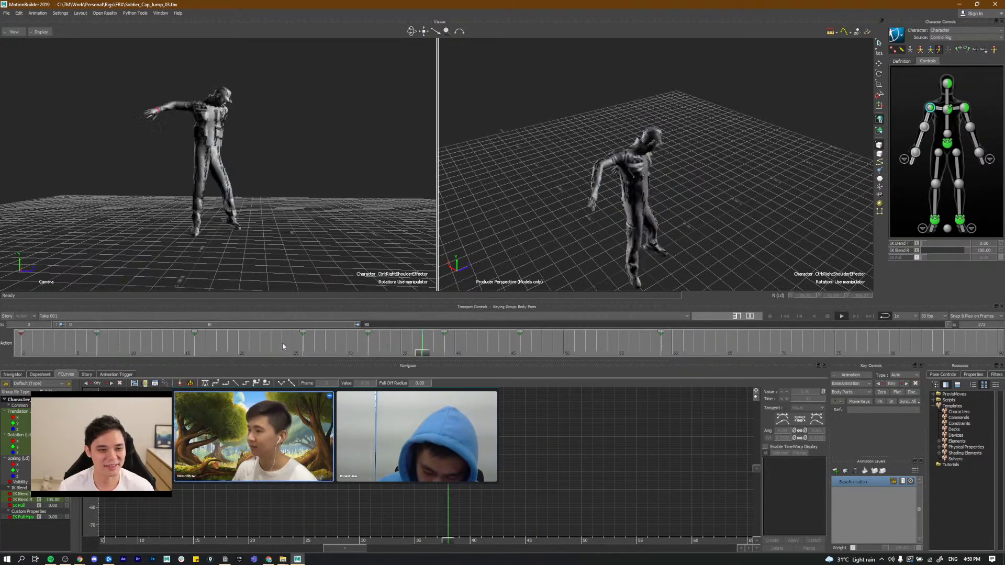
pyautogui.moveTo(236, 359)
pyautogui.mouseDown()
pyautogui.moveTo(208, 355)
pyautogui.moveTo(265, 360)
pyautogui.moveTo(189, 353)
pyautogui.moveTo(255, 346)
pyautogui.moveTo(243, 357)
pyautogui.moveTo(260, 355)
pyautogui.moveTo(238, 354)
pyautogui.mouseUp()
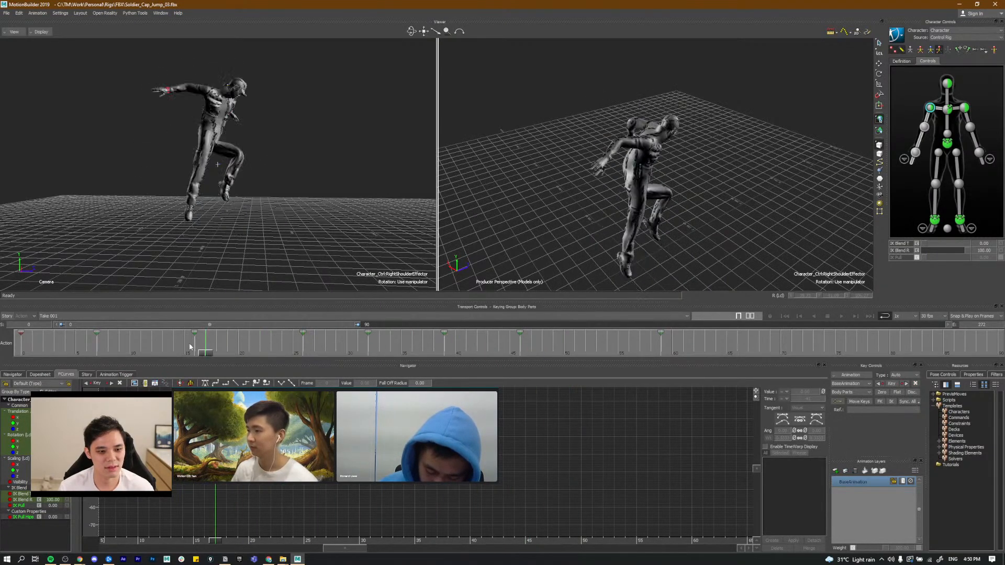
pyautogui.moveTo(243, 353); pyautogui.dragTo(343, 366)
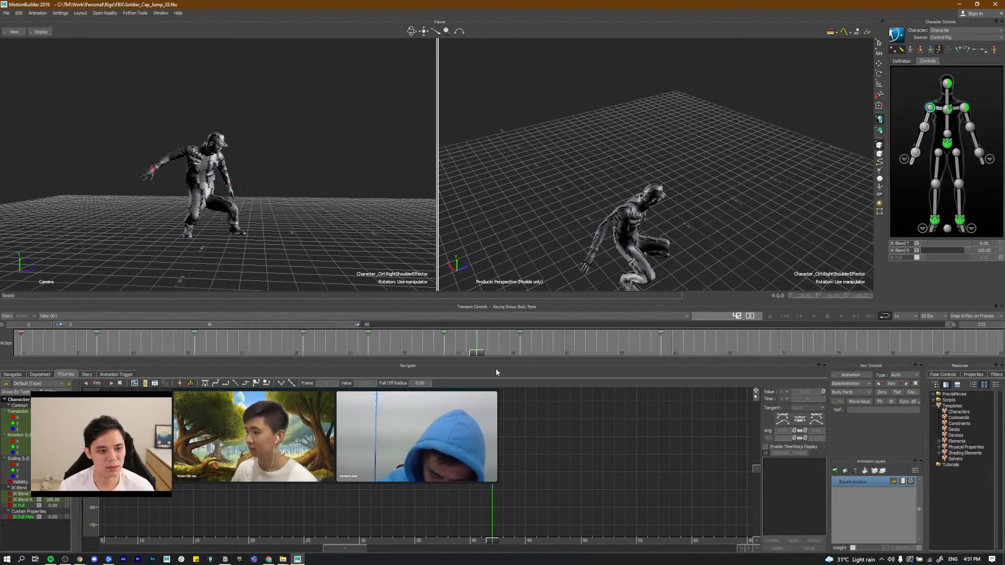
pyautogui.moveTo(471, 375); pyautogui.dragTo(141, 333)
pyautogui.click(195, 356)
# Step: Shift the right arm's keys at frames 26 and 32 three frames earlier, to frames 23 and 29
pyautogui.moveTo(195, 356); pyautogui.dragTo(303, 349)
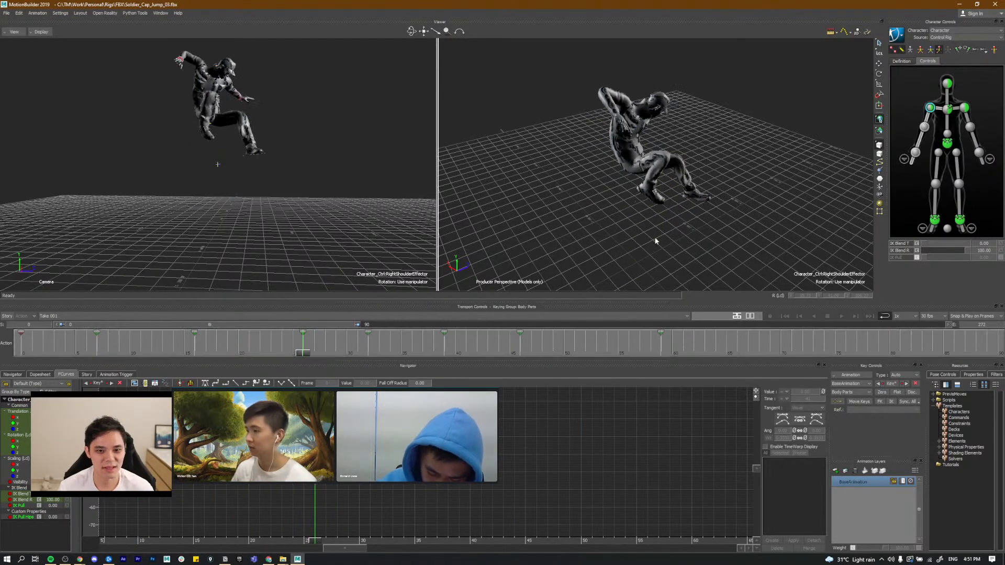
pyautogui.click(916, 153)
pyautogui.keyDown('shift'); pyautogui.moveTo(306, 349); pyautogui.dragTo(367, 350); pyautogui.keyUp('shift')
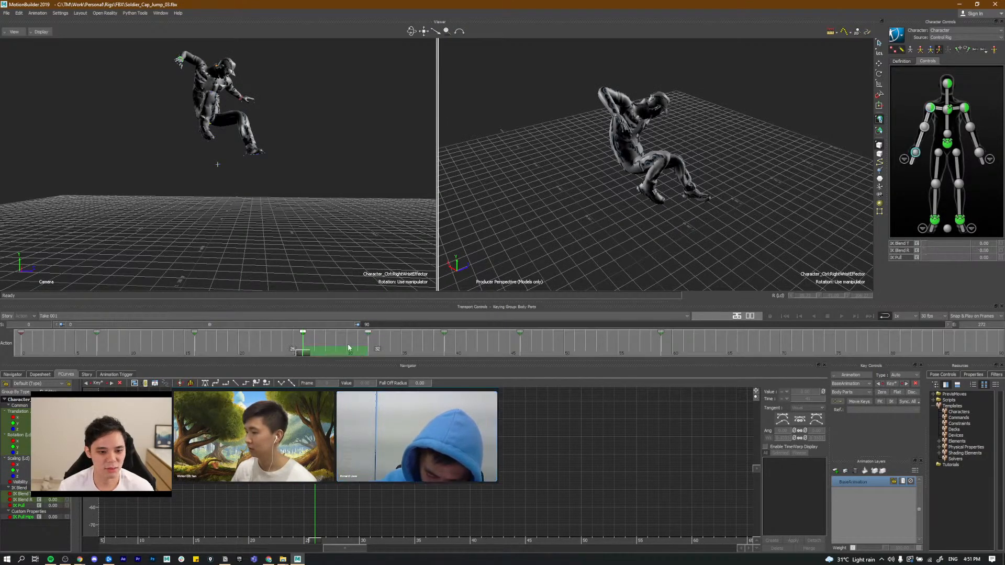
pyautogui.moveTo(303, 354); pyautogui.dragTo(270, 353)
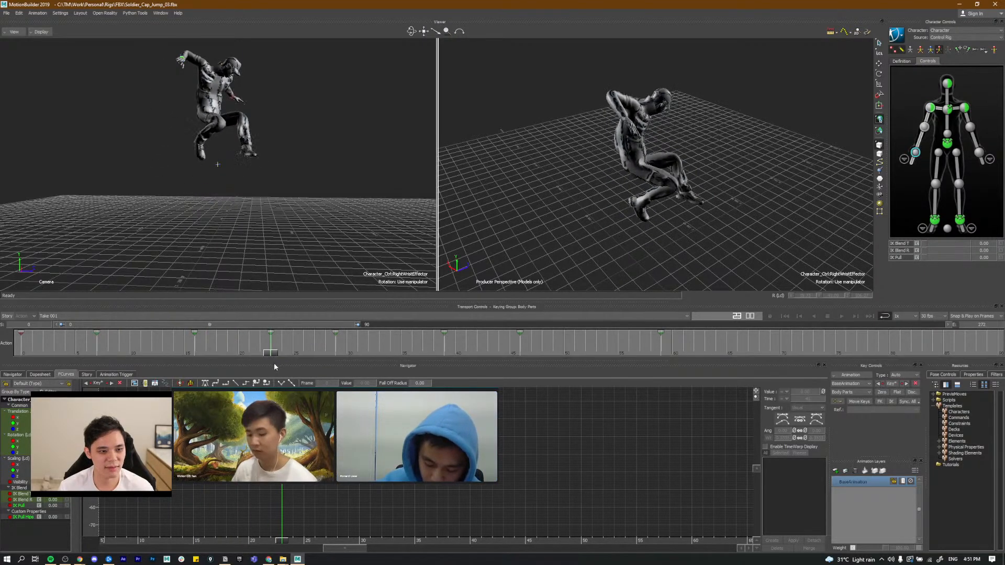
pyautogui.moveTo(322, 373)
pyautogui.mouseDown()
pyautogui.moveTo(347, 367)
pyautogui.moveTo(257, 354)
pyautogui.moveTo(400, 364)
pyautogui.moveTo(190, 354)
pyautogui.moveTo(325, 356)
pyautogui.mouseUp()
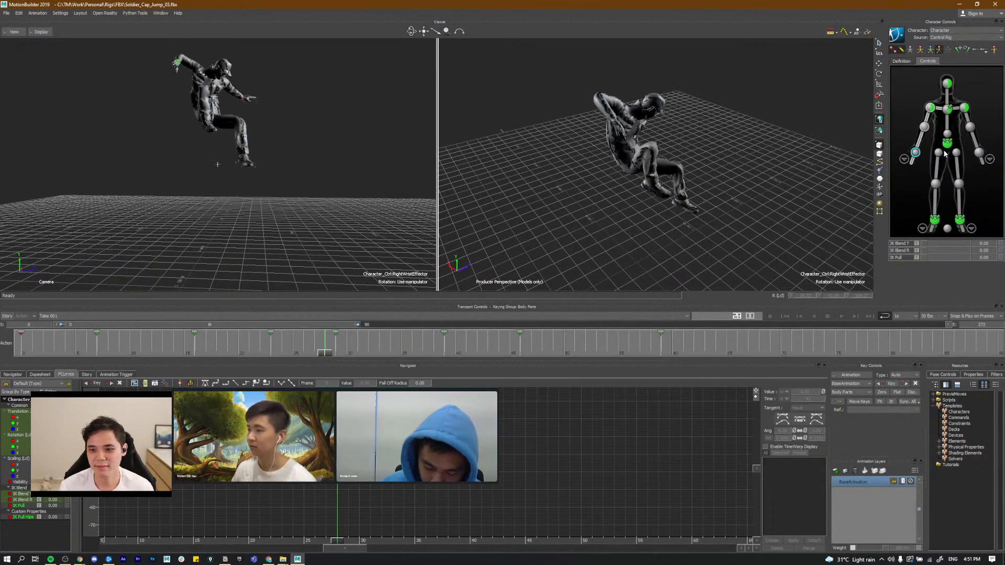
# Step: Examine the hips' translation curves around the airborne frames, looking at individual axes
pyautogui.click(947, 143)
pyautogui.press('w')
pyautogui.keyDown('alt'); pyautogui.moveTo(733, 210); pyautogui.dragTo(644, 181); pyautogui.keyUp('alt')
pyautogui.keyDown('alt'); pyautogui.moveTo(281, 486); pyautogui.dragTo(289, 491, button='middle'); pyautogui.keyUp('alt')
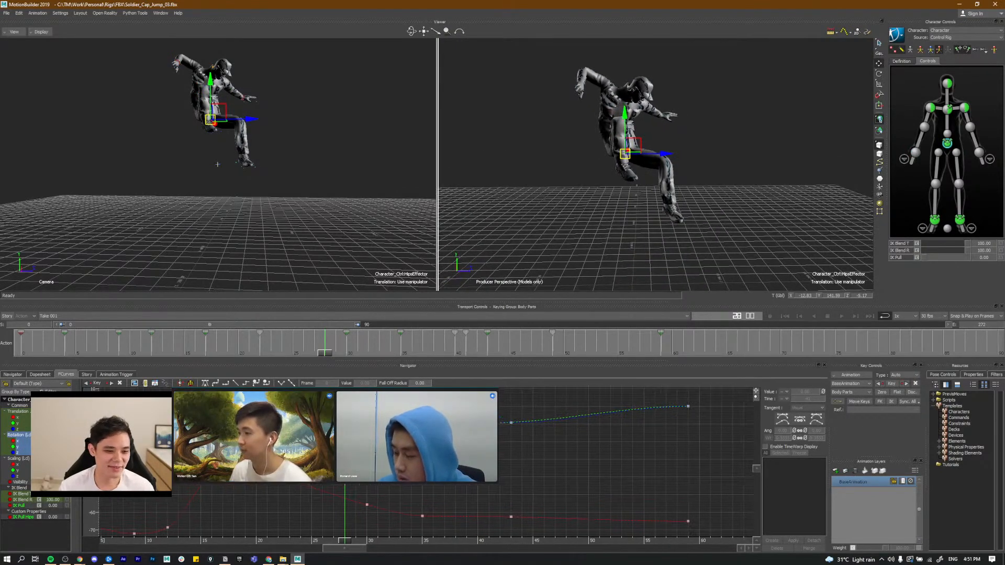
pyautogui.click(17, 429)
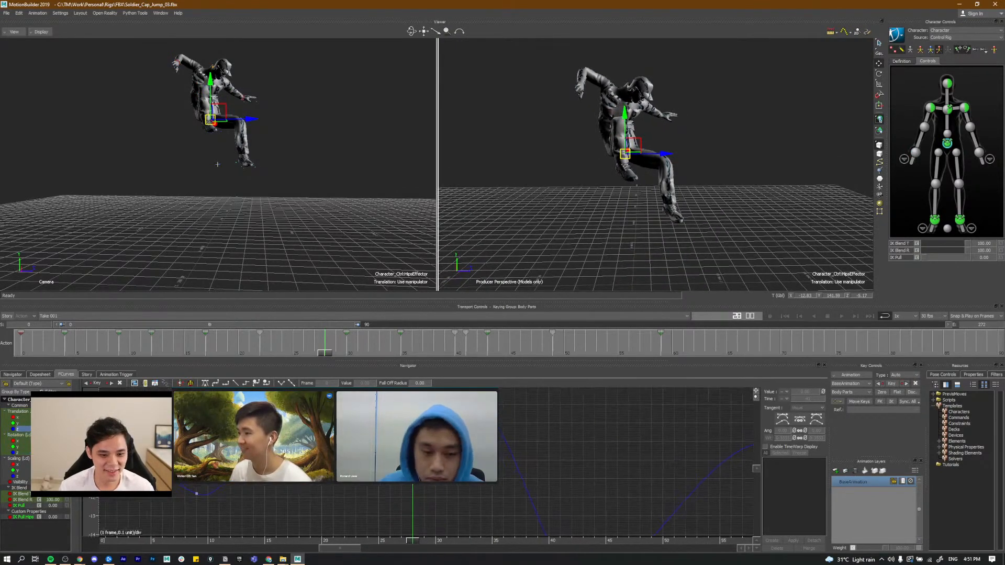
pyautogui.click(20, 418)
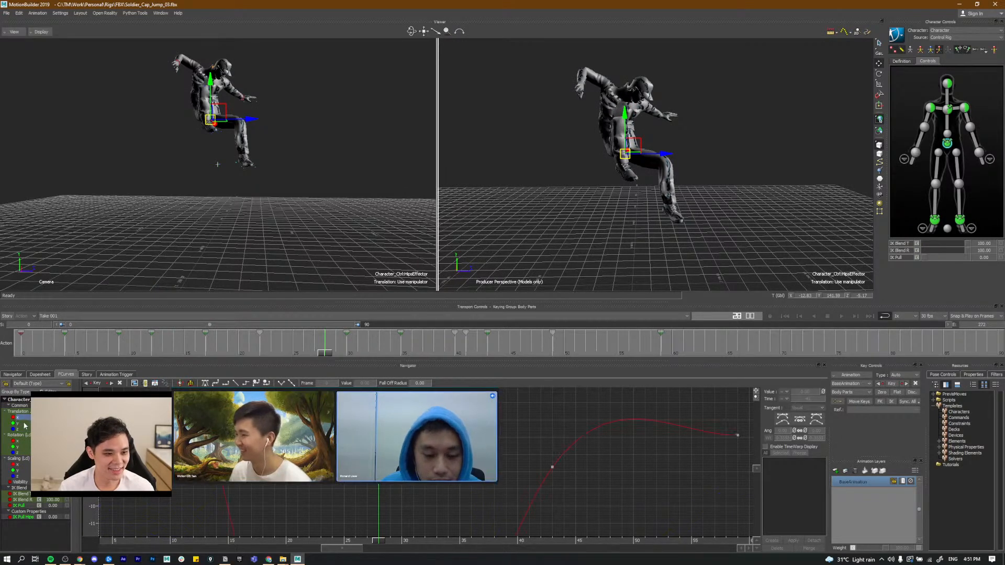
pyautogui.press('a')
pyautogui.keyDown('alt'); pyautogui.moveTo(343, 460); pyautogui.dragTo(282, 491, button='middle'); pyautogui.keyUp('alt')
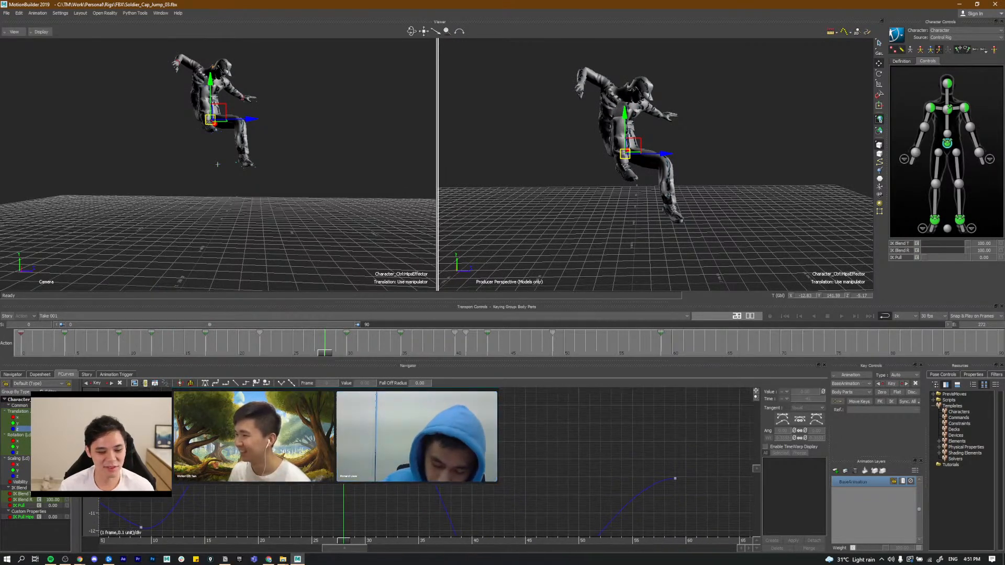
pyautogui.click(269, 543)
pyautogui.moveTo(268, 544); pyautogui.dragTo(344, 480)
# Step: Inspect the hips' rotation up close at frames 28 and 23, and play back the jump to judge the body motion
pyautogui.press('r')
pyautogui.keyDown('ctrl'); pyautogui.moveTo(718, 253); pyautogui.dragTo(718, 131); pyautogui.keyUp('ctrl')
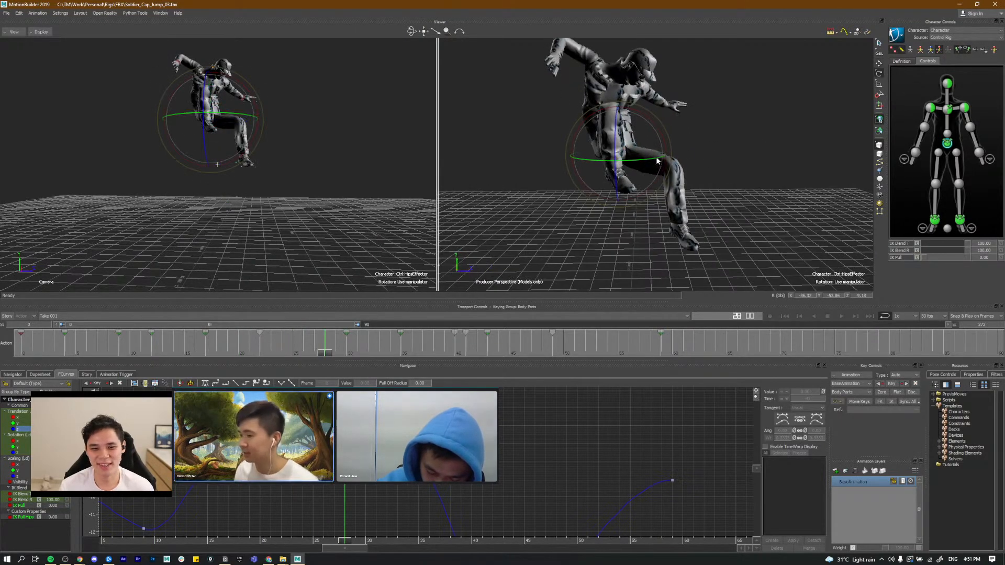
pyautogui.moveTo(189, 539); pyautogui.dragTo(291, 523)
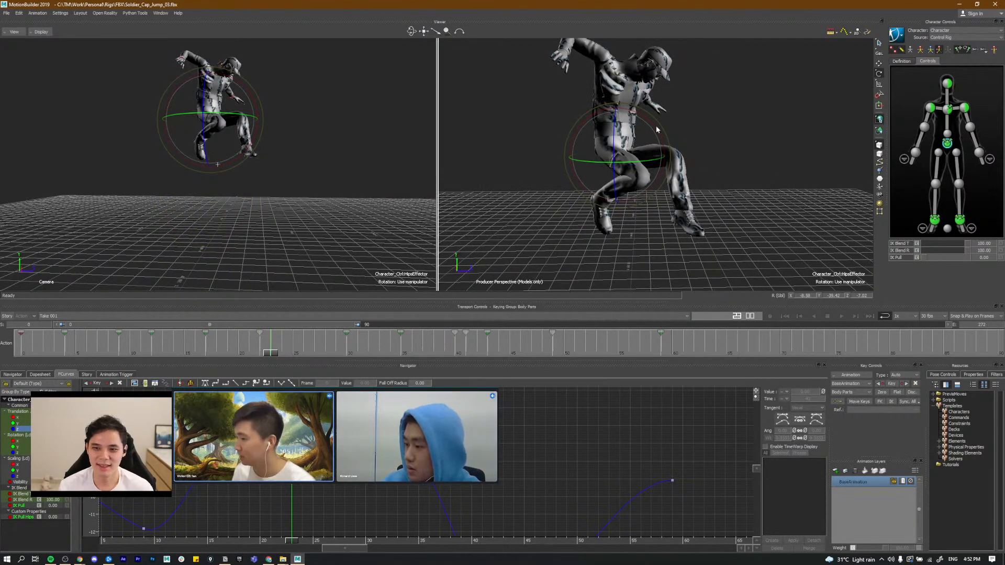
pyautogui.press('F5')
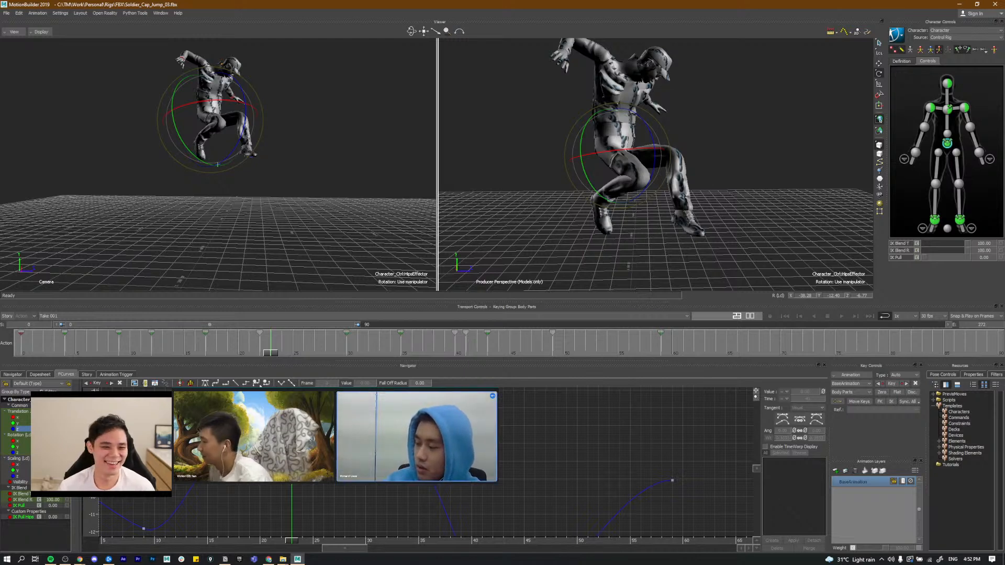
pyautogui.moveTo(271, 352); pyautogui.dragTo(475, 348)
pyautogui.hotkey('ctrl', 'space')
pyautogui.hotkey('ctrl', 'space')
pyautogui.hotkey('ctrl', 'space')
pyautogui.click(328, 354)
pyautogui.hotkey('ctrl', 'space')
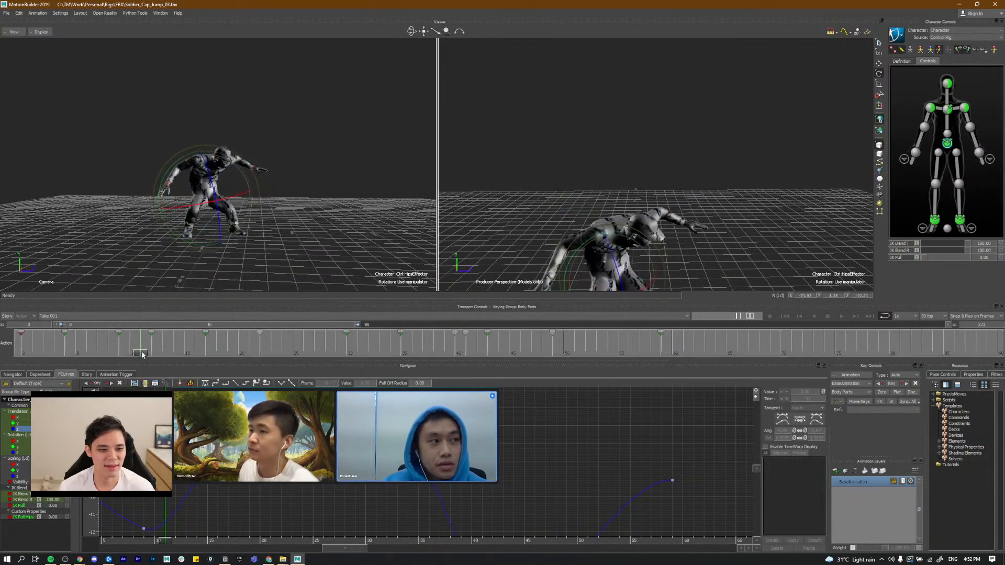
pyautogui.hotkey('ctrl', 'space')
# Step: Key the left ankle at frames 24 and 28 and reposition it to refine the leg's extension in the air
pyautogui.moveTo(203, 353); pyautogui.dragTo(239, 357)
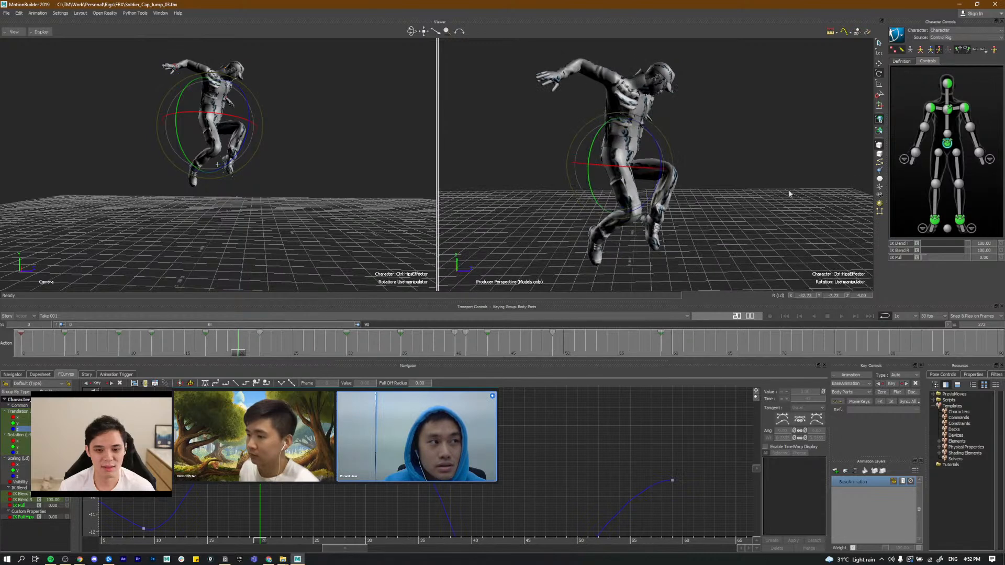
pyautogui.click(656, 219)
pyautogui.keyDown('ctrl'); pyautogui.keyDown('shift'); pyautogui.moveTo(682, 219); pyautogui.dragTo(656, 188); pyautogui.keyUp('shift'); pyautogui.keyUp('ctrl')
pyautogui.press('F5')
pyautogui.moveTo(240, 356); pyautogui.dragTo(319, 357)
pyautogui.press('k')
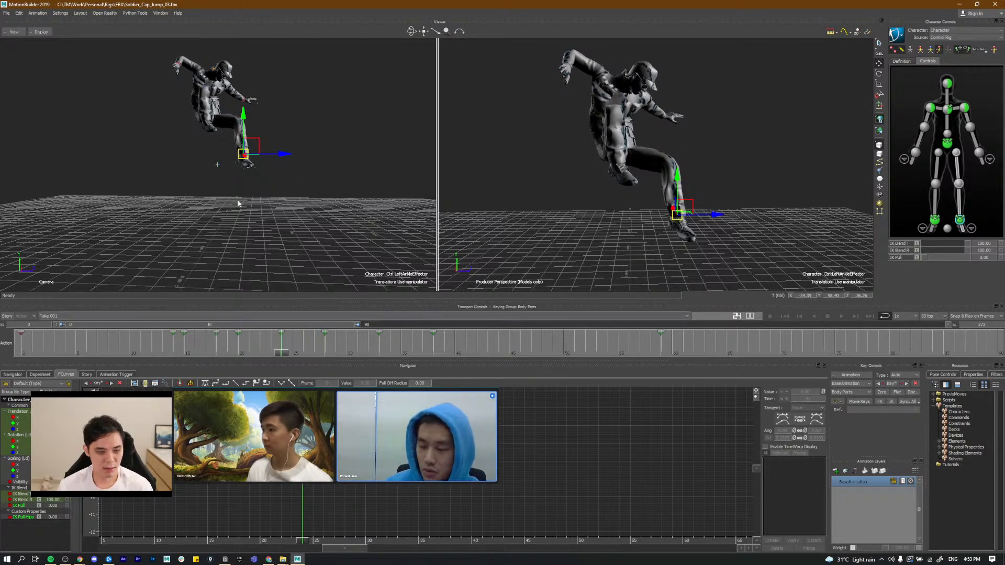
pyautogui.moveTo(251, 153); pyautogui.dragTo(253, 156)
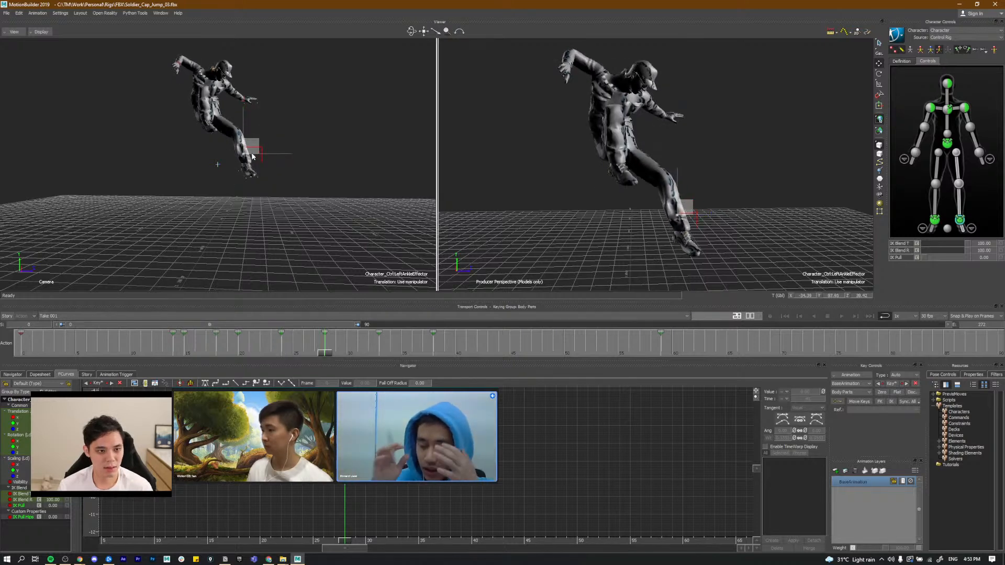
pyautogui.moveTo(284, 343); pyautogui.dragTo(281, 369)
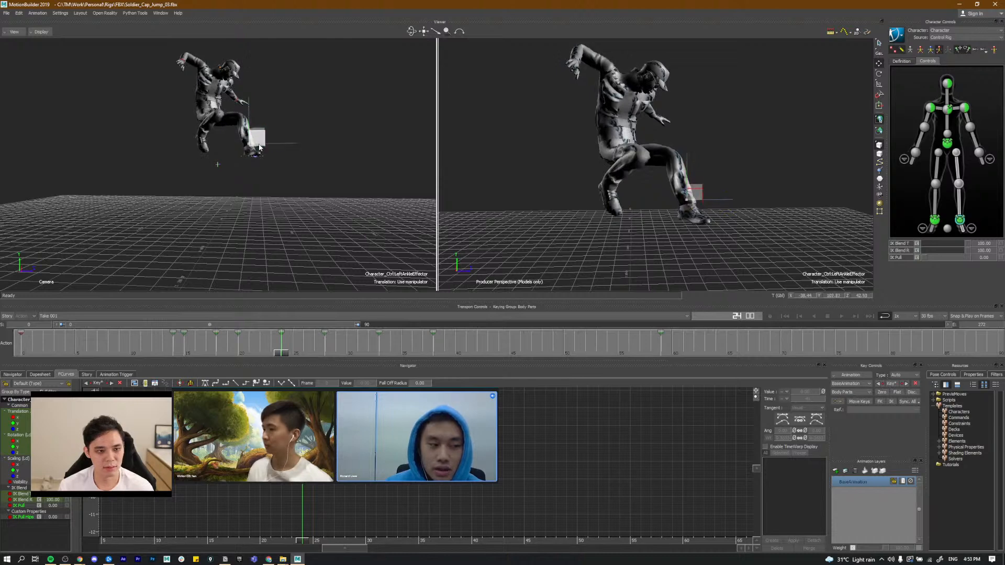
# Step: Retime the left ankle's frame 24 key to frame 25 and check the leg motion in playback
pyautogui.moveTo(277, 351); pyautogui.dragTo(179, 355)
pyautogui.hotkey('ctrl', 'space')
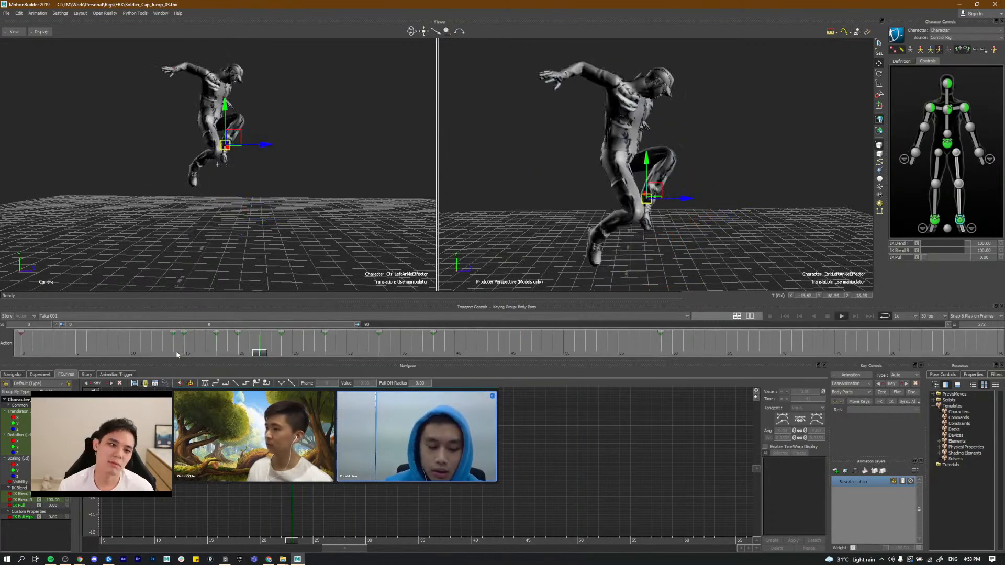
pyautogui.click(130, 340)
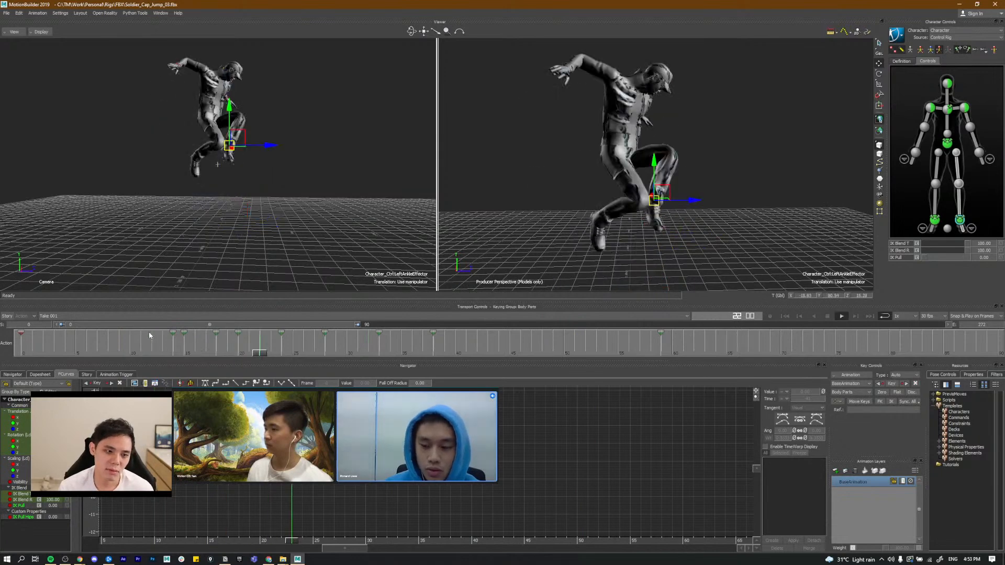
pyautogui.click(193, 351)
pyautogui.moveTo(215, 356)
pyautogui.mouseDown()
pyautogui.moveTo(274, 357)
pyautogui.moveTo(291, 344)
pyautogui.moveTo(215, 357)
pyautogui.moveTo(226, 363)
pyautogui.mouseUp()
pyautogui.click(286, 342)
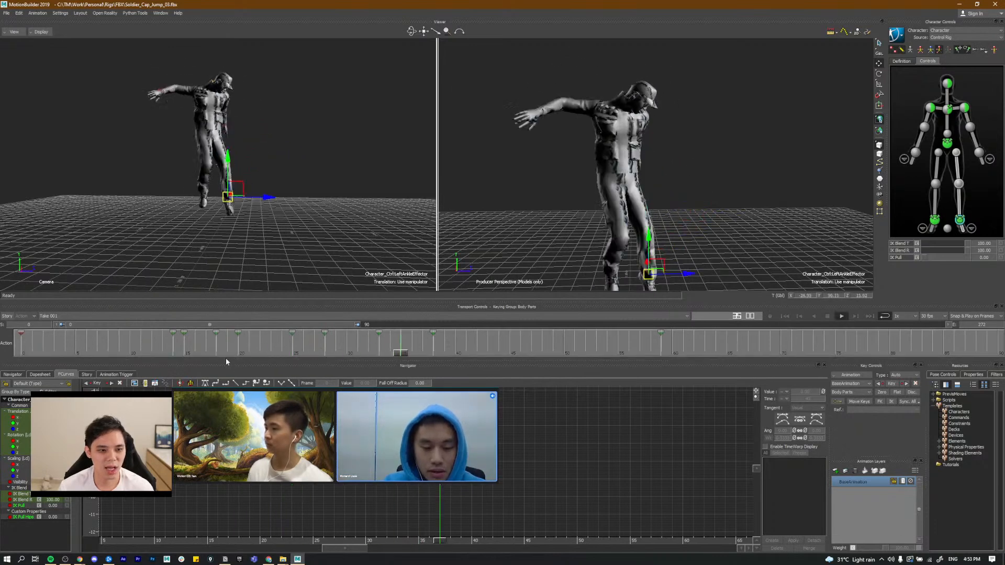
pyautogui.click(319, 161)
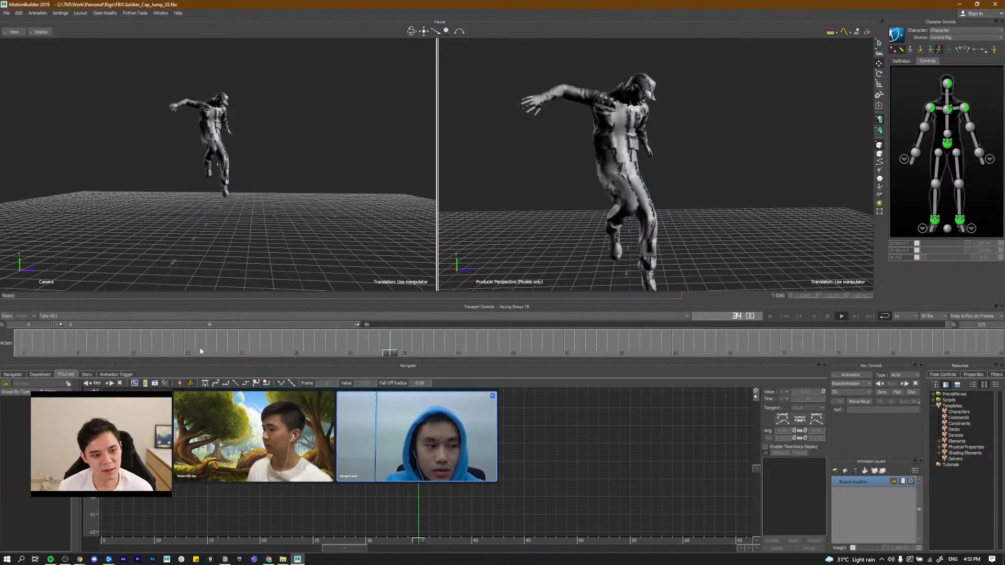
# Step: Move the left ankle forward at frame 20 and compare the pose with the neighbouring key
pyautogui.click(960, 220)
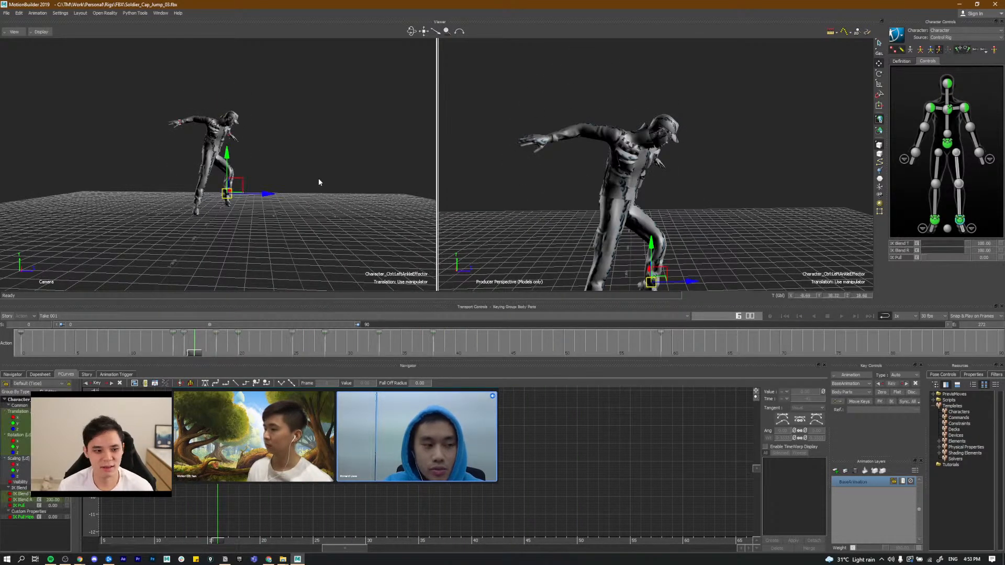
pyautogui.scroll(3, 291, 190)
pyautogui.scroll(1, 301, 206)
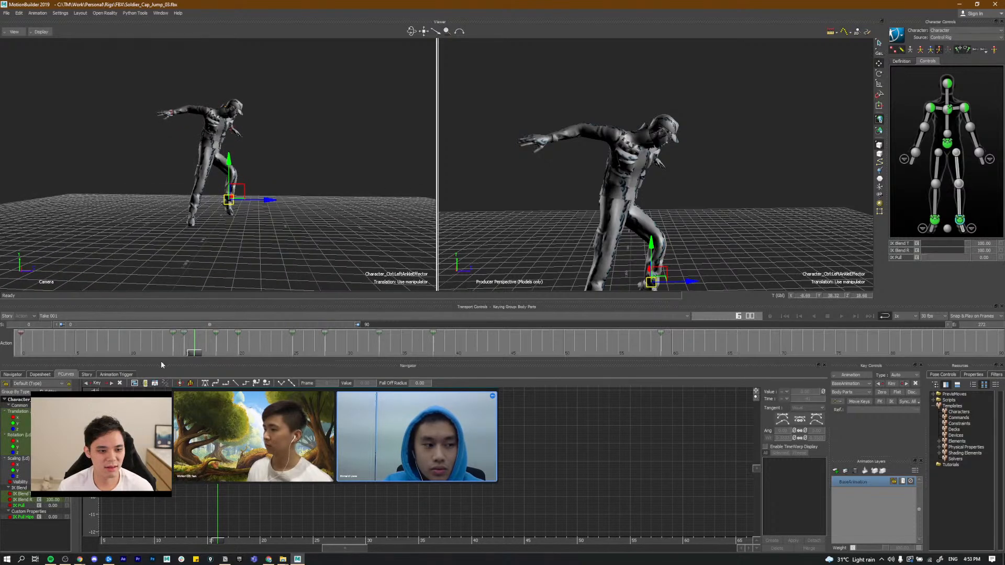
pyautogui.moveTo(192, 357); pyautogui.dragTo(239, 355)
pyautogui.press(',')
pyautogui.press('.')
pyautogui.moveTo(268, 149); pyautogui.dragTo(278, 151)
pyautogui.press(',')
pyautogui.press('.')
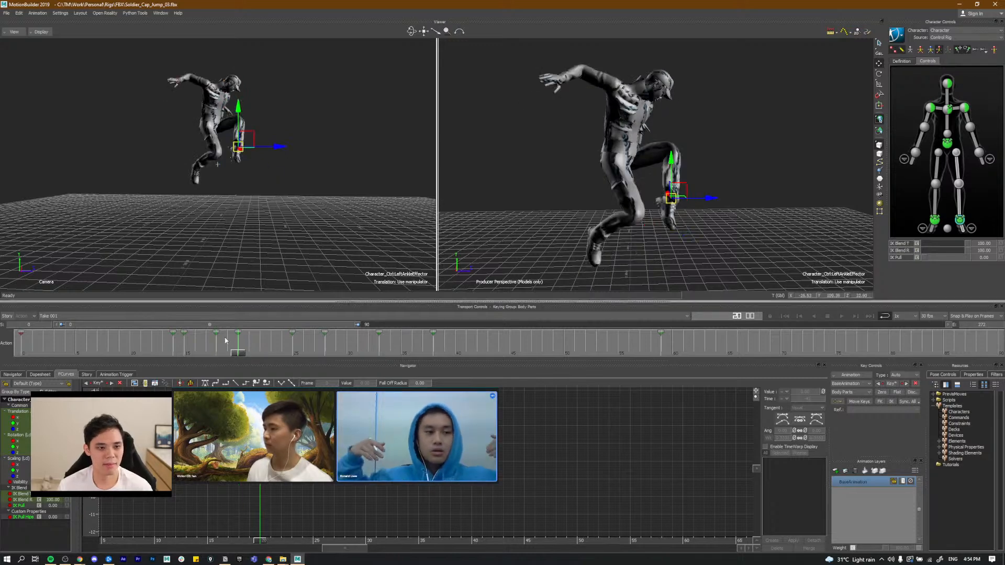
# Step: Play back the jump with nothing selected to review the left leg's lift and the landing
pyautogui.click(205, 350)
pyautogui.press('space')
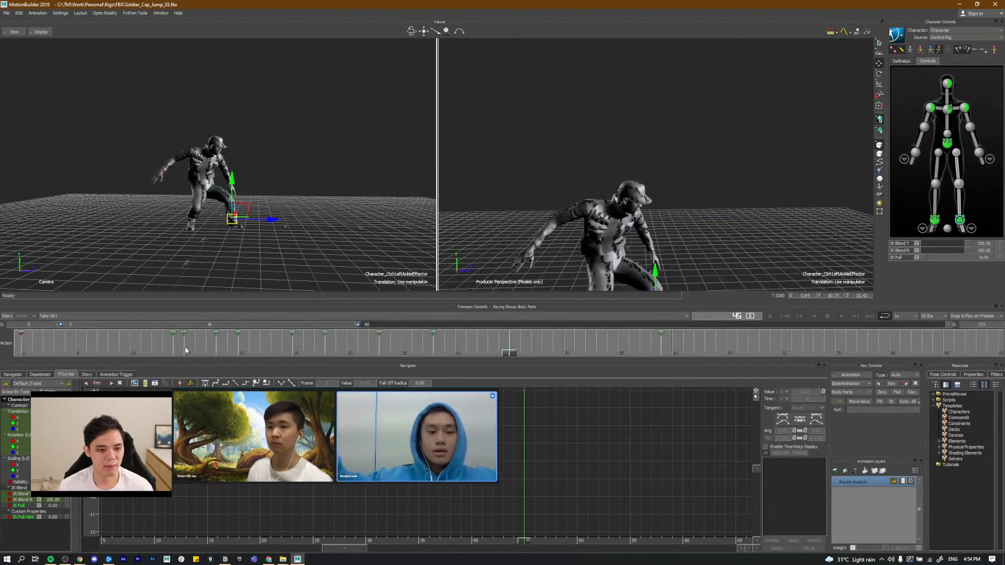
pyautogui.click(384, 165)
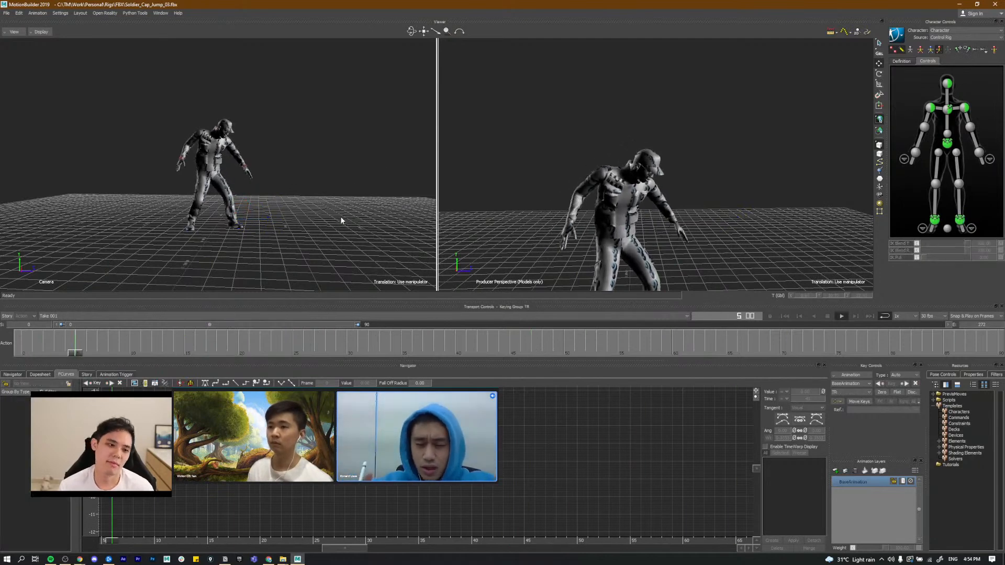
pyautogui.press('space')
pyautogui.scroll(-5, 341, 218)
pyautogui.scroll(3, 341, 220)
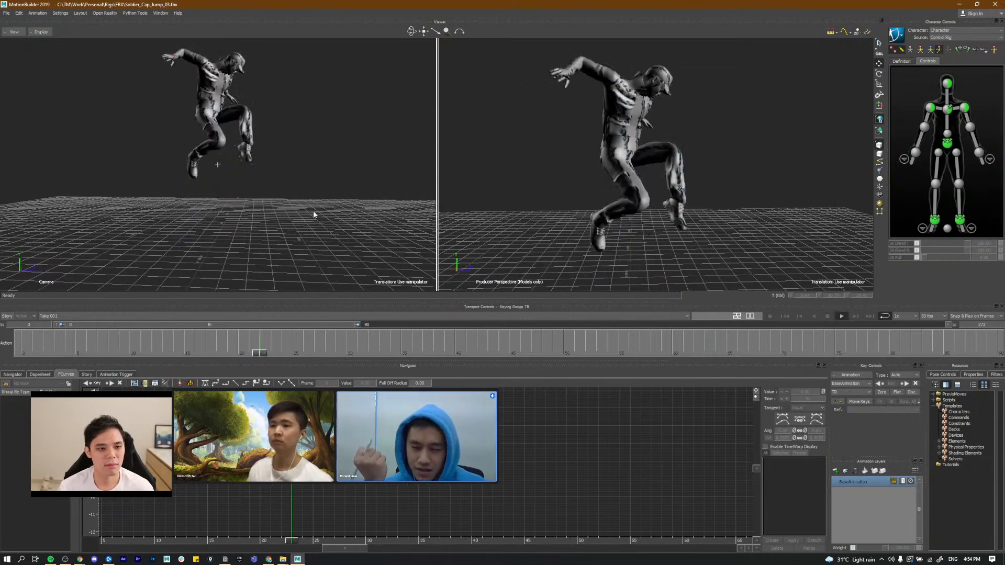
pyautogui.click(302, 340)
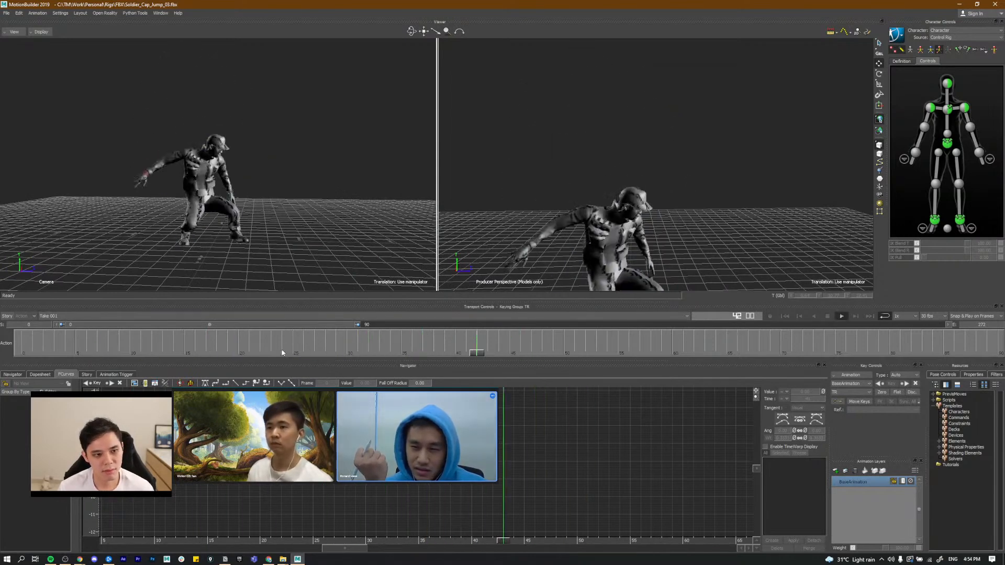
pyautogui.click(253, 352)
pyautogui.press('Home')
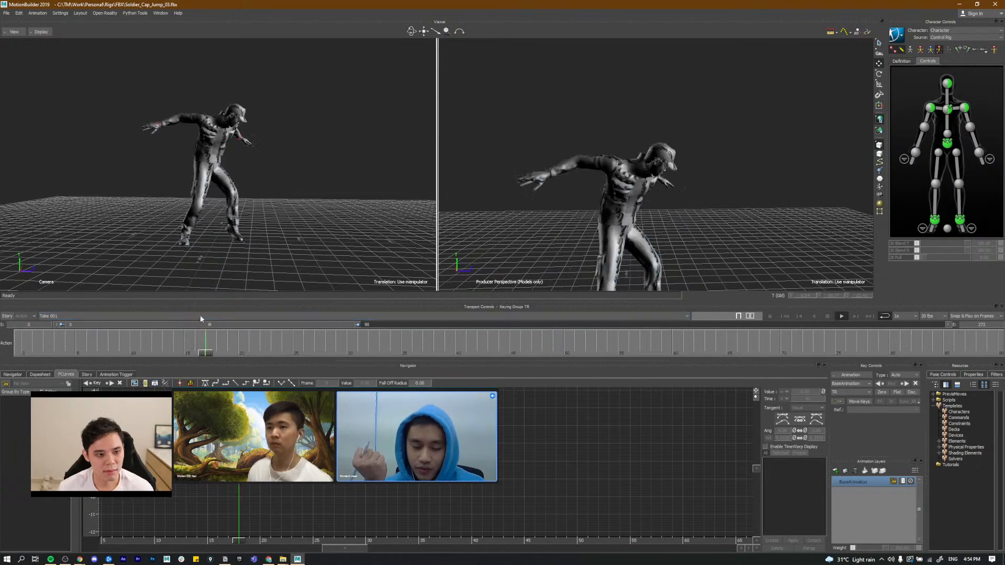
# Step: Switch to SyncSketch, scrub the skateboarder reference from the airborne pose through the landing to study the arms, and return to MotionBuilder
pyautogui.click(250, 352)
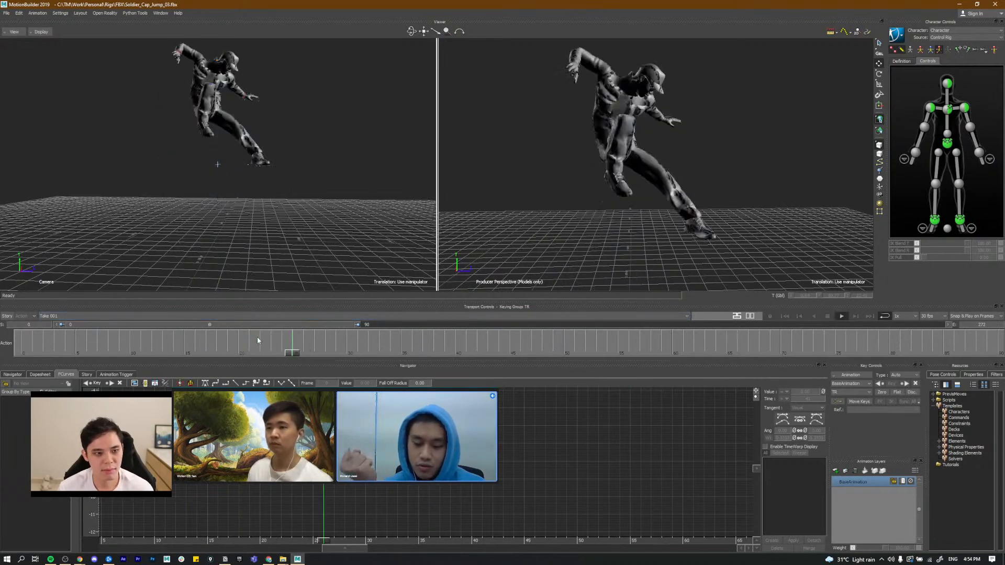
pyautogui.hotkey('alt', 'Tab')
pyautogui.hotkey('alt', 'Tab')
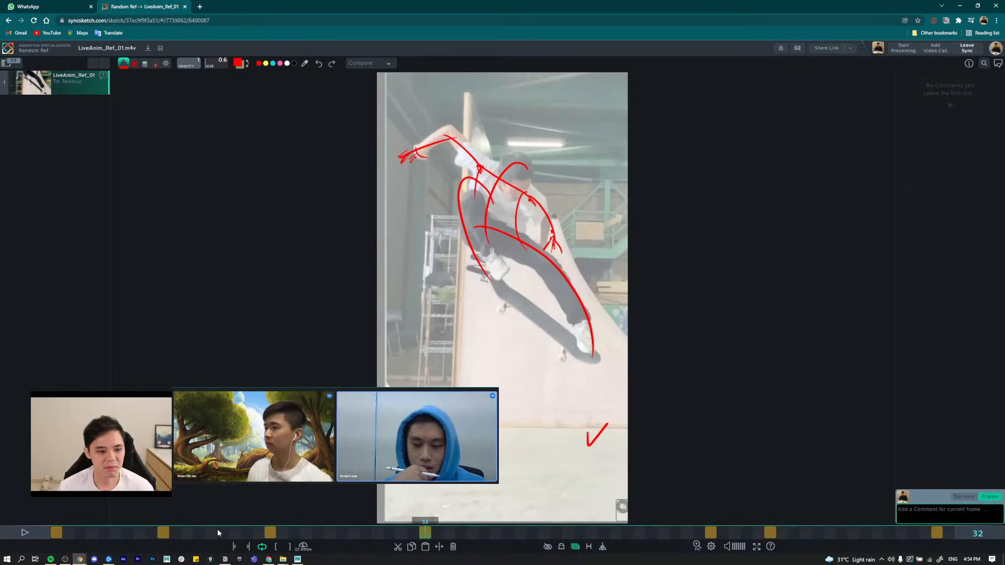
pyautogui.moveTo(218, 530)
pyautogui.mouseDown()
pyautogui.moveTo(429, 530)
pyautogui.moveTo(1, 527)
pyautogui.moveTo(306, 540)
pyautogui.moveTo(544, 530)
pyautogui.moveTo(678, 507)
pyautogui.mouseUp()
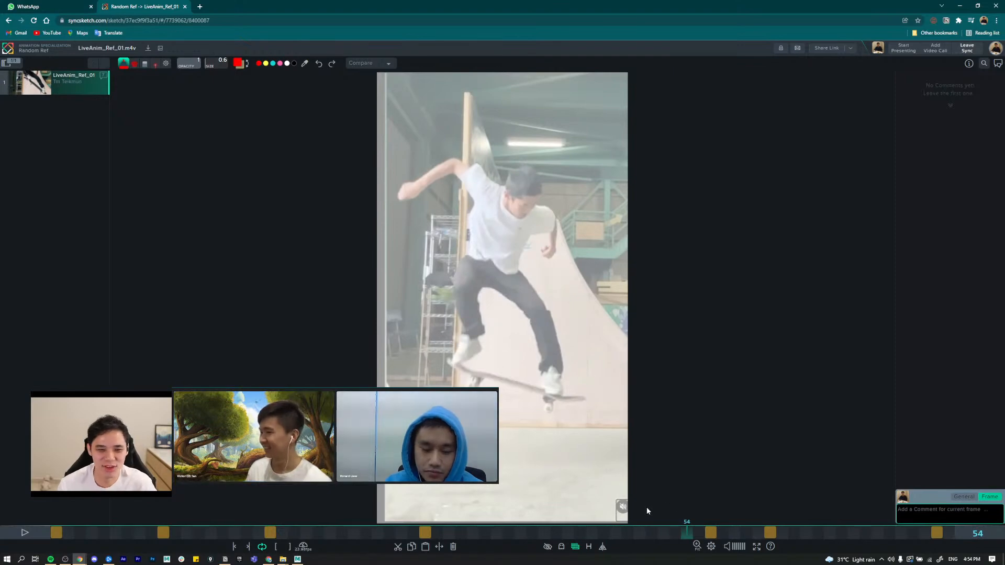
pyautogui.moveTo(686, 534)
pyautogui.mouseDown()
pyautogui.moveTo(539, 536)
pyautogui.moveTo(727, 534)
pyautogui.moveTo(608, 538)
pyautogui.mouseUp()
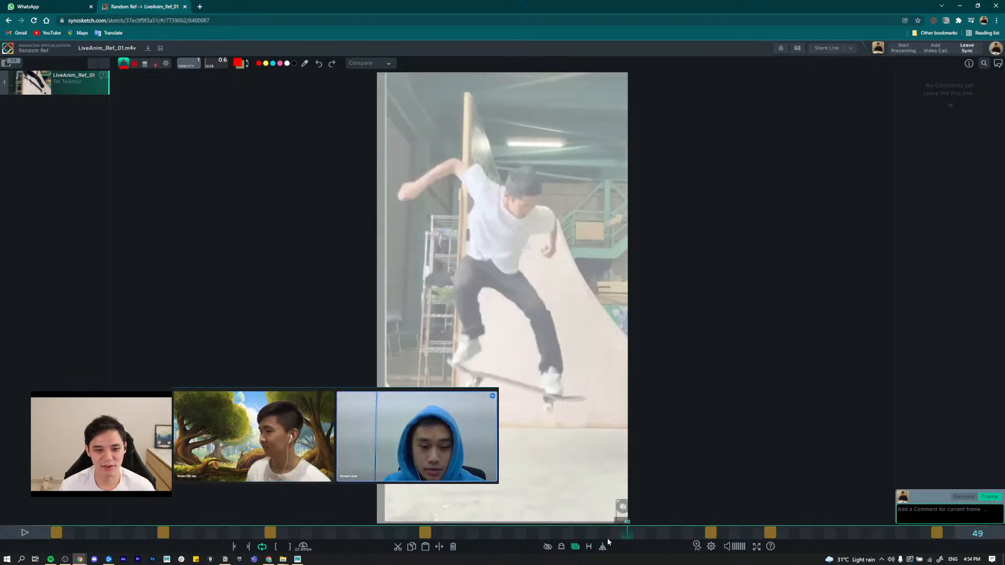
pyautogui.moveTo(677, 542); pyautogui.dragTo(747, 544)
pyautogui.hotkey('alt', 'Tab')
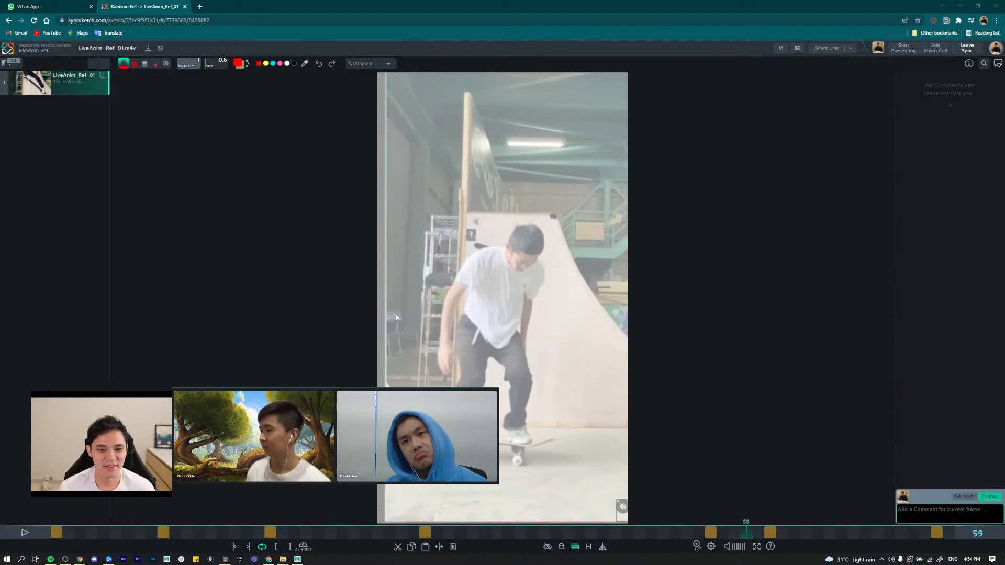
pyautogui.hotkey('alt', 'Tab')
pyautogui.hotkey('alt', 'Tab')
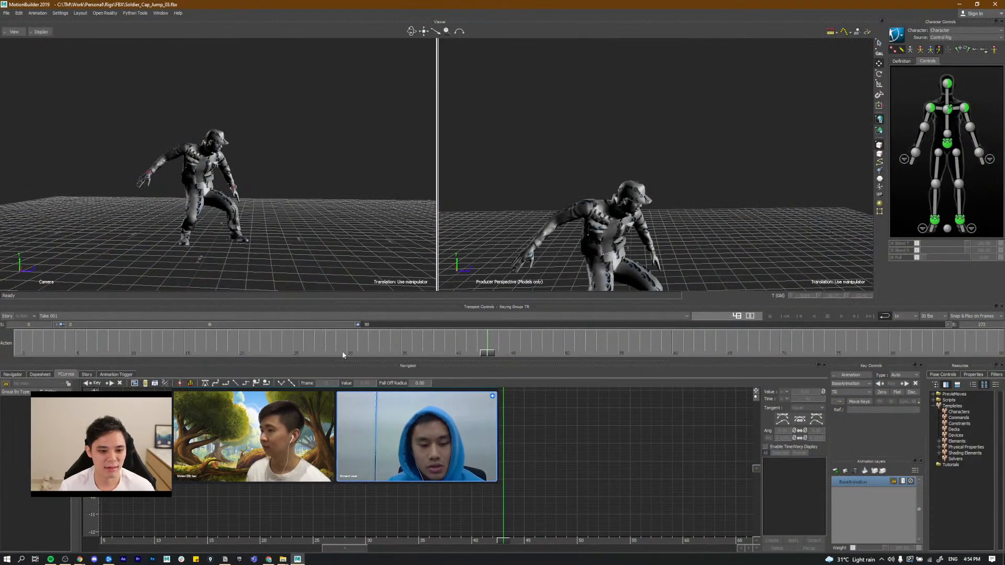
# Step: At frame 44, rotate the right arm down towards the body and lower the right shoulder slightly for the landing
pyautogui.click(344, 355)
pyautogui.moveTo(344, 355); pyautogui.dragTo(494, 367)
pyautogui.click(930, 108)
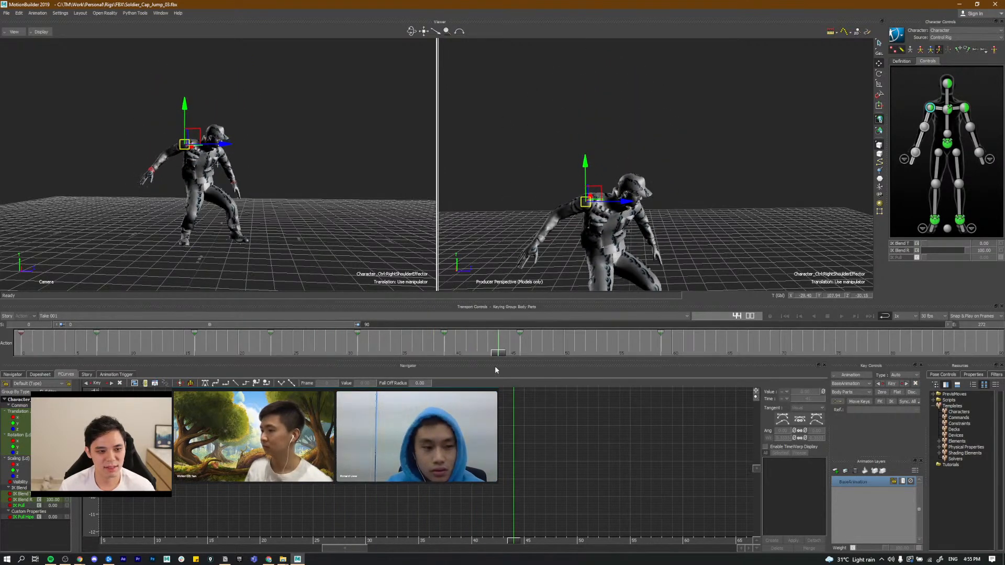
pyautogui.press('e')
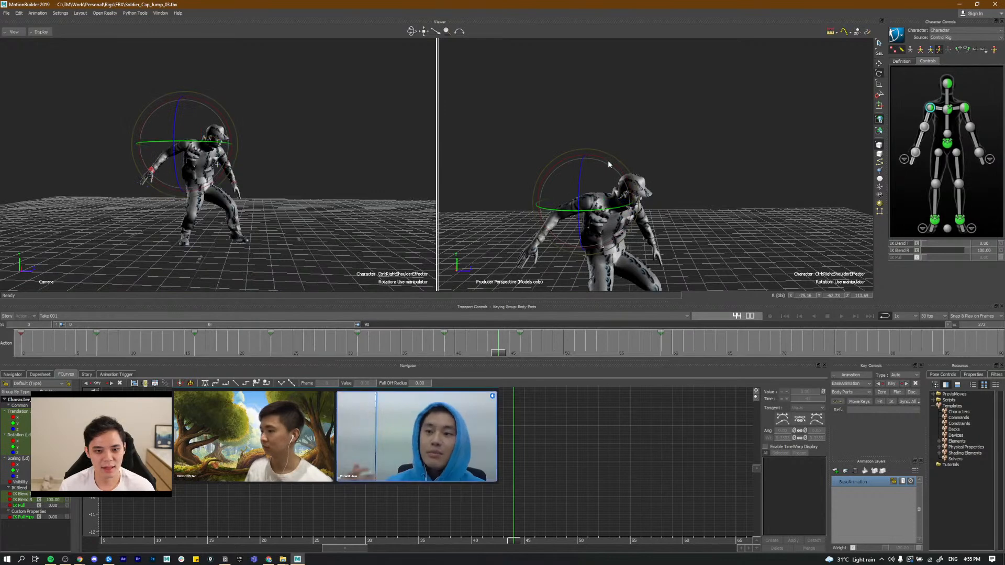
pyautogui.press('w')
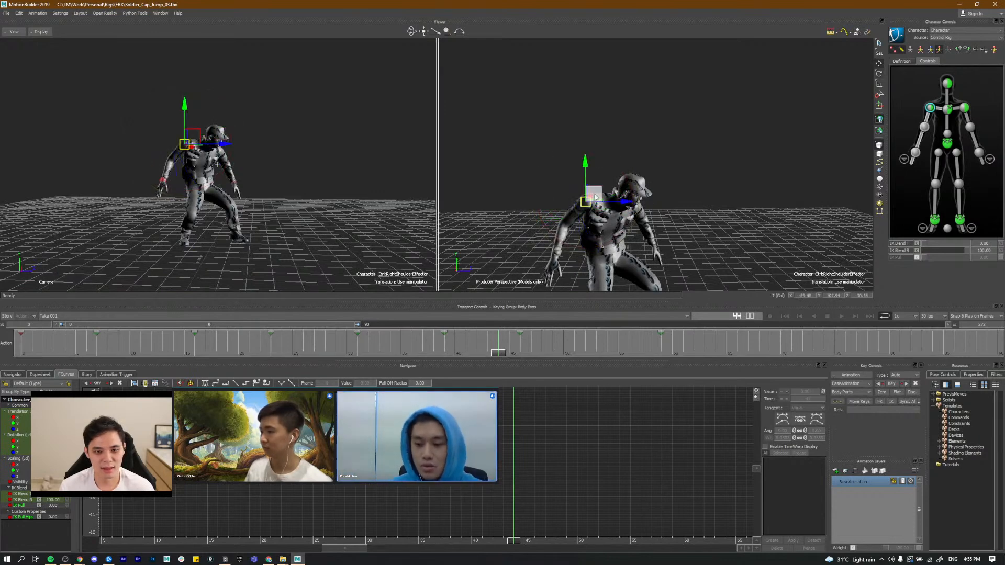
pyautogui.moveTo(598, 197); pyautogui.dragTo(597, 203)
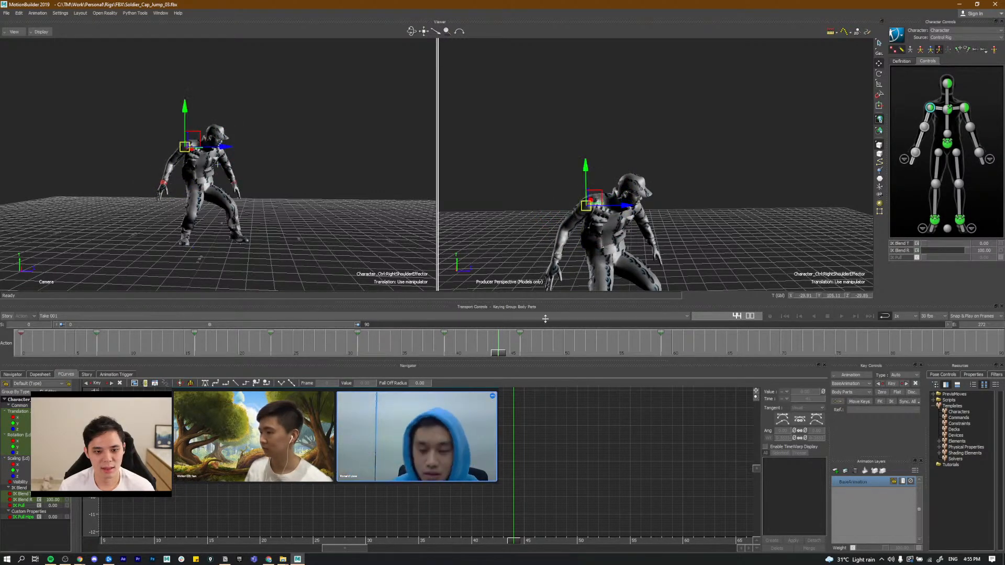
# Step: Key the right arm's pose at frame 44, move its following key to frame 51, and scrub through the landing
pyautogui.moveTo(418, 359); pyautogui.dragTo(525, 367)
pyautogui.moveTo(372, 365); pyautogui.dragTo(338, 349)
pyautogui.hotkey('ctrl', 'space')
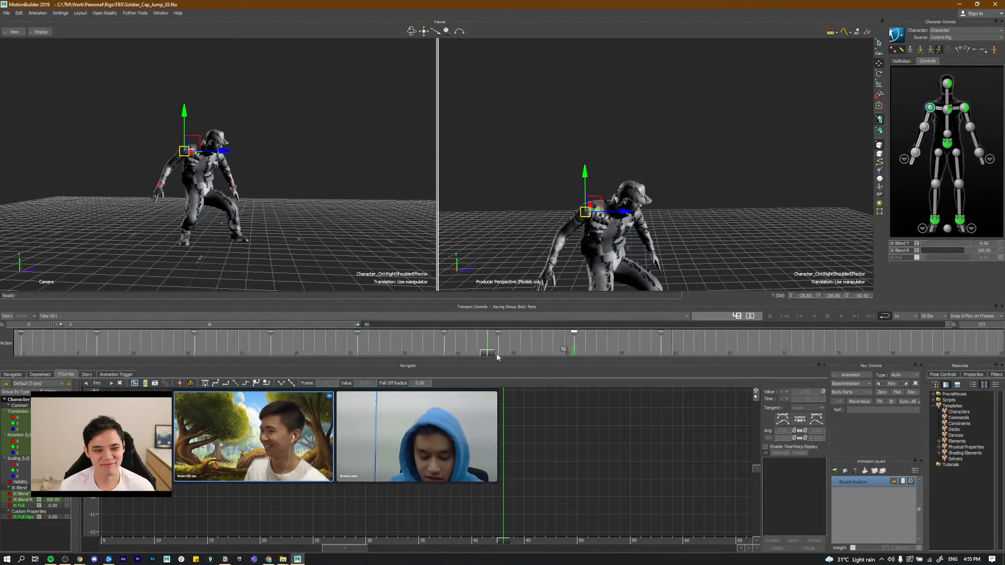
pyautogui.moveTo(419, 350); pyautogui.dragTo(498, 357)
# Step: Adjust the right forearm's bend and swing the right upper arm inward at frame 44
pyautogui.click(920, 141)
pyautogui.keyDown('alt'); pyautogui.moveTo(556, 259); pyautogui.dragTo(583, 208, button='middle'); pyautogui.keyUp('alt')
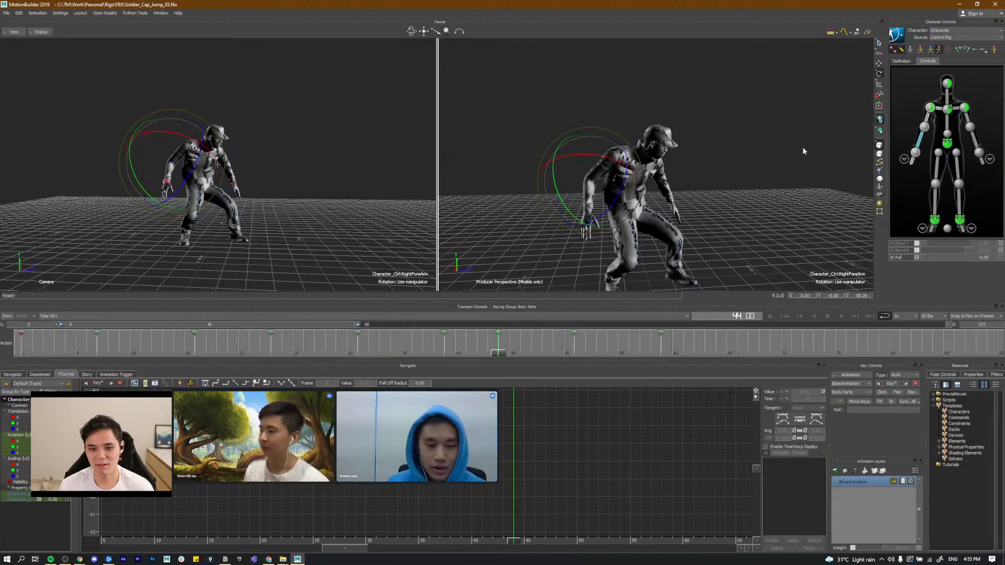
pyautogui.click(930, 108)
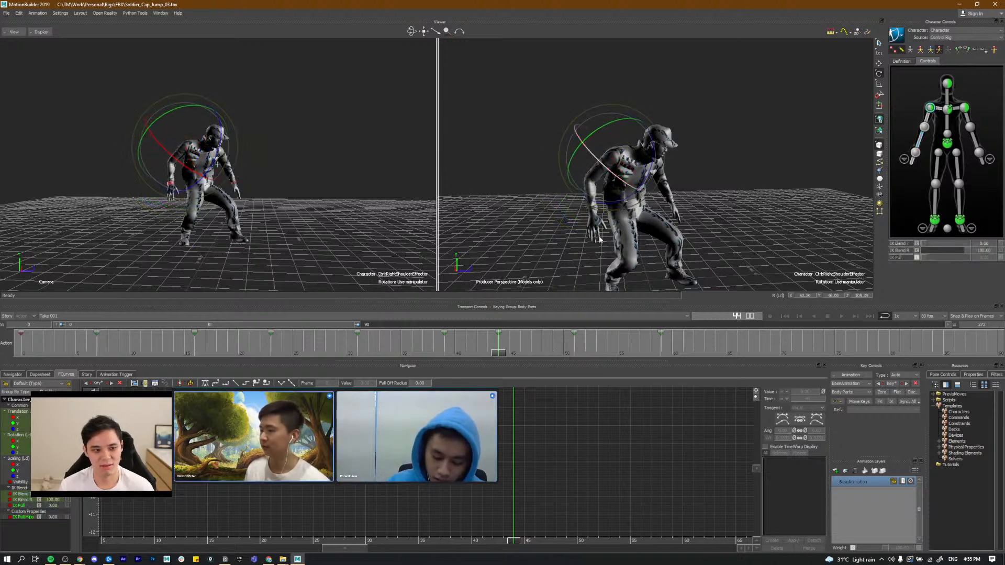
# Step: Retime the right arm's landing keys to frames 46 and 53 and scrub through the arm's settling motion
pyautogui.moveTo(428, 350)
pyautogui.mouseDown()
pyautogui.moveTo(555, 358)
pyautogui.moveTo(294, 348)
pyautogui.moveTo(441, 358)
pyautogui.mouseUp()
pyautogui.hotkey('ctrl', 'space')
pyautogui.hotkey('ctrl', 'space')
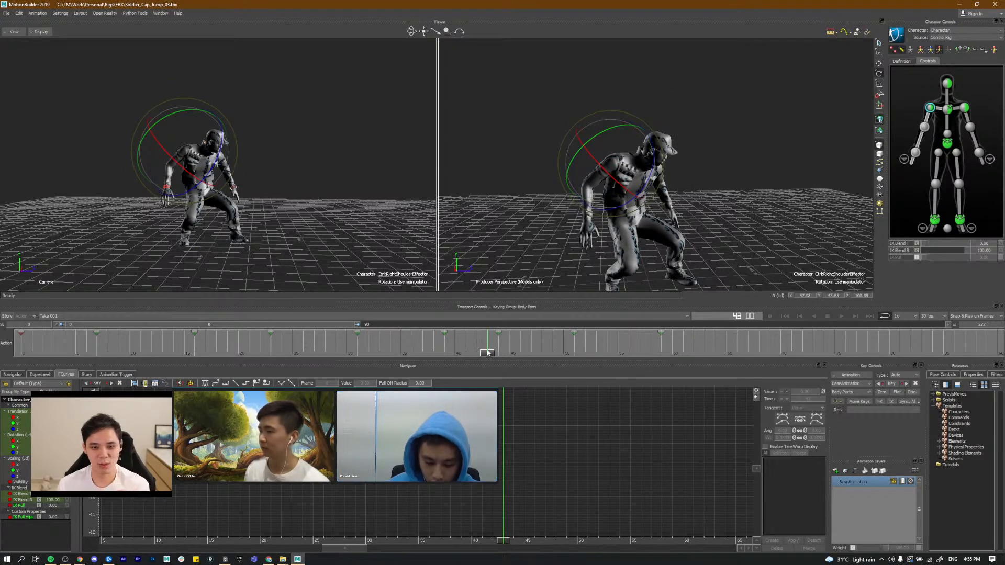
pyautogui.moveTo(435, 353)
pyautogui.mouseDown()
pyautogui.moveTo(474, 355)
pyautogui.moveTo(501, 335)
pyautogui.moveTo(518, 351)
pyautogui.moveTo(452, 359)
pyautogui.moveTo(516, 354)
pyautogui.moveTo(449, 354)
pyautogui.moveTo(607, 357)
pyautogui.moveTo(587, 343)
pyautogui.moveTo(593, 335)
pyautogui.moveTo(602, 349)
pyautogui.mouseUp()
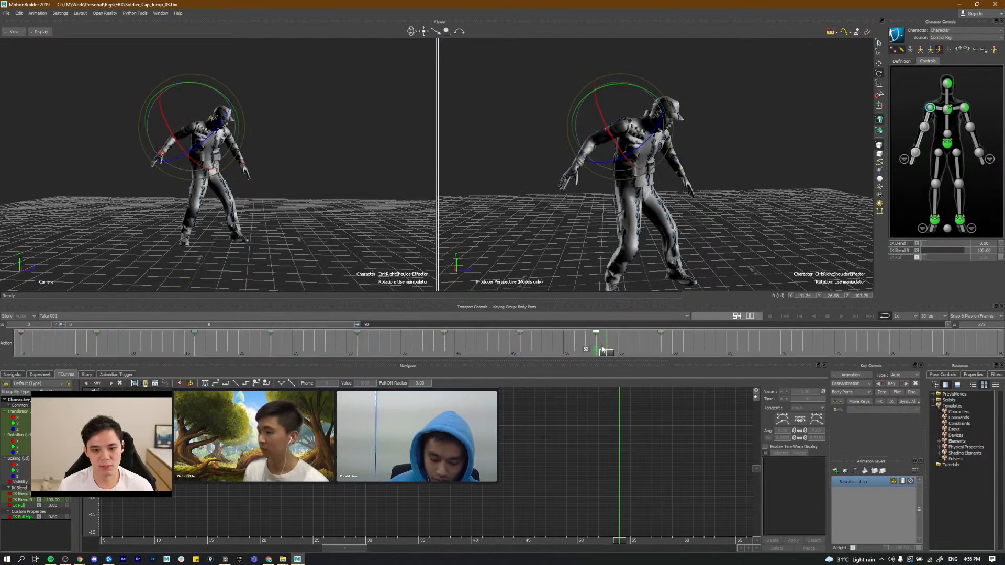
# Step: Play back and scrub the whole jump with nothing selected to review the right arm's swing from takeoff to landing
pyautogui.press('space')
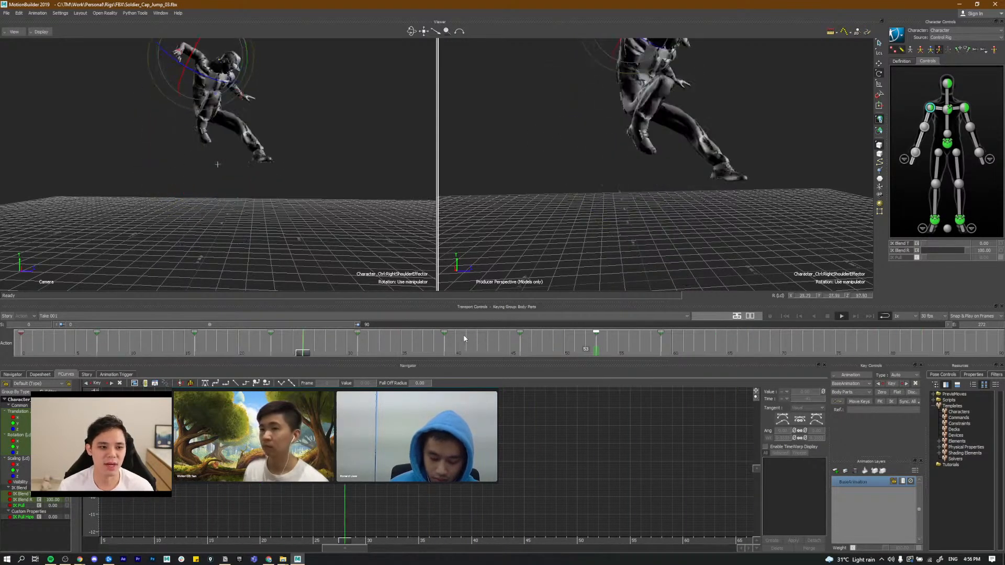
pyautogui.press('space')
pyautogui.click(292, 269)
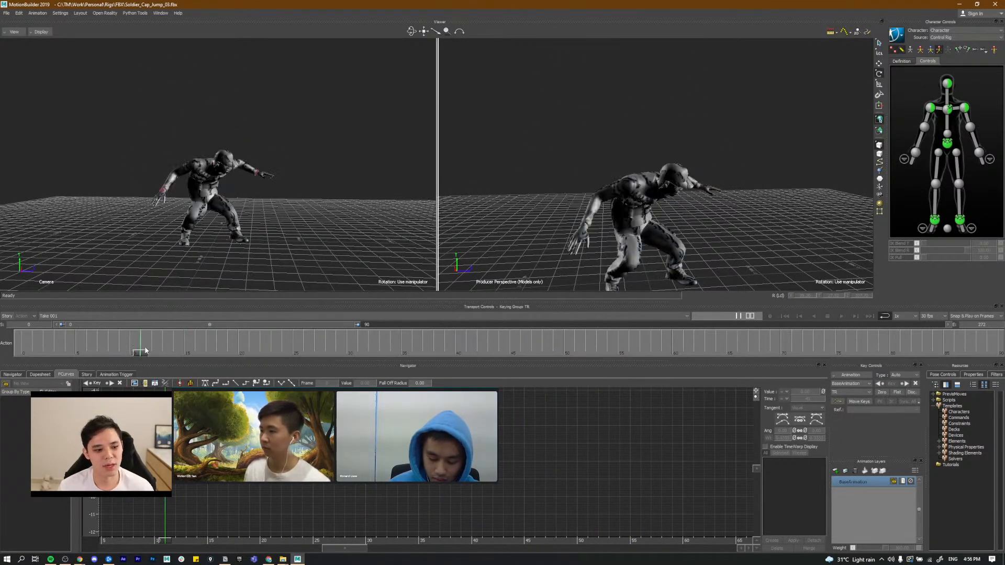
pyautogui.click(92, 349)
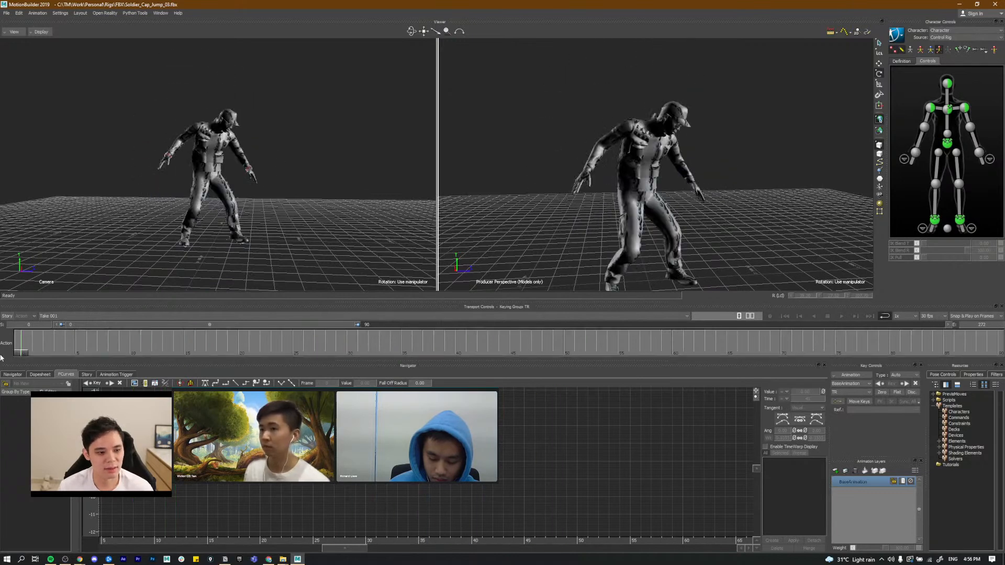
pyautogui.click(75, 353)
pyautogui.press('Home')
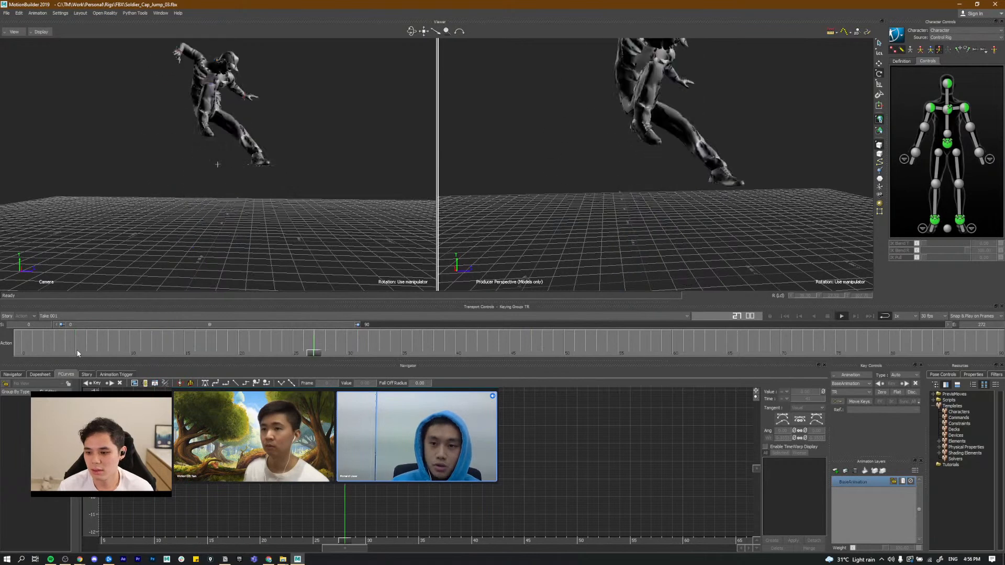
pyautogui.moveTo(256, 344); pyautogui.dragTo(36, 353)
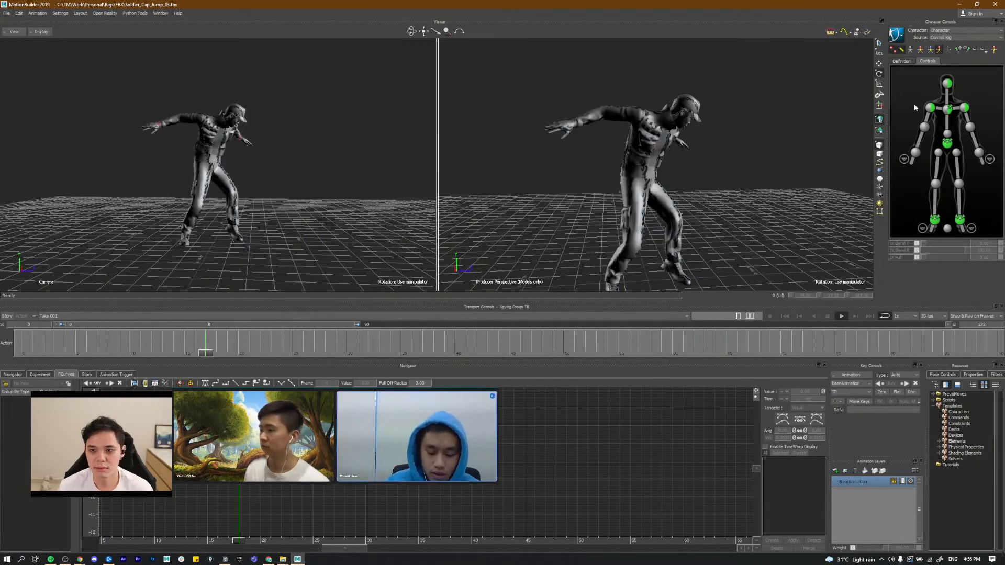
# Step: Retime the right arm's landing keys to frames 44, 48 and 56 and check the motion in playback
pyautogui.hotkey('ctrl', 'space')
pyautogui.moveTo(402, 352); pyautogui.dragTo(442, 353)
pyautogui.hotkey('ctrl', 'space')
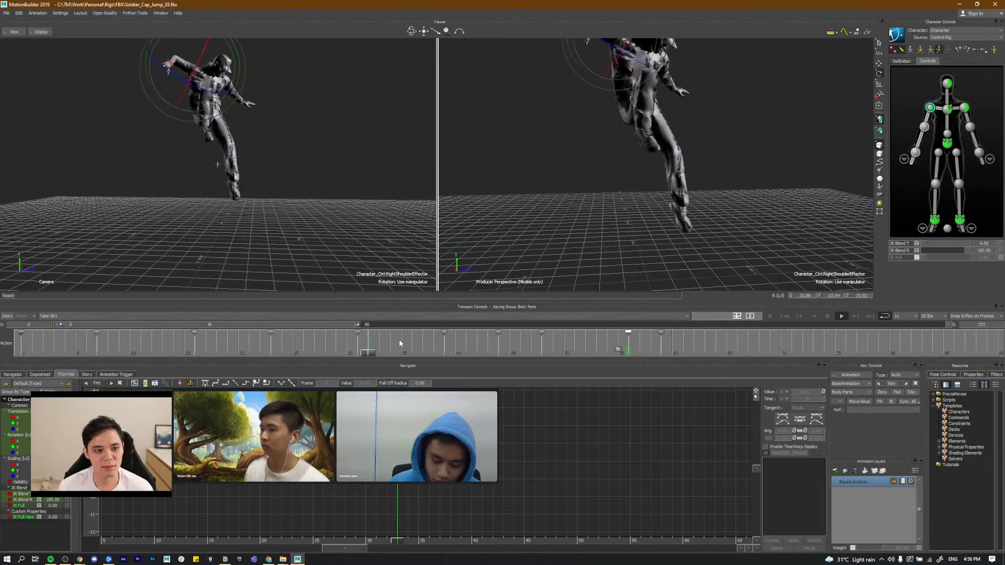
pyautogui.moveTo(412, 352); pyautogui.dragTo(472, 358)
pyautogui.hotkey('ctrl', 'space')
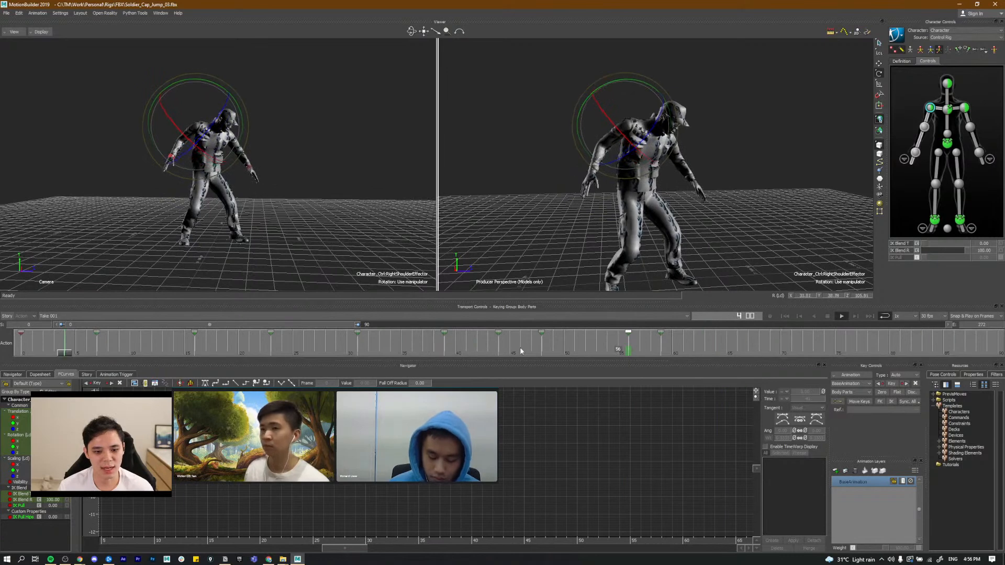
# Step: Move the right arm's final key to frame 62 to lengthen its settle after the landing
pyautogui.click(505, 350)
pyautogui.moveTo(510, 356); pyautogui.dragTo(586, 353)
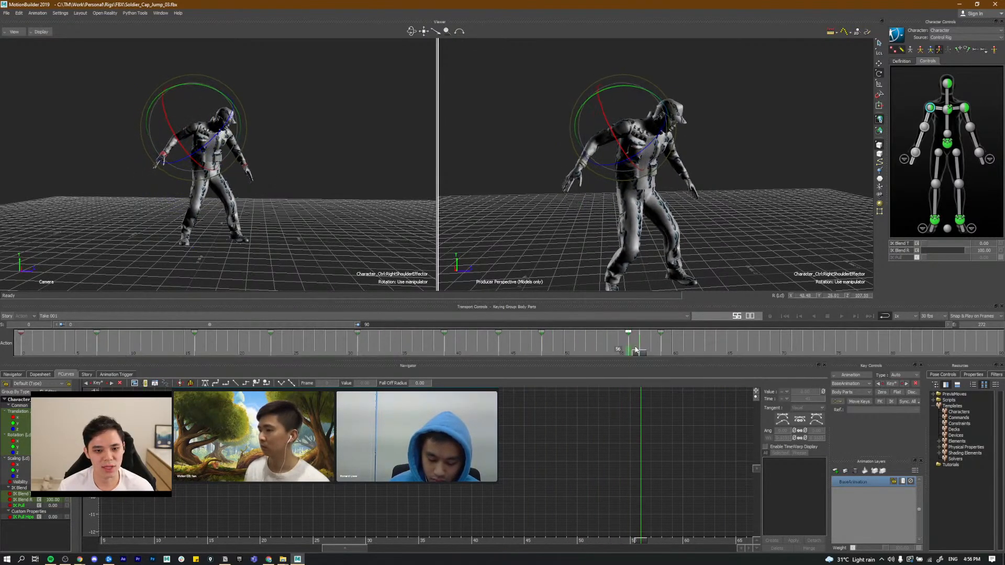
pyautogui.click(670, 351)
pyautogui.click(690, 341)
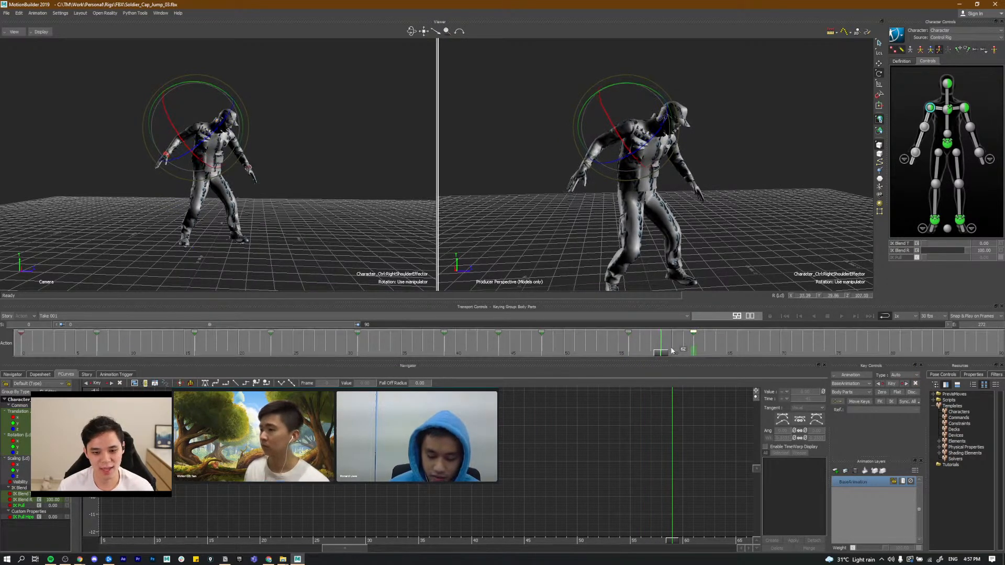
# Step: Play back and scrub the right arm's landing and settling motion, and save the scene
pyautogui.click(548, 355)
pyautogui.press('space')
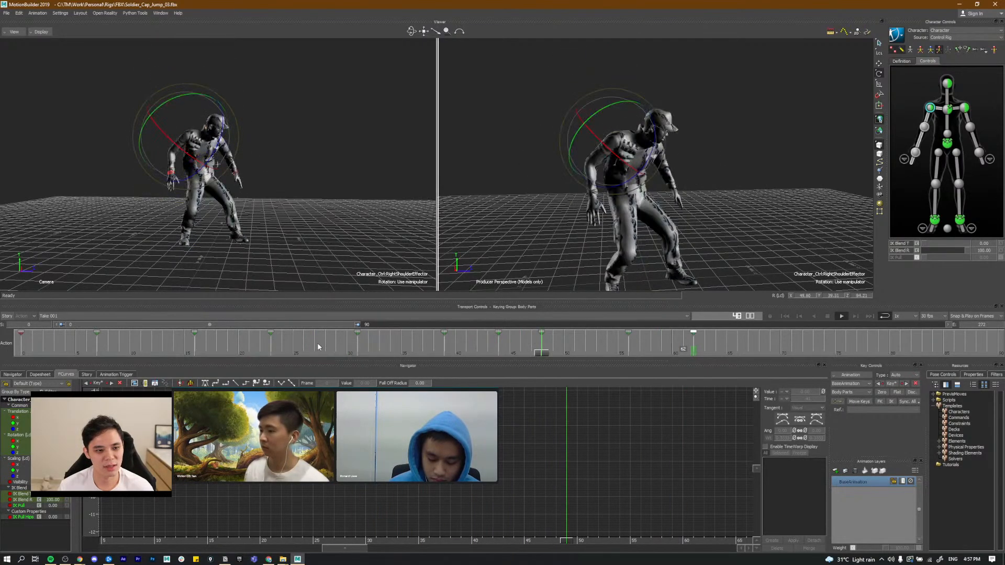
pyautogui.click(596, 354)
pyautogui.moveTo(596, 356); pyautogui.dragTo(618, 356)
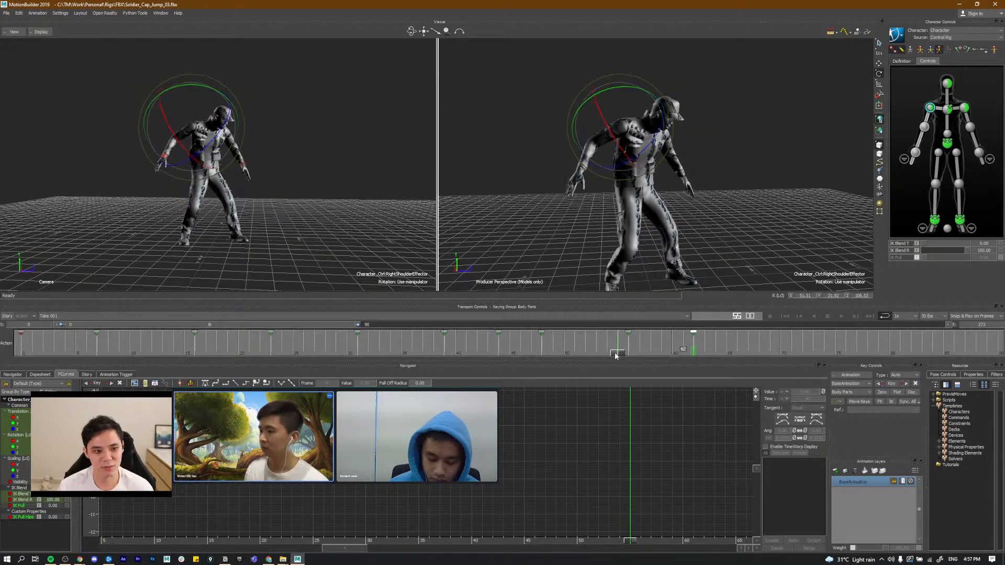
pyautogui.hotkey('ctrl', 'space')
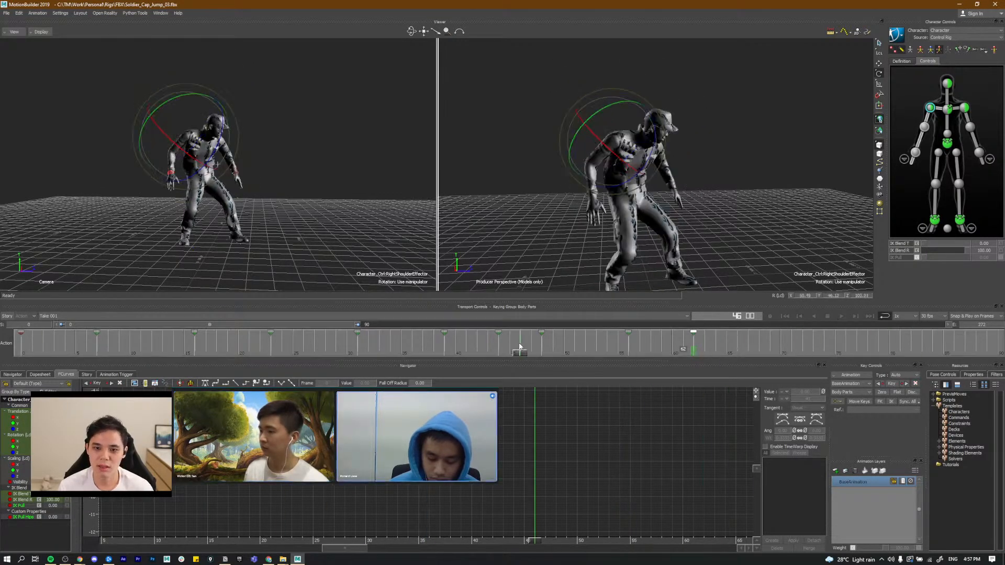
pyautogui.click(477, 349)
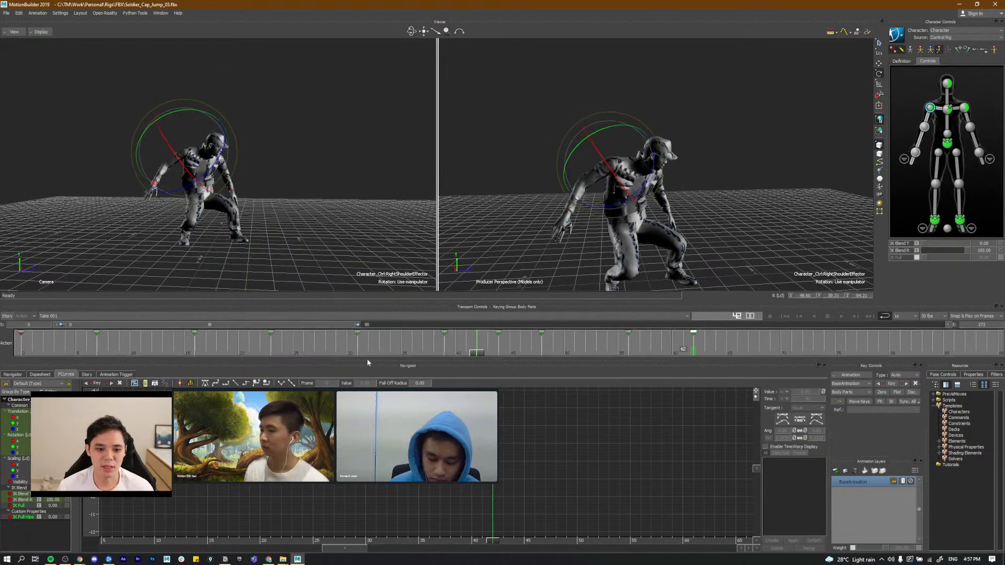
pyautogui.hotkey('ctrl', 'space')
pyautogui.hotkey('ctrl', 'space')
pyautogui.click(248, 350)
pyautogui.hotkey('ctrl', 's')
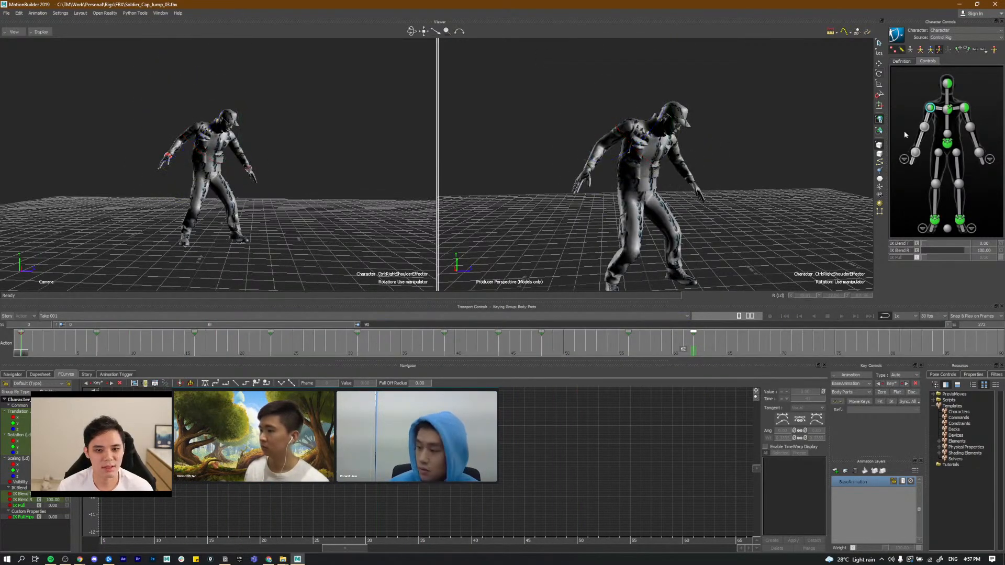
# Step: At frame 4, rotate the left arm down closer to the body and compare it with the starting pose
pyautogui.click(964, 108)
pyautogui.keyDown('ctrl'); pyautogui.keyDown('shift'); pyautogui.moveTo(754, 168); pyautogui.dragTo(660, 189); pyautogui.keyUp('shift'); pyautogui.keyUp('ctrl')
pyautogui.moveTo(22, 354); pyautogui.dragTo(66, 354)
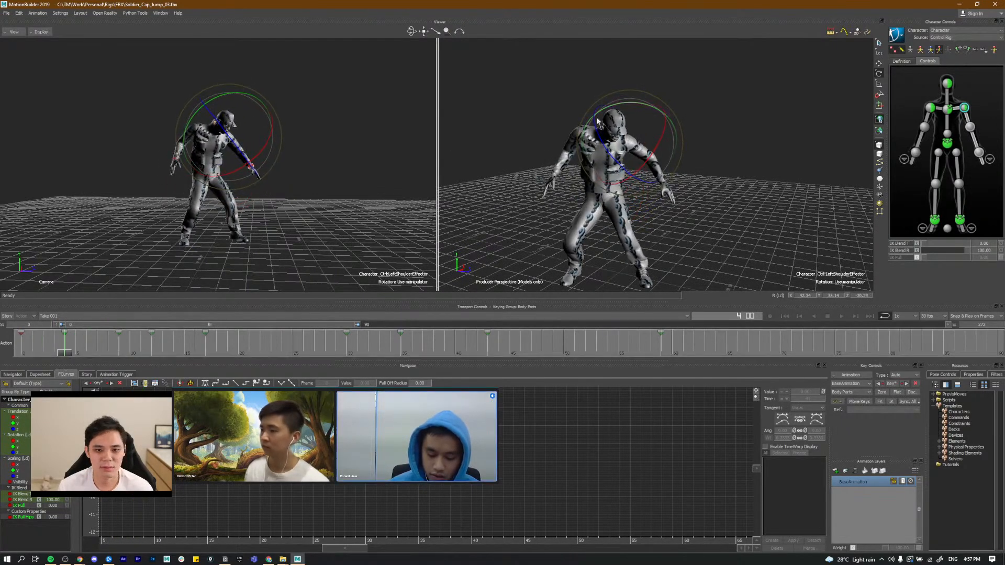
pyautogui.moveTo(616, 107); pyautogui.dragTo(629, 108)
pyautogui.moveTo(637, 143); pyautogui.dragTo(641, 148)
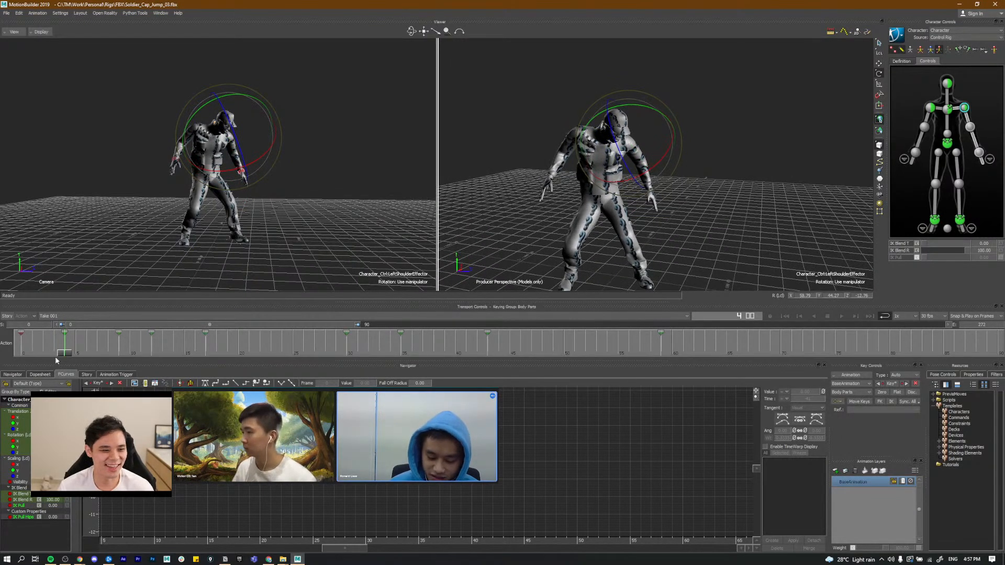
pyautogui.click(22, 355)
pyautogui.click(73, 351)
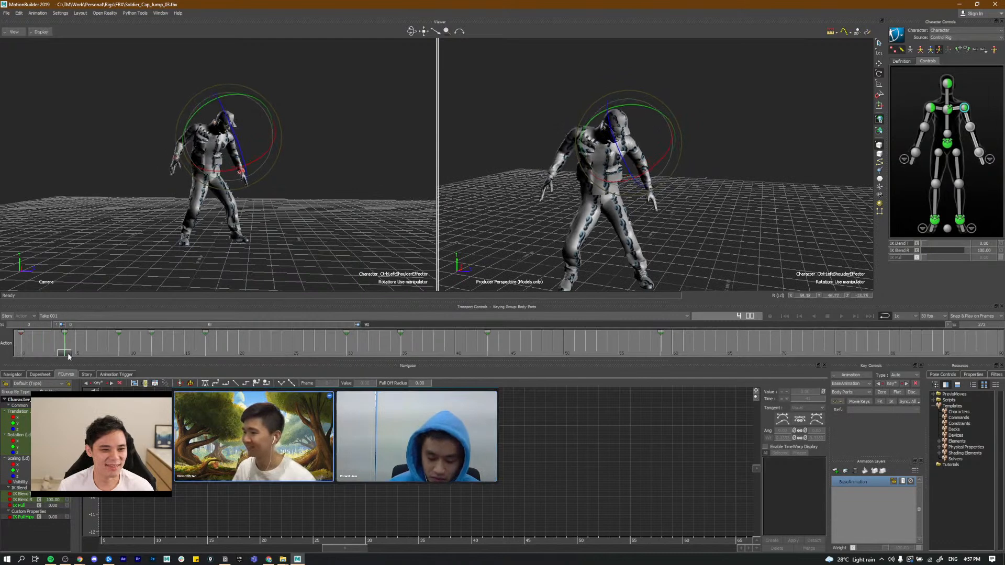
# Step: Move the left arm's frame 4 key to frame 2, and at frame 7 bend the left forearm and lower the arm
pyautogui.moveTo(93, 341)
pyautogui.mouseDown()
pyautogui.moveTo(22, 353)
pyautogui.moveTo(44, 359)
pyautogui.moveTo(26, 354)
pyautogui.moveTo(47, 340)
pyautogui.moveTo(62, 345)
pyautogui.moveTo(32, 352)
pyautogui.moveTo(104, 359)
pyautogui.moveTo(24, 350)
pyautogui.moveTo(84, 342)
pyautogui.moveTo(73, 356)
pyautogui.moveTo(20, 358)
pyautogui.moveTo(157, 350)
pyautogui.moveTo(58, 355)
pyautogui.moveTo(96, 359)
pyautogui.mouseUp()
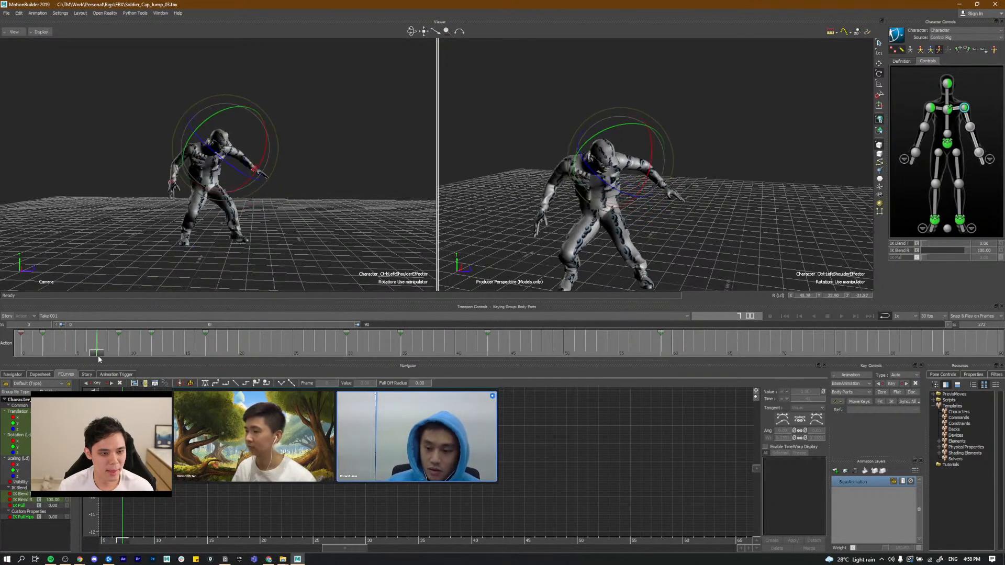
pyautogui.click(977, 149)
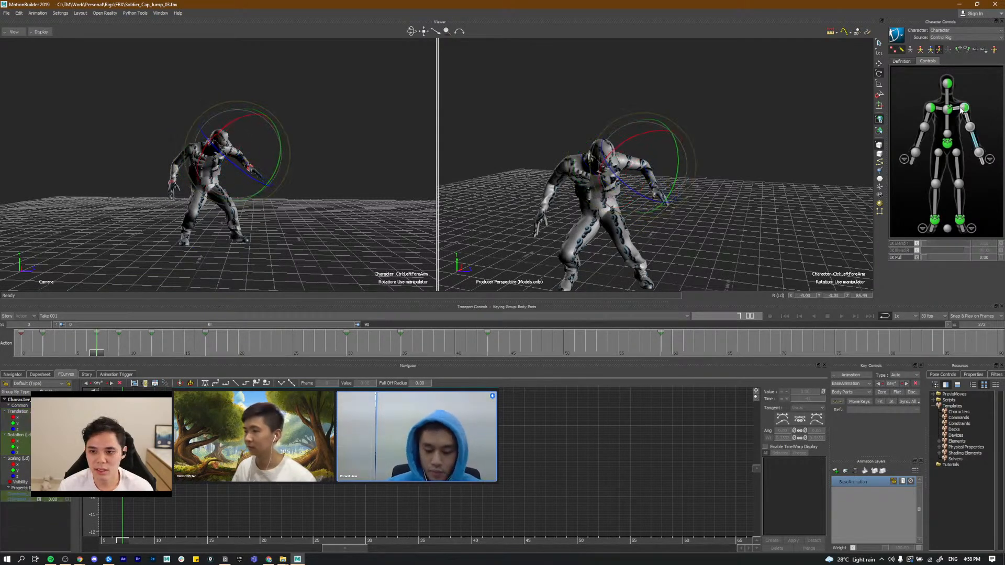
pyautogui.click(963, 108)
pyautogui.moveTo(649, 163); pyautogui.dragTo(649, 178)
pyautogui.moveTo(96, 354)
pyautogui.mouseDown()
pyautogui.moveTo(31, 360)
pyautogui.moveTo(130, 359)
pyautogui.moveTo(46, 351)
pyautogui.moveTo(96, 351)
pyautogui.mouseUp()
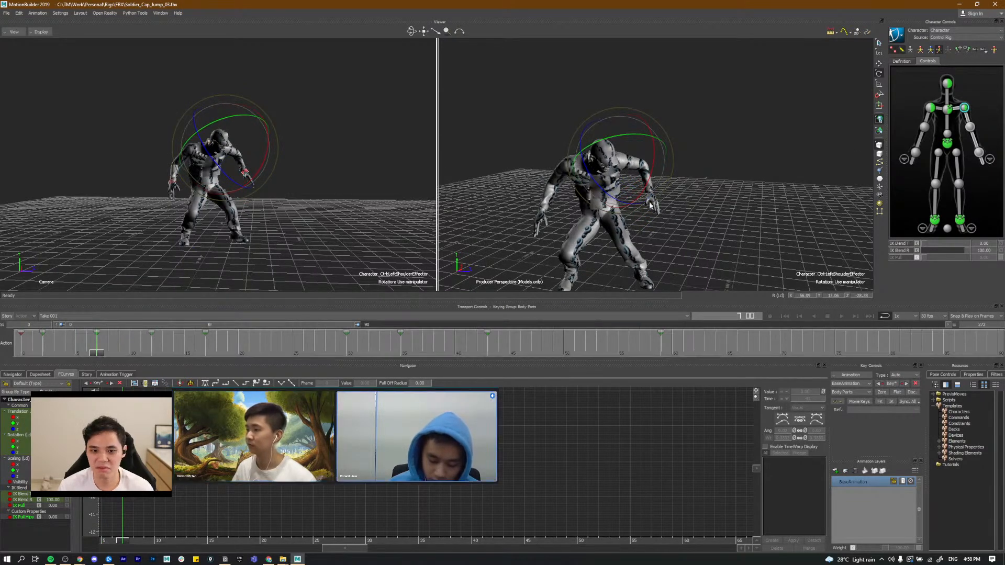
# Step: At frame 7, rotate the left arm at the shoulder to bring the hand closer to the body, and review the motion
pyautogui.moveTo(667, 202); pyautogui.dragTo(637, 152)
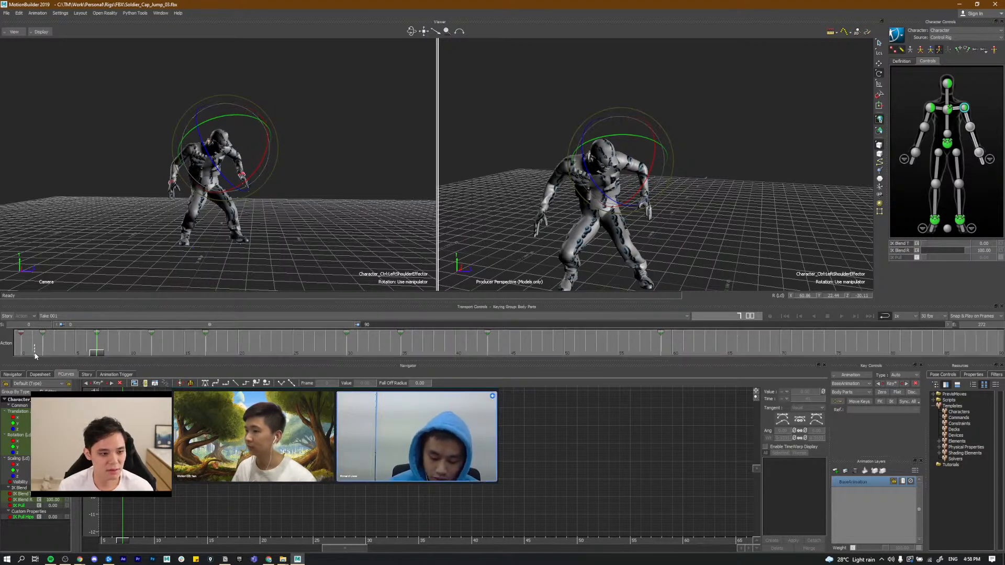
pyautogui.moveTo(35, 351)
pyautogui.mouseDown()
pyautogui.moveTo(69, 355)
pyautogui.moveTo(26, 356)
pyautogui.moveTo(42, 357)
pyautogui.mouseUp()
pyautogui.moveTo(639, 99); pyautogui.dragTo(644, 99)
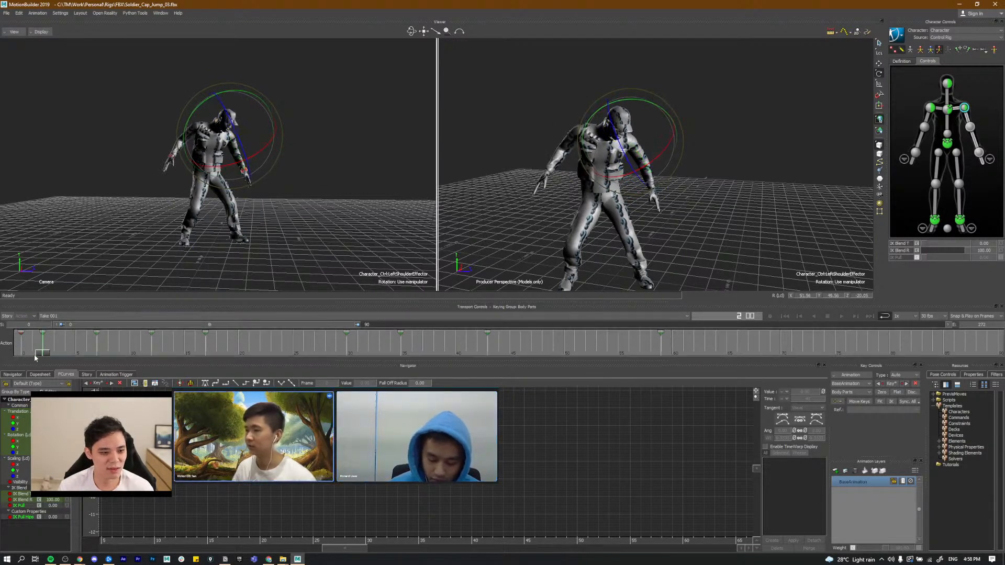
pyautogui.moveTo(42, 357)
pyautogui.mouseDown()
pyautogui.moveTo(136, 363)
pyautogui.moveTo(130, 335)
pyautogui.moveTo(72, 349)
pyautogui.moveTo(199, 359)
pyautogui.moveTo(2, 349)
pyautogui.mouseUp()
pyautogui.hotkey('ctrl', 'space')
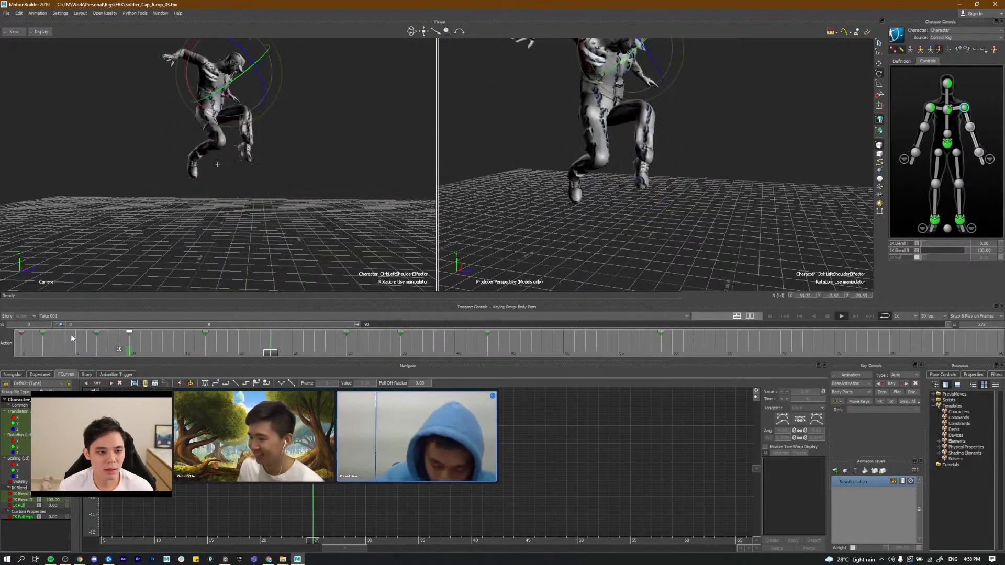
# Step: Move the left arm's frame 12 key to frame 10 and its frame 7 key to frame 6, and play back the timing
pyautogui.hotkey('ctrl', 'space')
pyautogui.keyDown('ctrl'); pyautogui.moveTo(96, 338); pyautogui.dragTo(33, 357); pyautogui.keyUp('ctrl')
pyautogui.hotkey('ctrl', 'space')
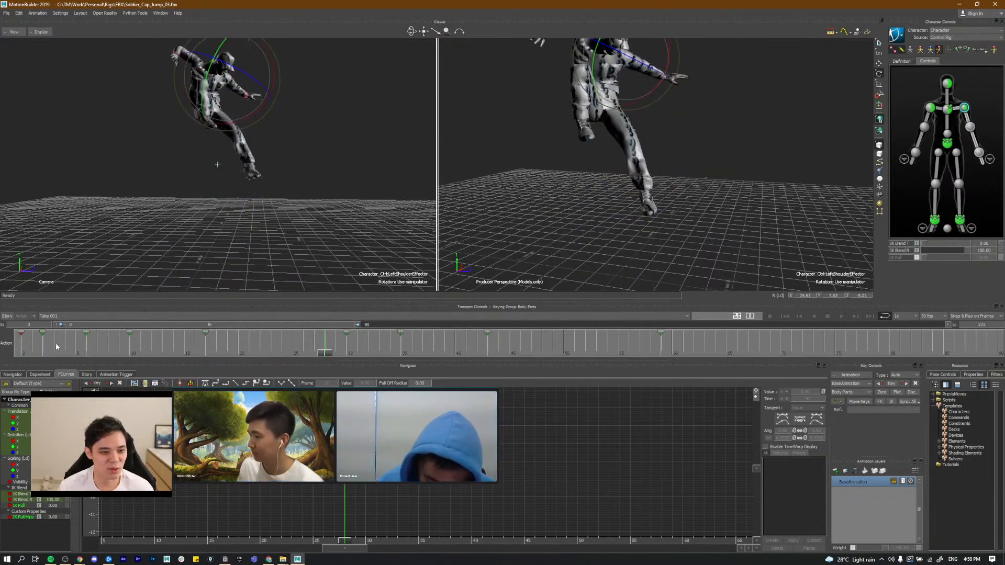
# Step: At frame 10, adjust the left forearm and rotate the left shoulder so the arm swings back behind the crouched body
pyautogui.click(87, 354)
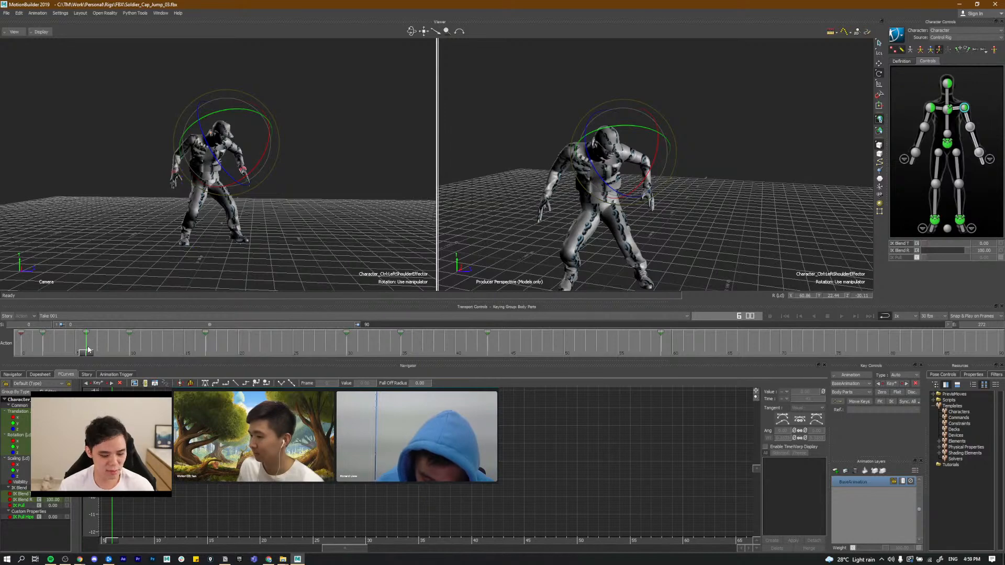
pyautogui.press('.')
pyautogui.press(',')
pyautogui.press('.')
pyautogui.keyDown('alt'); pyautogui.moveTo(646, 193); pyautogui.dragTo(916, 171); pyautogui.keyUp('alt')
pyautogui.click(972, 140)
pyautogui.moveTo(681, 204)
pyautogui.keyDown('alt'); pyautogui.mouseDown()
pyautogui.moveTo(635, 218)
pyautogui.moveTo(683, 200)
pyautogui.mouseUp(); pyautogui.keyUp('alt')
pyautogui.click(964, 107)
pyautogui.keyDown('alt'); pyautogui.moveTo(558, 181); pyautogui.dragTo(641, 199); pyautogui.keyUp('alt')
pyautogui.keyDown('alt'); pyautogui.moveTo(714, 190); pyautogui.dragTo(644, 192); pyautogui.keyUp('alt')
pyautogui.moveTo(649, 184); pyautogui.dragTo(686, 188)
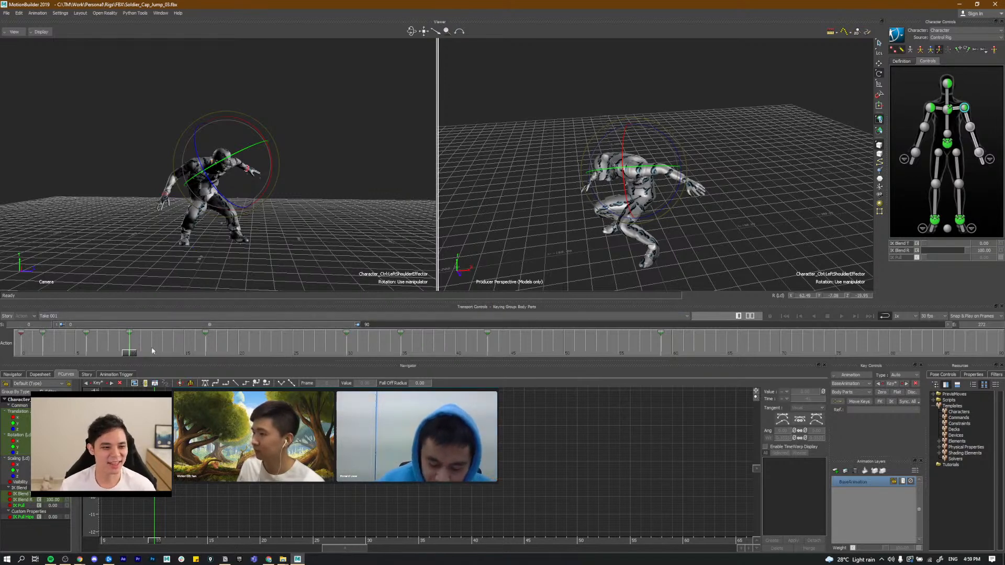
# Step: Move the left arm's keys at frames 10, 6 and 17 to frames 9, 5 and 15
pyautogui.moveTo(128, 358)
pyautogui.mouseDown()
pyautogui.moveTo(32, 349)
pyautogui.moveTo(62, 368)
pyautogui.moveTo(147, 370)
pyautogui.moveTo(121, 360)
pyautogui.moveTo(119, 342)
pyautogui.mouseUp()
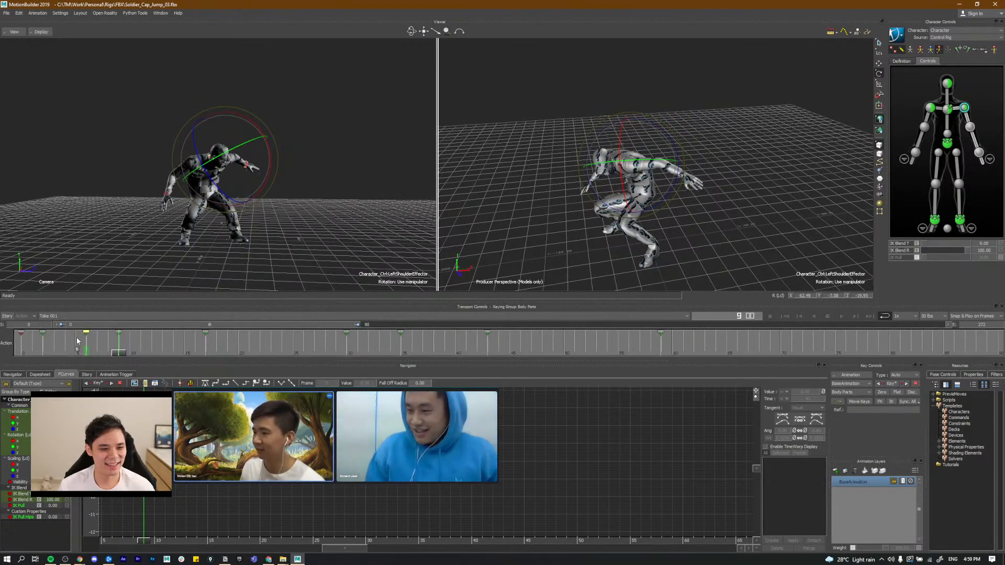
pyautogui.moveTo(87, 333); pyautogui.dragTo(74, 333)
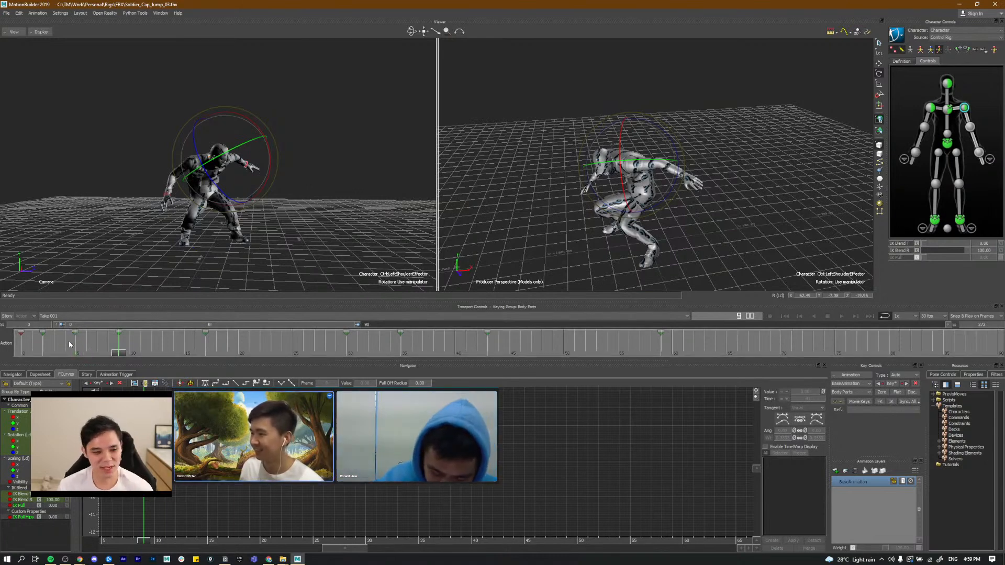
pyautogui.moveTo(89, 341); pyautogui.dragTo(41, 351)
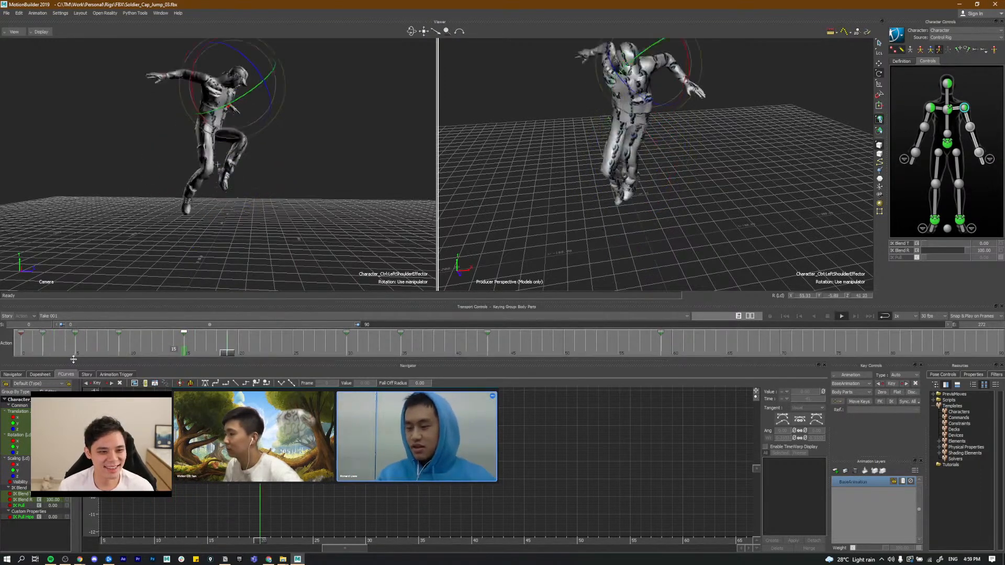
# Step: Play back and scrub the jump from the first frames to check the left arm's anticipation timing
pyautogui.click(42, 350)
pyautogui.moveTo(45, 352)
pyautogui.mouseDown()
pyautogui.moveTo(32, 354)
pyautogui.moveTo(68, 350)
pyautogui.moveTo(31, 353)
pyautogui.mouseUp()
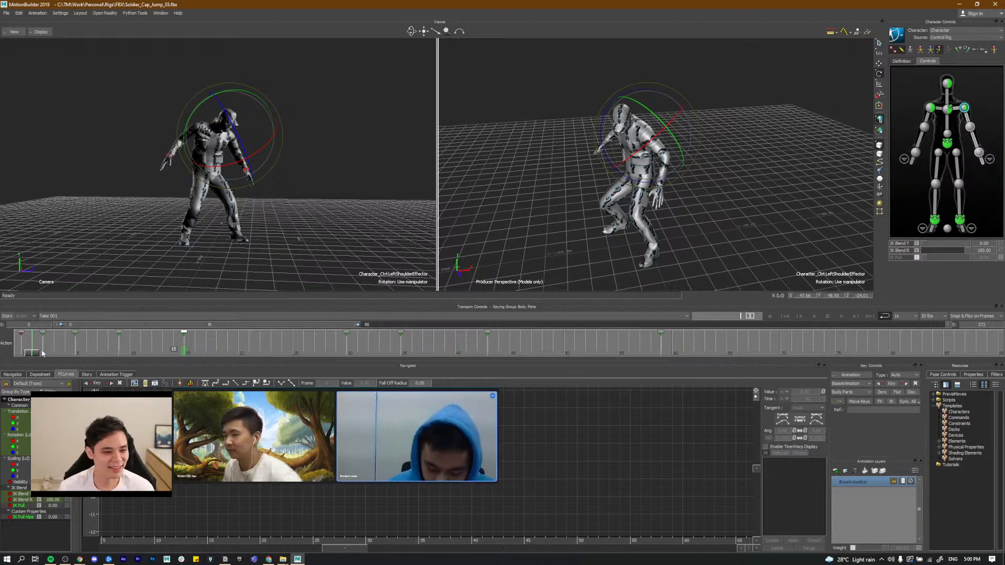
pyautogui.moveTo(34, 354); pyautogui.dragTo(24, 354)
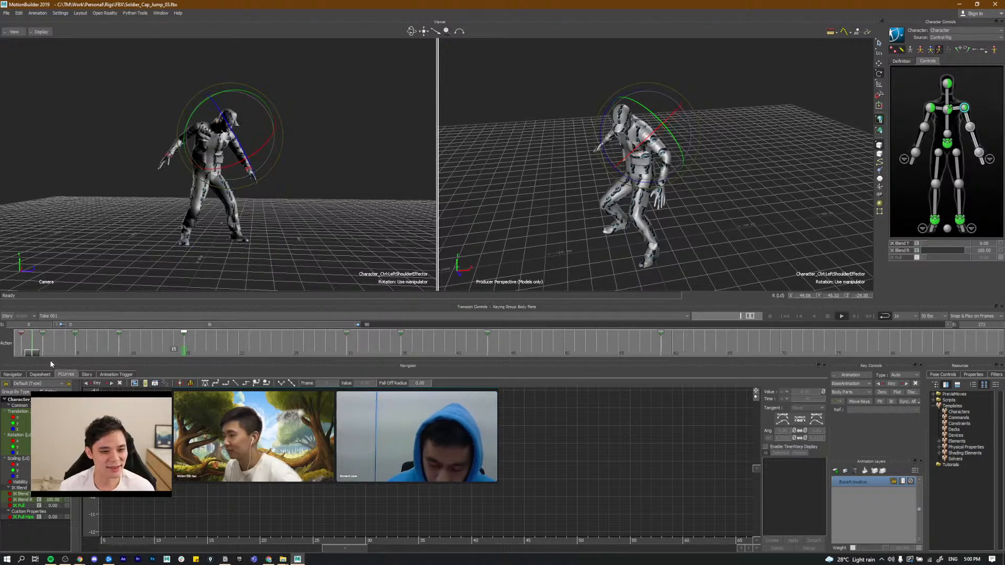
pyautogui.press('space')
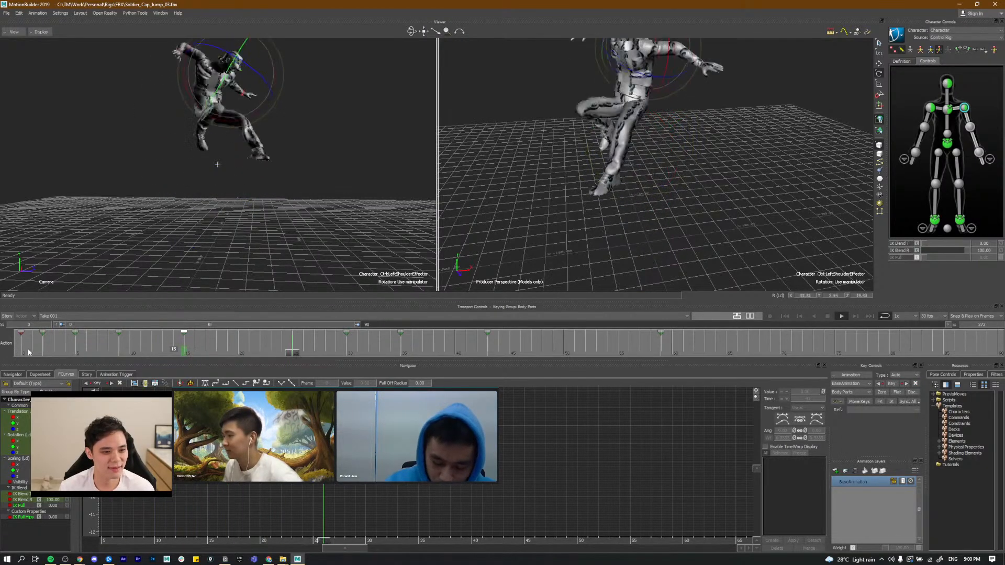
pyautogui.click(29, 352)
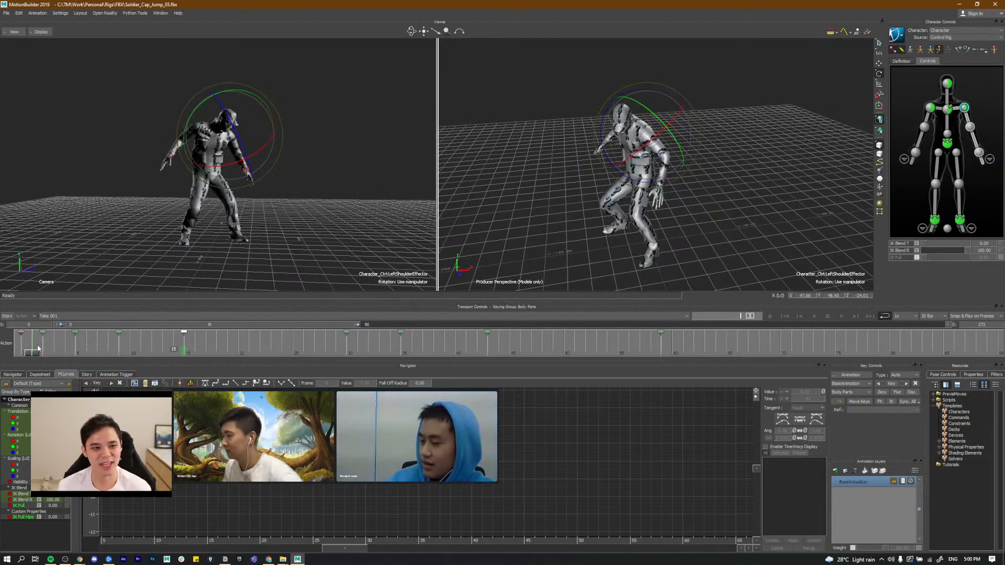
pyautogui.hotkey('ctrl', 'space')
# Step: At frame 5, rotate the left forearm and adjust the shoulder, and scrub back to the start to check the pose
pyautogui.click(43, 350)
pyautogui.moveTo(71, 358)
pyautogui.mouseDown()
pyautogui.moveTo(101, 356)
pyautogui.moveTo(69, 359)
pyautogui.moveTo(72, 341)
pyautogui.mouseUp()
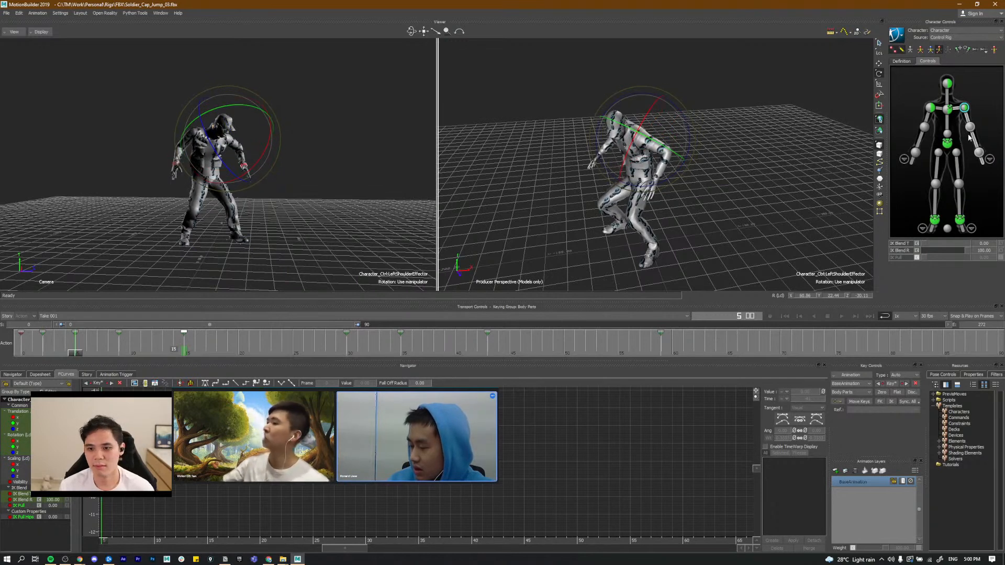
pyautogui.moveTo(699, 189); pyautogui.dragTo(708, 186)
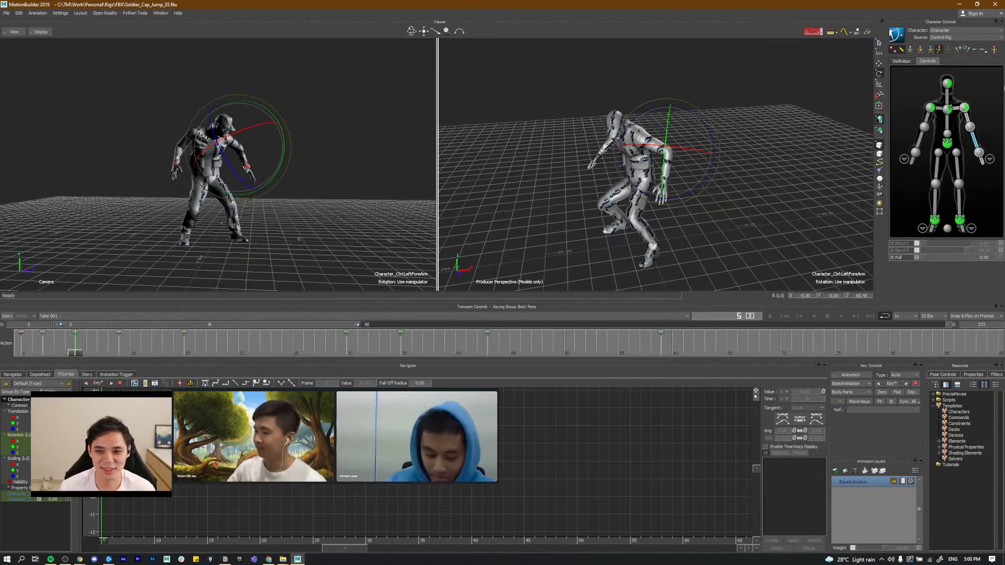
pyautogui.click(964, 109)
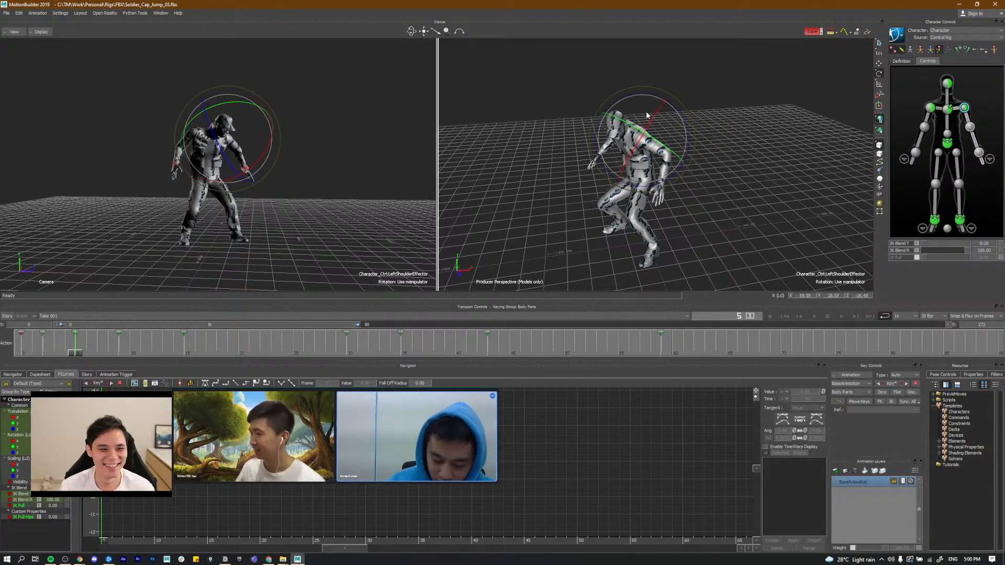
pyautogui.click(55, 354)
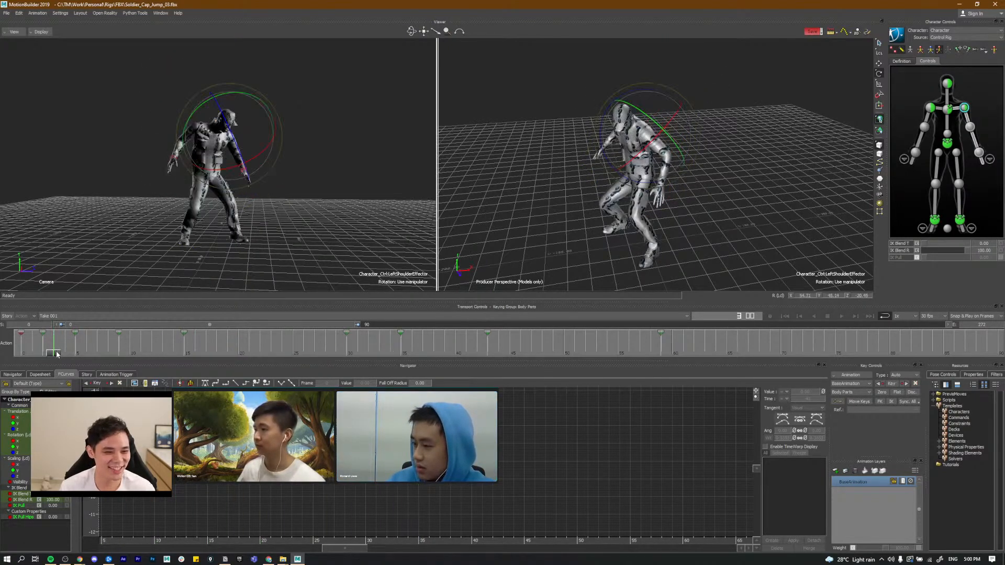
pyautogui.click(19, 354)
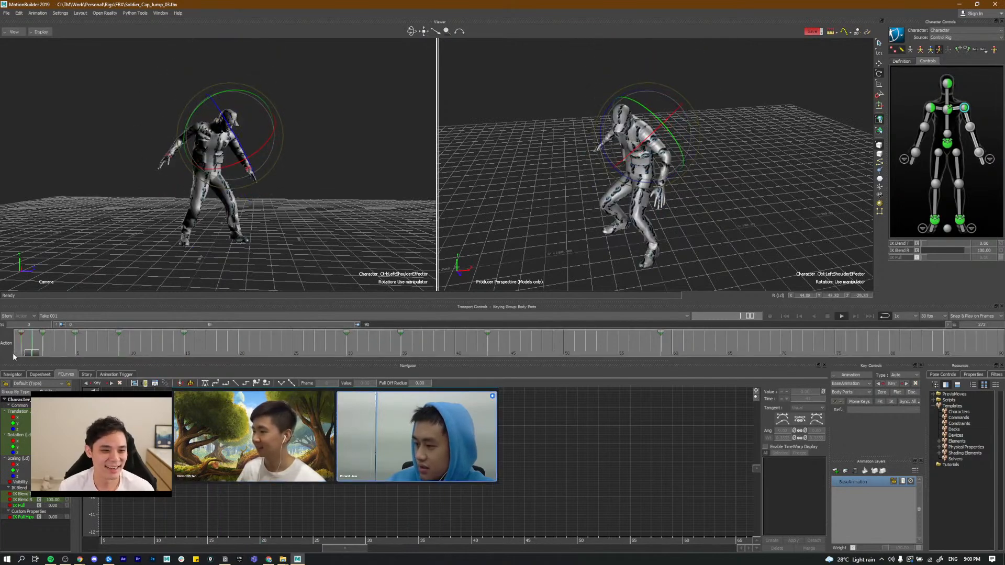
pyautogui.click(29, 355)
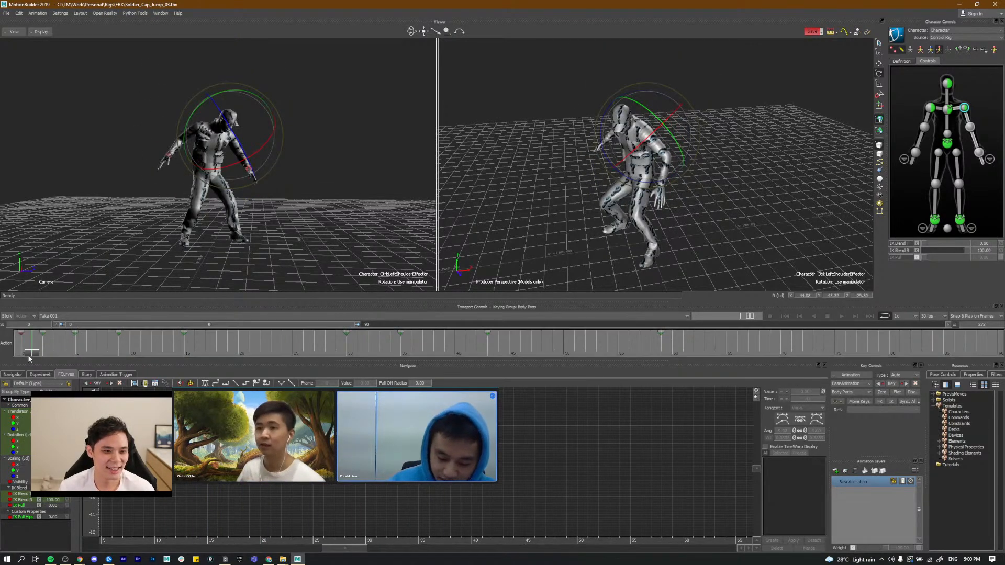
# Step: Move the left arm's keys at frames 2, 5 and 9 to frames 3, 7 and 11
pyautogui.keyDown('shift'); pyautogui.click(42, 338); pyautogui.keyUp('shift')
pyautogui.moveTo(42, 338)
pyautogui.mouseDown()
pyautogui.moveTo(54, 338)
pyautogui.moveTo(20, 357)
pyautogui.moveTo(73, 356)
pyautogui.moveTo(89, 341)
pyautogui.moveTo(100, 343)
pyautogui.moveTo(41, 358)
pyautogui.moveTo(134, 367)
pyautogui.moveTo(139, 343)
pyautogui.moveTo(71, 353)
pyautogui.moveTo(211, 368)
pyautogui.moveTo(190, 365)
pyautogui.mouseUp()
pyautogui.keyDown('shift'); pyautogui.click(76, 341); pyautogui.keyUp('shift')
pyautogui.keyDown('shift'); pyautogui.click(119, 342); pyautogui.keyUp('shift')
# Step: At frame 15, rotate the left forearm and shoulder to stretch the left arm up and out behind the body
pyautogui.keyDown('alt'); pyautogui.moveTo(748, 113); pyautogui.dragTo(654, 138); pyautogui.keyUp('alt')
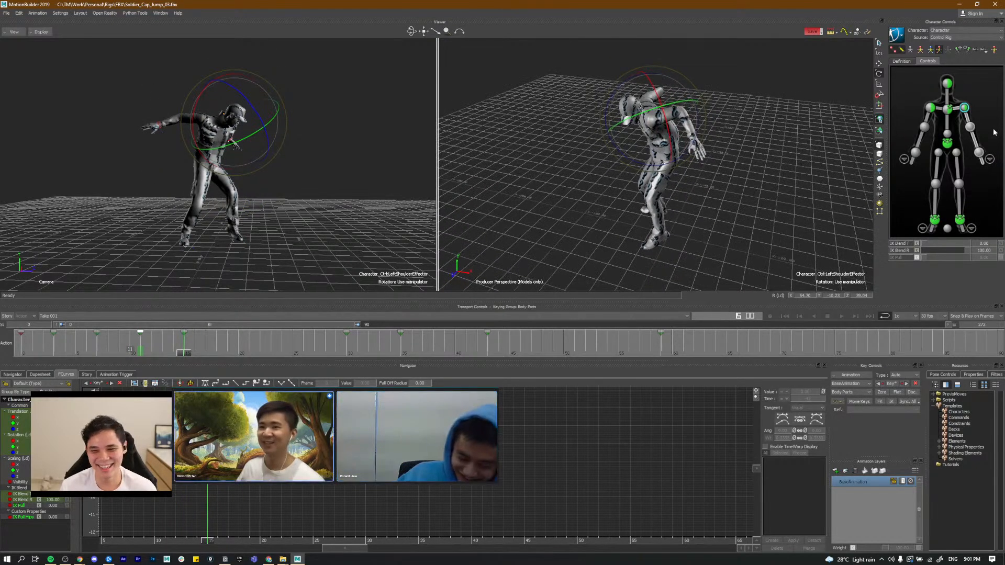
pyautogui.click(975, 143)
pyautogui.keyDown('alt'); pyautogui.moveTo(733, 157); pyautogui.dragTo(704, 162); pyautogui.keyUp('alt')
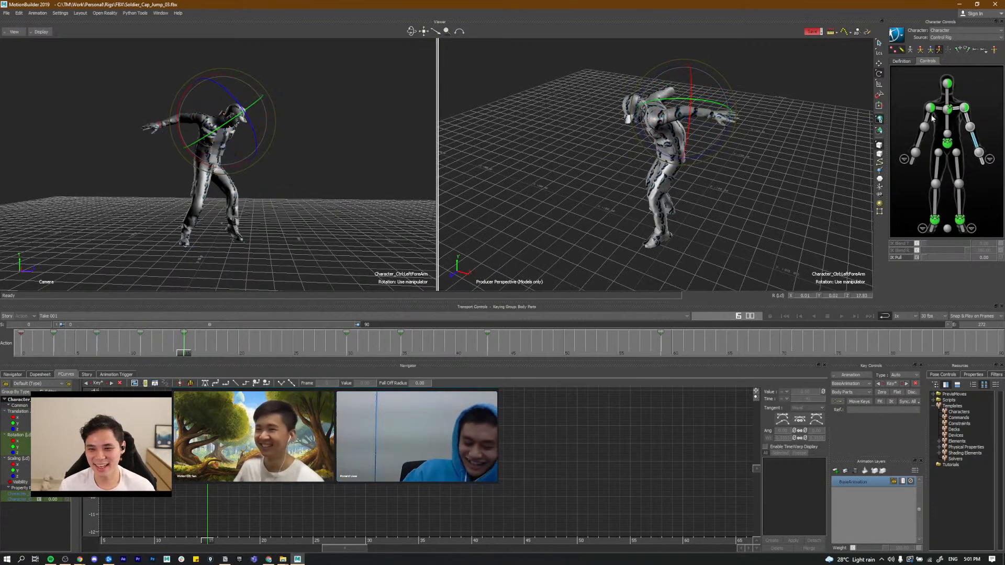
pyautogui.click(965, 108)
pyautogui.keyDown('alt'); pyautogui.moveTo(743, 131); pyautogui.dragTo(674, 138); pyautogui.keyUp('alt')
# Step: Scrub and step through the left arm's key poses between frame 0 and frame 11 to check the anticipation
pyautogui.keyDown('alt'); pyautogui.moveTo(613, 149); pyautogui.dragTo(619, 200); pyautogui.keyUp('alt')
pyautogui.click(135, 355)
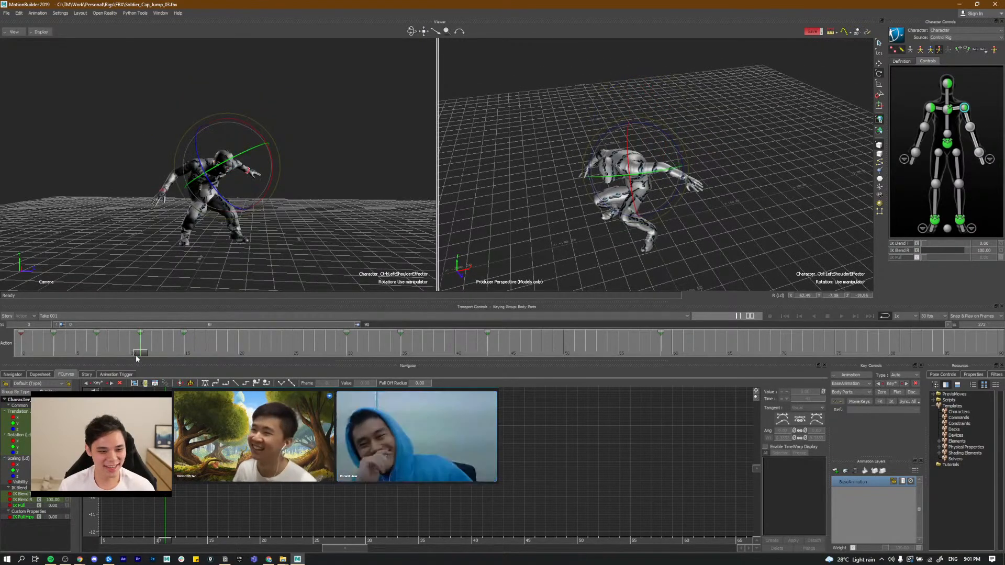
pyautogui.moveTo(133, 356); pyautogui.dragTo(99, 362)
pyautogui.press('.')
pyautogui.press('.')
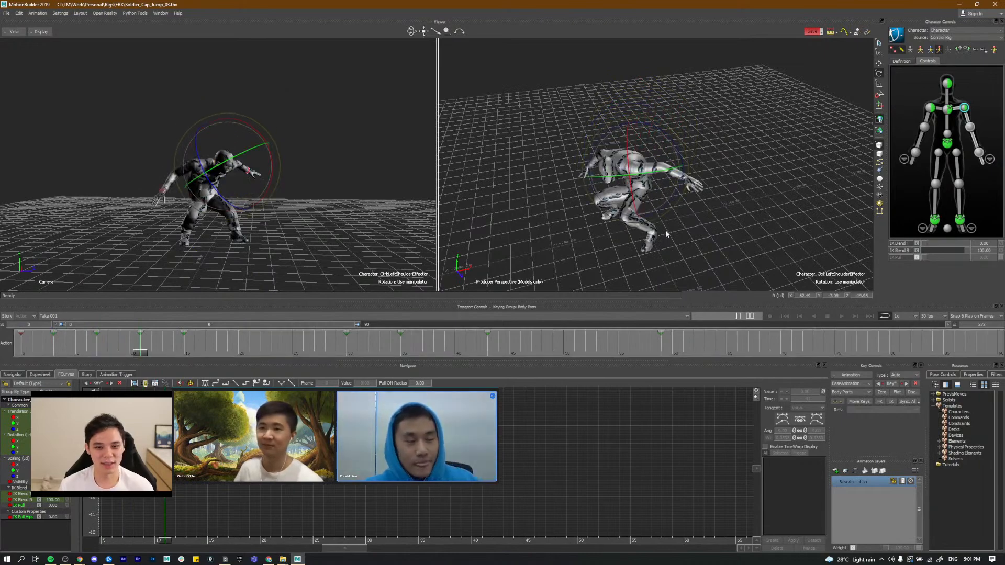
pyautogui.press(',')
pyautogui.press(',')
pyautogui.press(',')
pyautogui.press(',')
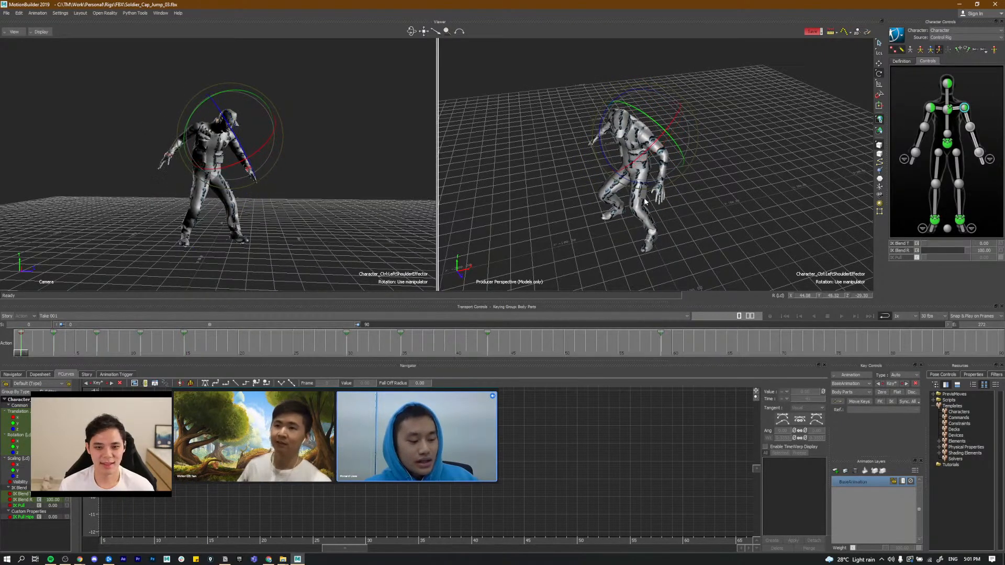
# Step: Compare the left arm's early keys and rotate the left shoulder at frame 7 to adjust the arm's pose
pyautogui.press('.')
pyautogui.press('.')
pyautogui.press(',')
pyautogui.press('.')
pyautogui.press(',')
pyautogui.press('.')
pyautogui.moveTo(219, 165); pyautogui.dragTo(208, 178)
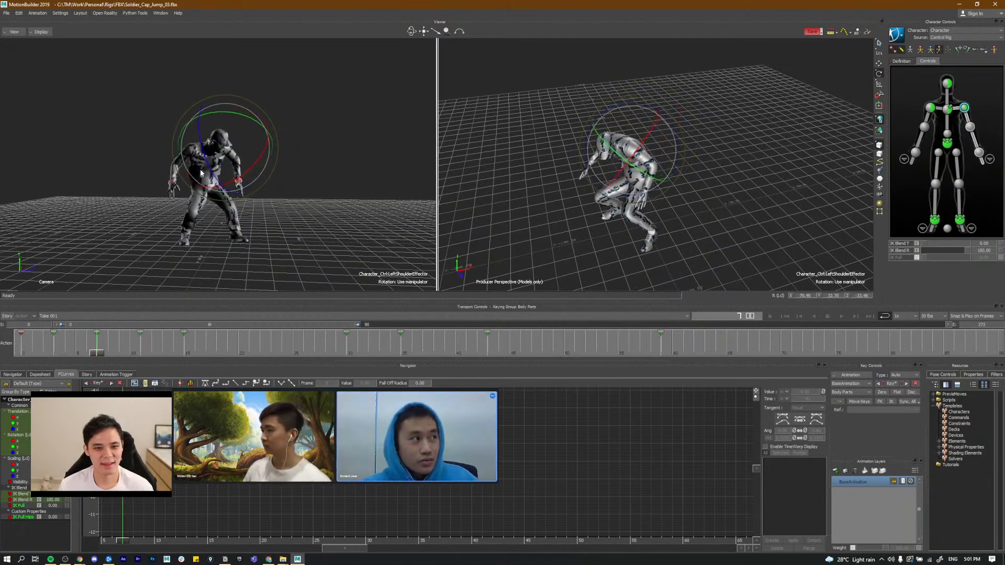
pyautogui.press(',')
pyautogui.press('.')
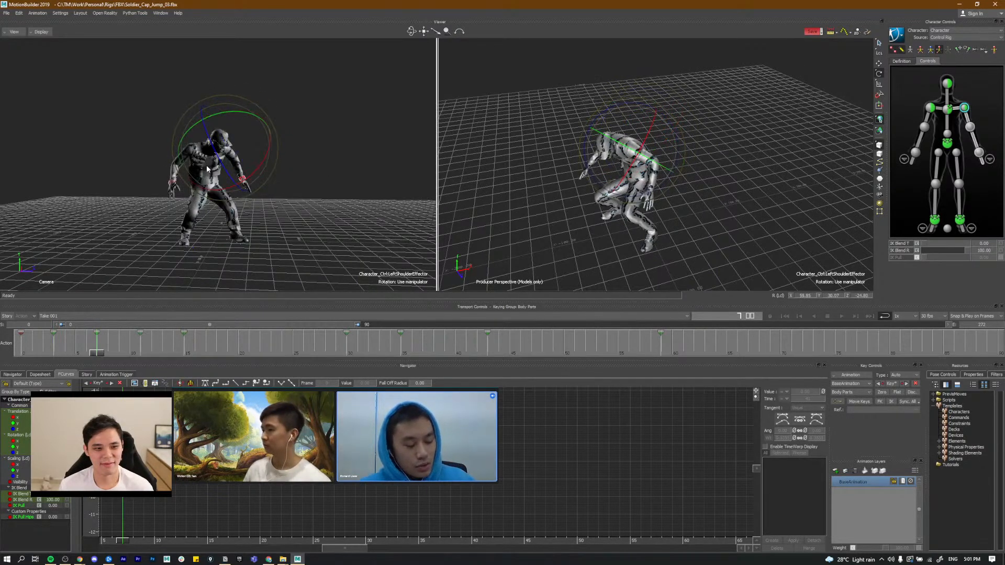
# Step: Compare the left arm's key poses at frames 7, 11 and 15
pyautogui.press('.')
pyautogui.press('.')
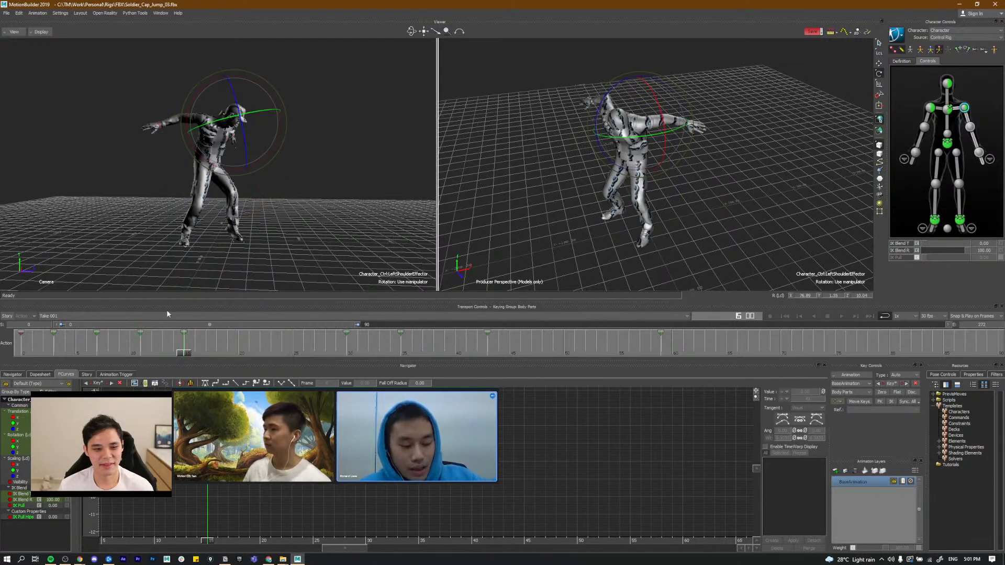
pyautogui.press(',')
pyautogui.press('.')
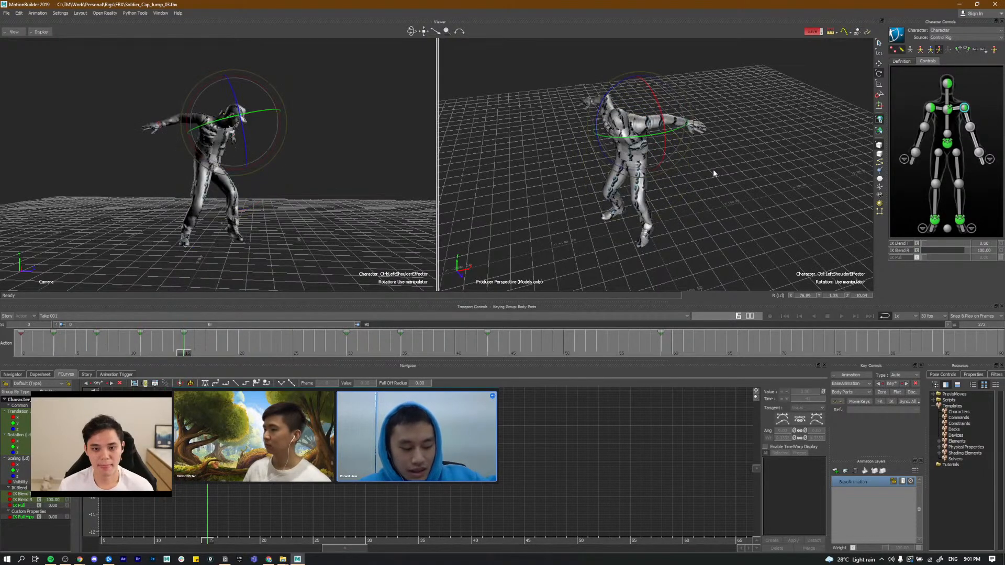
pyautogui.press(',')
pyautogui.press(',')
pyautogui.press('.')
# Step: At frame 11, rotate the left forearm slightly and adjust the left wrist's rotation
pyautogui.click(973, 142)
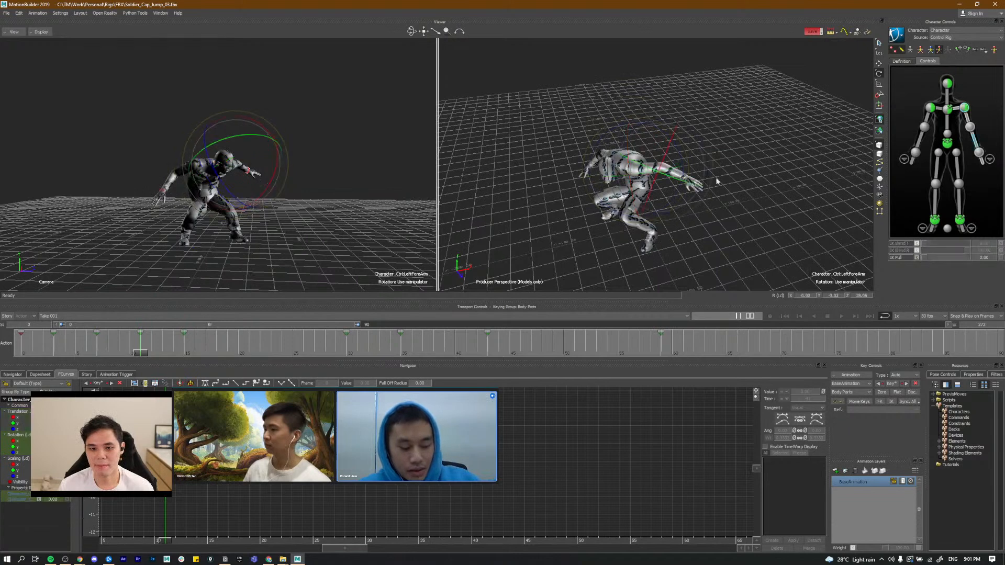
pyautogui.moveTo(694, 131); pyautogui.dragTo(691, 134)
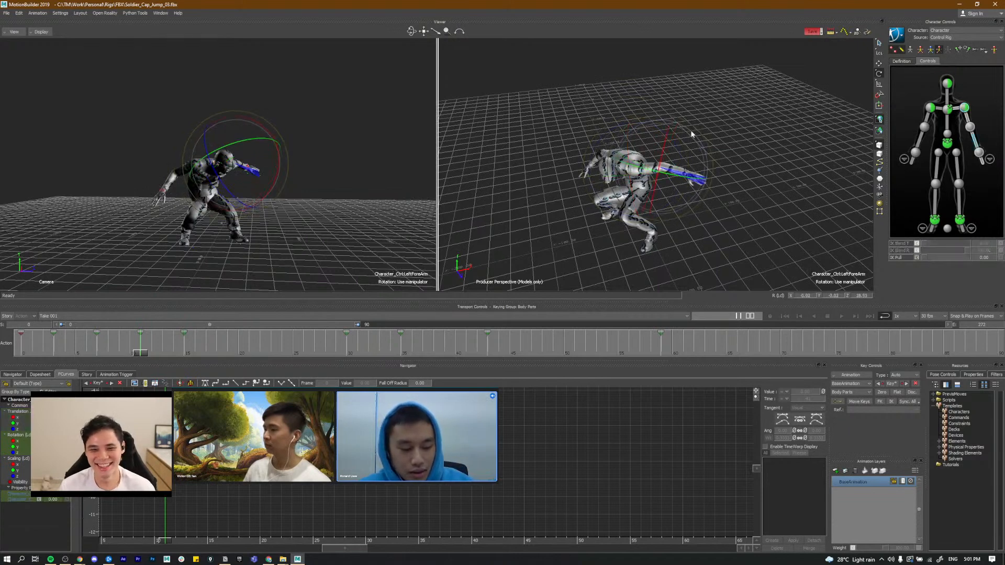
pyautogui.click(977, 153)
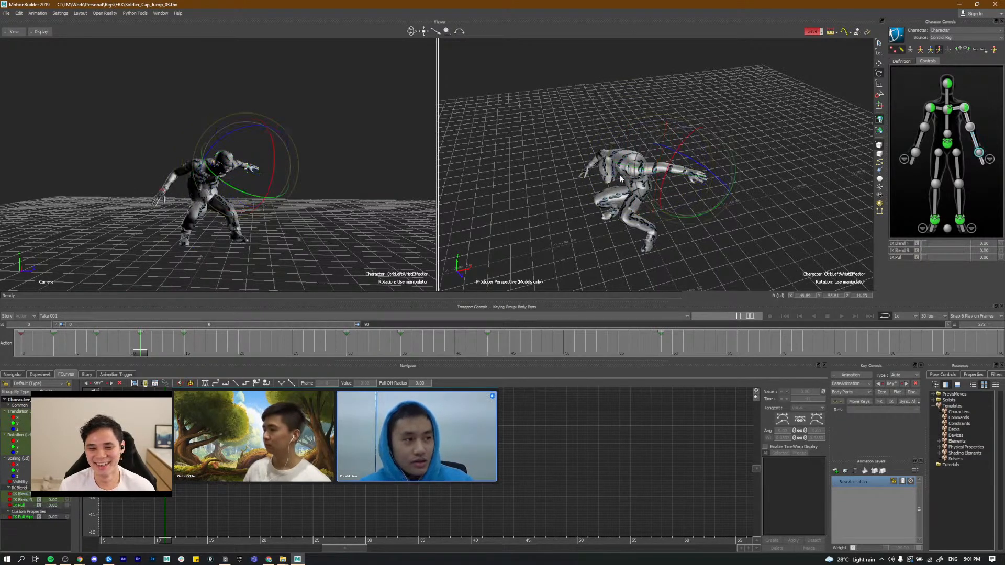
pyautogui.moveTo(742, 164); pyautogui.dragTo(740, 160)
pyautogui.moveTo(706, 199)
pyautogui.mouseDown()
pyautogui.moveTo(719, 209)
pyautogui.moveTo(714, 200)
pyautogui.mouseUp()
pyautogui.press('f')
pyautogui.scroll(-6, 643, 146)
pyautogui.scroll(-3, 643, 145)
pyautogui.keyDown('alt'); pyautogui.moveTo(644, 146); pyautogui.dragTo(560, 121); pyautogui.keyUp('alt')
pyautogui.moveTo(623, 107); pyautogui.dragTo(725, 156)
pyautogui.keyDown('alt'); pyautogui.moveTo(600, 187); pyautogui.dragTo(581, 178); pyautogui.keyUp('alt')
pyautogui.scroll(-3, 581, 178)
# Step: At frame 19, rotate the left shoulder to repose the arm in the air and key it
pyautogui.moveTo(81, 350); pyautogui.dragTo(227, 353)
pyautogui.keyDown('alt'); pyautogui.moveTo(644, 152); pyautogui.dragTo(555, 210); pyautogui.keyUp('alt')
pyautogui.click(965, 108)
pyautogui.press('f')
pyautogui.scroll(-5, 682, 148)
pyautogui.keyDown('alt'); pyautogui.moveTo(682, 148); pyautogui.dragTo(681, 205); pyautogui.keyUp('alt')
pyautogui.moveTo(680, 134)
pyautogui.mouseDown()
pyautogui.moveTo(734, 162)
pyautogui.moveTo(651, 168)
pyautogui.moveTo(656, 159)
pyautogui.moveTo(683, 192)
pyautogui.moveTo(649, 219)
pyautogui.mouseUp()
pyautogui.press('s')
pyautogui.press('w')
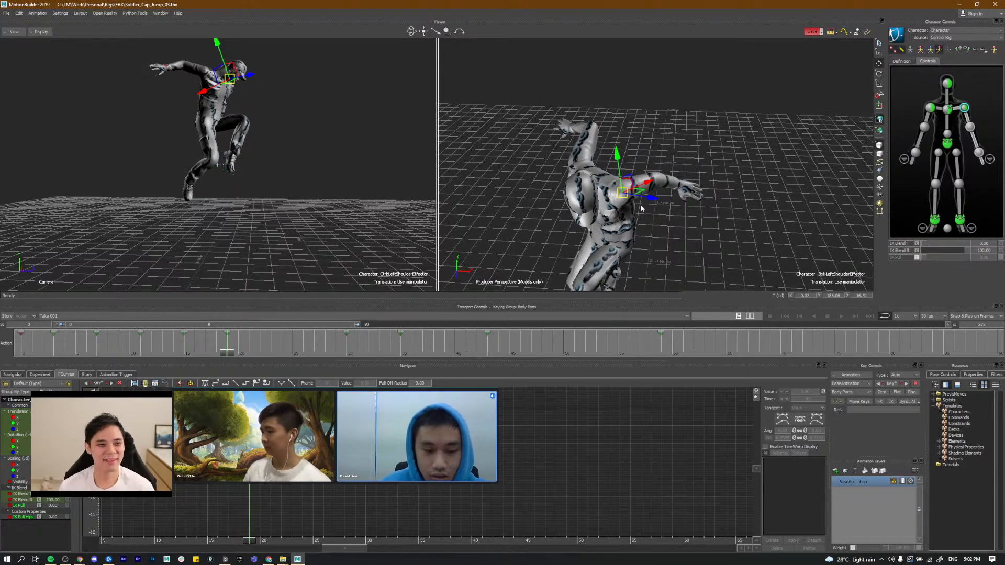
# Step: Scrub the left arm's swing between frame 9 and frame 19 and examine the left shoulder in the crouch
pyautogui.moveTo(121, 354)
pyautogui.mouseDown()
pyautogui.moveTo(92, 354)
pyautogui.moveTo(184, 365)
pyautogui.moveTo(350, 358)
pyautogui.moveTo(161, 363)
pyautogui.moveTo(229, 367)
pyautogui.mouseUp()
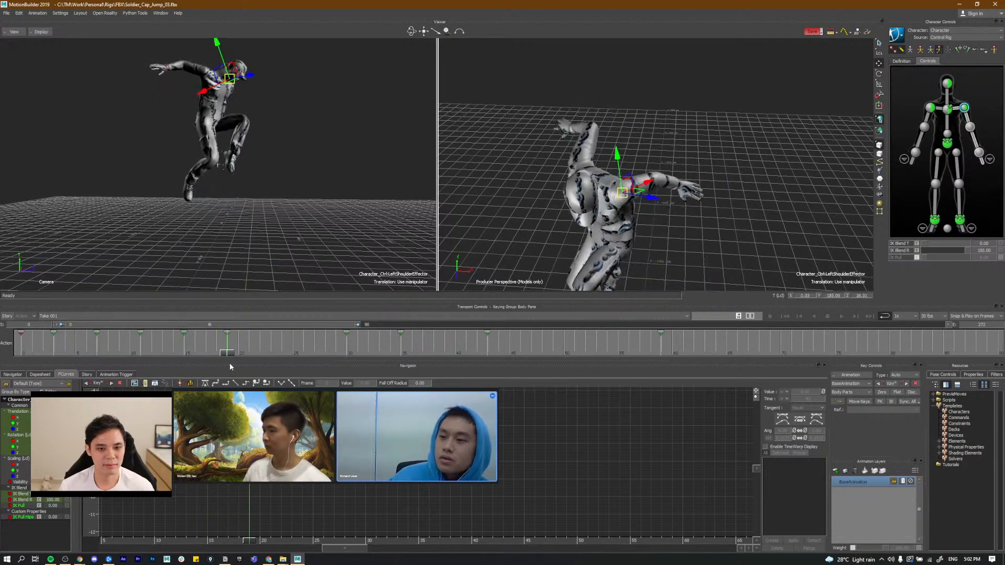
pyautogui.moveTo(148, 372); pyautogui.dragTo(118, 361)
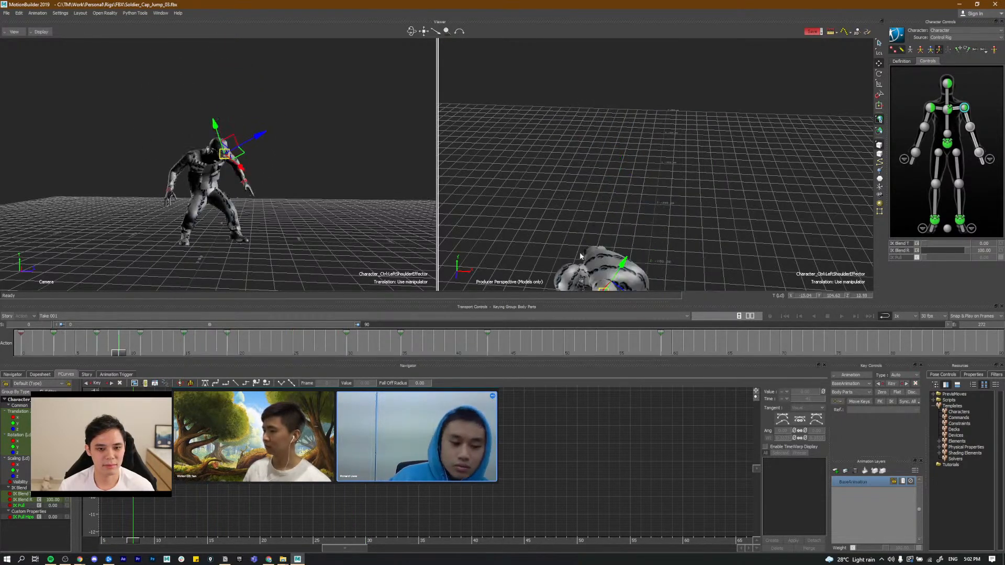
pyautogui.scroll(-3, 684, 206)
pyautogui.keyDown('alt'); pyautogui.moveTo(624, 217); pyautogui.dragTo(634, 178, button='middle'); pyautogui.keyUp('alt')
pyautogui.scroll(3, 634, 178)
pyautogui.keyDown('alt'); pyautogui.moveTo(635, 193); pyautogui.dragTo(679, 204); pyautogui.keyUp('alt')
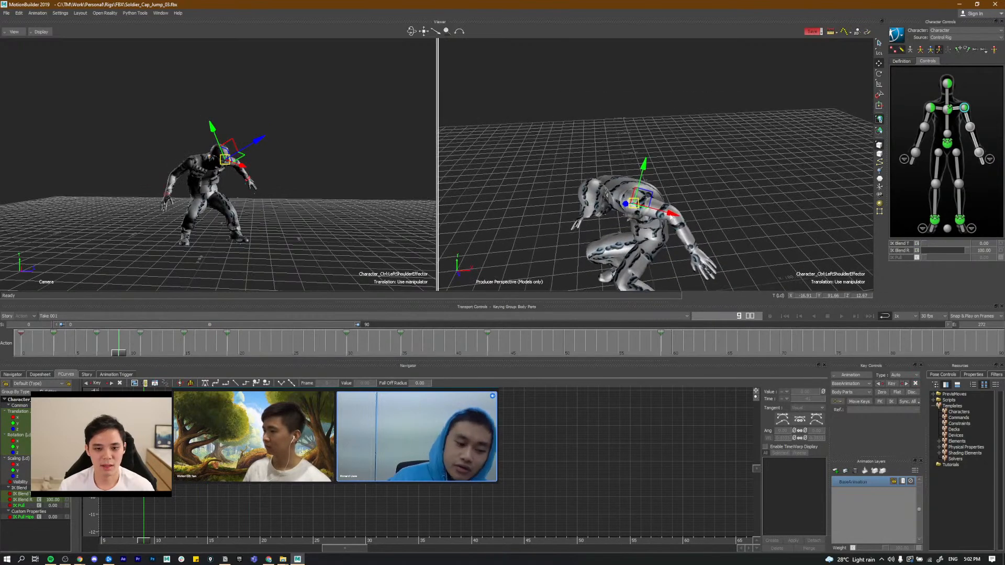
# Step: At frame 15, rotate the left shoulder to refine the arm's takeoff pose
pyautogui.moveTo(119, 356)
pyautogui.mouseDown()
pyautogui.moveTo(197, 380)
pyautogui.moveTo(187, 379)
pyautogui.mouseUp()
pyautogui.keyDown('alt'); pyautogui.moveTo(658, 201); pyautogui.dragTo(626, 182); pyautogui.keyUp('alt')
pyautogui.press('e')
pyautogui.moveTo(684, 137); pyautogui.dragTo(673, 166)
# Step: At frame 19, rotate the left shoulder to refine the arm's pose in the air
pyautogui.moveTo(188, 354)
pyautogui.mouseDown()
pyautogui.moveTo(131, 353)
pyautogui.moveTo(227, 362)
pyautogui.mouseUp()
pyautogui.keyDown('alt'); pyautogui.moveTo(714, 141); pyautogui.dragTo(733, 118); pyautogui.keyUp('alt')
pyautogui.moveTo(473, 238)
pyautogui.keyDown('alt'); pyautogui.mouseDown()
pyautogui.moveTo(558, 203)
pyautogui.moveTo(461, 230)
pyautogui.mouseUp(); pyautogui.keyUp('alt')
pyautogui.moveTo(663, 72); pyautogui.dragTo(643, 76)
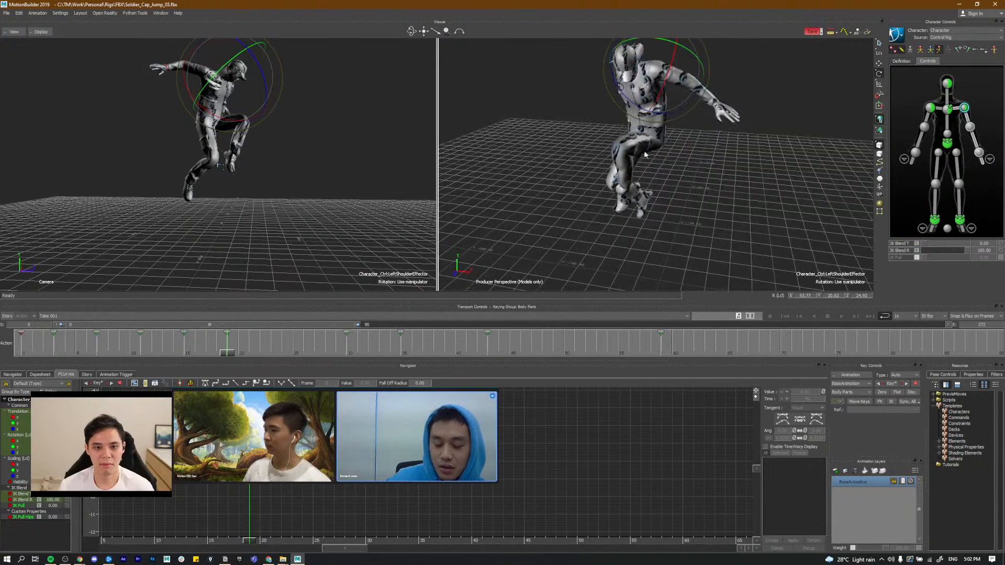
pyautogui.keyDown('alt'); pyautogui.moveTo(643, 76); pyautogui.dragTo(639, 189, button='middle'); pyautogui.keyUp('alt')
# Step: Check the arm at frame 35, then switch to the SyncSketch reference video and step through the skater's jump frame by frame up to frame 34
pyautogui.moveTo(226, 353); pyautogui.dragTo(398, 369)
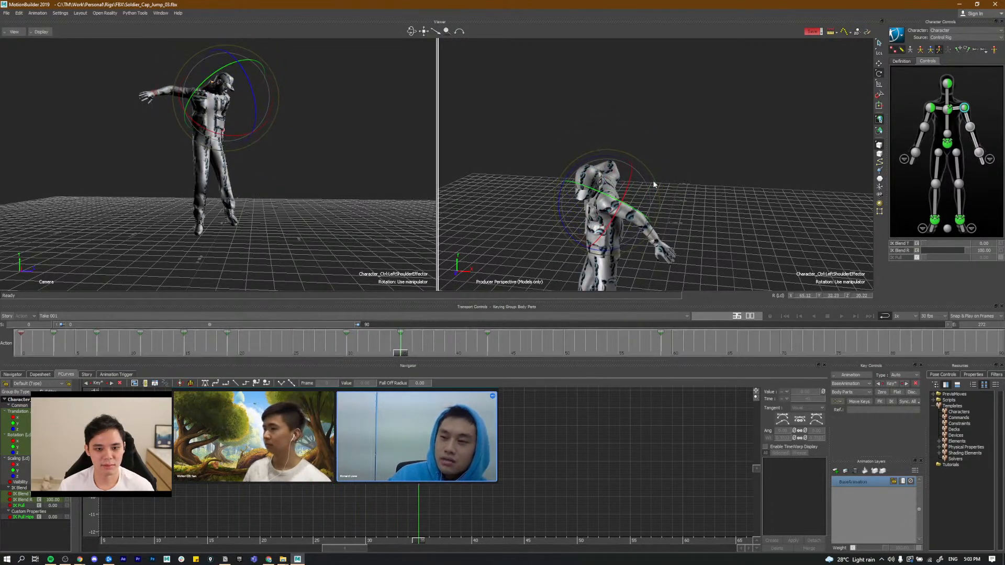
pyautogui.keyDown('alt'); pyautogui.moveTo(654, 198); pyautogui.dragTo(693, 156); pyautogui.keyUp('alt')
pyautogui.hotkey('alt', 'Tab')
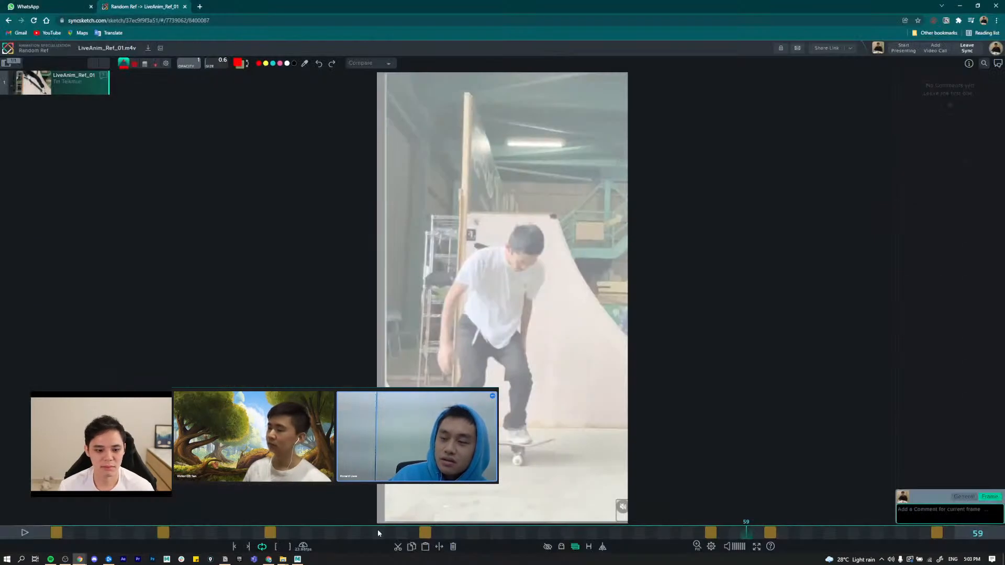
pyautogui.moveTo(378, 533); pyautogui.dragTo(211, 536)
pyautogui.press('Right')
pyautogui.press('Right')
pyautogui.press('Right')
pyautogui.press('Right')
pyautogui.press('Right')
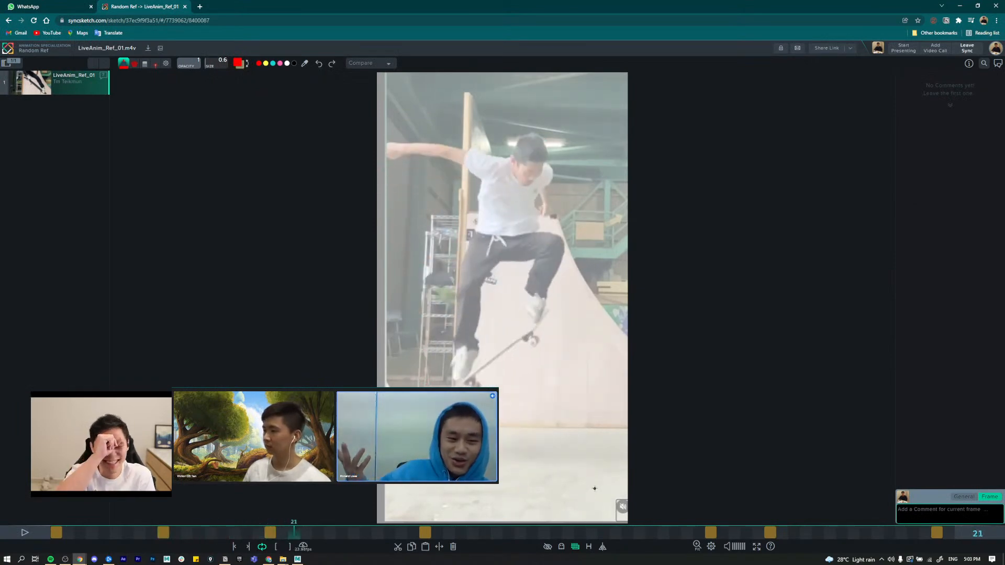
pyautogui.press('Right')
pyautogui.press('Right')
pyautogui.press('Right')
pyautogui.press('Right')
pyautogui.press('Right')
pyautogui.press('Right')
pyautogui.press('Right')
pyautogui.press('Right')
pyautogui.press('Right')
pyautogui.press('Right')
pyautogui.press('Right')
pyautogui.press('Right')
pyautogui.press('Right')
pyautogui.hotkey('alt', 'Tab')
pyautogui.hotkey('alt', 'Tab')
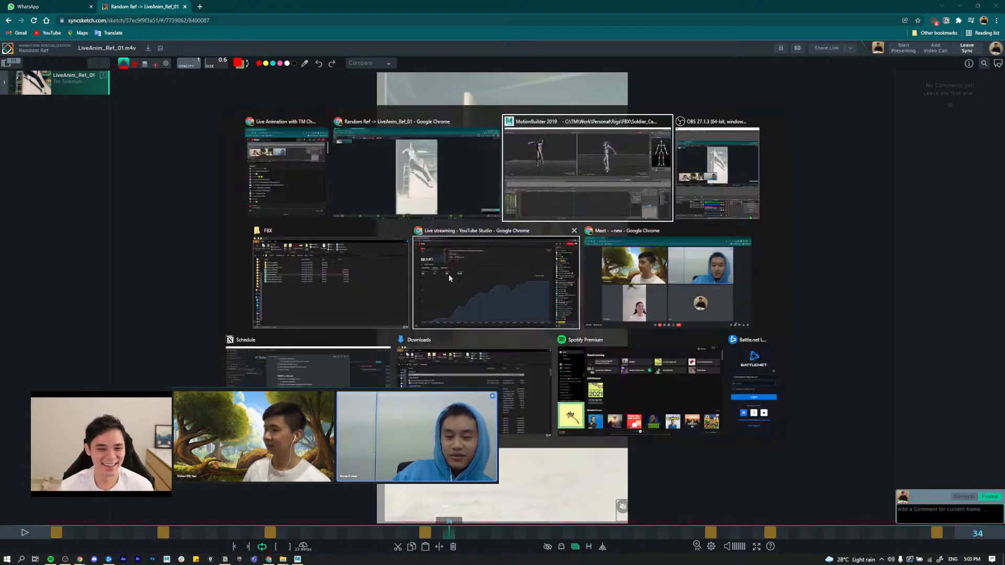
# Step: Return to MotionBuilder and, at frame 30, rotate the left shoulder to repose the arm at the end of the jump
pyautogui.click(536, 193)
pyautogui.press(',')
pyautogui.press(',')
pyautogui.press(',')
pyautogui.press('.')
pyautogui.press('.')
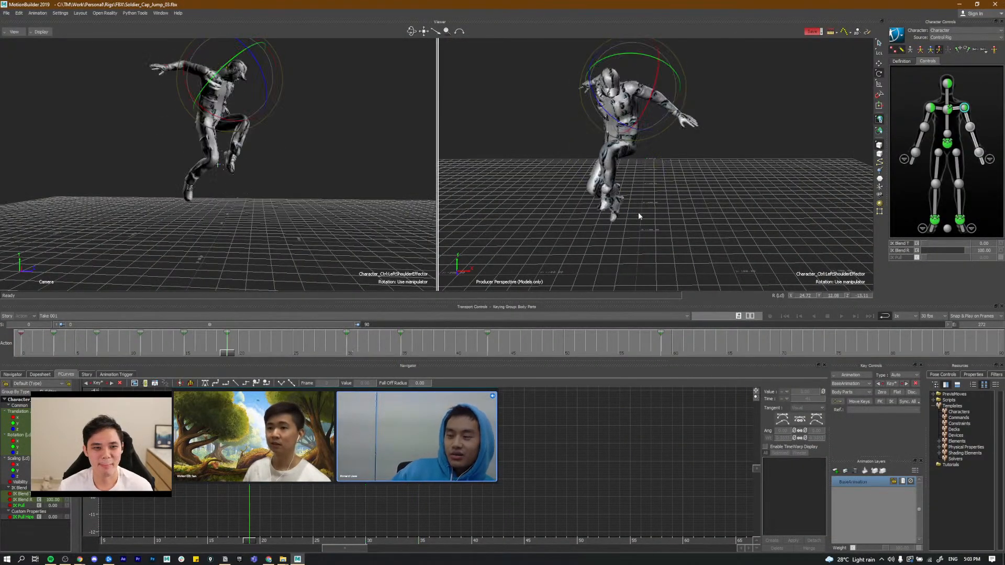
pyautogui.keyDown('alt'); pyautogui.moveTo(649, 152); pyautogui.dragTo(780, 200); pyautogui.keyUp('alt')
pyautogui.press('f')
pyautogui.scroll(-5, 674, 144)
pyautogui.press('w')
pyautogui.press('e')
pyautogui.scroll(-3, 780, 200)
pyautogui.moveTo(670, 149); pyautogui.dragTo(670, 228)
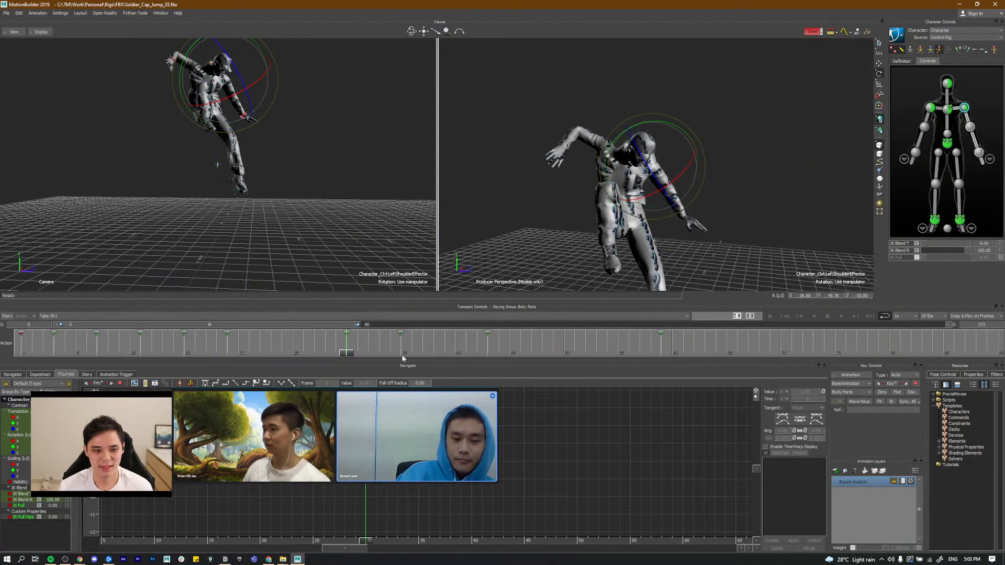
# Step: At frame 35, rotate the left shoulder to repose the arm before the landing and select the left wrist for rotation
pyautogui.moveTo(346, 357); pyautogui.dragTo(400, 362)
pyautogui.keyDown('alt'); pyautogui.moveTo(764, 184); pyautogui.dragTo(862, 174); pyautogui.keyUp('alt')
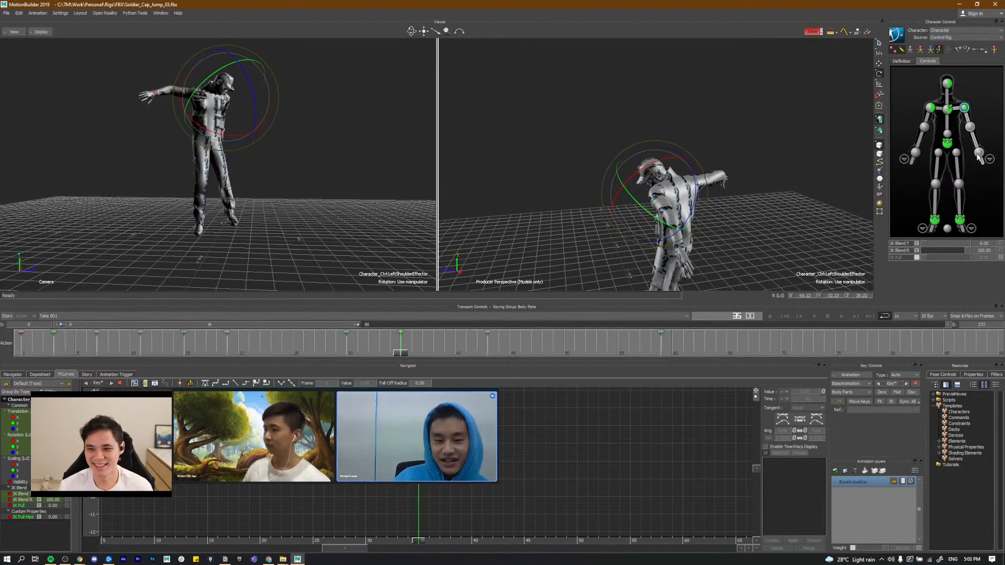
pyautogui.keyDown('alt'); pyautogui.moveTo(626, 241); pyautogui.dragTo(635, 253); pyautogui.keyUp('alt')
pyautogui.moveTo(658, 205); pyautogui.dragTo(611, 203)
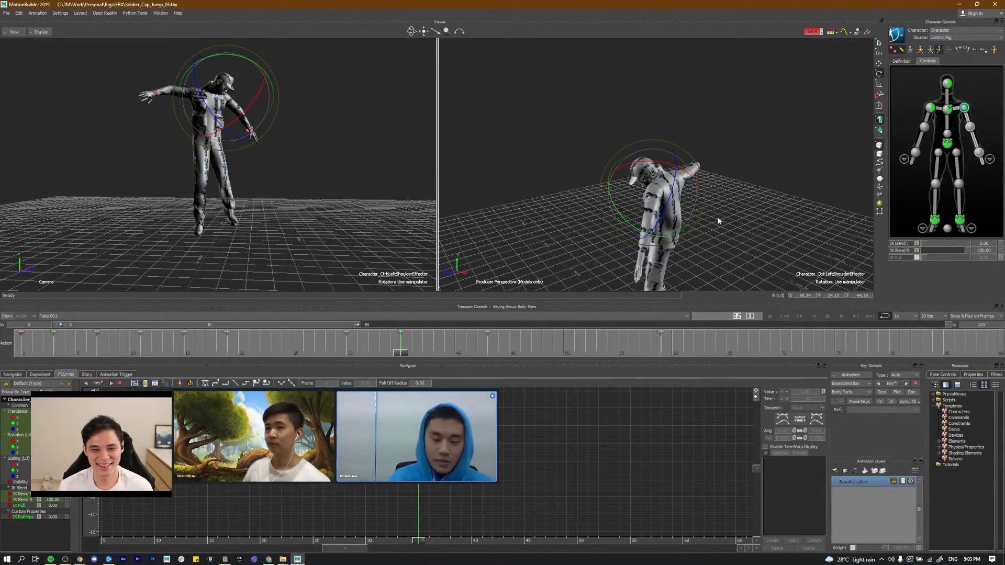
pyautogui.keyDown('alt'); pyautogui.moveTo(719, 220); pyautogui.dragTo(803, 206); pyautogui.keyUp('alt')
pyautogui.click(978, 153)
pyautogui.keyDown('alt'); pyautogui.moveTo(753, 246); pyautogui.dragTo(617, 258); pyautogui.keyUp('alt')
pyautogui.press('e')
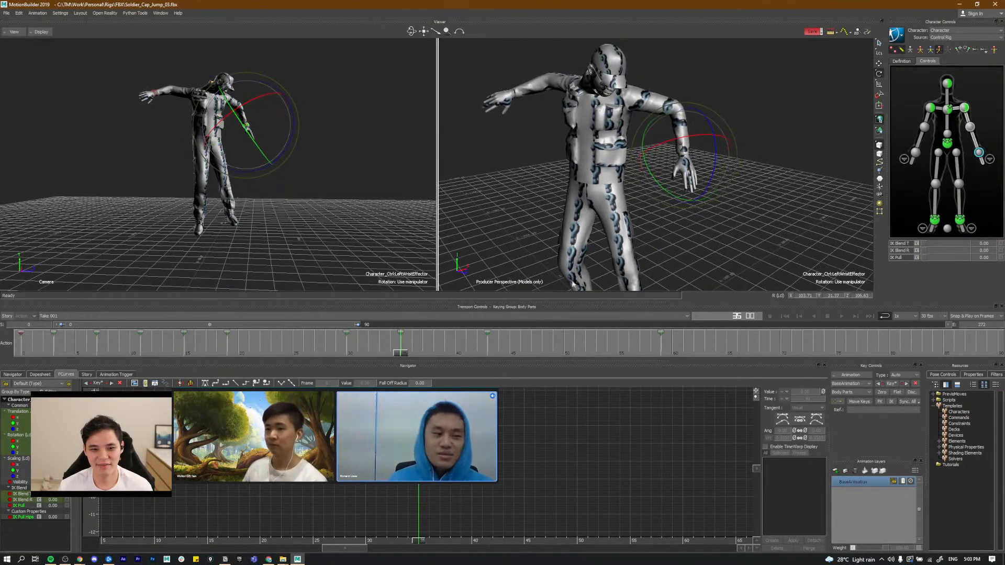
# Step: At frame 39, rotate the left shoulder to raise the arm for the landing, key the pose, and select the left forearm
pyautogui.moveTo(396, 357); pyautogui.dragTo(440, 359)
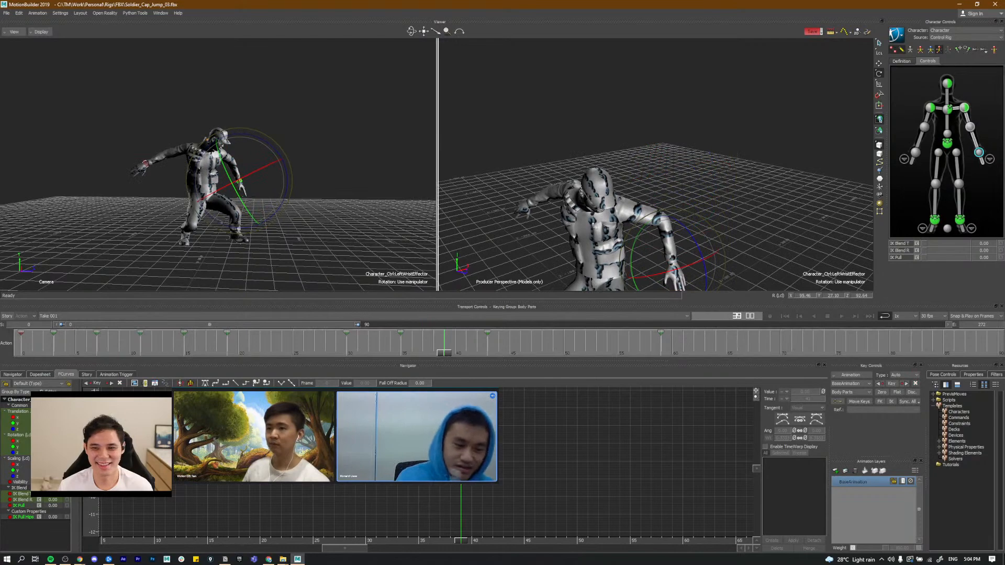
pyautogui.click(964, 108)
pyautogui.keyDown('alt'); pyautogui.moveTo(649, 220); pyautogui.dragTo(542, 201); pyautogui.keyUp('alt')
pyautogui.moveTo(698, 212); pyautogui.dragTo(674, 177)
pyautogui.press('w')
pyautogui.keyDown('alt'); pyautogui.moveTo(570, 205); pyautogui.dragTo(621, 205); pyautogui.keyUp('alt')
pyautogui.keyDown('alt'); pyautogui.moveTo(697, 228); pyautogui.dragTo(674, 249); pyautogui.keyUp('alt')
pyautogui.click(976, 142)
pyautogui.press('e')
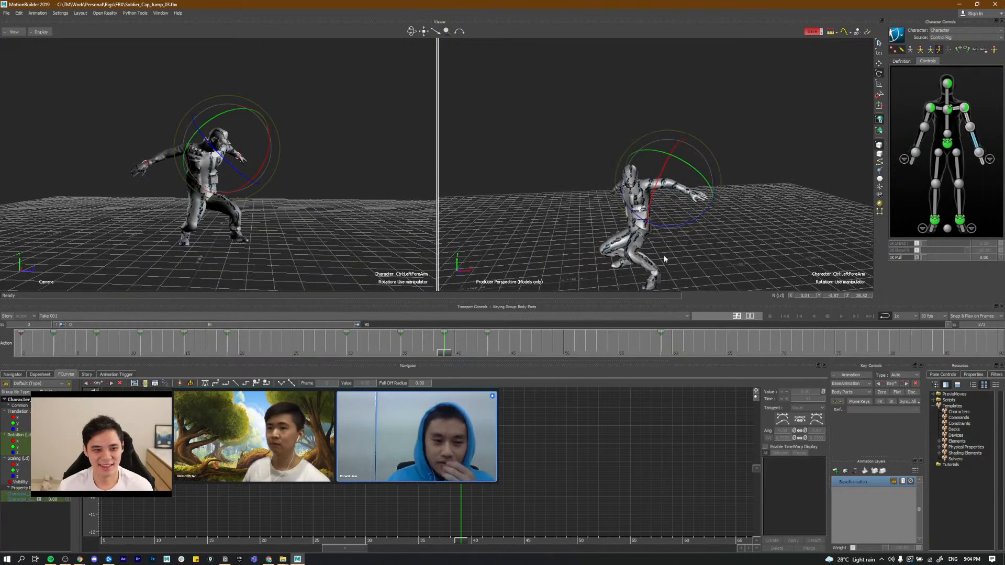
# Step: At frame 35, refine the left shoulder's rotation and check the arm's motion between frames 30 and 39
pyautogui.moveTo(435, 336); pyautogui.dragTo(400, 355)
pyautogui.keyDown('alt'); pyautogui.moveTo(686, 167); pyautogui.dragTo(991, 116); pyautogui.keyUp('alt')
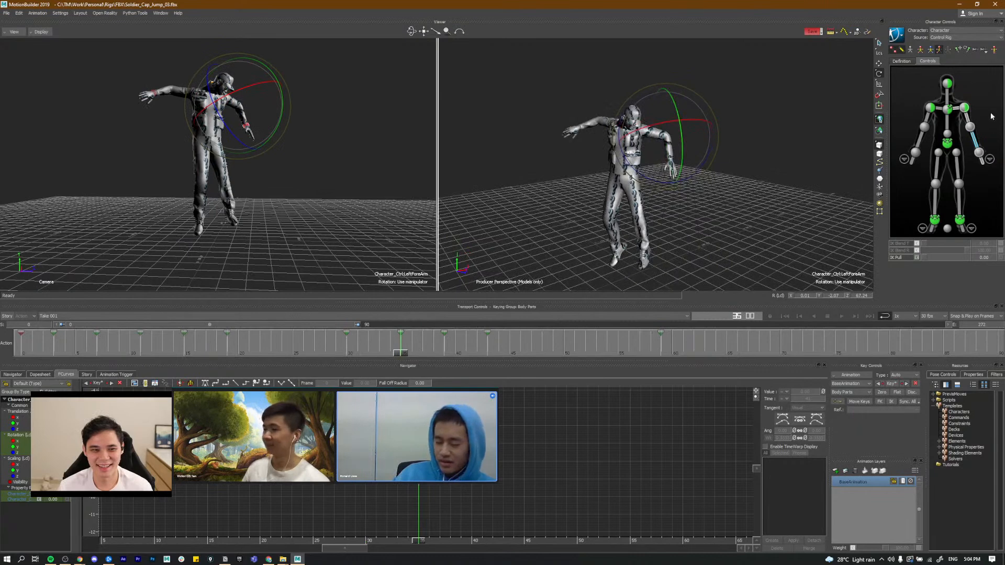
pyautogui.click(965, 108)
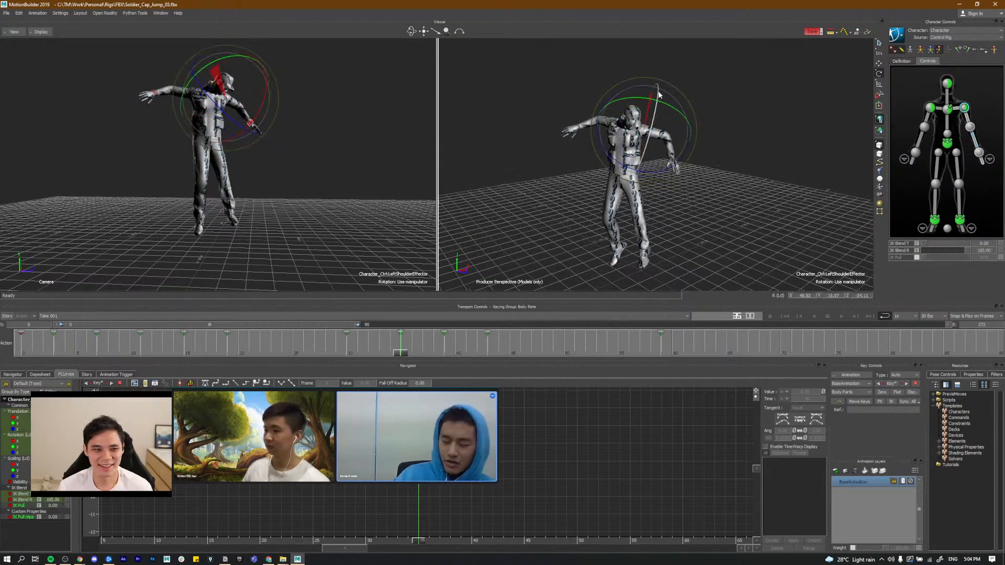
pyautogui.click(346, 354)
pyautogui.moveTo(346, 356); pyautogui.dragTo(445, 362)
# Step: At frame 39, select the left wrist and examine the hand's landing pose from different angles
pyautogui.keyDown('alt'); pyautogui.moveTo(739, 216); pyautogui.dragTo(707, 219); pyautogui.keyUp('alt')
pyautogui.click(979, 152)
pyautogui.keyDown('alt'); pyautogui.moveTo(785, 219); pyautogui.dragTo(710, 227); pyautogui.keyUp('alt')
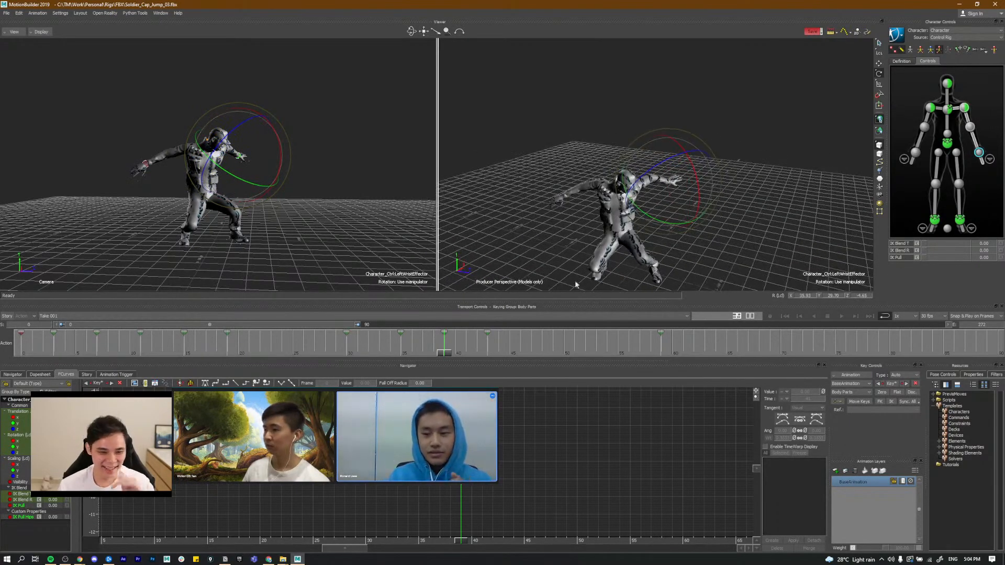
pyautogui.moveTo(444, 350); pyautogui.dragTo(370, 348)
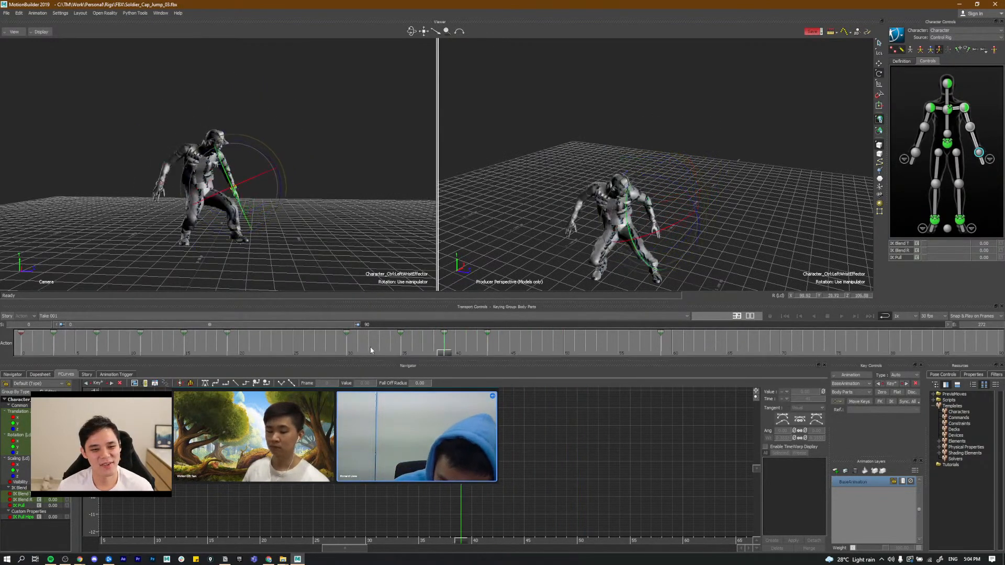
# Step: Clear the control selection and play the whole jump from the start to review the left arm
pyautogui.press('space')
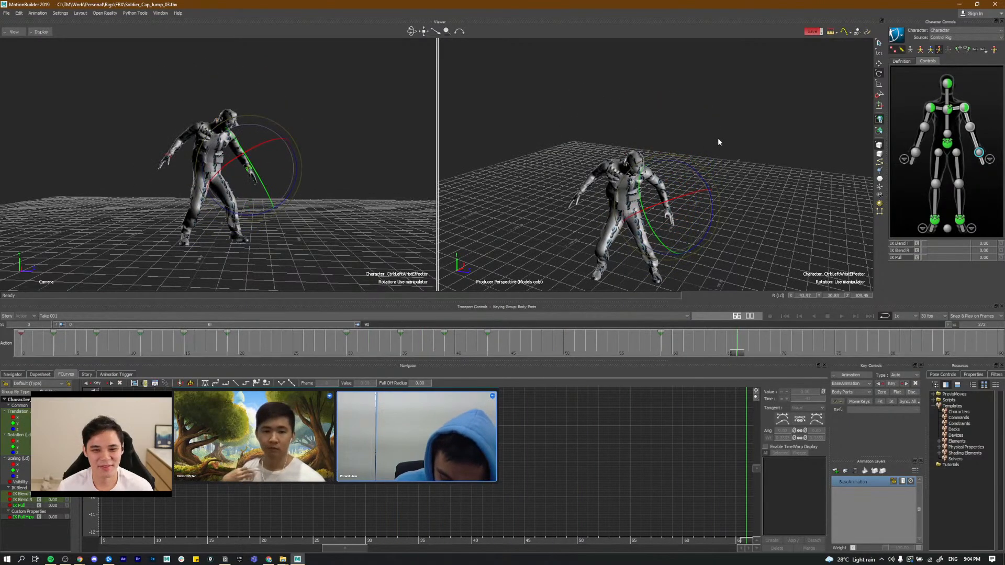
pyautogui.click(711, 155)
pyautogui.click(787, 319)
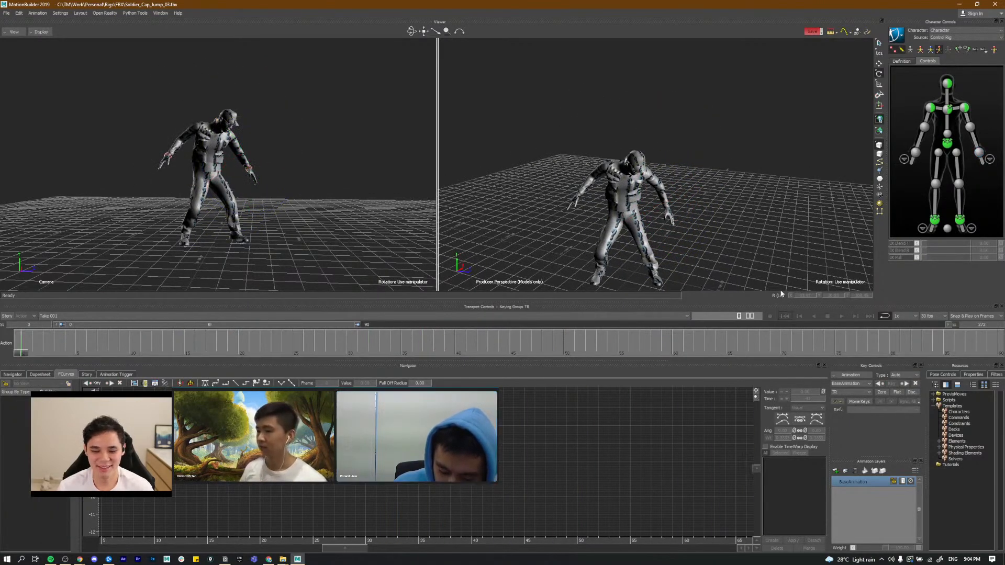
pyautogui.press('space')
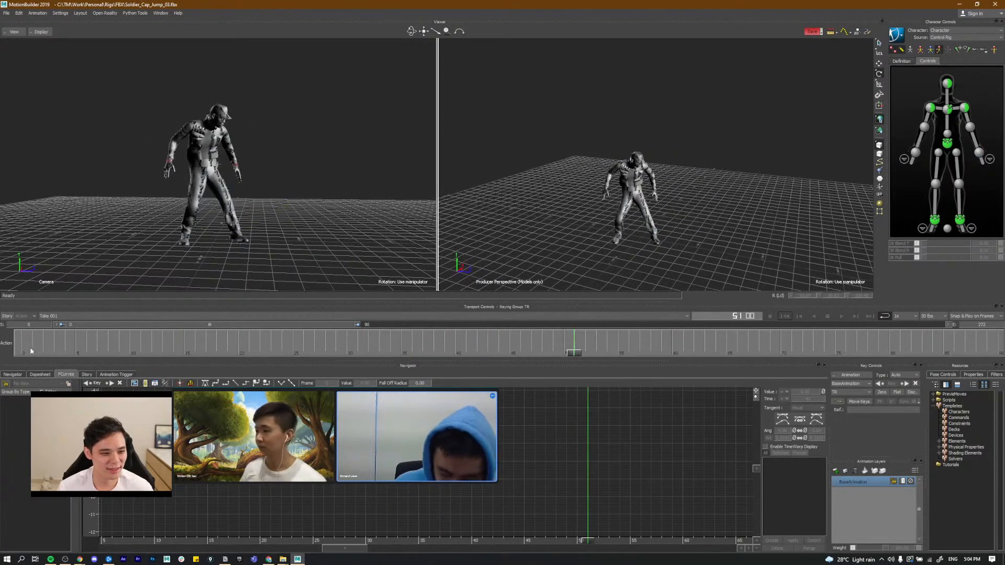
pyautogui.click(28, 345)
pyautogui.press('space')
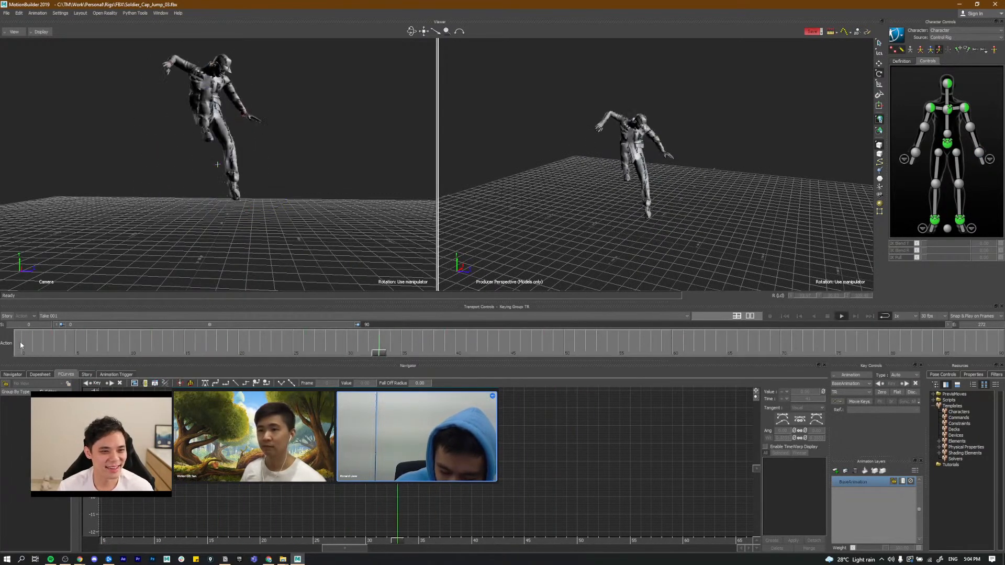
# Step: Replay the jump from its first frames and scrub the crouch and takeoff to examine the arm swing
pyautogui.press('space')
pyautogui.click(21, 345)
pyautogui.moveTo(39, 354); pyautogui.dragTo(82, 353)
pyautogui.click(23, 343)
pyautogui.press('space')
pyautogui.press('space')
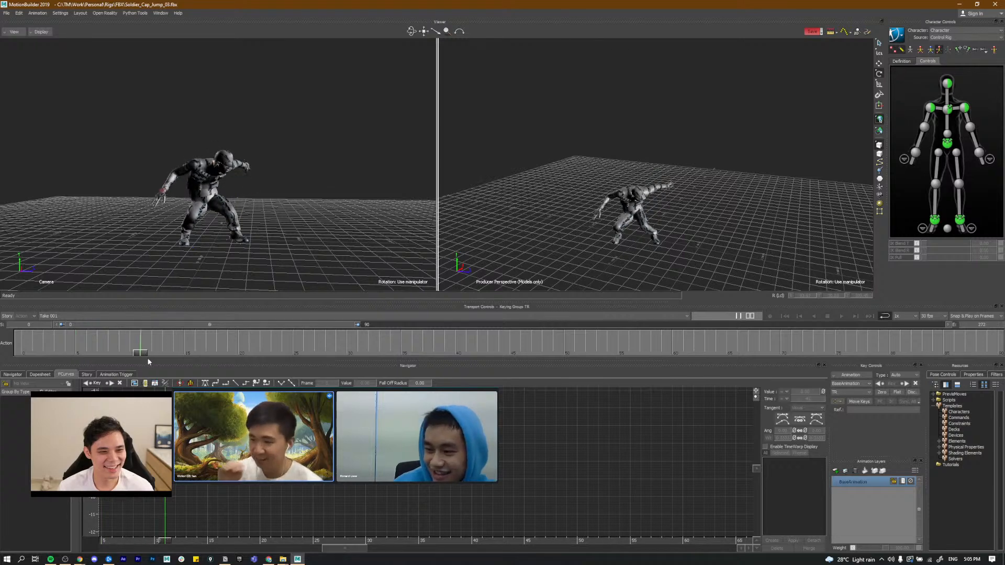
pyautogui.click(21, 353)
pyautogui.press('space')
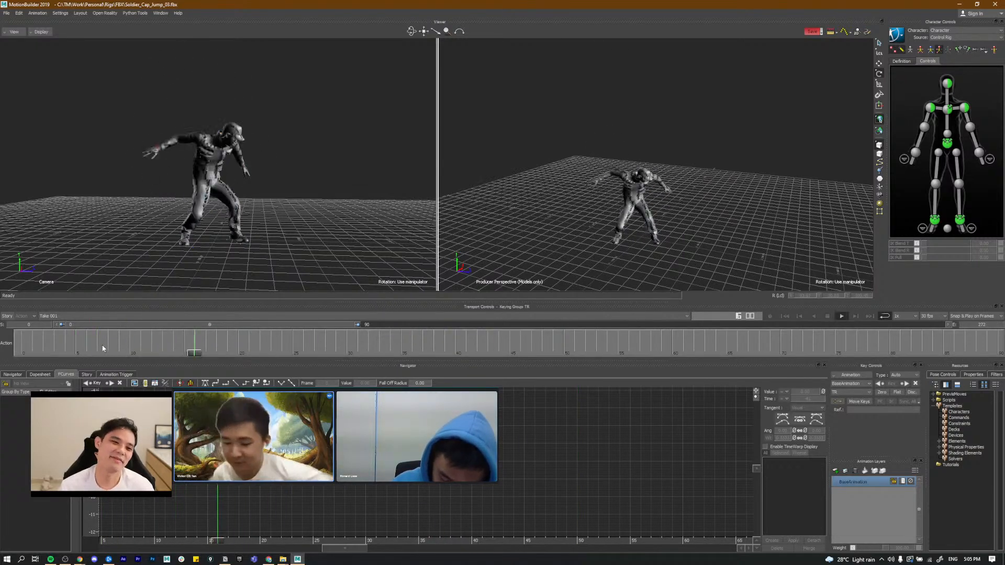
pyautogui.moveTo(185, 350); pyautogui.dragTo(139, 347)
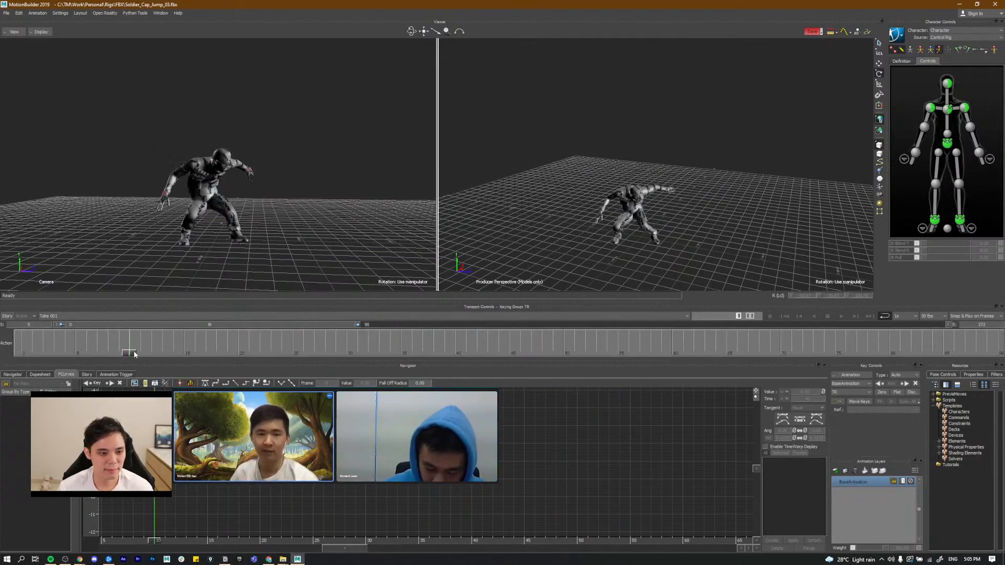
pyautogui.click(177, 341)
pyautogui.click(217, 347)
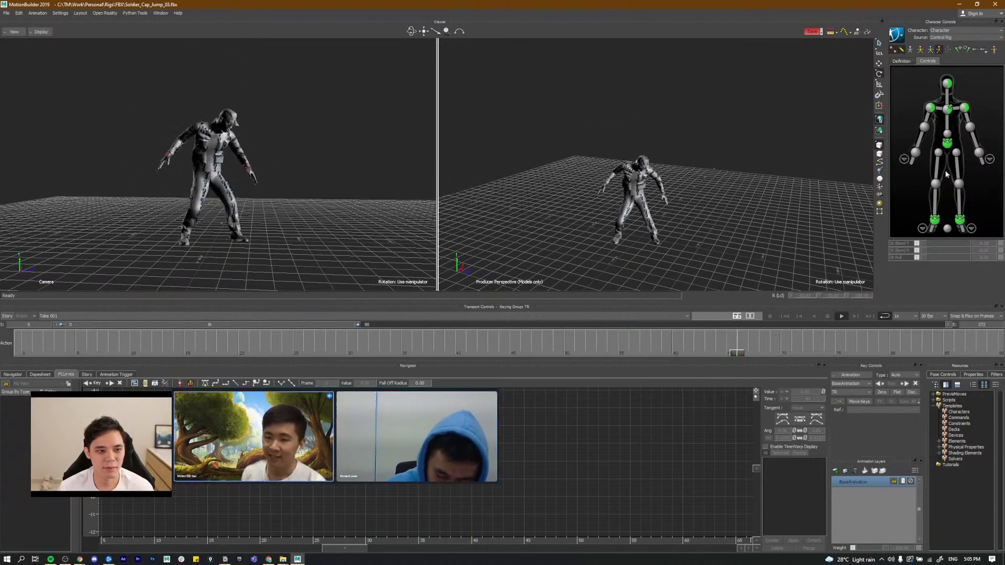
# Step: Show the right forearm's rotation curves and move its keys at frames 44 and 48 to frames 47 and 51
pyautogui.click(922, 137)
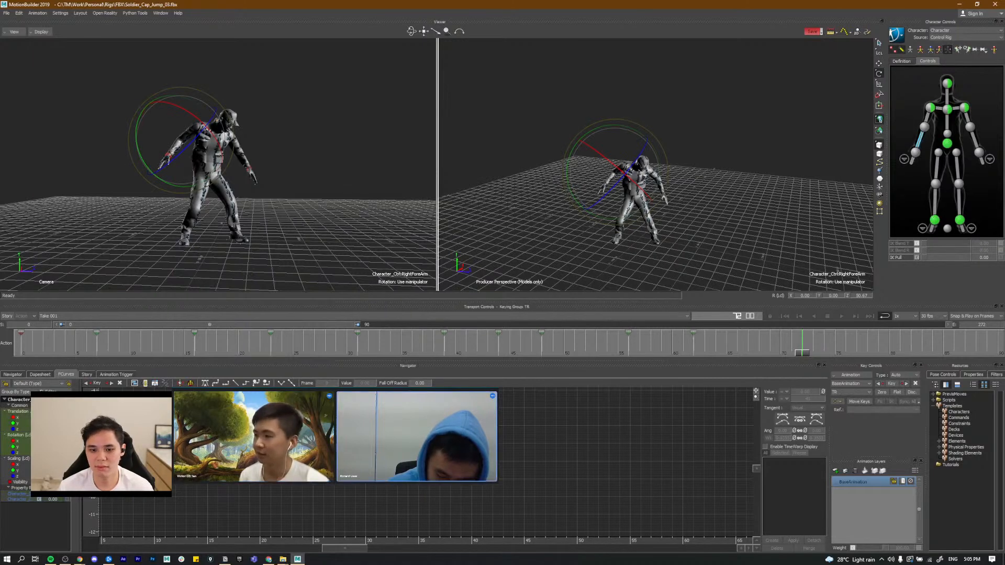
pyautogui.click(18, 435)
pyautogui.press('a')
pyautogui.keyDown('alt'); pyautogui.moveTo(419, 471); pyautogui.dragTo(313, 428, button='middle'); pyautogui.keyUp('alt')
pyautogui.click(359, 542)
pyautogui.moveTo(316, 539); pyautogui.dragTo(440, 538)
pyautogui.moveTo(500, 511); pyautogui.dragTo(439, 418)
pyautogui.moveTo(461, 542); pyautogui.dragTo(492, 538)
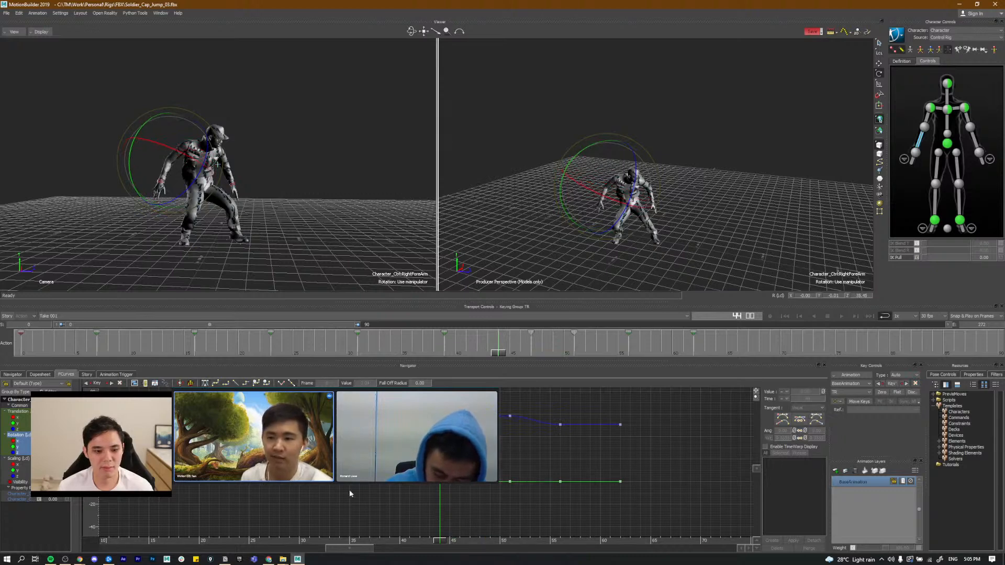
# Step: Move the right forearm's rotation key at frame 56 to frame 59
pyautogui.click(339, 539)
pyautogui.moveTo(342, 545); pyautogui.dragTo(558, 545)
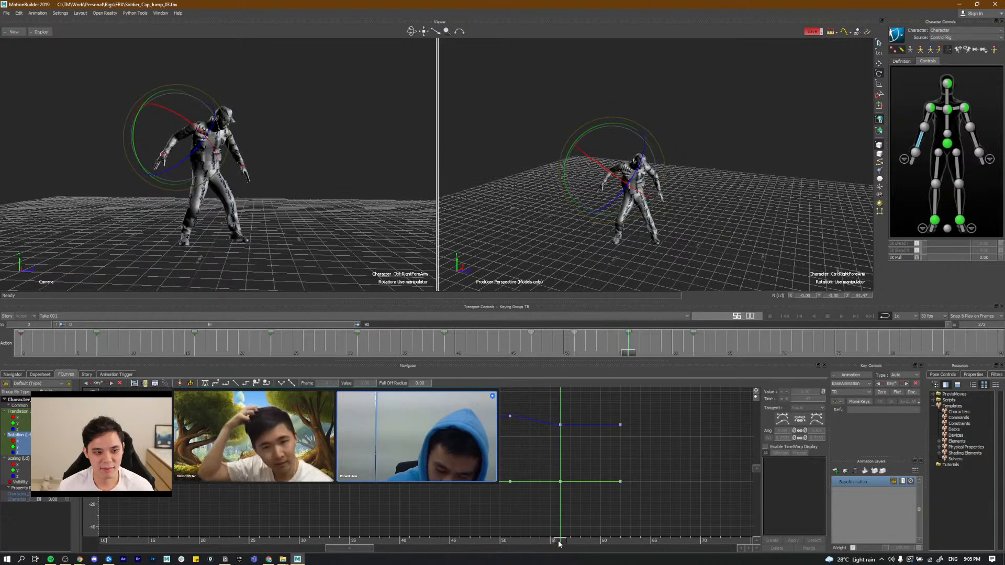
pyautogui.keyDown('alt'); pyautogui.moveTo(556, 433); pyautogui.dragTo(524, 424, button='middle'); pyautogui.keyUp('alt')
pyautogui.moveTo(542, 501); pyautogui.dragTo(543, 501)
pyautogui.keyDown('alt'); pyautogui.moveTo(519, 483); pyautogui.dragTo(476, 495, button='middle'); pyautogui.keyUp('alt')
pyautogui.moveTo(486, 539); pyautogui.dragTo(519, 541)
# Step: Play the landing and settle repeatedly to review the right forearm's retimed motion
pyautogui.moveTo(333, 538)
pyautogui.mouseDown()
pyautogui.moveTo(293, 540)
pyautogui.moveTo(334, 548)
pyautogui.mouseUp()
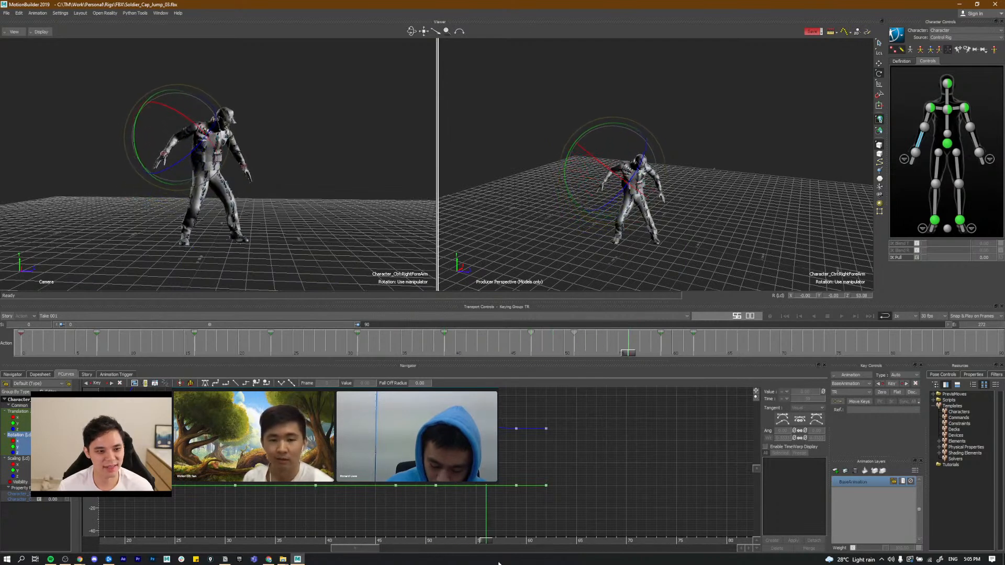
pyautogui.press('space')
pyautogui.press('space')
pyautogui.click(190, 486)
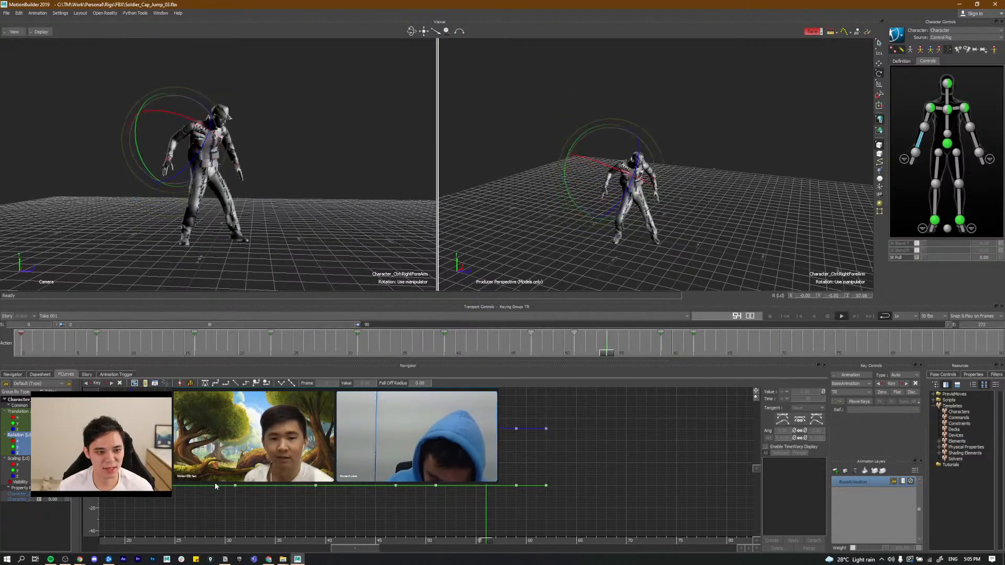
pyautogui.click(200, 489)
pyautogui.press('space')
pyautogui.keyDown('alt'); pyautogui.moveTo(295, 481); pyautogui.dragTo(330, 484, button='middle'); pyautogui.keyUp('alt')
pyautogui.keyDown('alt'); pyautogui.moveTo(329, 481); pyautogui.dragTo(325, 467, button='right'); pyautogui.keyUp('alt')
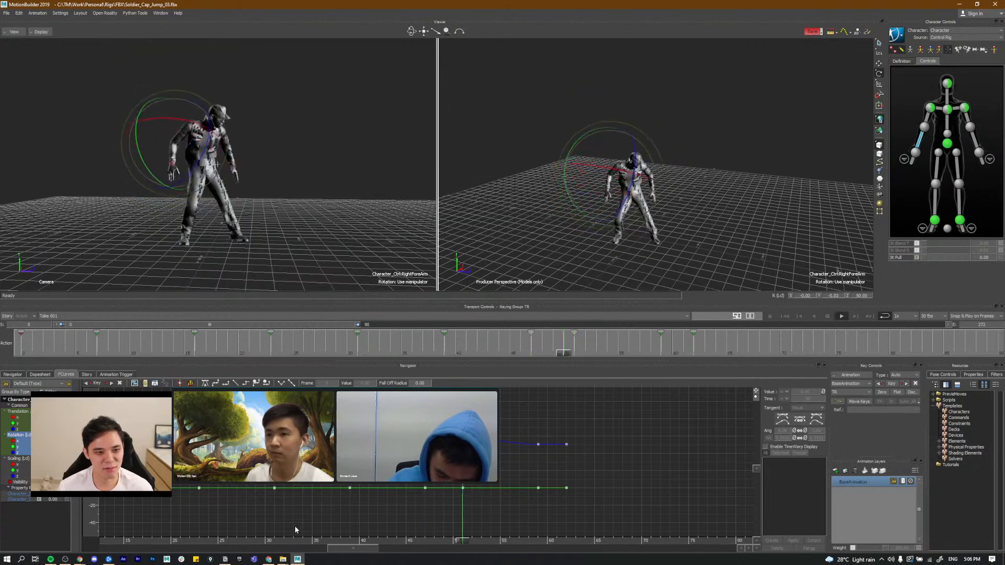
pyautogui.press('space')
pyautogui.click(276, 506)
pyautogui.press('space')
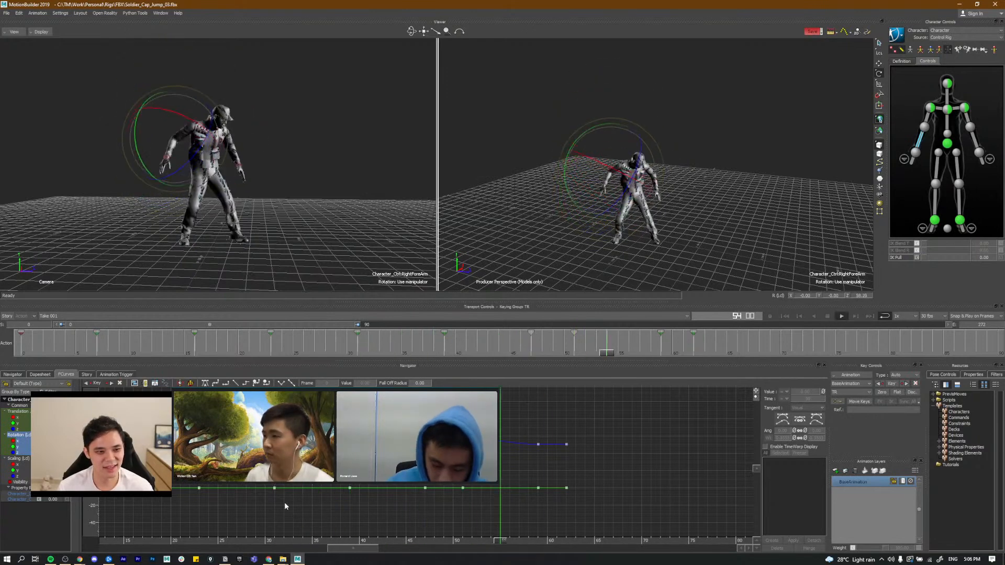
pyautogui.click(261, 495)
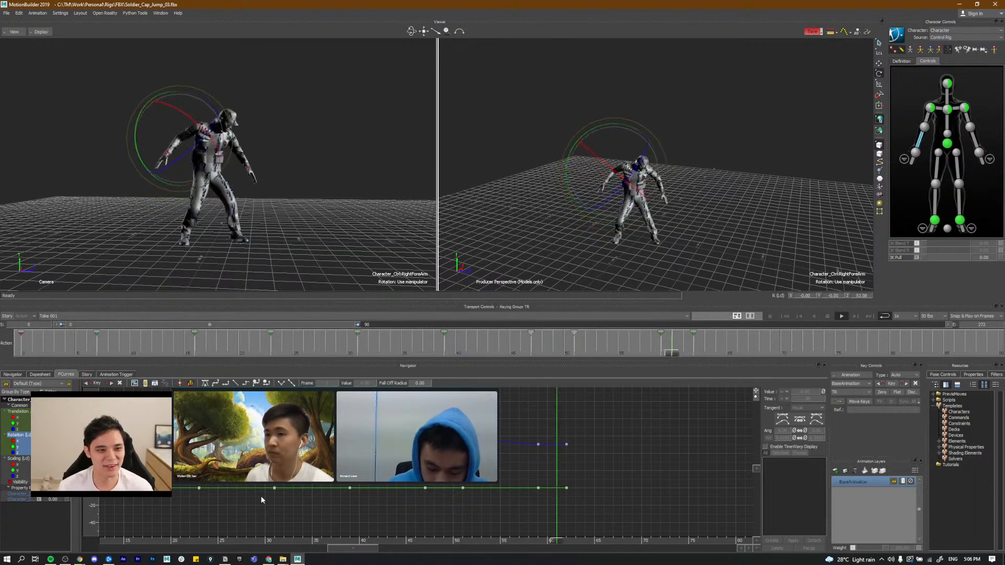
pyautogui.click(269, 490)
pyautogui.press('space')
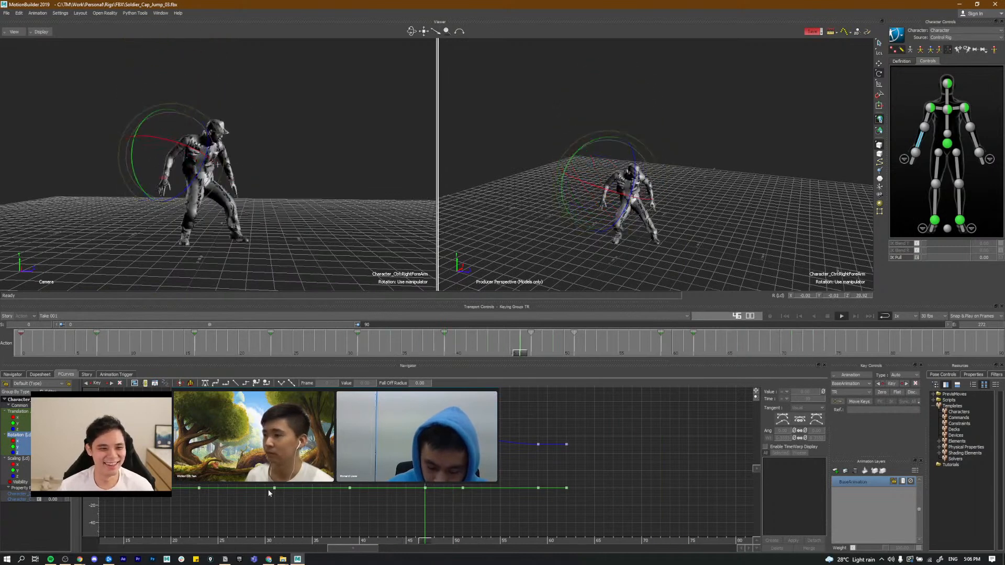
# Step: Stop the playback at frame 31 and set the character's keying mode to Body Part
pyautogui.press('space')
pyautogui.click(271, 490)
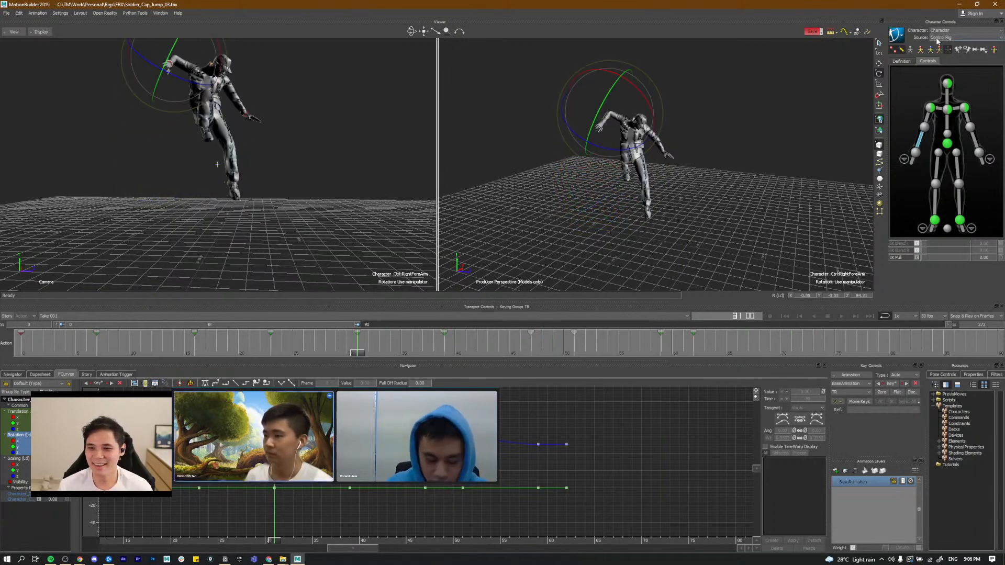
pyautogui.click(938, 49)
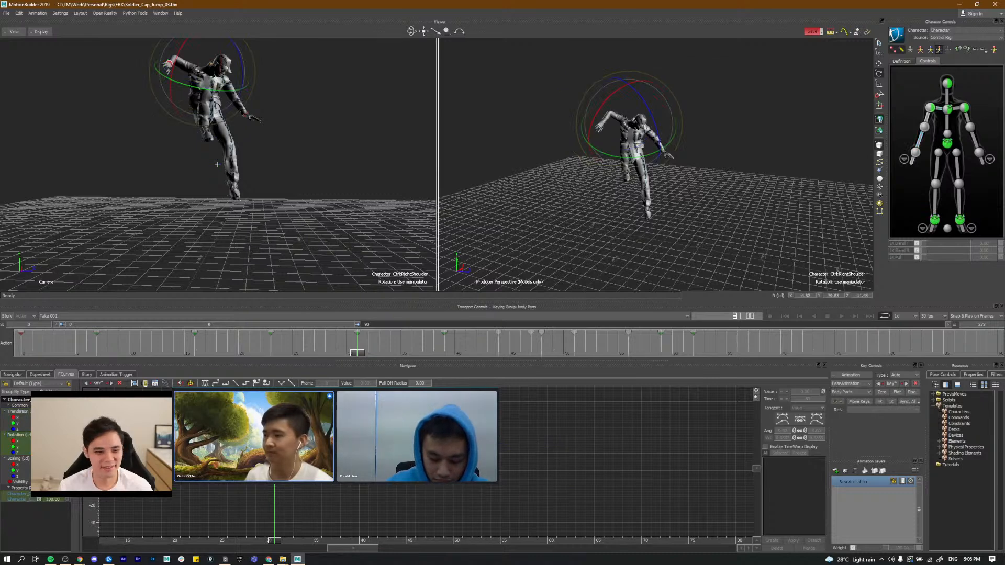
# Step: Show the right shoulder control's rotation curves and examine the arm's landing poses around frames 38 to 44
pyautogui.click(927, 116)
pyautogui.click(378, 540)
pyautogui.moveTo(388, 539)
pyautogui.mouseDown()
pyautogui.moveTo(372, 538)
pyautogui.moveTo(402, 536)
pyautogui.mouseUp()
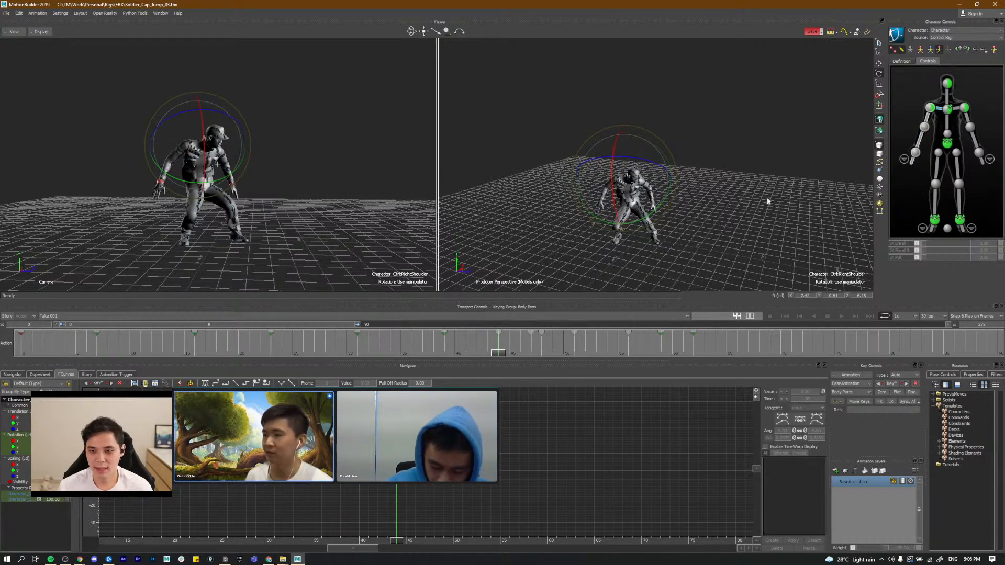
pyautogui.scroll(5, 767, 199)
pyautogui.click(17, 435)
pyautogui.click(398, 542)
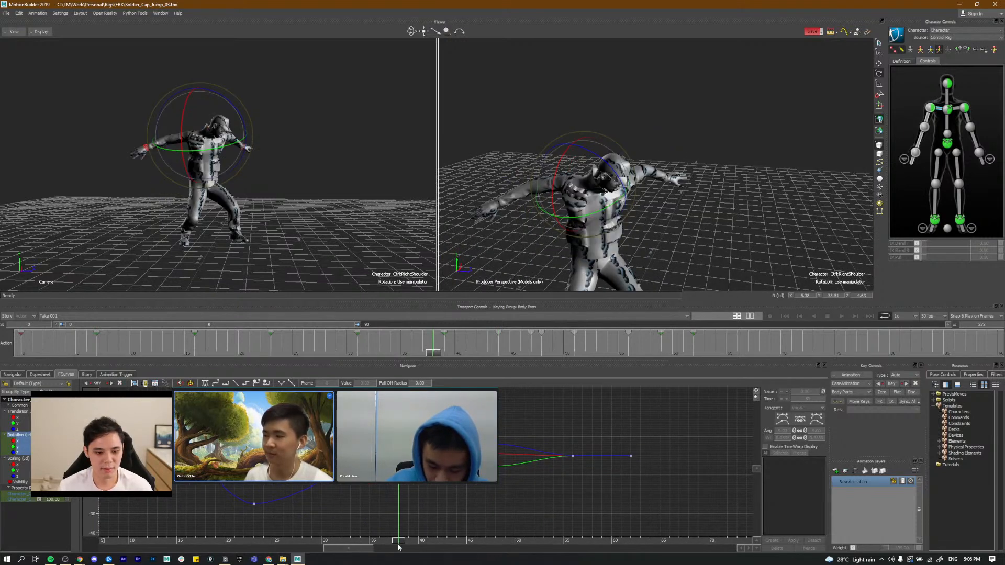
pyautogui.moveTo(395, 544)
pyautogui.mouseDown()
pyautogui.moveTo(350, 542)
pyautogui.moveTo(404, 543)
pyautogui.mouseUp()
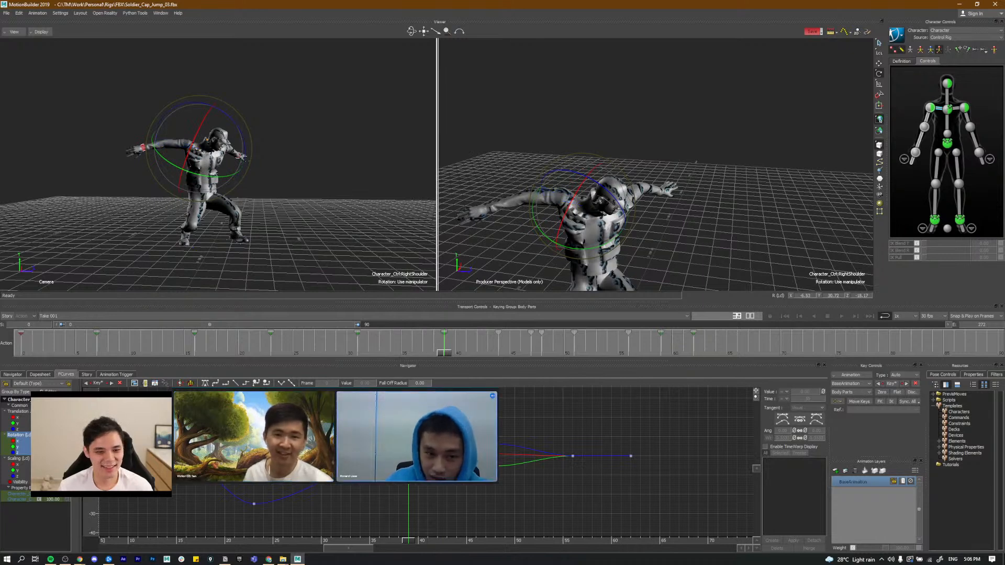
# Step: Rotate the right shoulder control slightly at frame 48 to adjust the arm's landing pose
pyautogui.click(331, 542)
pyautogui.moveTo(331, 542); pyautogui.dragTo(492, 564)
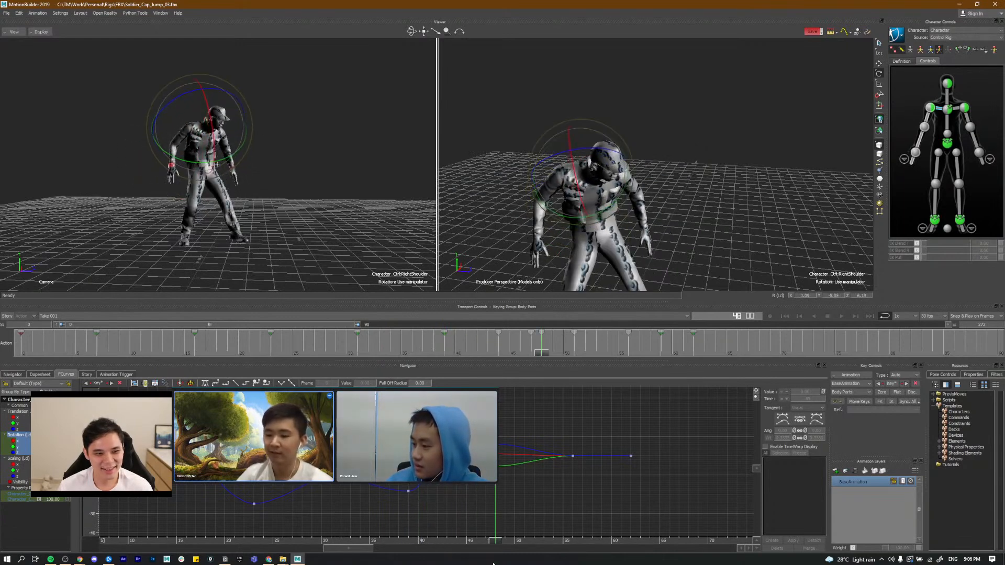
pyautogui.keyDown('alt'); pyautogui.moveTo(496, 505); pyautogui.dragTo(492, 508, button='middle'); pyautogui.keyUp('alt')
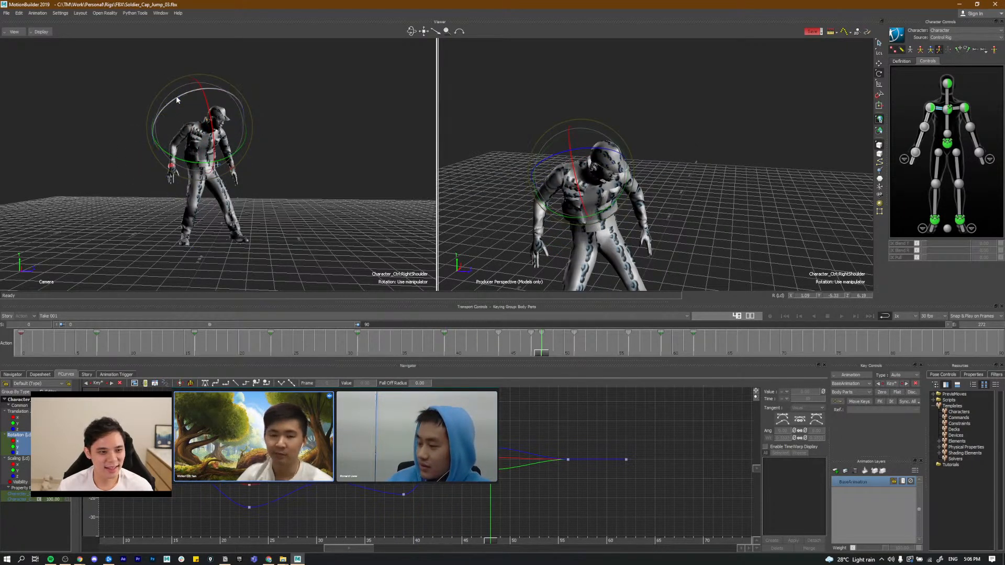
pyautogui.click(915, 154)
pyautogui.click(939, 110)
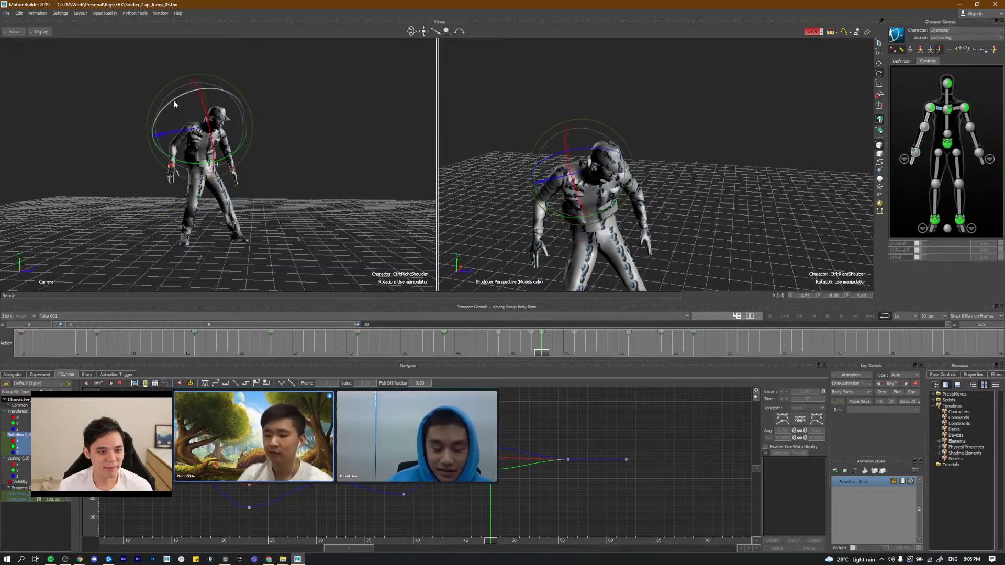
pyautogui.moveTo(174, 104); pyautogui.dragTo(176, 111)
# Step: Adjust the right shoulder control's rotation at frame 56 and play the landing to check the arm
pyautogui.moveTo(443, 542); pyautogui.dragTo(567, 548)
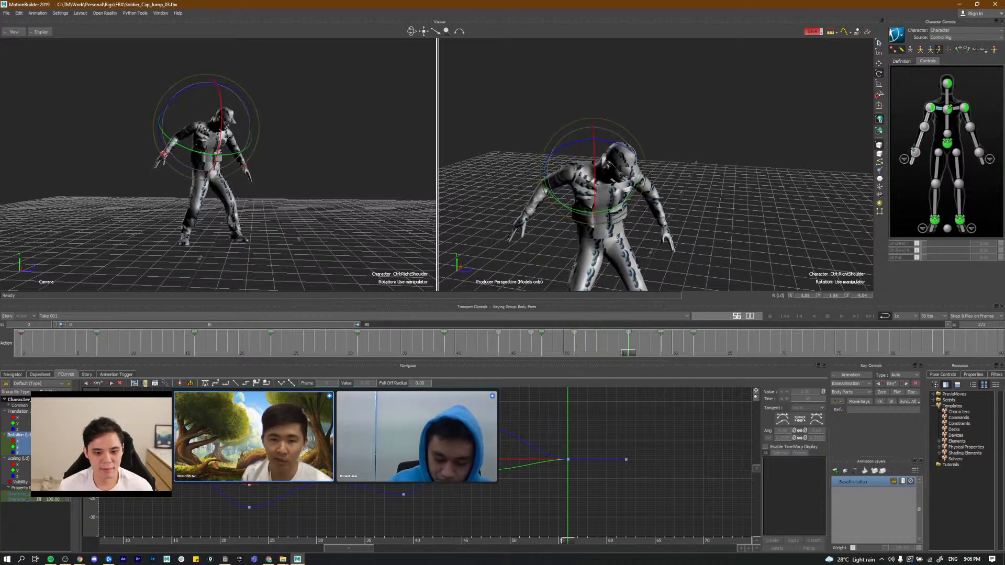
pyautogui.click(490, 541)
pyautogui.moveTo(492, 542); pyautogui.dragTo(331, 498)
pyautogui.press('space')
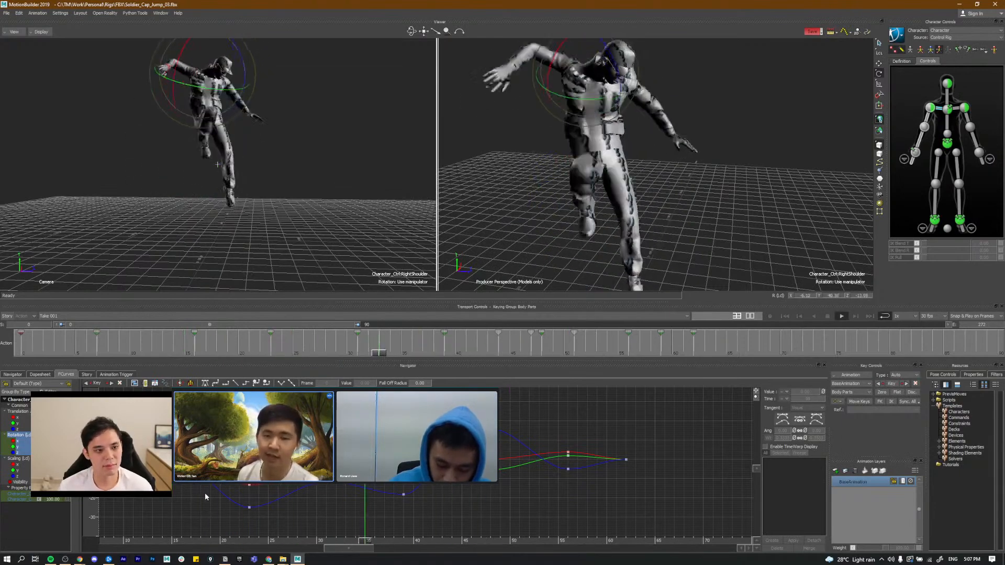
# Step: Select the right wrist effector, move the right arm's key at frame 31 to frame 33, and play the jump
pyautogui.click(914, 152)
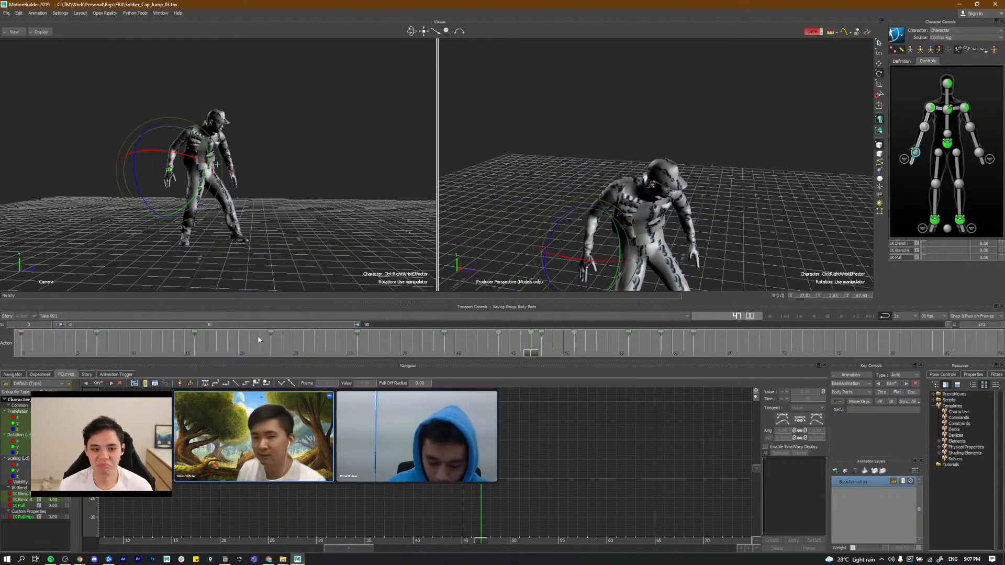
pyautogui.click(223, 354)
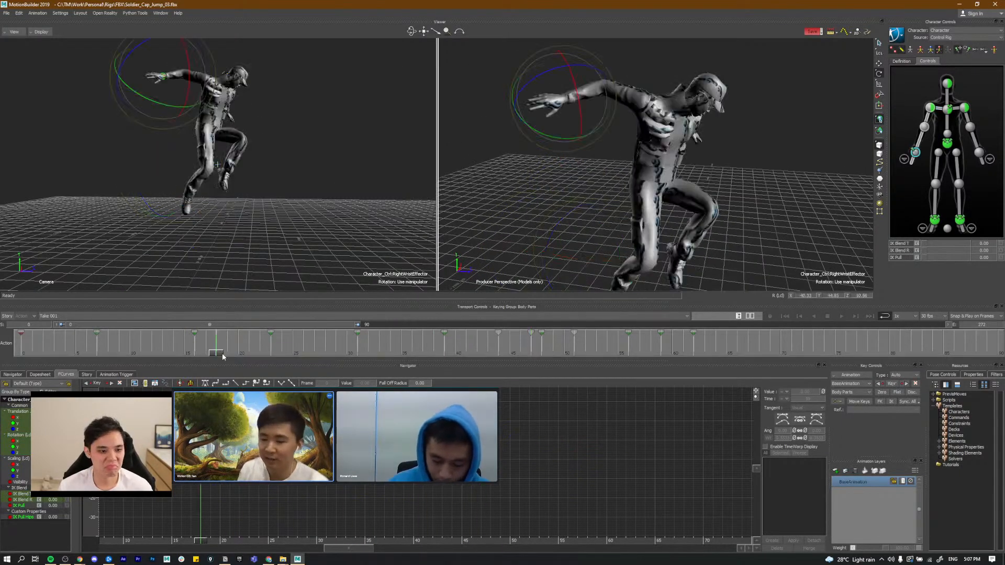
pyautogui.click(359, 348)
pyautogui.keyDown('shift'); pyautogui.click(359, 348); pyautogui.keyUp('shift')
pyautogui.moveTo(359, 348); pyautogui.dragTo(380, 348)
pyautogui.click(308, 354)
pyautogui.hotkey('ctrl', 'space')
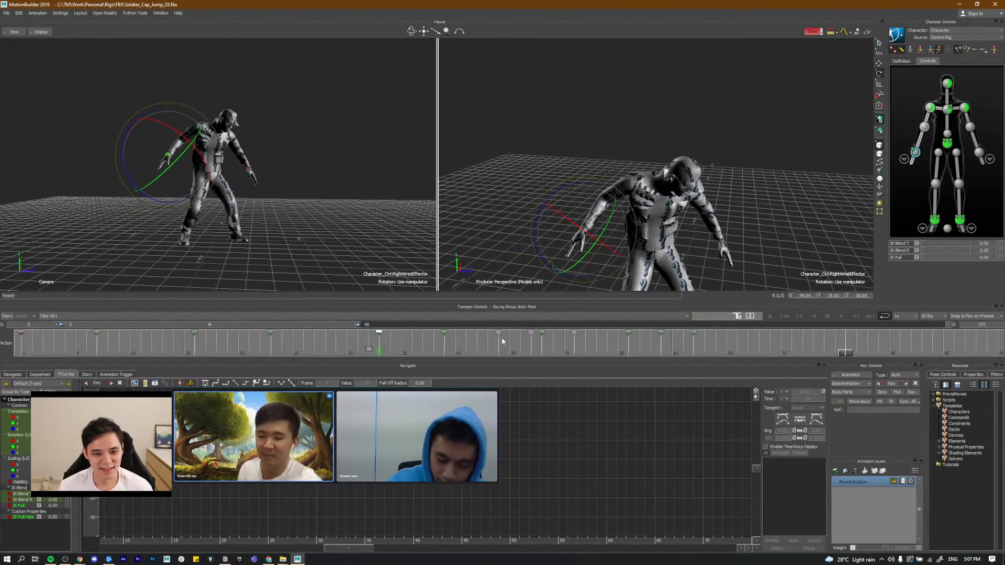
# Step: Move the right arm's key at frame 56 to frame 57 and replay the landing
pyautogui.moveTo(517, 347); pyautogui.dragTo(540, 354)
pyautogui.click(628, 334)
pyautogui.hotkey('ctrl', 'space')
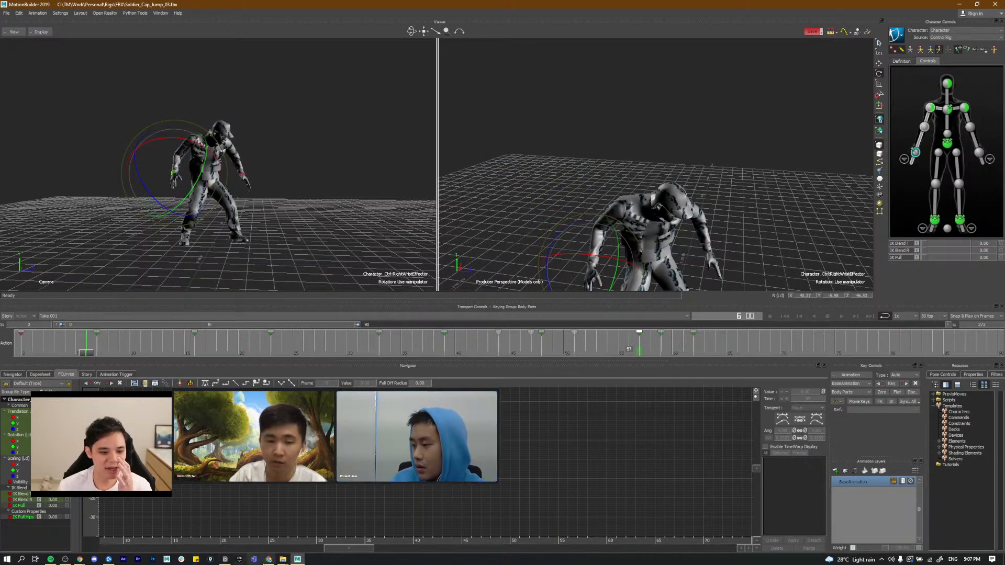
# Step: Clear the key selection and play the jump to review the right arm's settle
pyautogui.click(226, 559)
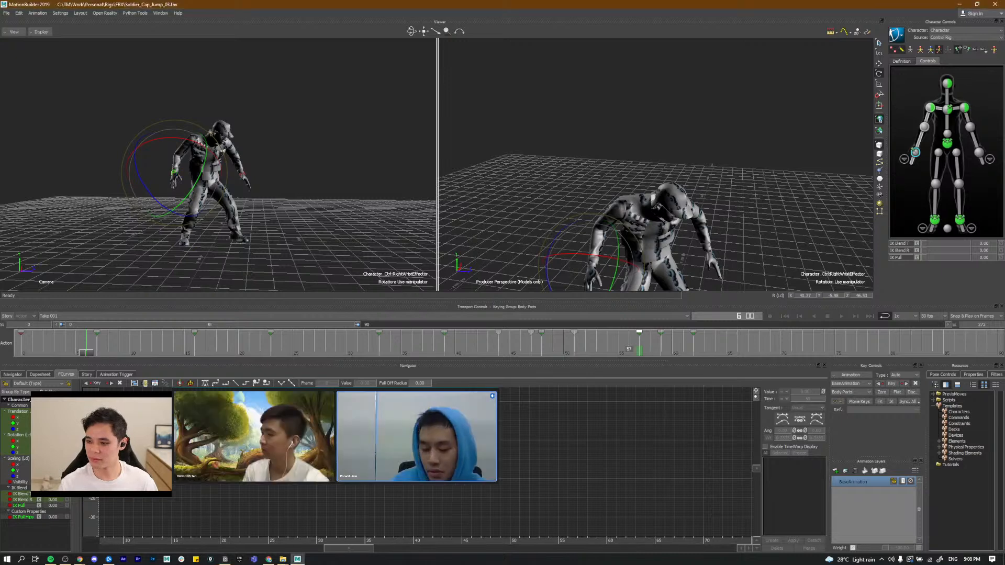
pyautogui.click(355, 340)
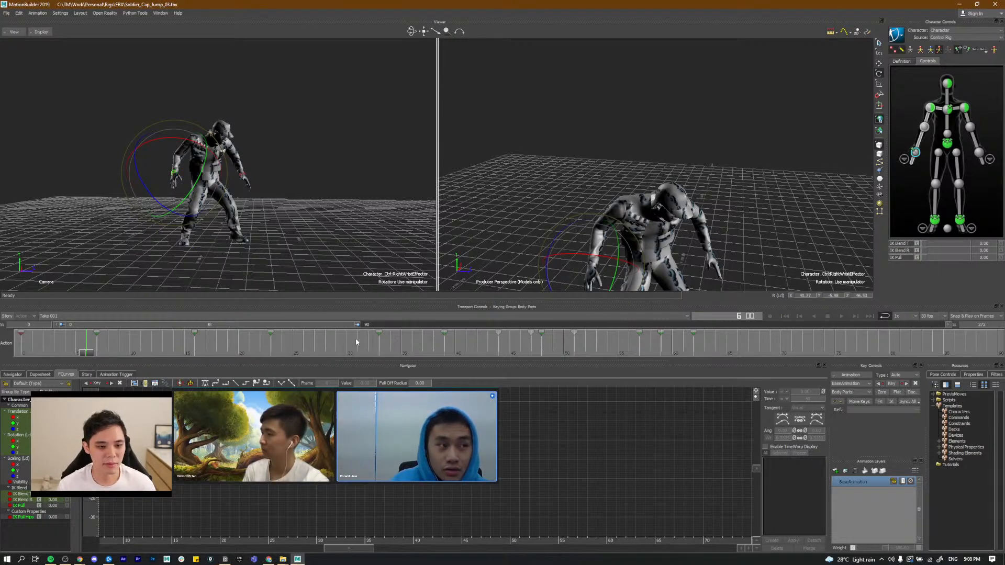
pyautogui.hotkey('ctrl', 'space')
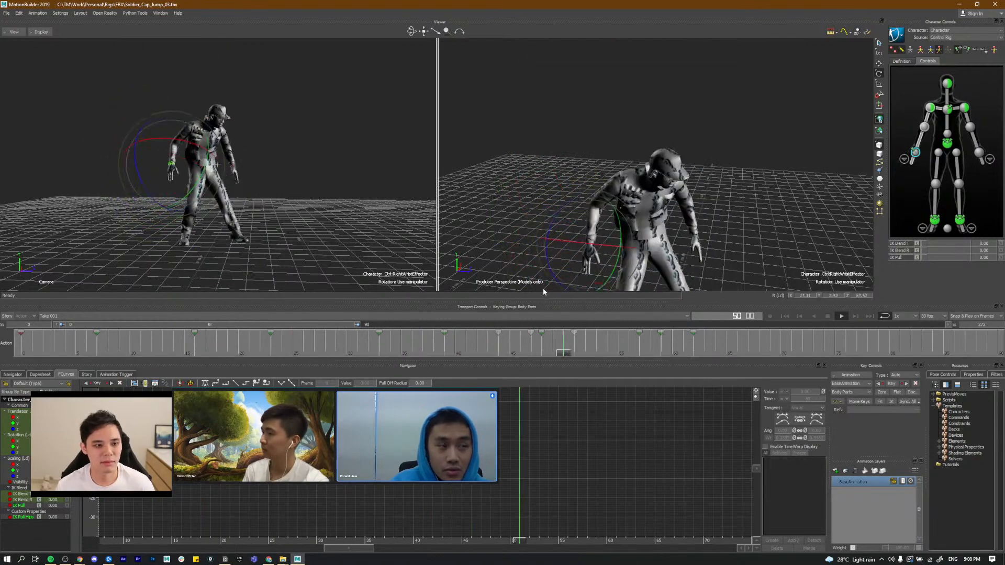
pyautogui.hotkey('ctrl', 'space')
# Step: Key the chest effector's current pose at frame 69, and rotate and key the chest slightly differently at frame 61
pyautogui.click(947, 109)
pyautogui.keyDown('ctrl'); pyautogui.keyDown('shift'); pyautogui.moveTo(741, 205); pyautogui.dragTo(704, 208); pyautogui.keyUp('shift'); pyautogui.keyUp('ctrl')
pyautogui.click(500, 346)
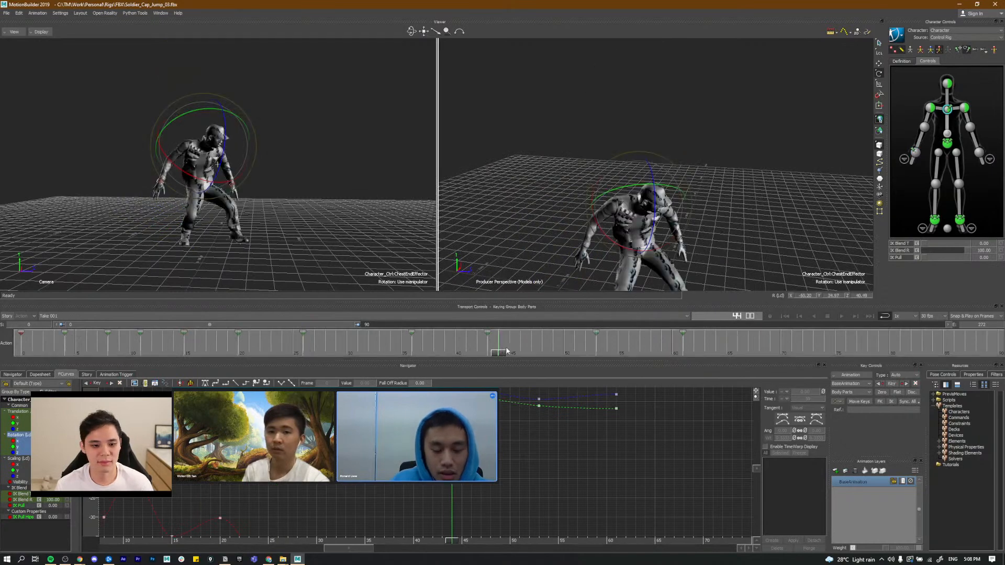
pyautogui.hotkey('ctrl', 'space')
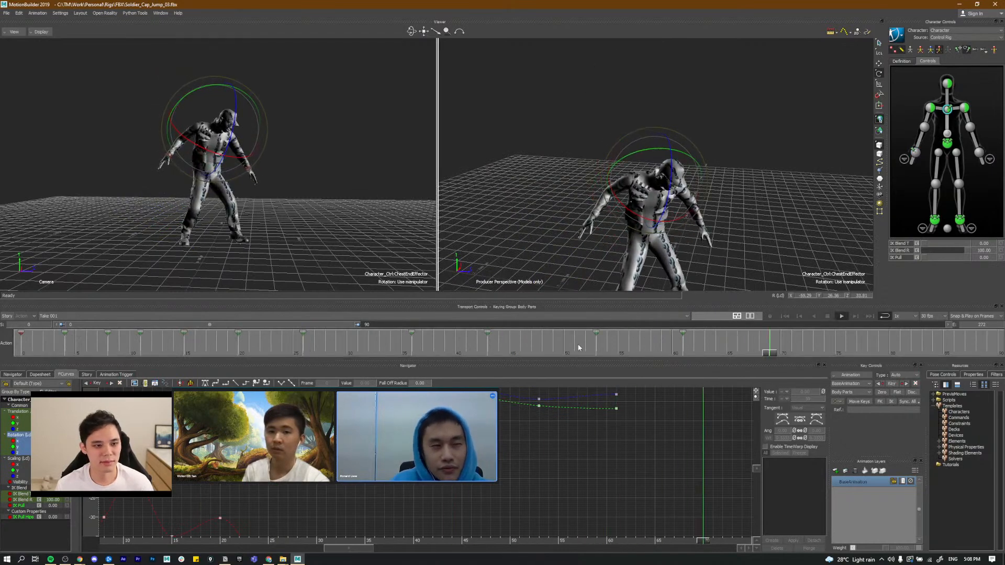
pyautogui.moveTo(578, 347); pyautogui.dragTo(740, 353)
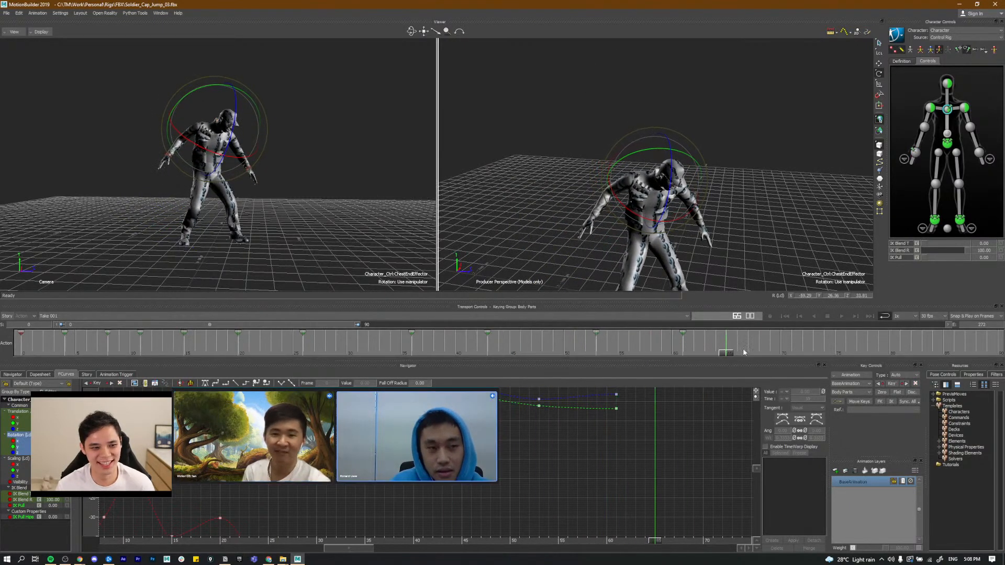
pyautogui.press('k')
pyautogui.moveTo(681, 185); pyautogui.dragTo(685, 224)
pyautogui.press('k')
# Step: Play the landing and the whole jump to review the chest's added settle
pyautogui.click(549, 348)
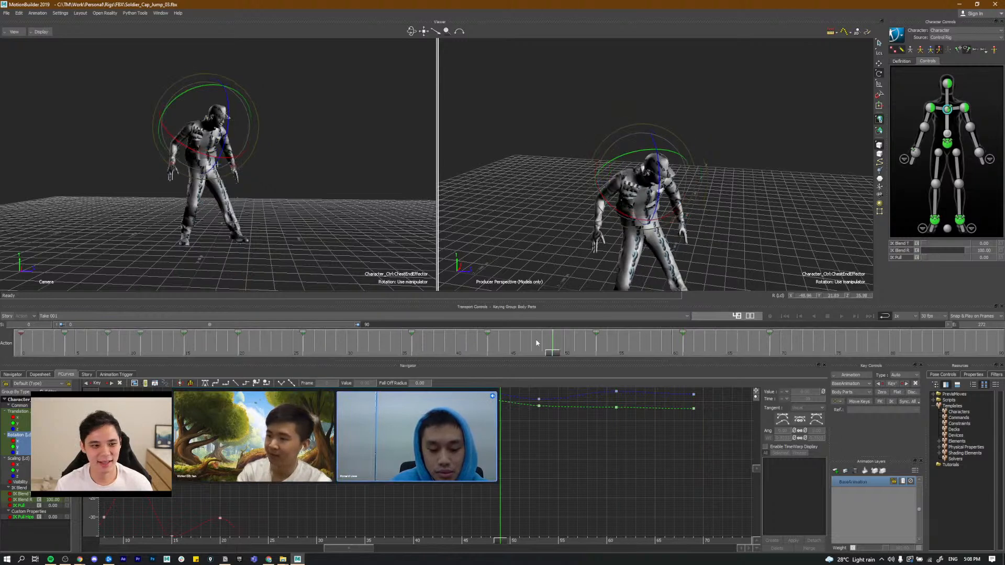
pyautogui.hotkey('ctrl', 'space')
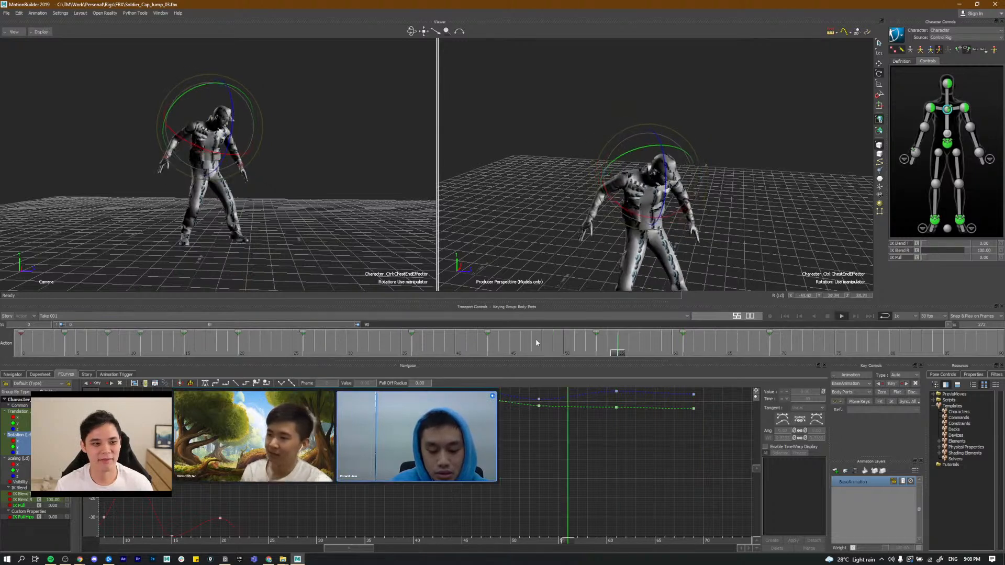
pyautogui.keyDown('ctrl'); pyautogui.keyDown('shift'); pyautogui.moveTo(751, 201); pyautogui.dragTo(752, 184); pyautogui.keyUp('shift'); pyautogui.keyUp('ctrl')
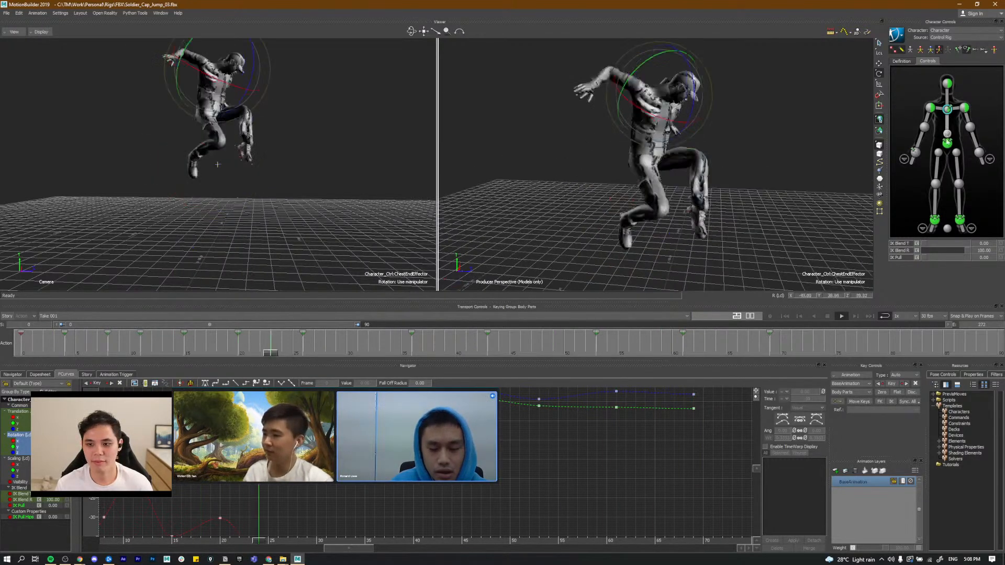
pyautogui.hotkey('ctrl', 'space')
# Step: Show the hips effector's Y translation curve, key the hips at frame 74, and return to the key at frame 59
pyautogui.click(947, 143)
pyautogui.press('t')
pyautogui.click(17, 422)
pyautogui.click(396, 529)
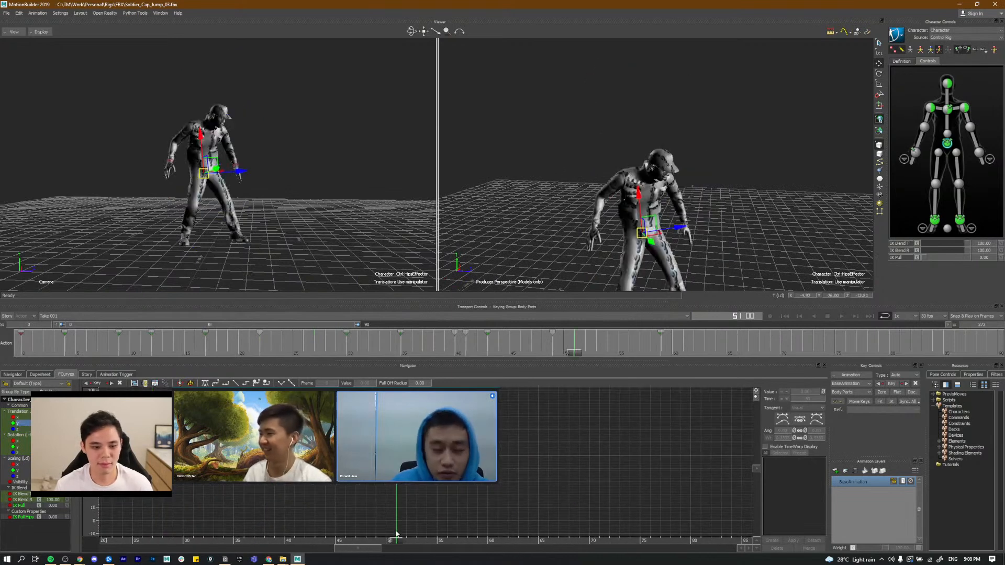
pyautogui.moveTo(408, 543); pyautogui.dragTo(632, 535)
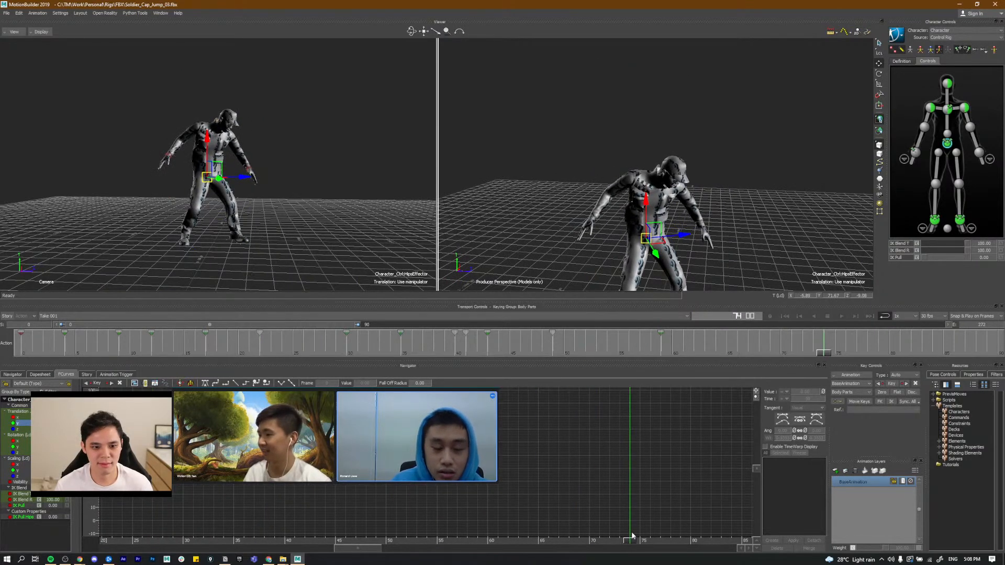
pyautogui.keyDown('alt'); pyautogui.moveTo(680, 230); pyautogui.dragTo(680, 218, button='middle'); pyautogui.keyUp('alt')
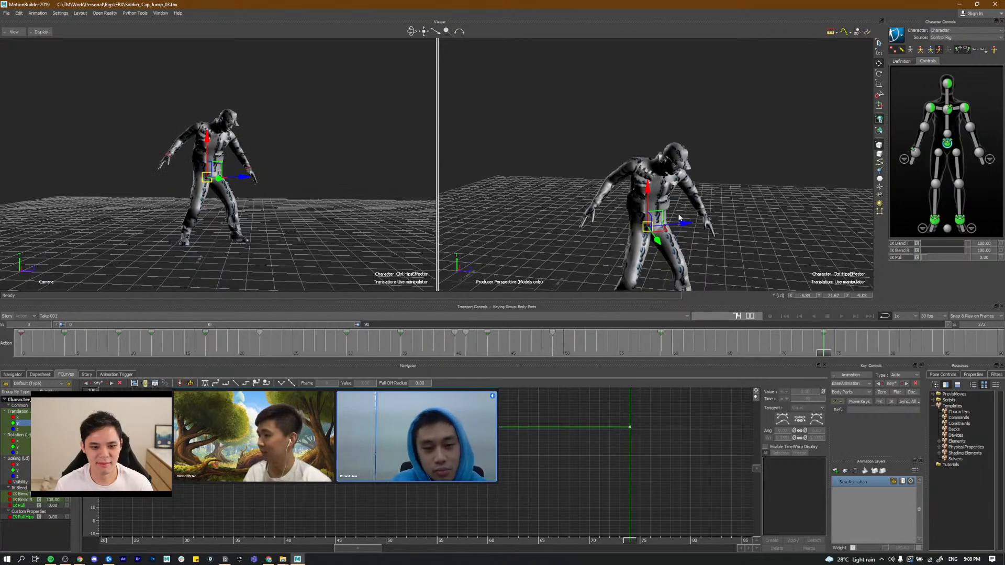
pyautogui.press(',')
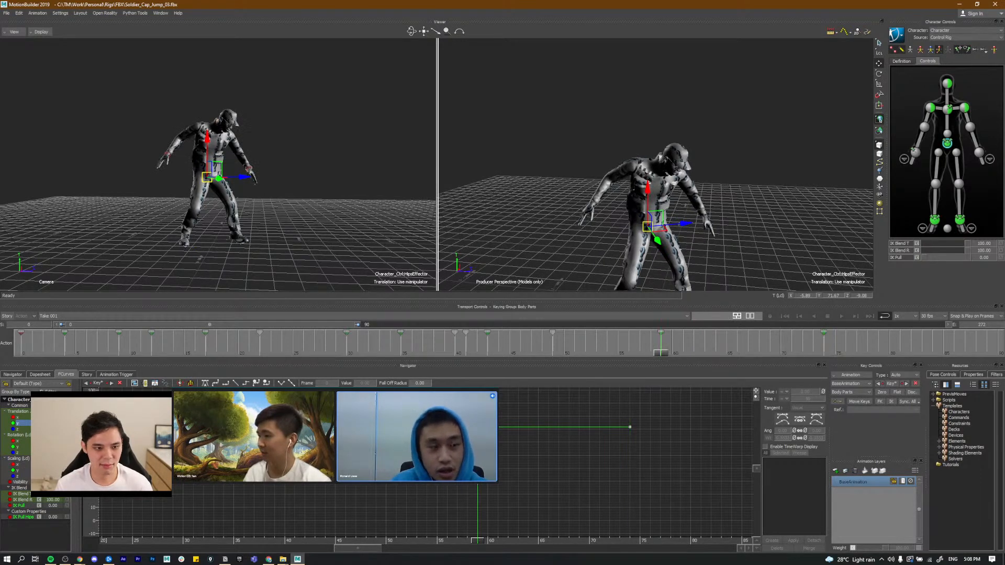
# Step: Lower the hips' Y translation key at frame 59 slightly and play the landing section to check the settle
pyautogui.moveTo(494, 446); pyautogui.dragTo(464, 414)
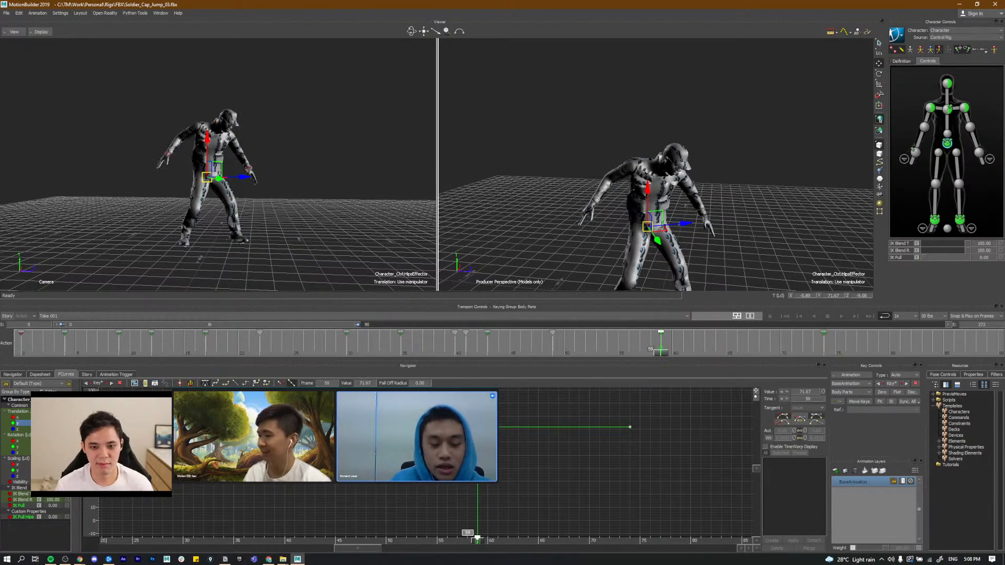
pyautogui.moveTo(477, 427); pyautogui.dragTo(478, 430)
pyautogui.press('space')
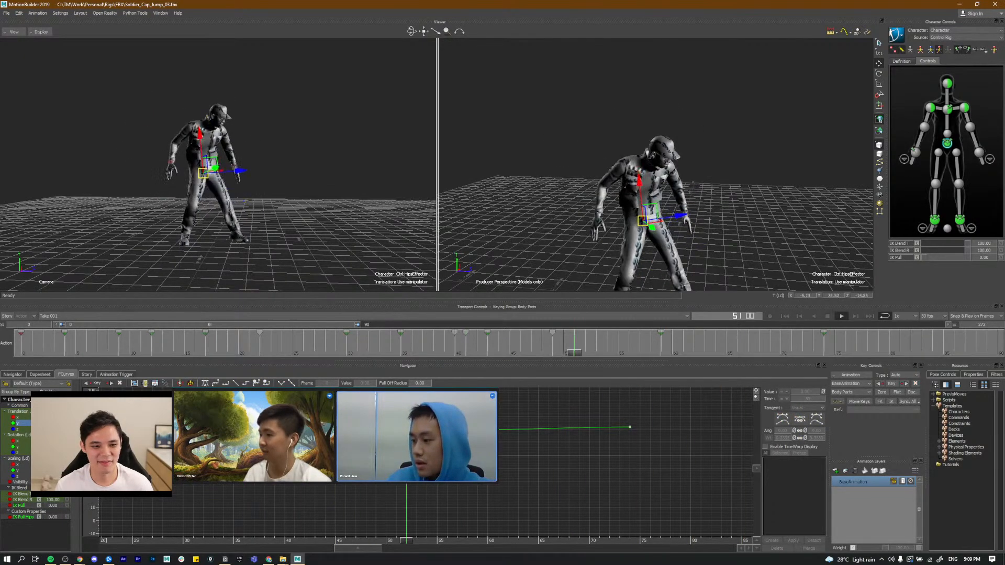
pyautogui.press('e')
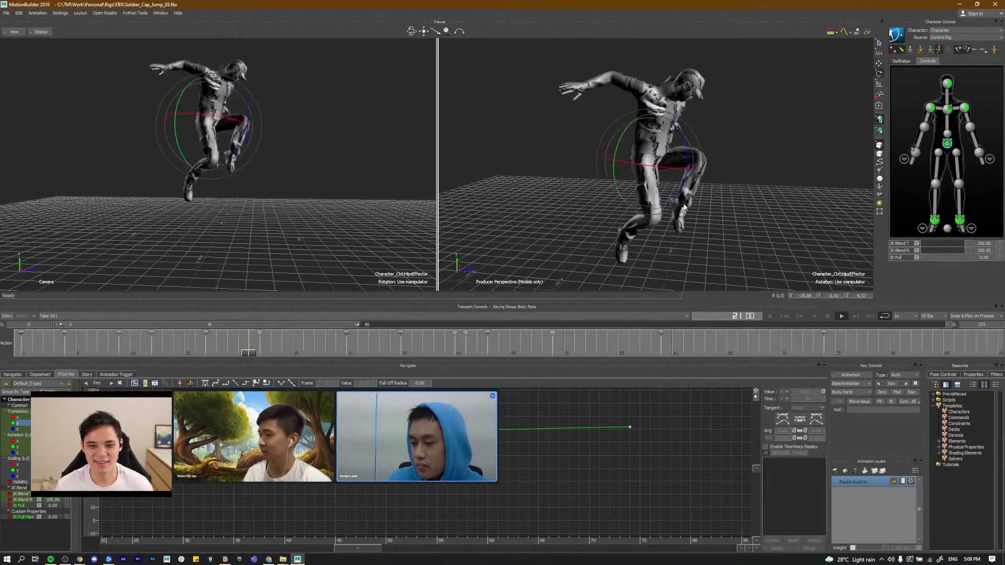
pyautogui.press('space')
pyautogui.click(429, 345)
pyautogui.press('space')
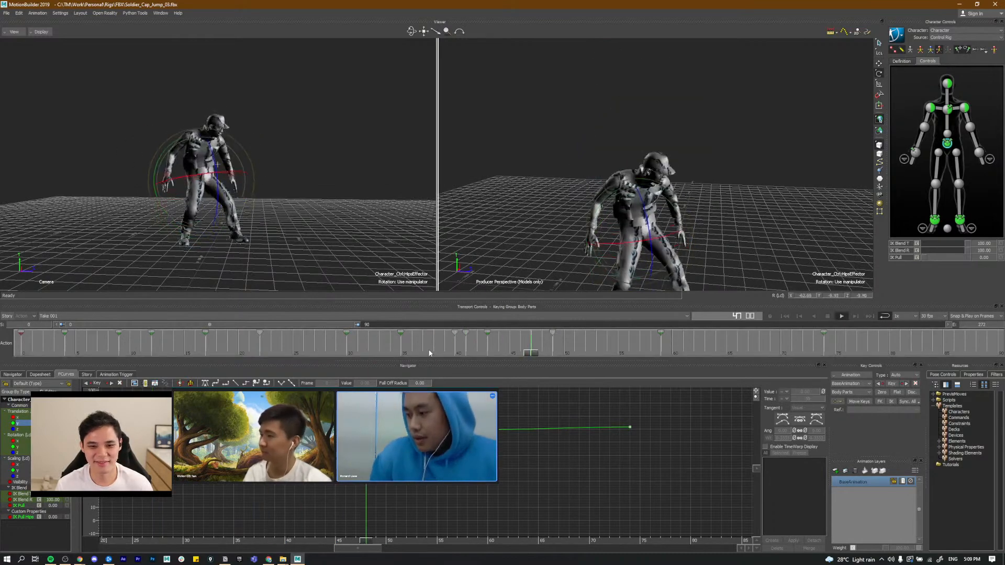
pyautogui.press('space')
pyautogui.click(491, 353)
pyautogui.press('space')
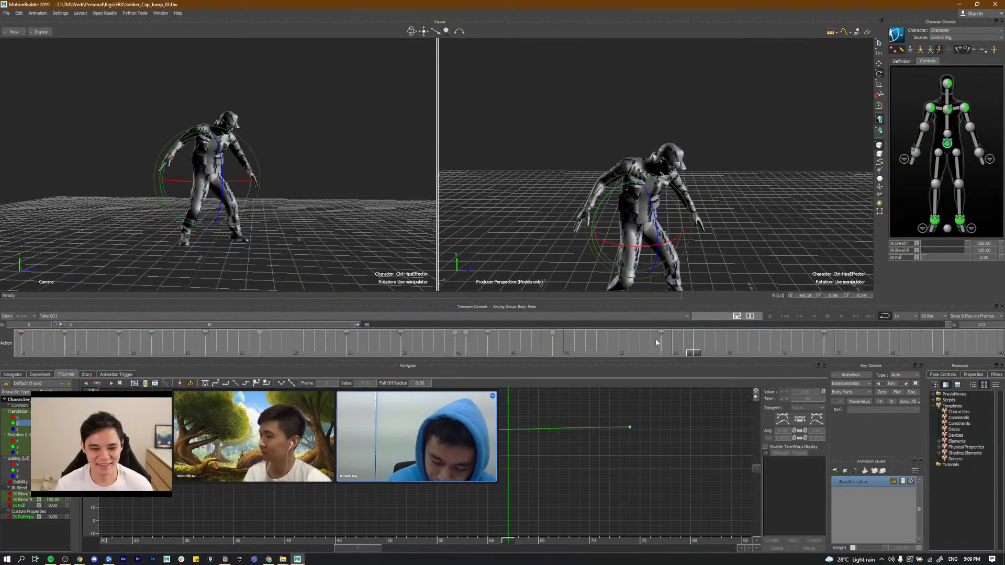
# Step: Smooth the hips' Y rotation curve through the key at frame 59 and play back the landing
pyautogui.press(',')
pyautogui.press(',')
pyautogui.press('.')
pyautogui.keyDown('alt'); pyautogui.moveTo(632, 246); pyautogui.dragTo(624, 245); pyautogui.keyUp('alt')
pyautogui.press('a')
pyautogui.keyDown('alt'); pyautogui.moveTo(428, 485); pyautogui.dragTo(599, 415, button='right'); pyautogui.keyUp('alt')
pyautogui.keyDown('alt'); pyautogui.moveTo(599, 416); pyautogui.dragTo(464, 473, button='middle'); pyautogui.keyUp('alt')
pyautogui.click(449, 435)
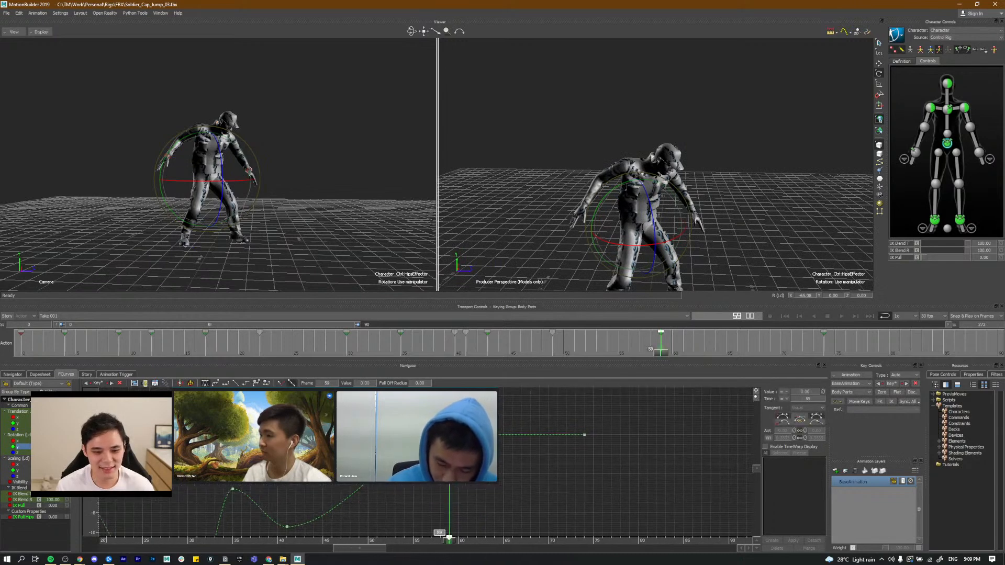
pyautogui.keyDown('alt'); pyautogui.moveTo(450, 437); pyautogui.dragTo(449, 437, button='middle'); pyautogui.keyUp('alt')
pyautogui.moveTo(659, 346); pyautogui.dragTo(530, 346)
pyautogui.hotkey('alt', 'v')
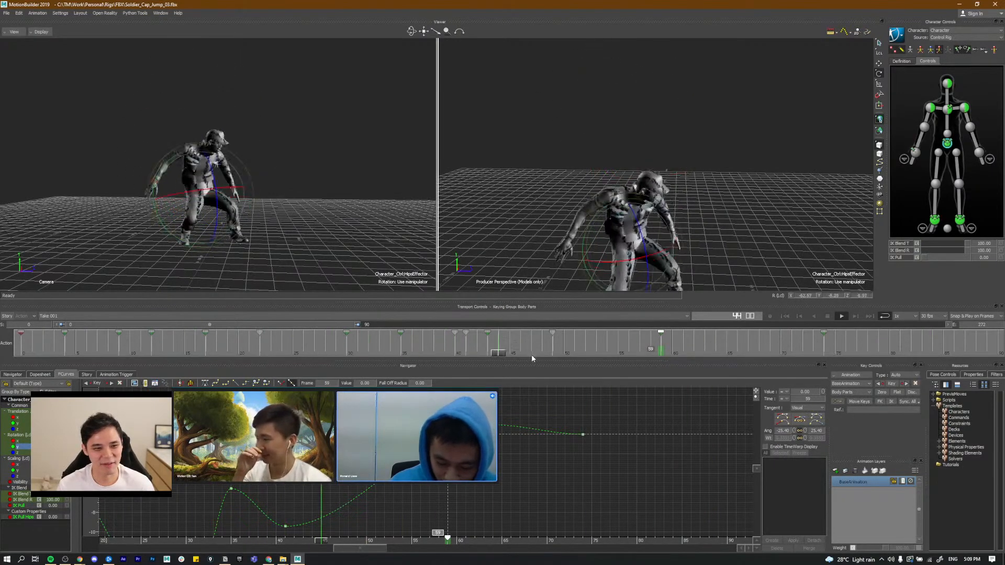
pyautogui.moveTo(548, 354); pyautogui.dragTo(617, 355)
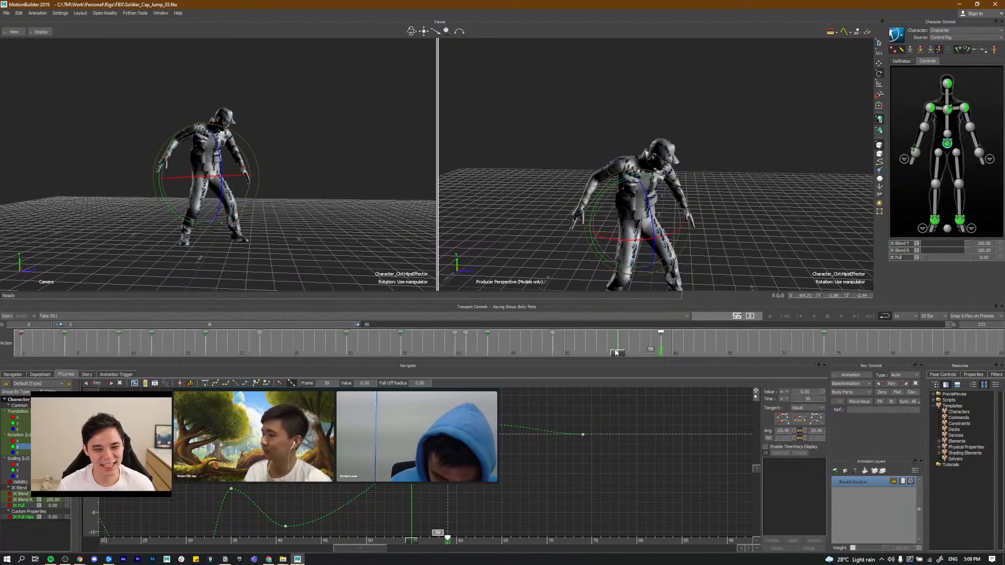
pyautogui.hotkey('alt', 'Tab')
pyautogui.click(467, 183)
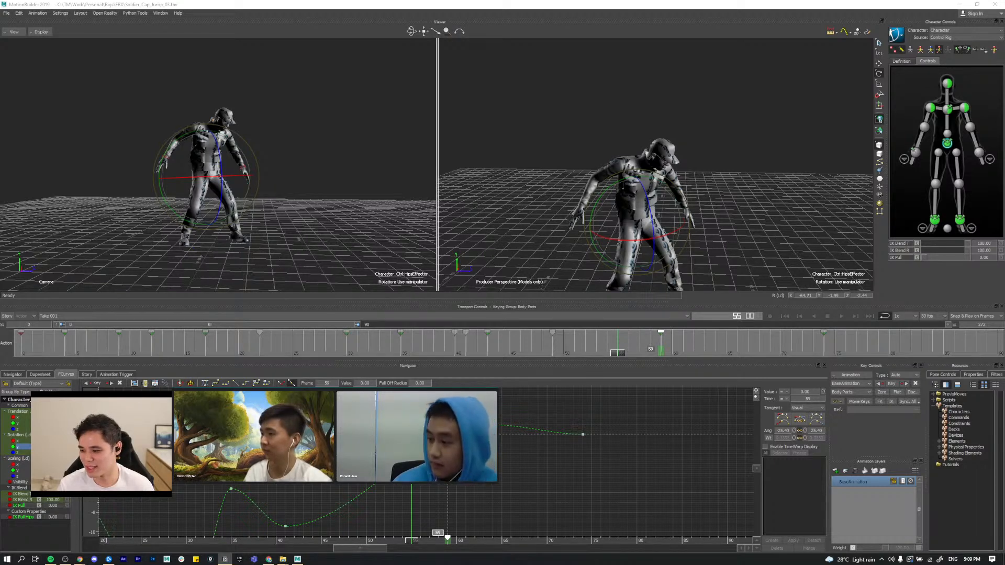
pyautogui.hotkey('alt', 'Tab')
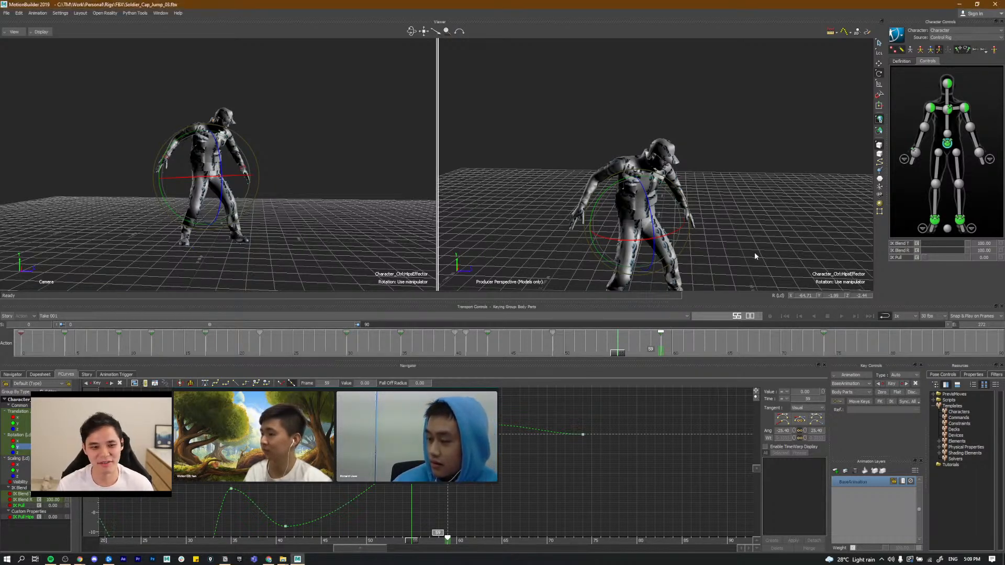
# Step: Play back the whole jump from a lower perspective angle to review the body motion
pyautogui.keyDown('alt'); pyautogui.moveTo(742, 193); pyautogui.dragTo(747, 219); pyautogui.keyUp('alt')
pyautogui.scroll(1, 747, 220)
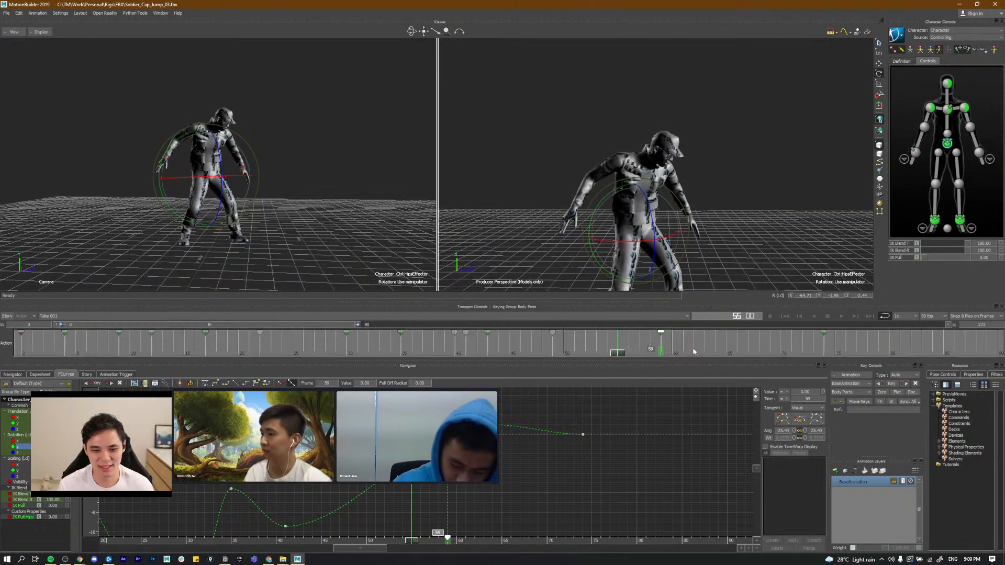
pyautogui.press('space')
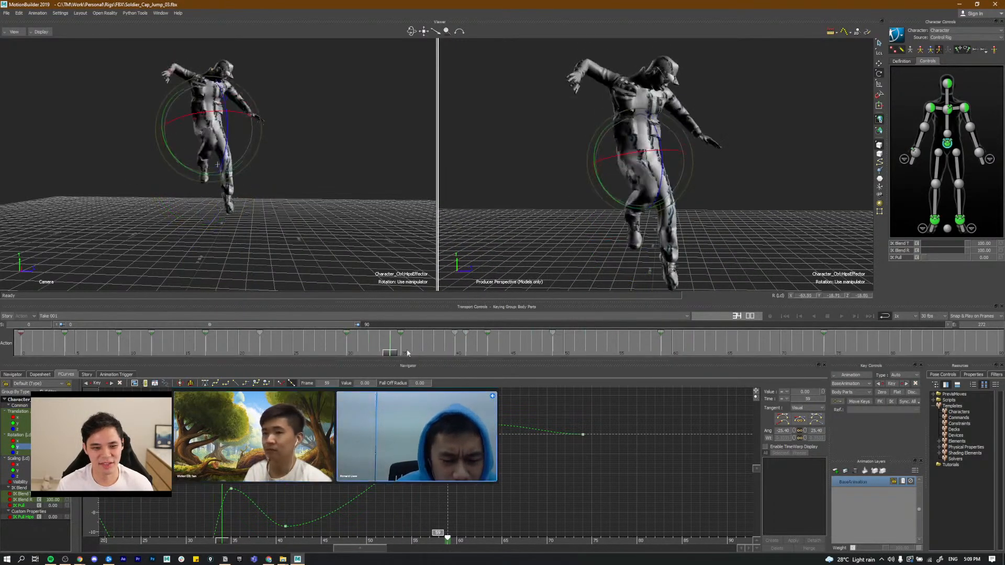
pyautogui.press('space')
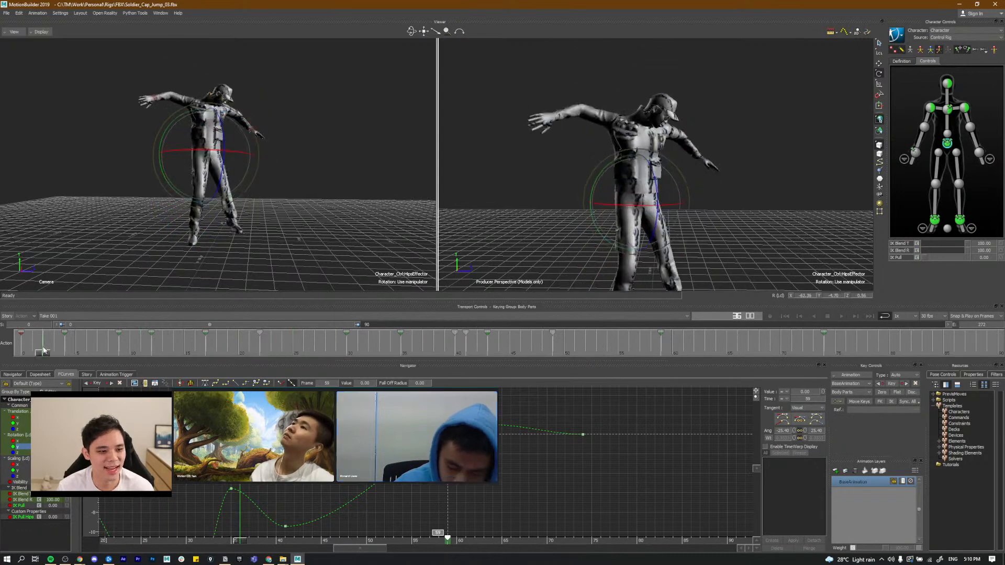
# Step: Try rotating the left shoulder at frame 9 to bring the arm down in the crouch
pyautogui.moveTo(43, 356); pyautogui.dragTo(119, 356)
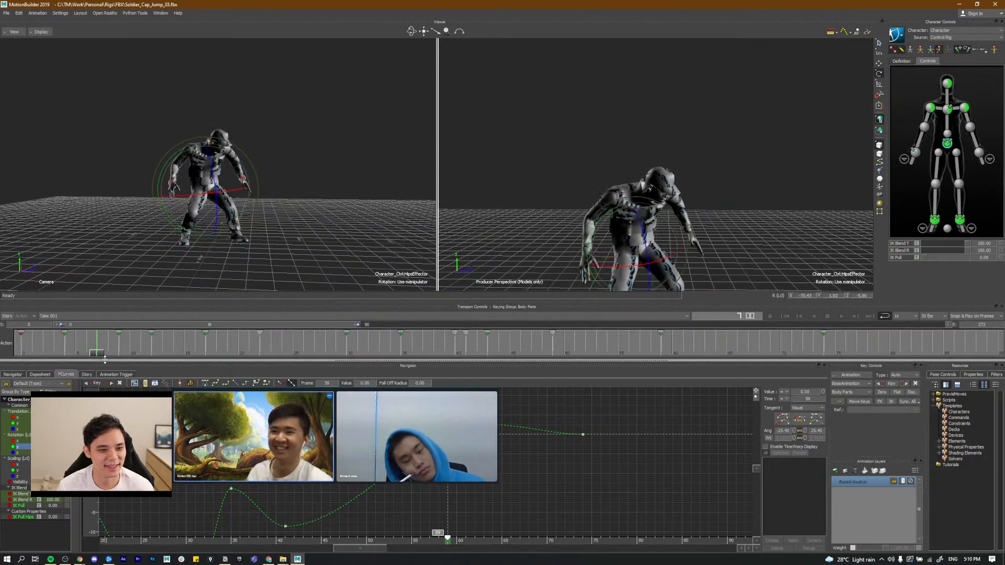
pyautogui.press('.')
pyautogui.press(',')
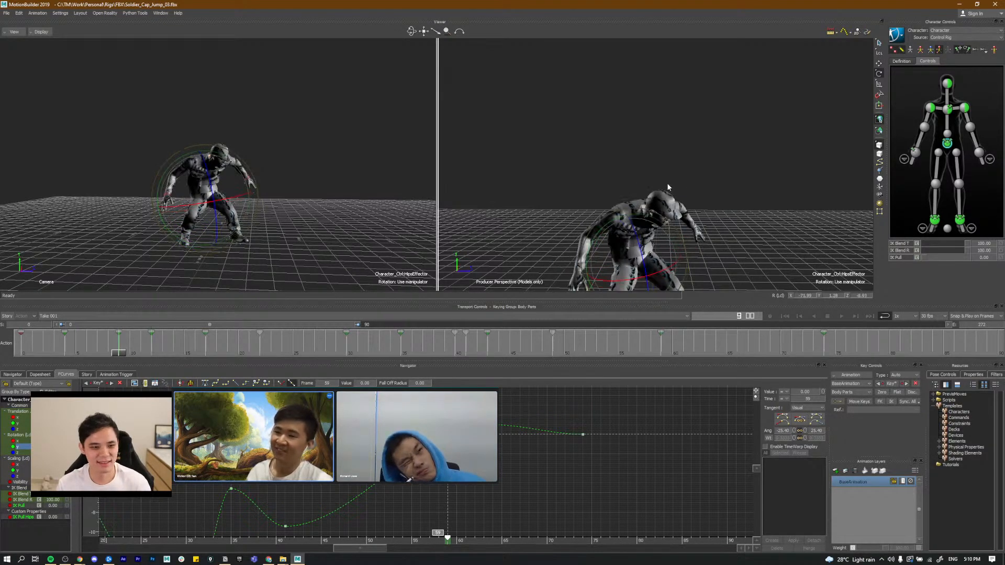
pyautogui.press(',')
pyautogui.press('.')
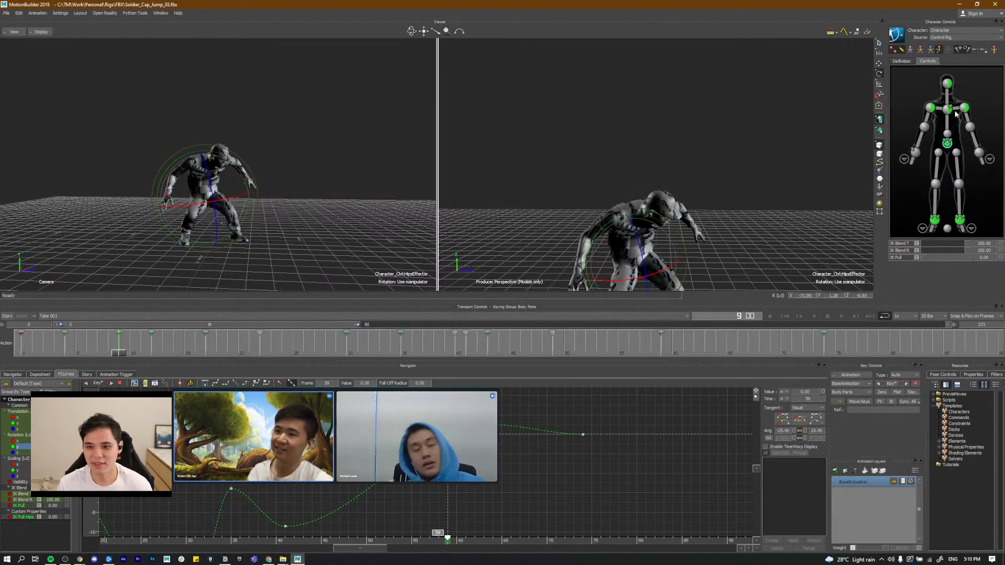
pyautogui.click(964, 108)
pyautogui.keyDown('alt'); pyautogui.moveTo(748, 202); pyautogui.dragTo(619, 227); pyautogui.keyUp('alt')
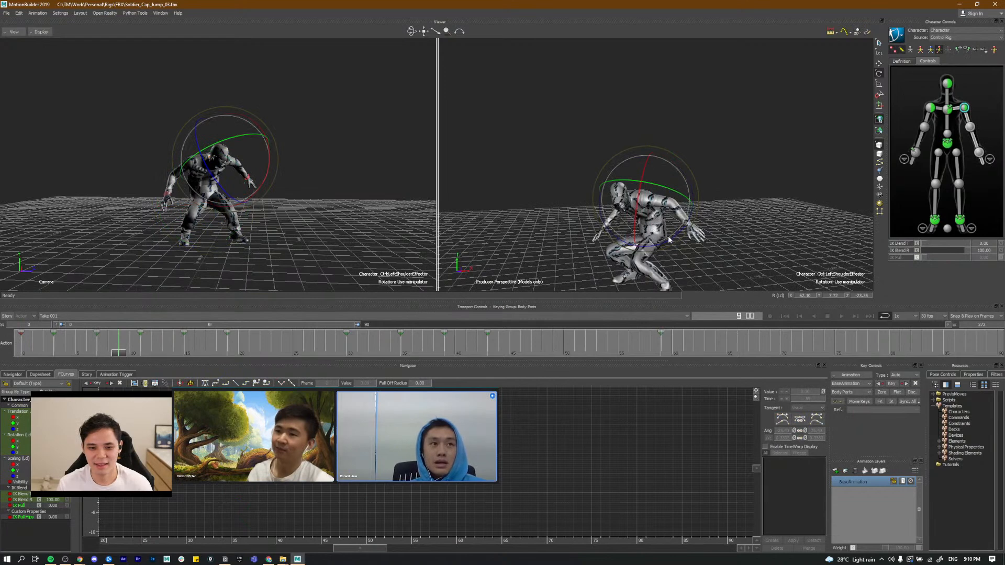
pyautogui.moveTo(670, 182); pyautogui.dragTo(665, 191)
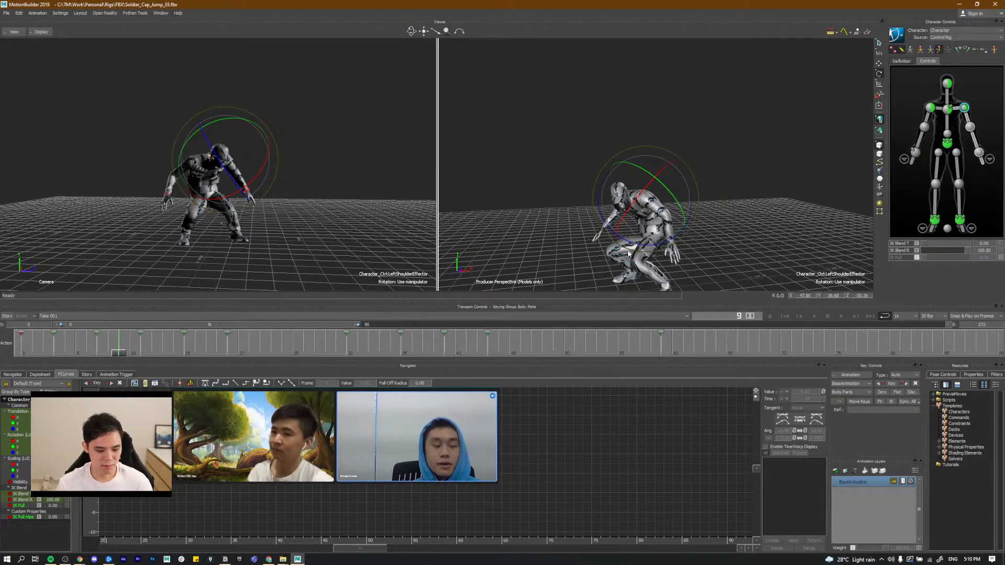
# Step: Rotate the left shoulder at frame 7 to repose the left arm during the crouch, and play the result
pyautogui.press(',')
pyautogui.press(',')
pyautogui.press('.')
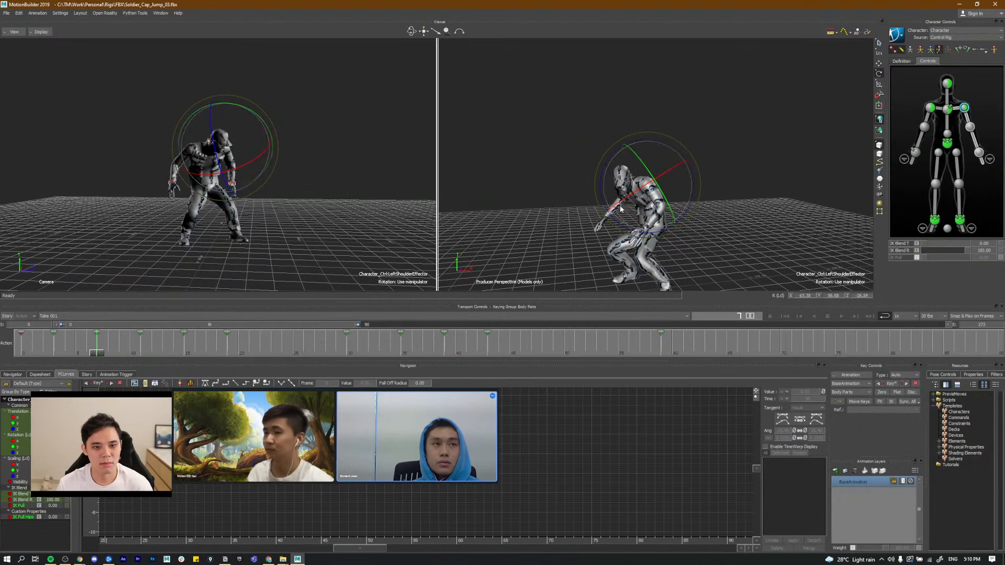
pyautogui.moveTo(618, 208); pyautogui.dragTo(659, 212)
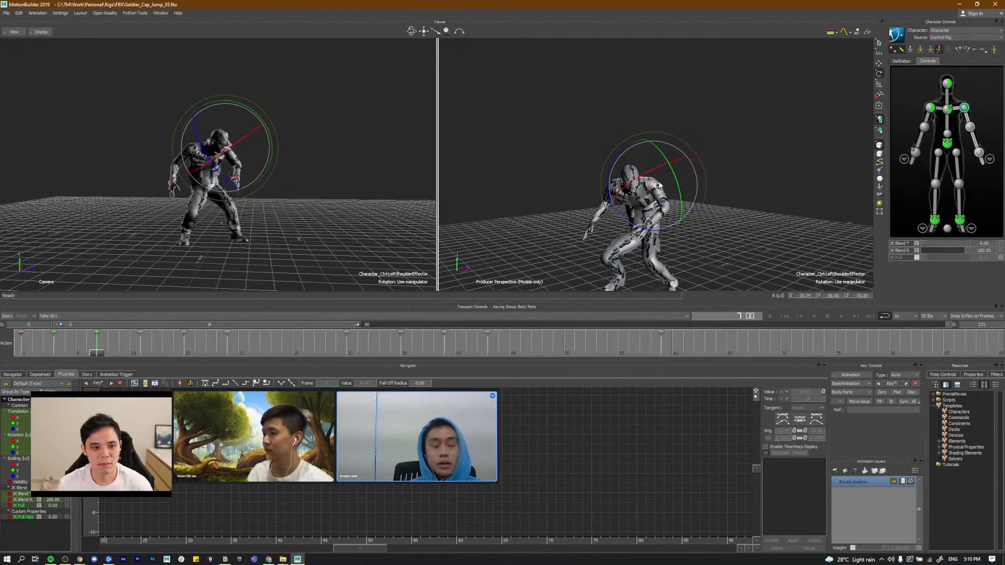
pyautogui.press('space')
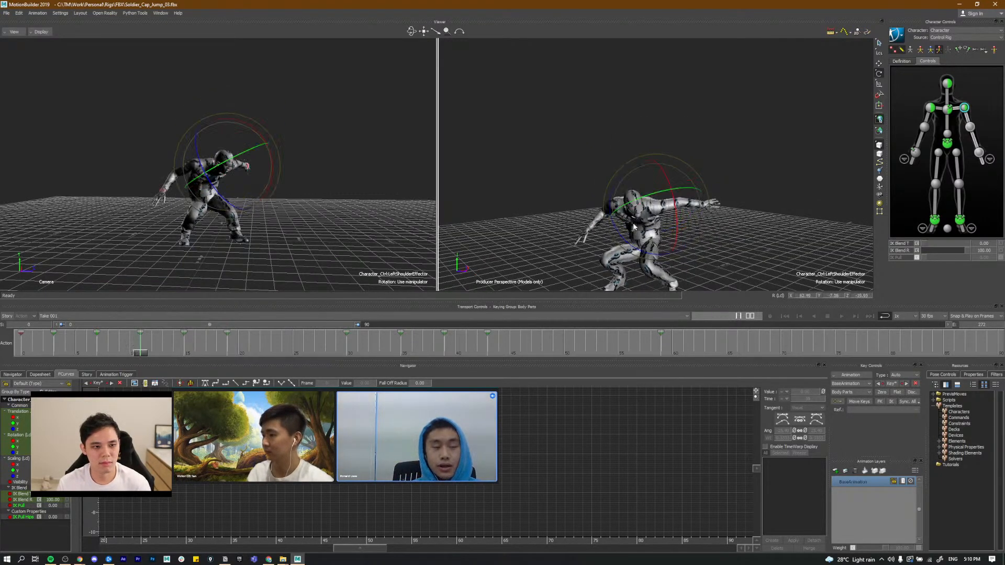
# Step: Retime the left arm keys at frames 11, 15 and 19 to frames 13, 19 and 23, and remove the frame 3 key
pyautogui.click(60, 343)
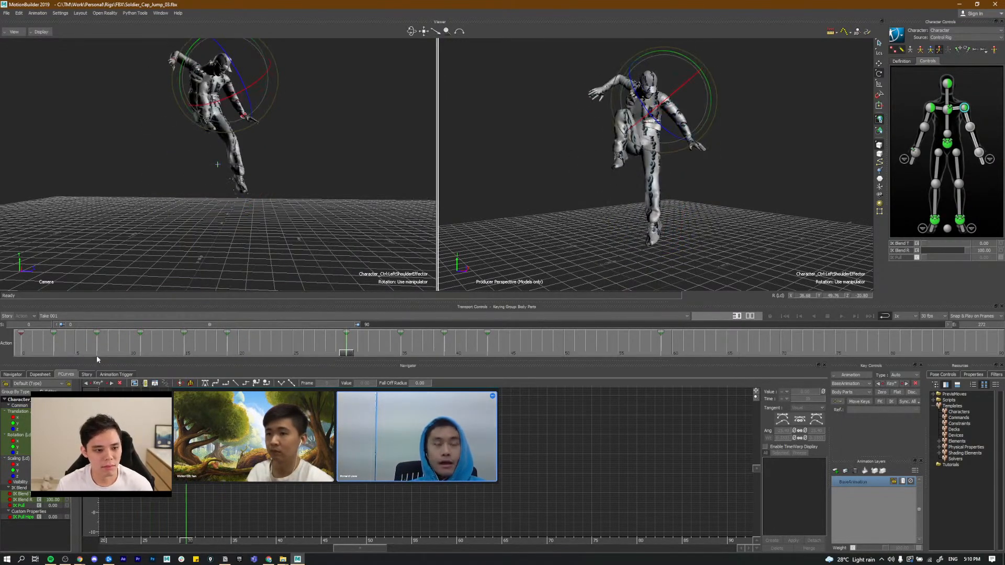
pyautogui.moveTo(93, 354)
pyautogui.mouseDown()
pyautogui.moveTo(151, 344)
pyautogui.moveTo(103, 354)
pyautogui.mouseUp()
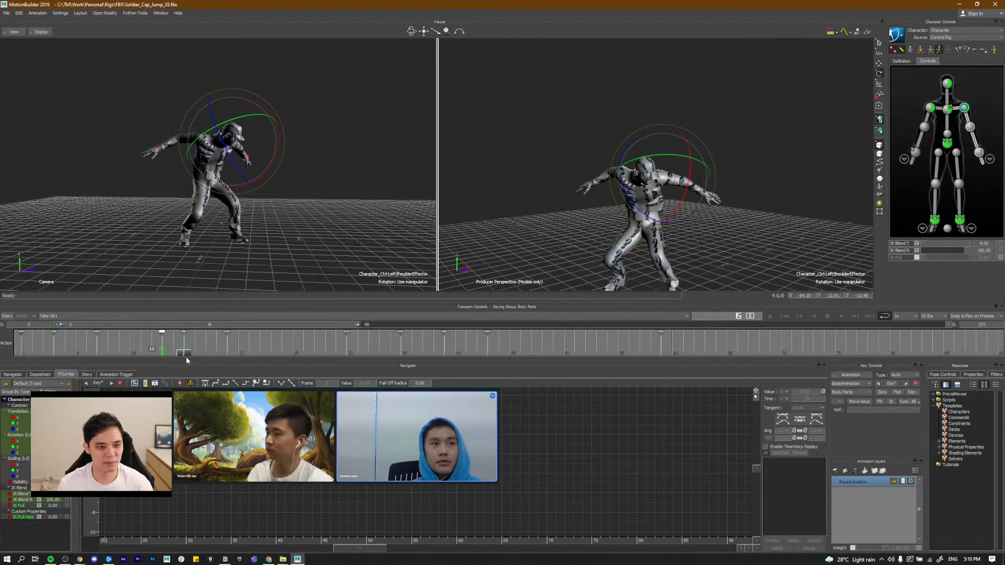
pyautogui.moveTo(202, 358); pyautogui.dragTo(0, 346)
pyautogui.moveTo(84, 360); pyautogui.dragTo(227, 360)
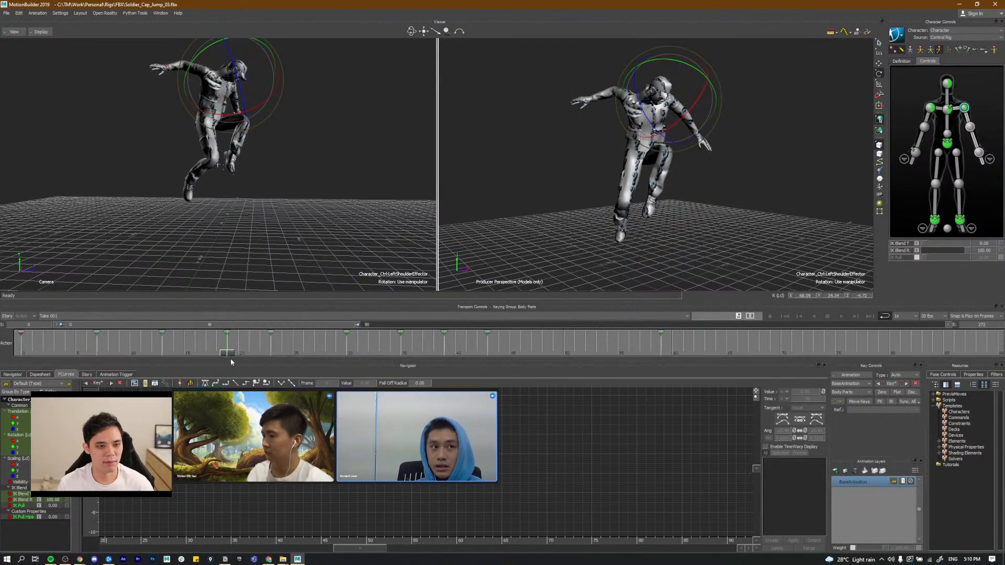
# Step: Rotate the left shoulder at frame 19 and shift the left arm's keys at frames 30, 35 and 39 one frame earlier
pyautogui.keyDown('alt'); pyautogui.moveTo(769, 97); pyautogui.dragTo(641, 109); pyautogui.keyUp('alt')
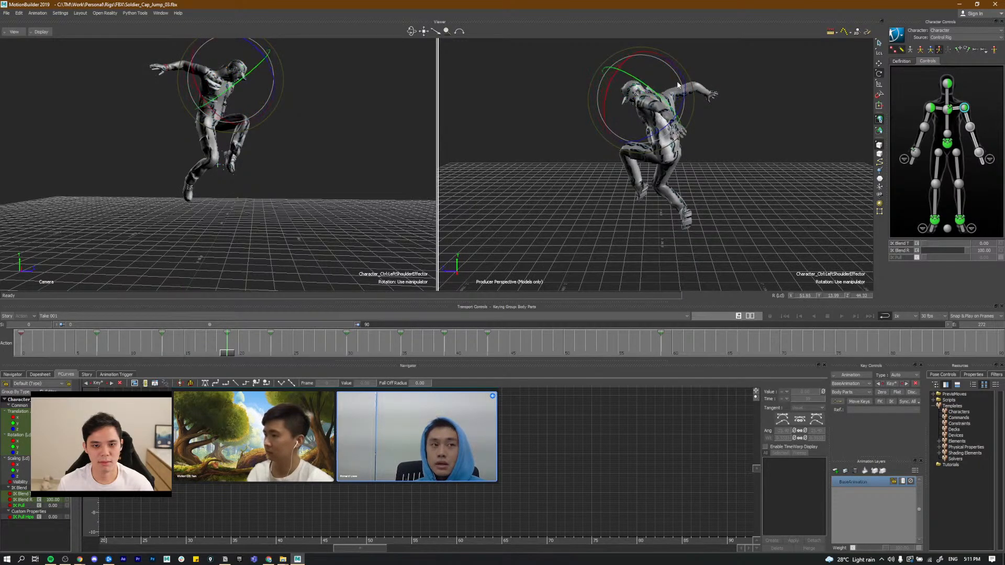
pyautogui.keyDown('alt'); pyautogui.moveTo(721, 152); pyautogui.dragTo(631, 183); pyautogui.keyUp('alt')
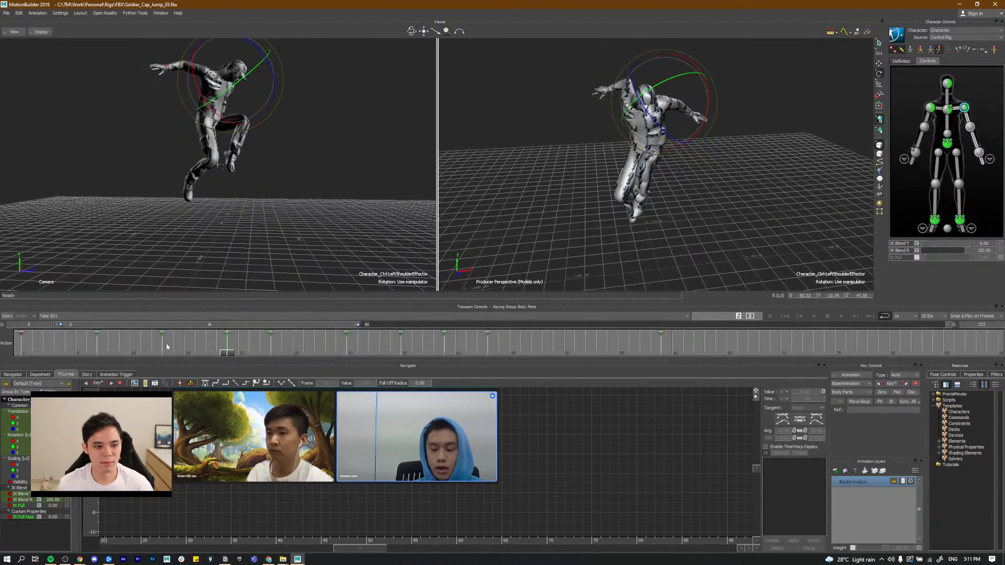
pyautogui.click(162, 354)
pyautogui.moveTo(162, 354); pyautogui.dragTo(529, 354)
pyautogui.click(369, 356)
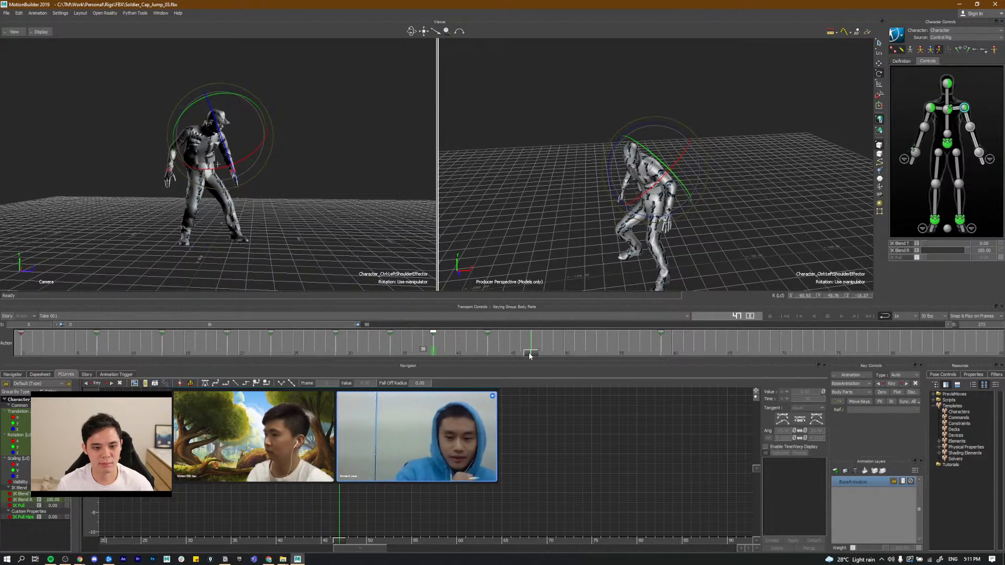
# Step: Adjust the left arm's pose at frames 47 and 52 using the left shoulder and elbow effectors
pyautogui.keyDown('alt'); pyautogui.moveTo(720, 206); pyautogui.dragTo(662, 210); pyautogui.keyUp('alt')
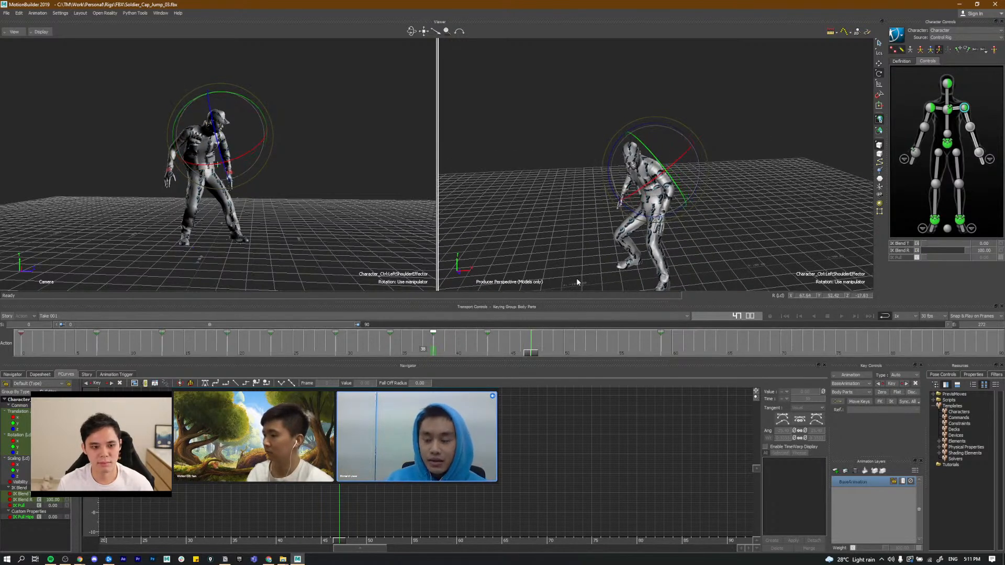
pyautogui.moveTo(526, 350); pyautogui.dragTo(583, 362)
pyautogui.keyDown('ctrl'); pyautogui.keyDown('shift'); pyautogui.moveTo(649, 170); pyautogui.dragTo(704, 165); pyautogui.keyUp('shift'); pyautogui.keyUp('ctrl')
pyautogui.keyDown('ctrl'); pyautogui.moveTo(704, 165); pyautogui.dragTo(748, 157); pyautogui.keyUp('ctrl')
pyautogui.click(977, 152)
pyautogui.press('t')
pyautogui.keyDown('ctrl'); pyautogui.keyDown('shift'); pyautogui.moveTo(647, 195); pyautogui.dragTo(669, 206); pyautogui.keyUp('shift'); pyautogui.keyUp('ctrl')
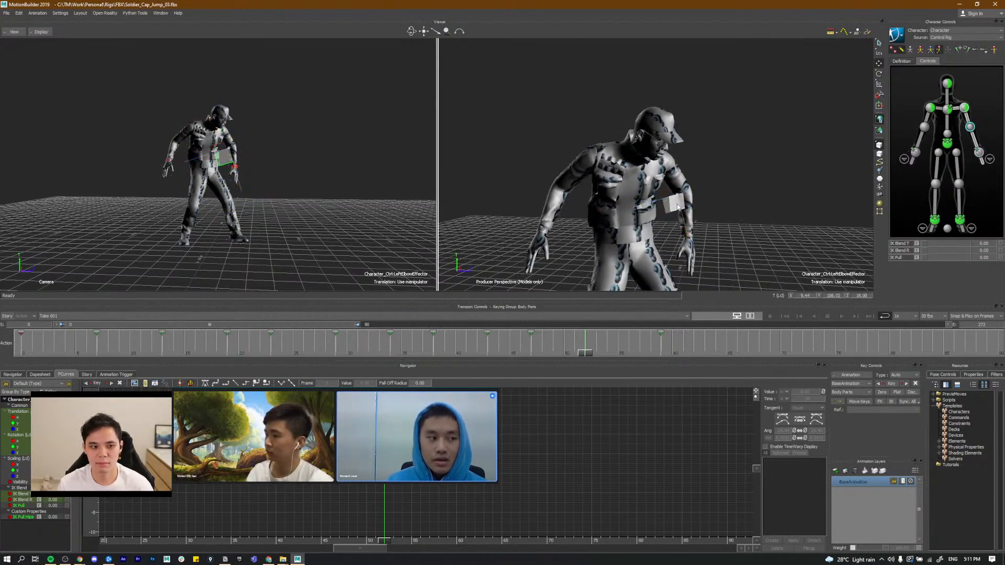
# Step: Key the left arm at frame 64 and rotate the left shoulder at frame 59
pyautogui.moveTo(473, 341); pyautogui.dragTo(687, 376)
pyautogui.press('k')
pyautogui.hotkey('ctrl', 'Left')
pyautogui.click(692, 180)
pyautogui.press('e')
pyautogui.keyDown('alt'); pyautogui.moveTo(704, 183); pyautogui.dragTo(670, 194); pyautogui.keyUp('alt')
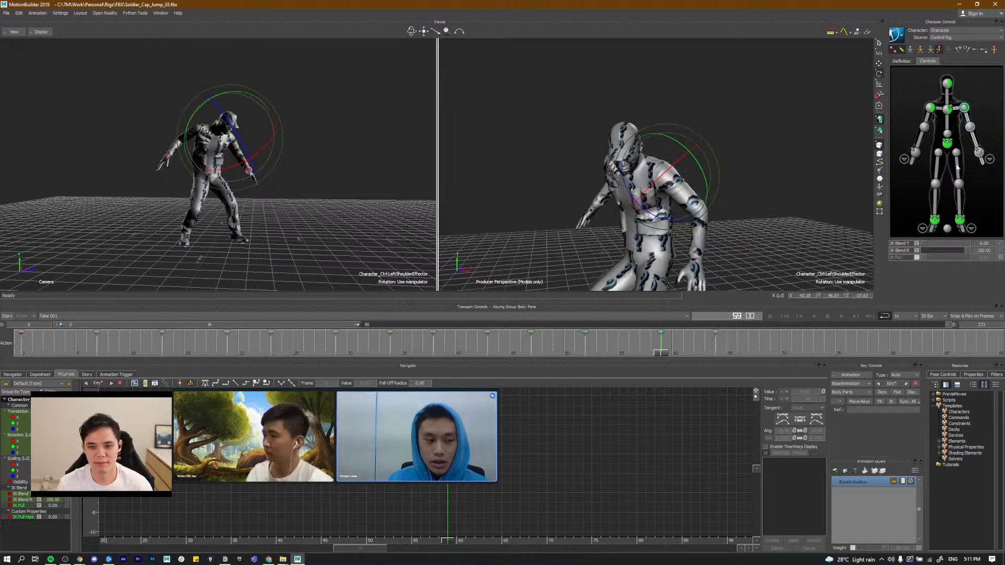
pyautogui.moveTo(737, 219); pyautogui.dragTo(678, 200)
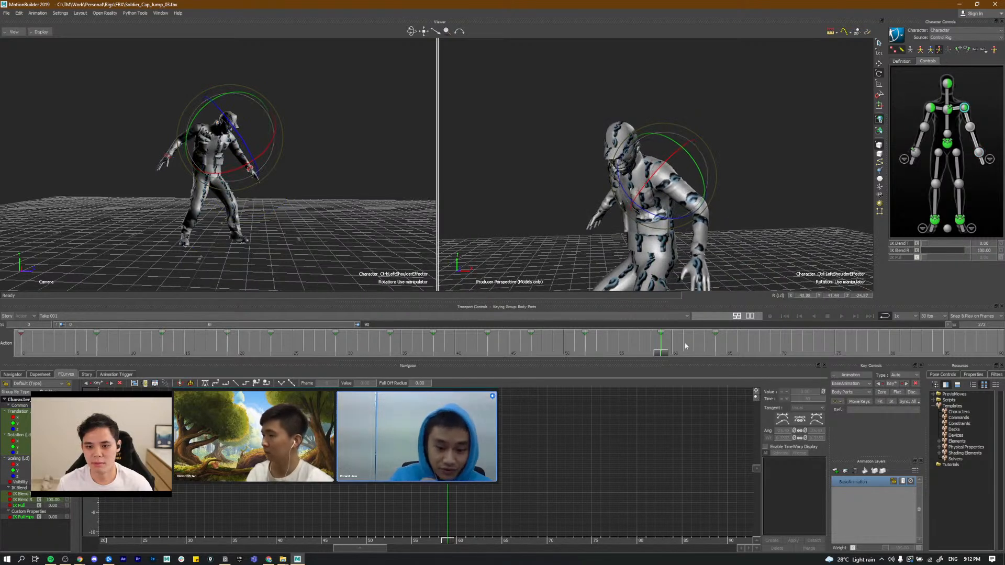
# Step: Play the jump from the start to review the left arm's motion, and clear the selection
pyautogui.moveTo(569, 353); pyautogui.dragTo(22, 359)
pyautogui.press('space')
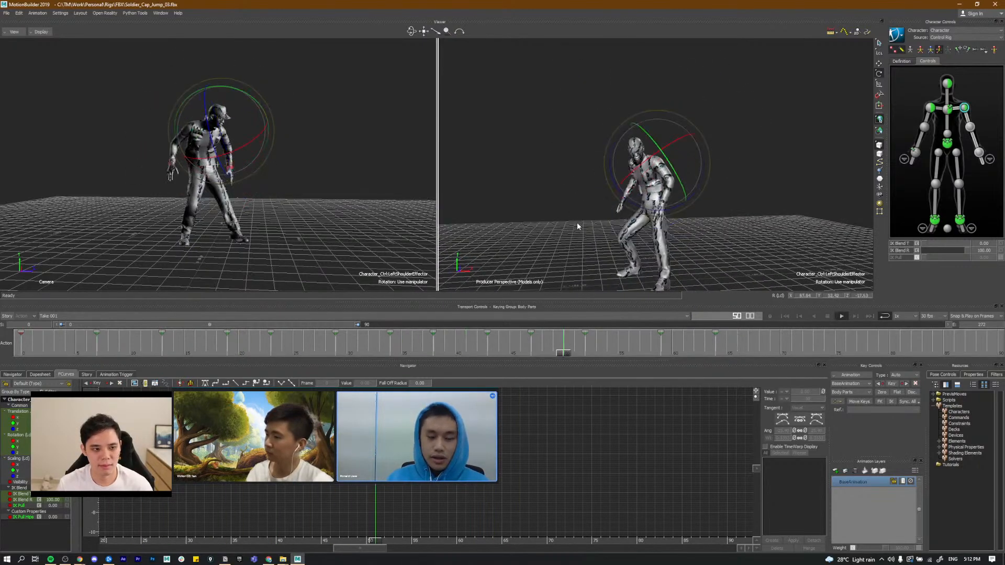
pyautogui.click(714, 226)
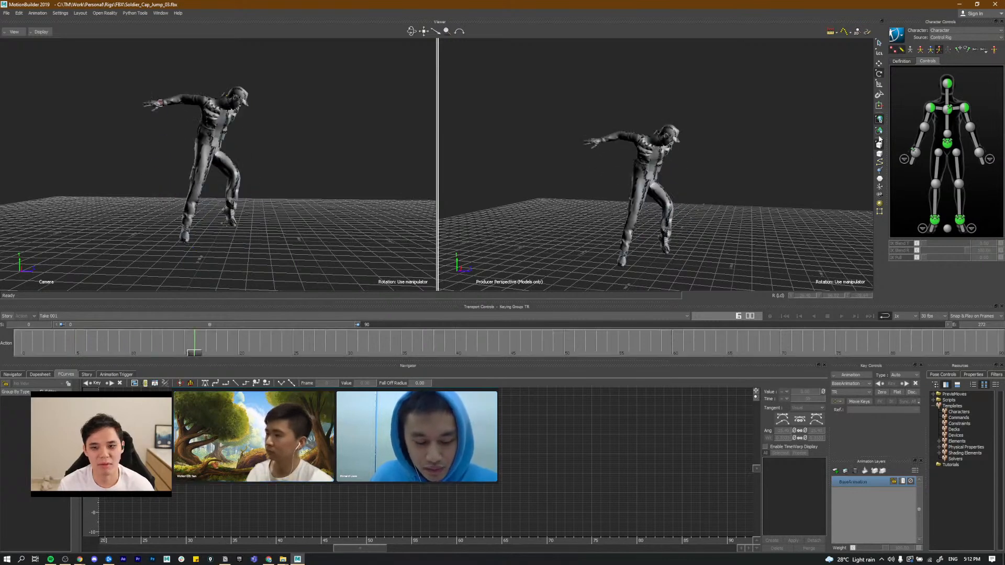
# Step: Move the head's key at frame 17 to frame 16, rotate the head there and scrub ahead to frame 35
pyautogui.click(946, 85)
pyautogui.moveTo(205, 336); pyautogui.dragTo(195, 354)
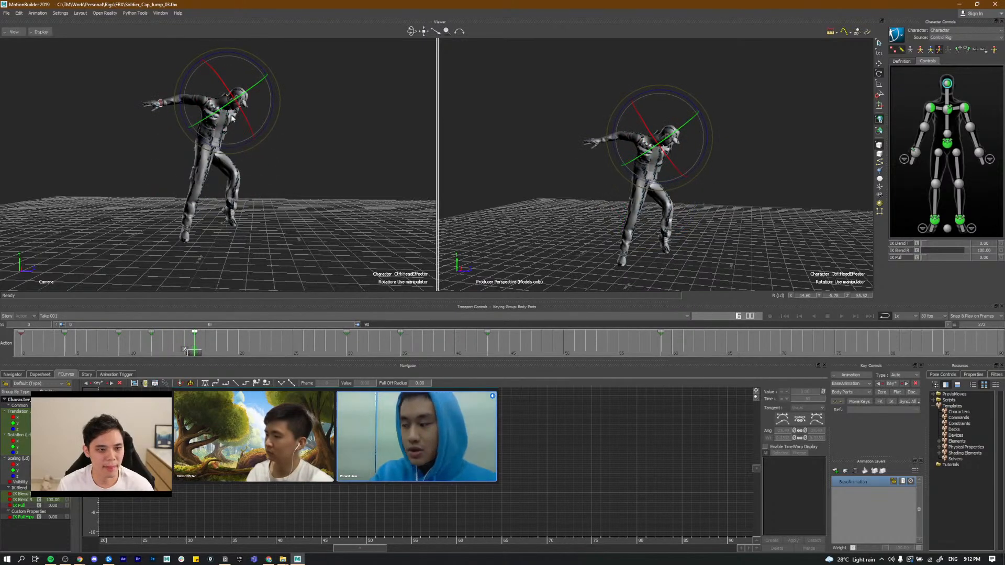
pyautogui.moveTo(205, 73); pyautogui.dragTo(240, 121)
pyautogui.moveTo(155, 350); pyautogui.dragTo(400, 371)
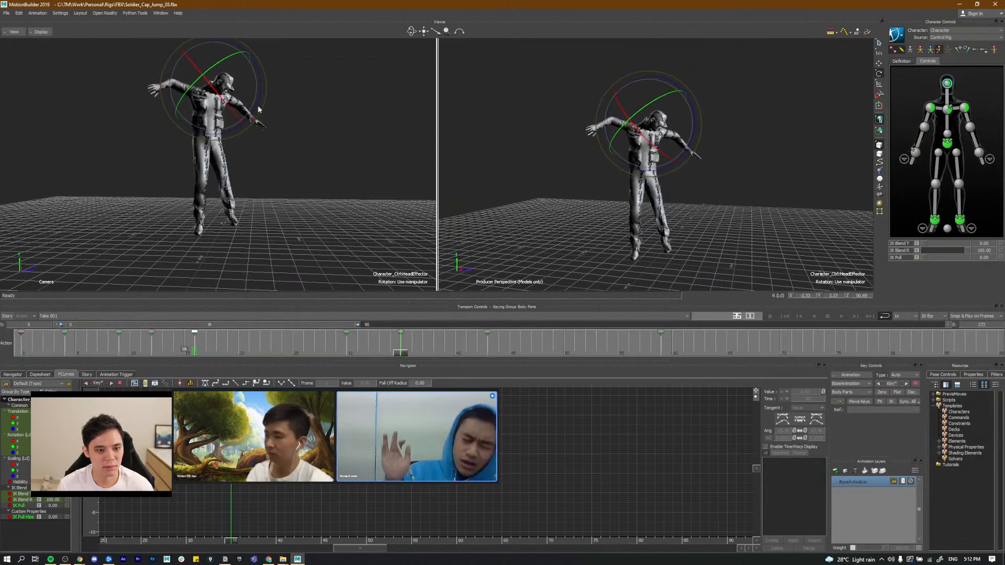
# Step: Rotate the head using the head effector at frames 35 and 39
pyautogui.moveTo(204, 67); pyautogui.dragTo(209, 124)
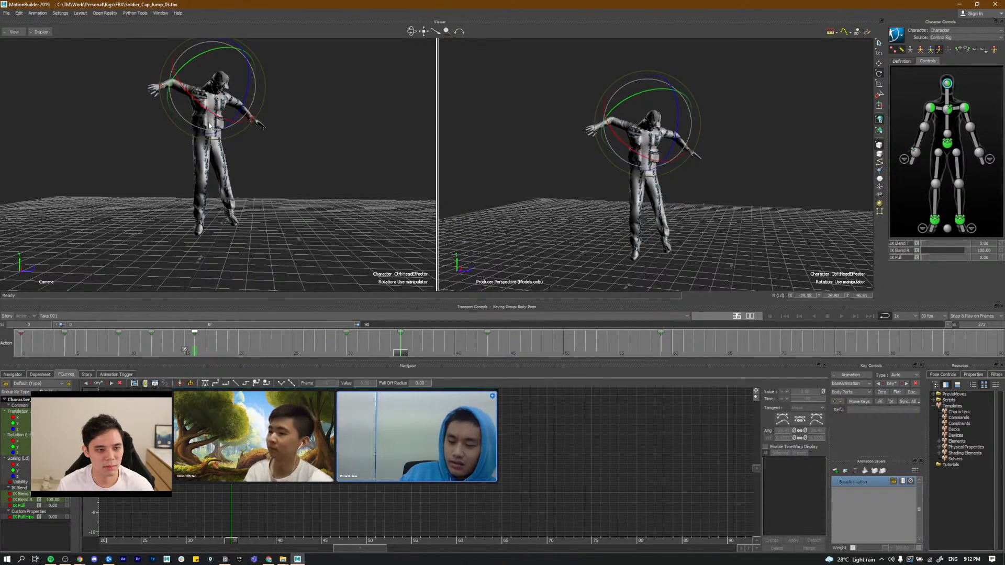
pyautogui.click(225, 83)
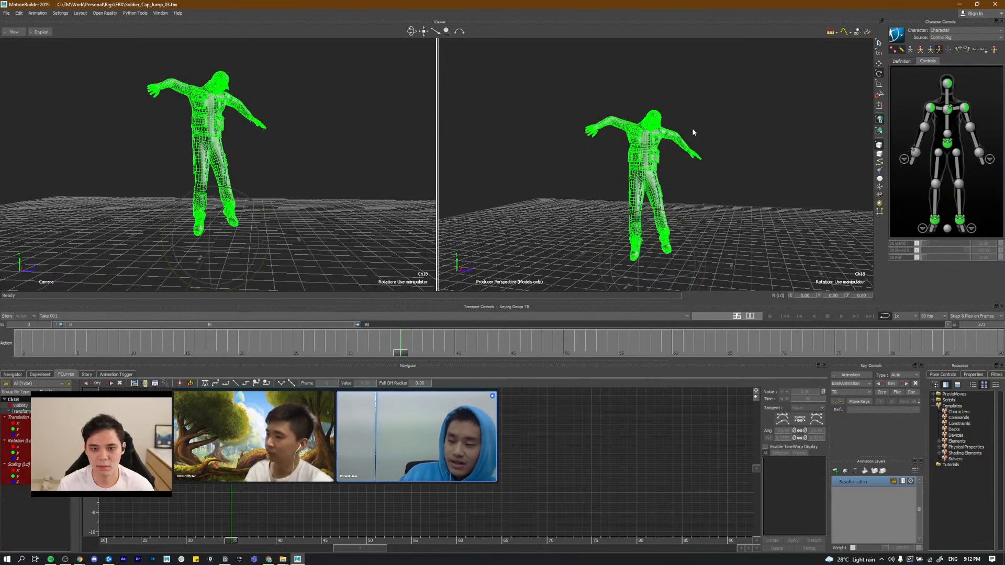
pyautogui.click(896, 78)
pyautogui.click(948, 84)
pyautogui.moveTo(351, 349); pyautogui.dragTo(448, 366)
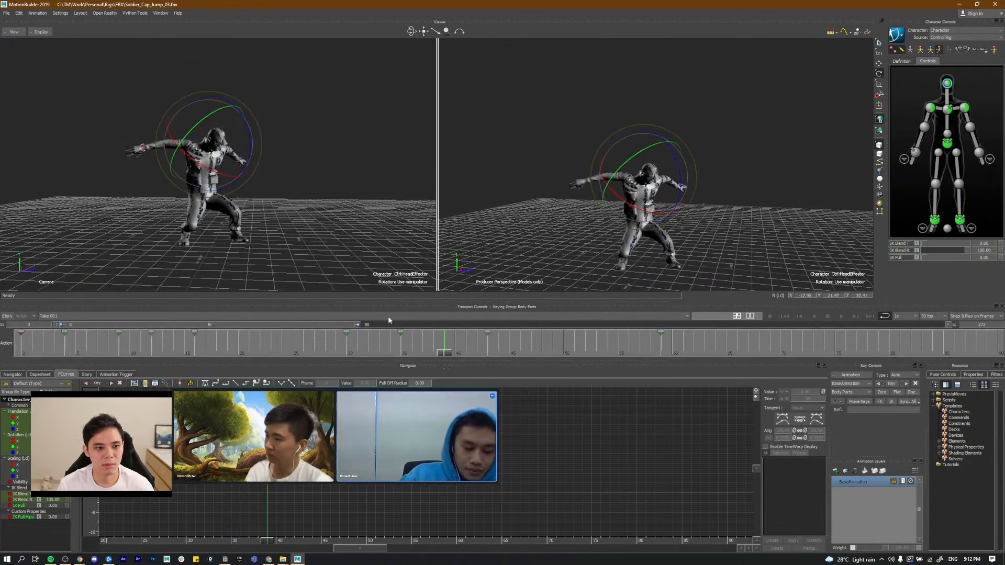
pyautogui.moveTo(248, 131); pyautogui.dragTo(249, 131)
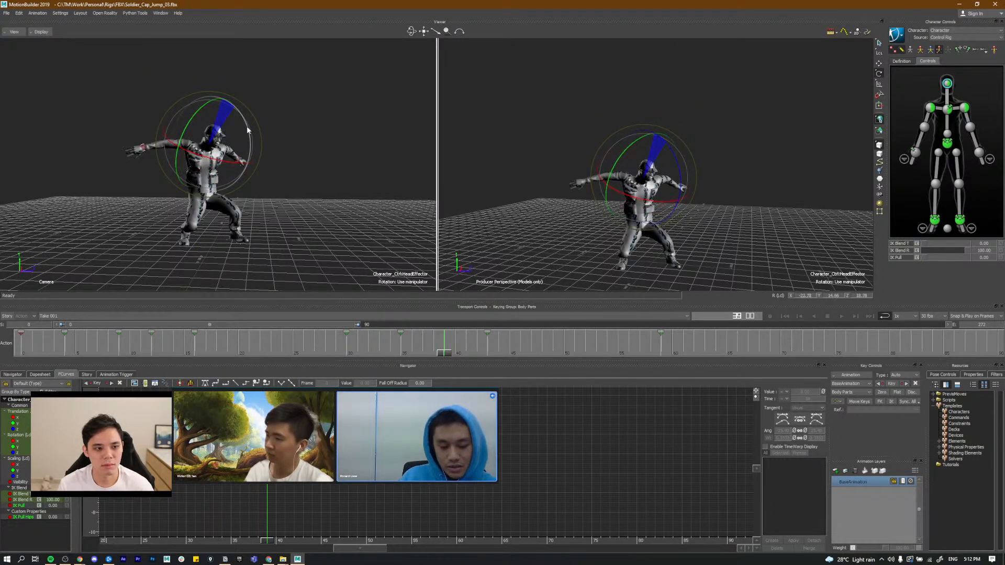
# Step: Shift the head's keys at frames 30, 35 and 39 one frame earlier and scrub ahead to frame 46
pyautogui.moveTo(399, 351); pyautogui.dragTo(487, 356)
pyautogui.keyDown('shift'); pyautogui.click(489, 340); pyautogui.keyUp('shift')
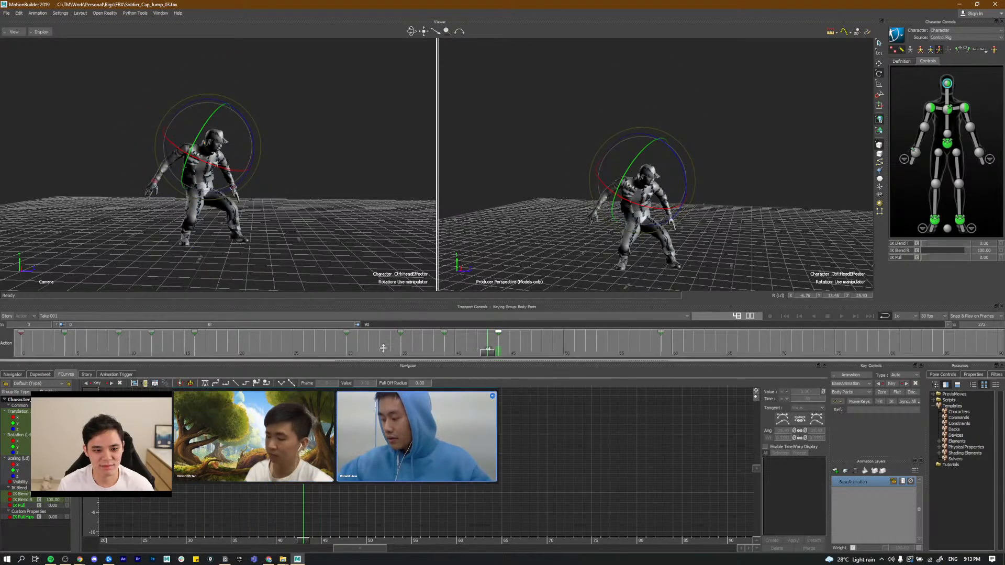
pyautogui.keyDown('shift'); pyautogui.moveTo(346, 351); pyautogui.dragTo(450, 356); pyautogui.keyUp('shift')
pyautogui.click(526, 345)
pyautogui.moveTo(328, 351); pyautogui.dragTo(418, 363)
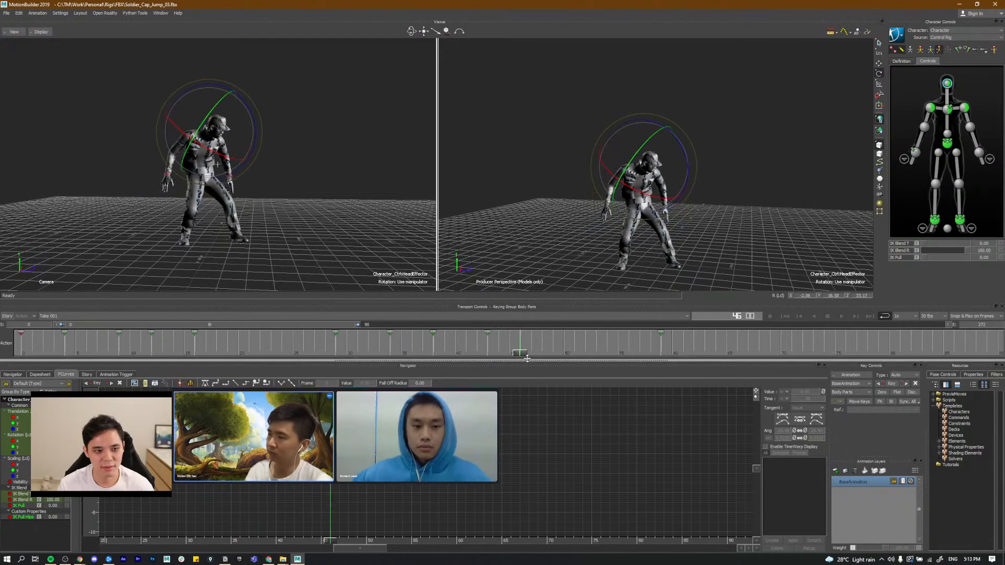
# Step: Key the head at frames 42 and 46, and remove its key at frame 43
pyautogui.click(357, 346)
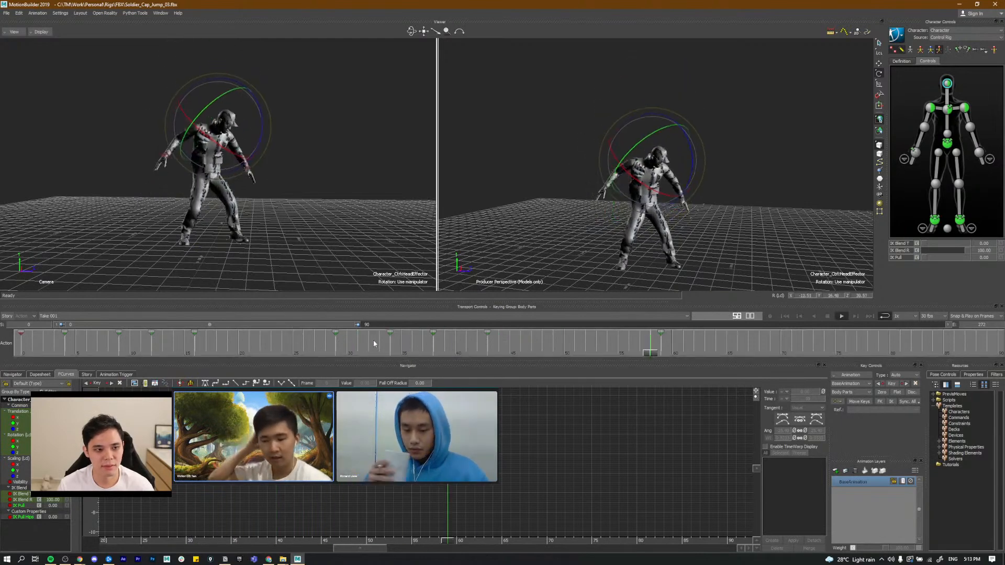
pyautogui.moveTo(371, 355); pyautogui.dragTo(431, 359)
pyautogui.moveTo(485, 366); pyautogui.dragTo(521, 353)
pyautogui.press('k')
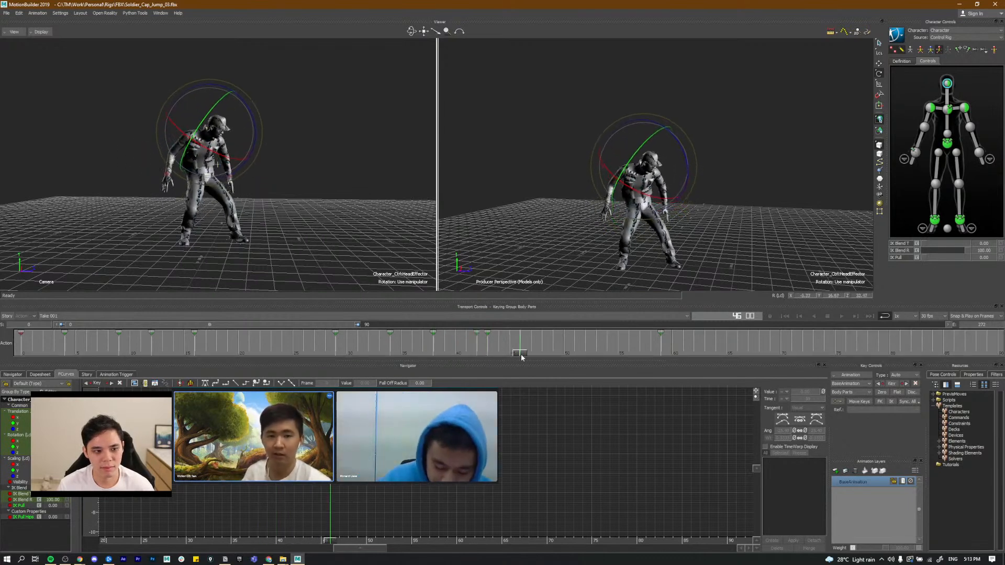
pyautogui.press('k')
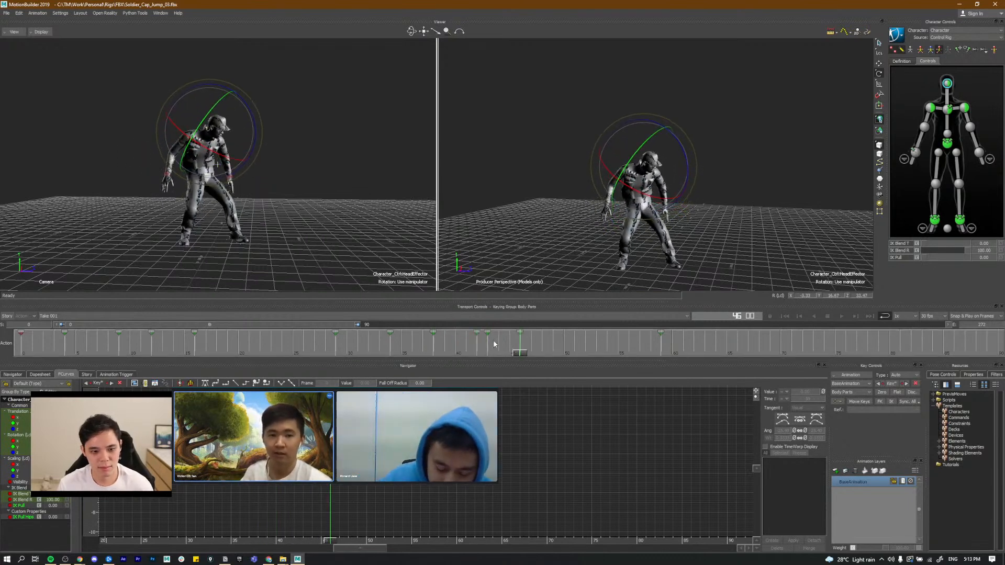
pyautogui.hotkey('ctrl', 'Right')
pyautogui.moveTo(486, 355); pyautogui.dragTo(483, 361)
pyautogui.hotkey('ctrl', 'Right')
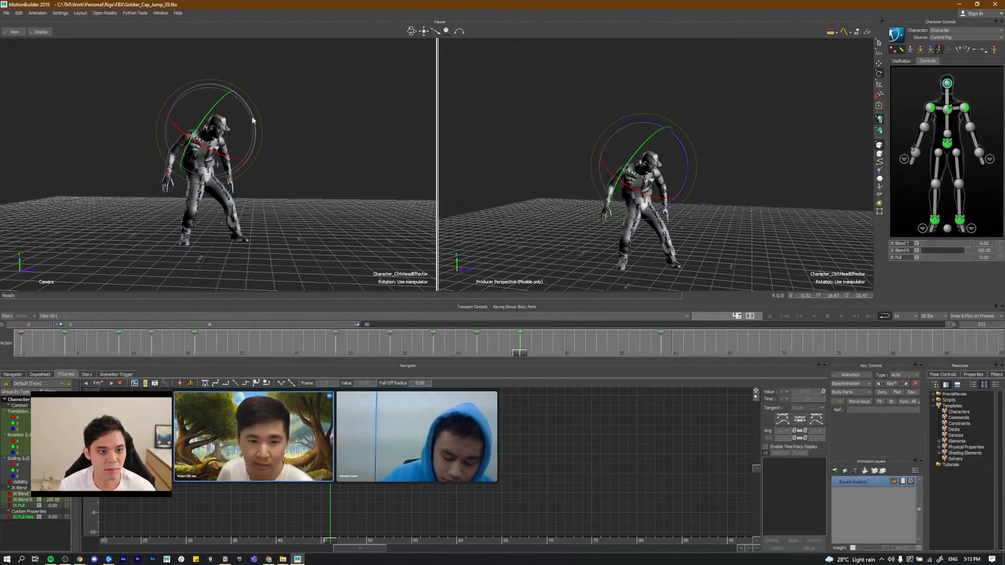
# Step: Rotate the head further down at frame 46 and play the jump several times to review the head motion
pyautogui.moveTo(253, 117); pyautogui.dragTo(257, 125)
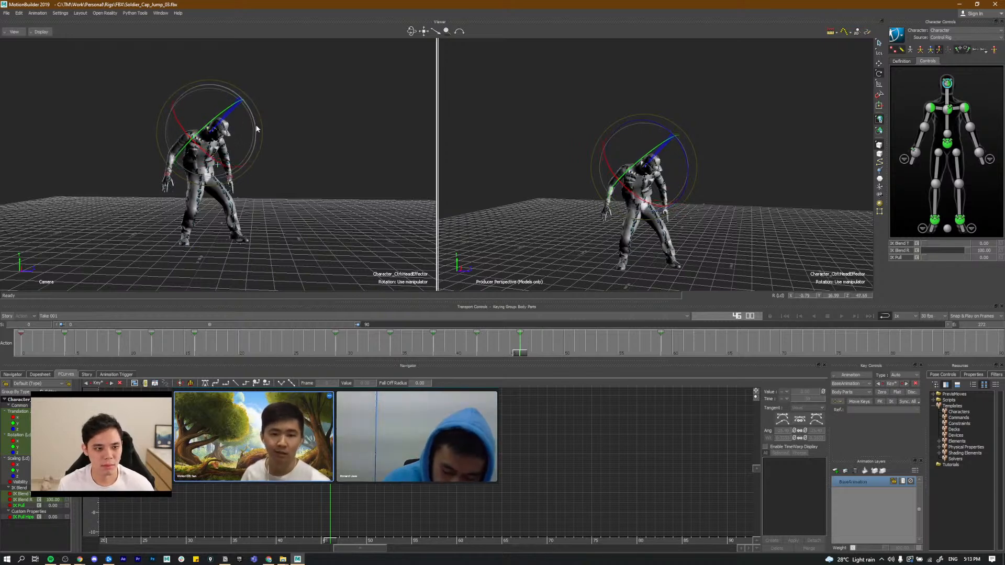
pyautogui.click(426, 350)
pyautogui.hotkey('ctrl', 'space')
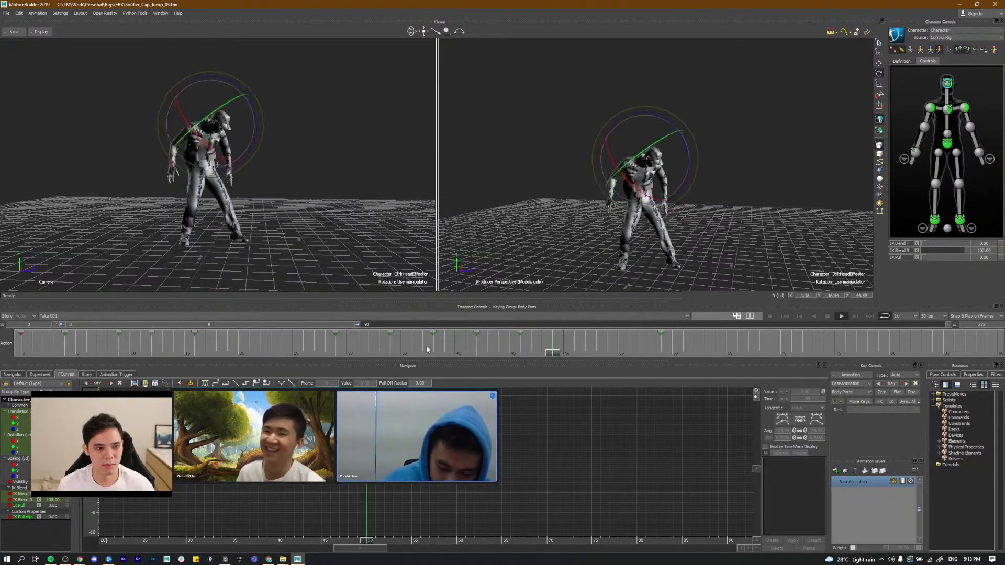
pyautogui.hotkey('ctrl', 'space')
pyautogui.click(337, 340)
pyautogui.hotkey('ctrl', 'space')
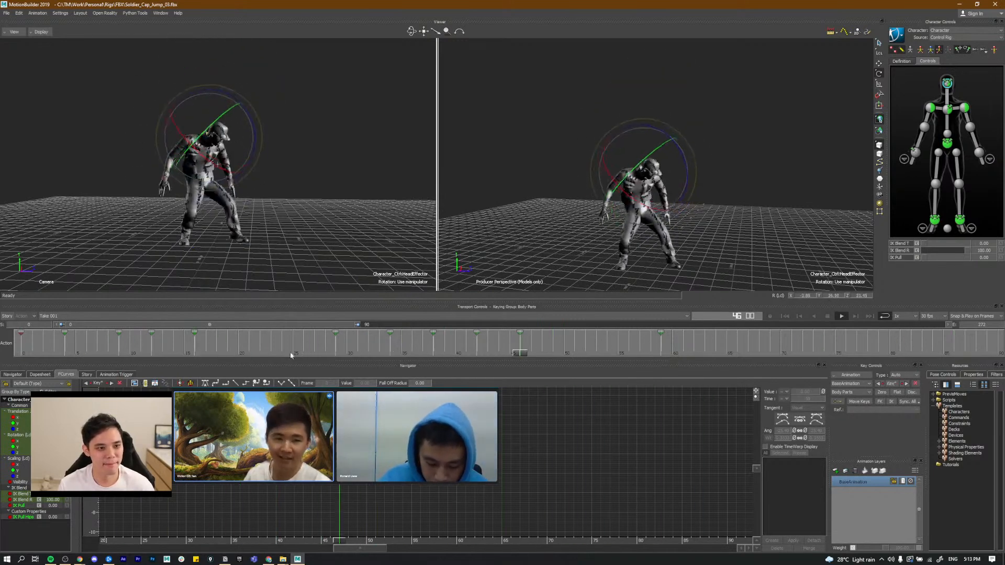
pyautogui.hotkey('ctrl', 'space')
pyautogui.click(32, 354)
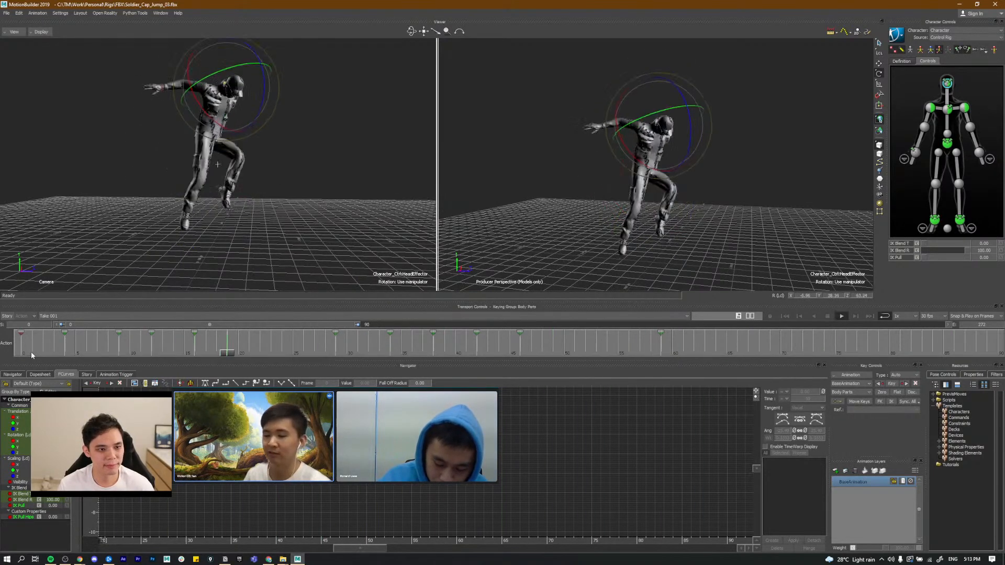
pyautogui.hotkey('ctrl', 'space')
# Step: Adjust the head's rotation at frame 29 and play the jump to check it
pyautogui.moveTo(44, 353); pyautogui.dragTo(336, 350)
pyautogui.moveTo(258, 58); pyautogui.dragTo(261, 50)
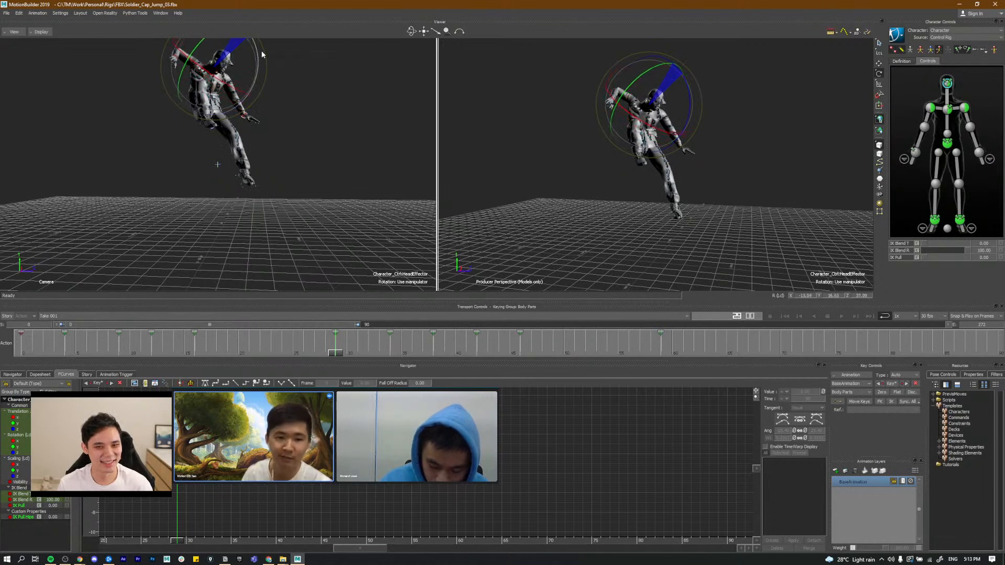
pyautogui.hotkey('ctrl', 'z')
pyautogui.moveTo(262, 58); pyautogui.dragTo(256, 62)
pyautogui.hotkey('ctrl', 'Left')
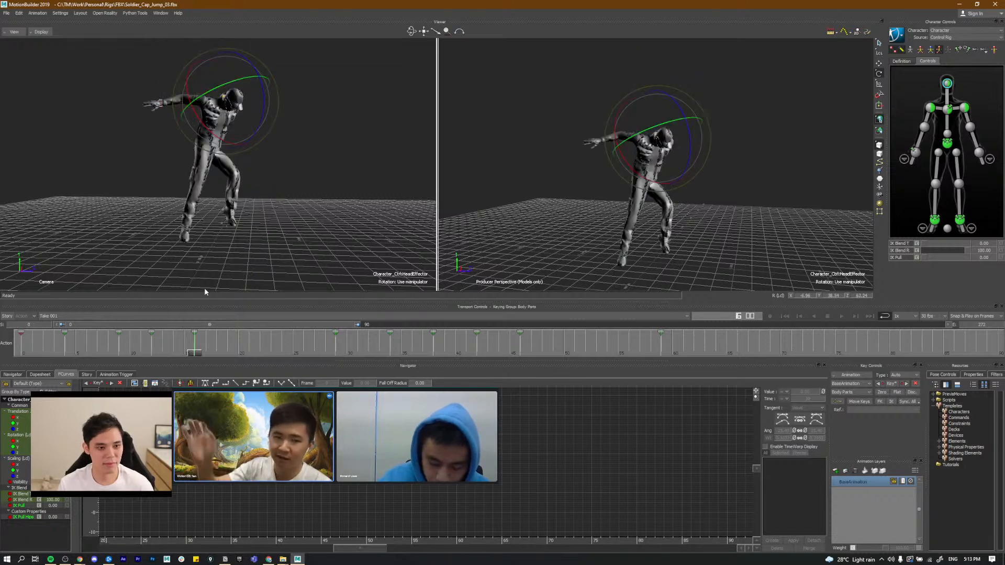
pyautogui.hotkey('ctrl', 'space')
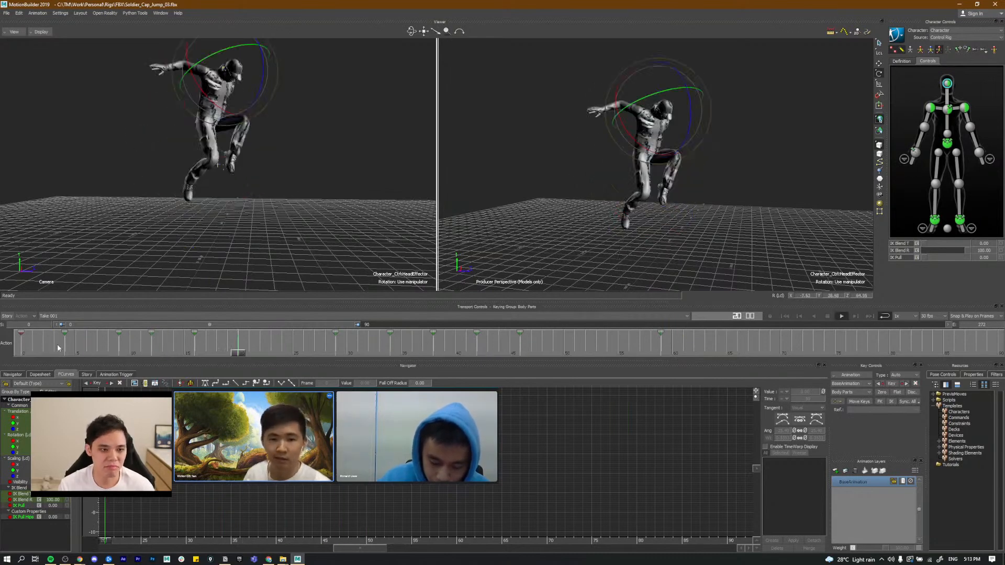
# Step: Move the right ankle effector slightly lower at frame 17
pyautogui.moveTo(100, 353); pyautogui.dragTo(195, 346)
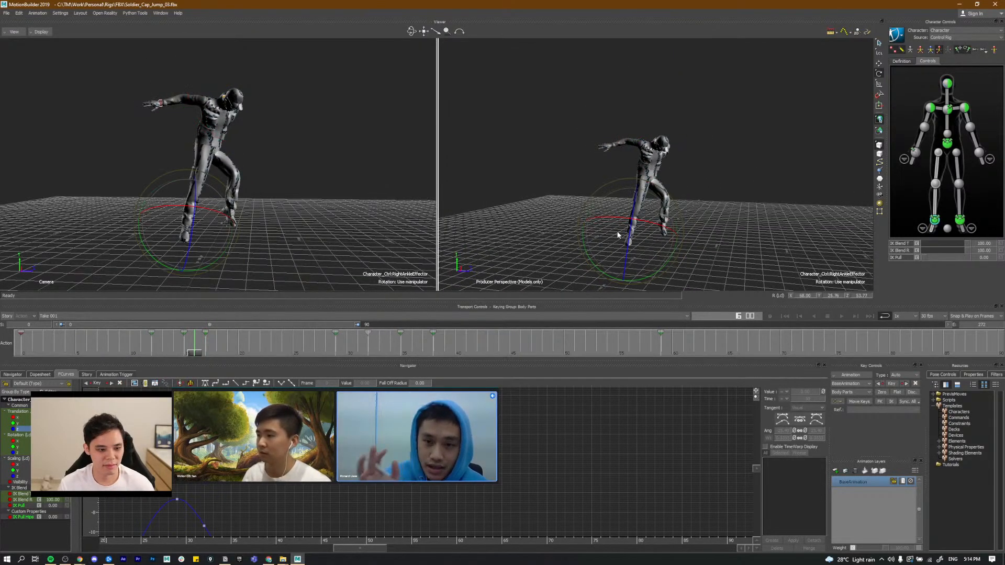
pyautogui.press(',')
pyautogui.press('.')
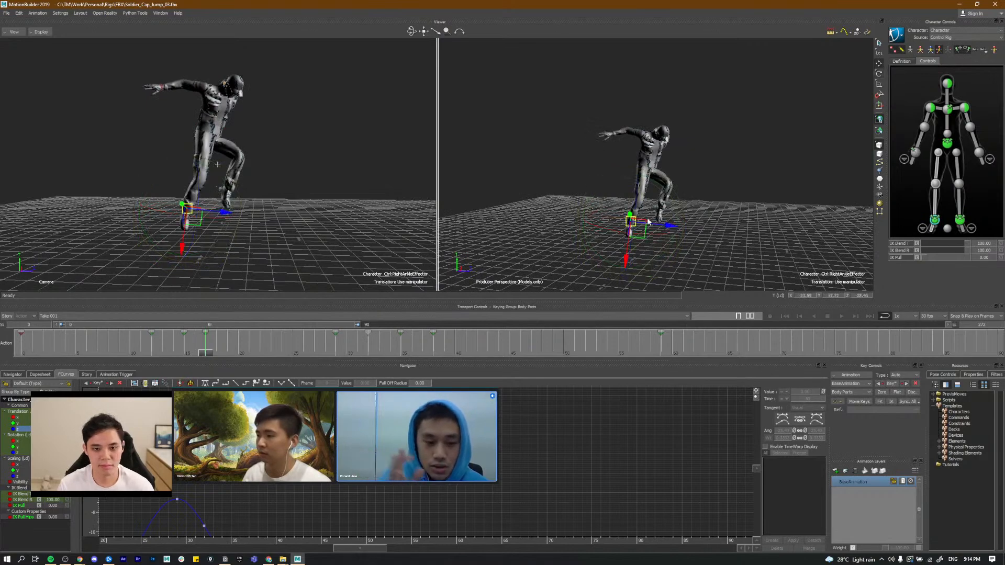
pyautogui.press('f')
pyautogui.keyDown('alt'); pyautogui.moveTo(724, 240); pyautogui.dragTo(666, 191, button='right'); pyautogui.keyUp('alt')
pyautogui.keyDown('alt'); pyautogui.moveTo(666, 190); pyautogui.dragTo(674, 182, button='middle'); pyautogui.keyUp('alt')
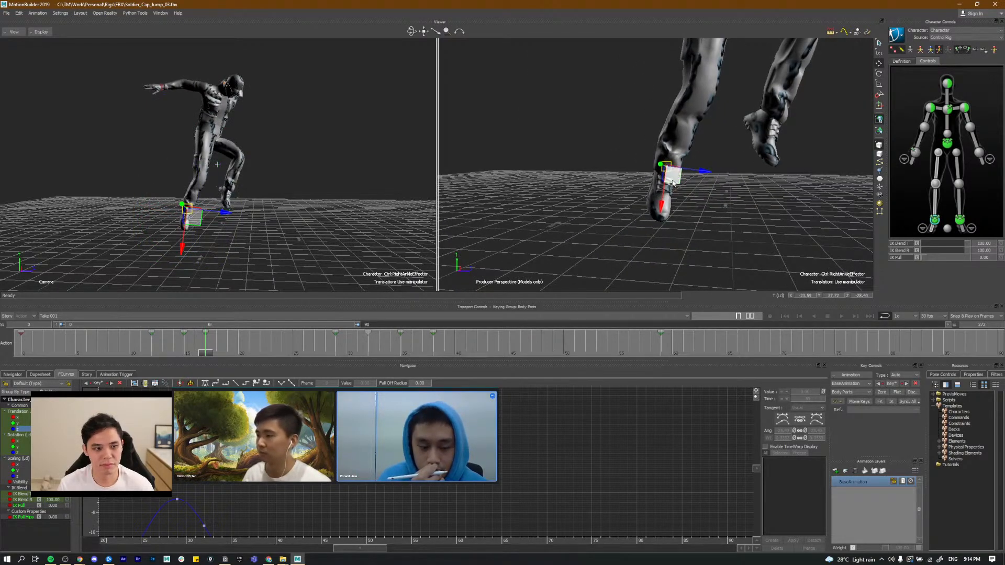
pyautogui.moveTo(673, 181); pyautogui.dragTo(673, 184)
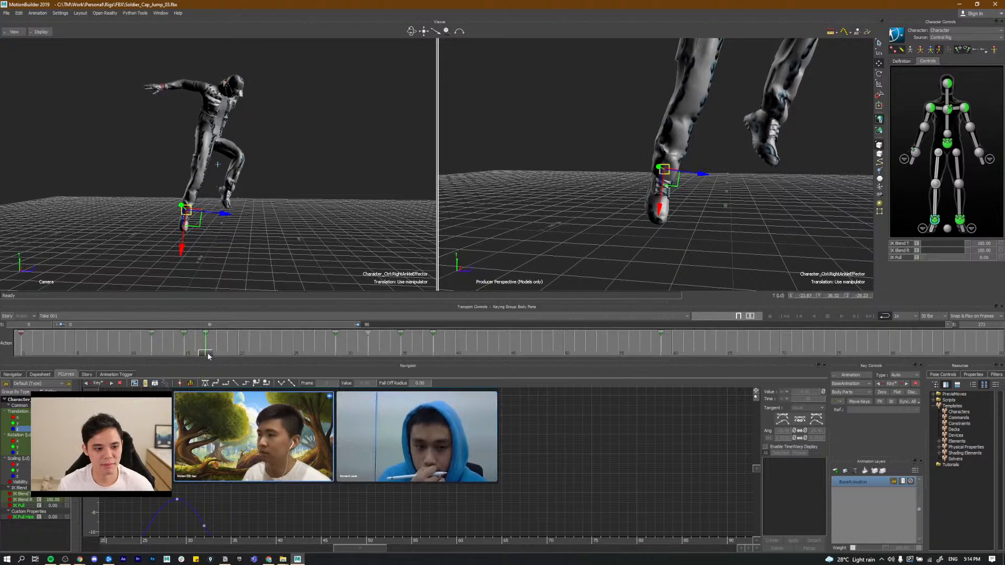
# Step: Lower the right ankle effector at frame 20 so the foot trails behind the rising body
pyautogui.press('.')
pyautogui.press('.')
pyautogui.press('.')
pyautogui.press('f')
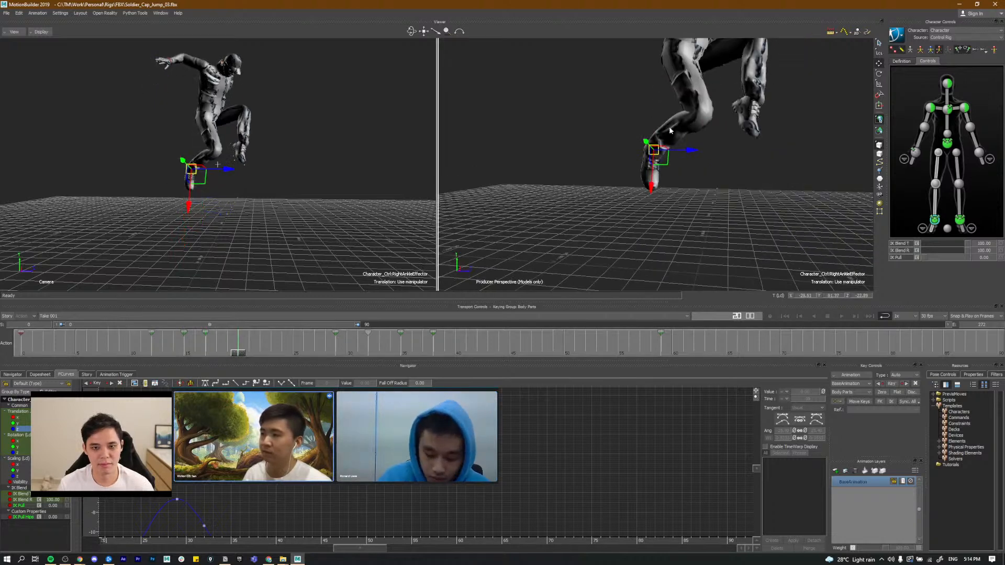
pyautogui.moveTo(651, 187); pyautogui.dragTo(643, 219)
# Step: Clear the selection and play the jump repeatedly to review the right foot's takeoff
pyautogui.moveTo(193, 350); pyautogui.dragTo(74, 343)
pyautogui.click(294, 181)
pyautogui.press('space')
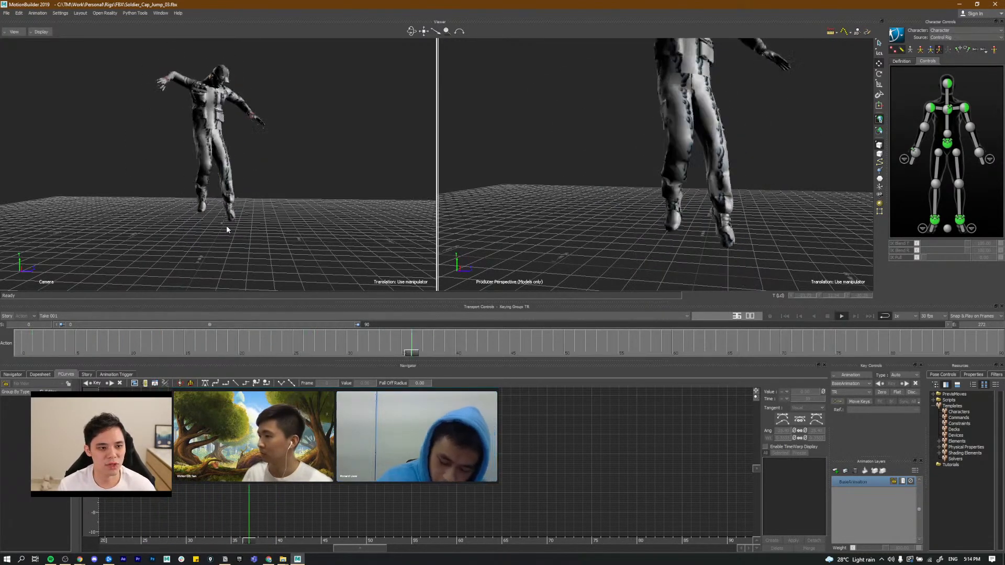
pyautogui.moveTo(121, 349); pyautogui.dragTo(27, 348)
pyautogui.hotkey('ctrl', 'space')
pyautogui.hotkey('ctrl', 'space')
pyautogui.scroll(-6, 618, 184)
pyautogui.hotkey('ctrl', 'space')
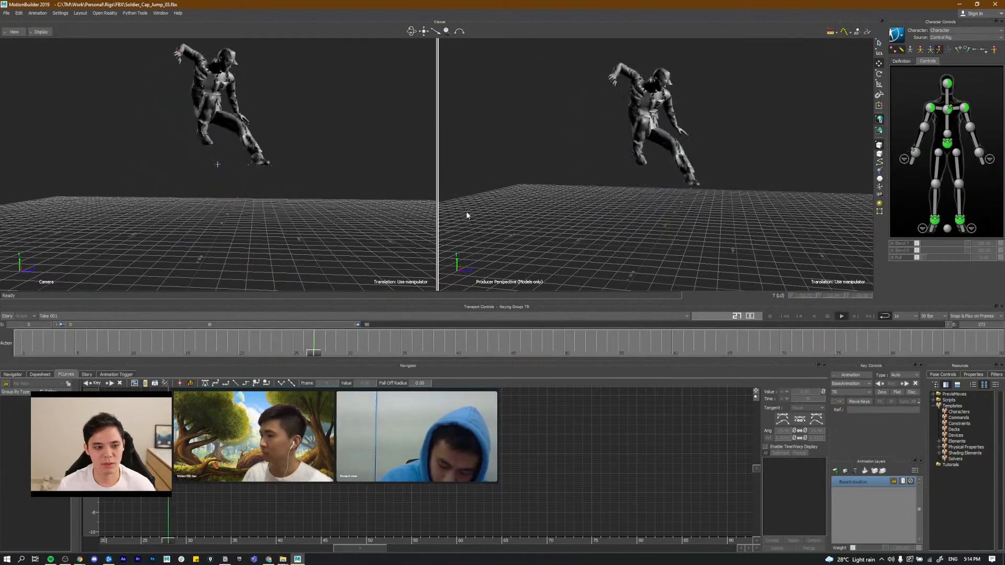
pyautogui.hotkey('ctrl', 'space')
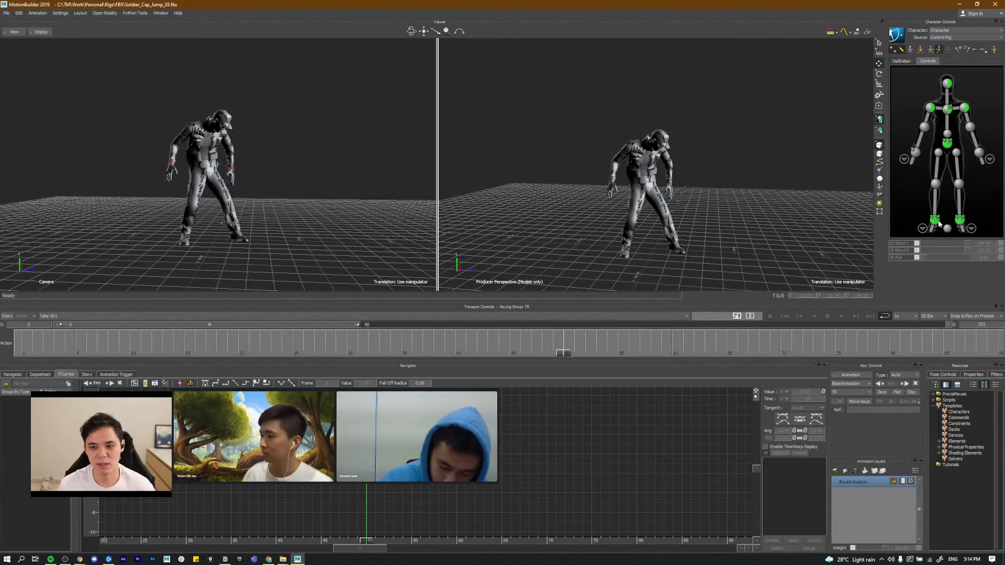
# Step: Select the right ankle effector and examine its motion through the jump, viewing the frame 29 pose from several angles
pyautogui.click(938, 222)
pyautogui.scroll(1, 667, 226)
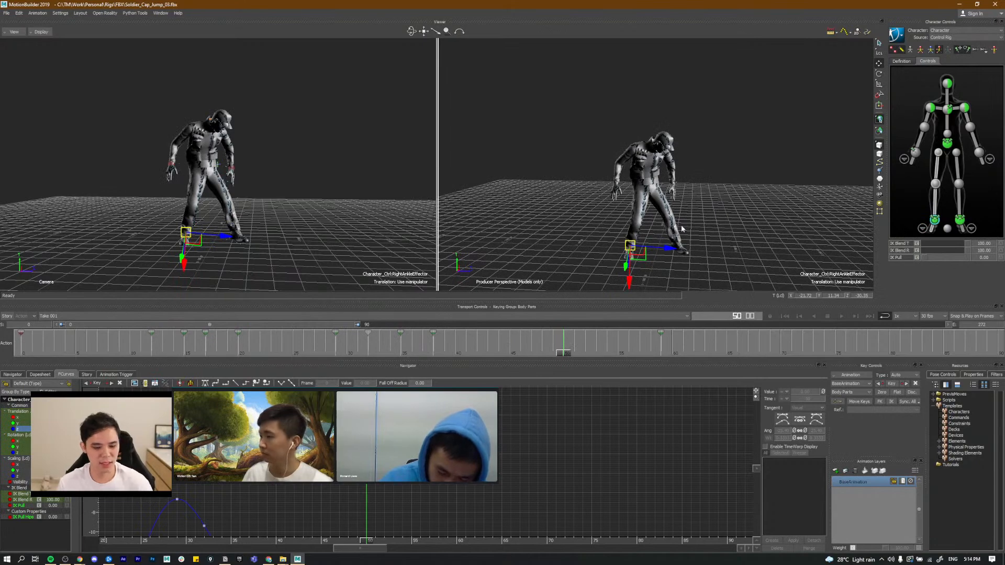
pyautogui.click(122, 344)
pyautogui.hotkey('ctrl', 'space')
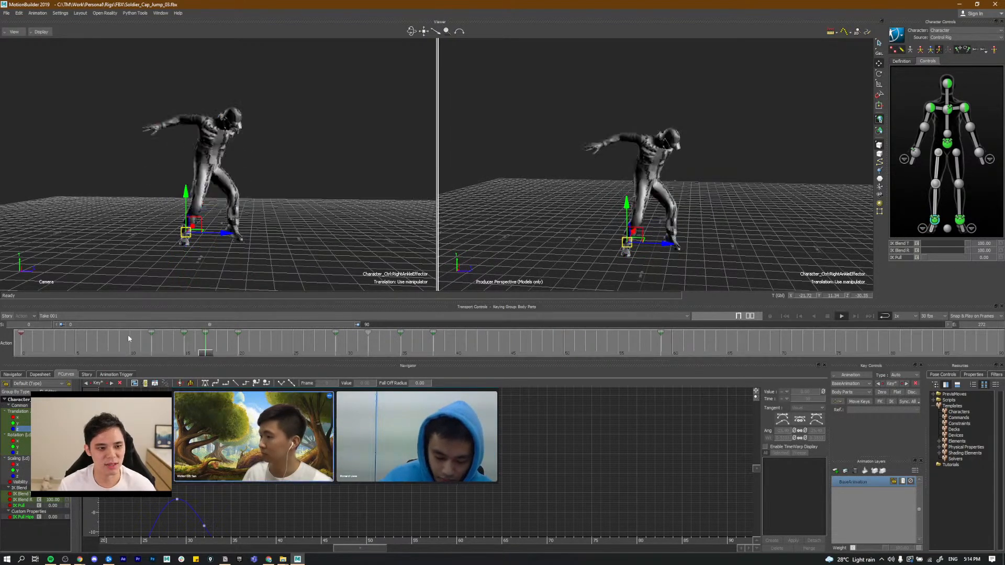
pyautogui.moveTo(152, 346); pyautogui.dragTo(335, 346)
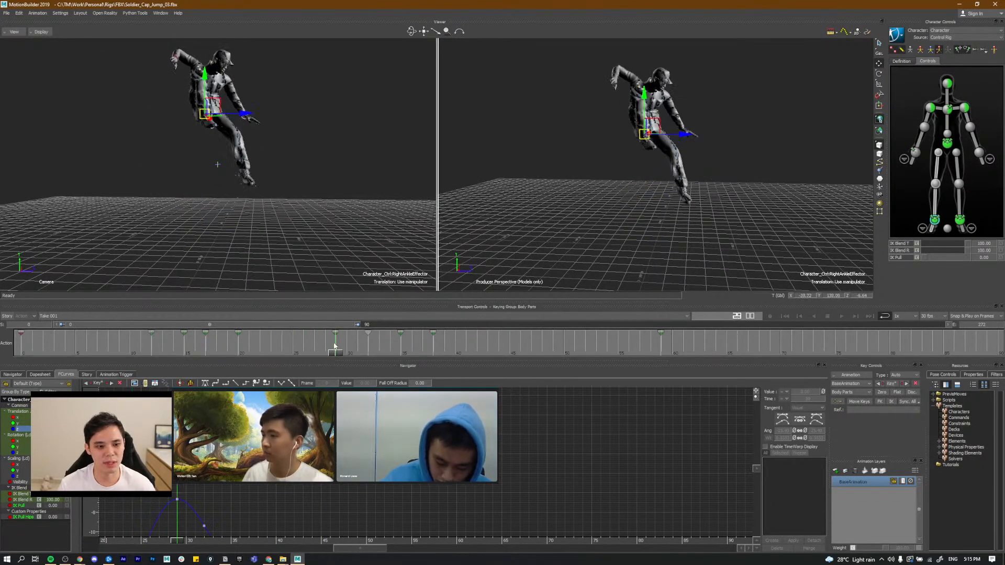
pyautogui.keyDown('alt'); pyautogui.moveTo(607, 168); pyautogui.dragTo(576, 173); pyautogui.keyUp('alt')
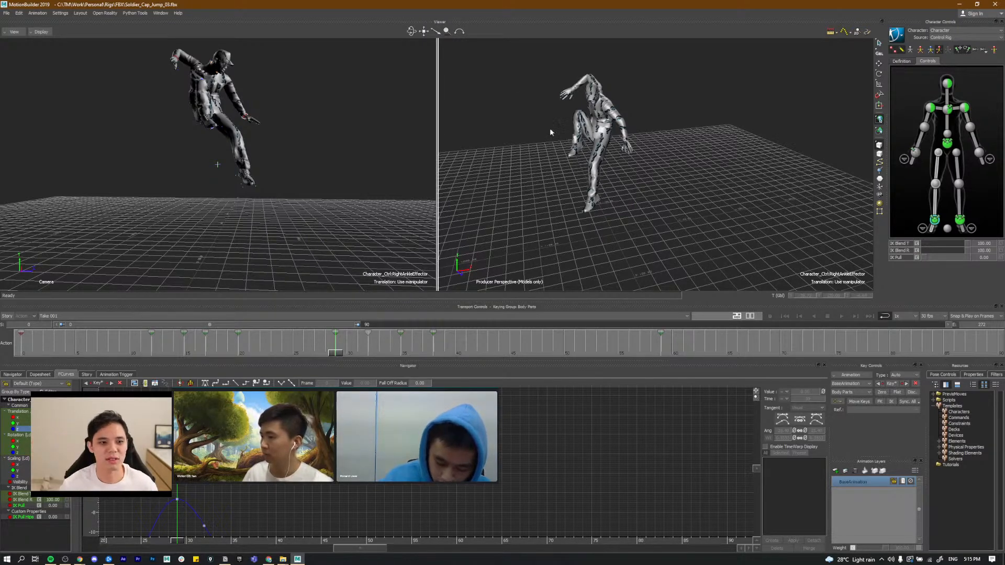
pyautogui.keyDown('ctrl'); pyautogui.keyDown('shift'); pyautogui.moveTo(560, 178); pyautogui.dragTo(910, 179); pyautogui.keyUp('shift'); pyautogui.keyUp('ctrl')
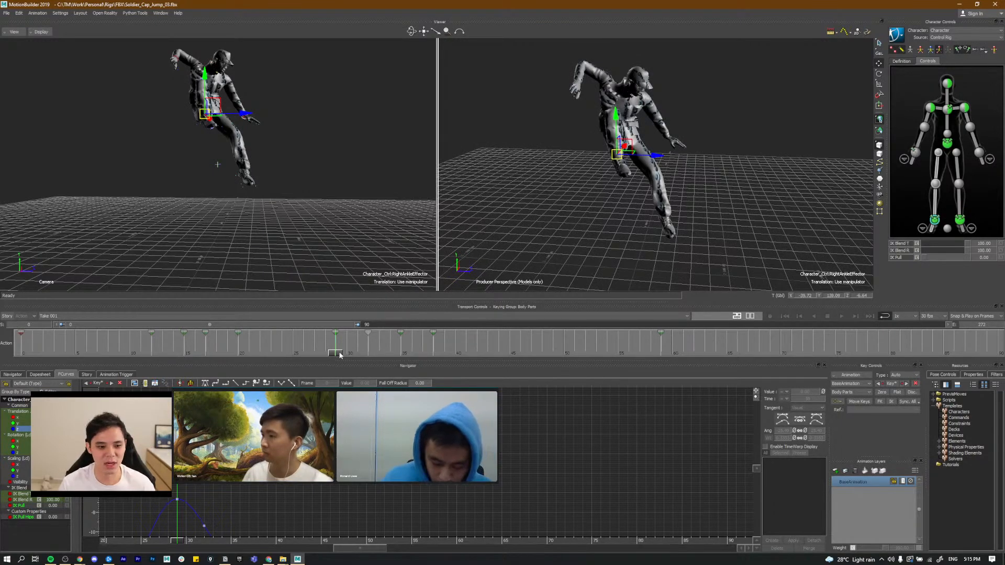
pyautogui.moveTo(340, 355); pyautogui.dragTo(110, 344)
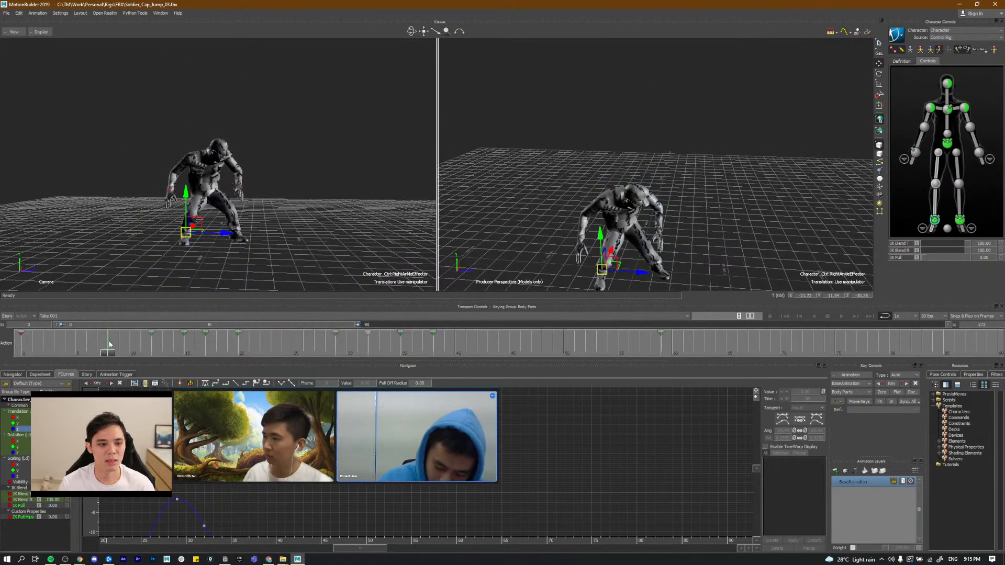
# Step: Clear the selection and replay the jump to review the full-body motion, scrubbing through the crouch to frame 12
pyautogui.press('space')
pyautogui.click(234, 272)
pyautogui.click(87, 341)
pyautogui.press('space')
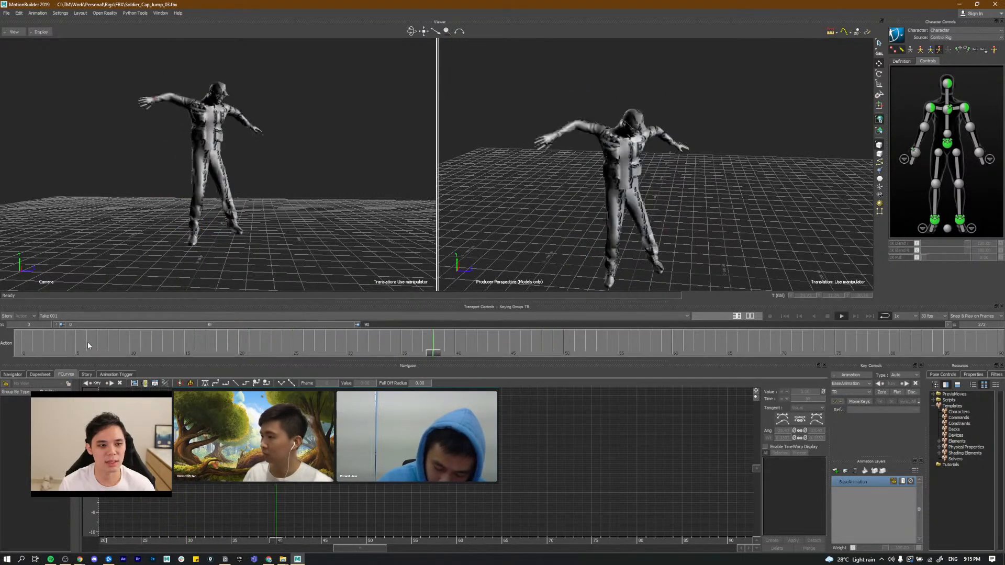
pyautogui.press('space')
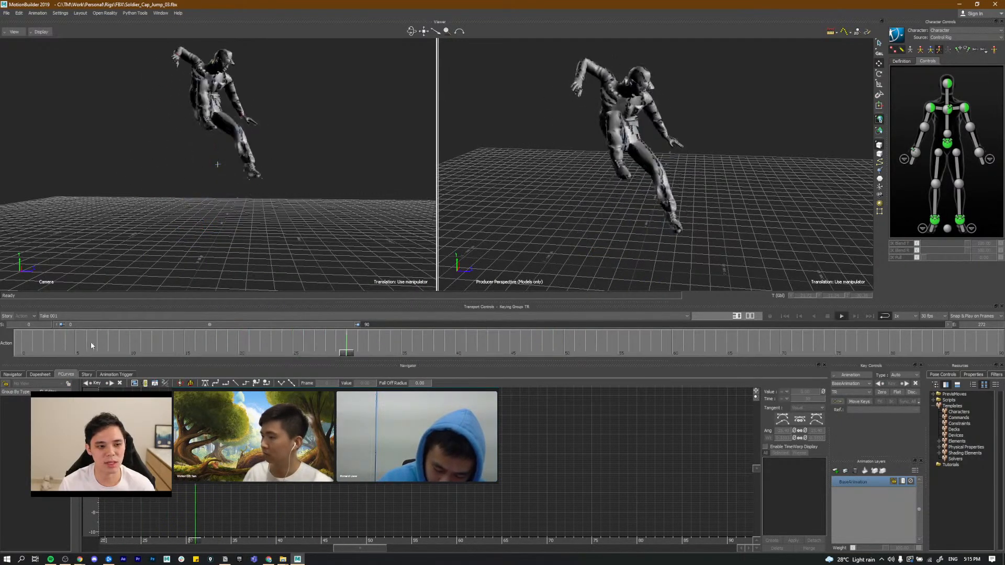
pyautogui.click(122, 353)
pyautogui.moveTo(122, 354); pyautogui.dragTo(148, 350)
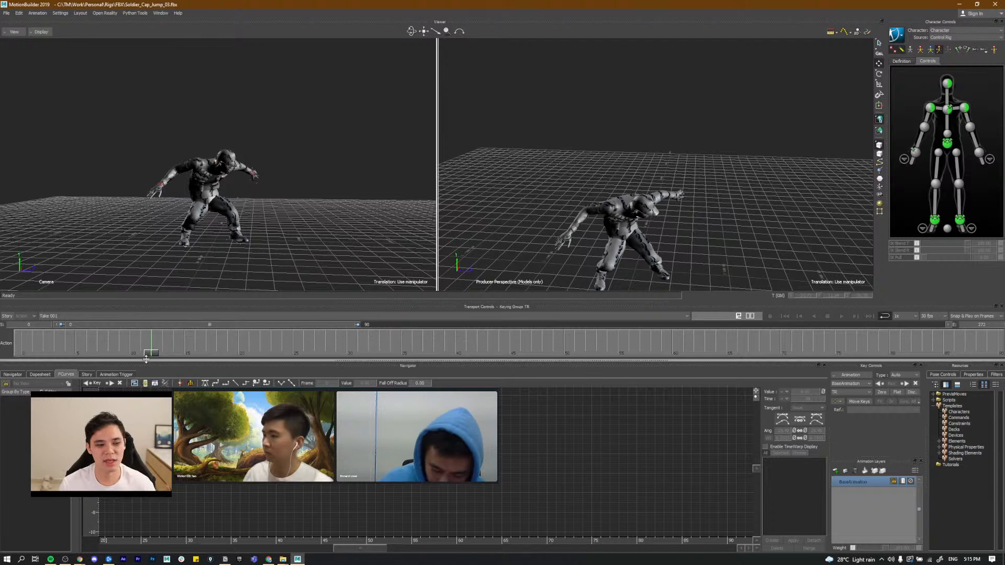
pyautogui.press('space')
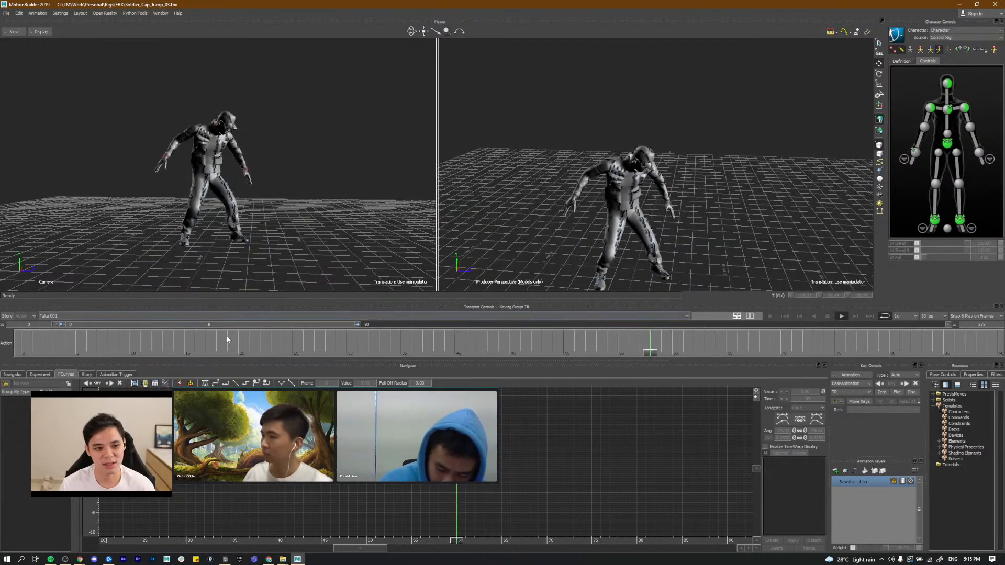
# Step: Scrub through the jump and replay it to review the upper body's motion on landing
pyautogui.moveTo(274, 350); pyautogui.dragTo(513, 335)
pyautogui.moveTo(395, 350); pyautogui.dragTo(370, 342)
pyautogui.hotkey('ctrl', 'space')
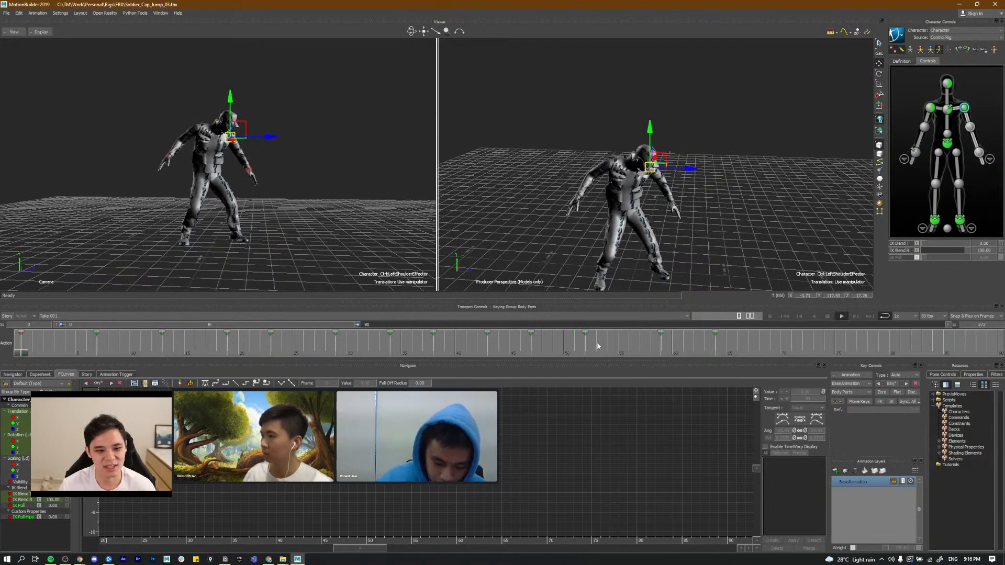
# Step: Delay the left shoulder effector's landing key from frame 52 to frame 53
pyautogui.moveTo(598, 354); pyautogui.dragTo(637, 354)
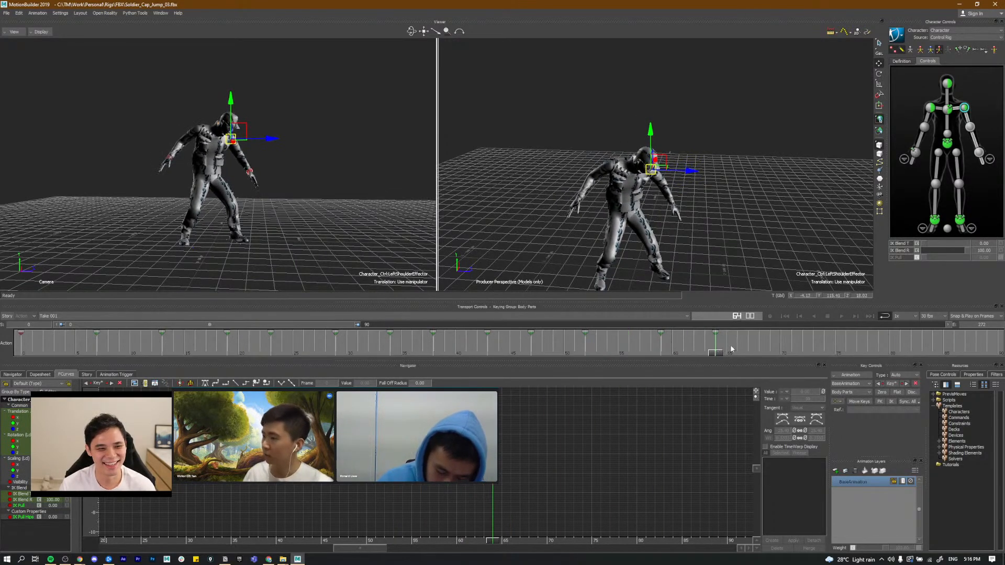
pyautogui.moveTo(732, 349); pyautogui.dragTo(747, 351)
pyautogui.keyDown('shift'); pyautogui.moveTo(725, 242); pyautogui.dragTo(722, 235); pyautogui.keyUp('shift')
pyautogui.moveTo(629, 351); pyautogui.dragTo(687, 360)
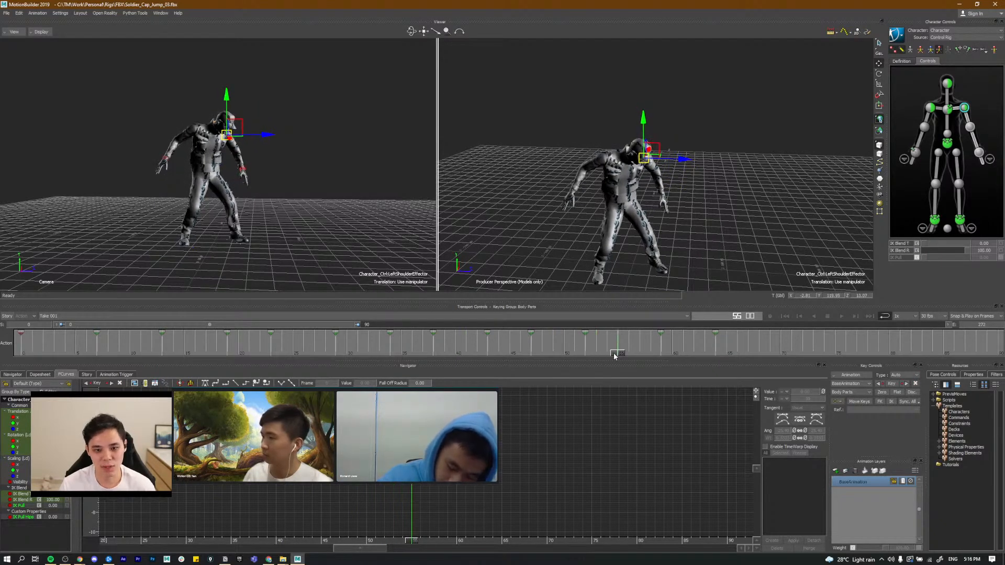
pyautogui.moveTo(586, 335); pyautogui.dragTo(597, 337)
pyautogui.click(596, 353)
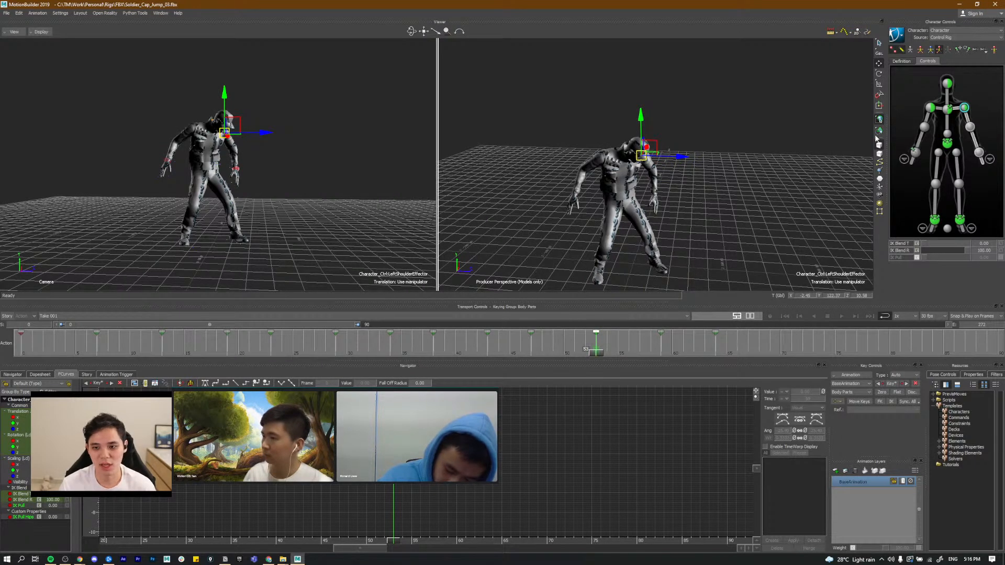
# Step: Shift the chest effector's landing key to frame 55 and replay the jump to check the settle
pyautogui.click(947, 109)
pyautogui.moveTo(534, 355); pyautogui.dragTo(596, 354)
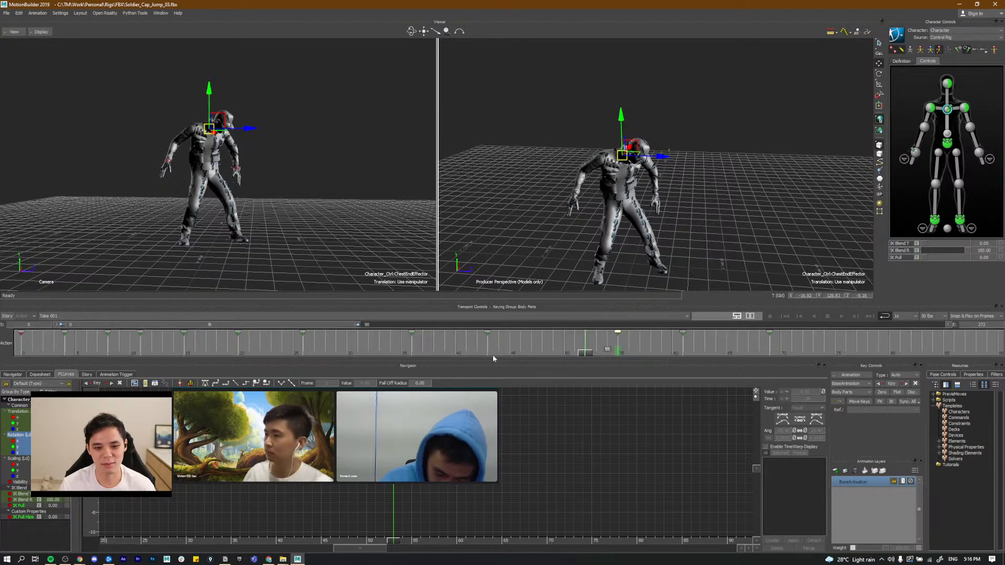
pyautogui.moveTo(624, 361)
pyautogui.mouseDown()
pyautogui.moveTo(726, 352)
pyautogui.moveTo(455, 355)
pyautogui.mouseUp()
pyautogui.hotkey('ctrl', 'space')
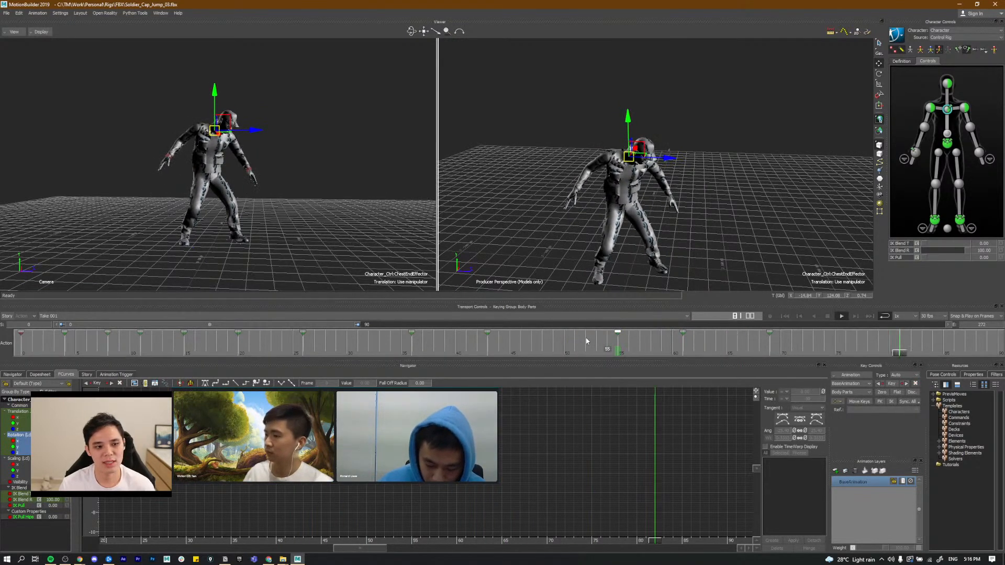
# Step: Replay the landing, clear the selection, and scrub and play the whole jump to review the retimed upper body
pyautogui.click(596, 351)
pyautogui.moveTo(607, 352)
pyautogui.mouseDown()
pyautogui.moveTo(766, 350)
pyautogui.moveTo(542, 331)
pyautogui.mouseUp()
pyautogui.hotkey('ctrl', 'space')
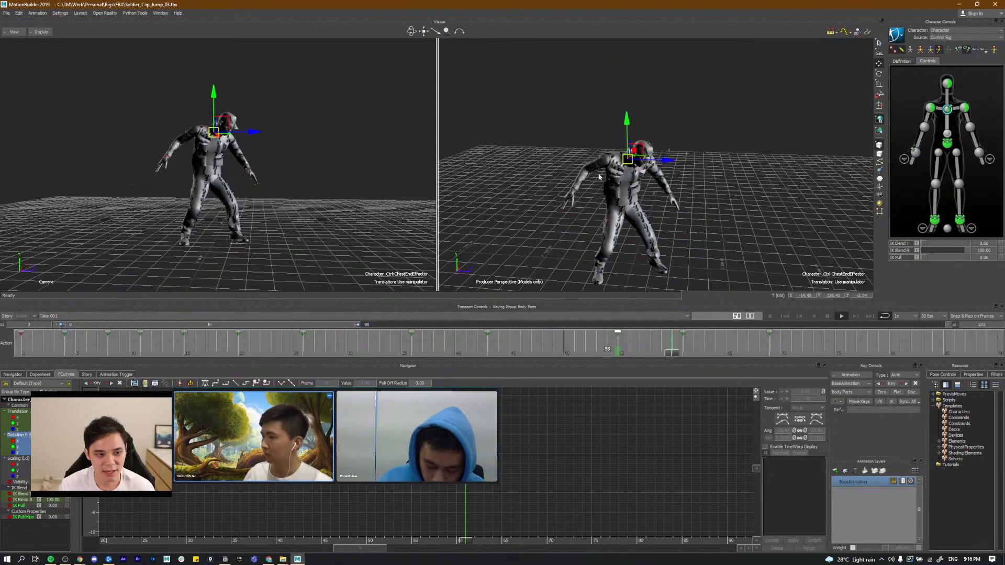
pyautogui.click(739, 175)
pyautogui.click(339, 352)
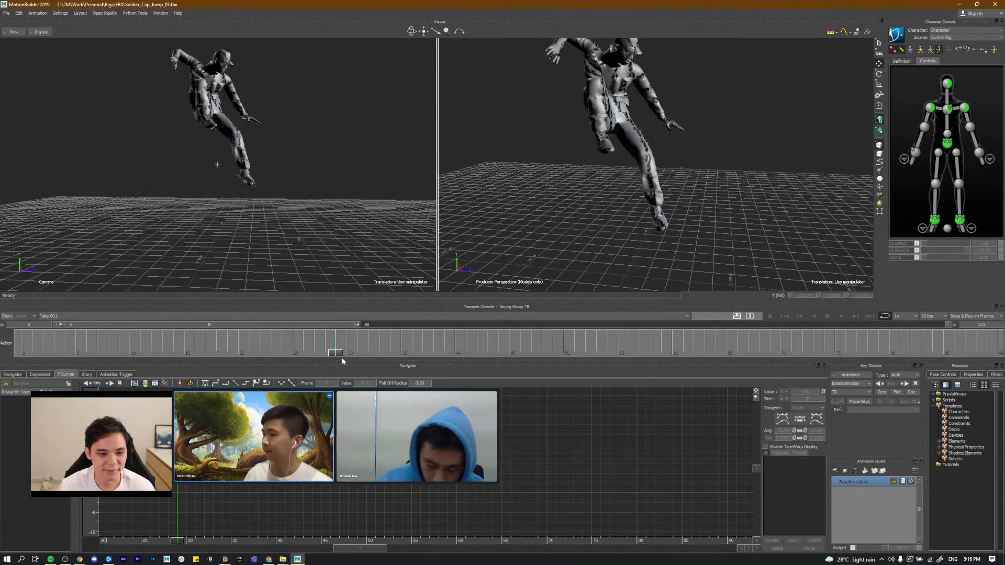
pyautogui.moveTo(326, 358); pyautogui.dragTo(75, 356)
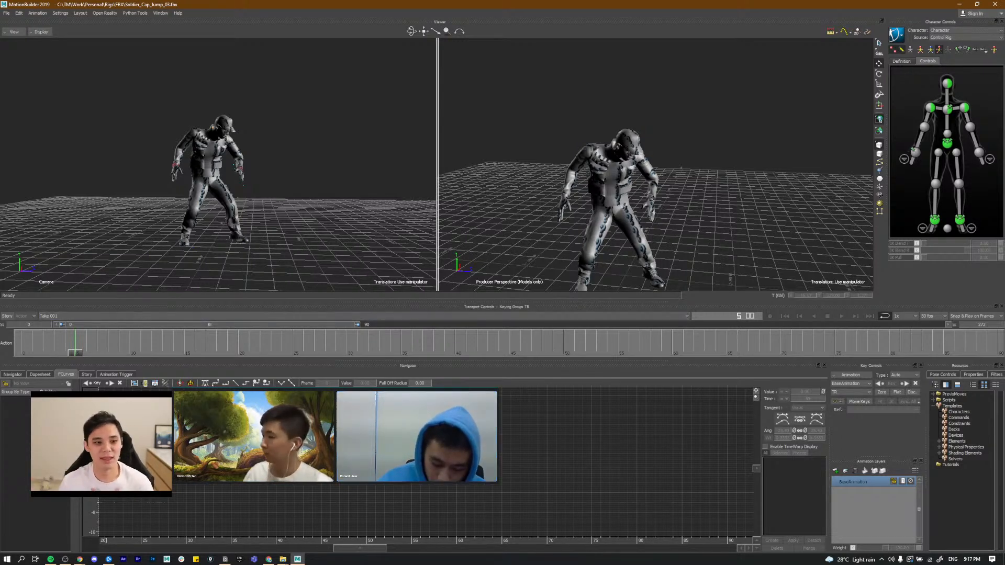
pyautogui.press('space')
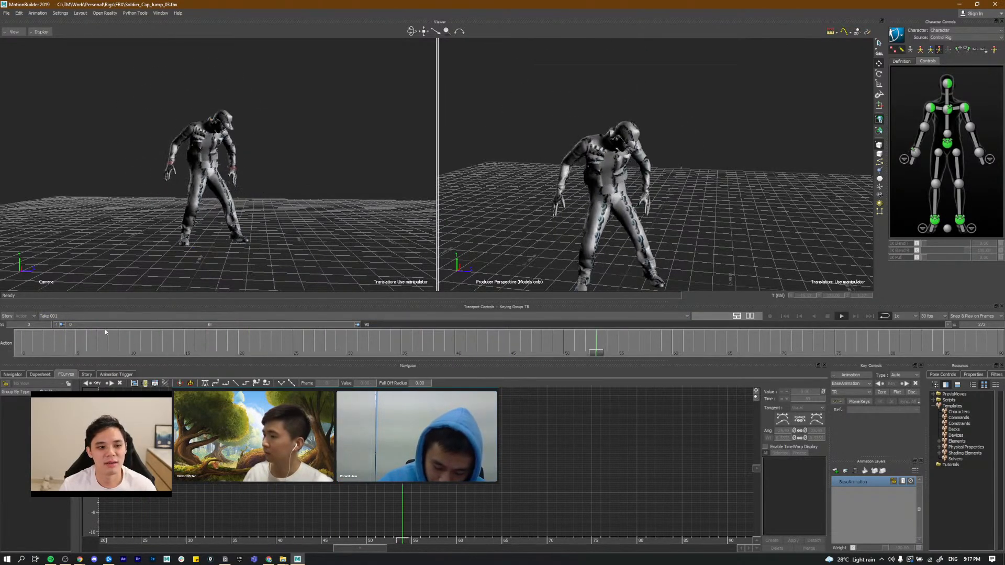
# Step: Select the right shoulder effector and examine the raised right arm around frames 23 to 27 from several angles
pyautogui.moveTo(150, 347); pyautogui.dragTo(315, 339)
pyautogui.keyDown('alt'); pyautogui.moveTo(644, 121); pyautogui.dragTo(675, 217, button='middle'); pyautogui.keyUp('alt')
pyautogui.click(931, 109)
pyautogui.keyDown('alt'); pyautogui.moveTo(676, 168); pyautogui.dragTo(601, 175); pyautogui.keyUp('alt')
pyautogui.keyDown('alt'); pyautogui.moveTo(565, 175); pyautogui.dragTo(607, 183, button='right'); pyautogui.keyUp('alt')
pyautogui.keyDown('alt'); pyautogui.moveTo(607, 183); pyautogui.dragTo(651, 216); pyautogui.keyUp('alt')
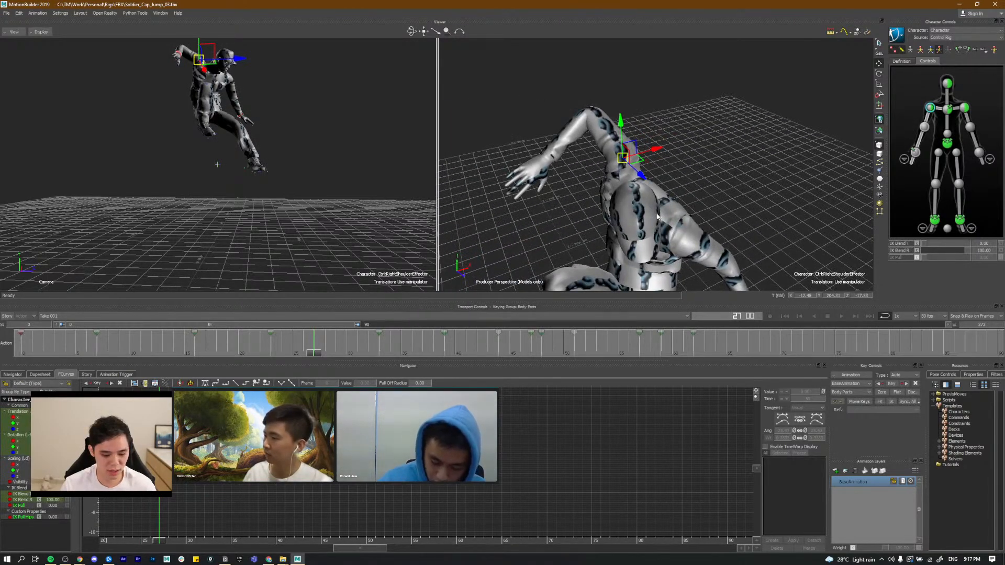
pyautogui.press(',')
pyautogui.press(',')
pyautogui.press('.')
pyautogui.moveTo(626, 184)
pyautogui.keyDown('alt'); pyautogui.mouseDown()
pyautogui.moveTo(621, 192)
pyautogui.moveTo(608, 185)
pyautogui.mouseUp(); pyautogui.keyUp('alt')
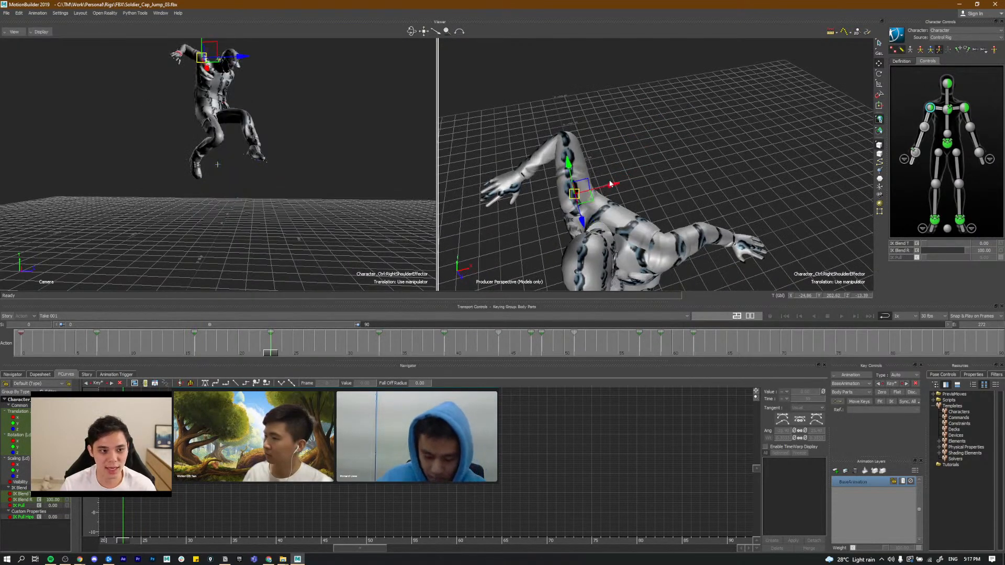
pyautogui.press(',')
pyautogui.press('.')
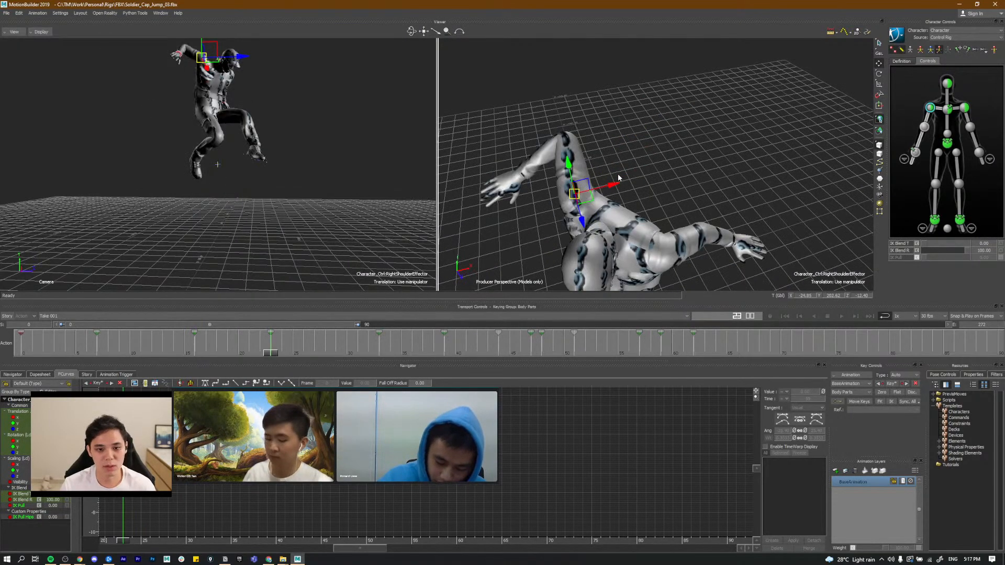
# Step: Compare the right shoulder's keyed poses at frames 23 and 33 and the preceding key from above and the side
pyautogui.press('.')
pyautogui.keyDown('alt'); pyautogui.moveTo(642, 187); pyautogui.dragTo(648, 210); pyautogui.keyUp('alt')
pyautogui.click(915, 151)
pyautogui.click(930, 107)
pyautogui.keyDown('alt'); pyautogui.moveTo(665, 176); pyautogui.dragTo(689, 193); pyautogui.keyUp('alt')
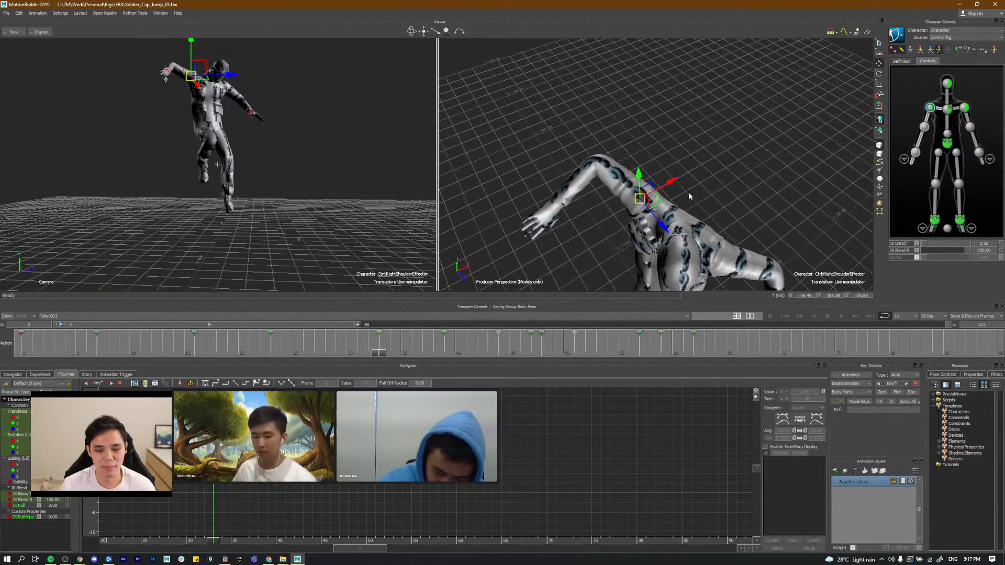
pyautogui.press(',')
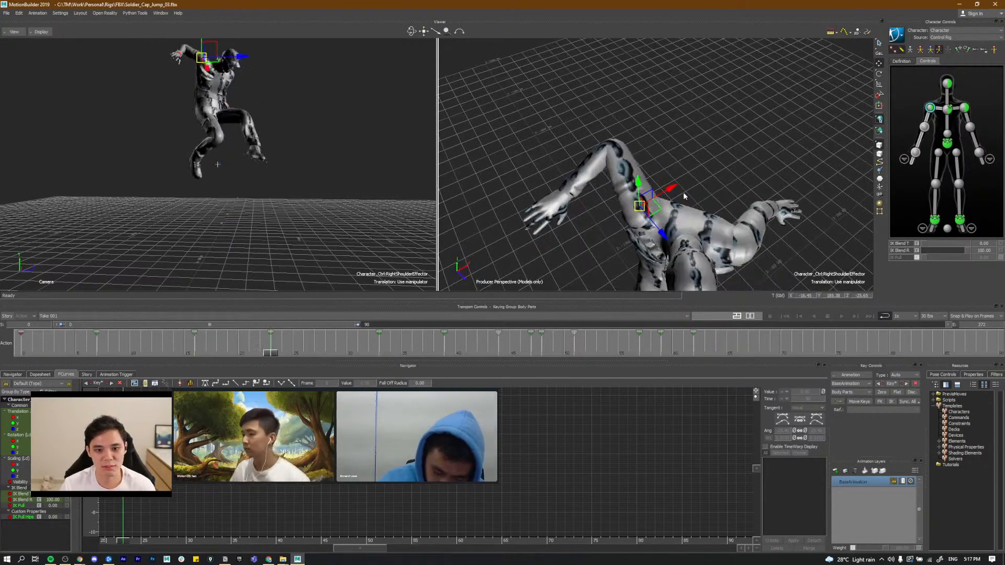
pyautogui.press(',')
pyautogui.press('.')
pyautogui.scroll(-3, 683, 192)
pyautogui.keyDown('alt'); pyautogui.moveTo(683, 192); pyautogui.dragTo(653, 188); pyautogui.keyUp('alt')
pyautogui.press(',')
pyautogui.press('.')
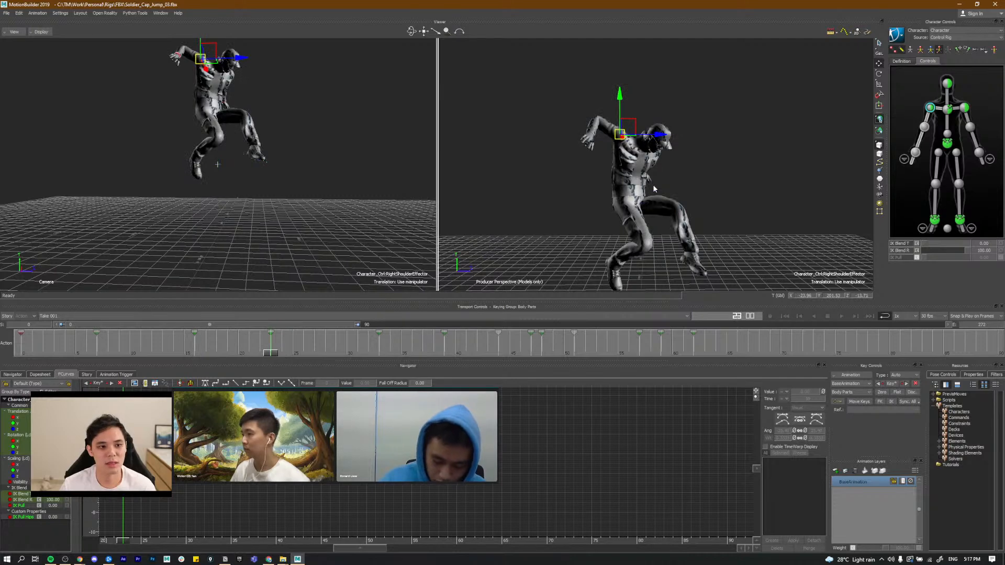
# Step: Scrub and replay the takeoff around frame 20 to examine how the right arm swings up
pyautogui.moveTo(253, 353)
pyautogui.mouseDown()
pyautogui.moveTo(205, 349)
pyautogui.moveTo(240, 348)
pyautogui.mouseUp()
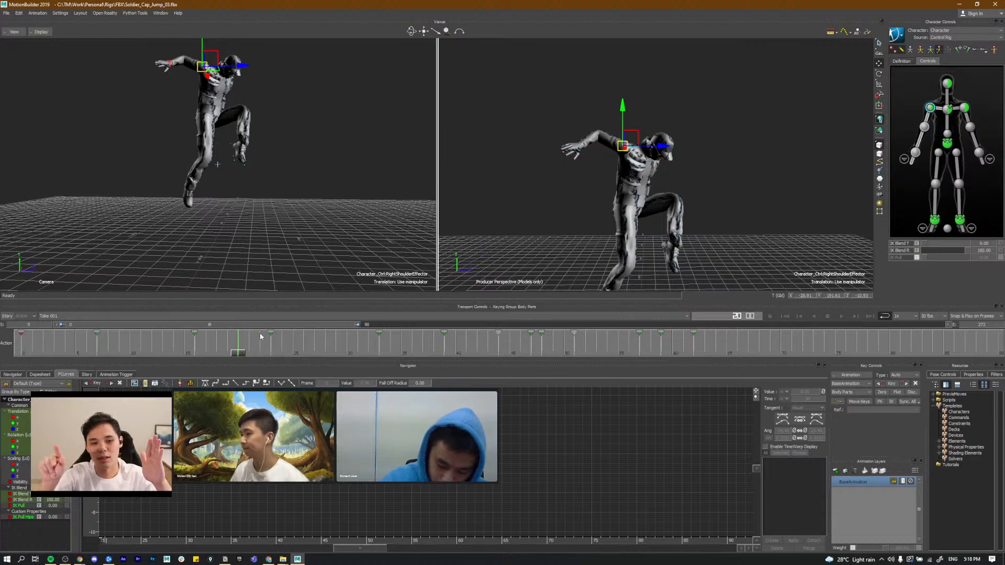
pyautogui.moveTo(225, 358); pyautogui.dragTo(170, 354)
pyautogui.hotkey('ctrl', 'space')
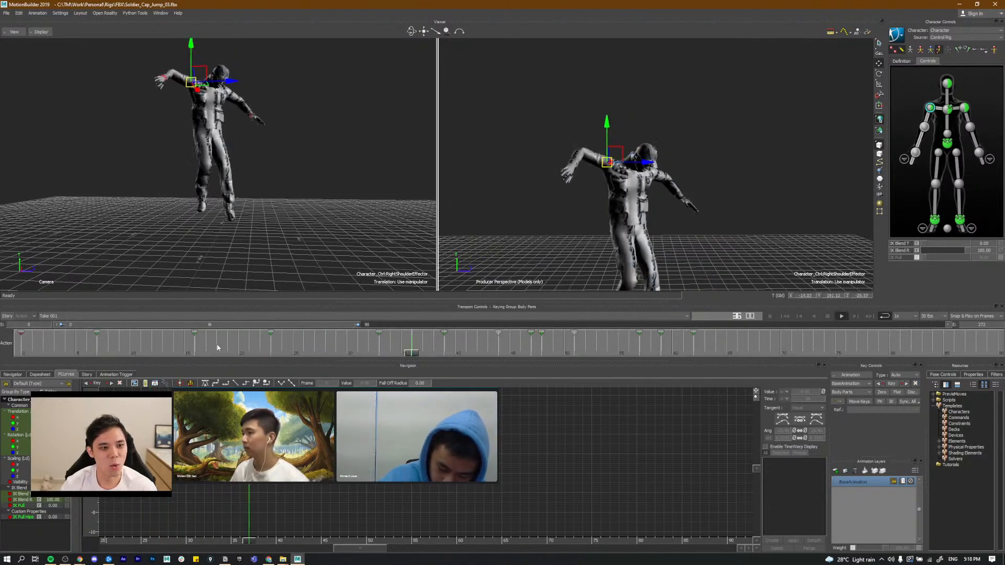
pyautogui.click(204, 348)
pyautogui.click(224, 351)
pyautogui.moveTo(207, 359); pyautogui.dragTo(85, 354)
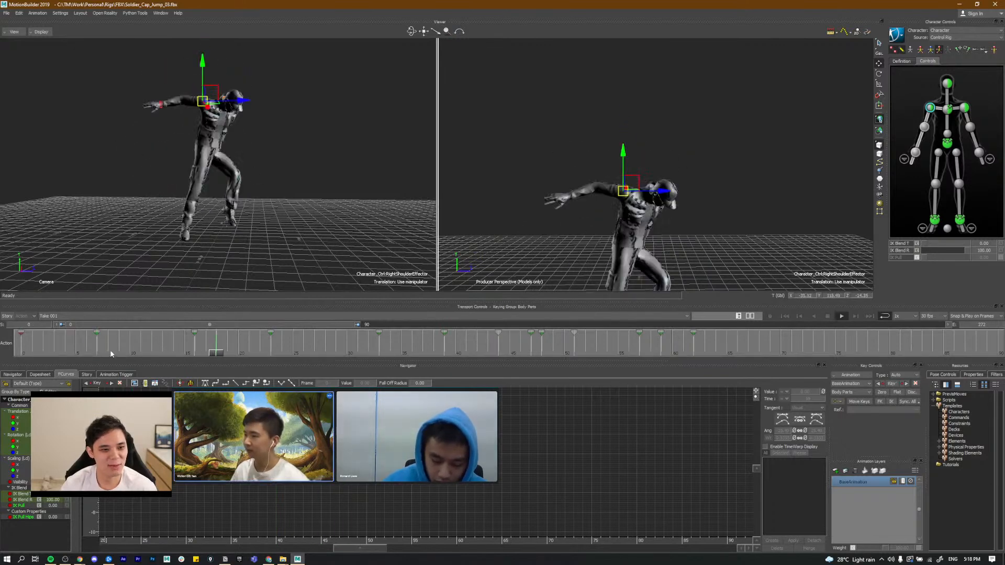
pyautogui.click(150, 345)
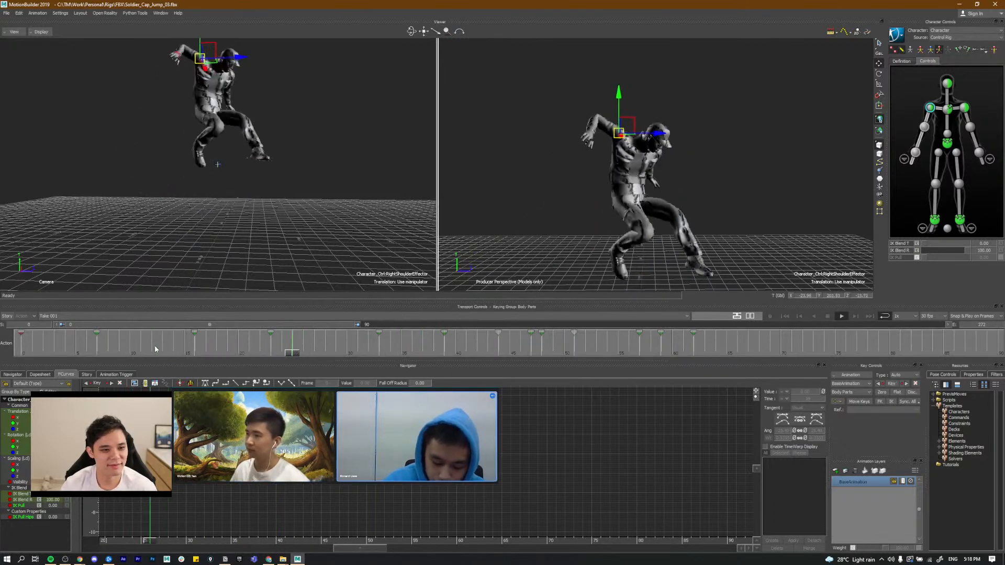
pyautogui.click(190, 346)
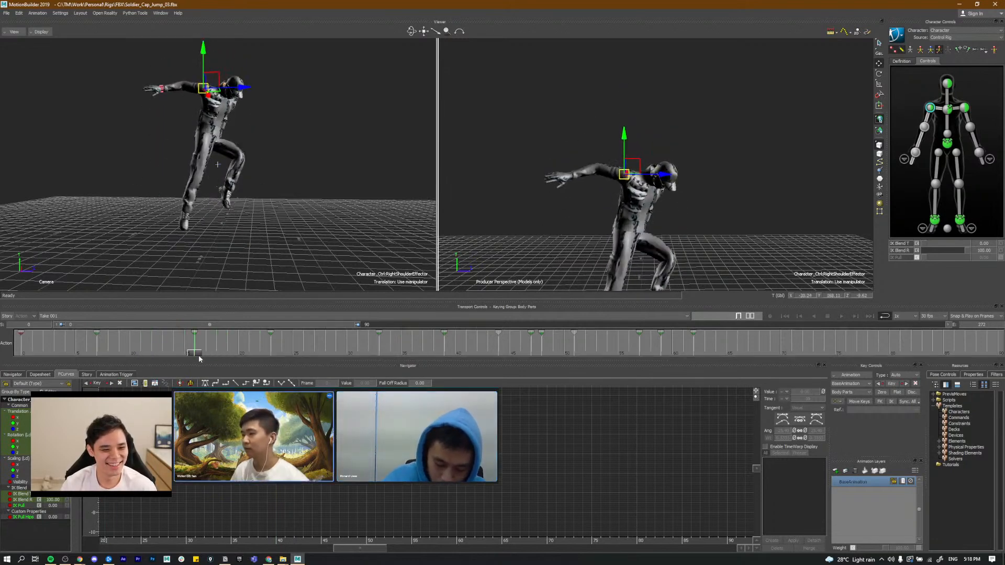
pyautogui.click(216, 354)
pyautogui.moveTo(224, 356)
pyautogui.mouseDown()
pyautogui.moveTo(259, 353)
pyautogui.moveTo(220, 344)
pyautogui.mouseUp()
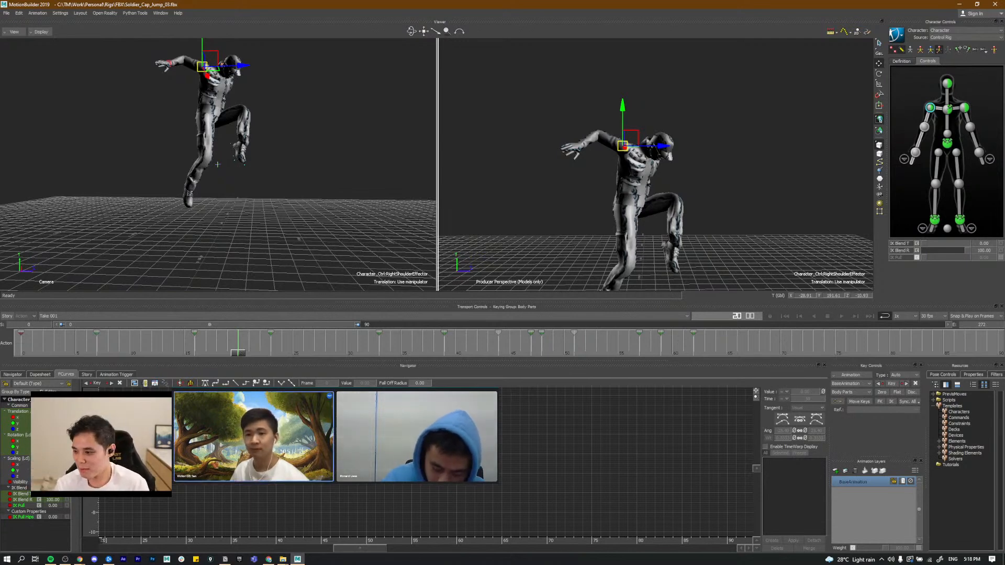
# Step: Clear the selection and replay the jump from the start several times to review the full-body motion
pyautogui.moveTo(80, 559)
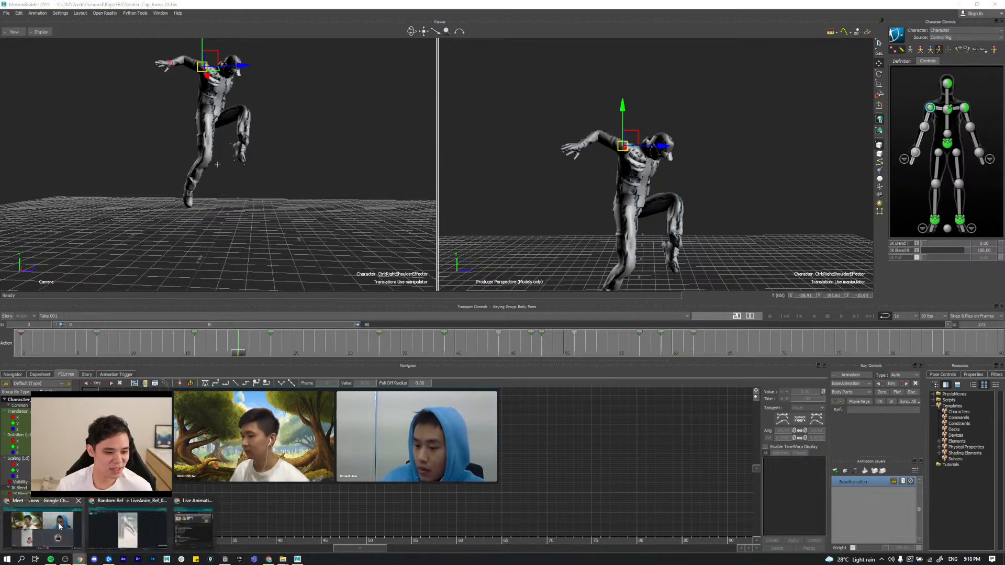
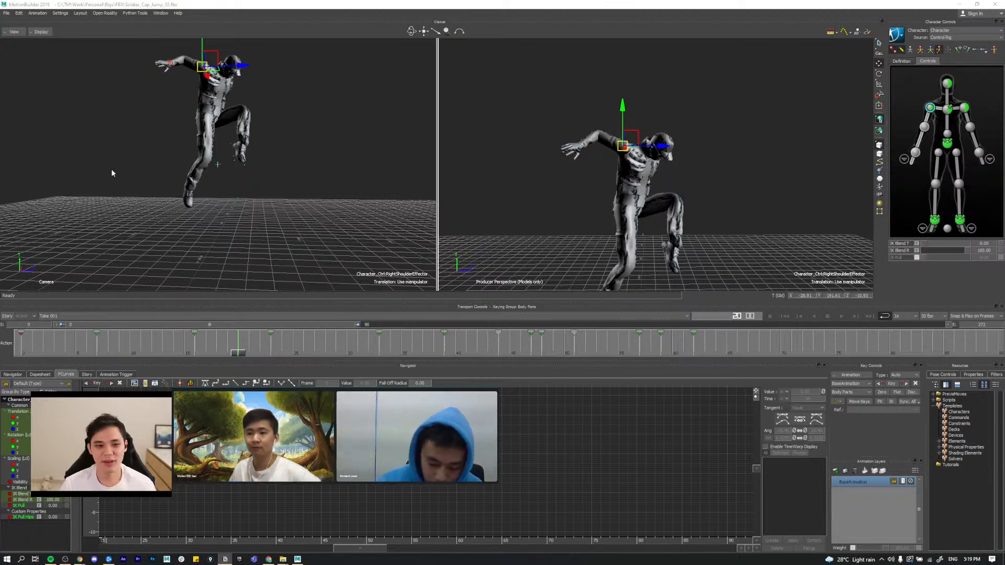
pyautogui.click(307, 149)
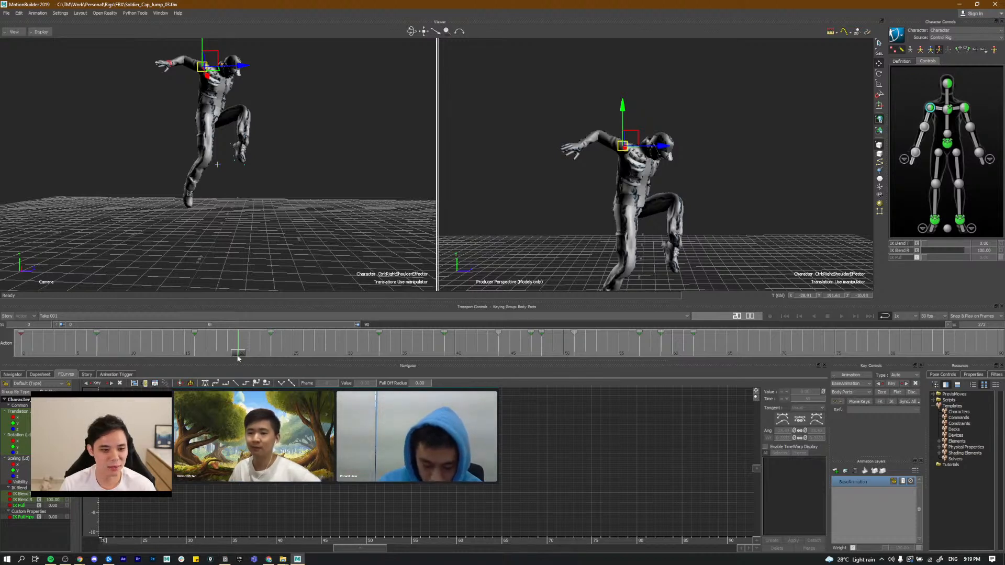
pyautogui.moveTo(232, 357); pyautogui.dragTo(22, 355)
pyautogui.hotkey('ctrl', 'space')
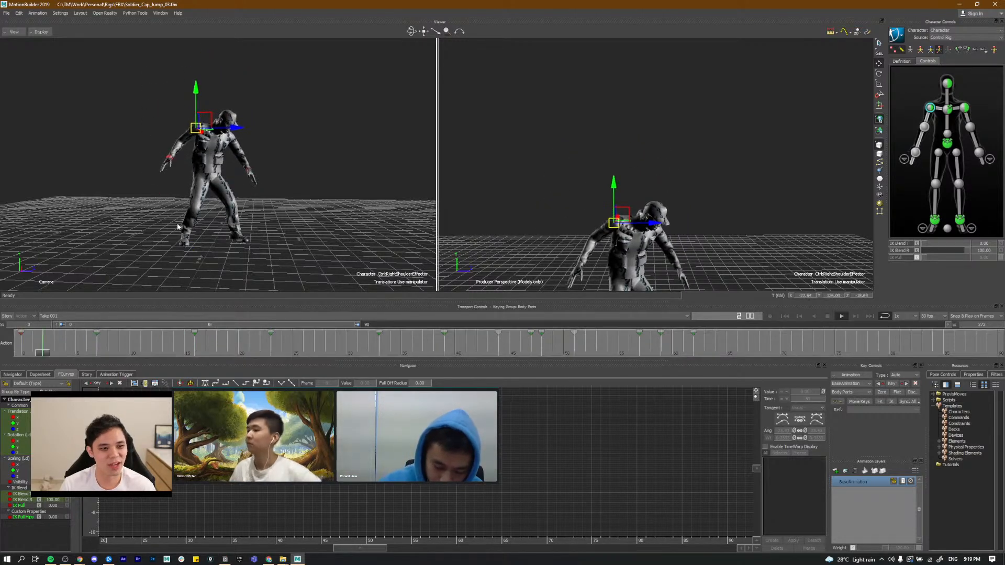
pyautogui.click(284, 197)
pyautogui.hotkey('ctrl', 'space')
pyautogui.click(22, 348)
pyautogui.hotkey('ctrl', 'space')
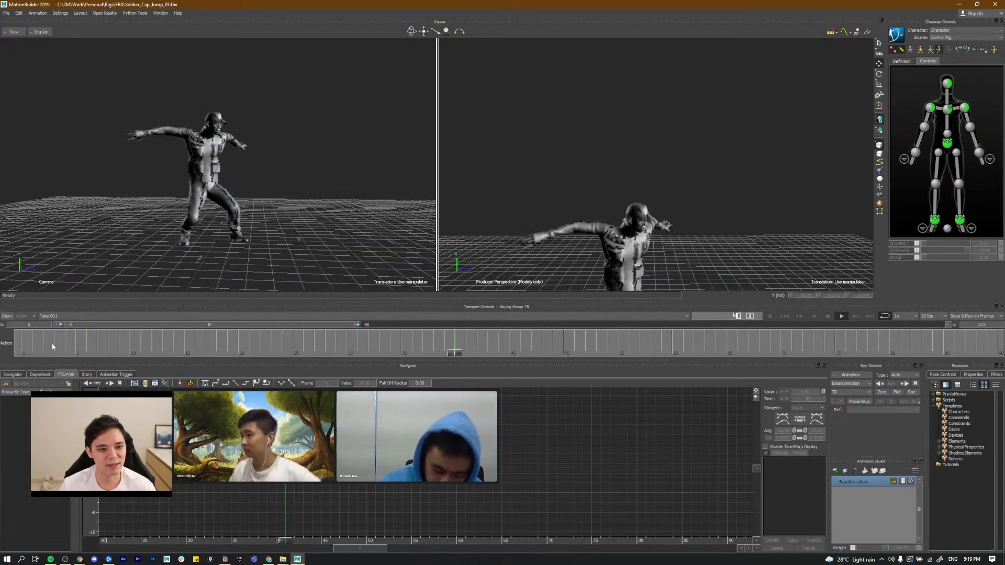
pyautogui.click(47, 342)
pyautogui.hotkey('ctrl', 'space')
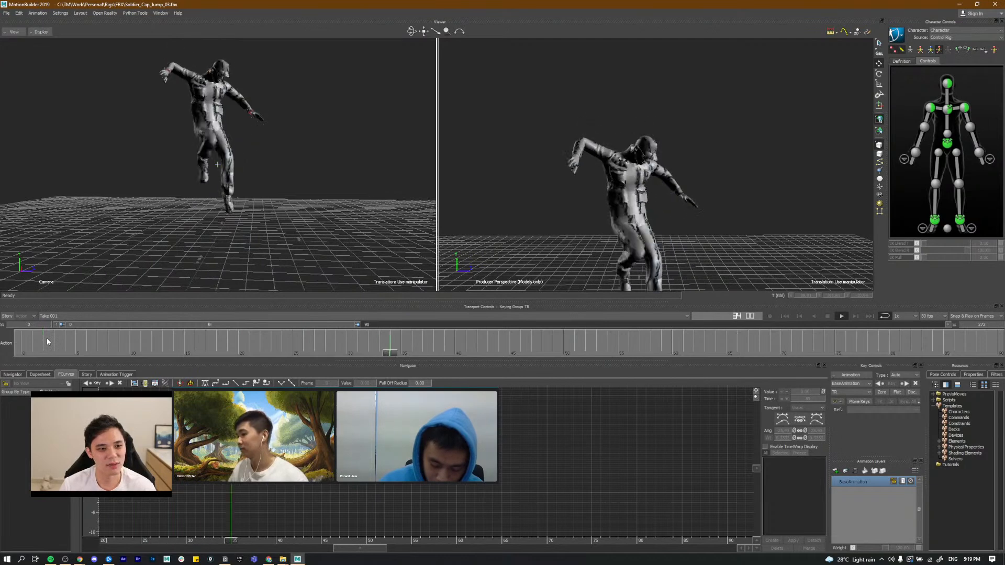
# Step: Rotate the right wrist effector at frame 23 to adjust the hand's pose in the air, and replay the jump
pyautogui.moveTo(64, 341); pyautogui.dragTo(281, 337)
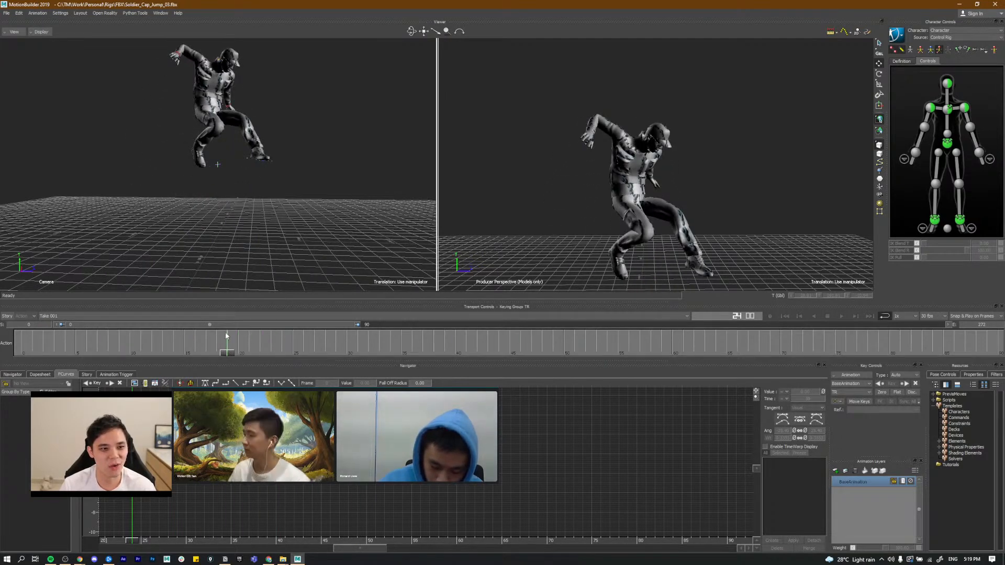
pyautogui.moveTo(212, 336); pyautogui.dragTo(260, 342)
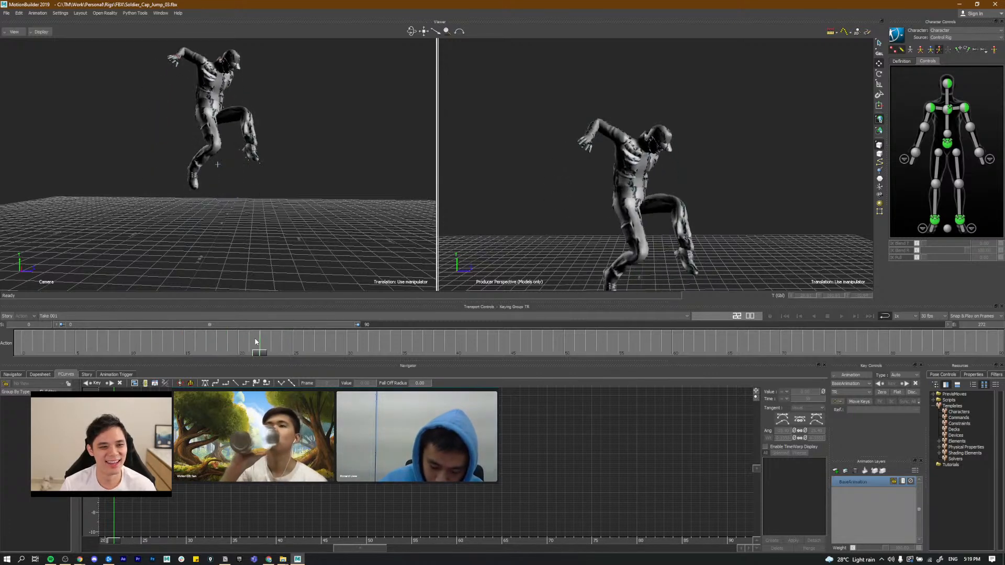
pyautogui.click(915, 152)
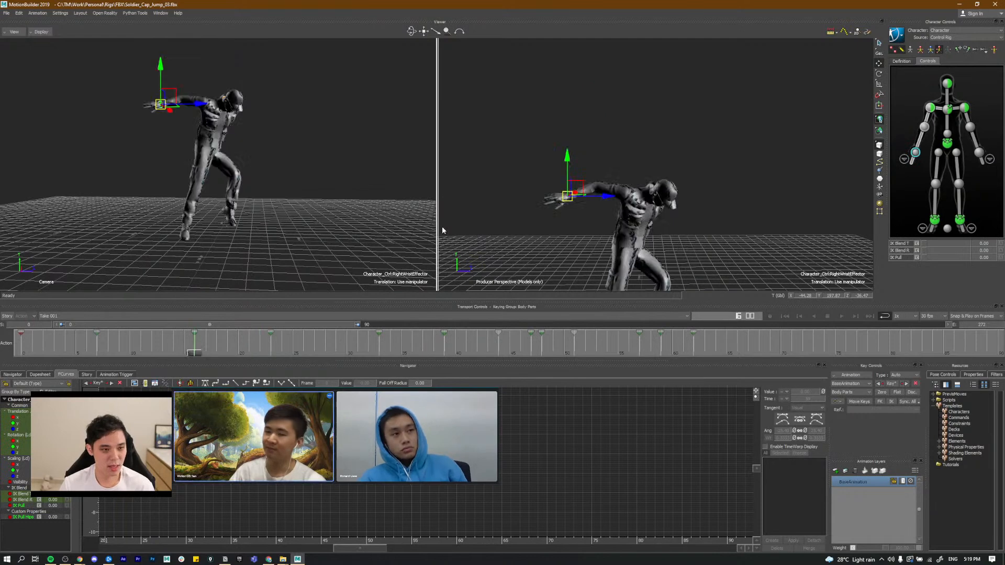
pyautogui.press('r')
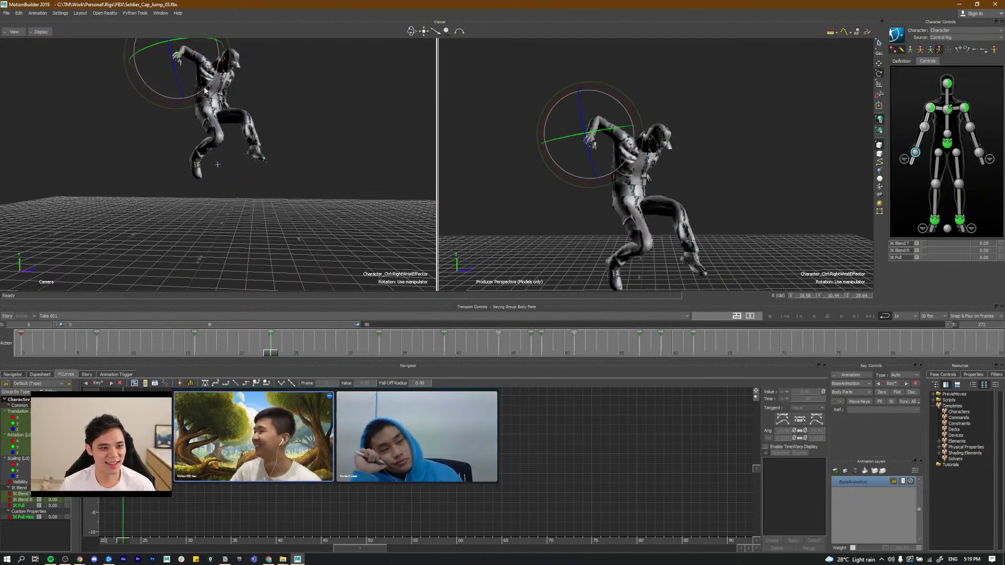
pyautogui.moveTo(204, 90); pyautogui.dragTo(204, 91)
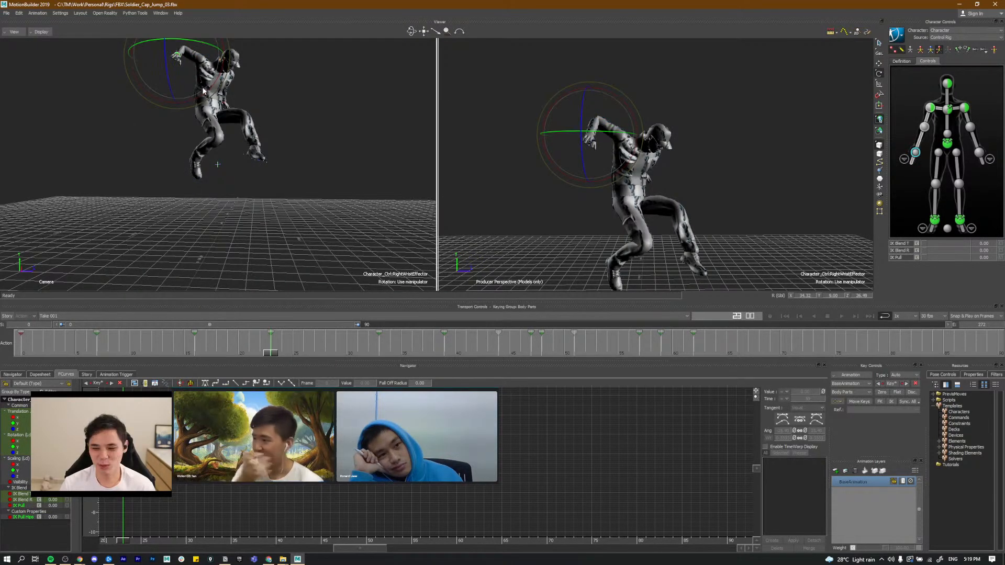
pyautogui.press('space')
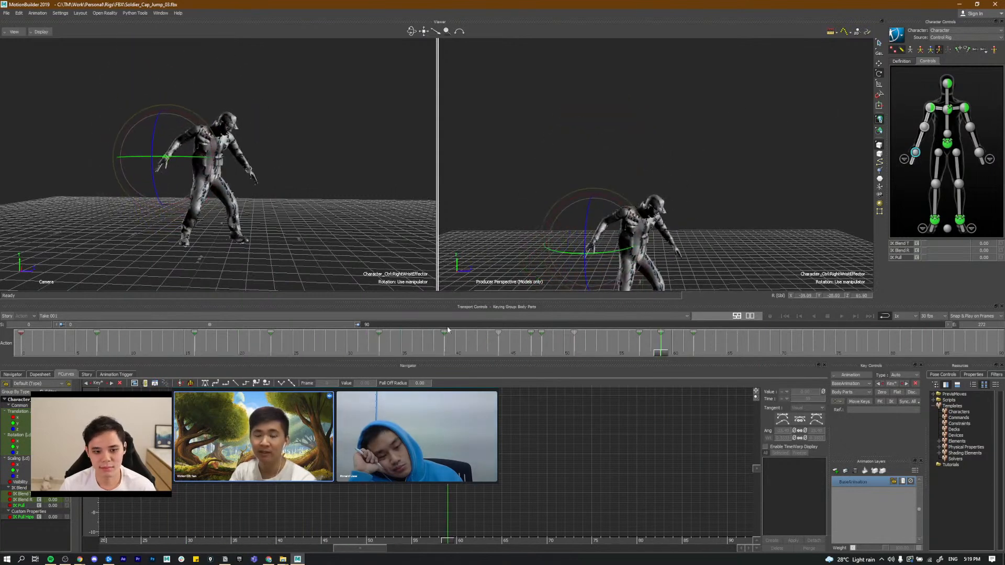
pyautogui.click(392, 340)
pyautogui.press('space')
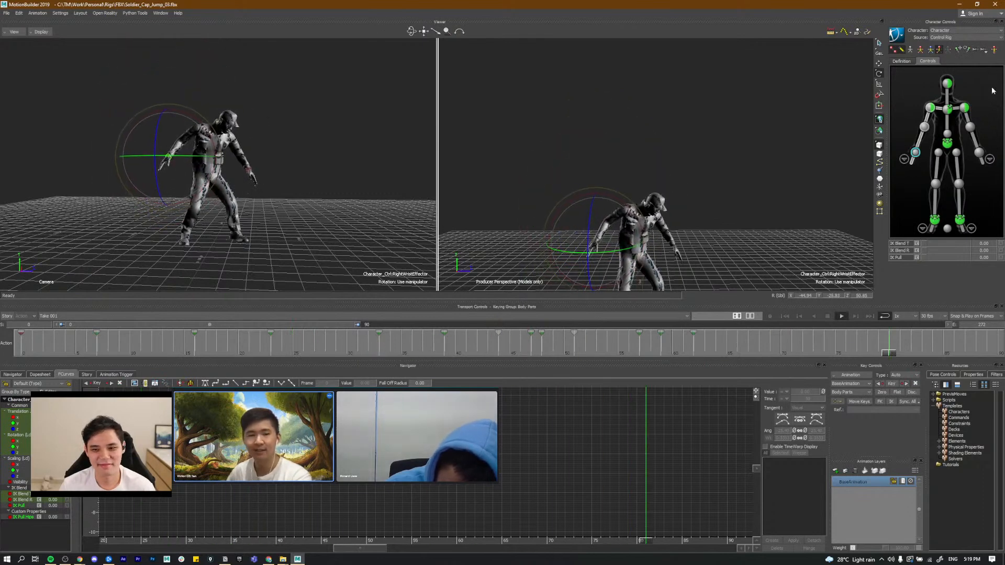
# Step: Replay the landing with the chest end effector selected, and move its key at frame 55 to frame 54
pyautogui.moveTo(515, 352)
pyautogui.mouseDown()
pyautogui.moveTo(668, 345)
pyautogui.moveTo(455, 340)
pyautogui.moveTo(513, 350)
pyautogui.mouseUp()
pyautogui.press('space')
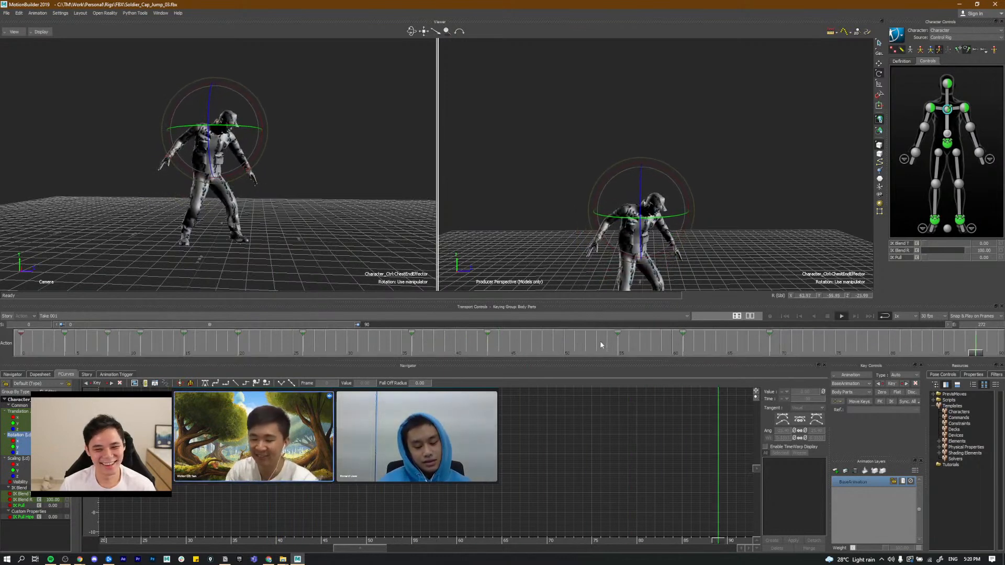
pyautogui.click(662, 352)
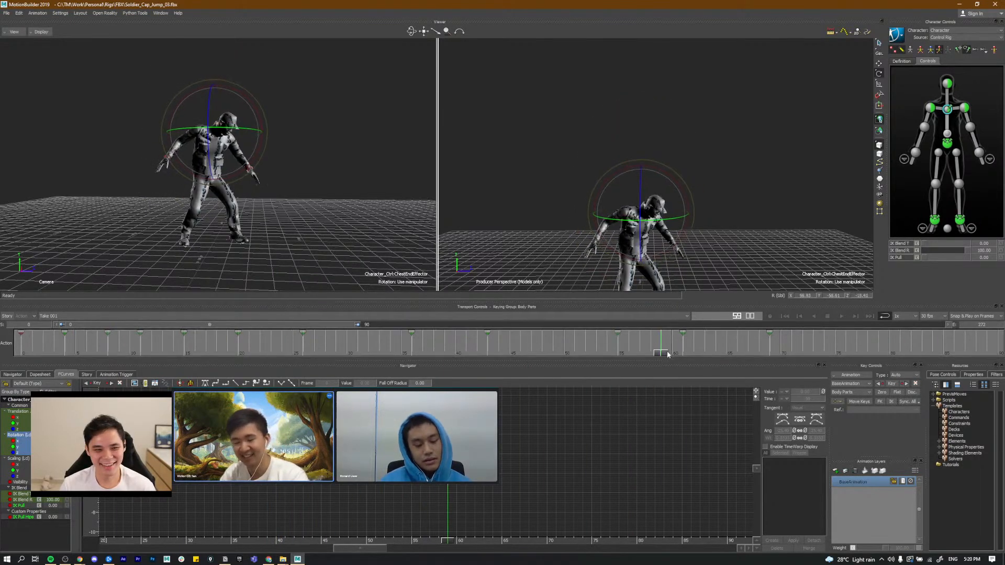
pyautogui.moveTo(676, 353); pyautogui.dragTo(529, 353)
pyautogui.press('space')
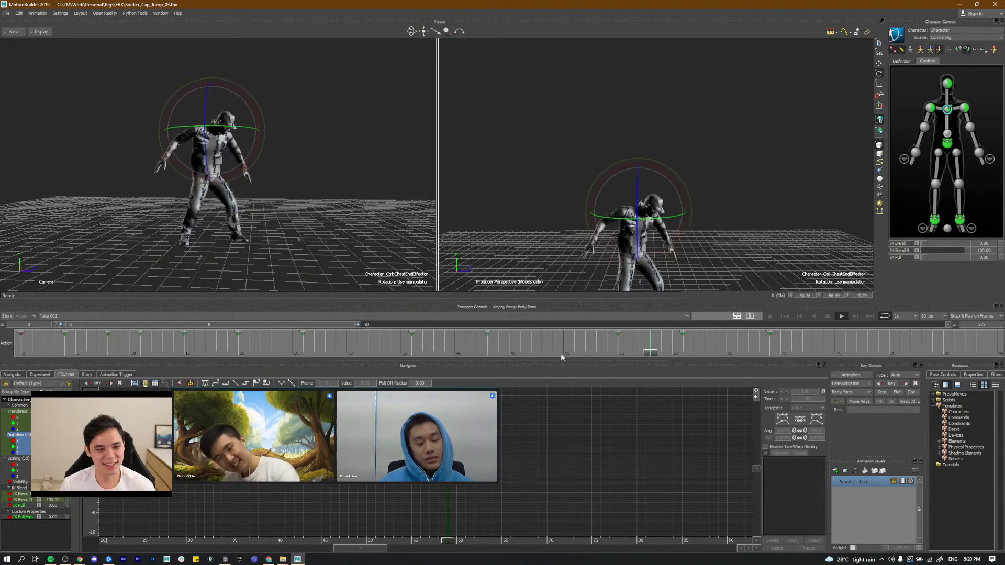
pyautogui.click(574, 354)
pyautogui.moveTo(619, 335); pyautogui.dragTo(604, 370)
# Step: Rotate the chest end effector at frame 54 to adjust the landing pose, and replay the motion
pyautogui.keyDown('alt'); pyautogui.moveTo(668, 221); pyautogui.dragTo(678, 195, button='middle'); pyautogui.keyUp('alt')
pyautogui.scroll(5, 662, 161)
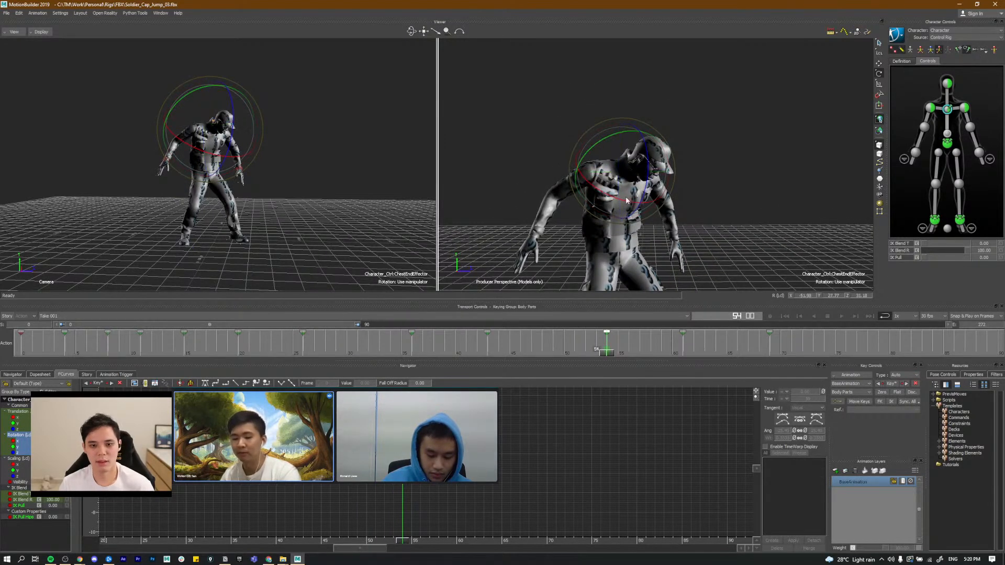
pyautogui.moveTo(628, 204); pyautogui.dragTo(630, 205)
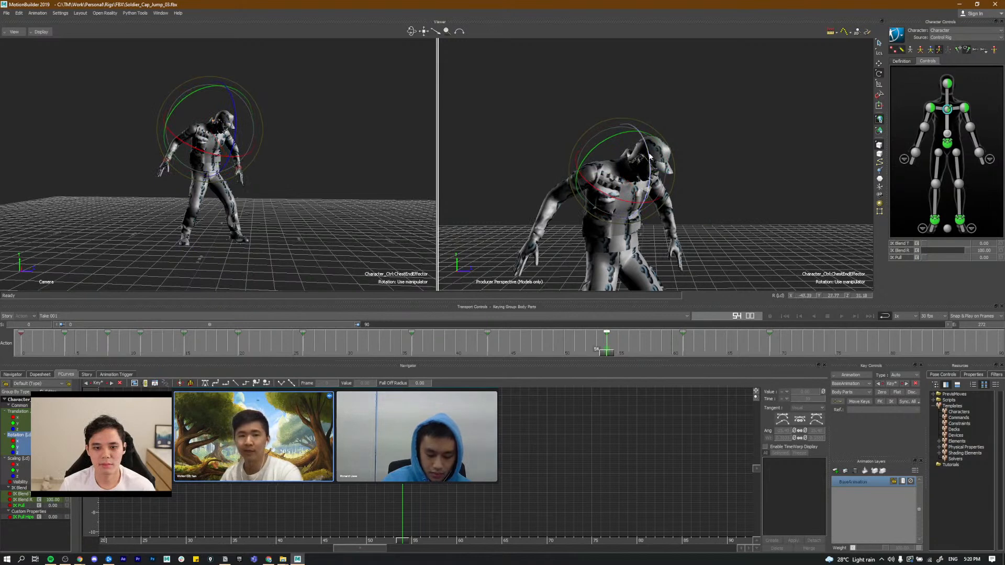
pyautogui.moveTo(649, 155); pyautogui.dragTo(643, 142)
pyautogui.click(484, 348)
pyautogui.hotkey('alt', 'v')
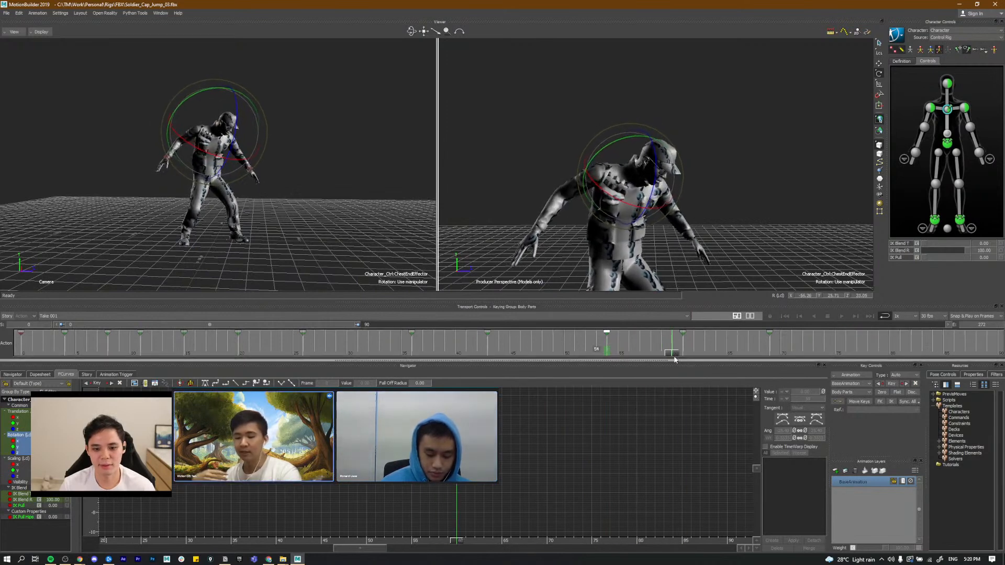
# Step: Review the chest's settle after landing, move its key at frame 61 to frame 63, and replay the result
pyautogui.click(748, 346)
pyautogui.moveTo(749, 346)
pyautogui.mouseDown()
pyautogui.moveTo(678, 351)
pyautogui.moveTo(748, 353)
pyautogui.mouseUp()
pyautogui.click(682, 356)
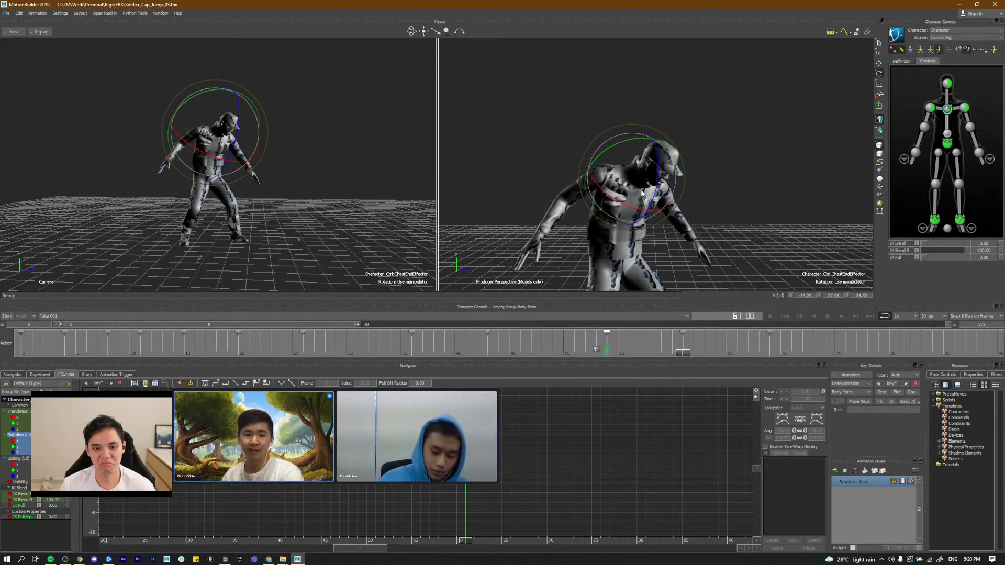
pyautogui.press('space')
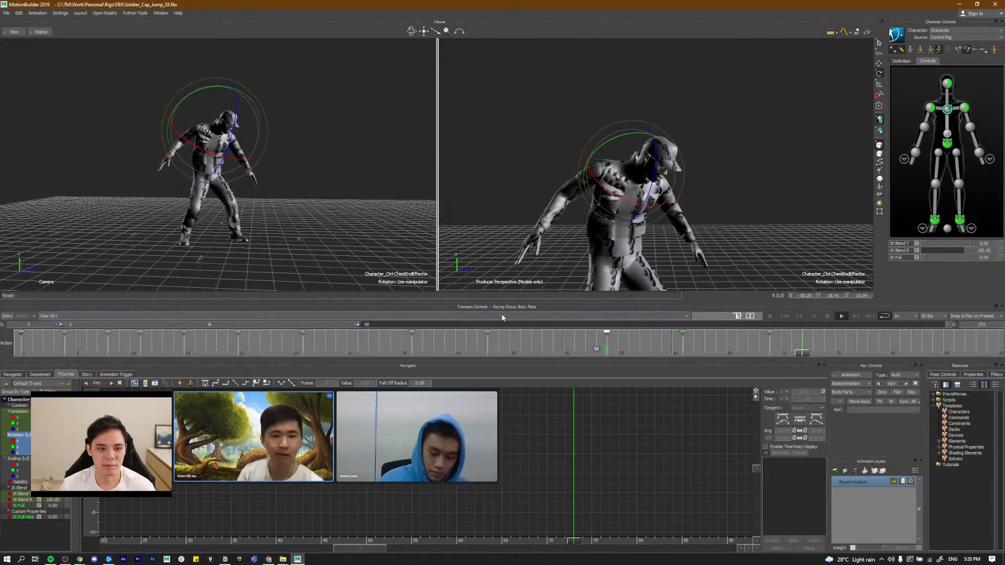
pyautogui.click(686, 354)
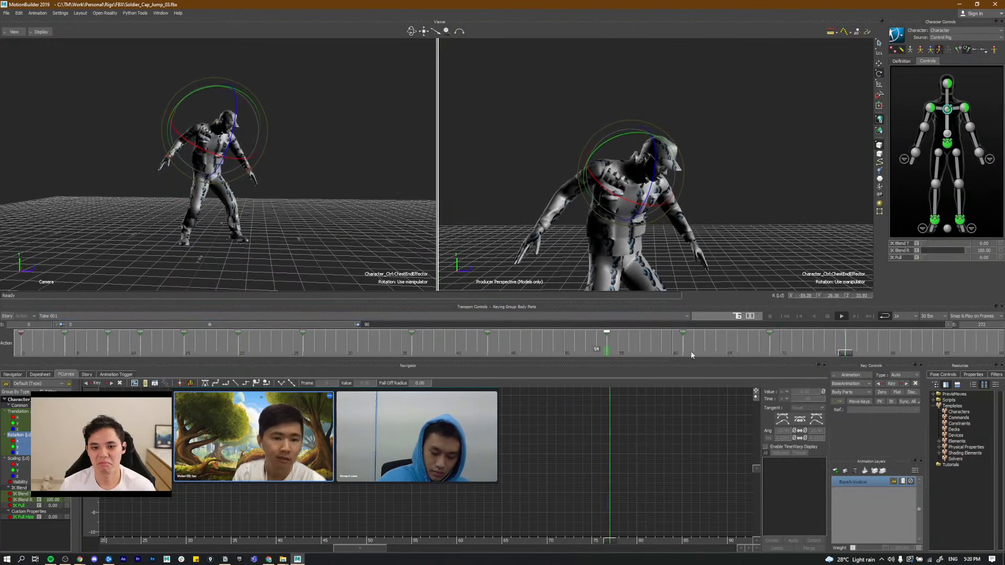
pyautogui.click(695, 352)
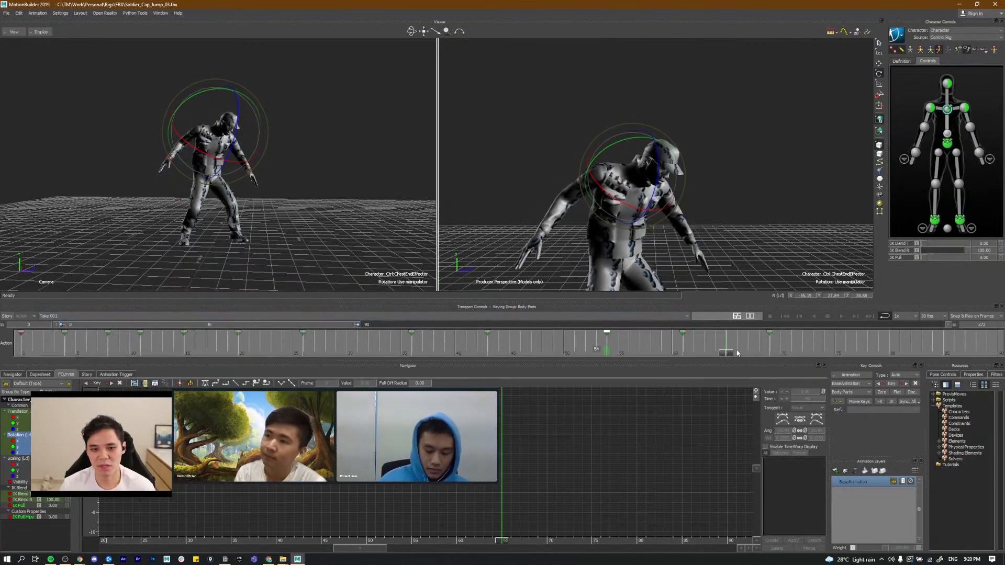
pyautogui.moveTo(683, 335); pyautogui.dragTo(303, 353)
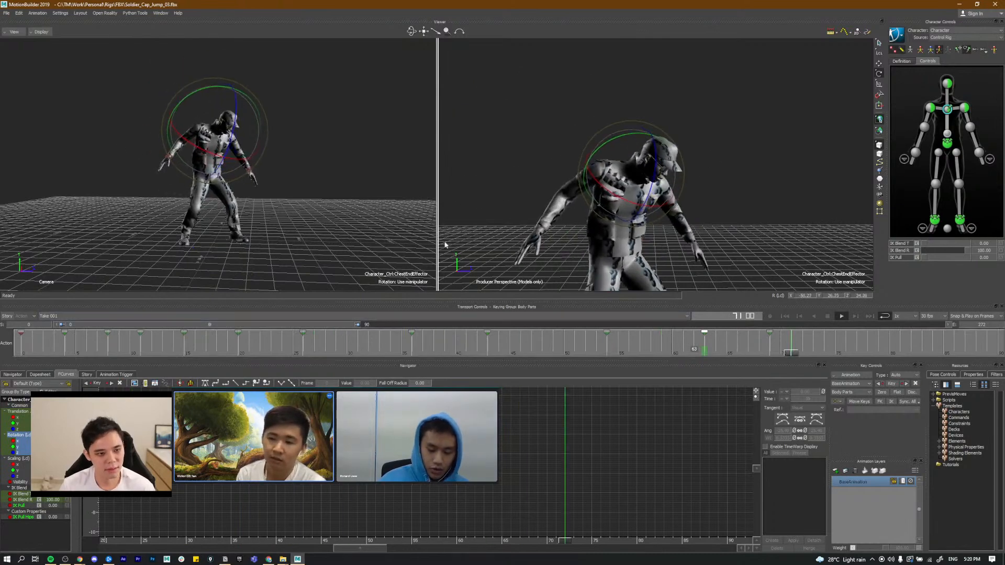
pyautogui.click(532, 131)
pyautogui.hotkey('ctrl', 'space')
# Step: Add an animation layer and key the right shoulder effector on it at frames 45, 53 and 66
pyautogui.click(930, 107)
pyautogui.press('t')
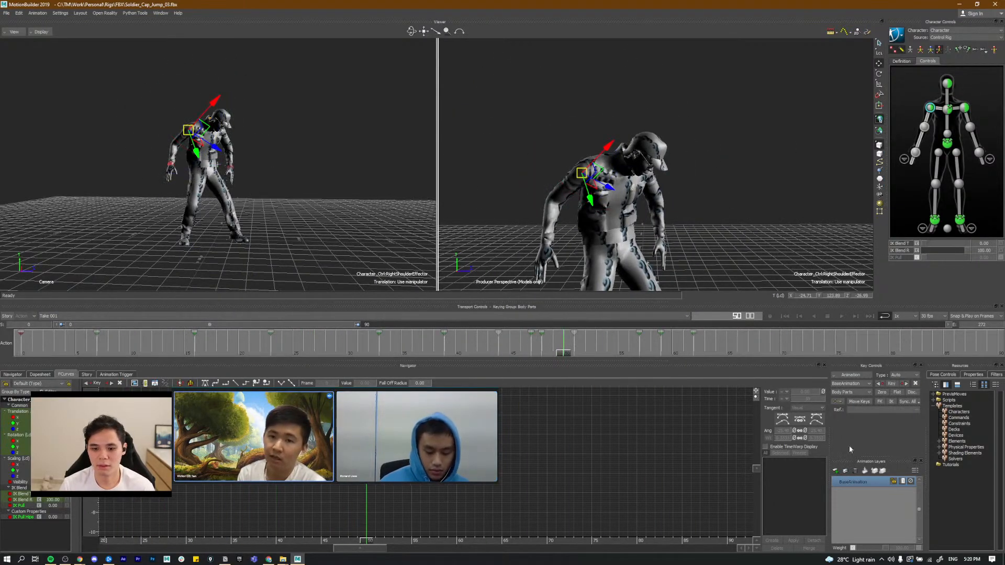
pyautogui.click(837, 472)
pyautogui.moveTo(556, 354); pyautogui.dragTo(736, 347)
pyautogui.press(',')
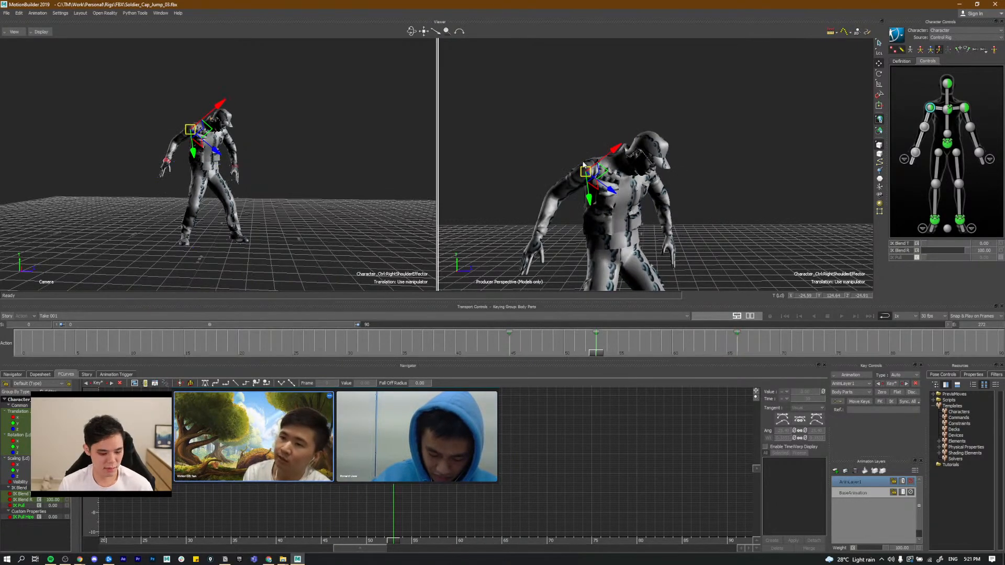
# Step: Shift the right shoulder effector vertically at frame 53 on the new layer, and replay the landing
pyautogui.moveTo(586, 133); pyautogui.dragTo(586, 128)
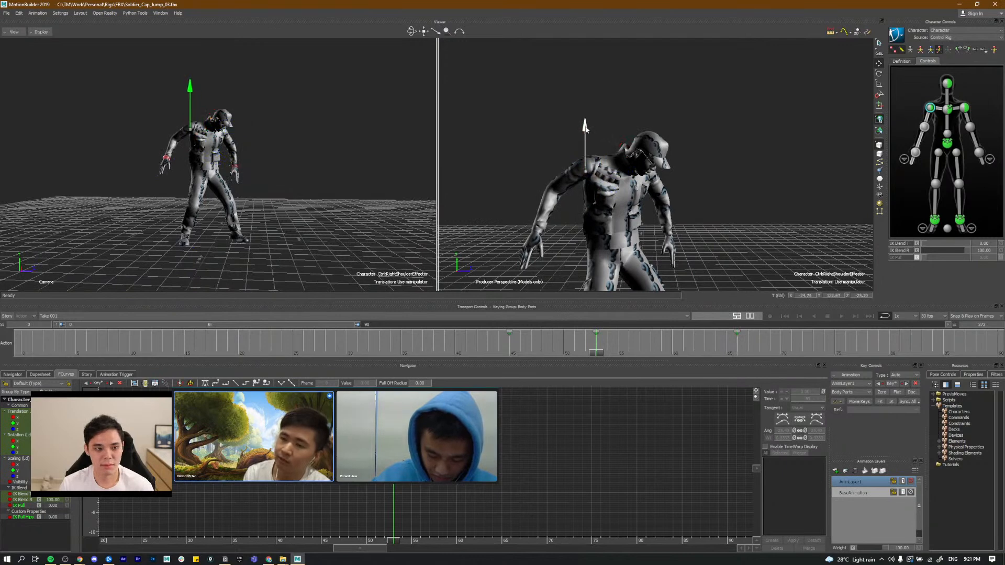
pyautogui.moveTo(481, 360); pyautogui.dragTo(429, 348)
pyautogui.hotkey('ctrl', 'space')
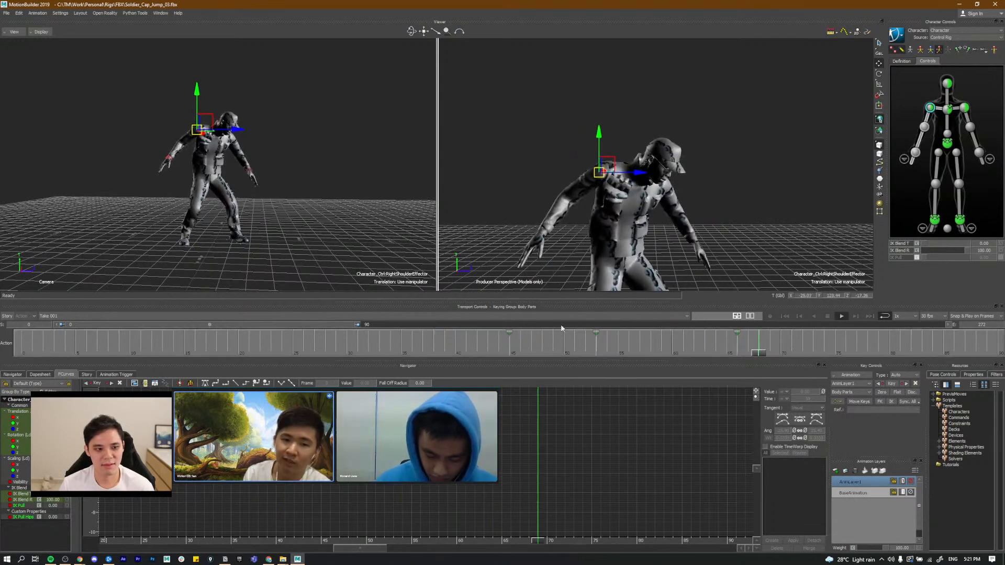
# Step: Switch to Chrome, lower the YouTube lofi music volume to 2%, check the YouTube Studio livestream page, and return to MotionBuilder
pyautogui.hotkey('alt', 'Tab')
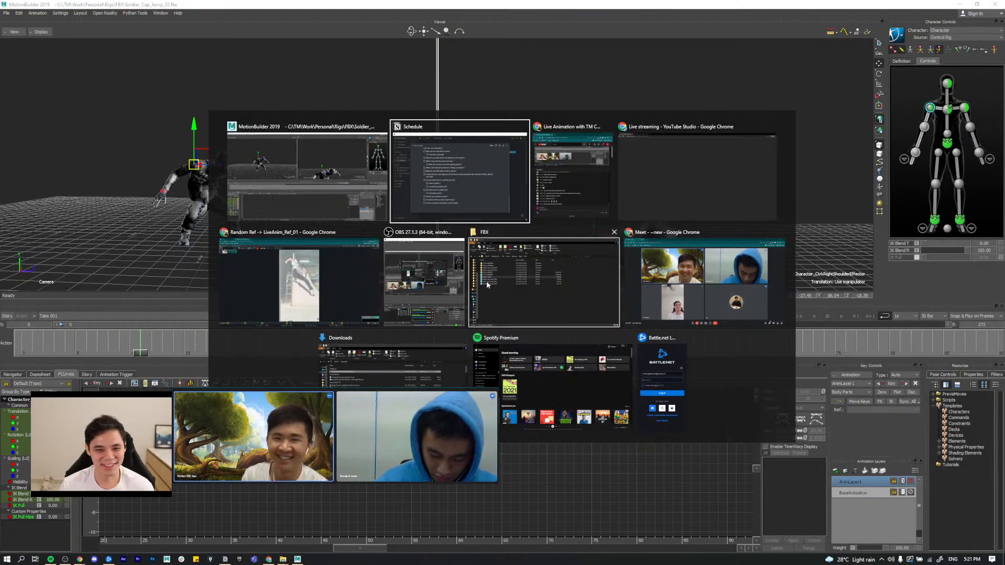
pyautogui.click(669, 182)
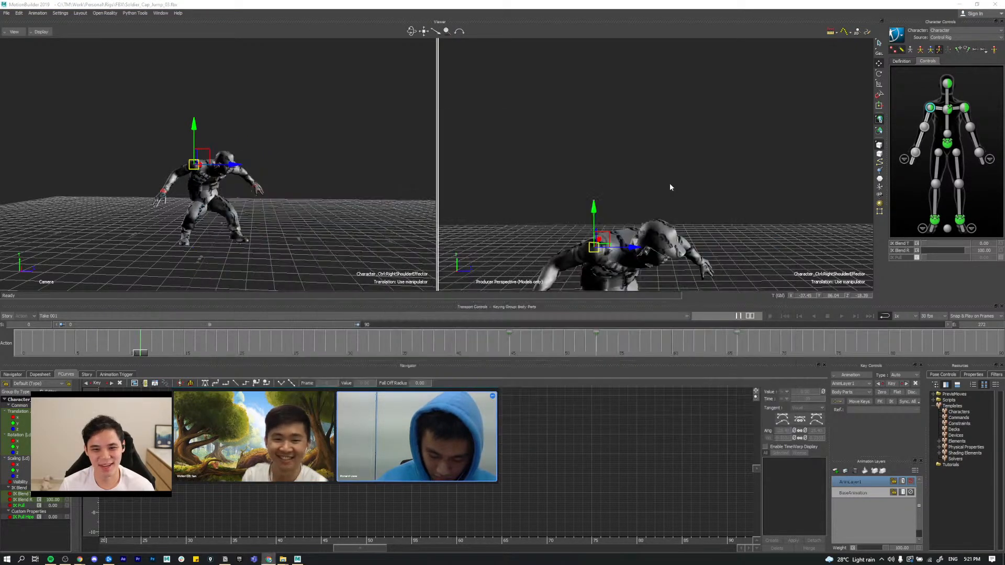
pyautogui.click(121, 8)
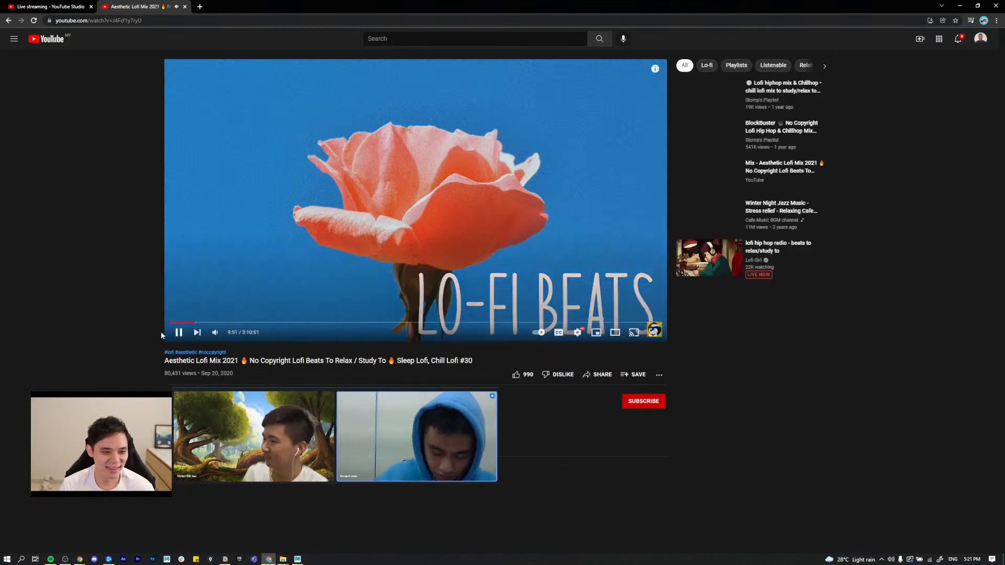
pyautogui.moveTo(222, 337)
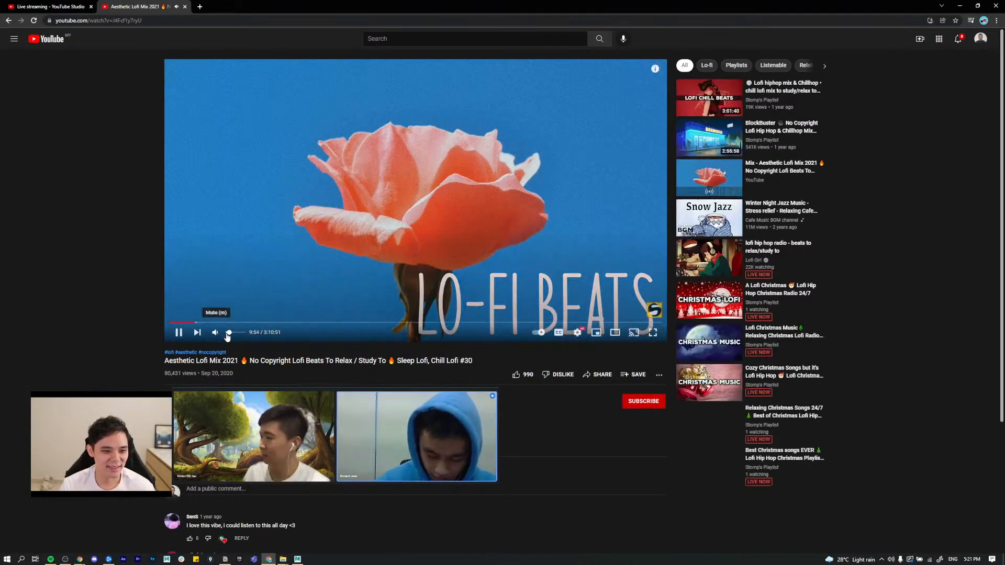
pyautogui.press('Down')
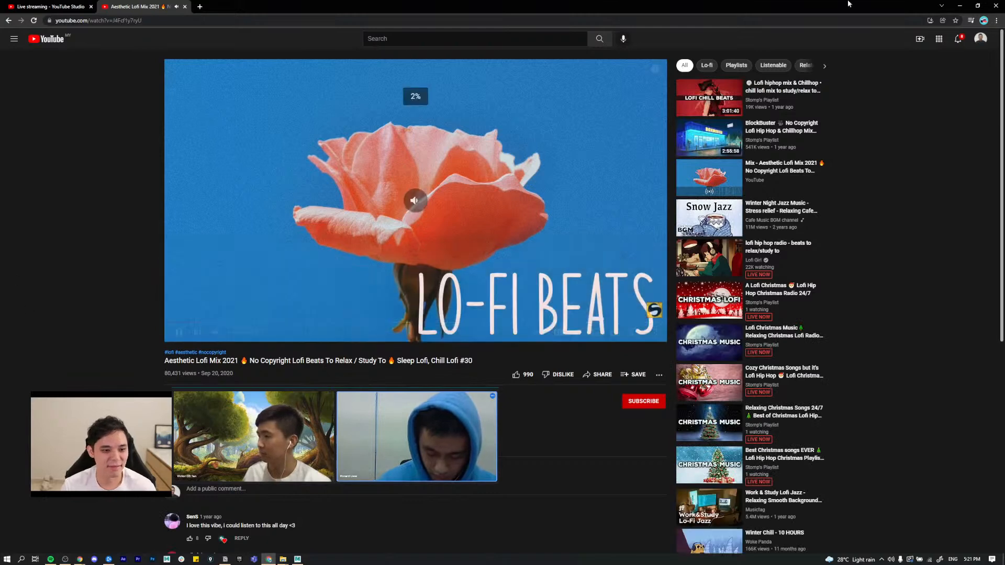
pyautogui.click(53, 9)
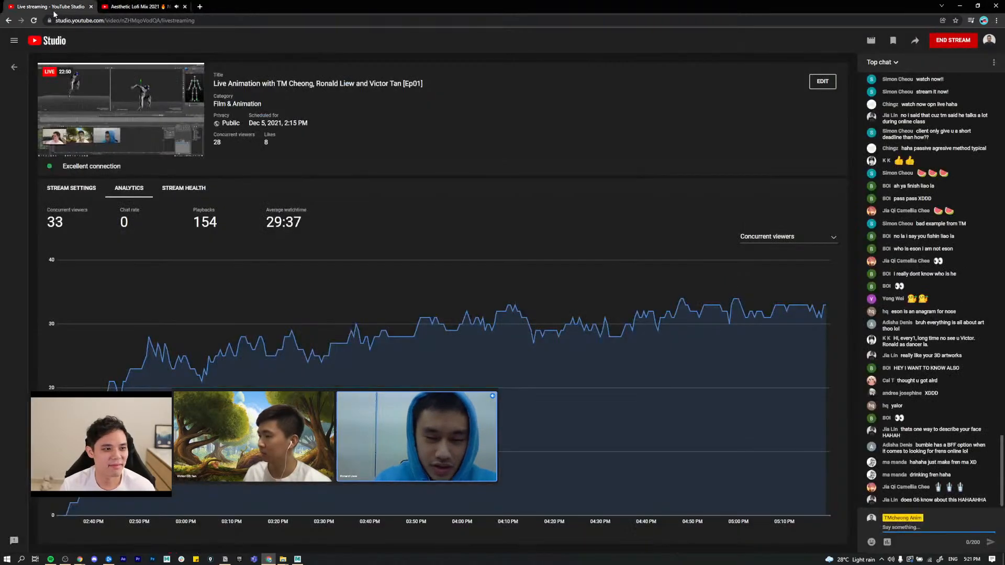
pyautogui.click(960, 7)
# Step: Replay the jump from the start and scrub through the landing to review the right shoulder and full-body motion
pyautogui.keyDown('shift'); pyautogui.moveTo(632, 267); pyautogui.dragTo(662, 200); pyautogui.keyUp('shift')
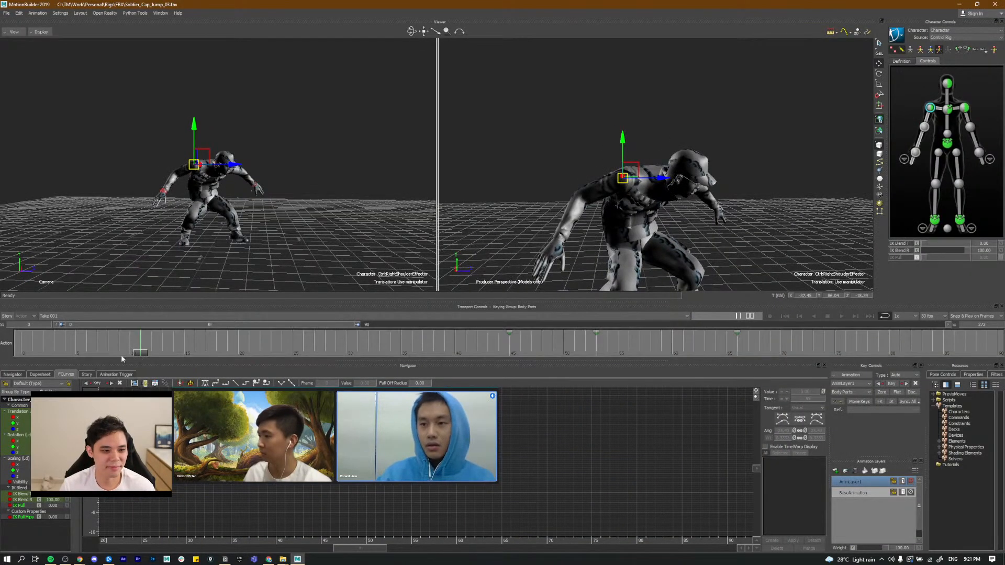
pyautogui.moveTo(120, 350); pyautogui.dragTo(24, 343)
pyautogui.hotkey('ctrl', 'space')
pyautogui.click(317, 200)
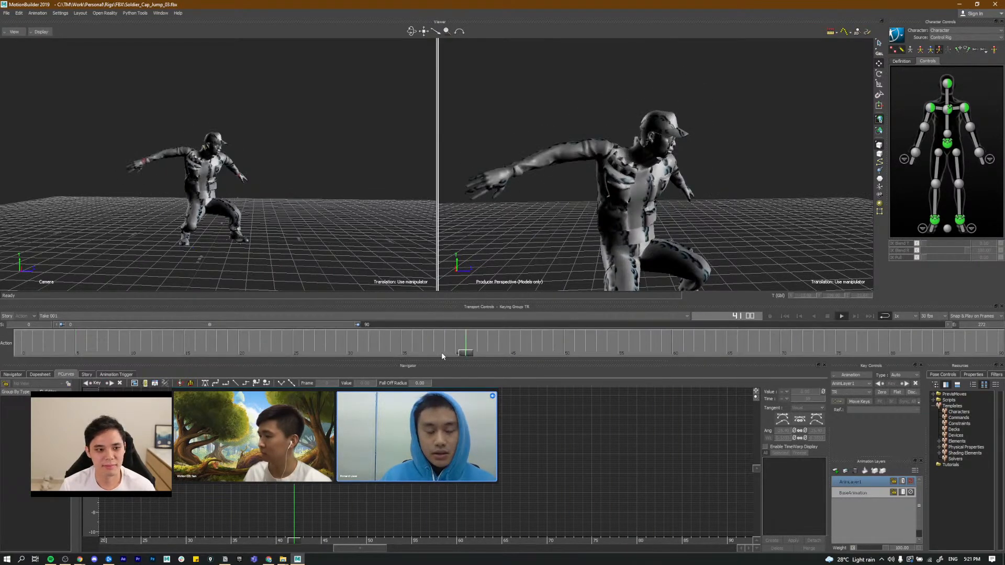
pyautogui.click(931, 111)
pyautogui.moveTo(432, 348); pyautogui.dragTo(389, 340)
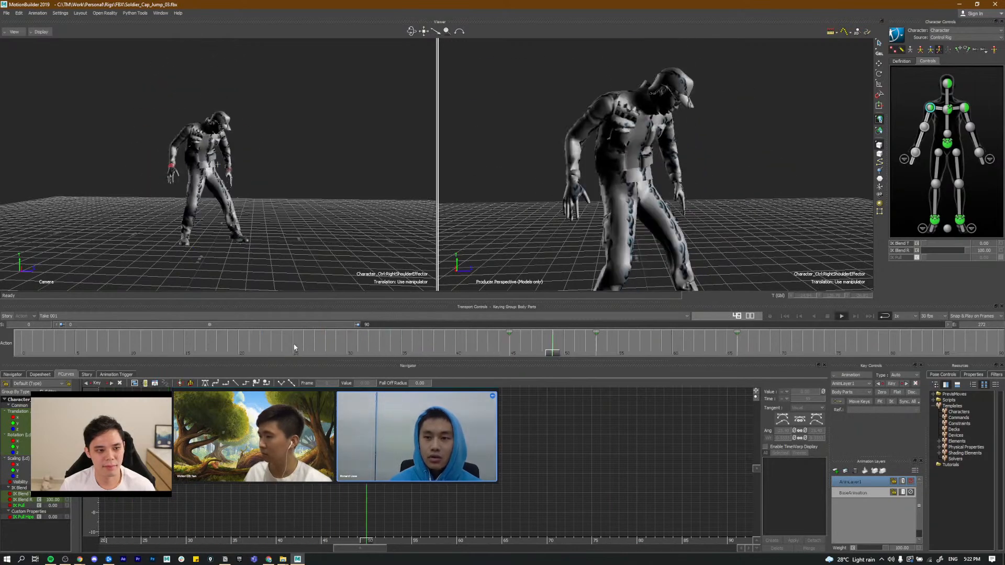
pyautogui.moveTo(161, 348); pyautogui.dragTo(22, 342)
pyautogui.press('space')
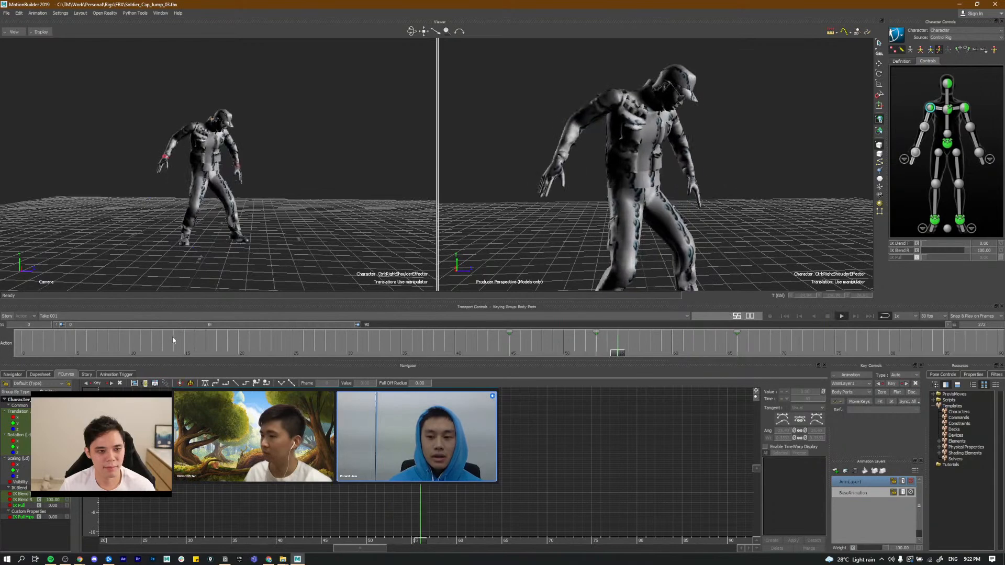
pyautogui.click(26, 352)
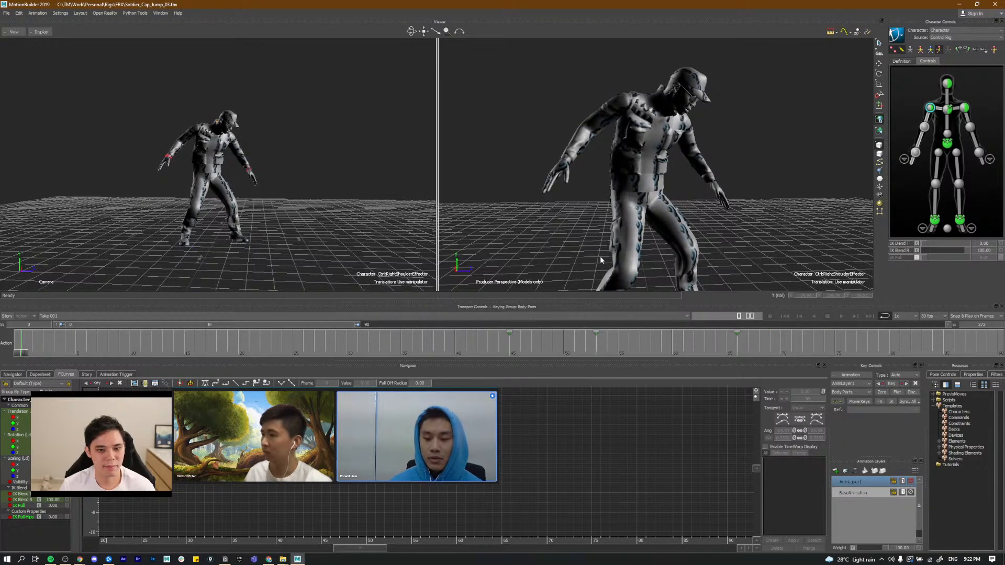
pyautogui.keyDown('alt'); pyautogui.moveTo(718, 230); pyautogui.dragTo(693, 224, button='right'); pyautogui.keyUp('alt')
pyautogui.keyDown('alt'); pyautogui.moveTo(693, 224); pyautogui.dragTo(697, 200, button='middle'); pyautogui.keyUp('alt')
pyautogui.keyDown('alt'); pyautogui.moveTo(698, 200); pyautogui.dragTo(700, 226); pyautogui.keyUp('alt')
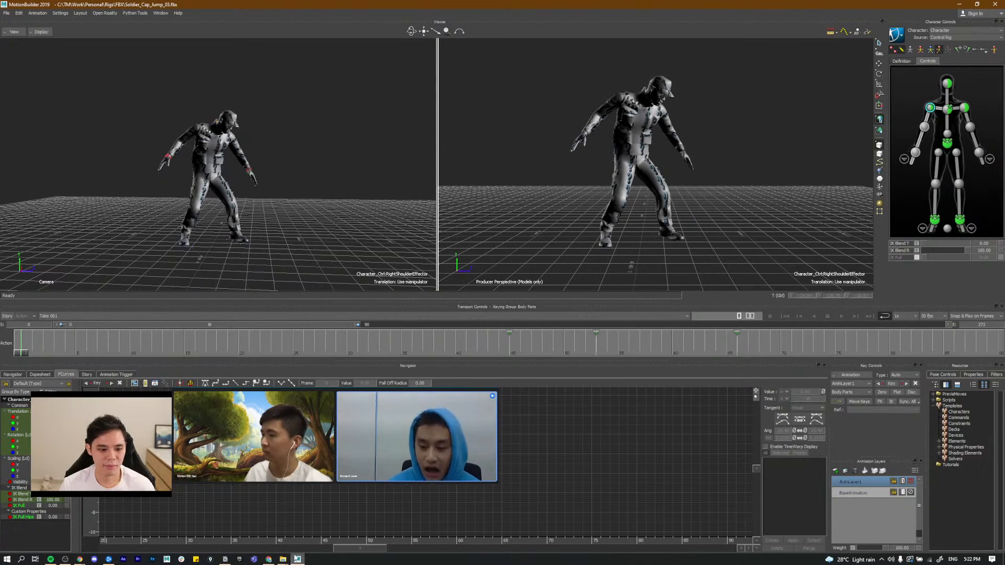
# Step: Merge the skateboard FBX from its folder into the soldier scene using its C4D Animation Take, and inspect the imported parts
pyautogui.moveTo(285, 561)
pyautogui.click(272, 537)
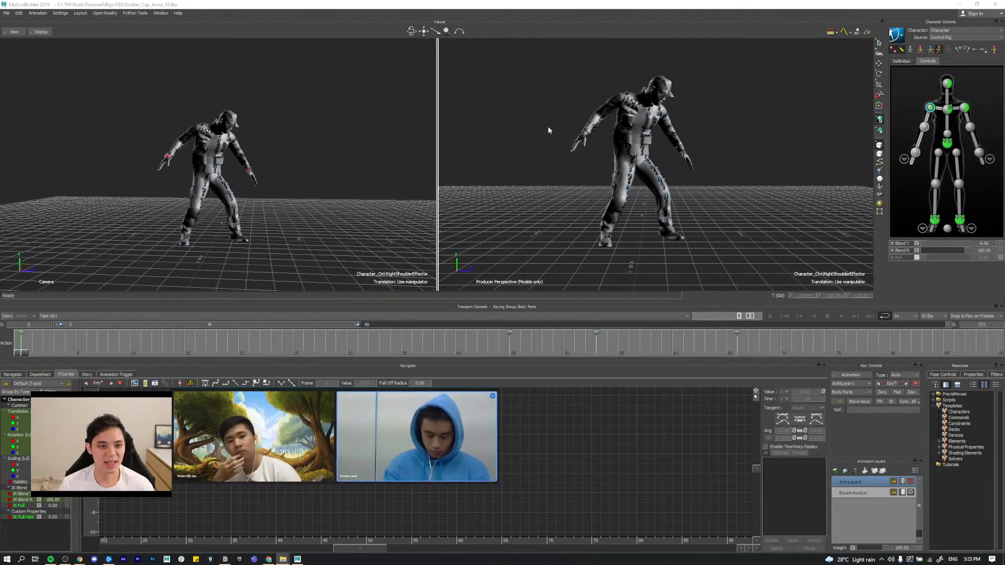
pyautogui.click(384, 146)
pyautogui.click(5, 14)
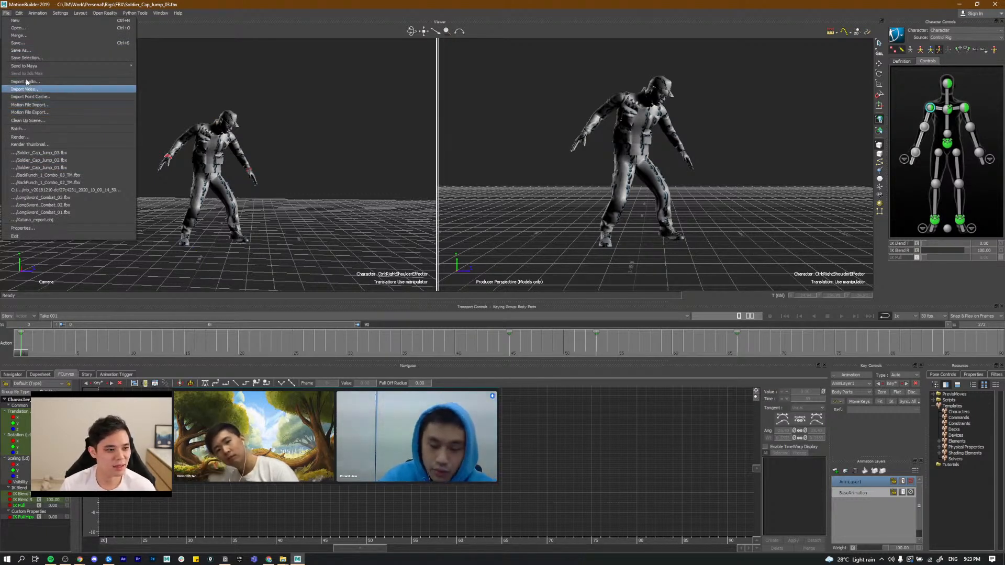
pyautogui.click(26, 37)
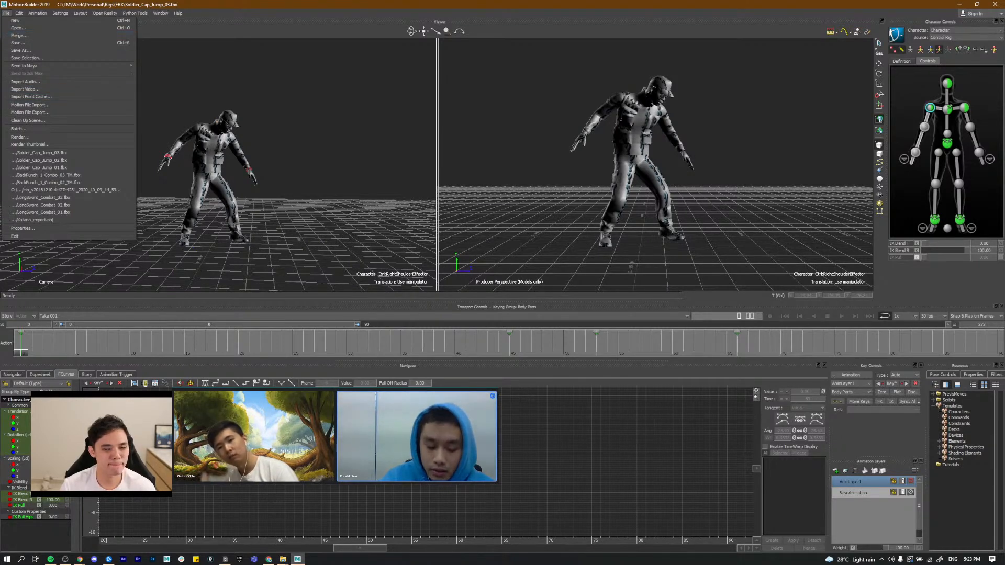
pyautogui.moveTo(1001, 264); pyautogui.dragTo(731, 134)
pyautogui.moveTo(738, 132)
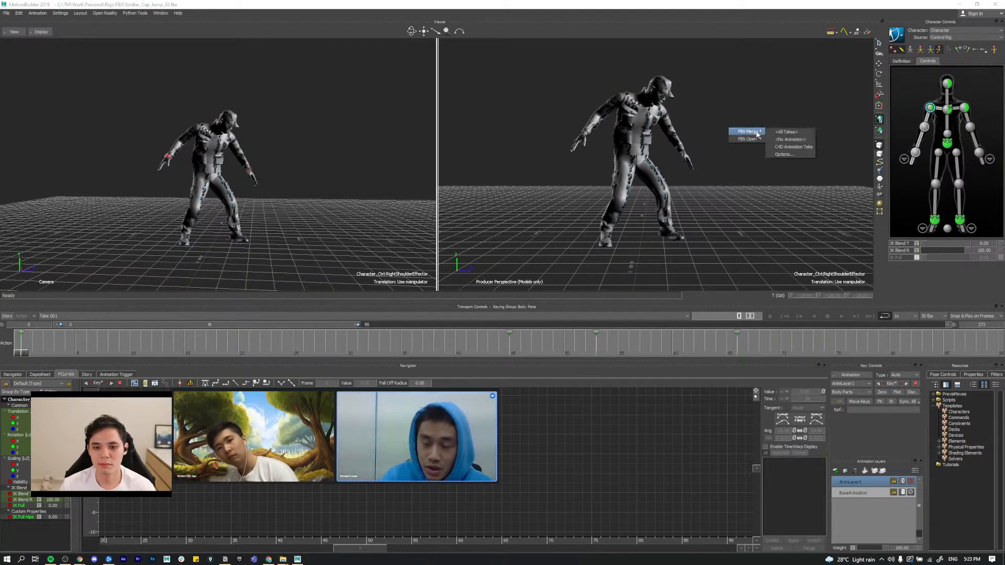
pyautogui.click(793, 147)
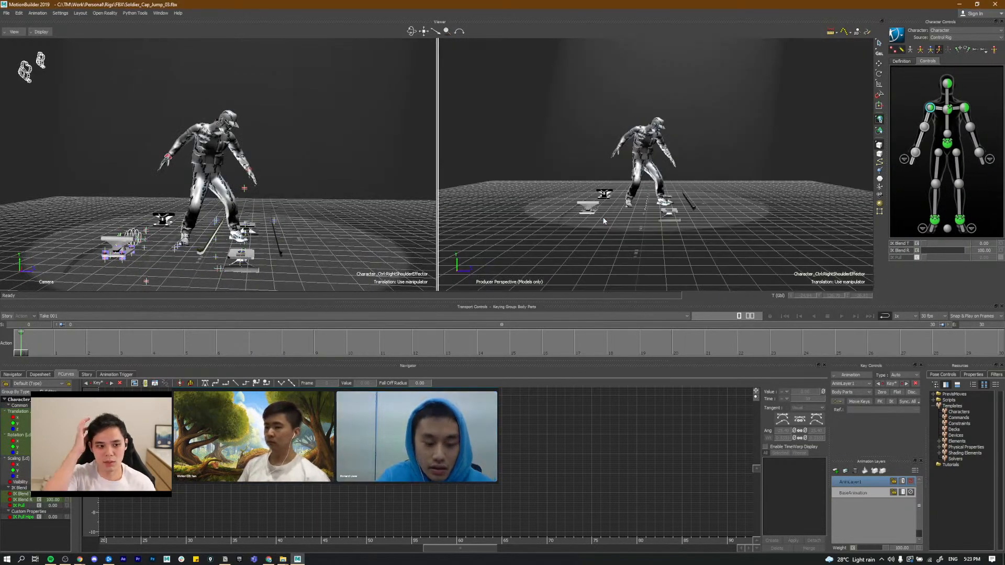
pyautogui.moveTo(614, 207); pyautogui.dragTo(668, 215)
pyautogui.scroll(3, 664, 235)
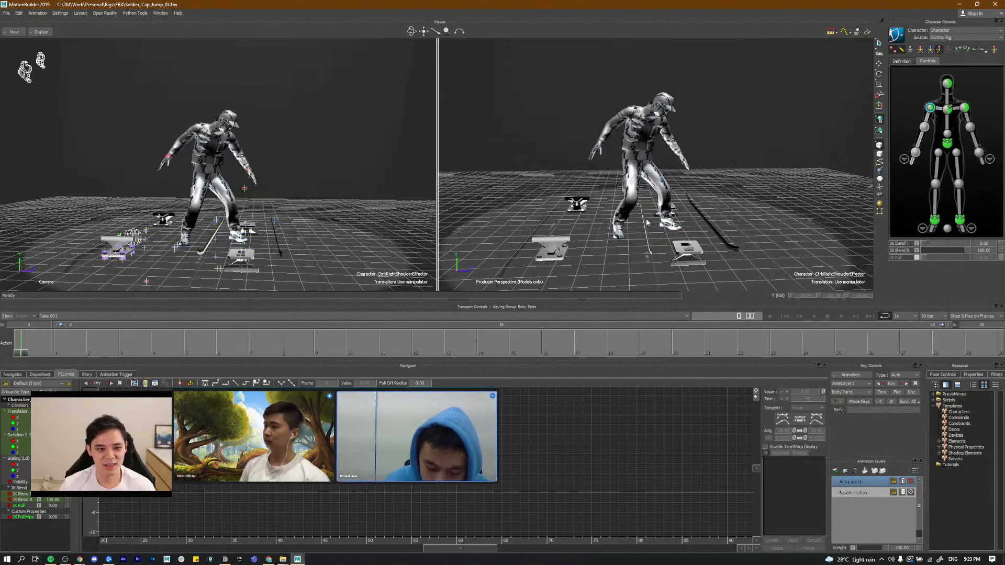
# Step: Reopen Soldier_Cap_Jump_03.fbx without saving the changes, loading both listed takes with the default open options
pyautogui.click(7, 13)
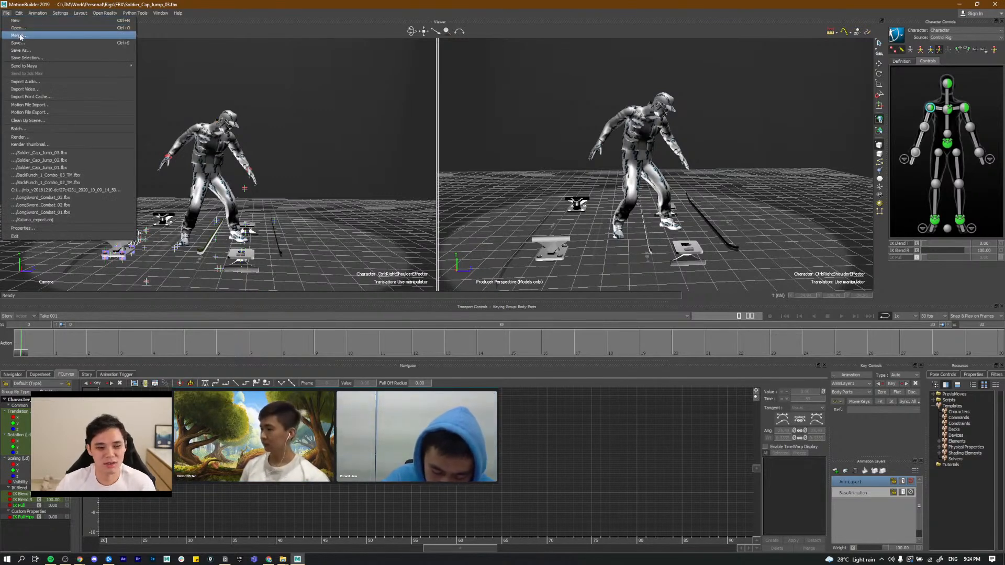
pyautogui.click(20, 27)
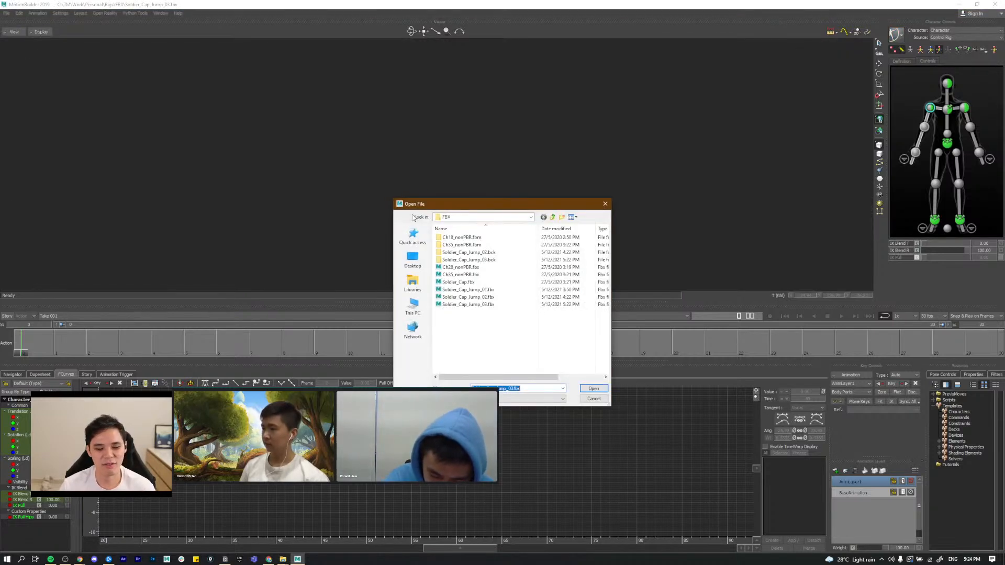
pyautogui.doubleClick(471, 304)
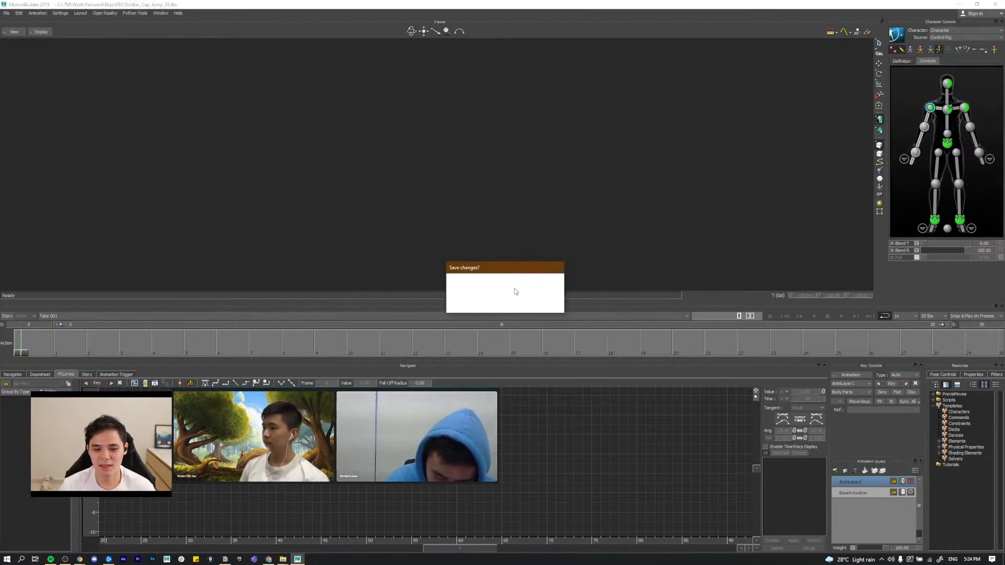
pyautogui.click(514, 301)
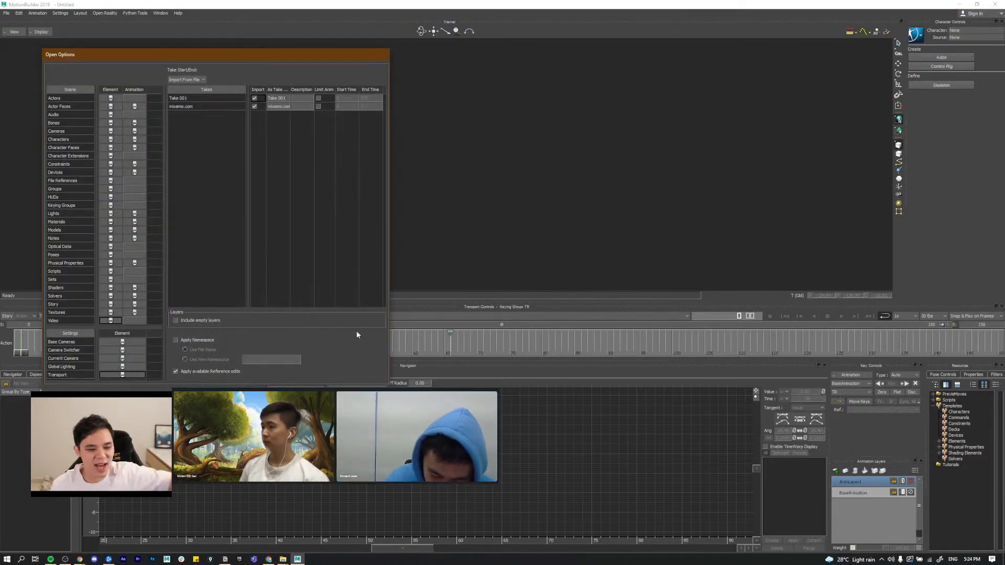
pyautogui.click(295, 388)
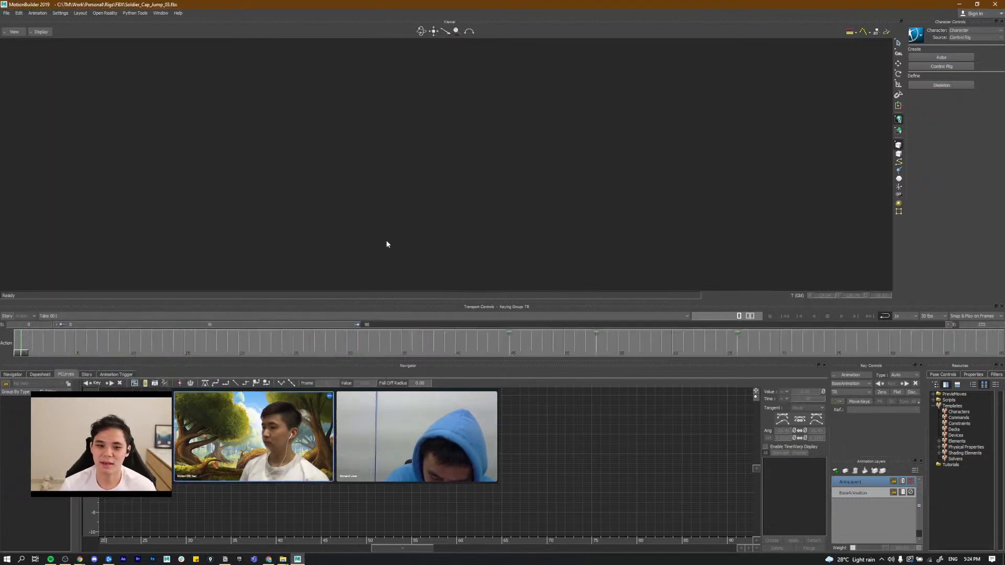
# Step: Try to import the skateboard OBJ into the soldier scene with default settings, and look around the floor for it
pyautogui.keyDown('alt'); pyautogui.moveTo(591, 217); pyautogui.dragTo(644, 236); pyautogui.keyUp('alt')
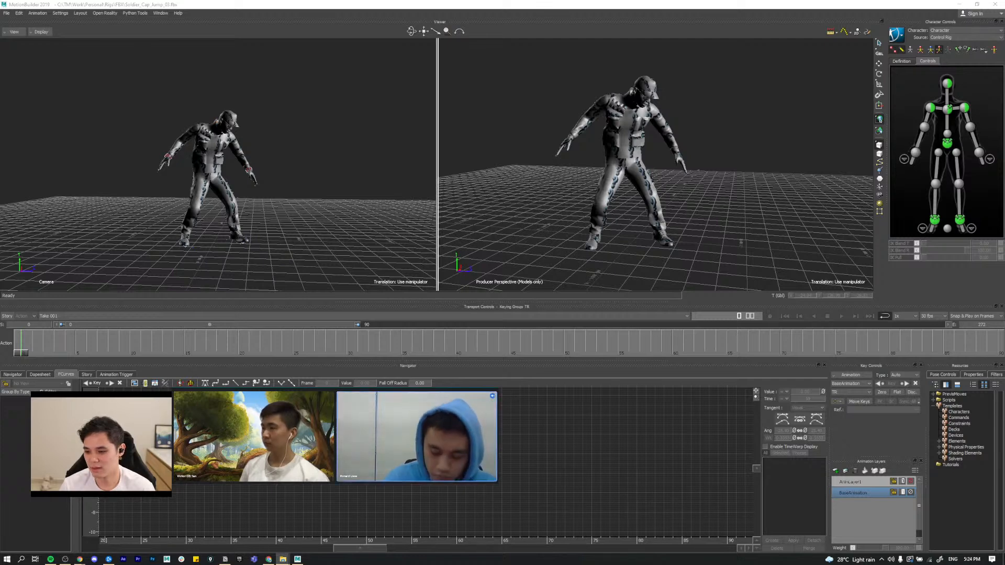
pyautogui.moveTo(927, 203); pyautogui.dragTo(784, 203)
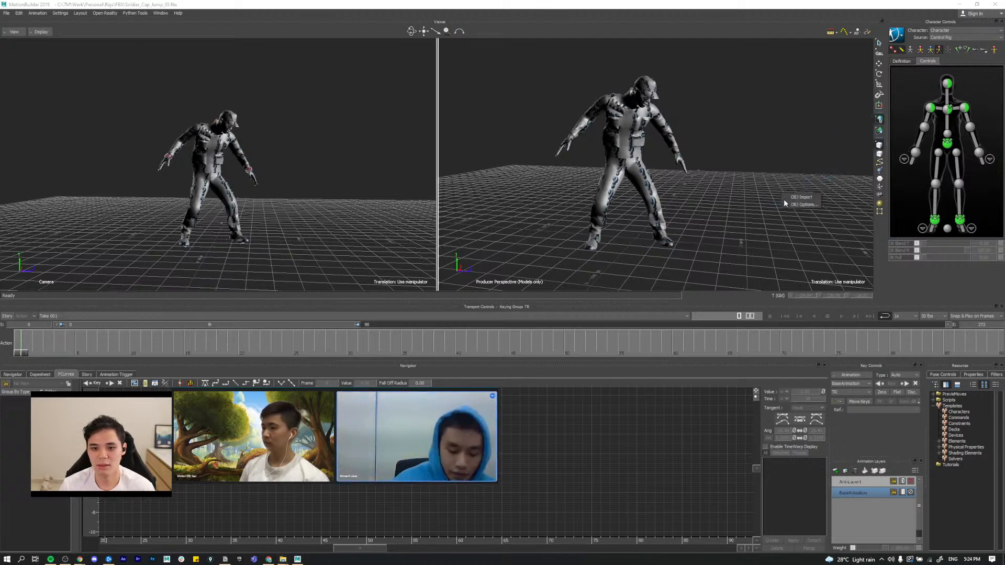
pyautogui.click(811, 198)
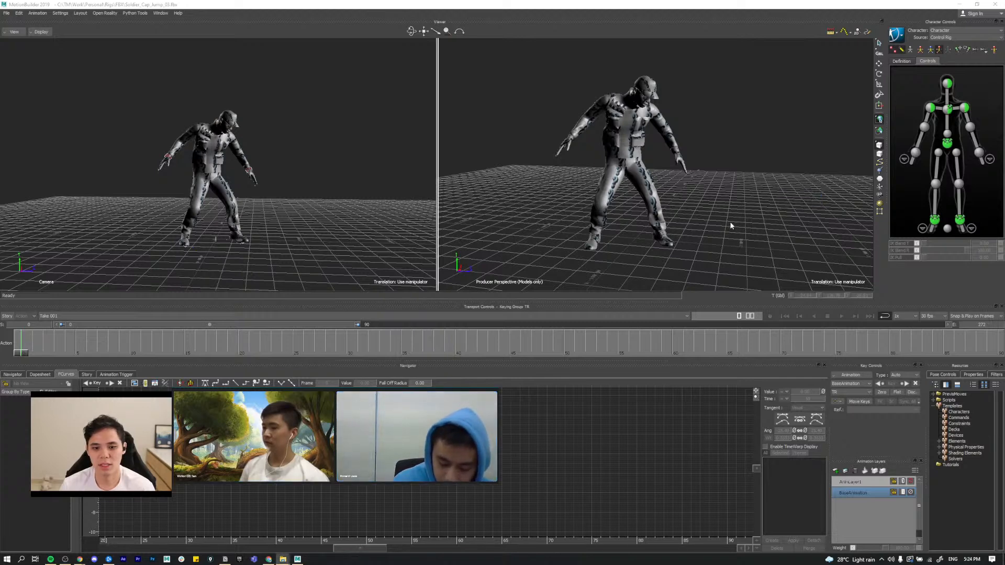
pyautogui.scroll(-10, 730, 227)
pyautogui.scroll(5, 629, 216)
pyautogui.keyDown('alt'); pyautogui.moveTo(655, 249); pyautogui.dragTo(644, 222); pyautogui.keyUp('alt')
pyautogui.keyDown('alt'); pyautogui.moveTo(644, 222); pyautogui.dragTo(653, 213, button='middle'); pyautogui.keyUp('alt')
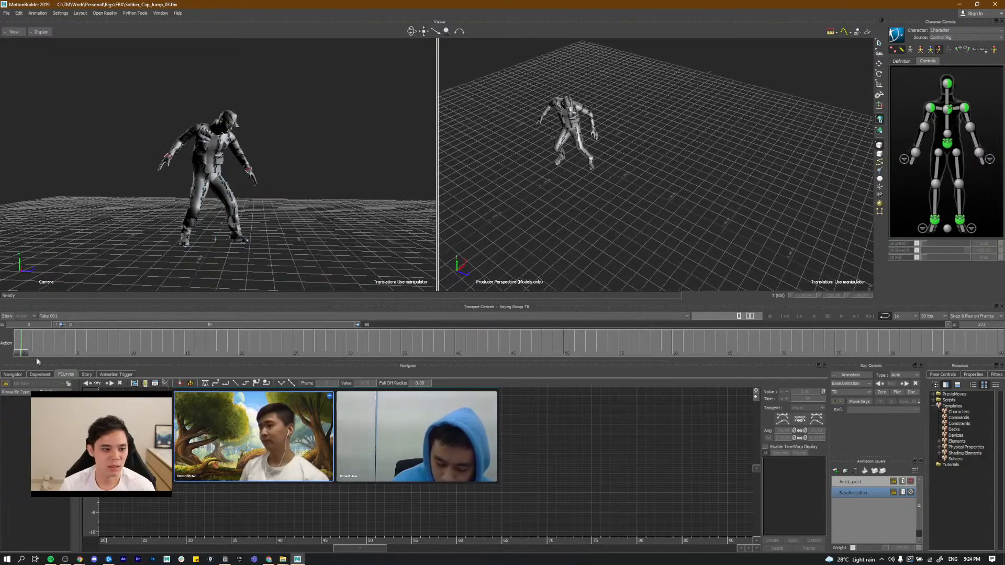
# Step: Examine the scene hierarchy in the Navigator, expanding the skateboard root and selecting its default child object
pyautogui.click(13, 374)
pyautogui.doubleClick(19, 402)
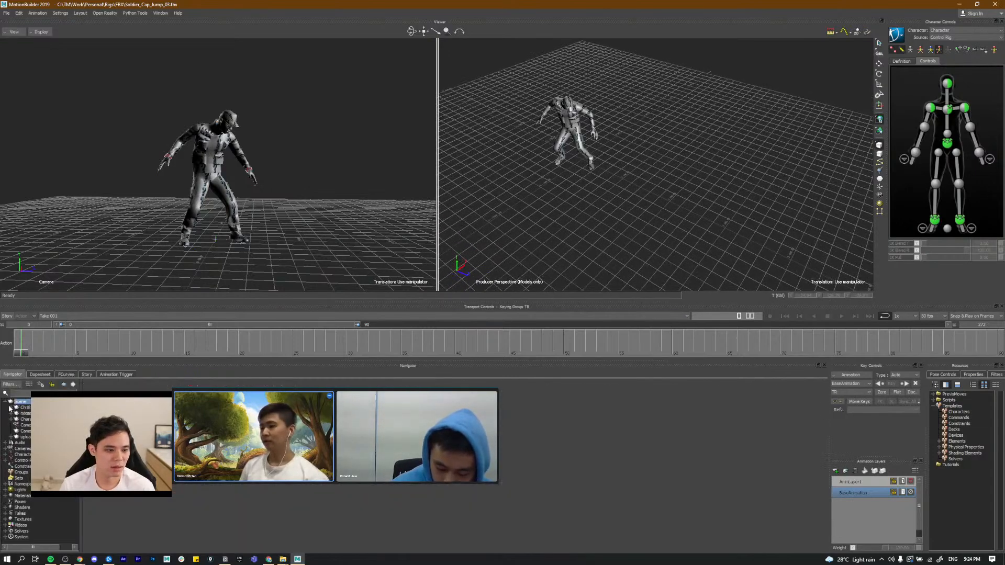
pyautogui.click(24, 408)
pyautogui.click(26, 419)
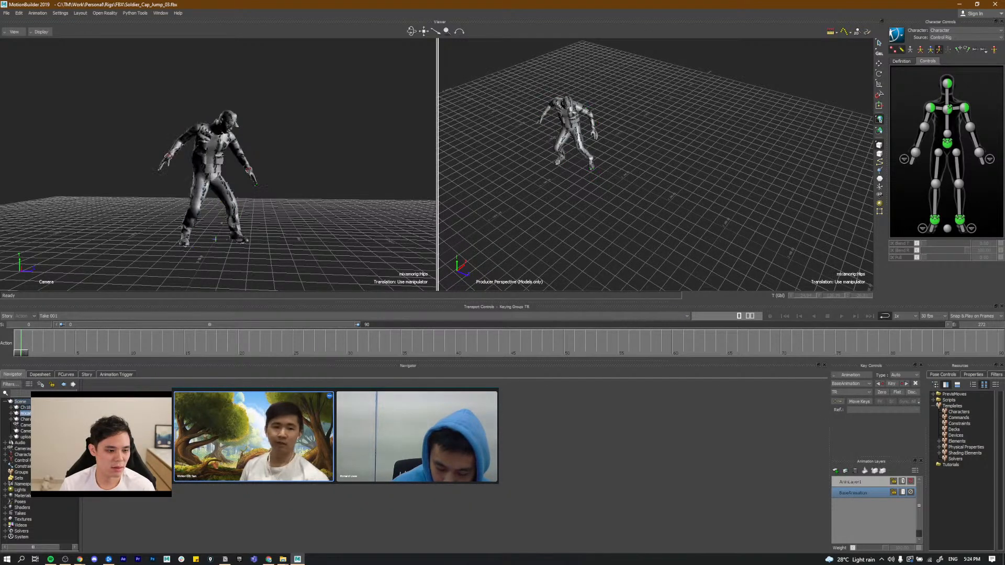
pyautogui.doubleClick(25, 437)
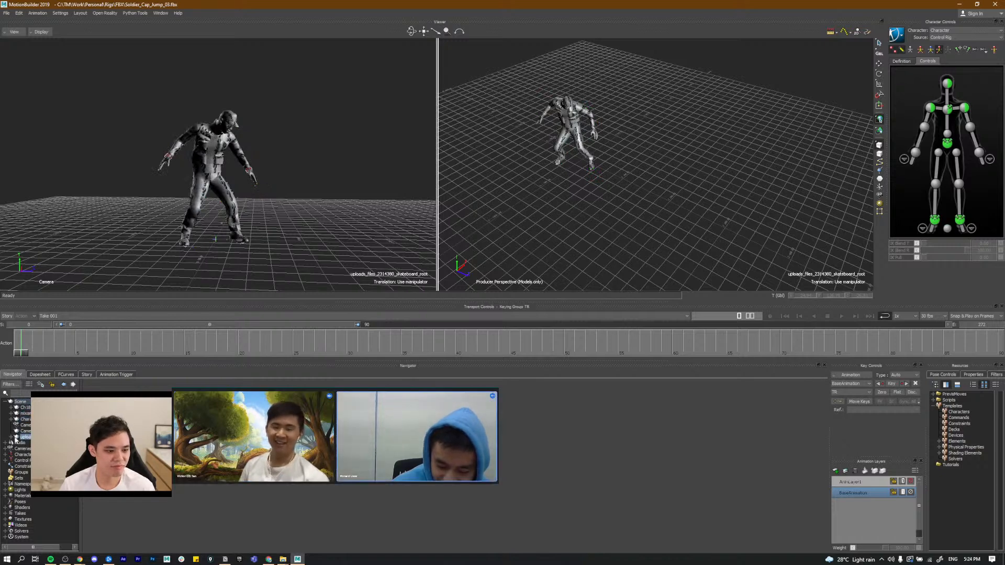
pyautogui.click(28, 443)
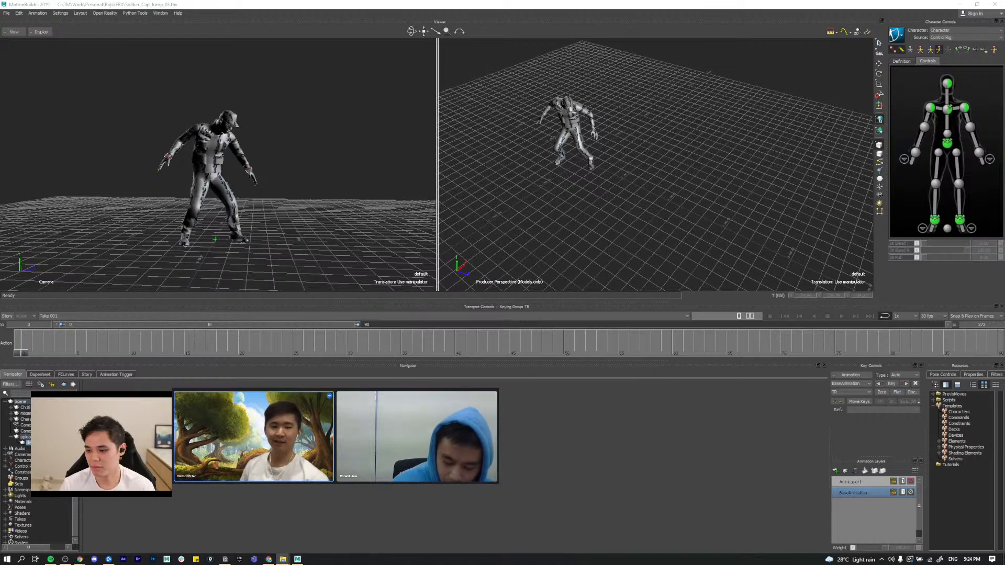
# Step: Try to import the skateboard OBJ again through its import options with Ignore Model Type enabled
pyautogui.moveTo(937, 236); pyautogui.dragTo(652, 196)
pyautogui.click(673, 202)
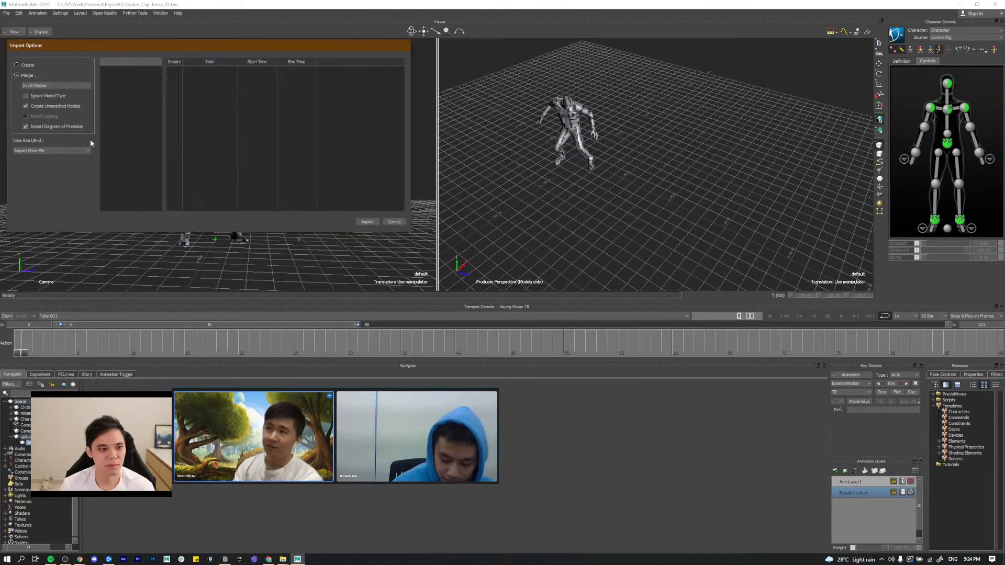
pyautogui.click(25, 96)
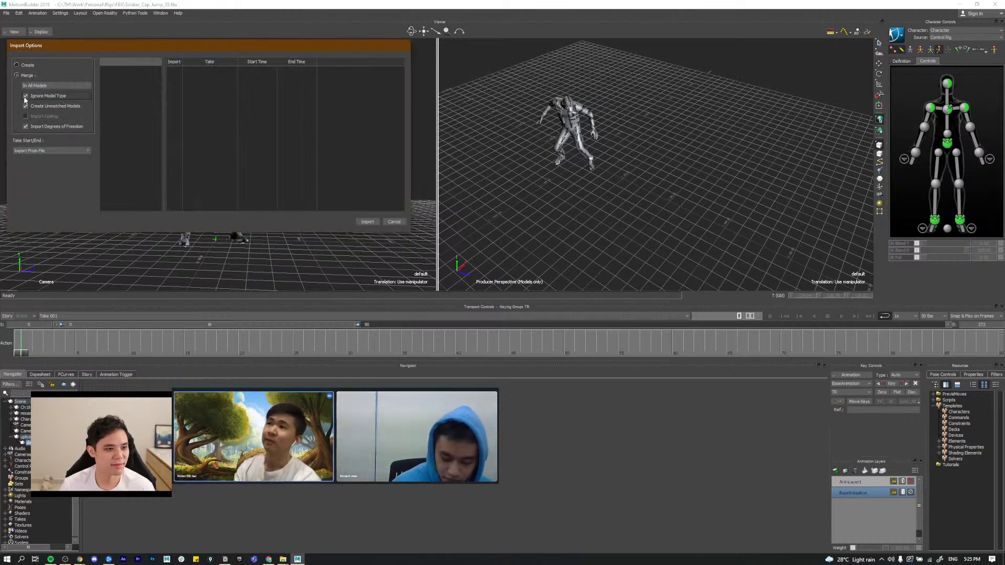
pyautogui.click(367, 222)
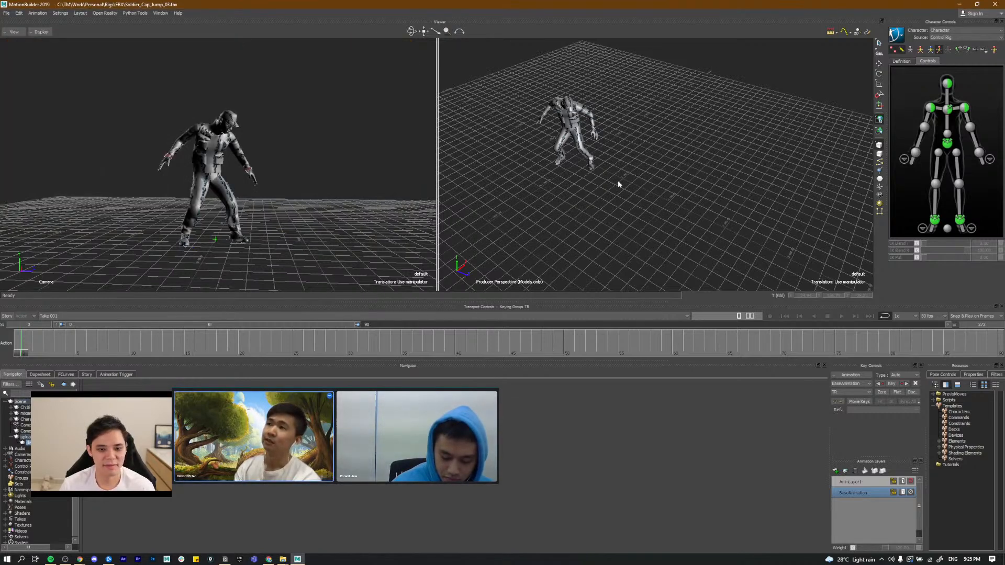
# Step: Examine the area around the soldier from several angles and distances for the imported skateboard geometry
pyautogui.keyDown('alt'); pyautogui.moveTo(598, 194); pyautogui.dragTo(517, 179, button='right'); pyautogui.keyUp('alt')
pyautogui.moveTo(654, 196)
pyautogui.keyDown('alt'); pyautogui.mouseDown(button='right')
pyautogui.moveTo(589, 185)
pyautogui.moveTo(658, 215)
pyautogui.mouseUp(button='right'); pyautogui.keyUp('alt')
pyautogui.hotkey('ctrl', 'a')
pyautogui.keyDown('alt'); pyautogui.moveTo(657, 215); pyautogui.dragTo(693, 202); pyautogui.keyUp('alt')
pyautogui.keyDown('alt'); pyautogui.moveTo(693, 202); pyautogui.dragTo(708, 207, button='right'); pyautogui.keyUp('alt')
pyautogui.keyDown('alt'); pyautogui.moveTo(707, 207); pyautogui.dragTo(692, 199, button='middle'); pyautogui.keyUp('alt')
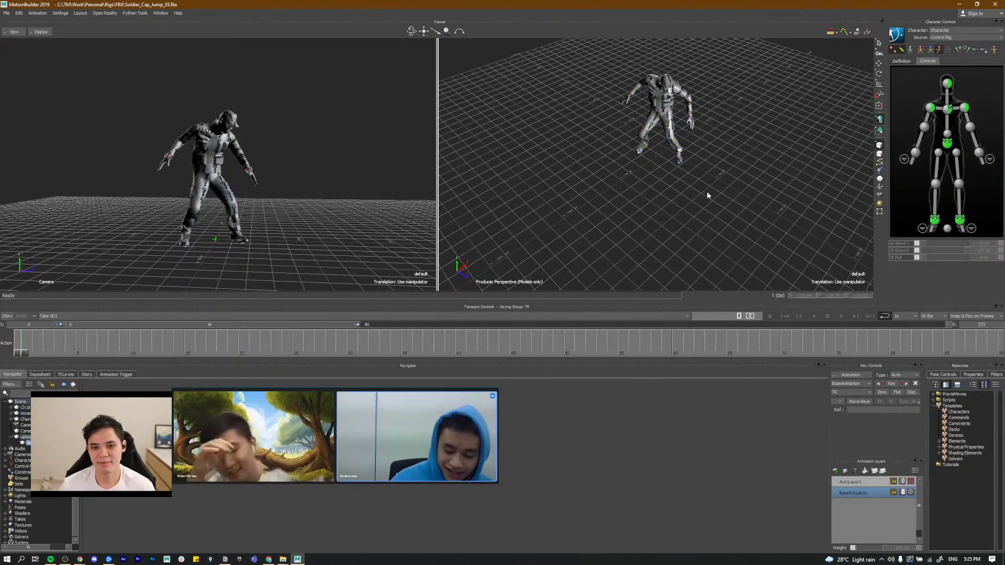
pyautogui.keyDown('alt'); pyautogui.moveTo(708, 197); pyautogui.dragTo(679, 206); pyautogui.keyUp('alt')
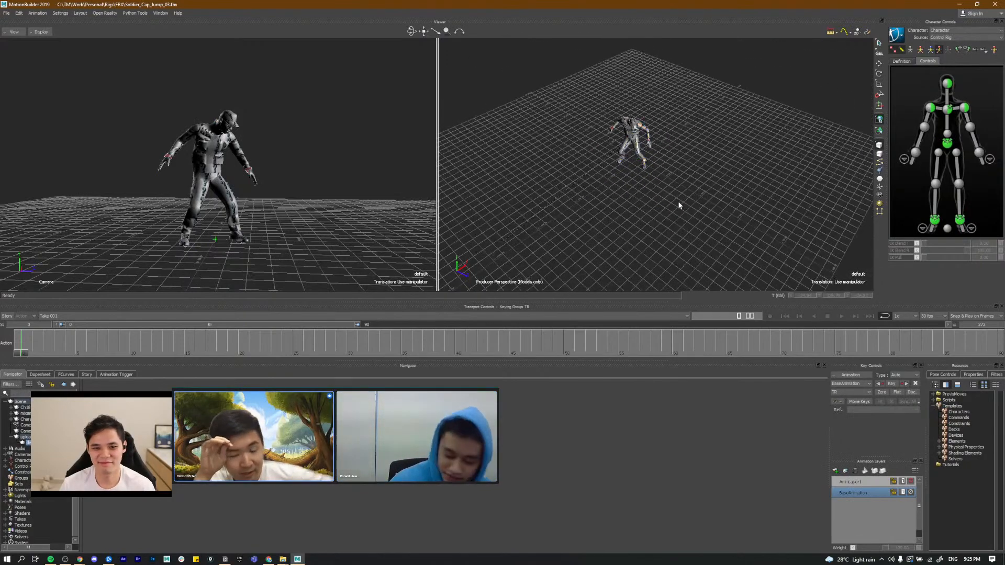
pyautogui.hotkey('ctrl', 'a')
pyautogui.hotkey('ctrl', 'a')
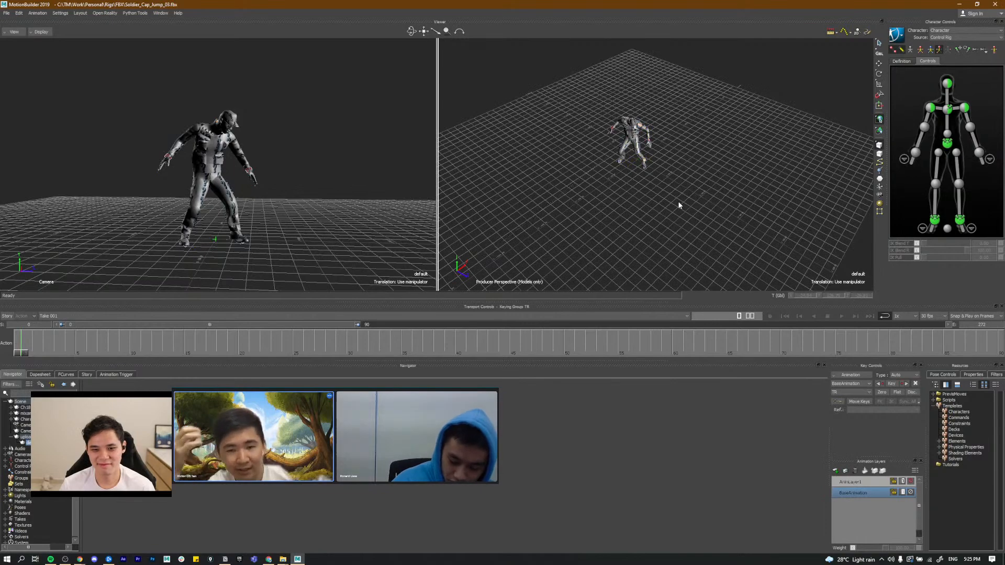
pyautogui.keyDown('alt'); pyautogui.moveTo(663, 183); pyautogui.dragTo(678, 176, button='right'); pyautogui.keyUp('alt')
pyautogui.keyDown('alt'); pyautogui.moveTo(677, 175); pyautogui.dragTo(678, 201, button='middle'); pyautogui.keyUp('alt')
pyautogui.keyDown('alt'); pyautogui.moveTo(678, 201); pyautogui.dragTo(671, 175); pyautogui.keyUp('alt')
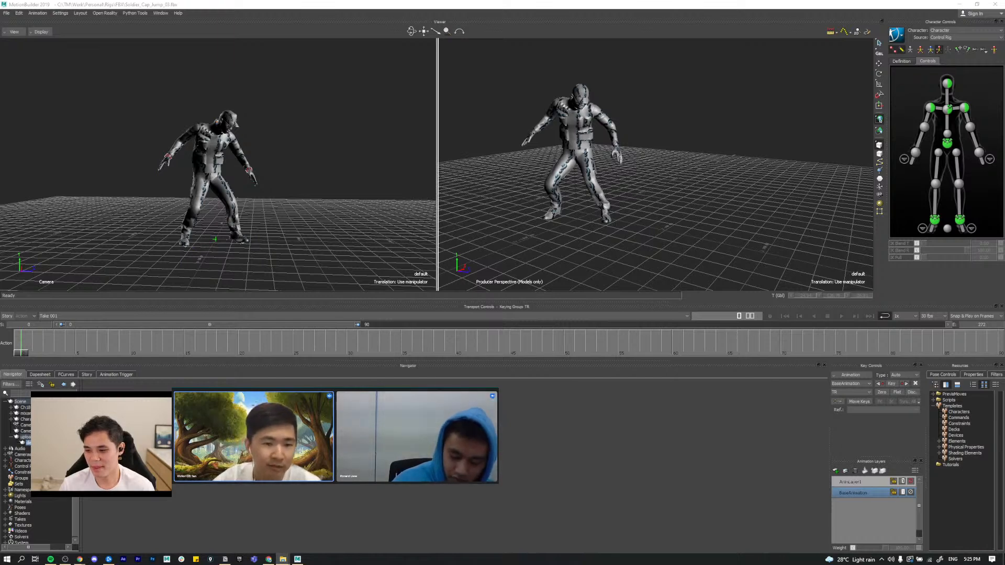
# Step: Try bringing the skateboard model file into the scene once more, and check the floor around the soldier for it
pyautogui.moveTo(724, 148); pyautogui.dragTo(661, 233)
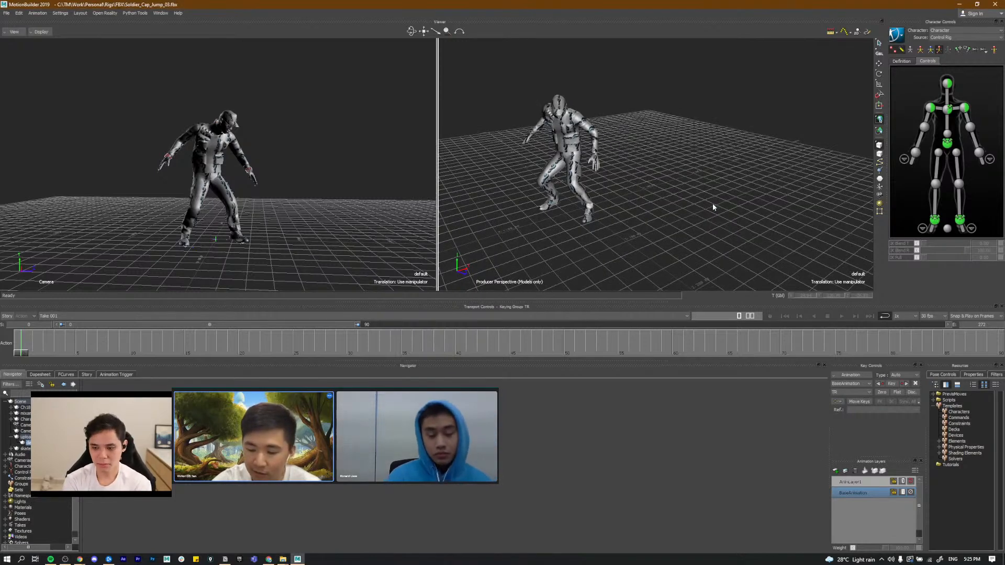
pyautogui.scroll(-5, 580, 234)
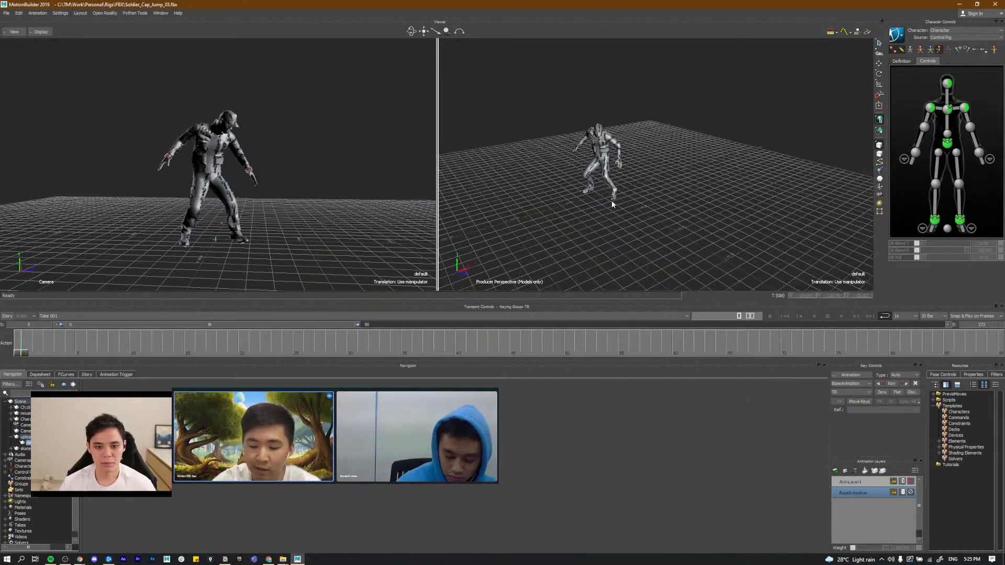
pyautogui.keyDown('alt'); pyautogui.moveTo(611, 201); pyautogui.dragTo(658, 235, button='middle'); pyautogui.keyUp('alt')
pyautogui.keyDown('alt'); pyautogui.moveTo(657, 235); pyautogui.dragTo(704, 225); pyautogui.keyUp('alt')
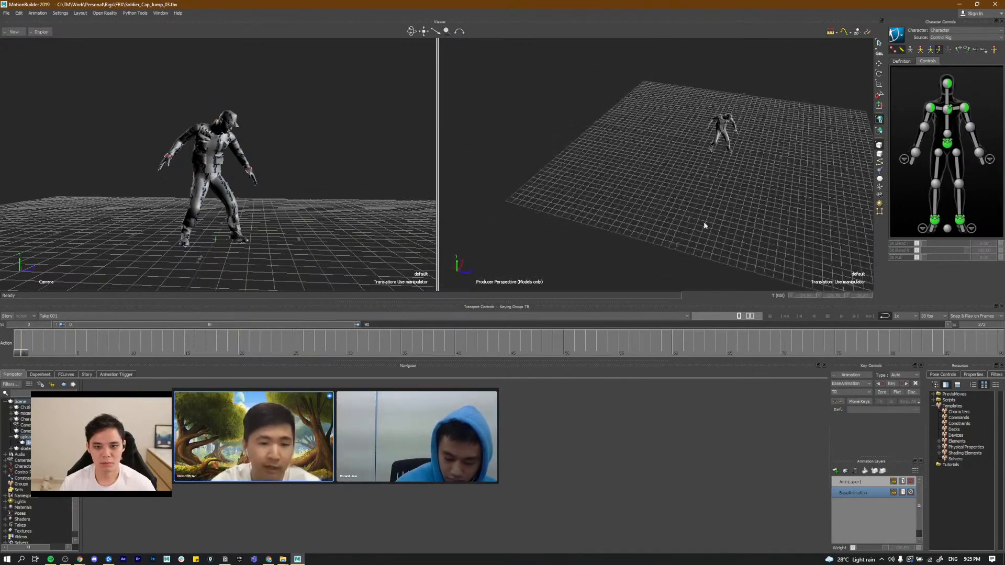
pyautogui.scroll(6, 703, 206)
pyautogui.keyDown('alt'); pyautogui.moveTo(702, 205); pyautogui.dragTo(581, 220, button='middle'); pyautogui.keyUp('alt')
pyautogui.keyDown('alt'); pyautogui.moveTo(581, 220); pyautogui.dragTo(576, 176); pyautogui.keyUp('alt')
pyautogui.keyDown('alt'); pyautogui.moveTo(576, 176); pyautogui.dragTo(572, 207, button='right'); pyautogui.keyUp('alt')
pyautogui.keyDown('alt'); pyautogui.moveTo(573, 207); pyautogui.dragTo(674, 214, button='middle'); pyautogui.keyUp('alt')
pyautogui.keyDown('alt'); pyautogui.moveTo(674, 213); pyautogui.dragTo(581, 134, button='right'); pyautogui.keyUp('alt')
pyautogui.keyDown('alt'); pyautogui.moveTo(581, 134); pyautogui.dragTo(581, 183, button='middle'); pyautogui.keyUp('alt')
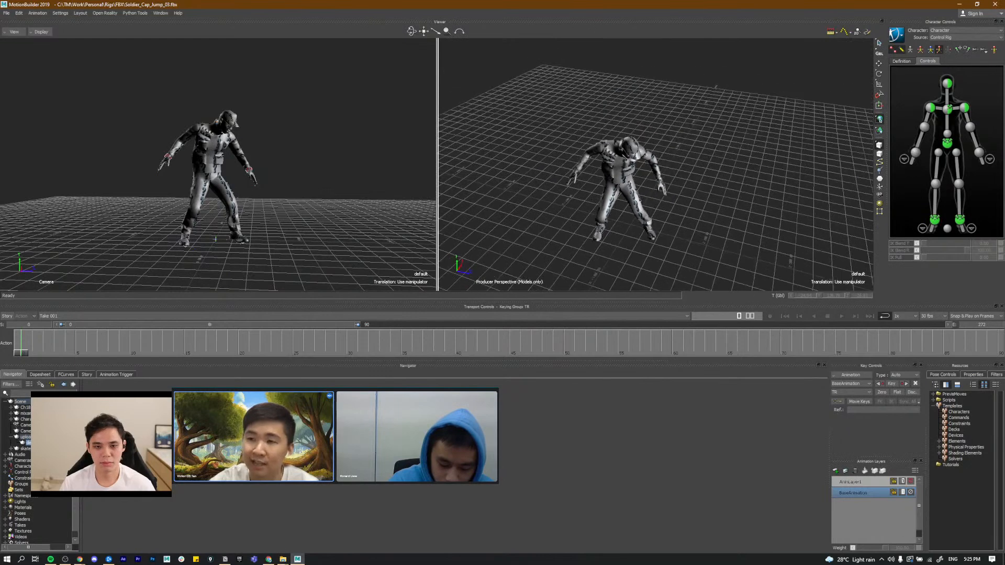
# Step: Merge the skateboard FBX using custom options with all elements set to merge and all animation discarded, and inspect the imported parts
pyautogui.moveTo(791, 173); pyautogui.dragTo(672, 231)
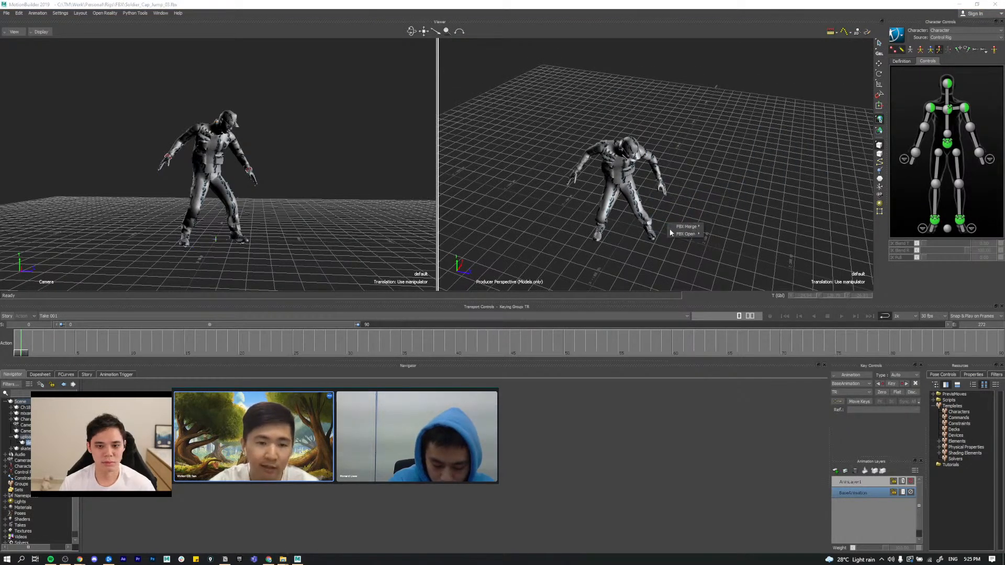
pyautogui.moveTo(690, 234)
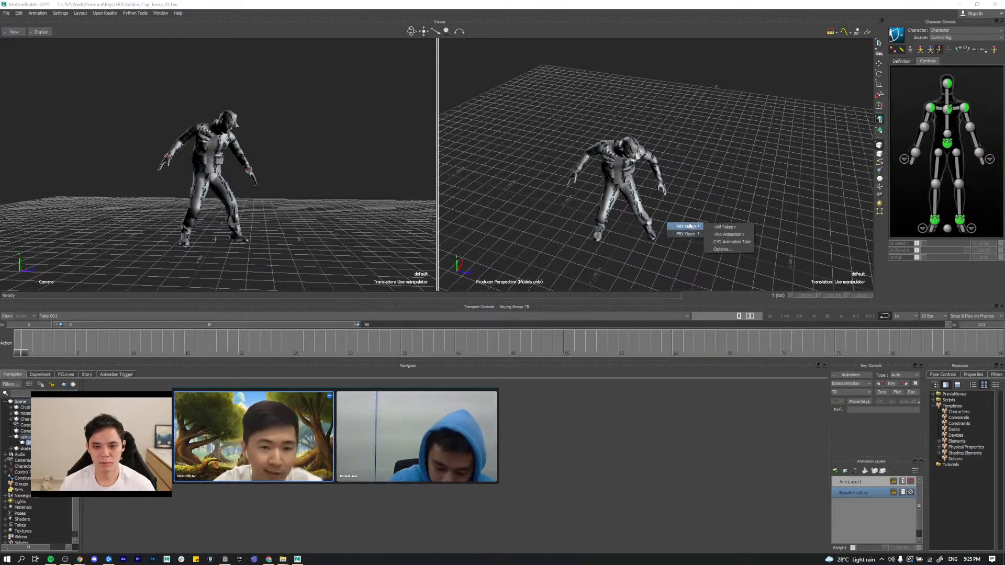
pyautogui.click(726, 250)
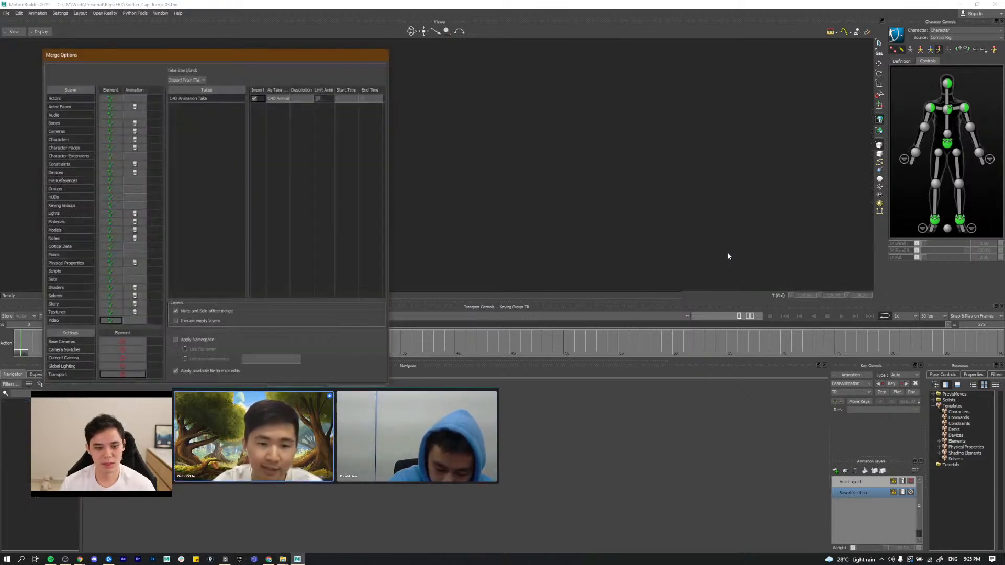
pyautogui.click(108, 90)
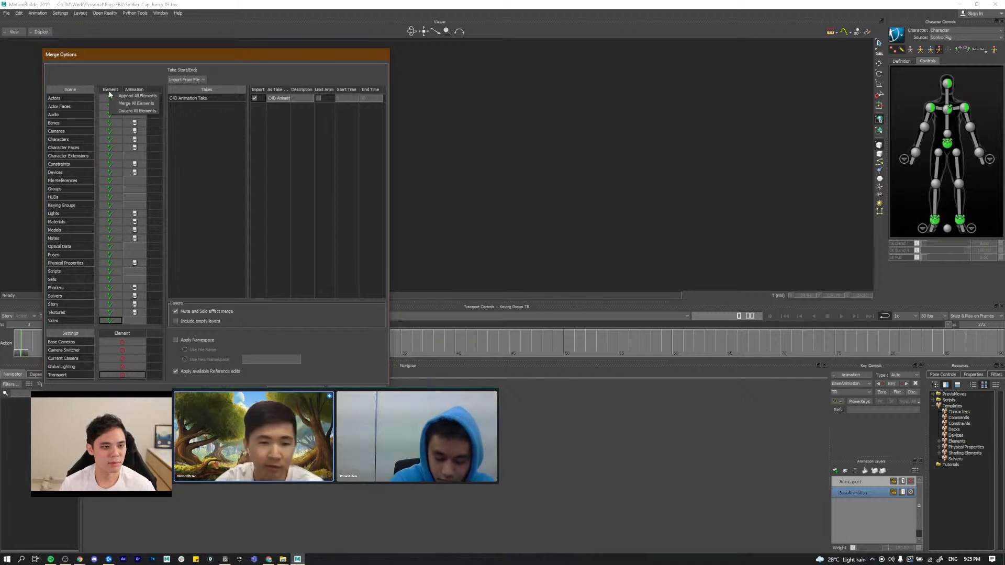
pyautogui.click(133, 103)
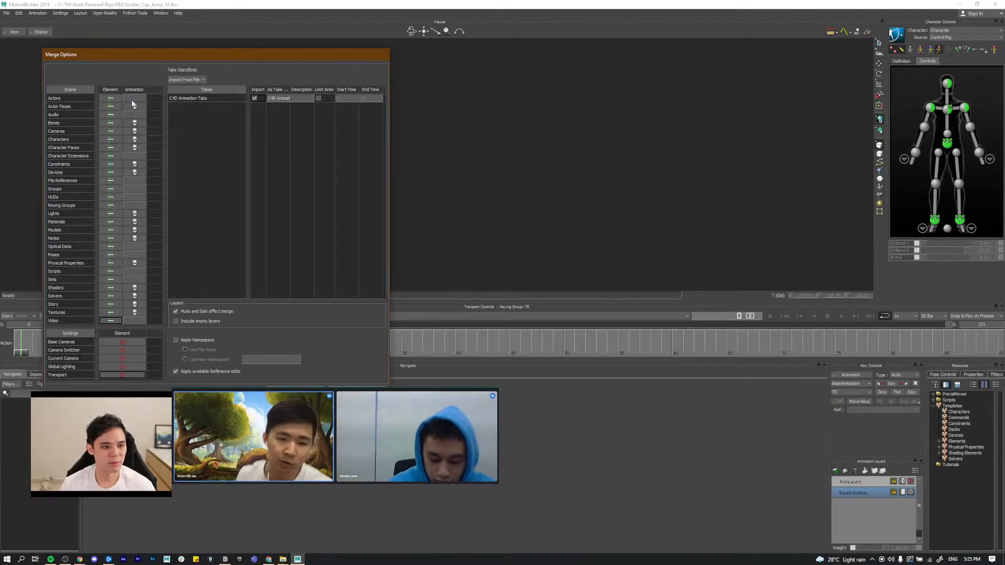
pyautogui.click(134, 90)
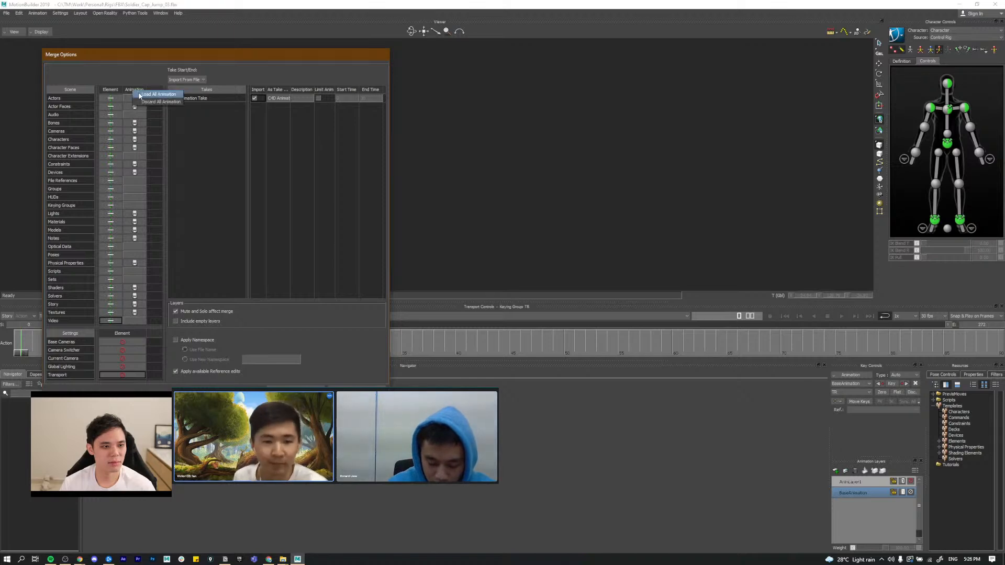
pyautogui.click(155, 103)
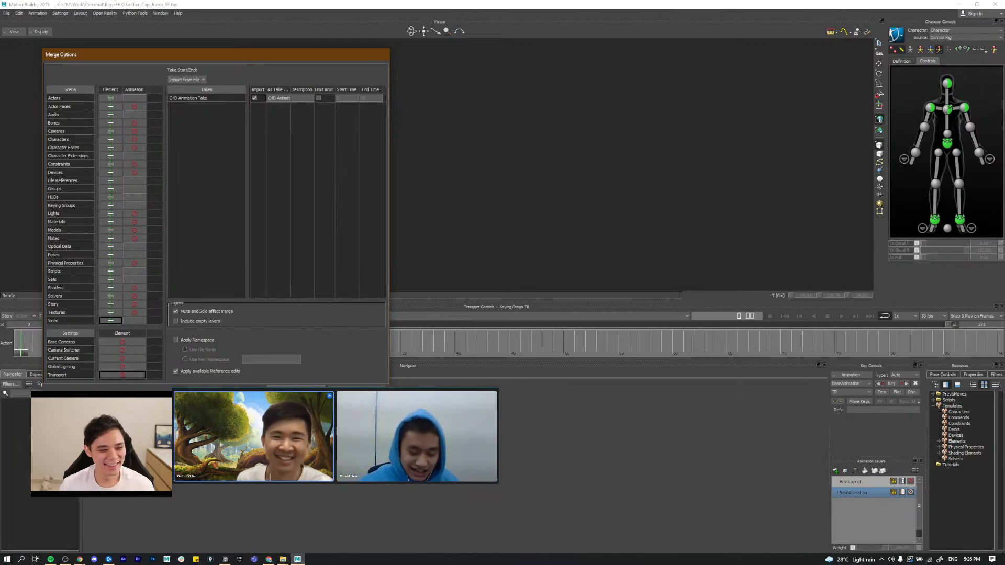
pyautogui.click(296, 391)
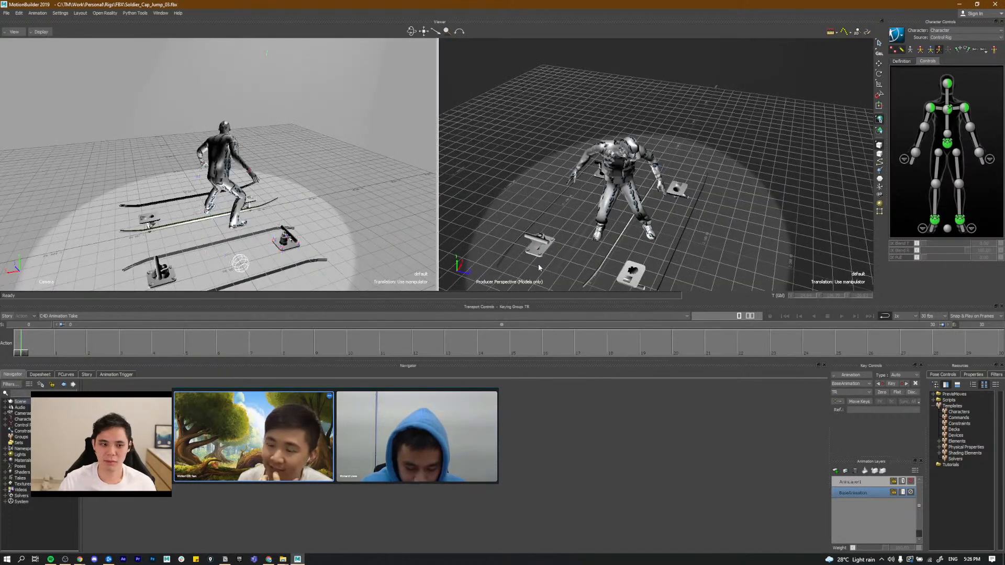
pyautogui.keyDown('alt'); pyautogui.moveTo(601, 243); pyautogui.dragTo(641, 177); pyautogui.keyUp('alt')
pyautogui.scroll(-10, 671, 170)
pyautogui.keyDown('alt'); pyautogui.moveTo(696, 179); pyautogui.dragTo(679, 183, button='middle'); pyautogui.keyUp('alt')
pyautogui.scroll(-3, 679, 185)
pyautogui.keyDown('alt'); pyautogui.moveTo(679, 186); pyautogui.dragTo(702, 174); pyautogui.keyUp('alt')
# Step: Reopen Soldier_Cap_Jump_03.fbx without saving the current scene changes, accepting the existing open options
pyautogui.click(7, 13)
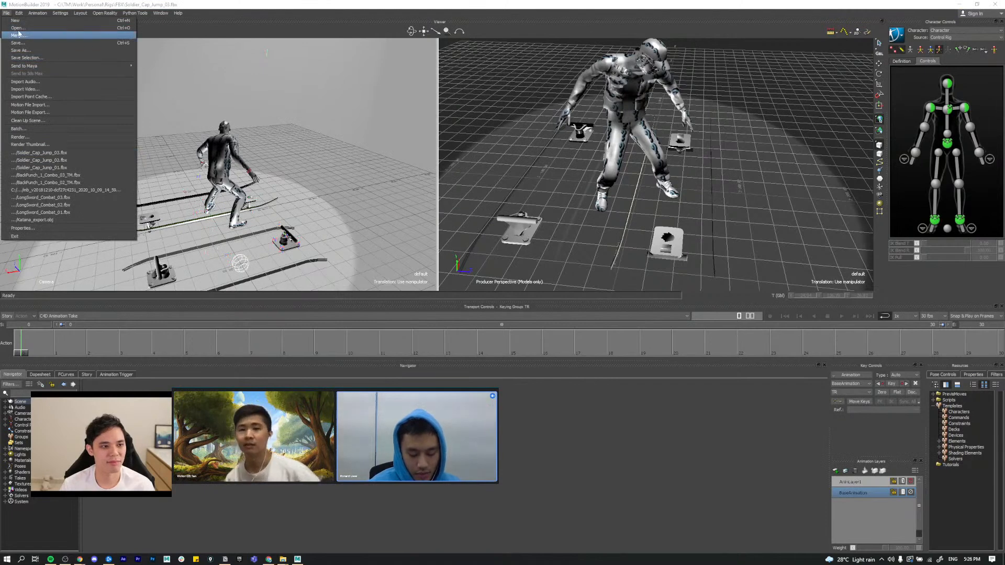
pyautogui.click(19, 28)
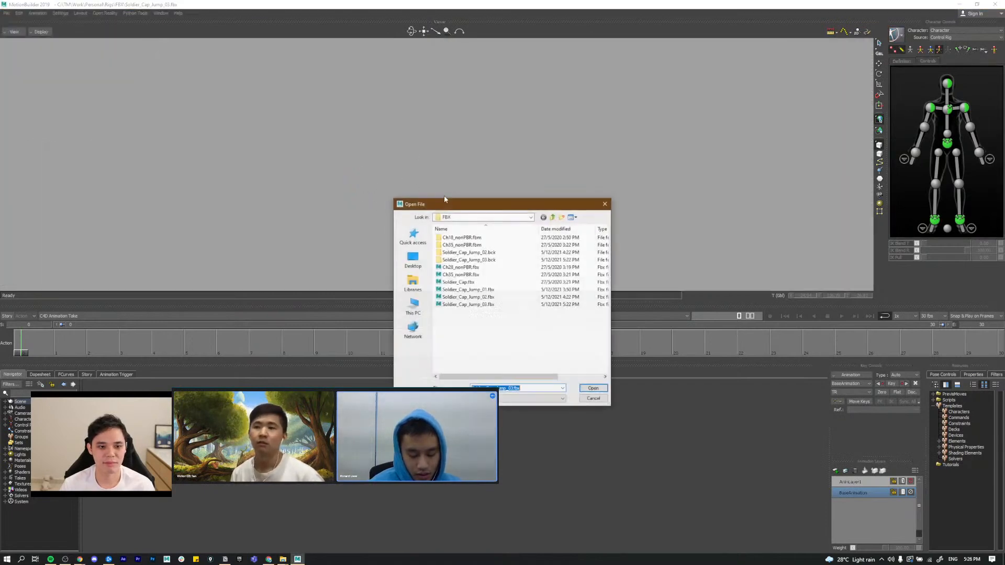
pyautogui.doubleClick(526, 308)
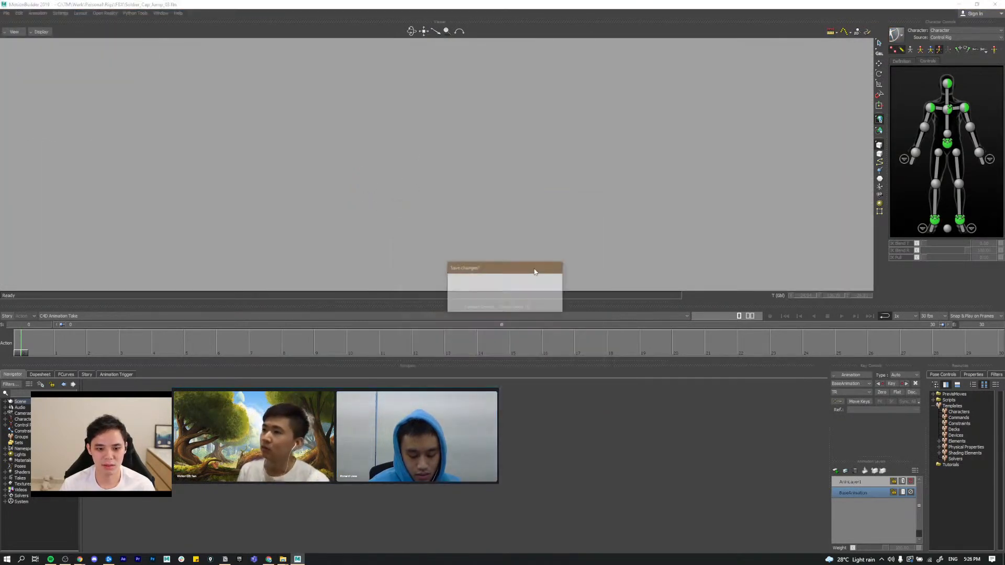
pyautogui.click(507, 305)
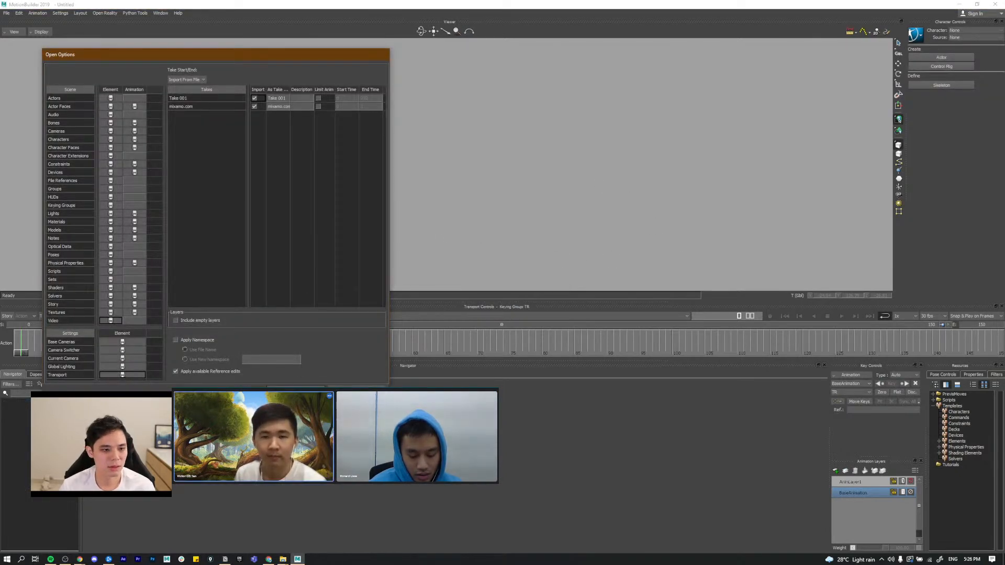
pyautogui.click(297, 391)
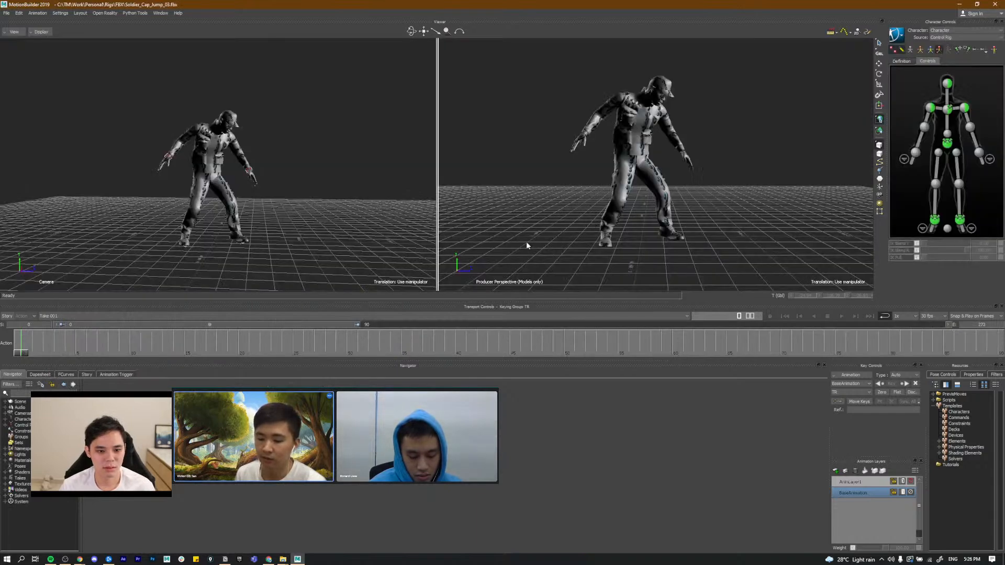
# Step: Play the soldier's jump in the reopened scene, restarting it from the opening frames
pyautogui.moveTo(729, 188)
pyautogui.keyDown('alt'); pyautogui.mouseDown()
pyautogui.moveTo(701, 212)
pyautogui.moveTo(720, 195)
pyautogui.mouseUp(); pyautogui.keyUp('alt')
pyautogui.press('space')
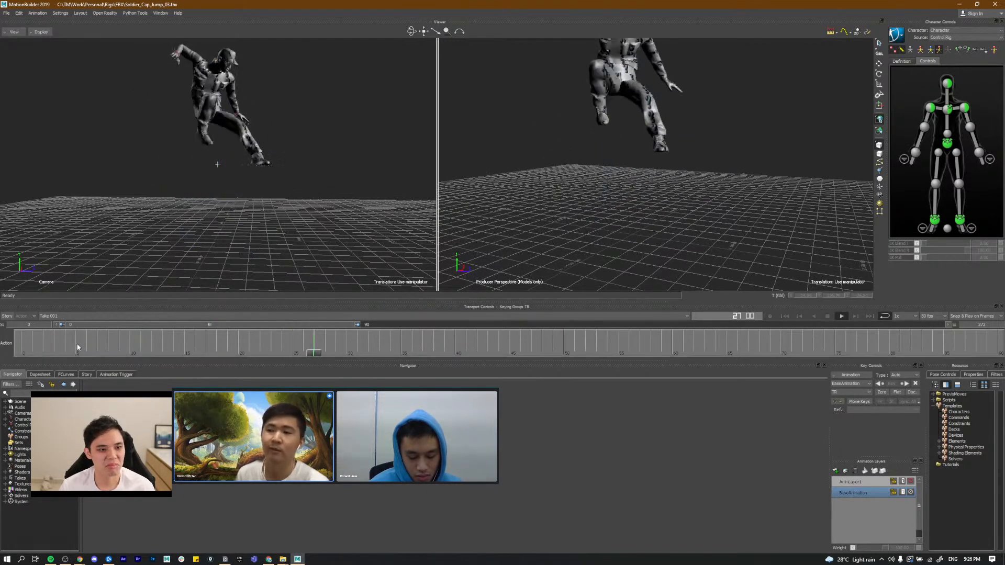
pyautogui.click(27, 350)
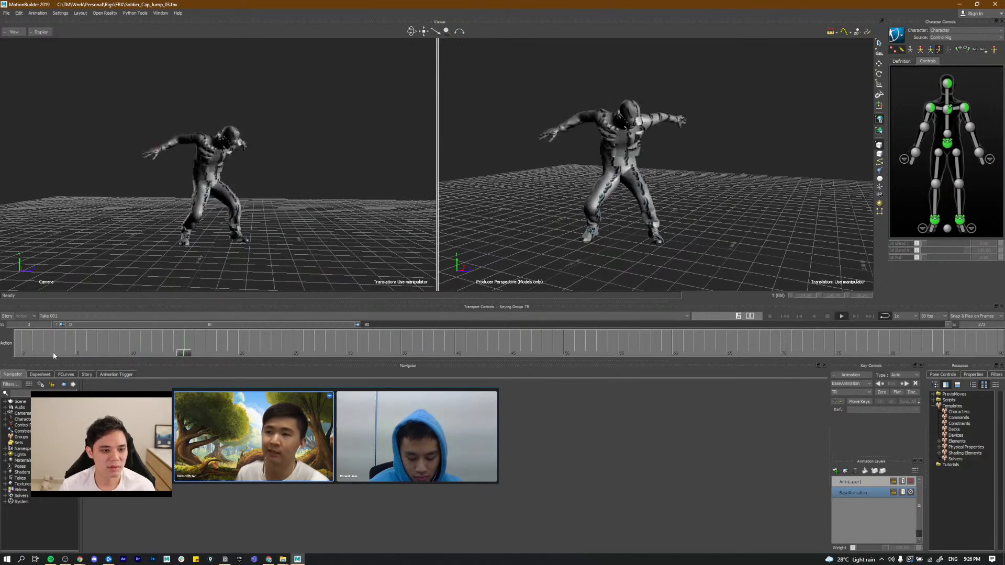
pyautogui.click(43, 340)
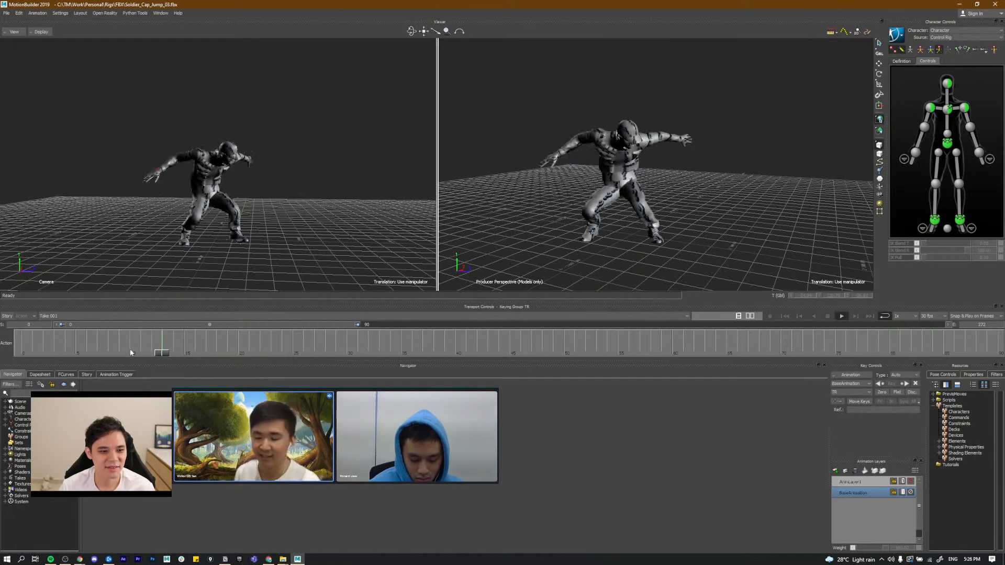
# Step: Insert the current take as a clip on a new Story character track, and enable Story mode
pyautogui.click(87, 374)
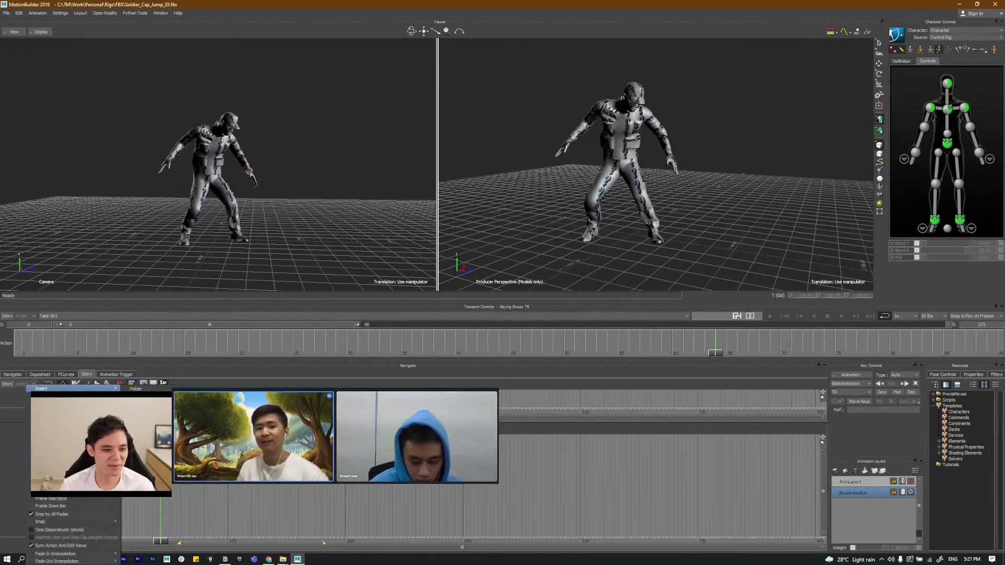
pyautogui.click(164, 383)
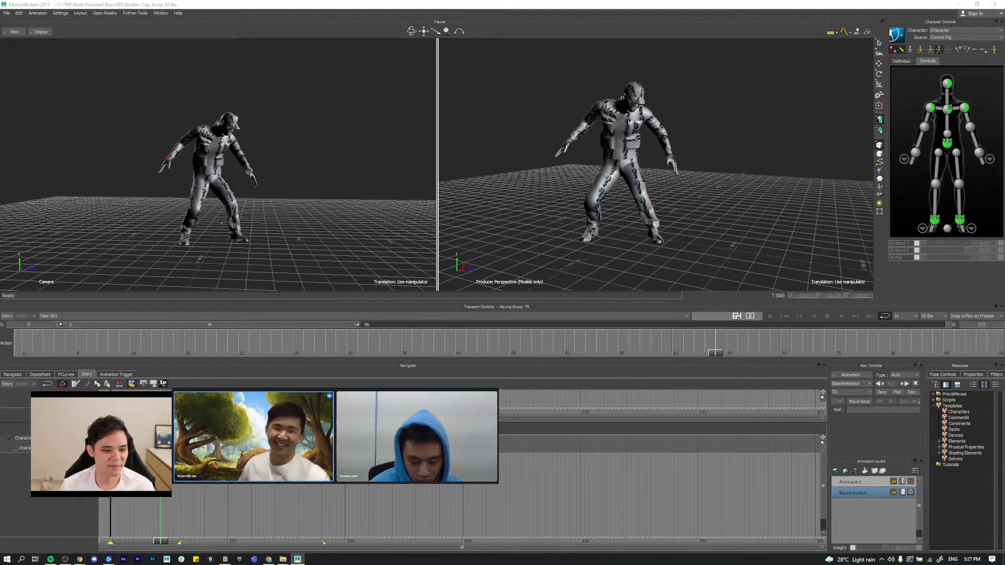
pyautogui.rightClick(260, 444)
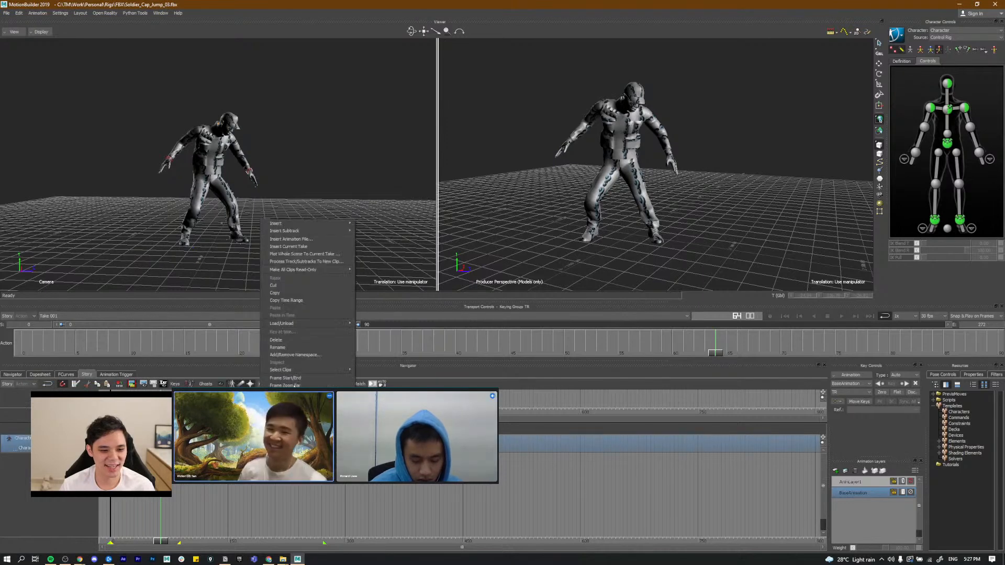
pyautogui.click(292, 247)
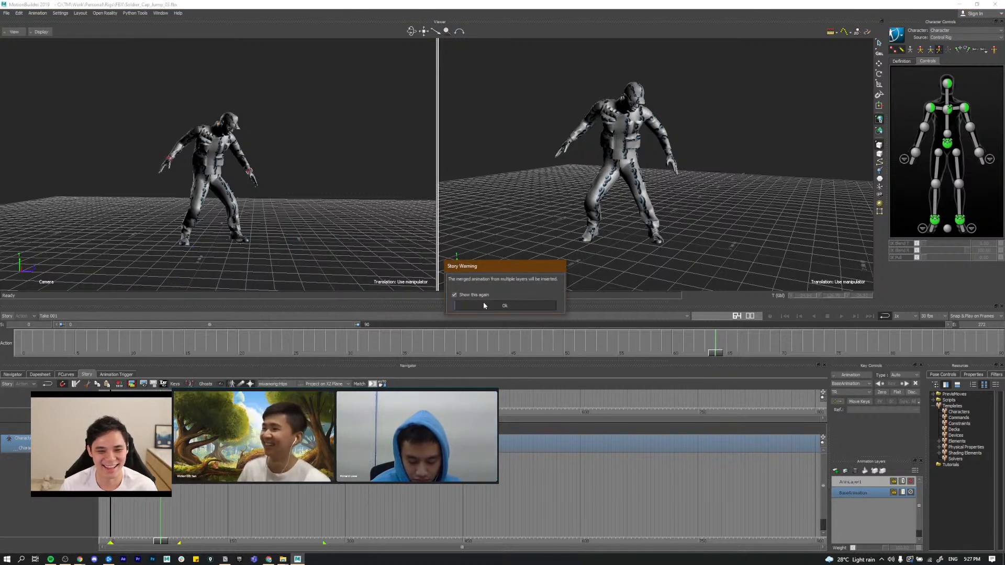
pyautogui.keyDown('shift'); pyautogui.moveTo(233, 502); pyautogui.dragTo(318, 506); pyautogui.keyUp('shift')
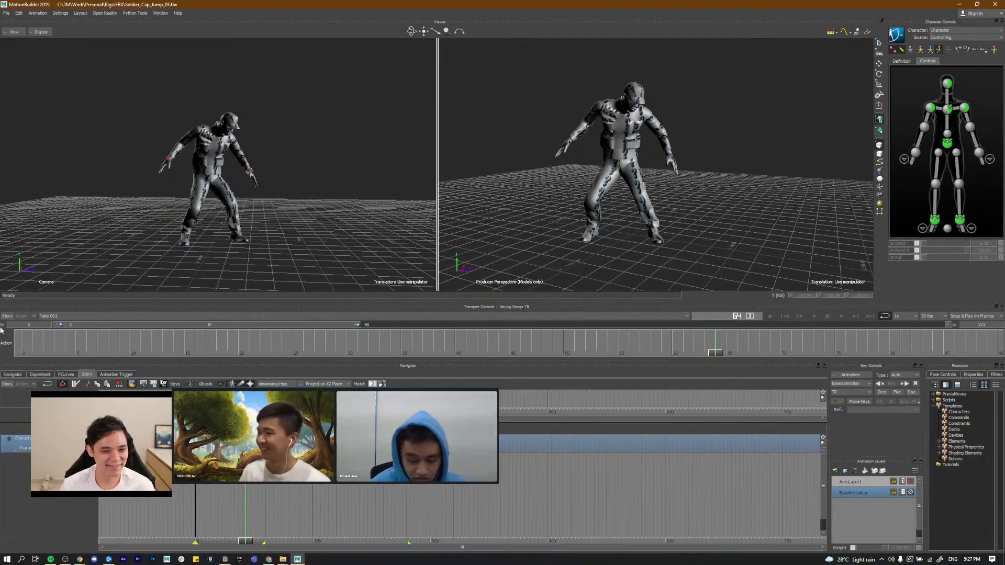
pyautogui.click(5, 317)
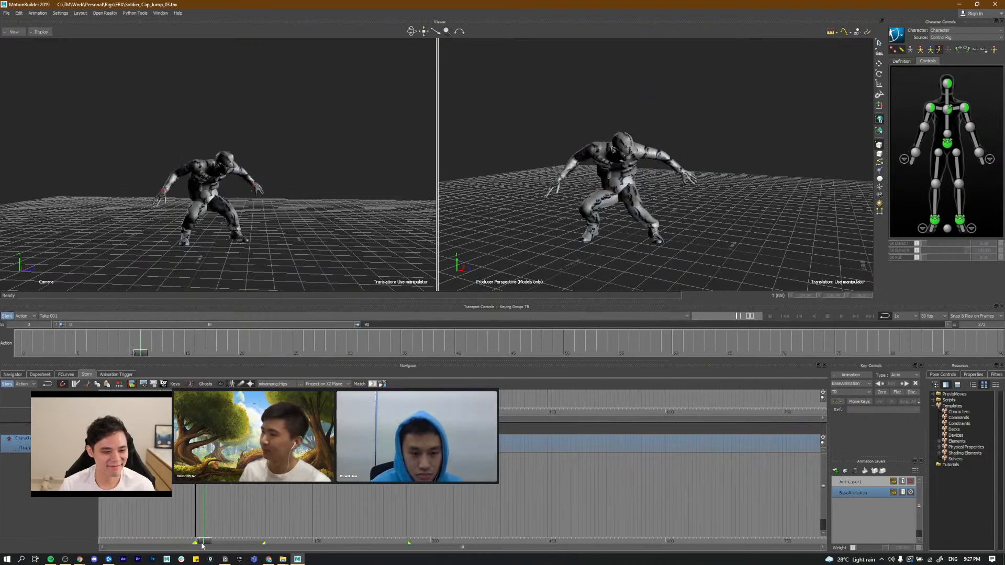
# Step: Play and scrub the soldier's jump in Story mode, checking the motion from the first frame to the last
pyautogui.click(198, 544)
pyautogui.moveTo(199, 544); pyautogui.dragTo(202, 490)
pyautogui.hotkey('ctrl', 'space')
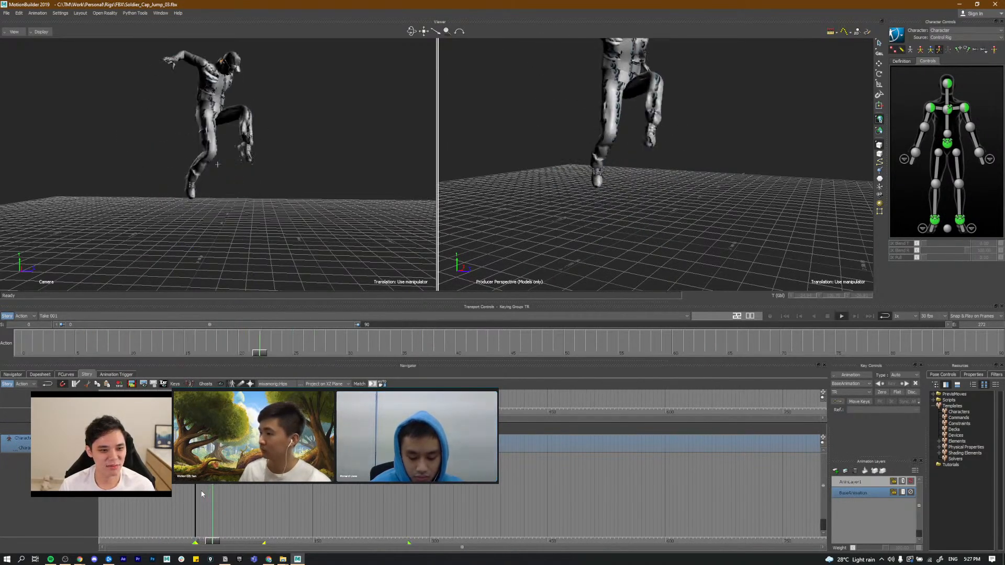
pyautogui.hotkey('ctrl', 'space')
pyautogui.moveTo(201, 543)
pyautogui.mouseDown()
pyautogui.moveTo(216, 547)
pyautogui.moveTo(208, 542)
pyautogui.mouseUp()
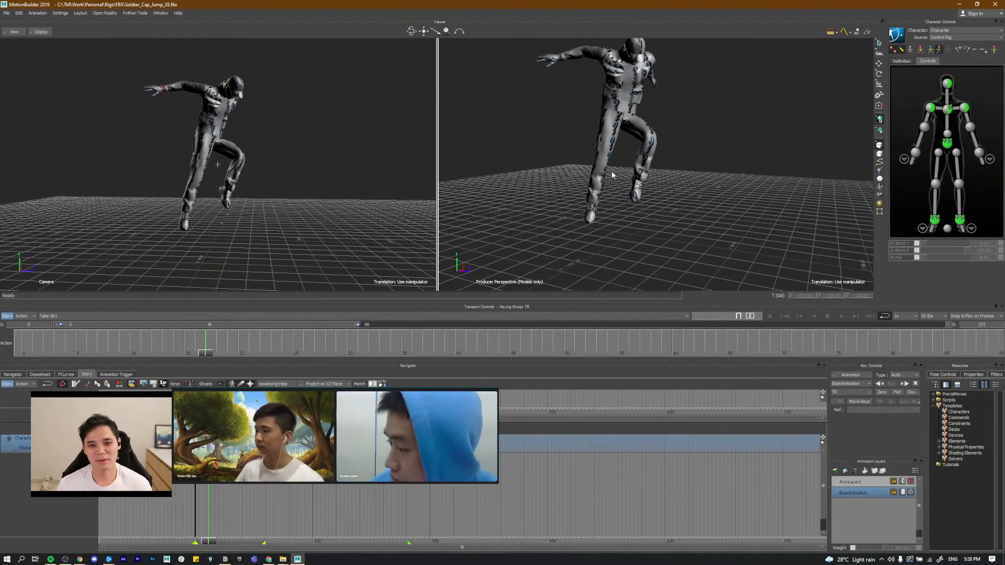
pyautogui.scroll(-3, 599, 201)
pyautogui.keyDown('alt'); pyautogui.moveTo(581, 207); pyautogui.dragTo(574, 255, button='middle'); pyautogui.keyUp('alt')
pyautogui.moveTo(206, 358); pyautogui.dragTo(25, 352)
pyautogui.hotkey('ctrl', 'space')
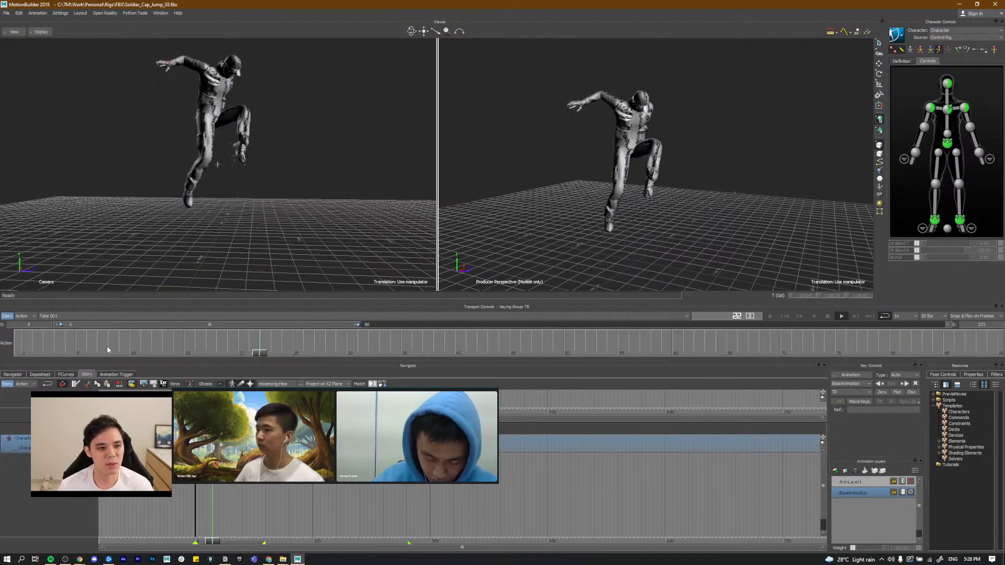
pyautogui.moveTo(226, 542); pyautogui.dragTo(260, 544)
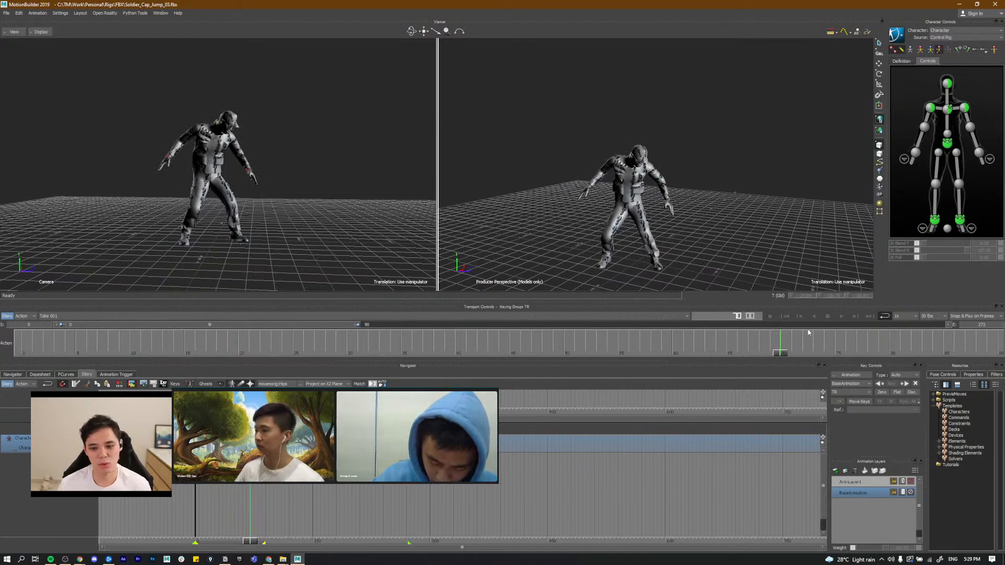
pyautogui.click(869, 318)
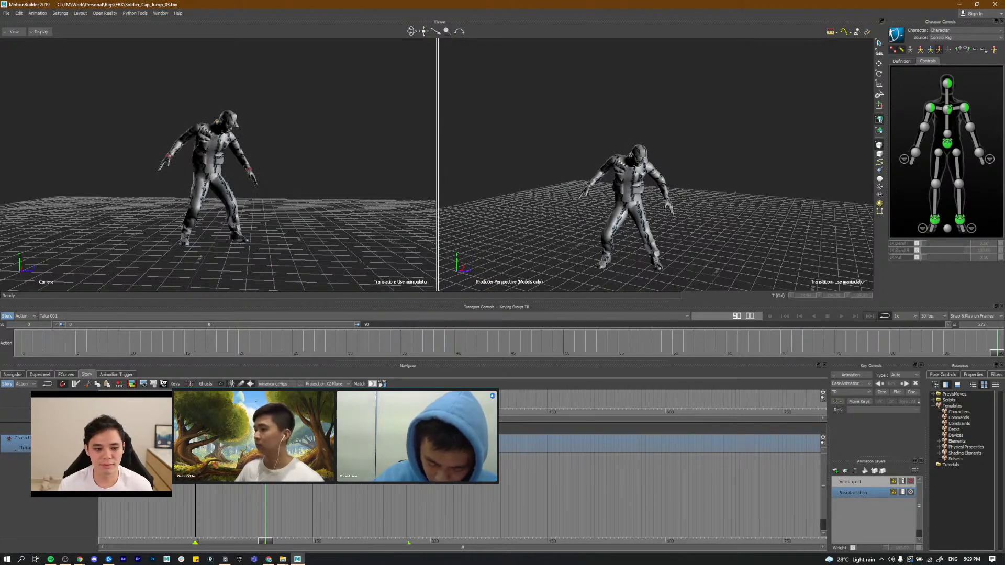
# Step: Create a new take with the current take's data copied into it, and make AnimLayer1 the active layer
pyautogui.click(50, 317)
pyautogui.click(61, 336)
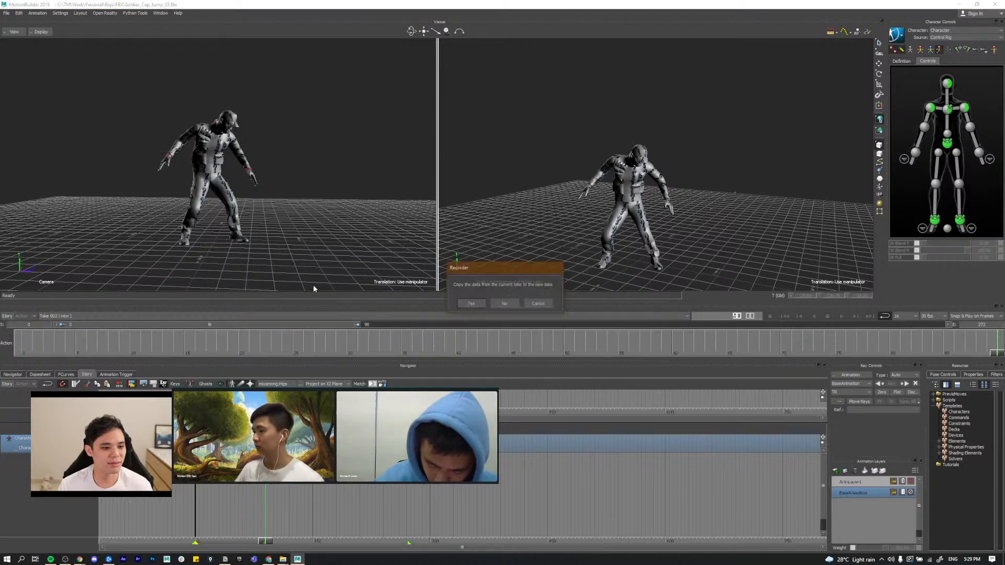
pyautogui.click(463, 306)
pyautogui.click(861, 482)
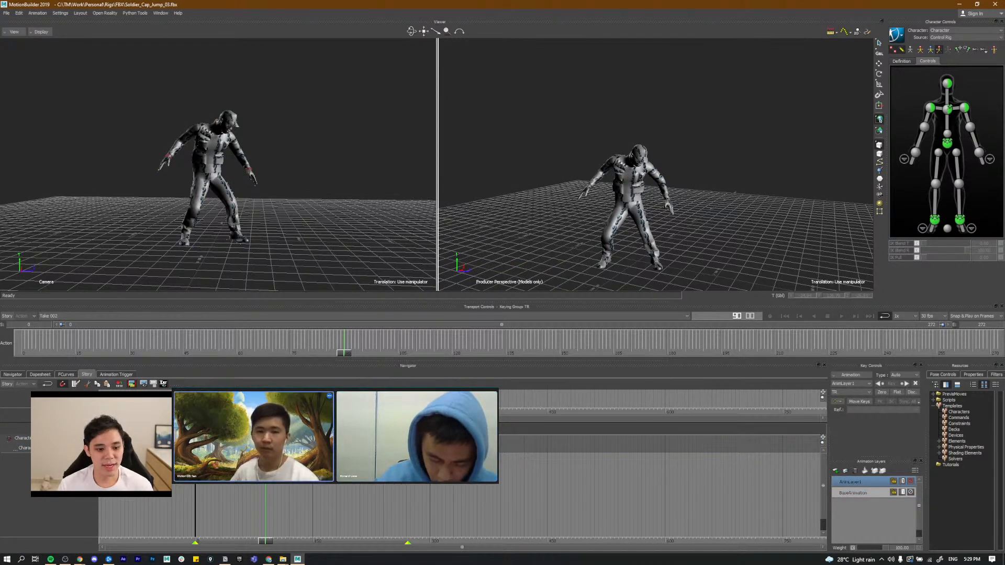
# Step: Enable Story mode for the new take and fit the time range to the Story clip with Frame Start/End
pyautogui.click(4, 385)
pyautogui.rightClick(252, 516)
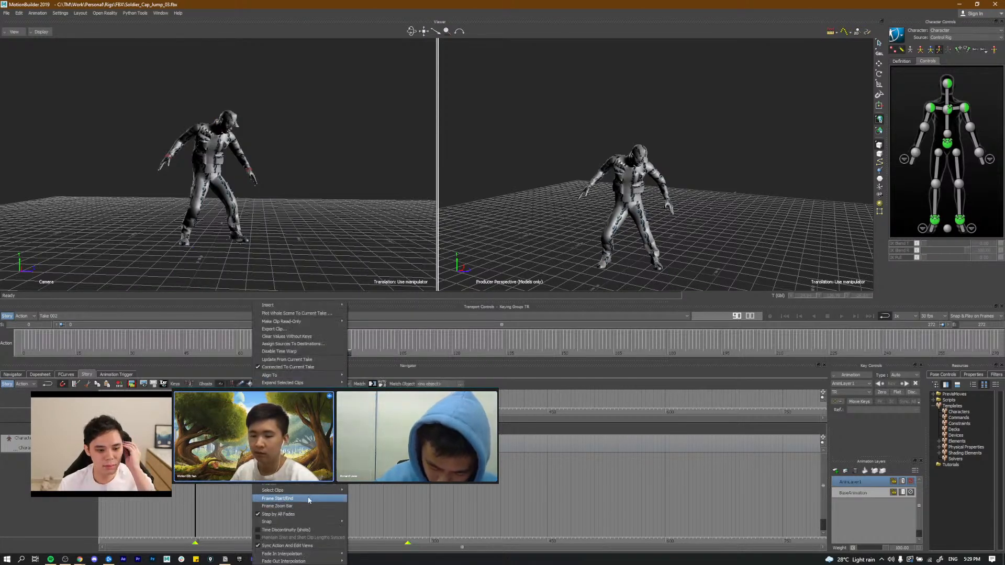
pyautogui.click(296, 498)
# Step: Play the new take's jump from the start and scrub through it to review its timing
pyautogui.click(781, 318)
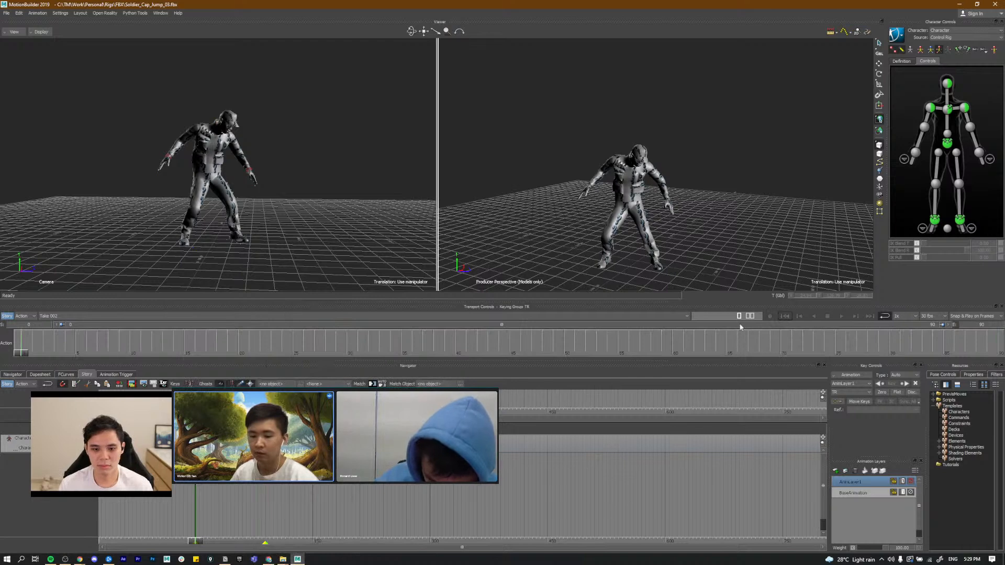
pyautogui.hotkey('ctrl', 'space')
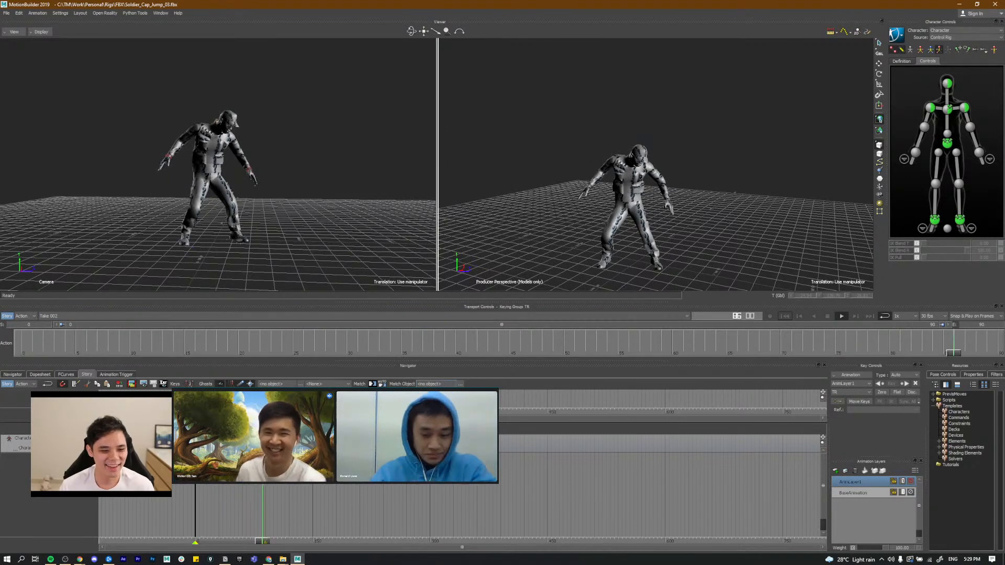
pyautogui.click(209, 542)
pyautogui.moveTo(209, 541); pyautogui.dragTo(254, 542)
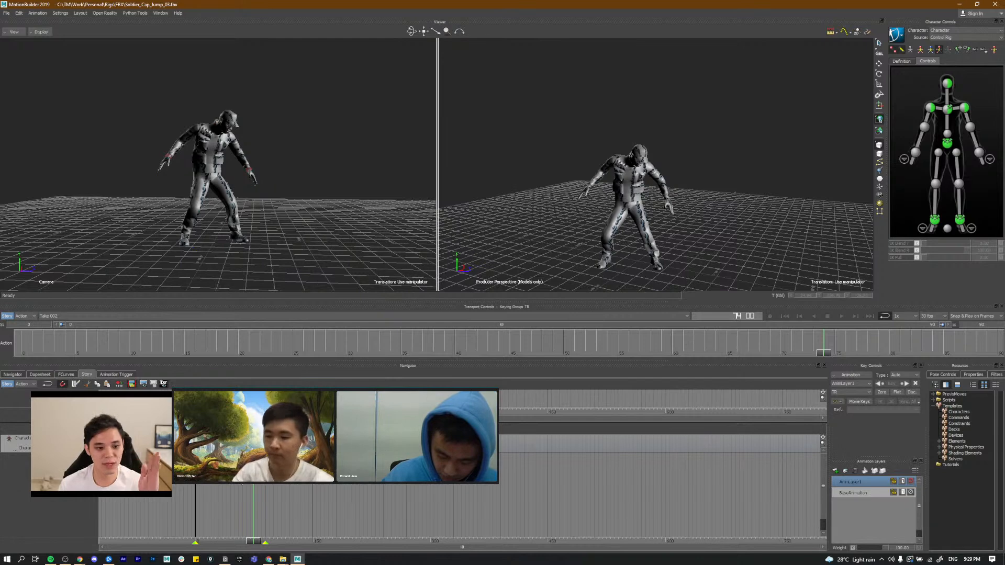
pyautogui.click(209, 499)
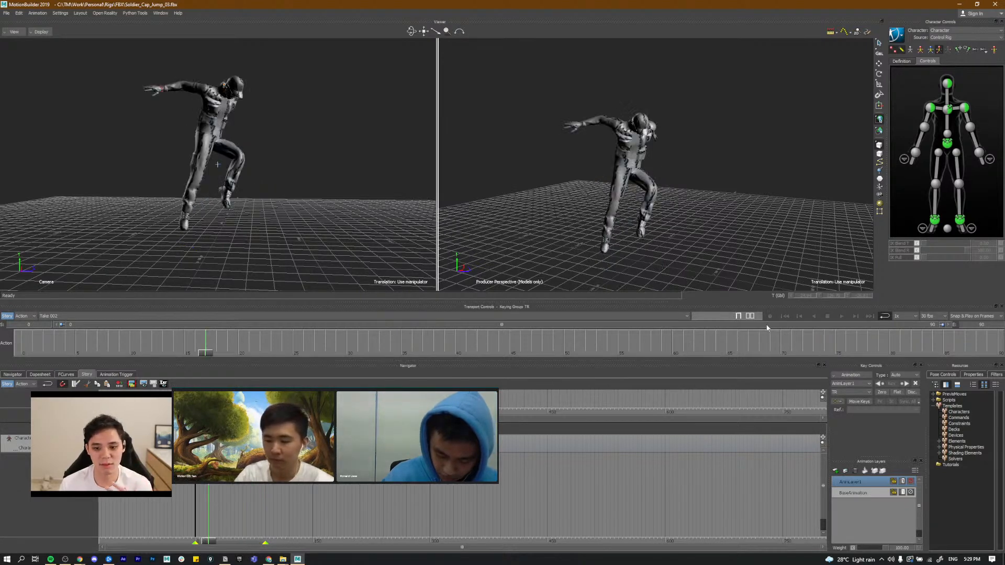
pyautogui.click(784, 318)
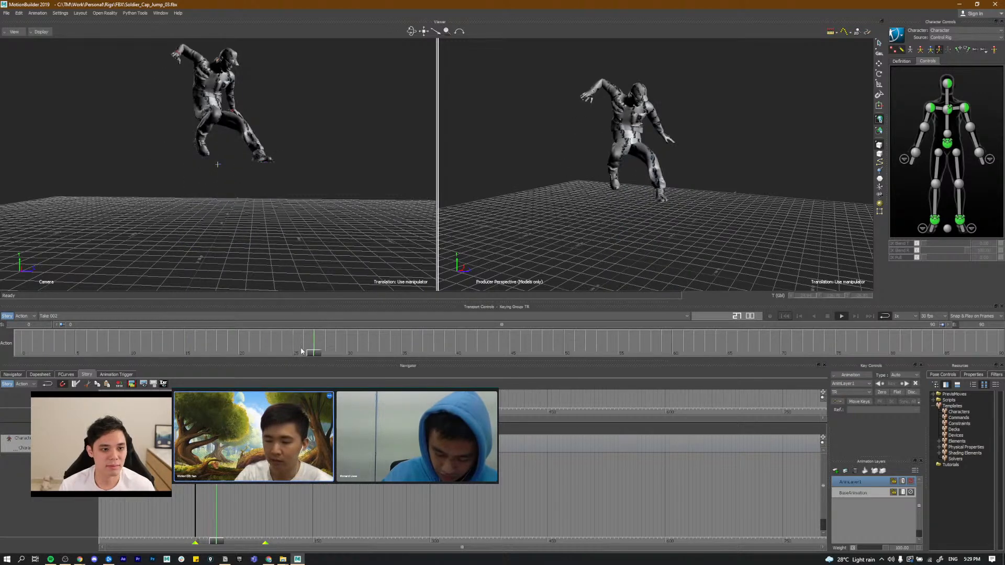
# Step: Step frame by frame through the airborne part of the jump to examine the soldier's mid-air poses
pyautogui.moveTo(215, 542)
pyautogui.mouseDown()
pyautogui.moveTo(201, 544)
pyautogui.moveTo(220, 550)
pyautogui.mouseUp()
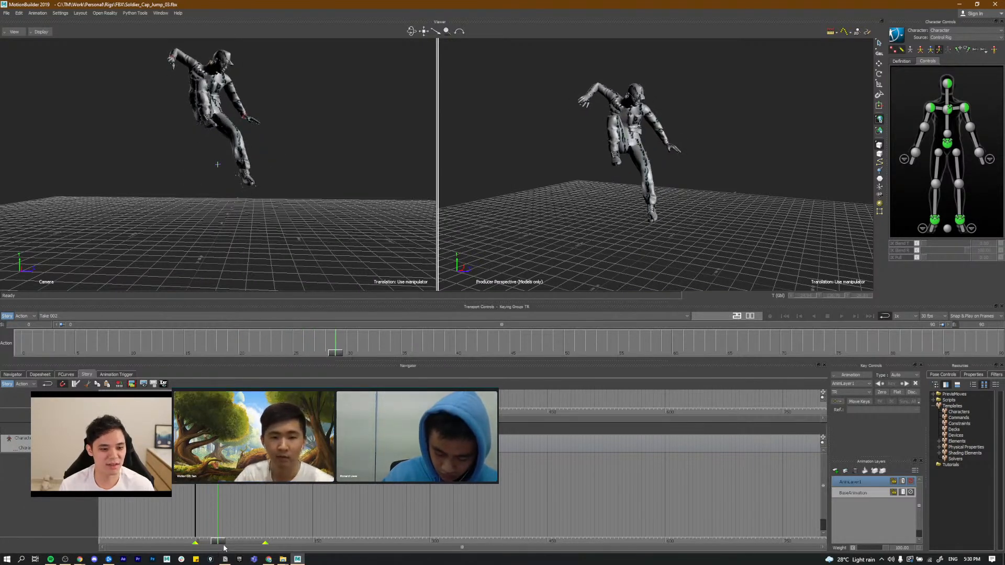
pyautogui.press('Left')
pyautogui.press('Left')
pyautogui.press('Left')
pyautogui.press('Left')
pyautogui.press('Left')
pyautogui.press('Right')
pyautogui.press('Right')
pyautogui.press('Right')
pyautogui.moveTo(220, 487); pyautogui.dragTo(223, 475)
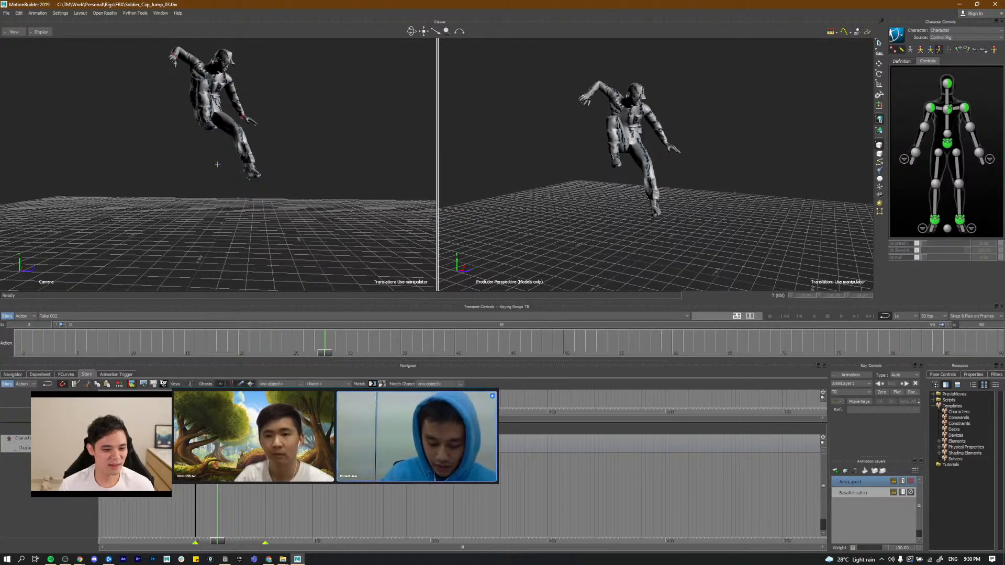
# Step: Split the soldier's Story clip with the razor to separate the later part of the jump
pyautogui.moveTo(235, 493)
pyautogui.keyDown('shift'); pyautogui.mouseDown()
pyautogui.moveTo(297, 489)
pyautogui.moveTo(428, 510)
pyautogui.moveTo(455, 488)
pyautogui.mouseUp(); pyautogui.keyUp('shift')
pyautogui.keyDown('shift'); pyautogui.moveTo(328, 499); pyautogui.dragTo(296, 499); pyautogui.keyUp('shift')
pyautogui.press('a')
pyautogui.keyDown('shift'); pyautogui.moveTo(387, 485); pyautogui.dragTo(352, 494); pyautogui.keyUp('shift')
pyautogui.moveTo(419, 500)
pyautogui.keyDown('ctrl'); pyautogui.mouseDown()
pyautogui.moveTo(351, 515)
pyautogui.moveTo(336, 544)
pyautogui.moveTo(391, 546)
pyautogui.moveTo(376, 545)
pyautogui.mouseUp(); pyautogui.keyUp('ctrl')
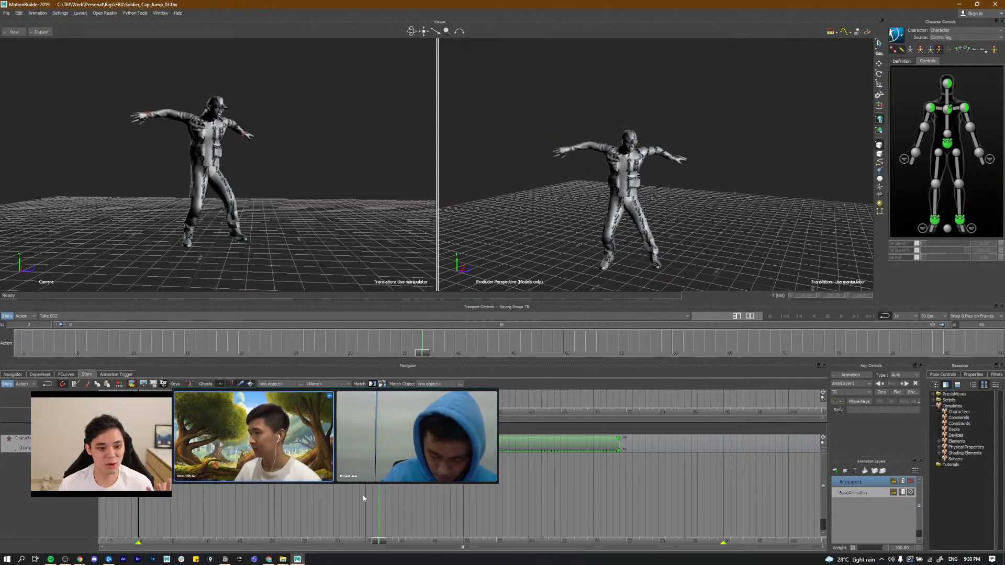
pyautogui.click(77, 384)
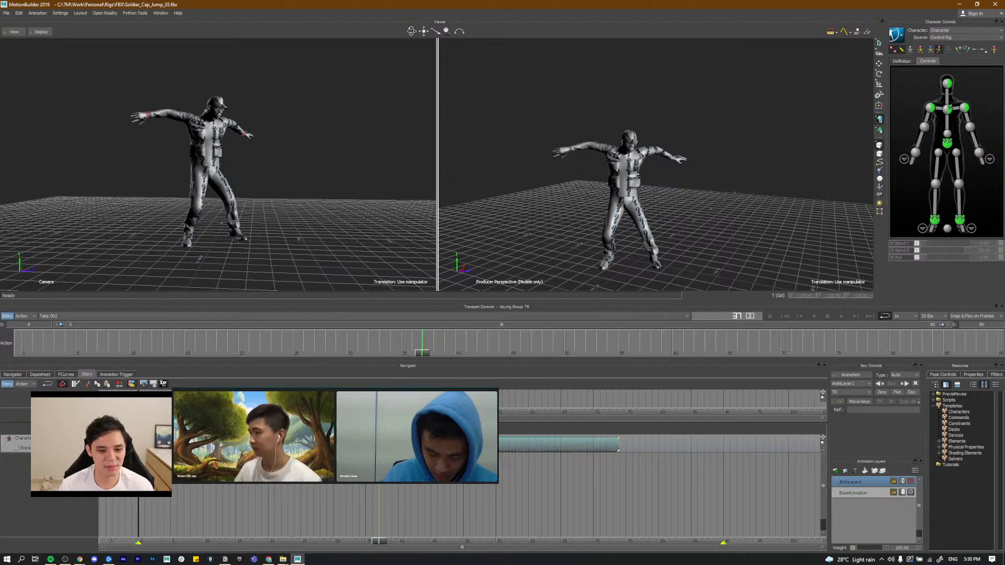
# Step: Move the later part of the split clip about 18 frames further along the track, and play back the longer airtime
pyautogui.moveTo(418, 444); pyautogui.dragTo(498, 455)
pyautogui.moveTo(191, 164); pyautogui.dragTo(218, 164)
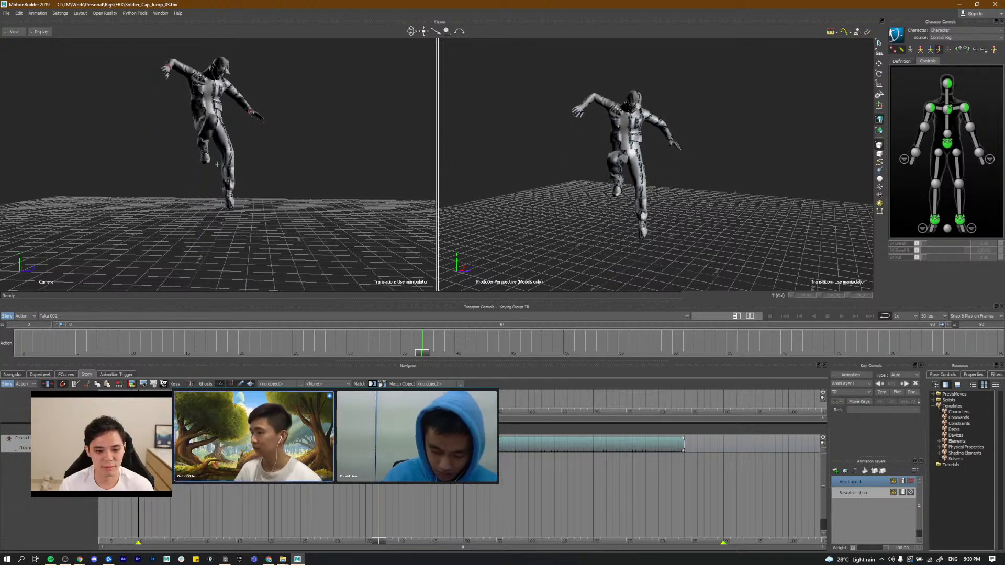
pyautogui.moveTo(520, 446); pyautogui.dragTo(565, 450)
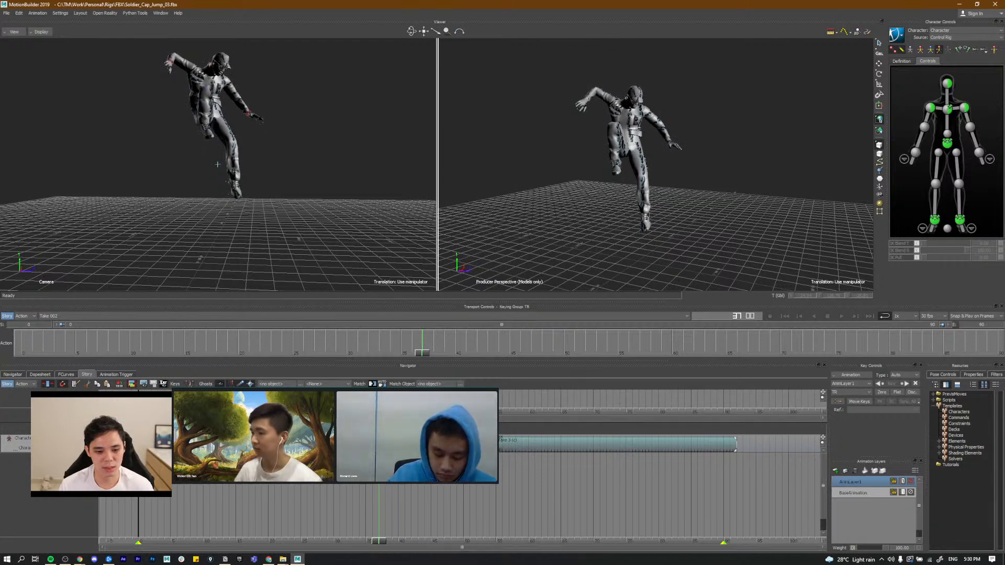
pyautogui.keyDown('ctrl'); pyautogui.moveTo(512, 460); pyautogui.dragTo(553, 447); pyautogui.keyUp('ctrl')
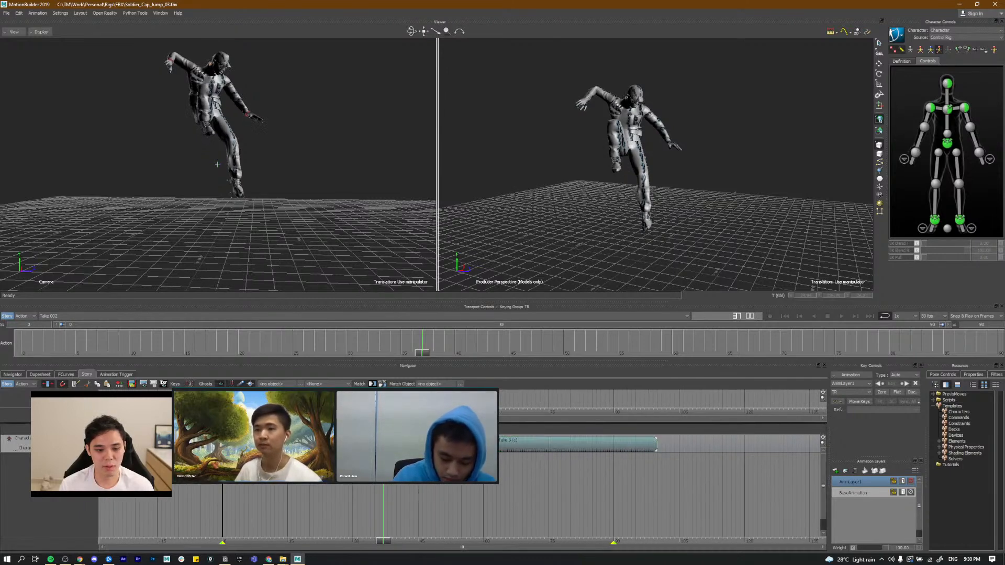
pyautogui.moveTo(386, 542); pyautogui.dragTo(245, 533)
pyautogui.hotkey('ctrl', 'space')
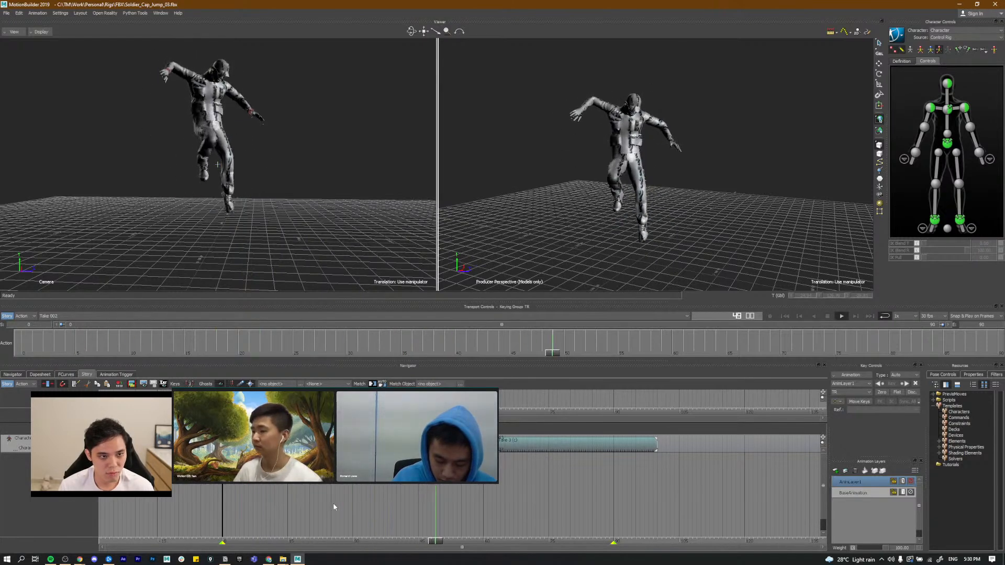
# Step: Undo the last move of the later Story clip and the razor split before it
pyautogui.hotkey('ctrl', 'z')
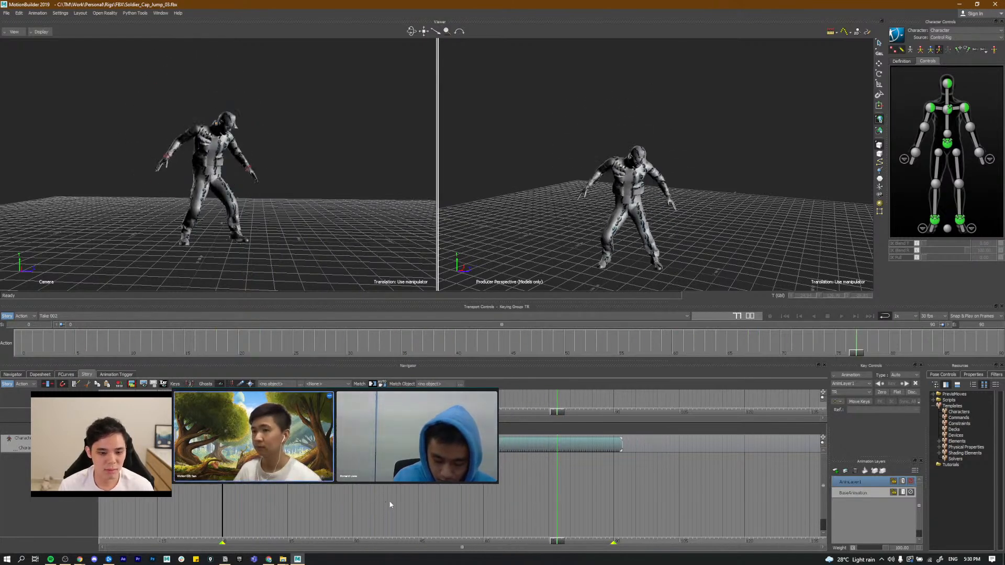
pyautogui.hotkey('ctrl', 'z')
pyautogui.hotkey('ctrl', 'z')
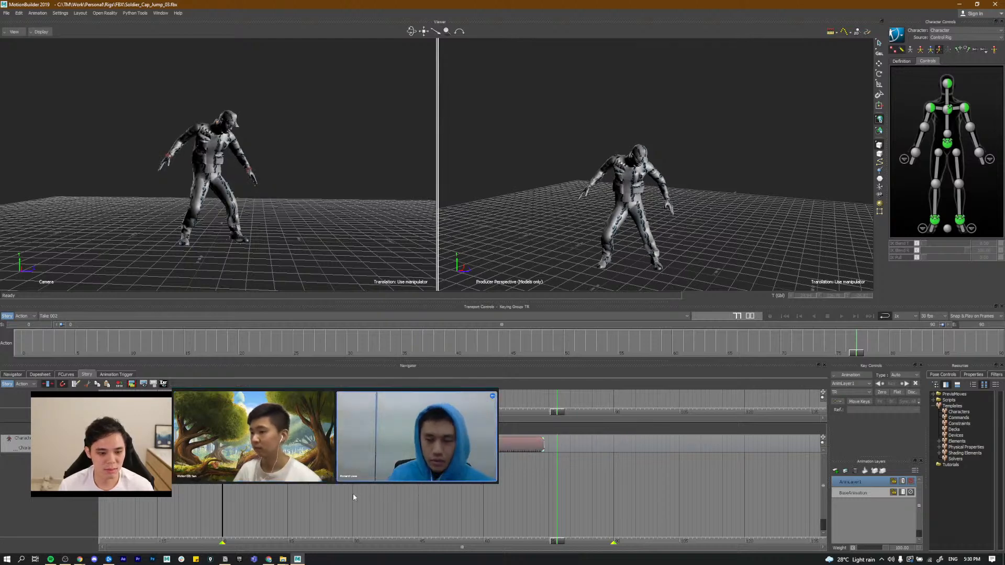
# Step: Scrub through the soldier's airborne poses and split the Story clip with the razor at about frame 33
pyautogui.click(349, 542)
pyautogui.moveTo(349, 541); pyautogui.dragTo(306, 531)
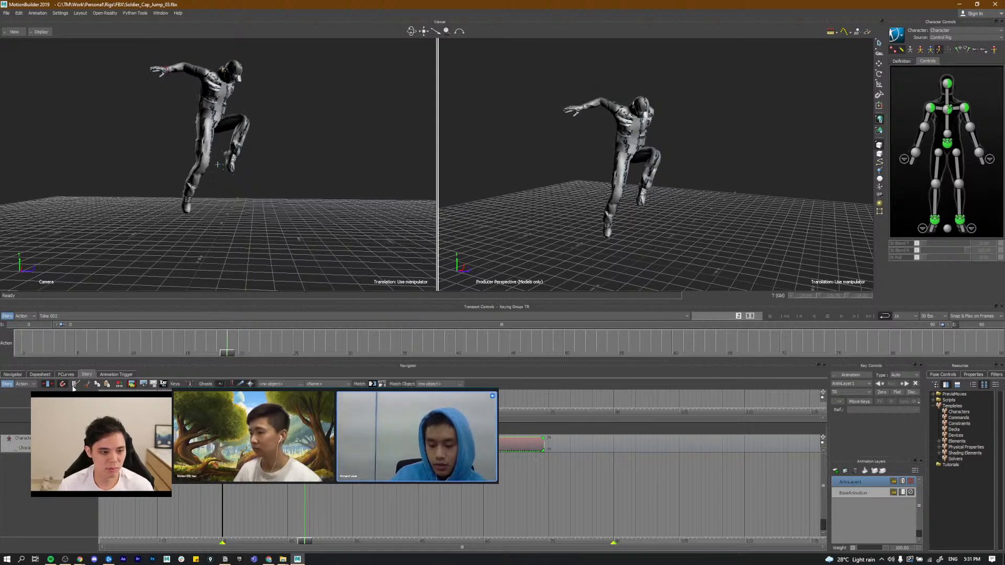
pyautogui.moveTo(307, 544); pyautogui.dragTo(370, 543)
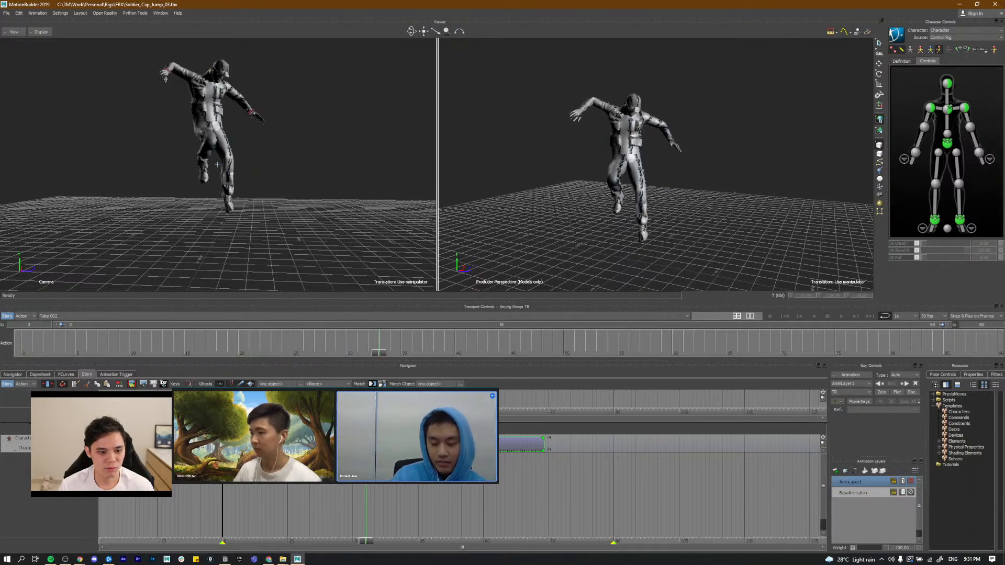
pyautogui.click(77, 387)
pyautogui.click(366, 444)
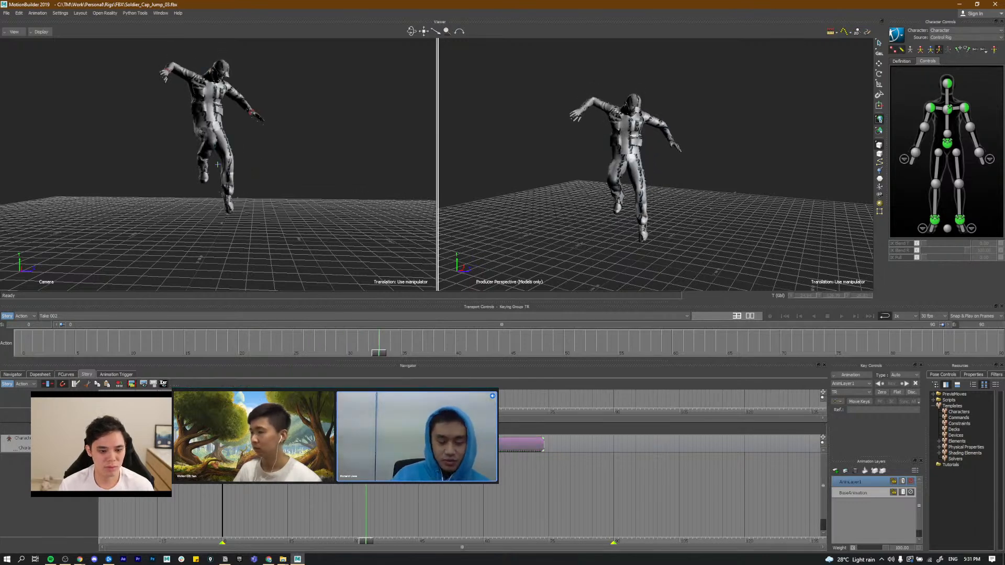
# Step: Move the later clip to start at about frame 75, stretch the earlier clip to meet it, and play back the jump
pyautogui.moveTo(403, 444); pyautogui.dragTo(619, 449)
pyautogui.moveTo(366, 450); pyautogui.dragTo(546, 453)
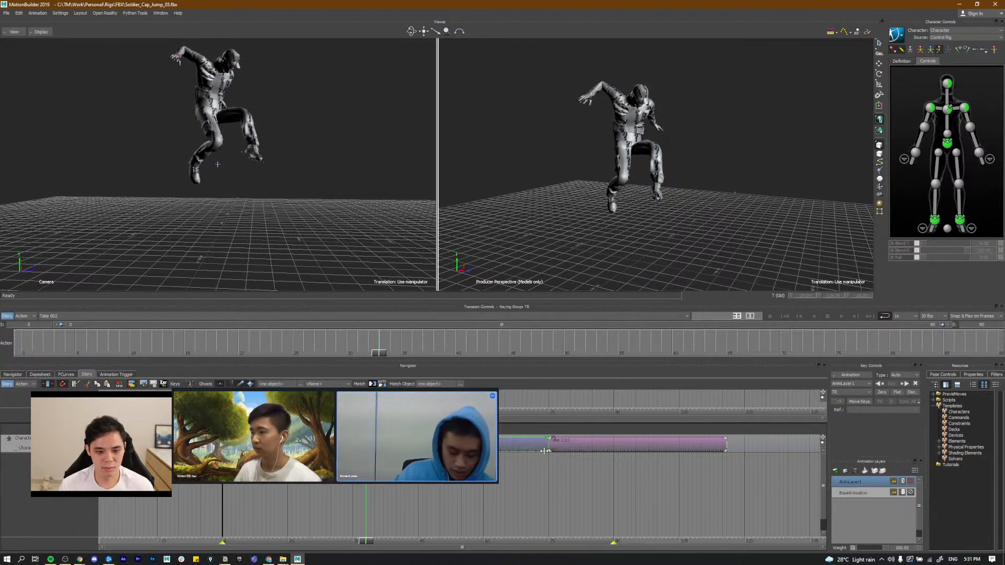
pyautogui.press('space')
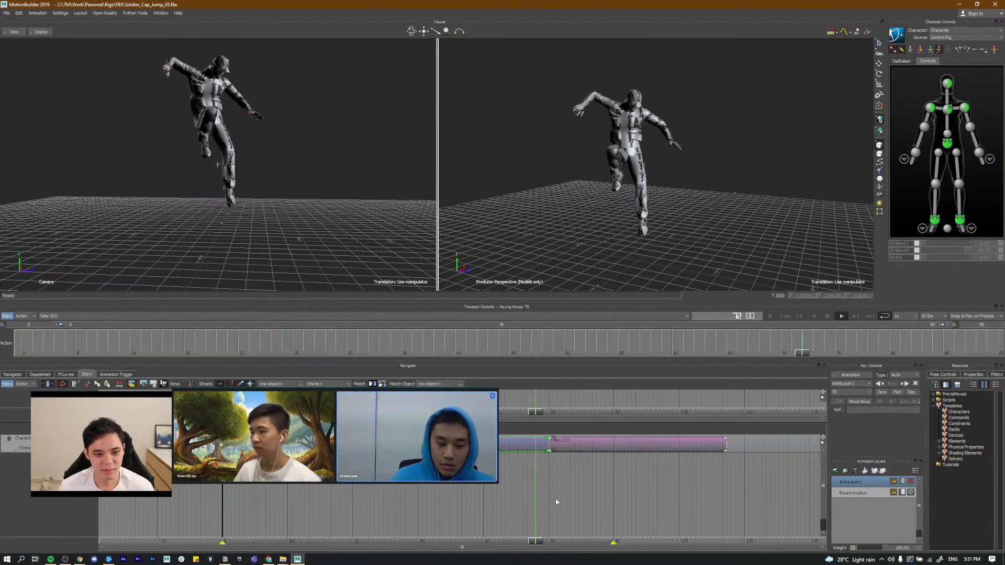
pyautogui.press('space')
# Step: Shift the later clip to start at about frame 85, extend the earlier clip up to it, and review the longer airtime
pyautogui.moveTo(601, 447); pyautogui.dragTo(643, 448)
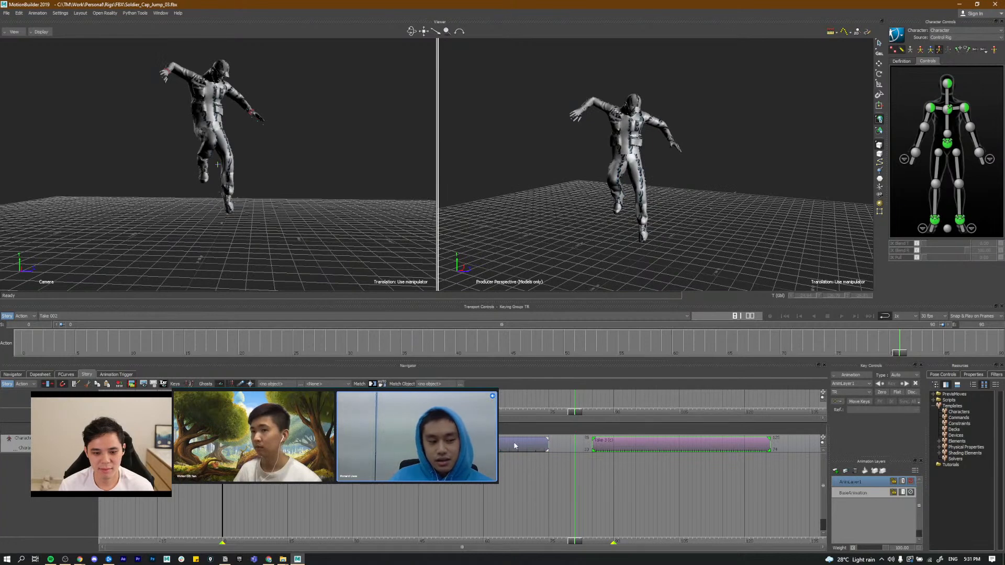
pyautogui.moveTo(547, 447); pyautogui.dragTo(560, 448)
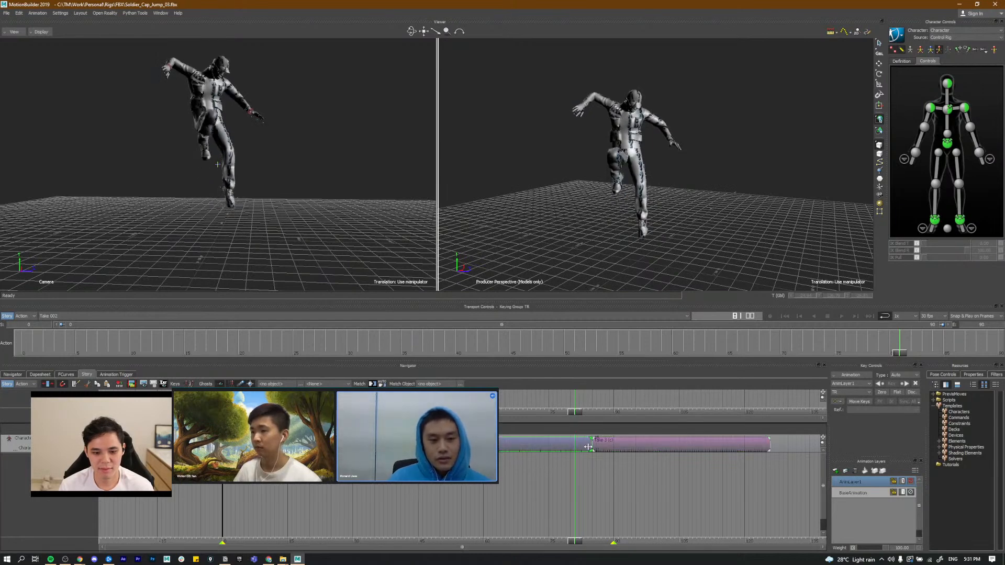
pyautogui.press('space')
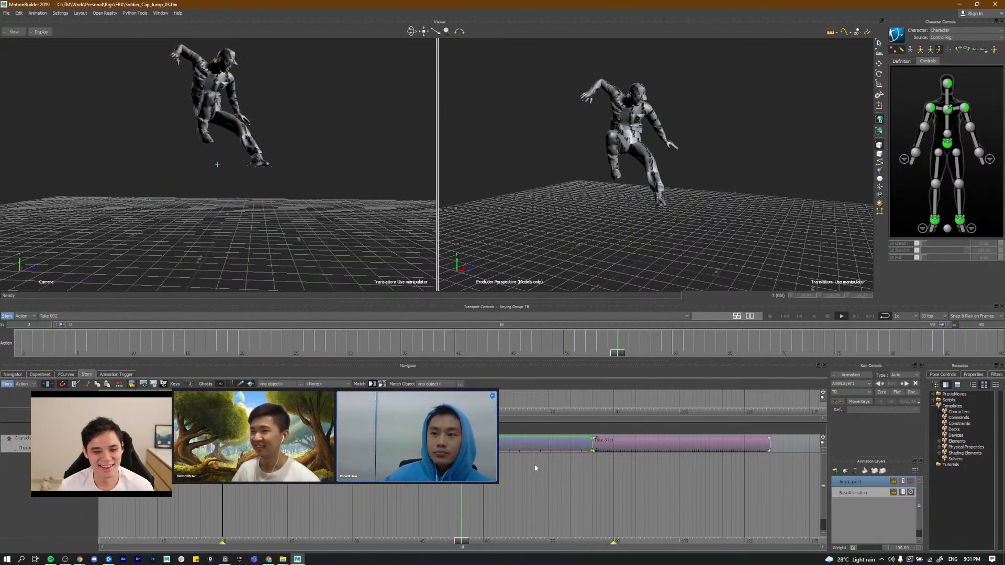
pyautogui.press('space')
# Step: Select both Story clips, fit the playback range to their start and end, and play the full jump
pyautogui.moveTo(629, 471); pyautogui.dragTo(277, 441)
pyautogui.rightClick(270, 445)
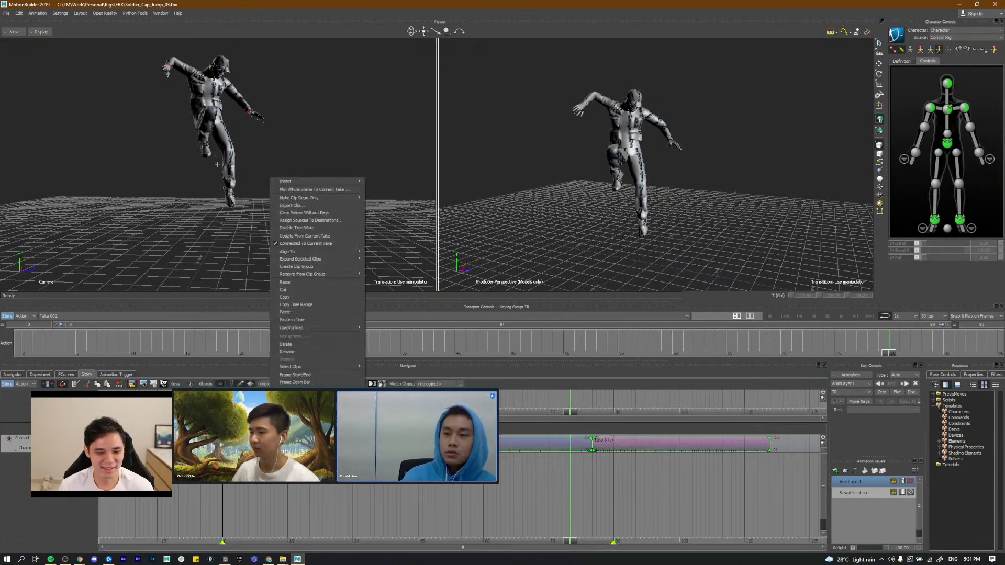
pyautogui.click(304, 376)
pyautogui.press('space')
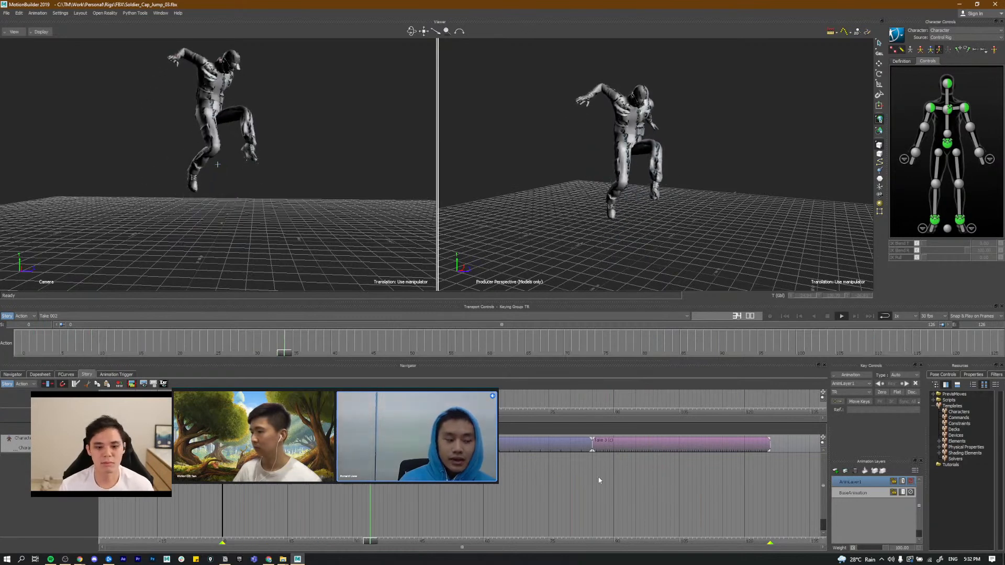
# Step: Look through the scene's takes and the curve view, and return to the soldier's Story clips
pyautogui.click(10, 374)
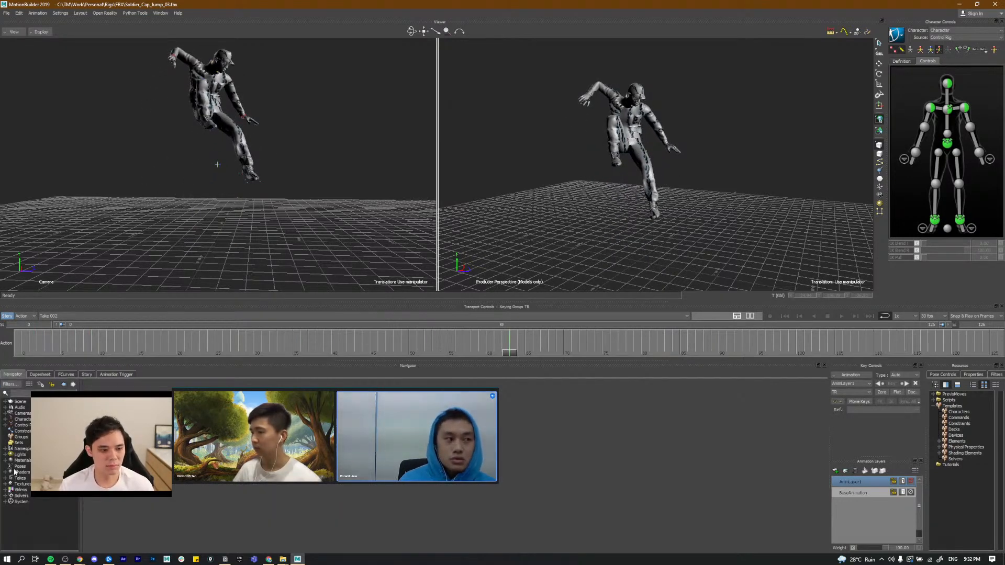
pyautogui.click(25, 479)
pyautogui.click(37, 497)
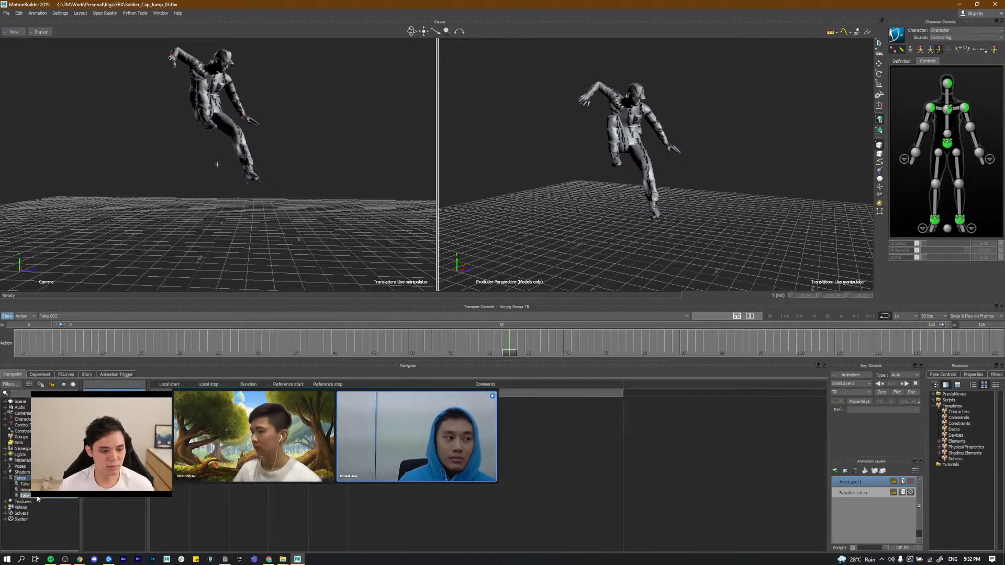
pyautogui.click(66, 375)
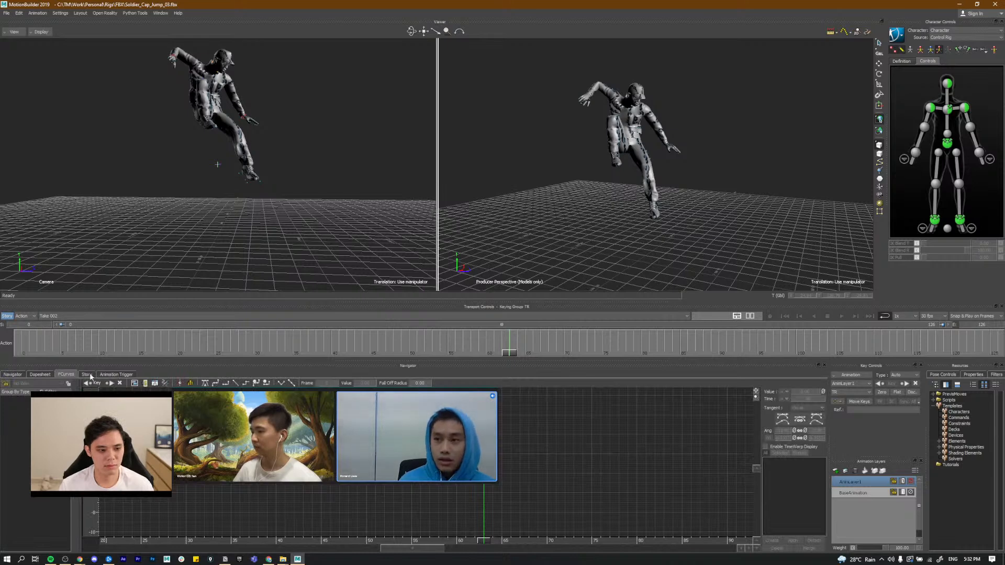
pyautogui.click(86, 375)
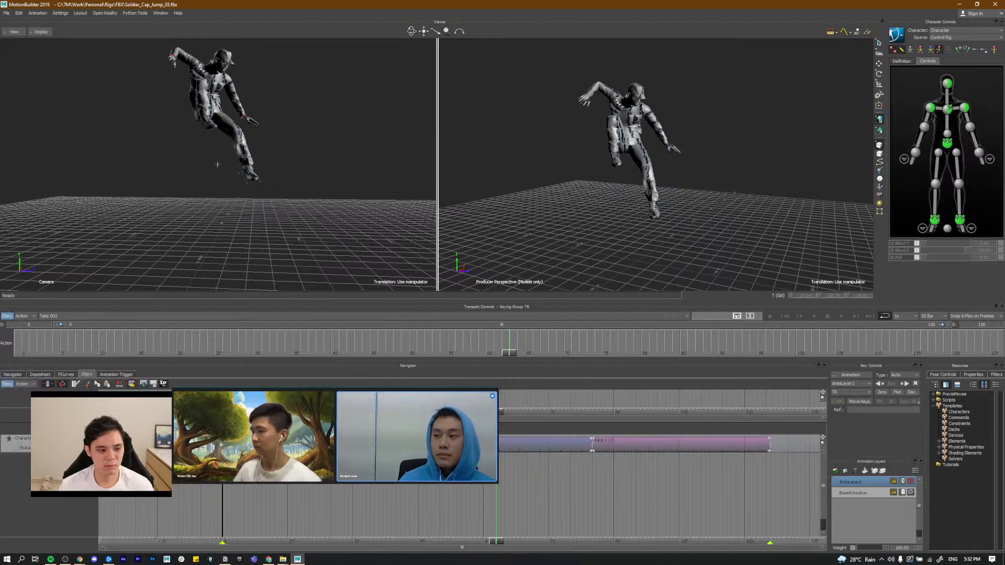
# Step: Plot the whole scene from the soldier's character track to the current take at a plot rate of 30 FPS
pyautogui.click(197, 444)
pyautogui.rightClick(197, 443)
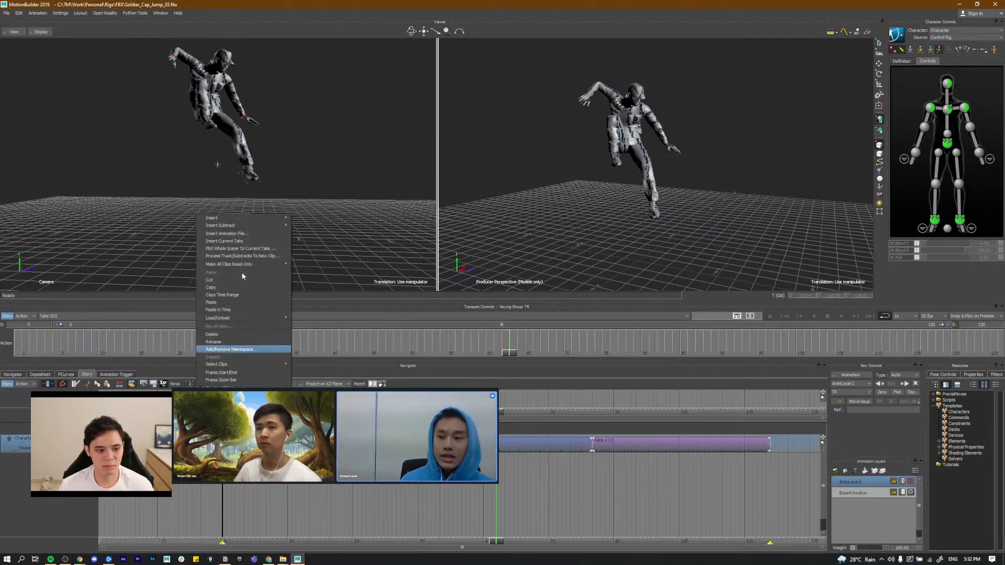
pyautogui.click(250, 249)
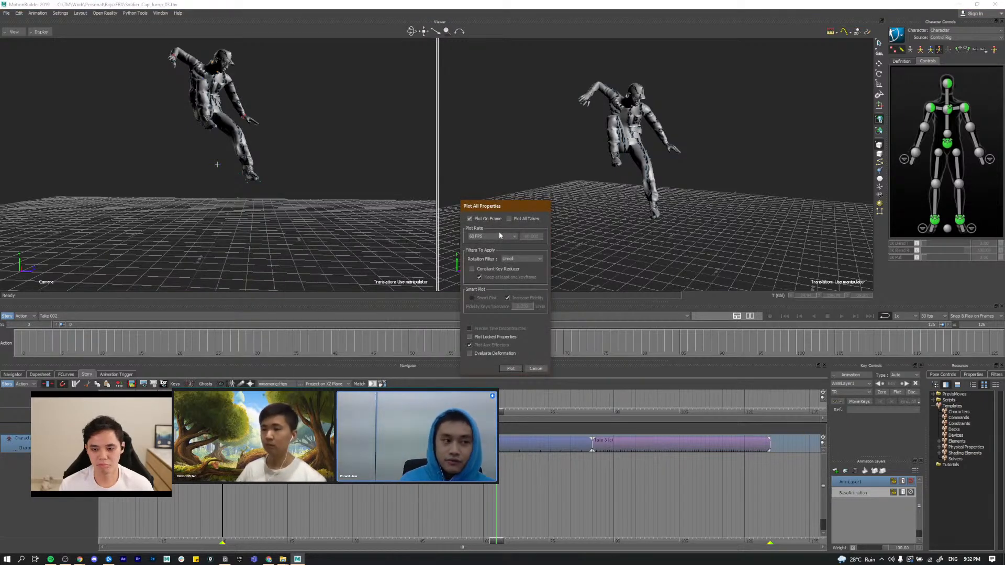
pyautogui.click(489, 236)
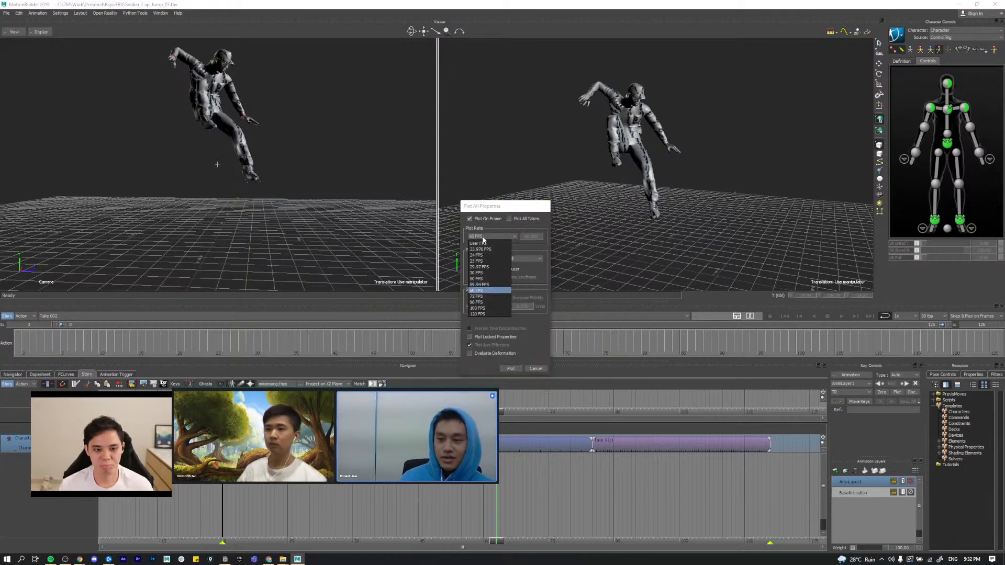
pyautogui.click(477, 272)
pyautogui.click(511, 369)
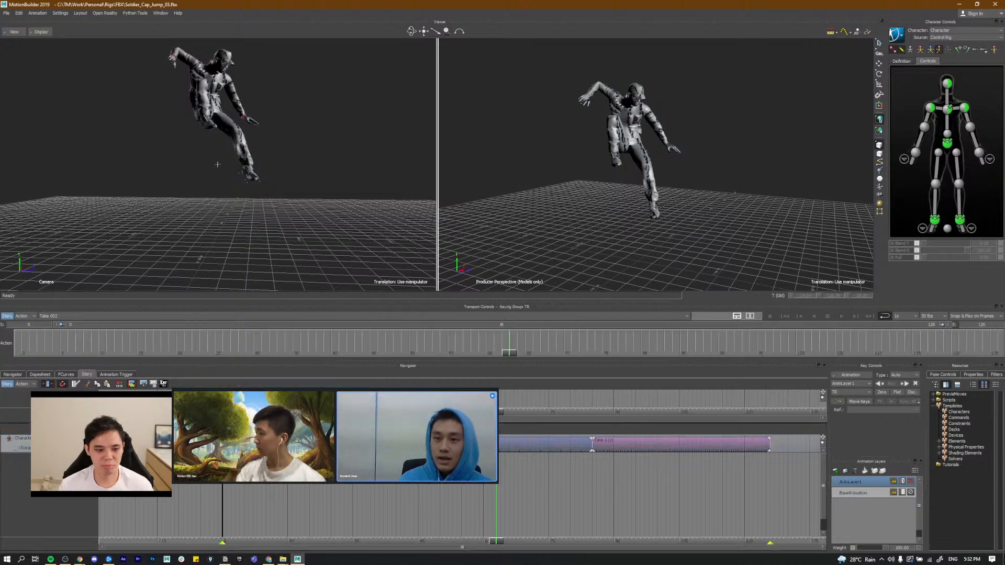
# Step: Plot the whole scene to the current take once more and turn off Story mode
pyautogui.rightClick(680, 449)
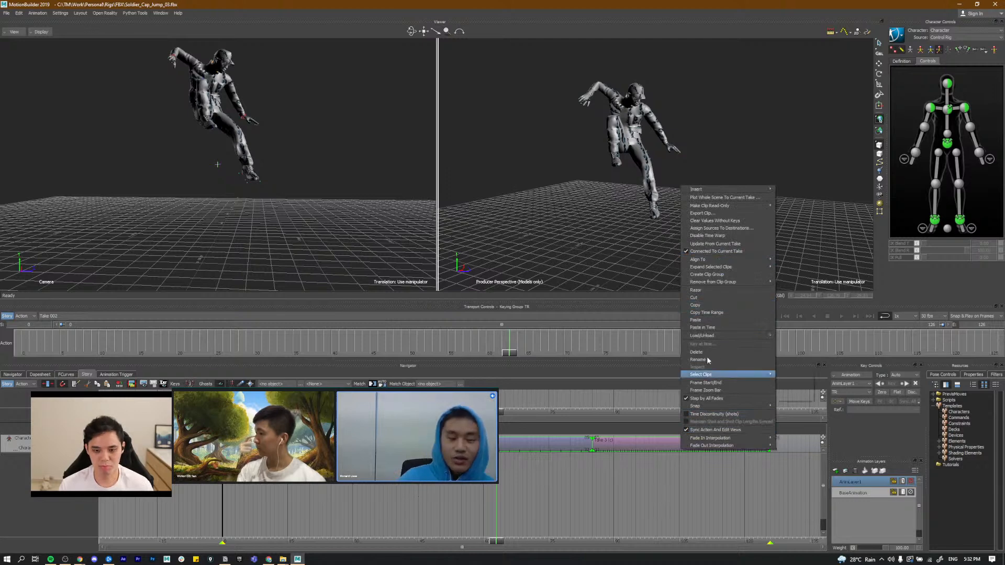
pyautogui.click(709, 387)
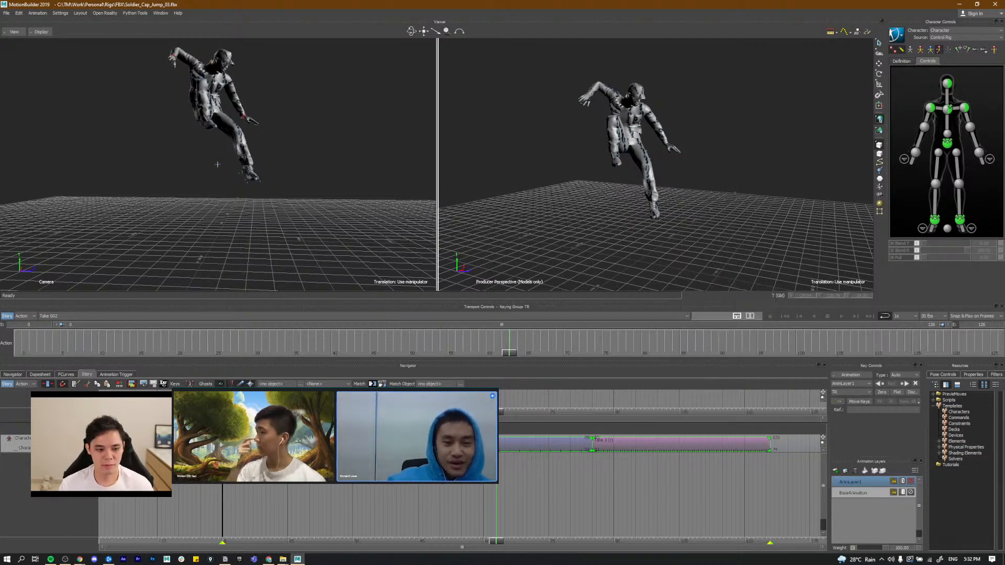
pyautogui.rightClick(198, 444)
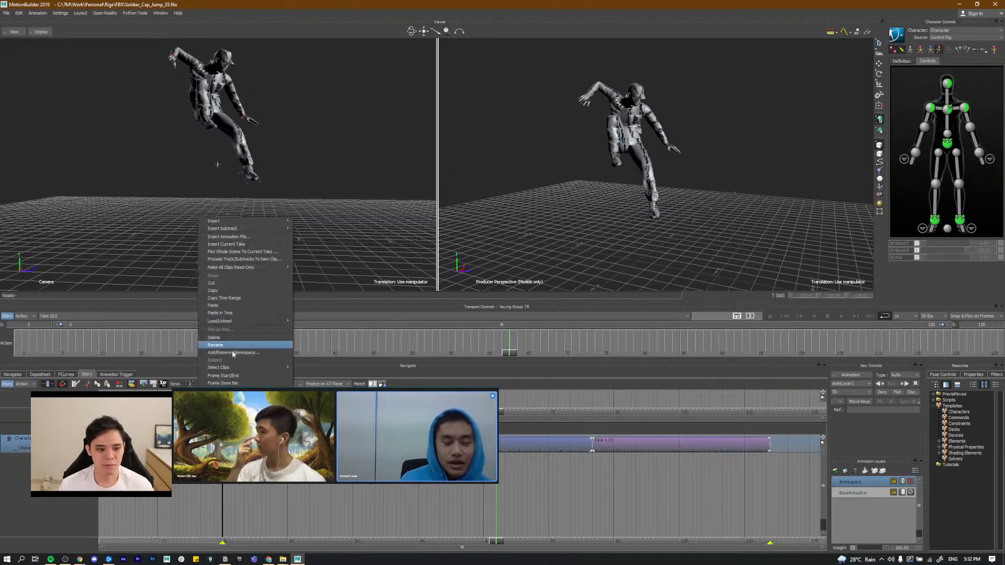
pyautogui.click(232, 252)
pyautogui.click(511, 369)
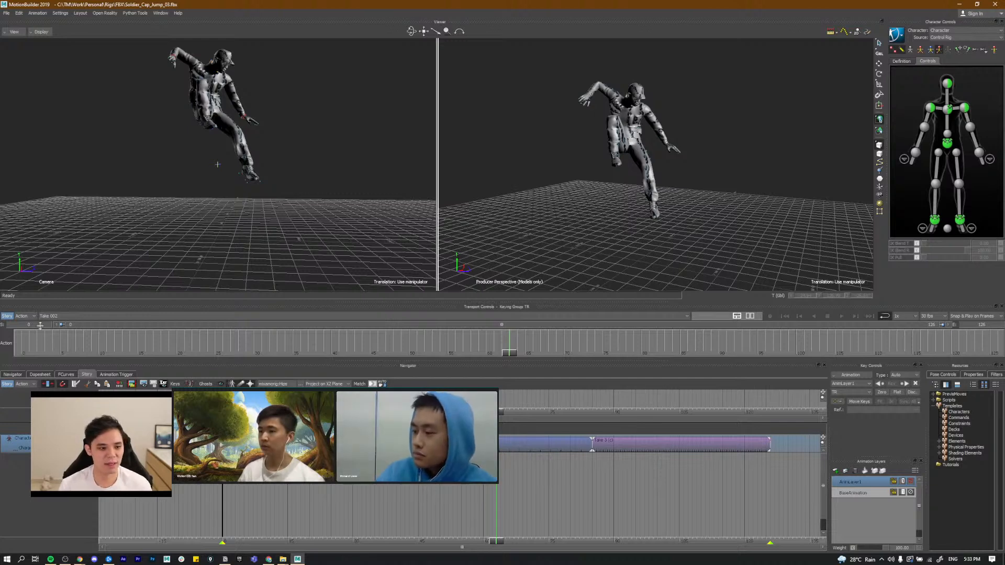
pyautogui.click(8, 316)
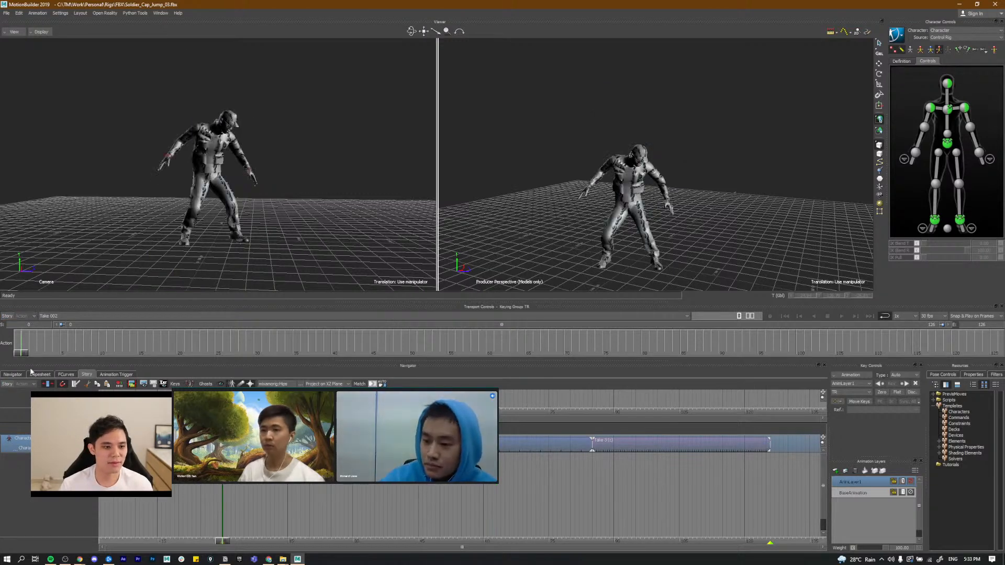
# Step: Play the plotted take and scrub through the crouch and takeoff to examine the soldier's poses
pyautogui.press('space')
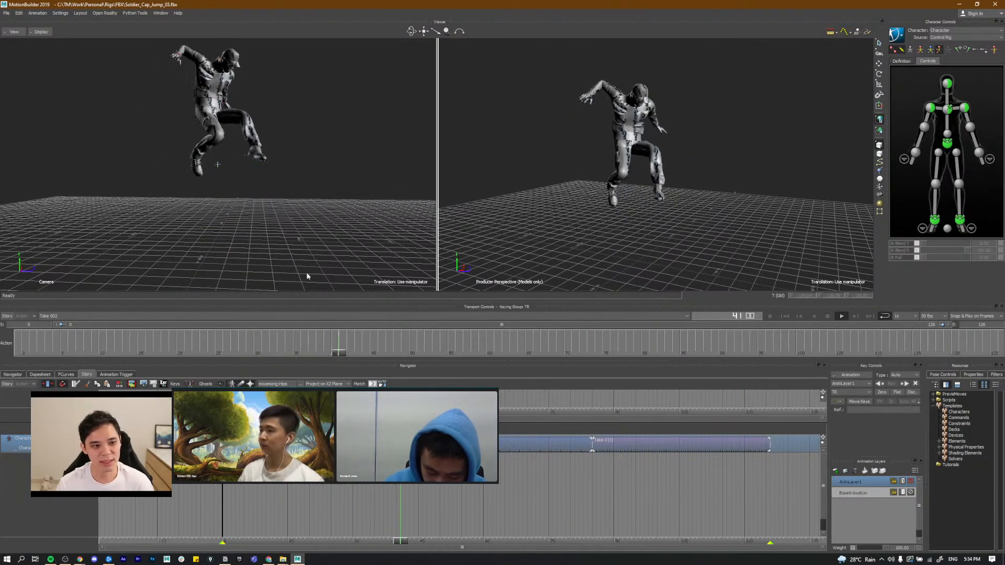
pyautogui.click(234, 353)
pyautogui.moveTo(224, 358)
pyautogui.mouseDown()
pyautogui.moveTo(171, 335)
pyautogui.moveTo(92, 343)
pyautogui.moveTo(207, 353)
pyautogui.mouseUp()
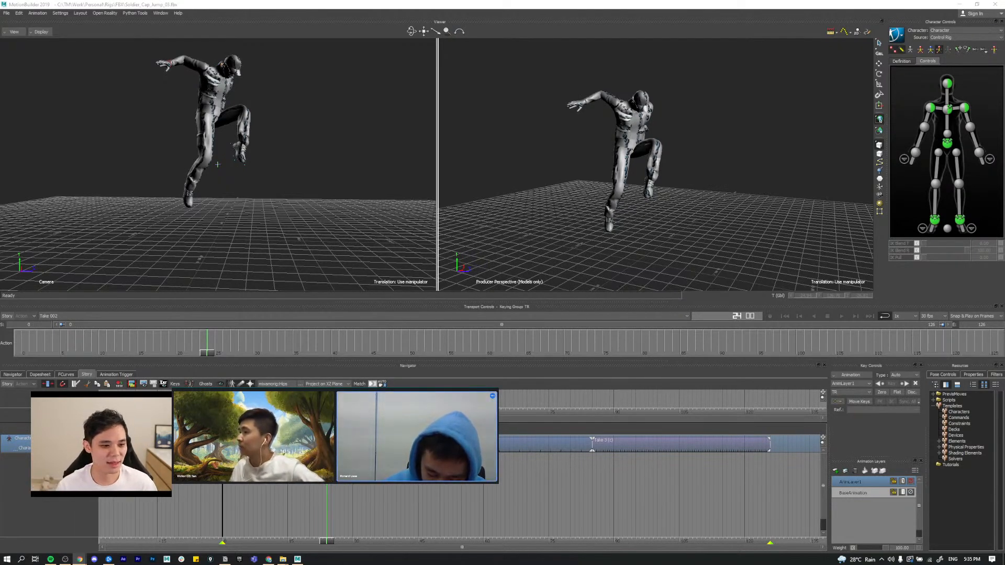
pyautogui.click(29, 348)
pyautogui.hotkey('ctrl', 'space')
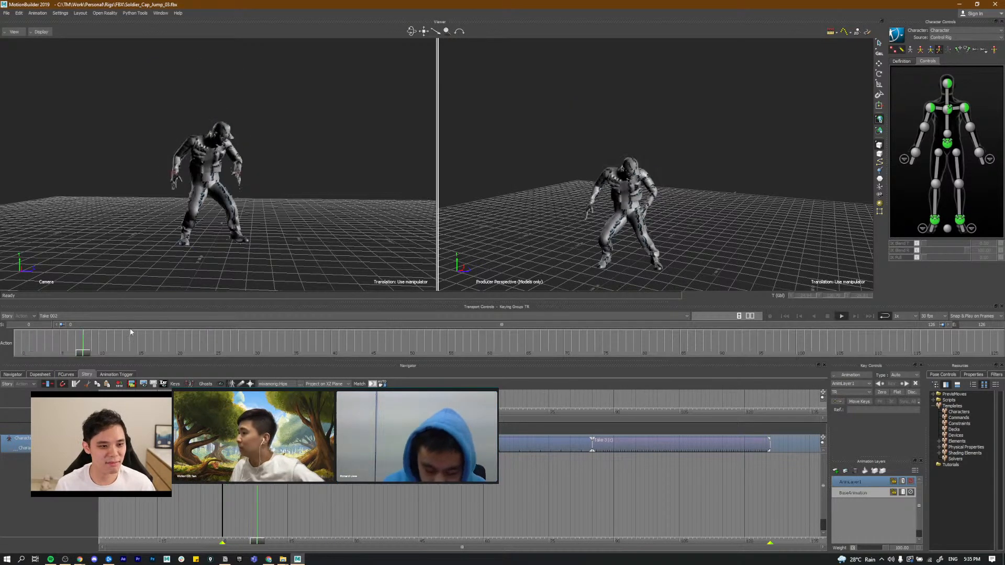
pyautogui.moveTo(129, 352)
pyautogui.mouseDown()
pyautogui.moveTo(84, 356)
pyautogui.moveTo(117, 358)
pyautogui.mouseUp()
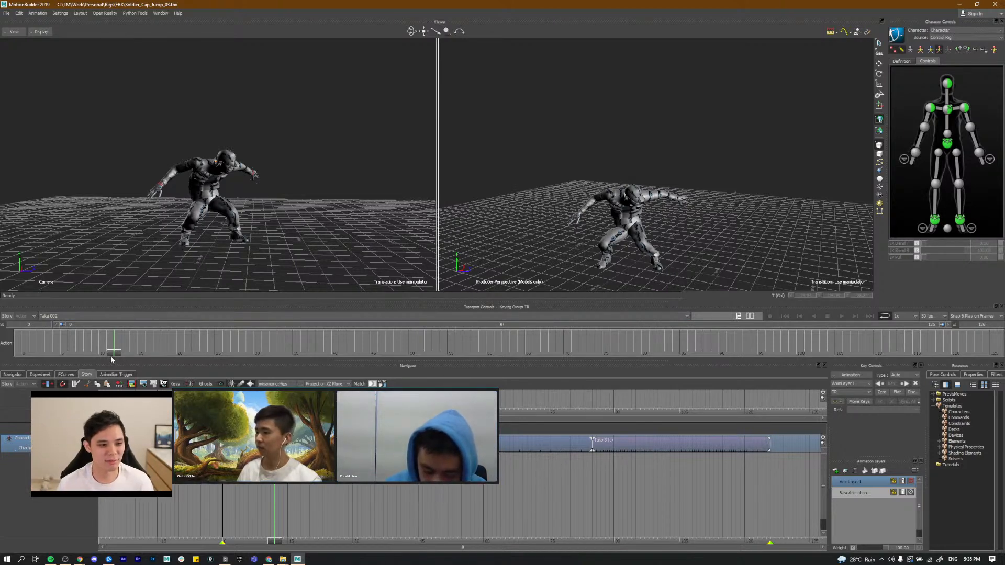
# Step: Replay the plotted jump from the first frame to review its overall timing
pyautogui.click(21, 345)
pyautogui.press('space')
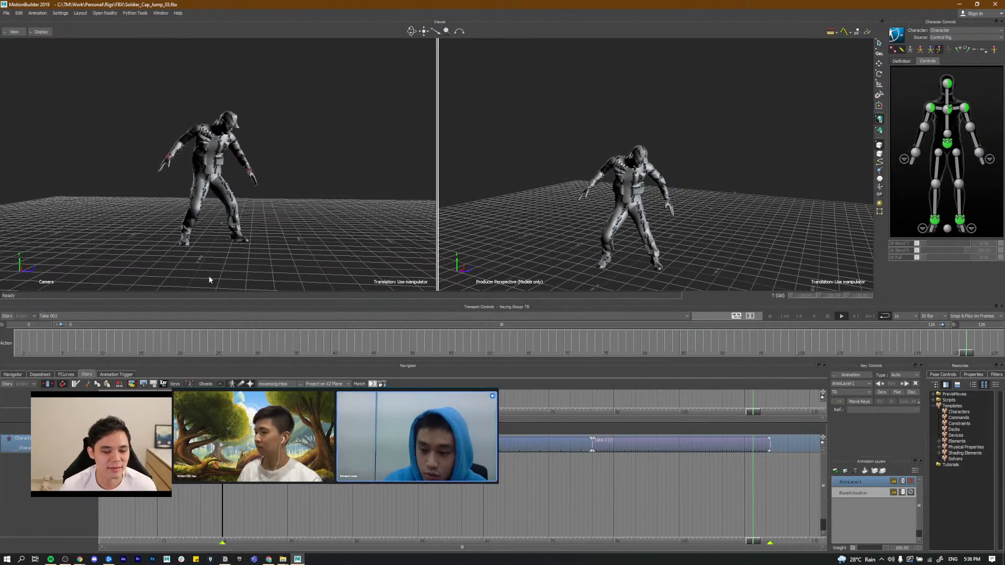
pyautogui.click(22, 354)
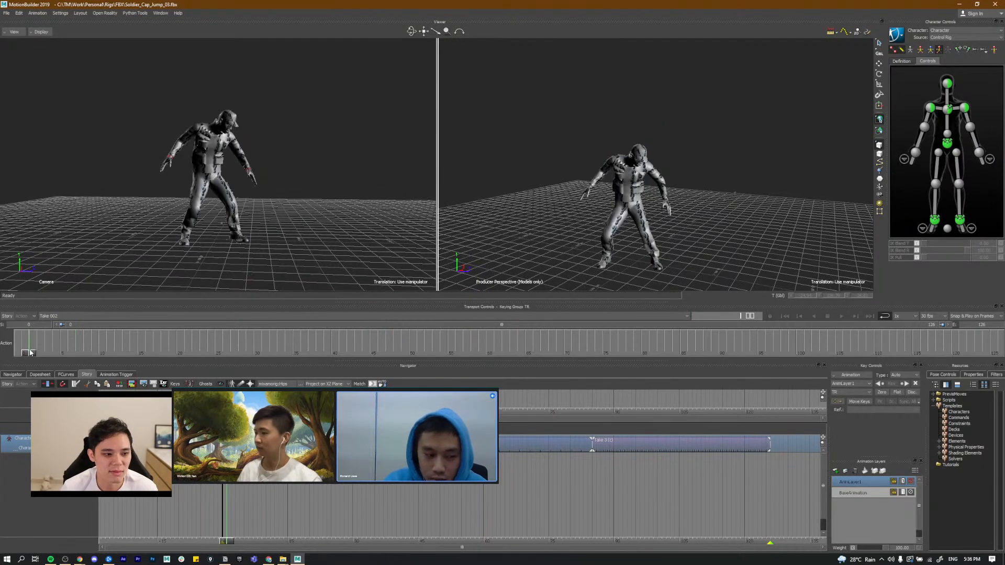
pyautogui.press('Home')
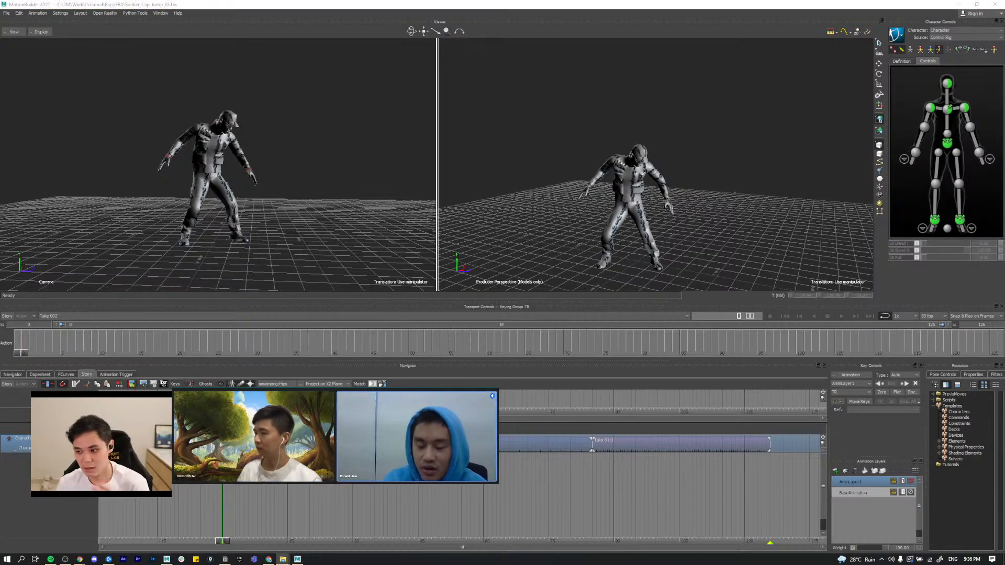
pyautogui.hotkey('alt', 'Tab')
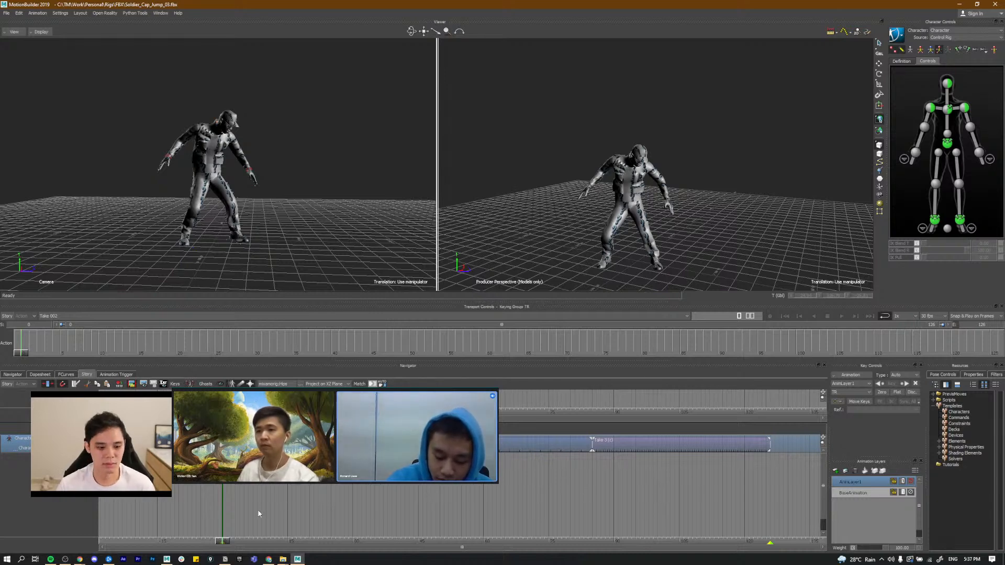
pyautogui.click(209, 474)
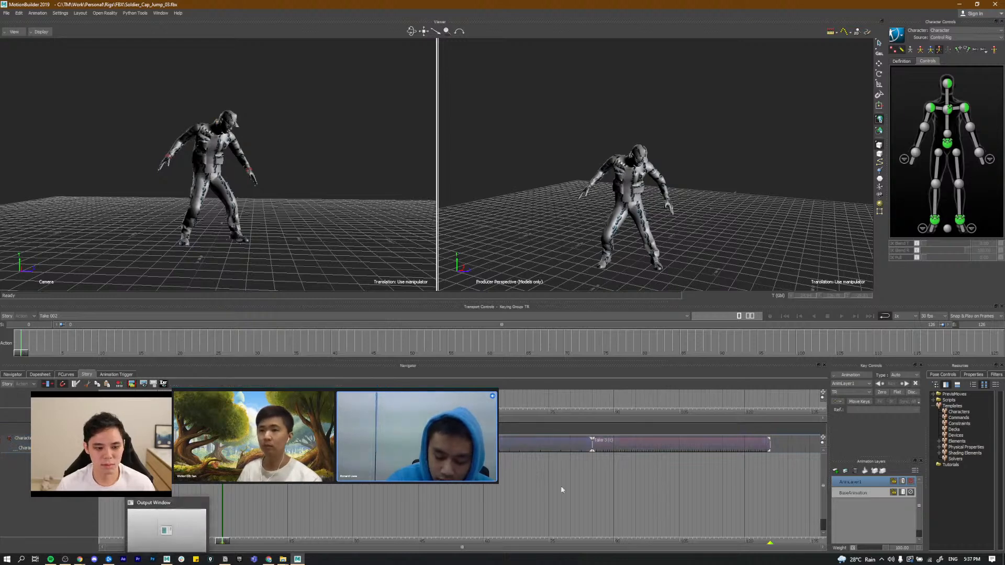
pyautogui.press('space')
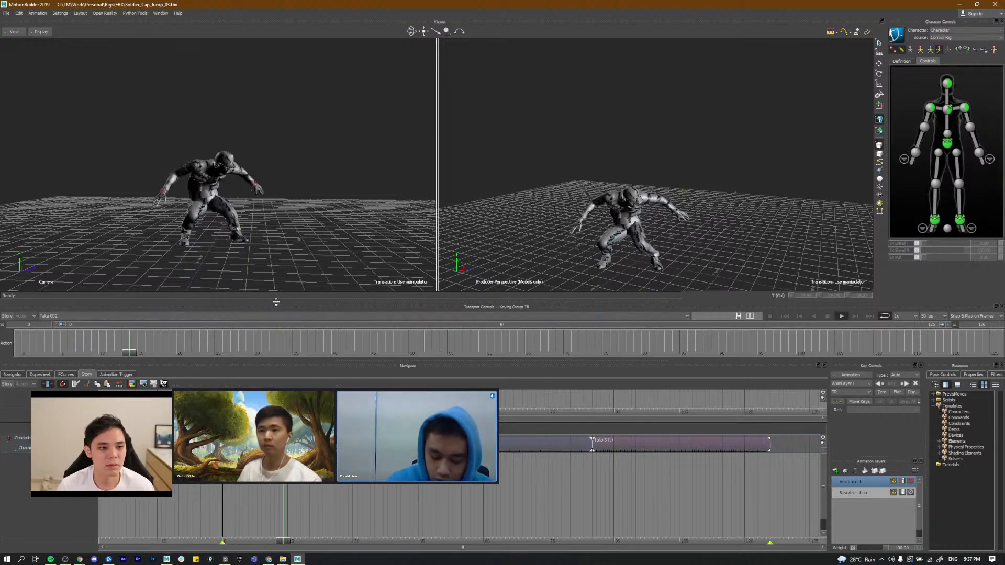
# Step: Select the right forearm control on AnimLayer1 and rotate it in local space at frame 16
pyautogui.press('space')
pyautogui.click(919, 140)
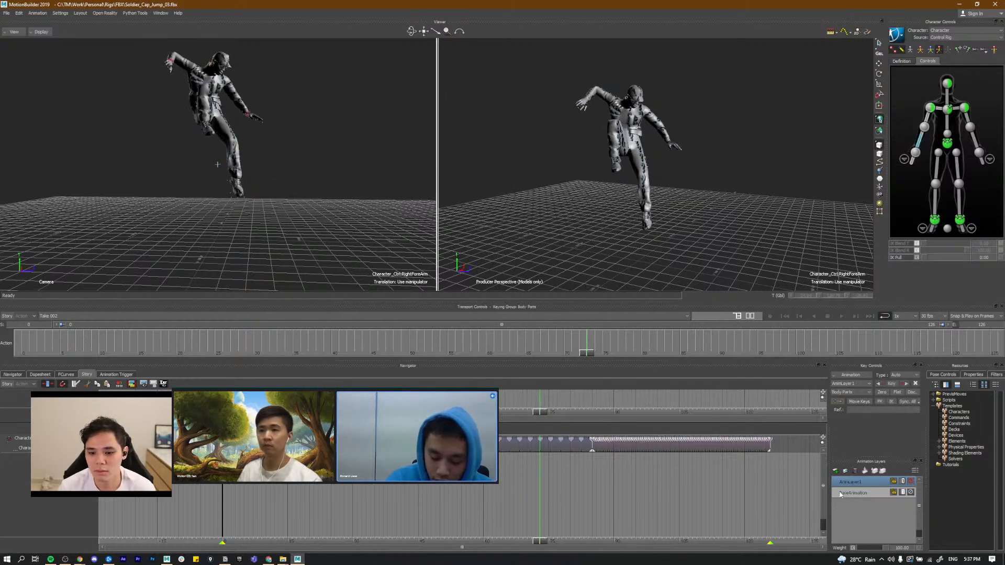
pyautogui.moveTo(143, 348)
pyautogui.mouseDown()
pyautogui.moveTo(144, 357)
pyautogui.moveTo(201, 360)
pyautogui.moveTo(41, 356)
pyautogui.moveTo(195, 369)
pyautogui.moveTo(85, 361)
pyautogui.moveTo(145, 356)
pyautogui.mouseUp()
pyautogui.press('r')
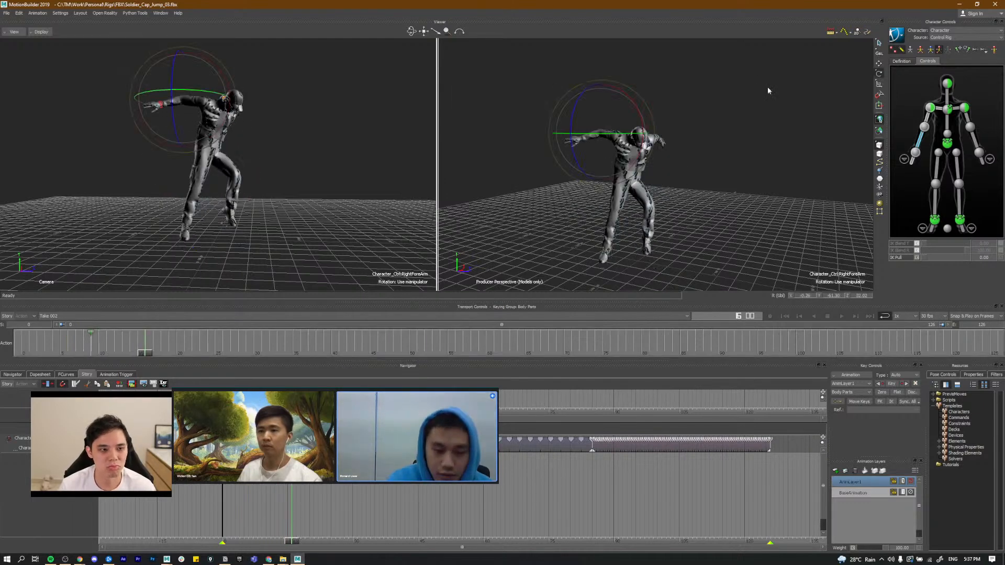
pyautogui.press('l')
pyautogui.moveTo(627, 150); pyautogui.dragTo(617, 152)
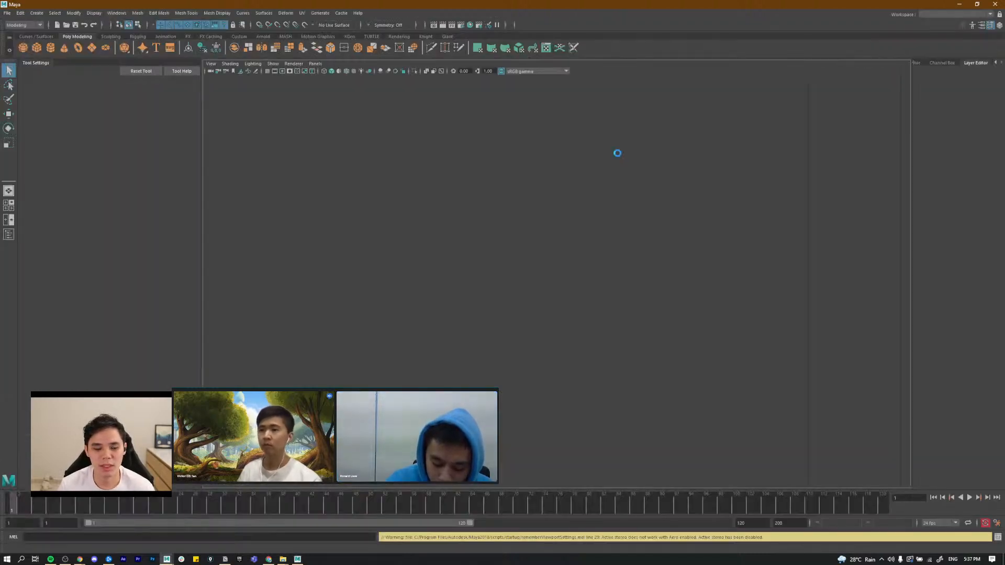
# Step: Switch to Maya, close its crash log window, and return to the soldier scene in MotionBuilder
pyautogui.hotkey('alt', 'Tab')
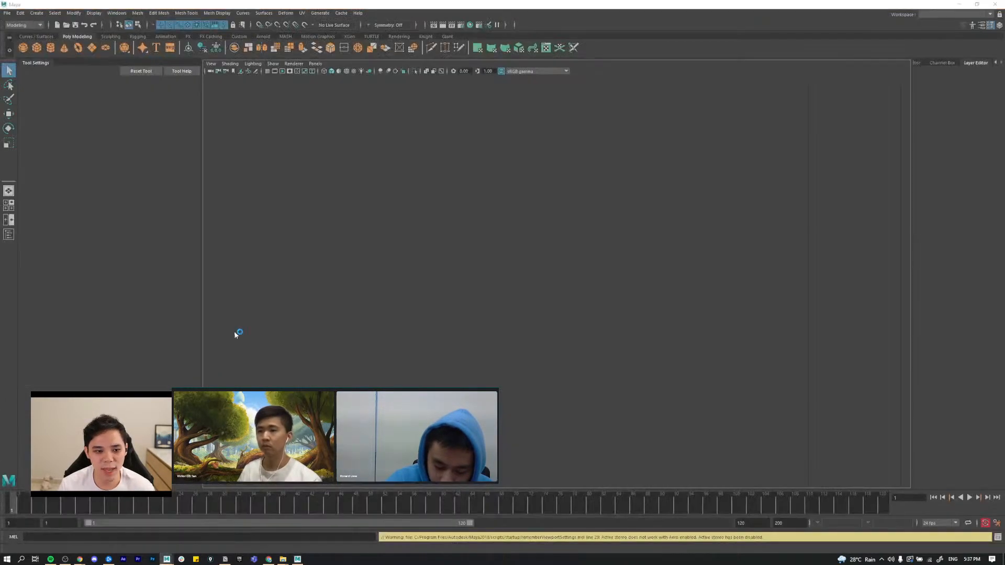
pyautogui.hotkey('alt', 'Tab')
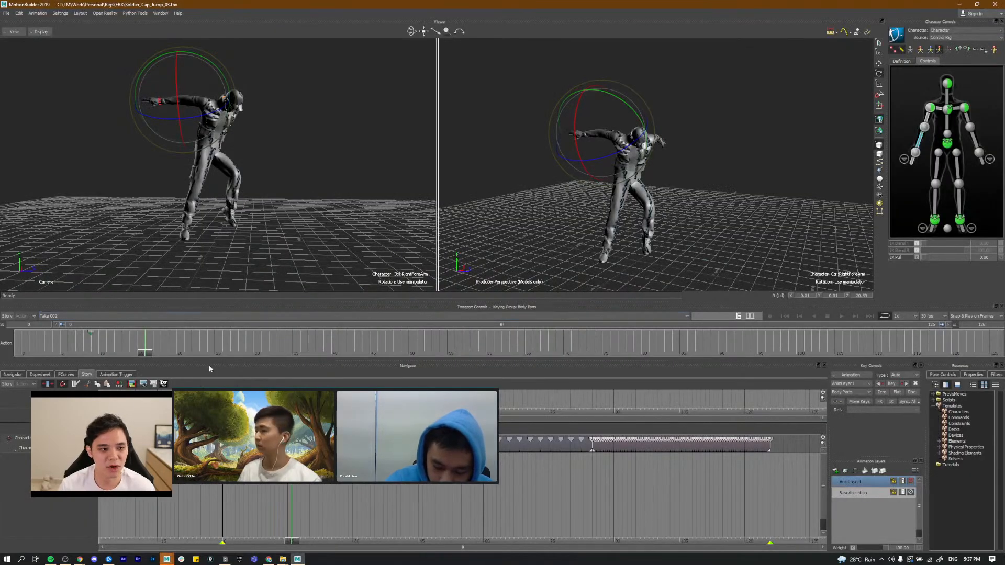
pyautogui.moveTo(146, 354); pyautogui.dragTo(402, 337)
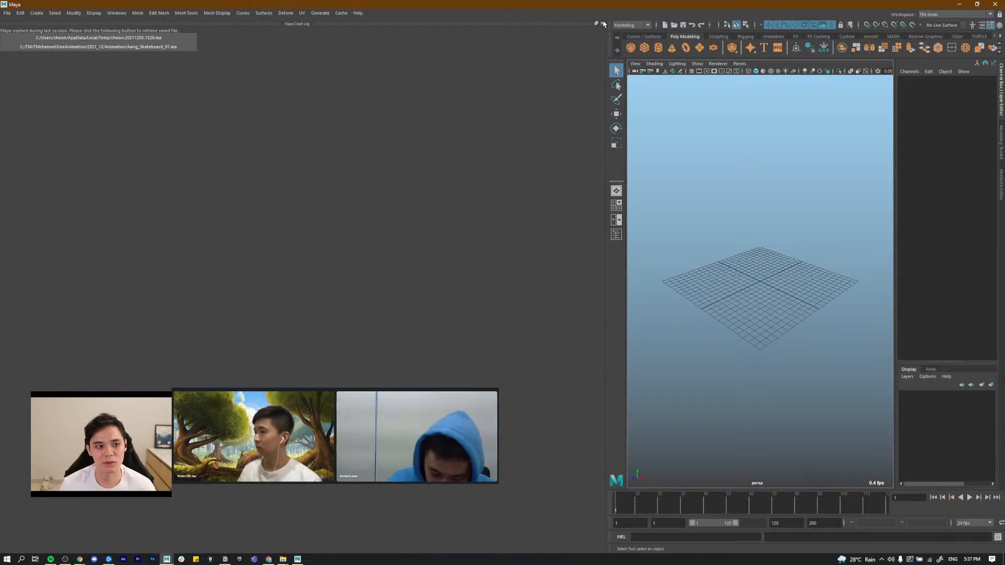
pyautogui.click(602, 24)
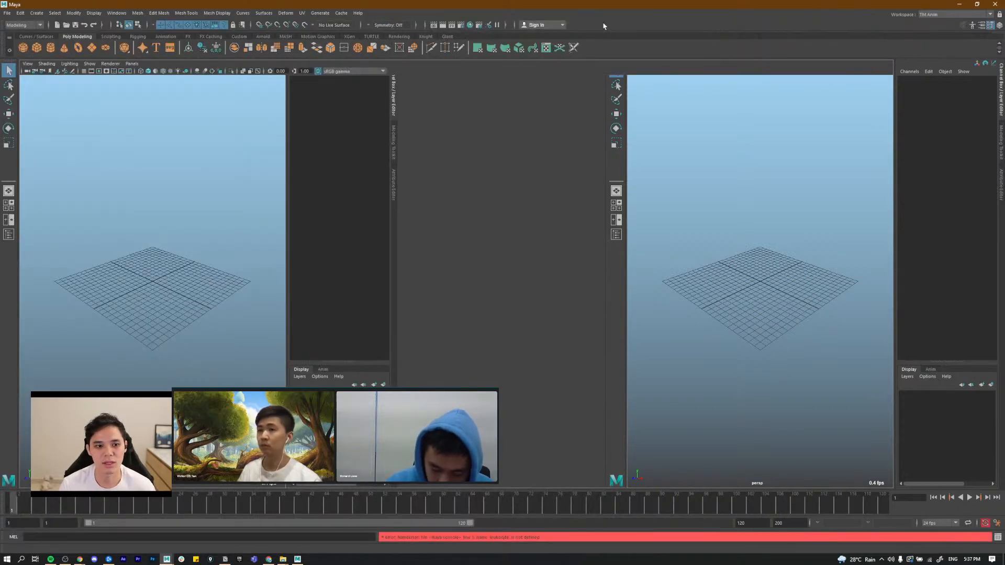
pyautogui.hotkey('alt', 'Tab')
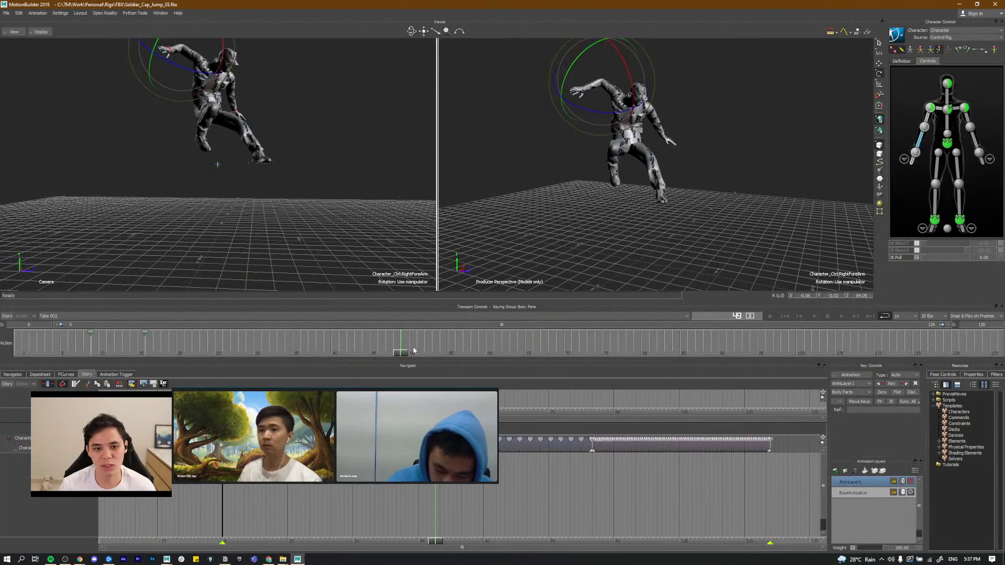
pyautogui.moveTo(402, 354); pyautogui.dragTo(120, 354)
pyautogui.hotkey('alt', 'Tab')
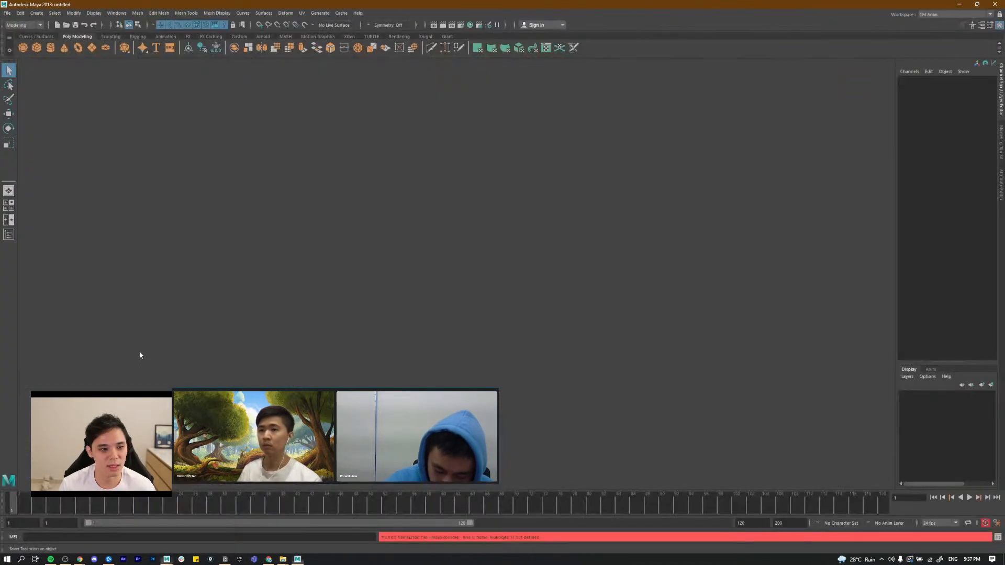
pyautogui.hotkey('alt', 'Tab')
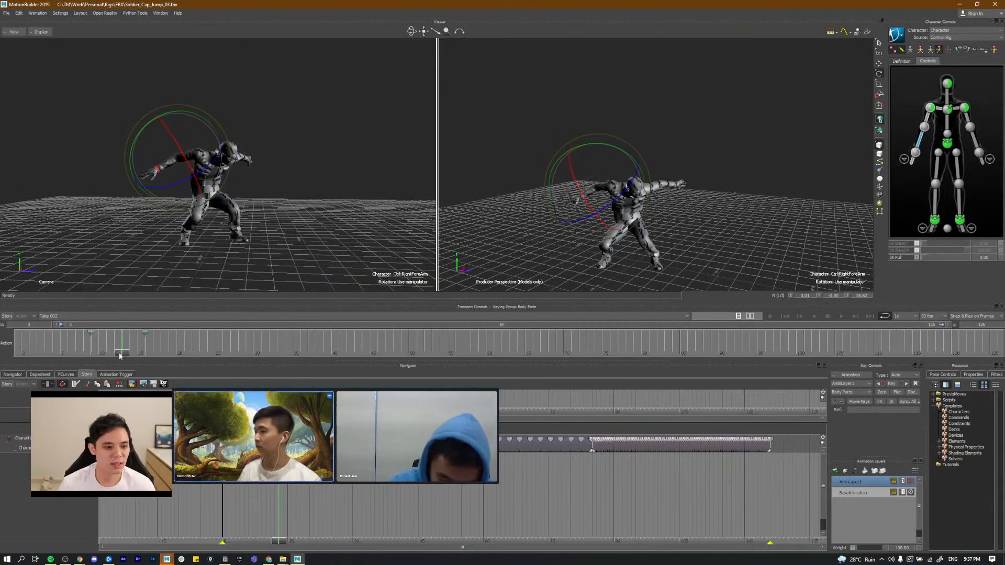
# Step: Adjust the right forearm's rotation with layer keys at frames 51 and 88
pyautogui.click(100, 354)
pyautogui.moveTo(99, 356); pyautogui.dragTo(416, 351)
pyautogui.moveTo(598, 111); pyautogui.dragTo(600, 73)
pyautogui.click(149, 354)
pyautogui.moveTo(137, 355); pyautogui.dragTo(702, 393)
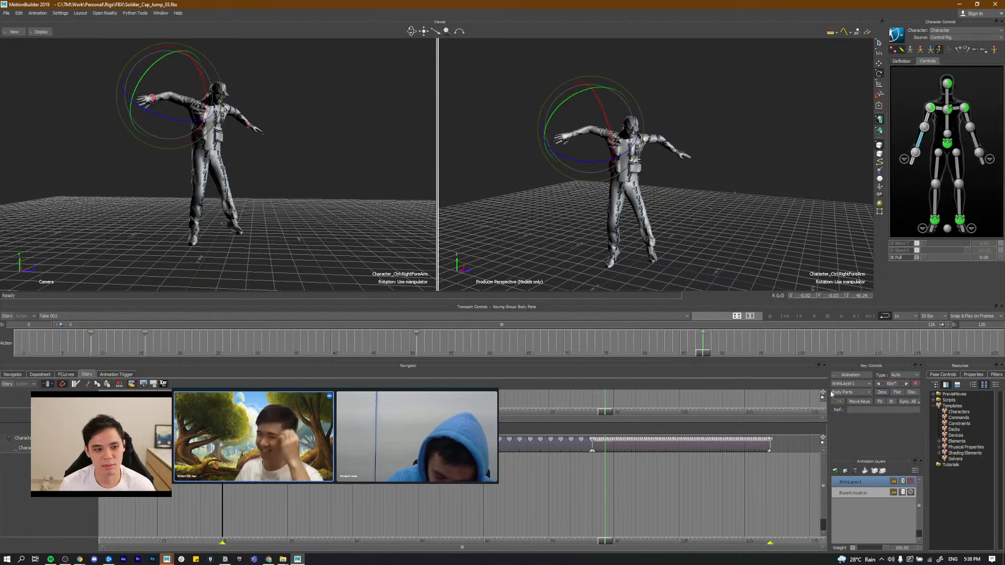
# Step: Play back the jump and scrub the landing up to frame 88 to review the right arm's motion
pyautogui.click(416, 353)
pyautogui.press('space')
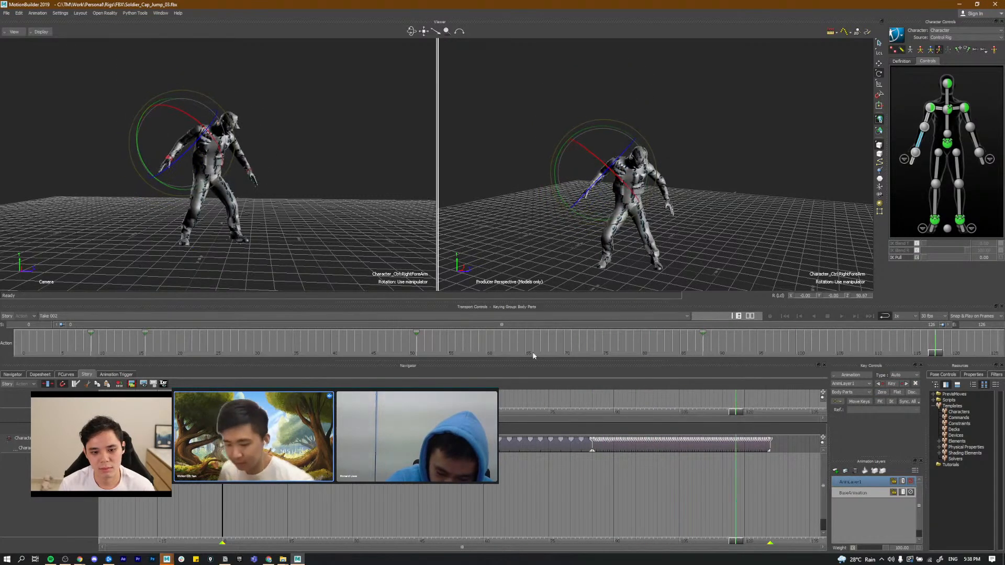
pyautogui.press('space')
pyautogui.moveTo(624, 351); pyautogui.dragTo(702, 352)
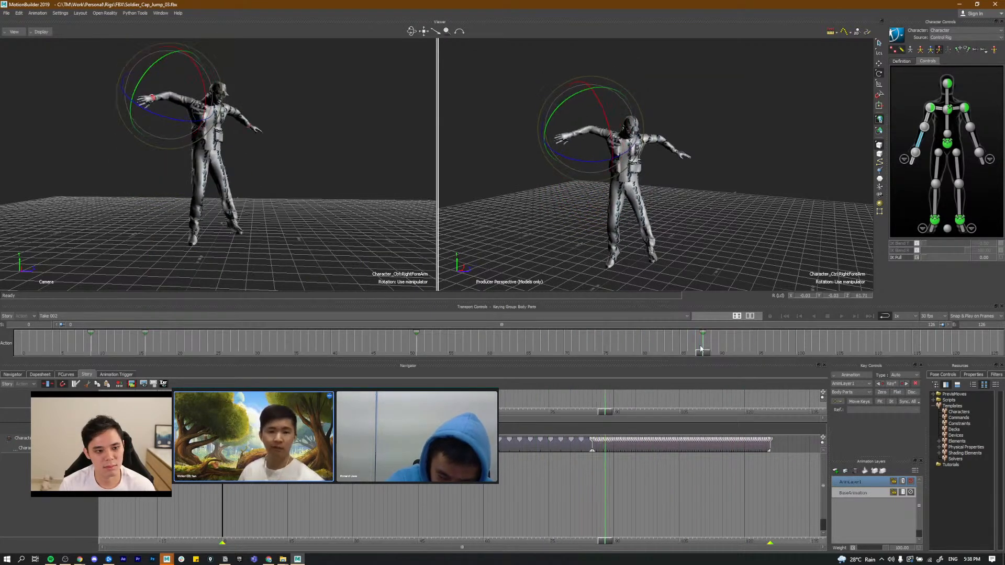
# Step: Key the left ankle effector at frame 85 and raise the foot at frame 88, just before the landing
pyautogui.click(959, 220)
pyautogui.keyDown('alt'); pyautogui.moveTo(734, 198); pyautogui.dragTo(741, 192); pyautogui.keyUp('alt')
pyautogui.moveTo(704, 346)
pyautogui.mouseDown()
pyautogui.moveTo(649, 353)
pyautogui.moveTo(703, 353)
pyautogui.mouseUp()
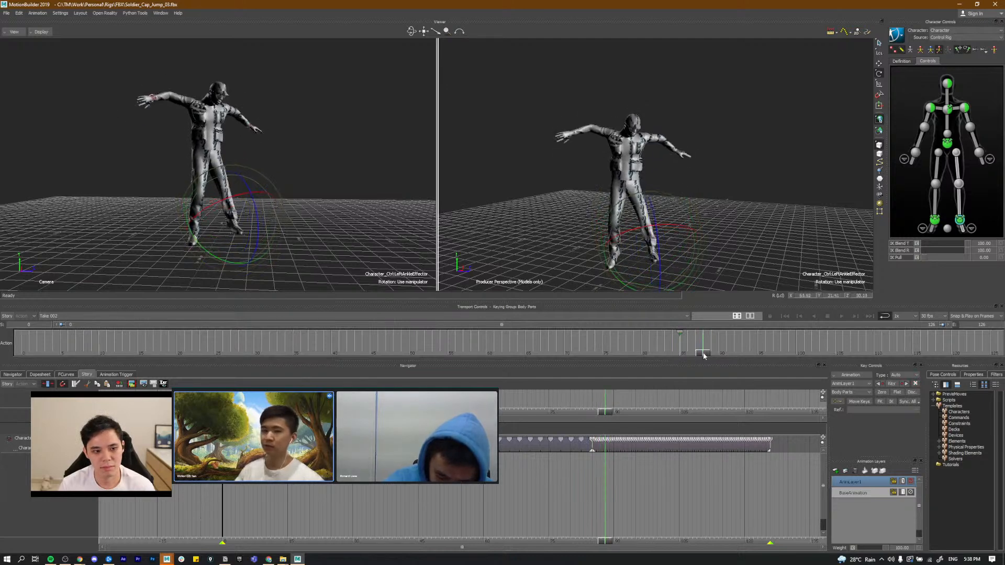
pyautogui.keyDown('alt'); pyautogui.moveTo(592, 197); pyautogui.dragTo(646, 202); pyautogui.keyUp('alt')
pyautogui.press('w')
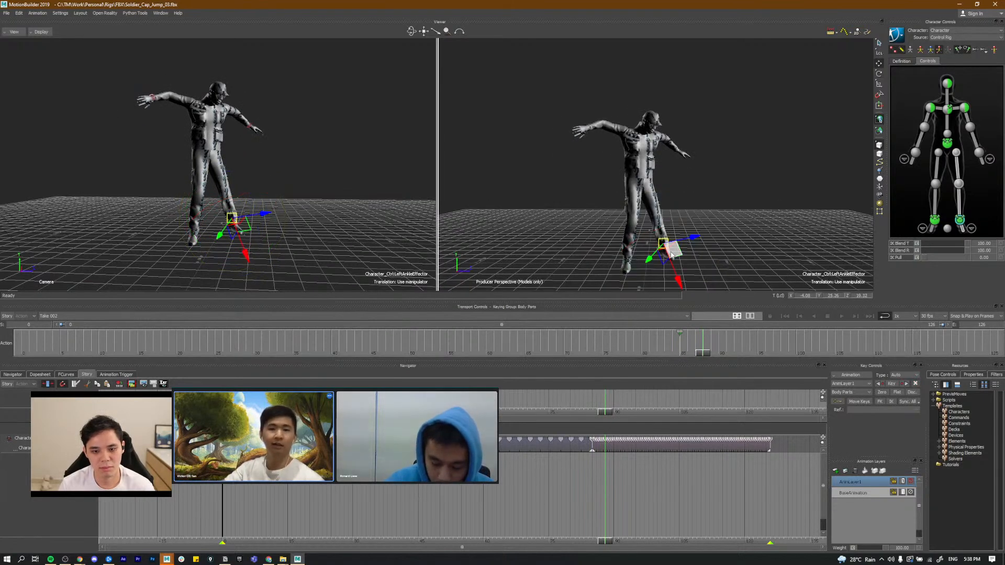
pyautogui.press('F5')
pyautogui.keyDown('alt'); pyautogui.moveTo(664, 230); pyautogui.dragTo(658, 190, button='middle'); pyautogui.keyUp('alt')
pyautogui.moveTo(667, 200); pyautogui.dragTo(695, 230)
# Step: Rotate the left ankle effector at frame 88 and set a zero key for it at frame 90
pyautogui.press('r')
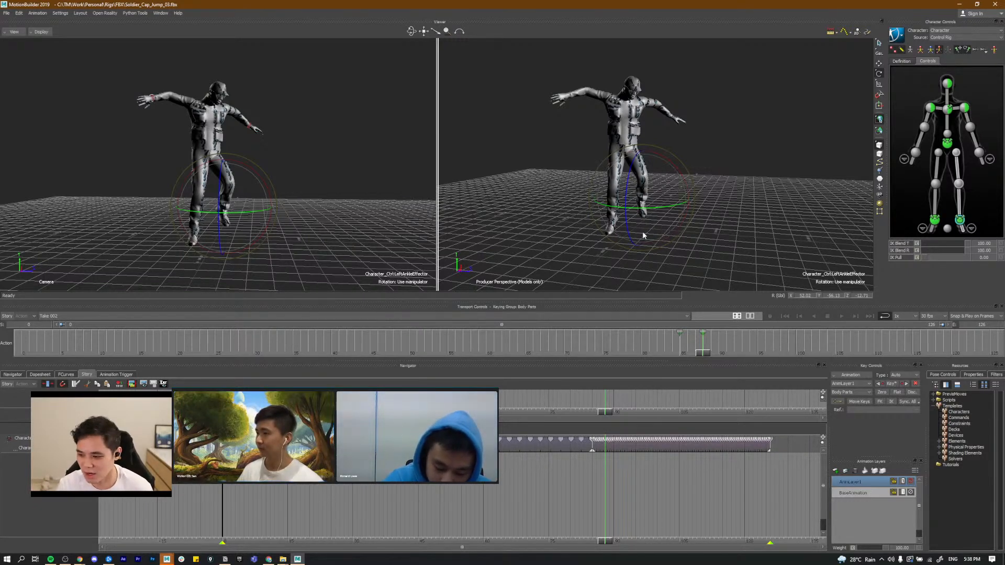
pyautogui.moveTo(656, 238); pyautogui.dragTo(714, 354)
pyautogui.moveTo(714, 262); pyautogui.dragTo(705, 281)
pyautogui.click(882, 394)
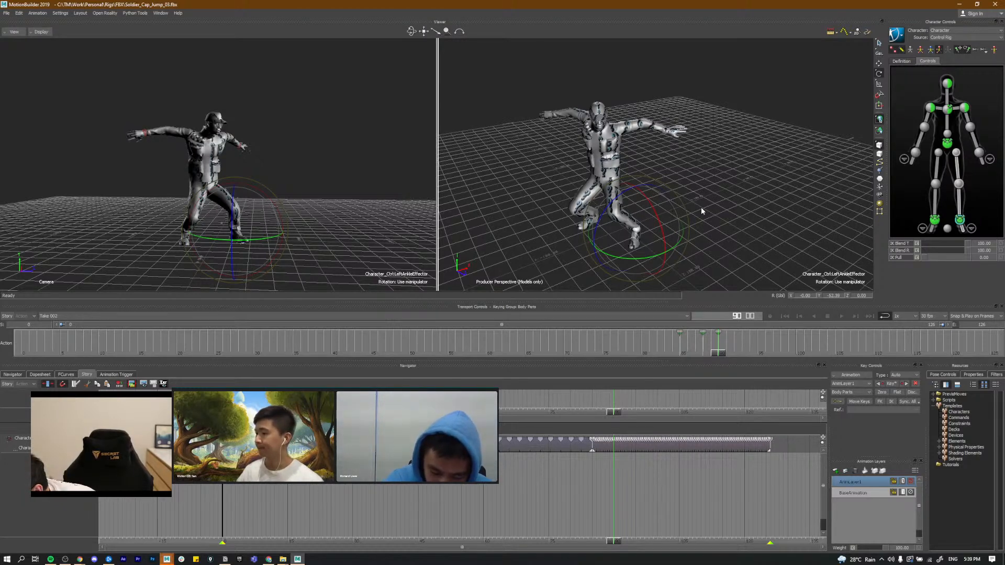
# Step: Reposition the left ankle effector at frame 88, keeping its lead-in key at frame 85
pyautogui.moveTo(662, 236)
pyautogui.keyDown('ctrl'); pyautogui.keyDown('shift'); pyautogui.mouseDown()
pyautogui.moveTo(698, 244)
pyautogui.moveTo(703, 337)
pyautogui.moveTo(673, 347)
pyautogui.moveTo(717, 360)
pyautogui.moveTo(675, 355)
pyautogui.moveTo(705, 346)
pyautogui.mouseUp(); pyautogui.keyUp('shift'); pyautogui.keyUp('ctrl')
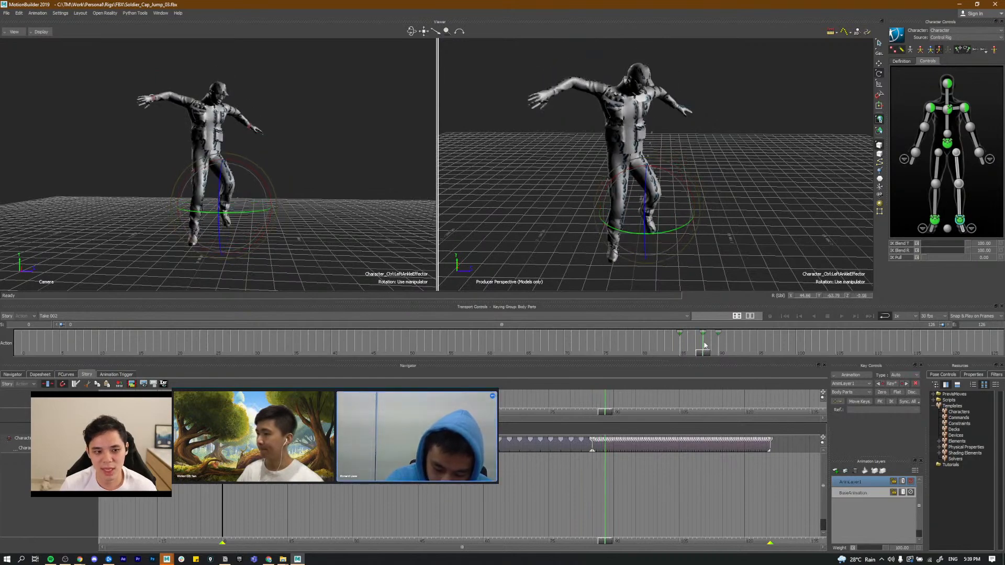
pyautogui.press('w')
pyautogui.keyDown('alt'); pyautogui.moveTo(628, 220); pyautogui.dragTo(672, 212); pyautogui.keyUp('alt')
pyautogui.moveTo(703, 356)
pyautogui.mouseDown()
pyautogui.moveTo(717, 357)
pyautogui.moveTo(664, 340)
pyautogui.mouseUp()
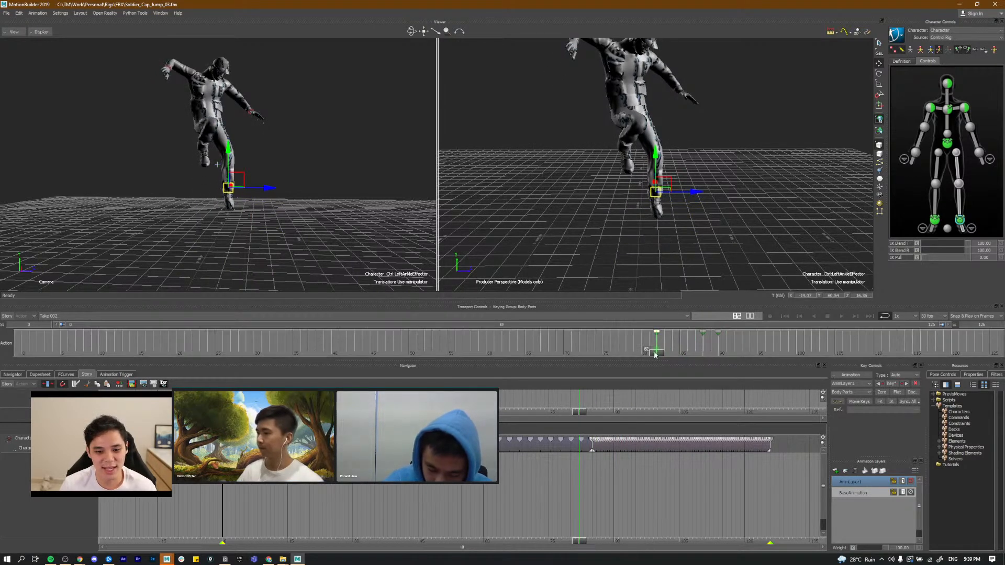
pyautogui.moveTo(657, 344); pyautogui.dragTo(680, 353)
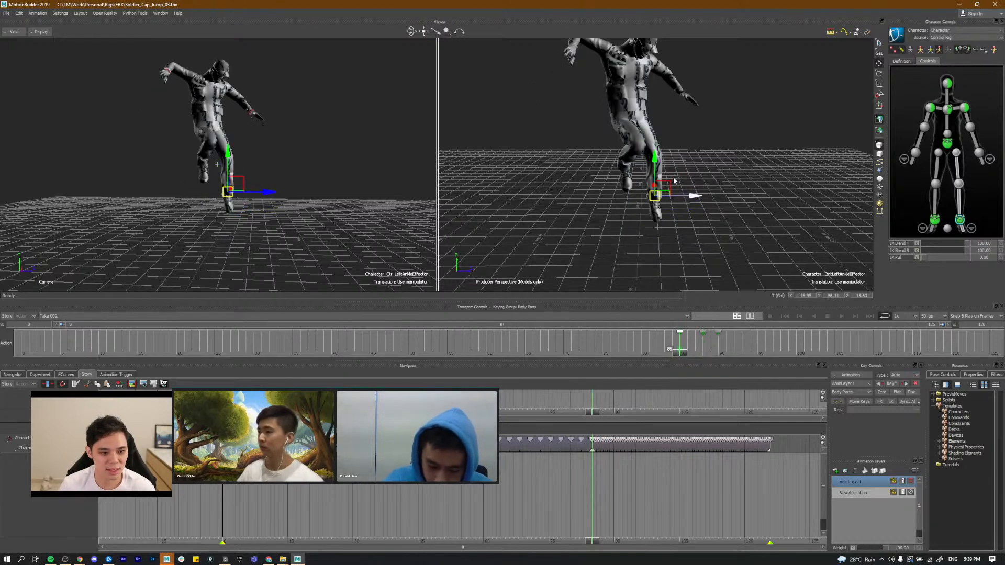
pyautogui.press('.')
pyautogui.moveTo(662, 209); pyautogui.dragTo(665, 206)
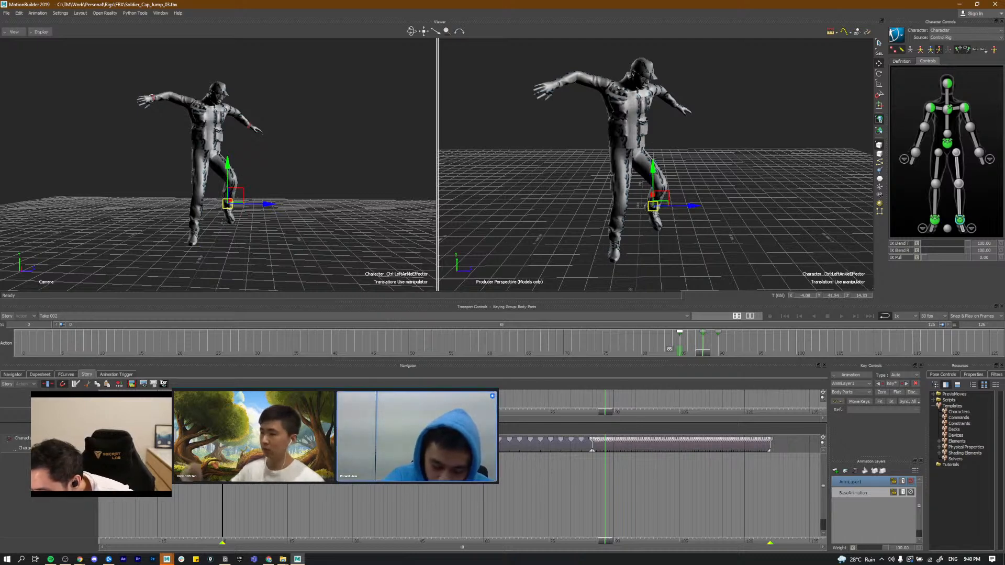
pyautogui.press(',')
pyautogui.press('.')
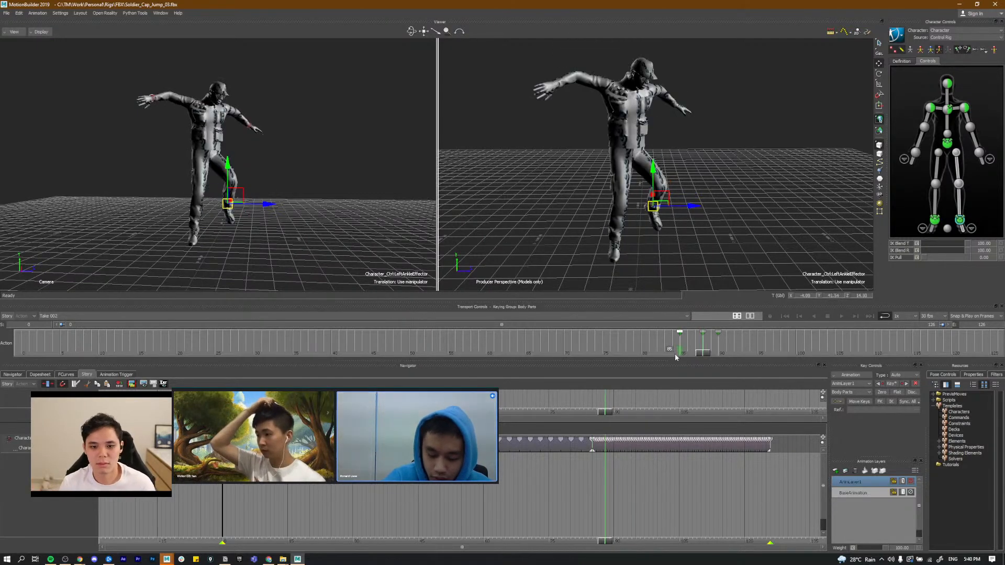
# Step: Move the left ankle's landing key to frame 91 and play back the landing
pyautogui.moveTo(701, 356)
pyautogui.mouseDown()
pyautogui.moveTo(688, 355)
pyautogui.moveTo(740, 347)
pyautogui.moveTo(703, 353)
pyautogui.moveTo(965, 364)
pyautogui.moveTo(736, 354)
pyautogui.mouseUp()
pyautogui.click(718, 339)
pyautogui.press('space')
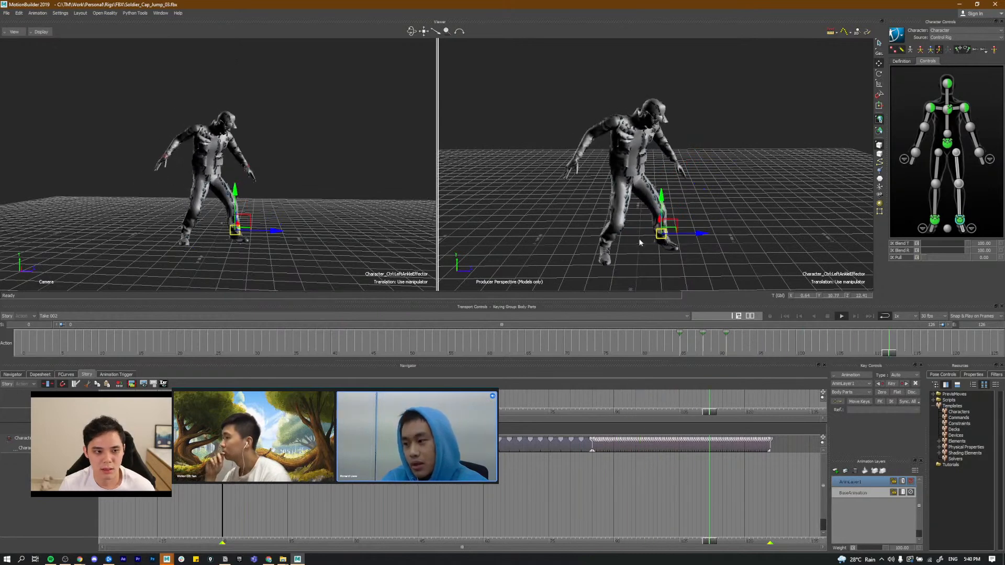
# Step: Deselect the ankle and scrub between the start, midair and descent poses to examine the whole jump
pyautogui.click(726, 131)
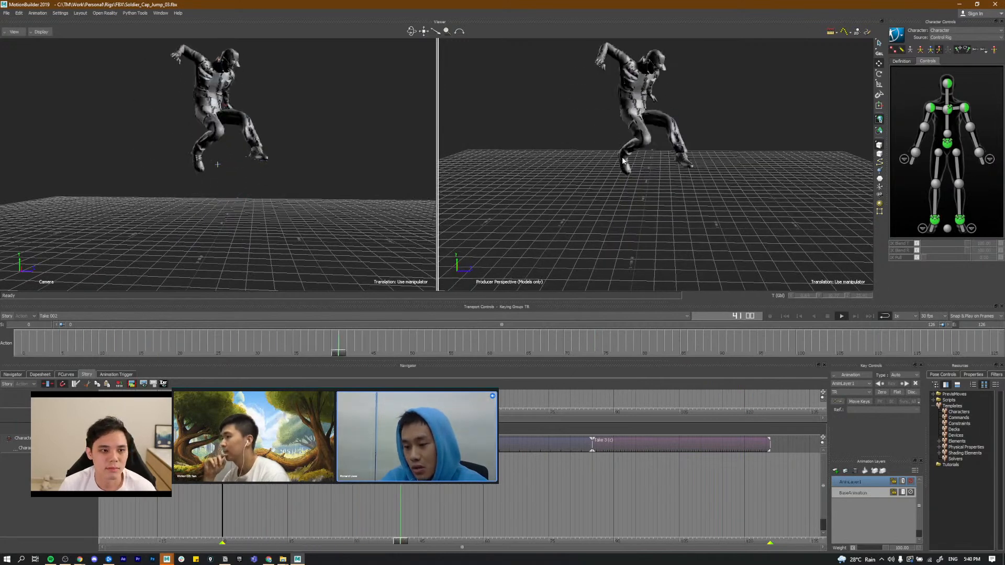
pyautogui.hotkey('ctrl', 'space')
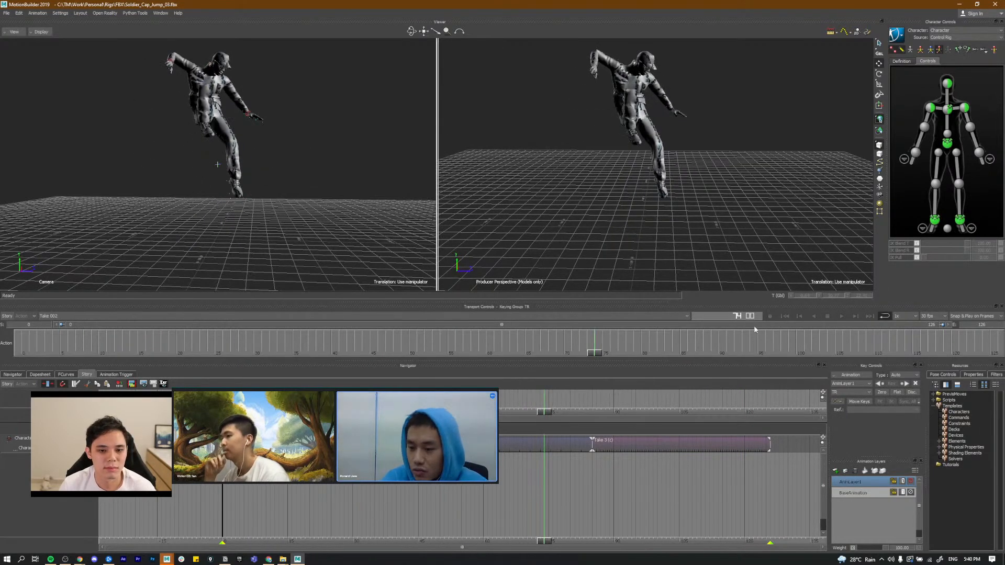
pyautogui.click(784, 317)
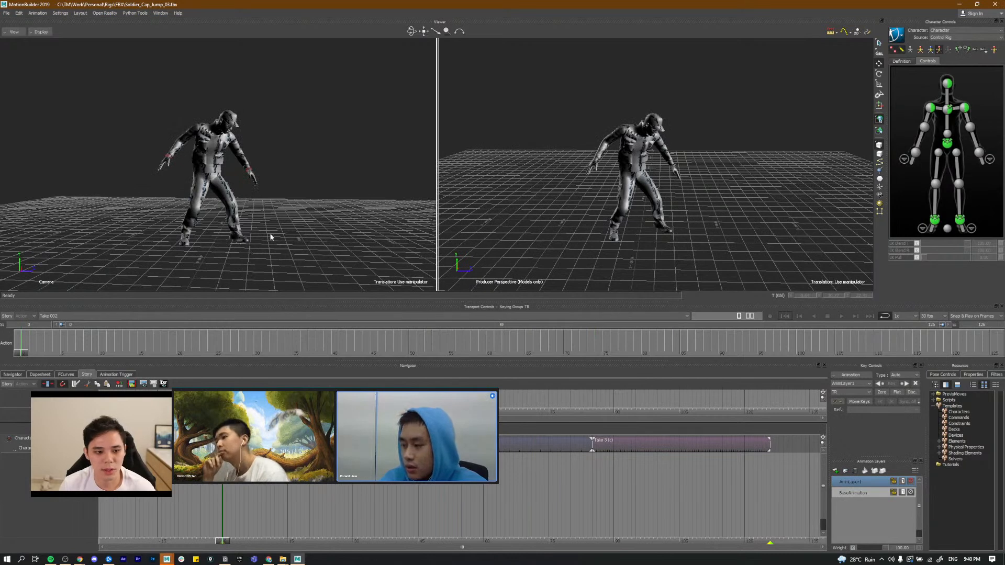
pyautogui.keyDown('shift'); pyautogui.moveTo(270, 234); pyautogui.dragTo(269, 237); pyautogui.keyUp('shift')
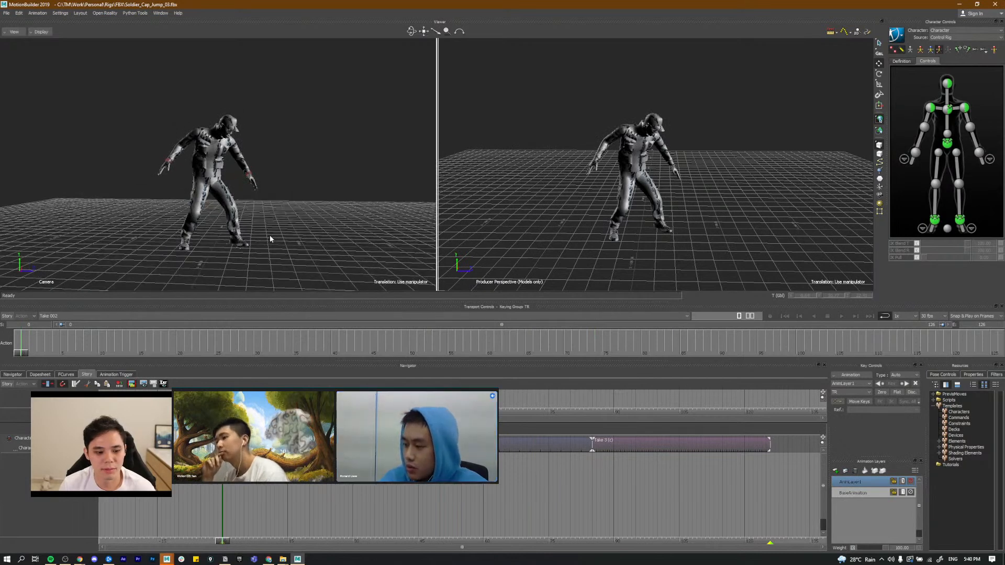
pyautogui.click(585, 351)
pyautogui.hotkey('ctrl', 'space')
pyautogui.click(586, 353)
pyautogui.moveTo(585, 353); pyautogui.dragTo(345, 360)
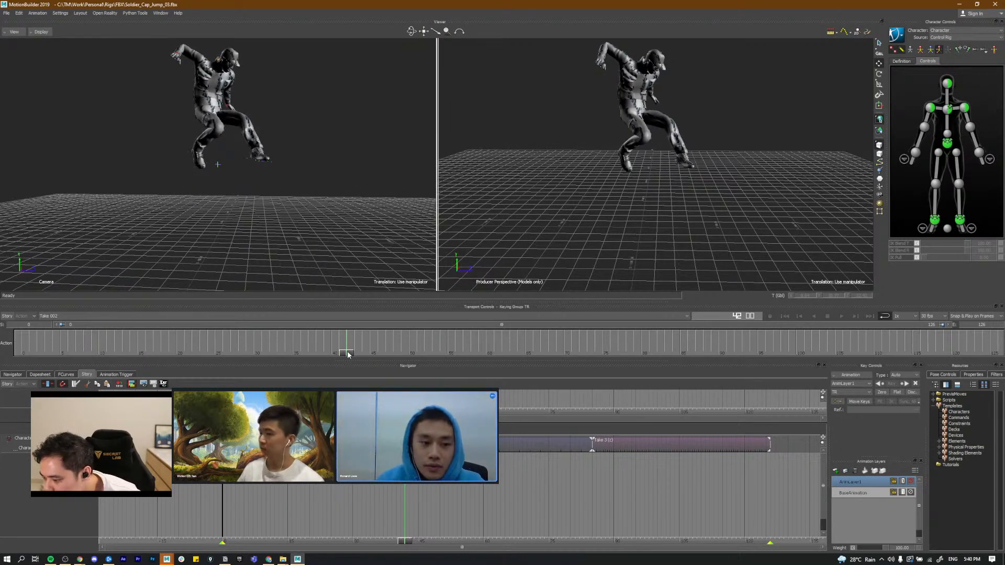
pyautogui.moveTo(345, 350); pyautogui.dragTo(3, 340)
# Step: Replay the jump from a more distant perspective view and scrub through the descent and landing to examine them
pyautogui.keyDown('alt'); pyautogui.moveTo(562, 242); pyautogui.dragTo(573, 276, button='middle'); pyautogui.keyUp('alt')
pyautogui.keyDown('alt'); pyautogui.moveTo(573, 276); pyautogui.dragTo(630, 199); pyautogui.keyUp('alt')
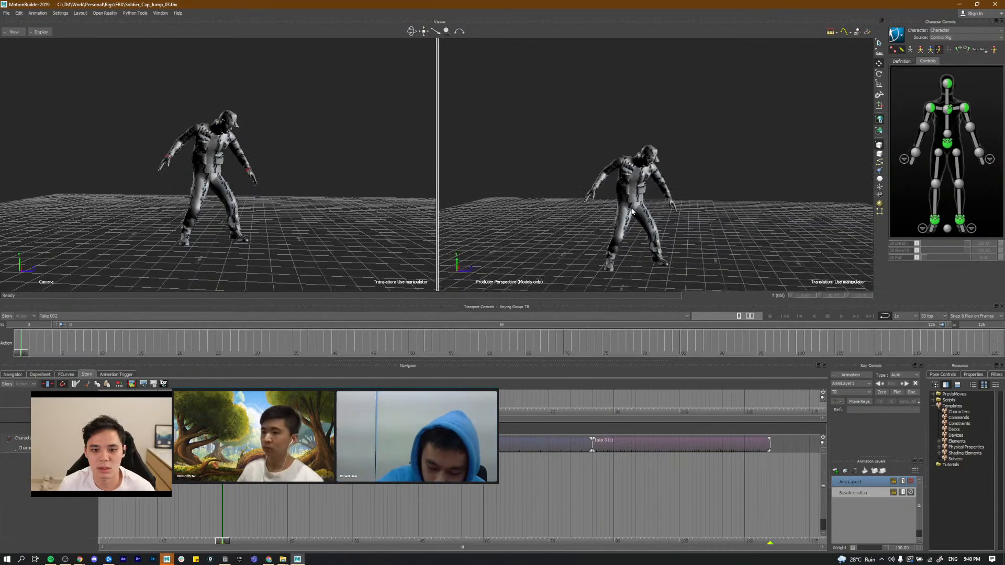
pyautogui.press('space')
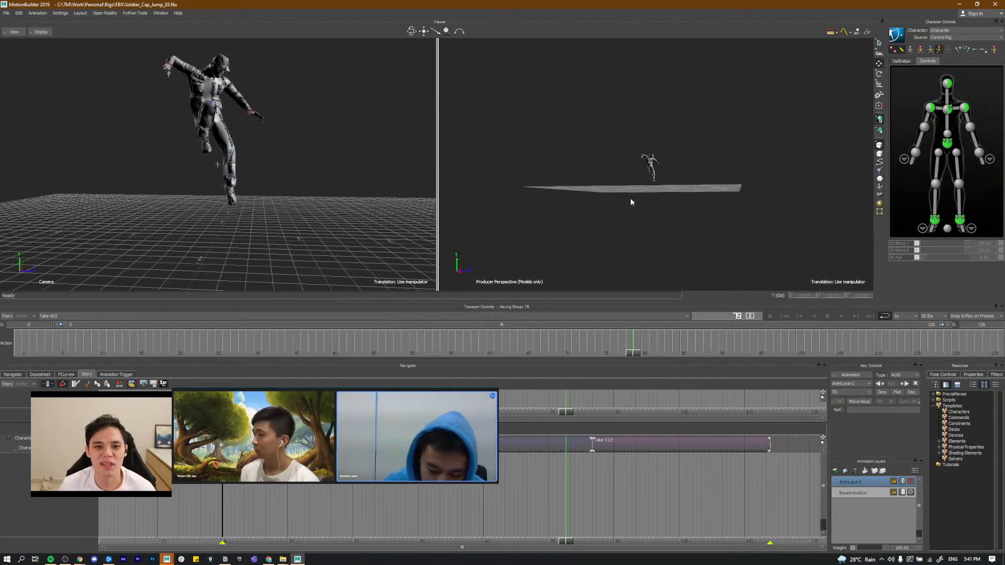
pyautogui.scroll(8, 630, 198)
pyautogui.scroll(-7, 631, 198)
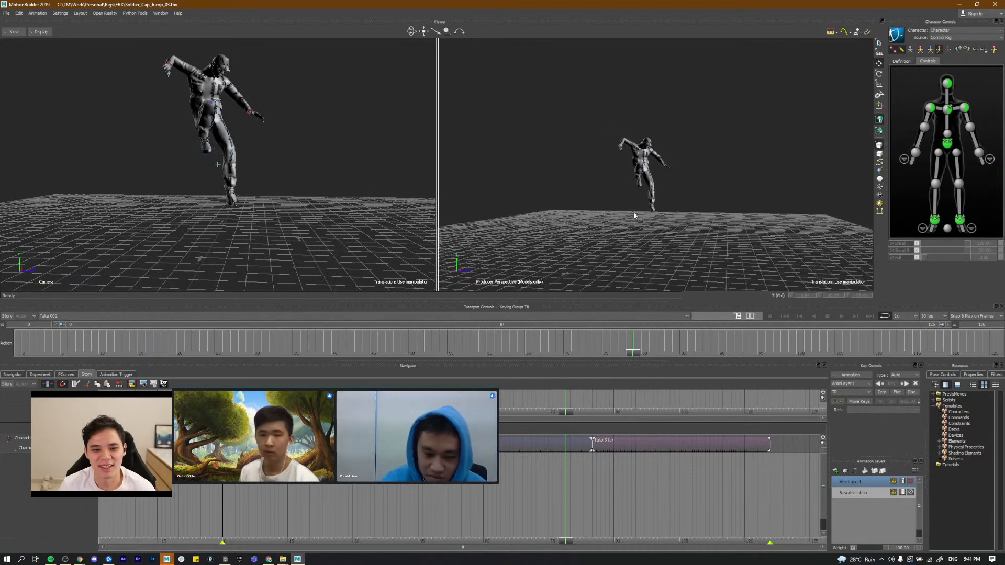
pyautogui.keyDown('alt'); pyautogui.moveTo(633, 213); pyautogui.dragTo(637, 233); pyautogui.keyUp('alt')
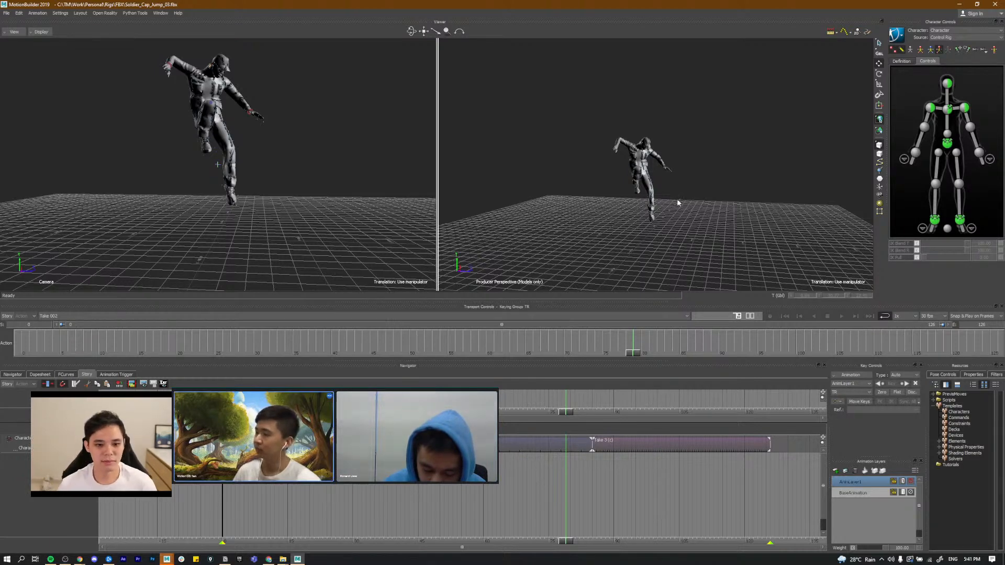
pyautogui.press('space')
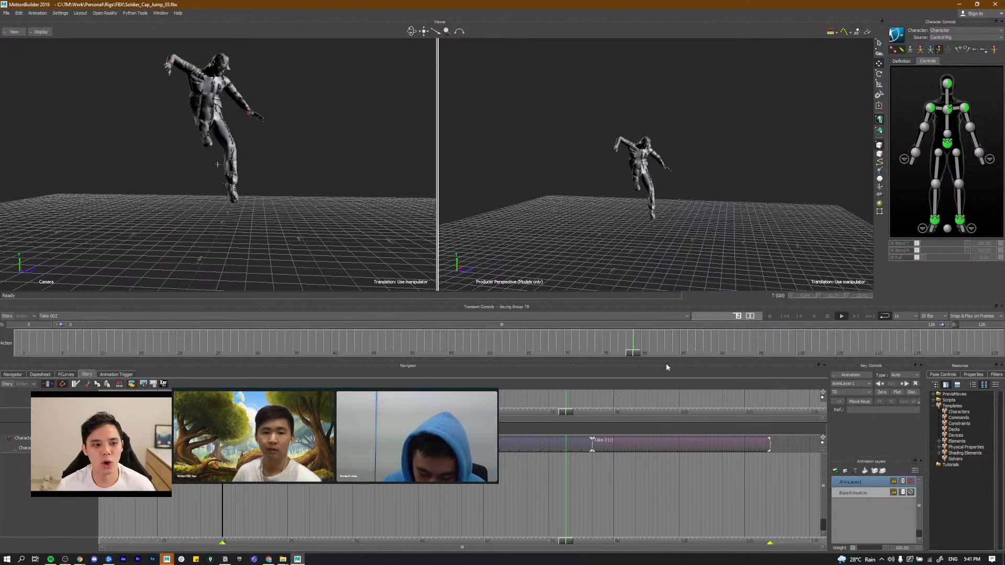
pyautogui.click(569, 353)
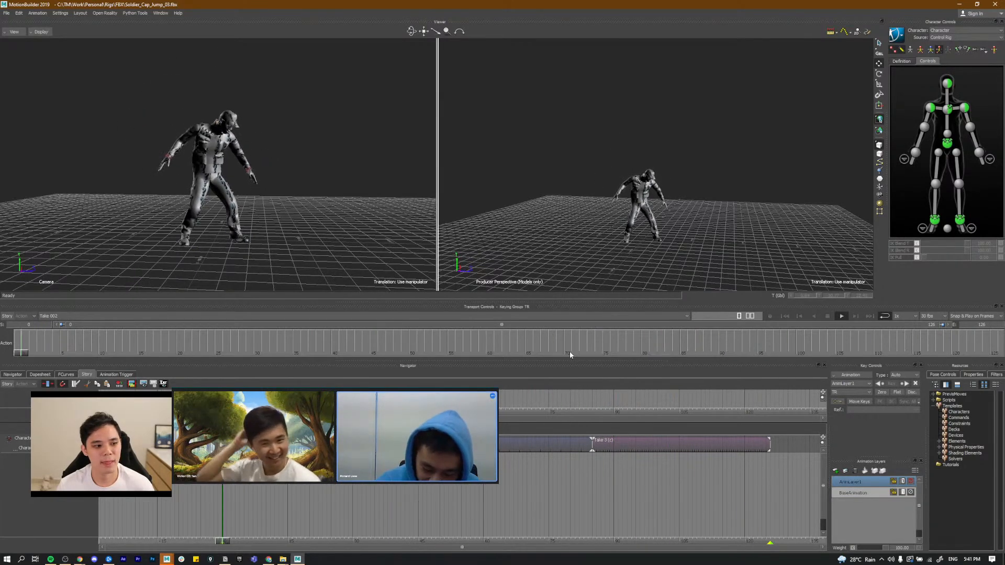
pyautogui.moveTo(557, 353); pyautogui.dragTo(744, 334)
pyautogui.scroll(-2, 817, 130)
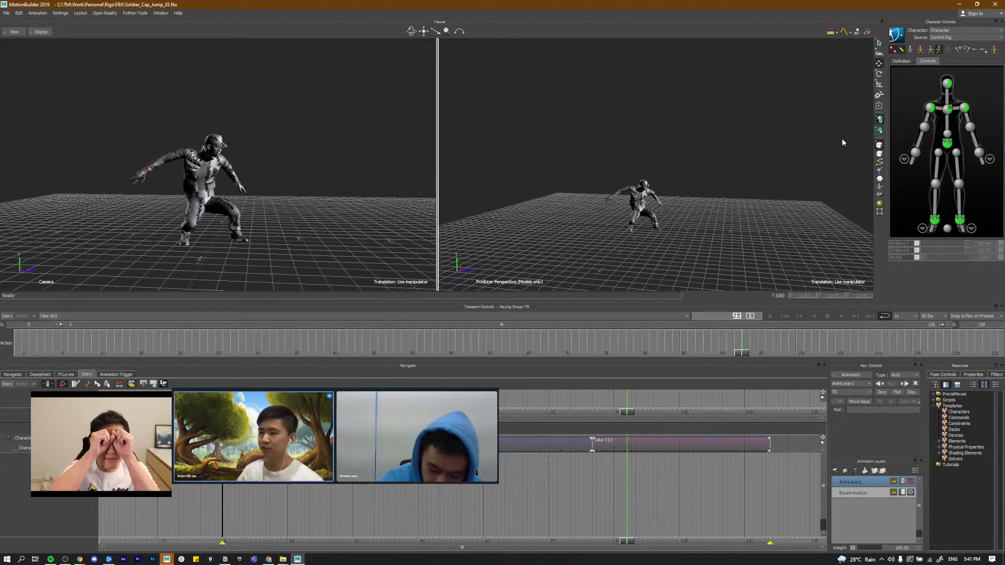
# Step: Scrub and play back the landing and recovery in the closer perspective view to examine the poses
pyautogui.scroll(3, 658, 195)
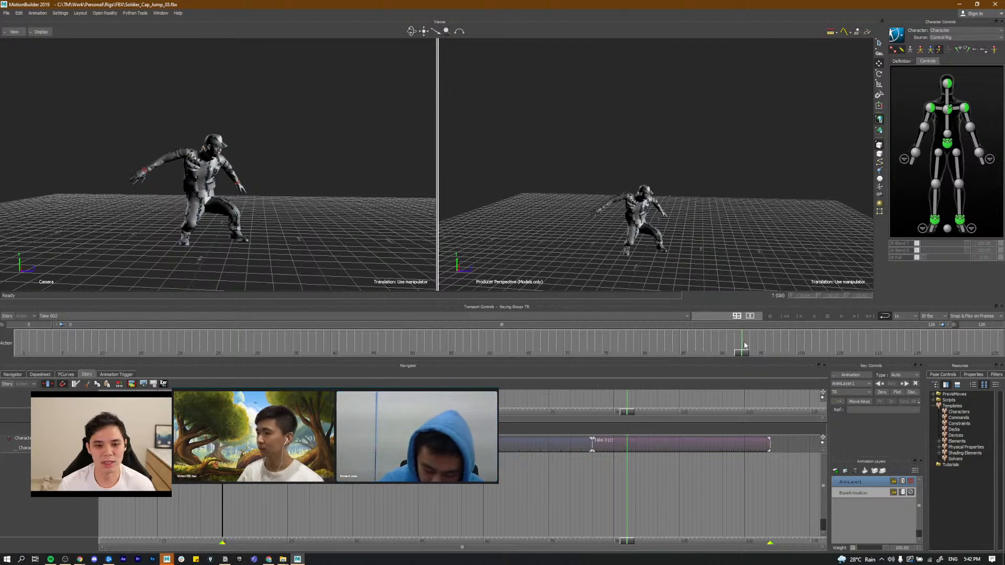
pyautogui.moveTo(742, 354); pyautogui.dragTo(907, 331)
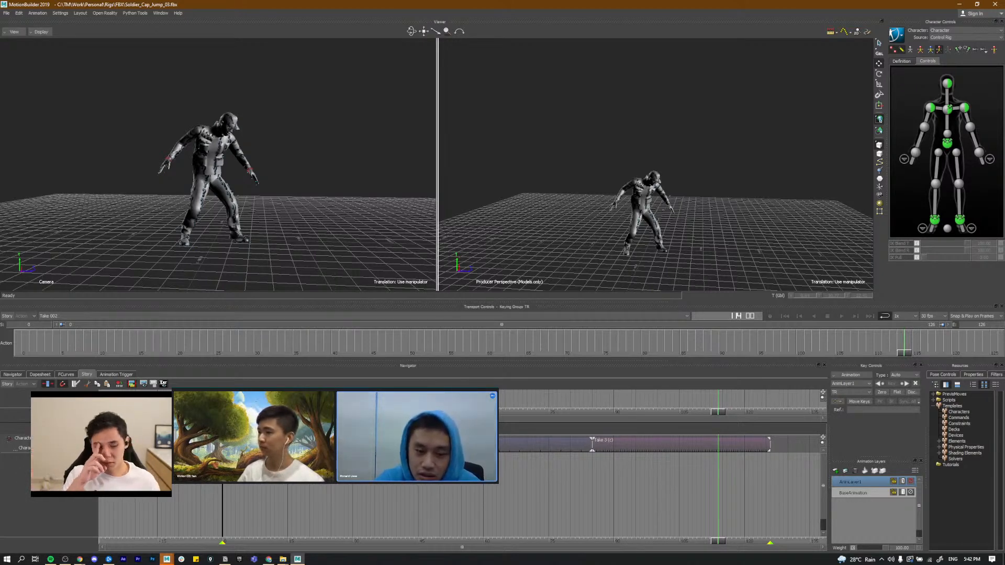
pyautogui.click(637, 352)
pyautogui.hotkey('ctrl', 'space')
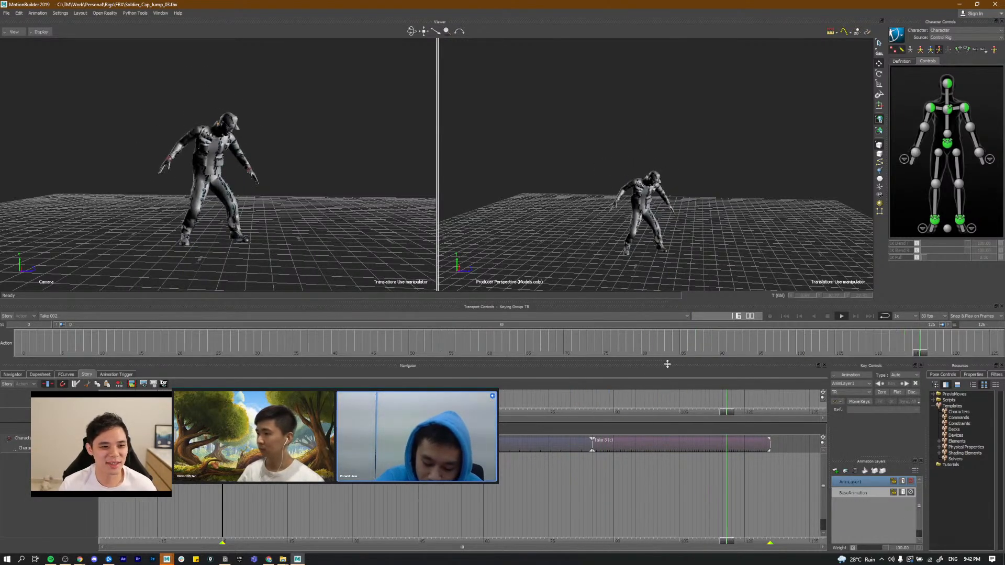
pyautogui.click(726, 347)
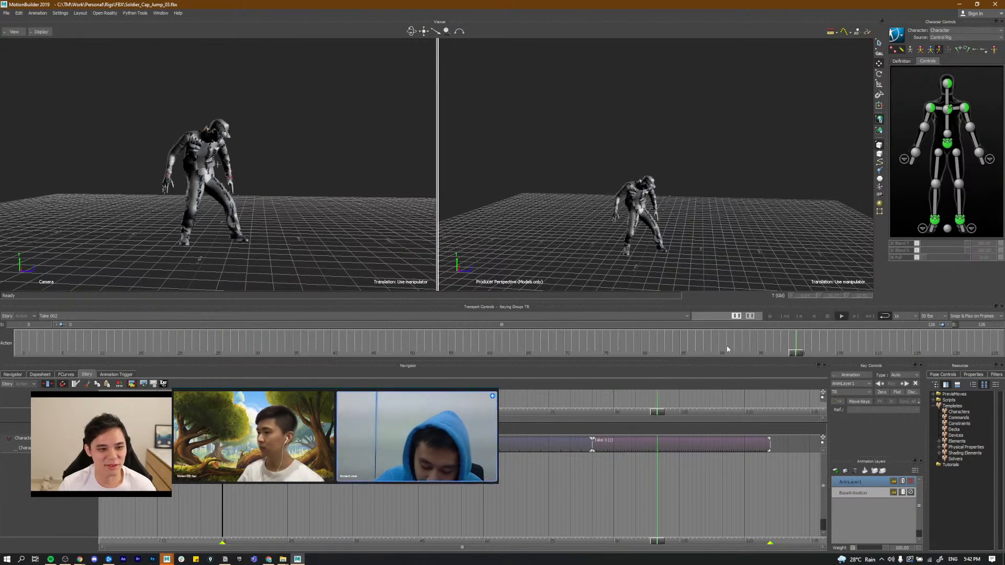
pyautogui.click(735, 351)
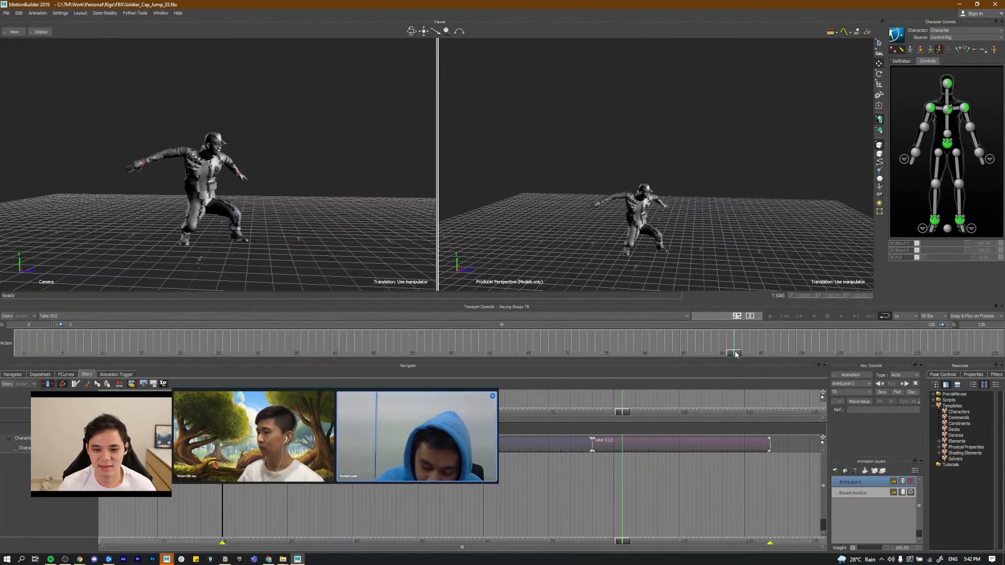
# Step: Select the left shoulder effector, make the BaseAnimation layer active, and replay the jump from the start
pyautogui.click(964, 107)
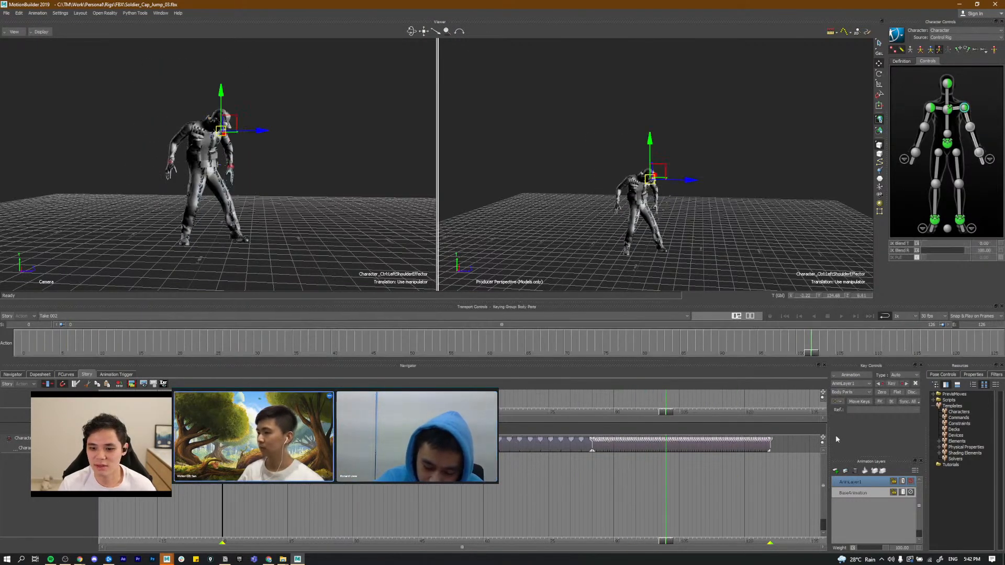
pyautogui.click(867, 493)
pyautogui.moveTo(812, 356); pyautogui.dragTo(936, 362)
pyautogui.press('space')
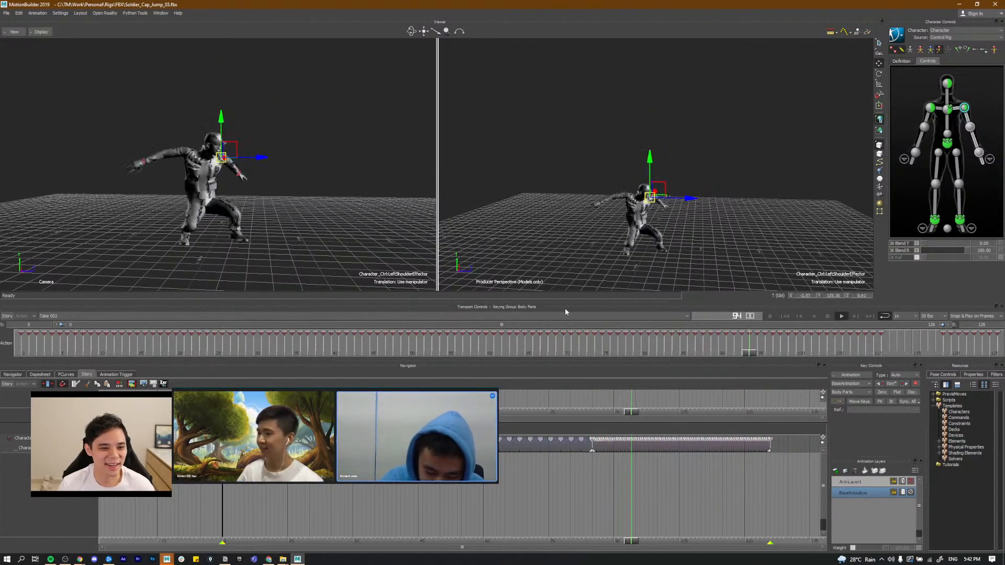
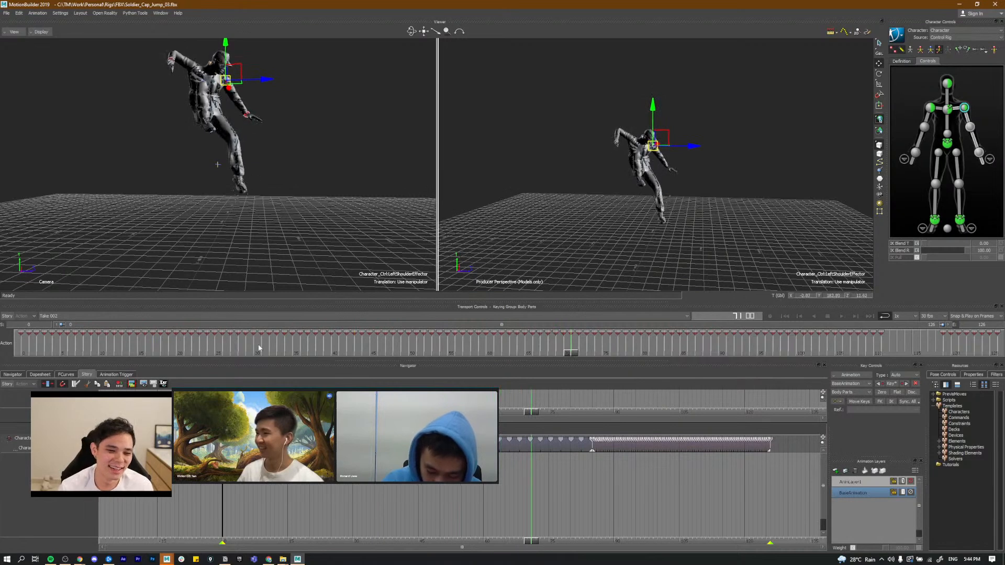
pyautogui.click(278, 351)
pyautogui.press('space')
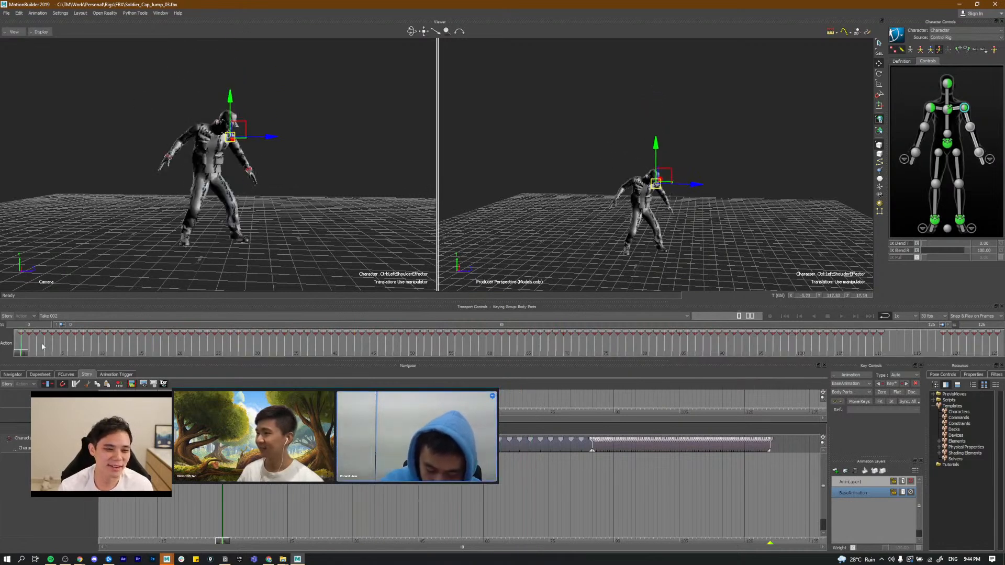
pyautogui.press('space')
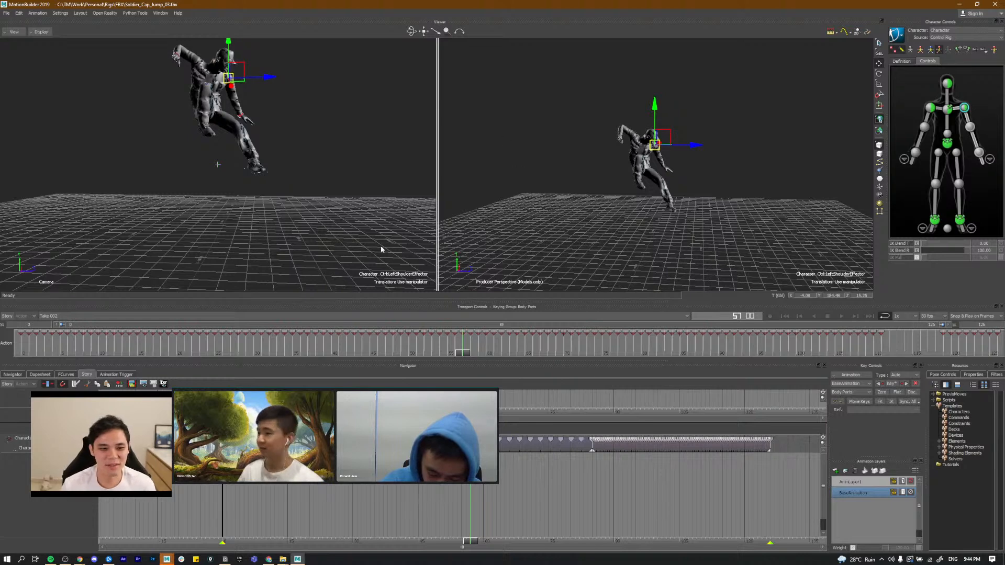
# Step: Switch to Maya's empty scene and bring up the Downloads folder window in File Explorer over it
pyautogui.hotkey('alt', 'Tab')
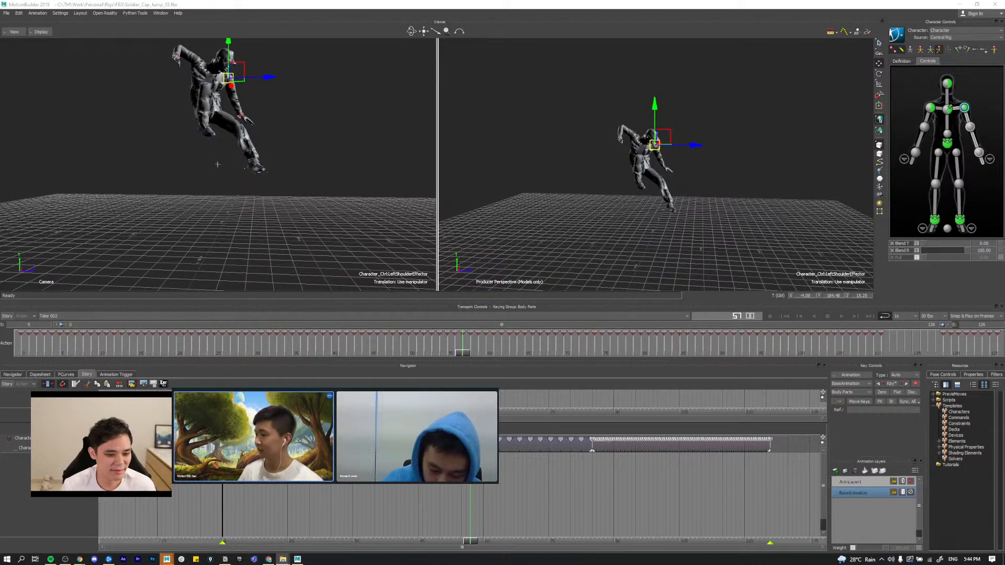
pyautogui.click(209, 524)
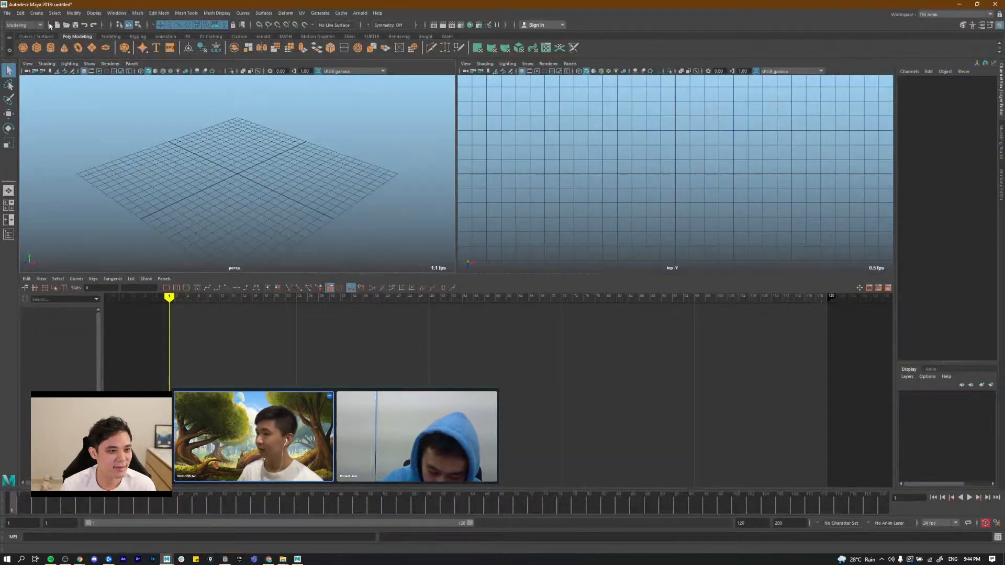
pyautogui.click(8, 13)
pyautogui.press('Escape')
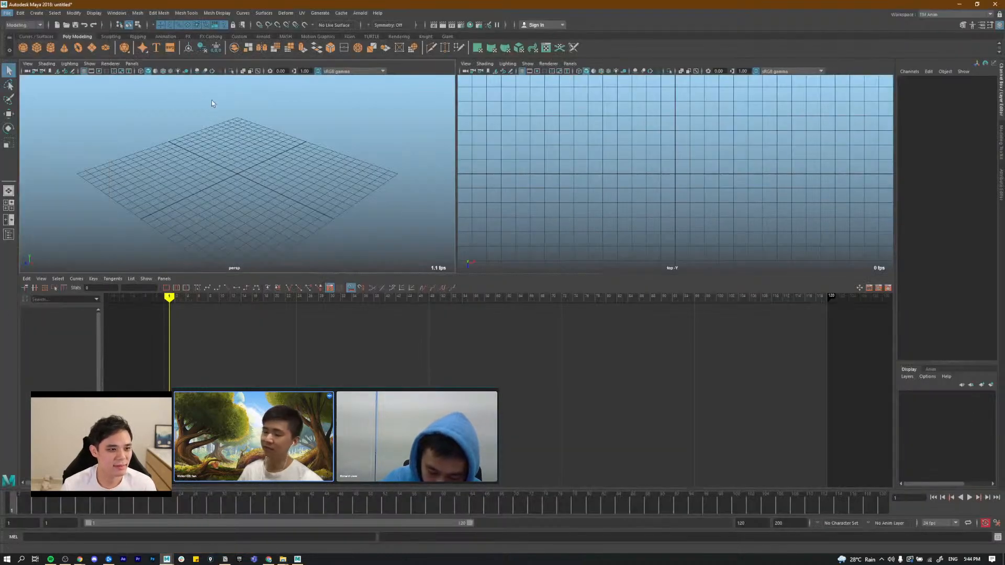
pyautogui.moveTo(283, 559)
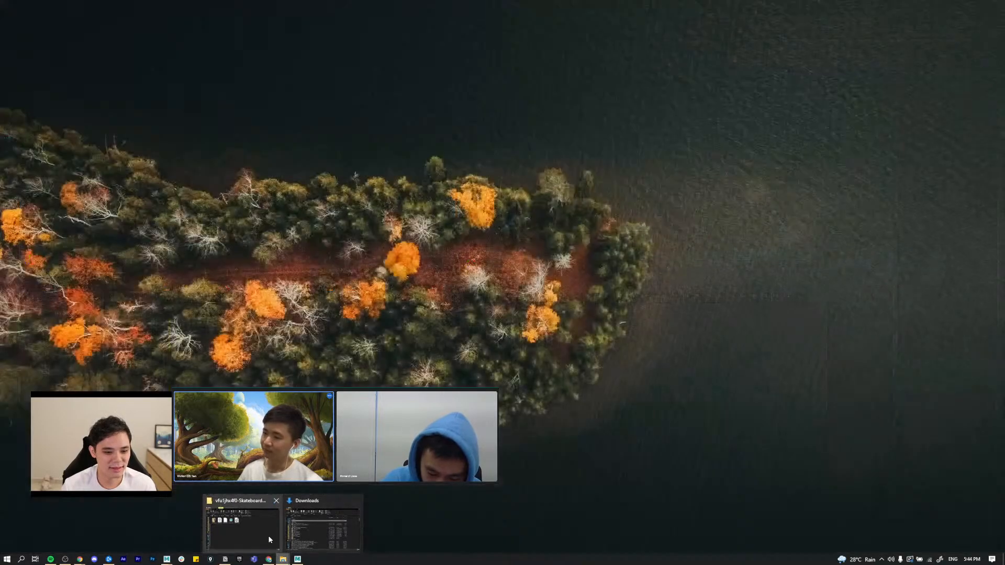
pyautogui.click(314, 534)
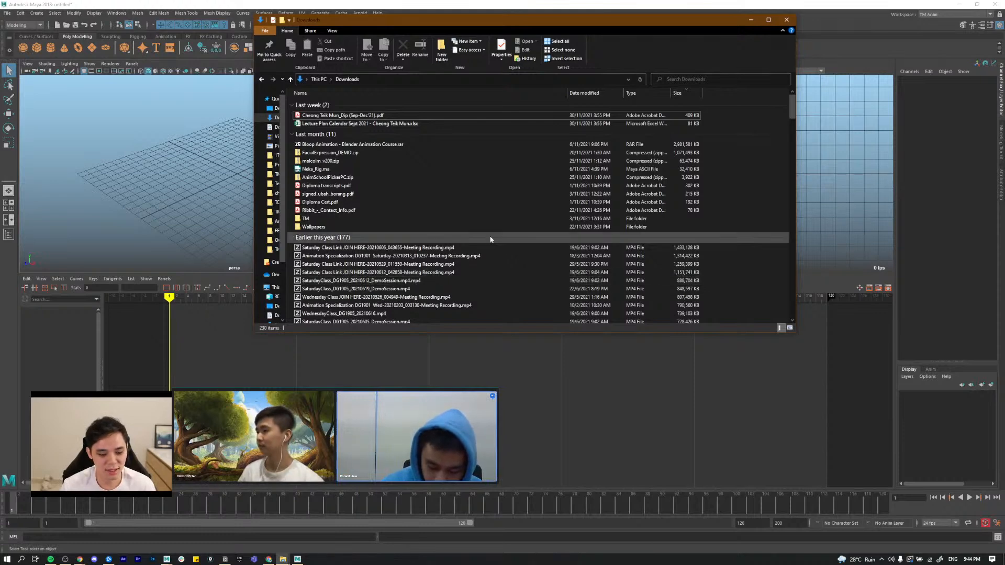
pyautogui.moveTo(608, 21); pyautogui.dragTo(631, 142)
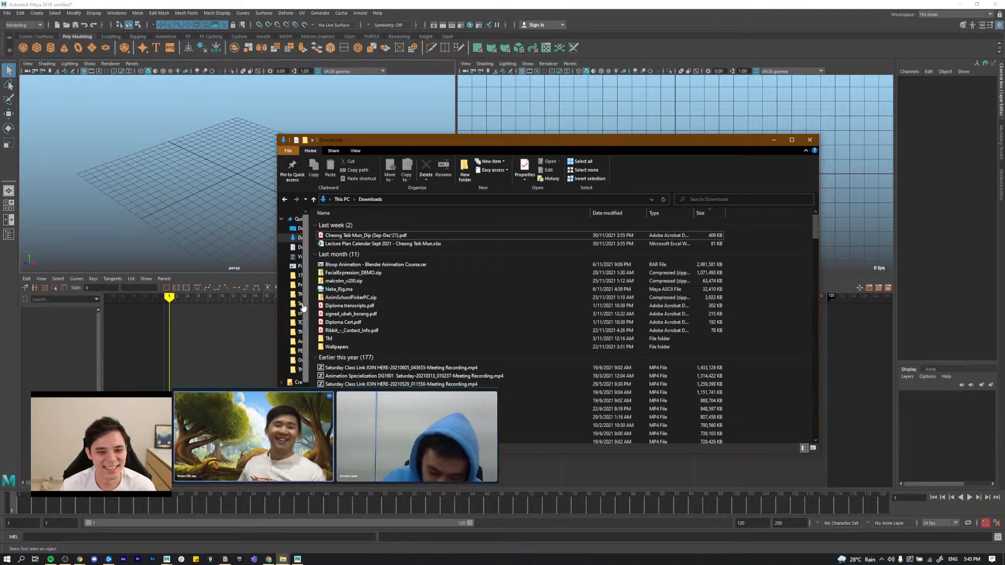
pyautogui.scroll(-1, 304, 306)
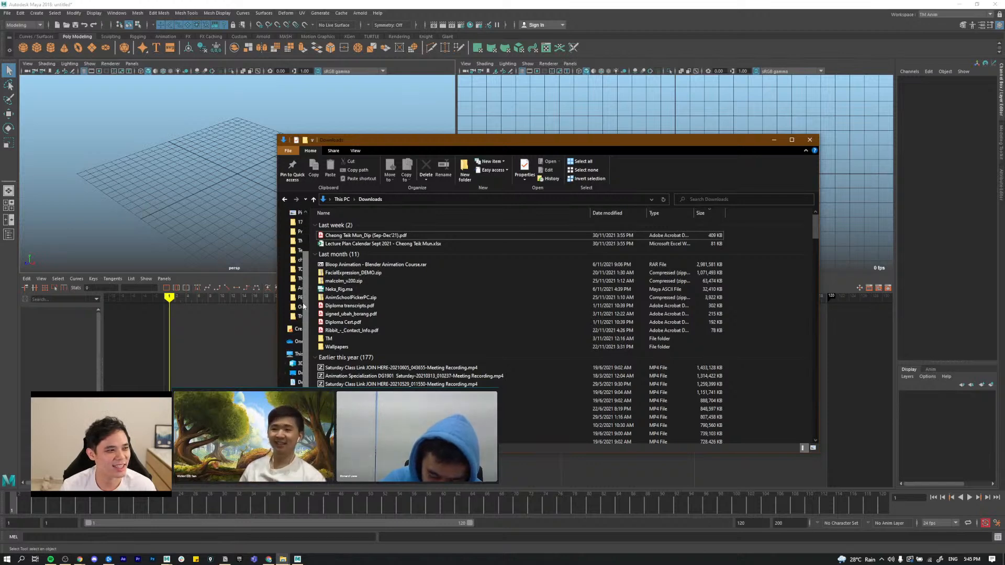
pyautogui.scroll(3, 304, 306)
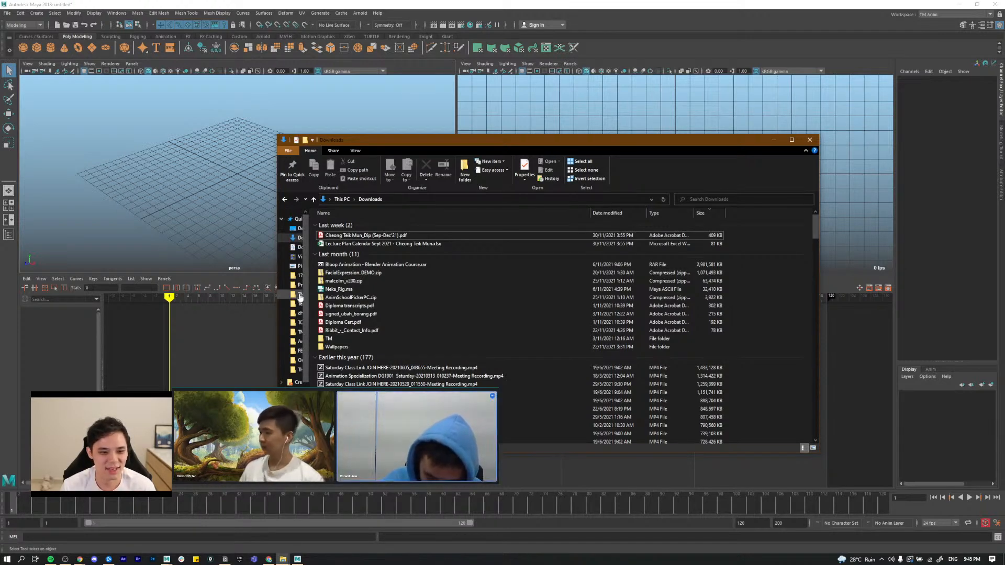
# Step: Browse to the TMchannel\LiveAnimation\2021_12\Animation\Assets folder
pyautogui.click(300, 296)
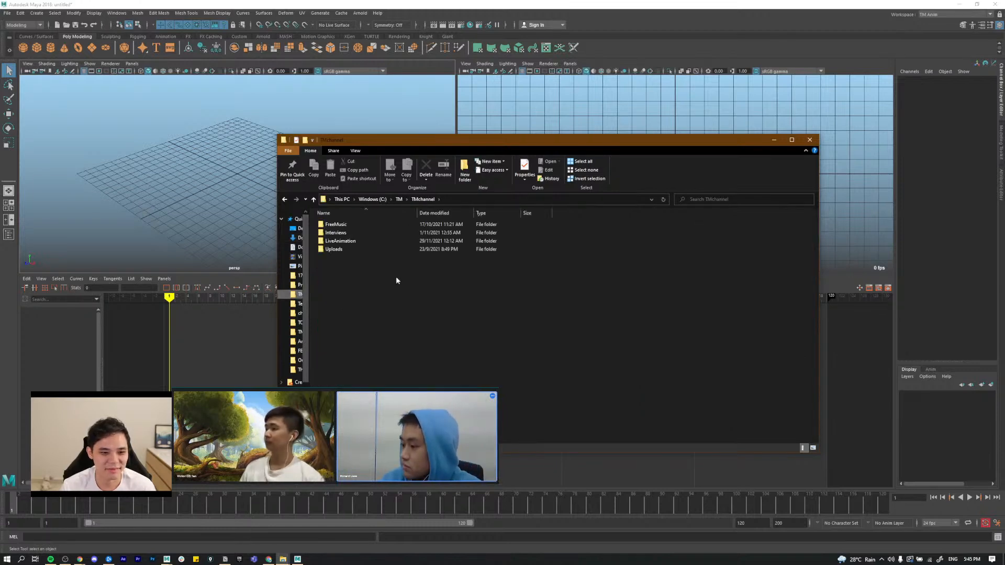
pyautogui.doubleClick(342, 241)
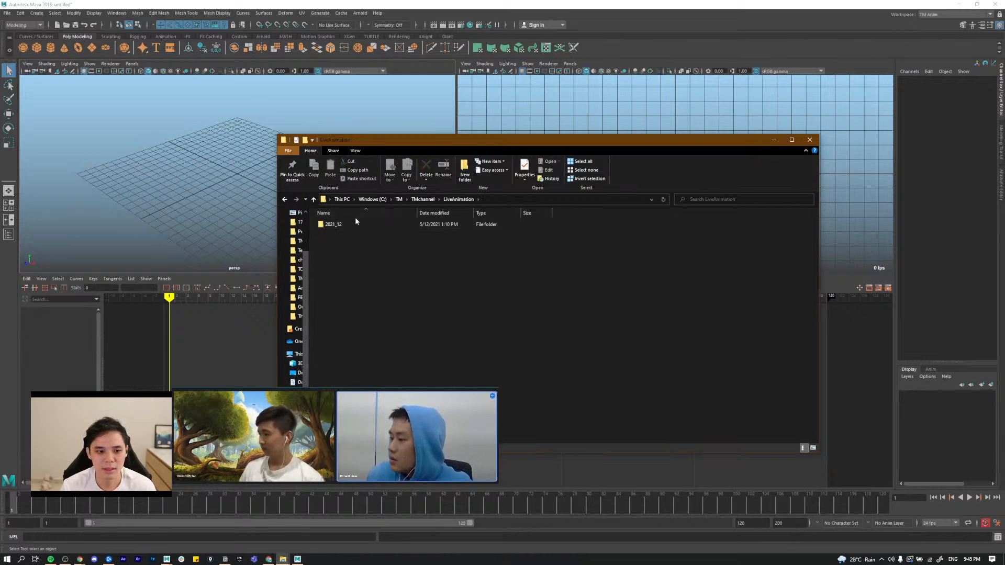
pyautogui.doubleClick(339, 225)
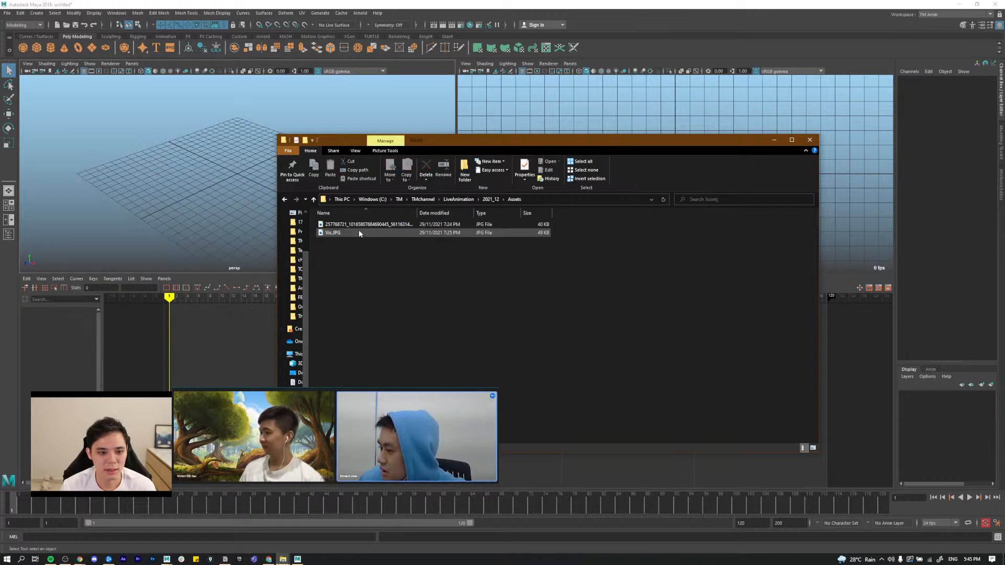
pyautogui.hotkey('alt', 'Left')
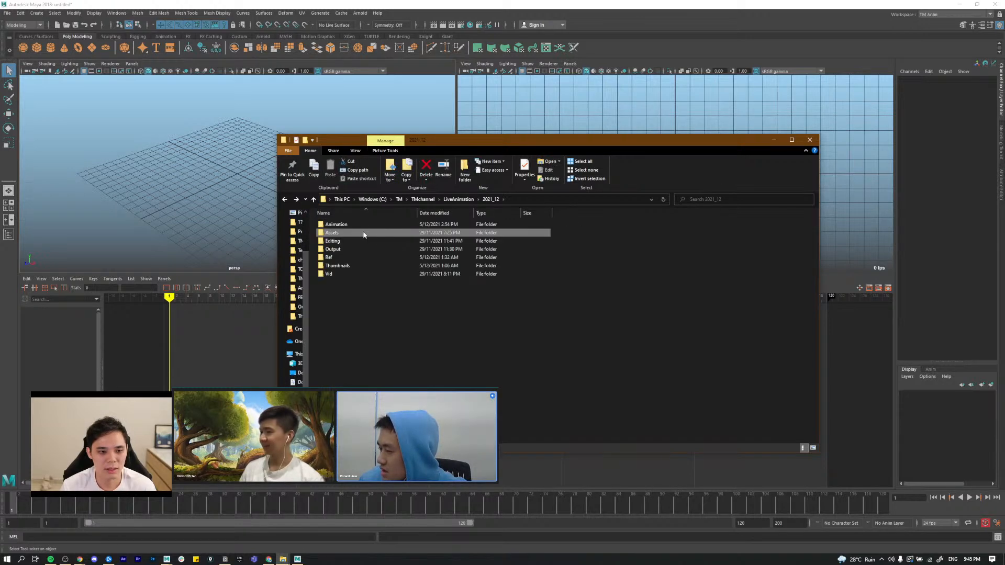
pyautogui.click(344, 226)
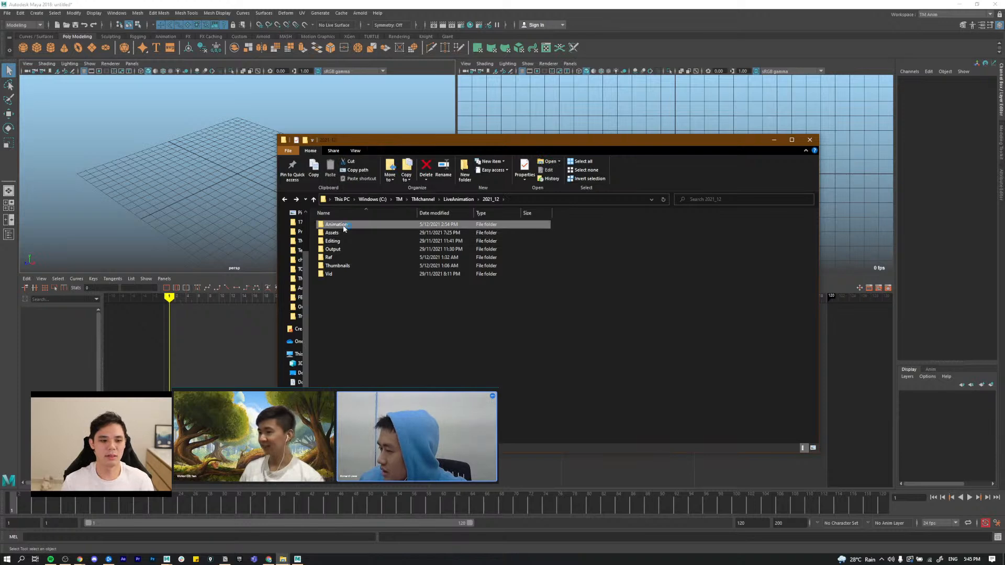
pyautogui.doubleClick(344, 228)
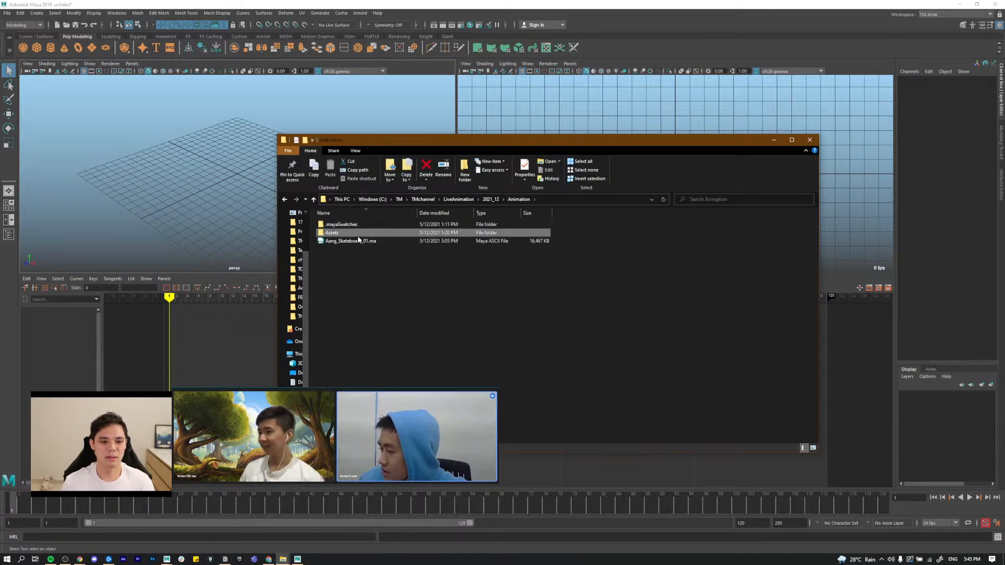
pyautogui.click(359, 233)
pyautogui.doubleClick(362, 233)
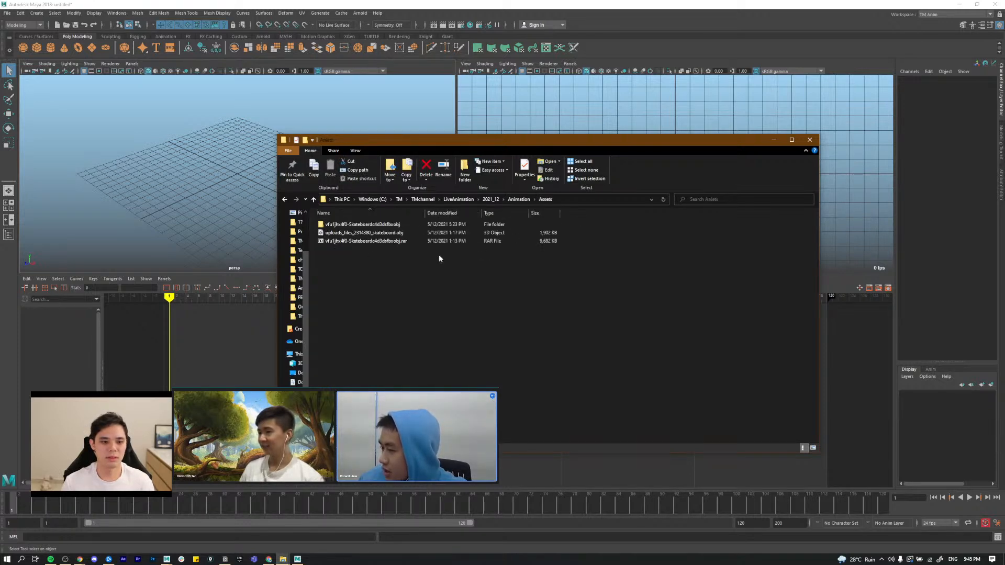
# Step: Copy the path of the Assets folder inside Animation
pyautogui.hotkey('alt', 'Left')
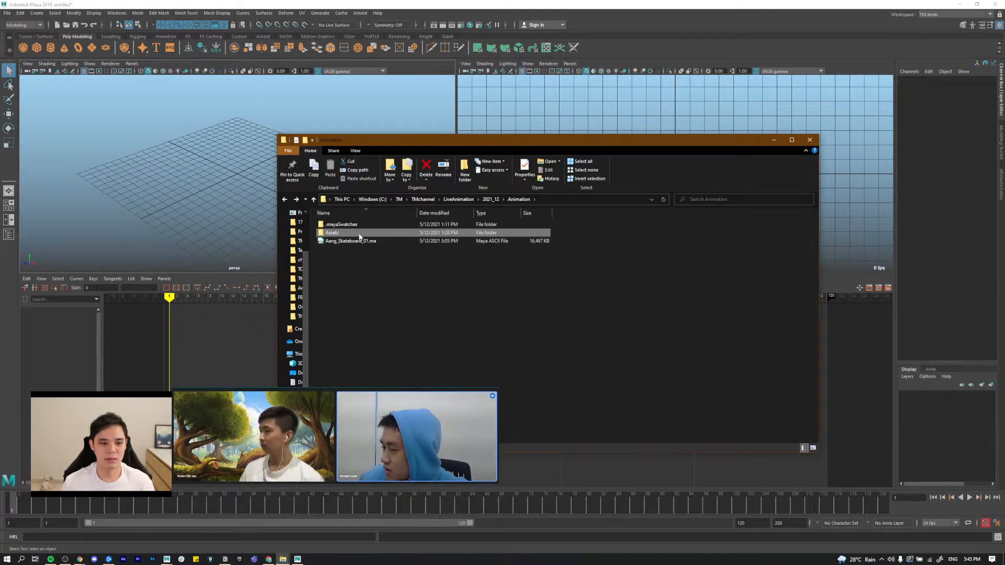
pyautogui.doubleClick(360, 234)
pyautogui.click(593, 199)
pyautogui.hotkey('ctrl', 'c')
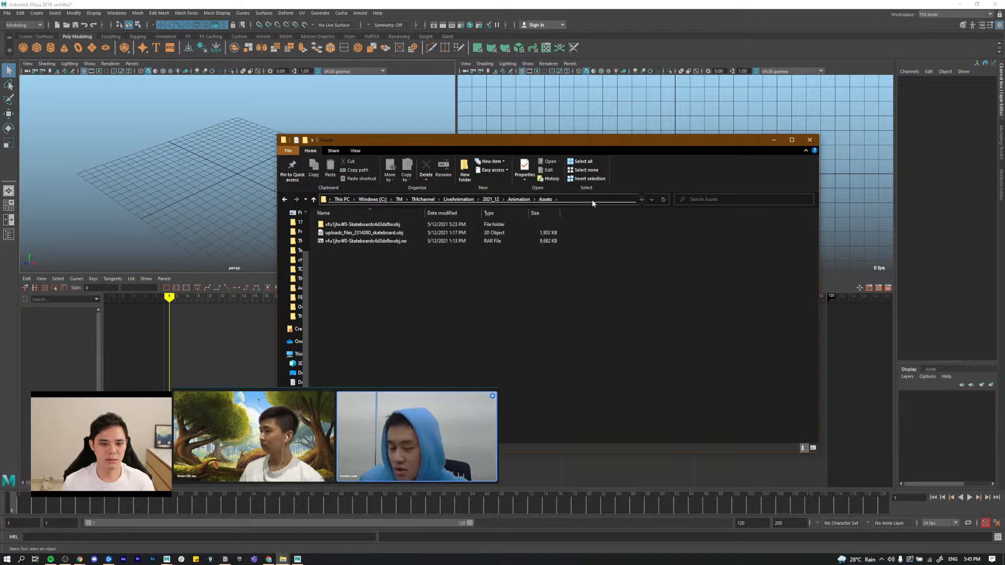
# Step: Open uploads_files_2314380_skateboard.obj in Maya, using the copied folder path to locate it
pyautogui.click(266, 243)
pyautogui.hotkey('ctrl', 'o')
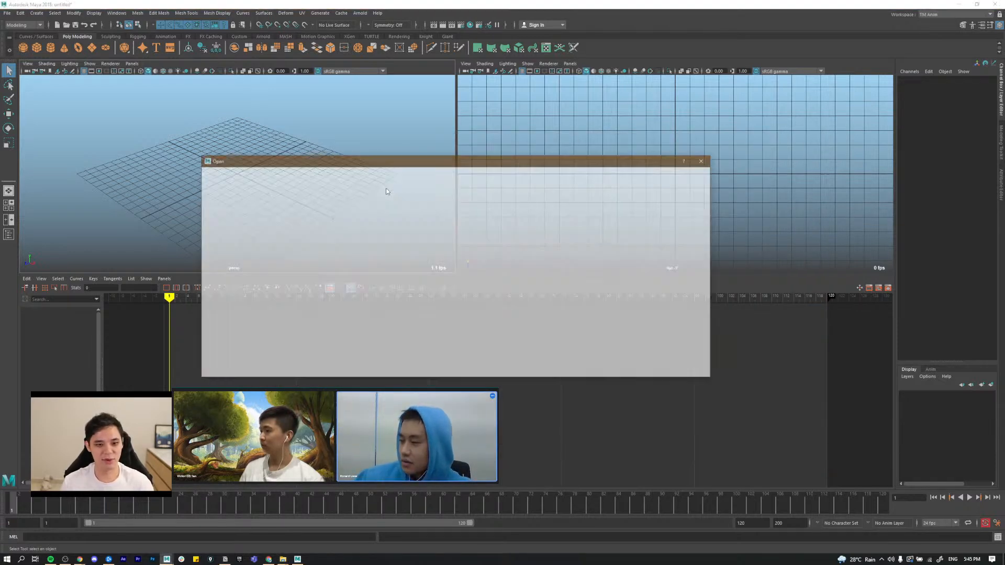
pyautogui.moveTo(423, 166); pyautogui.dragTo(464, 158)
pyautogui.tripleClick(366, 166)
pyautogui.hotkey('ctrl', 'v')
pyautogui.press('Return')
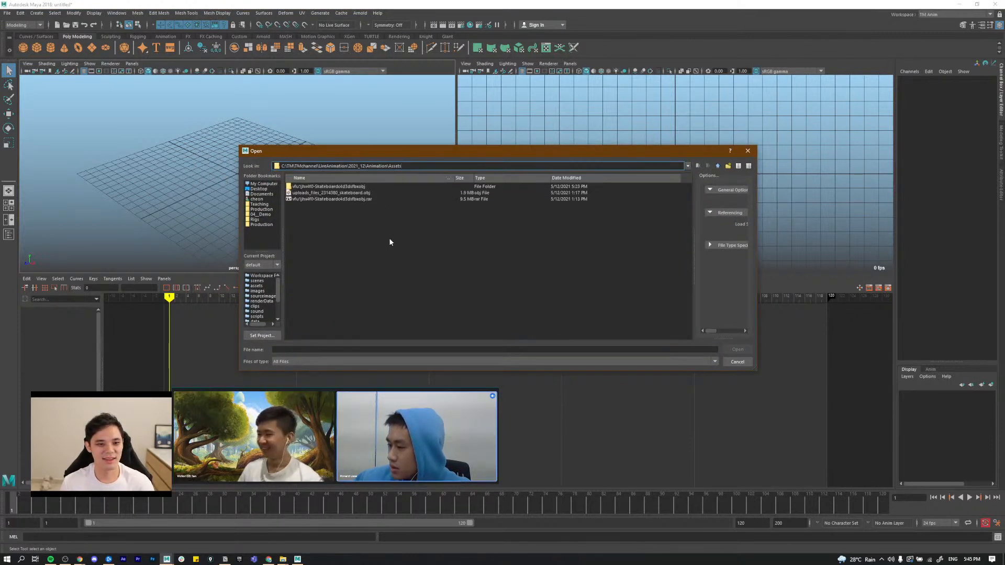
pyautogui.click(335, 192)
pyautogui.click(348, 198)
pyautogui.doubleClick(366, 193)
pyautogui.click(503, 283)
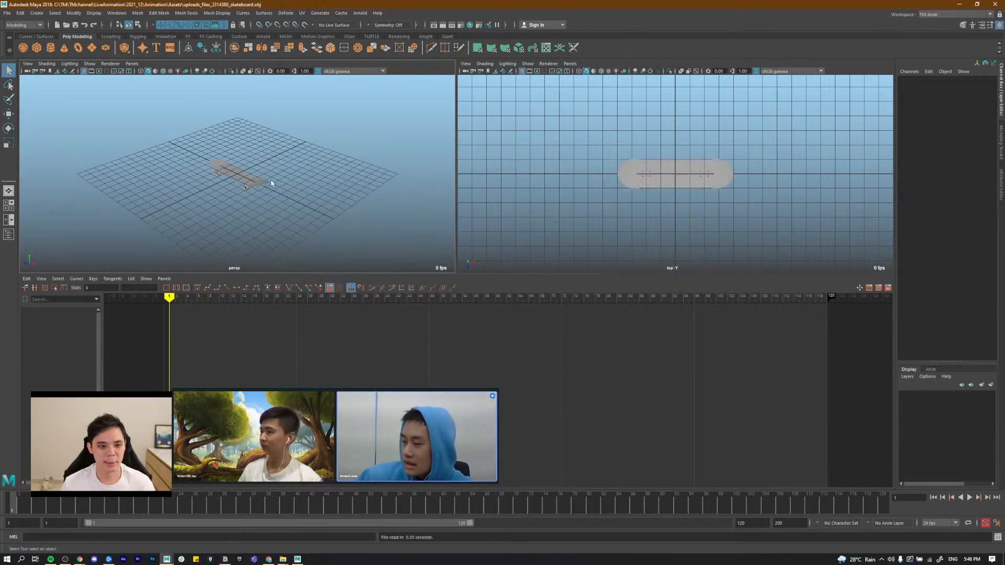
# Step: Select the whole skateboard mesh with the Move tool active
pyautogui.moveTo(281, 201); pyautogui.dragTo(215, 171)
pyautogui.press('w')
pyautogui.click(317, 151)
pyautogui.click(215, 171)
# Step: Open the export options for the selected skateboard mesh and set the file type to FBX export
pyautogui.click(7, 13)
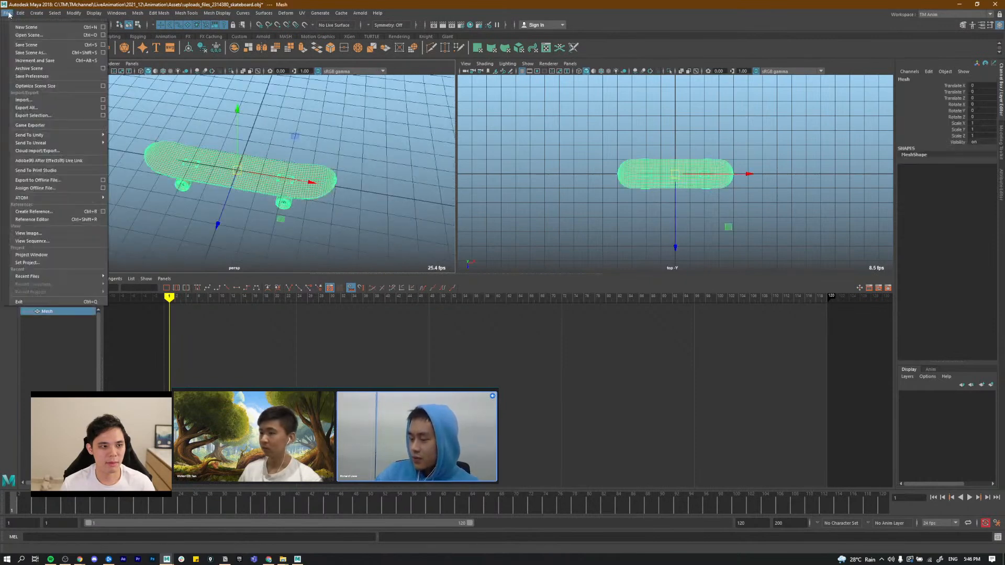
pyautogui.click(104, 116)
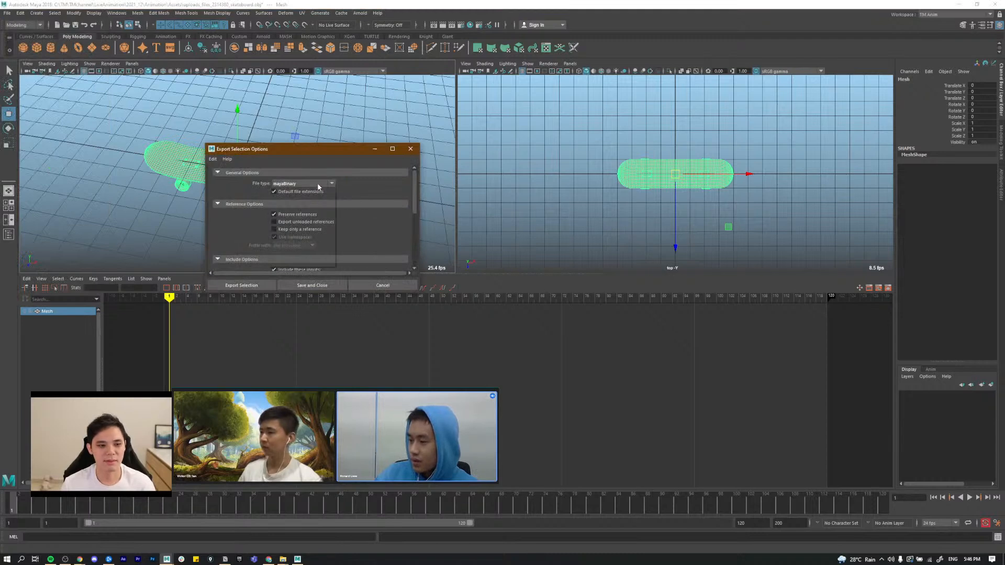
pyautogui.click(317, 185)
pyautogui.scroll(-3, 309, 215)
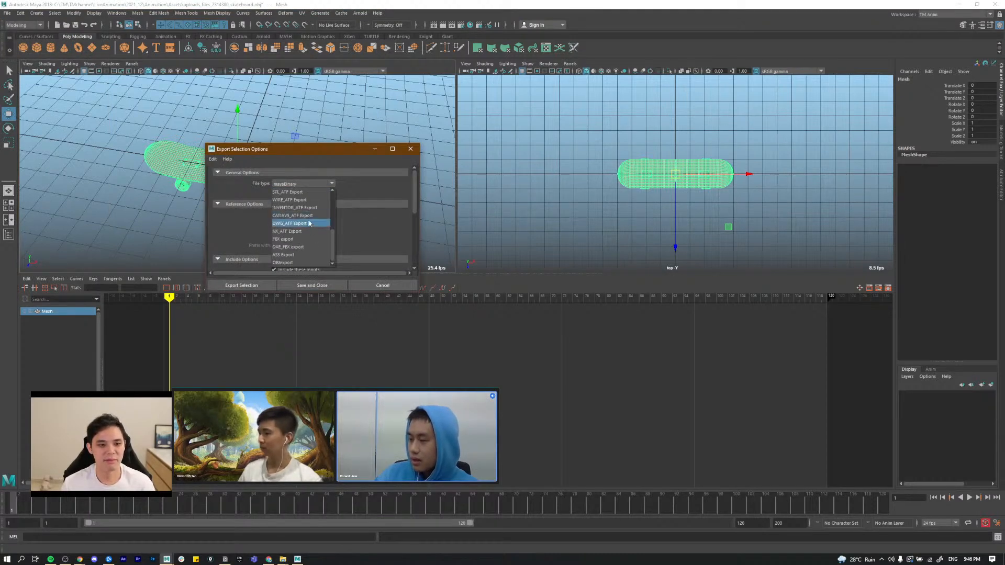
pyautogui.click(301, 238)
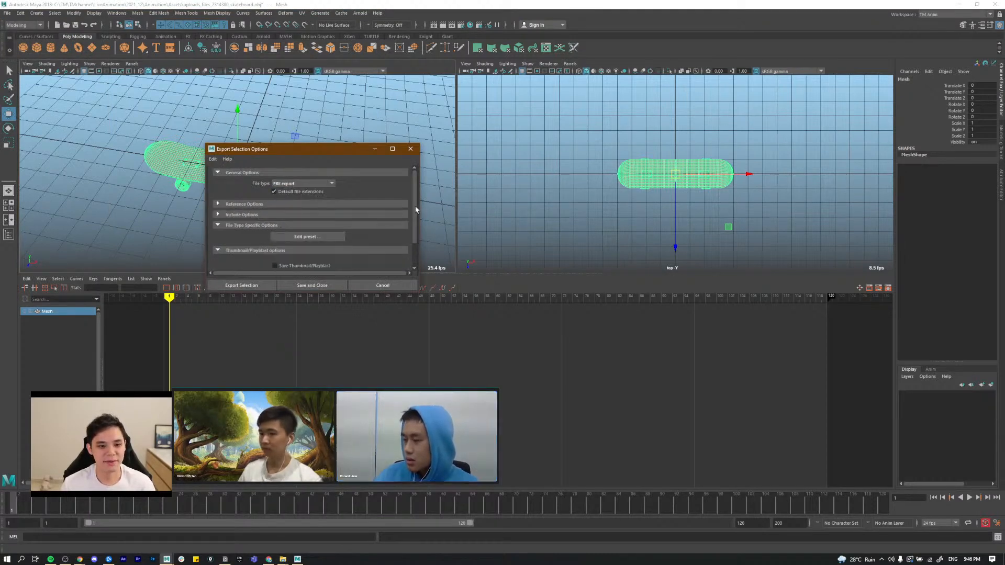
pyautogui.scroll(-2, 413, 225)
# Step: Export the selected mesh to the Animation\Assets folder under the file name Skateboard
pyautogui.click(251, 285)
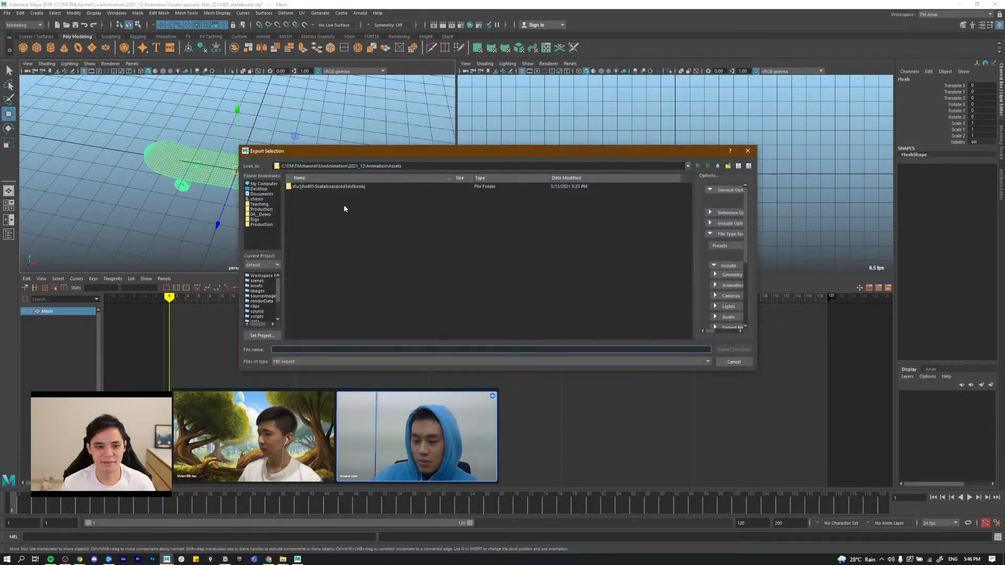
pyautogui.write('Skateboard')
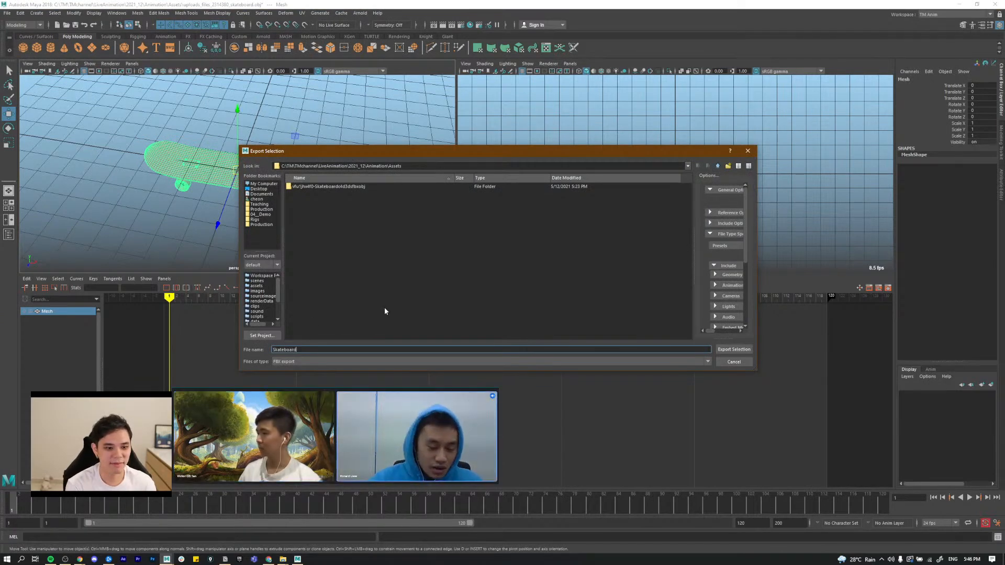
pyautogui.press('Return')
pyautogui.press('w')
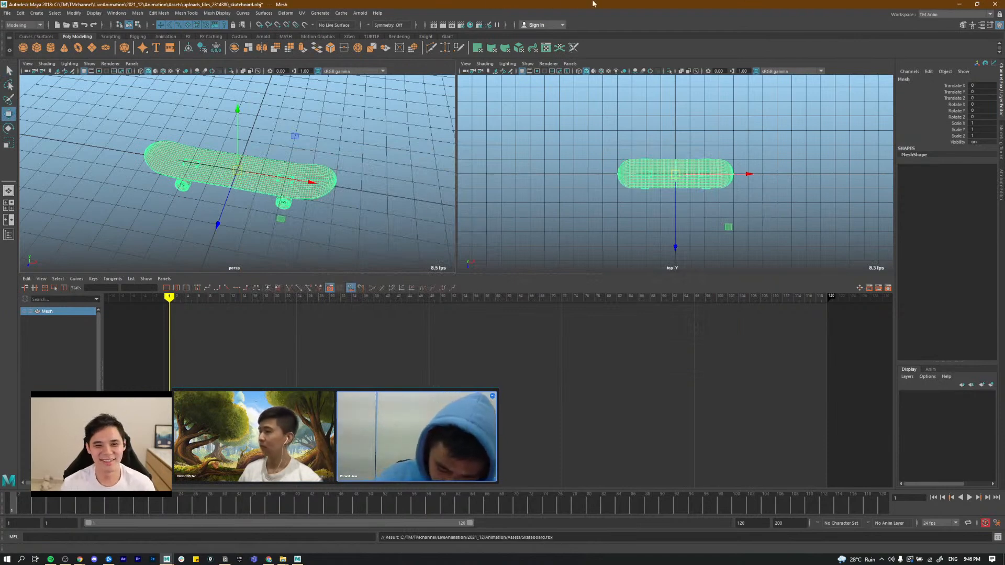
# Step: Switch to MotionBuilder and merge Skateboard.fbx from the Assets folder into the soldier scene with all takes
pyautogui.click(959, 5)
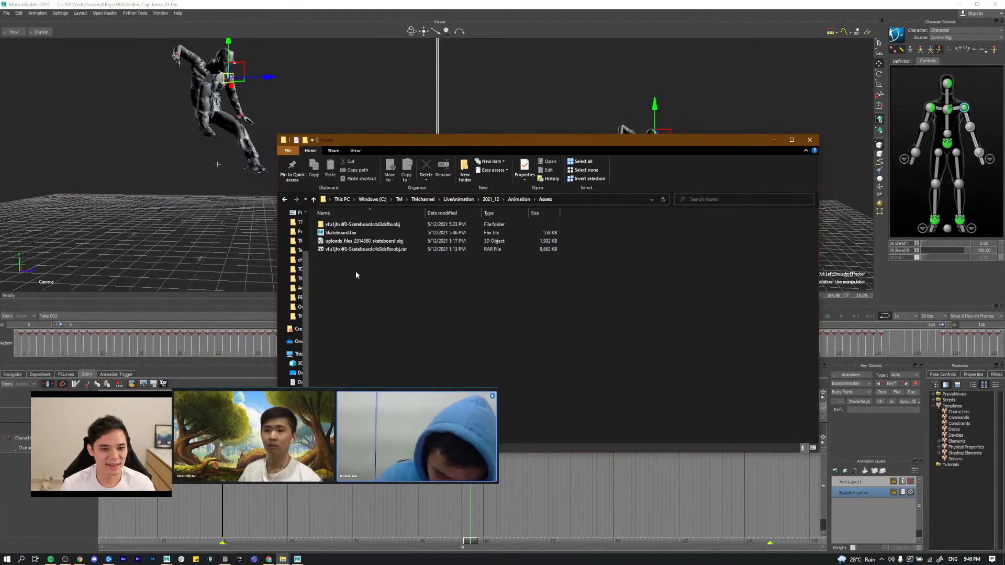
pyautogui.moveTo(340, 233); pyautogui.dragTo(199, 238)
pyautogui.moveTo(220, 233)
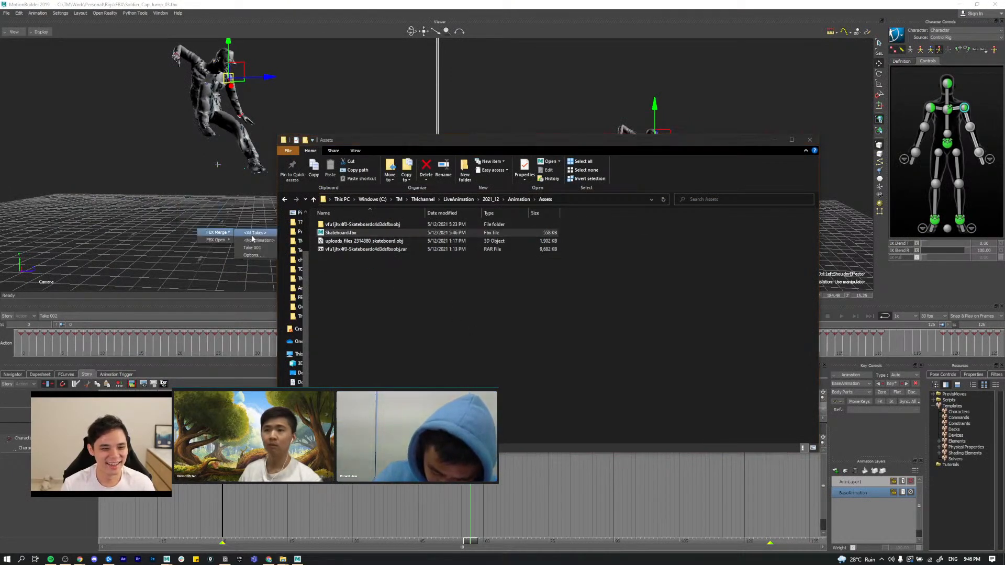
pyautogui.click(265, 236)
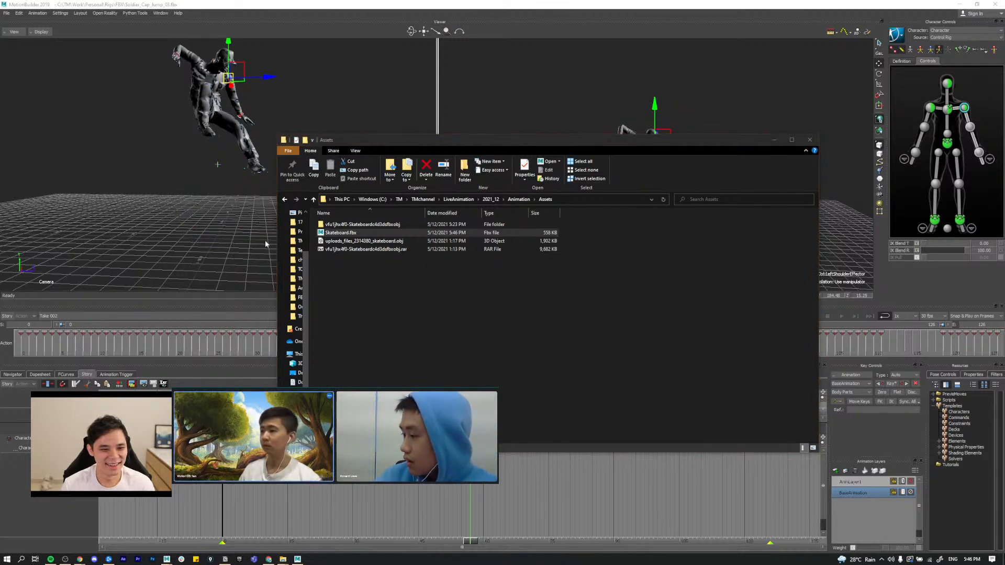
pyautogui.click(775, 141)
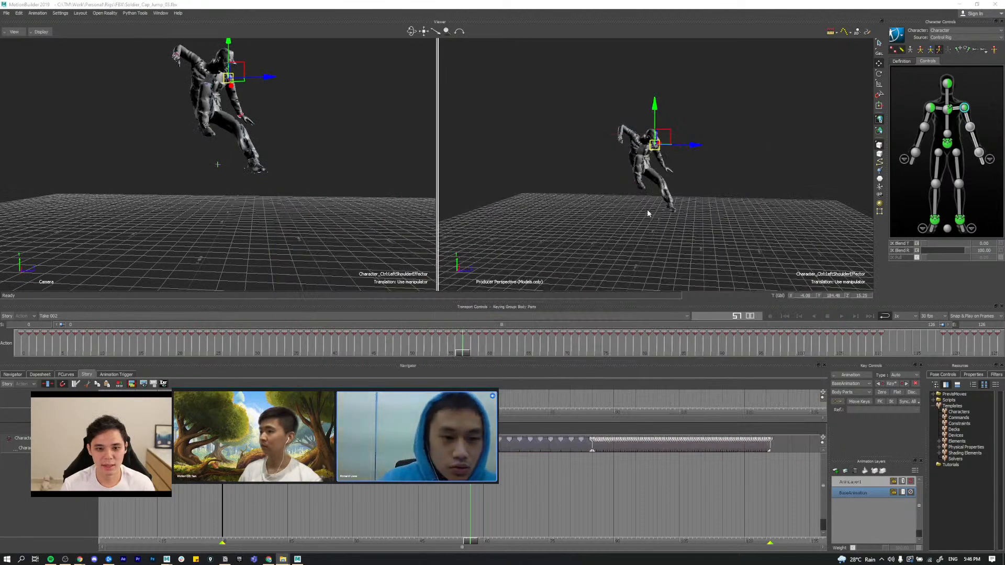
# Step: Inspect the scene hierarchy and the area around the soldier for the merged skateboard mesh
pyautogui.keyDown('alt'); pyautogui.moveTo(604, 227); pyautogui.dragTo(568, 239); pyautogui.keyUp('alt')
pyautogui.moveTo(627, 235)
pyautogui.keyDown('alt'); pyautogui.mouseDown()
pyautogui.moveTo(579, 251)
pyautogui.moveTo(628, 242)
pyautogui.mouseUp(); pyautogui.keyUp('alt')
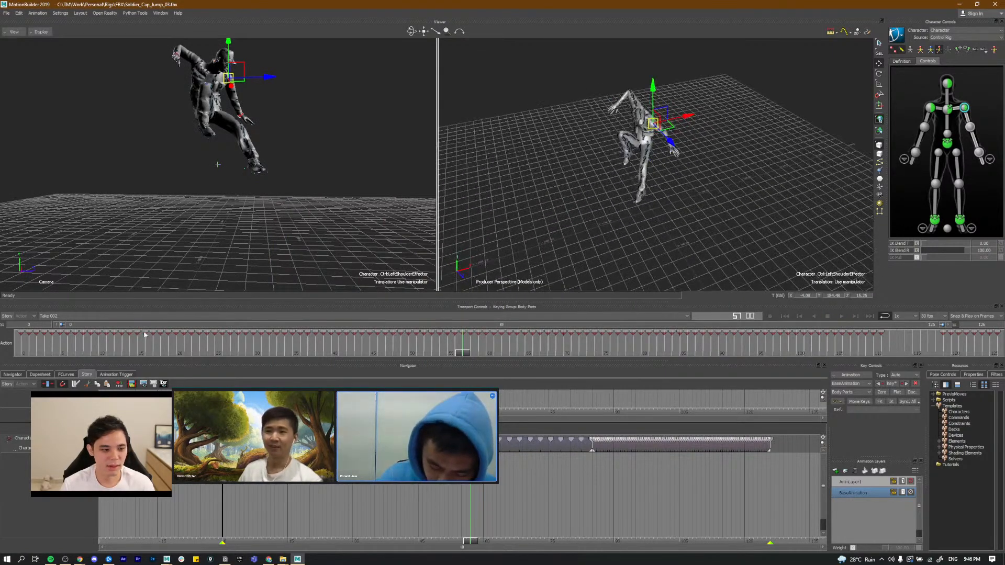
pyautogui.click(13, 375)
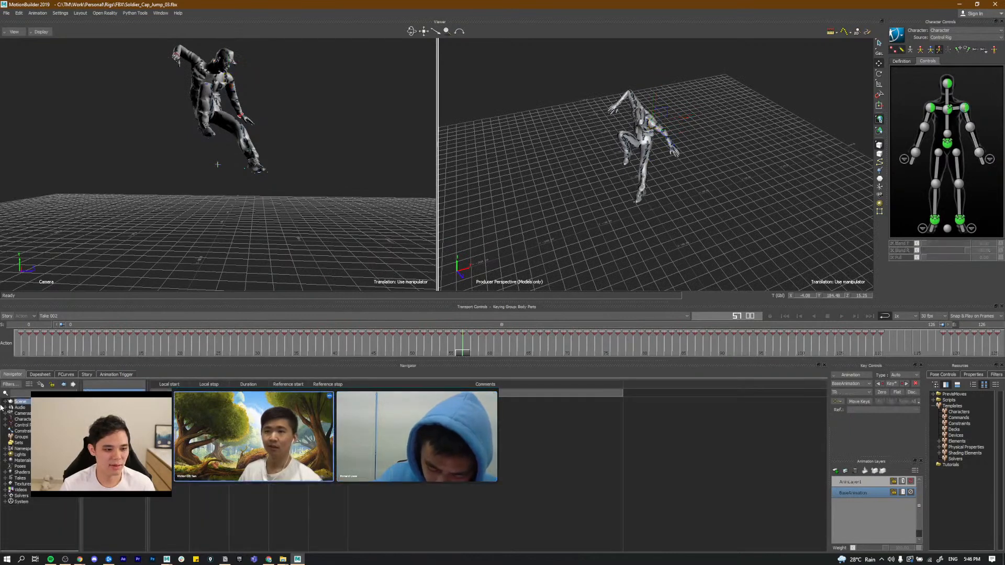
pyautogui.click(5, 402)
pyautogui.click(24, 437)
pyautogui.click(11, 437)
pyautogui.click(28, 443)
pyautogui.click(21, 419)
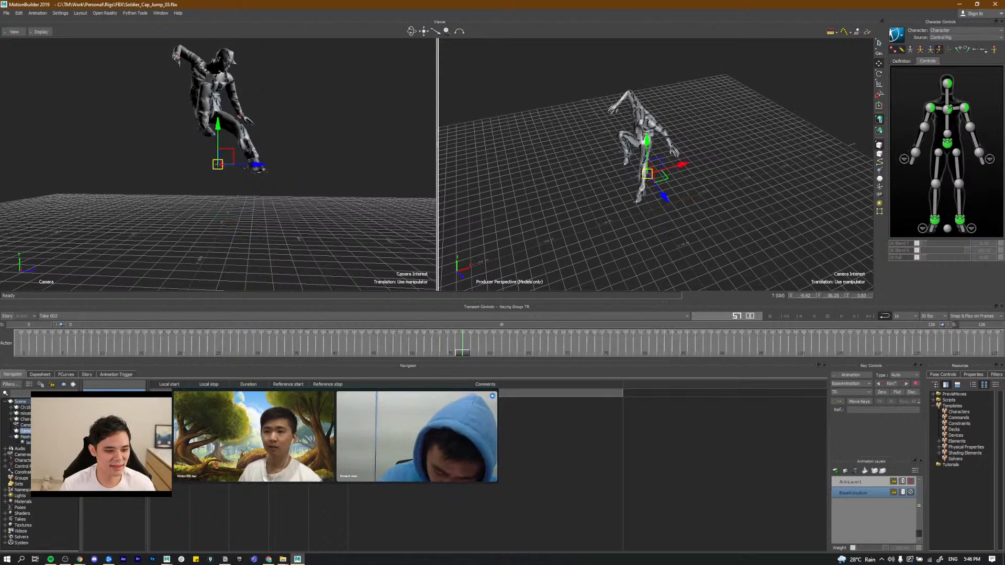
pyautogui.click(11, 419)
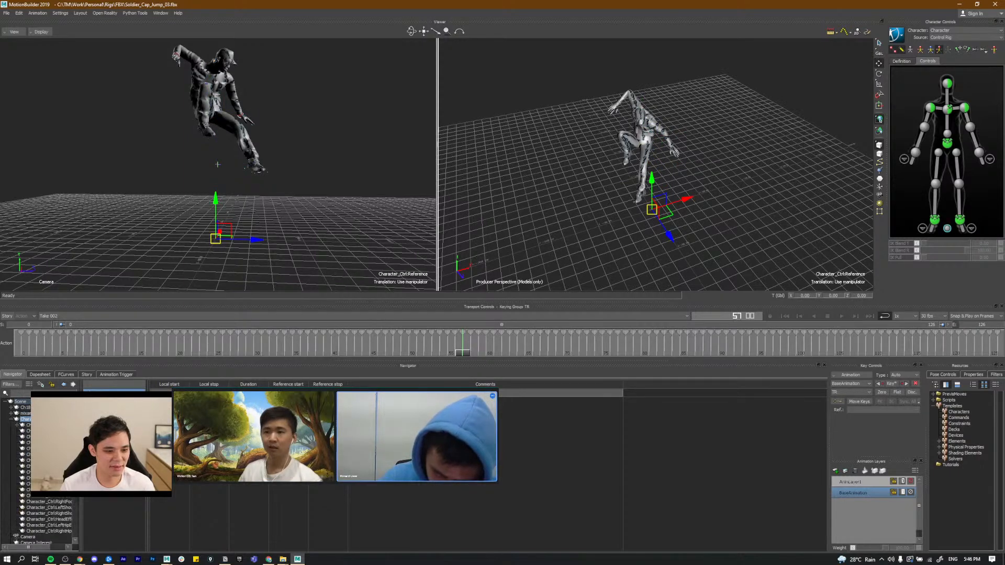
pyautogui.click(12, 421)
pyautogui.keyDown('alt'); pyautogui.moveTo(705, 246); pyautogui.dragTo(747, 224); pyautogui.keyUp('alt')
pyautogui.keyDown('alt'); pyautogui.moveTo(632, 215); pyautogui.dragTo(679, 206); pyautogui.keyUp('alt')
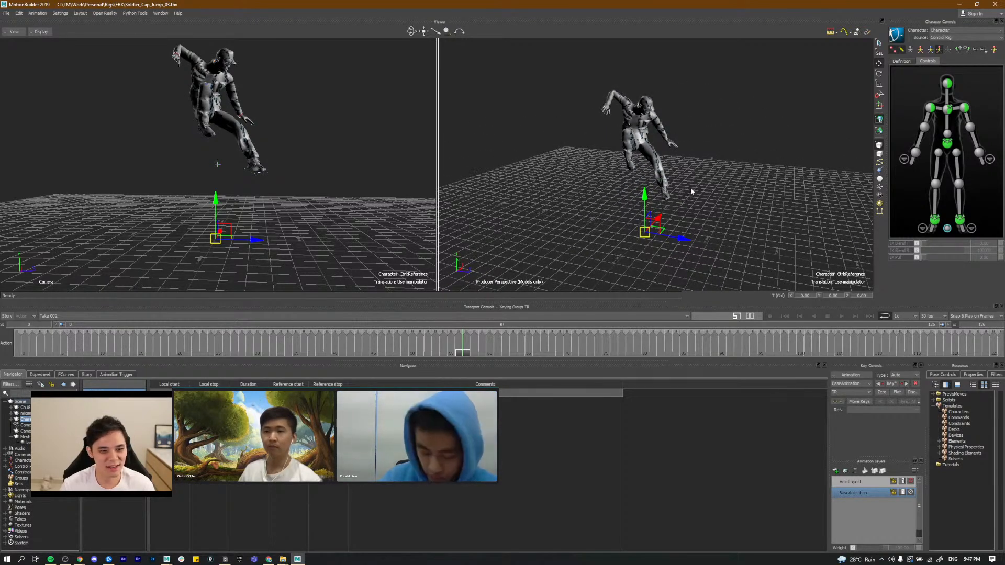
pyautogui.scroll(-2, 690, 189)
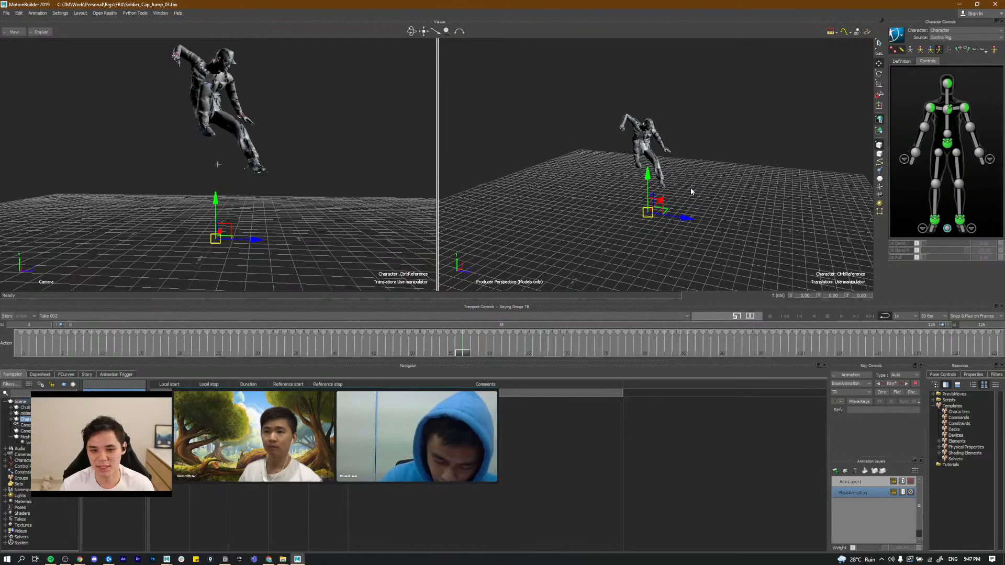
pyautogui.scroll(1, 690, 188)
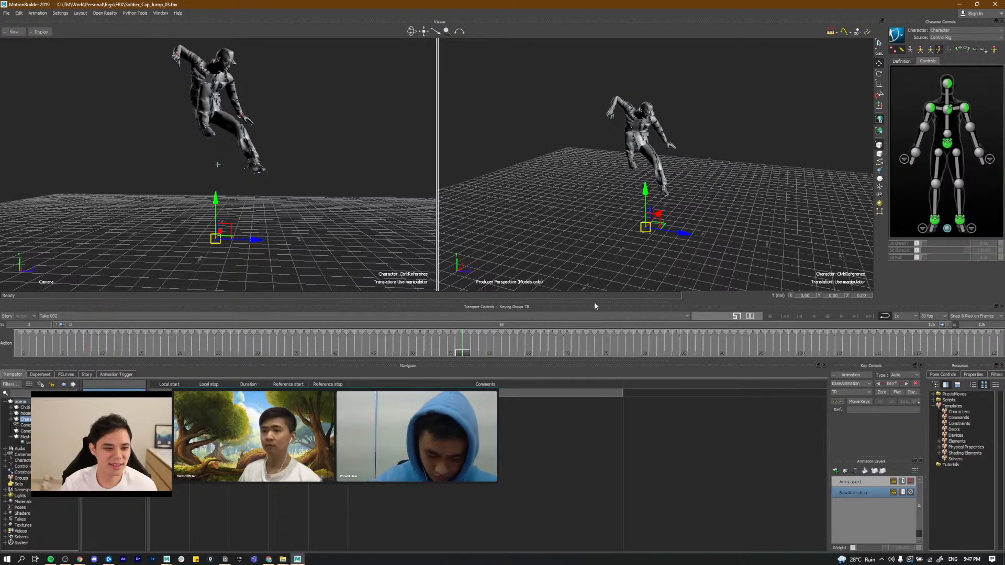
pyautogui.keyDown('alt'); pyautogui.moveTo(666, 265); pyautogui.dragTo(661, 264); pyautogui.keyUp('alt')
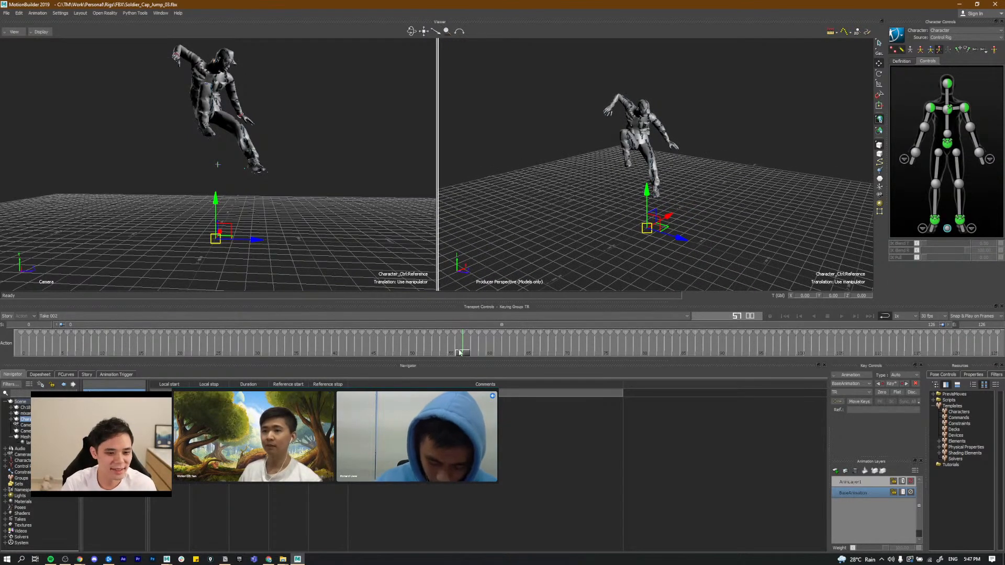
# Step: Go to the first frame and check Take 001, leaving Take 002 as the current take
pyautogui.moveTo(458, 357); pyautogui.dragTo(20, 352)
pyautogui.click(54, 316)
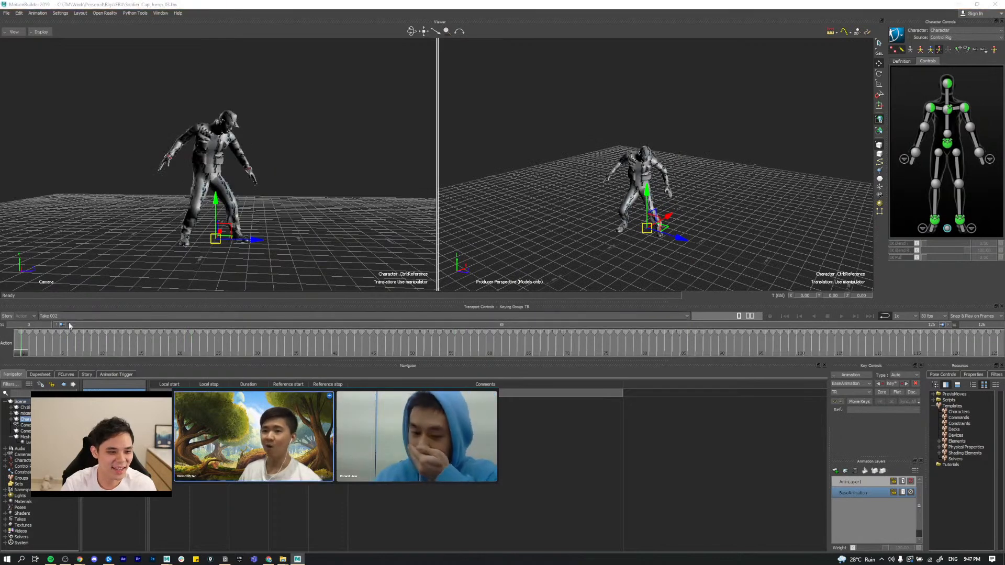
pyautogui.click(53, 329)
pyautogui.click(62, 316)
pyautogui.click(65, 324)
pyautogui.click(62, 316)
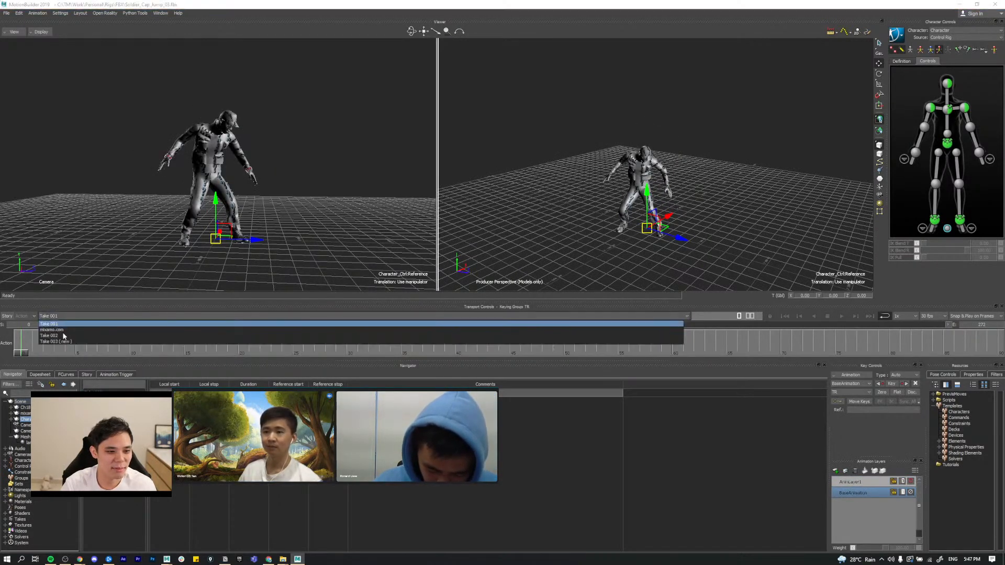
pyautogui.click(54, 336)
# Step: Examine the ground around the soldier's feet for the skateboard, cycling through the viewport display modes
pyautogui.moveTo(651, 217)
pyautogui.keyDown('alt'); pyautogui.mouseDown()
pyautogui.moveTo(651, 247)
pyautogui.moveTo(664, 241)
pyautogui.moveTo(618, 250)
pyautogui.moveTo(660, 230)
pyautogui.mouseUp(); pyautogui.keyUp('alt')
pyautogui.hotkey('ctrl', 'a')
pyautogui.hotkey('ctrl', 'a')
pyautogui.hotkey('ctrl', 'a')
pyautogui.keyDown('alt'); pyautogui.moveTo(660, 231); pyautogui.dragTo(695, 188, button='middle'); pyautogui.keyUp('alt')
pyautogui.keyDown('alt'); pyautogui.moveTo(695, 188); pyautogui.dragTo(630, 234); pyautogui.keyUp('alt')
pyautogui.scroll(5, 746, 224)
pyautogui.hotkey('ctrl', 'a')
pyautogui.scroll(-3, 727, 220)
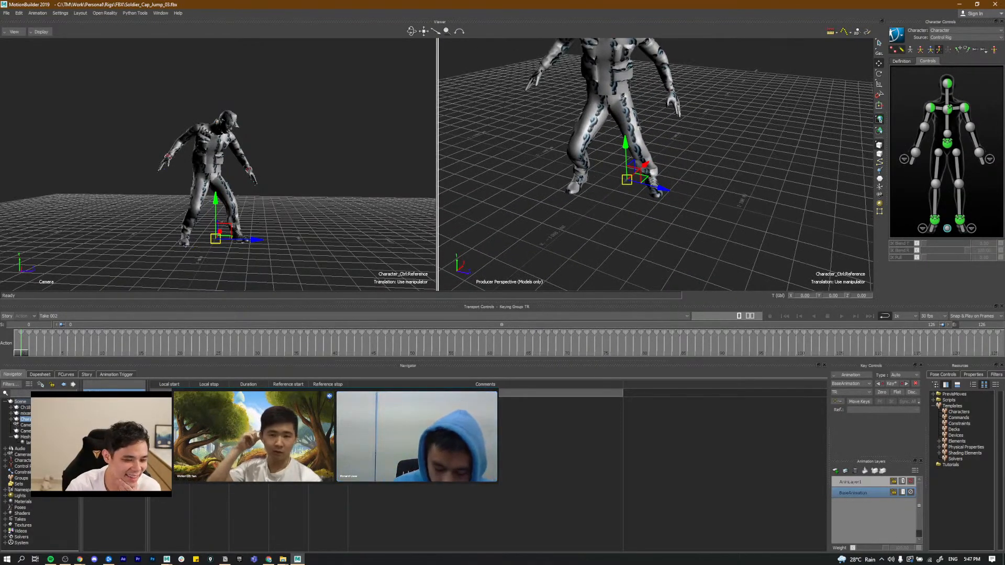
# Step: Locate Mesh in the scene hierarchy and select the tiny skateboard between the soldier's feet
pyautogui.click(32, 437)
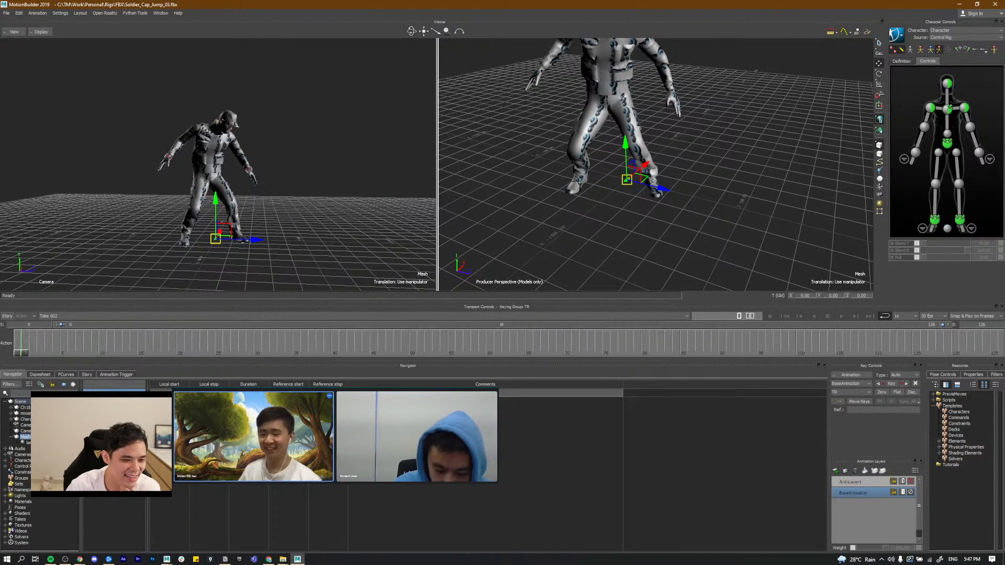
pyautogui.click(34, 432)
pyautogui.click(33, 437)
pyautogui.click(35, 443)
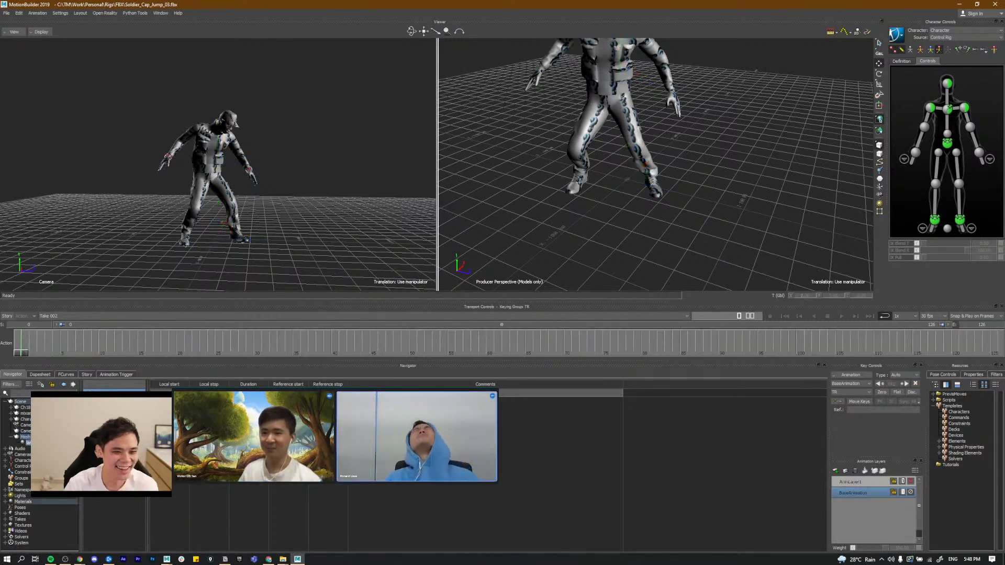
pyautogui.scroll(2, 620, 193)
pyautogui.keyDown('alt'); pyautogui.moveTo(623, 191); pyautogui.dragTo(648, 181, button='middle'); pyautogui.keyUp('alt')
pyautogui.scroll(8, 648, 181)
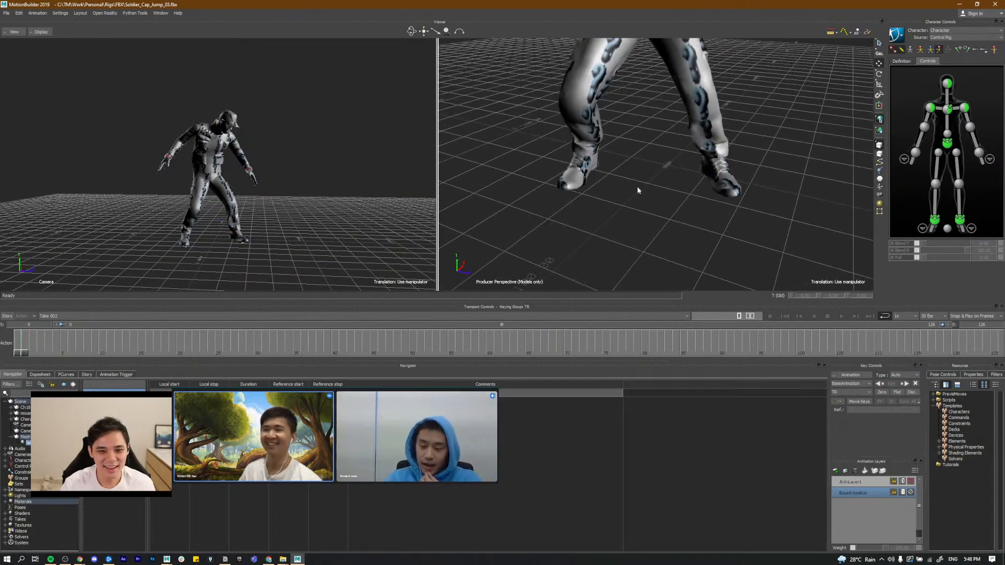
pyautogui.click(676, 165)
# Step: Scale up the skateboard mesh until it is clearly visible next to the soldier
pyautogui.press('s')
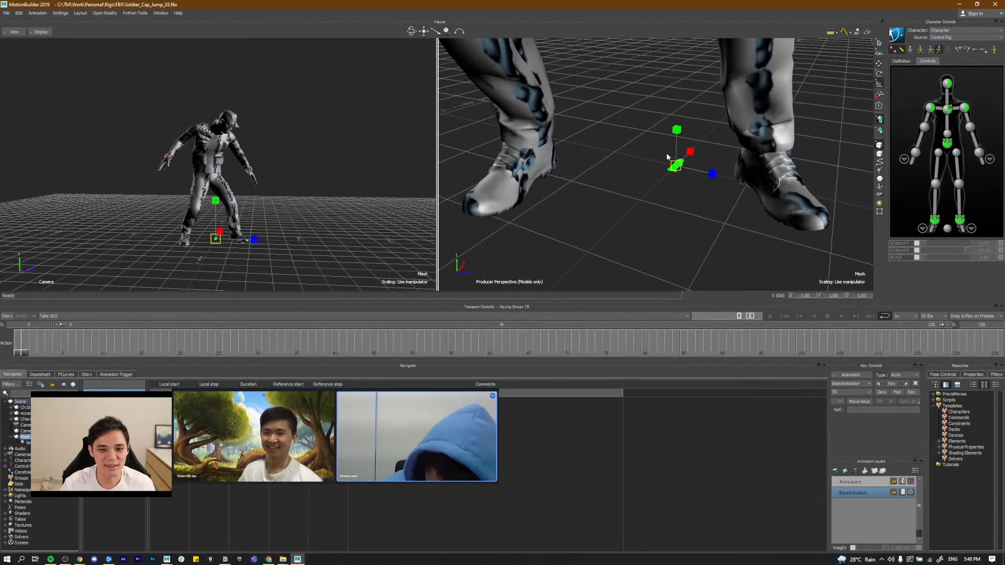
pyautogui.scroll(-3, 666, 157)
pyautogui.moveTo(681, 160); pyautogui.dragTo(556, 170)
pyautogui.scroll(-6, 780, 154)
pyautogui.moveTo(725, 182); pyautogui.dragTo(680, 178)
# Step: Stand the skateboard upright beside the soldier's front leg for a size comparison
pyautogui.keyDown('alt'); pyautogui.moveTo(683, 181); pyautogui.dragTo(821, 165); pyautogui.keyUp('alt')
pyautogui.press('e')
pyautogui.keyDown('alt'); pyautogui.moveTo(674, 167); pyautogui.dragTo(677, 142); pyautogui.keyUp('alt')
pyautogui.press('w')
pyautogui.keyDown('alt'); pyautogui.moveTo(701, 157); pyautogui.dragTo(655, 155); pyautogui.keyUp('alt')
pyautogui.press('r')
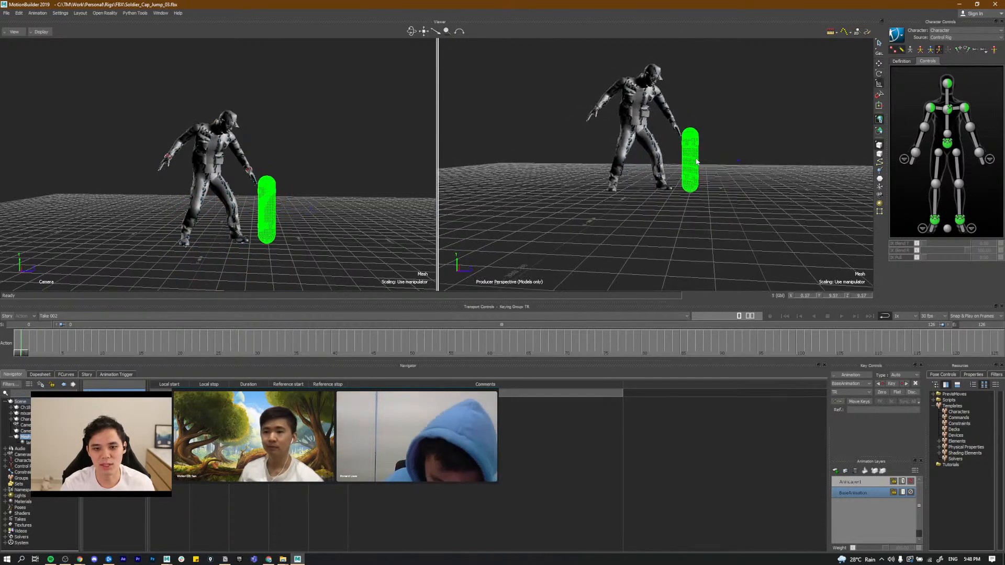
pyautogui.press('w')
pyautogui.moveTo(700, 152)
pyautogui.mouseDown()
pyautogui.moveTo(627, 170)
pyautogui.moveTo(695, 147)
pyautogui.mouseUp()
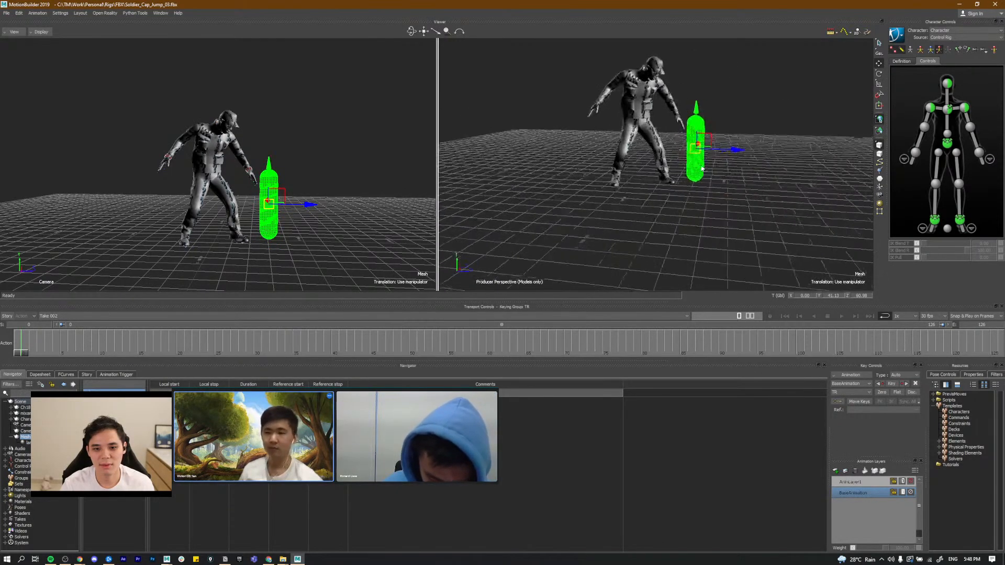
# Step: Fine-tune the skateboard's scale so its size suits the soldier
pyautogui.keyDown('alt'); pyautogui.moveTo(695, 148); pyautogui.dragTo(683, 166, button='middle'); pyautogui.keyUp('alt')
pyautogui.keyDown('alt'); pyautogui.moveTo(683, 165); pyautogui.dragTo(698, 161, button='right'); pyautogui.keyUp('alt')
pyautogui.press('r')
pyautogui.moveTo(689, 164); pyautogui.dragTo(695, 164)
pyautogui.keyDown('alt'); pyautogui.moveTo(700, 164); pyautogui.dragTo(686, 174, button='right'); pyautogui.keyUp('alt')
pyautogui.moveTo(704, 174)
pyautogui.keyDown('alt'); pyautogui.mouseDown()
pyautogui.moveTo(688, 178)
pyautogui.moveTo(693, 188)
pyautogui.mouseUp(); pyautogui.keyUp('alt')
# Step: Lay the skateboard flat by setting its Z rotation to 0 and its Y rotation to -90
pyautogui.press('e')
pyautogui.keyDown('alt'); pyautogui.moveTo(761, 196); pyautogui.dragTo(724, 196, button='middle'); pyautogui.keyUp('alt')
pyautogui.keyDown('alt'); pyautogui.moveTo(723, 196); pyautogui.dragTo(711, 197); pyautogui.keyUp('alt')
pyautogui.keyDown('alt'); pyautogui.moveTo(711, 198); pyautogui.dragTo(738, 195, button='right'); pyautogui.keyUp('alt')
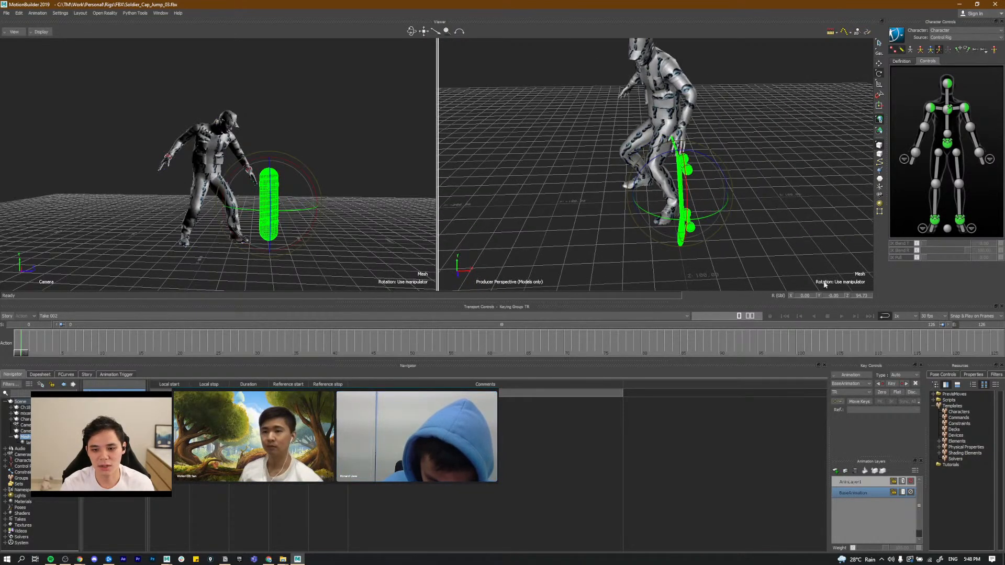
pyautogui.doubleClick(861, 297)
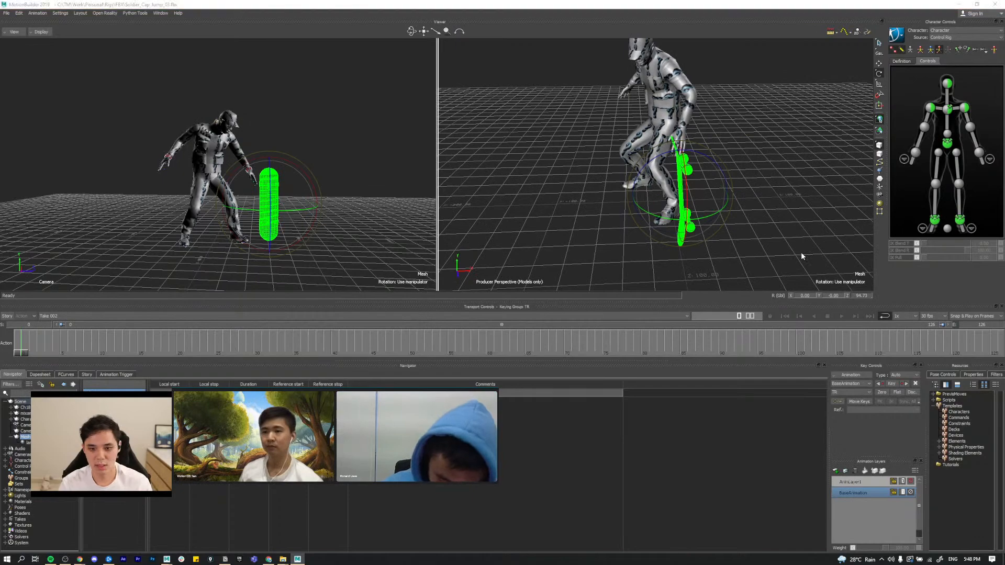
pyautogui.write('0')
pyautogui.press('Return')
pyautogui.keyDown('alt'); pyautogui.moveTo(677, 238); pyautogui.dragTo(691, 213); pyautogui.keyUp('alt')
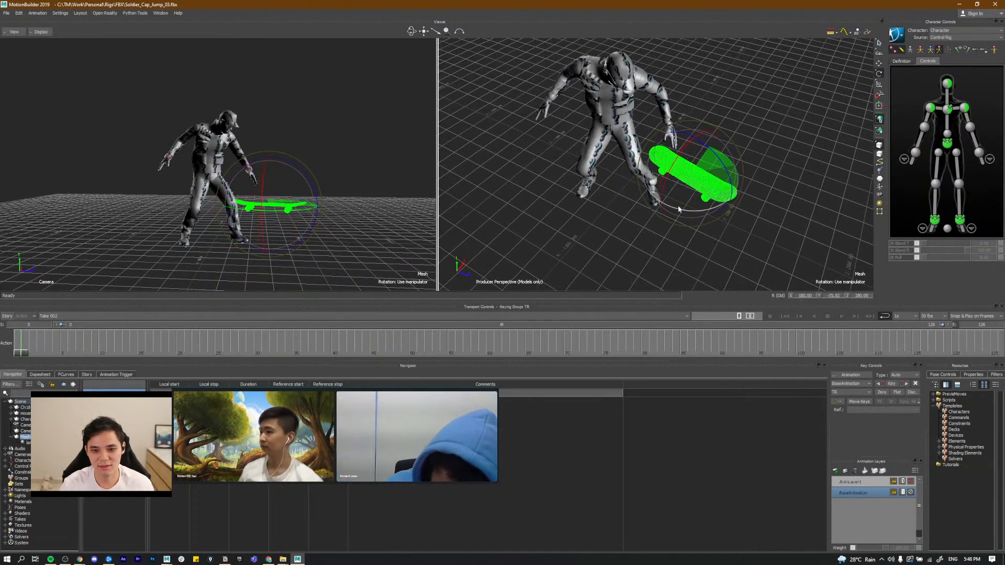
pyautogui.doubleClick(832, 296)
pyautogui.write('-90')
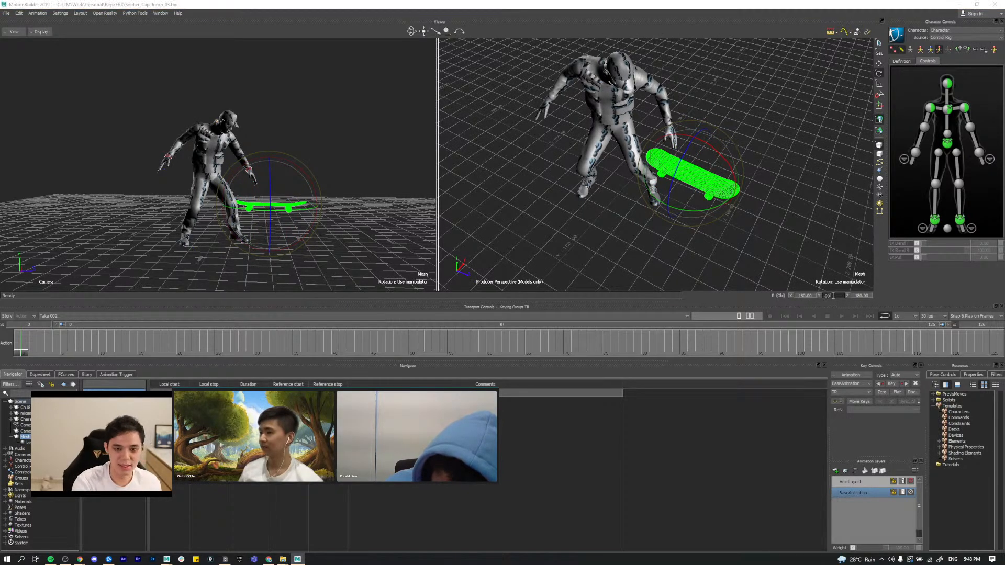
pyautogui.press('Return')
# Step: Lower the skateboard close to the ground, to a height of about 13
pyautogui.keyDown('alt'); pyautogui.moveTo(729, 256); pyautogui.dragTo(704, 204); pyautogui.keyUp('alt')
pyautogui.press('w')
pyautogui.keyDown('alt'); pyautogui.moveTo(620, 196); pyautogui.dragTo(677, 155); pyautogui.keyUp('alt')
pyautogui.moveTo(680, 134); pyautogui.dragTo(683, 167)
# Step: In the front view, move the skateboard so its wheels rest on the ground, at about X -10.8, Y 7.6
pyautogui.hotkey('ctrl', 'f')
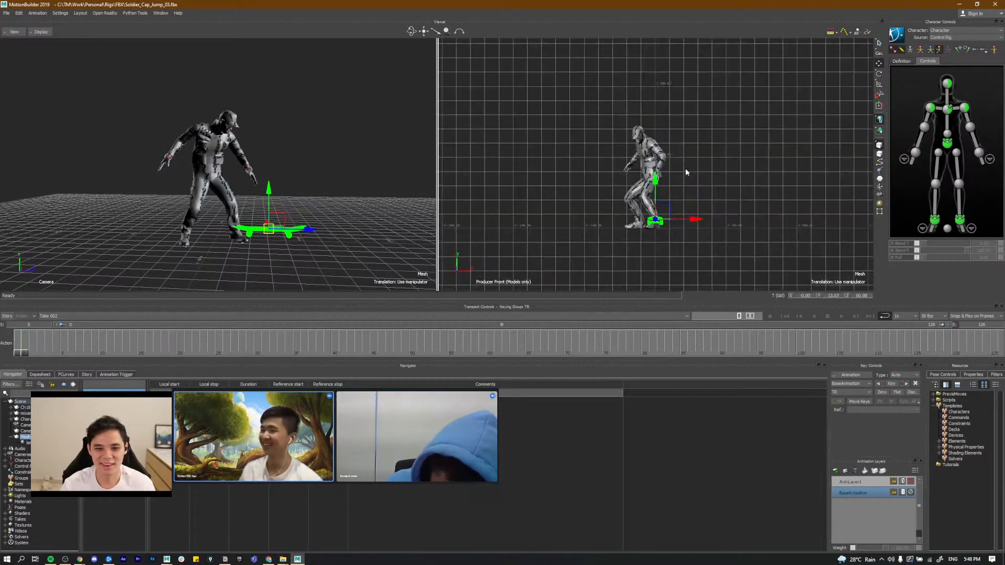
pyautogui.scroll(2, 680, 203)
pyautogui.keyDown('alt'); pyautogui.moveTo(703, 285); pyautogui.dragTo(725, 243, button='middle'); pyautogui.keyUp('alt')
pyautogui.scroll(8, 722, 241)
pyautogui.keyDown('alt'); pyautogui.moveTo(698, 210); pyautogui.dragTo(658, 155, button='middle'); pyautogui.keyUp('alt')
pyautogui.scroll(-8, 660, 162)
pyautogui.scroll(5, 666, 173)
pyautogui.moveTo(696, 191); pyautogui.dragTo(666, 205)
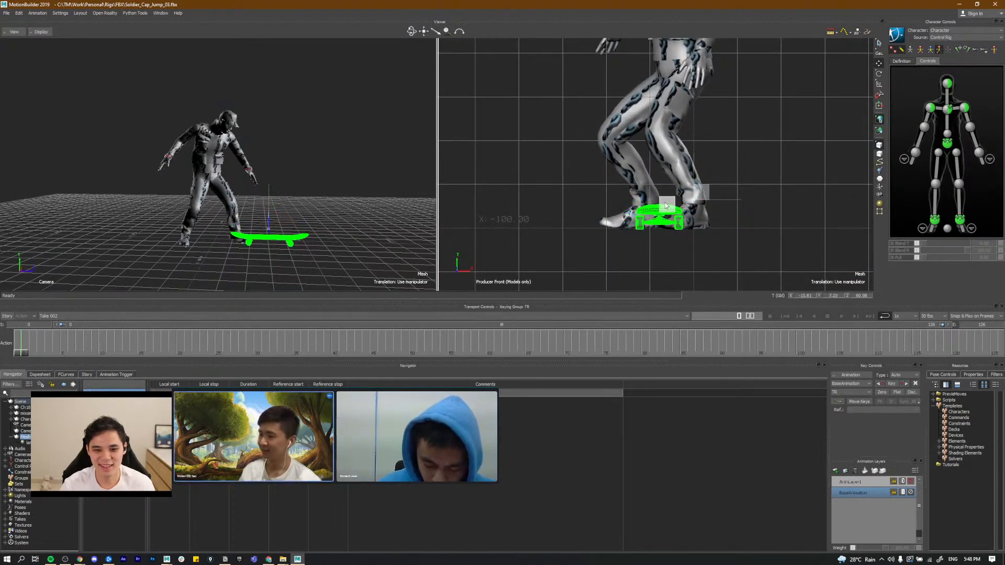
pyautogui.scroll(-5, 664, 204)
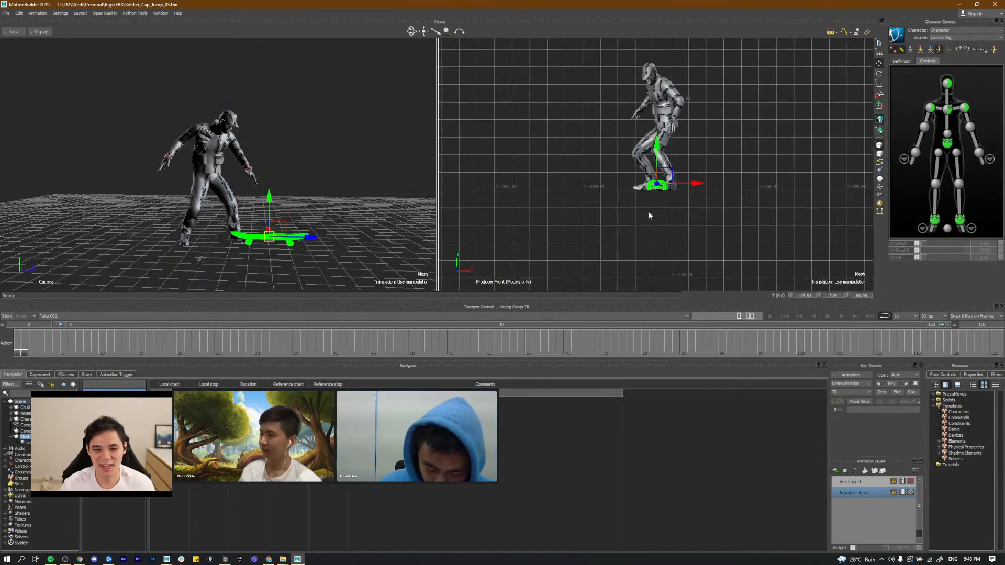
# Step: Move the skateboard back along its length until it lies beneath the character's feet
pyautogui.hotkey('ctrl', 'e')
pyautogui.keyDown('ctrl'); pyautogui.keyDown('shift'); pyautogui.moveTo(699, 220); pyautogui.dragTo(649, 195); pyautogui.keyUp('shift'); pyautogui.keyUp('ctrl')
pyautogui.press('s')
pyautogui.scroll(5, 658, 200)
pyautogui.hotkey('ctrl', 'z')
pyautogui.moveTo(610, 230); pyautogui.dragTo(703, 213)
pyautogui.click(721, 212)
pyautogui.scroll(-3, 717, 217)
# Step: Activate AnimLayer1 and select the character's hips effector for translation in the perspective view
pyautogui.click(853, 481)
pyautogui.keyDown('ctrl'); pyautogui.keyDown('shift'); pyautogui.moveTo(732, 182); pyautogui.dragTo(690, 194); pyautogui.keyUp('shift'); pyautogui.keyUp('ctrl')
pyautogui.click(947, 143)
pyautogui.press('t')
pyautogui.scroll(3, 651, 199)
pyautogui.keyDown('ctrl'); pyautogui.keyDown('shift'); pyautogui.moveTo(628, 202); pyautogui.dragTo(652, 197); pyautogui.keyUp('shift'); pyautogui.keyUp('ctrl')
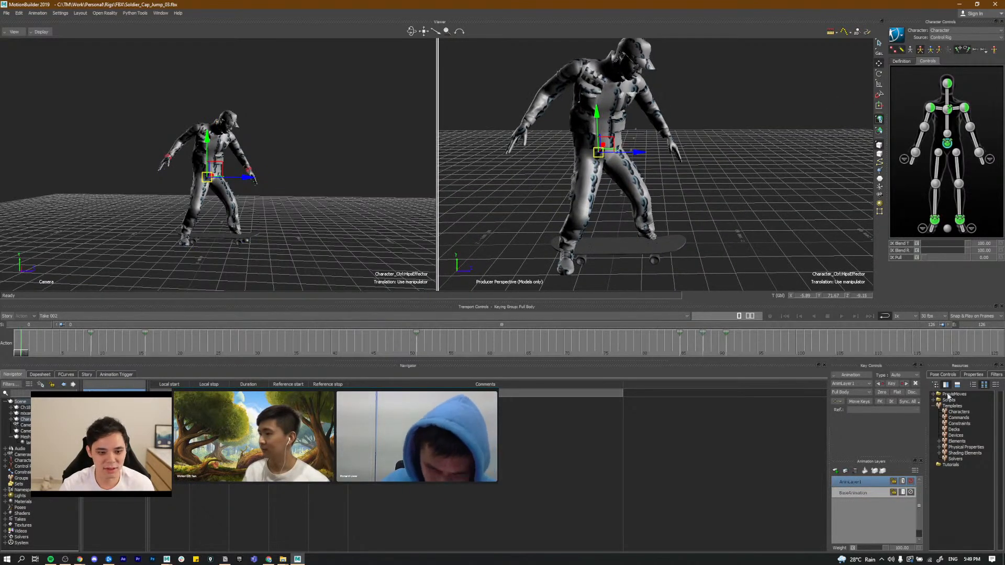
# Step: Add a new animation layer and rename it Position
pyautogui.click(836, 471)
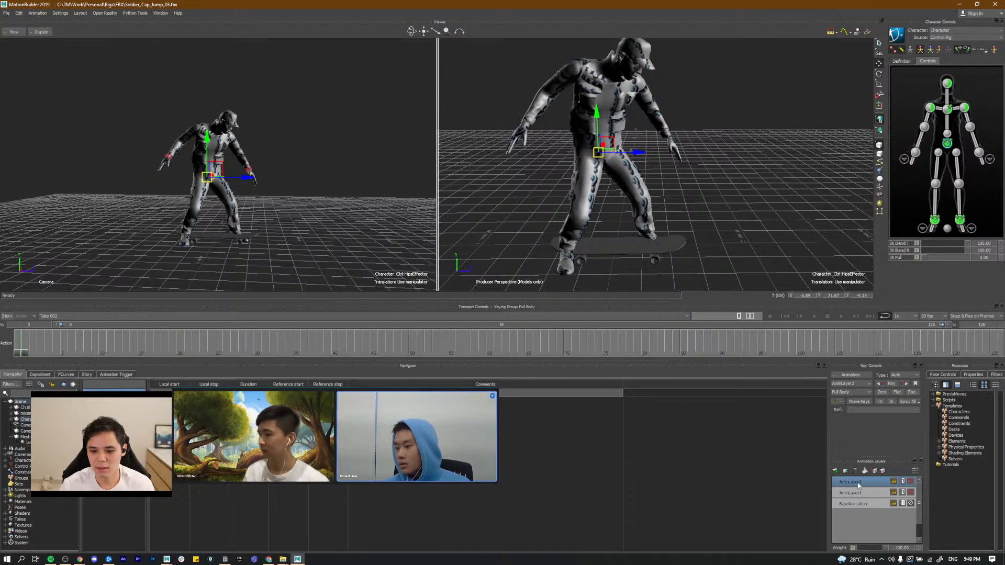
pyautogui.rightClick(859, 484)
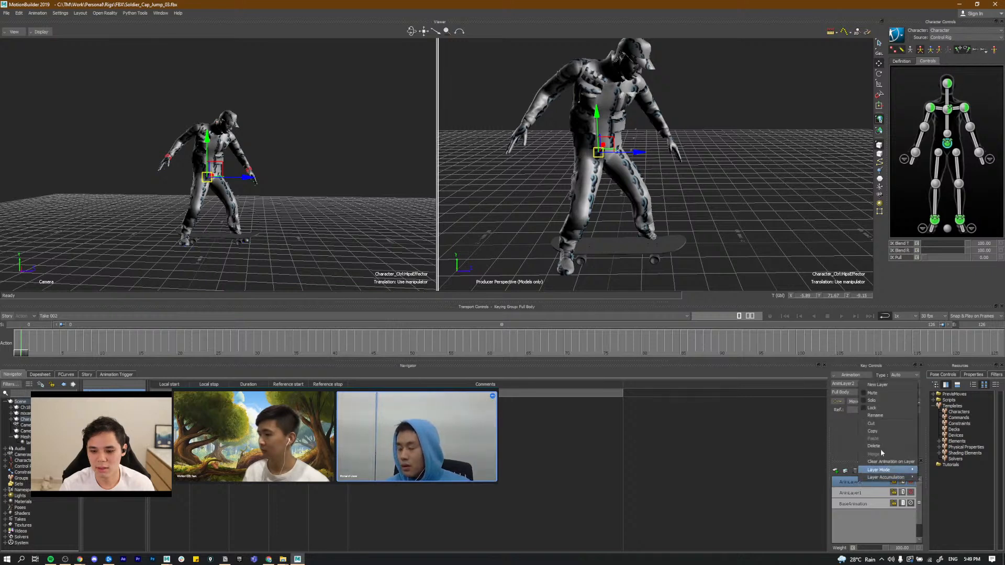
pyautogui.click(879, 420)
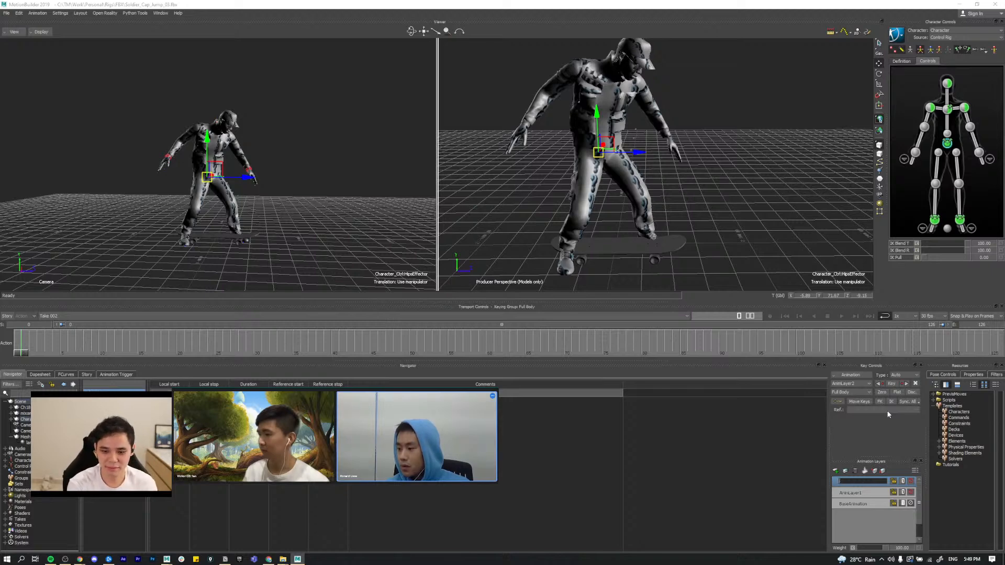
pyautogui.write('Position')
pyautogui.press('Return')
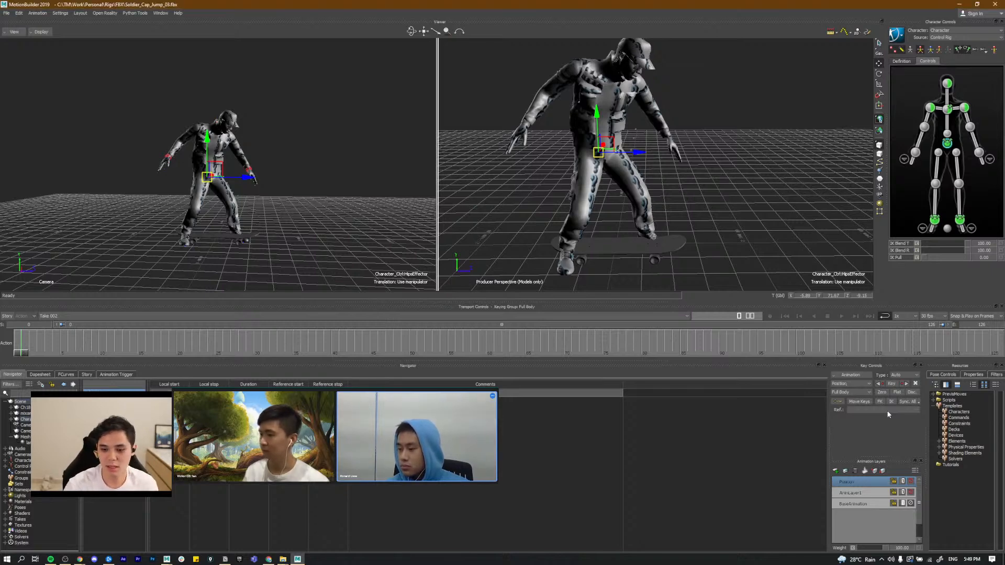
pyautogui.keyDown('ctrl'); pyautogui.keyDown('shift'); pyautogui.moveTo(675, 191); pyautogui.dragTo(613, 140); pyautogui.keyUp('shift'); pyautogui.keyUp('ctrl')
pyautogui.hotkey('ctrl', 'z')
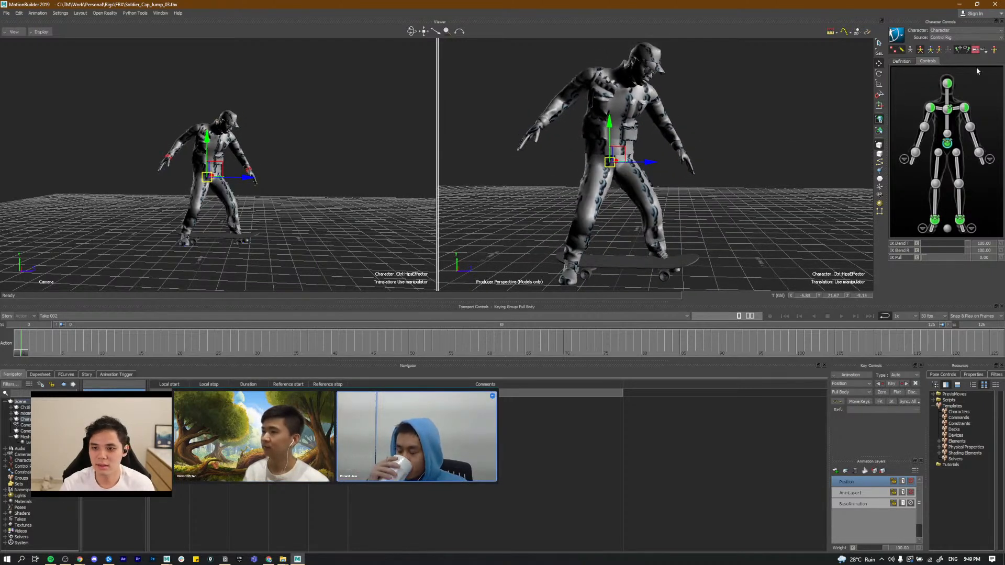
pyautogui.moveTo(612, 157); pyautogui.dragTo(623, 137)
pyautogui.hotkey('ctrl', 'z')
pyautogui.keyDown('ctrl'); pyautogui.keyDown('shift'); pyautogui.moveTo(652, 172); pyautogui.dragTo(653, 165); pyautogui.keyUp('shift'); pyautogui.keyUp('ctrl')
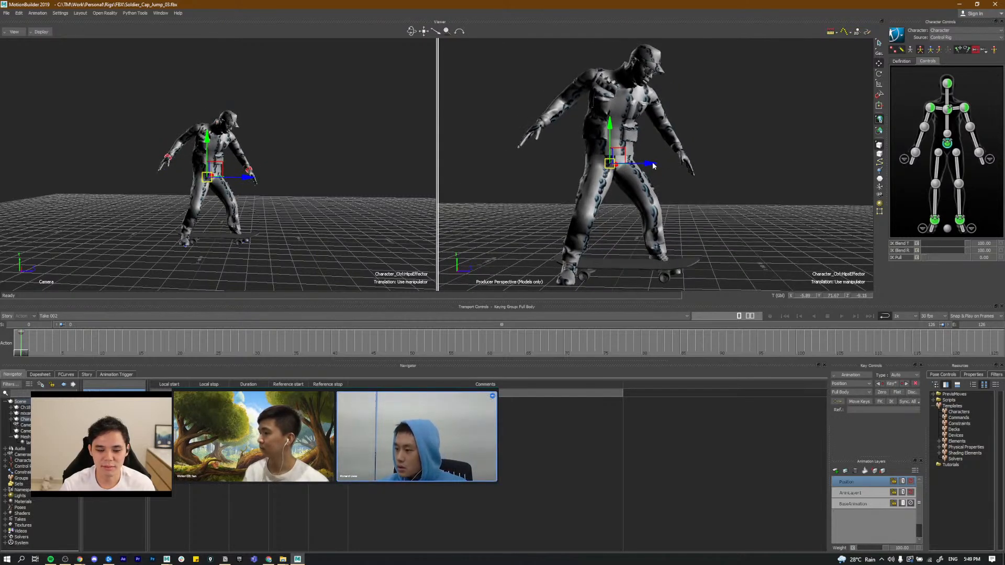
# Step: In the front view, raise the character's hips until the feet stand on top of the skateboard deck
pyautogui.hotkey('ctrl', '2')
pyautogui.scroll(5, 652, 166)
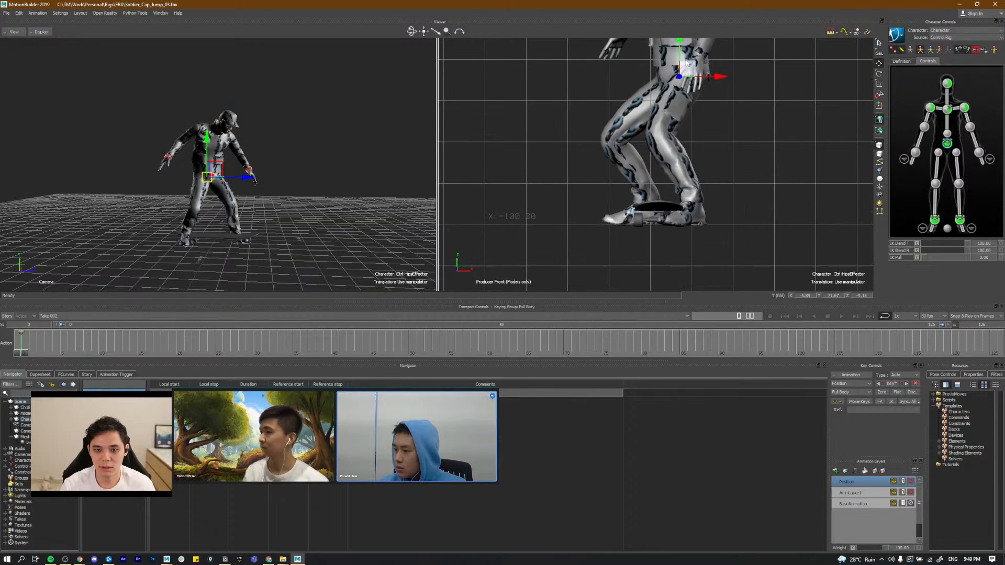
pyautogui.click(686, 61)
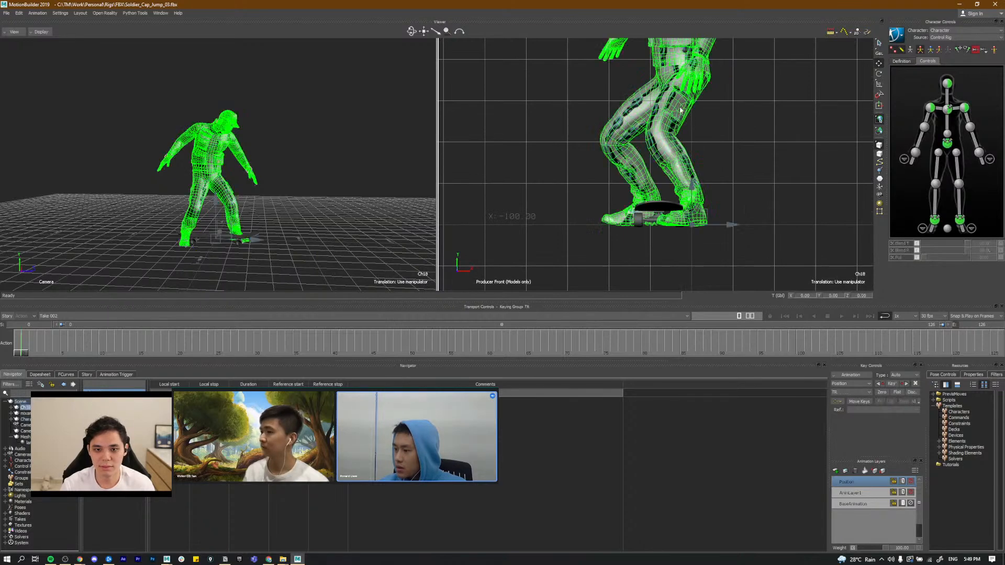
pyautogui.click(950, 145)
pyautogui.moveTo(669, 63)
pyautogui.mouseDown()
pyautogui.moveTo(668, 54)
pyautogui.moveTo(668, 70)
pyautogui.mouseUp()
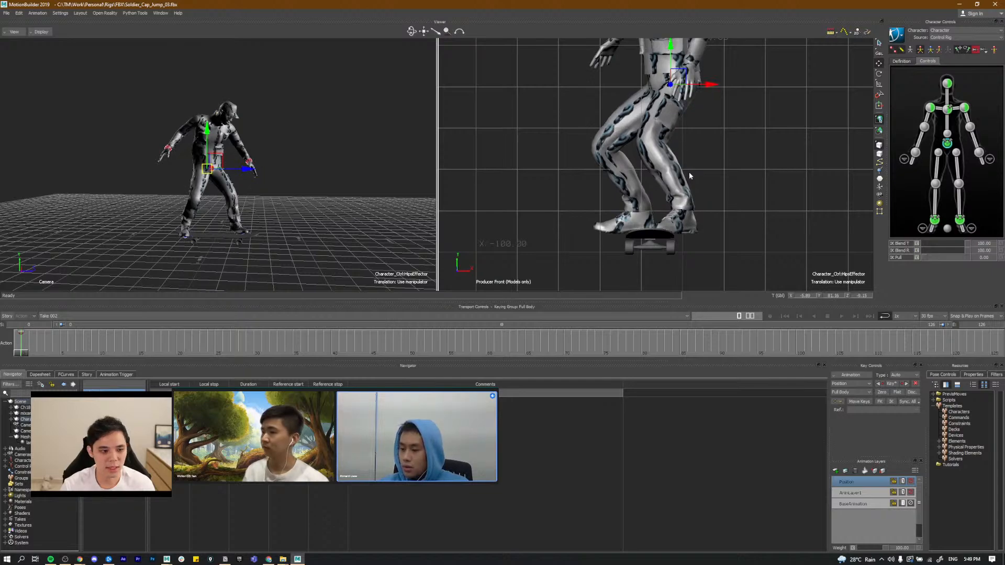
# Step: Play back the jump in the perspective view and return to the first frame
pyautogui.hotkey('ctrl', 'p')
pyautogui.keyDown('ctrl'); pyautogui.moveTo(689, 173); pyautogui.dragTo(667, 233); pyautogui.keyUp('ctrl')
pyautogui.hotkey('ctrl', 'space')
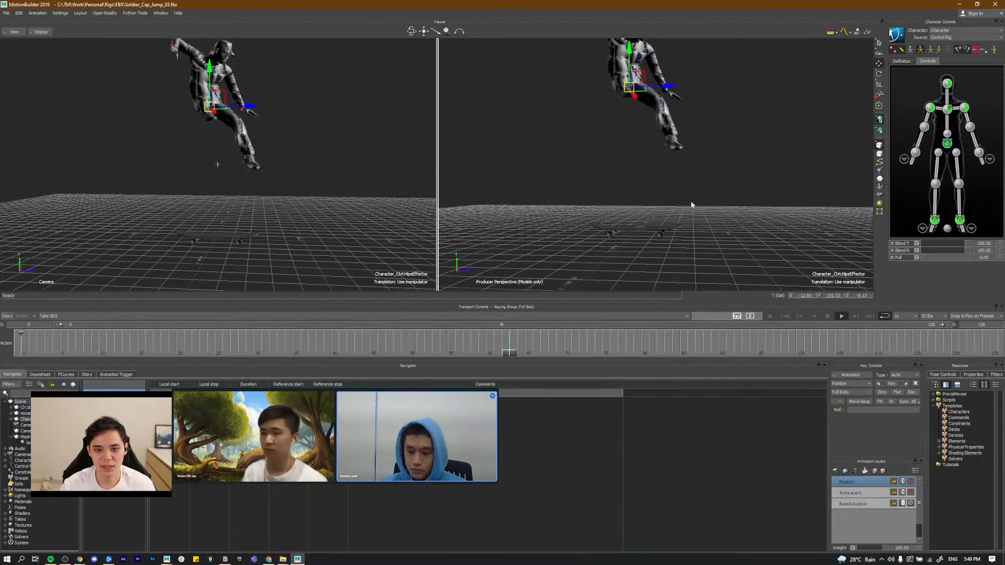
pyautogui.keyDown('alt'); pyautogui.moveTo(689, 216); pyautogui.dragTo(654, 269); pyautogui.keyUp('alt')
pyautogui.click(838, 317)
pyautogui.click(784, 317)
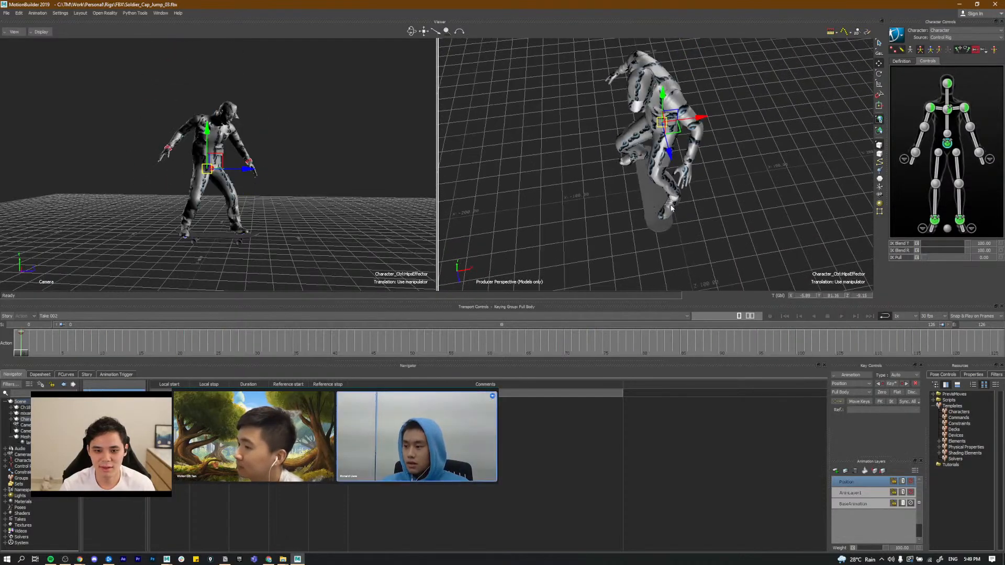
# Step: Turn and shift the whole character from the hips so both feet line up with the skateboard deck
pyautogui.press('e')
pyautogui.keyDown('alt'); pyautogui.moveTo(667, 189); pyautogui.dragTo(695, 172); pyautogui.keyUp('alt')
pyautogui.press('w')
pyautogui.moveTo(705, 118); pyautogui.dragTo(708, 119)
pyautogui.moveTo(691, 152)
pyautogui.keyDown('alt'); pyautogui.mouseDown()
pyautogui.moveTo(702, 164)
pyautogui.moveTo(704, 154)
pyautogui.mouseUp(); pyautogui.keyUp('alt')
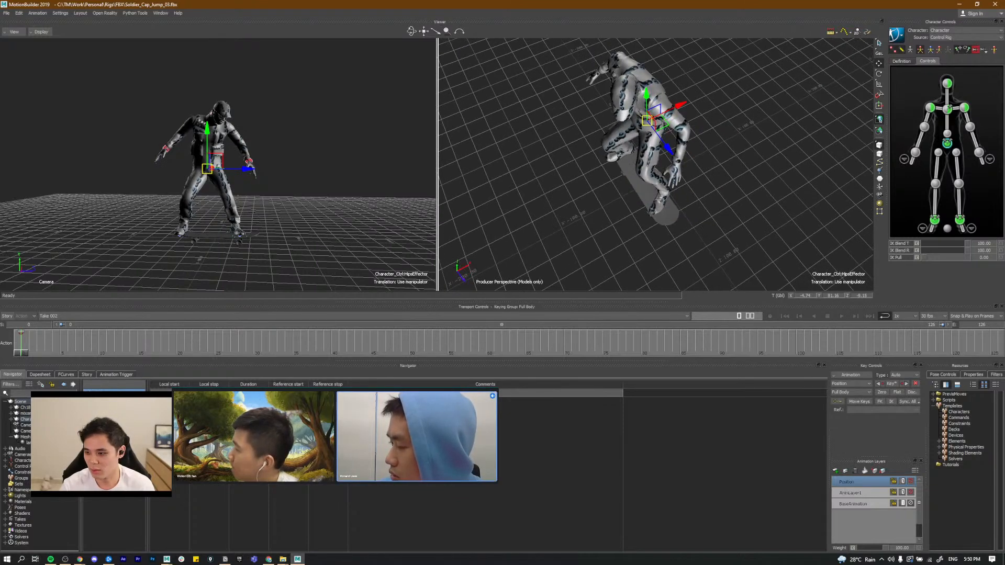
# Step: Slide the skateboard slightly backward so both feet stand within the ends of the deck, checking the contact from several angles
pyautogui.hotkey('alt', 'Tab')
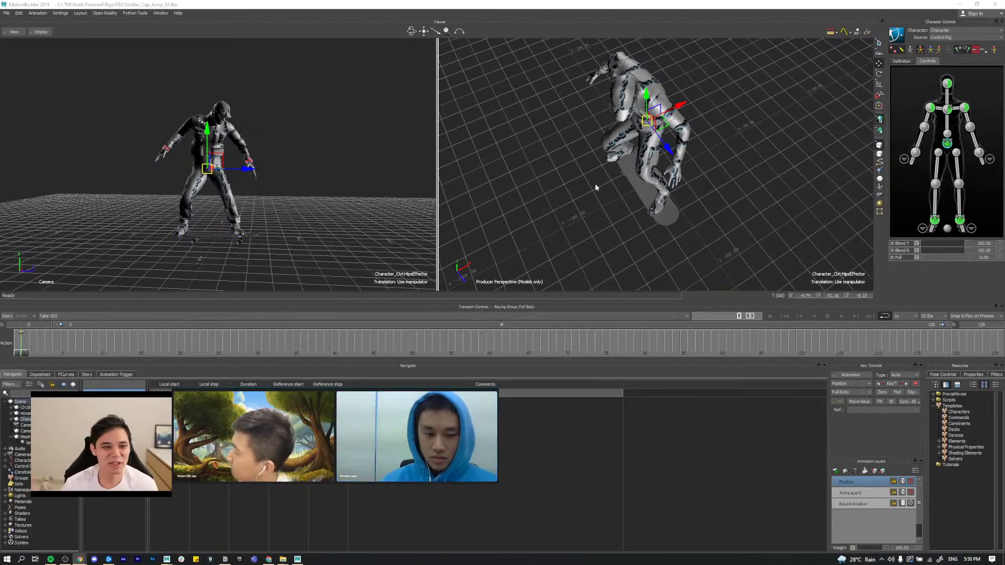
pyautogui.keyDown('alt'); pyautogui.moveTo(641, 171); pyautogui.dragTo(706, 148); pyautogui.keyUp('alt')
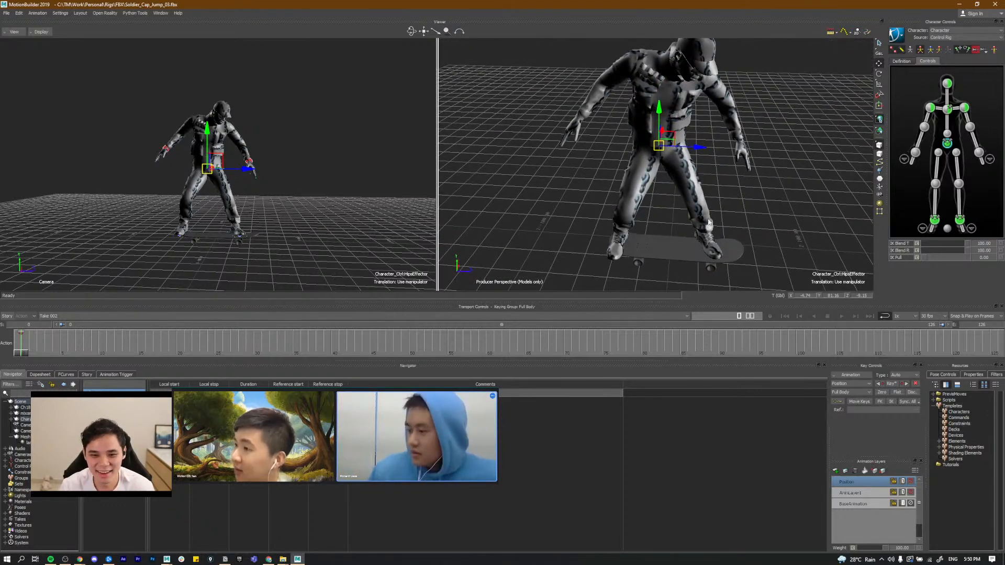
pyautogui.keyDown('alt'); pyautogui.moveTo(715, 220); pyautogui.dragTo(749, 158, button='middle'); pyautogui.keyUp('alt')
pyautogui.keyDown('alt'); pyautogui.moveTo(748, 158); pyautogui.dragTo(747, 140); pyautogui.keyUp('alt')
pyautogui.keyDown('alt'); pyautogui.moveTo(680, 181); pyautogui.dragTo(720, 207); pyautogui.keyUp('alt')
pyautogui.click(695, 195)
pyautogui.keyDown('alt'); pyautogui.moveTo(720, 207); pyautogui.dragTo(644, 219, button='middle'); pyautogui.keyUp('alt')
pyautogui.keyDown('alt'); pyautogui.moveTo(644, 220); pyautogui.dragTo(668, 202, button='right'); pyautogui.keyUp('alt')
pyautogui.keyDown('alt'); pyautogui.moveTo(668, 201); pyautogui.dragTo(649, 192); pyautogui.keyUp('alt')
pyautogui.keyDown('alt'); pyautogui.moveTo(641, 195); pyautogui.dragTo(515, 176); pyautogui.keyUp('alt')
pyautogui.keyDown('alt'); pyautogui.moveTo(710, 229); pyautogui.dragTo(675, 225, button='right'); pyautogui.keyUp('alt')
pyautogui.keyDown('alt'); pyautogui.moveTo(676, 225); pyautogui.dragTo(806, 225); pyautogui.keyUp('alt')
pyautogui.keyDown('alt'); pyautogui.moveTo(733, 224); pyautogui.dragTo(629, 222, button='right'); pyautogui.keyUp('alt')
pyautogui.keyDown('alt'); pyautogui.moveTo(630, 222); pyautogui.dragTo(670, 273, button='middle'); pyautogui.keyUp('alt')
pyautogui.keyDown('alt'); pyautogui.moveTo(670, 272); pyautogui.dragTo(686, 213, button='right'); pyautogui.keyUp('alt')
pyautogui.keyDown('alt'); pyautogui.moveTo(686, 213); pyautogui.dragTo(704, 196); pyautogui.keyUp('alt')
pyautogui.keyDown('alt'); pyautogui.moveTo(733, 168); pyautogui.dragTo(673, 173, button='right'); pyautogui.keyUp('alt')
pyautogui.keyDown('alt'); pyautogui.moveTo(673, 172); pyautogui.dragTo(667, 147, button='middle'); pyautogui.keyUp('alt')
pyautogui.keyDown('alt'); pyautogui.moveTo(668, 162); pyautogui.dragTo(738, 155); pyautogui.keyUp('alt')
# Step: Select the character's hips effector and hide its transform manipulator
pyautogui.click(947, 142)
pyautogui.moveTo(724, 190)
pyautogui.keyDown('alt'); pyautogui.mouseDown()
pyautogui.moveTo(718, 200)
pyautogui.moveTo(712, 188)
pyautogui.mouseUp(); pyautogui.keyUp('alt')
pyautogui.keyDown('alt'); pyautogui.moveTo(713, 190); pyautogui.dragTo(677, 219, button='right'); pyautogui.keyUp('alt')
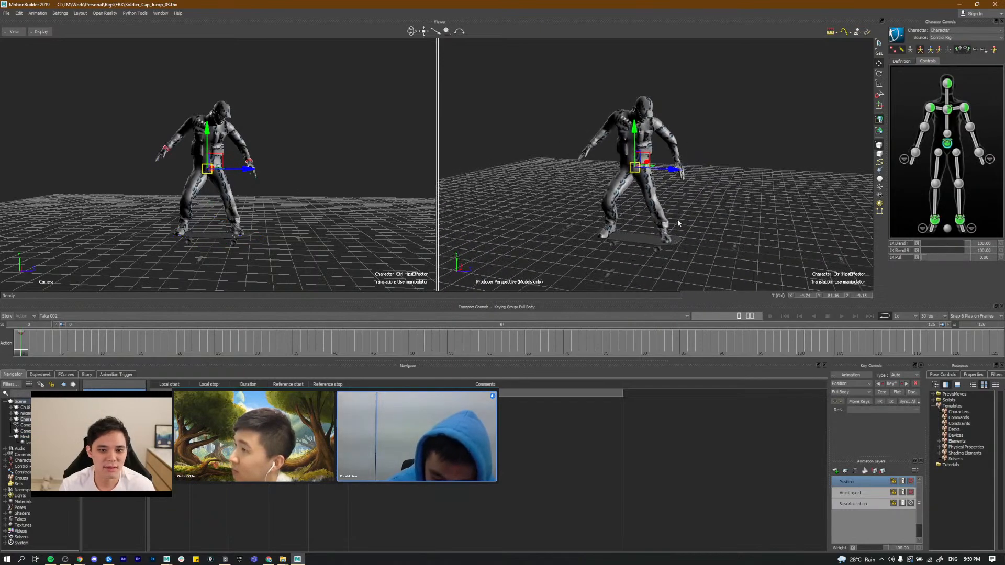
pyautogui.press('q')
pyautogui.keyDown('alt'); pyautogui.moveTo(631, 195); pyautogui.dragTo(638, 209, button='middle'); pyautogui.keyUp('alt')
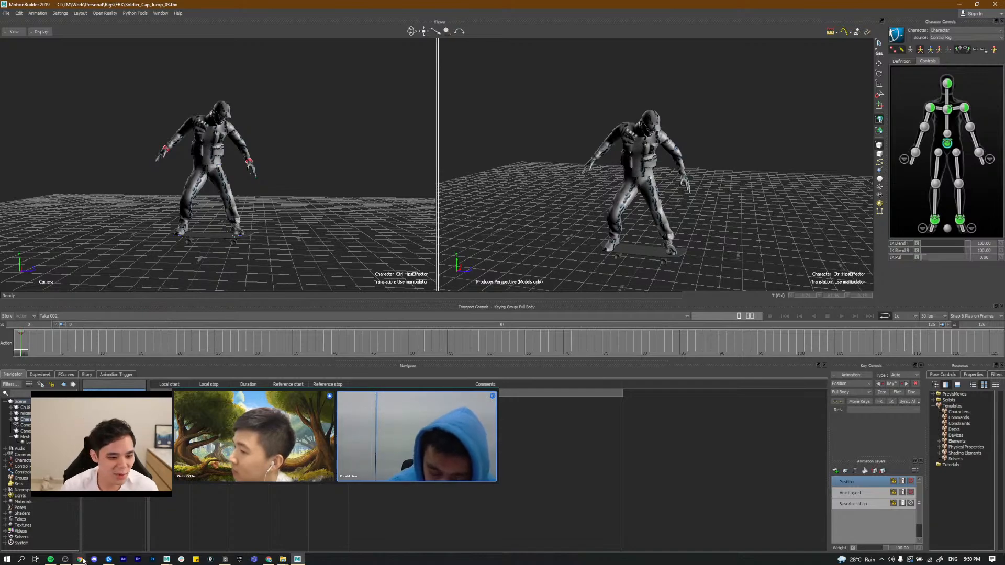
# Step: Switch to the browser to check the Jump Animation folder in Google Drive, and return to MotionBuilder
pyautogui.moveTo(81, 559)
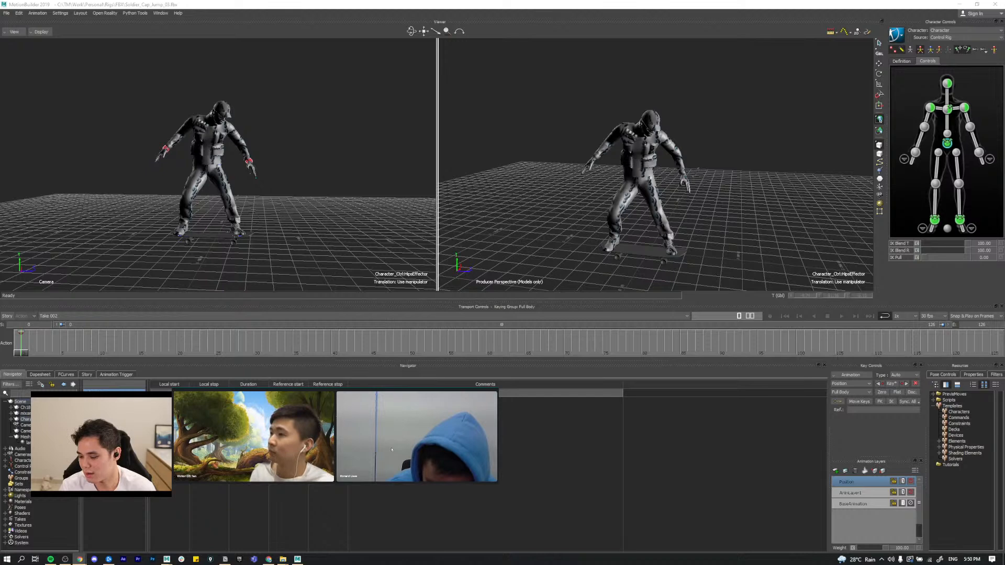
pyautogui.moveTo(1004, 319); pyautogui.dragTo(474, 0)
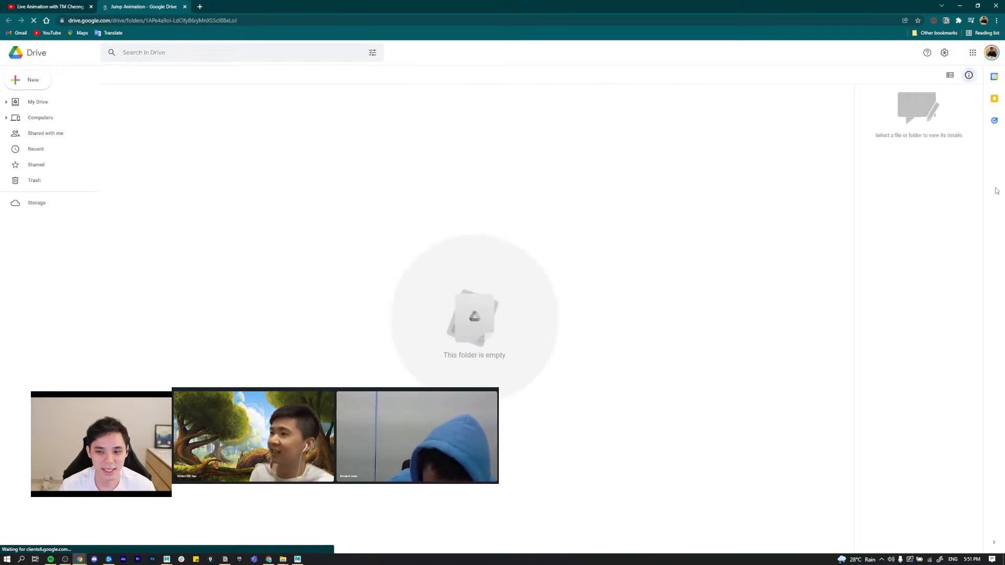
pyautogui.moveTo(544, 9); pyautogui.dragTo(1004, 367)
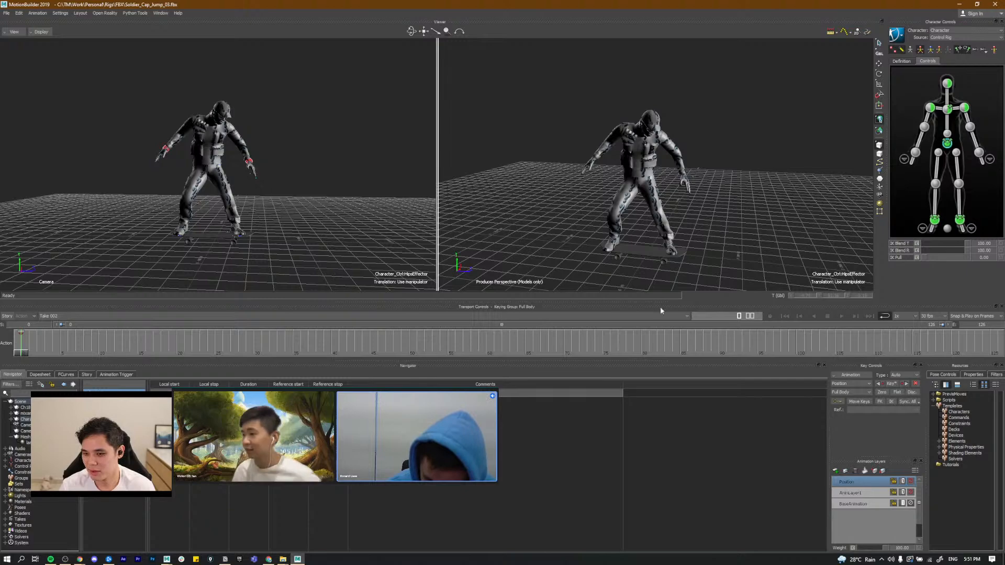
# Step: Select the skateboard, activate the BaseAnimation layer and key the board at frame 0
pyautogui.keyDown('ctrl'); pyautogui.keyDown('shift'); pyautogui.moveTo(637, 215); pyautogui.dragTo(716, 247); pyautogui.keyUp('shift'); pyautogui.keyUp('ctrl')
pyautogui.click(617, 216)
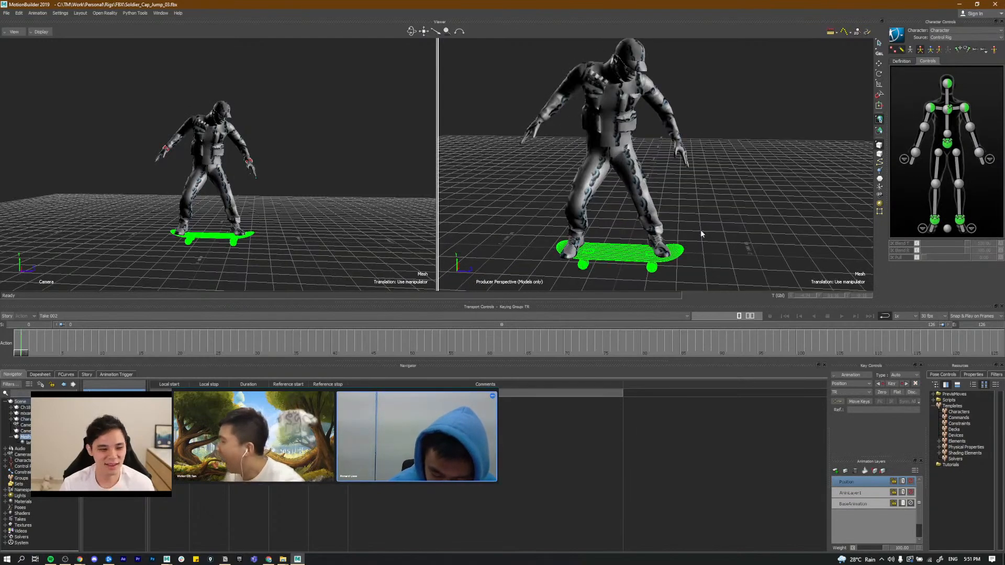
pyautogui.click(859, 504)
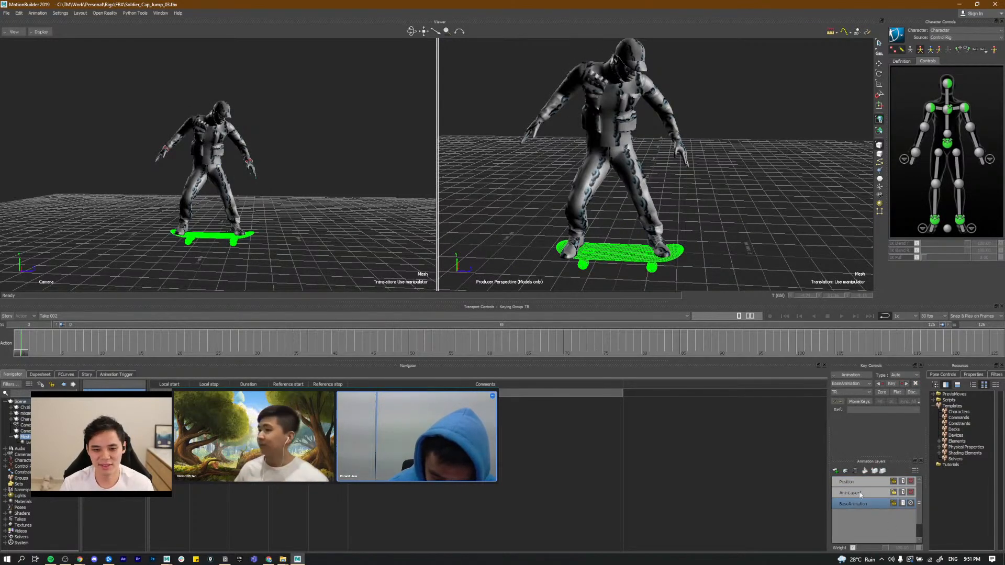
pyautogui.keyDown('ctrl'); pyautogui.moveTo(690, 233); pyautogui.dragTo(699, 244); pyautogui.keyUp('ctrl')
pyautogui.click(138, 354)
pyautogui.moveTo(140, 358); pyautogui.dragTo(123, 354)
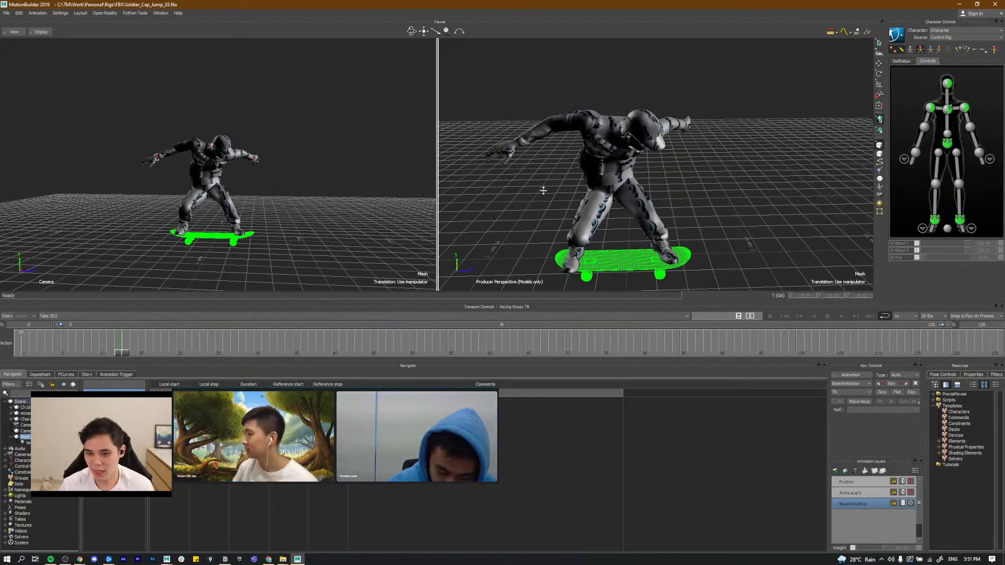
pyautogui.hotkey('alt', 'Tab')
pyautogui.hotkey('alt', 'Tab')
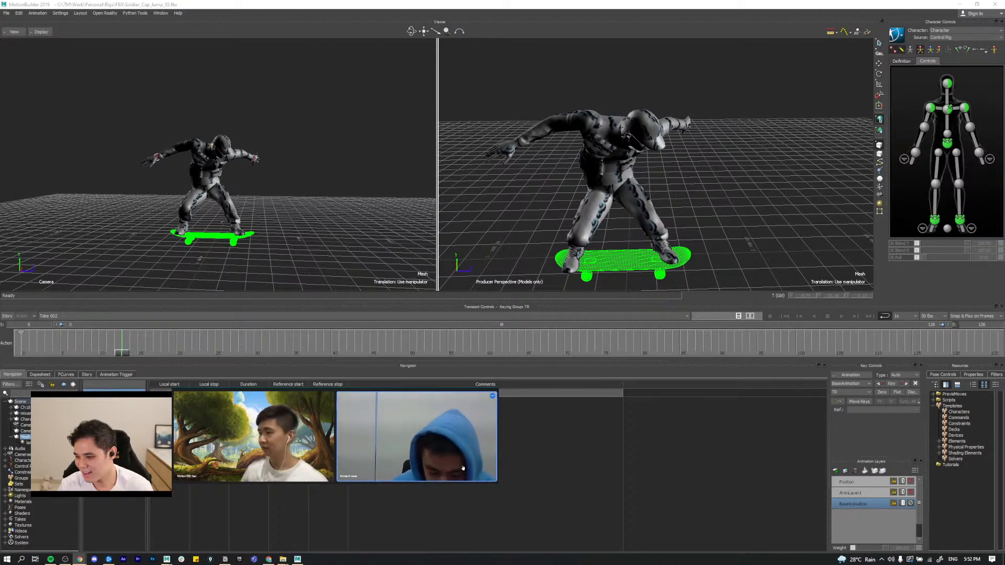
pyautogui.click(250, 85)
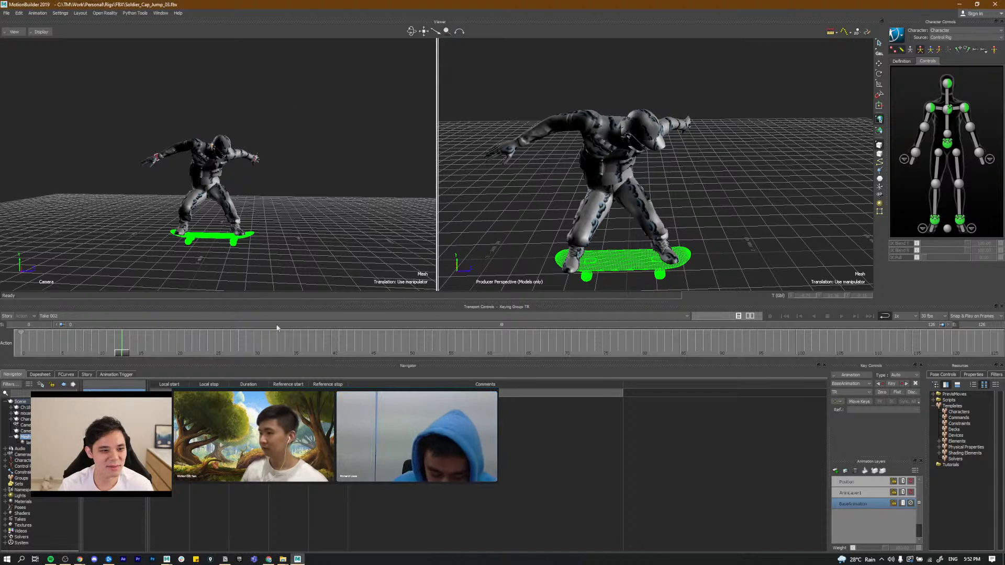
# Step: Move to frame 15 and study the takeoff in the LiveAnim_Ref_01 reference video in the browser, returning to MotionBuilder
pyautogui.moveTo(124, 352)
pyautogui.mouseDown()
pyautogui.moveTo(161, 353)
pyautogui.moveTo(138, 353)
pyautogui.mouseUp()
pyautogui.hotkey('alt', 'Tab')
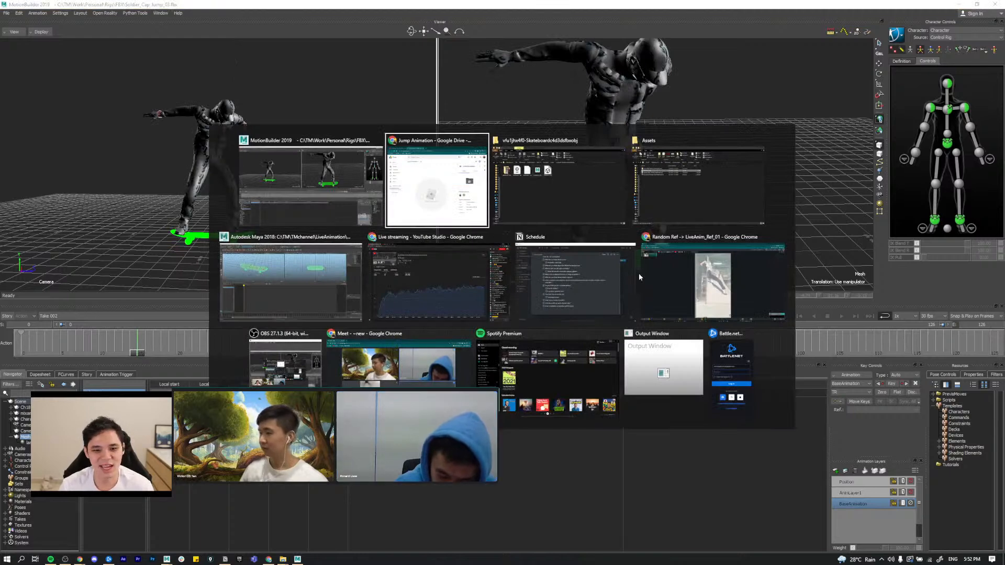
pyautogui.click(713, 308)
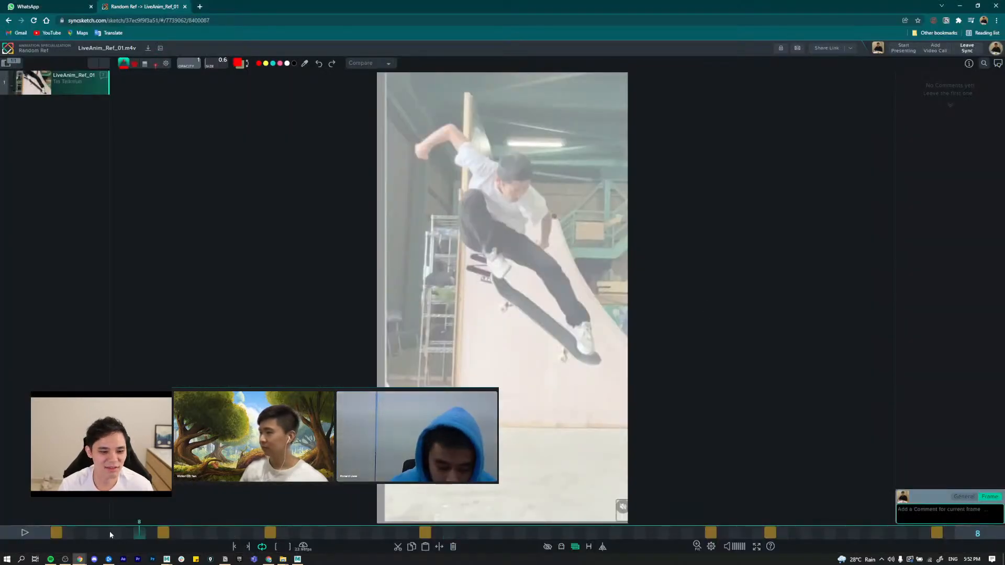
pyautogui.click(71, 534)
pyautogui.moveTo(72, 535); pyautogui.dragTo(251, 541)
pyautogui.hotkey('alt', 'Tab')
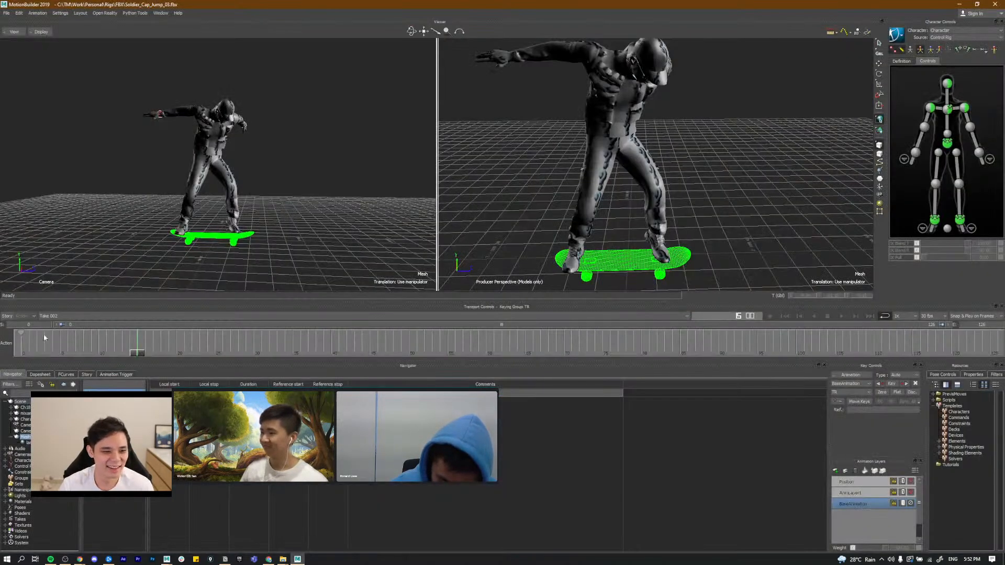
# Step: In the left view, key the skateboard flat at frame 15 and tilt its nose up at frame 16
pyautogui.moveTo(138, 354)
pyautogui.mouseDown()
pyautogui.moveTo(204, 353)
pyautogui.moveTo(137, 356)
pyautogui.moveTo(139, 364)
pyautogui.moveTo(145, 357)
pyautogui.mouseUp()
pyautogui.press('e')
pyautogui.keyDown('alt'); pyautogui.moveTo(635, 235); pyautogui.dragTo(637, 206); pyautogui.keyUp('alt')
pyautogui.press('w')
pyautogui.click(620, 223)
pyautogui.hotkey('ctrl', 'z')
pyautogui.hotkey('ctrl', 'f')
pyautogui.hotkey('ctrl', 'r')
pyautogui.scroll(5, 676, 241)
pyautogui.hotkey('ctrl', 'l')
pyautogui.scroll(4, 670, 231)
pyautogui.press('Left')
pyautogui.press('Right')
pyautogui.press('Left')
pyautogui.press('Right')
pyautogui.press('Left')
pyautogui.press('Right')
# Step: Check the jump against the reference video and raise the skateboard toward the feet at frame 21
pyautogui.moveTo(144, 354); pyautogui.dragTo(165, 356)
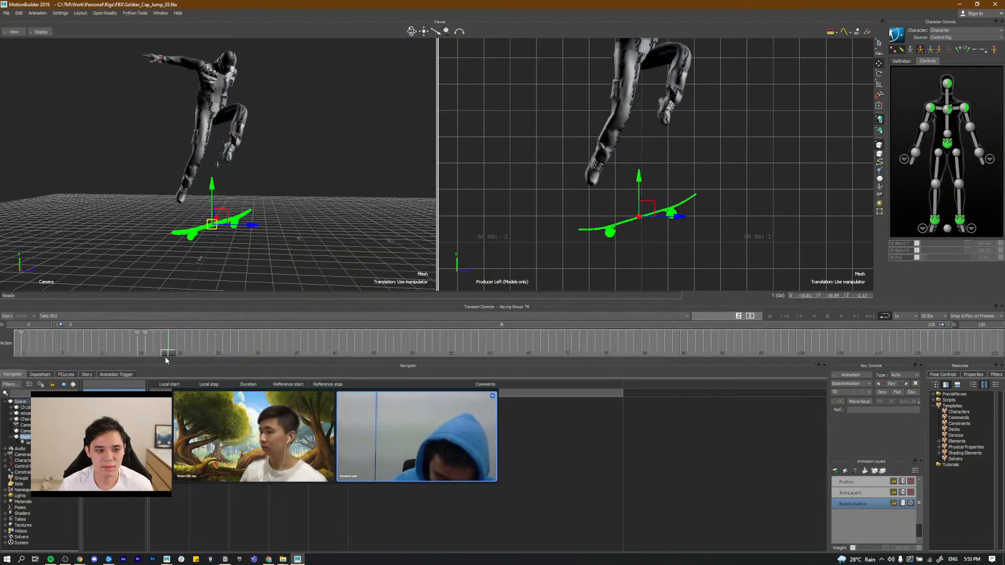
pyautogui.hotkey('alt', 'Tab')
pyautogui.moveTo(269, 537); pyautogui.dragTo(317, 533)
pyautogui.hotkey('alt', 'Tab')
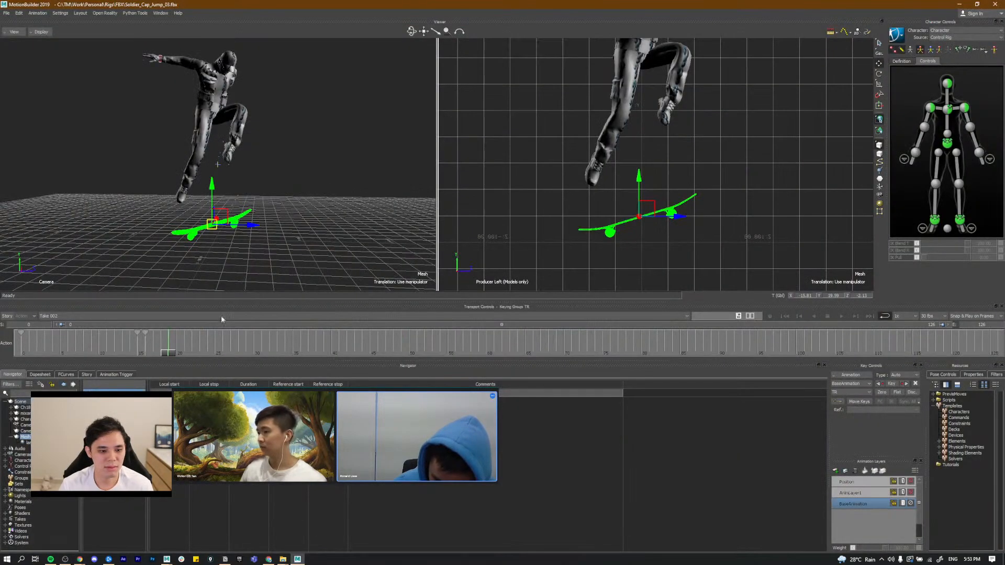
pyautogui.moveTo(168, 356)
pyautogui.mouseDown()
pyautogui.moveTo(277, 350)
pyautogui.moveTo(186, 352)
pyautogui.mouseUp()
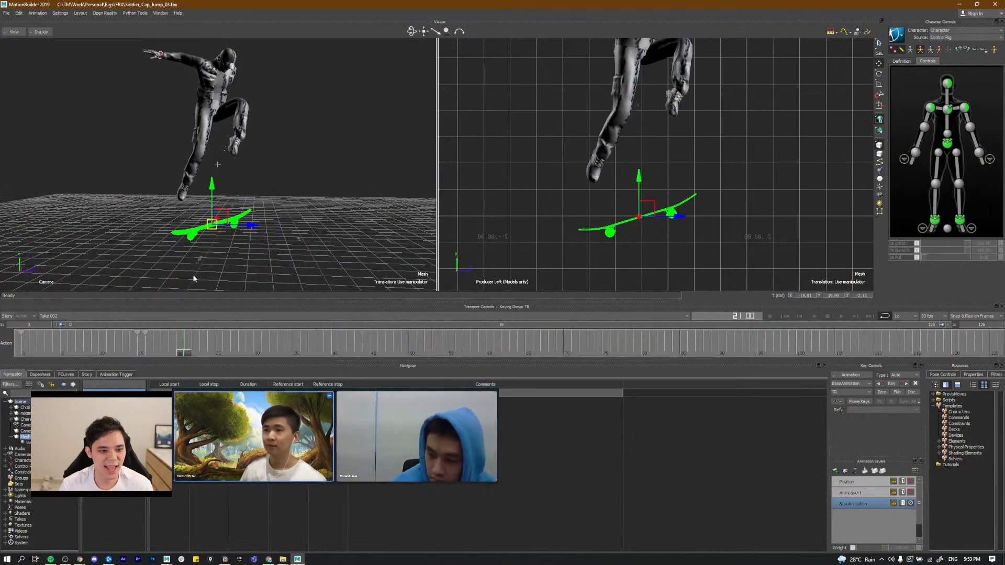
pyautogui.moveTo(212, 184); pyautogui.dragTo(211, 152)
# Step: At frame 40, lift the skateboard up under the character's feet and rotate it level
pyautogui.moveTo(178, 355); pyautogui.dragTo(334, 366)
pyautogui.moveTo(221, 178); pyautogui.dragTo(240, 155)
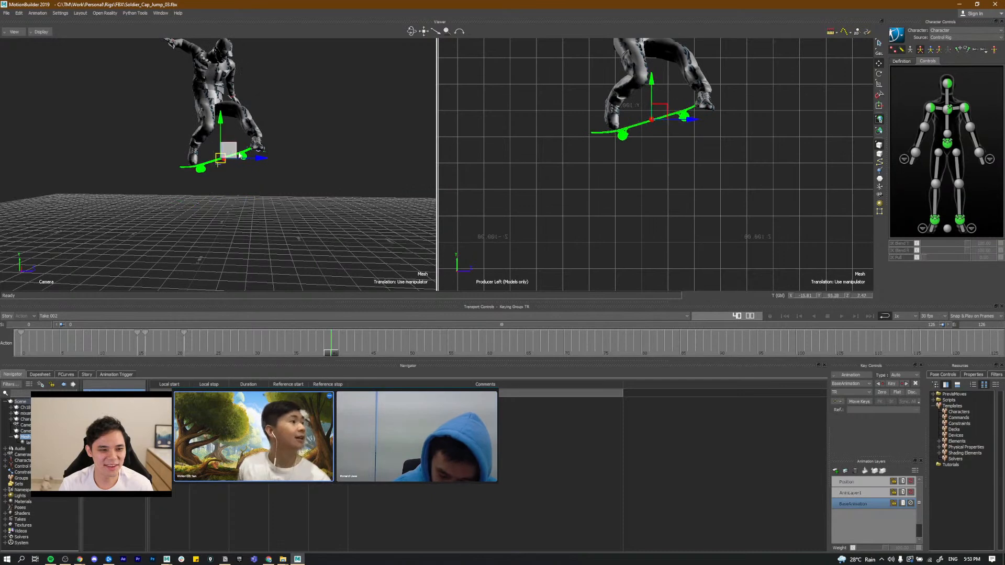
pyautogui.press('e')
pyautogui.moveTo(687, 83); pyautogui.dragTo(666, 120)
pyautogui.press('w')
pyautogui.press('e')
pyautogui.press('w')
# Step: Adjust the rising skateboard at frame 19 and key it there instead of at frame 21
pyautogui.moveTo(327, 353); pyautogui.dragTo(168, 362)
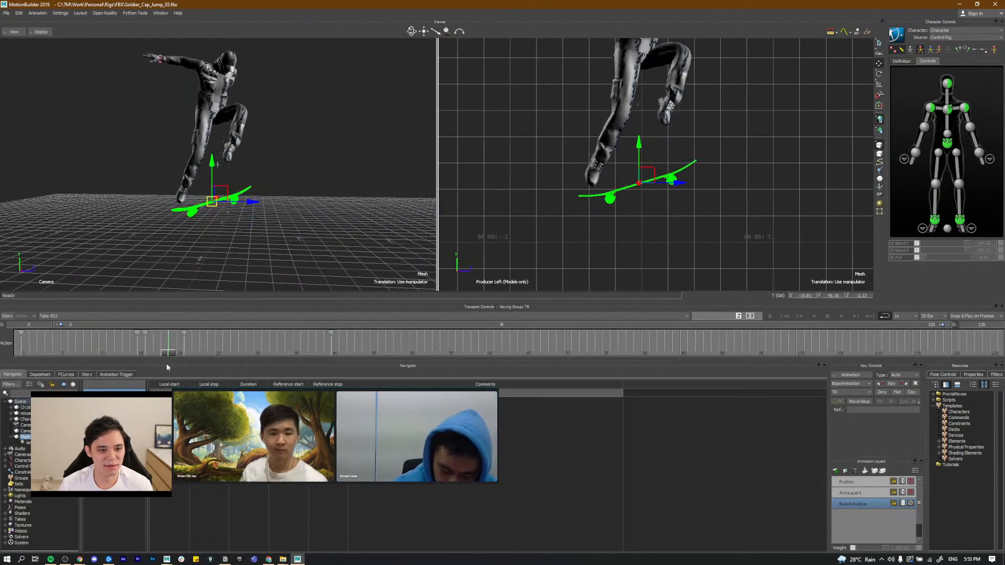
pyautogui.press('r')
pyautogui.moveTo(657, 137); pyautogui.dragTo(638, 120)
pyautogui.press('t')
# Step: Paste the skateboard's flat ground pose from frame 15 at frame 87
pyautogui.moveTo(167, 353); pyautogui.dragTo(702, 368)
pyautogui.press('Delete')
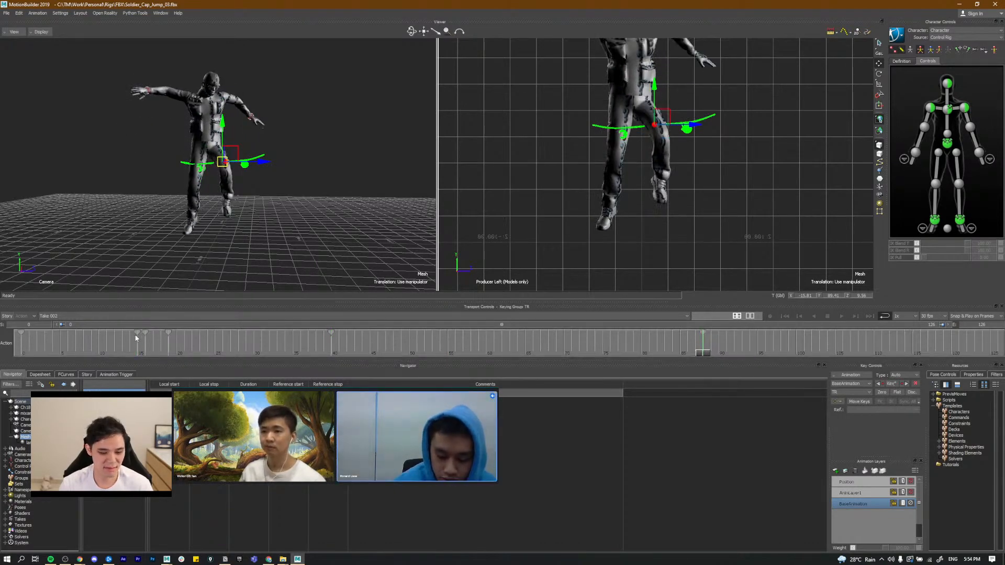
pyautogui.hotkey('ctrl', 'v')
# Step: At frame 57, raise the skateboard toward the feet and tilt its nose down, and scrub to frame 76 to check the descent
pyautogui.moveTo(705, 352); pyautogui.dragTo(463, 353)
pyautogui.moveTo(651, 108); pyautogui.dragTo(649, 65)
pyautogui.press('e')
pyautogui.moveTo(687, 127); pyautogui.dragTo(679, 140)
pyautogui.press('w')
pyautogui.moveTo(457, 354); pyautogui.dragTo(611, 394)
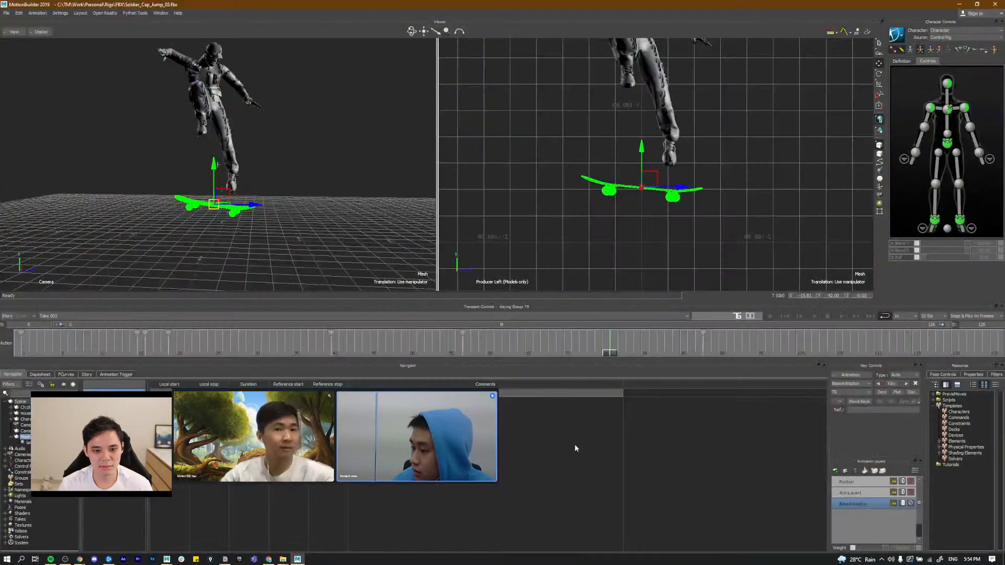
# Step: Near frame 70, raise the skateboard up to the soldier's front foot
pyautogui.moveTo(610, 353); pyautogui.dragTo(564, 354)
pyautogui.moveTo(644, 108); pyautogui.dragTo(644, 99)
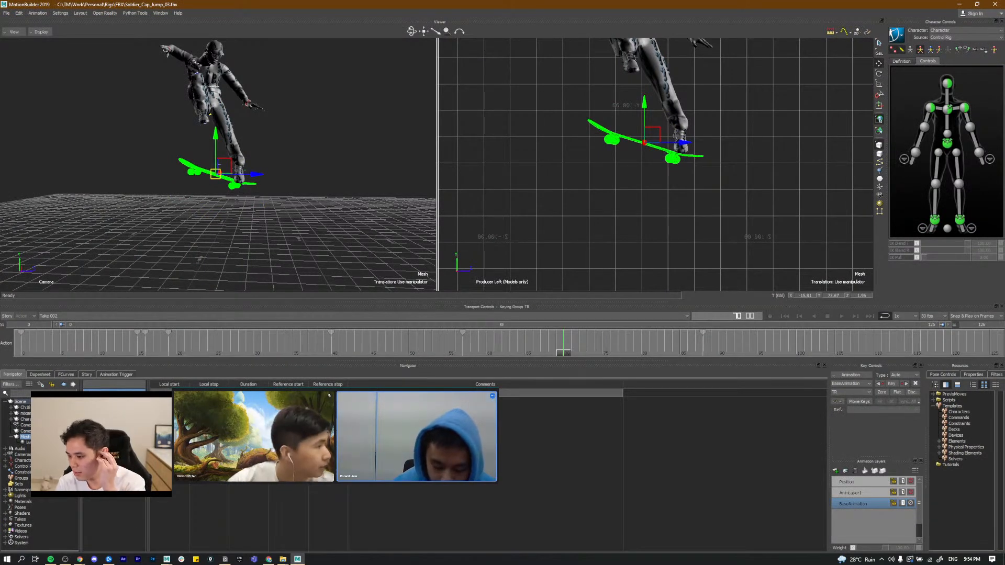
# Step: Switch to Google Drive in the browser, check the Jump Animation folder's link permission, and close the sharing dialog
pyautogui.hotkey('alt', 'Tab')
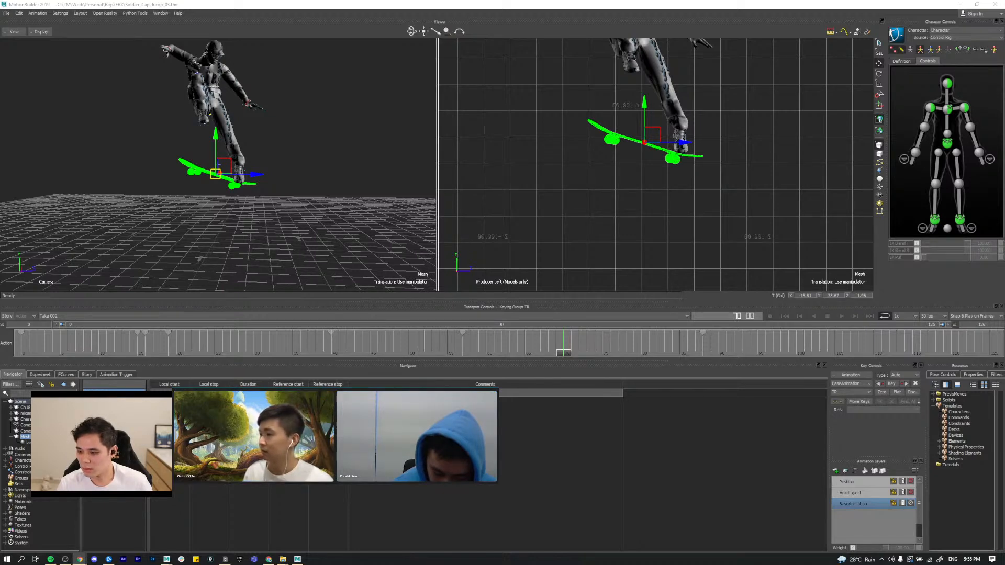
pyautogui.moveTo(1004, 234); pyautogui.dragTo(638, 1)
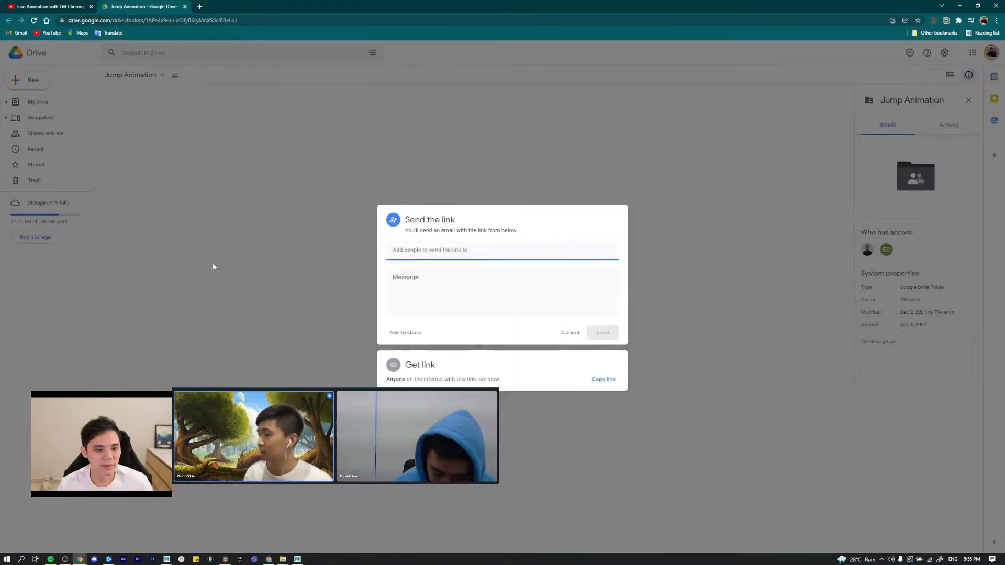
pyautogui.click(391, 366)
pyautogui.rightClick(417, 366)
pyautogui.click(582, 370)
pyautogui.moveTo(419, 381); pyautogui.dragTo(486, 381)
pyautogui.click(287, 310)
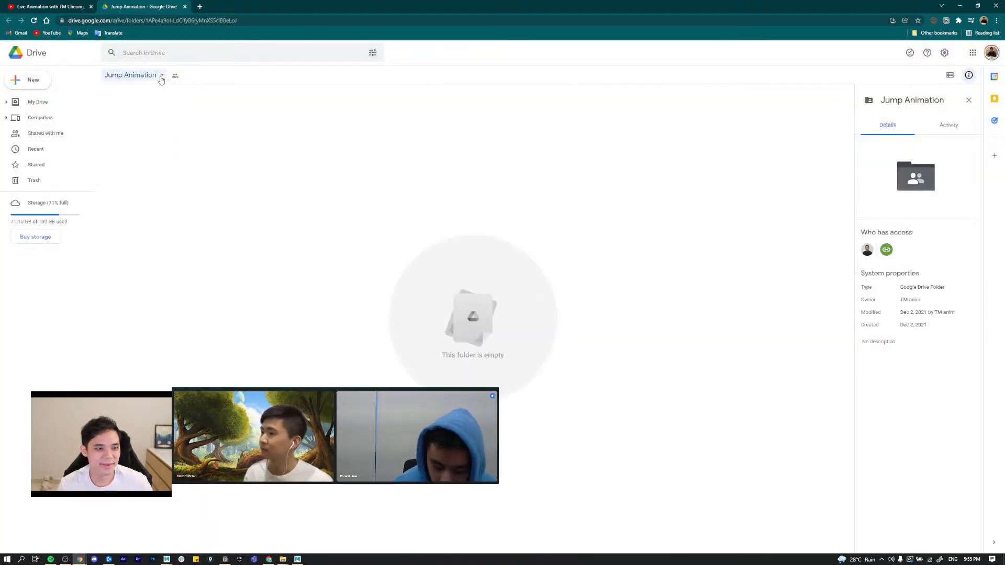
# Step: Open the Jump Animation folder's link settings, inspect the access role for anyone with the link, and close the dialog
pyautogui.click(162, 77)
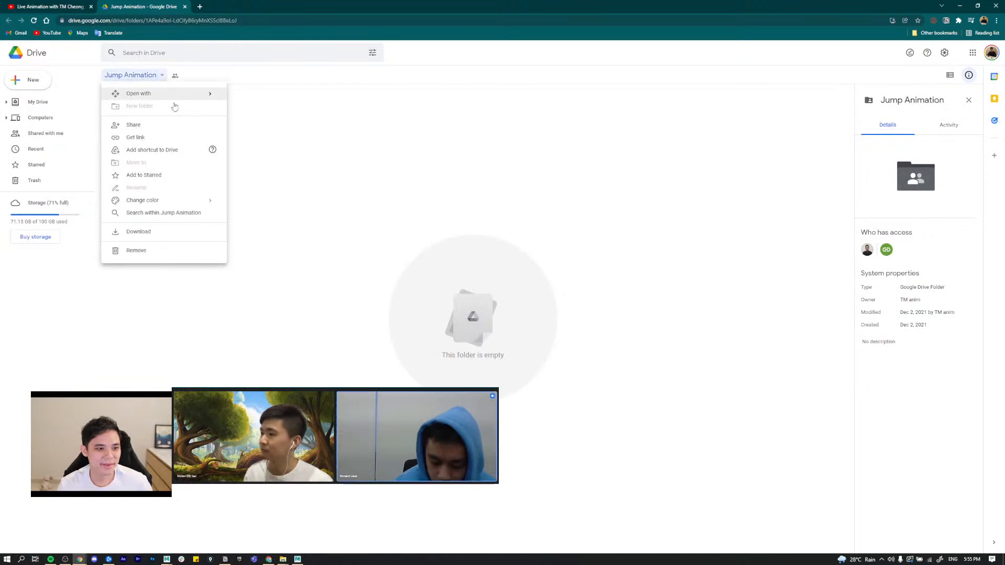
pyautogui.click(170, 137)
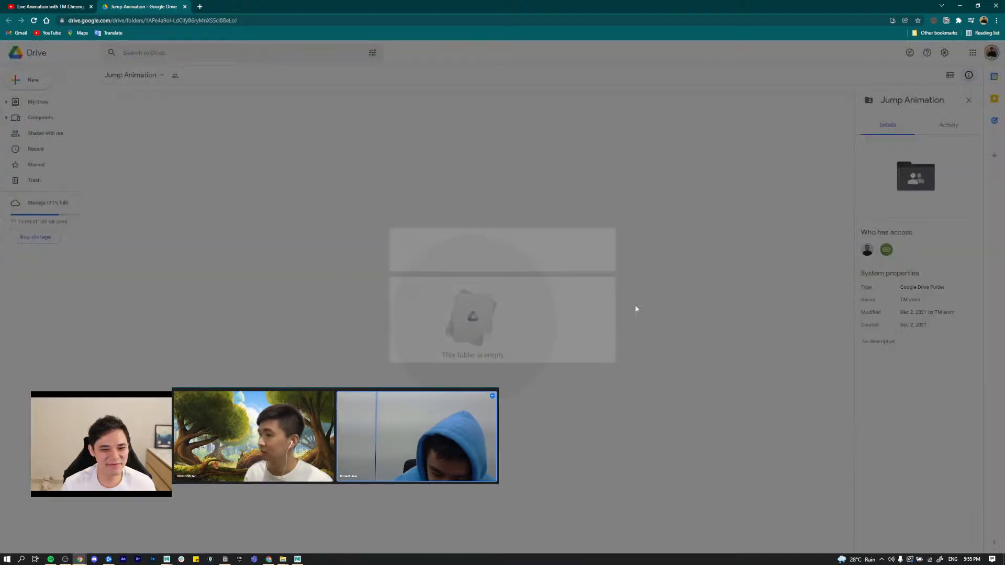
pyautogui.click(605, 313)
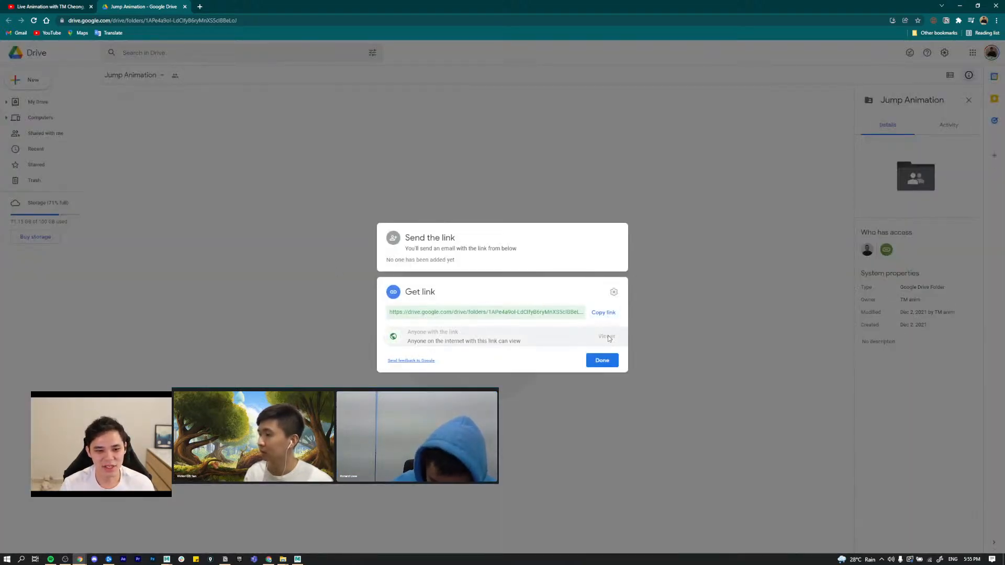
pyautogui.click(475, 243)
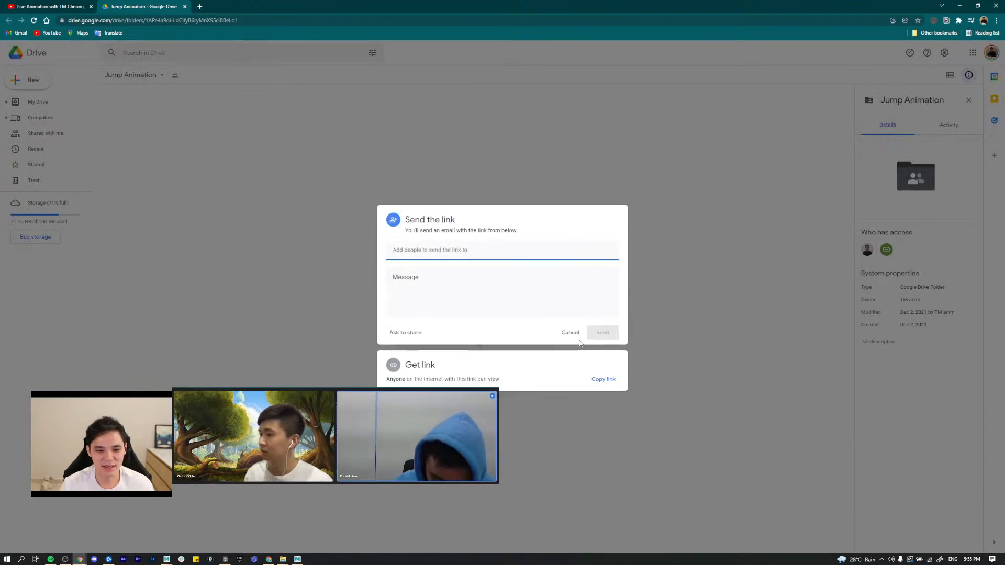
pyautogui.doubleClick(396, 380)
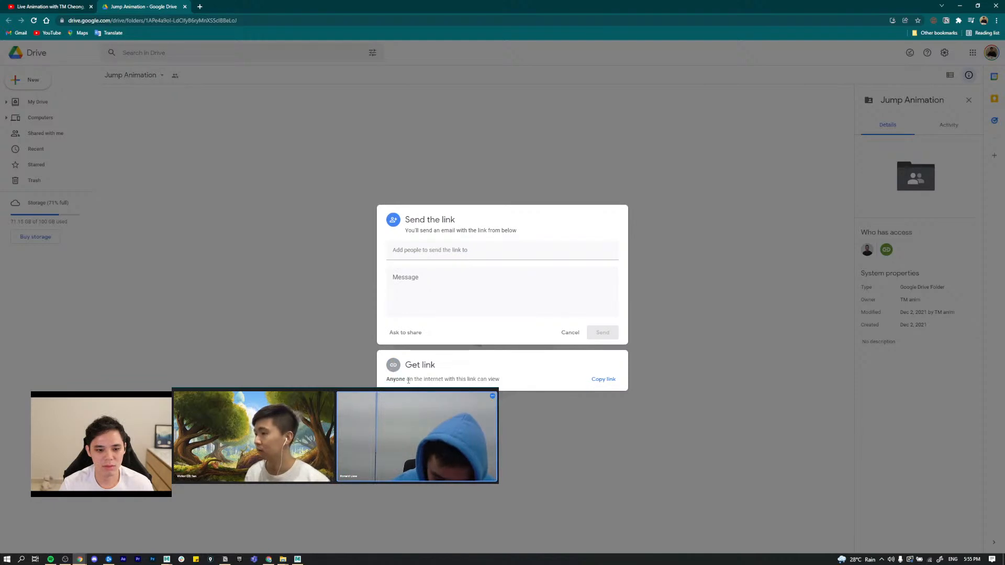
pyautogui.click(222, 215)
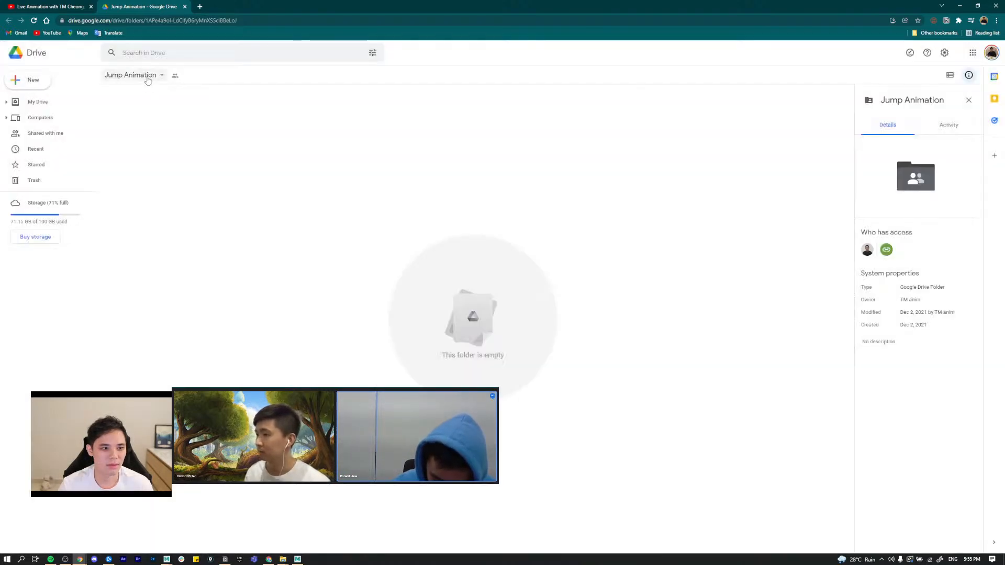
# Step: Inspect the folder's form for asking the owner to share, cancel it, and look at the folder's activity
pyautogui.click(161, 83)
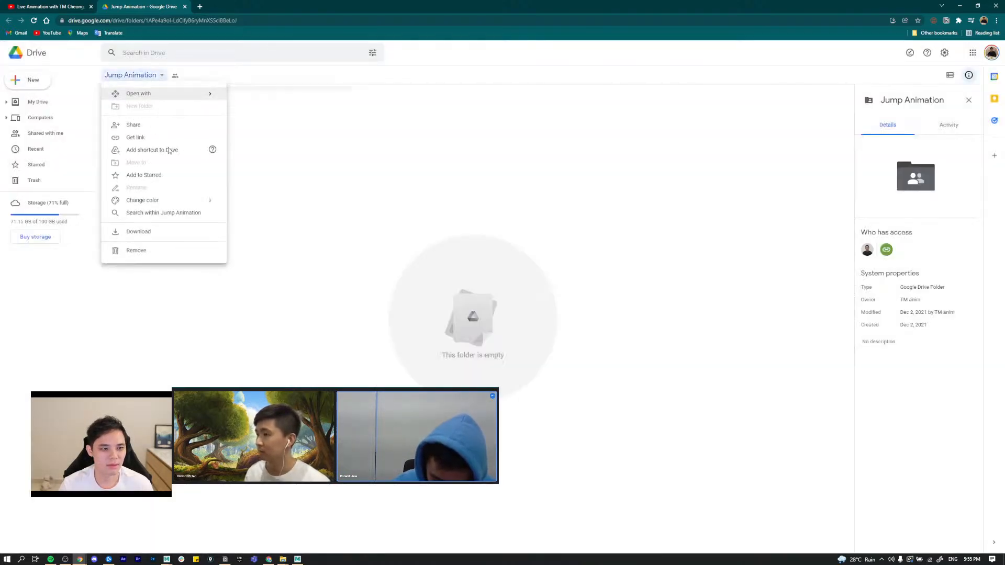
pyautogui.click(139, 146)
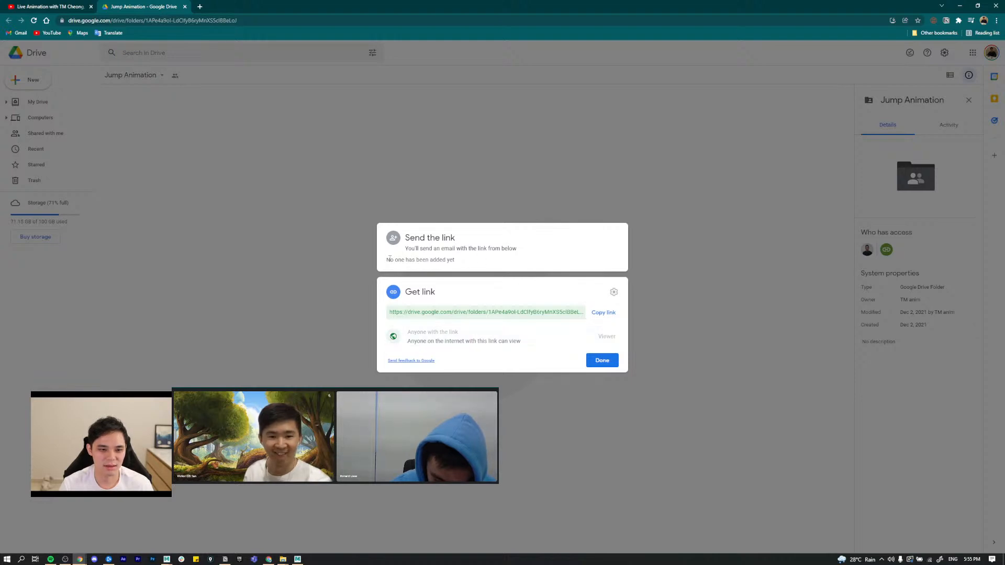
pyautogui.click(451, 263)
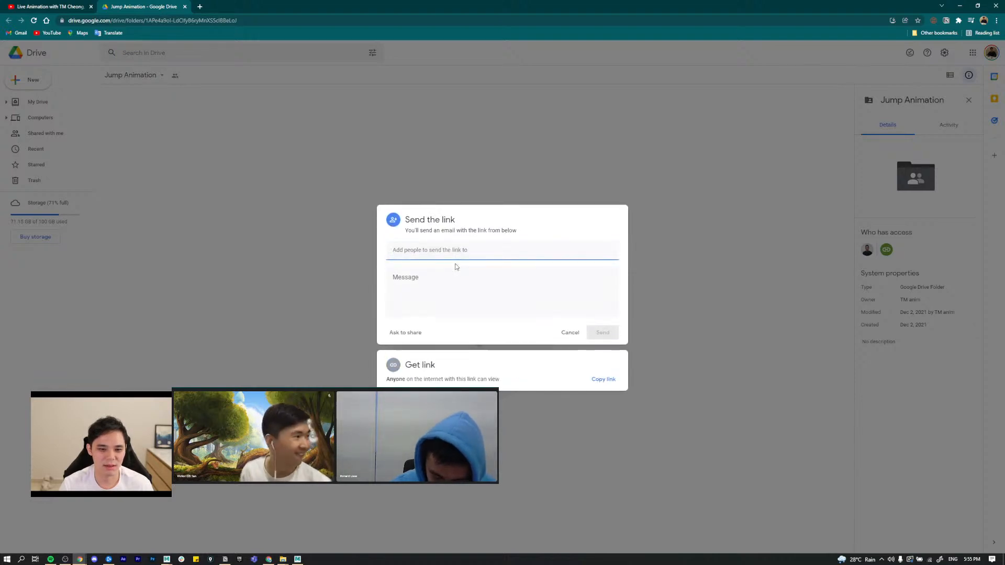
pyautogui.click(405, 333)
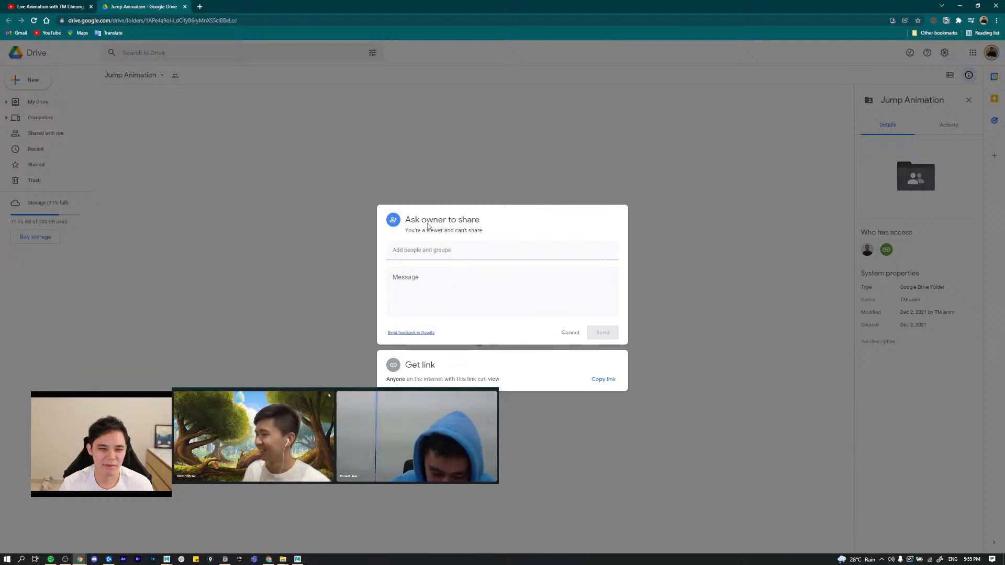
pyautogui.click(477, 233)
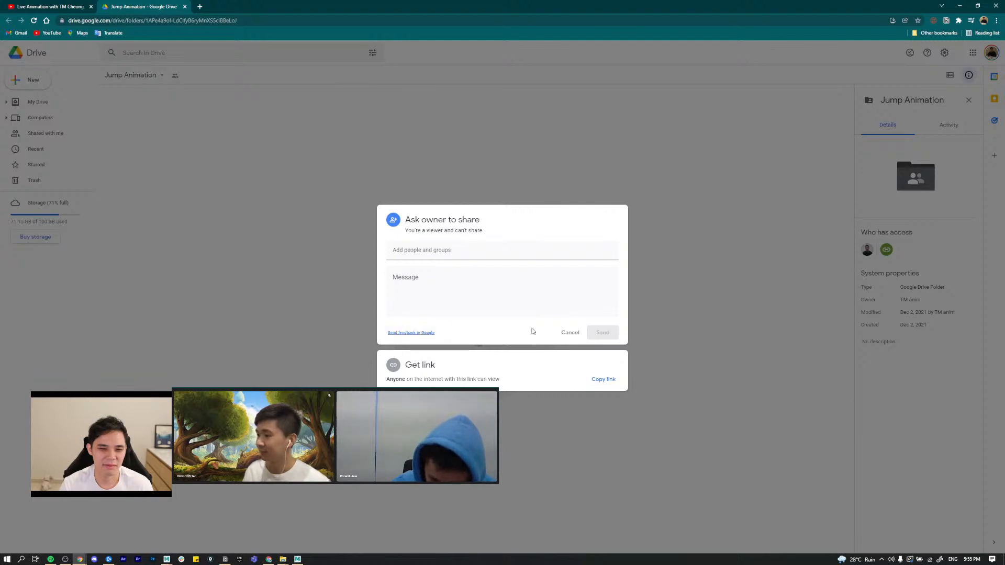
pyautogui.click(570, 333)
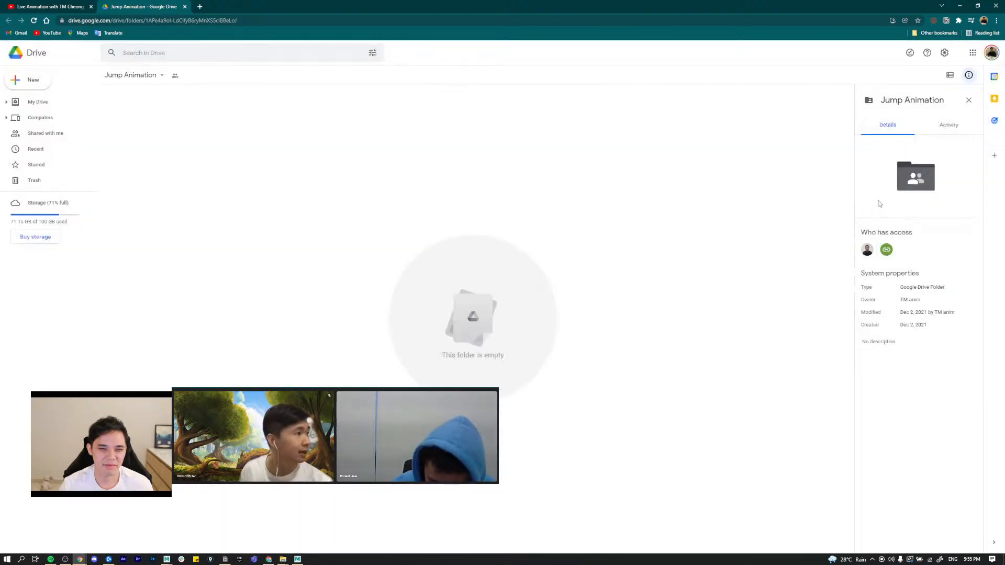
pyautogui.click(945, 128)
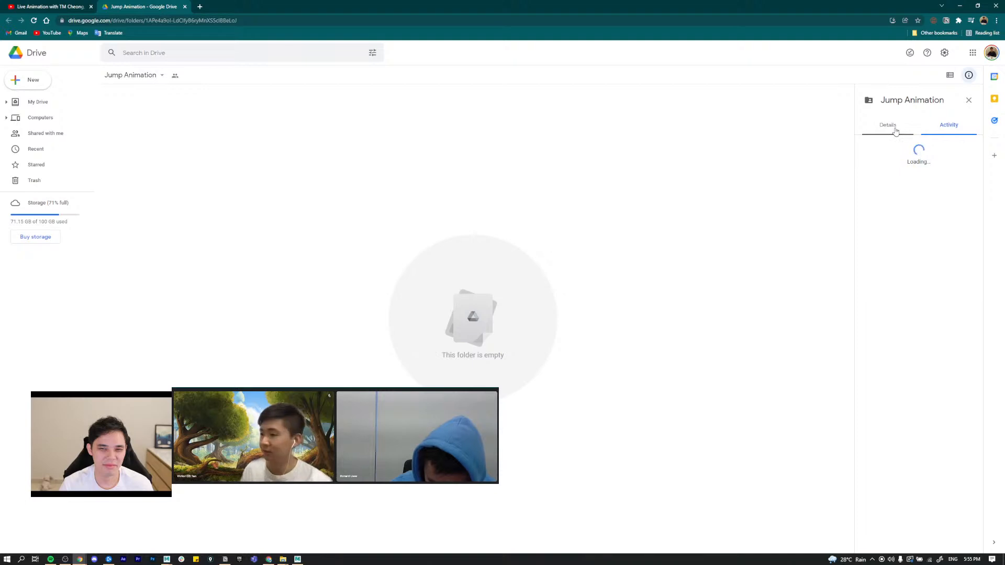
pyautogui.click(893, 127)
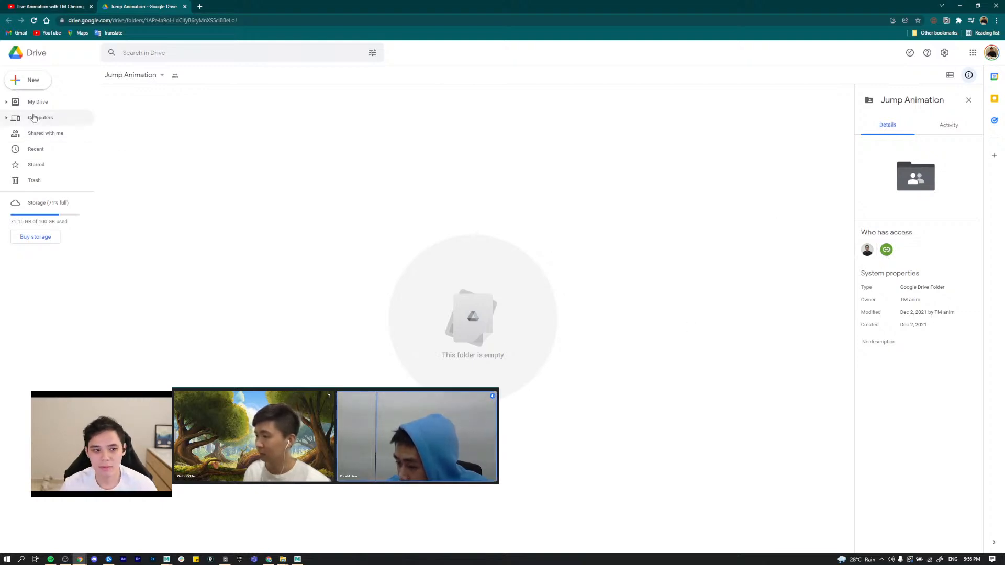
# Step: Look through the owner choices in Drive's advanced search and the available Drive settings without changing anything
pyautogui.click(378, 54)
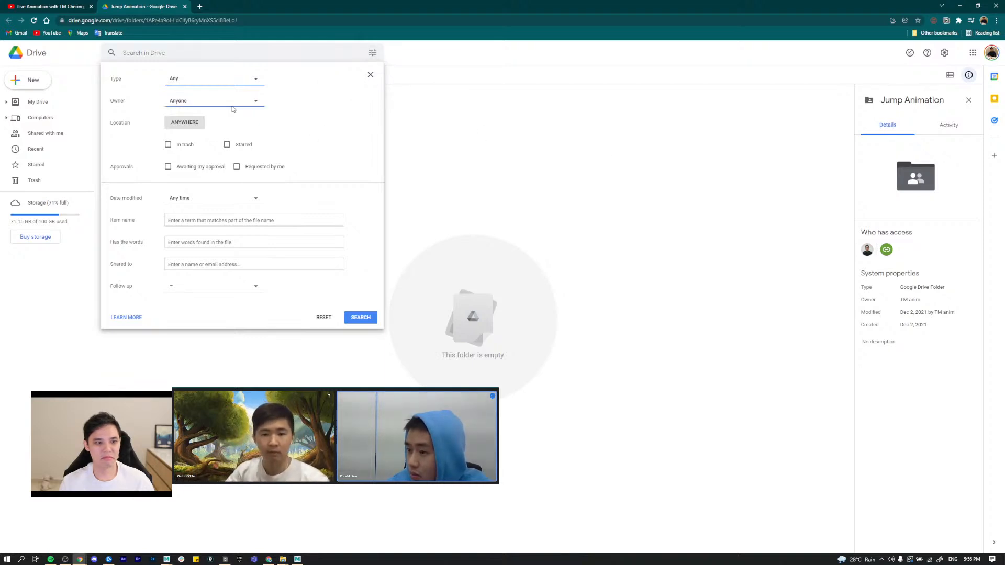
pyautogui.click(256, 101)
pyautogui.click(311, 118)
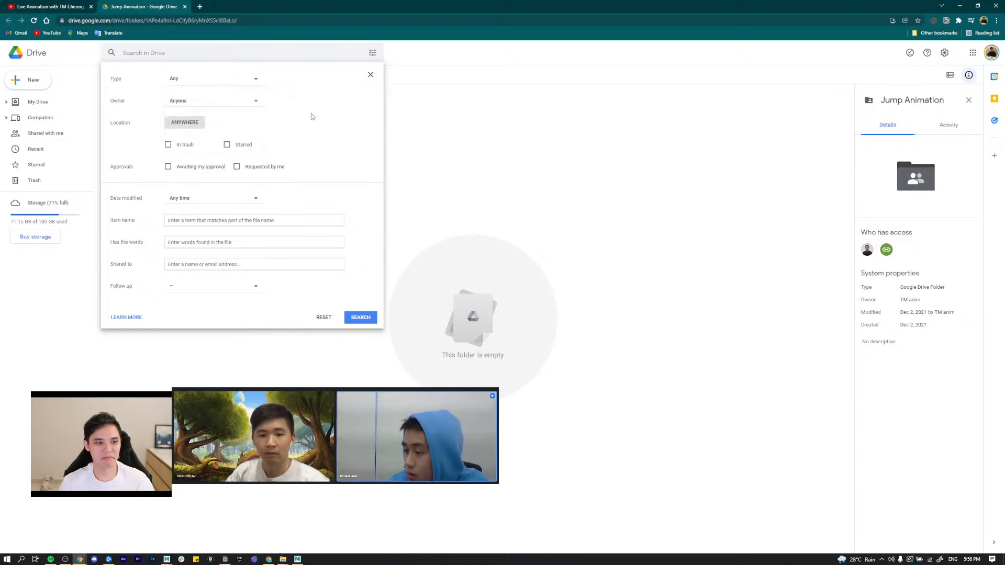
pyautogui.click(256, 101)
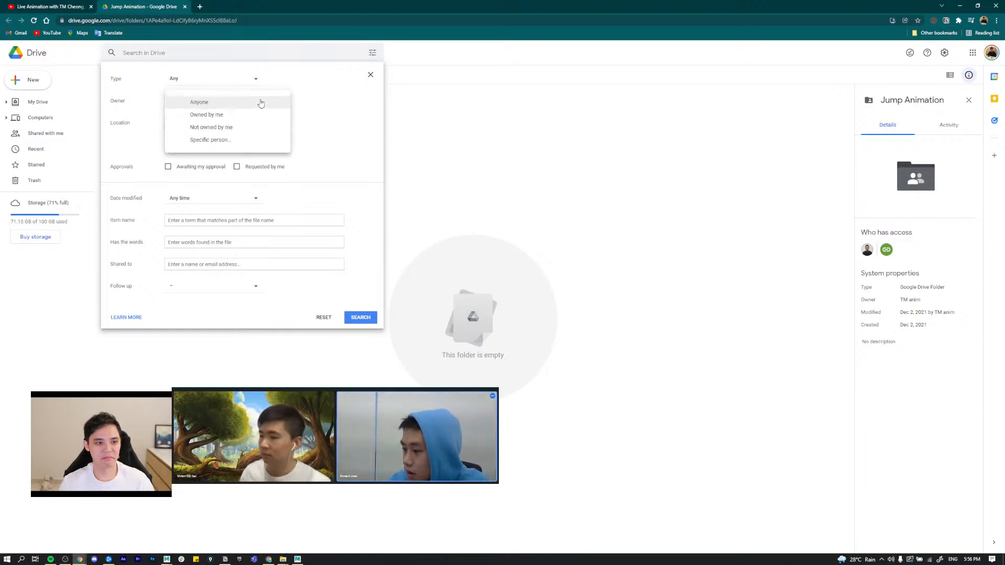
pyautogui.click(340, 145)
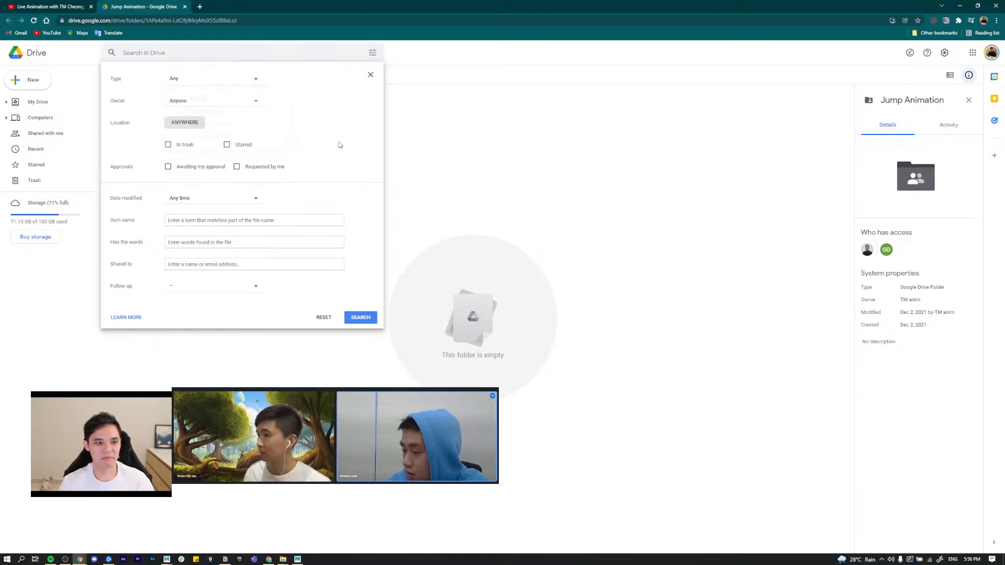
pyautogui.click(371, 75)
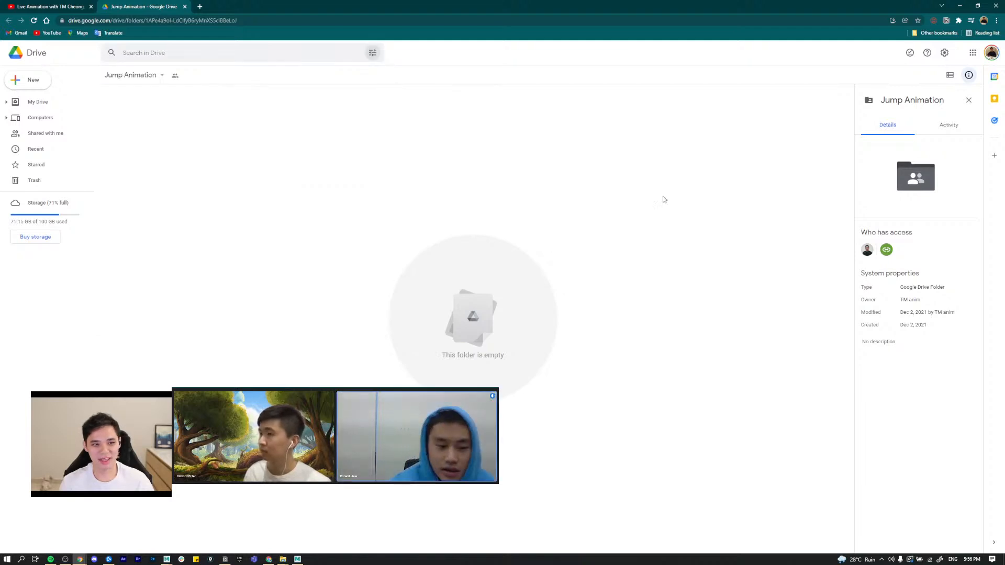
pyautogui.click(944, 53)
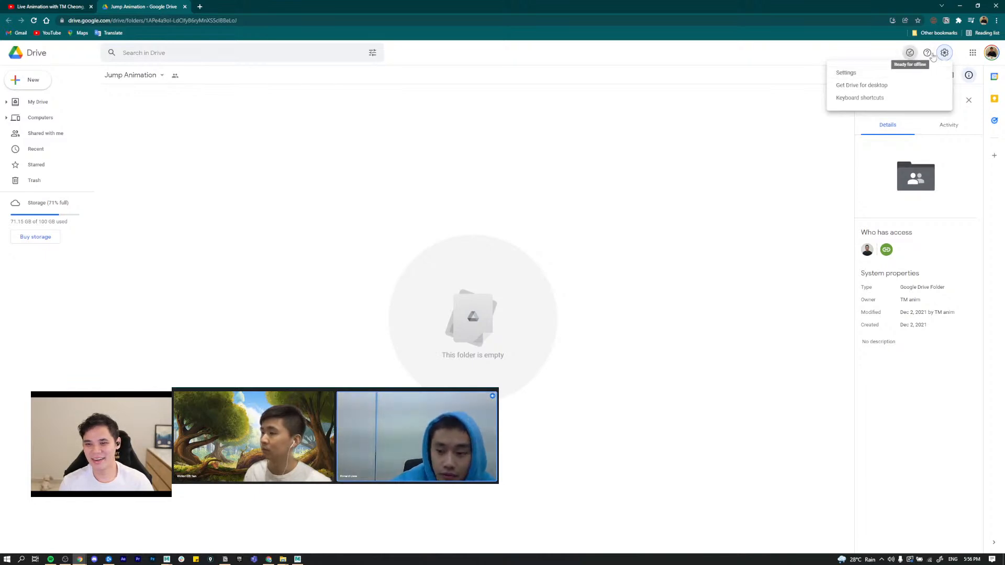
pyautogui.click(922, 145)
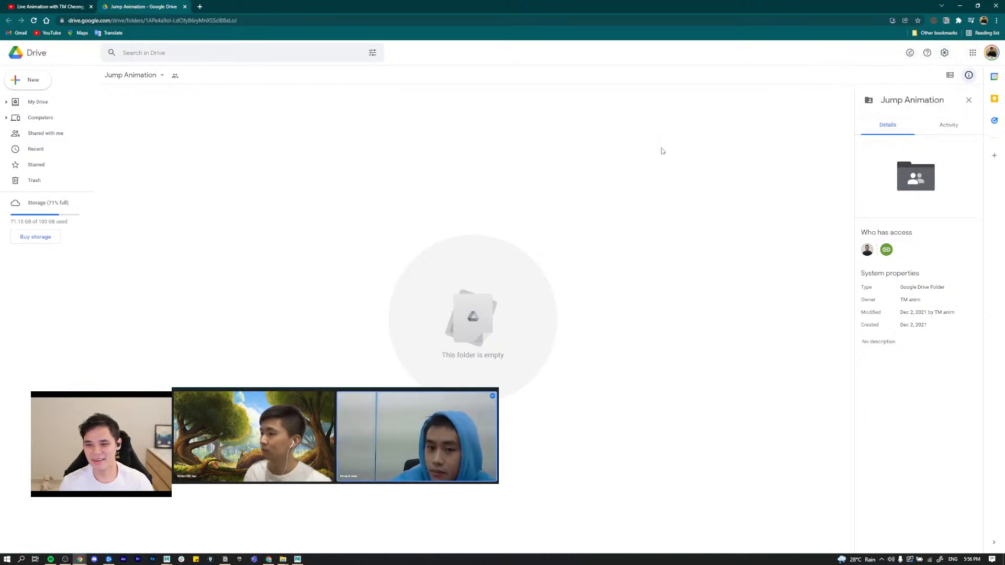
# Step: Examine the Jump Animation folder's sharing dialog and its available folder actions again, leaving both unchanged
pyautogui.click(174, 77)
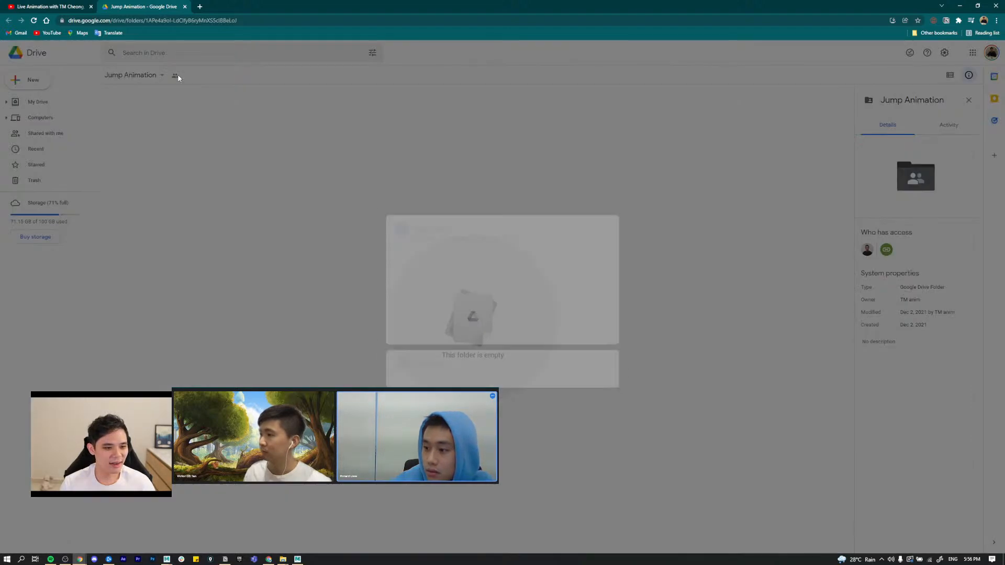
pyautogui.click(608, 375)
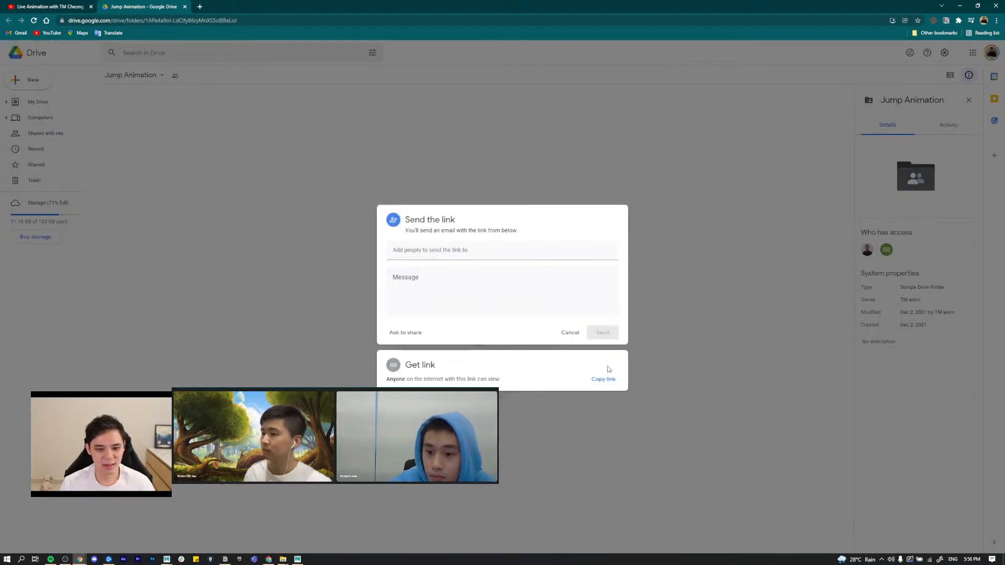
pyautogui.click(247, 363)
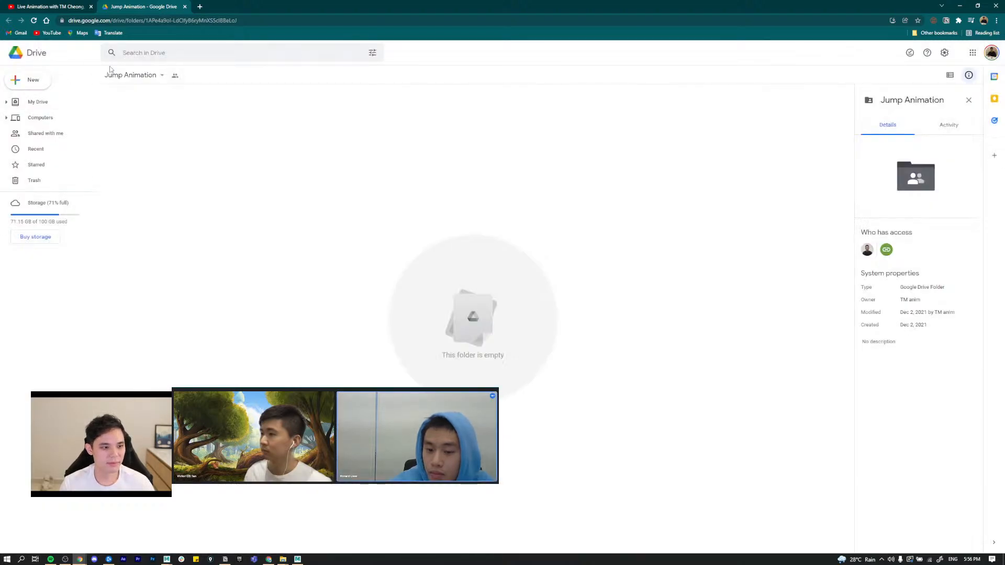
pyautogui.click(155, 78)
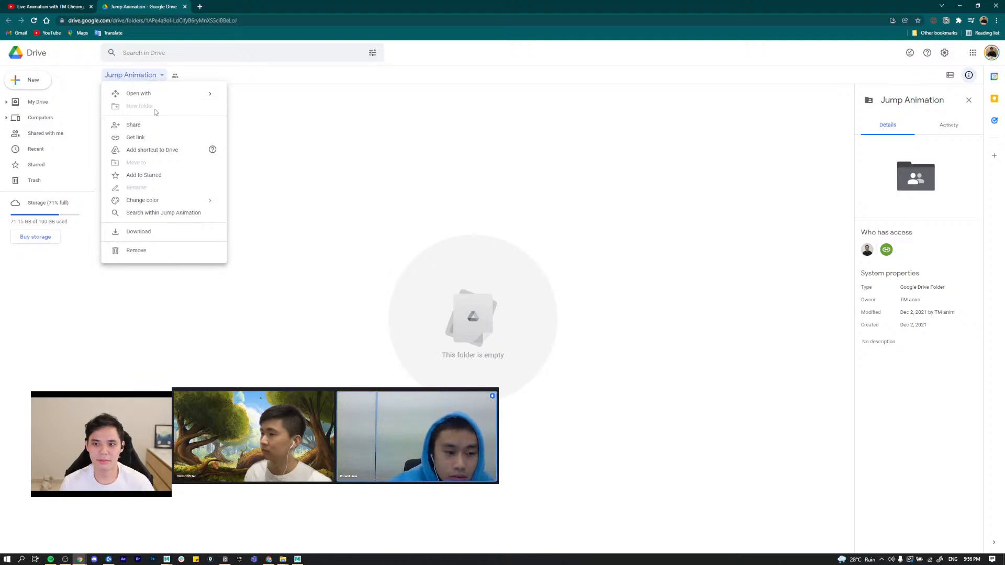
pyautogui.click(470, 168)
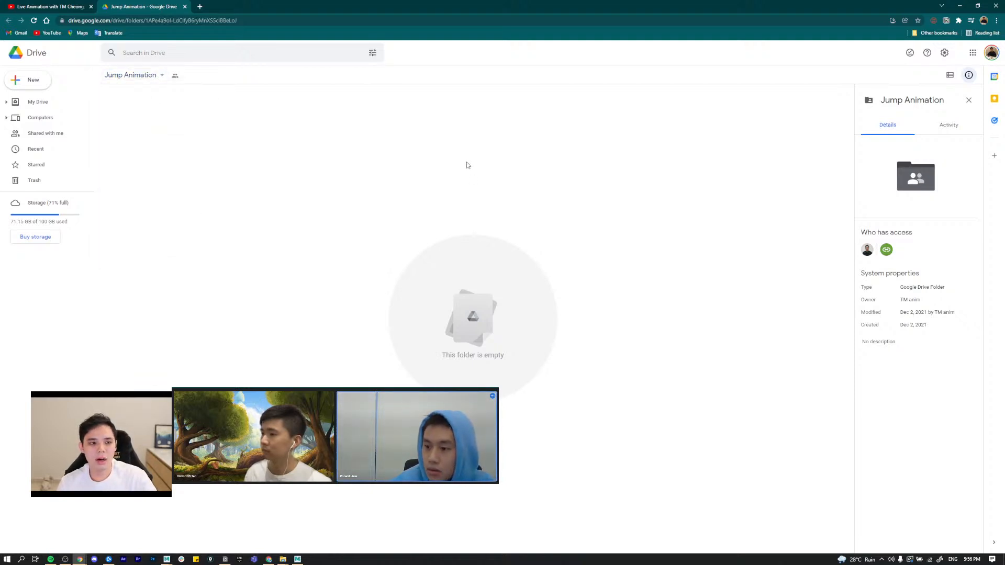
pyautogui.click(175, 76)
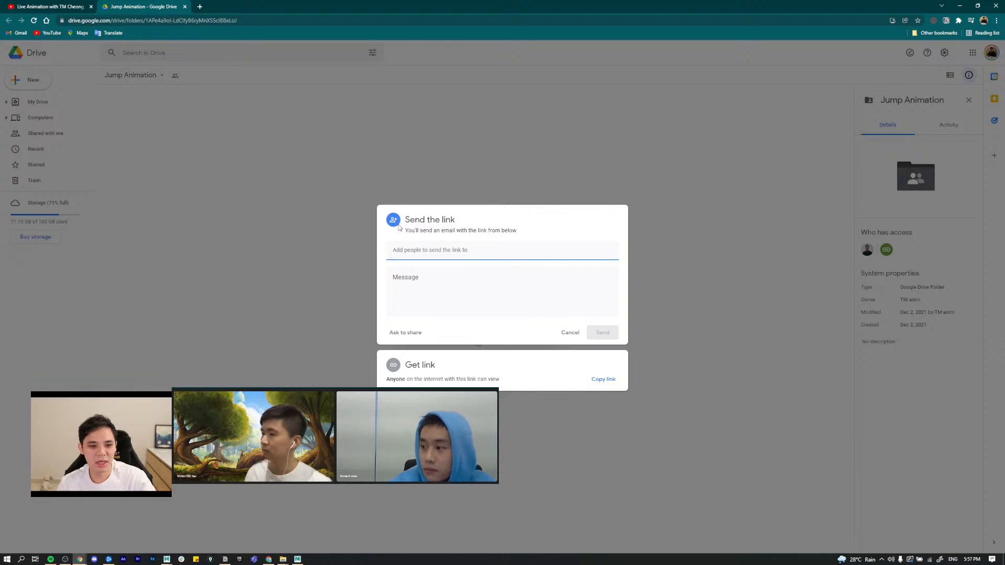
pyautogui.click(396, 369)
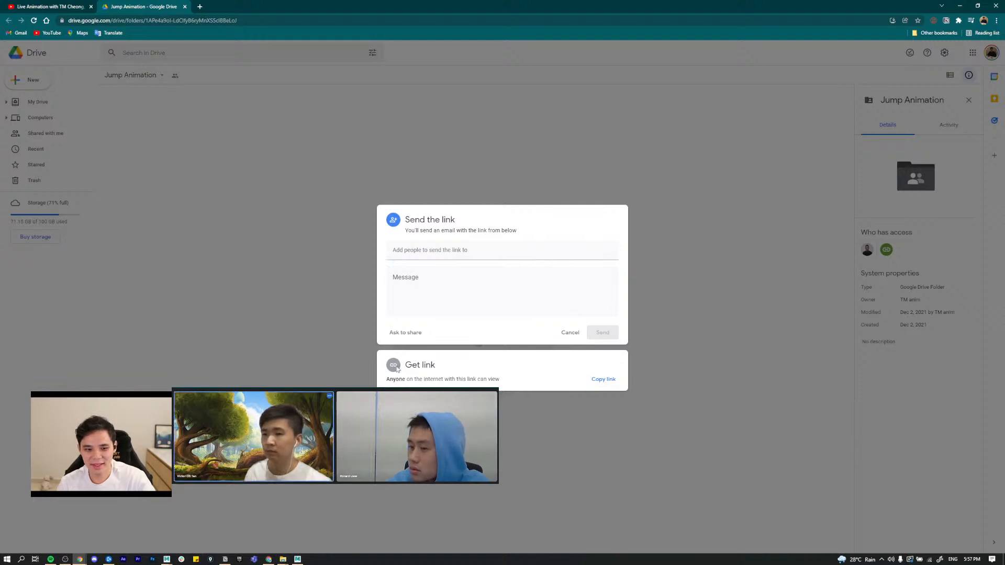
pyautogui.click(569, 332)
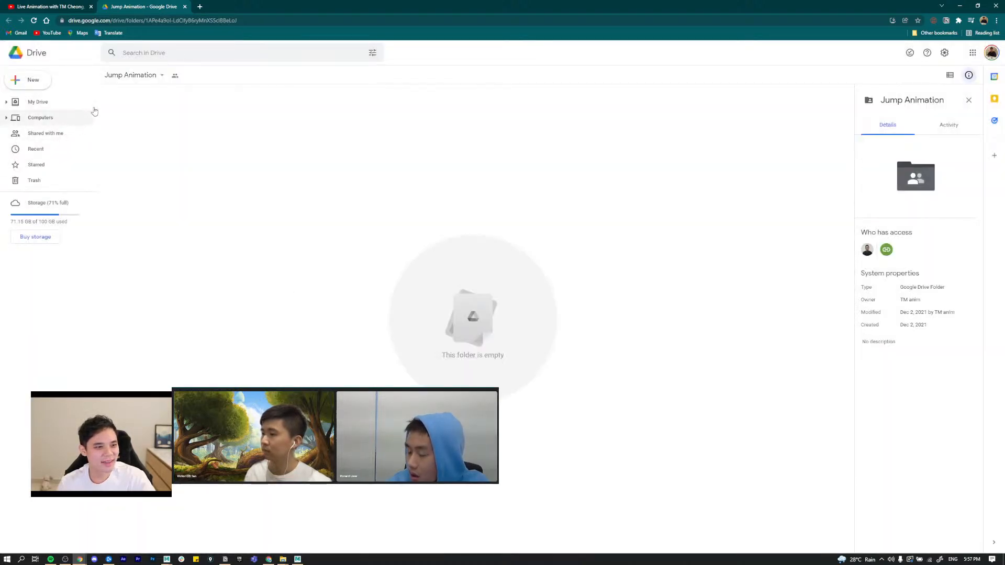
pyautogui.click(132, 76)
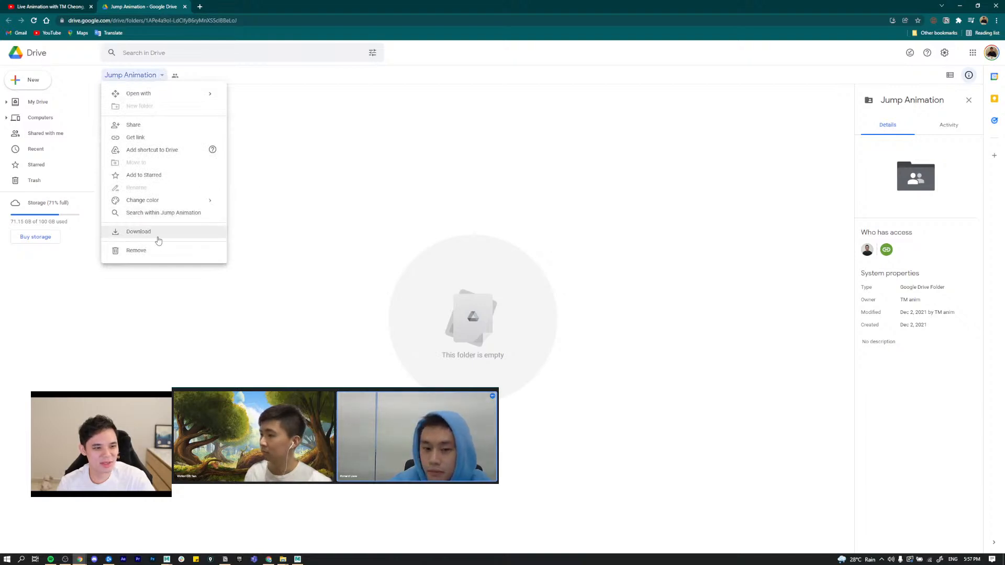
pyautogui.click(728, 197)
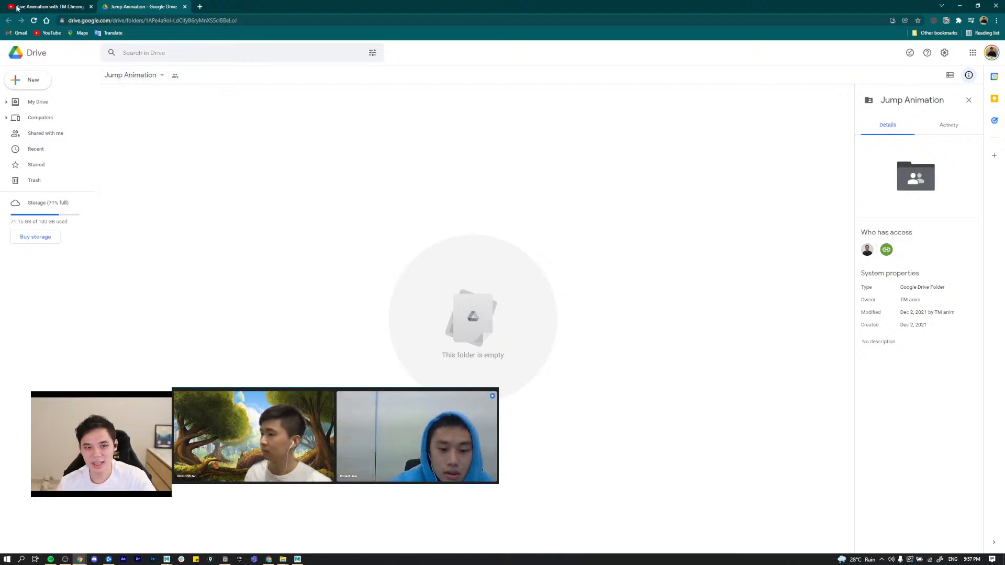
# Step: Open the Jump Animation folder's sharing dialog twice to check its options, closing it each time without sending anything
pyautogui.click(174, 76)
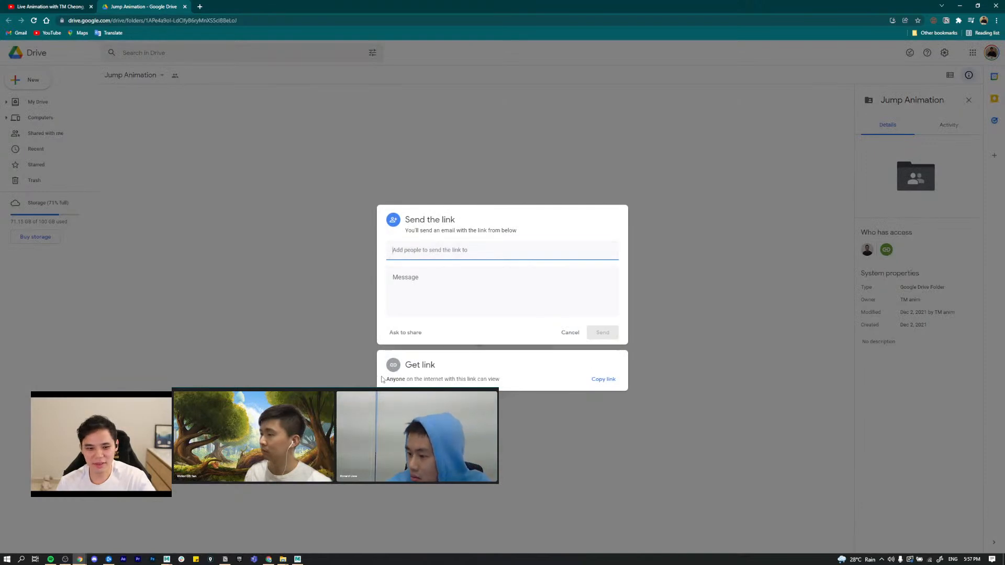
pyautogui.click(570, 333)
pyautogui.click(176, 78)
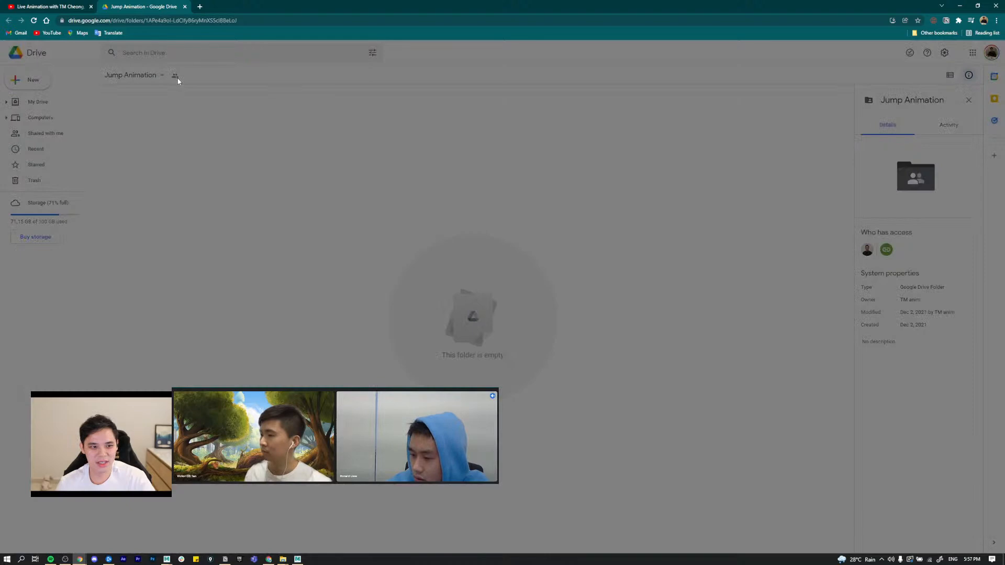
pyautogui.click(190, 104)
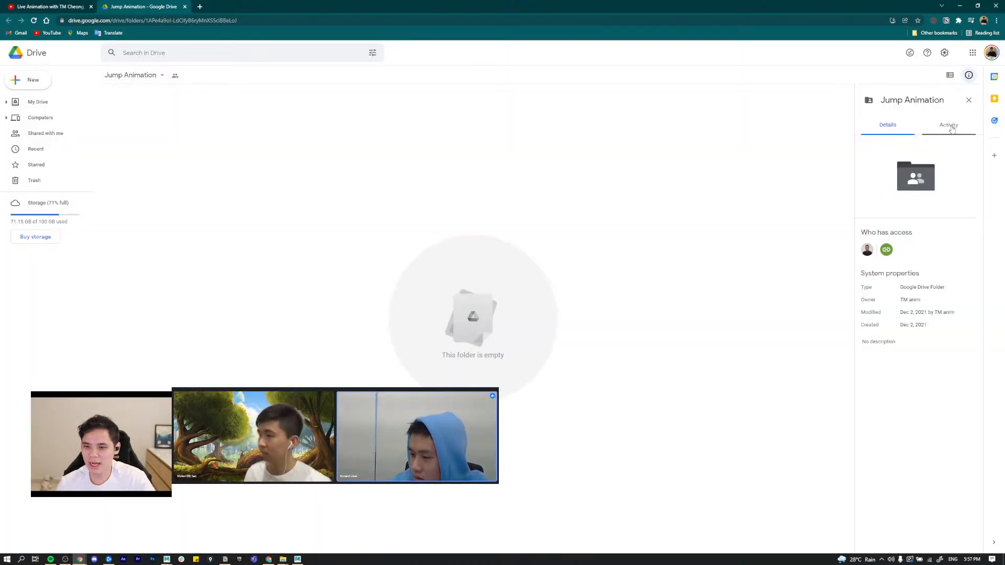
# Step: Open the Jump Animation folder's Get link dialog and examine its link and the access role for anyone with the link
pyautogui.click(146, 76)
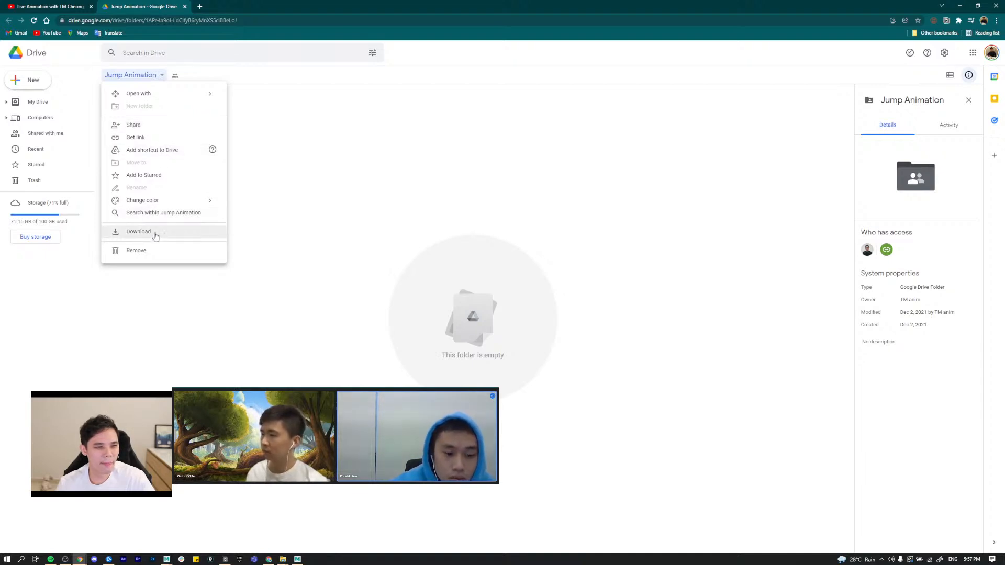
pyautogui.click(135, 138)
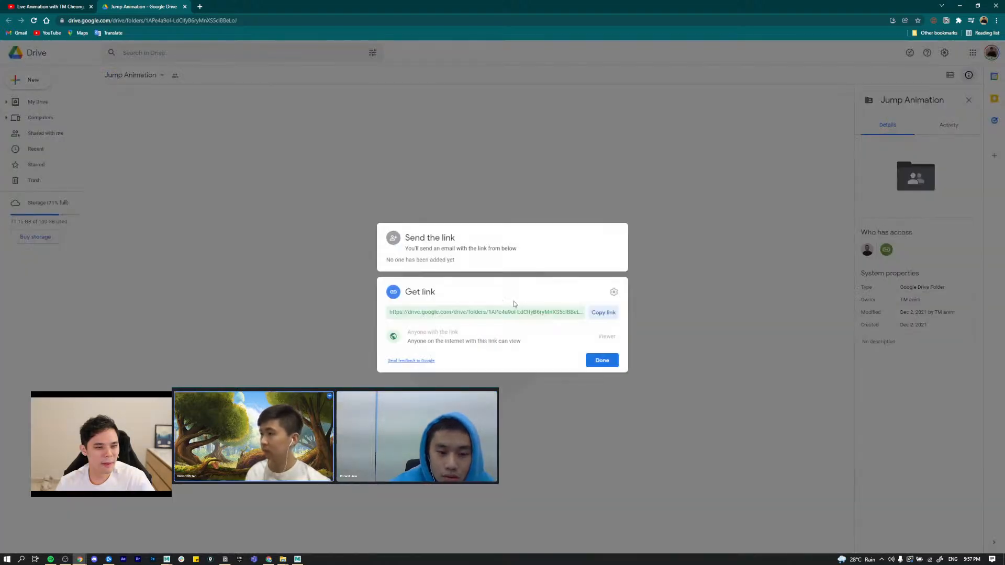
pyautogui.moveTo(413, 313); pyautogui.dragTo(384, 313)
pyautogui.hotkey('ctrl', 'c')
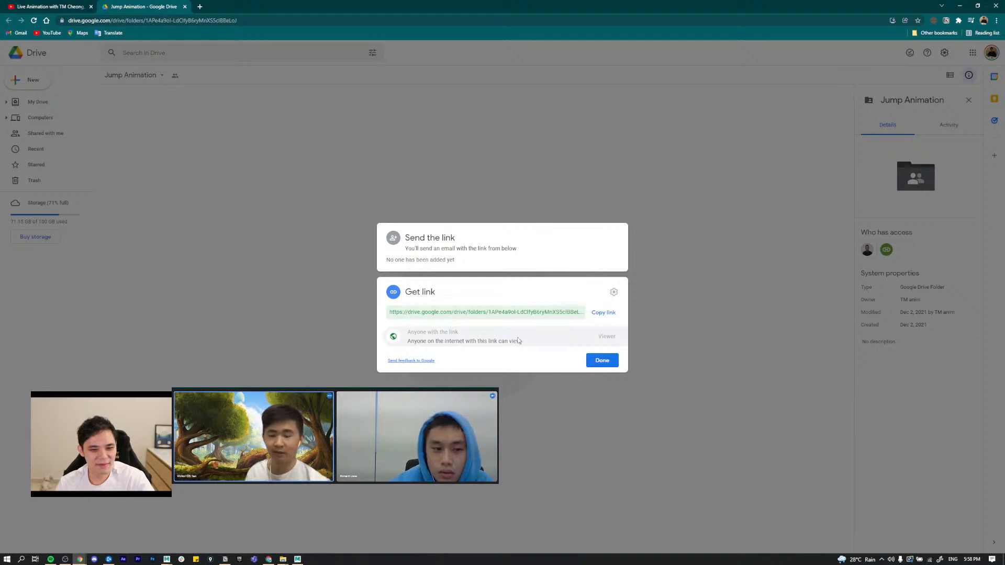
pyautogui.moveTo(546, 339); pyautogui.dragTo(446, 330)
pyautogui.click(441, 329)
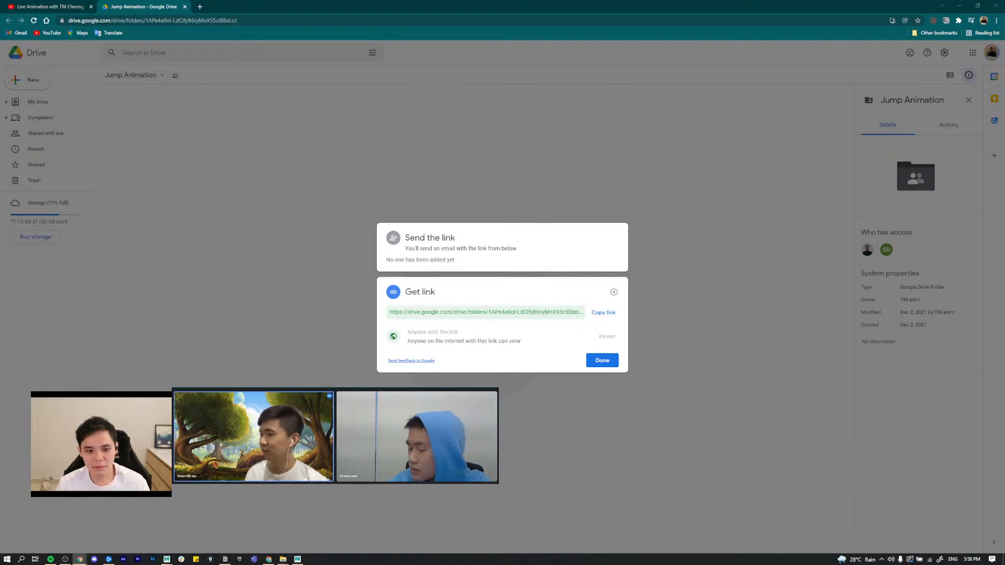
# Step: Check the live stream dashboard in YouTube Studio, return to the Jump Animation folder in Drive, and close its link dialog
pyautogui.moveTo(80, 561)
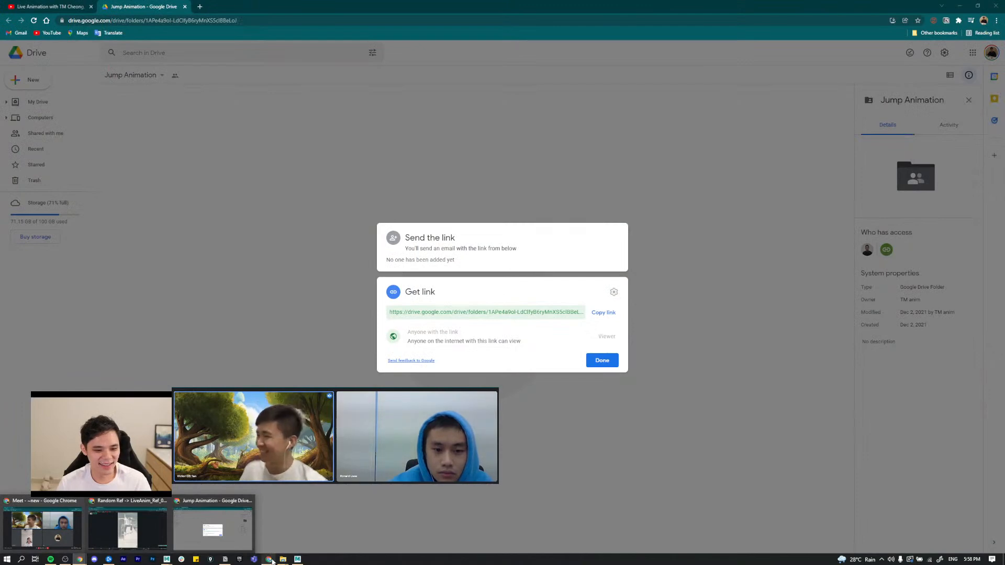
pyautogui.click(269, 560)
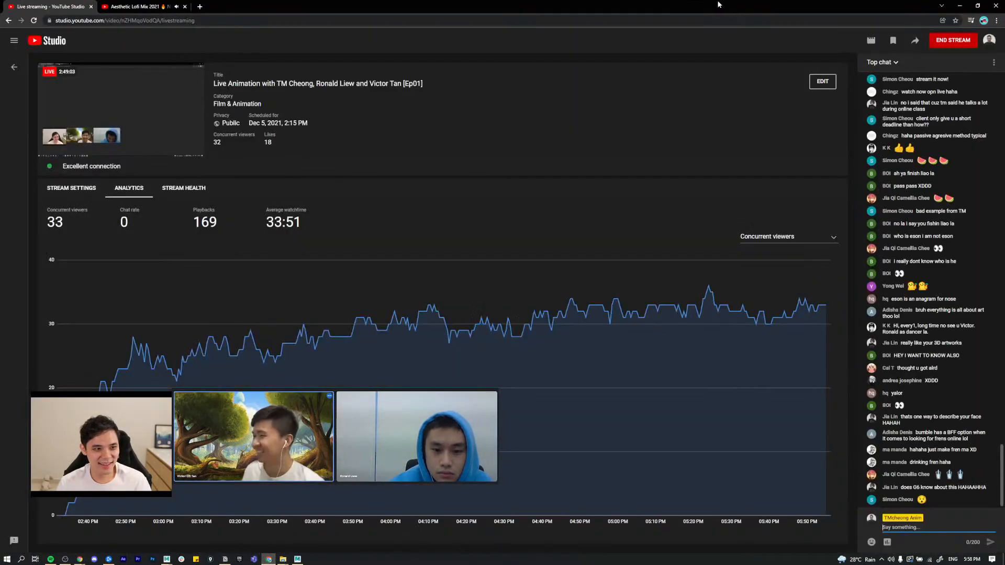
pyautogui.click(960, 6)
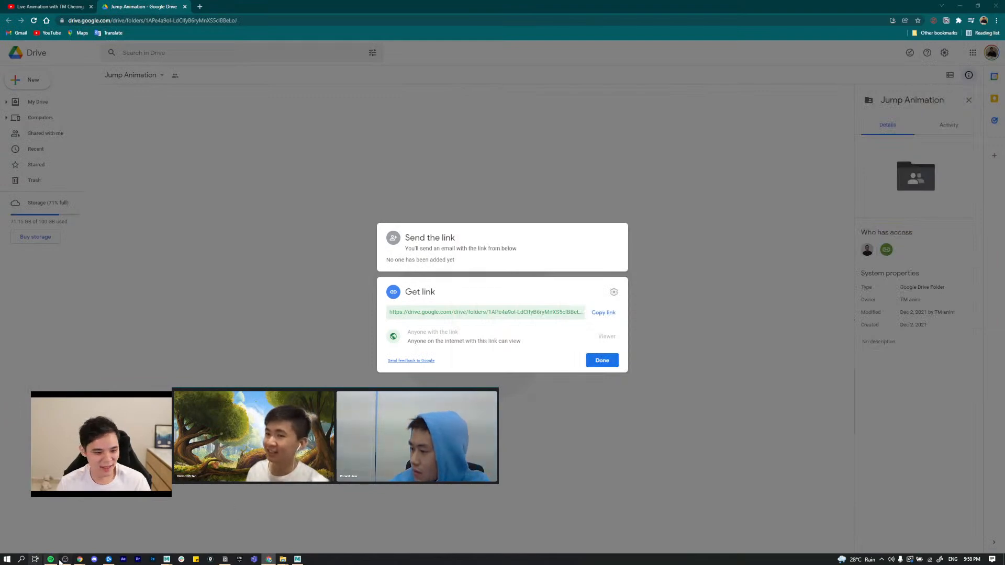
pyautogui.moveTo(80, 559)
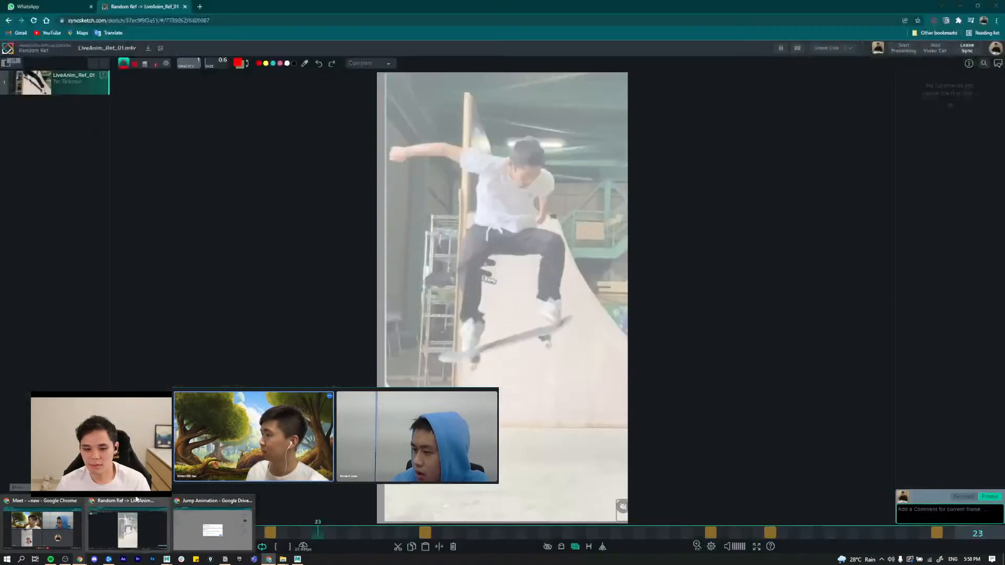
pyautogui.click(213, 530)
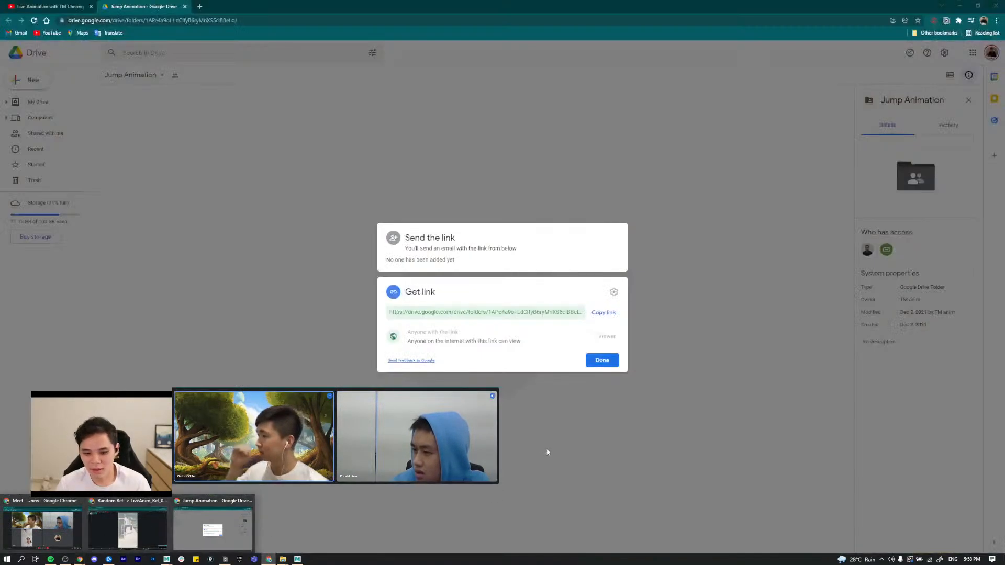
pyautogui.click(263, 372)
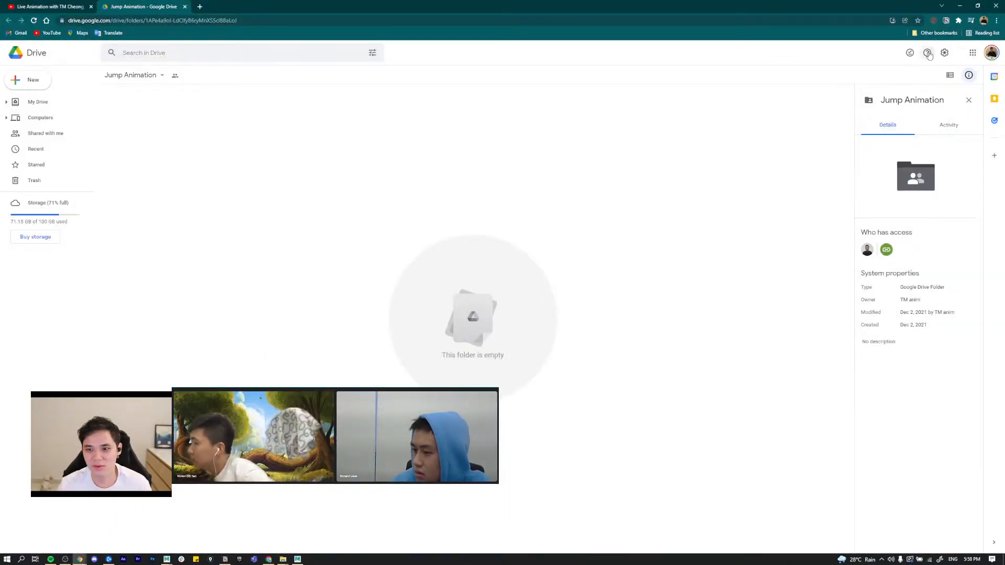
pyautogui.moveTo(688, 6); pyautogui.dragTo(1002, 1)
pyautogui.moveTo(894, 53); pyautogui.dragTo(1004, 396)
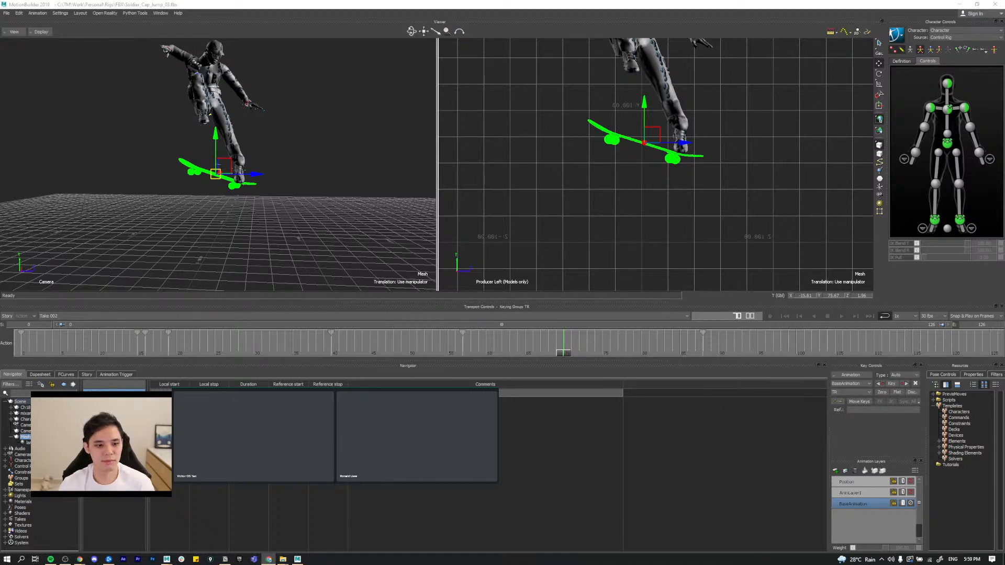
# Step: Review the soldier's jump in MotionBuilder by playing and scrubbing the take, and remove the skateboard's key at frame 40
pyautogui.moveTo(438, 335); pyautogui.dragTo(363, 351)
pyautogui.press('space')
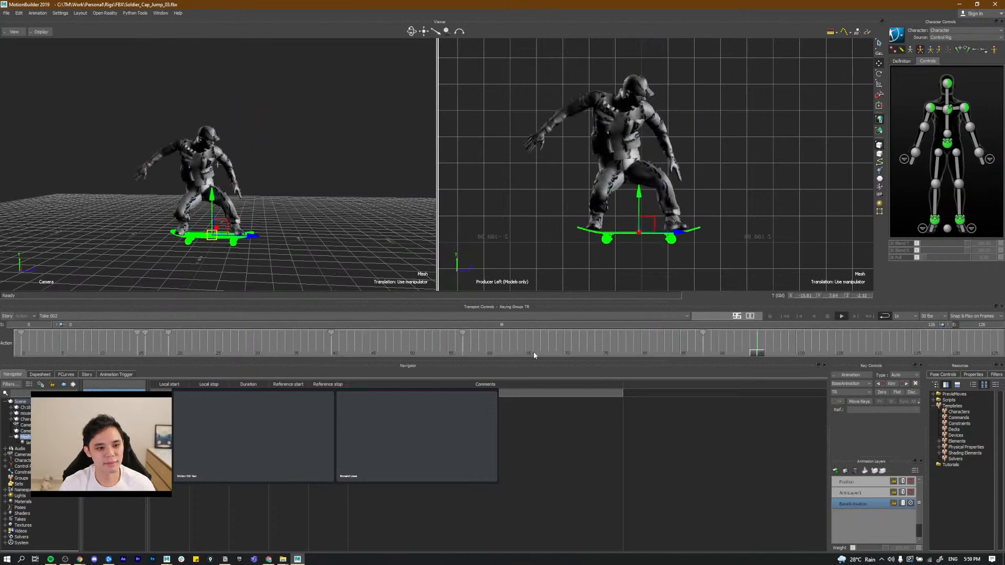
pyautogui.moveTo(487, 344); pyautogui.dragTo(443, 359)
pyautogui.moveTo(529, 351); pyautogui.dragTo(125, 359)
pyautogui.press('space')
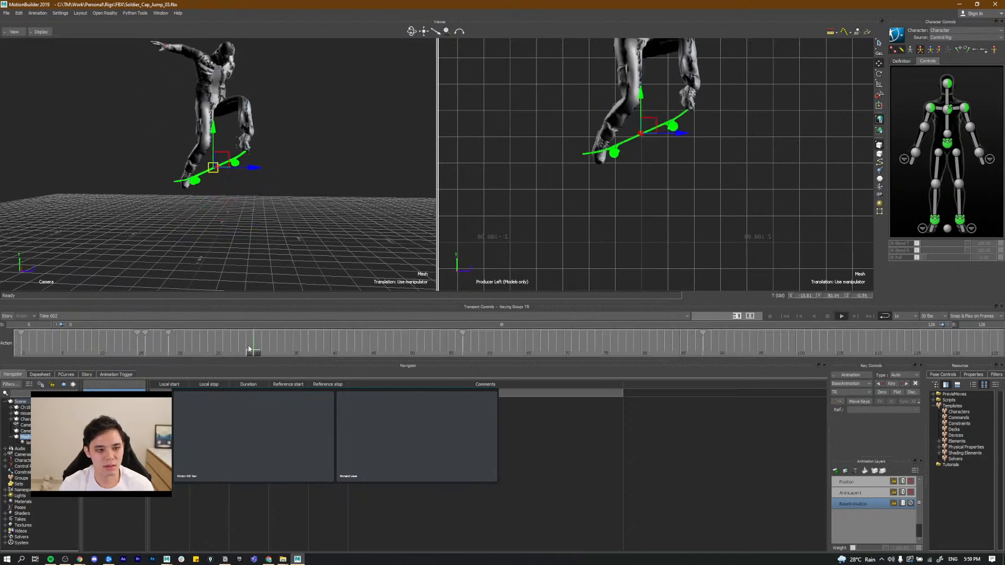
pyautogui.press('space')
# Step: Raise the skateboard to the soldier's lower foot at about frame 78 and remove its key at about frame 66
pyautogui.moveTo(482, 356)
pyautogui.mouseDown()
pyautogui.moveTo(560, 353)
pyautogui.moveTo(448, 352)
pyautogui.moveTo(602, 350)
pyautogui.moveTo(475, 355)
pyautogui.mouseUp()
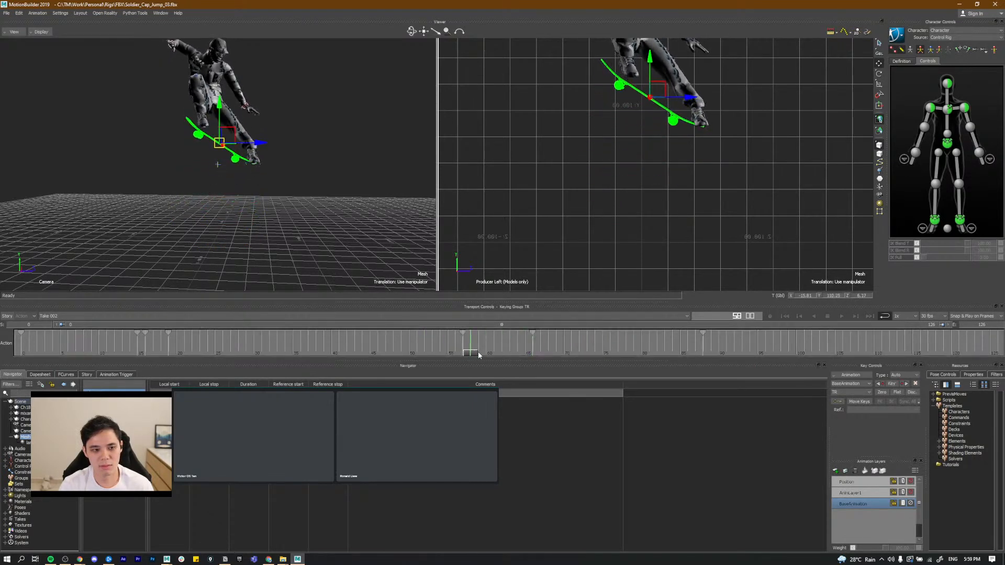
pyautogui.moveTo(537, 353); pyautogui.dragTo(625, 353)
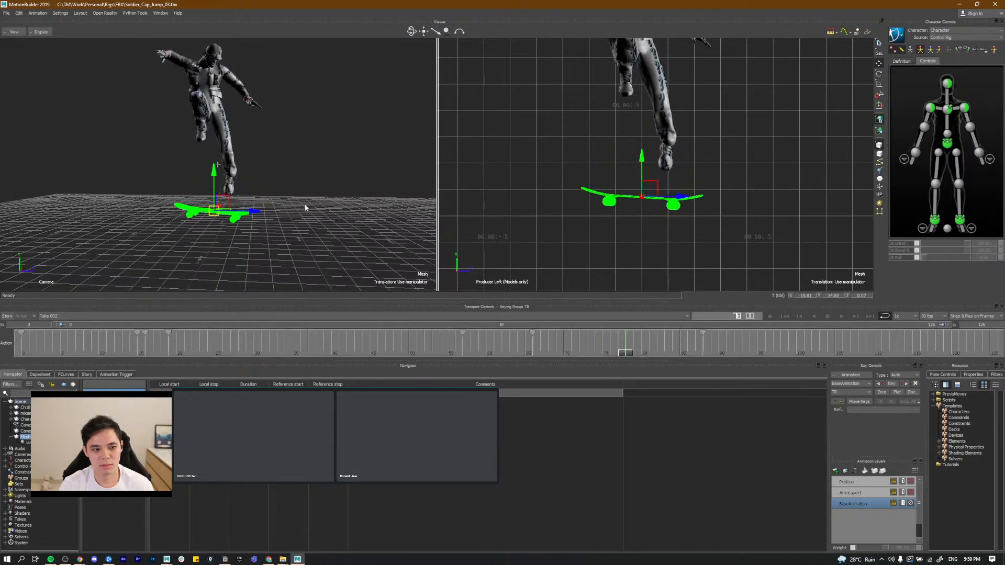
pyautogui.moveTo(213, 174); pyautogui.dragTo(214, 155)
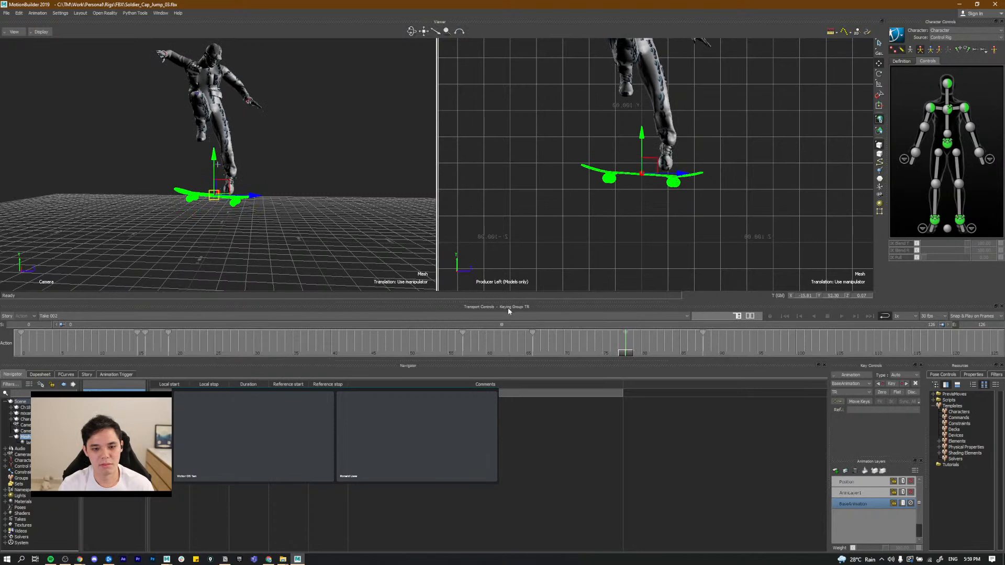
pyautogui.keyDown('ctrl'); pyautogui.moveTo(531, 345); pyautogui.dragTo(626, 349); pyautogui.keyUp('ctrl')
pyautogui.moveTo(640, 350); pyautogui.dragTo(667, 354)
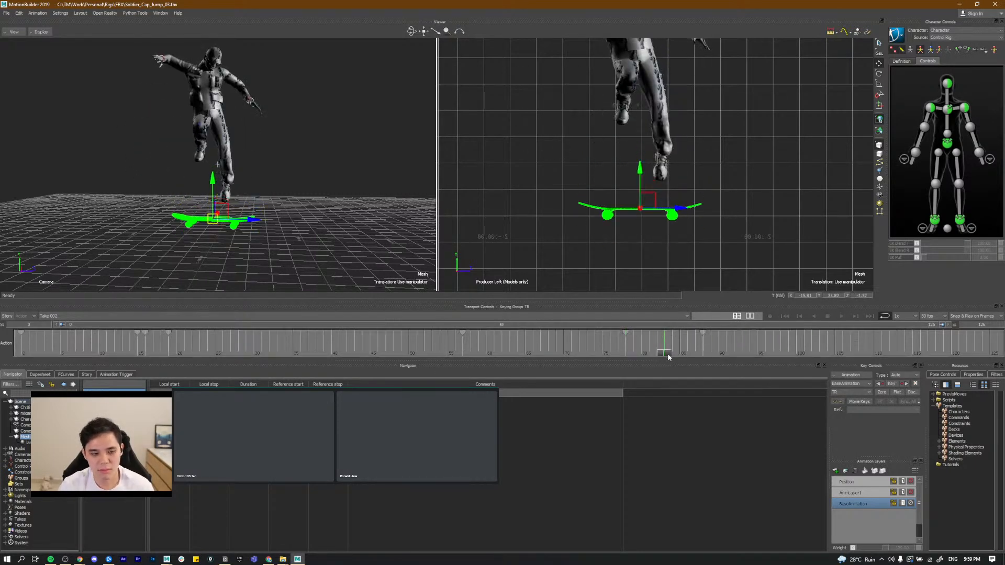
# Step: Examine the descent and landing in the SyncSketch skateboarding reference up to frame 59, and return to MotionBuilder
pyautogui.hotkey('alt', 'Tab')
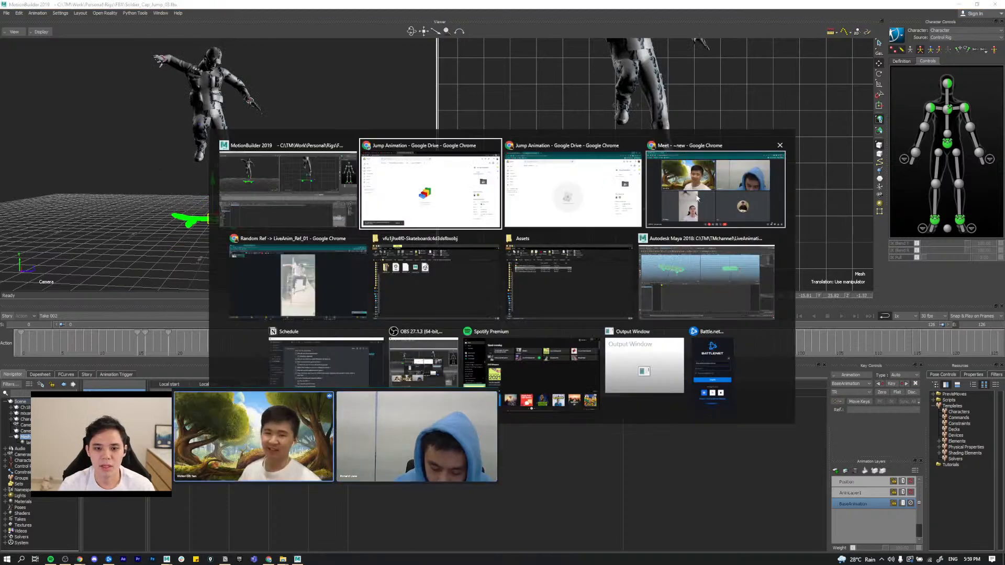
pyautogui.click(332, 300)
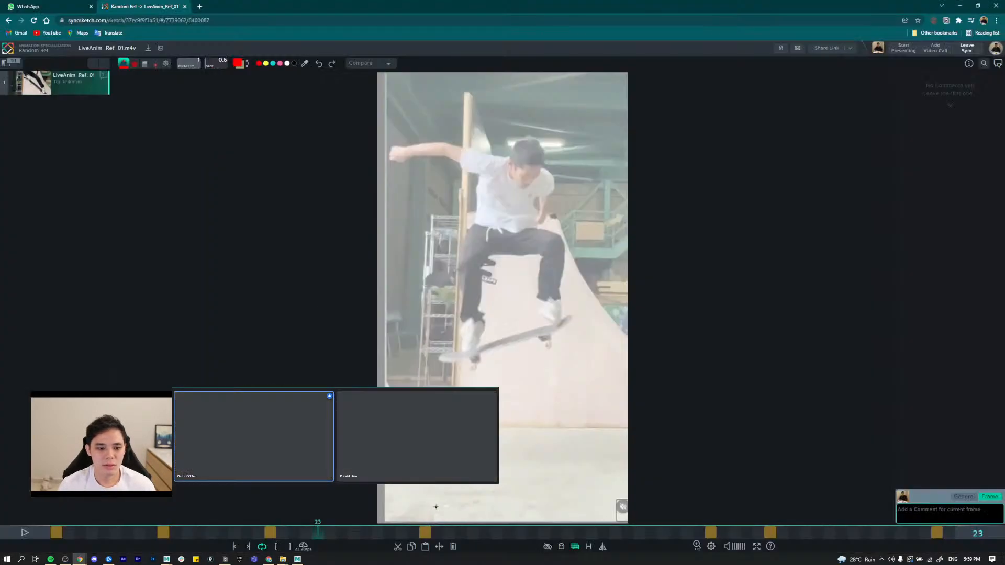
pyautogui.moveTo(410, 532); pyautogui.dragTo(742, 527)
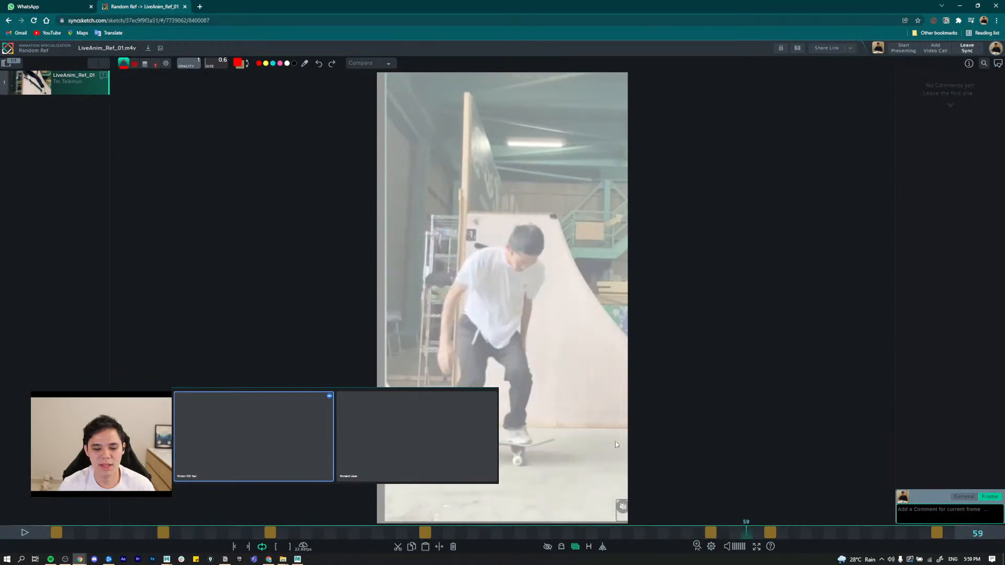
pyautogui.hotkey('alt', 'Tab')
# Step: Play and scrub through the jump with the skateboard deselected and selected to examine how it follows the soldier's feet
pyautogui.moveTo(657, 353); pyautogui.dragTo(44, 353)
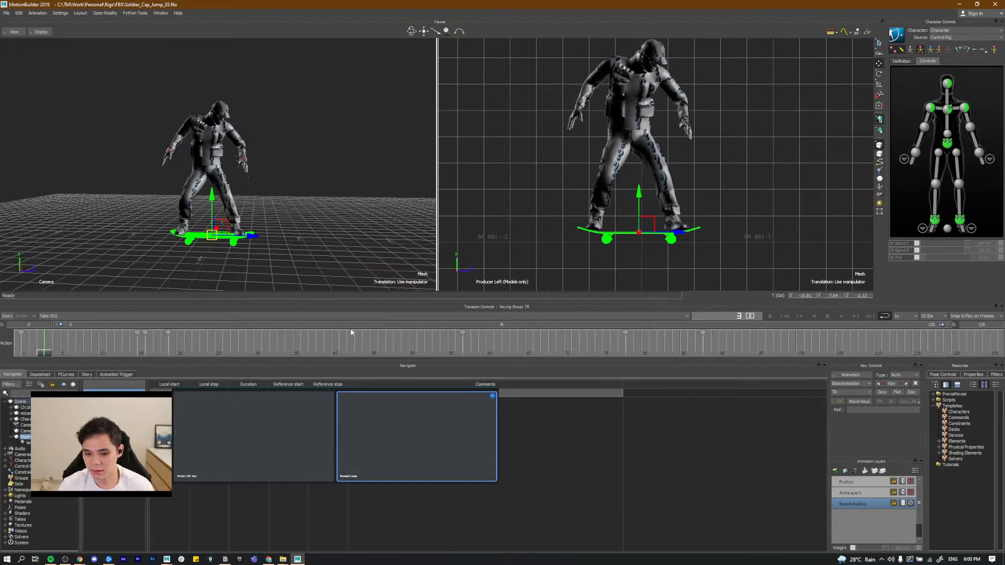
pyautogui.press('space')
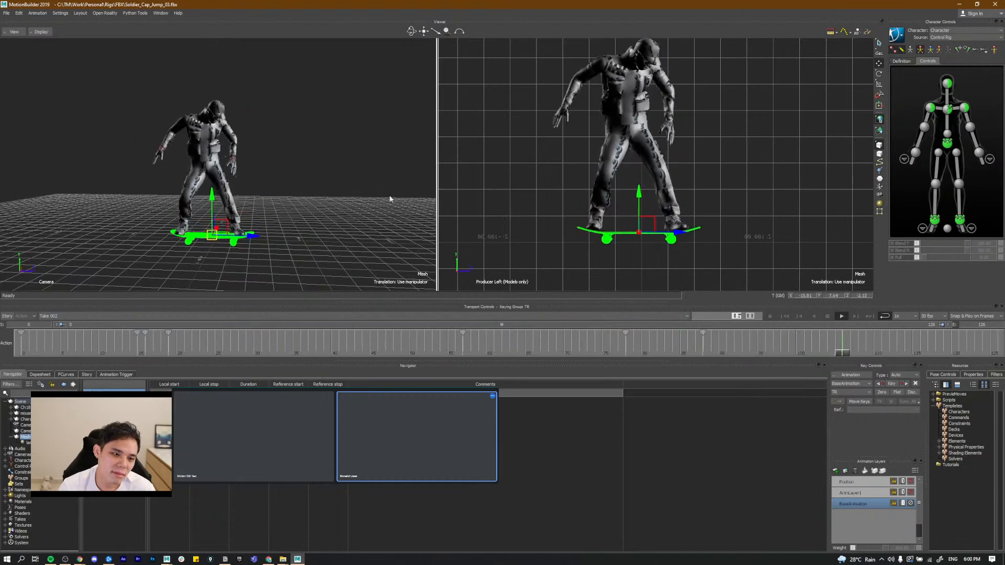
pyautogui.hotkey('ctrl', 'space')
pyautogui.click(370, 169)
pyautogui.moveTo(121, 351); pyautogui.dragTo(386, 353)
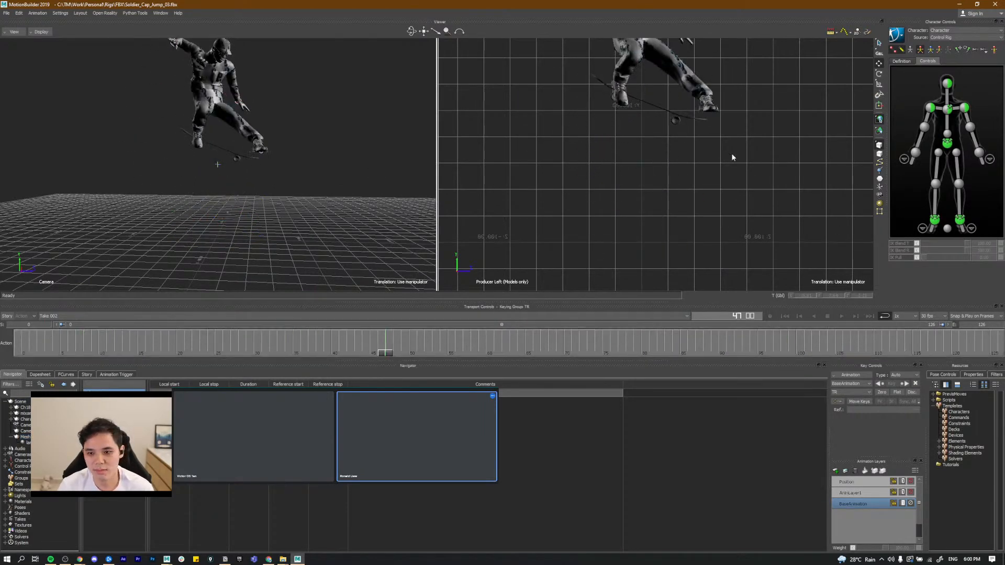
pyautogui.click(661, 114)
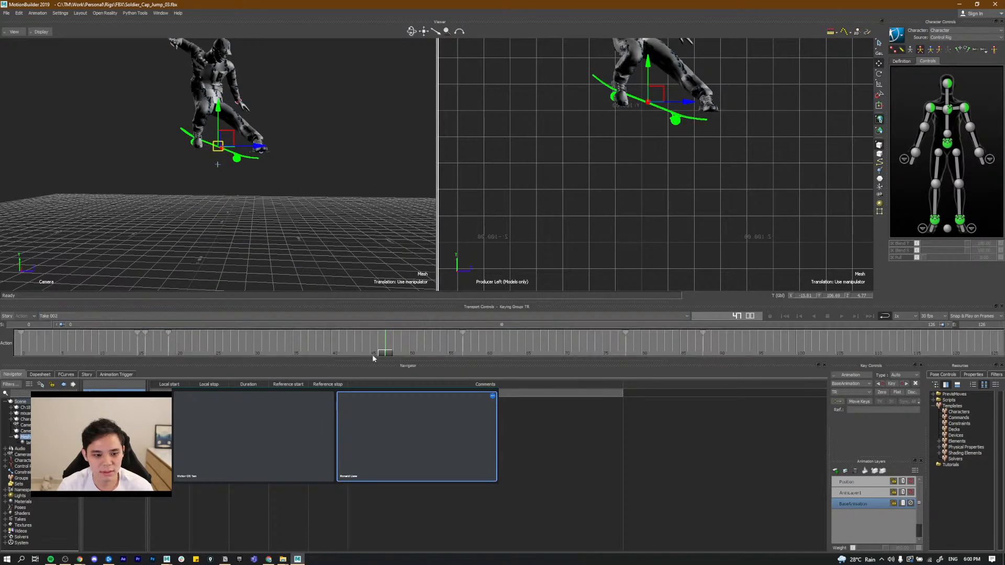
pyautogui.moveTo(382, 356); pyautogui.dragTo(84, 353)
pyautogui.hotkey('ctrl', 'space')
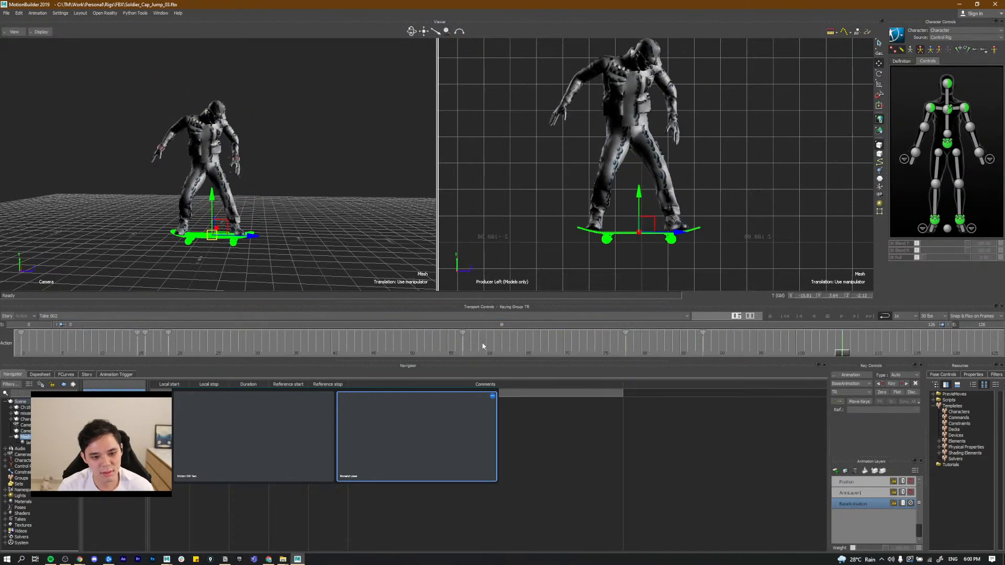
pyautogui.moveTo(322, 359); pyautogui.dragTo(627, 358)
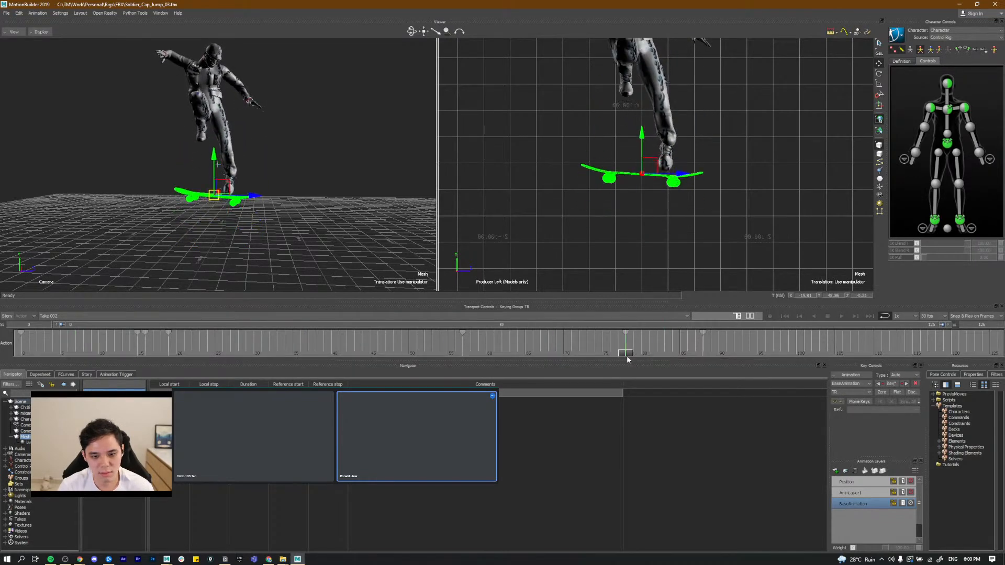
# Step: Lower the skateboard beneath the soldier's feet at frame 46 and remove its key at frame 57, checking the motion between keys
pyautogui.moveTo(350, 352); pyautogui.dragTo(378, 353)
pyautogui.moveTo(219, 117); pyautogui.dragTo(220, 124)
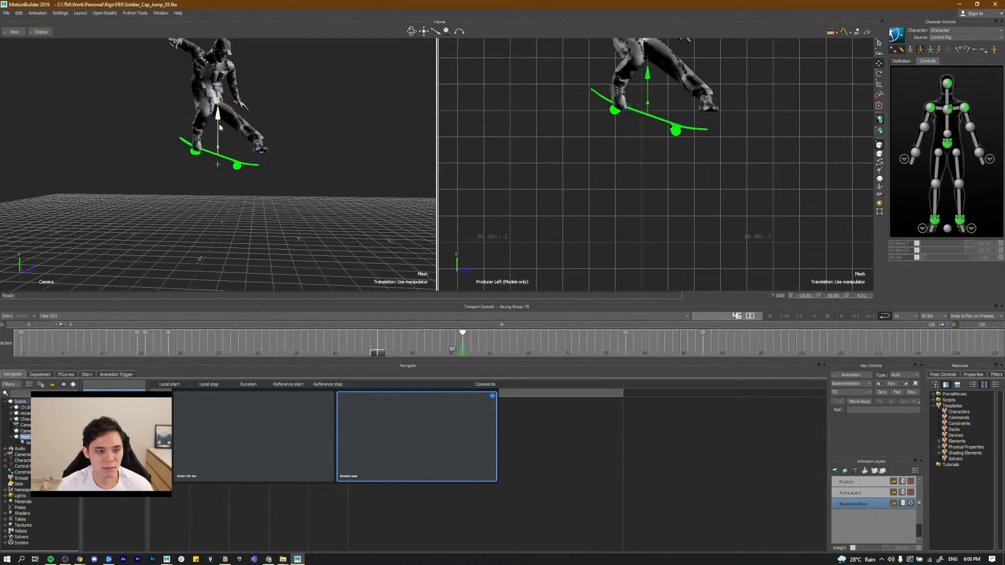
pyautogui.moveTo(169, 353); pyautogui.dragTo(492, 355)
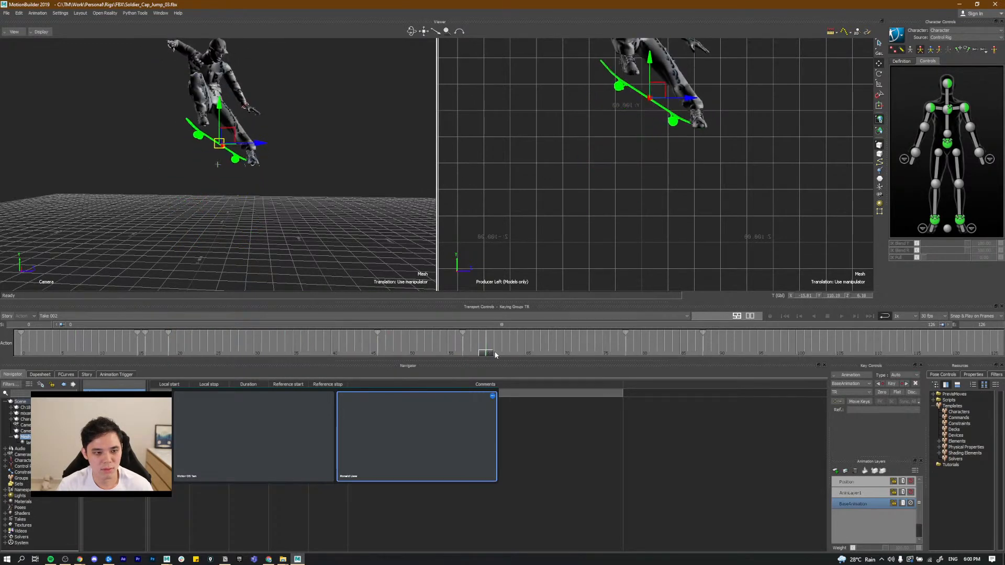
pyautogui.press('Left')
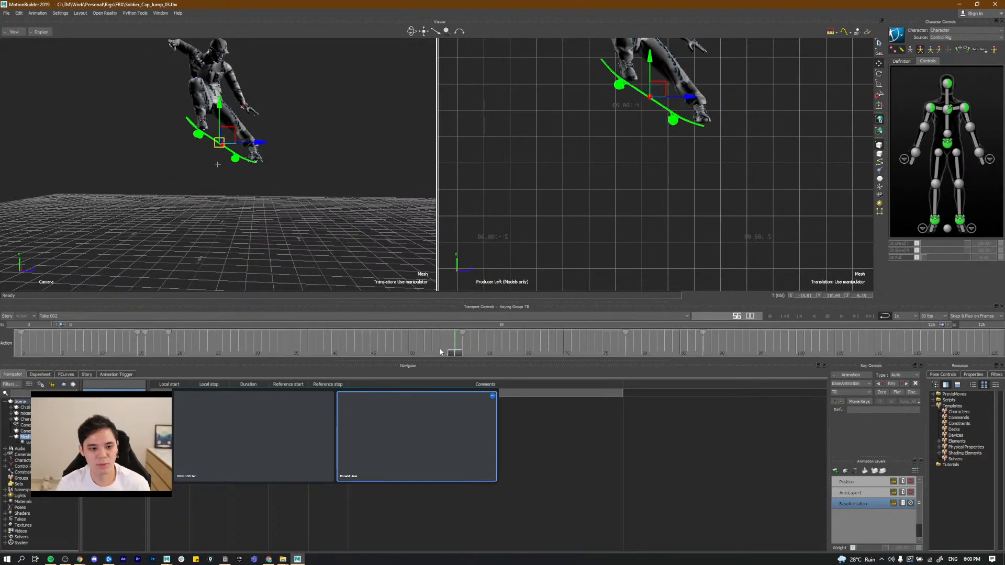
pyautogui.moveTo(456, 358); pyautogui.dragTo(471, 358)
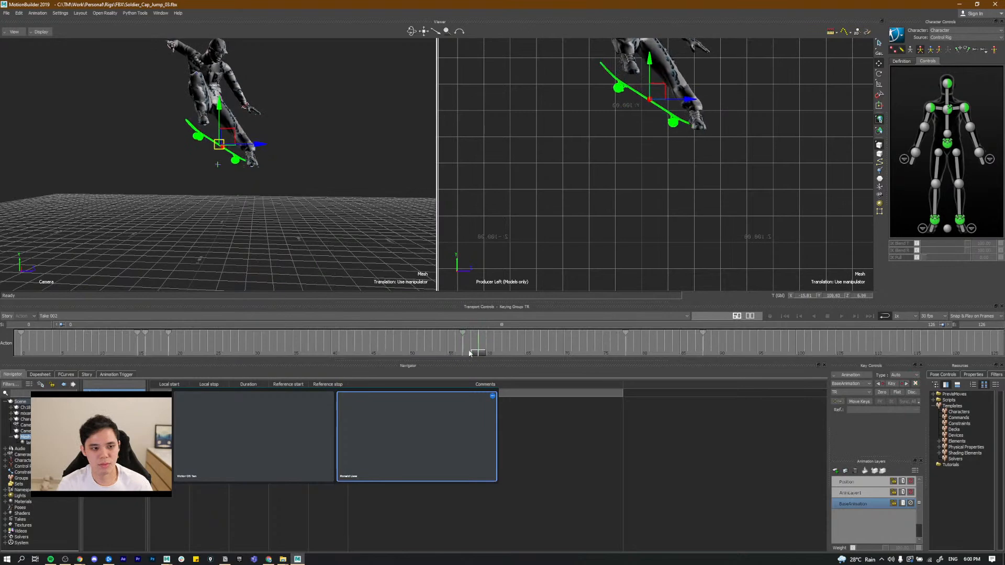
pyautogui.click(374, 353)
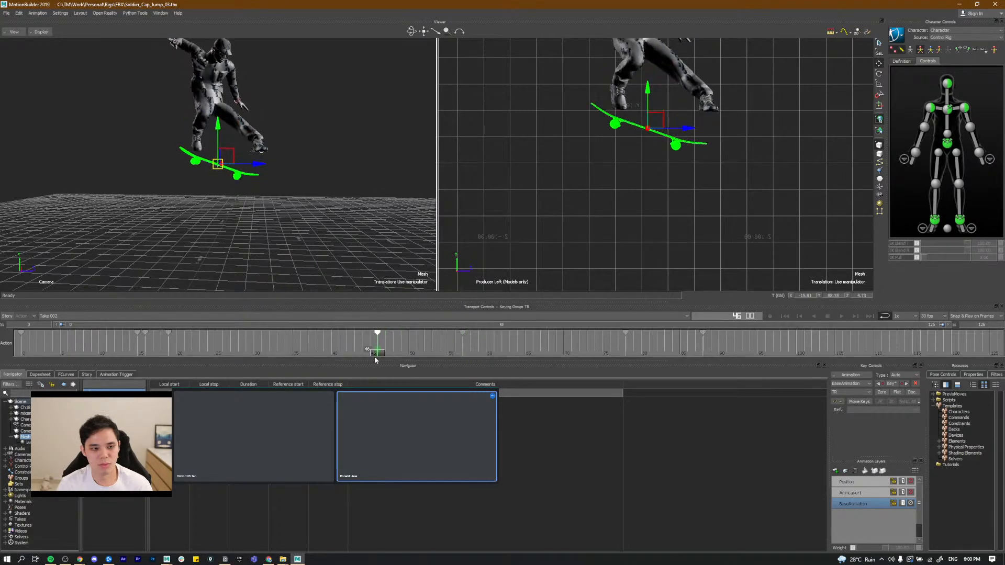
pyautogui.click(459, 349)
pyautogui.moveTo(382, 355); pyautogui.dragTo(419, 353)
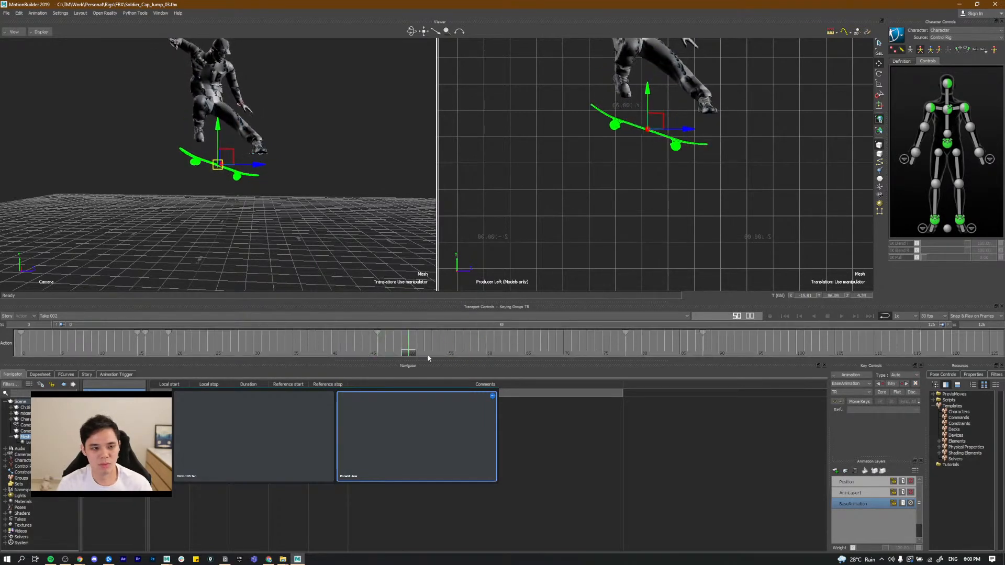
# Step: Rotate the skateboard at frame 78 so it tips steeply toward the soldier's lower foot, checking the motion up to that key
pyautogui.moveTo(520, 357); pyautogui.dragTo(544, 357)
pyautogui.hotkey('ctrl', 'space')
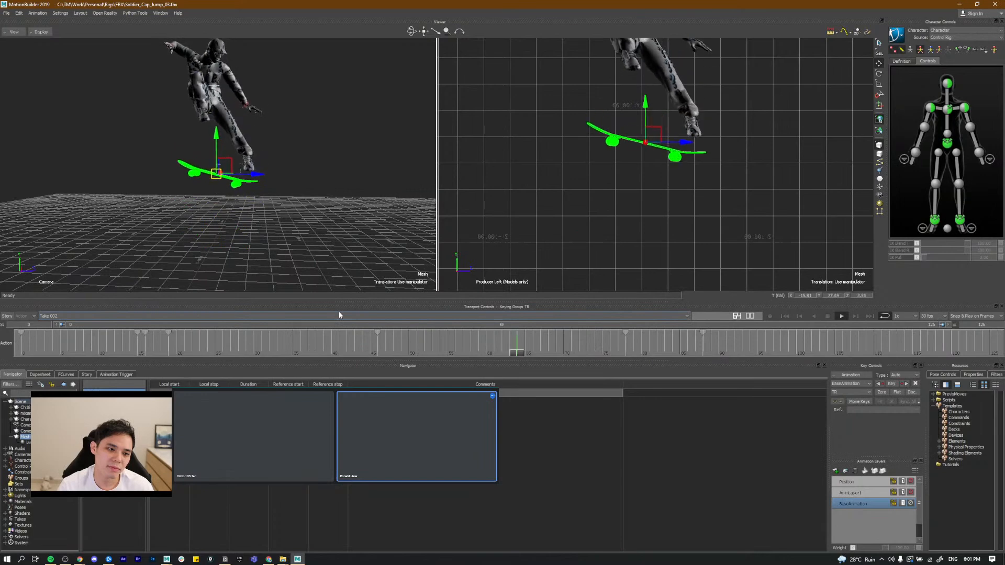
pyautogui.click(197, 355)
pyautogui.moveTo(196, 355); pyautogui.dragTo(621, 387)
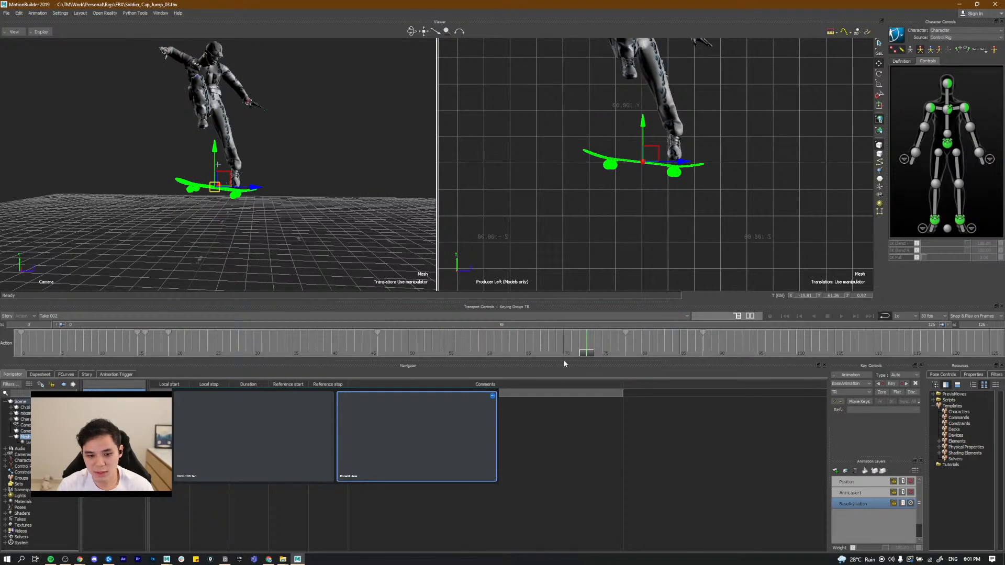
pyautogui.moveTo(587, 354); pyautogui.dragTo(624, 368)
pyautogui.press('e')
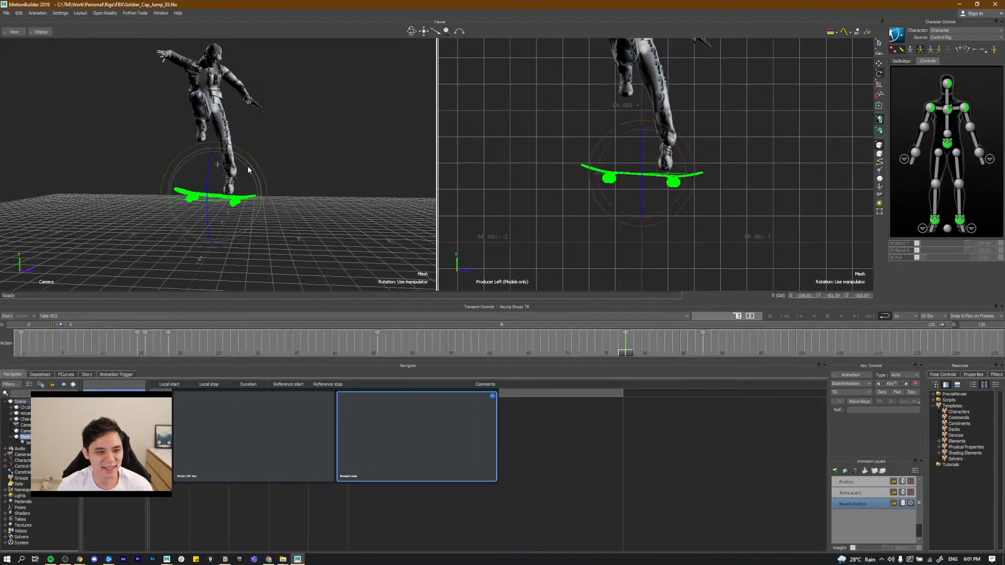
pyautogui.moveTo(248, 163); pyautogui.dragTo(299, 223)
pyautogui.press('.')
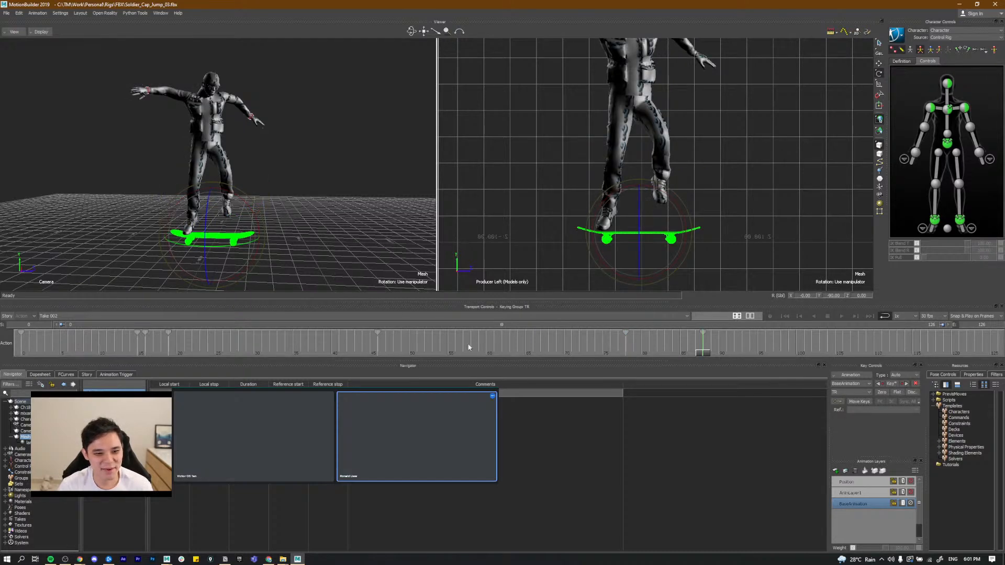
# Step: Retime the skateboard's landing by moving its frame 78 key to frame 88 and its frame 88 key to frame 90
pyautogui.press(',')
pyautogui.press(',')
pyautogui.press(',')
pyautogui.press('.')
pyautogui.press('.')
pyautogui.press(',')
pyautogui.press('space')
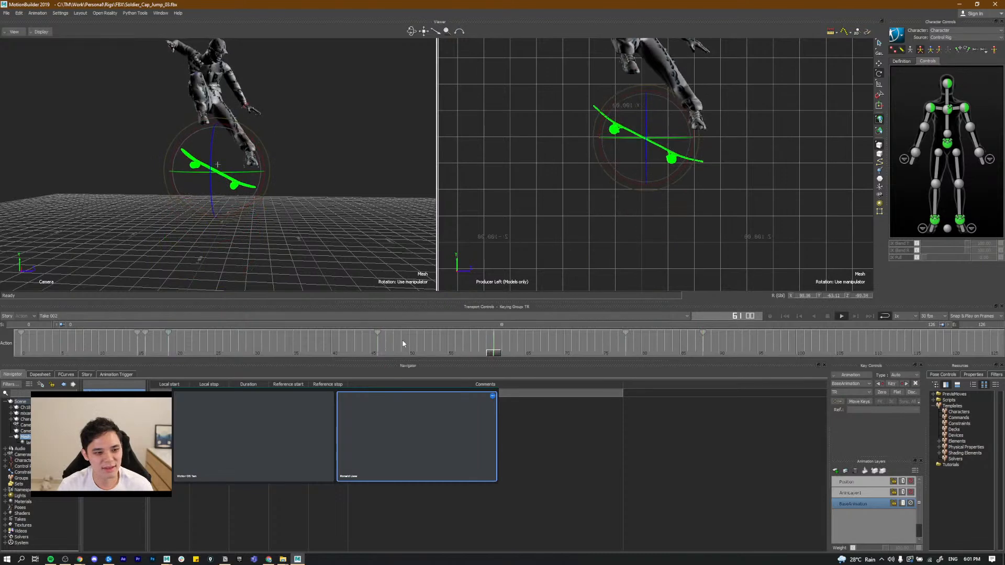
pyautogui.click(632, 346)
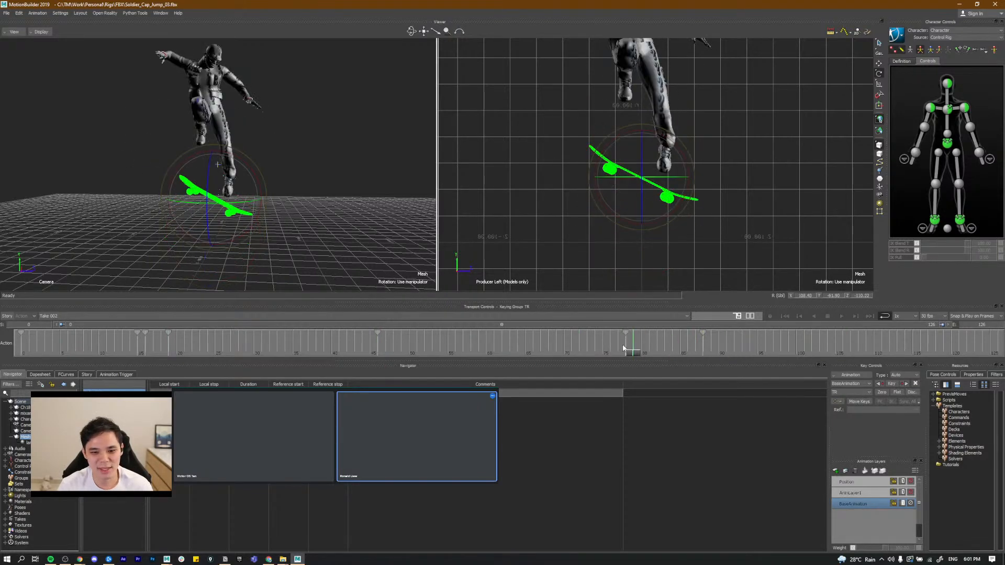
pyautogui.moveTo(629, 353); pyautogui.dragTo(691, 353)
pyautogui.moveTo(625, 333); pyautogui.dragTo(643, 356)
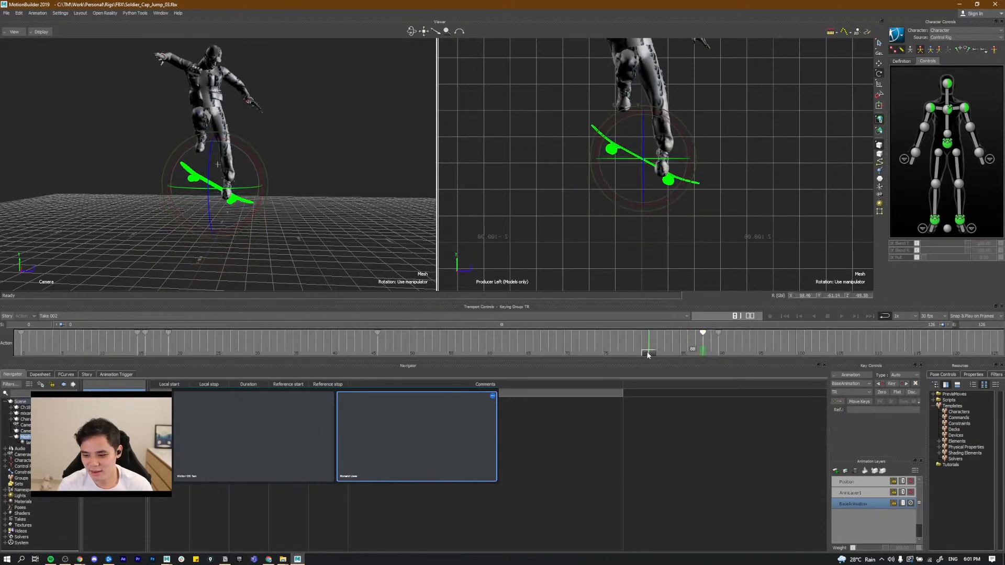
# Step: Play and scrub through the jump repeatedly to examine the skateboard's tilt and timing from takeoff to landing
pyautogui.moveTo(619, 356); pyautogui.dragTo(388, 347)
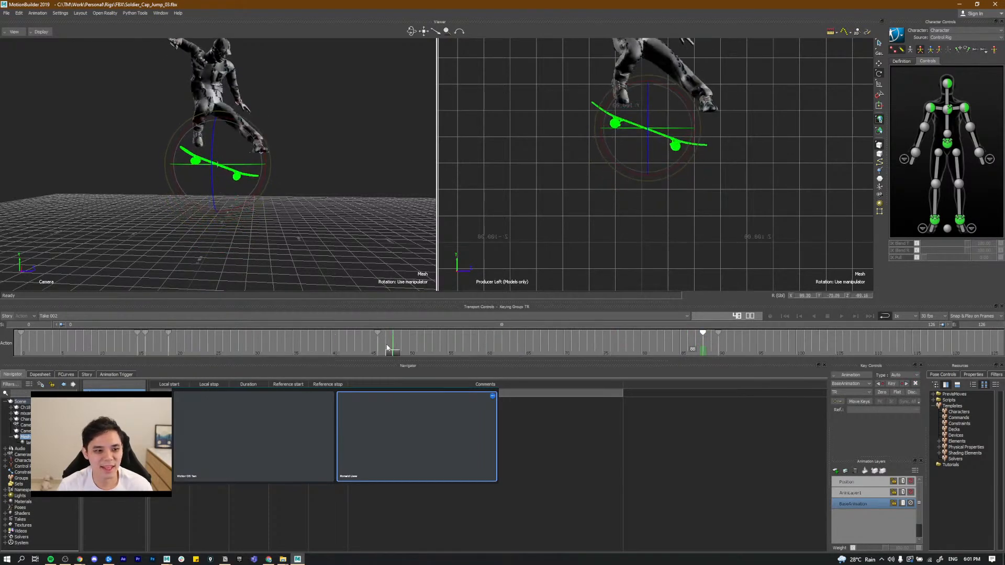
pyautogui.press('space')
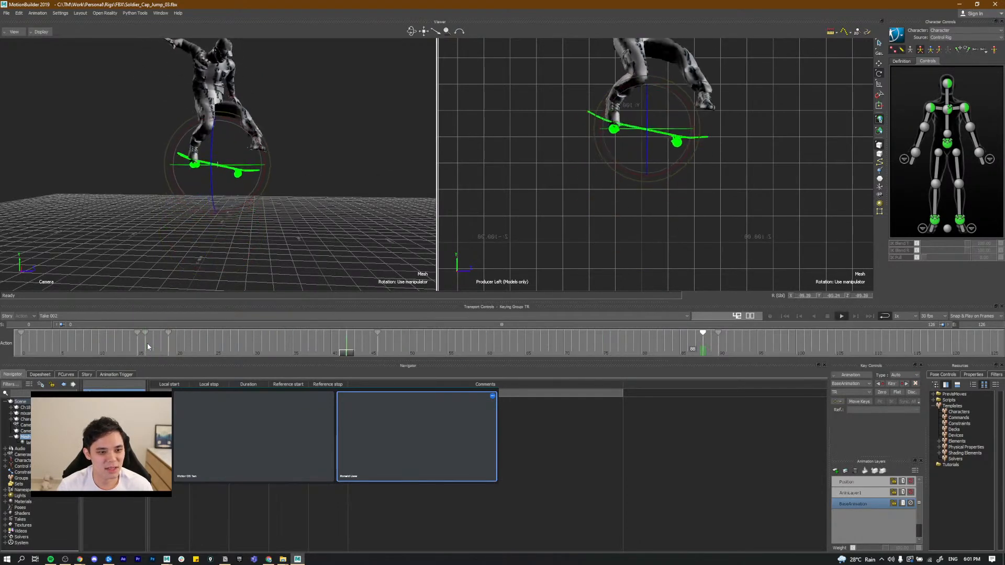
pyautogui.click(151, 351)
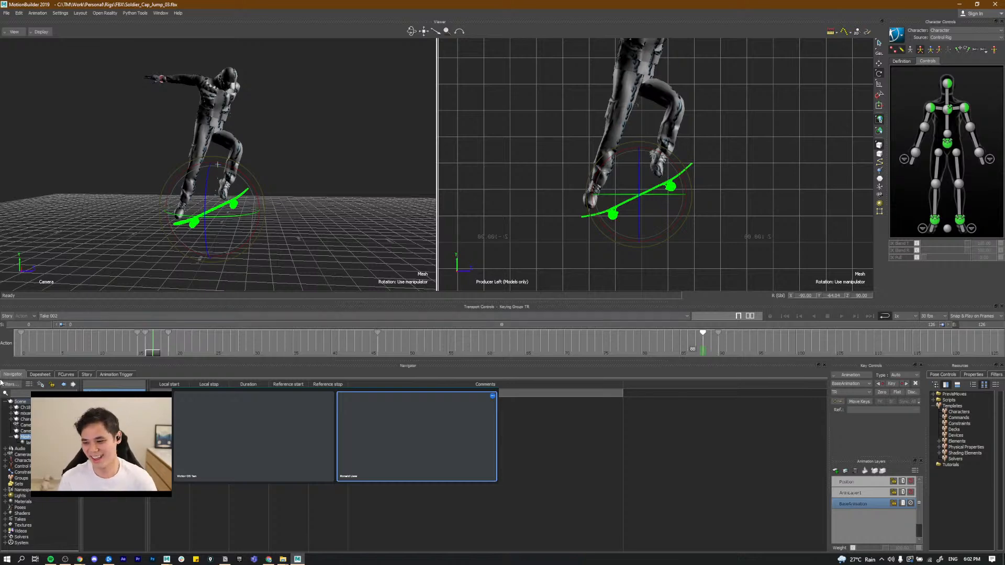
pyautogui.moveTo(149, 353); pyautogui.dragTo(259, 355)
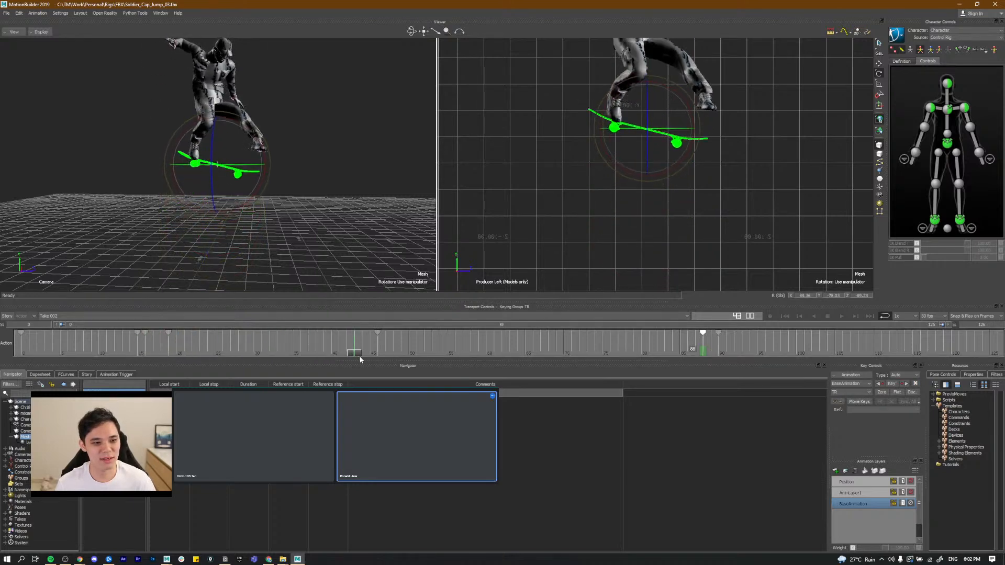
pyautogui.moveTo(385, 360); pyautogui.dragTo(469, 367)
pyautogui.moveTo(378, 353); pyautogui.dragTo(234, 350)
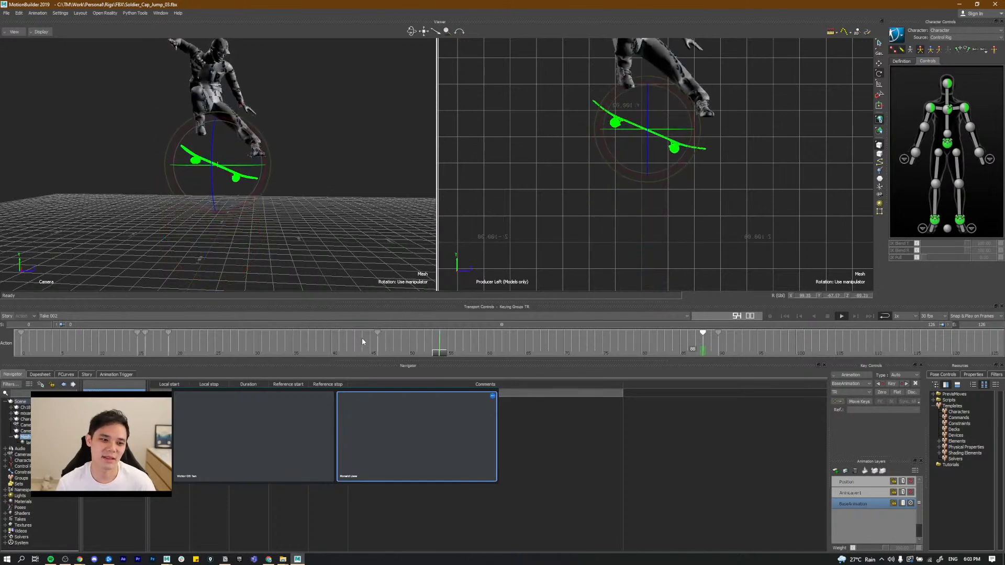
pyautogui.click(168, 354)
pyautogui.press('space')
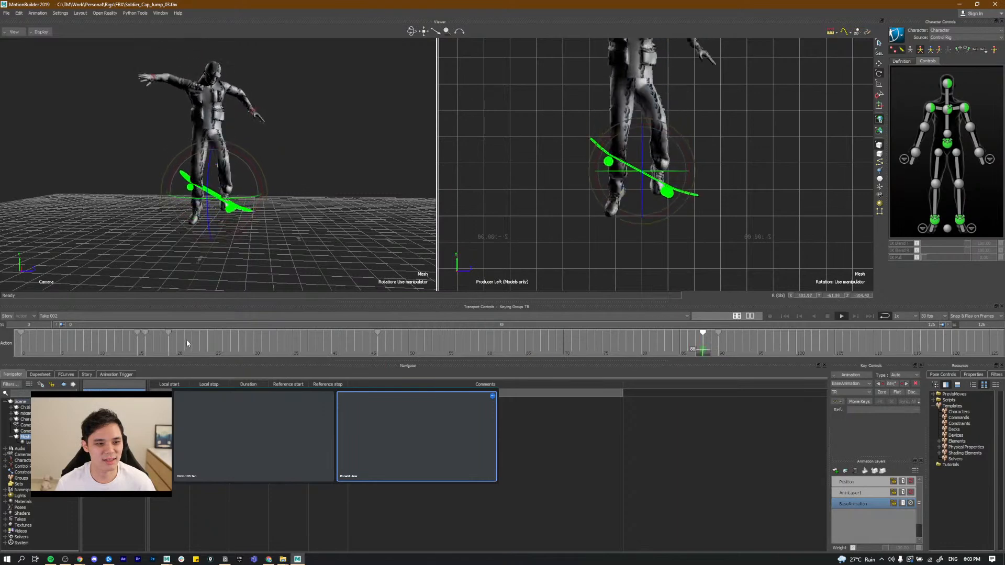
pyautogui.click(250, 353)
pyautogui.moveTo(249, 357)
pyautogui.mouseDown()
pyautogui.moveTo(160, 351)
pyautogui.moveTo(256, 357)
pyautogui.mouseUp()
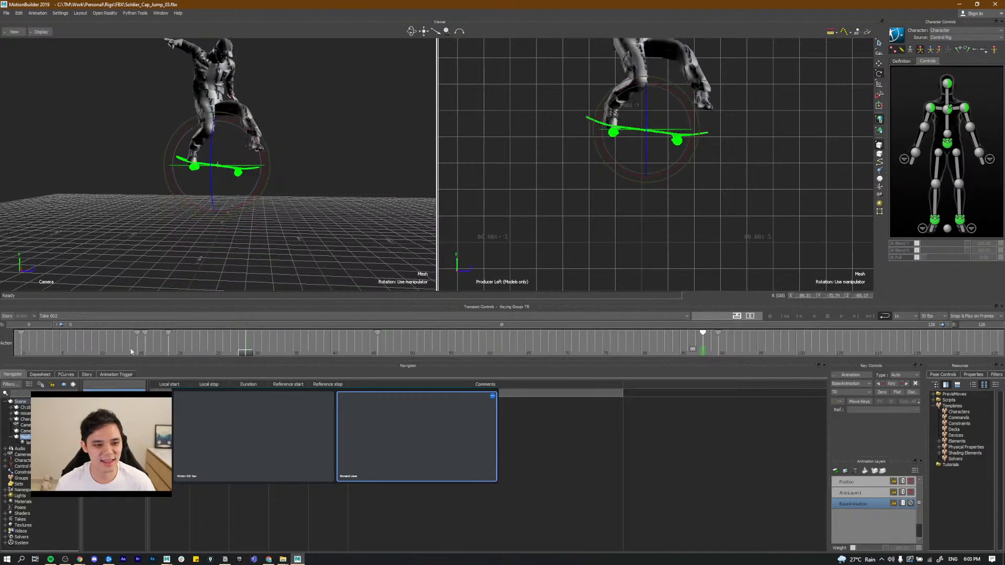
pyautogui.hotkey('ctrl', 'space')
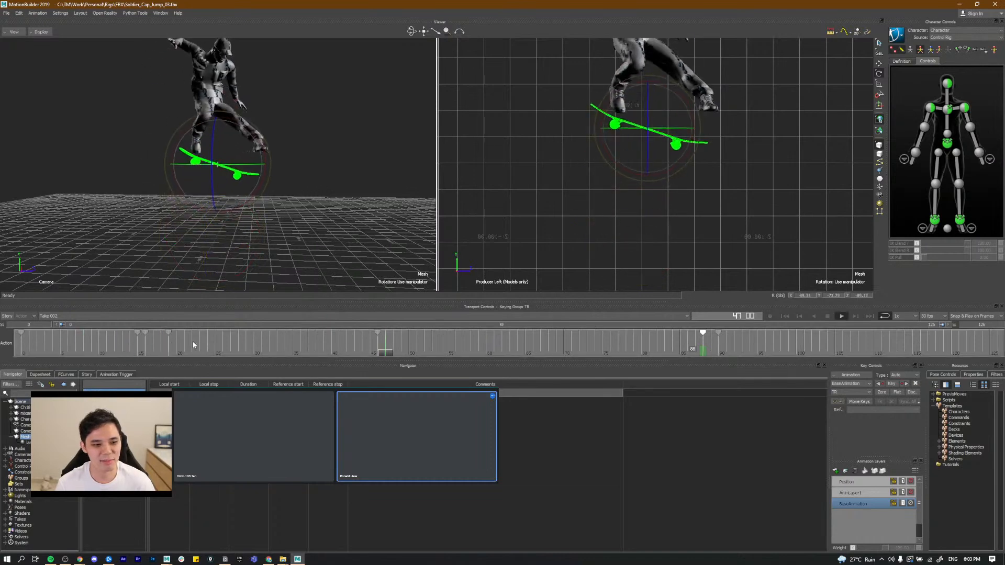
pyautogui.click(516, 352)
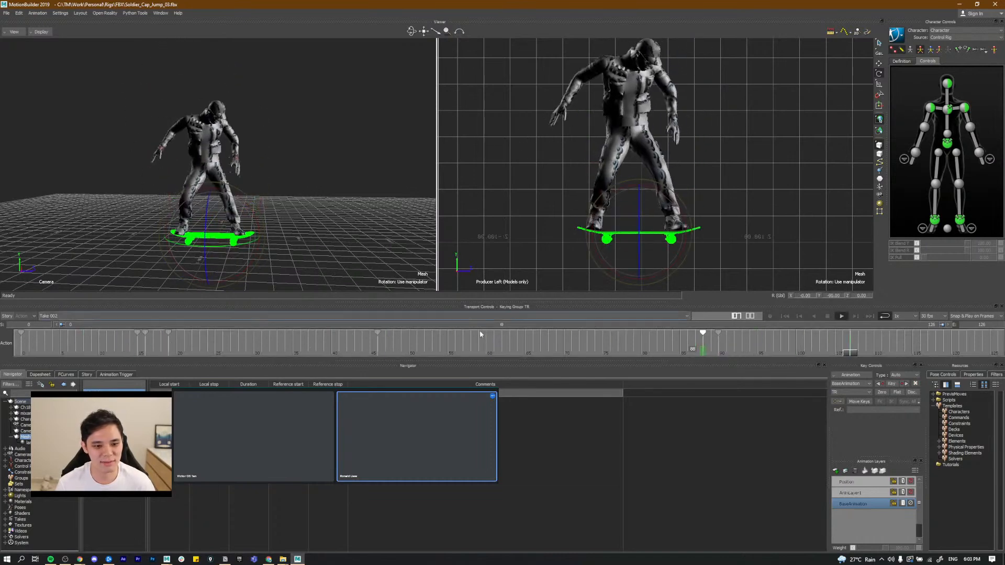
pyautogui.moveTo(519, 356); pyautogui.dragTo(702, 350)
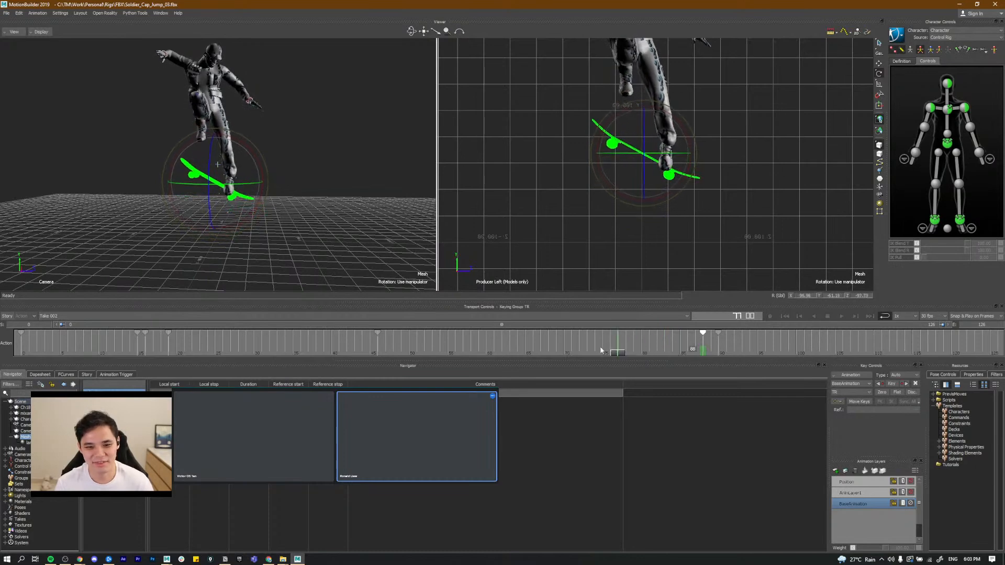
pyautogui.moveTo(19, 349); pyautogui.dragTo(19, 349)
pyautogui.press('space')
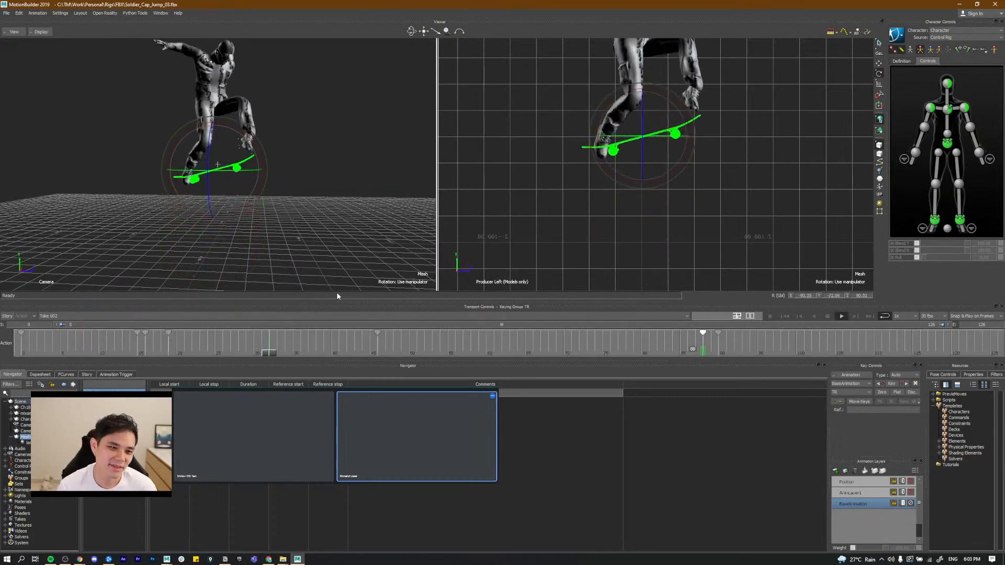
pyautogui.click(154, 349)
pyautogui.press('space')
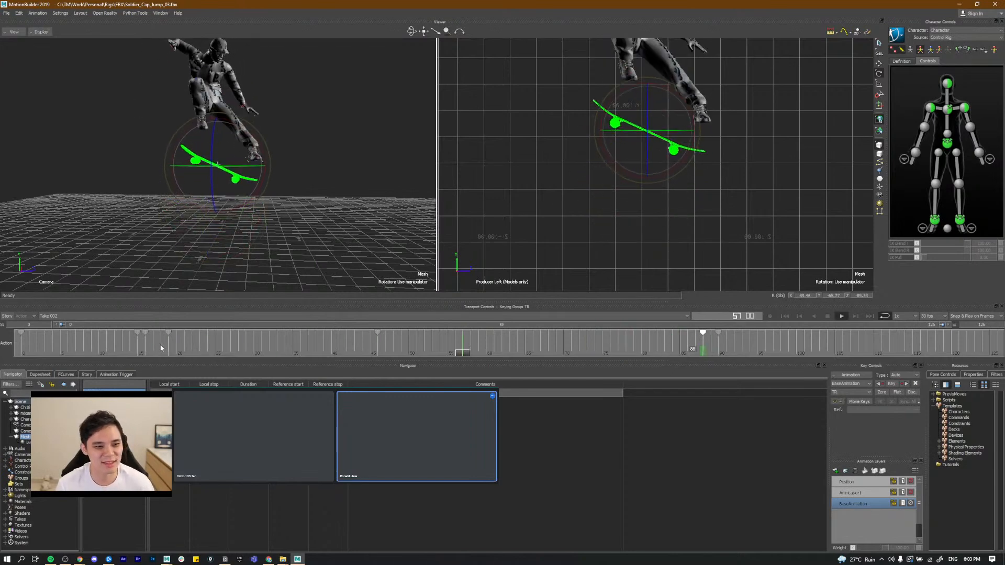
pyautogui.click(153, 346)
pyautogui.press('space')
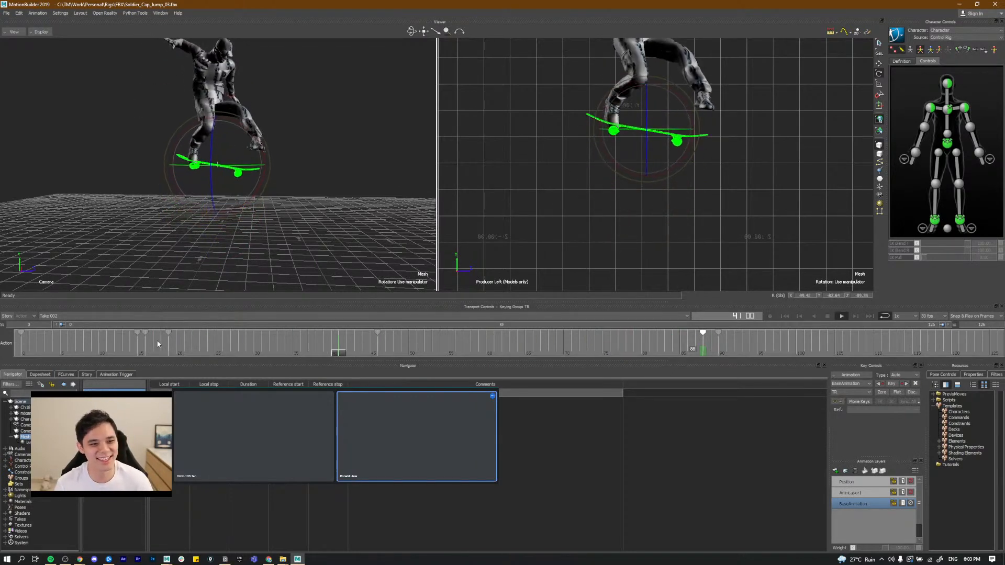
pyautogui.press('space')
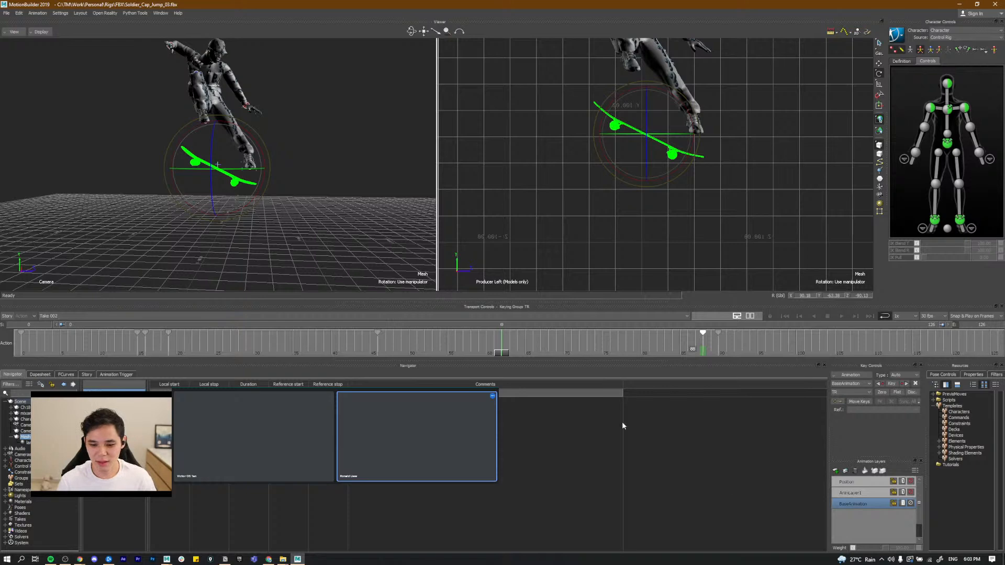
# Step: Switch to the Jump Animation folder in Google Drive and look over the submitted animation files
pyautogui.click(441, 420)
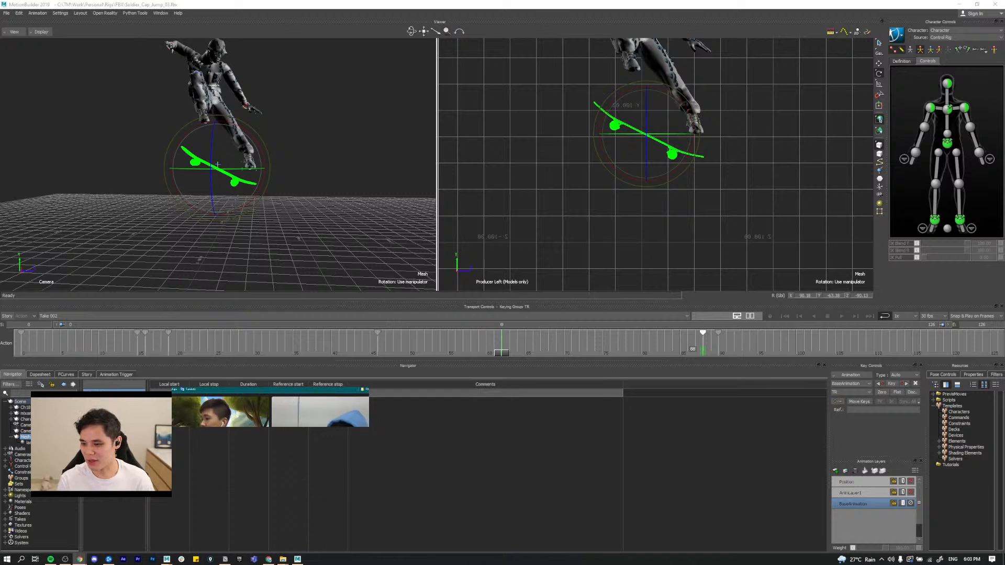
pyautogui.hotkey('alt', 'Tab')
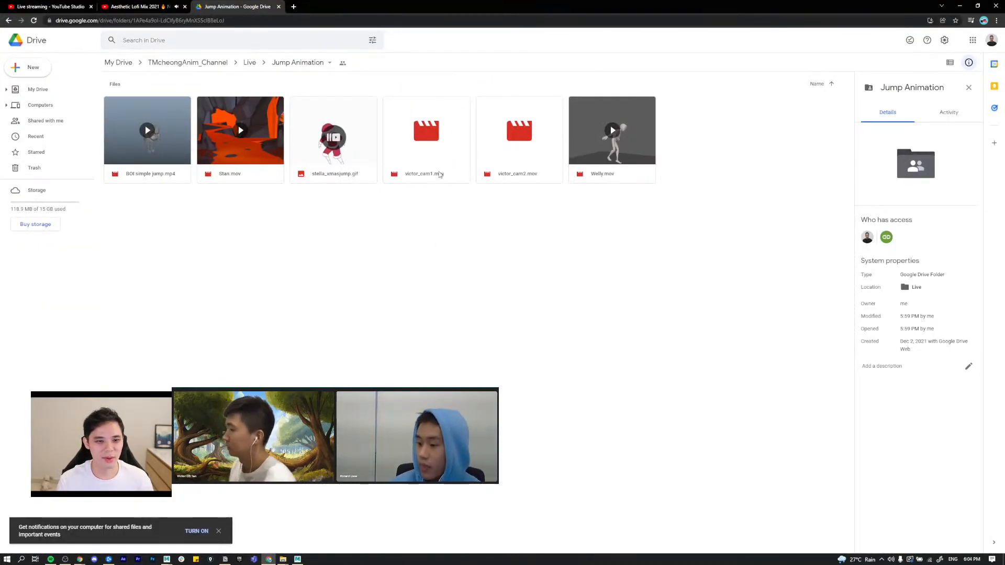
pyautogui.click(419, 178)
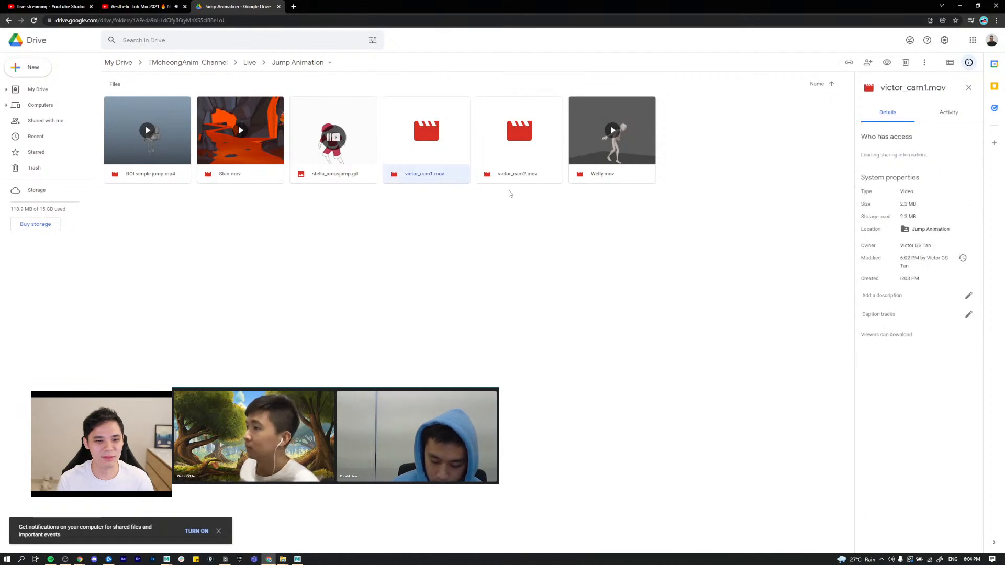
pyautogui.click(510, 194)
pyautogui.click(610, 182)
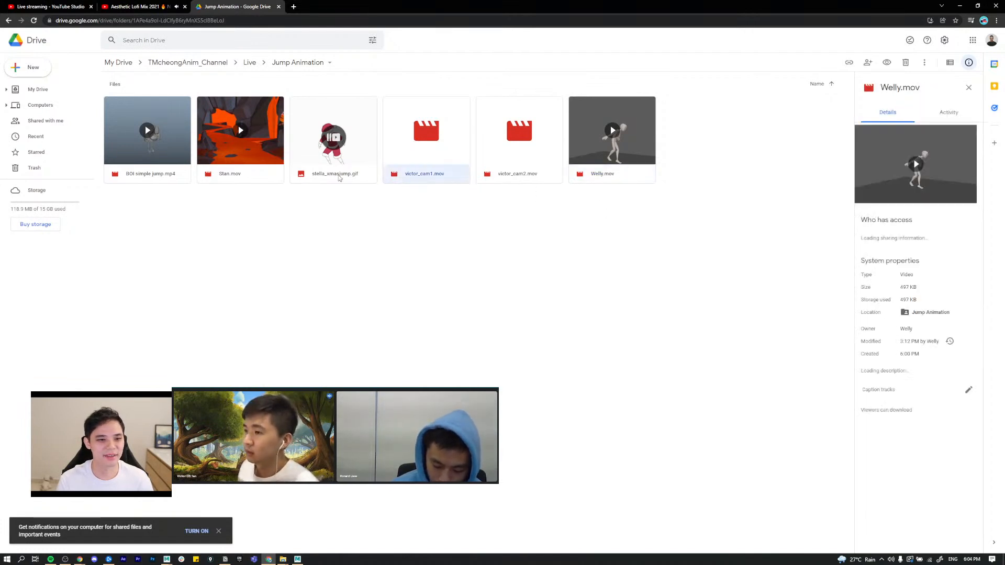
pyautogui.click(236, 178)
pyautogui.click(150, 180)
pyautogui.click(193, 178)
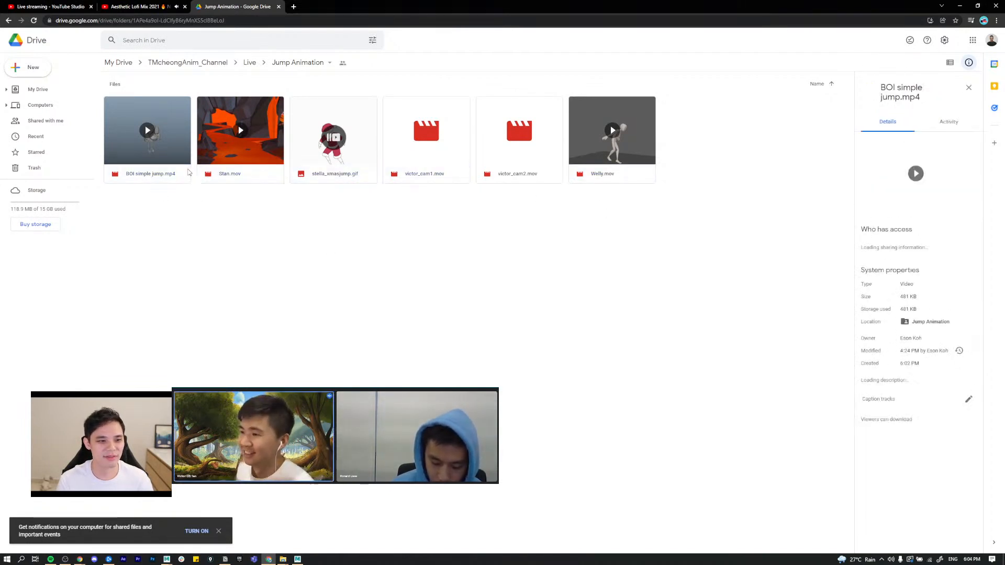
# Step: Open BOI simple jump.mp4, play the animation and replay it, and close the preview
pyautogui.click(149, 137)
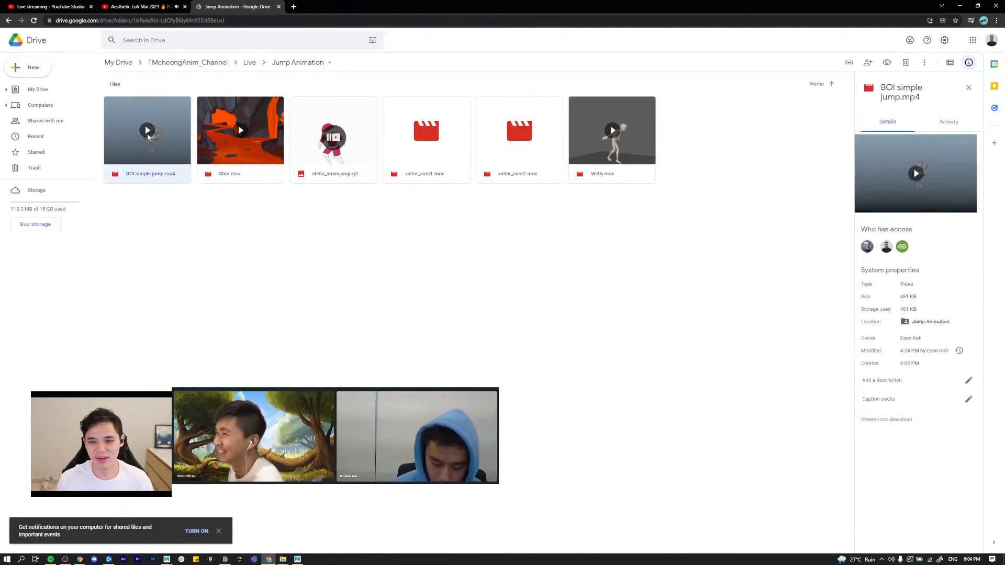
pyautogui.doubleClick(148, 138)
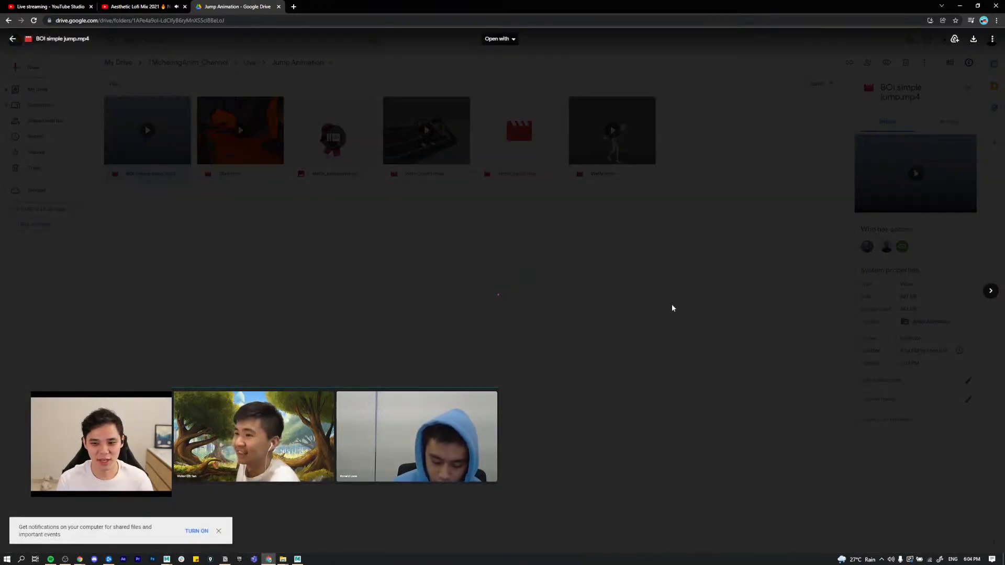
pyautogui.click(502, 291)
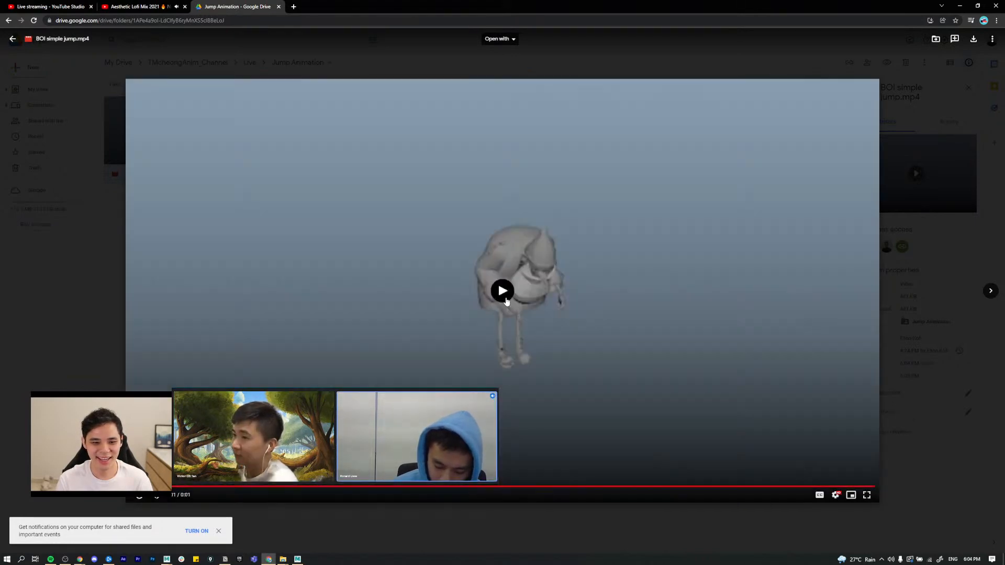
pyautogui.click(505, 300)
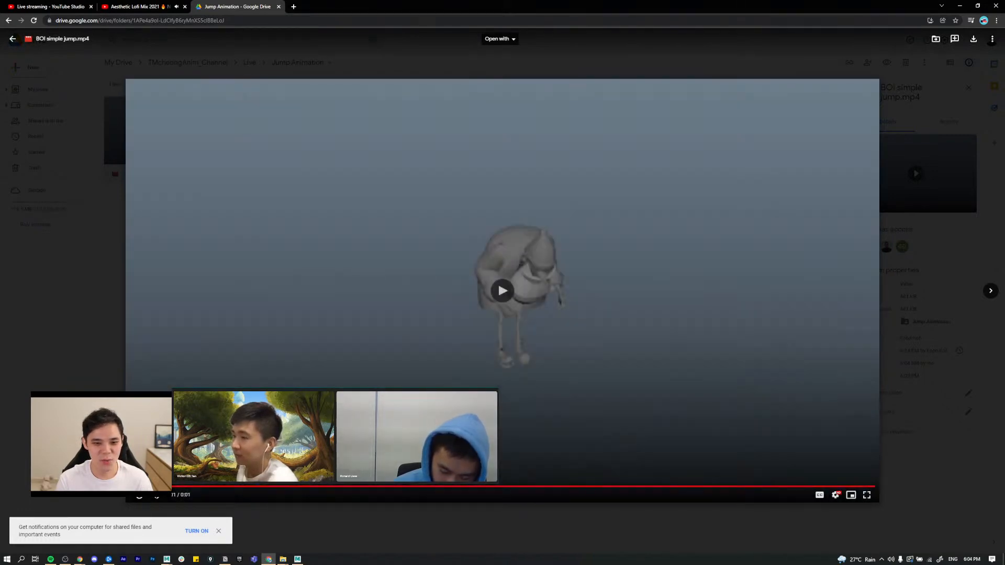
pyautogui.press('Escape')
# Step: Open Stan.mov and replay the lava cave jump several times to review the animation
pyautogui.click(226, 213)
pyautogui.doubleClick(237, 136)
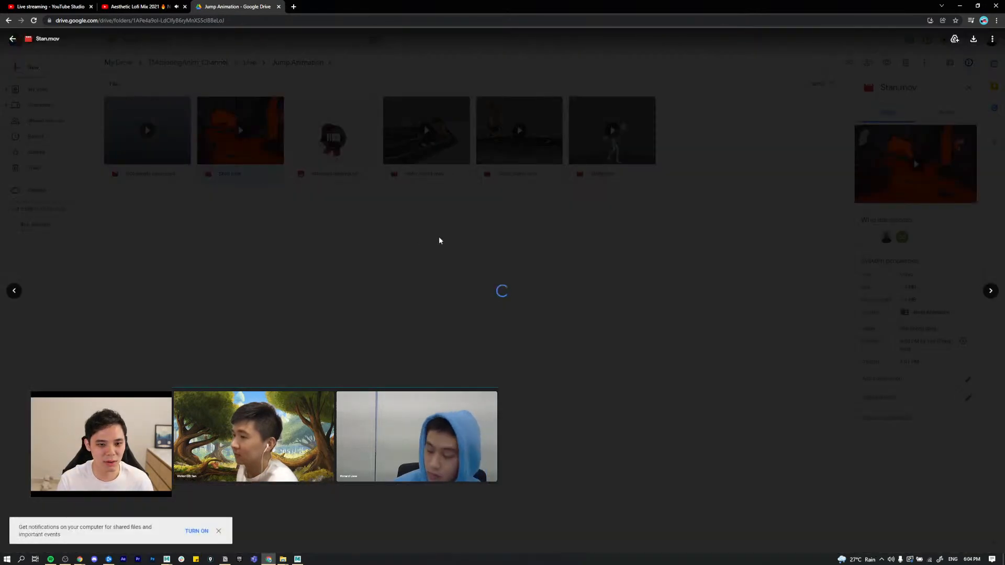
pyautogui.click(502, 291)
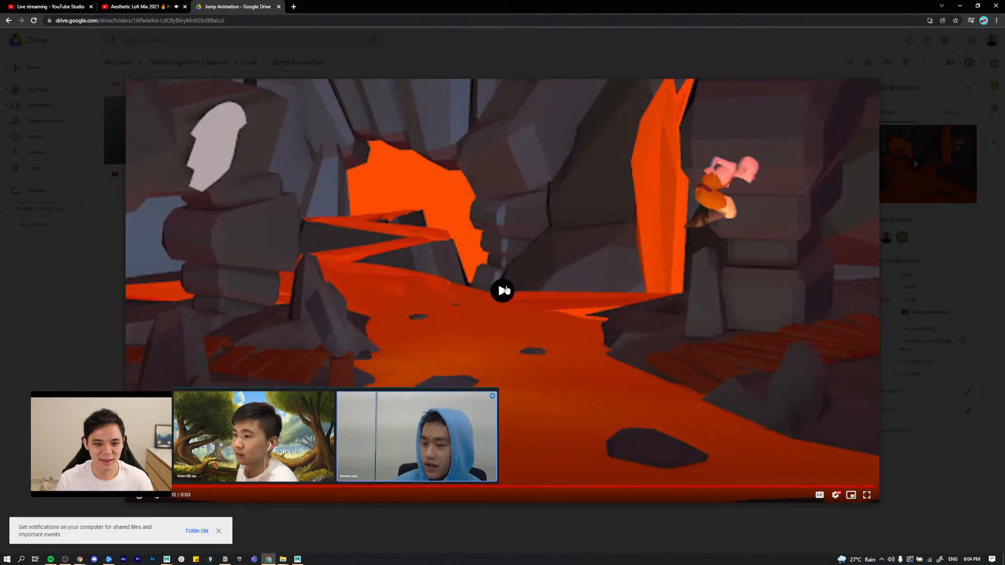
pyautogui.click(503, 290)
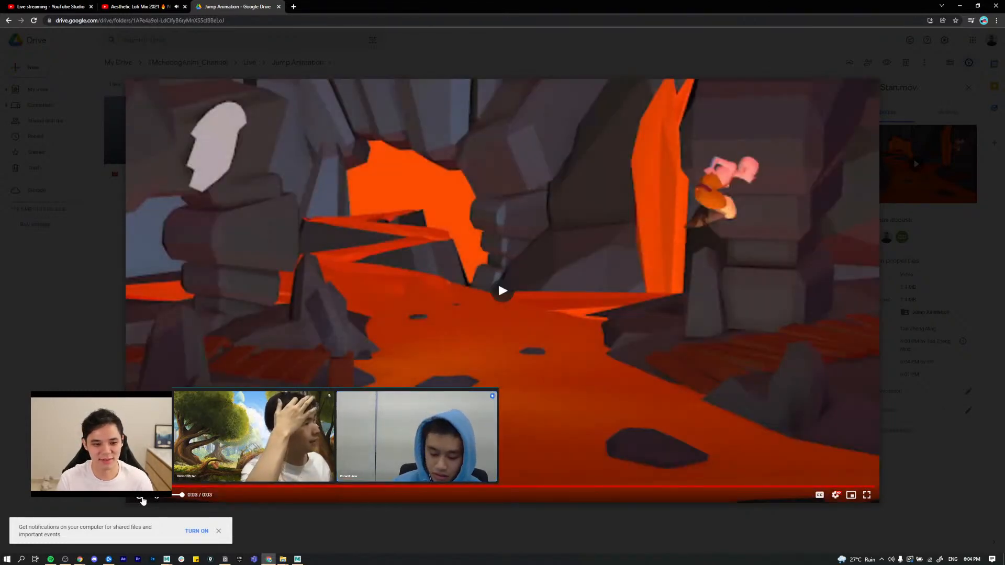
pyautogui.click(142, 498)
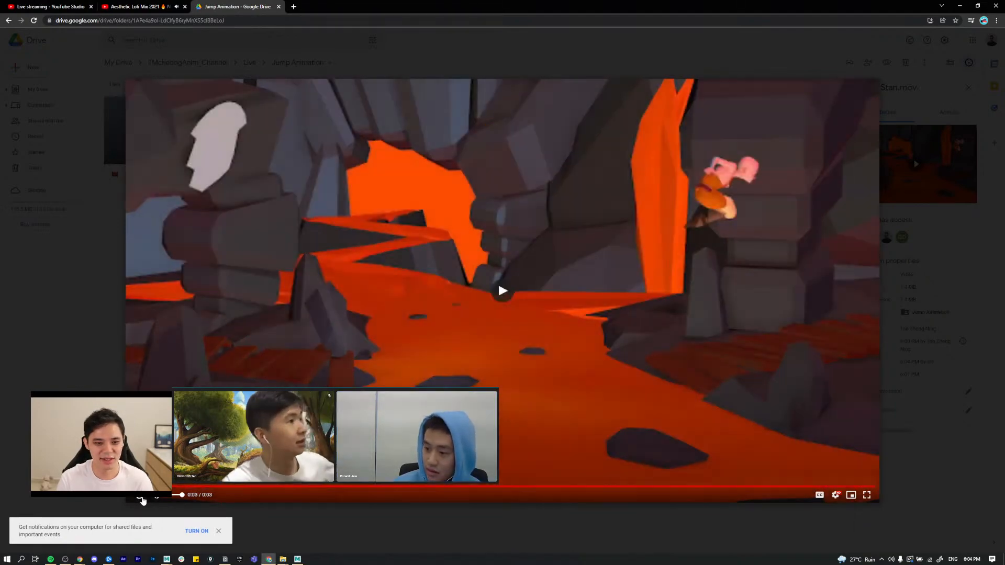
pyautogui.click(142, 498)
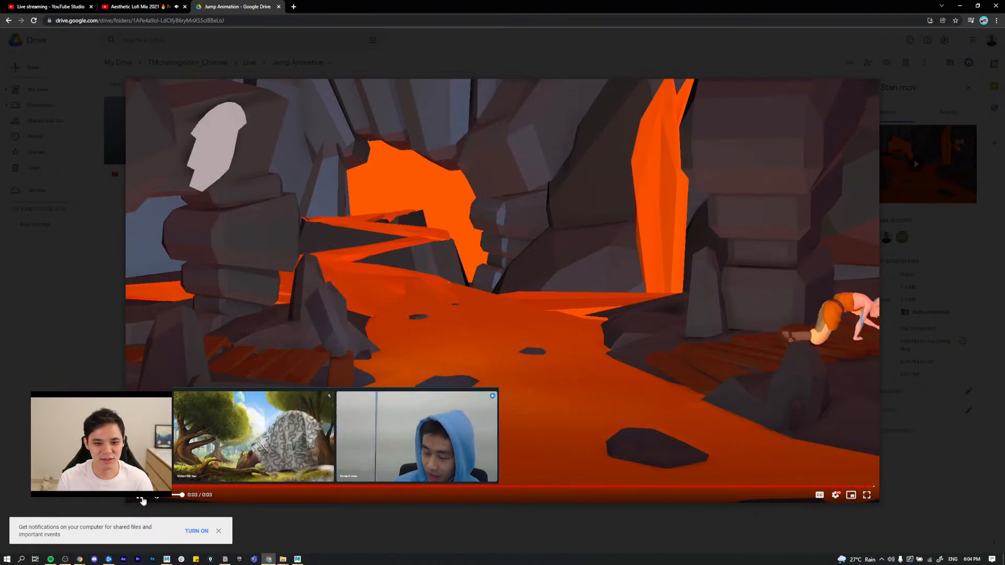
# Step: Replay Stan.mov once more, close it, and open stella_xmasjump.gif to review the looping jump
pyautogui.click(141, 498)
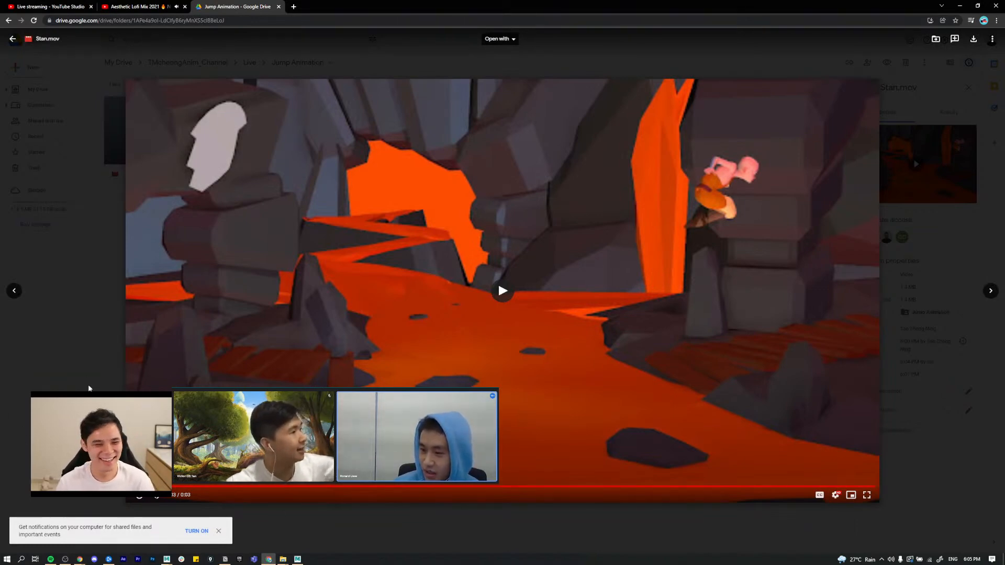
pyautogui.press('Escape')
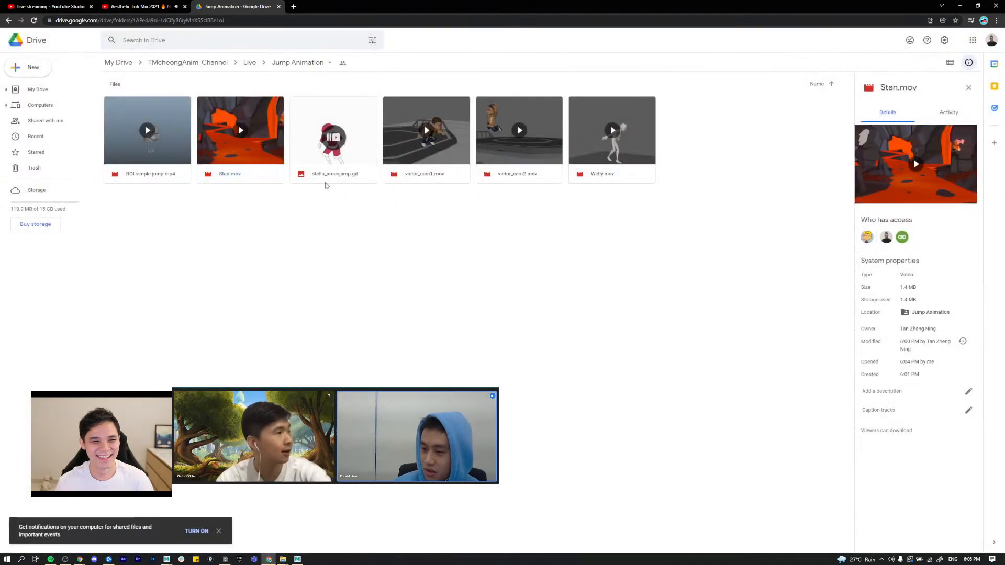
pyautogui.doubleClick(333, 149)
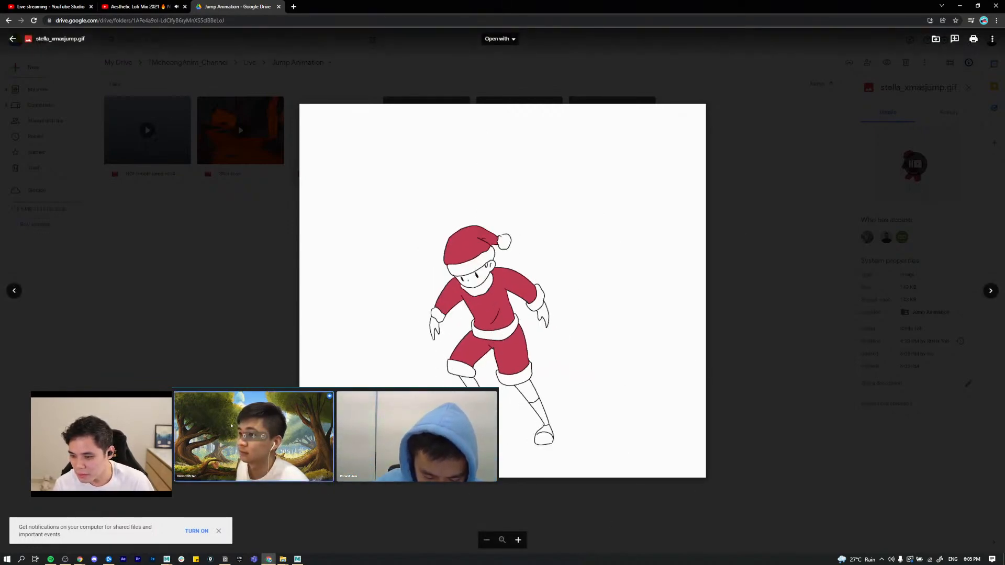
pyautogui.click(726, 406)
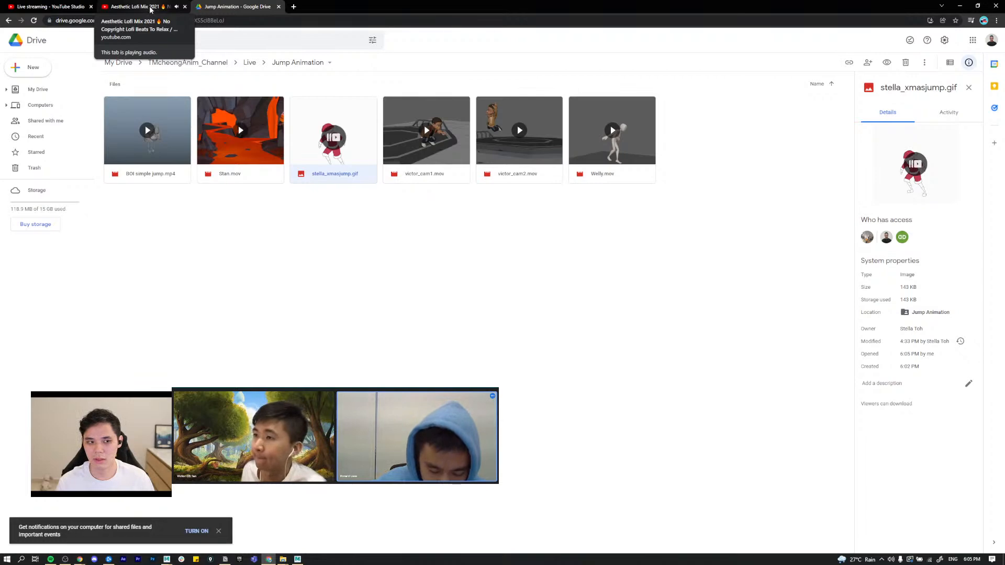
# Step: Leave the Jump Animation folder, switch to MotionBuilder, and play the soldier's skateboard jump with the board deselected
pyautogui.click(151, 7)
pyautogui.click(229, 9)
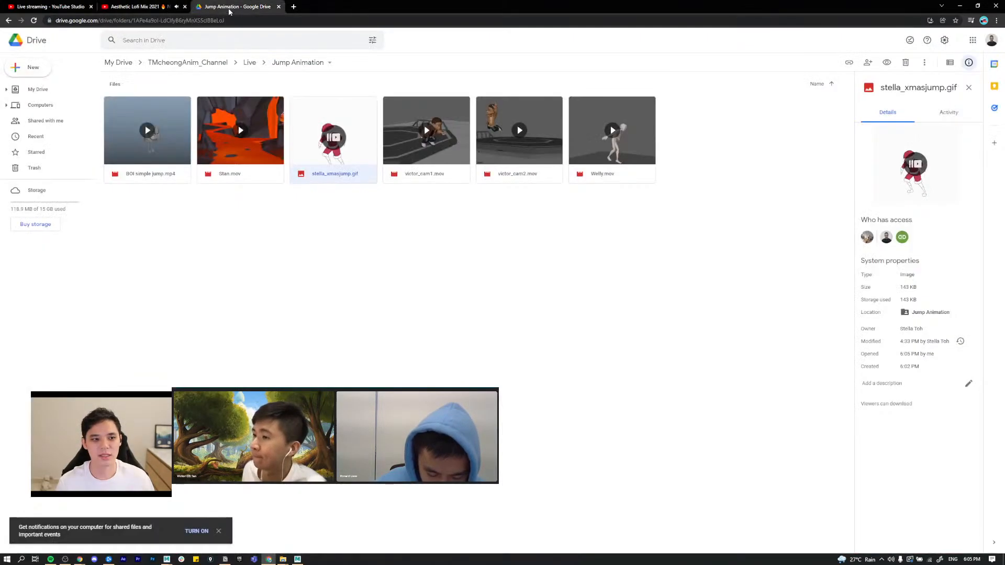
pyautogui.click(484, 310)
pyautogui.hotkey('alt', 'Tab')
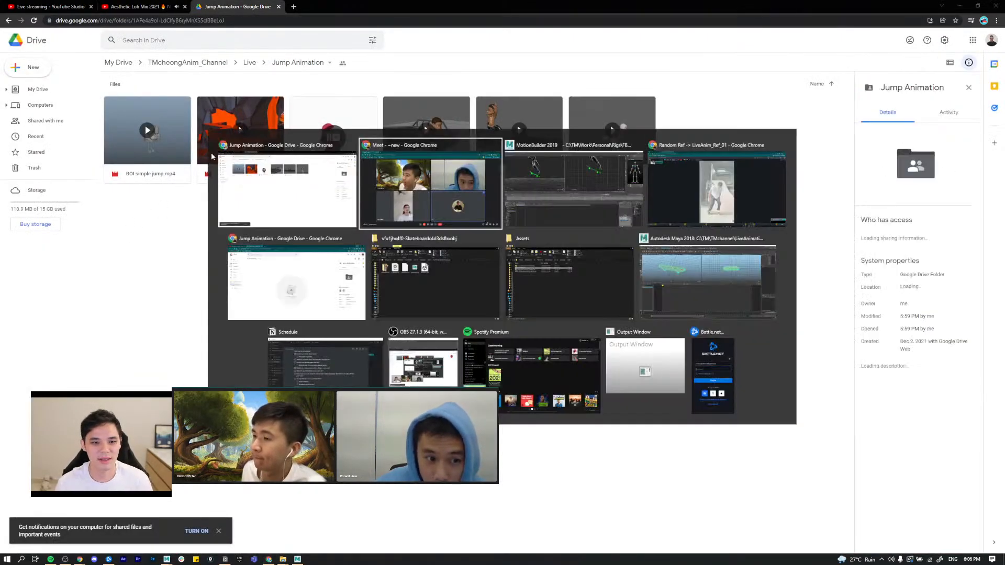
pyautogui.click(580, 173)
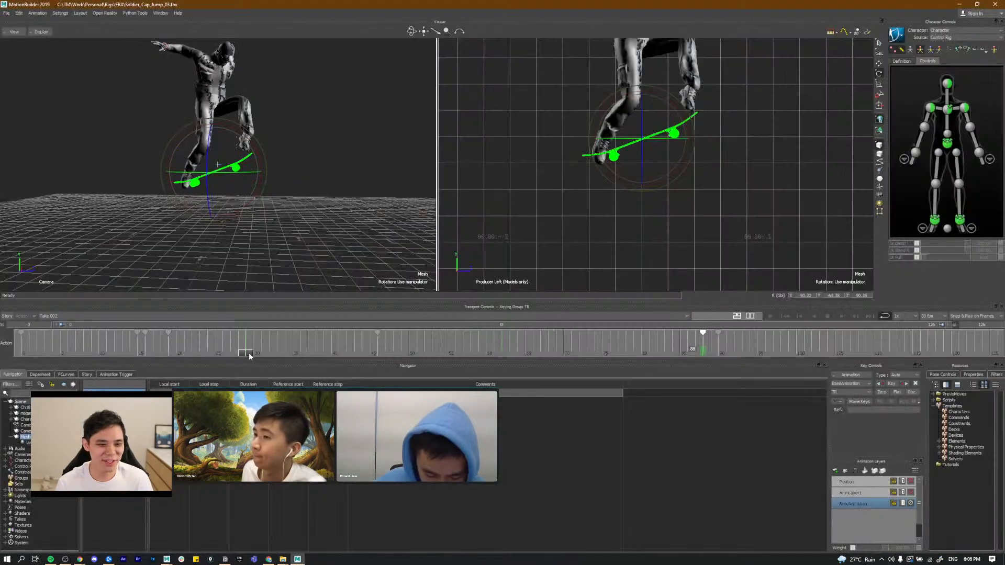
pyautogui.click(323, 198)
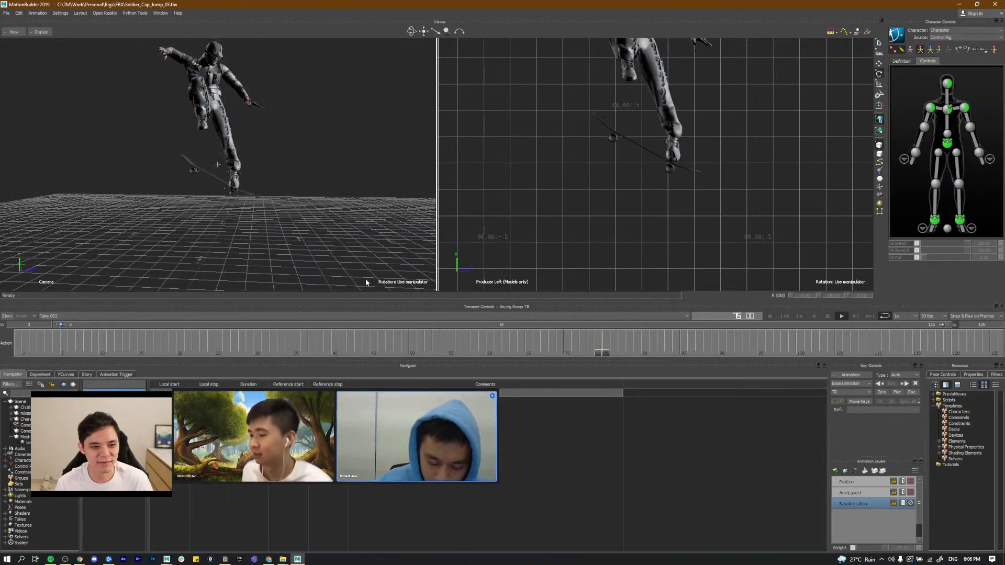
# Step: Lower the skateboard at frame 88 to sit under the soldier's feet, and check the motion by scrubbing and playing
pyautogui.moveTo(645, 355); pyautogui.dragTo(702, 355)
pyautogui.click(646, 156)
pyautogui.press('t')
pyautogui.moveTo(642, 135); pyautogui.dragTo(641, 153)
pyautogui.moveTo(704, 355); pyautogui.dragTo(311, 351)
pyautogui.hotkey('ctrl', 'space')
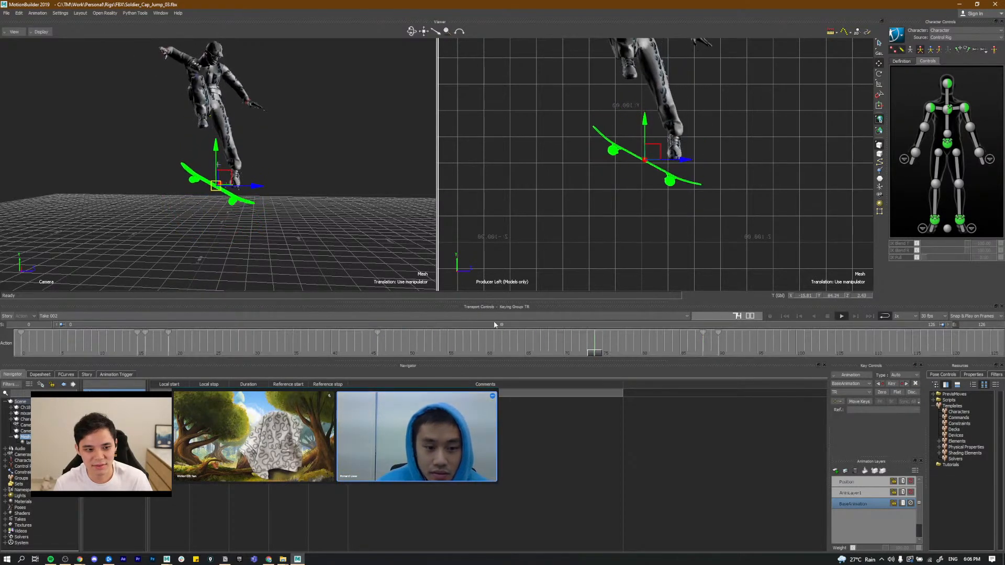
pyautogui.hotkey('ctrl', 'space')
pyautogui.moveTo(199, 345); pyautogui.dragTo(156, 348)
pyautogui.hotkey('ctrl', 'space')
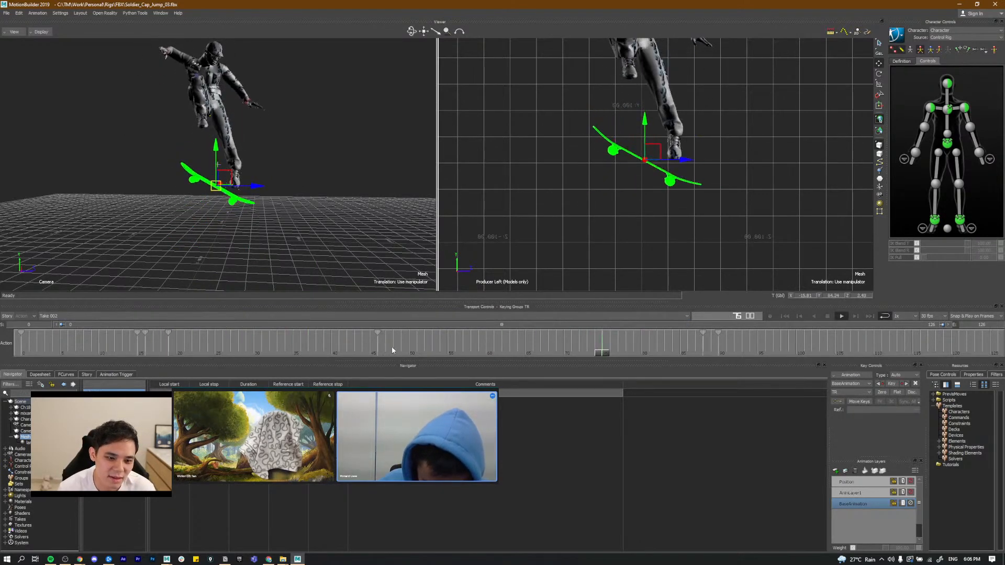
# Step: Adjust and key the skateboard's tilt and height around frames 85 to 88 to follow the feet before landing, and play the result
pyautogui.moveTo(652, 346); pyautogui.dragTo(699, 352)
pyautogui.hotkey('ctrl', 'v')
pyautogui.press('e')
pyautogui.moveTo(615, 160); pyautogui.dragTo(666, 170)
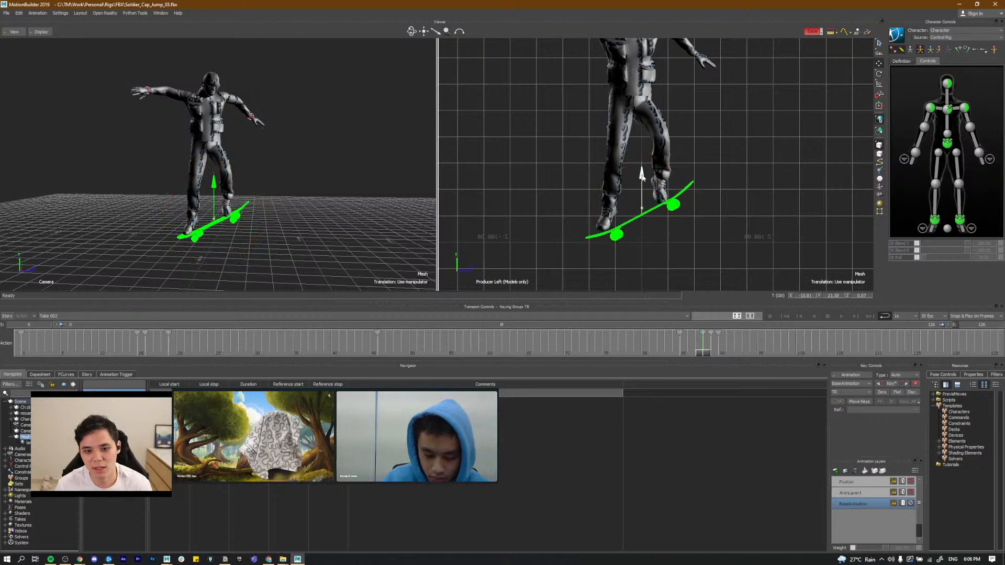
pyautogui.moveTo(696, 354)
pyautogui.mouseDown()
pyautogui.moveTo(679, 354)
pyautogui.moveTo(745, 356)
pyautogui.moveTo(719, 358)
pyautogui.mouseUp()
pyautogui.press('space')
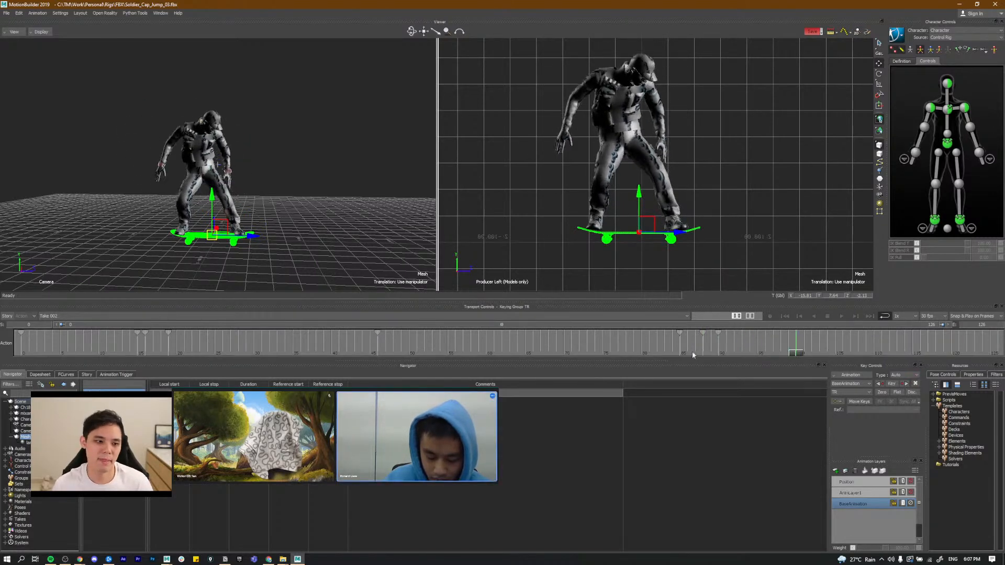
# Step: Switch to the AnimLayer1 animation layer, select the skateboard, and key it at frames 17 and 75
pyautogui.click(342, 121)
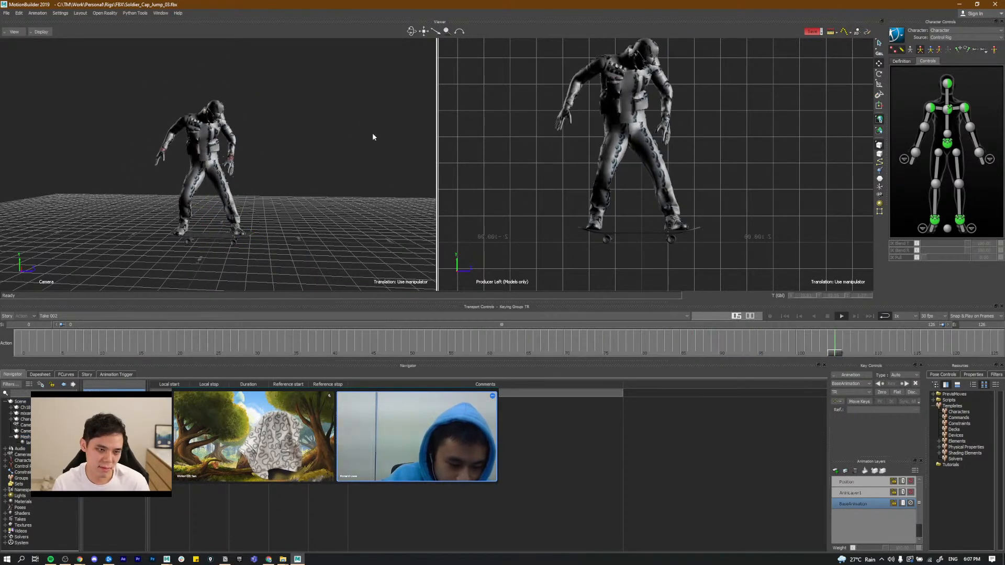
pyautogui.click(857, 492)
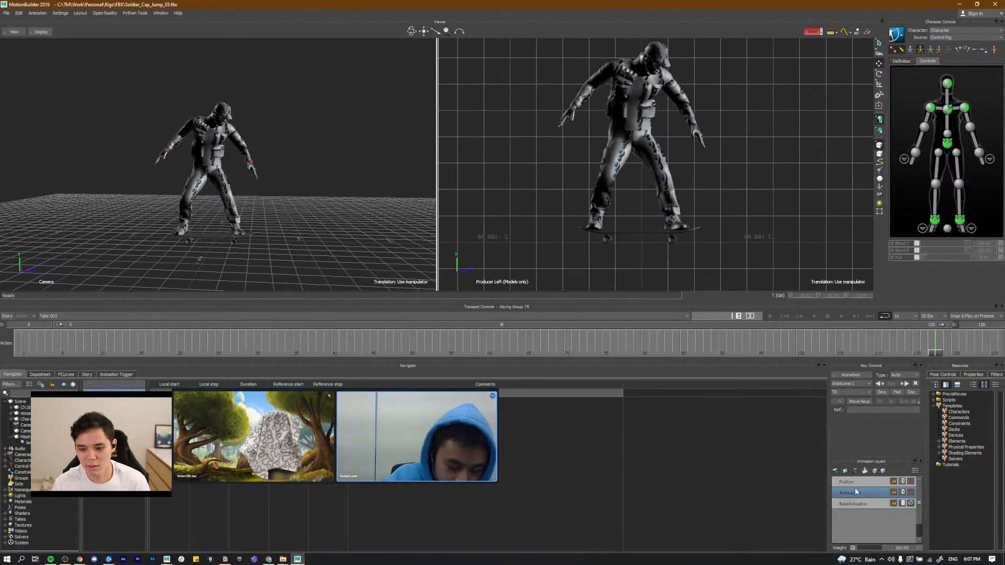
pyautogui.click(615, 233)
pyautogui.moveTo(127, 344)
pyautogui.mouseDown()
pyautogui.moveTo(184, 352)
pyautogui.moveTo(136, 353)
pyautogui.moveTo(149, 355)
pyautogui.moveTo(610, 370)
pyautogui.moveTo(600, 369)
pyautogui.mouseUp()
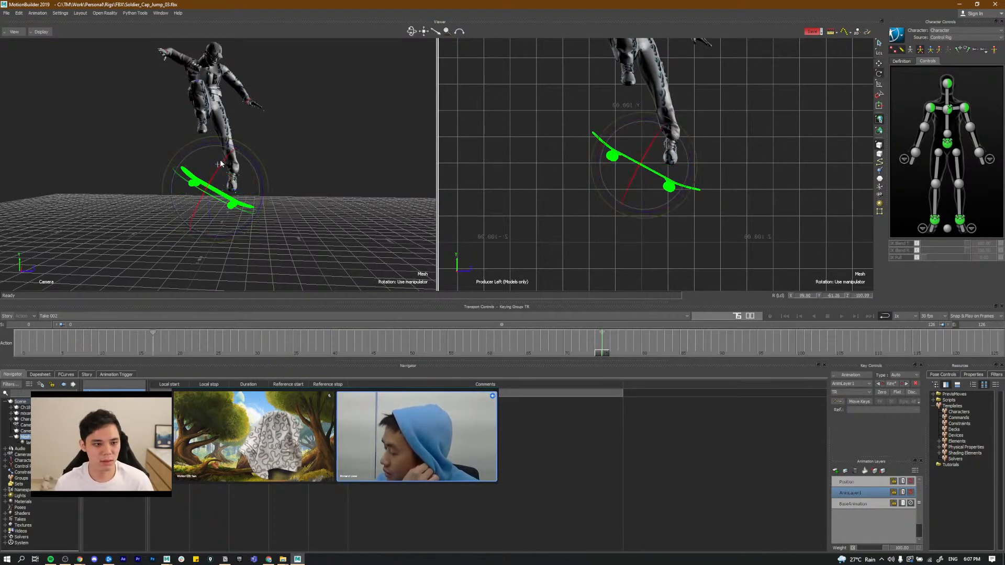
# Step: Try to spin the skateboard at frame 75 by rotating it freely and by setting its X rotation to -720
pyautogui.moveTo(209, 191); pyautogui.dragTo(243, 139)
pyautogui.hotkey('ctrl', 'z')
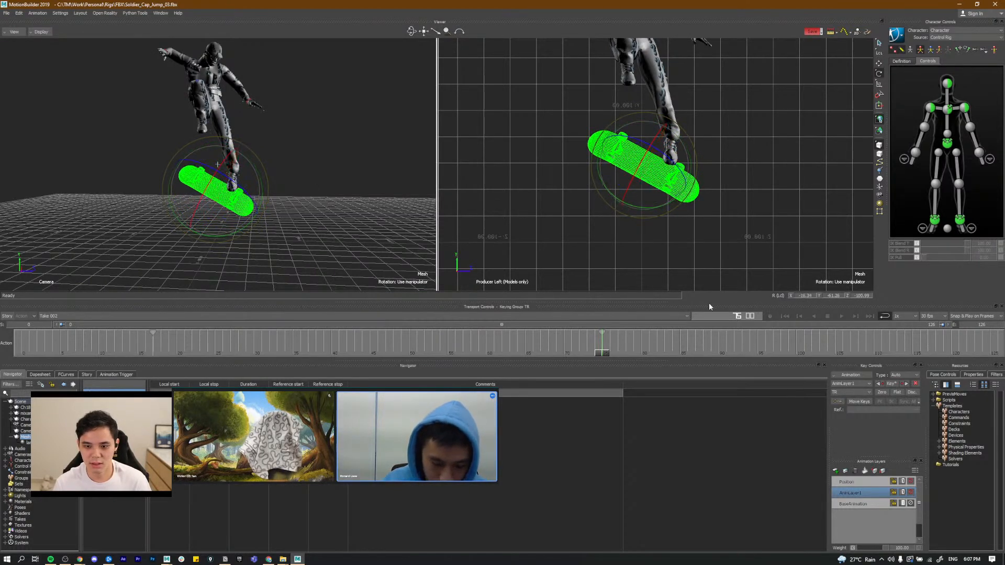
pyautogui.doubleClick(809, 294)
pyautogui.write('-7')
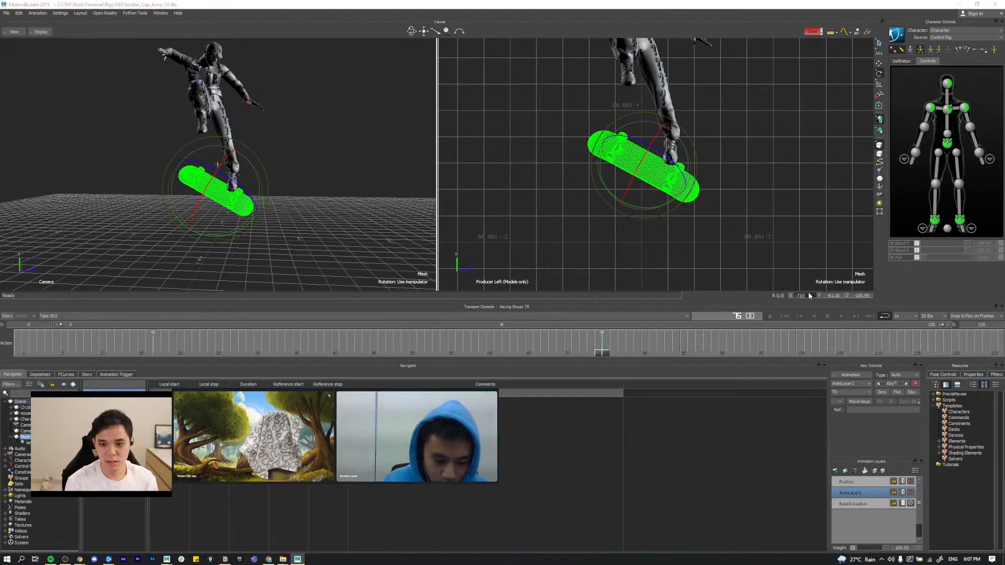
pyautogui.write('20')
pyautogui.press('Return')
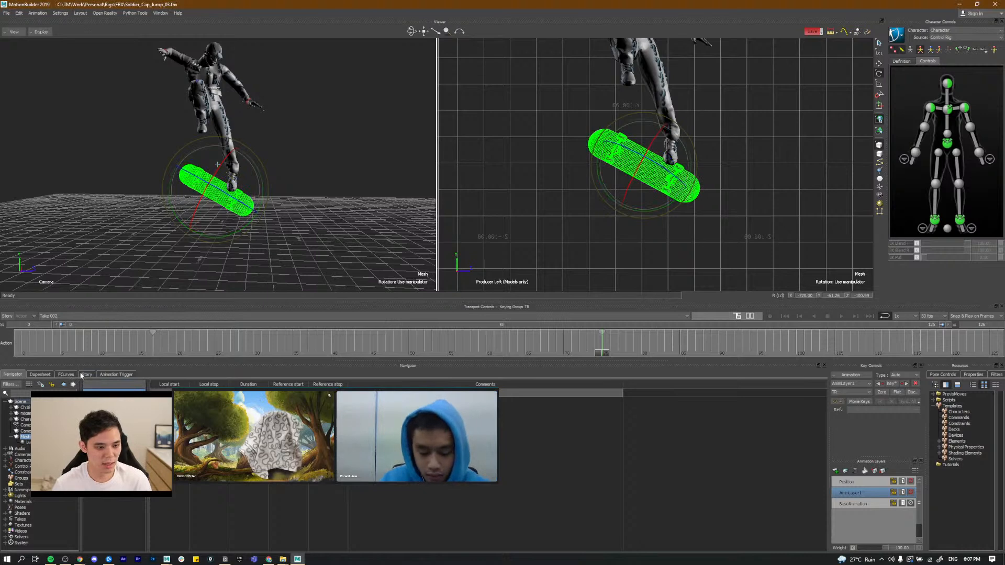
# Step: Open the skateboard's function curves and examine its X and Y rotation curves
pyautogui.click(65, 375)
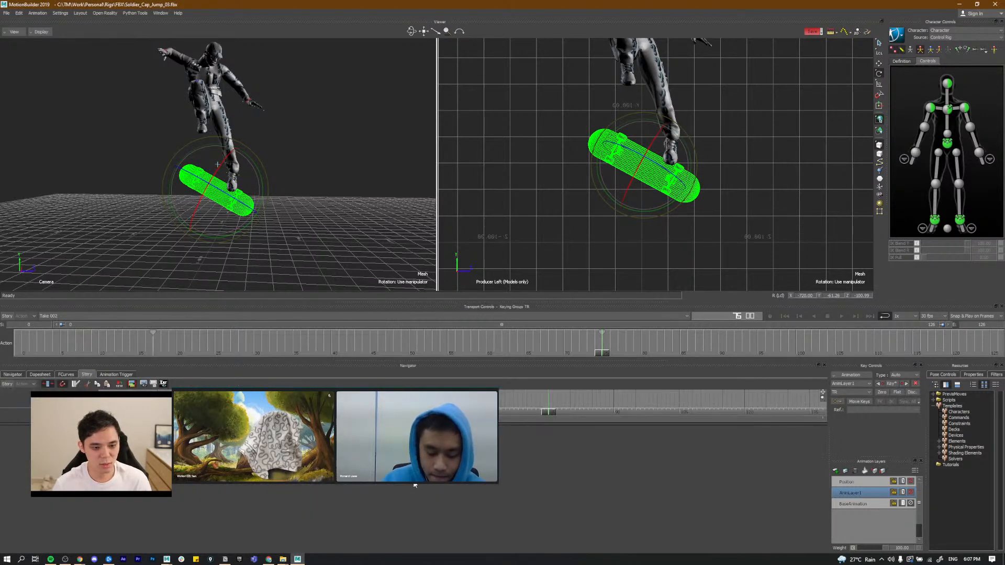
pyautogui.scroll(-2, 466, 469)
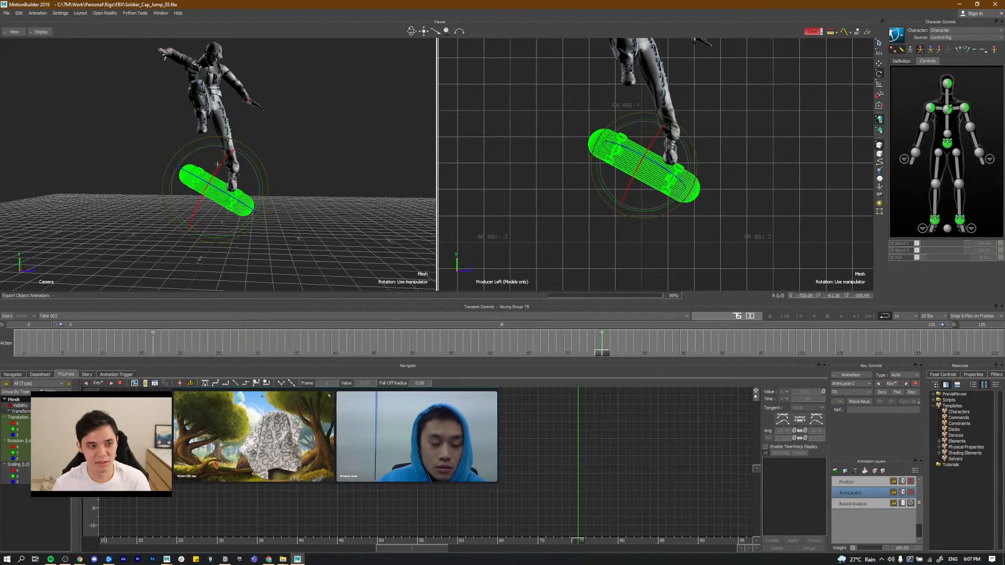
pyautogui.scroll(-3, 527, 488)
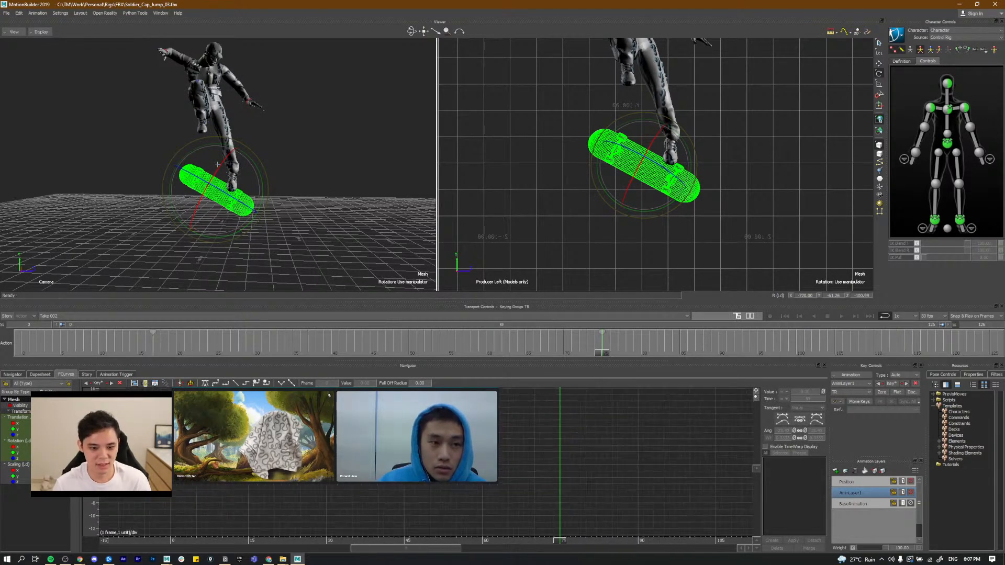
pyautogui.click(19, 441)
pyautogui.press('a')
pyautogui.scroll(-3, 426, 464)
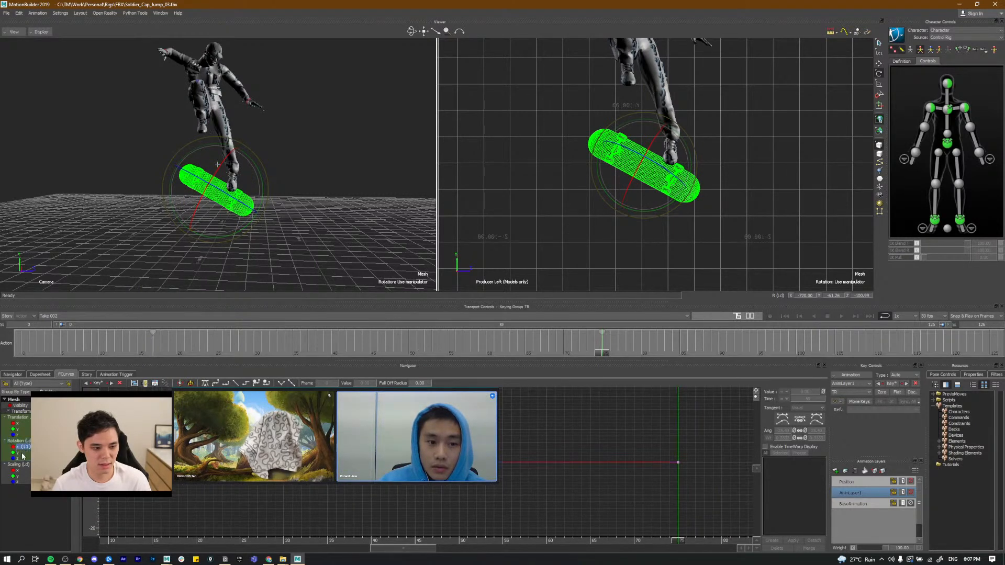
pyautogui.press('a')
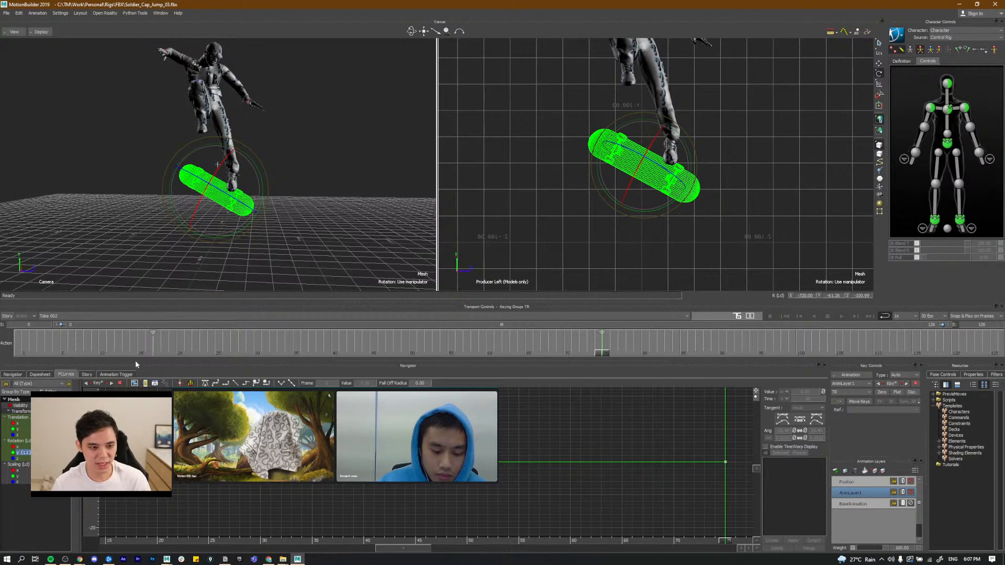
# Step: Scrub the skateboard's motion after takeoff, try rotating the board at frame 17, and undo the rotation
pyautogui.click(152, 349)
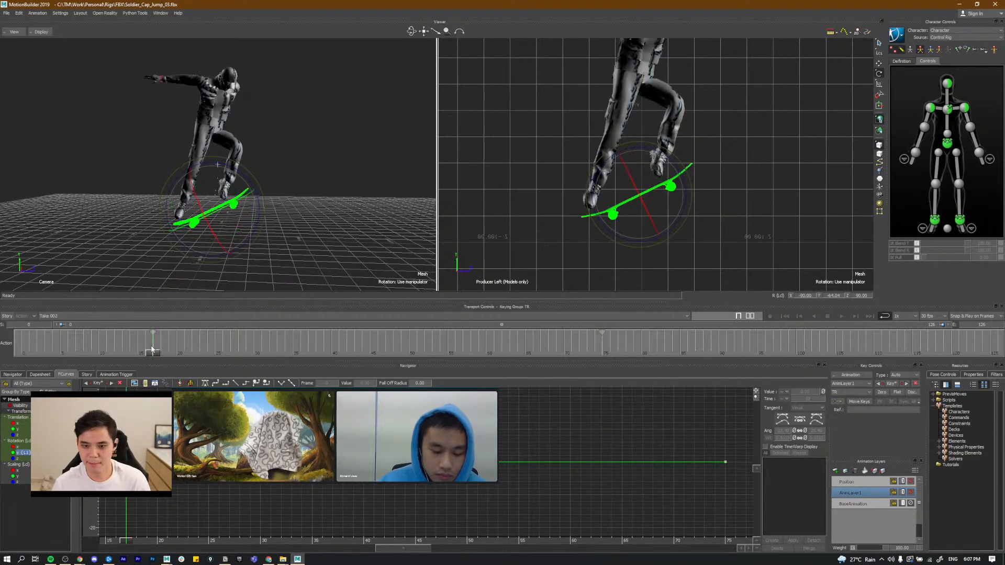
pyautogui.press('space')
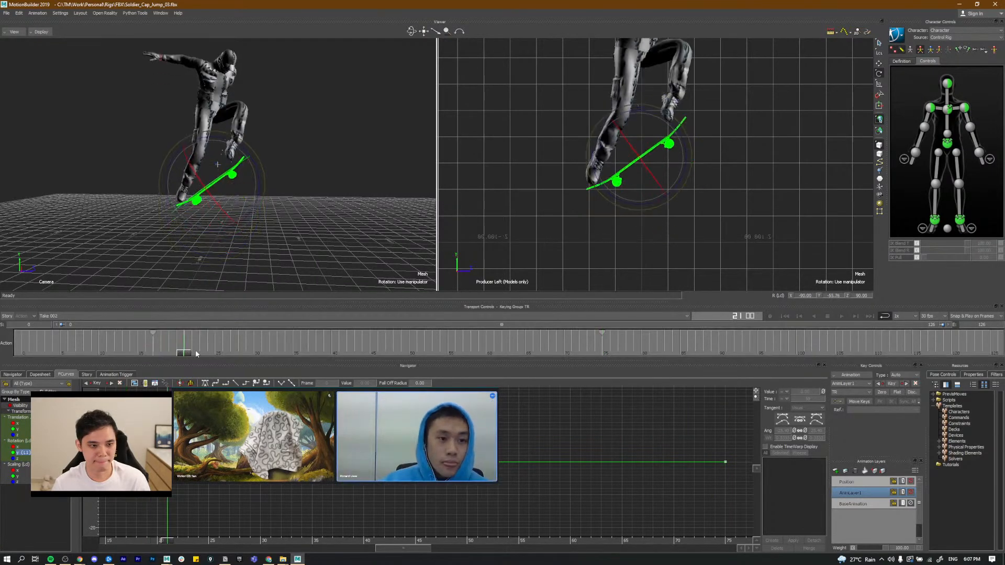
pyautogui.moveTo(628, 386); pyautogui.dragTo(156, 362)
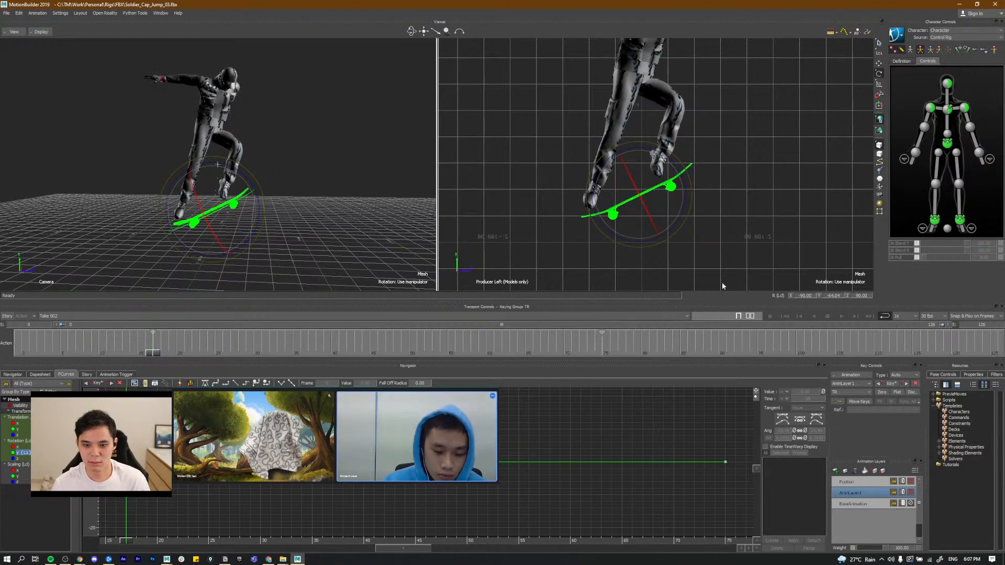
pyautogui.moveTo(622, 165); pyautogui.dragTo(704, 288)
pyautogui.hotkey('ctrl', 'z')
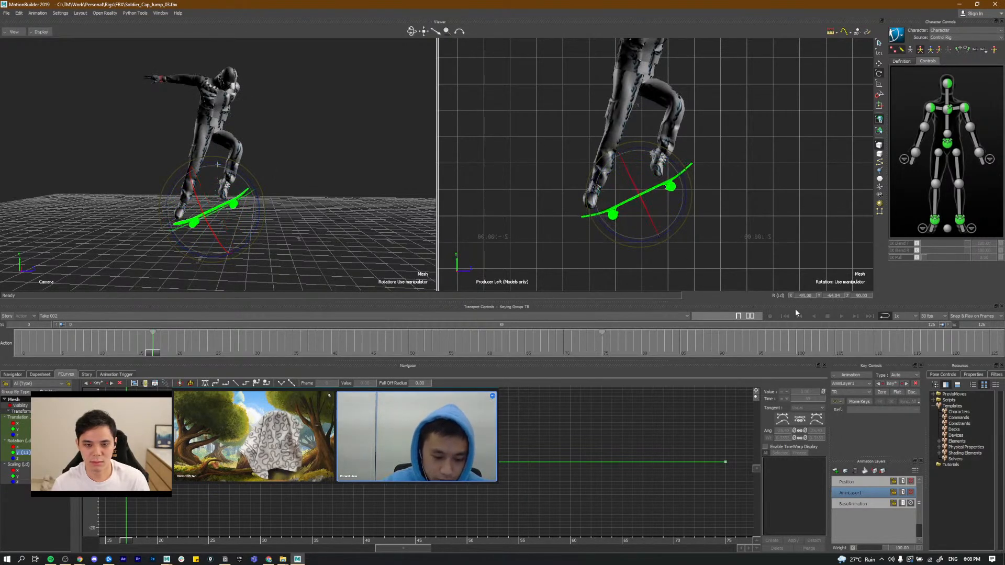
# Step: Try lowering the frame 17 key on the skateboard's X rotation curve, and undo the change
pyautogui.click(126, 462)
pyautogui.keyDown('shift'); pyautogui.moveTo(126, 462); pyautogui.dragTo(240, 448); pyautogui.keyUp('shift')
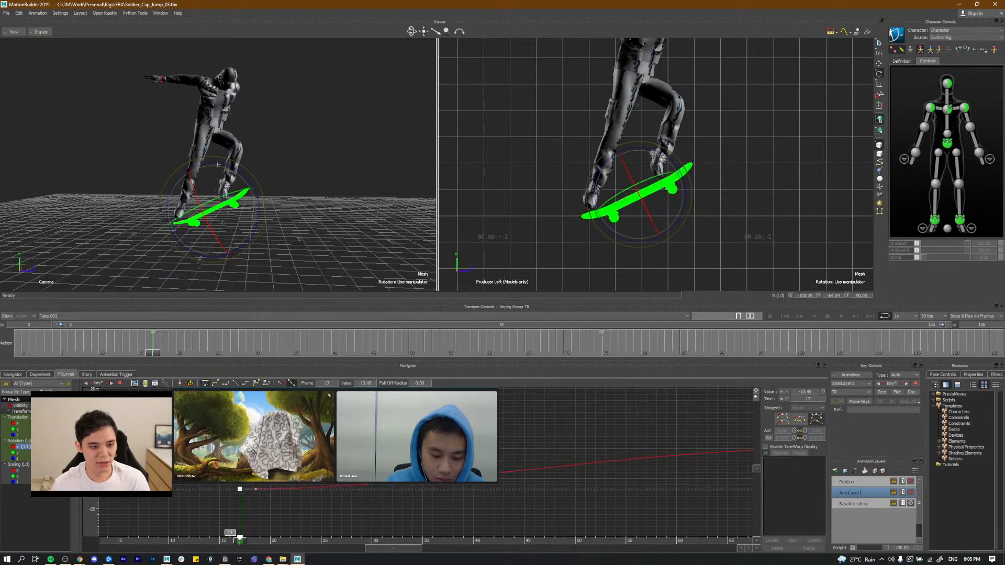
pyautogui.moveTo(240, 444); pyautogui.dragTo(240, 500)
pyautogui.hotkey('ctrl', 'z')
# Step: Set the skateboard's X rotation key at frame 75 to 720 on its function curve
pyautogui.keyDown('shift'); pyautogui.moveTo(538, 449); pyautogui.dragTo(381, 455); pyautogui.keyUp('shift')
pyautogui.click(622, 455)
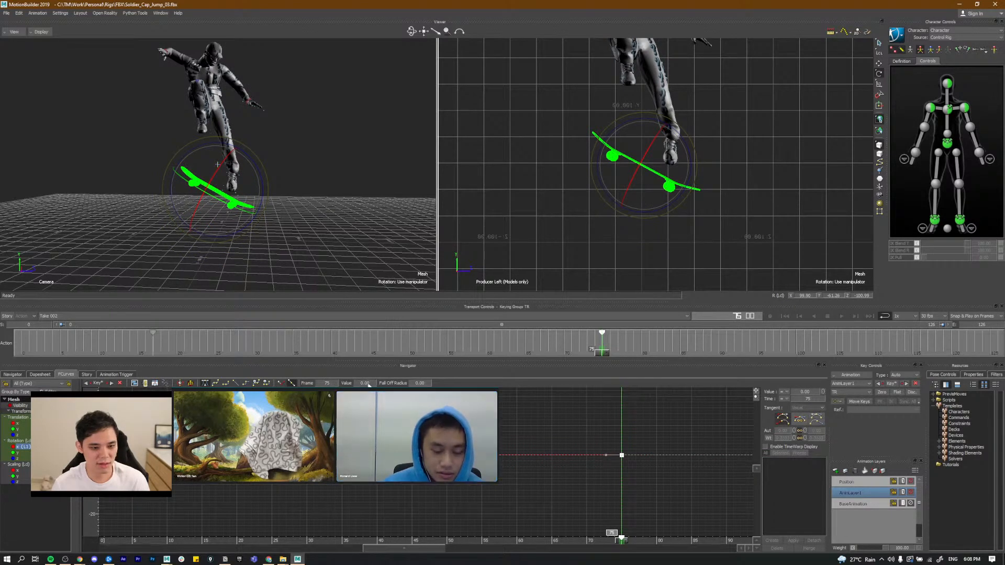
pyautogui.write('720')
pyautogui.press('Return')
pyautogui.press('a')
pyautogui.keyDown('ctrl'); pyautogui.moveTo(324, 445); pyautogui.dragTo(281, 456); pyautogui.keyUp('ctrl')
pyautogui.click(272, 440)
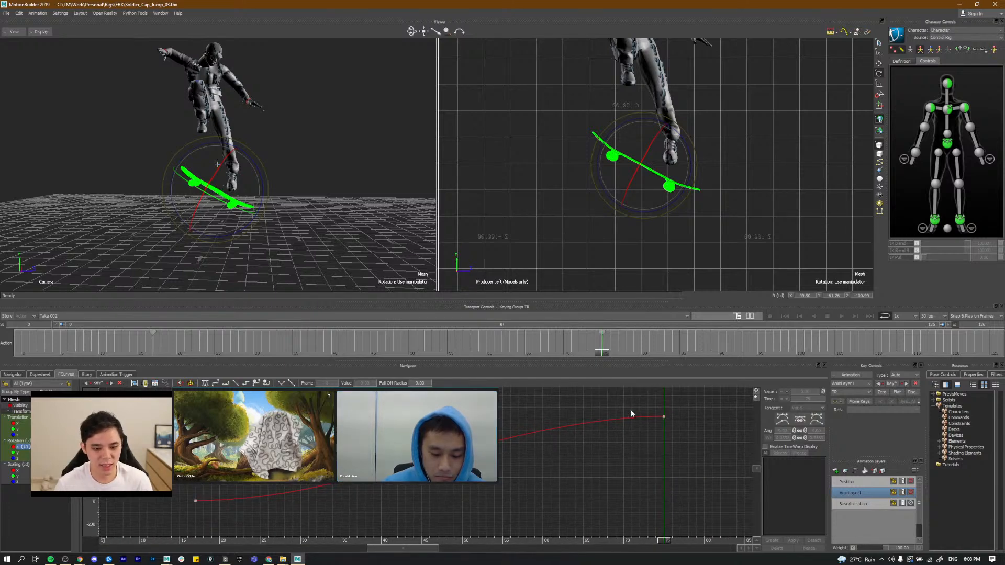
# Step: Make the X rotation curve linear between the keys at frames 17 and 75, and play the board's spin
pyautogui.keyDown('shift'); pyautogui.moveTo(211, 506); pyautogui.dragTo(212, 509); pyautogui.keyUp('shift')
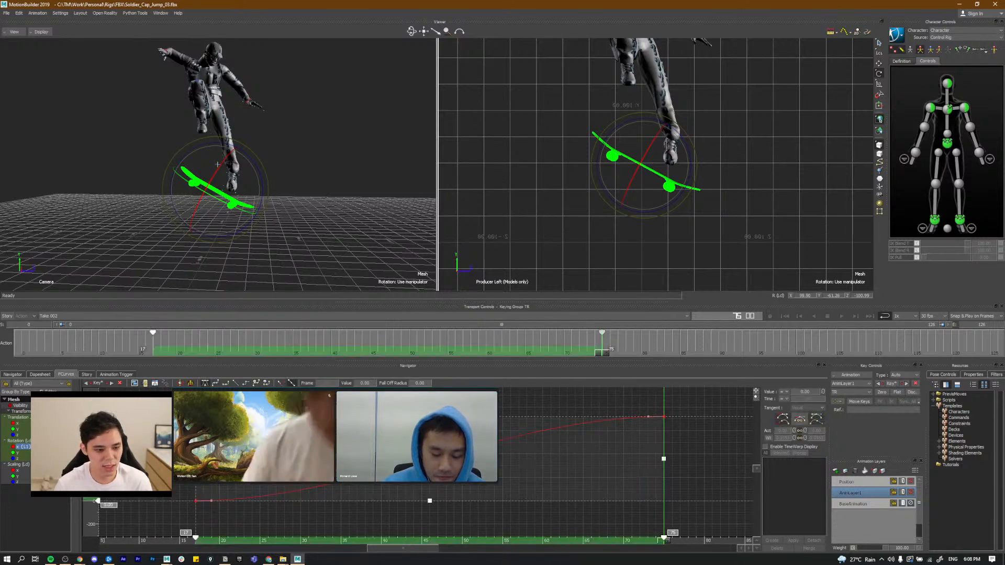
pyautogui.click(235, 383)
pyautogui.click(335, 461)
pyautogui.keyDown('ctrl'); pyautogui.moveTo(335, 471); pyautogui.dragTo(320, 476); pyautogui.keyUp('ctrl')
pyautogui.moveTo(243, 540); pyautogui.dragTo(692, 539)
pyautogui.press('space')
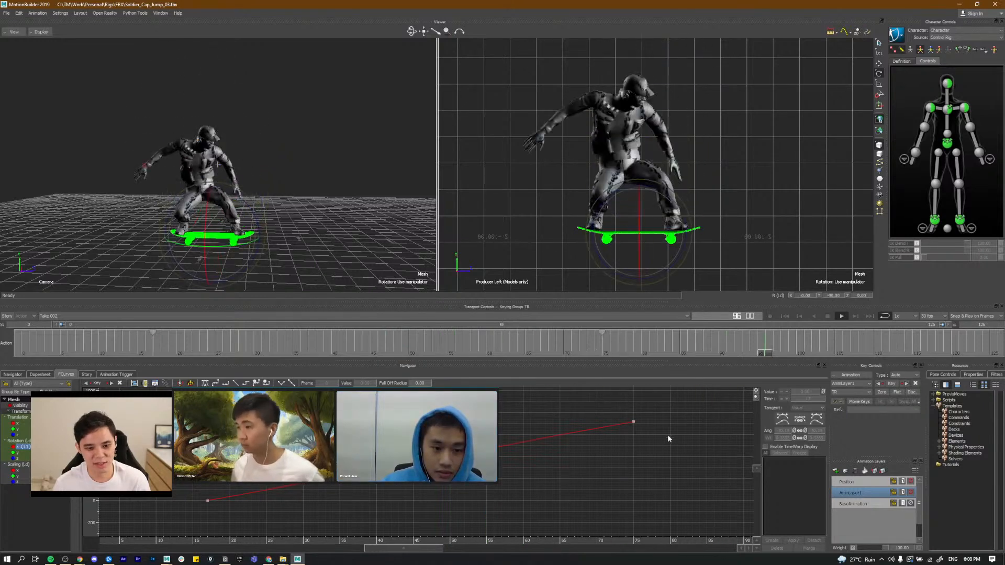
# Step: Set the skateboard's X rotation key at frame 75 to 360 on its function curve
pyautogui.press('space')
pyautogui.keyDown('alt'); pyautogui.moveTo(618, 410); pyautogui.dragTo(608, 413, button='middle'); pyautogui.keyUp('alt')
pyautogui.click(623, 426)
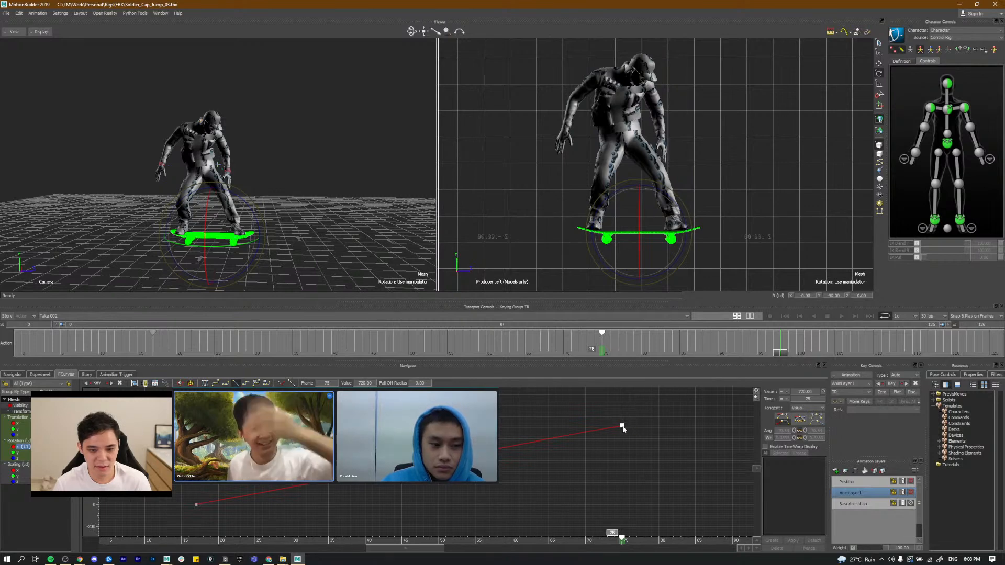
pyautogui.doubleClick(622, 426)
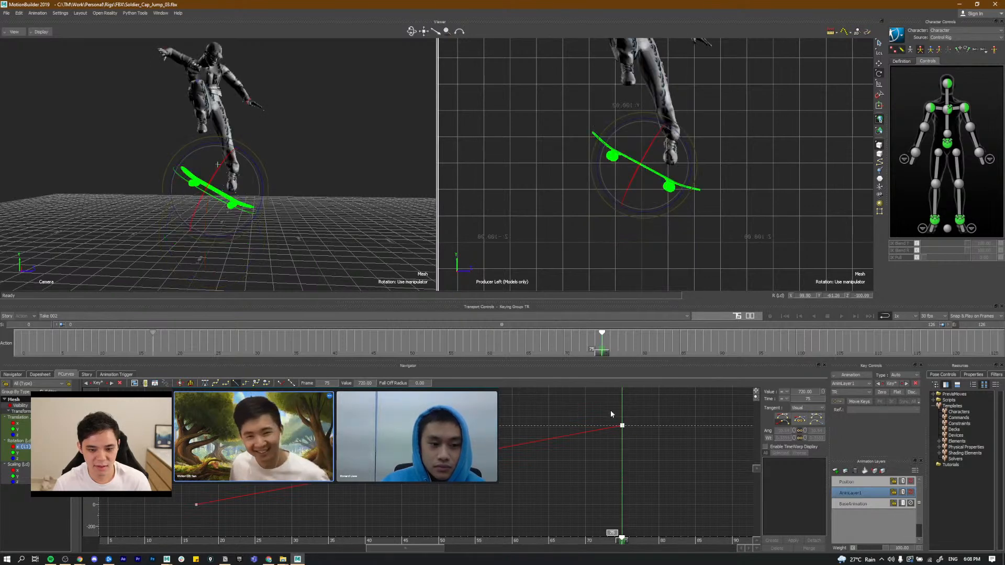
pyautogui.click(364, 383)
pyautogui.write('3')
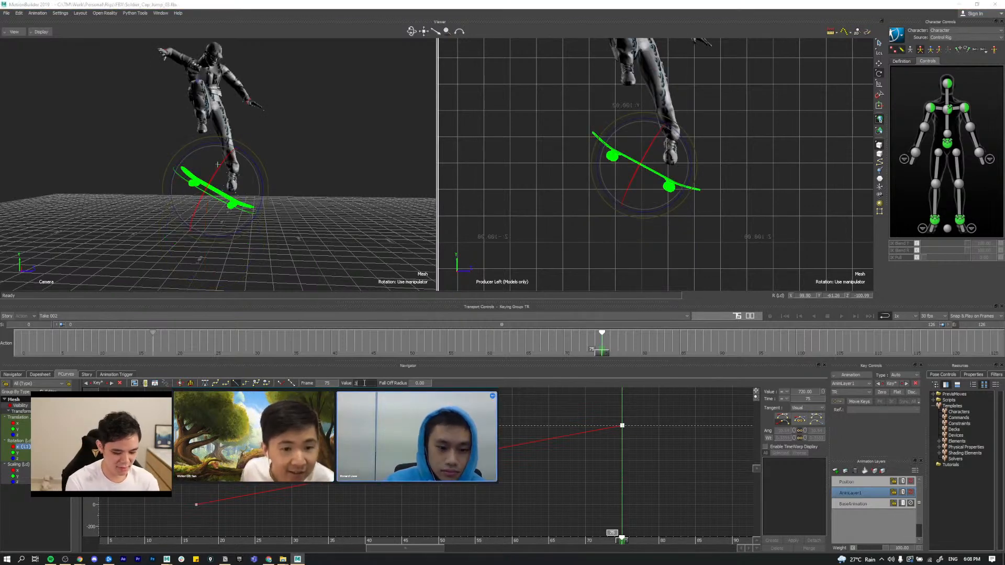
pyautogui.write('60')
pyautogui.press('Return')
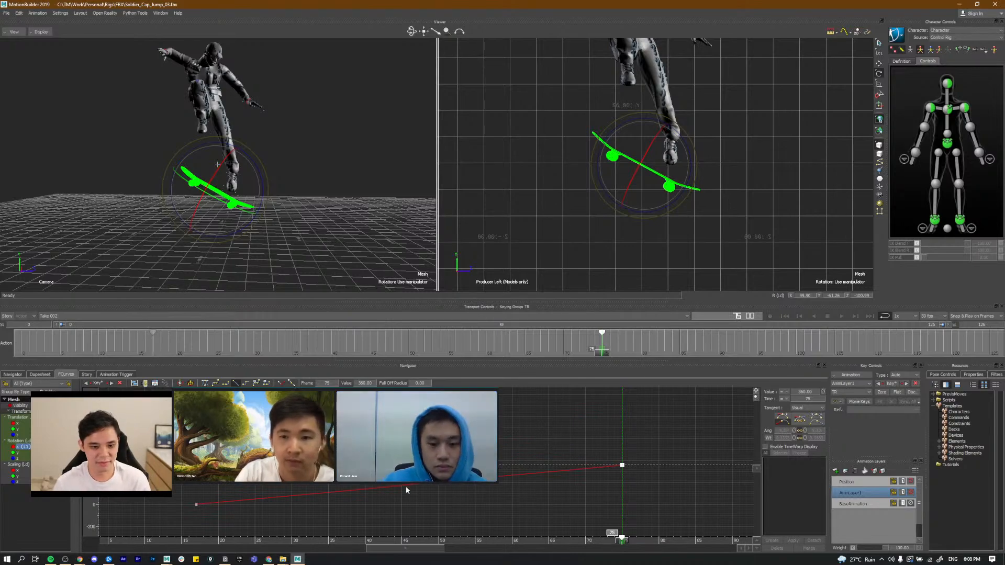
# Step: Play and scrub the jump with nothing selected to review the board's slower spin
pyautogui.press('space')
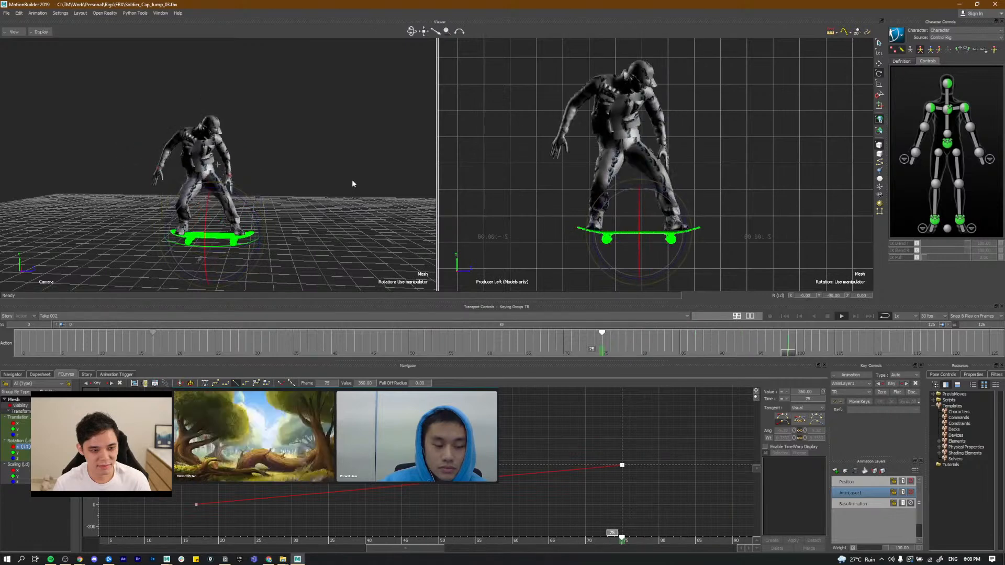
pyautogui.click(365, 198)
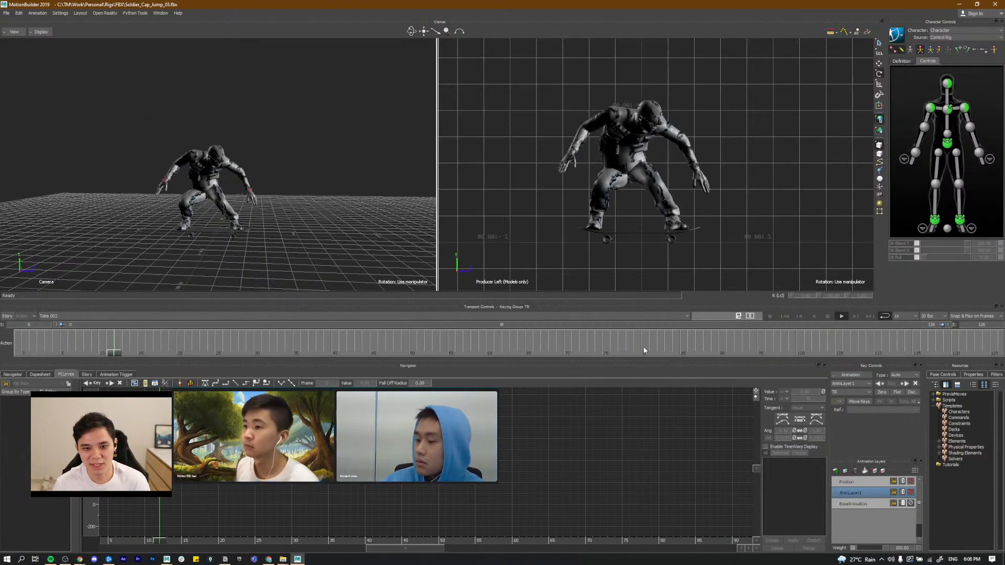
pyautogui.moveTo(518, 352); pyautogui.dragTo(127, 336)
pyautogui.press('space')
pyautogui.press('space')
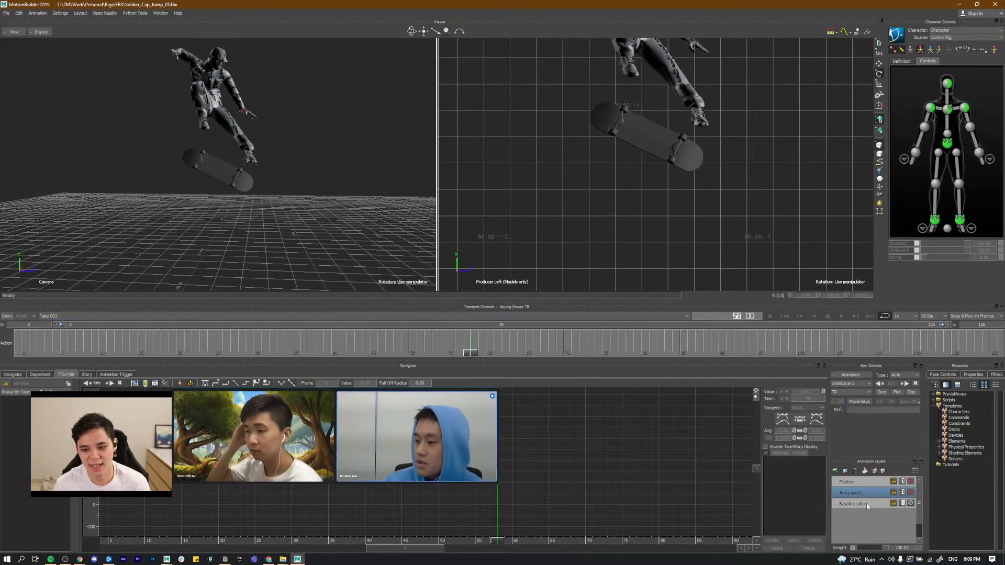
# Step: Select the right ankle effector on AnimLayer1 and view the feet from the front at frame 35
pyautogui.click(868, 504)
pyautogui.click(644, 140)
pyautogui.moveTo(470, 353); pyautogui.dragTo(266, 354)
pyautogui.click(936, 222)
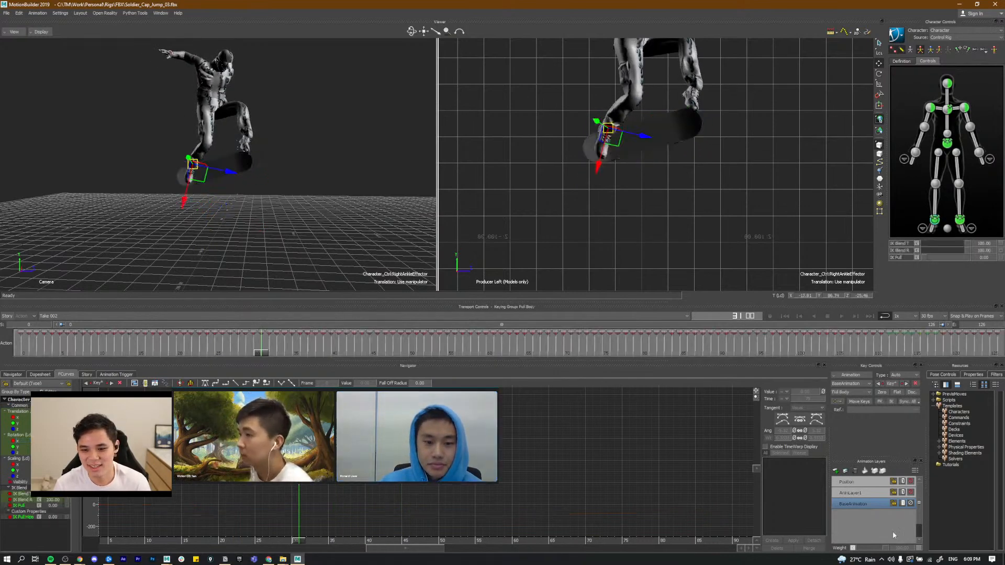
pyautogui.click(866, 494)
pyautogui.moveTo(261, 349); pyautogui.dragTo(292, 354)
pyautogui.hotkey('ctrl', 'f')
pyautogui.keyDown('shift'); pyautogui.moveTo(666, 113); pyautogui.dragTo(664, 201); pyautogui.keyUp('shift')
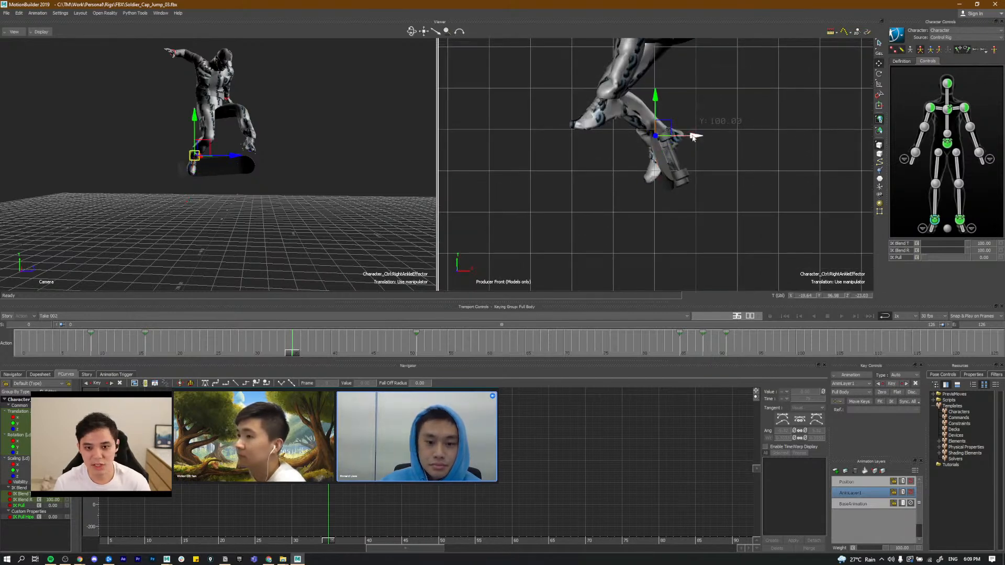
# Step: Try moving the right ankle sideways away from the spinning board at frames 35 and 38
pyautogui.moveTo(686, 138); pyautogui.dragTo(672, 145)
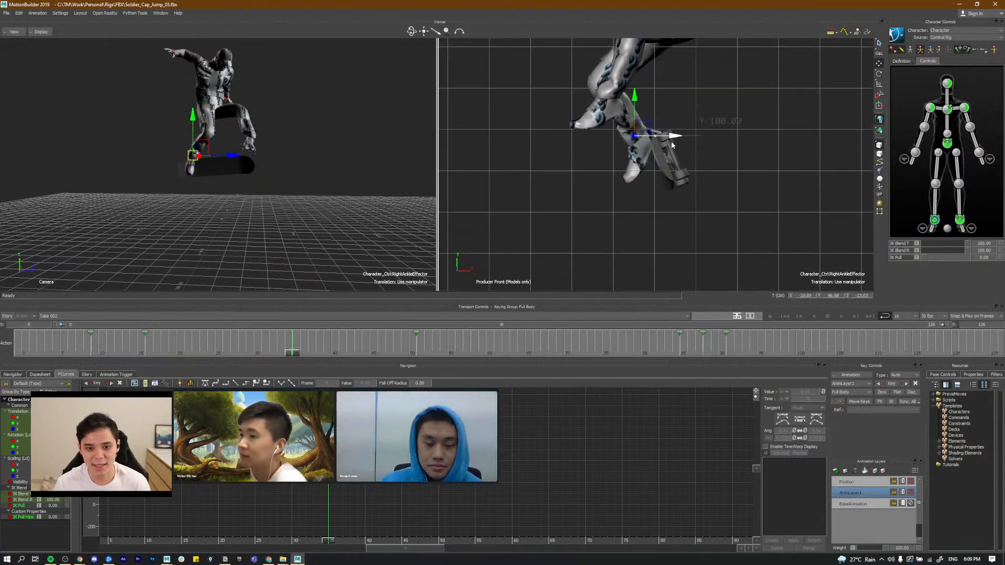
pyautogui.moveTo(299, 353)
pyautogui.mouseDown()
pyautogui.moveTo(185, 358)
pyautogui.moveTo(314, 351)
pyautogui.mouseUp()
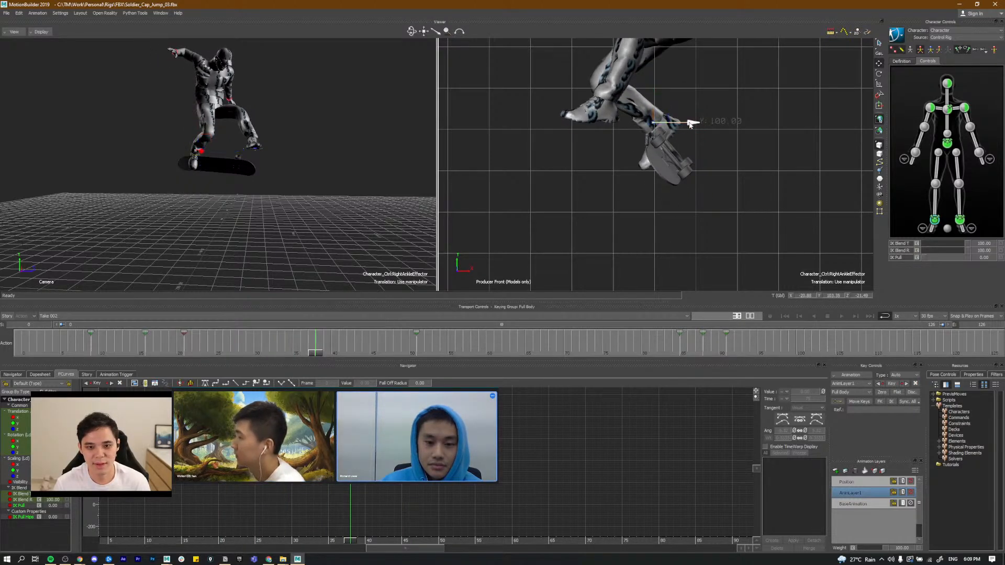
pyautogui.moveTo(691, 124); pyautogui.dragTo(676, 125)
pyautogui.moveTo(315, 352); pyautogui.dragTo(262, 353)
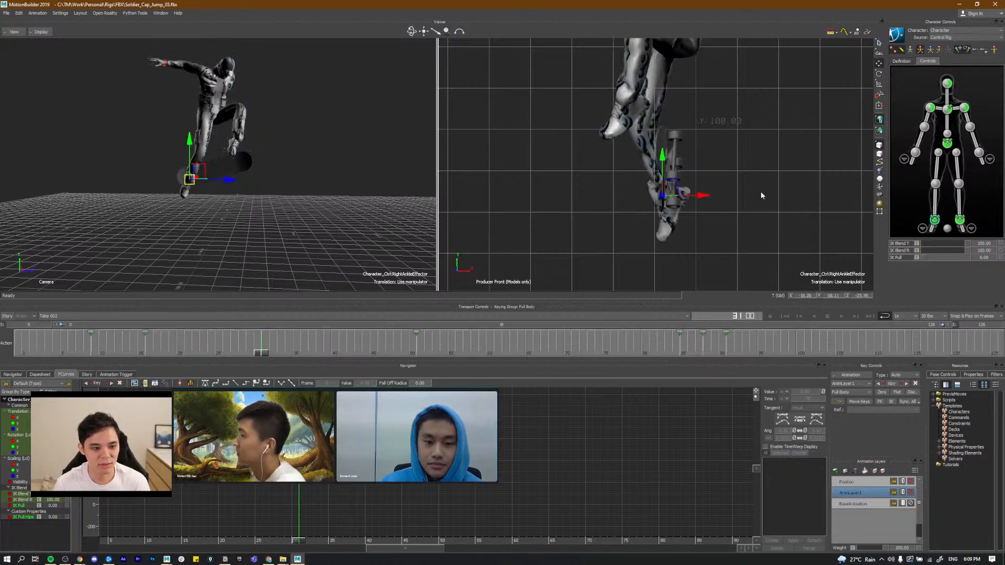
# Step: Using Body Parts keying, offset the right ankle sideways from the board at frame 28, between keys at frames 14 and 40
pyautogui.click(176, 354)
pyautogui.moveTo(175, 354); pyautogui.dragTo(238, 354)
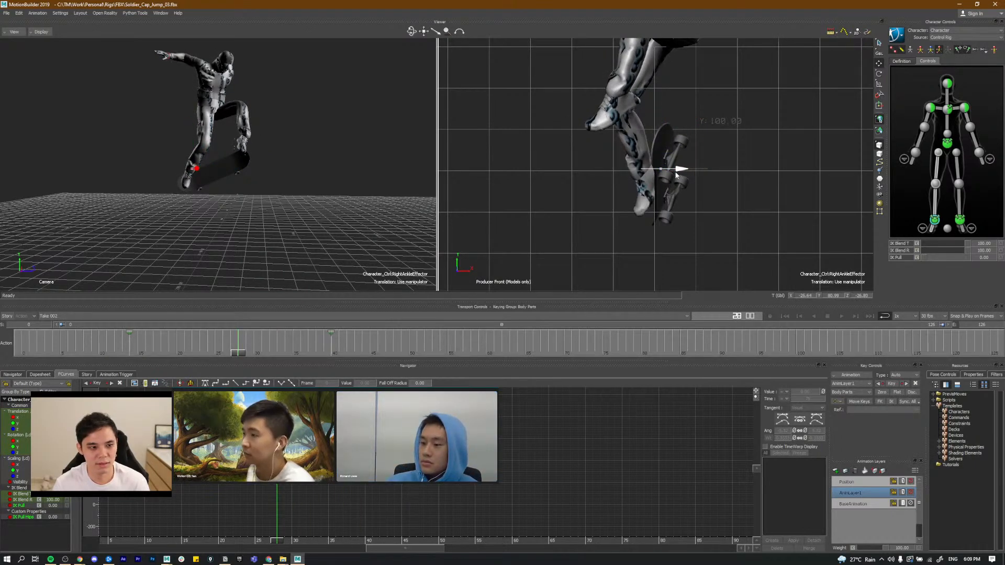
pyautogui.moveTo(675, 175); pyautogui.dragTo(680, 169)
pyautogui.hotkey('ctrl', 'z')
pyautogui.hotkey('ctrl', 'z')
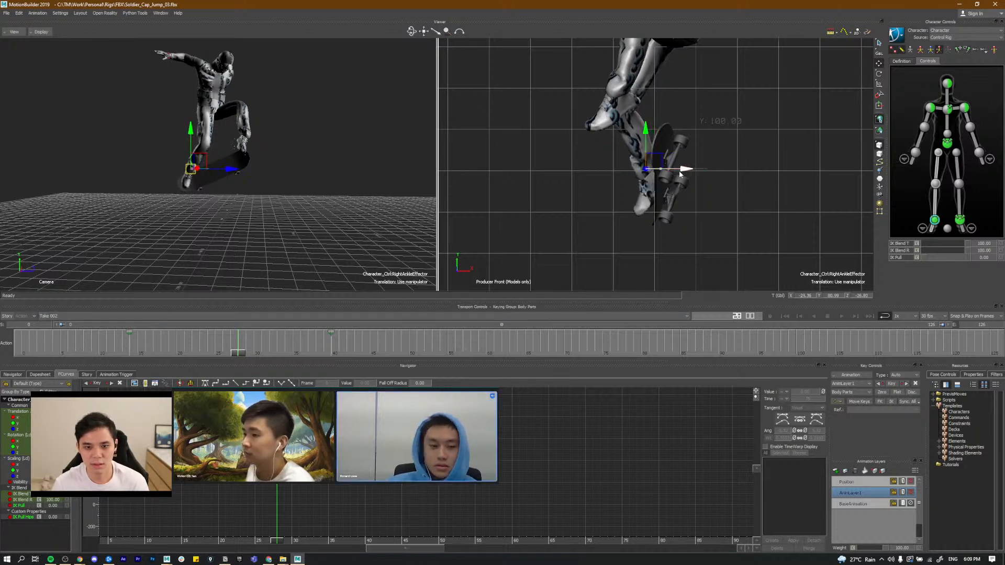
# Step: Play and scrub the jump to check the right foot's clearance from the spinning board
pyautogui.press('space')
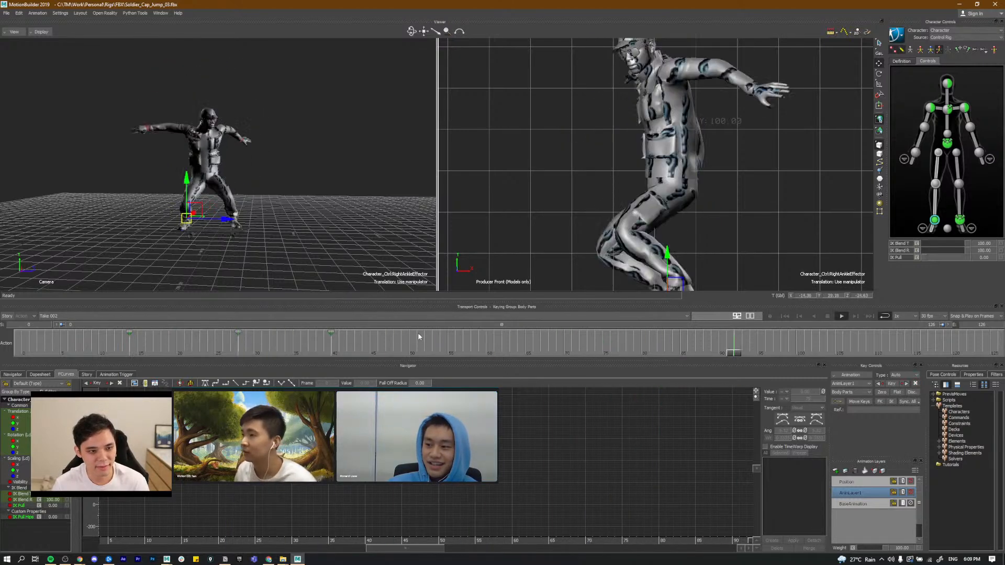
pyautogui.click(567, 173)
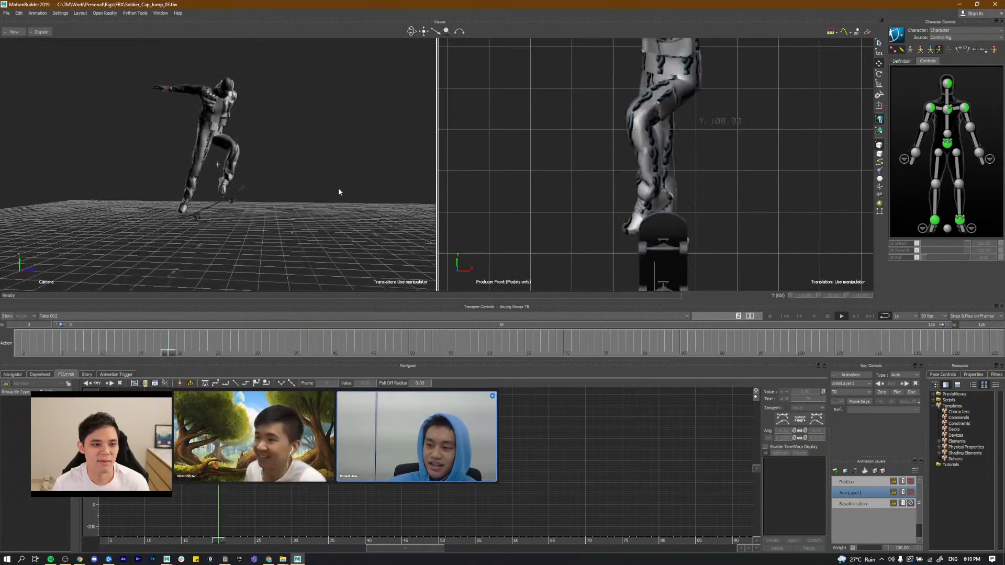
pyautogui.click(410, 352)
pyautogui.moveTo(411, 352); pyautogui.dragTo(96, 339)
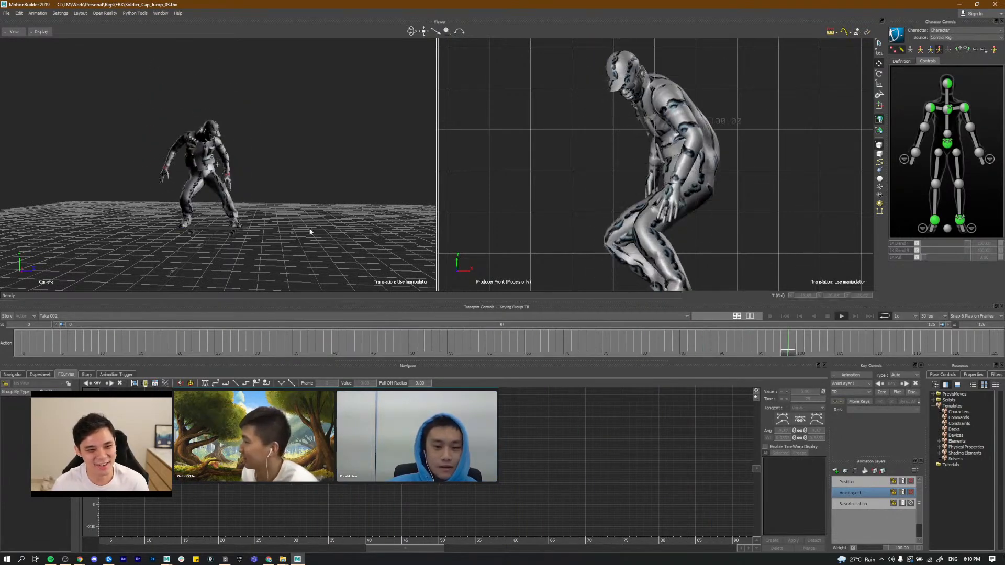
pyautogui.hotkey('ctrl', 'space')
# Step: Open the scene camera's settings from the Navigator and show its safe area guides
pyautogui.click(41, 32)
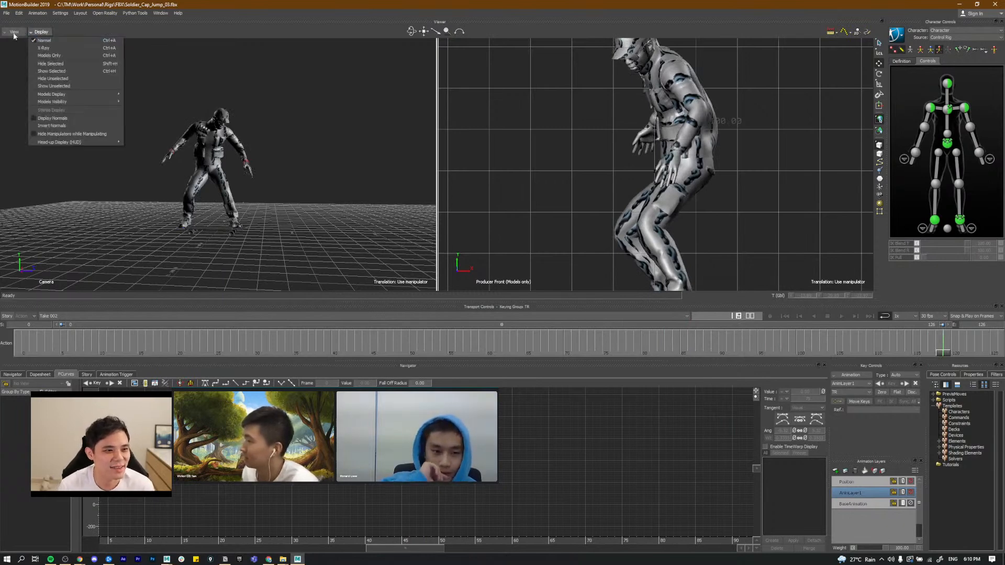
pyautogui.click(102, 153)
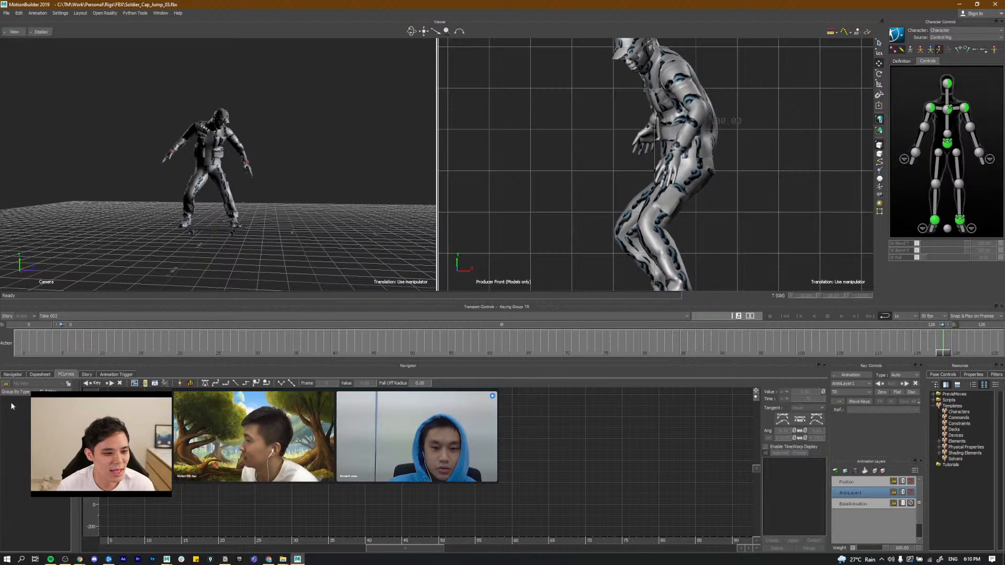
pyautogui.click(13, 374)
pyautogui.click(29, 425)
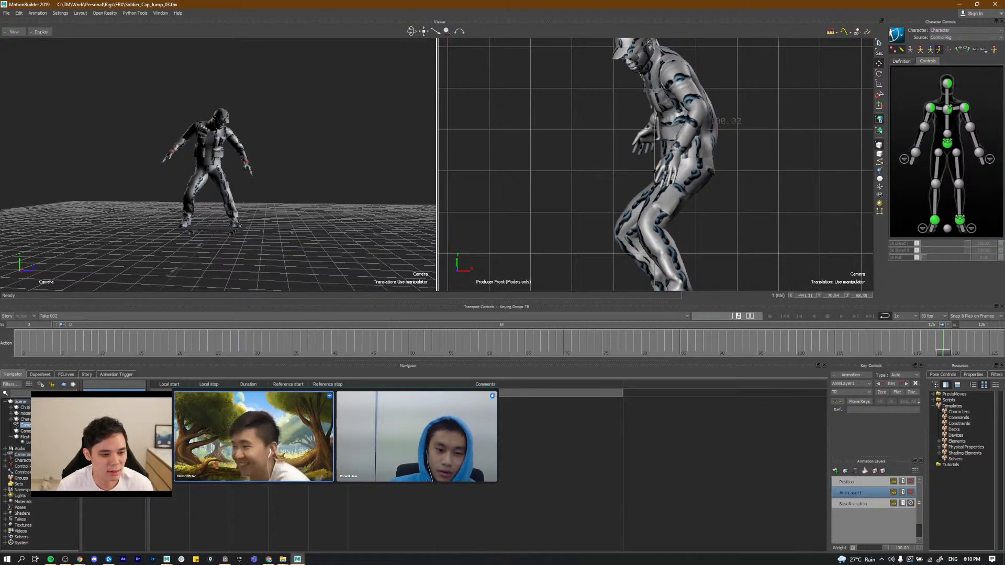
pyautogui.doubleClick(27, 425)
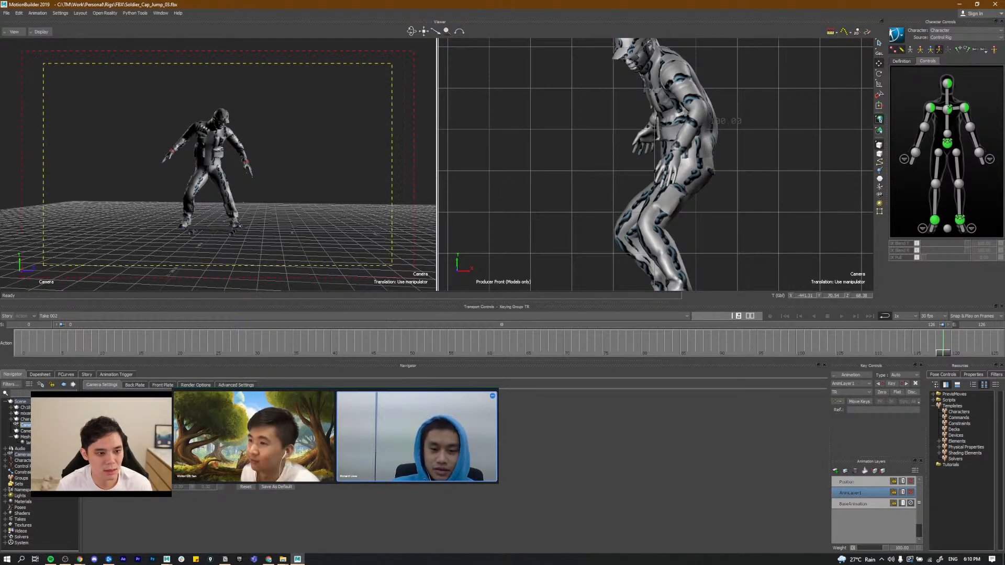
# Step: Play and scrub the jump to check how it fits within the camera's safe area
pyautogui.hotkey('ctrl', 'space')
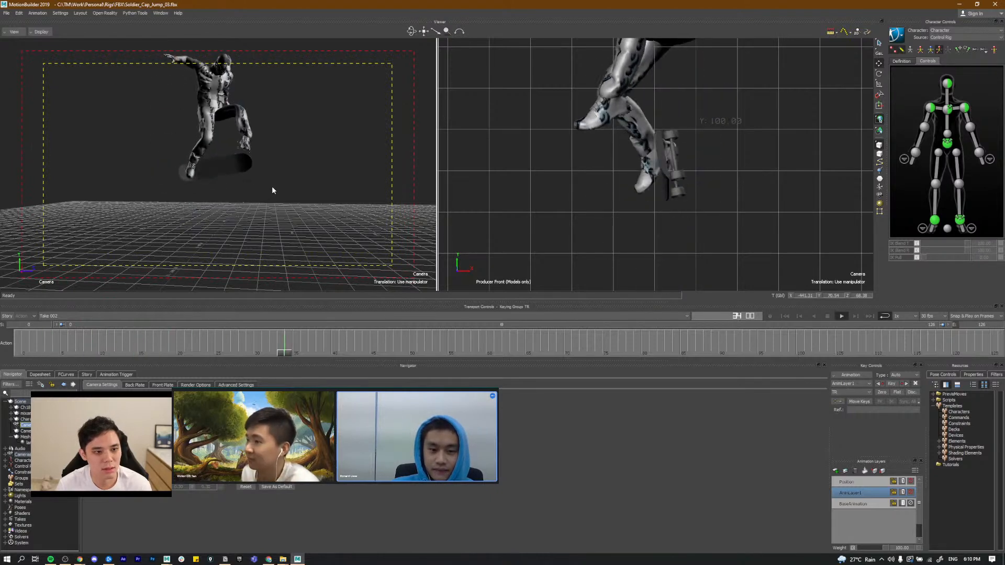
pyautogui.click(423, 347)
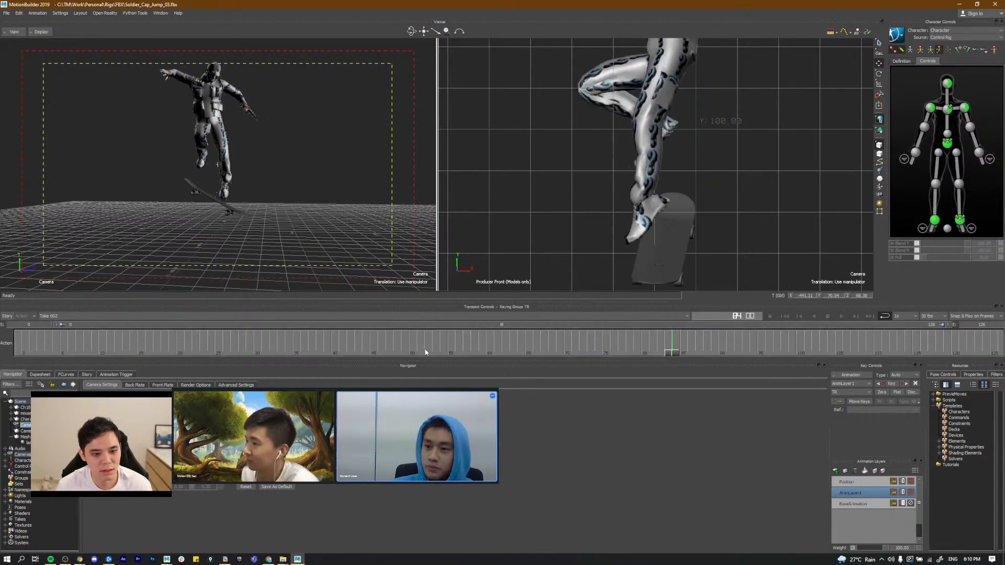
pyautogui.moveTo(413, 356); pyautogui.dragTo(8, 346)
# Step: Switch the second view to an X-Ray perspective and raise the scene camera slightly
pyautogui.hotkey('ctrl', 'p')
pyautogui.keyDown('ctrl'); pyautogui.moveTo(694, 171); pyautogui.dragTo(667, 199); pyautogui.keyUp('ctrl')
pyautogui.hotkey('ctrl', 'a')
pyautogui.hotkey('ctrl', 'a')
pyautogui.click(643, 154)
pyautogui.keyDown('shift'); pyautogui.moveTo(790, 207); pyautogui.dragTo(765, 209); pyautogui.keyUp('shift')
pyautogui.click(604, 221)
pyautogui.moveTo(606, 185); pyautogui.dragTo(606, 175)
pyautogui.keyDown('ctrl'); pyautogui.keyDown('shift'); pyautogui.moveTo(844, 224); pyautogui.dragTo(665, 178); pyautogui.keyUp('shift'); pyautogui.keyUp('ctrl')
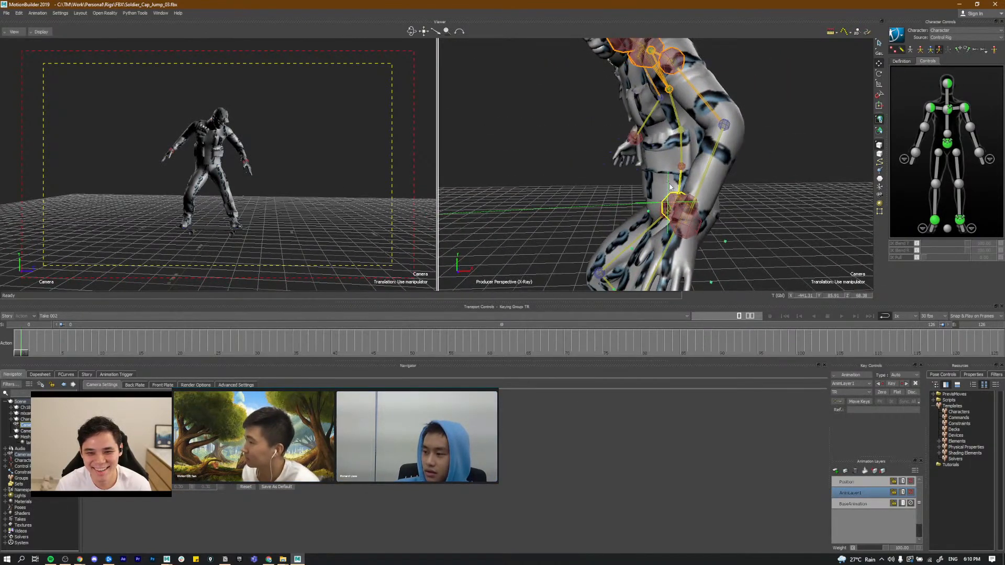
# Step: Try to pick the camera's interest point through the character's hips in the perspective view
pyautogui.click(672, 187)
pyautogui.click(606, 181)
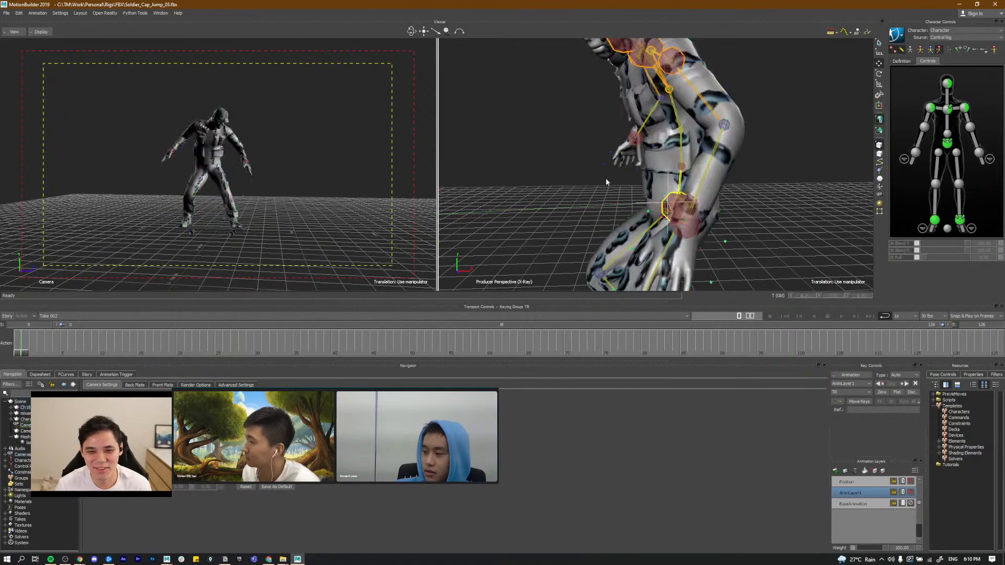
pyautogui.click(668, 193)
pyautogui.keyDown('ctrl'); pyautogui.moveTo(670, 194); pyautogui.dragTo(622, 215); pyautogui.keyUp('ctrl')
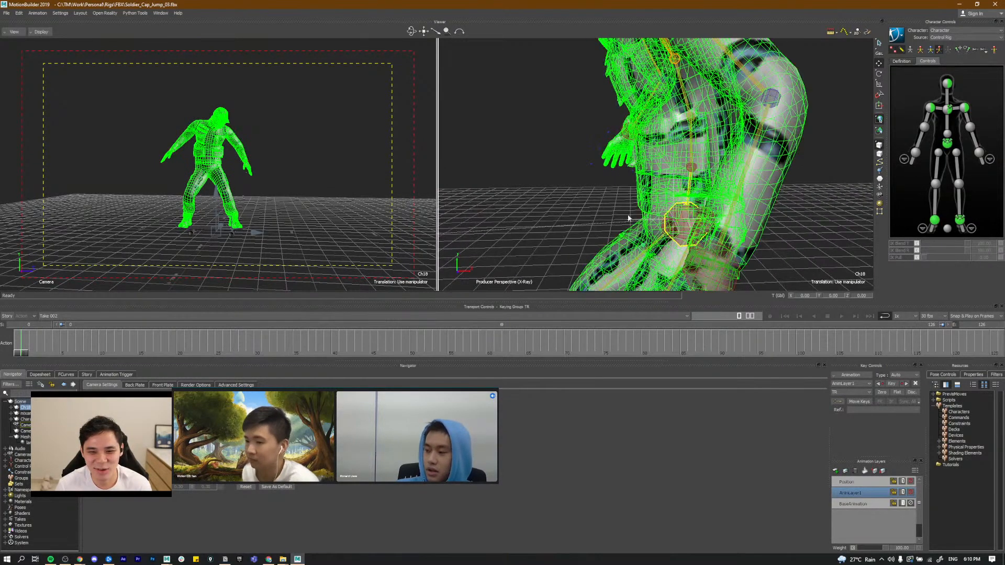
pyautogui.click(634, 225)
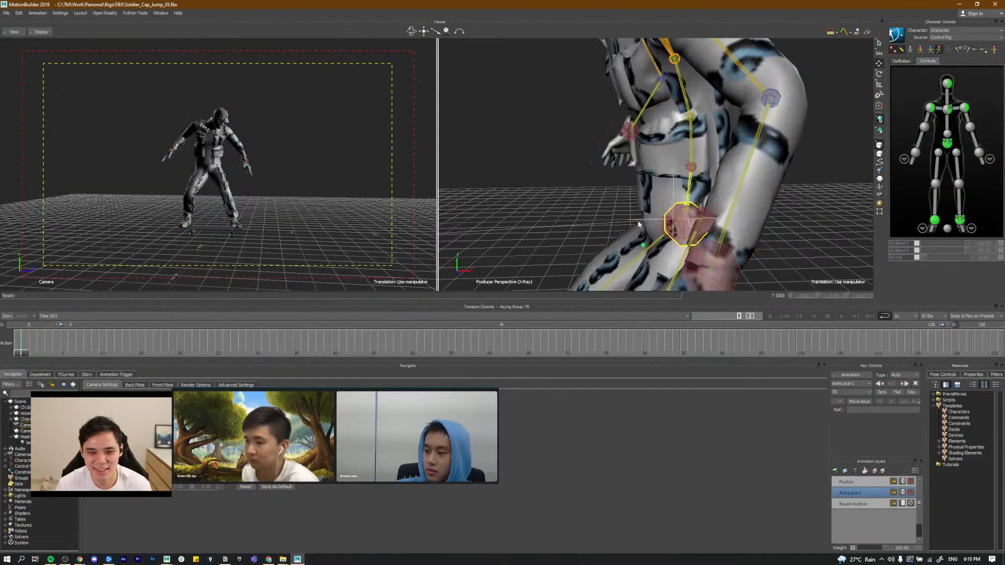
pyautogui.click(673, 223)
pyautogui.click(678, 204)
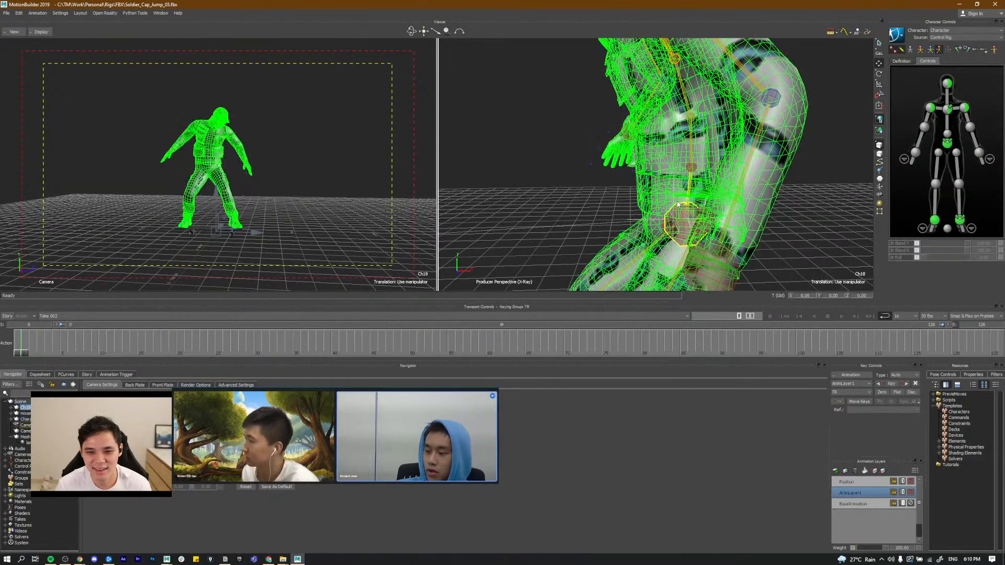
pyautogui.moveTo(646, 214)
pyautogui.keyDown('alt'); pyautogui.mouseDown()
pyautogui.moveTo(692, 210)
pyautogui.moveTo(653, 212)
pyautogui.mouseUp(); pyautogui.keyUp('alt')
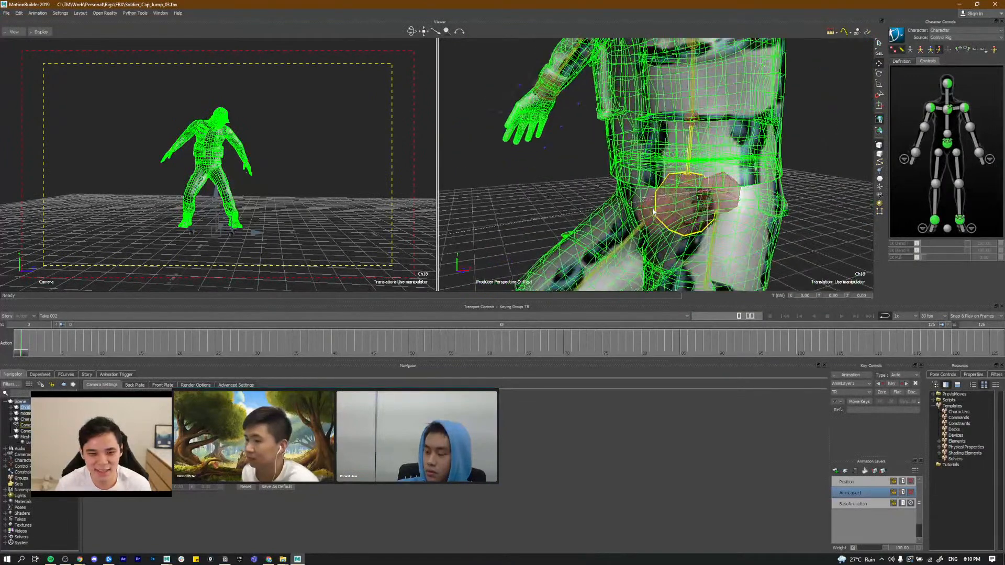
pyautogui.click(802, 196)
# Step: Select Camera Interest in the Navigator and raise it so the camera frames the full jump
pyautogui.click(28, 431)
pyautogui.scroll(-5, 681, 196)
pyautogui.keyDown('alt'); pyautogui.moveTo(738, 191); pyautogui.dragTo(806, 149); pyautogui.keyUp('alt')
pyautogui.moveTo(16, 354); pyautogui.dragTo(486, 355)
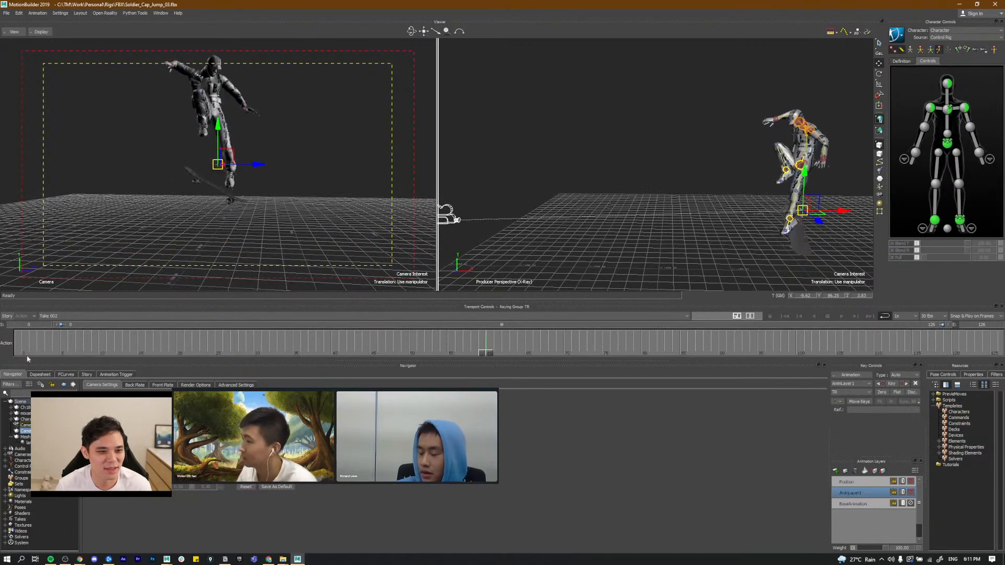
pyautogui.click(20, 355)
pyautogui.keyDown('alt'); pyautogui.moveTo(804, 183); pyautogui.dragTo(803, 147); pyautogui.keyUp('alt')
pyautogui.keyDown('alt'); pyautogui.moveTo(453, 207); pyautogui.dragTo(558, 214, button='middle'); pyautogui.keyUp('alt')
pyautogui.click(694, 210)
pyautogui.keyDown('alt'); pyautogui.moveTo(695, 210); pyautogui.dragTo(635, 214, button='middle'); pyautogui.keyUp('alt')
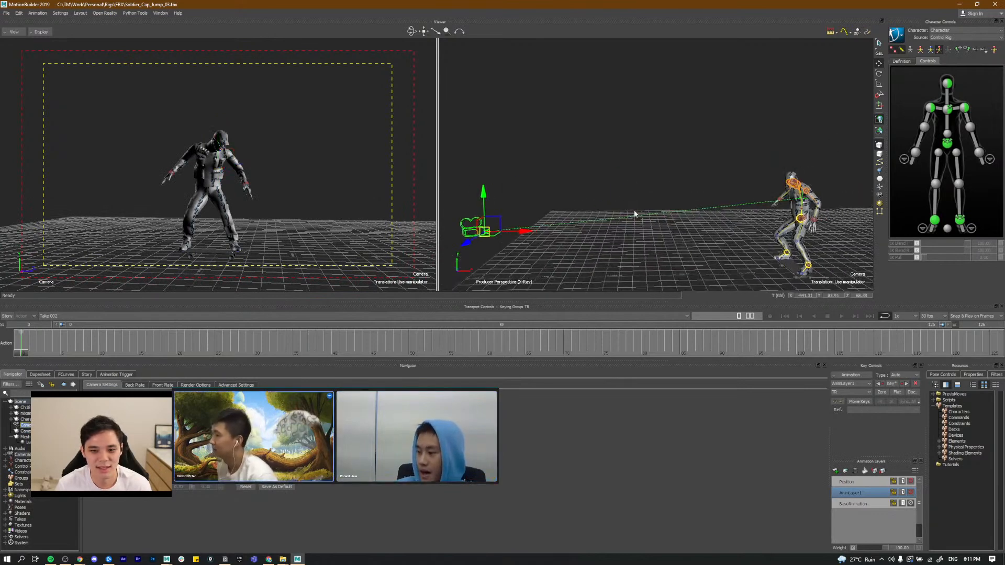
pyautogui.moveTo(78, 351); pyautogui.dragTo(2, 352)
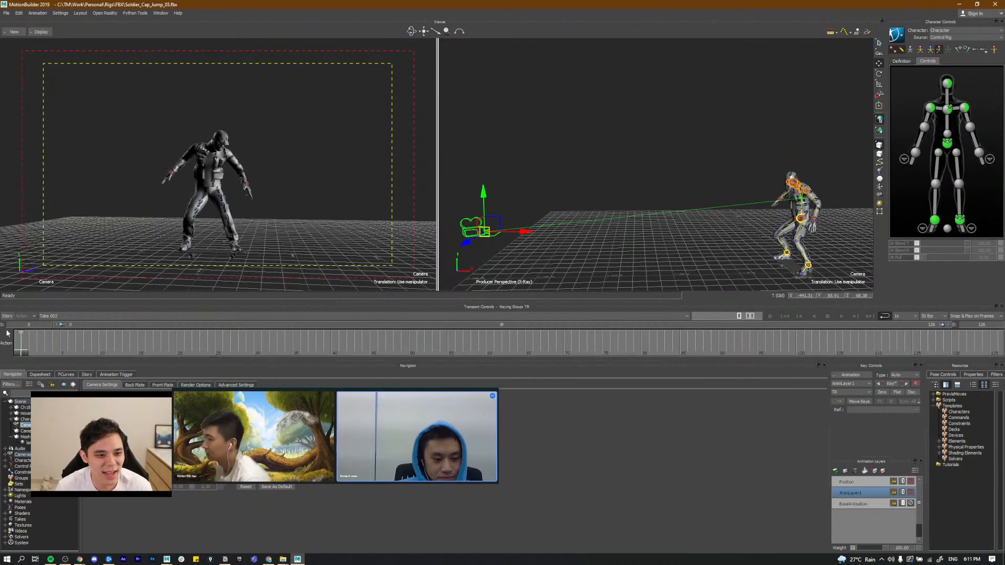
# Step: Deselect the camera and open the Render settings for the animation
pyautogui.click(361, 154)
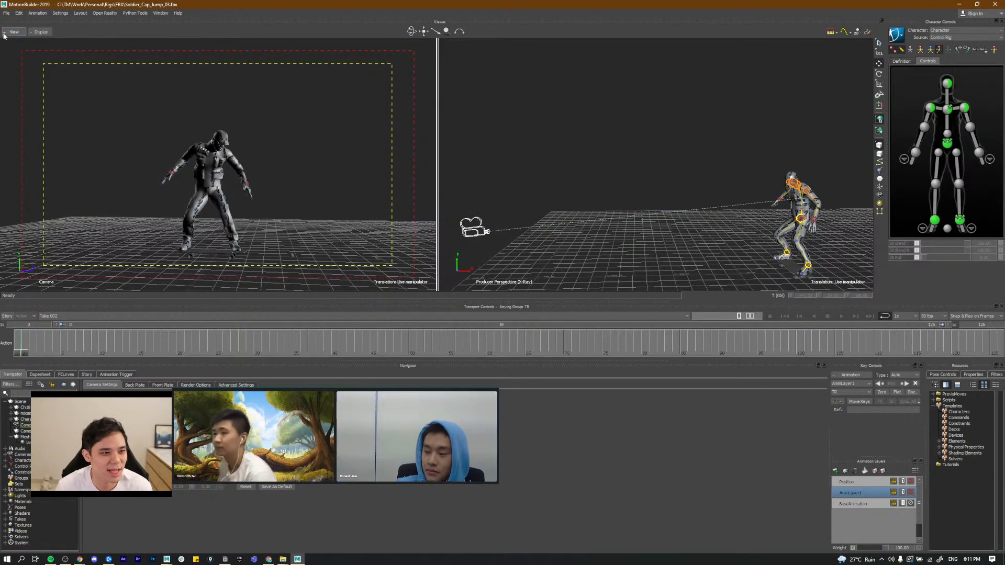
pyautogui.click(7, 13)
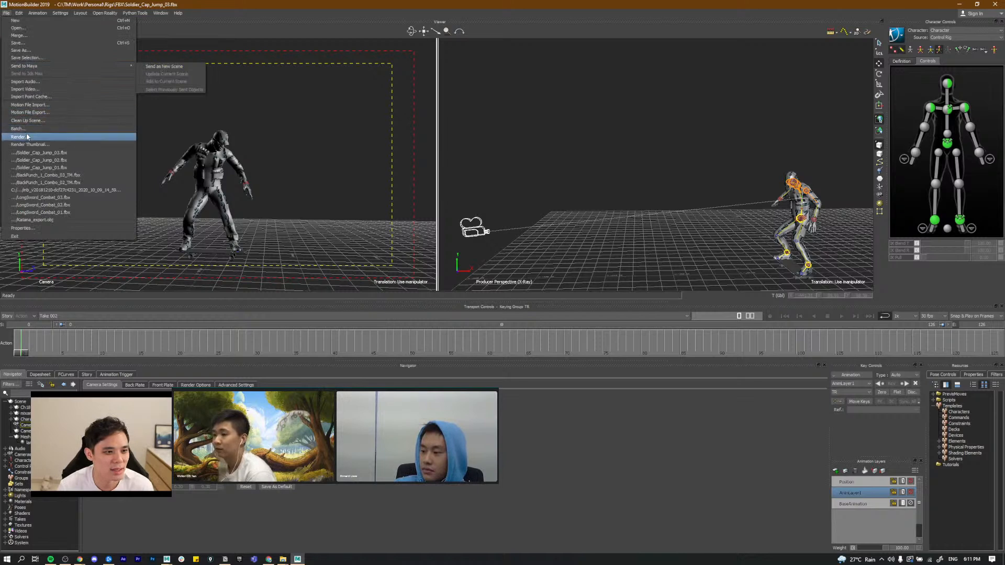
pyautogui.click(26, 137)
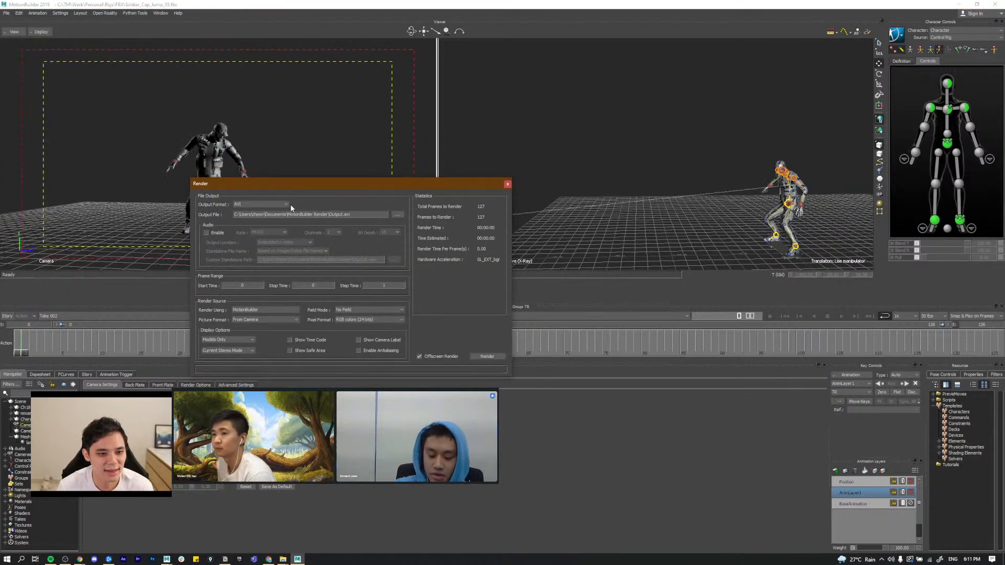
# Step: Set the render's output format to MOV and open the save dialog for the output file
pyautogui.click(260, 204)
pyautogui.click(239, 216)
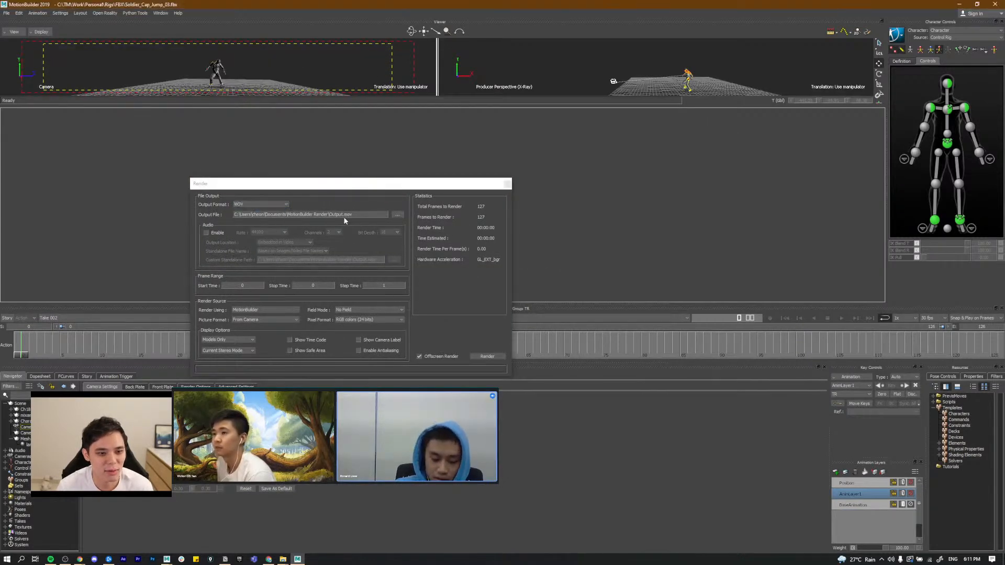
pyautogui.click(397, 215)
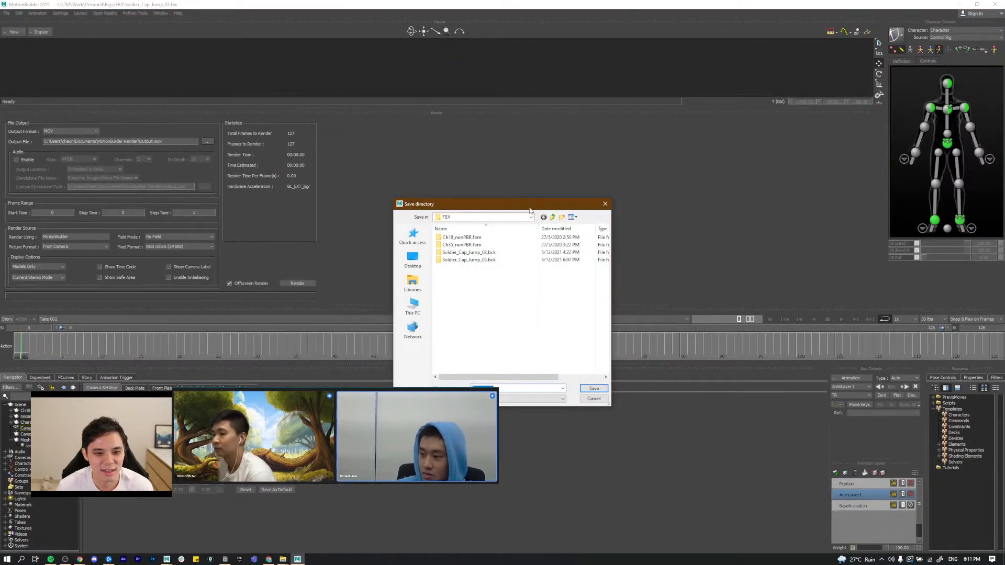
pyautogui.moveTo(561, 204); pyautogui.dragTo(563, 205)
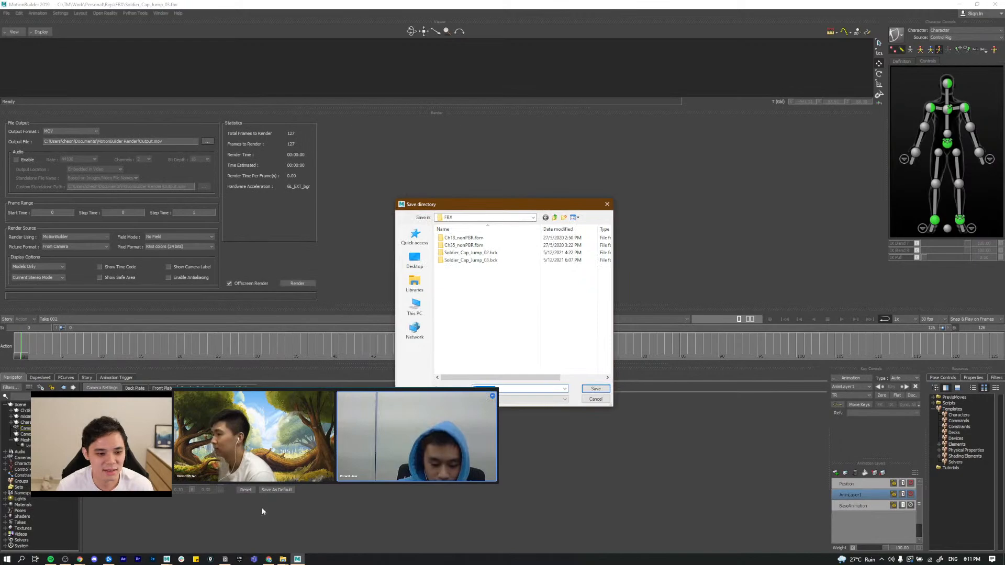
# Step: Switch to File Explorer, go to LiveAnimation\2021_12\Animation and copy that folder's path
pyautogui.click(282, 558)
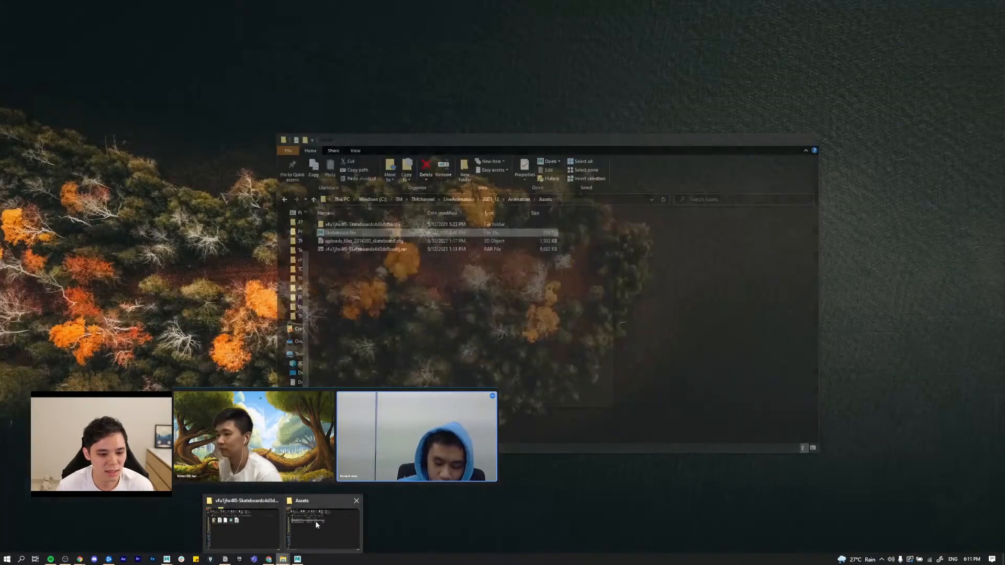
pyautogui.click(319, 520)
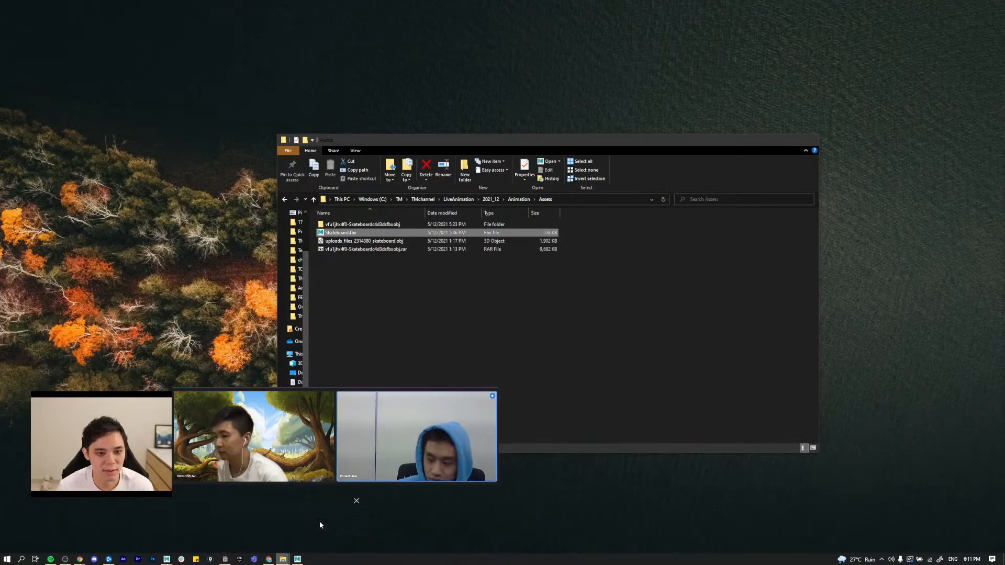
pyautogui.click(458, 199)
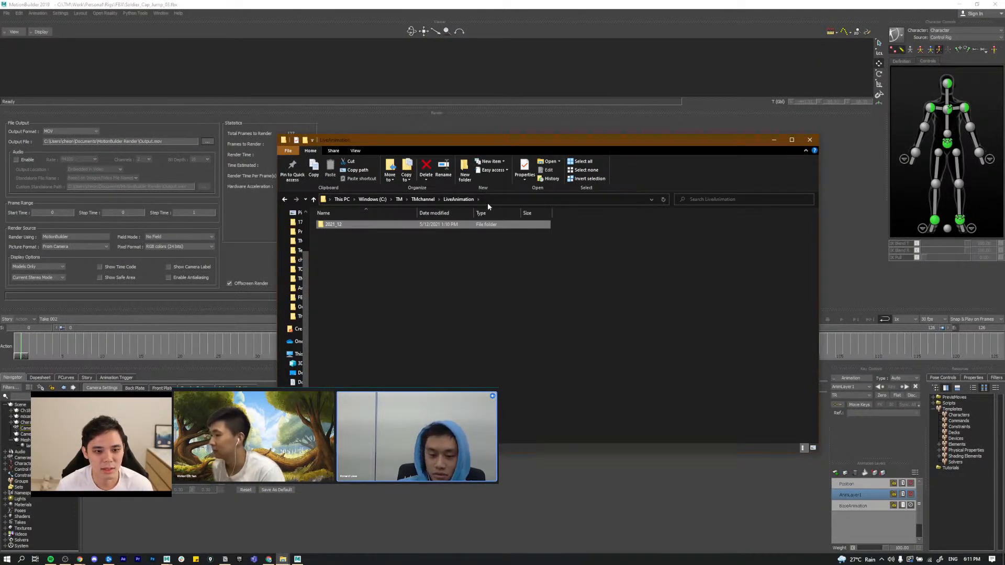
pyautogui.press('Return')
pyautogui.click(556, 200)
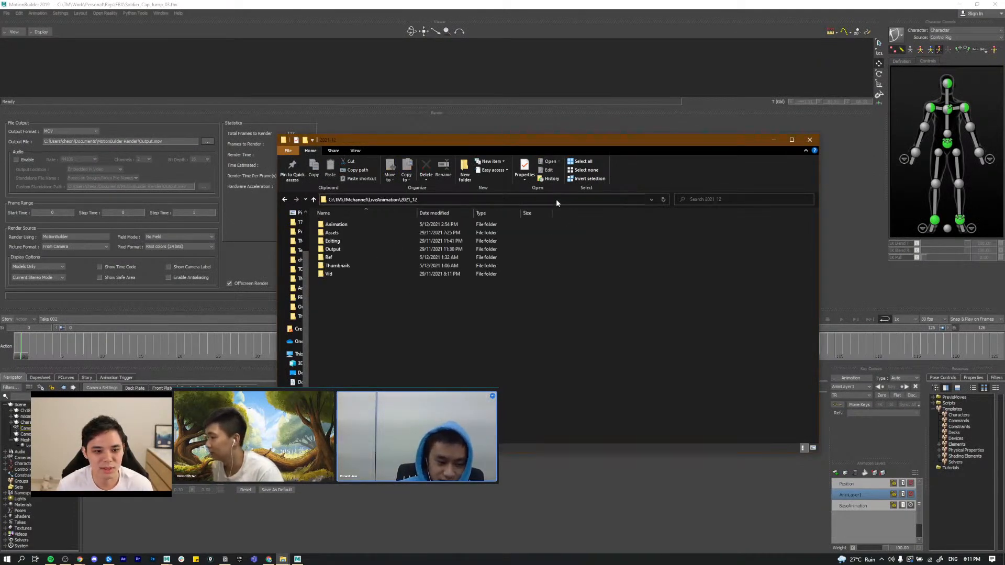
pyautogui.click(349, 224)
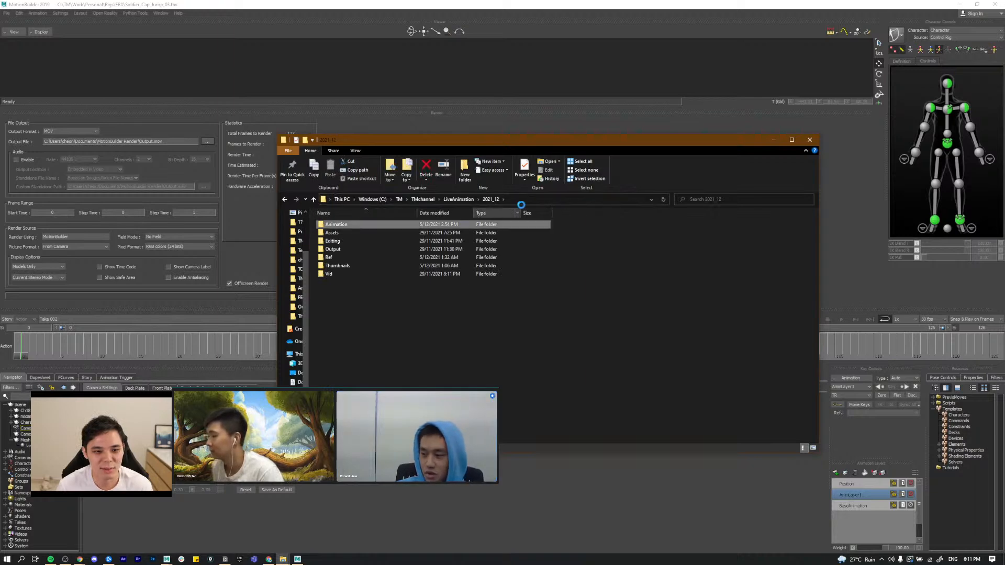
pyautogui.press('Return')
pyautogui.click(550, 199)
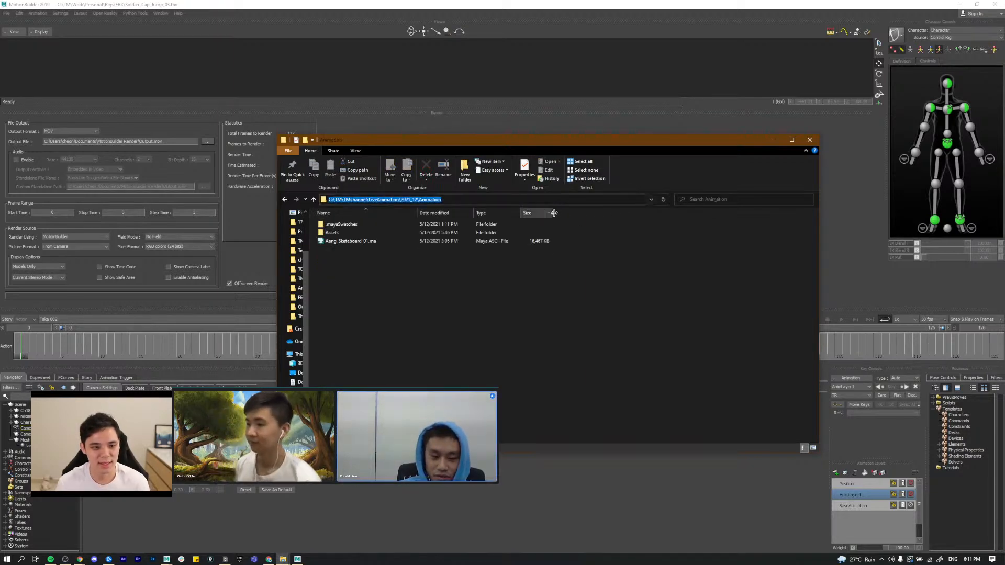
pyautogui.click(617, 313)
pyautogui.click(775, 141)
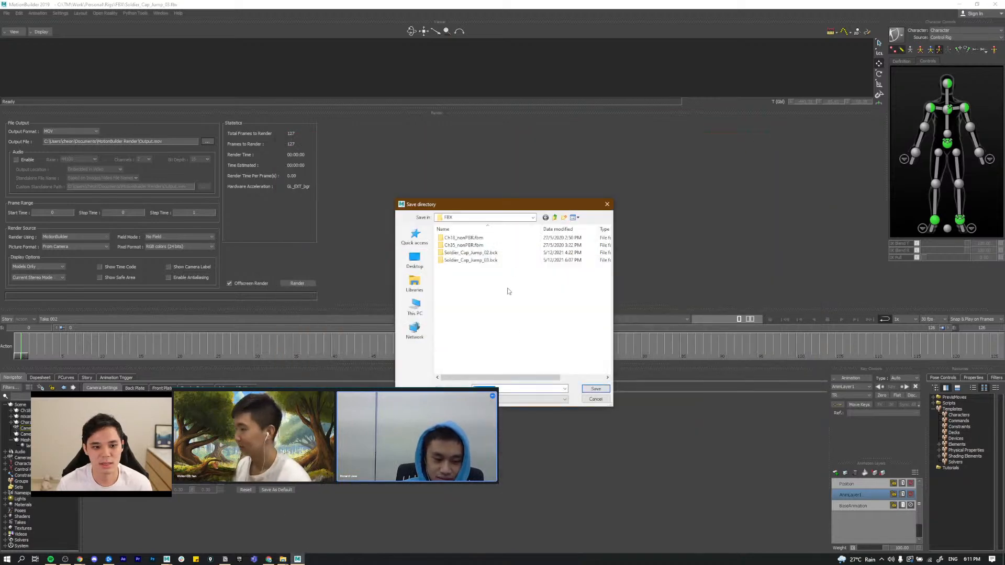
# Step: Go to the copied Animation folder in the save dialog and name the output file TM_skateboard
pyautogui.click(479, 218)
pyautogui.click(483, 219)
pyautogui.hotkey('ctrl', 'v')
pyautogui.press('Return')
pyautogui.moveTo(526, 388); pyautogui.dragTo(471, 390)
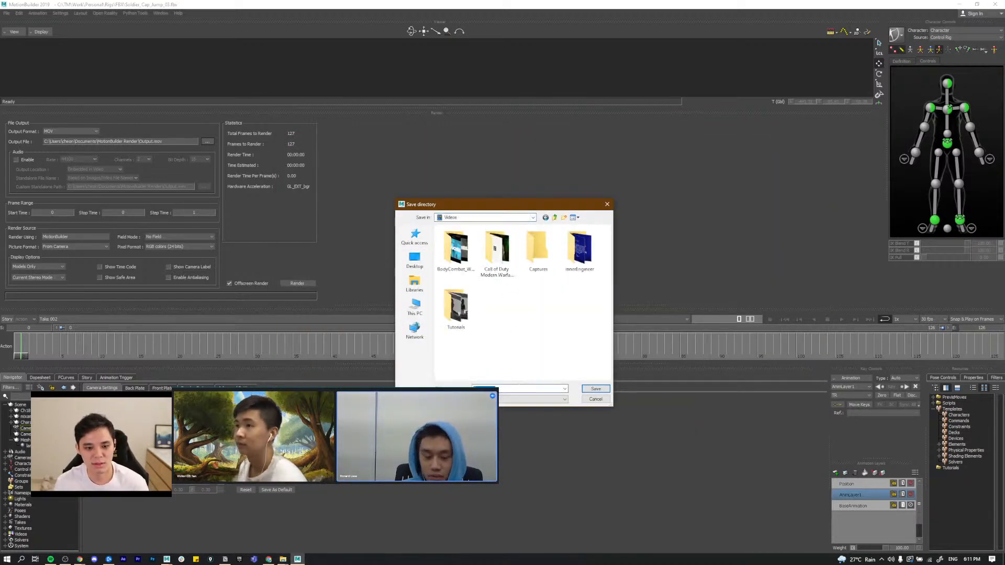
pyautogui.hotkey('ctrl', 'v')
pyautogui.press('Return')
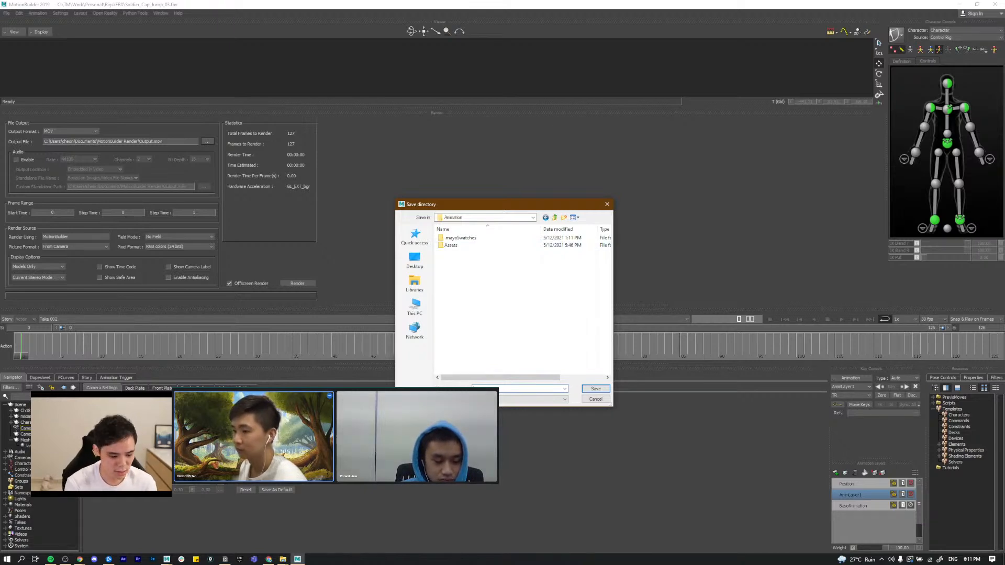
pyautogui.write('render')
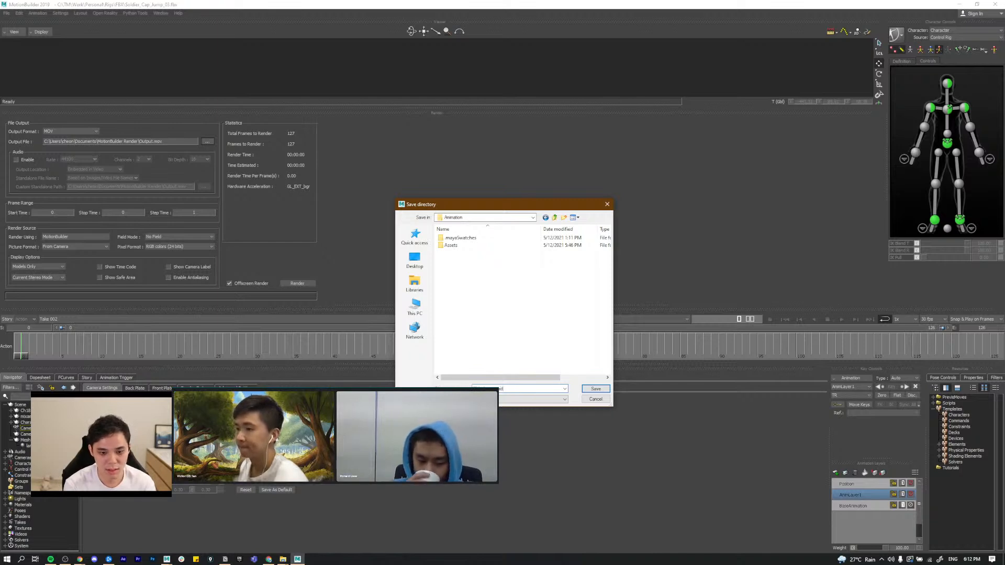
pyautogui.press('Return')
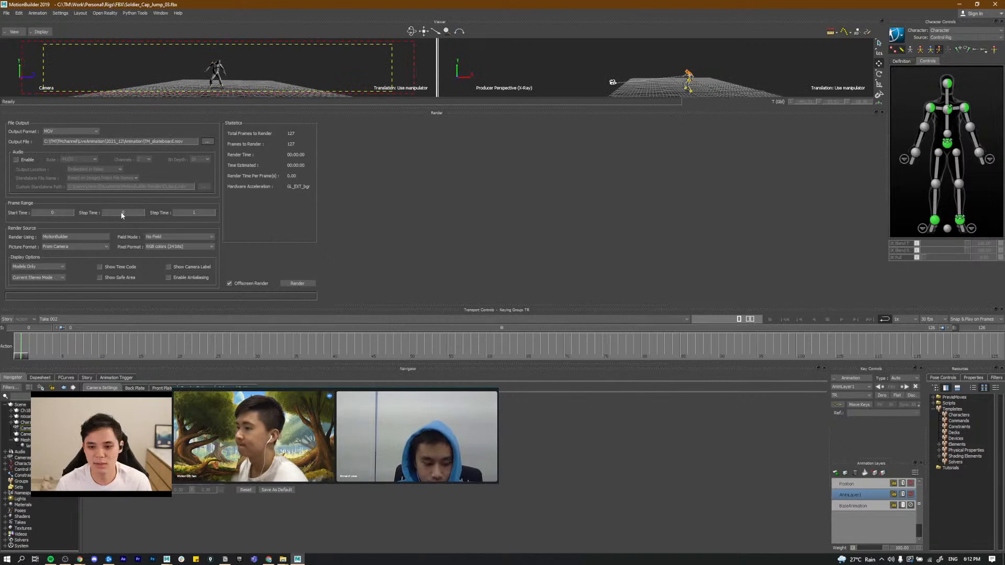
# Step: Set the render's stop time to frame 126 and the picture format to 1920 x 1080 HD
pyautogui.click(122, 214)
pyautogui.write('126')
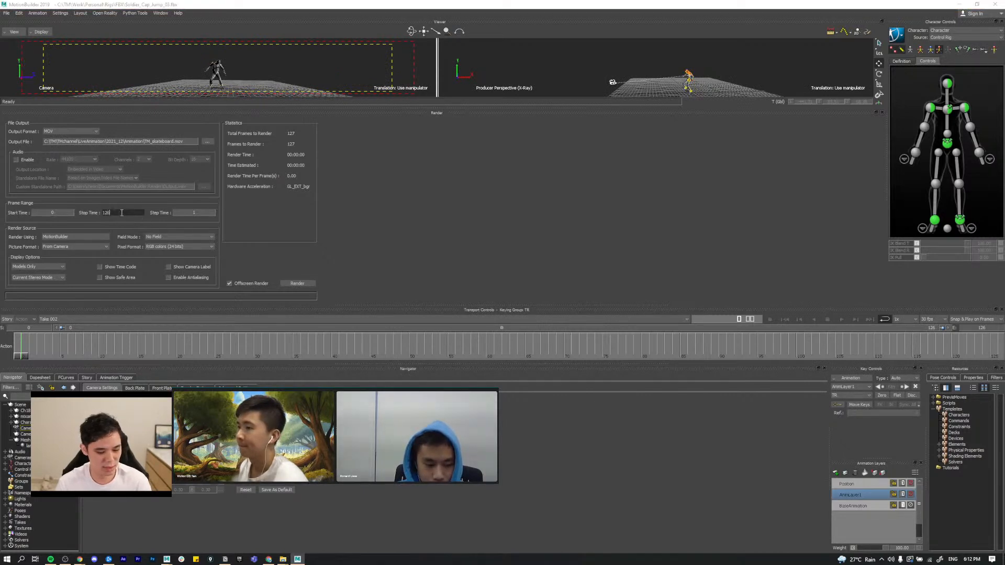
pyautogui.press('Return')
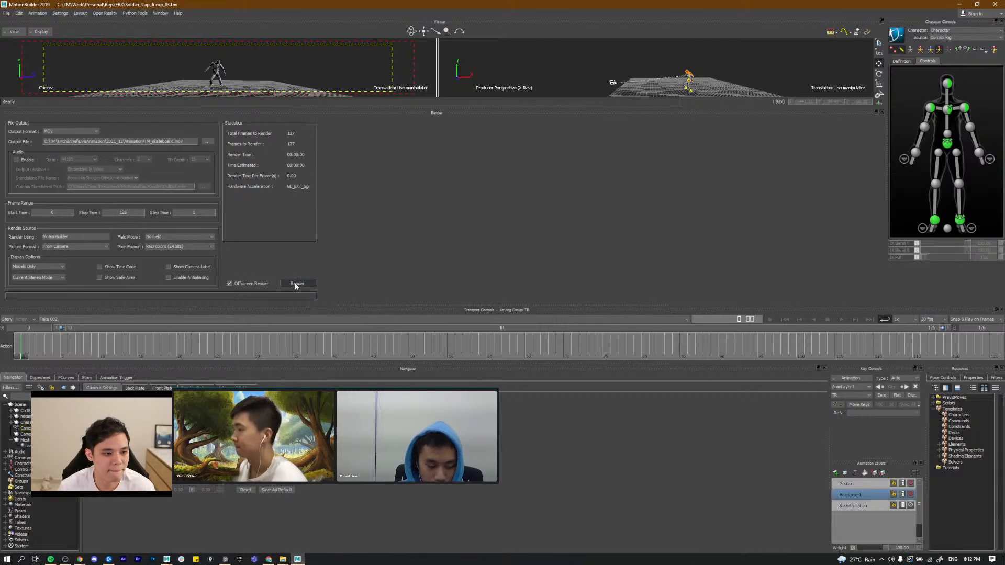
pyautogui.click(100, 247)
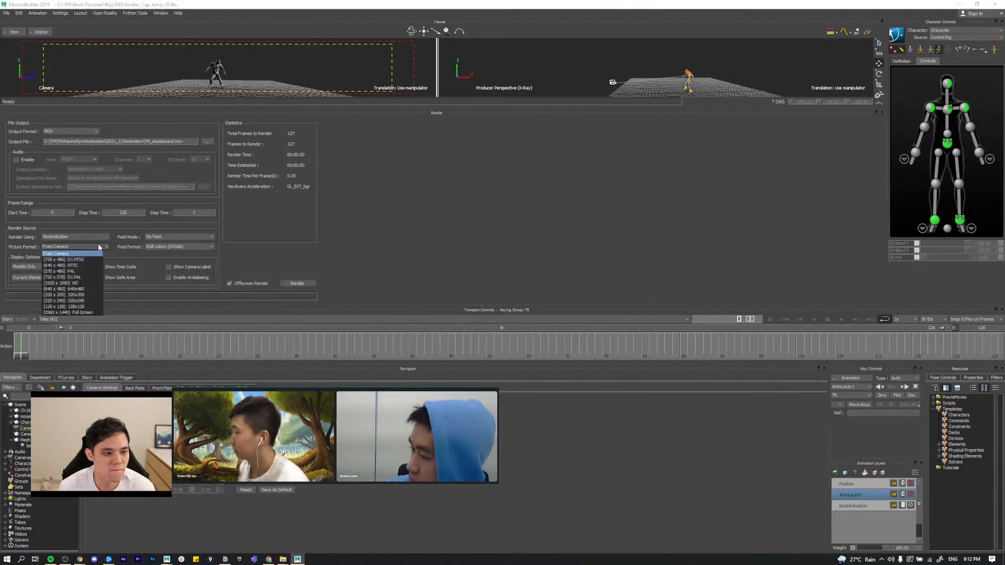
pyautogui.click(61, 282)
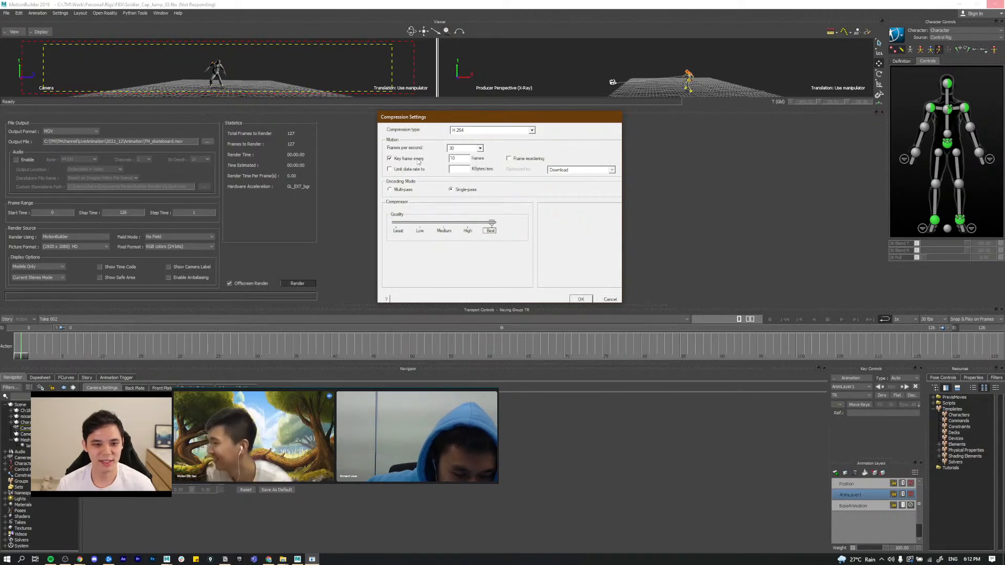
# Step: Render with H.264 compression, a key frame every 1 frame and quality between Medium and High
pyautogui.click(394, 161)
pyautogui.click(401, 161)
pyautogui.write('1')
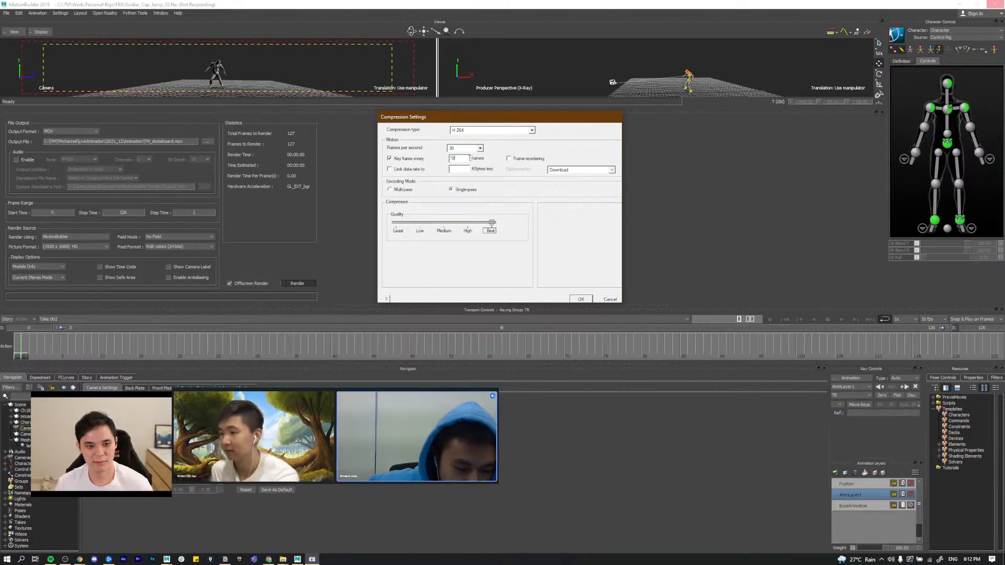
pyautogui.click(460, 225)
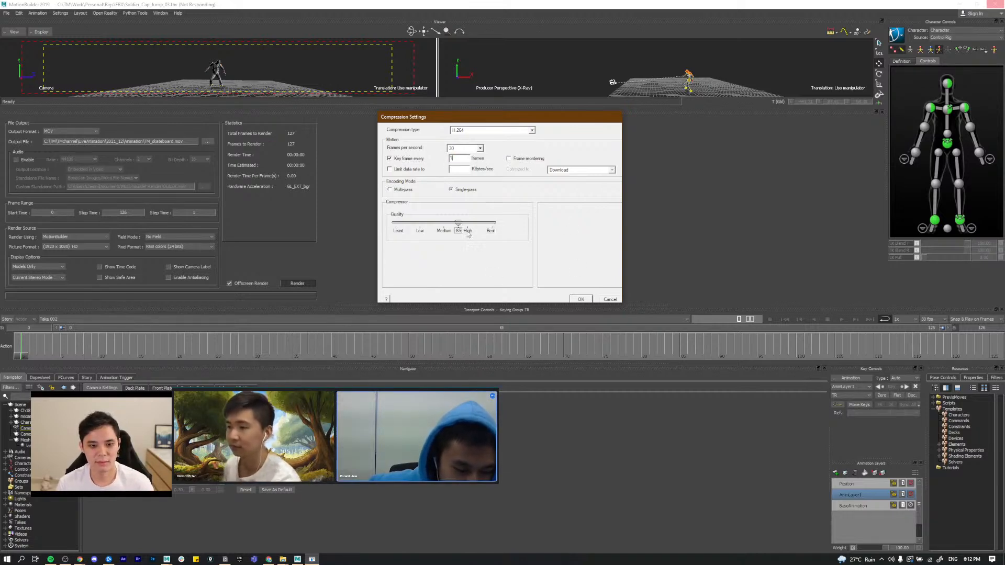
pyautogui.click(581, 300)
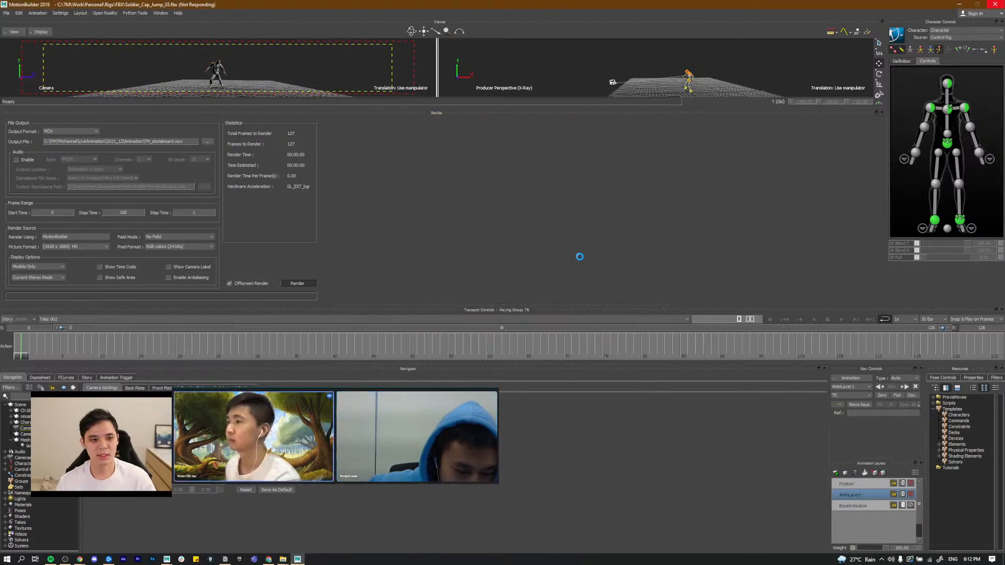
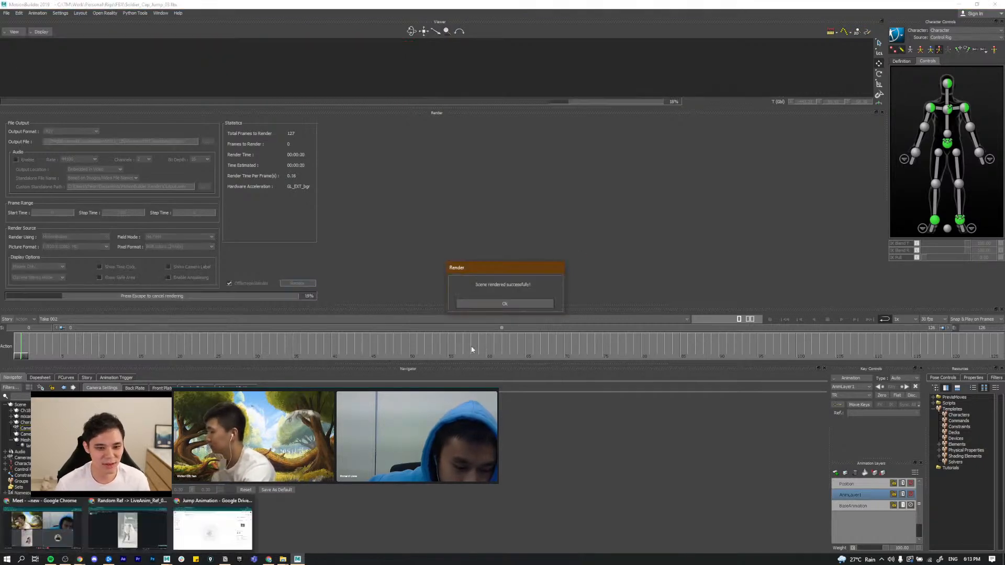
# Step: Close the Render window and switch to the Animation folder in File Explorer
pyautogui.click(517, 303)
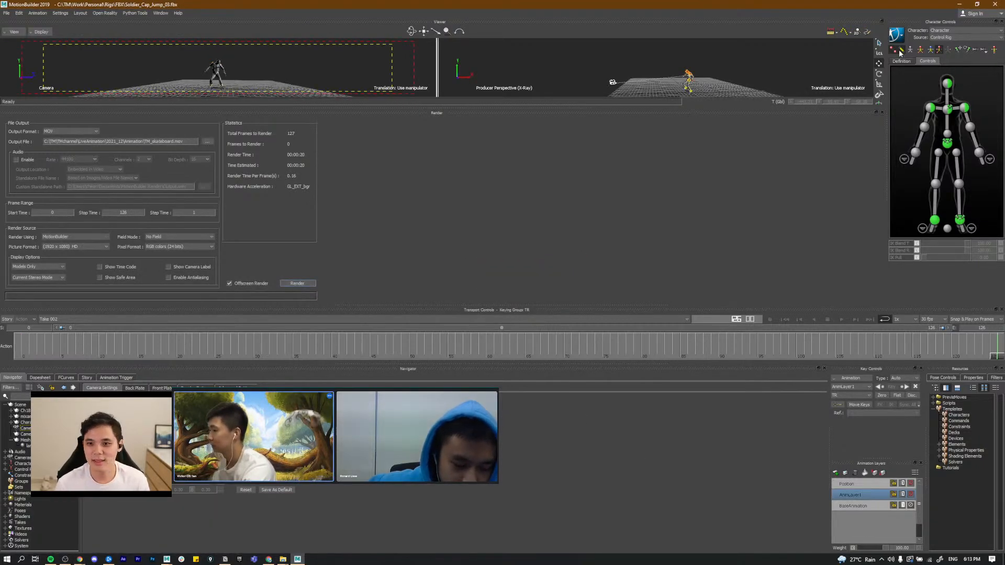
pyautogui.click(882, 113)
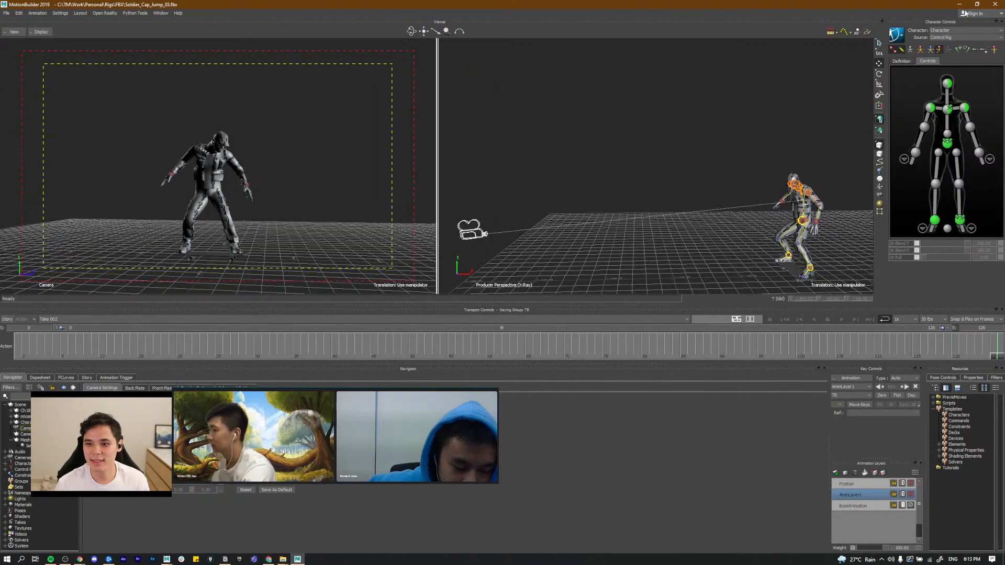
pyautogui.hotkey('alt', 'Tab')
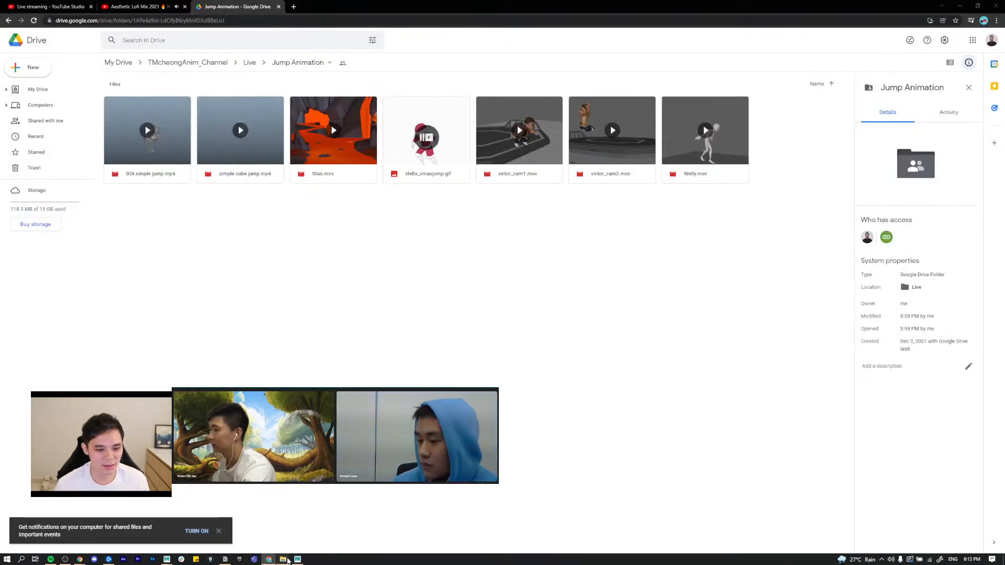
pyautogui.moveTo(283, 559)
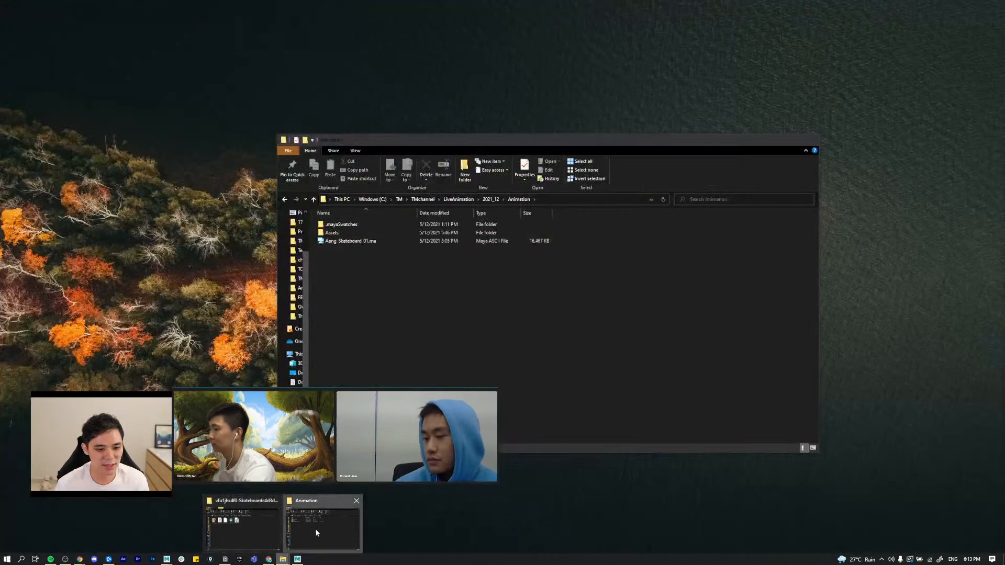
pyautogui.click(315, 529)
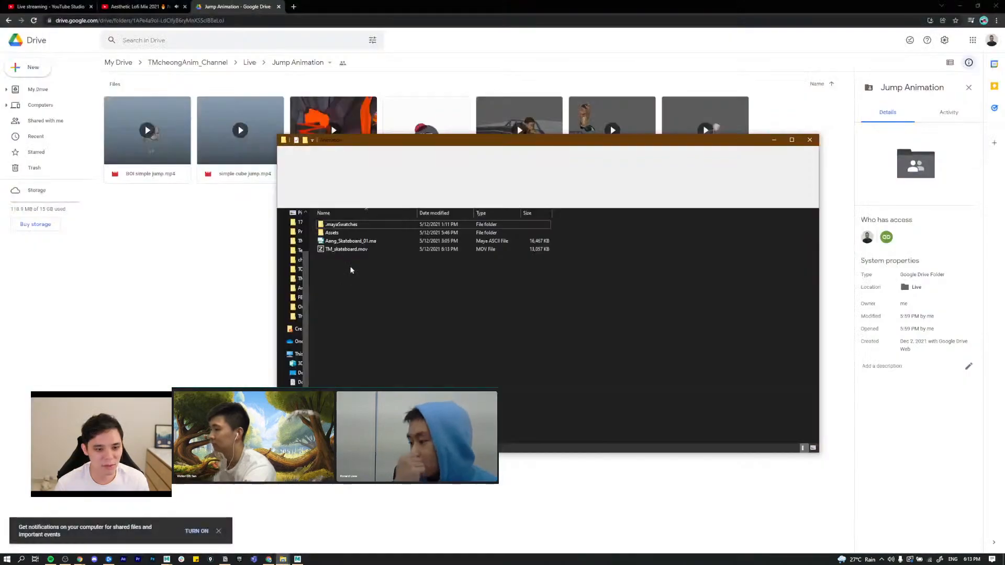
# Step: Try to open TM_skateboard.mov in Keyframe MP, then close the player
pyautogui.click(369, 250)
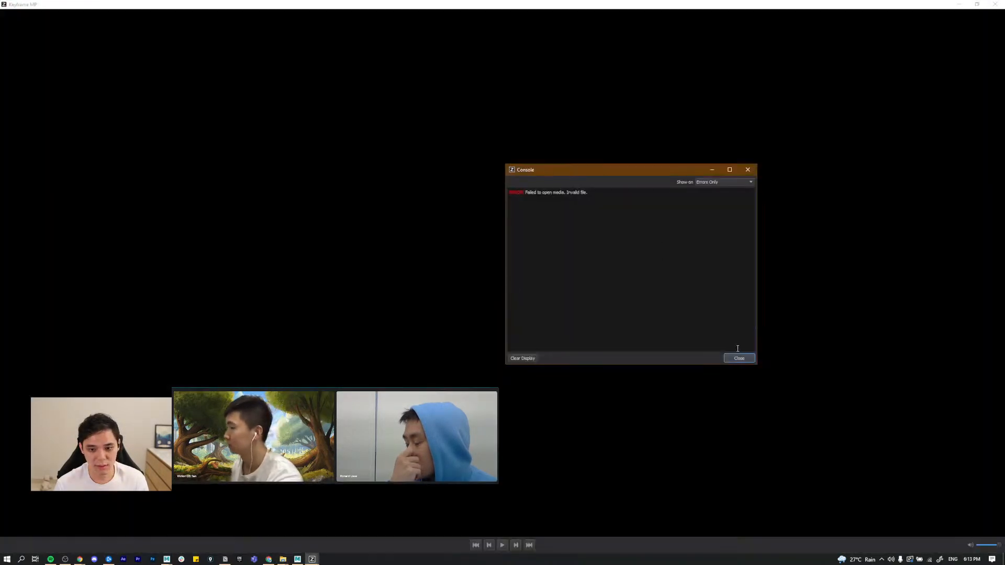
pyautogui.click(736, 358)
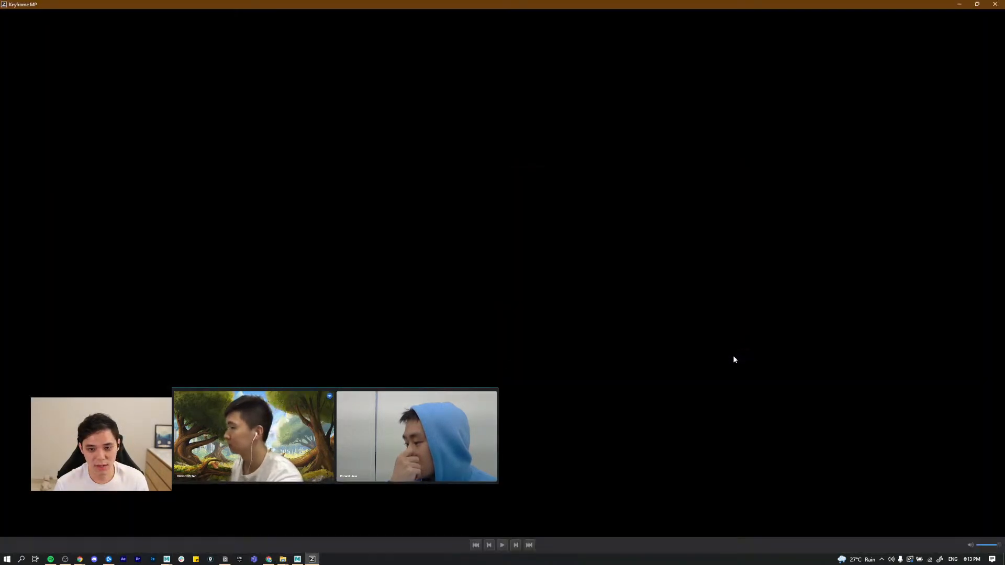
pyautogui.click(996, 4)
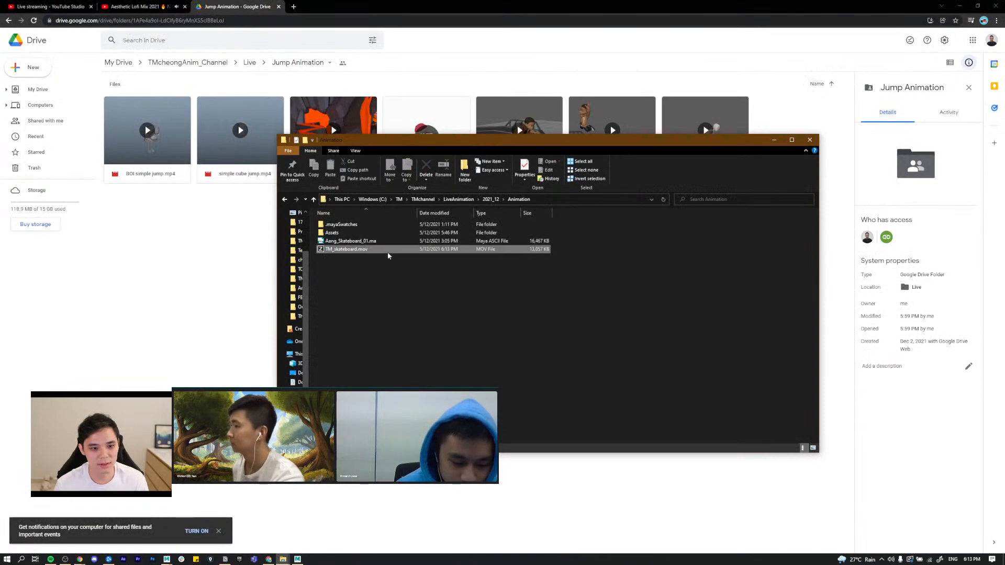
# Step: Try to play TM_skateboard.mov in Films & TV, close the player and bring up the open windows
pyautogui.rightClick(384, 250)
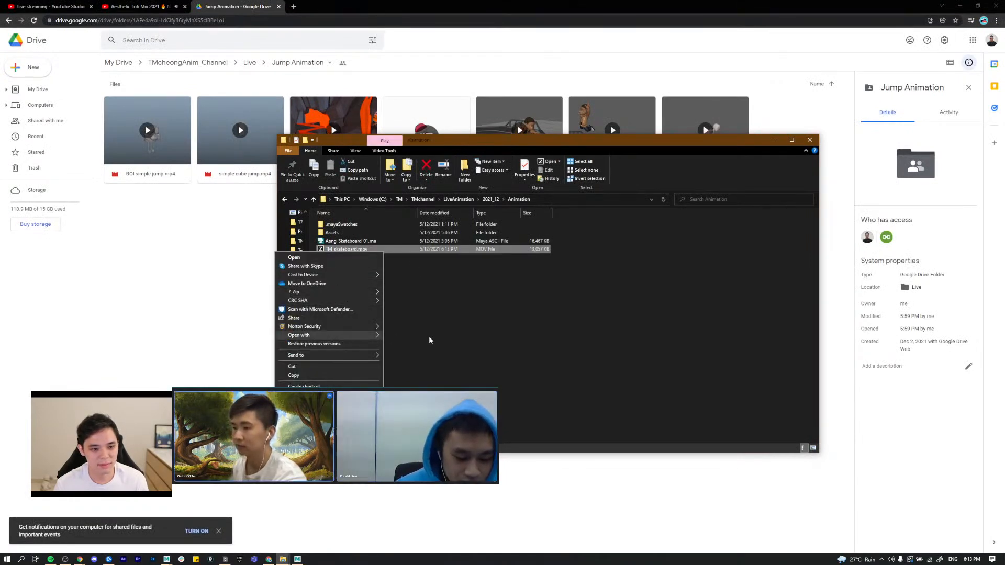
pyautogui.moveTo(340, 336)
pyautogui.click(451, 345)
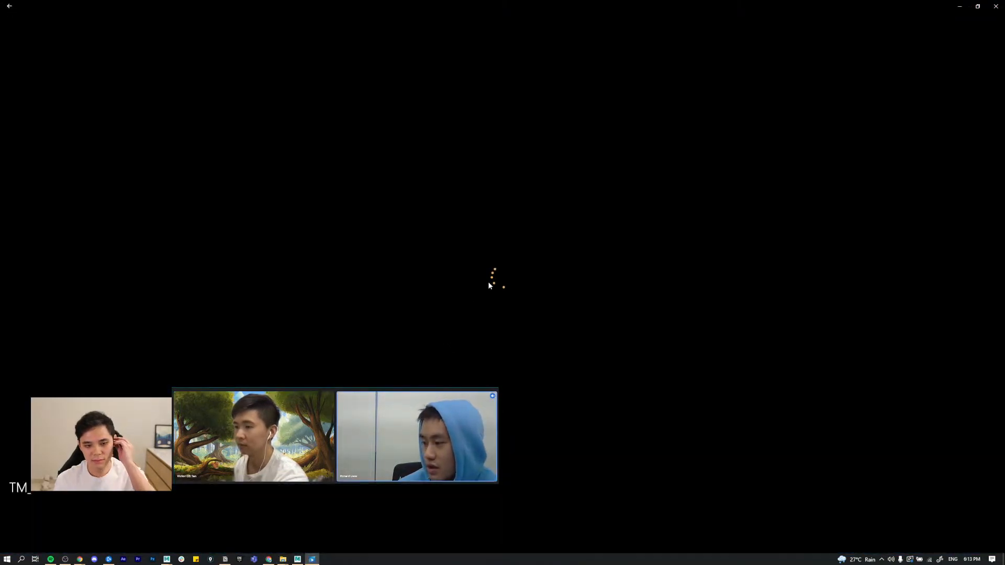
pyautogui.click(531, 311)
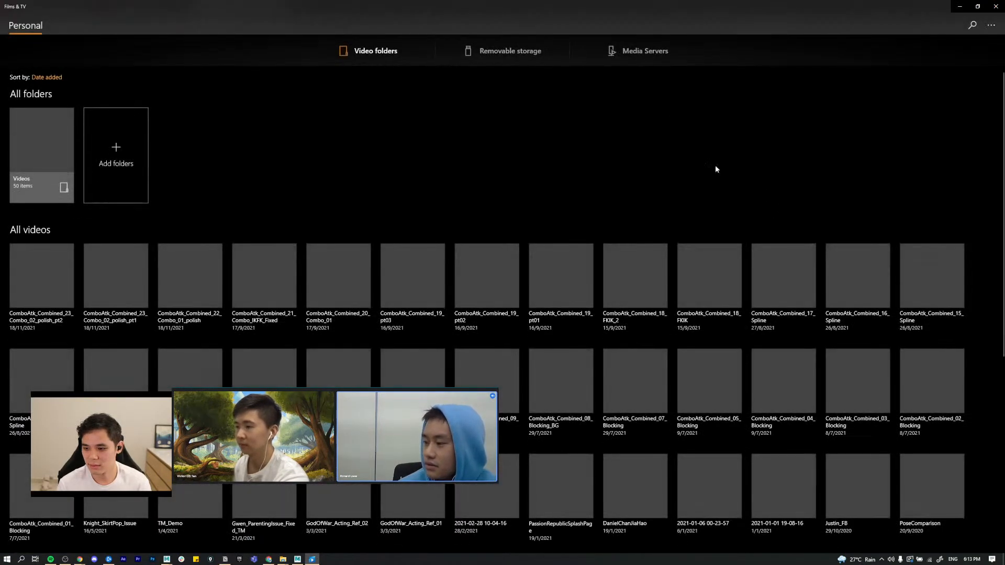
pyautogui.click(996, 6)
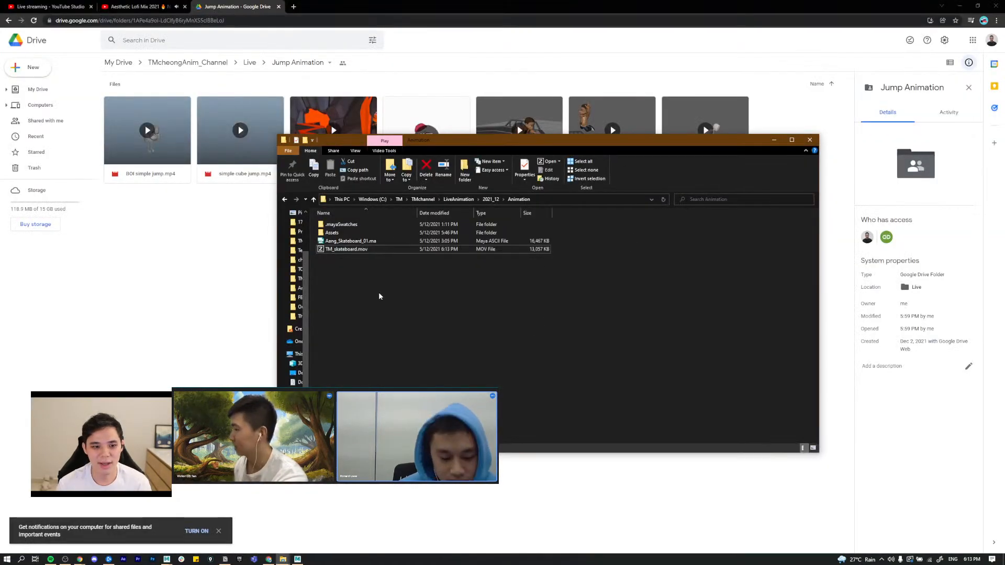
pyautogui.hotkey('alt', 'Tab')
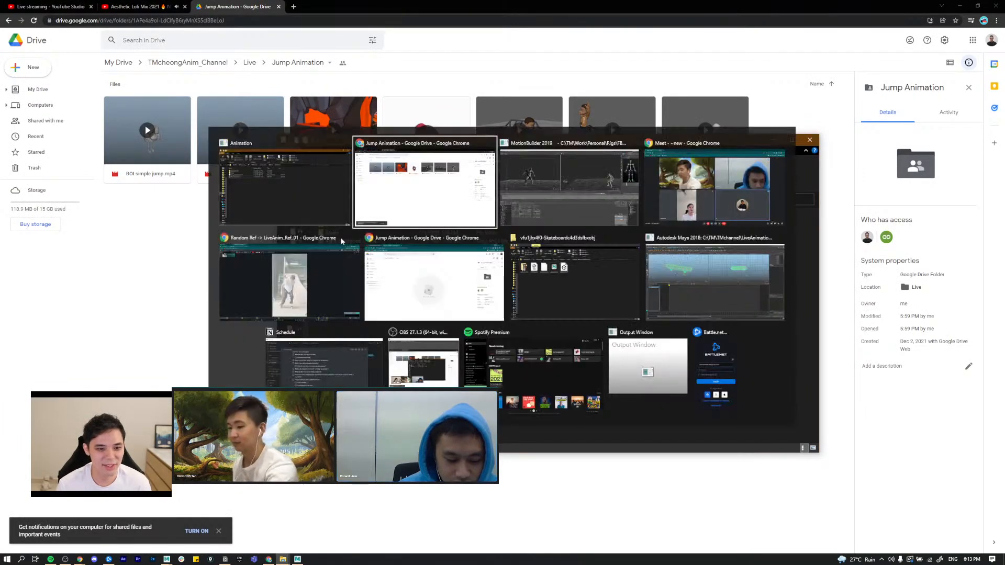
# Step: Try to play TM_skateboard.mov from the Animation folder in VLC media player, then close the player and minimise the folder window
pyautogui.click(526, 196)
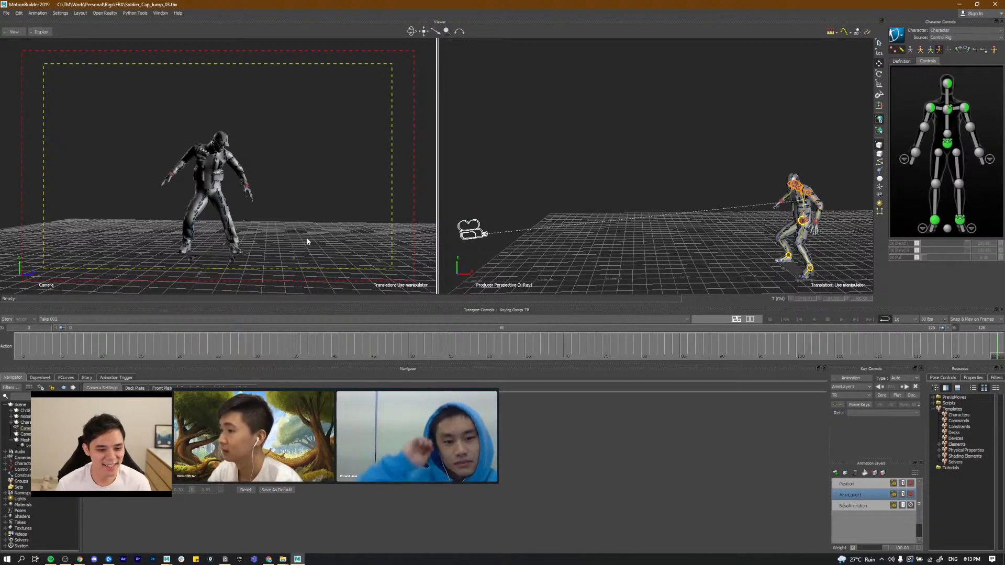
pyautogui.hotkey('alt', 'Tab')
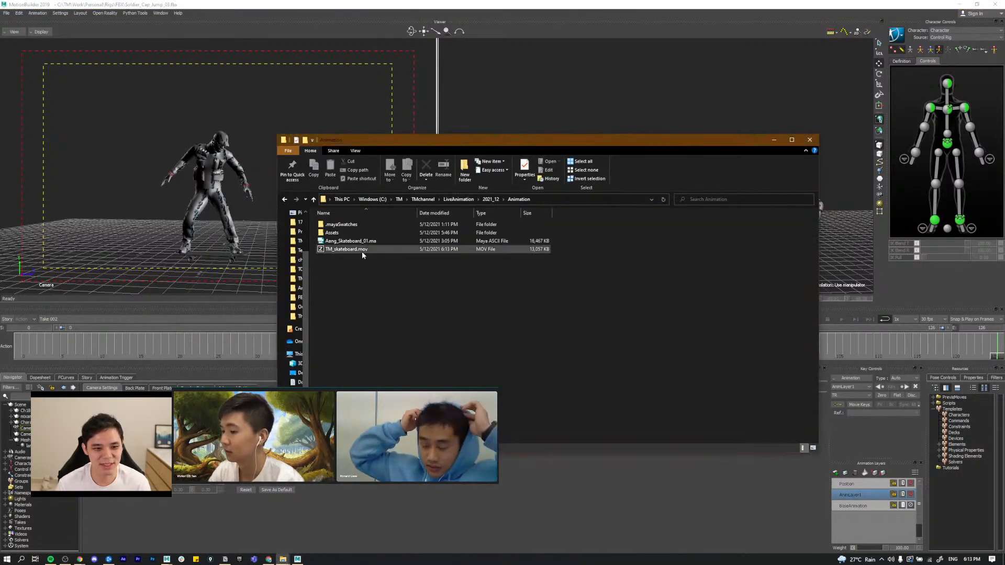
pyautogui.click(364, 251)
pyautogui.rightClick(365, 251)
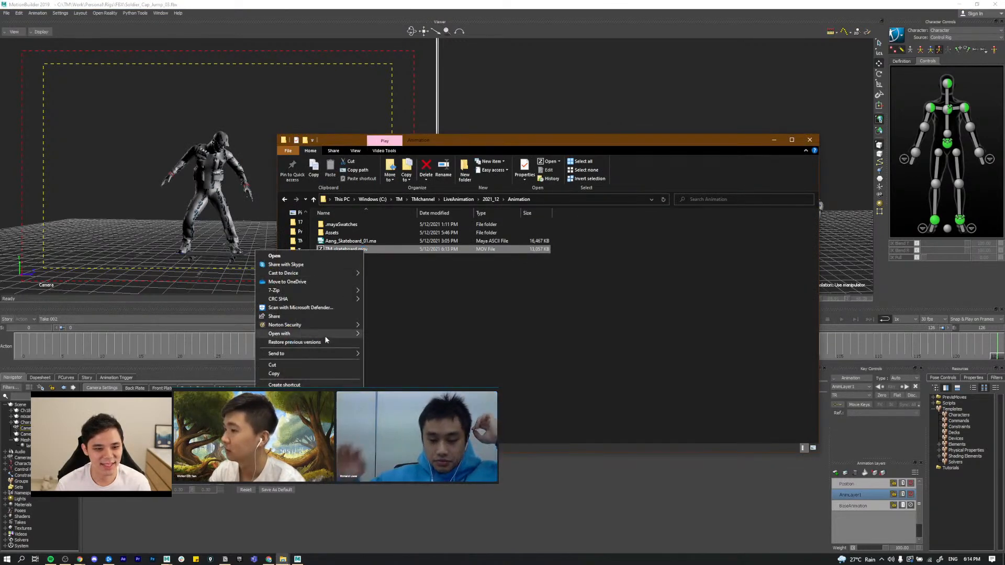
pyautogui.moveTo(334, 334)
pyautogui.click(419, 378)
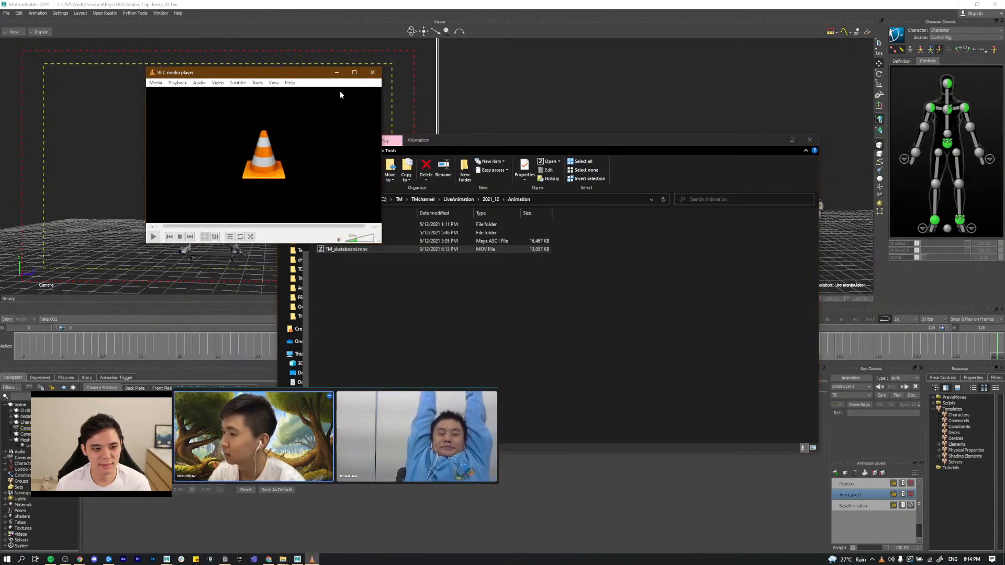
pyautogui.click(372, 73)
pyautogui.click(774, 140)
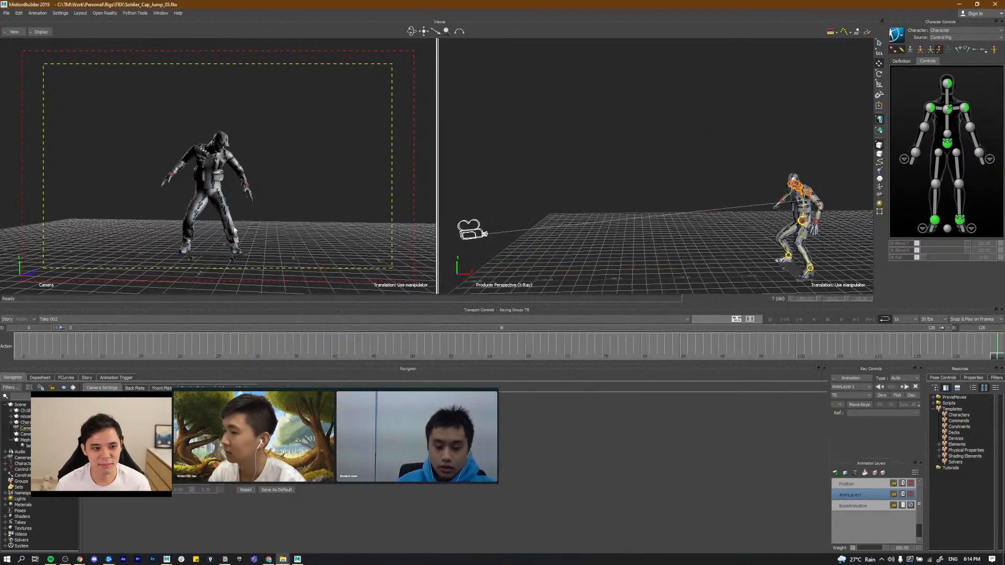
# Step: Bring up the render settings in MotionBuilder and change the output file name to TM_skateboard_01.mov
pyautogui.click(6, 12)
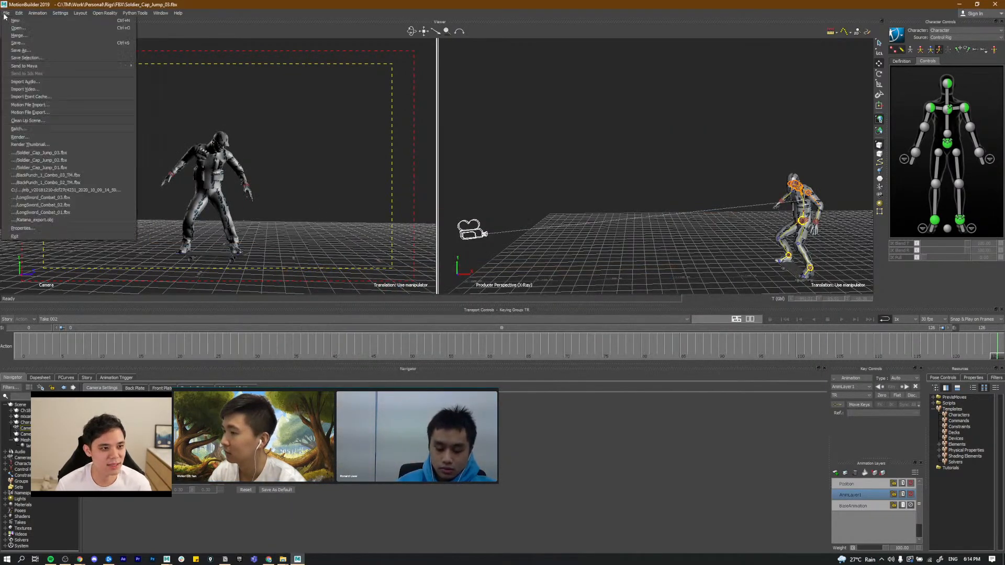
pyautogui.click(26, 137)
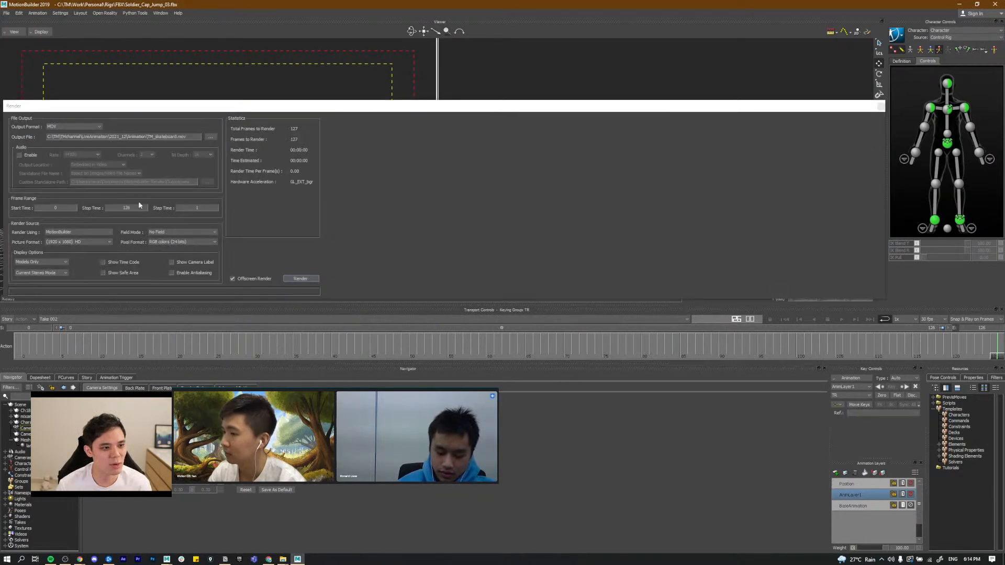
pyautogui.click(178, 136)
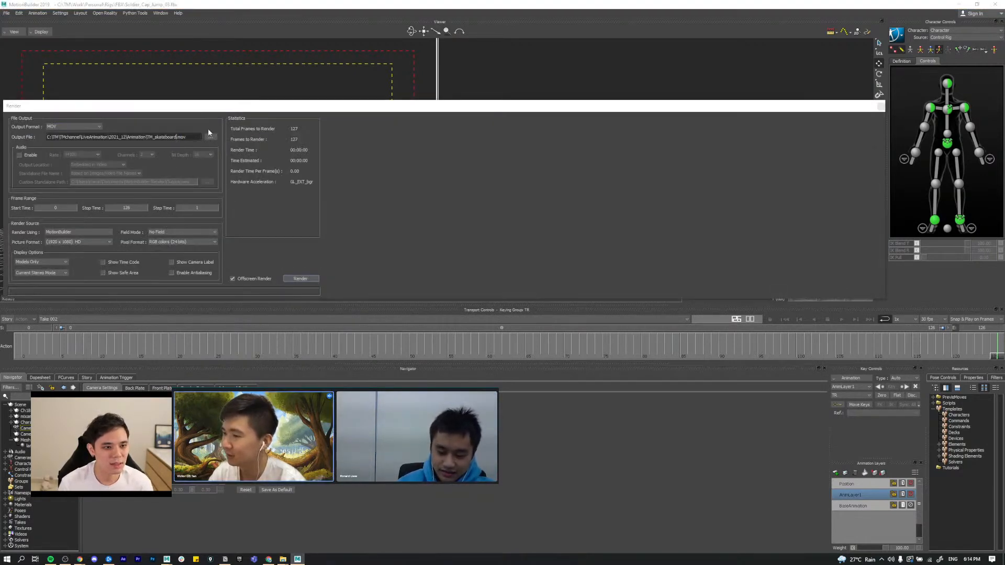
pyautogui.write('1')
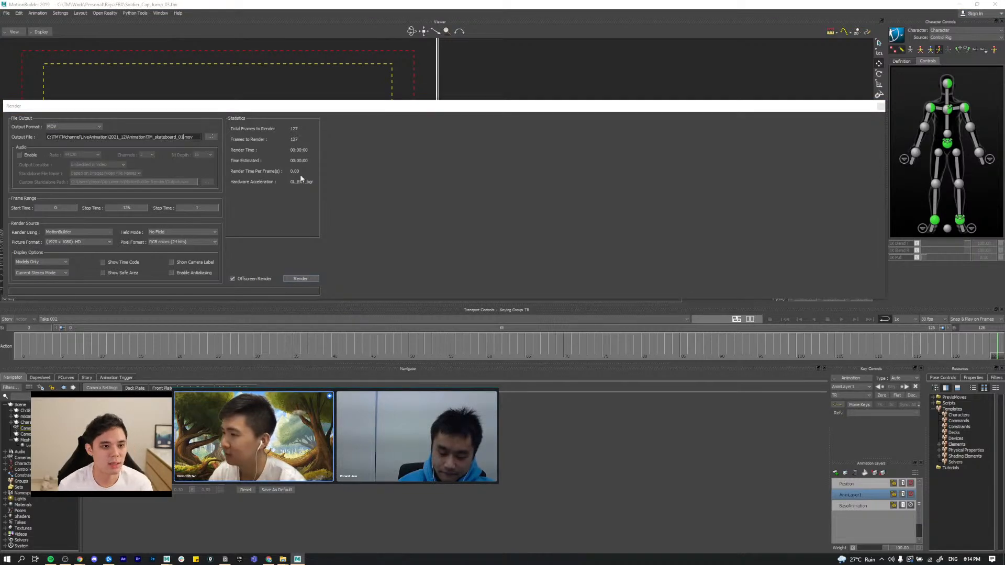
# Step: Render the scene with H.264 compression at 30 frames per second and High quality, then close the Render window
pyautogui.click(254, 187)
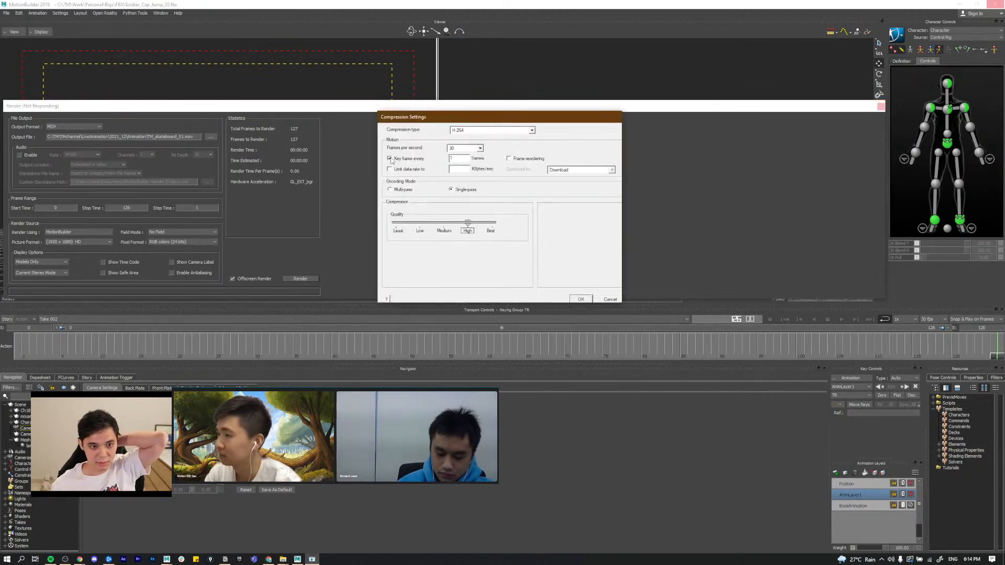
pyautogui.click(581, 300)
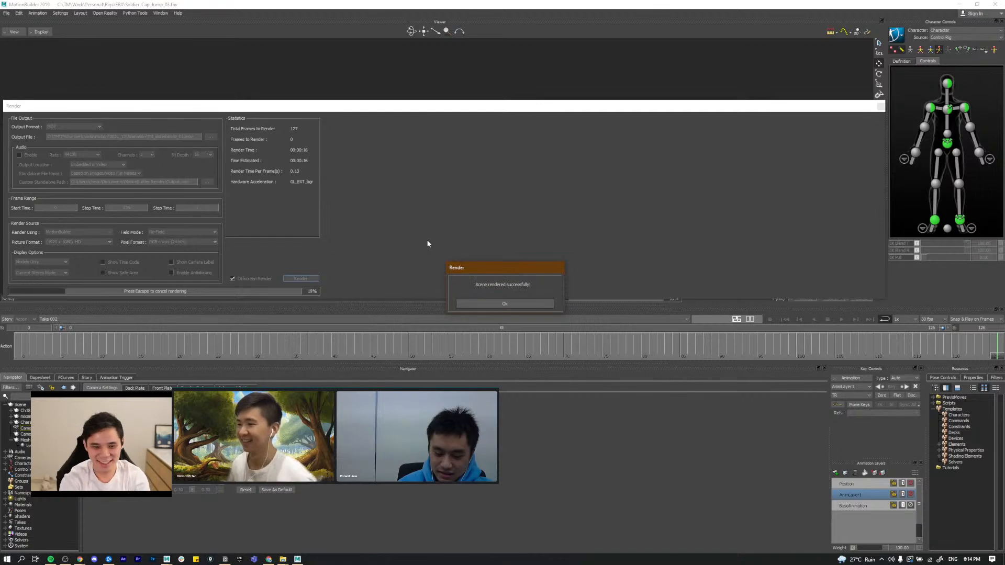
pyautogui.click(494, 304)
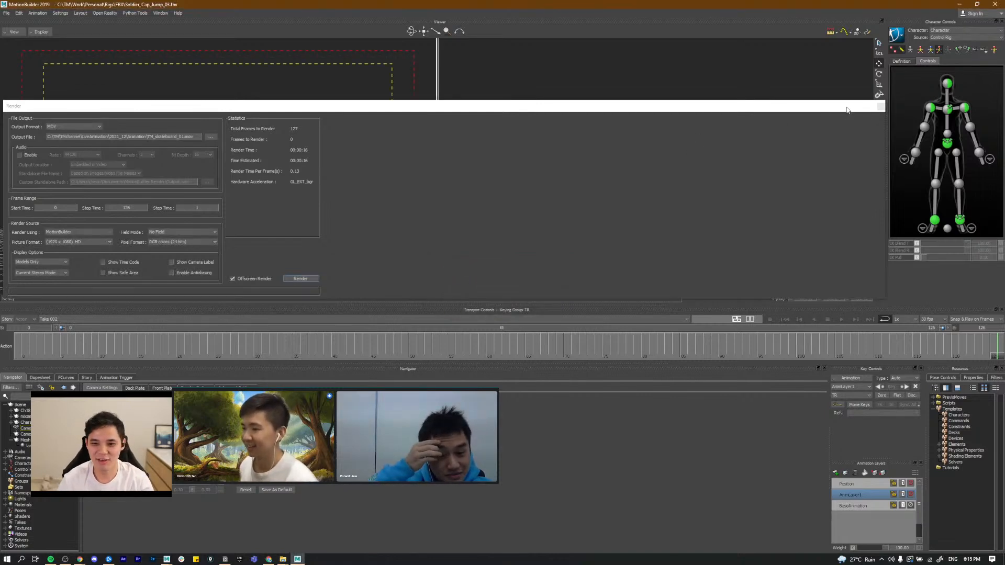
pyautogui.click(880, 106)
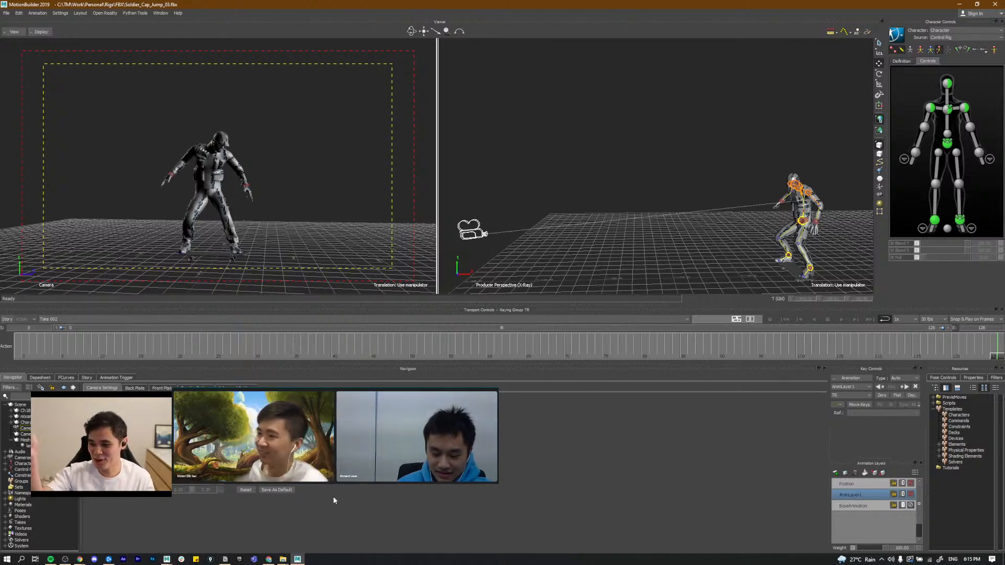
# Step: Switch to the Animation folder in File Explorer and try to open TM_skateboard_01.mov in Keyframe MP, then close the player
pyautogui.click(284, 559)
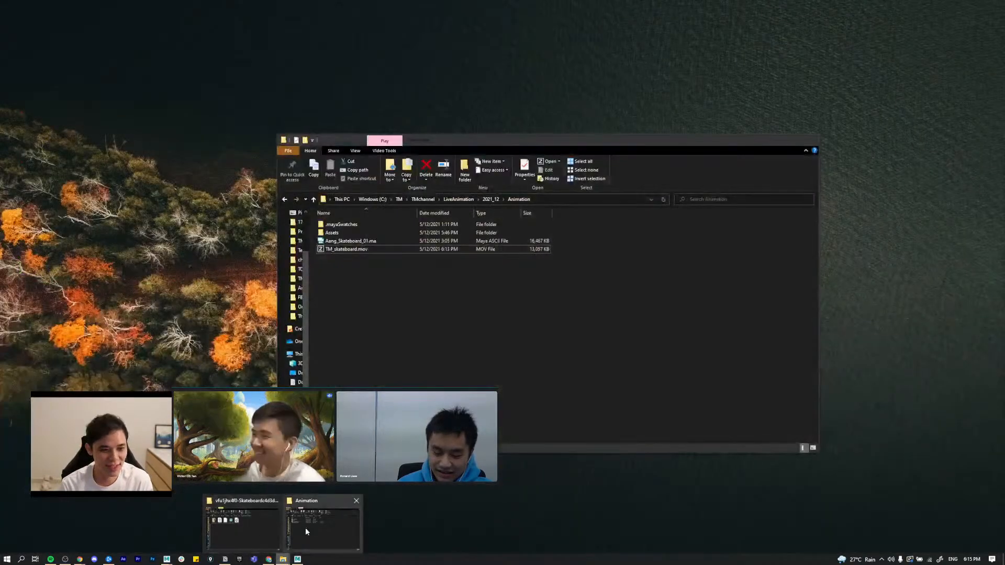
pyautogui.click(306, 527)
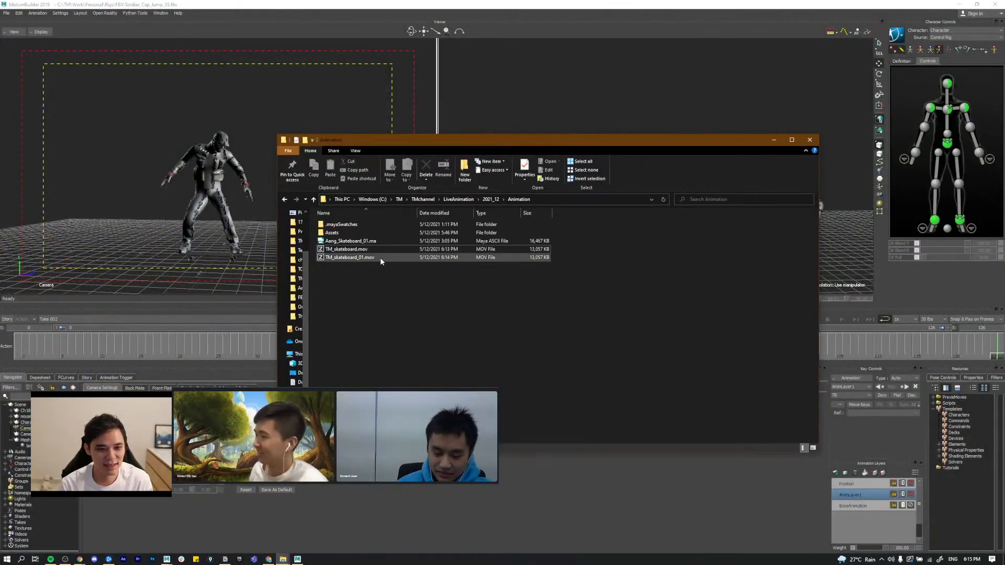
pyautogui.click(380, 258)
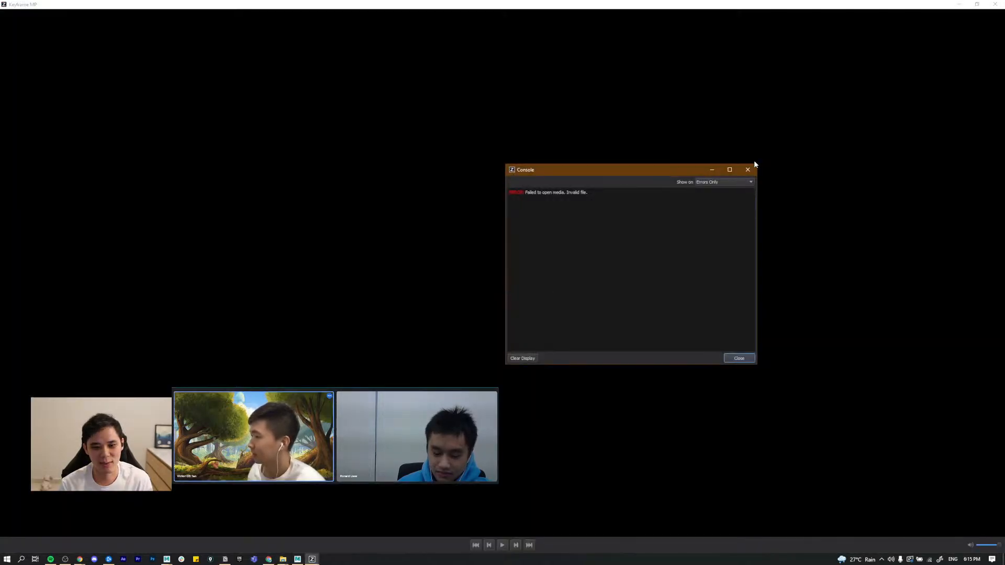
pyautogui.click(748, 169)
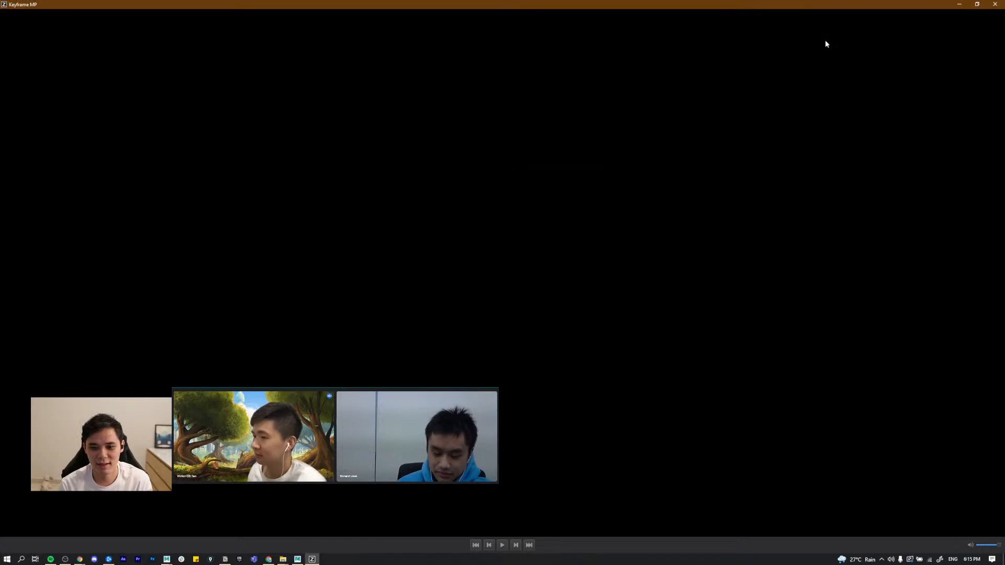
pyautogui.click(998, 8)
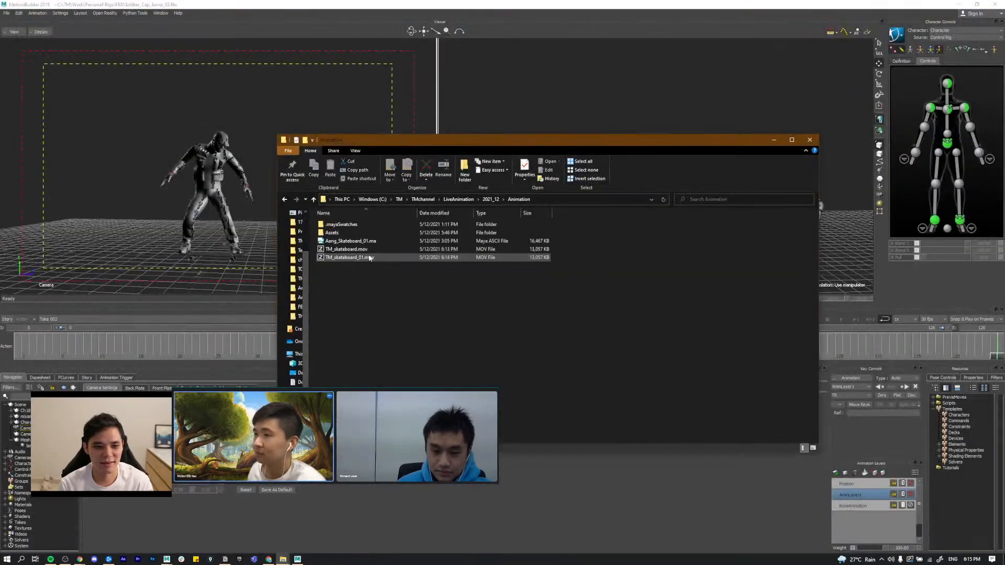
# Step: Rename TM_skateboard_01.mov to TM_skateboard_01.mp4, accepting the file extension change
pyautogui.press('F2')
pyautogui.press('End')
pyautogui.press('BackSpace')
pyautogui.press('BackSpace')
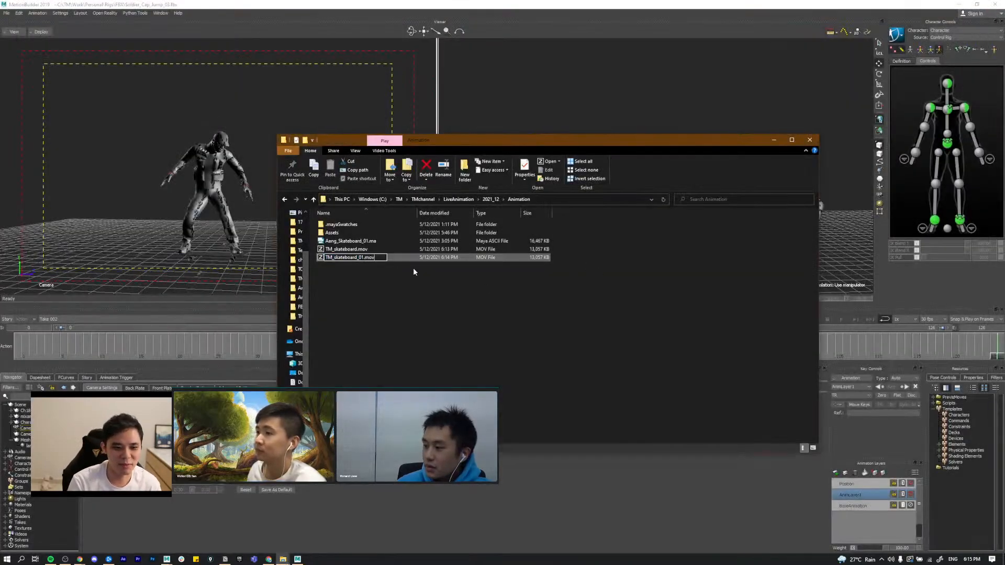
pyautogui.write('p4')
pyautogui.press('Return')
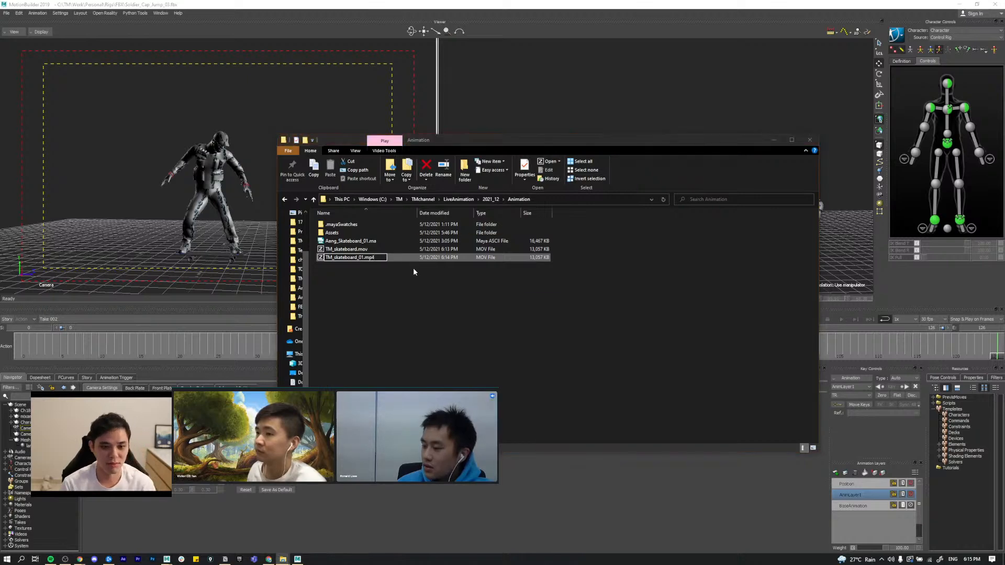
pyautogui.click(538, 283)
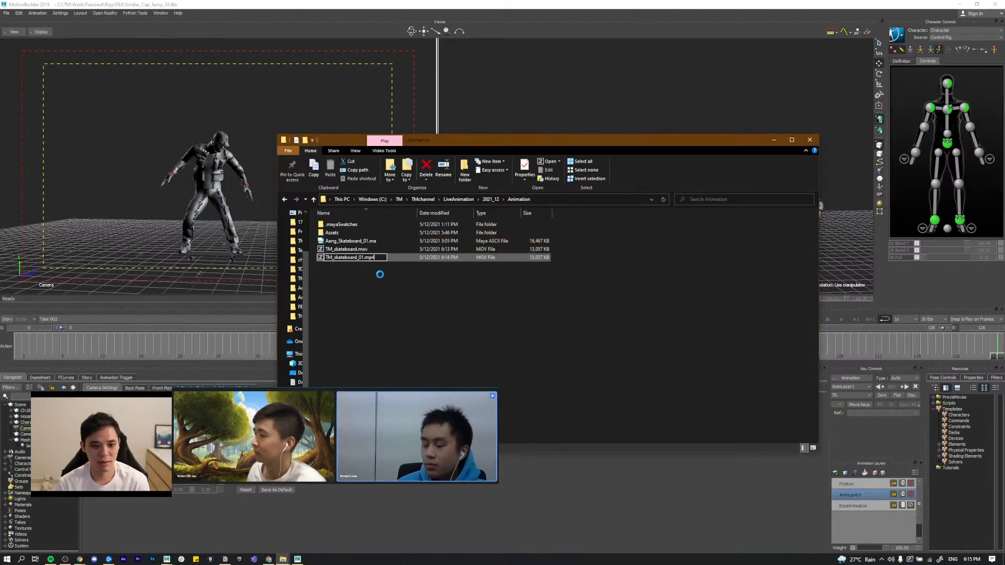
# Step: Try twice to open TM_skateboard_01.mp4 in Keyframe MP, closing the player each time
pyautogui.click(388, 258)
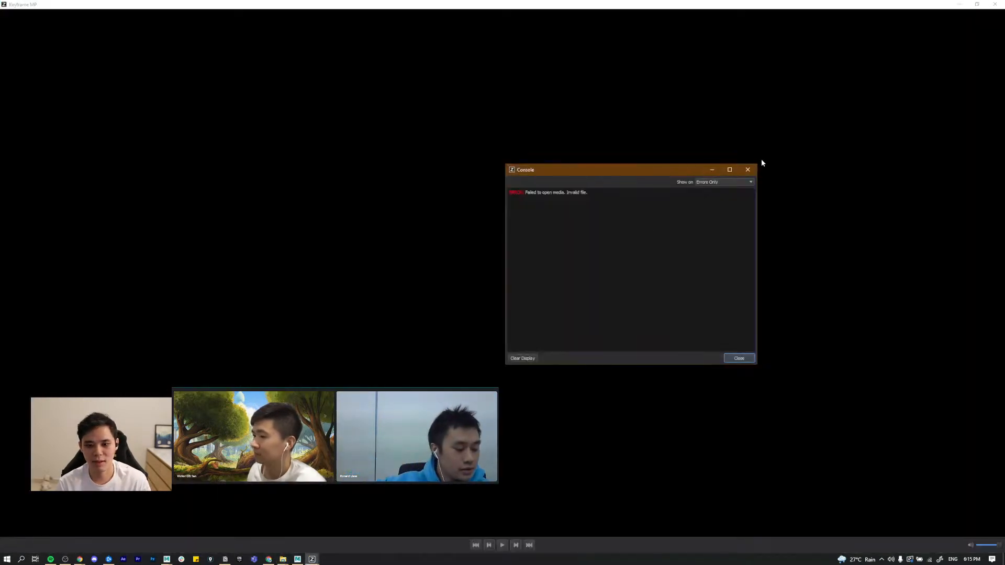
pyautogui.click(748, 170)
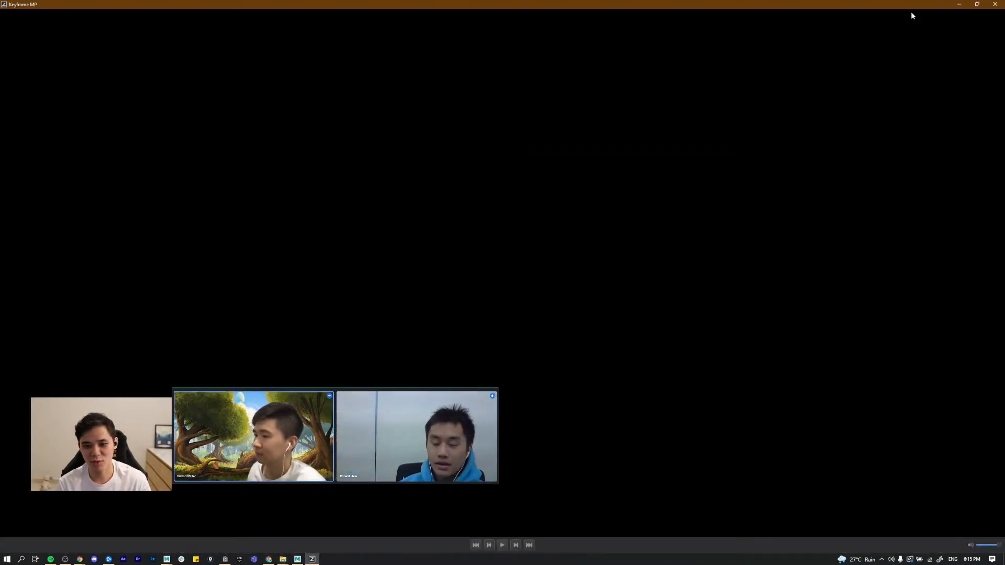
pyautogui.click(995, 4)
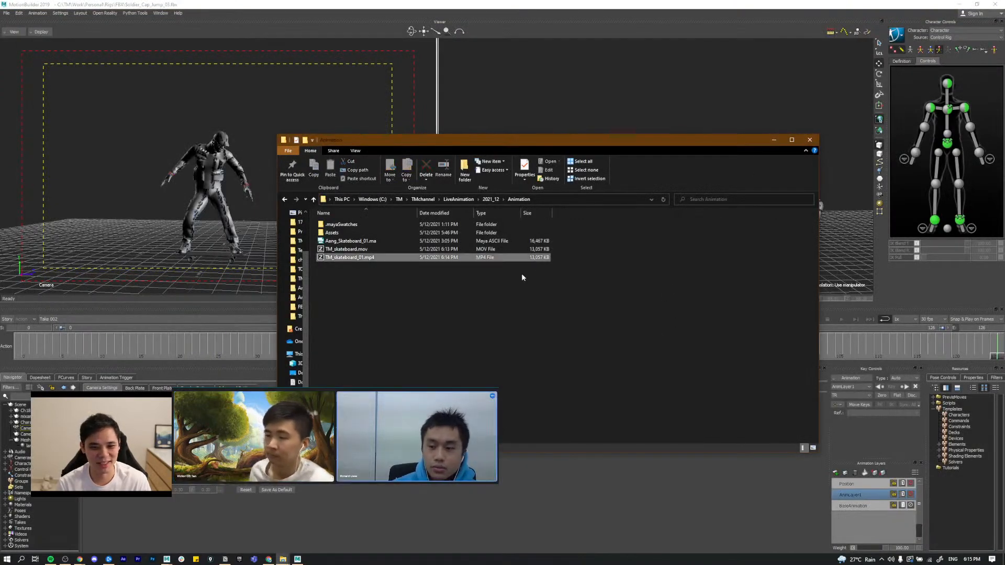
pyautogui.click(431, 260)
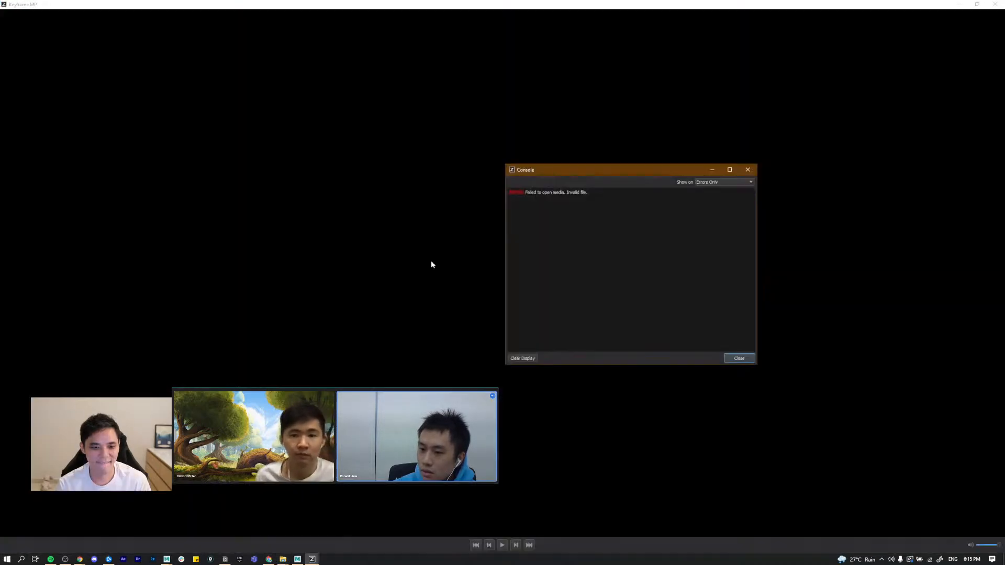
pyautogui.click(993, 6)
# Step: Return to MotionBuilder, bring up the render settings and set the output format to AVI
pyautogui.click(279, 235)
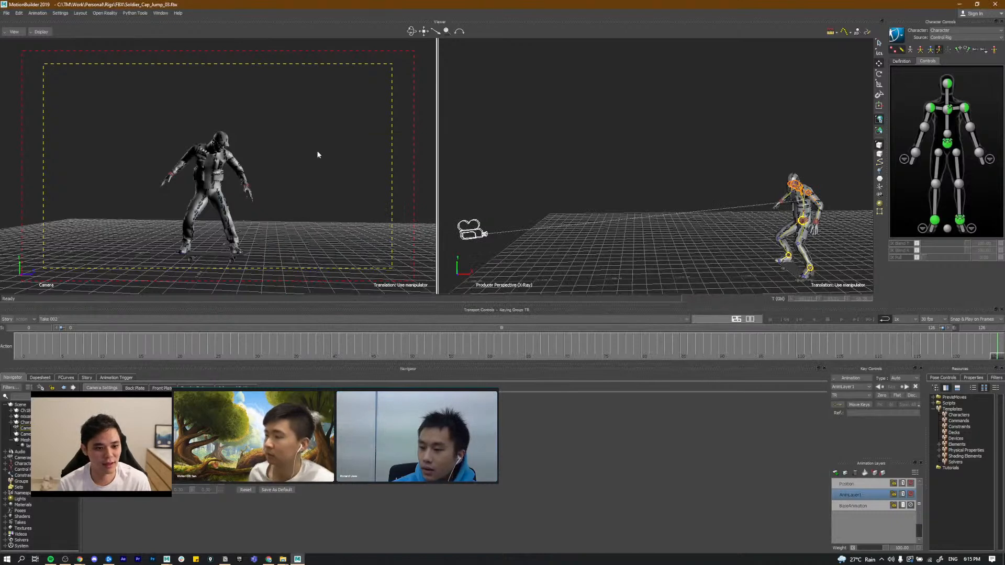
pyautogui.click(4, 14)
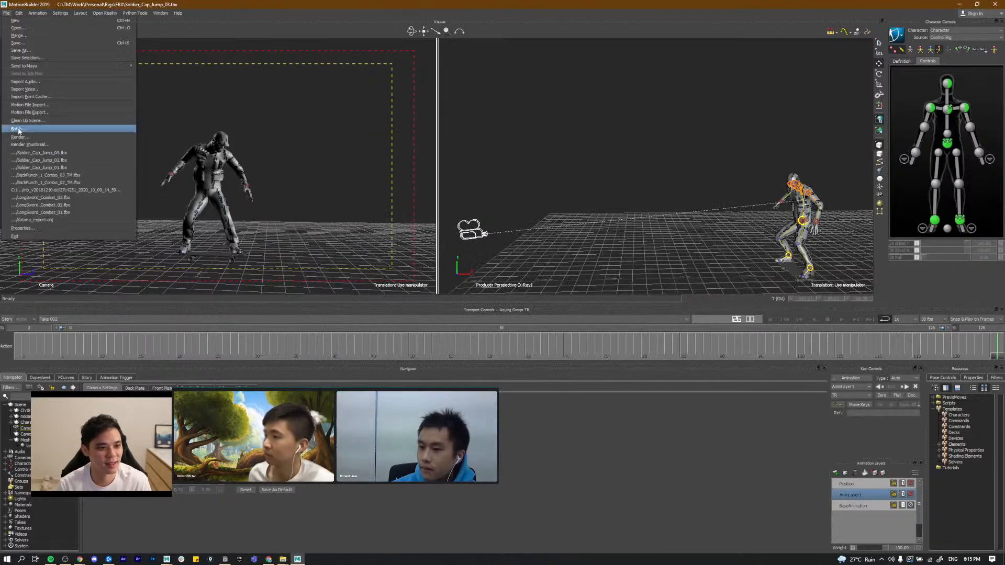
pyautogui.click(36, 136)
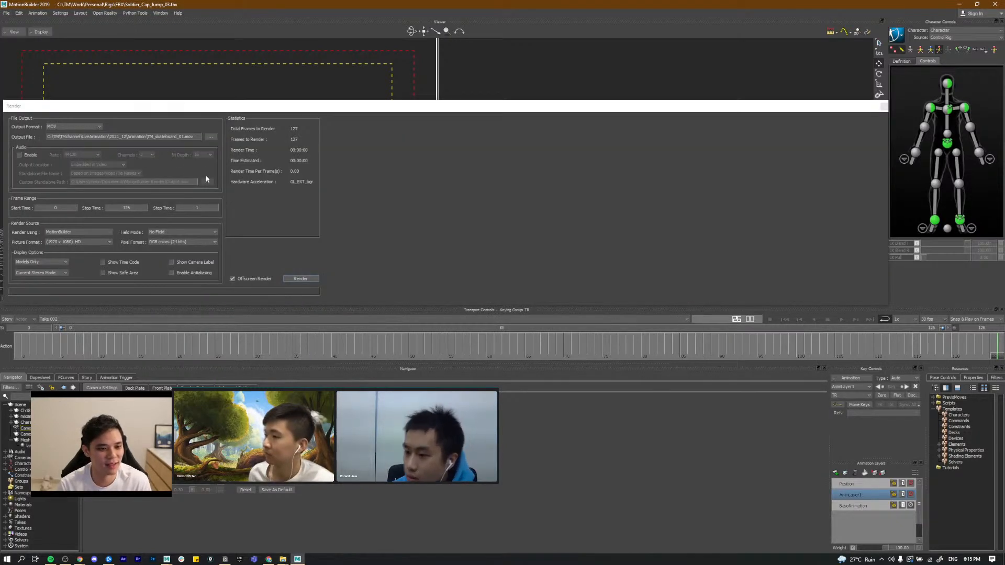
pyautogui.click(70, 126)
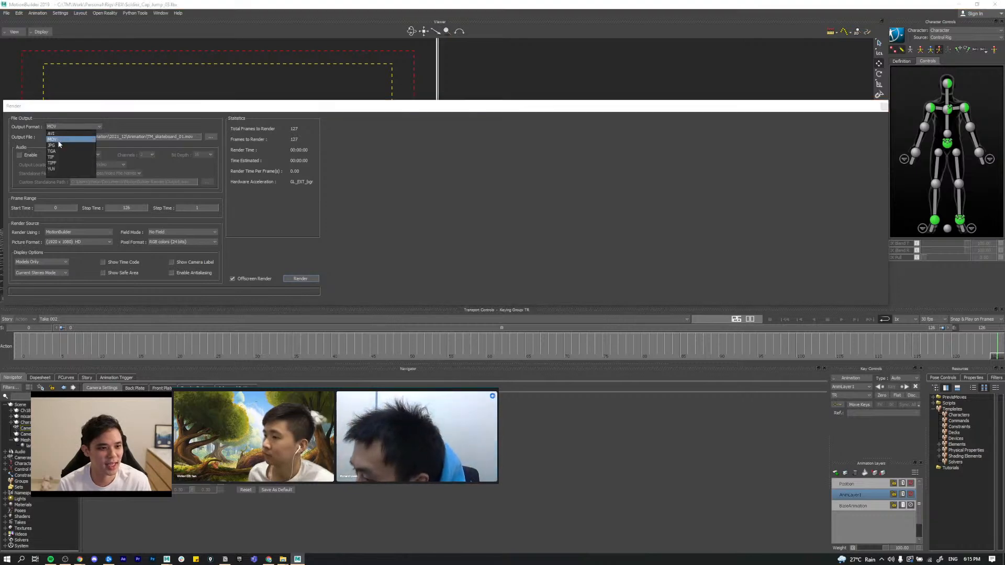
pyautogui.click(51, 133)
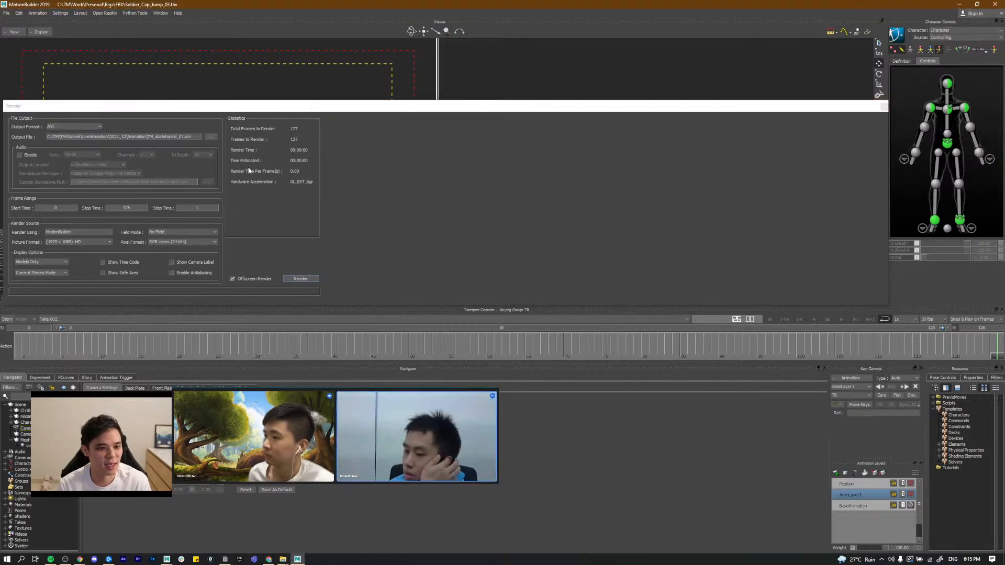
# Step: Render the AVI with the Full Frames (Uncompressed) compressor, close the Render window and switch to the Animation folder in File Explorer
pyautogui.click(301, 279)
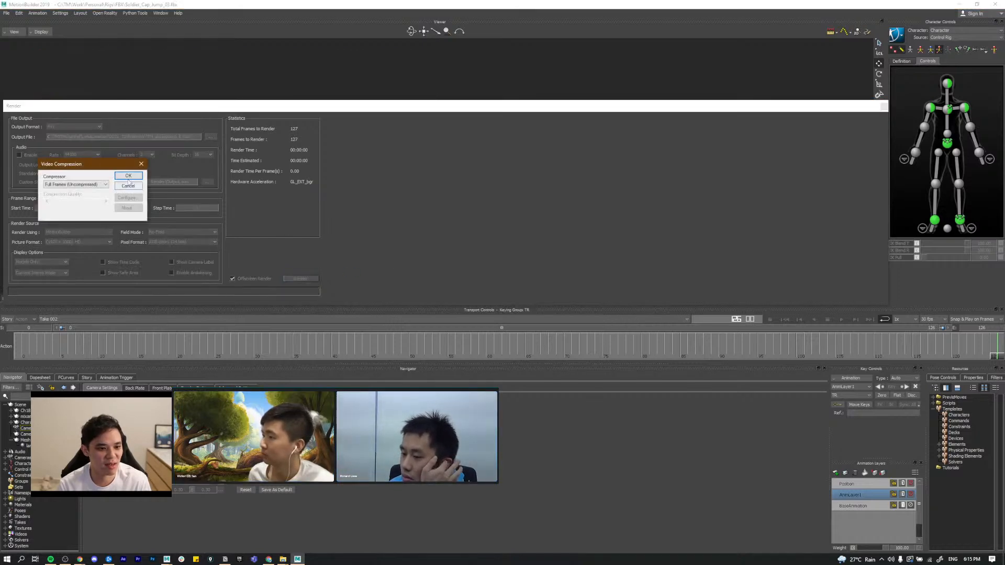
pyautogui.click(121, 177)
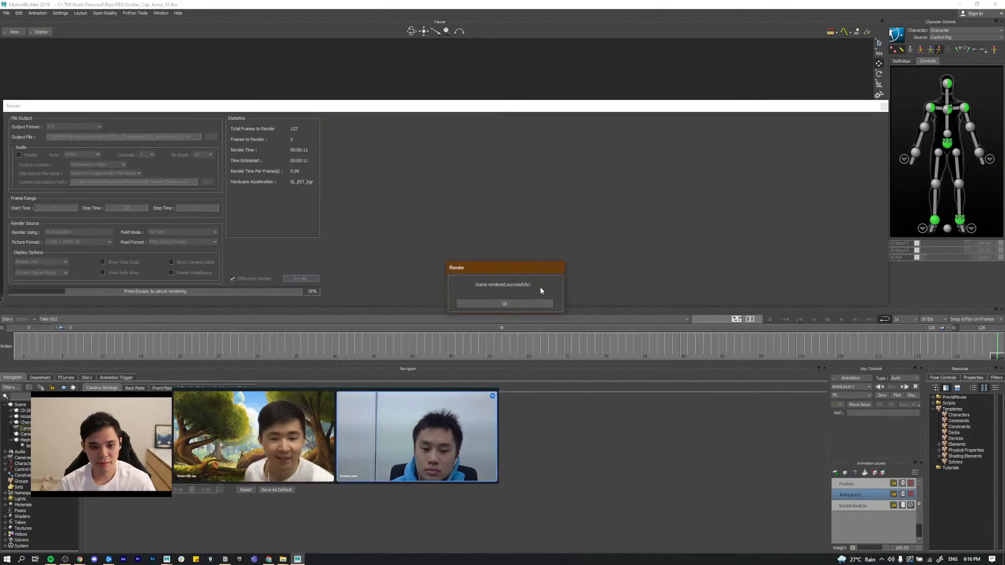
pyautogui.click(505, 304)
pyautogui.click(880, 108)
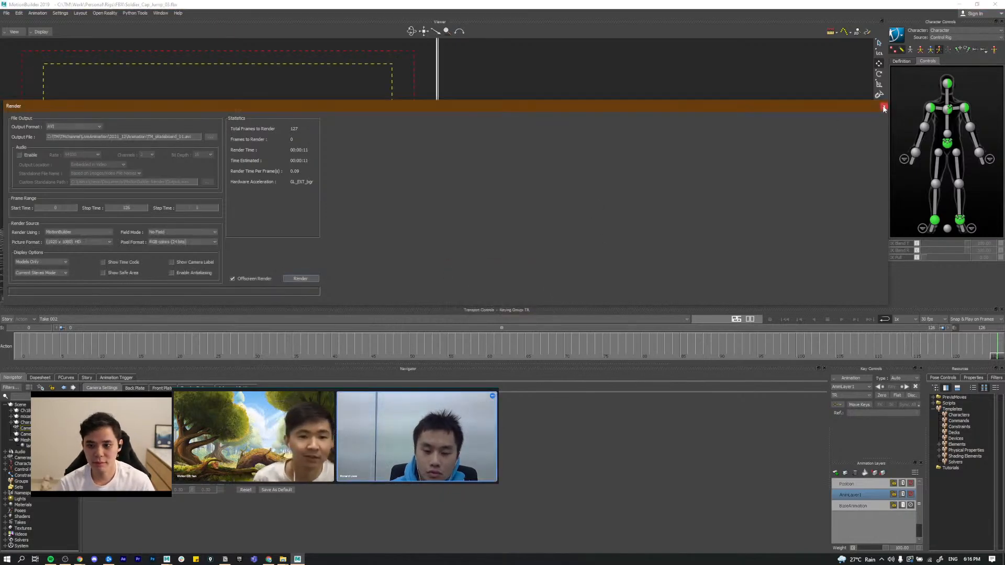
pyautogui.moveTo(282, 559)
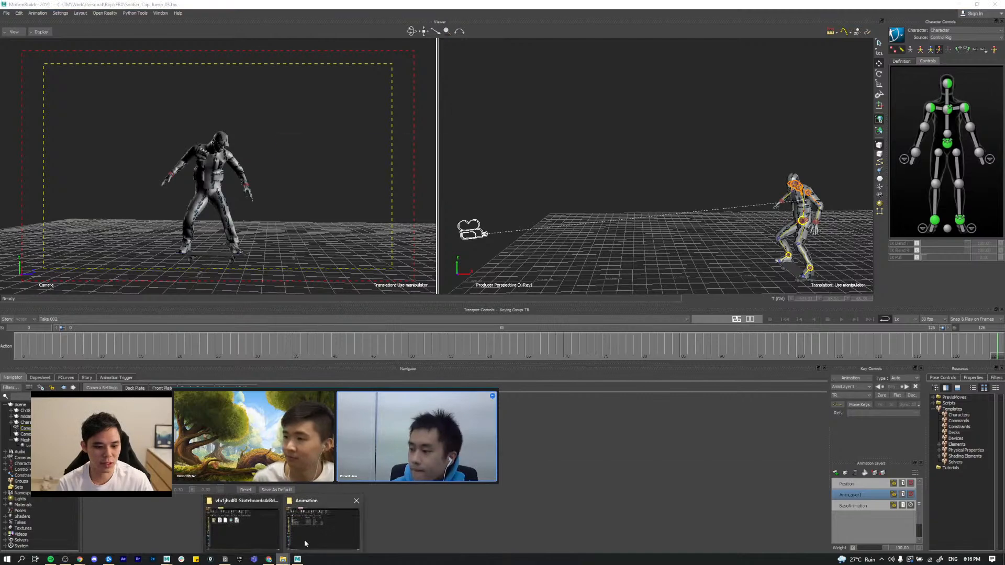
pyautogui.click(310, 532)
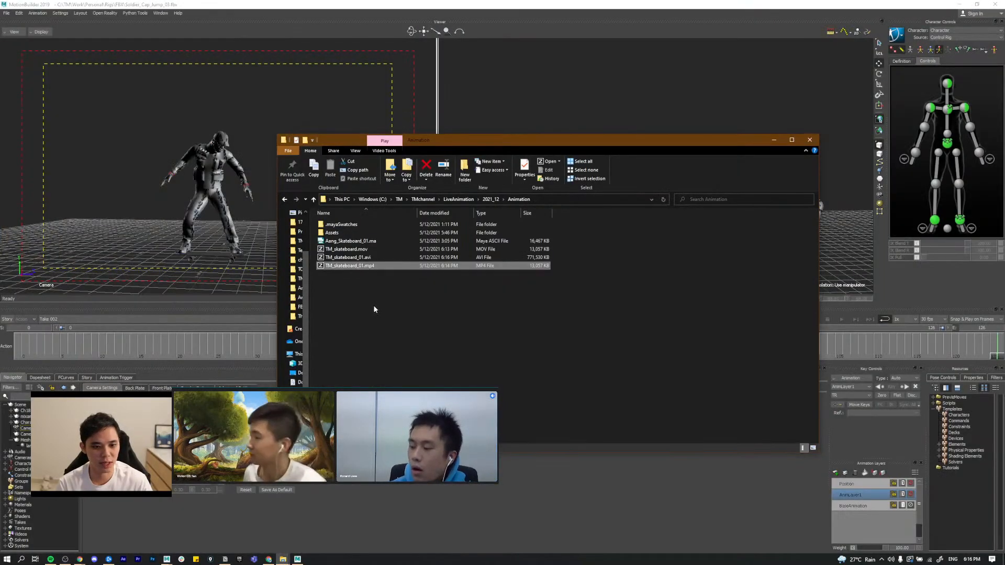
# Step: Play TM_skateboard_01.avi from the Animation folder to review the render, and close the player
pyautogui.doubleClick(375, 257)
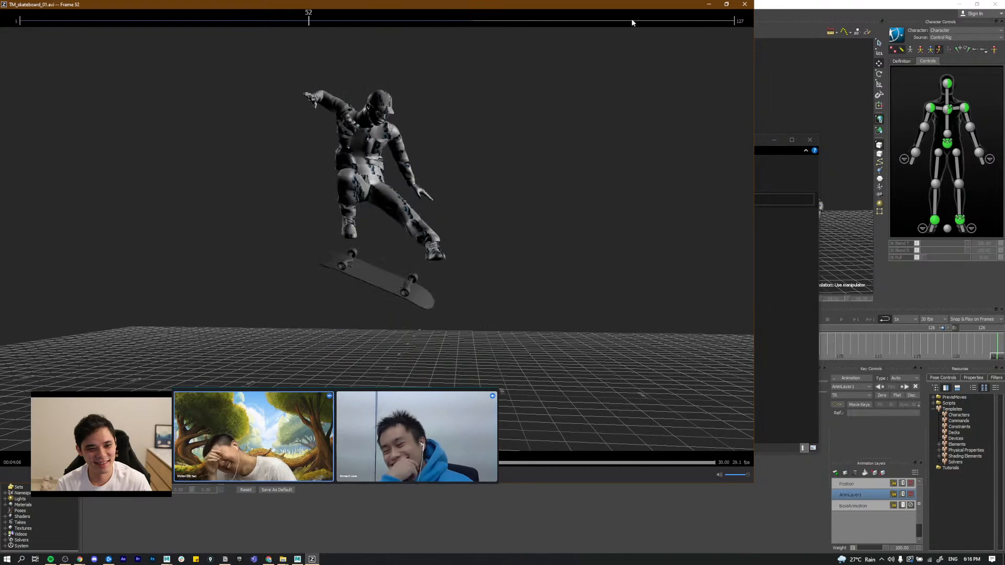
pyautogui.click(745, 5)
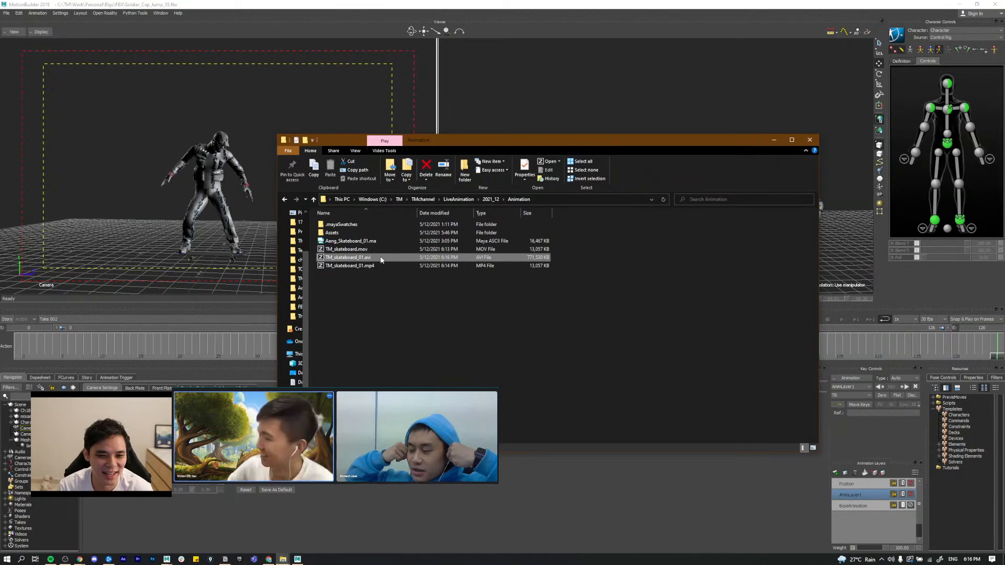
pyautogui.click(472, 332)
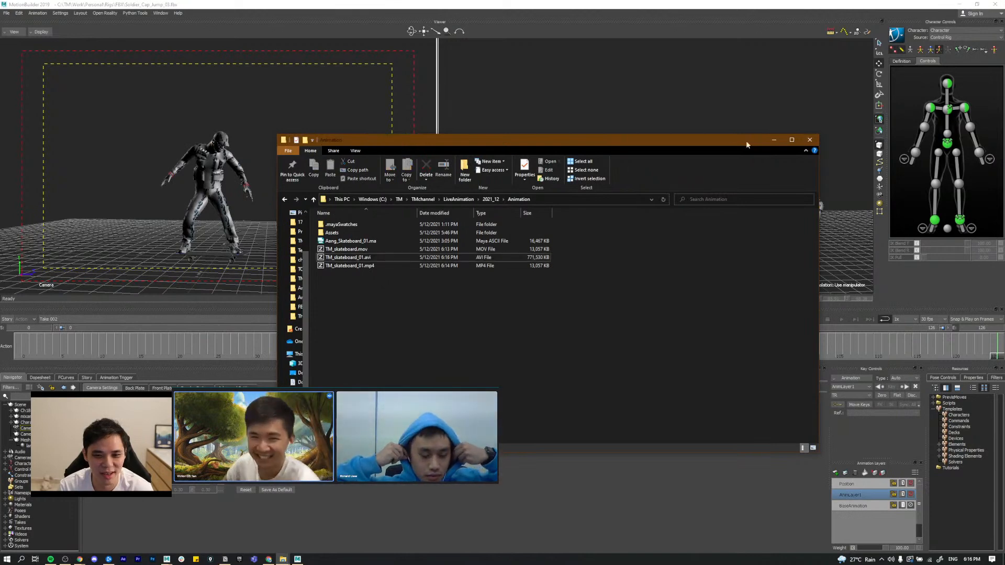
pyautogui.click(774, 140)
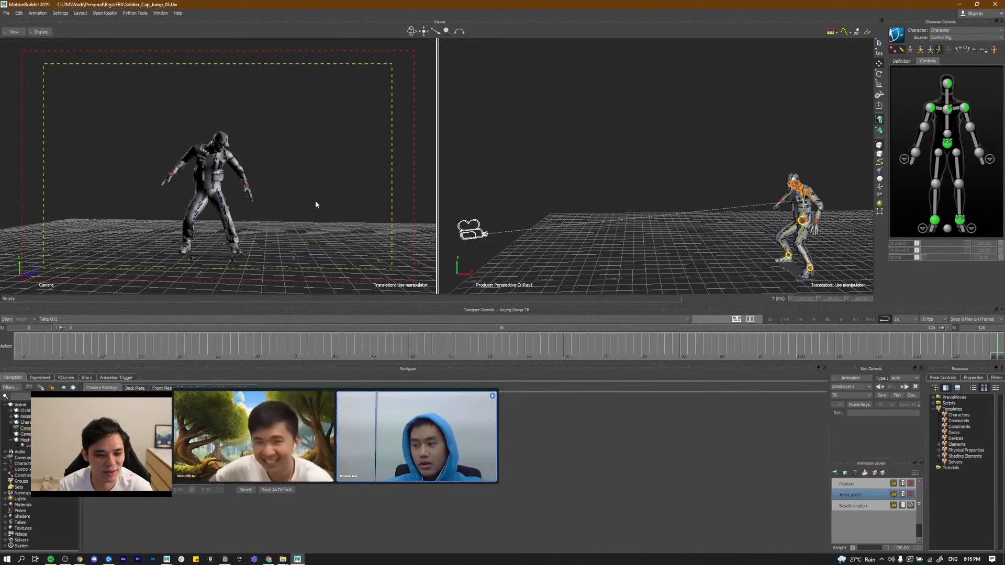
pyautogui.hotkey('alt', 'Tab')
pyautogui.click(412, 205)
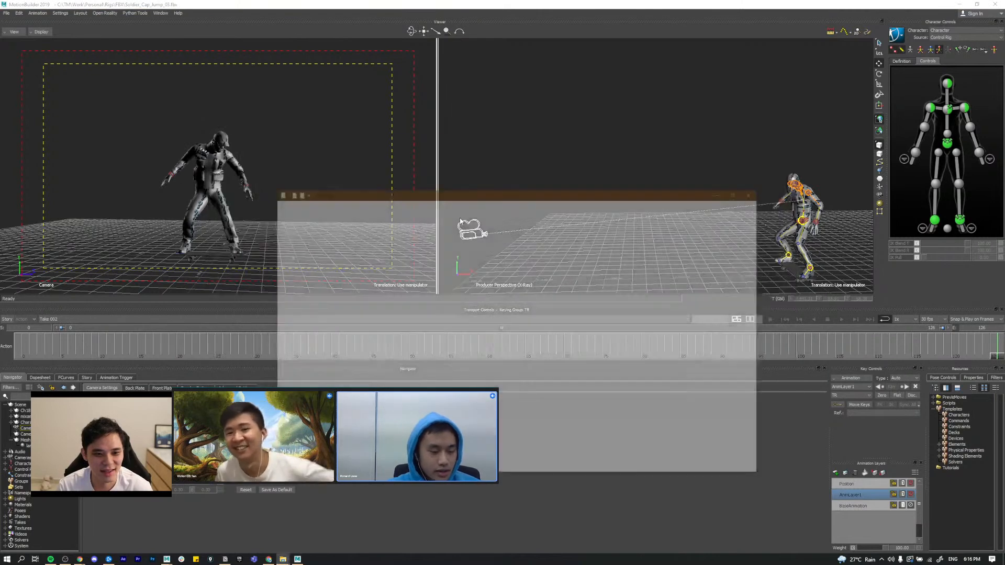
pyautogui.click(378, 259)
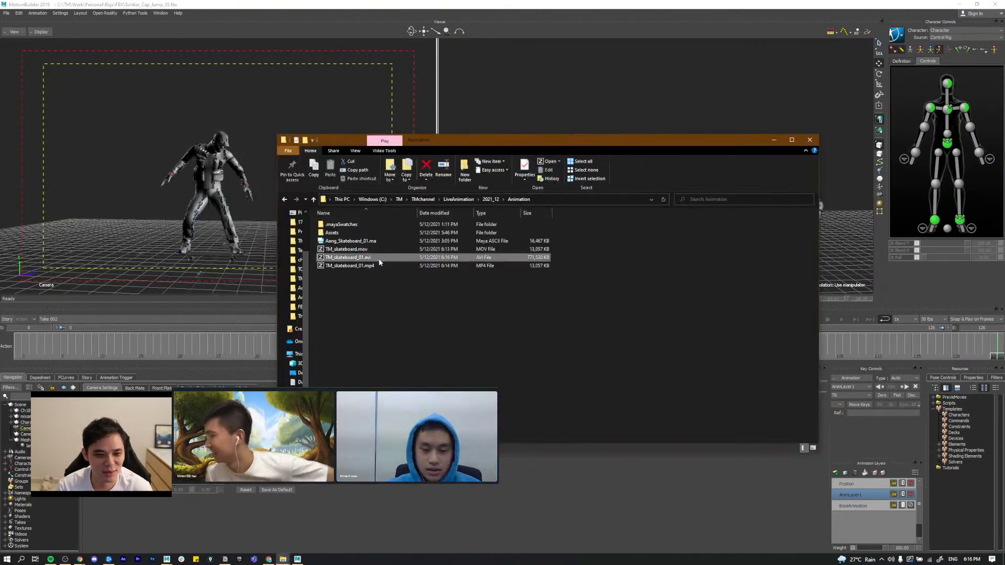
pyautogui.click(79, 559)
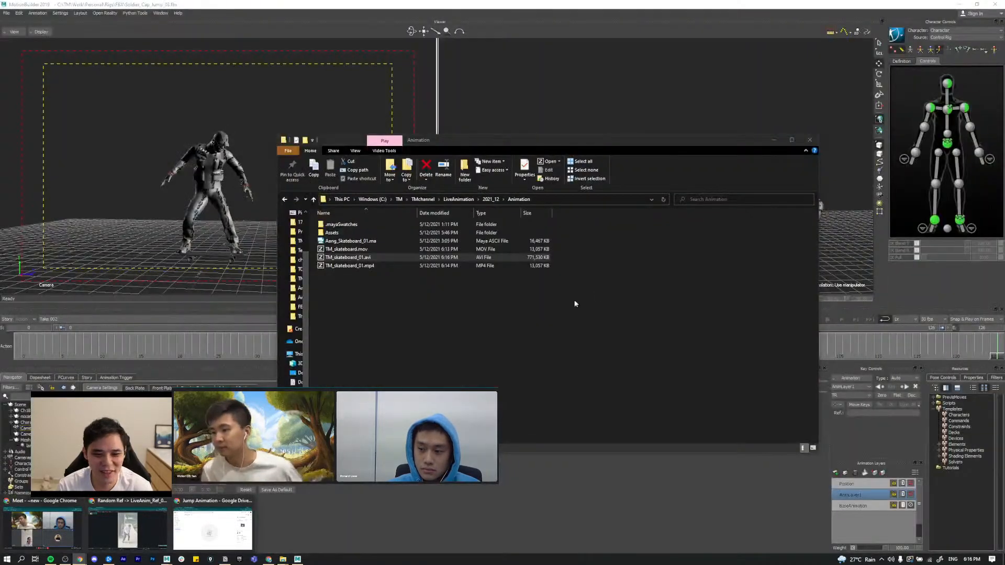
pyautogui.click(309, 191)
pyautogui.click(504, 291)
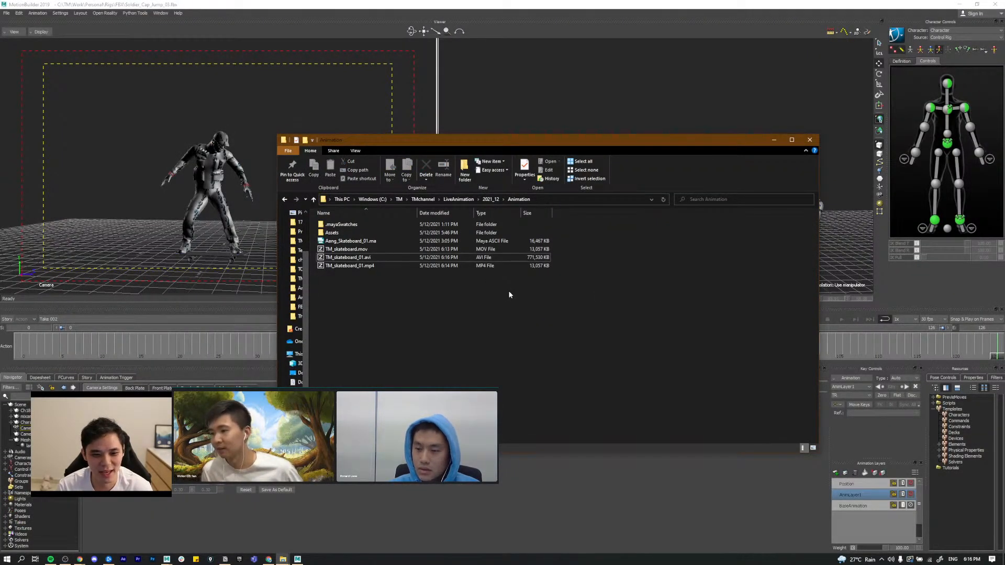
# Step: Return to MotionBuilder, bring up the render settings and set the output format to MOV
pyautogui.click(272, 107)
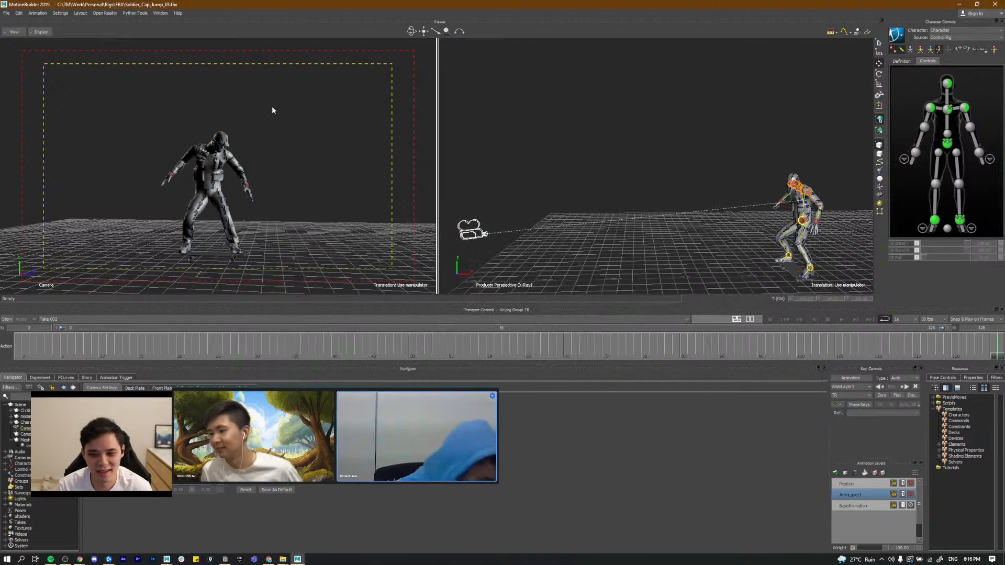
pyautogui.click(6, 13)
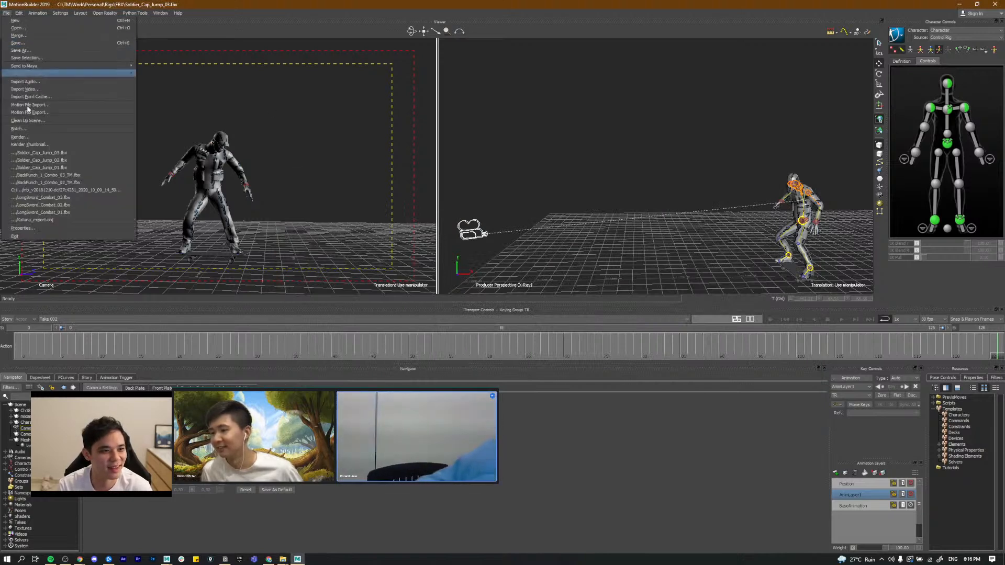
pyautogui.click(21, 136)
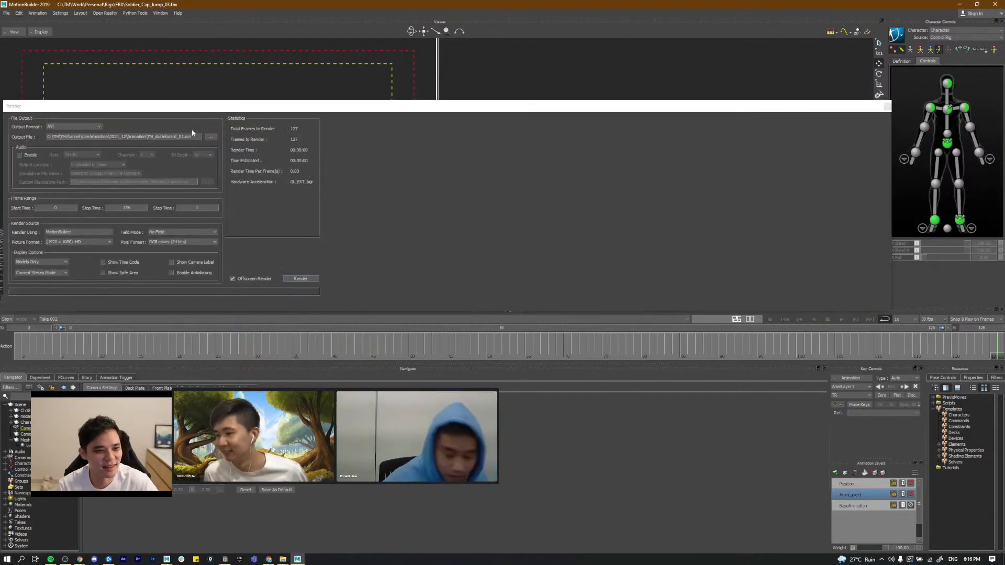
pyautogui.click(71, 126)
pyautogui.click(55, 134)
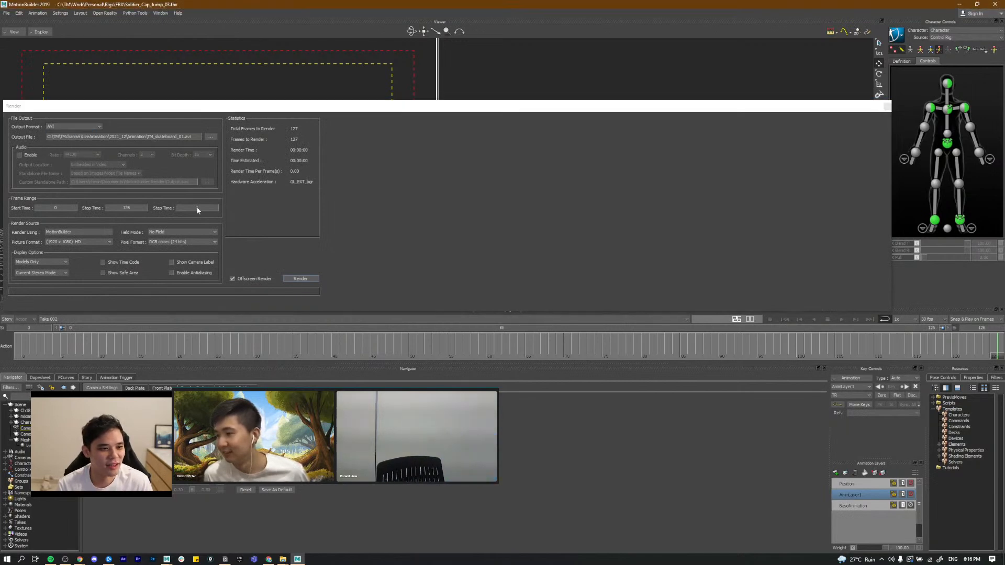
# Step: Render the MOV with the Animation compression type and dismiss the completion message
pyautogui.click(299, 280)
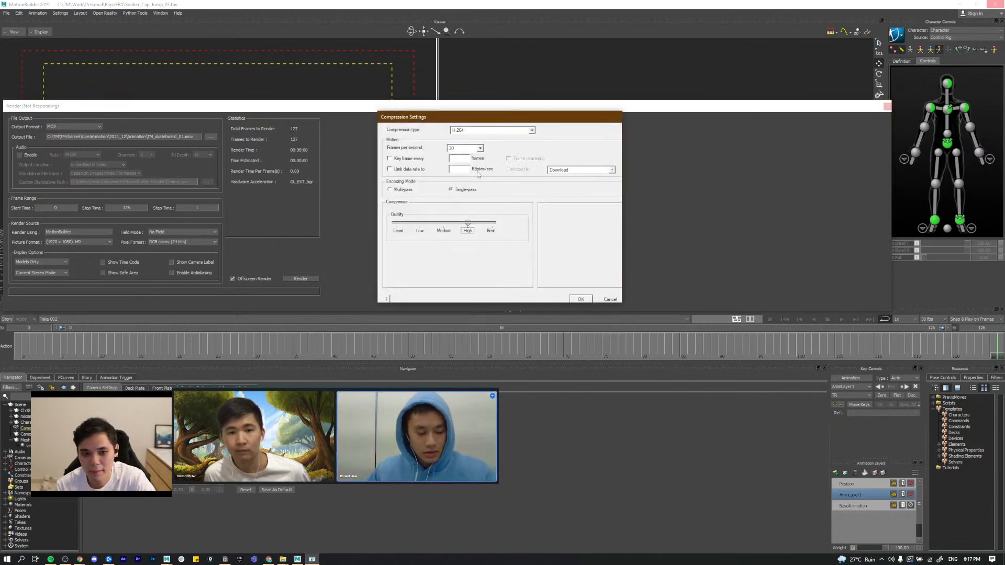
pyautogui.click(532, 130)
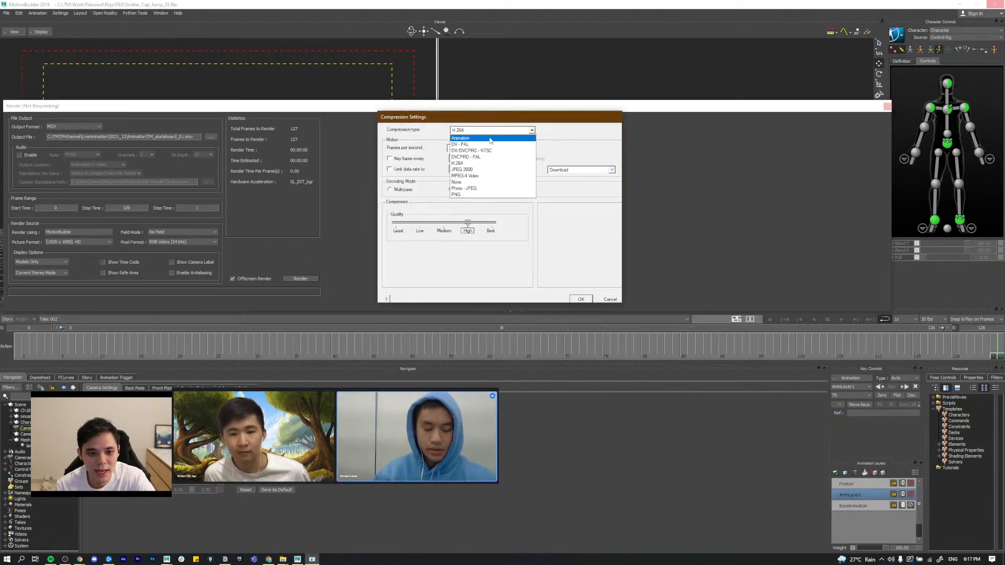
pyautogui.click(461, 138)
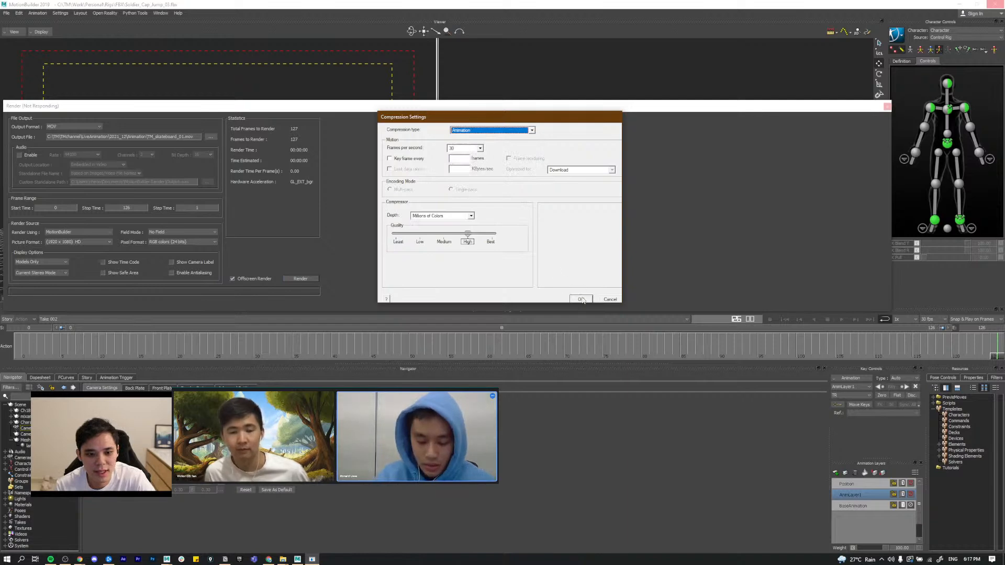
pyautogui.click(581, 300)
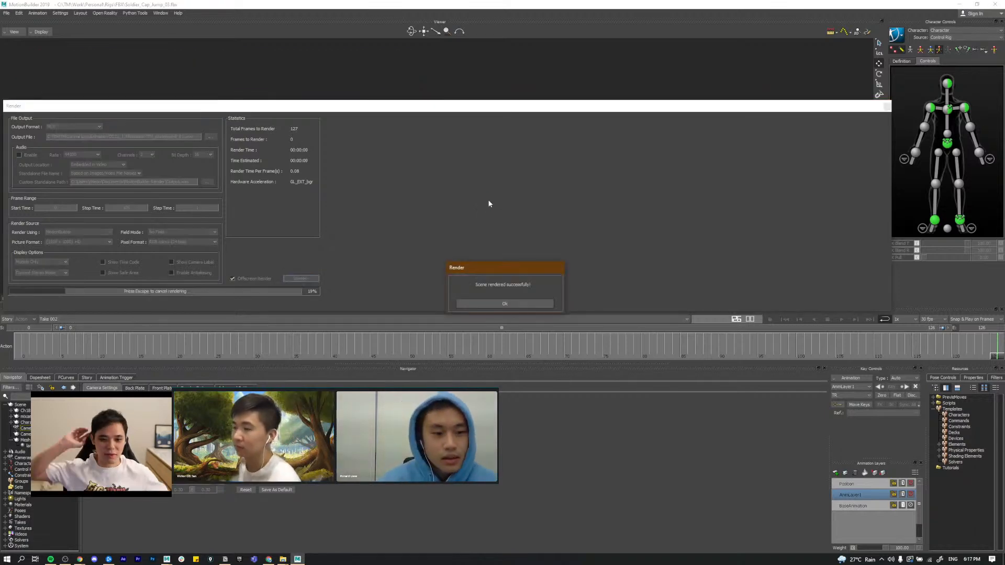
pyautogui.click(520, 306)
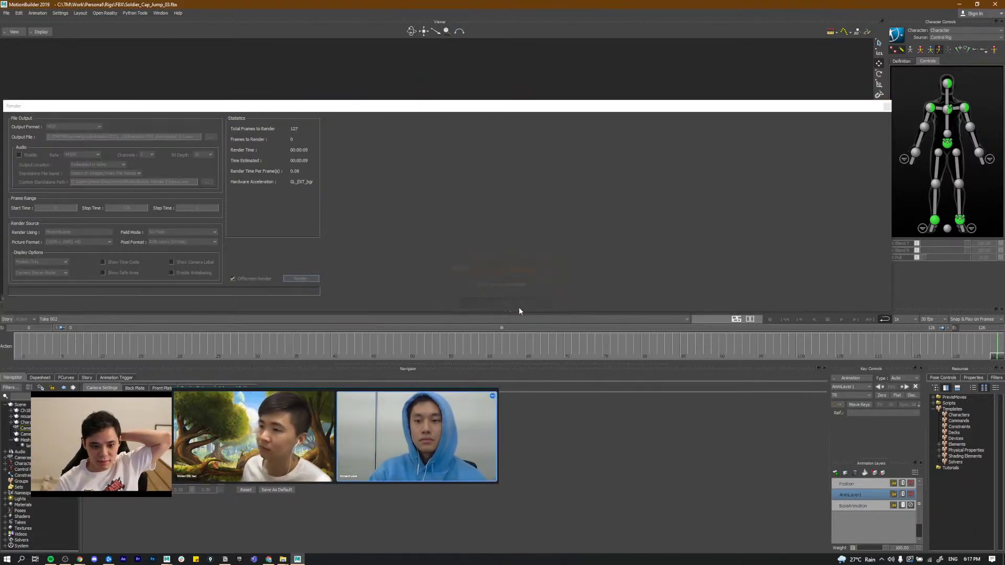
# Step: Switch to the Animation folder in File Explorer, play TM_skateboard_01.mov to check it, and close the player
pyautogui.moveTo(282, 559)
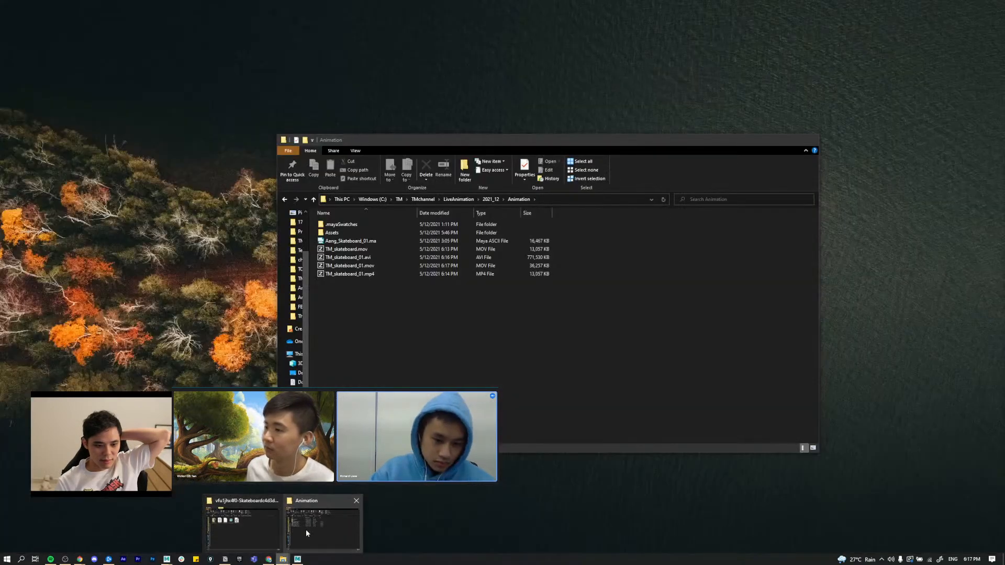
pyautogui.click(305, 529)
pyautogui.click(372, 266)
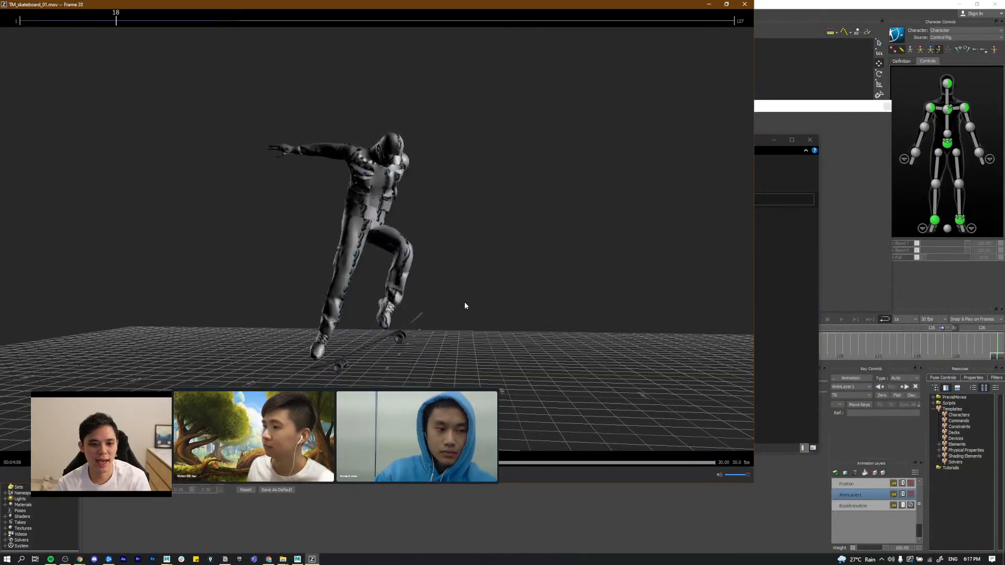
pyautogui.click(744, 5)
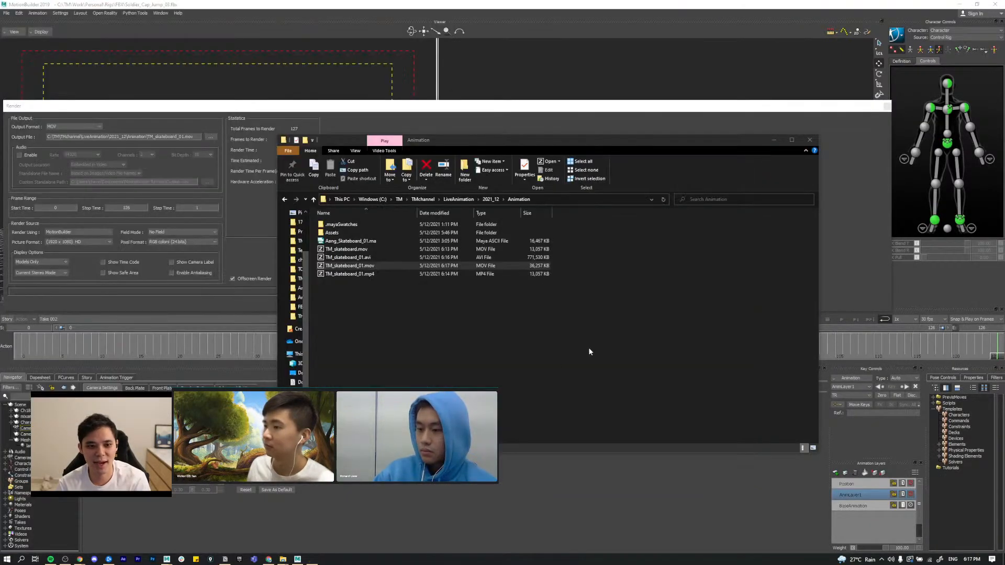
# Step: Upload TM_skateboard_01.mov from the Animation folder to the Jump Animation folder in Google Drive
pyautogui.click(375, 267)
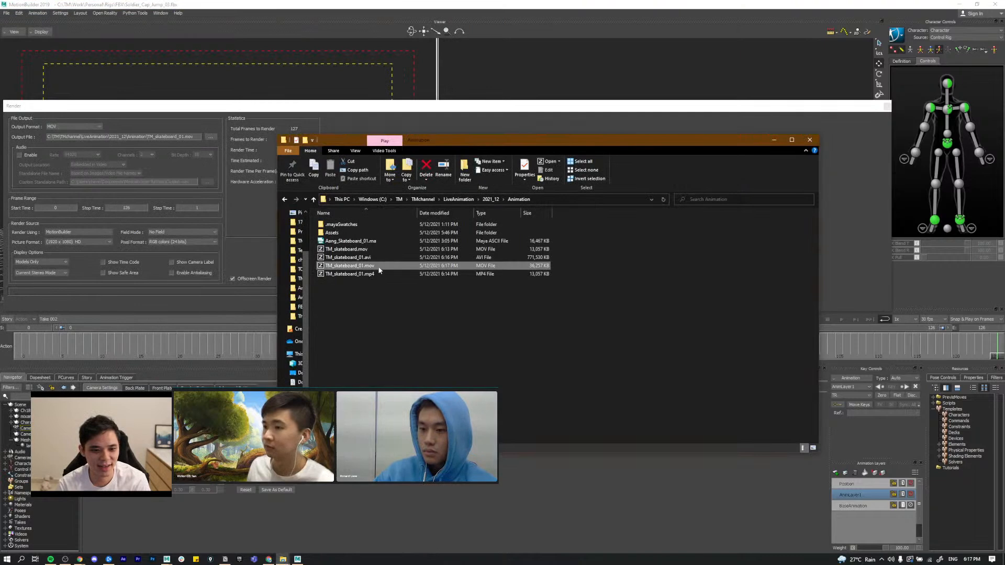
pyautogui.click(268, 559)
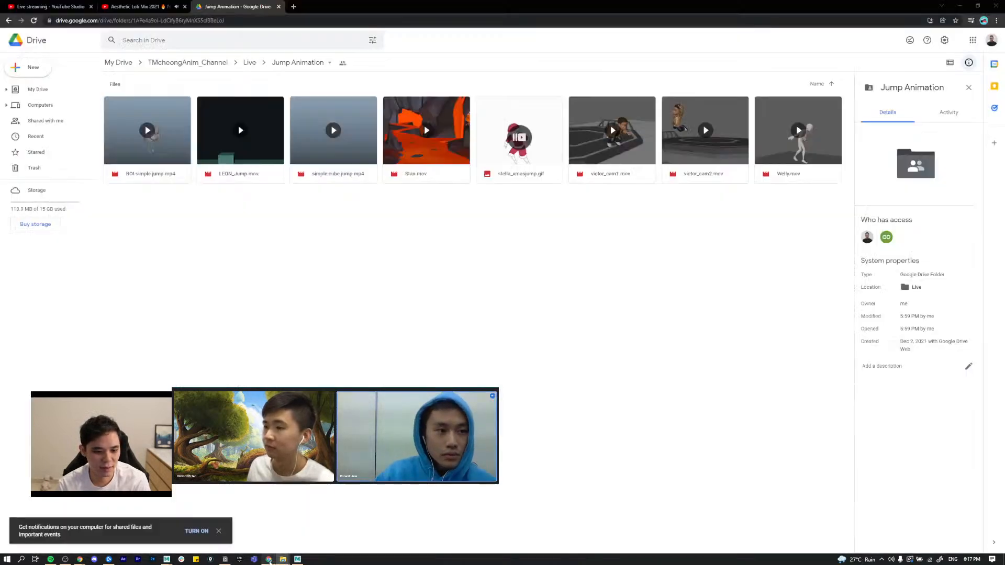
pyautogui.hotkey('alt', 'Tab')
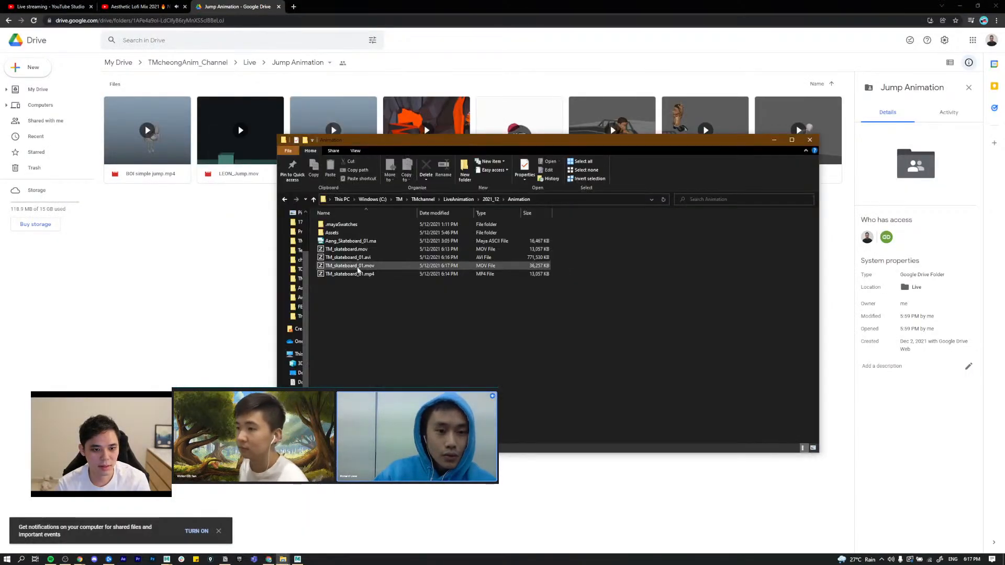
pyautogui.moveTo(371, 268); pyautogui.dragTo(302, 288)
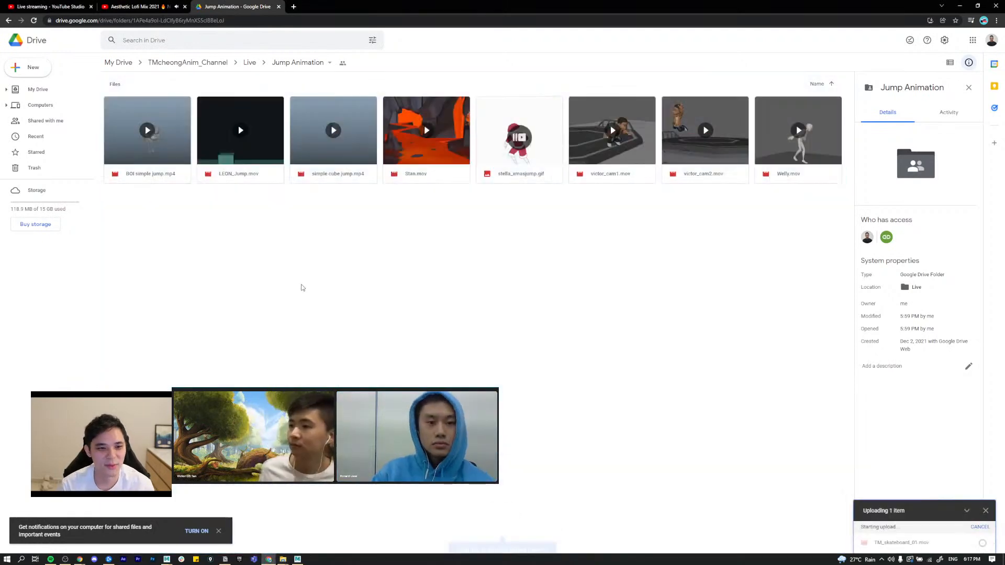
# Step: Watch the jump video with the teal blocks in the Jump Animation folder twice and close its preview
pyautogui.click(244, 155)
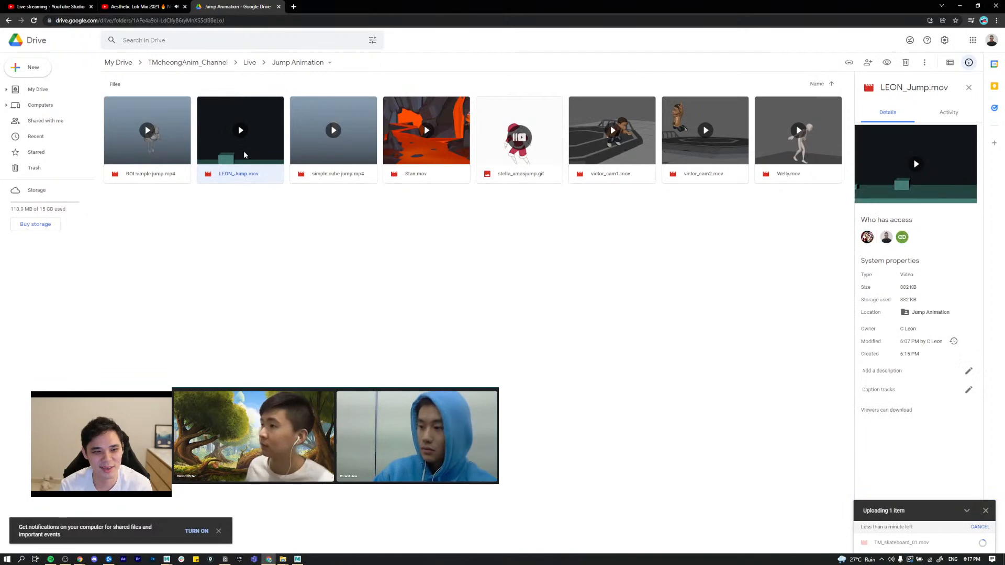
pyautogui.doubleClick(242, 148)
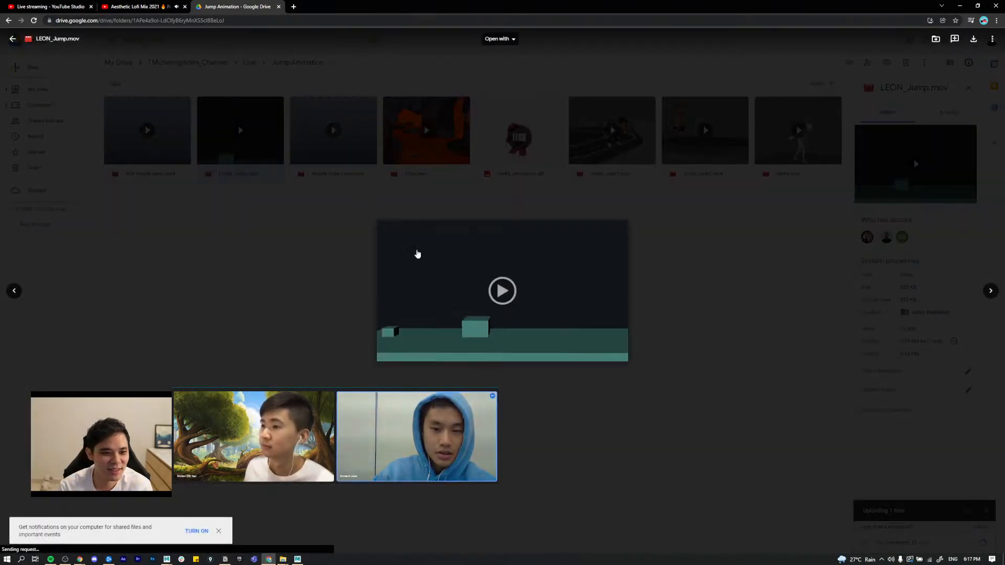
pyautogui.click(504, 291)
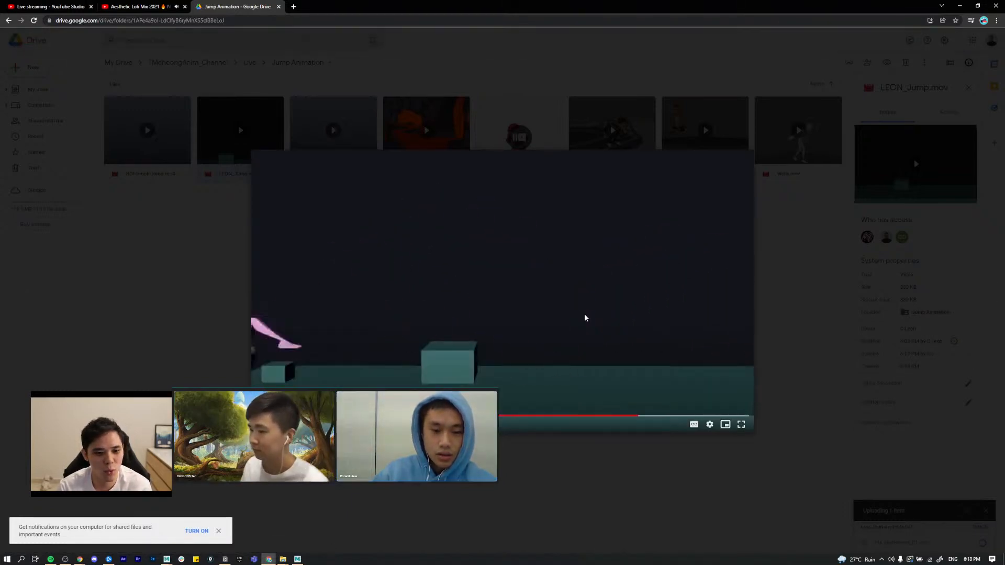
pyautogui.click(509, 292)
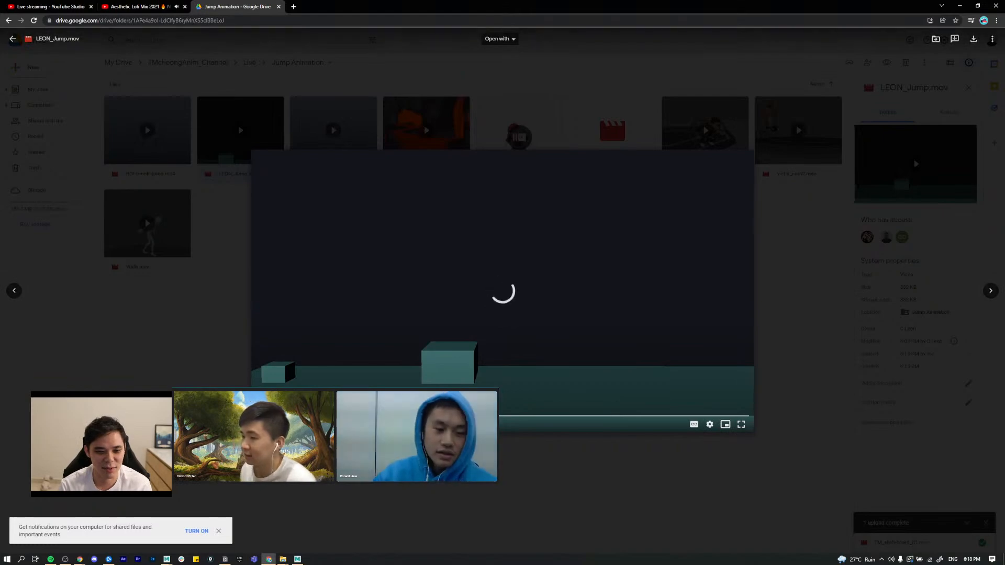
pyautogui.click(243, 250)
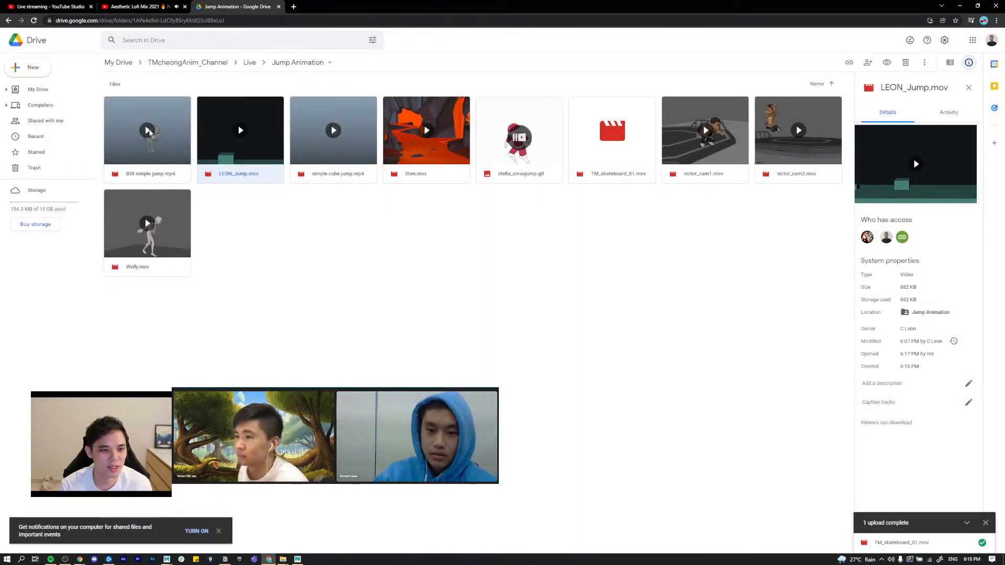
# Step: Watch simple cube jump.mp4 in the Drive preview and return to the file list
pyautogui.doubleClick(330, 135)
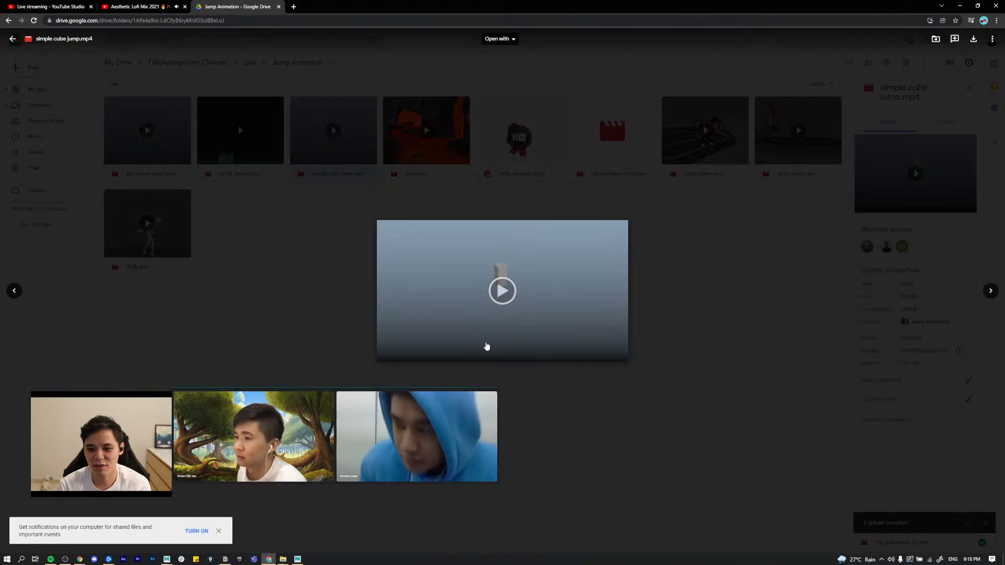
pyautogui.click(505, 291)
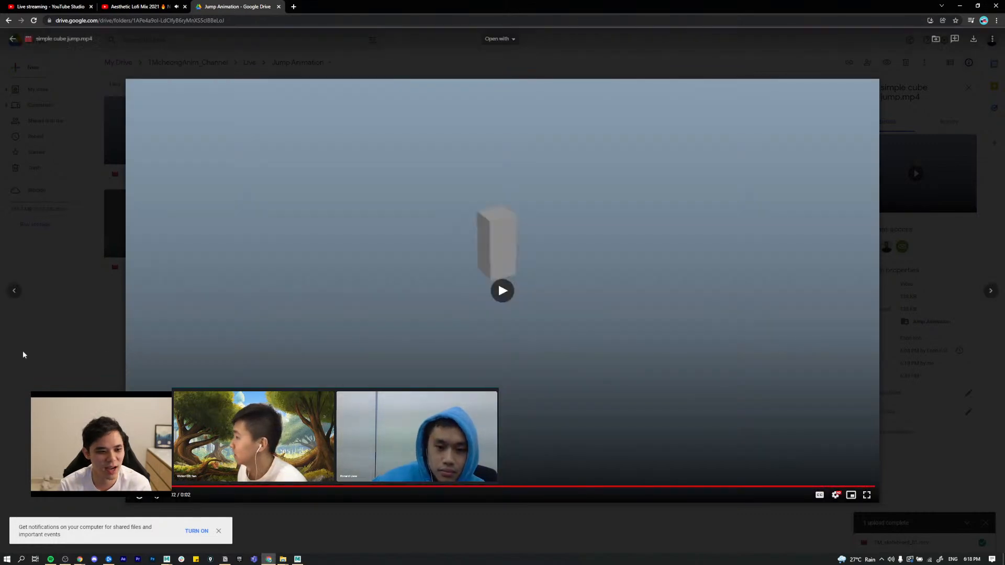
pyautogui.click(61, 369)
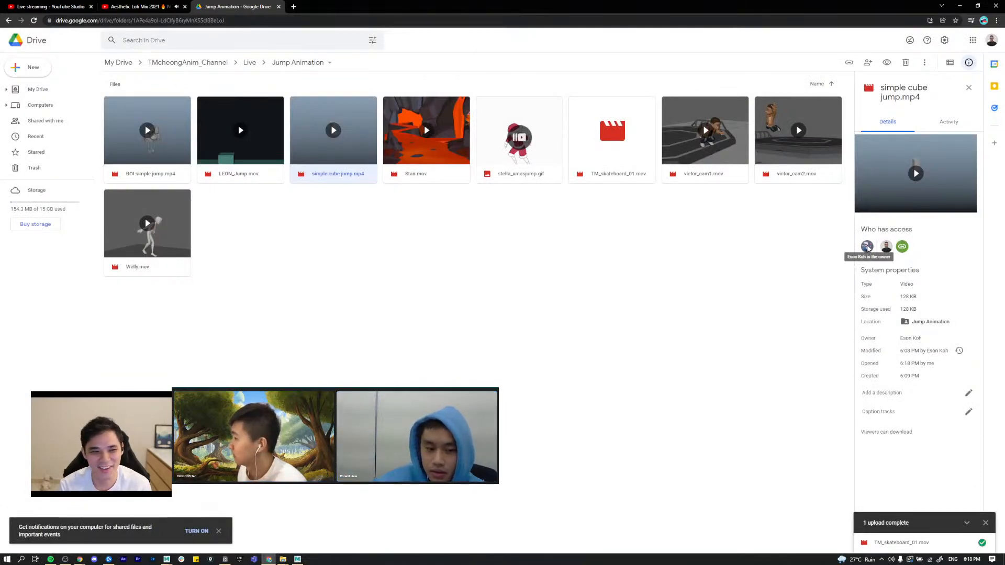
# Step: Check the owner details of BOI simple jump.mp4, the lava scene video, the Christmas jump GIF, TM_skateboard_01.mov and the first cam1 video
pyautogui.click(138, 177)
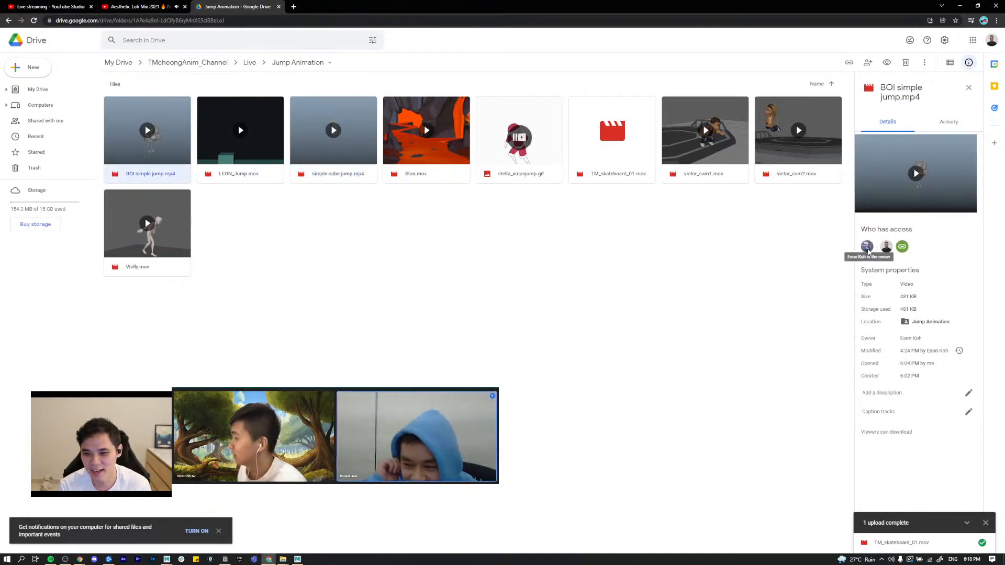
pyautogui.click(443, 172)
pyautogui.click(518, 157)
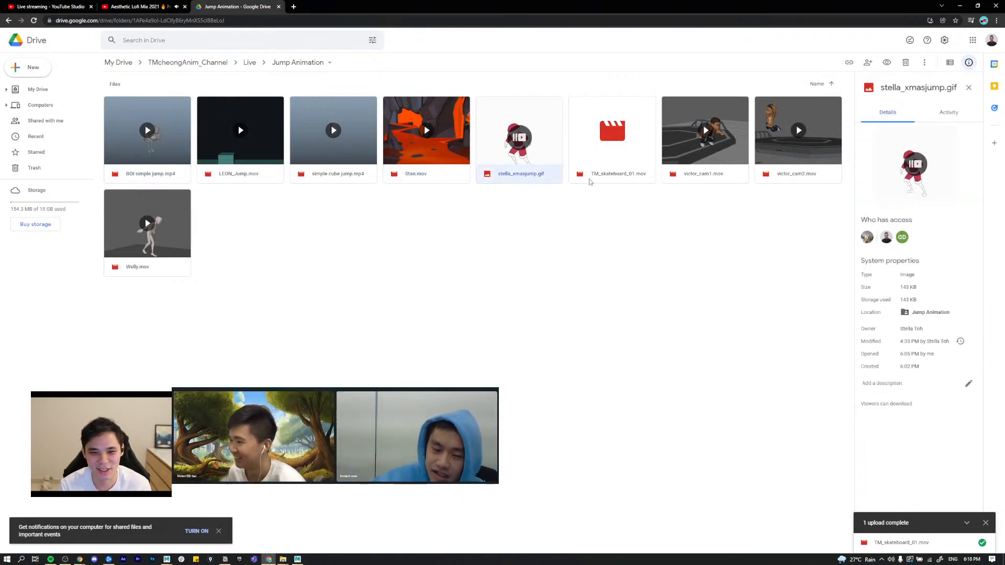
pyautogui.click(635, 172)
pyautogui.click(704, 168)
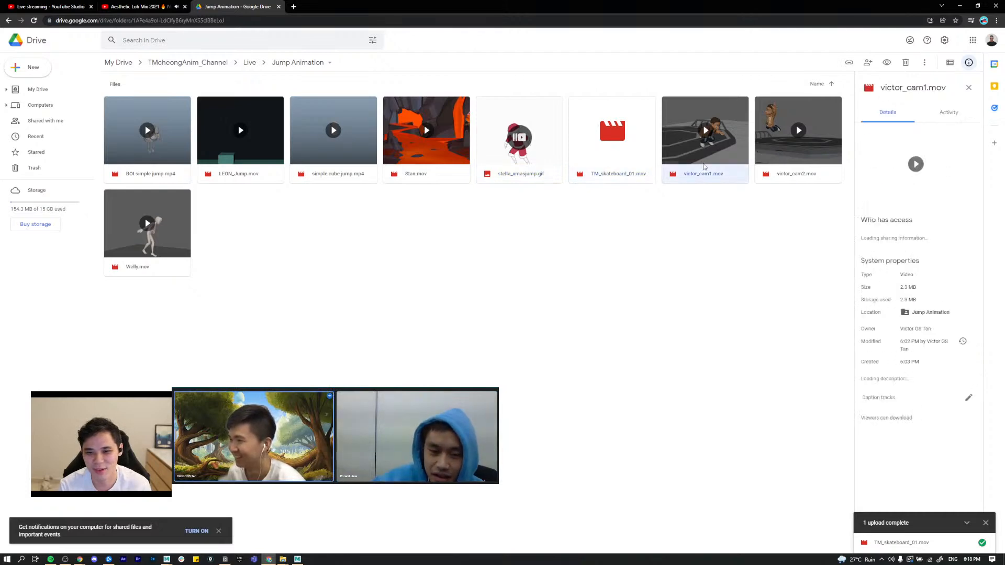
# Step: Watch the first cam1 jump video in the Drive preview, replay it several times and return to the file list
pyautogui.doubleClick(704, 167)
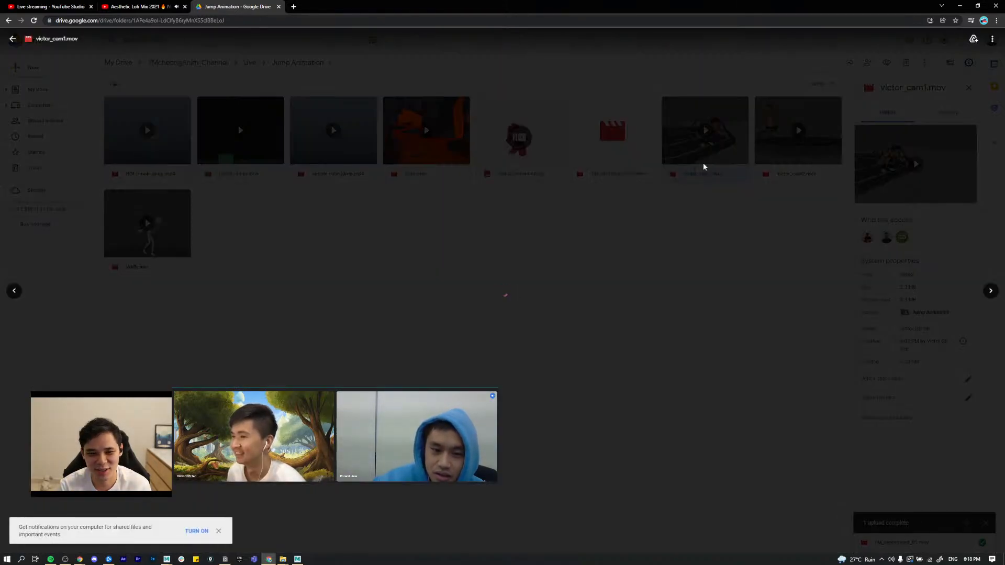
pyautogui.click(503, 291)
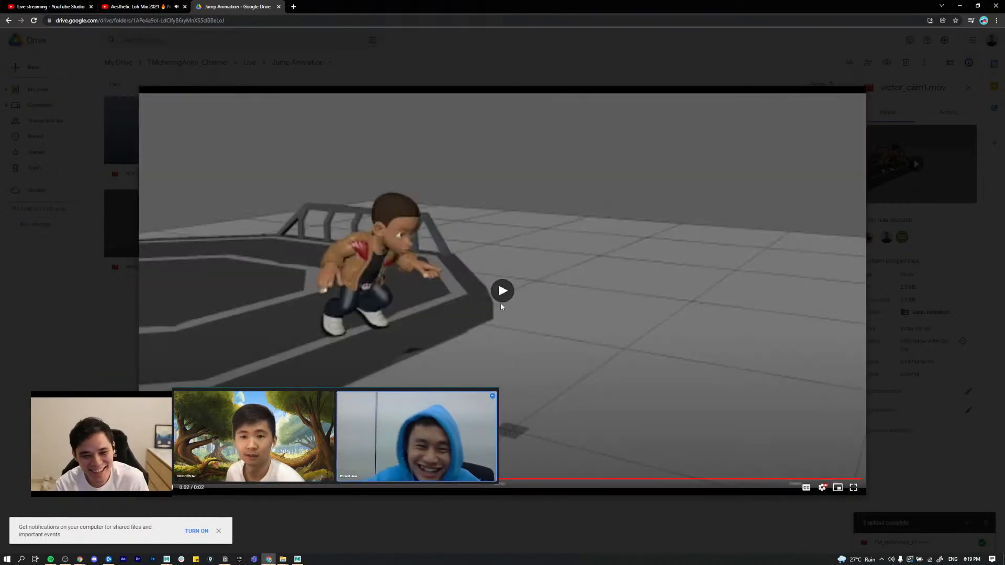
pyautogui.click(501, 293)
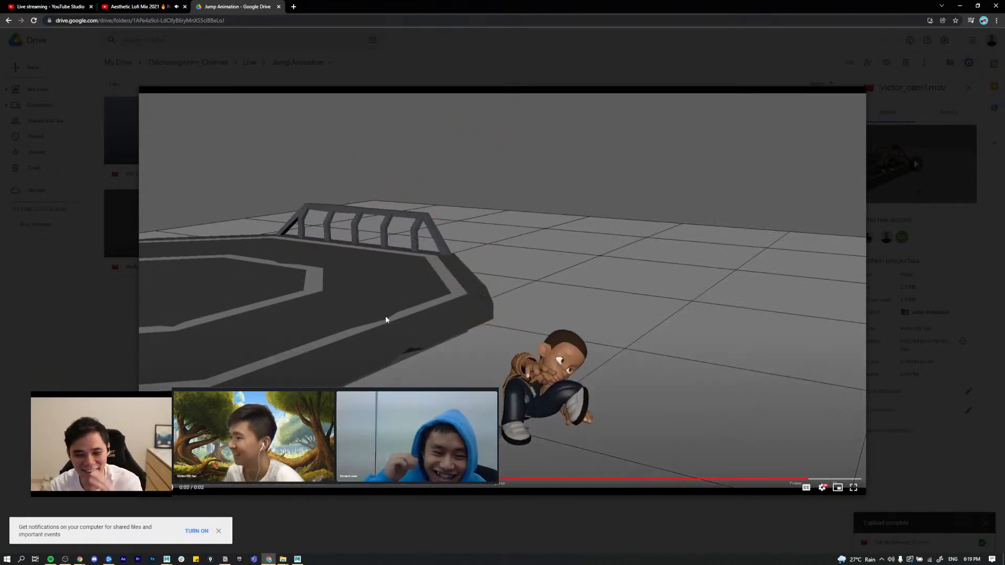
pyautogui.click(501, 291)
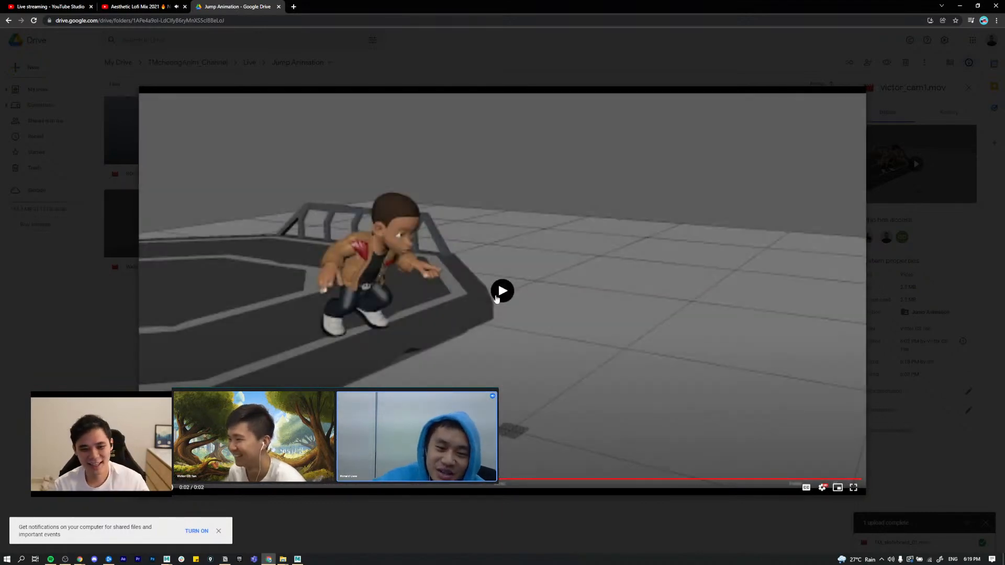
pyautogui.click(496, 297)
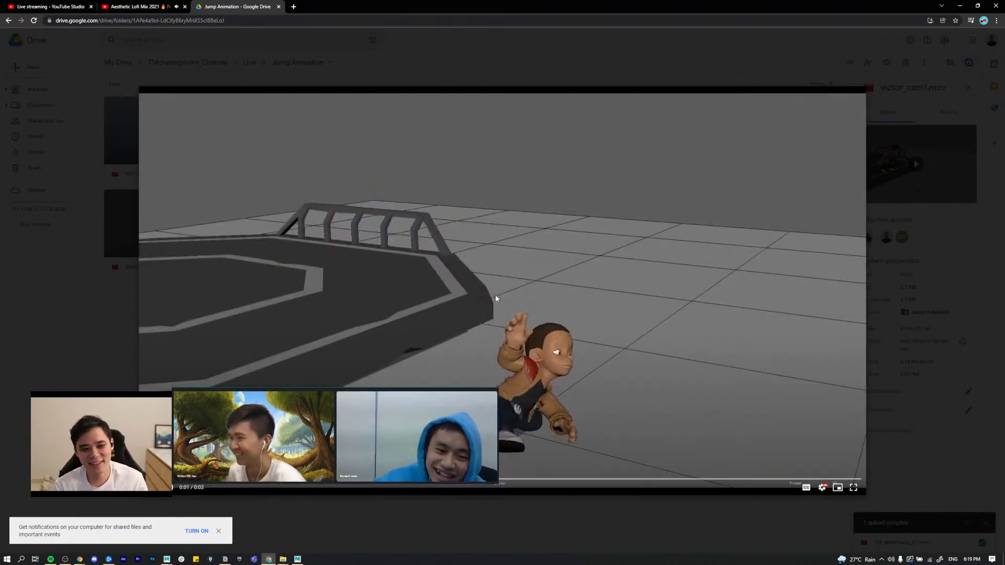
pyautogui.click(713, 530)
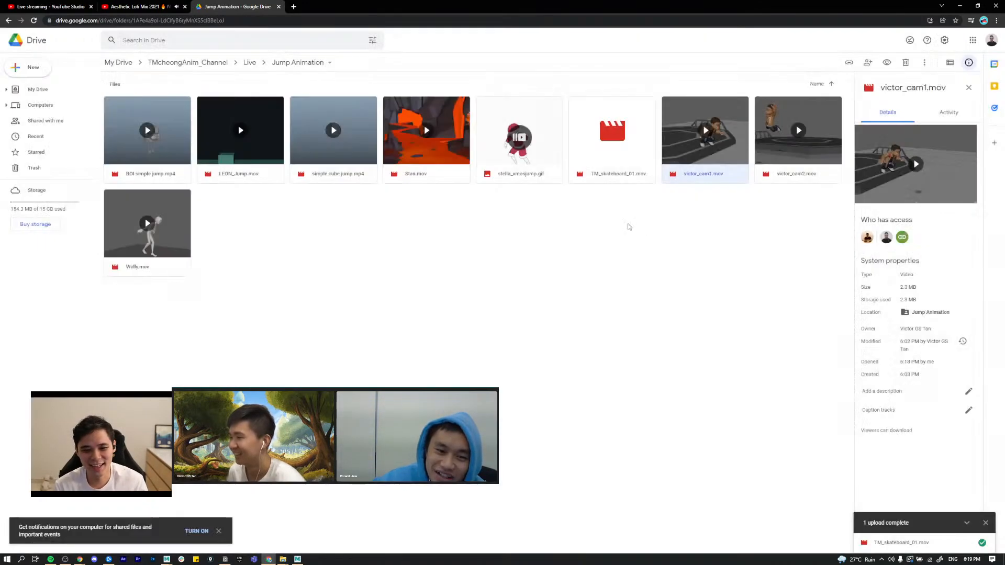
# Step: Watch the cam2 video of the same trampoline jump twice and close its preview
pyautogui.doubleClick(793, 138)
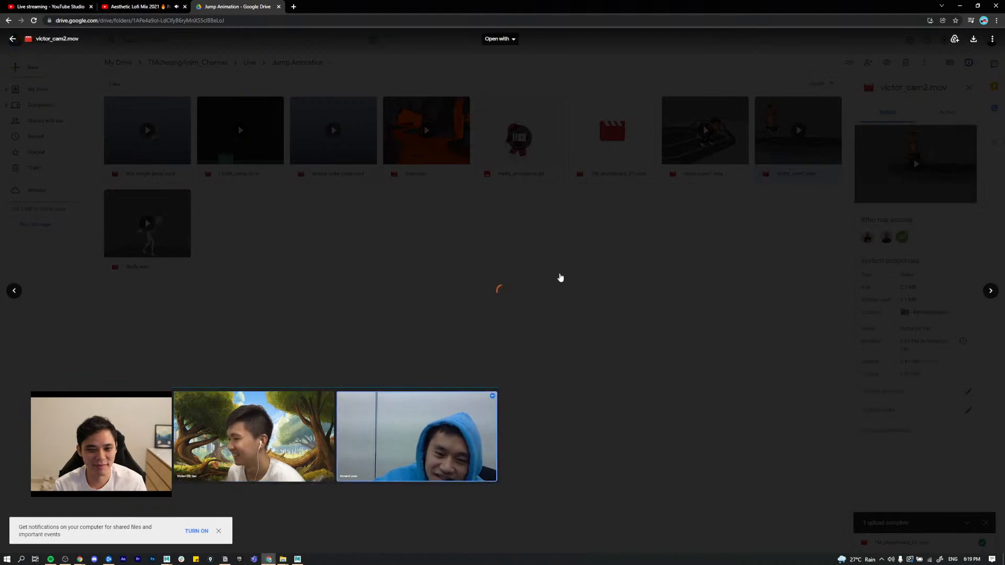
pyautogui.click(502, 291)
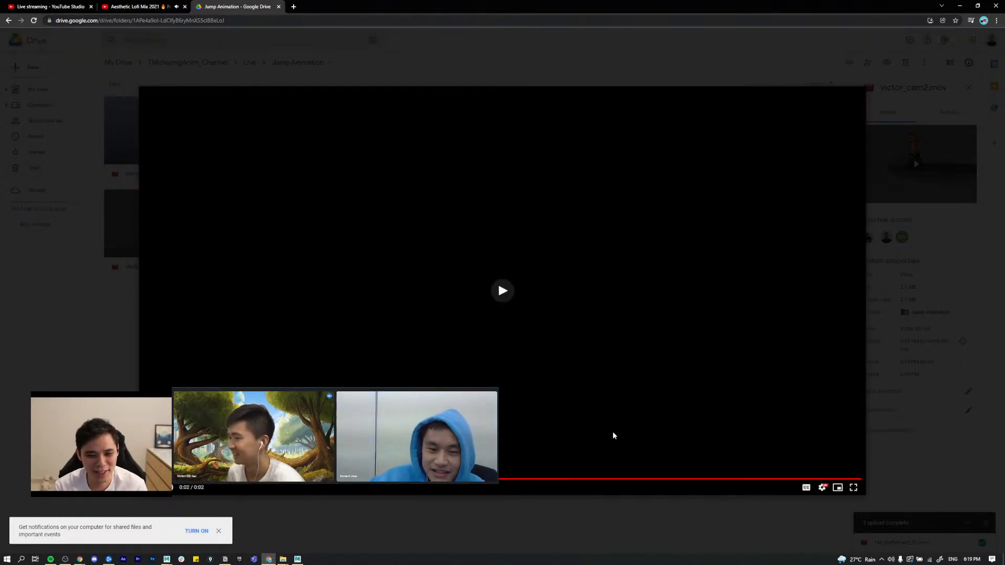
pyautogui.click(500, 291)
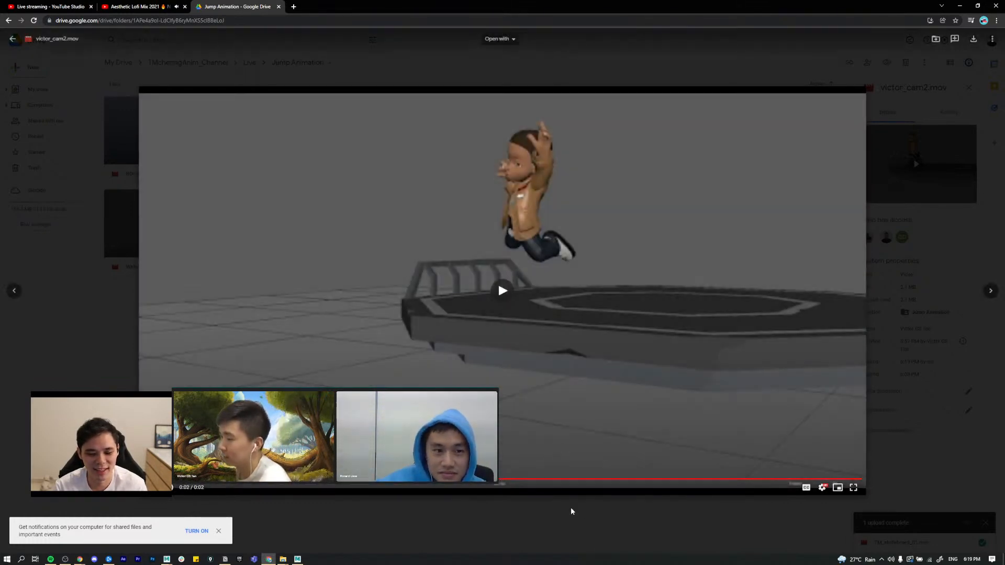
pyautogui.click(572, 510)
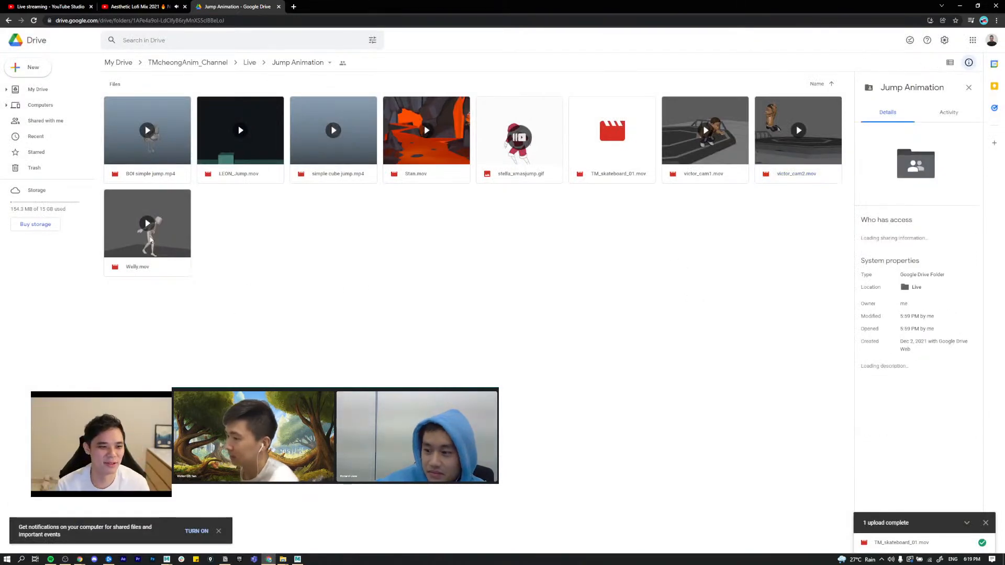
# Step: Watch the jump video with the white mannequin, reopen it for another viewing and return to the file list
pyautogui.doubleClick(152, 240)
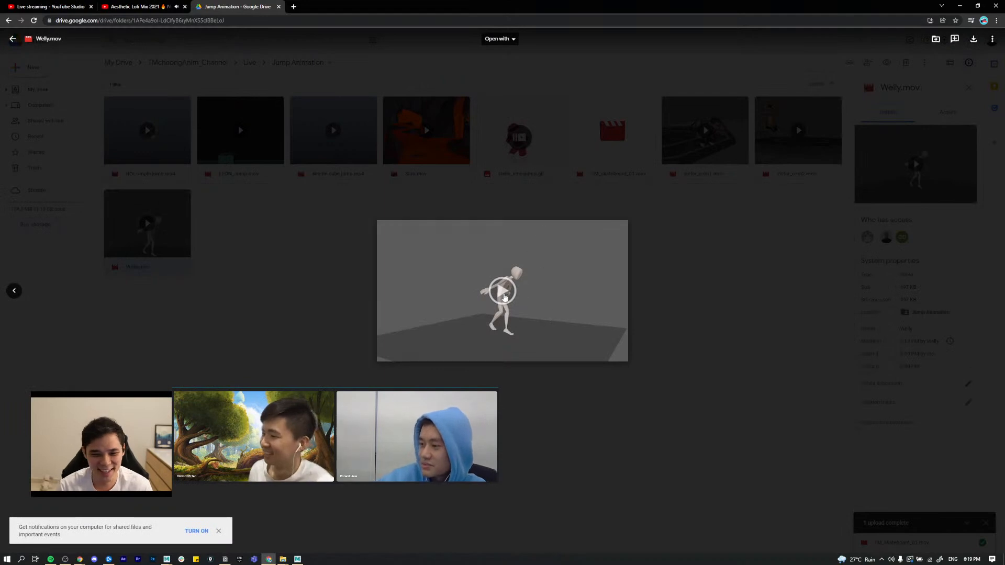
pyautogui.click(502, 292)
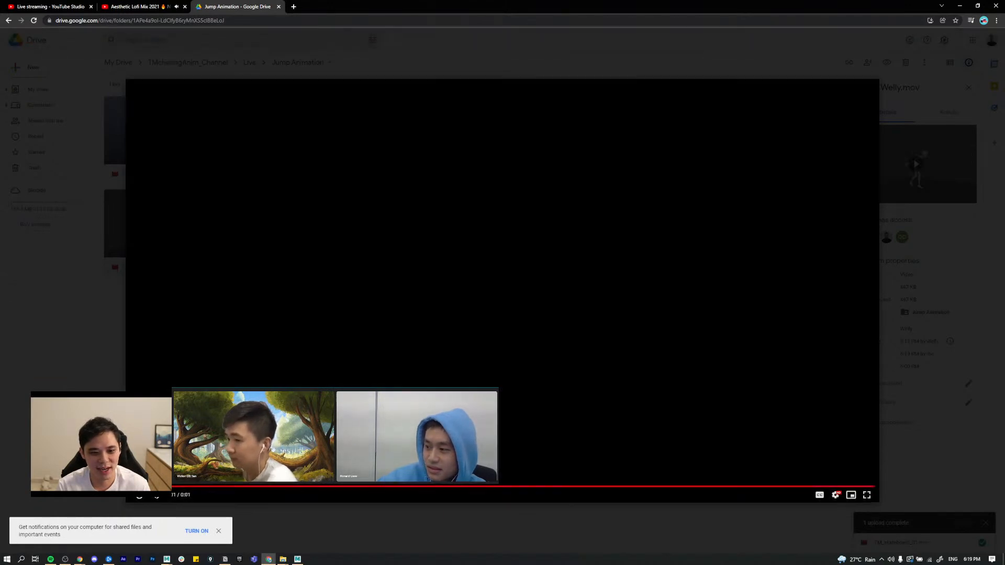
pyautogui.click(498, 281)
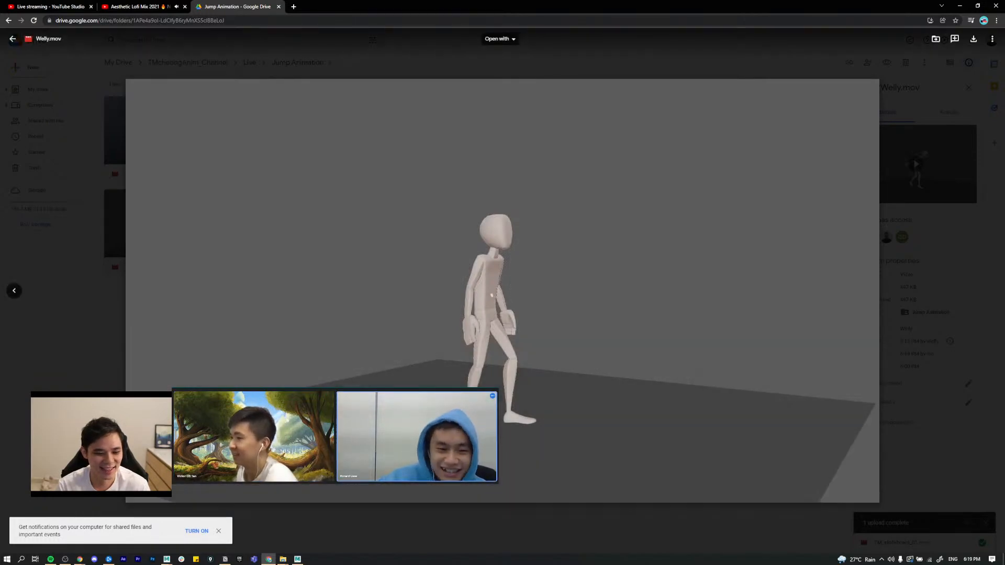
pyautogui.click(109, 450)
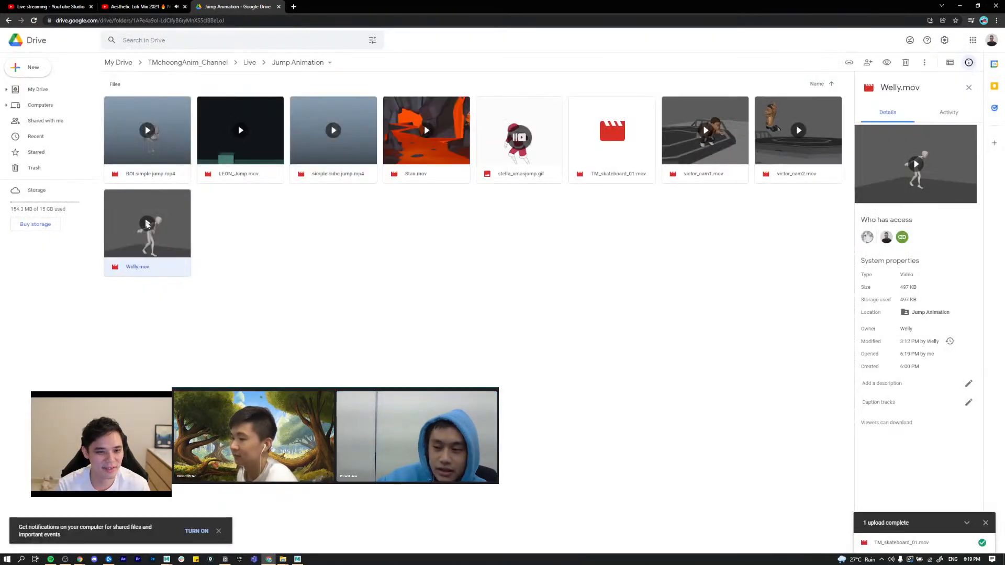
pyautogui.doubleClick(145, 223)
pyautogui.click(494, 289)
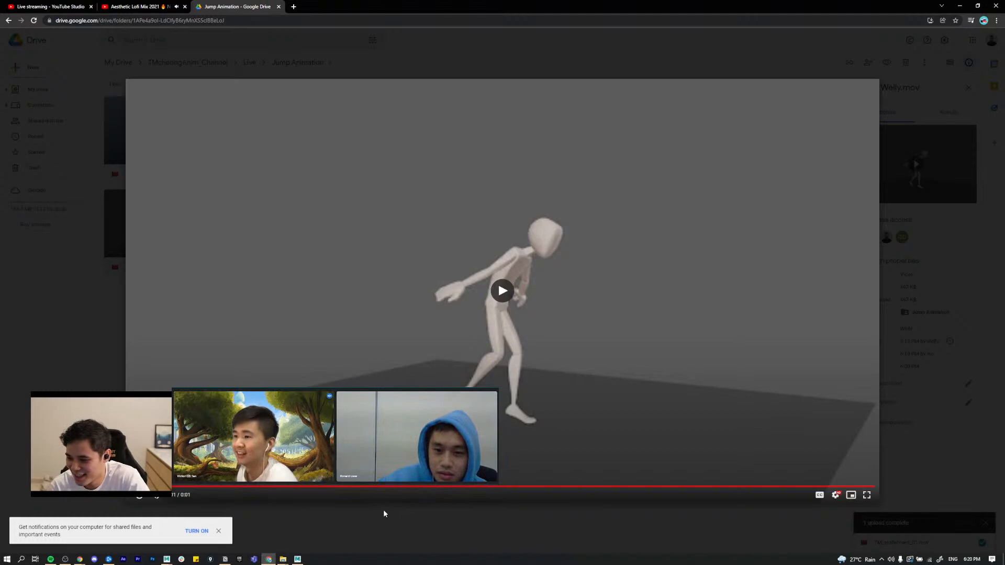
pyautogui.click(532, 538)
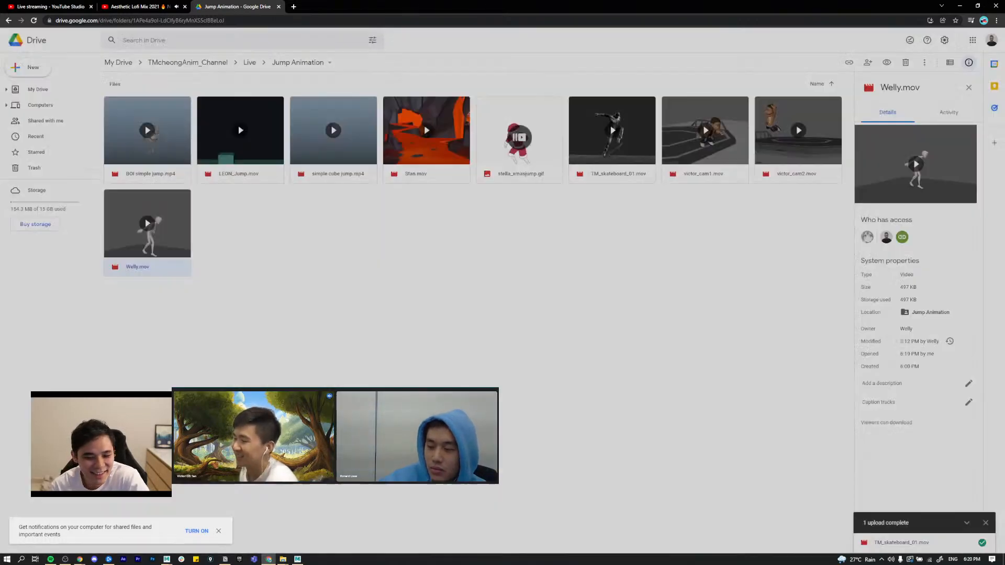
pyautogui.click(577, 267)
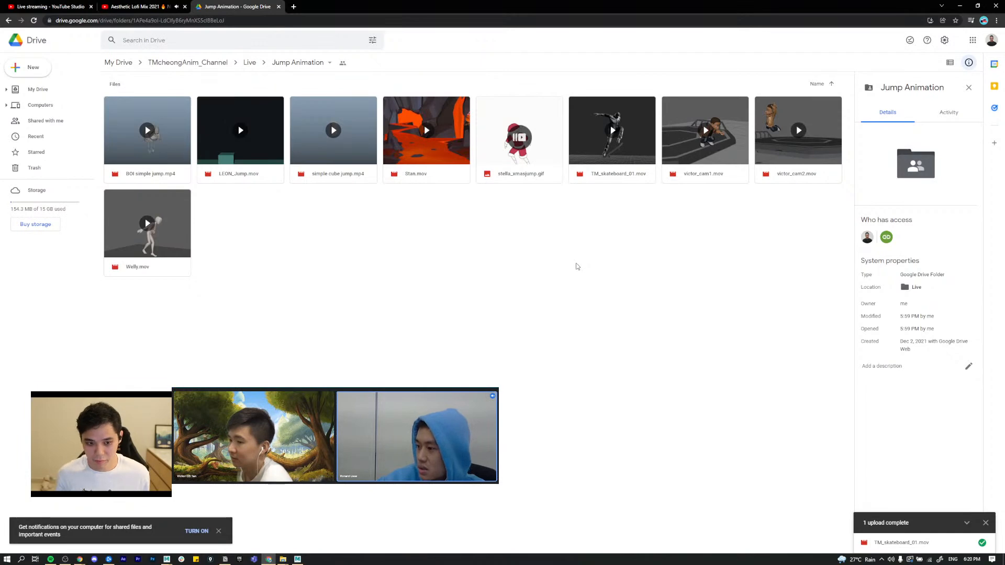
pyautogui.click(152, 262)
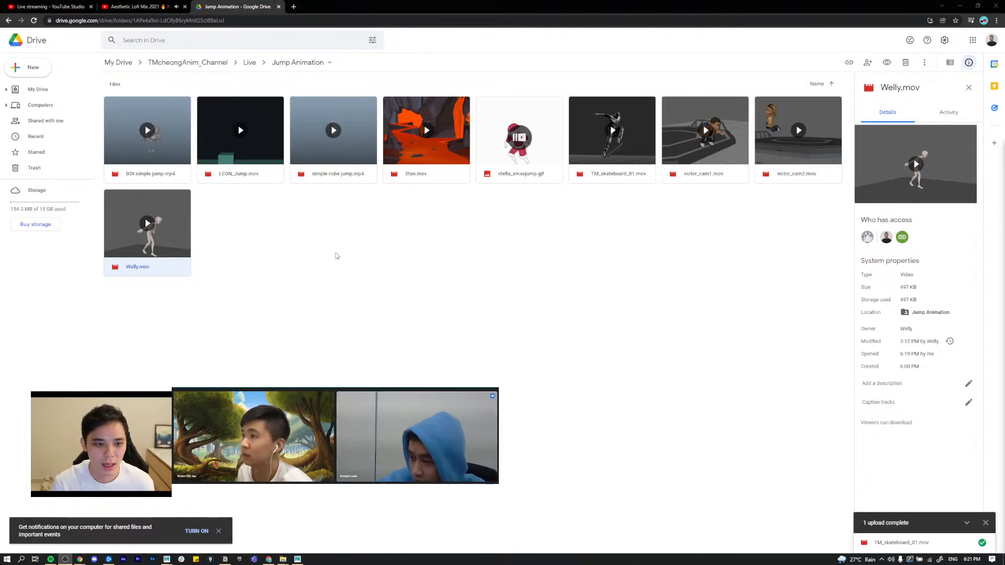
pyautogui.click(340, 258)
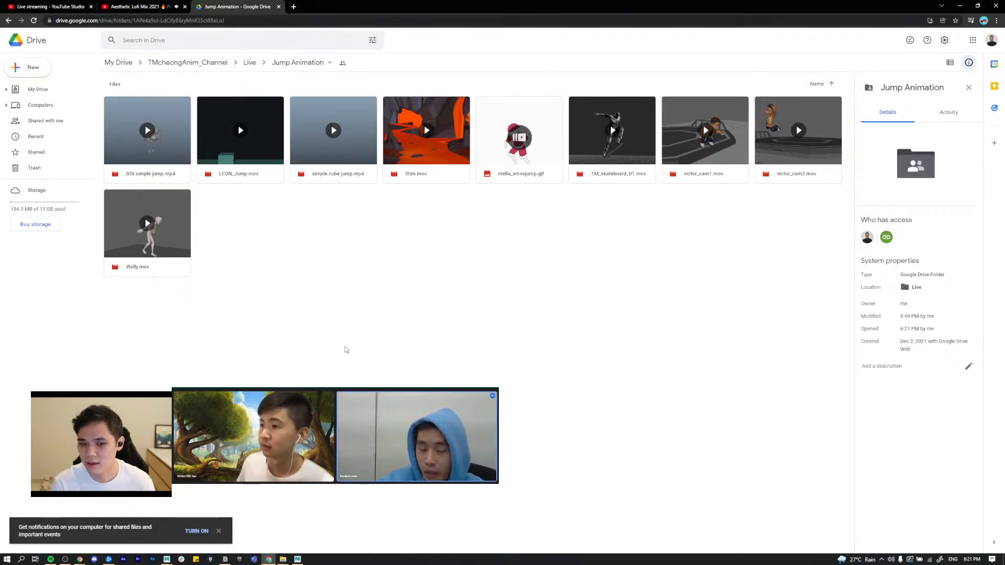
pyautogui.rightClick(348, 350)
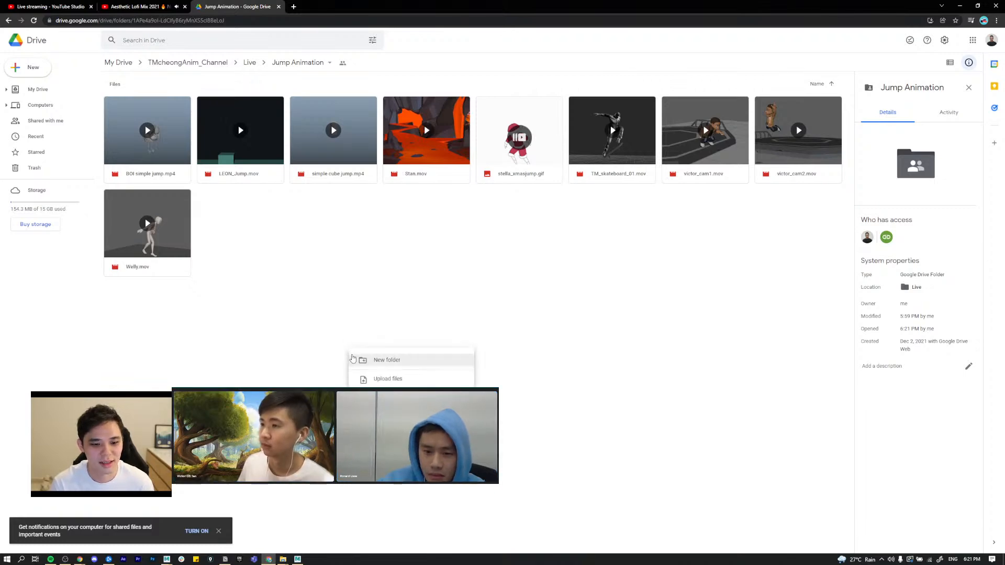
pyautogui.click(665, 290)
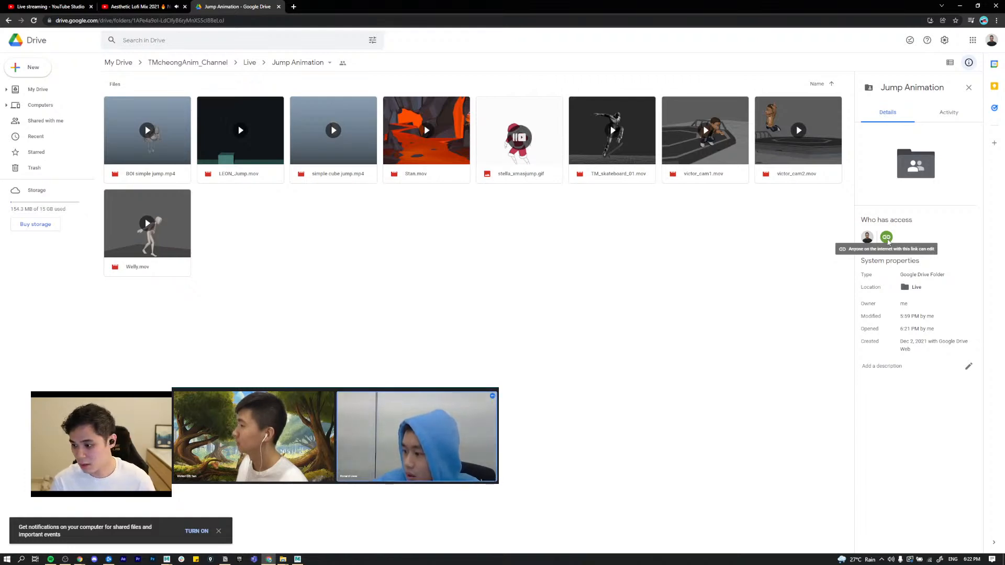
# Step: Reload the Jump Animation folder and preview the Christmas jump GIF
pyautogui.press('F5')
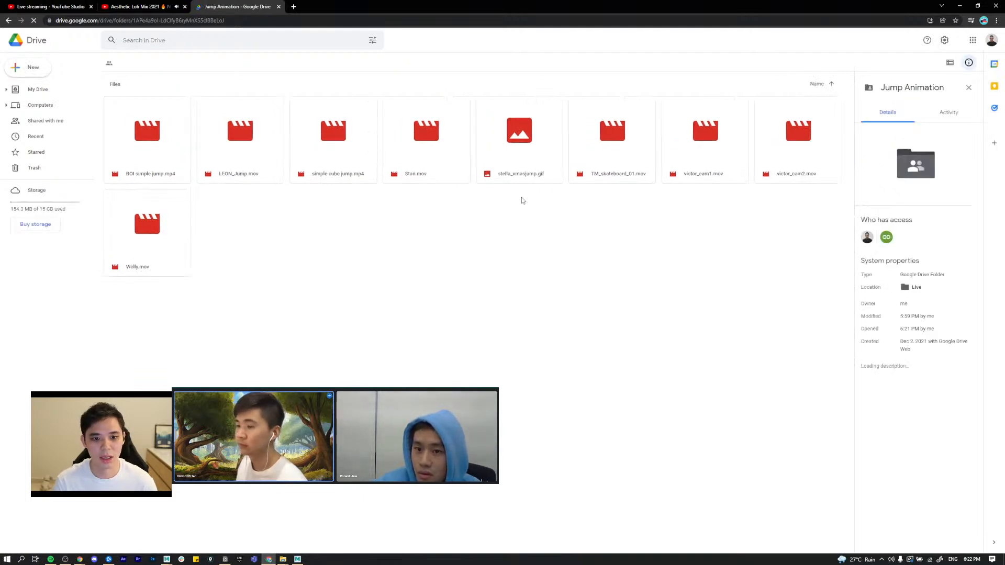
pyautogui.click(529, 167)
pyautogui.doubleClick(528, 167)
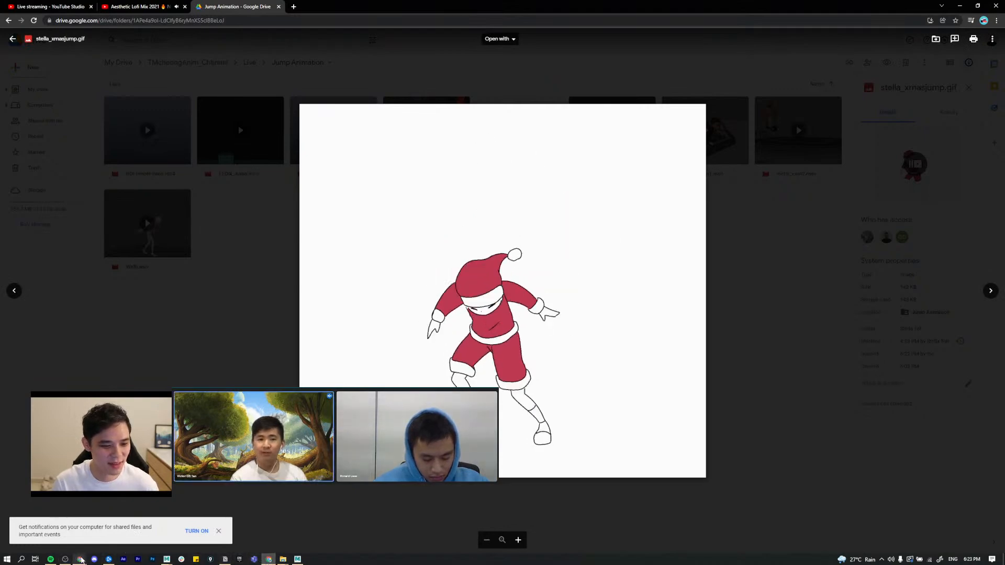
pyautogui.moveTo(80, 559)
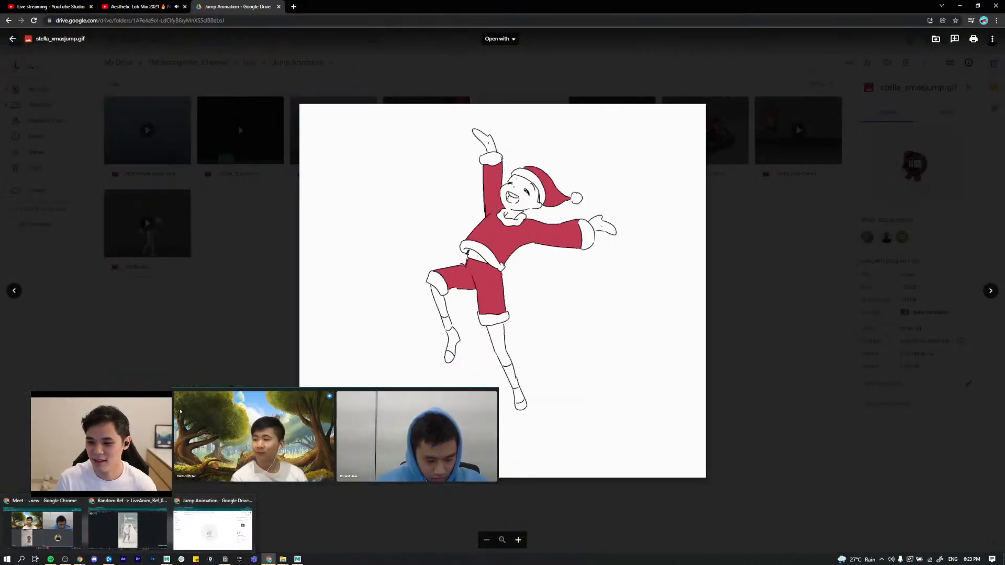
pyautogui.click(197, 519)
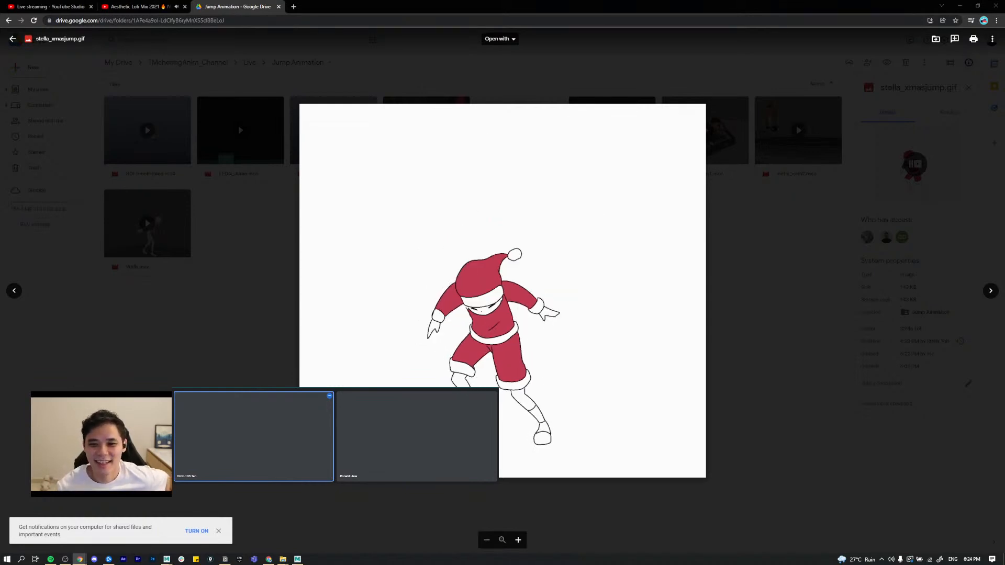
# Step: Close the Christmas jump GIF preview and reload the Jump Animation folder to check for new submissions
pyautogui.click(790, 262)
pyautogui.click(429, 356)
pyautogui.press('F5')
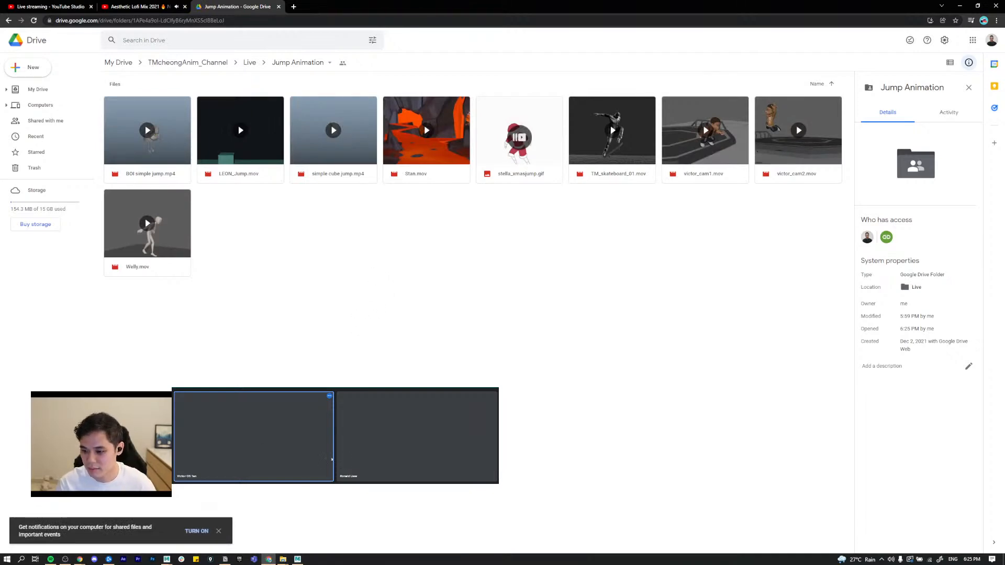
# Step: Switch from the Drive folder to the MotionBuilder window
pyautogui.hotkey('alt', 'Tab')
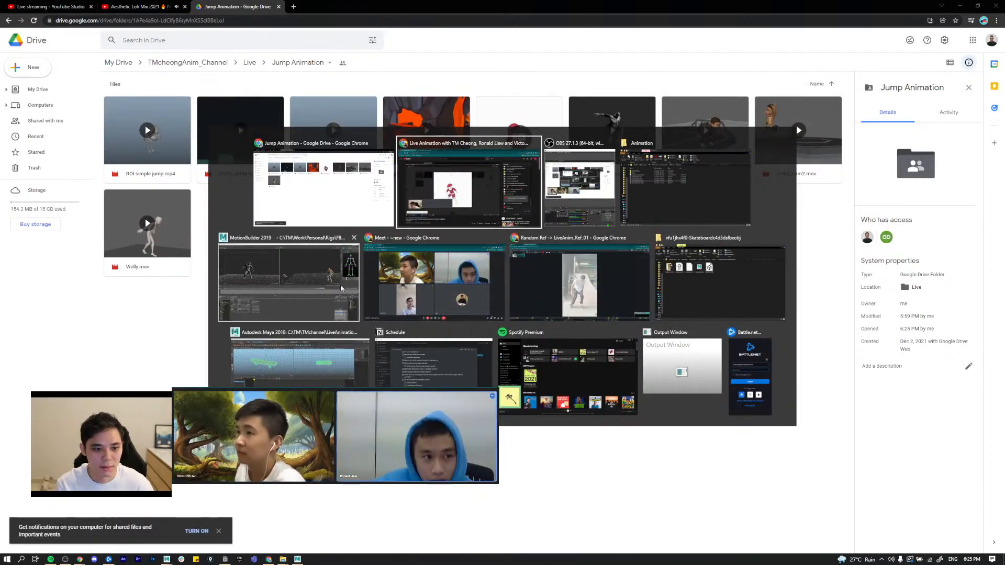